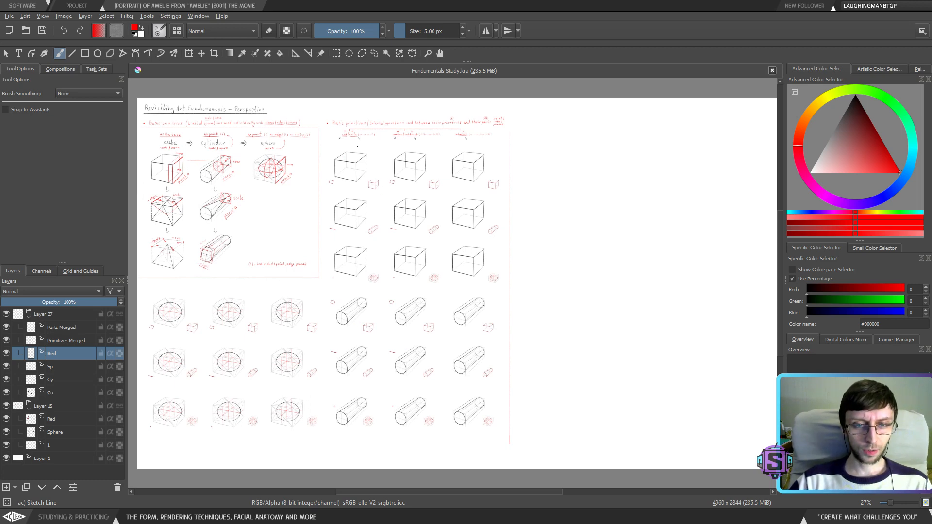
# Review the Fundamentals of Art overview chart with its Perspective, Form and Color branches, then return to the Fundamentals Study sheet
pyautogui.scroll(1, 370, 236)
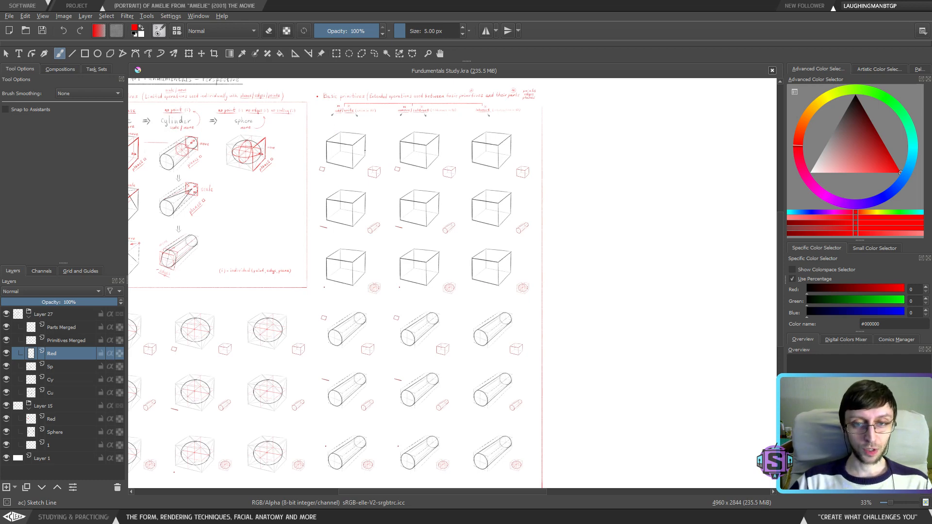
pyautogui.moveTo(404, 307)
pyautogui.mouseDown()
pyautogui.moveTo(474, 272)
pyautogui.moveTo(454, 291)
pyautogui.moveTo(451, 255)
pyautogui.mouseUp()
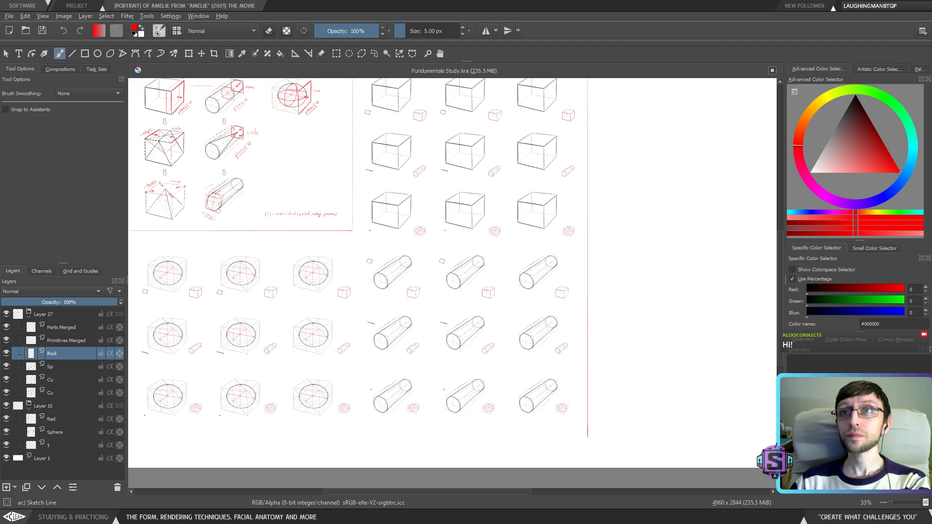
pyautogui.hotkey('alt', 'Tab')
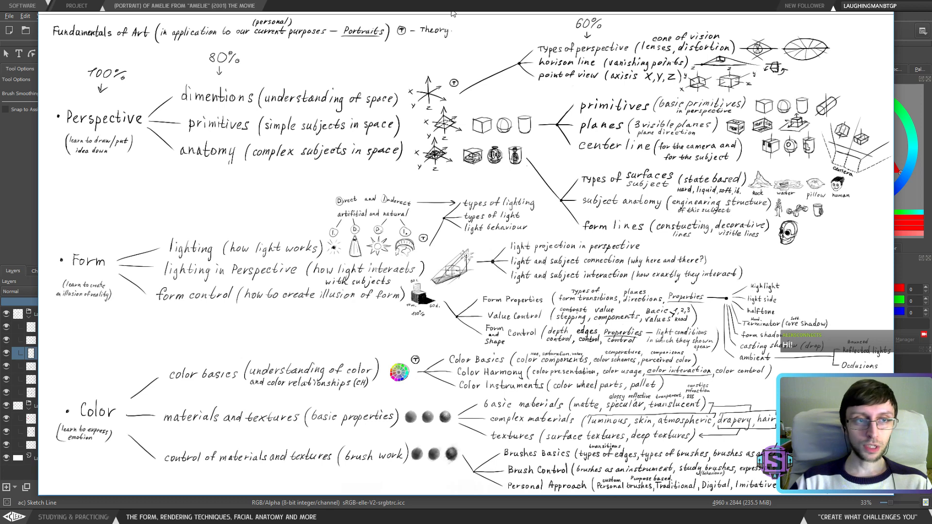
pyautogui.moveTo(452, 13); pyautogui.dragTo(414, 14)
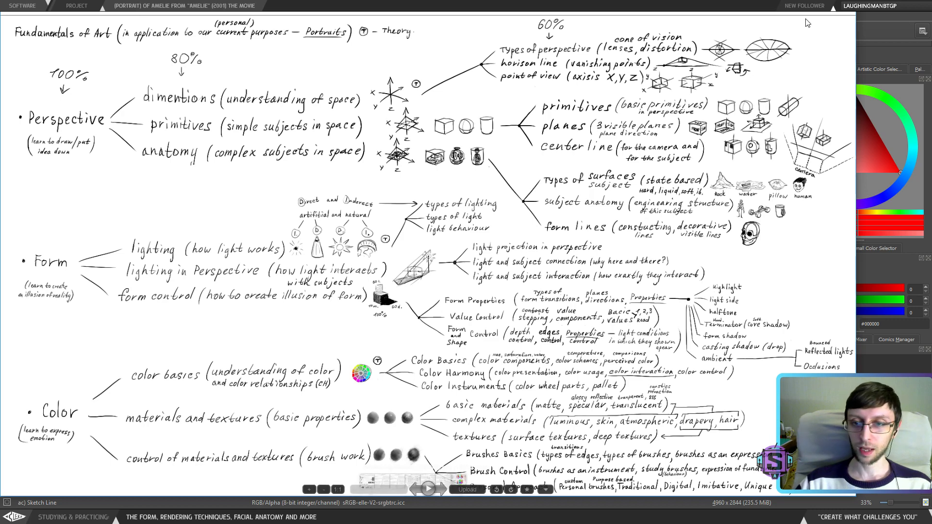
pyautogui.click(845, 13)
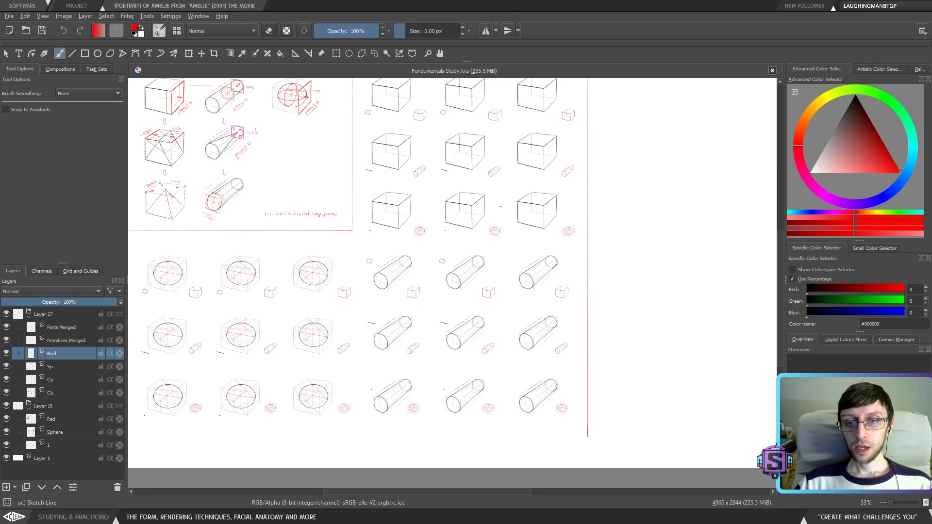
# Look at the study sheet's limited-operations section up close, check the overview chart again and dismiss it
pyautogui.scroll(4, 423, 316)
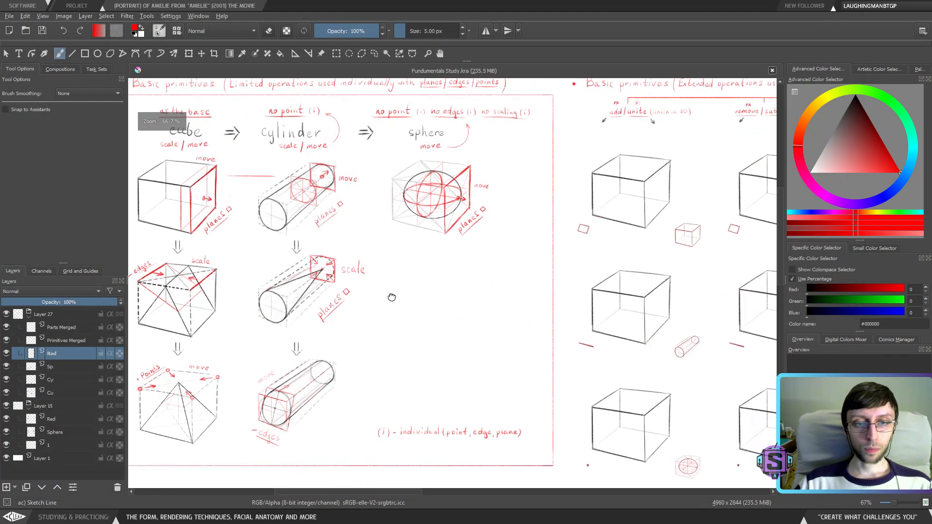
pyautogui.moveTo(423, 316); pyautogui.dragTo(421, 343)
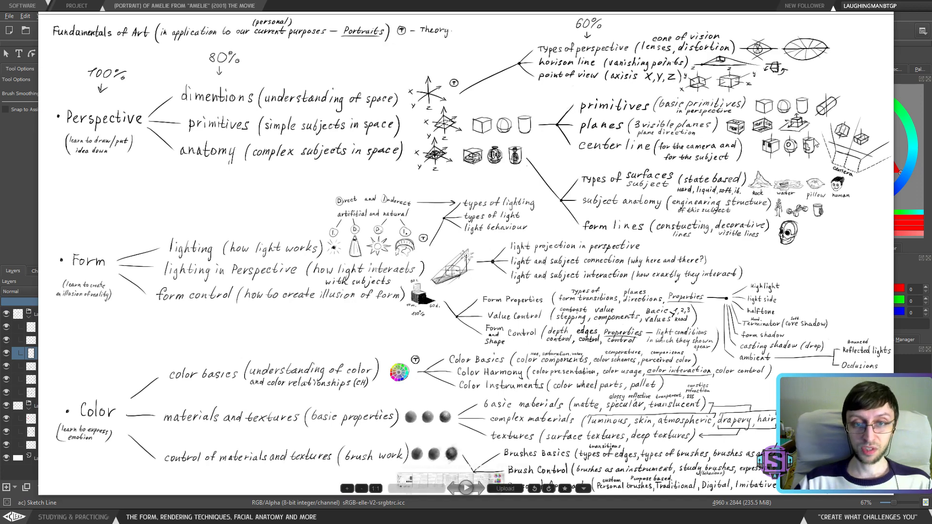
pyautogui.click(907, 38)
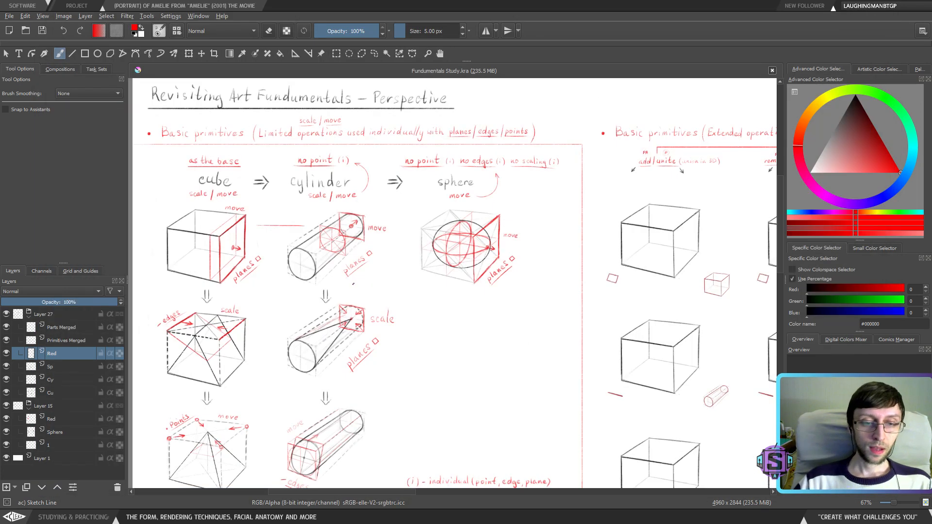
# Examine the cube, cylinder and sphere diagrams in the limited-operations section, from the plane moves down to the point and edge moves
pyautogui.moveTo(353, 284); pyautogui.dragTo(353, 252)
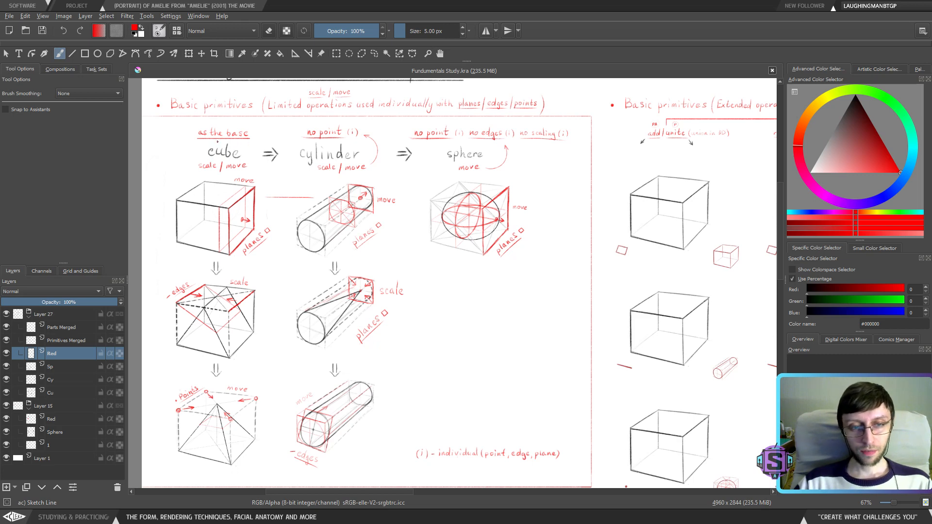
pyautogui.scroll(1, 233, 219)
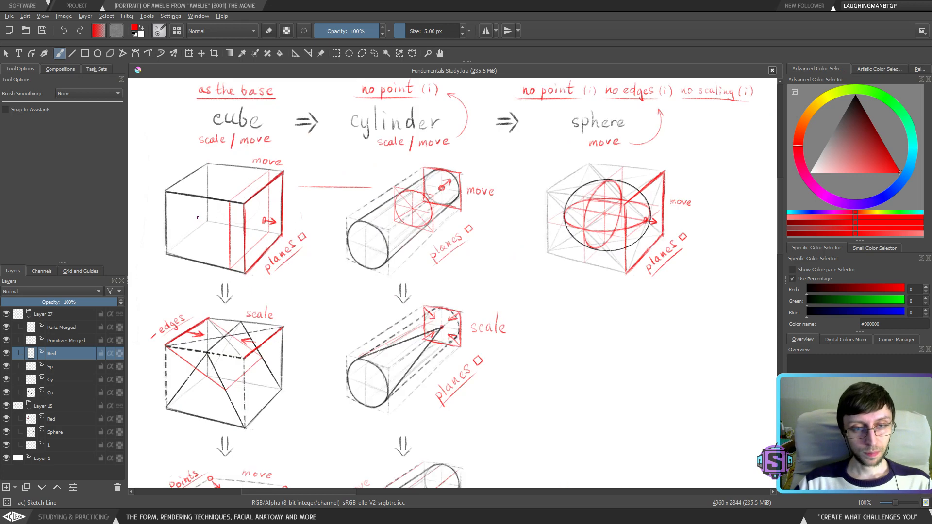
pyautogui.scroll(1, 236, 209)
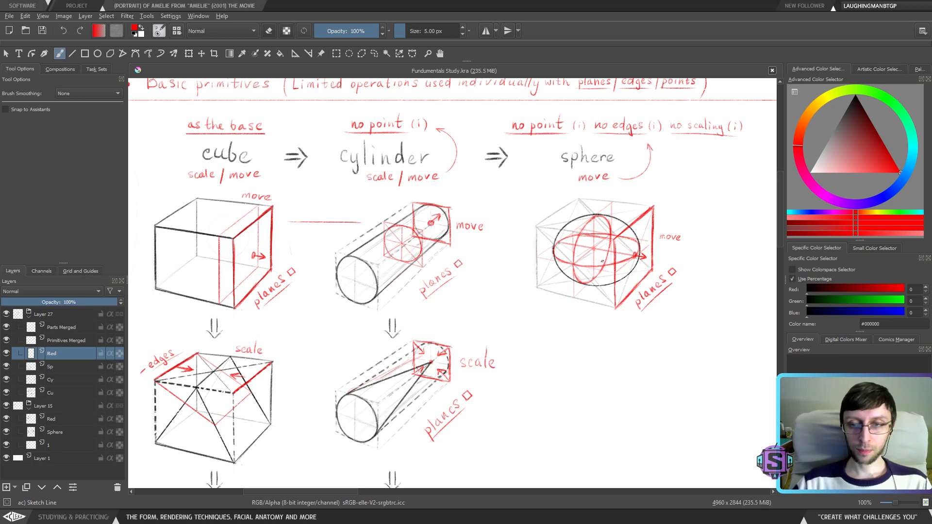
pyautogui.scroll(-1, 605, 319)
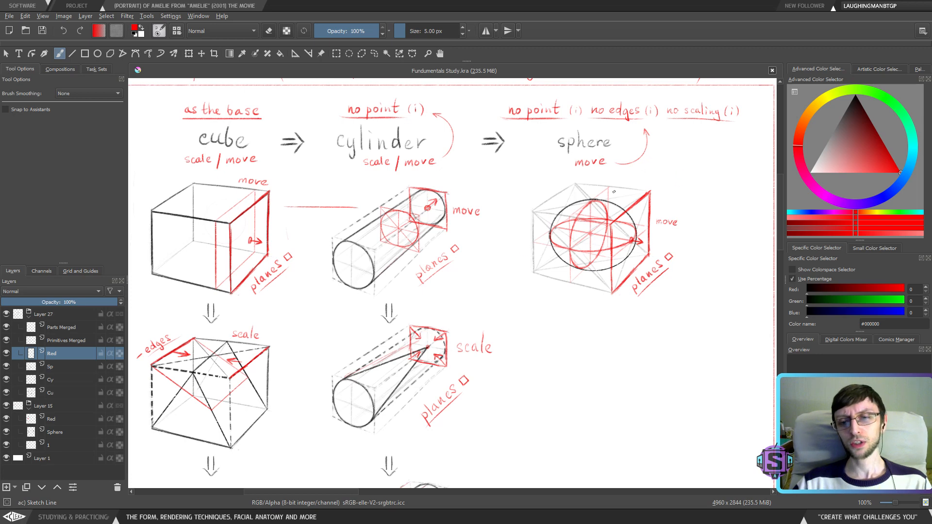
pyautogui.scroll(-2, 602, 344)
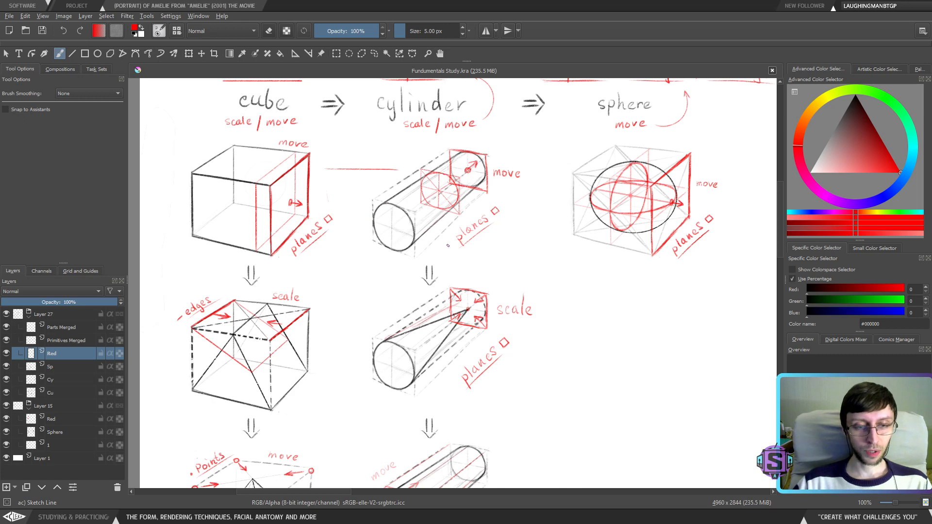
pyautogui.scroll(-2, 448, 245)
pyautogui.moveTo(501, 252); pyautogui.dragTo(495, 313)
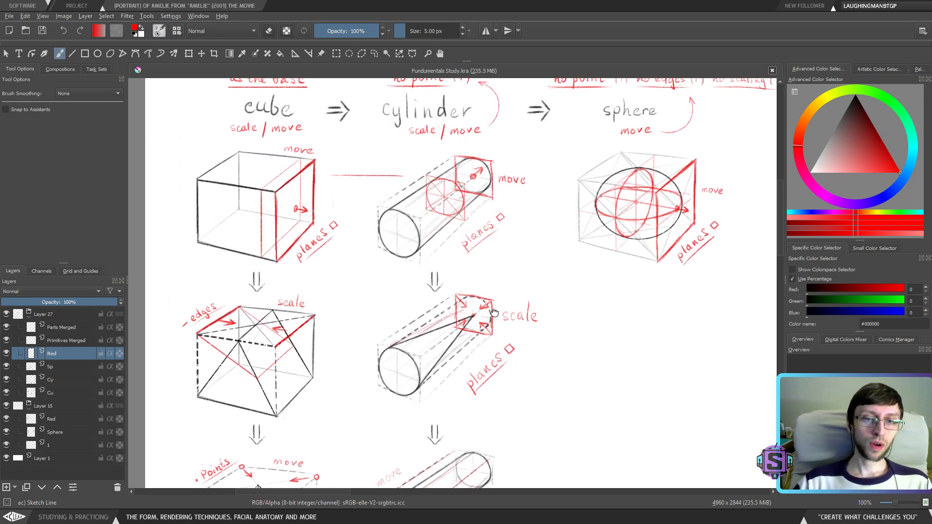
pyautogui.scroll(-4, 494, 313)
pyautogui.moveTo(290, 193); pyautogui.dragTo(322, 194)
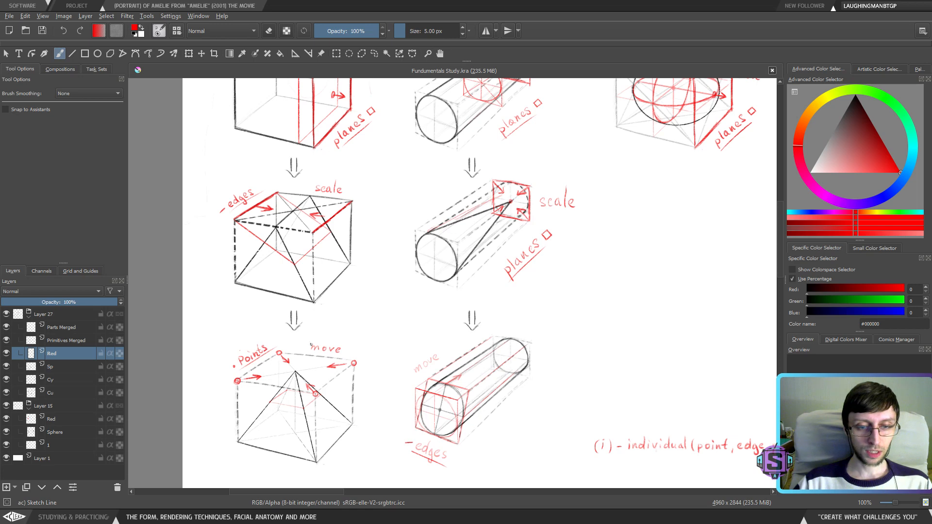
pyautogui.moveTo(311, 344); pyautogui.dragTo(323, 283)
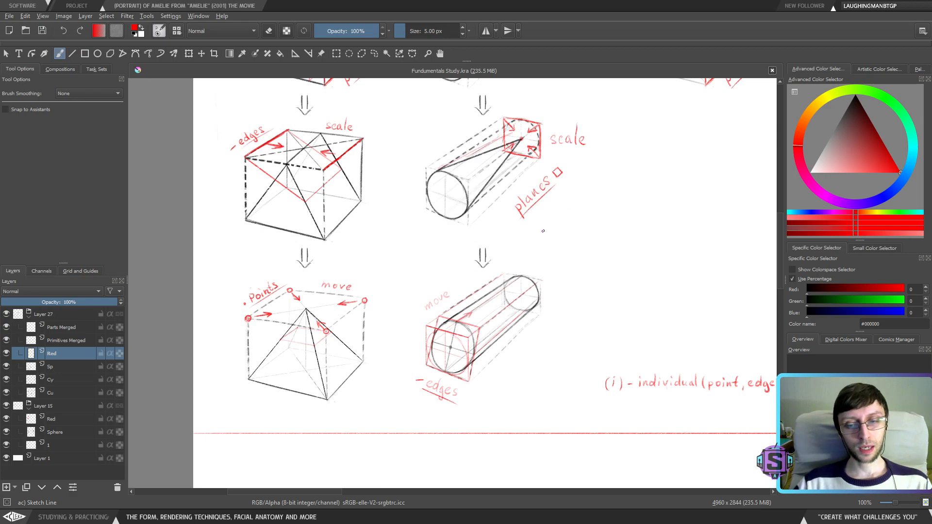
# Read the sheet's title, the limited-operations heading and the scale/move labels above the three basic primitives
pyautogui.scroll(5, 543, 232)
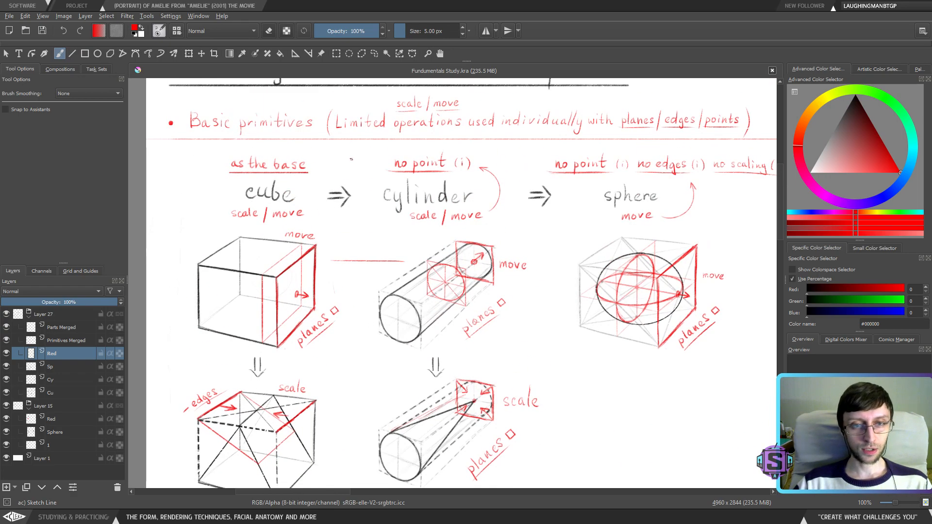
pyautogui.scroll(1, 351, 158)
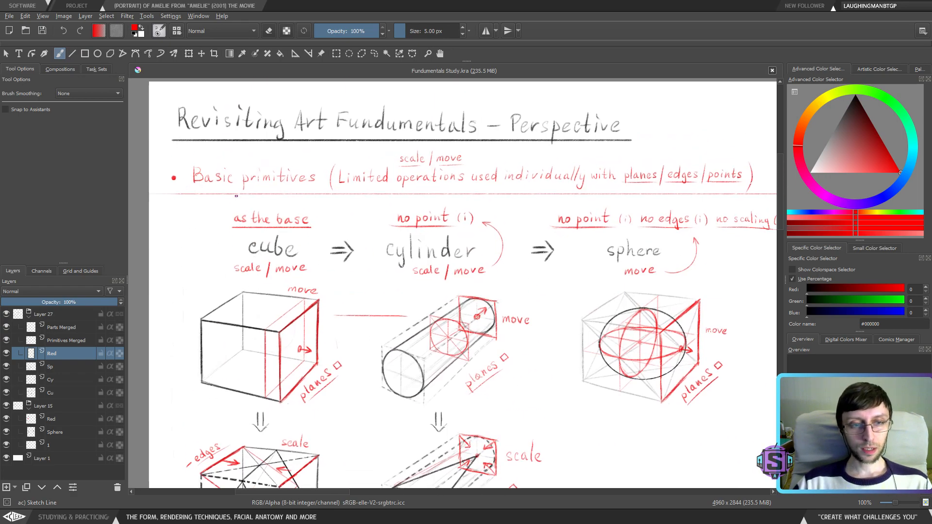
pyautogui.hscroll(2, 443, 214)
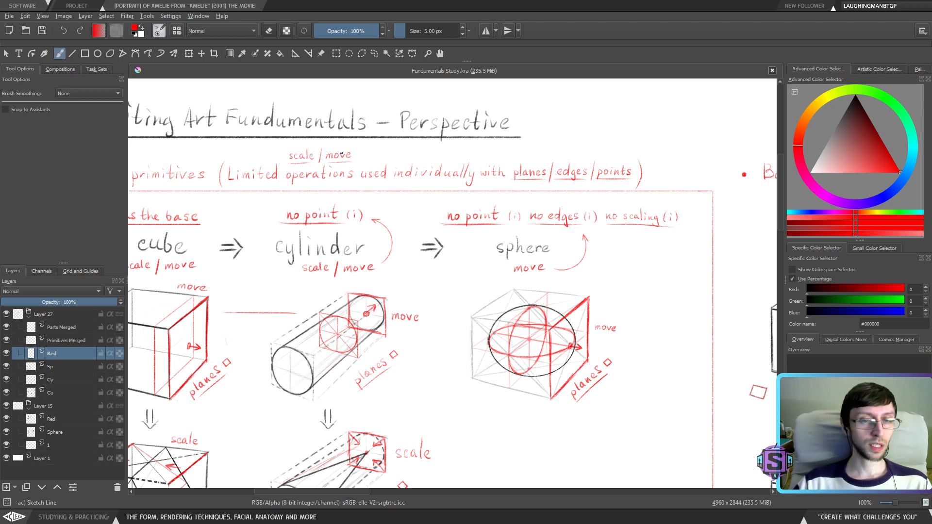
pyautogui.moveTo(326, 323); pyautogui.dragTo(368, 205)
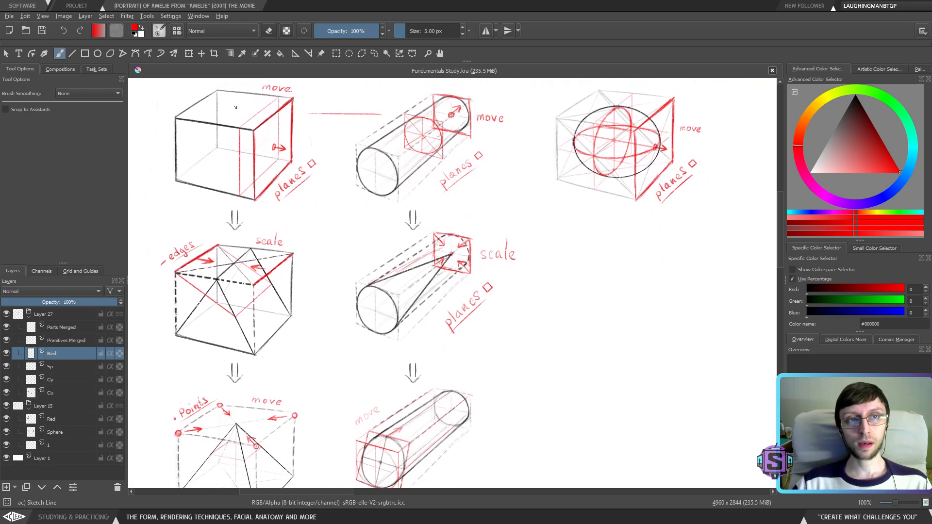
pyautogui.scroll(2, 233, 105)
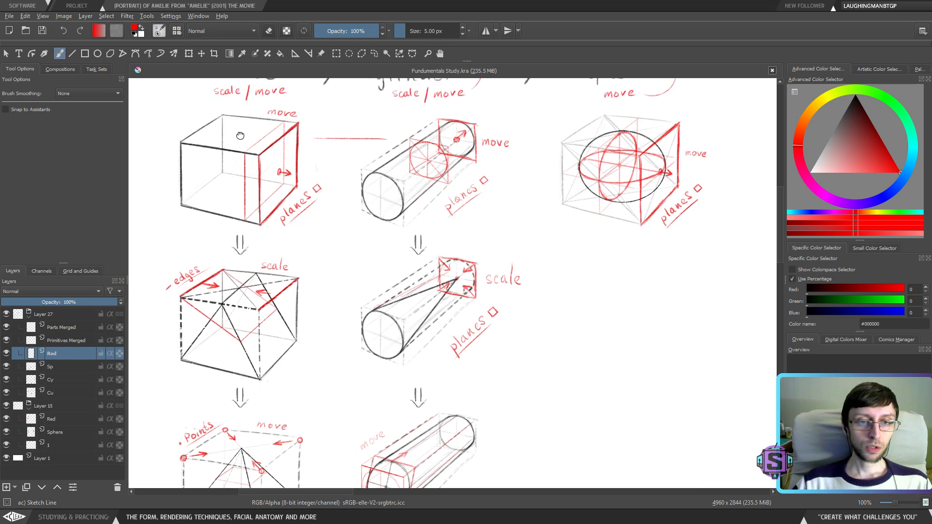
pyautogui.scroll(2, 260, 145)
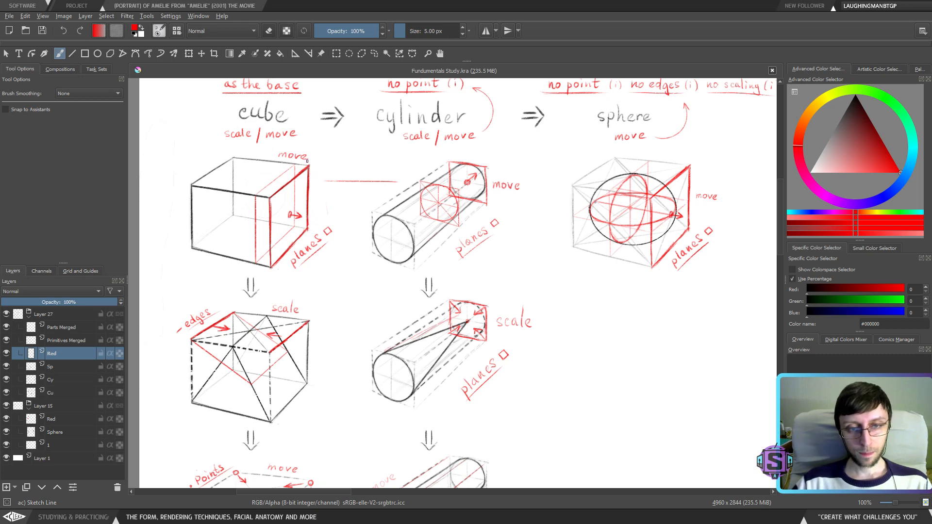
# Compare the cube's edge-scaling and point-moving diagrams with the cylinder's plane-scaling and edge-moving diagrams
pyautogui.scroll(-5, 270, 195)
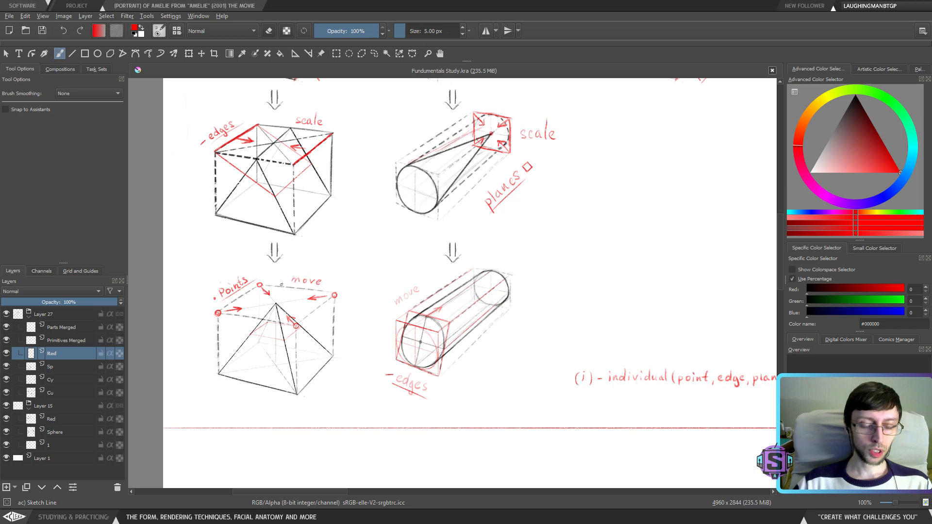
pyautogui.scroll(3, 353, 197)
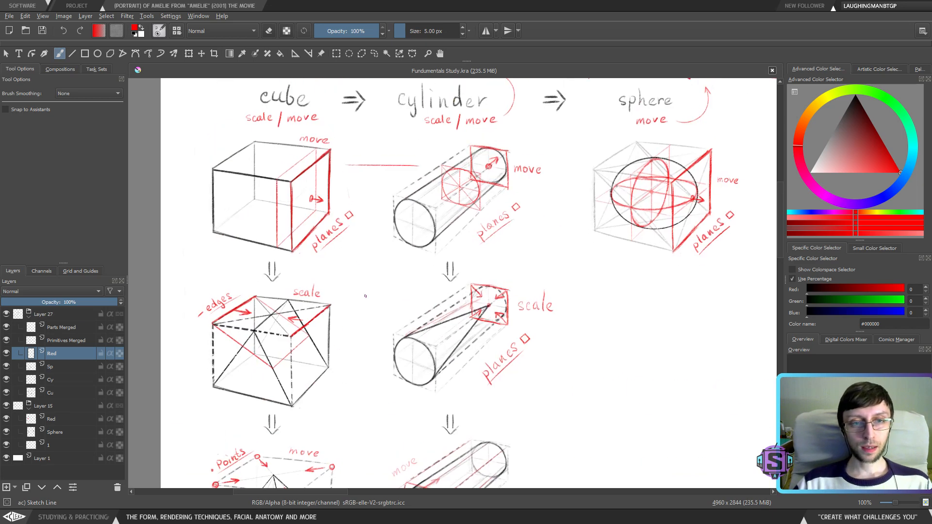
pyautogui.moveTo(366, 296)
pyautogui.mouseDown()
pyautogui.moveTo(370, 369)
pyautogui.moveTo(389, 339)
pyautogui.mouseUp()
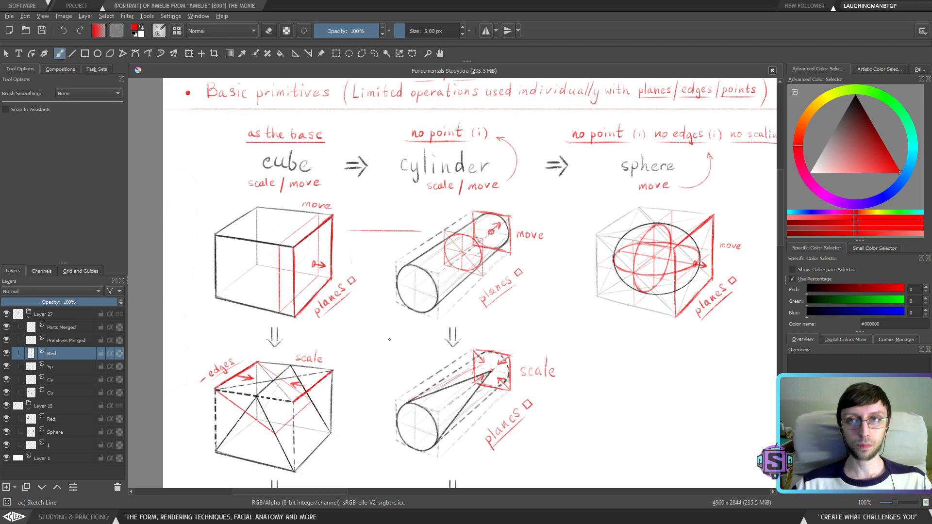
pyautogui.scroll(-2, 389, 339)
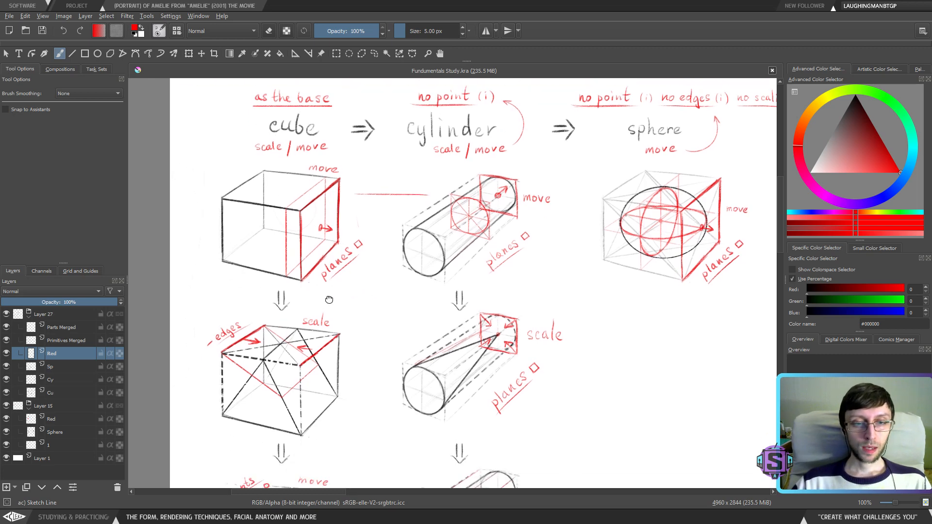
pyautogui.scroll(-2, 339, 323)
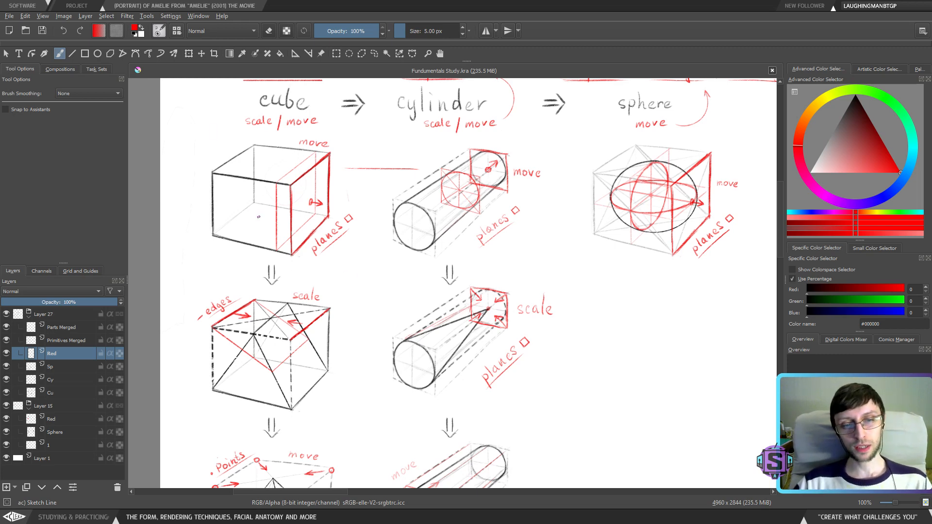
pyautogui.moveTo(310, 391); pyautogui.dragTo(341, 293)
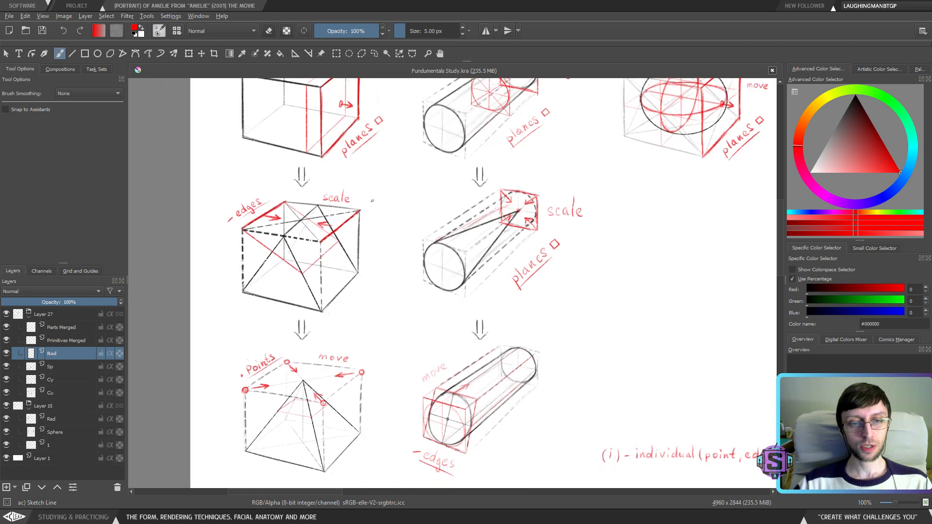
pyautogui.moveTo(380, 157); pyautogui.dragTo(371, 215)
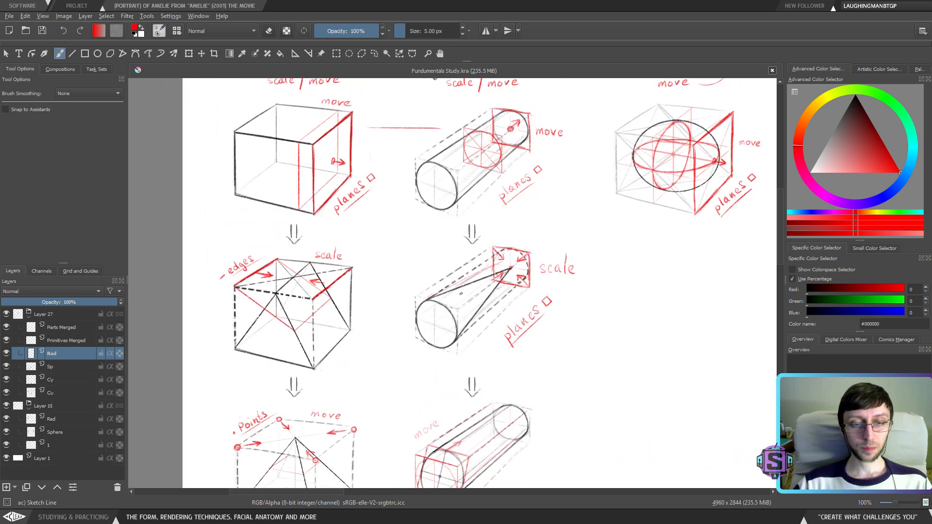
pyautogui.moveTo(430, 416); pyautogui.dragTo(399, 332)
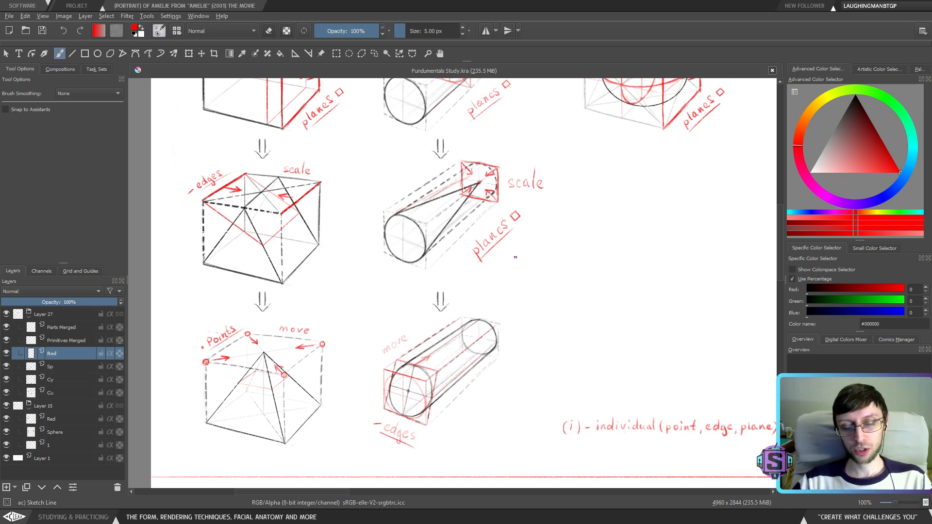
pyautogui.moveTo(505, 239); pyautogui.dragTo(495, 259)
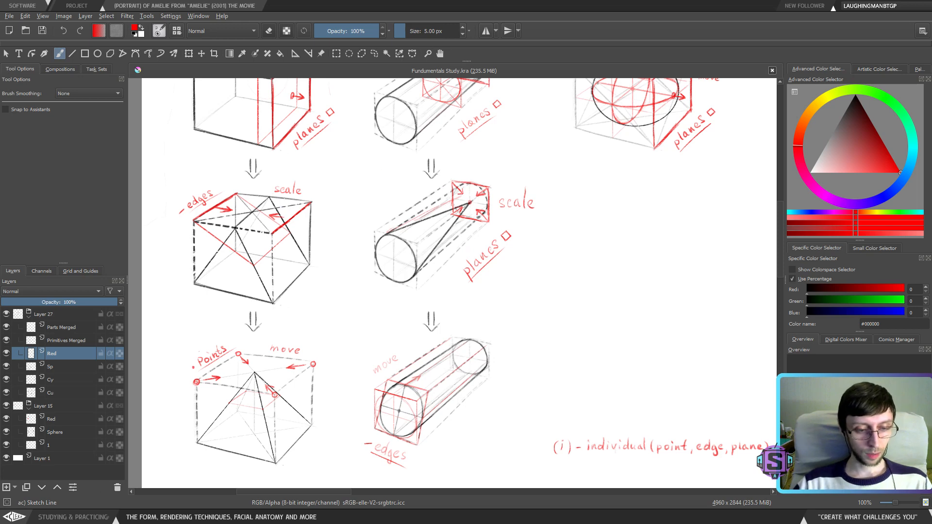
# Examine the point, edge and scaling restrictions noted above the cylinder and sphere alongside their plane-move diagrams
pyautogui.moveTo(578, 226); pyautogui.dragTo(516, 361)
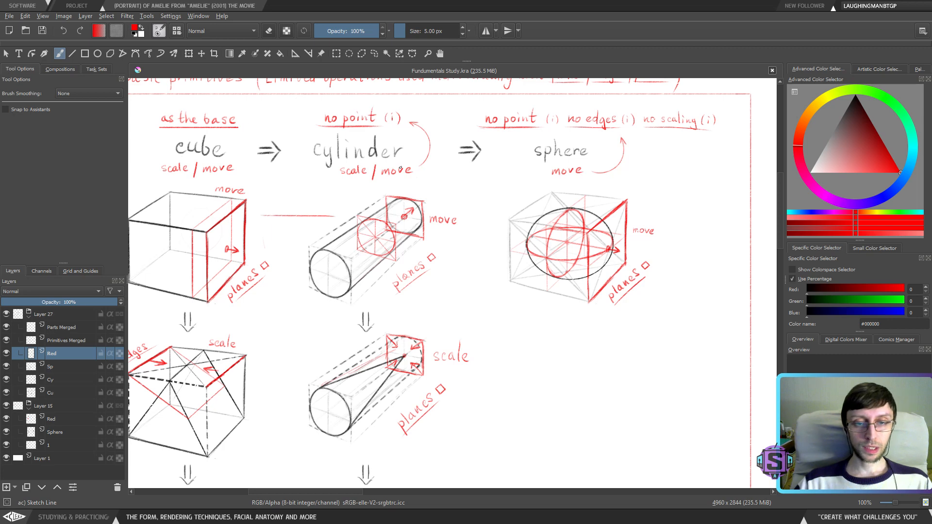
pyautogui.moveTo(357, 260); pyautogui.dragTo(423, 271)
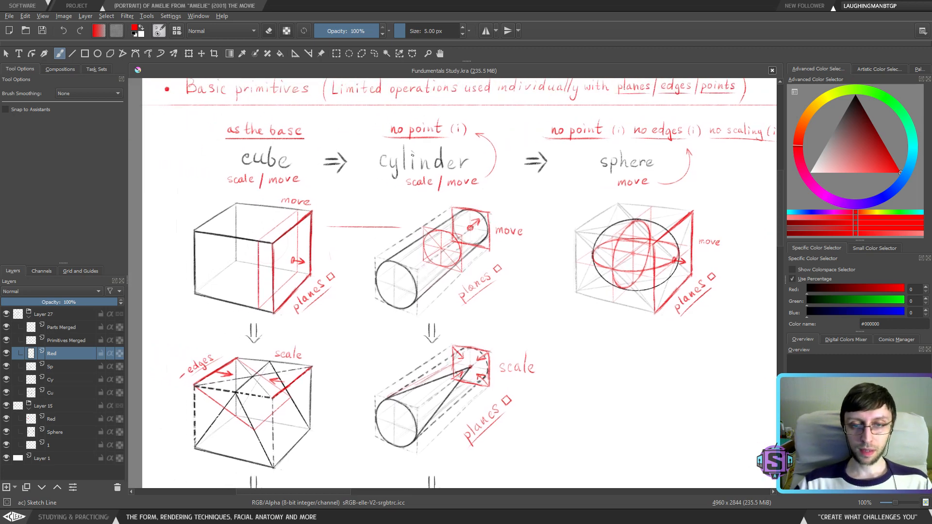
pyautogui.moveTo(545, 189); pyautogui.dragTo(538, 212)
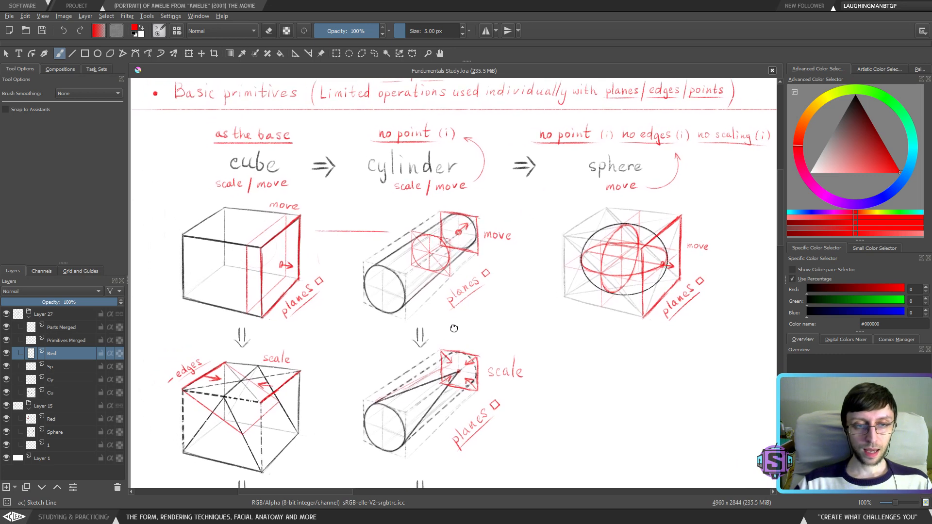
pyautogui.moveTo(340, 361); pyautogui.dragTo(352, 286)
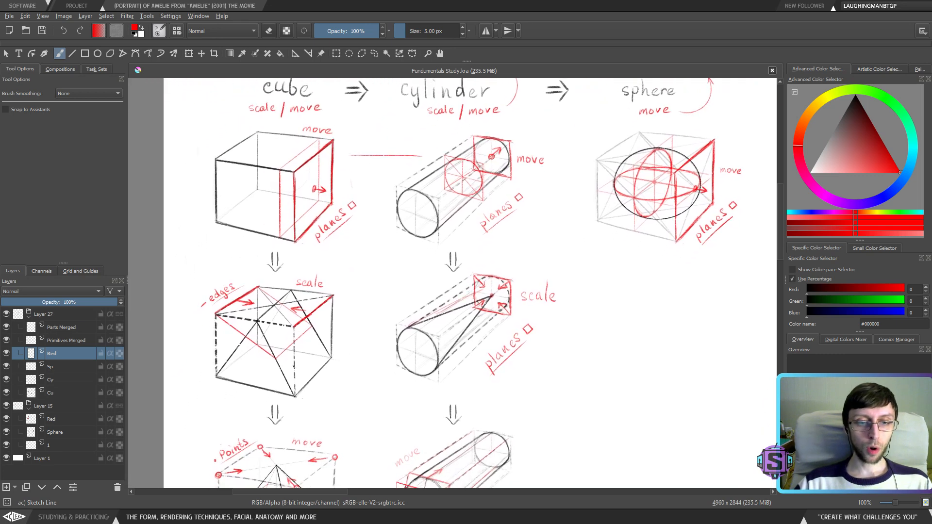
# Examine the cube's edge-scaling and point-moving diagrams, then the plane-move row for all three primitives
pyautogui.moveTo(293, 367); pyautogui.dragTo(309, 336)
pyautogui.moveTo(313, 422); pyautogui.dragTo(330, 341)
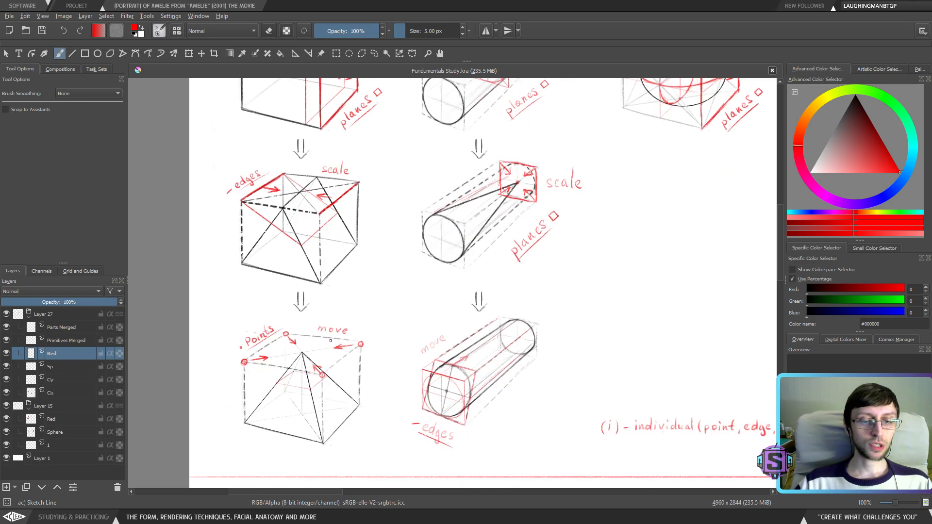
pyautogui.moveTo(268, 120); pyautogui.dragTo(249, 202)
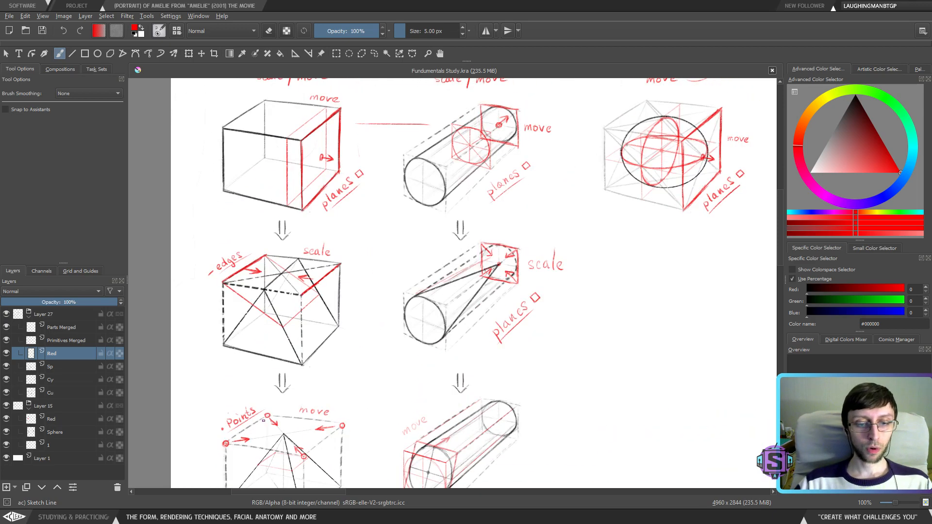
pyautogui.moveTo(431, 78); pyautogui.dragTo(312, 195)
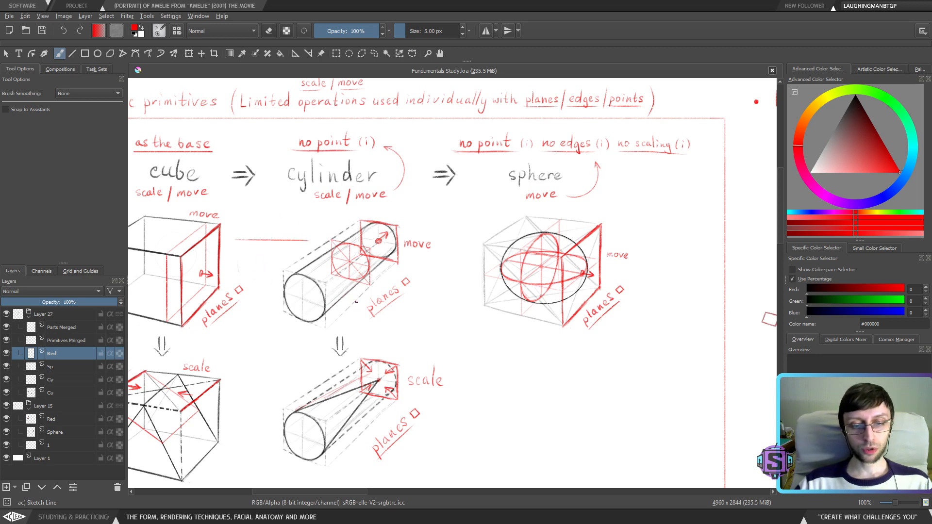
pyautogui.moveTo(453, 243); pyautogui.dragTo(461, 205)
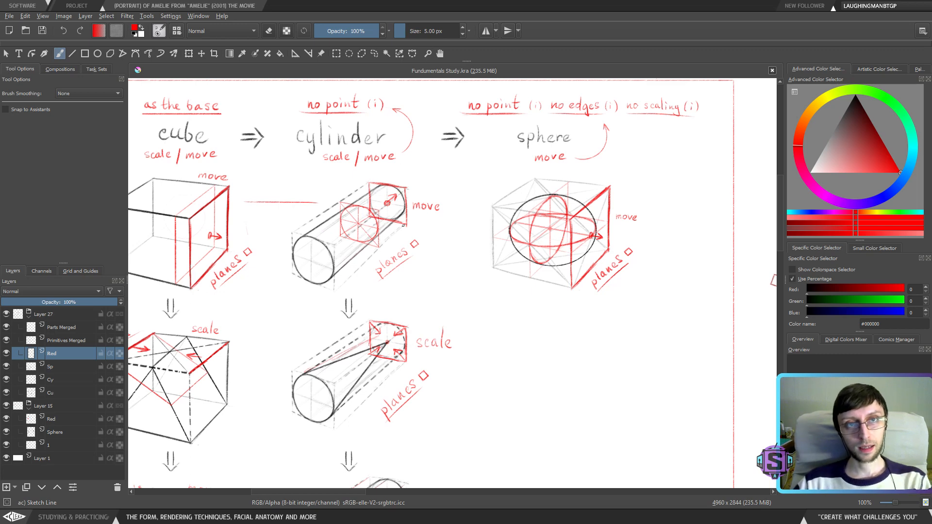
# Examine the cylinder's plane-scaling and edge-moving diagrams alongside the note defining (i) as individual point, edge or plane
pyautogui.scroll(-3, 403, 225)
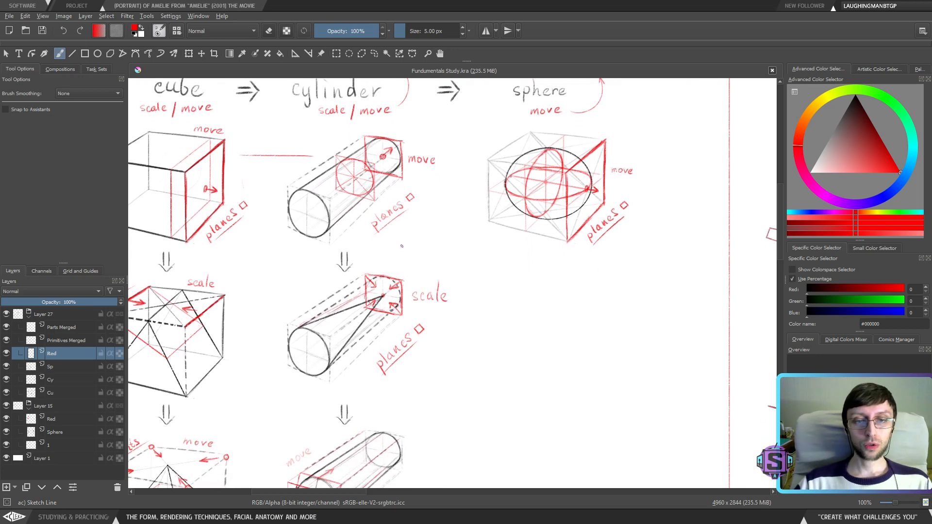
pyautogui.scroll(-5, 402, 246)
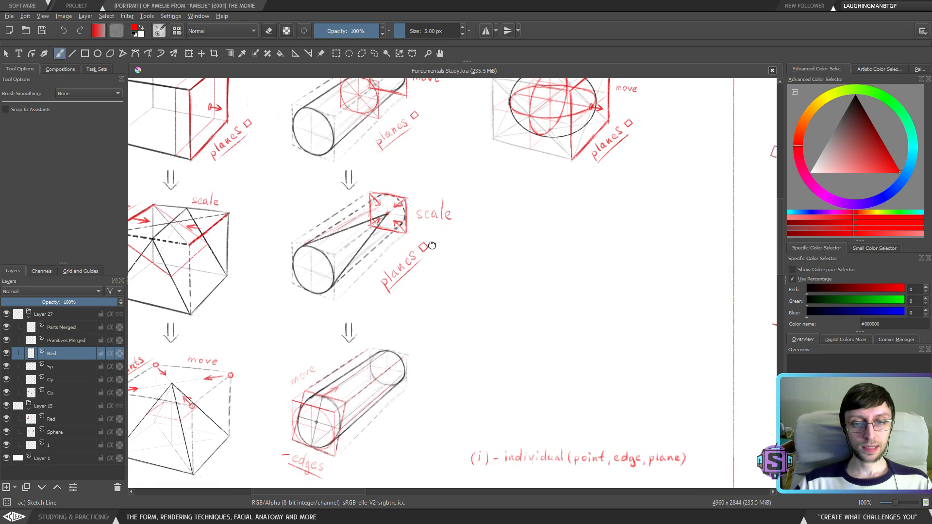
pyautogui.moveTo(431, 245); pyautogui.dragTo(432, 240)
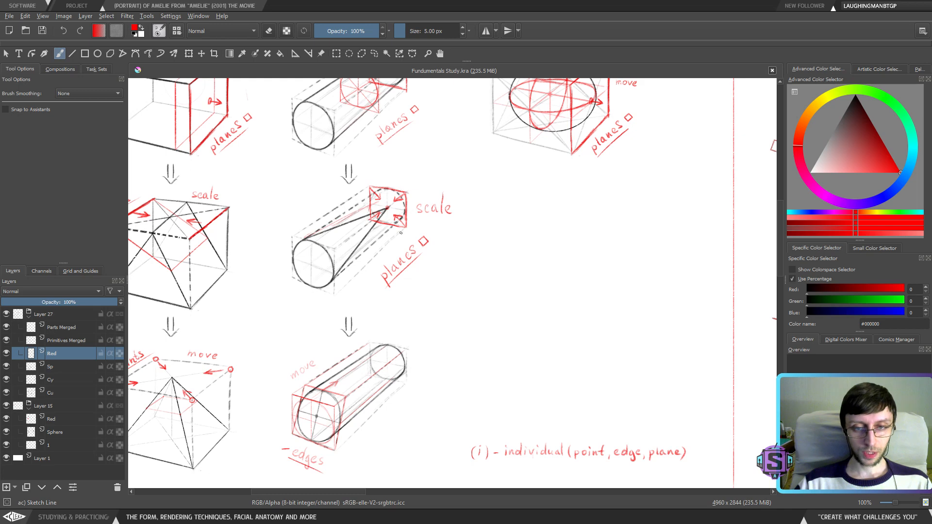
pyautogui.moveTo(387, 209); pyautogui.dragTo(446, 155)
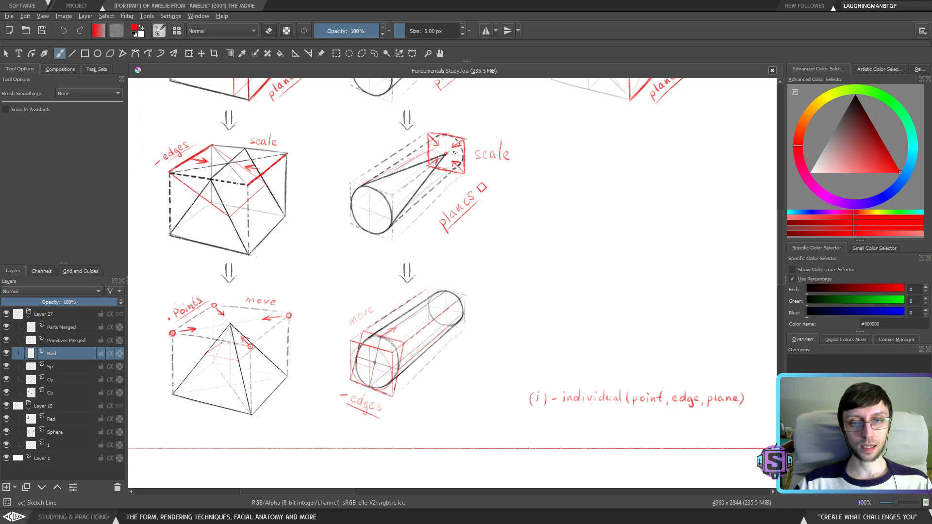
pyautogui.moveTo(466, 153); pyautogui.dragTo(440, 183)
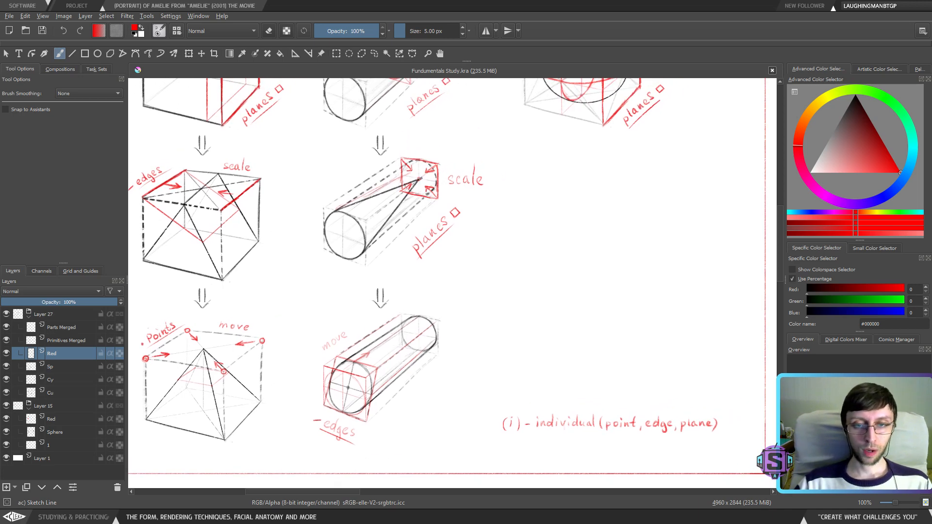
pyautogui.moveTo(485, 268)
pyautogui.mouseDown()
pyautogui.moveTo(466, 285)
pyautogui.moveTo(420, 214)
pyautogui.moveTo(440, 138)
pyautogui.mouseUp()
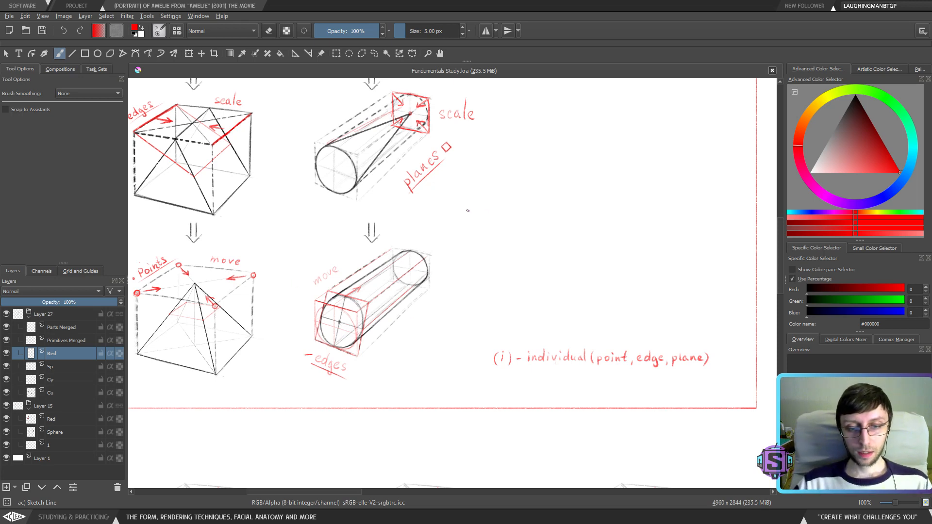
pyautogui.moveTo(466, 210); pyautogui.dragTo(472, 241)
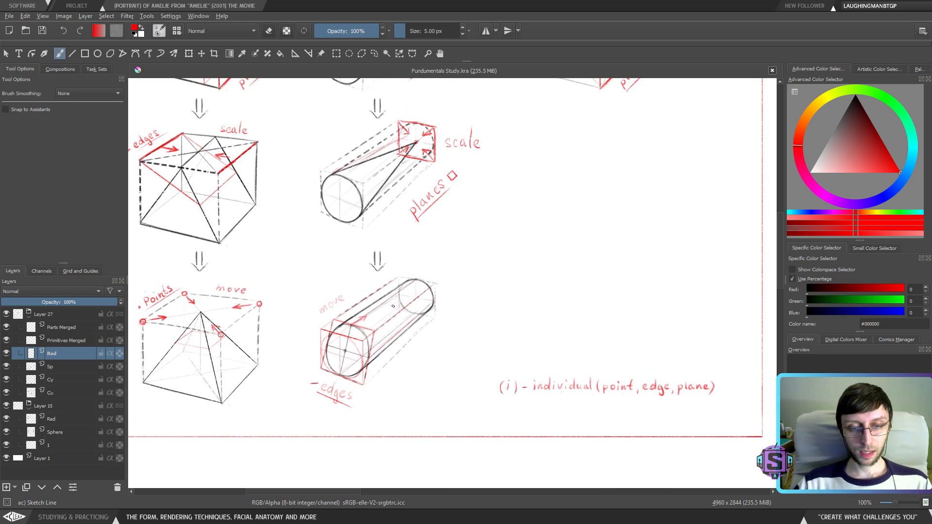
# Read the individual point, edge and scaling restrictions above the cylinder and sphere against their plane-move diagrams
pyautogui.scroll(5, 353, 319)
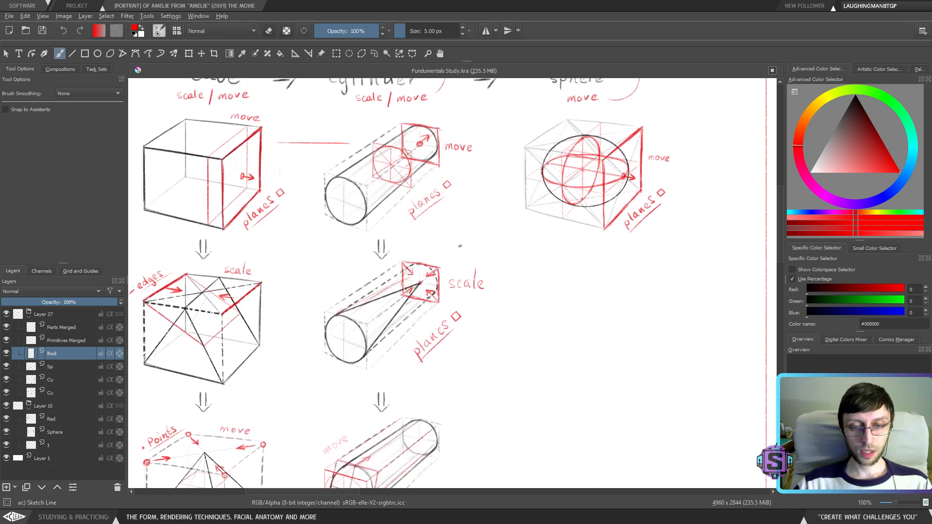
pyautogui.moveTo(534, 272)
pyautogui.mouseDown()
pyautogui.moveTo(489, 340)
pyautogui.moveTo(418, 357)
pyautogui.mouseUp()
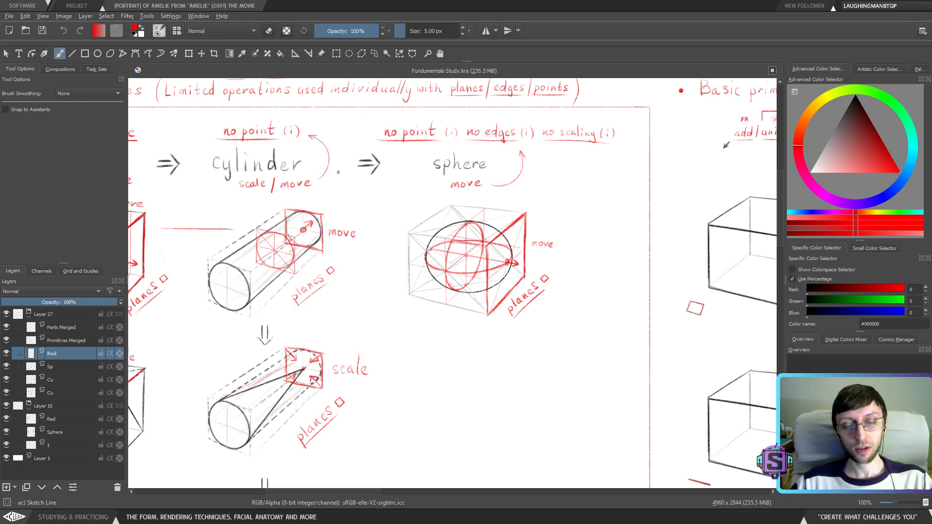
pyautogui.scroll(-2, 323, 172)
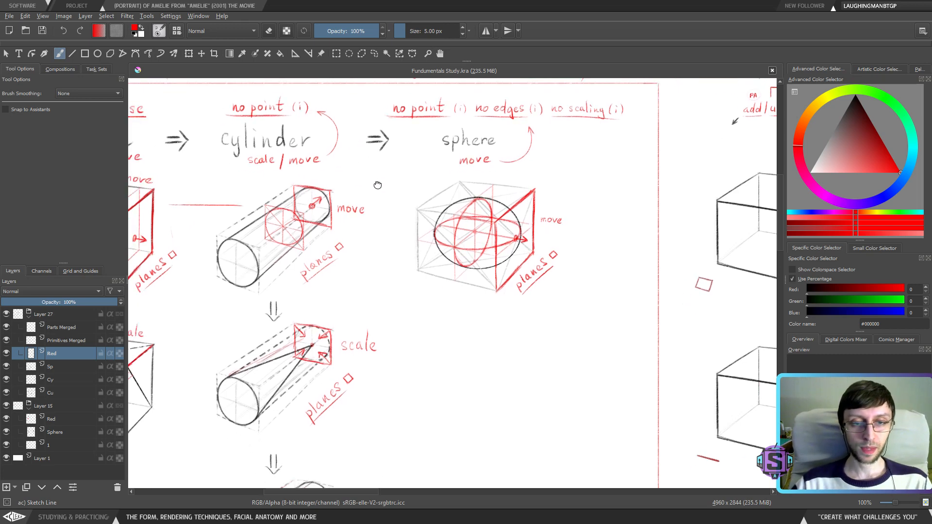
pyautogui.scroll(2, 440, 192)
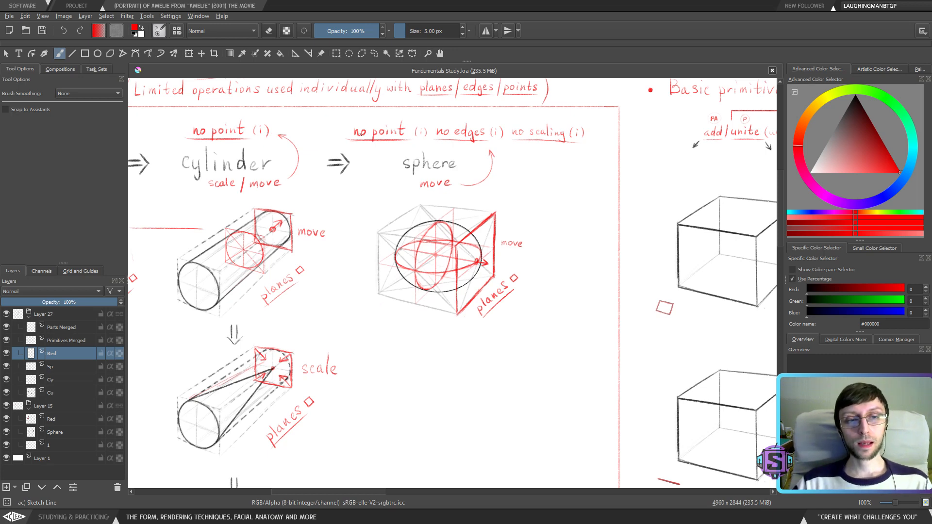
pyautogui.scroll(-2, 265, 130)
pyautogui.scroll(2, 298, 176)
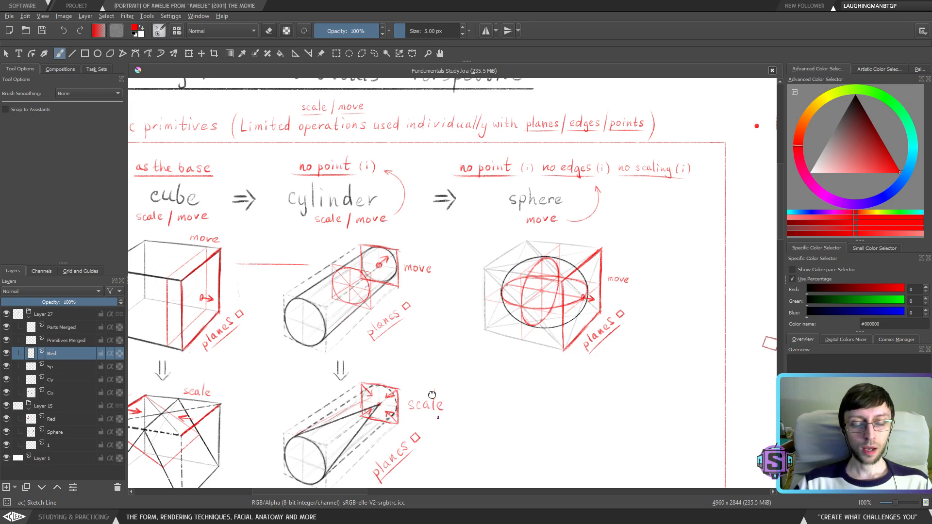
# Compare the cylinder's move and scale diagrams with the sphere's single plane-move diagram
pyautogui.scroll(-5, 368, 292)
pyautogui.scroll(3, 354, 312)
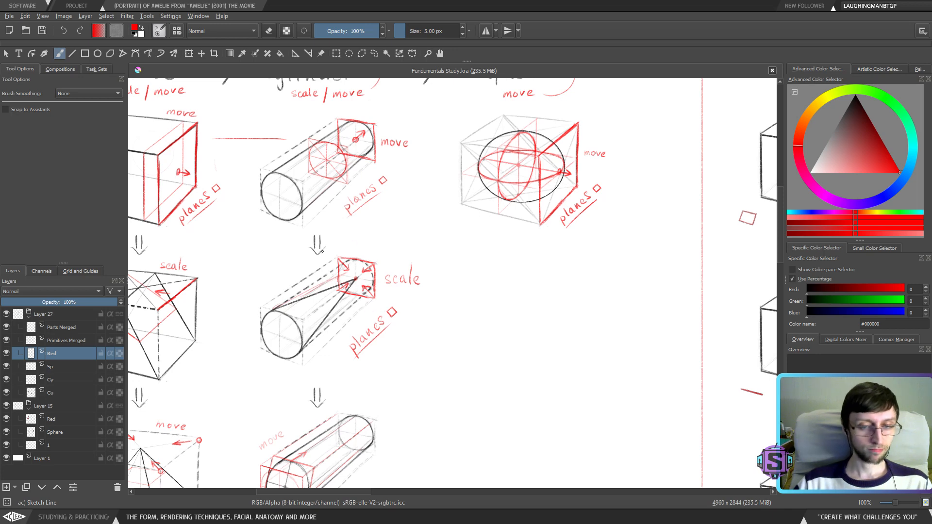
pyautogui.scroll(-2, 352, 251)
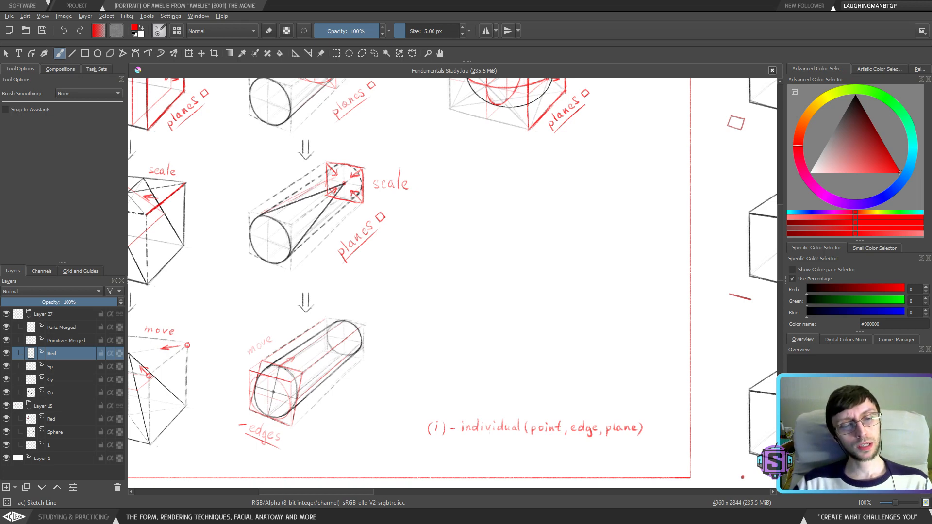
pyautogui.scroll(4, 314, 366)
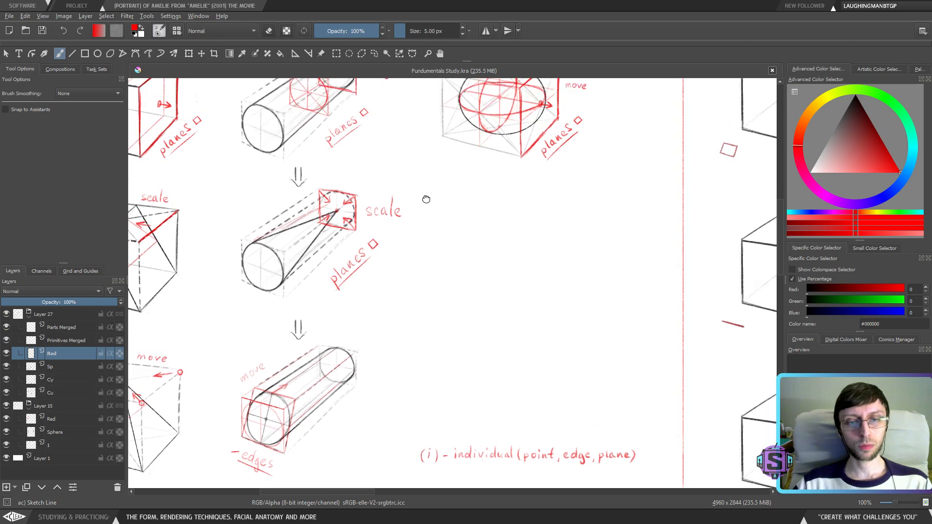
pyautogui.moveTo(350, 291); pyautogui.dragTo(412, 207)
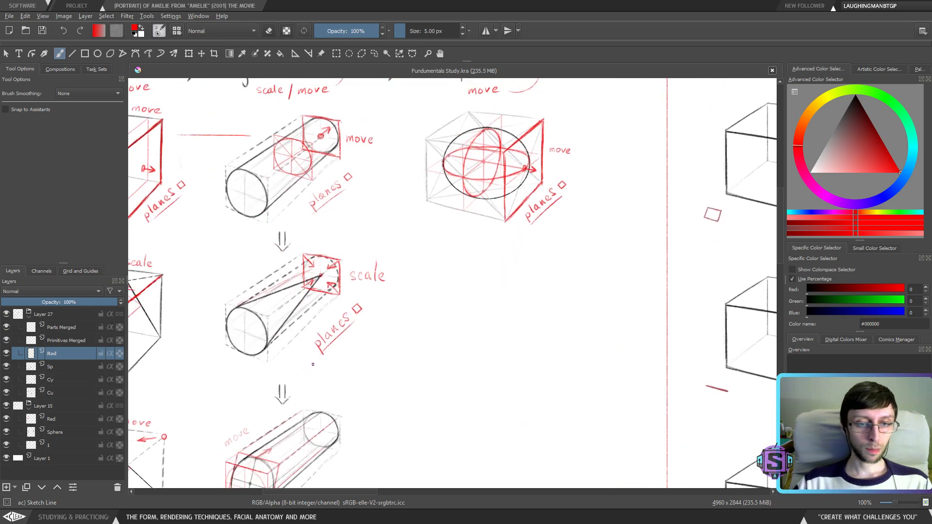
pyautogui.moveTo(478, 218); pyautogui.dragTo(383, 341)
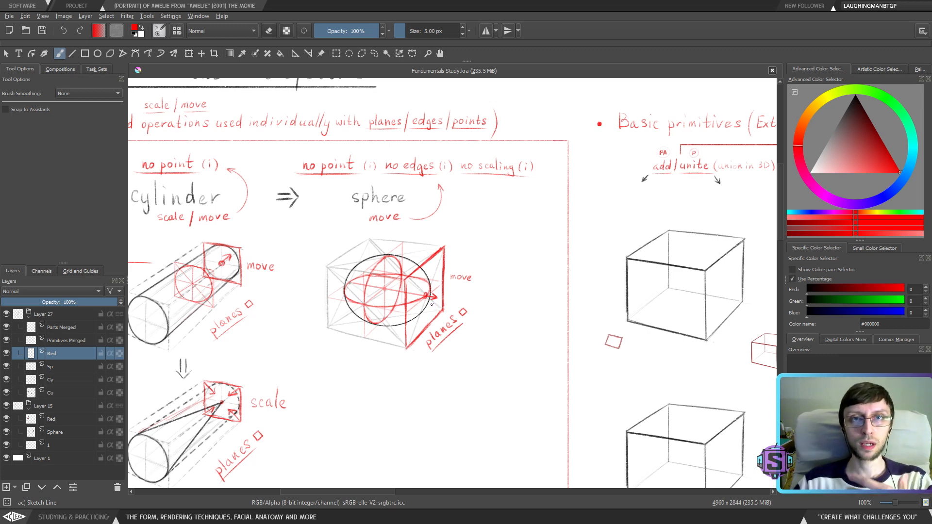
# Review the whole limited-operations section, from the three primitive headings down to the cylinder's edge move and the (i) note
pyautogui.scroll(-1, 432, 304)
pyautogui.moveTo(318, 343); pyautogui.dragTo(408, 268)
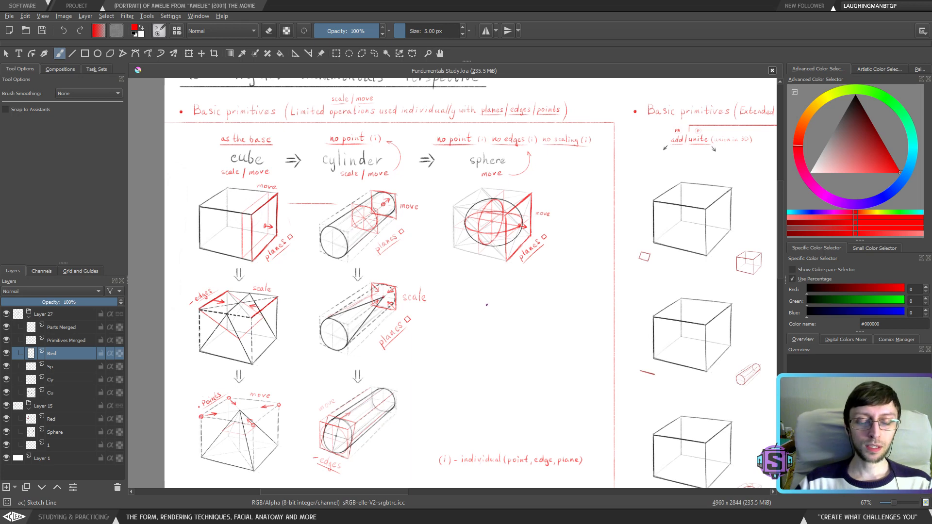
pyautogui.scroll(-2, 486, 305)
pyautogui.scroll(1, 453, 262)
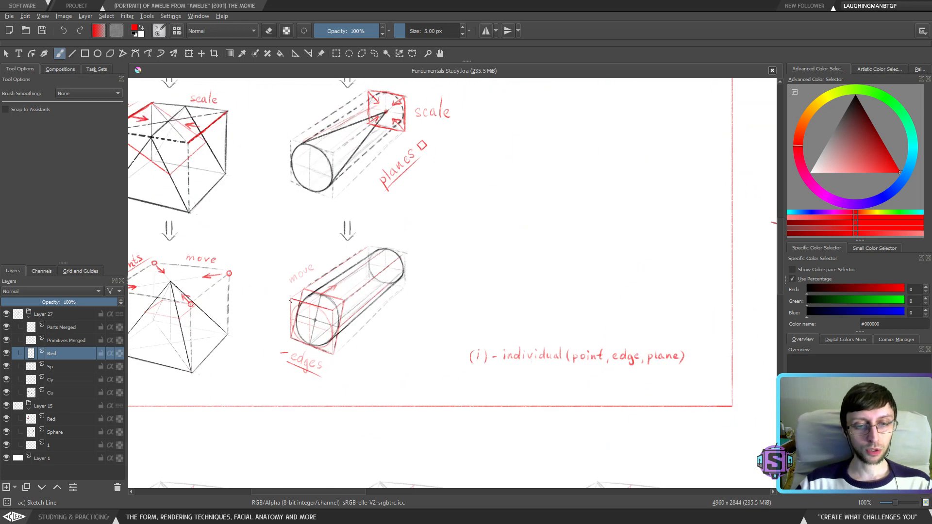
pyautogui.scroll(-1, 357, 320)
pyautogui.scroll(2, 454, 291)
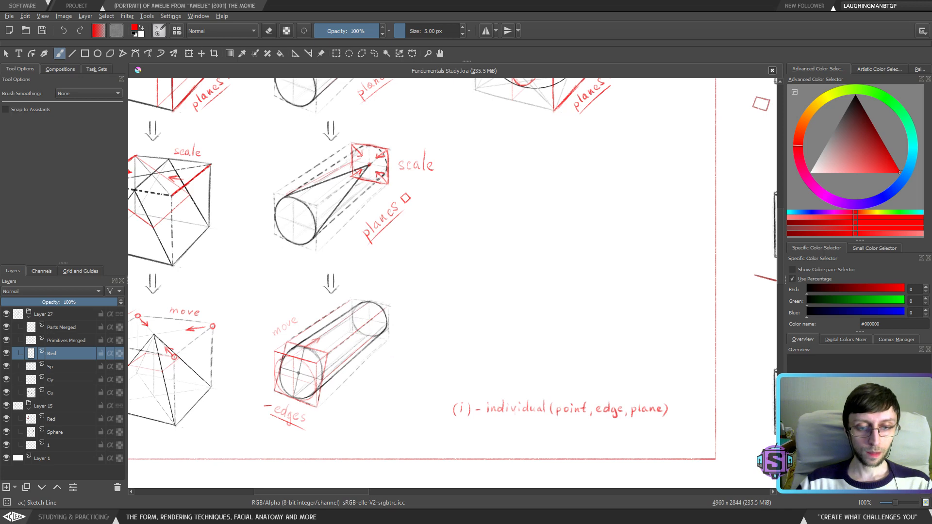
pyautogui.scroll(-1, 279, 353)
pyautogui.scroll(1, 412, 254)
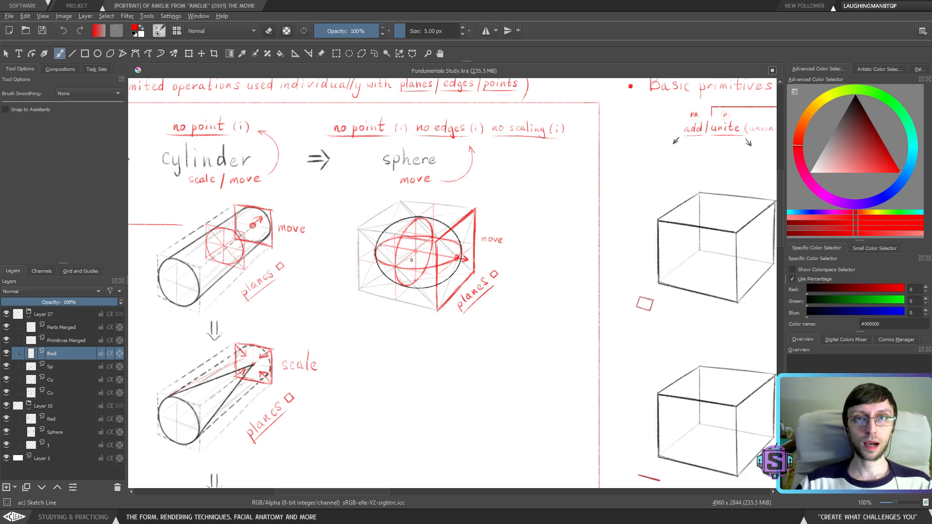
# Inspect the sphere's plane-move diagram up close and relate it to the cube and cylinder columns
pyautogui.scroll(-3, 404, 202)
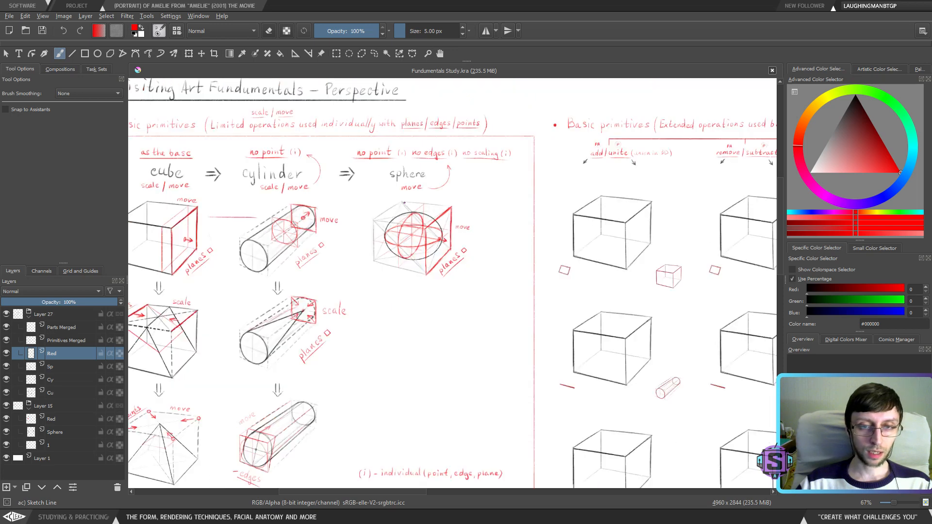
pyautogui.scroll(1, 460, 316)
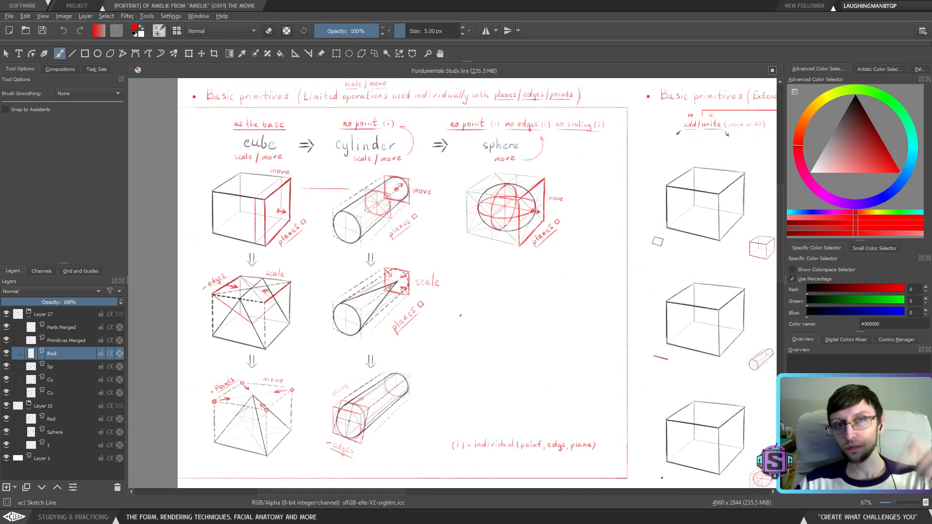
pyautogui.moveTo(458, 312); pyautogui.dragTo(442, 320)
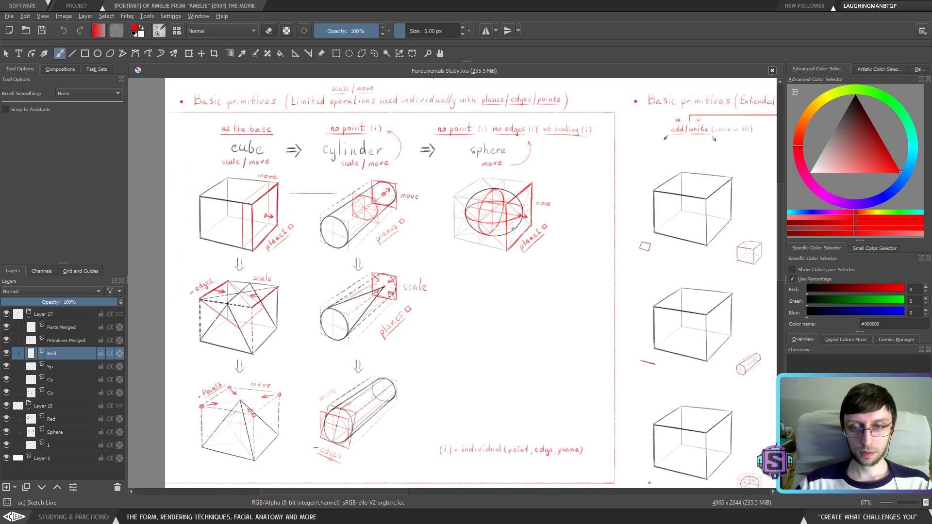
pyautogui.scroll(1, 543, 243)
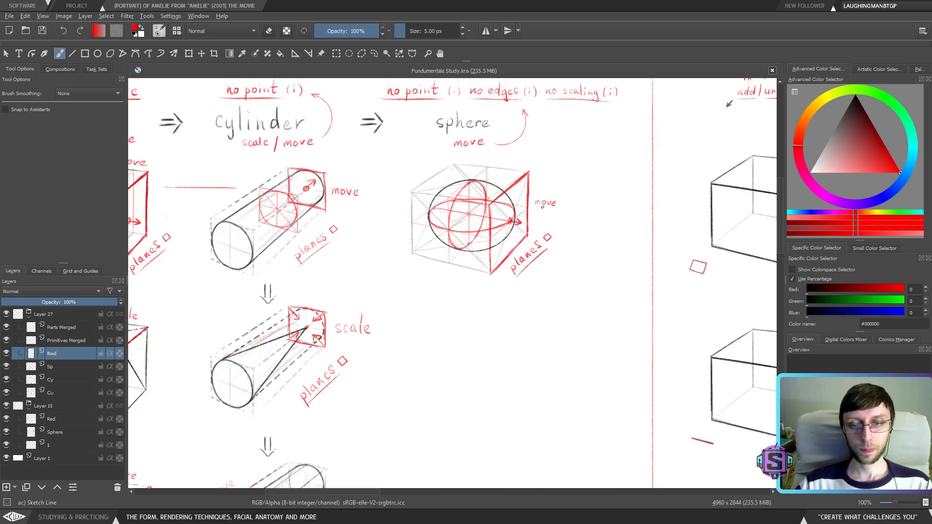
pyautogui.moveTo(543, 242); pyautogui.dragTo(483, 252)
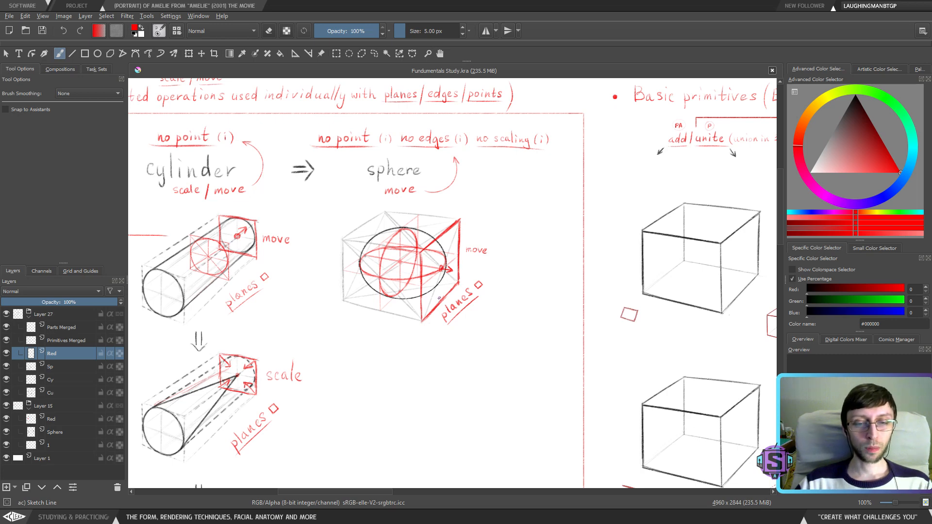
pyautogui.scroll(-2, 355, 340)
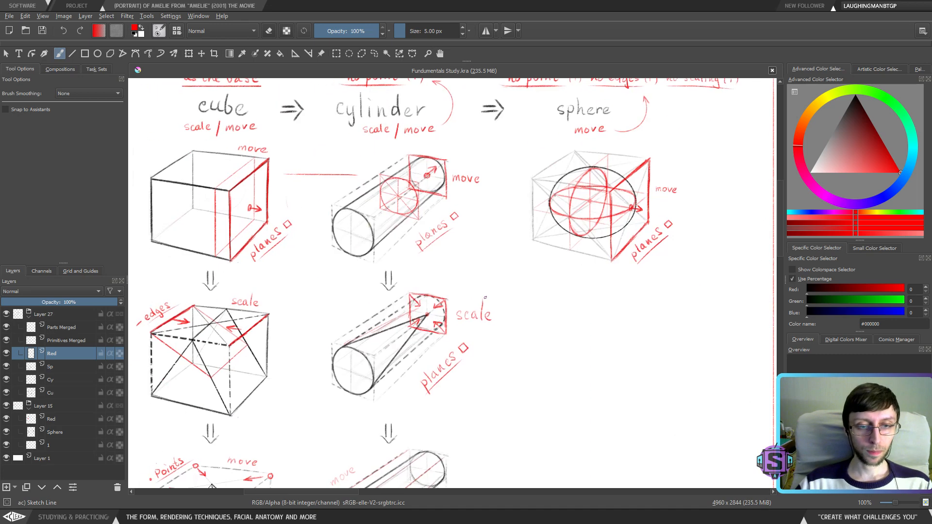
pyautogui.scroll(1, 424, 278)
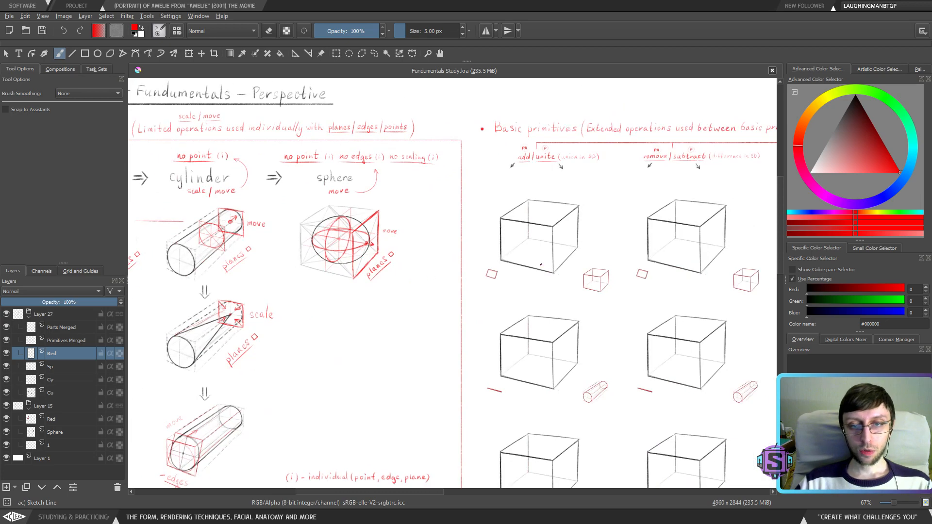
# Read the extended-operations heading of the neighbouring section and its add/unite, remove/subtract and intersect branches
pyautogui.moveTo(541, 265); pyautogui.dragTo(364, 249)
pyautogui.scroll(2, 366, 249)
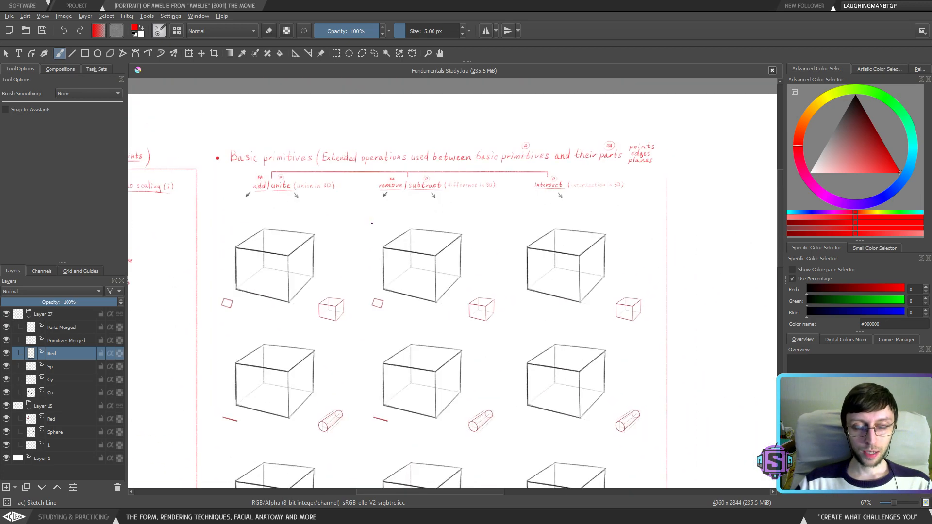
pyautogui.scroll(1, 270, 189)
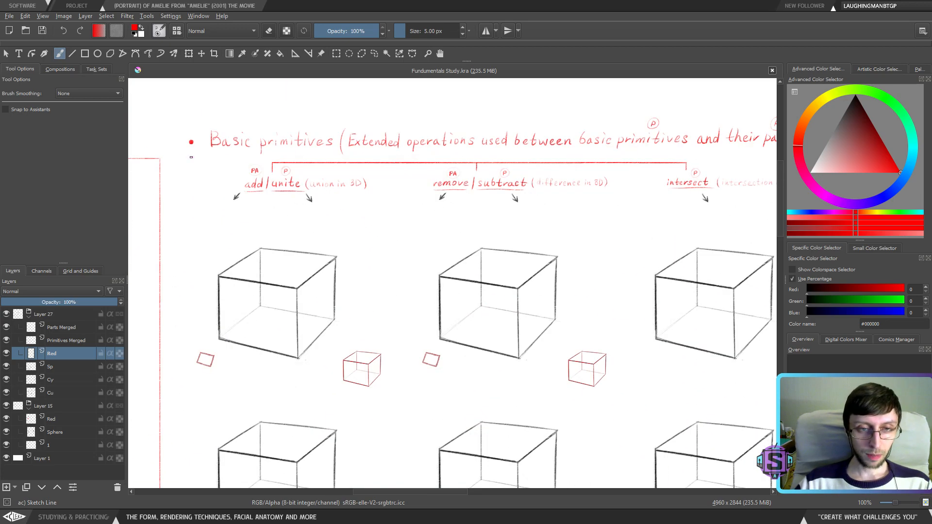
pyautogui.moveTo(316, 160); pyautogui.dragTo(229, 168)
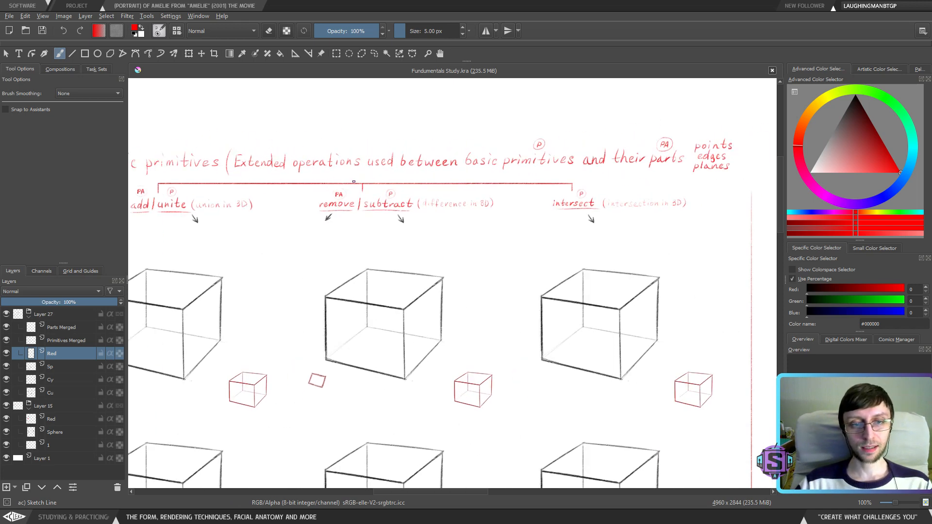
# Compare the remove/subtract and intersect branches of the extended-operations section with the cube, cylinder and sphere columns of the limited-operations section
pyautogui.moveTo(497, 165); pyautogui.dragTo(409, 182)
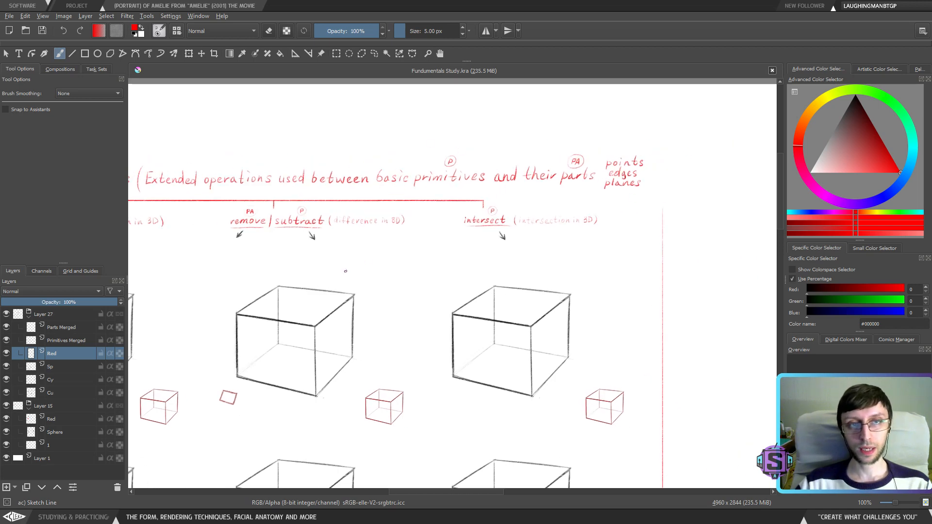
pyautogui.moveTo(345, 271); pyautogui.dragTo(589, 228)
pyautogui.moveTo(340, 243); pyautogui.dragTo(568, 242)
pyautogui.moveTo(340, 146); pyautogui.dragTo(486, 291)
pyautogui.moveTo(218, 149); pyautogui.dragTo(365, 202)
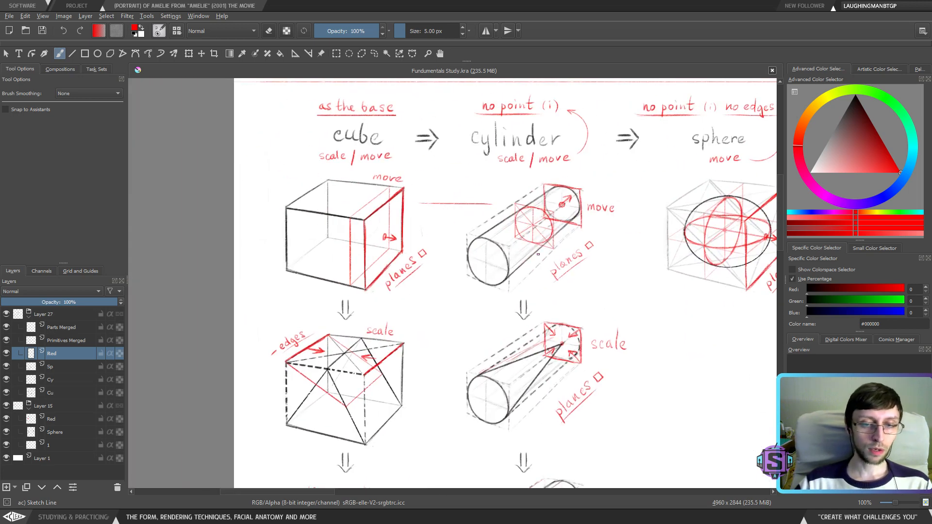
pyautogui.moveTo(538, 254); pyautogui.dragTo(378, 254)
pyautogui.moveTo(485, 253); pyautogui.dragTo(350, 252)
pyautogui.moveTo(631, 242); pyautogui.dragTo(311, 238)
pyautogui.moveTo(520, 229); pyautogui.dragTo(297, 248)
pyautogui.moveTo(522, 229); pyautogui.dragTo(464, 236)
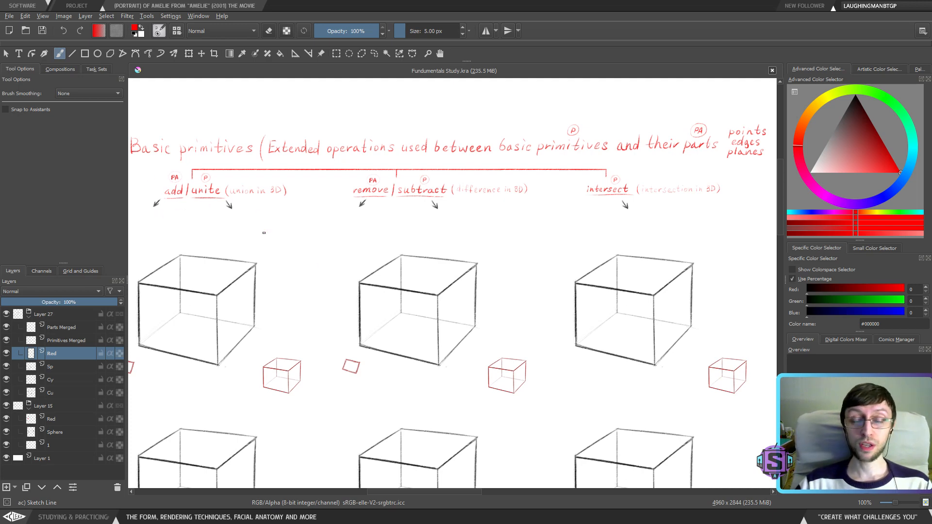
# Relate the heading's primitives (P) and parts (PA) marks to the small plane, edge, point and primitive sketches in the add/unite cube rows
pyautogui.moveTo(322, 250); pyautogui.dragTo(374, 244)
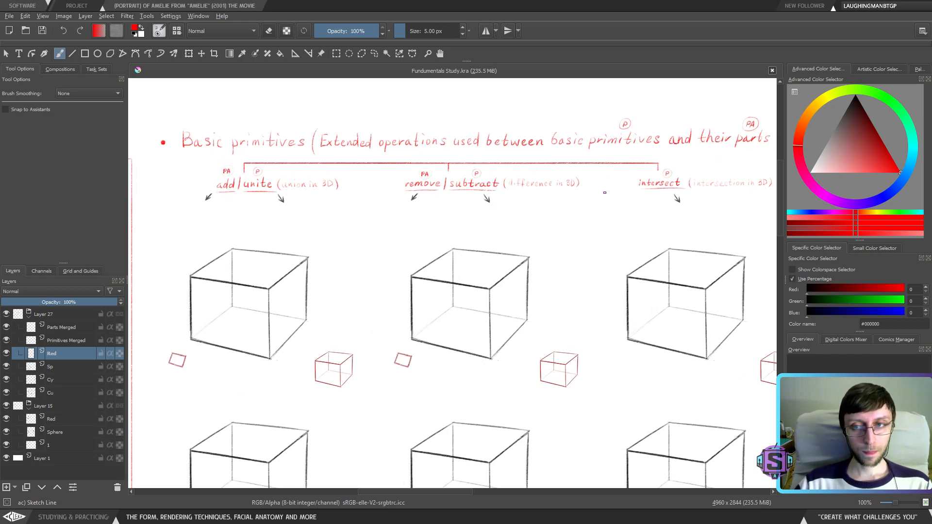
pyautogui.hscroll(4, 604, 192)
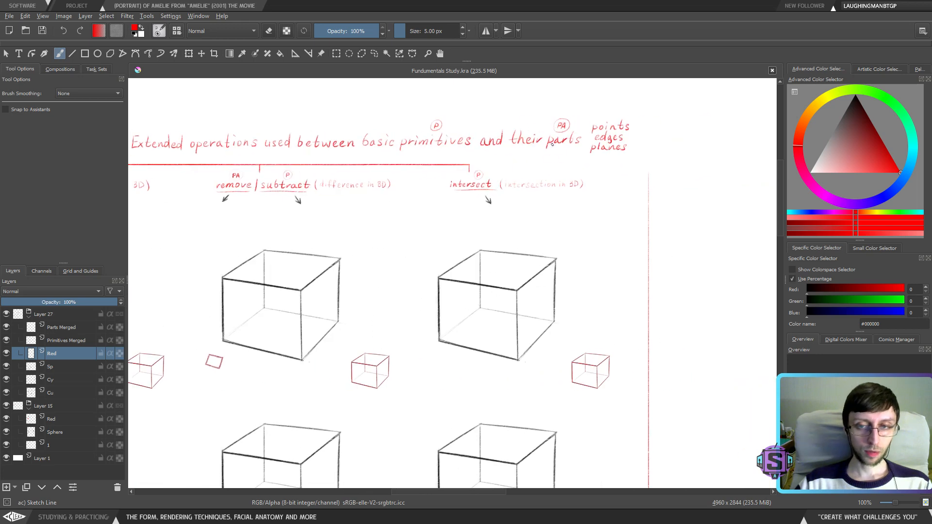
pyautogui.hscroll(-4, 552, 144)
pyautogui.hscroll(3, 326, 208)
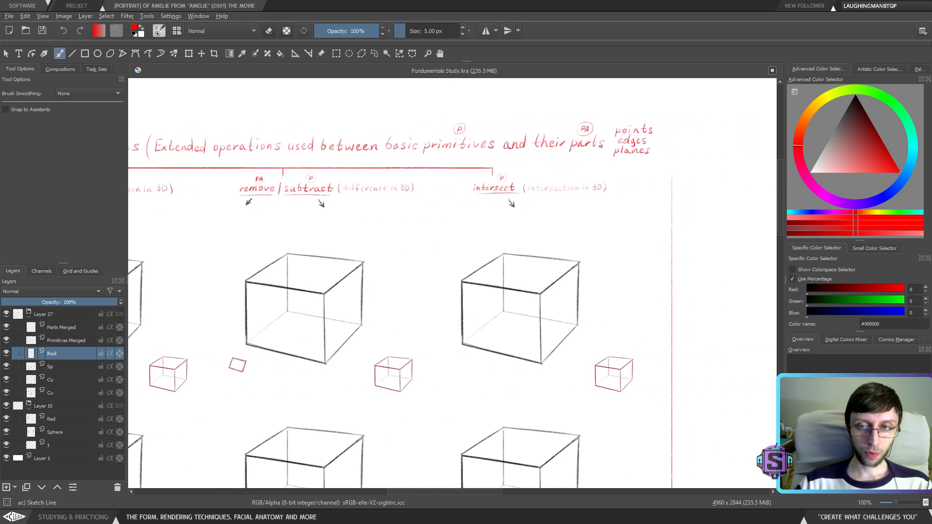
pyautogui.scroll(-5, 246, 304)
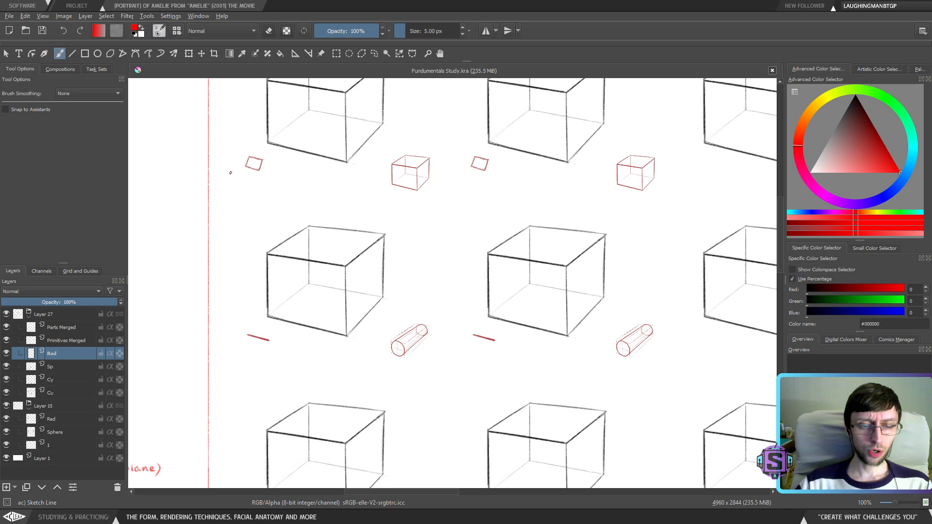
pyautogui.scroll(-4, 278, 354)
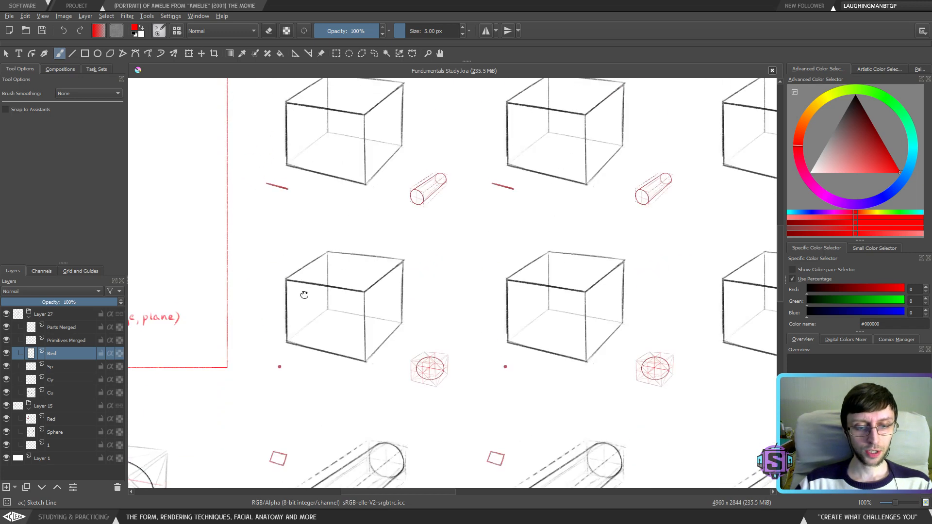
pyautogui.scroll(9, 426, 212)
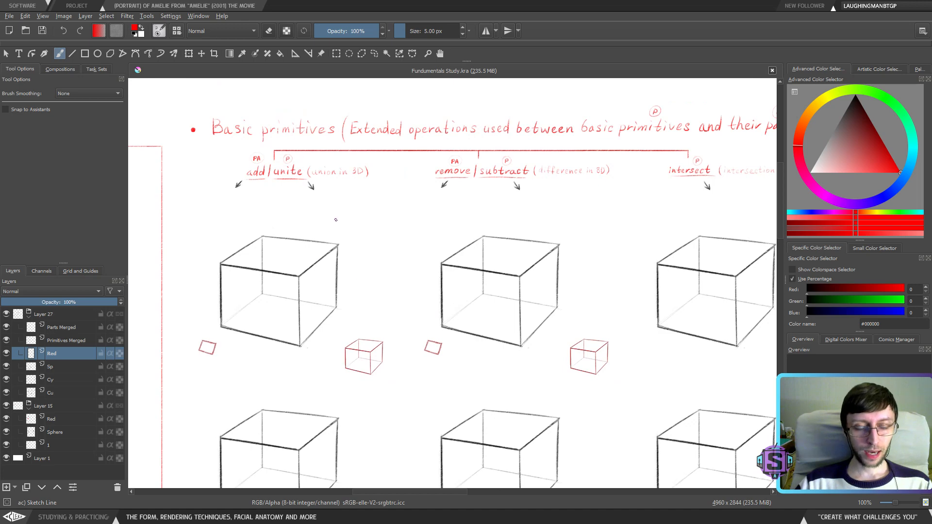
pyautogui.scroll(-2, 336, 220)
pyautogui.scroll(-4, 391, 291)
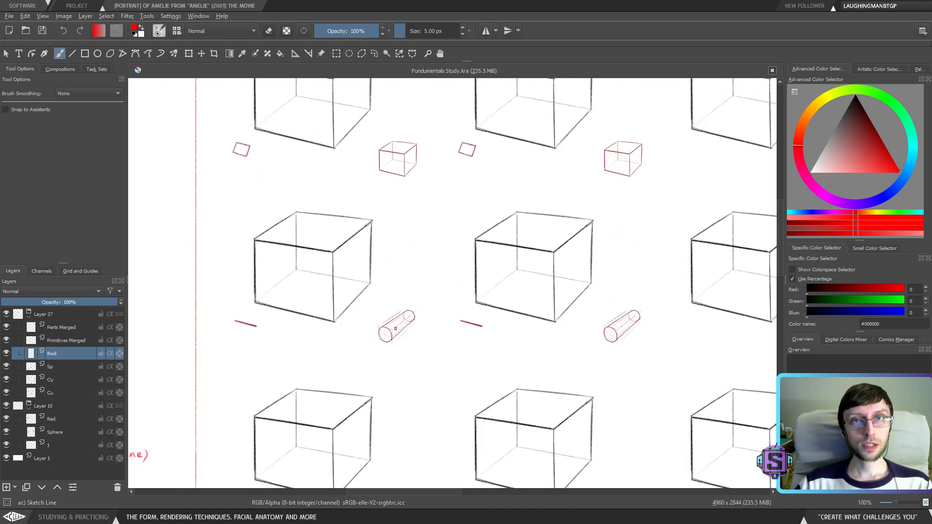
pyautogui.scroll(-5, 396, 329)
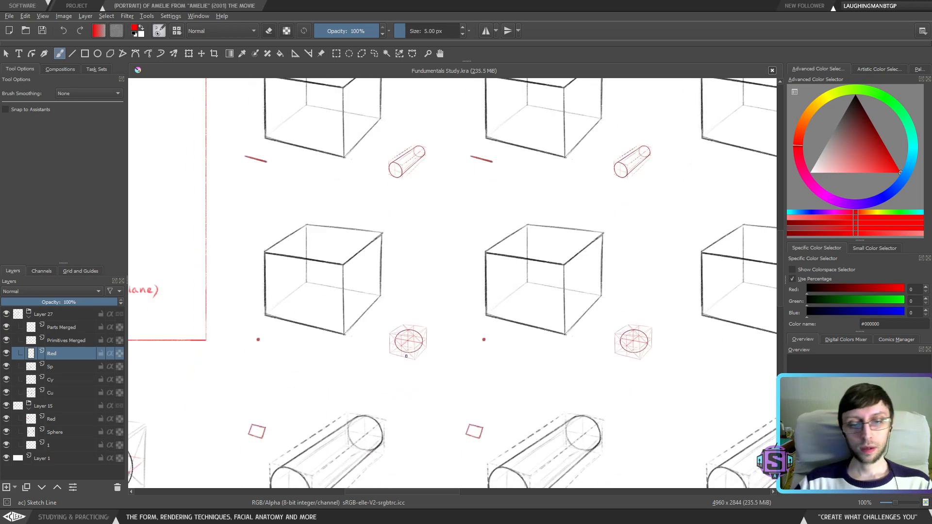
# Compare the three cube rows across the add/unite, remove/subtract and intersect columns, including the small primitives and parts paired with each cube
pyautogui.moveTo(508, 167); pyautogui.dragTo(407, 317)
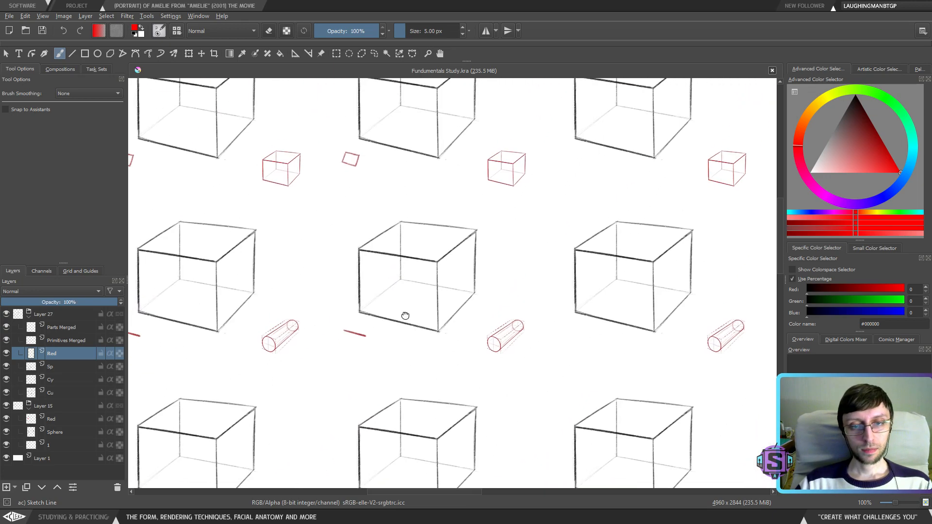
pyautogui.moveTo(451, 187); pyautogui.dragTo(444, 354)
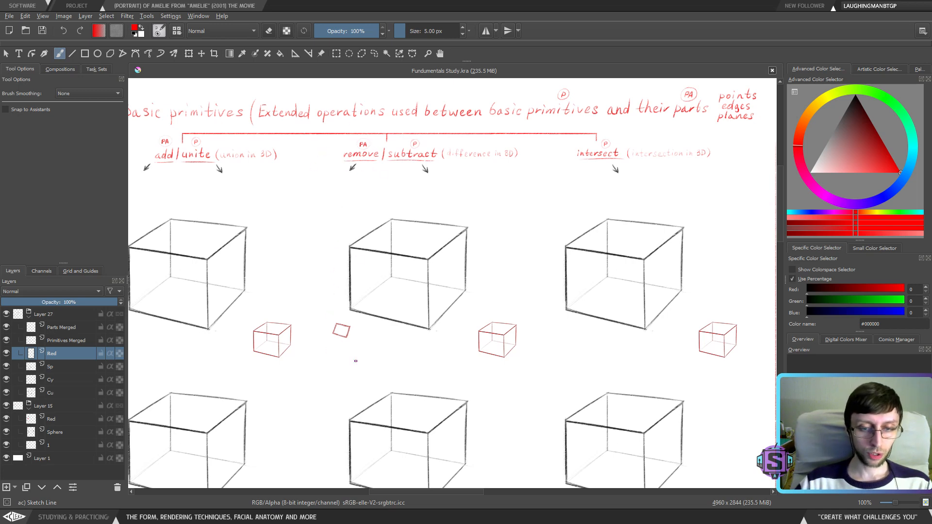
pyautogui.moveTo(333, 328); pyautogui.dragTo(383, 177)
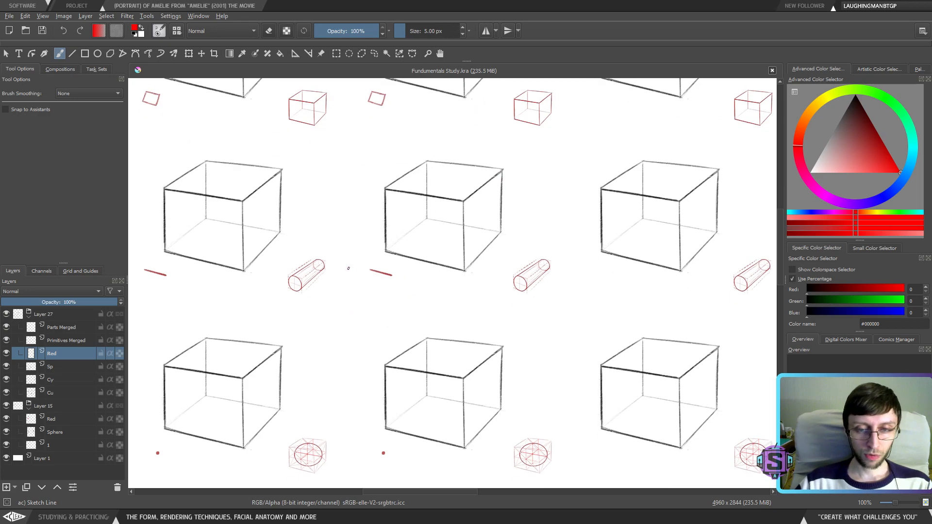
pyautogui.scroll(-5, 357, 257)
pyautogui.scroll(10, 361, 373)
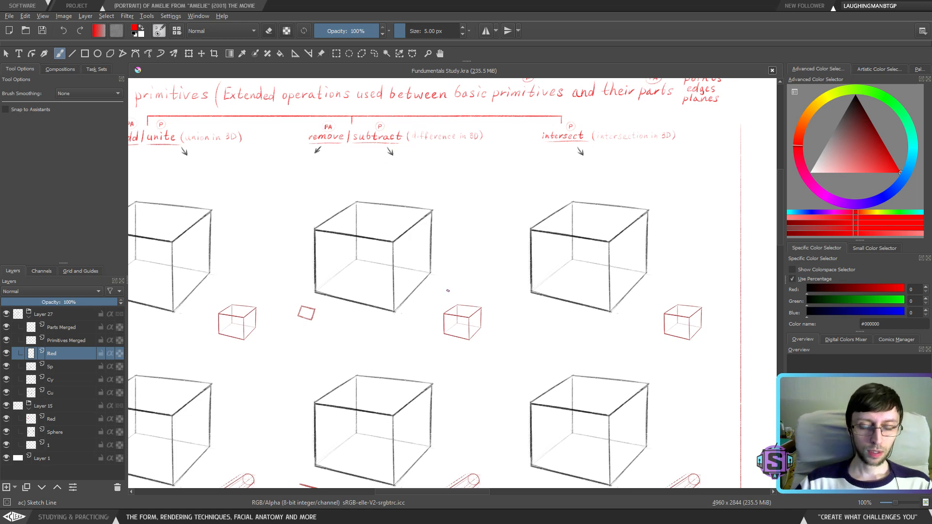
pyautogui.moveTo(413, 270); pyautogui.dragTo(377, 148)
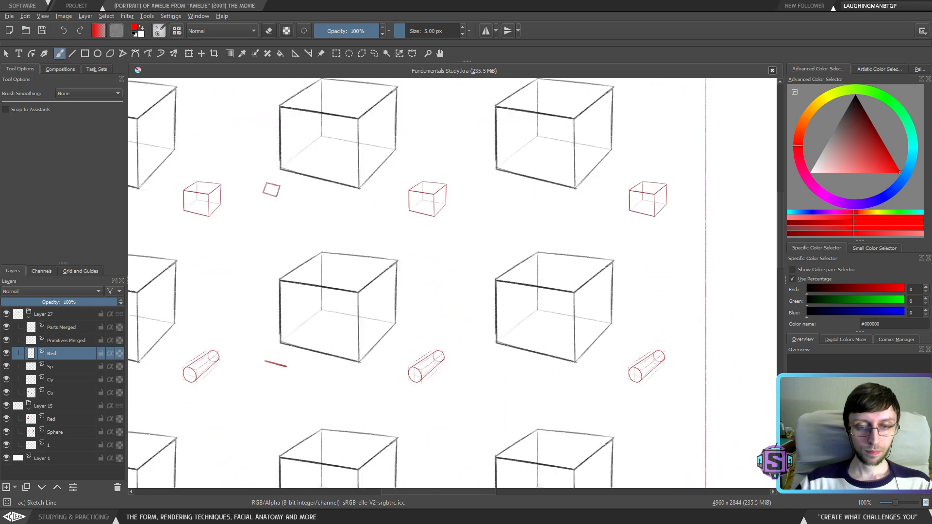
pyautogui.moveTo(321, 313); pyautogui.dragTo(438, 348)
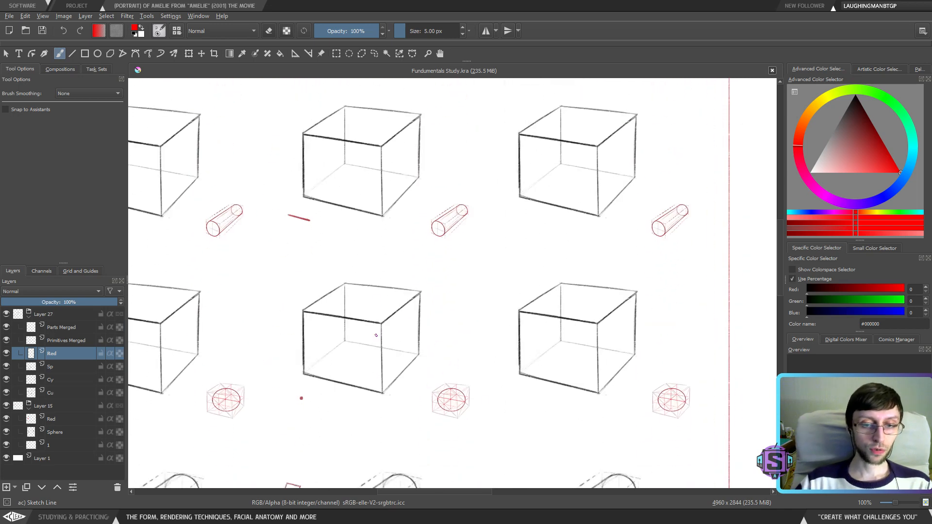
pyautogui.moveTo(485, 194); pyautogui.dragTo(347, 353)
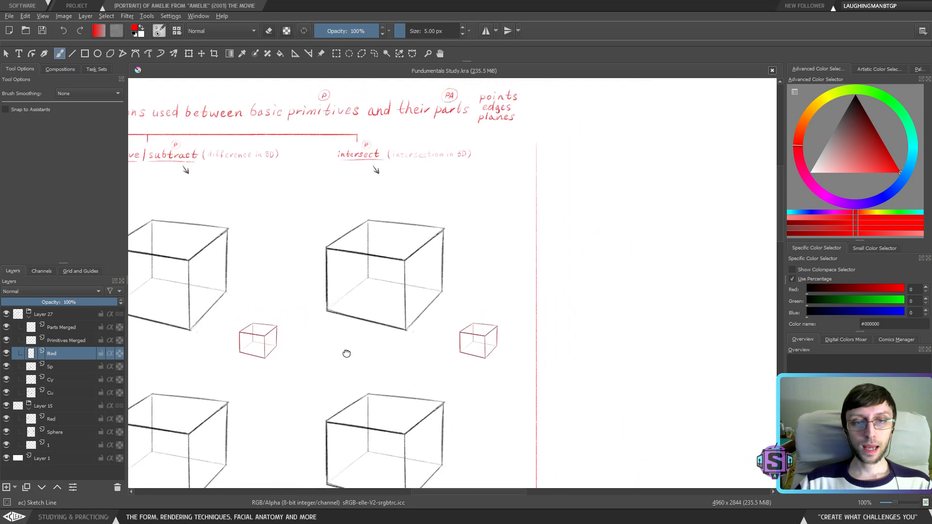
pyautogui.moveTo(354, 179)
pyautogui.mouseDown()
pyautogui.moveTo(390, 181)
pyautogui.moveTo(369, 190)
pyautogui.mouseUp()
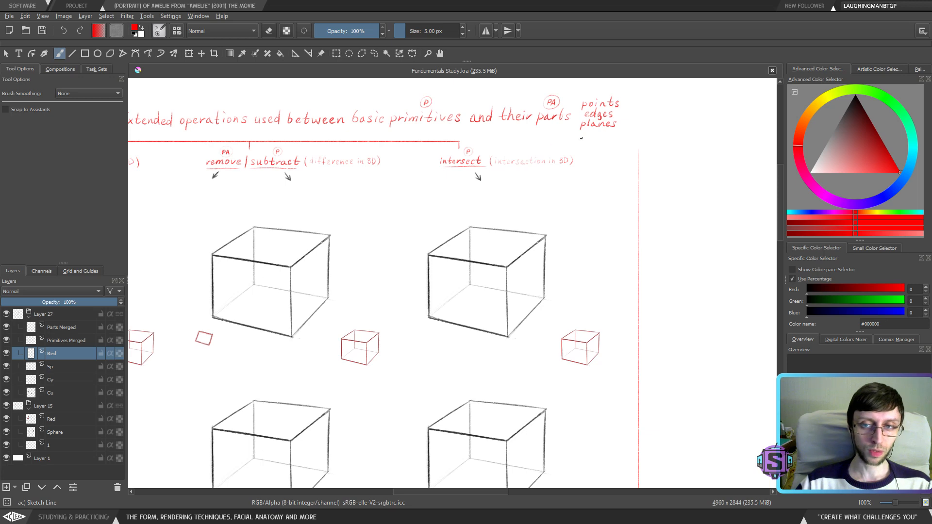
pyautogui.scroll(-5, 436, 218)
pyautogui.hscroll(10, 527, 221)
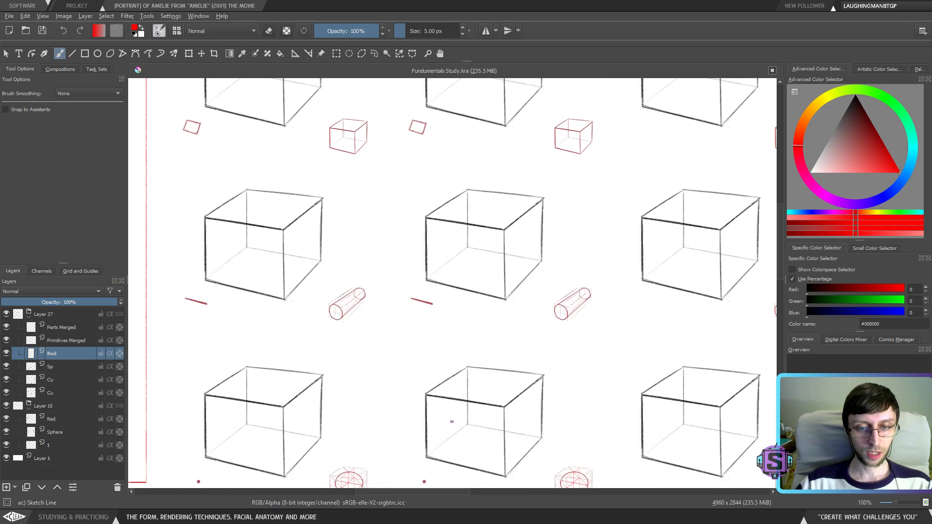
pyautogui.scroll(-3, 406, 353)
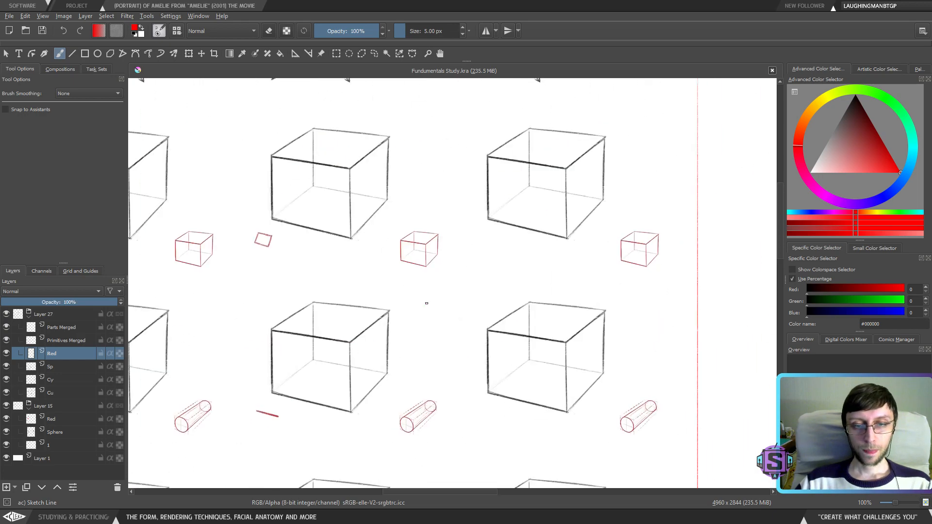
# Survey the whole sheet at reduced zoom, covering the cylinder and sphere grids and how they continue the cube rows
pyautogui.scroll(-3, 393, 319)
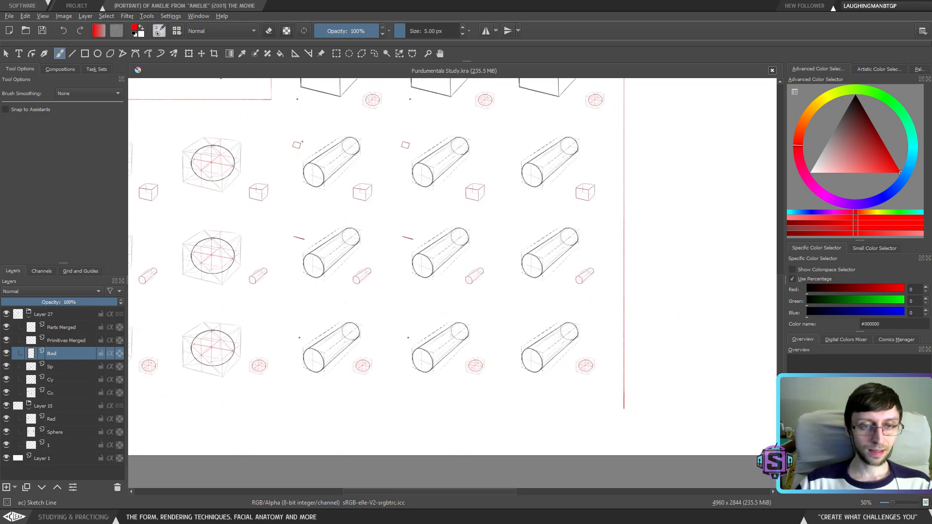
pyautogui.scroll(5, 452, 281)
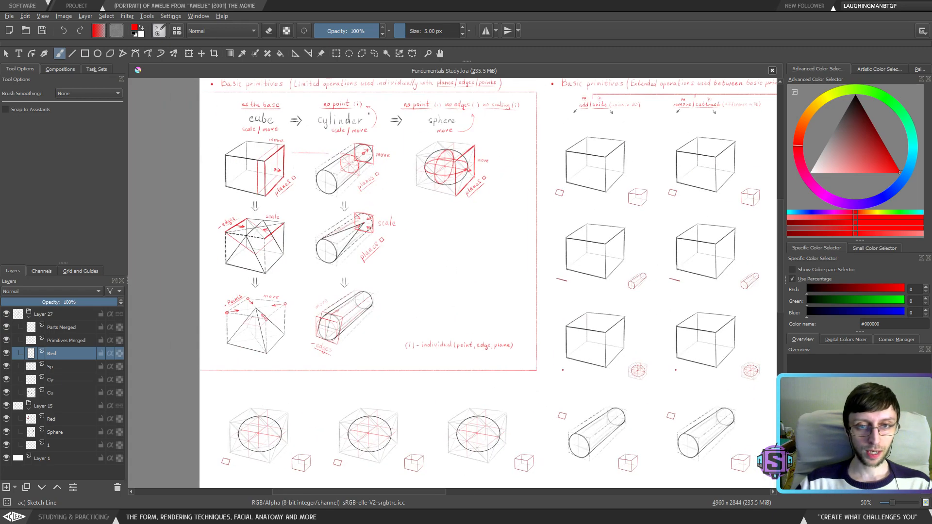
pyautogui.scroll(-5, 565, 369)
pyautogui.hscroll(4, 565, 369)
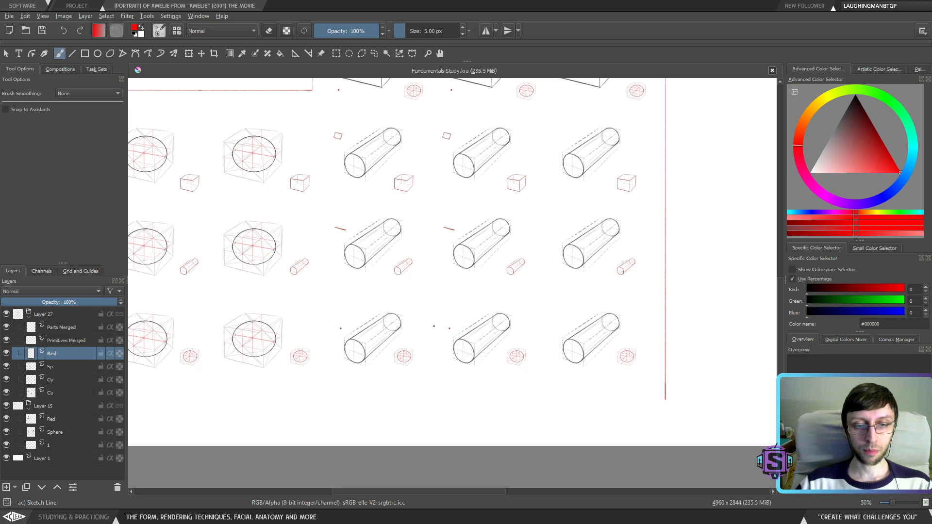
pyautogui.scroll(1, 434, 326)
pyautogui.hscroll(-4, 433, 327)
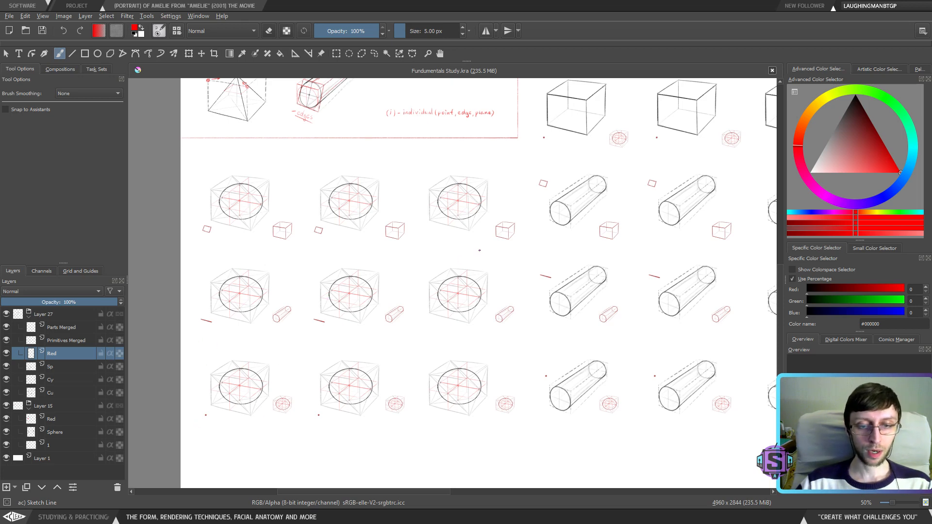
pyautogui.hscroll(6, 407, 261)
pyautogui.scroll(5, 443, 216)
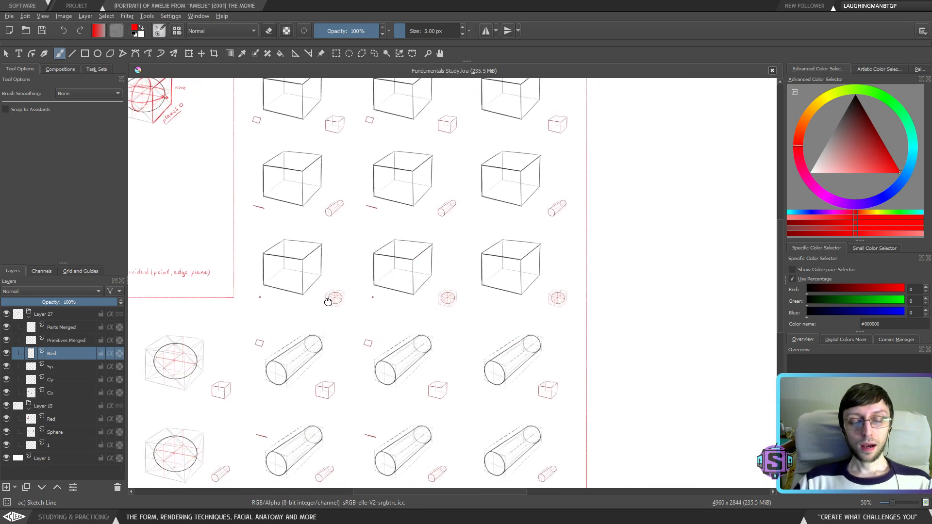
pyautogui.scroll(1, 354, 247)
pyautogui.scroll(2, 436, 274)
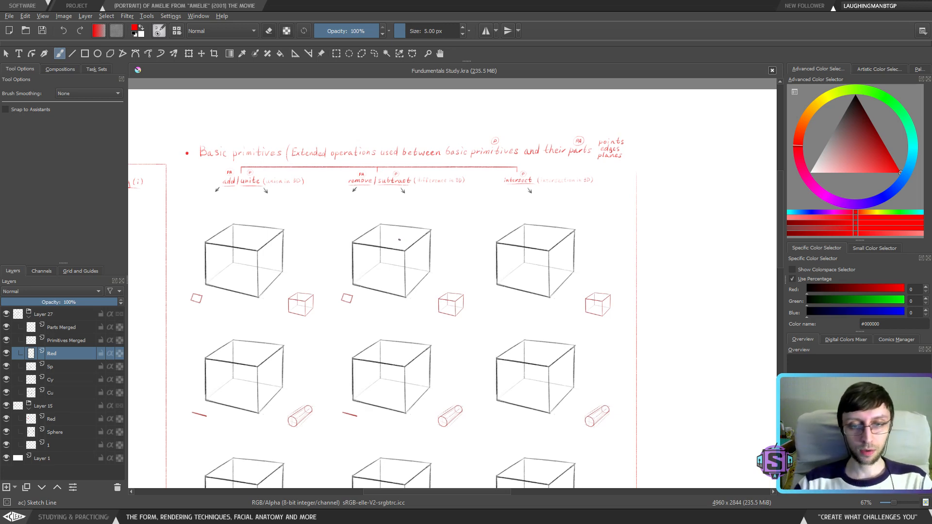
# Draw the missing closing parenthesis in red after "points edges planes" in the extended-operations heading and save the file
pyautogui.moveTo(399, 240)
pyautogui.mouseDown()
pyautogui.moveTo(418, 145)
pyautogui.moveTo(393, 202)
pyautogui.moveTo(422, 166)
pyautogui.mouseUp()
pyautogui.press('1')
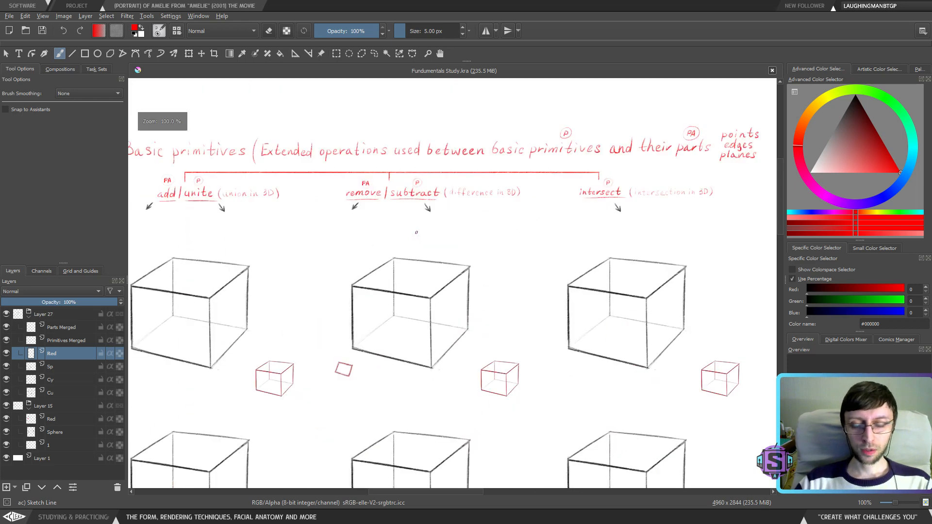
pyautogui.moveTo(372, 285); pyautogui.dragTo(397, 270)
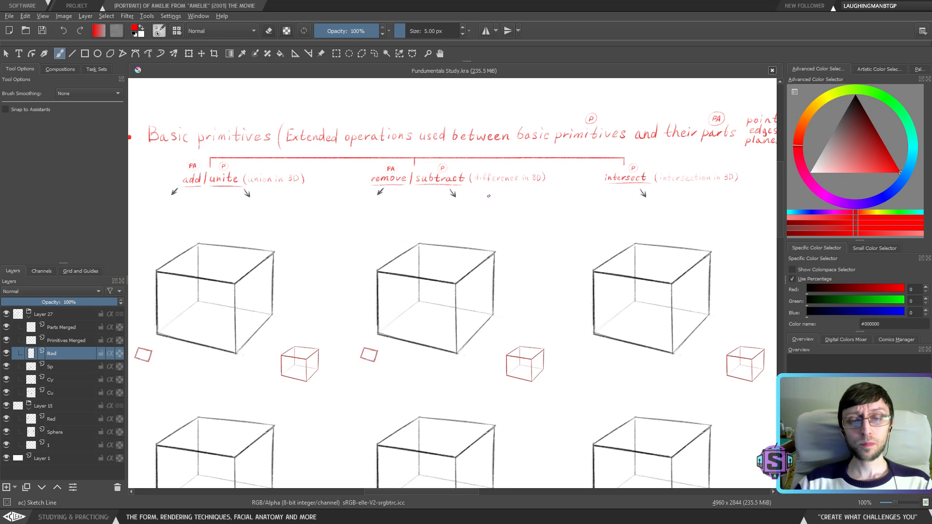
pyautogui.moveTo(485, 198); pyautogui.dragTo(455, 214)
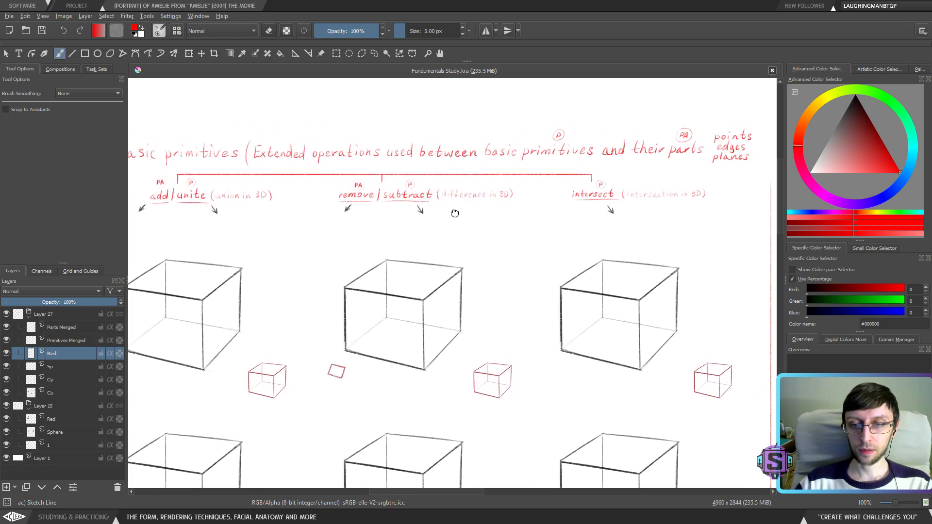
pyautogui.moveTo(626, 182); pyautogui.dragTo(541, 187)
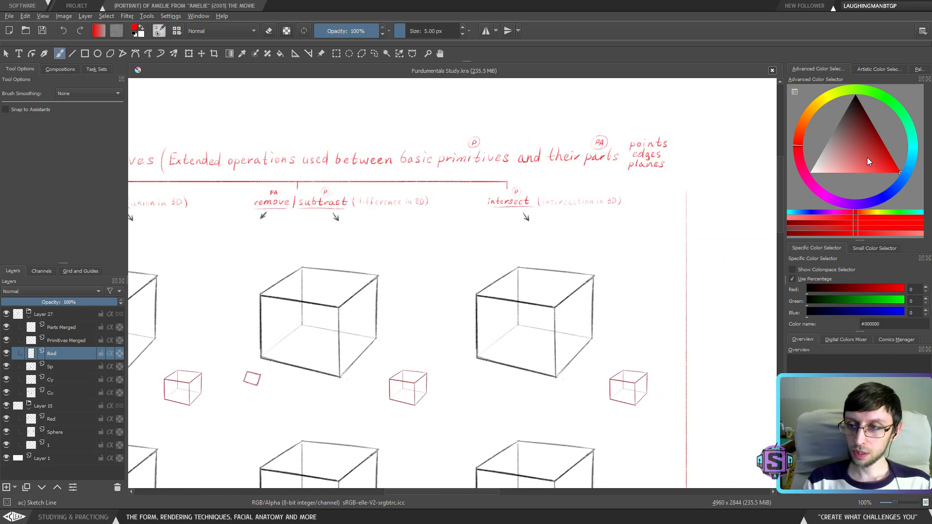
pyautogui.moveTo(677, 134); pyautogui.dragTo(677, 170)
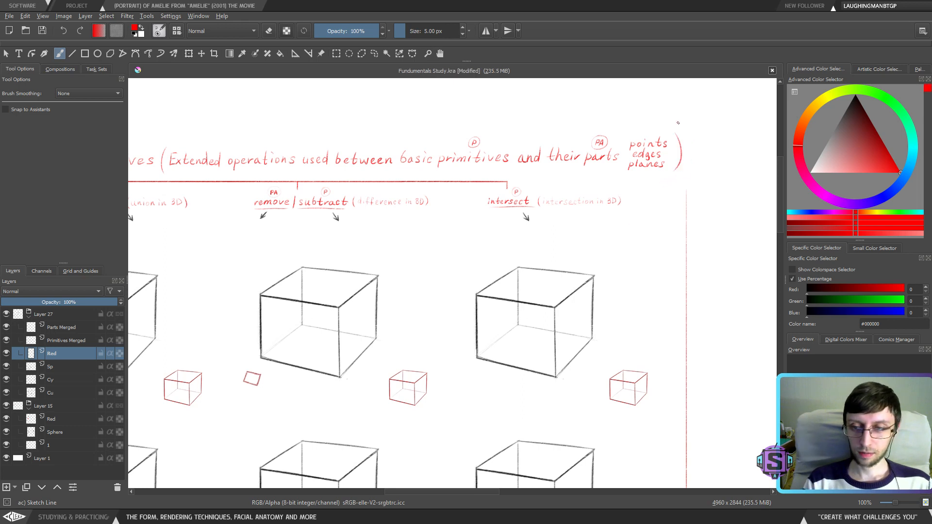
pyautogui.moveTo(574, 320); pyautogui.dragTo(580, 305)
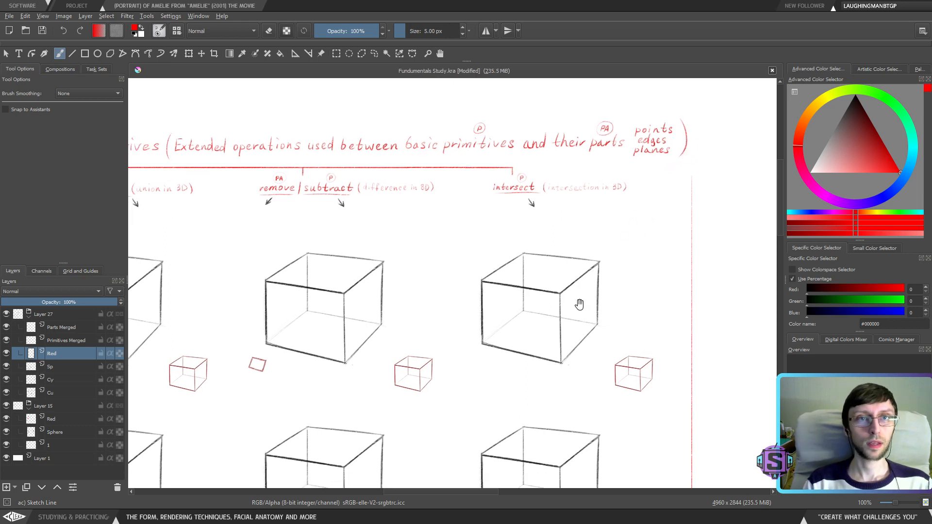
pyautogui.click(42, 31)
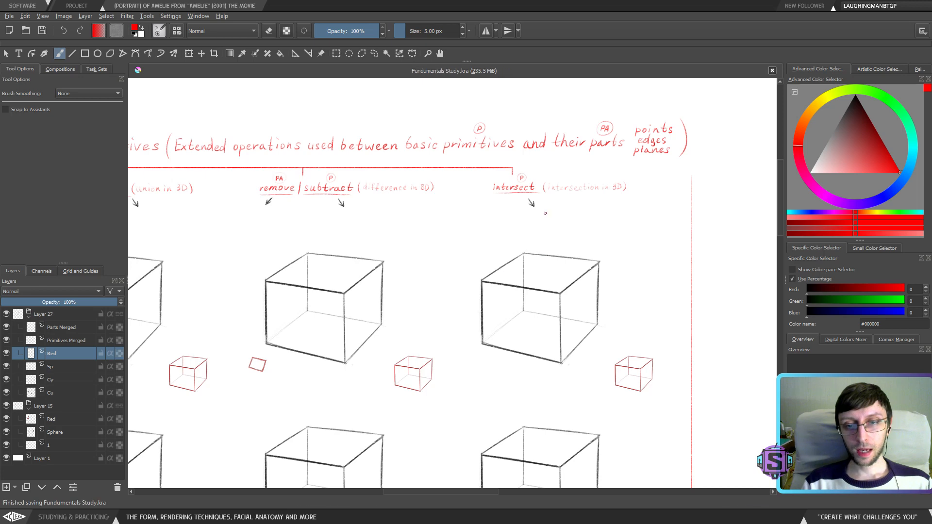
# Sketch a second cube in red overlapping the upper-right corner of the first cube in the intersect column
pyautogui.moveTo(569, 232); pyautogui.dragTo(483, 235)
pyautogui.moveTo(532, 283); pyautogui.dragTo(511, 230)
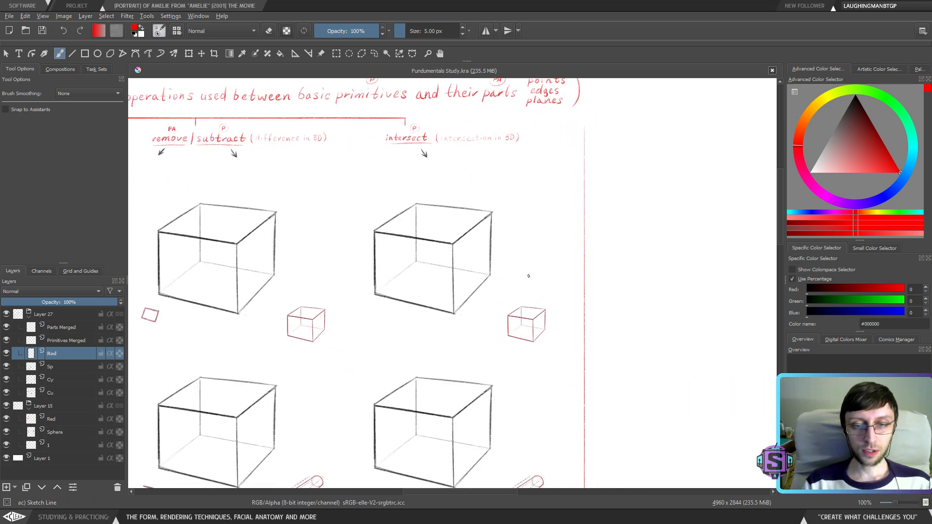
pyautogui.hscroll(-5, 529, 276)
pyautogui.hscroll(-7, 349, 268)
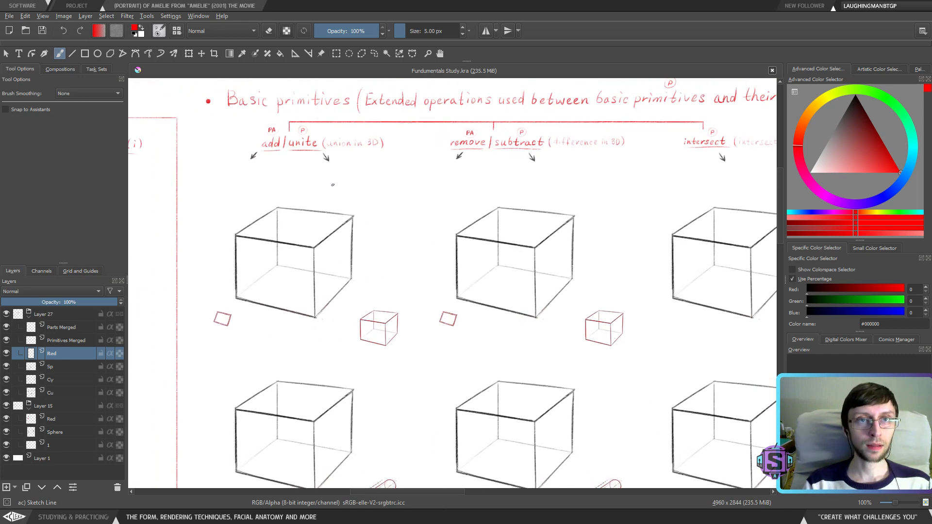
pyautogui.hscroll(12, 676, 270)
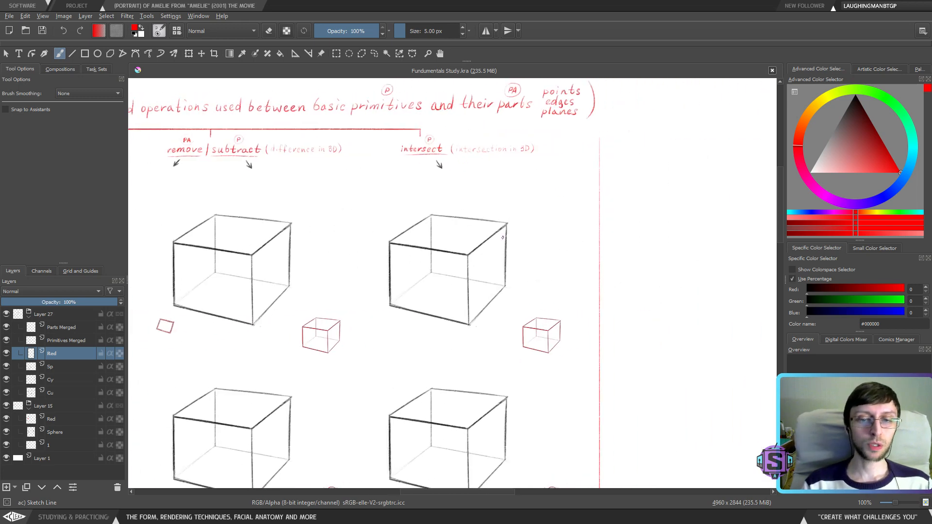
pyautogui.moveTo(461, 237)
pyautogui.mouseDown()
pyautogui.moveTo(480, 241)
pyautogui.moveTo(462, 231)
pyautogui.mouseUp()
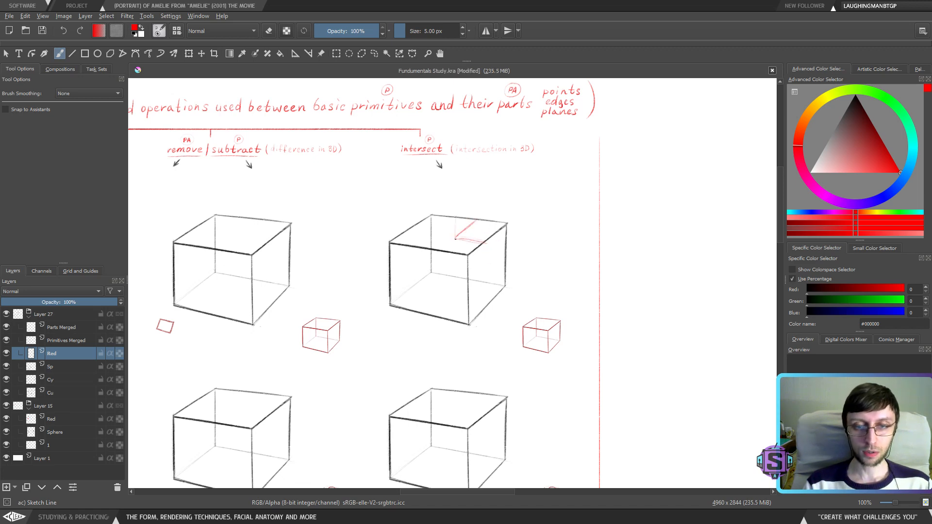
pyautogui.moveTo(455, 238)
pyautogui.mouseDown()
pyautogui.moveTo(454, 214)
pyautogui.moveTo(457, 257)
pyautogui.moveTo(495, 266)
pyautogui.moveTo(457, 259)
pyautogui.moveTo(505, 267)
pyautogui.mouseUp()
pyautogui.moveTo(454, 208)
pyautogui.mouseDown()
pyautogui.moveTo(503, 211)
pyautogui.moveTo(522, 223)
pyautogui.moveTo(519, 211)
pyautogui.moveTo(522, 268)
pyautogui.moveTo(518, 218)
pyautogui.moveTo(503, 268)
pyautogui.moveTo(526, 271)
pyautogui.mouseUp()
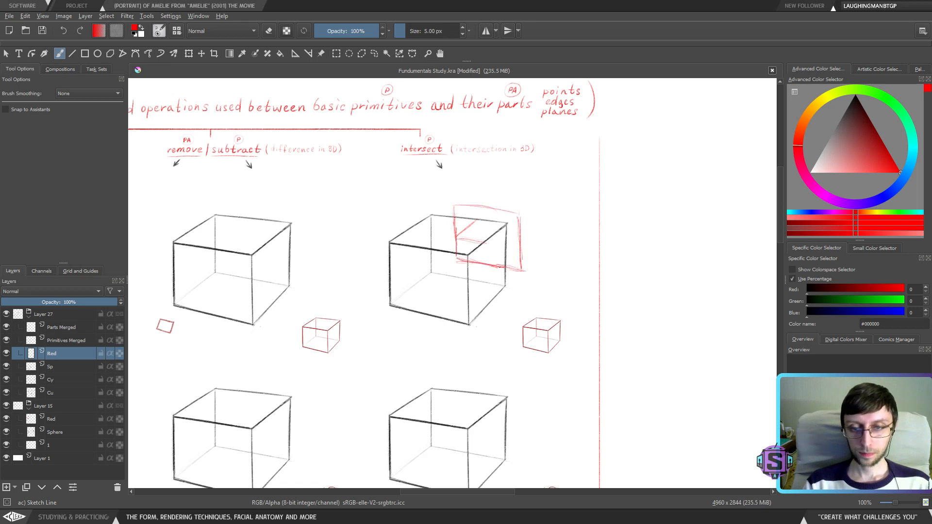
pyautogui.moveTo(519, 213); pyautogui.dragTo(543, 190)
pyautogui.moveTo(456, 207)
pyautogui.mouseDown()
pyautogui.moveTo(485, 185)
pyautogui.moveTo(548, 187)
pyautogui.moveTo(532, 189)
pyautogui.mouseUp()
pyautogui.moveTo(544, 245); pyautogui.dragTo(523, 270)
pyautogui.moveTo(543, 192); pyautogui.dragTo(542, 245)
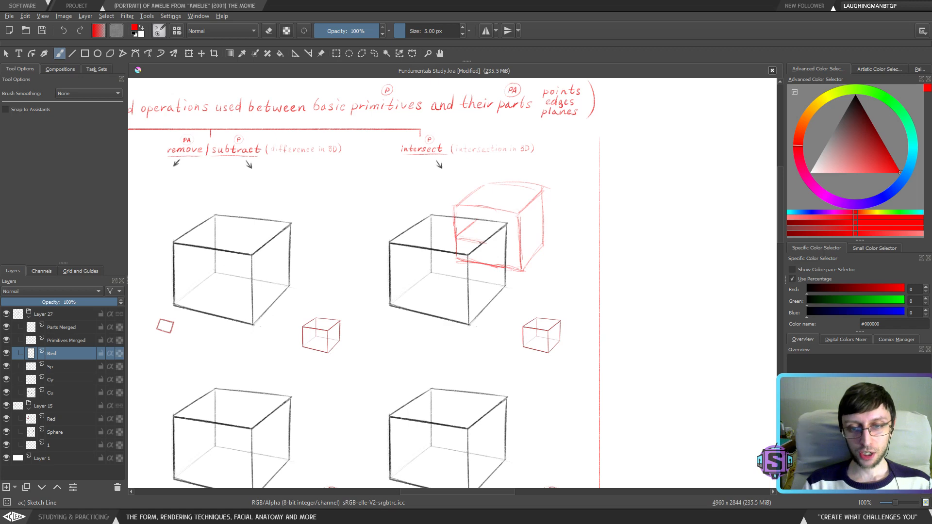
# Outline and circle the volume shared by the two intersecting cubes, and cross out the rest of both cubes in red
pyautogui.moveTo(481, 243); pyautogui.dragTo(507, 241)
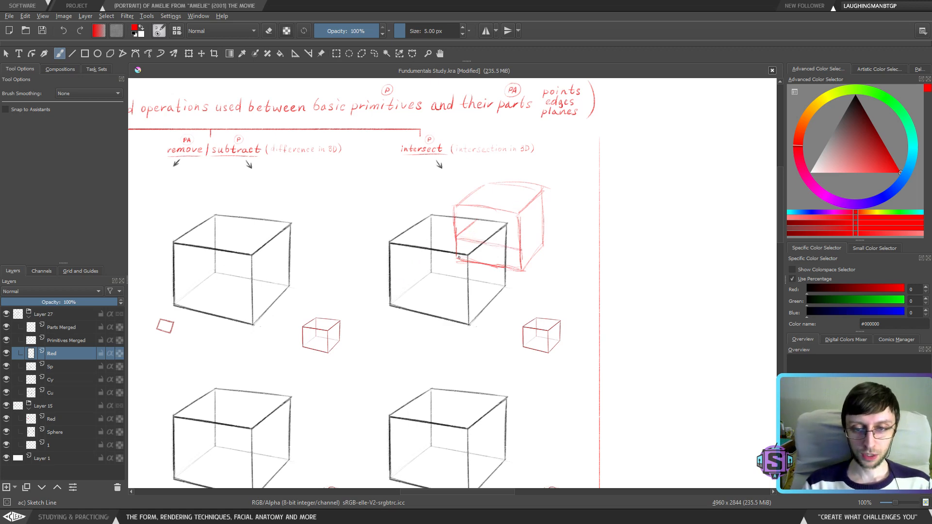
pyautogui.moveTo(484, 244)
pyautogui.mouseDown()
pyautogui.moveTo(484, 265)
pyautogui.moveTo(502, 250)
pyautogui.moveTo(456, 260)
pyautogui.mouseUp()
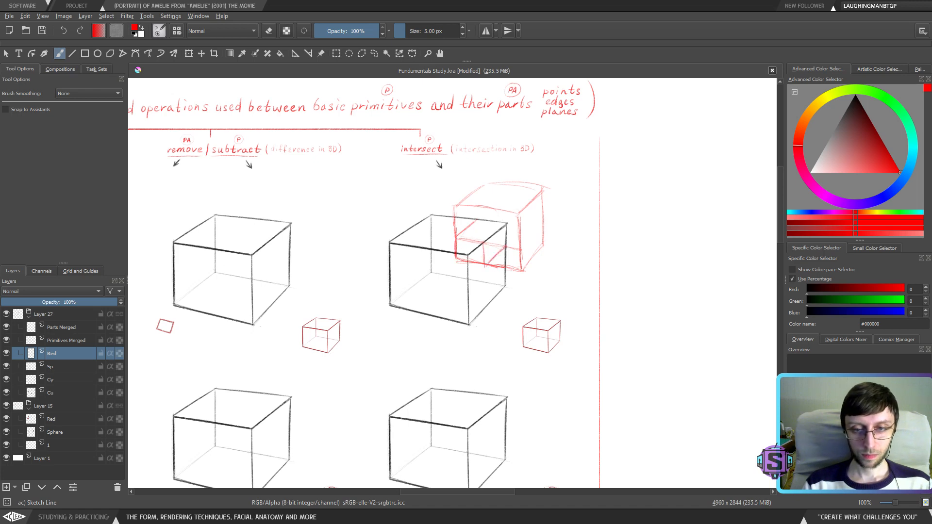
pyautogui.moveTo(494, 212)
pyautogui.mouseDown()
pyautogui.moveTo(455, 227)
pyautogui.moveTo(457, 259)
pyautogui.moveTo(508, 251)
pyautogui.moveTo(508, 222)
pyautogui.moveTo(395, 320)
pyautogui.mouseUp()
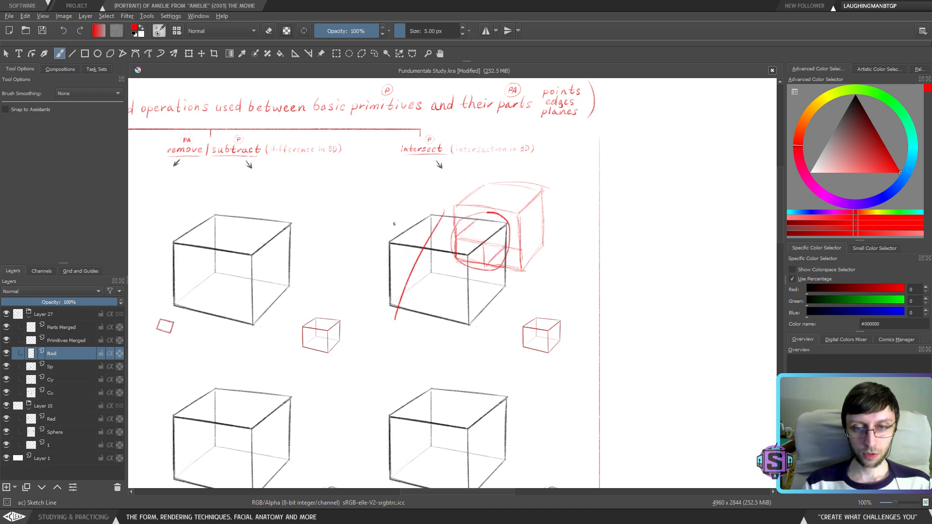
pyautogui.moveTo(392, 229); pyautogui.dragTo(482, 340)
pyautogui.moveTo(490, 177); pyautogui.dragTo(541, 280)
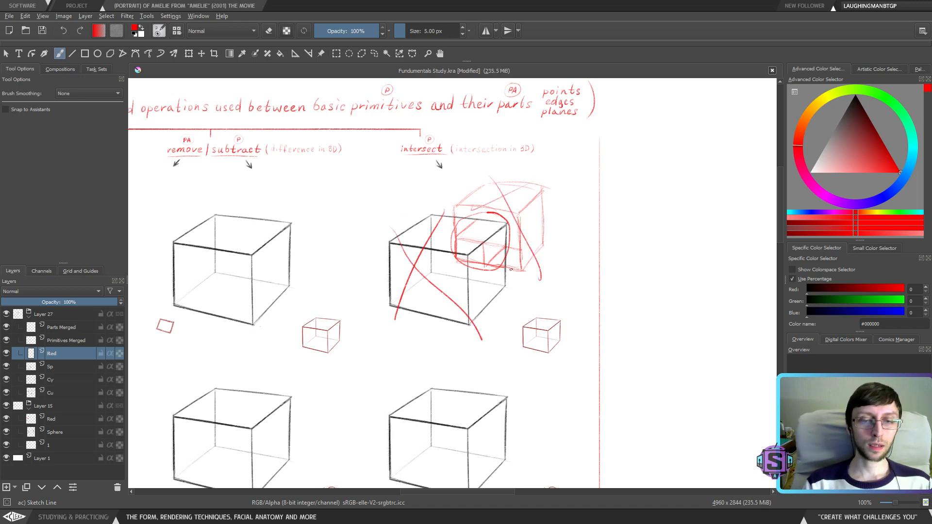
# Undo all the red intersection demonstration strokes on the first cube of the intersect column
pyautogui.hotkey('ctrl', 'z')
pyautogui.hotkey('ctrl', 'z')
pyautogui.hotkey('ctrl', 'z')
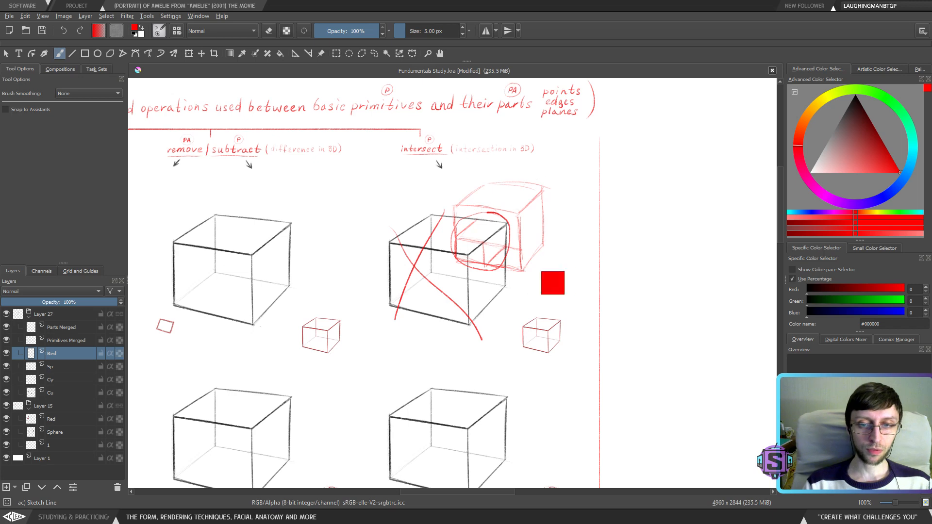
pyautogui.hotkey('ctrl', 'z')
pyautogui.hotkey('ctrl', 'z')
pyautogui.hotkey('ctrl', 'z')
pyautogui.hotkey('ctrl', 'z')
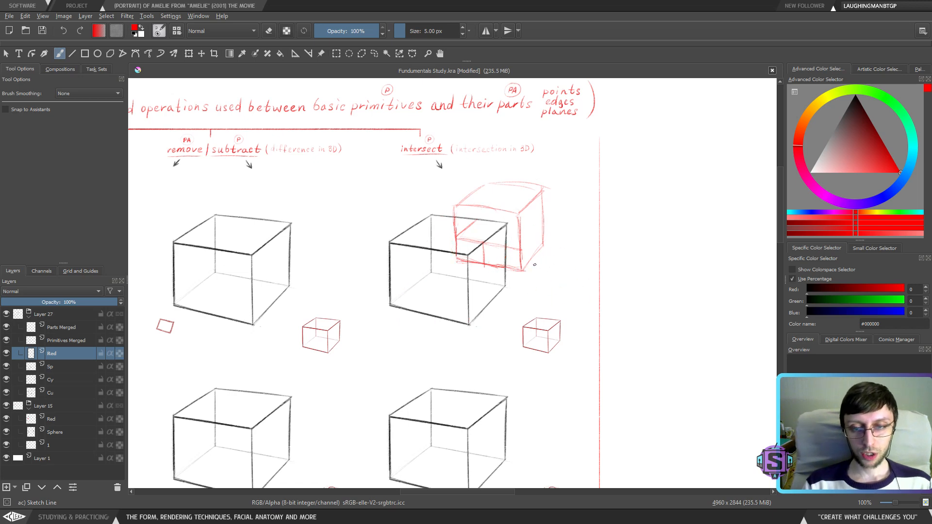
pyautogui.hotkey('ctrl', 'z')
pyautogui.hotkey('ctrl', 'z')
pyautogui.hotkey('ctrl', 'z')
pyautogui.hotkey('ctrl', 'z')
pyautogui.hotkey('ctrl', 'z')
pyautogui.hotkey('ctrl', 'z')
pyautogui.hotkey('ctrl', 'z')
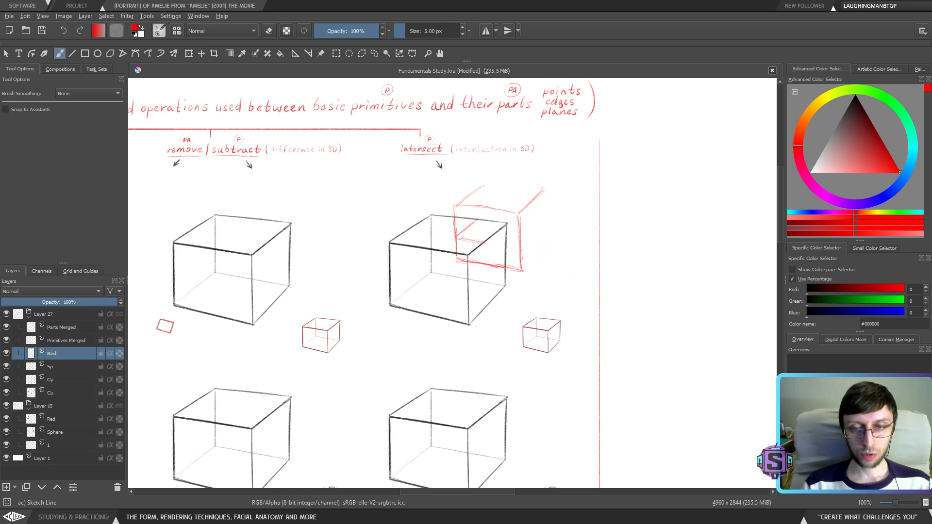
pyautogui.hotkey('ctrl', 'z')
pyautogui.hotkey('ctrl', 'z')
pyautogui.hotkey('ctrl', 'z')
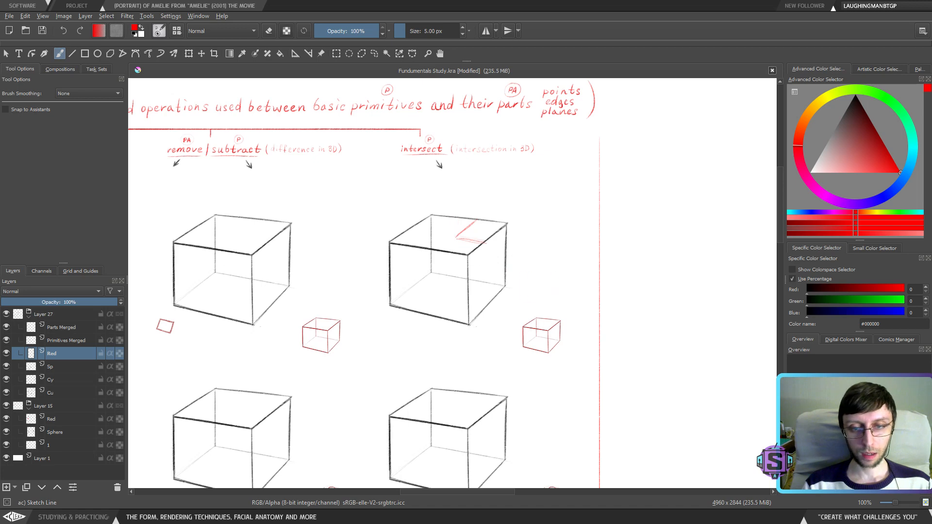
# Compare the add/unite, remove/subtract and intersect columns, covering the cube rows and the first cylinder row below them
pyautogui.scroll(-4, 482, 267)
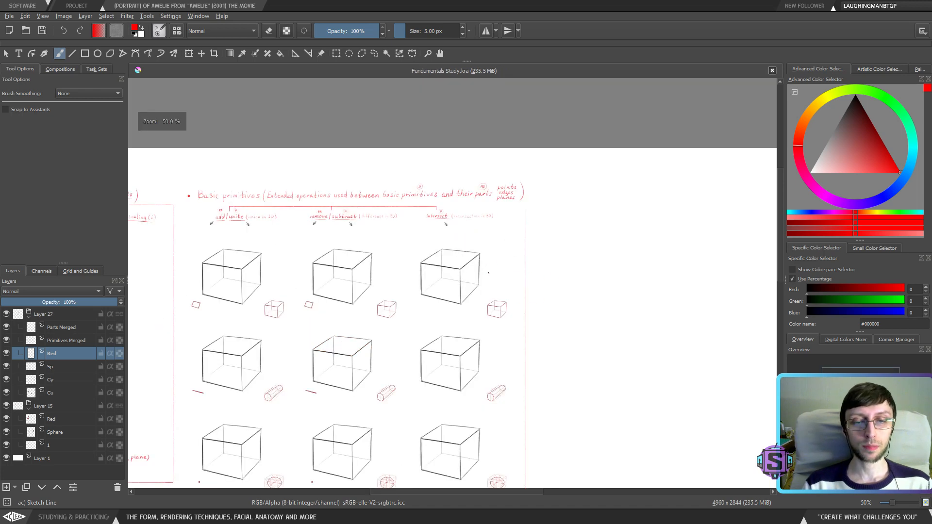
pyautogui.scroll(4, 524, 216)
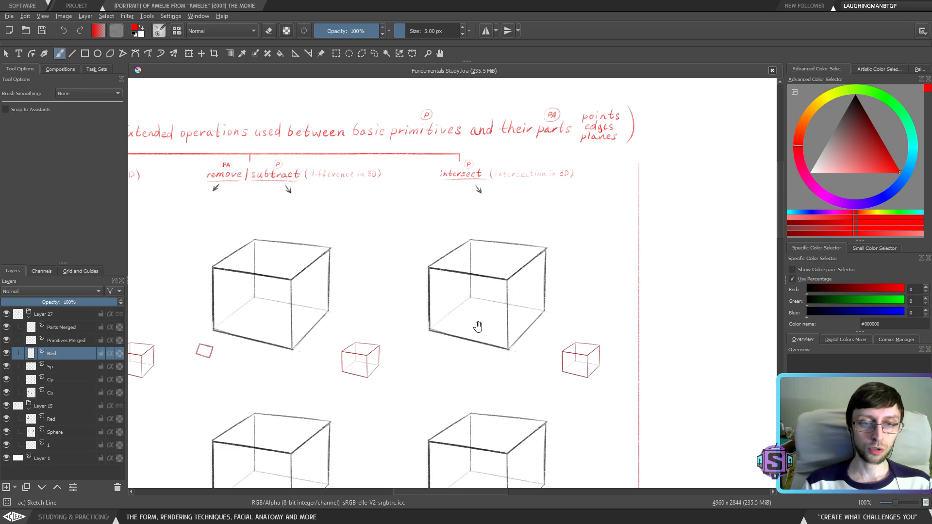
pyautogui.moveTo(476, 327); pyautogui.dragTo(615, 335)
pyautogui.moveTo(448, 346)
pyautogui.mouseDown()
pyautogui.moveTo(551, 352)
pyautogui.moveTo(540, 346)
pyautogui.moveTo(548, 342)
pyautogui.mouseUp()
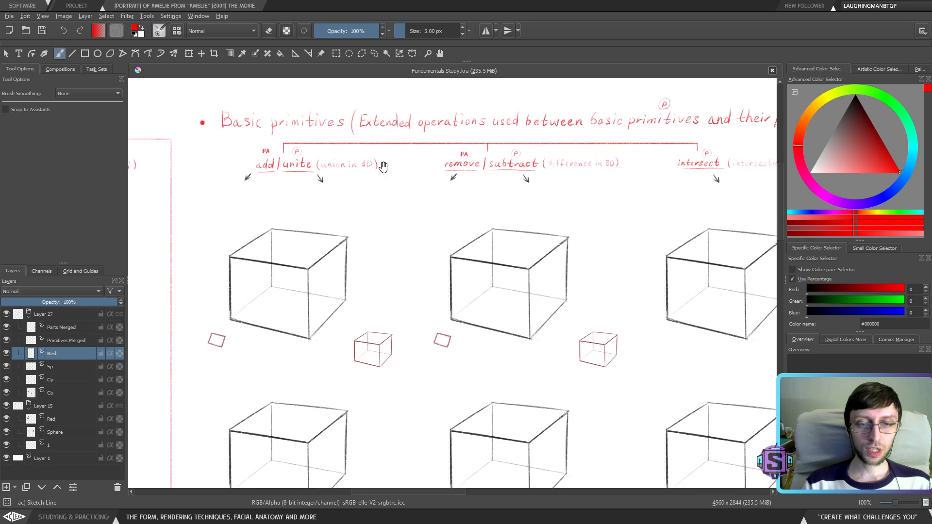
pyautogui.moveTo(323, 305); pyautogui.dragTo(478, 335)
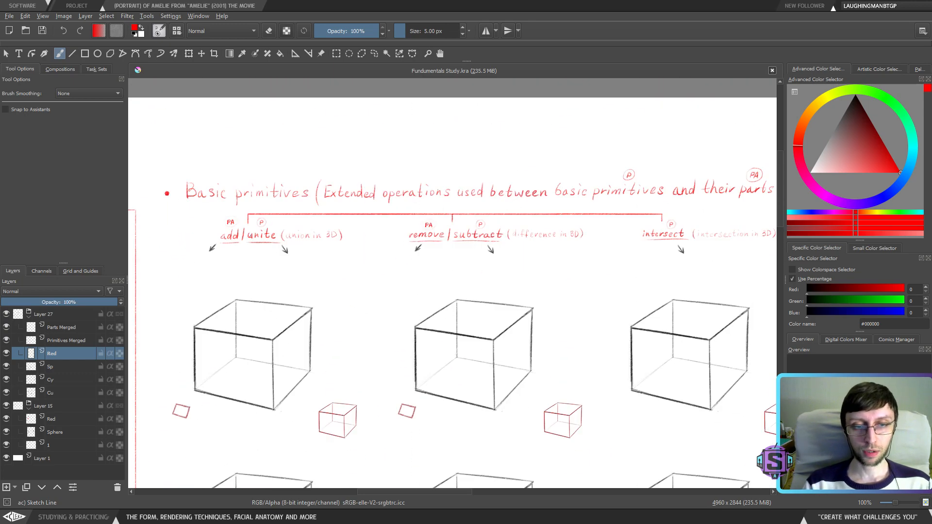
pyautogui.moveTo(641, 340); pyautogui.dragTo(562, 311)
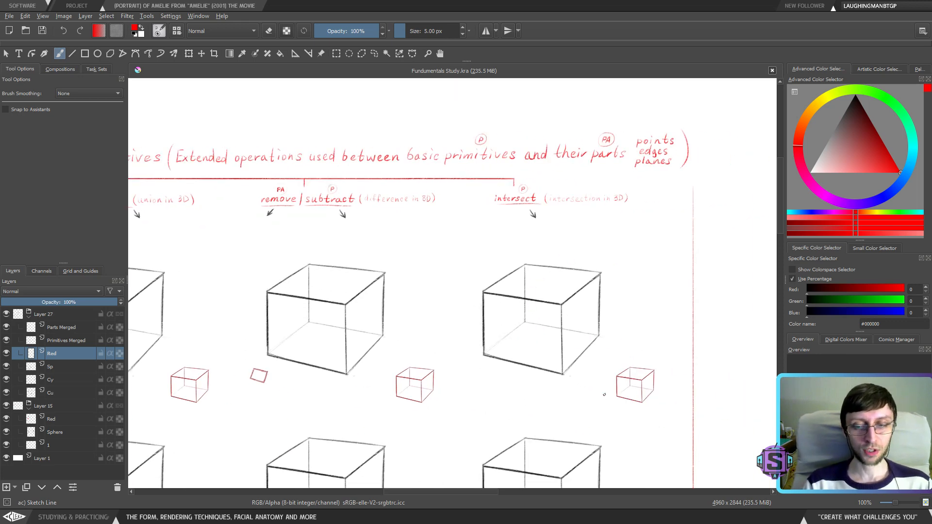
pyautogui.hscroll(2, 510, 340)
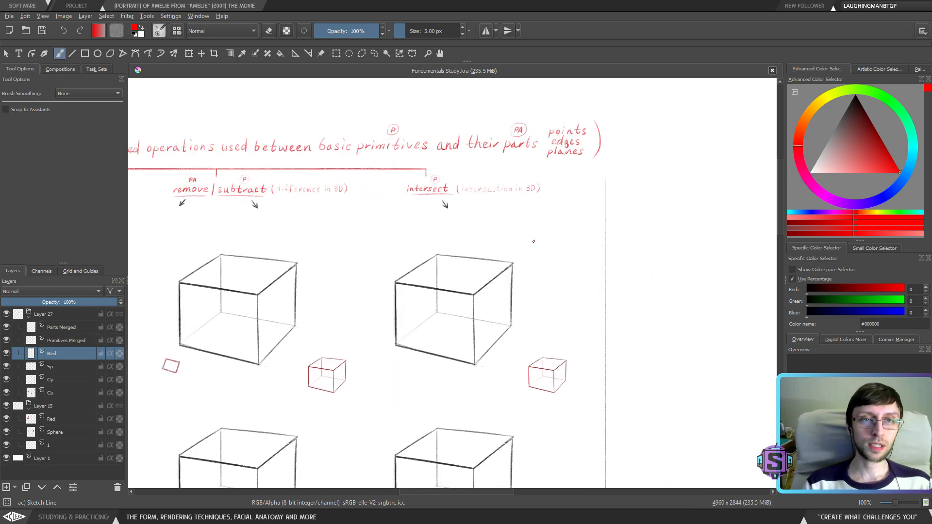
pyautogui.hotkey('ctrl', '-')
pyautogui.hotkey('ctrl', '-')
pyautogui.moveTo(463, 389); pyautogui.dragTo(478, 337)
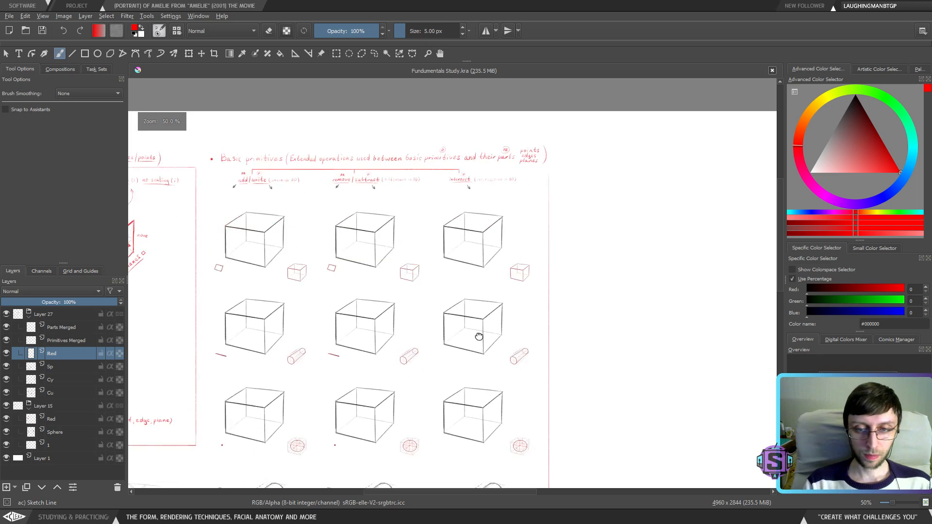
pyautogui.moveTo(440, 399); pyautogui.dragTo(476, 330)
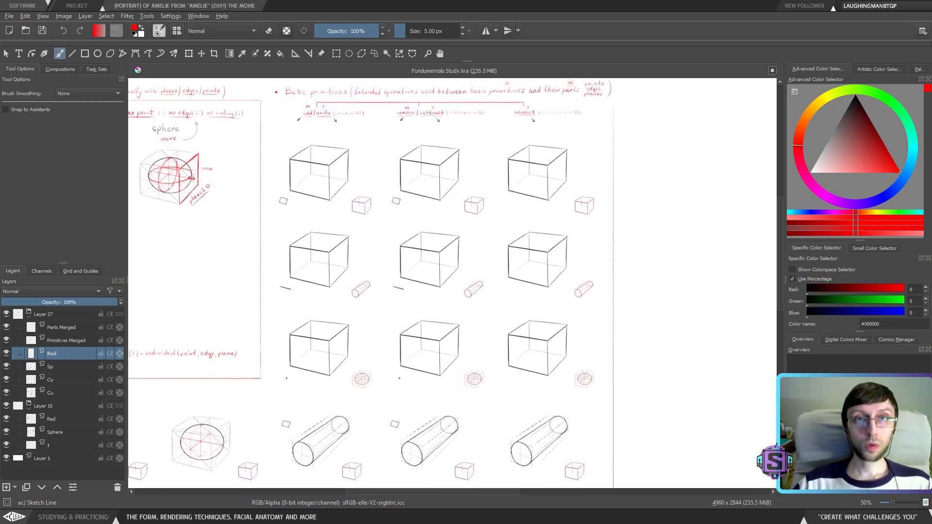
pyautogui.moveTo(366, 293); pyautogui.dragTo(422, 262)
# Switch to the browser with Math Open Reference's Solid Geometry page and point out its web address
pyautogui.hotkey('alt', 'Tab')
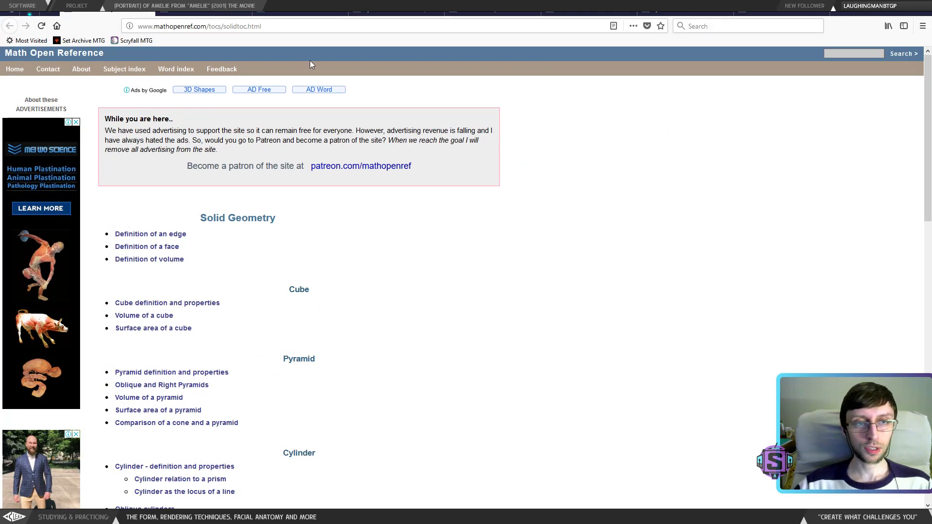
pyautogui.click(223, 30)
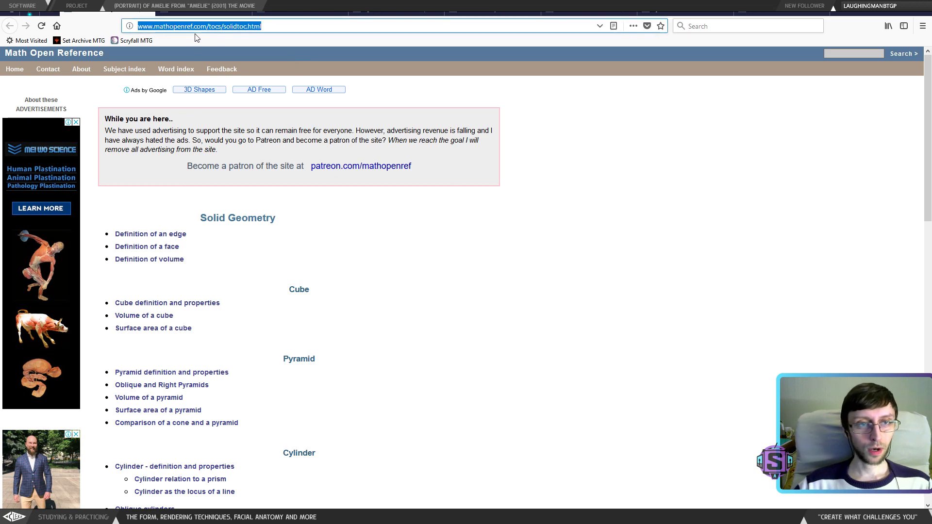
pyautogui.click(231, 27)
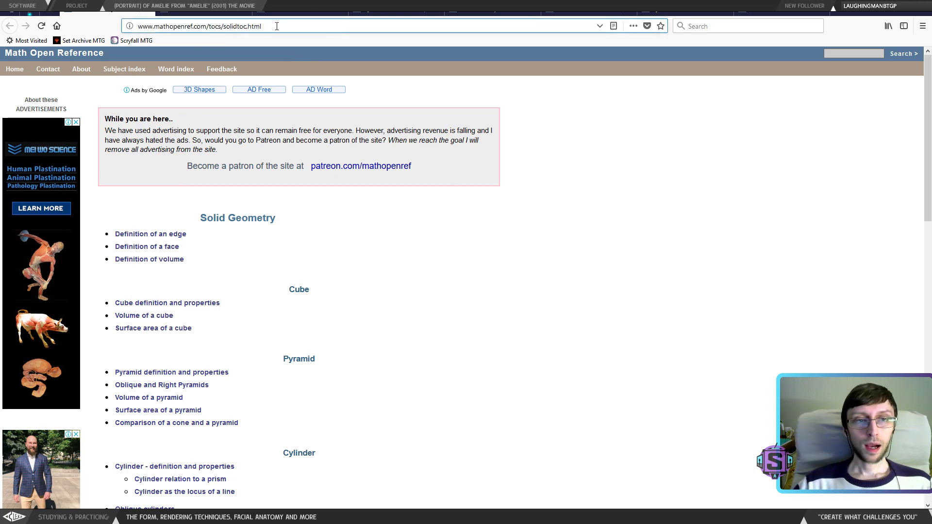
pyautogui.click(461, 241)
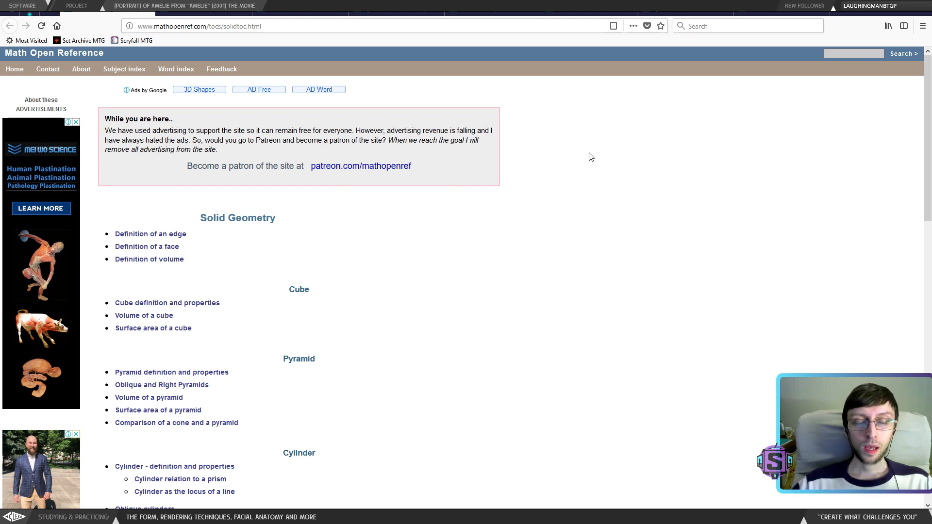
# Highlight the Cube, Pyramid and Cylinder headings one after another in the Solid Geometry list
pyautogui.scroll(-2, 298, 273)
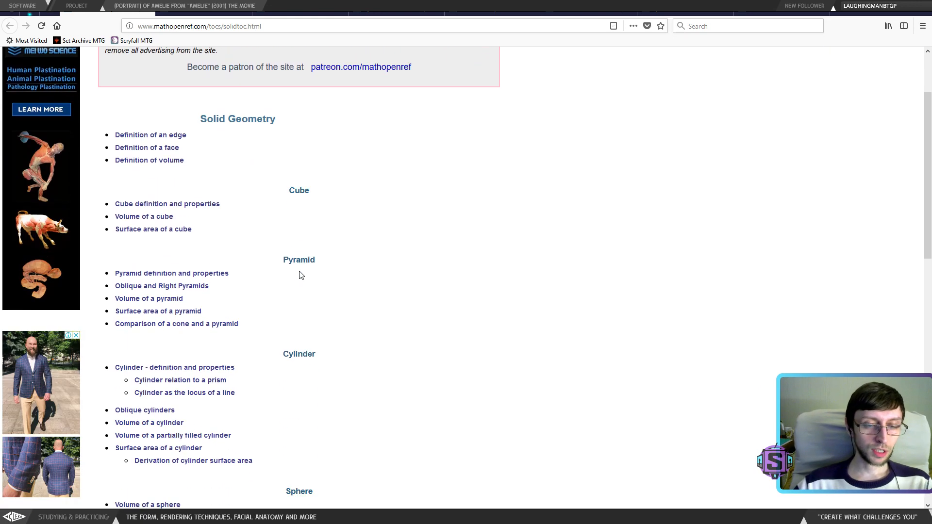
pyautogui.doubleClick(299, 190)
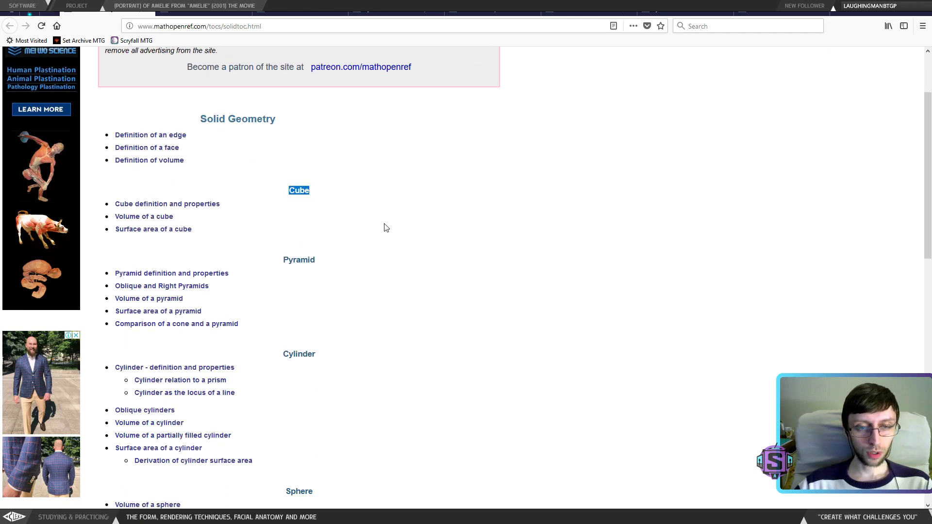
pyautogui.doubleClick(297, 260)
pyautogui.doubleClick(299, 191)
pyautogui.click(297, 260)
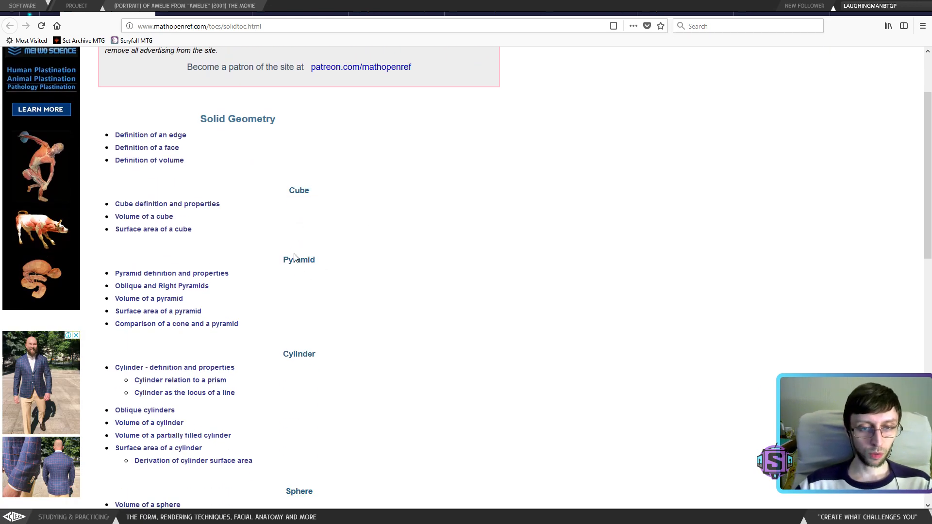
pyautogui.doubleClick(297, 260)
pyautogui.click(301, 353)
pyautogui.doubleClick(300, 354)
# Highlight the Sphere, Cone and Prism headings further down the Solid Geometry list
pyautogui.scroll(-2, 301, 379)
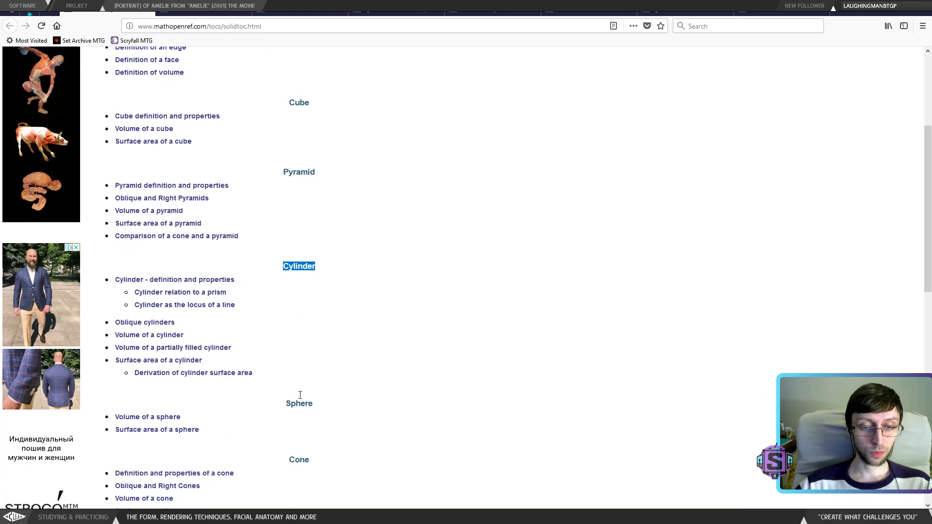
pyautogui.doubleClick(298, 391)
pyautogui.click(297, 451)
pyautogui.doubleClick(299, 449)
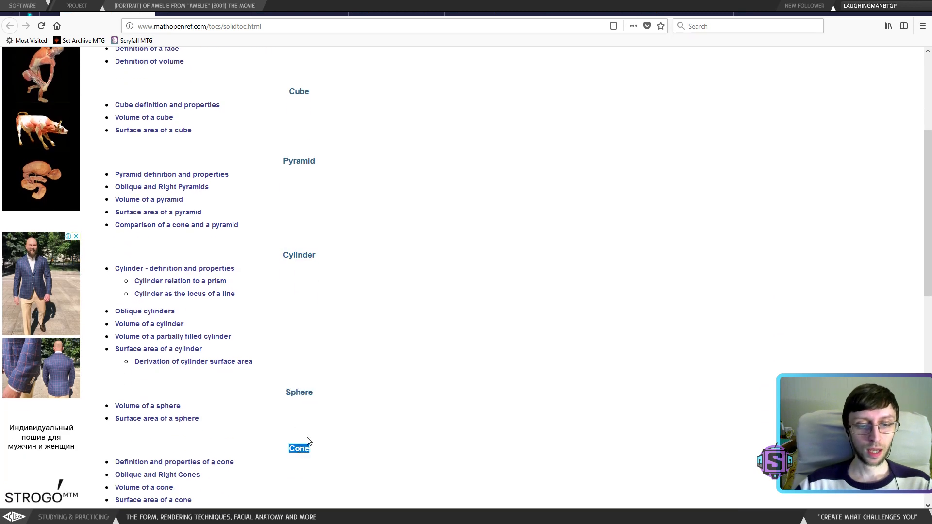
pyautogui.scroll(-3, 311, 432)
pyautogui.doubleClick(301, 477)
pyautogui.scroll(-4, 354, 374)
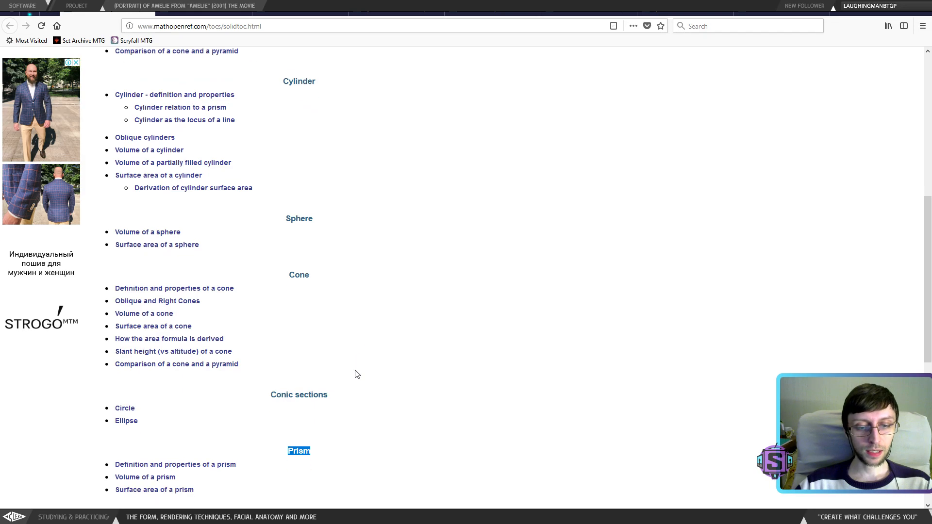
# Highlight the Other polyhedra heading with its Icosahedron entry and open the Icosahedron page
pyautogui.click(313, 360)
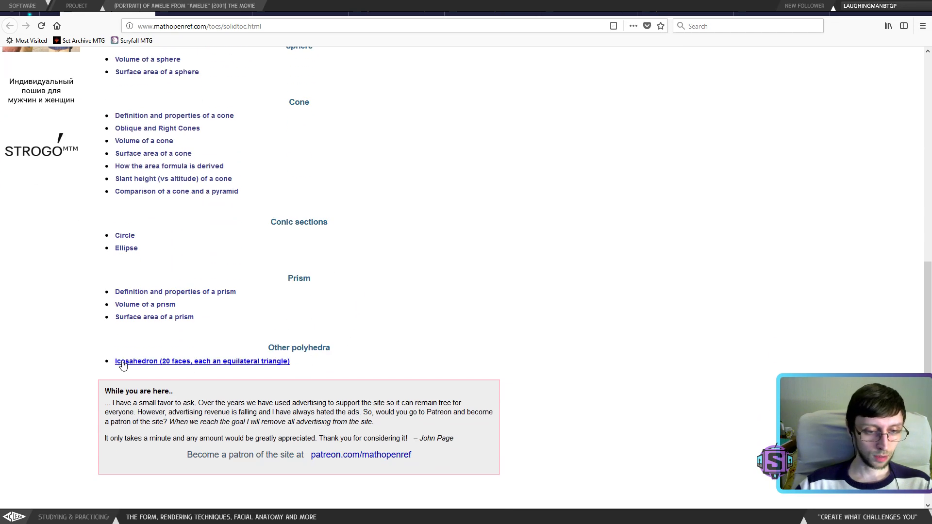
pyautogui.moveTo(118, 359); pyautogui.dragTo(160, 362)
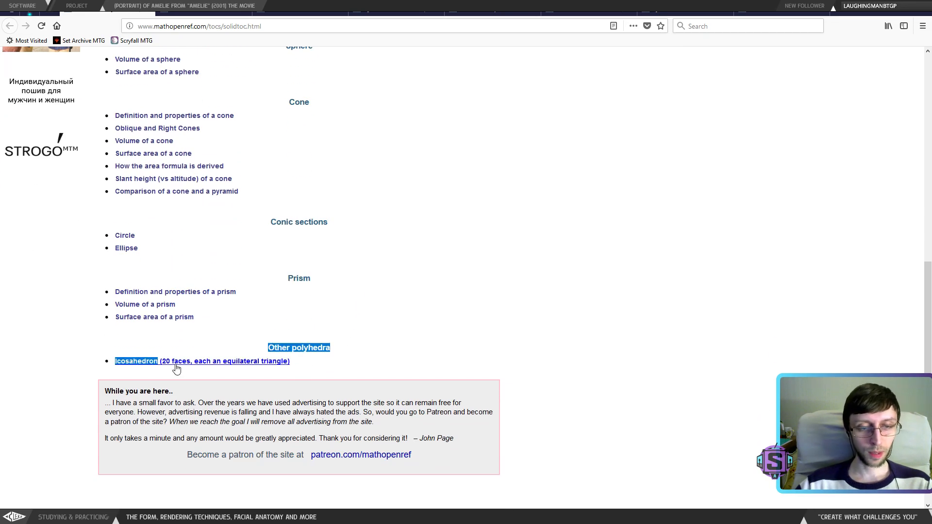
pyautogui.click(175, 366)
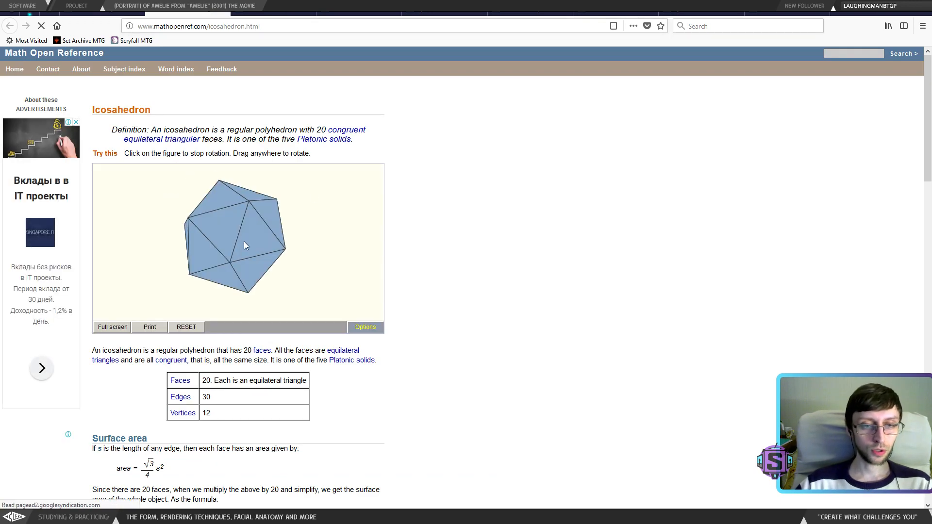
# Stop the icosahedron figure's rotation, then return to the beginning of the Solid Geometry list
pyautogui.click(247, 250)
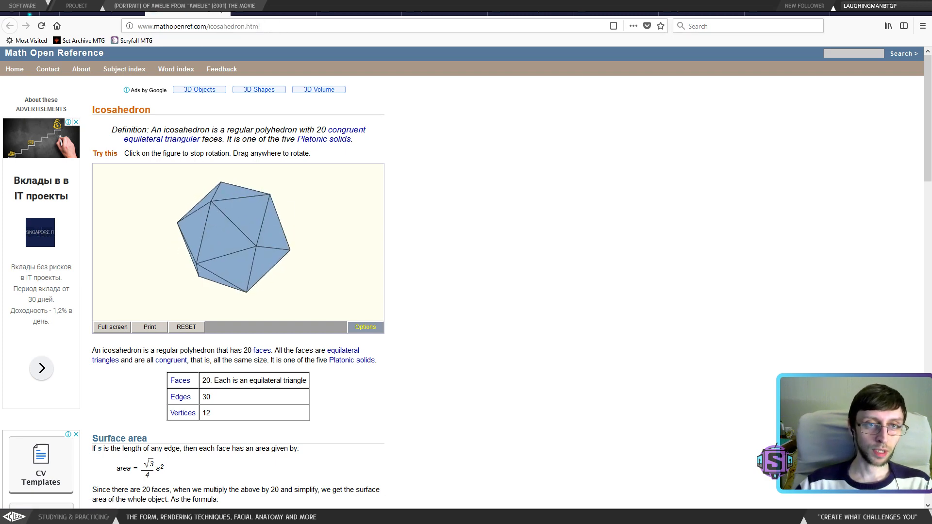
pyautogui.click(111, 13)
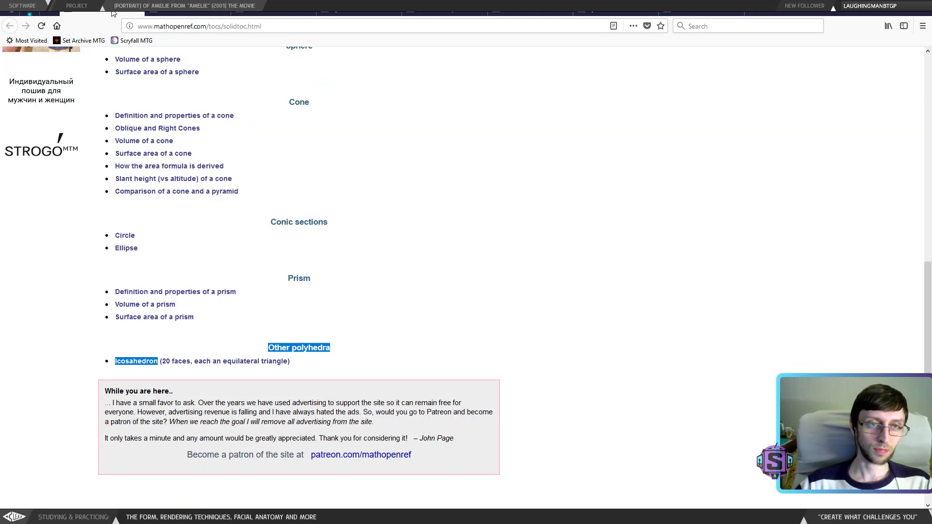
pyautogui.click(403, 295)
pyautogui.scroll(3, 382, 302)
pyautogui.scroll(7, 382, 302)
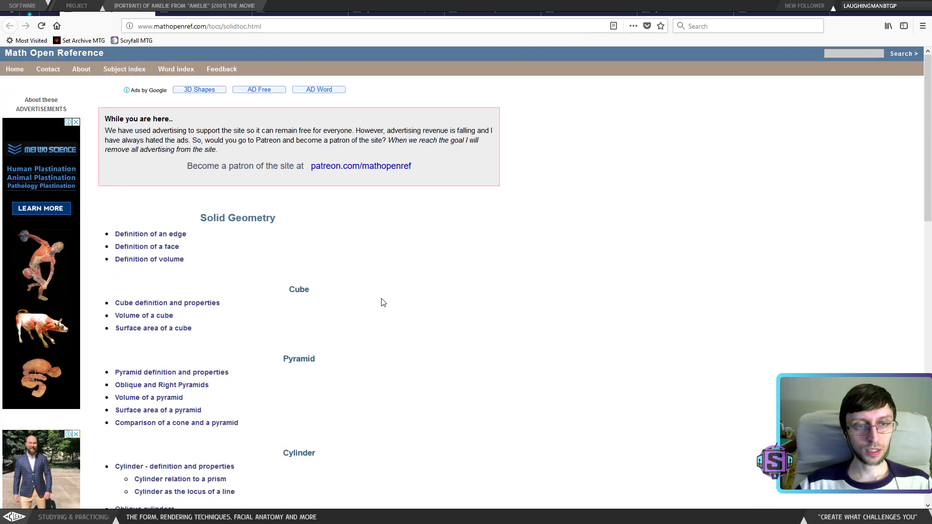
# Open the Volume page and look through the illustrated list under Volumes of solid shapes
pyautogui.click(189, 16)
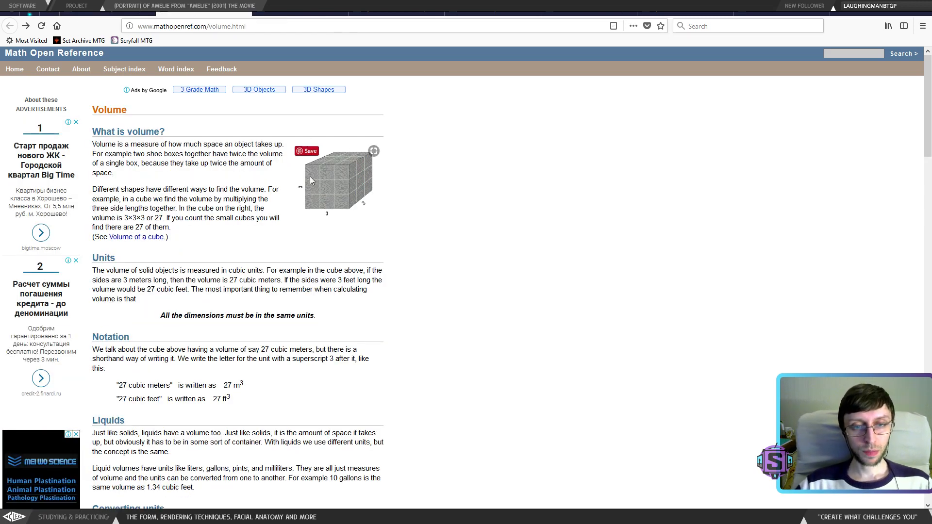
pyautogui.scroll(-8, 311, 180)
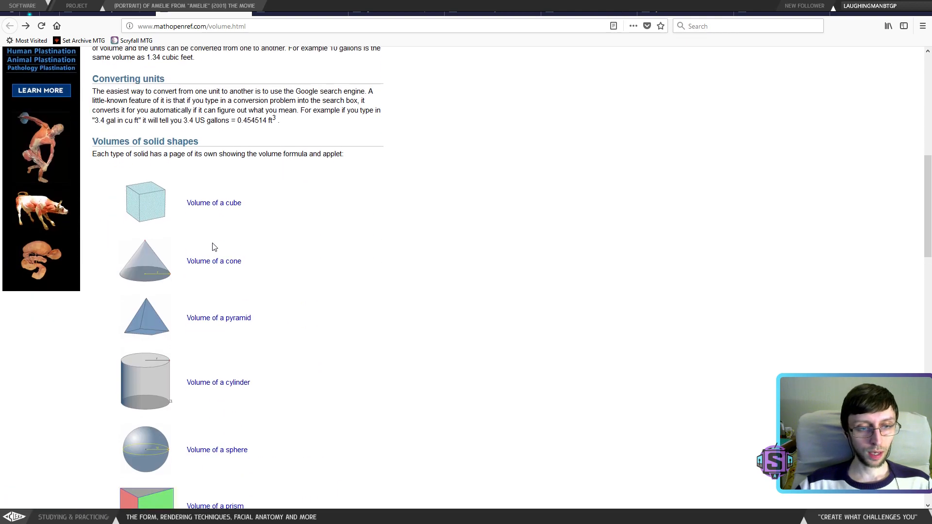
pyautogui.scroll(-2, 214, 185)
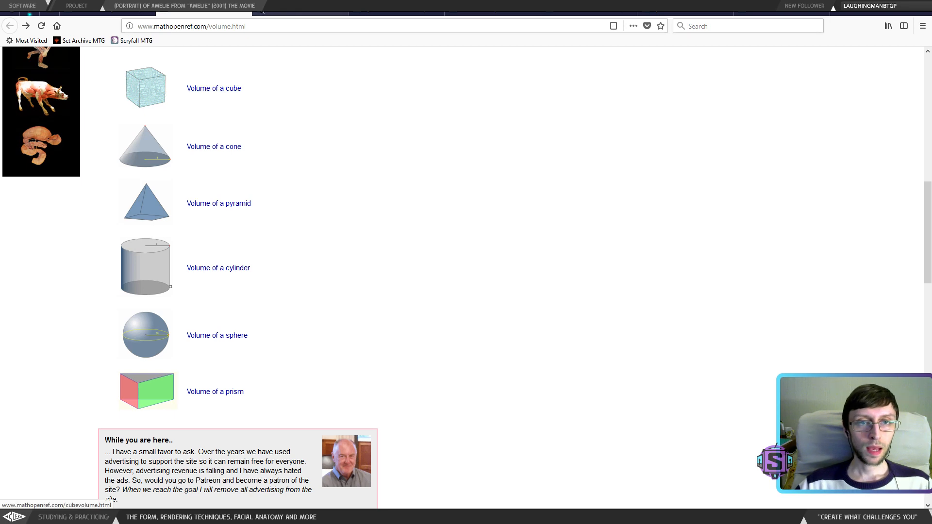
# Open the Cube page and rotate the interactive cube to view it from different angles
pyautogui.click(285, 13)
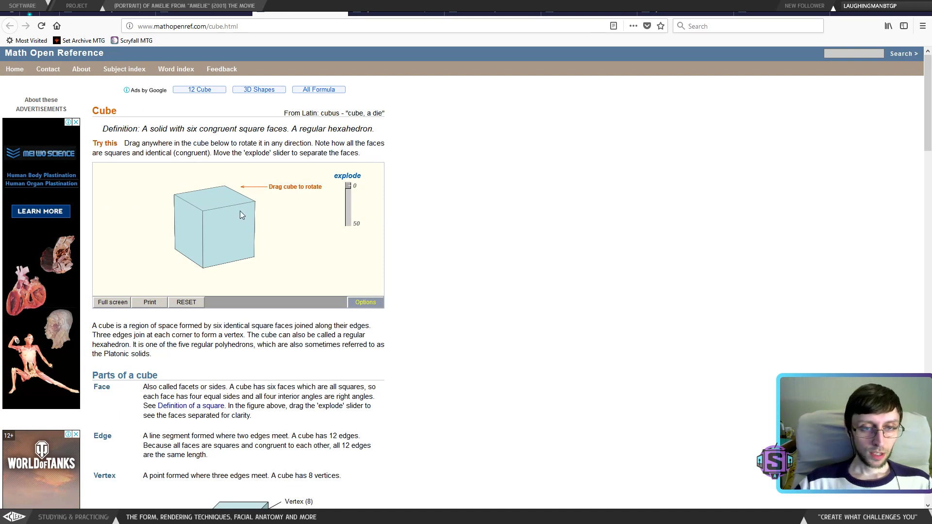
pyautogui.moveTo(240, 211); pyautogui.dragTo(264, 221)
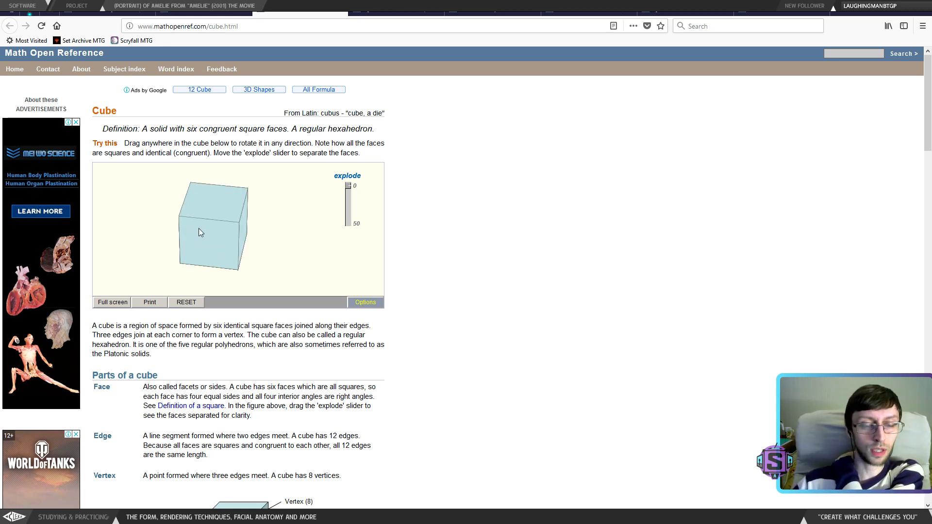
pyautogui.moveTo(199, 228)
pyautogui.mouseDown()
pyautogui.moveTo(191, 210)
pyautogui.moveTo(199, 229)
pyautogui.moveTo(219, 234)
pyautogui.moveTo(197, 227)
pyautogui.moveTo(219, 209)
pyautogui.moveTo(208, 238)
pyautogui.moveTo(199, 220)
pyautogui.mouseUp()
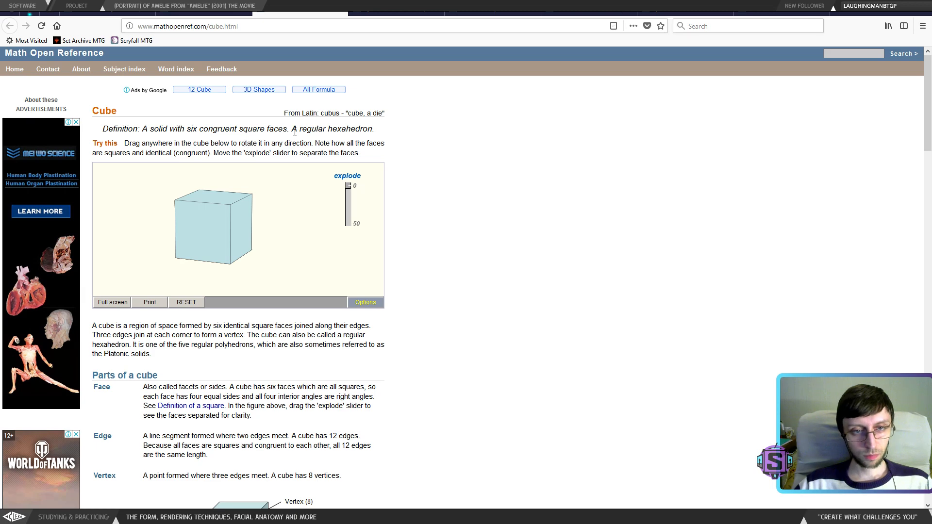
# Highlight the Face, Edge and Vertex terms one after another under Parts of a cube
pyautogui.doubleClick(97, 386)
pyautogui.scroll(-1, 99, 369)
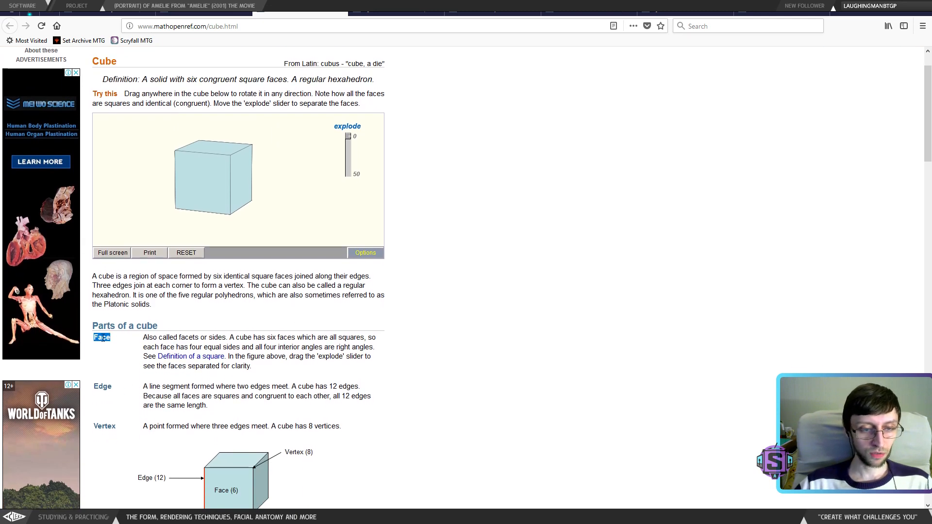
pyautogui.doubleClick(102, 387)
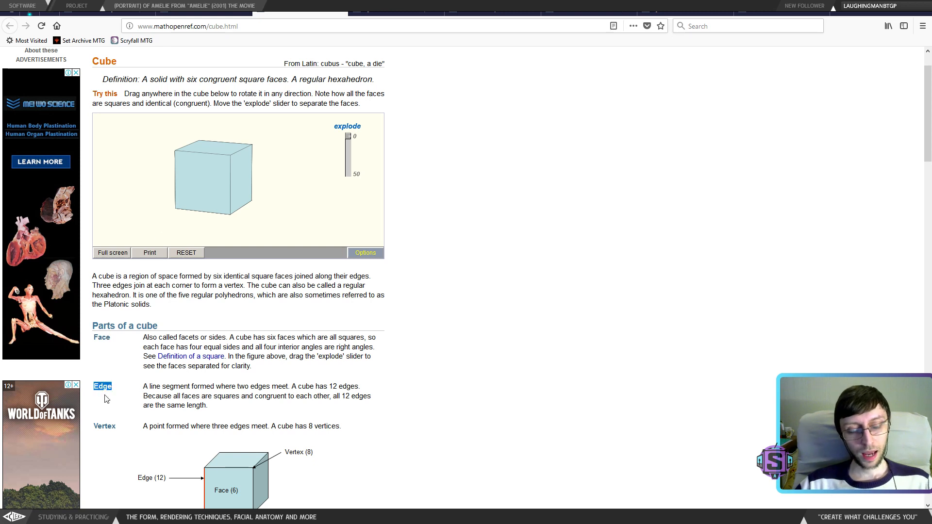
pyautogui.doubleClick(104, 426)
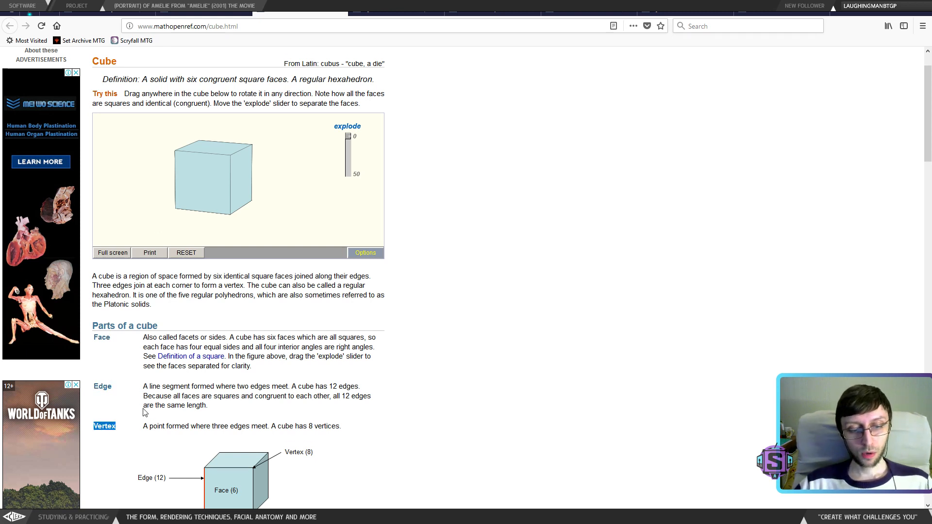
pyautogui.scroll(-1, 129, 426)
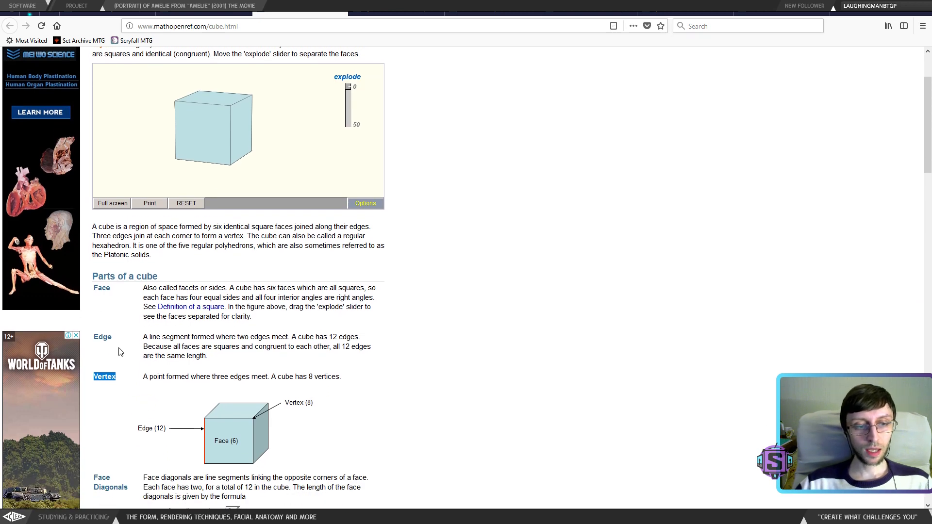
pyautogui.doubleClick(107, 379)
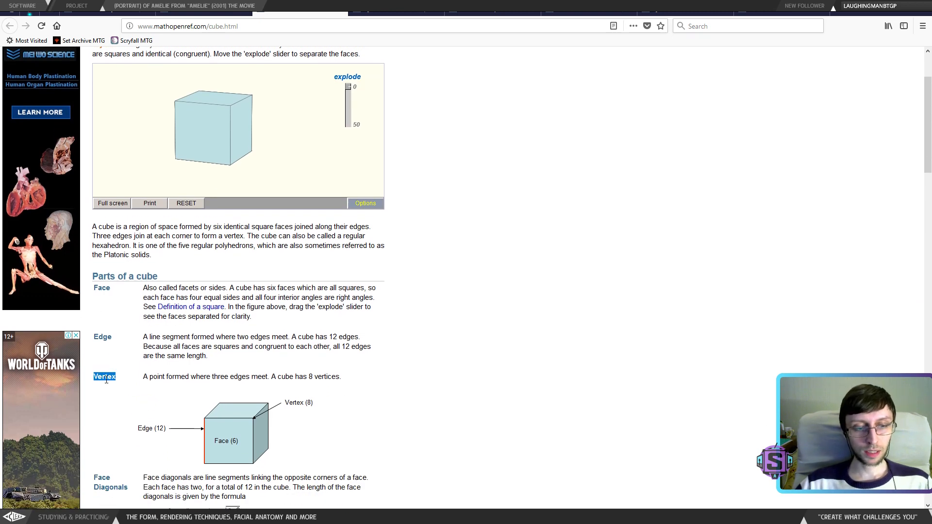
# Point out the cube's Edge, Face and Vertex terms again by highlighting each, ending on Vertex
pyautogui.doubleClick(101, 337)
pyautogui.doubleClick(102, 288)
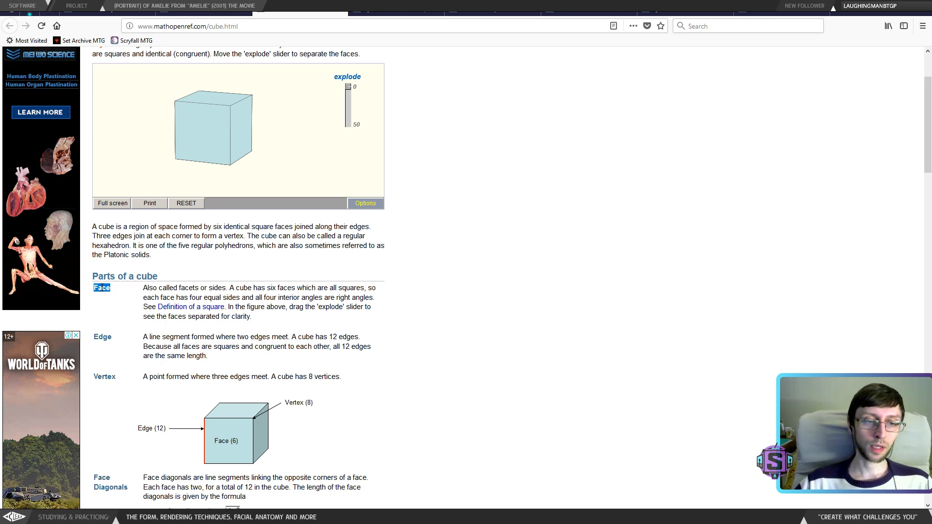
pyautogui.doubleClick(104, 376)
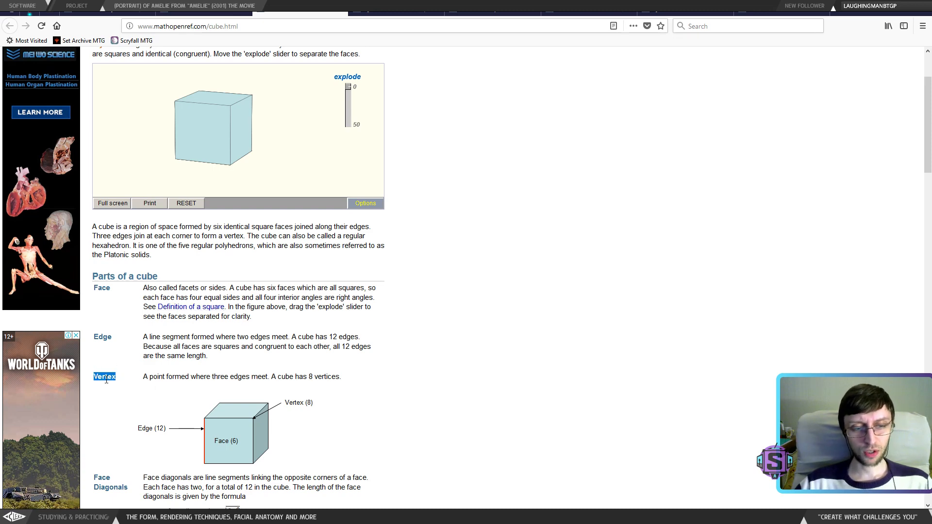
pyautogui.doubleClick(102, 288)
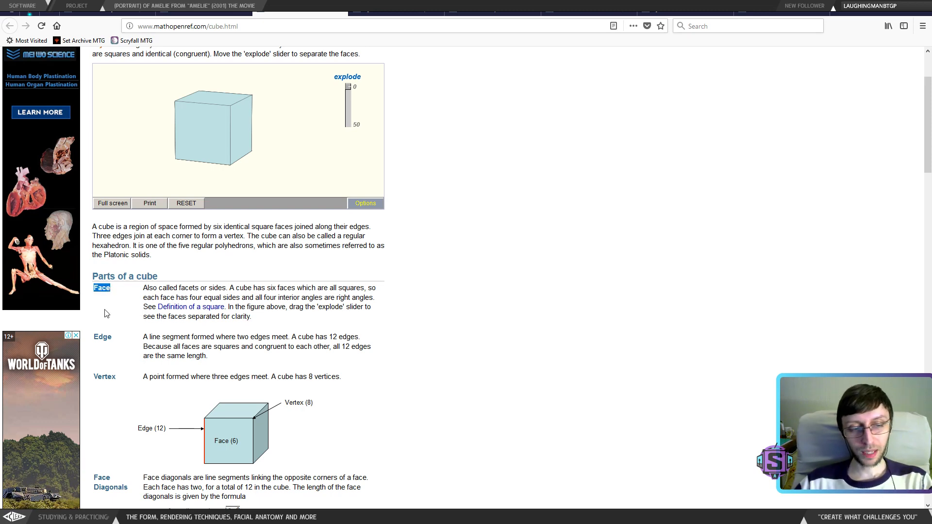
pyautogui.doubleClick(102, 337)
pyautogui.doubleClick(109, 376)
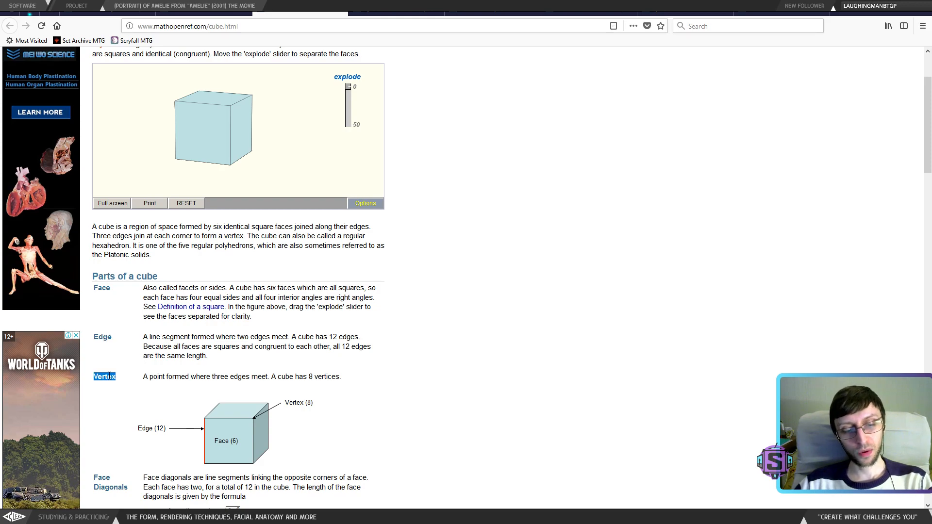
# Look over the labelled cube diagram, the Face Diagonals and Space Diagonals entries, and the Properties of a cube section
pyautogui.scroll(-5, 219, 345)
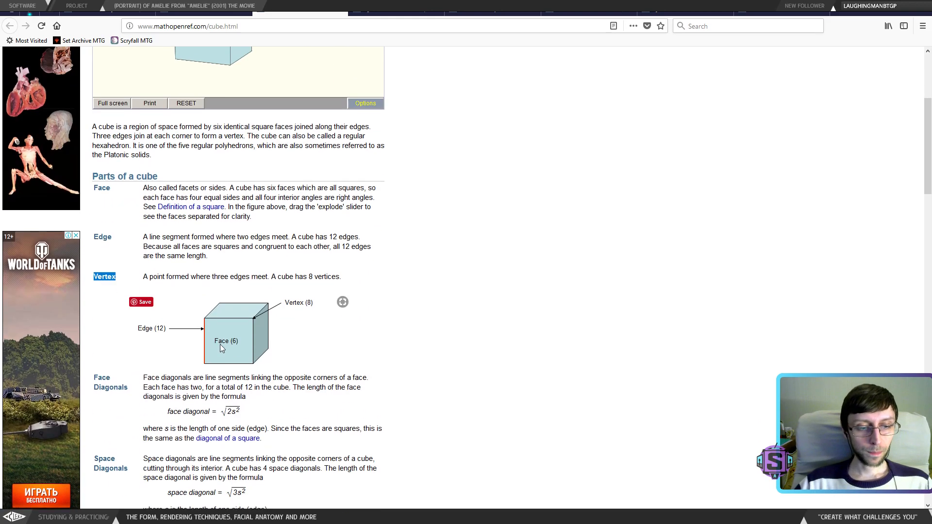
pyautogui.click(108, 236)
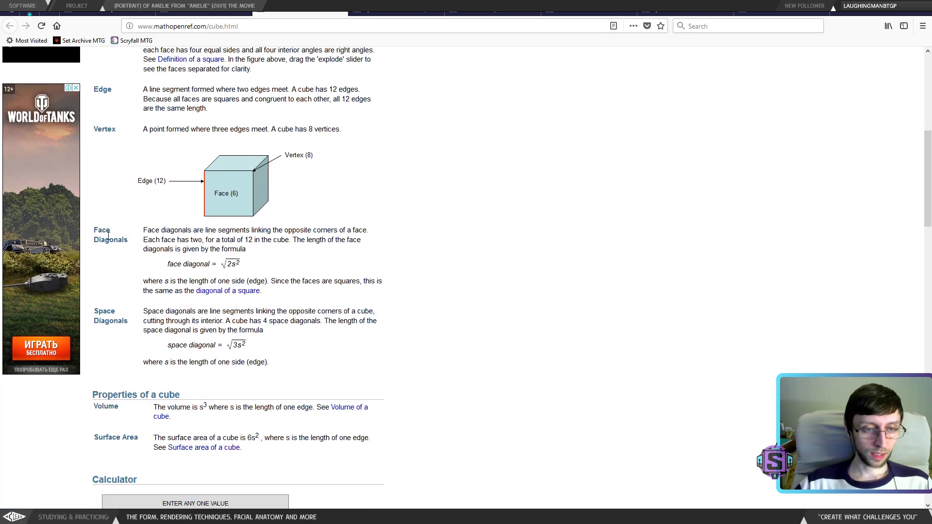
pyautogui.scroll(-1, 116, 286)
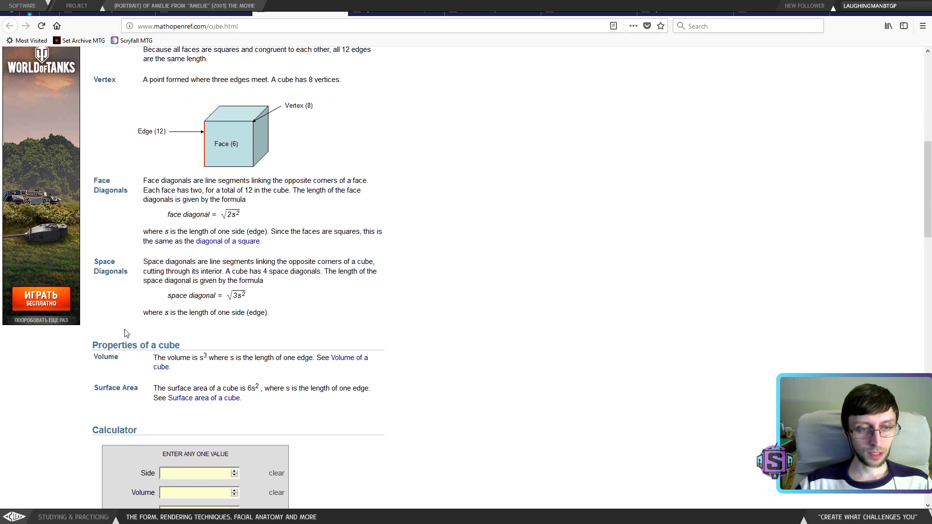
pyautogui.scroll(-1, 177, 461)
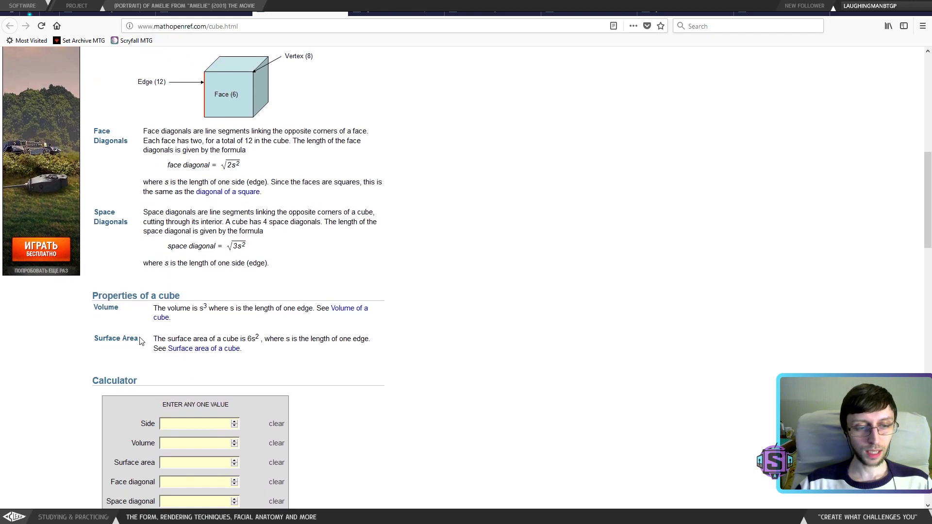
# Go back to the interactive cube, rotate it and try out its explode slider
pyautogui.scroll(5, 230, 356)
pyautogui.scroll(4, 230, 351)
pyautogui.moveTo(223, 238); pyautogui.dragTo(183, 182)
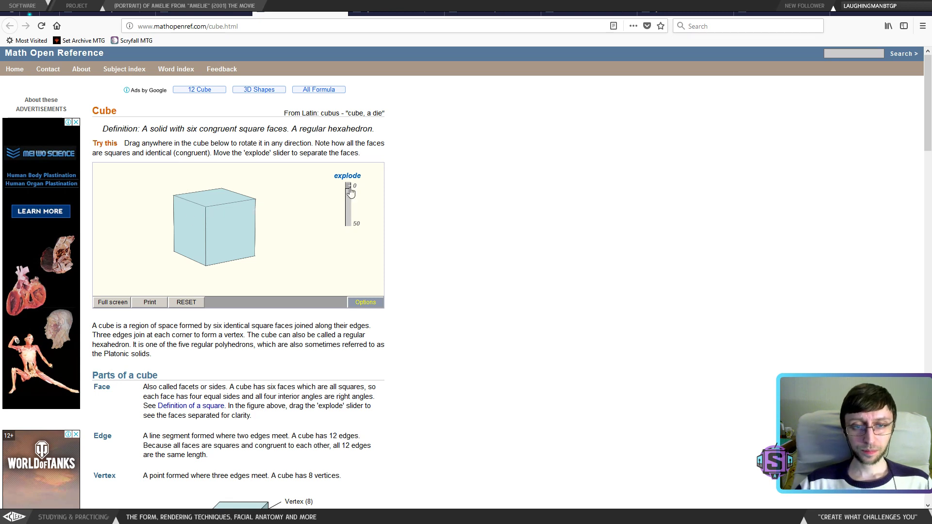
pyautogui.moveTo(350, 190); pyautogui.dragTo(265, 232)
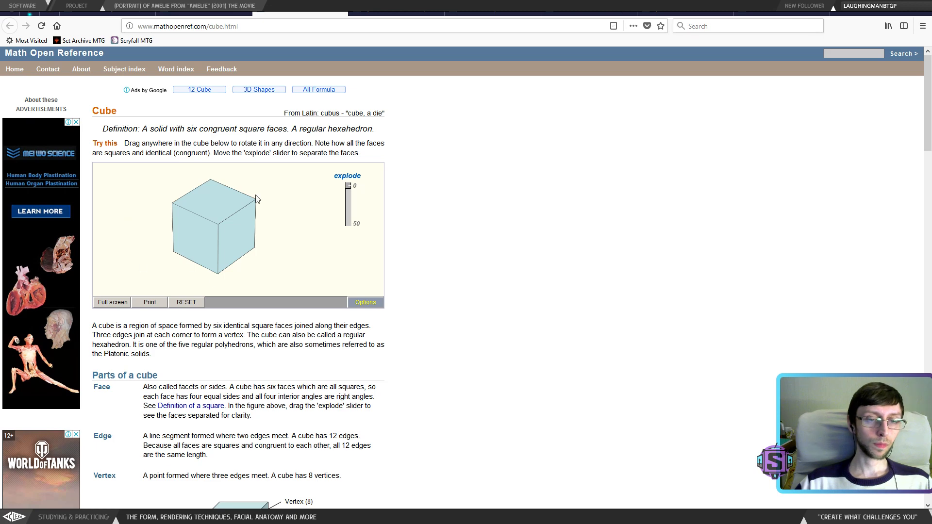
# Open the Cylinder page and reshape the right circular cylinder into a wide flat disc, then reduce its radius
pyautogui.click(384, 15)
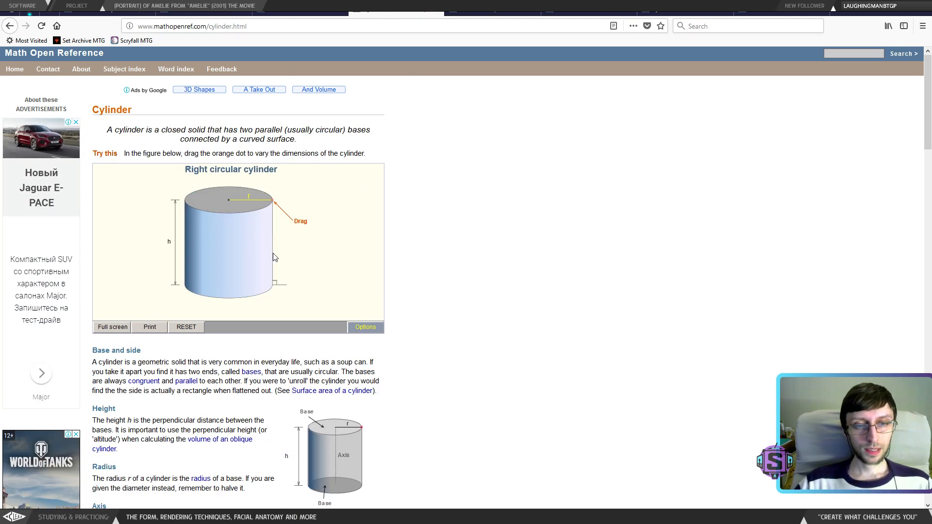
pyautogui.moveTo(274, 204)
pyautogui.mouseDown()
pyautogui.moveTo(253, 201)
pyautogui.moveTo(250, 188)
pyautogui.moveTo(250, 261)
pyautogui.moveTo(249, 190)
pyautogui.moveTo(251, 219)
pyautogui.moveTo(337, 258)
pyautogui.moveTo(387, 252)
pyautogui.moveTo(339, 252)
pyautogui.moveTo(262, 170)
pyautogui.moveTo(227, 181)
pyautogui.moveTo(225, 206)
pyautogui.moveTo(214, 195)
pyautogui.moveTo(260, 211)
pyautogui.moveTo(337, 271)
pyautogui.moveTo(335, 259)
pyautogui.moveTo(334, 268)
pyautogui.mouseUp()
pyautogui.middleClick(359, 279)
pyautogui.click(359, 264)
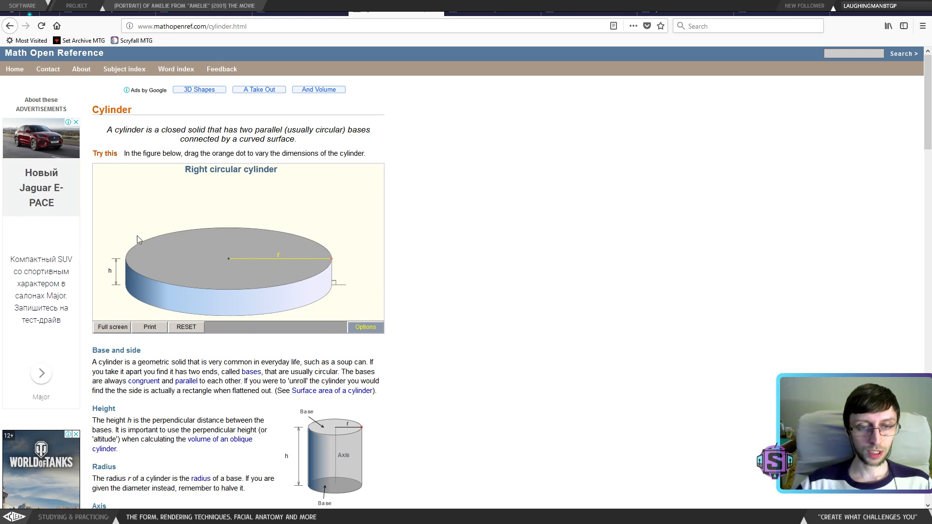
pyautogui.moveTo(332, 258); pyautogui.dragTo(262, 238)
# Examine the Right and oblique cylinders section and highlight the Oblique Cylinder caption under its drawing
pyautogui.scroll(-5, 314, 285)
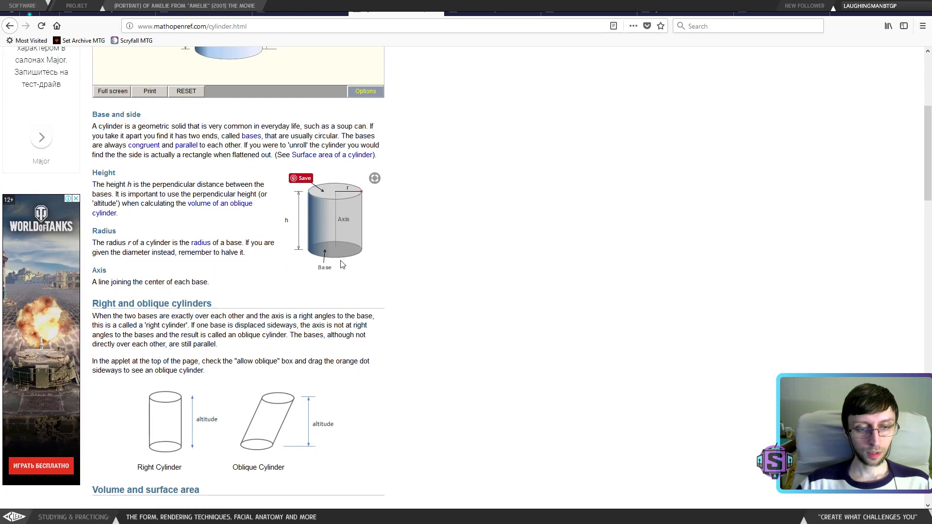
pyautogui.scroll(5, 327, 268)
pyautogui.scroll(-6, 325, 265)
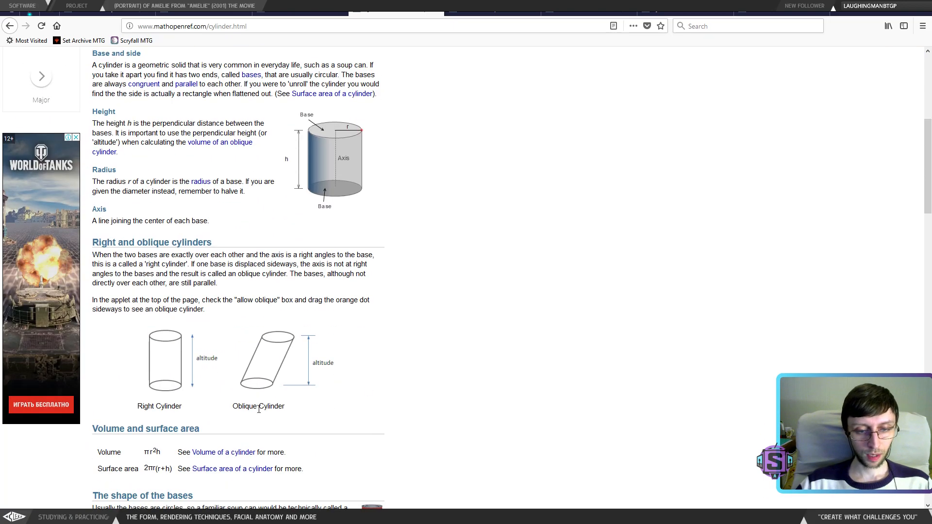
pyautogui.doubleClick(244, 407)
pyautogui.click(374, 370)
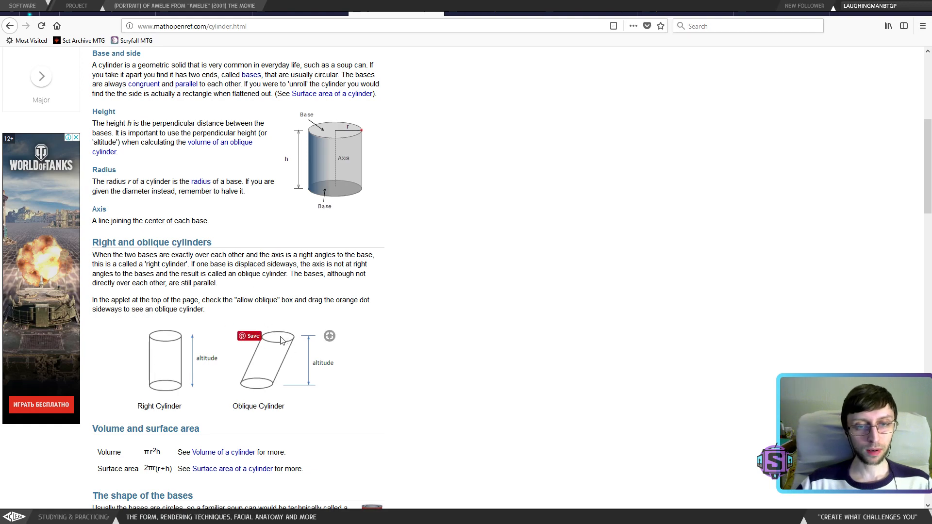
# Switch to Krita's Fundamentals Study sheet and examine the move and scale plane diagrams in the cylinder column
pyautogui.hotkey('alt', 'Tab')
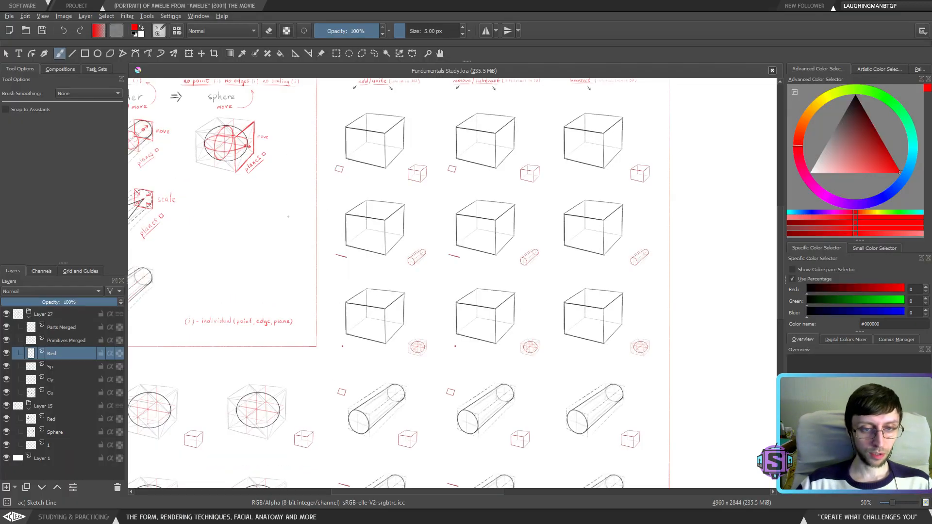
pyautogui.scroll(4, 343, 321)
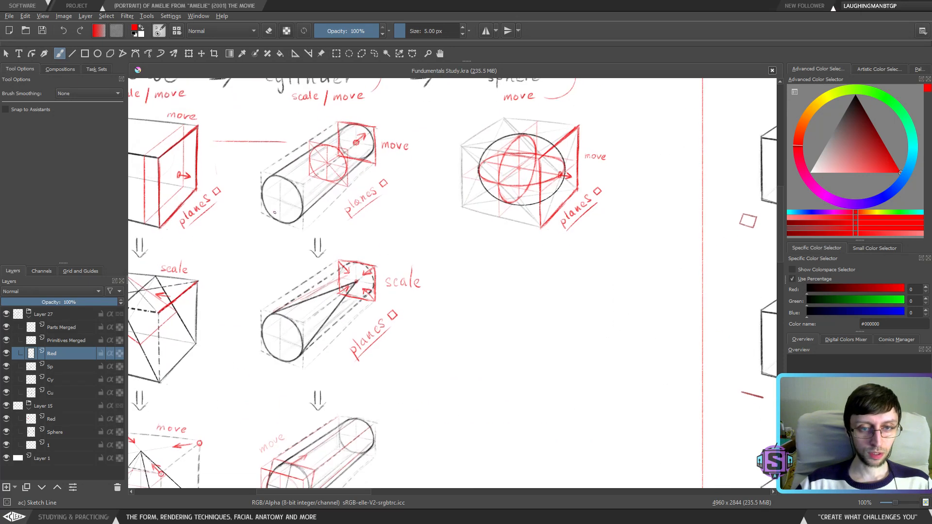
pyautogui.scroll(-2, 332, 353)
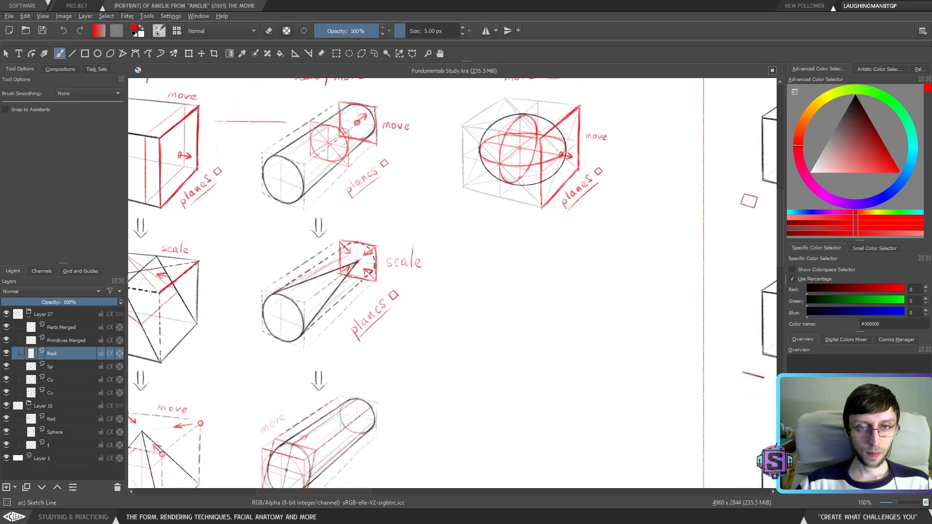
pyautogui.scroll(3, 376, 110)
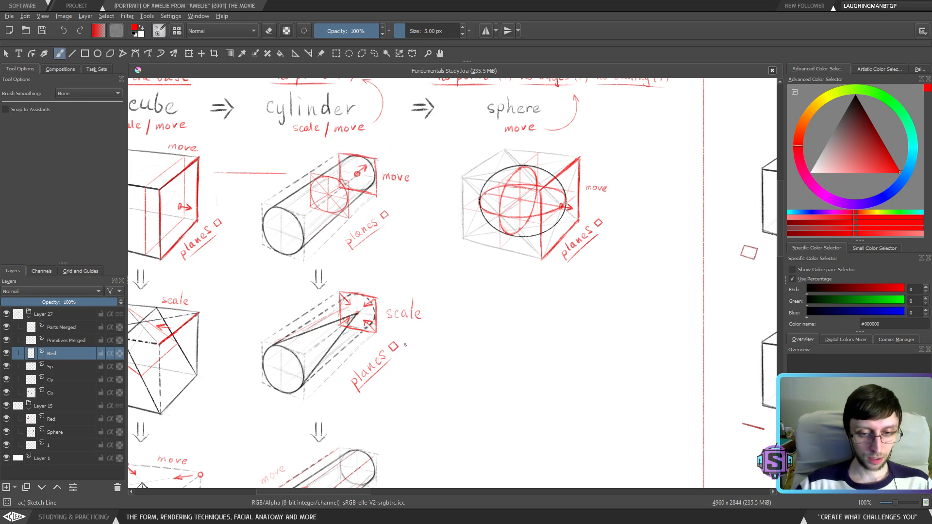
pyautogui.scroll(-4, 405, 345)
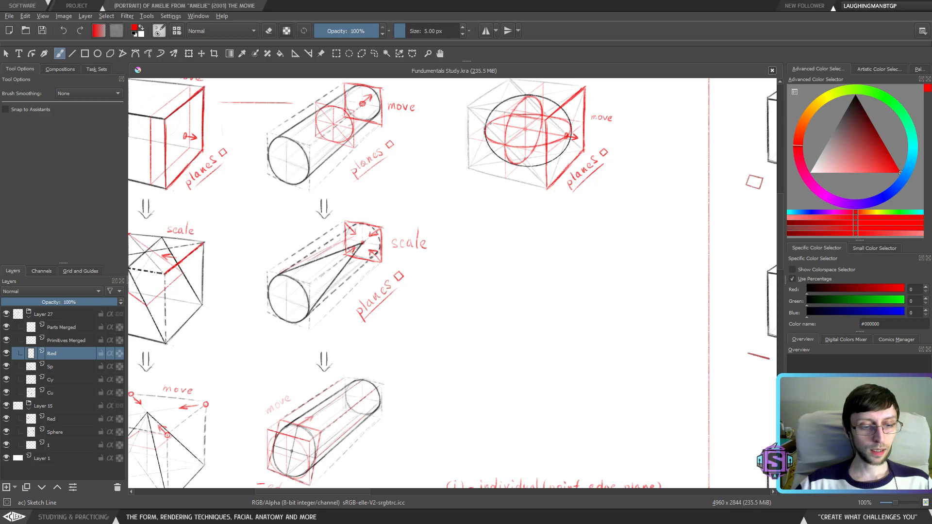
# Switch to the browser, open the Volume of a sphere page, and enlarge the sphere's radius to about 14.6 before reducing it to about 11.7
pyautogui.hotkey('alt', 'Tab')
pyautogui.middleClick(461, 224)
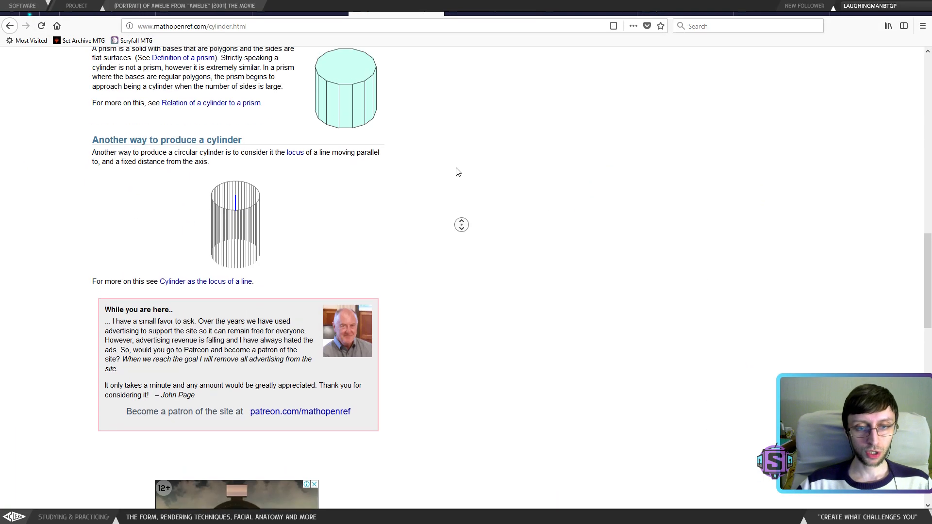
pyautogui.middleClick(477, 286)
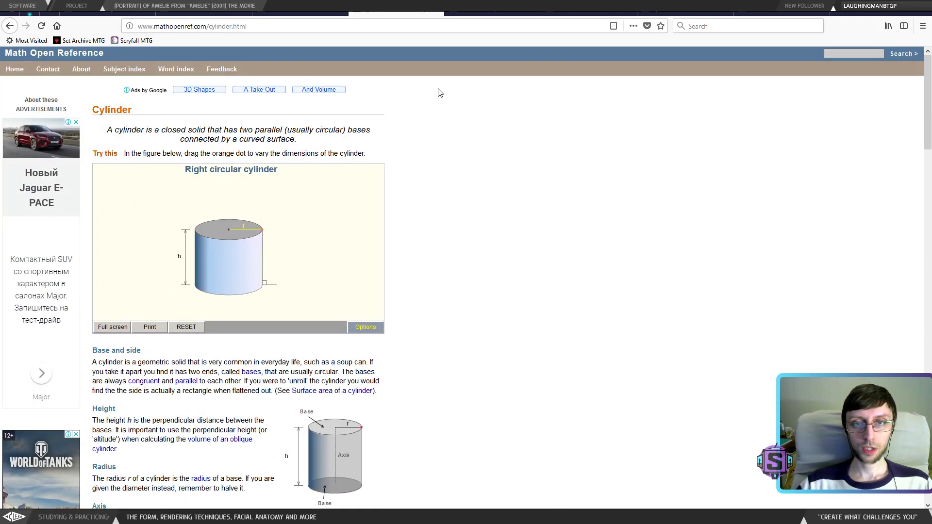
pyautogui.click(483, 15)
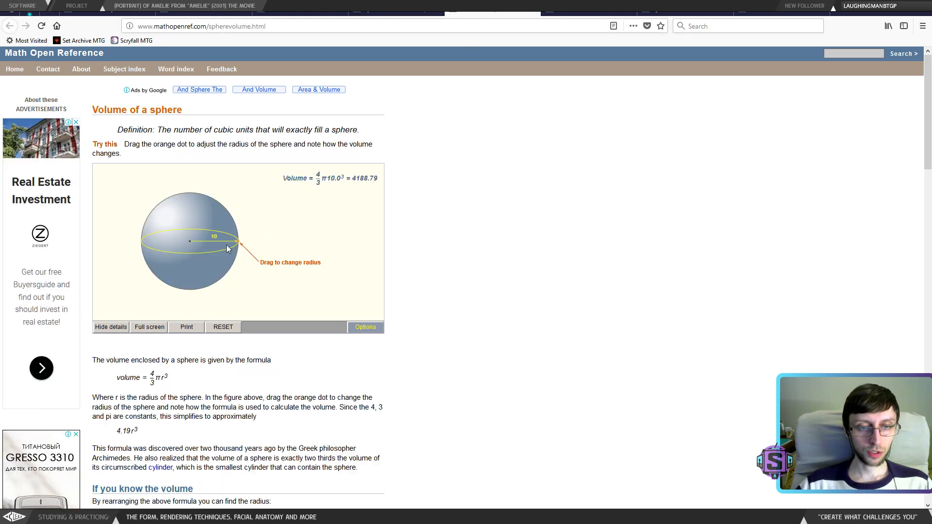
pyautogui.moveTo(238, 242); pyautogui.dragTo(262, 269)
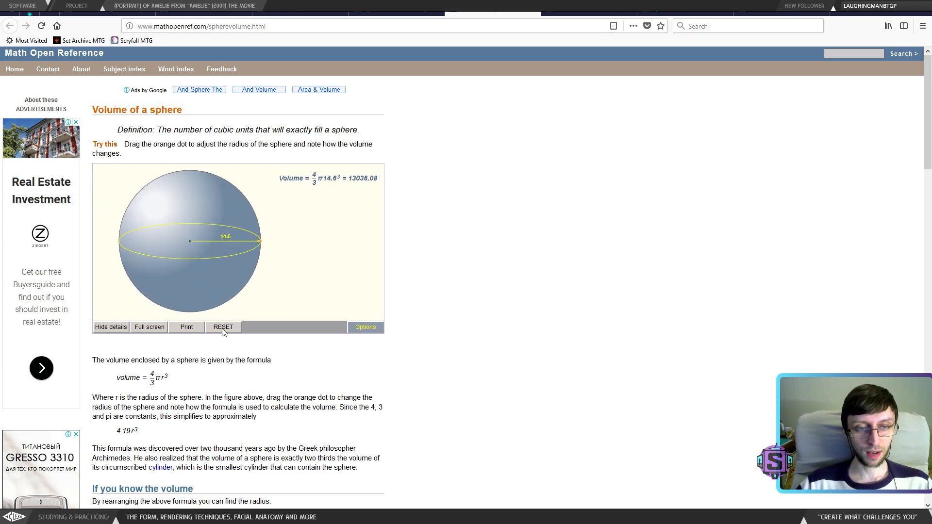
pyautogui.moveTo(260, 243); pyautogui.dragTo(250, 264)
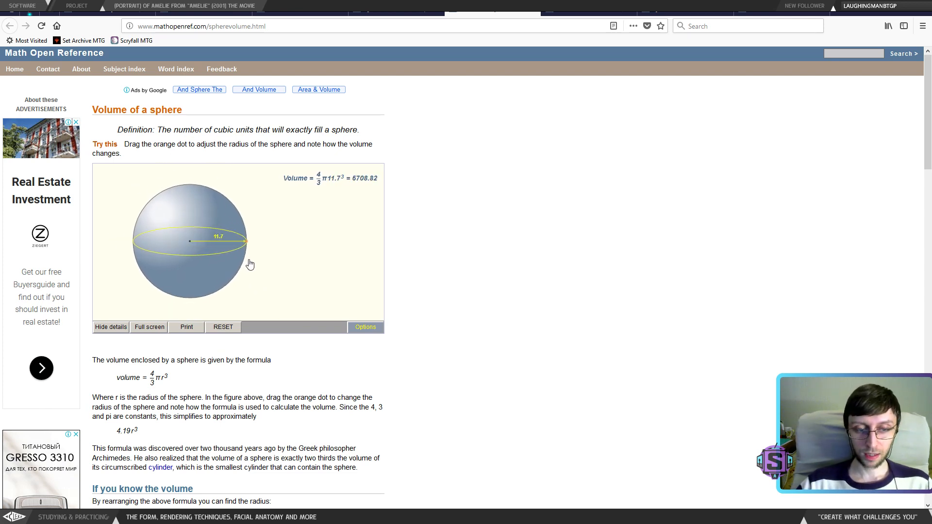
# Open the Prism page, lower the triangular prism slightly, and view the Square and Rectangular prism types
pyautogui.click(569, 16)
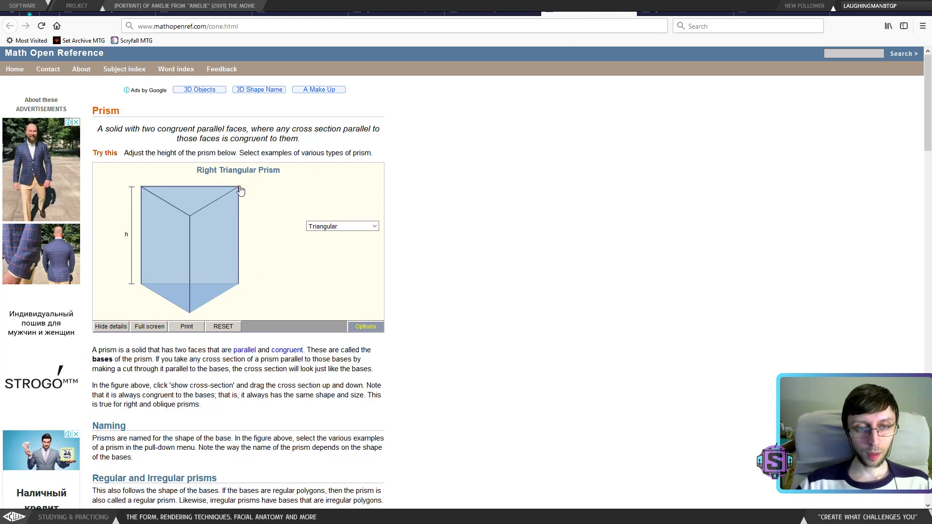
pyautogui.moveTo(239, 190)
pyautogui.mouseDown()
pyautogui.moveTo(241, 258)
pyautogui.moveTo(246, 195)
pyautogui.mouseUp()
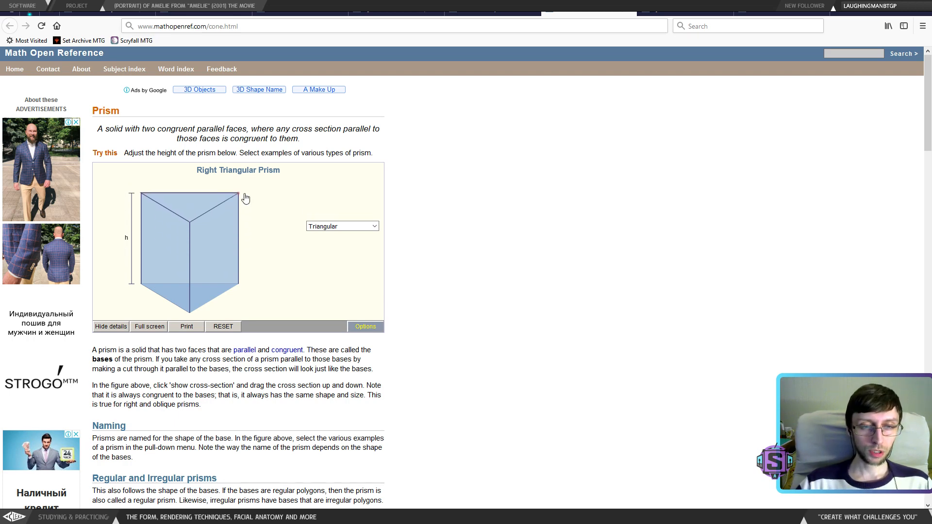
pyautogui.click(331, 231)
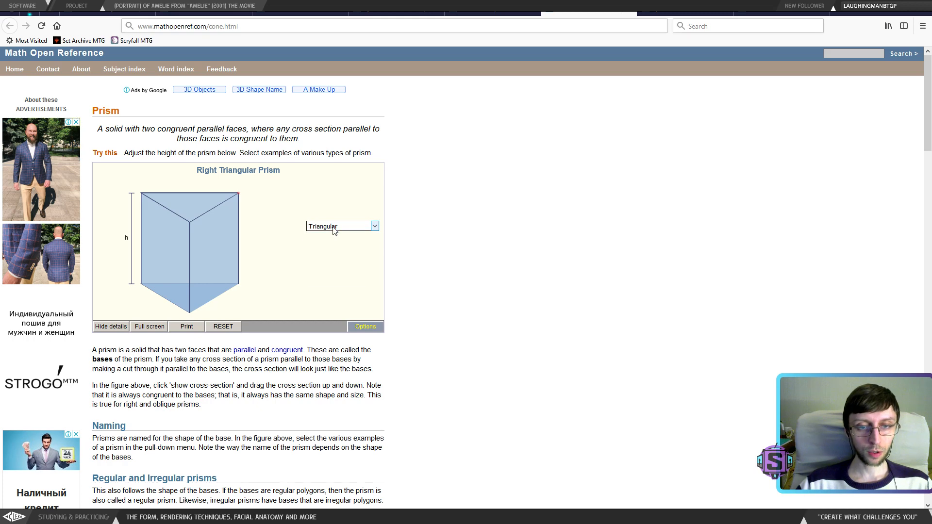
pyautogui.click(328, 249)
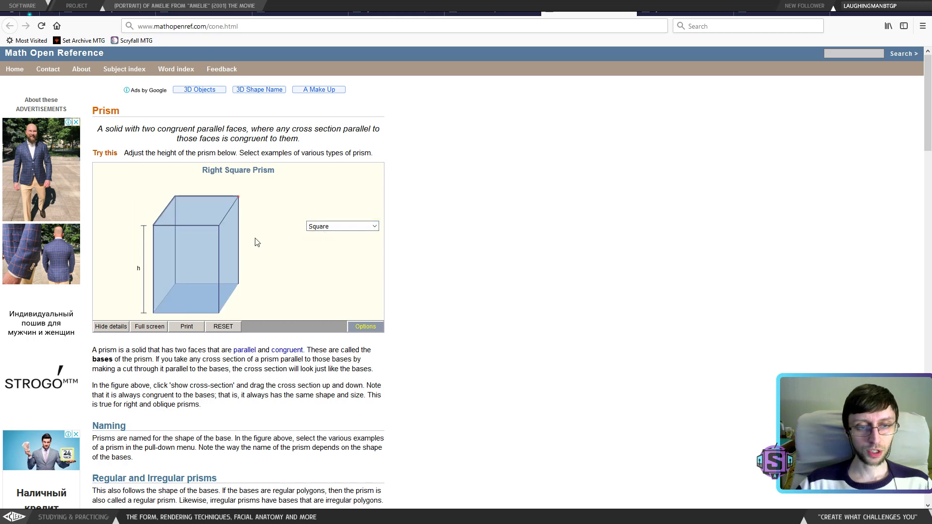
pyautogui.click(346, 227)
pyautogui.click(323, 258)
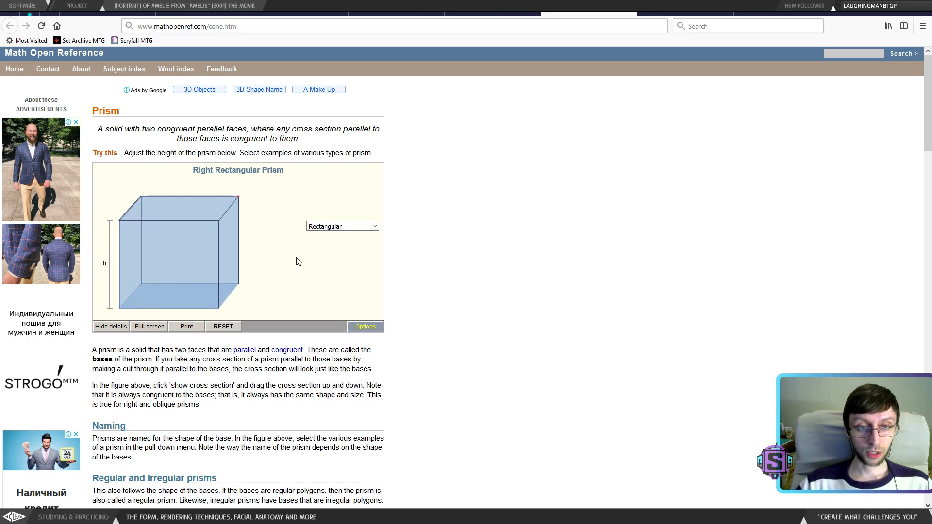
# Show the Regular Pentagonal prism and reduce its height
pyautogui.click(340, 227)
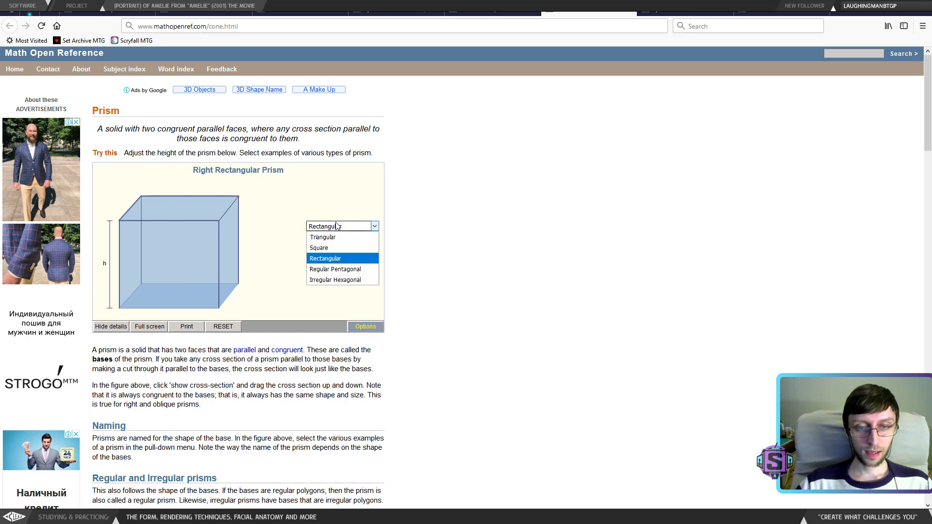
pyautogui.click(344, 269)
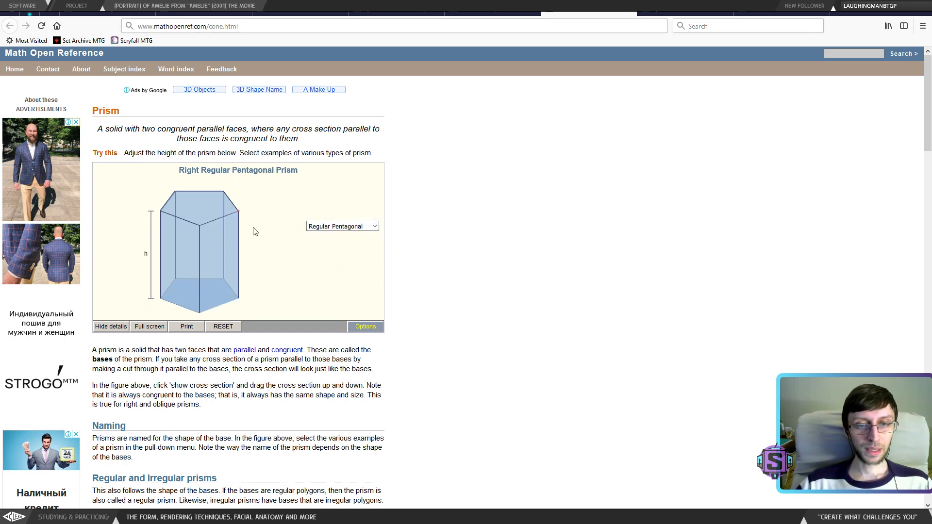
pyautogui.click(345, 228)
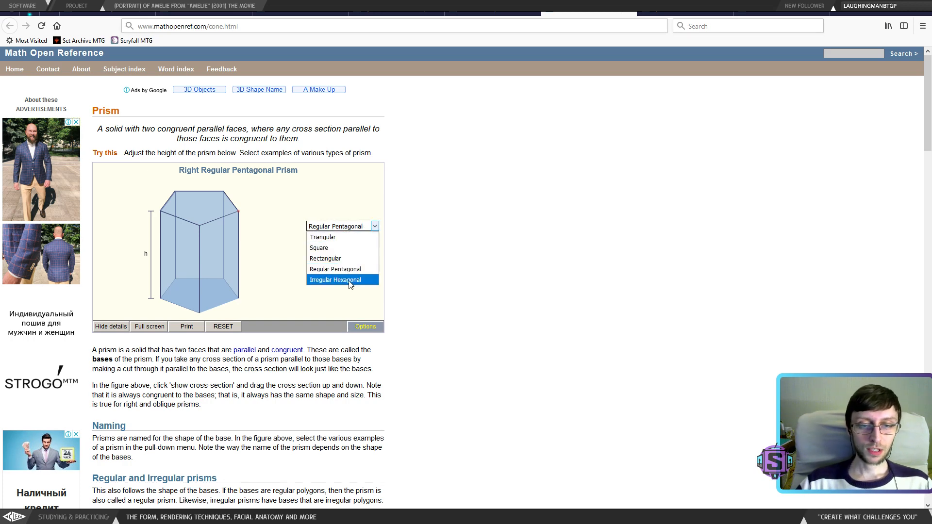
pyautogui.click(250, 200)
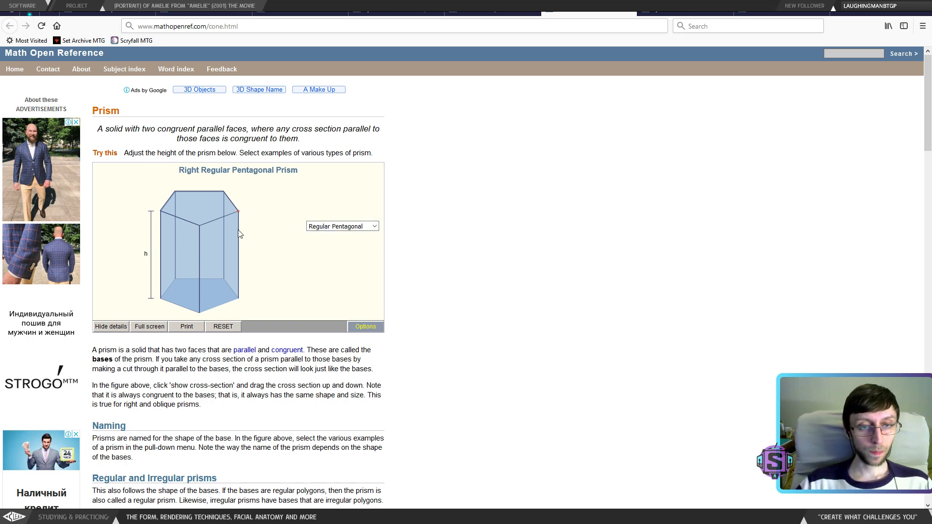
pyautogui.moveTo(237, 217)
pyautogui.mouseDown()
pyautogui.moveTo(240, 245)
pyautogui.moveTo(245, 231)
pyautogui.mouseUp()
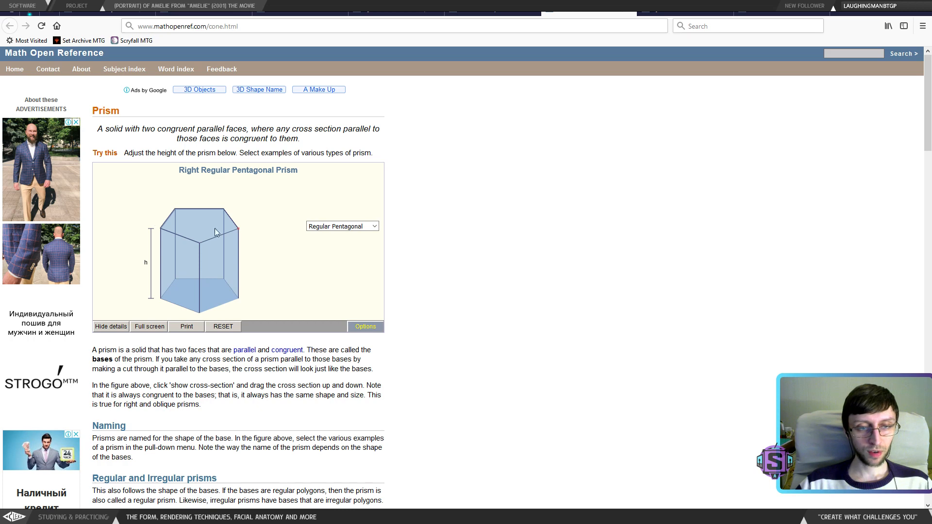
# Show the Irregular Hexagonal prism and vary its height, ending with a shorter solid
pyautogui.click(342, 227)
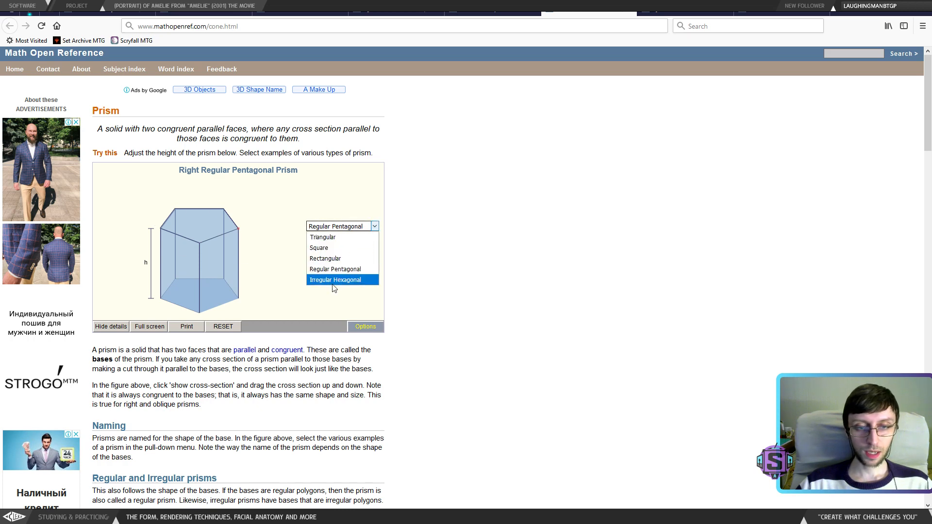
pyautogui.click(335, 276)
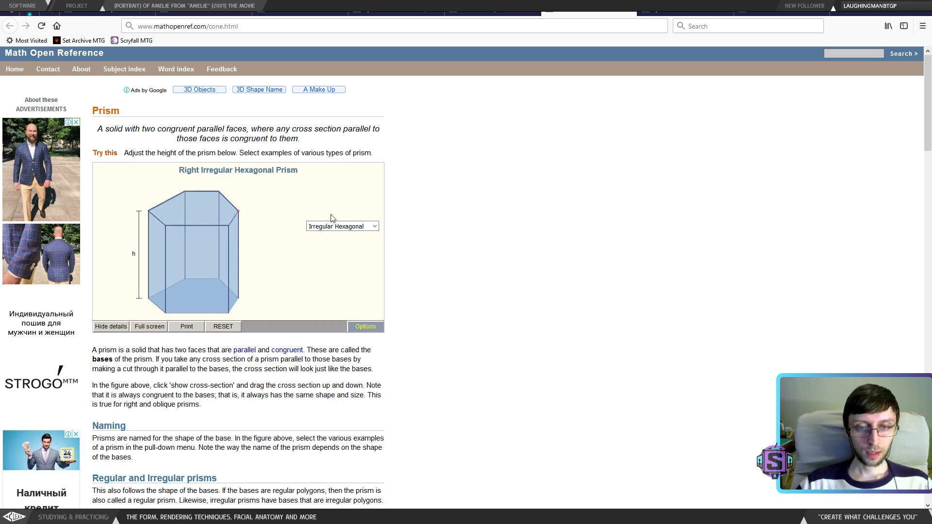
pyautogui.click(350, 228)
pyautogui.click(350, 228)
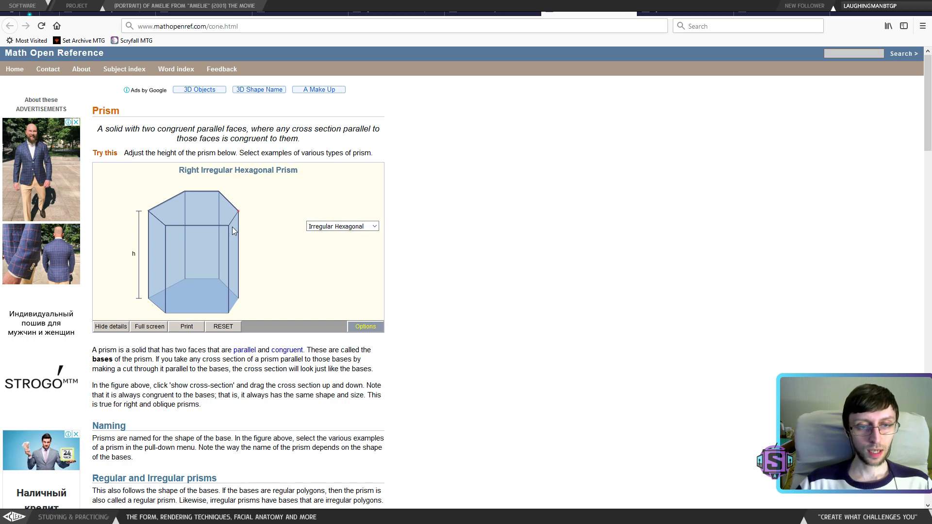
pyautogui.moveTo(243, 209)
pyautogui.mouseDown()
pyautogui.moveTo(252, 212)
pyautogui.moveTo(245, 207)
pyautogui.mouseUp()
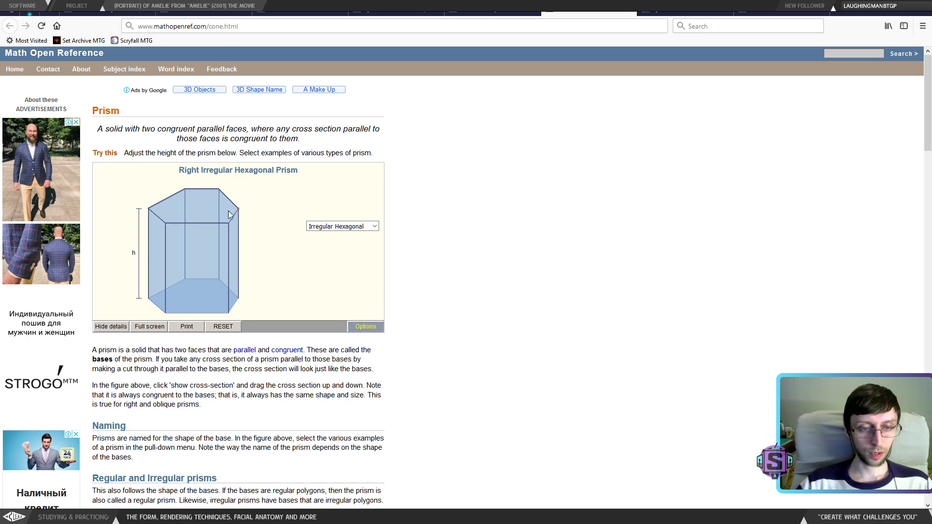
pyautogui.moveTo(238, 212); pyautogui.dragTo(268, 225)
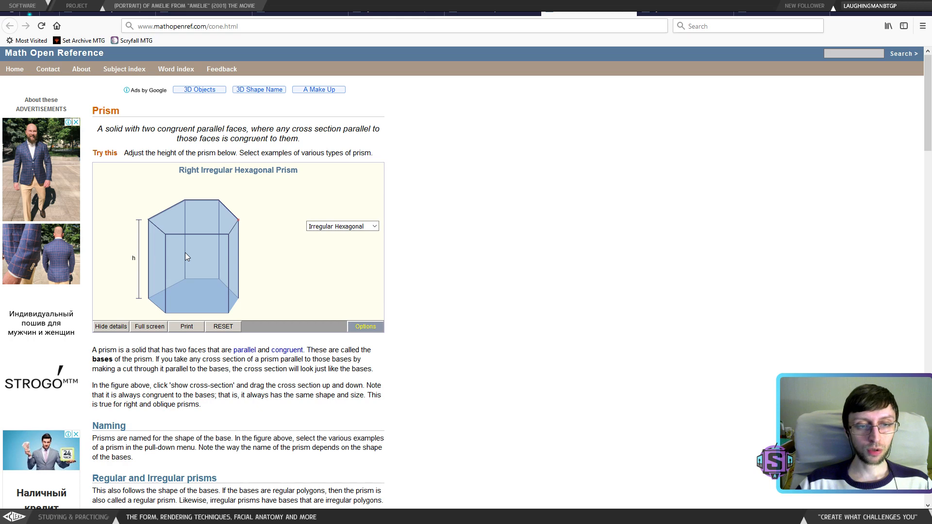
pyautogui.scroll(-2, 185, 257)
pyautogui.scroll(2, 185, 258)
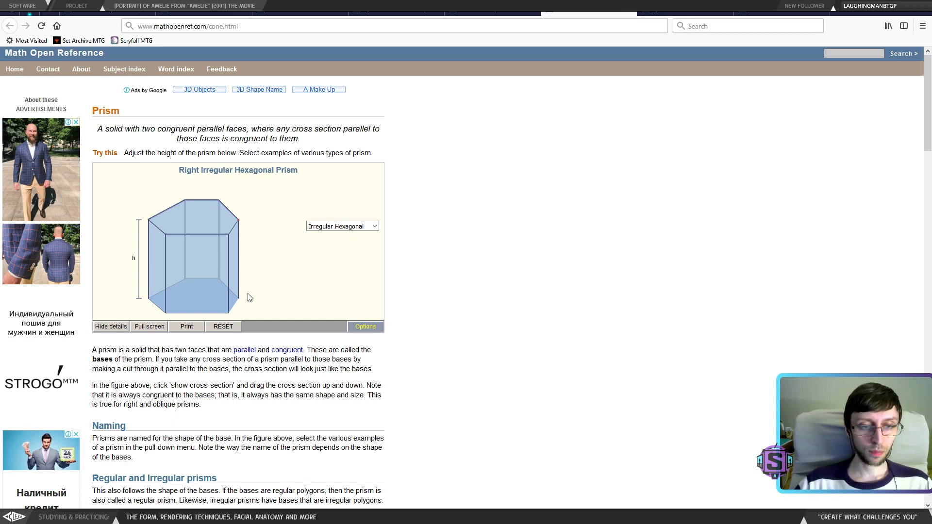
# Review the prism examples again, showing the Triangular, Square and Rectangular types in turn
pyautogui.click(342, 226)
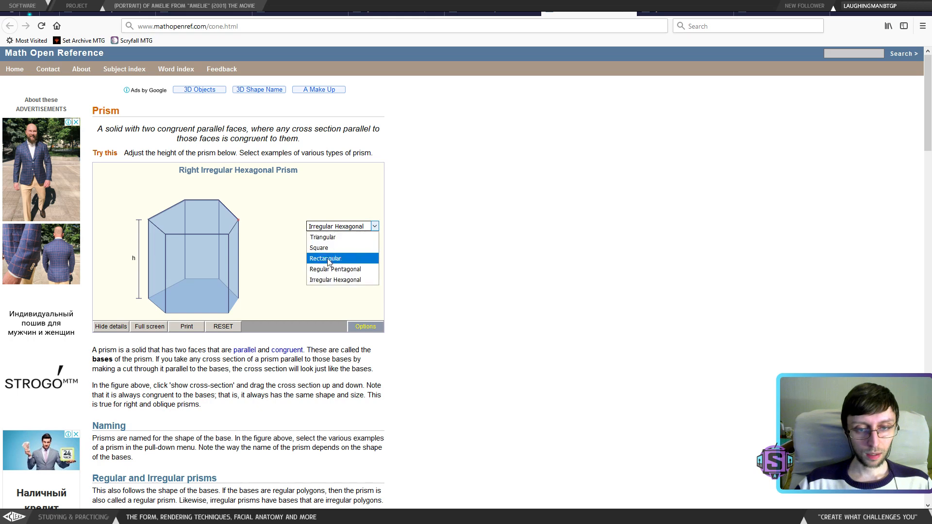
pyautogui.click(332, 235)
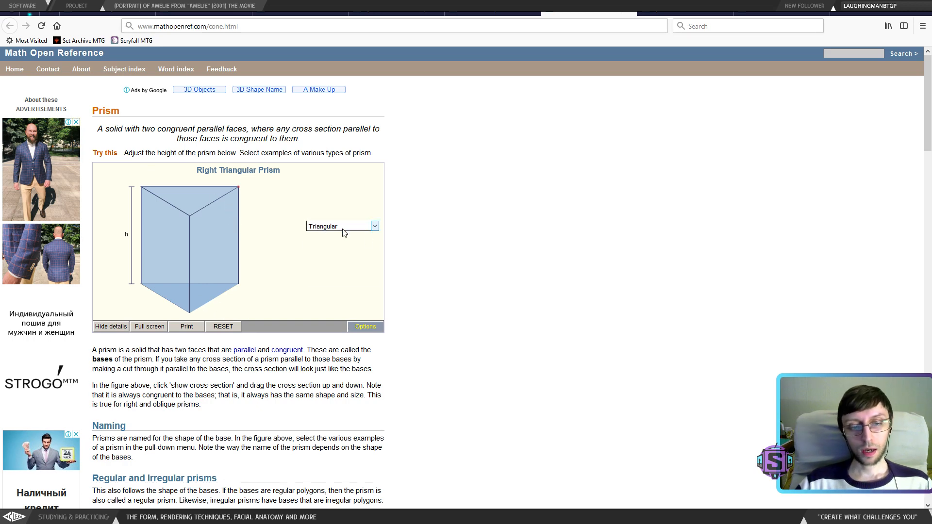
pyautogui.click(319, 226)
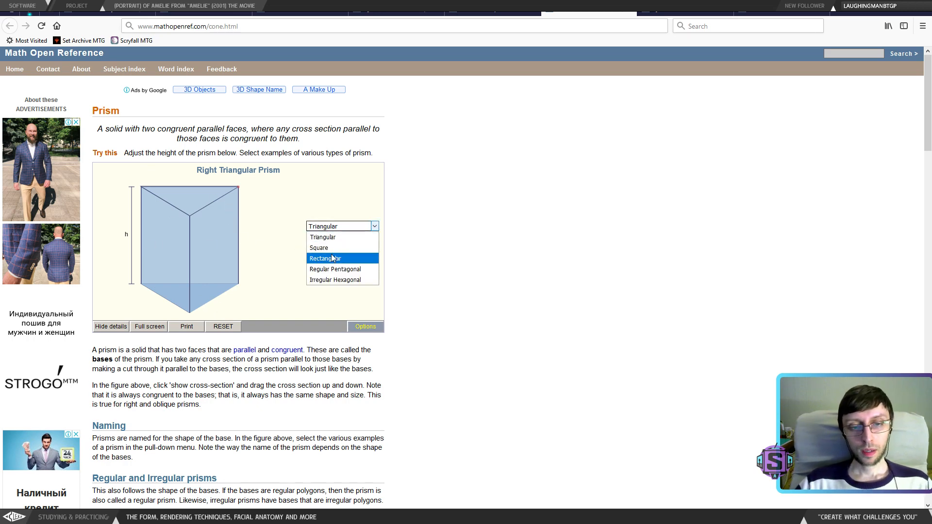
pyautogui.click(334, 247)
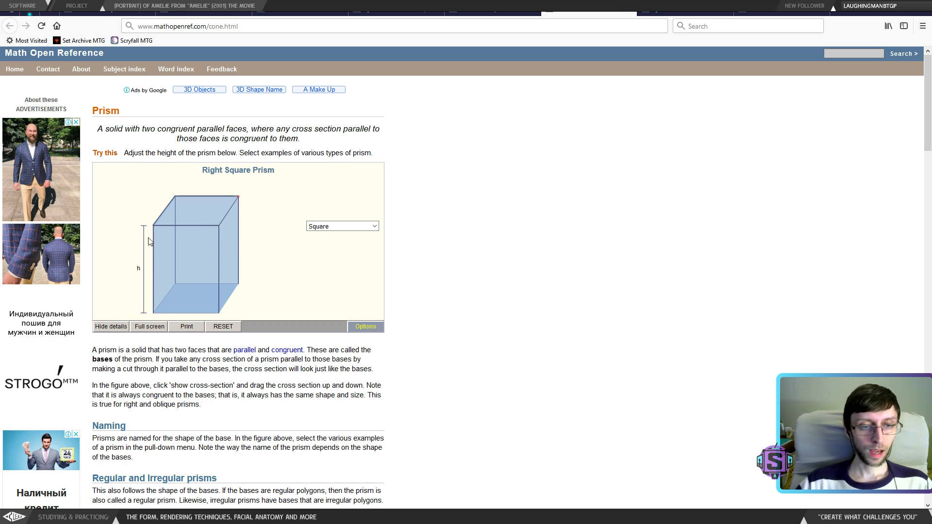
pyautogui.click(342, 226)
pyautogui.click(313, 257)
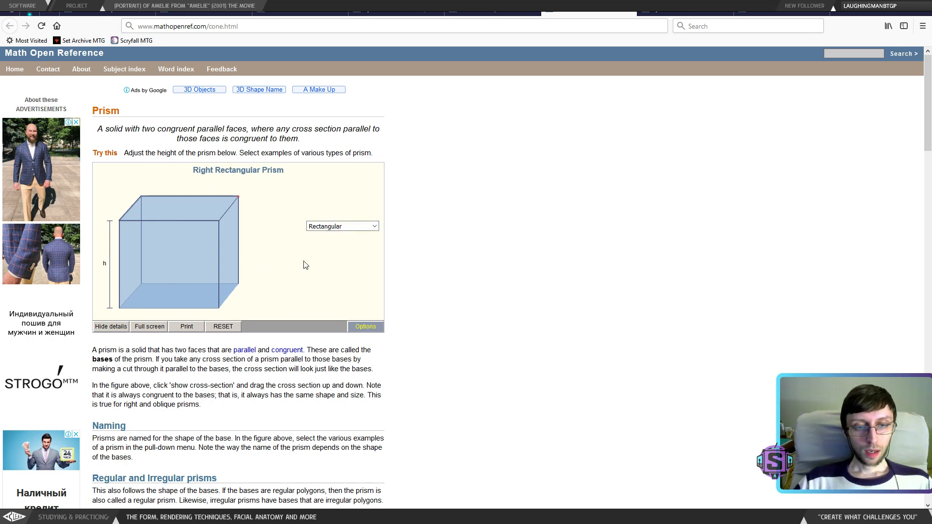
# Continue the prism comparison with the Regular Pentagonal and Irregular Hexagonal types
pyautogui.click(342, 222)
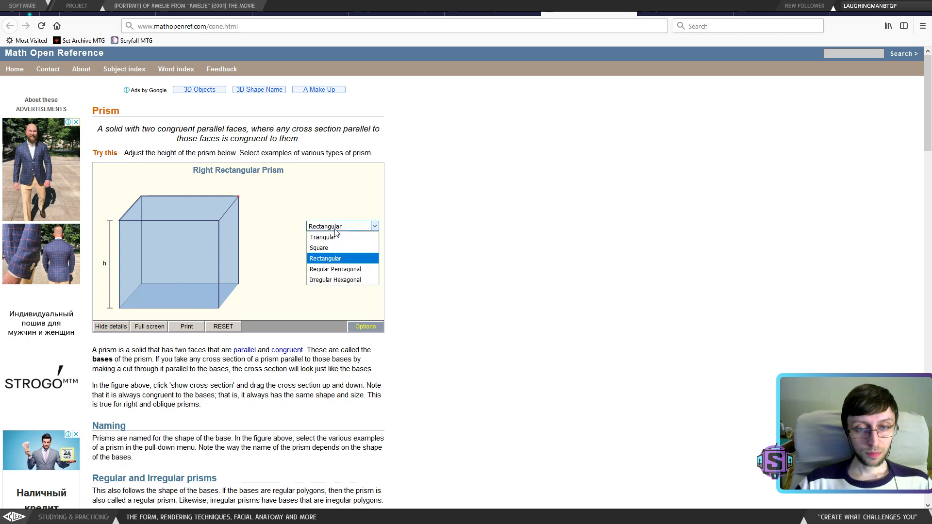
pyautogui.click(333, 229)
pyautogui.click(333, 229)
pyautogui.click(335, 270)
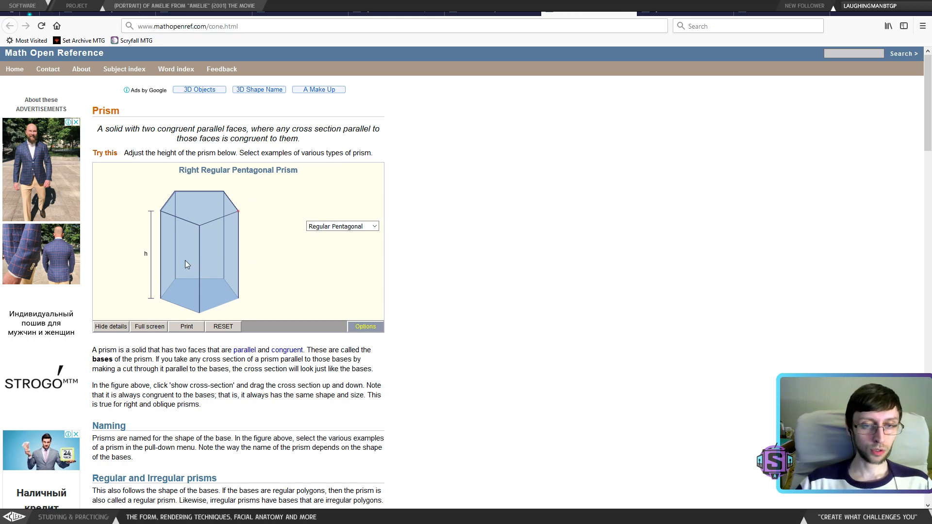
pyautogui.click(373, 226)
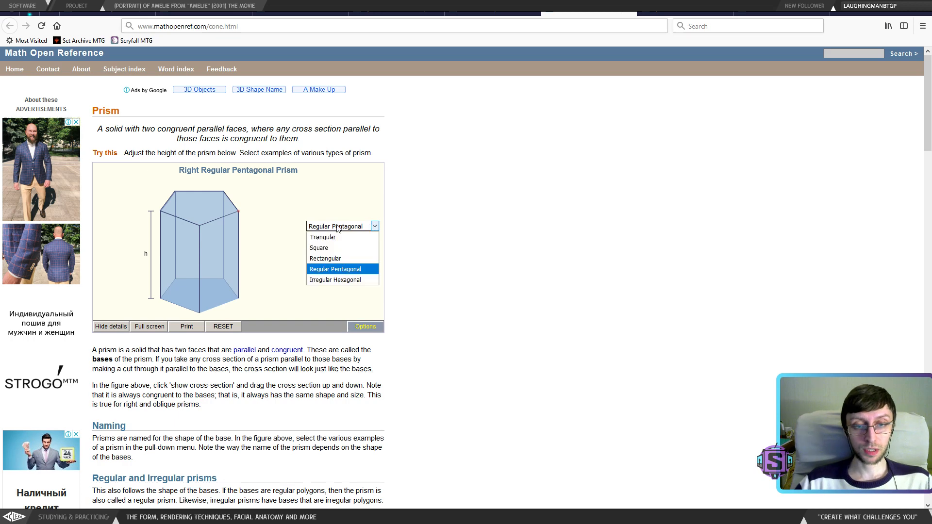
pyautogui.click(325, 286)
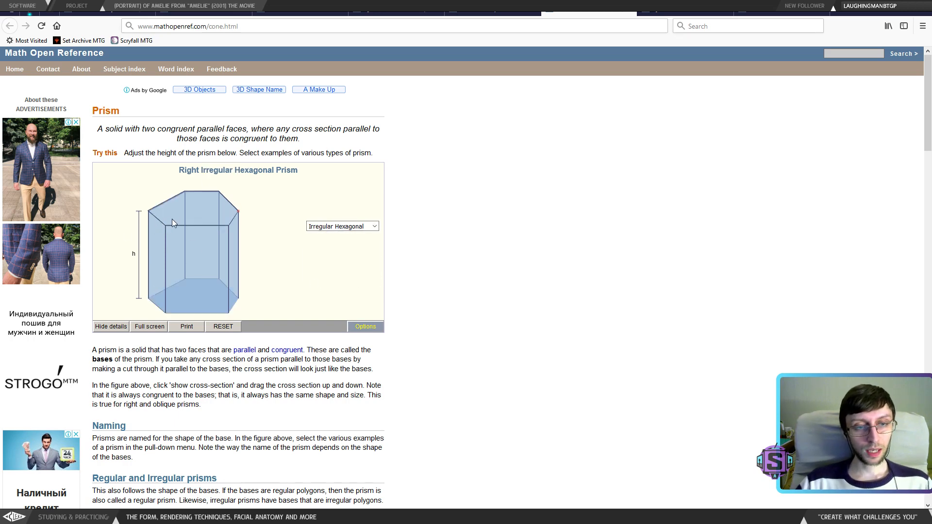
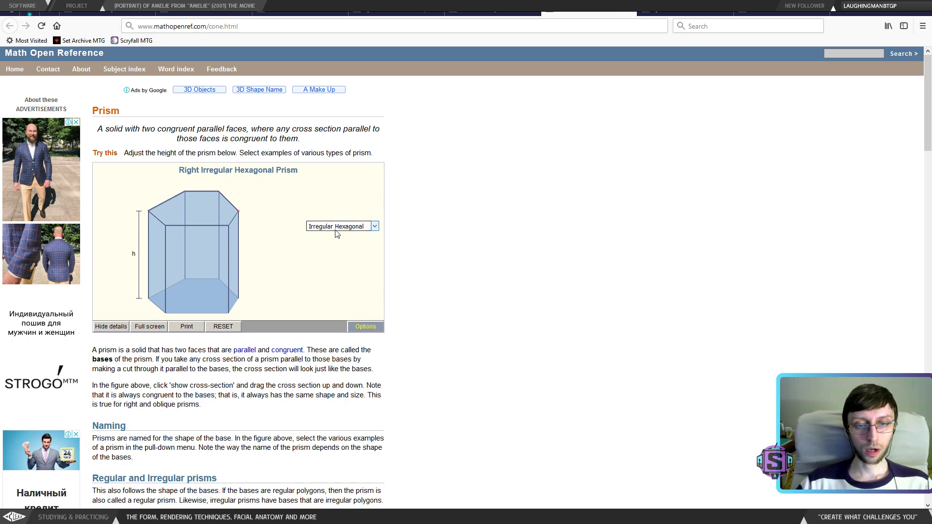
# Open the Pyramid page, rotate the four-sided pyramid, reduce its base to 3 sides and rotate it slightly
pyautogui.click(684, 13)
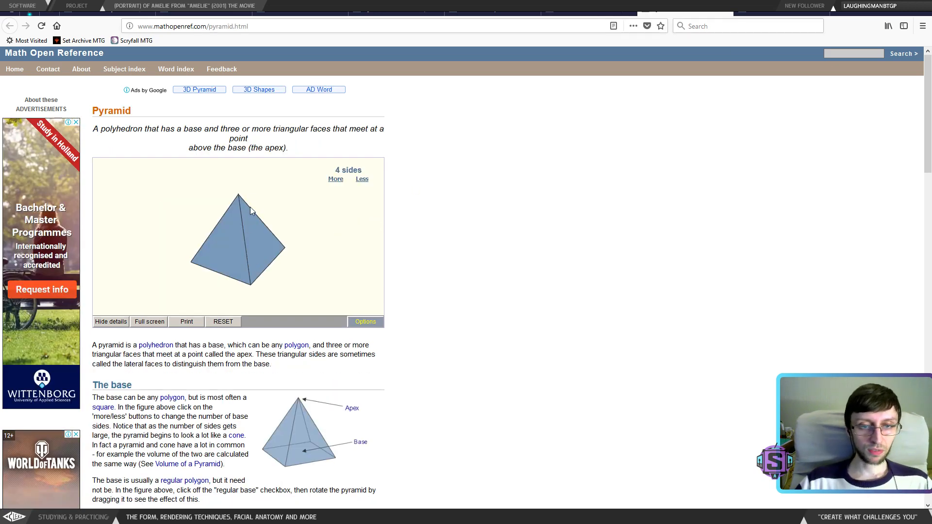
pyautogui.moveTo(250, 207); pyautogui.dragTo(279, 200)
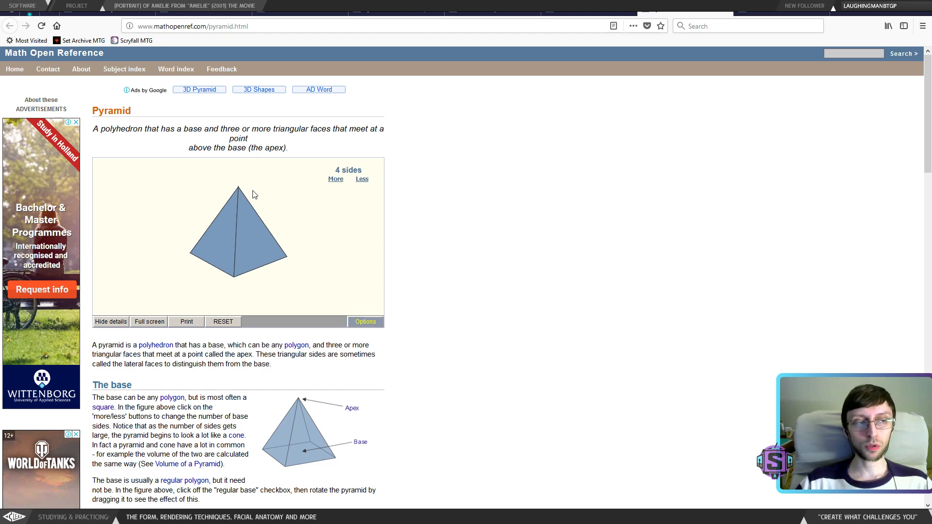
pyautogui.click(335, 181)
pyautogui.click(363, 181)
pyautogui.click(362, 181)
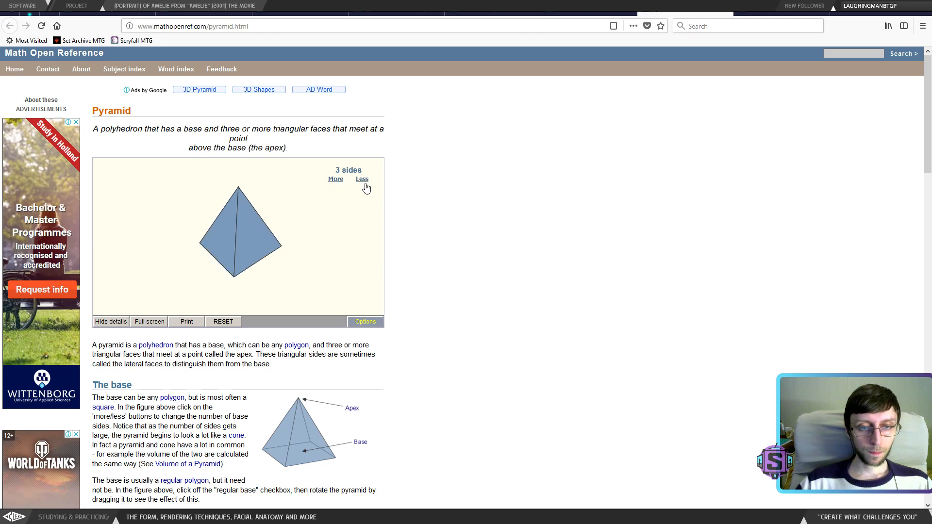
pyautogui.moveTo(331, 249)
pyautogui.mouseDown()
pyautogui.moveTo(314, 278)
pyautogui.moveTo(306, 256)
pyautogui.moveTo(316, 266)
pyautogui.moveTo(331, 257)
pyautogui.mouseUp()
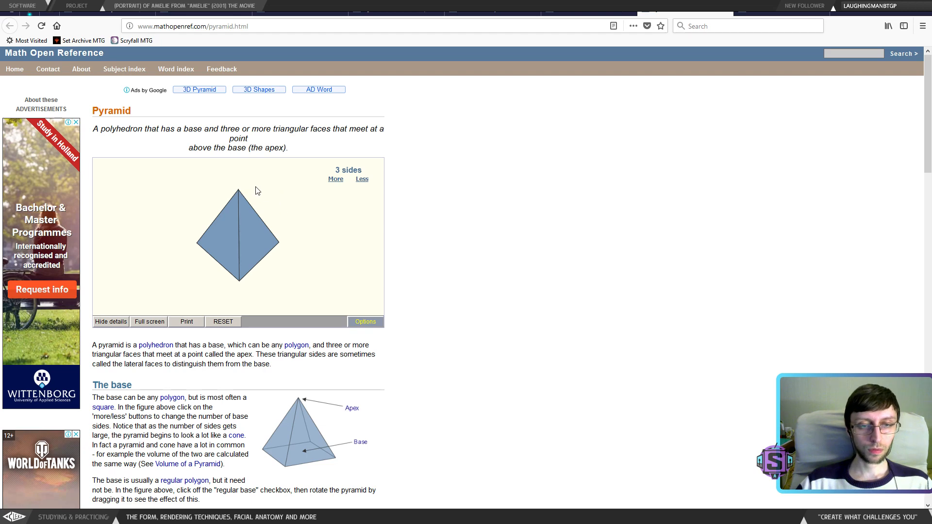
# Rotate the three-sided pyramid, raise its base to 4 sides and rotate it again for comparison
pyautogui.moveTo(314, 203)
pyautogui.mouseDown()
pyautogui.moveTo(315, 231)
pyautogui.moveTo(314, 194)
pyautogui.mouseUp()
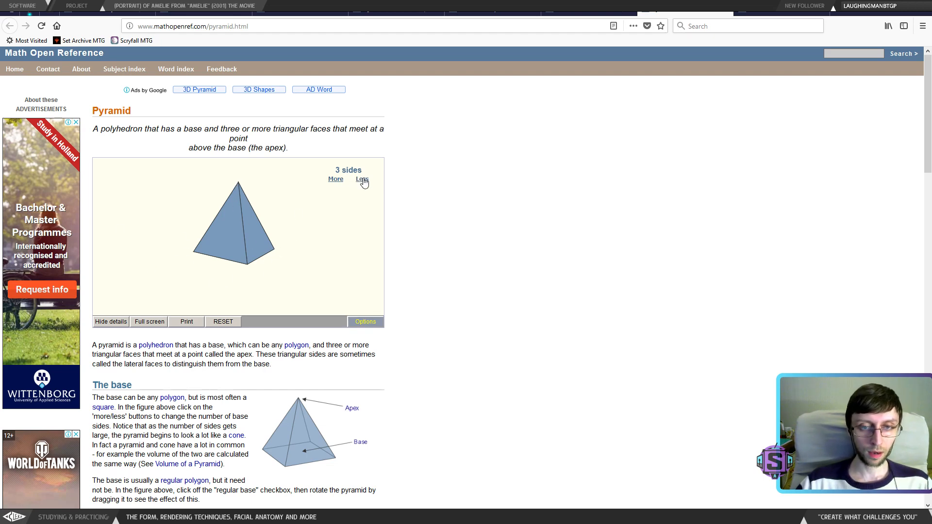
pyautogui.click(335, 179)
pyautogui.moveTo(298, 226)
pyautogui.mouseDown()
pyautogui.moveTo(302, 255)
pyautogui.moveTo(311, 235)
pyautogui.mouseUp()
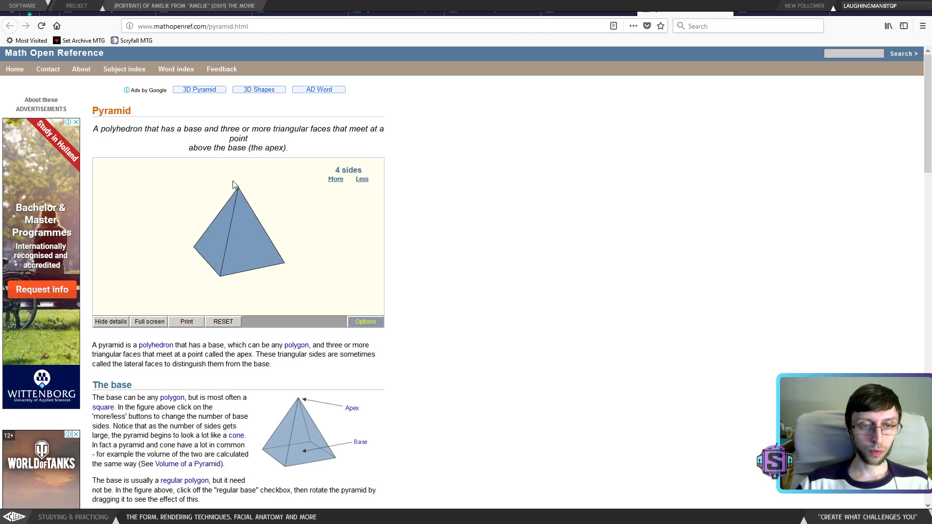
# Increase the pyramid's base progressively from 5 to 15 sides to study how it approaches a cone
pyautogui.click(336, 179)
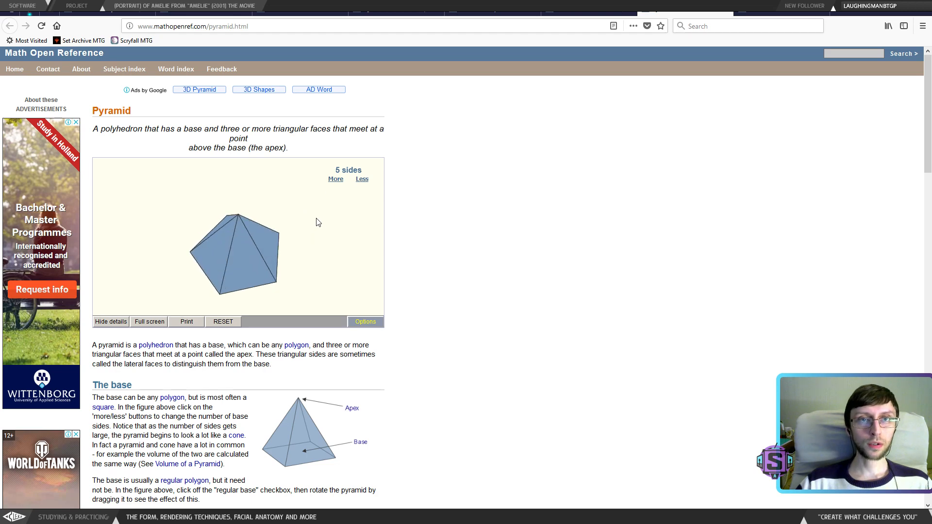
pyautogui.click(337, 180)
pyautogui.click(336, 180)
pyautogui.click(336, 180)
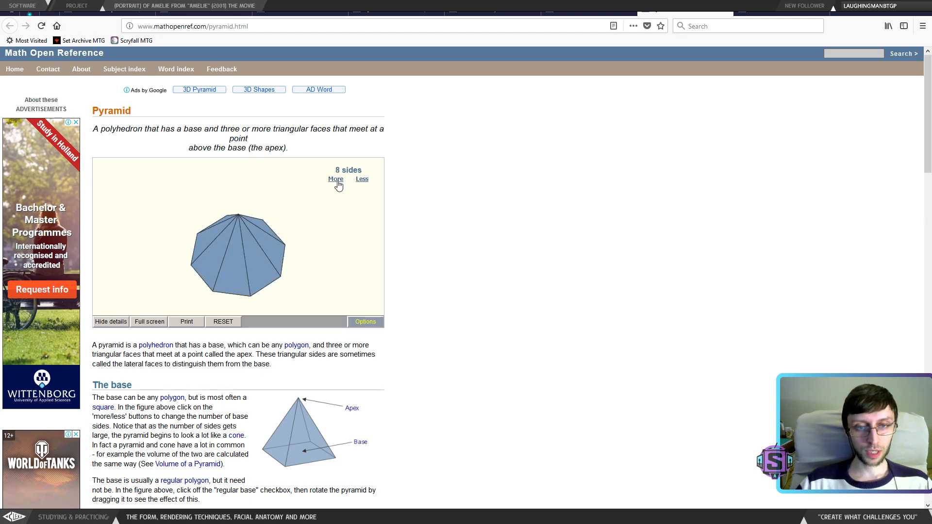
pyautogui.click(336, 180)
pyautogui.click(336, 180)
pyautogui.click(336, 179)
pyautogui.click(336, 179)
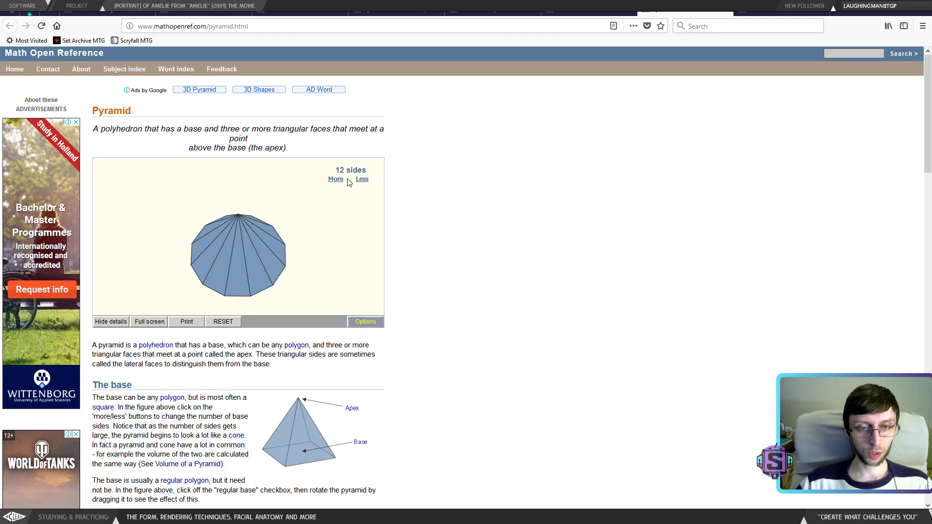
pyautogui.click(336, 181)
pyautogui.click(336, 181)
pyautogui.click(336, 181)
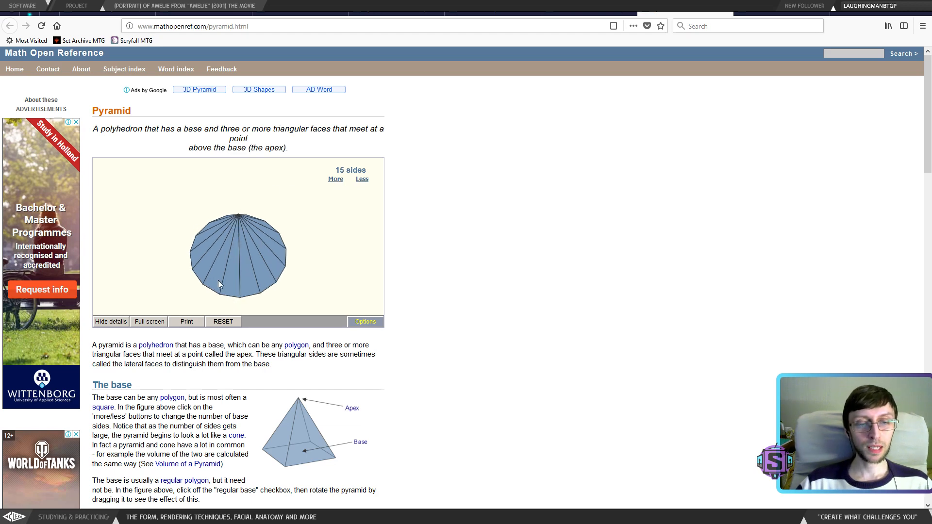
# Tilt the 15-sided pyramid to a near side view and reduce its base to 5 sides
pyautogui.moveTo(217, 287); pyautogui.dragTo(313, 250)
pyautogui.click(360, 180)
pyautogui.click(359, 180)
pyautogui.click(360, 180)
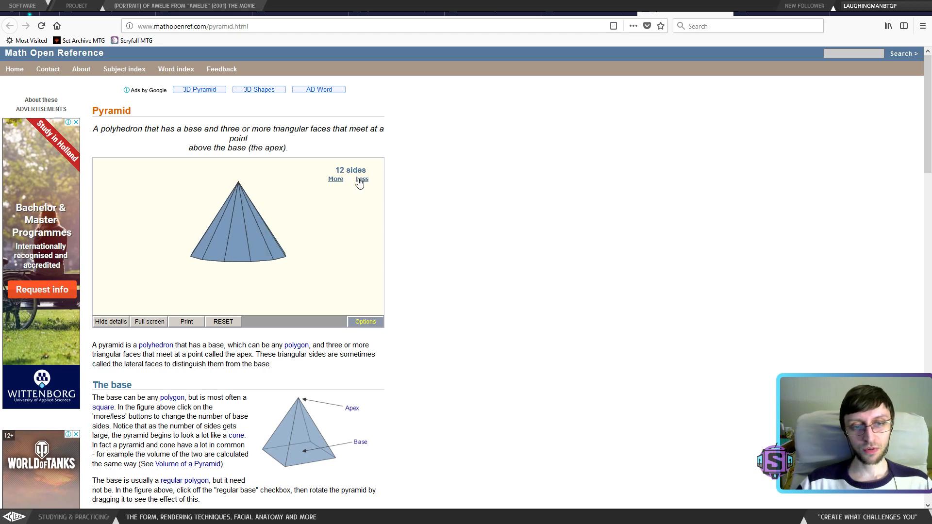
pyautogui.click(360, 181)
pyautogui.click(359, 180)
pyautogui.click(359, 180)
pyautogui.click(360, 181)
pyautogui.click(360, 180)
pyautogui.click(360, 180)
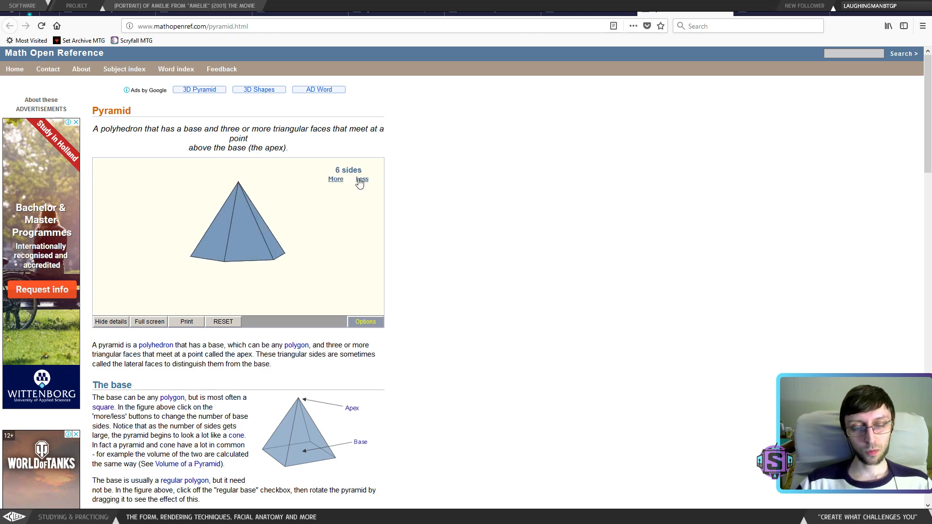
pyautogui.click(360, 180)
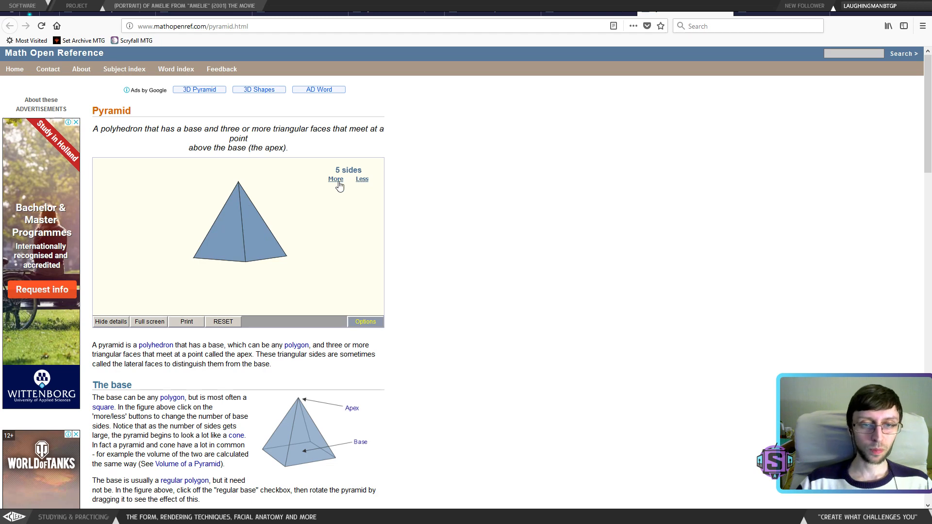
# Raise the pyramid's base to 13 sides and tilt the solid to view it more from above
pyautogui.click(336, 180)
pyautogui.click(336, 179)
pyautogui.click(336, 179)
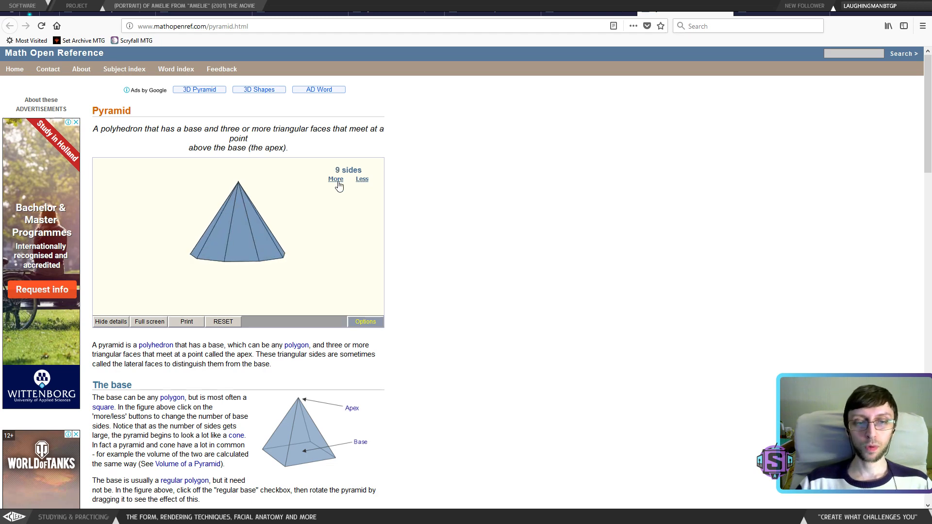
pyautogui.click(336, 179)
pyautogui.click(336, 179)
pyautogui.click(336, 180)
pyautogui.click(336, 179)
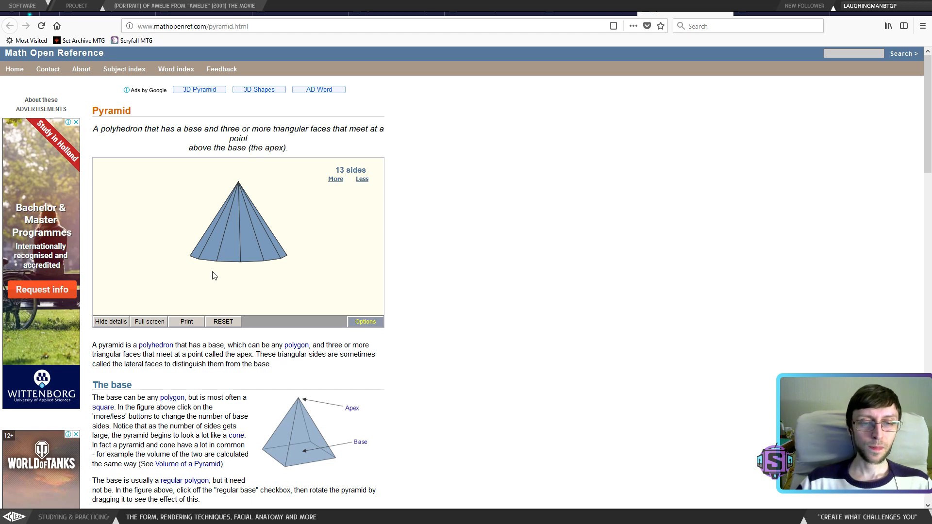
pyautogui.moveTo(314, 214); pyautogui.dragTo(313, 237)
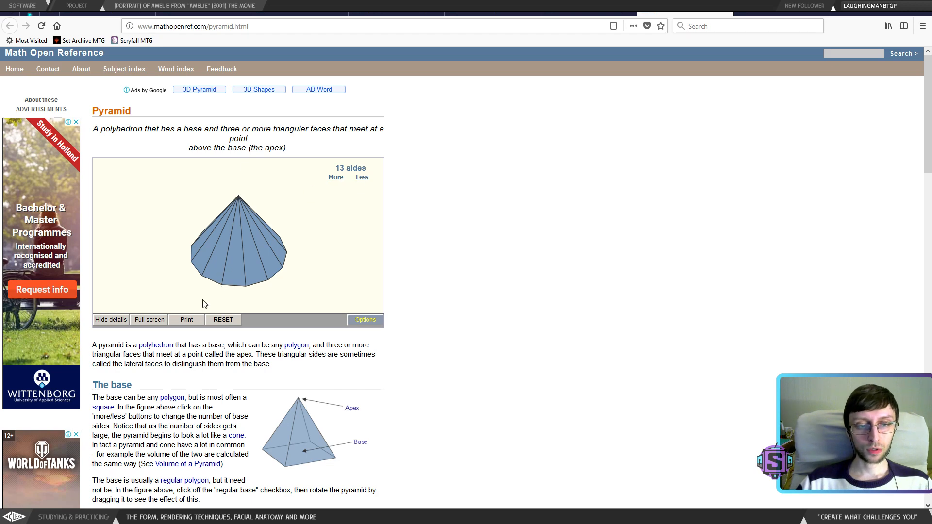
# Reduce the pyramid's base to 6 sides and view it from the side and from above
pyautogui.click(363, 178)
pyautogui.click(362, 178)
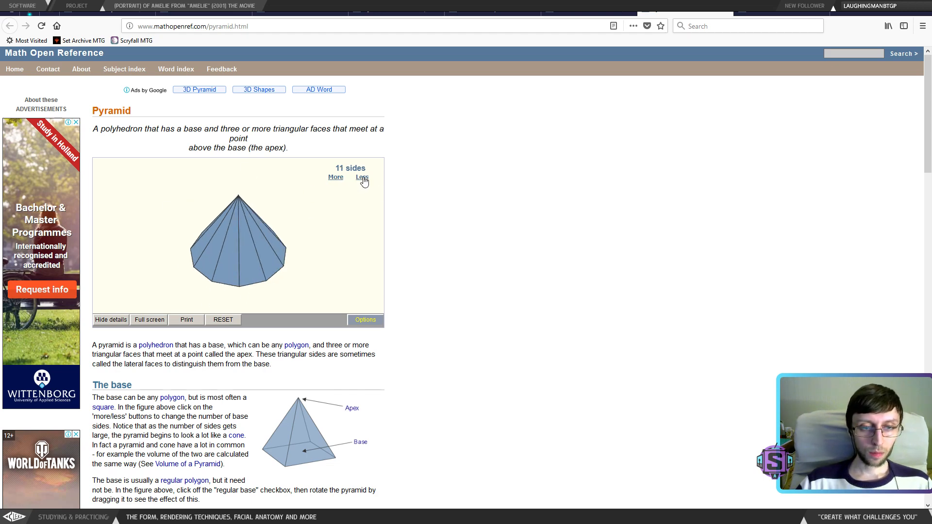
pyautogui.click(363, 178)
pyautogui.click(363, 178)
pyautogui.click(363, 178)
pyautogui.click(363, 178)
pyautogui.click(363, 178)
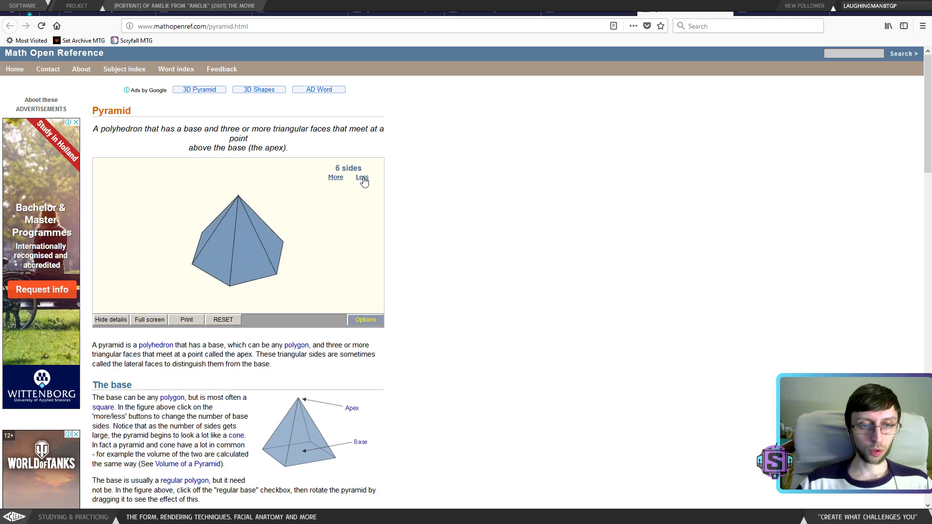
pyautogui.moveTo(343, 225); pyautogui.dragTo(333, 239)
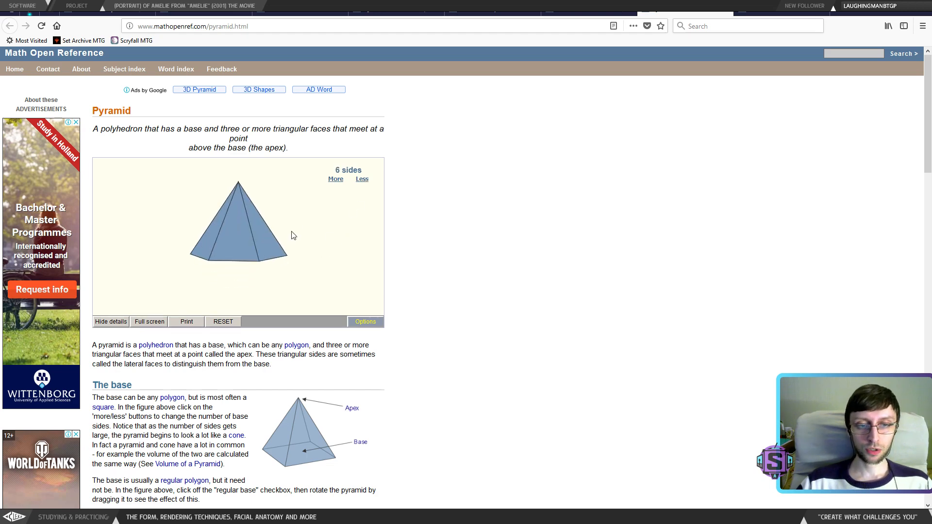
pyautogui.moveTo(295, 214); pyautogui.dragTo(310, 202)
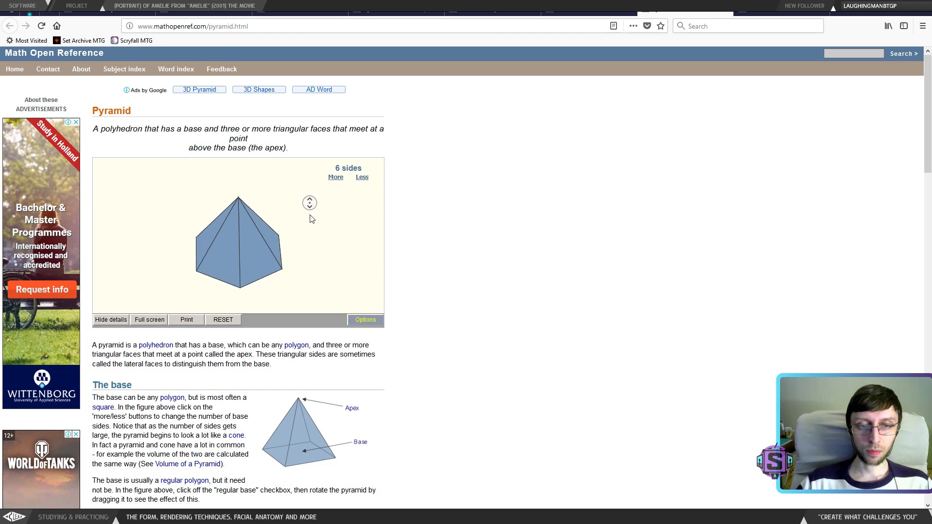
# Reduce the pyramid's base to 3 sides, rotate it and raise the base to 4 sides
pyautogui.click(361, 178)
pyautogui.click(362, 178)
pyautogui.click(361, 178)
pyautogui.moveTo(322, 234)
pyautogui.mouseDown()
pyautogui.moveTo(313, 253)
pyautogui.moveTo(333, 238)
pyautogui.mouseUp()
pyautogui.click(336, 178)
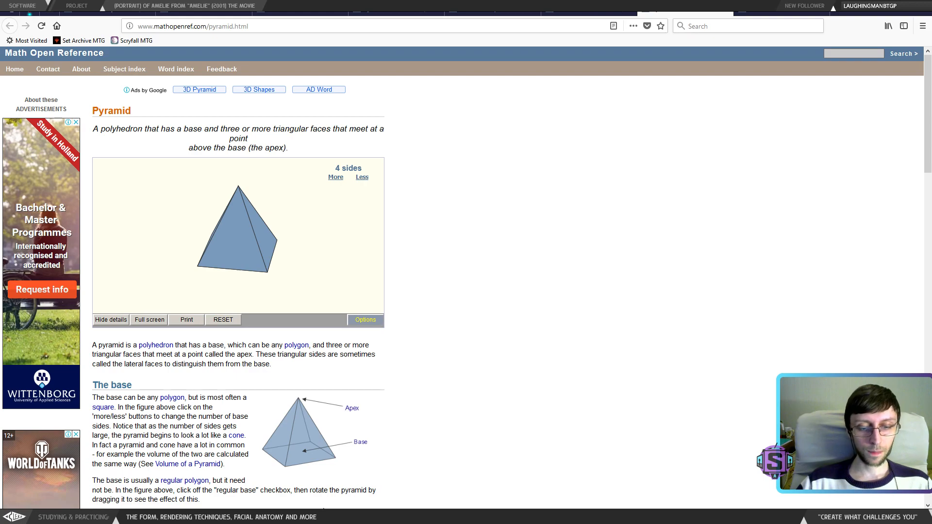
# Switch to the Fundamentals Study sheet in Krita and examine the extended add, subtract and intersect operations on the cubes
pyautogui.hotkey('alt', 'Tab')
pyautogui.hscroll(10, 451, 282)
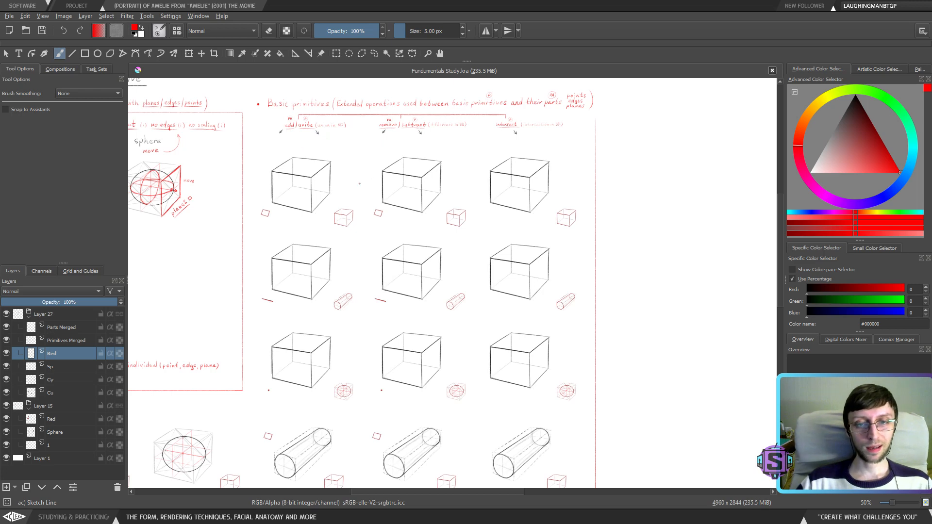
pyautogui.moveTo(317, 252)
pyautogui.mouseDown()
pyautogui.moveTo(446, 277)
pyautogui.moveTo(386, 296)
pyautogui.moveTo(388, 271)
pyautogui.mouseUp()
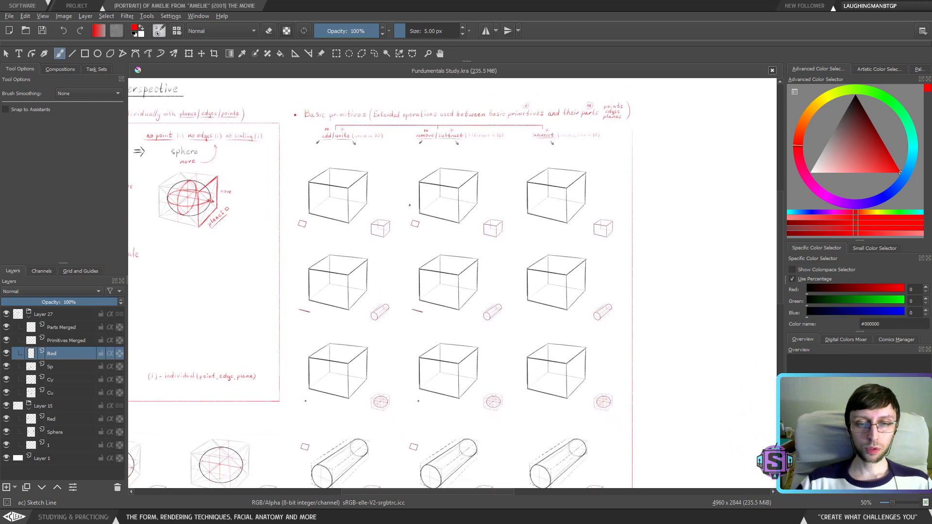
pyautogui.moveTo(434, 210); pyautogui.dragTo(406, 210)
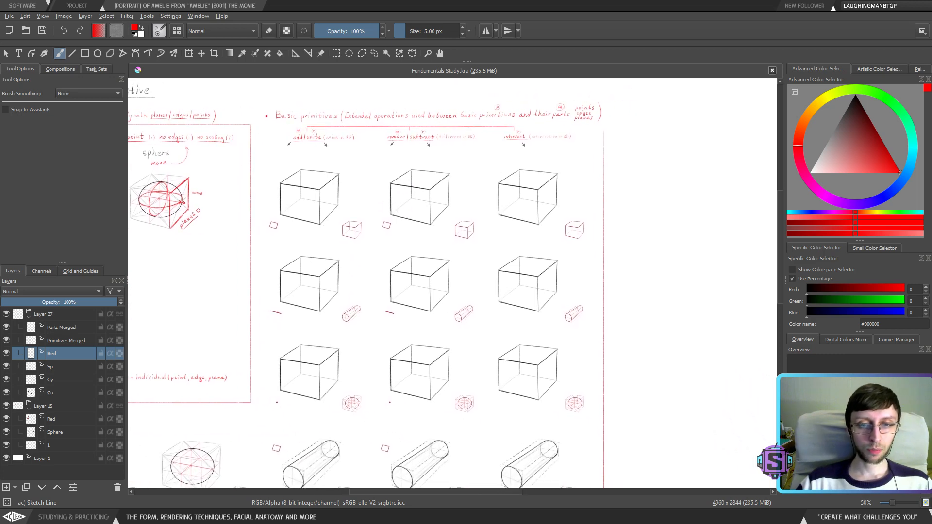
pyautogui.scroll(1, 408, 201)
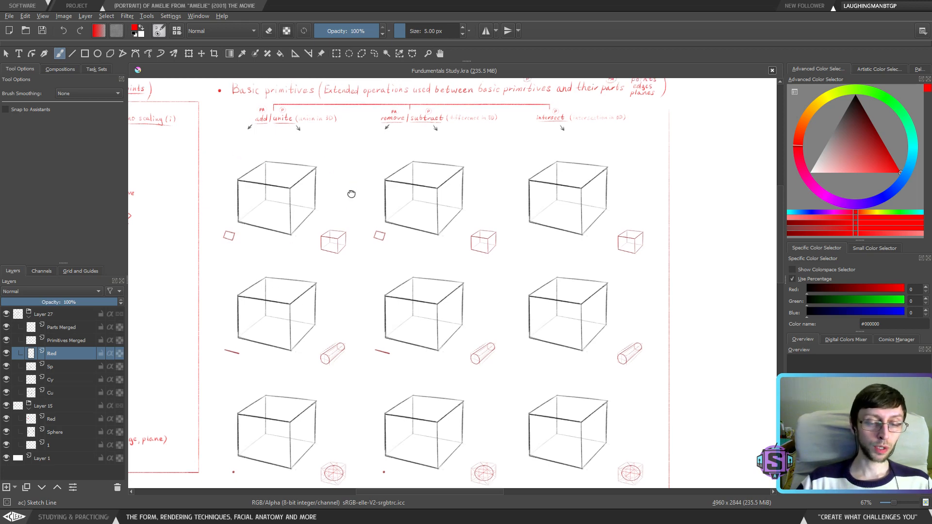
pyautogui.scroll(-1, 358, 195)
pyautogui.moveTo(393, 310); pyautogui.dragTo(405, 261)
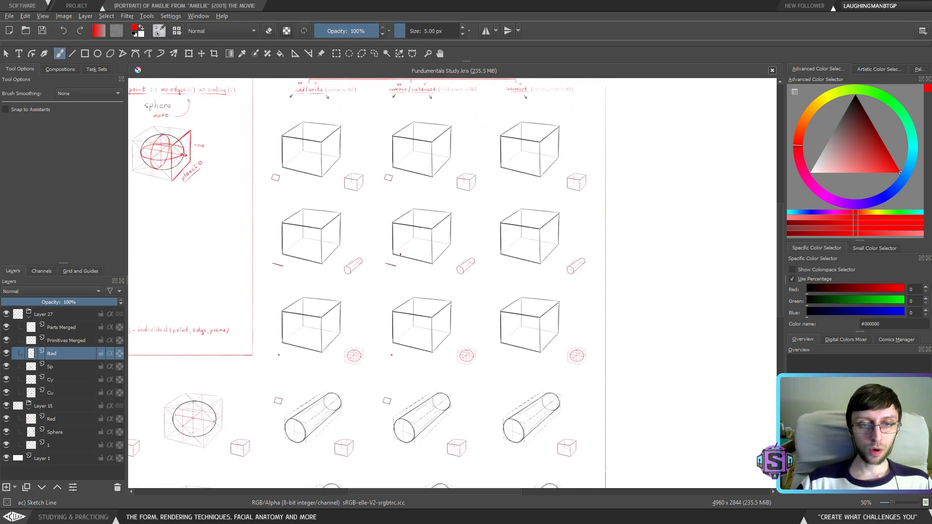
pyautogui.moveTo(377, 188); pyautogui.dragTo(376, 230)
pyautogui.scroll(1, 300, 132)
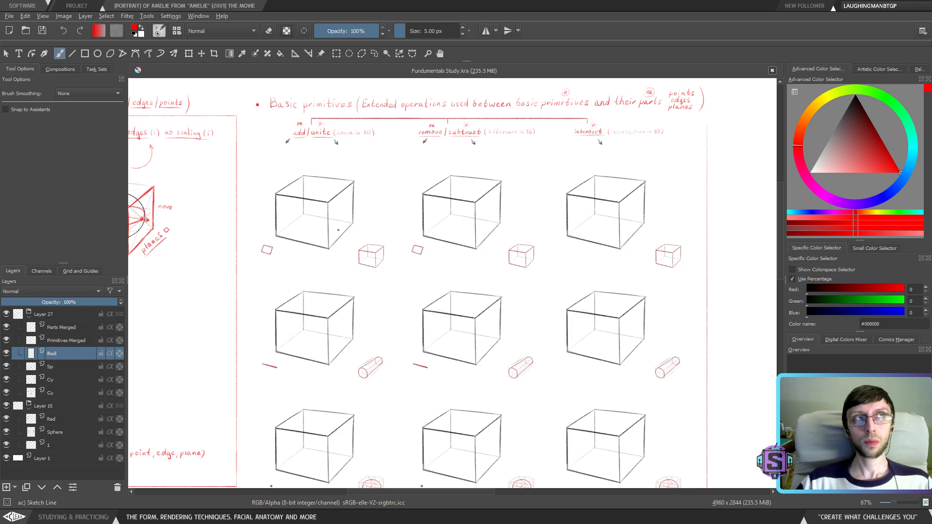
pyautogui.scroll(-1, 370, 253)
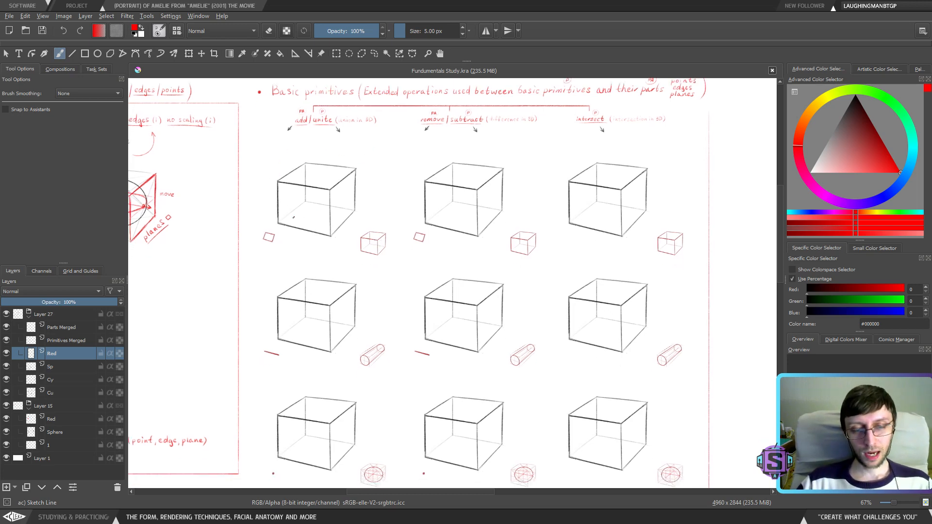
pyautogui.moveTo(355, 241); pyautogui.dragTo(361, 245)
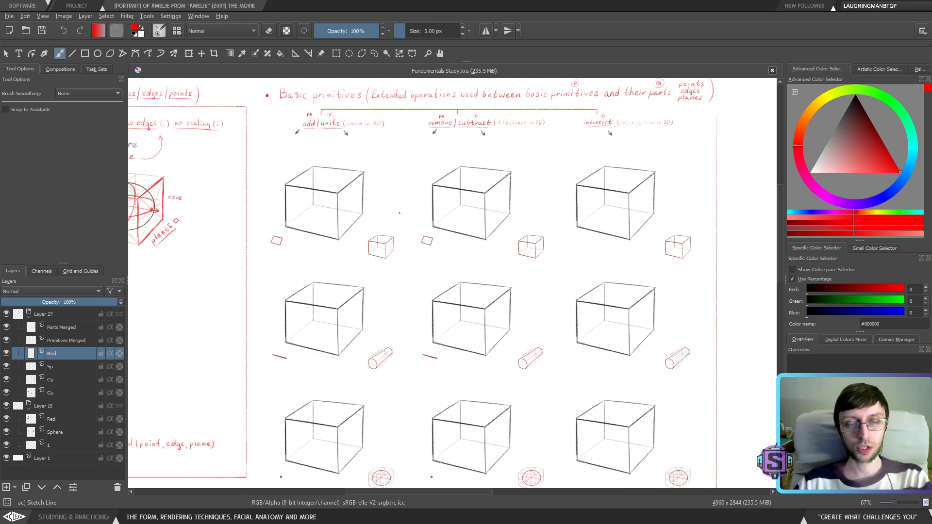
# Examine the limited-operations examples for the cube, cylinder and sphere, and return to the extended-operations section
pyautogui.scroll(-2, 436, 211)
pyautogui.moveTo(398, 350); pyautogui.dragTo(409, 285)
pyautogui.scroll(1, 345, 202)
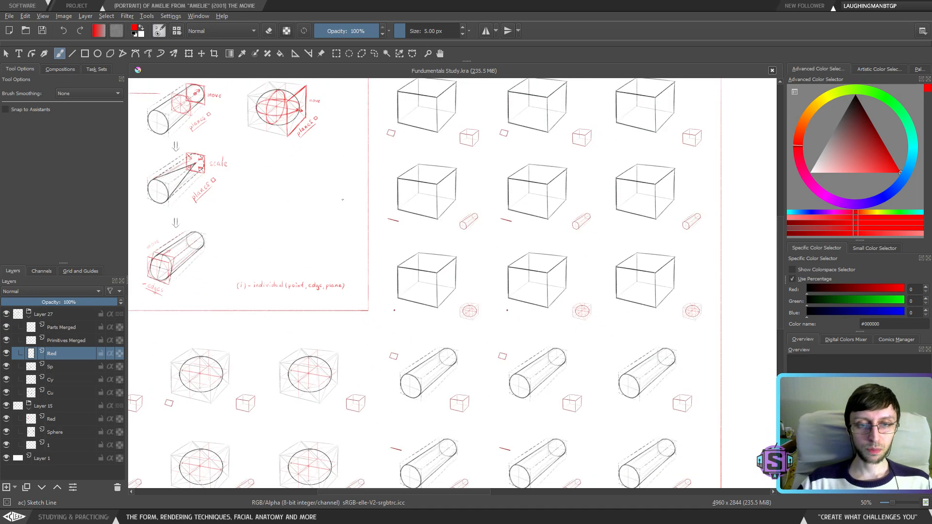
pyautogui.moveTo(372, 210); pyautogui.dragTo(519, 342)
pyautogui.moveTo(350, 392); pyautogui.dragTo(335, 375)
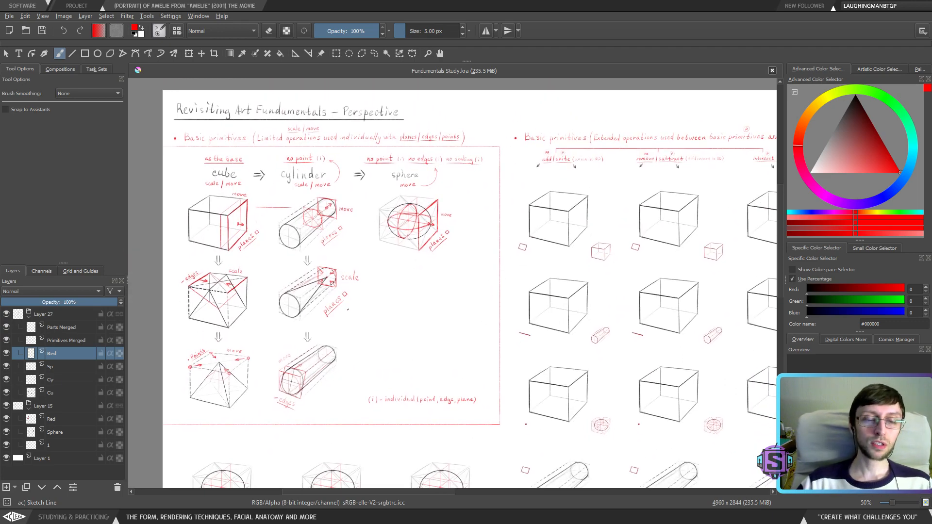
pyautogui.scroll(1, 348, 310)
pyautogui.moveTo(348, 310); pyautogui.dragTo(405, 309)
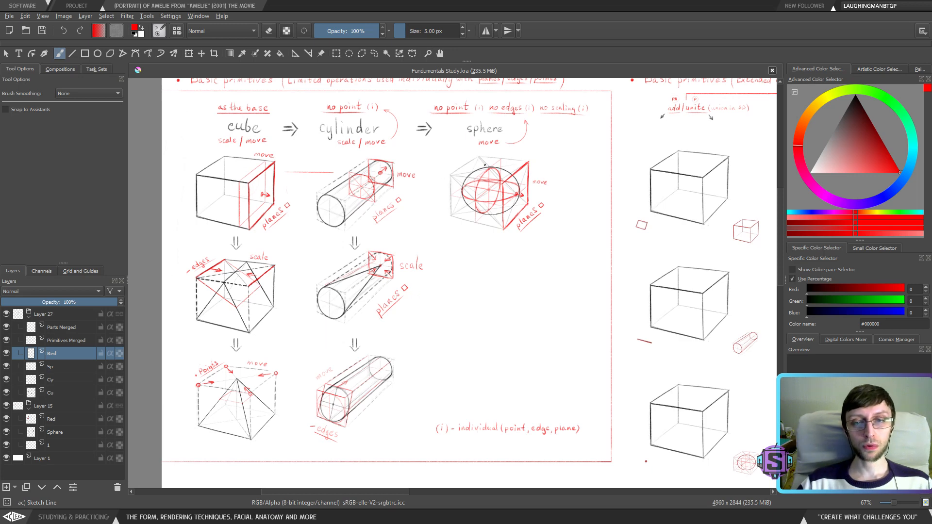
pyautogui.moveTo(274, 100); pyautogui.dragTo(255, 156)
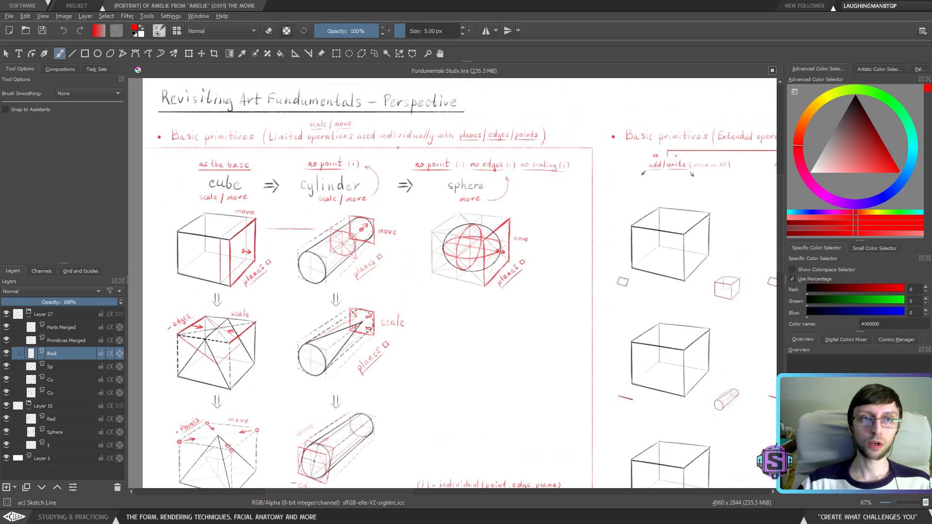
pyautogui.moveTo(266, 240); pyautogui.dragTo(294, 219)
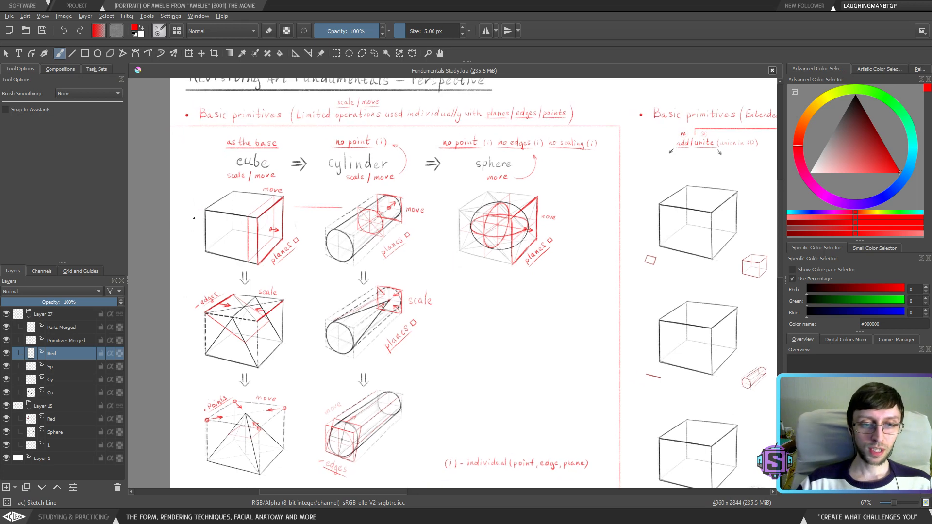
pyautogui.moveTo(333, 307); pyautogui.dragTo(336, 263)
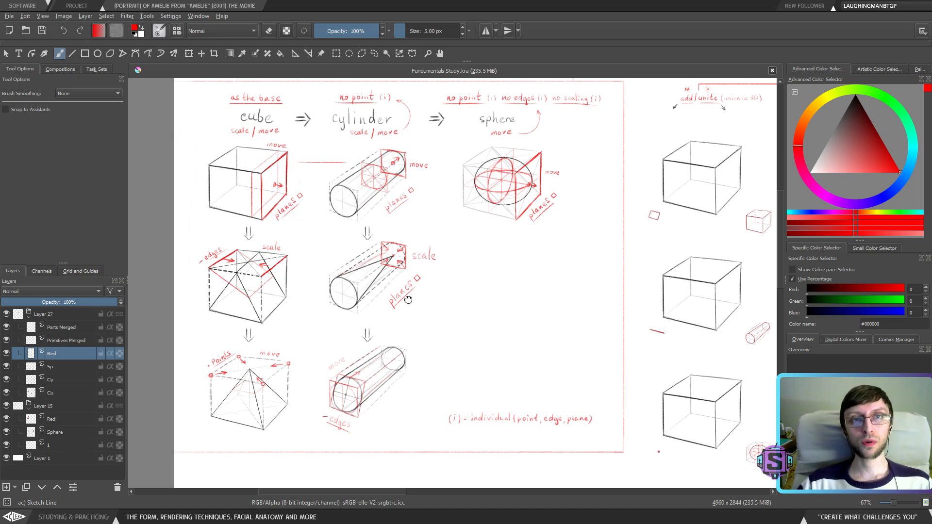
pyautogui.moveTo(408, 300); pyautogui.dragTo(245, 356)
pyautogui.moveTo(392, 318); pyautogui.dragTo(156, 289)
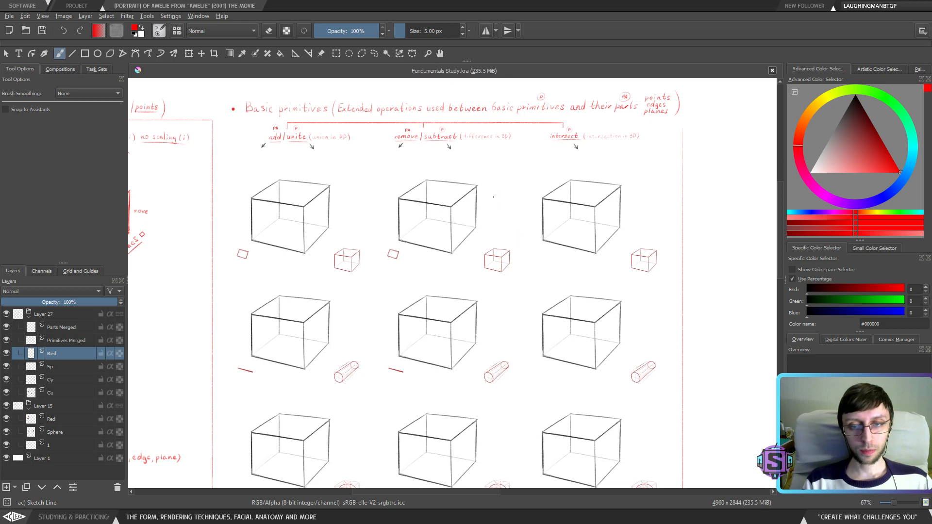
pyautogui.moveTo(496, 208)
pyautogui.mouseDown()
pyautogui.moveTo(514, 216)
pyautogui.moveTo(550, 262)
pyautogui.moveTo(571, 268)
pyautogui.mouseUp()
pyautogui.hotkey('ctrl', 'z')
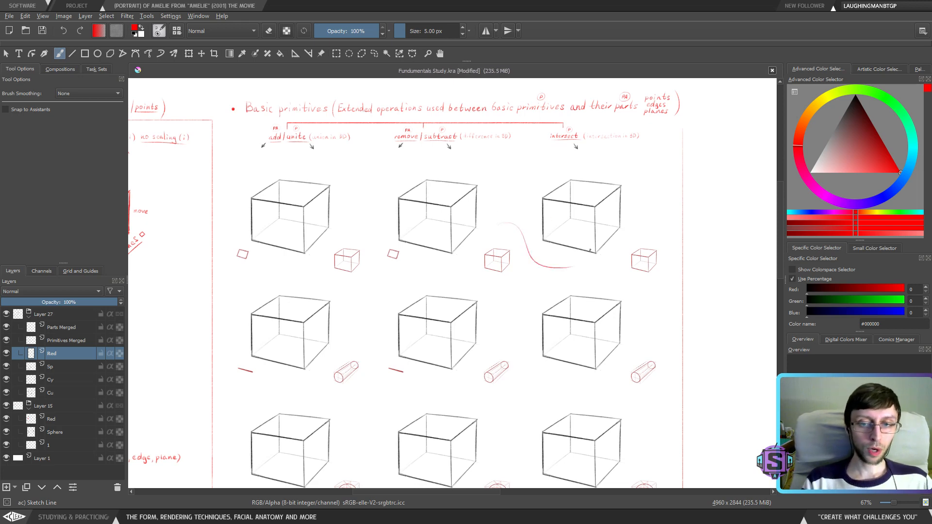
pyautogui.hotkey('ctrl', 'z')
pyautogui.moveTo(507, 226); pyautogui.dragTo(562, 267)
pyautogui.hotkey('ctrl', 'z')
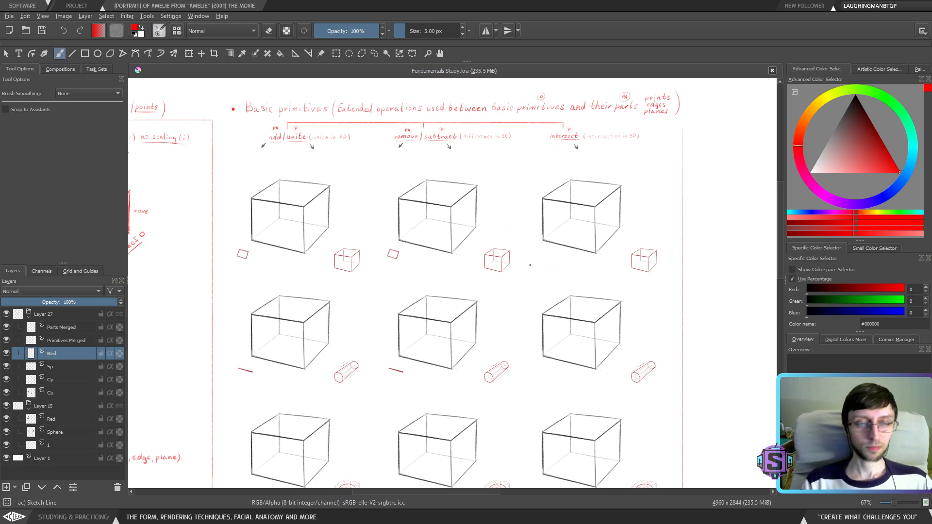
pyautogui.moveTo(255, 134); pyautogui.dragTo(259, 156)
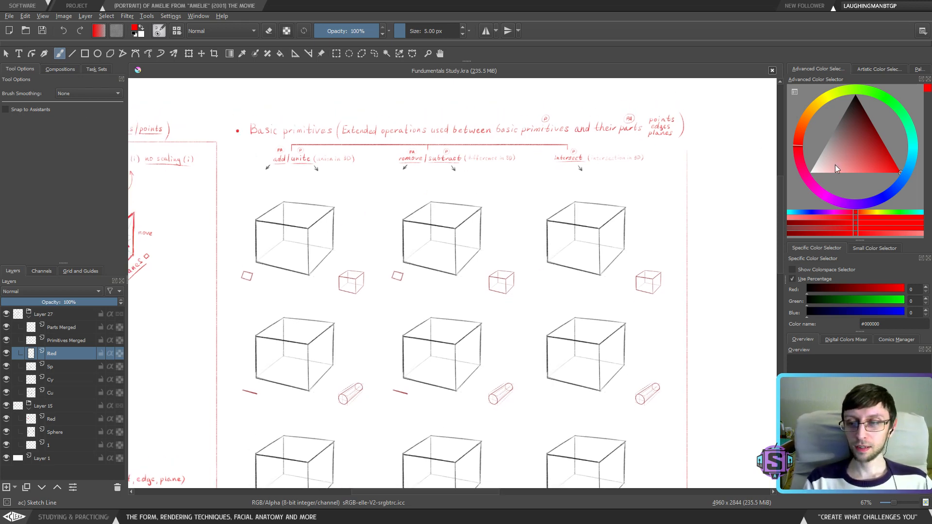
# Add a new layer at the top of the Layer 27 group and name it Operations
pyautogui.click(53, 316)
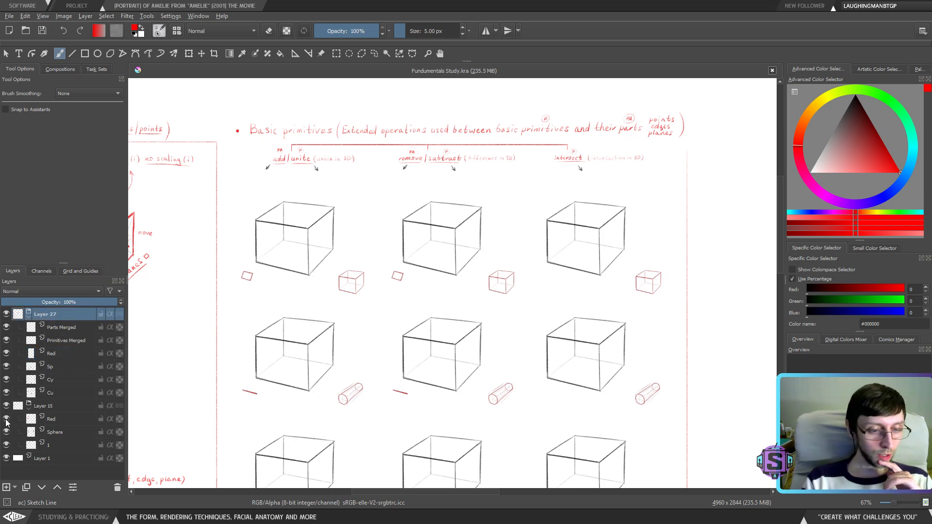
pyautogui.click(7, 488)
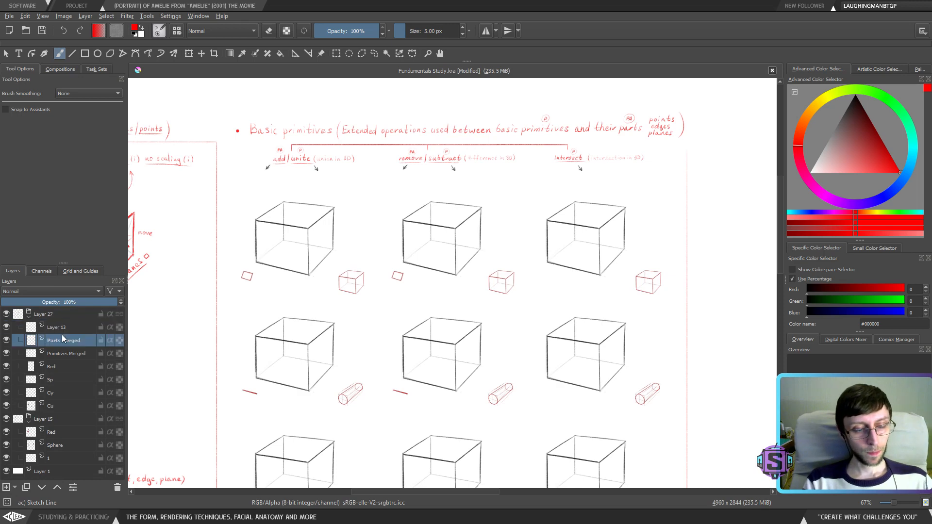
pyautogui.doubleClick(59, 329)
pyautogui.press('End')
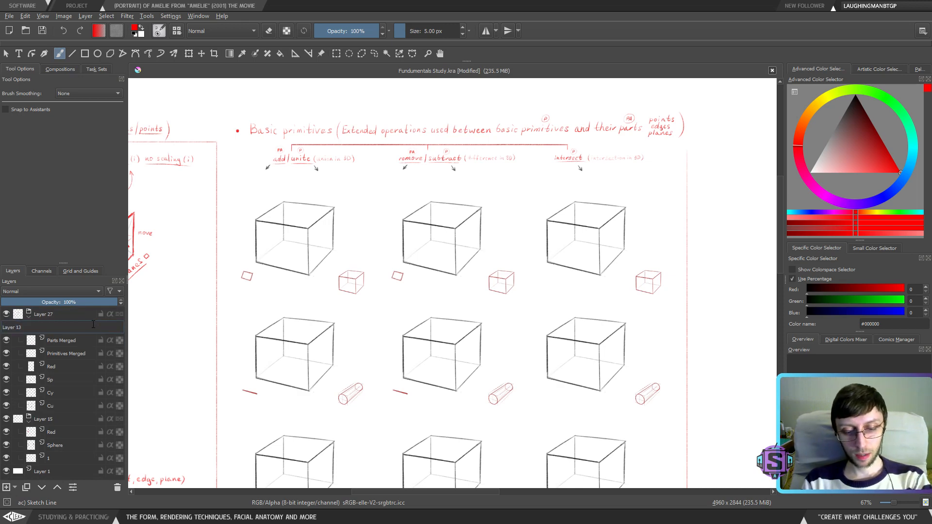
pyautogui.write('0')
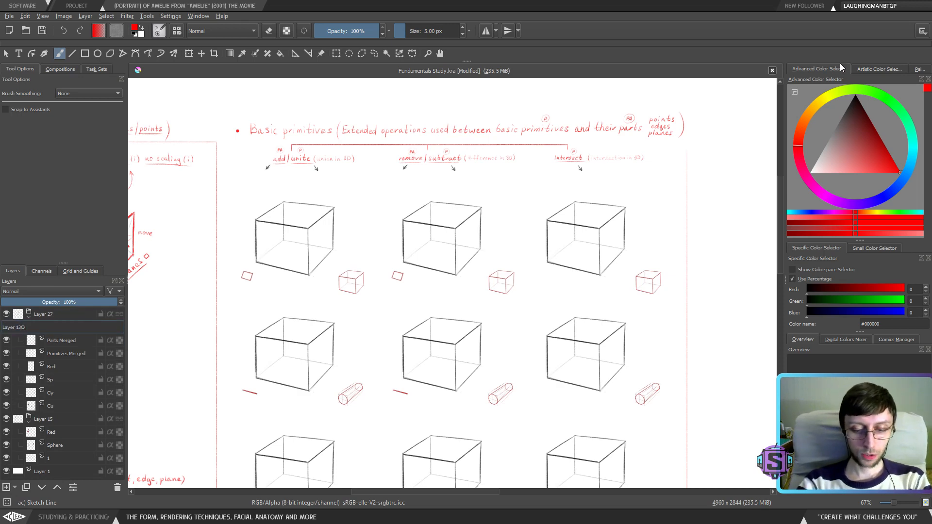
pyautogui.write('perations')
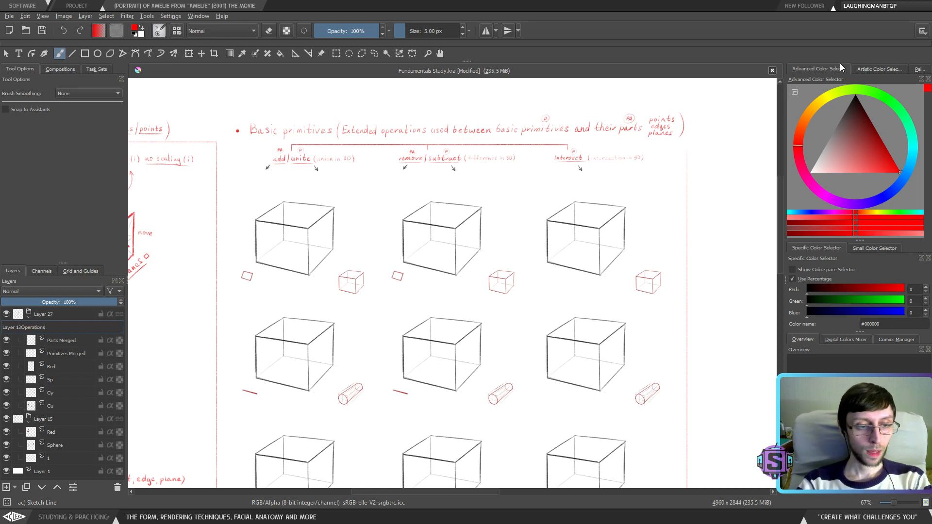
pyautogui.press('Return')
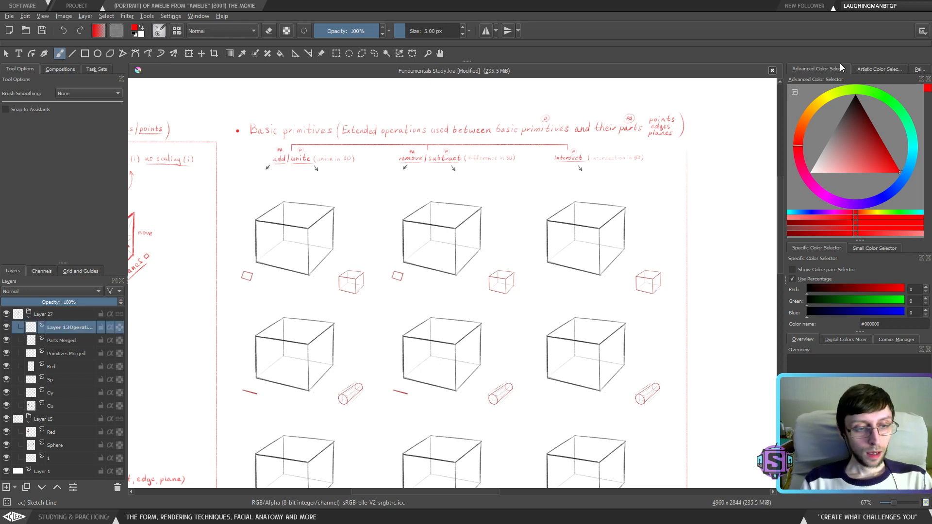
pyautogui.doubleClick(66, 331)
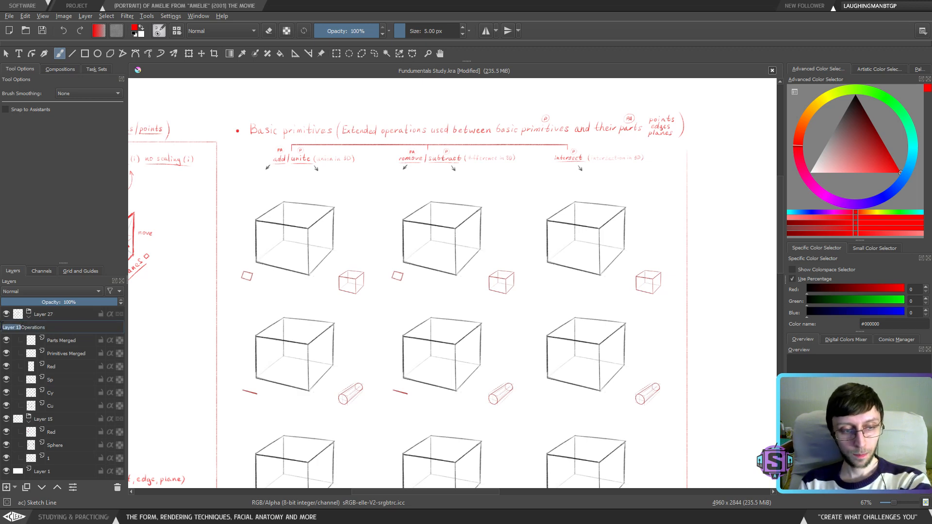
pyautogui.click(73, 329)
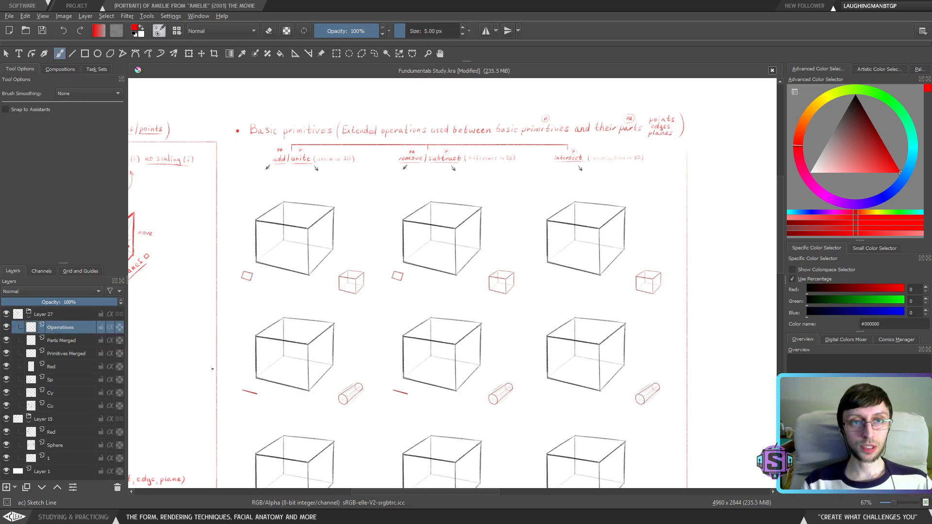
# Survey the extended-operations grid of cubes, cylinders and spheres, ending at the first row of cubes
pyautogui.moveTo(505, 238)
pyautogui.mouseDown()
pyautogui.moveTo(569, 295)
pyautogui.moveTo(537, 316)
pyautogui.mouseUp()
pyautogui.hotkey('ctrl', 'z')
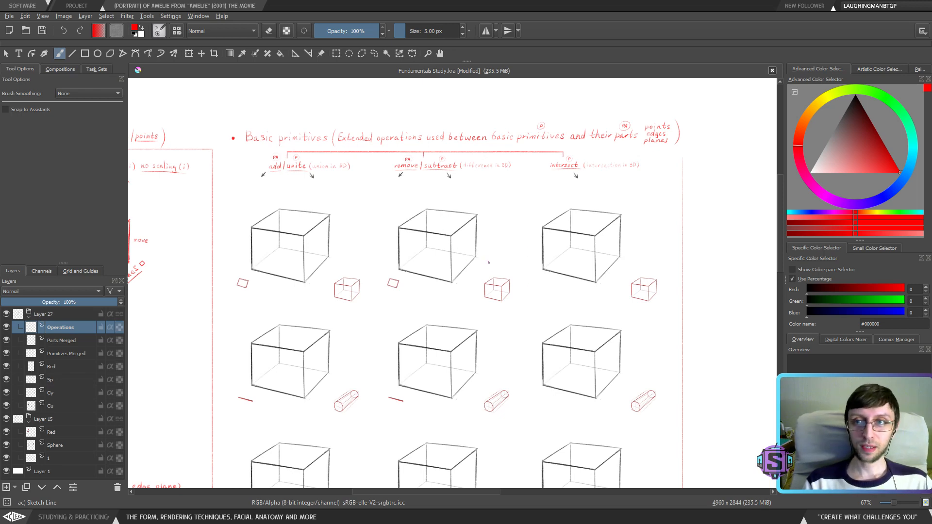
pyautogui.scroll(2, 479, 272)
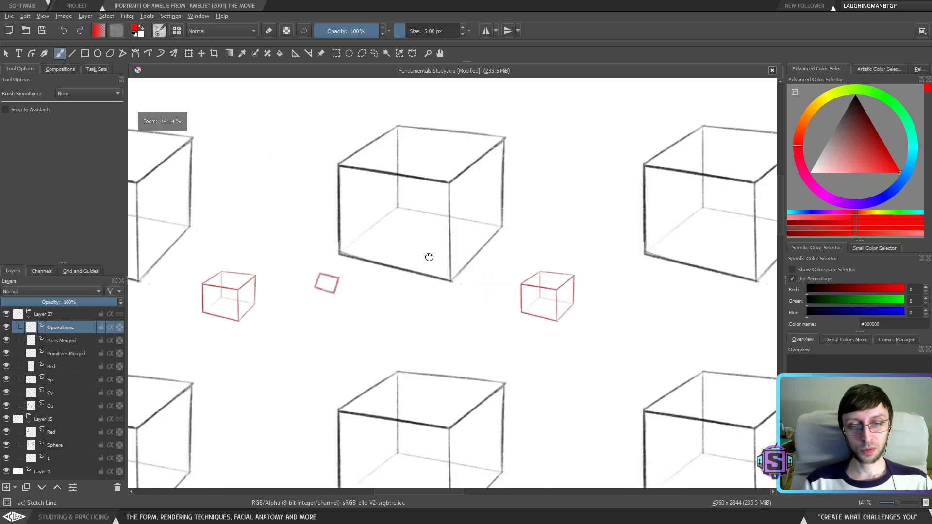
pyautogui.moveTo(426, 258); pyautogui.dragTo(456, 394)
pyautogui.scroll(-4, 445, 228)
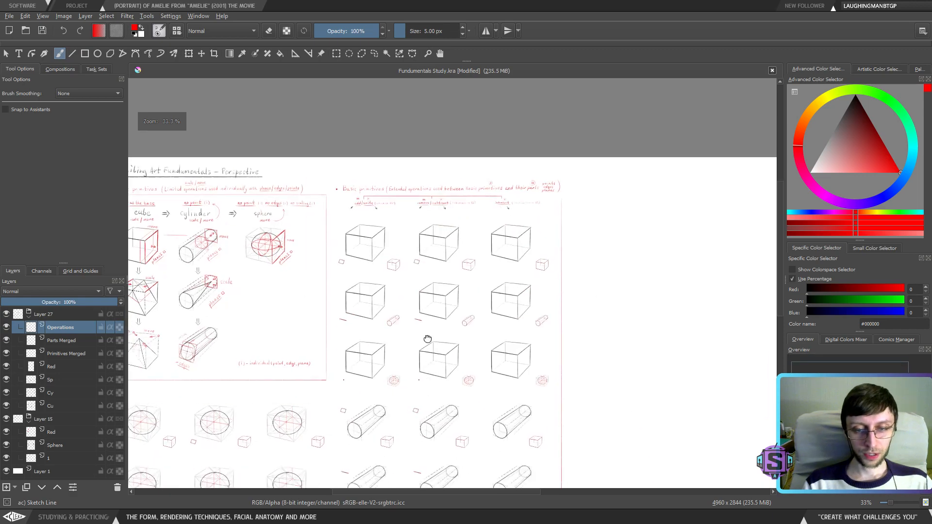
pyautogui.moveTo(346, 195)
pyautogui.mouseDown()
pyautogui.moveTo(415, 174)
pyautogui.moveTo(507, 183)
pyautogui.mouseUp()
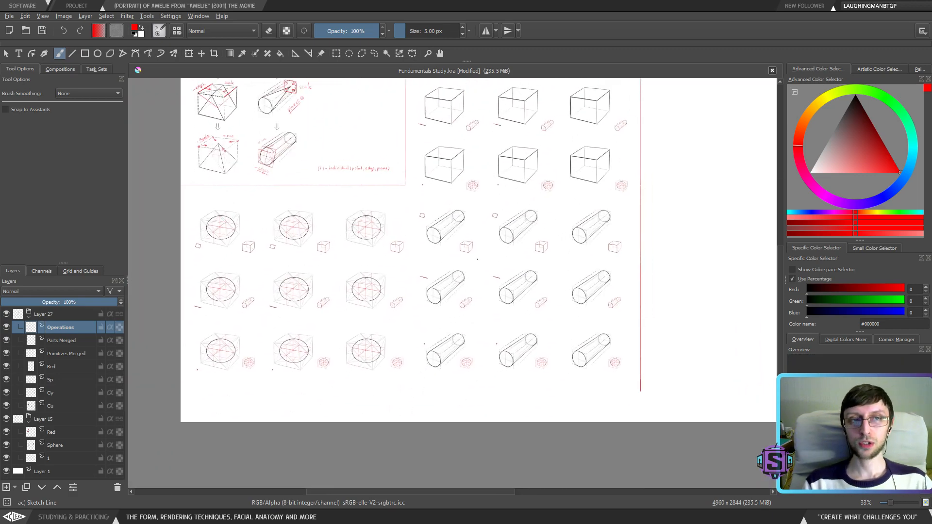
pyautogui.scroll(2, 453, 208)
pyautogui.moveTo(380, 259); pyautogui.dragTo(453, 287)
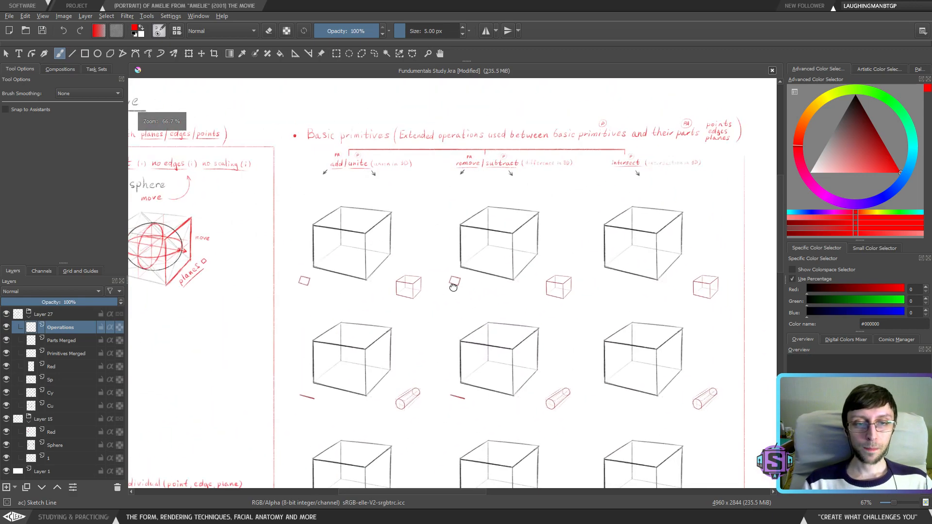
# Read the extended-operations heading across its add/unite, remove/subtract and intersect labels
pyautogui.scroll(2, 453, 287)
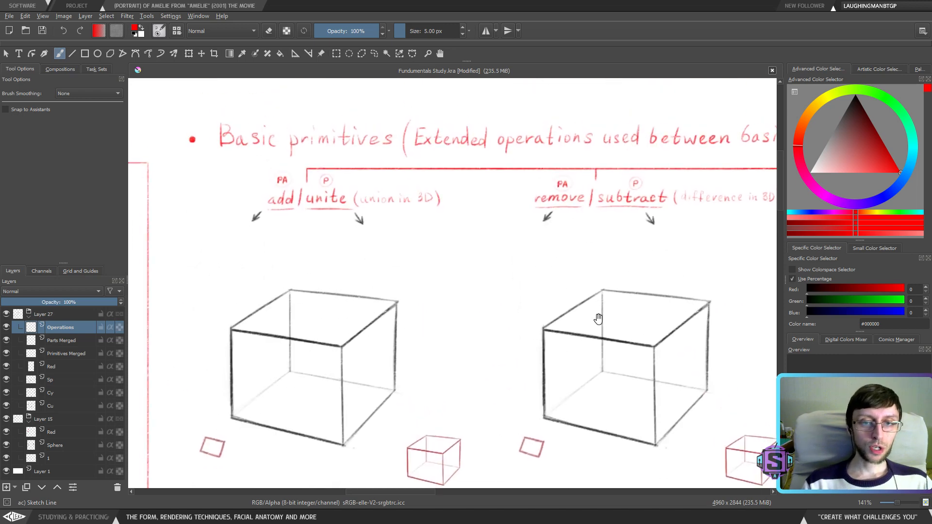
pyautogui.moveTo(599, 318); pyautogui.dragTo(530, 359)
pyautogui.moveTo(506, 297); pyautogui.dragTo(362, 322)
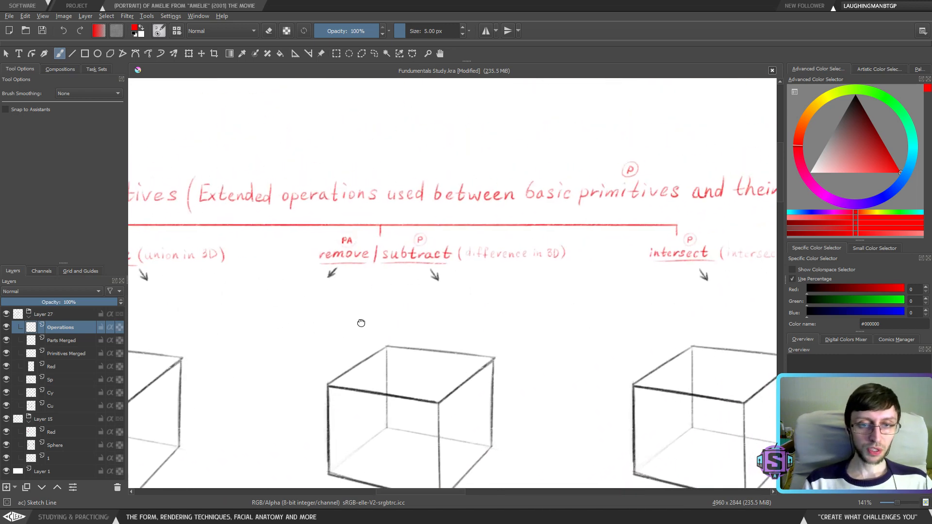
pyautogui.moveTo(627, 294); pyautogui.dragTo(494, 296)
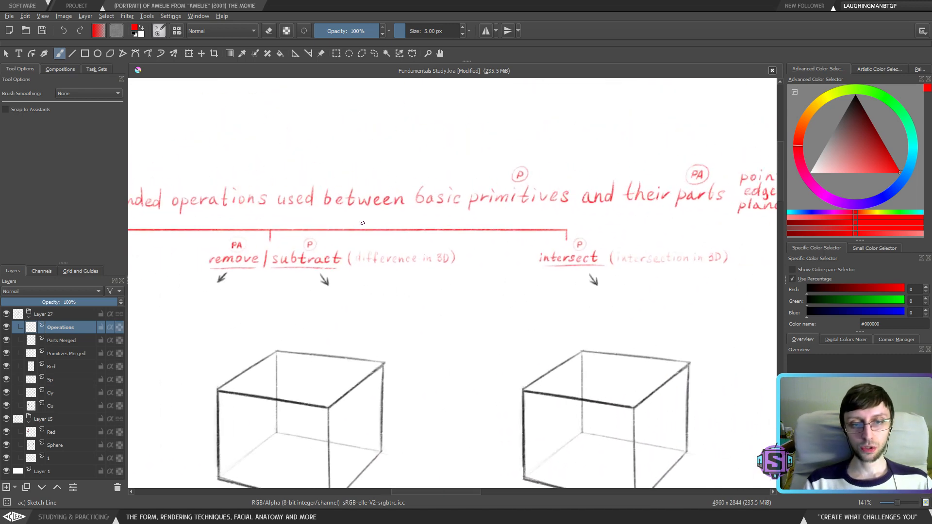
pyautogui.moveTo(657, 282); pyautogui.dragTo(463, 226)
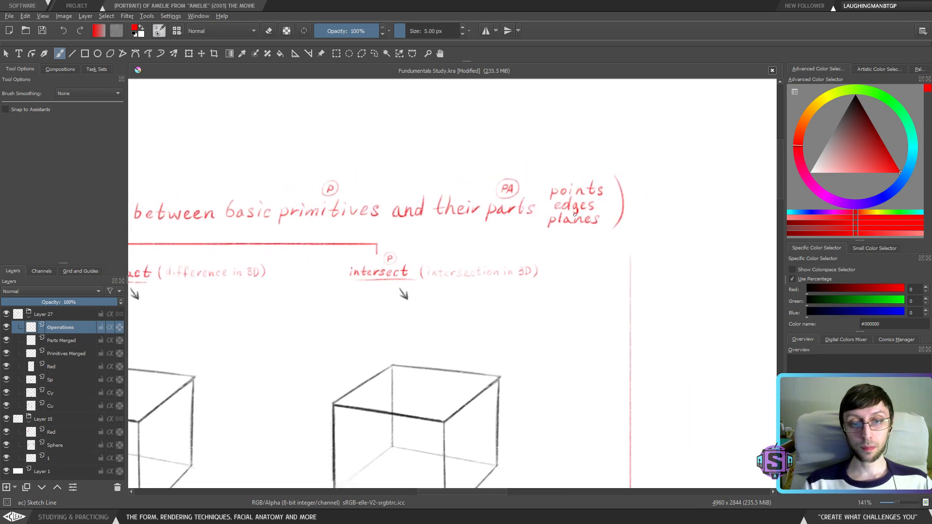
# Underline "primitives" and "parts" in the extended-operations heading in red, and undo both strokes
pyautogui.moveTo(574, 215); pyautogui.dragTo(626, 220)
pyautogui.moveTo(331, 233); pyautogui.dragTo(435, 233)
pyautogui.moveTo(544, 236); pyautogui.dragTo(584, 236)
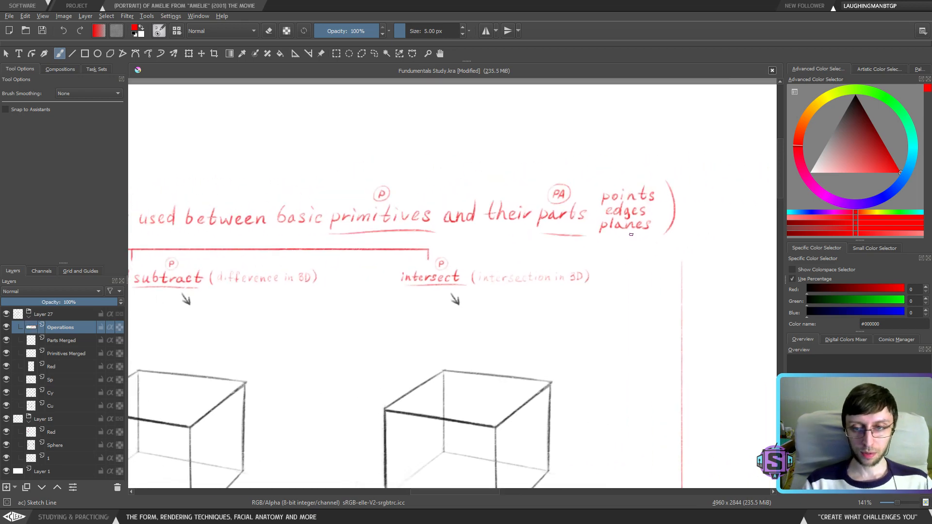
pyautogui.hotkey('ctrl', 'z')
pyautogui.hotkey('ctrl', 'z')
# Try a red line from a point beyond the upper-left of the first add/unite cube to its nearest corner
pyautogui.moveTo(348, 353)
pyautogui.mouseDown()
pyautogui.moveTo(566, 300)
pyautogui.moveTo(592, 326)
pyautogui.mouseUp()
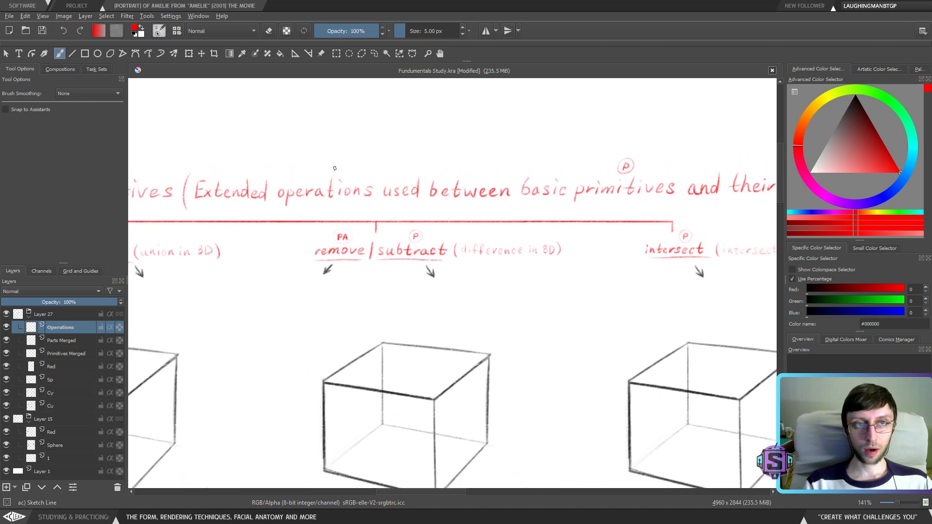
pyautogui.moveTo(306, 334); pyautogui.dragTo(524, 270)
pyautogui.moveTo(228, 291)
pyautogui.mouseDown()
pyautogui.moveTo(253, 291)
pyautogui.moveTo(302, 255)
pyautogui.mouseUp()
pyautogui.hotkey('ctrl', 'z')
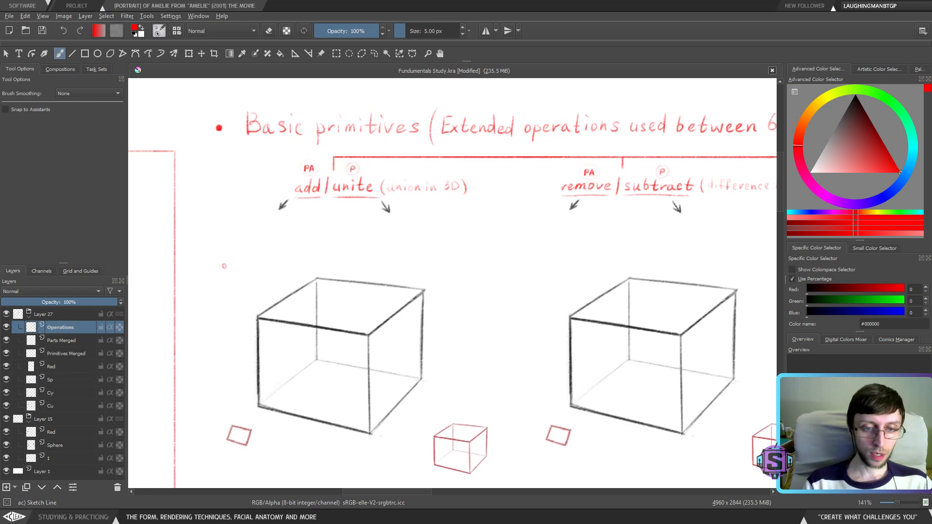
pyautogui.moveTo(225, 267); pyautogui.dragTo(258, 317)
pyautogui.hotkey('ctrl', 'z')
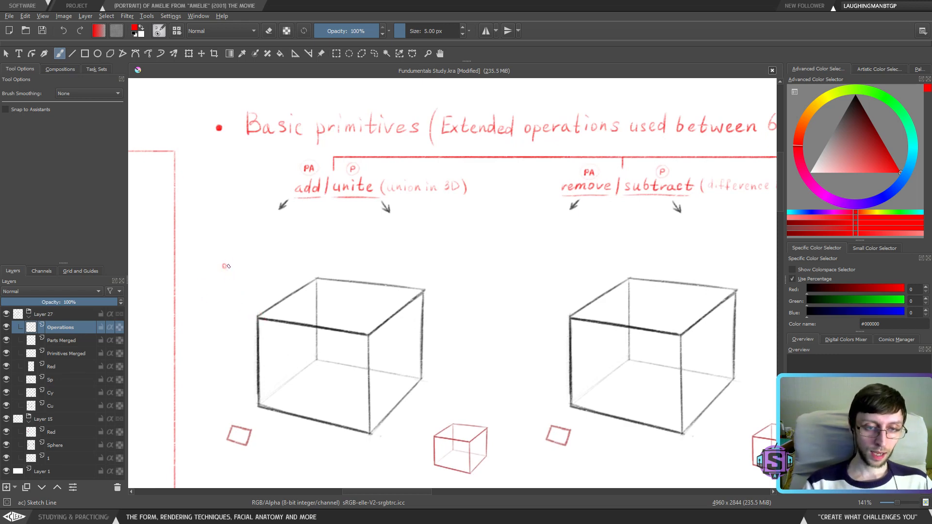
# Sketch red lines from one outside point to the four corners of the first add/unite cube's left face, and undo them all
pyautogui.moveTo(225, 267); pyautogui.dragTo(257, 318)
pyautogui.moveTo(224, 266); pyautogui.dragTo(334, 279)
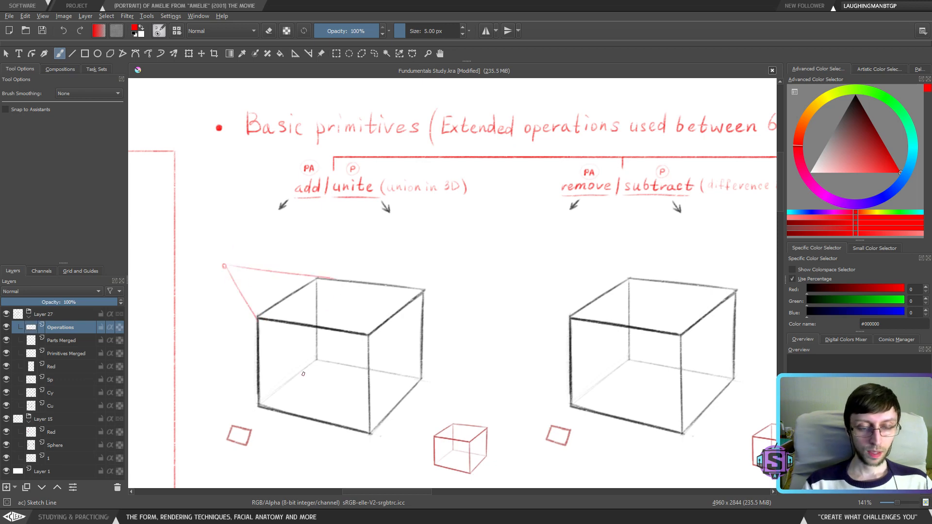
pyautogui.moveTo(225, 266)
pyautogui.mouseDown()
pyautogui.moveTo(255, 377)
pyautogui.moveTo(262, 405)
pyautogui.mouseUp()
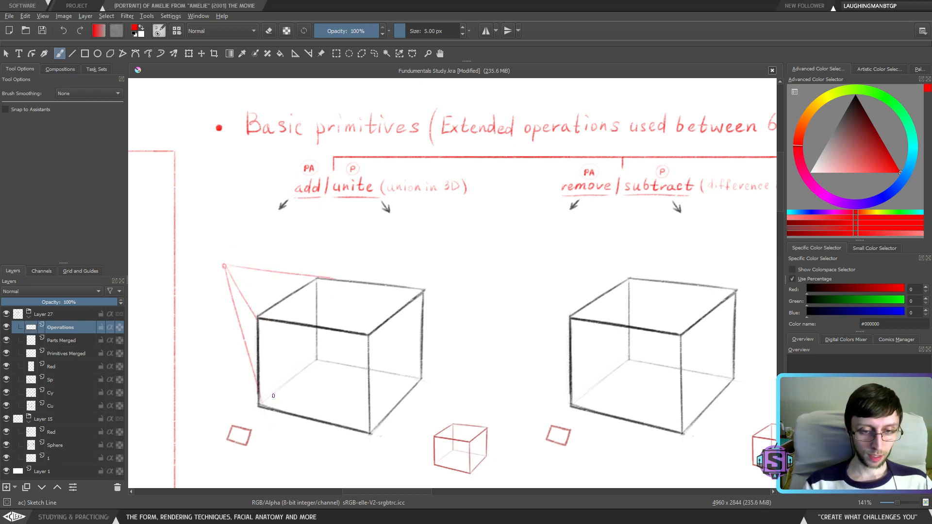
pyautogui.hotkey('ctrl', 'z')
pyautogui.moveTo(224, 268); pyautogui.dragTo(261, 406)
pyautogui.hotkey('ctrl', 'z')
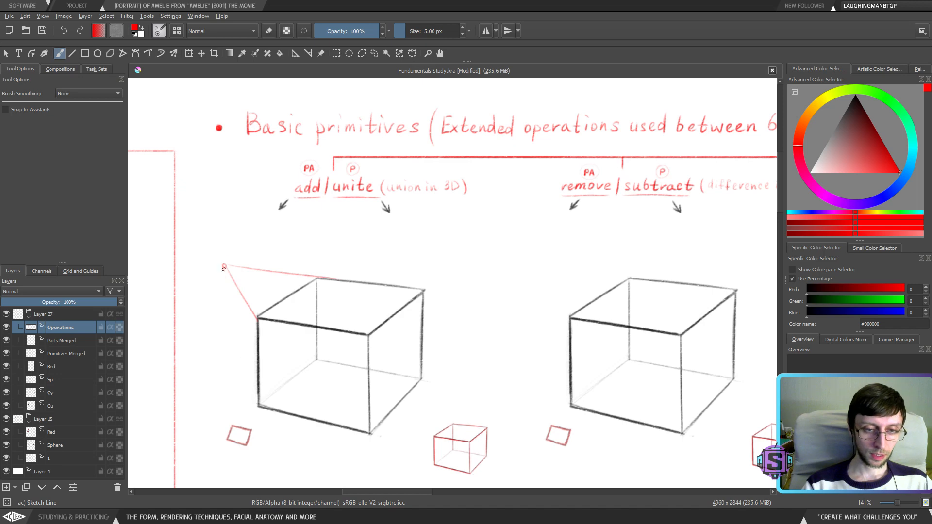
pyautogui.moveTo(225, 267); pyautogui.dragTo(261, 405)
pyautogui.moveTo(225, 266); pyautogui.dragTo(327, 370)
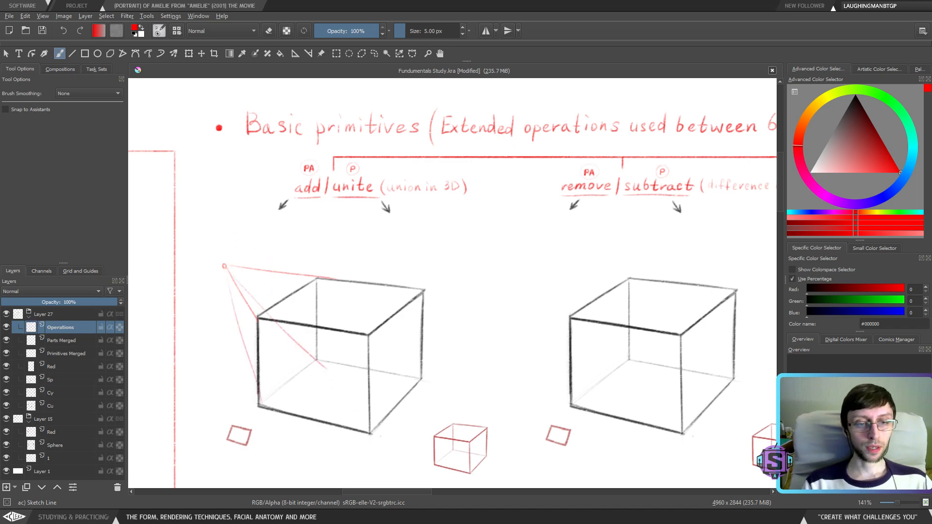
pyautogui.hotkey('ctrl', 'z')
pyautogui.hotkey('ctrl', 'z')
pyautogui.hotkey('ctrl', 'z')
pyautogui.hotkey('ctrl', 'z')
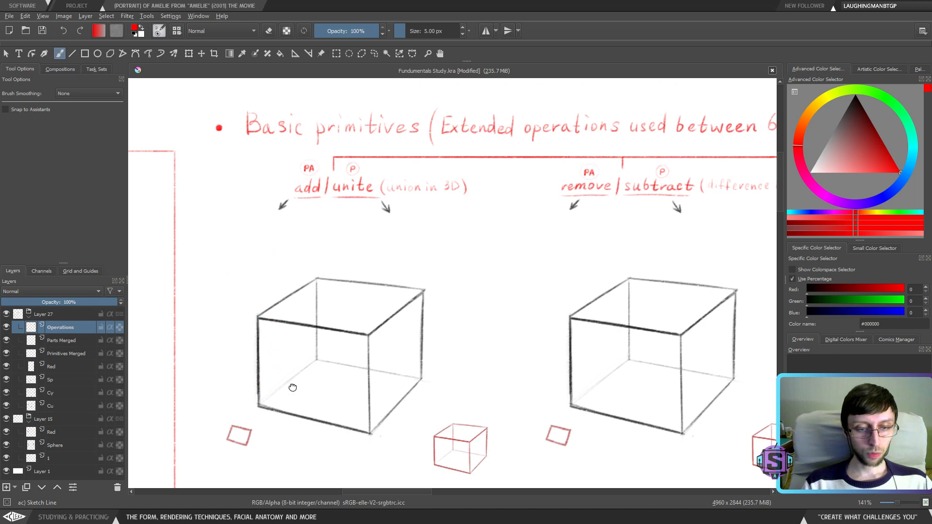
# Try a slanted and a vertical red edge beside the second-row add/unite cube, undoing each
pyautogui.moveTo(291, 385)
pyautogui.mouseDown()
pyautogui.moveTo(273, 242)
pyautogui.moveTo(268, 311)
pyautogui.moveTo(292, 437)
pyautogui.mouseUp()
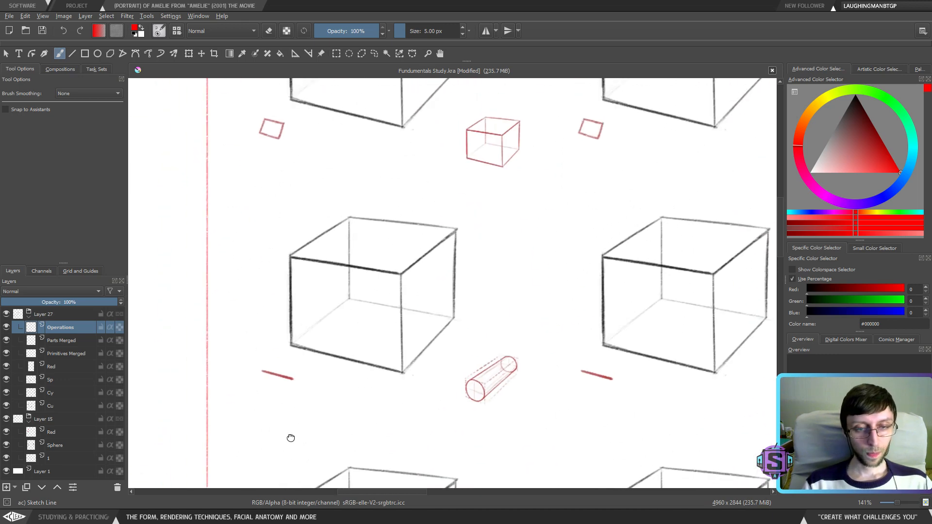
pyautogui.moveTo(262, 242); pyautogui.dragTo(318, 210)
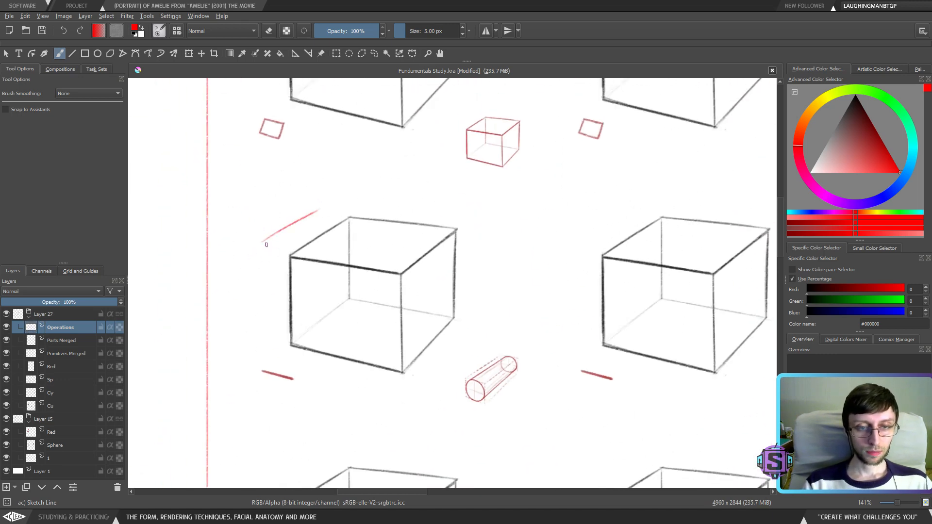
pyautogui.hotkey('ctrl', 'z')
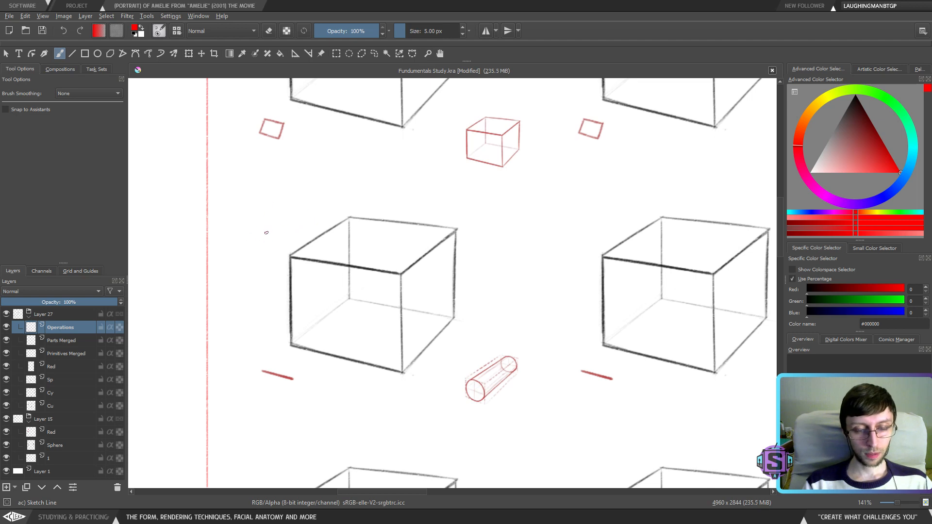
pyautogui.moveTo(259, 231); pyautogui.dragTo(261, 288)
pyautogui.hotkey('ctrl', 'z')
# Sketch a vertical red edge outside the second-row add/unite cube and connect its ends to the corners of the cube's left face
pyautogui.moveTo(260, 228)
pyautogui.mouseDown()
pyautogui.moveTo(290, 346)
pyautogui.moveTo(262, 298)
pyautogui.moveTo(291, 347)
pyautogui.mouseUp()
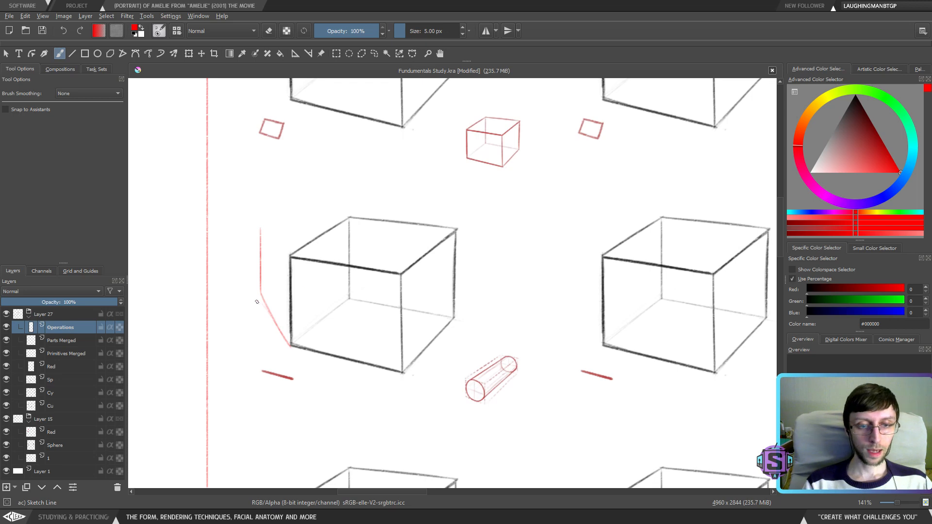
pyautogui.moveTo(261, 293); pyautogui.dragTo(367, 295)
pyautogui.moveTo(261, 228); pyautogui.dragTo(371, 215)
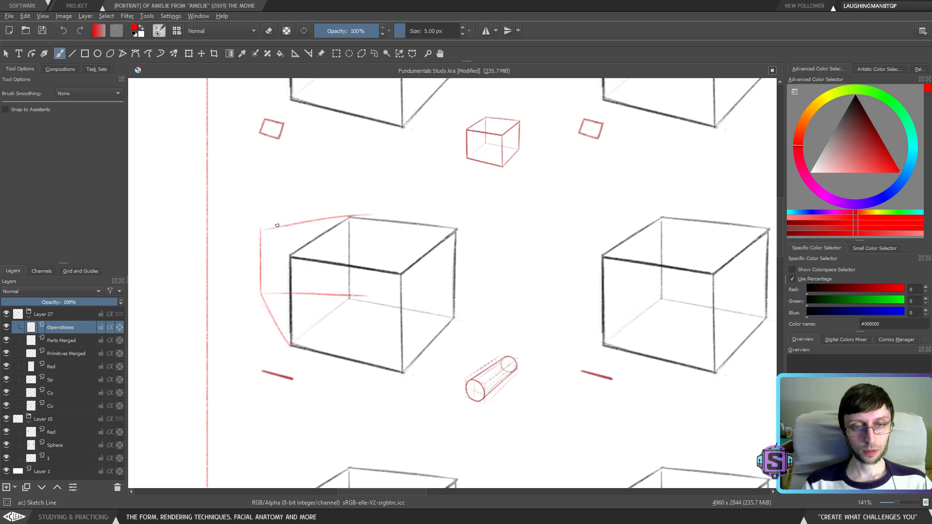
pyautogui.moveTo(260, 231); pyautogui.dragTo(305, 271)
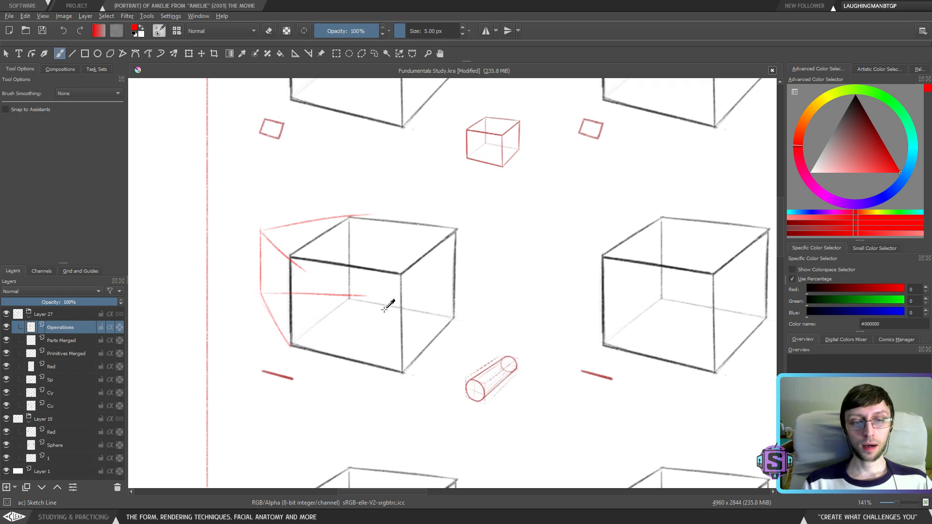
# Undo the lines connecting the added vertical edge to the second-row cube, and redo them
pyautogui.hotkey('ctrl', 'z')
pyautogui.hotkey('ctrl', 'z')
pyautogui.hotkey('ctrl', 'z')
pyautogui.hotkey('ctrl', 'z')
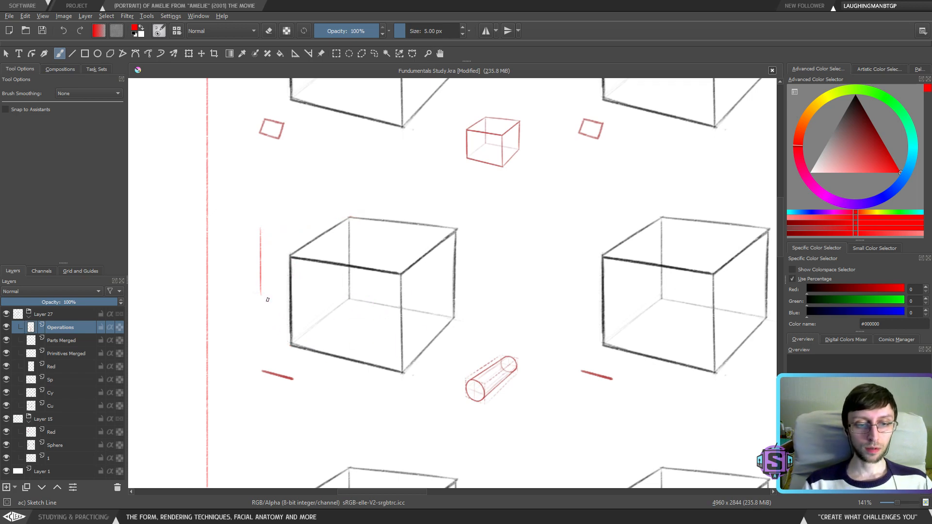
pyautogui.hotkey('ctrl', 'shift', 'z')
pyautogui.hotkey('ctrl', 'shift', 'z')
pyautogui.hotkey('ctrl', 'shift', 'z')
pyautogui.hotkey('ctrl', 'shift', 'z')
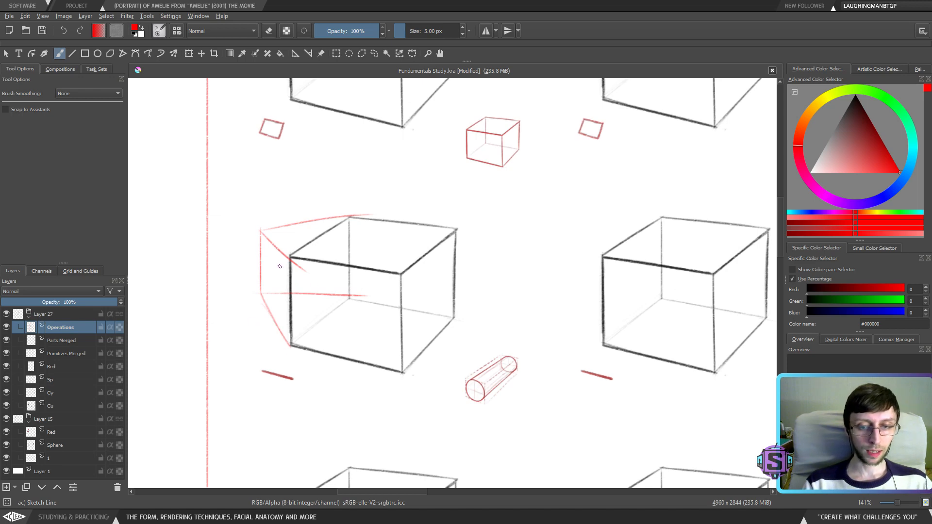
pyautogui.scroll(2, 443, 233)
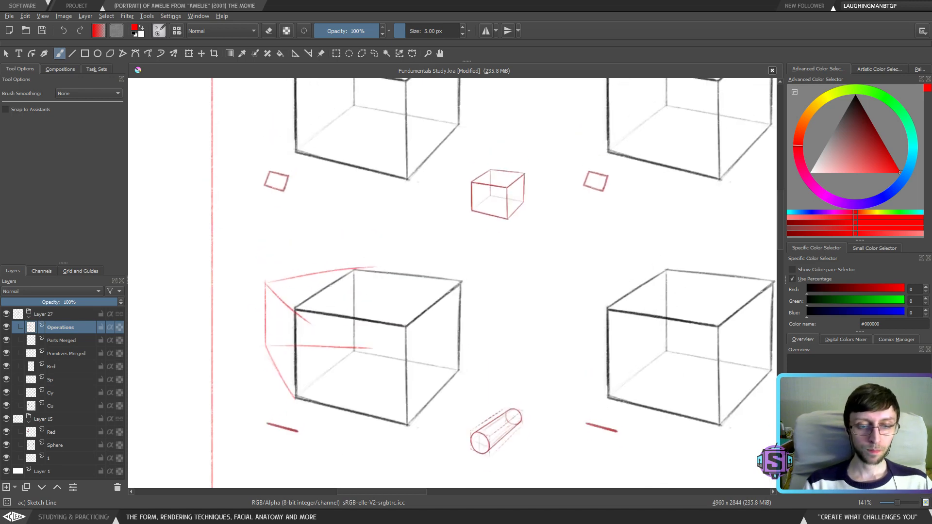
# Undo the red lines drawn beside the second-row add/unite cube
pyautogui.hotkey('ctrl', 'z')
pyautogui.hotkey('ctrl', 'z')
pyautogui.hotkey('ctrl', 'z')
pyautogui.hotkey('ctrl', 'z')
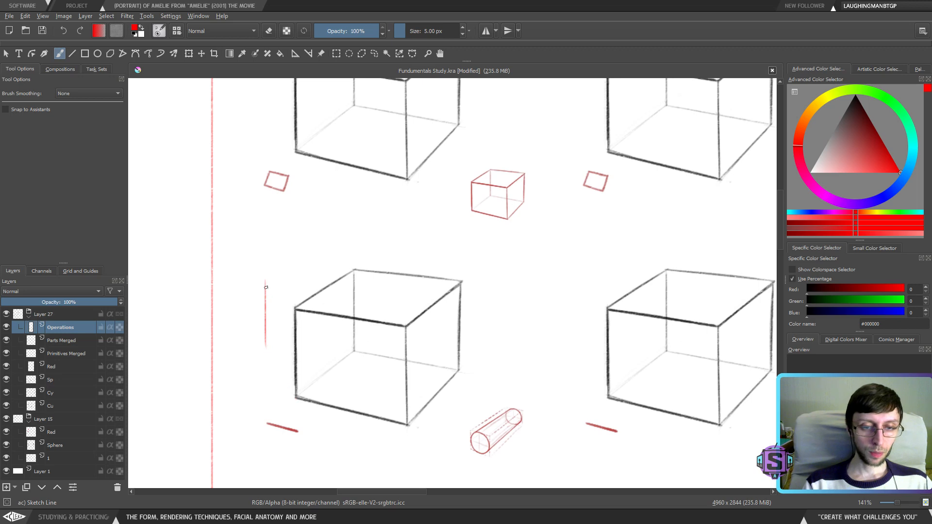
# Try a vertical red edge outside the second-row add/unite cube with lines to the cube's left-face corners, and undo all of it
pyautogui.moveTo(265, 280); pyautogui.dragTo(266, 347)
pyautogui.hotkey('ctrl', 'z')
pyautogui.moveTo(264, 280); pyautogui.dragTo(264, 347)
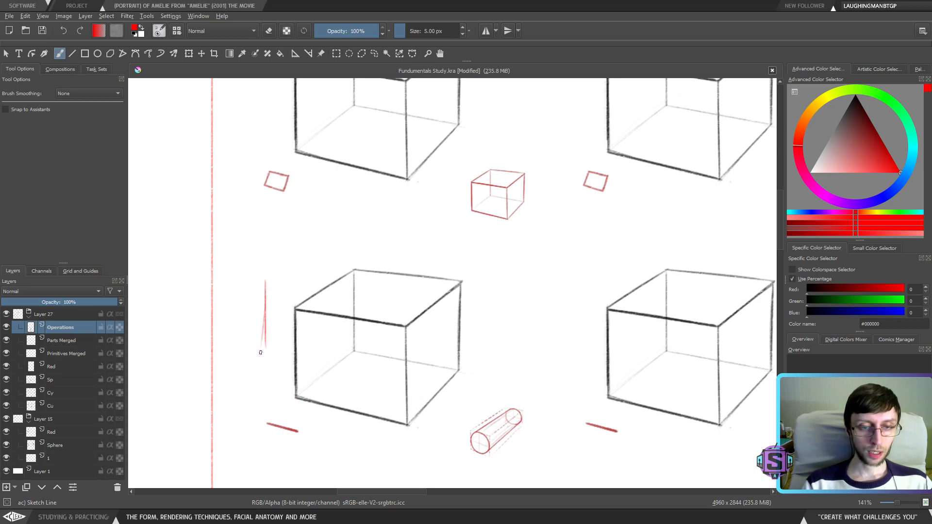
pyautogui.hotkey('ctrl', 'z')
pyautogui.moveTo(266, 280)
pyautogui.mouseDown()
pyautogui.moveTo(349, 270)
pyautogui.moveTo(295, 309)
pyautogui.mouseUp()
pyautogui.moveTo(265, 348); pyautogui.dragTo(302, 411)
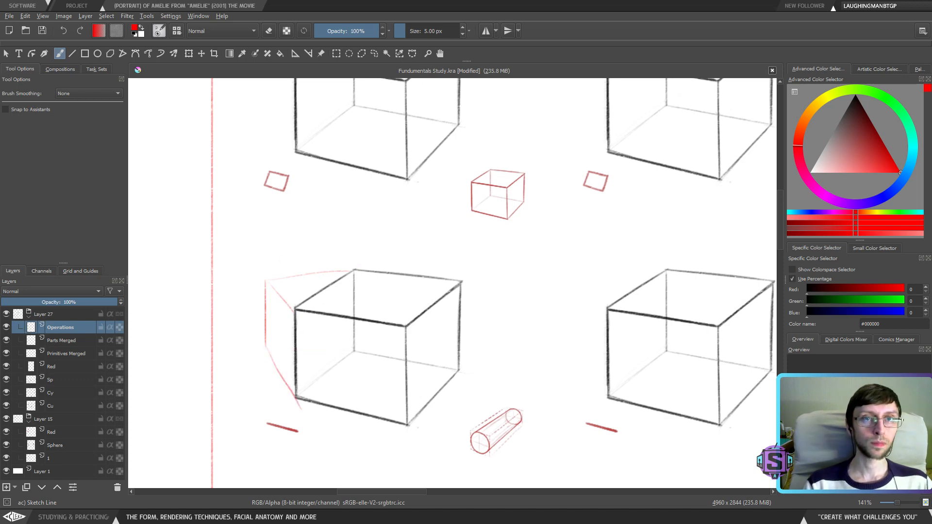
pyautogui.hotkey('ctrl', 'z')
pyautogui.hotkey('ctrl', 'z')
pyautogui.hotkey('ctrl', 'z')
pyautogui.hotkey('ctrl', 'z')
# Sketch a vertical red edge outside the first add/unite cube and connect its ends to the four corners of the cube's left face
pyautogui.scroll(5, 343, 258)
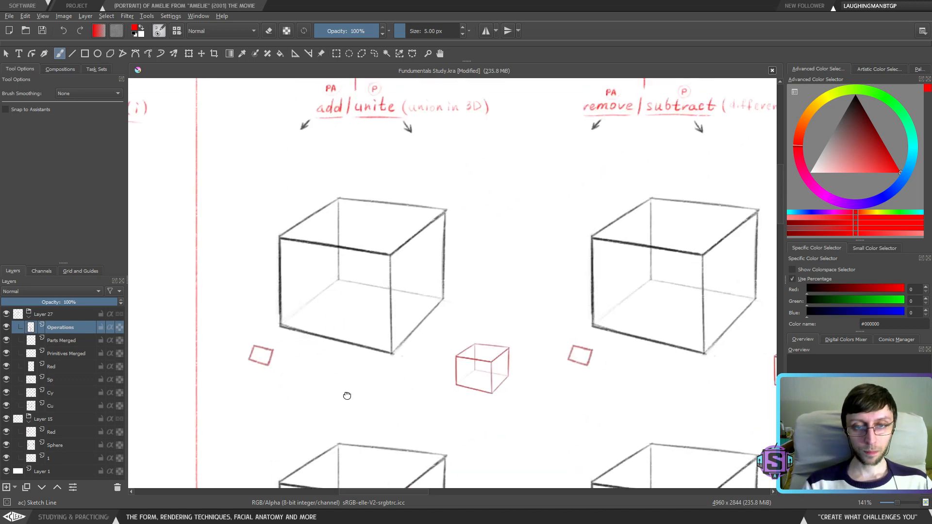
pyautogui.moveTo(291, 337)
pyautogui.mouseDown()
pyautogui.moveTo(297, 367)
pyautogui.moveTo(247, 316)
pyautogui.moveTo(248, 273)
pyautogui.moveTo(351, 250)
pyautogui.mouseUp()
pyautogui.hotkey('ctrl', 'z')
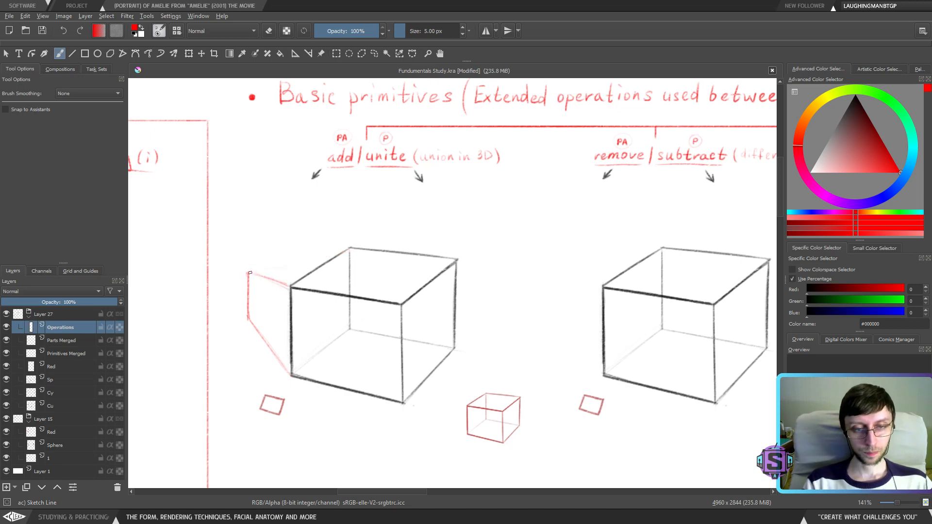
pyautogui.moveTo(248, 273); pyautogui.dragTo(350, 248)
pyautogui.moveTo(268, 317); pyautogui.dragTo(343, 324)
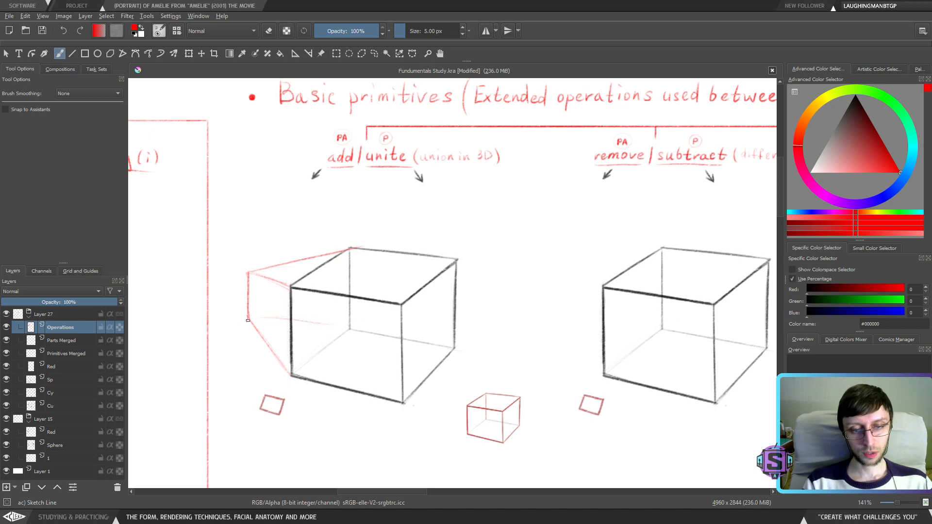
pyautogui.hotkey('ctrl', 'z')
pyautogui.moveTo(247, 318); pyautogui.dragTo(374, 333)
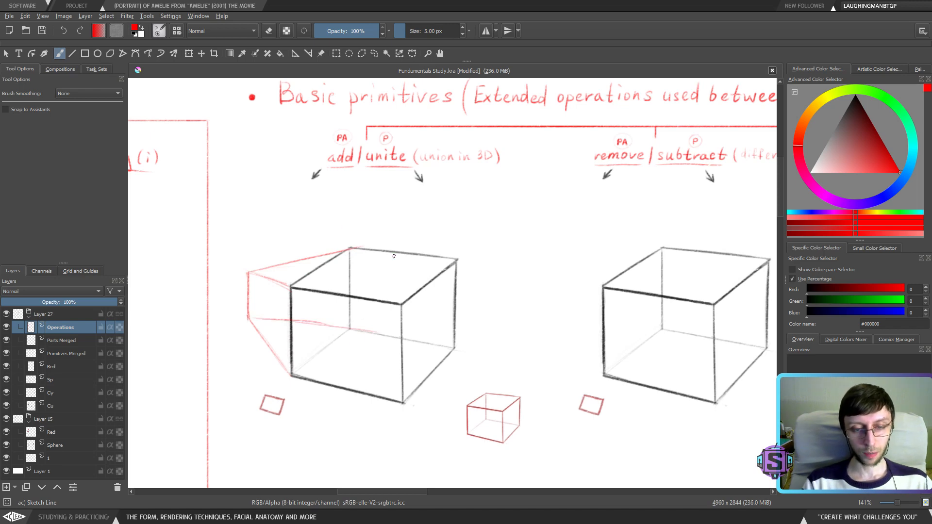
# Undo the red edge and all its connecting lines beside the first add/unite cube
pyautogui.scroll(-3, 394, 257)
pyautogui.scroll(3, 394, 257)
pyautogui.hotkey('ctrl', 'z')
pyautogui.hotkey('ctrl', 'z')
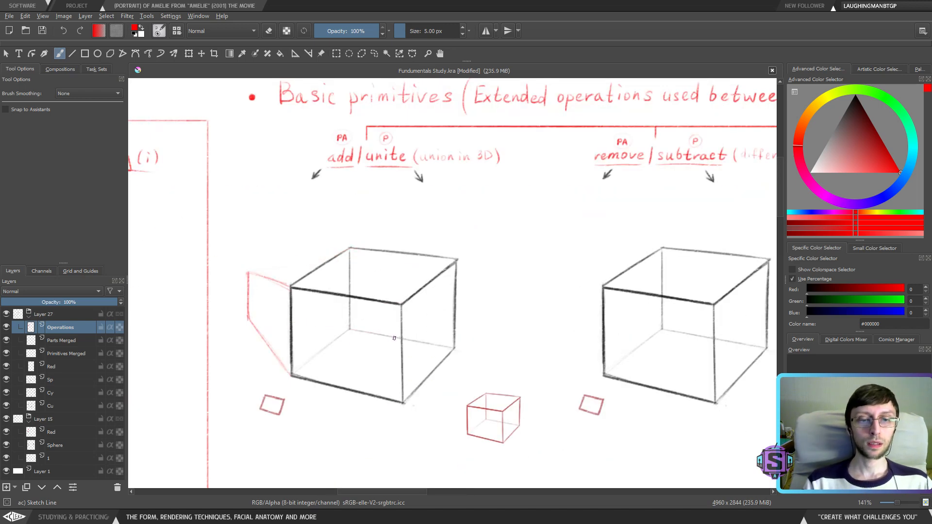
pyautogui.hotkey('ctrl', 'z')
pyautogui.hotkey('ctrl', 'z')
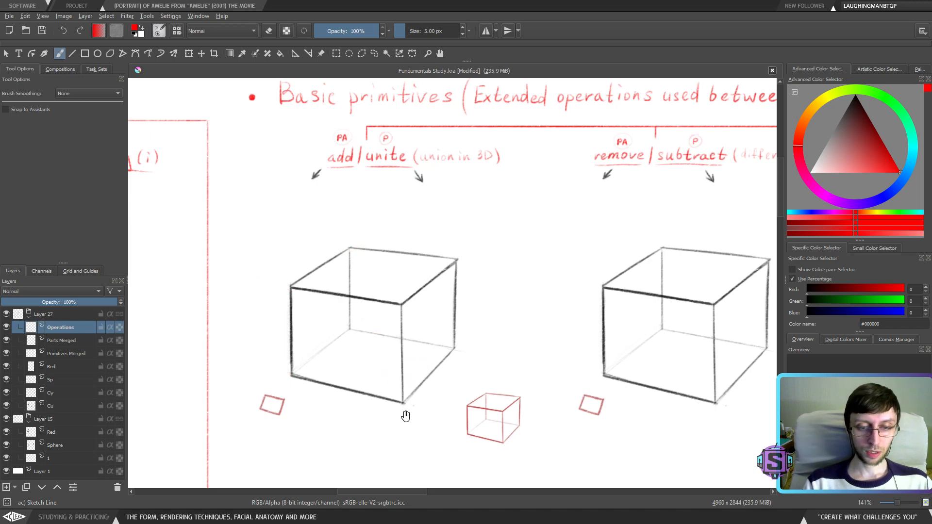
# Try red circles around the small plane and the small cube beside the first add/unite cube, undoing each
pyautogui.moveTo(406, 416); pyautogui.dragTo(377, 377)
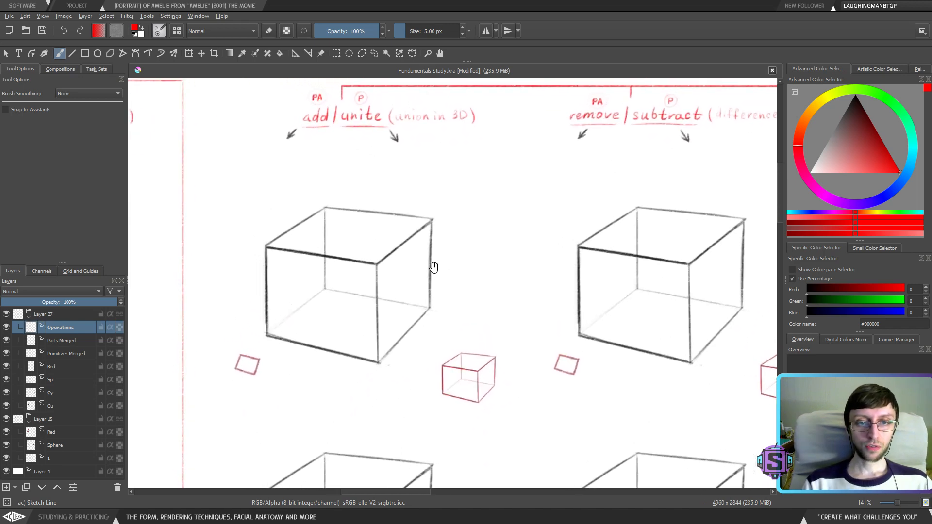
pyautogui.moveTo(433, 268); pyautogui.dragTo(441, 299)
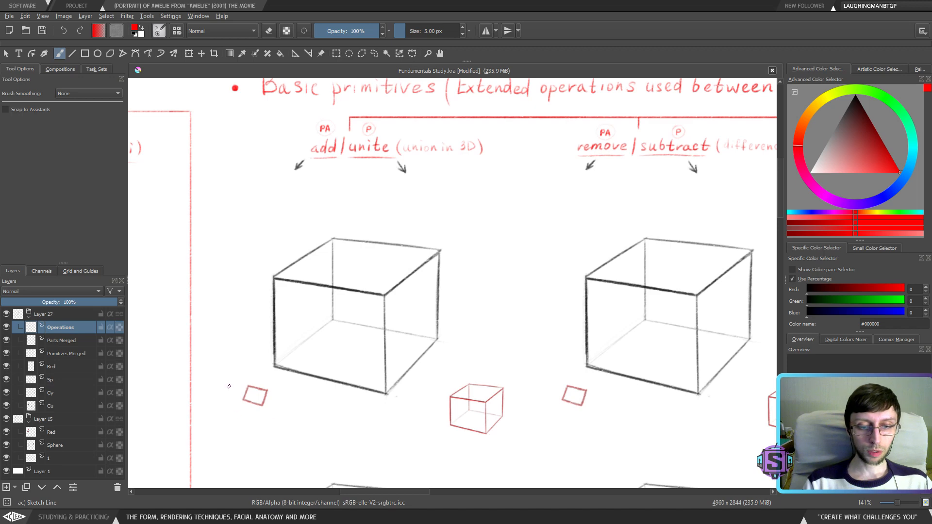
pyautogui.moveTo(278, 415); pyautogui.dragTo(274, 417)
pyautogui.hotkey('ctrl', 'z')
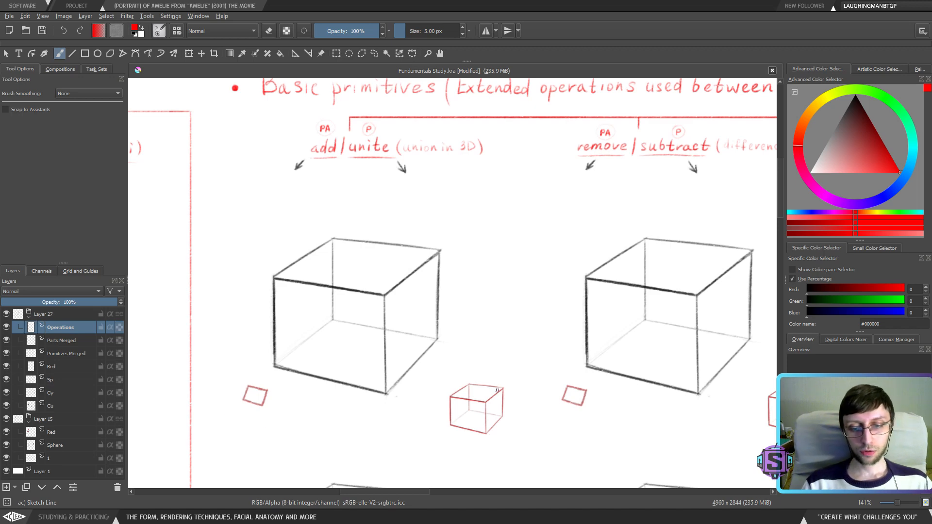
pyautogui.moveTo(504, 368)
pyautogui.mouseDown()
pyautogui.moveTo(426, 404)
pyautogui.moveTo(493, 367)
pyautogui.moveTo(447, 380)
pyautogui.mouseUp()
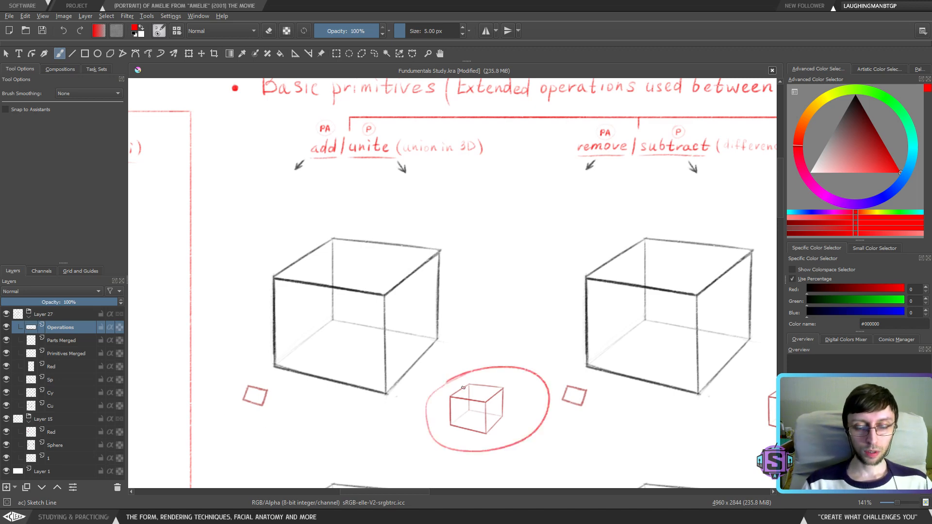
pyautogui.hotkey('ctrl', 'z')
pyautogui.moveTo(508, 342)
pyautogui.mouseDown()
pyautogui.moveTo(438, 352)
pyautogui.moveTo(457, 441)
pyautogui.moveTo(475, 336)
pyautogui.mouseUp()
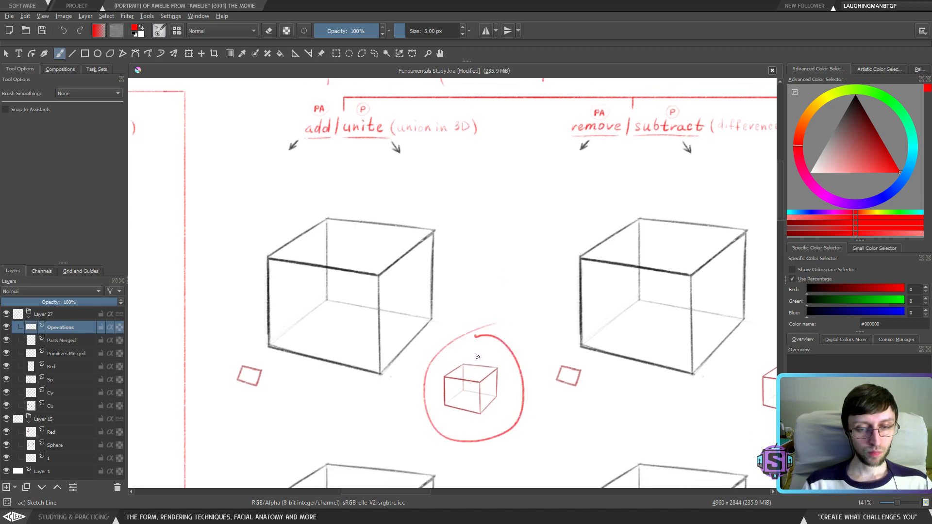
pyautogui.hotkey('ctrl', 'z')
# Compare the limited-operations examples of the cube, cylinder and sphere with the extended add/unite, remove/subtract and intersect section
pyautogui.moveTo(459, 385); pyautogui.dragTo(604, 349)
pyautogui.press('-')
pyautogui.press('-')
pyautogui.moveTo(455, 353); pyautogui.dragTo(537, 345)
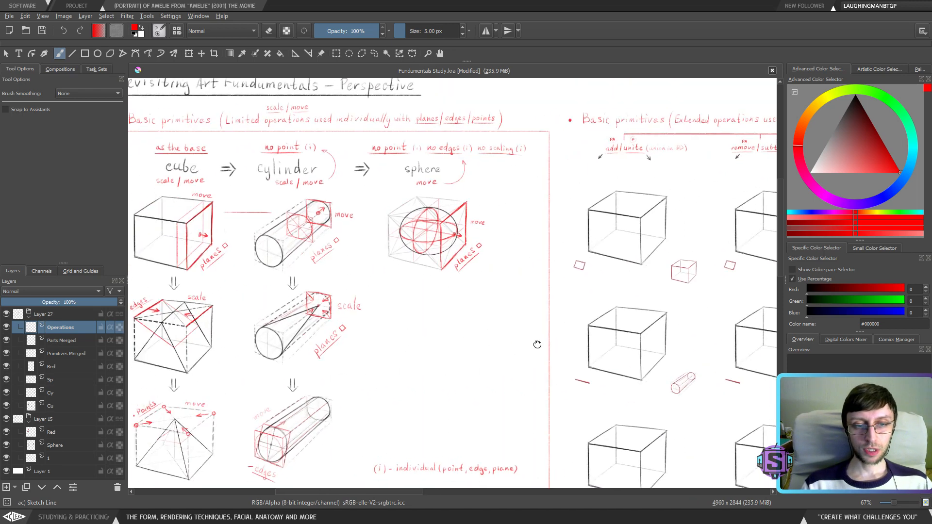
pyautogui.moveTo(634, 280); pyautogui.dragTo(535, 306)
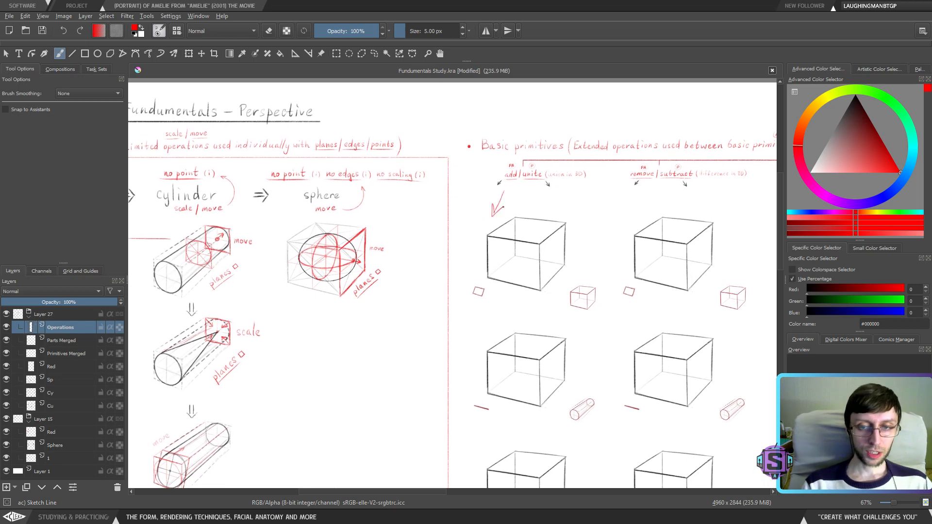
pyautogui.moveTo(454, 256); pyautogui.dragTo(561, 258)
pyautogui.moveTo(219, 208); pyautogui.dragTo(240, 203)
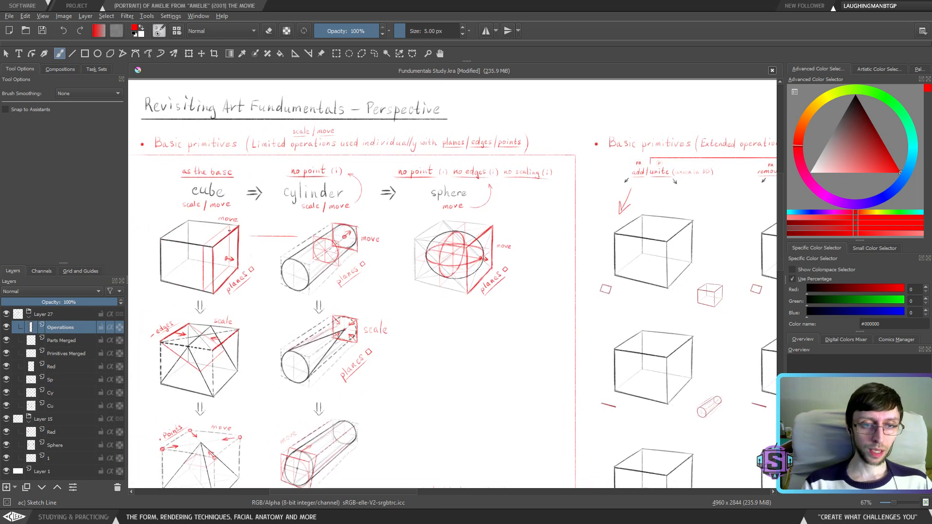
pyautogui.moveTo(251, 259); pyautogui.dragTo(328, 215)
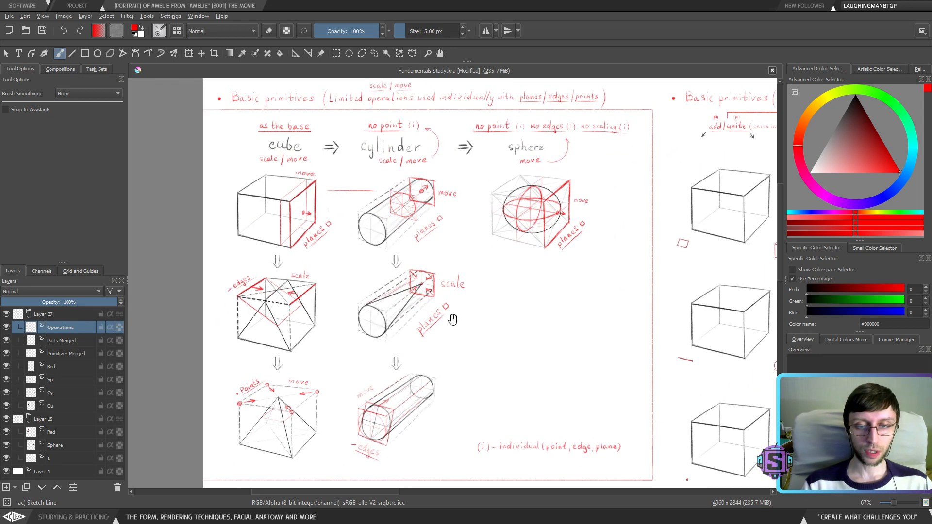
pyautogui.moveTo(426, 204); pyautogui.dragTo(363, 184)
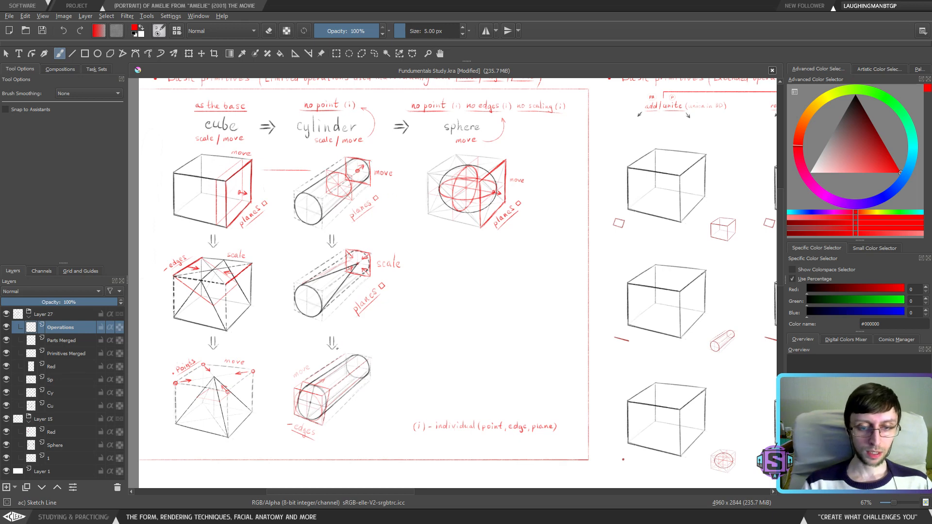
pyautogui.moveTo(439, 290); pyautogui.dragTo(358, 373)
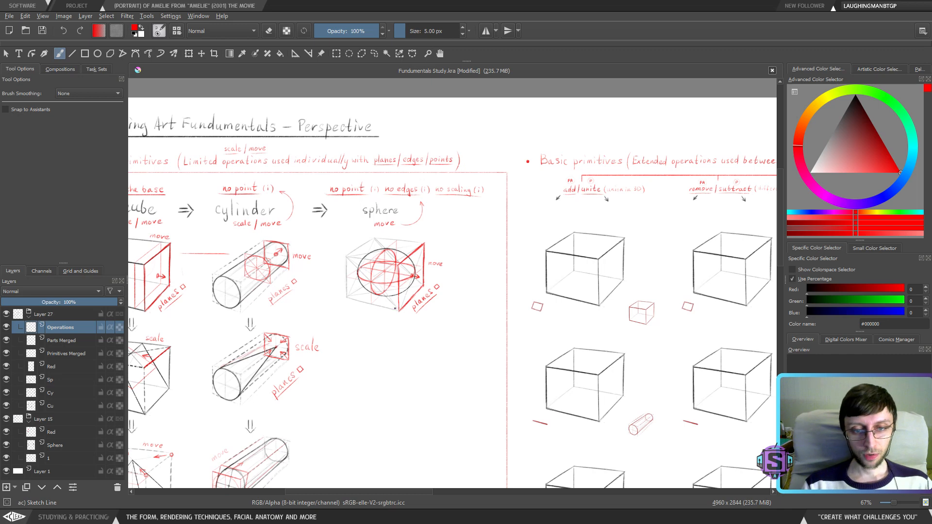
pyautogui.moveTo(554, 356); pyautogui.dragTo(412, 347)
pyautogui.hotkey('ctrl', '+')
pyautogui.hotkey('ctrl', '+')
pyautogui.moveTo(458, 192); pyautogui.dragTo(360, 241)
pyautogui.hotkey('ctrl', '-')
pyautogui.hotkey('ctrl', '-')
pyautogui.scroll(-2, 381, 340)
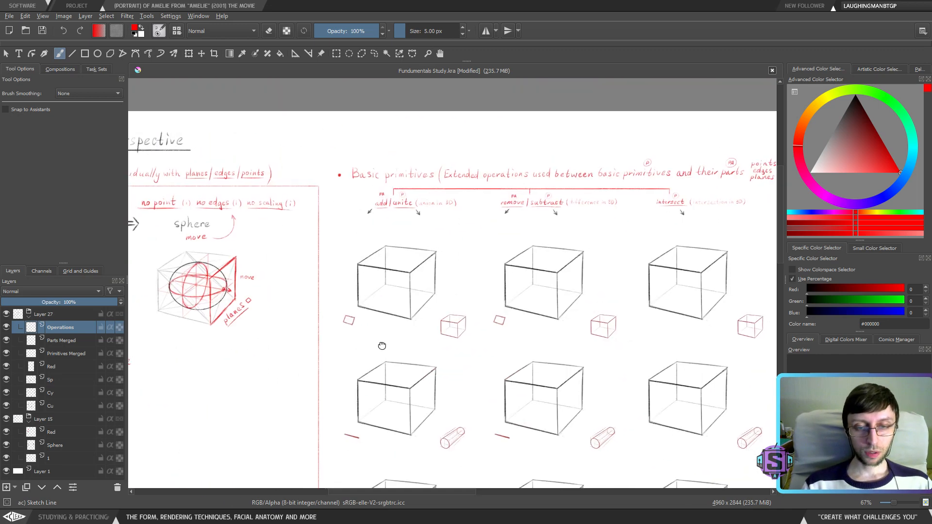
# Circle the small cube beside the first add/unite cube, sketch an arrow from it to the large cube, and undo the marks
pyautogui.hotkey('ctrl', '+')
pyautogui.hotkey('ctrl', '+')
pyautogui.moveTo(474, 256); pyautogui.dragTo(452, 256)
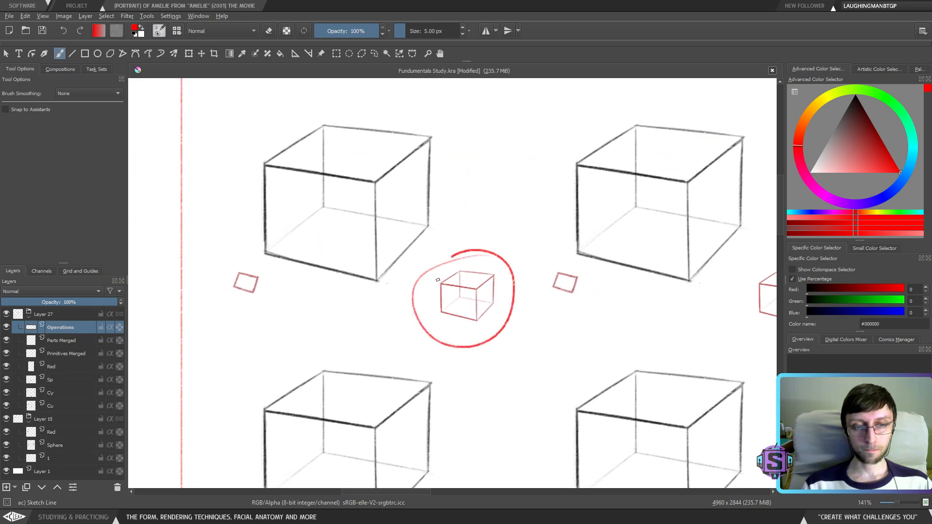
pyautogui.moveTo(440, 277)
pyautogui.mouseDown()
pyautogui.moveTo(385, 194)
pyautogui.moveTo(403, 197)
pyautogui.moveTo(402, 293)
pyautogui.mouseUp()
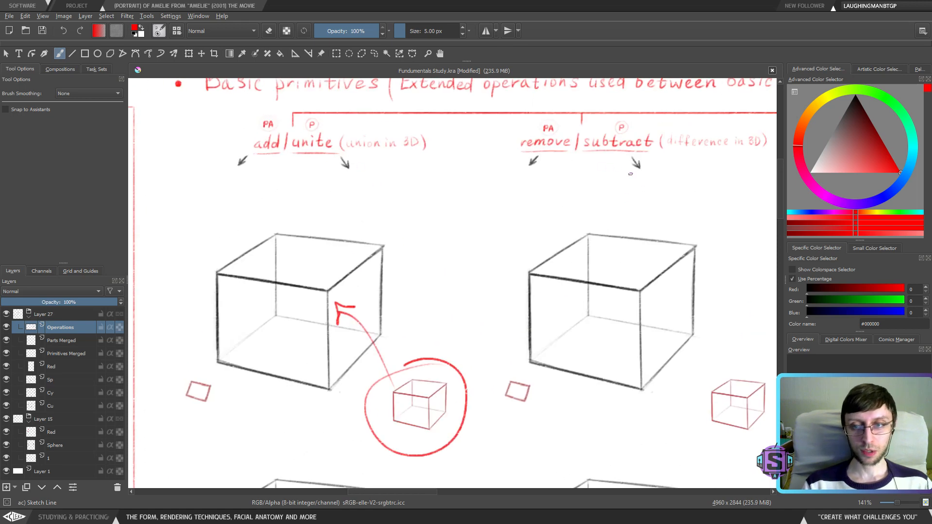
pyautogui.moveTo(630, 174); pyautogui.dragTo(441, 266)
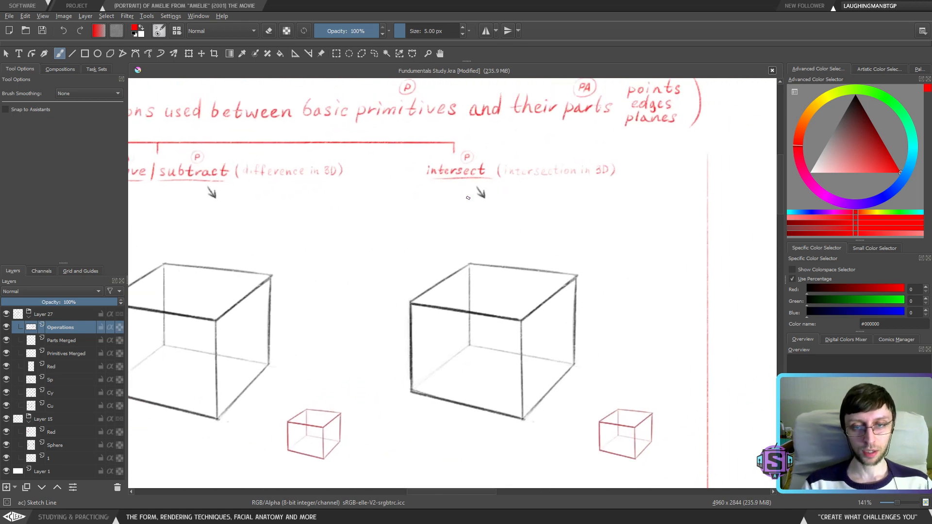
pyautogui.hscroll(-8, 338, 285)
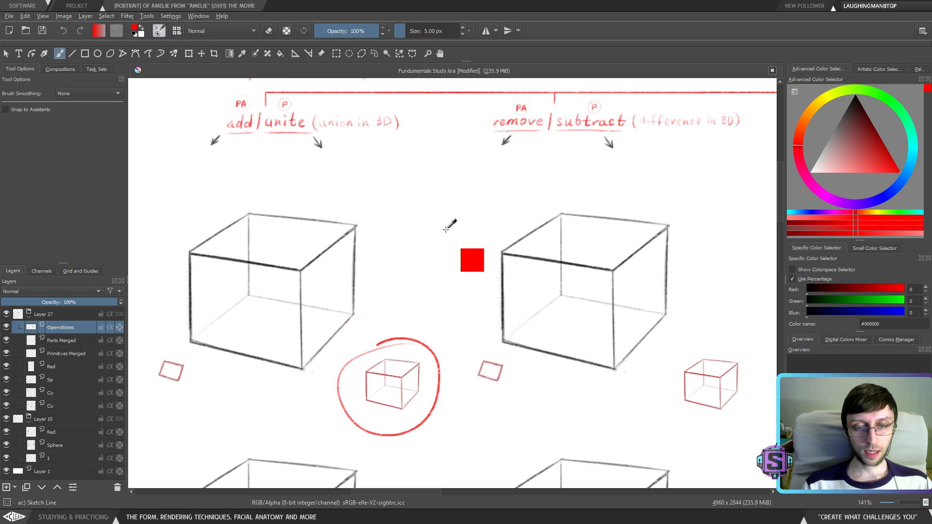
pyautogui.hotkey('ctrl', 'z')
# Examine the rows of cube, cylinder and sphere examples prepared for the extended operations across the sheet
pyautogui.hscroll(-3, 386, 329)
pyautogui.scroll(-1, 386, 329)
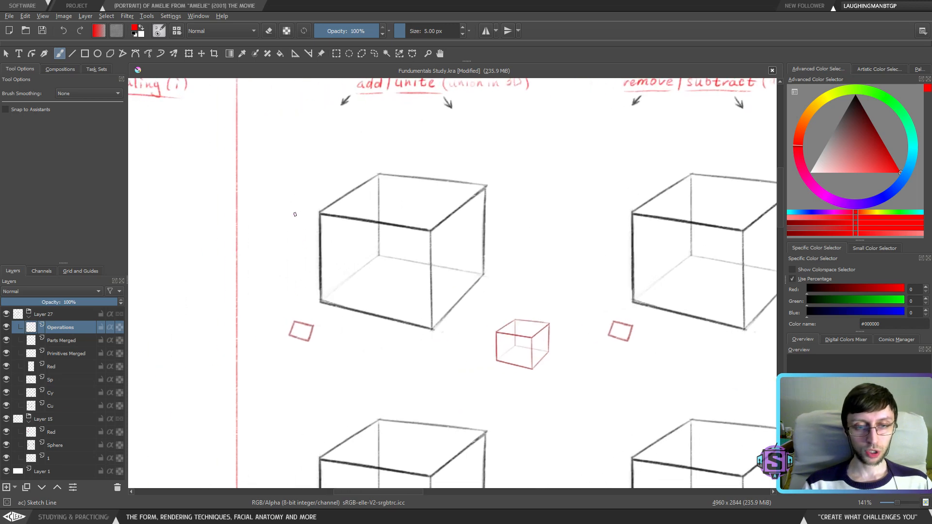
pyautogui.scroll(1, 294, 214)
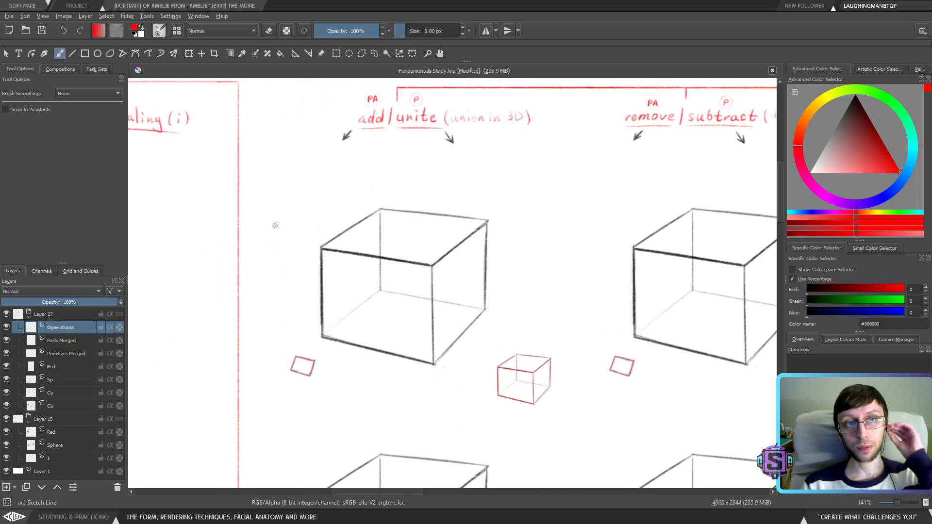
pyautogui.scroll(-3, 348, 316)
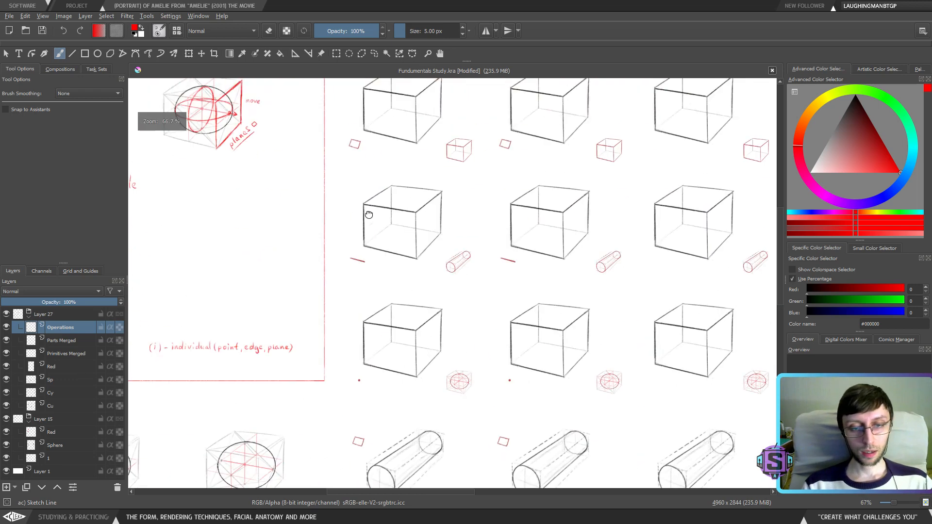
pyautogui.scroll(-1, 348, 292)
pyautogui.hotkey('ctrl', 'z')
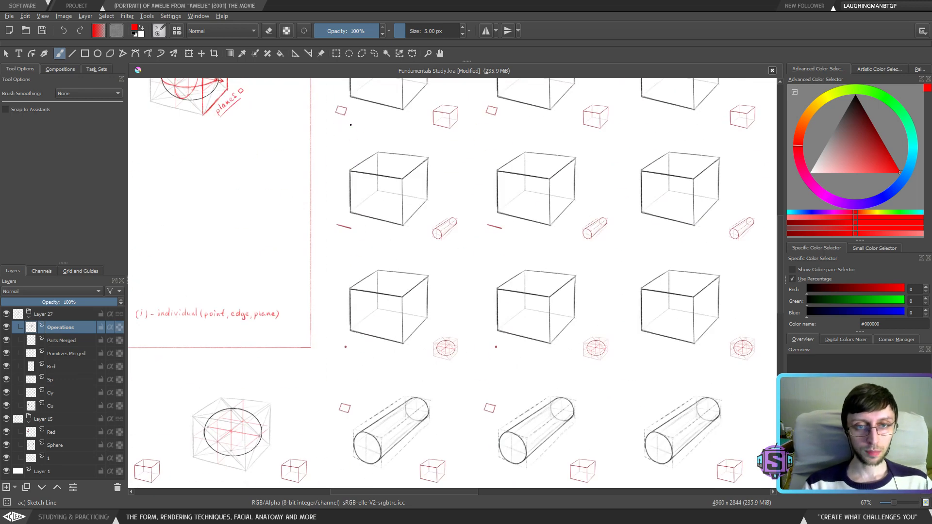
pyautogui.scroll(-1, 365, 277)
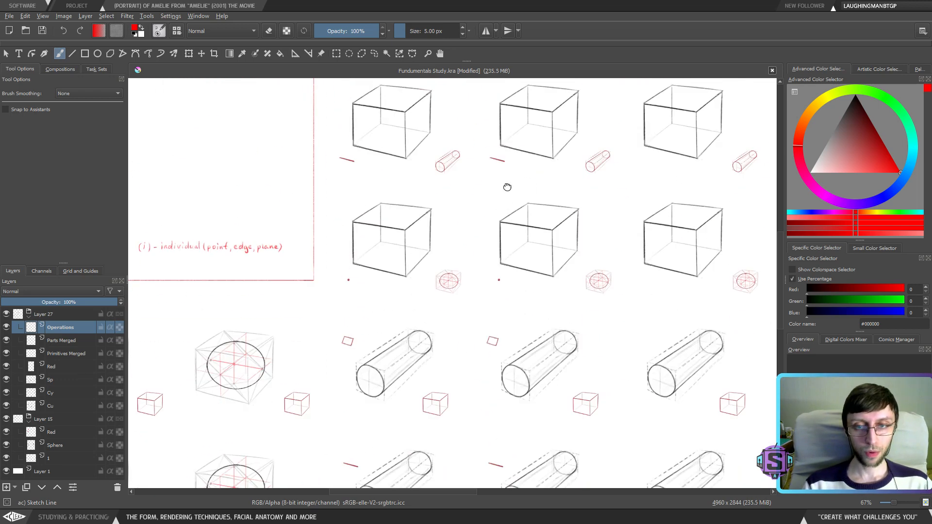
pyautogui.moveTo(506, 187); pyautogui.dragTo(406, 342)
pyautogui.scroll(-2, 364, 351)
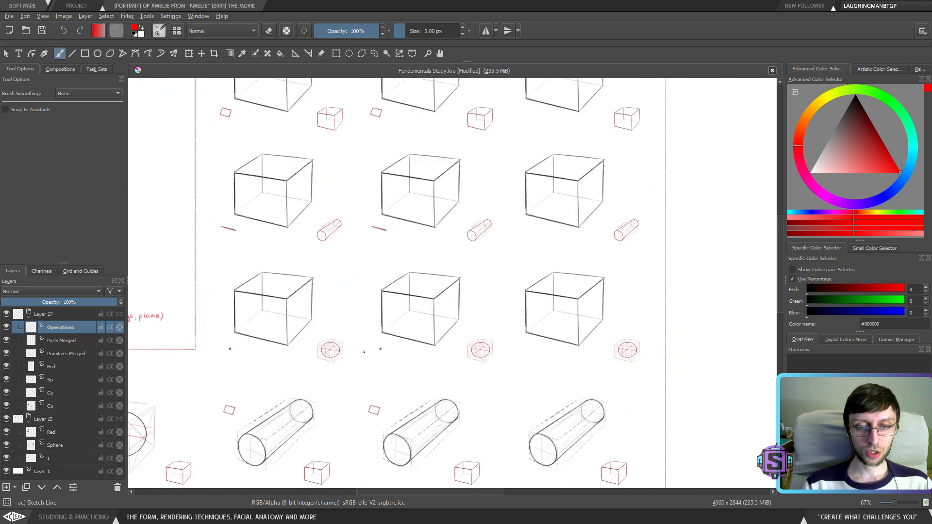
pyautogui.moveTo(377, 406); pyautogui.dragTo(424, 202)
pyautogui.moveTo(402, 249); pyautogui.dragTo(469, 181)
pyautogui.moveTo(358, 292); pyautogui.dragTo(531, 287)
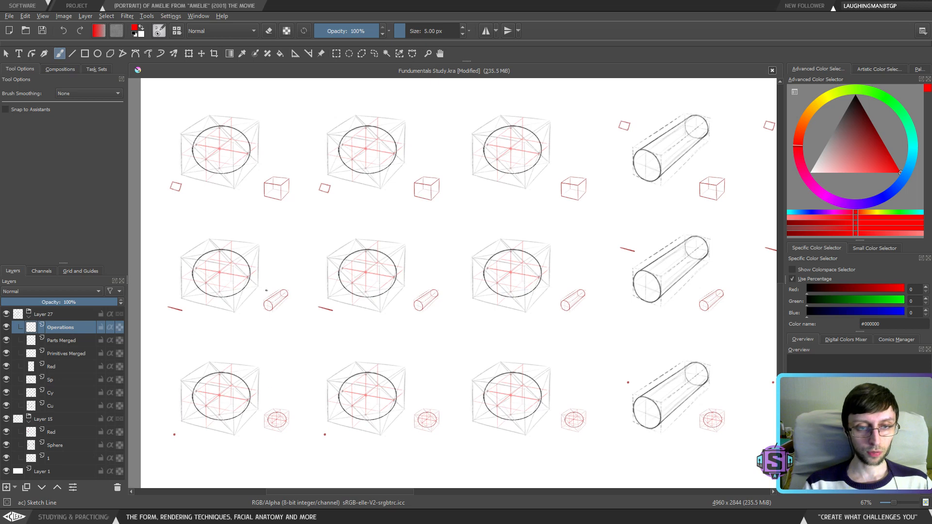
pyautogui.moveTo(487, 339); pyautogui.dragTo(366, 351)
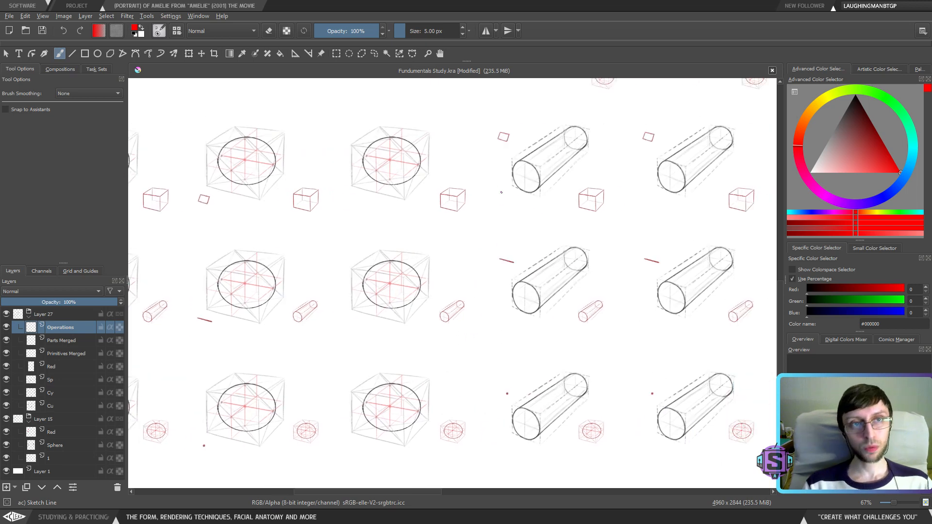
pyautogui.scroll(-2, 467, 297)
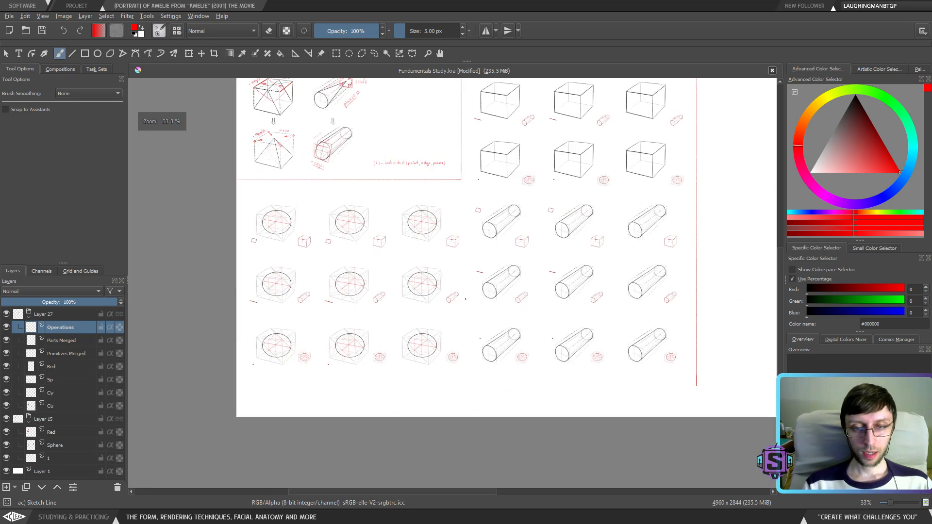
pyautogui.moveTo(467, 296); pyautogui.dragTo(389, 366)
pyautogui.scroll(4, 389, 366)
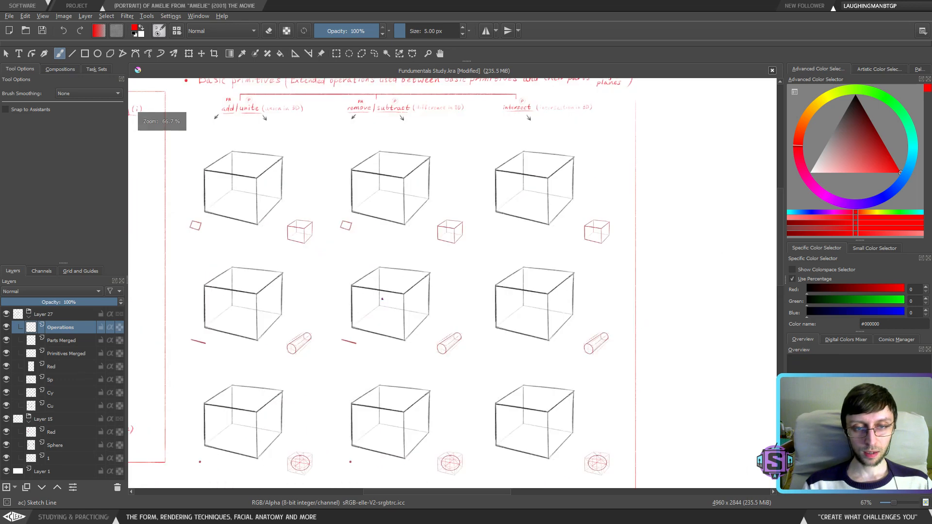
# Try a red circle around the small cube beside the first add/unite cube and a mark above the large cube, undoing each
pyautogui.moveTo(313, 261); pyautogui.dragTo(354, 270)
pyautogui.moveTo(461, 221)
pyautogui.mouseDown()
pyautogui.moveTo(377, 298)
pyautogui.moveTo(461, 228)
pyautogui.mouseUp()
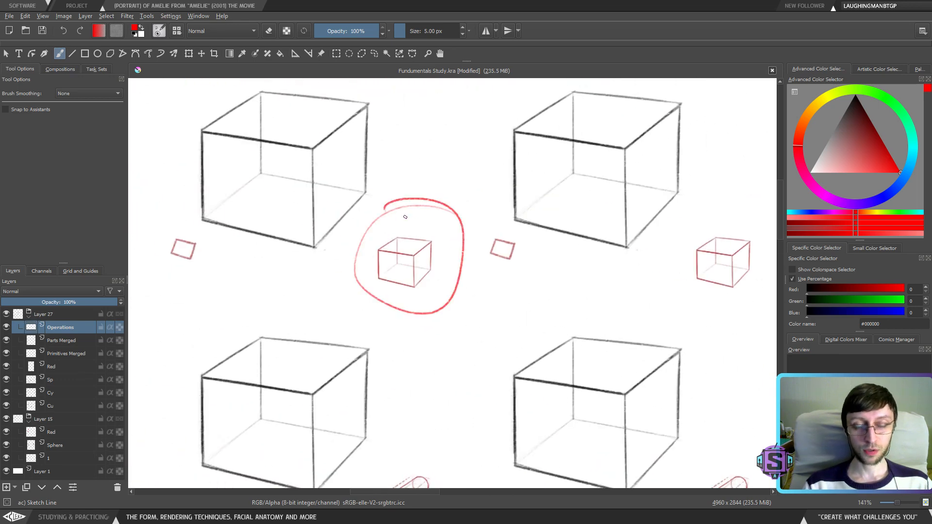
pyautogui.hotkey('ctrl', 'z')
pyautogui.moveTo(403, 214)
pyautogui.mouseDown()
pyautogui.moveTo(427, 328)
pyautogui.moveTo(408, 214)
pyautogui.moveTo(416, 336)
pyautogui.moveTo(426, 295)
pyautogui.moveTo(333, 291)
pyautogui.moveTo(413, 291)
pyautogui.moveTo(347, 370)
pyautogui.mouseUp()
pyautogui.hotkey('ctrl', 'z')
pyautogui.hotkey('ctrl', 'z')
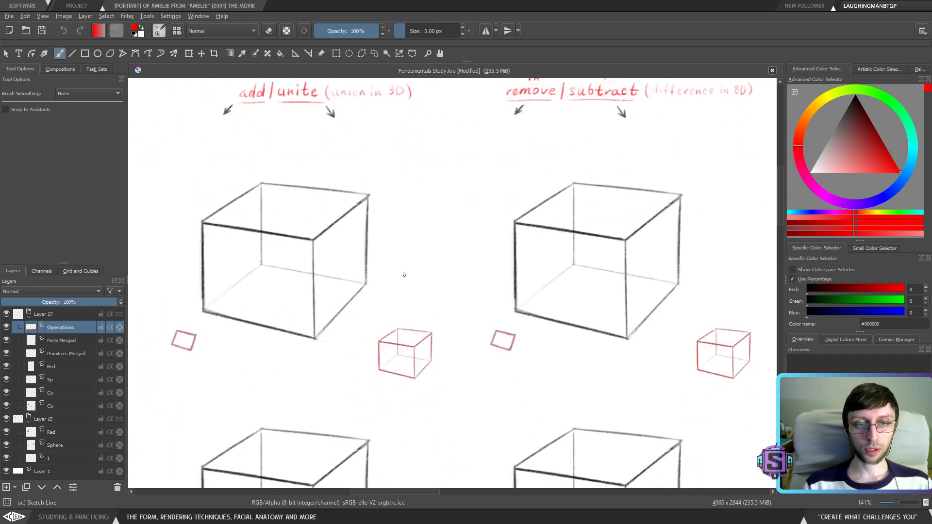
pyautogui.moveTo(354, 113)
pyautogui.mouseDown()
pyautogui.moveTo(340, 267)
pyautogui.moveTo(437, 274)
pyautogui.moveTo(364, 271)
pyautogui.moveTo(302, 248)
pyautogui.mouseUp()
pyautogui.hotkey('ctrl', 'z')
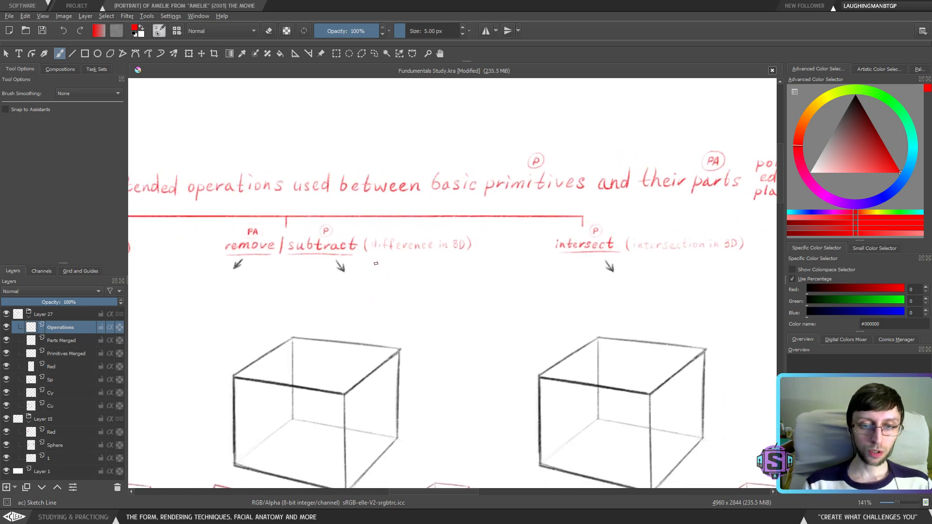
# Try red underlines beneath the "(difference in 3D)" note in the remove/subtract heading, undoing each
pyautogui.moveTo(374, 263); pyautogui.dragTo(471, 261)
pyautogui.hotkey('ctrl', 'z')
pyautogui.moveTo(437, 308); pyautogui.dragTo(429, 304)
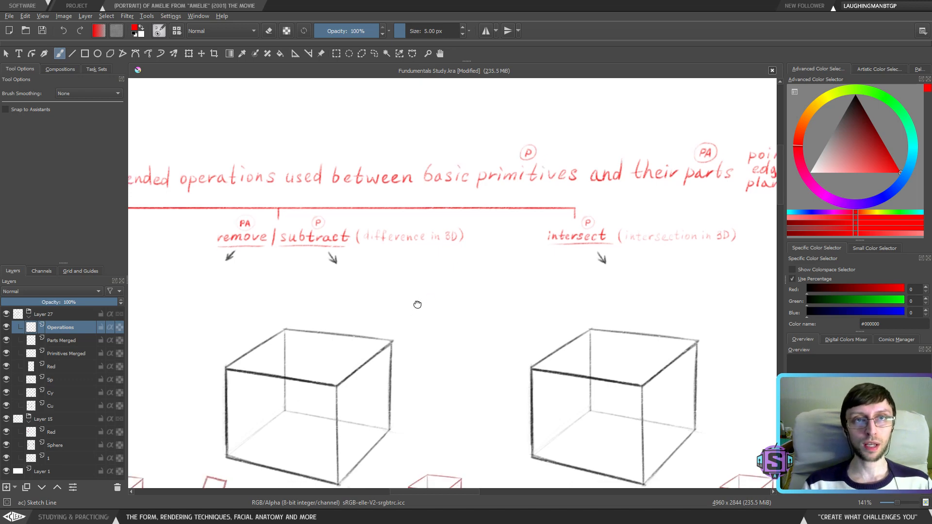
pyautogui.moveTo(369, 254); pyautogui.dragTo(399, 255)
pyautogui.hotkey('ctrl', 'z')
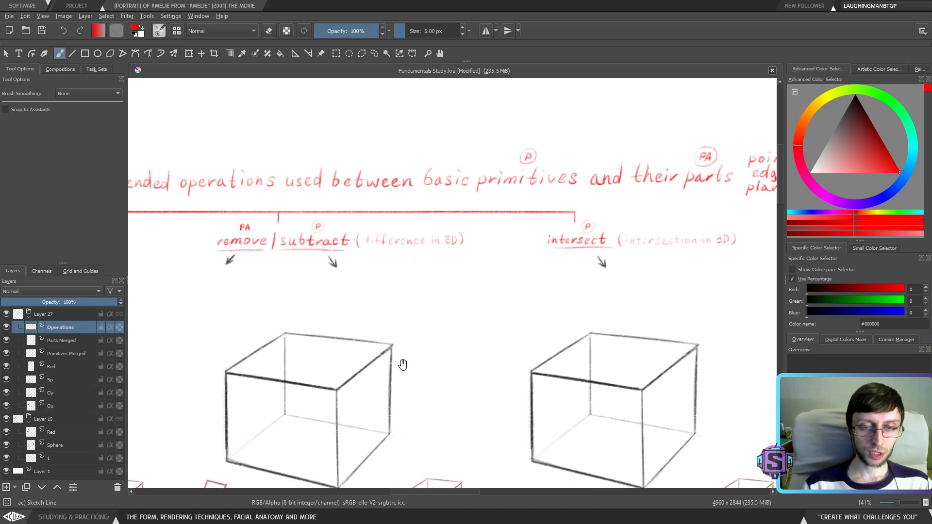
# Sketch the visible edges of a red cube overlapping the upper back corner of the first remove/subtract cube
pyautogui.scroll(-2, 388, 316)
pyautogui.moveTo(354, 266)
pyautogui.mouseDown()
pyautogui.moveTo(353, 308)
pyautogui.moveTo(437, 319)
pyautogui.mouseUp()
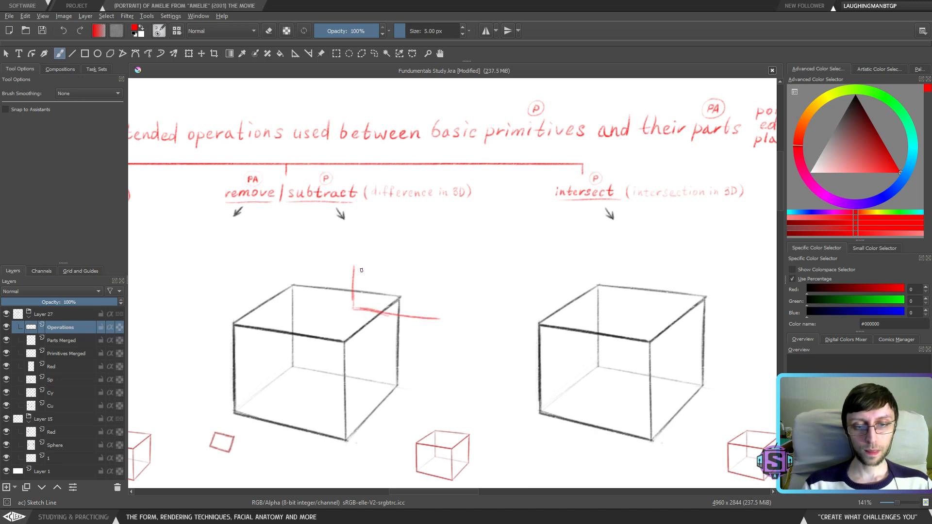
pyautogui.moveTo(354, 266)
pyautogui.mouseDown()
pyautogui.moveTo(450, 276)
pyautogui.moveTo(386, 247)
pyautogui.moveTo(481, 245)
pyautogui.mouseUp()
pyautogui.moveTo(444, 276); pyautogui.dragTo(443, 325)
pyautogui.moveTo(435, 322); pyautogui.dragTo(412, 321)
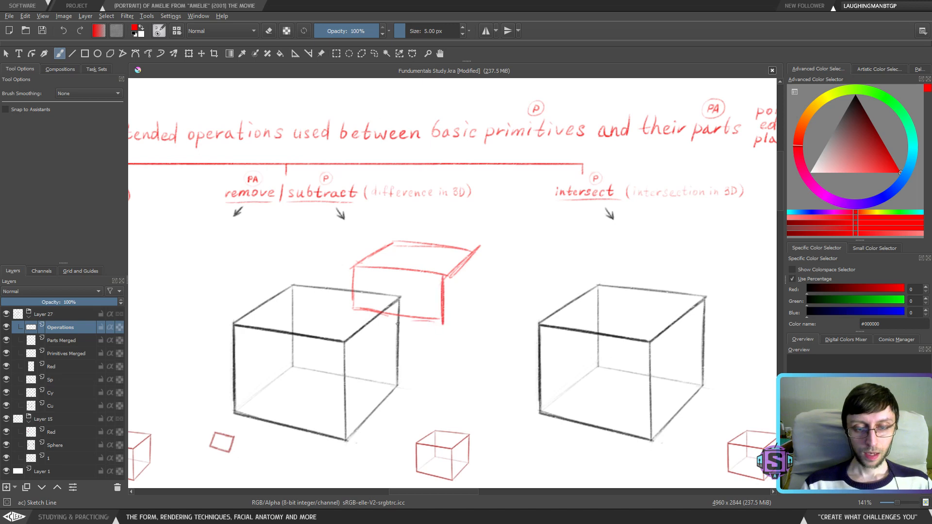
pyautogui.moveTo(355, 289)
pyautogui.mouseDown()
pyautogui.moveTo(355, 336)
pyautogui.moveTo(450, 341)
pyautogui.moveTo(442, 321)
pyautogui.moveTo(442, 359)
pyautogui.mouseUp()
pyautogui.moveTo(444, 353); pyautogui.dragTo(475, 320)
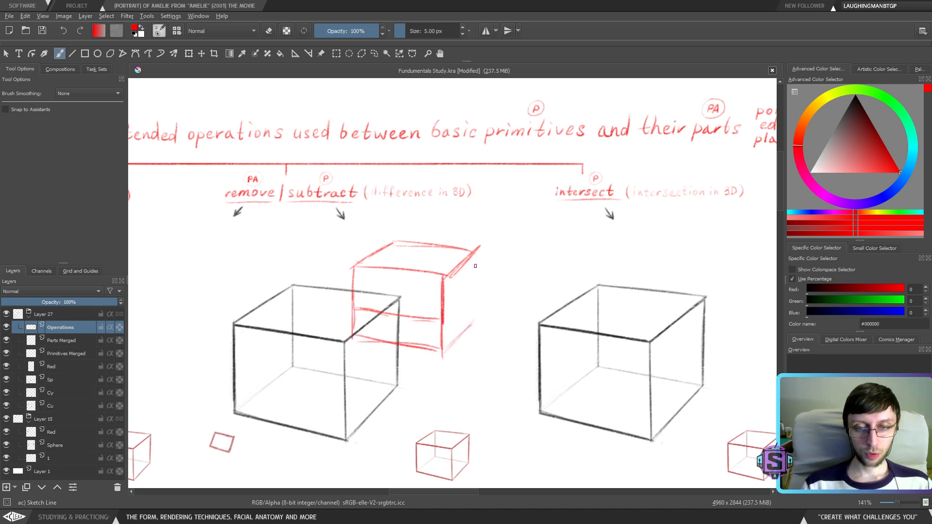
pyautogui.moveTo(475, 253); pyautogui.dragTo(475, 325)
pyautogui.moveTo(477, 268)
pyautogui.mouseDown()
pyautogui.moveTo(475, 324)
pyautogui.moveTo(477, 313)
pyautogui.mouseUp()
# Sketch the hidden back and bottom edges of the overlapping red cube, redoing the lines that miss
pyautogui.moveTo(362, 330); pyautogui.dragTo(398, 308)
pyautogui.hotkey('ctrl', 'z')
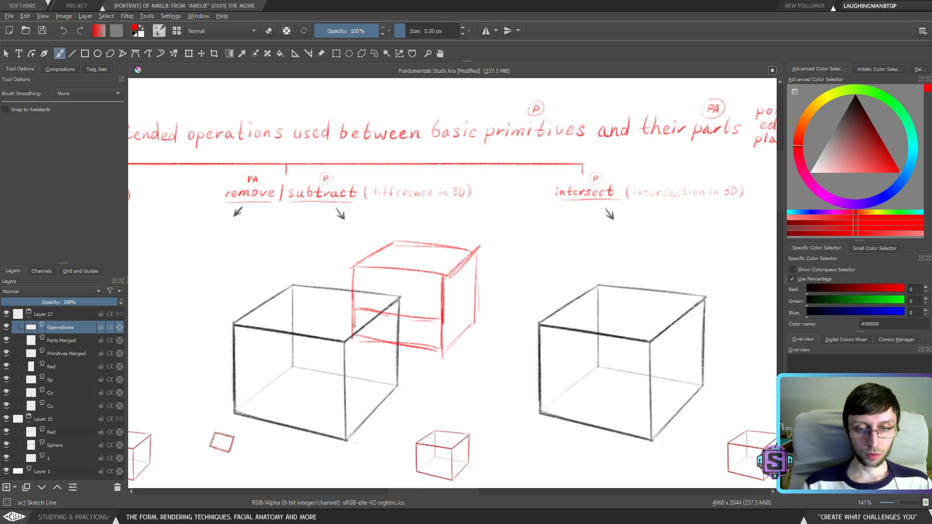
pyautogui.moveTo(353, 336)
pyautogui.mouseDown()
pyautogui.moveTo(398, 297)
pyautogui.moveTo(394, 249)
pyautogui.moveTo(393, 310)
pyautogui.moveTo(434, 305)
pyautogui.moveTo(478, 316)
pyautogui.mouseUp()
pyautogui.hotkey('ctrl', 'z')
pyautogui.moveTo(396, 305); pyautogui.dragTo(471, 320)
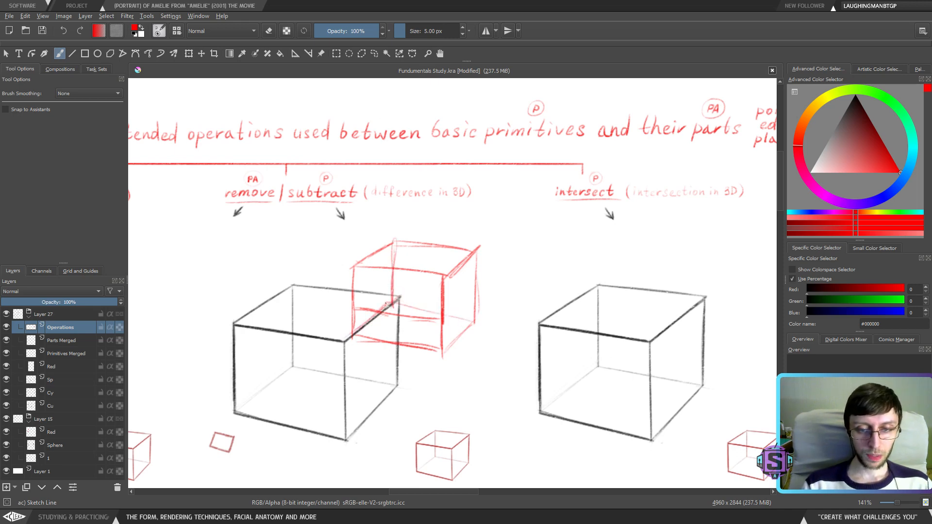
pyautogui.hotkey('ctrl', 'z')
pyautogui.moveTo(389, 309); pyautogui.dragTo(492, 322)
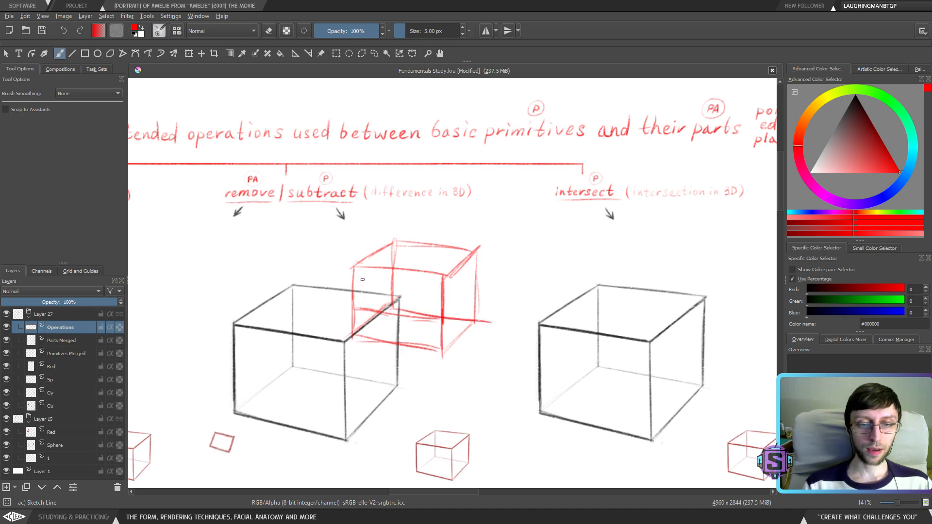
# Cross out the large remove/subtract cube and hatch the front face of the overlapping red cube
pyautogui.moveTo(329, 267); pyautogui.dragTo(281, 428)
pyautogui.moveTo(248, 287); pyautogui.dragTo(403, 417)
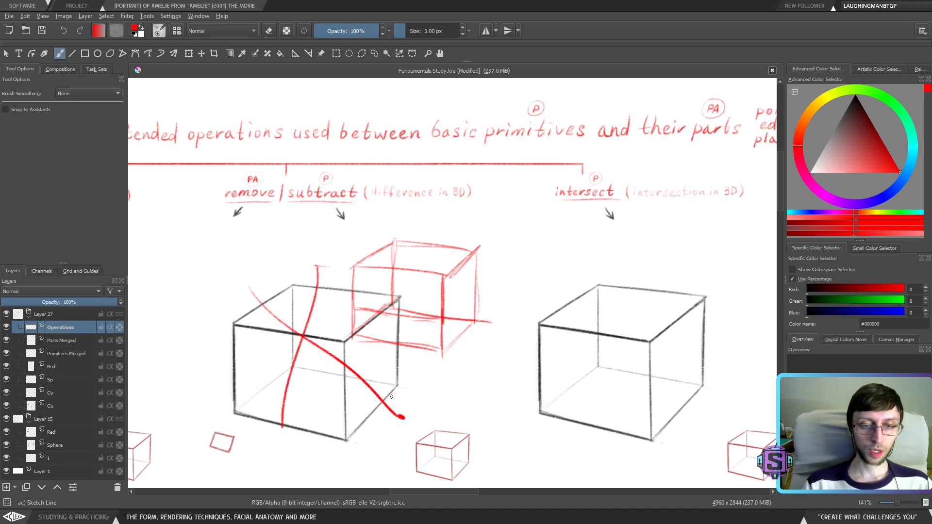
pyautogui.moveTo(351, 309)
pyautogui.mouseDown()
pyautogui.moveTo(385, 314)
pyautogui.moveTo(378, 341)
pyautogui.moveTo(401, 296)
pyautogui.moveTo(365, 293)
pyautogui.moveTo(354, 306)
pyautogui.moveTo(376, 294)
pyautogui.moveTo(356, 303)
pyautogui.mouseUp()
pyautogui.moveTo(410, 272)
pyautogui.mouseDown()
pyautogui.moveTo(365, 311)
pyautogui.moveTo(384, 342)
pyautogui.mouseUp()
pyautogui.moveTo(444, 284); pyautogui.dragTo(401, 349)
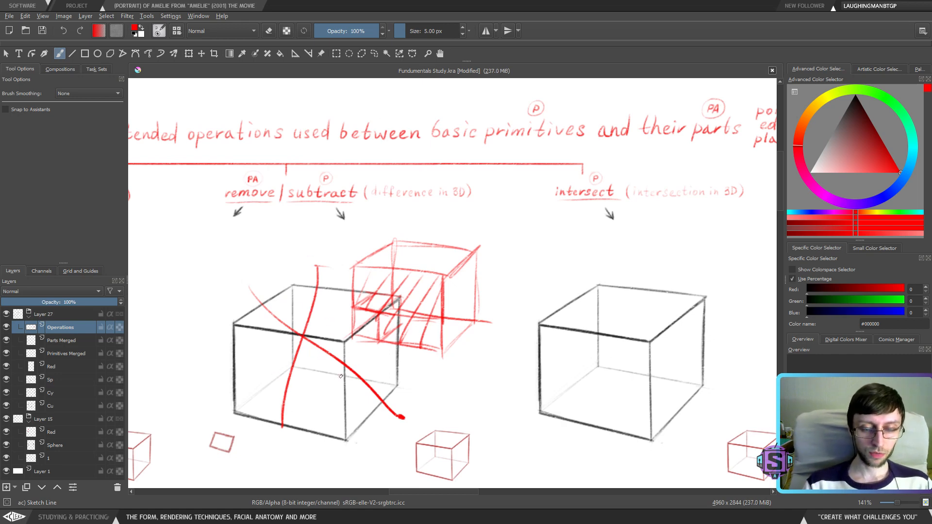
# Undo the hatching on the red cube and the cross over the large cube
pyautogui.hotkey('ctrl', 'z')
pyautogui.hotkey('ctrl', 'z')
pyautogui.hotkey('ctrl', 'z')
pyautogui.hotkey('ctrl', 'z')
pyautogui.hotkey('ctrl', 'z')
pyautogui.hotkey('ctrl', 'z')
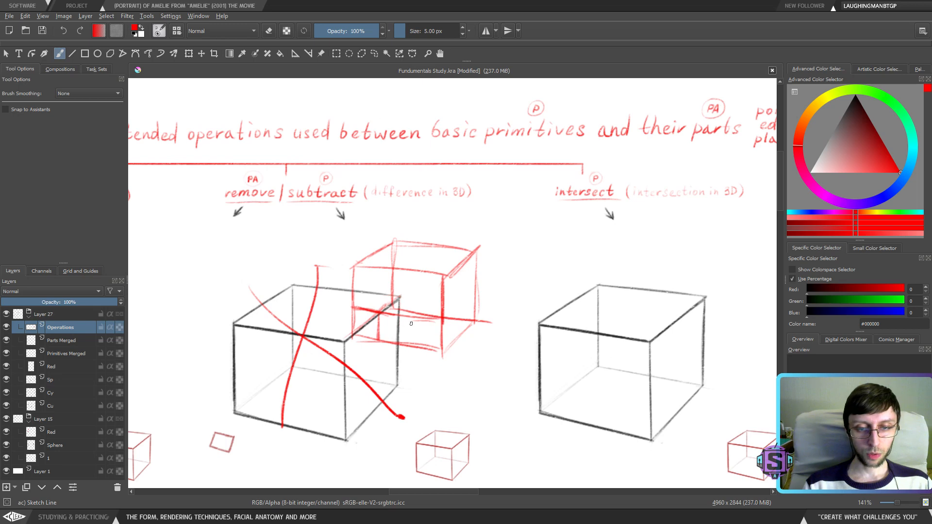
pyautogui.hotkey('ctrl', 'z')
pyautogui.hotkey('ctrl', 'z')
pyautogui.hotkey('ctrl', 'z')
pyautogui.hotkey('ctrl', 'z')
pyautogui.hotkey('ctrl', 'z')
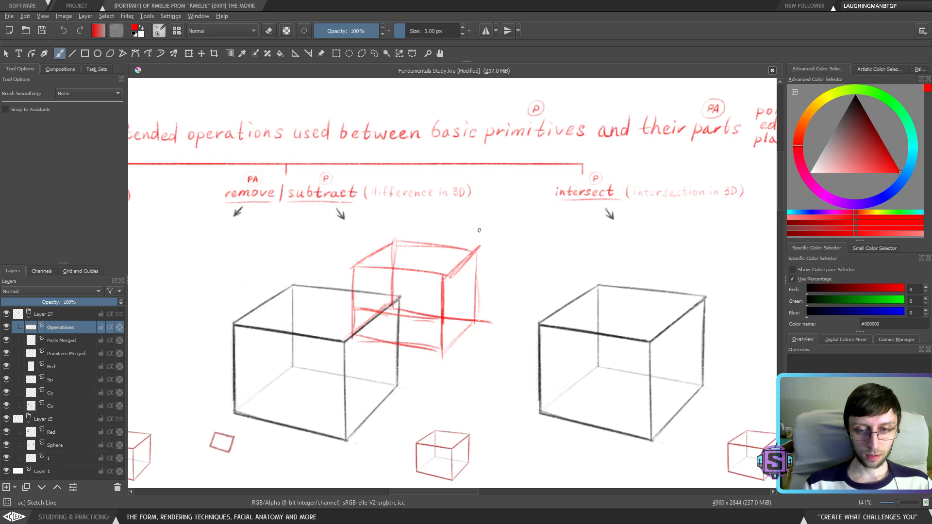
# Cross out the red cube and outline the notch it cuts from the corner of the large remove/subtract cube
pyautogui.moveTo(478, 231); pyautogui.dragTo(418, 349)
pyautogui.moveTo(361, 226); pyautogui.dragTo(493, 346)
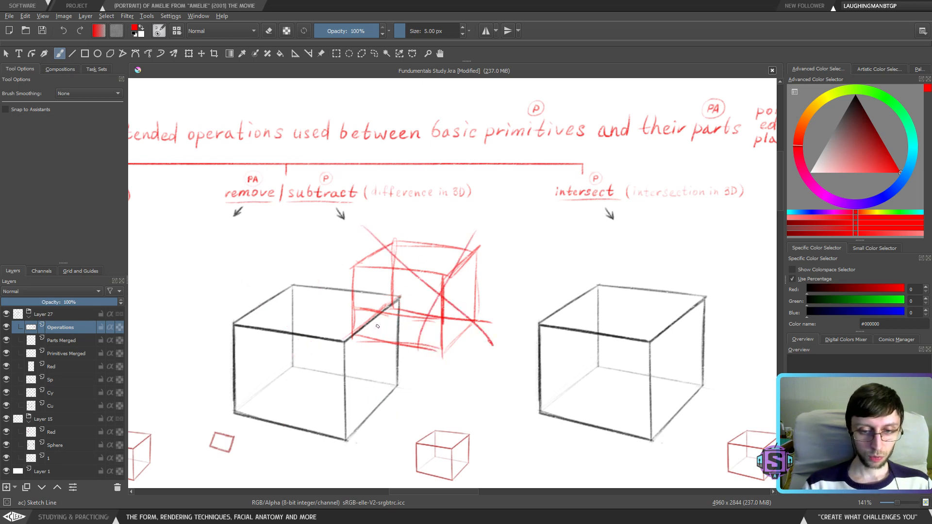
pyautogui.moveTo(352, 335)
pyautogui.mouseDown()
pyautogui.moveTo(382, 310)
pyautogui.moveTo(383, 341)
pyautogui.mouseUp()
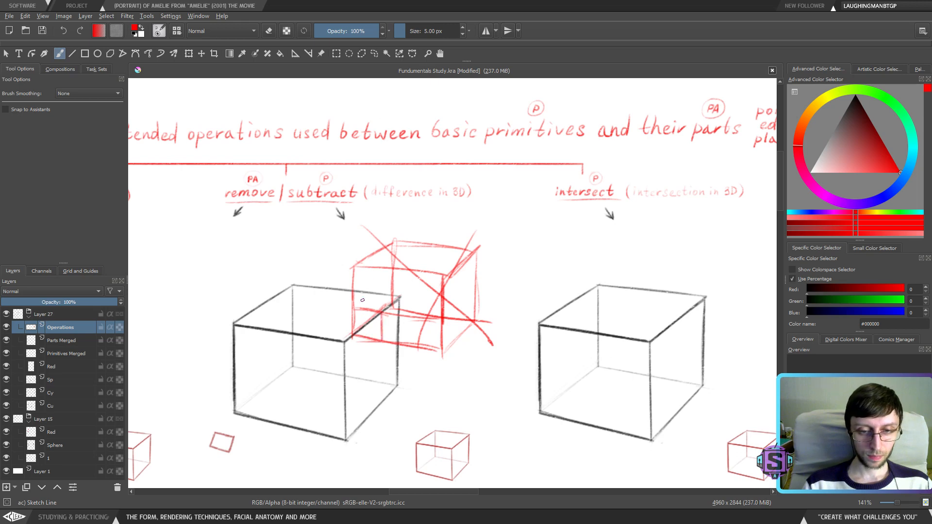
pyautogui.moveTo(378, 295); pyautogui.dragTo(349, 312)
pyautogui.moveTo(374, 294); pyautogui.dragTo(357, 306)
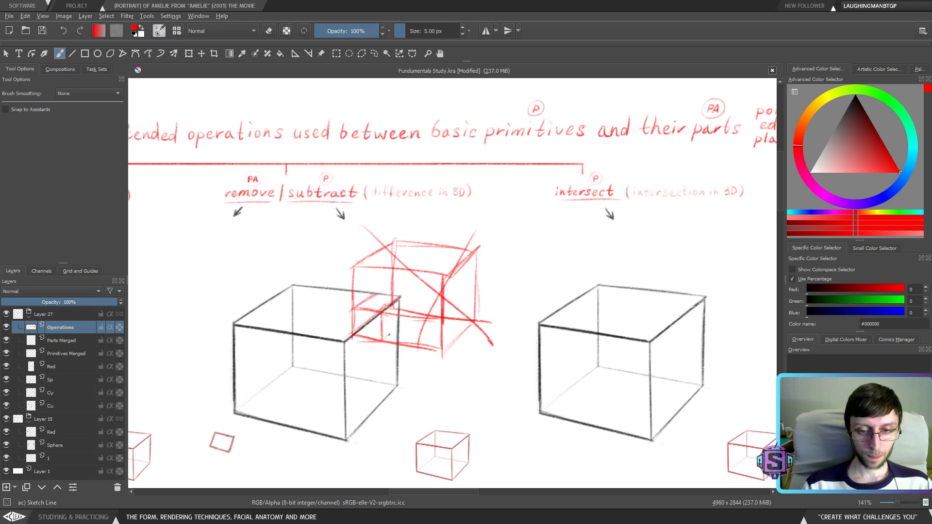
pyautogui.moveTo(382, 343); pyautogui.dragTo(398, 329)
pyautogui.moveTo(402, 295); pyautogui.dragTo(402, 319)
pyautogui.moveTo(349, 336)
pyautogui.mouseDown()
pyautogui.moveTo(381, 292)
pyautogui.moveTo(377, 319)
pyautogui.moveTo(387, 333)
pyautogui.moveTo(374, 317)
pyautogui.moveTo(398, 332)
pyautogui.moveTo(376, 322)
pyautogui.moveTo(402, 328)
pyautogui.moveTo(373, 326)
pyautogui.moveTo(374, 296)
pyautogui.mouseUp()
pyautogui.moveTo(372, 321)
pyautogui.mouseDown()
pyautogui.moveTo(375, 292)
pyautogui.moveTo(380, 312)
pyautogui.mouseUp()
# Delete the red cube sketch from the remove/subtract example using an outline selection, and return to brush drawing
pyautogui.press('e')
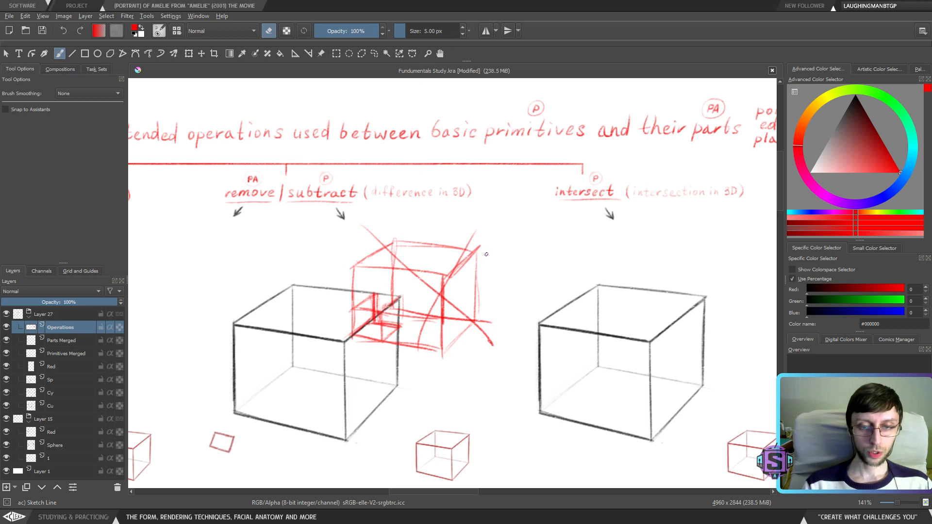
pyautogui.hotkey('ctrl', 'r')
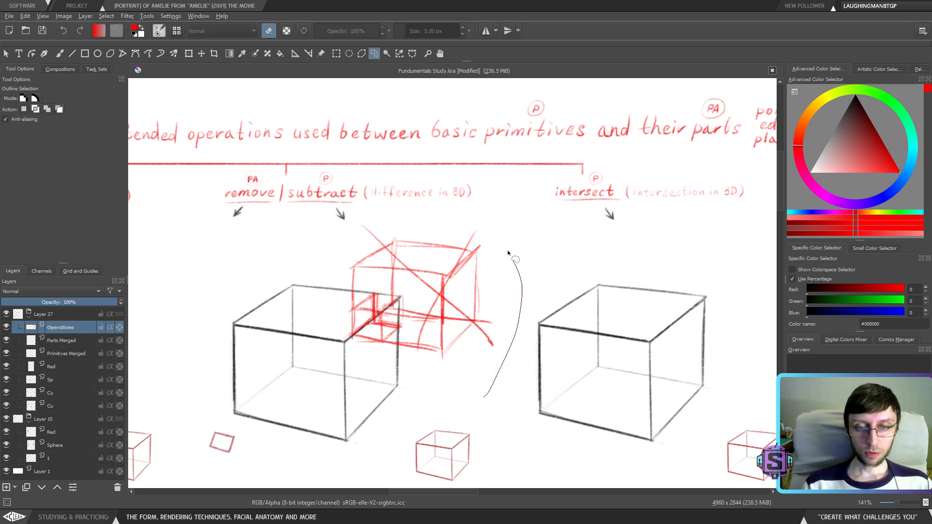
pyautogui.moveTo(347, 244)
pyautogui.mouseDown()
pyautogui.moveTo(389, 387)
pyautogui.moveTo(481, 394)
pyautogui.mouseUp()
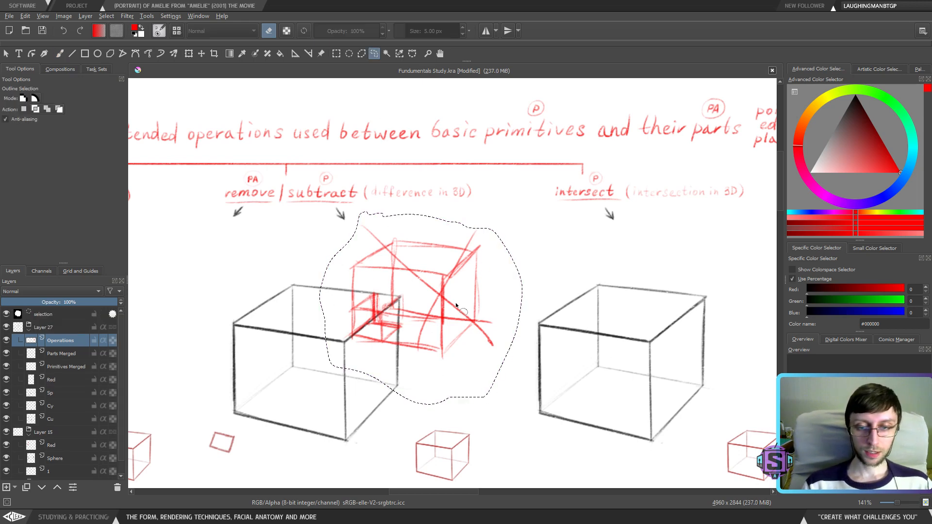
pyautogui.press('Delete')
pyautogui.hotkey('ctrl', 'shift', 'a')
pyautogui.press('b')
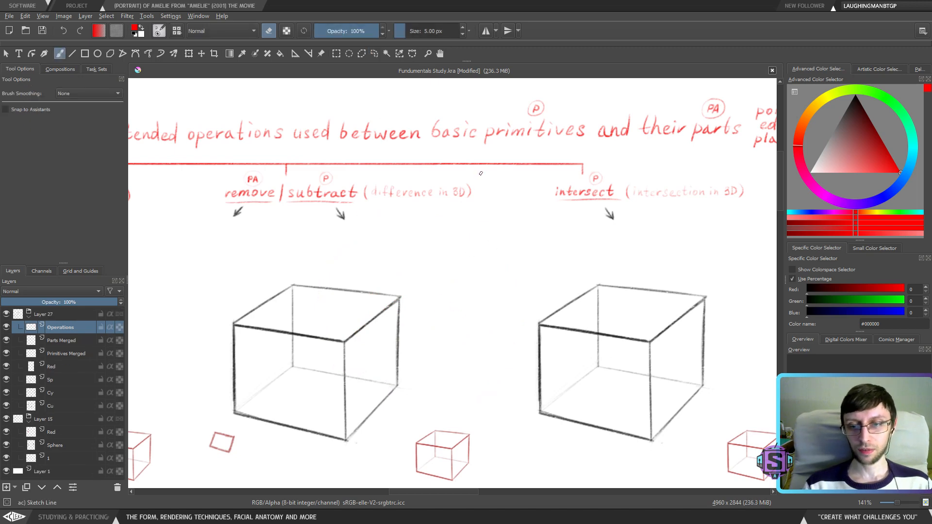
pyautogui.moveTo(545, 366)
pyautogui.mouseDown()
pyautogui.moveTo(413, 349)
pyautogui.moveTo(432, 357)
pyautogui.moveTo(422, 376)
pyautogui.moveTo(285, 375)
pyautogui.moveTo(435, 375)
pyautogui.moveTo(534, 262)
pyautogui.moveTo(523, 293)
pyautogui.mouseUp()
pyautogui.press('e')
pyautogui.hotkey('ctrl', 'z')
# Sketch a red cube overlapping the upper back corner of the first add/unite cube
pyautogui.moveTo(290, 375); pyautogui.dragTo(524, 406)
pyautogui.moveTo(316, 398); pyautogui.dragTo(552, 359)
pyautogui.moveTo(351, 370)
pyautogui.mouseDown()
pyautogui.moveTo(401, 379)
pyautogui.moveTo(308, 369)
pyautogui.mouseUp()
pyautogui.moveTo(593, 391); pyautogui.dragTo(262, 348)
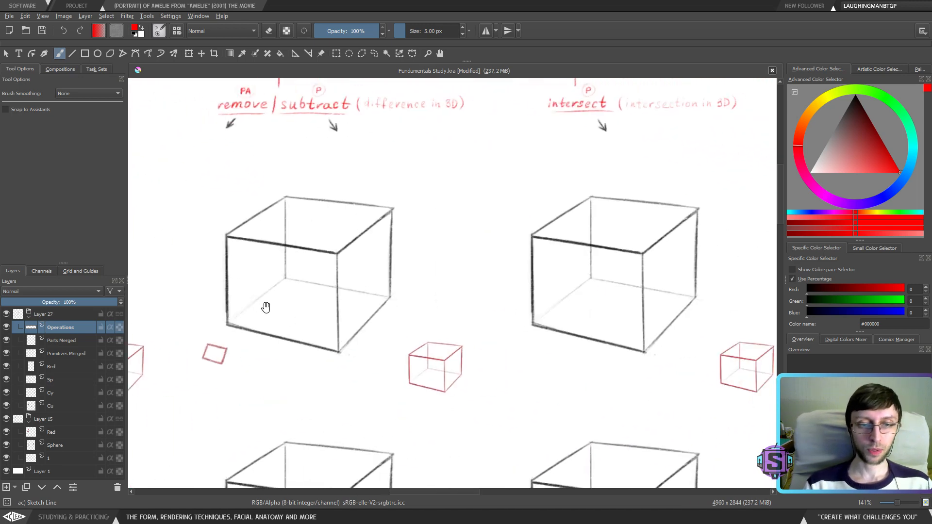
pyautogui.moveTo(208, 311); pyautogui.dragTo(471, 342)
pyautogui.moveTo(344, 186)
pyautogui.mouseDown()
pyautogui.moveTo(397, 204)
pyautogui.moveTo(349, 267)
pyautogui.mouseUp()
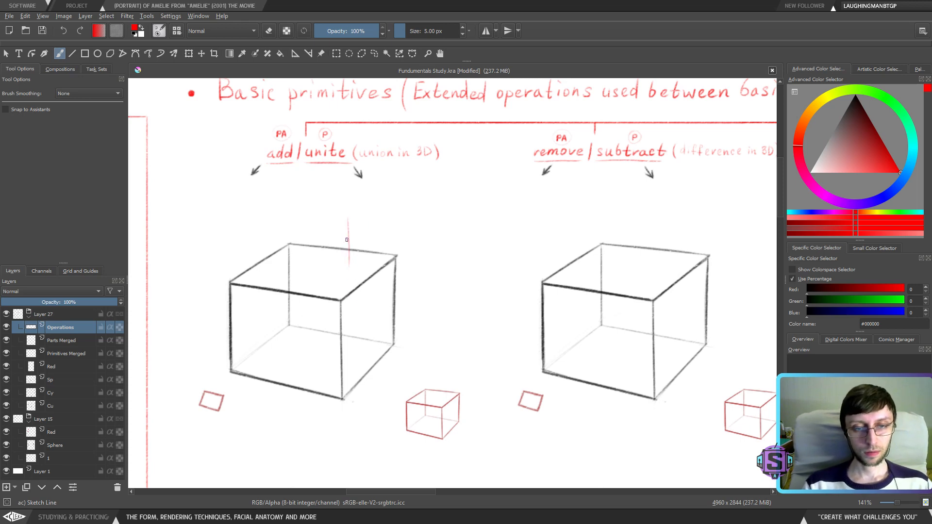
pyautogui.moveTo(348, 219)
pyautogui.mouseDown()
pyautogui.moveTo(349, 277)
pyautogui.moveTo(445, 296)
pyautogui.mouseUp()
pyautogui.moveTo(349, 217)
pyautogui.mouseDown()
pyautogui.moveTo(442, 235)
pyautogui.moveTo(440, 290)
pyautogui.moveTo(403, 194)
pyautogui.moveTo(478, 197)
pyautogui.mouseUp()
pyautogui.moveTo(440, 234); pyautogui.dragTo(481, 203)
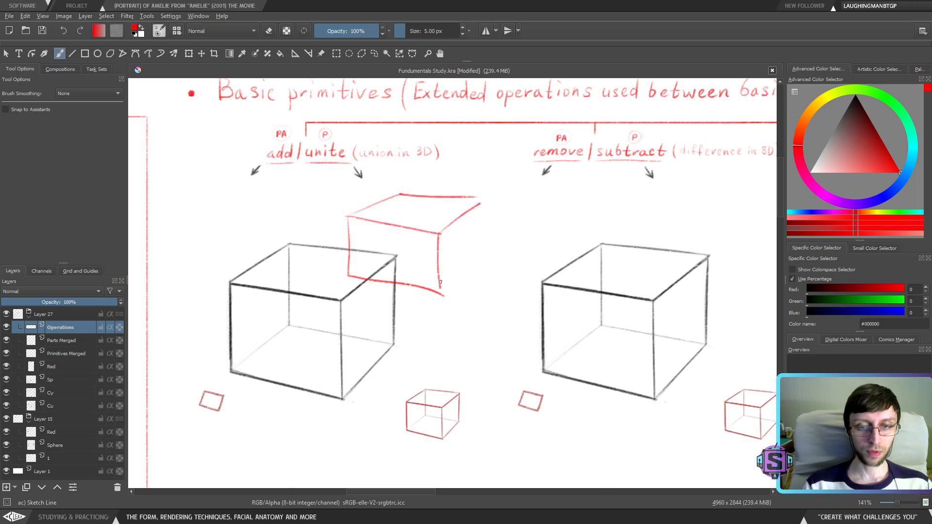
pyautogui.moveTo(476, 266); pyautogui.dragTo(440, 290)
pyautogui.moveTo(479, 201); pyautogui.dragTo(474, 266)
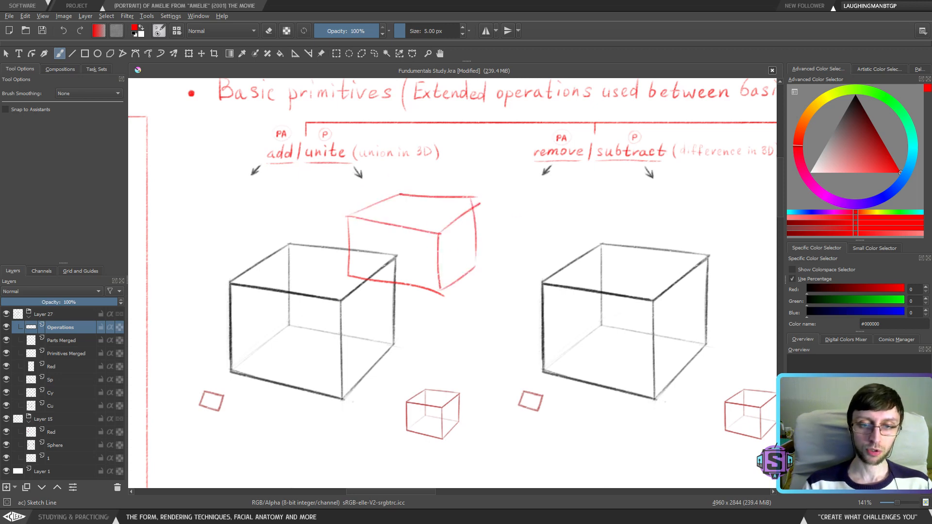
# Undo all strokes of the red cube overlapping the first add/unite cube
pyautogui.hotkey('ctrl', 'z')
pyautogui.hotkey('ctrl', 'z')
pyautogui.hotkey('ctrl', 'z')
pyautogui.hotkey('ctrl', 'z')
pyautogui.hotkey('ctrl', 'z')
pyautogui.hotkey('ctrl', 'z')
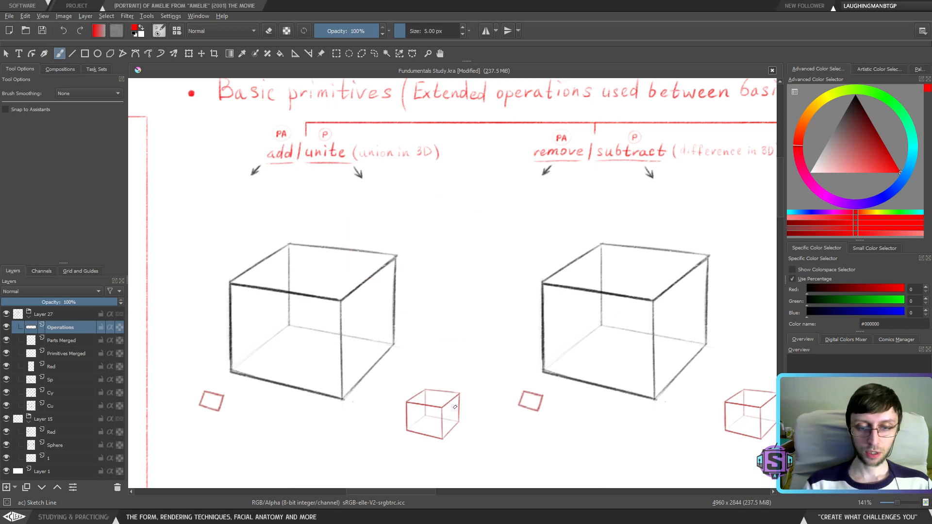
# Review the add/unite, remove/subtract and intersect headings of the extended-operations section together with their first cubes
pyautogui.scroll(-1, 455, 407)
pyautogui.hscroll(-5, 396, 358)
pyautogui.scroll(1, 360, 254)
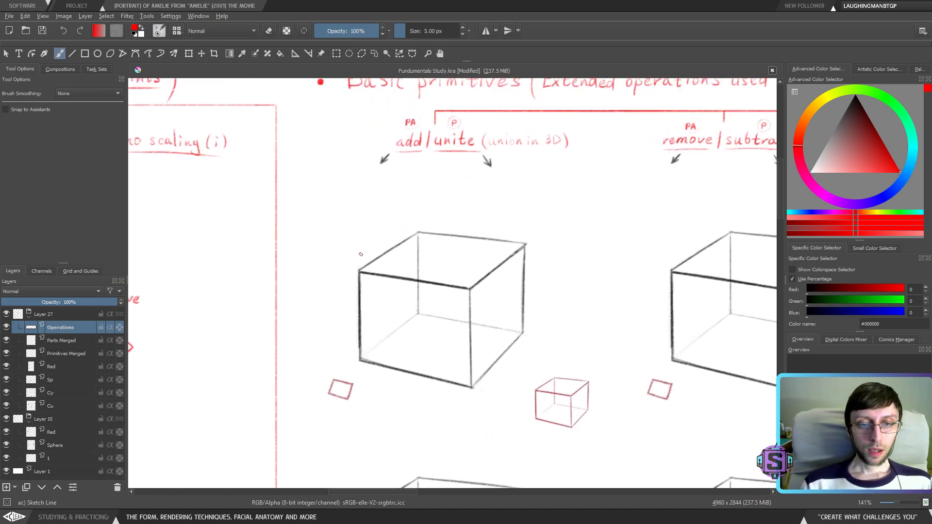
pyautogui.hscroll(4, 388, 243)
pyautogui.scroll(2, 358, 270)
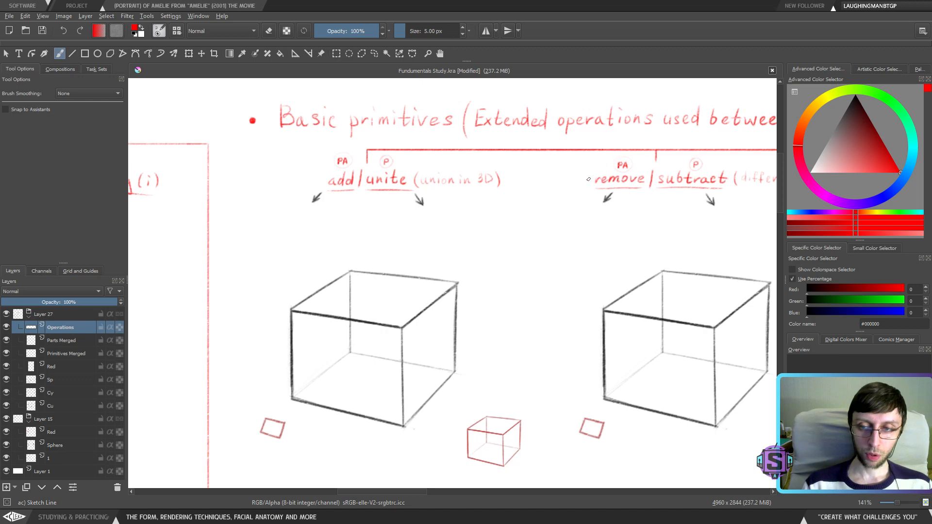
pyautogui.moveTo(646, 211); pyautogui.dragTo(581, 197)
pyautogui.moveTo(633, 211); pyautogui.dragTo(402, 267)
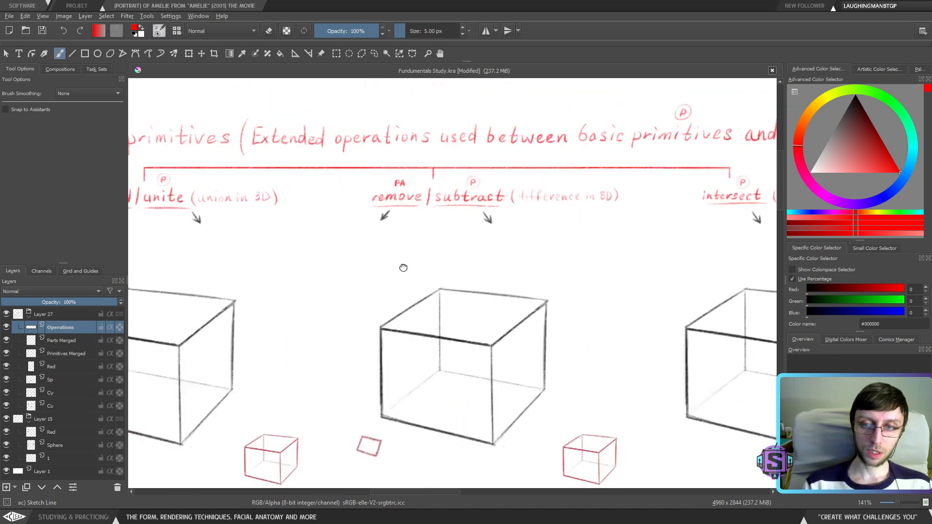
pyautogui.moveTo(574, 251); pyautogui.dragTo(384, 273)
pyautogui.moveTo(636, 247); pyautogui.dragTo(442, 248)
pyautogui.moveTo(354, 314)
pyautogui.mouseDown()
pyautogui.moveTo(366, 385)
pyautogui.moveTo(396, 355)
pyautogui.mouseUp()
# Examine the rows of cylinder, sphere and cube examples paired with small parts and primitives
pyautogui.scroll(-4, 397, 355)
pyautogui.moveTo(329, 199); pyautogui.dragTo(348, 109)
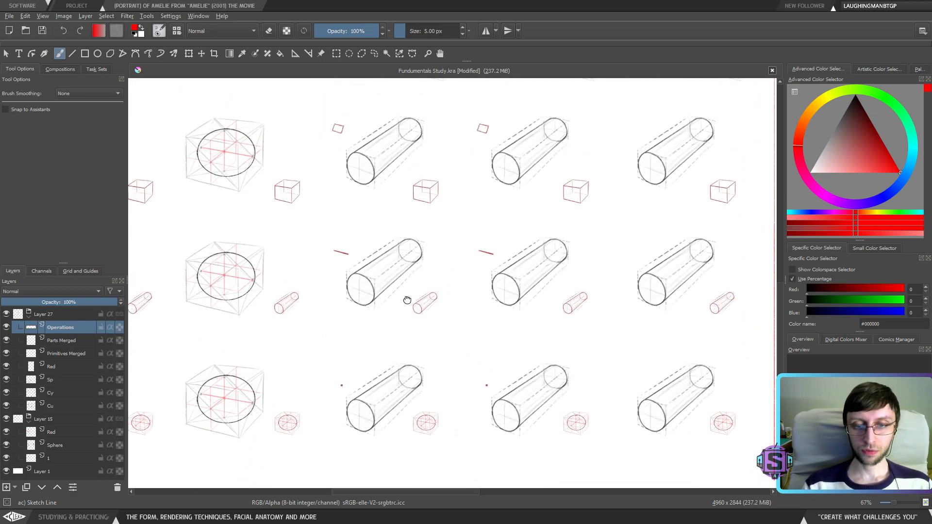
pyautogui.moveTo(284, 315); pyautogui.dragTo(537, 322)
pyautogui.moveTo(367, 309); pyautogui.dragTo(371, 360)
pyautogui.moveTo(526, 217); pyautogui.dragTo(384, 349)
pyautogui.moveTo(553, 220); pyautogui.dragTo(437, 364)
pyautogui.moveTo(519, 219)
pyautogui.mouseDown()
pyautogui.moveTo(432, 350)
pyautogui.moveTo(467, 292)
pyautogui.mouseUp()
pyautogui.moveTo(367, 292); pyautogui.dragTo(430, 241)
pyautogui.scroll(3, 454, 217)
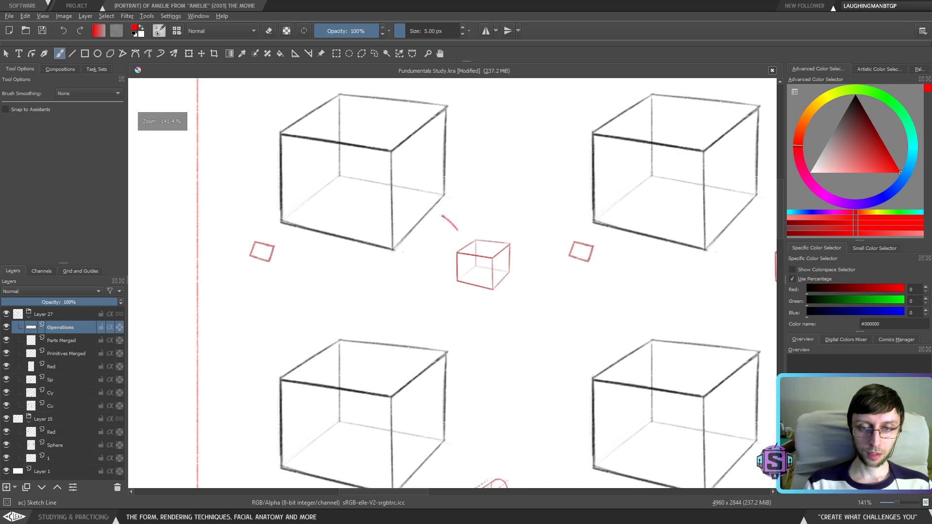
# Sketch a small red plane in perspective above the top face of the first add/unite cube
pyautogui.moveTo(353, 258); pyautogui.dragTo(435, 297)
pyautogui.moveTo(405, 234); pyautogui.dragTo(389, 272)
pyautogui.scroll(3, 389, 272)
pyautogui.scroll(-3, 414, 353)
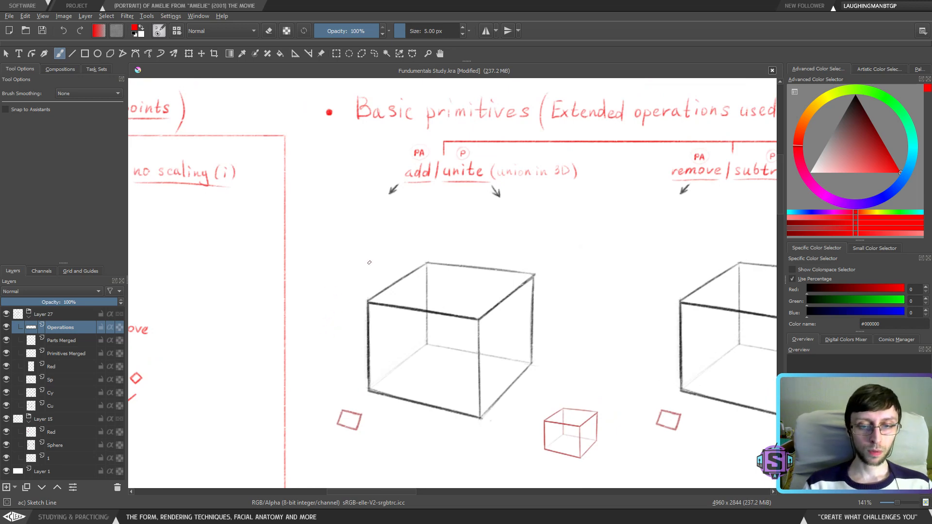
pyautogui.moveTo(486, 235); pyautogui.dragTo(443, 227)
pyautogui.moveTo(508, 219)
pyautogui.mouseDown()
pyautogui.moveTo(483, 235)
pyautogui.moveTo(509, 215)
pyautogui.moveTo(440, 227)
pyautogui.moveTo(466, 233)
pyautogui.mouseUp()
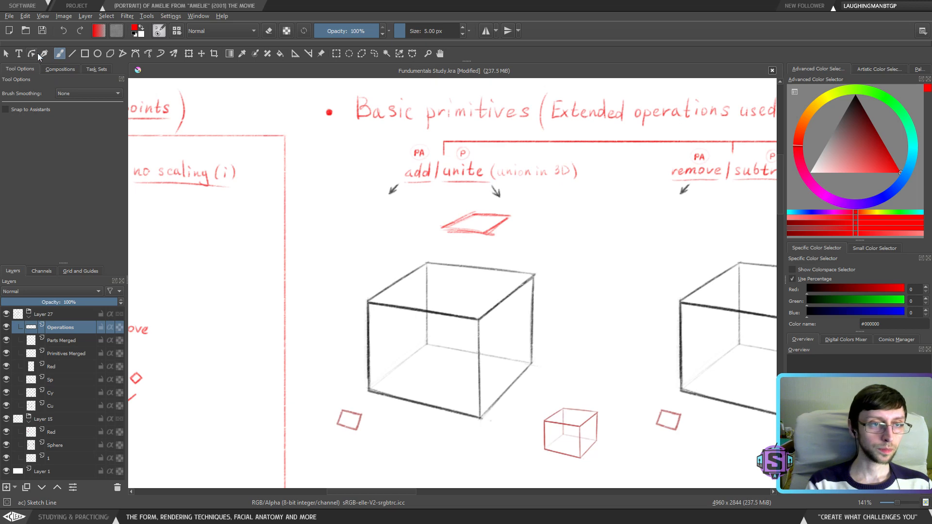
# Connect the corners of the first add/unite cube's top face to the small red plane with straight lines
pyautogui.click(72, 54)
pyautogui.moveTo(367, 301); pyautogui.dragTo(447, 231)
pyautogui.moveTo(481, 320); pyautogui.dragTo(487, 235)
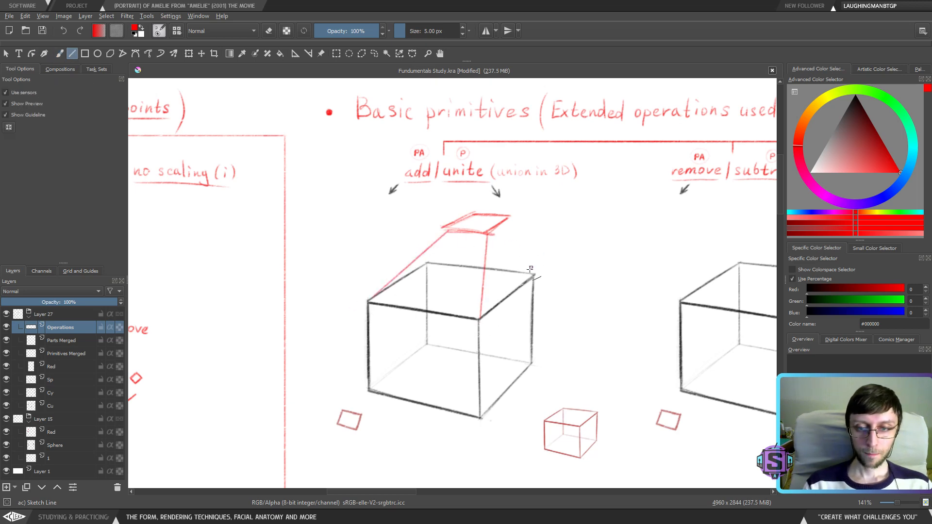
pyautogui.moveTo(534, 274); pyautogui.dragTo(508, 218)
pyautogui.moveTo(426, 263)
pyautogui.mouseDown()
pyautogui.moveTo(467, 209)
pyautogui.moveTo(476, 214)
pyautogui.mouseUp()
# Erase the red plane and its connecting lines above the first add/unite cube
pyautogui.hotkey('ctrl', 'z')
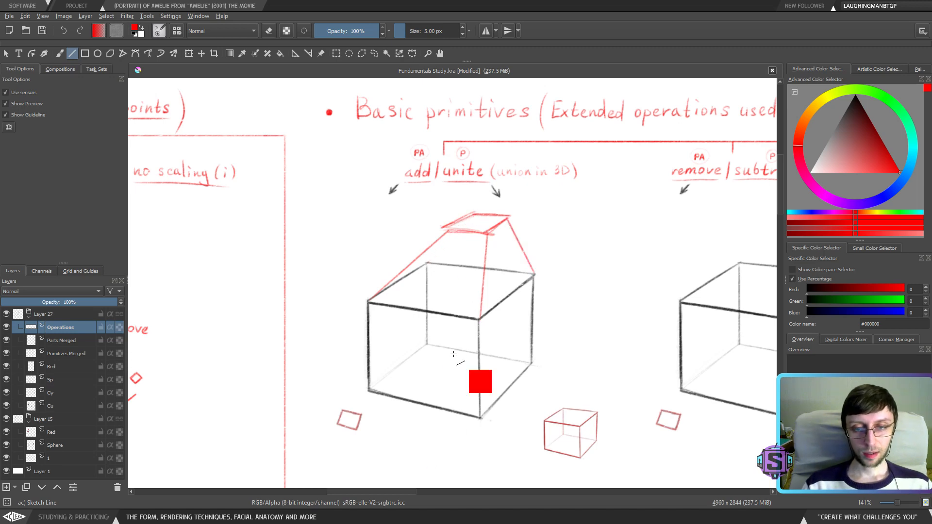
pyautogui.hotkey('ctrl', 'z')
pyautogui.press('l')
pyautogui.moveTo(556, 325)
pyautogui.mouseDown()
pyautogui.moveTo(427, 203)
pyautogui.moveTo(556, 325)
pyautogui.mouseUp()
pyautogui.press('Delete')
pyautogui.hotkey('ctrl', 'shift', 'a')
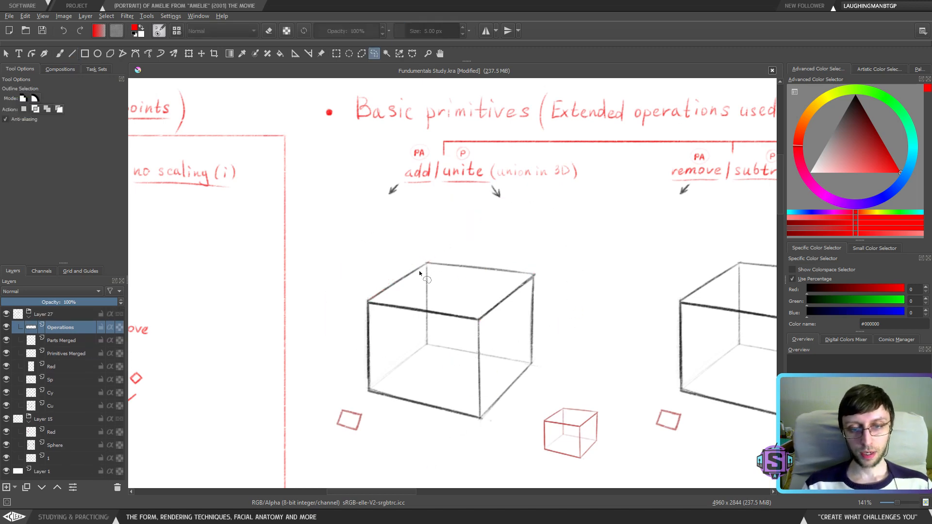
# Draw a tilted red plane beside the first add/unite cube's left face and join its corners to that face with straight lines
pyautogui.press('b')
pyautogui.scroll(-3, 388, 316)
pyautogui.press('v')
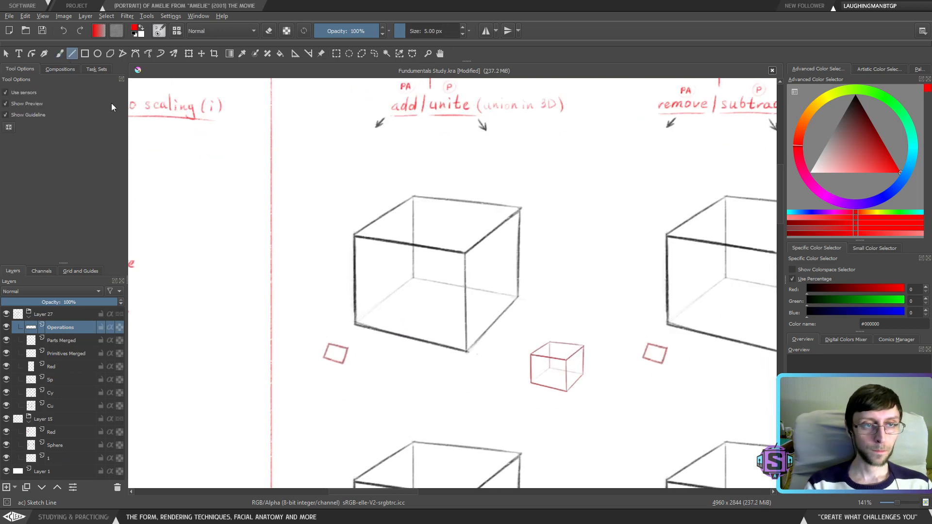
pyautogui.moveTo(301, 250)
pyautogui.mouseDown()
pyautogui.moveTo(313, 281)
pyautogui.moveTo(318, 233)
pyautogui.moveTo(335, 217)
pyautogui.mouseUp()
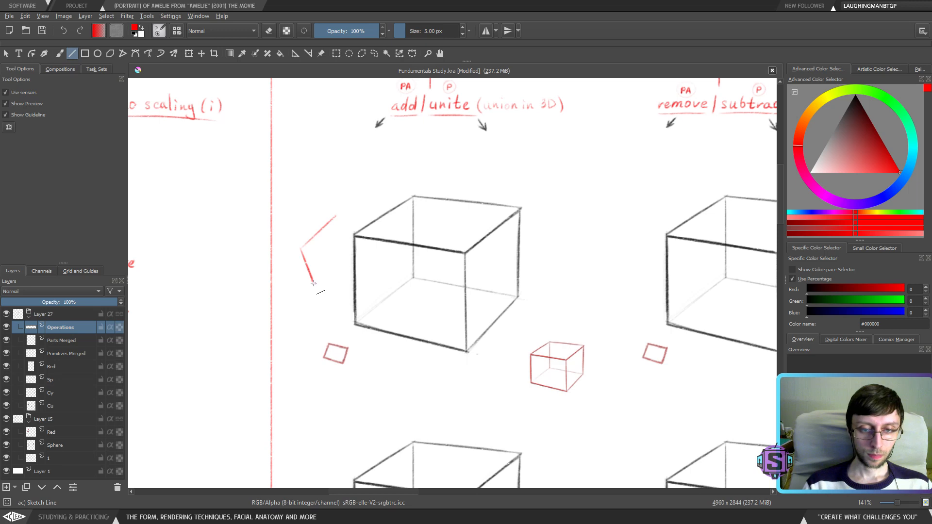
pyautogui.moveTo(315, 281)
pyautogui.mouseDown()
pyautogui.moveTo(351, 258)
pyautogui.moveTo(337, 216)
pyautogui.moveTo(415, 197)
pyautogui.mouseUp()
pyautogui.moveTo(304, 248); pyautogui.dragTo(356, 235)
pyautogui.moveTo(315, 281); pyautogui.dragTo(356, 324)
pyautogui.moveTo(348, 261); pyautogui.dragTo(415, 279)
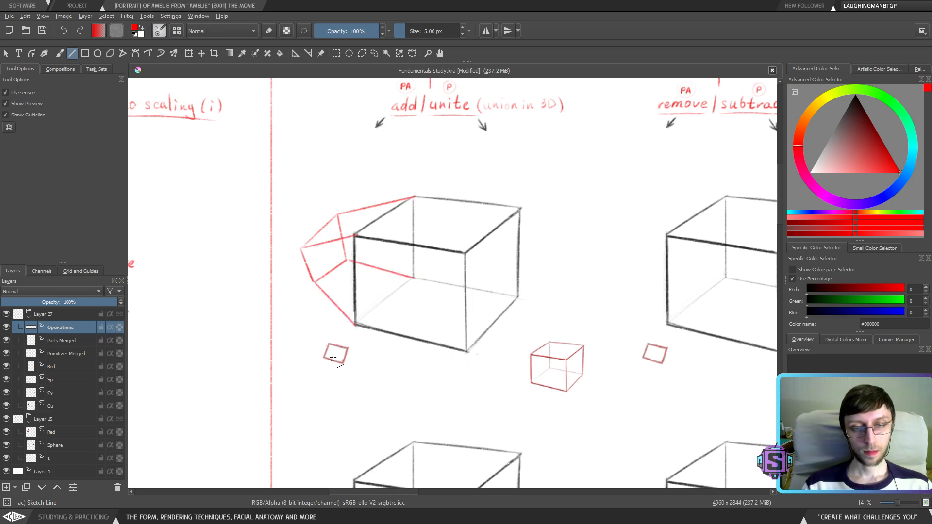
# Hatch the faces of the red extension on the cube's left side with freehand brush strokes
pyautogui.press('b')
pyautogui.moveTo(342, 253); pyautogui.dragTo(312, 265)
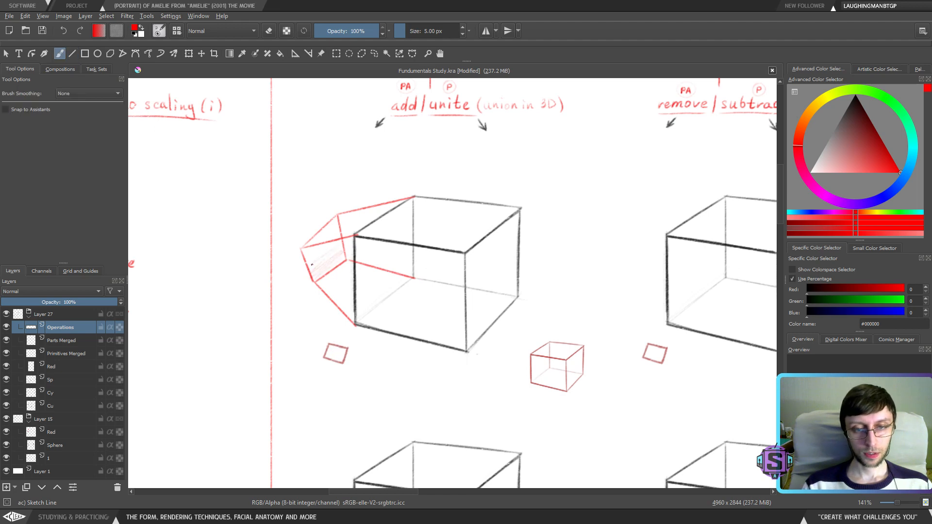
pyautogui.moveTo(333, 231)
pyautogui.mouseDown()
pyautogui.moveTo(321, 244)
pyautogui.moveTo(321, 290)
pyautogui.mouseUp()
pyautogui.moveTo(321, 244); pyautogui.dragTo(350, 324)
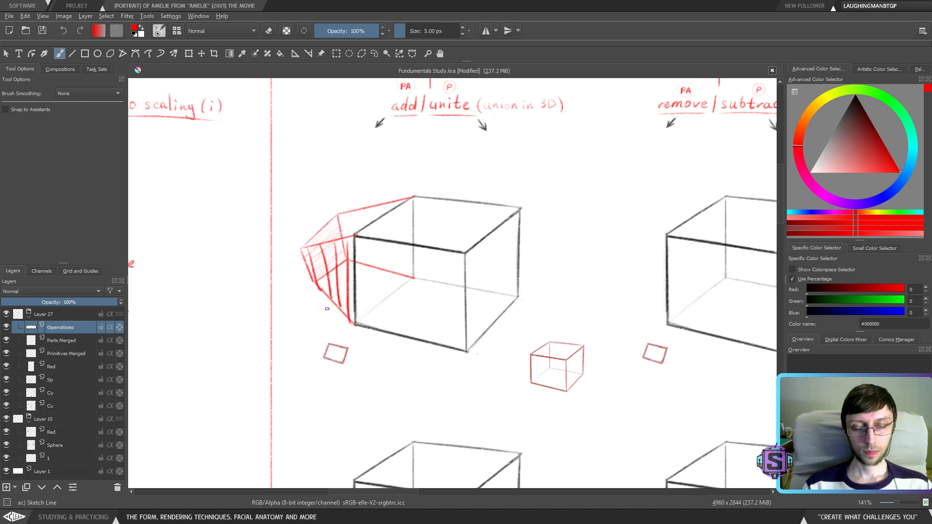
pyautogui.moveTo(336, 225); pyautogui.dragTo(315, 238)
pyautogui.moveTo(359, 211); pyautogui.dragTo(324, 241)
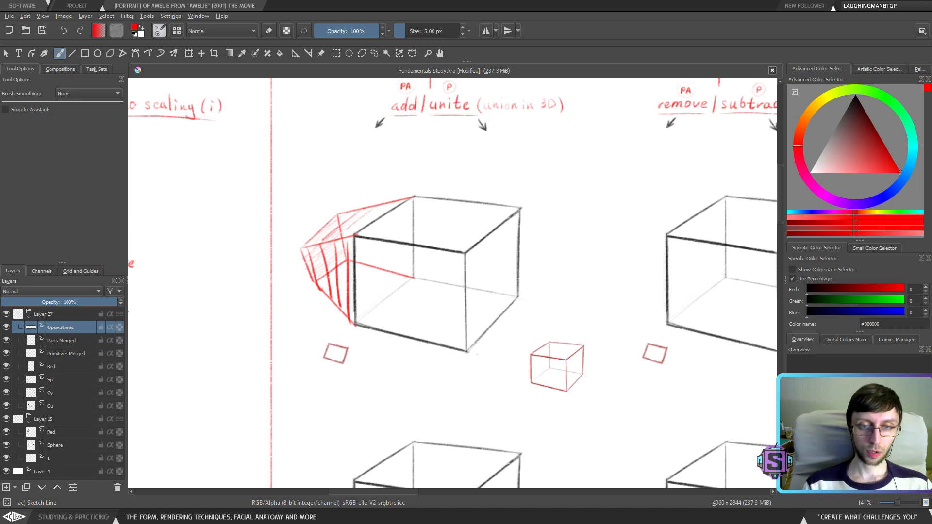
pyautogui.moveTo(391, 204); pyautogui.dragTo(342, 238)
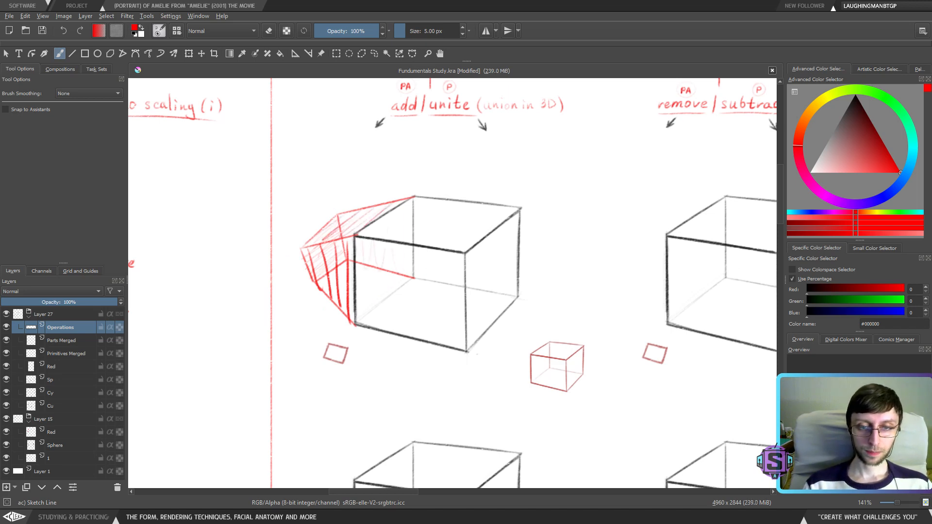
pyautogui.moveTo(407, 210); pyautogui.dragTo(404, 239)
pyautogui.moveTo(389, 281); pyautogui.dragTo(358, 313)
pyautogui.moveTo(387, 276); pyautogui.dragTo(366, 288)
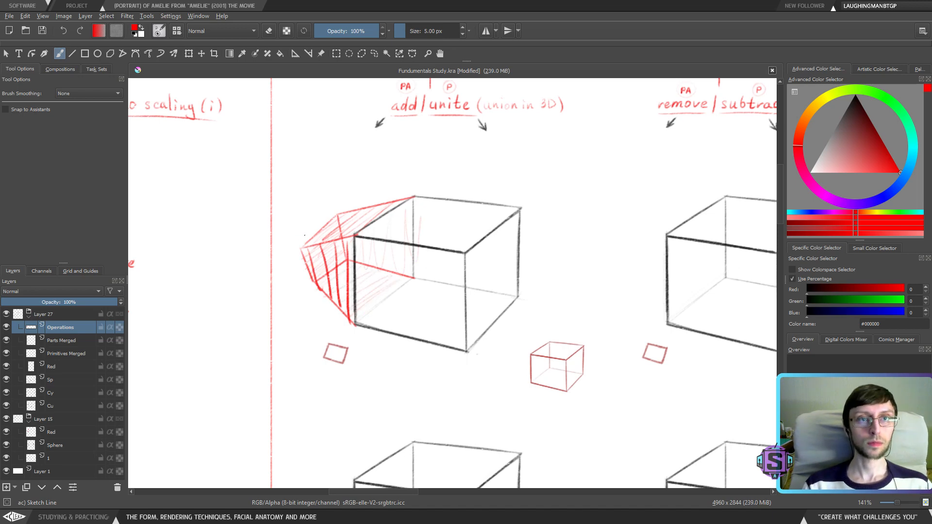
# Try two angled red strokes alongside the outer edges of the hatched extension
pyautogui.moveTo(328, 214); pyautogui.dragTo(283, 252)
pyautogui.moveTo(283, 251); pyautogui.dragTo(305, 291)
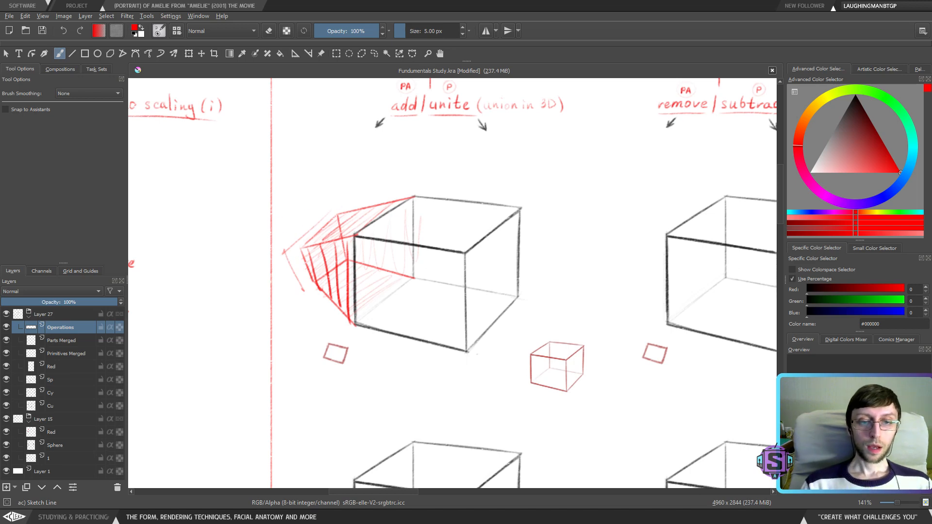
pyautogui.hotkey('ctrl', 'z')
# Erase the hatched red extension on the left side of the first add/unite cube
pyautogui.click(374, 52)
pyautogui.moveTo(508, 171)
pyautogui.mouseDown()
pyautogui.moveTo(324, 200)
pyautogui.moveTo(333, 323)
pyautogui.moveTo(459, 349)
pyautogui.moveTo(476, 193)
pyautogui.mouseUp()
pyautogui.press('Delete')
pyautogui.hotkey('ctrl', 'shift', 'a')
pyautogui.press('b')
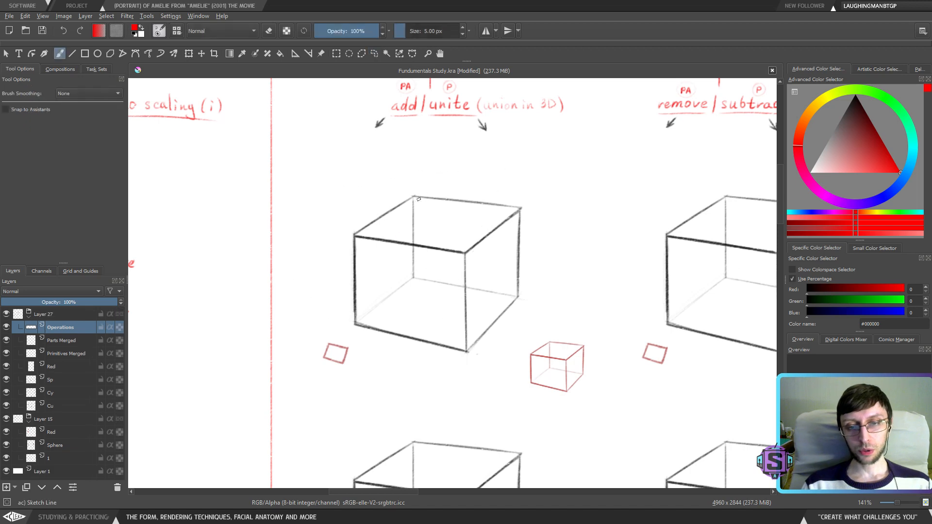
# Sketch a skewed four-sided red plane freehand below the first add/unite cube
pyautogui.moveTo(393, 298); pyautogui.dragTo(378, 291)
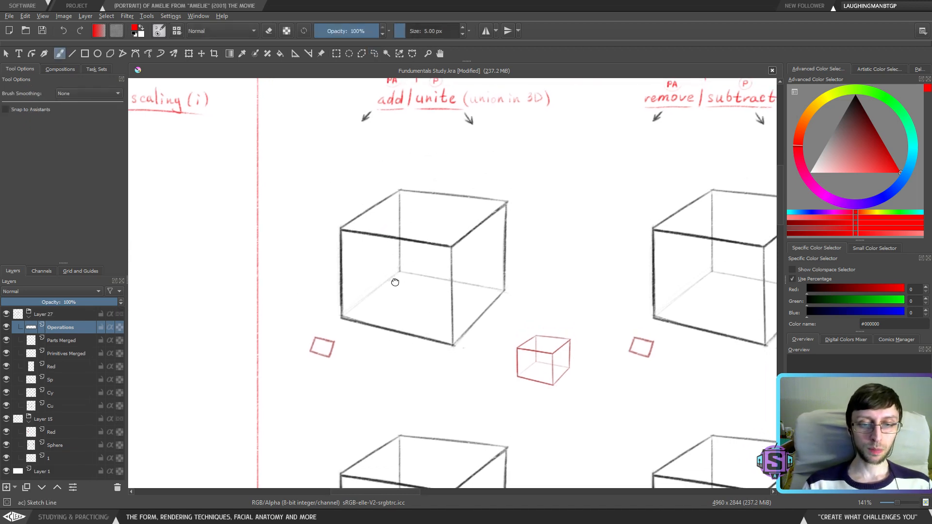
pyautogui.moveTo(394, 240); pyautogui.dragTo(370, 199)
pyautogui.moveTo(337, 310)
pyautogui.mouseDown()
pyautogui.moveTo(356, 346)
pyautogui.moveTo(351, 358)
pyautogui.moveTo(365, 307)
pyautogui.moveTo(388, 307)
pyautogui.mouseUp()
pyautogui.hotkey('ctrl', 'z')
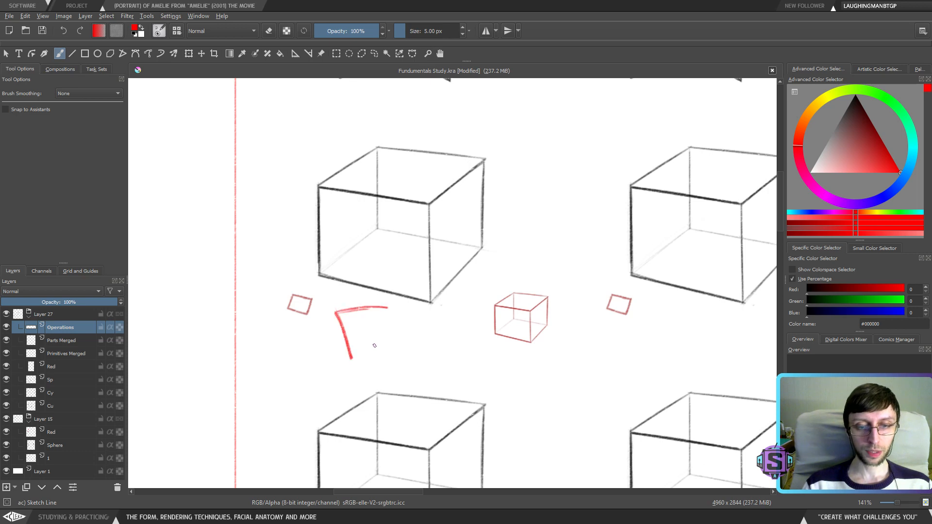
pyautogui.moveTo(351, 358); pyautogui.dragTo(411, 357)
pyautogui.moveTo(387, 307); pyautogui.dragTo(411, 359)
pyautogui.moveTo(390, 312); pyautogui.dragTo(392, 303)
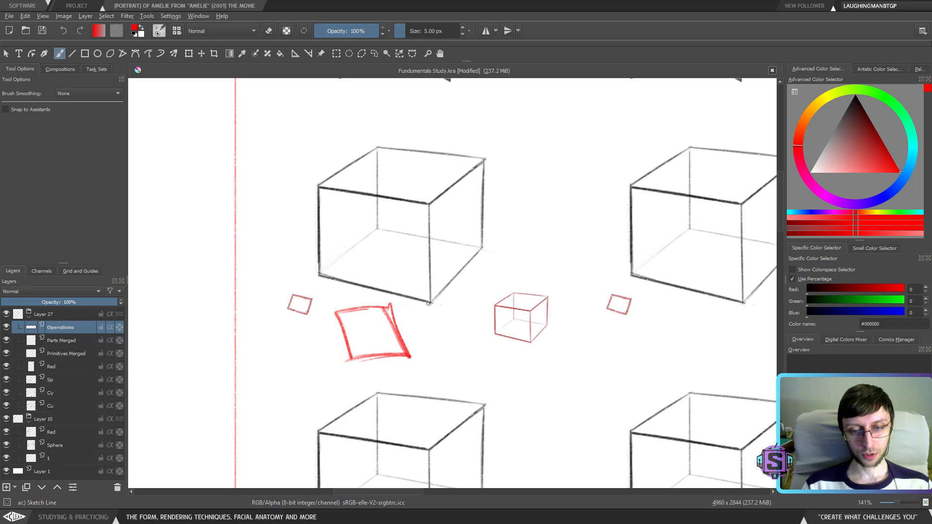
# Connect the skewed red plane's corners to the corners of the cube's front face with freehand red lines
pyautogui.moveTo(392, 307); pyautogui.dragTo(434, 304)
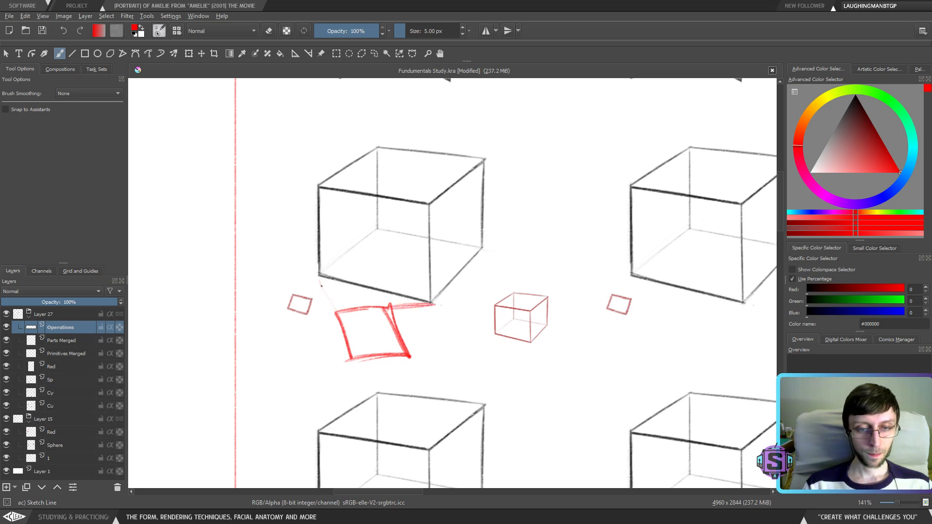
pyautogui.moveTo(319, 276); pyautogui.dragTo(336, 311)
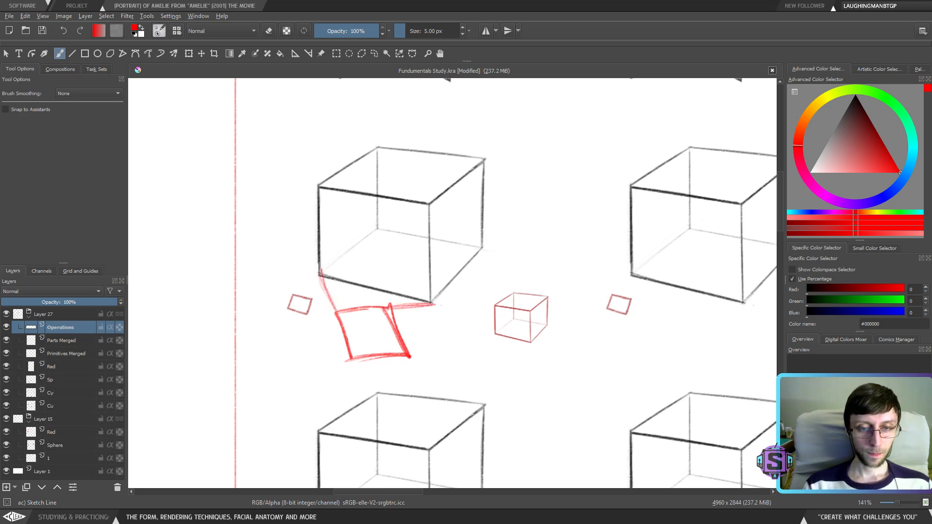
pyautogui.moveTo(320, 214); pyautogui.dragTo(343, 330)
pyautogui.moveTo(320, 187); pyautogui.dragTo(346, 329)
pyautogui.moveTo(352, 356); pyautogui.dragTo(346, 326)
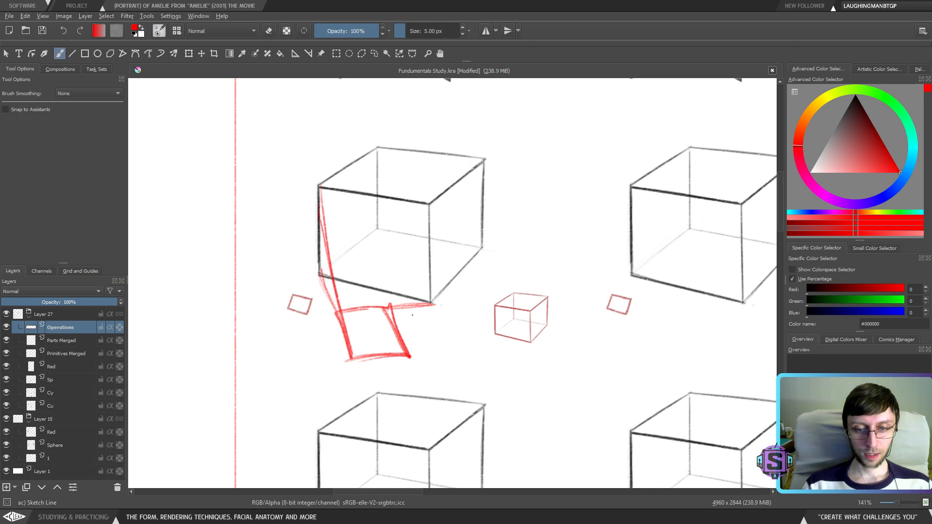
# Sketch red lines joining the cube's upper-right front corner to the lower-right corner of the red plane below it
pyautogui.moveTo(410, 354); pyautogui.dragTo(420, 264)
pyautogui.moveTo(431, 206); pyautogui.dragTo(415, 351)
pyautogui.moveTo(427, 240); pyautogui.dragTo(413, 345)
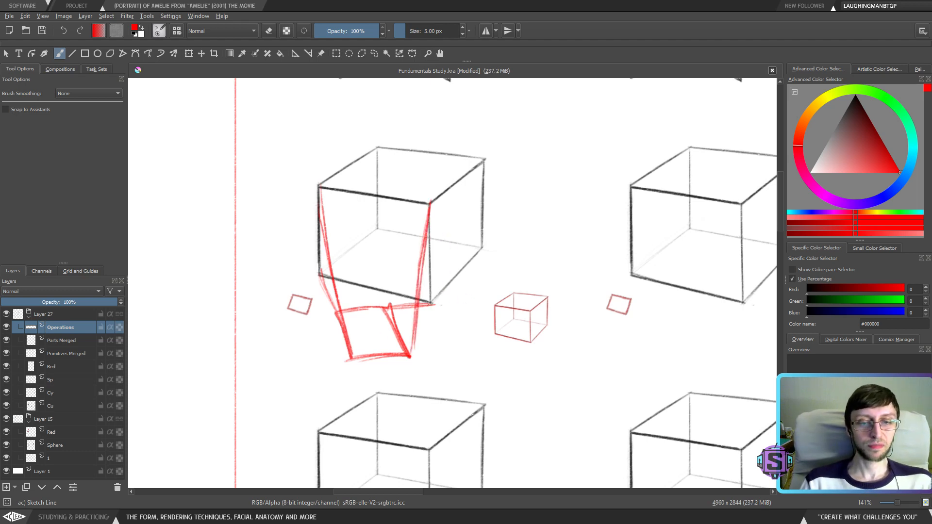
# Sketch red horizontal and vertical contour lines across the surface between the cube's upper front edge and the red plane
pyautogui.moveTo(350, 348); pyautogui.dragTo(426, 341)
pyautogui.moveTo(363, 329); pyautogui.dragTo(421, 327)
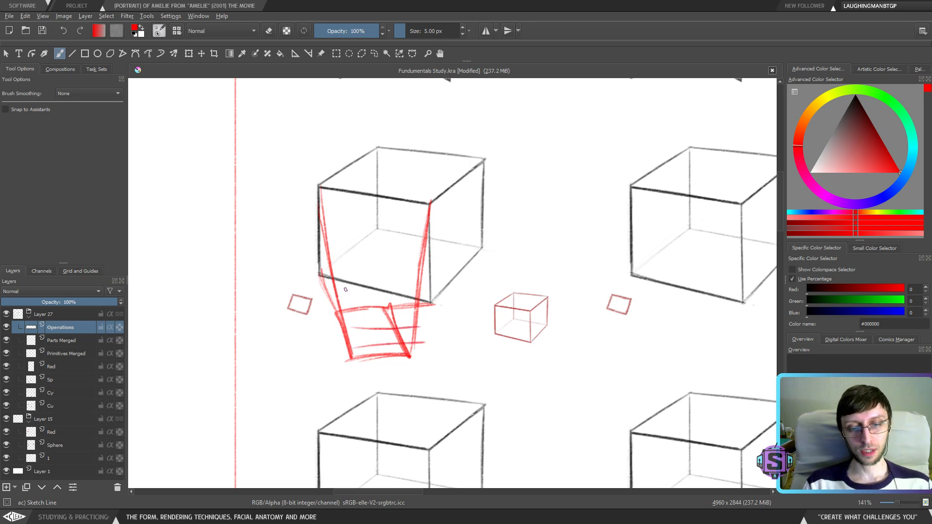
pyautogui.moveTo(338, 296); pyautogui.dragTo(416, 293)
pyautogui.moveTo(331, 257); pyautogui.dragTo(413, 250)
pyautogui.moveTo(329, 220); pyautogui.dragTo(434, 232)
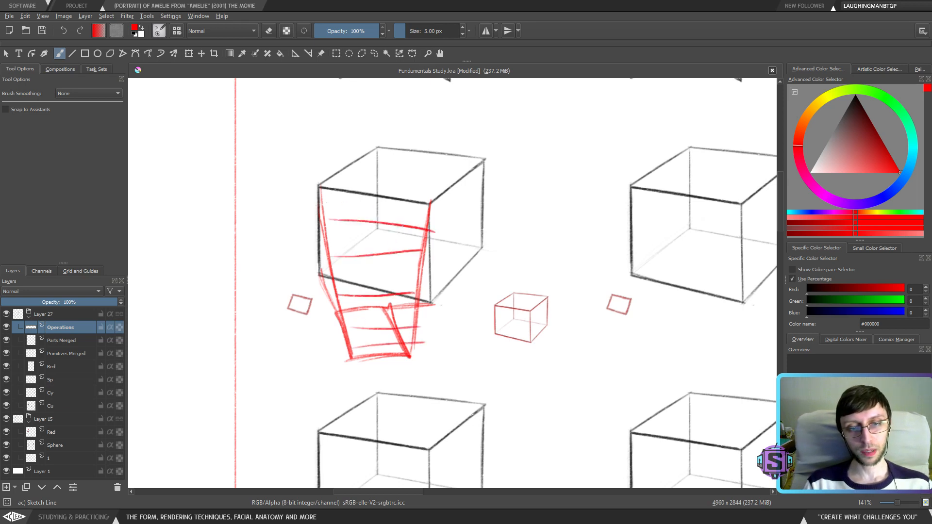
pyautogui.moveTo(335, 201); pyautogui.dragTo(441, 210)
pyautogui.moveTo(338, 200); pyautogui.dragTo(361, 353)
pyautogui.moveTo(365, 206); pyautogui.dragTo(374, 355)
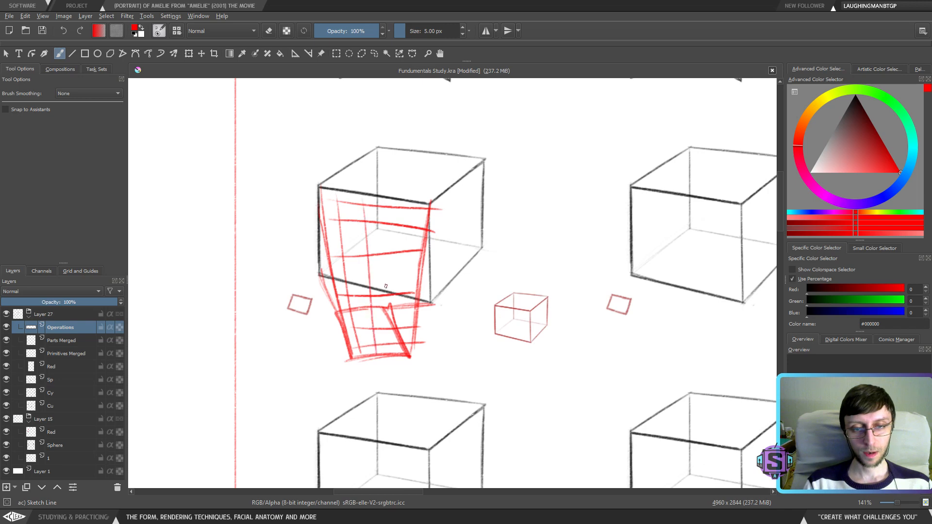
pyautogui.moveTo(393, 199); pyautogui.dragTo(393, 354)
pyautogui.moveTo(420, 197); pyautogui.dragTo(406, 354)
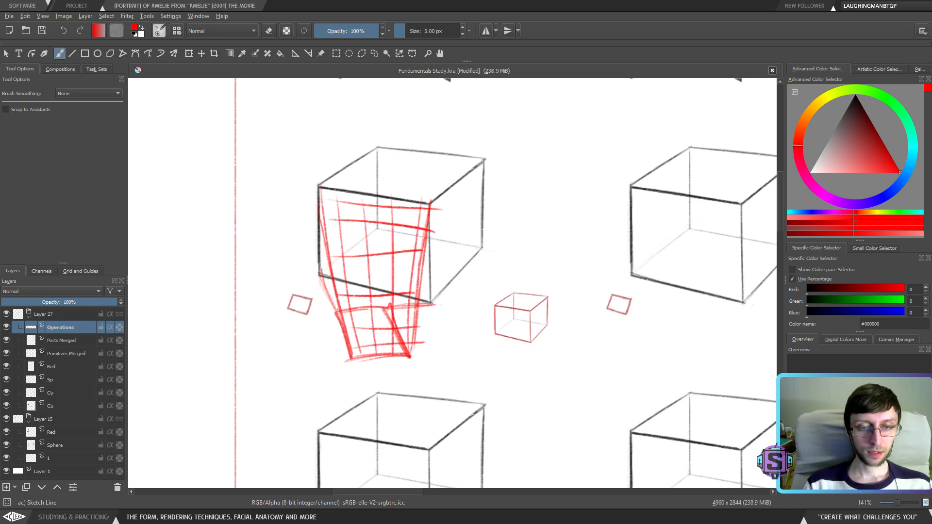
# Sketch red lines joining the red plane's upper corners to the cube's front corners
pyautogui.moveTo(337, 309)
pyautogui.mouseDown()
pyautogui.moveTo(325, 256)
pyautogui.moveTo(320, 279)
pyautogui.mouseUp()
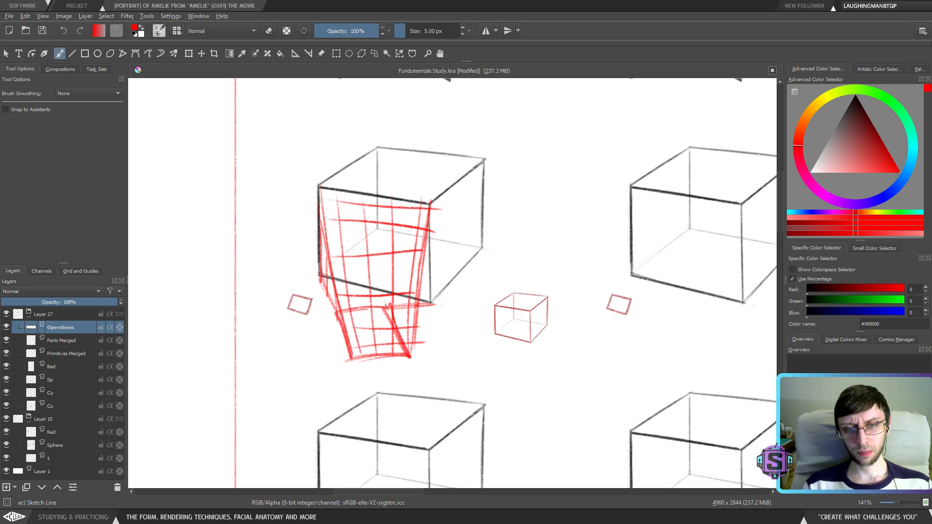
pyautogui.moveTo(386, 290); pyautogui.dragTo(385, 224)
pyautogui.hotkey('ctrl', 'z')
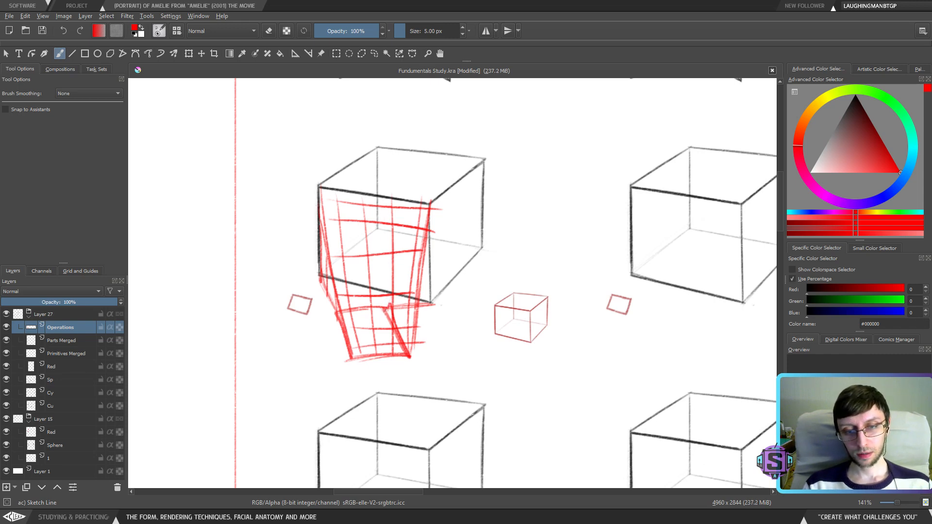
pyautogui.moveTo(386, 308); pyautogui.dragTo(424, 216)
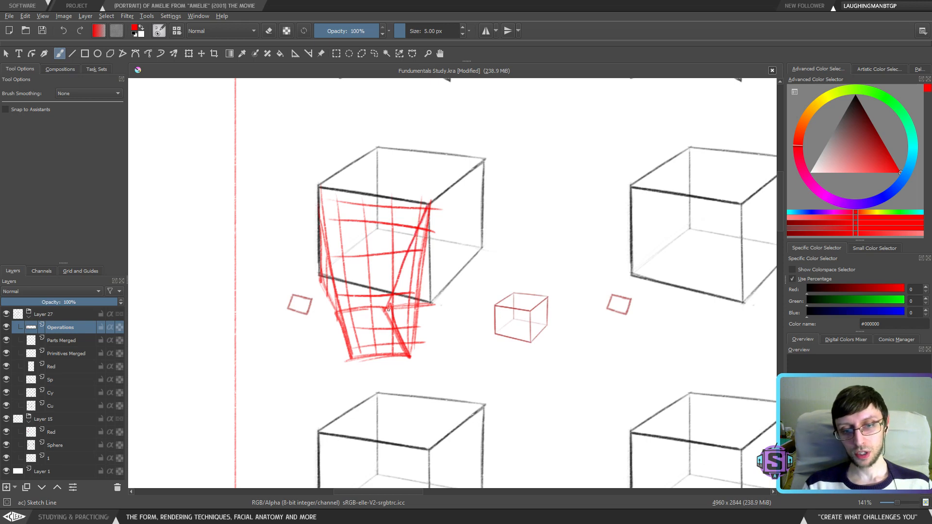
# Select the whole red sketch over the first add/unite cube, delete it and clear the selection
pyautogui.moveTo(417, 321)
pyautogui.mouseDown()
pyautogui.moveTo(411, 257)
pyautogui.moveTo(404, 270)
pyautogui.moveTo(403, 287)
pyautogui.moveTo(454, 172)
pyautogui.moveTo(290, 236)
pyautogui.moveTo(295, 343)
pyautogui.moveTo(435, 381)
pyautogui.mouseUp()
pyautogui.press('l')
pyautogui.press('Delete')
pyautogui.hotkey('ctrl', 'shift', 'a')
pyautogui.press('b')
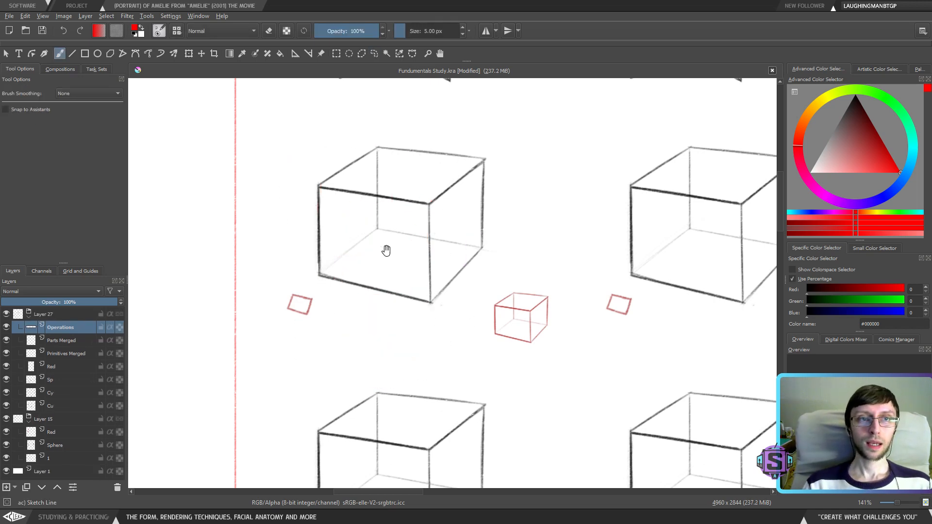
# Draw a red parallelogram plane with the Line tool, overlapping the left vertical edge of the first add/unite cube
pyautogui.moveTo(364, 217); pyautogui.dragTo(379, 273)
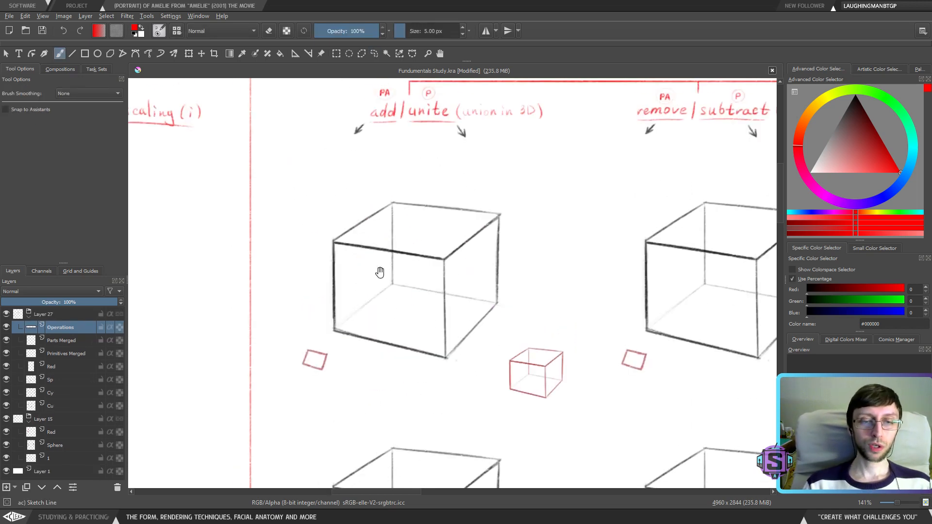
pyautogui.click(72, 53)
pyautogui.moveTo(301, 248)
pyautogui.mouseDown()
pyautogui.moveTo(299, 301)
pyautogui.moveTo(352, 260)
pyautogui.moveTo(342, 270)
pyautogui.mouseUp()
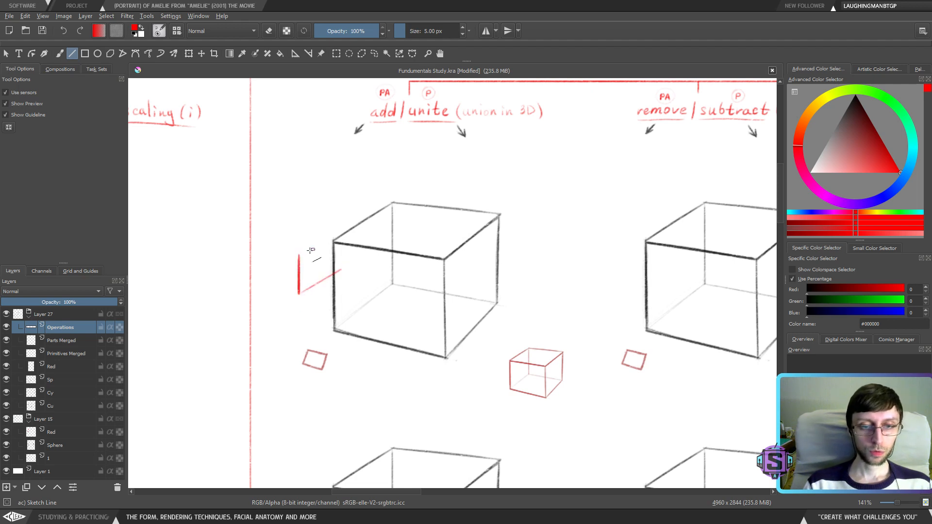
pyautogui.hotkey('ctrl', 'z')
pyautogui.moveTo(300, 295)
pyautogui.mouseDown()
pyautogui.moveTo(343, 268)
pyautogui.moveTo(332, 237)
pyautogui.moveTo(341, 229)
pyautogui.mouseUp()
pyautogui.moveTo(342, 270); pyautogui.dragTo(341, 229)
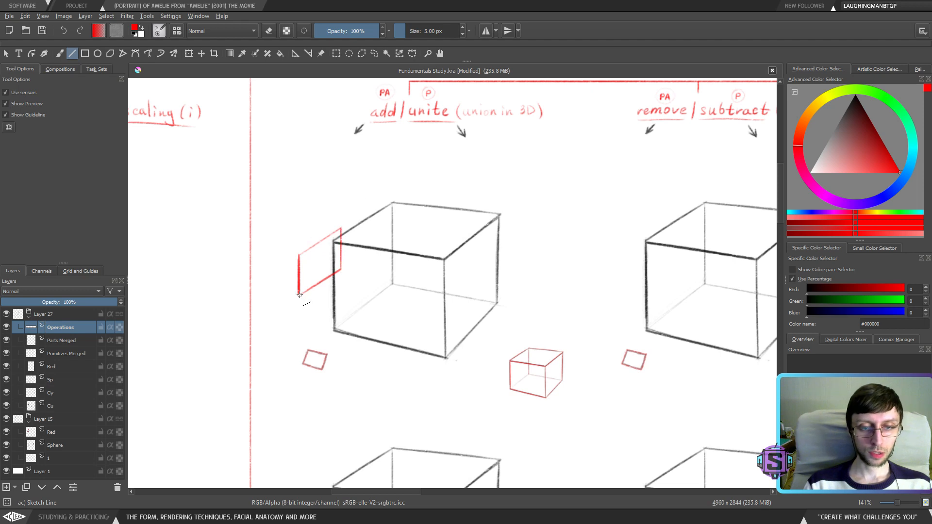
pyautogui.moveTo(312, 287); pyautogui.dragTo(298, 294)
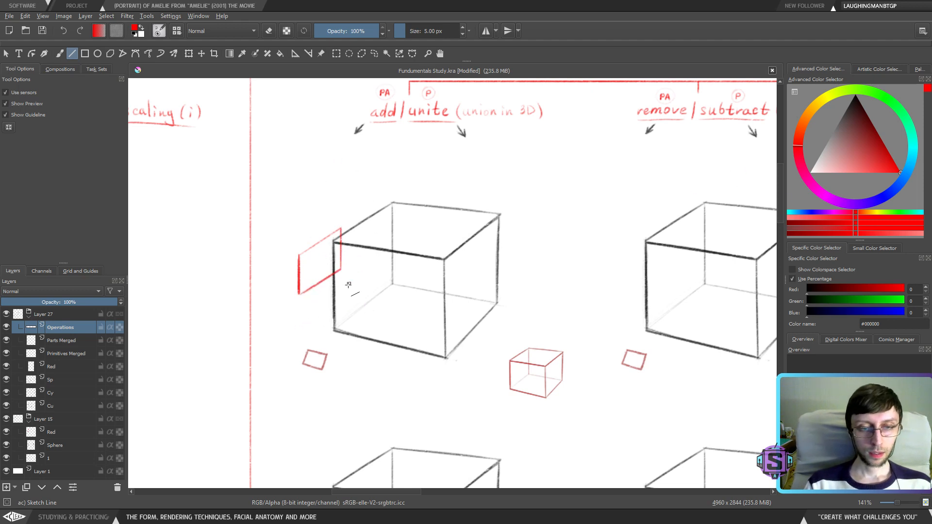
# Outline-select the red parallelogram, shift it slightly beside the cube, and clear the selection
pyautogui.hotkey('ctrl', 'shift', 's')
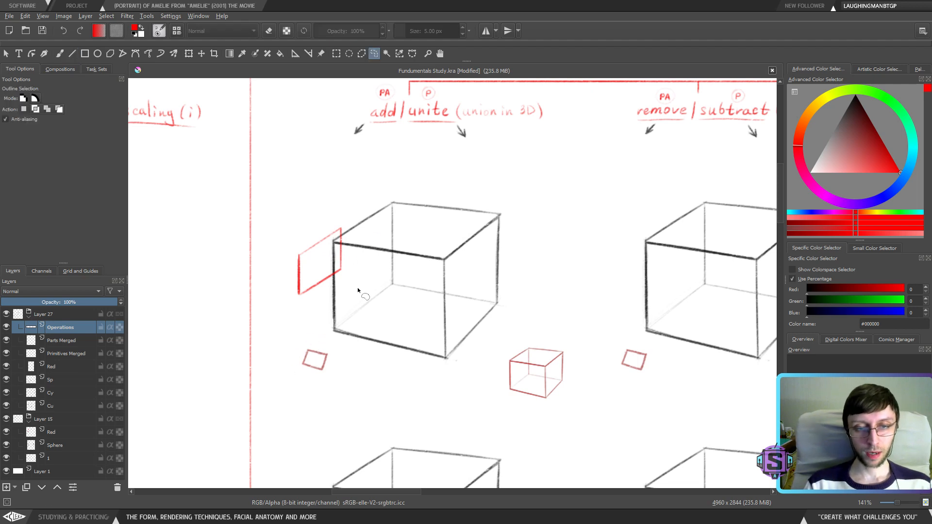
pyautogui.moveTo(284, 240)
pyautogui.mouseDown()
pyautogui.moveTo(294, 297)
pyautogui.moveTo(322, 270)
pyautogui.moveTo(353, 271)
pyautogui.mouseUp()
pyautogui.press('t')
pyautogui.press('b')
pyautogui.hotkey('ctrl', 'shift', 'a')
pyautogui.moveTo(418, 261); pyautogui.dragTo(395, 283)
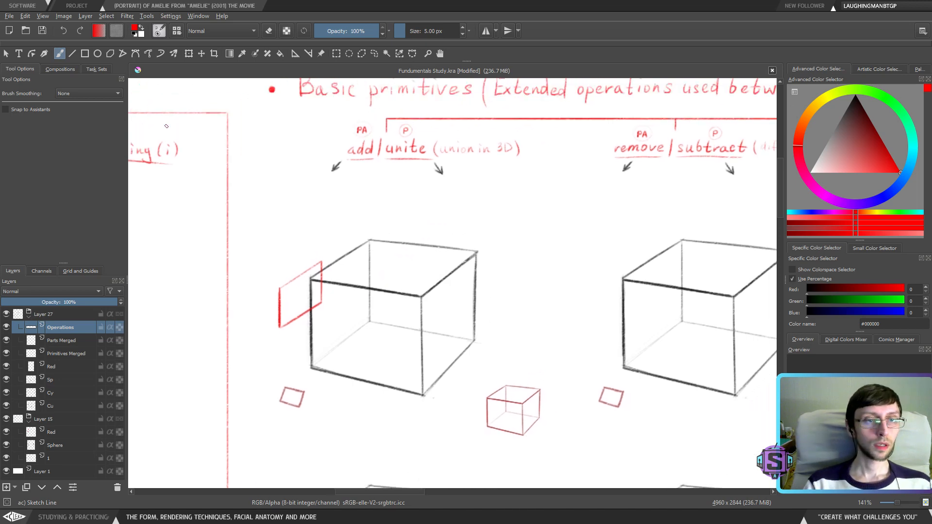
# Draw straight red lines connecting the parallelogram's four corners to the corners of the cube's left face
pyautogui.click(73, 52)
pyautogui.moveTo(321, 261); pyautogui.dragTo(370, 240)
pyautogui.moveTo(280, 290); pyautogui.dragTo(311, 279)
pyautogui.moveTo(280, 327); pyautogui.dragTo(311, 367)
pyautogui.moveTo(322, 302); pyautogui.dragTo(371, 320)
# Lighten the hidden inner edges of the red extension with the brush in eraser mode at 10 px
pyautogui.scroll(-5, 393, 317)
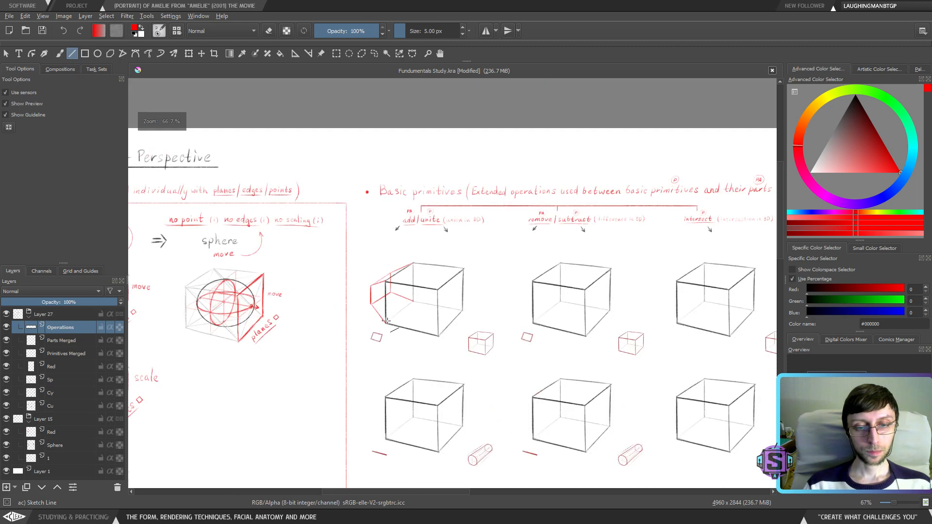
pyautogui.press('b')
pyautogui.scroll(5, 393, 316)
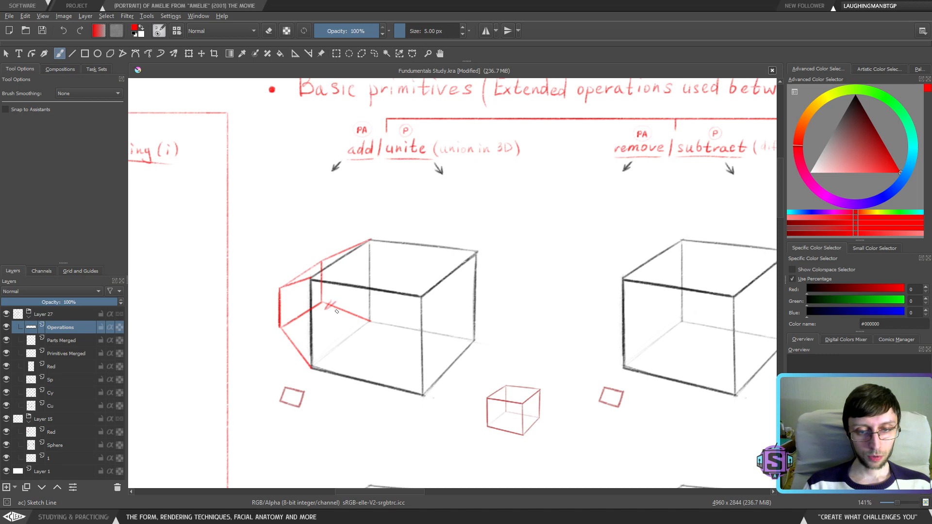
pyautogui.press('e')
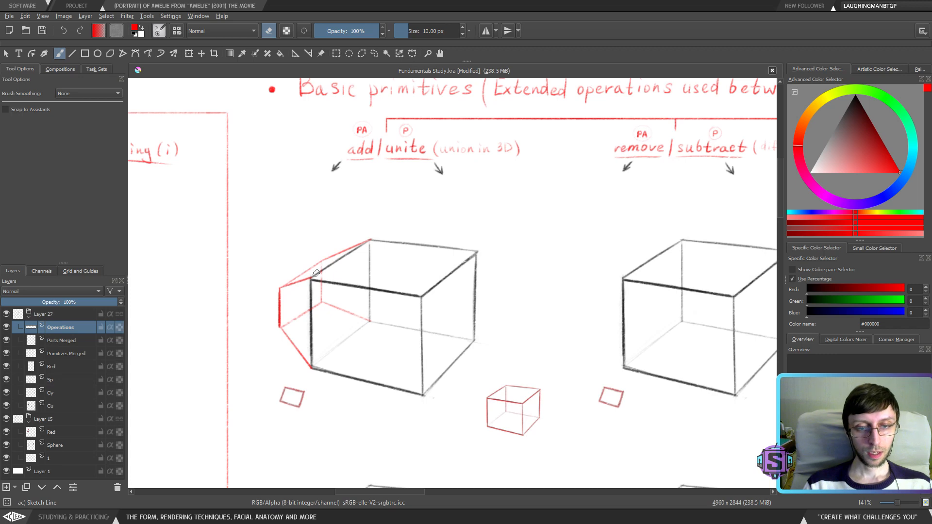
# Thicken the outer edges of the red extension with straight 7 px lines
pyautogui.click(72, 53)
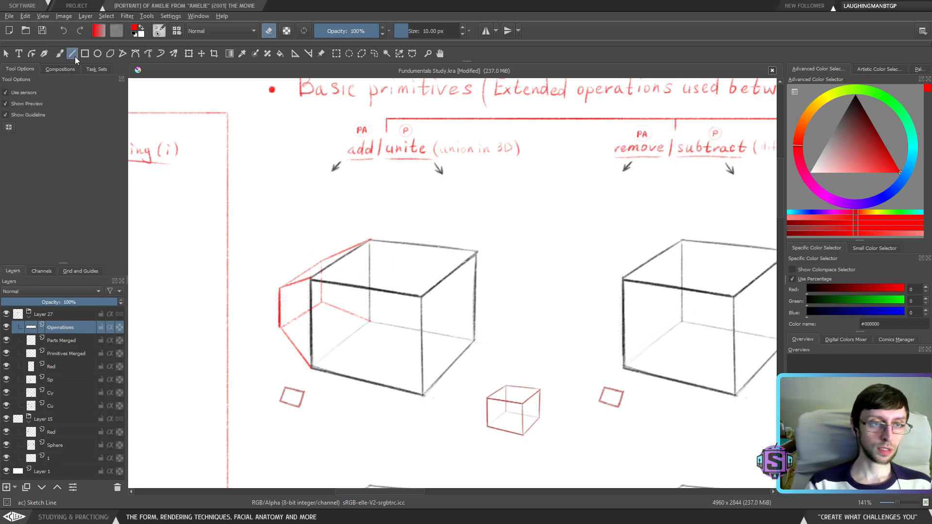
pyautogui.press('[')
pyautogui.press('[')
pyautogui.press('[')
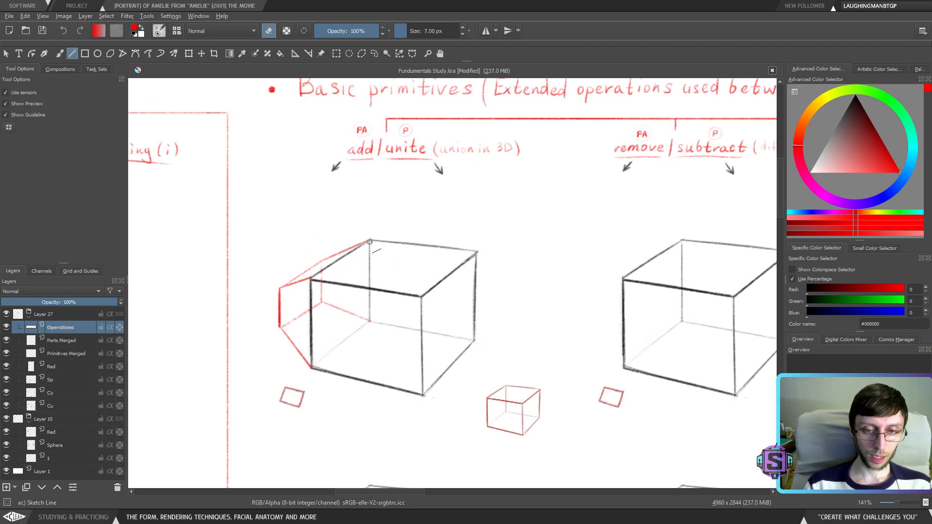
pyautogui.moveTo(369, 240)
pyautogui.mouseDown()
pyautogui.moveTo(281, 288)
pyautogui.moveTo(346, 247)
pyautogui.mouseUp()
pyautogui.moveTo(283, 289)
pyautogui.mouseDown()
pyautogui.moveTo(320, 262)
pyautogui.moveTo(375, 249)
pyautogui.mouseUp()
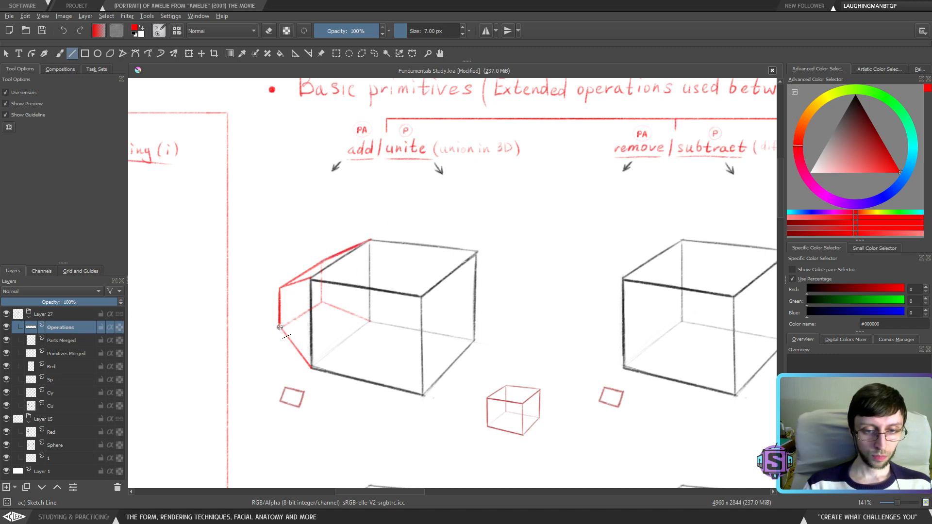
pyautogui.moveTo(279, 326); pyautogui.dragTo(312, 368)
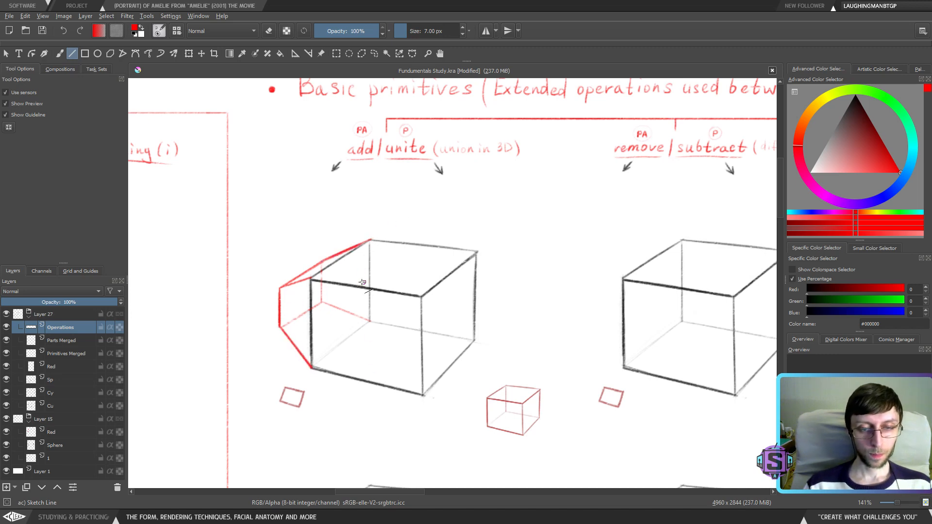
# Try a freehand red curve from the small red square up to the red extension, and undo it
pyautogui.press('-')
pyautogui.press('-')
pyautogui.press('b')
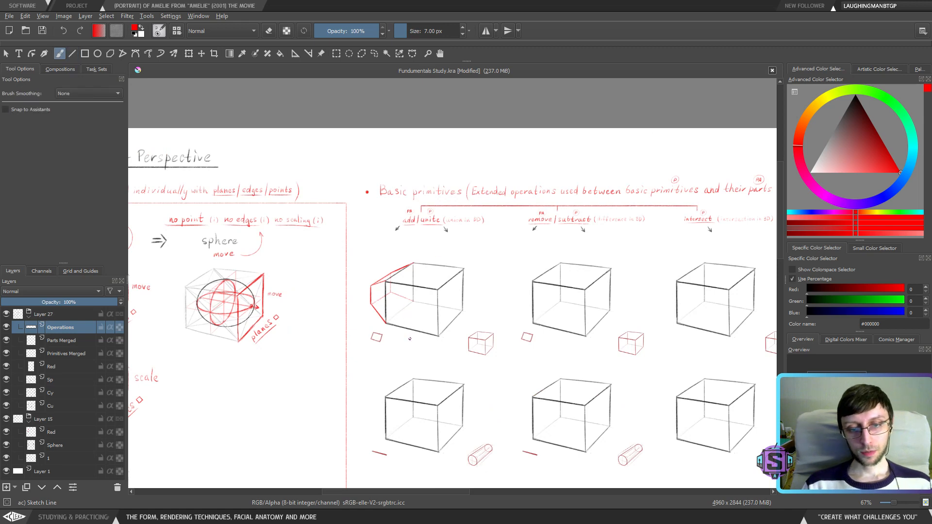
pyautogui.moveTo(389, 293); pyautogui.dragTo(358, 274)
pyautogui.press('+')
pyautogui.press('+')
pyautogui.moveTo(330, 347); pyautogui.dragTo(446, 332)
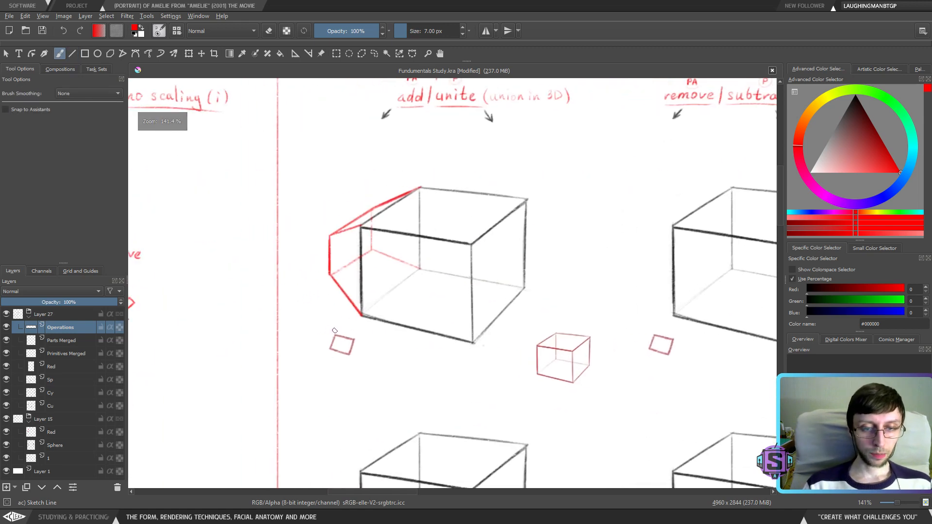
pyautogui.moveTo(334, 331)
pyautogui.mouseDown()
pyautogui.moveTo(307, 299)
pyautogui.moveTo(339, 251)
pyautogui.mouseUp()
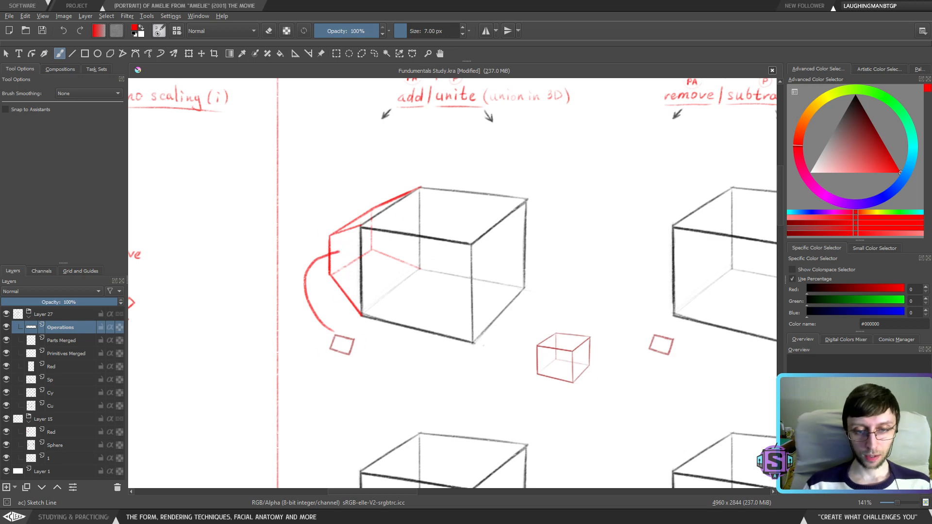
pyautogui.hotkey('ctrl', 'z')
# Try a straight red line from the small red cube toward the large cube's right side, and undo it
pyautogui.scroll(-6, 346, 295)
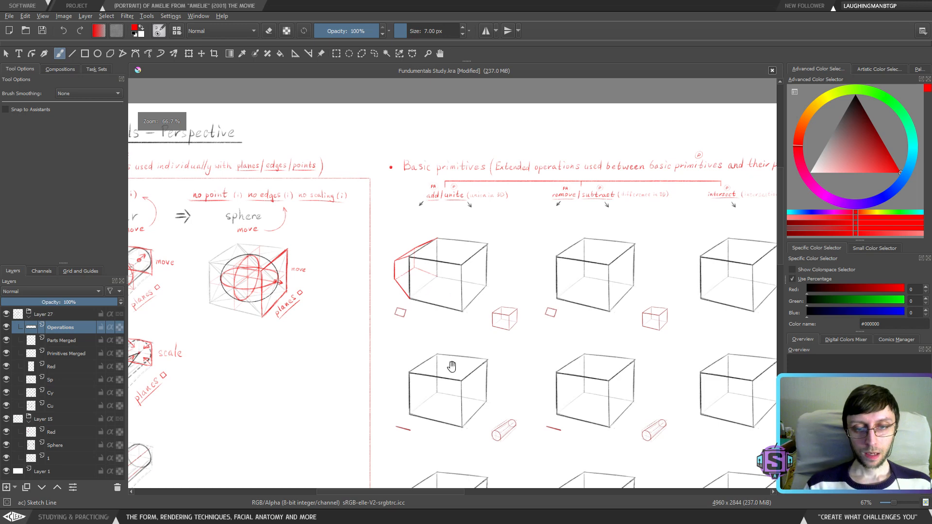
pyautogui.scroll(6, 391, 364)
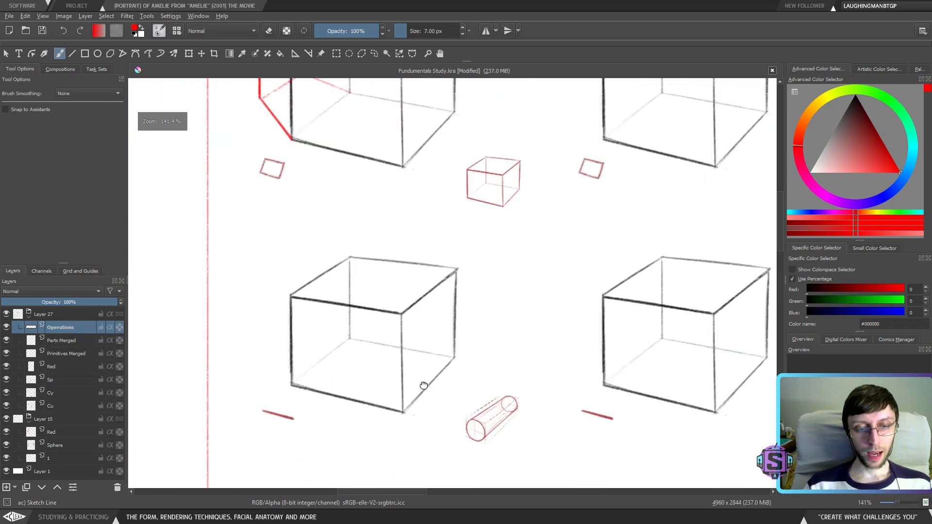
pyautogui.click(71, 53)
pyautogui.scroll(-2, 438, 262)
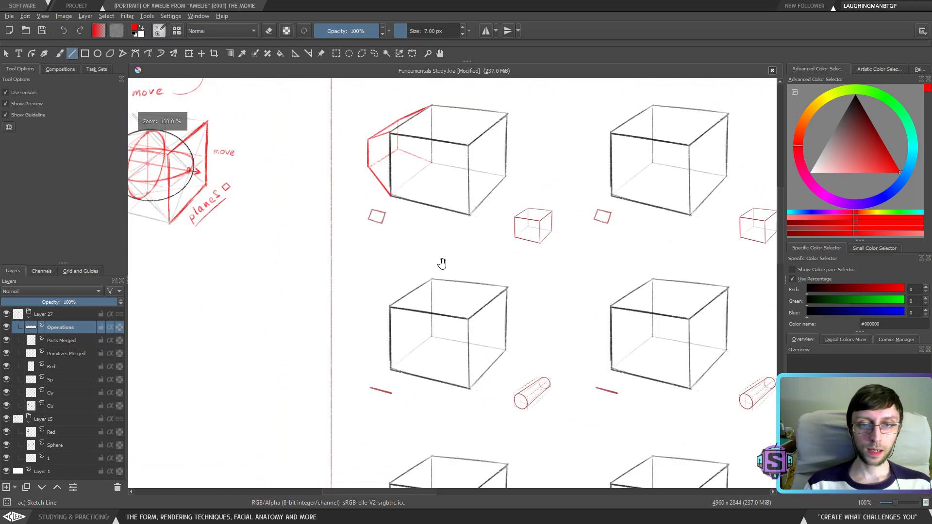
pyautogui.moveTo(396, 233); pyautogui.dragTo(386, 273)
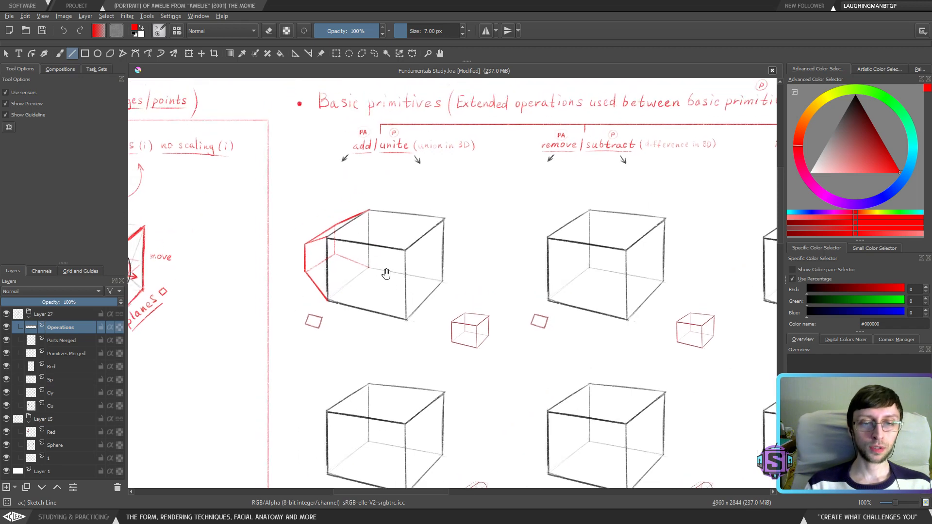
pyautogui.scroll(2, 437, 291)
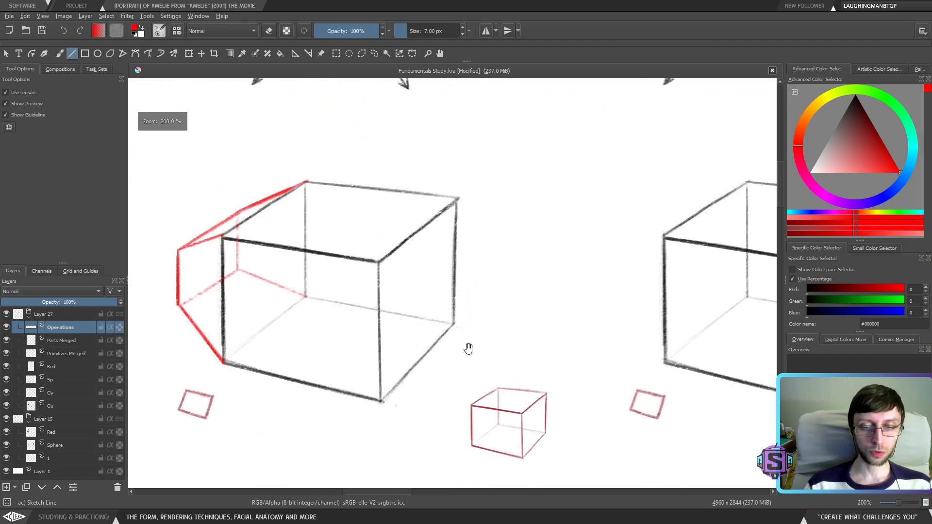
pyautogui.moveTo(524, 367); pyautogui.dragTo(465, 295)
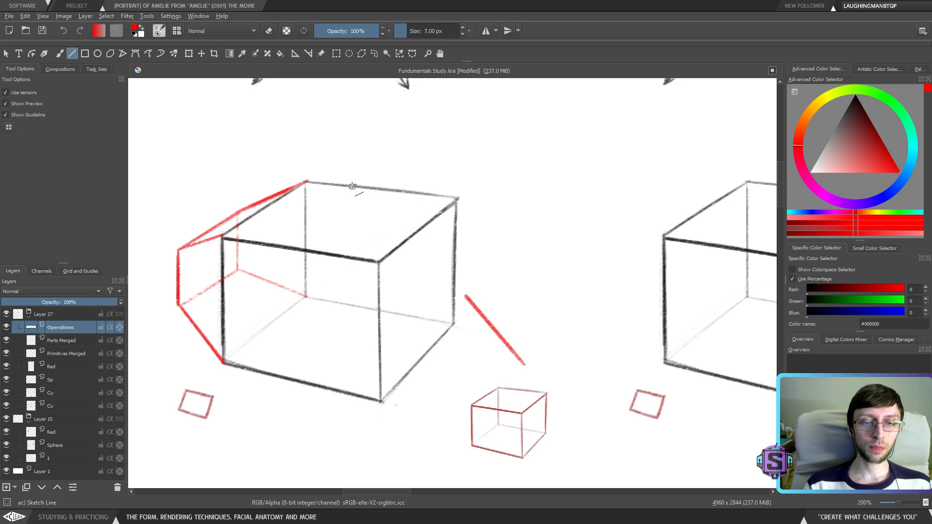
pyautogui.hotkey('ctrl', 'z')
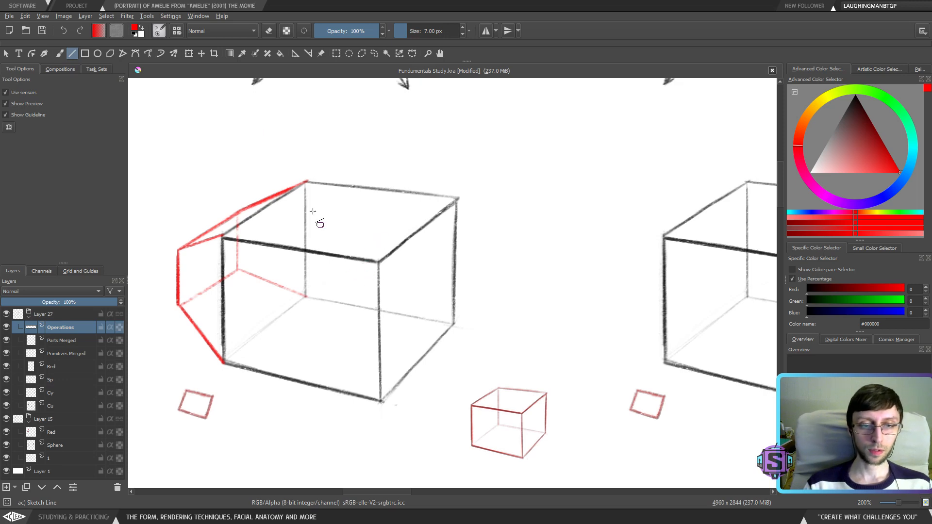
# Try curved red arrows from the small square and small cube toward the large cube, and undo them
pyautogui.hscroll(-3, 265, 341)
pyautogui.press('b')
pyautogui.moveTo(250, 364)
pyautogui.mouseDown()
pyautogui.moveTo(228, 347)
pyautogui.moveTo(251, 284)
pyautogui.moveTo(239, 325)
pyautogui.mouseUp()
pyautogui.moveTo(610, 356)
pyautogui.mouseDown()
pyautogui.moveTo(594, 291)
pyautogui.moveTo(572, 304)
pyautogui.mouseUp()
pyautogui.moveTo(559, 267); pyautogui.dragTo(620, 276)
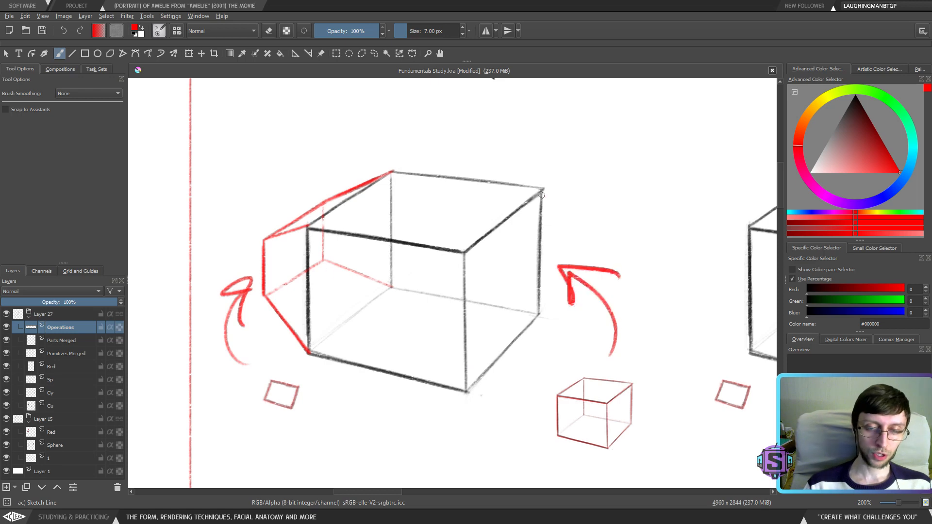
pyautogui.hotkey('ctrl', 'z')
pyautogui.hotkey('ctrl', 'z')
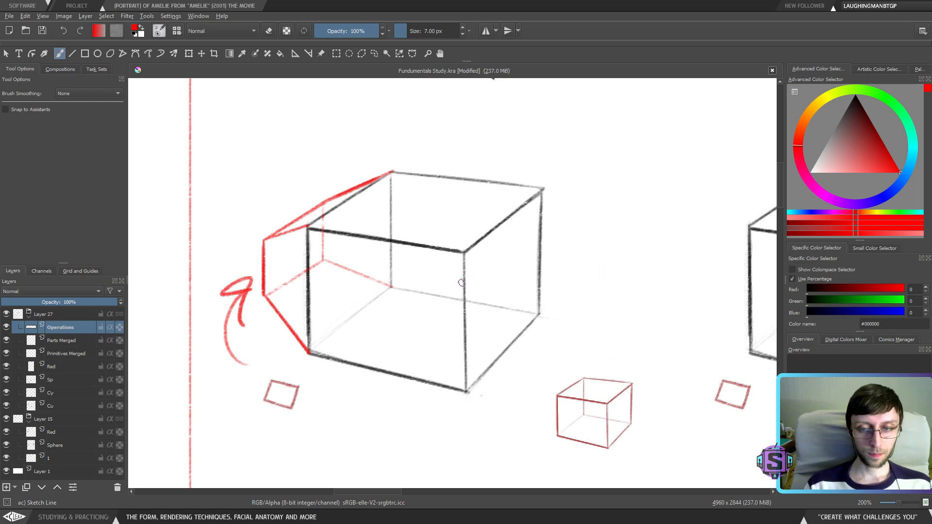
pyautogui.hotkey('ctrl', 'z')
pyautogui.scroll(1, 435, 322)
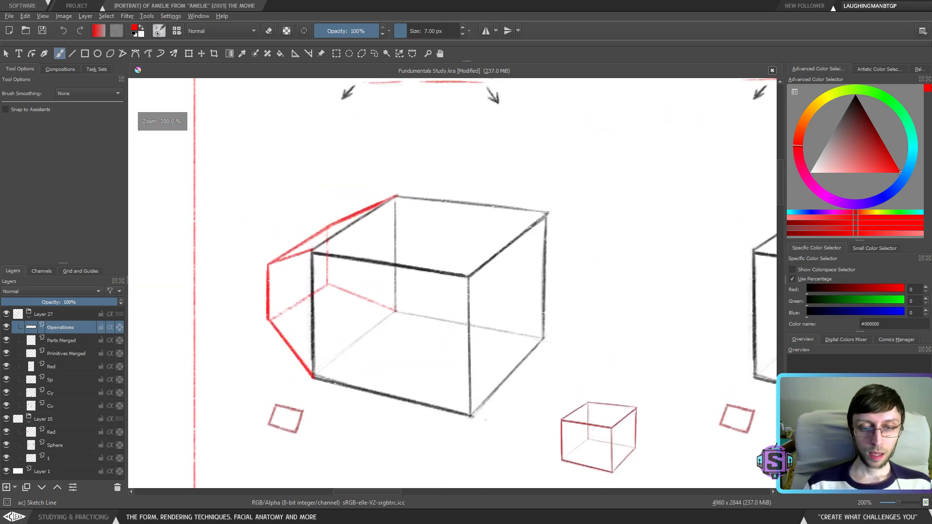
# Try a freehand red cross-section through the middle of the first large cube, with front, top, bottom and rear lines
pyautogui.moveTo(387, 280)
pyautogui.mouseDown()
pyautogui.moveTo(387, 403)
pyautogui.moveTo(388, 364)
pyautogui.mouseUp()
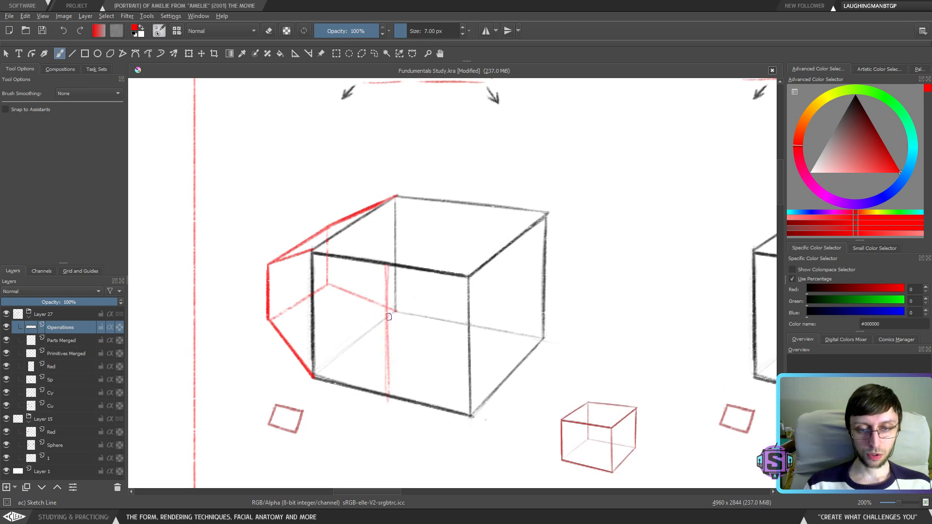
pyautogui.moveTo(396, 256); pyautogui.dragTo(468, 199)
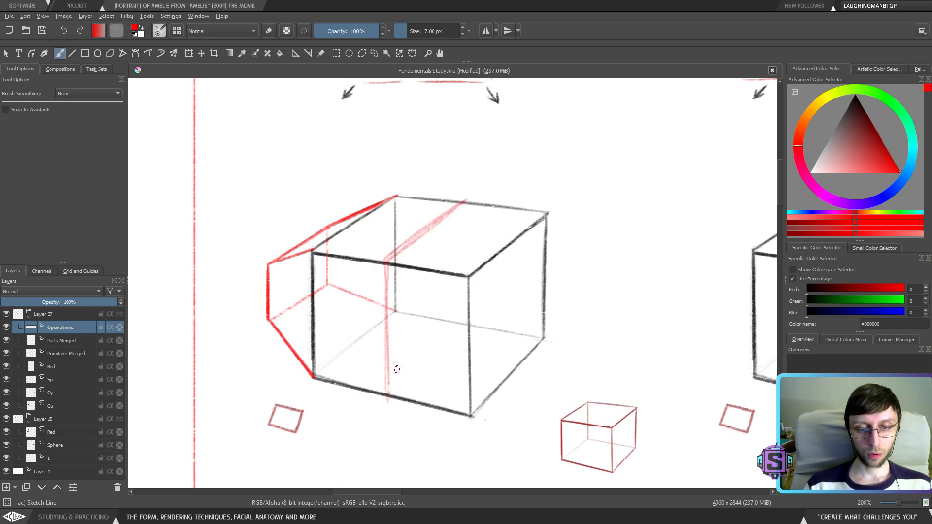
pyautogui.moveTo(395, 371); pyautogui.dragTo(446, 335)
pyautogui.moveTo(387, 395); pyautogui.dragTo(454, 331)
pyautogui.moveTo(419, 365); pyautogui.dragTo(466, 325)
pyautogui.moveTo(386, 389); pyautogui.dragTo(411, 364)
pyautogui.moveTo(468, 205); pyautogui.dragTo(472, 340)
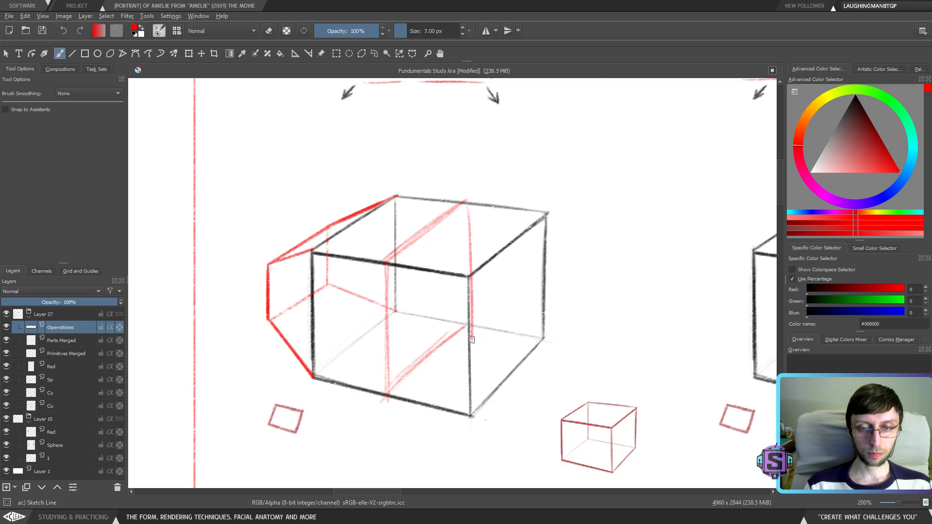
# Try curved red arrows from the small square to the extension and from the small cube toward the first large cube
pyautogui.moveTo(256, 403); pyautogui.dragTo(261, 346)
pyautogui.moveTo(242, 358)
pyautogui.mouseDown()
pyautogui.moveTo(263, 345)
pyautogui.moveTo(257, 370)
pyautogui.mouseUp()
pyautogui.scroll(-3, 434, 261)
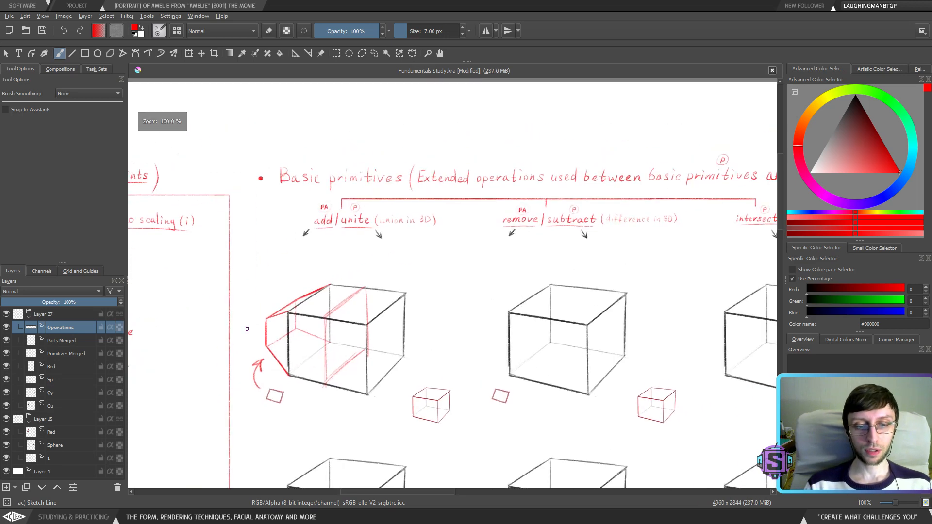
pyautogui.moveTo(647, 250); pyautogui.dragTo(421, 234)
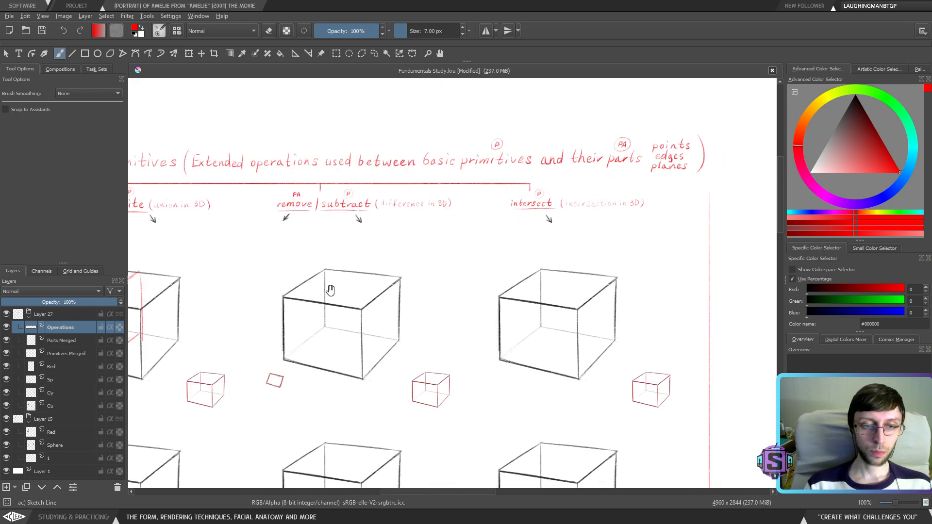
pyautogui.moveTo(192, 333); pyautogui.dragTo(437, 312)
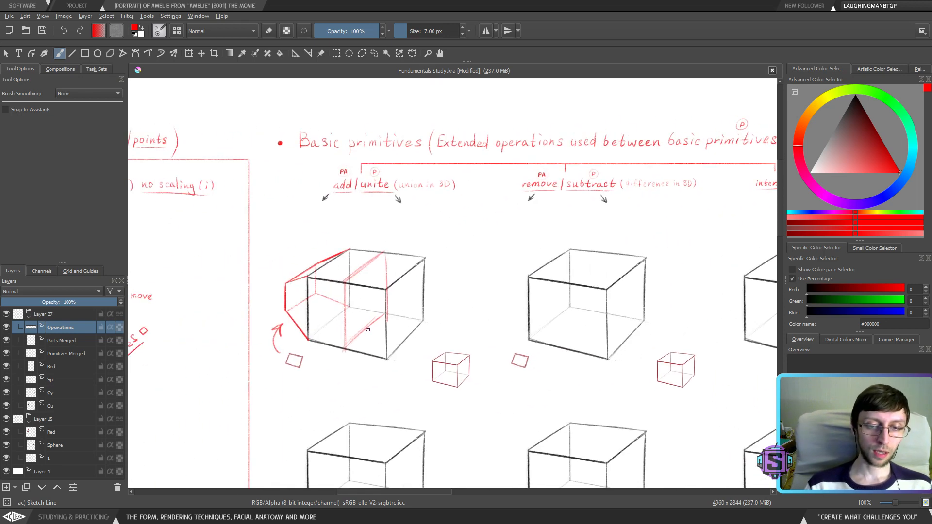
pyautogui.moveTo(457, 334)
pyautogui.mouseDown()
pyautogui.moveTo(440, 303)
pyautogui.moveTo(459, 304)
pyautogui.mouseUp()
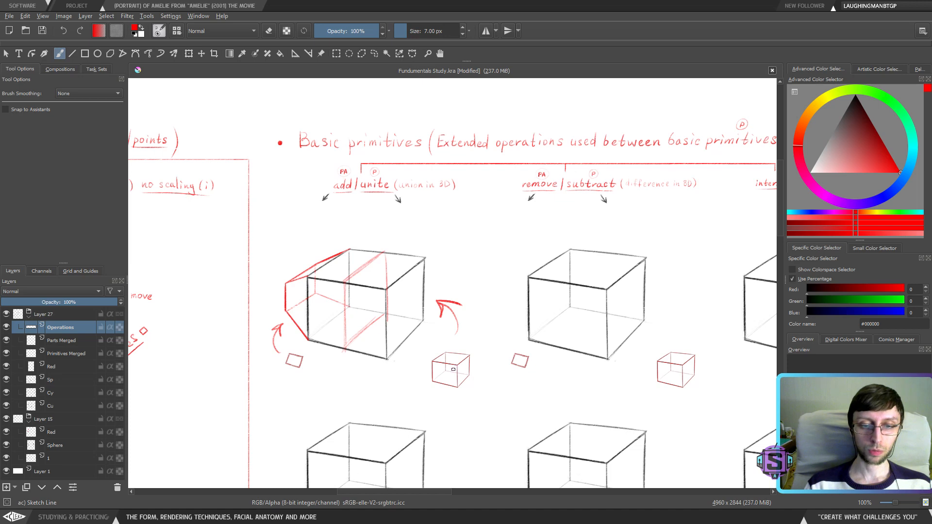
# Undo the two curved arrows and the freehand red cross-section on the first cube
pyautogui.hotkey('ctrl', 'z')
pyautogui.hotkey('ctrl', 'z')
pyautogui.hotkey('ctrl', 'z')
pyautogui.hotkey('ctrl', 'z')
pyautogui.hotkey('ctrl', 'z')
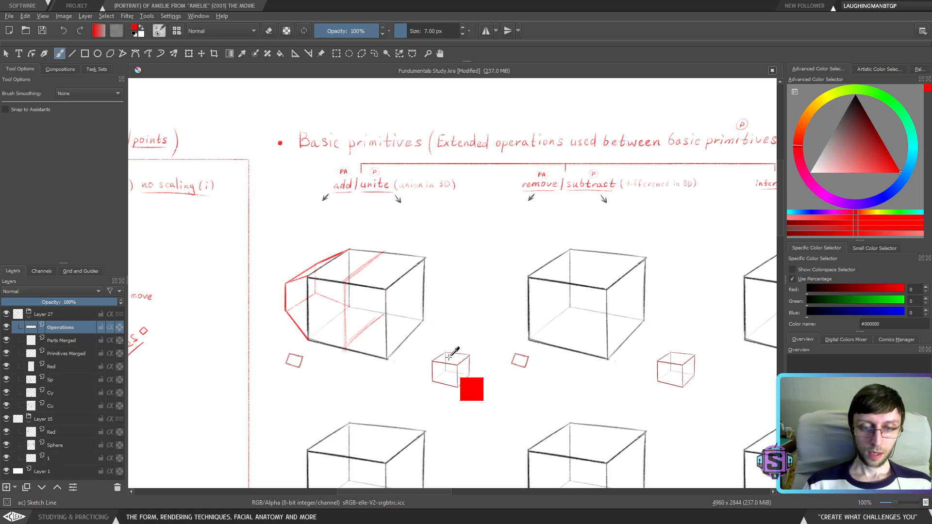
pyautogui.hotkey('ctrl', 'z')
pyautogui.hotkey('ctrl', 'z')
# Draw a straight vertical red edge to the left of the second-row cube in the add/unite column
pyautogui.scroll(-4, 375, 291)
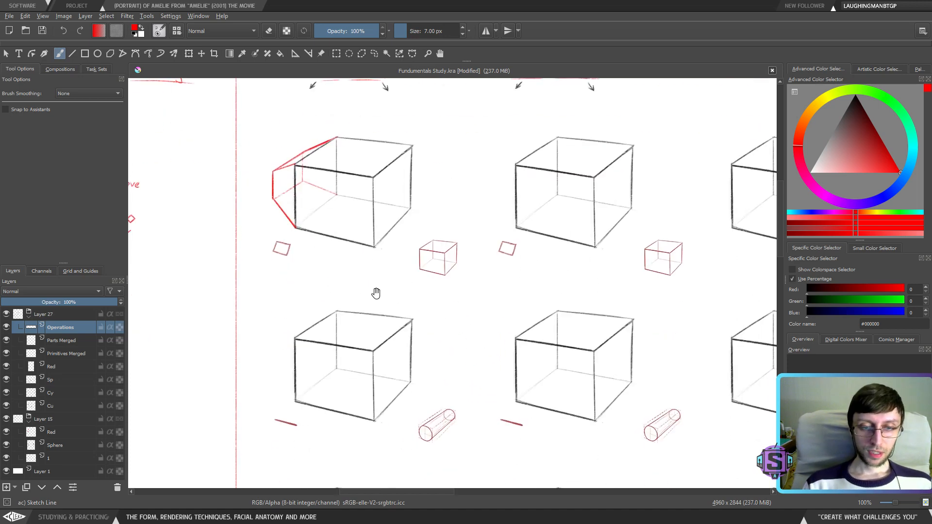
pyautogui.moveTo(415, 301); pyautogui.dragTo(413, 301)
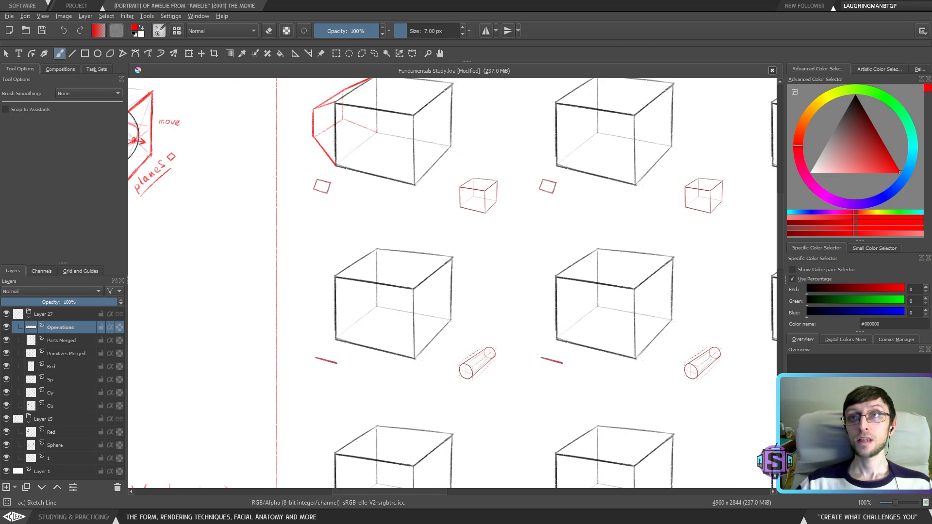
pyautogui.moveTo(354, 267); pyautogui.dragTo(378, 351)
pyautogui.click(72, 53)
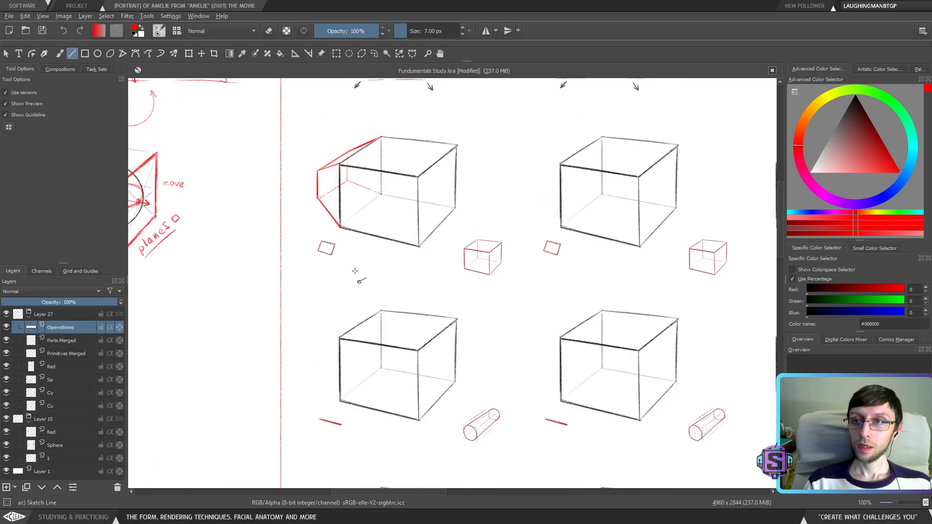
pyautogui.moveTo(321, 361); pyautogui.dragTo(357, 299)
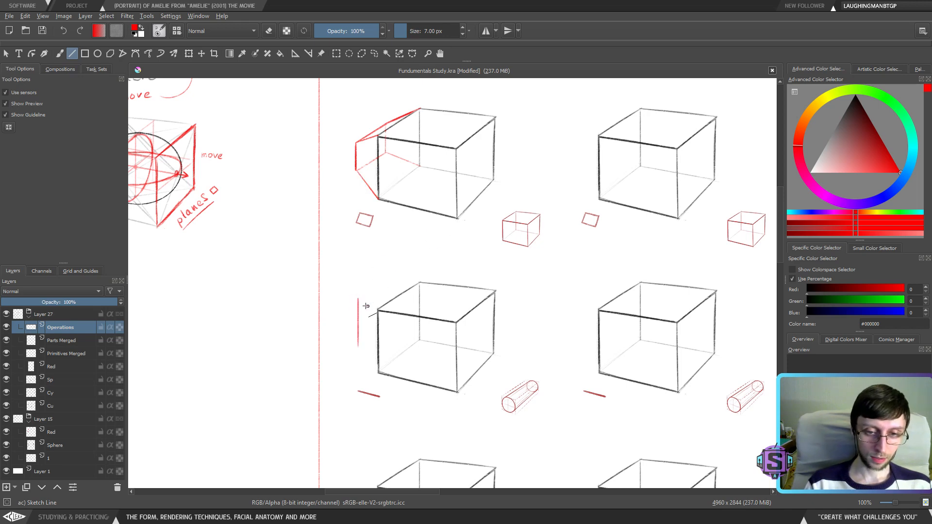
# Try straight red lines from the new edge's upper end to the cube's rear and front top corners, and undo them
pyautogui.moveTo(358, 298); pyautogui.dragTo(420, 282)
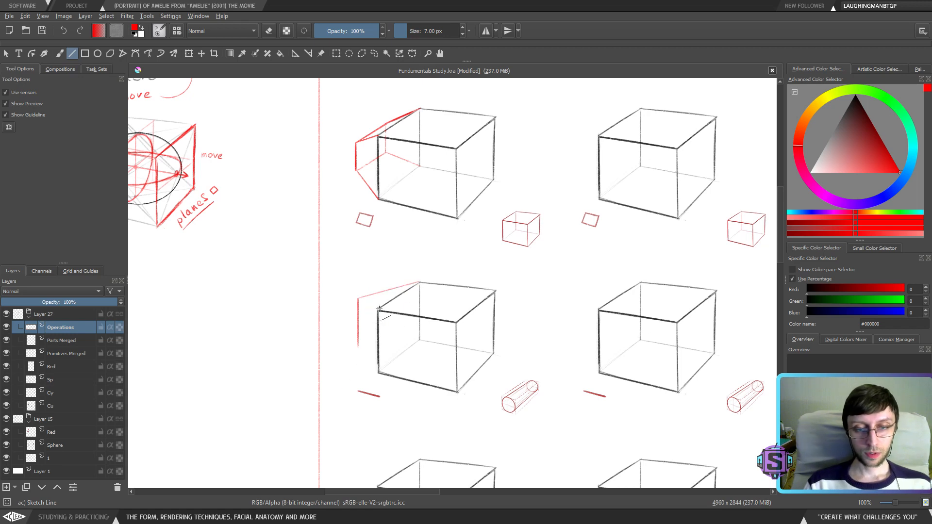
pyautogui.moveTo(357, 299); pyautogui.dragTo(358, 298)
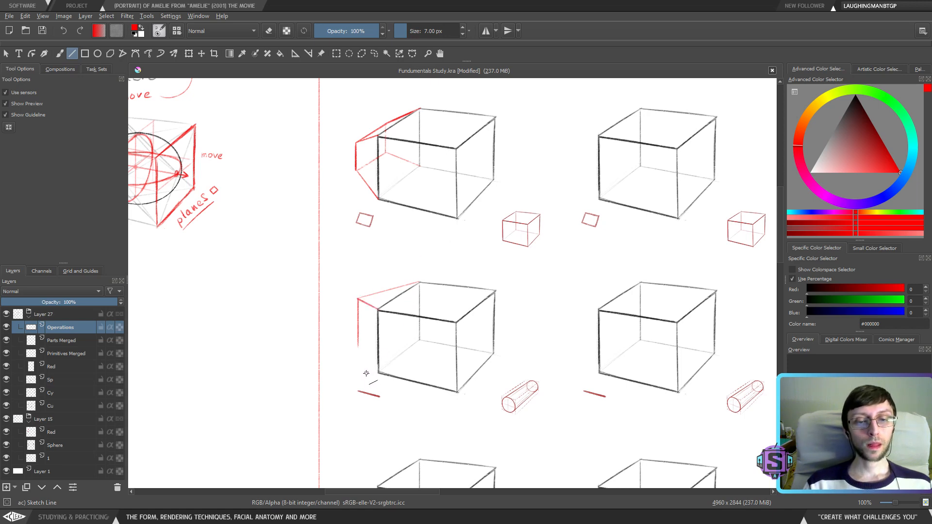
pyautogui.hotkey('ctrl', 'z')
pyautogui.hotkey('ctrl', 'z')
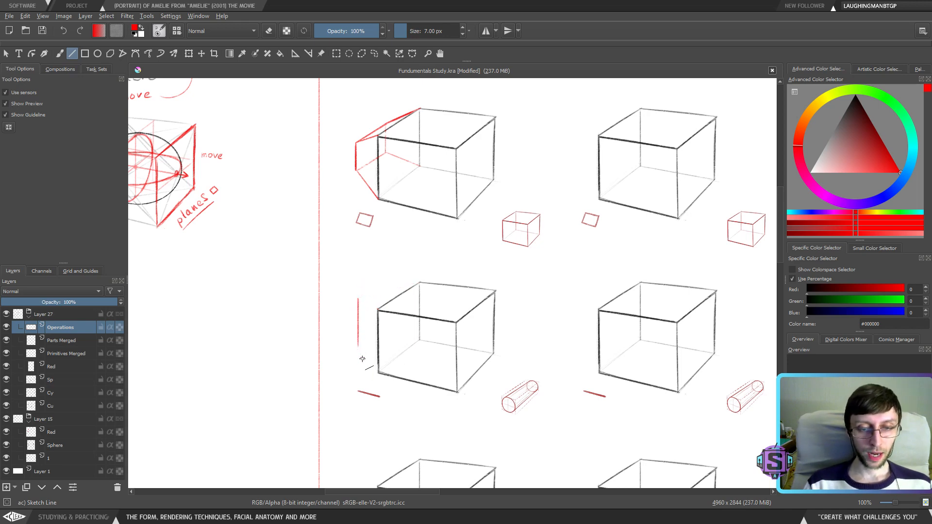
# Try freehand red dots and tick marks on the corners and edges of the first cube's extension, and undo them
pyautogui.press('b')
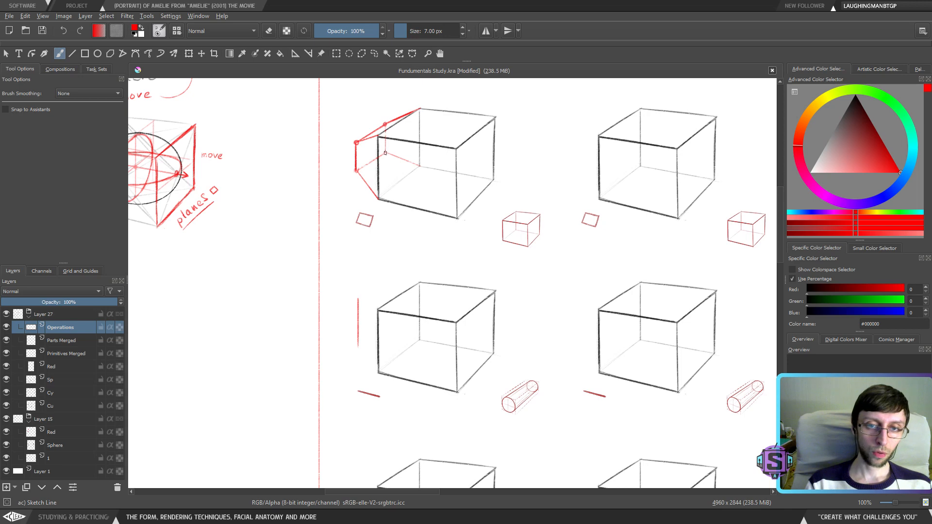
pyautogui.moveTo(369, 126)
pyautogui.mouseDown()
pyautogui.moveTo(369, 146)
pyautogui.moveTo(400, 139)
pyautogui.mouseUp()
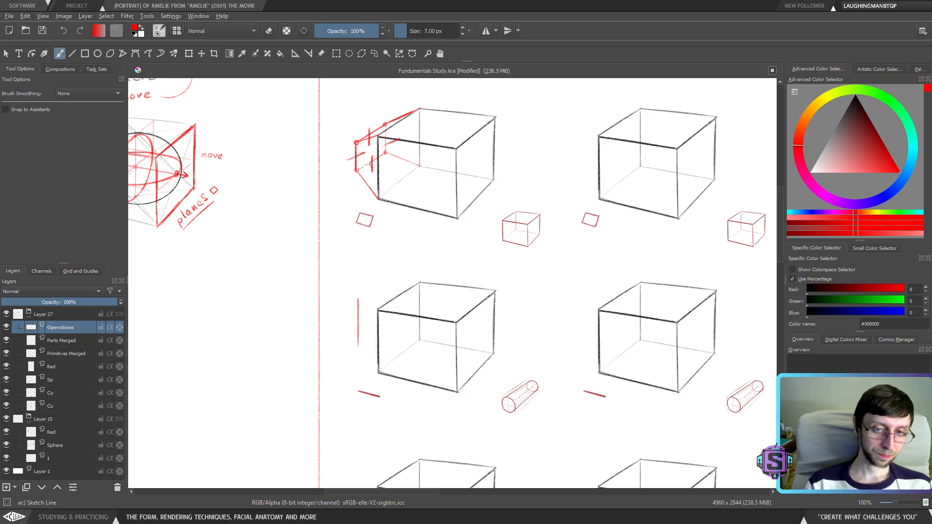
pyautogui.hotkey('ctrl', 'z')
pyautogui.hotkey('ctrl', 'z')
pyautogui.hotkey('ctrl', 'z')
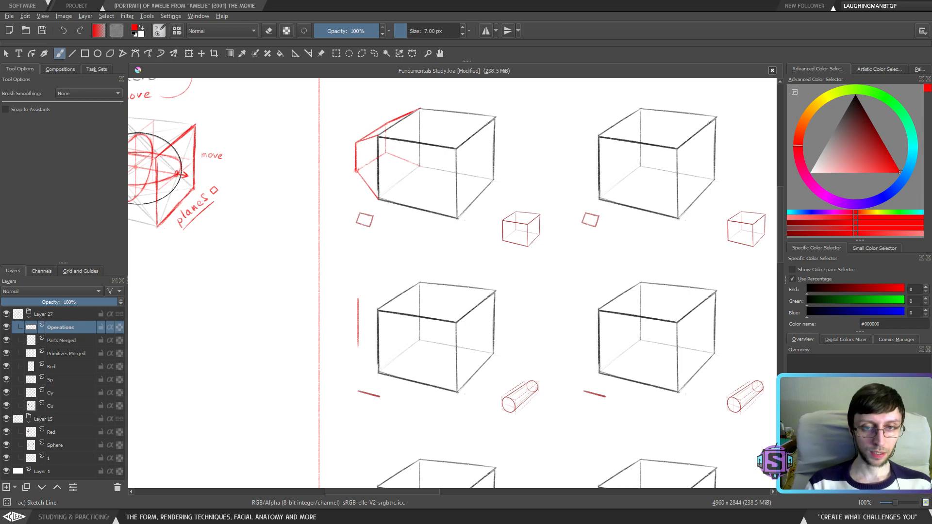
# Connect the upper end of the second cube's vertical red edge to the cube's rear and front left top corners with straight lines
pyautogui.moveTo(407, 304); pyautogui.dragTo(402, 301)
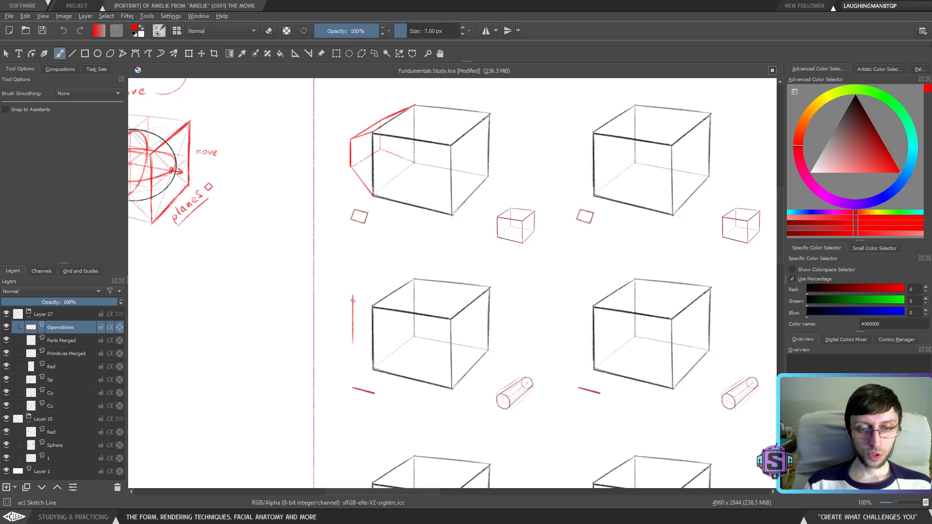
pyautogui.click(72, 54)
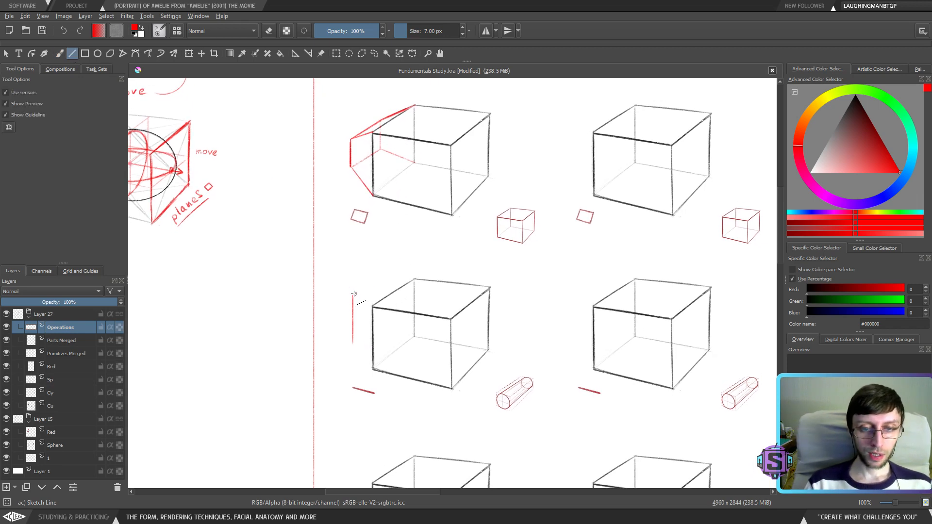
pyautogui.moveTo(354, 295); pyautogui.dragTo(415, 280)
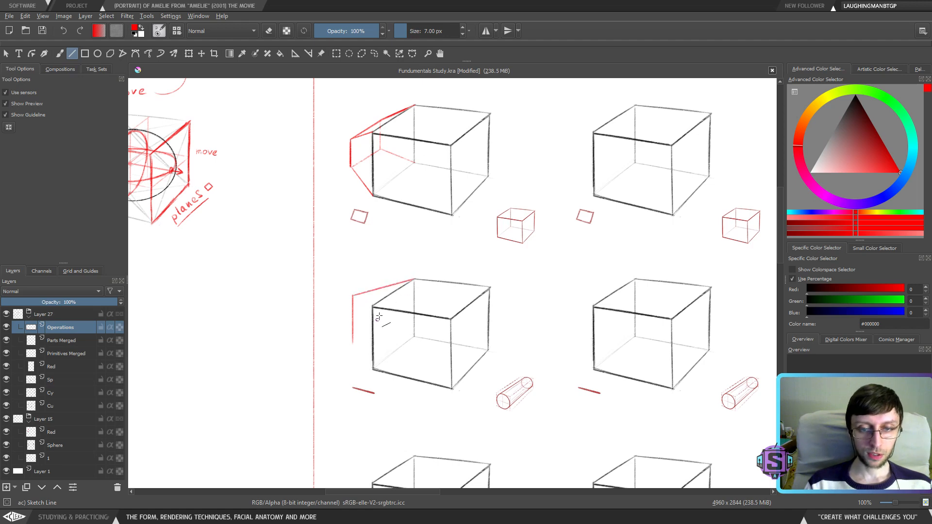
pyautogui.moveTo(353, 294); pyautogui.dragTo(372, 306)
# Connect the lower end of the vertical red edge to the cube's front and rear left bottom corners with straight lines
pyautogui.moveTo(354, 342); pyautogui.dragTo(415, 337)
pyautogui.hotkey('ctrl', 'z')
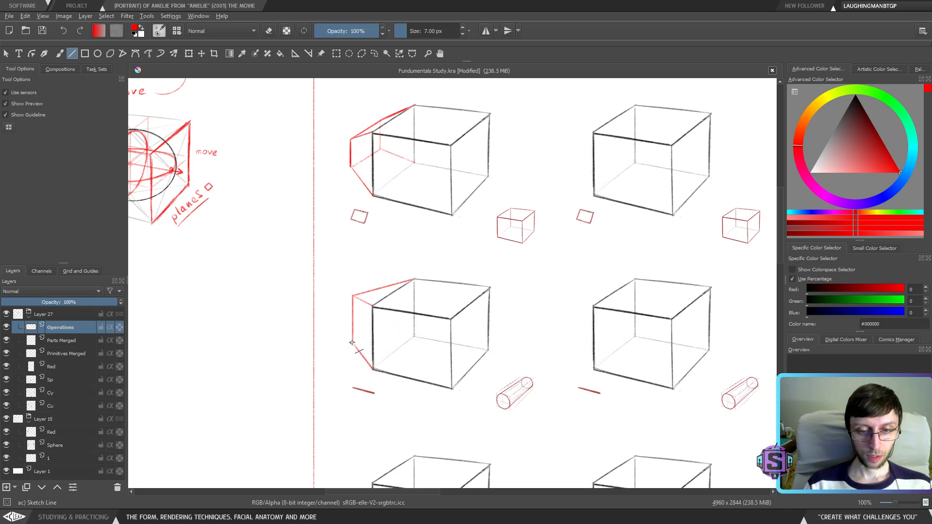
pyautogui.moveTo(353, 343); pyautogui.dragTo(415, 336)
pyautogui.hotkey('ctrl', 'z')
pyautogui.moveTo(353, 343); pyautogui.dragTo(415, 336)
pyautogui.hotkey('ctrl', 'z')
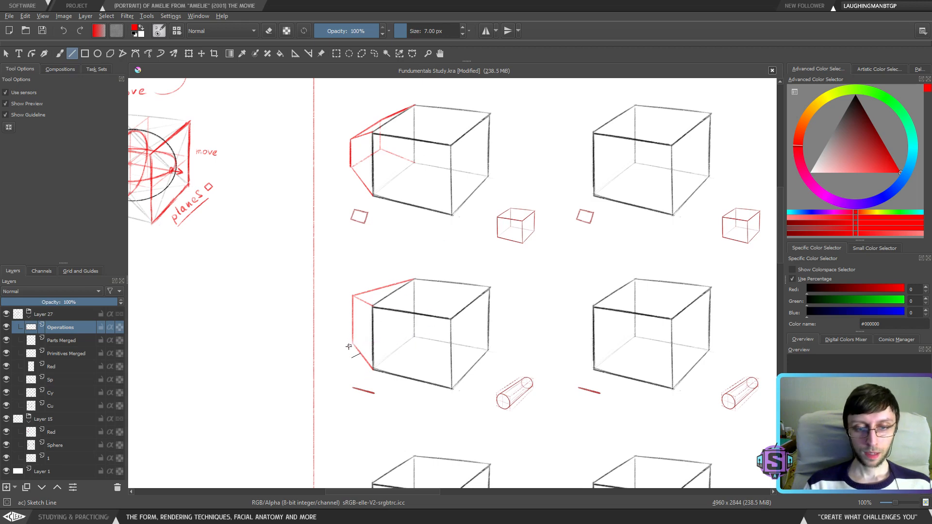
pyautogui.moveTo(353, 342); pyautogui.dragTo(418, 333)
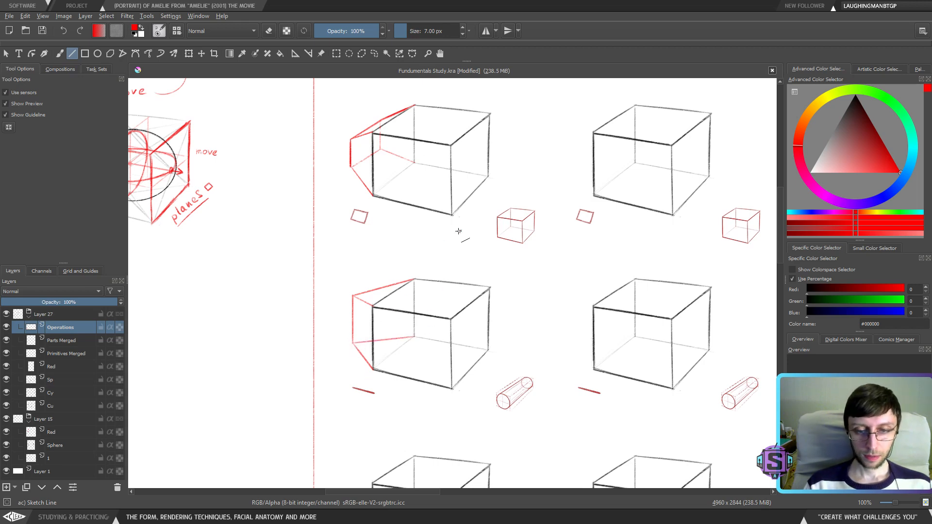
# Touch up the second cube's red extension with the eraser and thicken its lower front edge with a straight 7 px line
pyautogui.press('b')
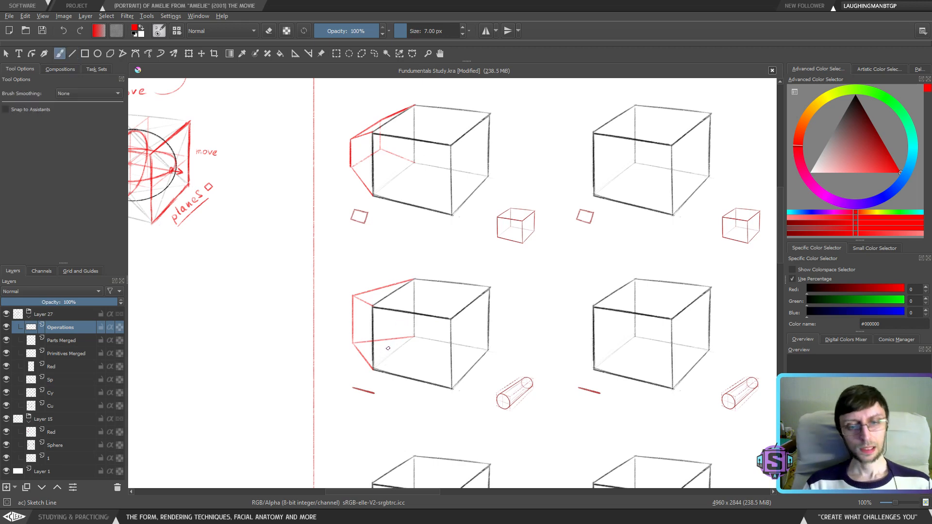
pyautogui.press('2')
pyautogui.press('1')
pyautogui.press('+')
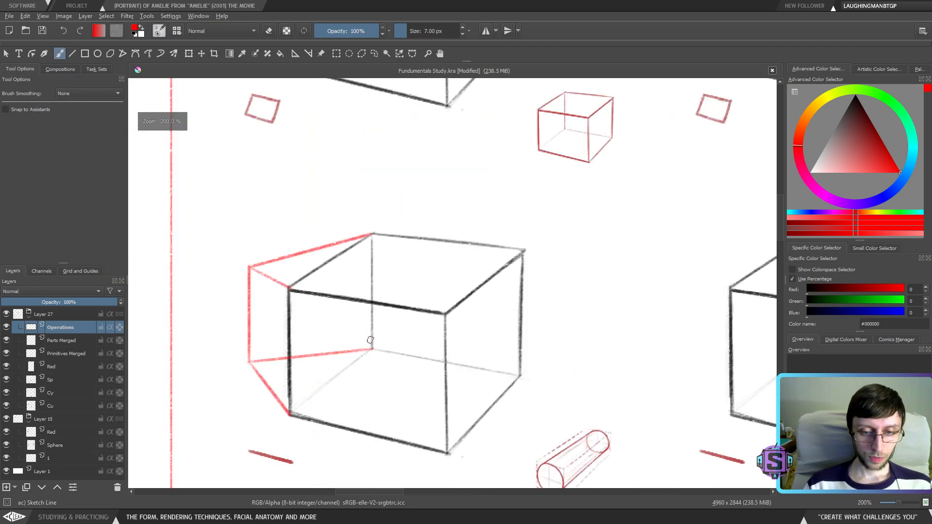
pyautogui.press('e')
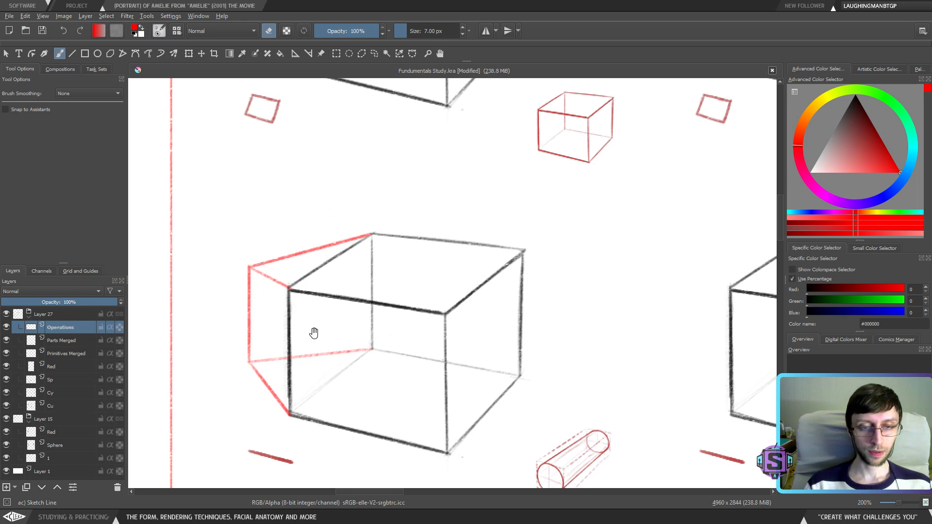
pyautogui.moveTo(313, 333); pyautogui.dragTo(355, 335)
pyautogui.press('v')
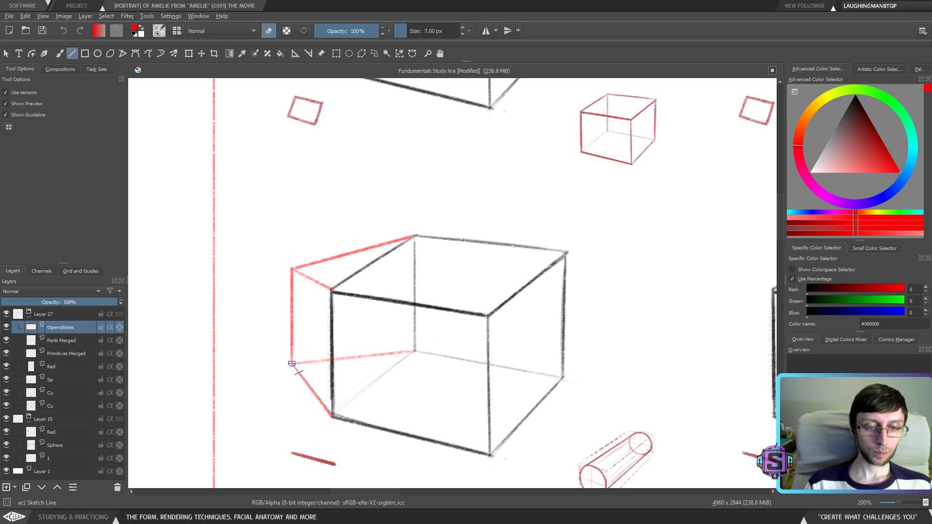
pyautogui.press('e')
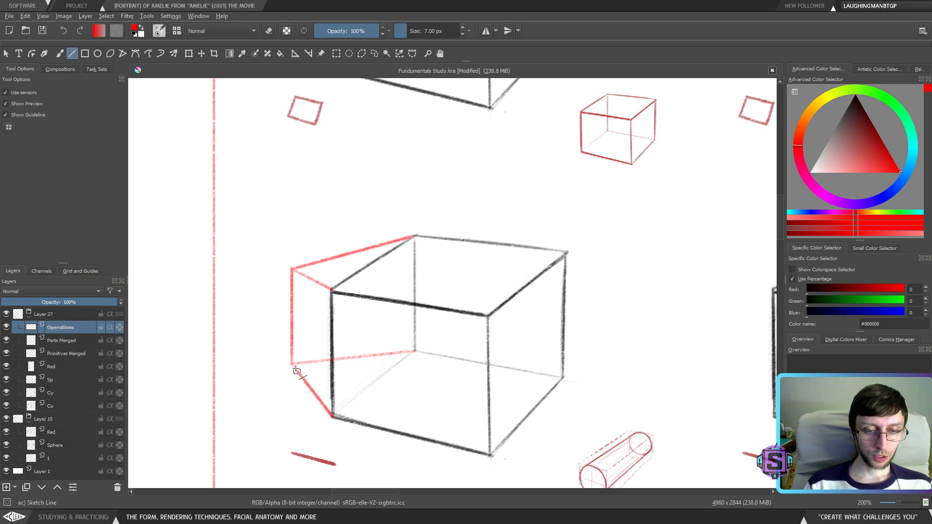
pyautogui.moveTo(292, 363); pyautogui.dragTo(332, 415)
# Draw a straight red line from the extension's upper outer corner across the cube's top; try a second parallel line and undo it
pyautogui.moveTo(292, 267); pyautogui.dragTo(508, 298)
pyautogui.moveTo(376, 263); pyautogui.dragTo(532, 283)
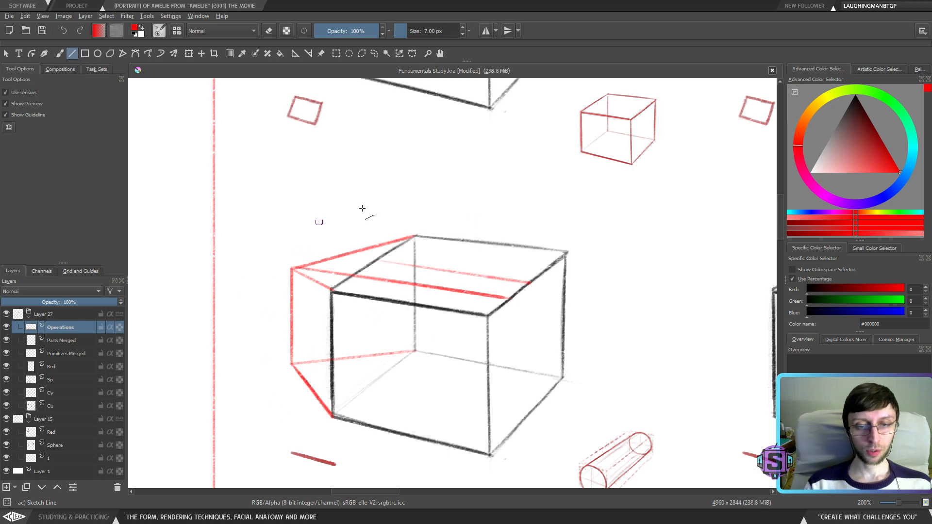
pyautogui.hotkey('ctrl', 'z')
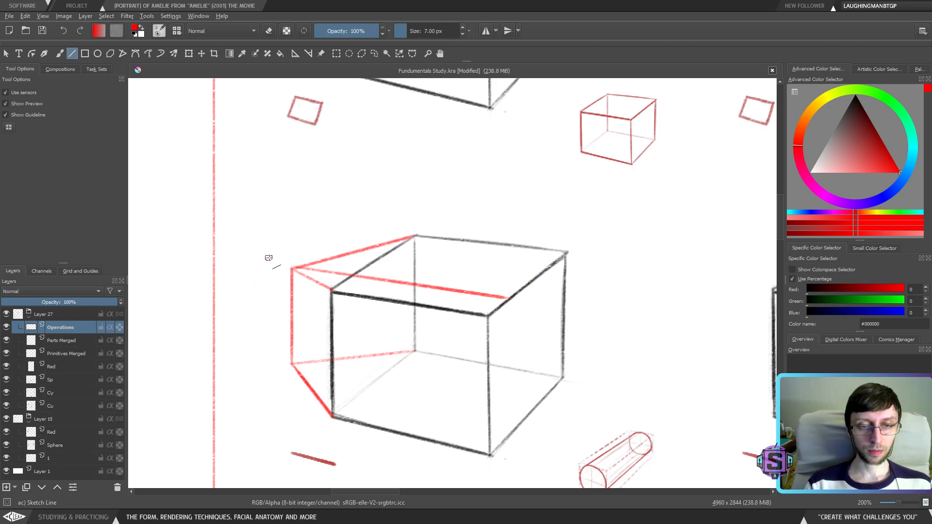
# Draw a vertical red section line through the first cube's extension and continue the section across the cube's top to its right edge
pyautogui.press('1')
pyautogui.moveTo(403, 208); pyautogui.dragTo(377, 285)
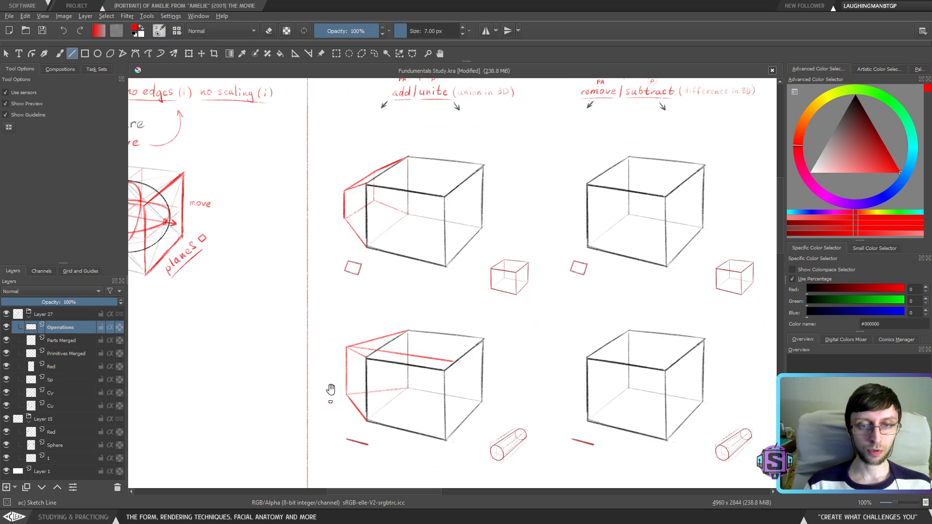
pyautogui.press('2')
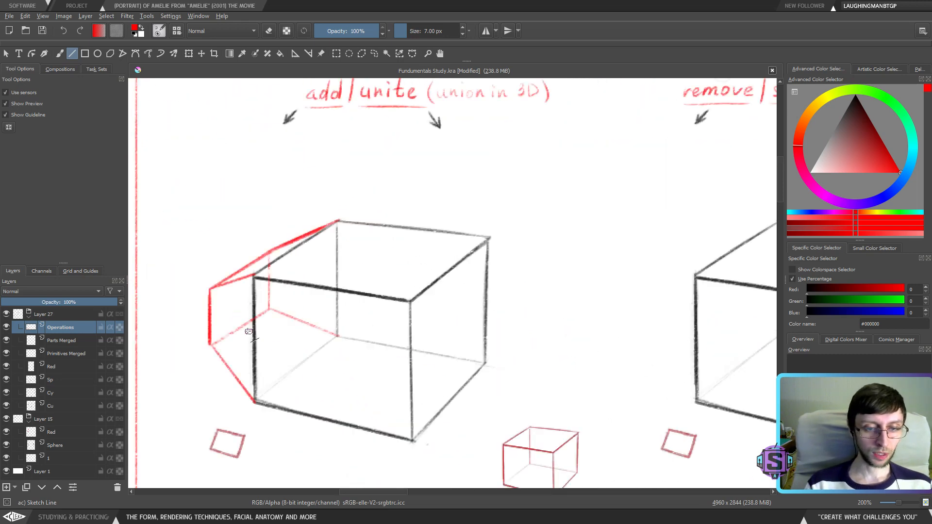
pyautogui.moveTo(240, 328)
pyautogui.mouseDown()
pyautogui.moveTo(239, 271)
pyautogui.moveTo(291, 250)
pyautogui.mouseUp()
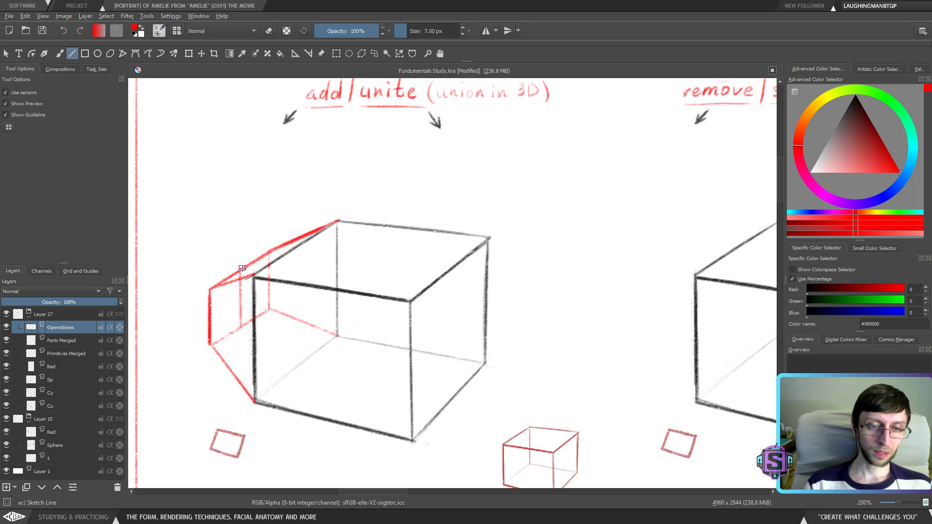
pyautogui.moveTo(243, 268)
pyautogui.mouseDown()
pyautogui.moveTo(297, 246)
pyautogui.moveTo(456, 265)
pyautogui.mouseUp()
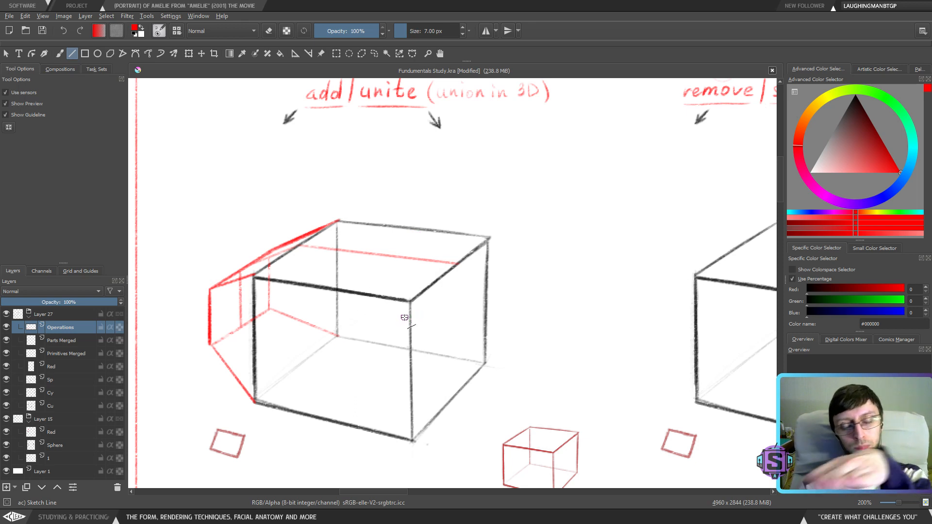
# Undo the red section lines drawn through the first cube's extension and across its top
pyautogui.press('ctrl')
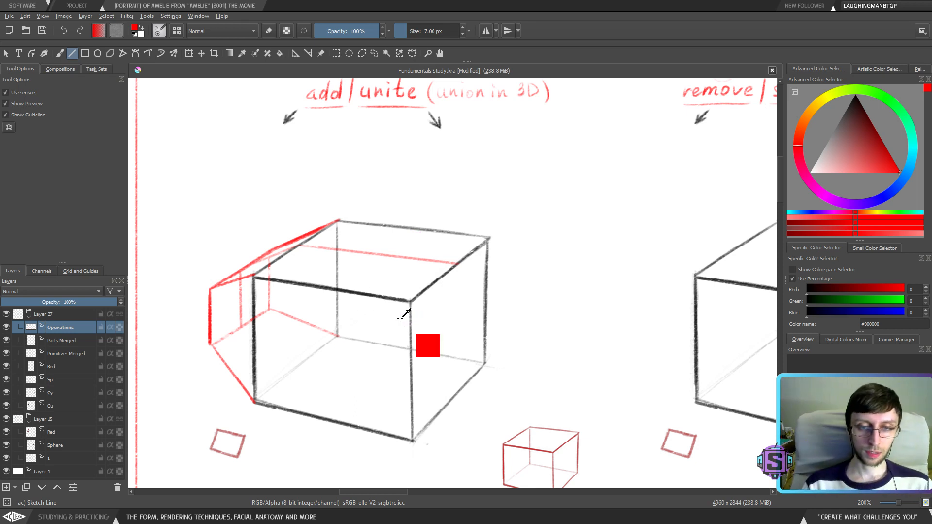
pyautogui.hotkey('ctrl', 'z')
pyautogui.hotkey('ctrl', 'z')
pyautogui.hotkey('ctrl', 'z')
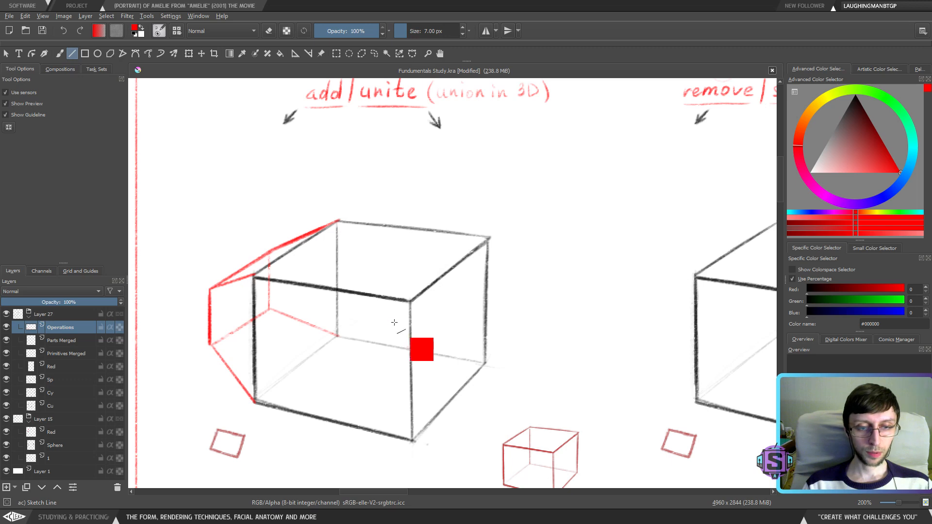
pyautogui.scroll(-3, 369, 388)
pyautogui.scroll(-3, 364, 378)
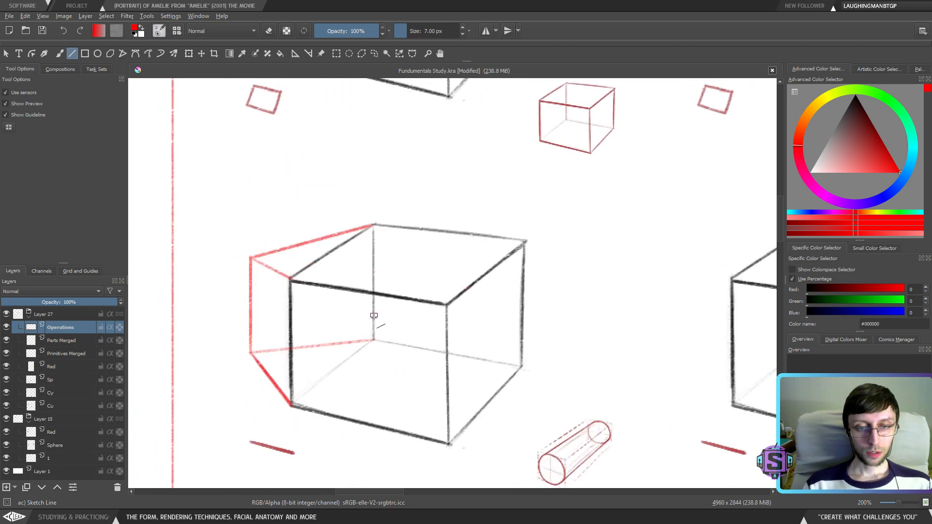
pyautogui.scroll(1, 339, 362)
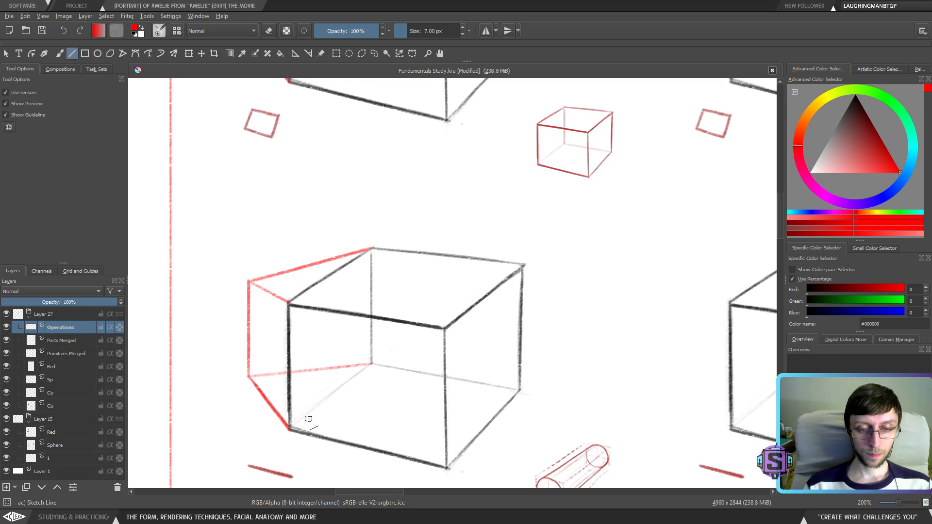
pyautogui.press('1')
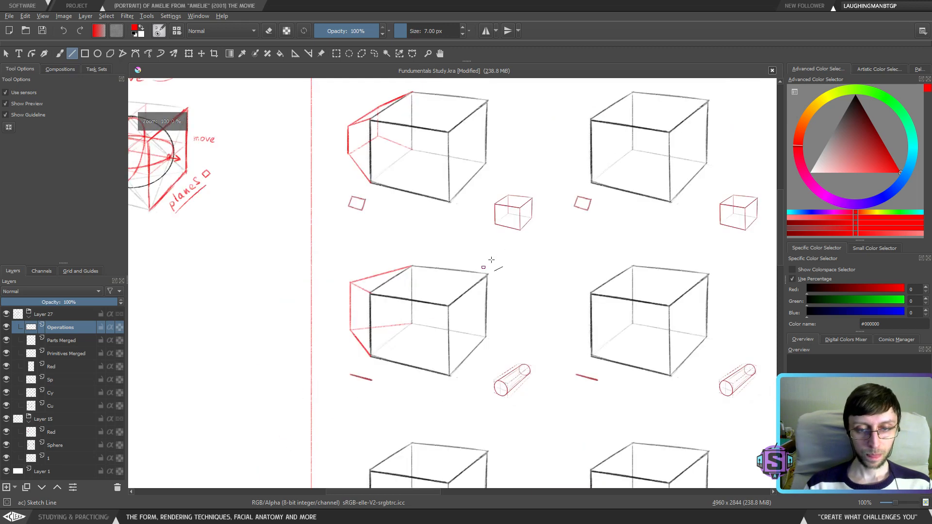
# Switch to the freehand brush and review the limited move and scale examples for planes, edges and points on the basic primitives
pyautogui.press('b')
pyautogui.scroll(2, 403, 335)
pyautogui.press('1')
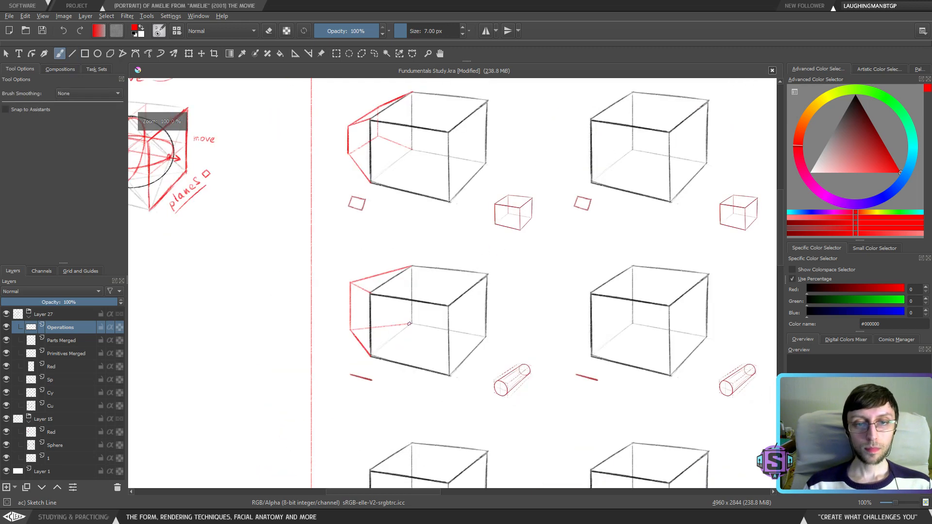
pyautogui.moveTo(409, 321); pyautogui.dragTo(266, 447)
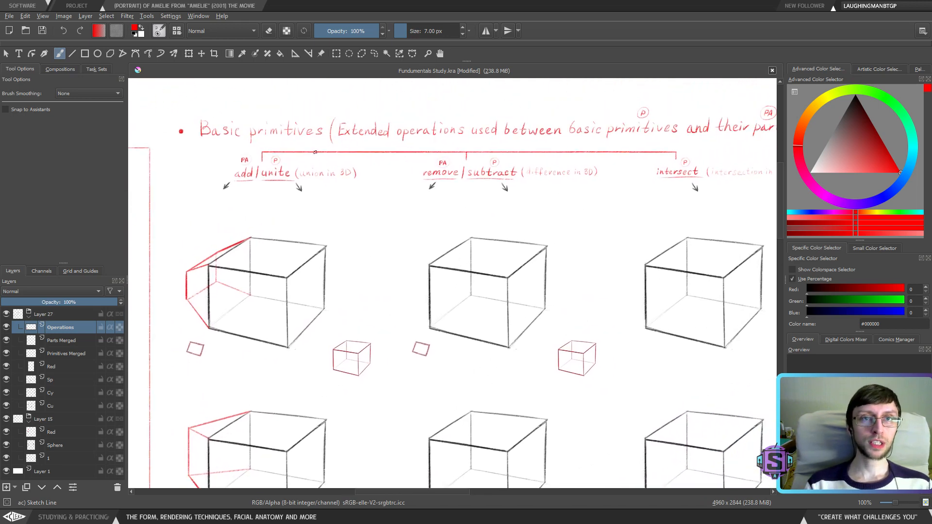
pyautogui.moveTo(390, 316); pyautogui.dragTo(483, 324)
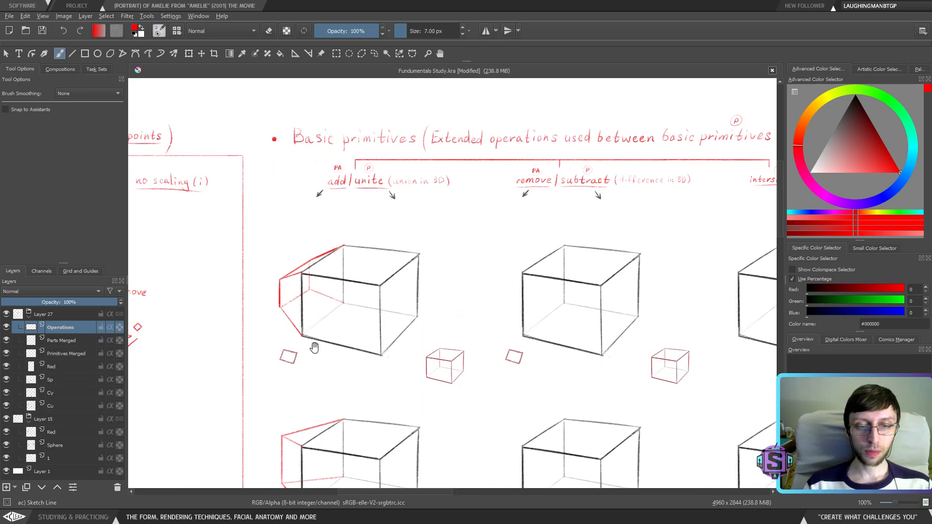
pyautogui.moveTo(315, 348); pyautogui.dragTo(622, 328)
pyautogui.moveTo(291, 184); pyautogui.dragTo(583, 201)
pyautogui.moveTo(277, 202); pyautogui.dragTo(373, 203)
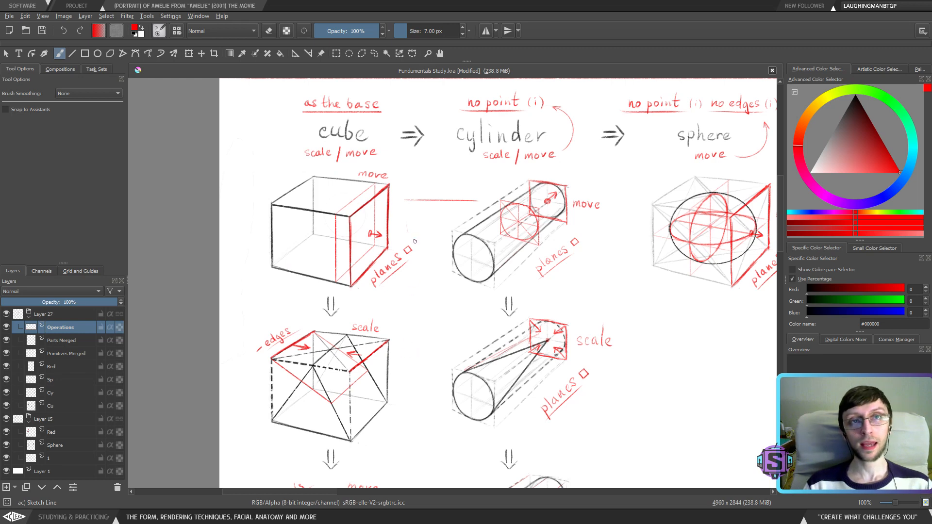
pyautogui.moveTo(398, 298); pyautogui.dragTo(394, 266)
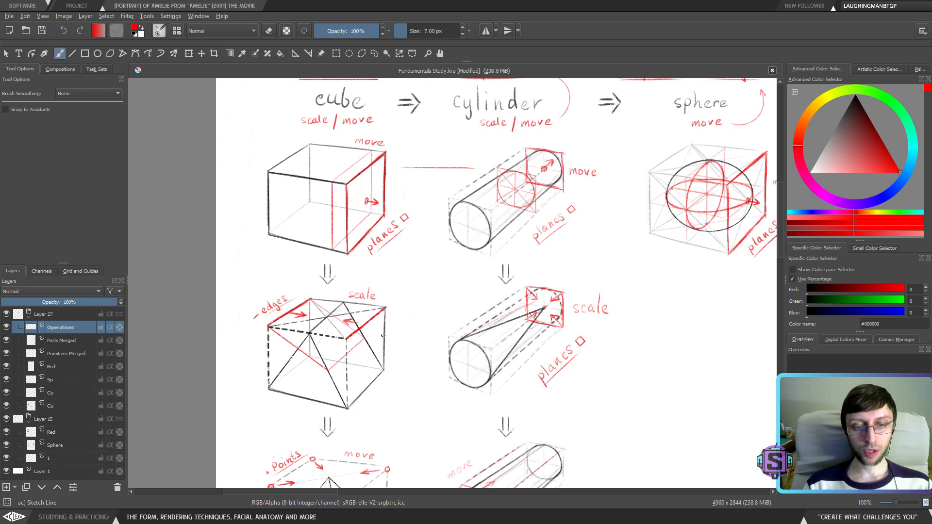
pyautogui.scroll(-5, 301, 355)
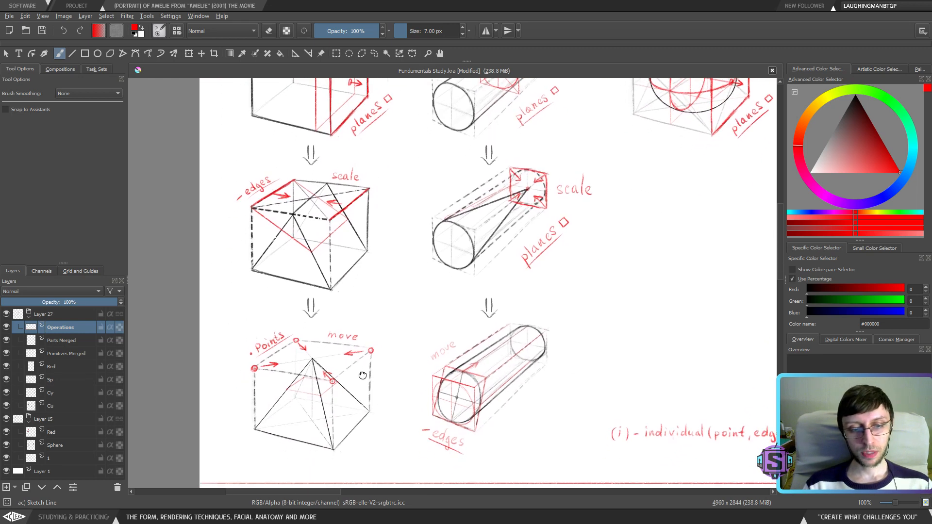
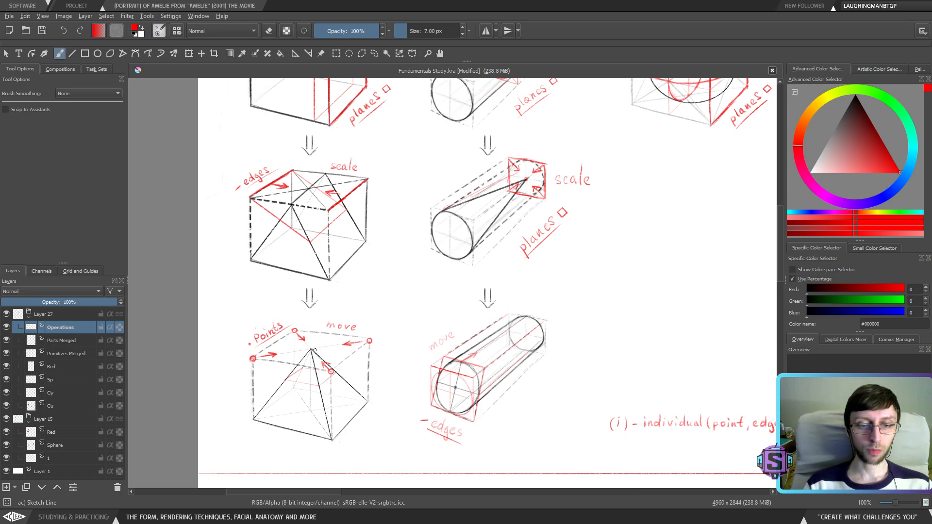
pyautogui.moveTo(431, 357); pyautogui.dragTo(216, 309)
pyautogui.moveTo(583, 203); pyautogui.dragTo(293, 345)
pyautogui.moveTo(511, 395); pyautogui.dragTo(415, 243)
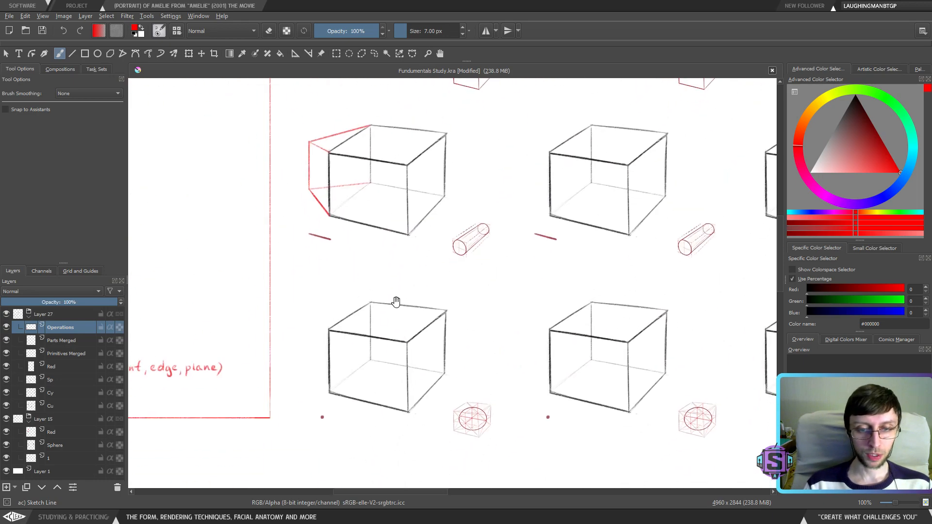
# Mark the third add/unite cube's four upper corners with freehand red circles and crosses
pyautogui.moveTo(370, 299); pyautogui.dragTo(380, 305)
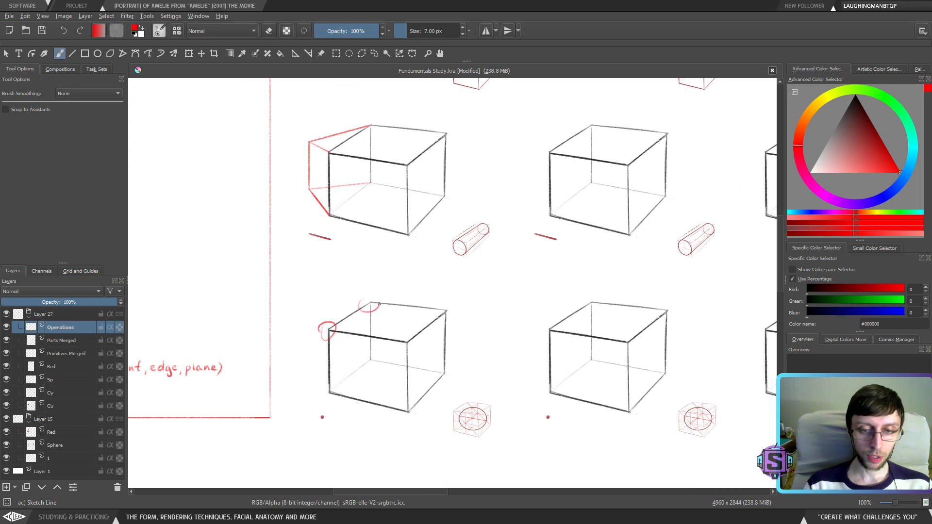
pyautogui.moveTo(326, 321); pyautogui.dragTo(342, 342)
pyautogui.moveTo(335, 320); pyautogui.dragTo(322, 340)
pyautogui.moveTo(362, 300); pyautogui.dragTo(385, 319)
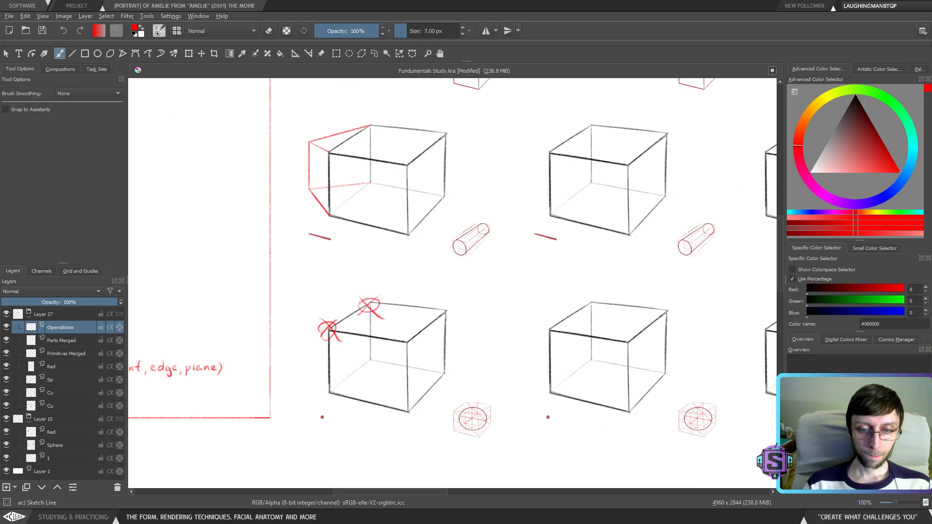
pyautogui.moveTo(390, 353); pyautogui.dragTo(413, 336)
pyautogui.moveTo(401, 342); pyautogui.dragTo(417, 358)
pyautogui.moveTo(434, 320)
pyautogui.mouseDown()
pyautogui.moveTo(454, 307)
pyautogui.moveTo(450, 326)
pyautogui.mouseUp()
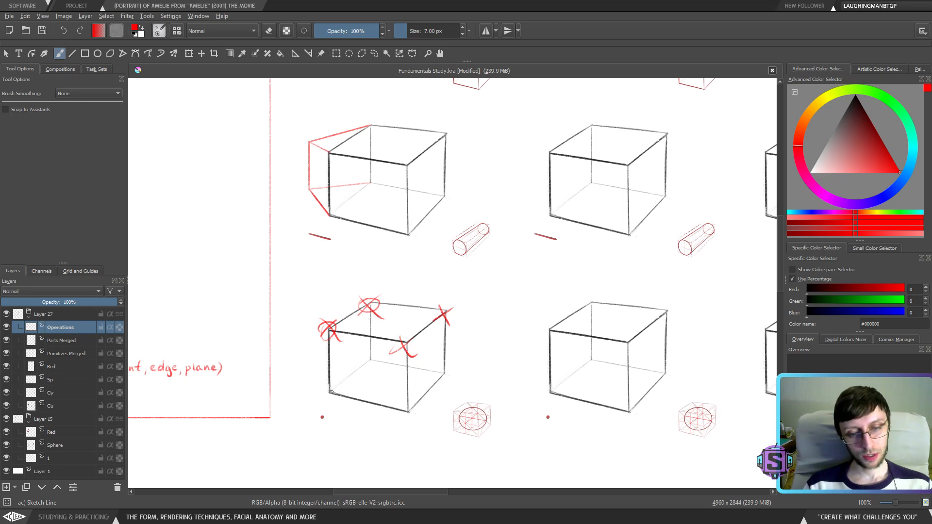
# Sketch a red apex point in the third cube's top face with freehand lines running down towards the base corners
pyautogui.moveTo(386, 319); pyautogui.dragTo(330, 394)
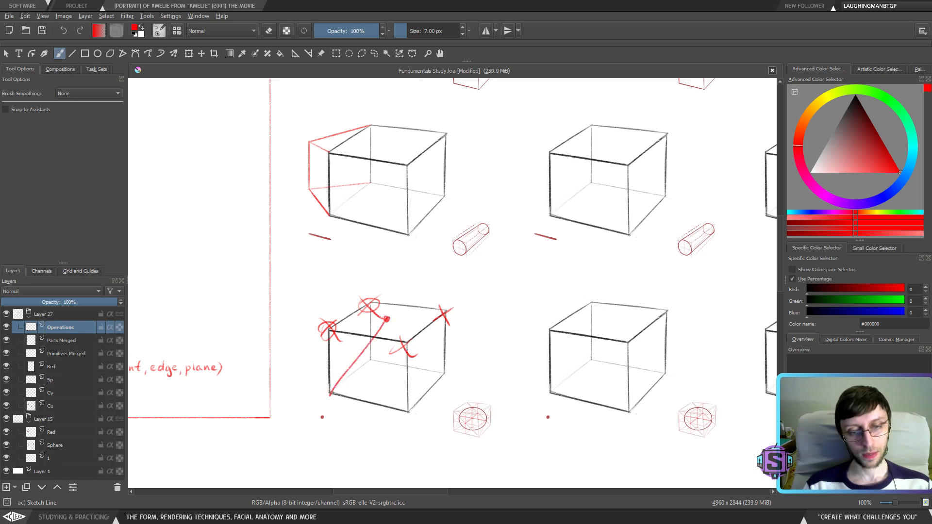
pyautogui.moveTo(387, 321)
pyautogui.mouseDown()
pyautogui.moveTo(404, 415)
pyautogui.moveTo(454, 384)
pyautogui.mouseUp()
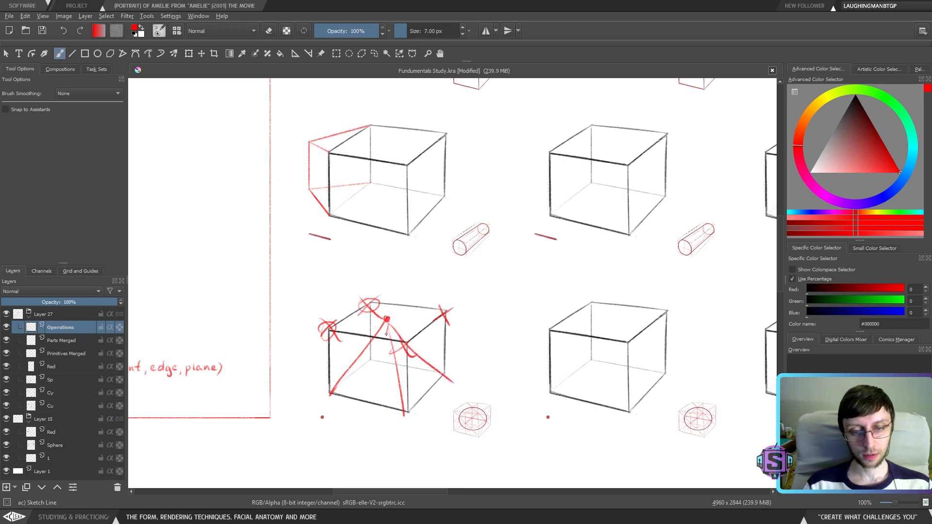
pyautogui.moveTo(386, 333); pyautogui.dragTo(374, 368)
# Undo the red pyramid lines, apex point and corner marks on the third cube
pyautogui.hotkey('ctrl', 'z')
pyautogui.hotkey('ctrl', 'z')
pyautogui.hotkey('ctrl', 'z')
pyautogui.hotkey('ctrl', 'z')
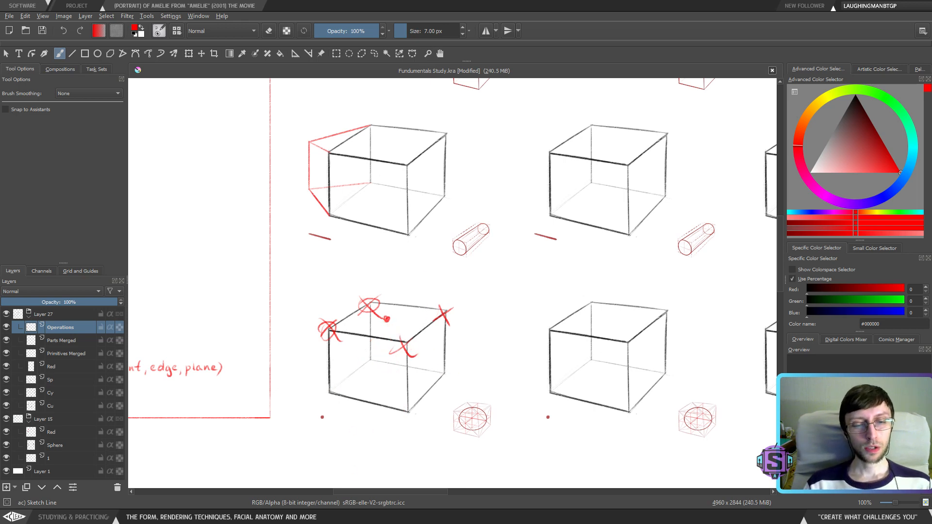
pyautogui.hotkey('ctrl', 'z')
pyautogui.hotkey('ctrl', 'z')
pyautogui.hotkey('ctrl', 'z')
pyautogui.hotkey('ctrl', 'z')
pyautogui.hotkey('ctrl', 'z')
pyautogui.hotkey('ctrl', 'z')
pyautogui.hotkey('ctrl', 'z')
pyautogui.hotkey('ctrl', 'z')
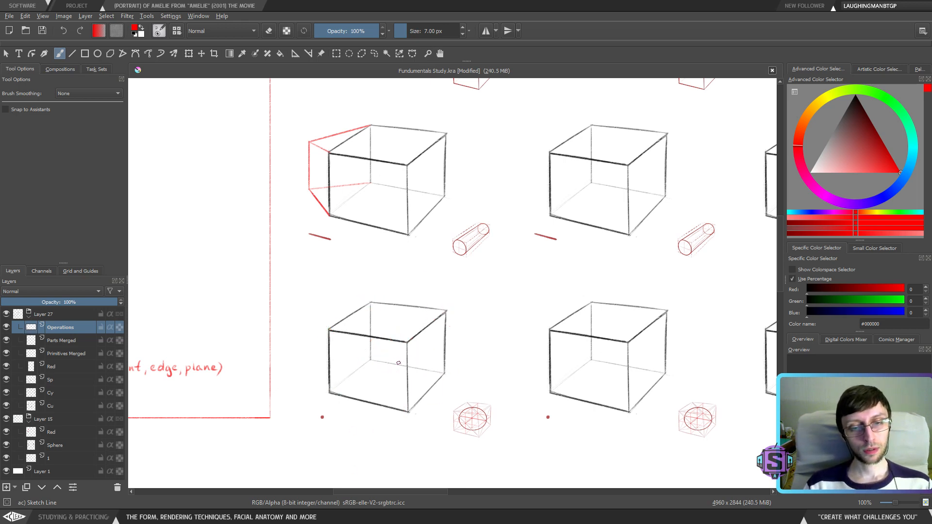
# Compare the cube's point, edge and plane operations with the cylinder and sphere examples in the limited-operations section
pyautogui.moveTo(399, 363); pyautogui.dragTo(768, 418)
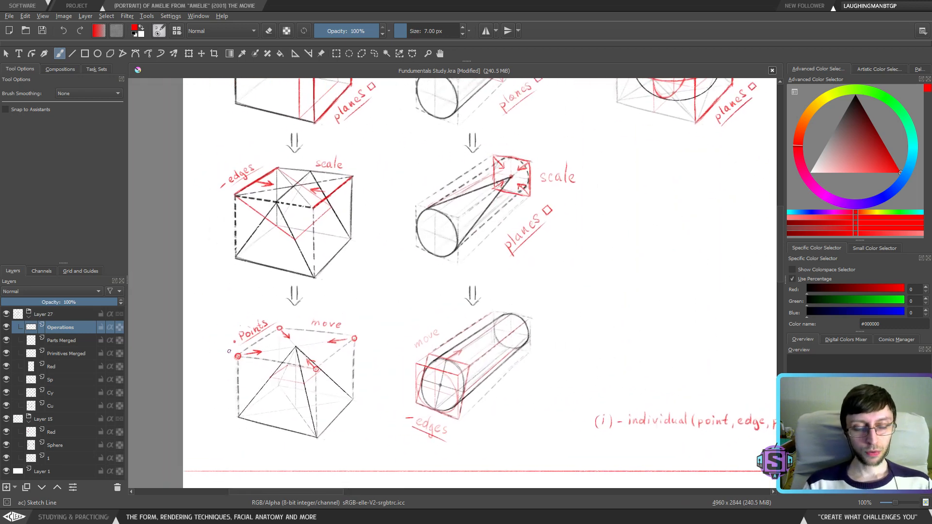
pyautogui.moveTo(398, 284); pyautogui.dragTo(385, 324)
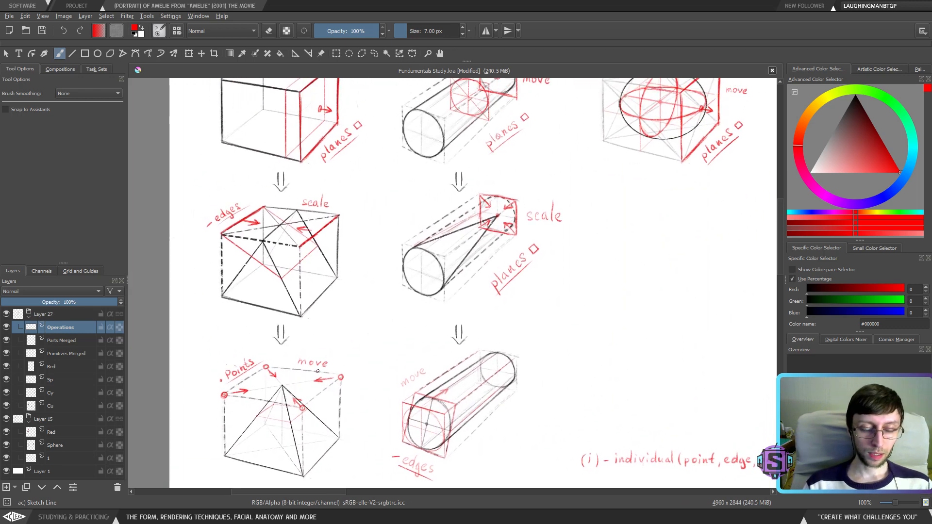
pyautogui.moveTo(475, 217); pyautogui.dragTo(424, 323)
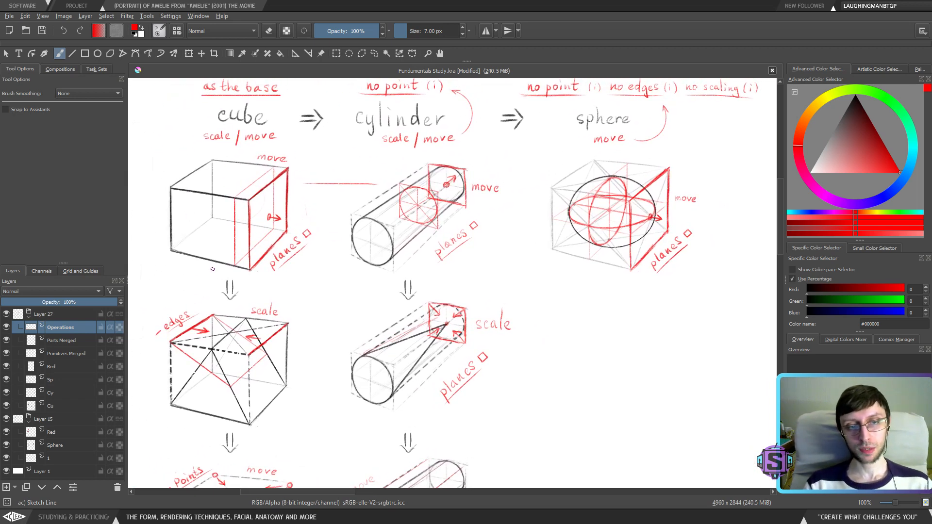
pyautogui.scroll(3, 212, 269)
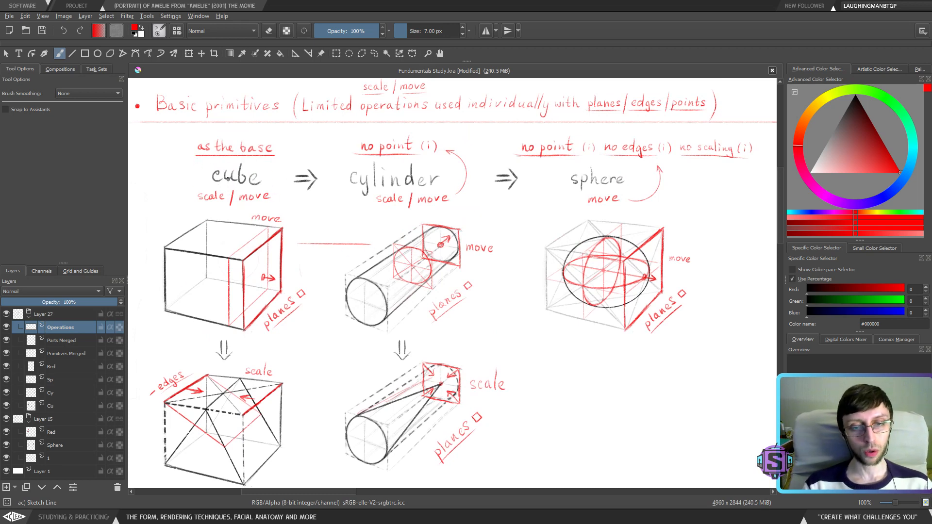
pyautogui.scroll(-2, 273, 387)
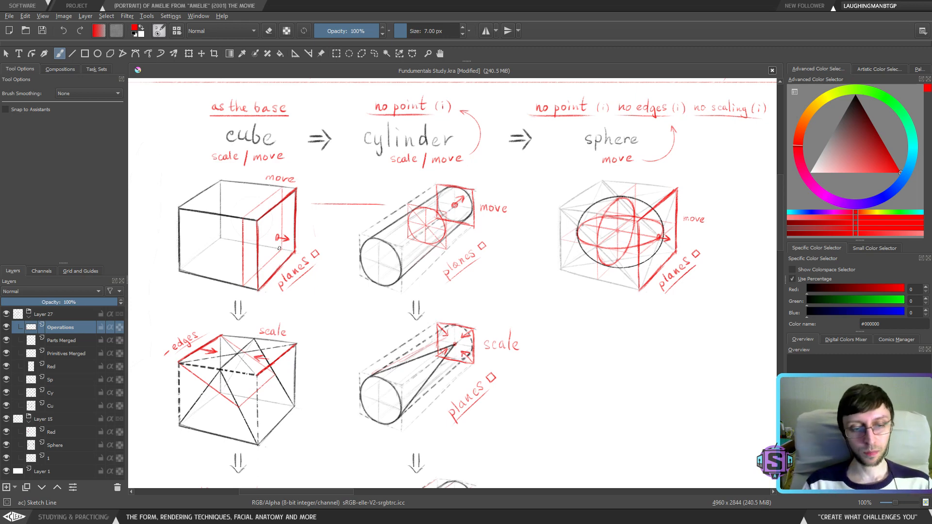
pyautogui.scroll(-1, 215, 364)
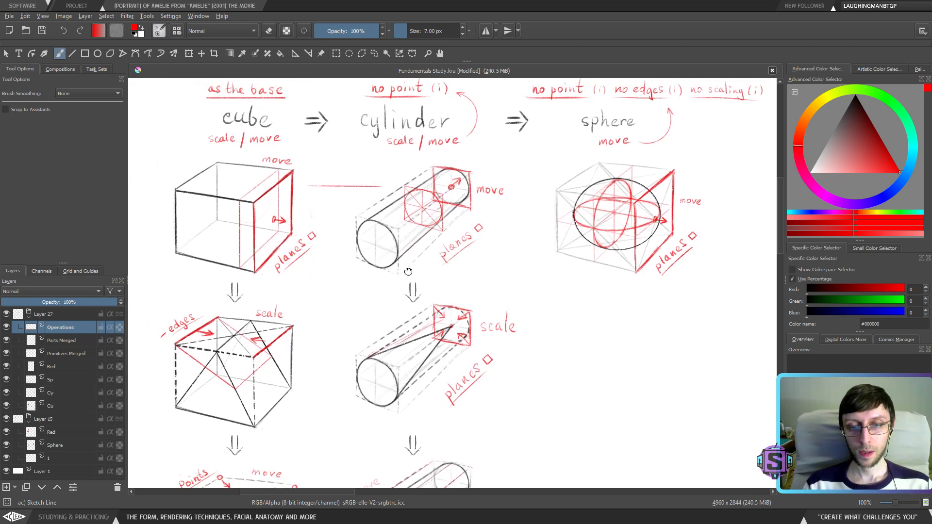
pyautogui.moveTo(411, 273); pyautogui.dragTo(318, 246)
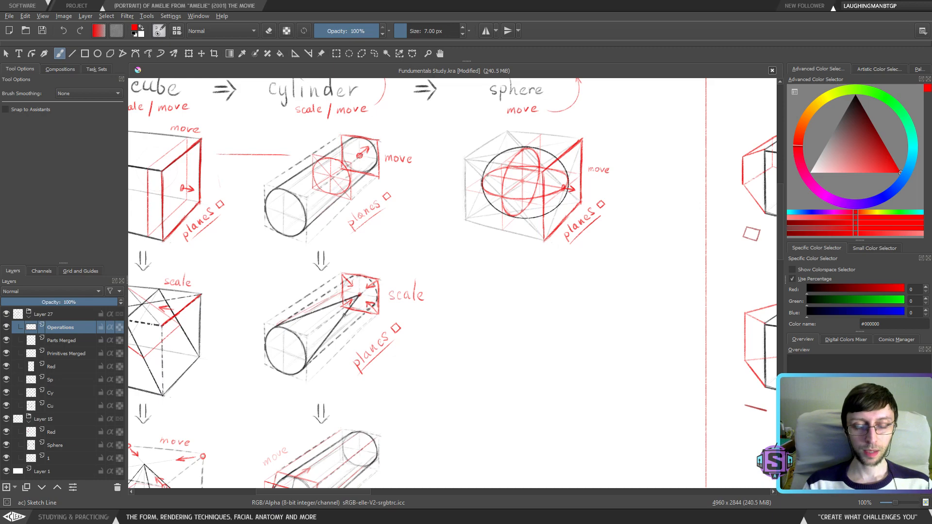
# Examine the extended-operations headings and the red plane and edge extensions on the first two add/unite cubes
pyautogui.hscroll(12, 358, 305)
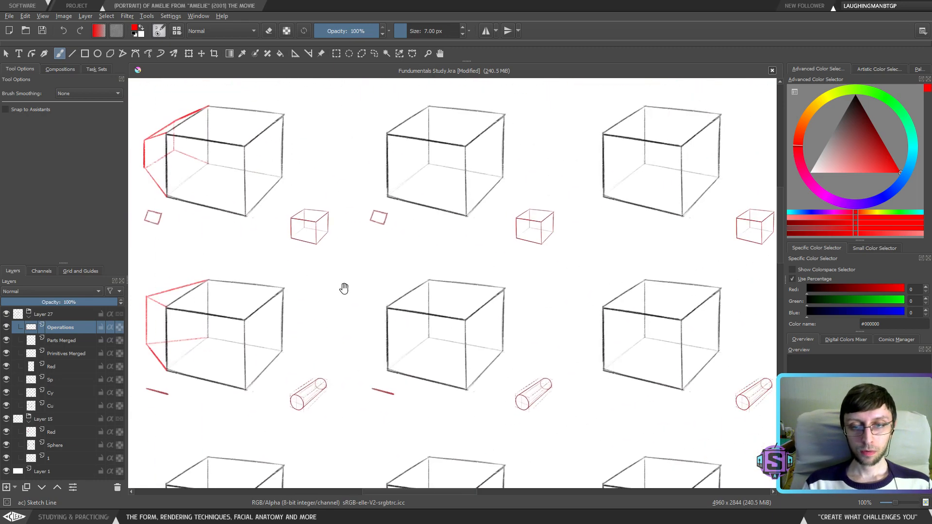
pyautogui.scroll(2, 343, 287)
pyautogui.scroll(2, 368, 316)
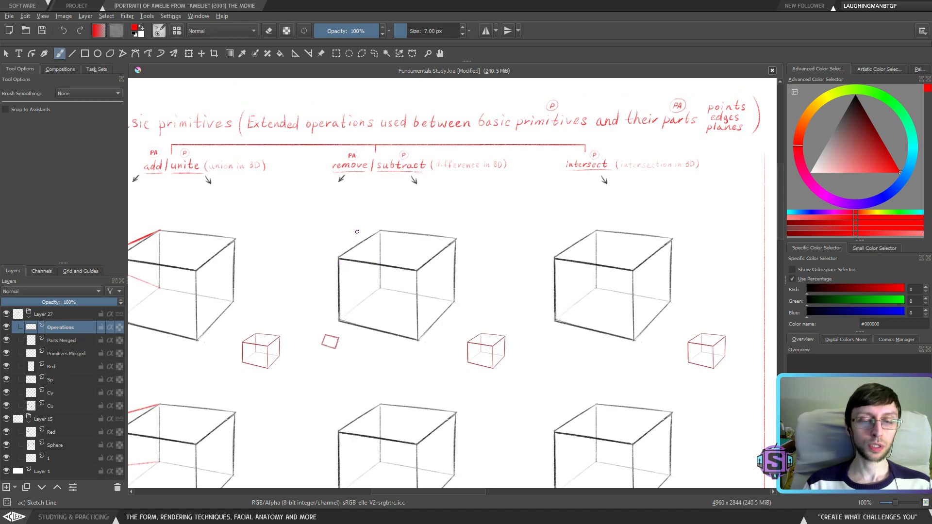
pyautogui.moveTo(357, 232); pyautogui.dragTo(488, 238)
pyautogui.moveTo(388, 291)
pyautogui.mouseDown()
pyautogui.moveTo(495, 291)
pyautogui.moveTo(446, 300)
pyautogui.moveTo(466, 256)
pyautogui.mouseUp()
pyautogui.scroll(-5, 466, 272)
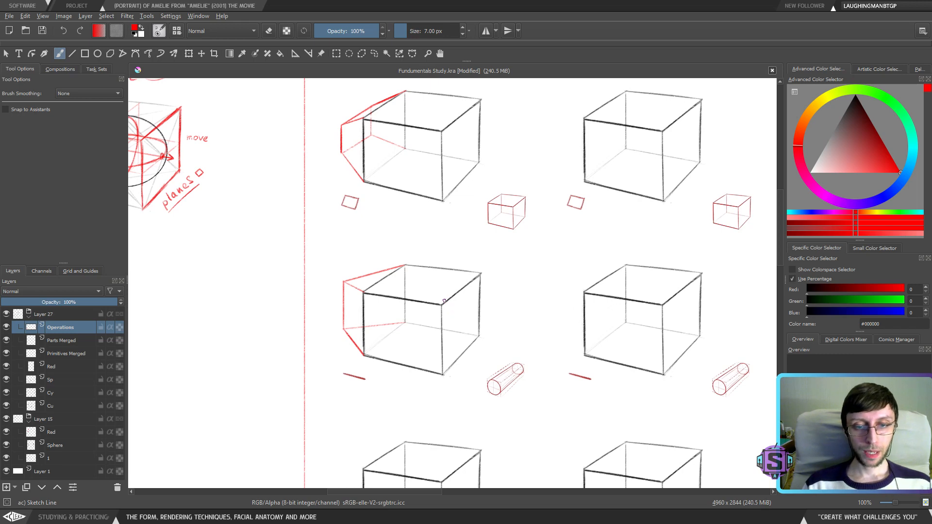
pyautogui.moveTo(419, 327); pyautogui.dragTo(405, 347)
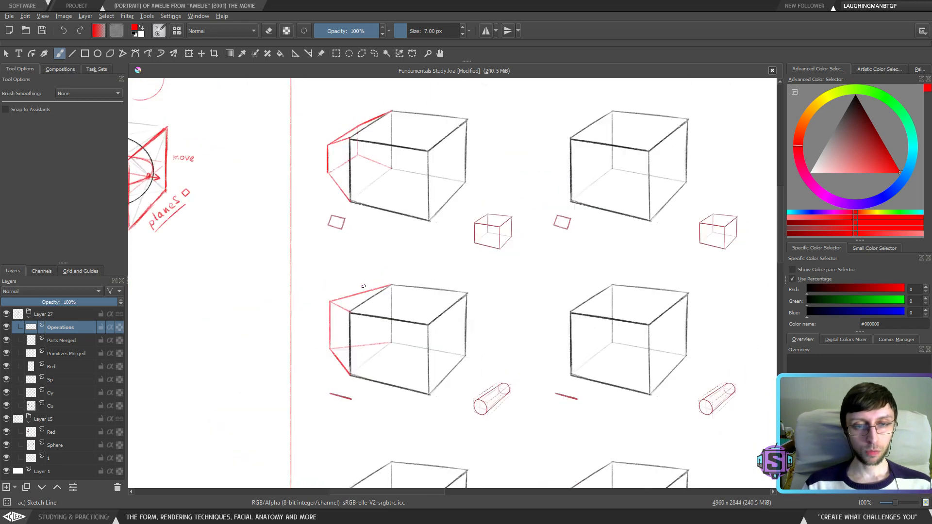
pyautogui.press('+')
pyautogui.press('-')
pyautogui.press('+')
pyautogui.moveTo(336, 192); pyautogui.dragTo(372, 286)
pyautogui.scroll(3, 375, 245)
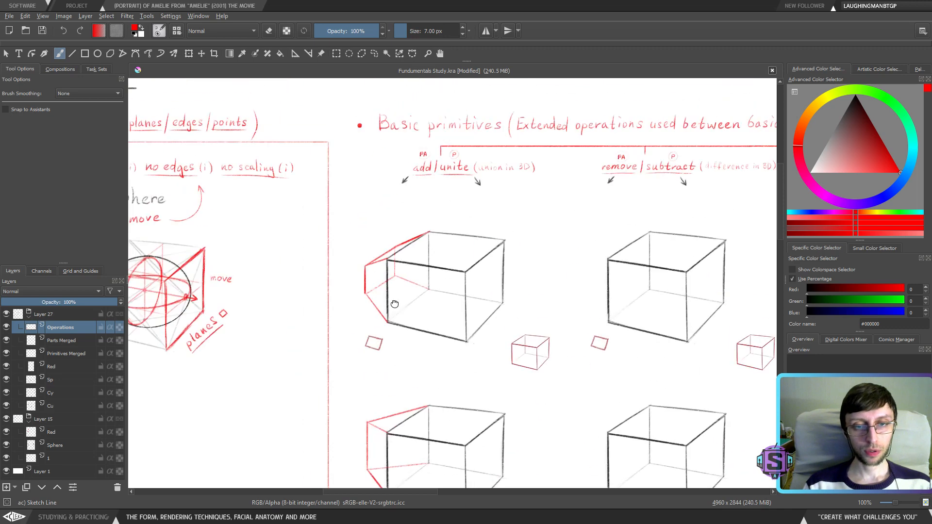
pyautogui.scroll(3, 339, 204)
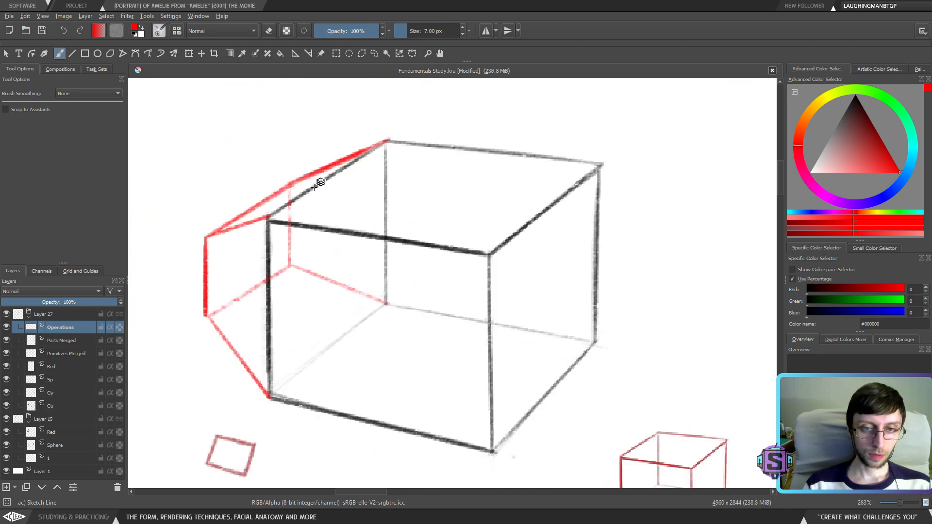
pyautogui.press('-')
pyautogui.press('-')
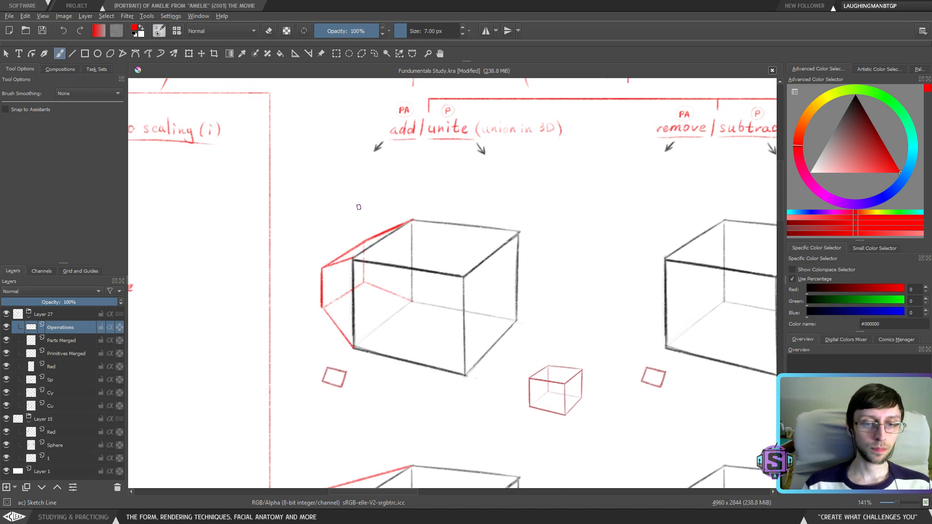
pyautogui.scroll(-3, 318, 197)
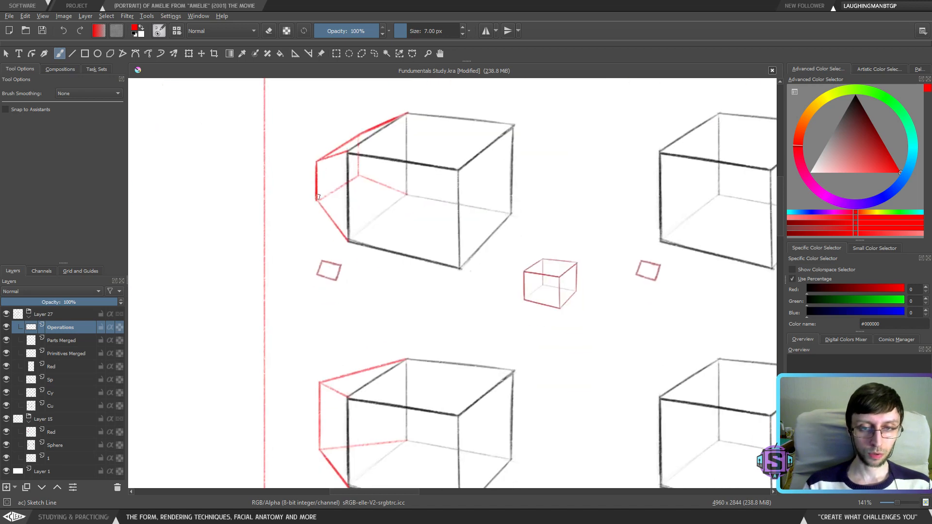
# Mark a red apex point just outside the third add/unite cube's left face and save the document
pyautogui.scroll(-4, 353, 229)
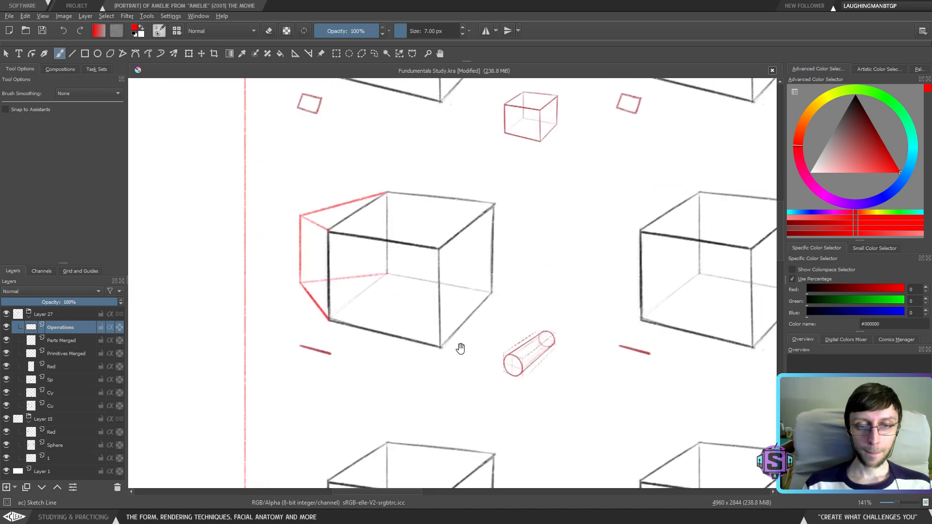
pyautogui.hscroll(4, 460, 348)
pyautogui.scroll(1, 502, 323)
pyautogui.hscroll(1, 503, 323)
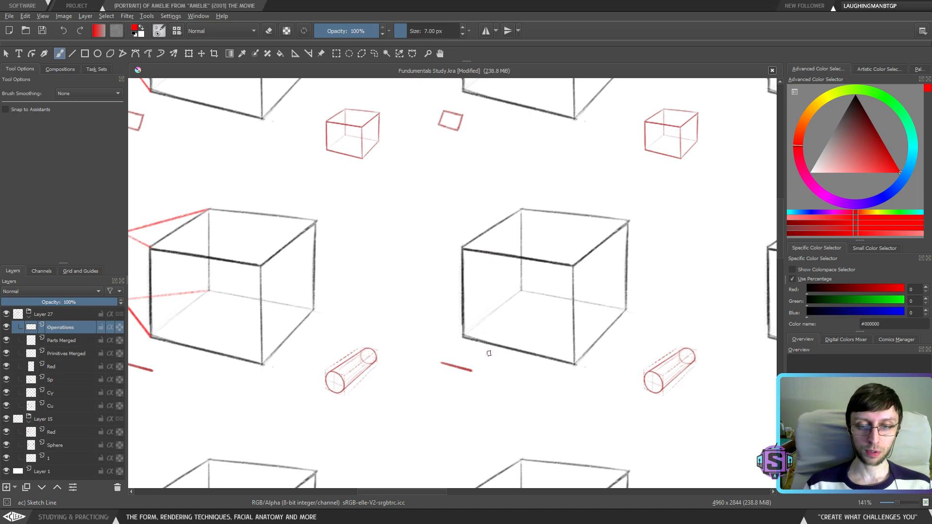
pyautogui.hscroll(-5, 537, 327)
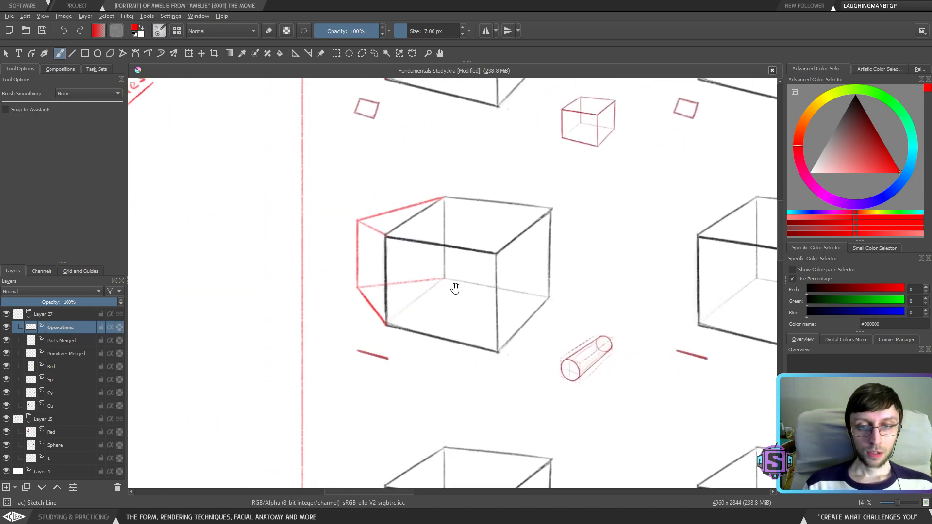
pyautogui.scroll(-5, 364, 210)
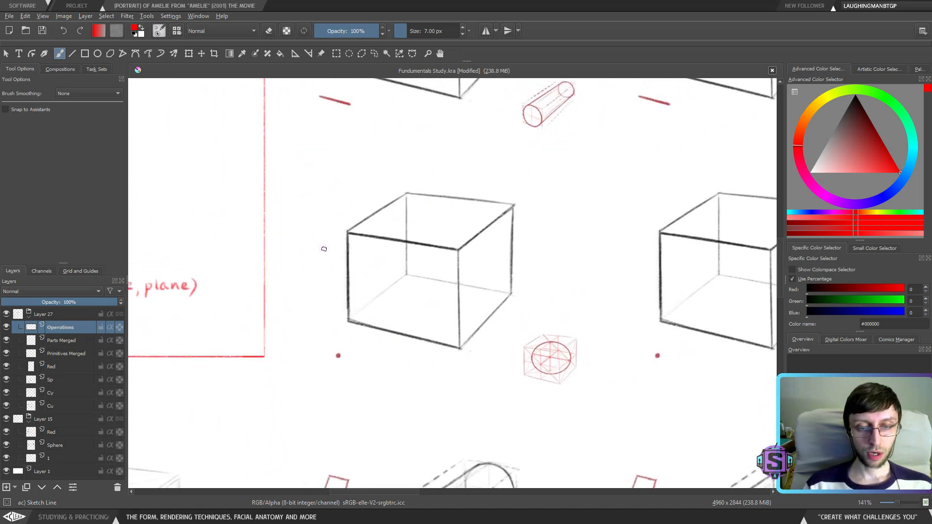
pyautogui.scroll(2, 349, 313)
pyautogui.scroll(-2, 333, 327)
pyautogui.hscroll(-1, 370, 320)
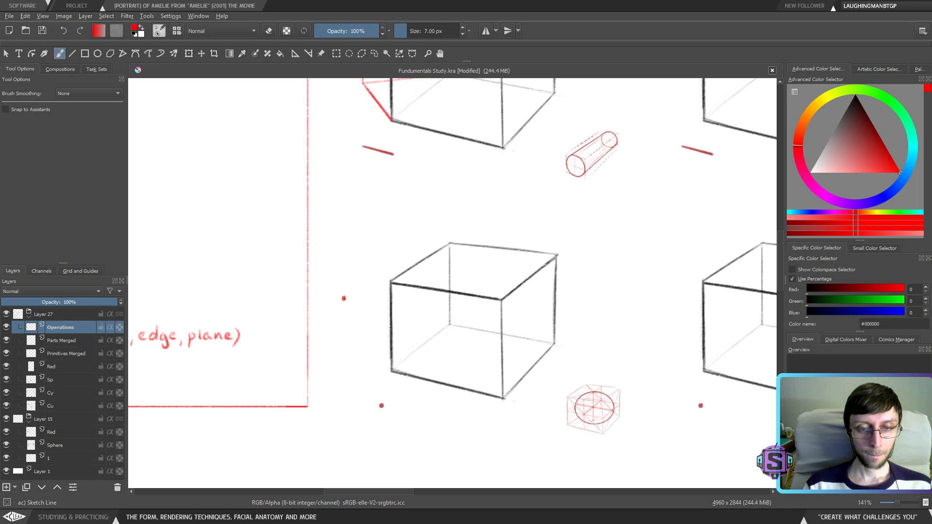
pyautogui.hotkey('ctrl', 's')
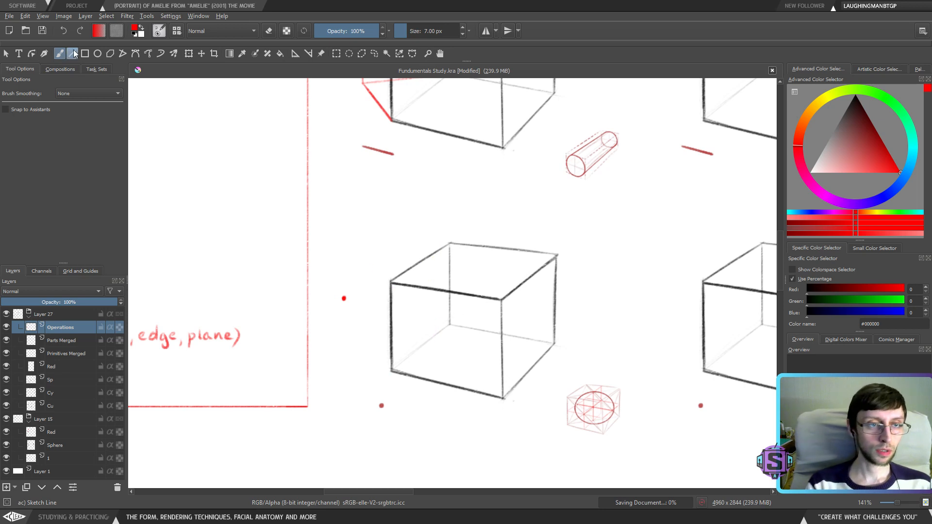
pyautogui.press('v')
pyautogui.moveTo(345, 298); pyautogui.dragTo(391, 283)
pyautogui.hotkey('ctrl', 'z')
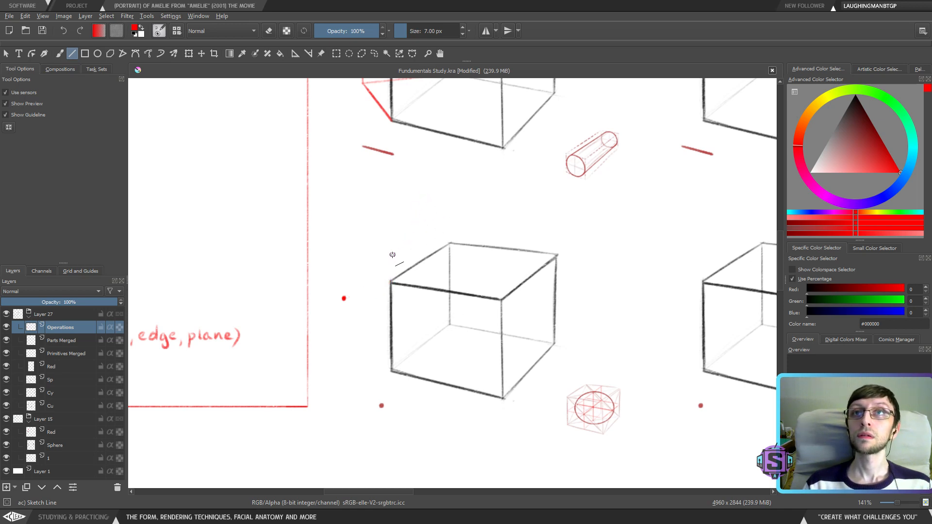
pyautogui.press('b')
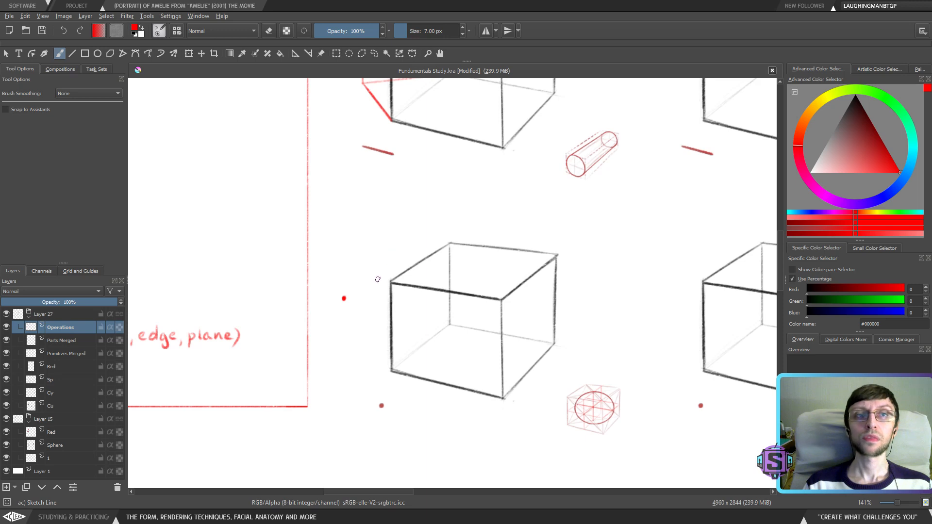
pyautogui.moveTo(380, 258); pyautogui.dragTo(366, 270)
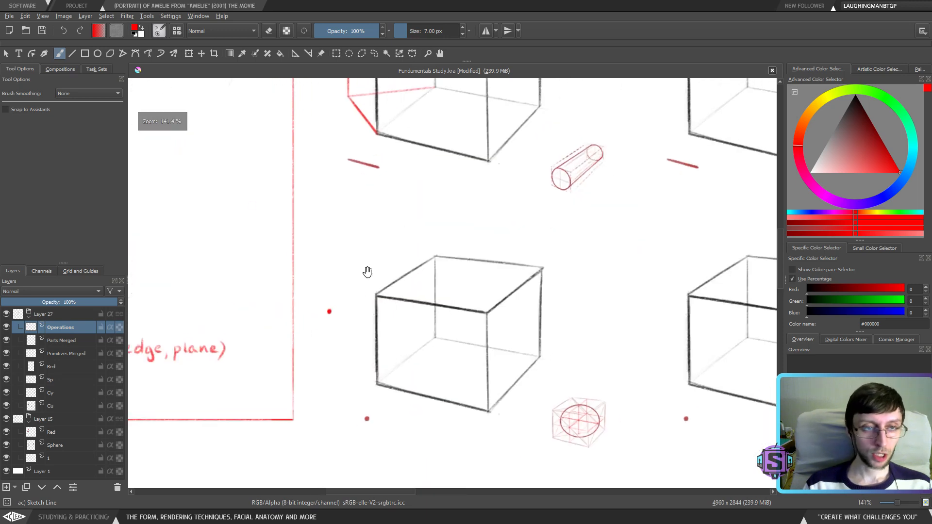
pyautogui.press('v')
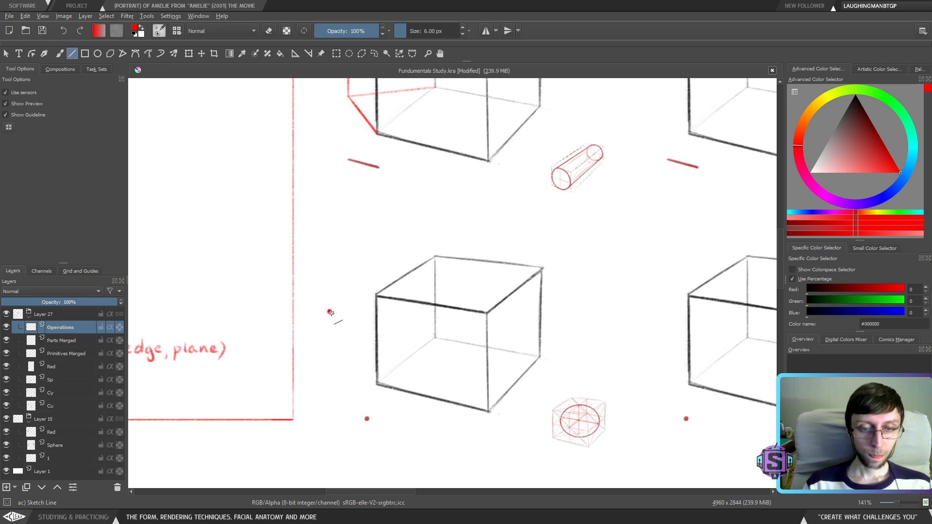
pyautogui.moveTo(341, 306); pyautogui.dragTo(376, 295)
pyautogui.hotkey('ctrl', 'z')
# Retrace the visible red extension edges on the second cube with darker 5 px straight lines, leaving the hidden lower edge faint
pyautogui.scroll(2, 375, 358)
pyautogui.scroll(2, 377, 340)
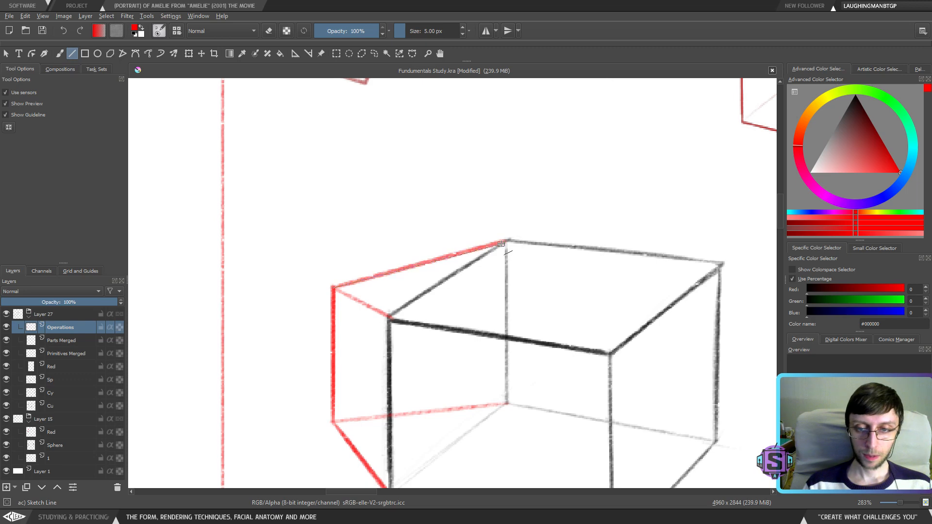
pyautogui.moveTo(507, 241); pyautogui.dragTo(507, 241)
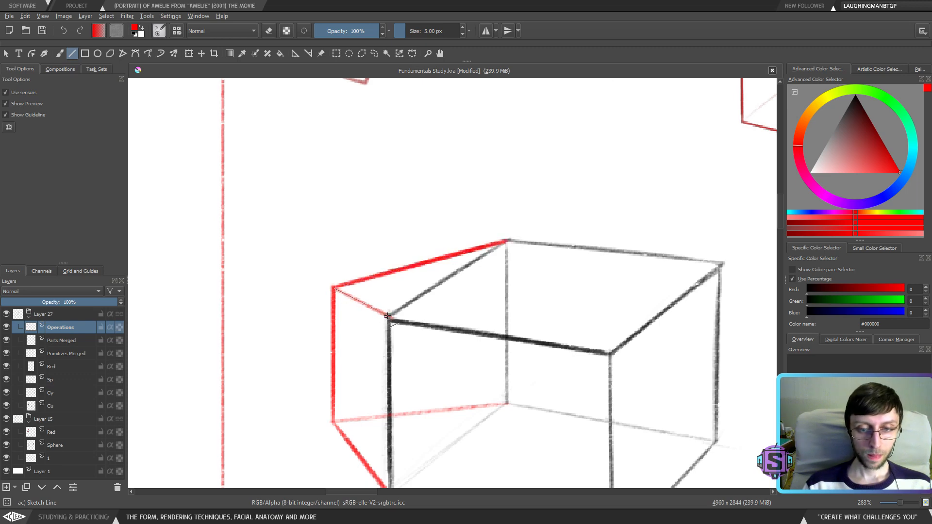
pyautogui.scroll(-3, 408, 321)
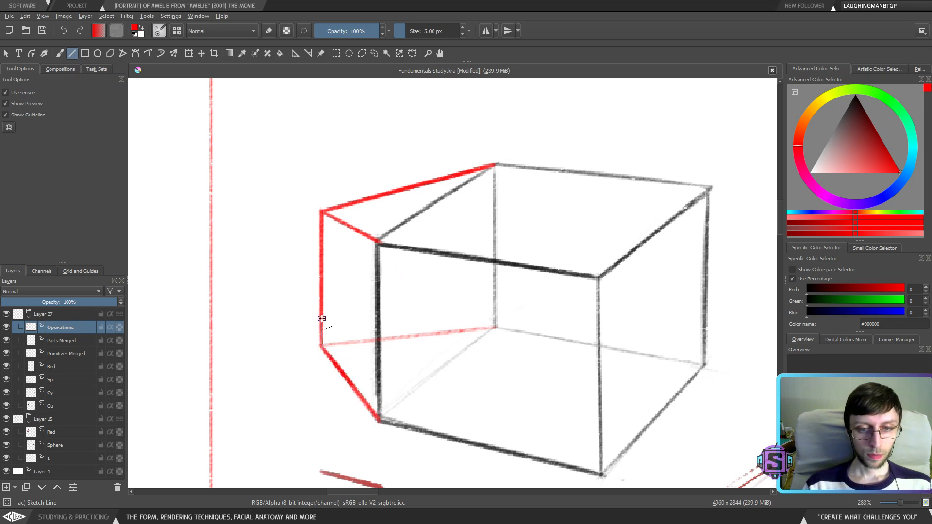
pyautogui.scroll(-1, 410, 267)
pyautogui.scroll(1, 364, 370)
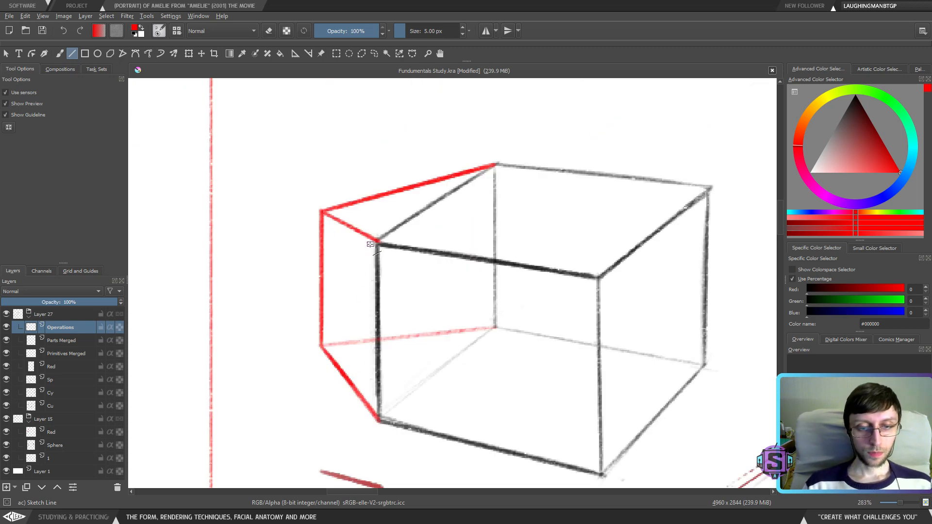
# Draw a straight 5 px red line from the third cube's apex point to its near upper-left corner
pyautogui.press('-')
pyautogui.press('-')
pyautogui.moveTo(408, 377); pyautogui.dragTo(378, 363)
pyautogui.press('+')
pyautogui.press('+')
pyautogui.moveTo(264, 254); pyautogui.dragTo(310, 279)
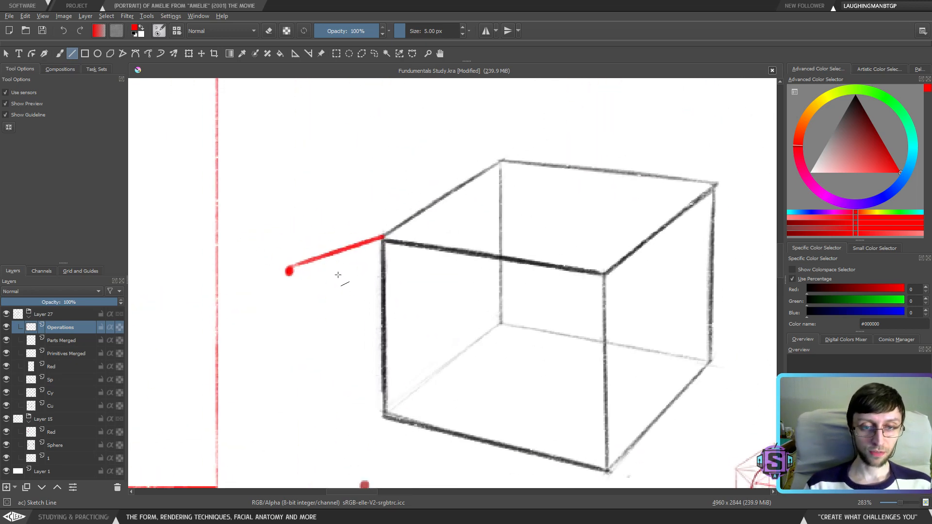
# Delete the red connecting line on the third cube and erase its remnants around the corner and apex point
pyautogui.press('l')
pyautogui.moveTo(432, 230)
pyautogui.mouseDown()
pyautogui.moveTo(287, 245)
pyautogui.moveTo(295, 267)
pyautogui.moveTo(416, 279)
pyautogui.mouseUp()
pyautogui.press('Delete')
pyautogui.hotkey('ctrl', 'shift', 'a')
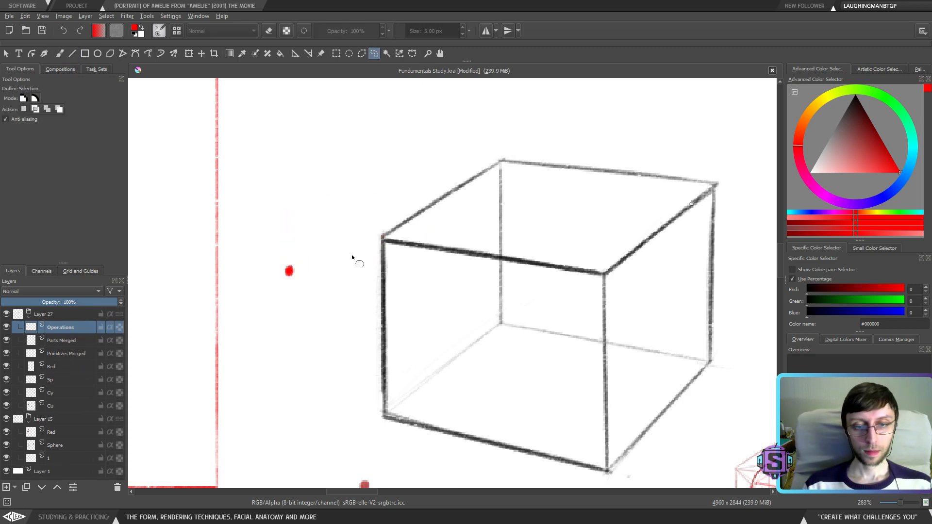
pyautogui.press('b')
pyautogui.press('e')
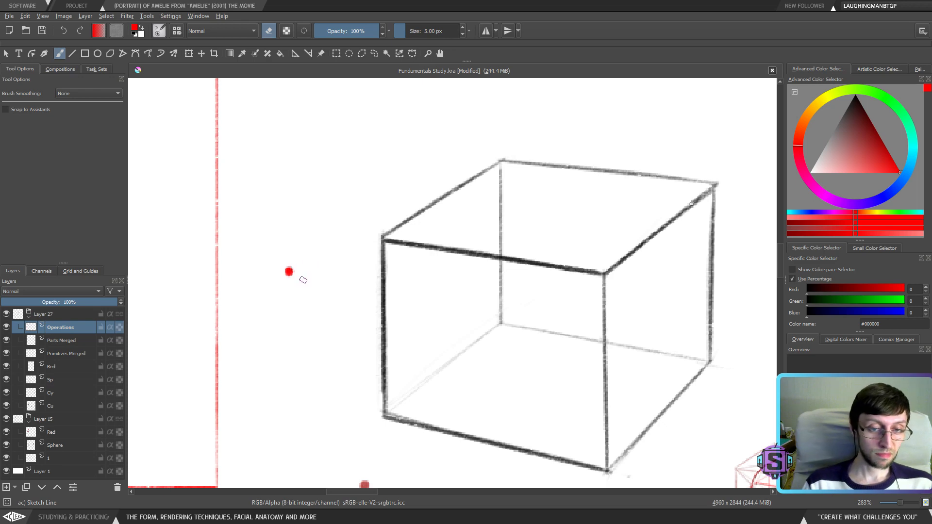
pyautogui.press('e')
pyautogui.moveTo(316, 252); pyautogui.dragTo(339, 298)
# Connect the apex point to the third cube's two upper-left corners with straight 4 px red lines
pyautogui.click(76, 54)
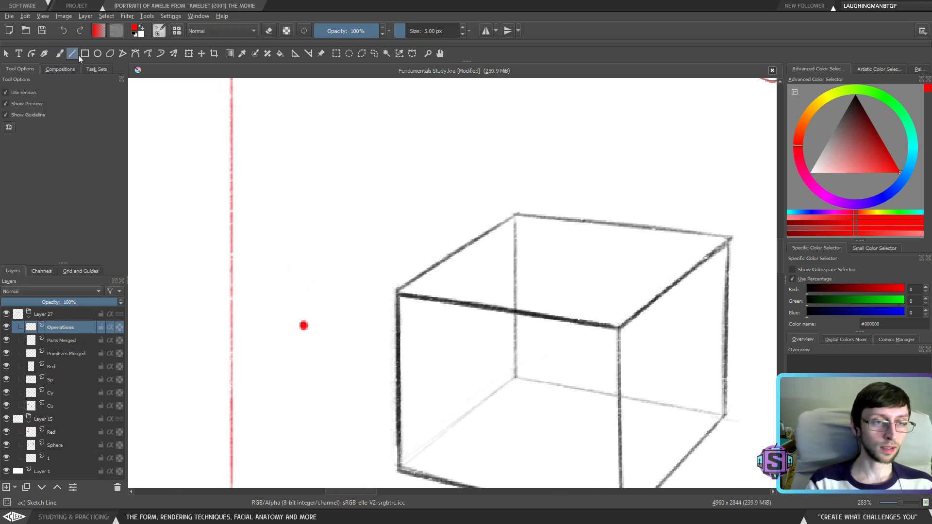
pyautogui.press('[')
pyautogui.moveTo(304, 326); pyautogui.dragTo(397, 293)
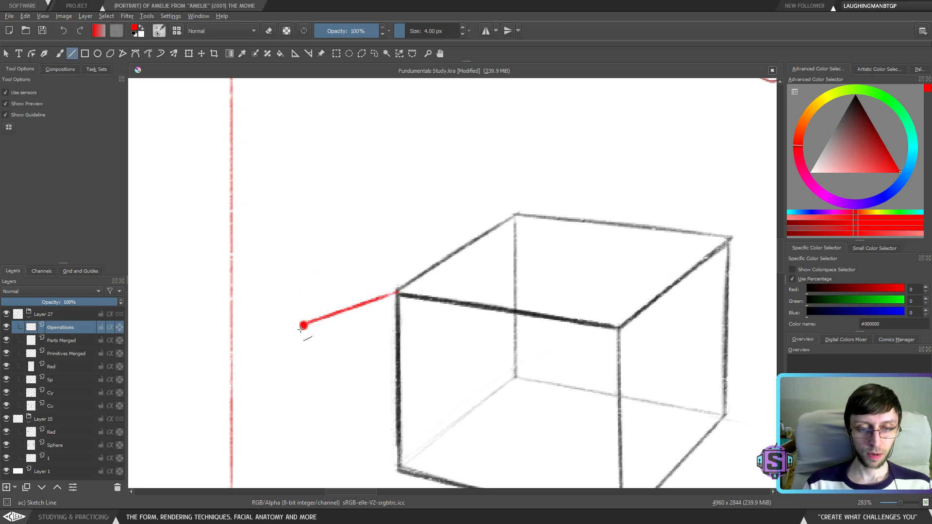
pyautogui.hotkey('ctrl', 'z')
pyautogui.moveTo(304, 326); pyautogui.dragTo(399, 293)
pyautogui.moveTo(303, 325); pyautogui.dragTo(516, 215)
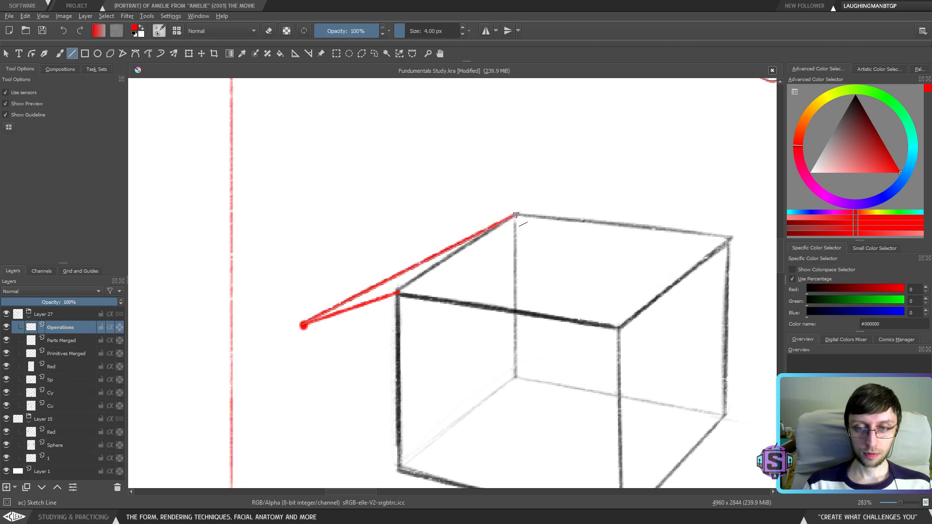
# Connect the apex point to the two lower corners of the third cube's left face with straight 4 px red lines
pyautogui.scroll(-3, 476, 341)
pyautogui.moveTo(301, 254); pyautogui.dragTo(397, 398)
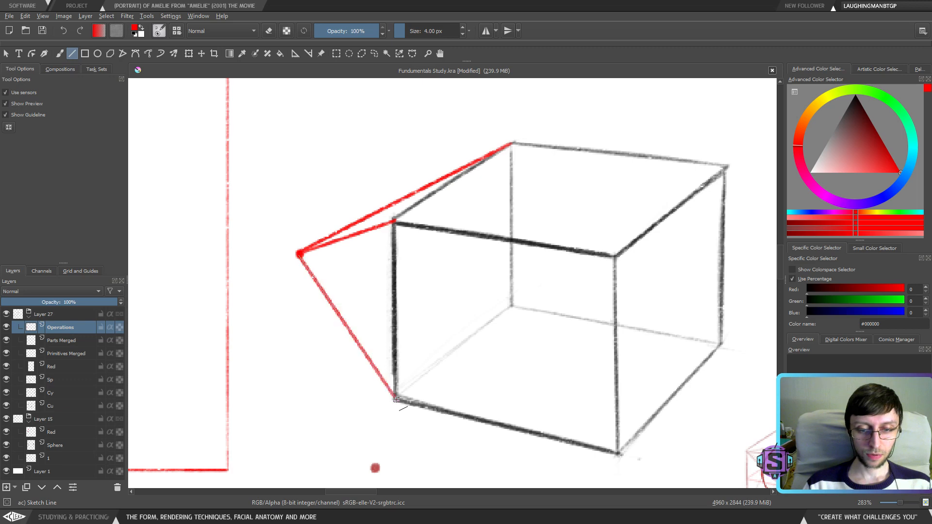
pyautogui.moveTo(300, 254); pyautogui.dragTo(512, 307)
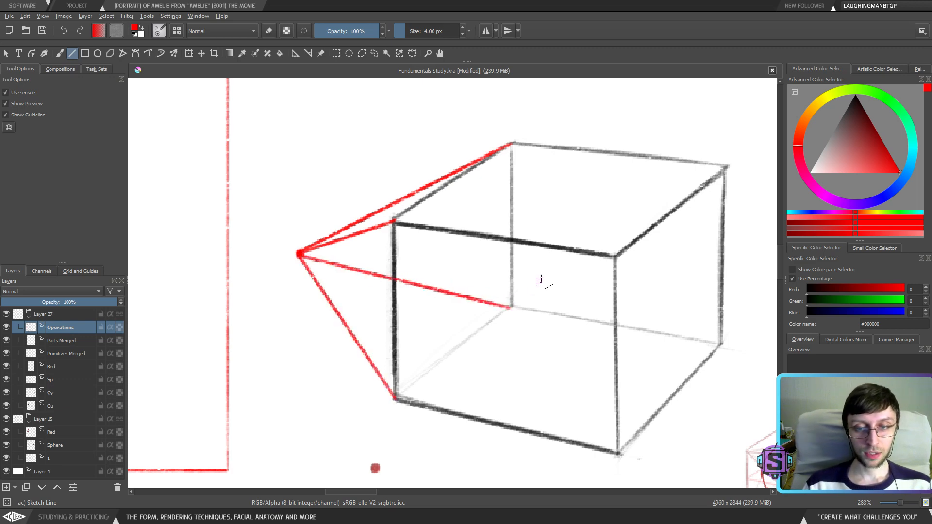
pyautogui.hotkey('ctrl', 'z')
pyautogui.moveTo(299, 255); pyautogui.dragTo(513, 306)
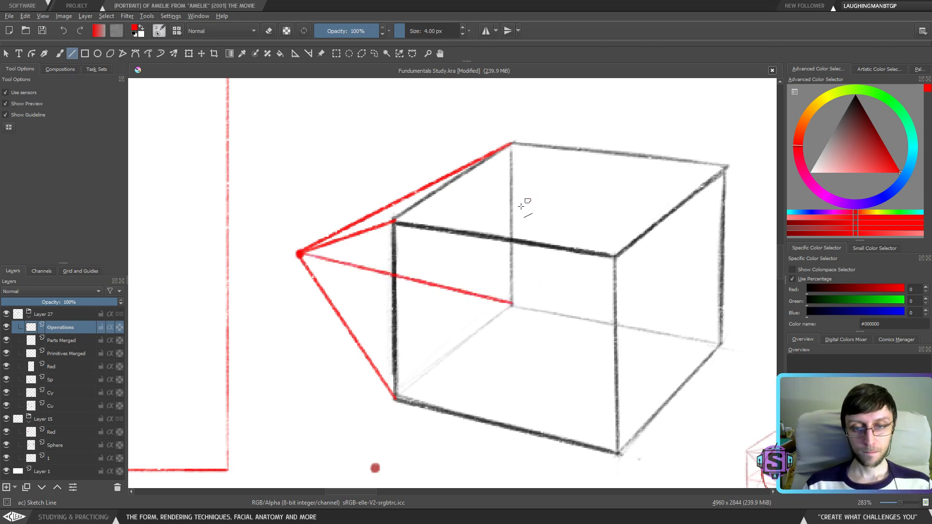
pyautogui.hotkey('ctrl', 'z')
pyautogui.moveTo(299, 254); pyautogui.dragTo(512, 305)
# Compare the third cube's point pyramid with the edge extension above, including with the canvas rotated
pyautogui.scroll(-5, 504, 331)
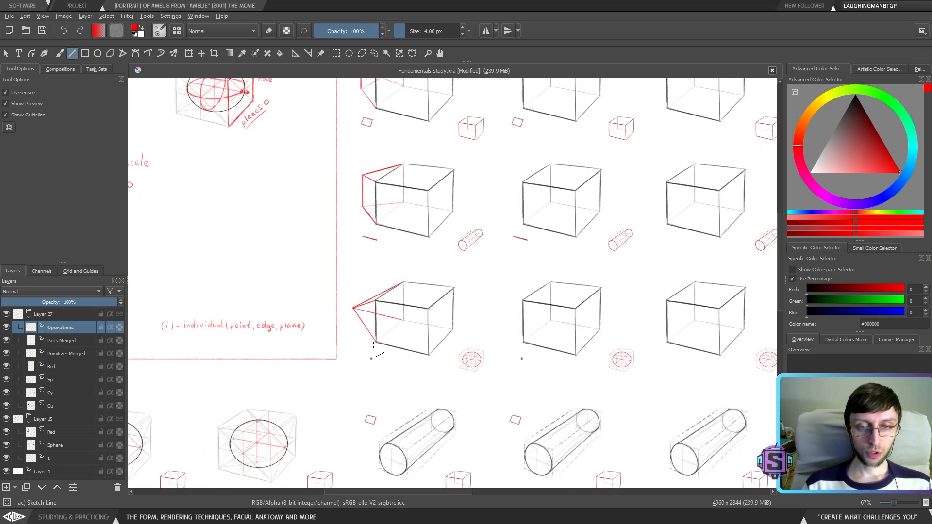
pyautogui.scroll(2, 373, 345)
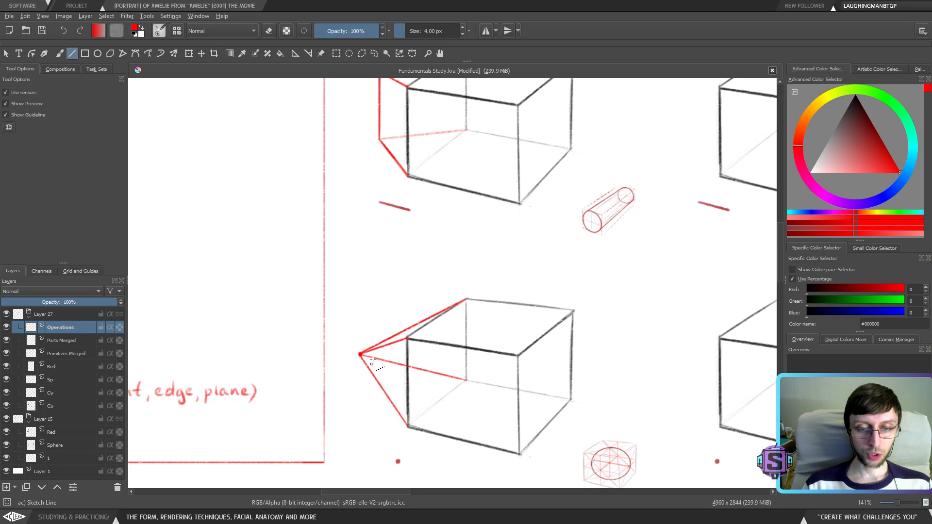
pyautogui.scroll(3, 359, 245)
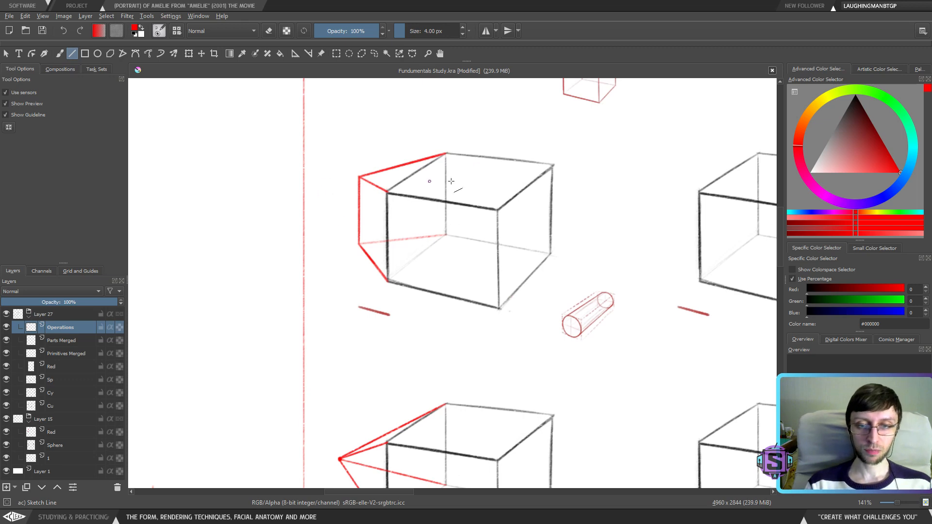
pyautogui.moveTo(389, 364); pyautogui.dragTo(397, 234)
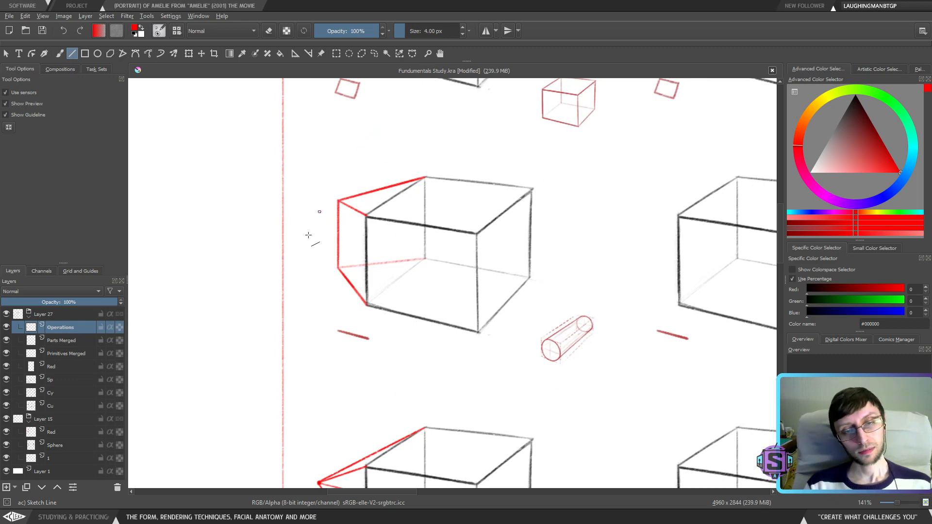
pyautogui.rightClick(484, 271)
pyautogui.rightClick(436, 285)
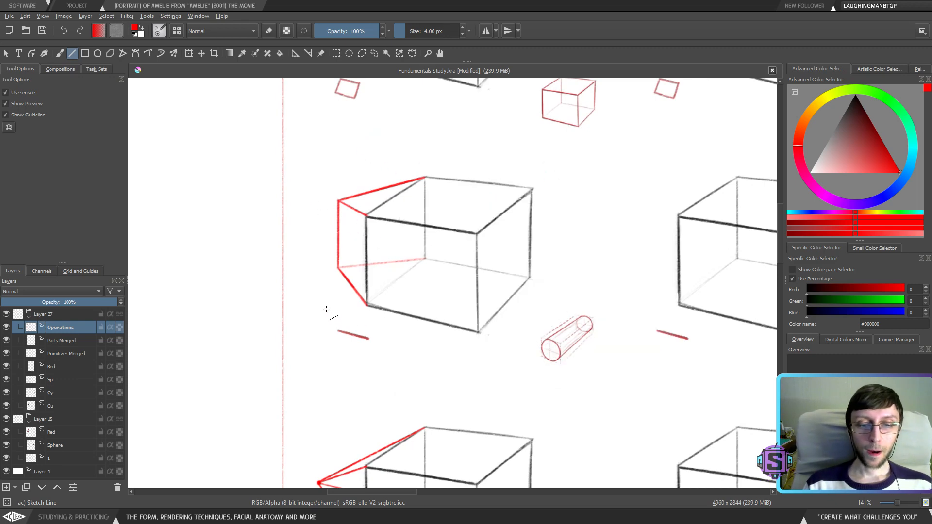
pyautogui.moveTo(352, 412); pyautogui.dragTo(373, 245)
pyautogui.hotkey('ctrl', '+')
pyautogui.hotkey('ctrl', '+')
pyautogui.moveTo(380, 311); pyautogui.dragTo(449, 277)
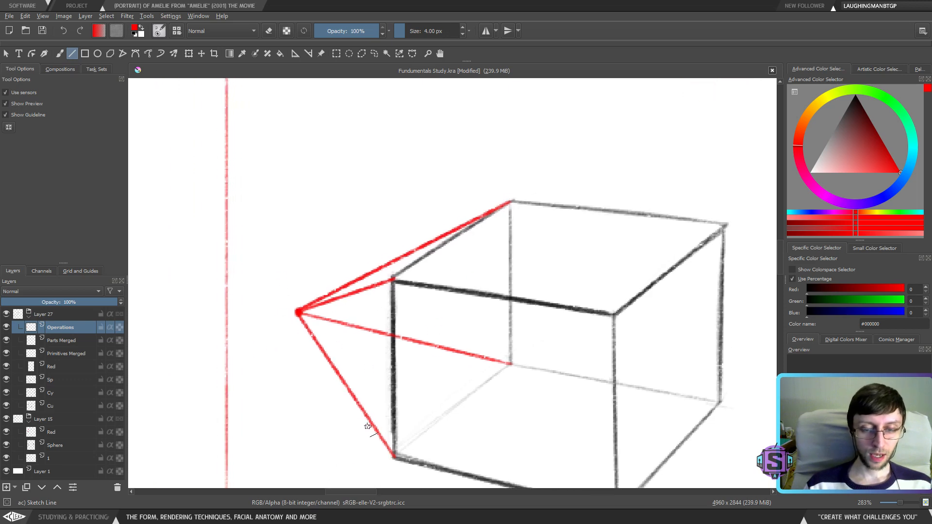
pyautogui.hotkey('ctrl', ']')
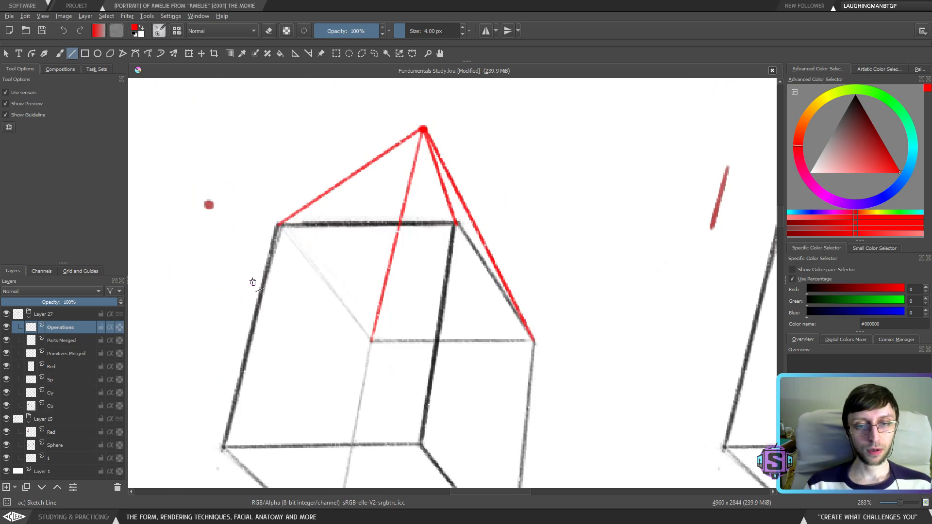
pyautogui.hotkey('ctrl', '-')
pyautogui.hotkey('ctrl', '-')
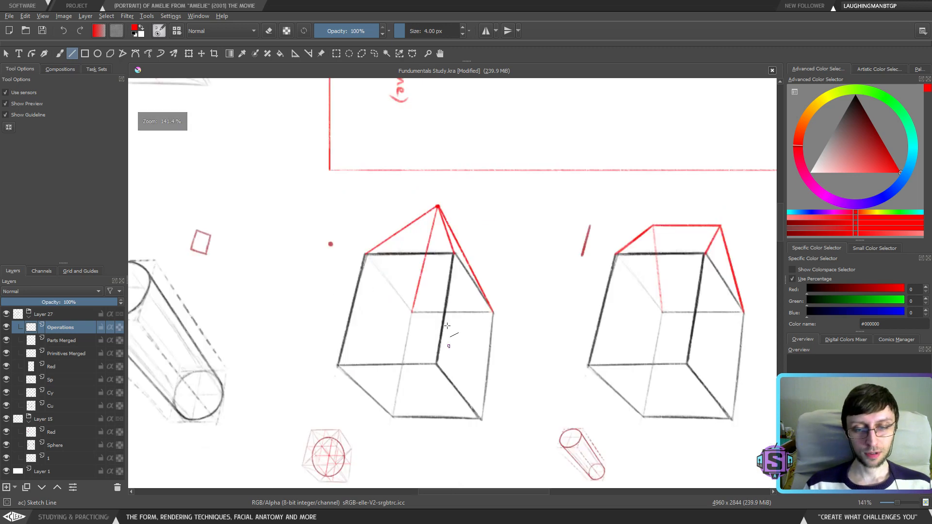
pyautogui.press('5')
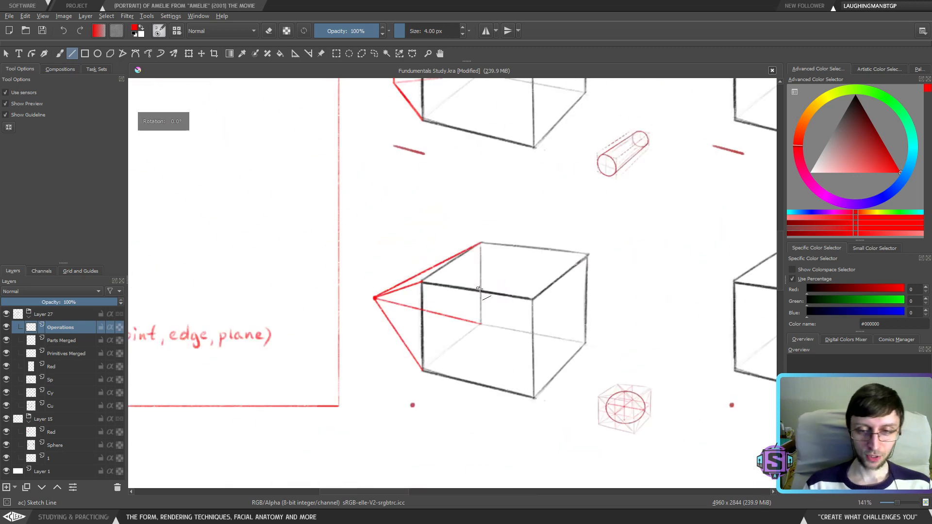
# Lighten the pyramid's hidden red edge towards the cube's lower back corner with the brush in eraser mode
pyautogui.scroll(4, 474, 366)
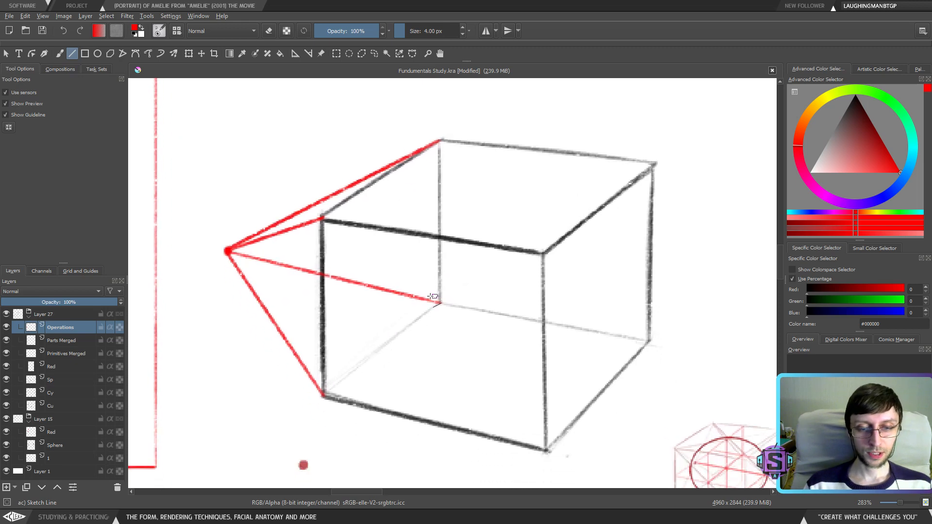
pyautogui.moveTo(358, 235); pyautogui.dragTo(398, 312)
pyautogui.press('e')
pyautogui.press('b')
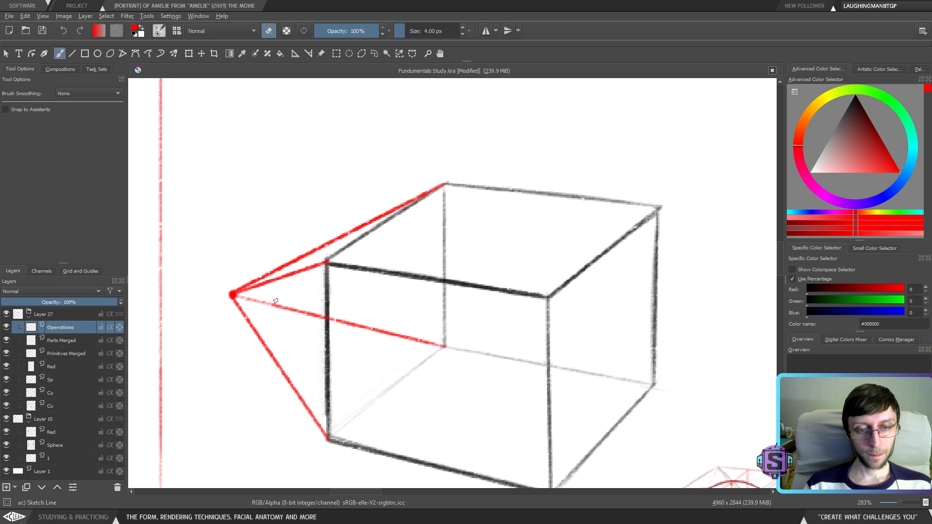
pyautogui.moveTo(275, 301)
pyautogui.mouseDown()
pyautogui.moveTo(370, 322)
pyautogui.moveTo(394, 346)
pyautogui.moveTo(422, 338)
pyautogui.moveTo(466, 350)
pyautogui.moveTo(444, 421)
pyautogui.moveTo(448, 448)
pyautogui.moveTo(487, 215)
pyautogui.mouseUp()
pyautogui.press('-')
pyautogui.press('-')
pyautogui.press('-')
pyautogui.press('-')
pyautogui.press('+')
pyautogui.press('+')
pyautogui.press('+')
pyautogui.press('+')
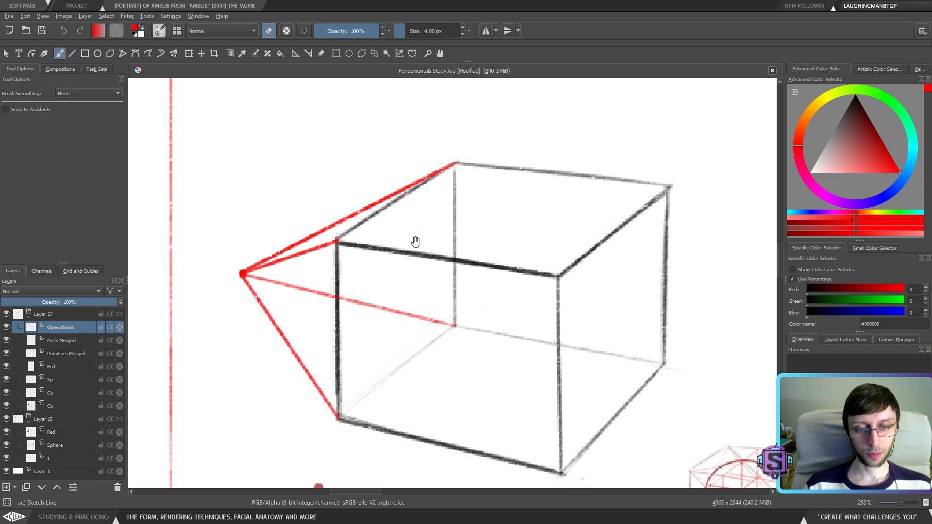
# Review the plane, edge and point extensions on the add/unite column's three cubes alongside the untouched remove/subtract and intersect cubes
pyautogui.scroll(10, 460, 273)
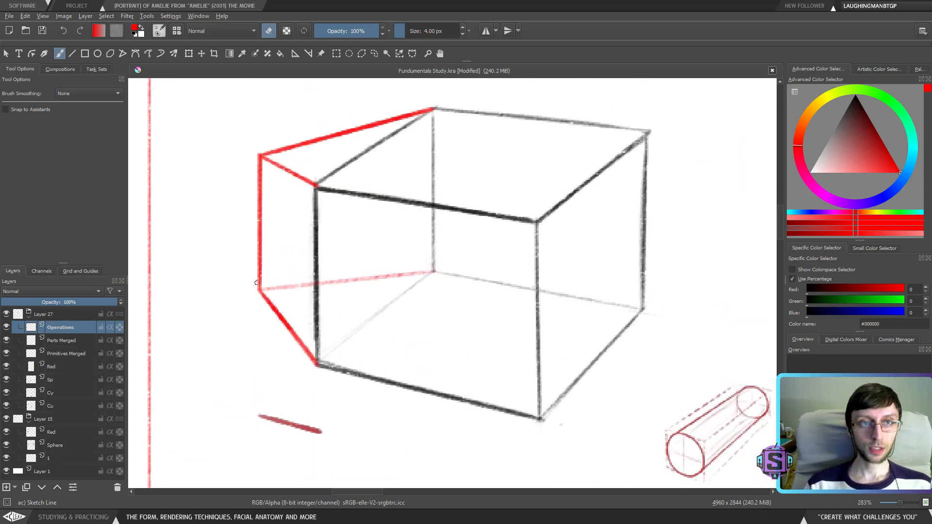
pyautogui.scroll(-8, 423, 221)
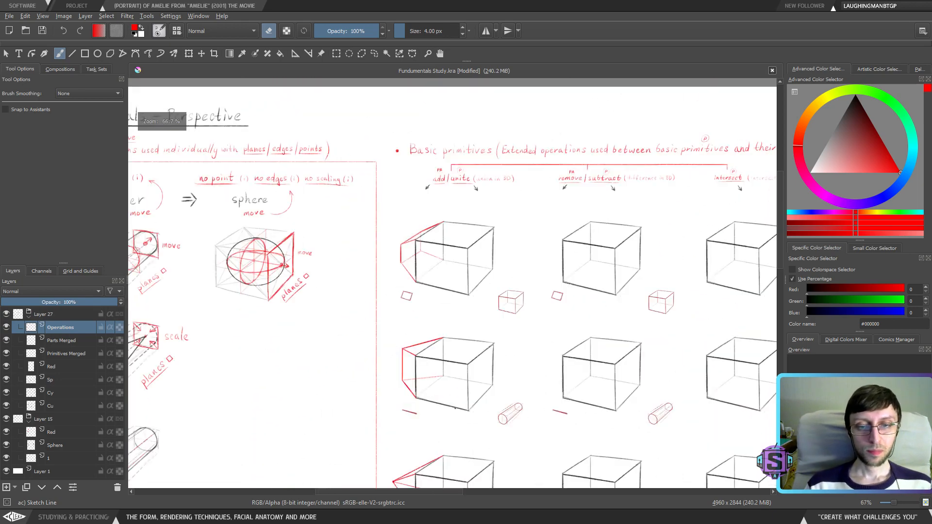
pyautogui.scroll(-4, 437, 316)
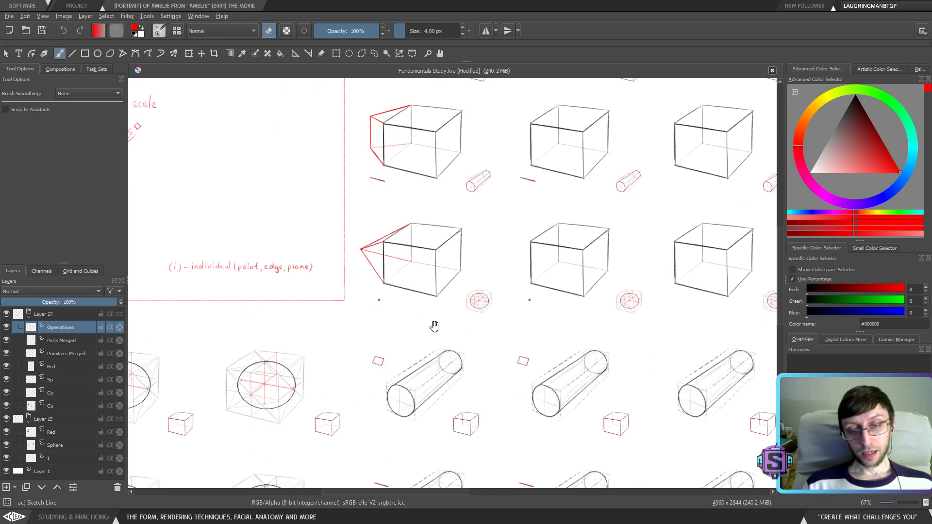
pyautogui.moveTo(433, 327); pyautogui.dragTo(435, 388)
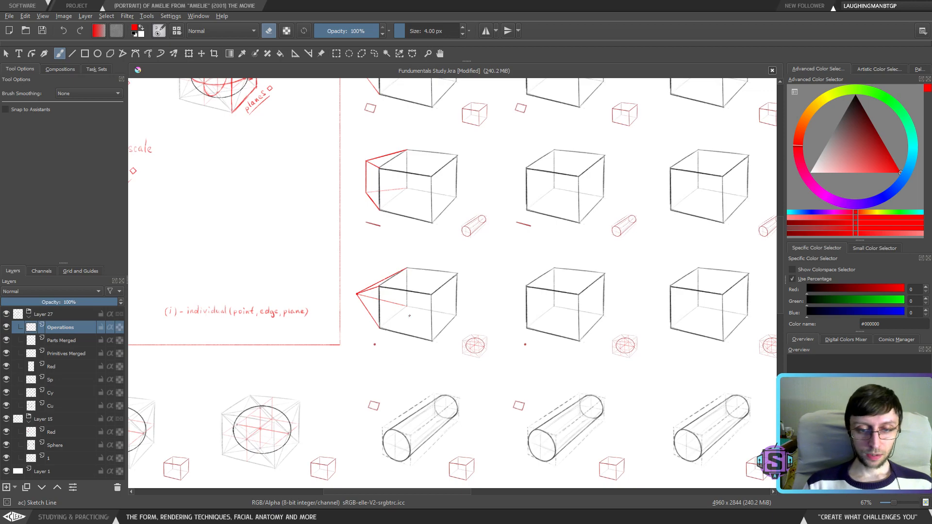
pyautogui.moveTo(409, 316); pyautogui.dragTo(395, 376)
pyautogui.moveTo(435, 305); pyautogui.dragTo(358, 393)
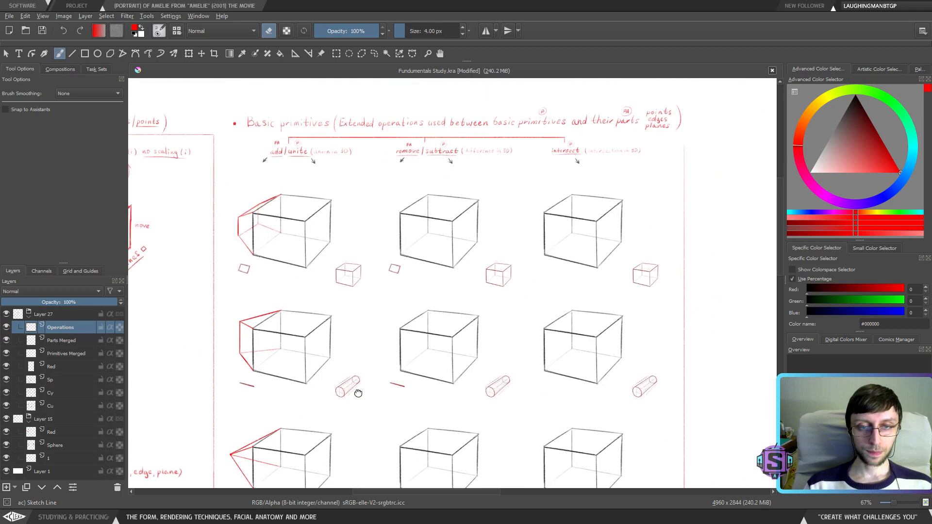
pyautogui.scroll(2, 381, 290)
pyautogui.moveTo(380, 289); pyautogui.dragTo(641, 208)
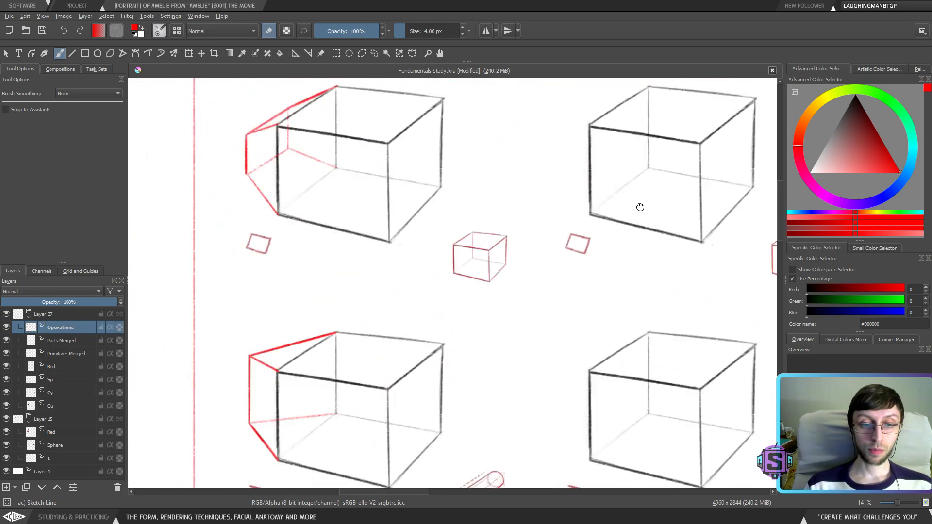
pyautogui.scroll(-2, 641, 208)
pyautogui.moveTo(545, 115); pyautogui.dragTo(494, 105)
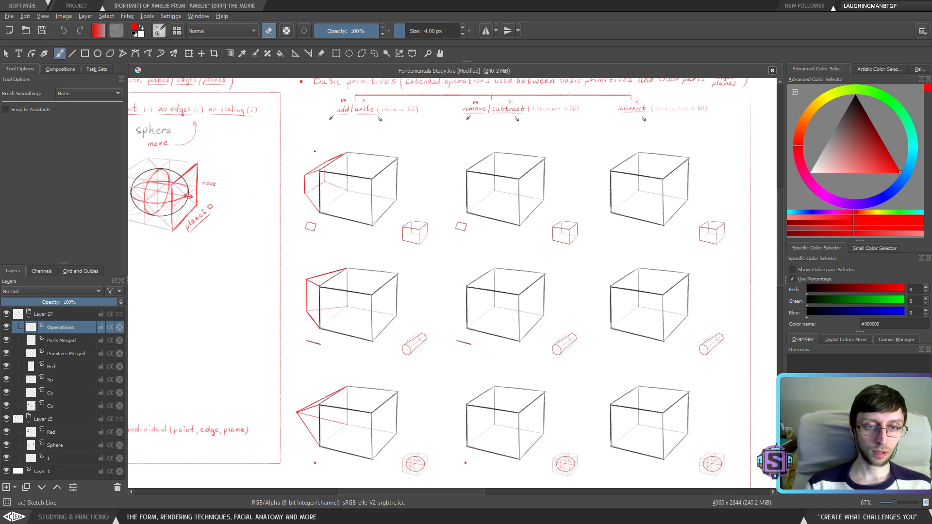
# Sketch a second red point above the third cube's pyramid and connect it to the cube's two upper-left corners and the apex
pyautogui.press('e')
pyautogui.scroll(2, 344, 358)
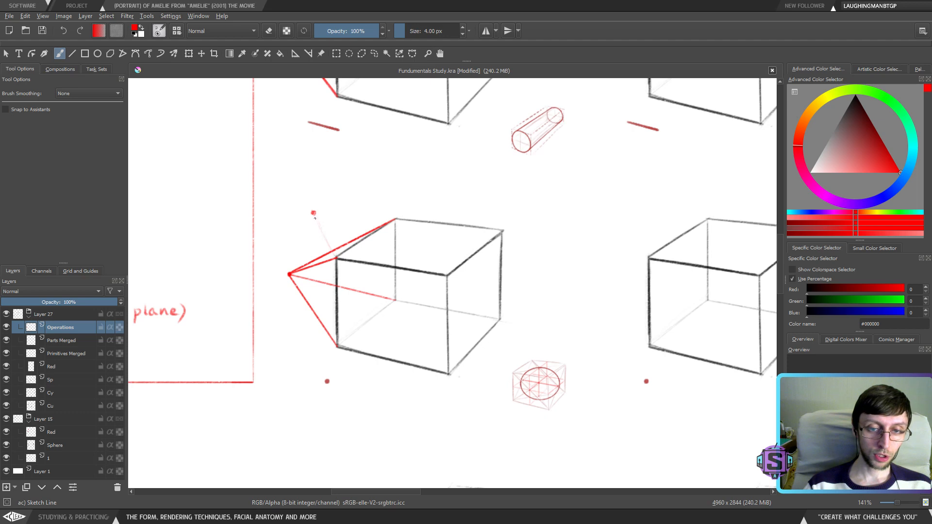
pyautogui.moveTo(315, 218); pyautogui.dragTo(335, 255)
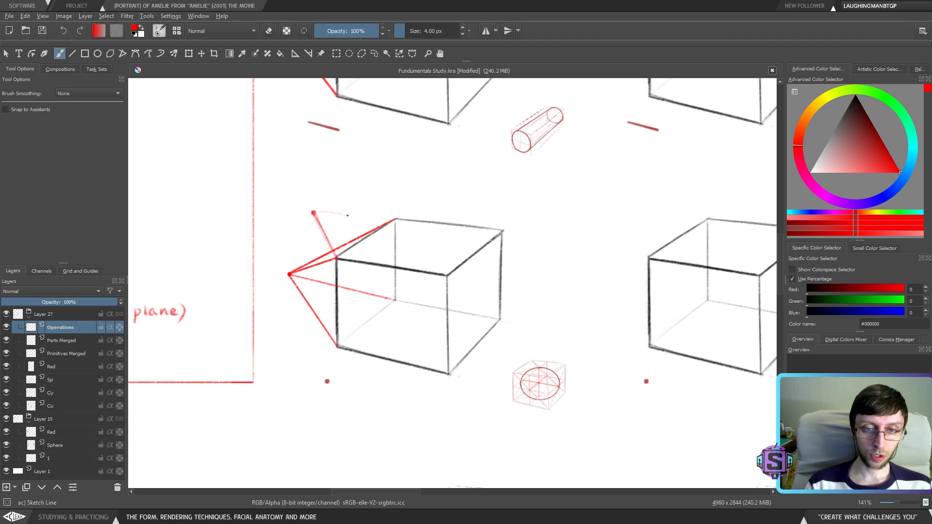
pyautogui.moveTo(348, 215)
pyautogui.mouseDown()
pyautogui.moveTo(409, 220)
pyautogui.moveTo(323, 211)
pyautogui.moveTo(375, 231)
pyautogui.mouseUp()
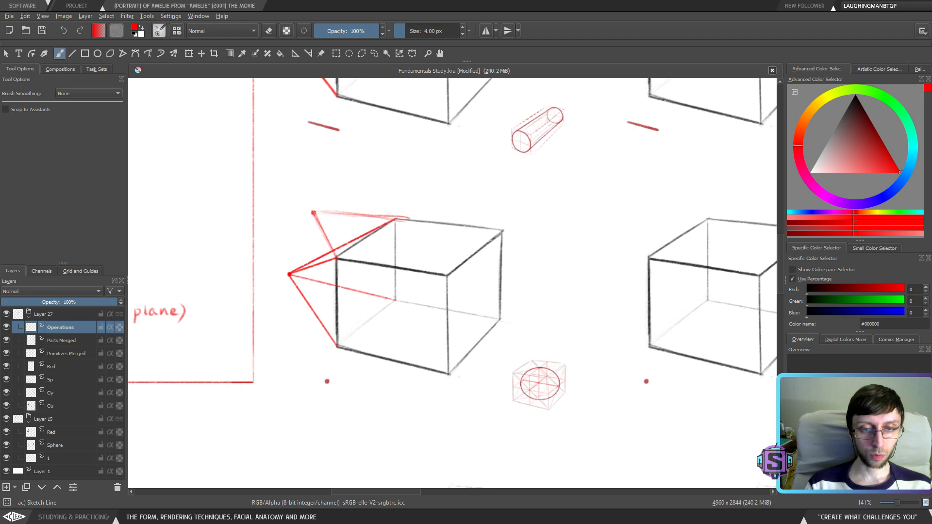
pyautogui.moveTo(313, 212); pyautogui.dragTo(293, 271)
pyautogui.hotkey('ctrl', 'z')
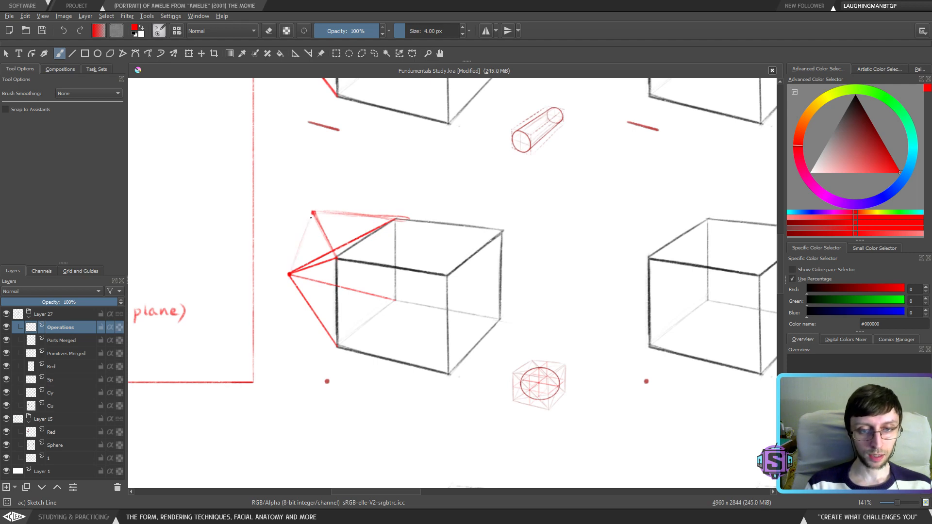
pyautogui.moveTo(311, 218); pyautogui.dragTo(290, 272)
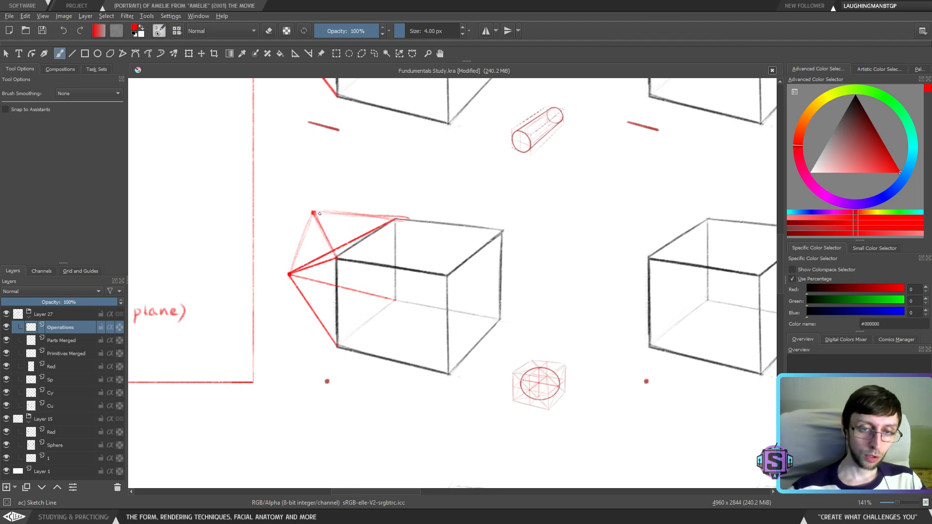
# Sketch red lines from the second point to the third cube's two upper-right corners and circle both corners
pyautogui.moveTo(314, 213); pyautogui.dragTo(429, 262)
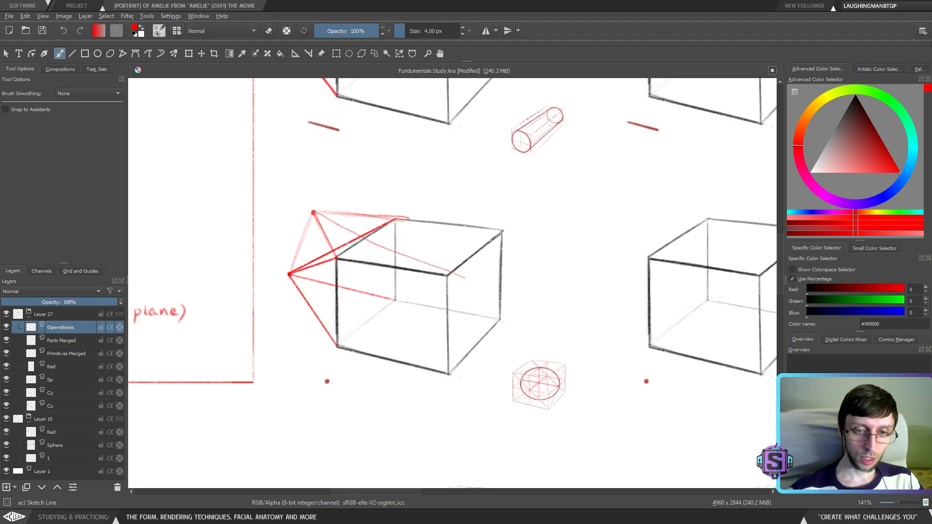
pyautogui.moveTo(314, 213); pyautogui.dragTo(551, 227)
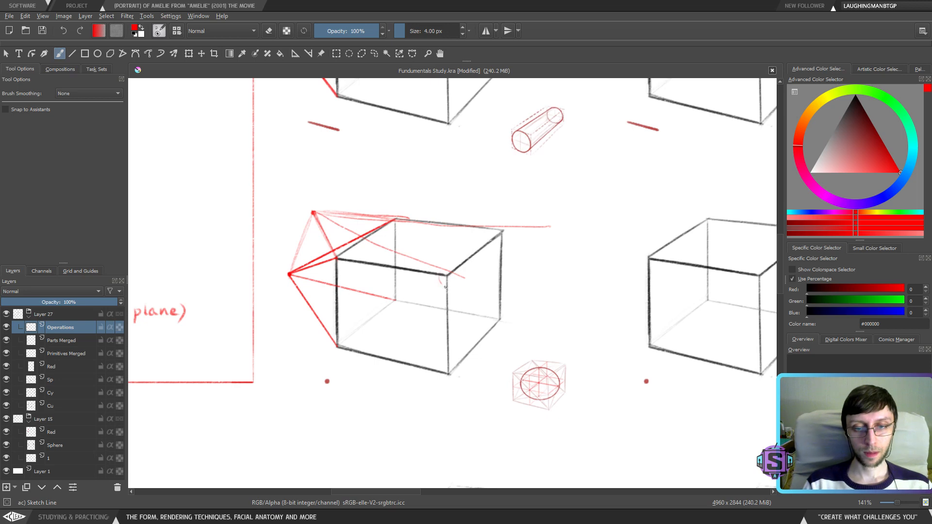
pyautogui.moveTo(445, 287); pyautogui.dragTo(442, 283)
pyautogui.moveTo(495, 242); pyautogui.dragTo(492, 227)
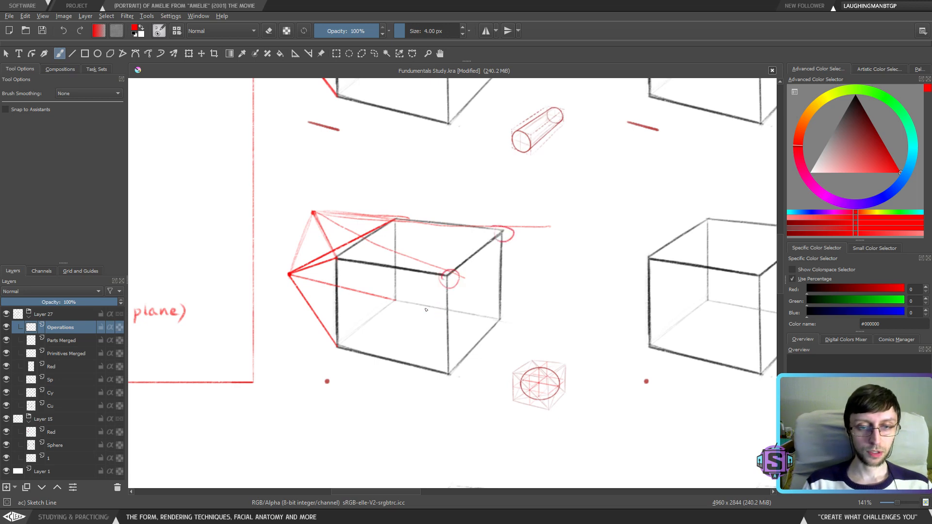
# Undo the second point on the third cube together with its connecting lines and corner circles
pyautogui.hotkey('ctrl', 'z')
pyautogui.hotkey('ctrl', 'z')
pyautogui.hotkey('ctrl', 'z')
pyautogui.hotkey('ctrl', 'z')
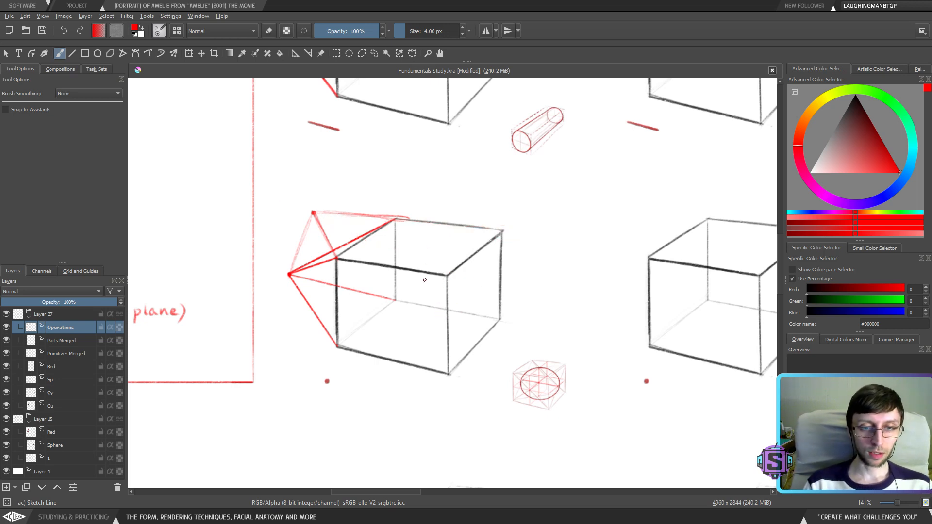
pyautogui.hotkey('ctrl', 'z')
pyautogui.hotkey('ctrl', 'z')
pyautogui.hotkey('ctrl', 'z')
pyautogui.hotkey('ctrl', 'z')
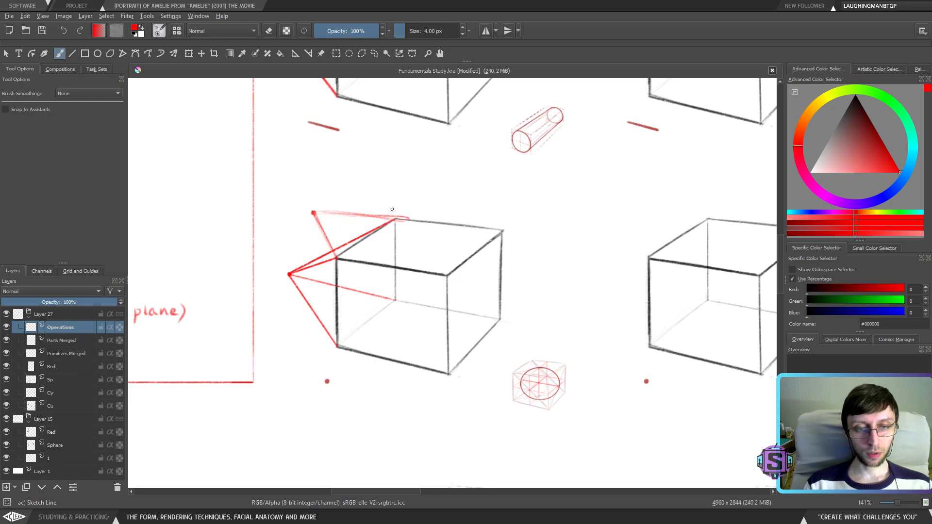
pyautogui.hotkey('ctrl', 'z')
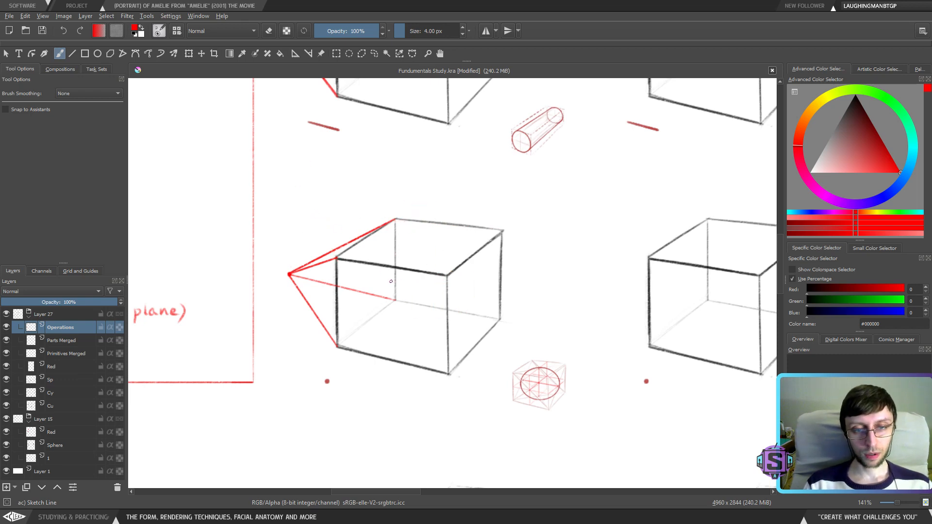
# Temporarily circle the third cube's apex point and the reference dot below the cube in red, undoing each mark
pyautogui.scroll(3, 369, 311)
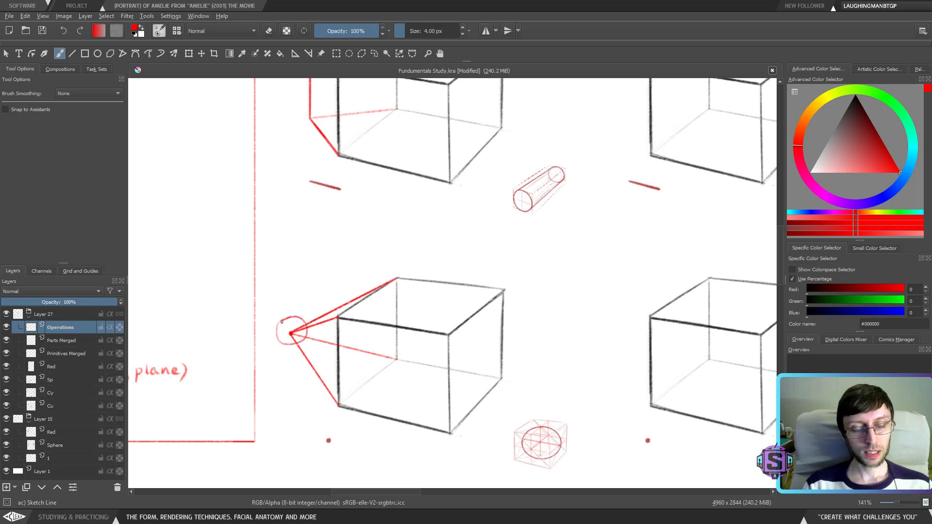
pyautogui.hotkey('ctrl', 'z')
pyautogui.moveTo(295, 322)
pyautogui.mouseDown()
pyautogui.moveTo(333, 369)
pyautogui.moveTo(335, 399)
pyautogui.moveTo(341, 341)
pyautogui.mouseUp()
pyautogui.hotkey('ctrl', 'z')
pyautogui.moveTo(357, 402); pyautogui.dragTo(358, 402)
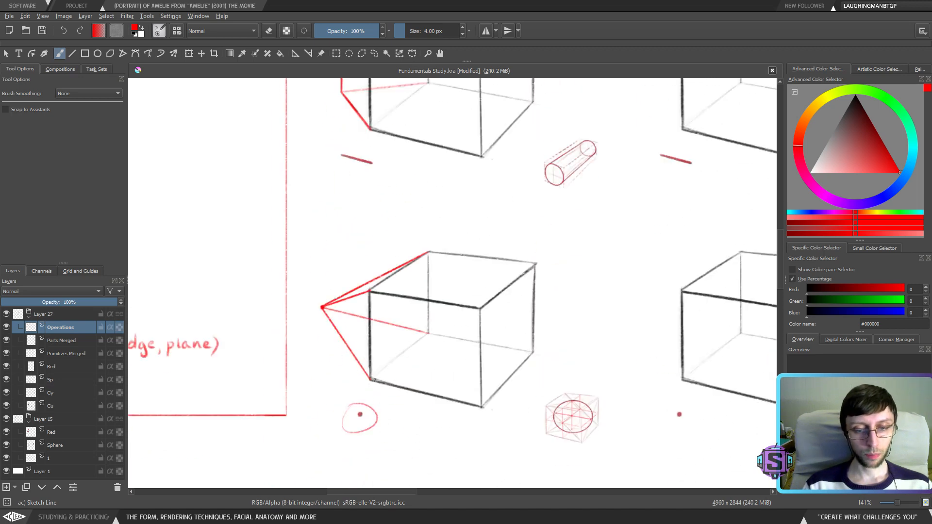
pyautogui.hotkey('ctrl', 'z')
pyautogui.moveTo(354, 141)
pyautogui.mouseDown()
pyautogui.moveTo(356, 267)
pyautogui.moveTo(378, 358)
pyautogui.mouseUp()
pyautogui.moveTo(374, 213); pyautogui.dragTo(360, 354)
pyautogui.moveTo(361, 245); pyautogui.dragTo(363, 248)
pyautogui.hotkey('ctrl', 'z')
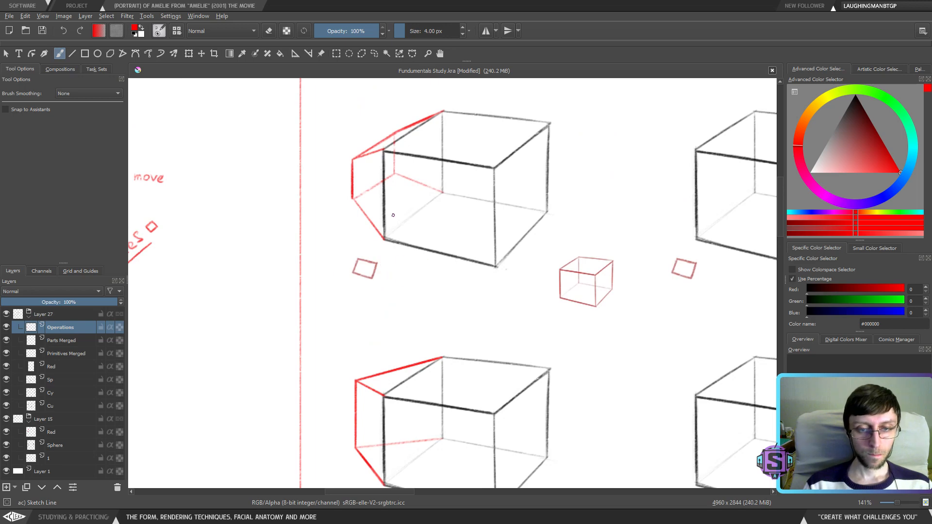
# Sketch a downward red arrow beside the first remove/subtract cube and undo it
pyautogui.moveTo(523, 244); pyautogui.dragTo(479, 354)
pyautogui.moveTo(462, 256); pyautogui.dragTo(493, 302)
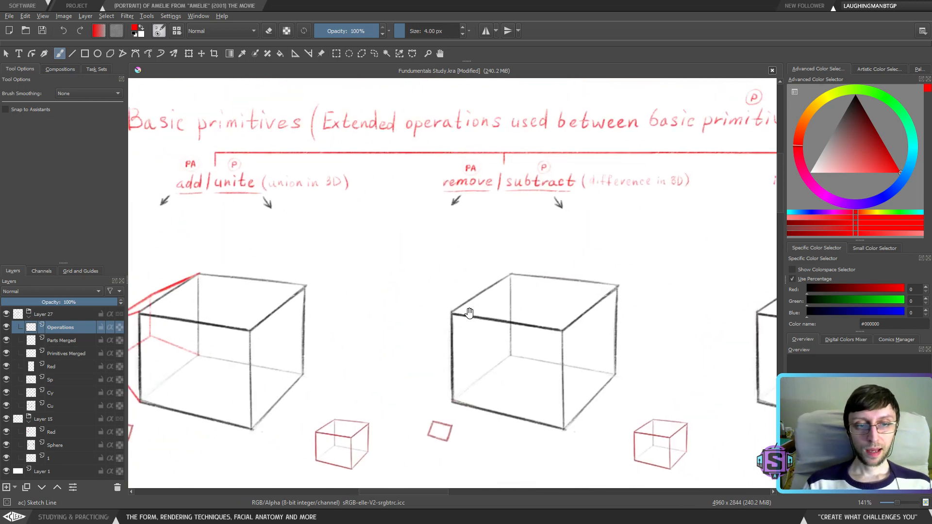
pyautogui.moveTo(466, 347); pyautogui.dragTo(396, 328)
pyautogui.moveTo(430, 289); pyautogui.dragTo(360, 260)
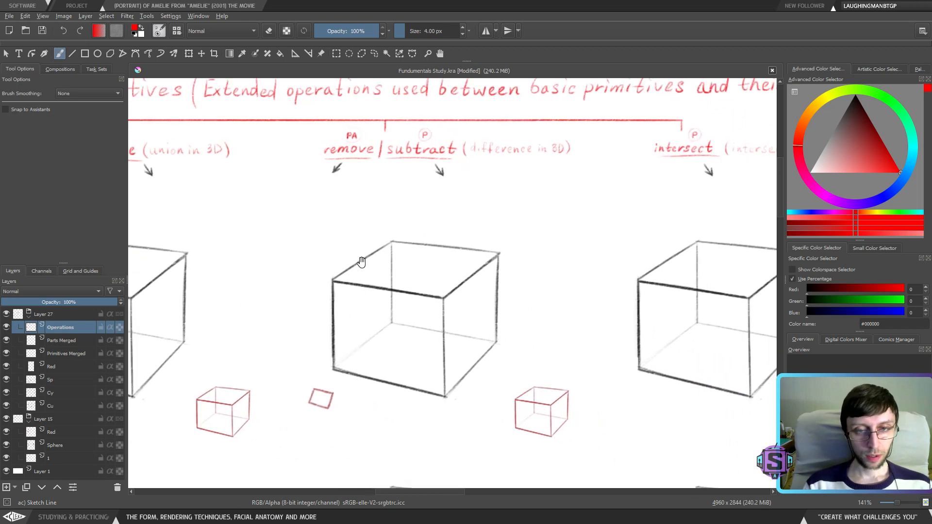
pyautogui.moveTo(326, 201); pyautogui.dragTo(326, 253)
pyautogui.moveTo(318, 224); pyautogui.dragTo(333, 235)
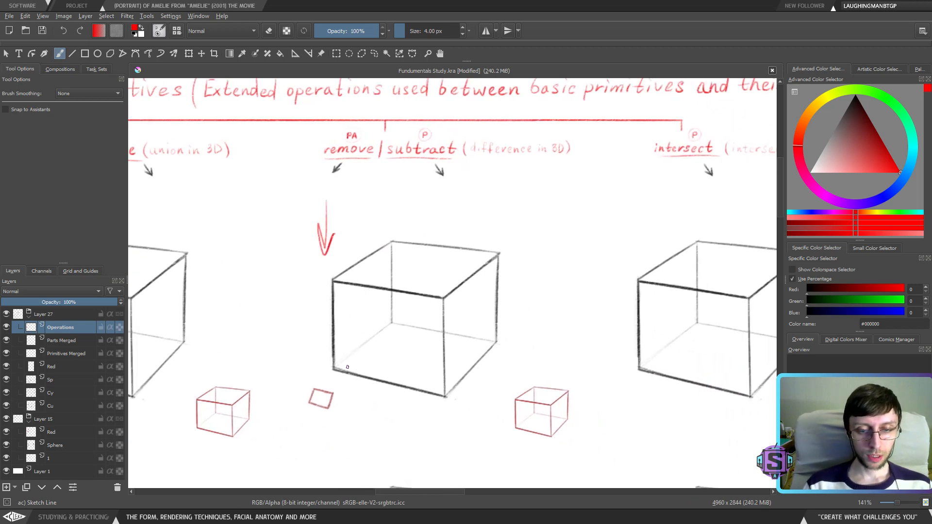
pyautogui.hotkey('ctrl', 'z')
pyautogui.hotkey('ctrl', 'z')
# Sketch red marks above the small red cube in the add/unite column and undo them
pyautogui.moveTo(340, 387); pyautogui.dragTo(502, 369)
pyautogui.moveTo(384, 300); pyautogui.dragTo(384, 359)
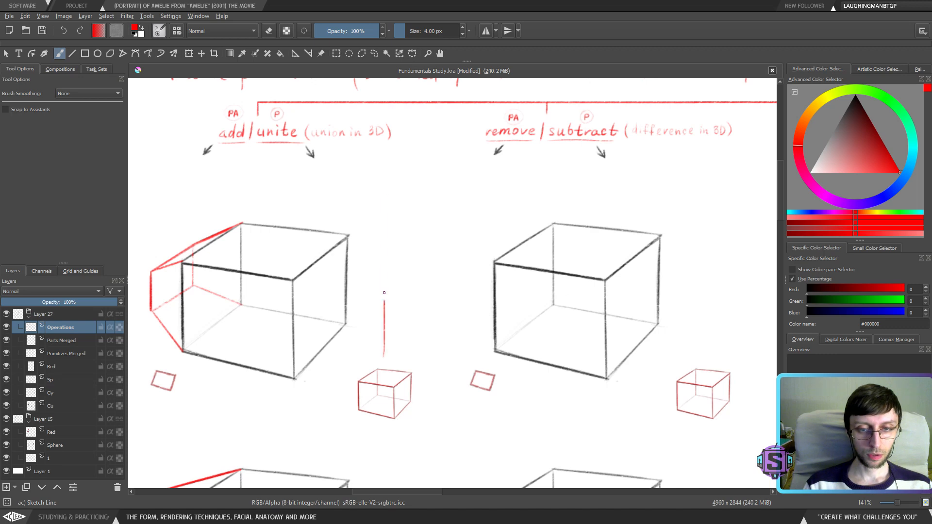
pyautogui.moveTo(385, 194); pyautogui.dragTo(387, 477)
pyautogui.moveTo(369, 323)
pyautogui.mouseDown()
pyautogui.moveTo(343, 302)
pyautogui.moveTo(322, 301)
pyautogui.moveTo(362, 286)
pyautogui.mouseUp()
pyautogui.hotkey('ctrl', 'z')
pyautogui.hotkey('ctrl', 'z')
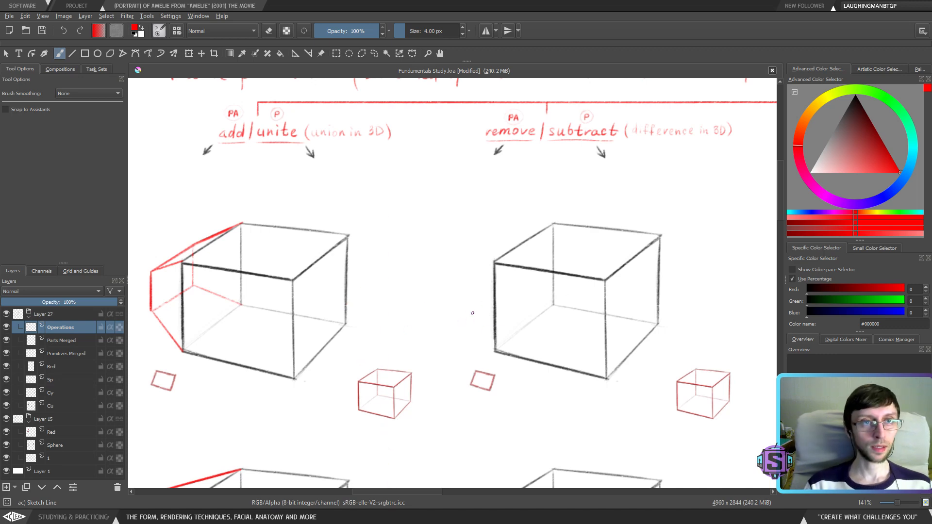
# Mark the first remove/subtract cube's upper-left front corner with a red circle and dot, and undo the latest marks
pyautogui.moveTo(508, 322); pyautogui.dragTo(379, 291)
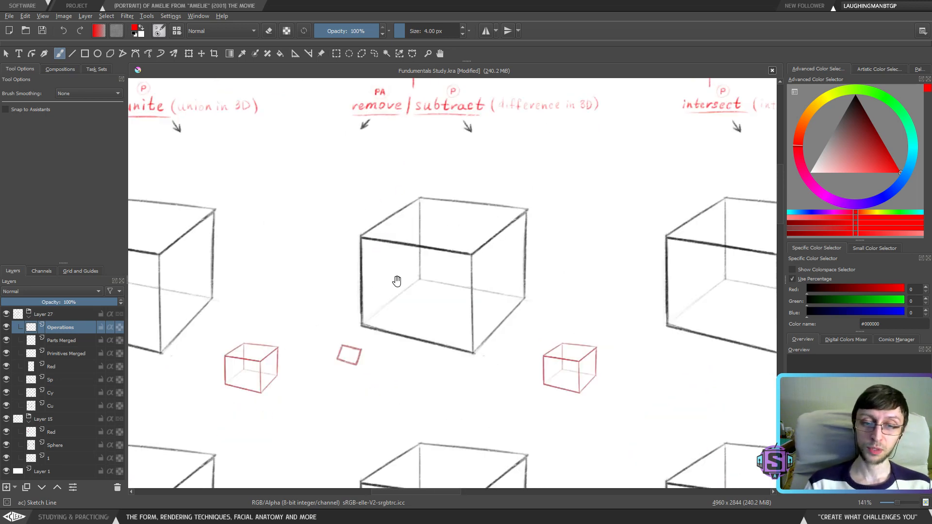
pyautogui.moveTo(399, 274); pyautogui.dragTo(396, 292)
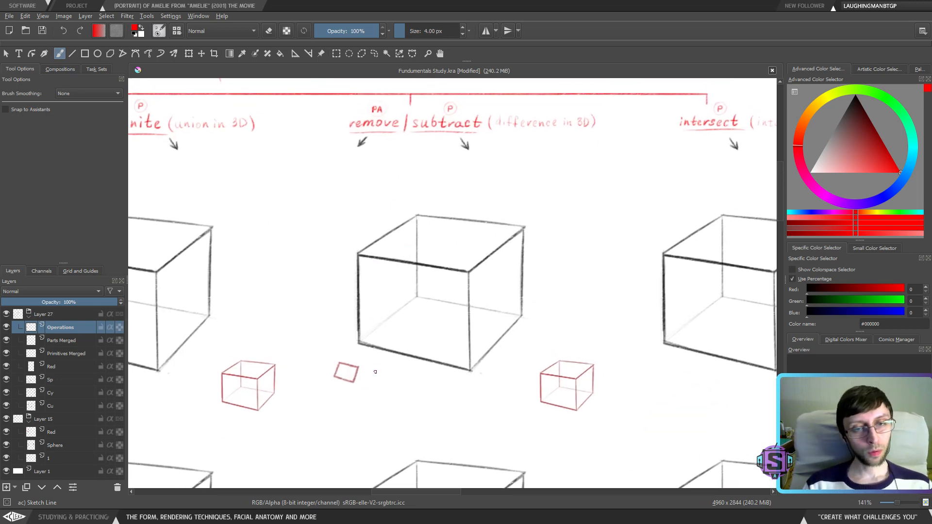
pyautogui.moveTo(366, 186)
pyautogui.mouseDown()
pyautogui.moveTo(370, 288)
pyautogui.moveTo(367, 217)
pyautogui.mouseUp()
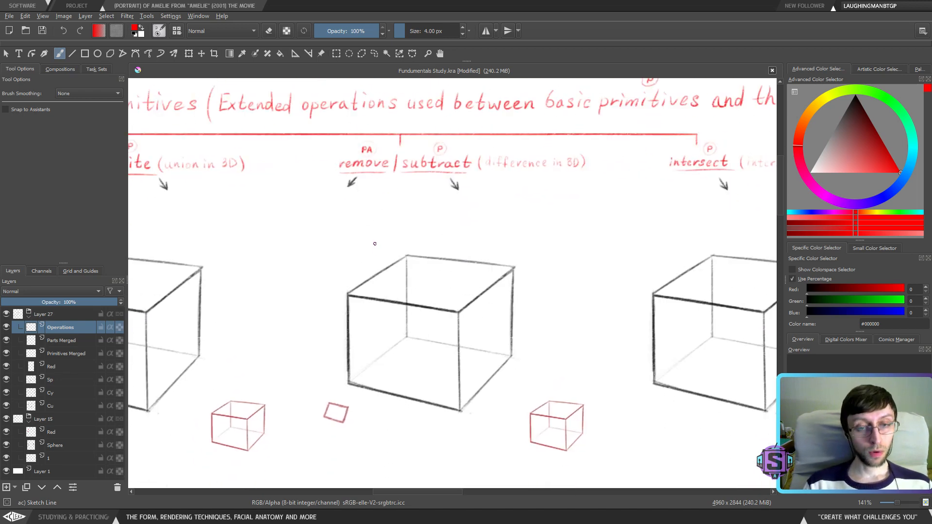
pyautogui.scroll(2, 357, 300)
pyautogui.moveTo(365, 261); pyautogui.dragTo(370, 272)
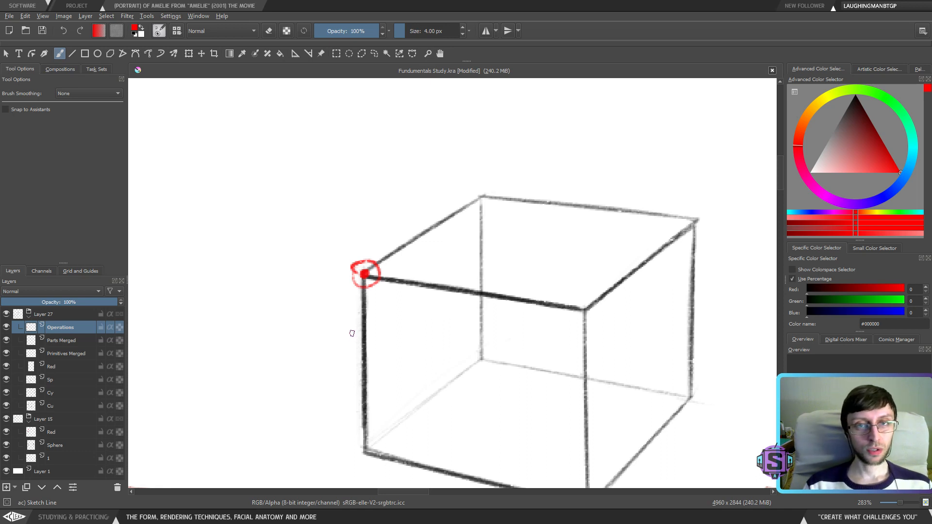
pyautogui.moveTo(387, 278)
pyautogui.mouseDown()
pyautogui.moveTo(471, 294)
pyautogui.moveTo(467, 278)
pyautogui.moveTo(497, 300)
pyautogui.moveTo(468, 304)
pyautogui.mouseUp()
pyautogui.moveTo(364, 273); pyautogui.dragTo(359, 248)
pyautogui.hotkey('ctrl', 'z')
pyautogui.hotkey('ctrl', 'z')
pyautogui.hotkey('ctrl', 'z')
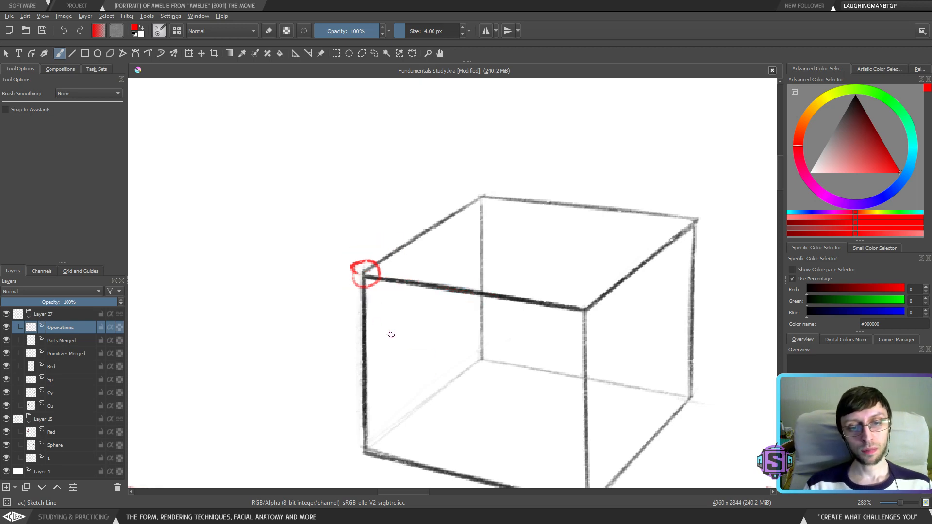
# On the scale/move cube, circle the inner plane's upper front corner and draw a red arrow to a new circled point along the top edge
pyautogui.press('-')
pyautogui.press('-')
pyautogui.hscroll(-10, 384, 333)
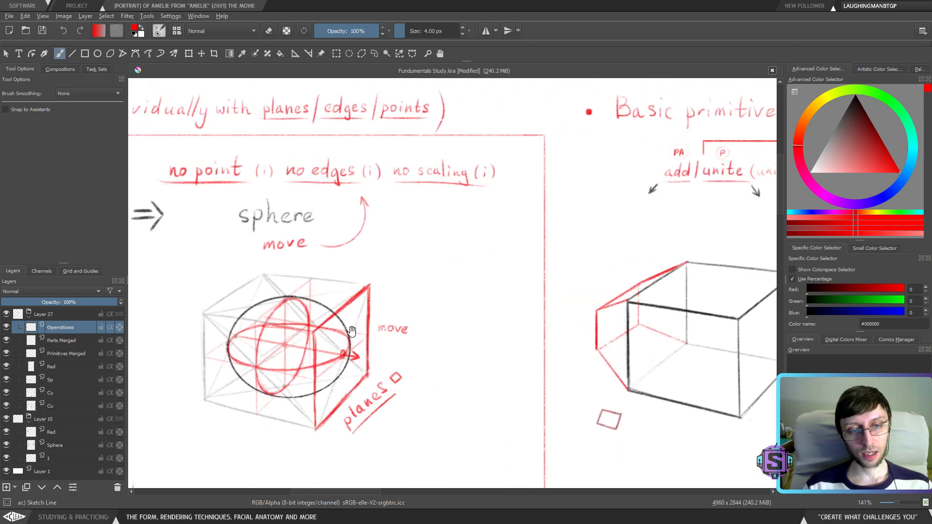
pyautogui.press('+')
pyautogui.press('+')
pyautogui.hscroll(-4, 502, 316)
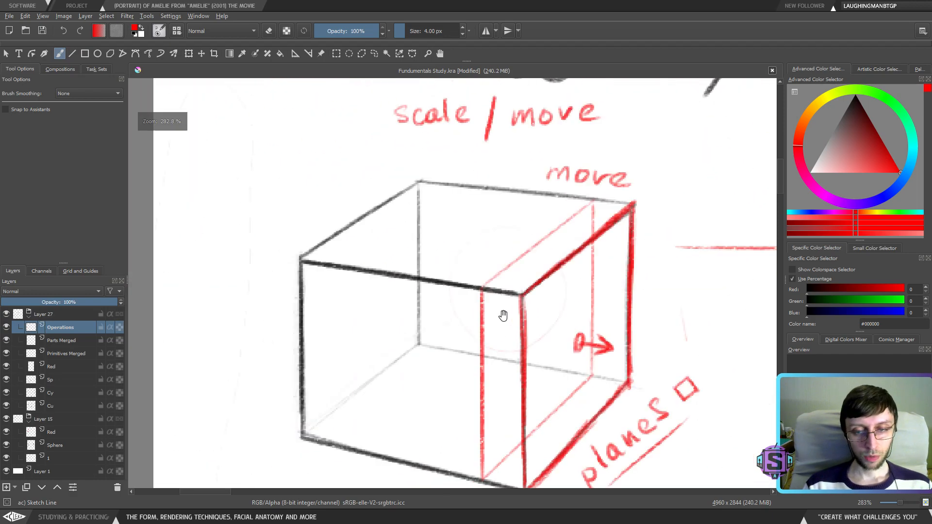
pyautogui.moveTo(479, 281)
pyautogui.mouseDown()
pyautogui.moveTo(400, 267)
pyautogui.moveTo(402, 278)
pyautogui.moveTo(391, 263)
pyautogui.moveTo(420, 259)
pyautogui.moveTo(373, 265)
pyautogui.mouseUp()
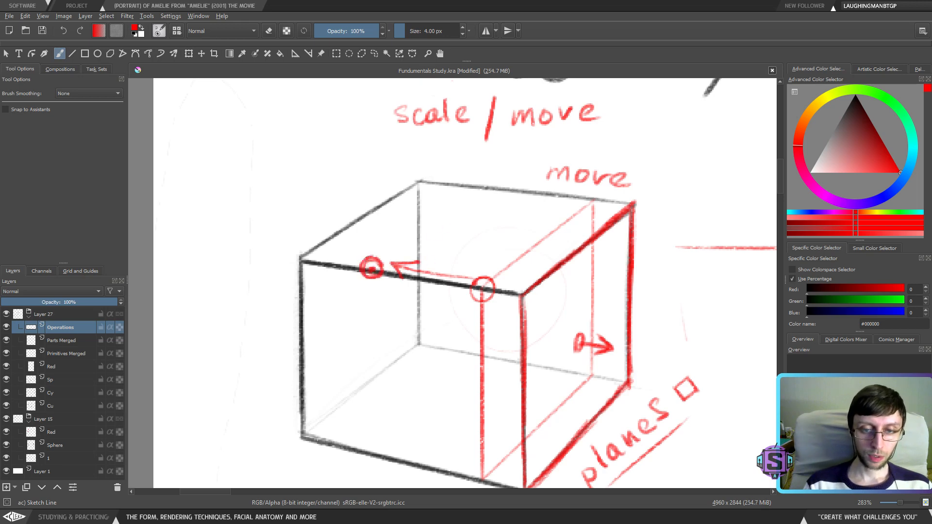
# On the scale/move cube, try straight red lines from the newly circled point to outline a moved plane, and undo the latest two
pyautogui.click(72, 53)
pyautogui.moveTo(373, 266); pyautogui.dragTo(577, 302)
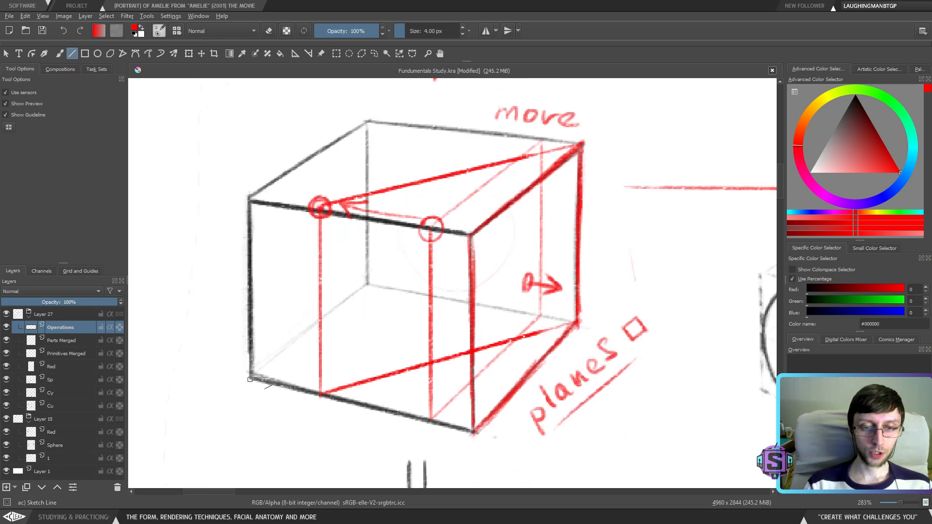
pyautogui.hotkey('ctrl', 'z')
pyautogui.hotkey('ctrl', 'z')
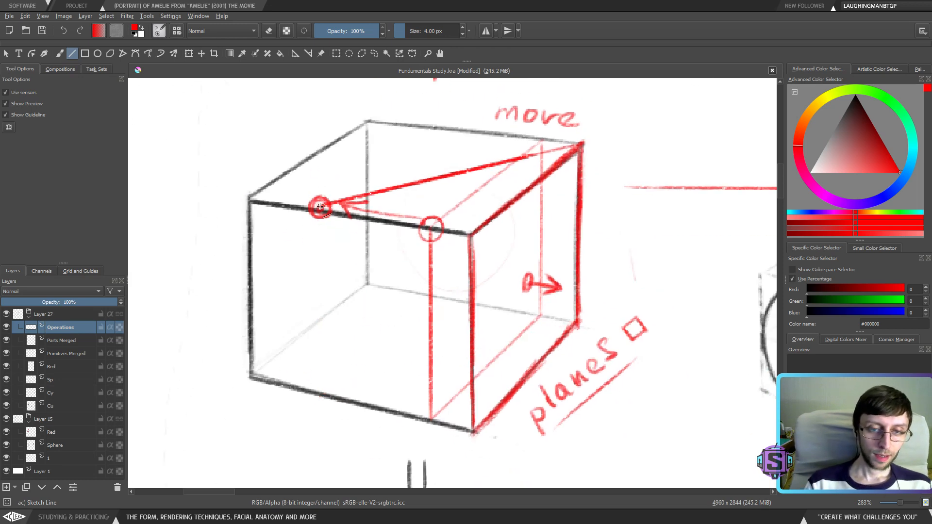
# Try straight red lines from the circled point to the red plane's lower front and lower back corners, and clear the sketched marks
pyautogui.moveTo(320, 208); pyautogui.dragTo(472, 430)
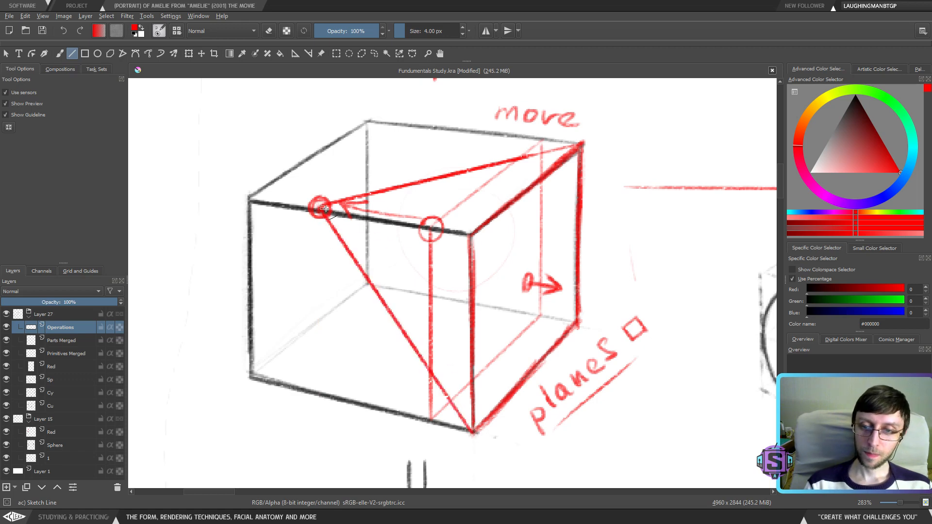
pyautogui.moveTo(325, 208); pyautogui.dragTo(581, 324)
pyautogui.press('-')
pyautogui.press('-')
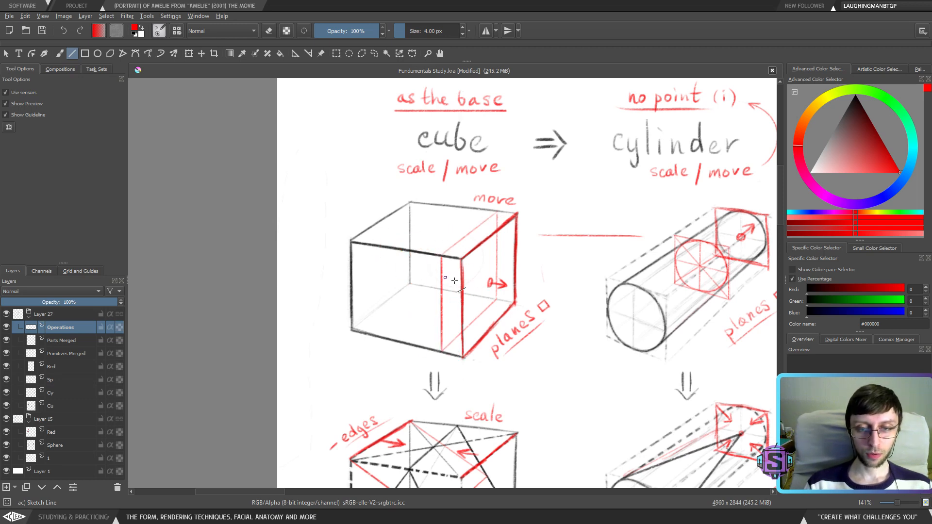
# Examine how moved points turn the dashed base cube into a pyramid, and proceed to the operations cubes
pyautogui.scroll(-10, 454, 281)
pyautogui.scroll(3, 413, 315)
pyautogui.moveTo(372, 335); pyautogui.dragTo(397, 378)
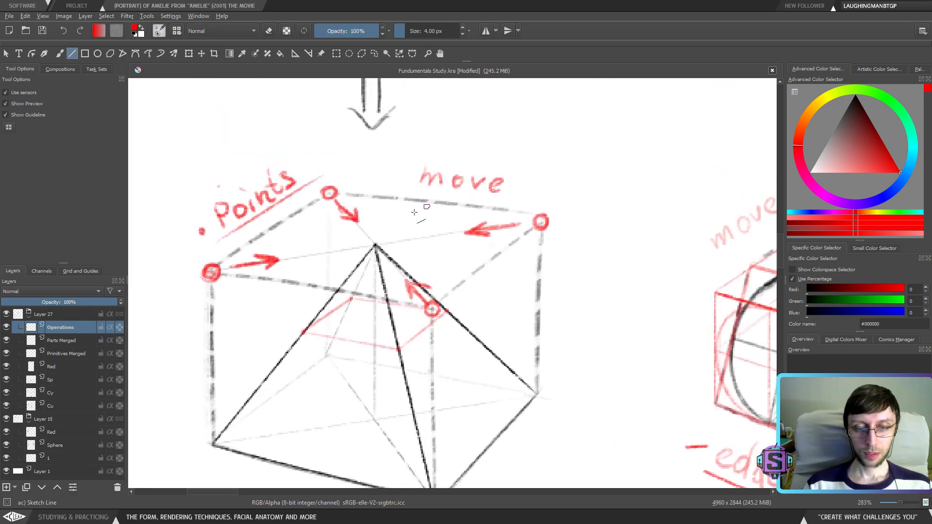
pyautogui.scroll(-2, 414, 212)
pyautogui.moveTo(517, 264); pyautogui.dragTo(245, 493)
pyautogui.moveTo(510, 356); pyautogui.dragTo(235, 321)
pyautogui.moveTo(553, 292); pyautogui.dragTo(378, 328)
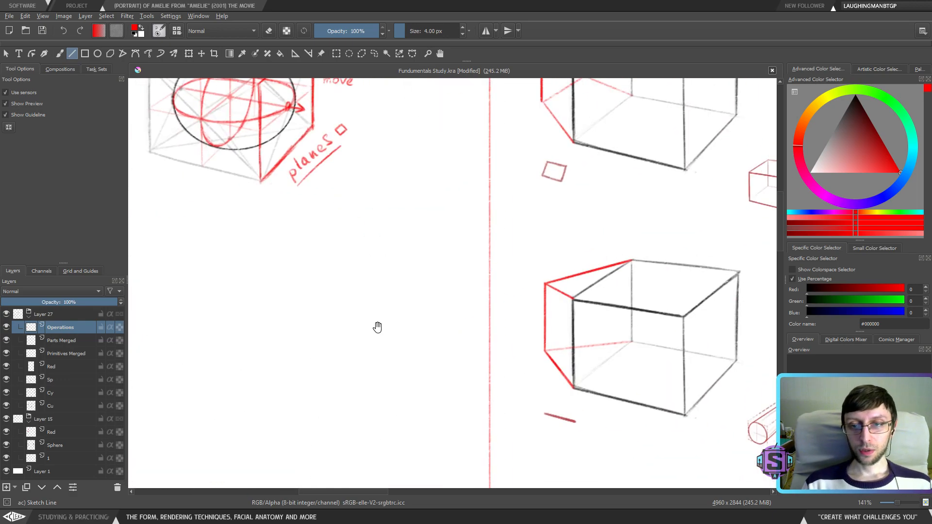
# Examine the plane, edge and point additions on the three add/unite cubes
pyautogui.moveTo(630, 275); pyautogui.dragTo(389, 284)
pyautogui.moveTo(555, 262); pyautogui.dragTo(395, 341)
pyautogui.moveTo(383, 239); pyautogui.dragTo(439, 350)
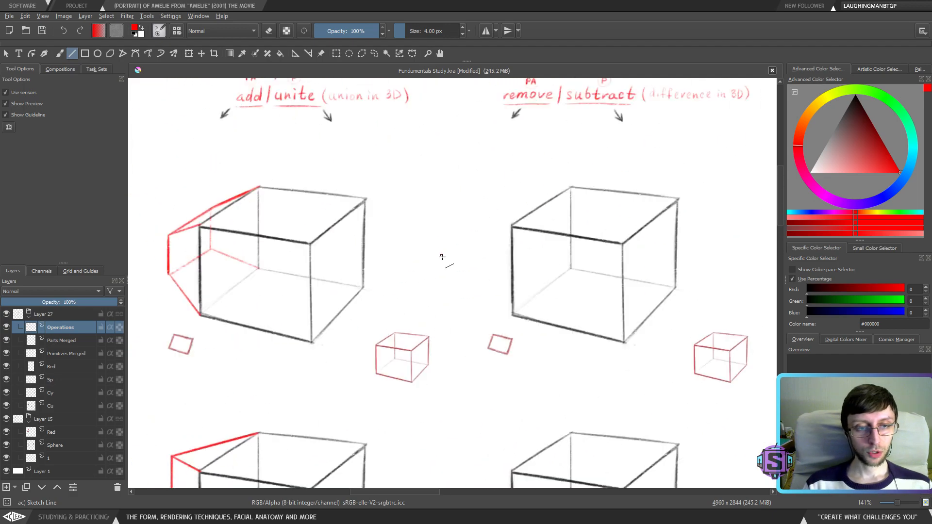
pyautogui.moveTo(398, 459); pyautogui.dragTo(412, 296)
pyautogui.moveTo(362, 340); pyautogui.dragTo(468, 442)
pyautogui.moveTo(335, 384)
pyautogui.mouseDown()
pyautogui.moveTo(339, 248)
pyautogui.moveTo(354, 322)
pyautogui.moveTo(364, 189)
pyautogui.mouseUp()
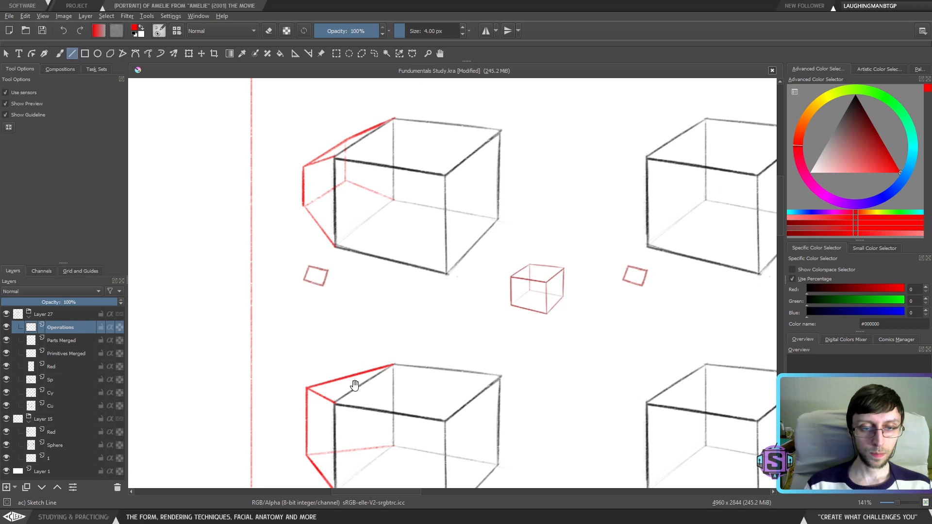
pyautogui.scroll(-5, 359, 340)
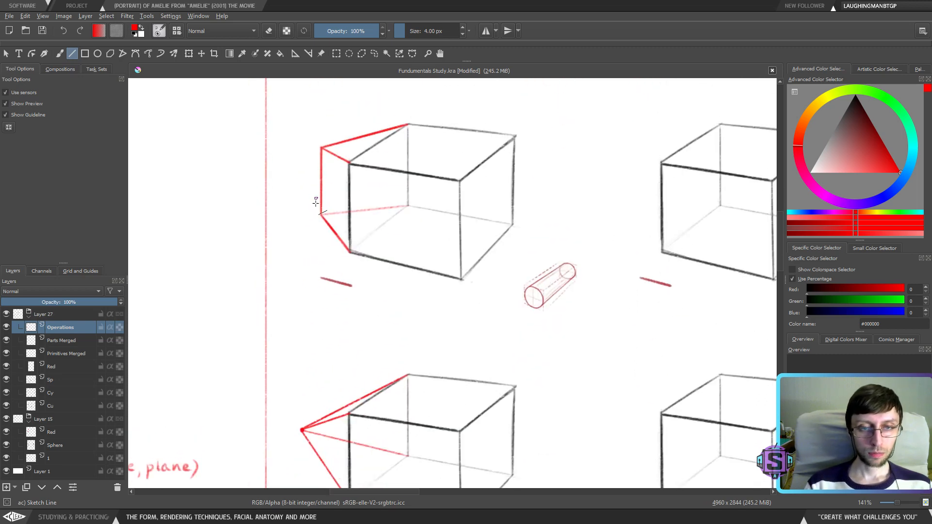
pyautogui.moveTo(376, 386); pyautogui.dragTo(361, 282)
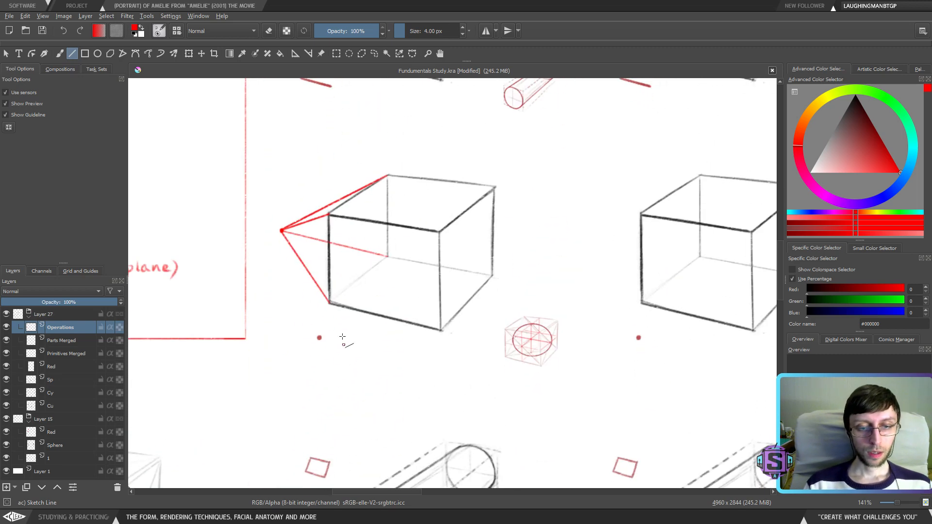
pyautogui.scroll(4, 314, 350)
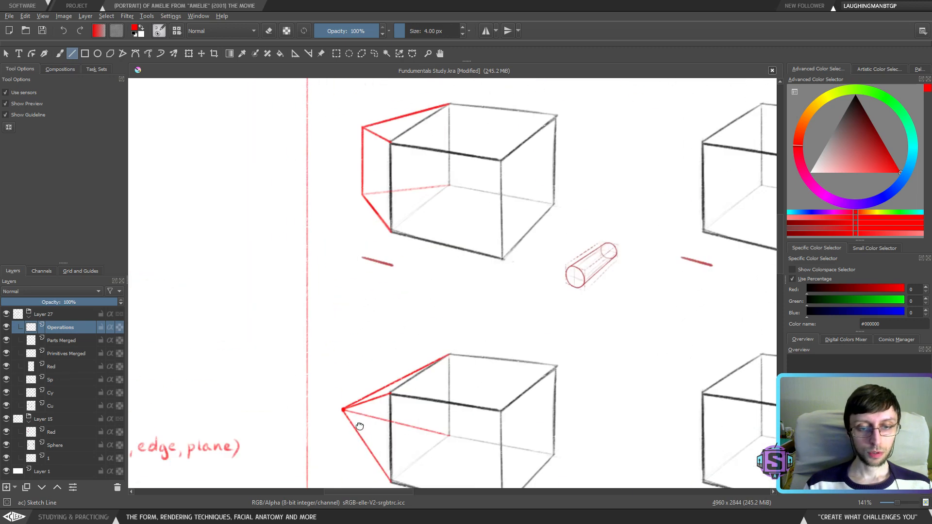
# Reset the brush colour to black and mark the added point at the apex of the third add/unite cube
pyautogui.press('b')
pyautogui.press('d')
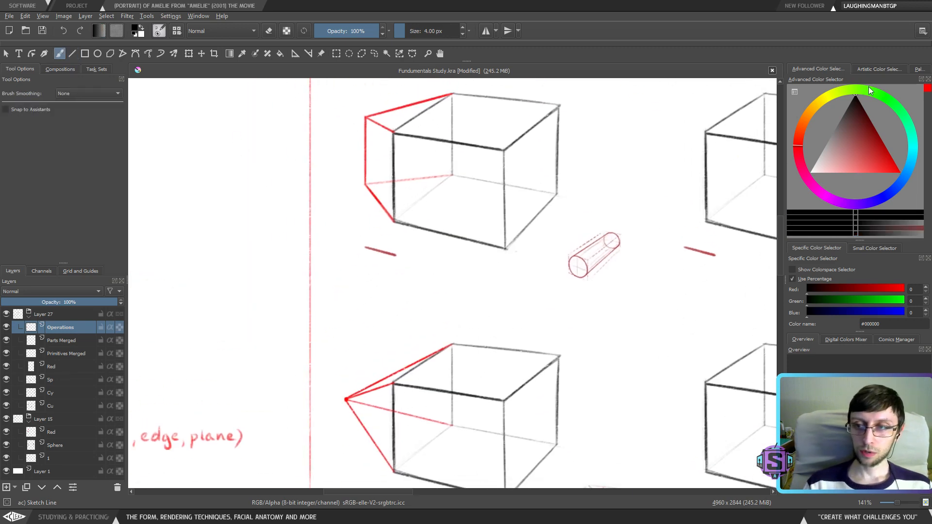
pyautogui.scroll(2, 500, 354)
pyautogui.moveTo(482, 285); pyautogui.dragTo(460, 313)
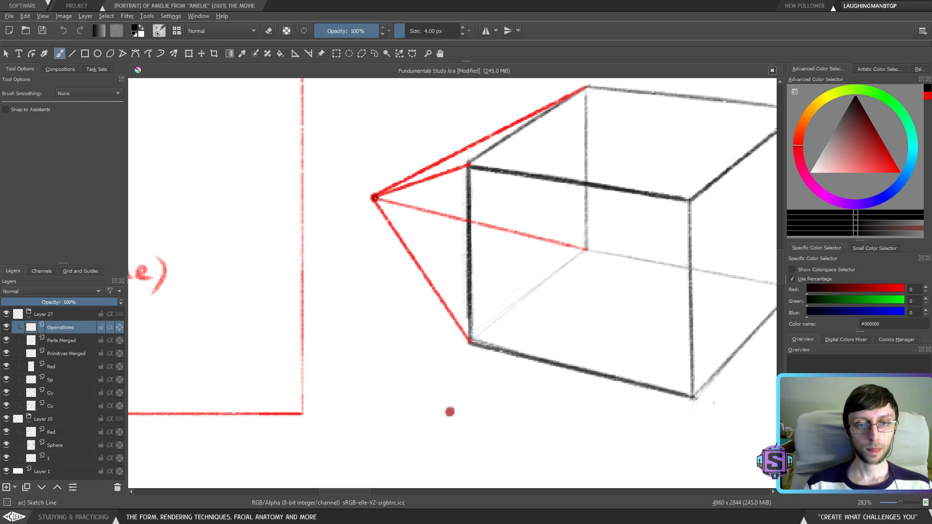
# Trace the added outer vertical edge of the second add/unite cube with straight black lines, undoing the first attempt
pyautogui.scroll(-10, 383, 292)
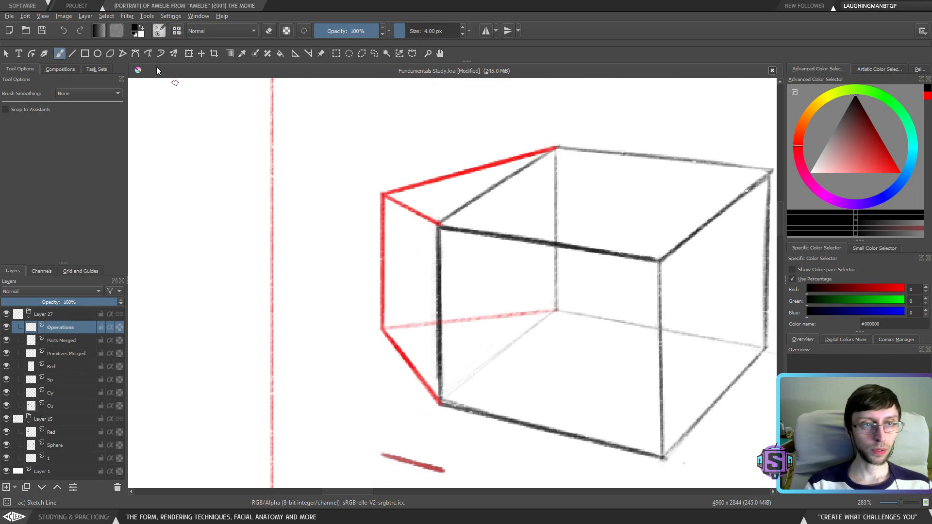
pyautogui.click(72, 53)
pyautogui.moveTo(383, 196)
pyautogui.mouseDown()
pyautogui.moveTo(388, 340)
pyautogui.moveTo(382, 333)
pyautogui.mouseUp()
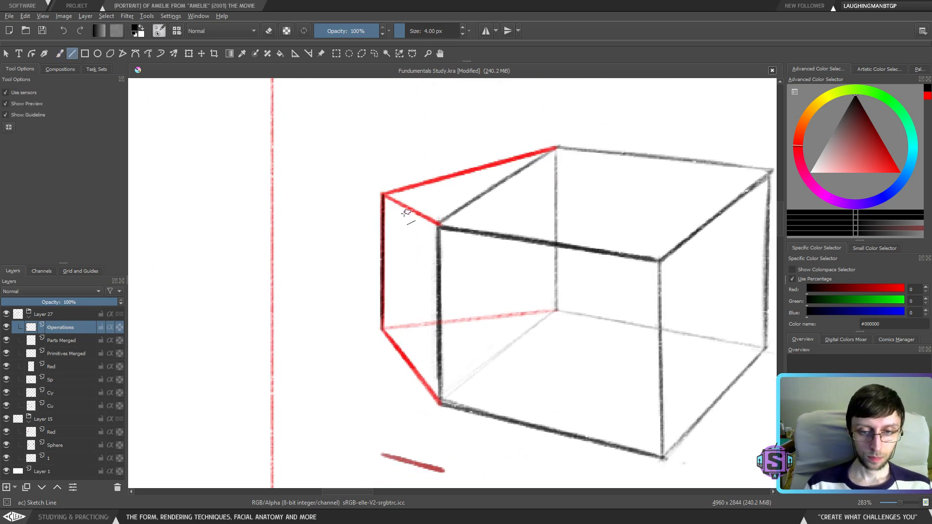
pyautogui.hotkey('ctrl', 'z')
pyautogui.moveTo(384, 231); pyautogui.dragTo(383, 332)
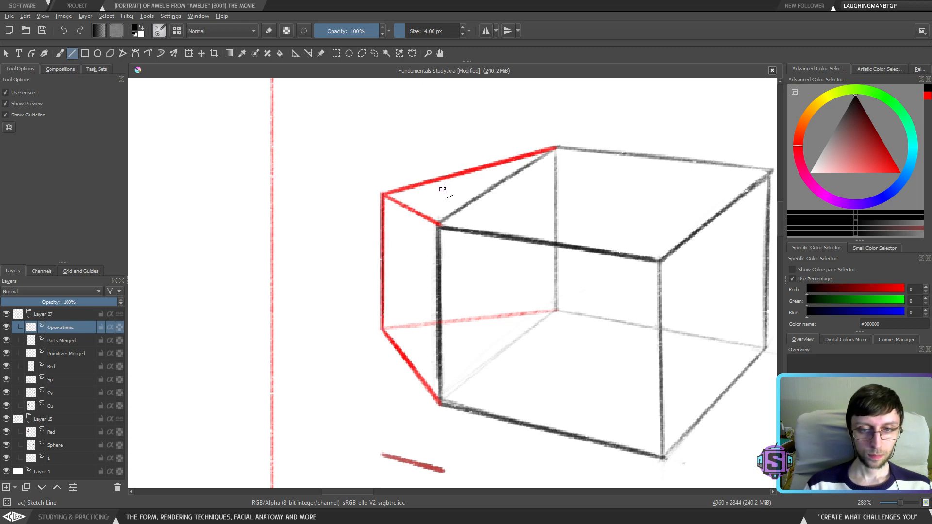
pyautogui.press('-')
pyautogui.press('+')
pyautogui.moveTo(386, 201); pyautogui.dragTo(383, 332)
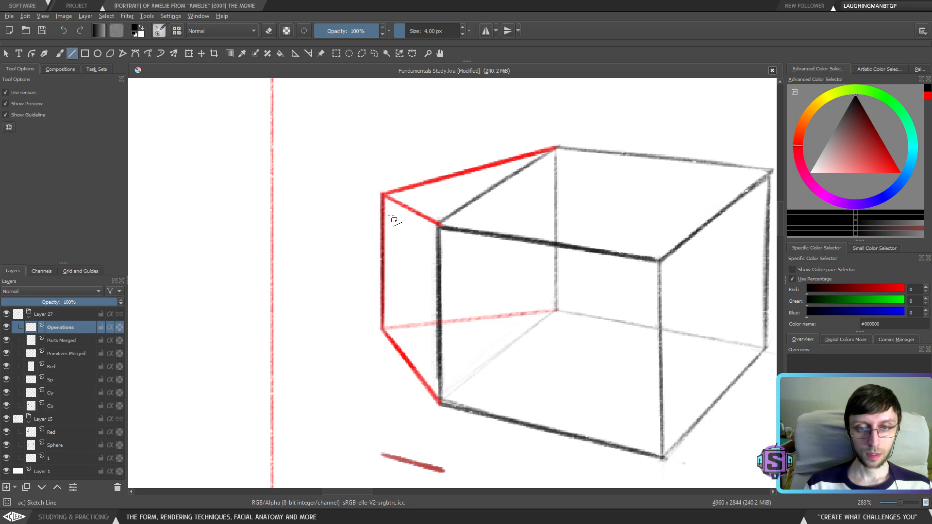
pyautogui.moveTo(383, 195); pyautogui.dragTo(383, 331)
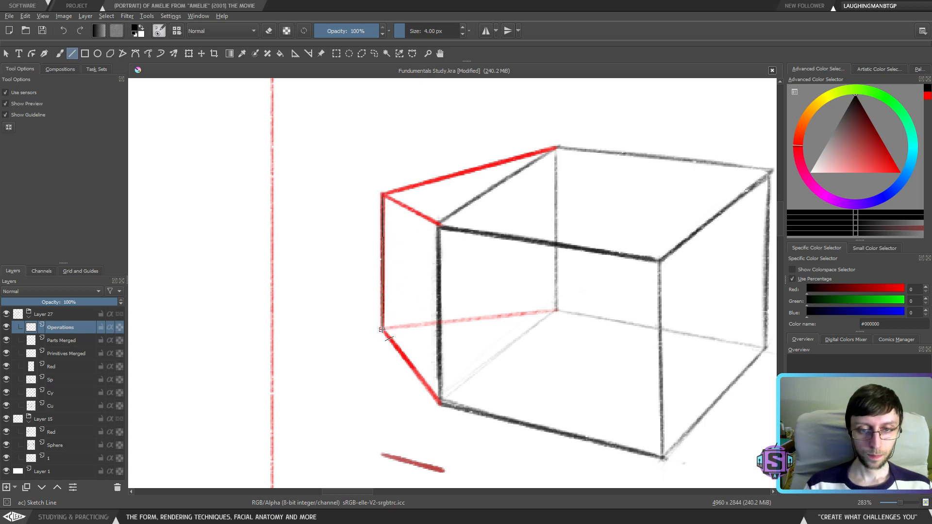
pyautogui.press('-')
pyautogui.press('-')
pyautogui.press('-')
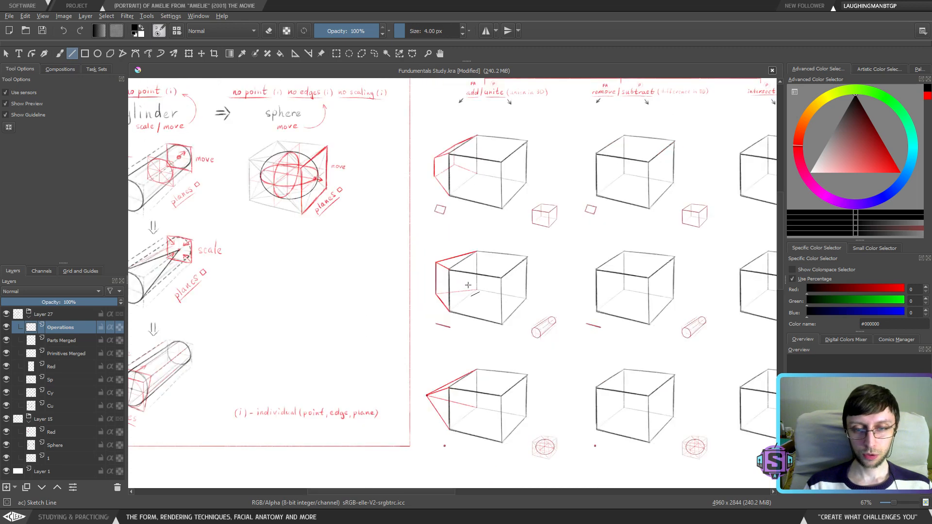
# Outline the added small plane beside the first add/unite cube with straight black lines
pyautogui.press('+')
pyautogui.press('+')
pyautogui.press('+')
pyautogui.scroll(-3, 392, 358)
pyautogui.scroll(3, 370, 271)
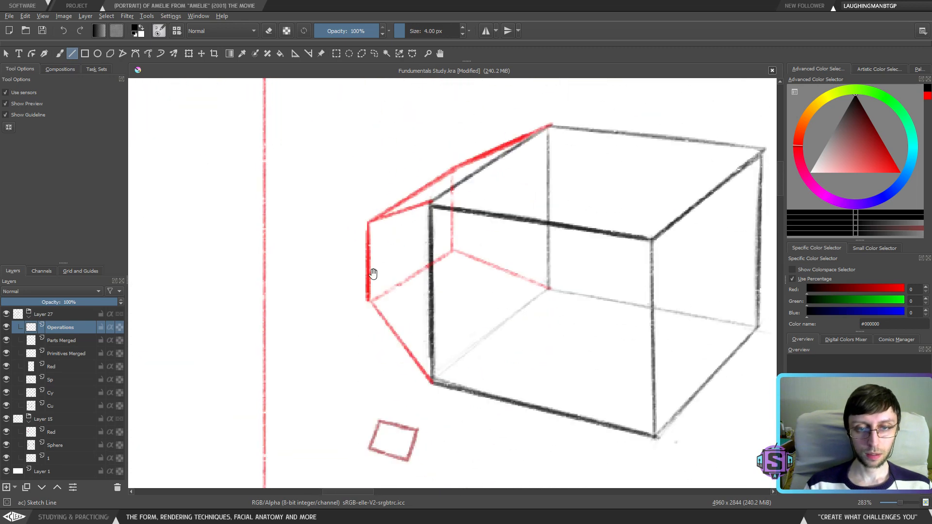
pyautogui.moveTo(368, 224)
pyautogui.mouseDown()
pyautogui.moveTo(370, 303)
pyautogui.moveTo(452, 250)
pyautogui.moveTo(452, 170)
pyautogui.mouseUp()
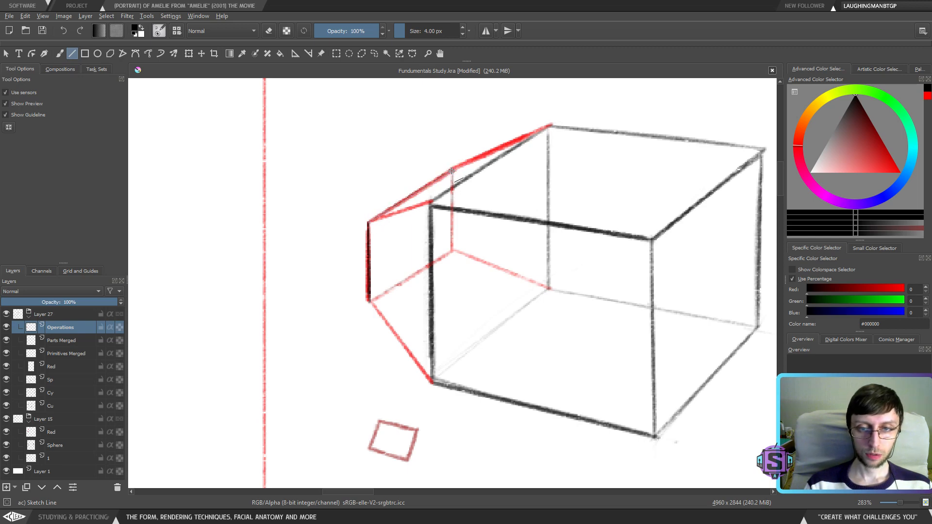
pyautogui.moveTo(452, 170); pyautogui.dragTo(452, 249)
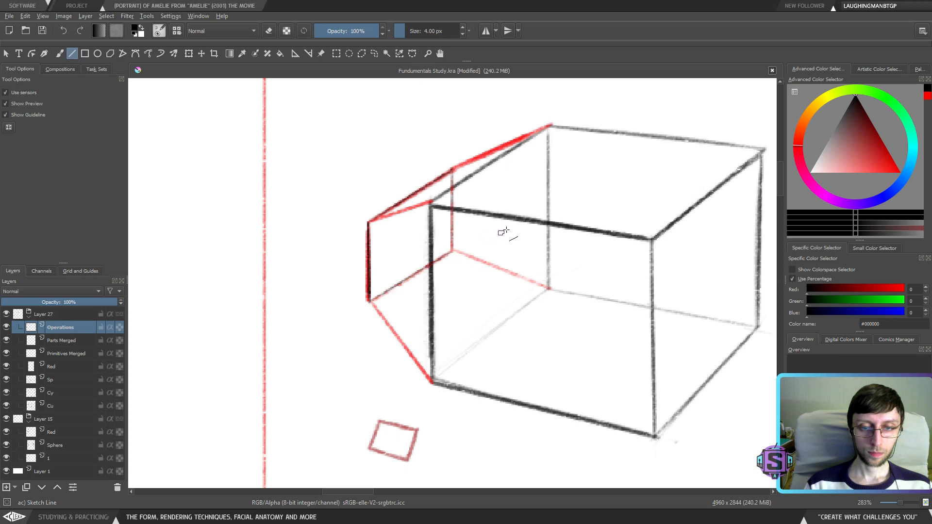
# Erase along the outer side of the added plane's front vertical edge on the first add/unite cube with straight strokes
pyautogui.scroll(-8, 509, 229)
pyautogui.scroll(2, 421, 282)
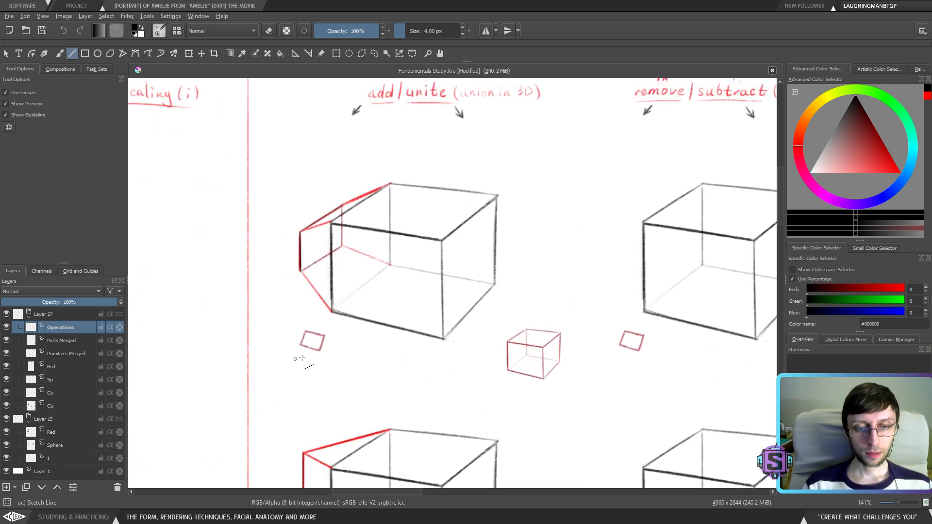
pyautogui.scroll(2, 305, 290)
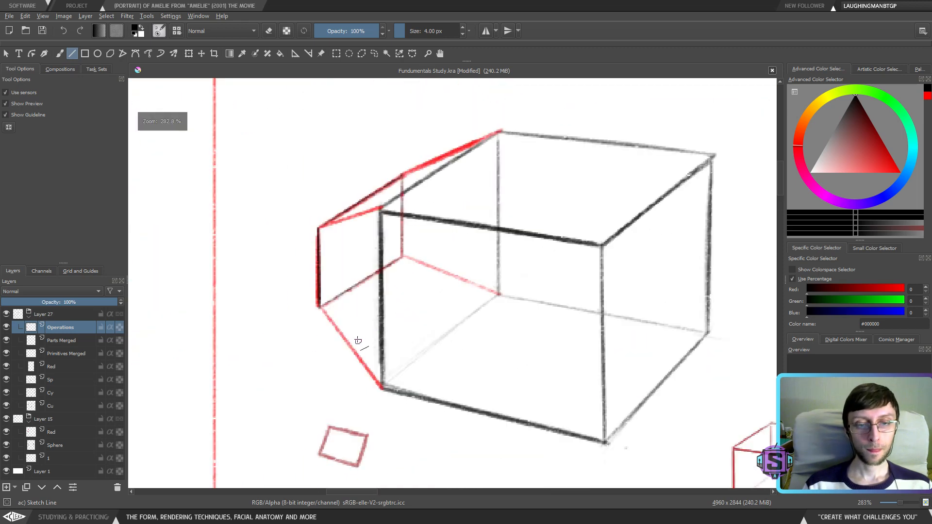
pyautogui.press('e')
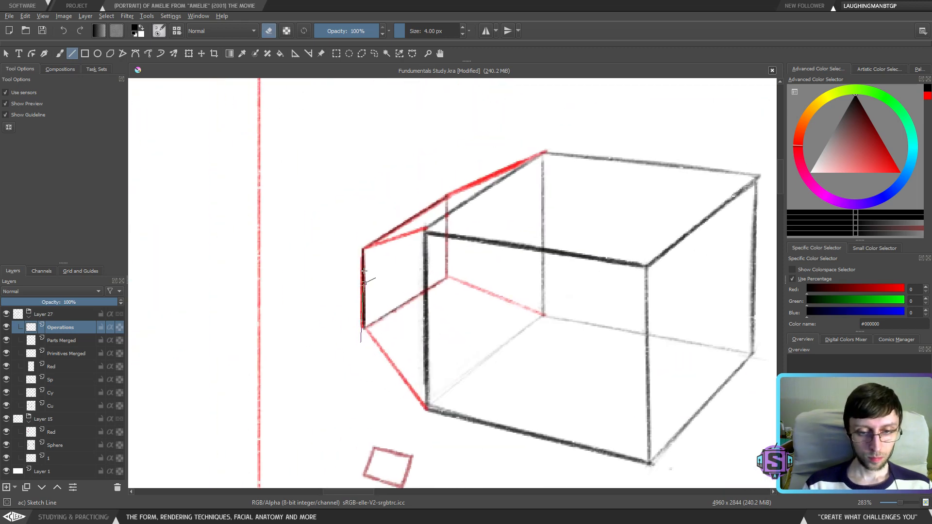
pyautogui.moveTo(364, 271); pyautogui.dragTo(360, 234)
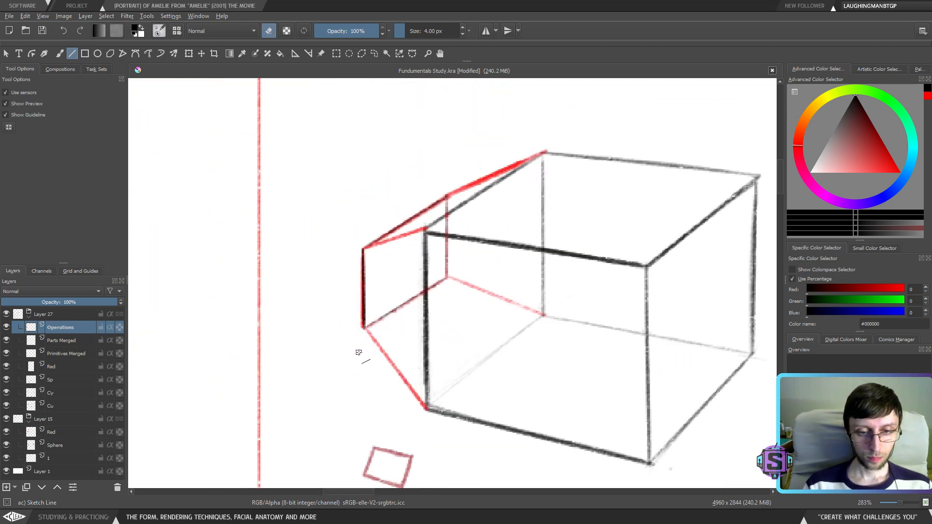
pyautogui.moveTo(361, 348); pyautogui.dragTo(361, 212)
pyautogui.press('-')
pyautogui.press('-')
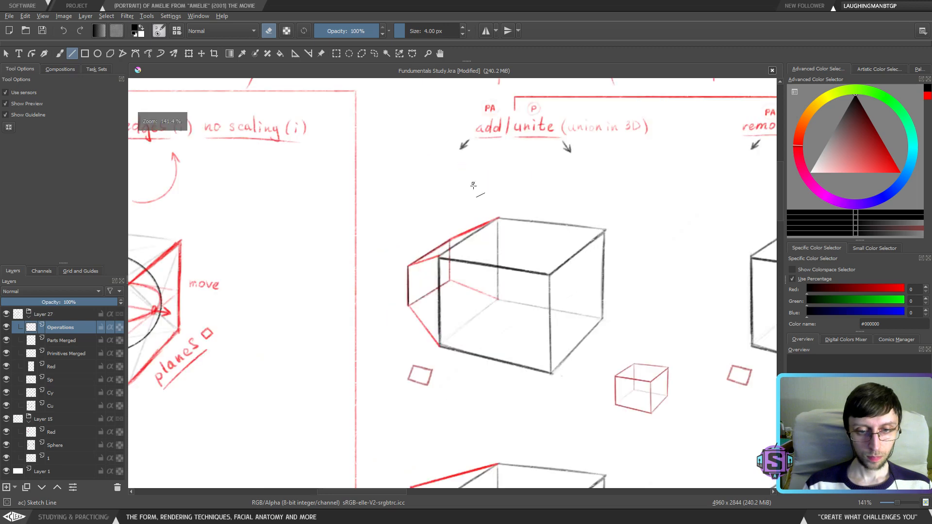
# On the first remove/subtract cube, circle the two upper front corners in black and sketch diagonals from the lower front to the upper back corners
pyautogui.moveTo(512, 308)
pyautogui.mouseDown()
pyautogui.moveTo(429, 313)
pyautogui.moveTo(474, 287)
pyautogui.moveTo(477, 298)
pyautogui.moveTo(365, 318)
pyautogui.mouseUp()
pyautogui.moveTo(426, 362); pyautogui.dragTo(428, 235)
pyautogui.moveTo(321, 400); pyautogui.dragTo(369, 330)
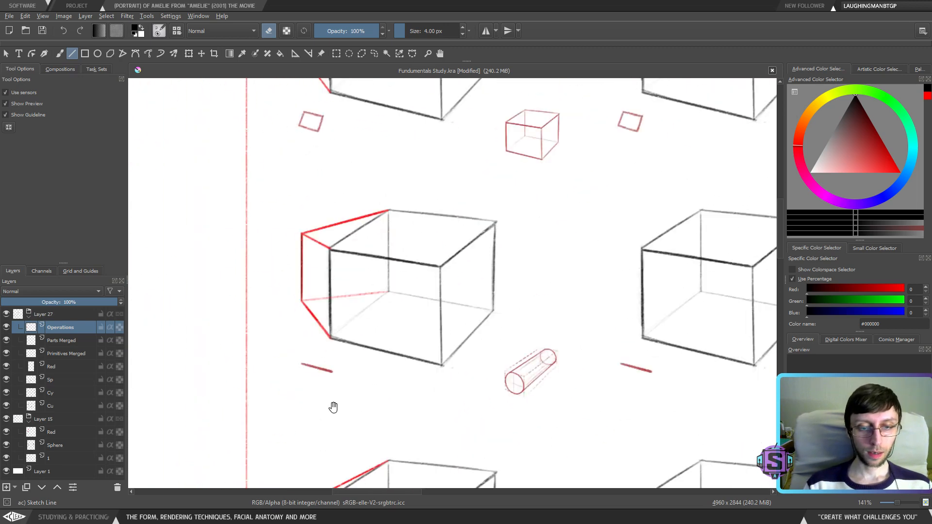
pyautogui.scroll(-4, 323, 322)
pyautogui.scroll(8, 449, 267)
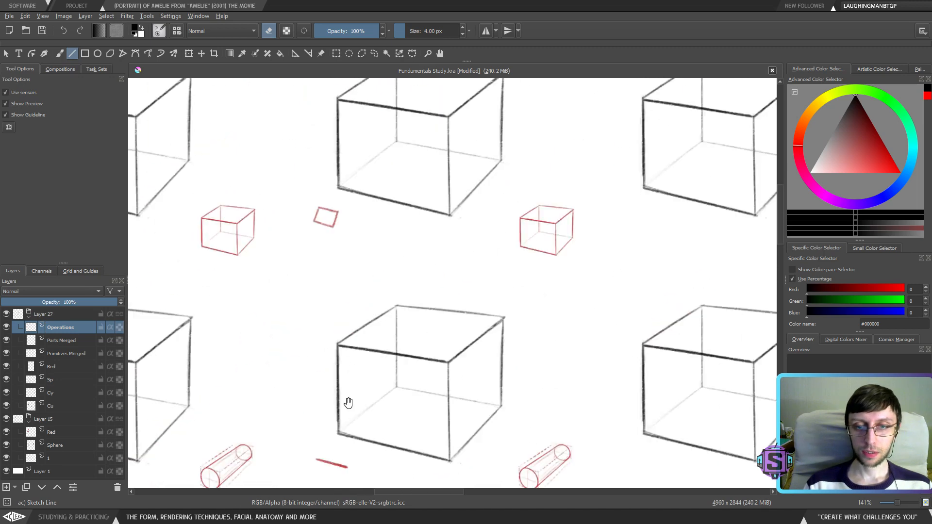
pyautogui.press('b')
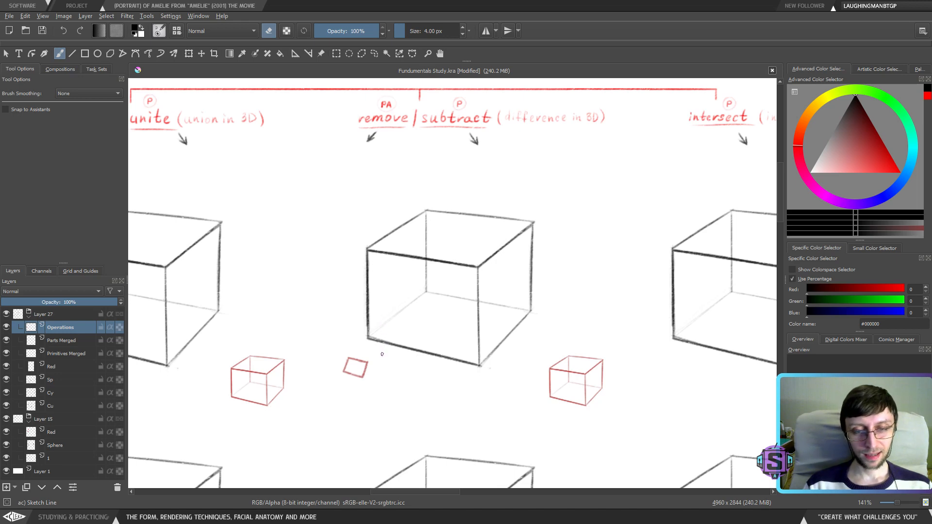
pyautogui.moveTo(381, 357); pyautogui.dragTo(359, 351)
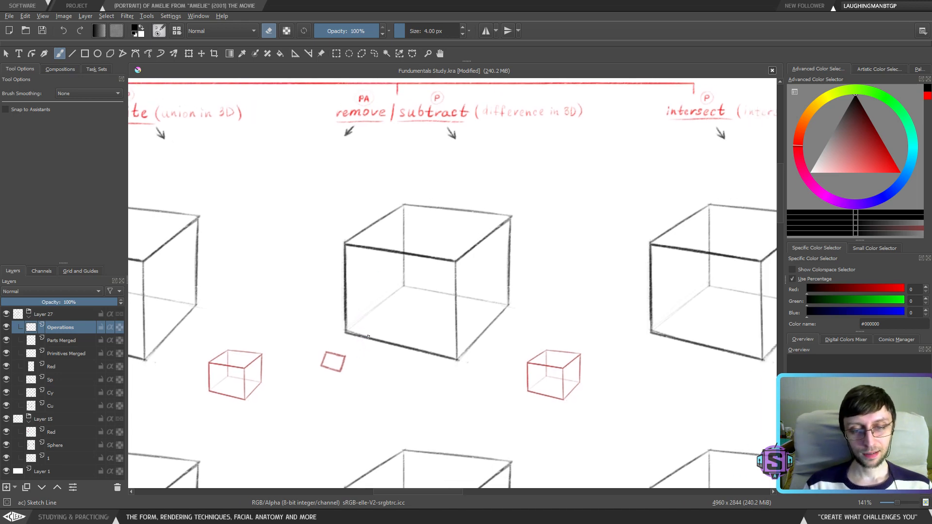
pyautogui.press('+')
pyautogui.press('+')
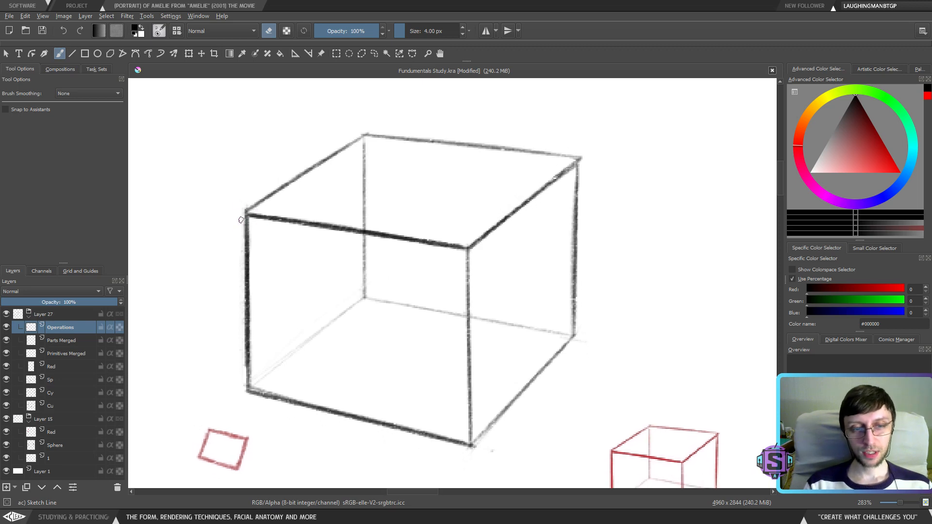
pyautogui.press('e')
pyautogui.moveTo(235, 207)
pyautogui.mouseDown()
pyautogui.moveTo(263, 212)
pyautogui.moveTo(241, 204)
pyautogui.mouseUp()
pyautogui.moveTo(467, 253); pyautogui.dragTo(463, 240)
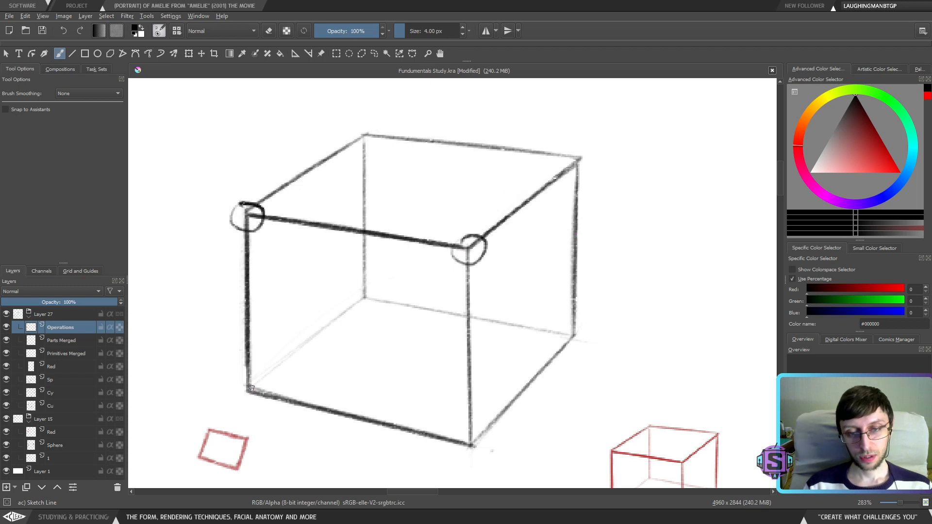
pyautogui.moveTo(250, 387)
pyautogui.mouseDown()
pyautogui.moveTo(366, 141)
pyautogui.moveTo(250, 383)
pyautogui.mouseUp()
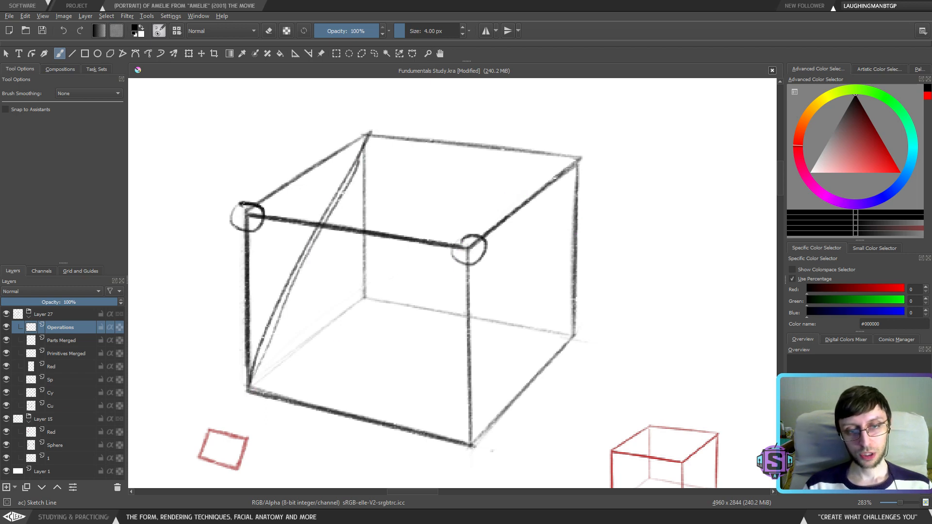
pyautogui.moveTo(476, 430); pyautogui.dragTo(591, 127)
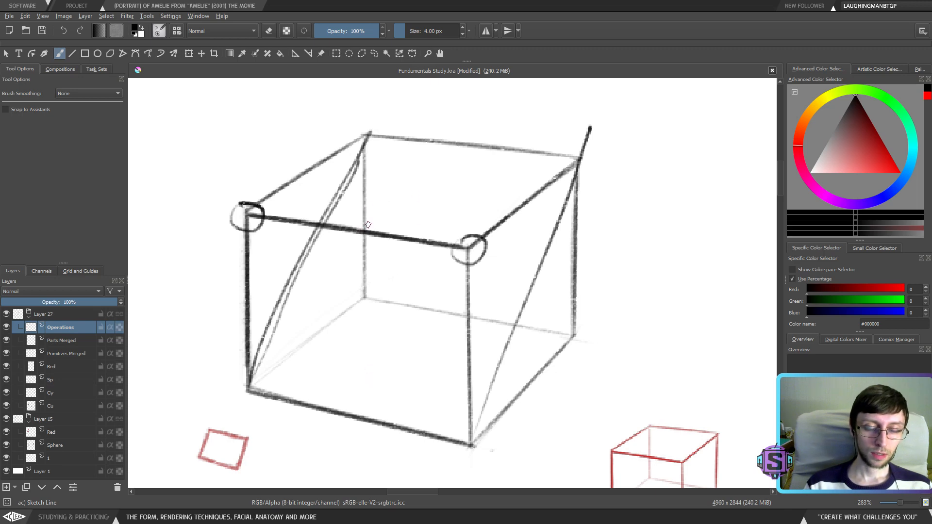
# Undo the diagonals sketched on both side faces of the first remove/subtract cube
pyautogui.hotkey('ctrl', 'z')
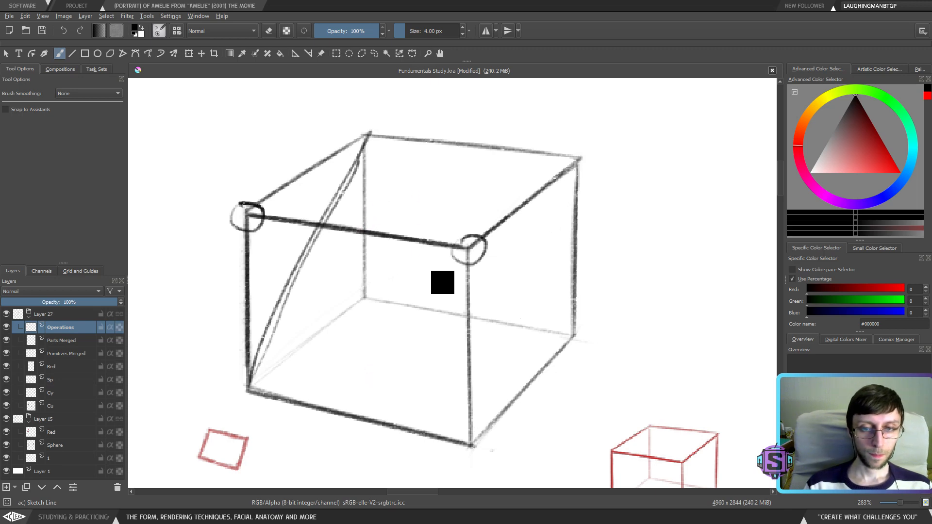
pyautogui.hotkey('ctrl', 'z')
pyautogui.scroll(-3, 437, 272)
pyautogui.scroll(3, 442, 293)
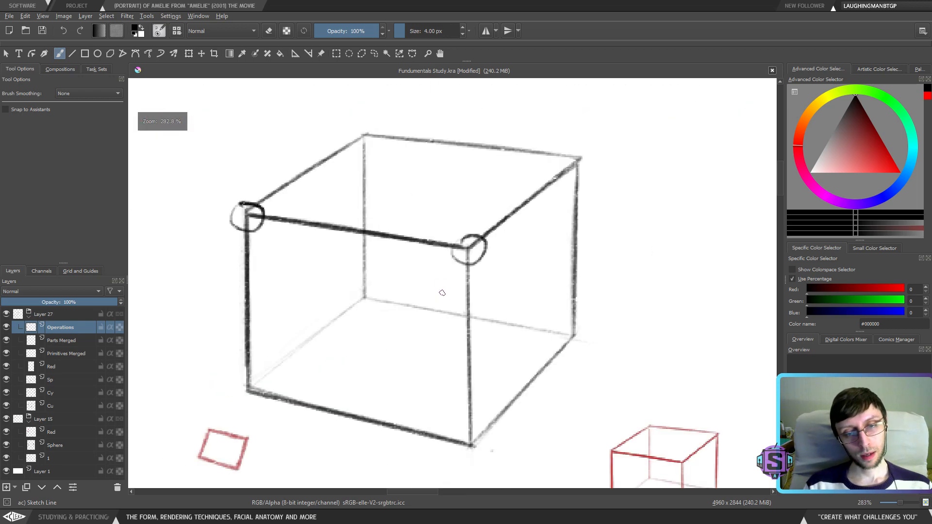
# On the first remove/subtract cube, circle the two lower front corners and trace the back face's edges in black
pyautogui.moveTo(442, 293)
pyautogui.mouseDown()
pyautogui.moveTo(410, 316)
pyautogui.moveTo(416, 308)
pyautogui.mouseUp()
pyautogui.moveTo(467, 445); pyautogui.dragTo(473, 459)
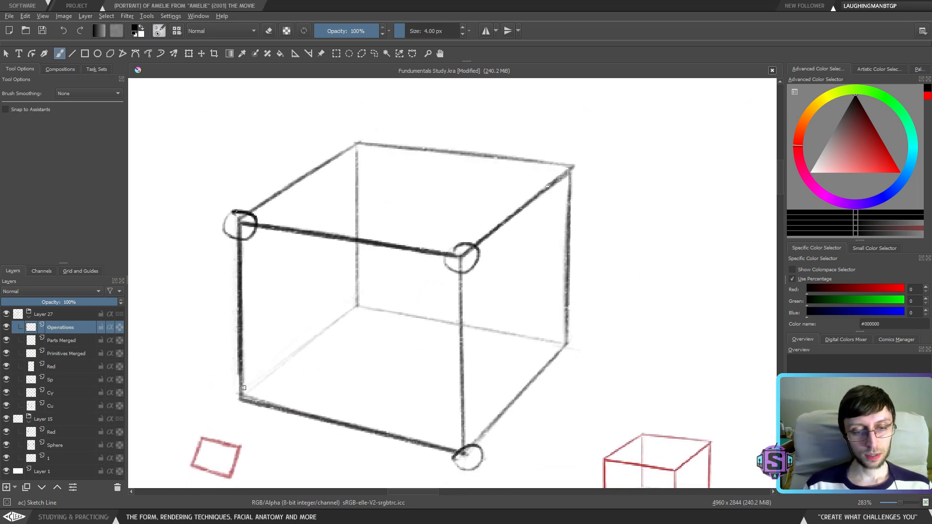
pyautogui.moveTo(244, 387); pyautogui.dragTo(242, 388)
pyautogui.moveTo(356, 139)
pyautogui.mouseDown()
pyautogui.moveTo(356, 295)
pyautogui.moveTo(569, 352)
pyautogui.moveTo(567, 178)
pyautogui.moveTo(469, 153)
pyautogui.moveTo(352, 144)
pyautogui.mouseUp()
pyautogui.scroll(-2, 451, 252)
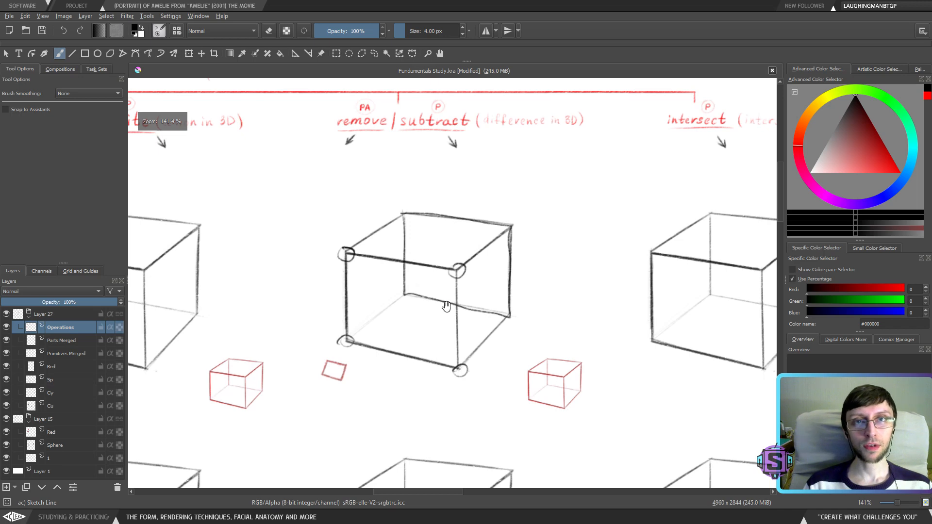
pyautogui.moveTo(445, 306); pyautogui.dragTo(432, 313)
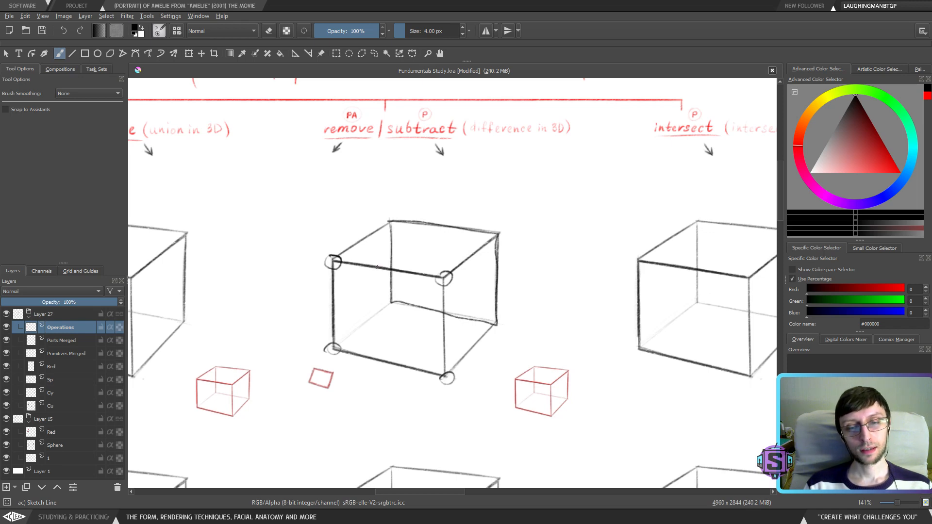
# Undo the four front corner circles and the traced back face on the first remove/subtract cube
pyautogui.hotkey('ctrl', 'z')
pyautogui.hotkey('ctrl', 'z')
pyautogui.hotkey('ctrl', 'z')
pyautogui.hotkey('ctrl', 'z')
pyautogui.hotkey('ctrl', 'z')
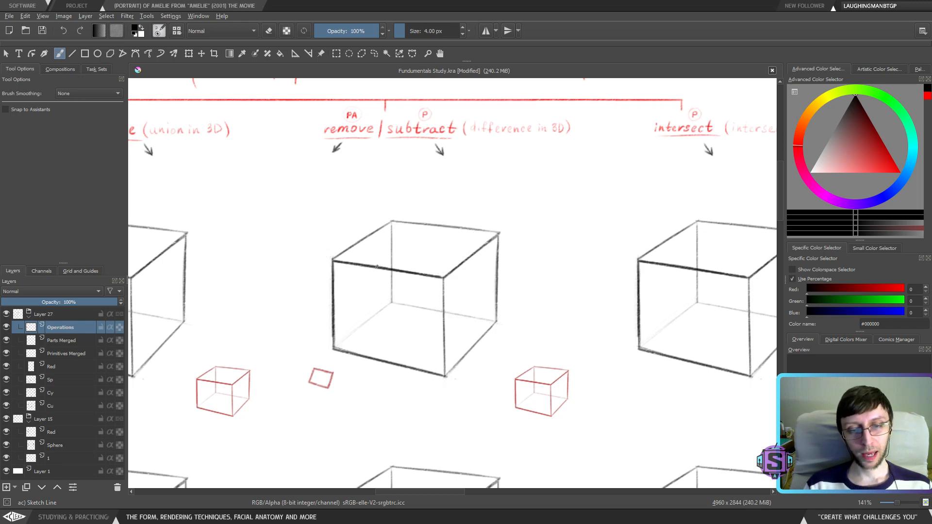
# Circle the small red cube beside the first remove/subtract cube, sketch an arrow from it to the large cube, and undo these marks
pyautogui.moveTo(379, 273); pyautogui.dragTo(498, 282)
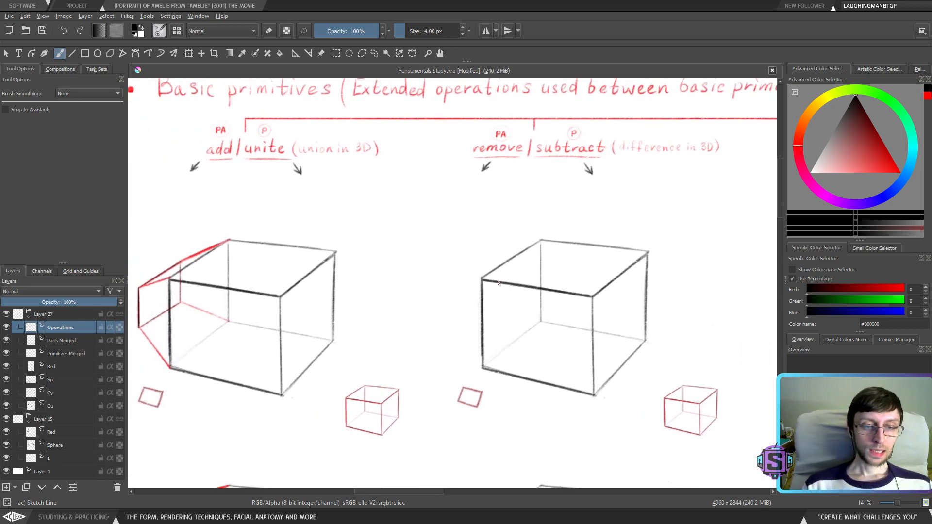
pyautogui.moveTo(471, 346)
pyautogui.mouseDown()
pyautogui.moveTo(427, 315)
pyautogui.moveTo(455, 330)
pyautogui.moveTo(428, 319)
pyautogui.moveTo(437, 347)
pyautogui.moveTo(424, 325)
pyautogui.mouseUp()
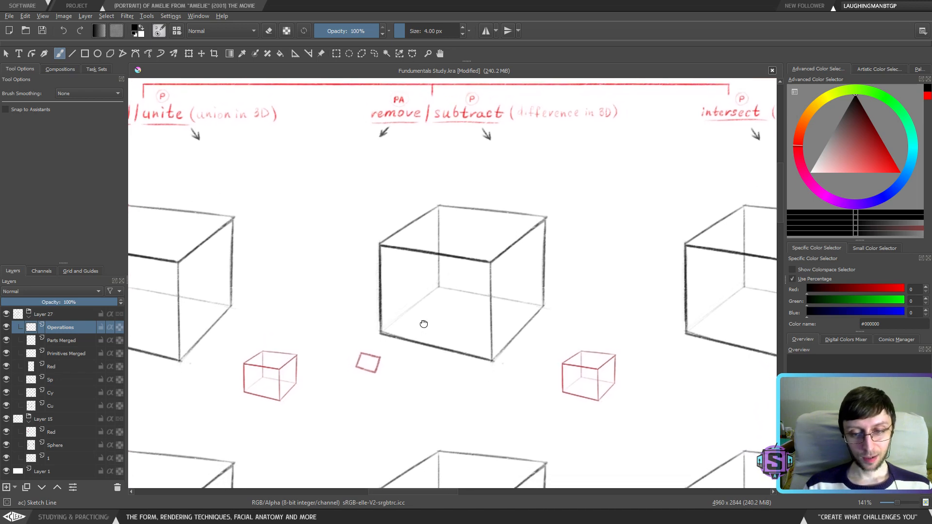
pyautogui.moveTo(575, 336)
pyautogui.mouseDown()
pyautogui.moveTo(590, 424)
pyautogui.moveTo(587, 338)
pyautogui.moveTo(520, 290)
pyautogui.moveTo(552, 289)
pyautogui.mouseUp()
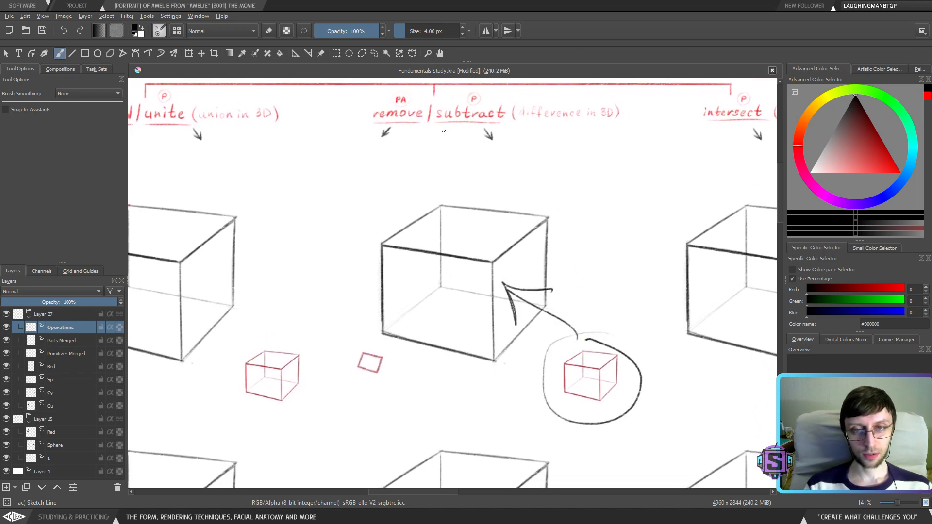
pyautogui.hotkey('ctrl', 'z')
pyautogui.hotkey('ctrl', 'z')
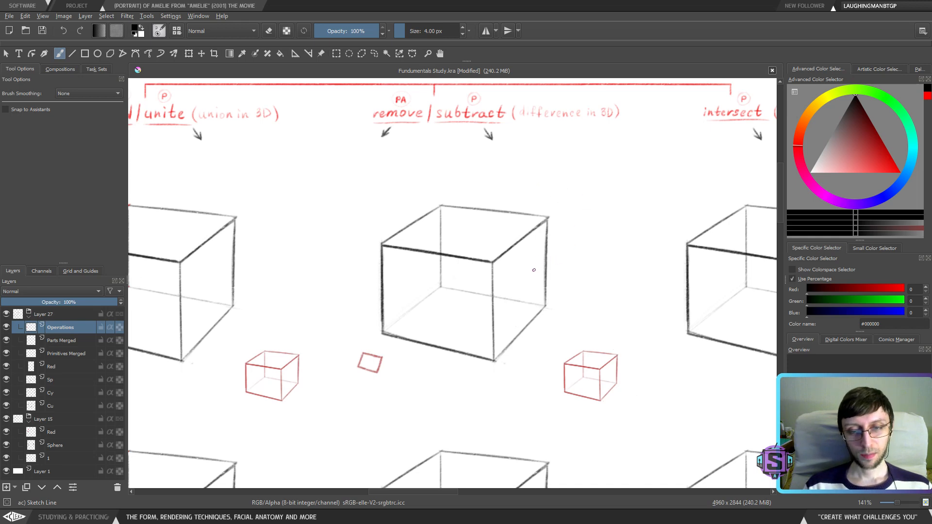
# Circle the first remove/subtract cube's upper left front corner, cross its front face with freehand diagonals, and undo these marks
pyautogui.moveTo(457, 331)
pyautogui.mouseDown()
pyautogui.moveTo(452, 341)
pyautogui.moveTo(468, 333)
pyautogui.moveTo(461, 327)
pyautogui.mouseUp()
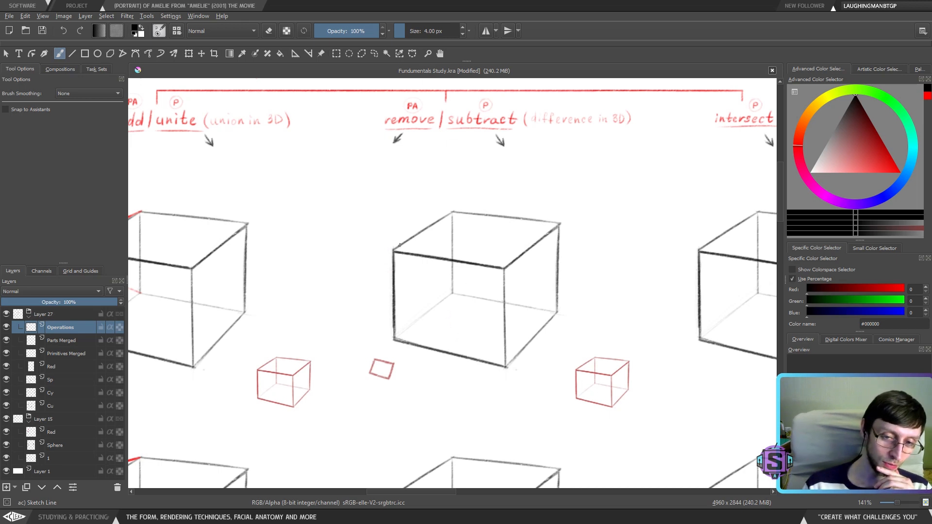
pyautogui.moveTo(400, 246)
pyautogui.mouseDown()
pyautogui.moveTo(395, 268)
pyautogui.moveTo(387, 247)
pyautogui.mouseUp()
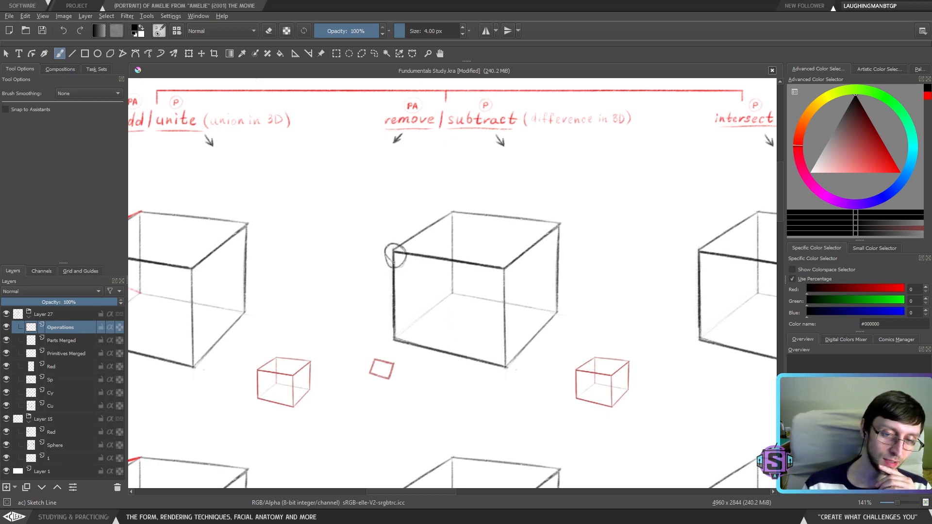
pyautogui.moveTo(398, 340); pyautogui.dragTo(493, 274)
pyautogui.moveTo(404, 269); pyautogui.dragTo(502, 364)
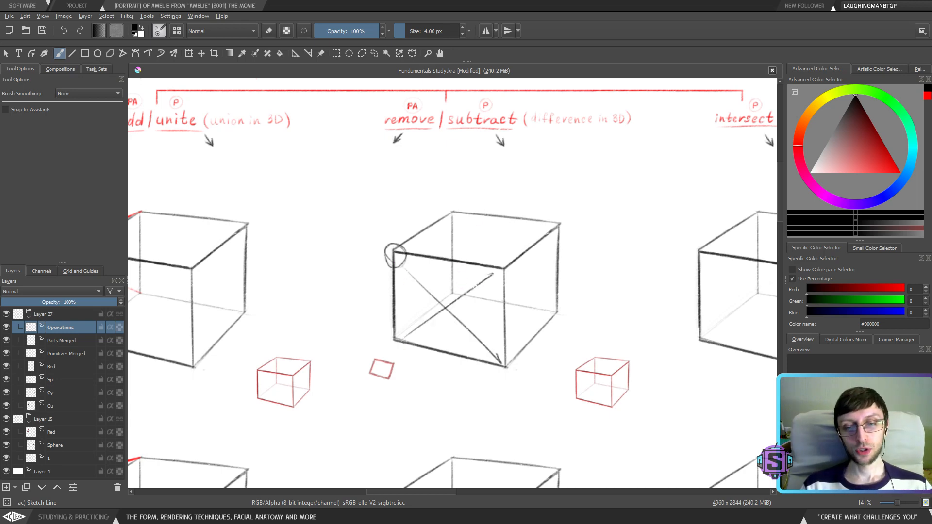
pyautogui.hotkey('ctrl', 'z')
pyautogui.hotkey('ctrl', 'z')
pyautogui.hotkey('ctrl', 'z')
# Circle all four front-face corners of the first remove/subtract cube in black
pyautogui.moveTo(388, 247); pyautogui.dragTo(390, 246)
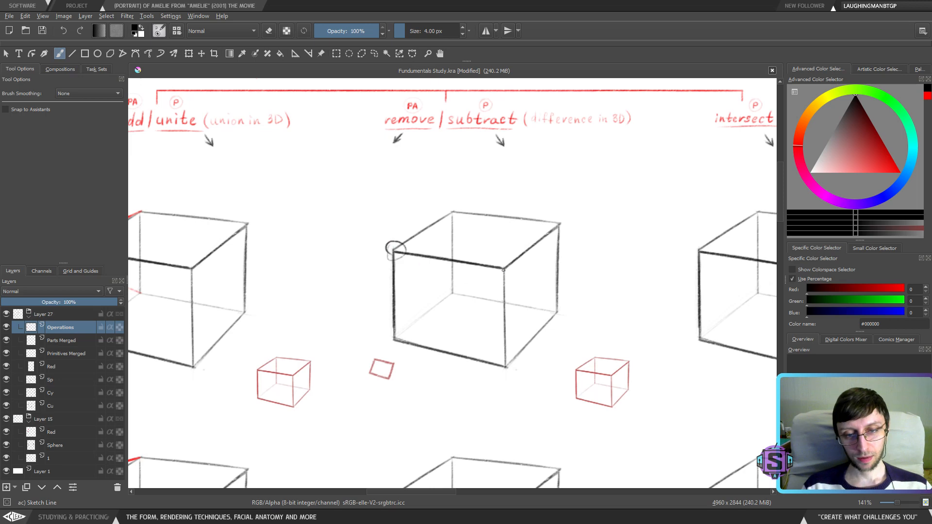
pyautogui.moveTo(496, 266); pyautogui.dragTo(497, 265)
pyautogui.moveTo(388, 337); pyautogui.dragTo(389, 335)
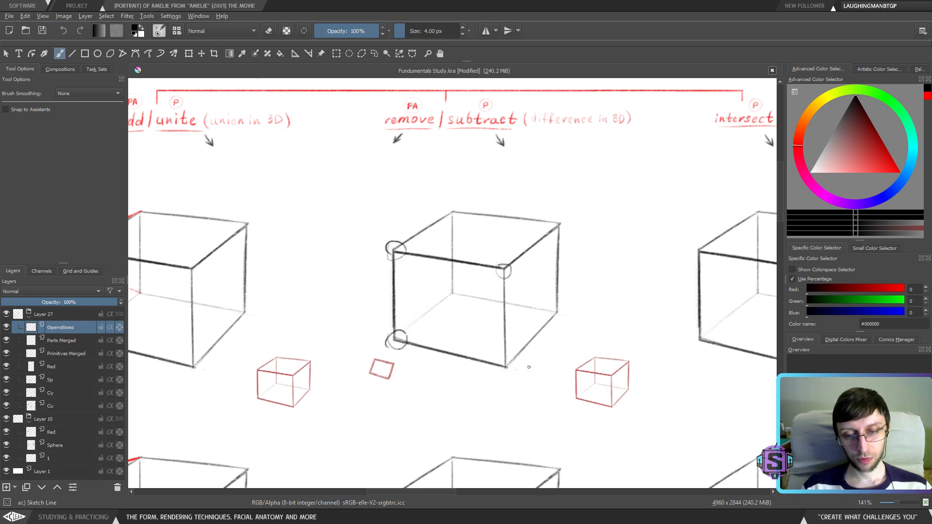
pyautogui.moveTo(496, 372)
pyautogui.mouseDown()
pyautogui.moveTo(507, 379)
pyautogui.moveTo(497, 364)
pyautogui.mouseUp()
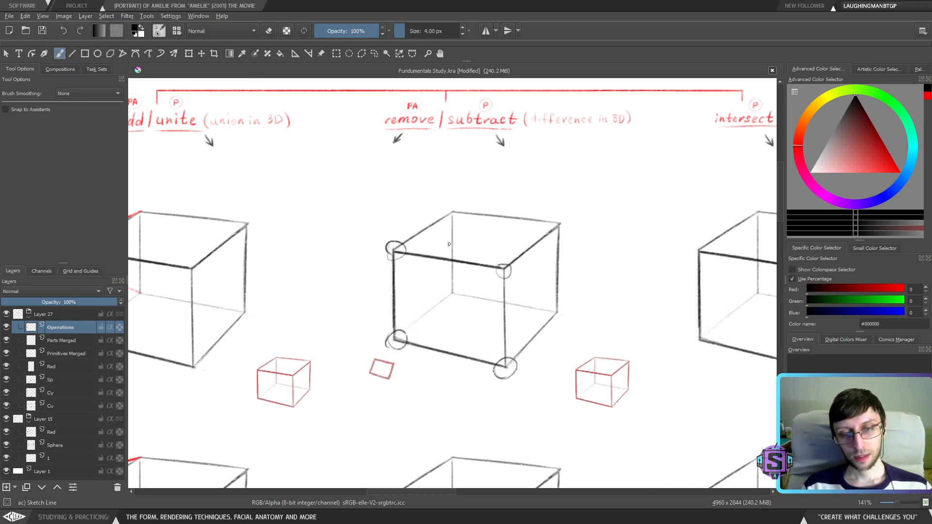
# Strike through the two receding upper edges of the first remove/subtract cube and cross out its upper front corners
pyautogui.moveTo(418, 216); pyautogui.dragTo(429, 238)
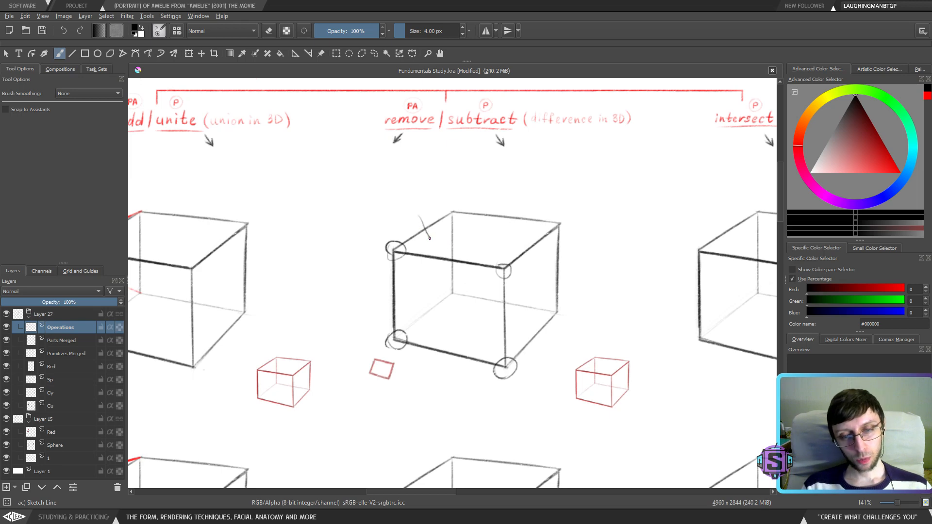
pyautogui.moveTo(514, 250); pyautogui.dragTo(542, 253)
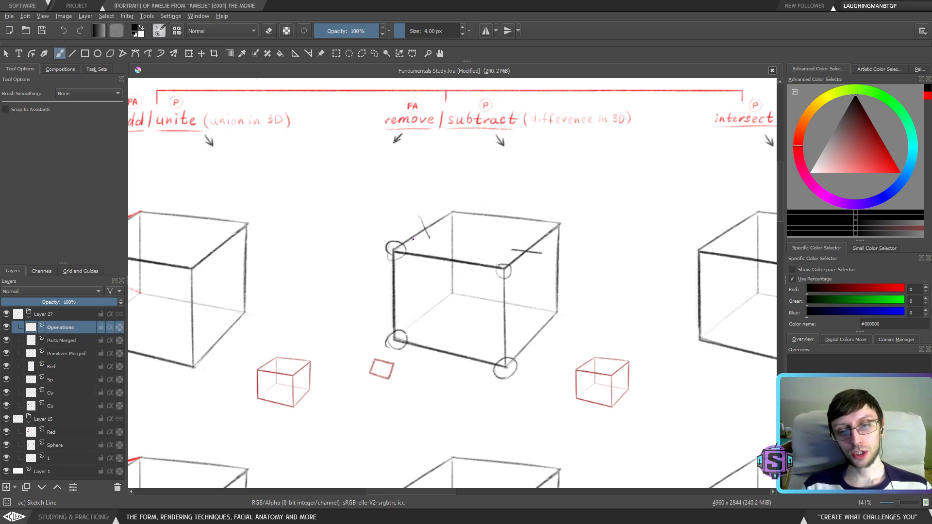
pyautogui.moveTo(395, 241)
pyautogui.mouseDown()
pyautogui.moveTo(385, 254)
pyautogui.moveTo(409, 262)
pyautogui.mouseUp()
pyautogui.moveTo(495, 277); pyautogui.dragTo(514, 278)
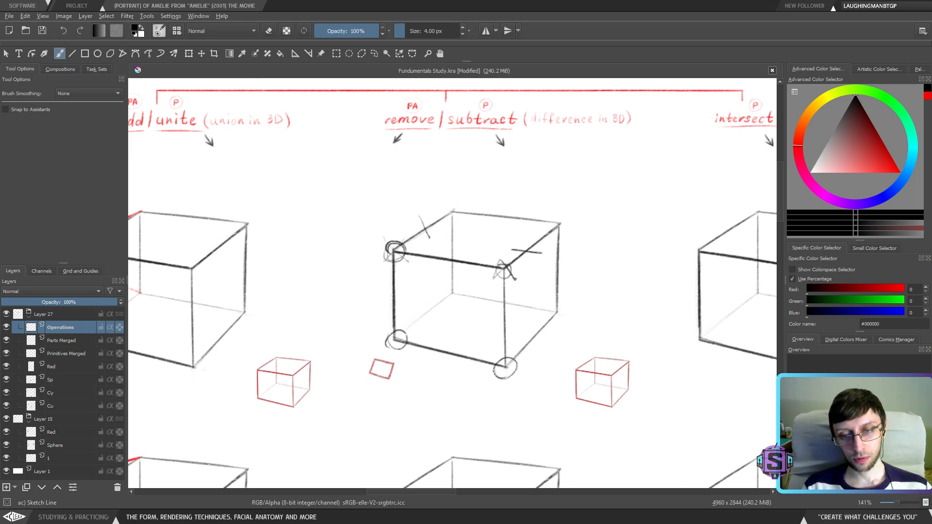
# Circle the upper left and both lower back corners of the first remove/subtract cube
pyautogui.moveTo(453, 222); pyautogui.dragTo(447, 226)
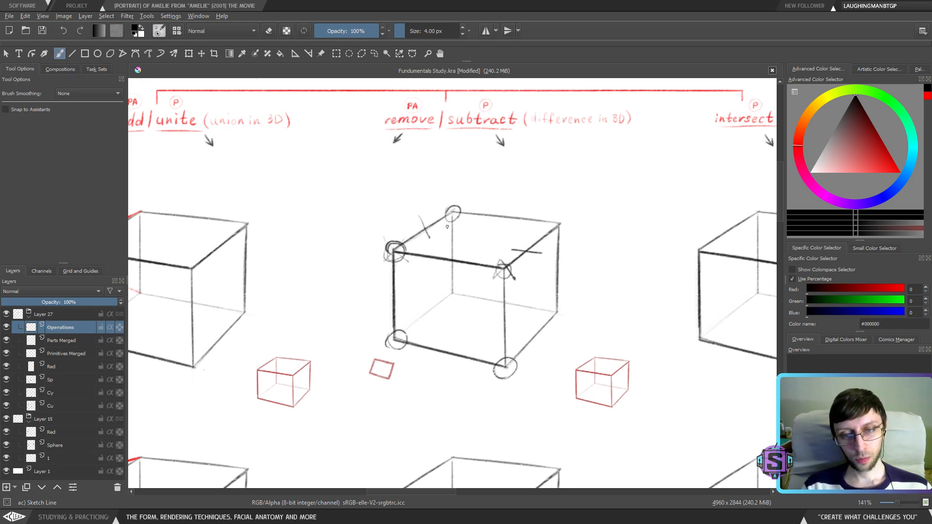
pyautogui.moveTo(454, 286); pyautogui.dragTo(451, 287)
pyautogui.moveTo(554, 306); pyautogui.dragTo(552, 308)
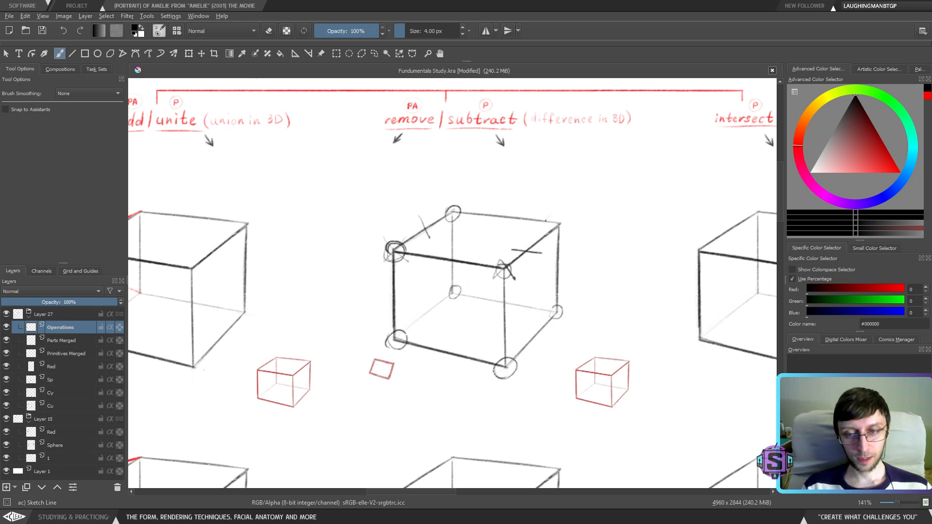
# Undo all corner circles, edge ticks and crosses on the first remove/subtract cube
pyautogui.hotkey('ctrl', 'z')
pyautogui.hotkey('ctrl', 'z')
pyautogui.hotkey('ctrl', 'z')
pyautogui.hotkey('ctrl', 'z')
pyautogui.hotkey('ctrl', 'z')
pyautogui.hotkey('ctrl', 'z')
pyautogui.hotkey('ctrl', 'z')
pyautogui.hotkey('ctrl', 'z')
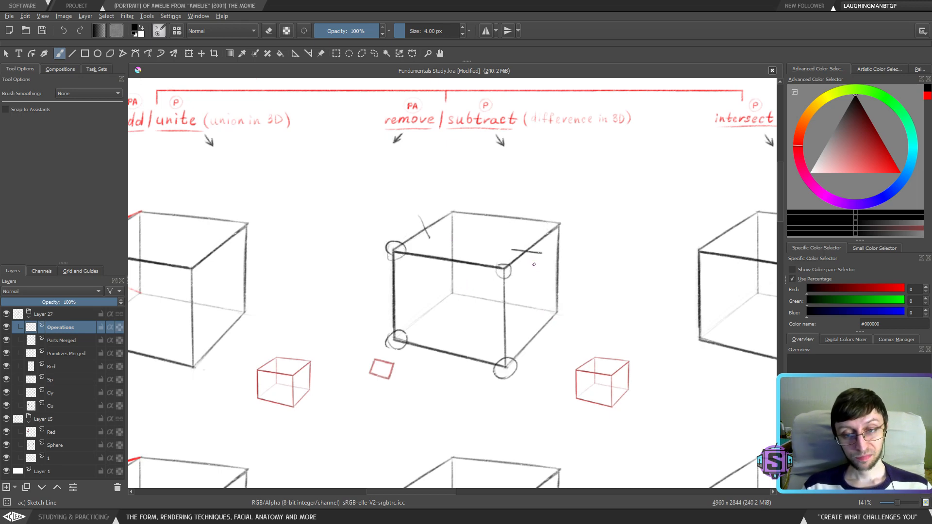
pyautogui.hotkey('ctrl', 'z')
pyautogui.hotkey('ctrl', 'z')
pyautogui.hotkey('ctrl', 'z')
pyautogui.hotkey('ctrl', 'z')
pyautogui.hotkey('ctrl', 'z')
pyautogui.hotkey('ctrl', 'z')
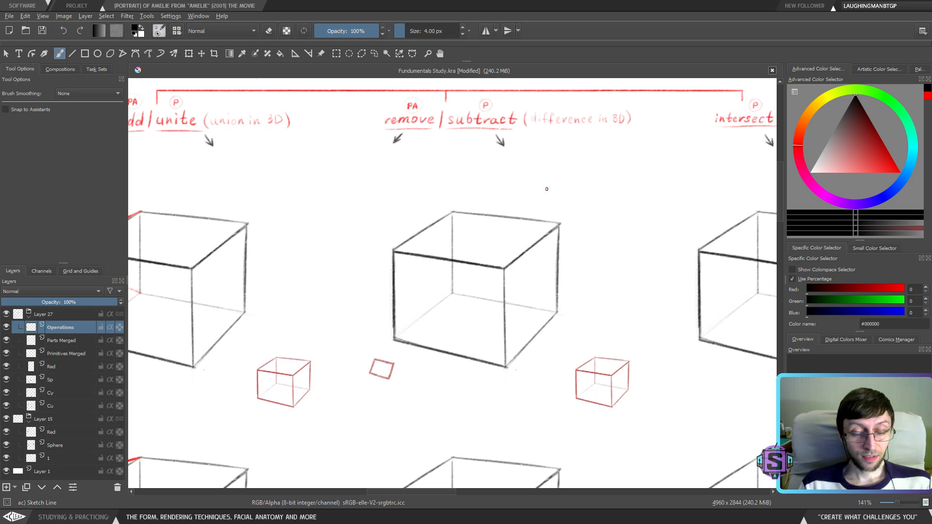
# With the Line tool, outline a horizontal mid-height section around the first remove/subtract cube in black, undoing the first front line
pyautogui.moveTo(514, 297); pyautogui.dragTo(485, 316)
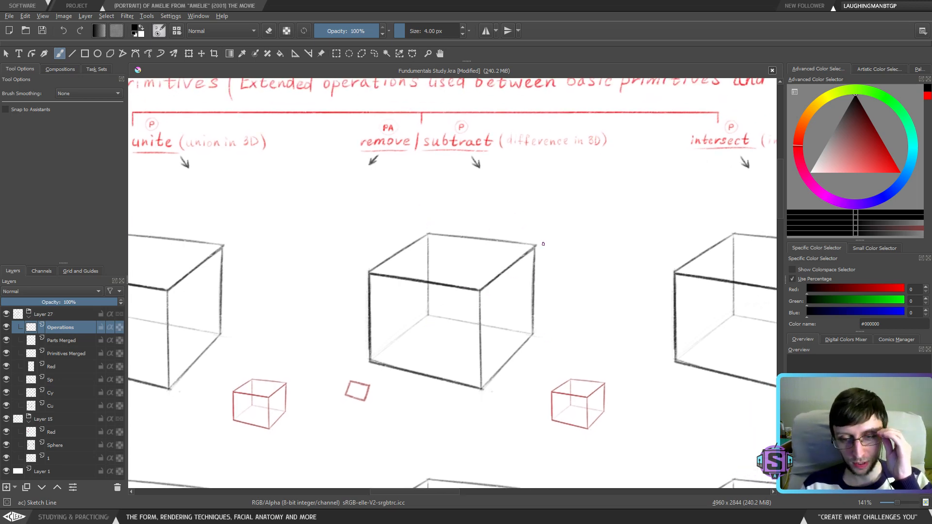
pyautogui.moveTo(435, 319); pyautogui.dragTo(458, 316)
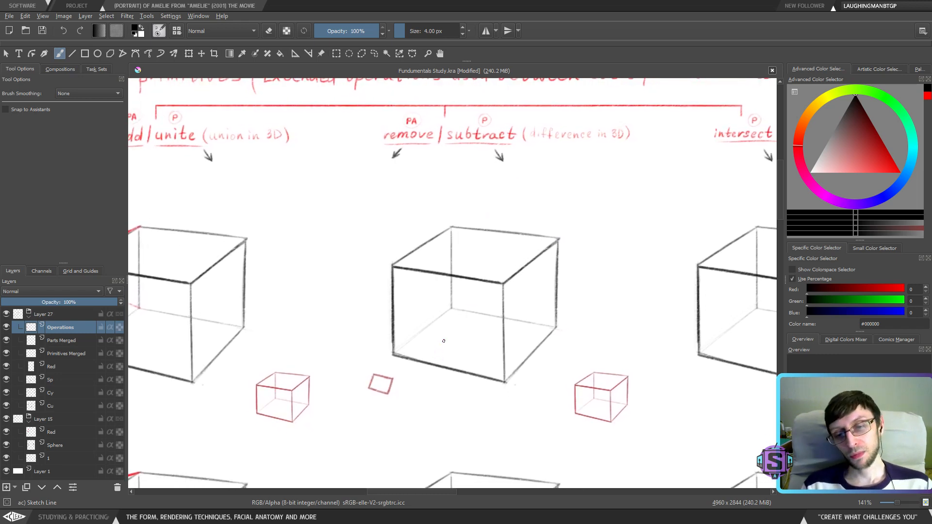
pyautogui.moveTo(424, 394); pyautogui.dragTo(421, 376)
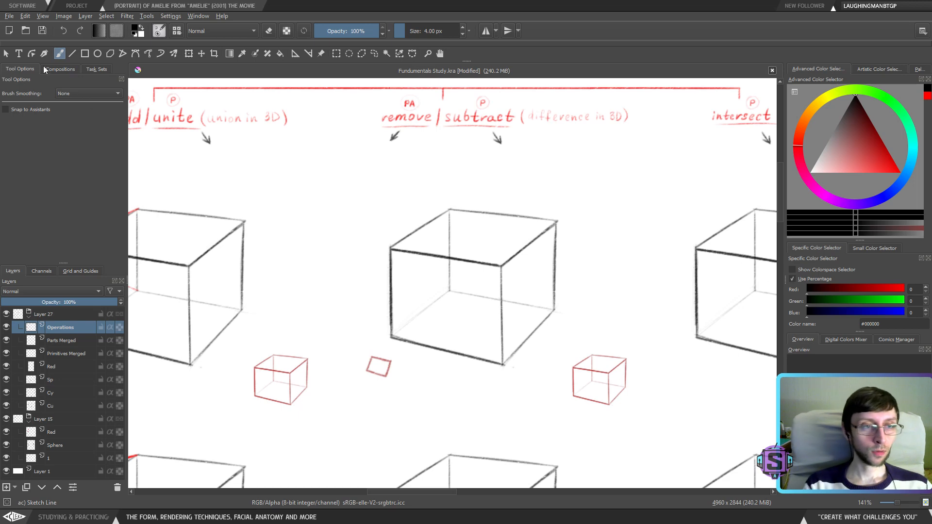
pyautogui.click(72, 54)
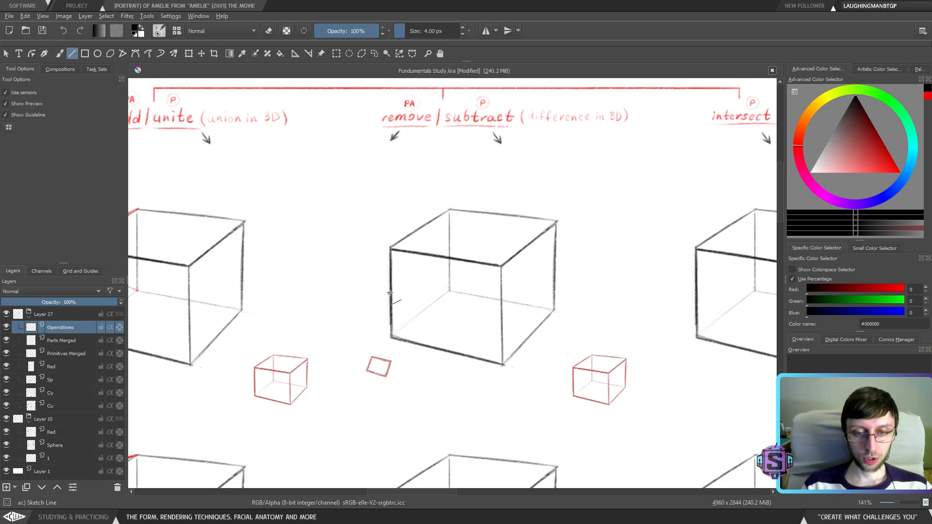
pyautogui.moveTo(391, 293); pyautogui.dragTo(502, 314)
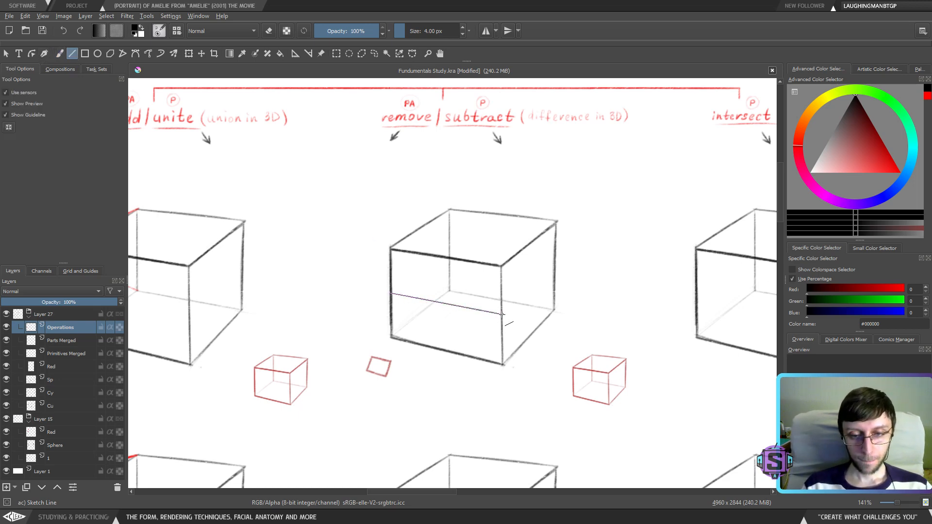
pyautogui.moveTo(392, 296); pyautogui.dragTo(504, 317)
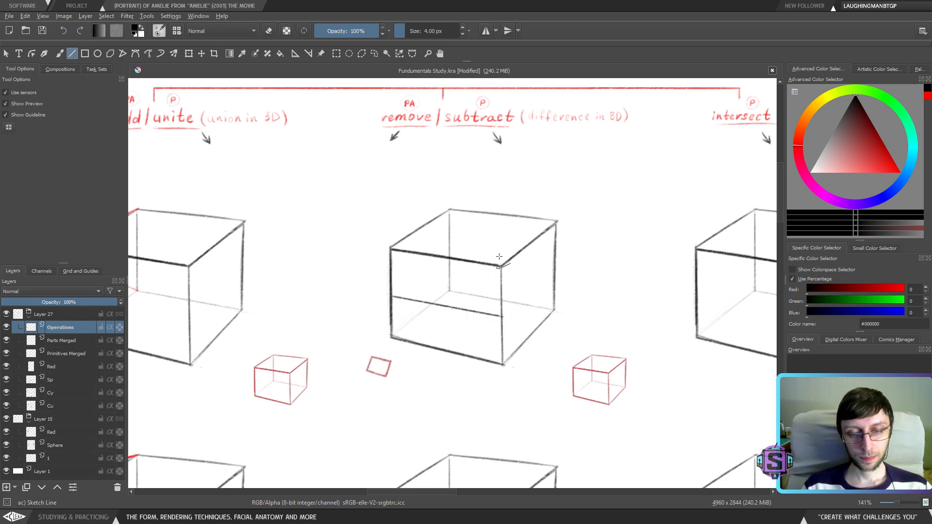
pyautogui.hotkey('ctrl', 'z')
pyautogui.moveTo(391, 290); pyautogui.dragTo(449, 250)
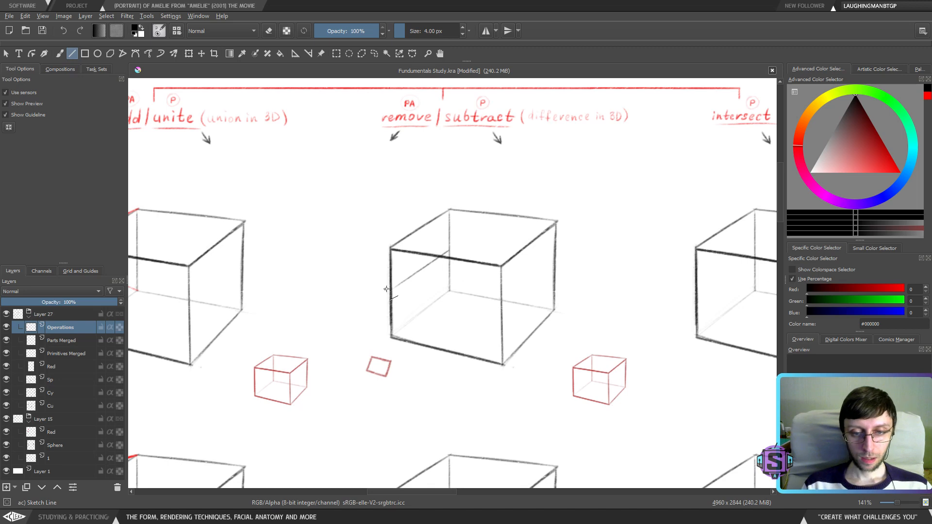
pyautogui.moveTo(392, 290)
pyautogui.mouseDown()
pyautogui.moveTo(501, 302)
pyautogui.moveTo(503, 314)
pyautogui.moveTo(557, 270)
pyautogui.mouseUp()
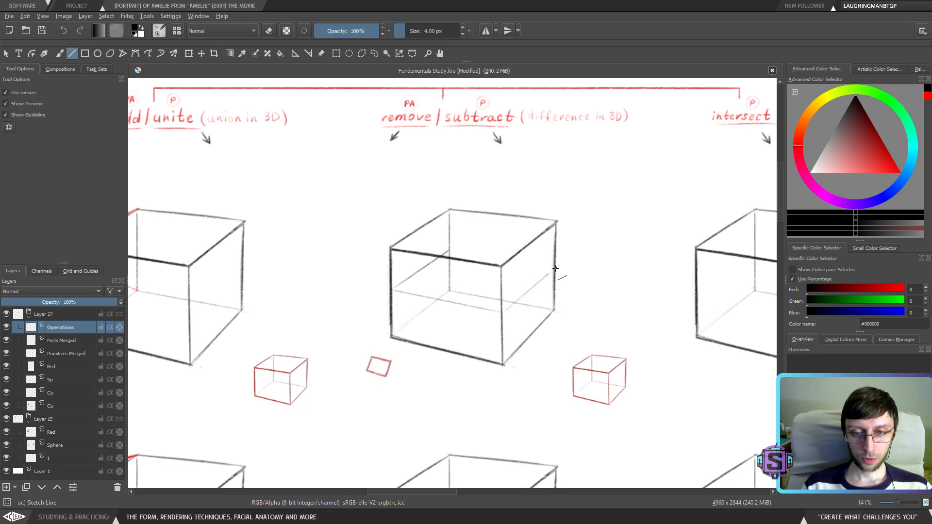
pyautogui.moveTo(449, 251); pyautogui.dragTo(556, 266)
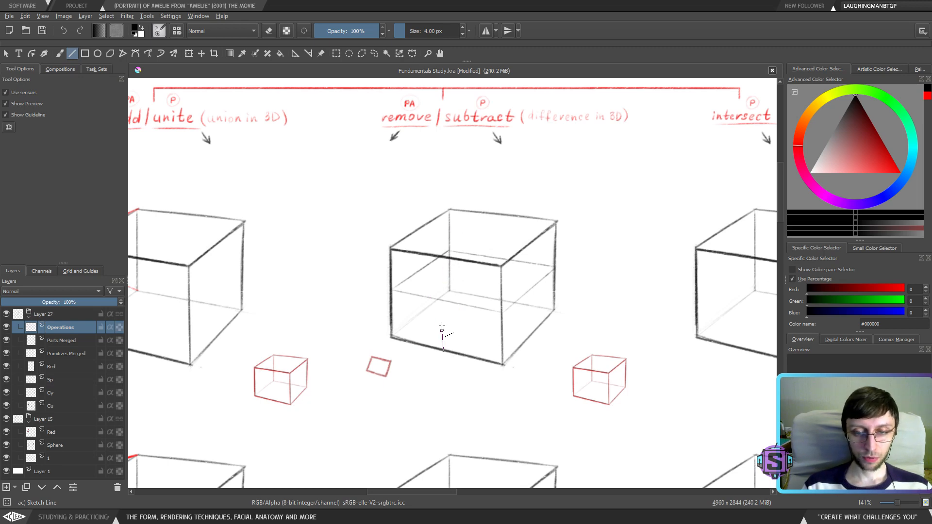
# Draw a straight centre line up the cube's front face and across its top face, and add both front-face diagonals
pyautogui.moveTo(442, 328)
pyautogui.mouseDown()
pyautogui.moveTo(443, 257)
pyautogui.moveTo(497, 213)
pyautogui.mouseUp()
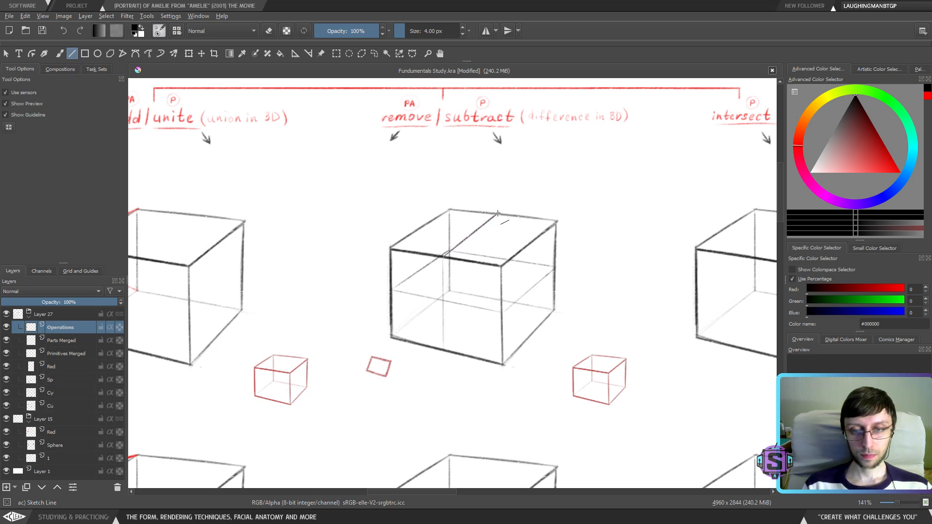
pyautogui.moveTo(503, 364)
pyautogui.mouseDown()
pyautogui.moveTo(454, 303)
pyautogui.moveTo(391, 249)
pyautogui.mouseUp()
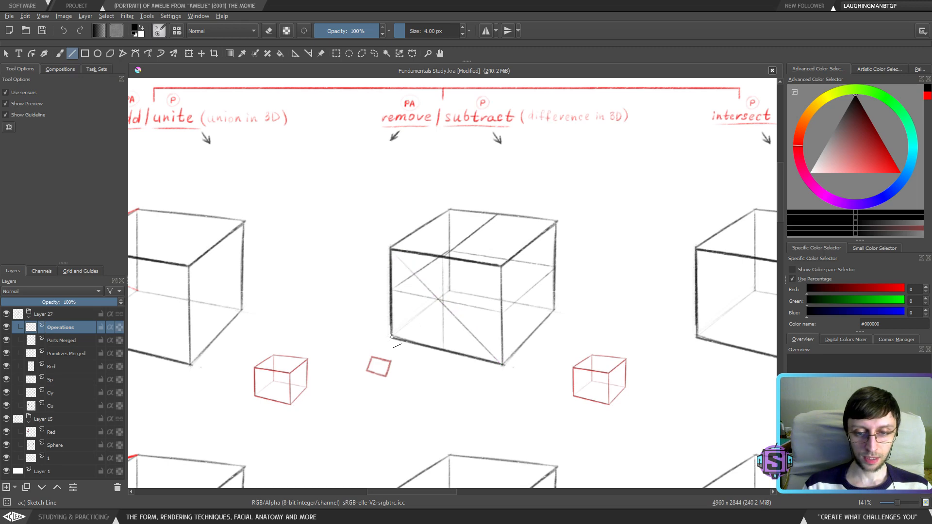
pyautogui.moveTo(390, 337); pyautogui.dragTo(502, 266)
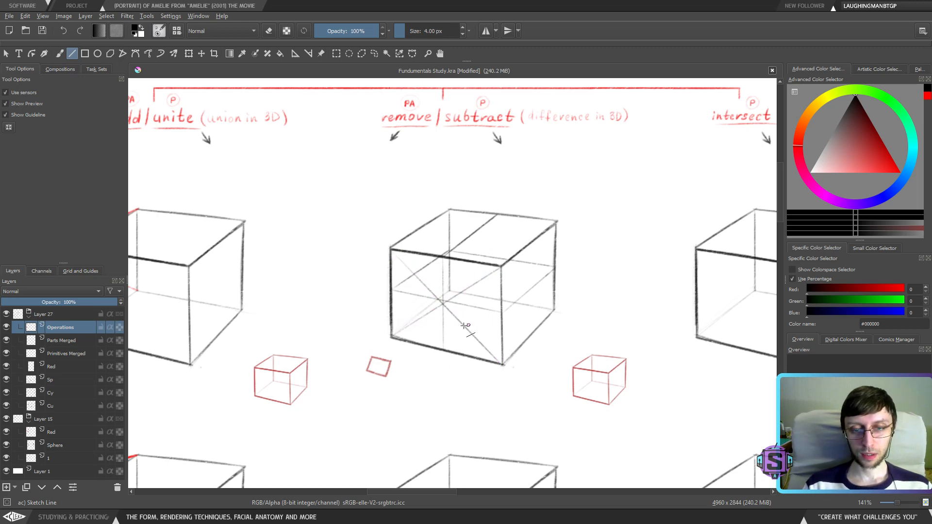
# Undo both front-face diagonals, and shift the section lines slightly down using a freehand selection around the remove/subtract cube
pyautogui.hotkey('ctrl', 'z')
pyautogui.hotkey('ctrl', 'z')
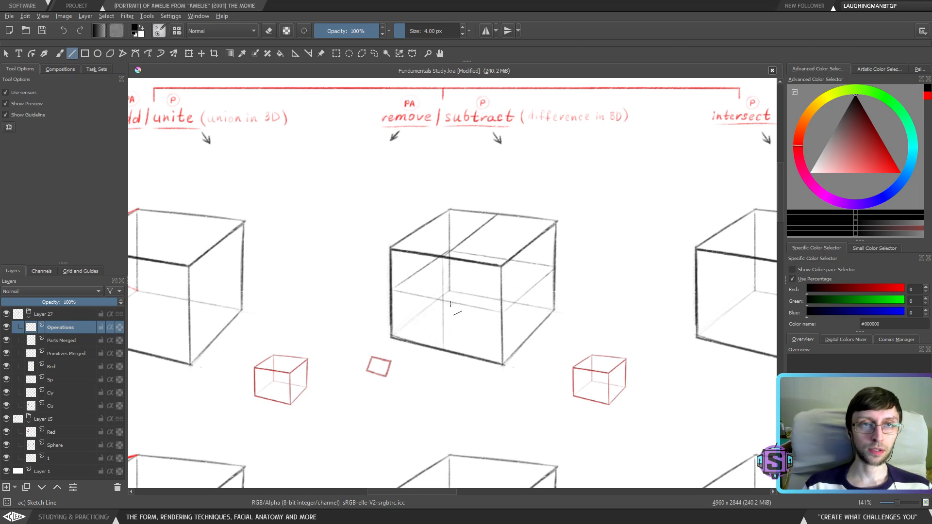
pyautogui.hotkey('ctrl', 'shift', 'r')
pyautogui.moveTo(588, 279)
pyautogui.mouseDown()
pyautogui.moveTo(422, 191)
pyautogui.moveTo(380, 268)
pyautogui.mouseUp()
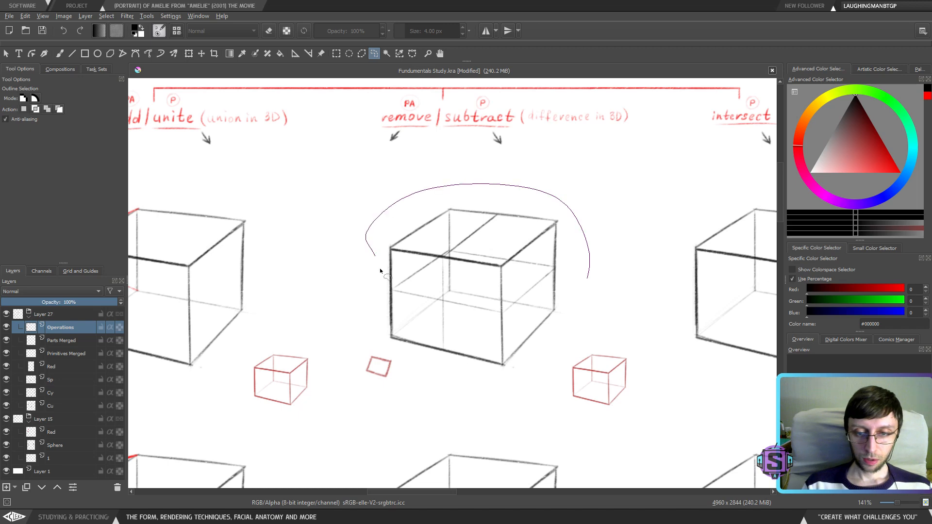
pyautogui.moveTo(391, 349); pyautogui.dragTo(587, 279)
pyautogui.hotkey('ctrl', 't')
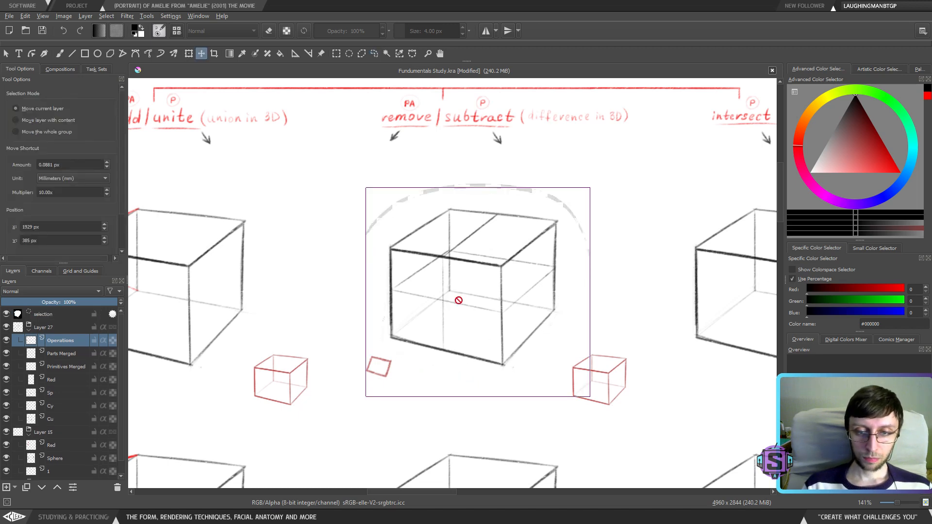
pyautogui.press('b')
pyautogui.press('t')
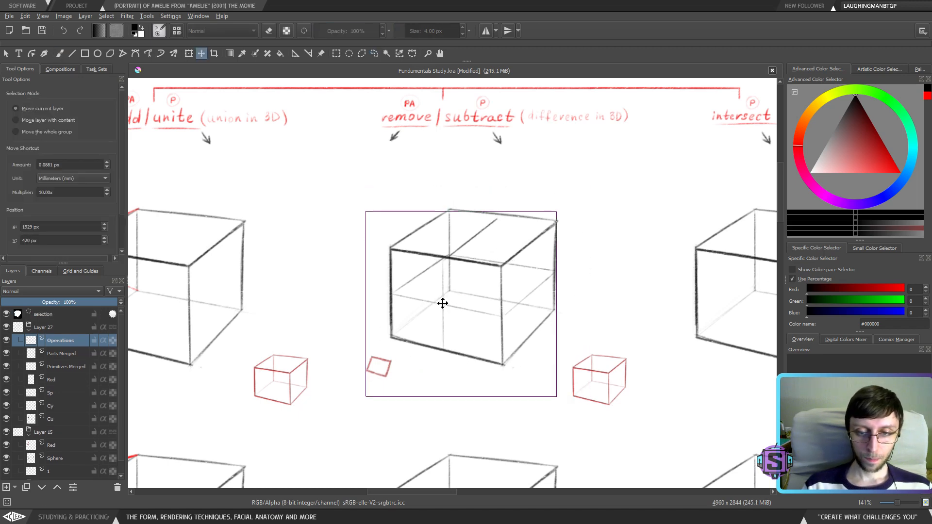
pyautogui.moveTo(443, 303); pyautogui.dragTo(444, 305)
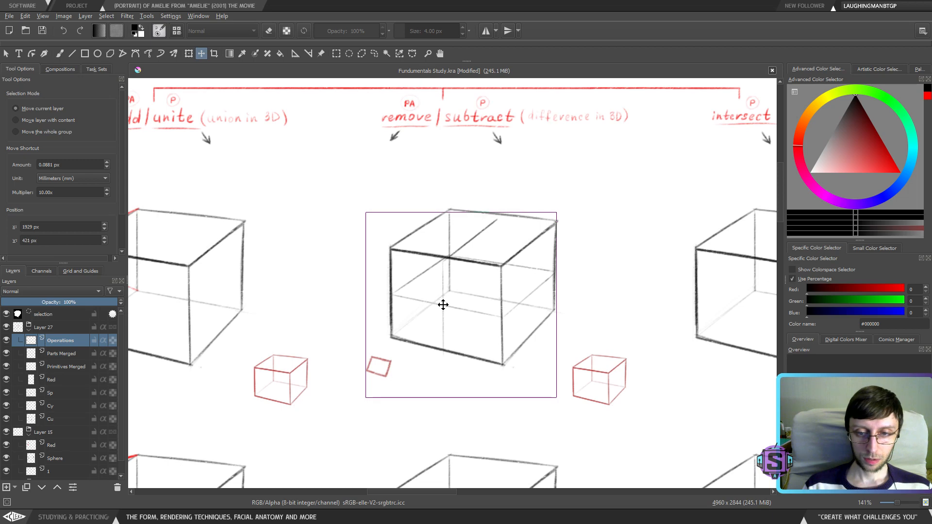
pyautogui.hotkey('ctrl', 'shift', 'a')
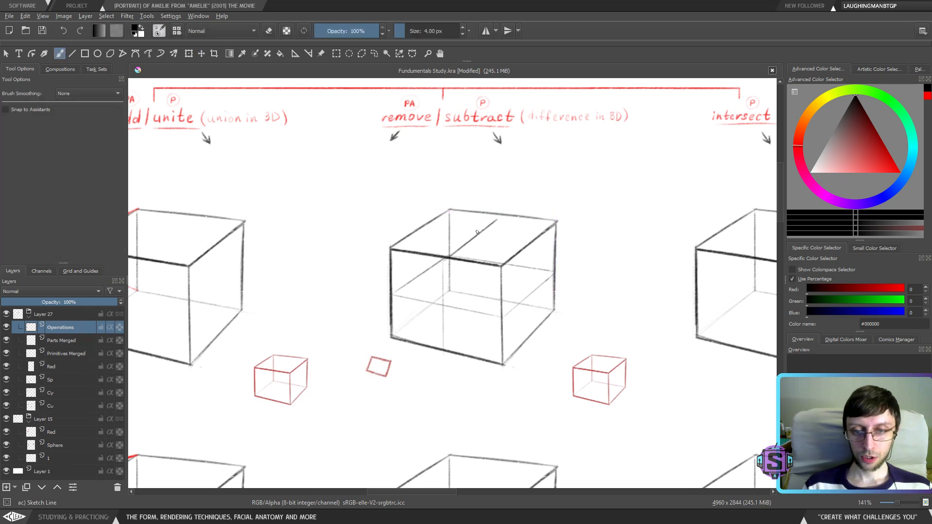
# Select the centre line across the cube's top face with a freehand outline and delete it
pyautogui.press('q')
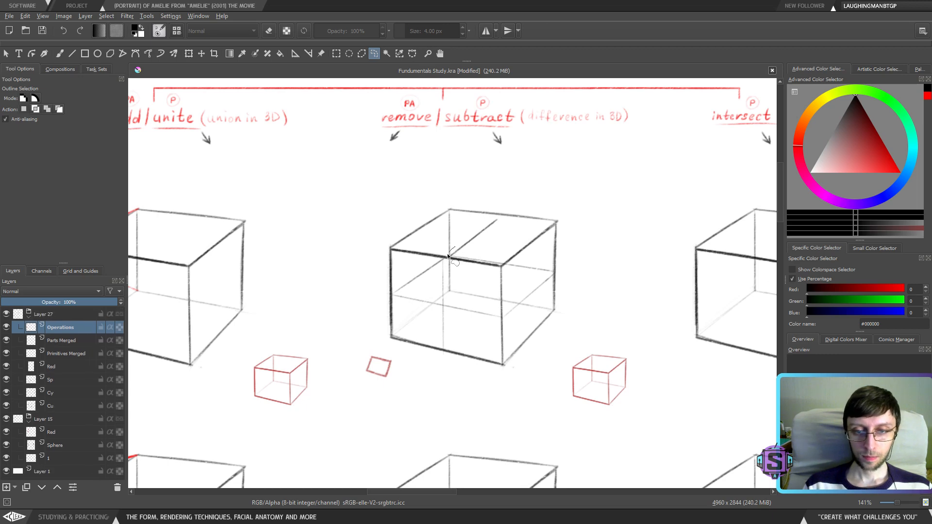
pyautogui.moveTo(486, 222); pyautogui.dragTo(491, 202)
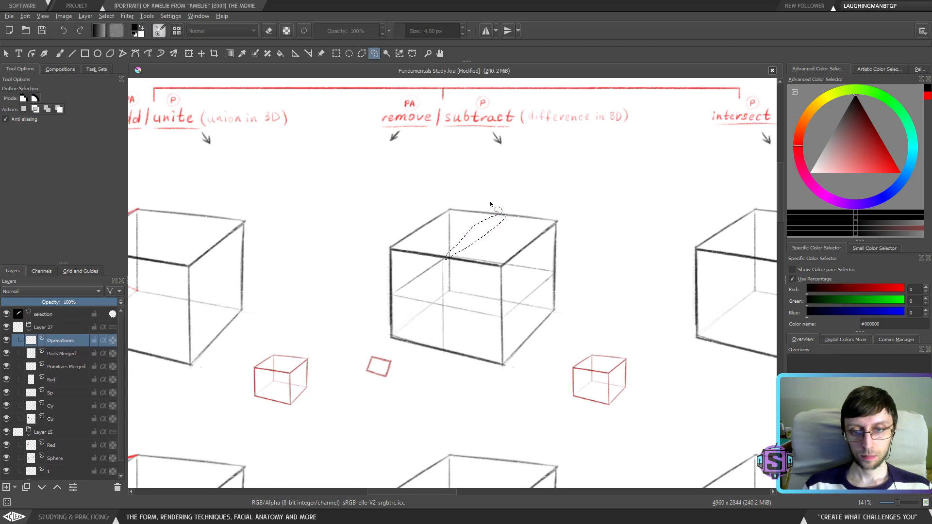
pyautogui.press('b')
# With the Line tool, retrace the mid-height section's left line and draw centre lines down the front face and across the top face
pyautogui.scroll(4, 425, 260)
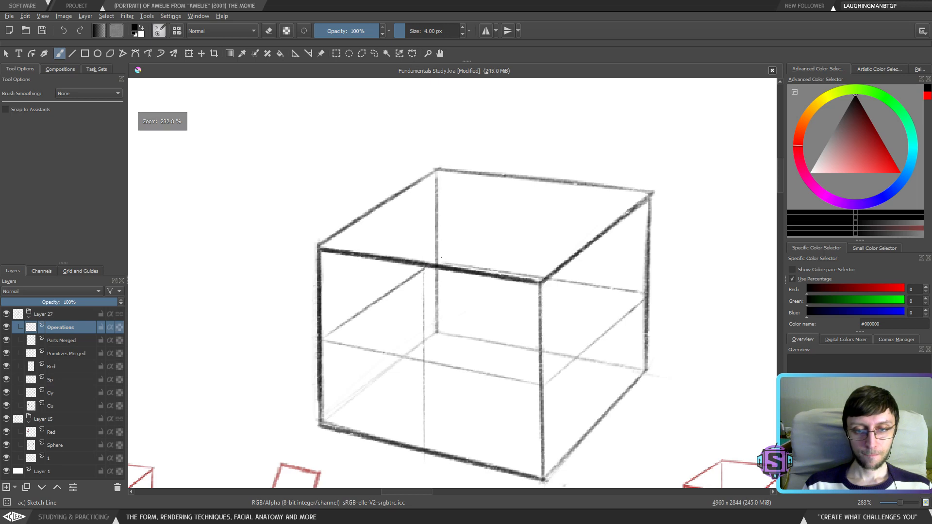
pyautogui.click(72, 53)
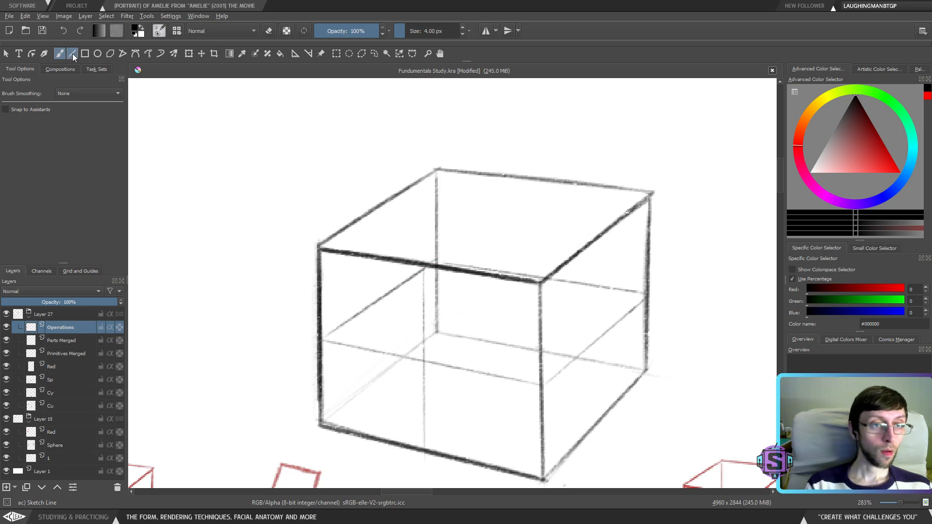
pyautogui.moveTo(322, 339)
pyautogui.mouseDown()
pyautogui.moveTo(434, 259)
pyautogui.moveTo(649, 292)
pyautogui.moveTo(436, 262)
pyautogui.mouseUp()
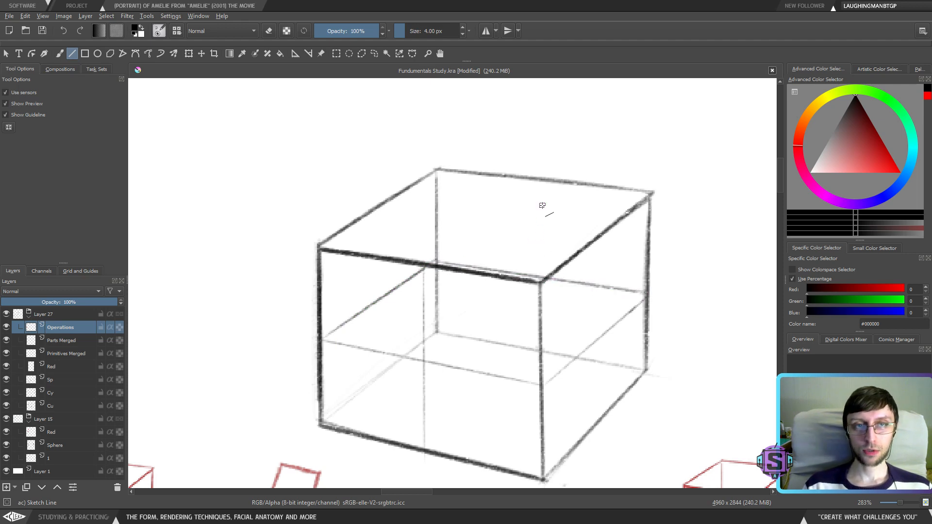
pyautogui.moveTo(513, 340); pyautogui.dragTo(485, 309)
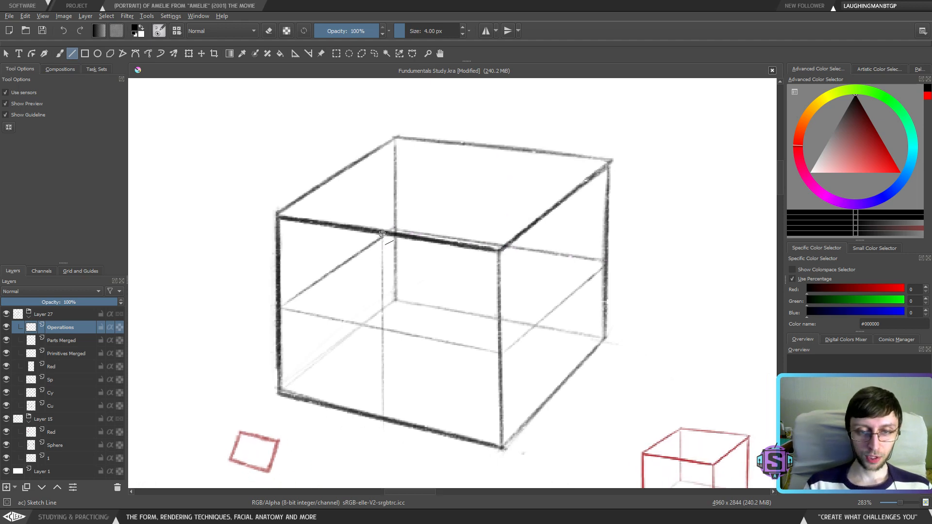
pyautogui.moveTo(383, 235); pyautogui.dragTo(382, 419)
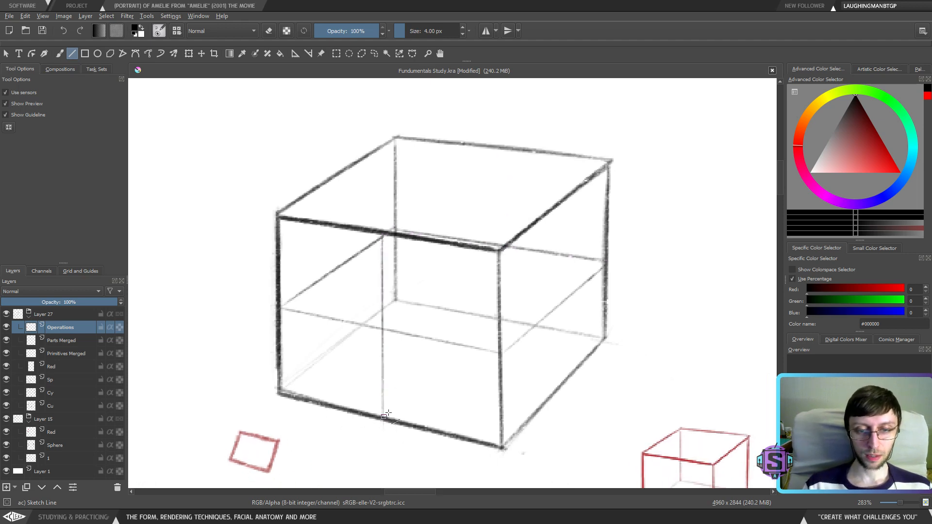
pyautogui.moveTo(383, 232)
pyautogui.mouseDown()
pyautogui.moveTo(508, 152)
pyautogui.moveTo(493, 146)
pyautogui.mouseUp()
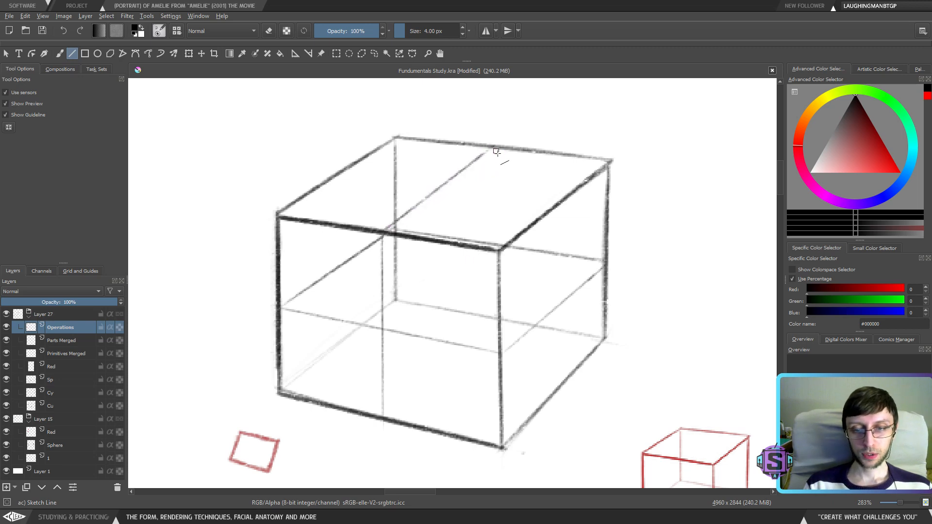
# Complete the vertical section with lighter centre lines across the bottom face and up the back face, undoing the first attempts
pyautogui.moveTo(381, 418); pyautogui.dragTo(486, 316)
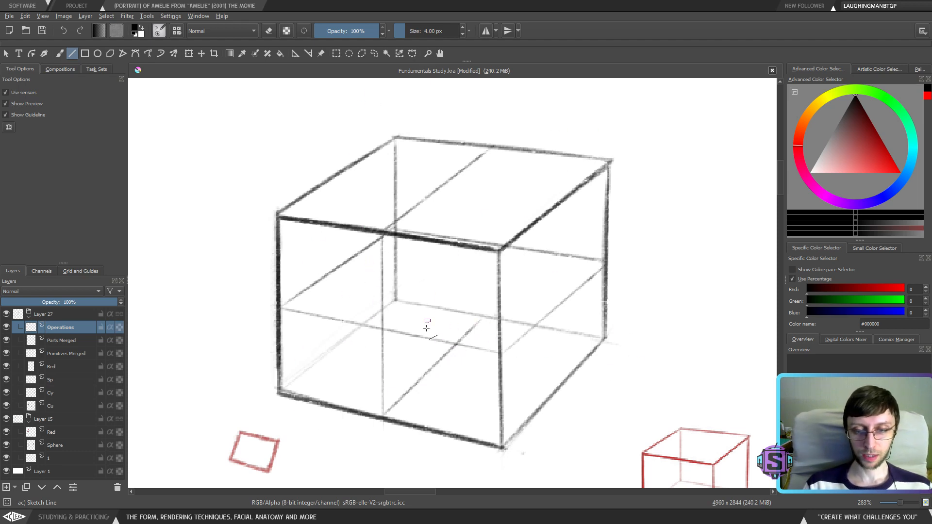
pyautogui.hotkey('ctrl', 'z')
pyautogui.moveTo(383, 416); pyautogui.dragTo(482, 316)
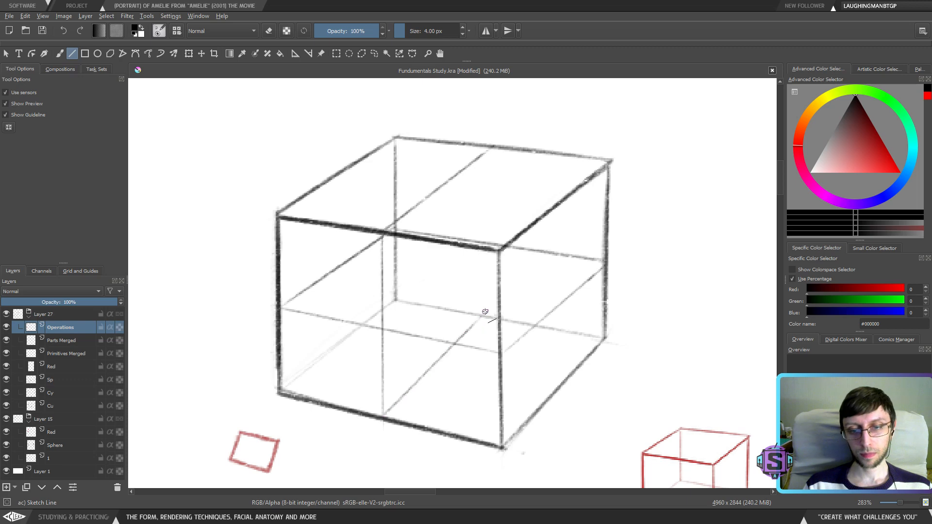
pyautogui.moveTo(483, 316); pyautogui.dragTo(488, 146)
pyautogui.press('Escape')
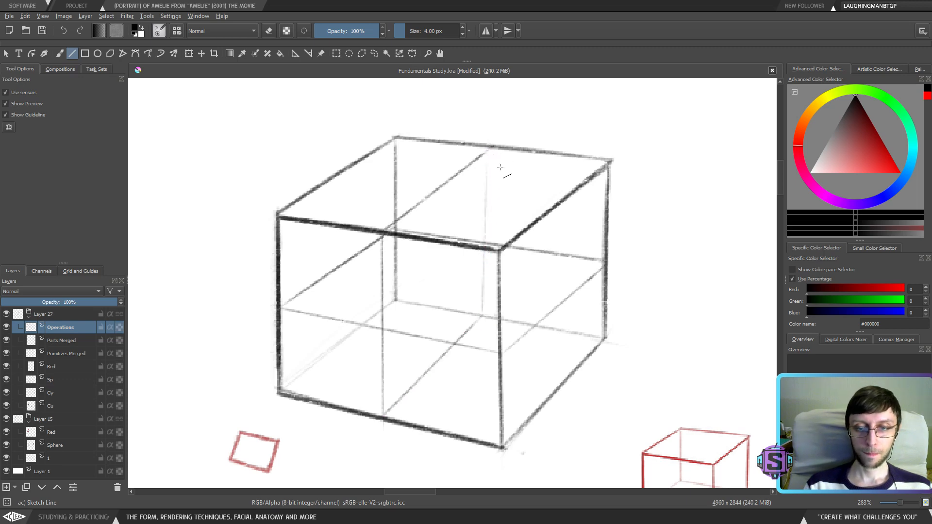
pyautogui.hotkey('ctrl', 'z')
pyautogui.moveTo(383, 417)
pyautogui.mouseDown()
pyautogui.moveTo(490, 336)
pyautogui.moveTo(487, 148)
pyautogui.mouseUp()
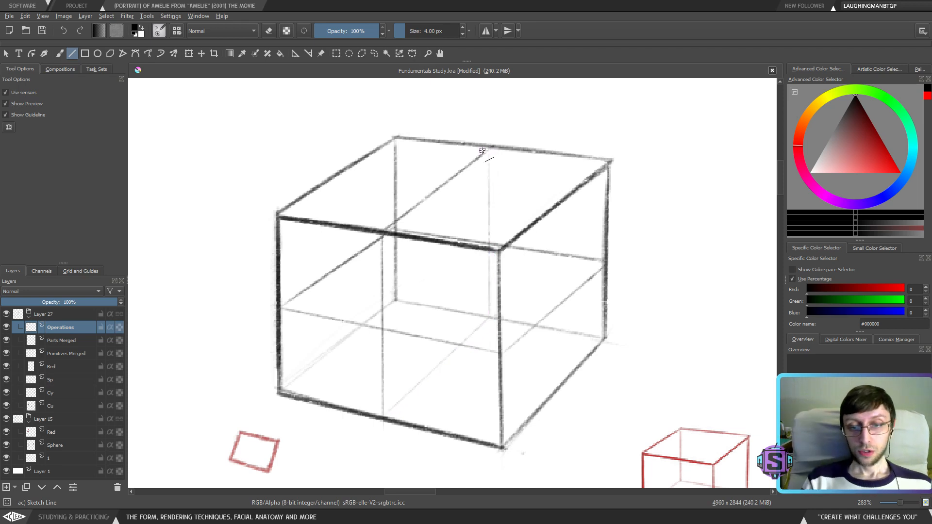
pyautogui.press('-')
pyautogui.press('-')
pyautogui.press('+')
pyautogui.press('+')
pyautogui.moveTo(476, 270)
pyautogui.mouseDown()
pyautogui.moveTo(487, 321)
pyautogui.moveTo(501, 326)
pyautogui.mouseUp()
# With the brush, tick the edges and faces around the cube's upper left part and sketch both diagonals of the left face's upper half
pyautogui.press('b')
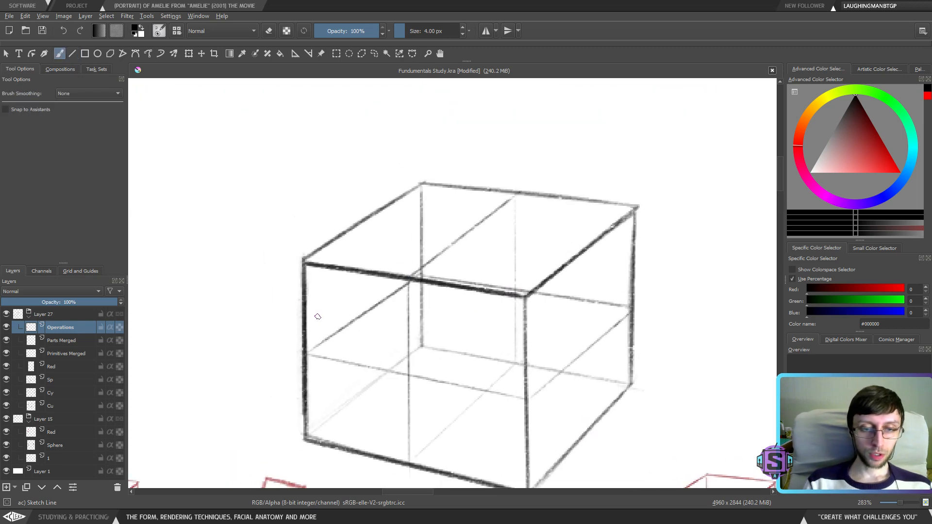
pyautogui.moveTo(279, 331); pyautogui.dragTo(320, 305)
pyautogui.moveTo(359, 197); pyautogui.dragTo(362, 245)
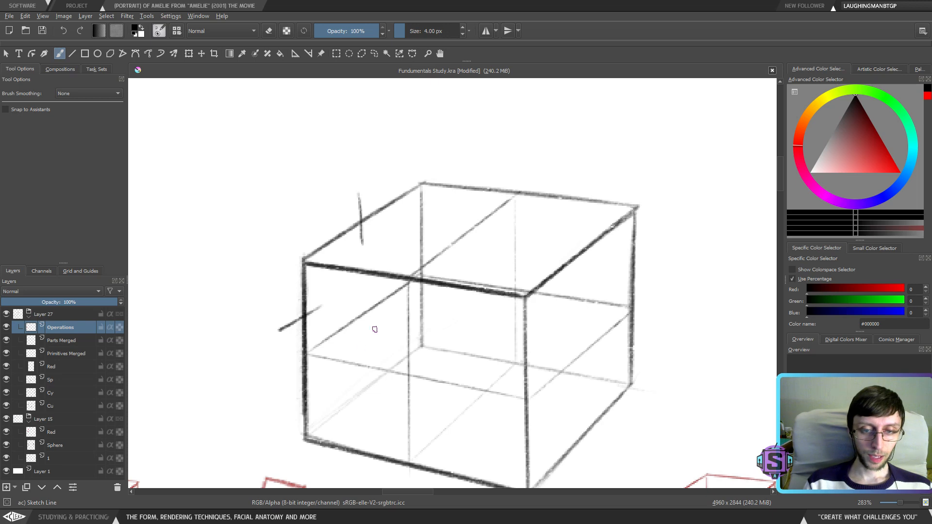
pyautogui.moveTo(374, 291); pyautogui.dragTo(375, 327)
pyautogui.moveTo(403, 242); pyautogui.dragTo(446, 223)
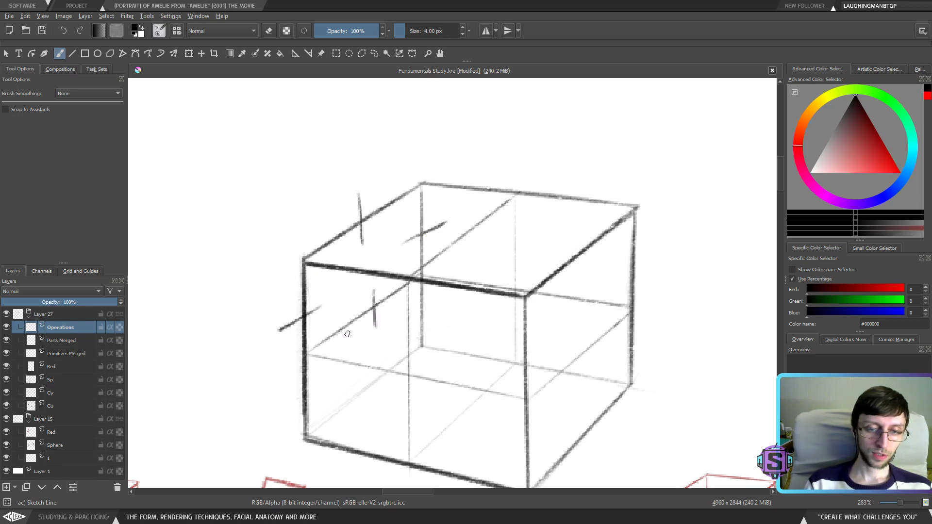
pyautogui.moveTo(420, 198); pyautogui.dragTo(321, 335)
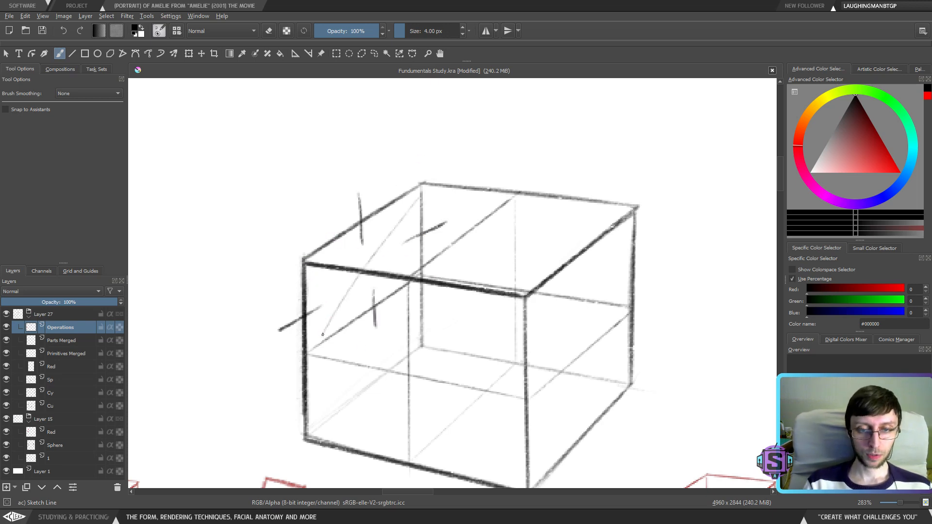
pyautogui.moveTo(319, 253); pyautogui.dragTo(421, 276)
# Undo the black ticks and diagonals on the upper left part of the cube
pyautogui.hotkey('ctrl', 'z')
pyautogui.hotkey('ctrl', 'z')
pyautogui.hotkey('ctrl', 'z')
pyautogui.hotkey('ctrl', 'z')
pyautogui.hotkey('ctrl', 'z')
pyautogui.hotkey('ctrl', 'z')
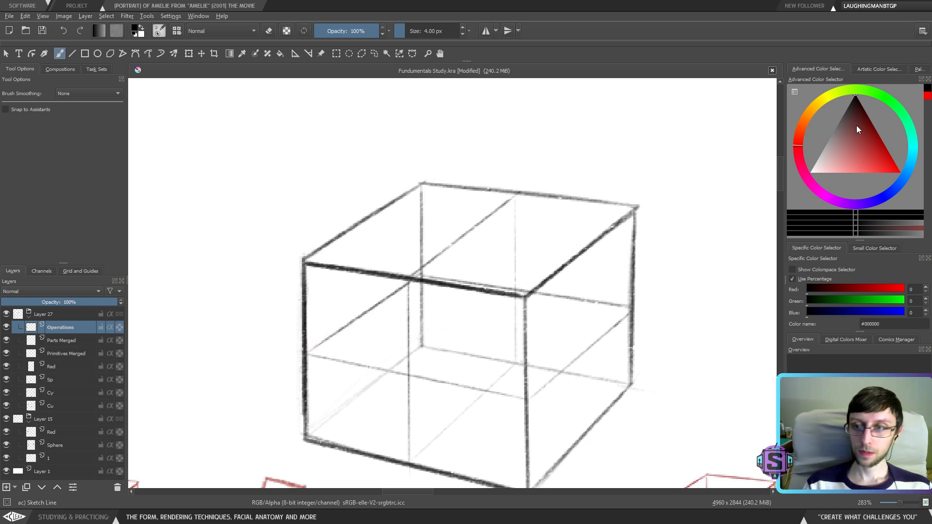
# With the Line tool in red (#ff0000), draw both diagonals of the left face's upper half, redoing the first one darker
pyautogui.click(900, 172)
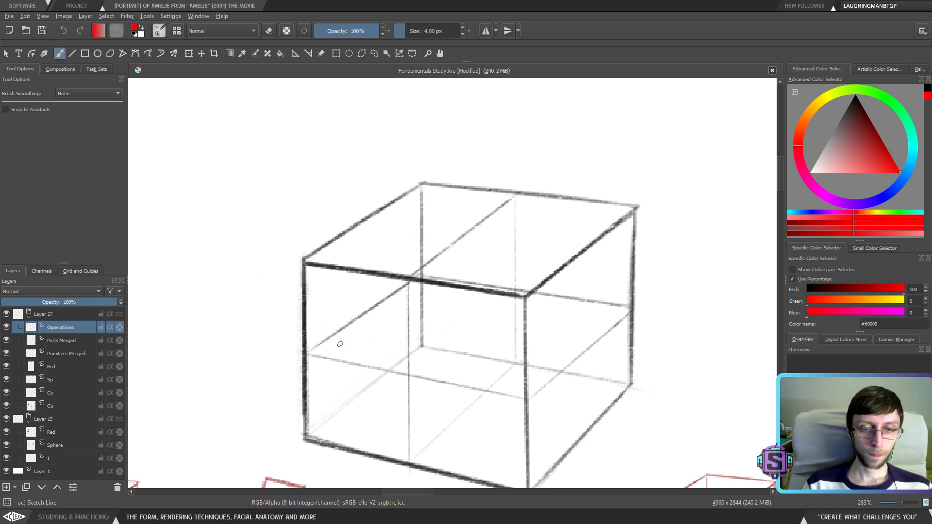
pyautogui.click(72, 54)
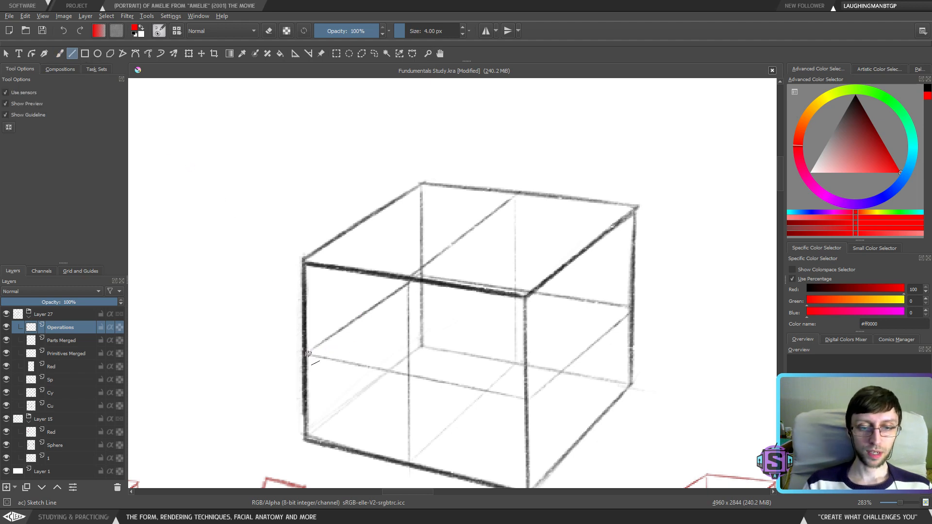
pyautogui.moveTo(307, 352); pyautogui.dragTo(421, 184)
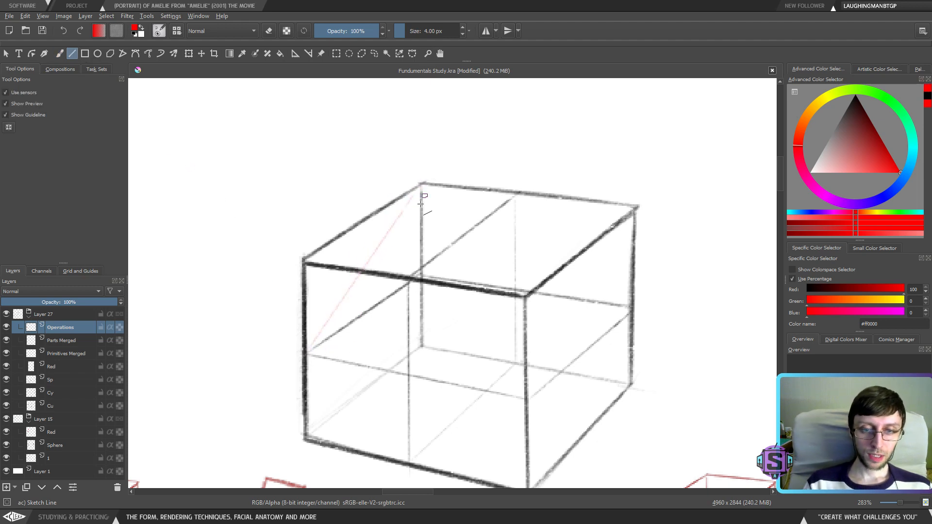
pyautogui.hotkey('ctrl', 'z')
pyautogui.moveTo(307, 352); pyautogui.dragTo(422, 185)
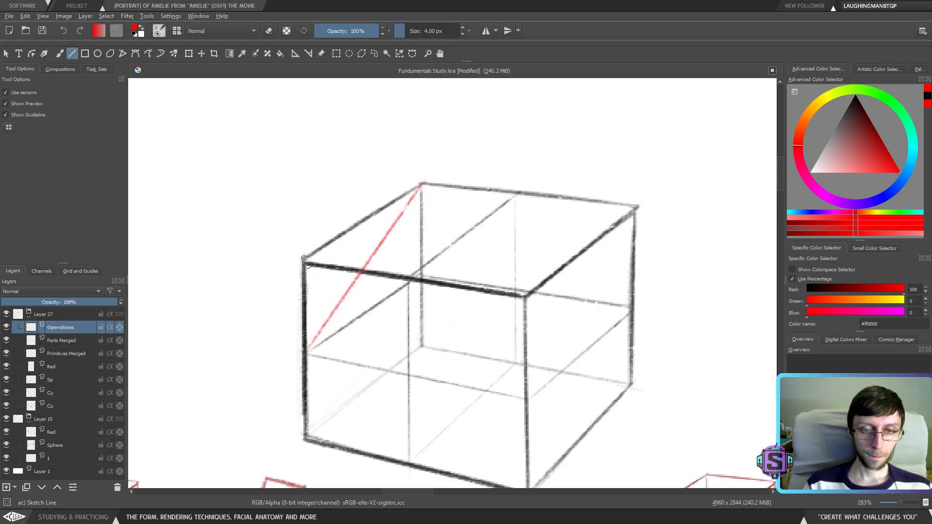
pyautogui.moveTo(304, 259); pyautogui.dragTo(422, 275)
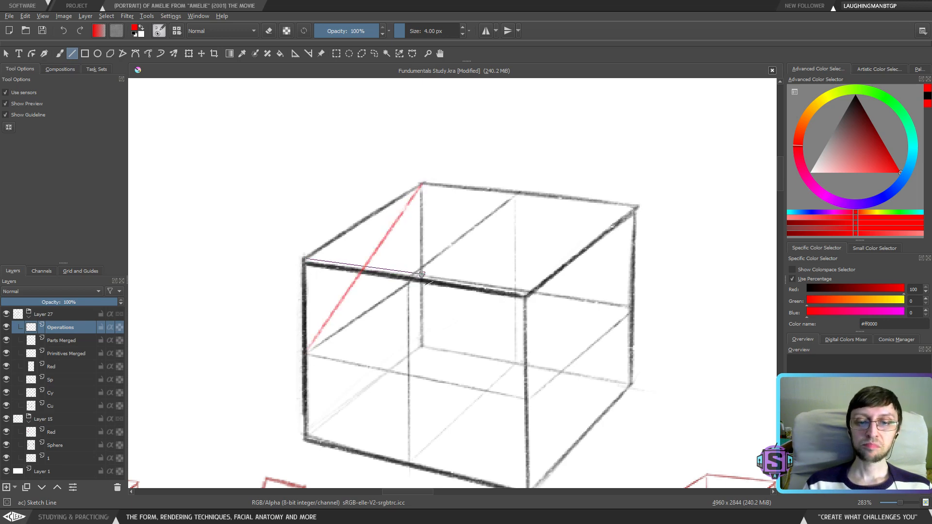
pyautogui.press('Escape')
# With the brush, circle the four corners of the left face's upper half in red
pyautogui.scroll(-3, 485, 208)
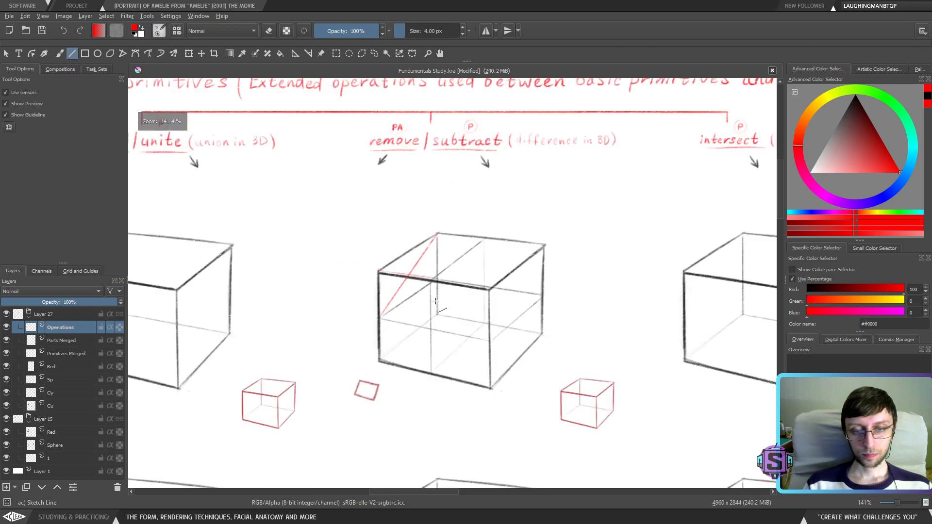
pyautogui.scroll(-2, 437, 291)
pyautogui.scroll(3, 464, 297)
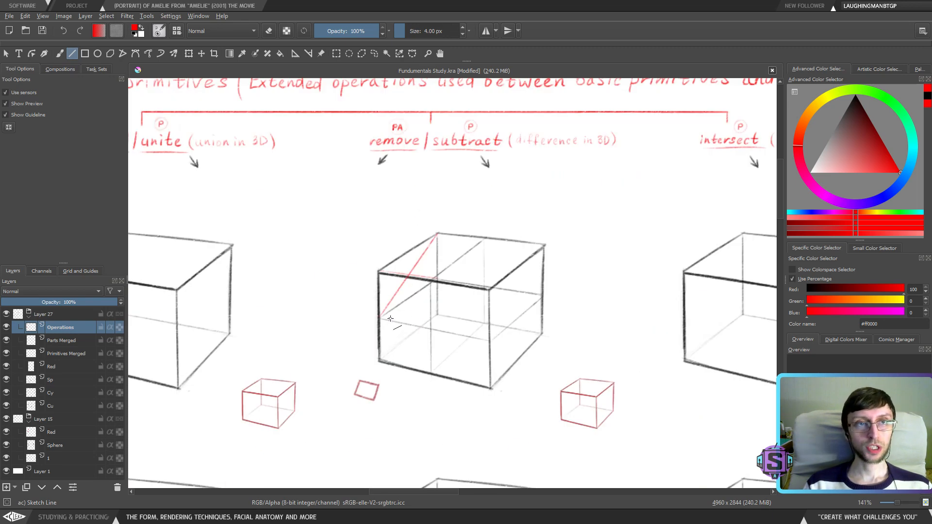
pyautogui.scroll(3, 429, 338)
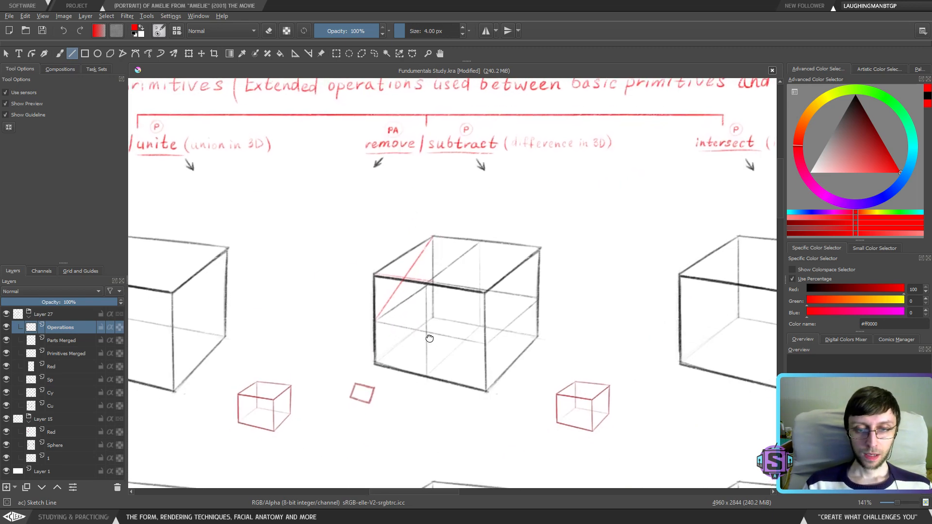
pyautogui.moveTo(426, 318); pyautogui.dragTo(432, 344)
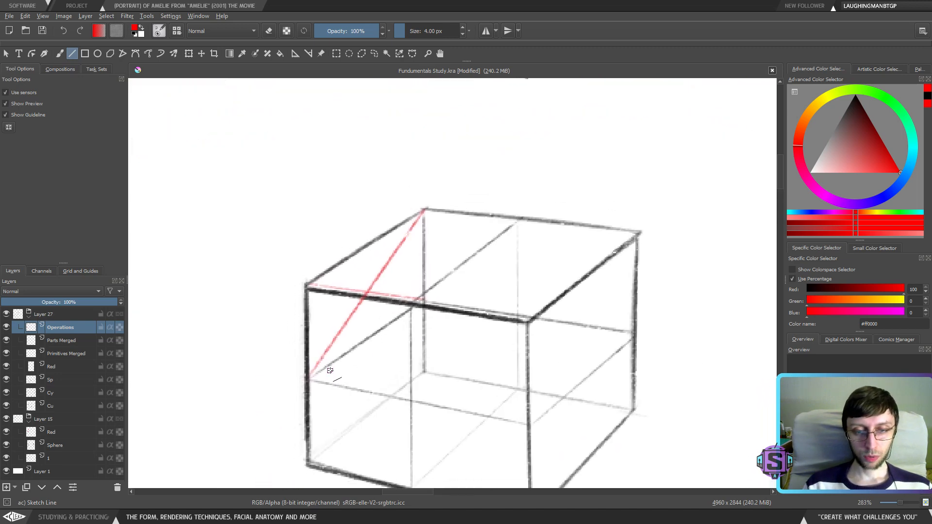
pyautogui.press('b')
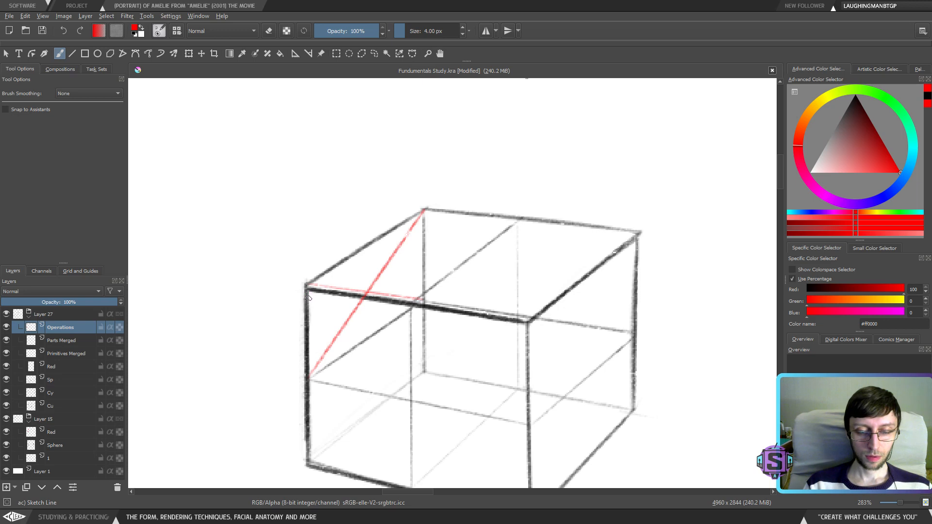
pyautogui.scroll(-1, 319, 349)
pyautogui.moveTo(311, 243)
pyautogui.mouseDown()
pyautogui.moveTo(320, 268)
pyautogui.moveTo(308, 243)
pyautogui.mouseUp()
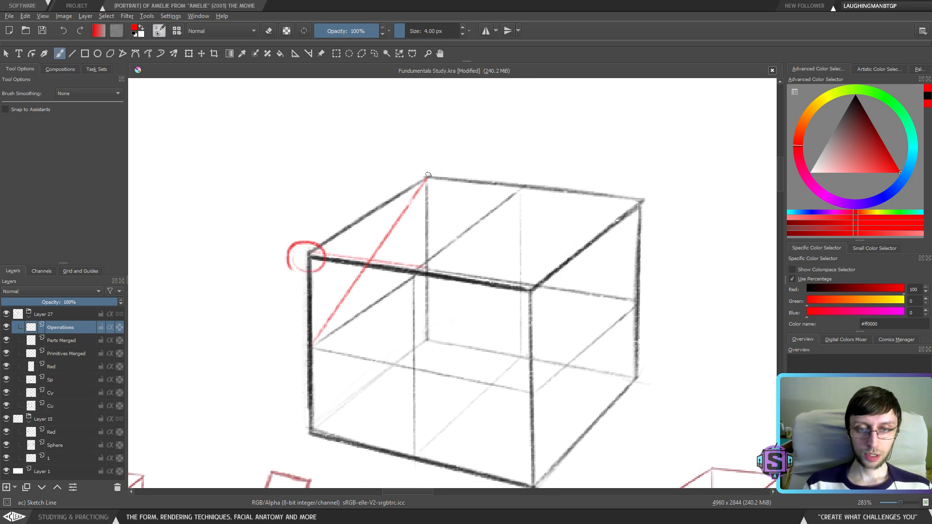
pyautogui.moveTo(428, 175)
pyautogui.mouseDown()
pyautogui.moveTo(414, 192)
pyautogui.moveTo(429, 171)
pyautogui.mouseUp()
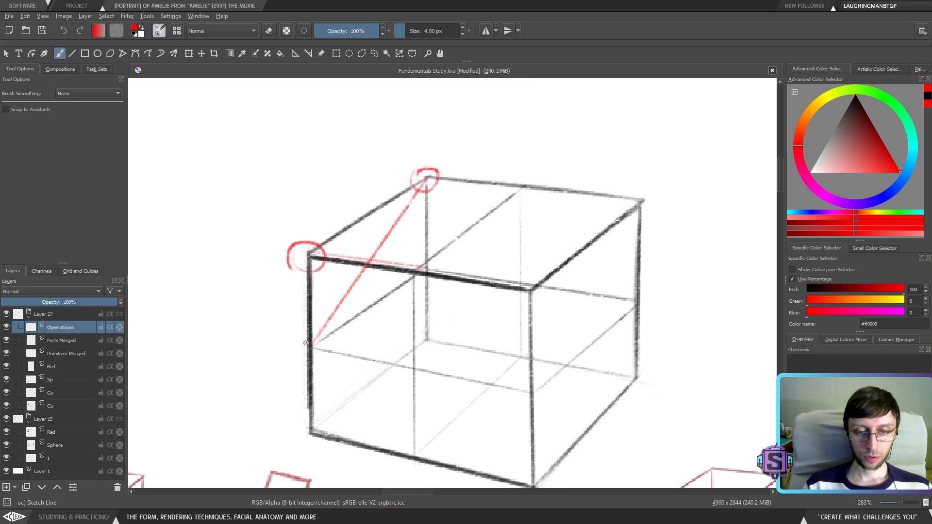
pyautogui.moveTo(305, 342); pyautogui.dragTo(312, 337)
pyautogui.moveTo(427, 262)
pyautogui.mouseDown()
pyautogui.moveTo(419, 272)
pyautogui.moveTo(424, 264)
pyautogui.mouseUp()
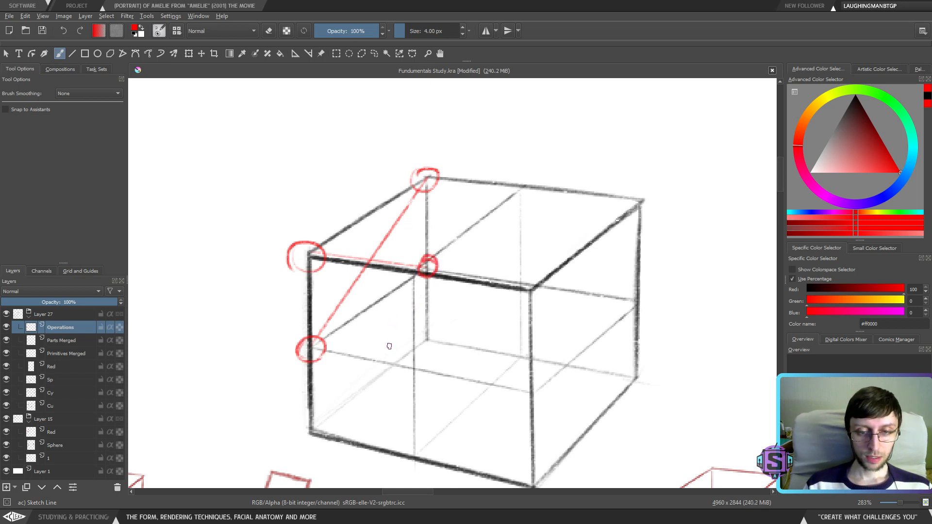
# Undo the four red circles around the plane's corners
pyautogui.hotkey('ctrl', 'z')
pyautogui.hotkey('ctrl', 'z')
pyautogui.hotkey('ctrl', 'z')
pyautogui.hotkey('ctrl', 'z')
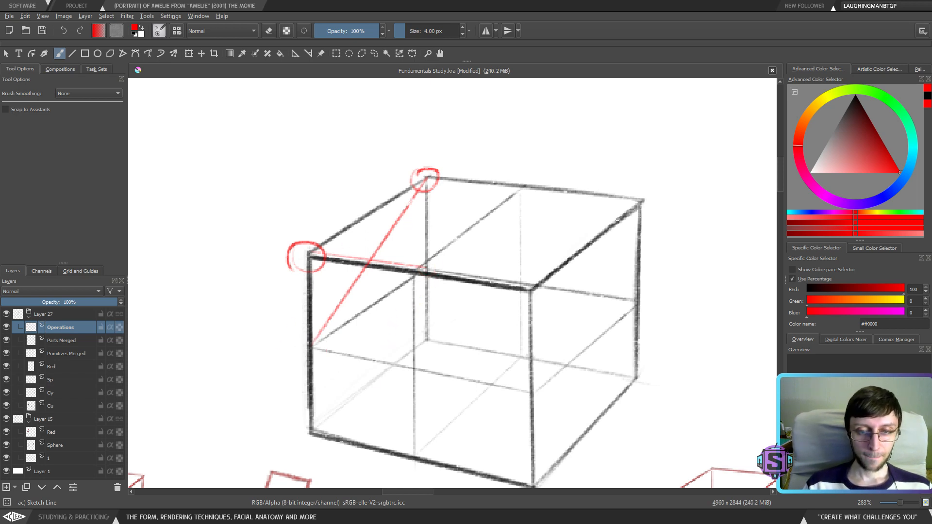
# With the Line tool, draw a slanted red section plane from the cube's bottom left edge up to the top face's centre line
pyautogui.press('v')
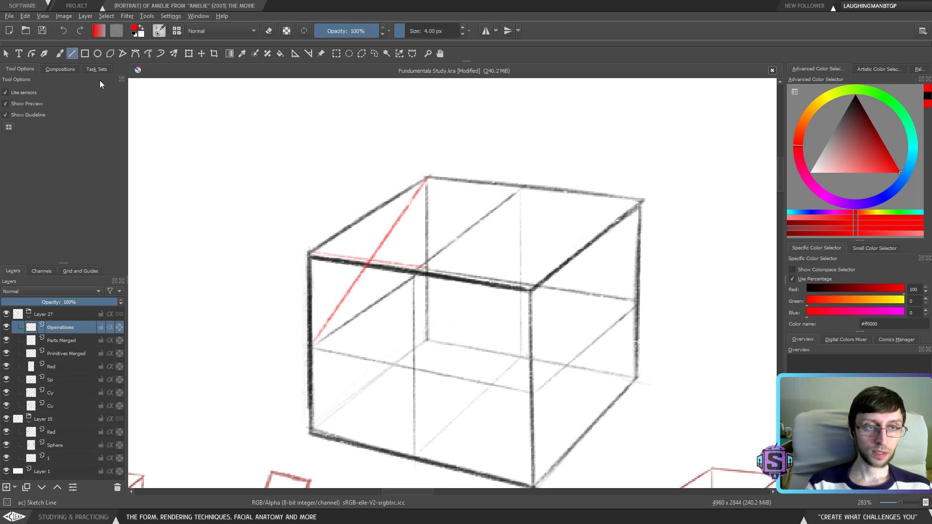
pyautogui.moveTo(313, 431)
pyautogui.mouseDown()
pyautogui.moveTo(426, 260)
pyautogui.moveTo(327, 411)
pyautogui.moveTo(414, 273)
pyautogui.mouseUp()
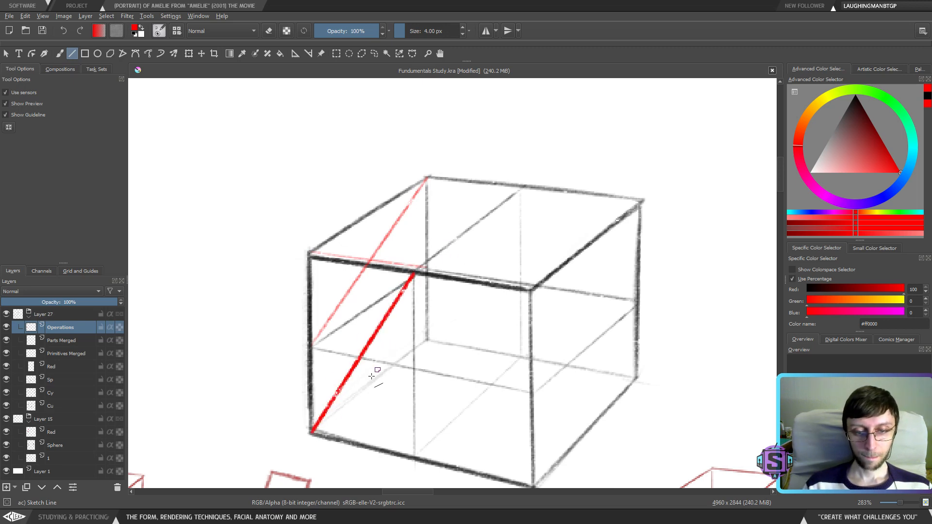
pyautogui.moveTo(313, 431); pyautogui.dragTo(522, 188)
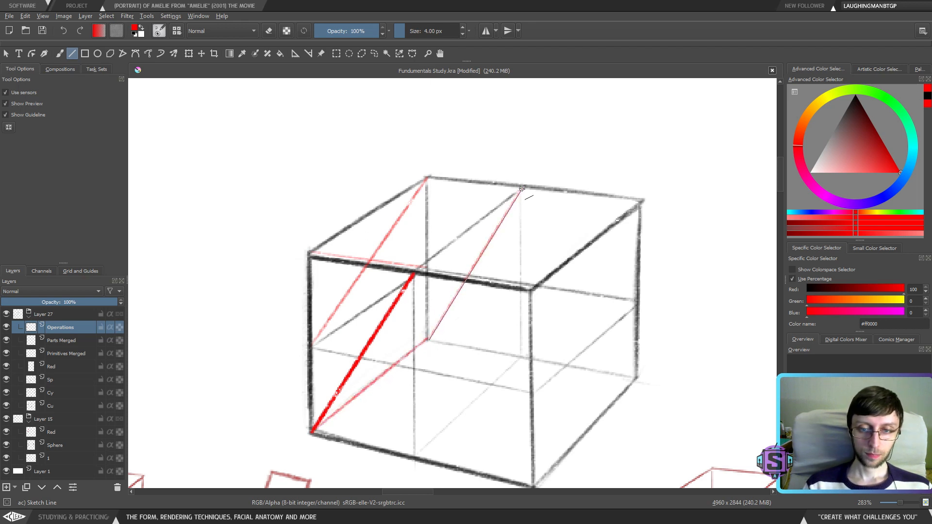
pyautogui.moveTo(428, 339); pyautogui.dragTo(522, 188)
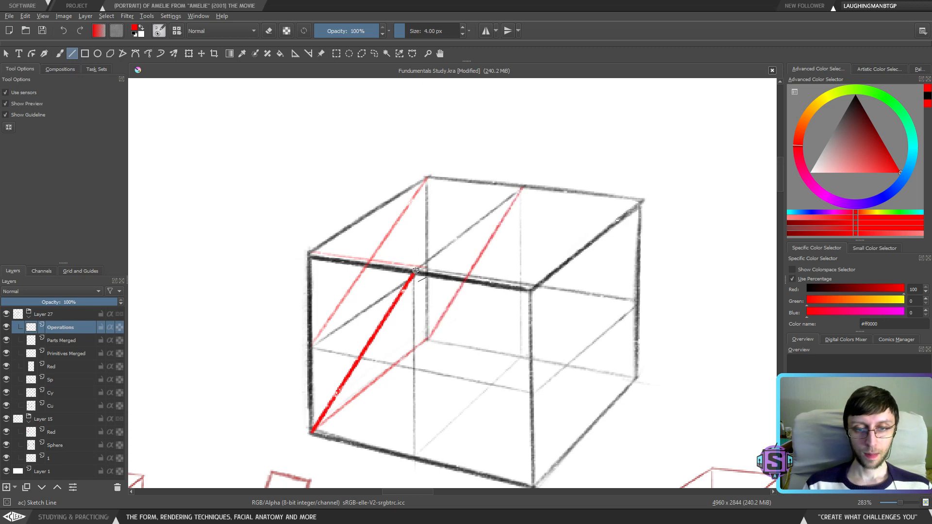
pyautogui.moveTo(416, 270); pyautogui.dragTo(523, 188)
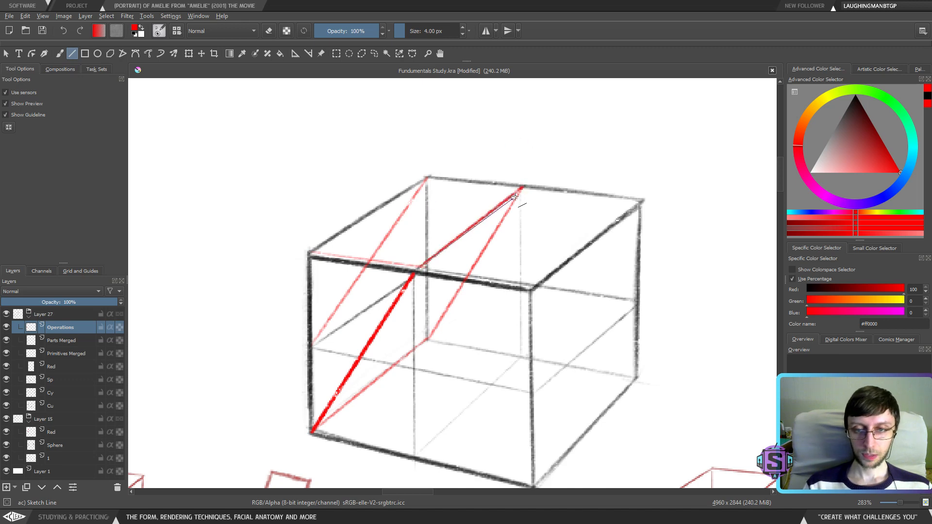
pyautogui.press('-')
pyautogui.press('-')
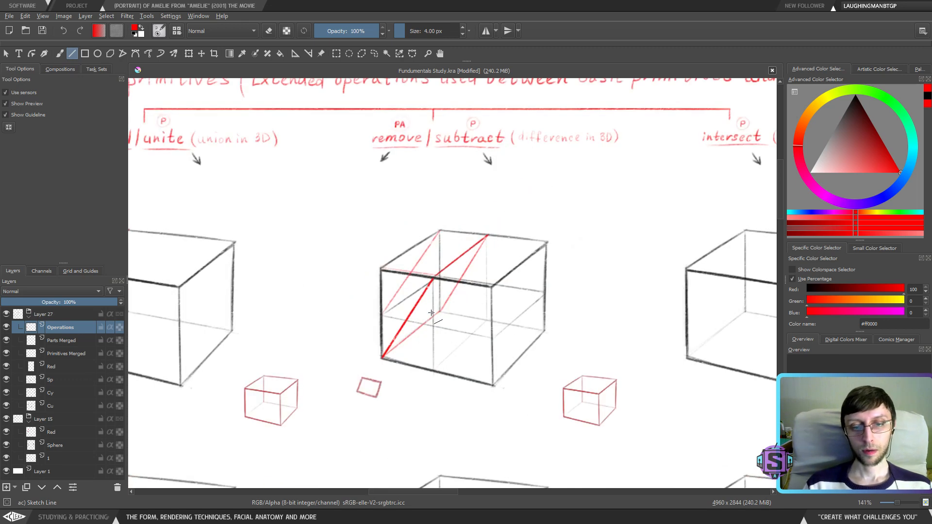
# With the brush, fill the upper half of the left face with light red diagonal hatching
pyautogui.press('b')
pyautogui.press('+')
pyautogui.press('+')
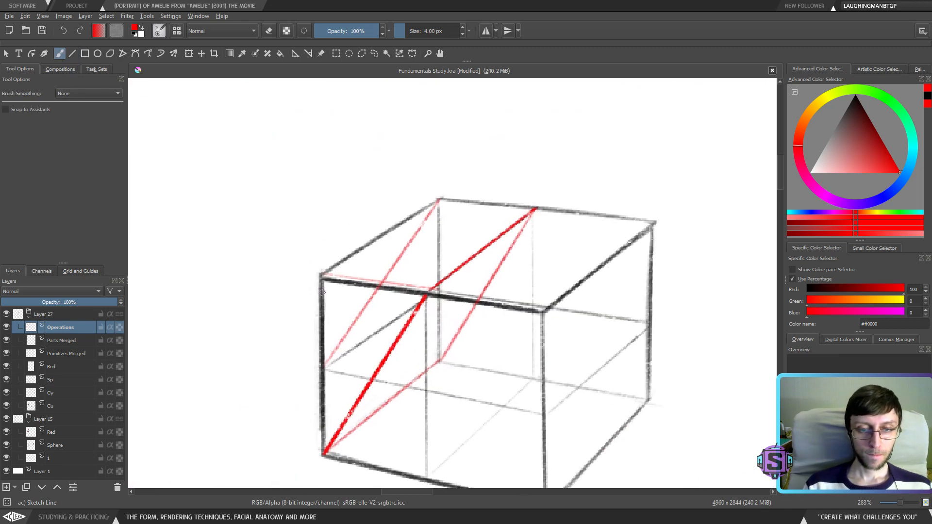
pyautogui.moveTo(326, 287)
pyautogui.mouseDown()
pyautogui.moveTo(325, 310)
pyautogui.moveTo(384, 239)
pyautogui.moveTo(326, 330)
pyautogui.moveTo(382, 268)
pyautogui.moveTo(364, 319)
pyautogui.moveTo(428, 240)
pyautogui.moveTo(345, 351)
pyautogui.moveTo(421, 266)
pyautogui.moveTo(393, 317)
pyautogui.moveTo(433, 261)
pyautogui.moveTo(419, 294)
pyautogui.moveTo(430, 277)
pyautogui.mouseUp()
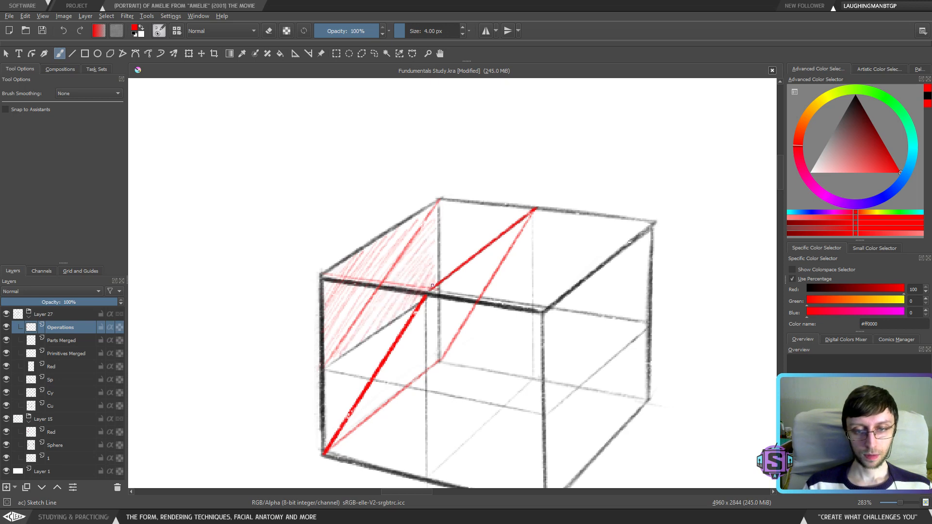
pyautogui.press('-')
pyautogui.press('-')
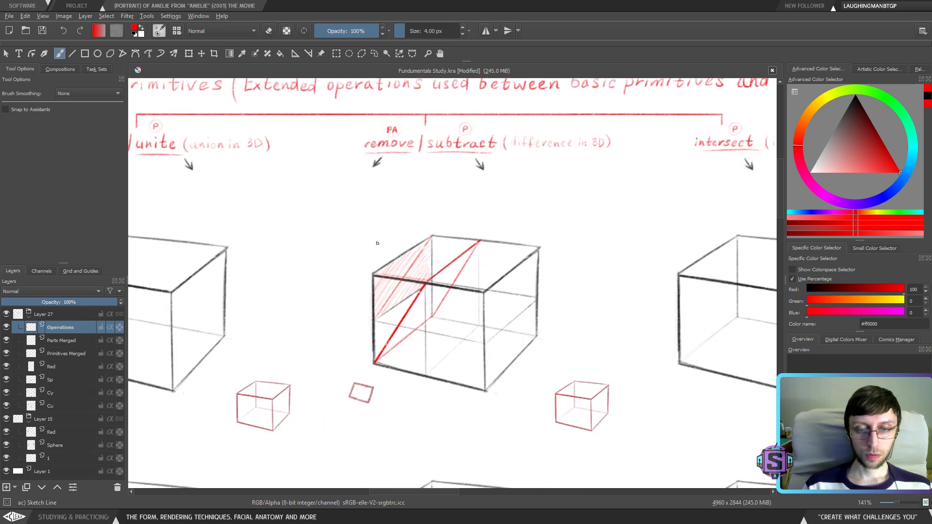
# Tick the front top edge's left half and the front left vertical edge in red, and circle the hatched plane's four corners
pyautogui.press('+')
pyautogui.press('+')
pyautogui.moveTo(423, 250)
pyautogui.mouseDown()
pyautogui.moveTo(372, 264)
pyautogui.moveTo(323, 323)
pyautogui.moveTo(333, 366)
pyautogui.moveTo(326, 346)
pyautogui.moveTo(349, 359)
pyautogui.moveTo(346, 377)
pyautogui.moveTo(323, 391)
pyautogui.moveTo(345, 407)
pyautogui.mouseUp()
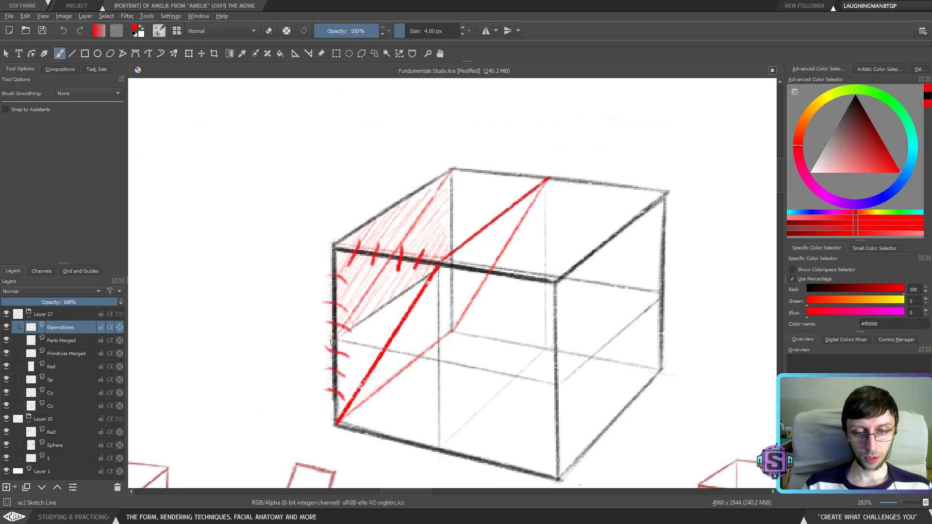
pyautogui.moveTo(334, 338); pyautogui.dragTo(333, 339)
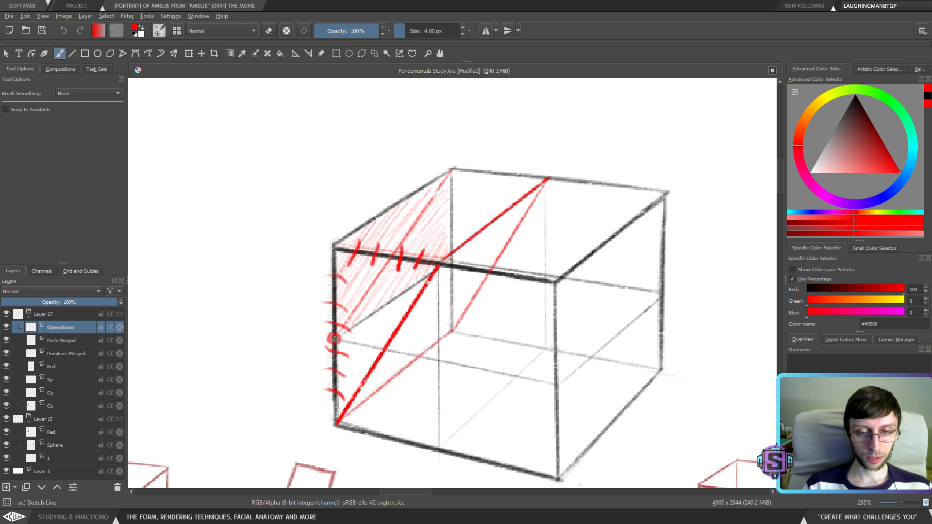
pyautogui.moveTo(338, 248); pyautogui.dragTo(335, 245)
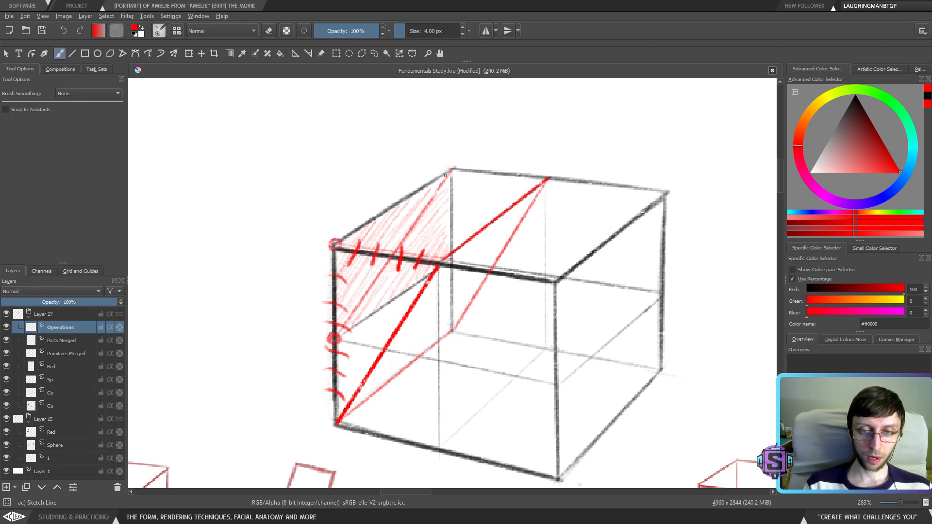
pyautogui.moveTo(448, 173); pyautogui.dragTo(451, 170)
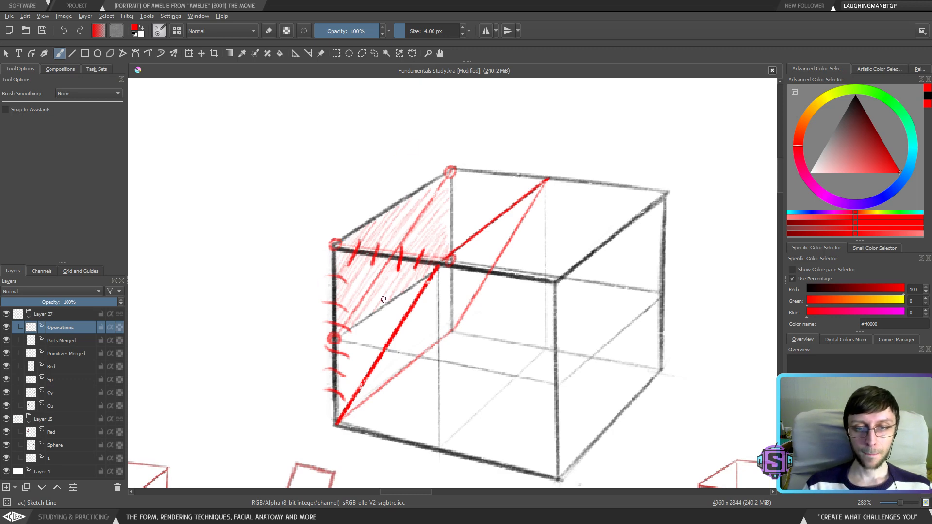
# Undo the red circles and edge ticks, keeping the hatching on the left face
pyautogui.hotkey('ctrl', 'z')
pyautogui.hotkey('ctrl', 'z')
pyautogui.hotkey('ctrl', 'z')
pyautogui.hotkey('ctrl', 'z')
pyautogui.hotkey('ctrl', 'z')
pyautogui.hotkey('ctrl', 'z')
pyautogui.hotkey('ctrl', 'z')
pyautogui.hotkey('ctrl', 'z')
pyautogui.hotkey('ctrl', 'z')
pyautogui.hotkey('ctrl', 'z')
pyautogui.hotkey('ctrl', 'z')
pyautogui.hotkey('ctrl', 'z')
pyautogui.hotkey('ctrl', 'z')
pyautogui.hotkey('ctrl', 'z')
pyautogui.hotkey('ctrl', 'z')
pyautogui.hotkey('ctrl', 'z')
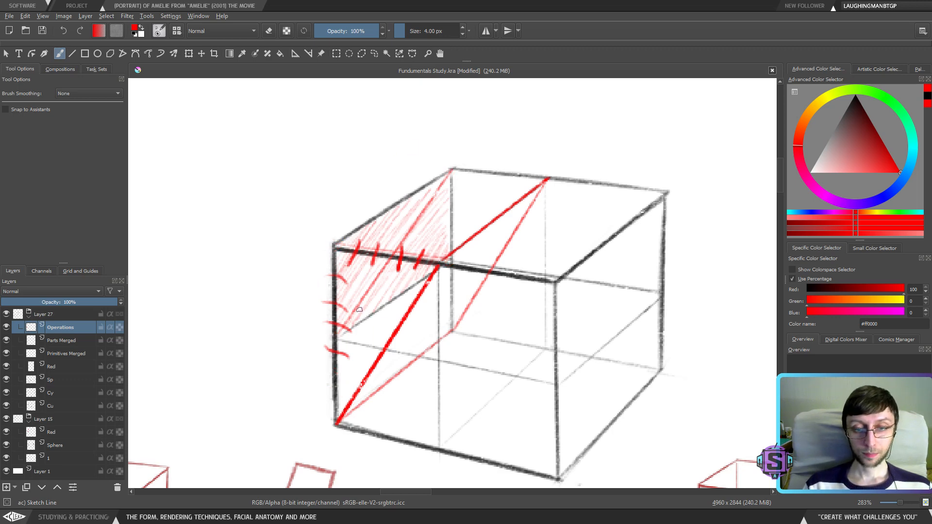
pyautogui.hotkey('ctrl', 'z')
pyautogui.hotkey('ctrl', 'z')
# Cross-hatch the upper half of the left face with red strokes in a second direction
pyautogui.press('-')
pyautogui.press('-')
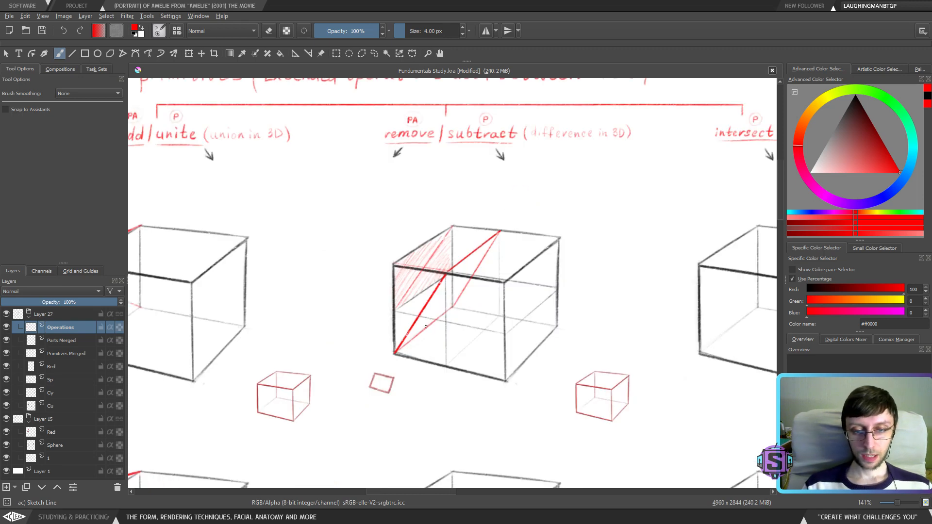
pyautogui.press('+')
pyautogui.press('+')
pyautogui.moveTo(426, 327); pyautogui.dragTo(353, 363)
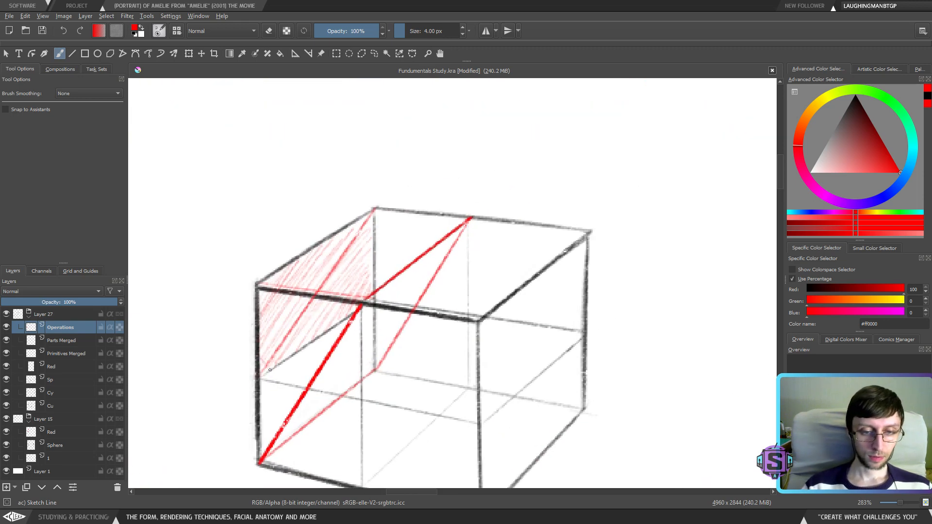
pyautogui.moveTo(265, 362)
pyautogui.mouseDown()
pyautogui.moveTo(290, 324)
pyautogui.moveTo(296, 293)
pyautogui.mouseUp()
pyautogui.moveTo(282, 342)
pyautogui.mouseDown()
pyautogui.moveTo(310, 295)
pyautogui.moveTo(336, 296)
pyautogui.moveTo(344, 251)
pyautogui.mouseUp()
pyautogui.moveTo(338, 294); pyautogui.dragTo(375, 233)
pyautogui.moveTo(353, 268); pyautogui.dragTo(373, 229)
pyautogui.moveTo(359, 251); pyautogui.dragTo(373, 224)
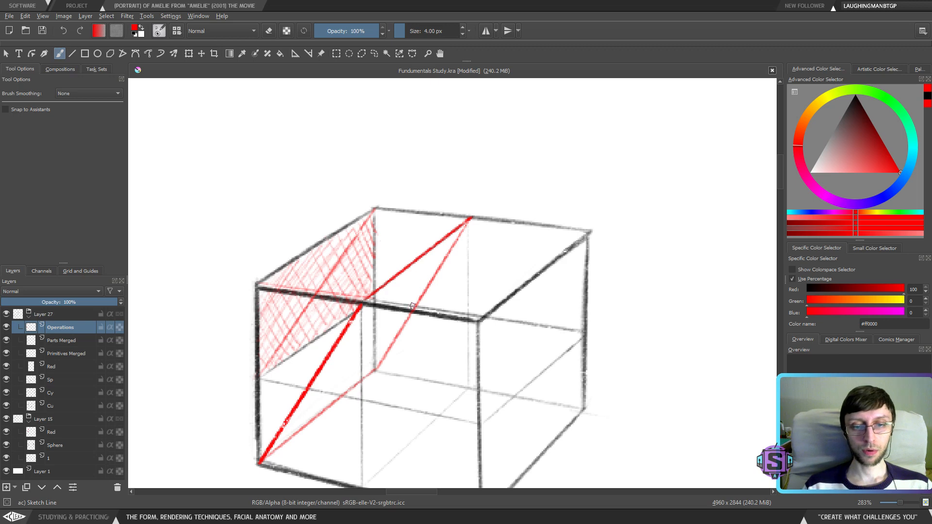
pyautogui.scroll(-4, 413, 306)
pyautogui.scroll(2, 563, 228)
pyautogui.moveTo(543, 228); pyautogui.dragTo(366, 275)
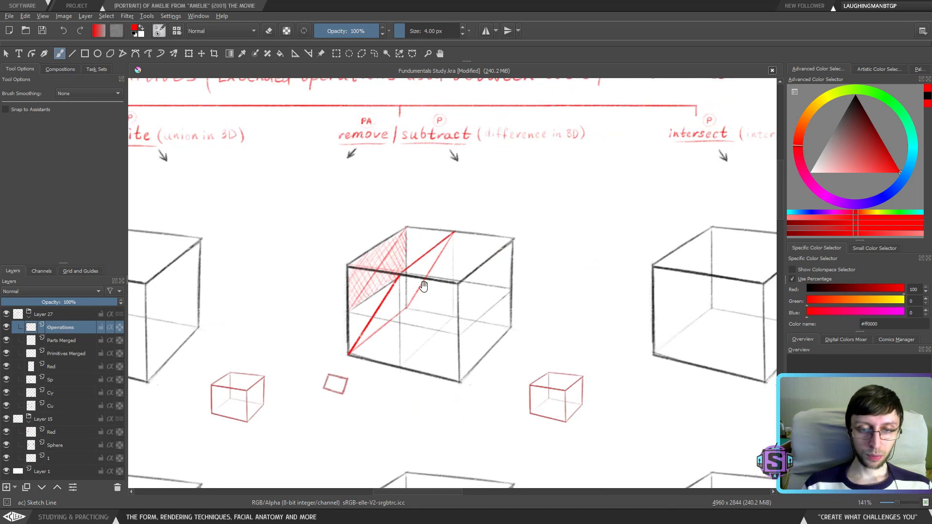
pyautogui.moveTo(424, 286); pyautogui.dragTo(422, 275)
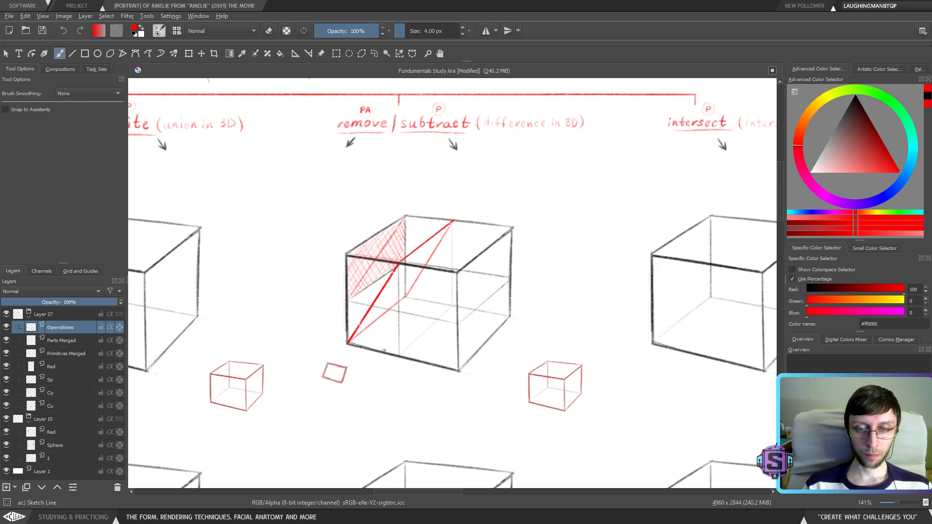
pyautogui.scroll(2, 415, 190)
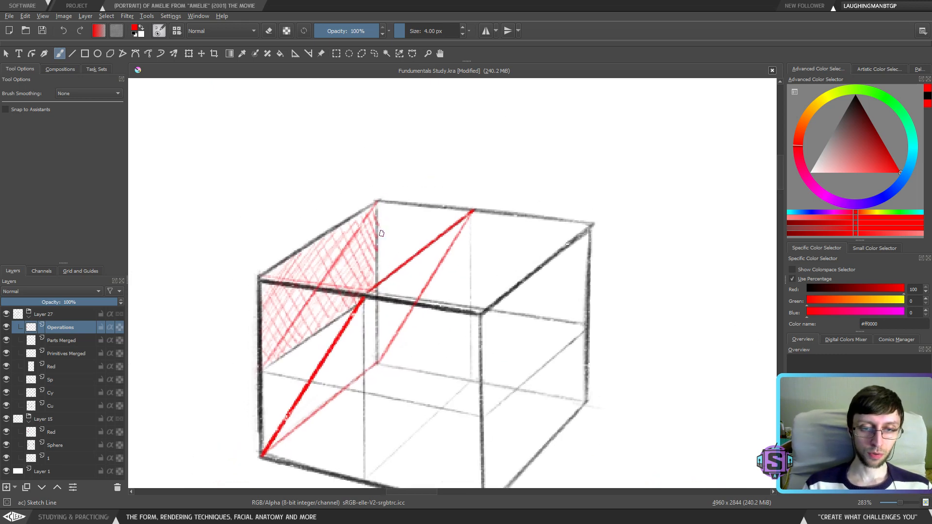
pyautogui.moveTo(356, 312); pyautogui.dragTo(383, 286)
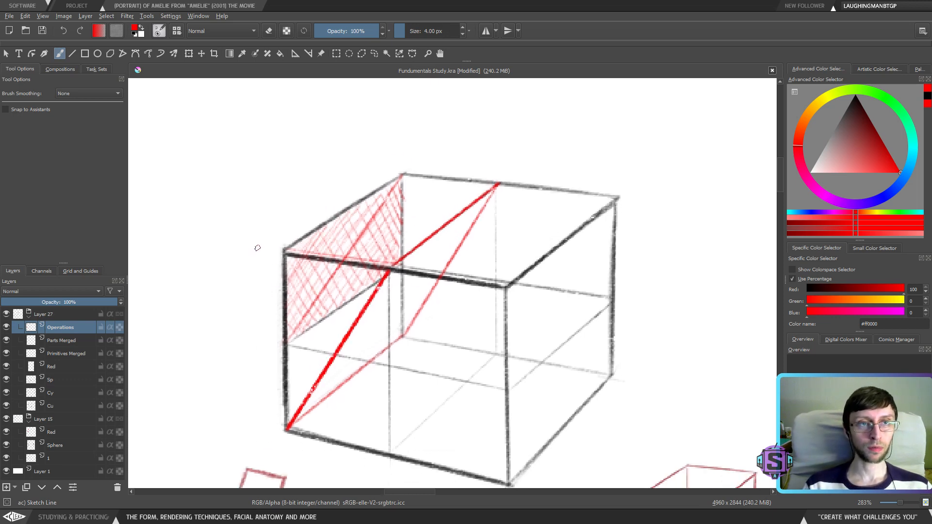
pyautogui.moveTo(457, 257); pyautogui.dragTo(391, 235)
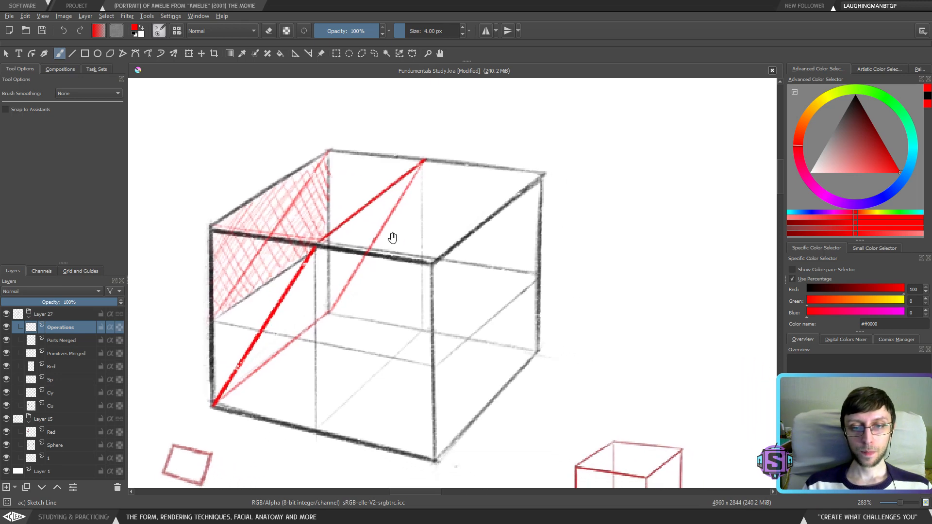
# Sketch a red box-shaped cutout across the edge between the cube's top and right faces, including its inner edges
pyautogui.scroll(-3, 432, 244)
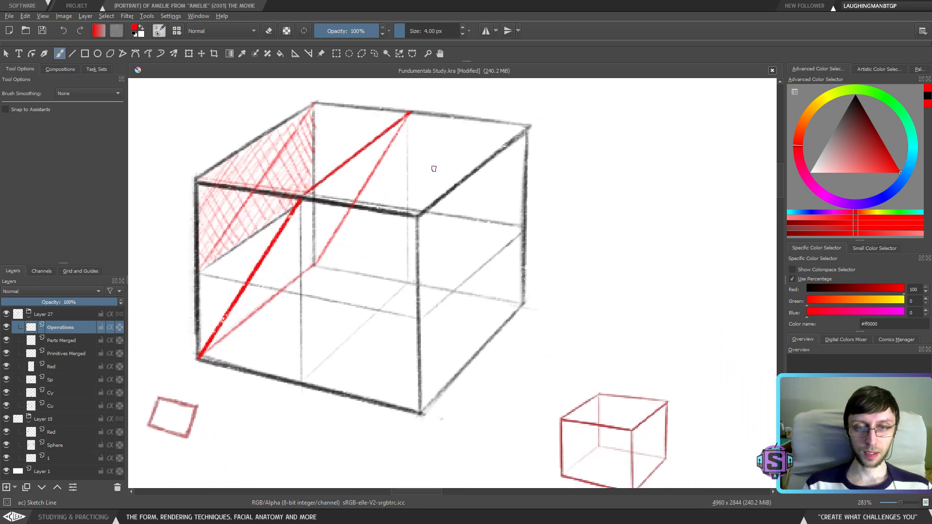
pyautogui.moveTo(460, 177)
pyautogui.mouseDown()
pyautogui.moveTo(400, 166)
pyautogui.moveTo(453, 131)
pyautogui.moveTo(504, 140)
pyautogui.mouseUp()
pyautogui.moveTo(451, 128); pyautogui.dragTo(508, 141)
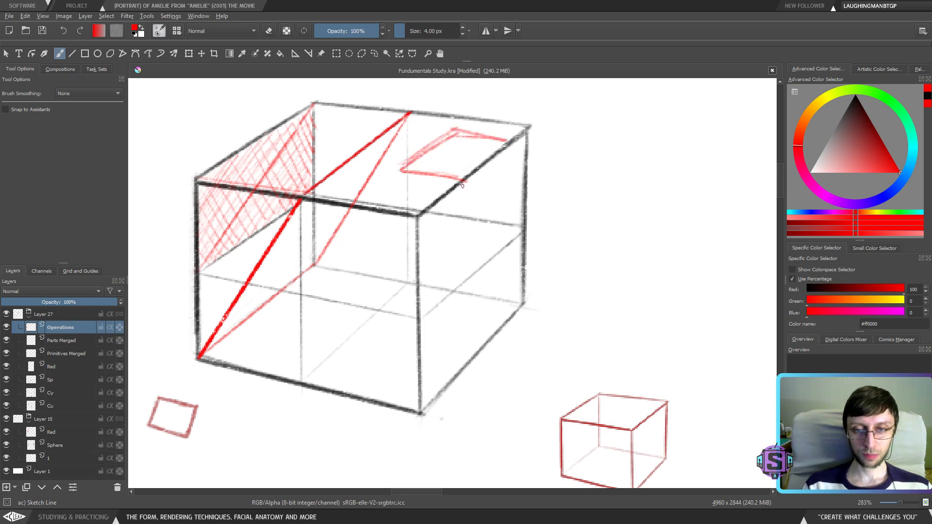
pyautogui.moveTo(461, 180)
pyautogui.mouseDown()
pyautogui.moveTo(462, 258)
pyautogui.moveTo(513, 203)
pyautogui.mouseUp()
pyautogui.moveTo(462, 251); pyautogui.dragTo(513, 204)
pyautogui.moveTo(512, 145); pyautogui.dragTo(511, 216)
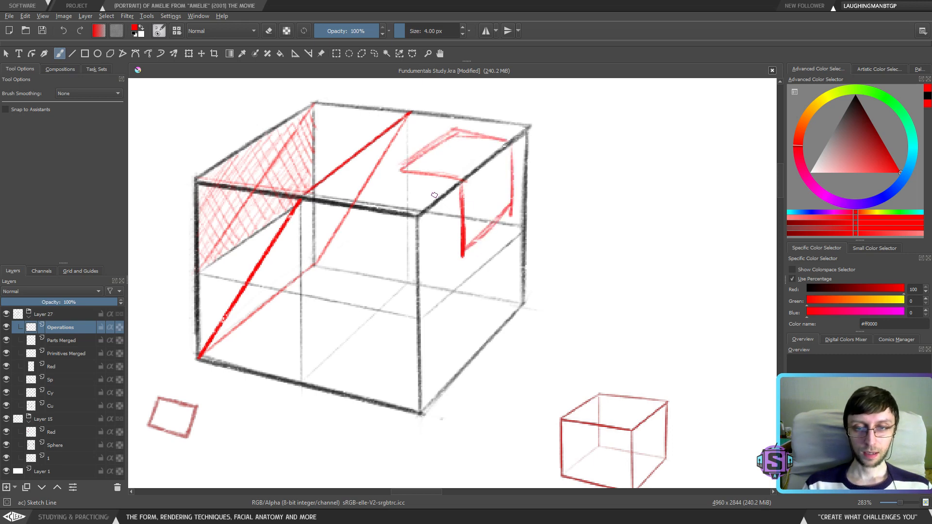
pyautogui.moveTo(461, 129)
pyautogui.mouseDown()
pyautogui.moveTo(458, 203)
pyautogui.moveTo(510, 208)
pyautogui.mouseUp()
pyautogui.press('-')
pyautogui.press('-')
pyautogui.press('-')
pyautogui.press('-')
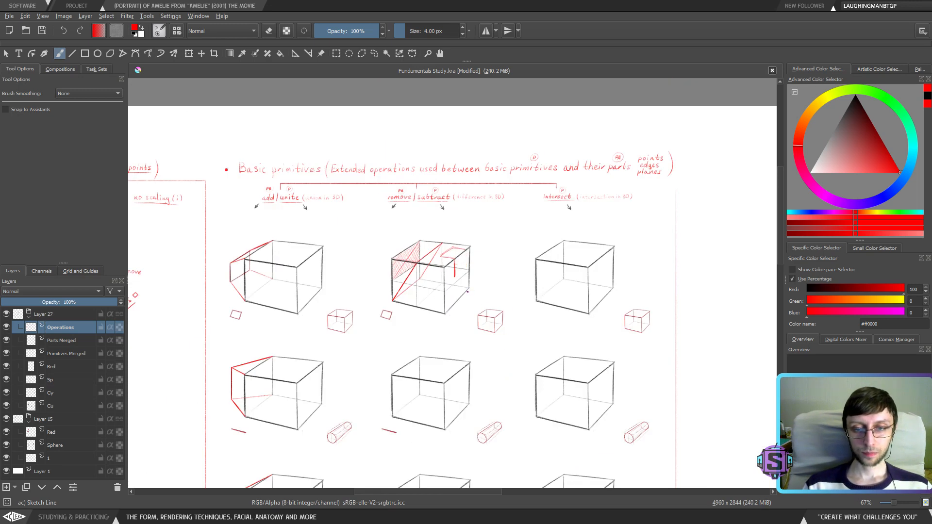
# Add a transparency mask to the Cu layer
pyautogui.press('+')
pyautogui.press('+')
pyautogui.press('+')
pyautogui.press('+')
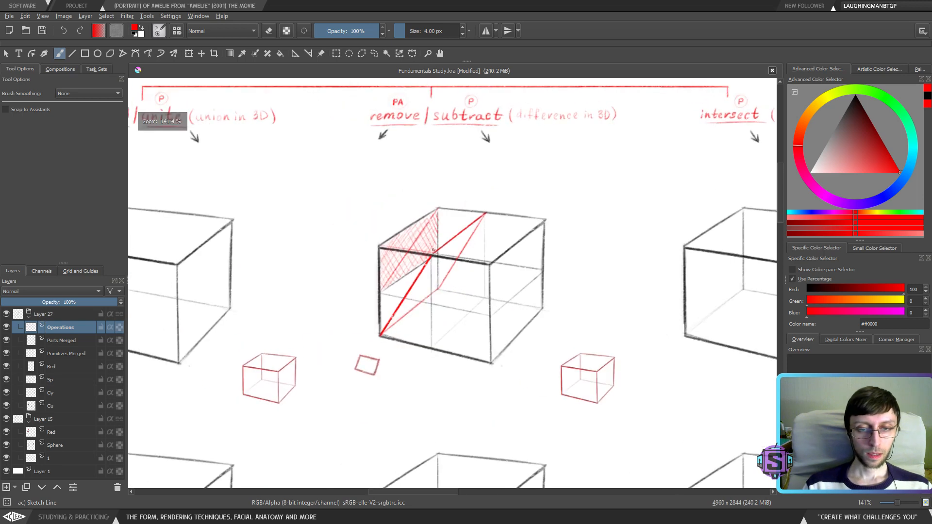
pyautogui.click(378, 221)
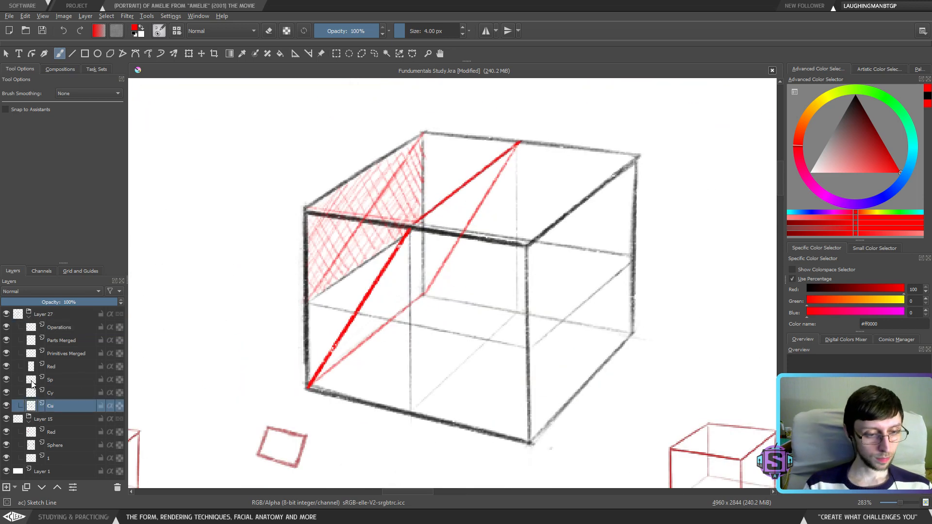
pyautogui.rightClick(45, 406)
pyautogui.moveTo(213, 345)
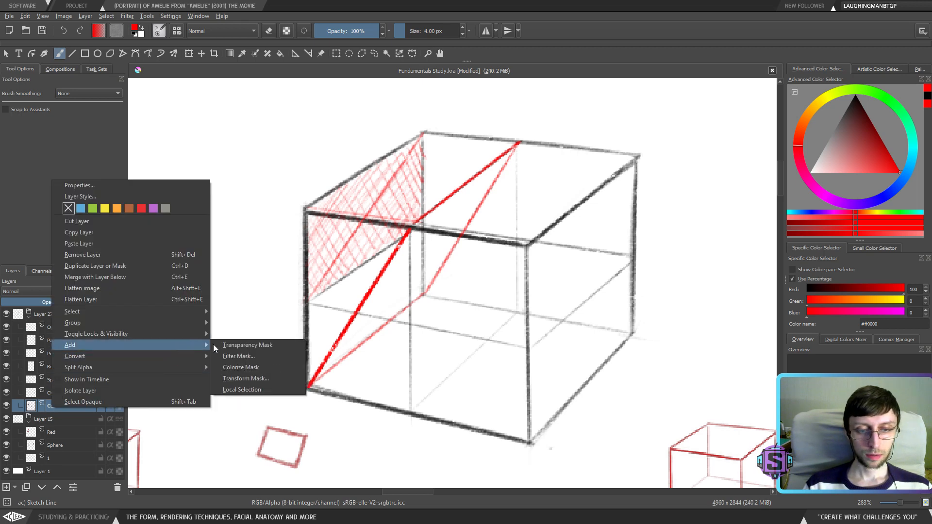
pyautogui.click(261, 345)
# Set the brush size to 12 px and fade the remove/subtract cube's cut-away left edges and top edge halves on the mask
pyautogui.press(']')
pyautogui.press(']')
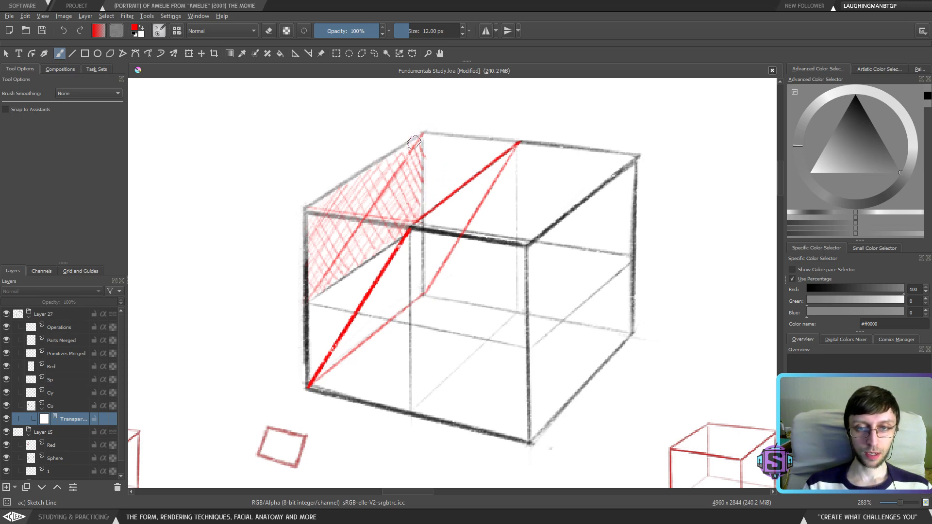
pyautogui.moveTo(302, 240); pyautogui.dragTo(303, 360)
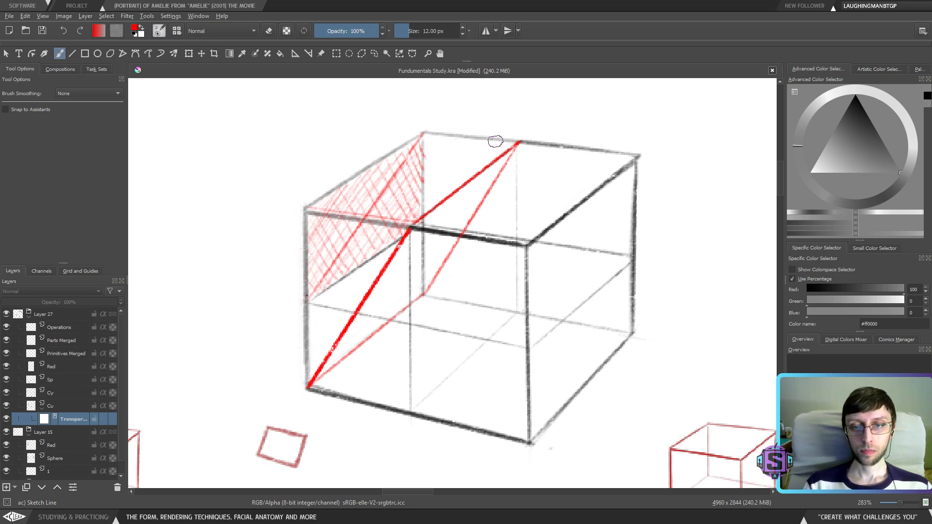
# Compare the plane, edge and point examples in the add/unite column with the cubes in the remove/subtract column
pyautogui.press('-')
pyautogui.press('-')
pyautogui.press('-')
pyautogui.press('-')
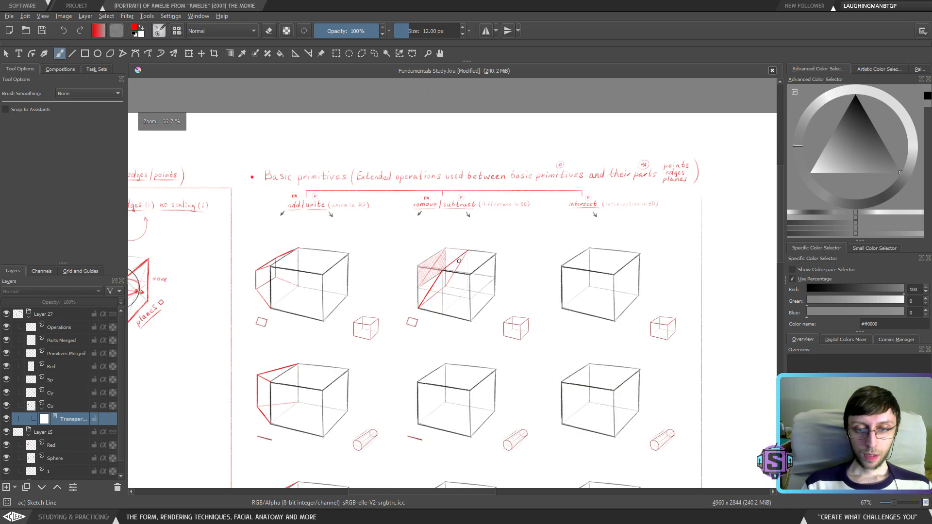
pyautogui.press('+')
pyautogui.press('+')
pyautogui.moveTo(467, 312); pyautogui.dragTo(585, 307)
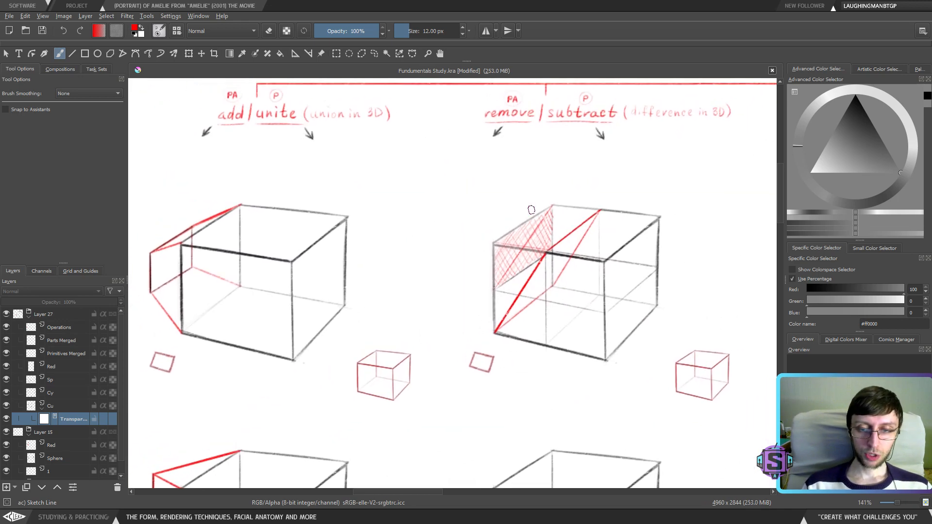
pyautogui.moveTo(529, 356); pyautogui.dragTo(561, 354)
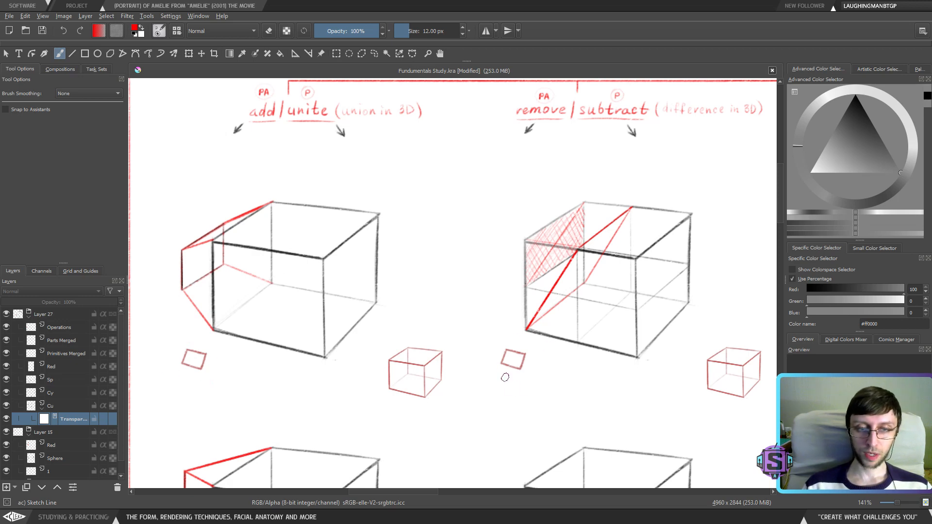
pyautogui.moveTo(404, 354)
pyautogui.mouseDown()
pyautogui.moveTo(426, 385)
pyautogui.moveTo(414, 354)
pyautogui.moveTo(429, 391)
pyautogui.mouseUp()
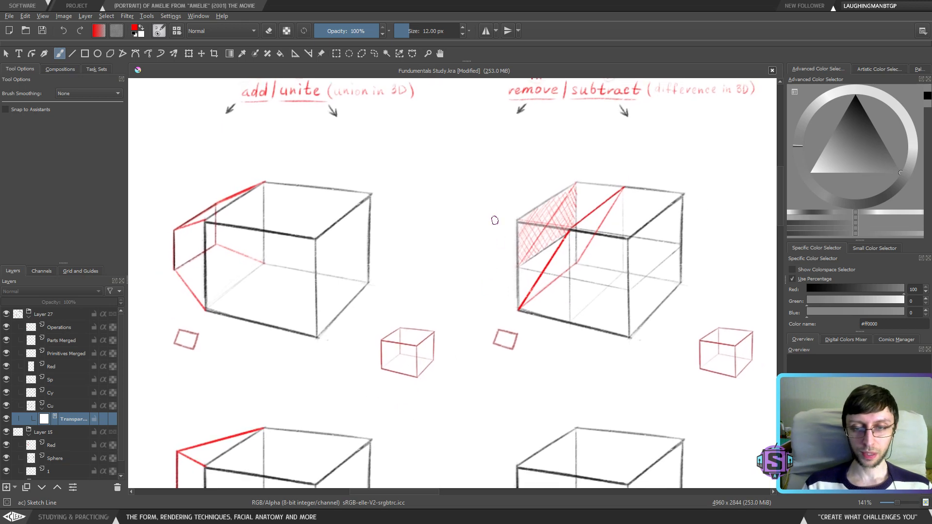
pyautogui.moveTo(472, 281); pyautogui.dragTo(397, 186)
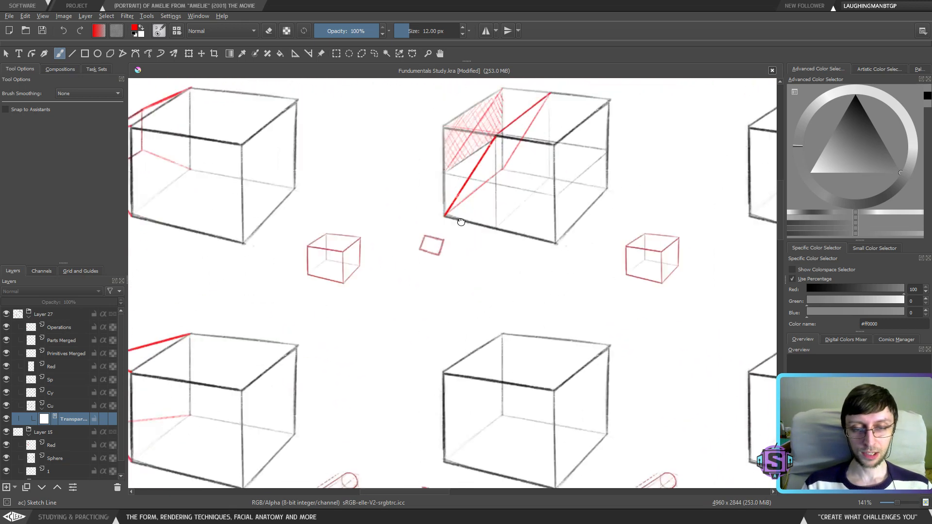
pyautogui.moveTo(505, 466)
pyautogui.mouseDown()
pyautogui.moveTo(485, 389)
pyautogui.moveTo(465, 371)
pyautogui.moveTo(535, 339)
pyautogui.moveTo(525, 356)
pyautogui.moveTo(505, 358)
pyautogui.mouseUp()
pyautogui.moveTo(462, 406); pyautogui.dragTo(510, 192)
pyautogui.moveTo(536, 251); pyautogui.dragTo(504, 440)
pyautogui.moveTo(505, 299); pyautogui.dragTo(524, 385)
pyautogui.moveTo(372, 412); pyautogui.dragTo(404, 383)
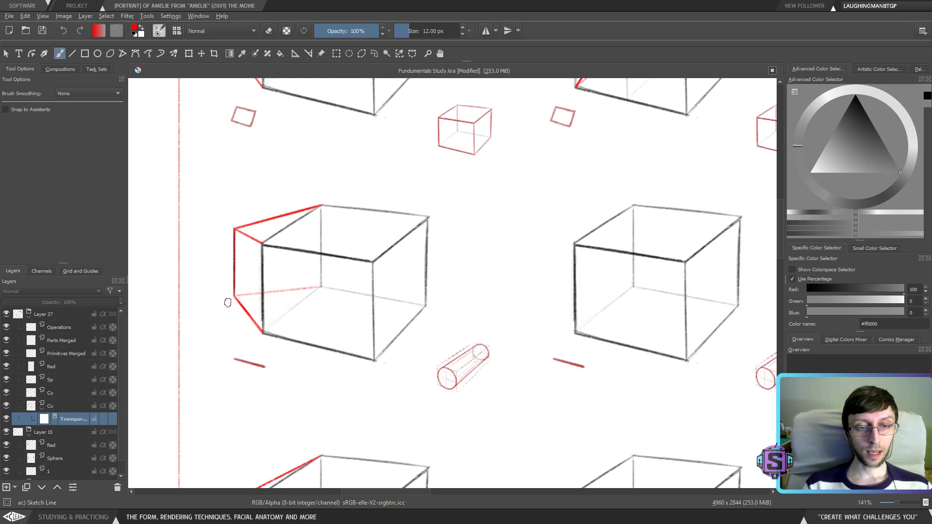
pyautogui.scroll(5, 283, 323)
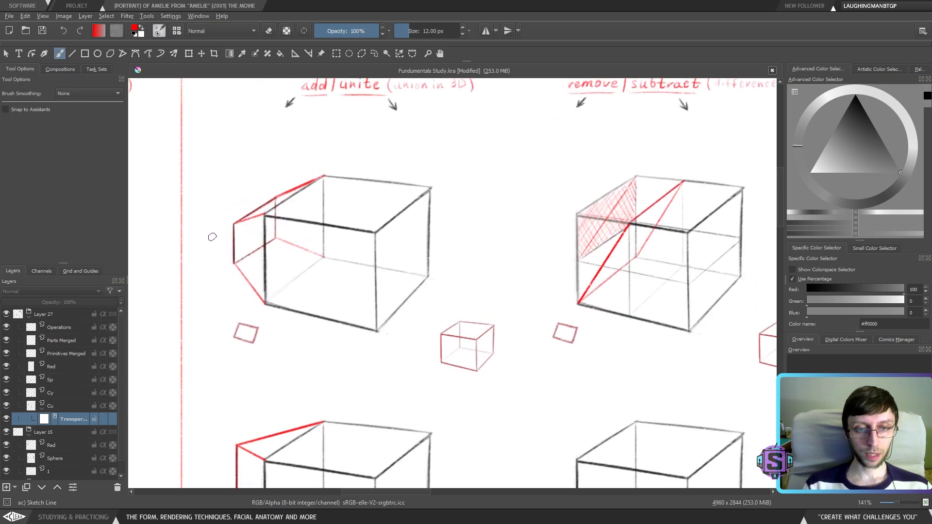
pyautogui.scroll(-4, 212, 236)
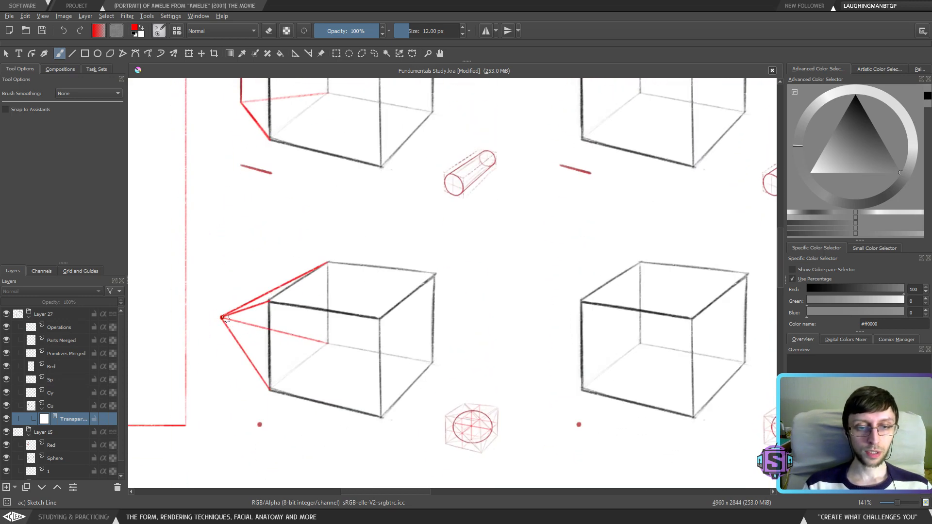
pyautogui.scroll(5, 426, 322)
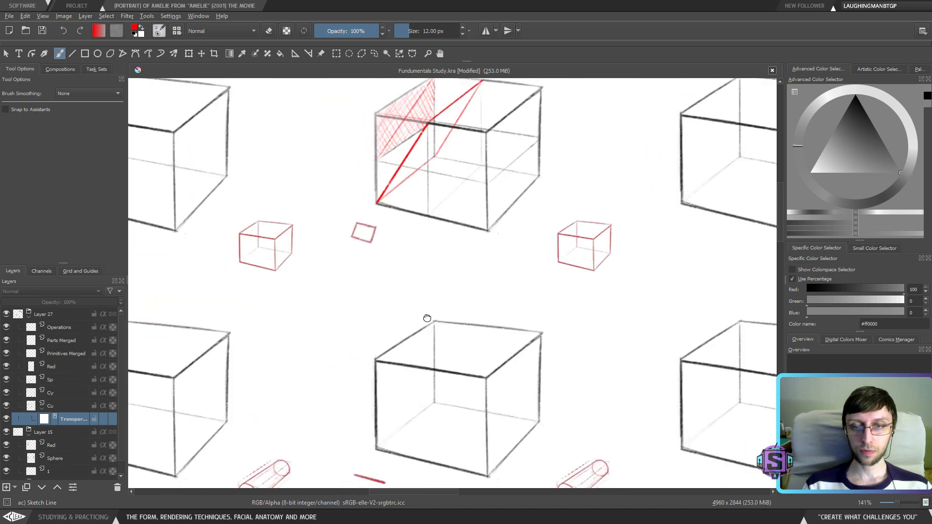
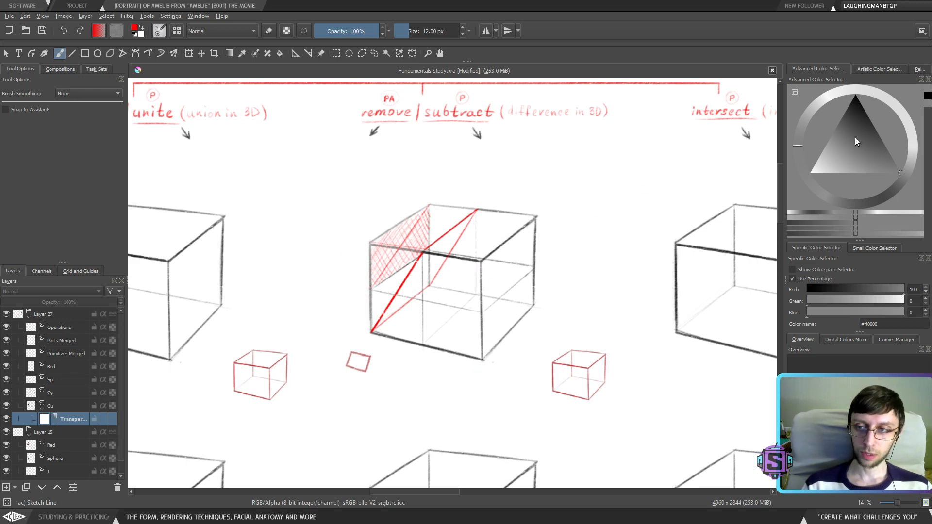
# Toggle the Parts Merged and Primitives Merged layers off and on to check what each one contains
pyautogui.click(71, 406)
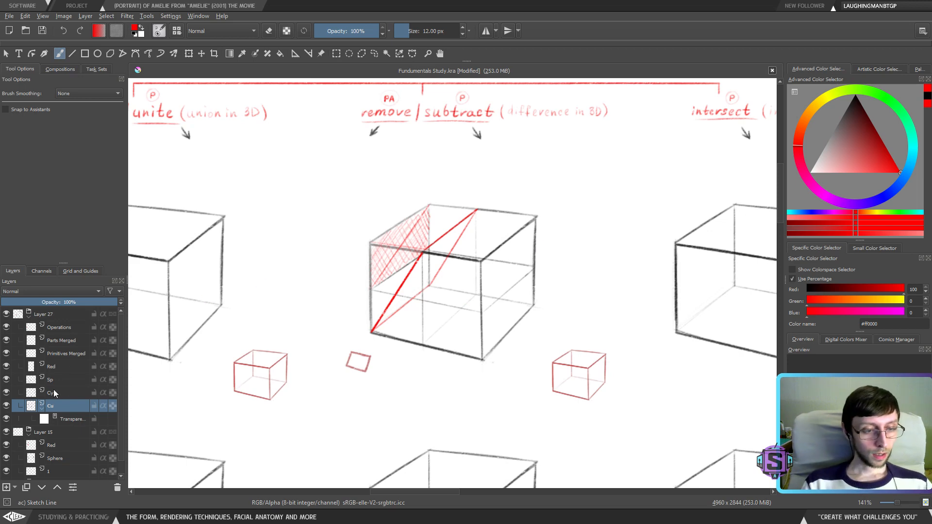
pyautogui.click(60, 341)
pyautogui.click(7, 341)
pyautogui.click(7, 341)
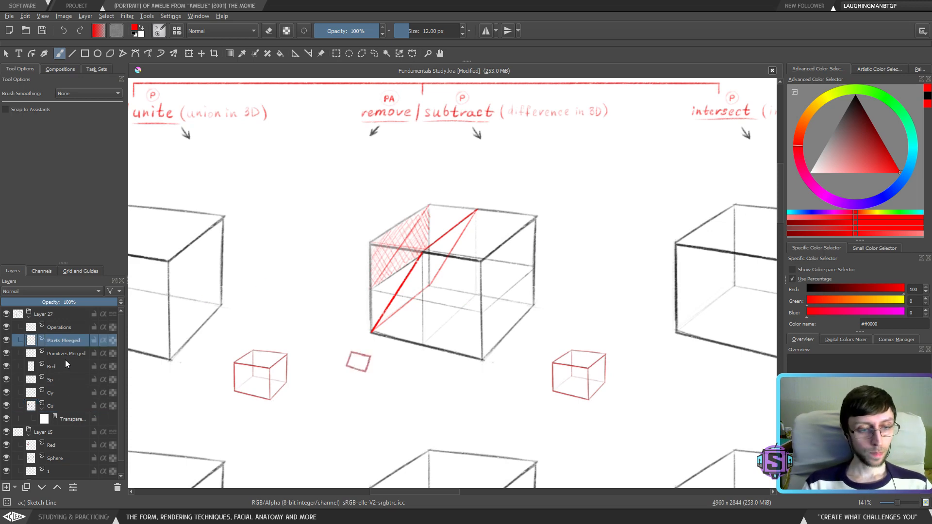
pyautogui.click(55, 354)
pyautogui.click(6, 354)
pyautogui.click(6, 354)
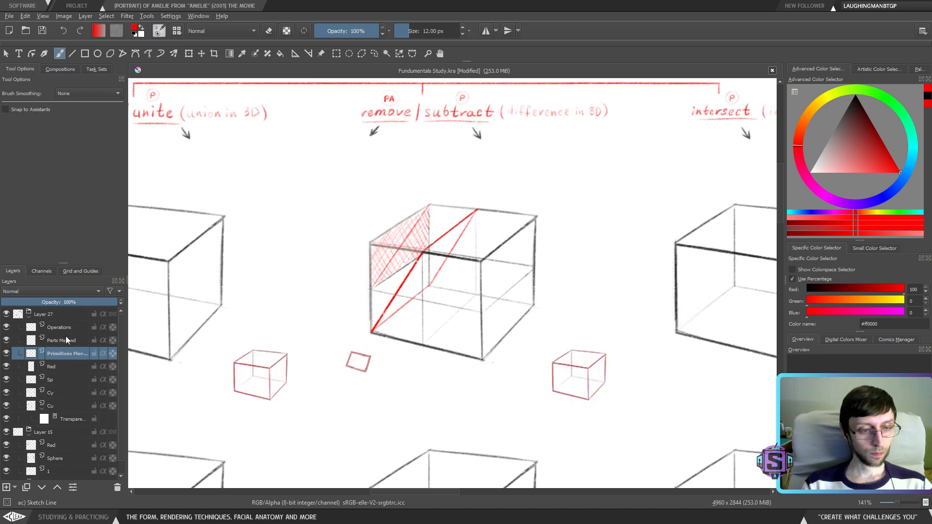
pyautogui.click(6, 341)
pyautogui.click(6, 341)
# Make the Operations layer active and toggle its visibility to compare the cube with and without the red cut
pyautogui.click(60, 328)
pyautogui.click(7, 328)
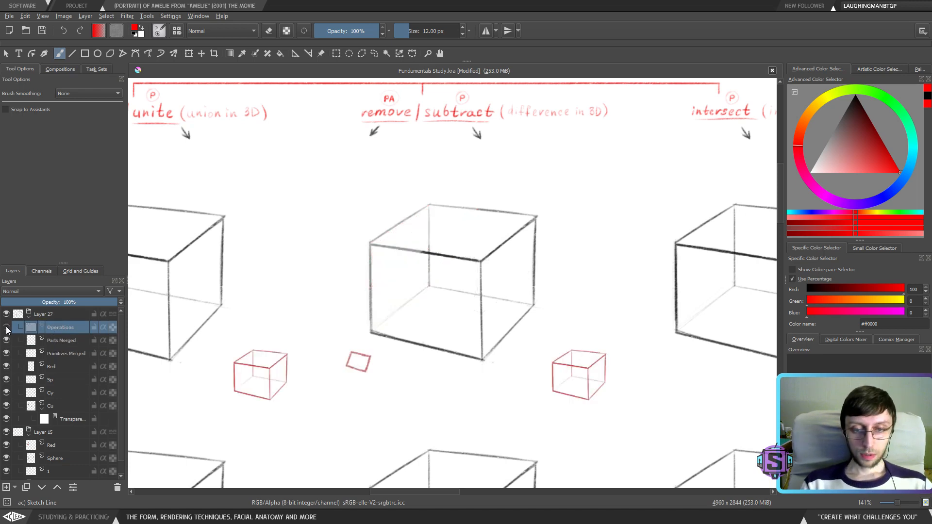
pyautogui.click(6, 329)
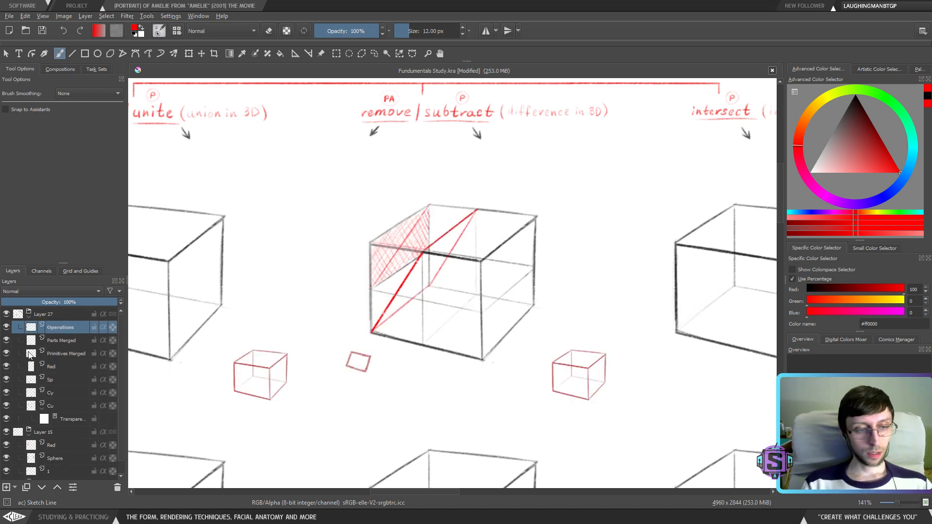
pyautogui.click(6, 329)
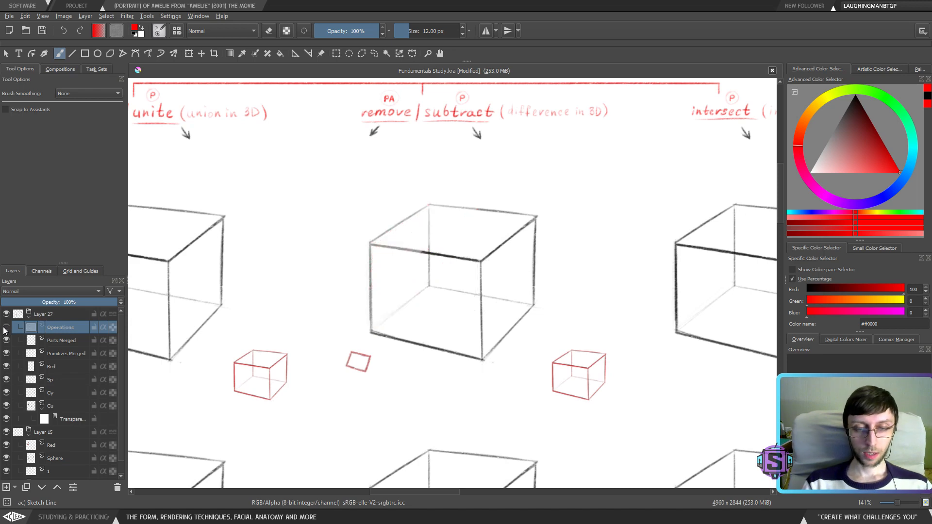
pyautogui.click(6, 329)
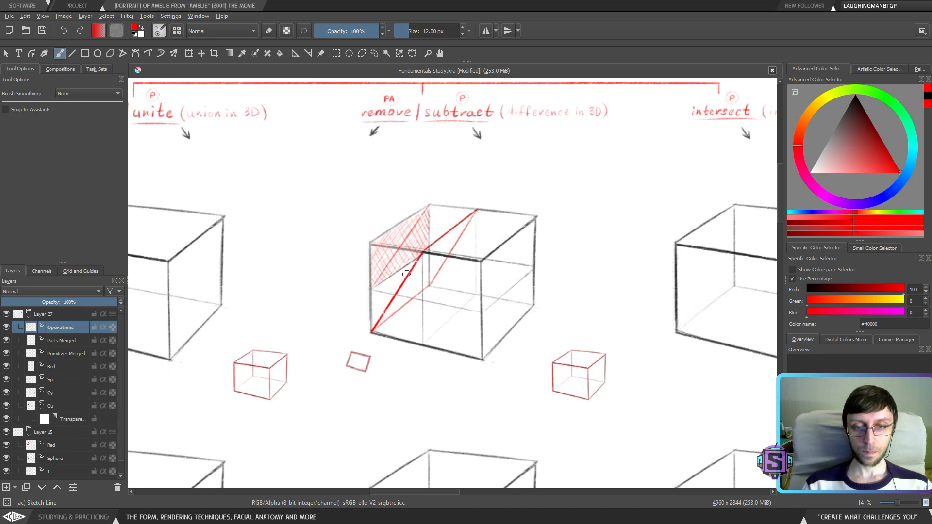
# Set the brush size to 7 px and circle the four corners of the hatched plane in red
pyautogui.scroll(1, 374, 291)
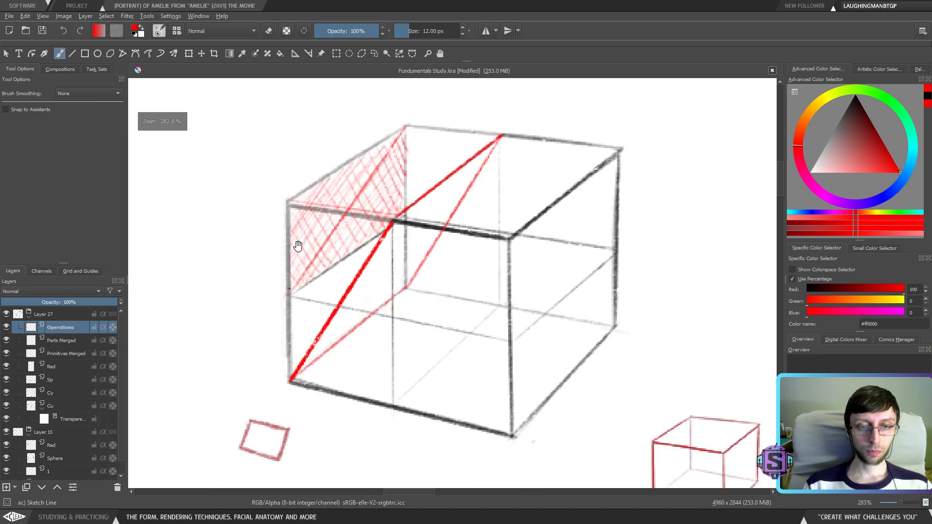
pyautogui.press('[')
pyautogui.scroll(1, 339, 238)
pyautogui.moveTo(357, 234); pyautogui.dragTo(356, 231)
pyautogui.moveTo(346, 335); pyautogui.dragTo(347, 333)
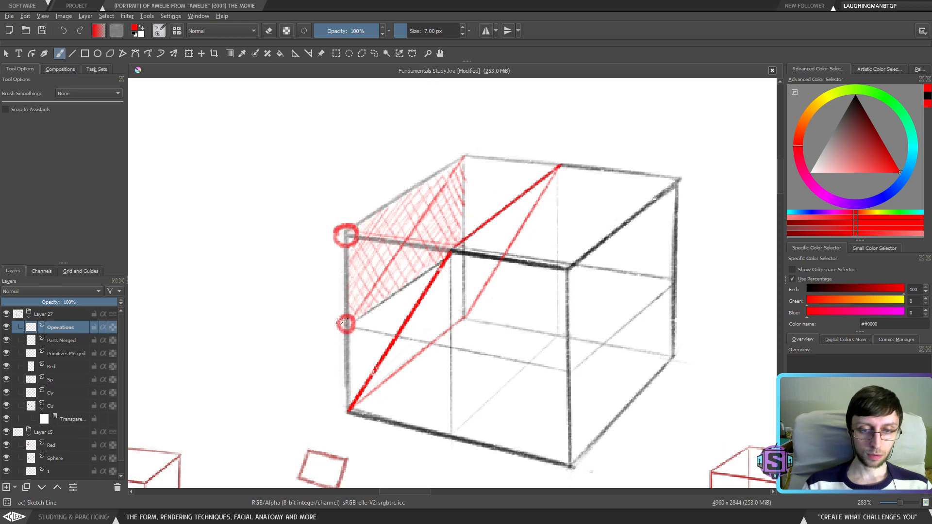
pyautogui.moveTo(467, 258); pyautogui.dragTo(472, 238)
pyautogui.moveTo(470, 156)
pyautogui.mouseDown()
pyautogui.moveTo(452, 165)
pyautogui.moveTo(469, 153)
pyautogui.mouseUp()
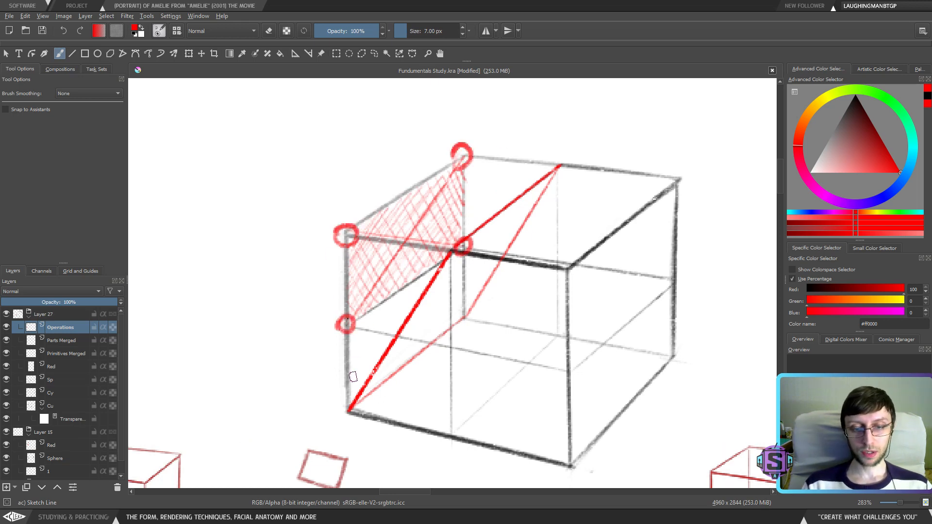
# Trace the lower halves of the left face's two vertical edges in red and re-circle the hatched plane's lower front corner
pyautogui.moveTo(346, 323); pyautogui.dragTo(349, 409)
pyautogui.moveTo(463, 257); pyautogui.dragTo(459, 327)
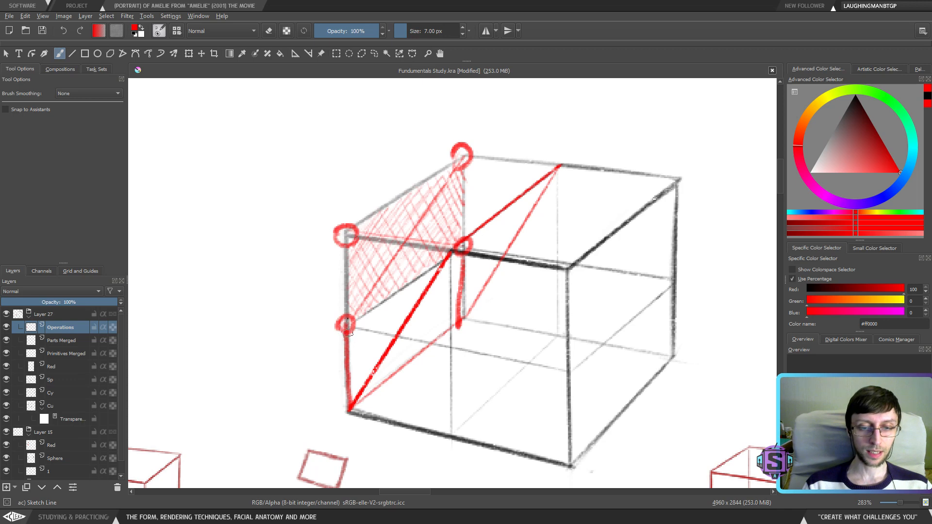
pyautogui.moveTo(355, 328); pyautogui.dragTo(346, 332)
pyautogui.moveTo(347, 427); pyautogui.dragTo(346, 409)
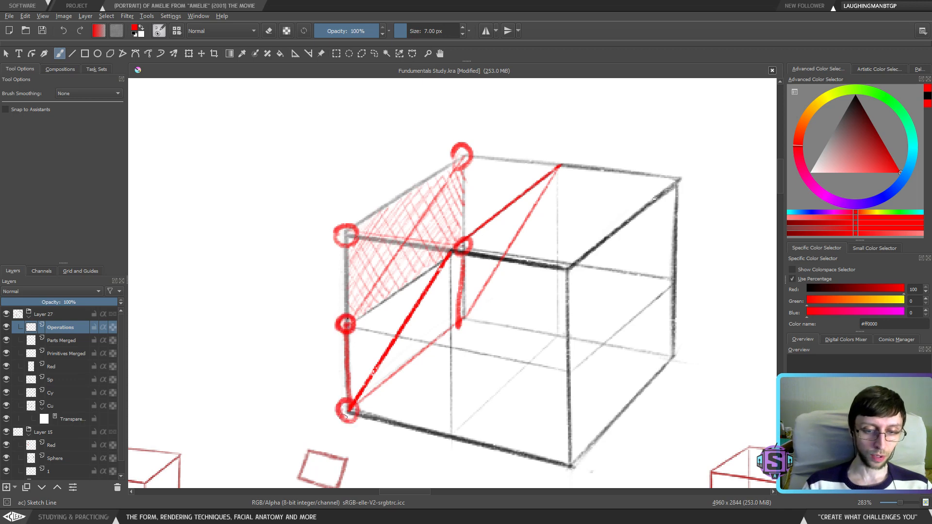
pyautogui.hotkey('ctrl', 'z')
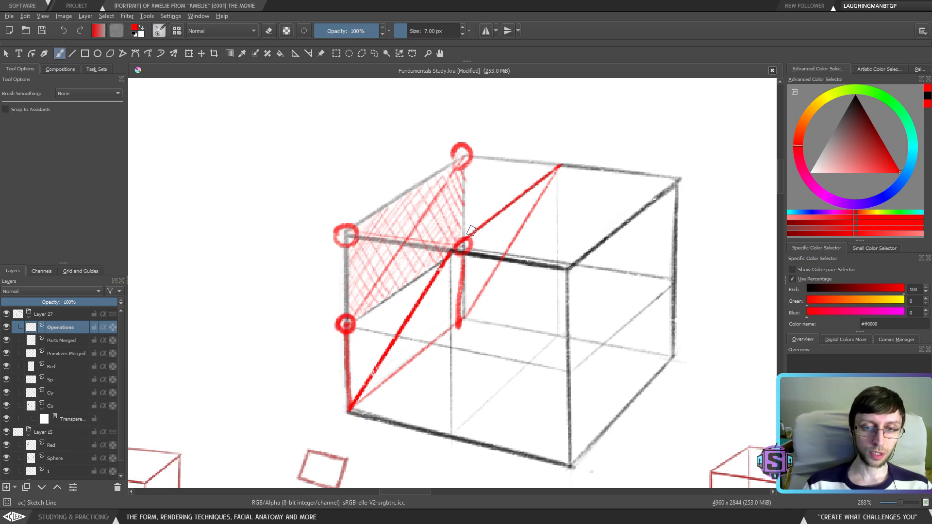
# Tick the four edges leading away from the hatched plane in red and trace the left halves of the front and back top edges
pyautogui.moveTo(321, 383); pyautogui.dragTo(361, 357)
pyautogui.moveTo(474, 272); pyautogui.dragTo(446, 292)
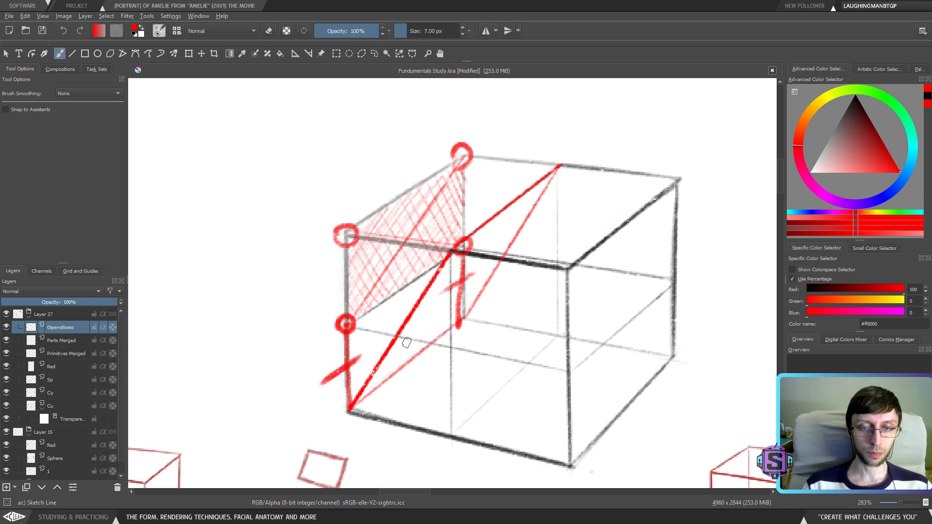
pyautogui.moveTo(417, 242); pyautogui.dragTo(402, 268)
pyautogui.moveTo(508, 147); pyautogui.dragTo(496, 174)
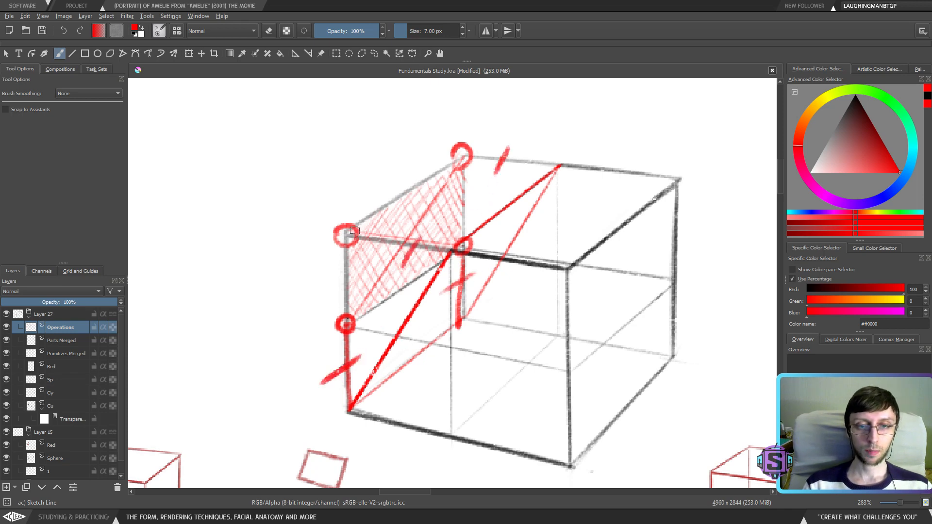
pyautogui.moveTo(354, 229)
pyautogui.mouseDown()
pyautogui.moveTo(335, 238)
pyautogui.moveTo(352, 228)
pyautogui.moveTo(448, 252)
pyautogui.mouseUp()
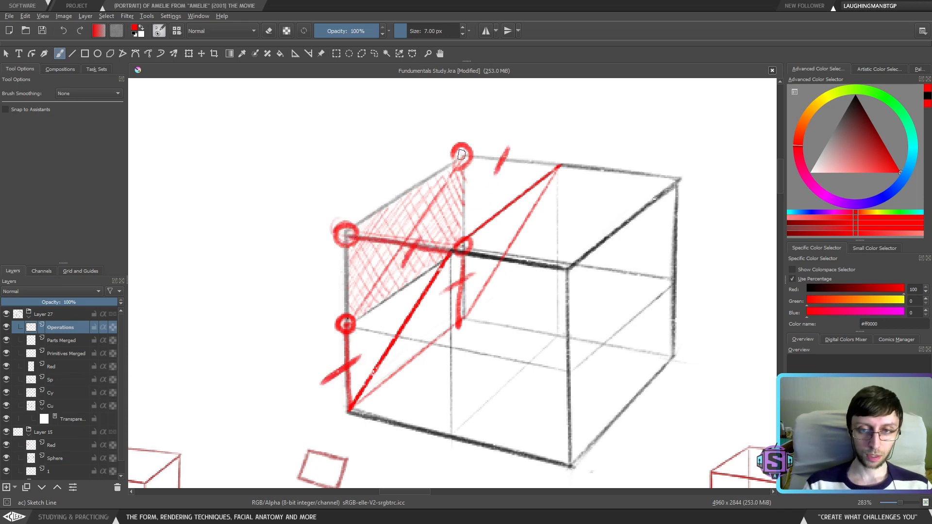
pyautogui.moveTo(461, 154); pyautogui.dragTo(549, 166)
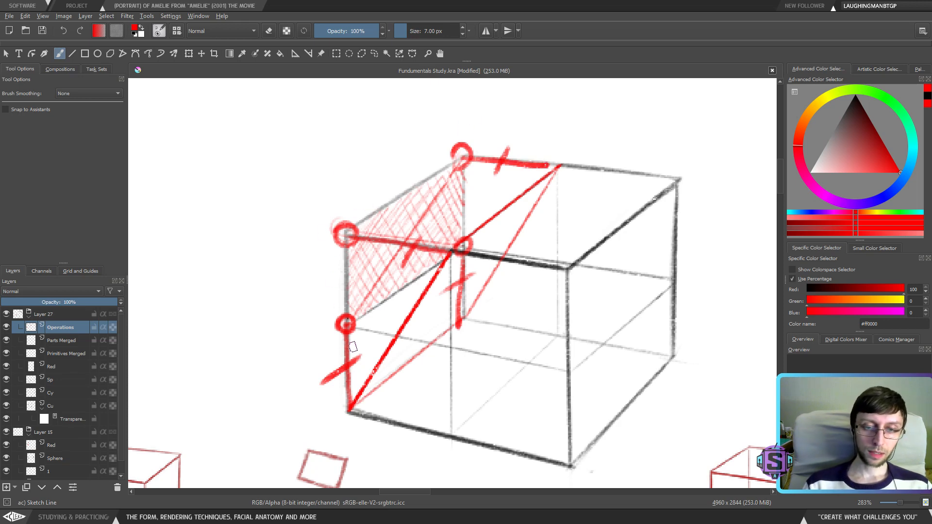
# Undo the red circles, ticks and traced edges around the hatched plane, back to the cross-hatching and cut lines
pyautogui.hotkey('ctrl', 'z')
pyautogui.hotkey('ctrl', 'z')
pyautogui.hotkey('ctrl', 'z')
pyautogui.hotkey('ctrl', 'z')
pyautogui.hotkey('ctrl', 'z')
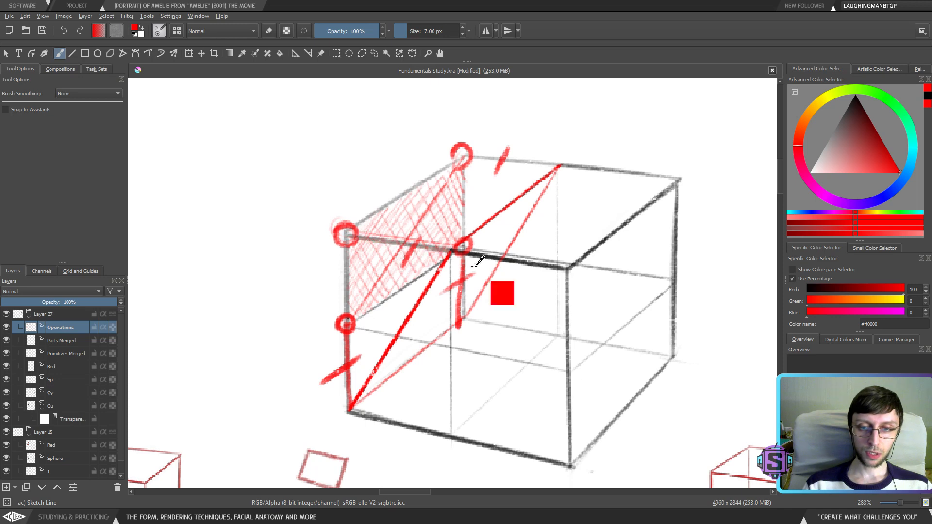
pyautogui.hotkey('ctrl', 'z')
pyautogui.hotkey('ctrl', 'z')
pyautogui.hotkey('ctrl', 'z')
pyautogui.hotkey('ctrl', 'z')
pyautogui.hotkey('ctrl', 'z')
pyautogui.hotkey('ctrl', 'z')
pyautogui.hotkey('ctrl', 'z')
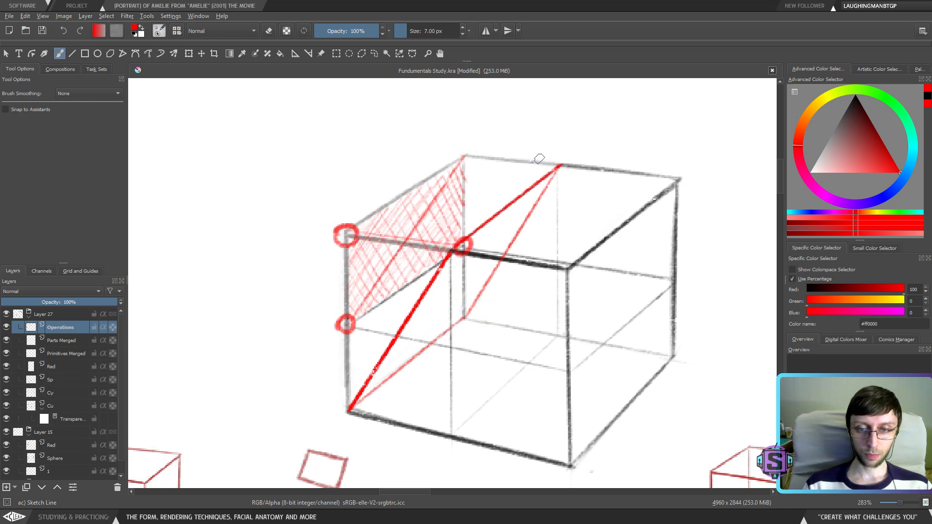
pyautogui.hotkey('ctrl', 'z')
pyautogui.scroll(-3, 507, 333)
pyautogui.scroll(2, 416, 345)
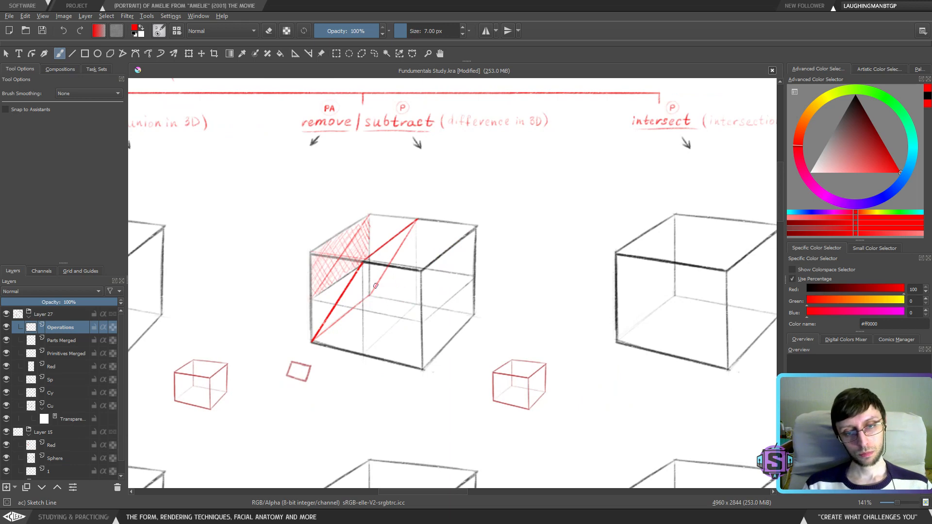
# On the limited-operations base cube, trace the top face's left edge in red, add an inward arrow and draw a parallel line mid-face
pyautogui.moveTo(430, 227); pyautogui.dragTo(489, 236)
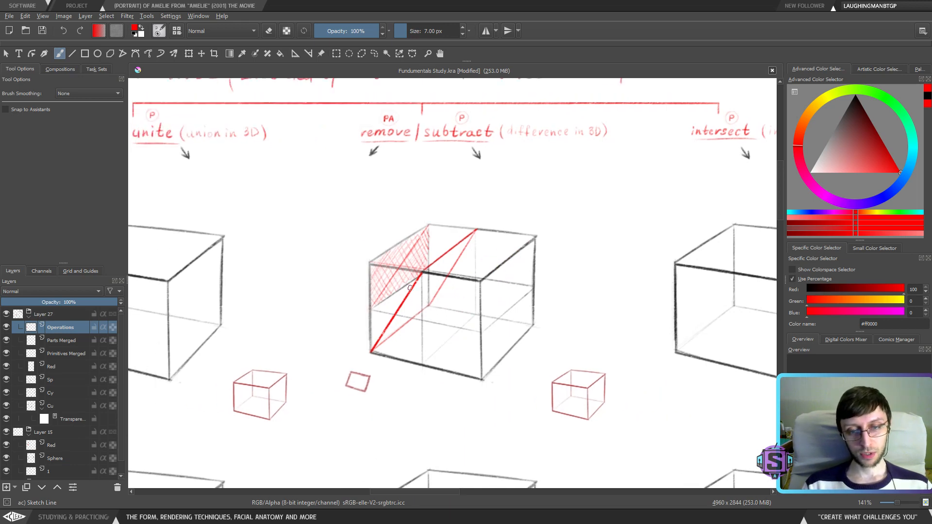
pyautogui.moveTo(410, 295); pyautogui.dragTo(599, 306)
pyautogui.moveTo(144, 335); pyautogui.dragTo(460, 340)
pyautogui.moveTo(175, 335); pyautogui.dragTo(543, 331)
pyautogui.moveTo(162, 208); pyautogui.dragTo(380, 221)
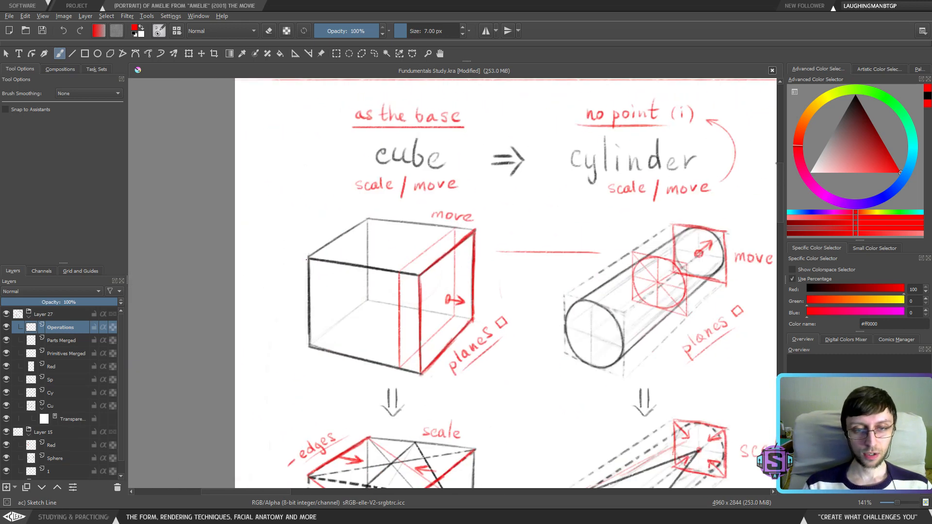
pyautogui.moveTo(306, 259)
pyautogui.mouseDown()
pyautogui.moveTo(352, 230)
pyautogui.moveTo(312, 256)
pyautogui.moveTo(383, 242)
pyautogui.moveTo(375, 235)
pyautogui.moveTo(388, 245)
pyautogui.moveTo(367, 249)
pyautogui.mouseUp()
pyautogui.moveTo(412, 224); pyautogui.dragTo(359, 270)
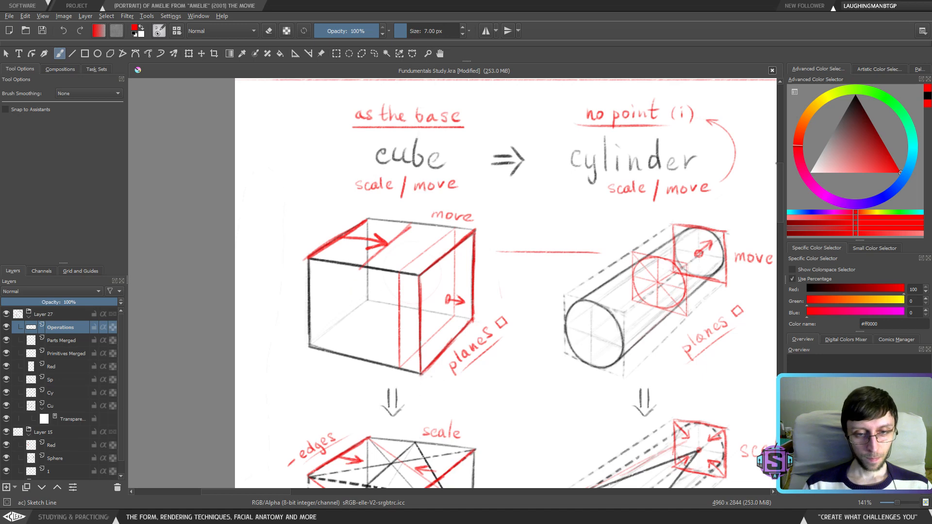
# Outline a slanted red cutting plane from the base cube's lower left edge to its top face and scribble around the cut-off corner
pyautogui.moveTo(320, 335); pyautogui.dragTo(362, 265)
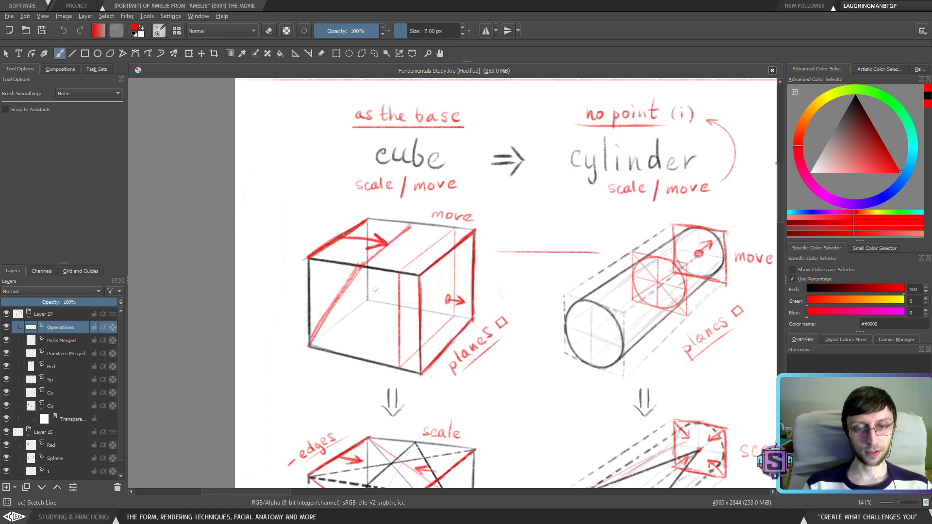
pyautogui.moveTo(413, 225)
pyautogui.mouseDown()
pyautogui.moveTo(367, 304)
pyautogui.moveTo(373, 294)
pyautogui.moveTo(313, 347)
pyautogui.mouseUp()
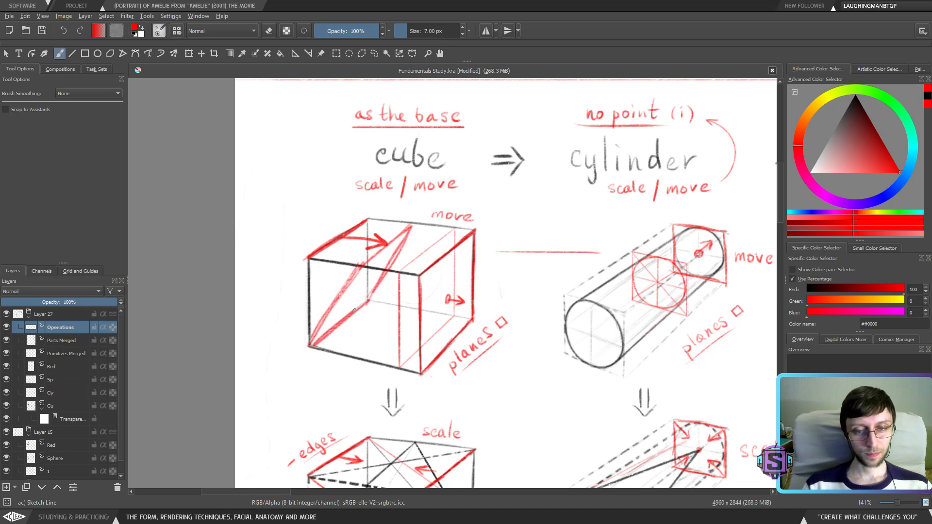
pyautogui.moveTo(353, 311)
pyautogui.mouseDown()
pyautogui.moveTo(371, 297)
pyautogui.moveTo(295, 297)
pyautogui.moveTo(330, 244)
pyautogui.moveTo(369, 221)
pyautogui.moveTo(413, 229)
pyautogui.mouseUp()
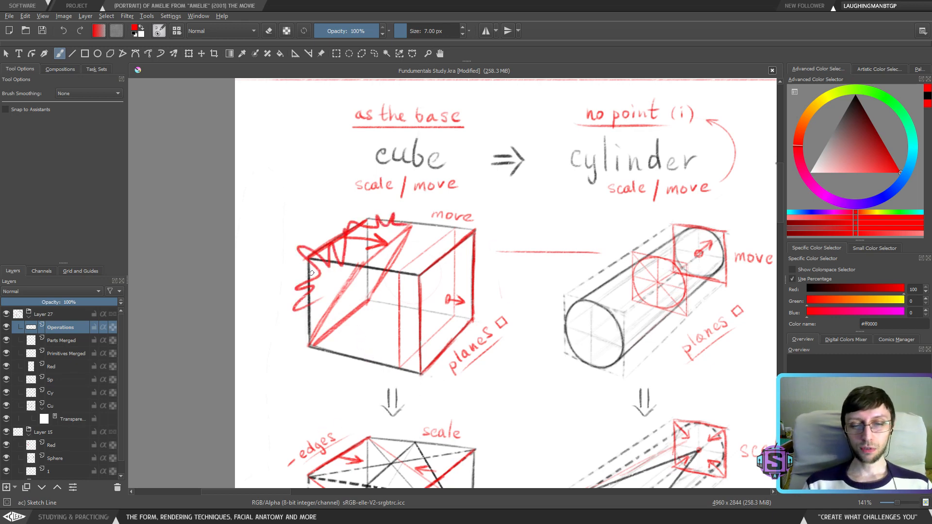
# Undo the red arrow, traced edge, slanted plane and scribble on the base cube
pyautogui.hotkey('ctrl', 'z')
pyautogui.hotkey('ctrl', 'z')
pyautogui.hotkey('ctrl', 'z')
pyautogui.hotkey('ctrl', 'z')
pyautogui.hotkey('ctrl', 'z')
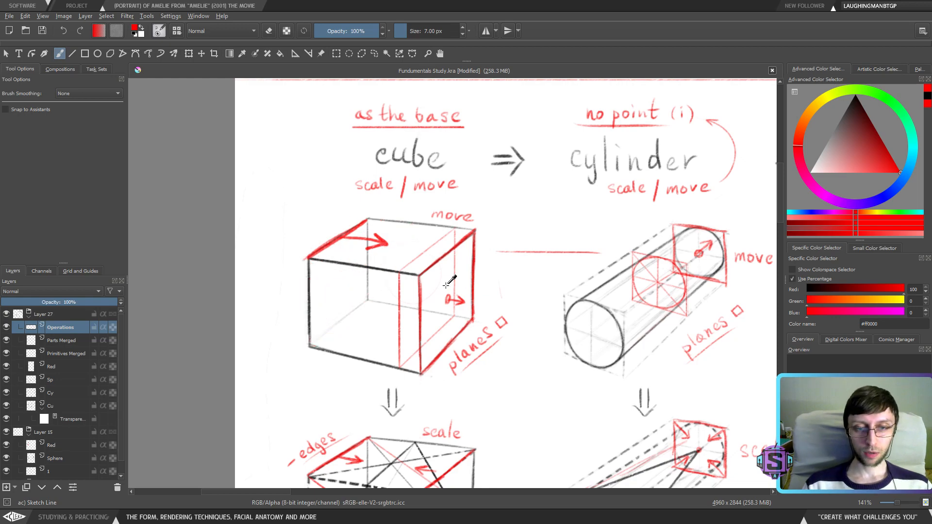
pyautogui.hotkey('ctrl', 'z')
pyautogui.hotkey('ctrl', 'z')
# Compare the first remove/subtract cube with the base cube of the limited-operations section
pyautogui.scroll(-3, 446, 285)
pyautogui.moveTo(757, 333)
pyautogui.mouseDown()
pyautogui.moveTo(529, 298)
pyautogui.moveTo(393, 325)
pyautogui.mouseUp()
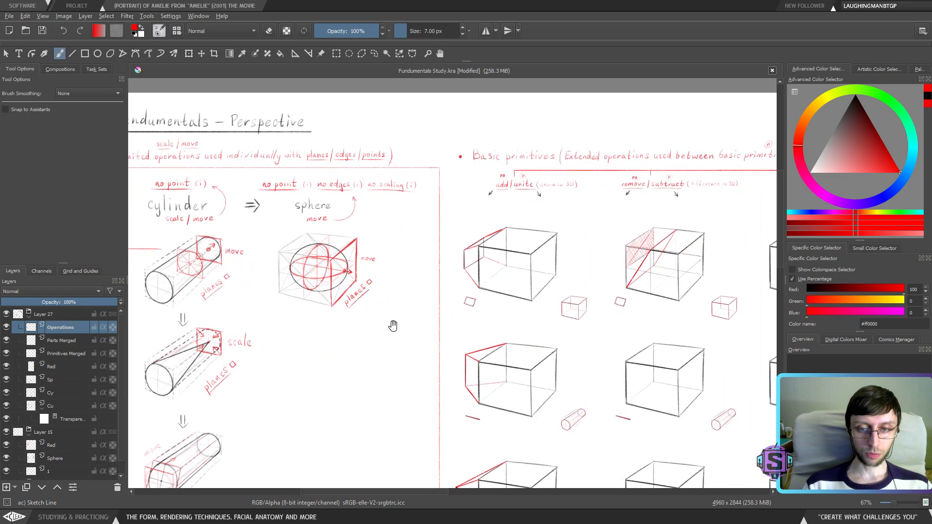
pyautogui.moveTo(546, 336)
pyautogui.mouseDown()
pyautogui.moveTo(396, 323)
pyautogui.moveTo(517, 337)
pyautogui.moveTo(446, 320)
pyautogui.moveTo(494, 356)
pyautogui.moveTo(461, 373)
pyautogui.mouseUp()
pyautogui.scroll(2, 518, 303)
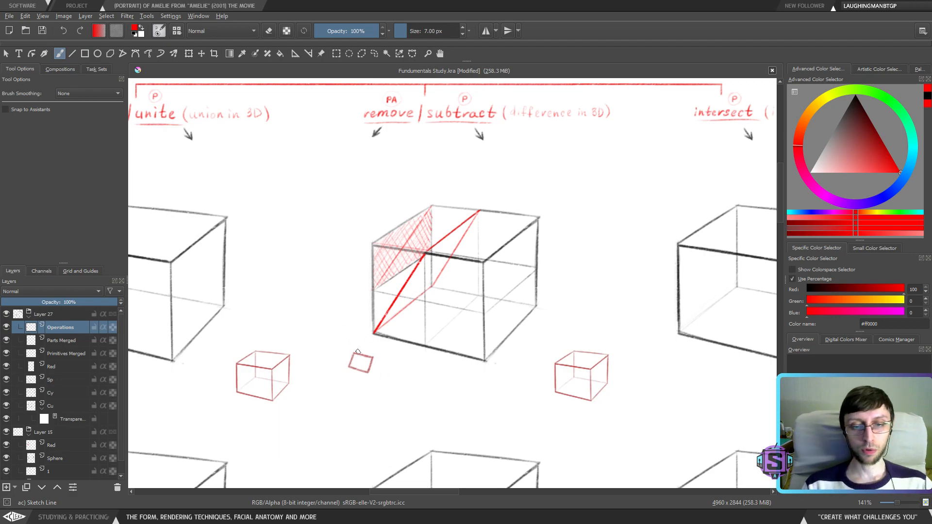
pyautogui.moveTo(383, 366); pyautogui.dragTo(680, 369)
pyautogui.moveTo(270, 314); pyautogui.dragTo(257, 310)
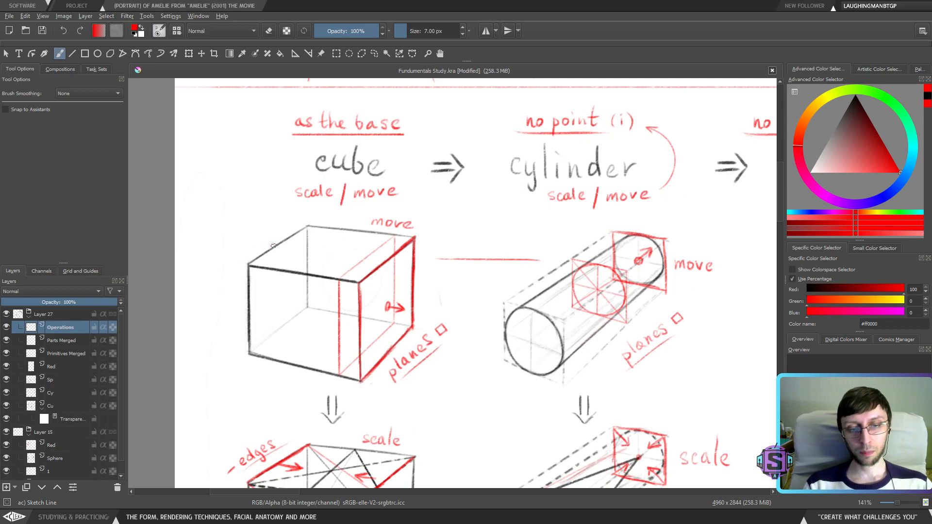
pyautogui.moveTo(317, 262)
pyautogui.mouseDown()
pyautogui.moveTo(286, 260)
pyautogui.moveTo(340, 291)
pyautogui.moveTo(352, 349)
pyautogui.moveTo(327, 348)
pyautogui.mouseUp()
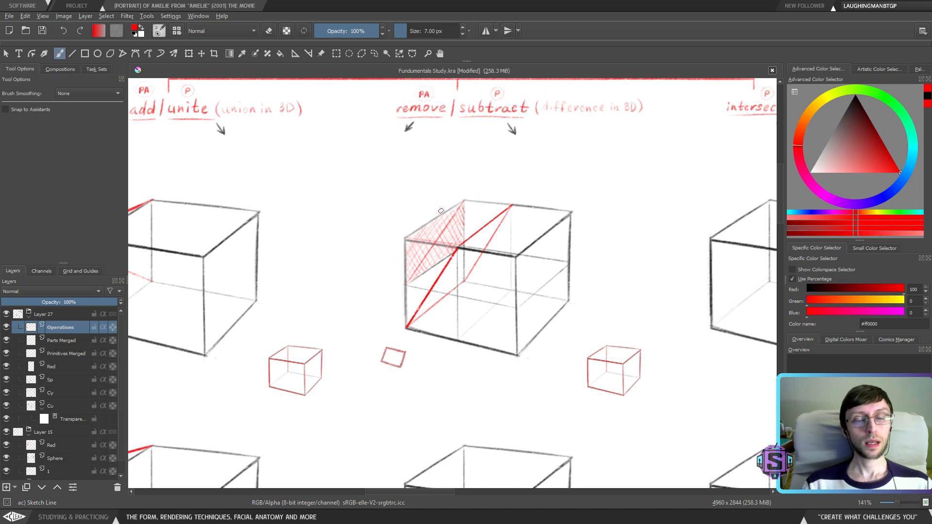
# Underline the words "Extended operations used" in the second section's heading in red, then remove the underline
pyautogui.scroll(-5, 413, 237)
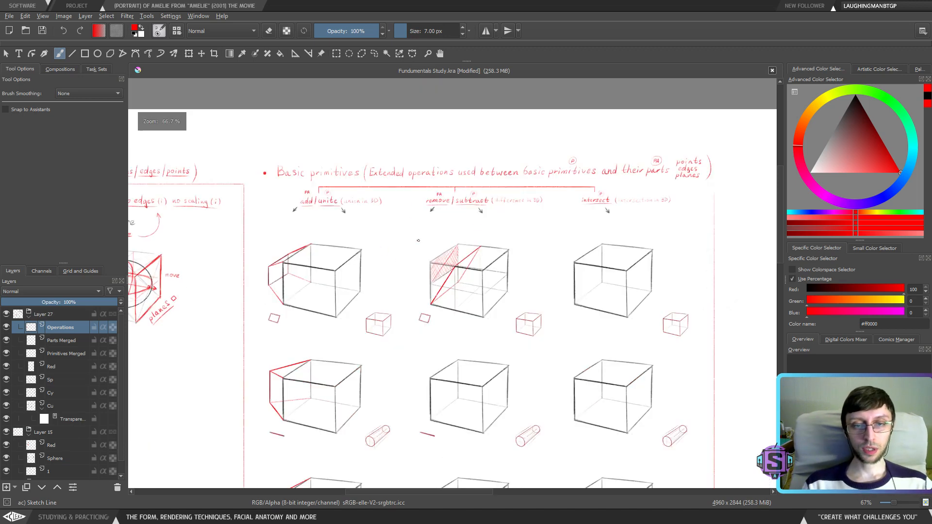
pyautogui.scroll(5, 464, 265)
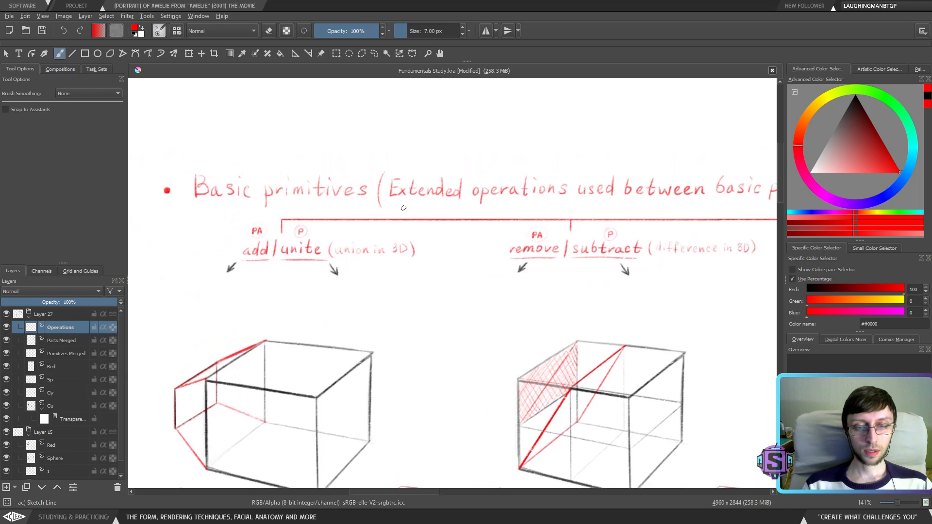
pyautogui.moveTo(389, 206); pyautogui.dragTo(605, 202)
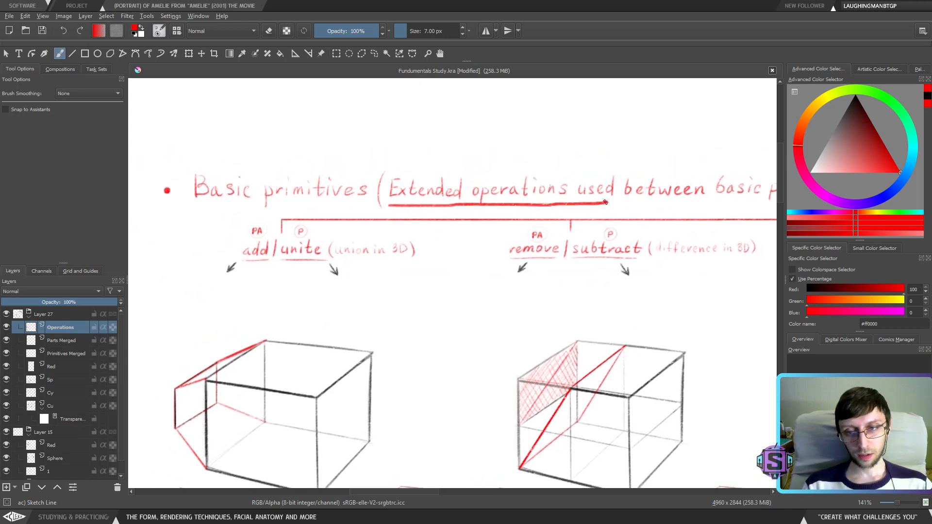
pyautogui.moveTo(666, 217); pyautogui.dragTo(278, 237)
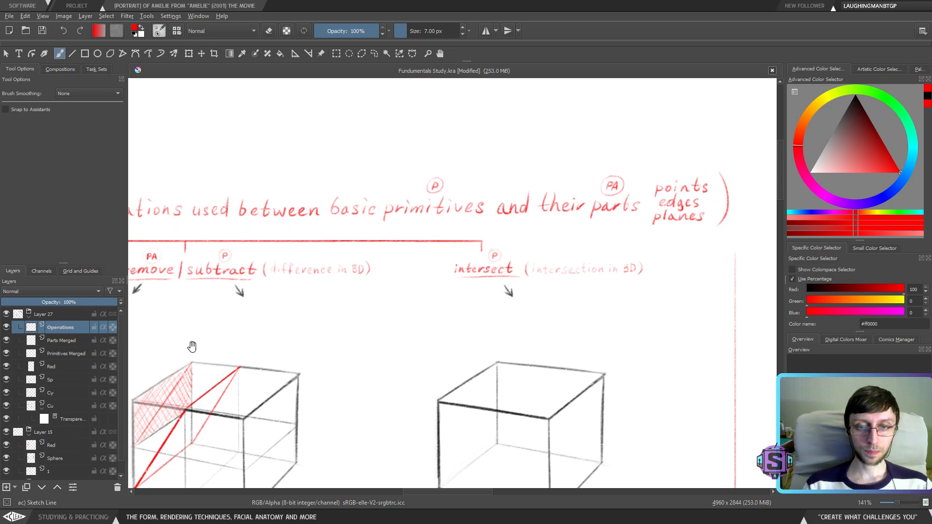
# Examine the limited-operations heading with its cube, cylinder and sphere examples against the first add/unite and remove/subtract cubes
pyautogui.moveTo(192, 347); pyautogui.dragTo(603, 323)
pyautogui.moveTo(156, 335); pyautogui.dragTo(606, 330)
pyautogui.moveTo(226, 339); pyautogui.dragTo(487, 356)
pyautogui.moveTo(400, 326); pyautogui.dragTo(395, 346)
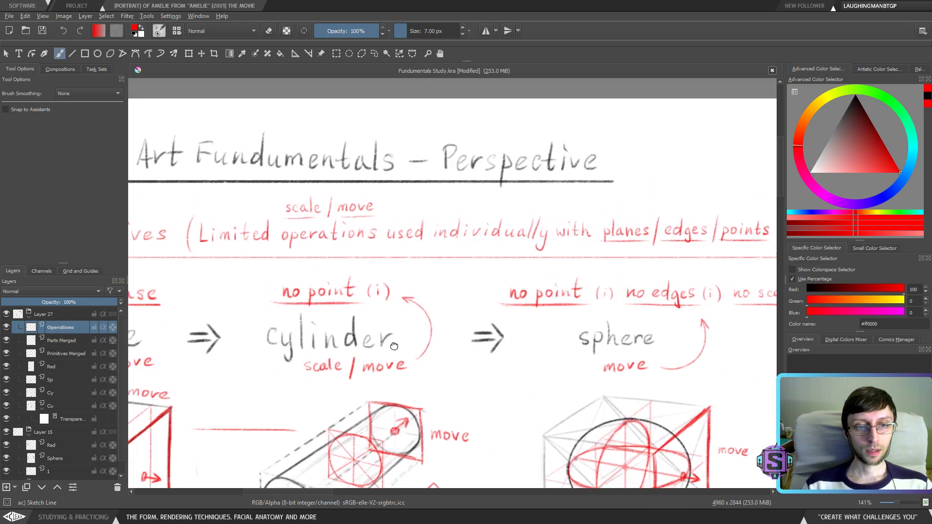
pyautogui.moveTo(423, 246); pyautogui.dragTo(284, 249)
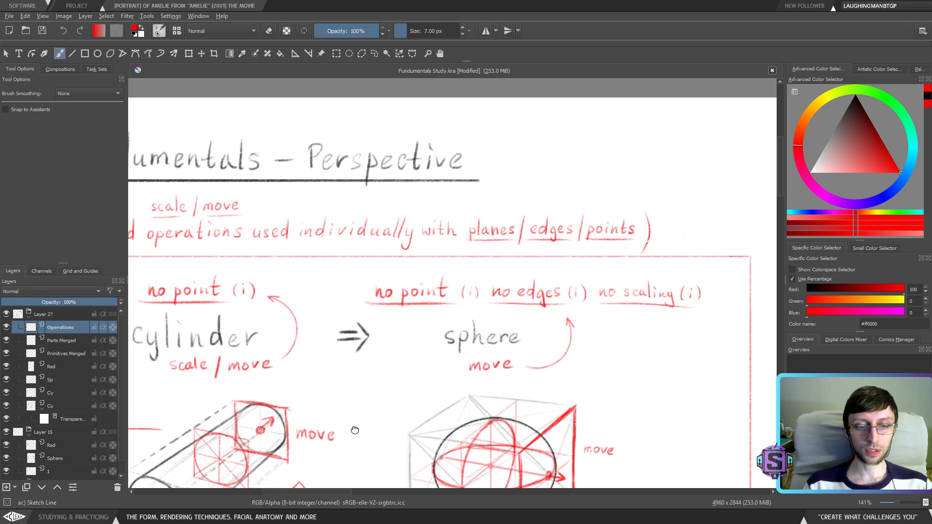
pyautogui.scroll(-2, 620, 253)
pyautogui.scroll(-2, 335, 407)
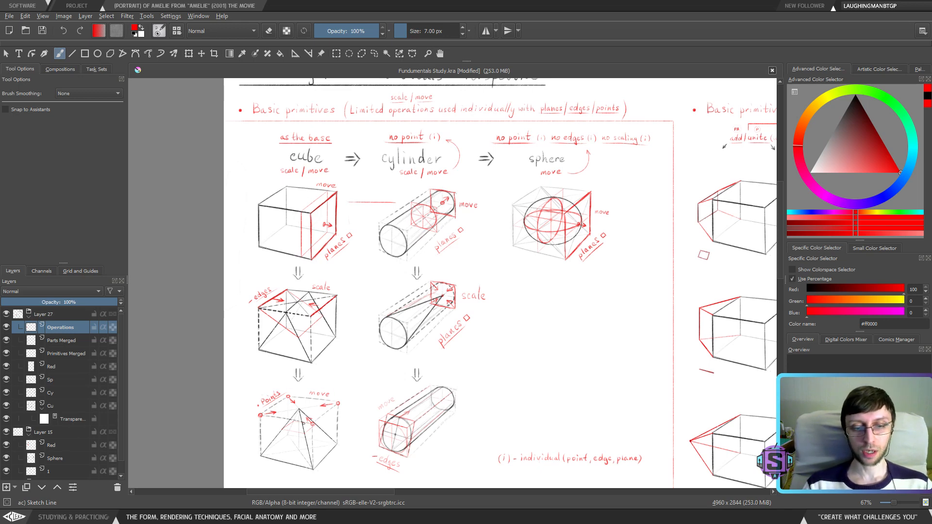
pyautogui.moveTo(682, 267); pyautogui.dragTo(508, 270)
pyautogui.moveTo(602, 320); pyautogui.dragTo(347, 362)
pyautogui.scroll(3, 347, 362)
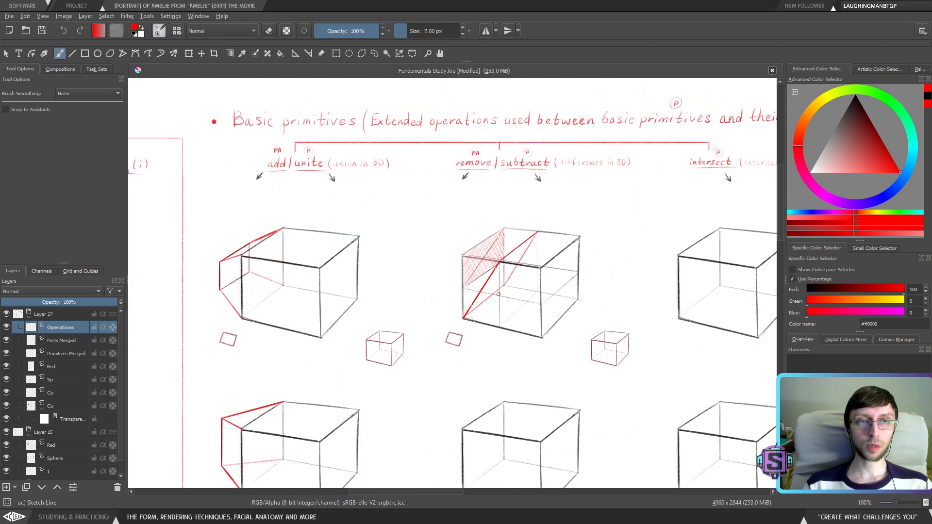
pyautogui.moveTo(514, 261); pyautogui.dragTo(481, 302)
pyautogui.scroll(-3, 485, 340)
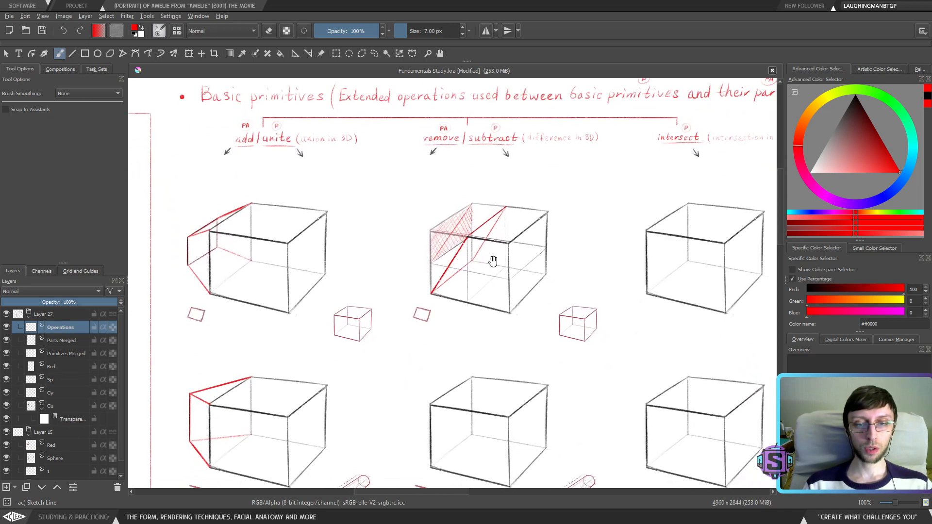
pyautogui.moveTo(476, 254); pyautogui.dragTo(474, 246)
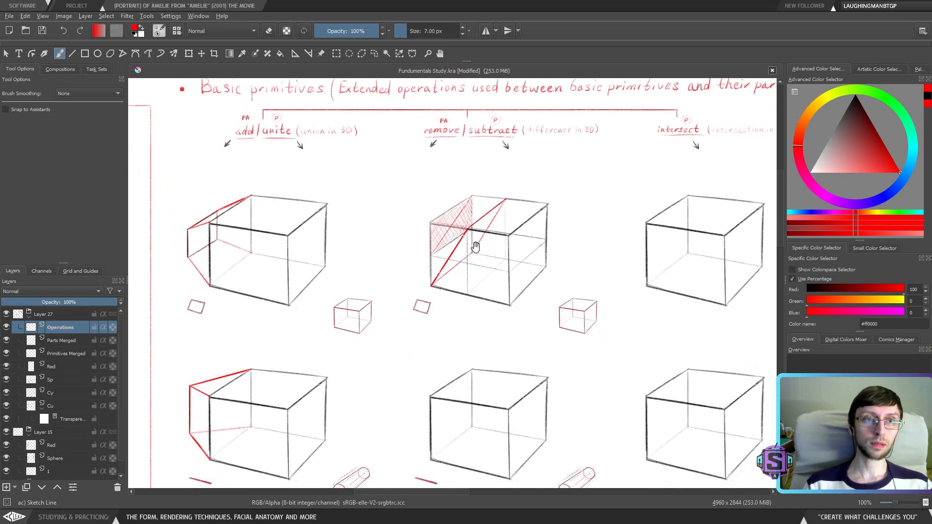
# Trace the front left vertical edge of the second remove/subtract cube in red and undo the stroke
pyautogui.scroll(-6, 514, 273)
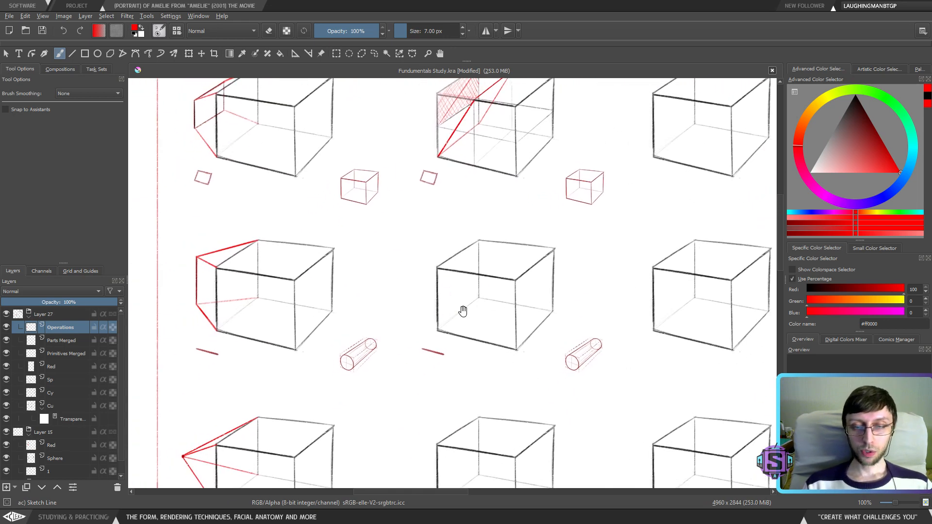
pyautogui.moveTo(463, 312); pyautogui.dragTo(434, 317)
pyautogui.moveTo(409, 274); pyautogui.dragTo(410, 336)
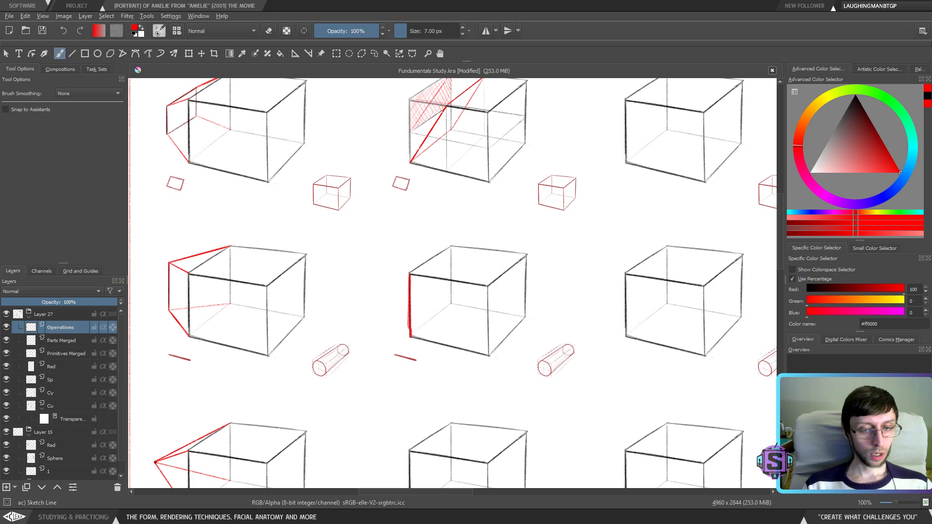
pyautogui.hotkey('ctrl', 'z')
pyautogui.scroll(6, 426, 316)
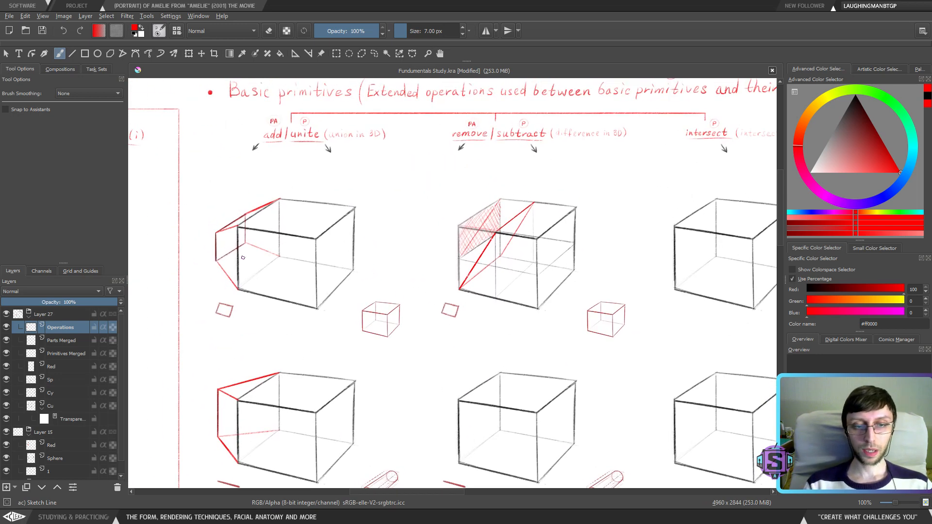
# Mark the left vertical edge of the second cube in the subtract column in red and circle its two end corners
pyautogui.scroll(-8, 506, 193)
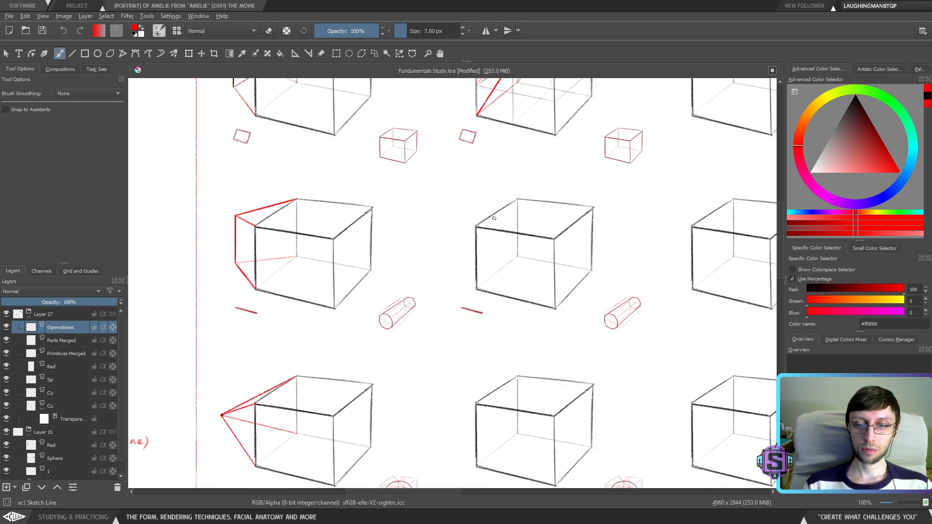
pyautogui.scroll(1, 504, 300)
pyautogui.moveTo(479, 260); pyautogui.dragTo(439, 295)
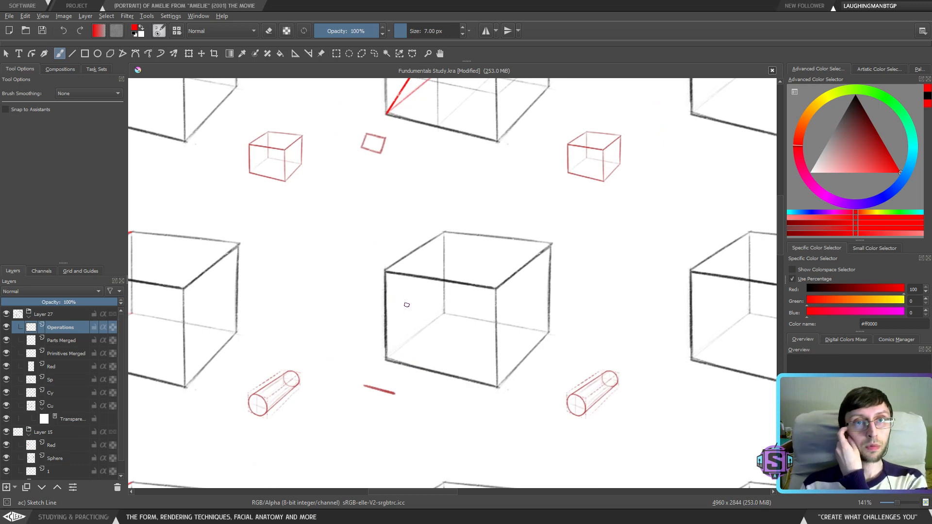
pyautogui.moveTo(387, 270)
pyautogui.mouseDown()
pyautogui.moveTo(386, 320)
pyautogui.moveTo(384, 272)
pyautogui.moveTo(388, 357)
pyautogui.mouseUp()
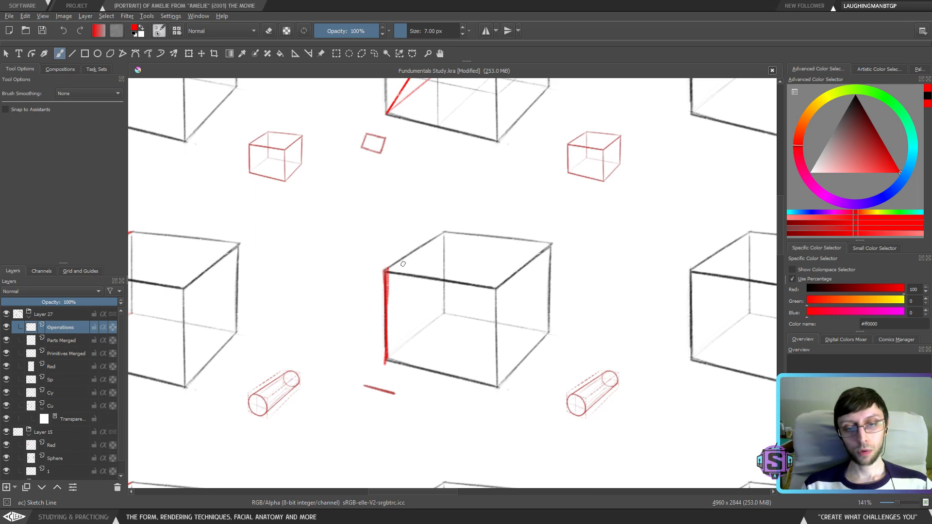
pyautogui.moveTo(389, 270); pyautogui.dragTo(388, 271)
pyautogui.moveTo(391, 353)
pyautogui.mouseDown()
pyautogui.moveTo(382, 363)
pyautogui.moveTo(391, 357)
pyautogui.mouseUp()
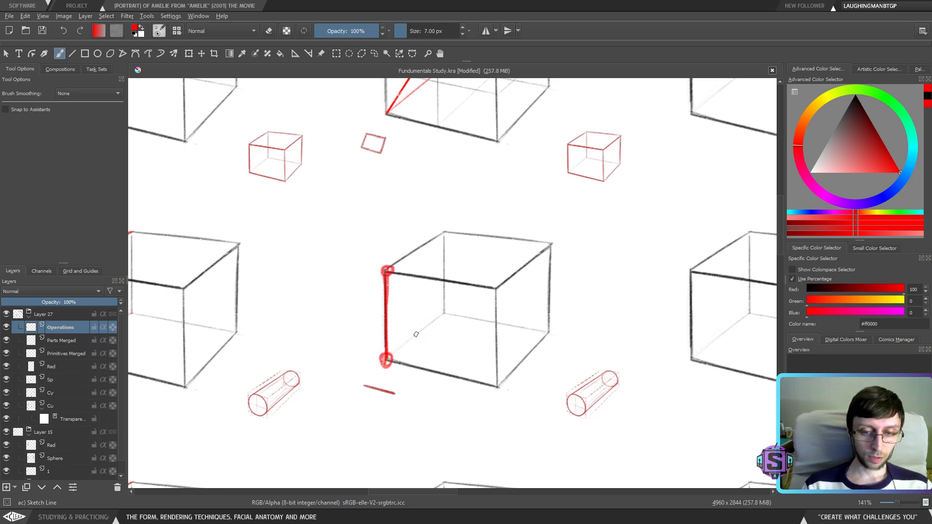
# Draw short red ticks across the four cube edges that run from the circled corners
pyautogui.moveTo(413, 323); pyautogui.dragTo(428, 343)
pyautogui.moveTo(413, 238); pyautogui.dragTo(459, 291)
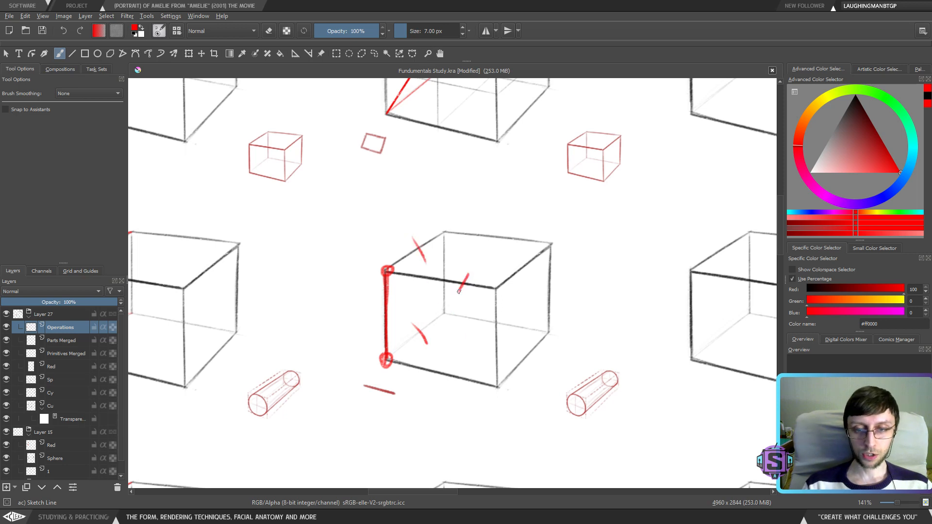
pyautogui.moveTo(456, 362); pyautogui.dragTo(445, 394)
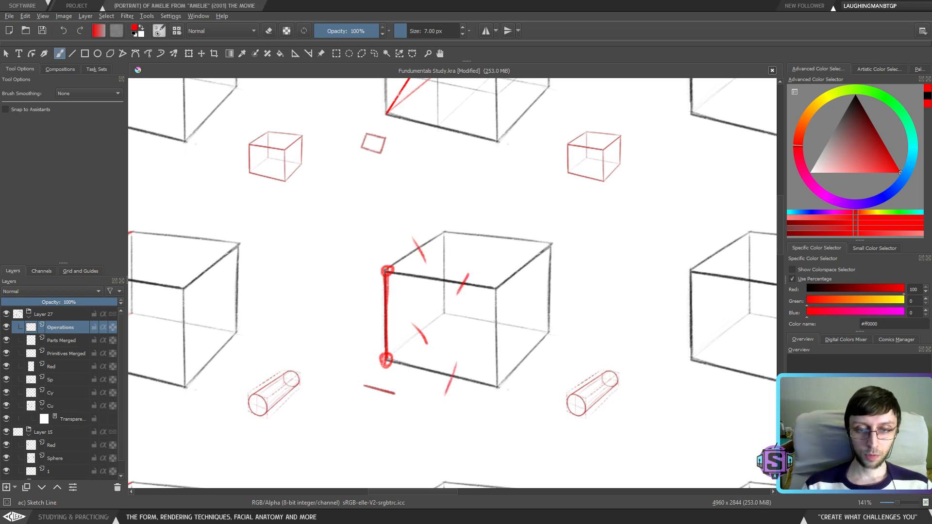
# Outline in red the vertical diagonal plane between the cube's back-left and front-right edges
pyautogui.moveTo(444, 232)
pyautogui.mouseDown()
pyautogui.moveTo(443, 319)
pyautogui.moveTo(494, 379)
pyautogui.mouseUp()
pyautogui.moveTo(446, 320); pyautogui.dragTo(503, 395)
pyautogui.moveTo(494, 297); pyautogui.dragTo(500, 390)
pyautogui.moveTo(494, 285); pyautogui.dragTo(496, 388)
pyautogui.moveTo(467, 257)
pyautogui.mouseDown()
pyautogui.moveTo(497, 291)
pyautogui.moveTo(445, 229)
pyautogui.mouseUp()
pyautogui.moveTo(495, 290)
pyautogui.mouseDown()
pyautogui.moveTo(445, 229)
pyautogui.moveTo(495, 290)
pyautogui.mouseUp()
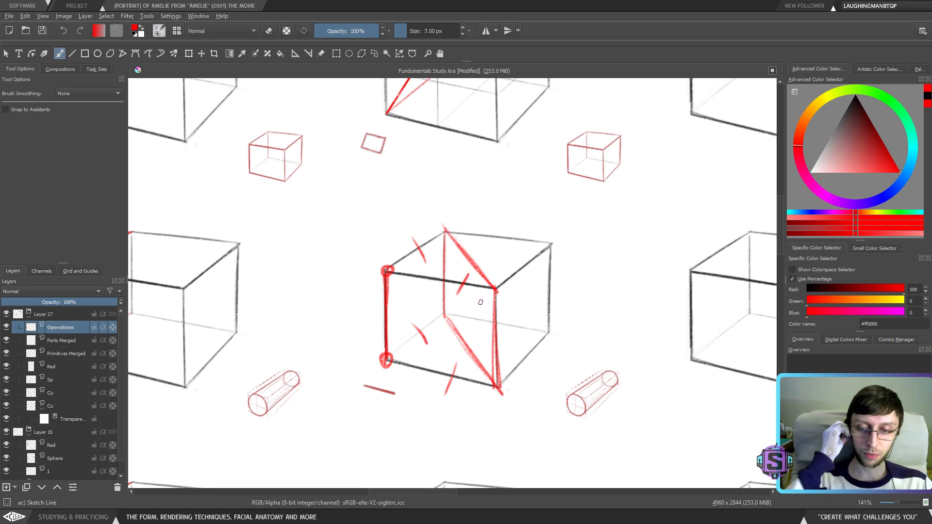
# Draw a curved red arrow from the small cube symbol to the first cube in the subtract column
pyautogui.moveTo(566, 333); pyautogui.dragTo(511, 345)
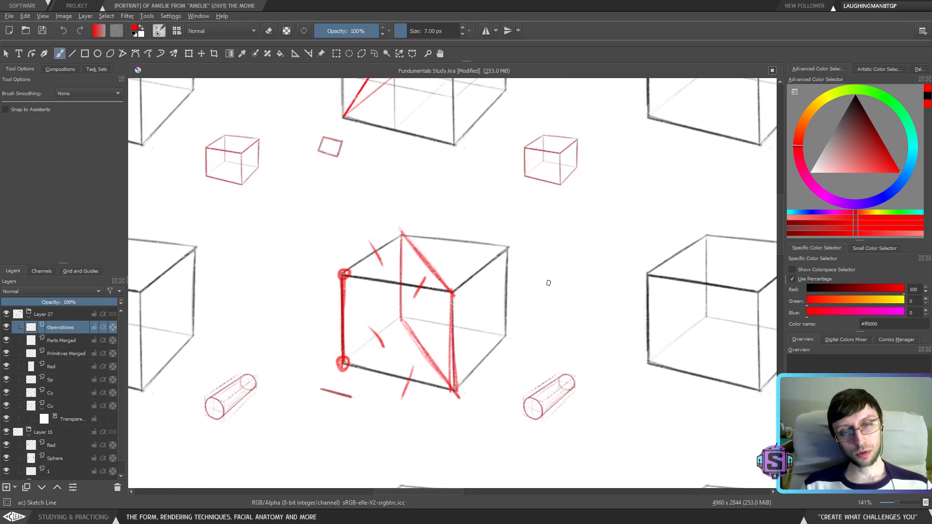
pyautogui.moveTo(547, 281); pyautogui.dragTo(512, 426)
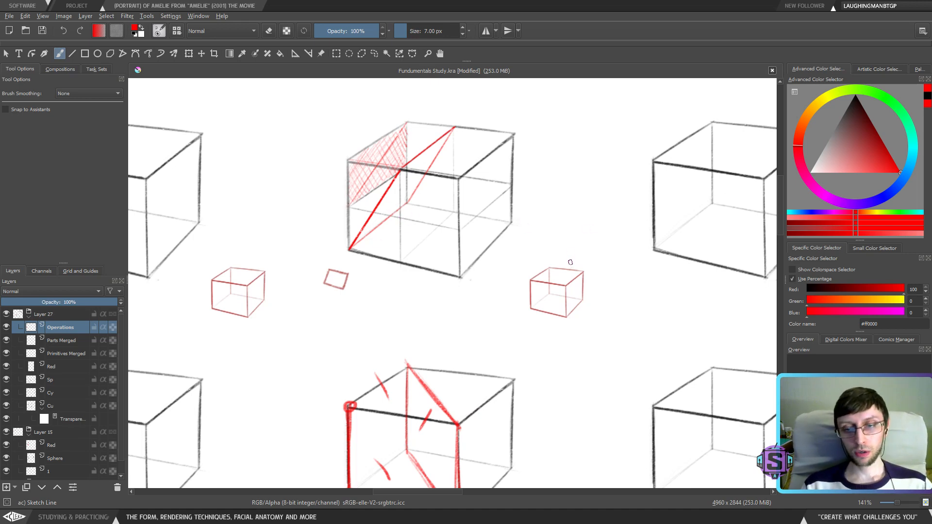
pyautogui.moveTo(571, 262)
pyautogui.mouseDown()
pyautogui.moveTo(526, 183)
pyautogui.moveTo(508, 177)
pyautogui.moveTo(506, 188)
pyautogui.moveTo(533, 175)
pyautogui.mouseUp()
pyautogui.moveTo(535, 98); pyautogui.dragTo(497, 226)
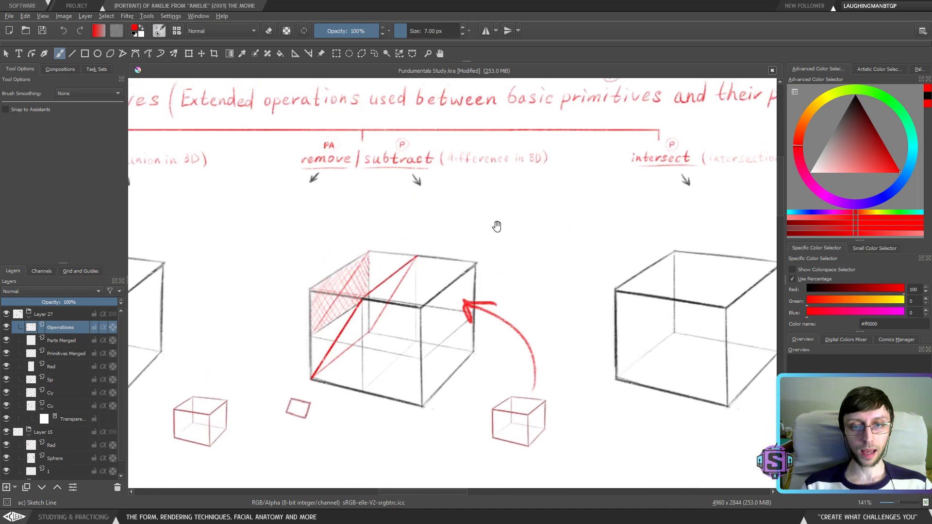
# Cross out the left part of the first subtract cube and outline its right face in red, and undo both marks
pyautogui.scroll(-1, 519, 405)
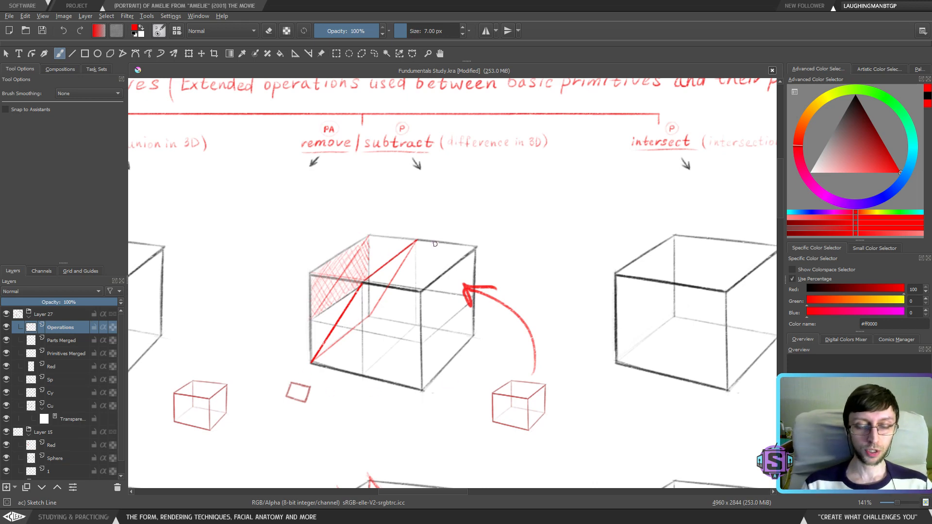
pyautogui.scroll(-1, 416, 288)
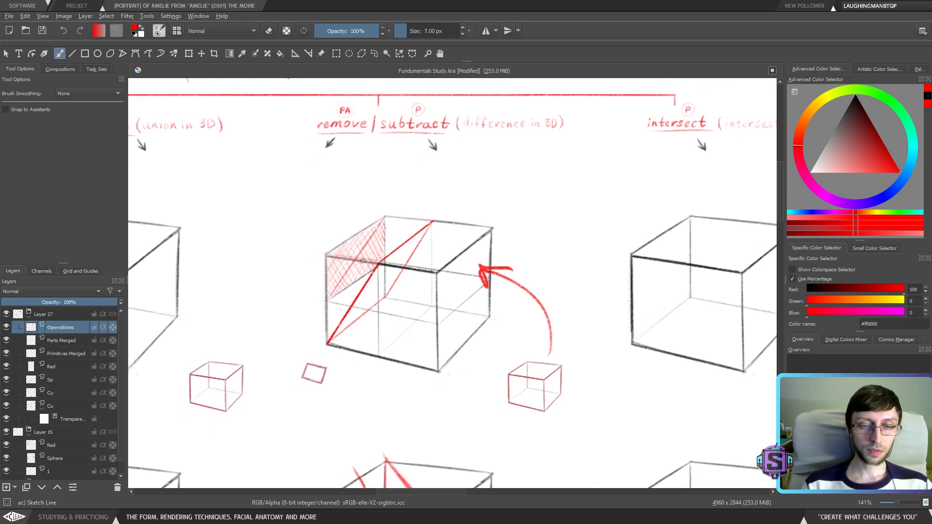
pyautogui.scroll(1, 327, 276)
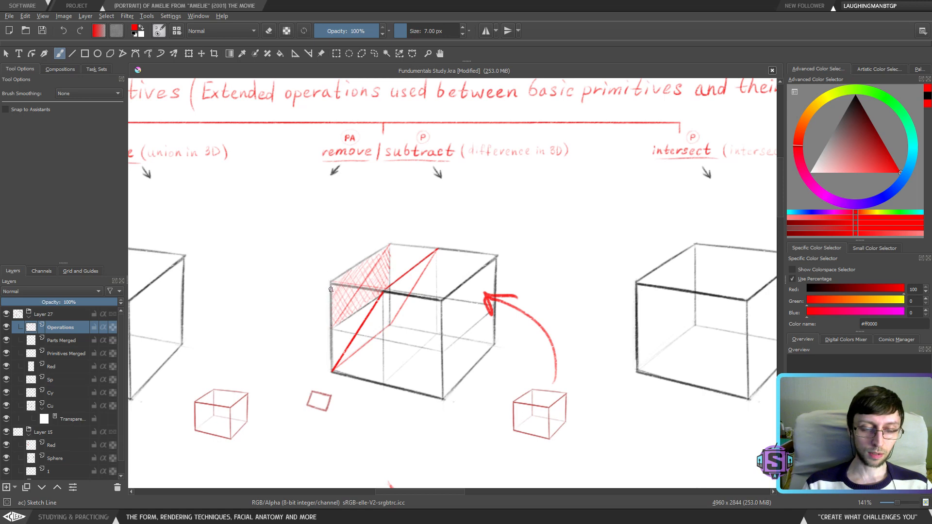
pyautogui.moveTo(329, 378); pyautogui.dragTo(385, 250)
pyautogui.moveTo(331, 286); pyautogui.dragTo(396, 350)
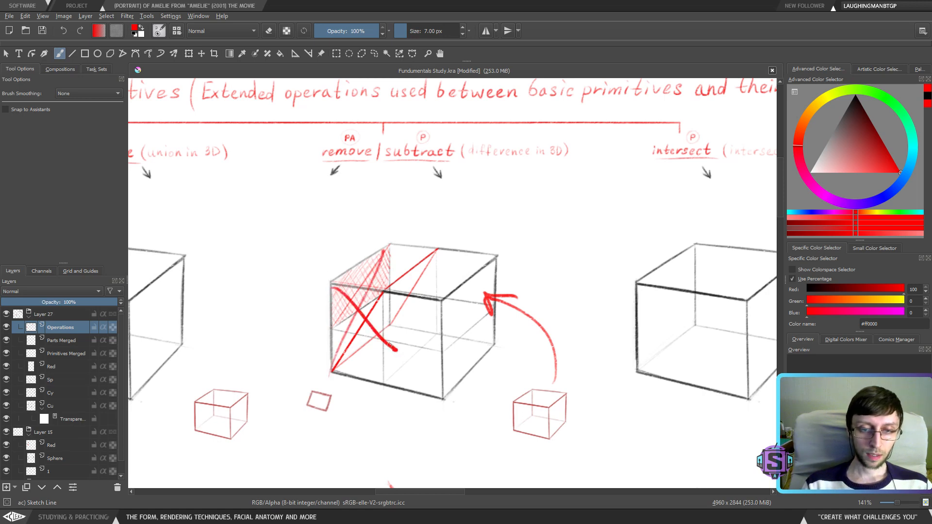
pyautogui.moveTo(442, 300)
pyautogui.mouseDown()
pyautogui.moveTo(441, 323)
pyautogui.moveTo(478, 362)
pyautogui.moveTo(496, 338)
pyautogui.moveTo(501, 259)
pyautogui.moveTo(449, 302)
pyautogui.mouseUp()
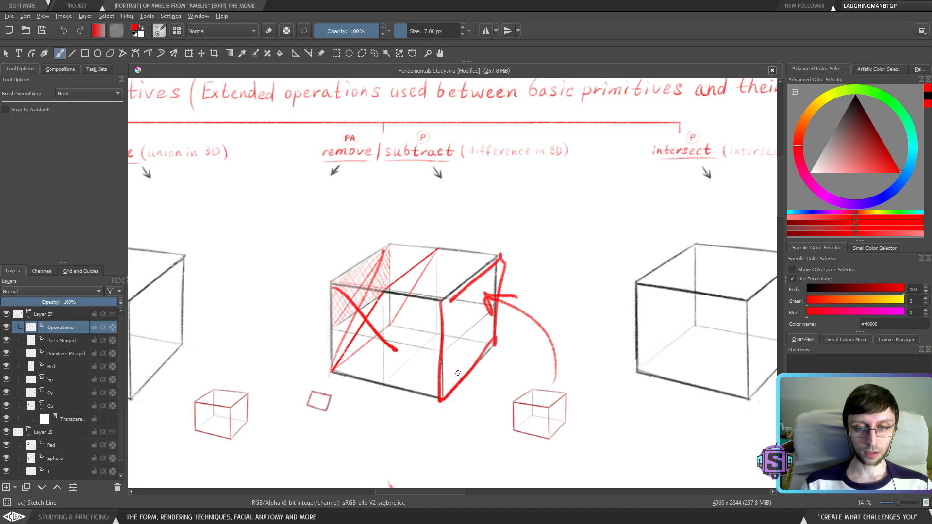
pyautogui.hotkey('ctrl', 'z')
pyautogui.hotkey('ctrl', 'z')
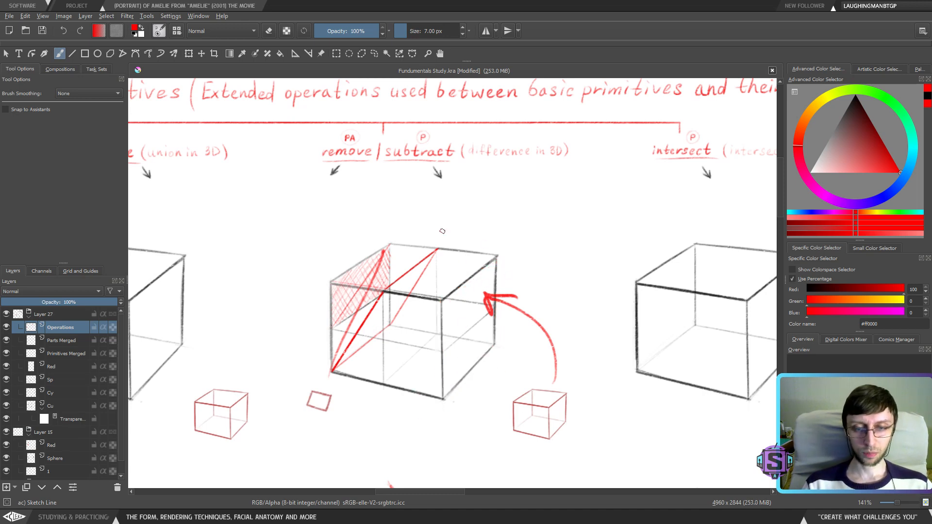
pyautogui.moveTo(471, 297); pyautogui.dragTo(423, 236)
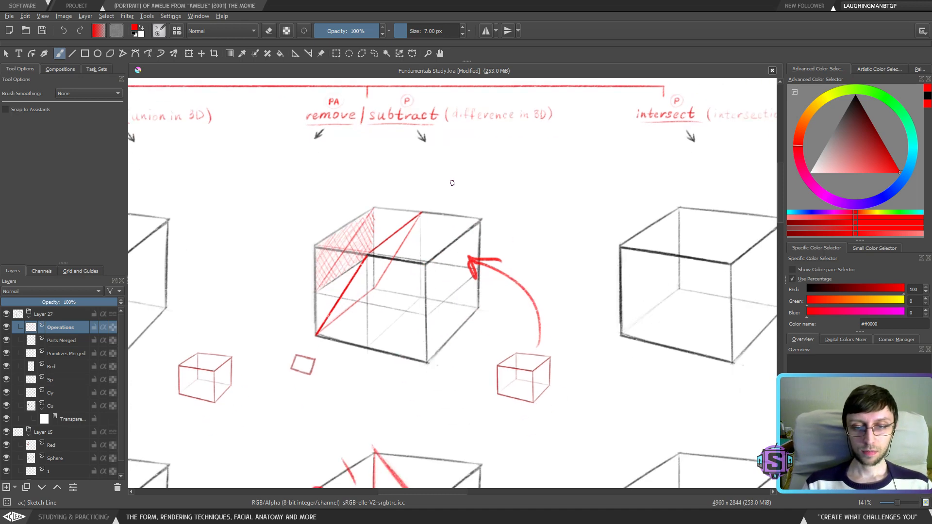
# Undo the arrow, the diagonal plane outline and all but one of the edge ticks on the second subtract cube
pyautogui.scroll(-5, 434, 331)
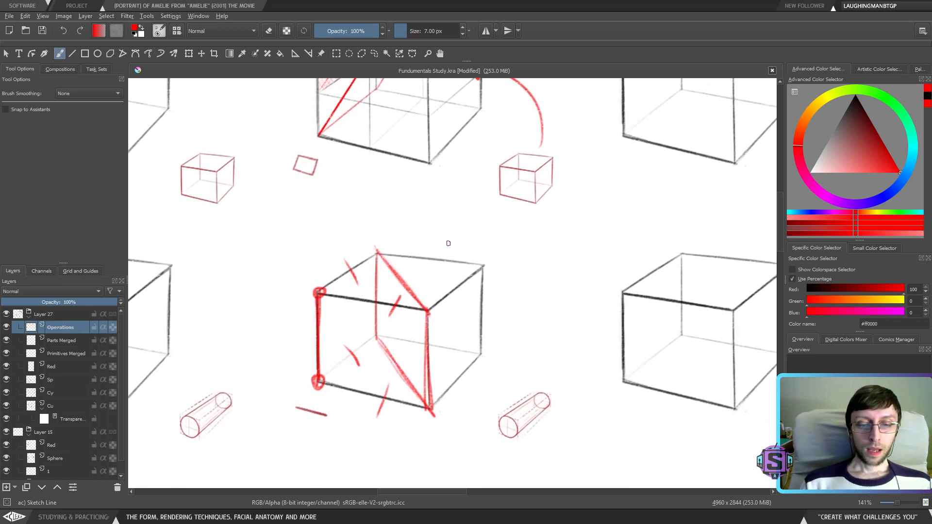
pyautogui.hotkey('ctrl', 'z')
pyautogui.hotkey('ctrl', 'z')
pyautogui.hotkey('ctrl', 'z')
pyautogui.hotkey('ctrl', 'z')
pyautogui.hotkey('ctrl', 'z')
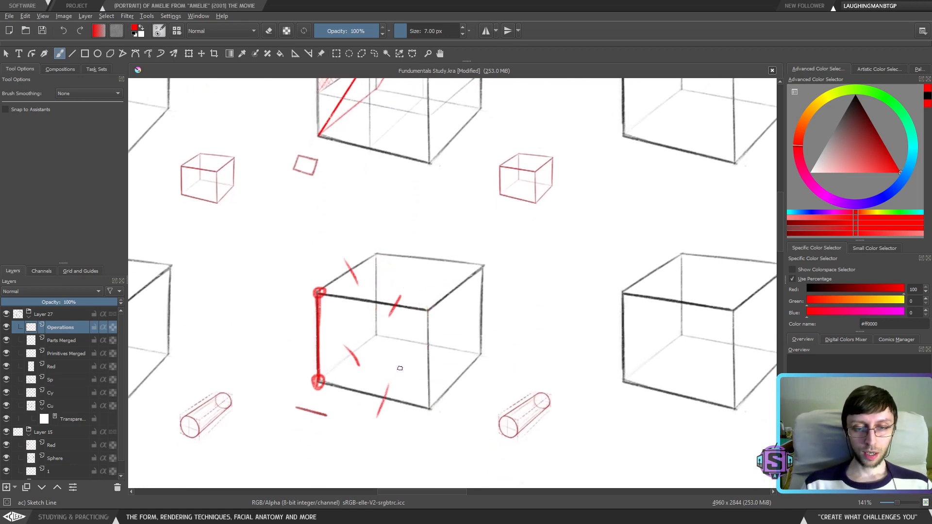
pyautogui.hotkey('ctrl', 'z')
pyautogui.hotkey('ctrl', 'z')
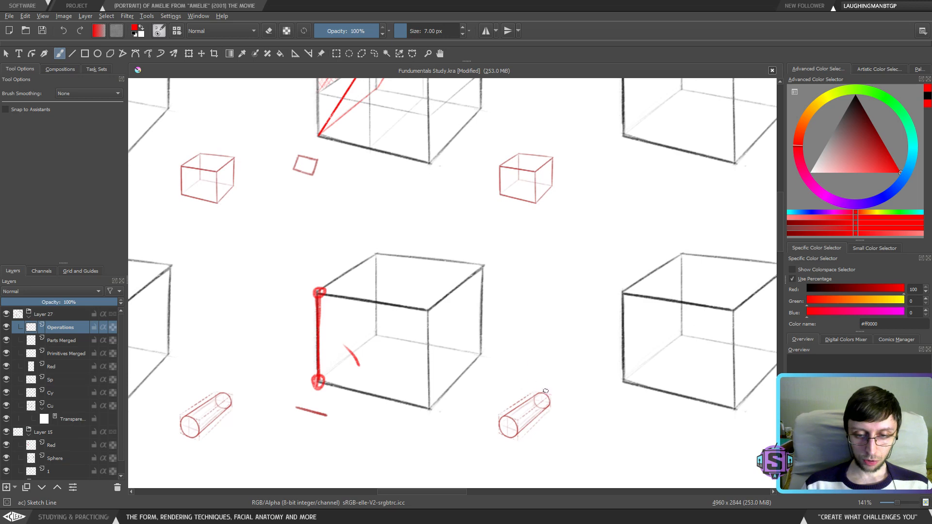
# Undo the remaining tick, the corner circles and the red left edge on the second subtract cube
pyautogui.scroll(5, 462, 335)
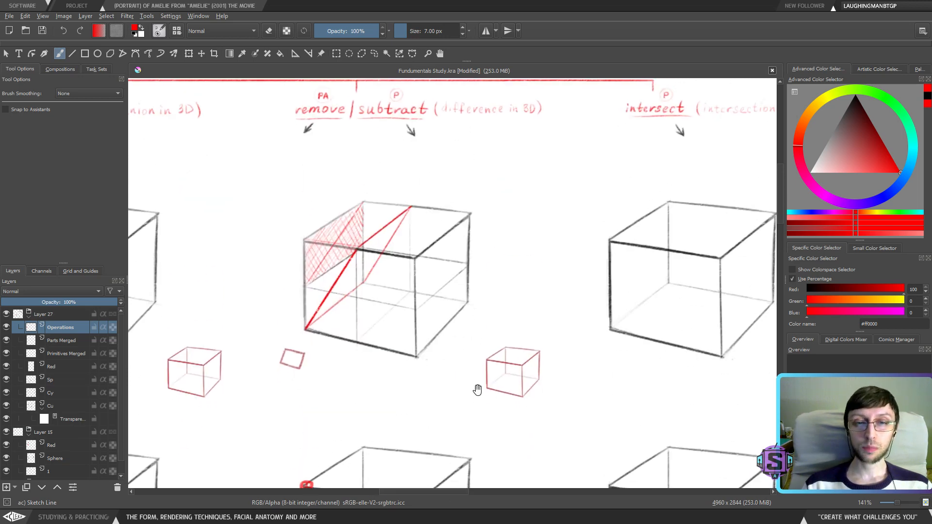
pyautogui.moveTo(462, 385); pyautogui.dragTo(458, 401)
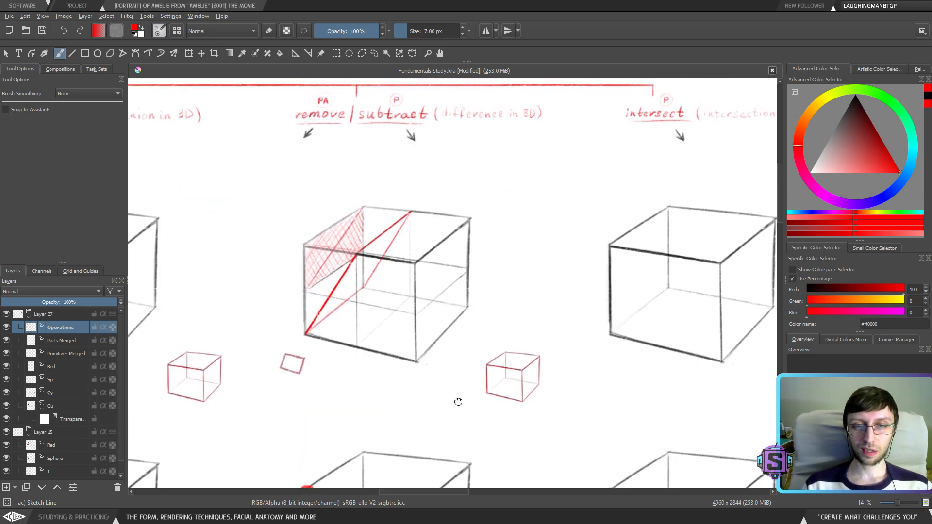
pyautogui.scroll(-5, 459, 402)
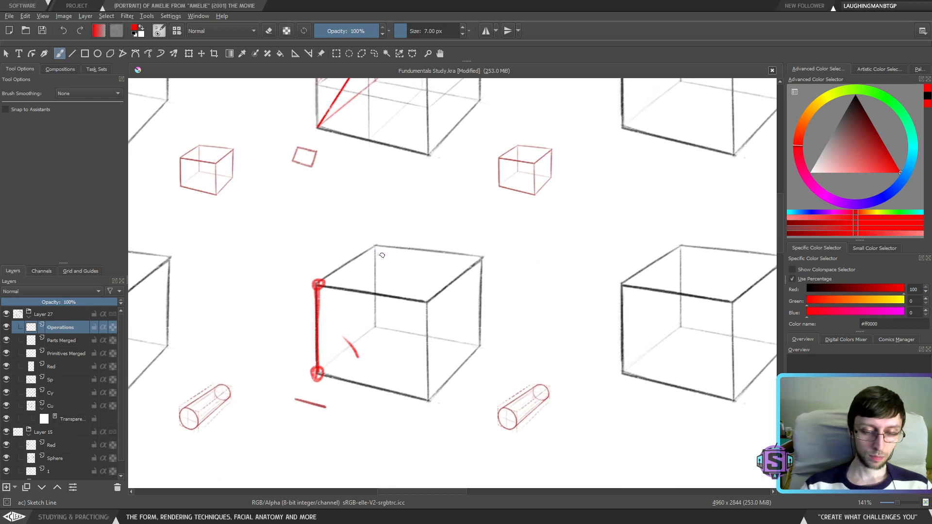
pyautogui.hotkey('ctrl', 'z')
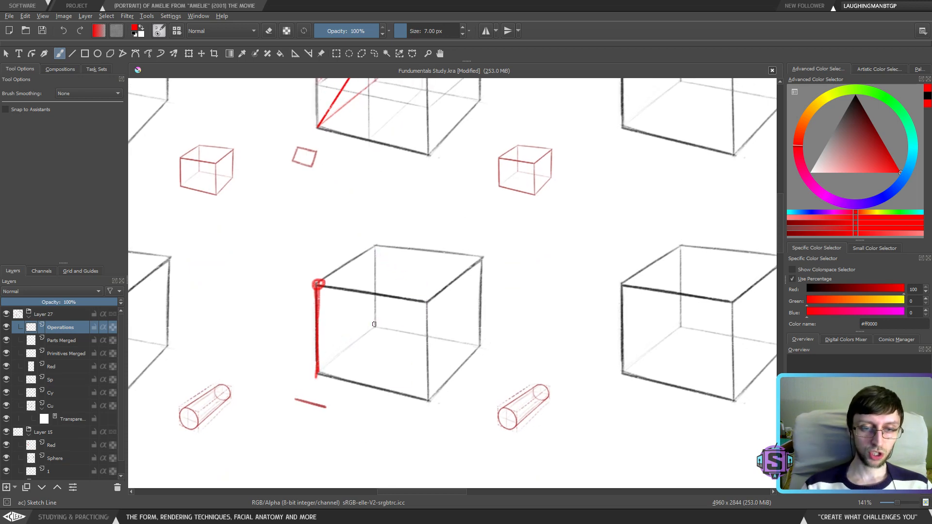
pyautogui.hotkey('ctrl', 'z')
pyautogui.moveTo(335, 322); pyautogui.dragTo(356, 316)
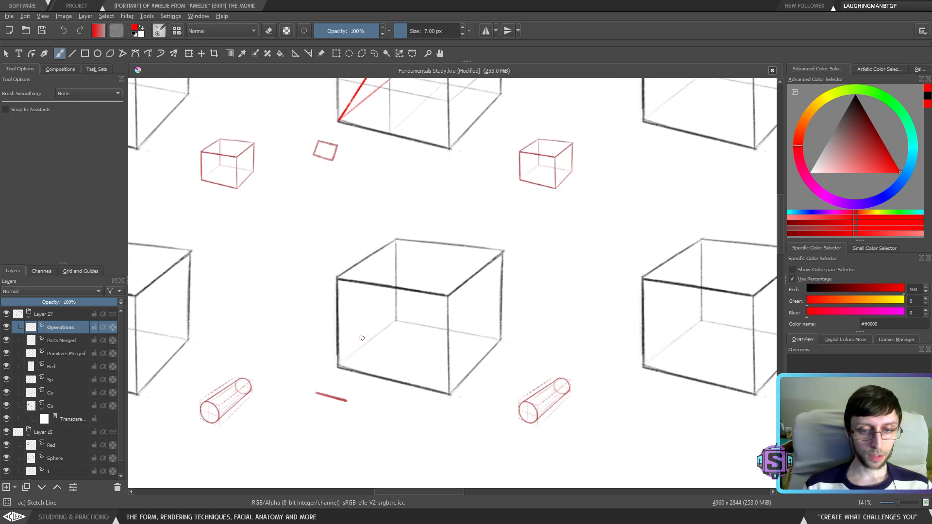
# Trace the left vertical edge of the second subtract cube cleanly in red
pyautogui.moveTo(337, 281); pyautogui.dragTo(338, 359)
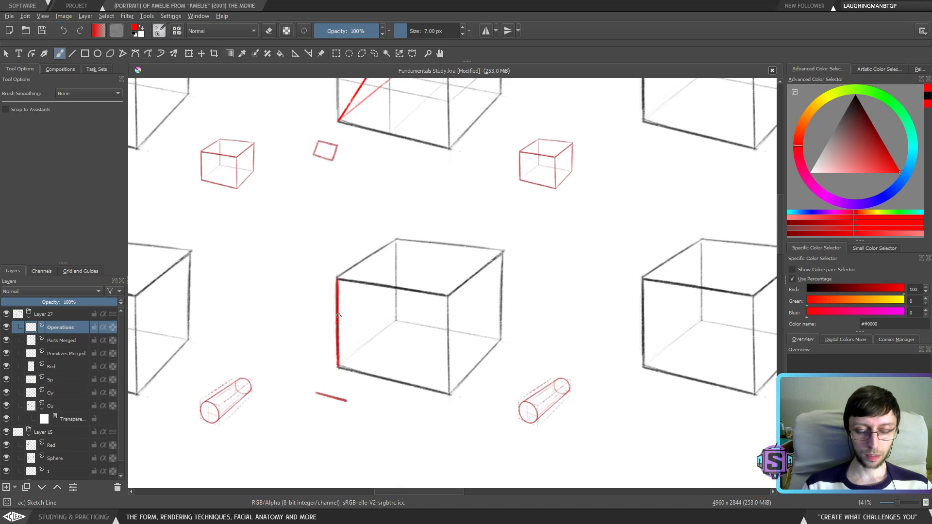
pyautogui.moveTo(360, 374)
pyautogui.mouseDown()
pyautogui.moveTo(371, 402)
pyautogui.moveTo(363, 408)
pyautogui.mouseUp()
pyautogui.scroll(2, 406, 347)
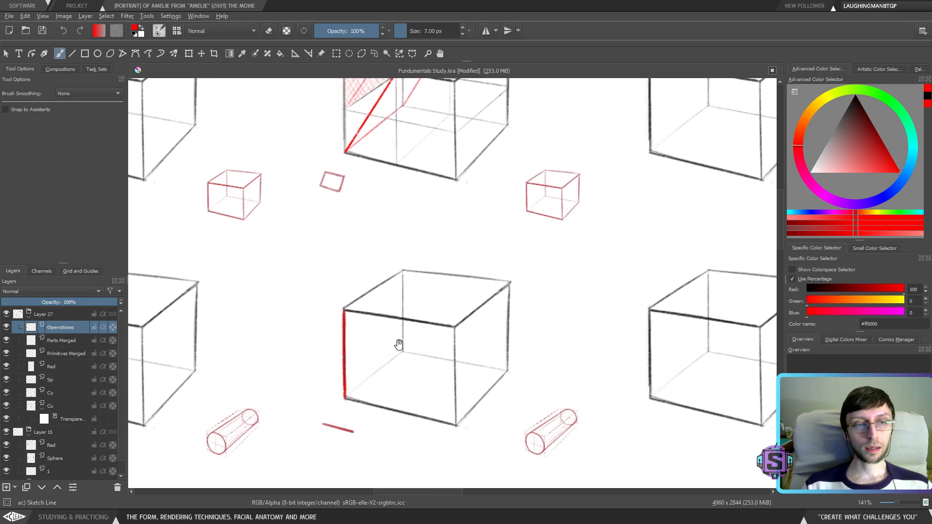
pyautogui.click(70, 54)
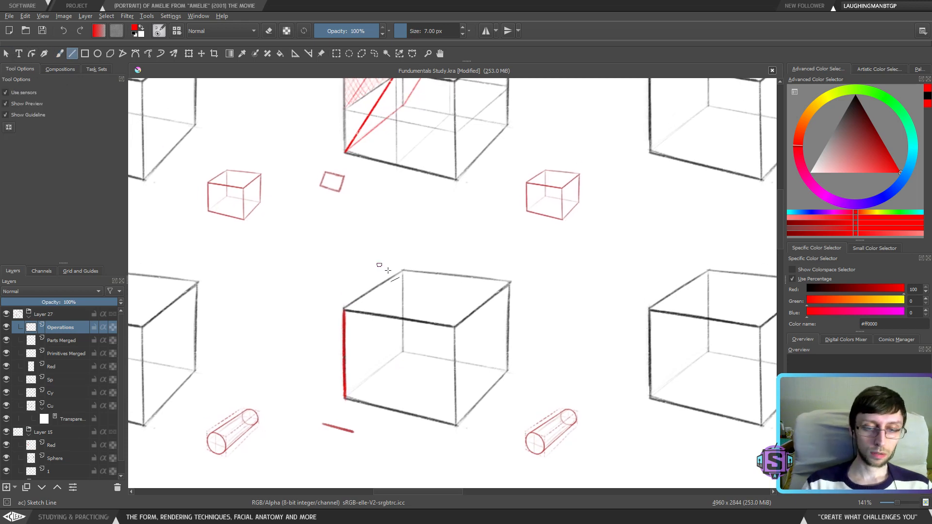
pyautogui.moveTo(453, 325)
pyautogui.mouseDown()
pyautogui.moveTo(403, 271)
pyautogui.moveTo(406, 359)
pyautogui.mouseUp()
pyautogui.hotkey('ctrl', 'z')
# Clean up the red cut lines on the first subtract cube with an 8 px eraser
pyautogui.press('[')
pyautogui.scroll(2, 365, 192)
pyautogui.press('b')
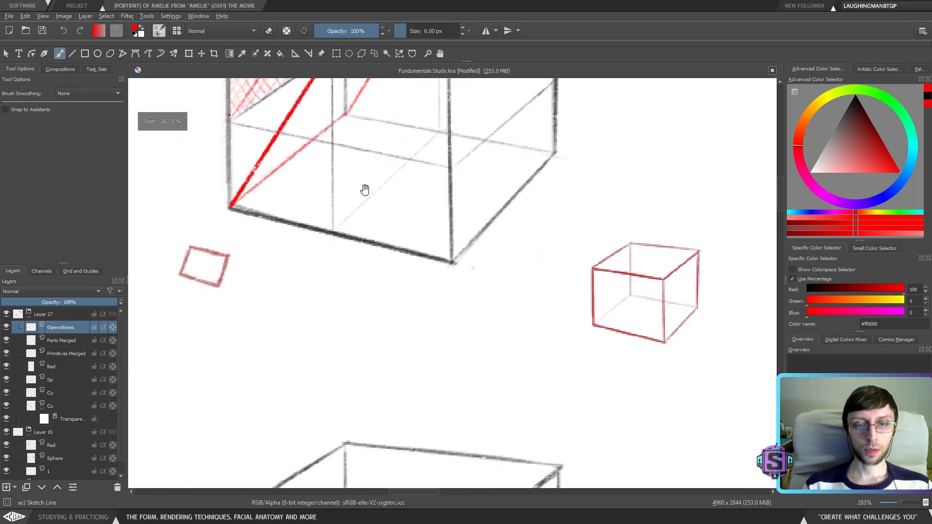
pyautogui.moveTo(364, 192); pyautogui.dragTo(383, 420)
pyautogui.press(']')
pyautogui.press(']')
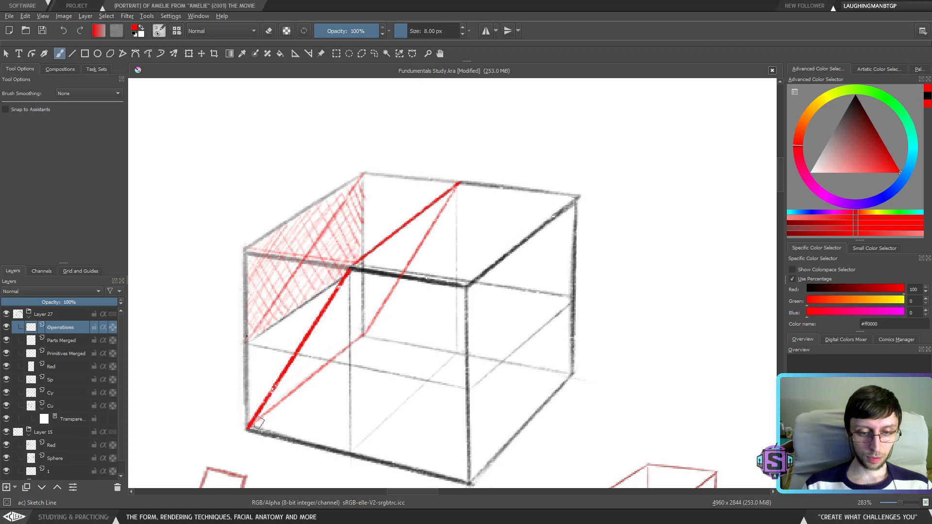
pyautogui.press('e')
pyautogui.moveTo(287, 390)
pyautogui.mouseDown()
pyautogui.moveTo(373, 322)
pyautogui.moveTo(450, 203)
pyautogui.mouseUp()
# Return to the second subtract cube and activate the Line tool with erasing turned off
pyautogui.press('-')
pyautogui.press('-')
pyautogui.scroll(-5, 496, 227)
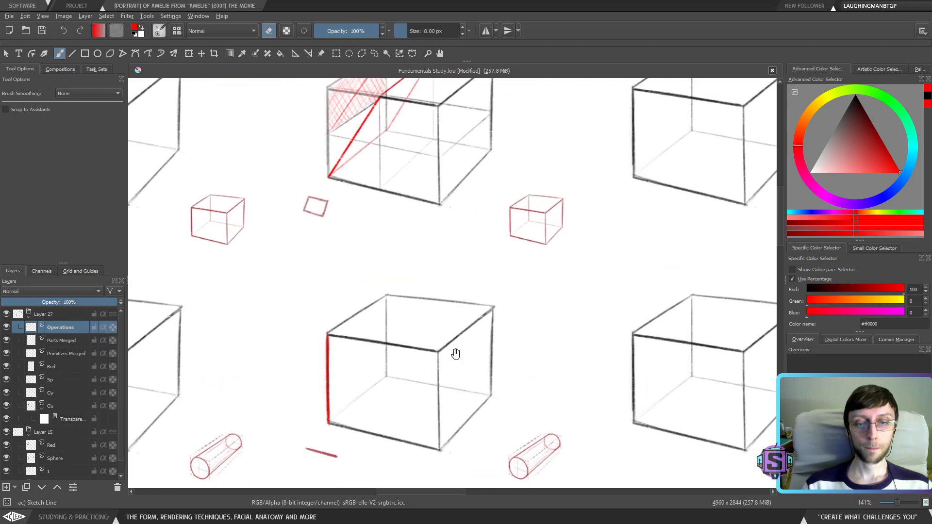
pyautogui.moveTo(461, 339); pyautogui.dragTo(482, 333)
pyautogui.click(72, 54)
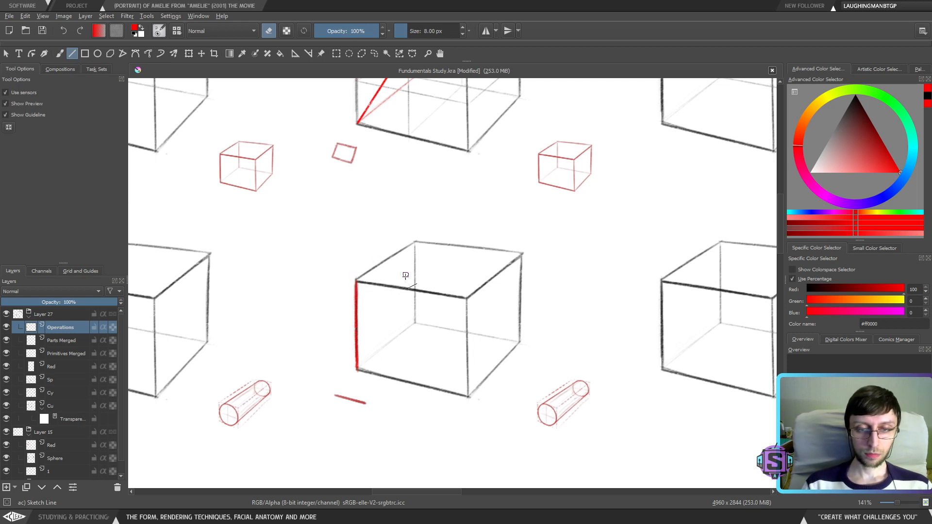
pyautogui.press('e')
# Mark the four edges that meet the red edge with short straight red ticks, and undo them
pyautogui.moveTo(417, 305); pyautogui.dragTo(441, 284)
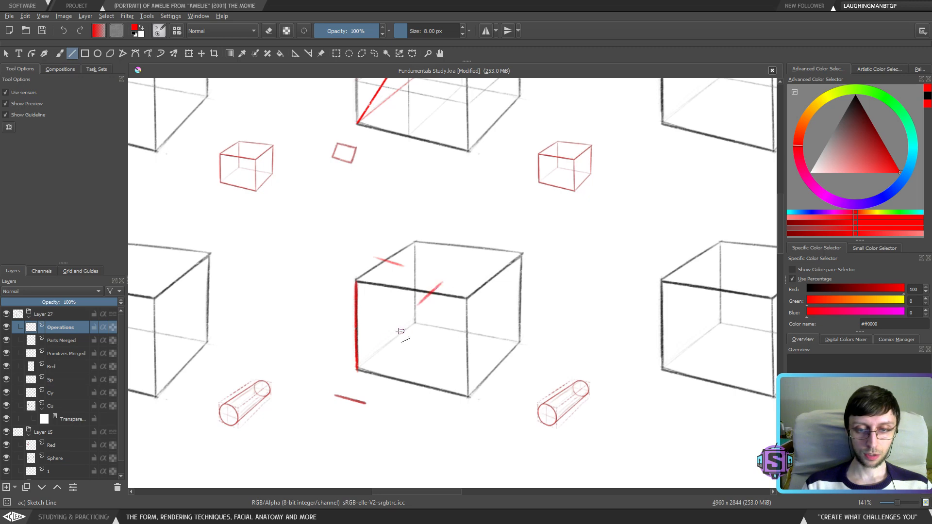
pyautogui.moveTo(386, 337); pyautogui.dragTo(401, 353)
pyautogui.moveTo(431, 381); pyautogui.dragTo(409, 404)
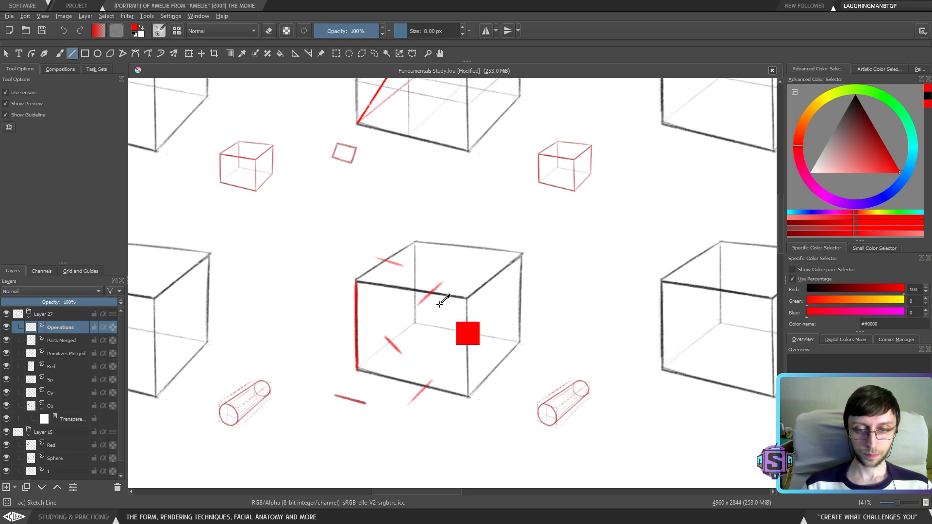
pyautogui.hotkey('ctrl', 'z')
pyautogui.hotkey('ctrl', 'z')
pyautogui.hotkey('ctrl', 'z')
pyautogui.hotkey('ctrl', 'z')
# Draw the diagonal cutting plane through the second subtract cube in red, from the near vertical edge to the far one
pyautogui.moveTo(465, 295); pyautogui.dragTo(415, 242)
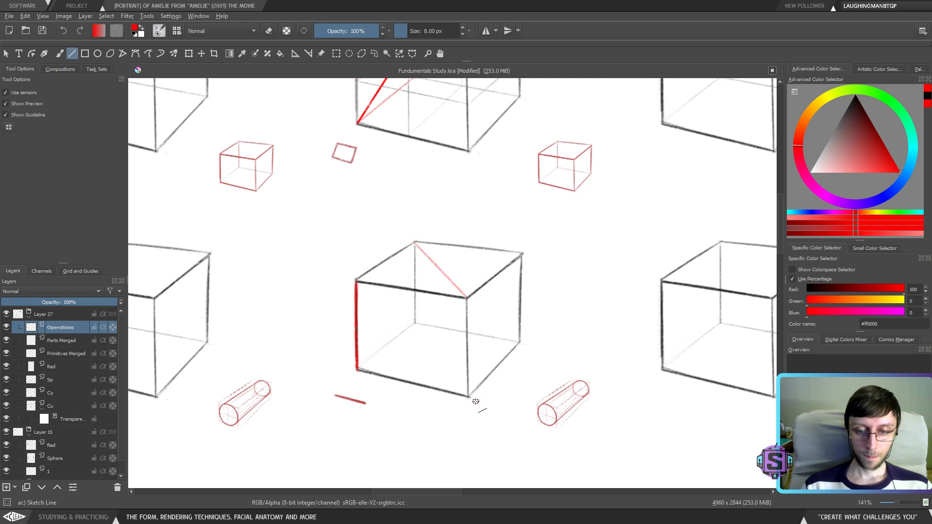
pyautogui.moveTo(468, 397)
pyautogui.mouseDown()
pyautogui.moveTo(411, 326)
pyautogui.moveTo(415, 242)
pyautogui.mouseUp()
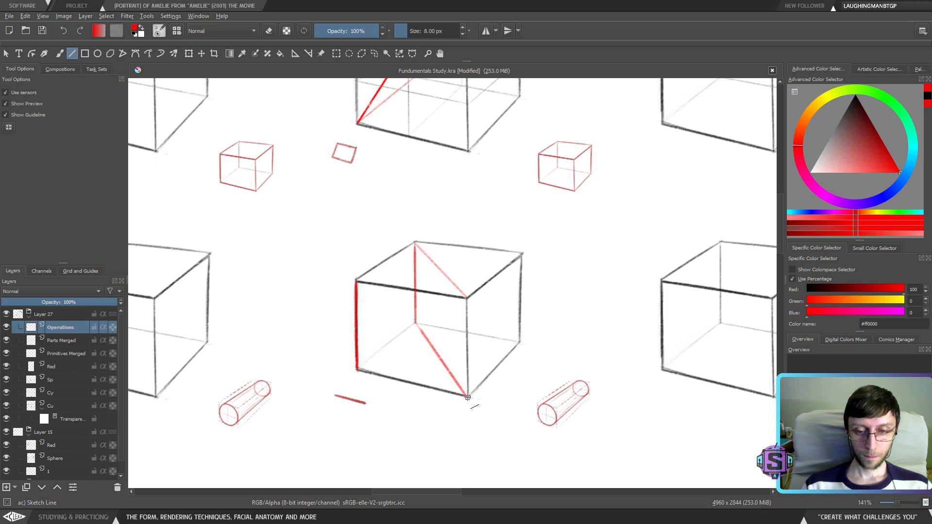
pyautogui.moveTo(467, 396); pyautogui.dragTo(467, 298)
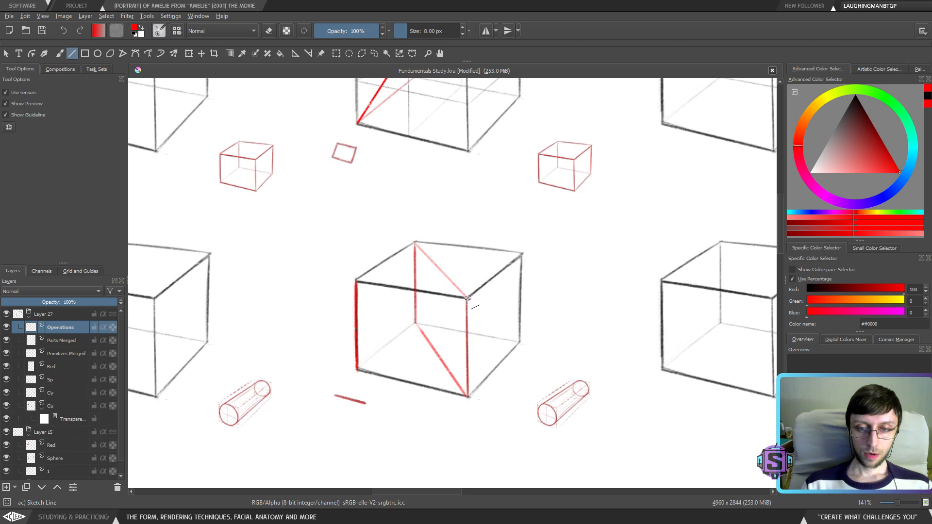
pyautogui.moveTo(466, 297); pyautogui.dragTo(415, 241)
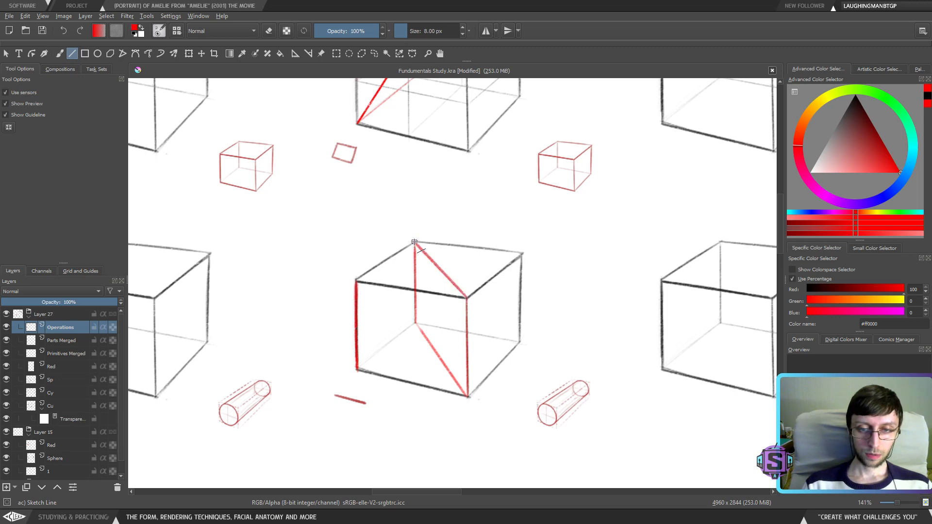
# Fade the cut-away edges of the second subtract cube by painting the Cu layer's transparency mask in grey #828282 with a 10 px brush
pyautogui.click(84, 418)
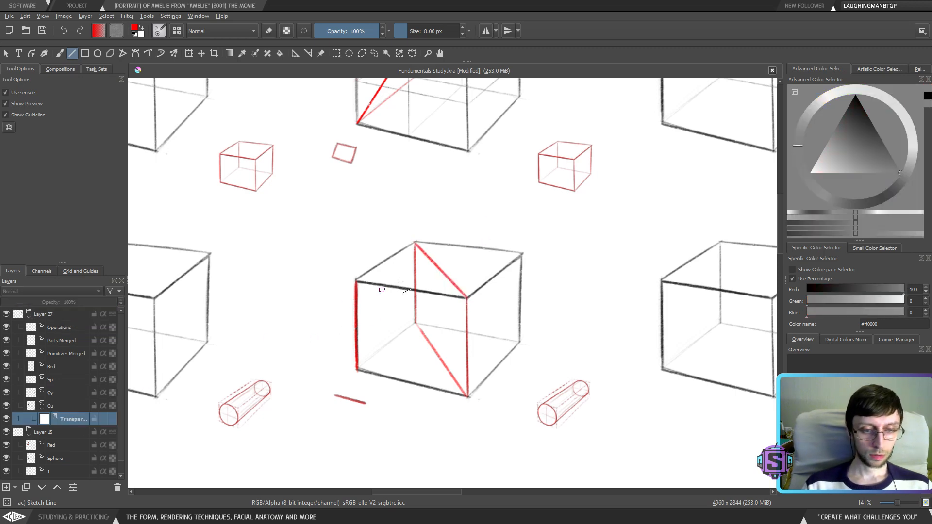
pyautogui.press('b')
pyautogui.press('e')
pyautogui.press(']')
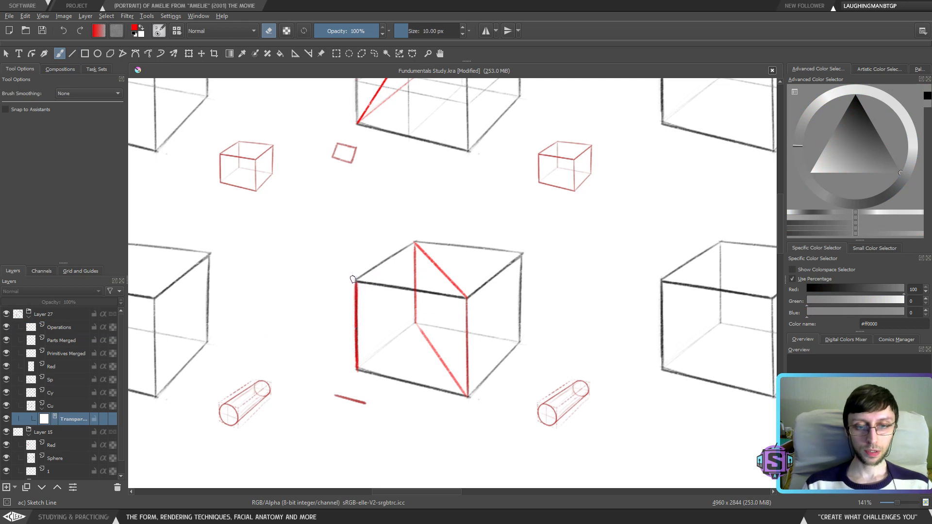
pyautogui.moveTo(356, 280); pyautogui.dragTo(391, 257)
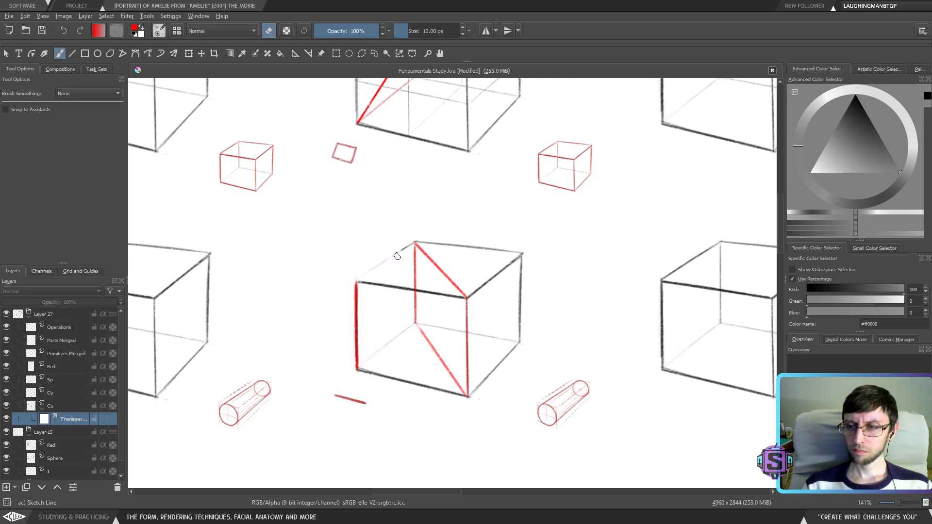
pyautogui.hotkey('ctrl', 'z')
pyautogui.press('e')
pyautogui.click(855, 161)
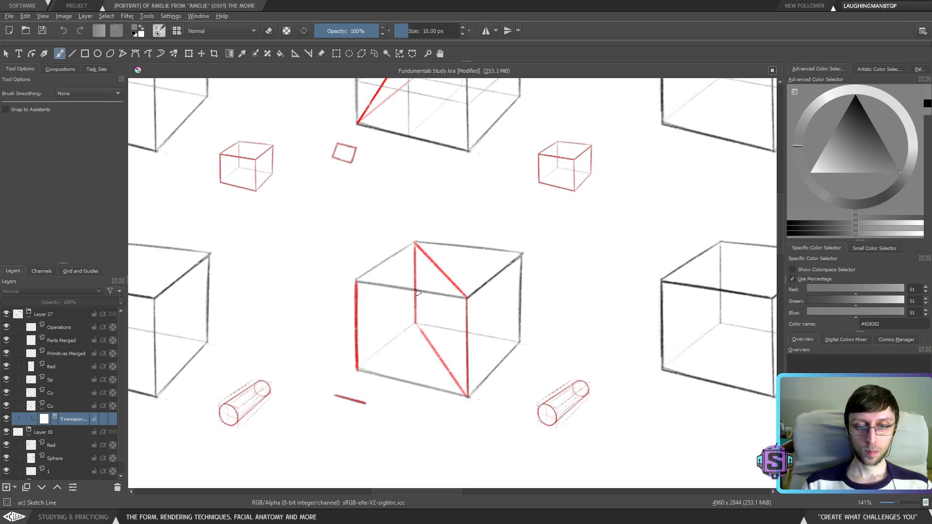
# Return to the Operations layer with the Line tool active and save the document
pyautogui.press('-')
pyautogui.press('-')
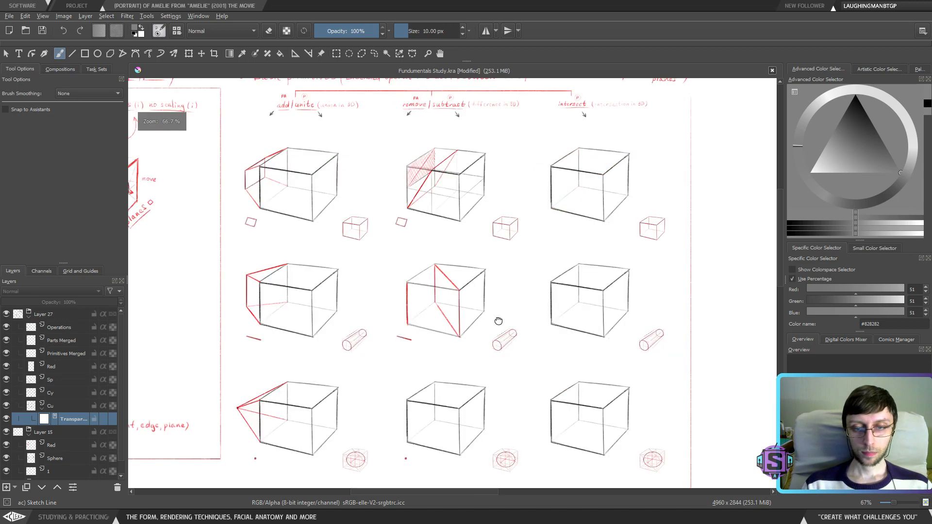
pyautogui.scroll(2, 499, 321)
pyautogui.moveTo(332, 273); pyautogui.dragTo(441, 323)
pyautogui.moveTo(449, 406); pyautogui.dragTo(483, 365)
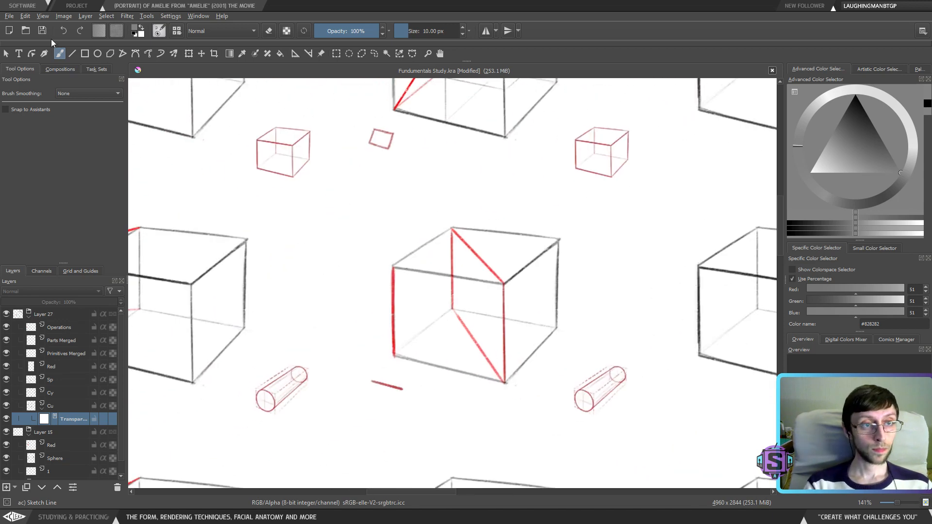
pyautogui.click(72, 54)
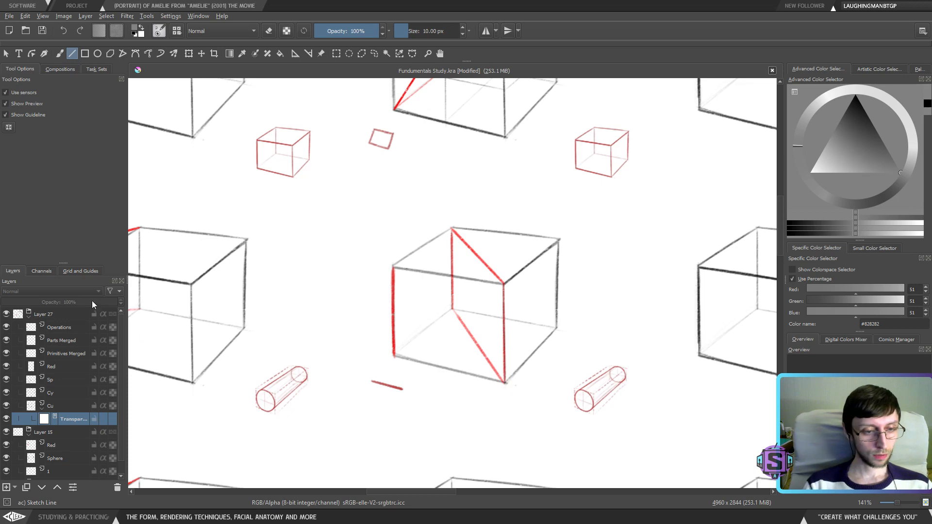
pyautogui.click(67, 330)
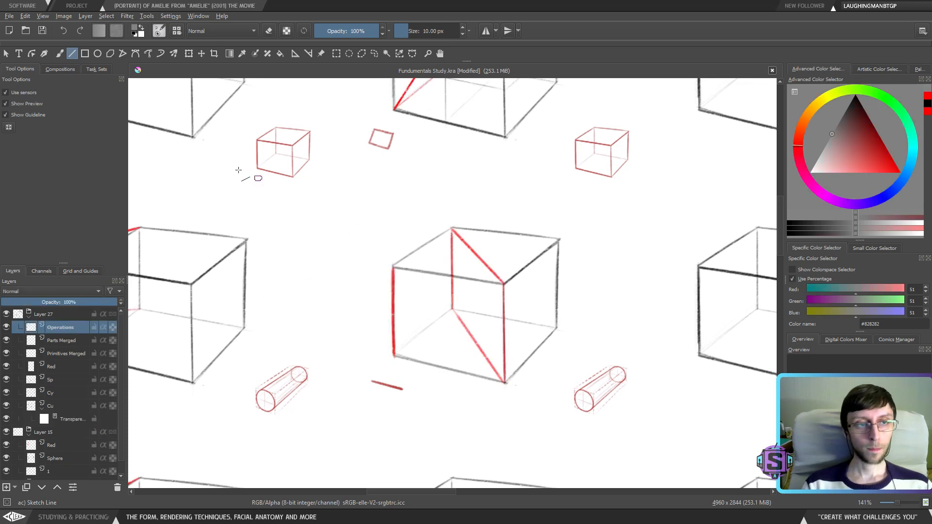
pyautogui.click(42, 31)
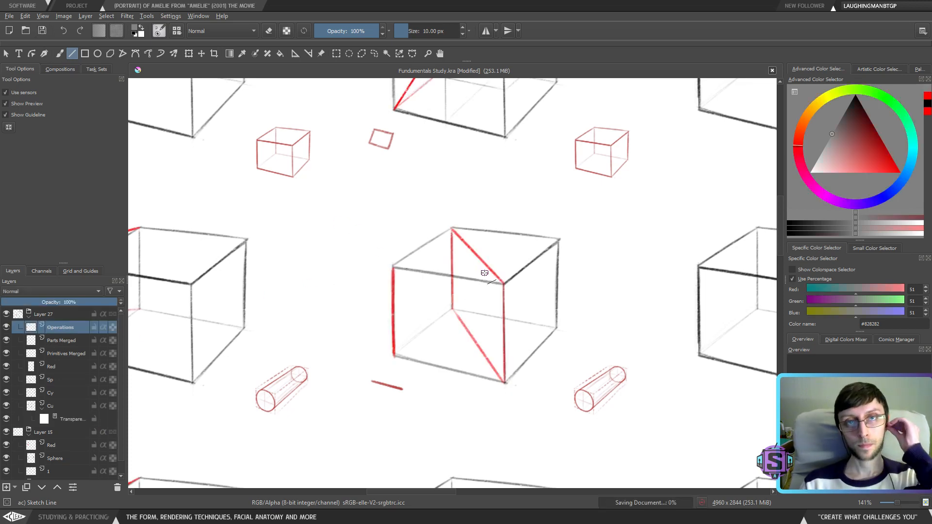
# Retrace the diagonal cutting plane of the second subtract cube with 6 px lines in pure red #ff0000
pyautogui.press('[')
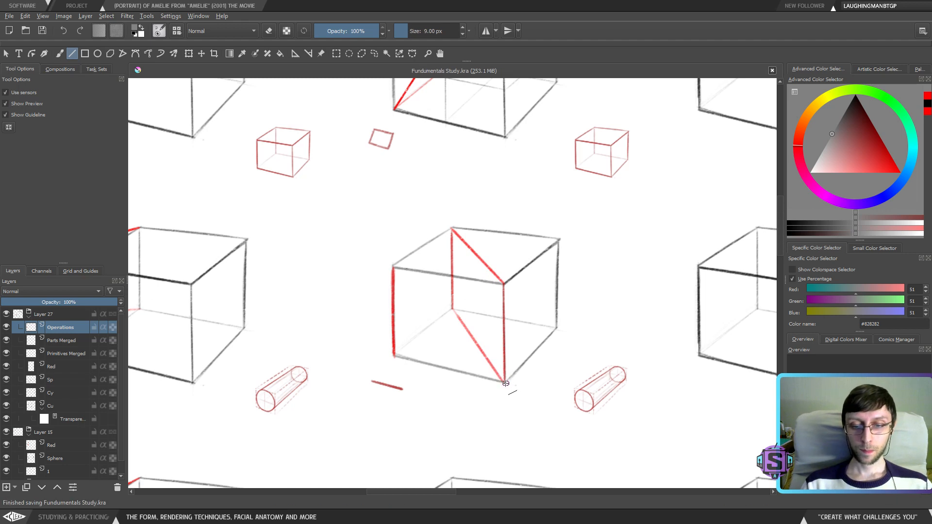
pyautogui.press('[')
pyautogui.press('[')
pyautogui.press('[')
pyautogui.moveTo(504, 383); pyautogui.dragTo(451, 309)
pyautogui.hotkey('ctrl', 'z')
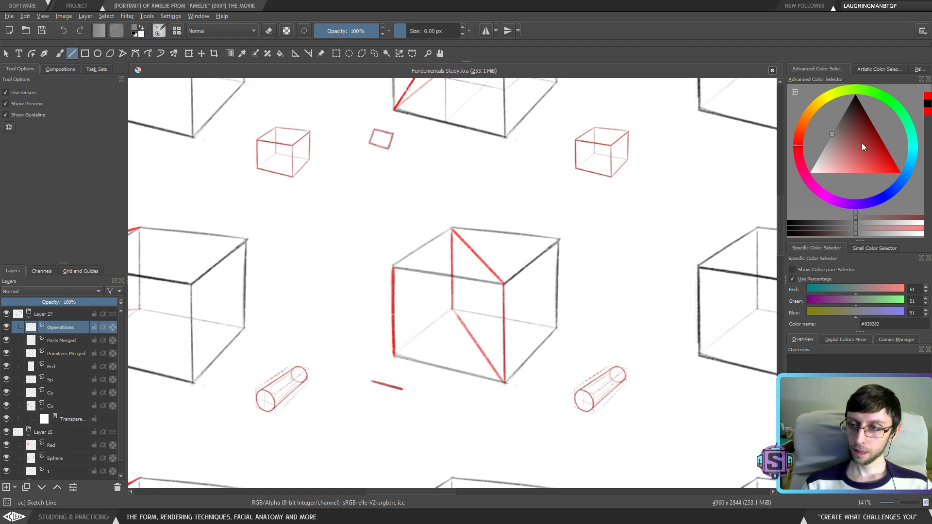
pyautogui.click(899, 172)
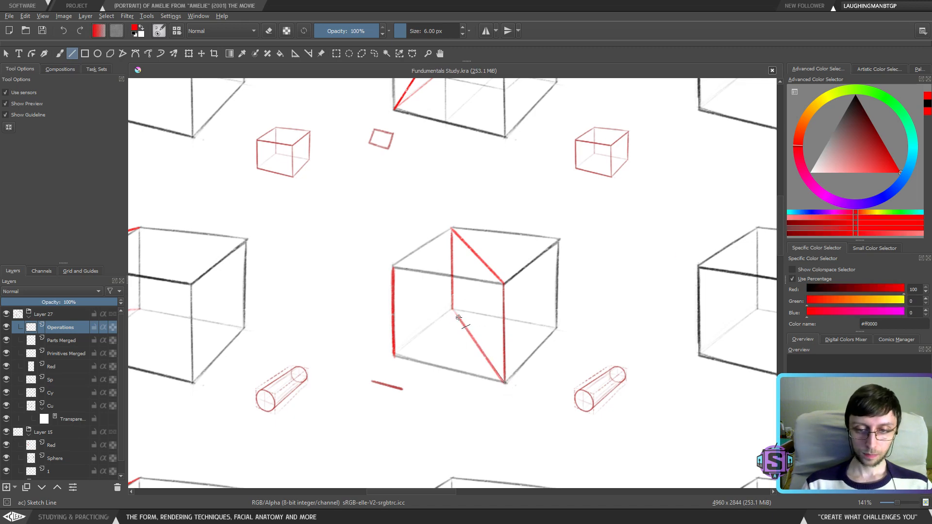
pyautogui.moveTo(504, 383); pyautogui.dragTo(452, 309)
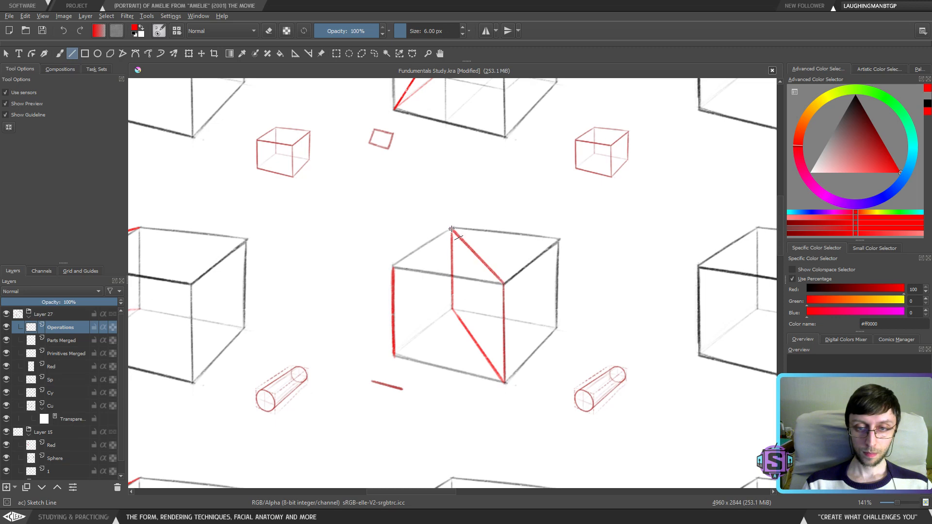
pyautogui.moveTo(453, 229); pyautogui.dragTo(452, 312)
pyautogui.moveTo(452, 228)
pyautogui.mouseDown()
pyautogui.moveTo(452, 310)
pyautogui.moveTo(505, 382)
pyautogui.mouseUp()
# Circle the remaining part of the second subtract cube freehand in red, and undo the circle
pyautogui.press('b')
pyautogui.press('-')
pyautogui.press('-')
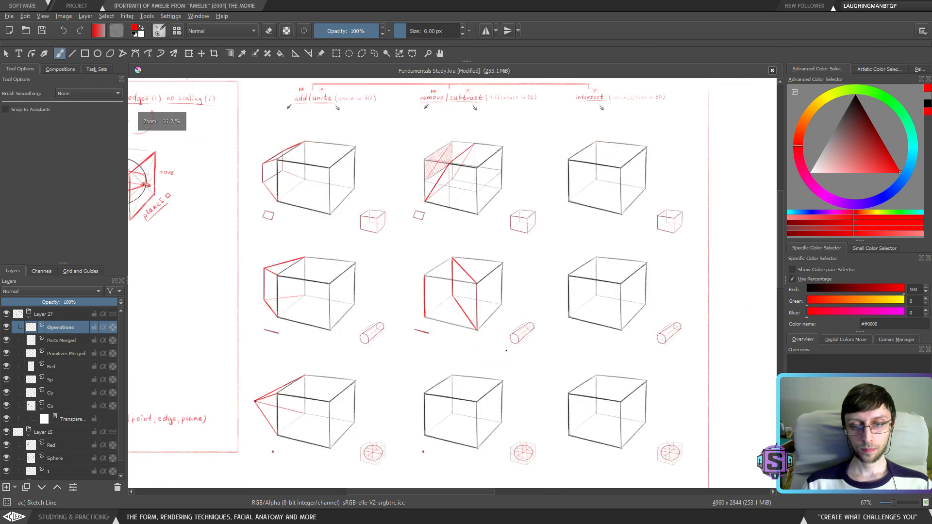
pyautogui.press('+')
pyautogui.press('+')
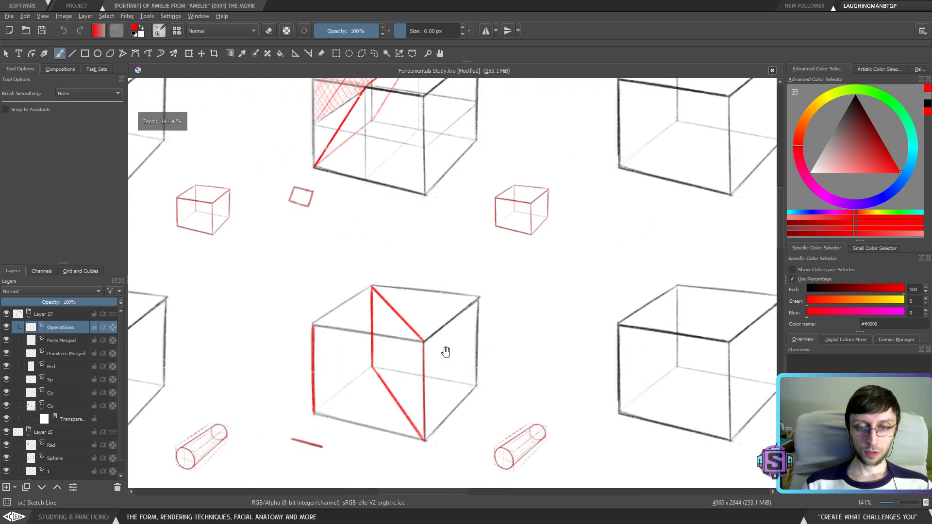
pyautogui.moveTo(444, 349); pyautogui.dragTo(477, 273)
pyautogui.moveTo(465, 232)
pyautogui.mouseDown()
pyautogui.moveTo(392, 276)
pyautogui.moveTo(400, 370)
pyautogui.moveTo(474, 417)
pyautogui.moveTo(525, 268)
pyautogui.moveTo(431, 237)
pyautogui.mouseUp()
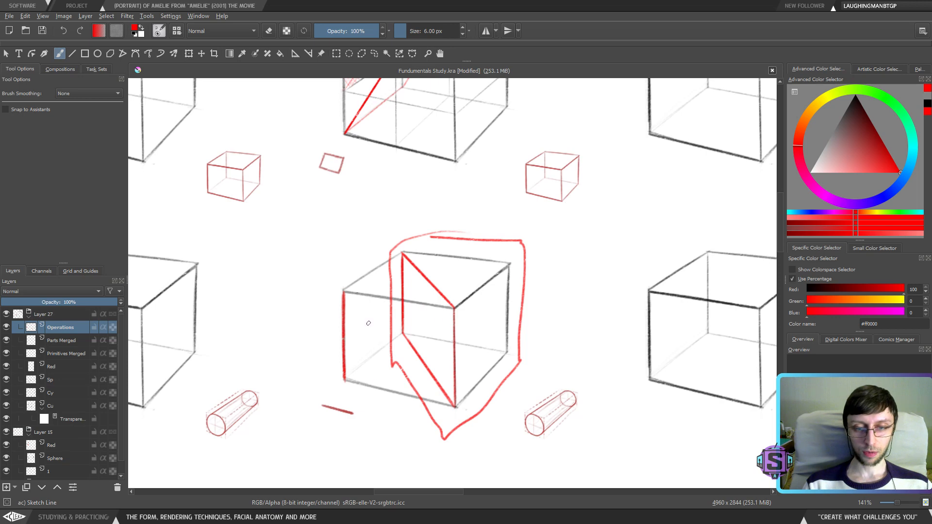
pyautogui.hotkey('ctrl', 'z')
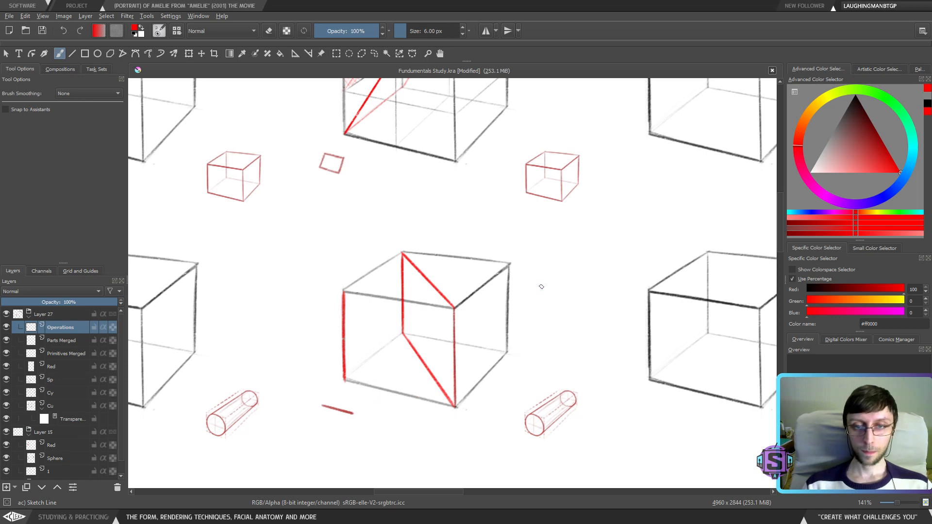
# Darken the outer edges of the second subtract cube's remaining part with black 6 px straight lines on the Cu layer
pyautogui.moveTo(541, 286); pyautogui.dragTo(502, 377)
pyautogui.click(856, 117)
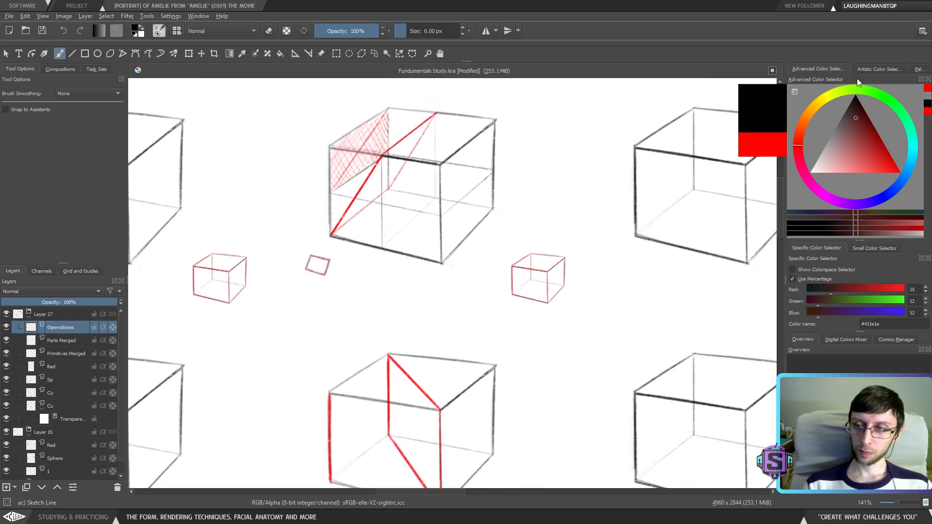
pyautogui.moveTo(857, 78); pyautogui.dragTo(858, 80)
pyautogui.scroll(-3, 470, 399)
pyautogui.click(77, 406)
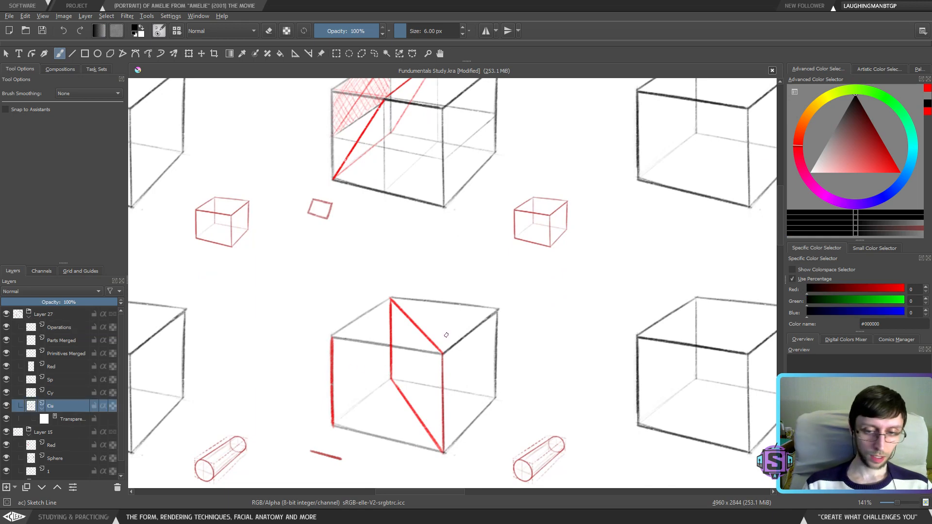
pyautogui.click(72, 54)
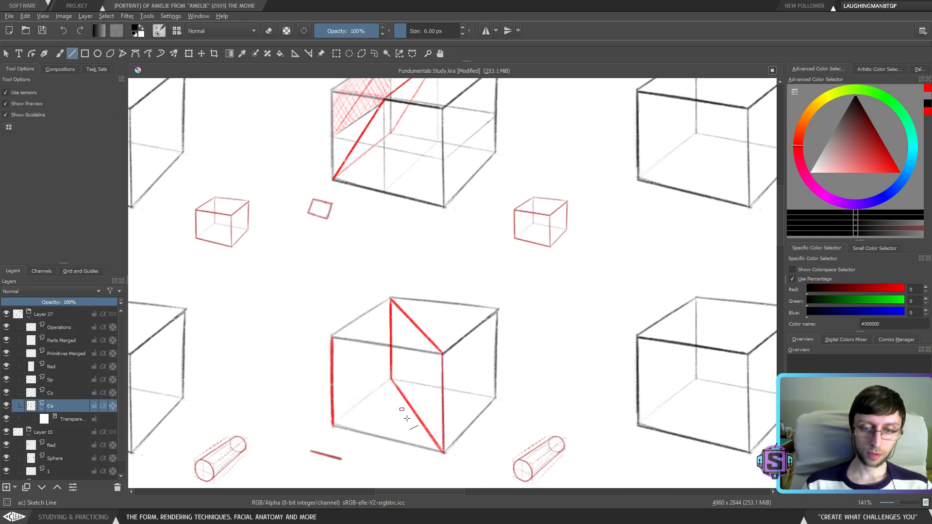
pyautogui.moveTo(443, 452)
pyautogui.mouseDown()
pyautogui.moveTo(496, 399)
pyautogui.moveTo(498, 310)
pyautogui.mouseUp()
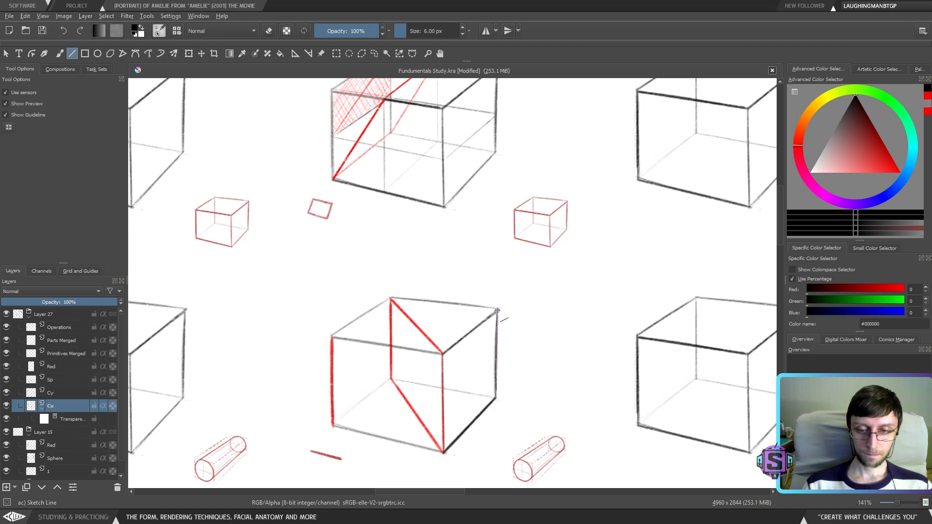
pyautogui.moveTo(442, 355)
pyautogui.mouseDown()
pyautogui.moveTo(498, 309)
pyautogui.moveTo(392, 297)
pyautogui.mouseUp()
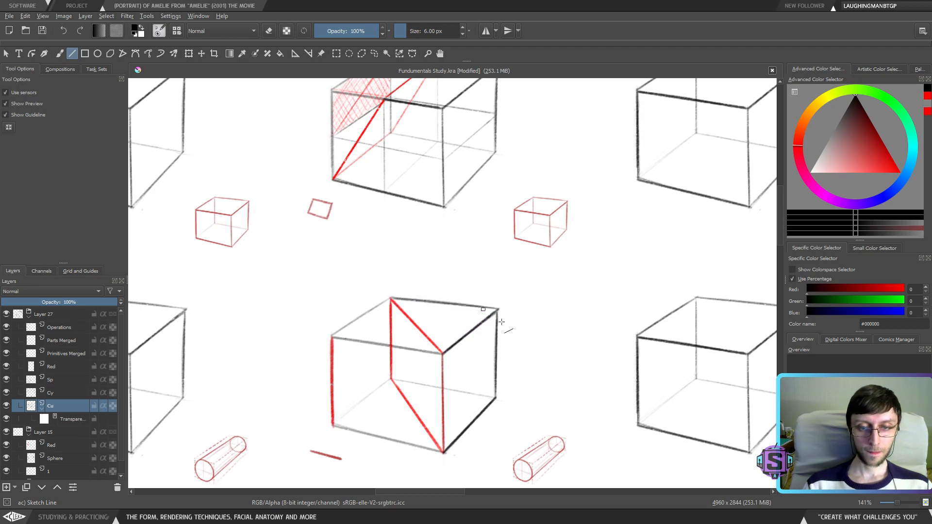
# Make a freehand black mark on the cut-away side of the second subtract cube, and undo it
pyautogui.scroll(-3, 532, 286)
pyautogui.scroll(-2, 487, 325)
pyautogui.press('b')
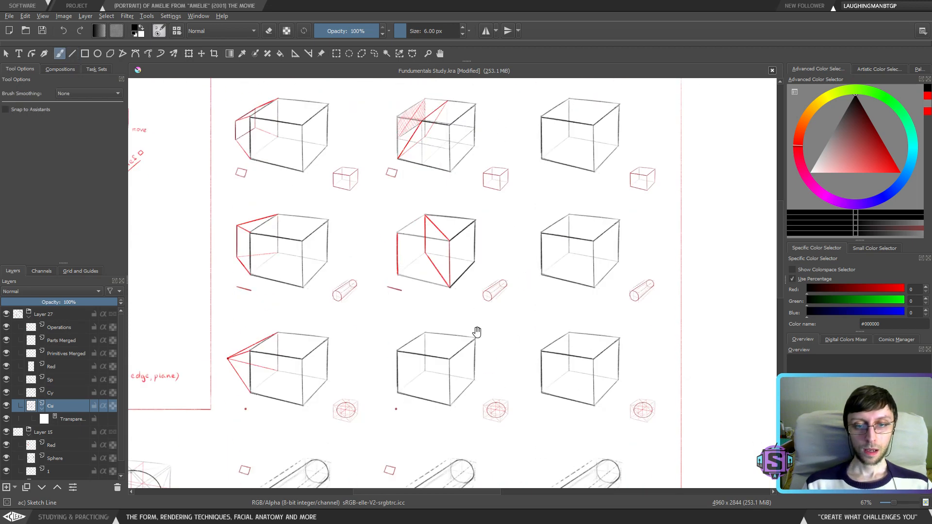
pyautogui.moveTo(474, 328)
pyautogui.mouseDown()
pyautogui.moveTo(482, 352)
pyautogui.moveTo(468, 350)
pyautogui.mouseUp()
pyautogui.scroll(3, 468, 350)
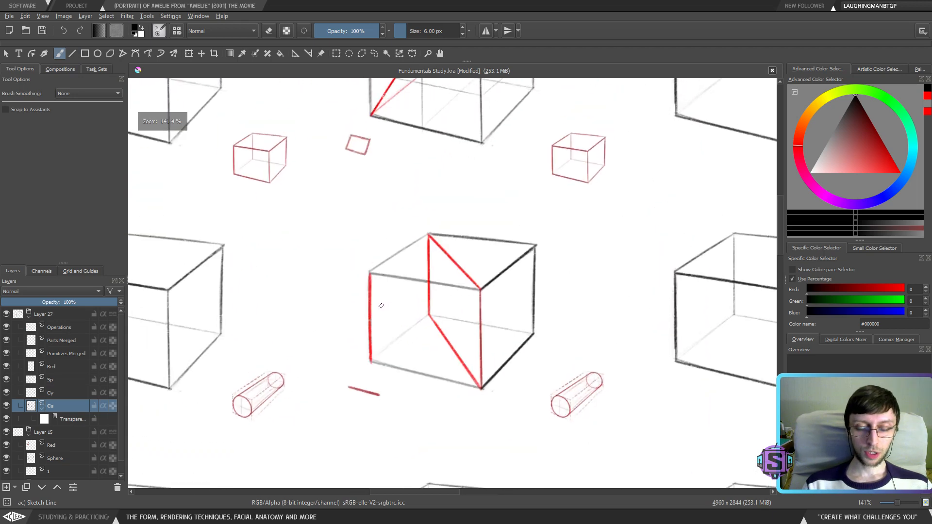
pyautogui.moveTo(388, 299)
pyautogui.mouseDown()
pyautogui.moveTo(340, 324)
pyautogui.moveTo(387, 330)
pyautogui.mouseUp()
pyautogui.hotkey('ctrl', 'z')
pyautogui.hotkey('ctrl', 'z')
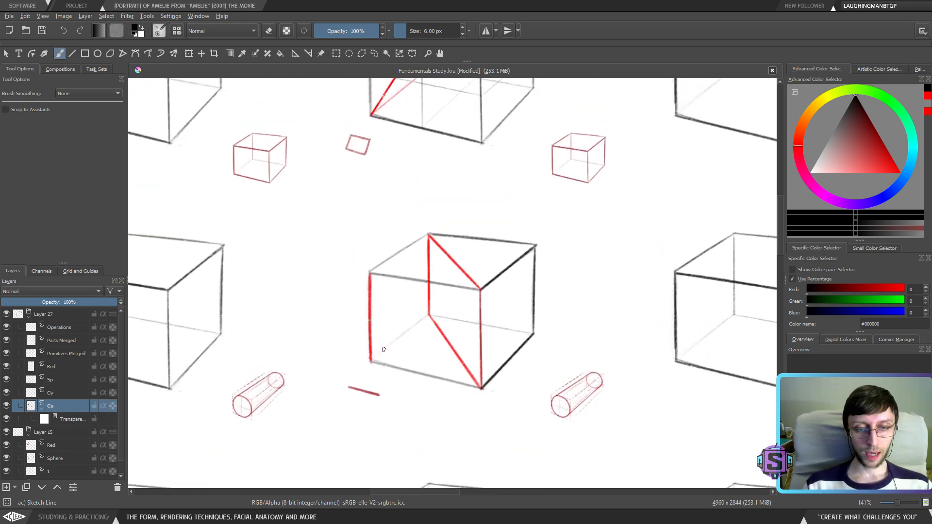
# On the Operations layer, trace the upper half of the second subtract cube's red edge in black and extend a line across the front face
pyautogui.click(53, 328)
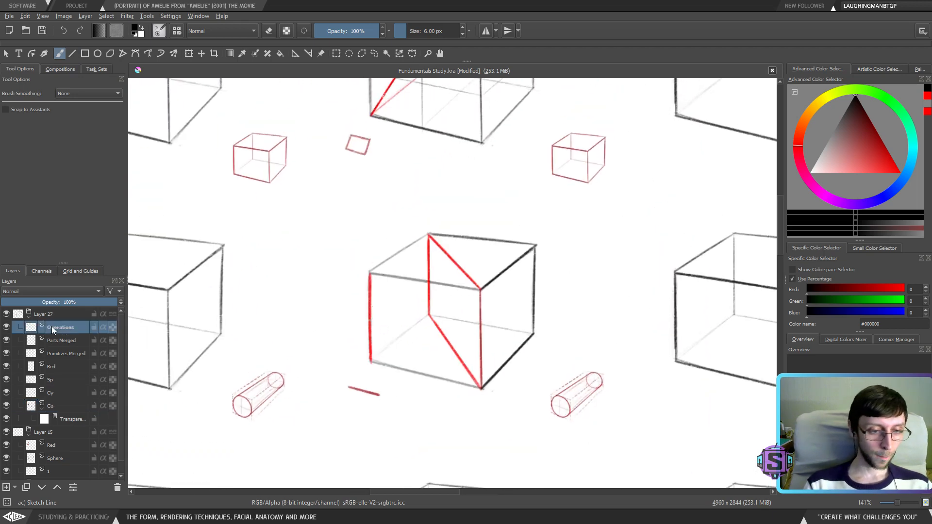
pyautogui.click(6, 329)
pyautogui.click(6, 330)
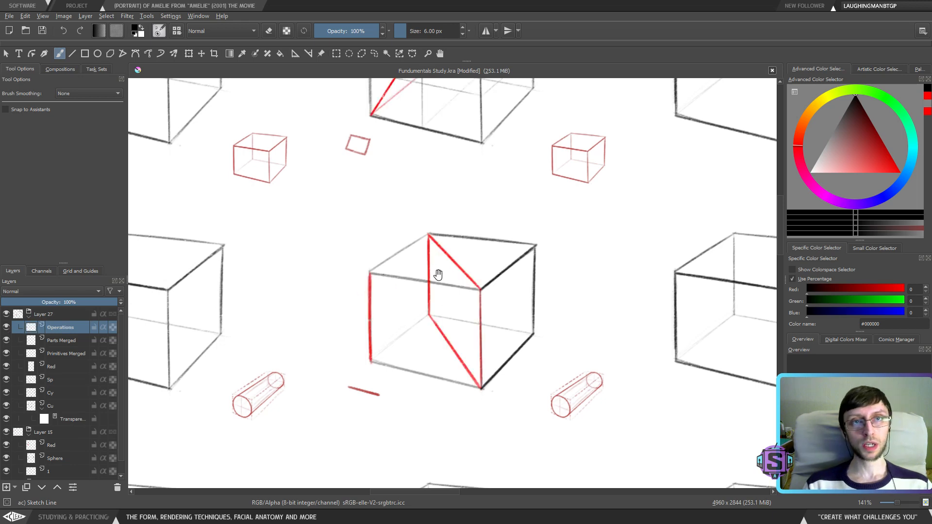
pyautogui.moveTo(437, 270); pyautogui.dragTo(418, 381)
pyautogui.moveTo(418, 306); pyautogui.dragTo(418, 393)
pyautogui.moveTo(438, 226)
pyautogui.mouseDown()
pyautogui.moveTo(427, 354)
pyautogui.moveTo(438, 343)
pyautogui.moveTo(459, 208)
pyautogui.mouseUp()
pyautogui.moveTo(370, 267)
pyautogui.mouseDown()
pyautogui.moveTo(370, 306)
pyautogui.moveTo(416, 320)
pyautogui.mouseUp()
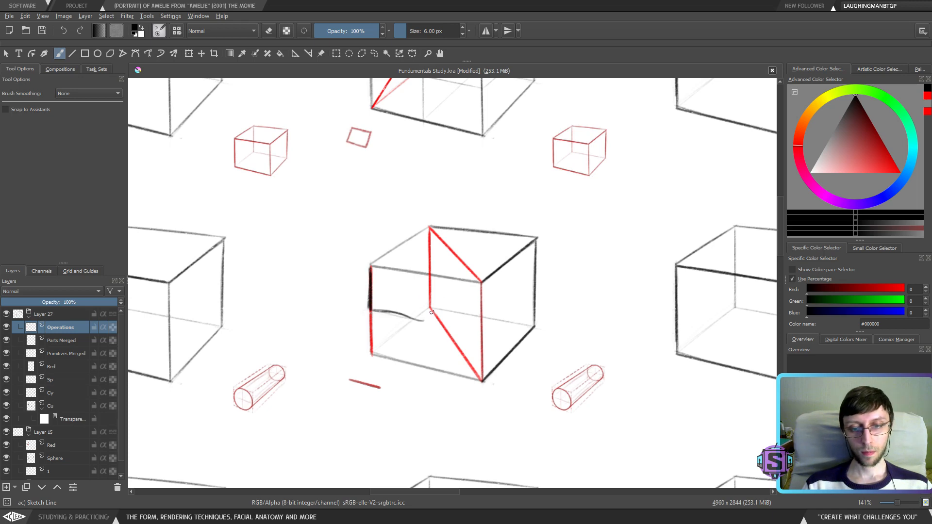
# Sketch rough vertical and horizontal centre lines over the front face of the second subtract cube in black
pyautogui.moveTo(421, 287)
pyautogui.mouseDown()
pyautogui.moveTo(420, 353)
pyautogui.moveTo(421, 309)
pyautogui.mouseUp()
pyautogui.moveTo(423, 305); pyautogui.dragTo(425, 369)
pyautogui.moveTo(420, 268); pyautogui.dragTo(426, 364)
pyautogui.moveTo(420, 323); pyautogui.dragTo(473, 329)
pyautogui.moveTo(407, 315)
pyautogui.mouseDown()
pyautogui.moveTo(437, 321)
pyautogui.moveTo(395, 315)
pyautogui.moveTo(487, 334)
pyautogui.mouseUp()
pyautogui.moveTo(396, 315); pyautogui.dragTo(471, 334)
pyautogui.moveTo(472, 295); pyautogui.dragTo(465, 326)
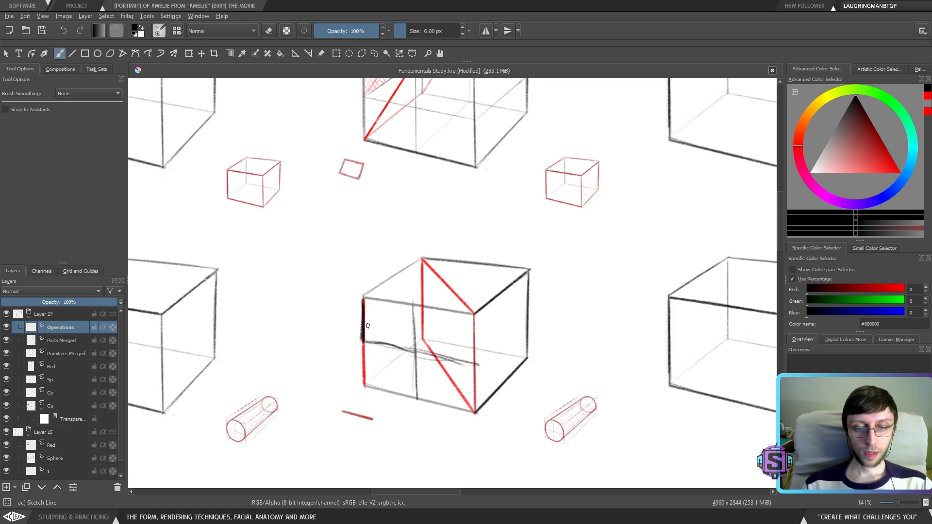
# Circle both ends of the red edge's upper half, cross that half out, and put a tick across its lower half in black
pyautogui.moveTo(374, 313); pyautogui.dragTo(354, 323)
pyautogui.moveTo(361, 311)
pyautogui.mouseDown()
pyautogui.moveTo(368, 325)
pyautogui.moveTo(360, 338)
pyautogui.mouseUp()
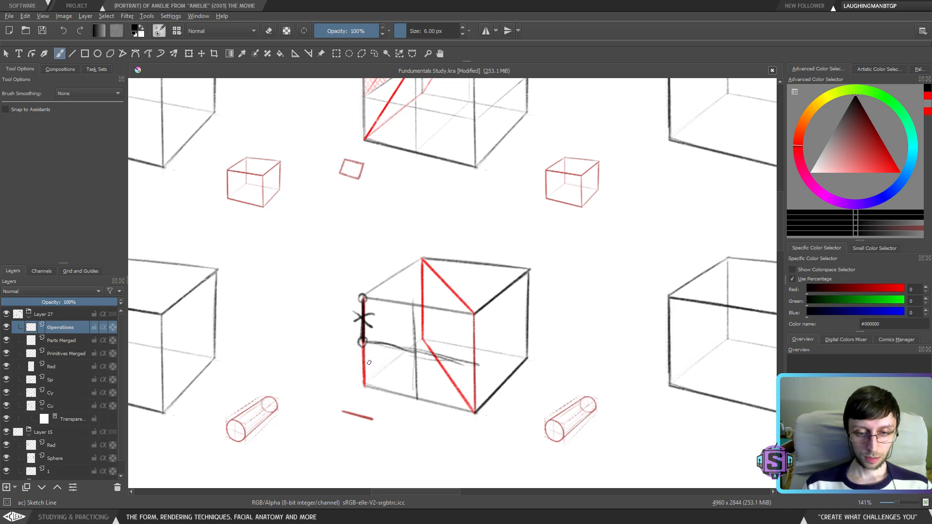
pyautogui.moveTo(371, 358); pyautogui.dragTo(353, 368)
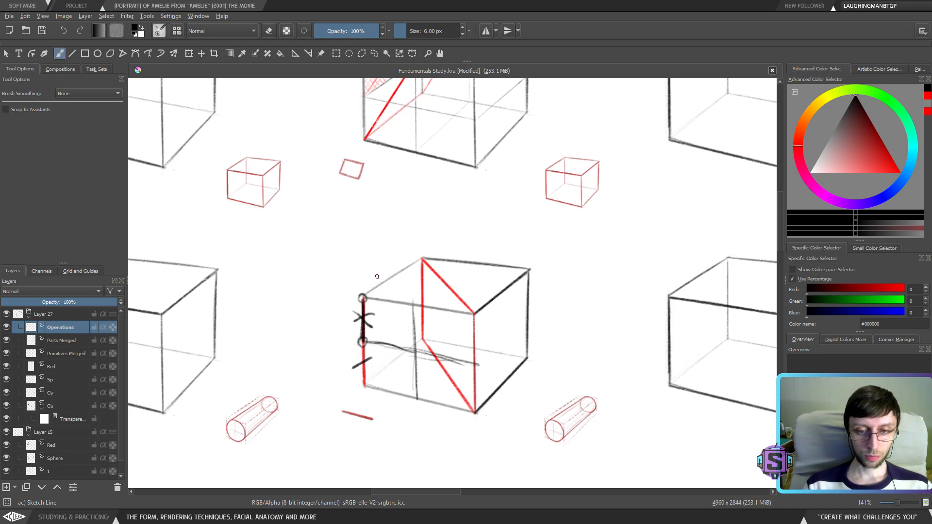
# Mark the front half of the second subtract cube's upper side edge in black and sketch a vertical centre line down the hidden side face
pyautogui.moveTo(377, 277); pyautogui.dragTo(395, 292)
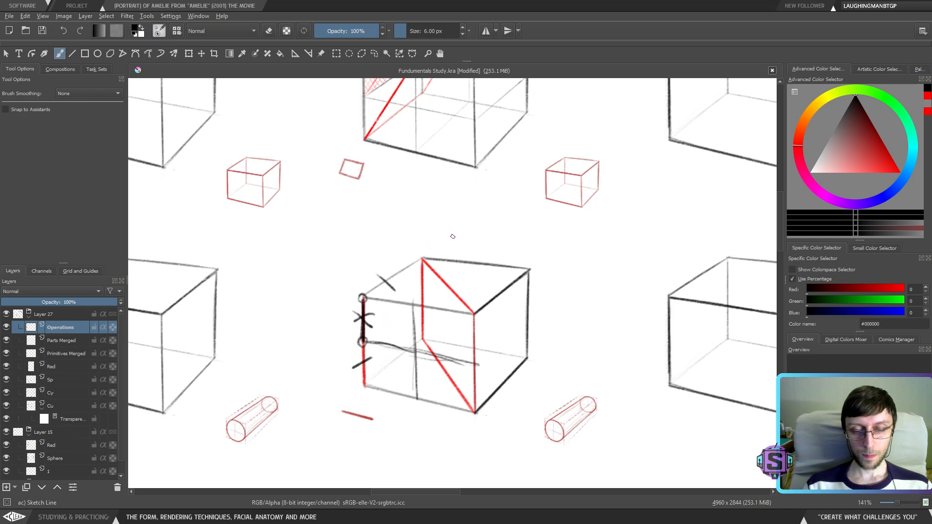
pyautogui.hotkey('ctrl', 'z')
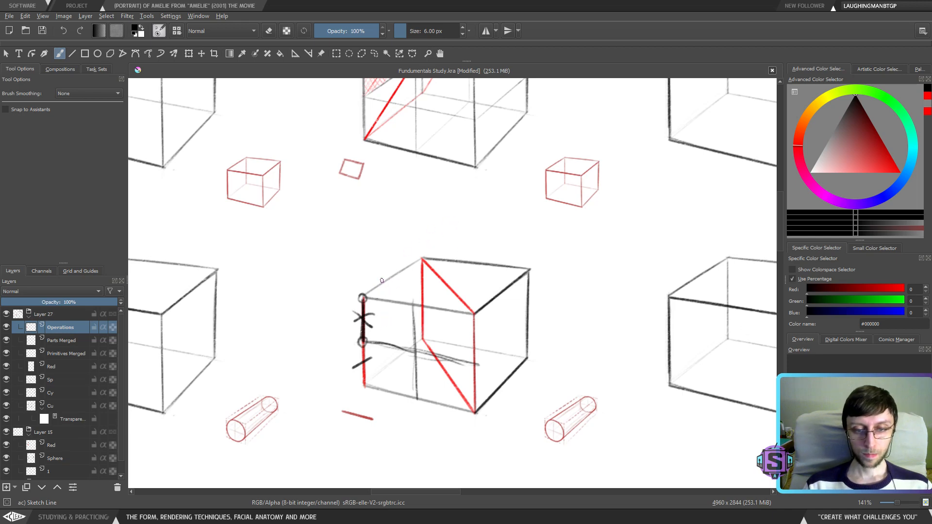
pyautogui.moveTo(379, 274); pyautogui.dragTo(390, 291)
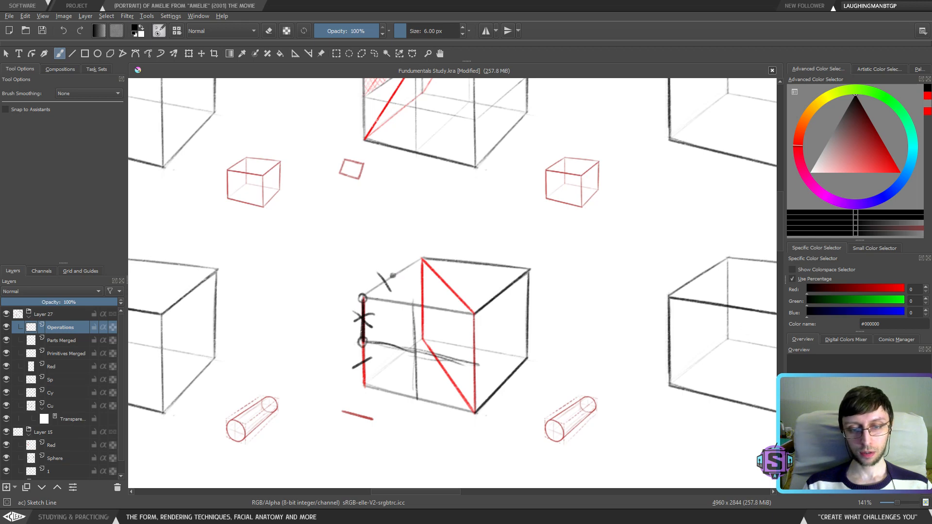
pyautogui.moveTo(424, 259)
pyautogui.mouseDown()
pyautogui.moveTo(394, 296)
pyautogui.moveTo(394, 345)
pyautogui.mouseUp()
pyautogui.moveTo(393, 282); pyautogui.dragTo(393, 360)
pyautogui.moveTo(394, 316); pyautogui.dragTo(393, 355)
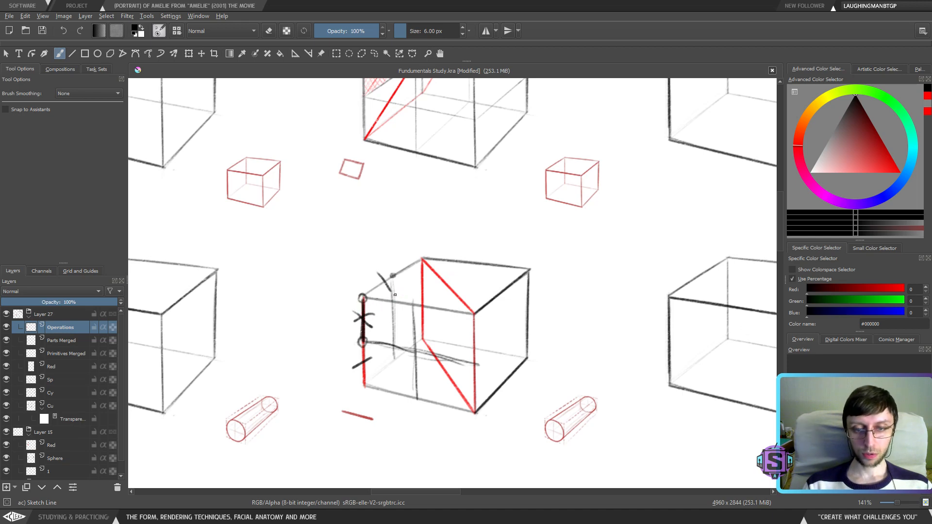
# Add black ticks beside the centre lines and sketch cut lines from the lower front corner to the front top edge's midpoint and on to the side edge's midpoint
pyautogui.moveTo(396, 295); pyautogui.dragTo(382, 307)
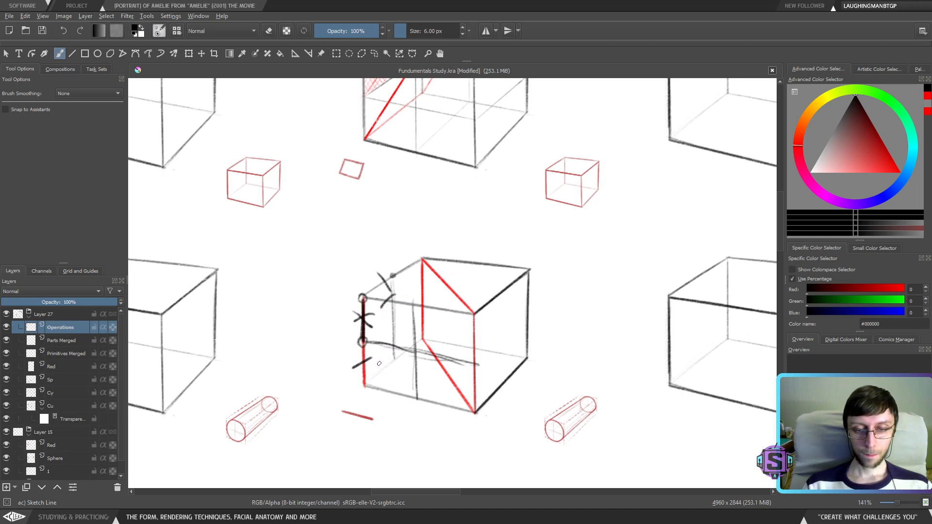
pyautogui.moveTo(393, 336); pyautogui.dragTo(379, 359)
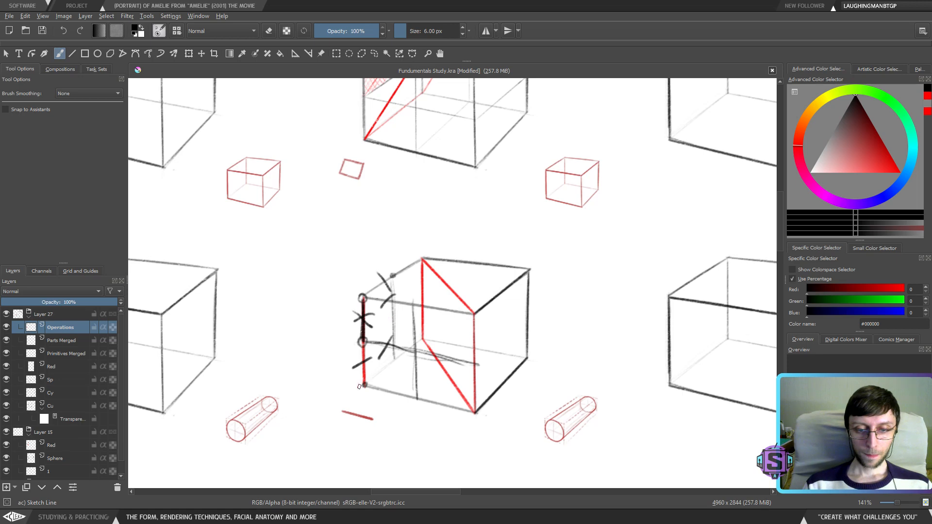
pyautogui.moveTo(394, 339); pyautogui.dragTo(367, 382)
pyautogui.moveTo(410, 314)
pyautogui.mouseDown()
pyautogui.moveTo(367, 382)
pyautogui.moveTo(375, 372)
pyautogui.mouseUp()
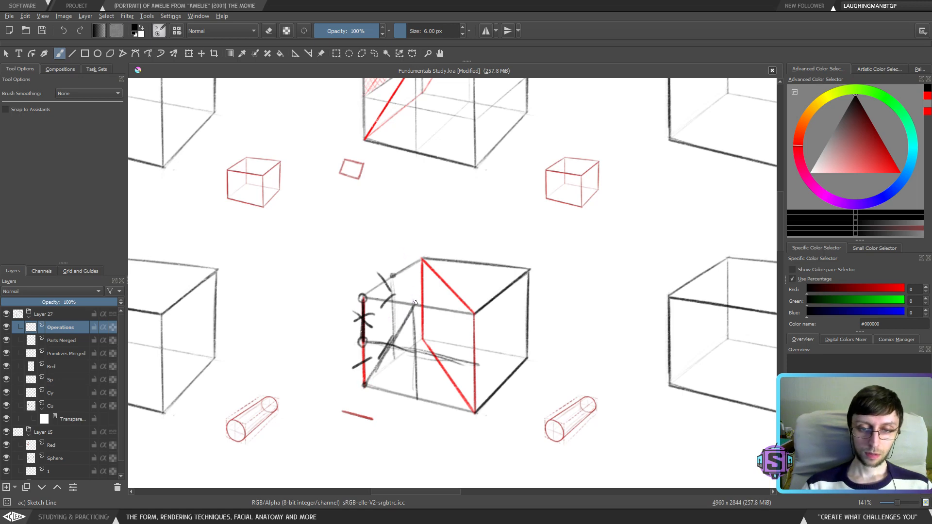
pyautogui.moveTo(392, 275); pyautogui.dragTo(412, 303)
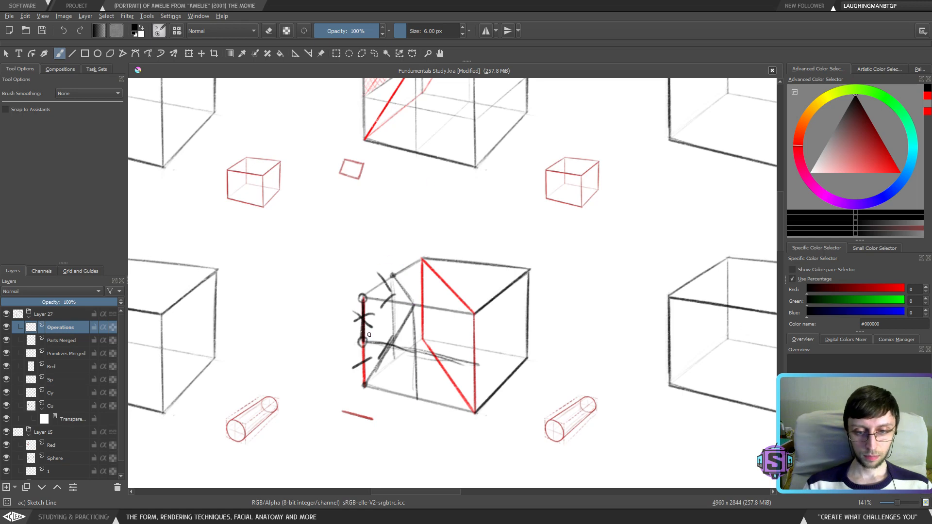
# Close the triangular cut with a black line down to the lower corner, darken the remaining top edges, and hatch the cut plane
pyautogui.moveTo(377, 350)
pyautogui.mouseDown()
pyautogui.moveTo(366, 387)
pyautogui.moveTo(368, 378)
pyautogui.mouseUp()
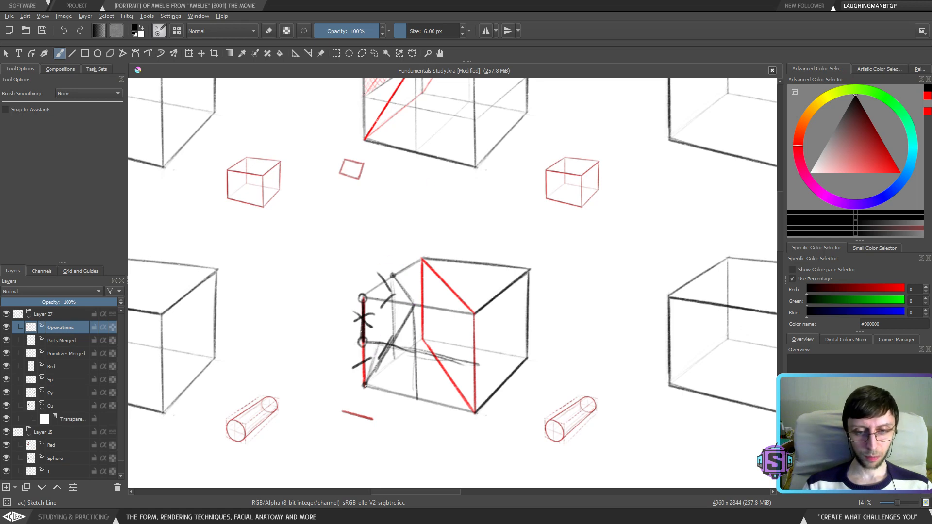
pyautogui.moveTo(385, 327); pyautogui.dragTo(368, 383)
pyautogui.moveTo(391, 293); pyautogui.dragTo(369, 383)
pyautogui.moveTo(395, 268); pyautogui.dragTo(369, 380)
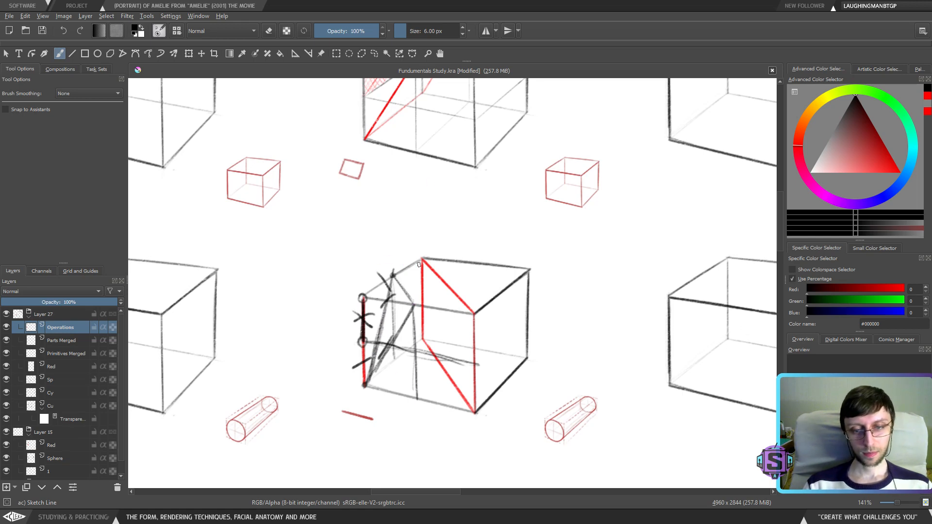
pyautogui.moveTo(392, 275)
pyautogui.mouseDown()
pyautogui.moveTo(416, 307)
pyautogui.moveTo(467, 312)
pyautogui.moveTo(515, 278)
pyautogui.moveTo(422, 259)
pyautogui.mouseUp()
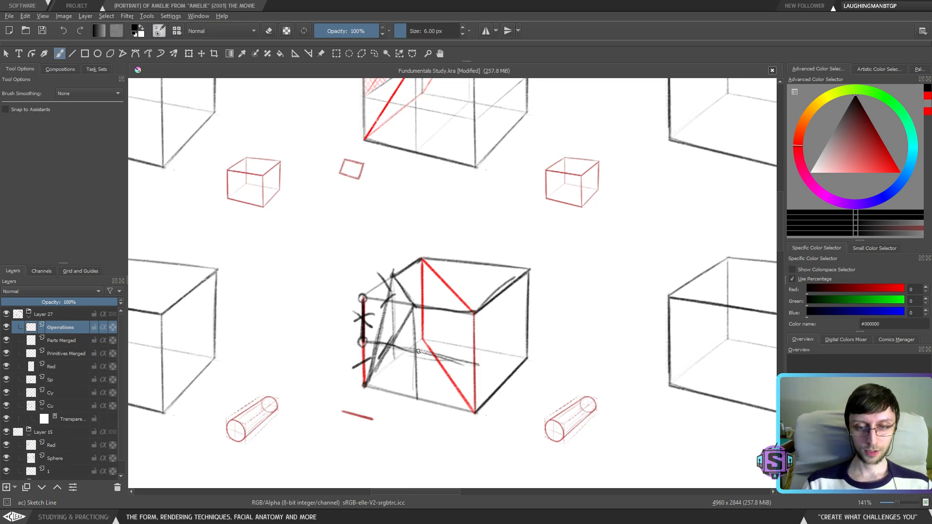
pyautogui.moveTo(378, 343); pyautogui.dragTo(409, 304)
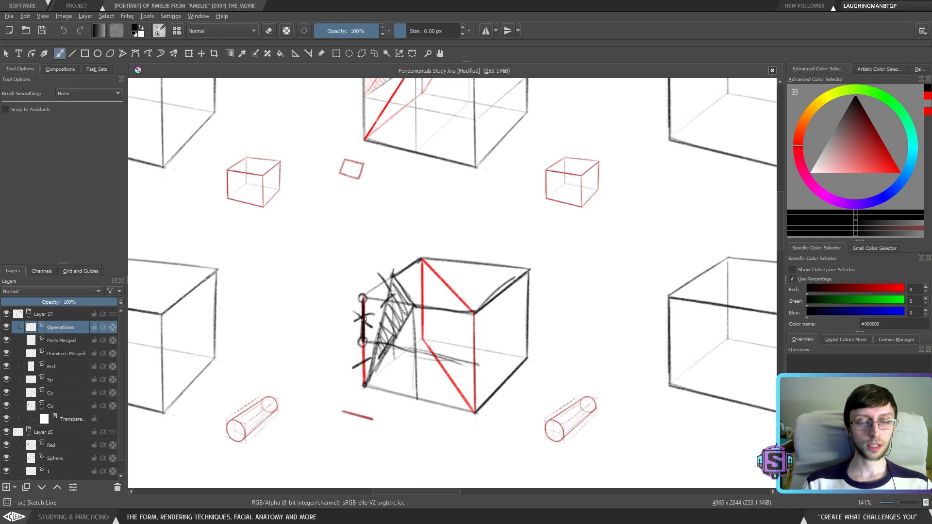
# Undo the triangular cut, the ticks and circles, and most of the black centre-line strokes on the second subtract cube
pyautogui.hotkey('ctrl', 'z')
pyautogui.hotkey('ctrl', 'z')
pyautogui.hotkey('ctrl', 'z')
pyautogui.hotkey('ctrl', 'z')
pyautogui.hotkey('ctrl', 'z')
pyautogui.hotkey('ctrl', 'z')
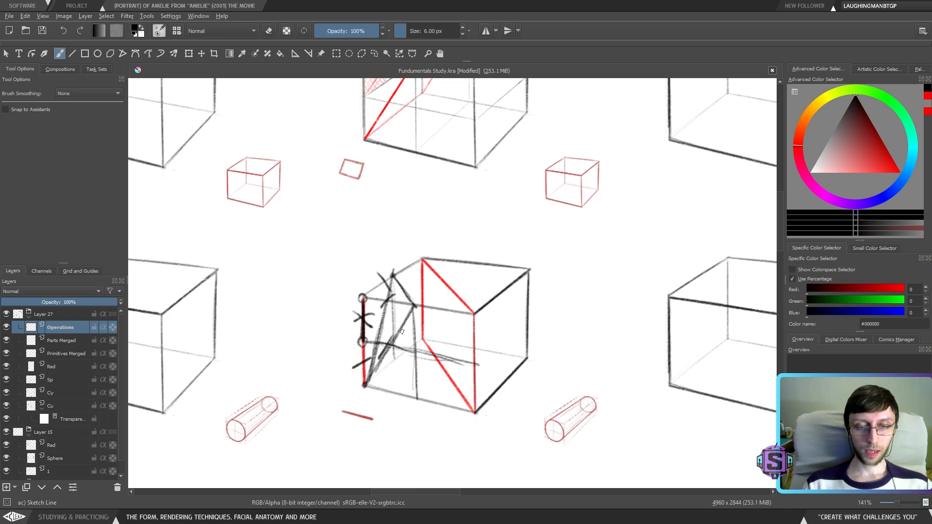
pyautogui.hotkey('ctrl', 'z')
pyautogui.hotkey('ctrl', 'z')
pyautogui.hotkey('ctrl', 'z')
pyautogui.hotkey('ctrl', 'z')
pyautogui.hotkey('ctrl', 'z')
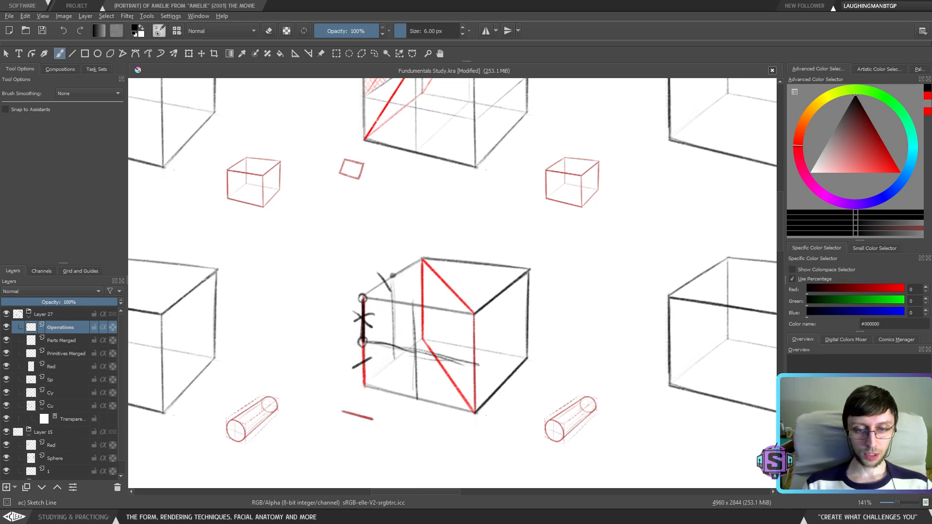
pyautogui.hotkey('ctrl', 'z')
pyautogui.hotkey('ctrl', 'z')
pyautogui.hotkey('ctrl', 'z')
pyautogui.hotkey('ctrl', 'z')
pyautogui.hotkey('ctrl', 'z')
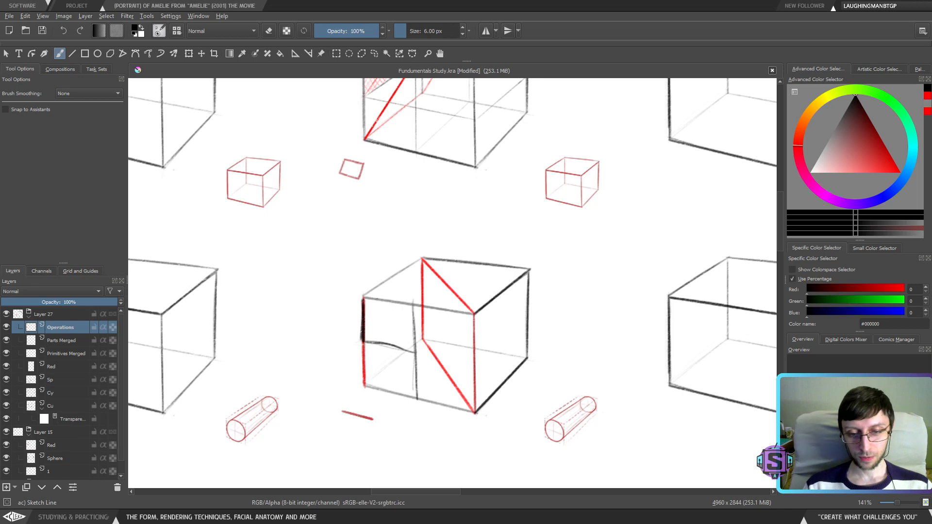
# Select the leftover black strokes and the red vertical edge on the second subtract cube's cut-away side, delete them, and clear the selection
pyautogui.moveTo(431, 424)
pyautogui.mouseDown()
pyautogui.moveTo(419, 328)
pyautogui.moveTo(394, 281)
pyautogui.mouseUp()
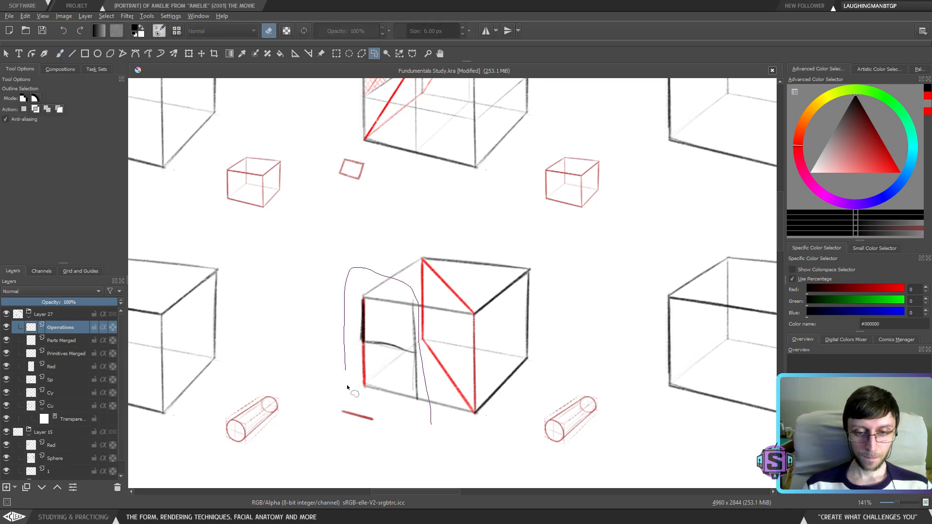
pyautogui.moveTo(347, 385); pyautogui.dragTo(429, 426)
pyautogui.press('Delete')
pyautogui.hotkey('ctrl', 'shift', 'a')
pyautogui.press('b')
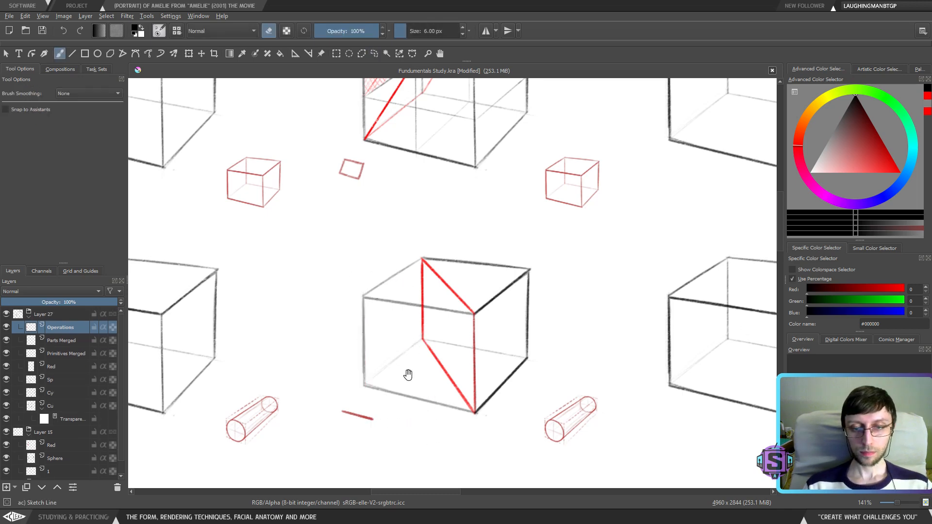
# Redraw the second subtract cube's cut-away front vertical edge as a straight red line (#ff0000)
pyautogui.moveTo(407, 377); pyautogui.dragTo(402, 366)
pyautogui.click(73, 53)
pyautogui.press('e')
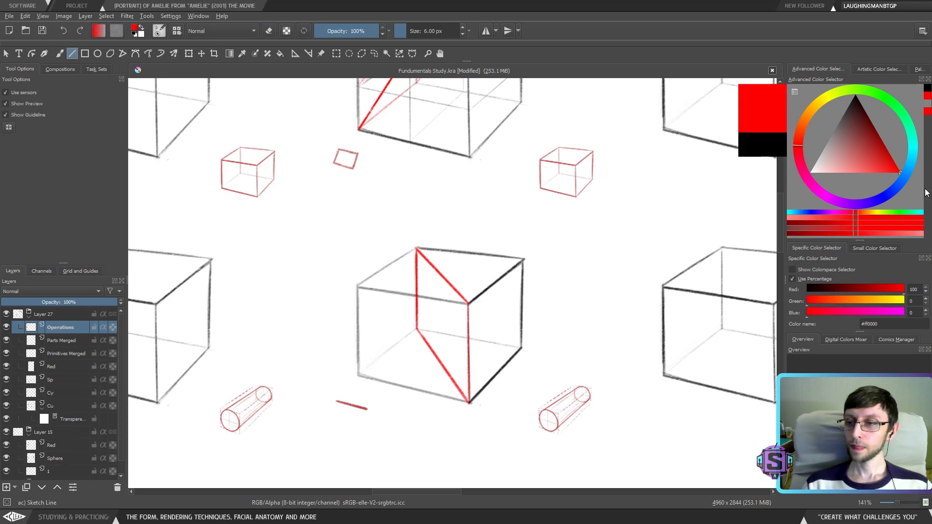
pyautogui.press('h')
pyautogui.click(760, 105)
pyautogui.moveTo(361, 373); pyautogui.dragTo(358, 286)
pyautogui.press('b')
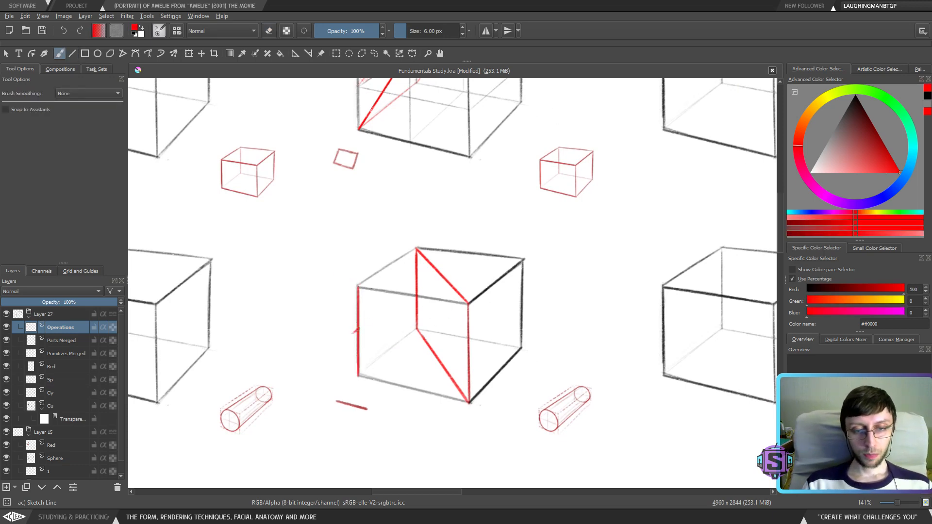
# Put a red tick across the middle of the redrawn vertical edge and compare the cube with the first subtract cube
pyautogui.moveTo(367, 323); pyautogui.dragTo(348, 340)
pyautogui.moveTo(374, 308)
pyautogui.mouseDown()
pyautogui.moveTo(376, 369)
pyautogui.moveTo(367, 382)
pyautogui.mouseUp()
pyautogui.moveTo(367, 335); pyautogui.dragTo(386, 427)
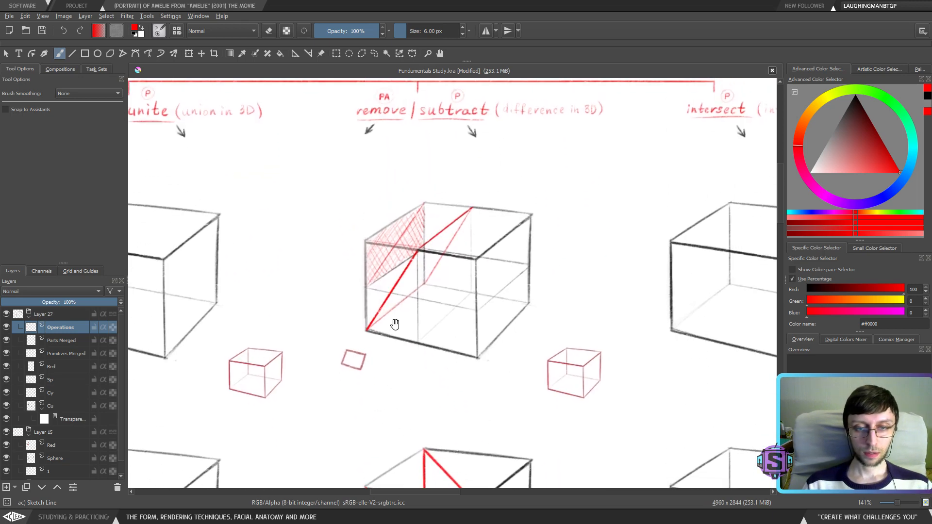
pyautogui.scroll(-5, 391, 287)
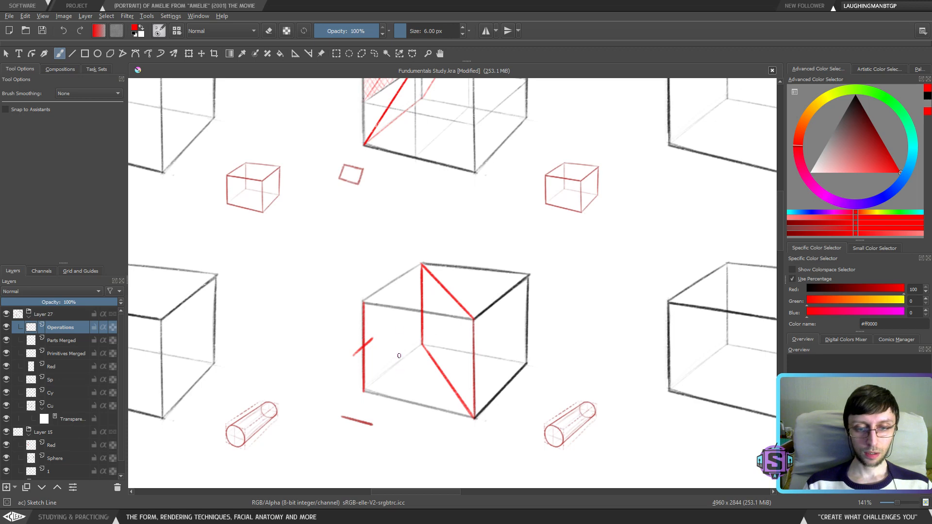
# Hatch in red along the whole length of the second subtract cube's cut-away vertical edge
pyautogui.moveTo(361, 385); pyautogui.dragTo(380, 353)
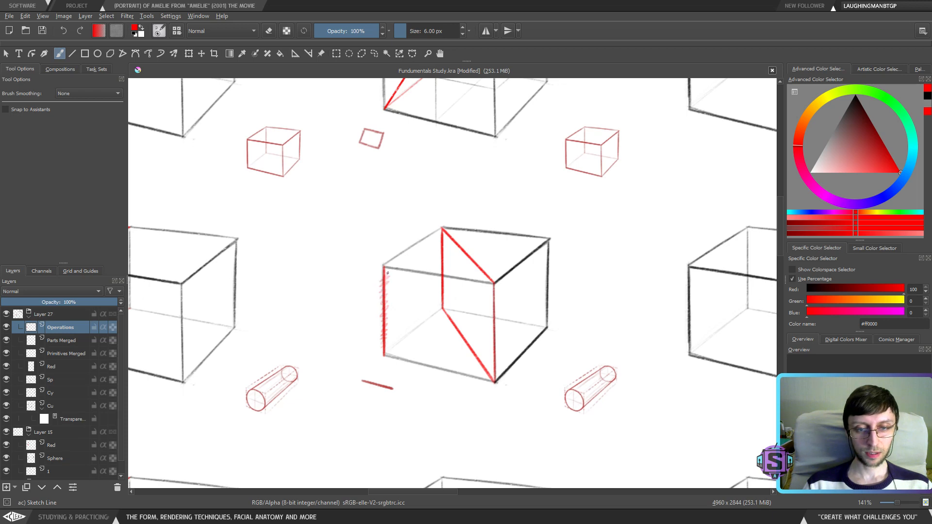
pyautogui.scroll(3, 418, 268)
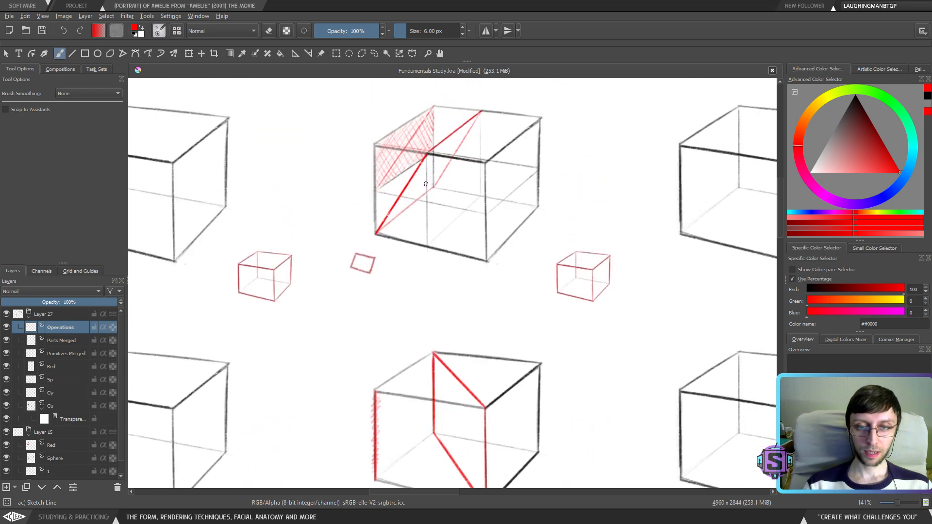
pyautogui.scroll(4, 426, 184)
pyautogui.scroll(1, 381, 254)
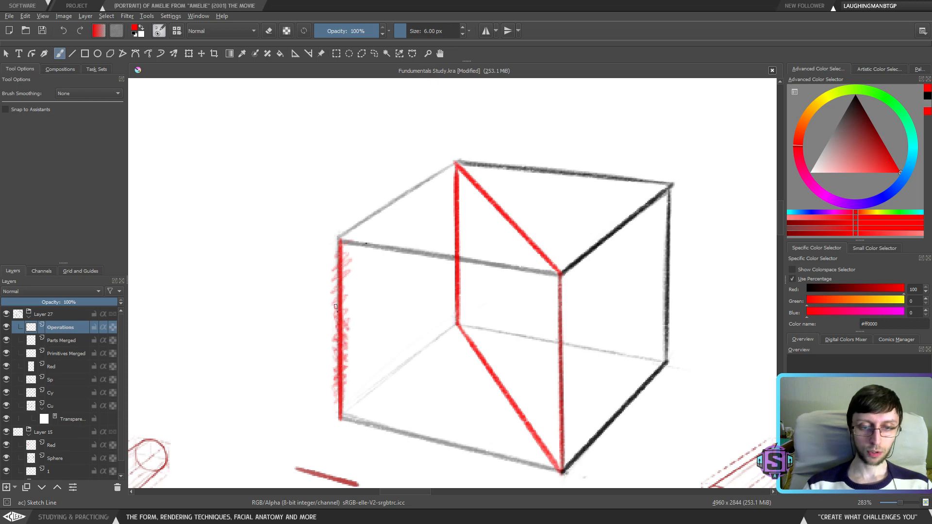
pyautogui.press('-')
pyautogui.press('-')
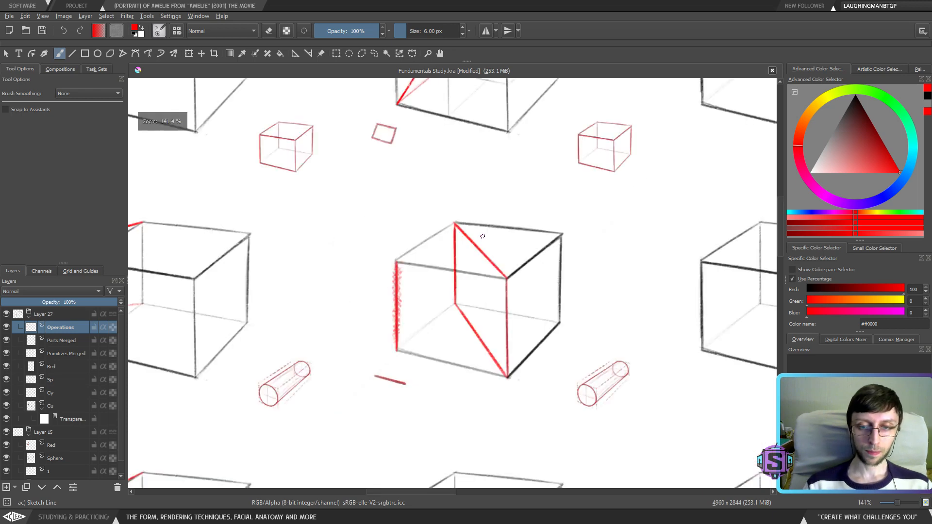
# Circle the upper front corner nearest the cut-away side on the third subtract cube in red
pyautogui.press('-')
pyautogui.press('-')
pyautogui.moveTo(492, 326); pyautogui.dragTo(506, 322)
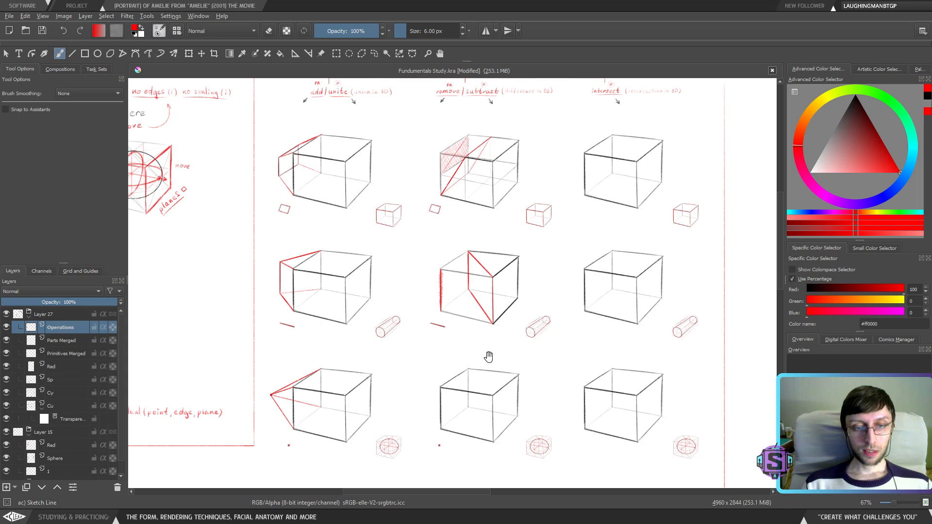
pyautogui.moveTo(488, 357); pyautogui.dragTo(470, 241)
pyautogui.press('+')
pyautogui.press('+')
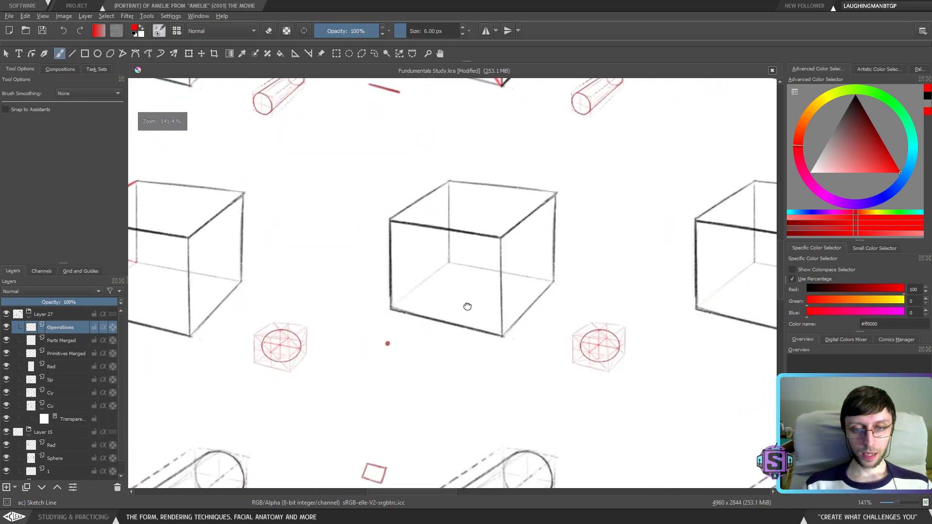
pyautogui.moveTo(468, 306); pyautogui.dragTo(537, 350)
pyautogui.moveTo(499, 308); pyautogui.dragTo(457, 307)
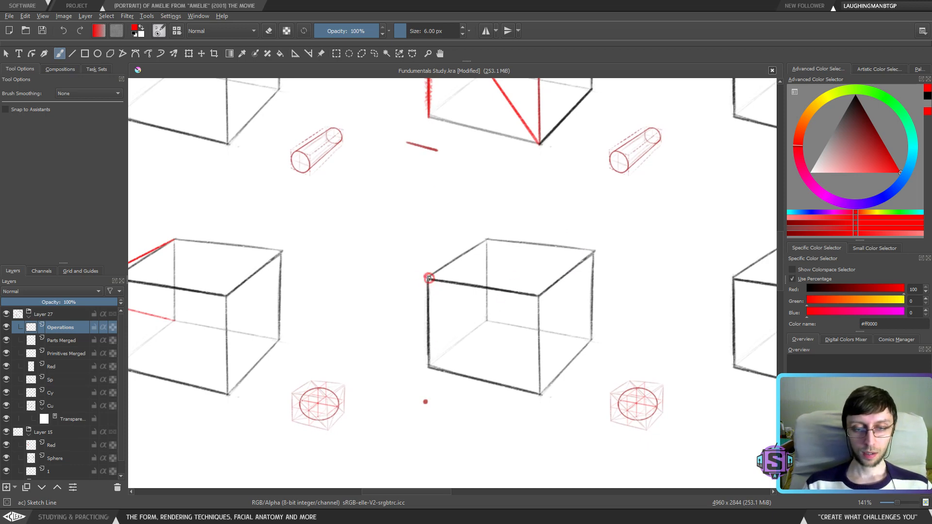
pyautogui.click(429, 280)
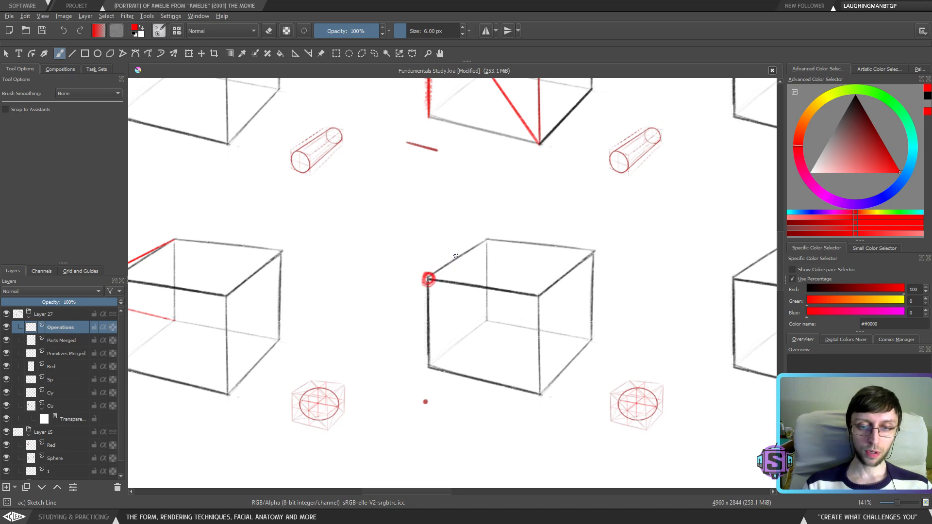
# Tick the two top edges meeting at the circled corner, circle the neighbouring front corner, and cross out the first corner in red
pyautogui.moveTo(447, 254)
pyautogui.mouseDown()
pyautogui.moveTo(467, 263)
pyautogui.moveTo(458, 260)
pyautogui.moveTo(487, 299)
pyautogui.moveTo(539, 294)
pyautogui.mouseUp()
pyautogui.moveTo(436, 273); pyautogui.dragTo(414, 290)
pyautogui.moveTo(413, 261); pyautogui.dragTo(437, 290)
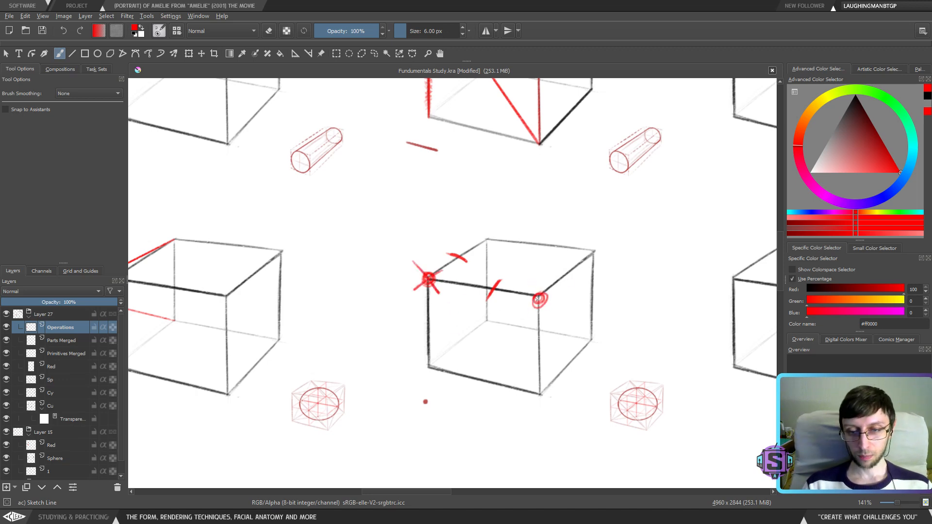
# Undo the red circles, ticks and cross on the third subtract cube
pyautogui.hotkey('ctrl', 'z')
pyautogui.hotkey('ctrl', 'z')
pyautogui.hotkey('ctrl', 'z')
pyautogui.hotkey('ctrl', 'z')
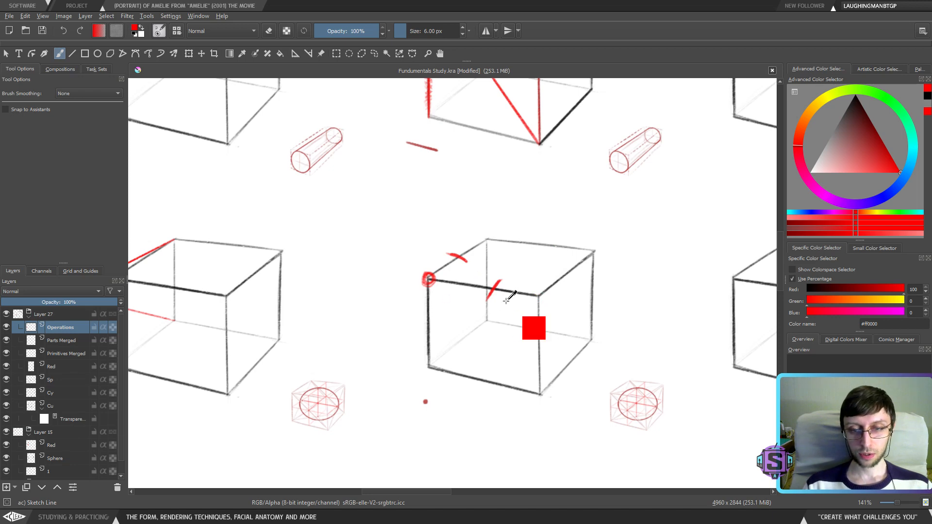
pyautogui.hotkey('ctrl', 'z')
pyautogui.hotkey('ctrl', 'z')
pyautogui.hotkey('ctrl', 'z')
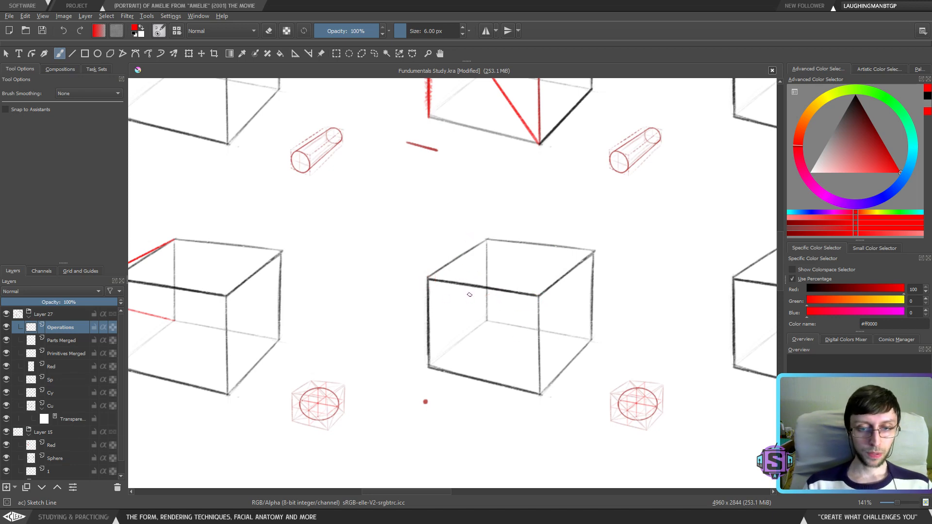
# Draw straight red diagonals across the top, left and front faces of the third subtract cube, forming a triangular cut around its upper left front corner
pyautogui.moveTo(467, 294); pyautogui.dragTo(435, 321)
pyautogui.click(71, 54)
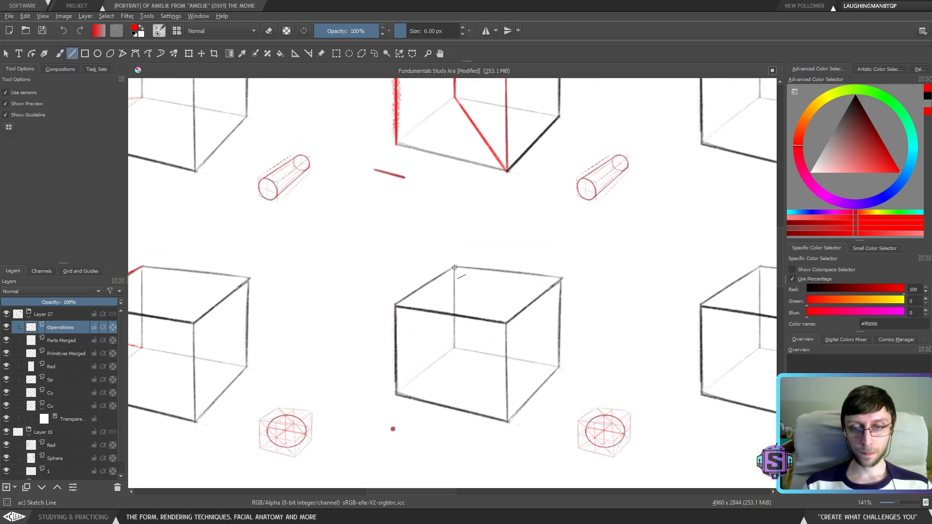
pyautogui.moveTo(455, 266)
pyautogui.mouseDown()
pyautogui.moveTo(517, 335)
pyautogui.moveTo(506, 323)
pyautogui.moveTo(464, 431)
pyautogui.moveTo(477, 371)
pyautogui.mouseUp()
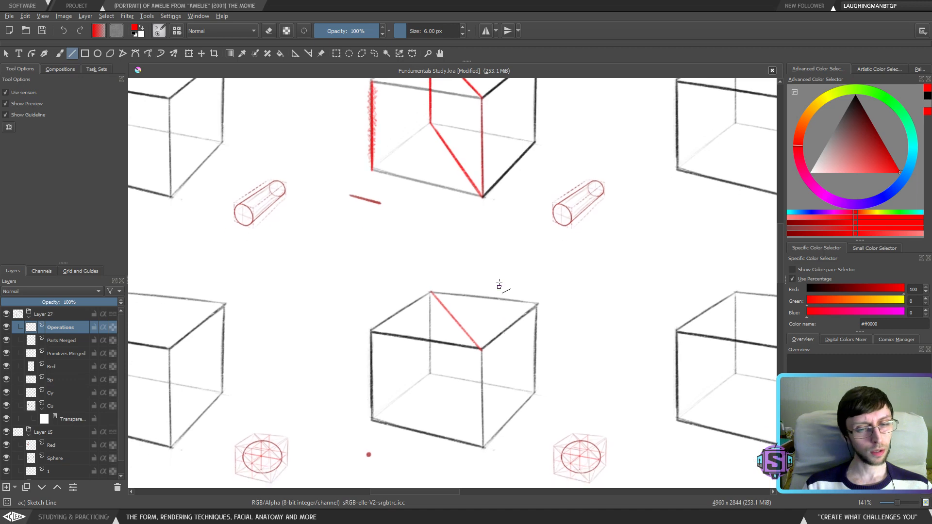
pyautogui.press('ctrl')
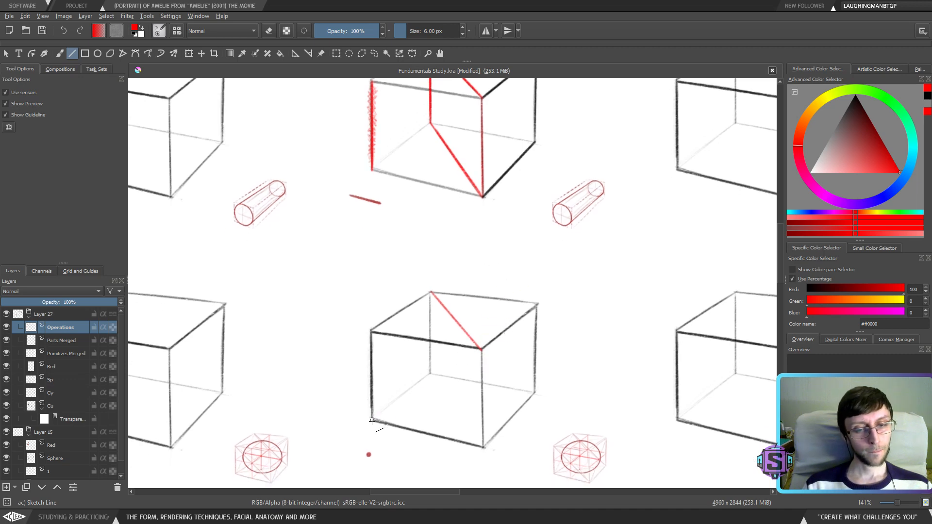
pyautogui.moveTo(373, 419); pyautogui.dragTo(430, 292)
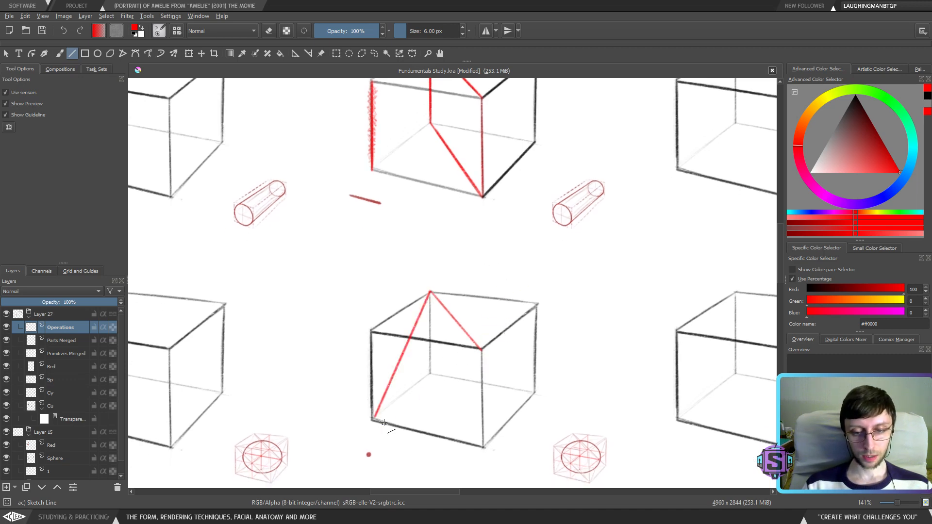
pyautogui.moveTo(374, 418); pyautogui.dragTo(481, 349)
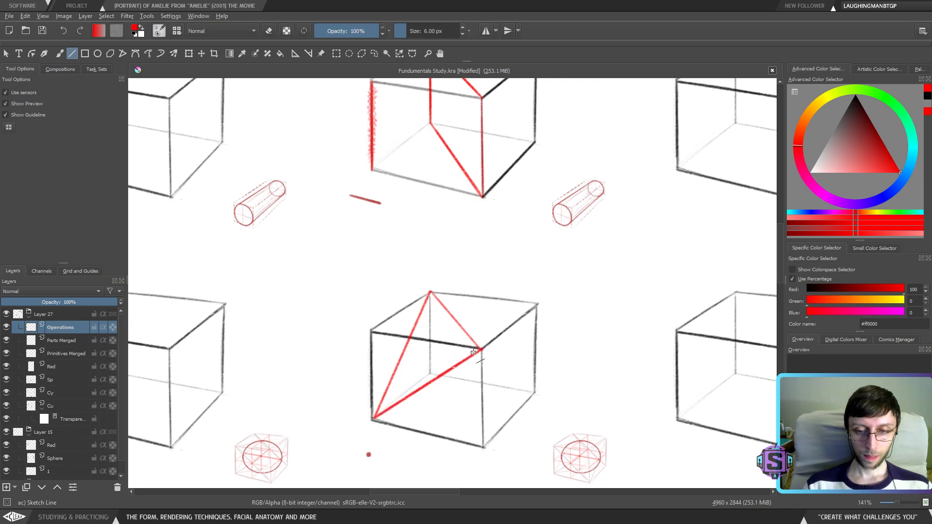
pyautogui.moveTo(430, 292); pyautogui.dragTo(449, 401)
# Erase the overshooting red line ends at the third subtract cube's upper back corner
pyautogui.press('b')
pyautogui.scroll(-3, 516, 322)
pyautogui.scroll(3, 474, 358)
pyautogui.press('e')
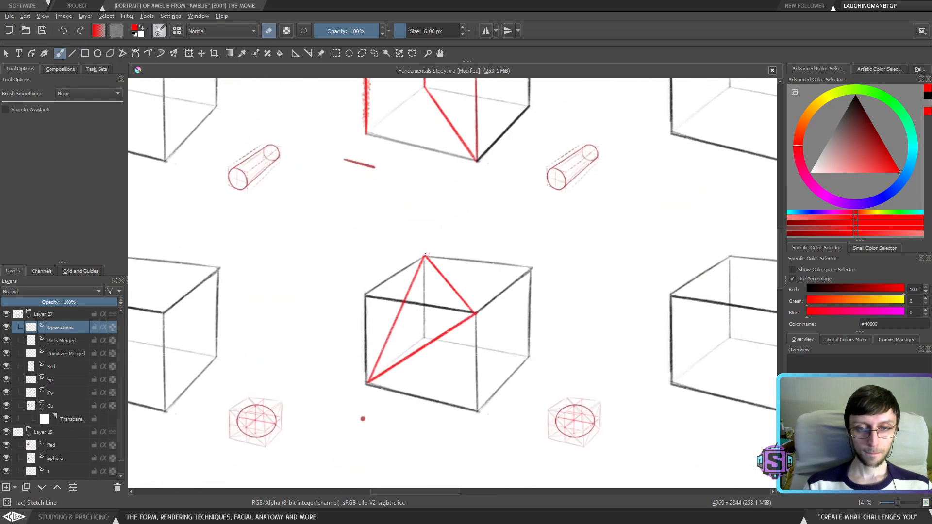
pyautogui.moveTo(414, 318); pyautogui.dragTo(412, 320)
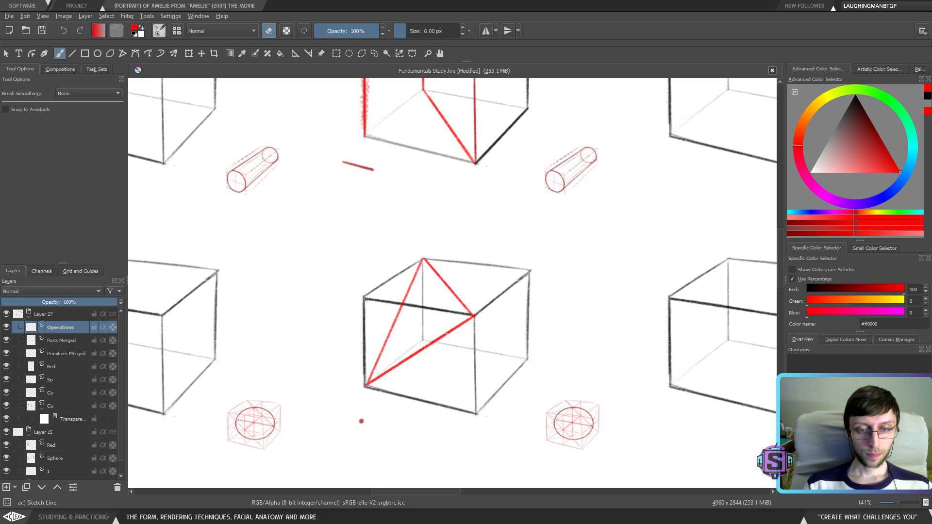
# Mark the third subtract cube's removed corner with a red dot and fine radiating strokes, using a 2 px brush for the strokes
pyautogui.press('e')
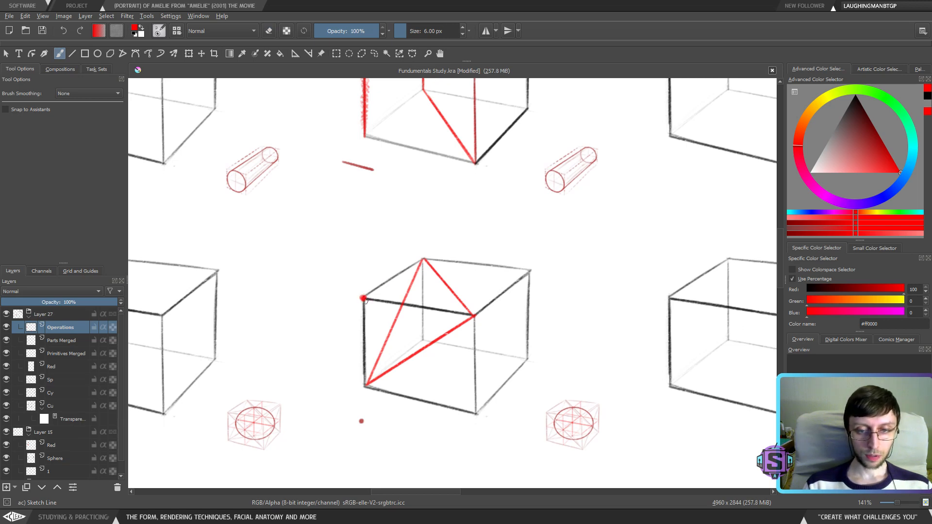
pyautogui.scroll(2, 363, 298)
pyautogui.press('[')
pyautogui.press('[')
pyautogui.press('[')
pyautogui.press('[')
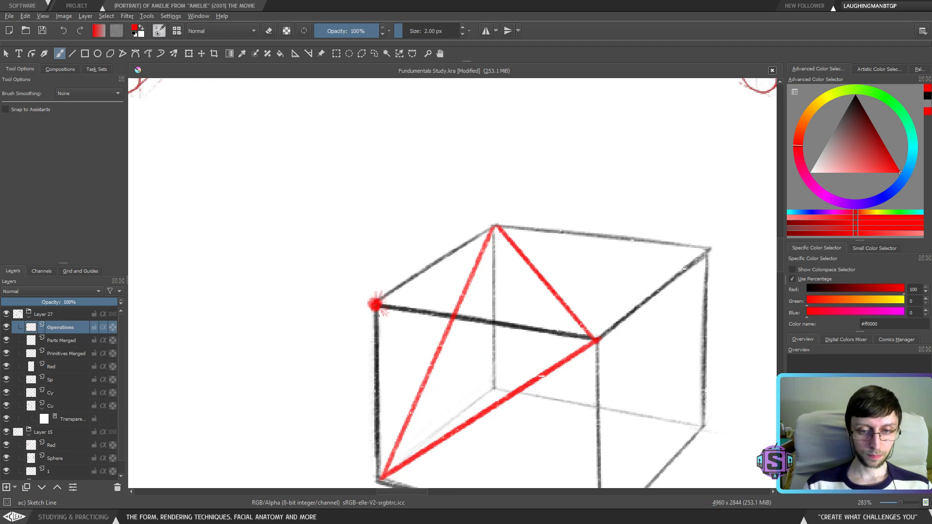
pyautogui.keyDown('ctrl'); pyautogui.click(375, 304); pyautogui.keyUp('ctrl')
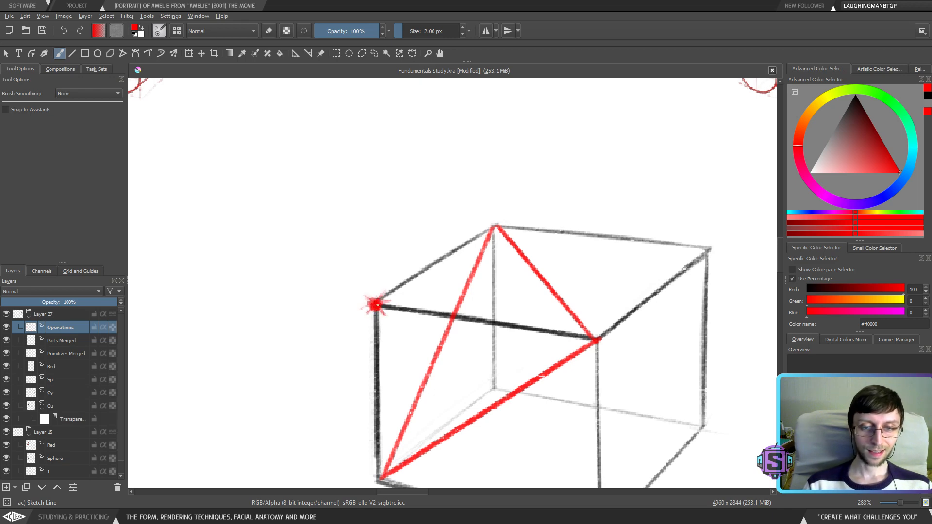
# Tick the three edges meeting at the removed corner of the third subtract cube and circle their far endpoints in red
pyautogui.scroll(-4, 458, 344)
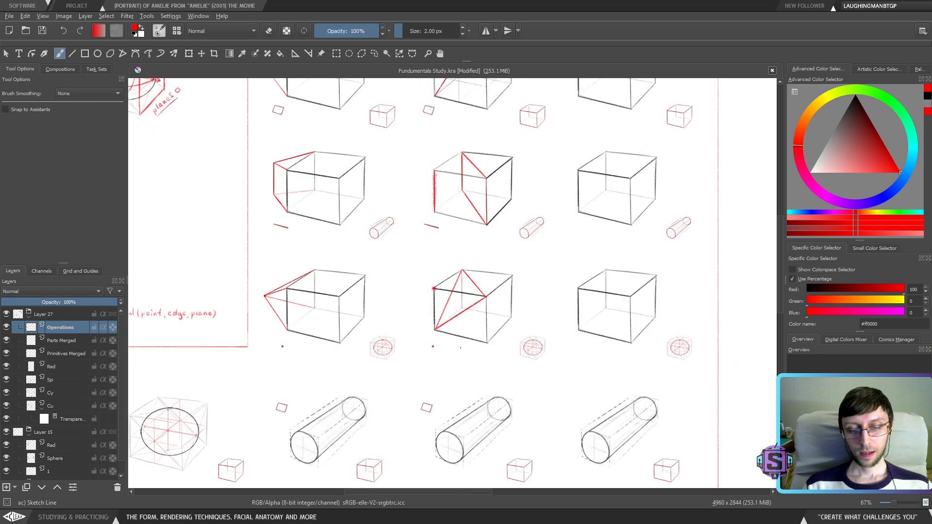
pyautogui.scroll(2, 433, 357)
pyautogui.moveTo(391, 333); pyautogui.dragTo(396, 351)
pyautogui.moveTo(356, 321); pyautogui.dragTo(375, 328)
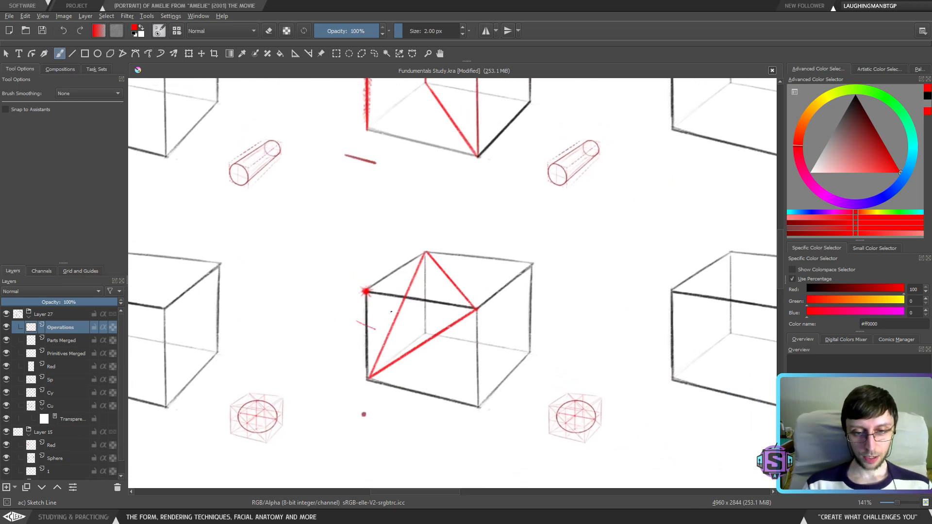
pyautogui.moveTo(391, 265); pyautogui.dragTo(399, 276)
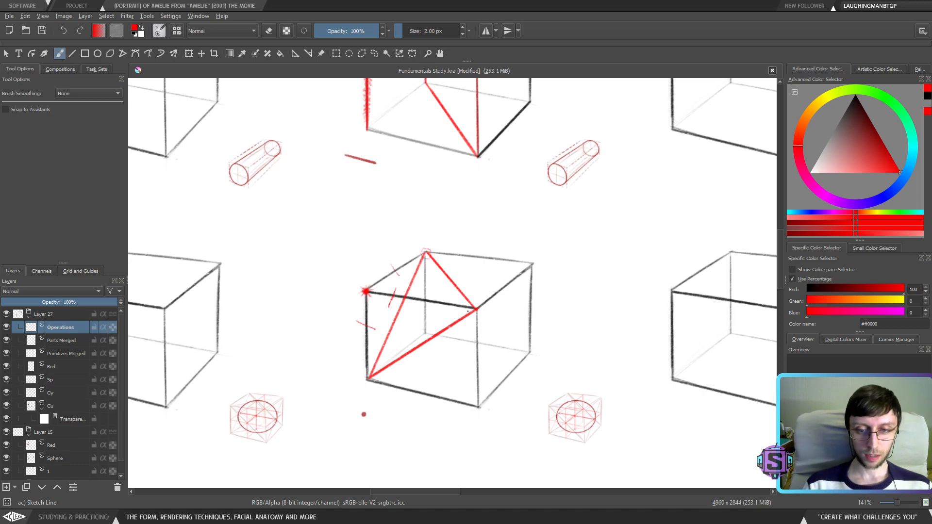
pyautogui.moveTo(469, 305); pyautogui.dragTo(472, 305)
pyautogui.moveTo(366, 373); pyautogui.dragTo(372, 374)
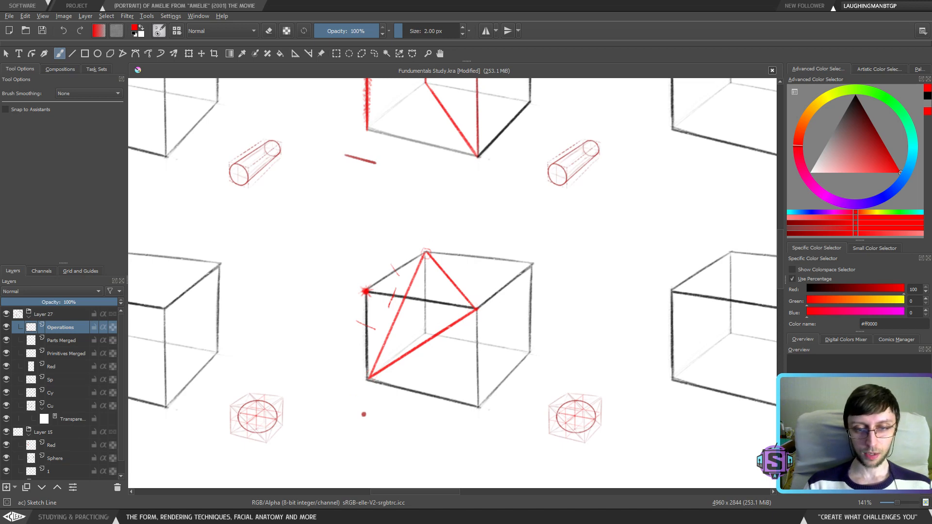
# Undo the red ticks and endpoint circles on the third subtract cube
pyautogui.hotkey('ctrl', 'z')
pyautogui.hotkey('ctrl', 'z')
pyautogui.hotkey('ctrl', 'z')
pyautogui.hotkey('ctrl', 'z')
pyautogui.hotkey('ctrl', 'z')
pyautogui.hotkey('ctrl', 'z')
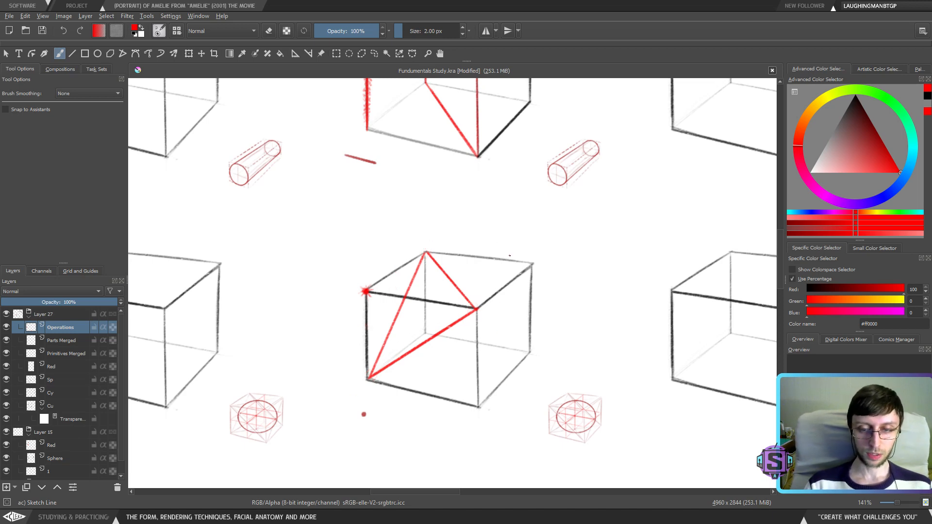
# Hatch the triangular cut plane of the third subtract cube with thin red lines
pyautogui.press('-')
pyautogui.press('-')
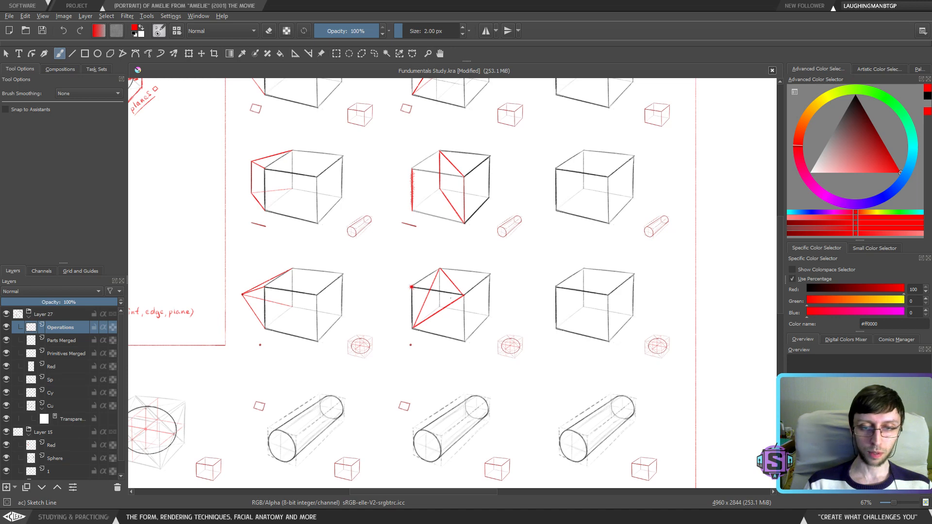
pyautogui.press('+')
pyautogui.press('+')
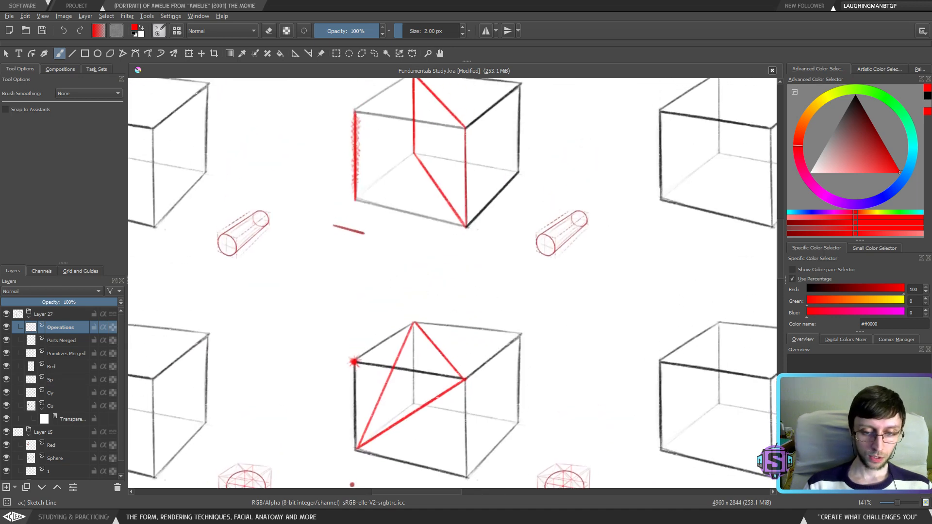
pyautogui.moveTo(414, 379); pyautogui.dragTo(431, 401)
pyautogui.moveTo(402, 359); pyautogui.dragTo(409, 369)
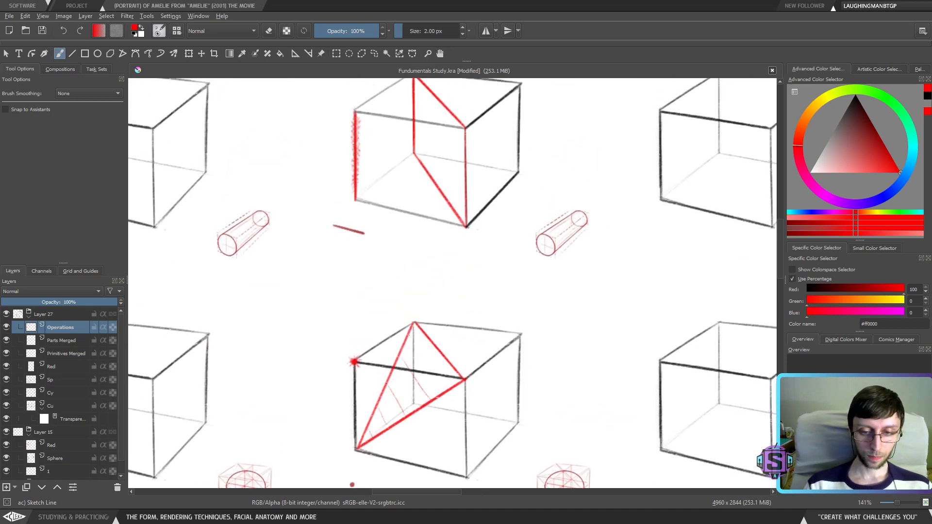
# Hatch the diagonal cut plane of the second subtract cube in thin red lines and stroke across the first cube's slanted cut
pyautogui.scroll(3, 430, 312)
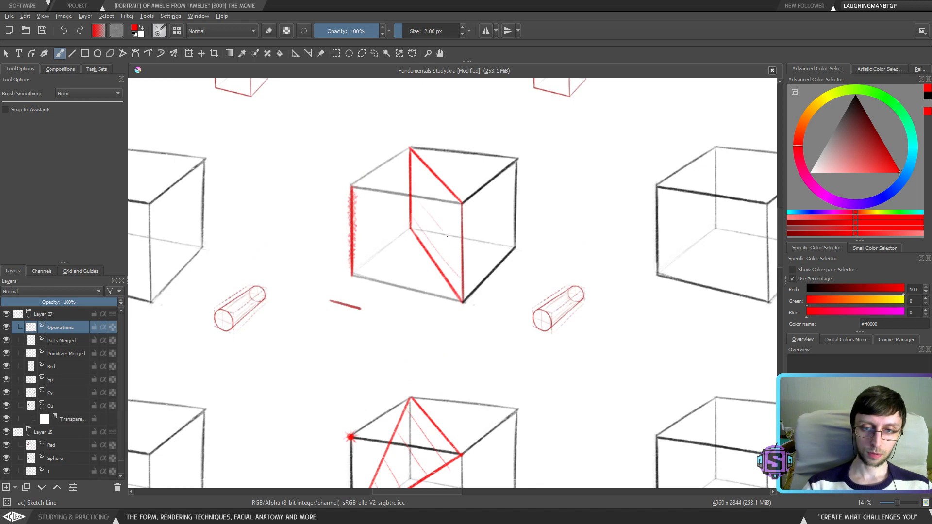
pyautogui.scroll(10, 481, 194)
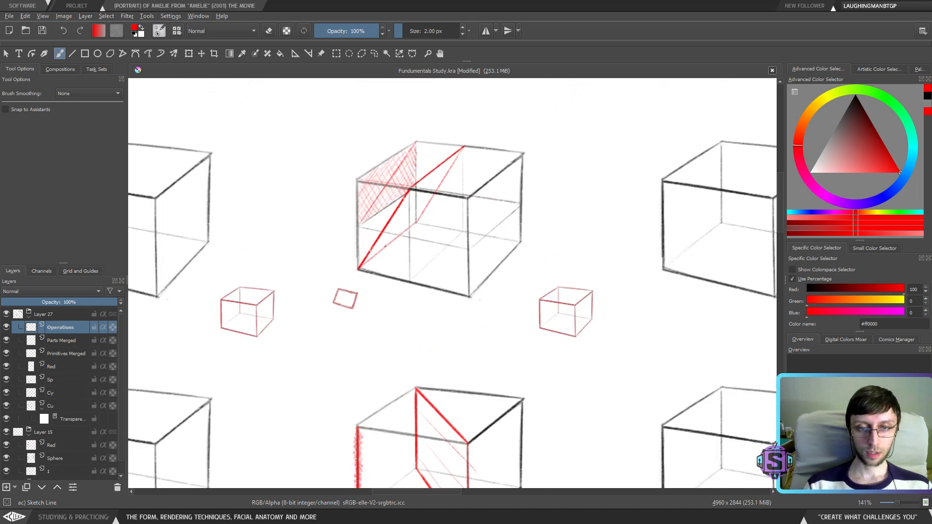
pyautogui.moveTo(424, 202); pyautogui.dragTo(387, 234)
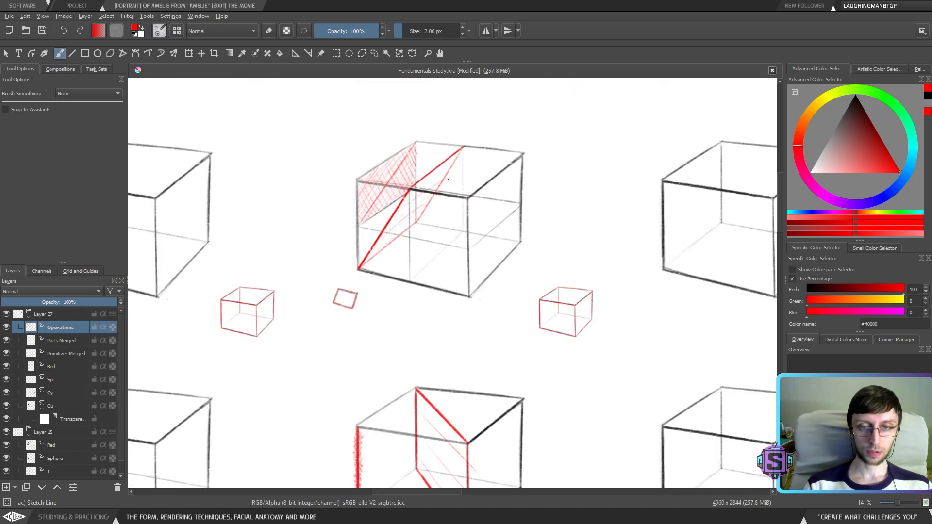
# Compare the add and subtract cube examples, then examine the cylinder rows and the limited-operations chart for basic primitives
pyautogui.scroll(-3, 414, 305)
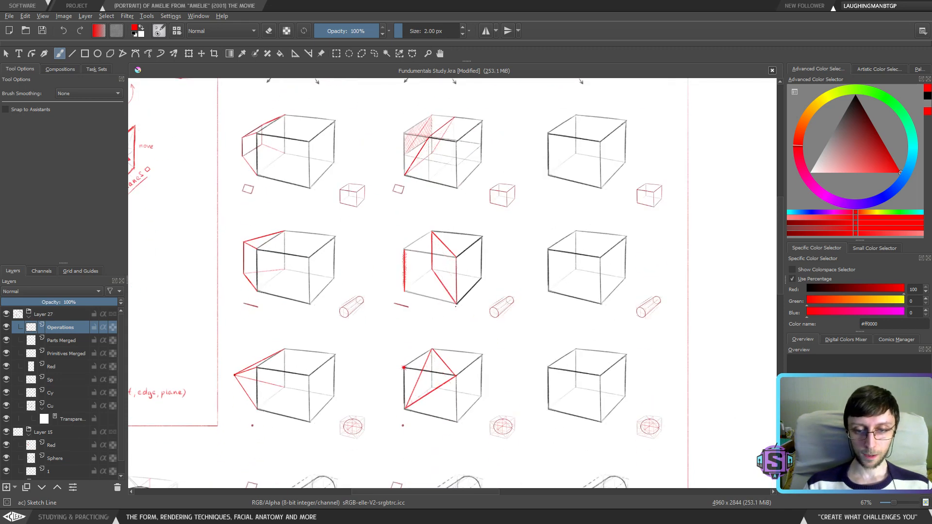
pyautogui.moveTo(448, 429); pyautogui.dragTo(421, 407)
pyautogui.moveTo(436, 319); pyautogui.dragTo(478, 391)
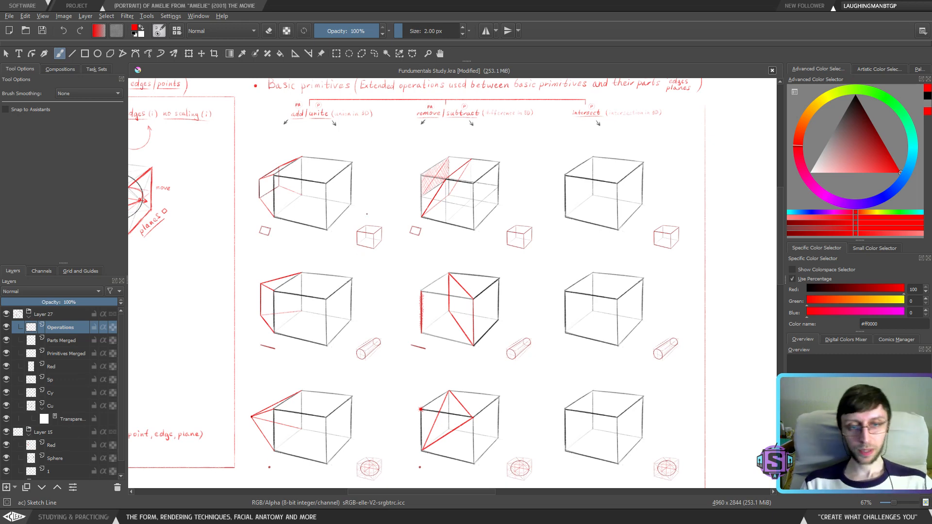
pyautogui.scroll(-3, 413, 382)
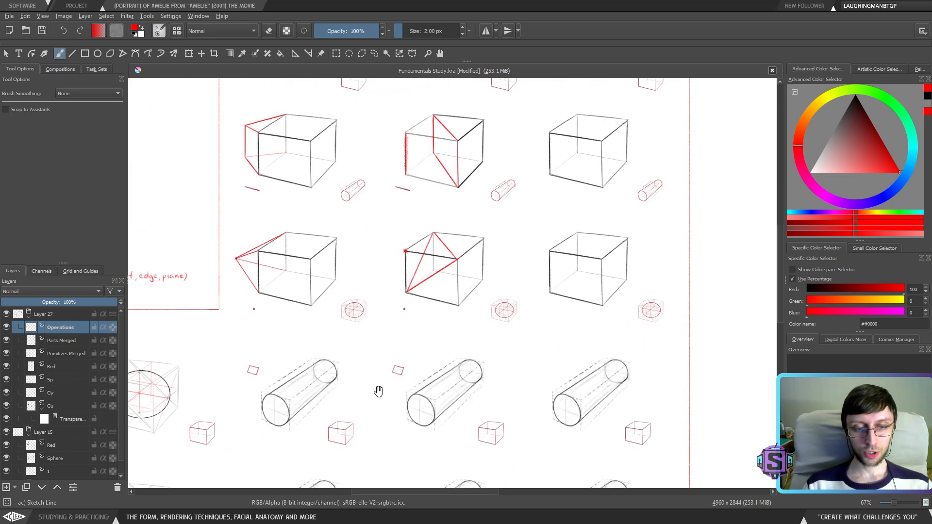
pyautogui.scroll(-2, 377, 387)
pyautogui.scroll(5, 440, 343)
pyautogui.hscroll(-5, 439, 343)
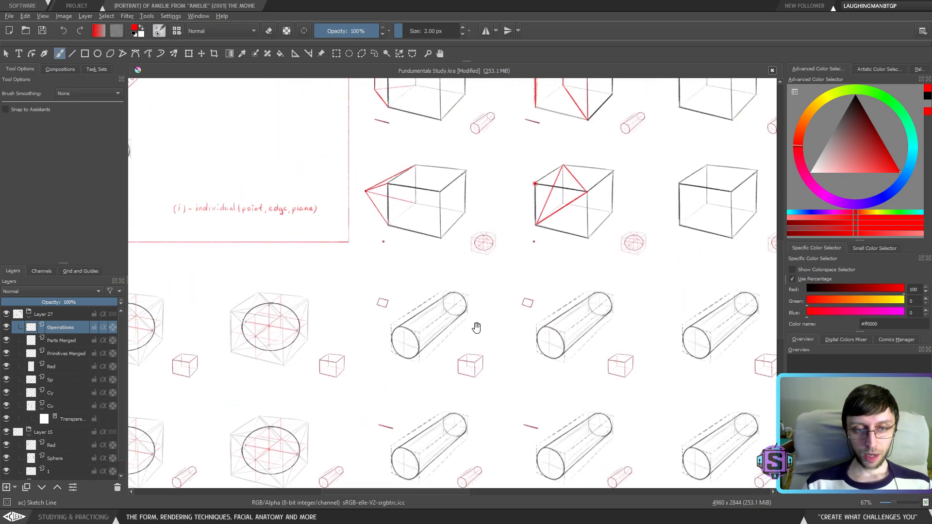
pyautogui.moveTo(445, 306); pyautogui.dragTo(442, 302)
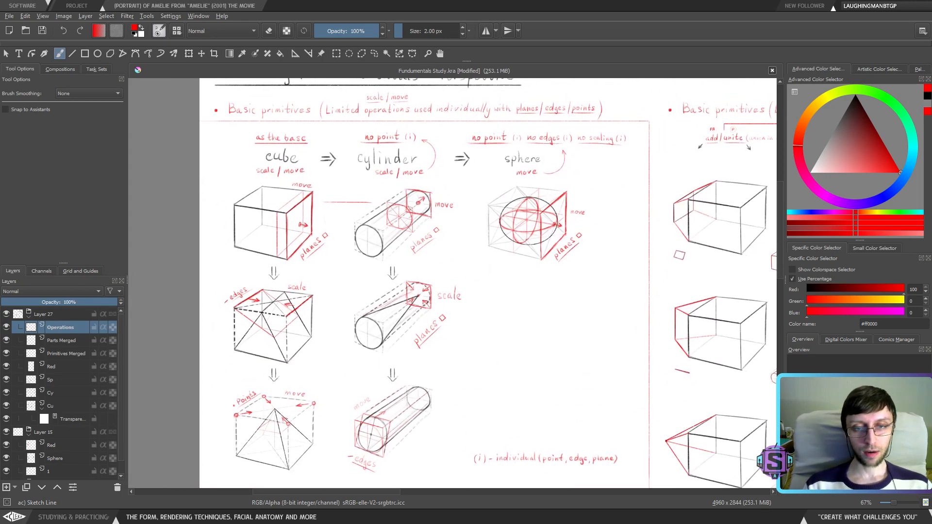
# Underline the "planes" label beside the first cylinder and the "edges" label below the third cylinder in red
pyautogui.keyDown('ctrl'); pyautogui.scroll(2, 459, 297); pyautogui.keyUp('ctrl')
pyautogui.moveTo(366, 255); pyautogui.dragTo(436, 196)
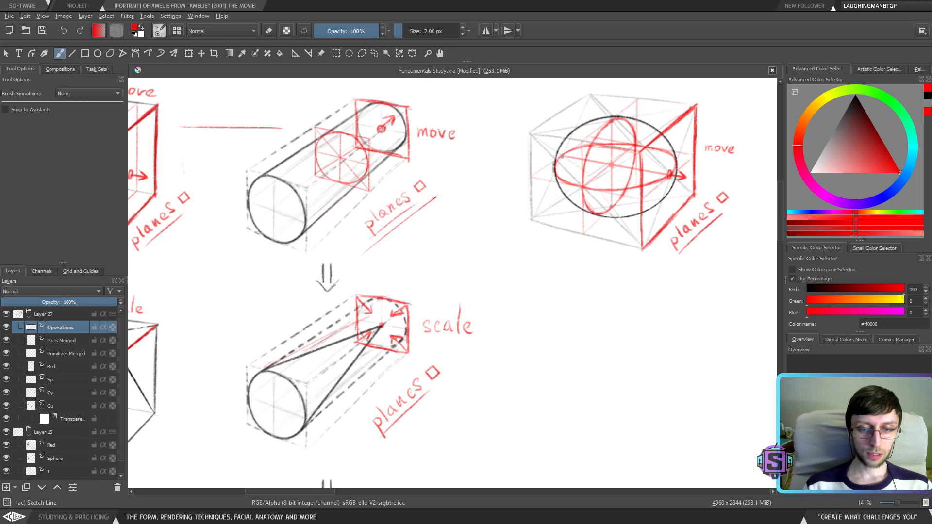
pyautogui.moveTo(407, 454)
pyautogui.mouseDown()
pyautogui.moveTo(431, 276)
pyautogui.moveTo(420, 164)
pyautogui.mouseUp()
pyautogui.moveTo(248, 394); pyautogui.dragTo(315, 429)
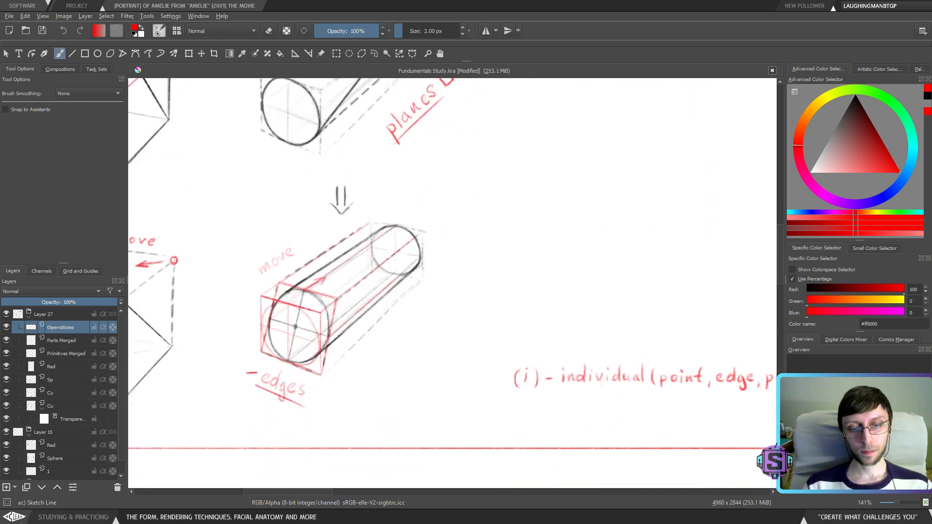
pyautogui.moveTo(399, 175); pyautogui.dragTo(405, 383)
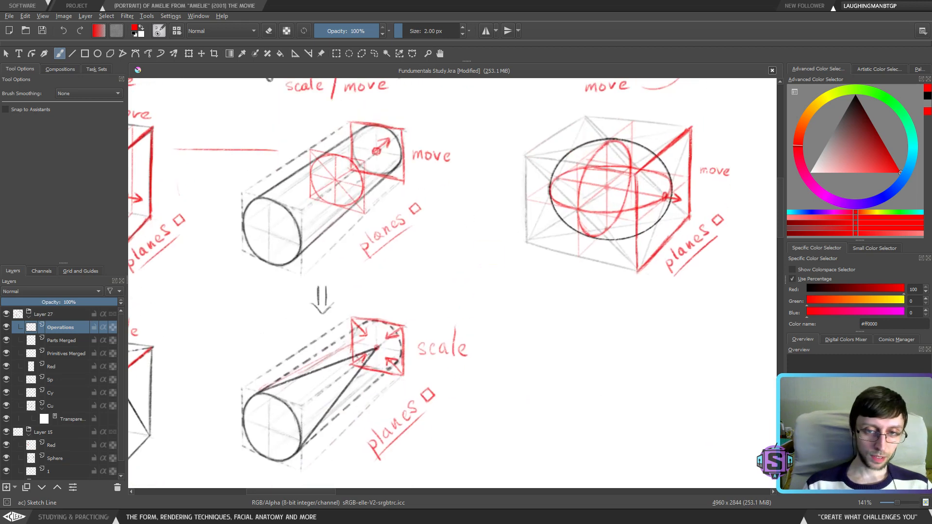
pyautogui.moveTo(320, 218); pyautogui.dragTo(377, 286)
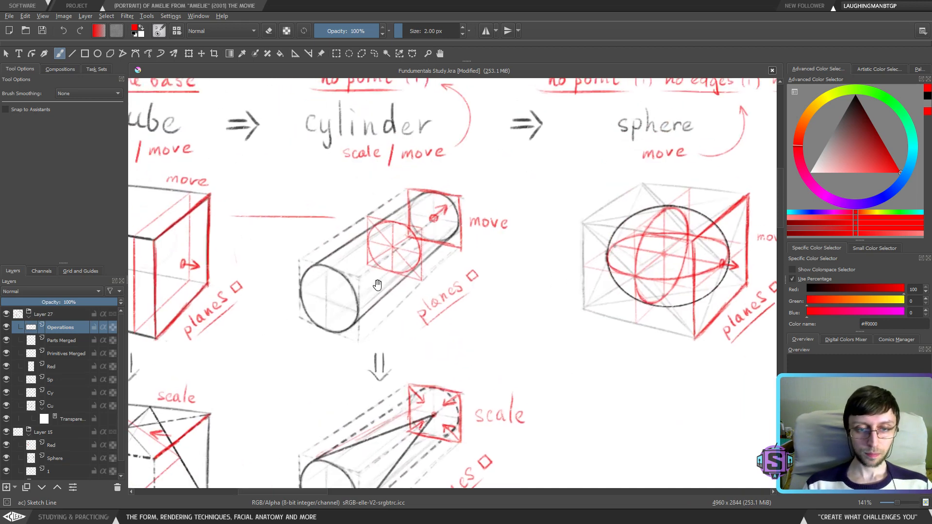
# Mark a corner move on the first cylinder's bounding box with a red circle and arrow, and sketch the resulting warped end ellipse
pyautogui.moveTo(299, 261); pyautogui.dragTo(338, 236)
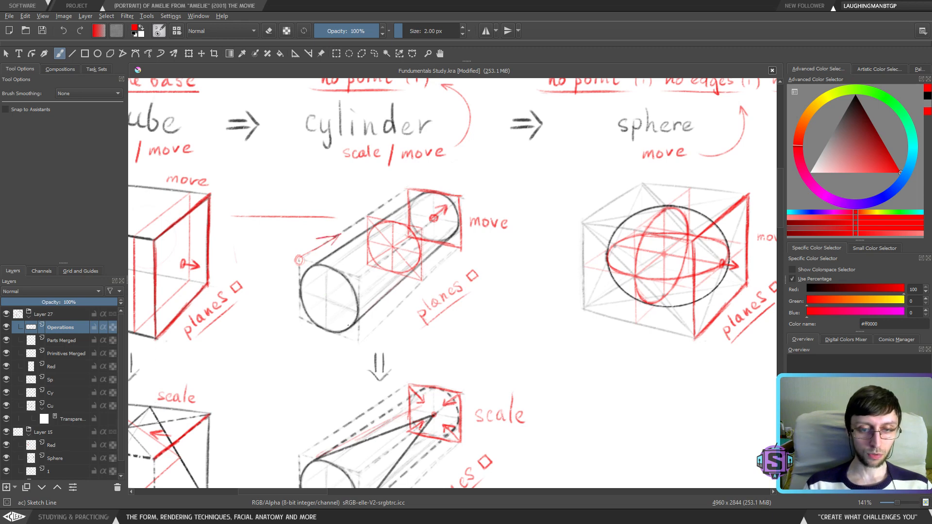
pyautogui.moveTo(348, 325)
pyautogui.mouseDown()
pyautogui.moveTo(346, 253)
pyautogui.moveTo(333, 248)
pyautogui.moveTo(316, 299)
pyautogui.moveTo(342, 331)
pyautogui.mouseUp()
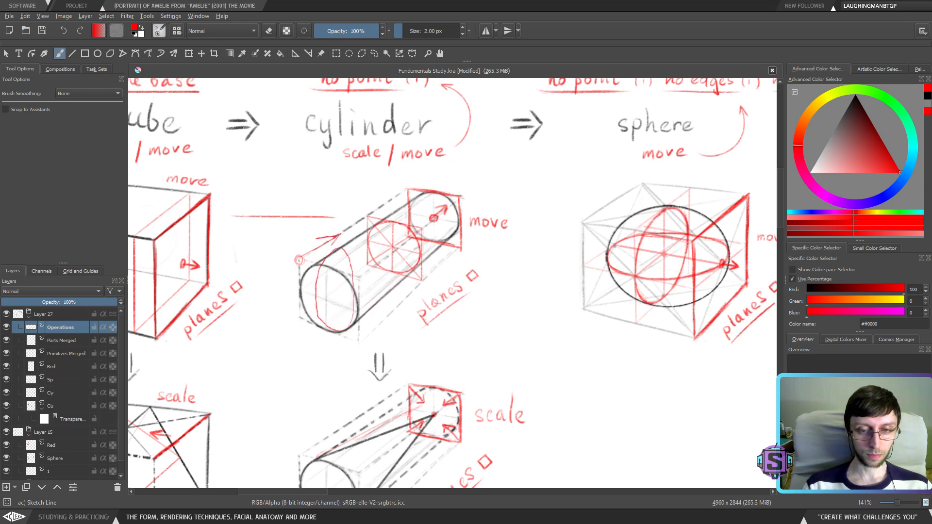
pyautogui.hotkey('ctrl', 'z')
pyautogui.moveTo(340, 255)
pyautogui.mouseDown()
pyautogui.moveTo(315, 271)
pyautogui.moveTo(309, 321)
pyautogui.moveTo(341, 332)
pyautogui.moveTo(366, 281)
pyautogui.moveTo(358, 245)
pyautogui.moveTo(359, 308)
pyautogui.moveTo(315, 320)
pyautogui.moveTo(353, 258)
pyautogui.mouseUp()
pyautogui.hotkey('ctrl', 'z')
pyautogui.hotkey('ctrl', 'z')
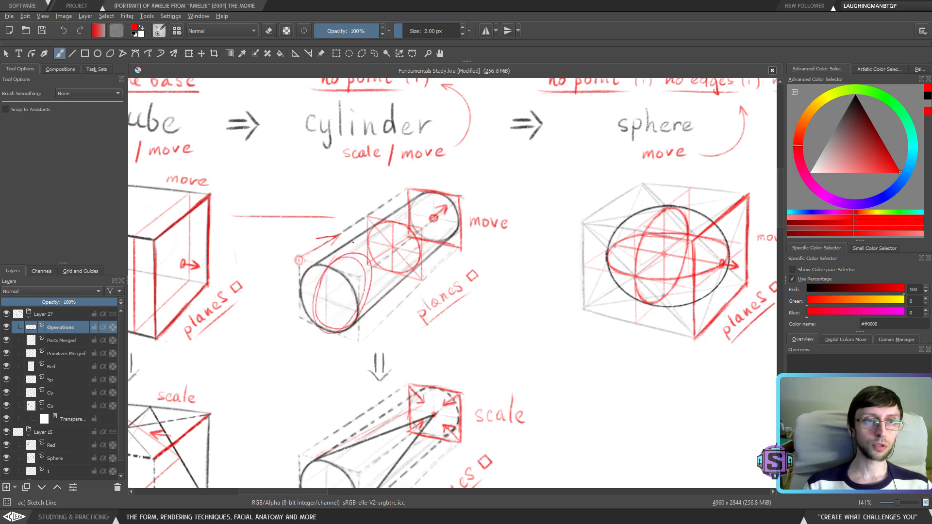
# Undo the red corner circle, arrow and ellipse sketches on the first cylinder
pyautogui.hotkey('ctrl', 'z')
pyautogui.hotkey('ctrl', 'z')
pyautogui.hotkey('ctrl', 'z')
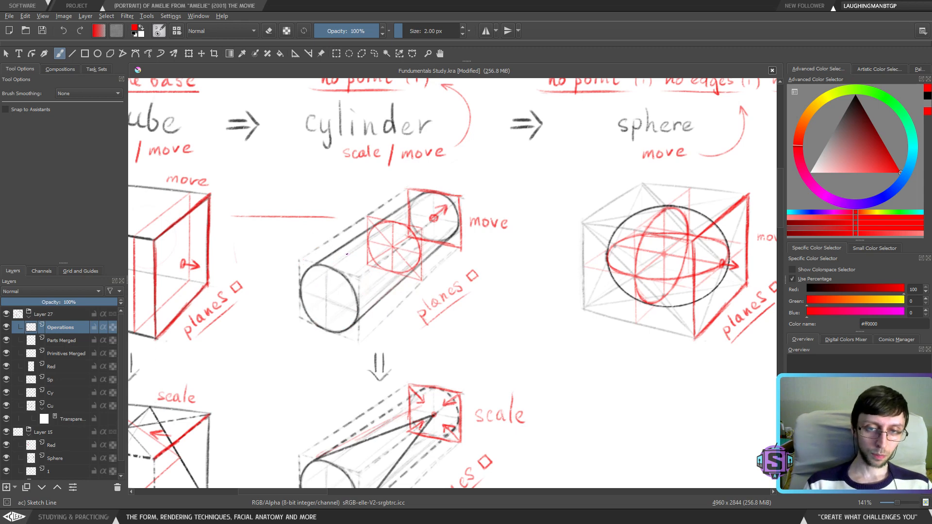
pyautogui.scroll(-3, 347, 254)
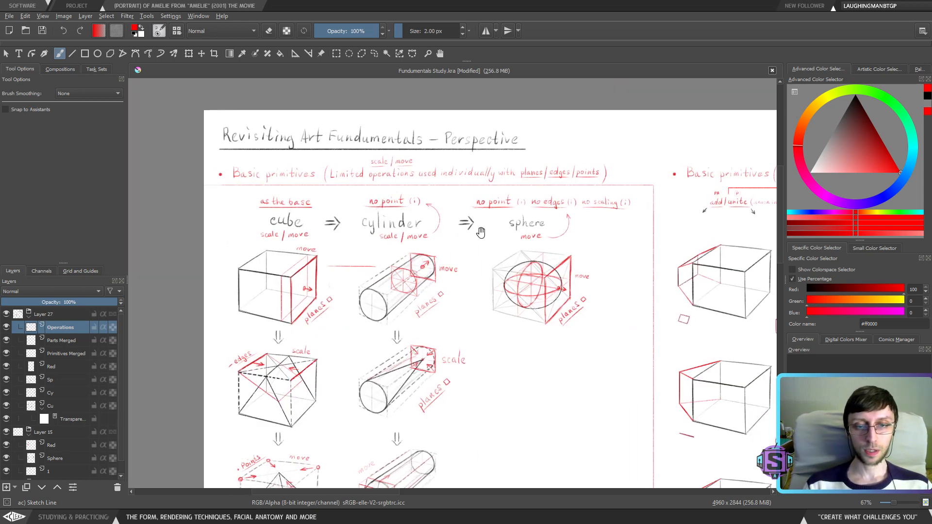
# Examine the cylinder and sphere columns of the limited-operations chart, including their plane, scale and edge examples
pyautogui.scroll(3, 437, 282)
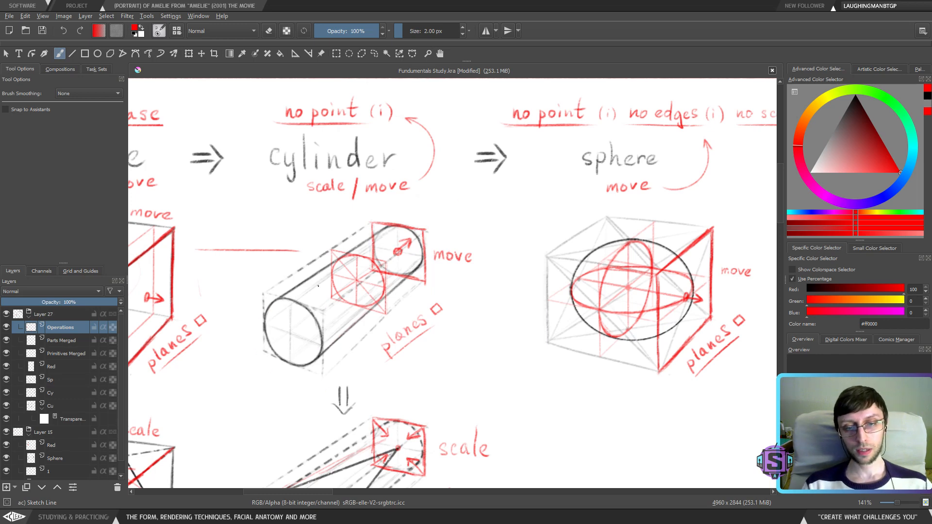
pyautogui.scroll(4, 428, 276)
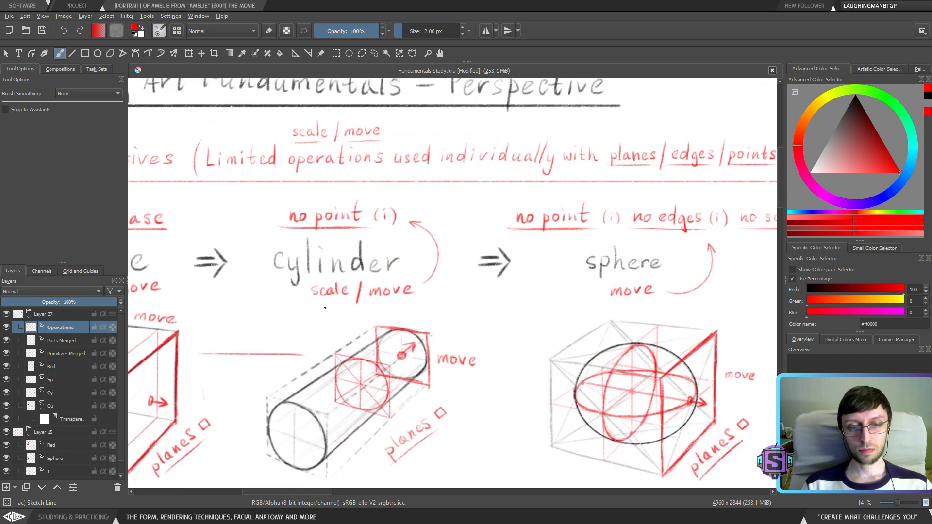
pyautogui.moveTo(407, 385); pyautogui.dragTo(396, 345)
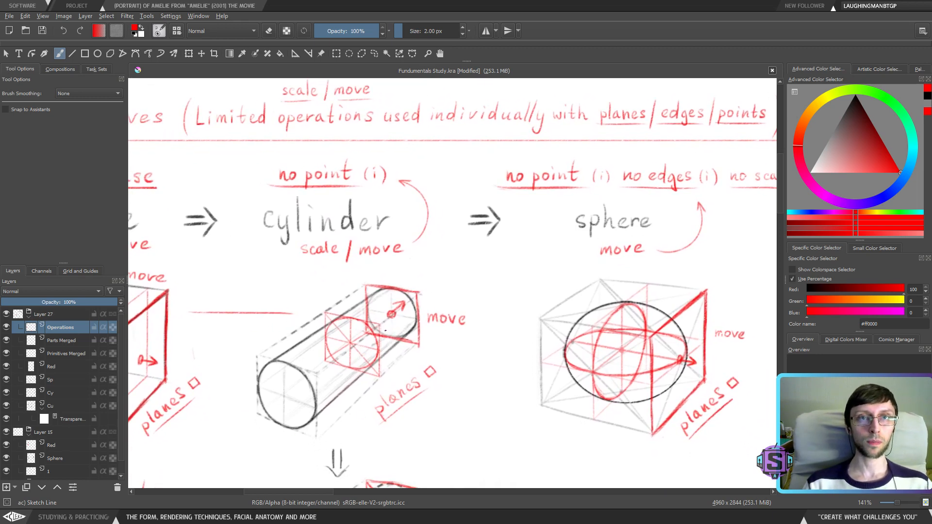
pyautogui.scroll(-2, 323, 346)
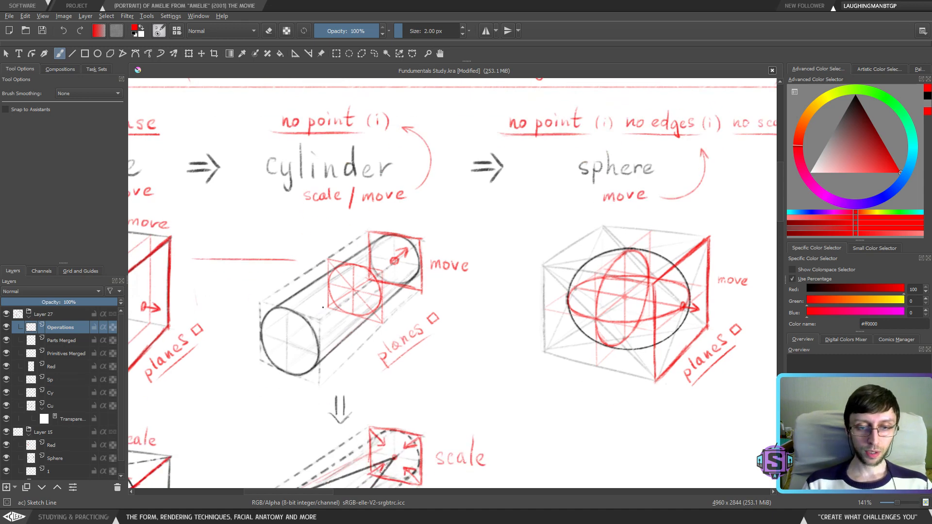
pyautogui.hscroll(-1, 323, 307)
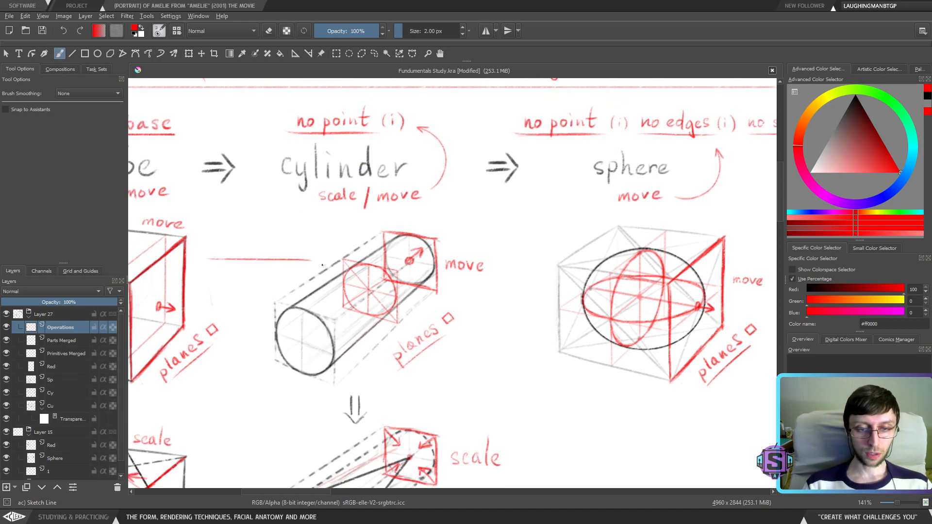
pyautogui.hscroll(5, 275, 306)
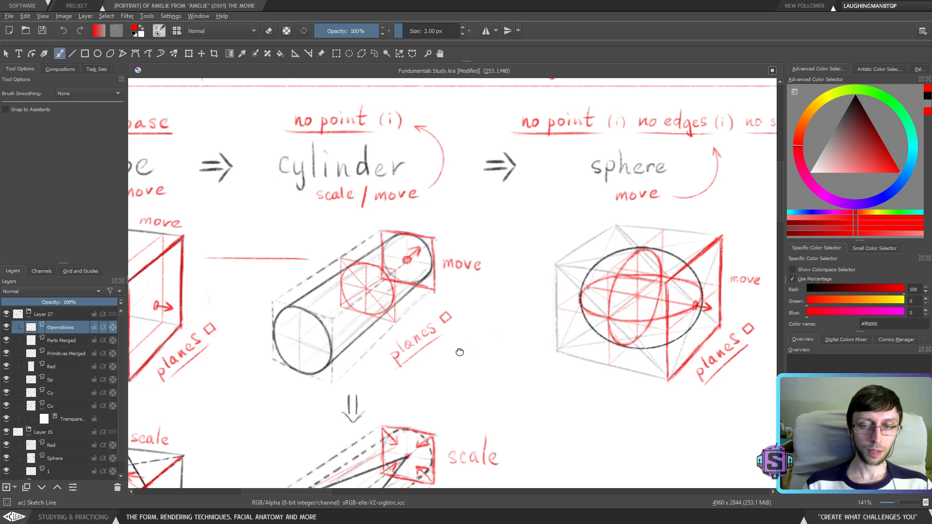
pyautogui.scroll(-1, 458, 349)
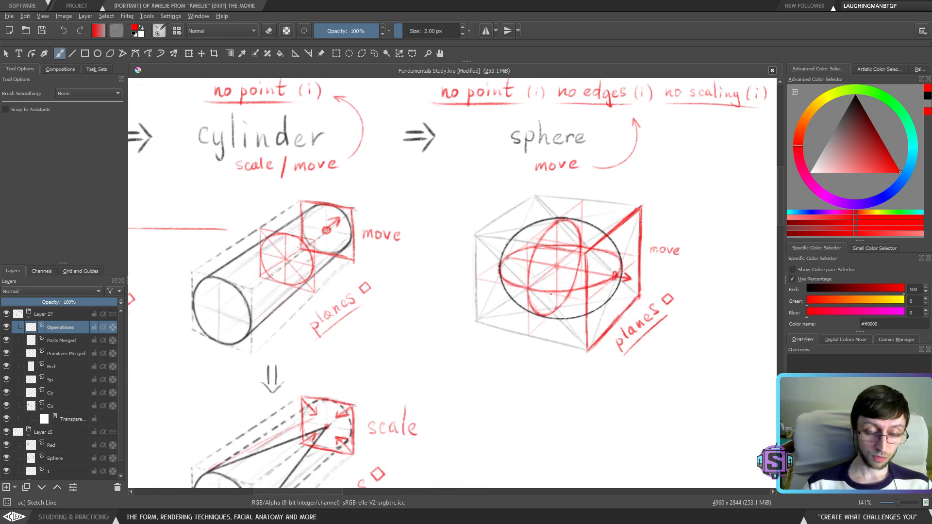
pyautogui.hscroll(-16, 672, 322)
pyautogui.scroll(-1, 672, 323)
pyautogui.hscroll(8, 646, 356)
pyautogui.scroll(-6, 537, 188)
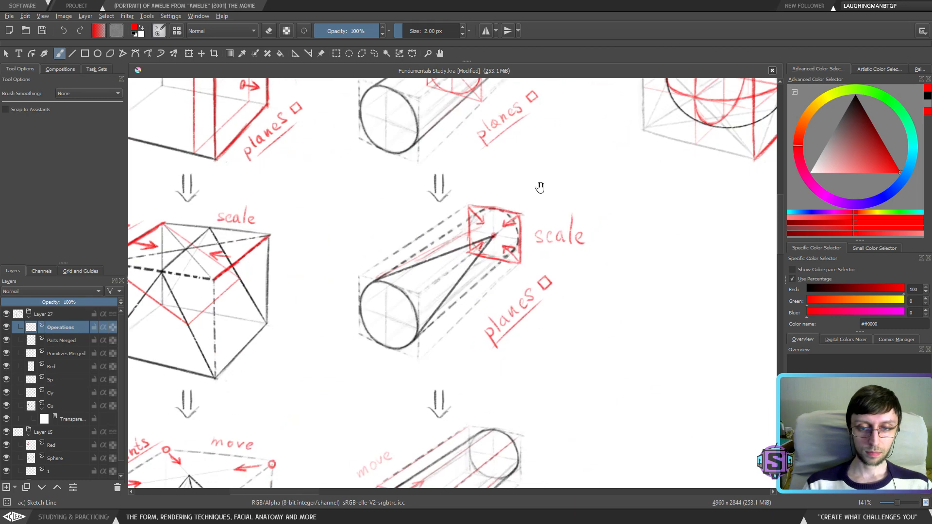
pyautogui.scroll(-3, 487, 399)
pyautogui.scroll(-3, 447, 351)
pyautogui.hscroll(2, 446, 351)
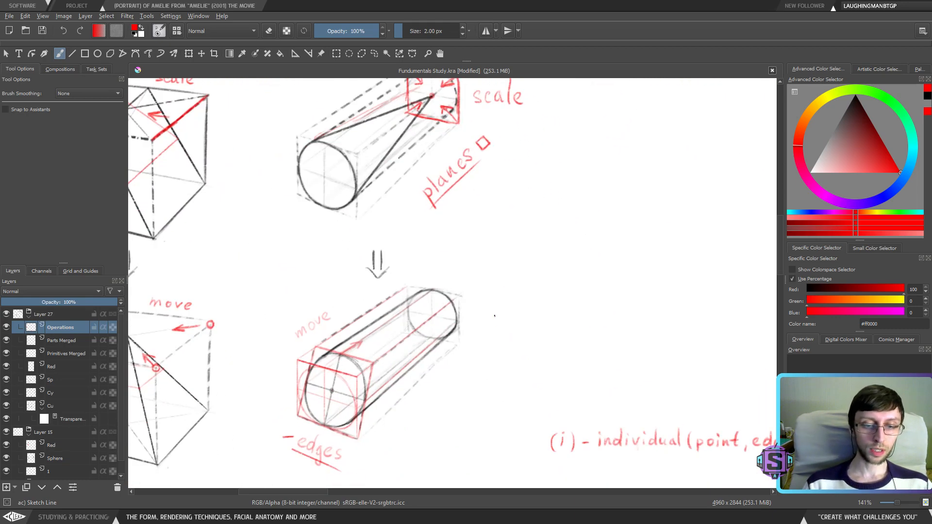
pyautogui.scroll(6, 494, 317)
pyautogui.scroll(7, 462, 395)
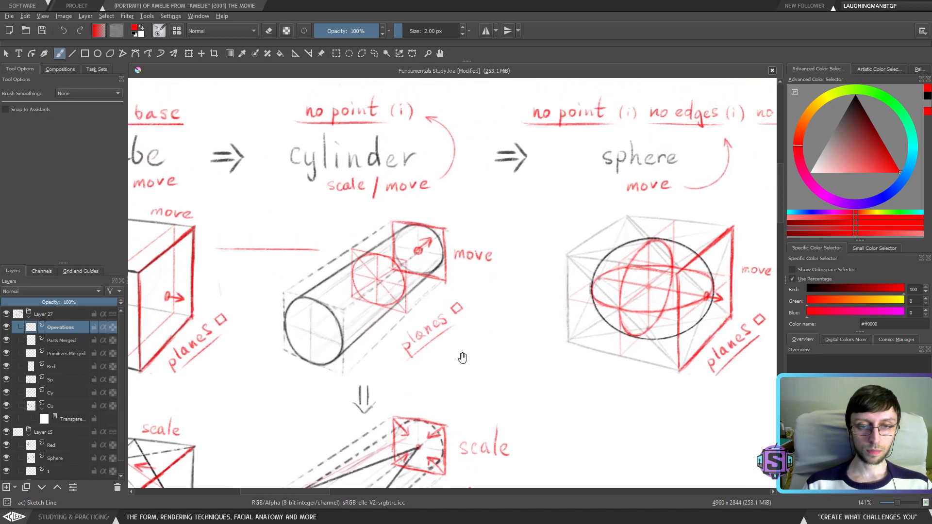
# Undo the small red circle at the front corner of the first cylinder's bounding box
pyautogui.moveTo(462, 358); pyautogui.dragTo(486, 396)
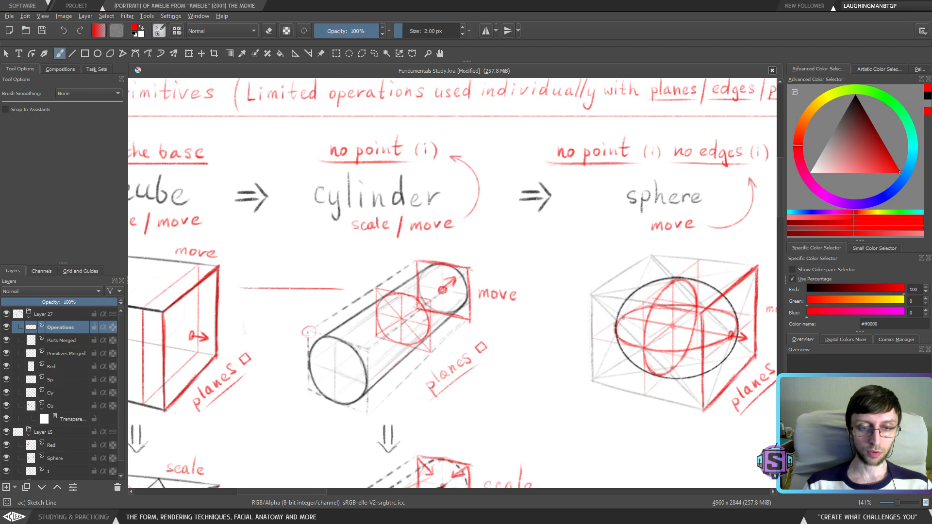
pyautogui.hotkey('ctrl', 'z')
pyautogui.moveTo(425, 445); pyautogui.dragTo(344, 224)
pyautogui.moveTo(387, 429); pyautogui.dragTo(439, 197)
pyautogui.moveTo(370, 404); pyautogui.dragTo(389, 390)
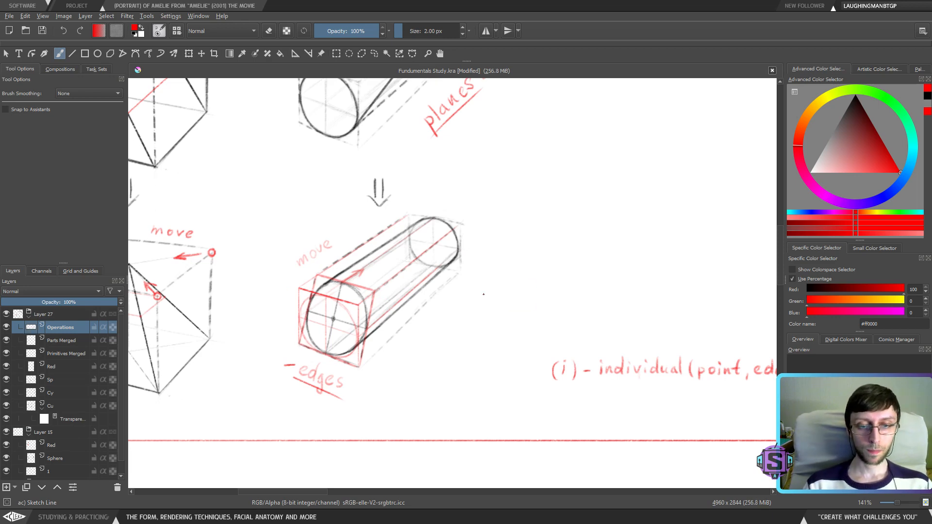
# Delete the red point markers beside the two bottom-row cylinders under add/unite and remove/subtract from the Parts Merged layer, and clear the selection
pyautogui.scroll(-4, 541, 250)
pyautogui.scroll(2, 556, 325)
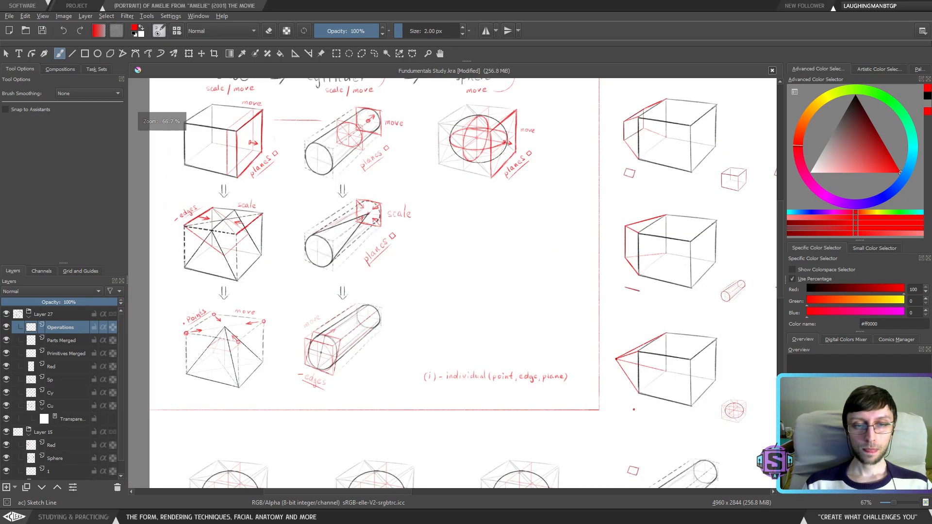
pyautogui.moveTo(603, 366); pyautogui.dragTo(473, 329)
pyautogui.moveTo(687, 414); pyautogui.dragTo(668, 440)
pyautogui.moveTo(555, 454); pyautogui.dragTo(362, 313)
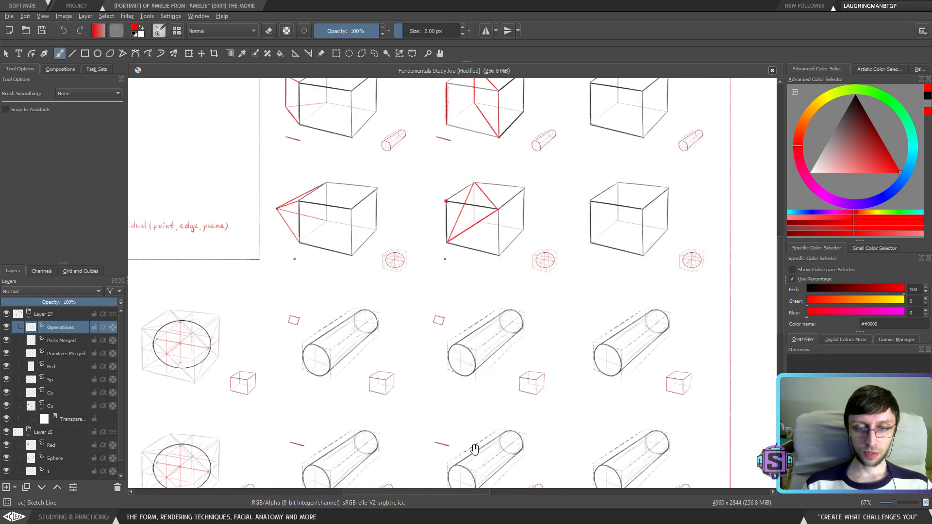
pyautogui.moveTo(475, 448); pyautogui.dragTo(514, 298)
pyautogui.scroll(2, 345, 351)
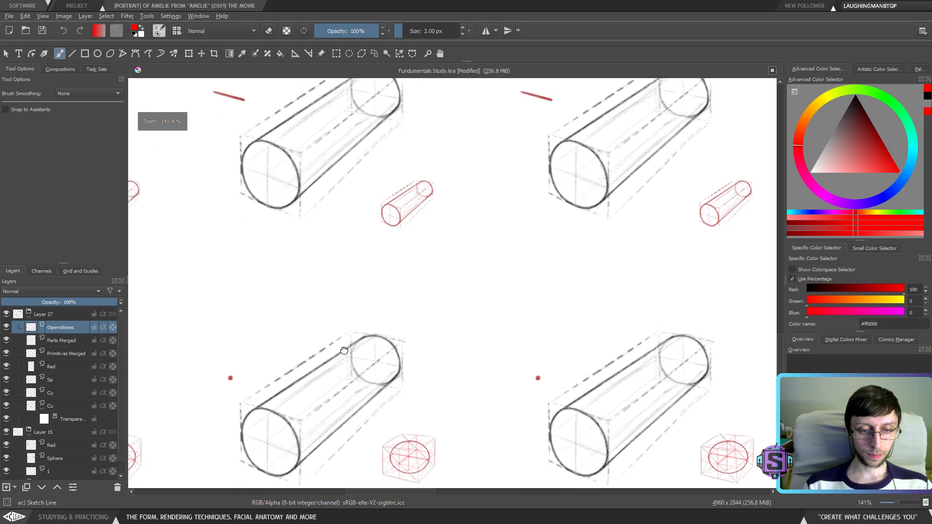
pyautogui.moveTo(344, 350); pyautogui.dragTo(460, 283)
pyautogui.press('l')
pyautogui.moveTo(355, 324); pyautogui.dragTo(351, 326)
pyautogui.moveTo(660, 325)
pyautogui.mouseDown()
pyautogui.moveTo(653, 334)
pyautogui.moveTo(640, 325)
pyautogui.mouseUp()
pyautogui.click(66, 353)
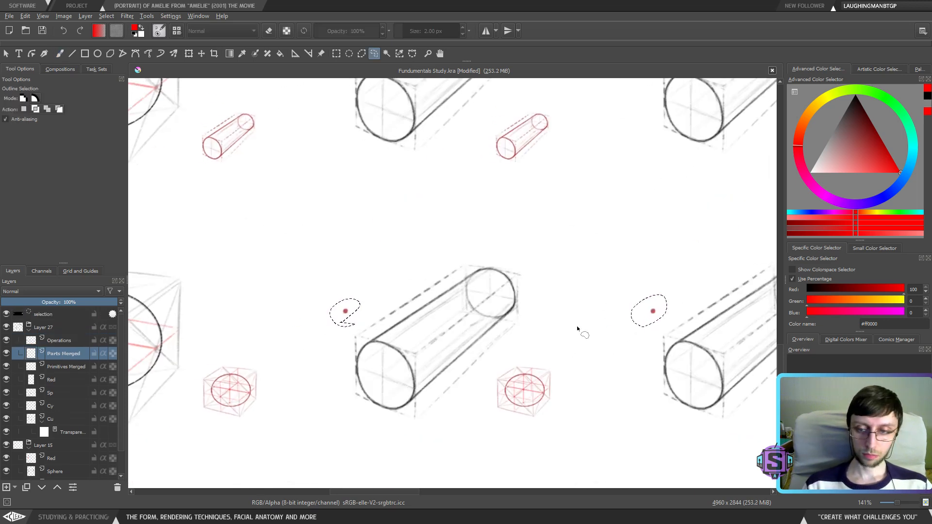
pyautogui.press('Delete')
pyautogui.hotkey('ctrl', 'shift', 'a')
pyautogui.press('b')
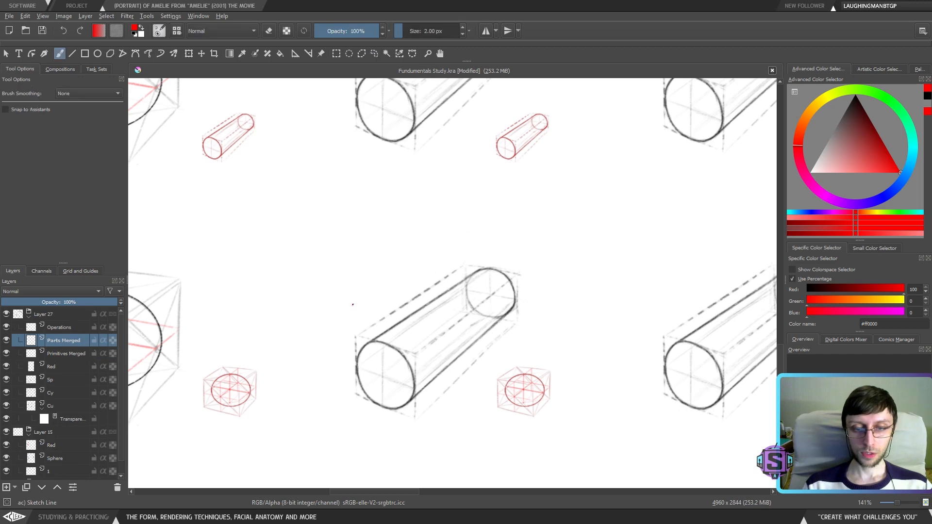
# Compare the cylinder rows with the limited-operations chart and the cube examples for the extended operations
pyautogui.moveTo(585, 198)
pyautogui.mouseDown()
pyautogui.moveTo(529, 304)
pyautogui.moveTo(481, 354)
pyautogui.moveTo(496, 370)
pyautogui.moveTo(491, 319)
pyautogui.moveTo(518, 368)
pyautogui.moveTo(511, 373)
pyautogui.mouseUp()
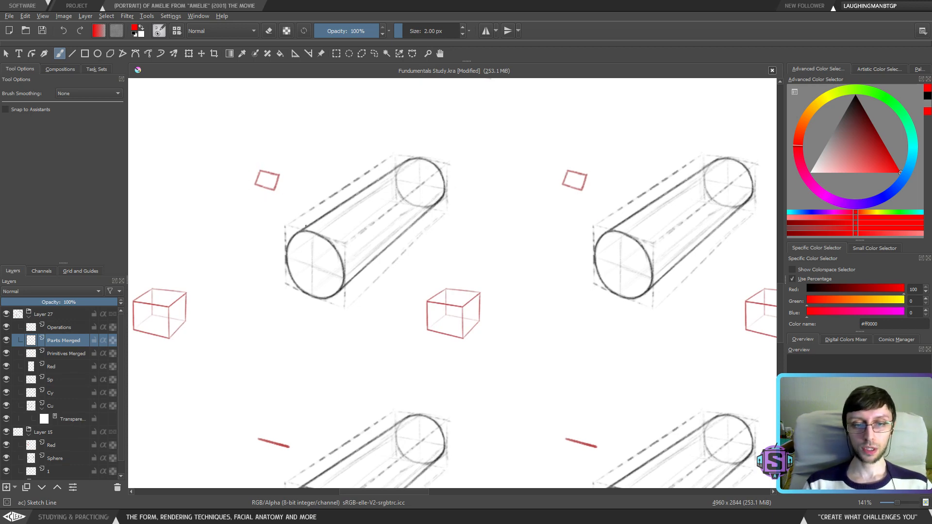
pyautogui.moveTo(636, 288); pyautogui.dragTo(751, 316)
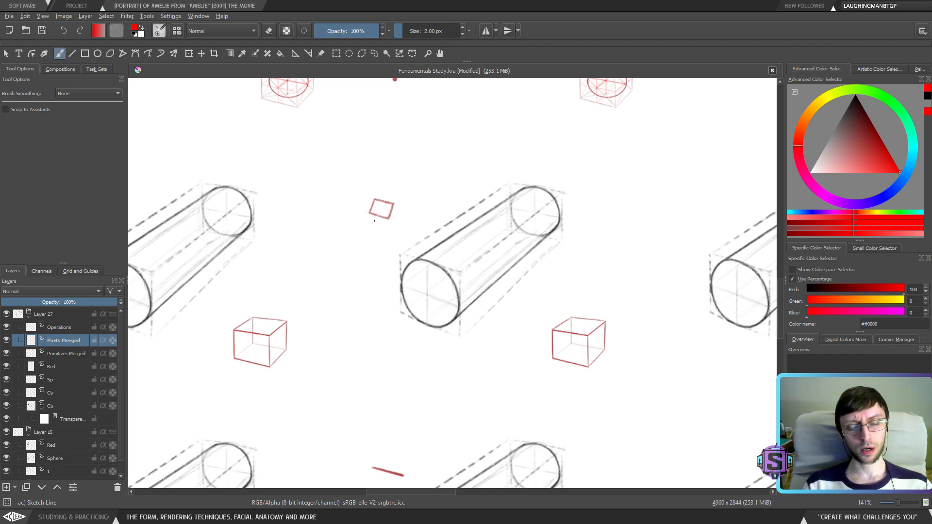
pyautogui.scroll(-2, 372, 221)
pyautogui.moveTo(302, 190); pyautogui.dragTo(540, 330)
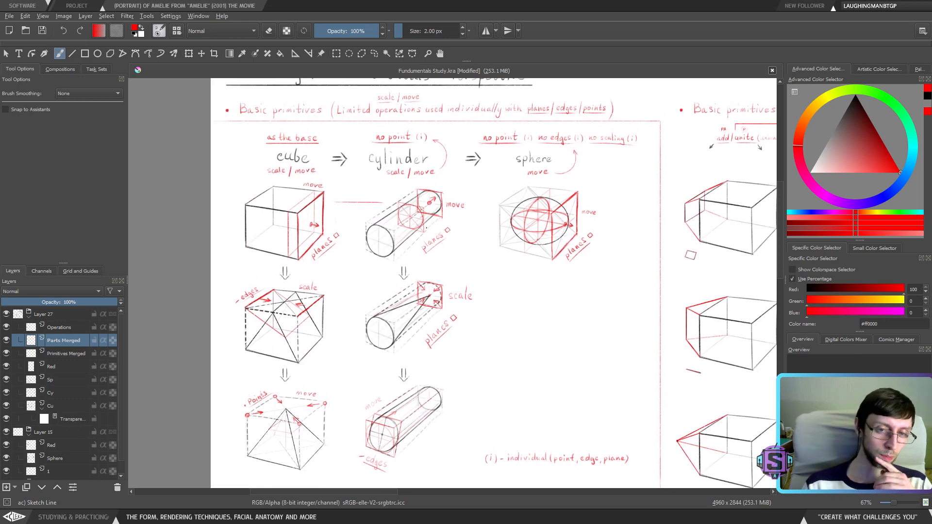
pyautogui.moveTo(597, 369); pyautogui.dragTo(359, 464)
pyautogui.moveTo(418, 111); pyautogui.dragTo(427, 236)
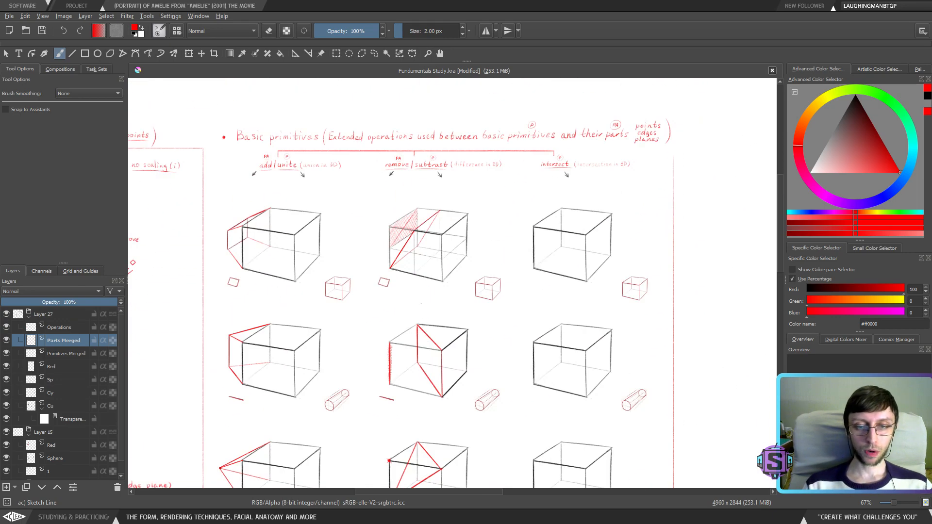
pyautogui.moveTo(437, 375); pyautogui.dragTo(457, 225)
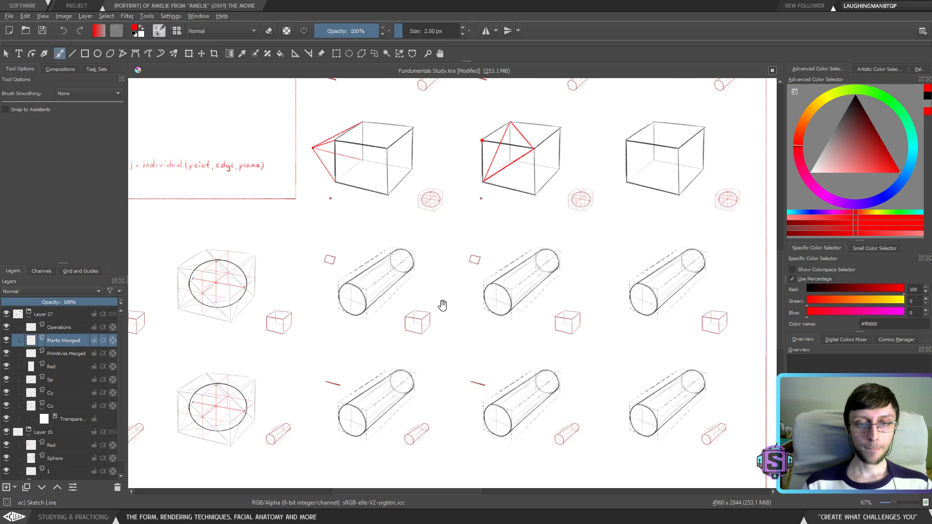
# Circle the plane marker beside the first add/unite cylinder in red, and undo the circle
pyautogui.moveTo(442, 305); pyautogui.dragTo(461, 333)
pyautogui.scroll(2, 461, 333)
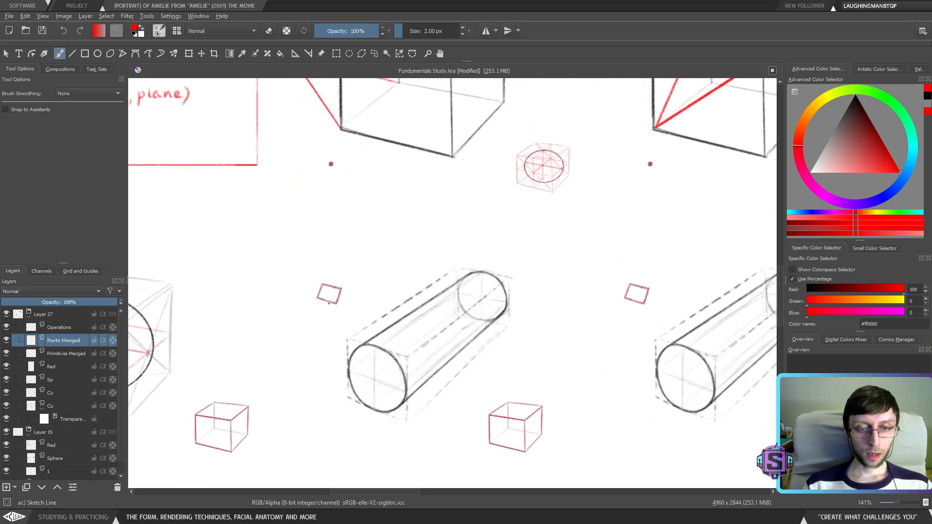
pyautogui.moveTo(322, 272); pyautogui.dragTo(321, 273)
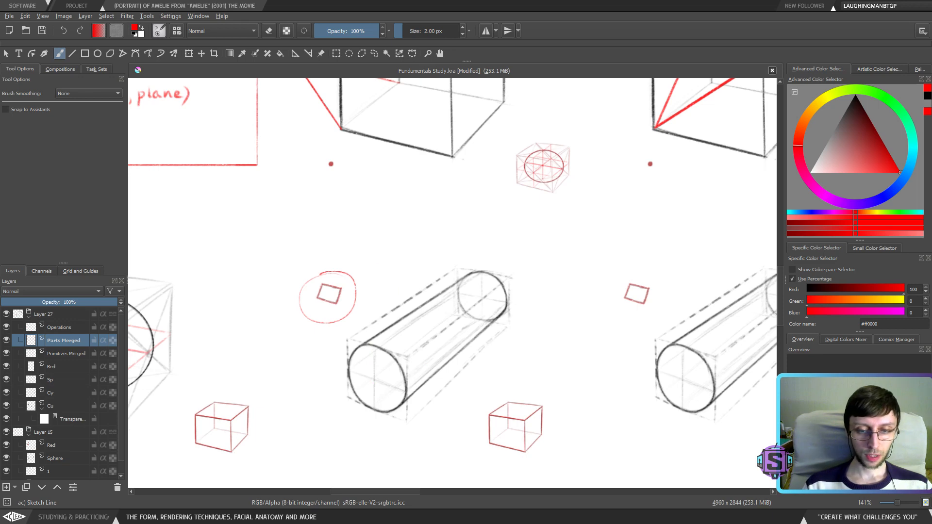
pyautogui.hotkey('ctrl', 'z')
# Draw a red four-sided plane in front of the first add/unite cylinder on the Operations layer, using straight 5 px lines
pyautogui.moveTo(437, 316); pyautogui.dragTo(493, 276)
pyautogui.click(72, 53)
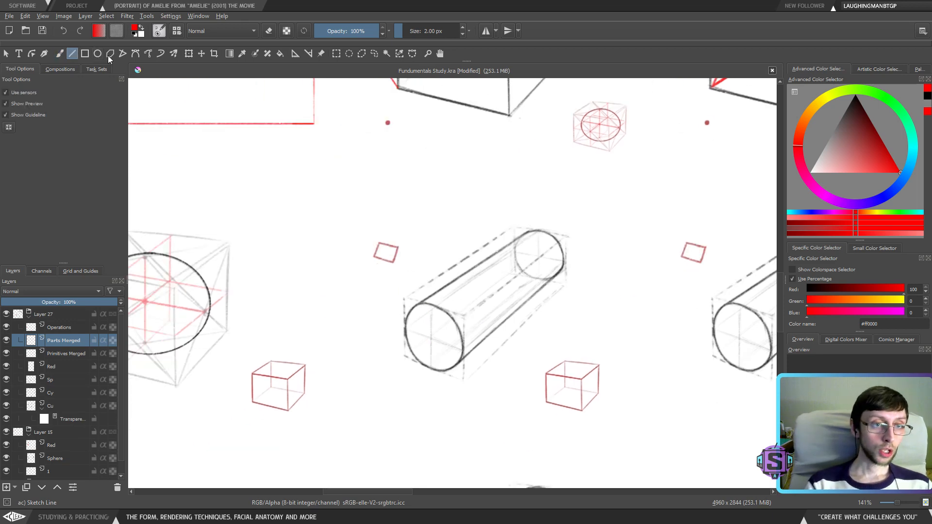
pyautogui.scroll(-3, 444, 335)
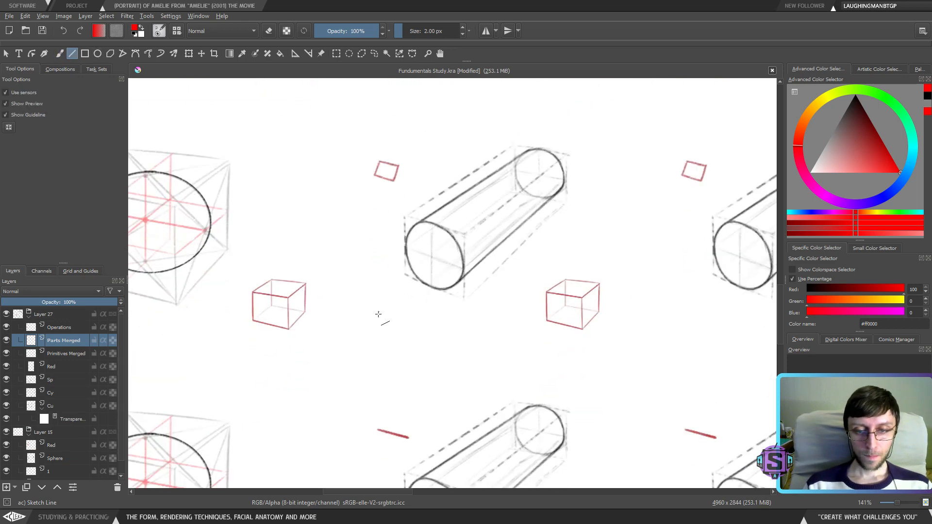
pyautogui.click(79, 328)
pyautogui.hotkey('ctrl', '+')
pyautogui.moveTo(413, 329); pyautogui.dragTo(426, 358)
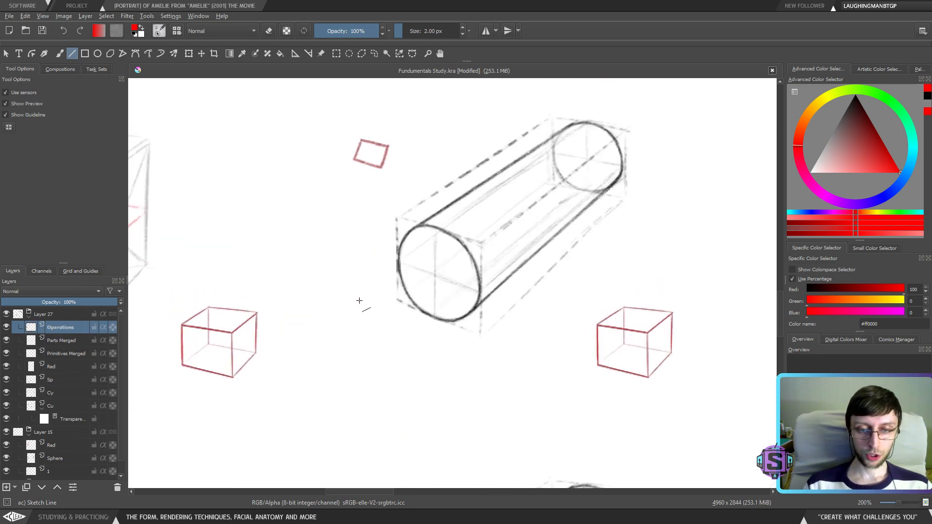
pyautogui.moveTo(359, 313)
pyautogui.mouseDown()
pyautogui.moveTo(359, 335)
pyautogui.moveTo(389, 353)
pyautogui.moveTo(359, 294)
pyautogui.mouseUp()
pyautogui.press(']')
pyautogui.press(']')
pyautogui.press(']')
pyautogui.hotkey('ctrl', 'z')
pyautogui.hotkey('ctrl', 'z')
pyautogui.moveTo(359, 338)
pyautogui.mouseDown()
pyautogui.moveTo(393, 356)
pyautogui.moveTo(394, 307)
pyautogui.moveTo(349, 292)
pyautogui.moveTo(393, 306)
pyautogui.mouseUp()
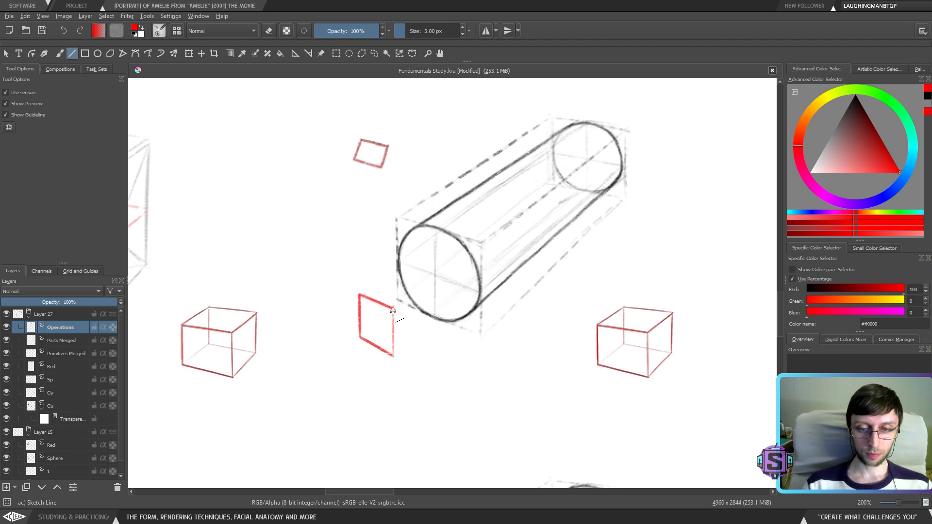
pyautogui.moveTo(394, 306); pyautogui.dragTo(393, 356)
# Try to connect the red plane's corners to the front corners of the cylinder's bounding box with straight lines
pyautogui.scroll(-2, 393, 356)
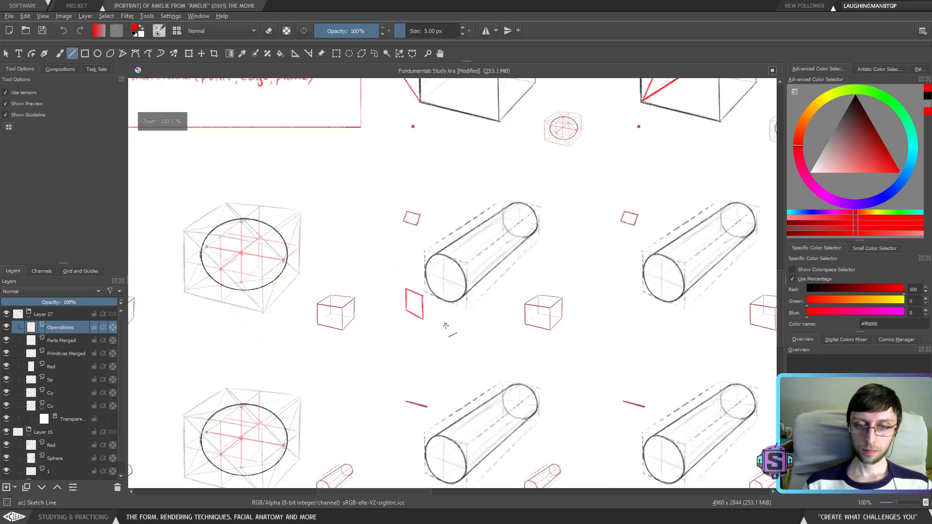
pyautogui.scroll(2, 441, 328)
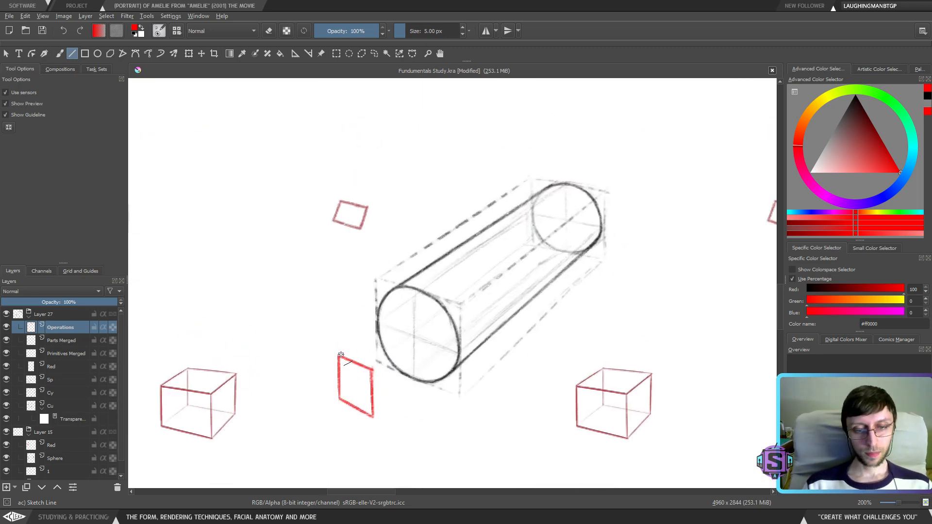
pyautogui.moveTo(339, 356); pyautogui.dragTo(377, 278)
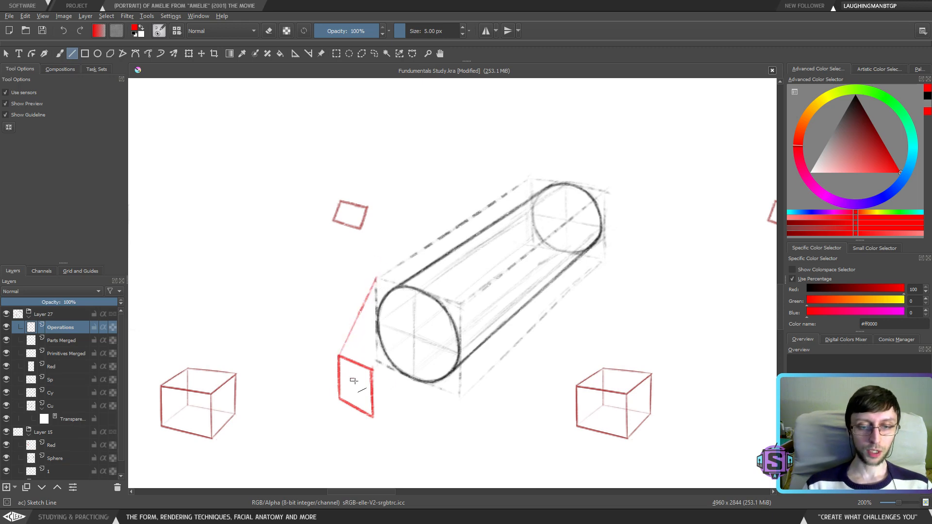
pyautogui.moveTo(372, 369)
pyautogui.mouseDown()
pyautogui.moveTo(473, 300)
pyautogui.moveTo(462, 306)
pyautogui.mouseUp()
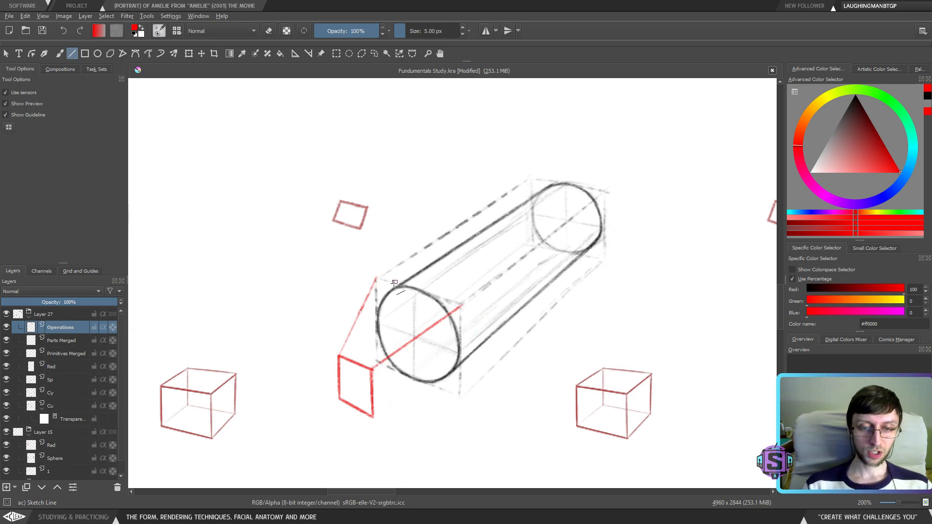
pyautogui.moveTo(373, 417); pyautogui.dragTo(461, 394)
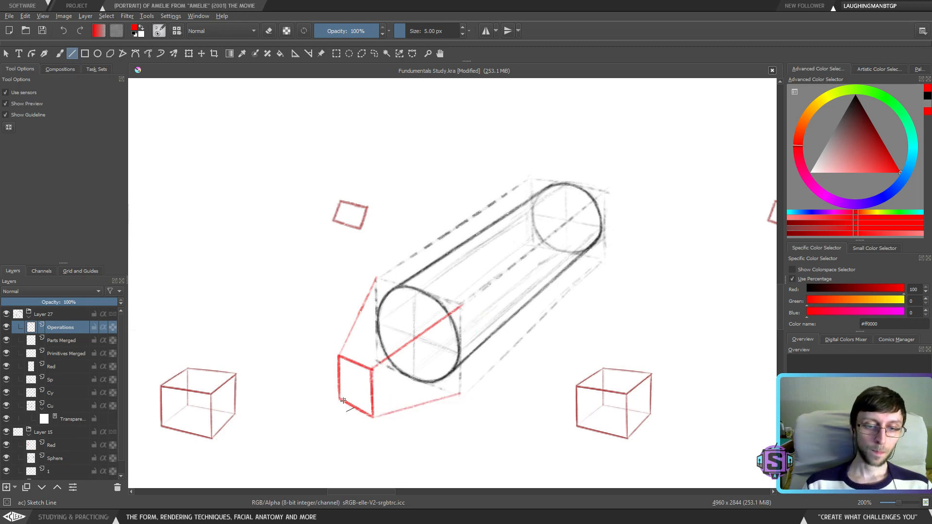
pyautogui.hotkey('ctrl', 'z')
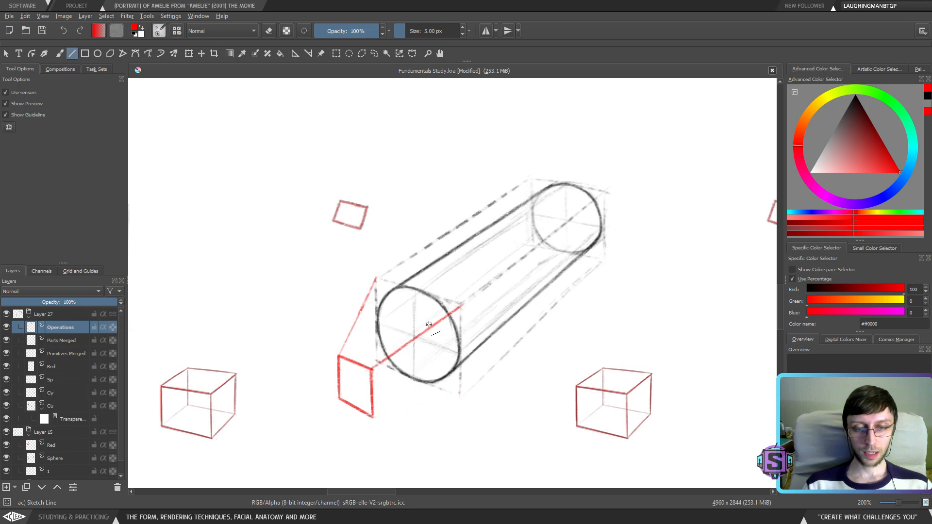
pyautogui.hotkey('ctrl', 'z')
pyautogui.hotkey('ctrl', 'z')
# Connect the plane's two upper corners to the cylinder's front ellipse with straight red lines, and remove the excess past the ellipse
pyautogui.moveTo(338, 356); pyautogui.dragTo(396, 286)
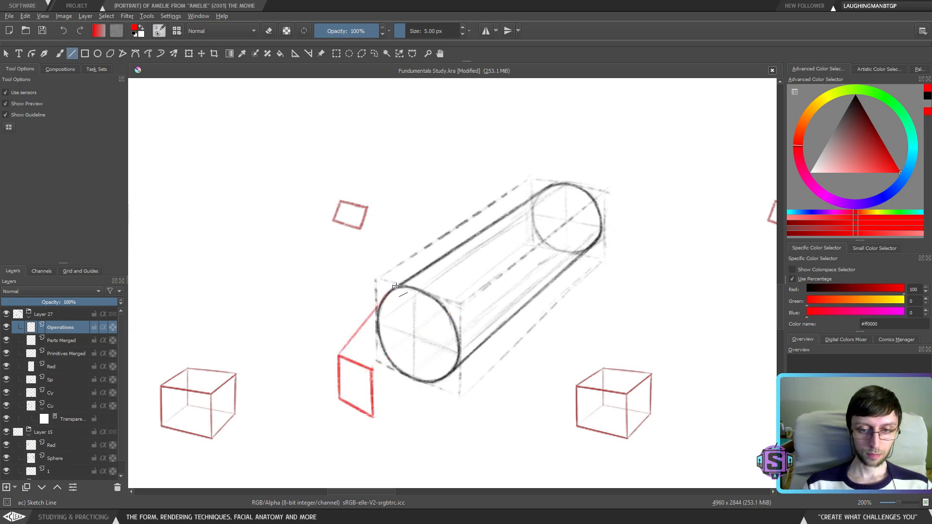
pyautogui.moveTo(374, 368); pyautogui.dragTo(461, 305)
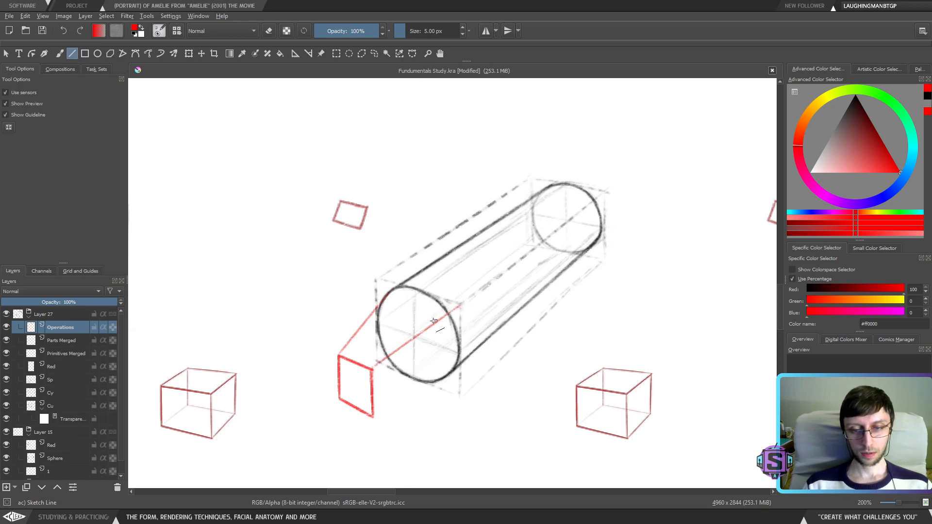
pyautogui.press('l')
pyautogui.moveTo(454, 293)
pyautogui.mouseDown()
pyautogui.moveTo(447, 307)
pyautogui.moveTo(455, 316)
pyautogui.moveTo(456, 294)
pyautogui.mouseUp()
pyautogui.press('b')
pyautogui.hotkey('ctrl', 'shift', 'a')
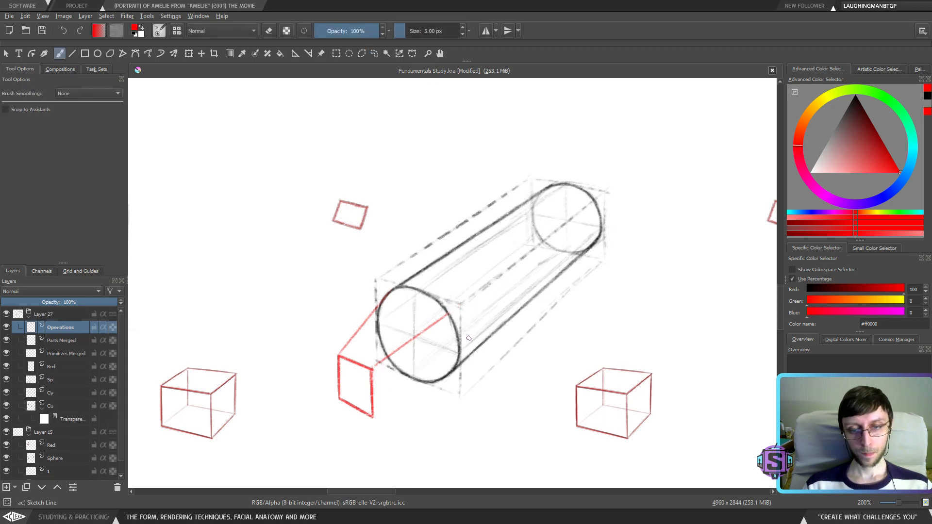
# Try a straight red line from the plane's lower-right corner to the underside of the cylinder's front ellipse, and undo it
pyautogui.moveTo(378, 413); pyautogui.dragTo(371, 407)
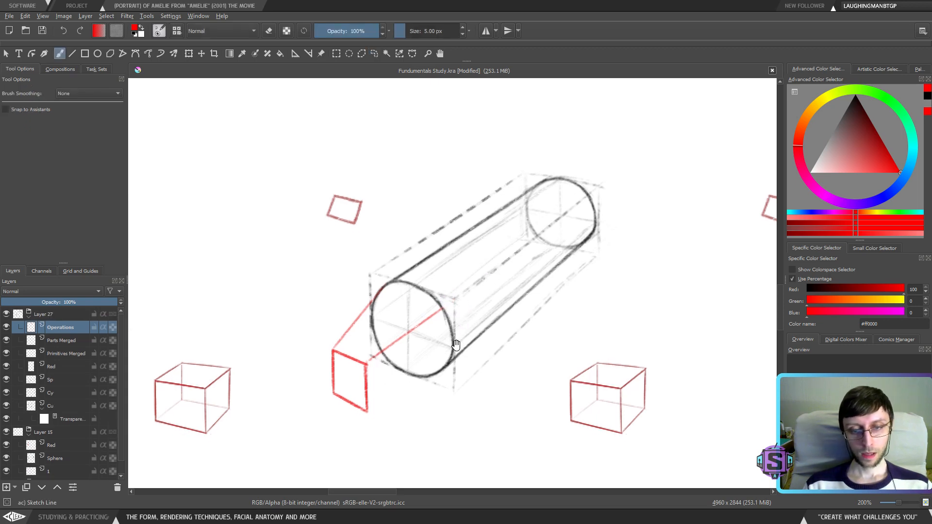
pyautogui.click(72, 53)
pyautogui.moveTo(367, 412); pyautogui.dragTo(448, 365)
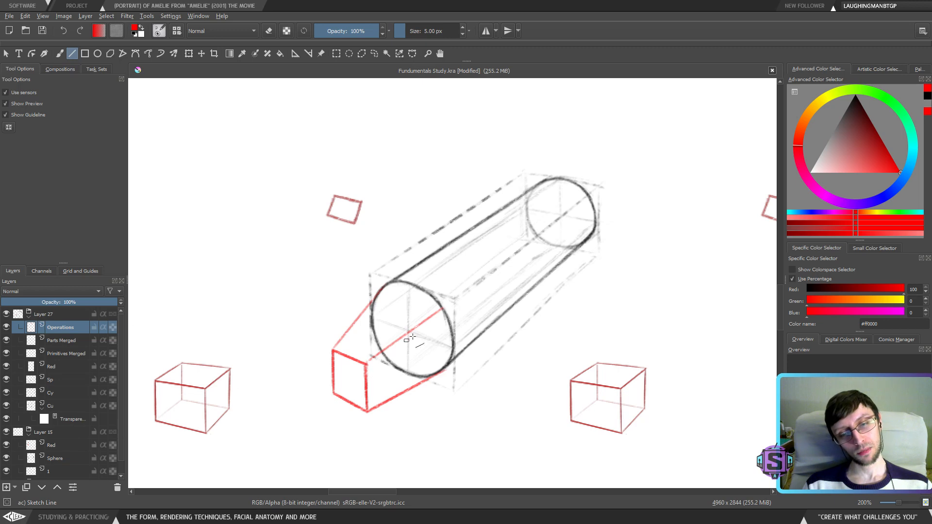
pyautogui.hotkey('ctrl', 'z')
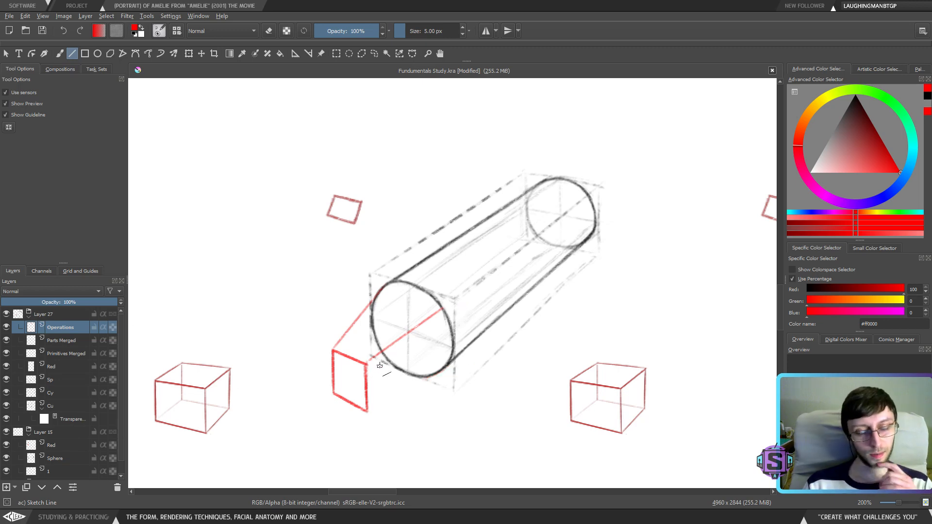
# Sketch freehand curved cross-contours and lengthwise contours over the upper surface joining the plane to the cylinder
pyautogui.press('b')
pyautogui.moveTo(338, 344)
pyautogui.mouseDown()
pyautogui.moveTo(365, 359)
pyautogui.moveTo(372, 336)
pyautogui.moveTo(417, 327)
pyautogui.mouseUp()
pyautogui.moveTo(393, 296)
pyautogui.mouseDown()
pyautogui.moveTo(431, 313)
pyautogui.moveTo(405, 291)
pyautogui.moveTo(378, 293)
pyautogui.mouseUp()
pyautogui.hotkey('ctrl', 'z')
pyautogui.moveTo(335, 350)
pyautogui.mouseDown()
pyautogui.moveTo(368, 363)
pyautogui.moveTo(337, 352)
pyautogui.mouseUp()
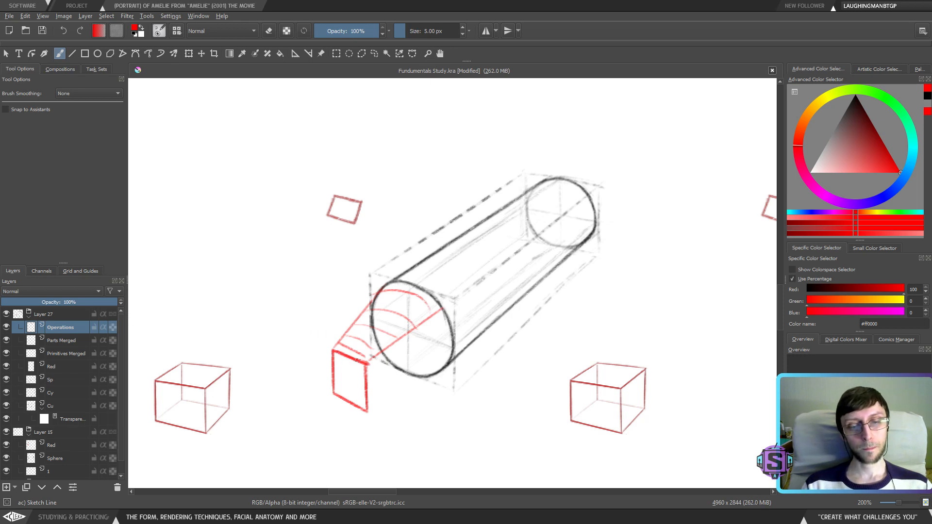
pyautogui.hotkey('ctrl', 'z')
pyautogui.moveTo(340, 346)
pyautogui.mouseDown()
pyautogui.moveTo(375, 359)
pyautogui.moveTo(347, 335)
pyautogui.moveTo(373, 354)
pyautogui.moveTo(346, 337)
pyautogui.moveTo(397, 347)
pyautogui.moveTo(374, 325)
pyautogui.moveTo(406, 330)
pyautogui.moveTo(374, 304)
pyautogui.moveTo(414, 313)
pyautogui.moveTo(395, 295)
pyautogui.moveTo(416, 290)
pyautogui.moveTo(440, 313)
pyautogui.mouseUp()
pyautogui.moveTo(388, 291)
pyautogui.mouseDown()
pyautogui.moveTo(431, 310)
pyautogui.moveTo(378, 344)
pyautogui.moveTo(399, 285)
pyautogui.moveTo(347, 353)
pyautogui.mouseUp()
pyautogui.moveTo(388, 290); pyautogui.dragTo(351, 339)
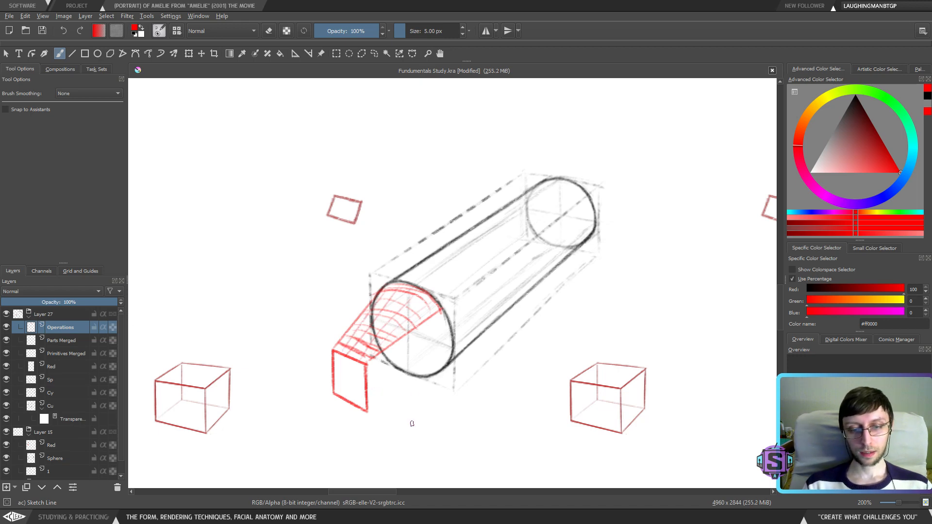
# Undo the contour strokes on the surface between the plane and the cylinder
pyautogui.scroll(-3, 413, 424)
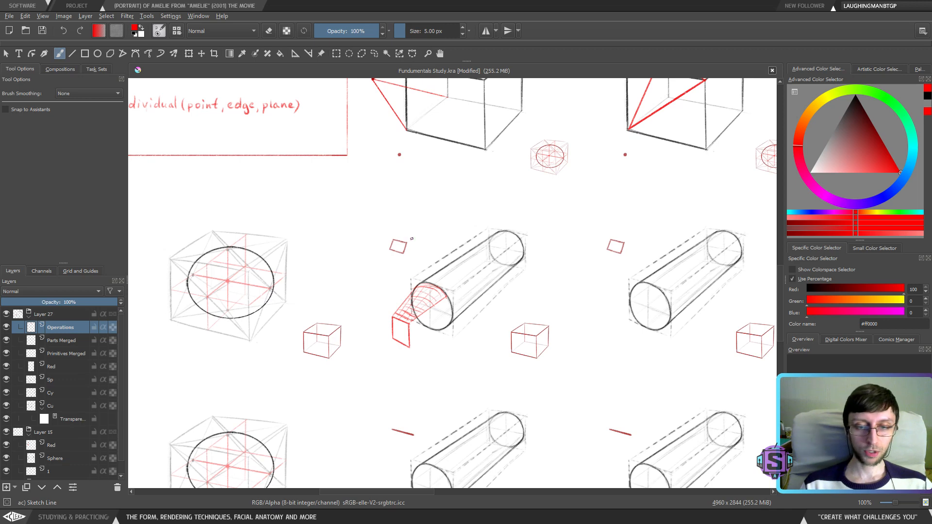
pyautogui.hotkey('ctrl', 'z')
pyautogui.hotkey('ctrl', 'z')
pyautogui.hotkey('ctrl', 'z')
pyautogui.hotkey('ctrl', 'z')
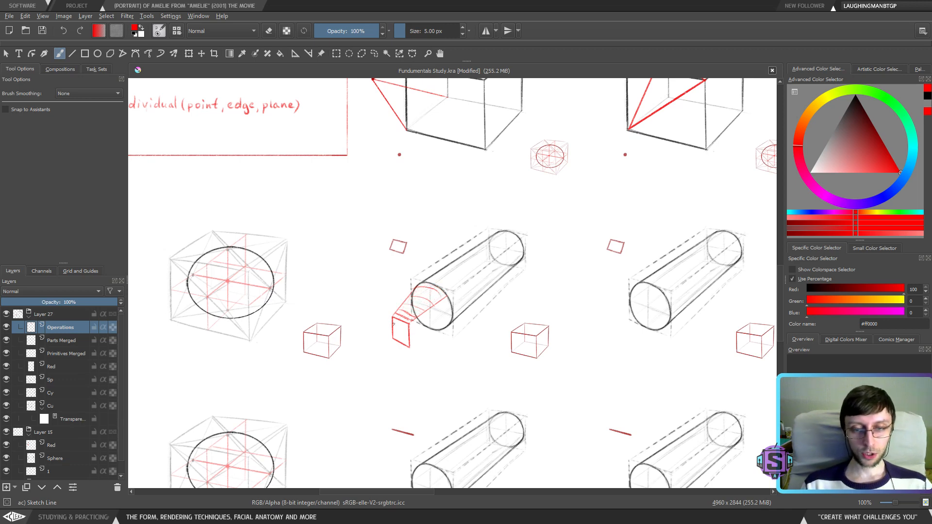
pyautogui.hotkey('ctrl', 'z')
pyautogui.hotkey('ctrl', 'z')
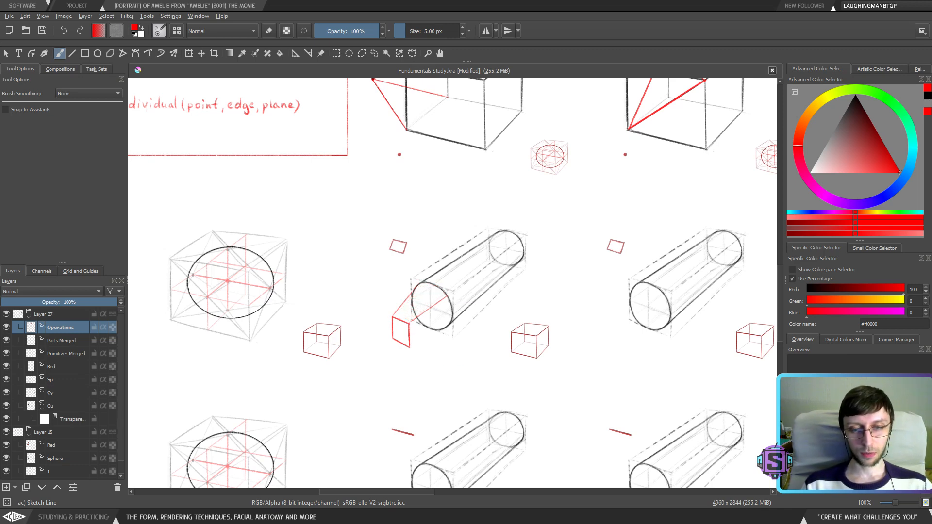
# Try freehand lines from the plane's upper-right corner to the ellipse, and undo them together with the existing straight upper-right connecting line
pyautogui.press('+')
pyautogui.scroll(-1, 411, 354)
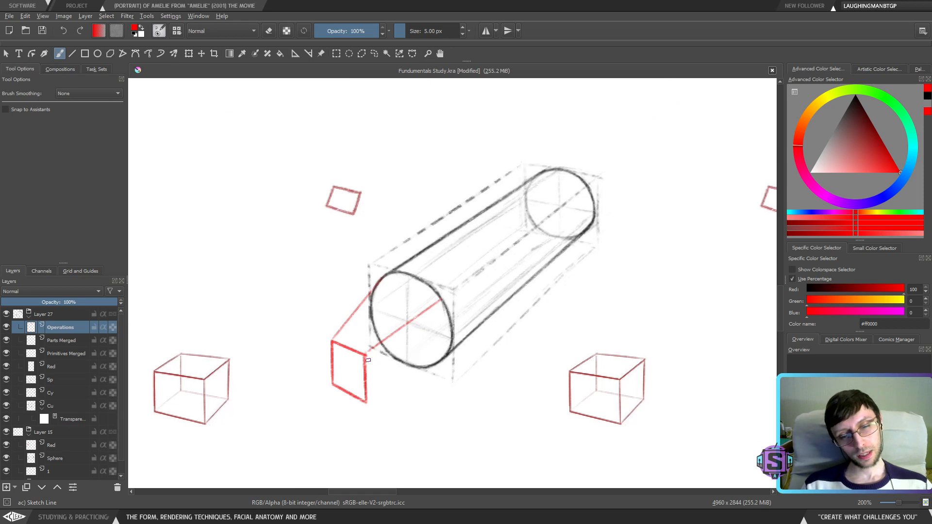
pyautogui.moveTo(366, 354); pyautogui.dragTo(447, 311)
pyautogui.hotkey('ctrl', 'z')
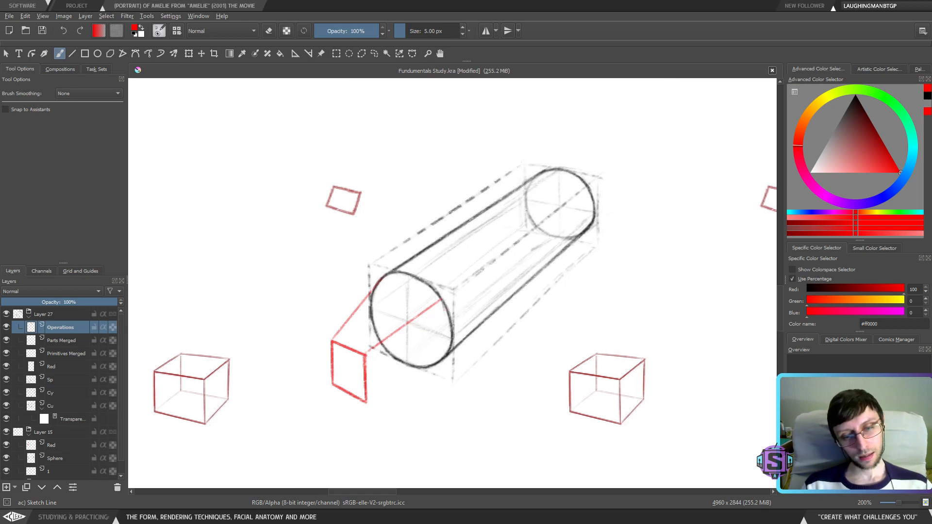
pyautogui.moveTo(367, 353); pyautogui.dragTo(450, 309)
pyautogui.hotkey('ctrl', 'z')
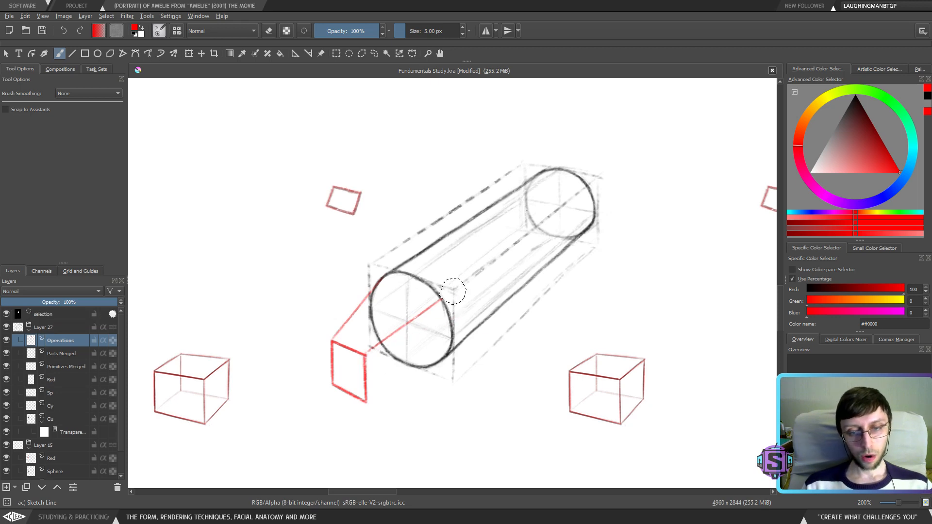
pyautogui.hotkey('ctrl', 'z')
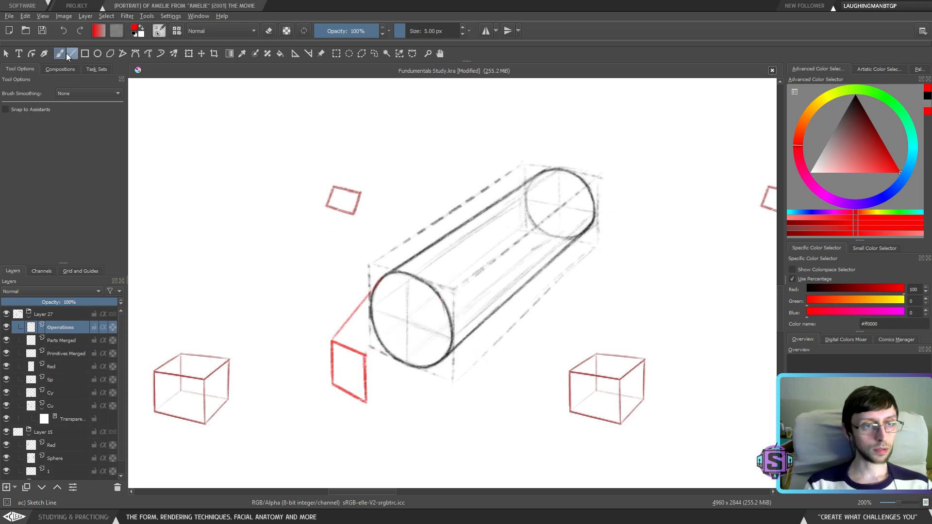
# Draw a straight guide line across the upper half of the front ellipse and connect the plane's upper-right corner to its far end
pyautogui.click(72, 54)
pyautogui.moveTo(375, 293)
pyautogui.mouseDown()
pyautogui.moveTo(459, 327)
pyautogui.moveTo(449, 320)
pyautogui.mouseUp()
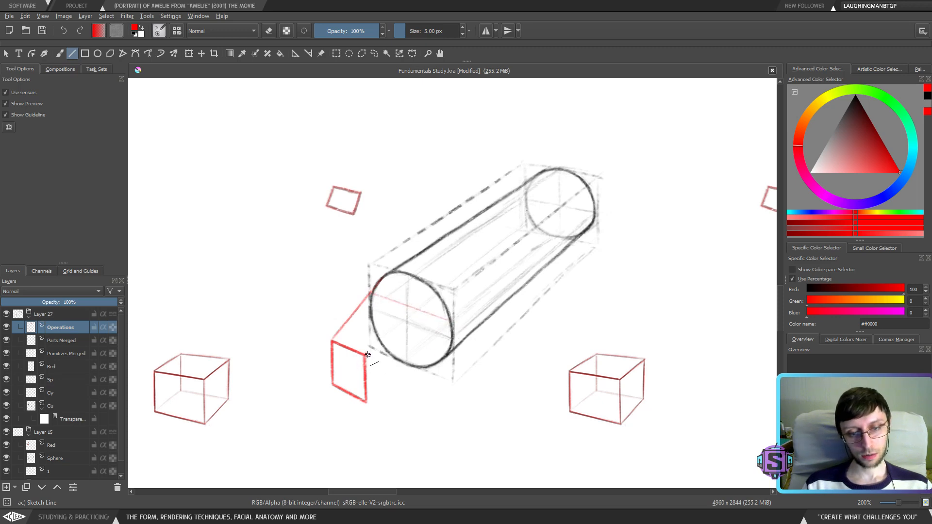
pyautogui.moveTo(368, 354); pyautogui.dragTo(451, 322)
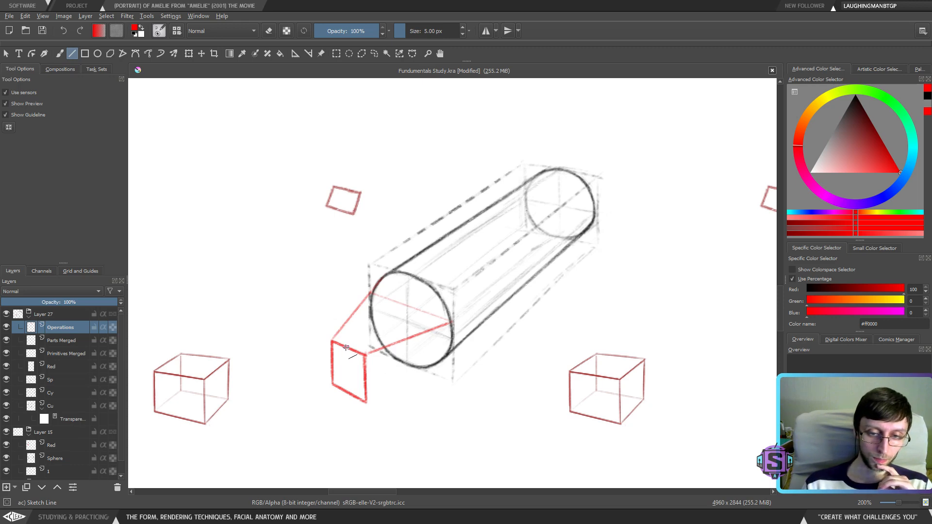
# Connect the midpoint of the plane's top edge to the top of the ellipse, and draw a vertical centre line down the plane
pyautogui.moveTo(346, 347); pyautogui.dragTo(411, 275)
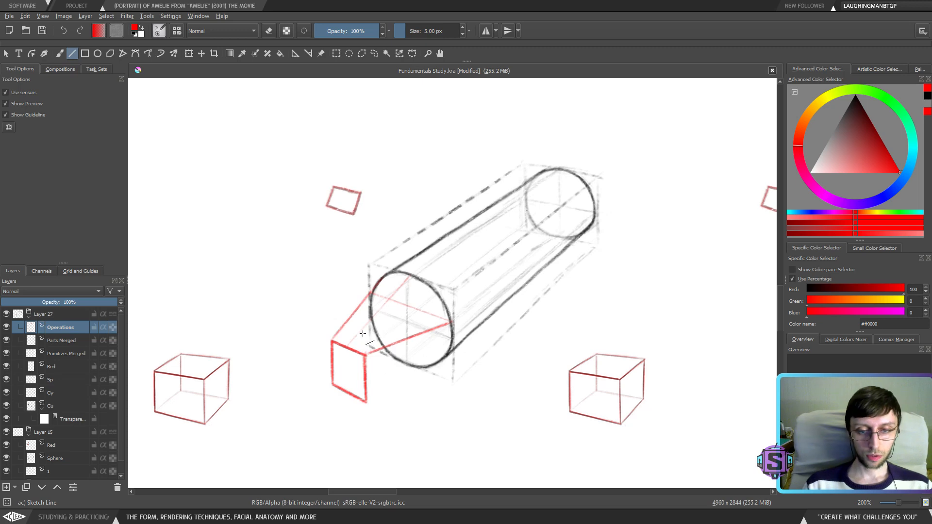
pyautogui.moveTo(348, 347); pyautogui.dragTo(410, 276)
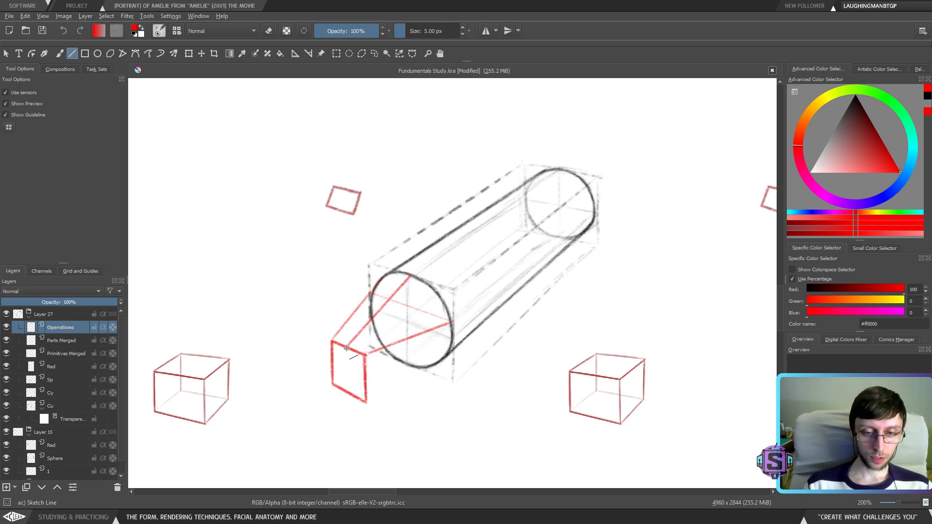
pyautogui.moveTo(347, 349); pyautogui.dragTo(347, 392)
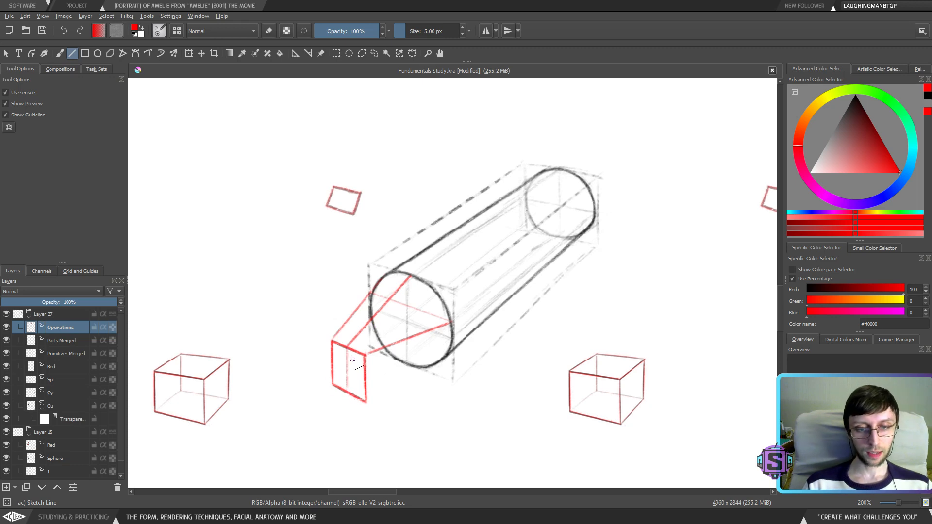
pyautogui.moveTo(348, 347); pyautogui.dragTo(348, 395)
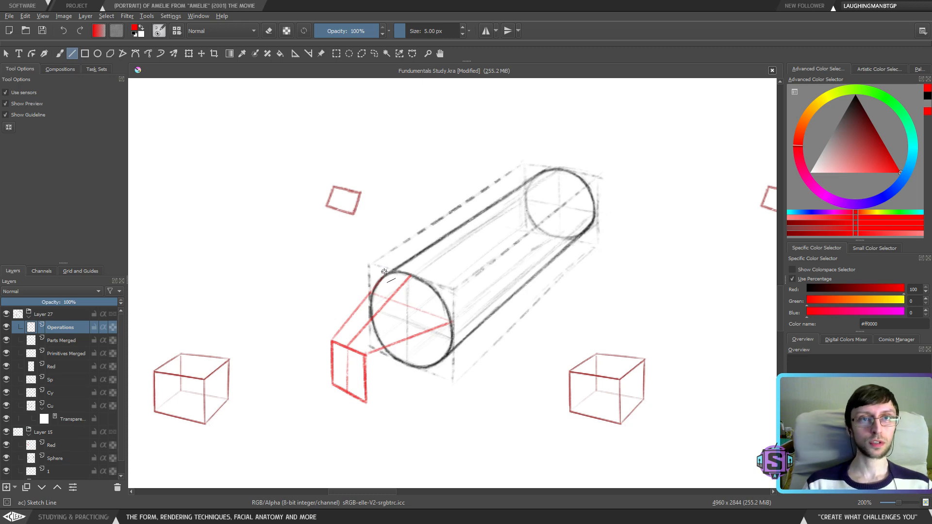
# Connect the plane's lower corners to the lower part of the front ellipse with straight lines, adding a guide line across the ellipse
pyautogui.scroll(-2, 413, 321)
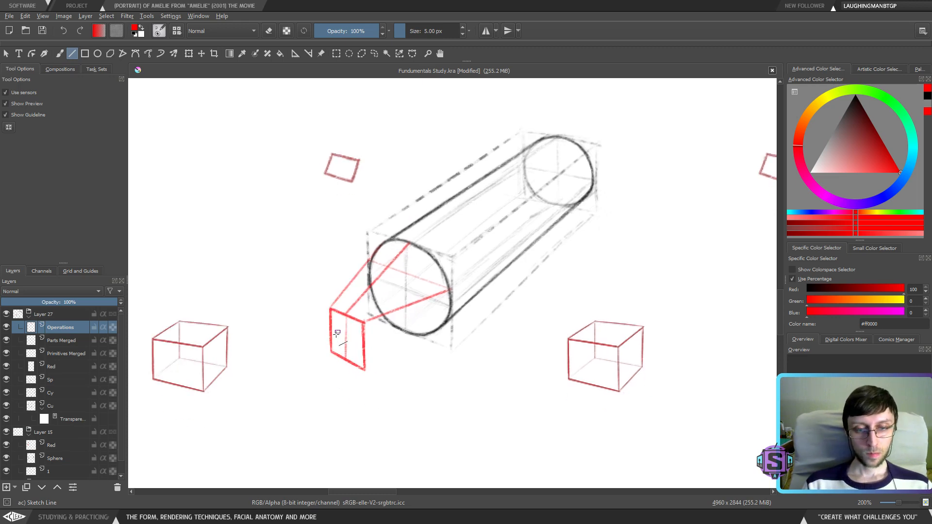
pyautogui.moveTo(331, 353); pyautogui.dragTo(377, 305)
pyautogui.moveTo(365, 370)
pyautogui.mouseDown()
pyautogui.moveTo(375, 378)
pyautogui.moveTo(446, 324)
pyautogui.mouseUp()
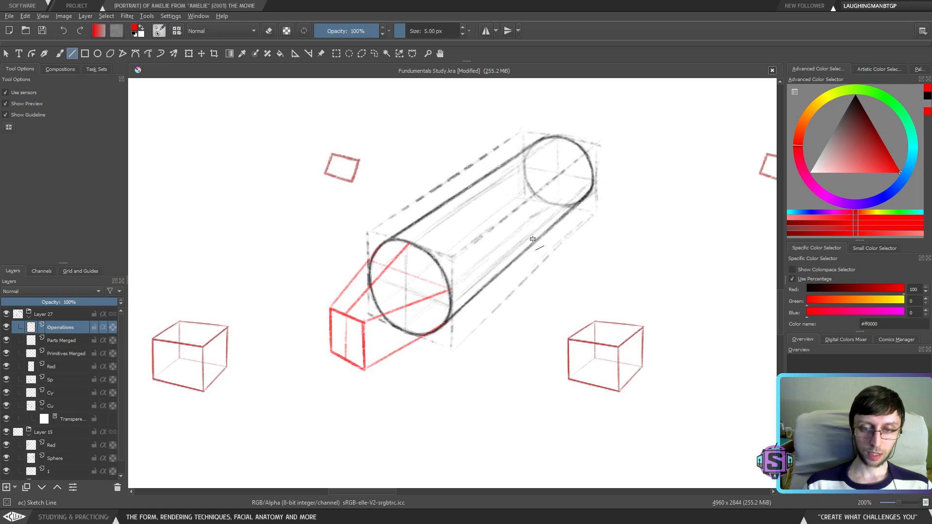
pyautogui.hotkey('ctrl', 'z')
pyautogui.moveTo(363, 370)
pyautogui.mouseDown()
pyautogui.moveTo(445, 325)
pyautogui.moveTo(373, 298)
pyautogui.mouseUp()
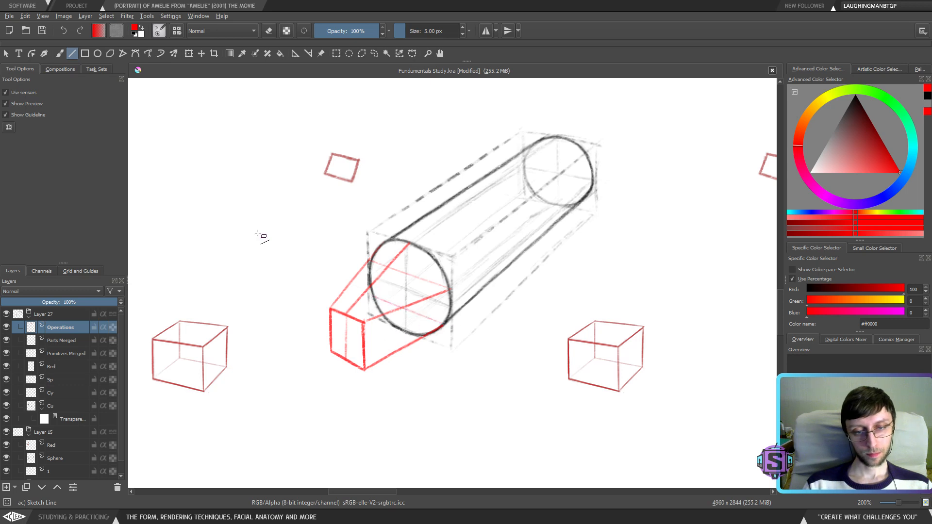
pyautogui.moveTo(331, 353); pyautogui.dragTo(373, 296)
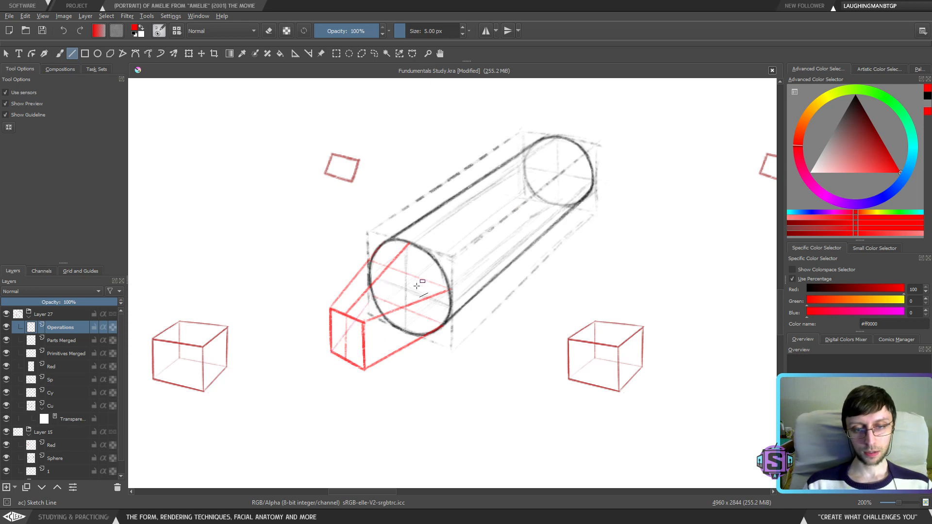
pyautogui.moveTo(337, 351); pyautogui.dragTo(373, 301)
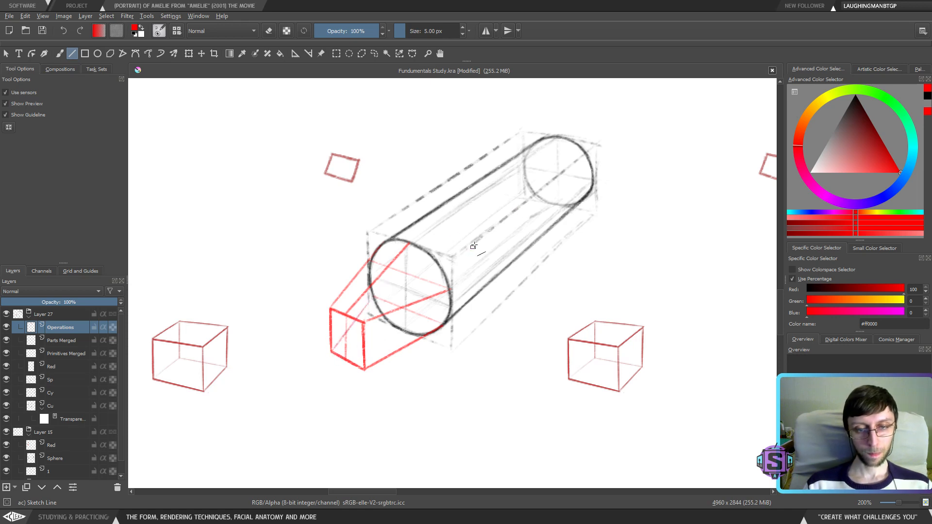
pyautogui.moveTo(340, 357); pyautogui.dragTo(373, 297)
# Draw a straight line from the midpoint of the plane's bottom edge to the bottom of the cylinder's front ellipse
pyautogui.press('-')
pyautogui.press('+')
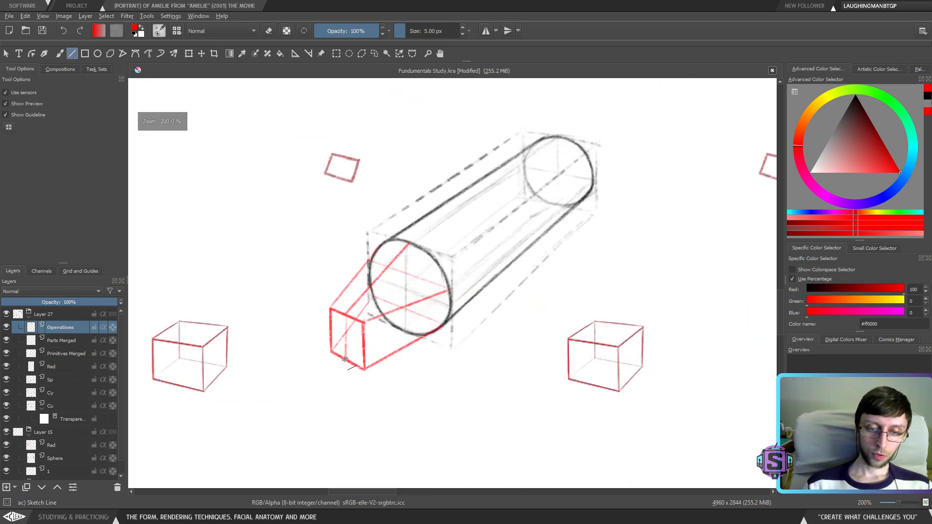
pyautogui.moveTo(347, 358)
pyautogui.mouseDown()
pyautogui.moveTo(391, 335)
pyautogui.moveTo(411, 340)
pyautogui.moveTo(406, 333)
pyautogui.mouseUp()
pyautogui.press('b')
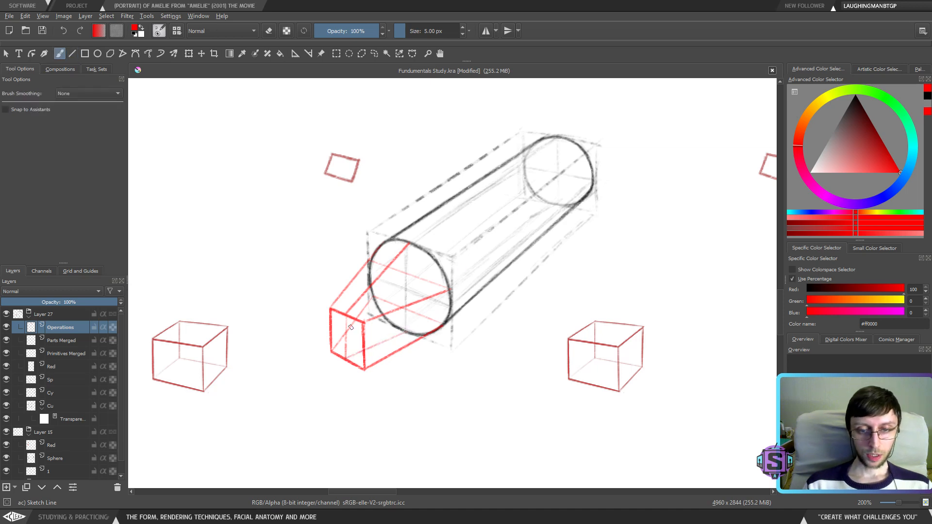
# Add a freehand red downward arrow beside the plane and a red dot at the centre of the front ellipse
pyautogui.moveTo(310, 275); pyautogui.dragTo(311, 309)
pyautogui.moveTo(303, 294)
pyautogui.mouseDown()
pyautogui.moveTo(311, 308)
pyautogui.moveTo(320, 293)
pyautogui.mouseUp()
pyautogui.click(405, 291)
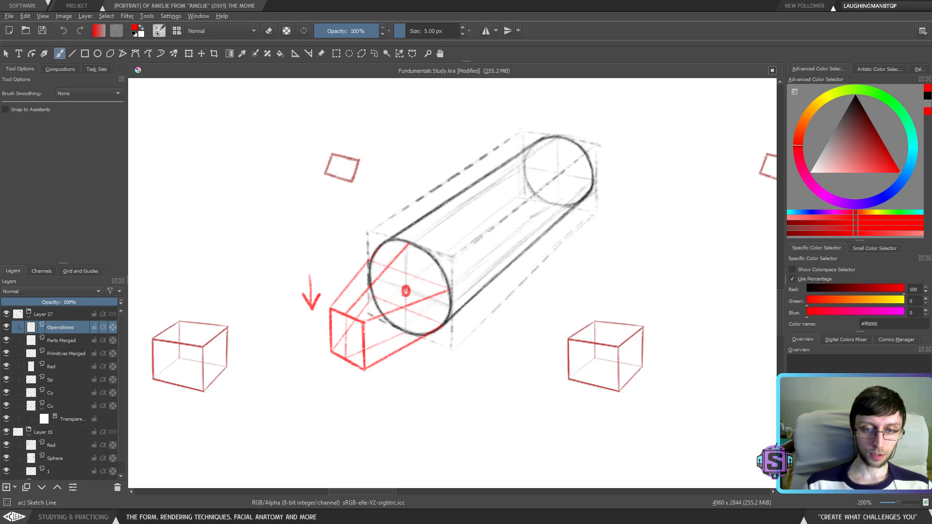
# Try an axis line from the ellipse's centre through the plane with a dot at the plane's centre, and undo both
pyautogui.moveTo(405, 291); pyautogui.dragTo(288, 384)
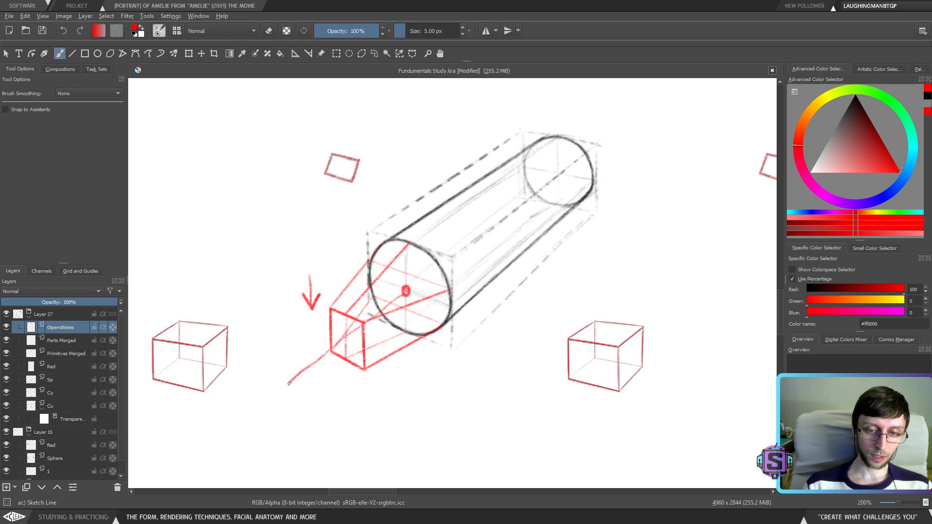
pyautogui.click(346, 338)
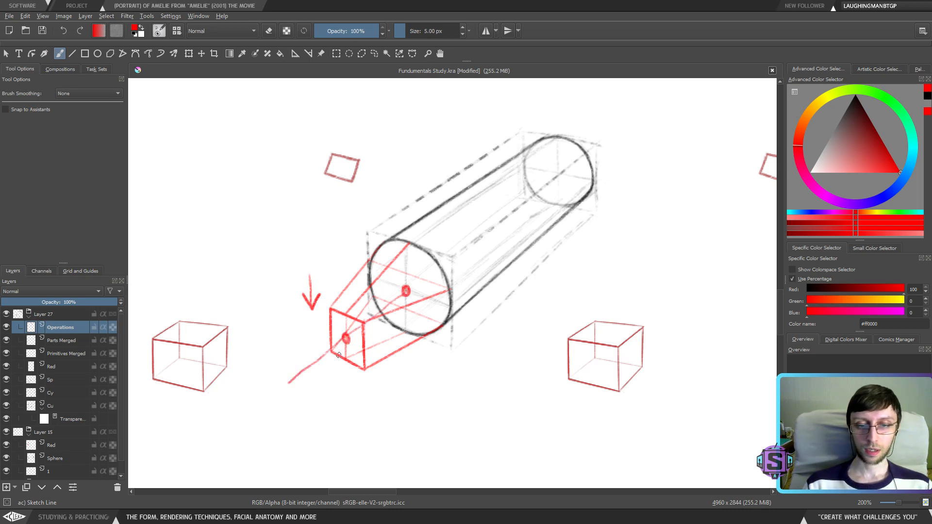
pyautogui.hotkey('ctrl', 'z')
pyautogui.hotkey('ctrl', 'z')
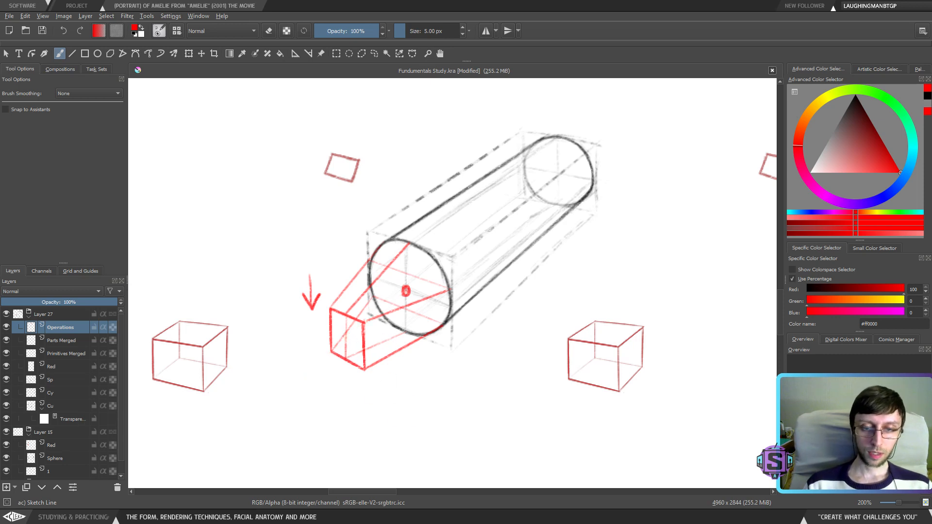
# Trace the top and bottom midpoint connecting lines freehand, undo the tracing, and check the construction against the neighbouring examples
pyautogui.moveTo(351, 314); pyautogui.dragTo(409, 241)
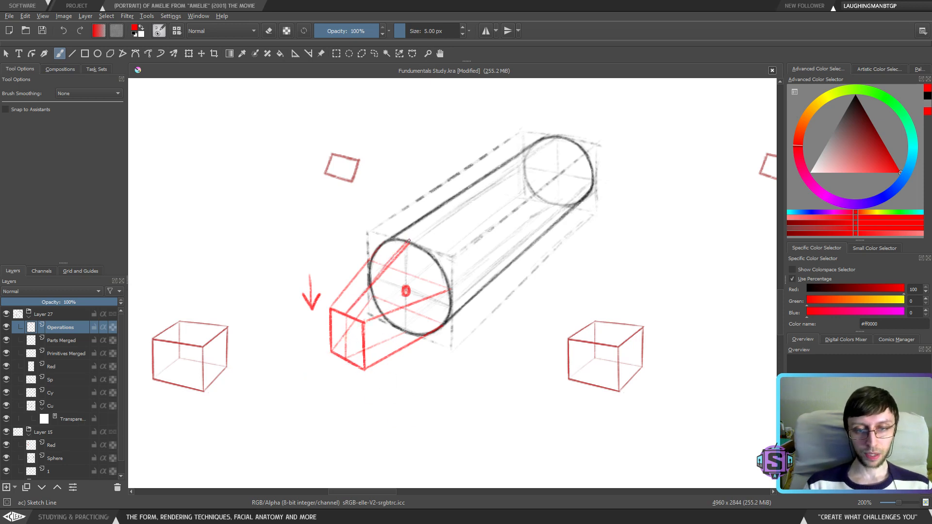
pyautogui.moveTo(350, 359); pyautogui.dragTo(415, 328)
pyautogui.hotkey('ctrl', 'z')
pyautogui.scroll(-3, 397, 365)
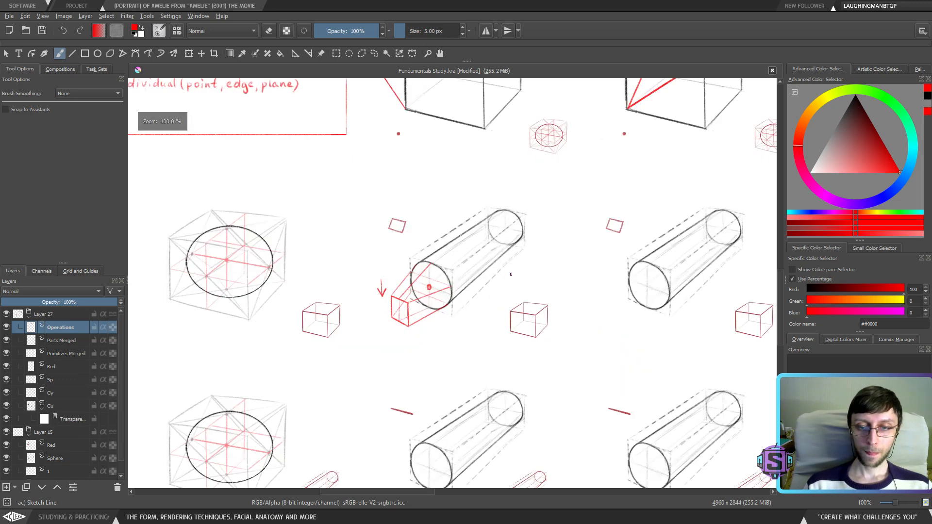
pyautogui.scroll(3, 340, 311)
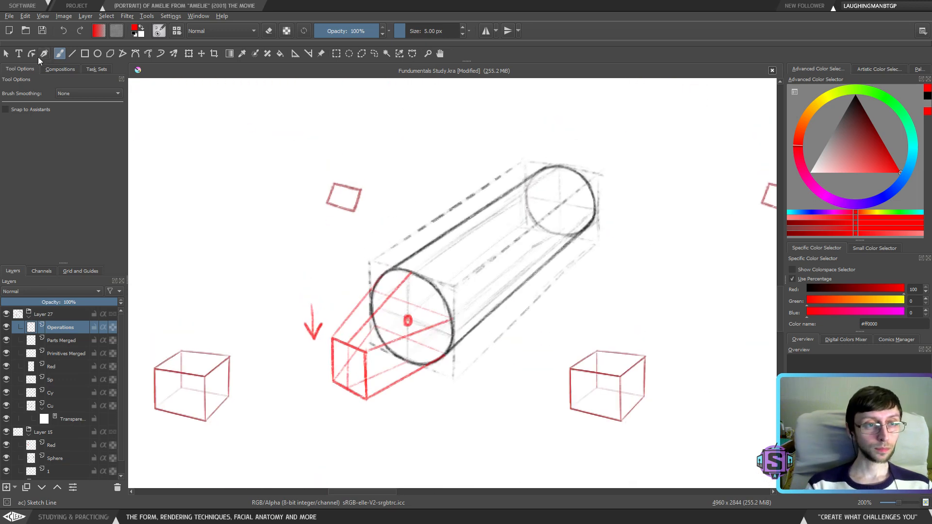
# Try freehand curved contour strokes over the top surface between the plane and the front ellipse, and undo them
pyautogui.moveTo(342, 332)
pyautogui.mouseDown()
pyautogui.moveTo(364, 332)
pyautogui.moveTo(387, 308)
pyautogui.moveTo(375, 292)
pyautogui.moveTo(412, 275)
pyautogui.mouseUp()
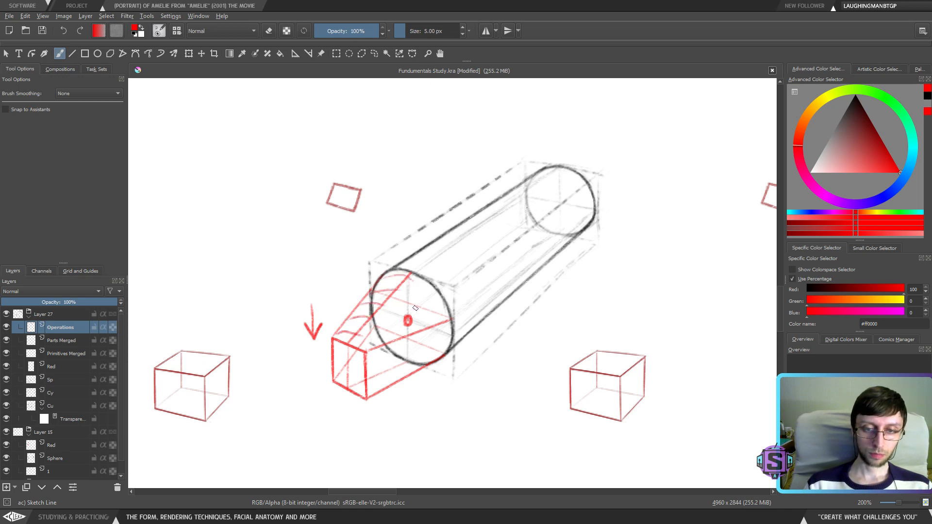
pyautogui.moveTo(360, 339)
pyautogui.mouseDown()
pyautogui.moveTo(381, 340)
pyautogui.moveTo(404, 310)
pyautogui.moveTo(421, 327)
pyautogui.mouseUp()
pyautogui.moveTo(410, 277); pyautogui.dragTo(435, 319)
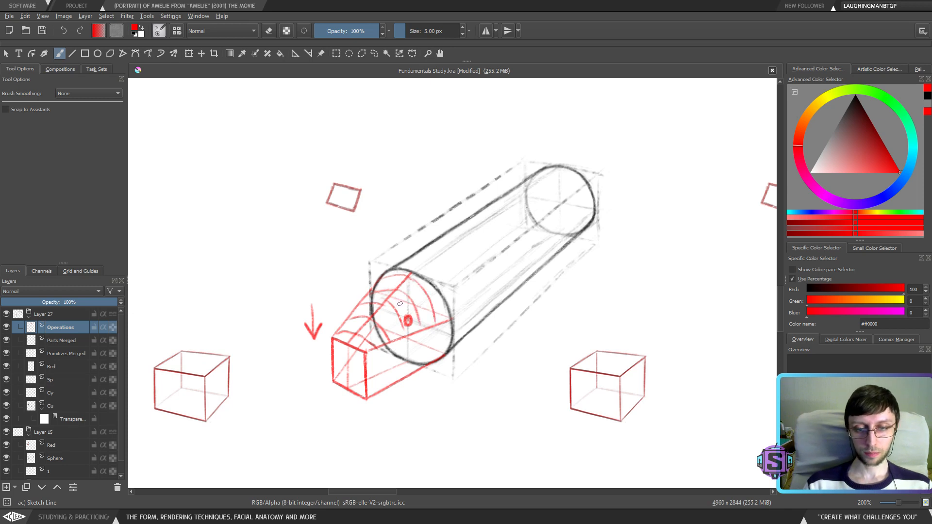
pyautogui.hotkey('ctrl', 'z')
pyautogui.hotkey('ctrl', 'z')
pyautogui.hotkey('ctrl', 'z')
pyautogui.hotkey('ctrl', 'z')
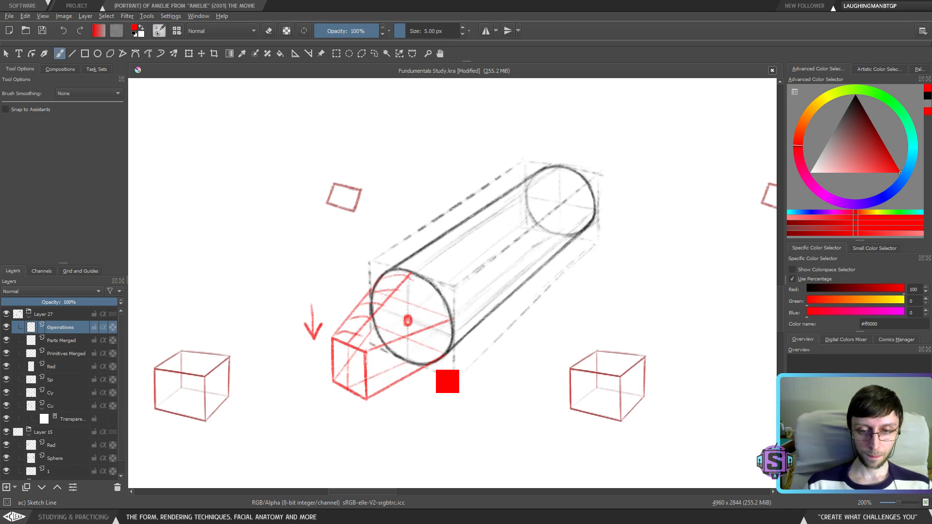
pyautogui.hotkey('ctrl', 'z')
pyautogui.hotkey('ctrl', 'z')
pyautogui.hotkey('ctrl', 'z')
pyautogui.hotkey('ctrl', 'z')
pyautogui.hotkey('ctrl', 'z')
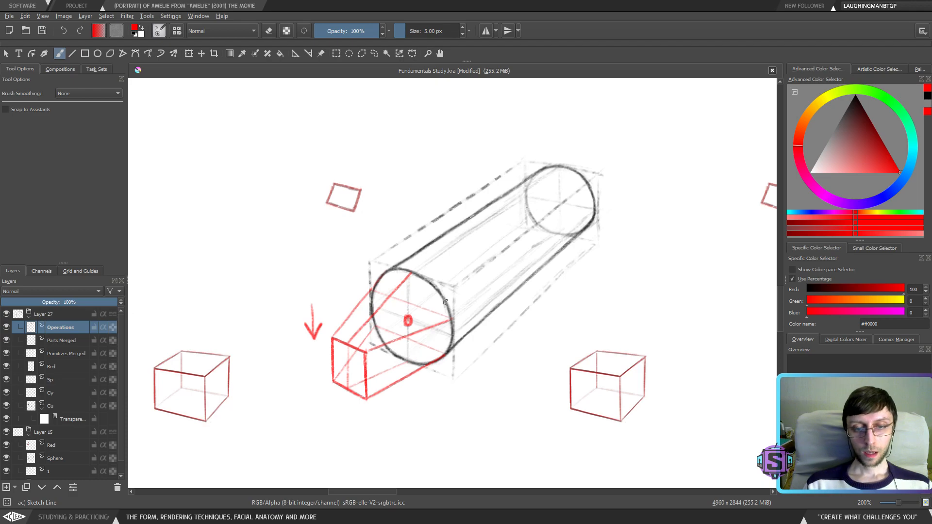
# Compare the cylinder construction with the neighbouring examples and save the document
pyautogui.scroll(-3, 424, 374)
pyautogui.scroll(-2, 424, 373)
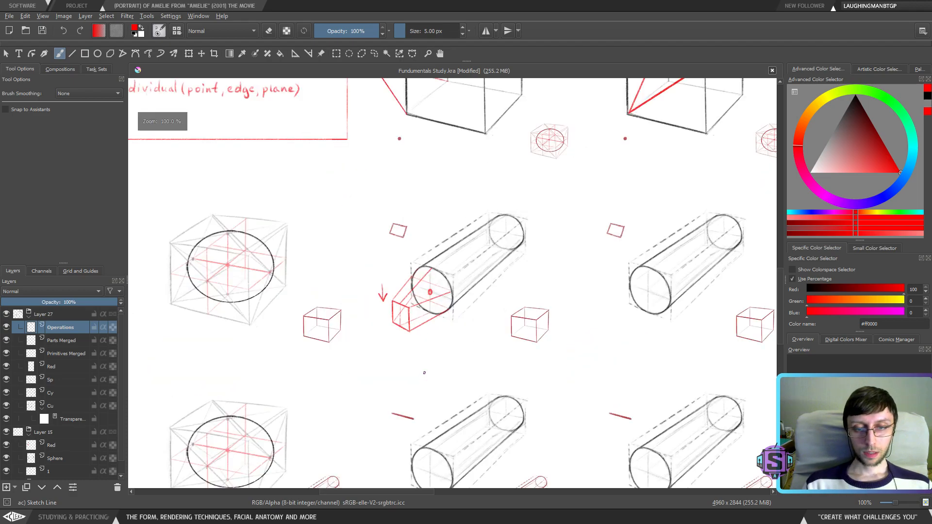
pyautogui.scroll(-3, 424, 373)
pyautogui.scroll(5, 425, 370)
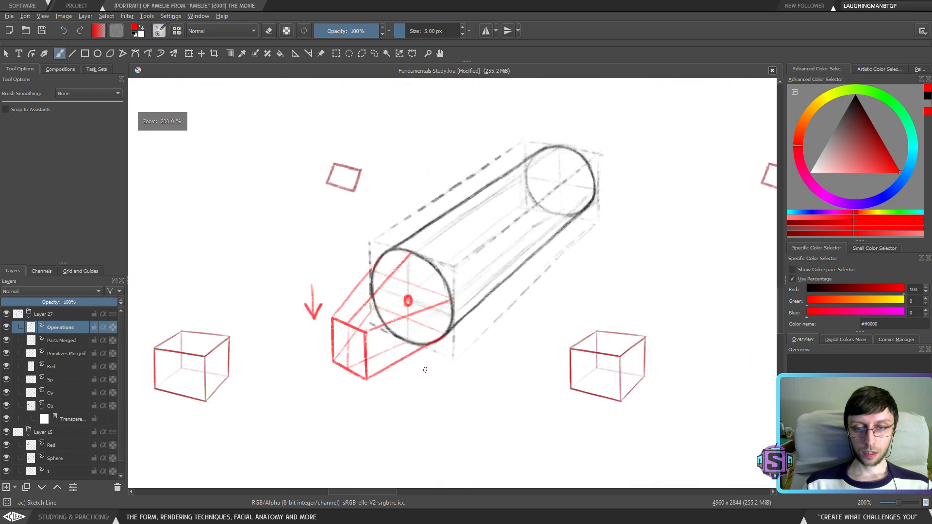
pyautogui.scroll(-3, 425, 370)
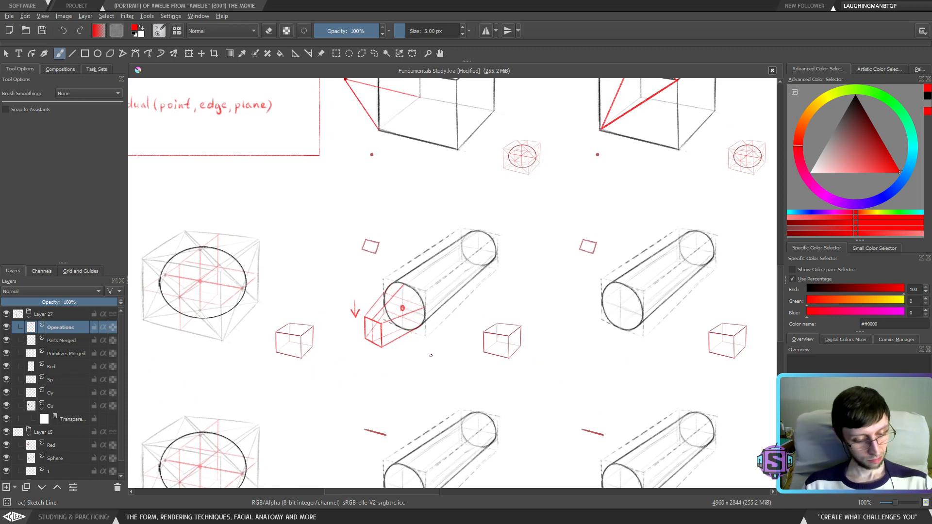
pyautogui.moveTo(456, 332); pyautogui.dragTo(449, 361)
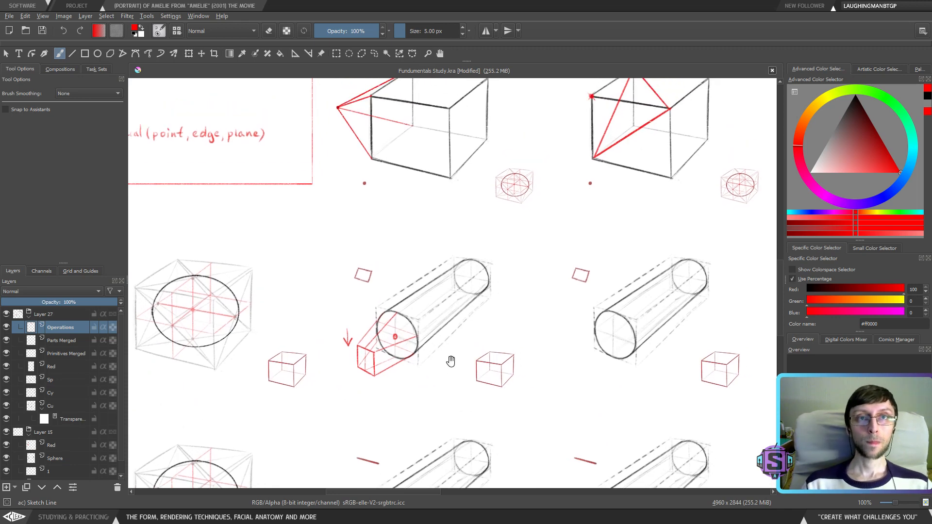
pyautogui.click(43, 32)
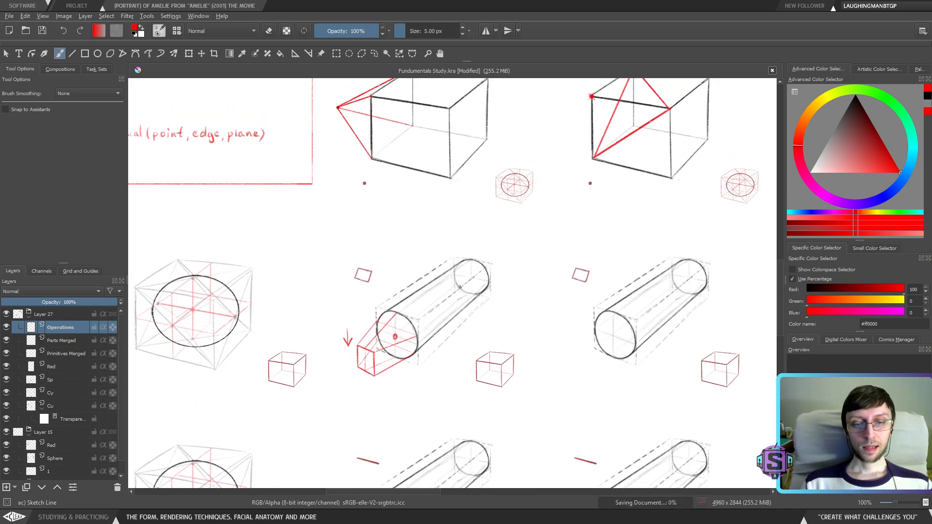
pyautogui.moveTo(400, 394); pyautogui.dragTo(418, 365)
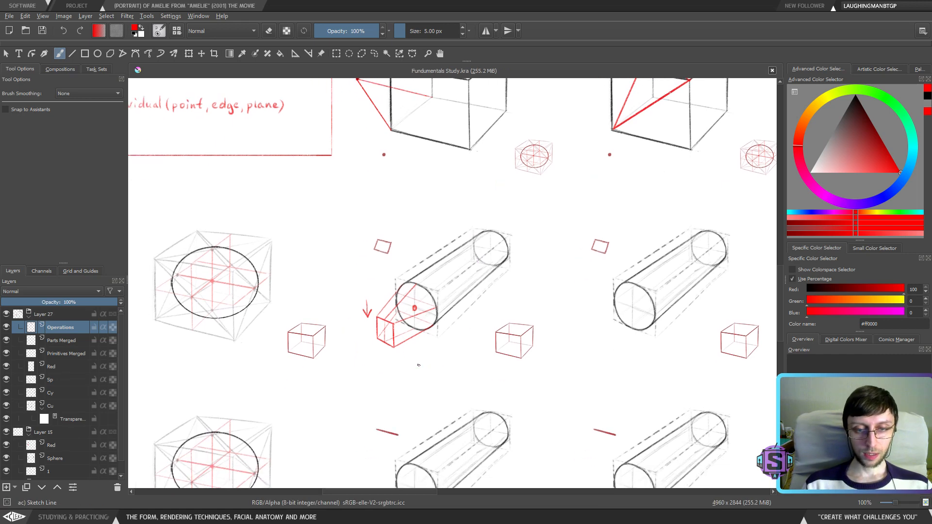
# Erase the red downward arrow beside the plane
pyautogui.press('+')
pyautogui.press('l')
pyautogui.moveTo(286, 372)
pyautogui.mouseDown()
pyautogui.moveTo(267, 335)
pyautogui.moveTo(284, 370)
pyautogui.mouseUp()
pyautogui.hotkey('ctrl', 'shift', 'a')
pyautogui.press('b')
pyautogui.moveTo(474, 288)
pyautogui.mouseDown()
pyautogui.moveTo(437, 328)
pyautogui.moveTo(429, 316)
pyautogui.moveTo(465, 313)
pyautogui.mouseUp()
pyautogui.press('e')
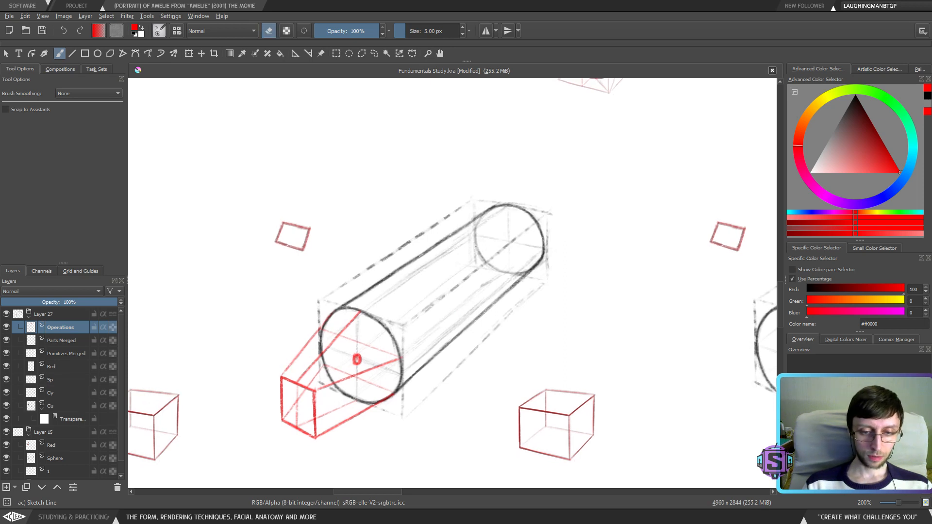
# Redraw the connecting lines from the plane's two top corners to the cylinder's front ellipse as heavier straight red lines
pyautogui.press('v')
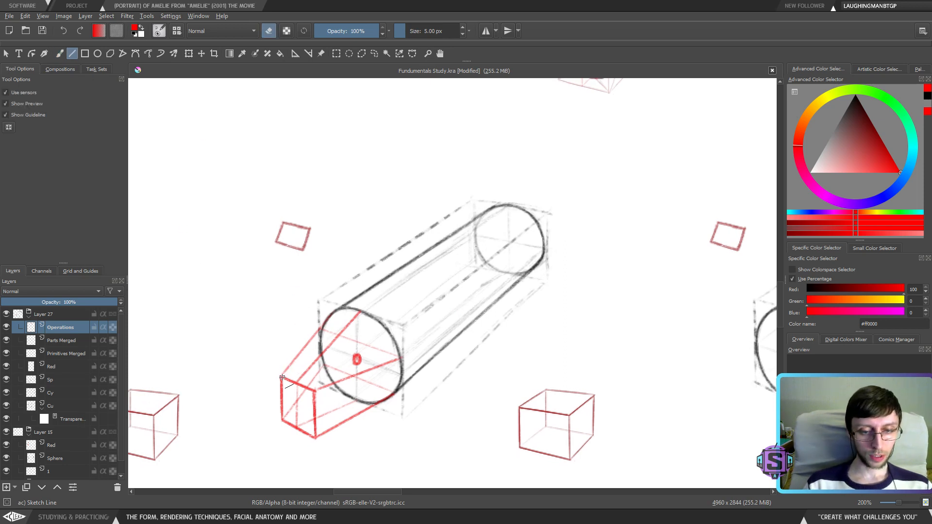
pyautogui.moveTo(282, 376); pyautogui.dragTo(325, 323)
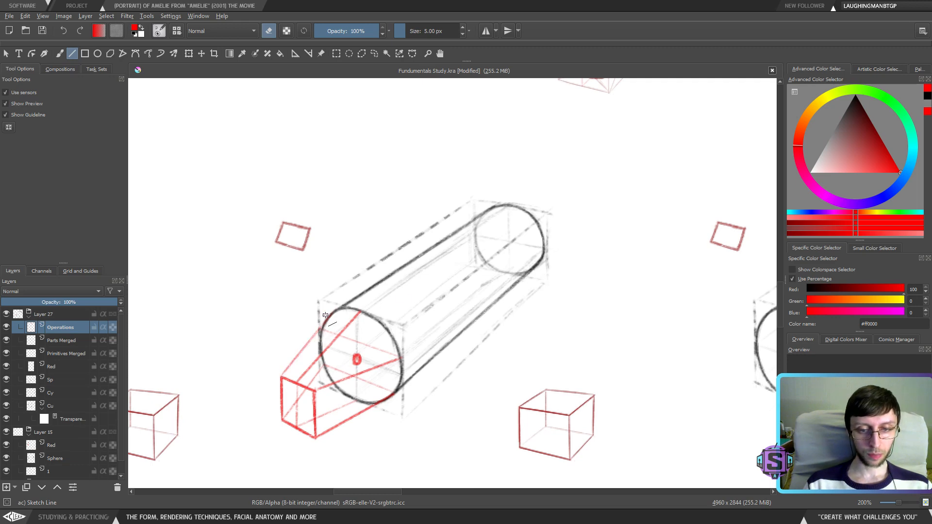
pyautogui.press('e')
pyautogui.moveTo(282, 376); pyautogui.dragTo(324, 326)
pyautogui.hotkey('ctrl', 'z')
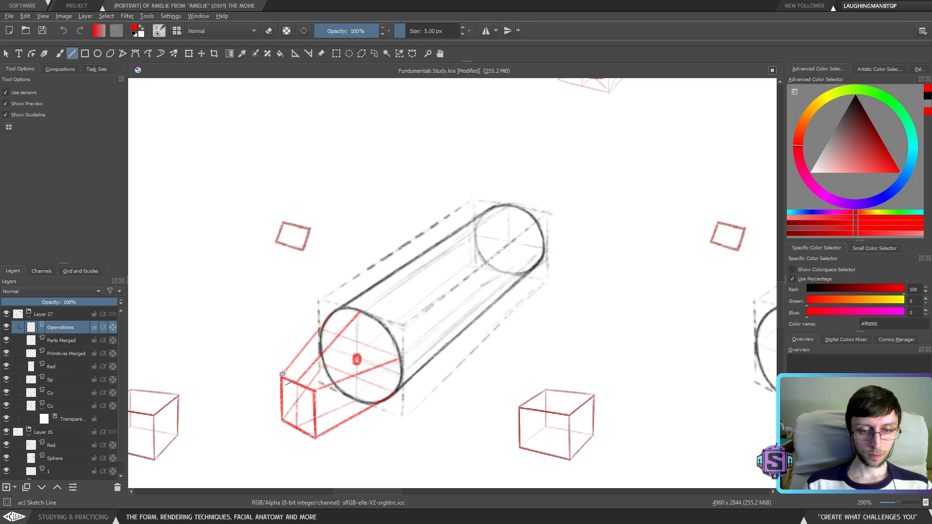
pyautogui.moveTo(282, 376); pyautogui.dragTo(338, 310)
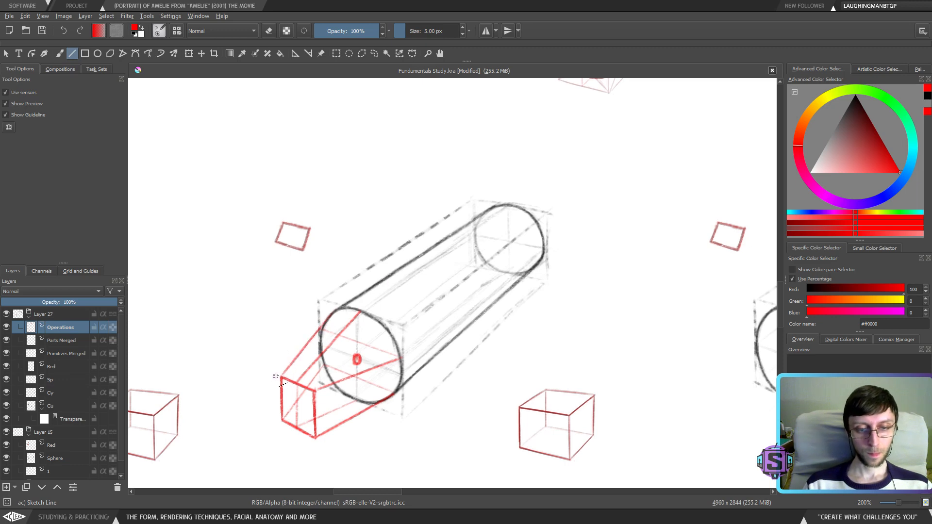
pyautogui.moveTo(281, 376)
pyautogui.mouseDown()
pyautogui.moveTo(331, 326)
pyautogui.moveTo(323, 320)
pyautogui.mouseUp()
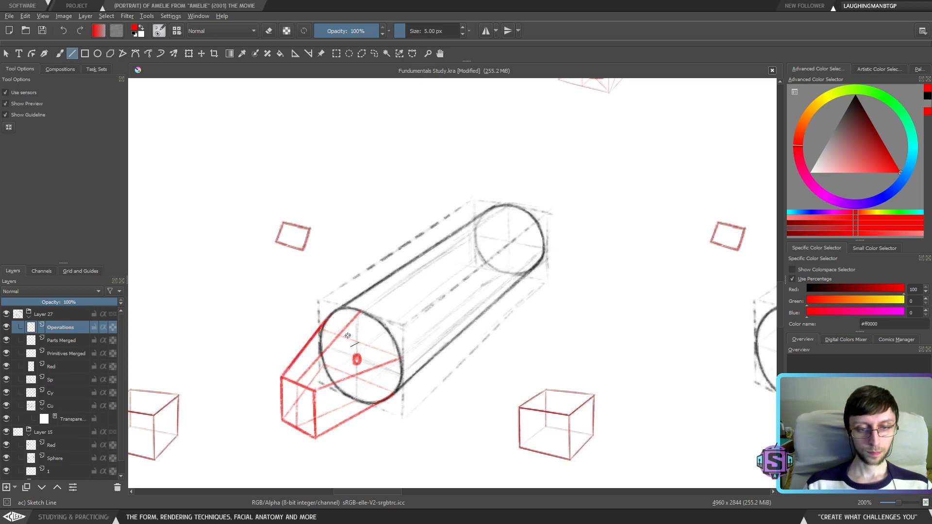
pyautogui.moveTo(300, 380); pyautogui.dragTo(361, 313)
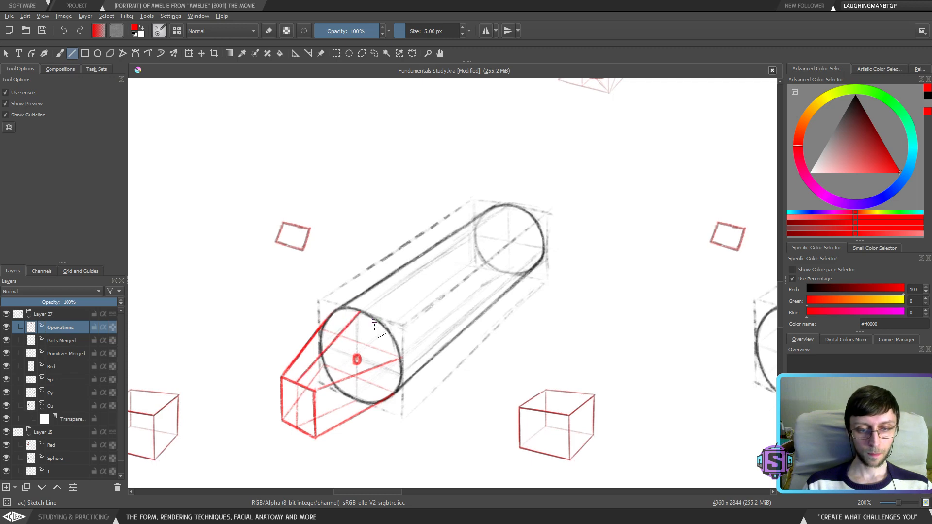
pyautogui.moveTo(316, 390); pyautogui.dragTo(400, 359)
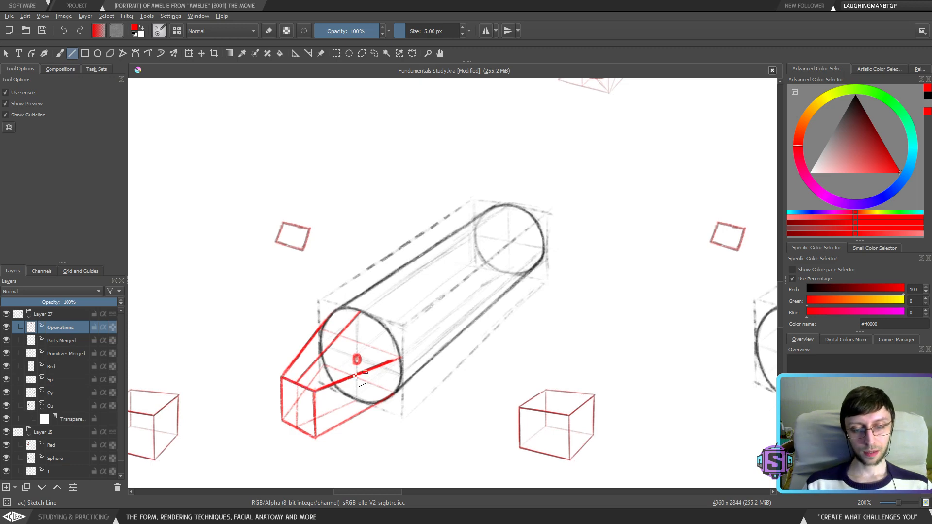
# Try freehand curved strokes across the connecting line from the plane's top right corner onto the cylinder, and undo them
pyautogui.press('b')
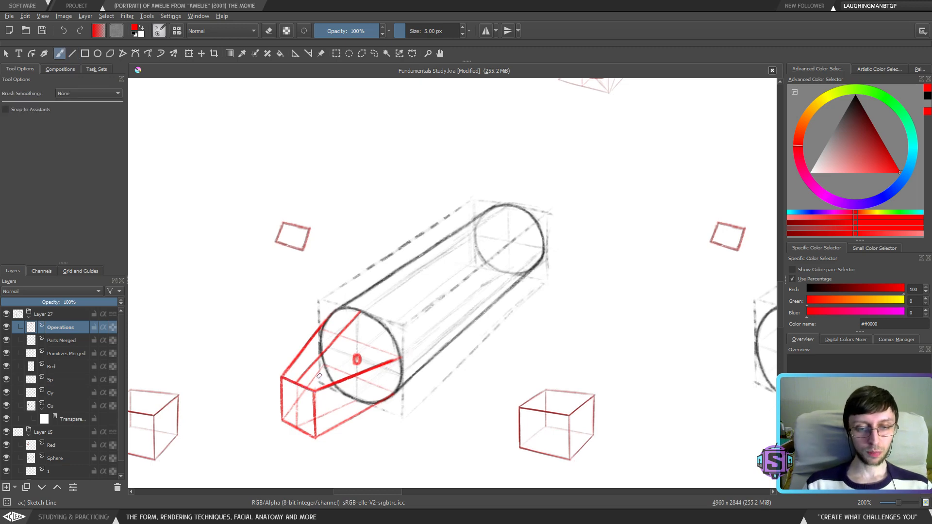
pyautogui.moveTo(324, 386)
pyautogui.mouseDown()
pyautogui.moveTo(353, 376)
pyautogui.moveTo(371, 389)
pyautogui.mouseUp()
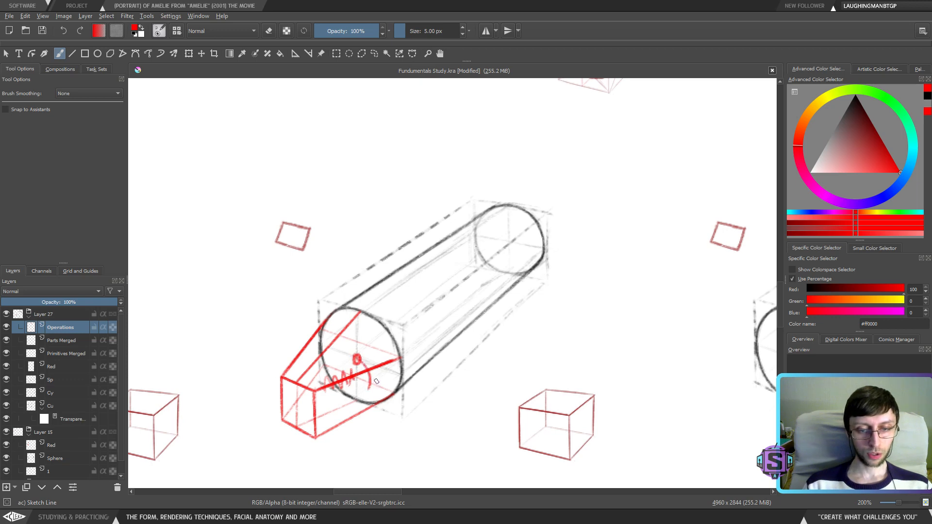
pyautogui.moveTo(369, 352); pyautogui.dragTo(380, 390)
pyautogui.moveTo(380, 348)
pyautogui.mouseDown()
pyautogui.moveTo(392, 381)
pyautogui.moveTo(401, 378)
pyautogui.mouseUp()
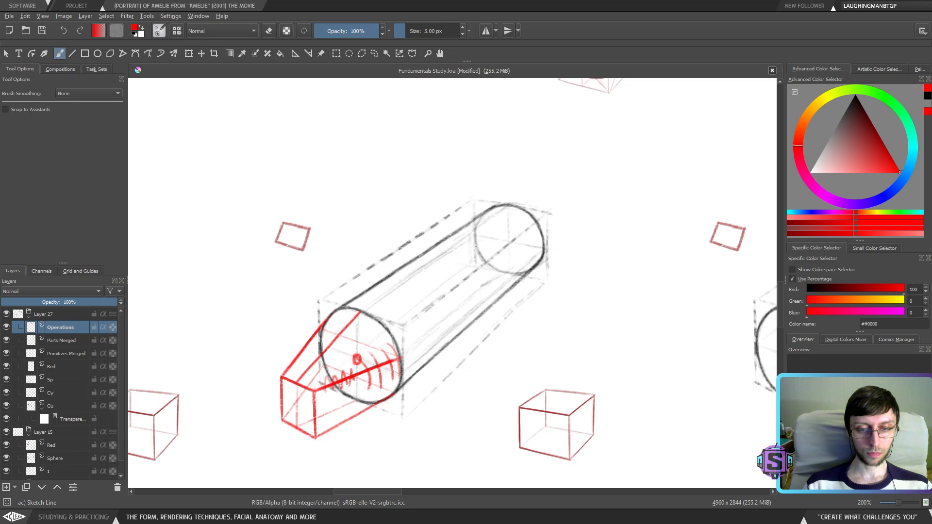
pyautogui.moveTo(405, 334)
pyautogui.mouseDown()
pyautogui.moveTo(418, 374)
pyautogui.moveTo(421, 335)
pyautogui.moveTo(426, 354)
pyautogui.mouseUp()
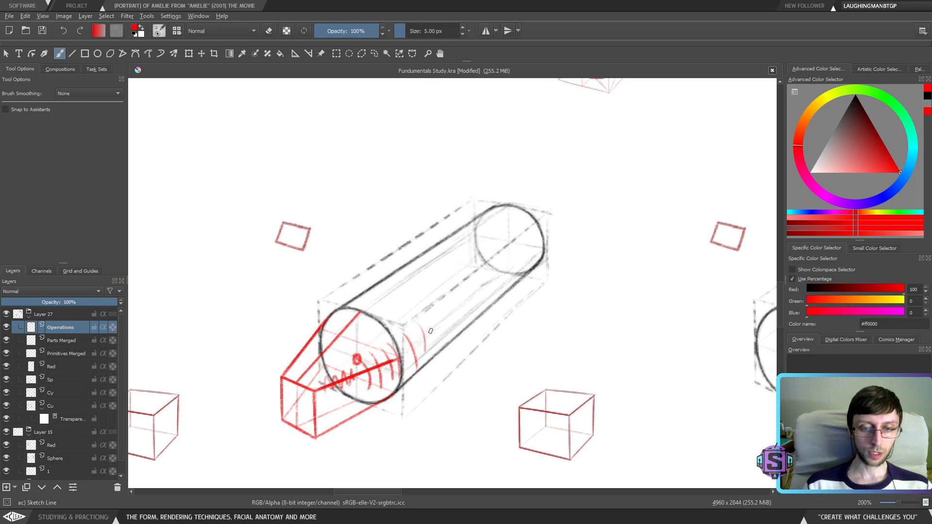
pyautogui.moveTo(430, 319)
pyautogui.mouseDown()
pyautogui.moveTo(436, 343)
pyautogui.moveTo(446, 337)
pyautogui.mouseUp()
pyautogui.hotkey('ctrl', 'z')
pyautogui.hotkey('ctrl', 'z')
pyautogui.hotkey('ctrl', 'z')
pyautogui.hotkey('ctrl', 'z')
pyautogui.hotkey('ctrl', 'z')
pyautogui.hotkey('ctrl', 'z')
pyautogui.hotkey('ctrl', 'z')
pyautogui.hotkey('ctrl', 'z')
pyautogui.hotkey('ctrl', 'z')
pyautogui.hotkey('ctrl', 'z')
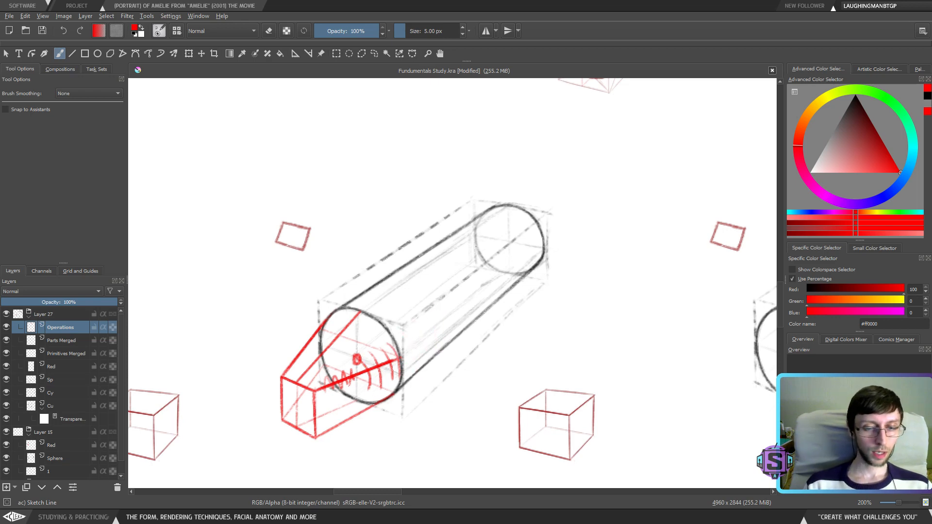
# Sketch vertical and horizontal red centre lines freehand across the plane
pyautogui.scroll(-2, 330, 384)
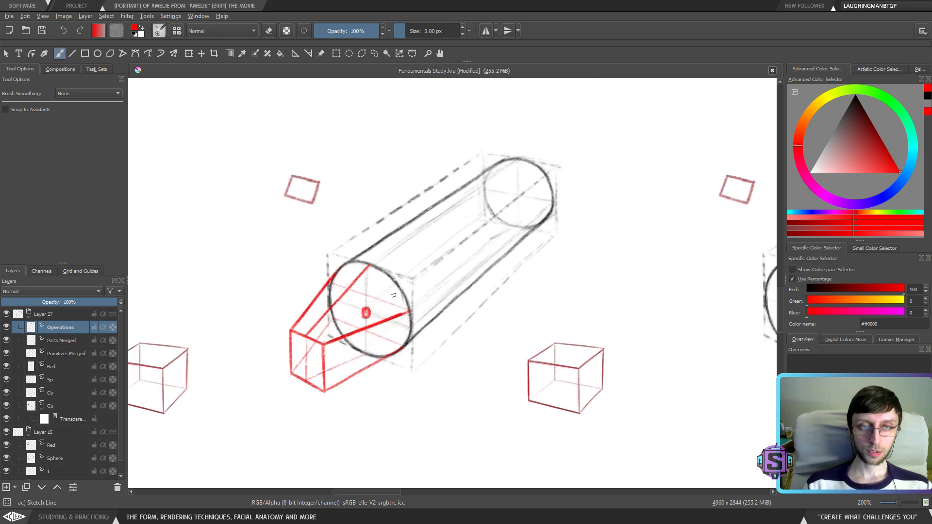
pyautogui.moveTo(377, 342); pyautogui.dragTo(374, 354)
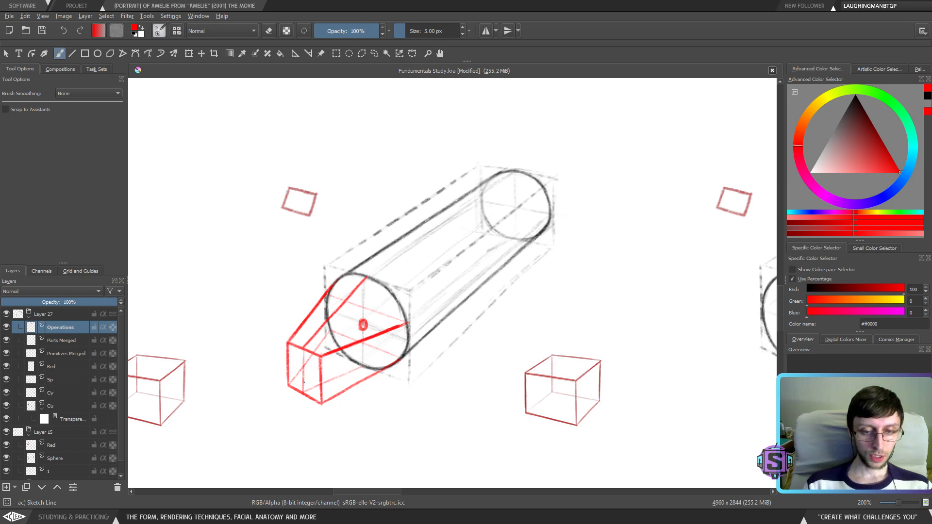
pyautogui.moveTo(304, 360); pyautogui.dragTo(303, 349)
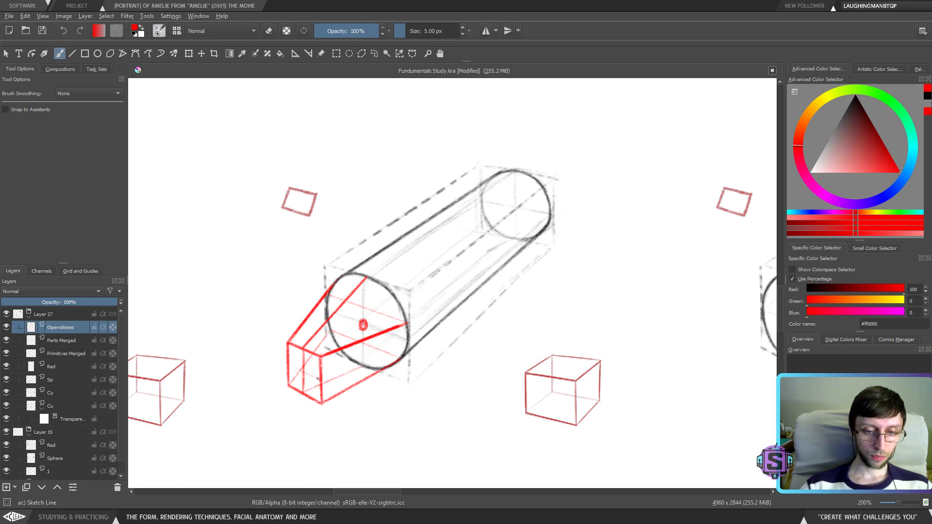
pyautogui.moveTo(317, 379)
pyautogui.mouseDown()
pyautogui.moveTo(289, 366)
pyautogui.moveTo(312, 377)
pyautogui.mouseUp()
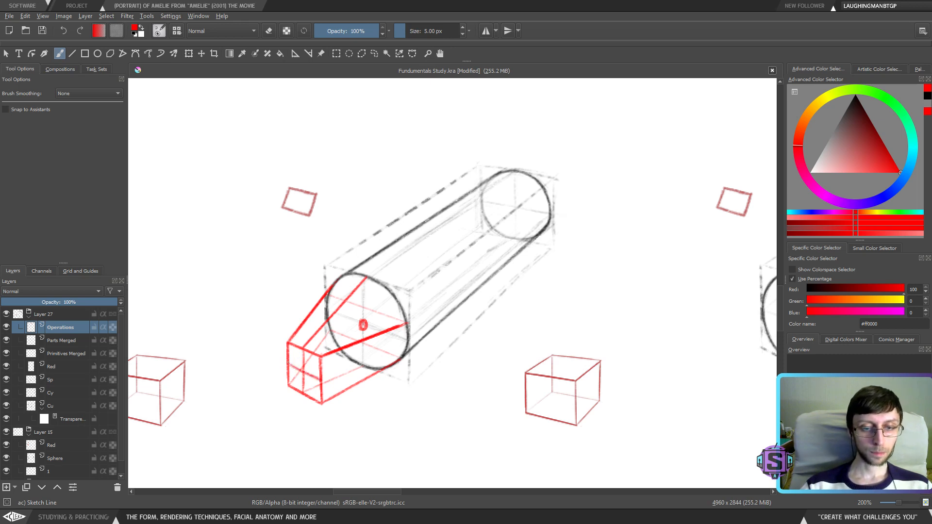
# Draw a straight red line from the midpoint of the plane's right edge to the right side of the cylinder's front ellipse
pyautogui.click(72, 53)
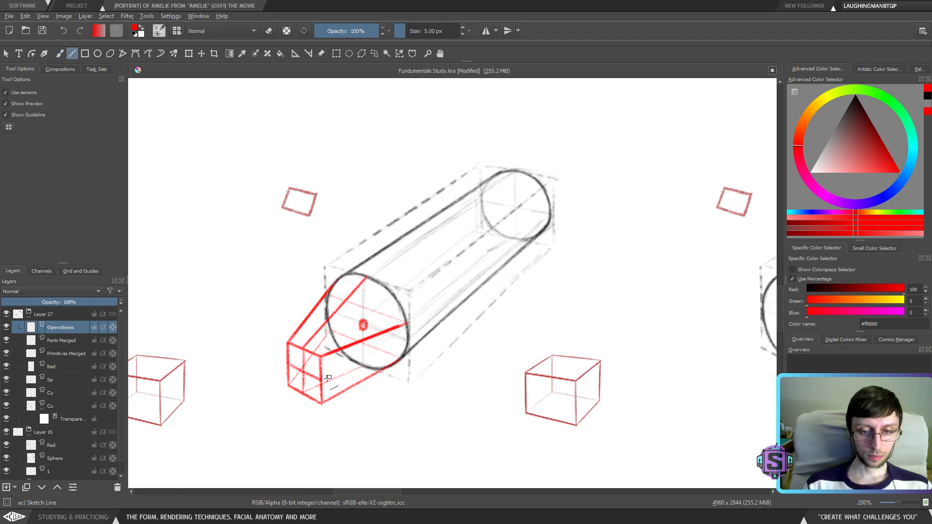
pyautogui.moveTo(321, 379); pyautogui.dragTo(408, 338)
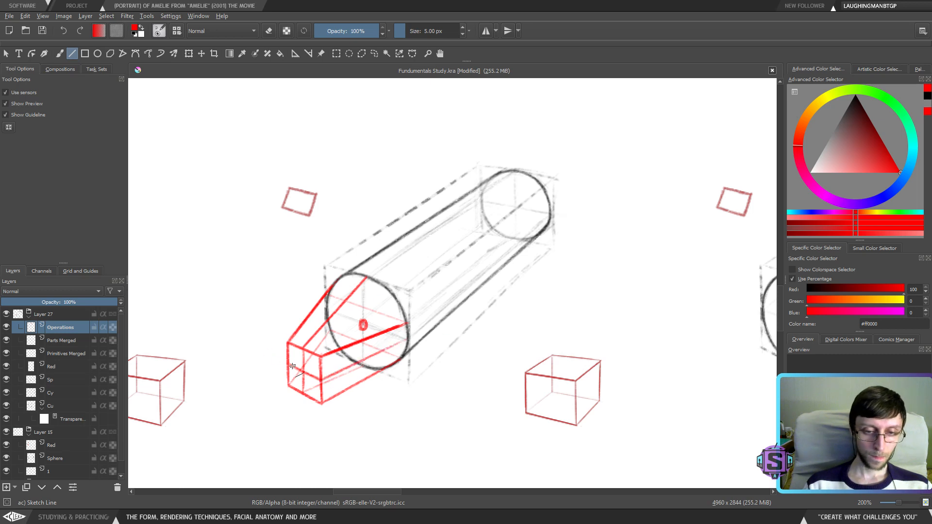
pyautogui.moveTo(290, 364); pyautogui.dragTo(326, 311)
pyautogui.press('Escape')
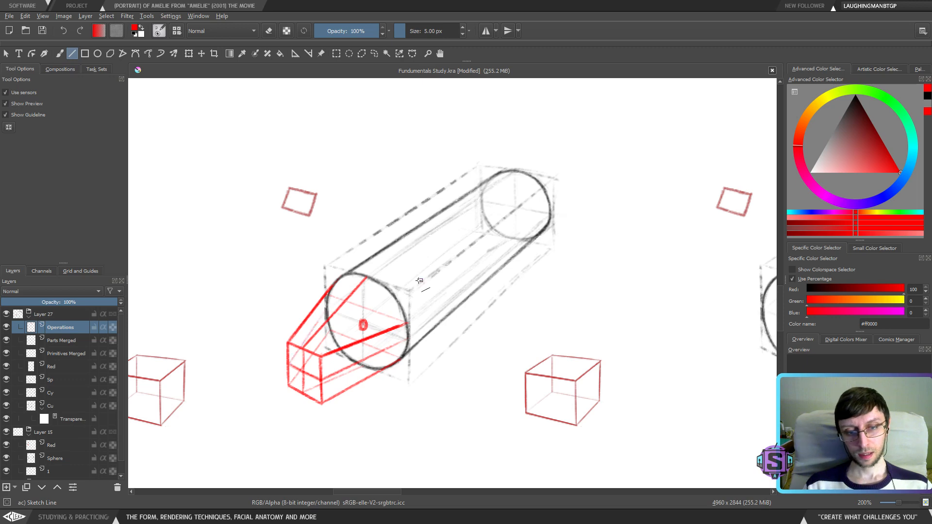
# Check the plane-to-cylinder construction at 100% and 200% zoom and in a mirrored view
pyautogui.press('1')
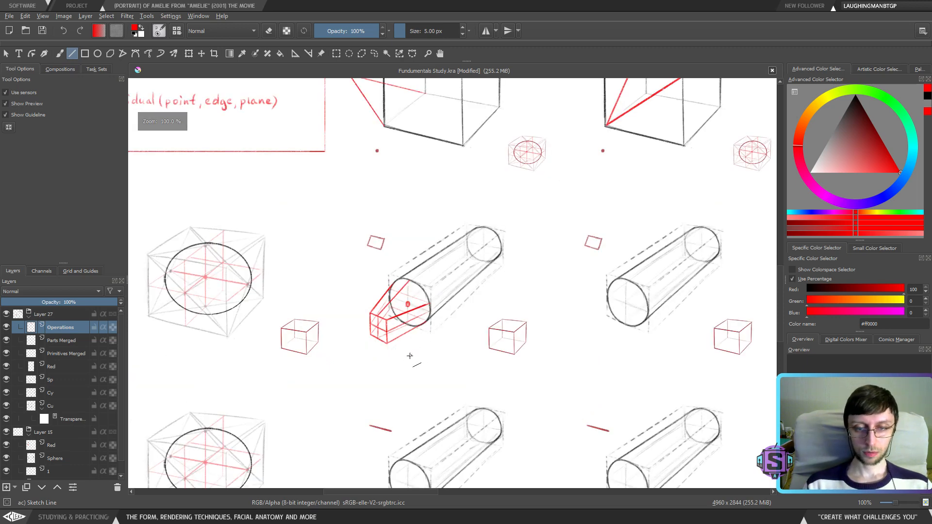
pyautogui.hotkey('ctrl', '+')
pyautogui.hotkey('ctrl', '+')
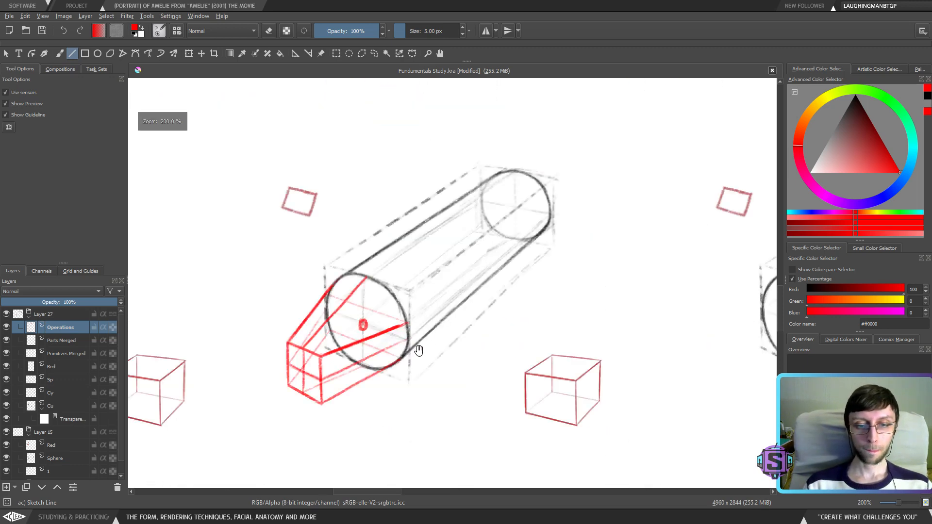
pyautogui.press('b')
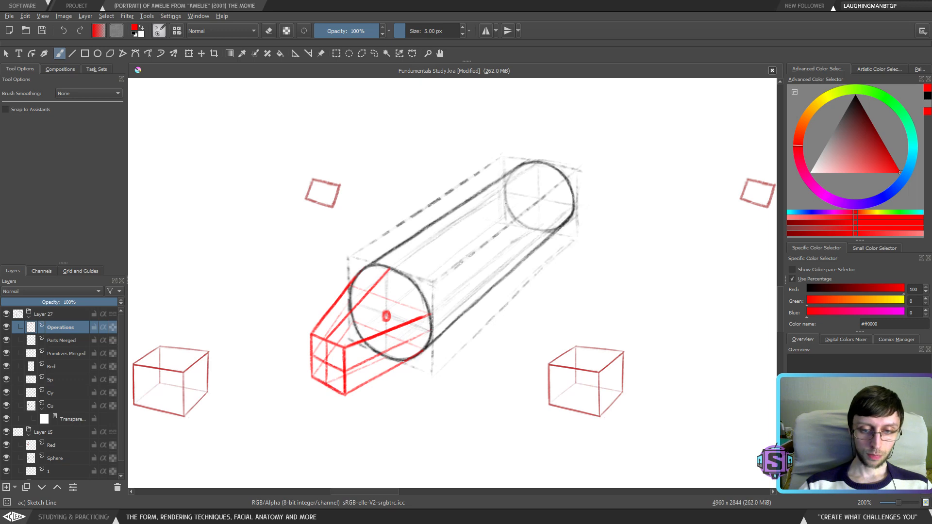
pyautogui.press('v')
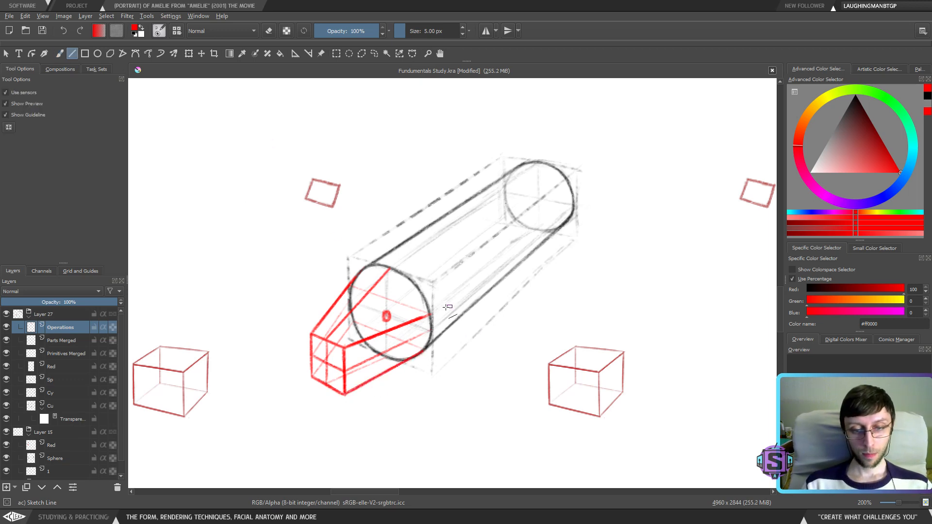
pyautogui.press('1')
pyautogui.press('m')
pyautogui.press('m')
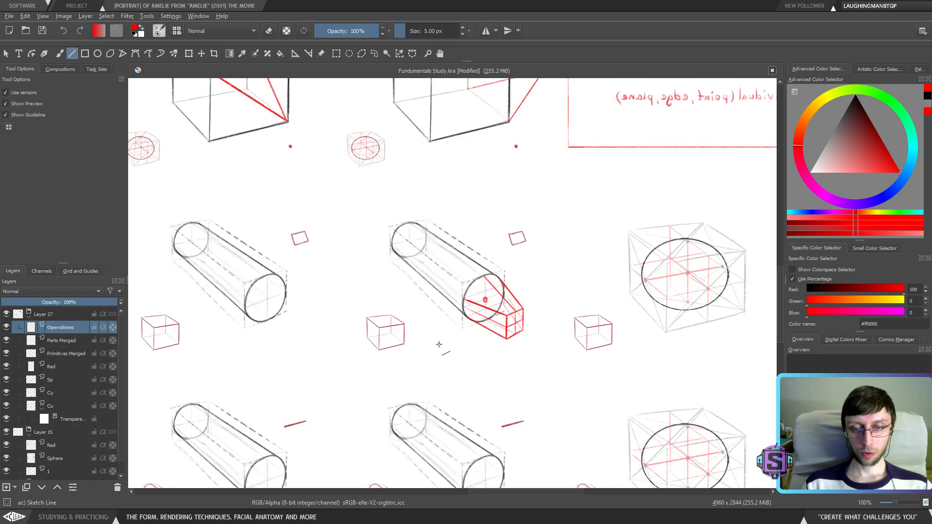
# Clean up the freehand centre lines inside the plane with the eraser and redraw the vertical one as a straight red line
pyautogui.press('2')
pyautogui.press('b')
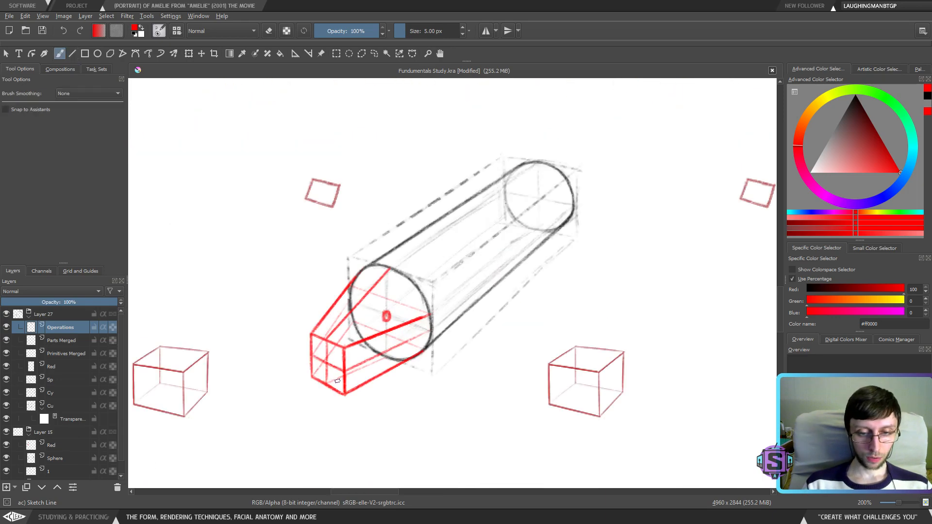
pyautogui.press('e')
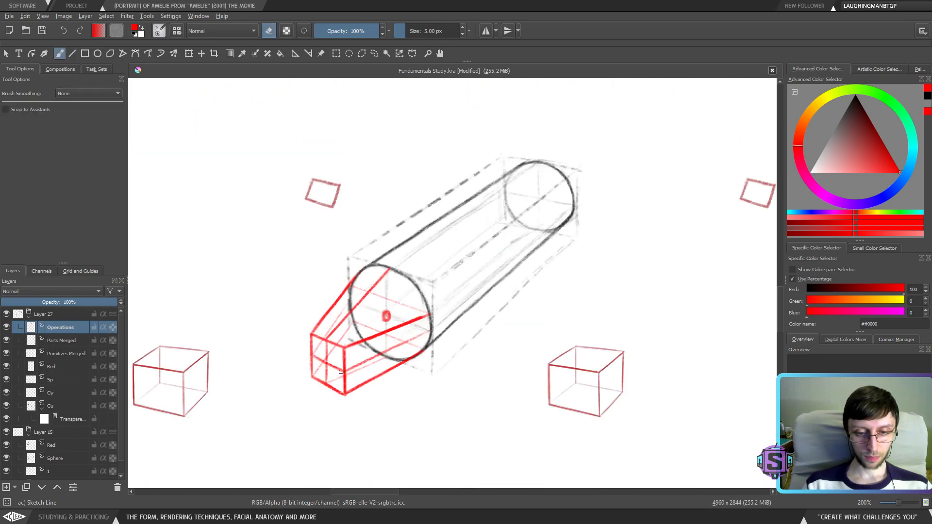
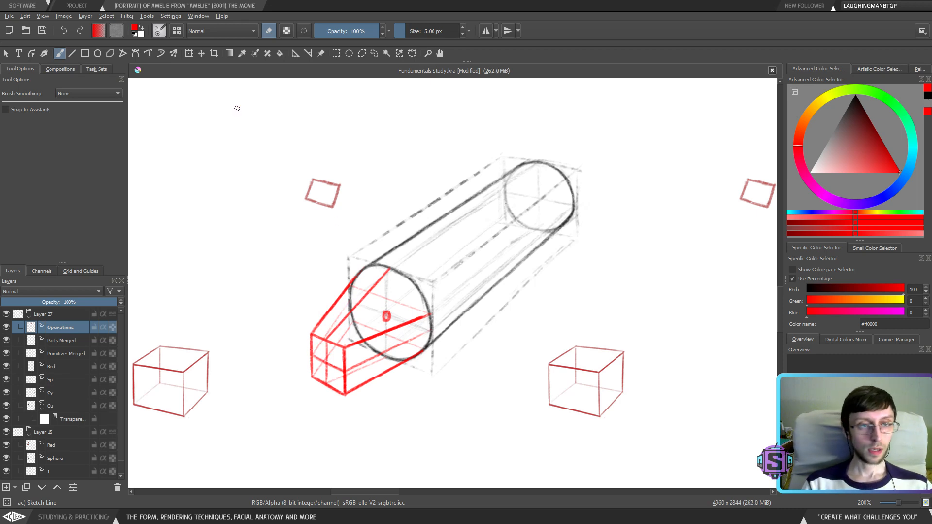
pyautogui.click(73, 53)
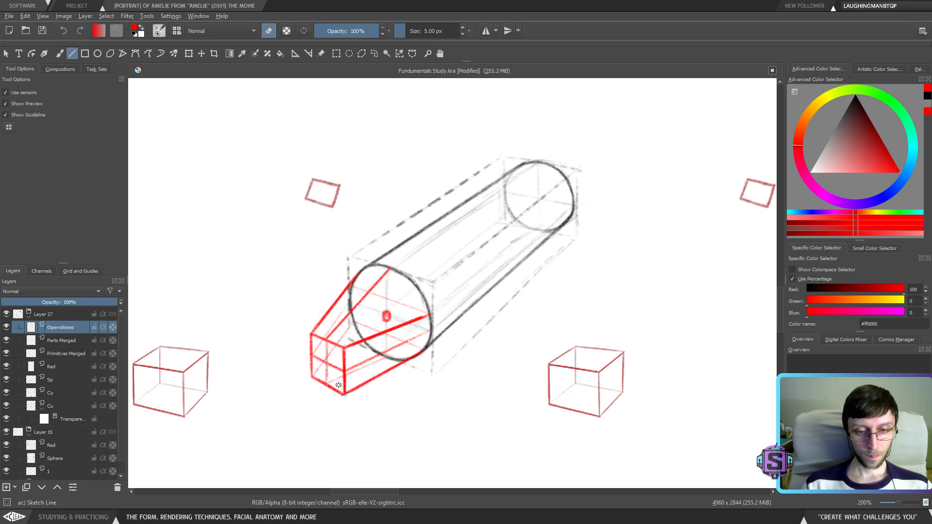
pyautogui.press('e')
pyautogui.moveTo(329, 340); pyautogui.dragTo(328, 376)
pyautogui.moveTo(327, 386); pyautogui.dragTo(325, 344)
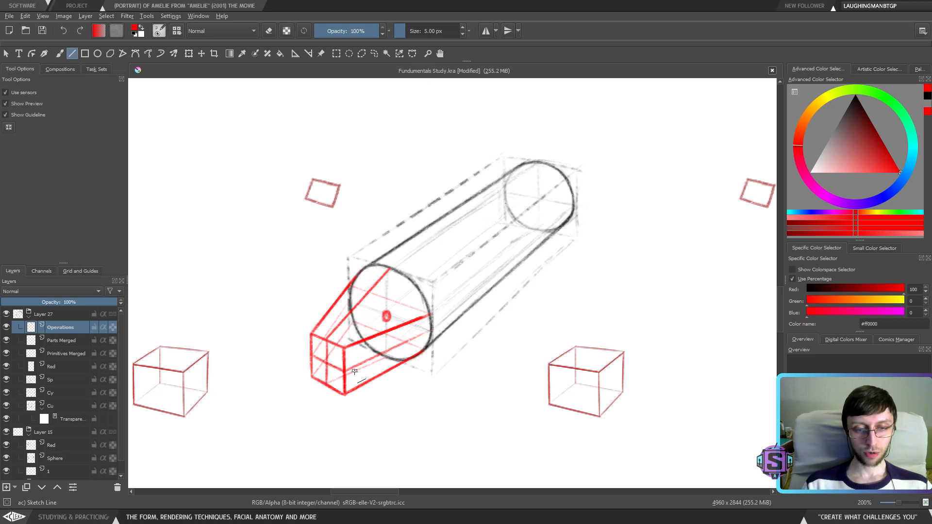
# Redraw the straight line from the plane's right-edge midpoint to the front ellipse's right side, and the plane's horizontal centre line
pyautogui.moveTo(385, 353); pyautogui.dragTo(431, 331)
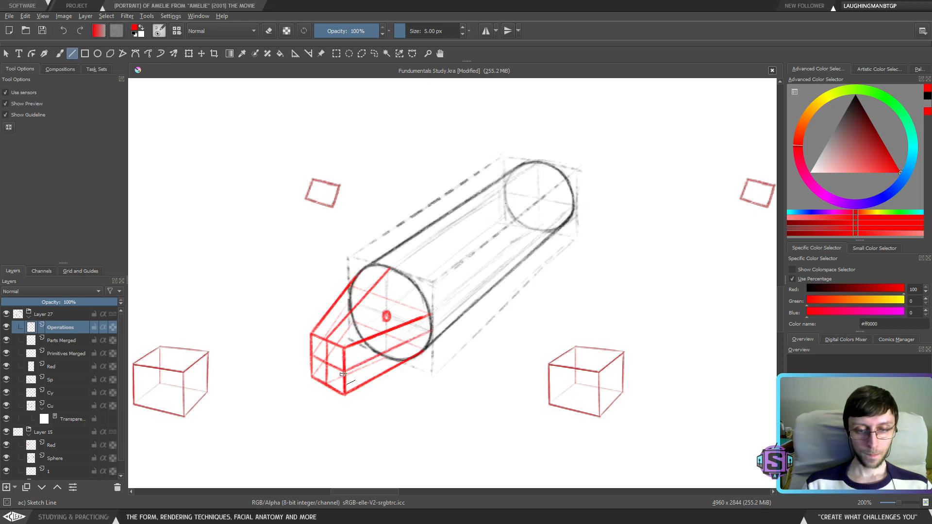
pyautogui.moveTo(361, 346); pyautogui.dragTo(432, 331)
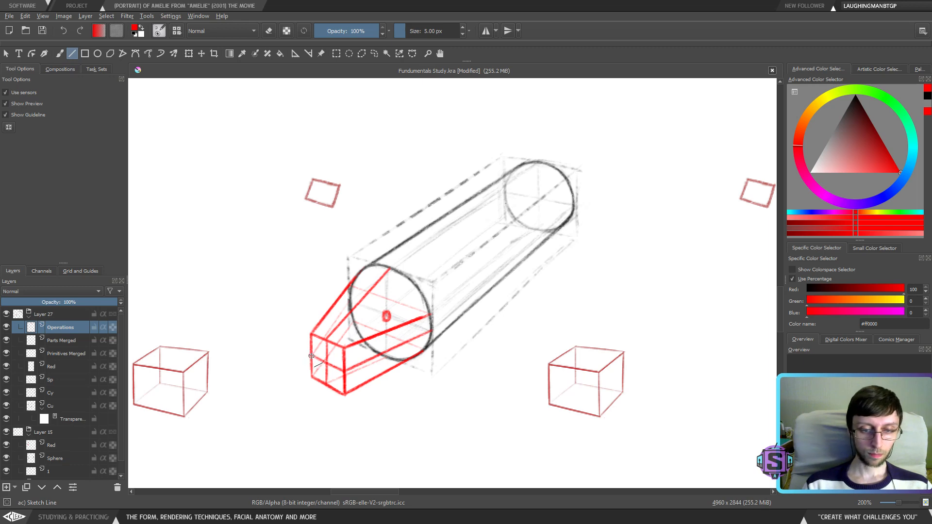
pyautogui.moveTo(313, 354); pyautogui.dragTo(345, 372)
# Check the redrawn centre lines and connecting line at 100% and 200% zoom and in a mirrored view
pyautogui.press('1')
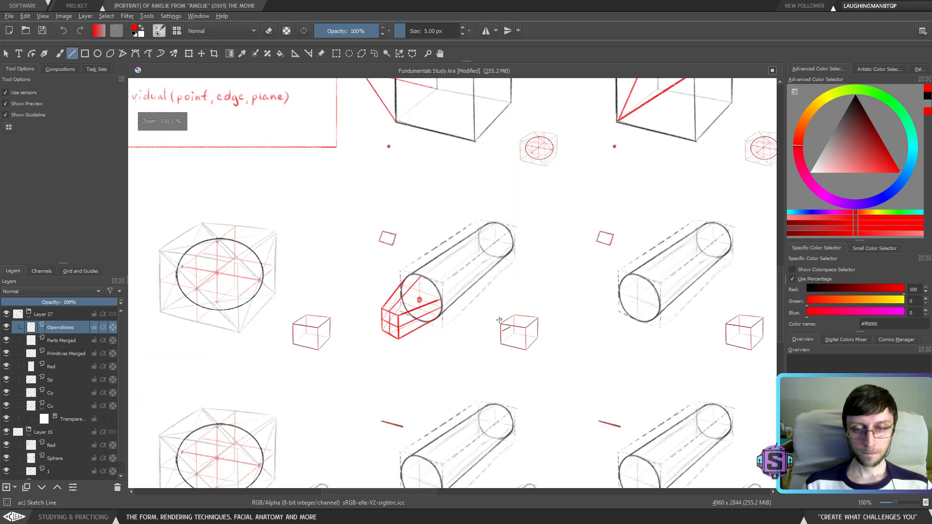
pyautogui.press('m')
pyautogui.press('m')
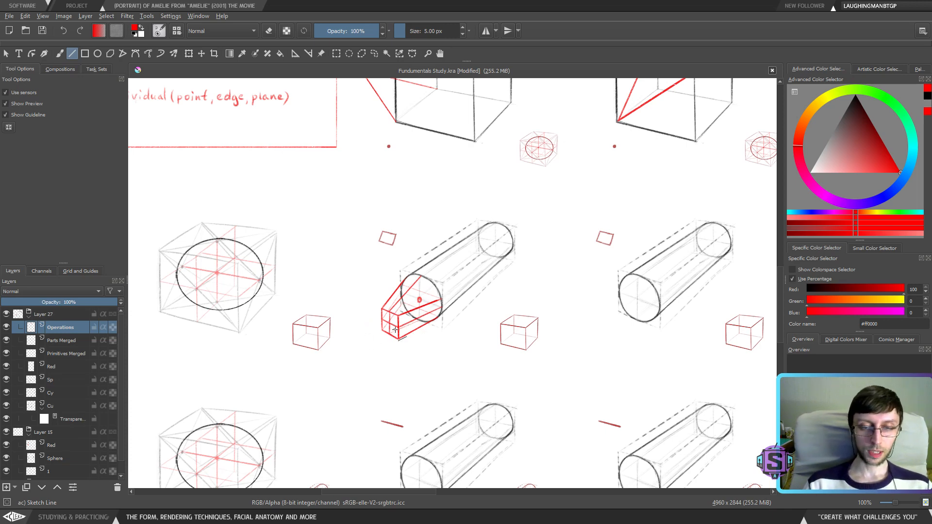
pyautogui.press('m')
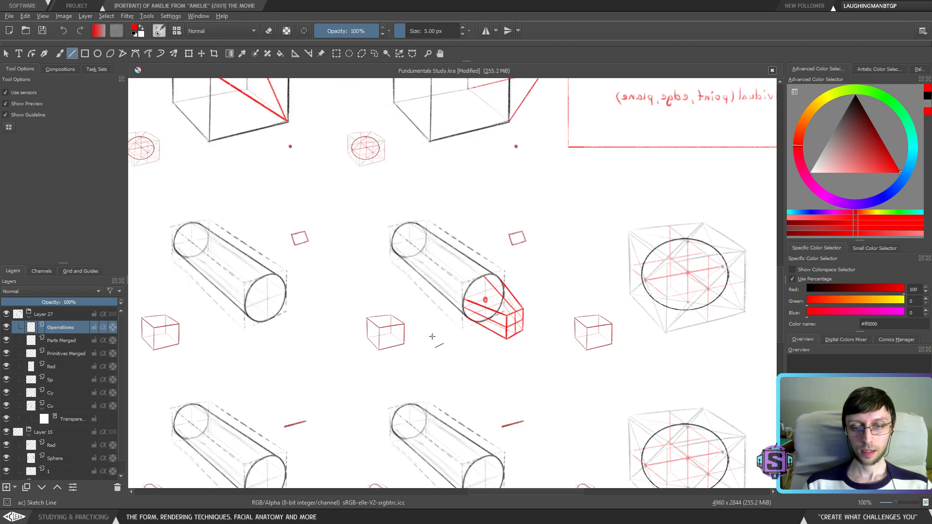
pyautogui.press('m')
pyautogui.scroll(2, 428, 337)
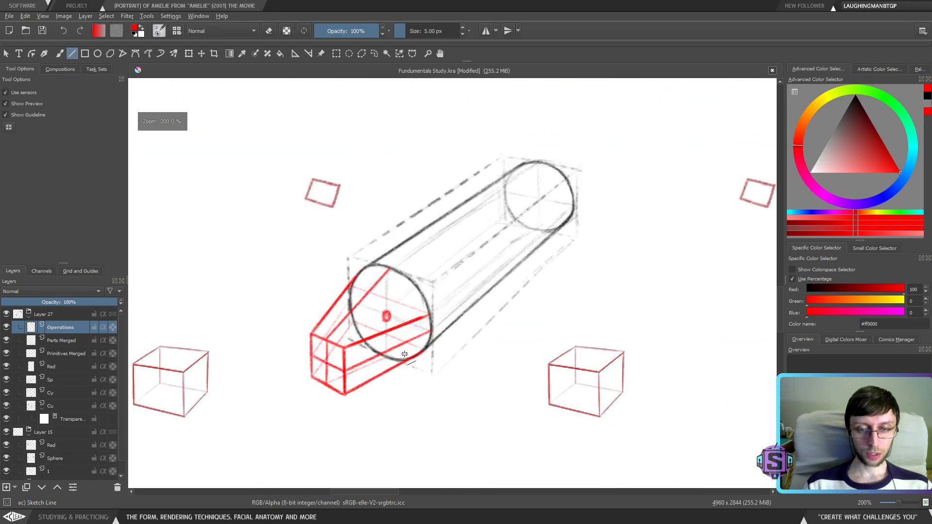
pyautogui.press('b')
pyautogui.scroll(-2, 407, 365)
pyautogui.press('m')
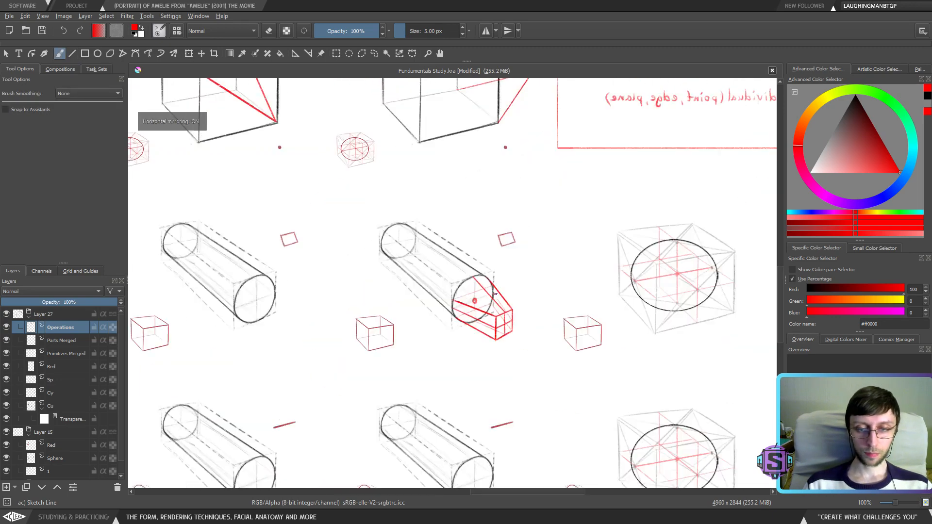
pyautogui.press('m')
pyautogui.scroll(2, 407, 364)
# Try curved freehand strokes along the plane's top and bottom edges, and undo them
pyautogui.moveTo(332, 350)
pyautogui.mouseDown()
pyautogui.moveTo(333, 387)
pyautogui.moveTo(355, 344)
pyautogui.moveTo(341, 372)
pyautogui.moveTo(417, 320)
pyautogui.mouseUp()
pyautogui.hotkey('ctrl', 'z')
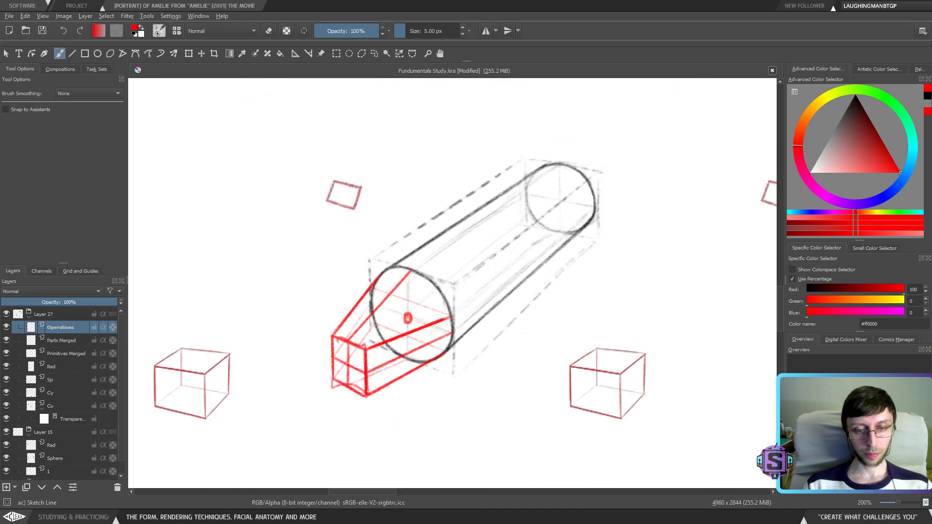
pyautogui.hotkey('ctrl', 'z')
# Sketch red direction arrows below and to the left of the plane, and retrace the plane's edges freehand
pyautogui.moveTo(332, 399); pyautogui.dragTo(369, 420)
pyautogui.moveTo(357, 406)
pyautogui.mouseDown()
pyautogui.moveTo(369, 420)
pyautogui.moveTo(352, 425)
pyautogui.mouseUp()
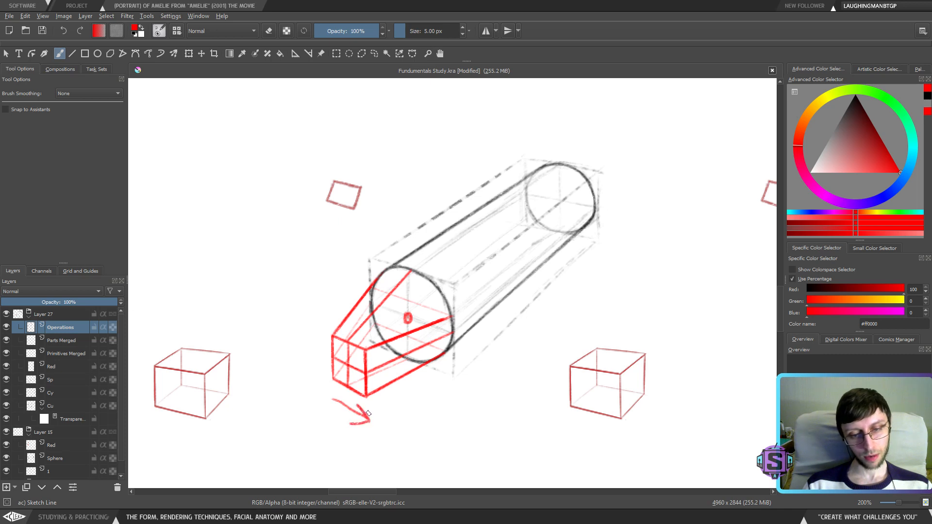
pyautogui.moveTo(321, 334); pyautogui.dragTo(320, 369)
pyautogui.moveTo(316, 351)
pyautogui.mouseDown()
pyautogui.moveTo(320, 370)
pyautogui.moveTo(322, 354)
pyautogui.mouseUp()
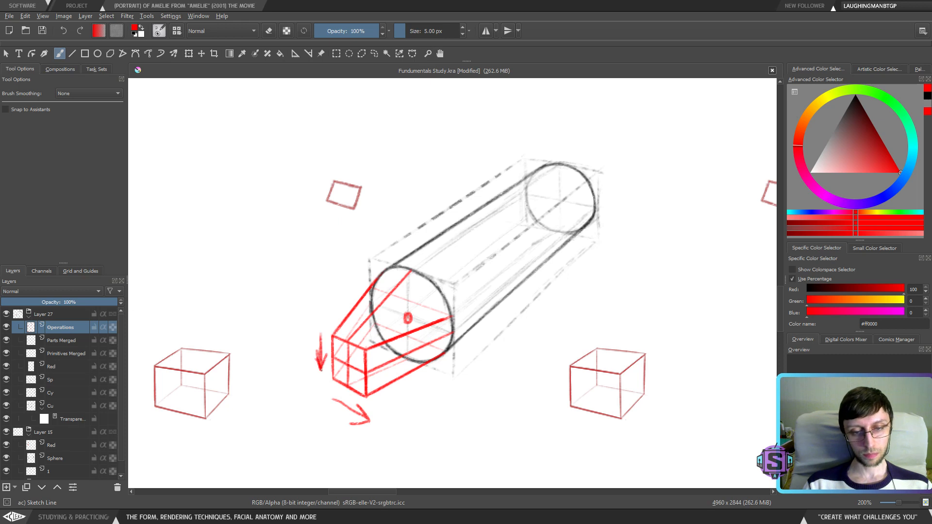
pyautogui.moveTo(330, 335); pyautogui.dragTo(347, 388)
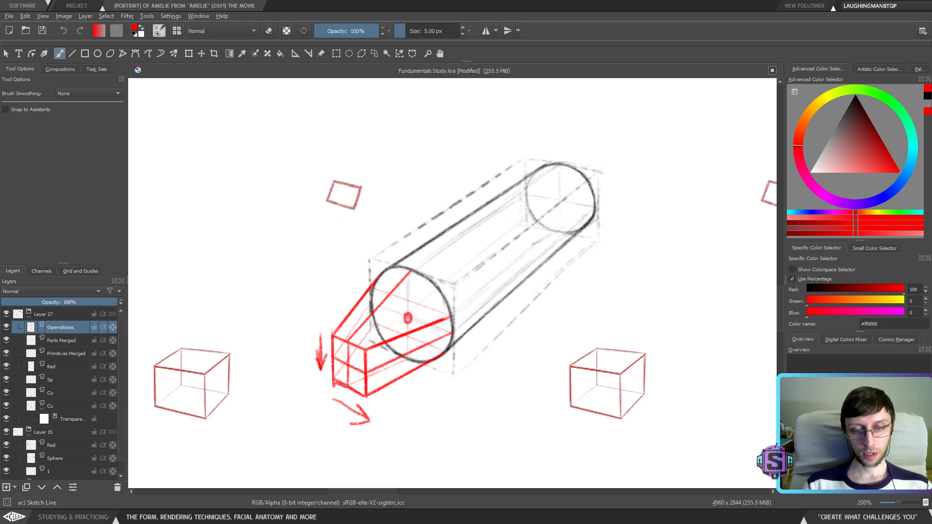
pyautogui.moveTo(365, 345); pyautogui.dragTo(367, 394)
pyautogui.moveTo(339, 341)
pyautogui.mouseDown()
pyautogui.moveTo(365, 347)
pyautogui.moveTo(327, 334)
pyautogui.mouseUp()
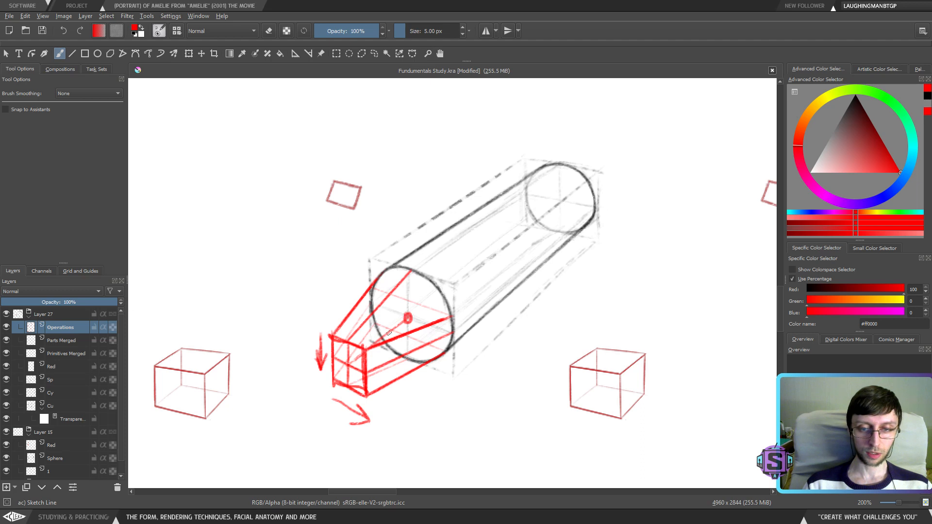
# Draw a straight red line from the plane's centre to the cylinder's far ellipse, and undo it together with the arrows and retraced edges
pyautogui.click(72, 53)
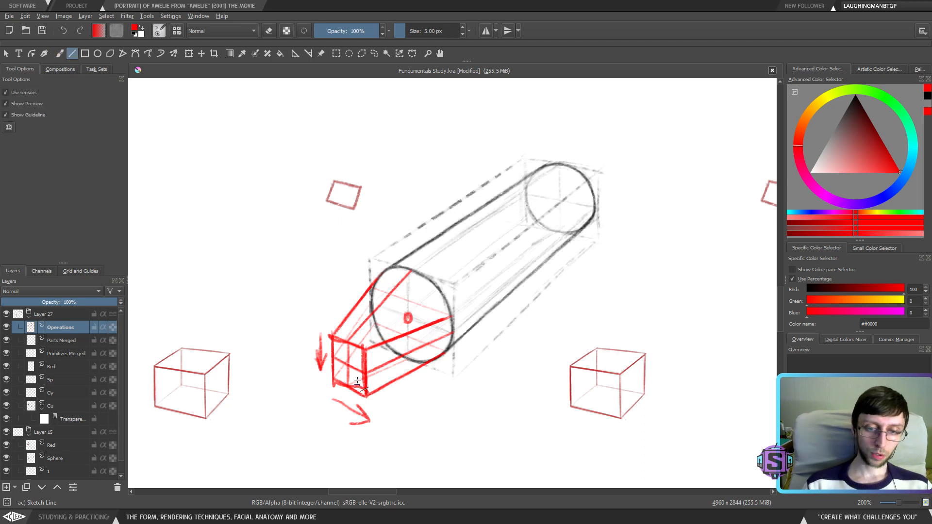
pyautogui.moveTo(348, 366); pyautogui.dragTo(586, 171)
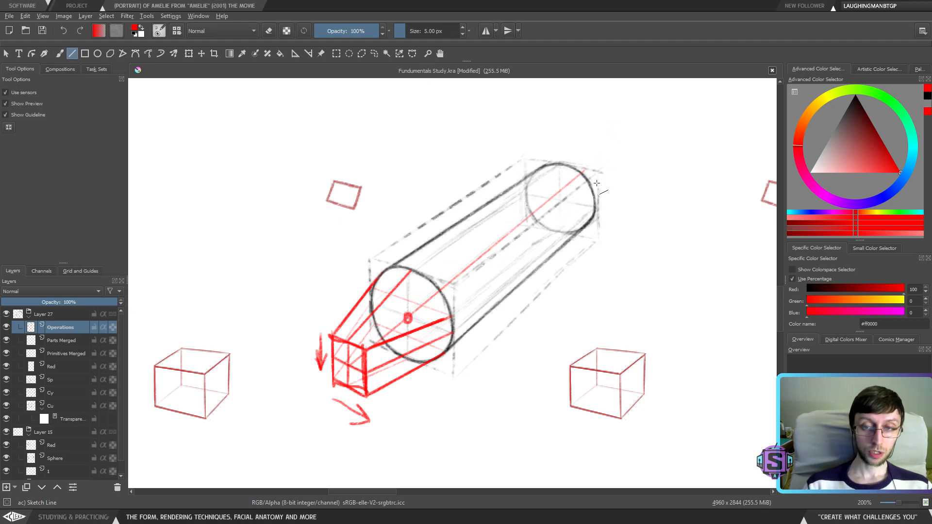
pyautogui.hotkey('ctrl', 'z')
pyautogui.hotkey('ctrl', 'z')
pyautogui.hotkey('ctrl', 'z')
pyautogui.hotkey('ctrl', 'z')
pyautogui.hotkey('ctrl', 'z')
pyautogui.hotkey('ctrl', 'z')
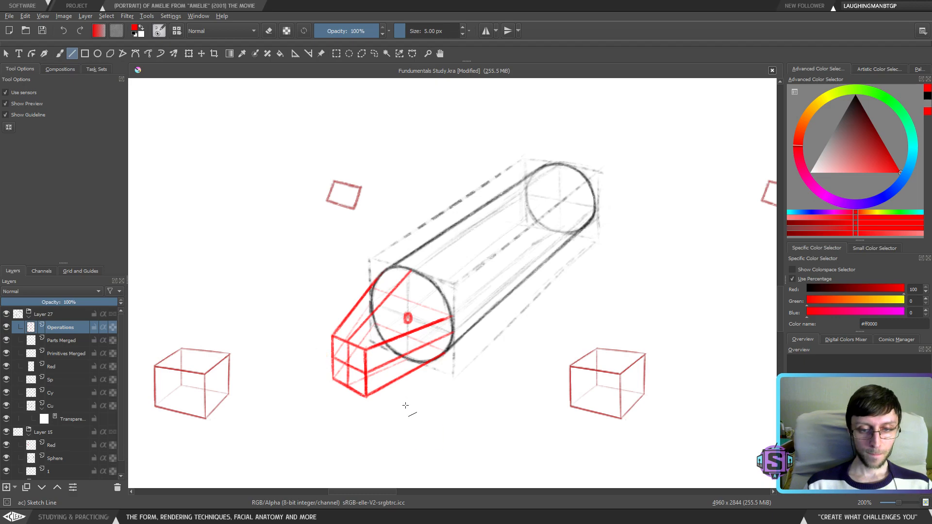
# Check the cleaned-up plane-to-cylinder construction at 100% zoom, in a mirrored view and at 200% zoom
pyautogui.press('1')
pyautogui.press('b')
pyautogui.press('m')
pyautogui.press('m')
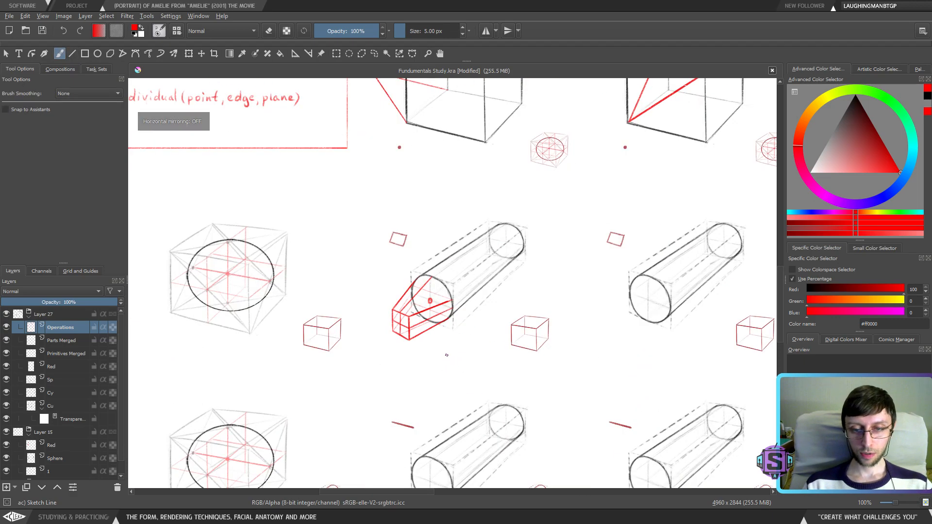
pyautogui.press('2')
pyautogui.scroll(1, 446, 355)
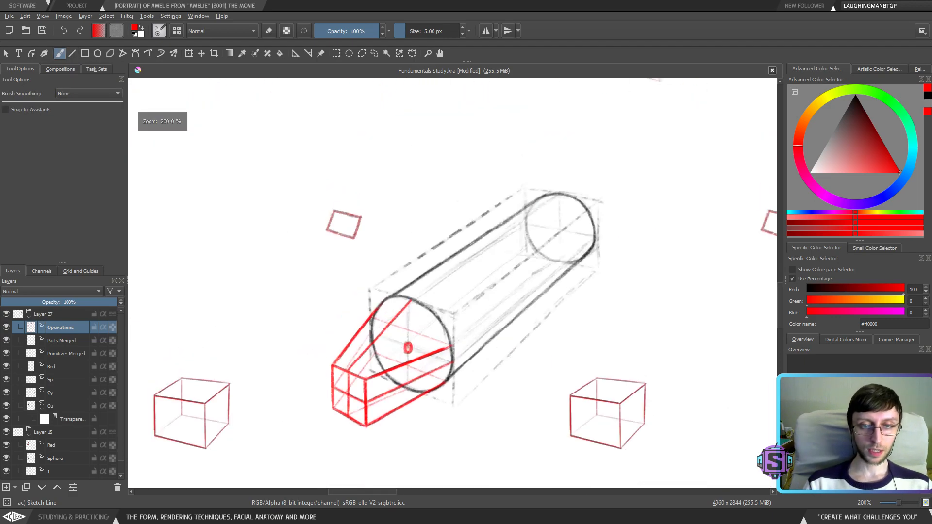
pyautogui.scroll(1, 427, 199)
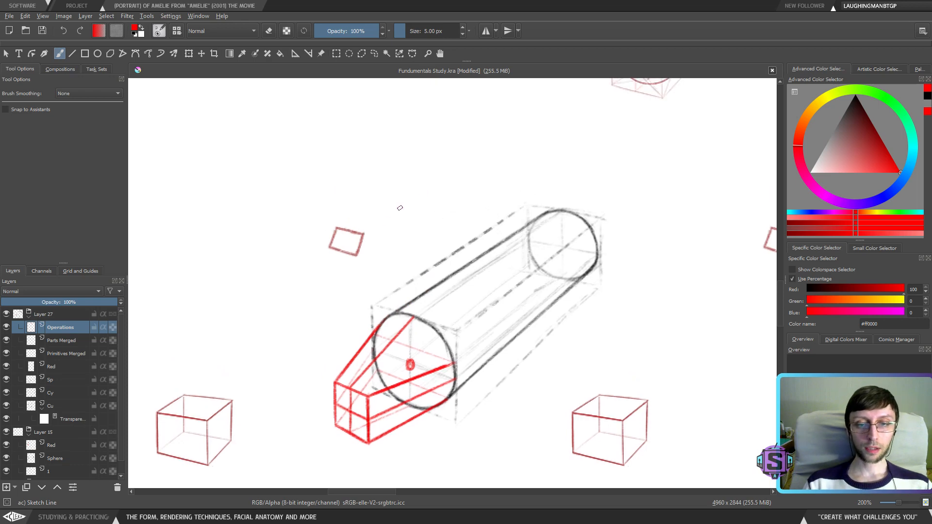
pyautogui.moveTo(430, 188)
pyautogui.mouseDown()
pyautogui.moveTo(386, 216)
pyautogui.moveTo(388, 251)
pyautogui.mouseUp()
pyautogui.hotkey('ctrl', 'z')
pyautogui.hotkey('ctrl', 'z')
# Draw a second red plane above the cylinder with straight lines, join its top corners to the cylinder's upper surface and connect both end points
pyautogui.click(72, 53)
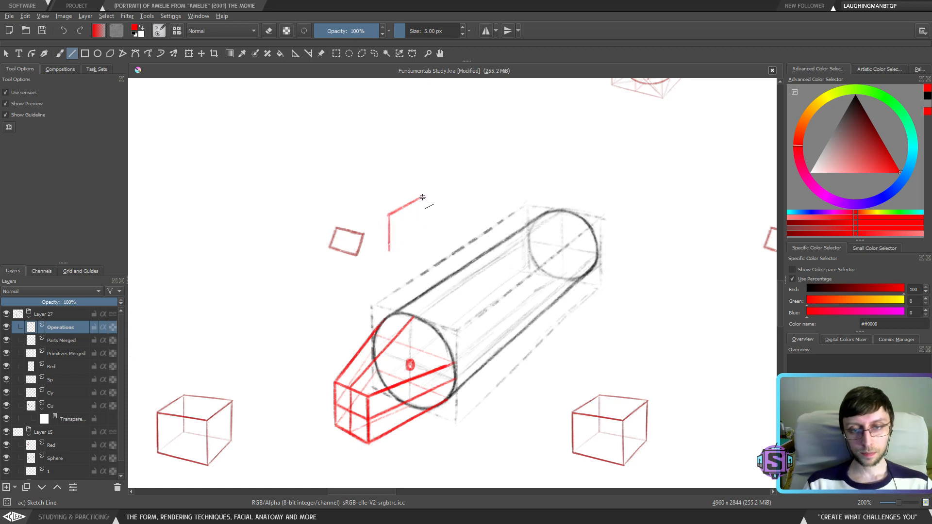
pyautogui.moveTo(422, 198); pyautogui.dragTo(453, 291)
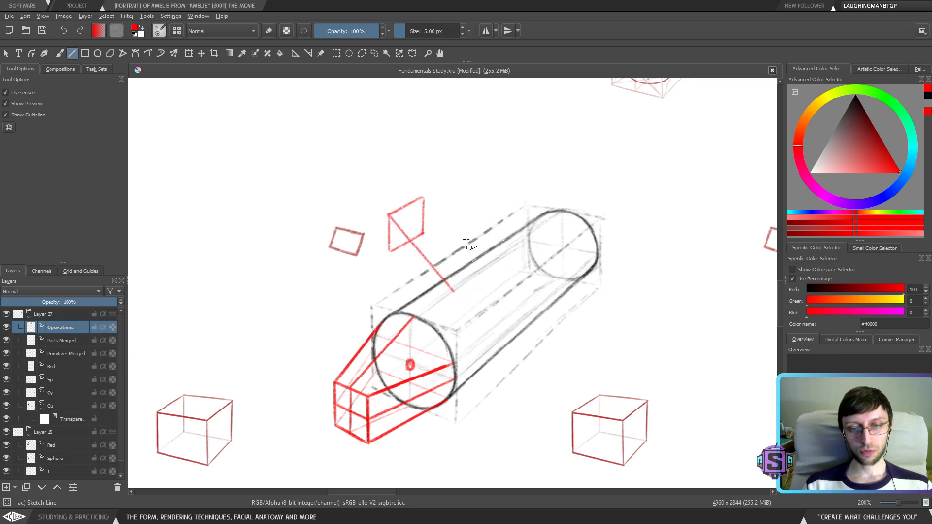
pyautogui.moveTo(422, 196); pyautogui.dragTo(531, 234)
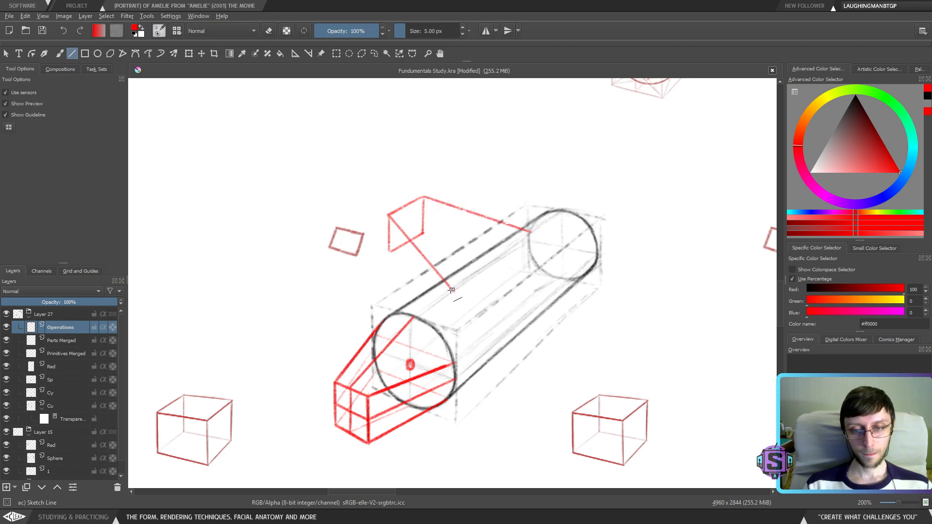
pyautogui.moveTo(451, 290); pyautogui.dragTo(532, 234)
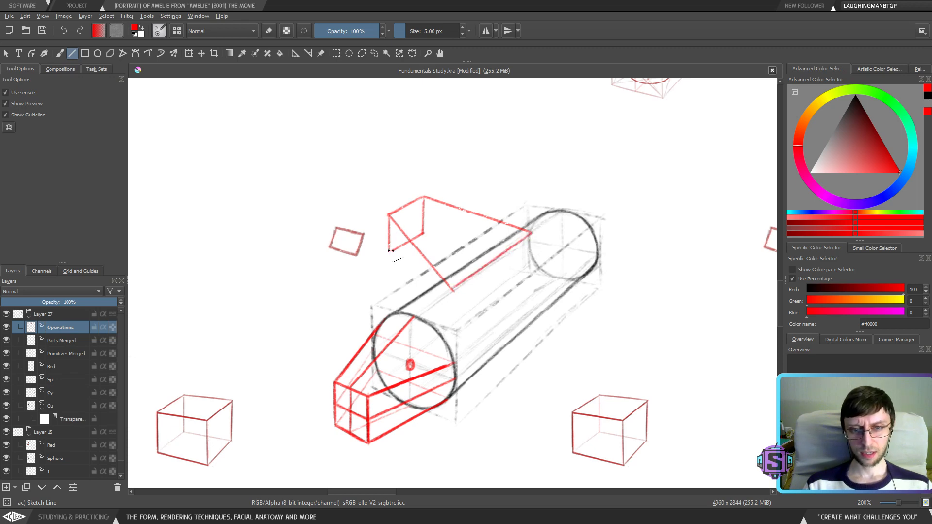
# Join the second plane's bottom left corner to the front ellipse's left side and its bottom right corner to the far end of the surface line
pyautogui.moveTo(391, 250); pyautogui.dragTo(373, 348)
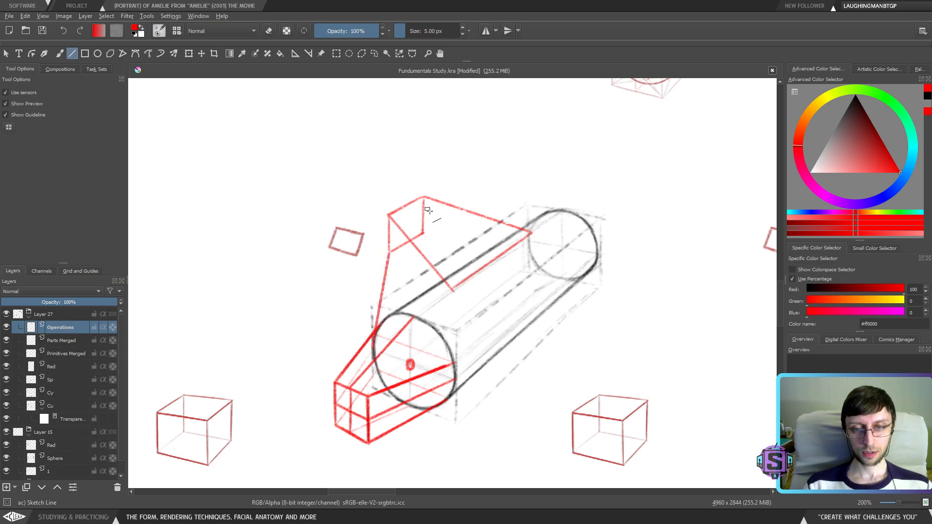
pyautogui.moveTo(424, 233); pyautogui.dragTo(559, 279)
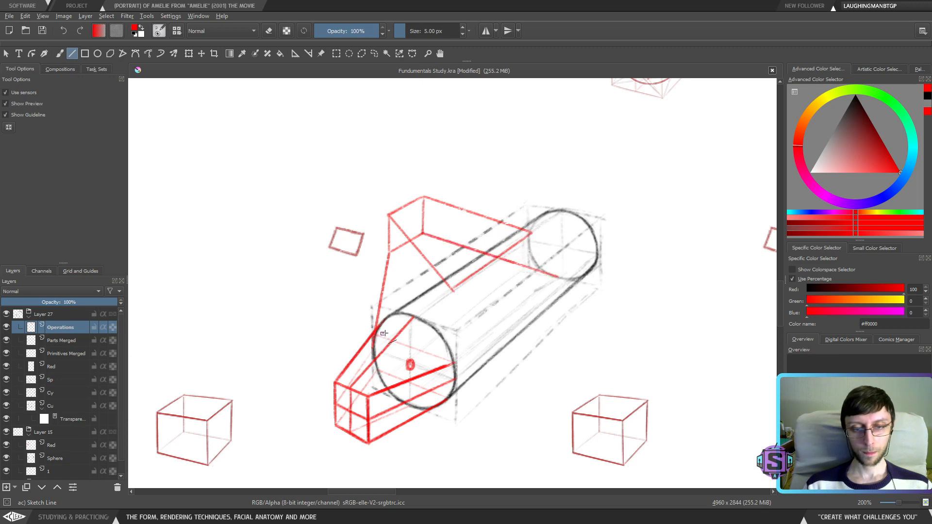
pyautogui.hotkey('ctrl', 'z')
pyautogui.hotkey('ctrl', 'z')
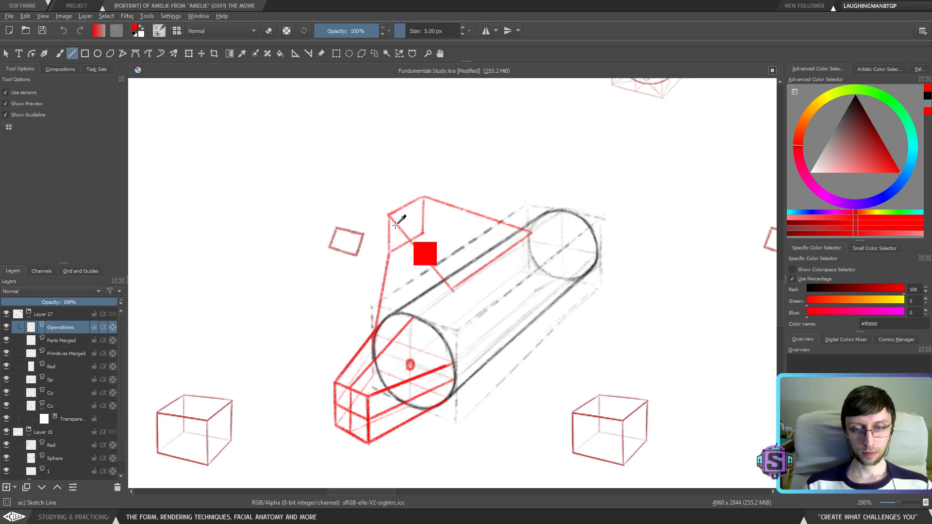
pyautogui.moveTo(388, 252); pyautogui.dragTo(373, 352)
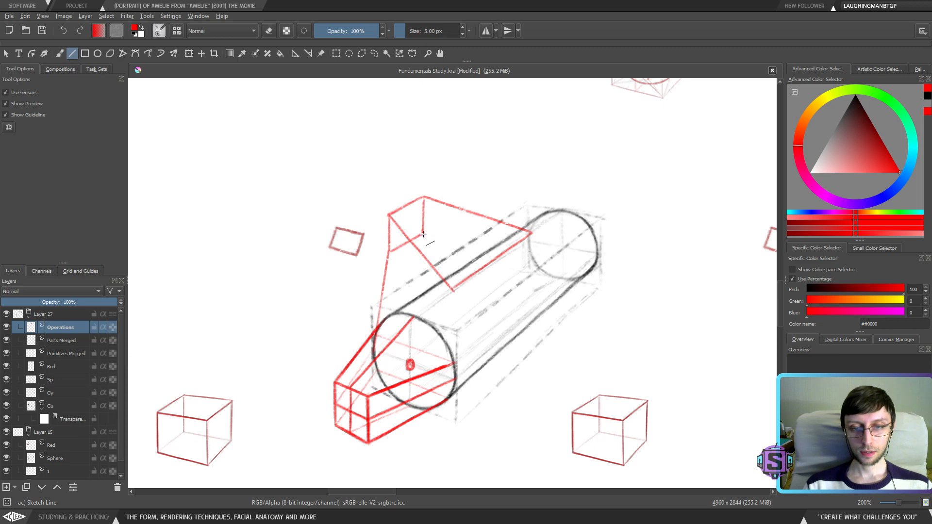
pyautogui.moveTo(423, 235)
pyautogui.mouseDown()
pyautogui.moveTo(529, 262)
pyautogui.moveTo(532, 234)
pyautogui.mouseUp()
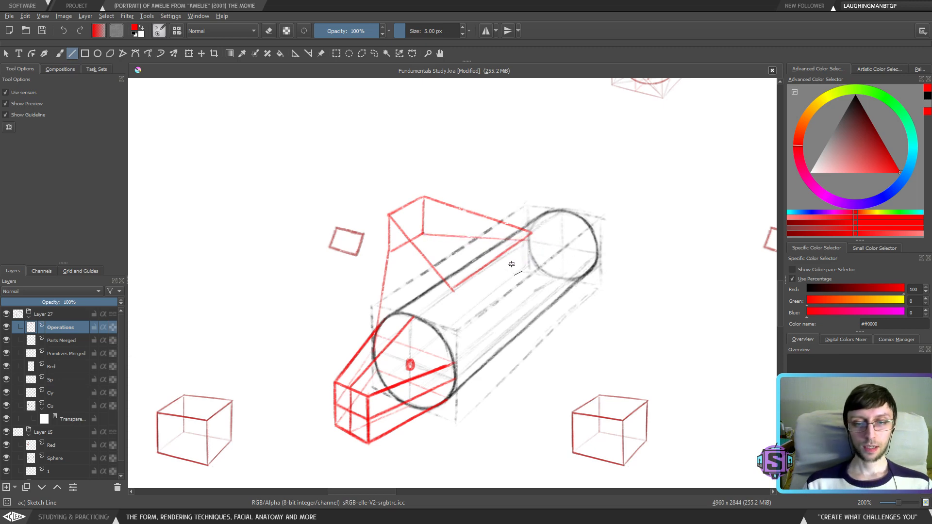
# Sketch light freehand contour strokes across the face between the second plane's left side and the cylinder's front
pyautogui.press('b')
pyautogui.press('1')
pyautogui.hotkey('ctrl', '+')
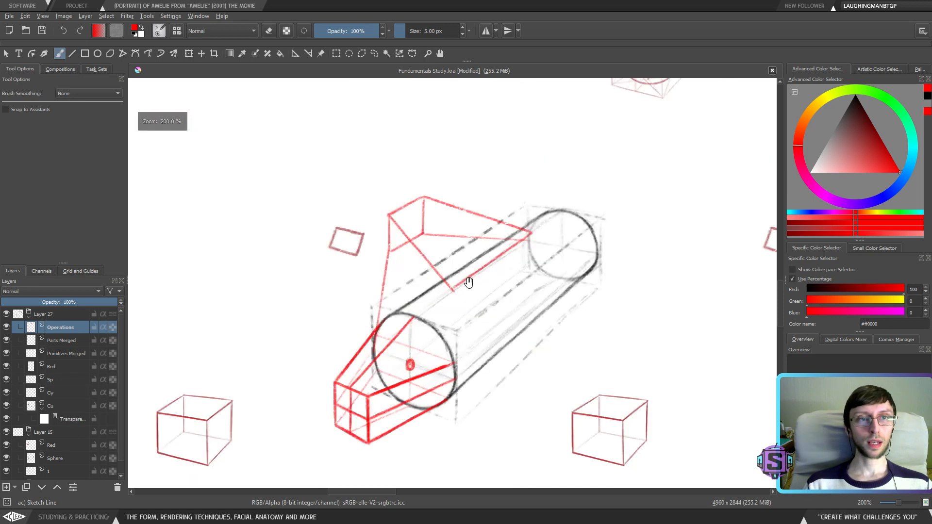
pyautogui.moveTo(469, 283); pyautogui.dragTo(458, 309)
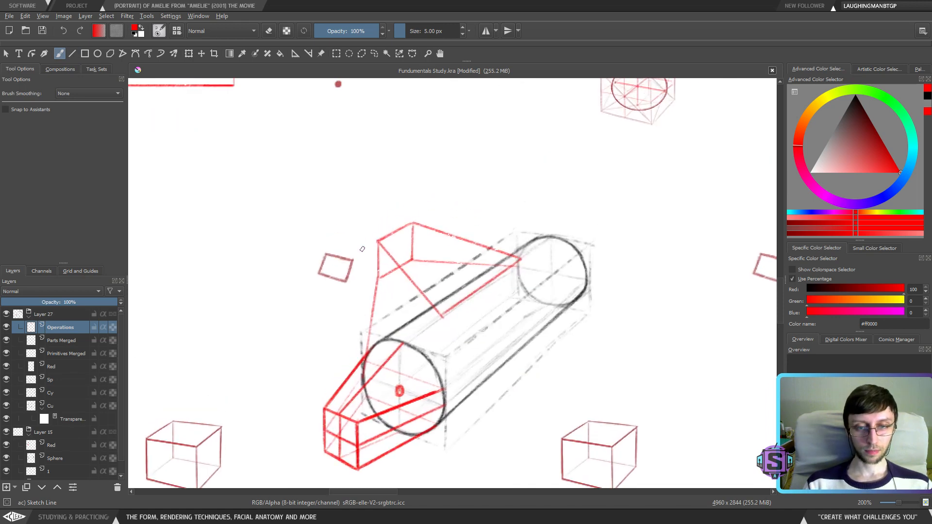
pyautogui.moveTo(383, 252); pyautogui.dragTo(371, 319)
pyautogui.moveTo(411, 281); pyautogui.dragTo(375, 326)
pyautogui.moveTo(421, 297); pyautogui.dragTo(369, 347)
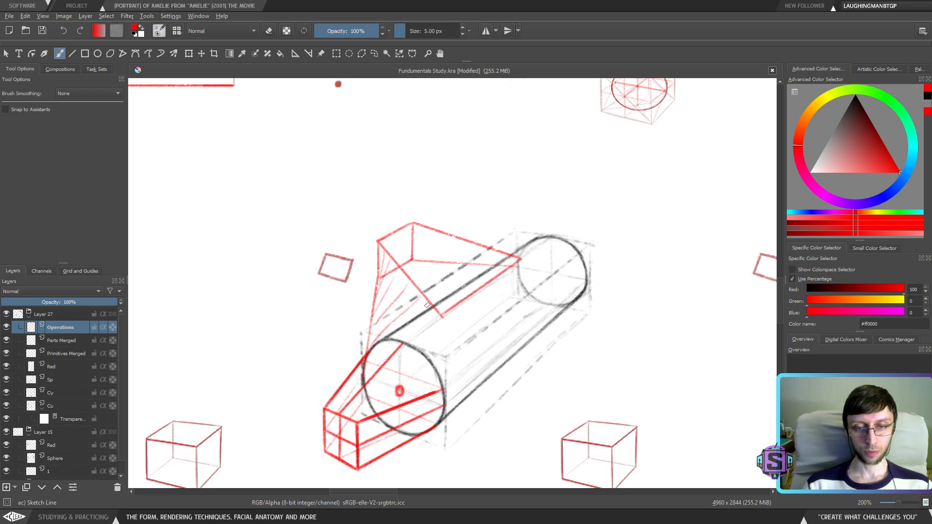
# Sketch light contour strokes across the face between the second plane's right side and the cylinder's far end, and check it at 100% zoom and mirrored
pyautogui.moveTo(420, 230)
pyautogui.mouseDown()
pyautogui.moveTo(419, 259)
pyautogui.moveTo(433, 258)
pyautogui.mouseUp()
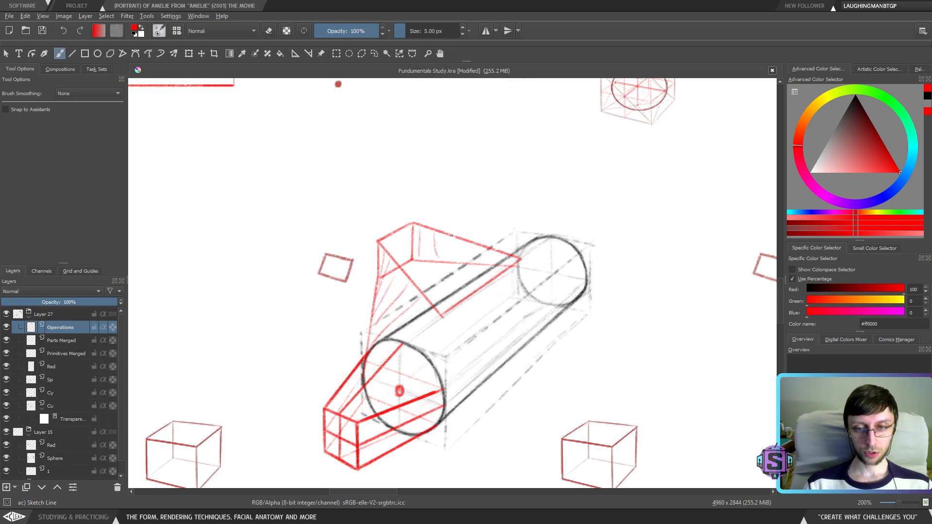
pyautogui.hotkey('ctrl', 'z')
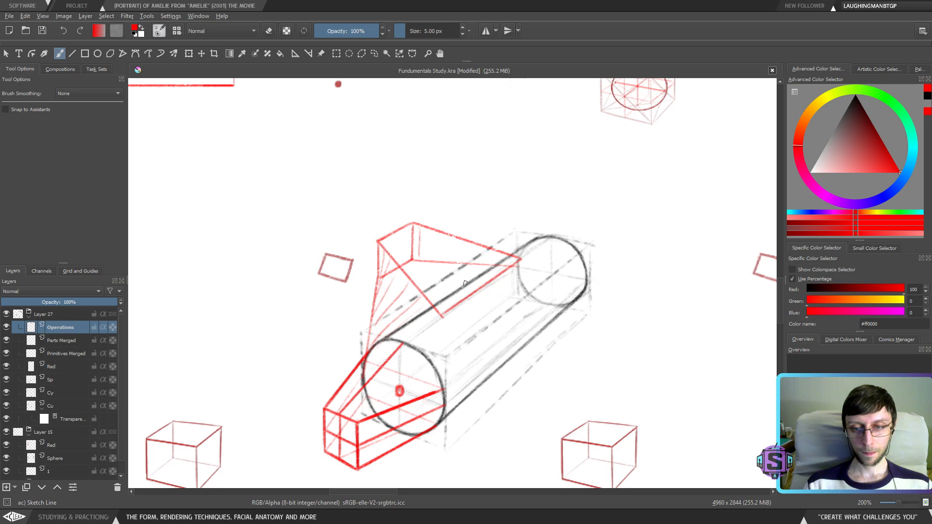
pyautogui.moveTo(421, 235)
pyautogui.mouseDown()
pyautogui.moveTo(494, 268)
pyautogui.moveTo(493, 257)
pyautogui.moveTo(511, 263)
pyautogui.moveTo(418, 234)
pyautogui.moveTo(421, 257)
pyautogui.mouseUp()
pyautogui.hotkey('ctrl', 'z')
pyautogui.hotkey('ctrl', 'z')
pyautogui.hotkey('ctrl', 'z')
pyautogui.moveTo(436, 237); pyautogui.dragTo(438, 251)
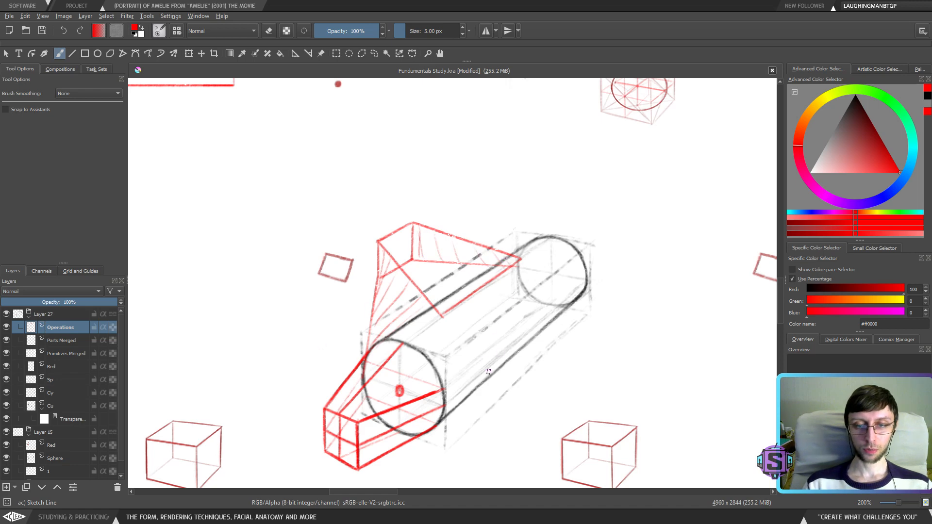
pyautogui.press('1')
pyautogui.press('m')
pyautogui.press('m')
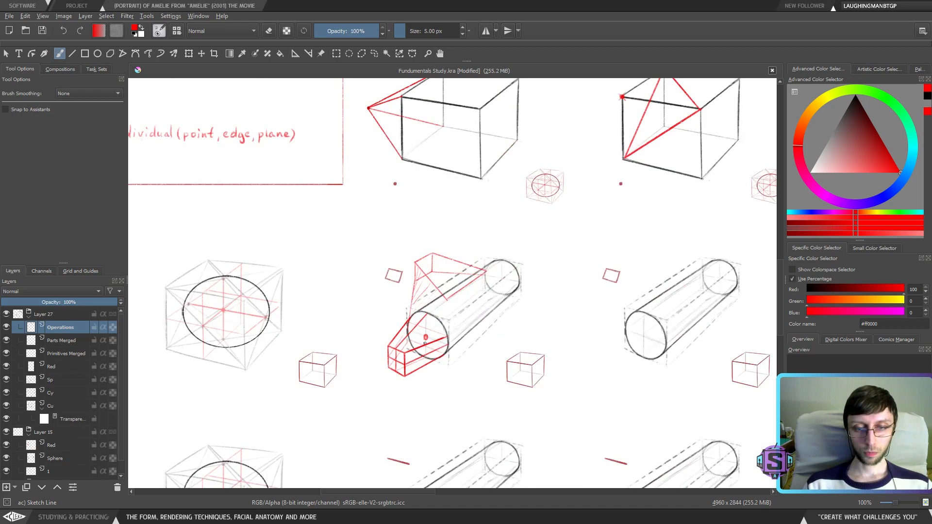
# Undo the second plane above the cylinder together with all its joining lines and contour strokes
pyautogui.hotkey('ctrl', 'z')
pyautogui.hotkey('ctrl', 'z')
pyautogui.hotkey('ctrl', 'z')
pyautogui.hotkey('ctrl', 'z')
pyautogui.hotkey('ctrl', 'z')
pyautogui.hotkey('ctrl', 'z')
pyautogui.hotkey('ctrl', 'z')
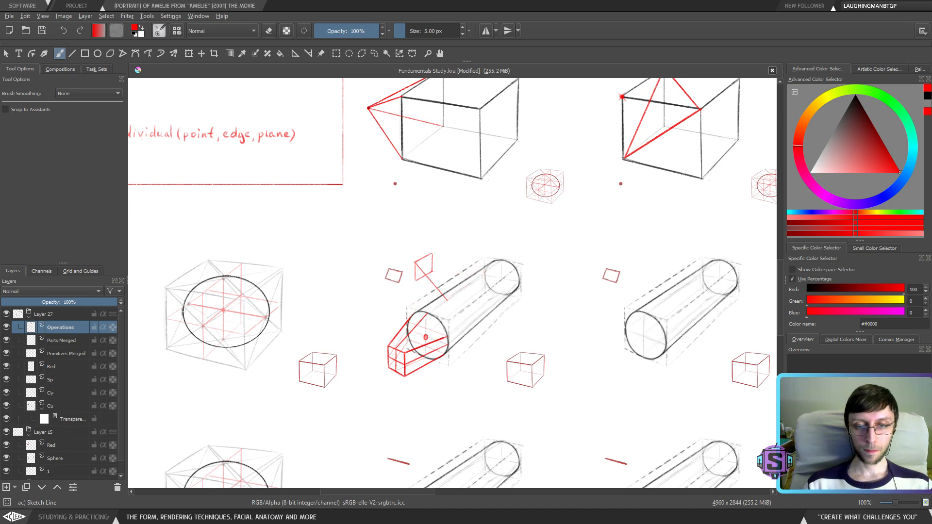
pyautogui.hotkey('ctrl', 'z')
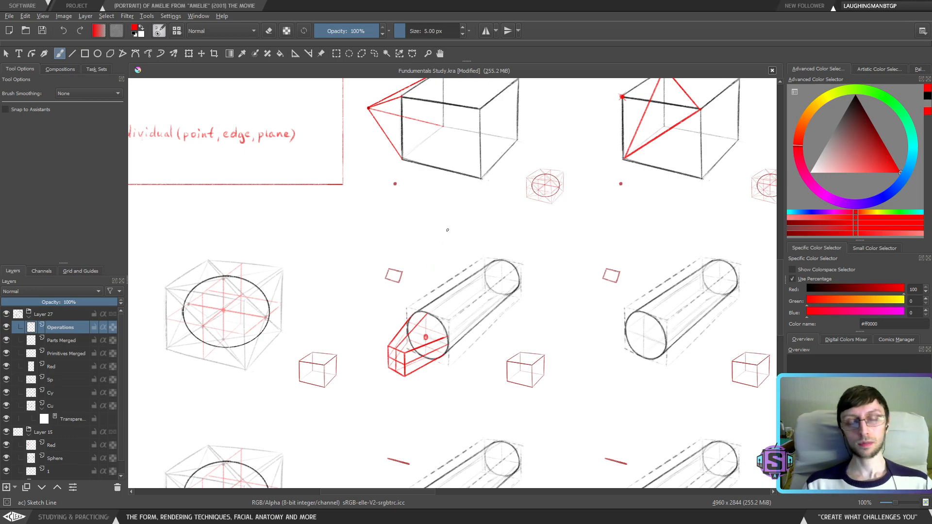
# Examine the extended operations heading, its add/unite, remove/subtract and intersect branches, and the cube examples down to the first cylinder
pyautogui.moveTo(450, 312); pyautogui.dragTo(429, 302)
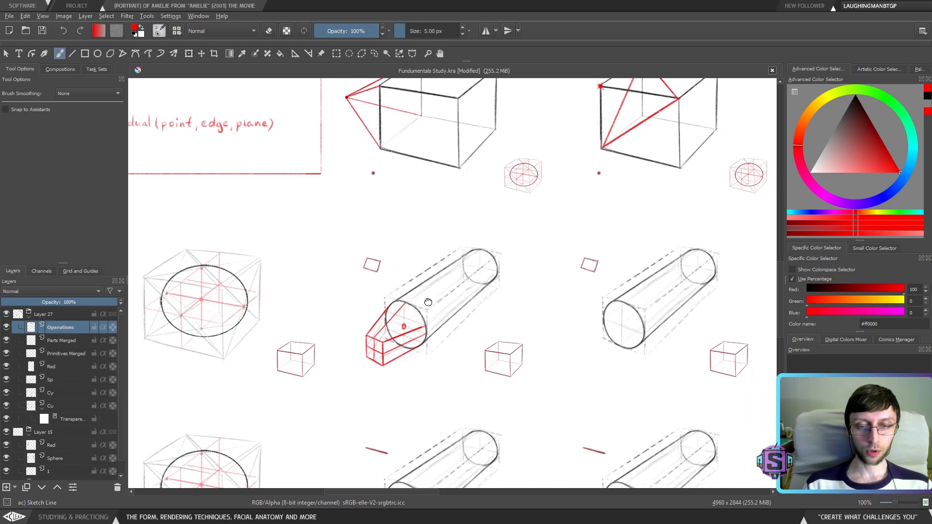
pyautogui.moveTo(463, 209); pyautogui.dragTo(374, 389)
pyautogui.moveTo(488, 113); pyautogui.dragTo(396, 459)
pyautogui.moveTo(351, 161); pyautogui.dragTo(317, 200)
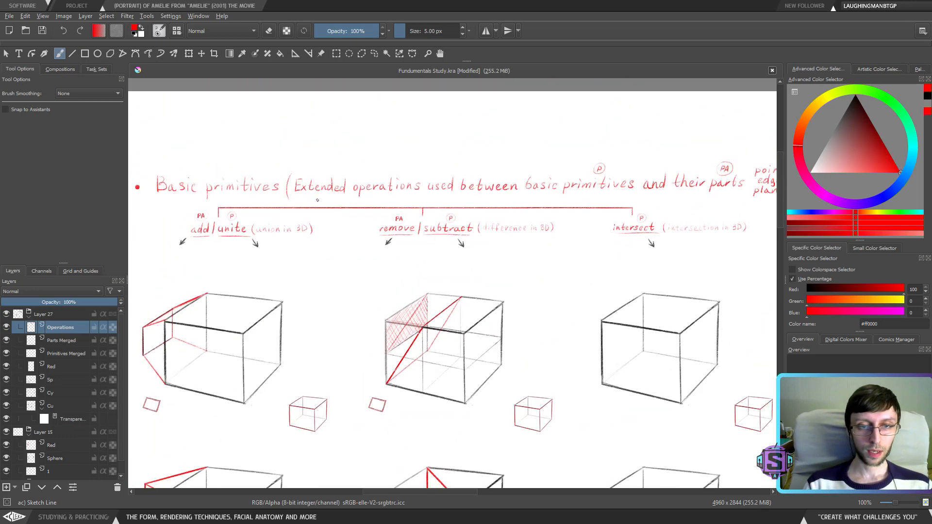
pyautogui.moveTo(374, 301); pyautogui.dragTo(402, 299)
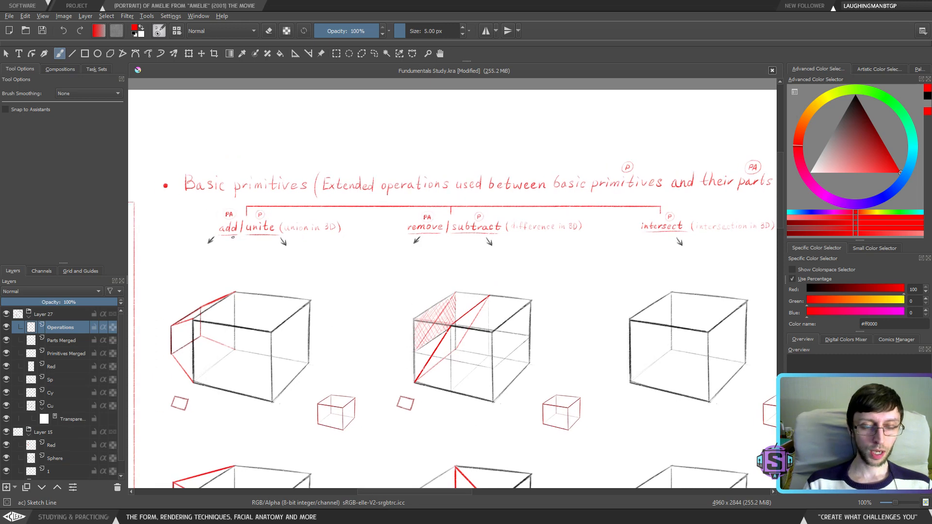
pyautogui.moveTo(674, 237); pyautogui.dragTo(515, 243)
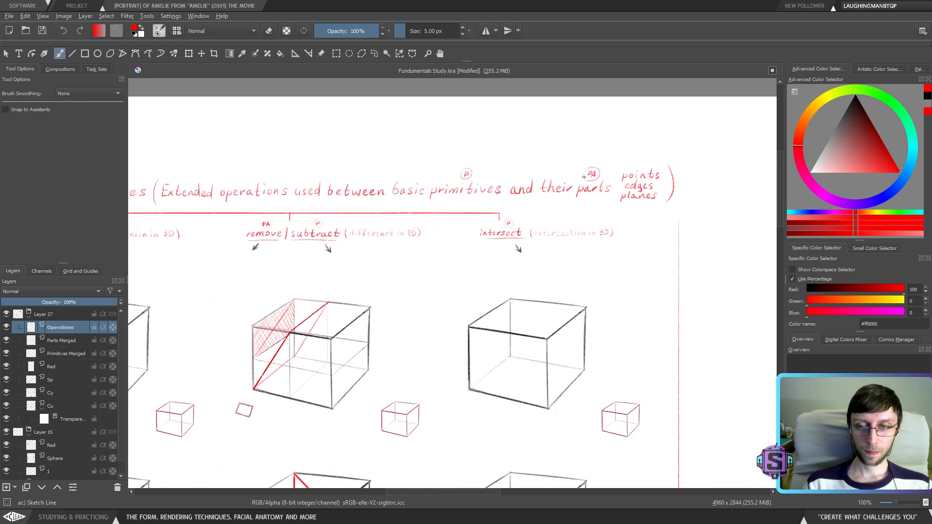
pyautogui.moveTo(440, 197); pyautogui.dragTo(519, 203)
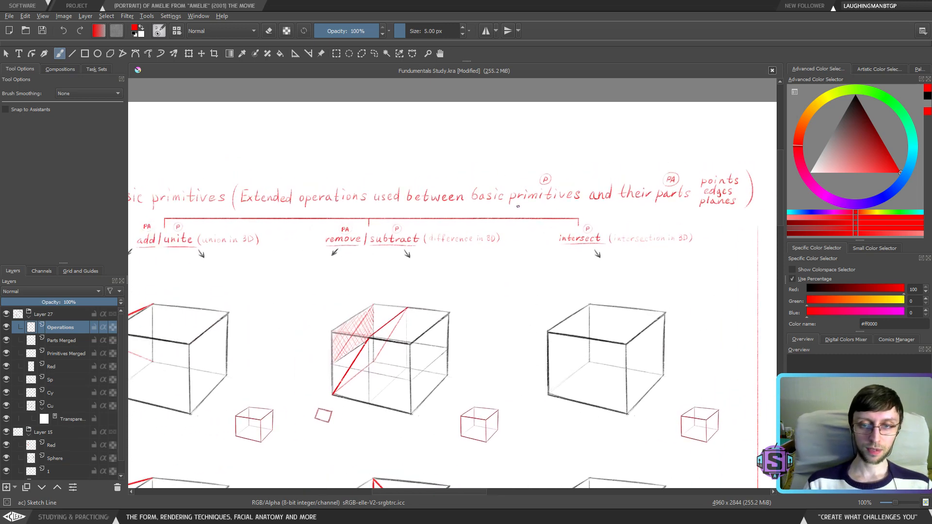
pyautogui.moveTo(500, 261); pyautogui.dragTo(507, 160)
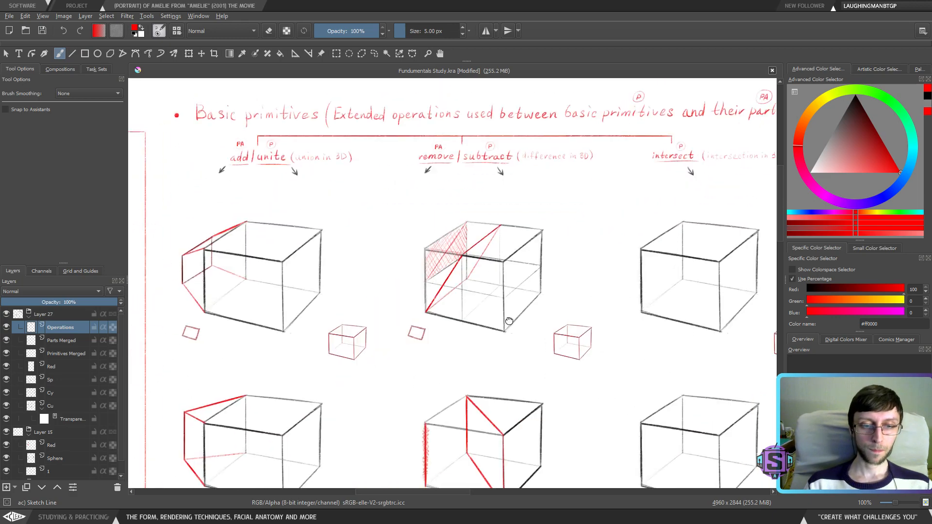
pyautogui.moveTo(515, 374); pyautogui.dragTo(516, 269)
pyautogui.moveTo(440, 393); pyautogui.dragTo(455, 296)
pyautogui.moveTo(448, 416)
pyautogui.mouseDown()
pyautogui.moveTo(455, 308)
pyautogui.moveTo(452, 430)
pyautogui.mouseUp()
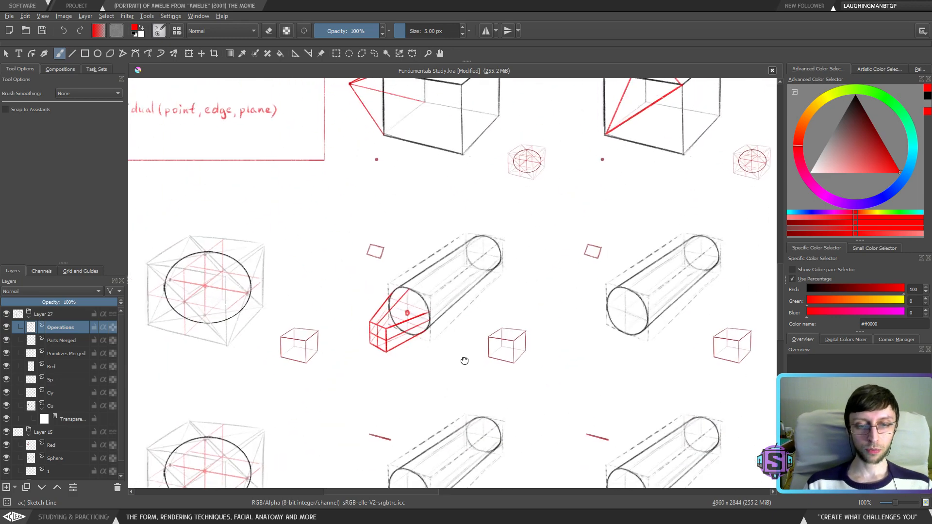
# Sketch a small tilted red plane with centre lines and a diagonal axis line, floating above the first cylinder
pyautogui.scroll(2, 452, 430)
pyautogui.moveTo(369, 242)
pyautogui.mouseDown()
pyautogui.moveTo(329, 233)
pyautogui.moveTo(359, 195)
pyautogui.moveTo(405, 208)
pyautogui.mouseUp()
pyautogui.moveTo(338, 240)
pyautogui.mouseDown()
pyautogui.moveTo(402, 253)
pyautogui.moveTo(410, 210)
pyautogui.moveTo(399, 251)
pyautogui.mouseUp()
pyautogui.moveTo(386, 200)
pyautogui.mouseDown()
pyautogui.moveTo(414, 207)
pyautogui.moveTo(389, 245)
pyautogui.mouseUp()
pyautogui.moveTo(362, 211)
pyautogui.mouseDown()
pyautogui.moveTo(412, 274)
pyautogui.moveTo(381, 203)
pyautogui.moveTo(389, 228)
pyautogui.moveTo(350, 219)
pyautogui.moveTo(411, 236)
pyautogui.mouseUp()
pyautogui.moveTo(339, 170); pyautogui.dragTo(374, 225)
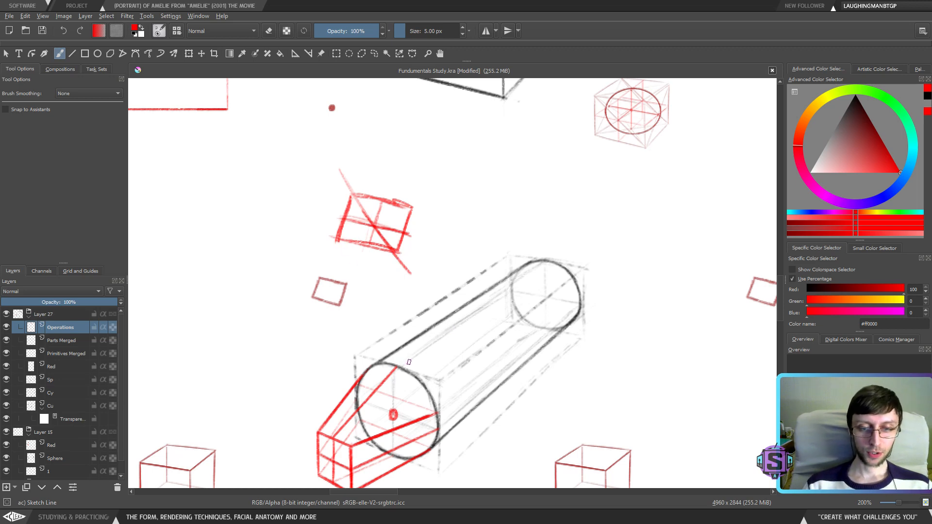
# Sketch a red line along the cylinder's upper surface and outline a curved four-sided patch wrapping over it
pyautogui.moveTo(409, 362); pyautogui.dragTo(529, 275)
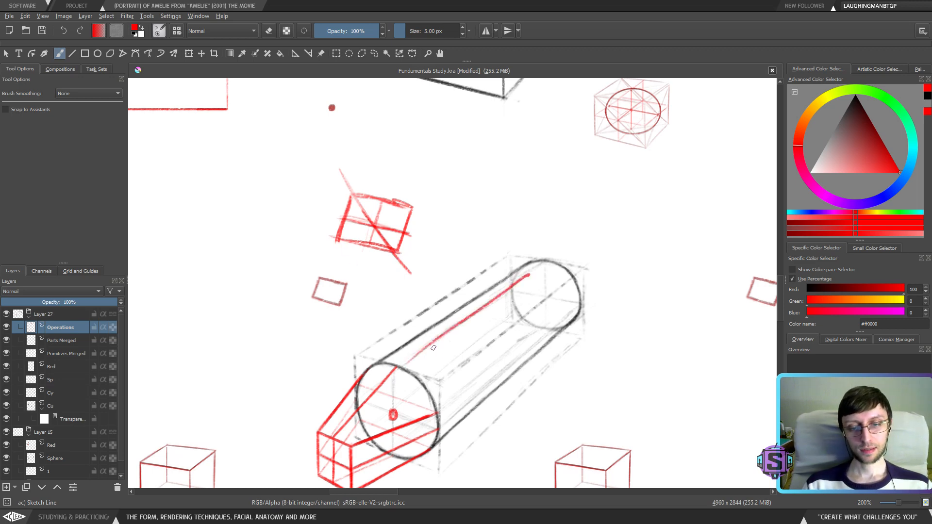
pyautogui.moveTo(408, 341)
pyautogui.mouseDown()
pyautogui.moveTo(460, 359)
pyautogui.moveTo(494, 329)
pyautogui.moveTo(463, 352)
pyautogui.mouseUp()
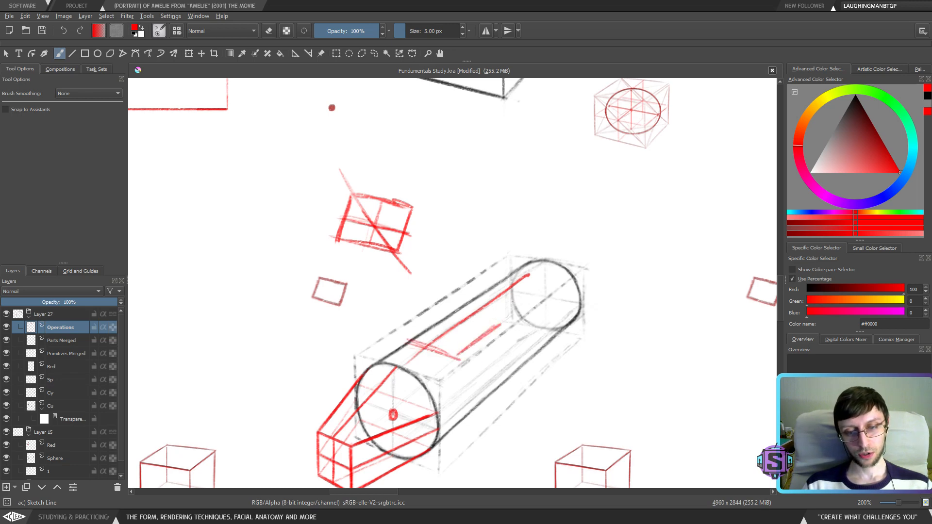
pyautogui.hotkey('ctrl', 'z')
pyautogui.hotkey('ctrl', 'z')
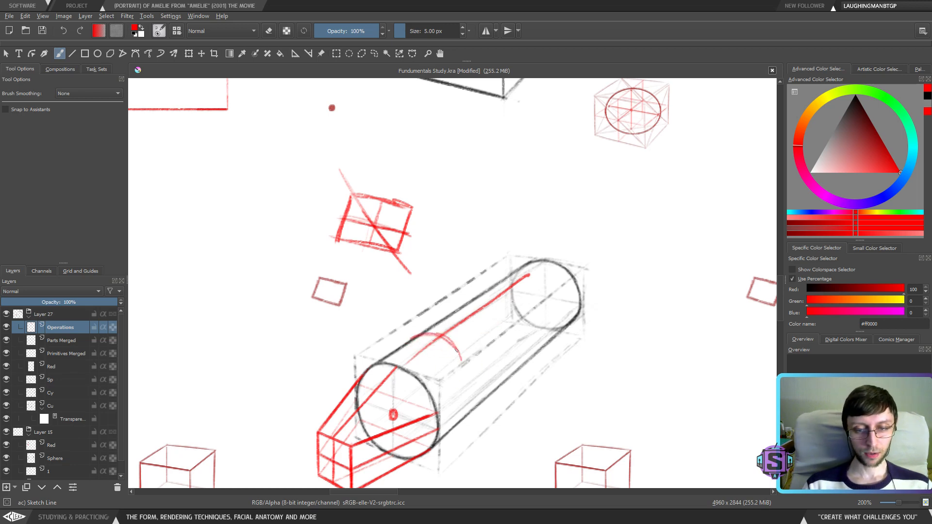
pyautogui.moveTo(418, 340)
pyautogui.mouseDown()
pyautogui.moveTo(461, 360)
pyautogui.moveTo(506, 322)
pyautogui.moveTo(470, 308)
pyautogui.moveTo(500, 314)
pyautogui.moveTo(494, 307)
pyautogui.mouseUp()
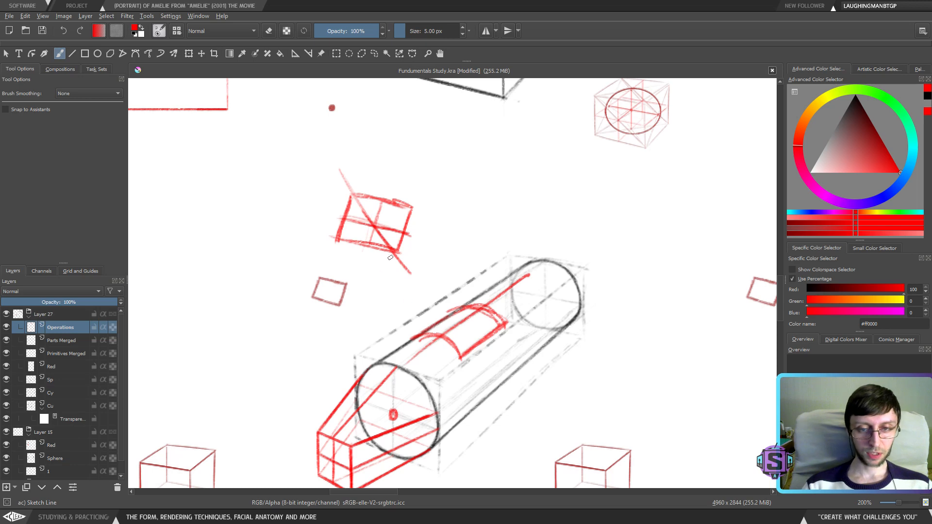
# Connect the floating plane's corners to the curved patch's corners with red lines and add contour strokes along the extension's left side
pyautogui.moveTo(340, 246); pyautogui.dragTo(422, 340)
pyautogui.moveTo(356, 261); pyautogui.dragTo(399, 312)
pyautogui.moveTo(350, 193); pyautogui.dragTo(462, 342)
pyautogui.moveTo(413, 279); pyautogui.dragTo(468, 355)
pyautogui.moveTo(426, 297); pyautogui.dragTo(467, 360)
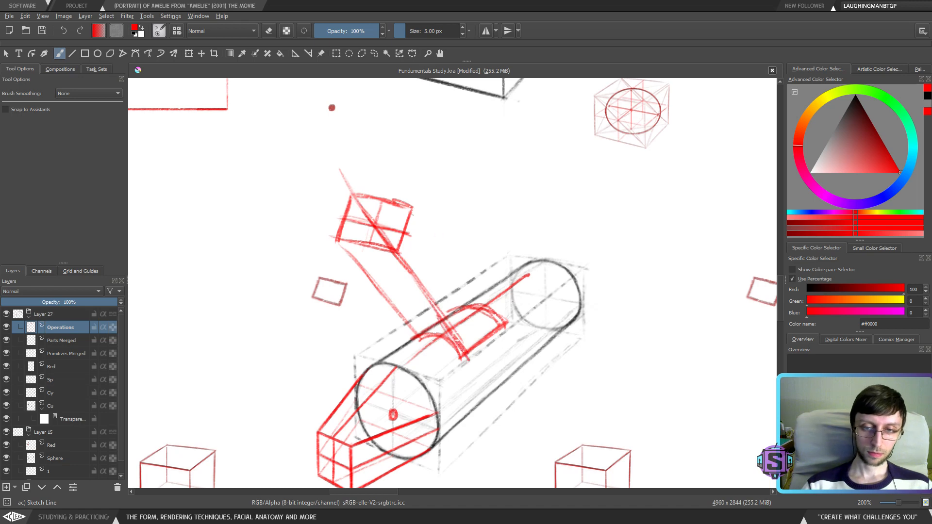
pyautogui.moveTo(412, 214); pyautogui.dragTo(488, 311)
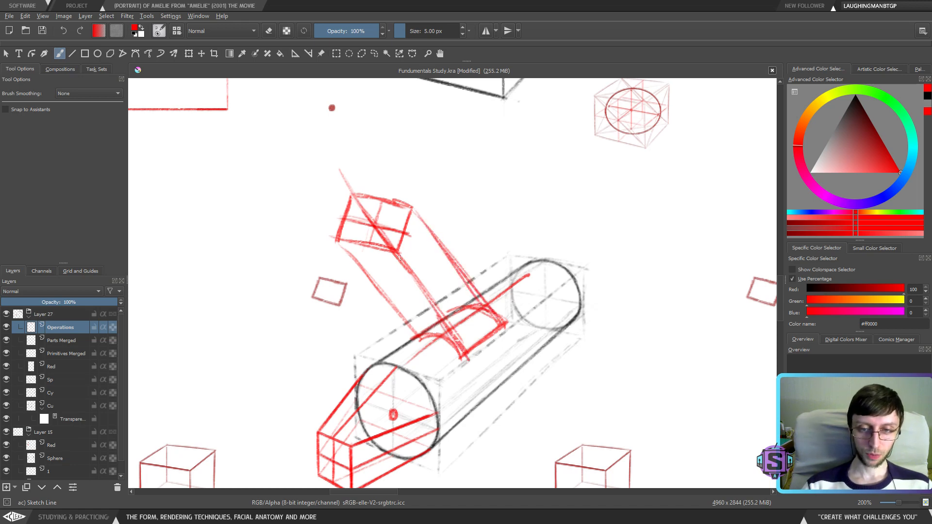
pyautogui.moveTo(399, 257)
pyautogui.mouseDown()
pyautogui.moveTo(436, 298)
pyautogui.moveTo(471, 294)
pyautogui.mouseUp()
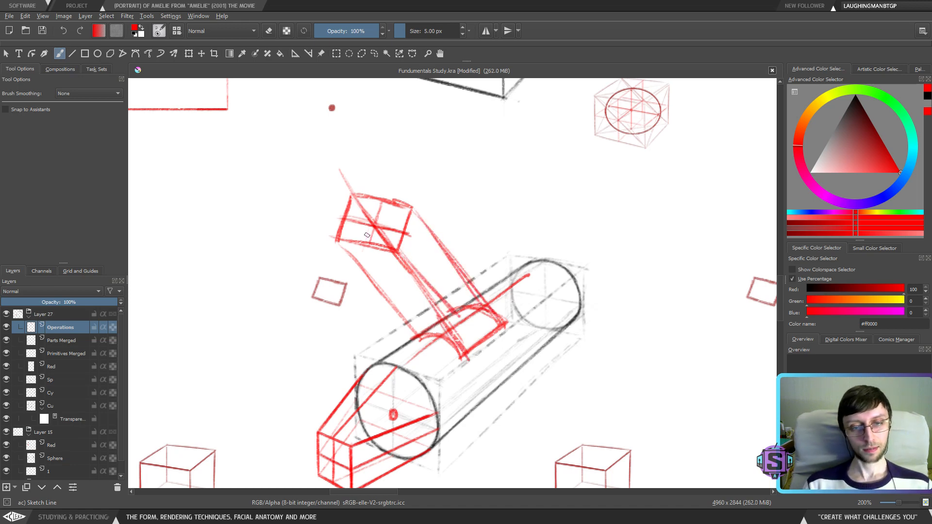
pyautogui.moveTo(346, 209)
pyautogui.mouseDown()
pyautogui.moveTo(365, 253)
pyautogui.moveTo(395, 279)
pyautogui.moveTo(388, 306)
pyautogui.moveTo(416, 324)
pyautogui.moveTo(439, 322)
pyautogui.moveTo(452, 356)
pyautogui.mouseUp()
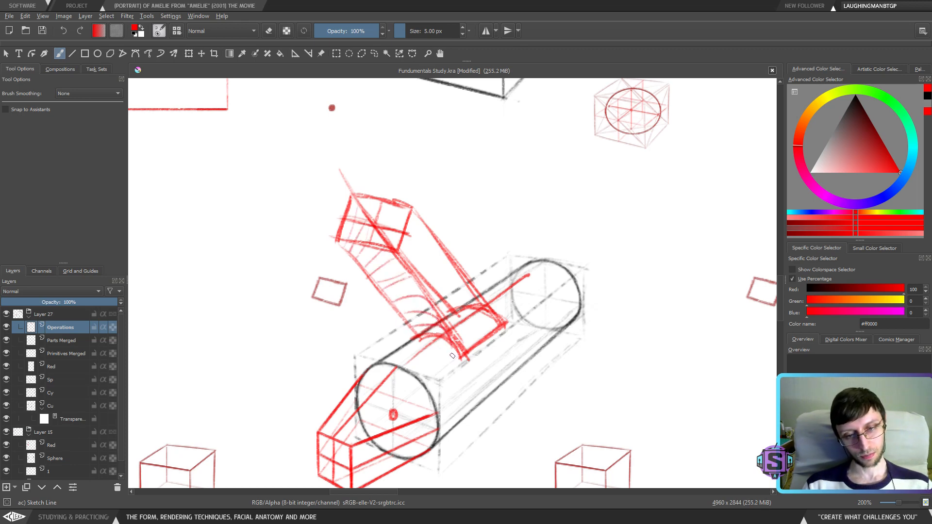
pyautogui.press('1')
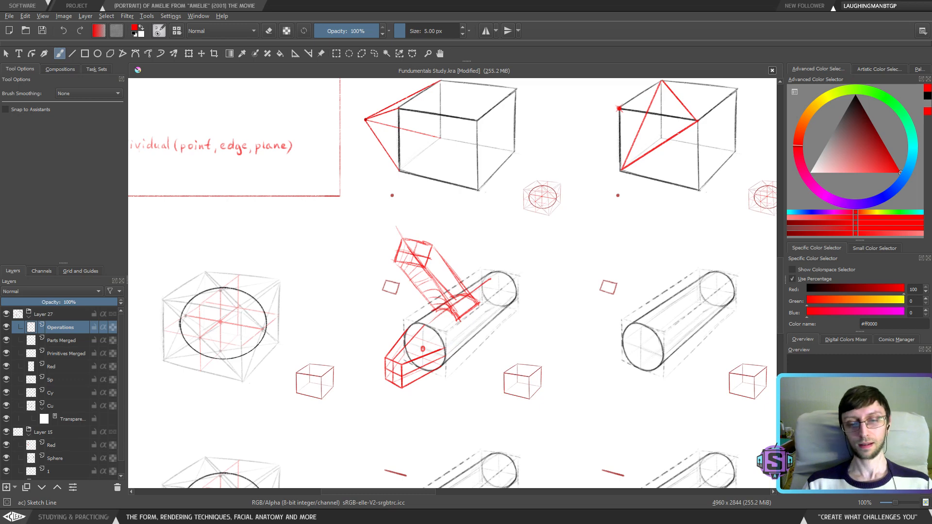
# Undo the connecting lines, contour strokes and curved patch, keeping the floating plane and the line along the cylinder
pyautogui.hotkey('ctrl', 'r')
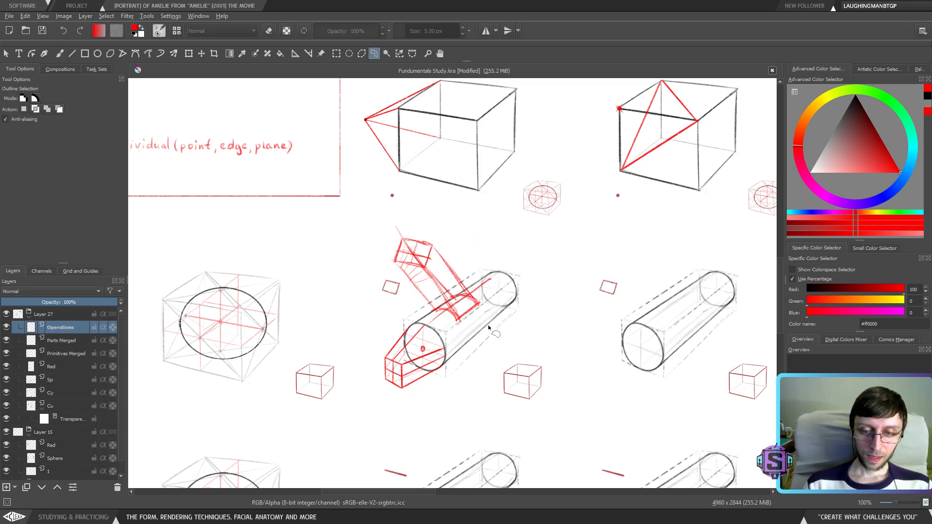
pyautogui.hotkey('ctrl', 'z')
pyautogui.hotkey('ctrl', 'z')
pyautogui.hotkey('ctrl', 'z')
pyautogui.hotkey('ctrl', 'z')
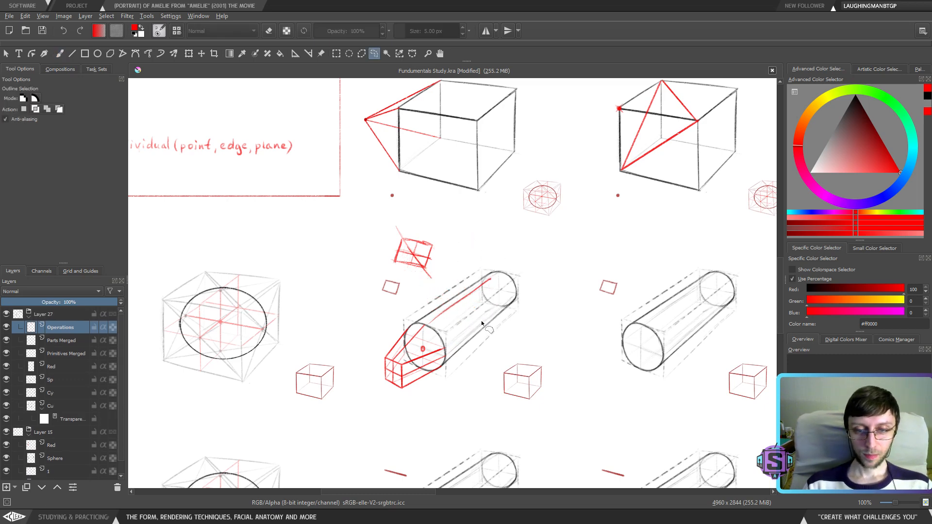
# Outline the floating plane above the cylinder with a freehand selection, delete it and return to the brush
pyautogui.moveTo(447, 279)
pyautogui.mouseDown()
pyautogui.moveTo(442, 224)
pyautogui.moveTo(379, 231)
pyautogui.moveTo(389, 275)
pyautogui.moveTo(440, 291)
pyautogui.mouseUp()
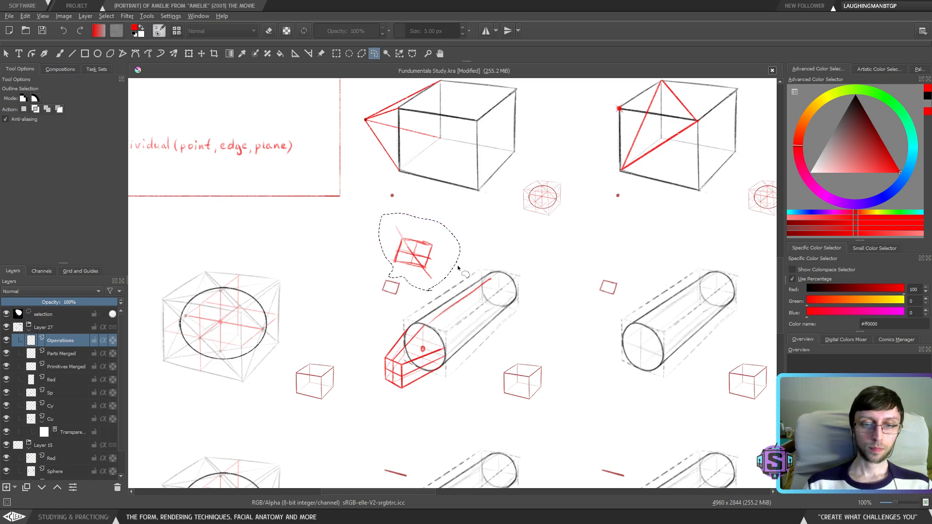
pyautogui.press('Delete')
pyautogui.press('b')
# Examine the whole sheet and the limited operations section, comparing the cube, cylinder and sphere examples for planes, edges and points
pyautogui.hscroll(1, 463, 262)
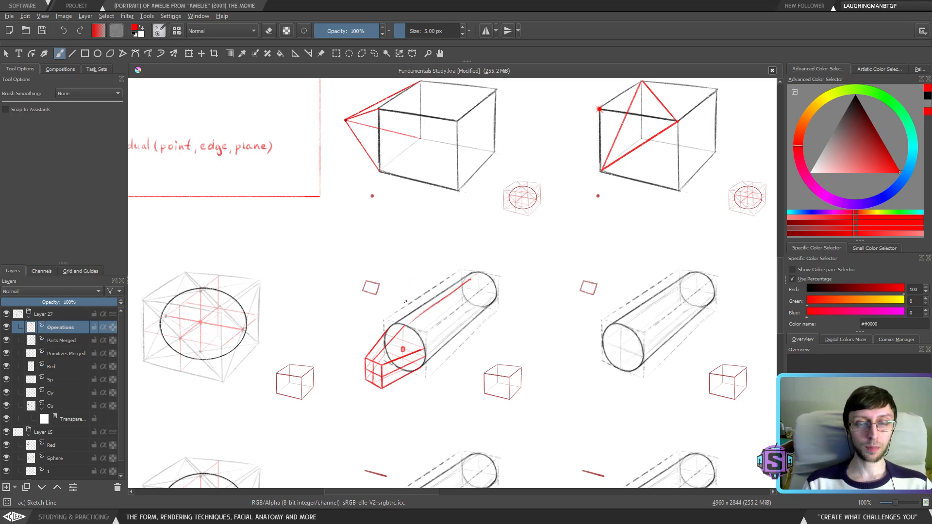
pyautogui.scroll(-4, 406, 271)
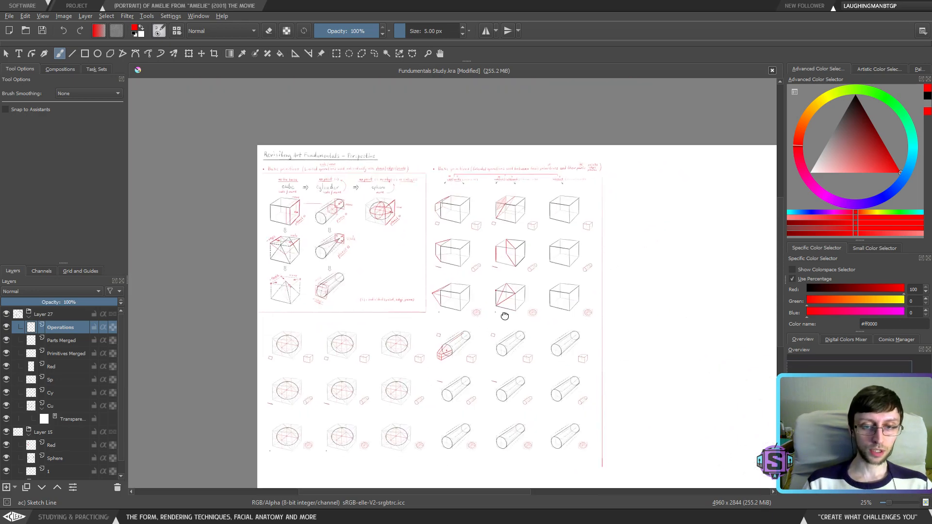
pyautogui.scroll(3, 445, 339)
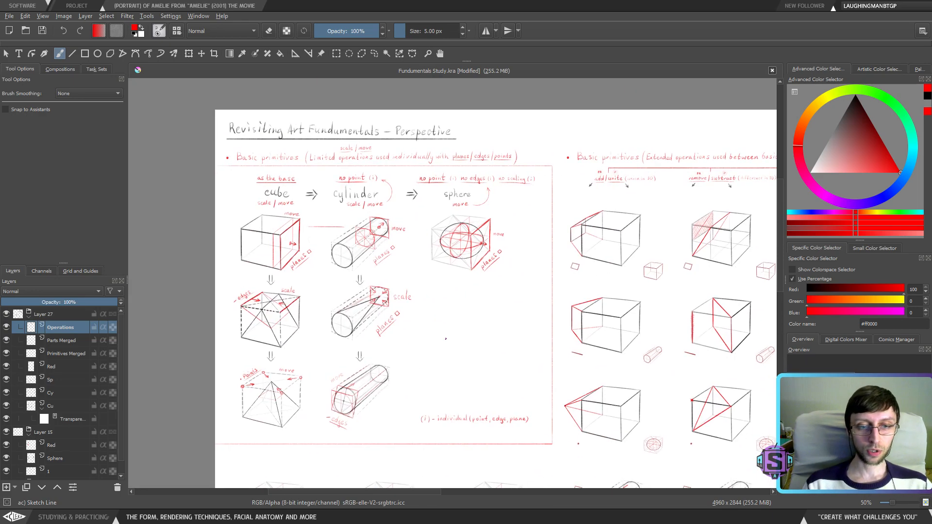
pyautogui.scroll(2, 446, 339)
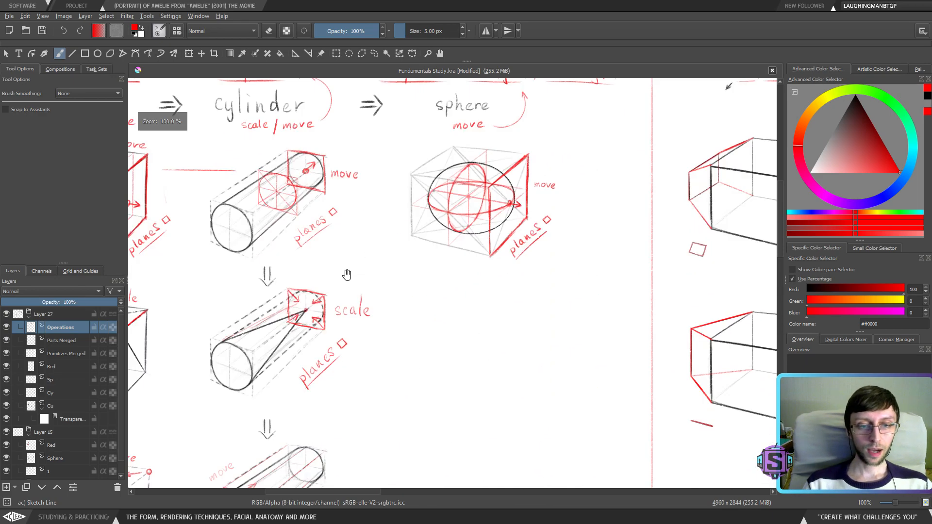
pyautogui.moveTo(170, 255)
pyautogui.mouseDown()
pyautogui.moveTo(398, 321)
pyautogui.moveTo(323, 324)
pyautogui.mouseUp()
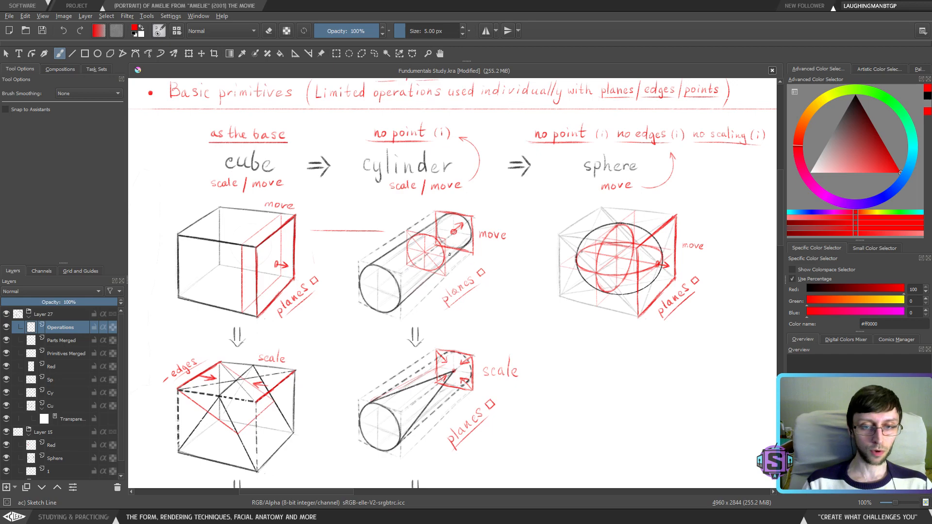
pyautogui.moveTo(529, 330); pyautogui.dragTo(478, 220)
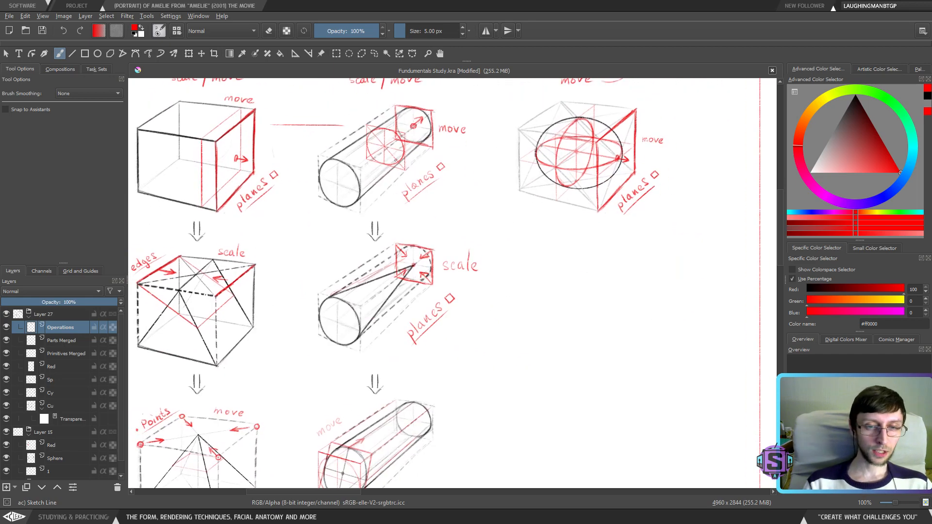
pyautogui.moveTo(326, 459); pyautogui.dragTo(320, 358)
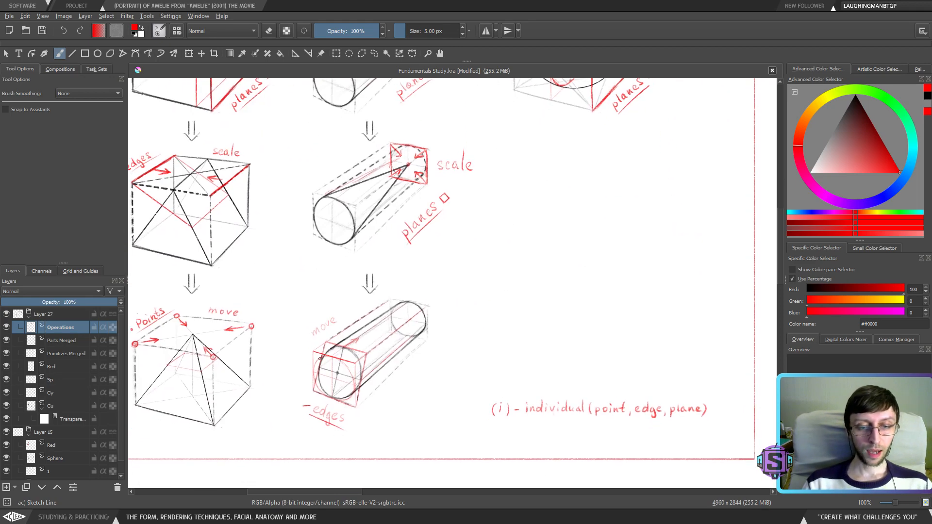
pyautogui.moveTo(386, 323)
pyautogui.mouseDown()
pyautogui.moveTo(389, 350)
pyautogui.moveTo(449, 358)
pyautogui.mouseUp()
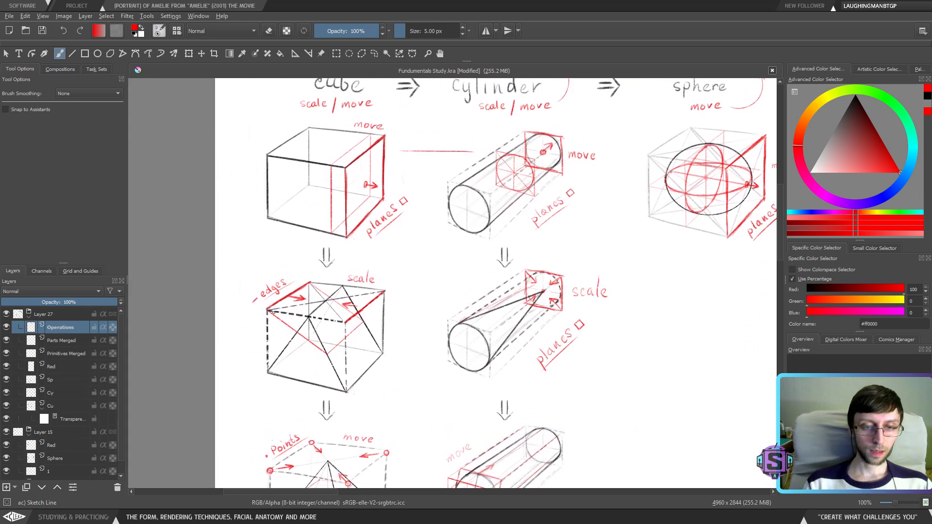
pyautogui.scroll(-2, 273, 314)
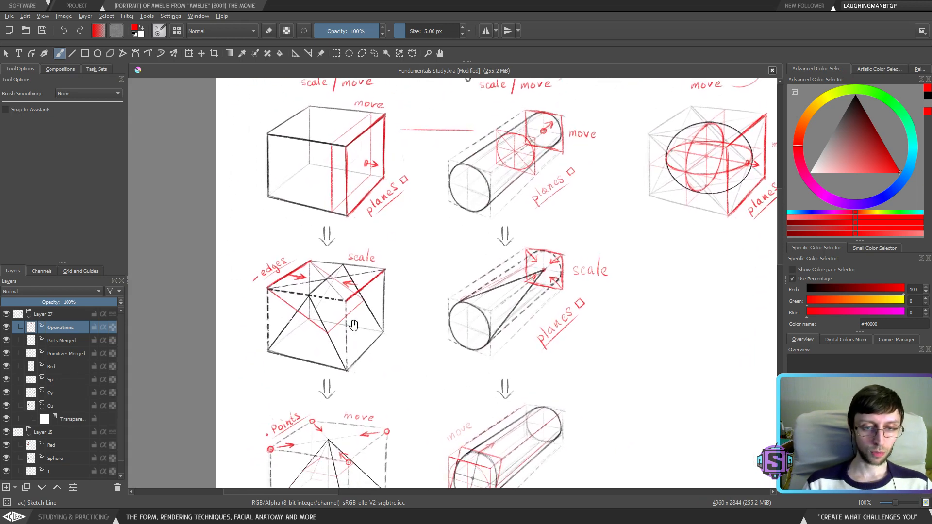
# Try a red underline beneath the sphere's move label and red arrows around the sphere, and undo these marks
pyautogui.scroll(-5, 392, 354)
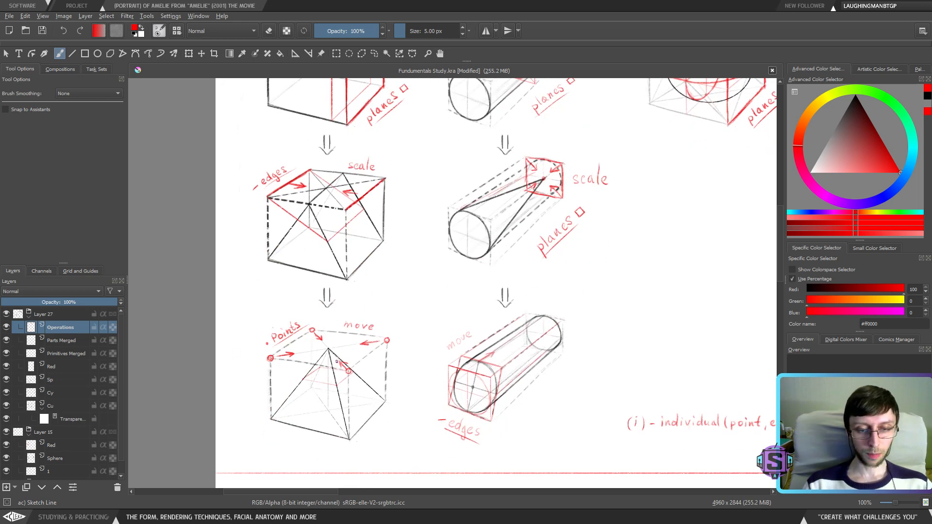
pyautogui.moveTo(563, 212)
pyautogui.mouseDown()
pyautogui.moveTo(401, 358)
pyautogui.moveTo(408, 297)
pyautogui.moveTo(442, 302)
pyautogui.moveTo(552, 260)
pyautogui.mouseUp()
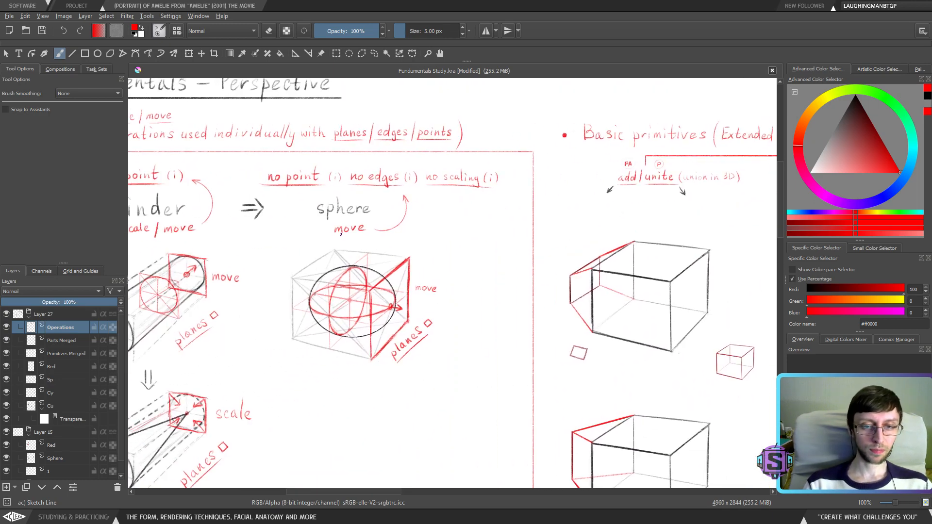
pyautogui.moveTo(334, 236); pyautogui.dragTo(371, 236)
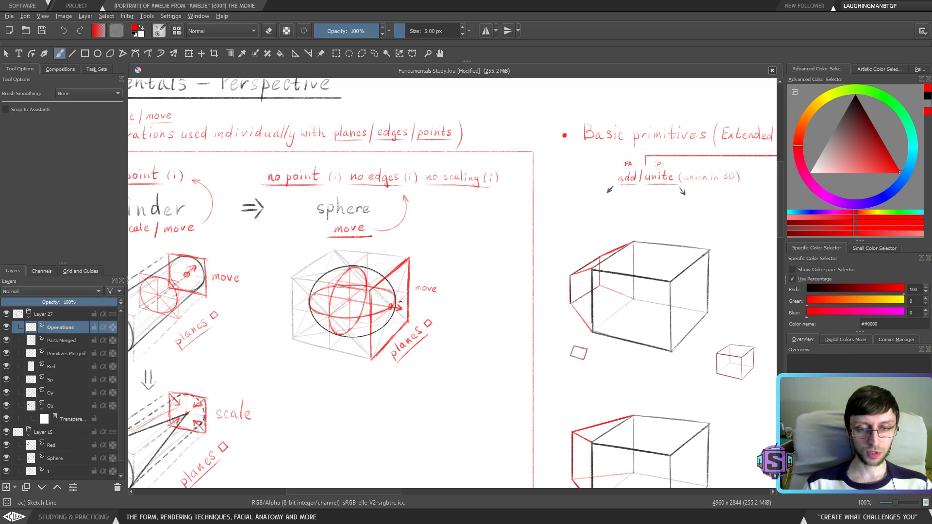
pyautogui.hotkey('ctrl', 'z')
pyautogui.moveTo(355, 238); pyautogui.dragTo(356, 258)
pyautogui.moveTo(347, 248); pyautogui.dragTo(364, 249)
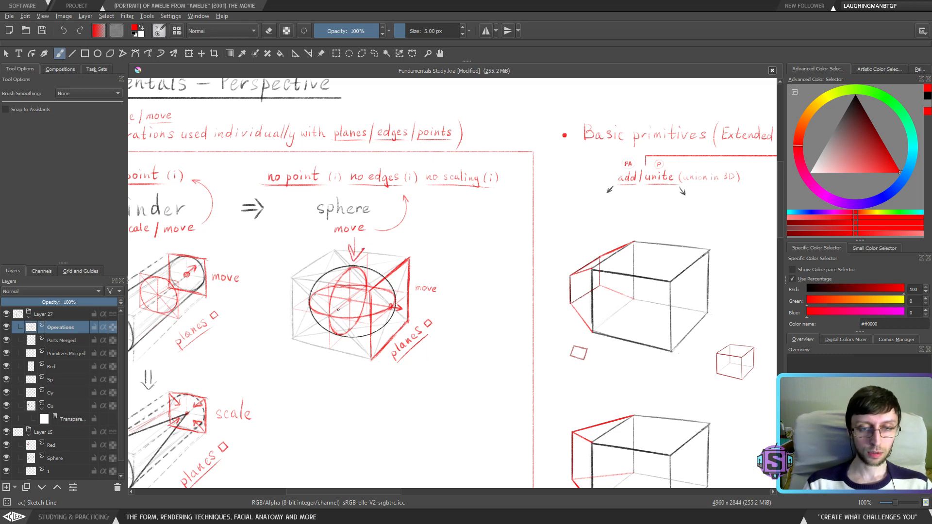
pyautogui.moveTo(422, 309)
pyautogui.mouseDown()
pyautogui.moveTo(467, 314)
pyautogui.moveTo(450, 320)
pyautogui.mouseUp()
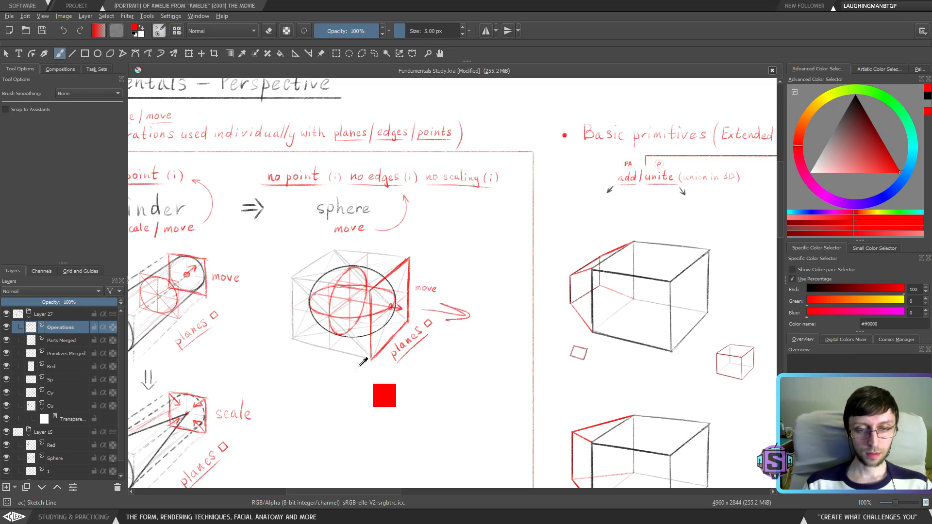
pyautogui.hotkey('ctrl', 'z')
pyautogui.hotkey('ctrl', 'z')
# Undo a trial wide ellipse below the sphere and sketch a tall red ellipse with curved contour lines in its place
pyautogui.moveTo(357, 367)
pyautogui.mouseDown()
pyautogui.moveTo(370, 308)
pyautogui.moveTo(330, 384)
pyautogui.moveTo(413, 374)
pyautogui.mouseUp()
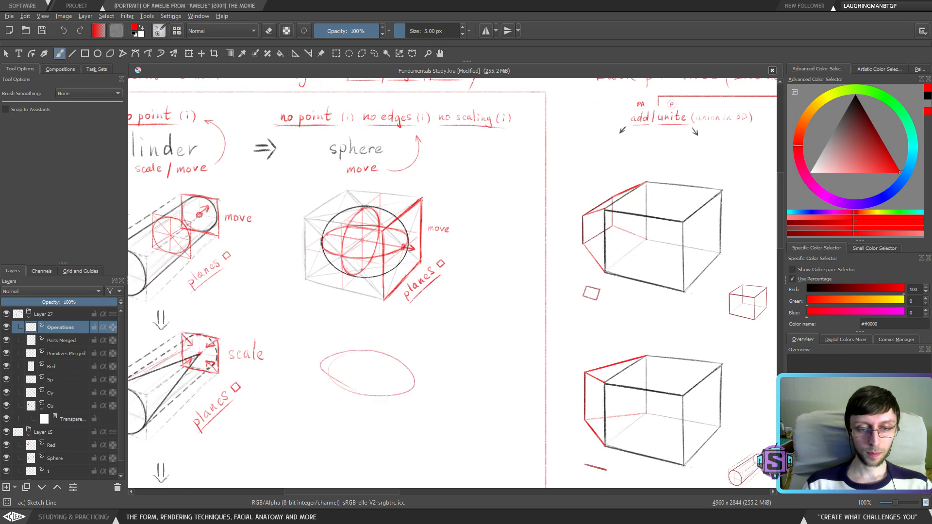
pyautogui.hotkey('ctrl', 'z')
pyautogui.moveTo(321, 366); pyautogui.dragTo(321, 367)
pyautogui.hotkey('ctrl', 'z')
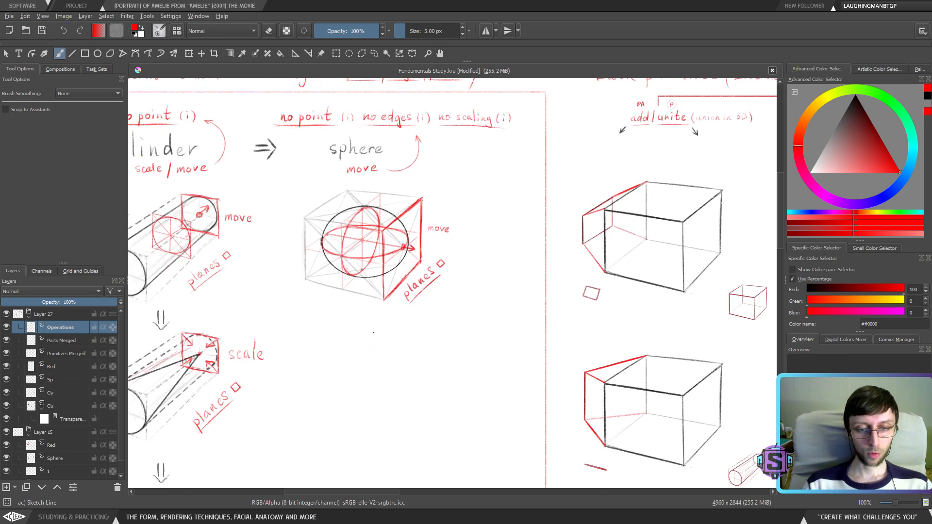
pyautogui.moveTo(362, 320)
pyautogui.mouseDown()
pyautogui.moveTo(355, 426)
pyautogui.moveTo(364, 433)
pyautogui.moveTo(387, 411)
pyautogui.mouseUp()
pyautogui.moveTo(343, 402)
pyautogui.mouseDown()
pyautogui.moveTo(387, 412)
pyautogui.moveTo(386, 378)
pyautogui.mouseUp()
pyautogui.moveTo(353, 365)
pyautogui.mouseDown()
pyautogui.moveTo(381, 362)
pyautogui.moveTo(384, 352)
pyautogui.moveTo(353, 422)
pyautogui.mouseUp()
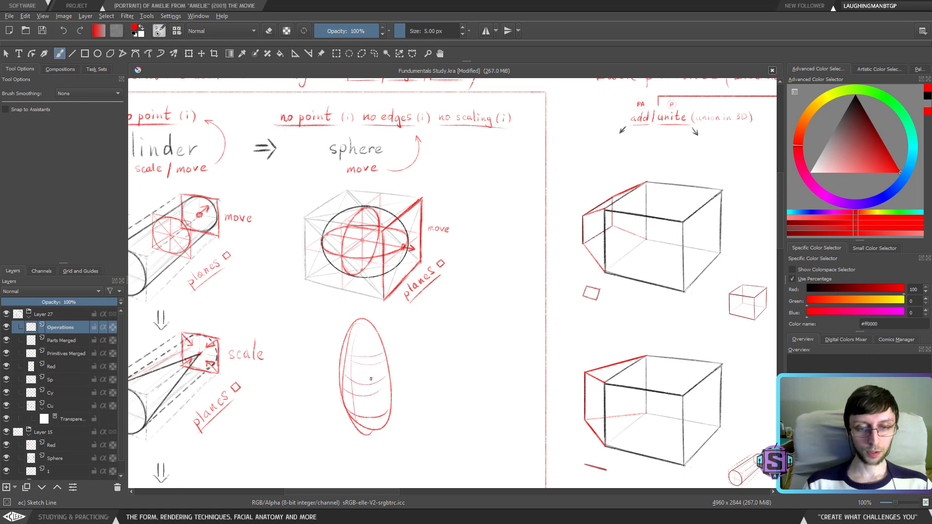
# Outline the tall ellipse below the sphere with a freehand selection, delete it, deselect and return to the brush
pyautogui.moveTo(361, 329)
pyautogui.mouseDown()
pyautogui.moveTo(364, 429)
pyautogui.moveTo(382, 426)
pyautogui.mouseUp()
pyautogui.moveTo(383, 346)
pyautogui.mouseDown()
pyautogui.moveTo(385, 415)
pyautogui.moveTo(337, 308)
pyautogui.moveTo(406, 438)
pyautogui.moveTo(408, 413)
pyautogui.mouseUp()
pyautogui.hotkey('ctrl', 'shift', 's')
pyautogui.press('Delete')
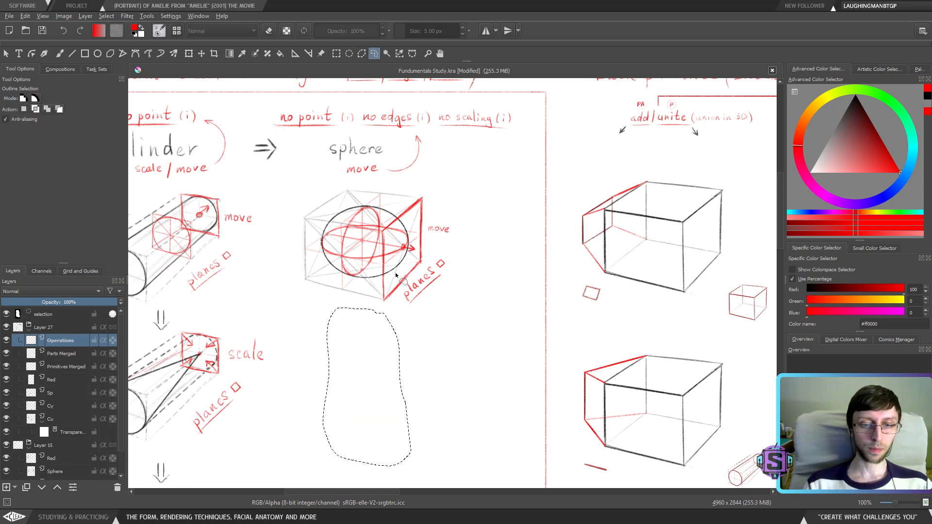
pyautogui.hotkey('ctrl', 'shift', 'a')
pyautogui.press('b')
# Examine the extended operations section, comparing the remove/subtract cube examples with the unfinished cylinder in the same column
pyautogui.moveTo(579, 307); pyautogui.dragTo(423, 386)
pyautogui.press('-')
pyautogui.press('+')
pyautogui.press('+')
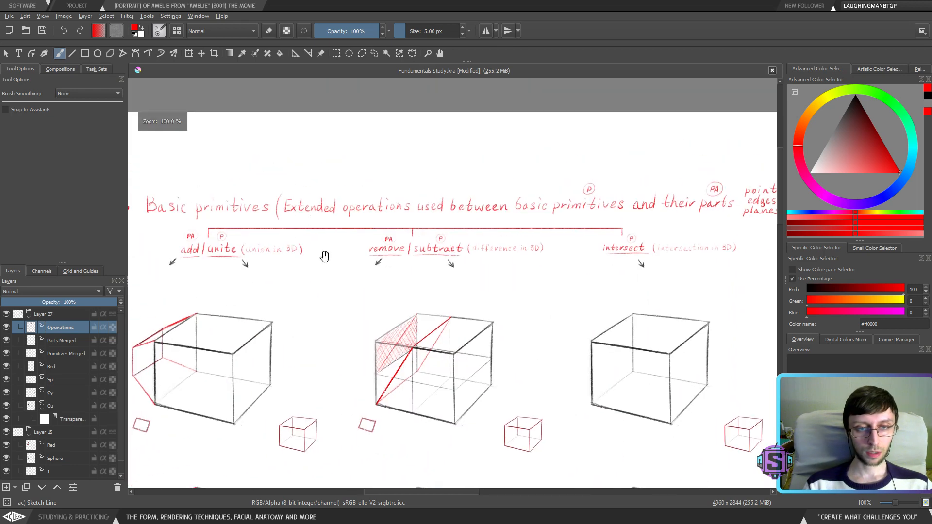
pyautogui.scroll(-2, 427, 327)
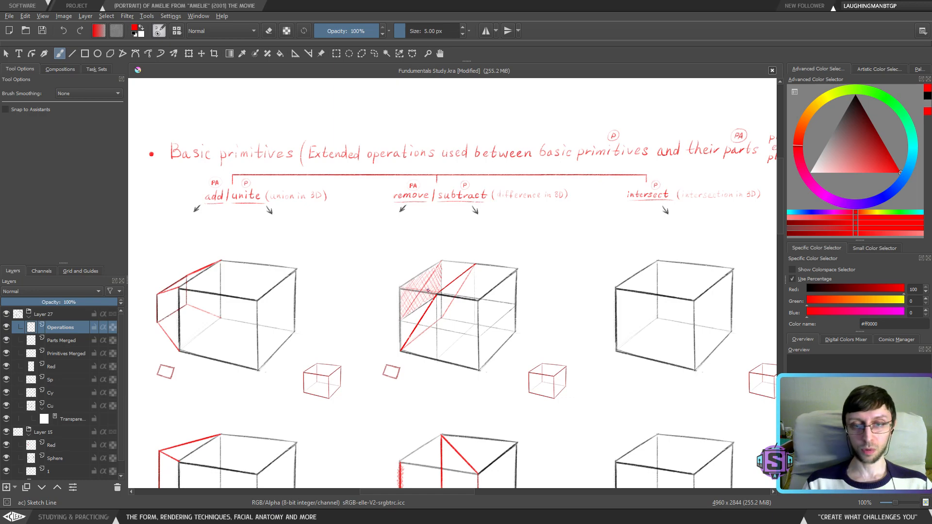
pyautogui.scroll(-6, 428, 290)
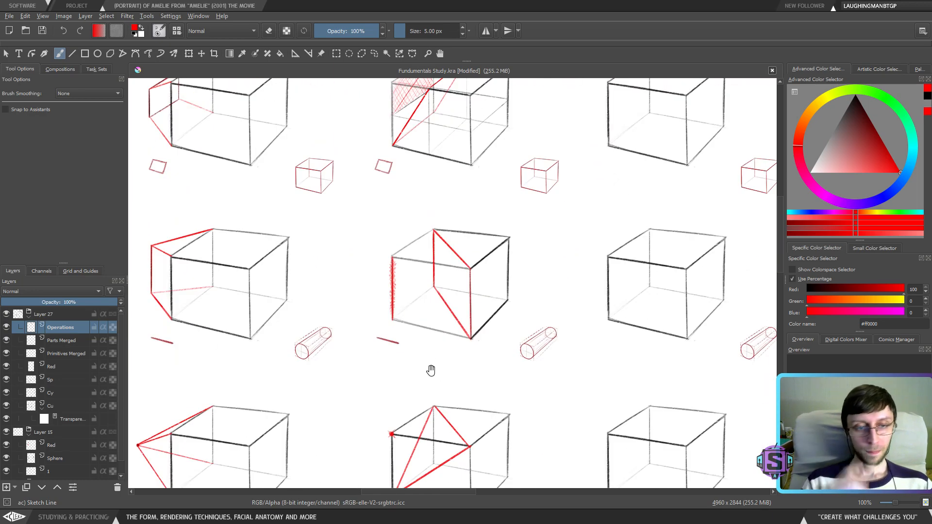
pyautogui.scroll(-5, 459, 332)
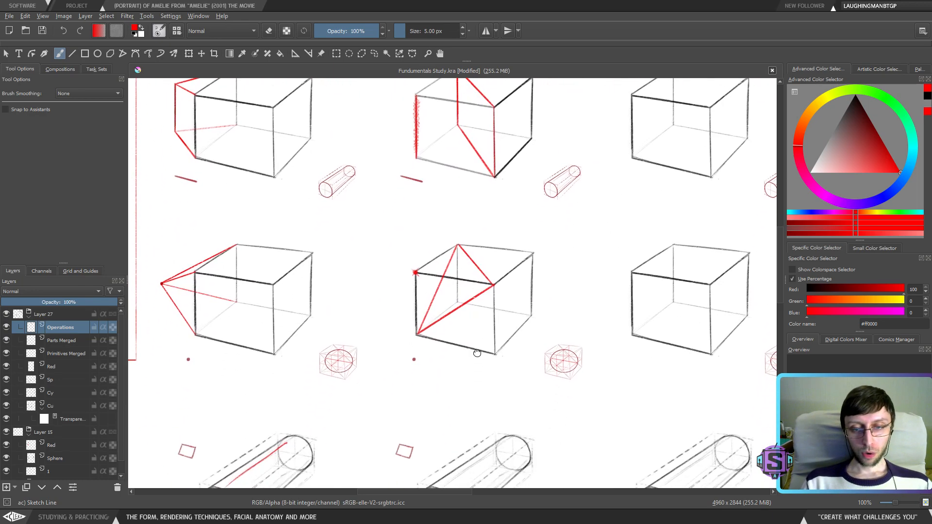
pyautogui.scroll(-5, 477, 353)
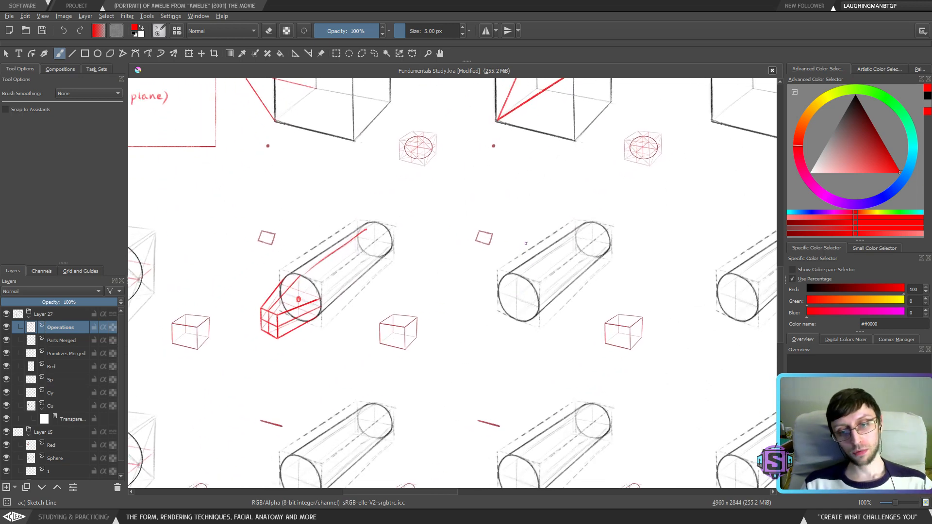
pyautogui.scroll(3, 510, 324)
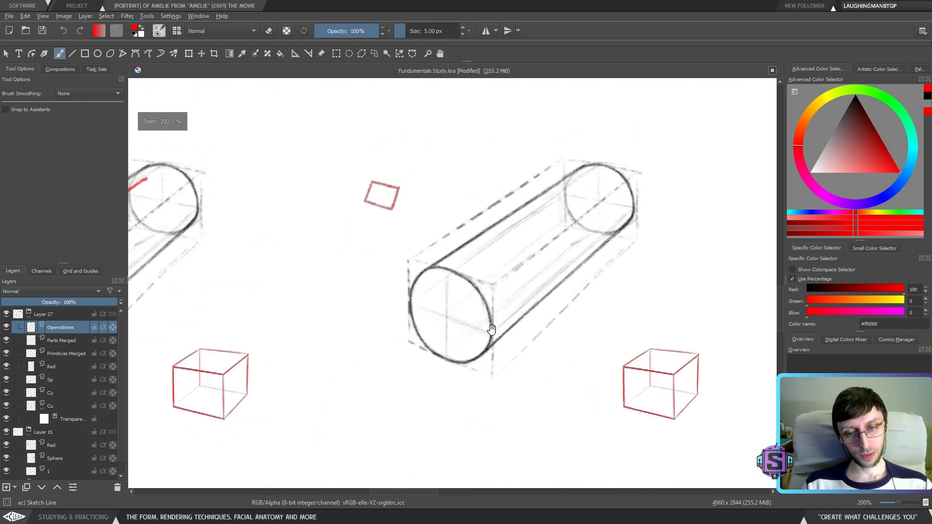
pyautogui.moveTo(501, 329)
pyautogui.mouseDown()
pyautogui.moveTo(476, 340)
pyautogui.moveTo(407, 415)
pyautogui.mouseUp()
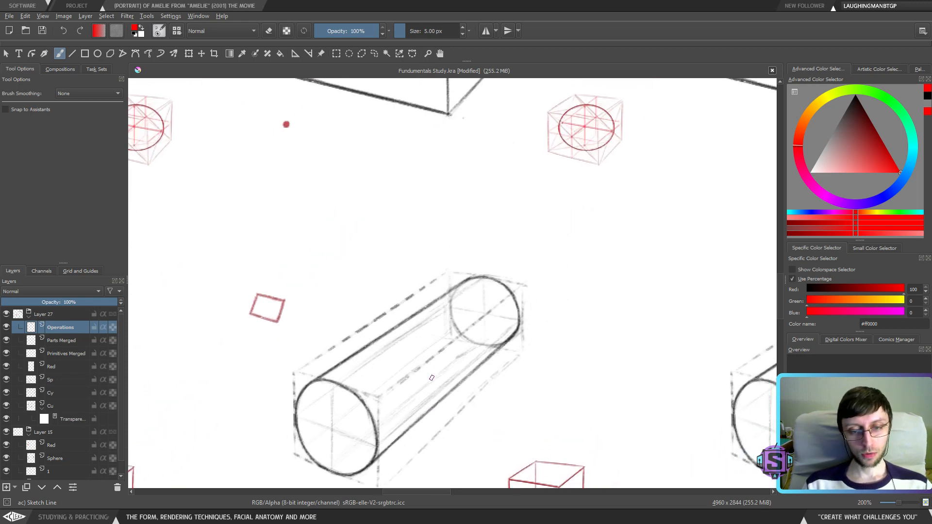
pyautogui.press('-')
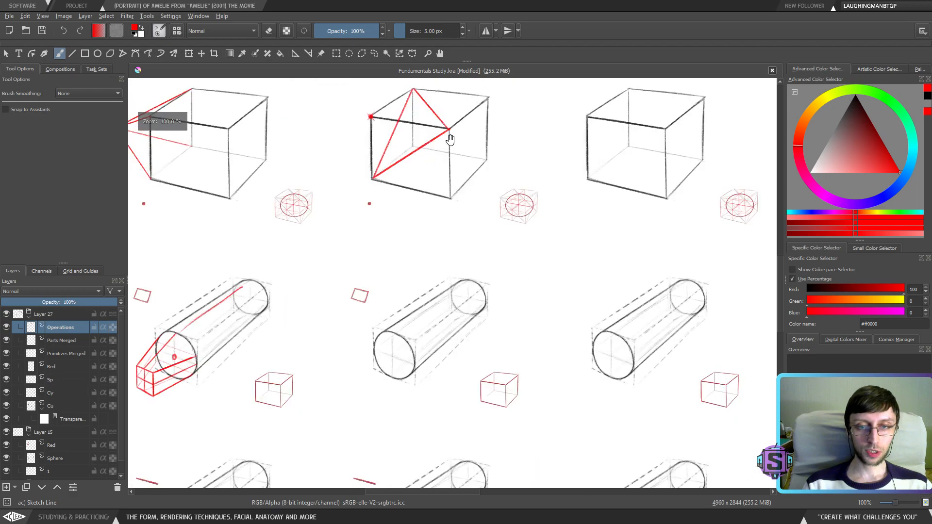
# Outline the left face of the first remove/subtract cube in red and loop around its cut-away part
pyautogui.moveTo(450, 141); pyautogui.dragTo(440, 339)
pyautogui.moveTo(439, 215); pyautogui.dragTo(440, 361)
pyautogui.moveTo(426, 217); pyautogui.dragTo(436, 360)
pyautogui.press('+')
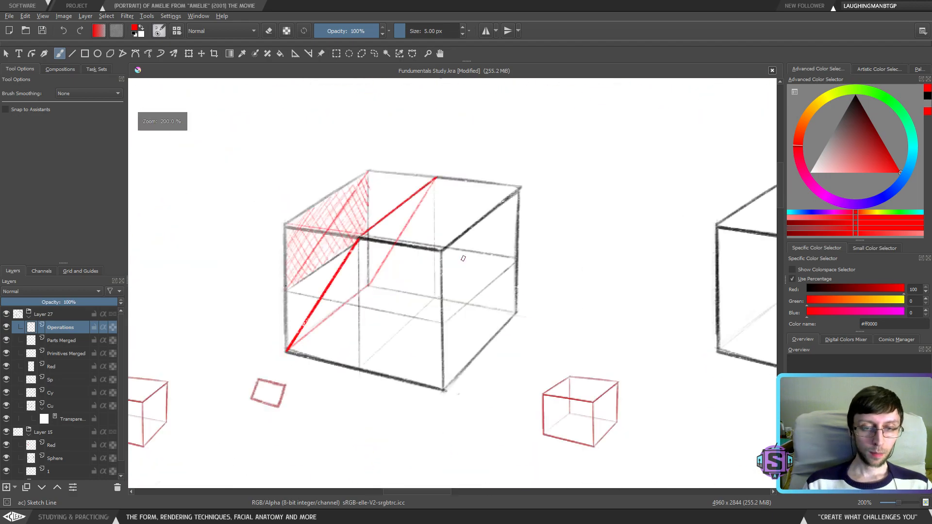
pyautogui.moveTo(283, 225)
pyautogui.mouseDown()
pyautogui.moveTo(283, 272)
pyautogui.moveTo(326, 328)
pyautogui.moveTo(369, 264)
pyautogui.moveTo(312, 214)
pyautogui.moveTo(287, 251)
pyautogui.moveTo(291, 359)
pyautogui.mouseUp()
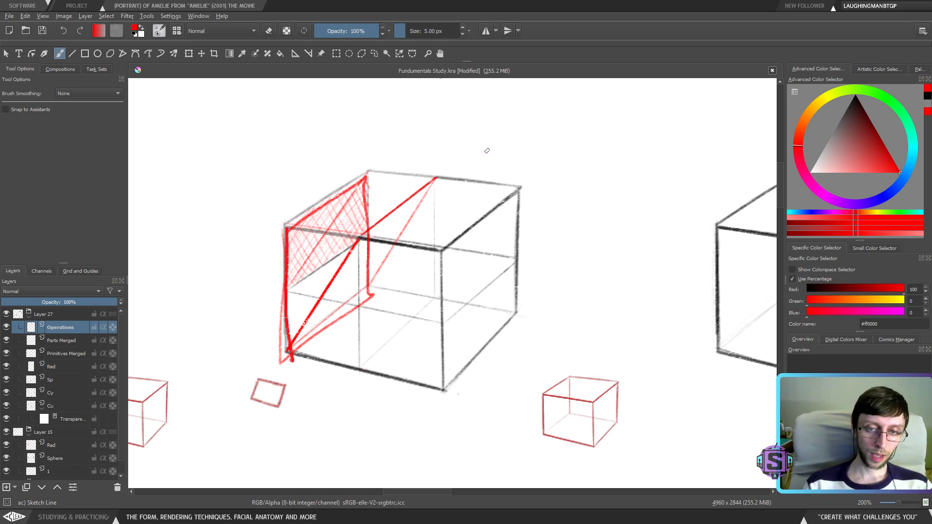
pyautogui.moveTo(487, 151)
pyautogui.mouseDown()
pyautogui.moveTo(372, 302)
pyautogui.moveTo(358, 372)
pyautogui.moveTo(257, 318)
pyautogui.moveTo(314, 173)
pyautogui.moveTo(422, 250)
pyautogui.moveTo(443, 256)
pyautogui.mouseUp()
# Circle the remaining corners of the cube's intact right face in red and cross that face with two diagonal strokes
pyautogui.moveTo(514, 184); pyautogui.dragTo(516, 183)
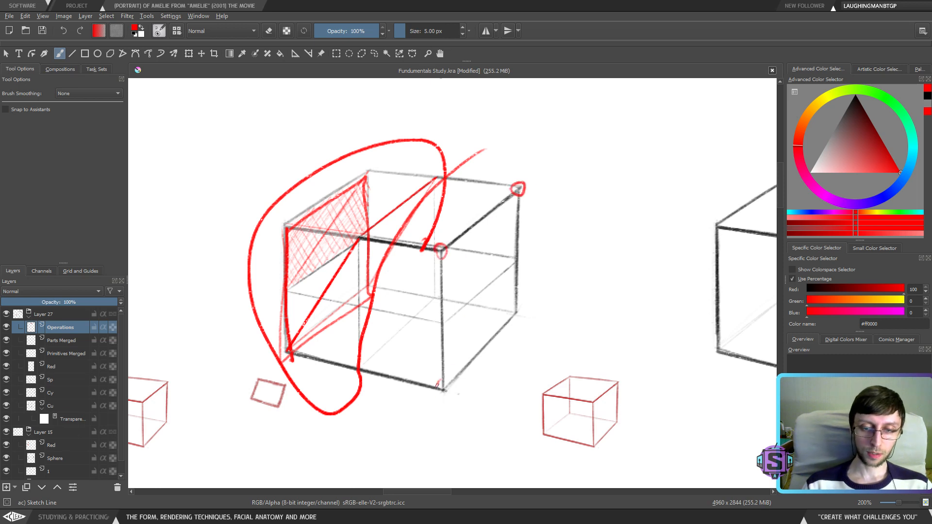
pyautogui.moveTo(437, 385); pyautogui.dragTo(440, 384)
pyautogui.moveTo(520, 311); pyautogui.dragTo(515, 310)
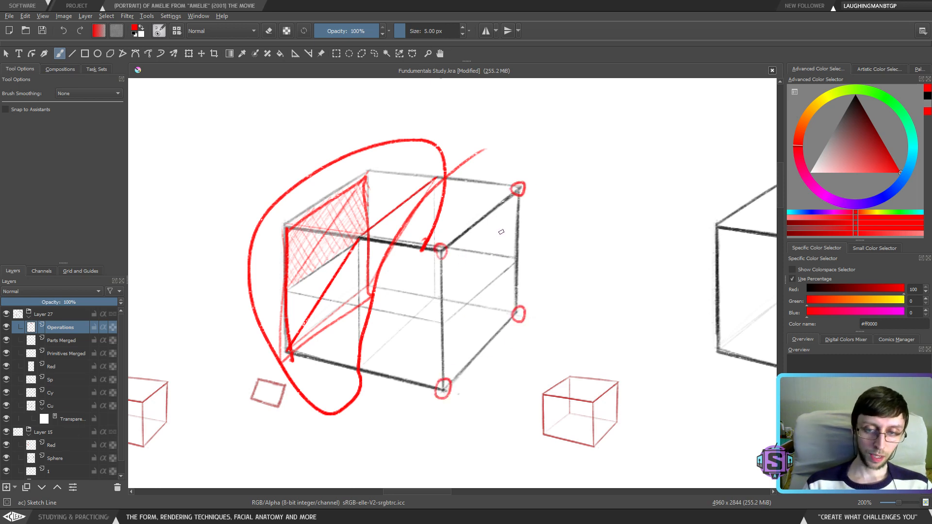
pyautogui.moveTo(510, 208); pyautogui.dragTo(454, 354)
pyautogui.moveTo(459, 256); pyautogui.dragTo(497, 321)
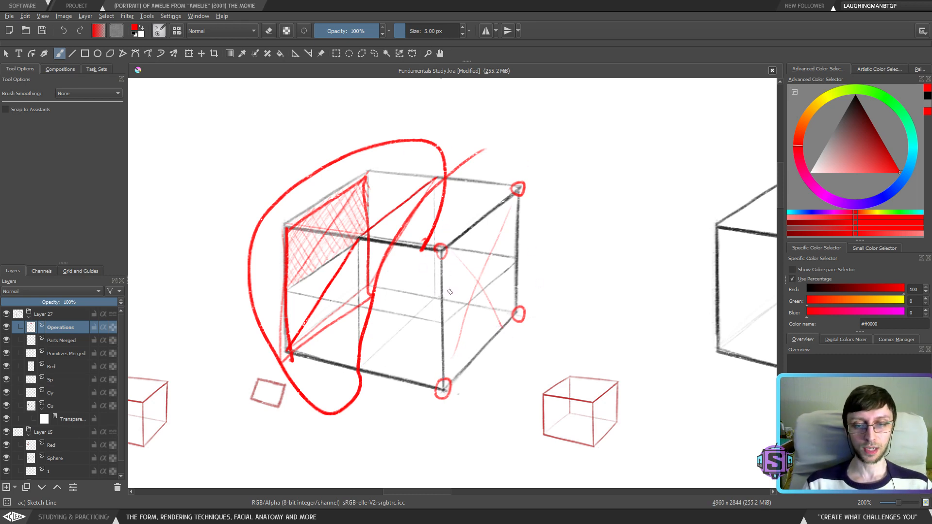
# Undo the red face outline, loop, corner circles and diagonal strokes on the first remove/subtract cube
pyautogui.hotkey('ctrl', 'z')
pyautogui.hotkey('ctrl', 'z')
pyautogui.hotkey('ctrl', 'z')
pyautogui.hotkey('ctrl', 'z')
pyautogui.hotkey('ctrl', 'z')
pyautogui.hotkey('ctrl', 'z')
pyautogui.hotkey('ctrl', 'z')
pyautogui.hotkey('ctrl', 'z')
pyautogui.hotkey('ctrl', 'z')
pyautogui.hotkey('ctrl', 'z')
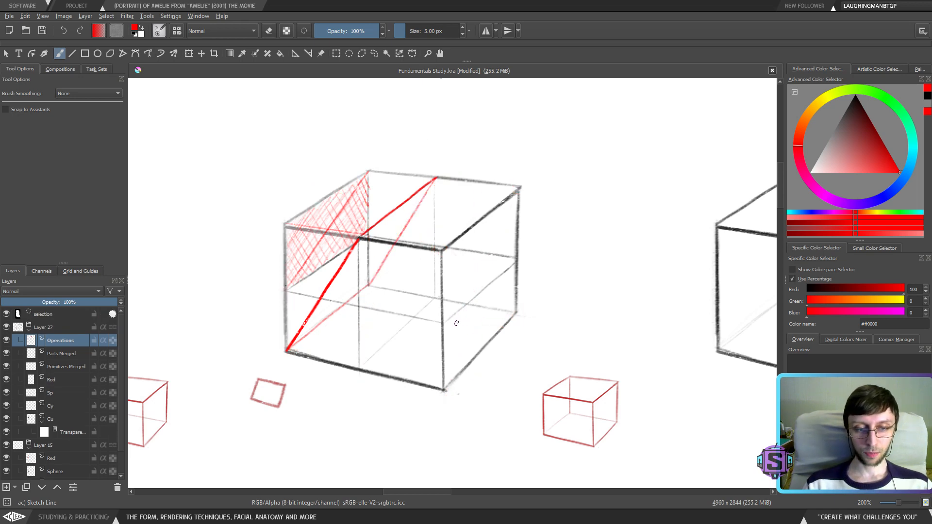
pyautogui.hotkey('ctrl', 'shift', 'z')
pyautogui.hotkey('ctrl', 'z')
# Outline the front plane around the first remove/subtract cylinder's near end in red and cross it with two diagonals
pyautogui.press('1')
pyautogui.moveTo(439, 376); pyautogui.dragTo(457, 140)
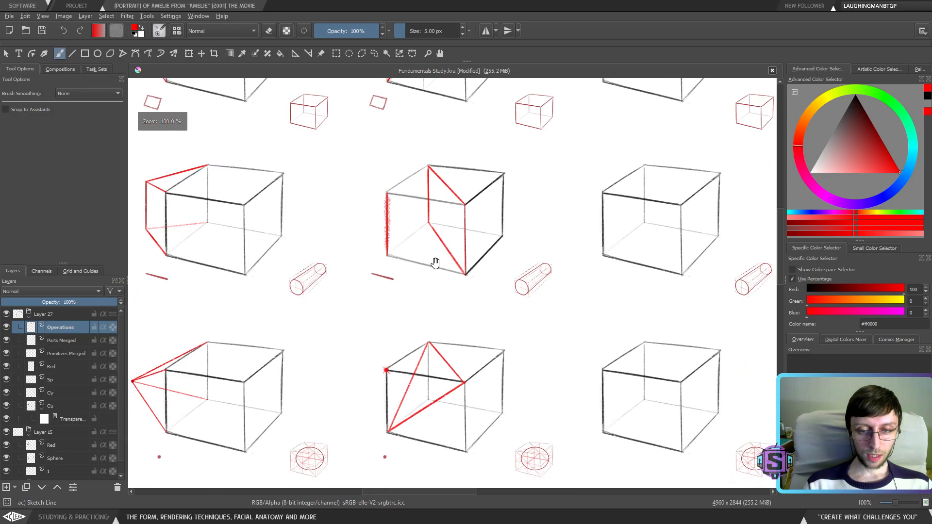
pyautogui.moveTo(435, 262); pyautogui.dragTo(416, 116)
pyautogui.press('-')
pyautogui.press('-')
pyautogui.moveTo(198, 224); pyautogui.dragTo(521, 331)
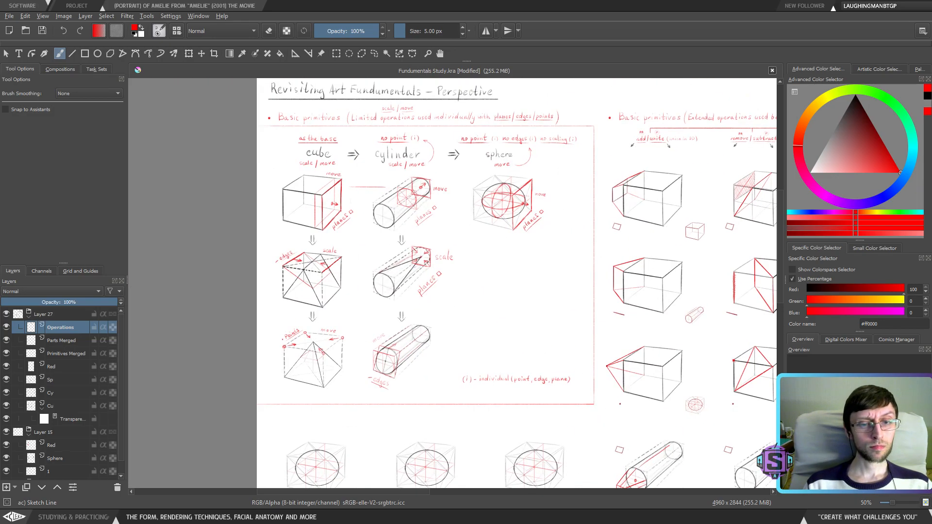
pyautogui.moveTo(619, 366); pyautogui.dragTo(242, 185)
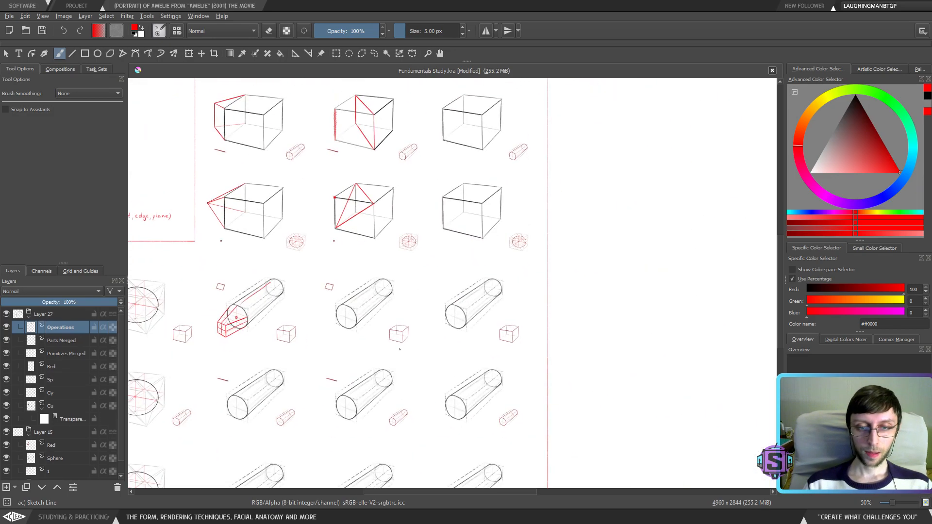
pyautogui.scroll(4, 553, 364)
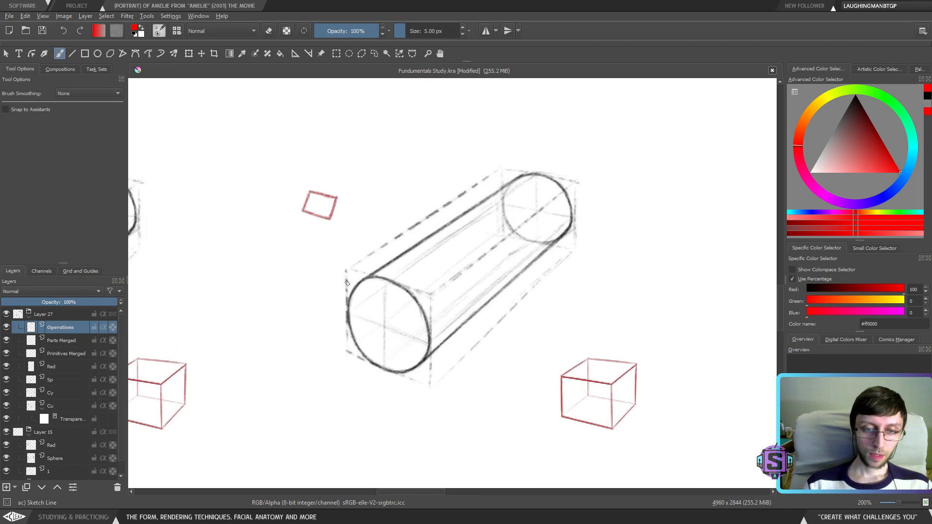
pyautogui.moveTo(346, 269)
pyautogui.mouseDown()
pyautogui.moveTo(347, 358)
pyautogui.moveTo(429, 385)
pyautogui.moveTo(431, 291)
pyautogui.moveTo(352, 272)
pyautogui.moveTo(427, 290)
pyautogui.moveTo(351, 354)
pyautogui.mouseUp()
pyautogui.moveTo(347, 270); pyautogui.dragTo(424, 375)
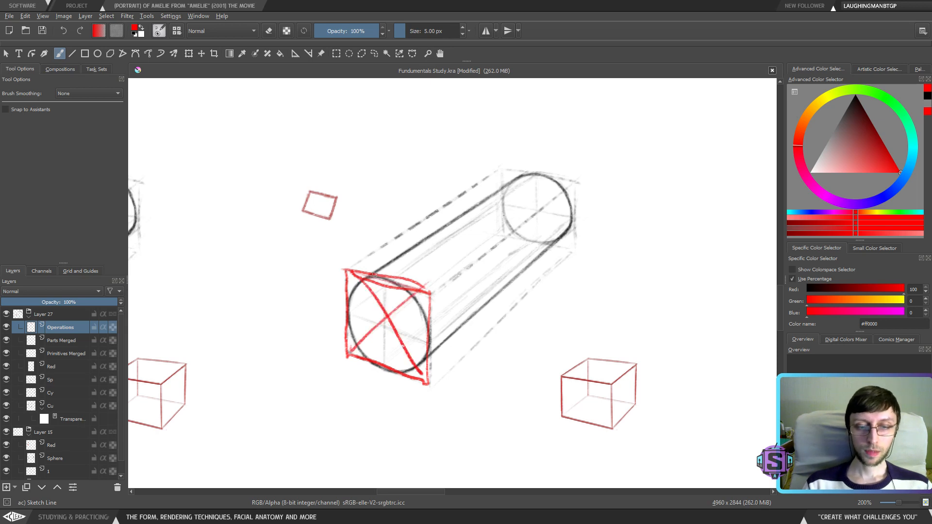
# Circle the four corner points of the cylinder's front plane in red
pyautogui.moveTo(344, 273)
pyautogui.mouseDown()
pyautogui.moveTo(337, 268)
pyautogui.moveTo(346, 276)
pyautogui.mouseUp()
pyautogui.moveTo(427, 289)
pyautogui.mouseDown()
pyautogui.moveTo(432, 299)
pyautogui.moveTo(427, 290)
pyautogui.mouseUp()
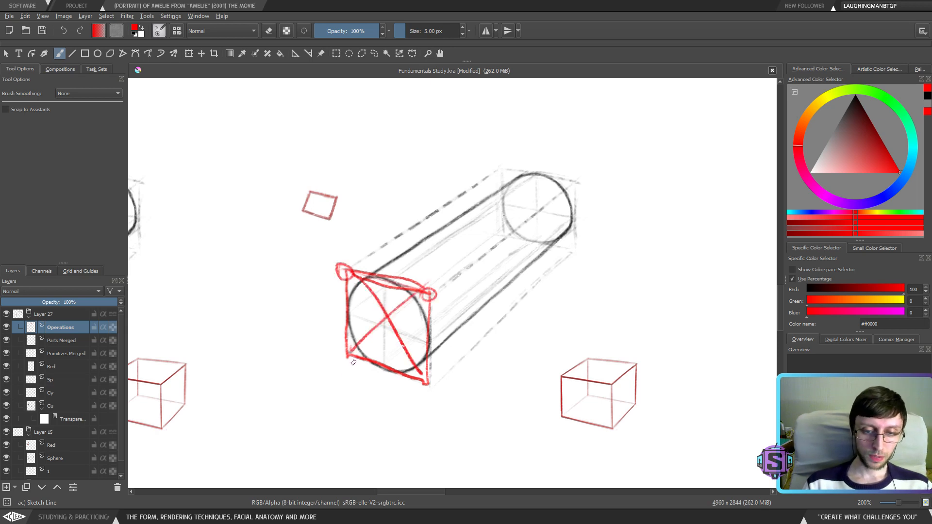
pyautogui.moveTo(352, 362); pyautogui.dragTo(345, 356)
pyautogui.moveTo(423, 376)
pyautogui.mouseDown()
pyautogui.moveTo(433, 384)
pyautogui.moveTo(424, 377)
pyautogui.mouseUp()
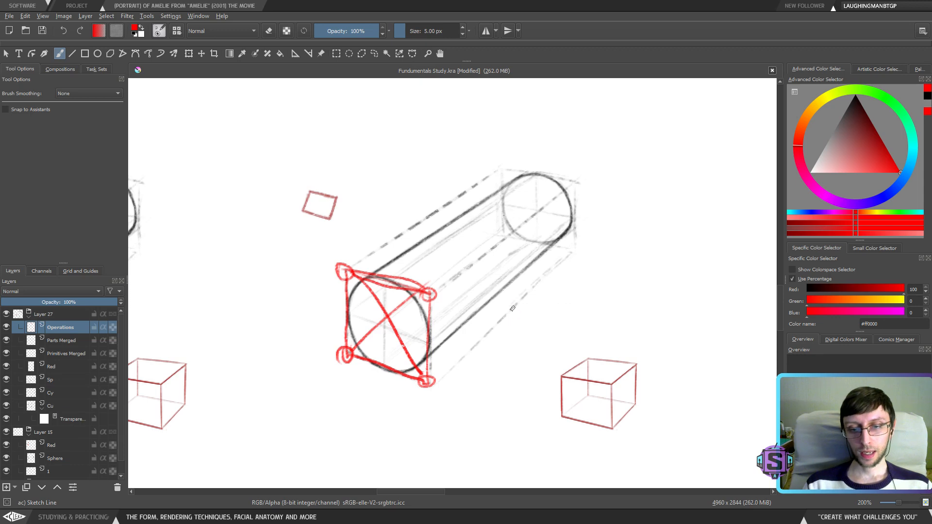
# Mark the bounding box's long edges and the cylinder's side contours with red ticks, retracing the box's nearest upper edge
pyautogui.moveTo(506, 300); pyautogui.dragTo(519, 329)
pyautogui.moveTo(412, 220); pyautogui.dragTo(424, 236)
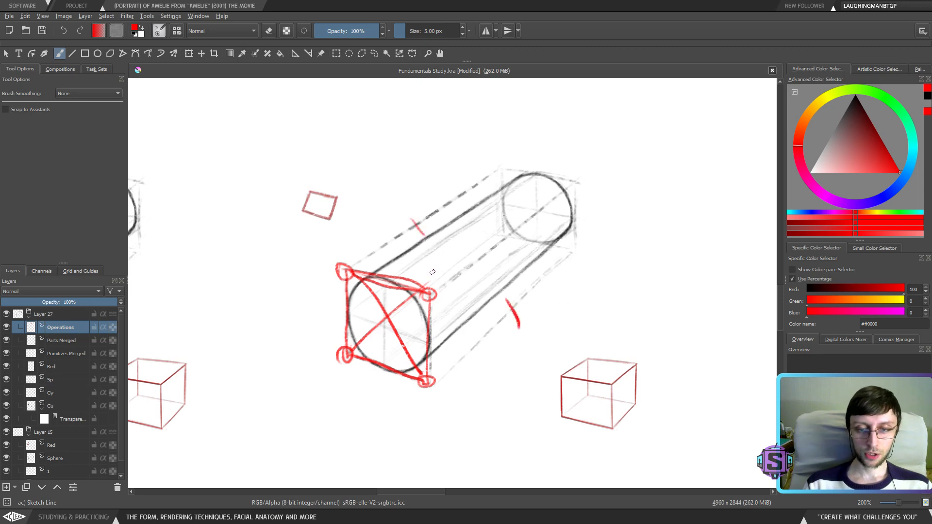
pyautogui.moveTo(438, 271); pyautogui.dragTo(449, 293)
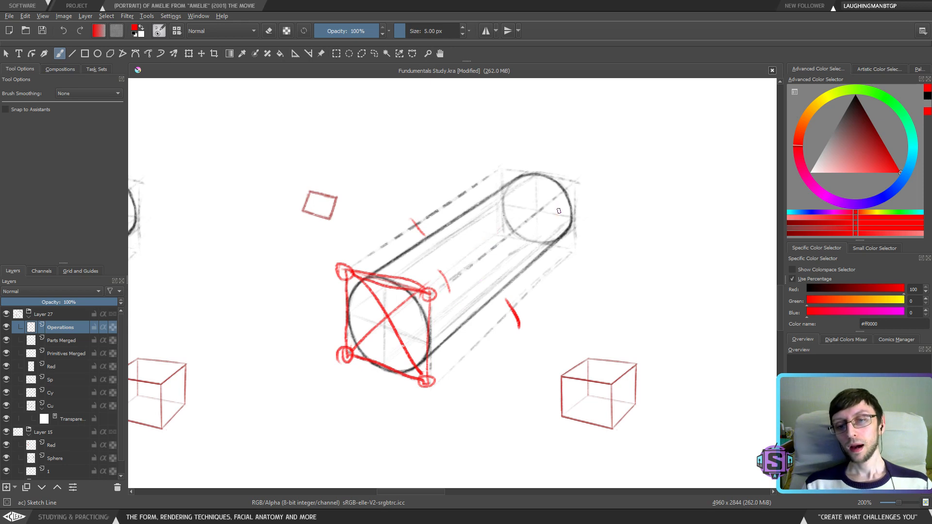
pyautogui.moveTo(497, 236); pyautogui.dragTo(507, 250)
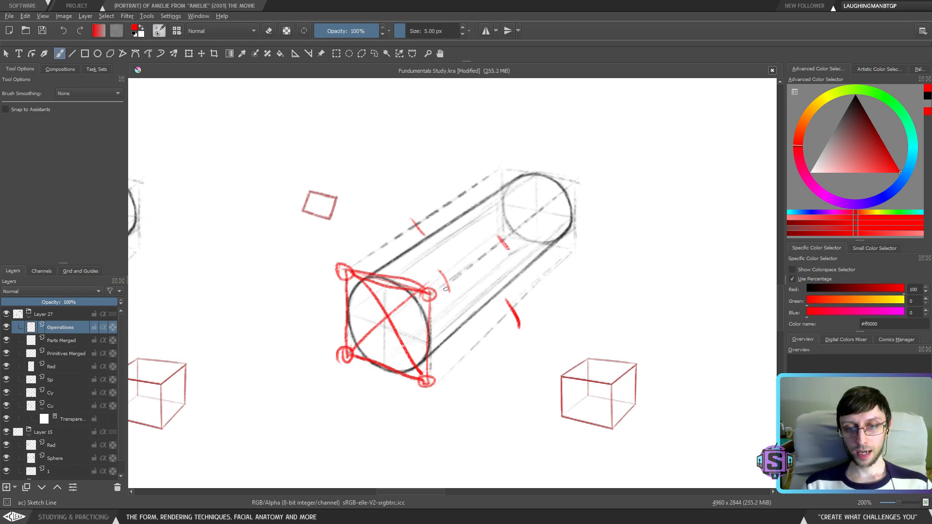
pyautogui.moveTo(446, 284); pyautogui.dragTo(552, 204)
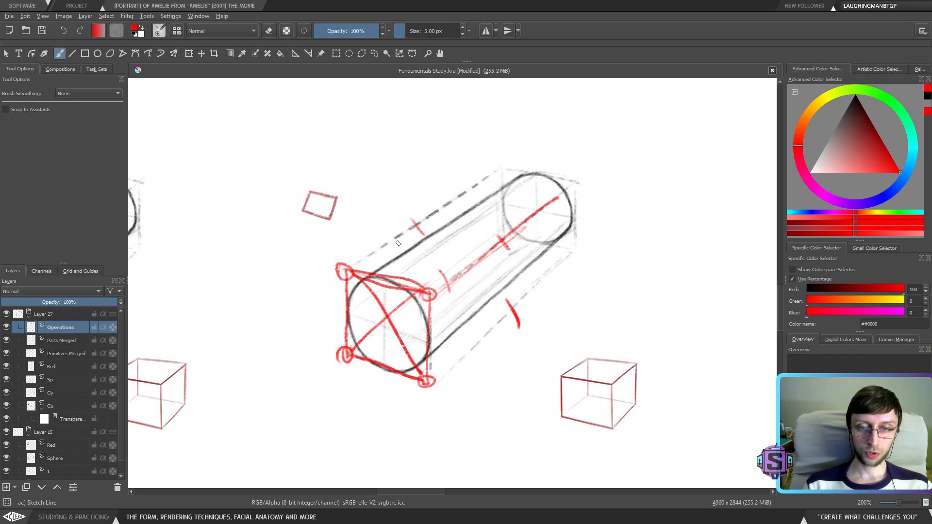
pyautogui.moveTo(398, 244); pyautogui.dragTo(421, 263)
pyautogui.moveTo(474, 300); pyautogui.dragTo(488, 322)
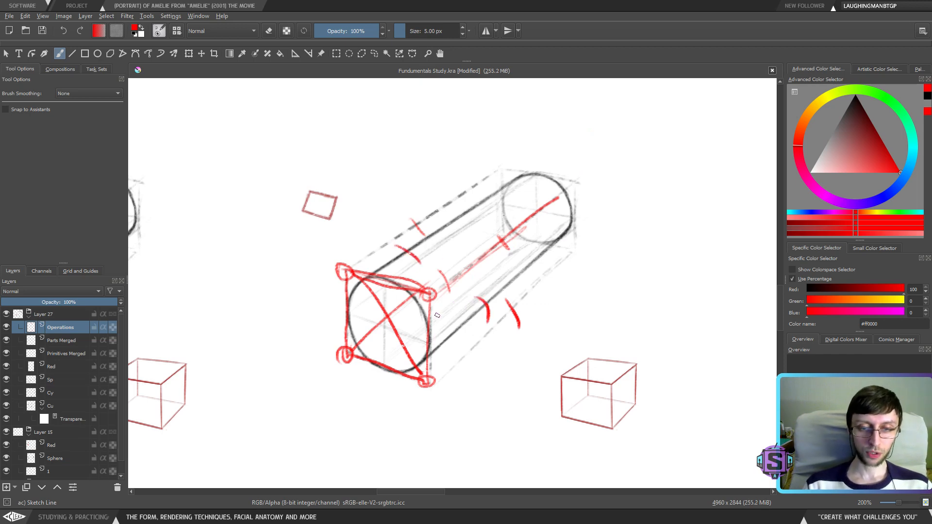
# Mark the edges of the cylinder's front plane with red ticks and trace its front ellipse in red
pyautogui.moveTo(402, 273)
pyautogui.mouseDown()
pyautogui.moveTo(381, 299)
pyautogui.moveTo(338, 316)
pyautogui.mouseUp()
pyautogui.moveTo(382, 354); pyautogui.dragTo(373, 380)
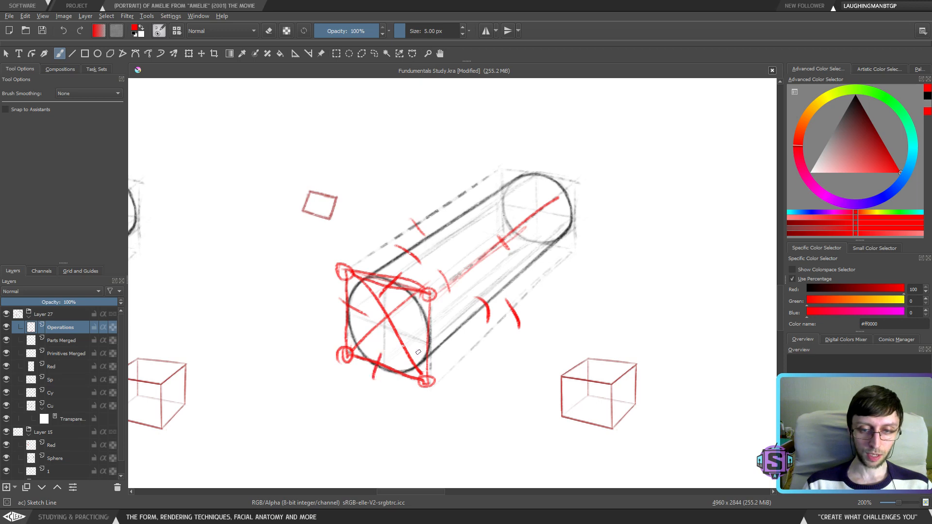
pyautogui.moveTo(433, 333); pyautogui.dragTo(412, 359)
pyautogui.moveTo(388, 278); pyautogui.dragTo(391, 280)
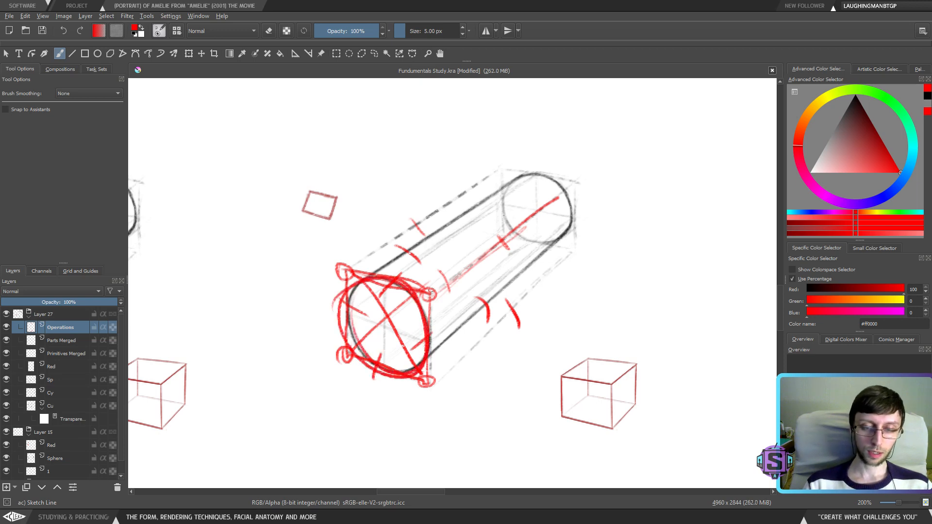
# Undo the latest red strokes and delete the remaining red marks from the cylinder, then clear the selection
pyautogui.hotkey('ctrl', 'z')
pyautogui.hotkey('ctrl', 'z')
pyautogui.hotkey('ctrl', 'z')
pyautogui.hotkey('ctrl', 'z')
pyautogui.hotkey('ctrl', 'z')
pyautogui.hotkey('ctrl', 'z')
pyautogui.click(374, 53)
pyautogui.moveTo(502, 423)
pyautogui.mouseDown()
pyautogui.moveTo(601, 153)
pyautogui.moveTo(346, 234)
pyautogui.moveTo(440, 418)
pyautogui.mouseUp()
pyautogui.press('Delete')
pyautogui.hotkey('ctrl', 'shift', 'a')
pyautogui.press('b')
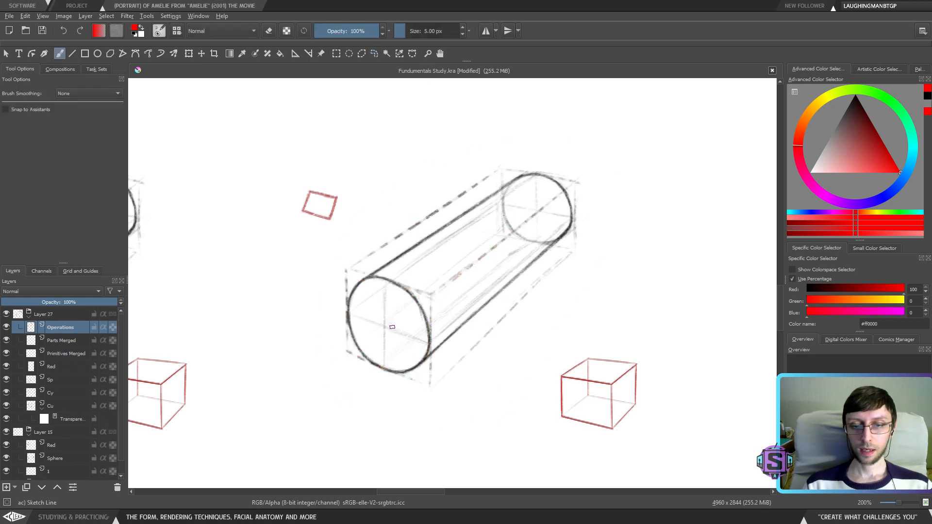
# Trace the cylinder's near and far end ellipses in red, undoing the strokes at each end
pyautogui.moveTo(357, 315); pyautogui.dragTo(414, 362)
pyautogui.hotkey('ctrl', 'z')
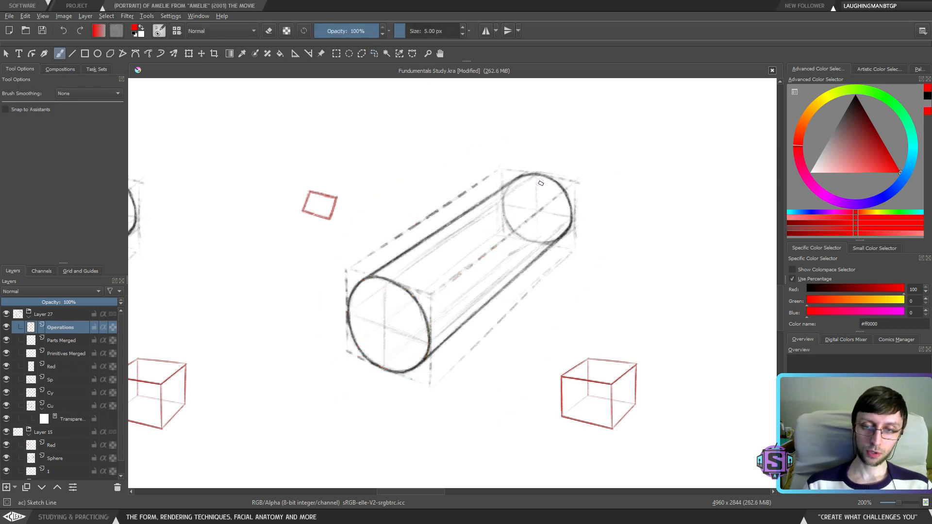
pyautogui.moveTo(537, 183)
pyautogui.mouseDown()
pyautogui.moveTo(527, 246)
pyautogui.moveTo(555, 228)
pyautogui.mouseUp()
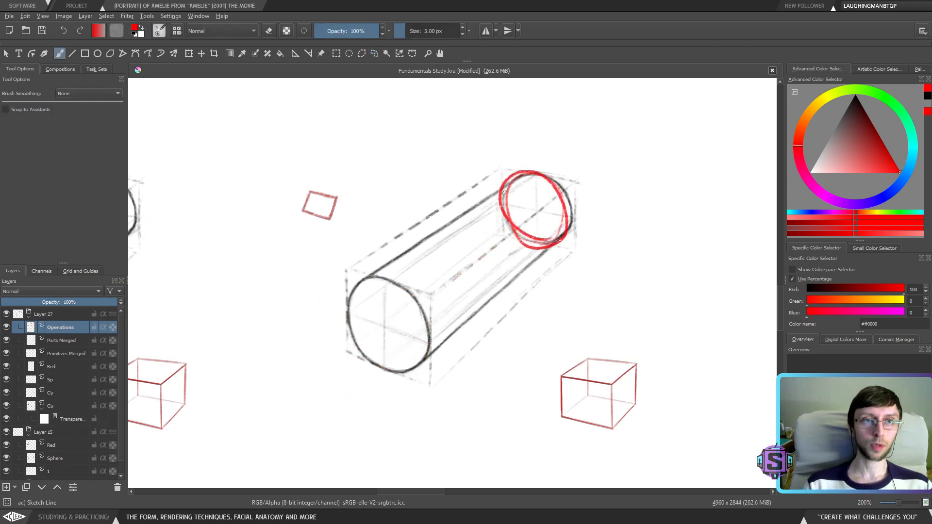
pyautogui.moveTo(559, 181); pyautogui.dragTo(494, 222)
pyautogui.hotkey('ctrl', 'z')
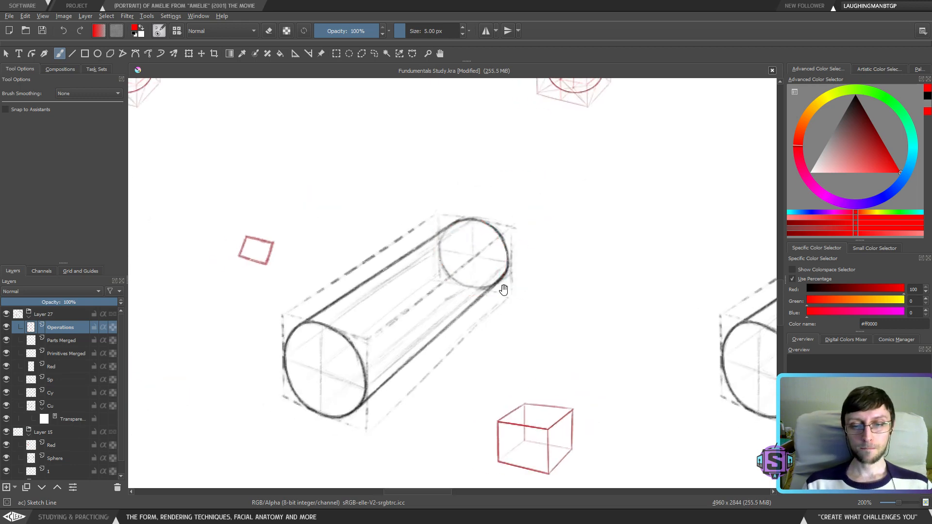
pyautogui.moveTo(501, 291); pyautogui.dragTo(499, 301)
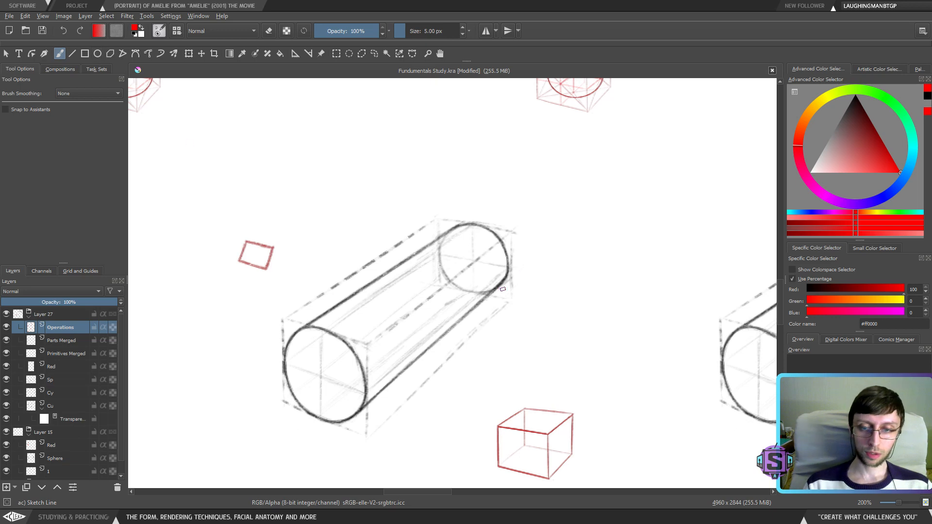
pyautogui.hotkey('ctrl', 'r')
pyautogui.moveTo(384, 420); pyautogui.dragTo(286, 320)
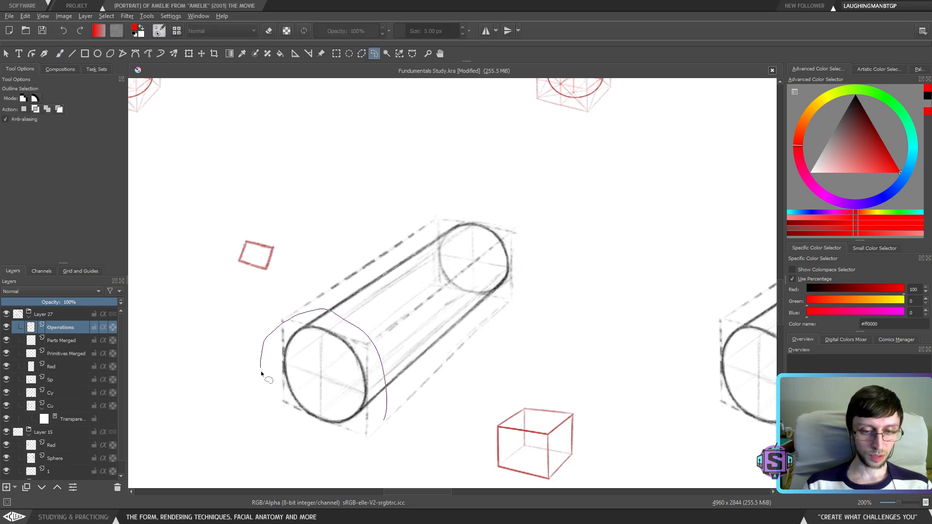
pyautogui.moveTo(261, 374); pyautogui.dragTo(267, 386)
pyautogui.hotkey('ctrl', 'shift', 'a')
pyautogui.press('b')
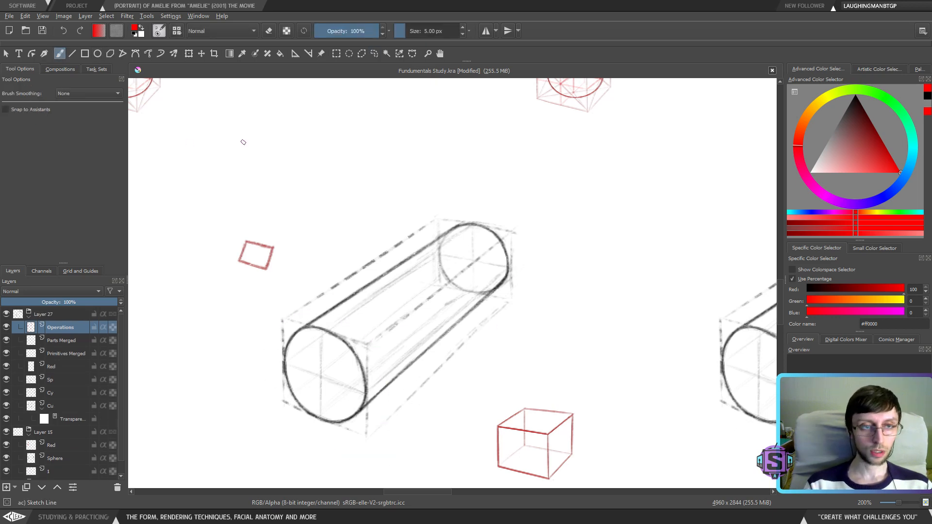
# Draw a red four-sided section plane across the cylinder's bounding box, behind its near end, with straight lines
pyautogui.click(74, 51)
pyautogui.moveTo(421, 387)
pyautogui.mouseDown()
pyautogui.moveTo(421, 305)
pyautogui.moveTo(338, 285)
pyautogui.moveTo(338, 358)
pyautogui.mouseUp()
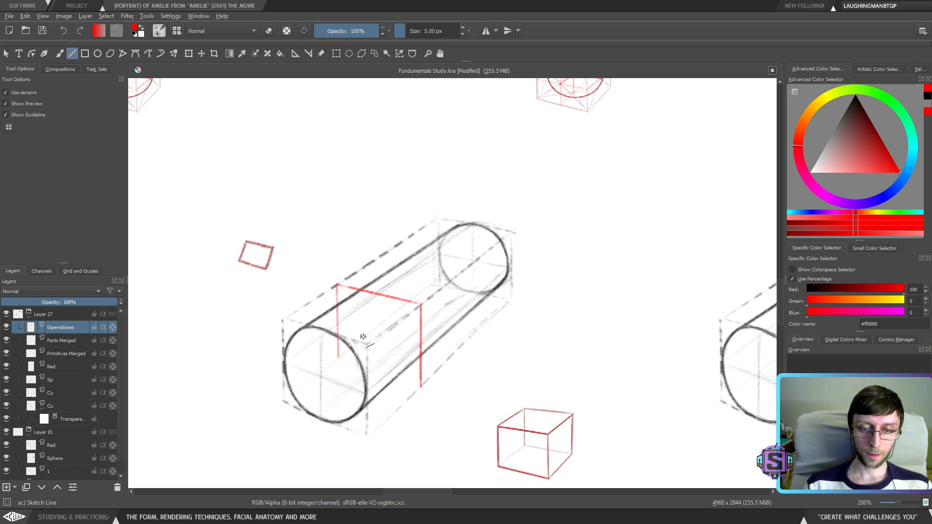
pyautogui.moveTo(339, 359); pyautogui.dragTo(422, 385)
pyautogui.hotkey('ctrl', 'z')
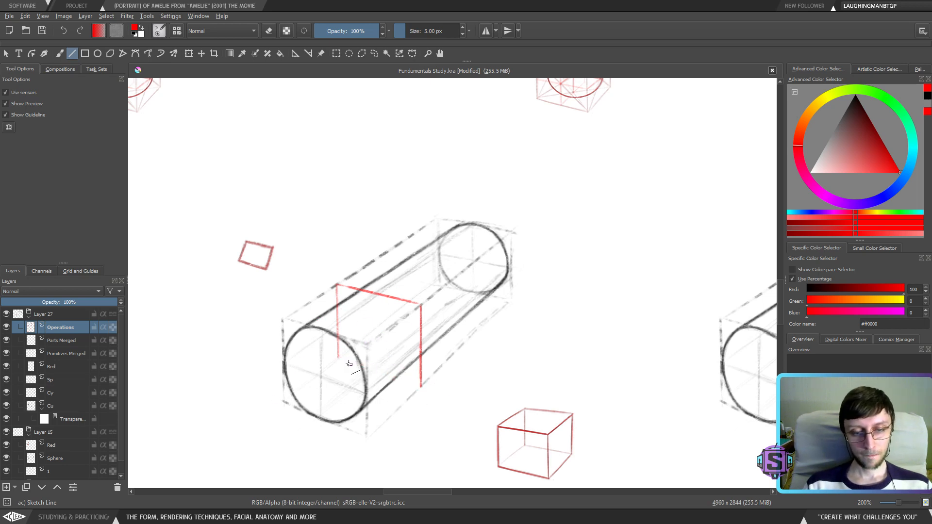
pyautogui.moveTo(338, 358); pyautogui.dragTo(421, 386)
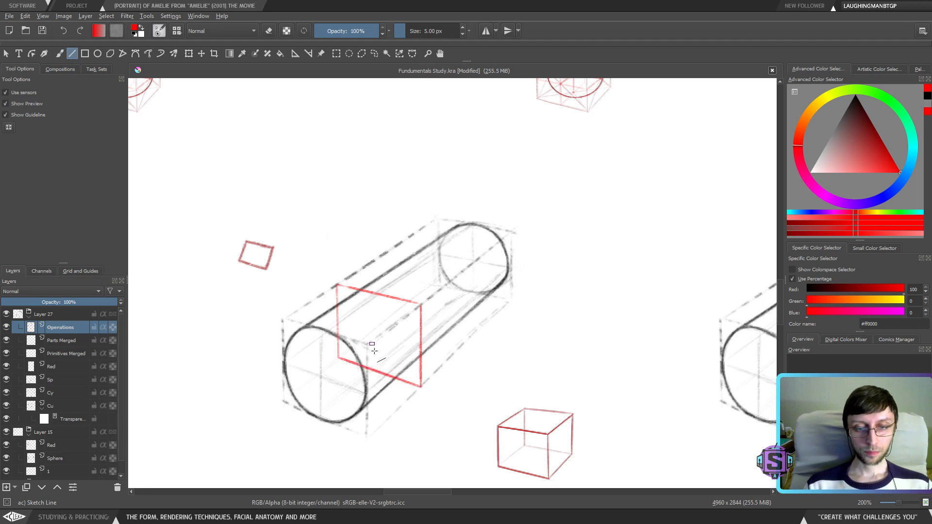
# Divide the red section plane with two crossing diagonals and a vertical and a horizontal centre line
pyautogui.moveTo(339, 357); pyautogui.dragTo(421, 305)
pyautogui.moveTo(355, 304); pyautogui.dragTo(422, 388)
pyautogui.moveTo(339, 358); pyautogui.dragTo(421, 305)
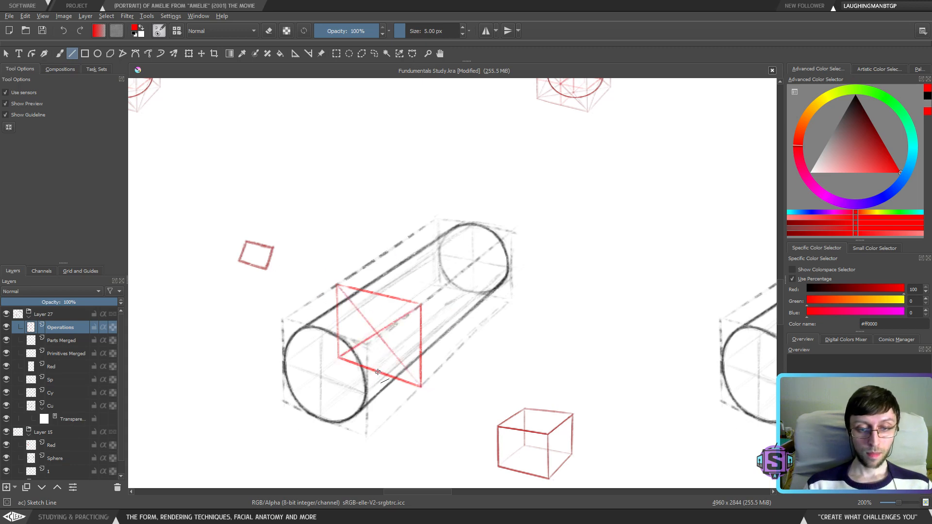
pyautogui.moveTo(377, 369); pyautogui.dragTo(377, 294)
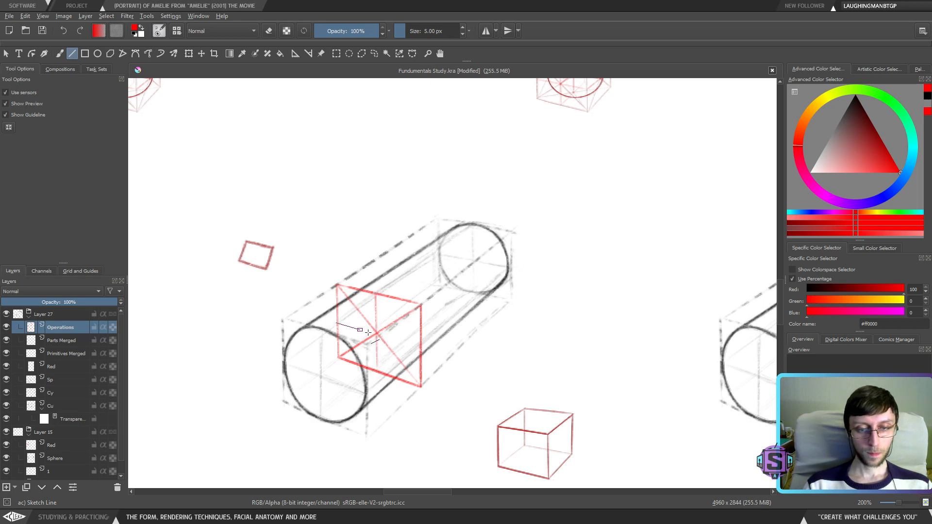
pyautogui.moveTo(368, 332); pyautogui.dragTo(420, 349)
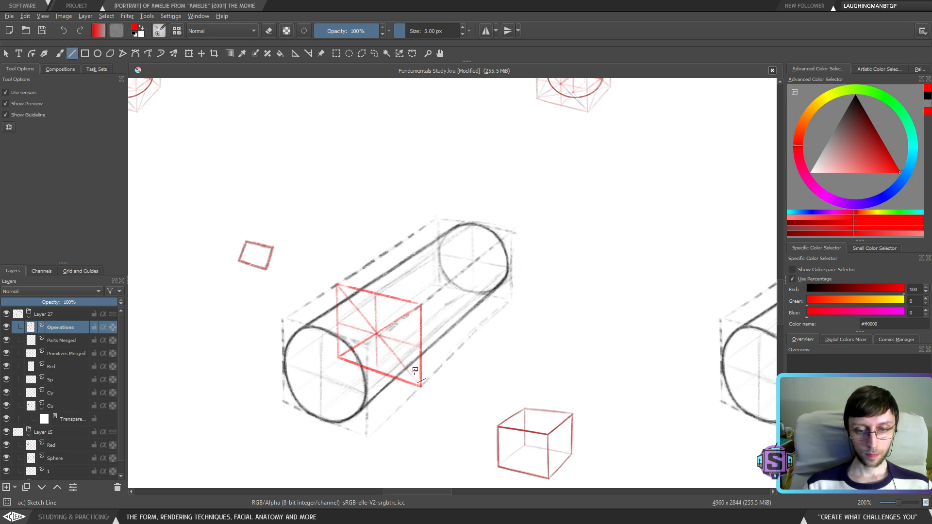
# Select the red section plane, then transform it slightly narrower and rotate it slightly counterclockwise to fit the bounding box
pyautogui.press('b')
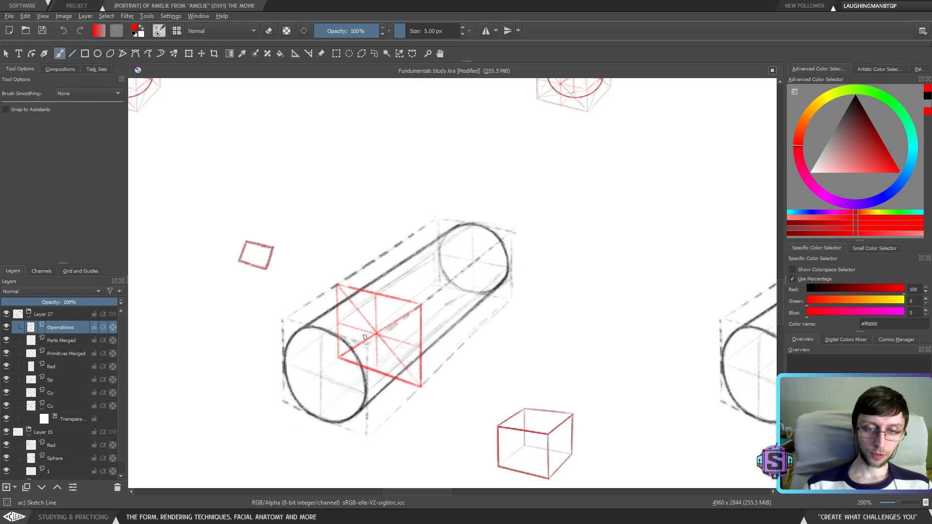
pyautogui.scroll(3, 369, 348)
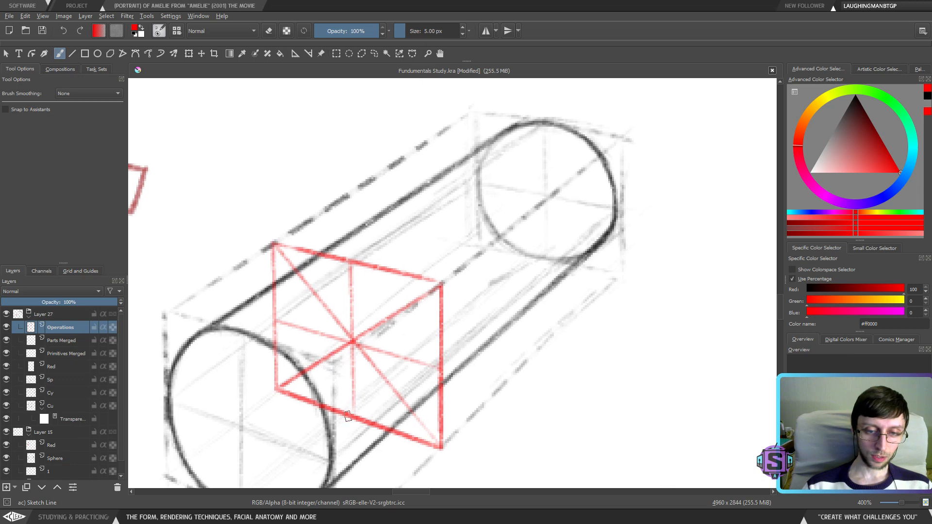
pyautogui.hotkey('ctrl', 'r')
pyautogui.moveTo(451, 466)
pyautogui.mouseDown()
pyautogui.moveTo(458, 282)
pyautogui.moveTo(407, 258)
pyautogui.moveTo(299, 223)
pyautogui.moveTo(252, 375)
pyautogui.mouseUp()
pyautogui.moveTo(325, 444); pyautogui.dragTo(326, 445)
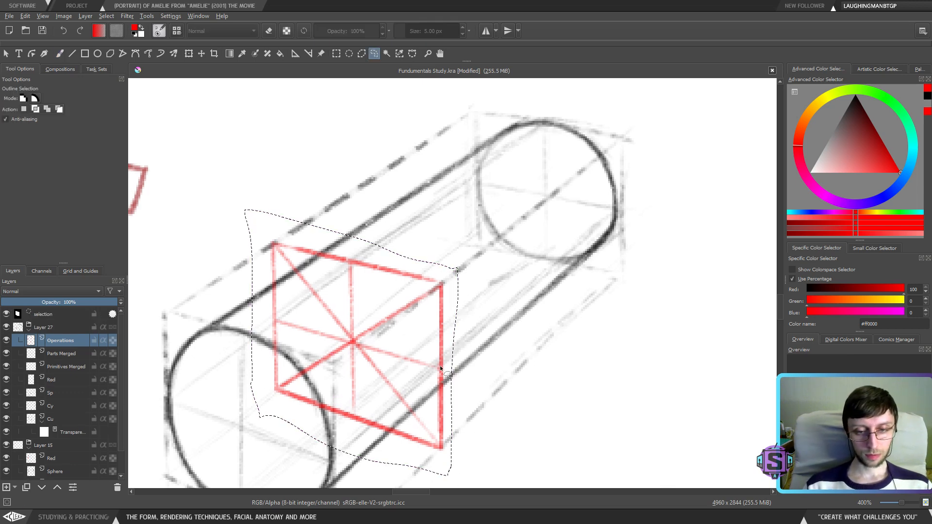
pyautogui.hotkey('ctrl', 't')
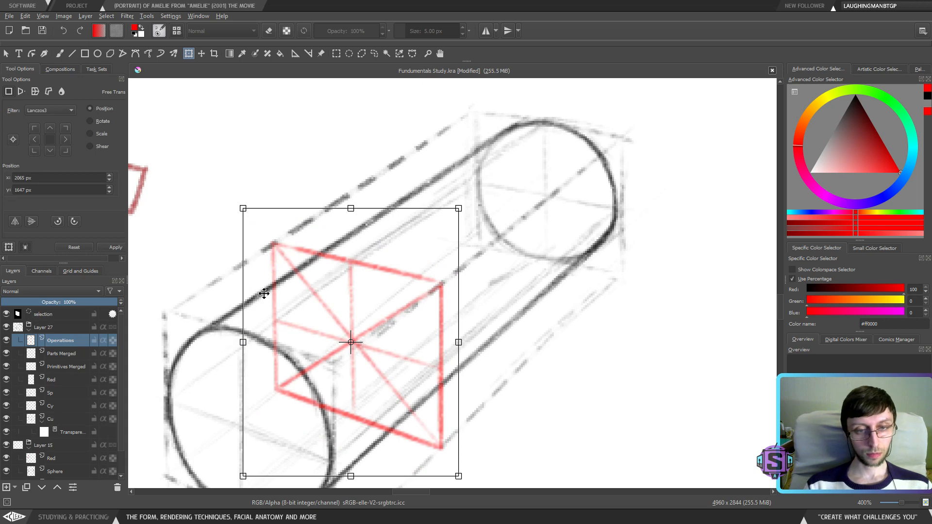
pyautogui.moveTo(242, 342); pyautogui.dragTo(251, 347)
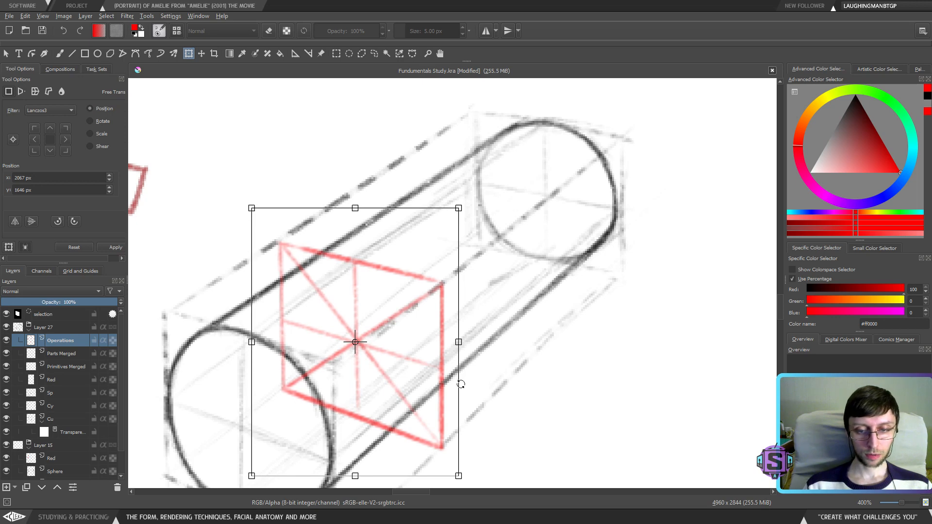
pyautogui.moveTo(460, 385); pyautogui.dragTo(457, 382)
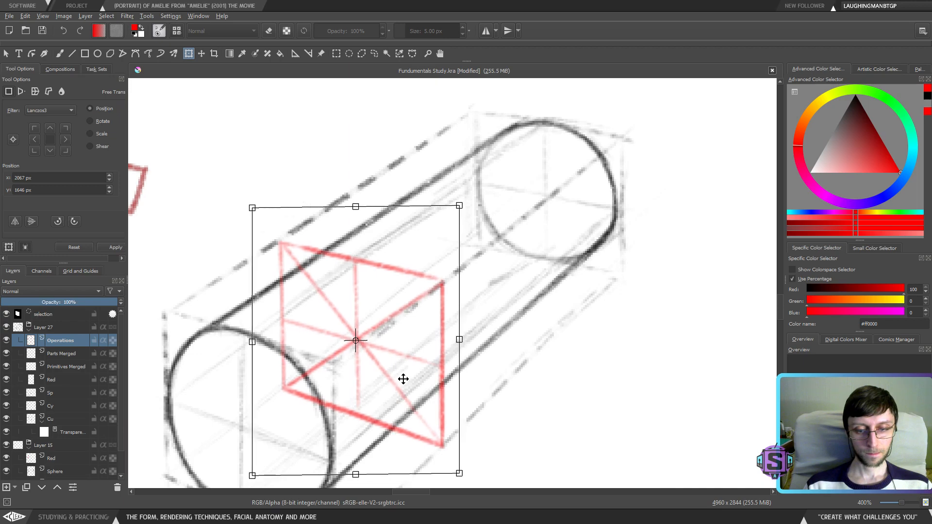
# Apply the free transform of the red construction square, clear the selection and switch back to the brush
pyautogui.press('Return')
pyautogui.press('b')
pyautogui.hotkey('ctrl', 'shift', 'a')
pyautogui.scroll(-4, 427, 299)
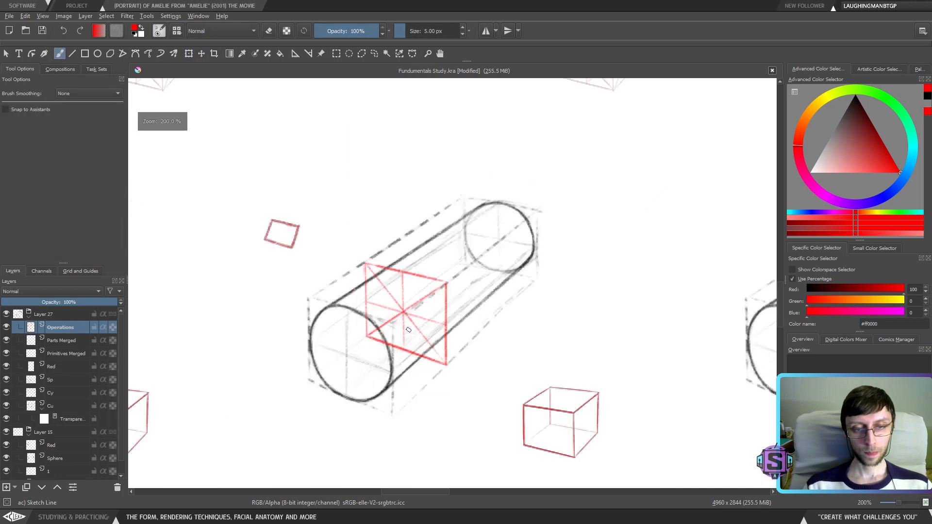
# Compare the red square's perspective against the cylinder in the mirrored and normal canvas views
pyautogui.scroll(2, 426, 299)
pyautogui.press('m')
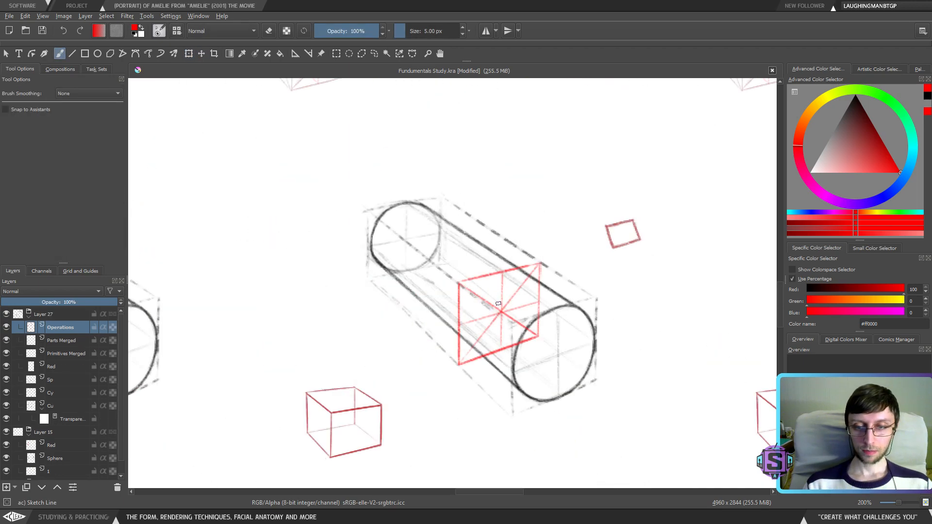
pyautogui.scroll(-2, 491, 309)
pyautogui.press('m')
pyautogui.press('m')
pyautogui.press('m')
pyautogui.scroll(2, 480, 306)
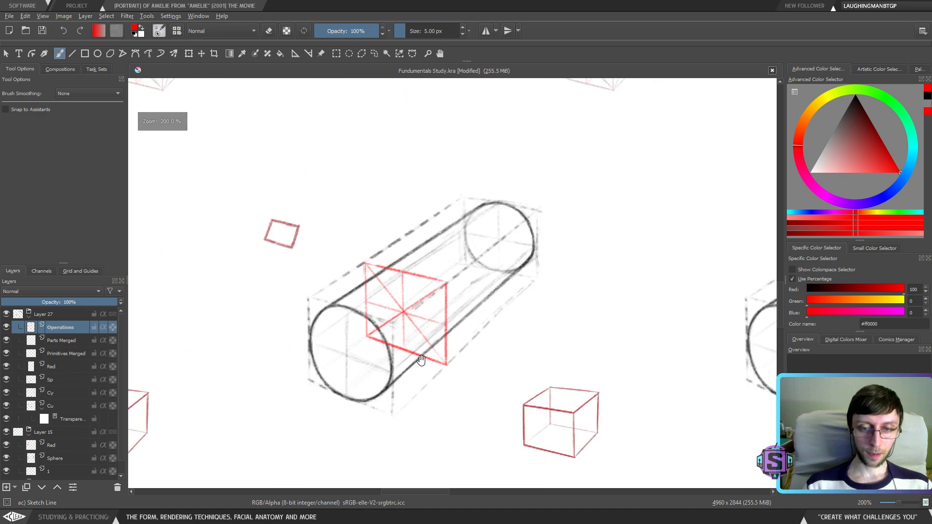
pyautogui.scroll(2, 421, 351)
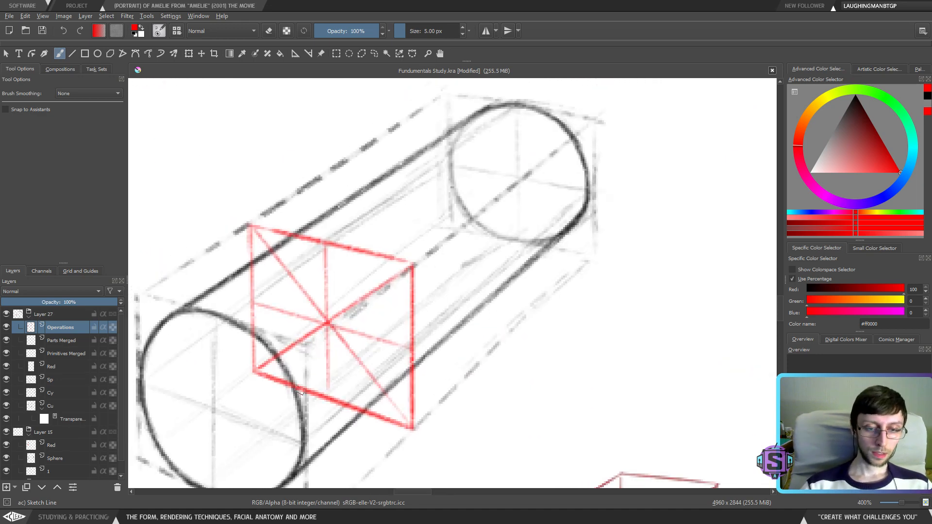
# Draw the left and upper arcs of a red ellipse inside the perspective square on the cylinder
pyautogui.moveTo(306, 387)
pyautogui.mouseDown()
pyautogui.moveTo(264, 339)
pyautogui.moveTo(256, 278)
pyautogui.mouseUp()
pyautogui.moveTo(259, 319); pyautogui.dragTo(262, 272)
pyautogui.moveTo(258, 330); pyautogui.dragTo(257, 272)
pyautogui.moveTo(256, 303)
pyautogui.mouseDown()
pyautogui.moveTo(281, 256)
pyautogui.moveTo(305, 243)
pyautogui.mouseUp()
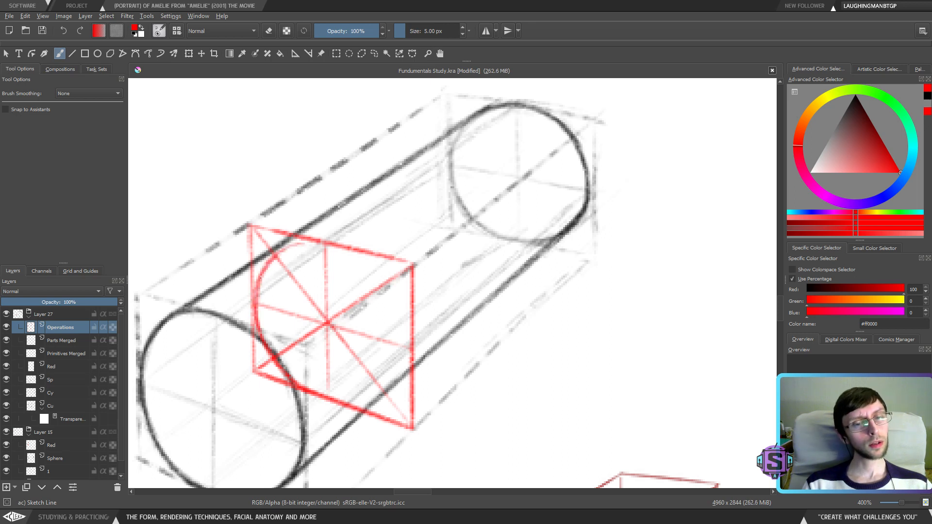
pyautogui.moveTo(265, 277)
pyautogui.mouseDown()
pyautogui.moveTo(313, 242)
pyautogui.moveTo(346, 245)
pyautogui.mouseUp()
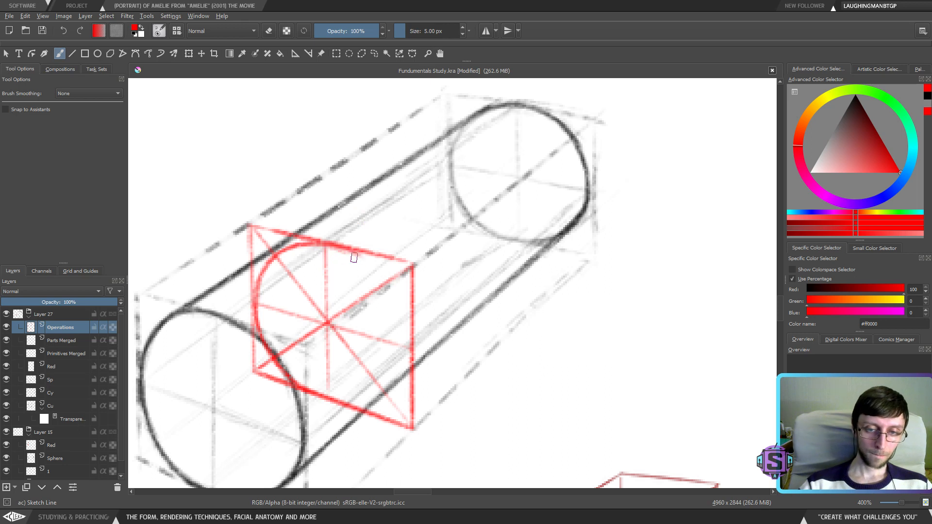
# Draw the right and lower arcs of the red ellipse, closing it within the perspective square
pyautogui.moveTo(341, 248); pyautogui.dragTo(379, 274)
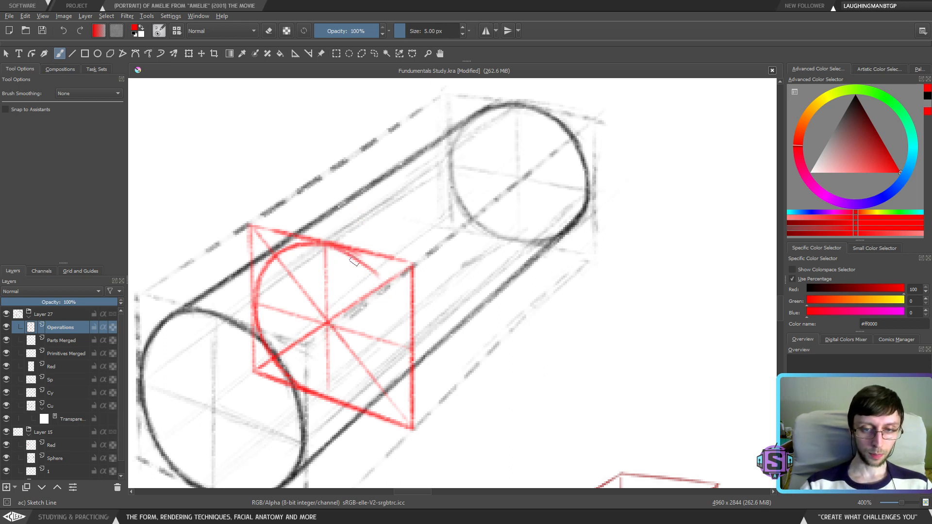
pyautogui.moveTo(342, 249)
pyautogui.mouseDown()
pyautogui.moveTo(369, 276)
pyautogui.moveTo(341, 254)
pyautogui.moveTo(386, 288)
pyautogui.moveTo(405, 348)
pyautogui.mouseUp()
pyautogui.hotkey('ctrl', 'z')
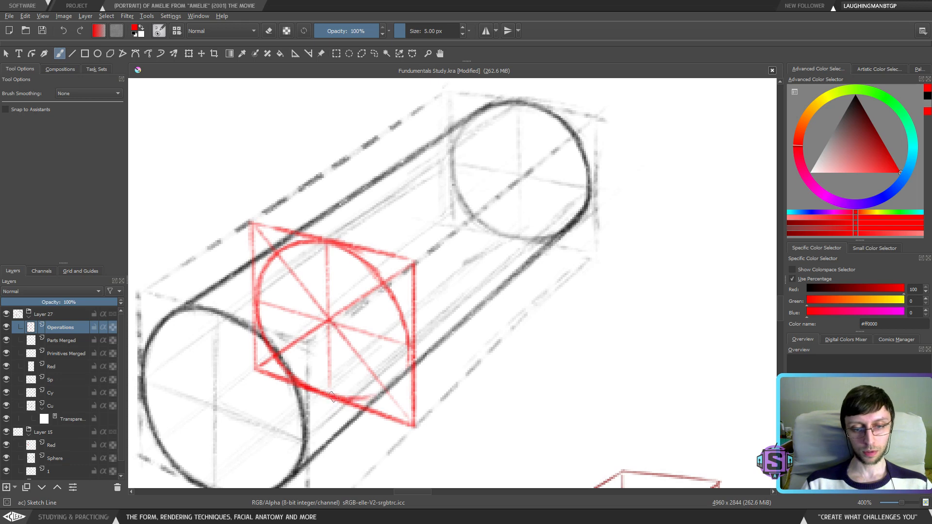
pyautogui.moveTo(357, 398); pyautogui.dragTo(396, 379)
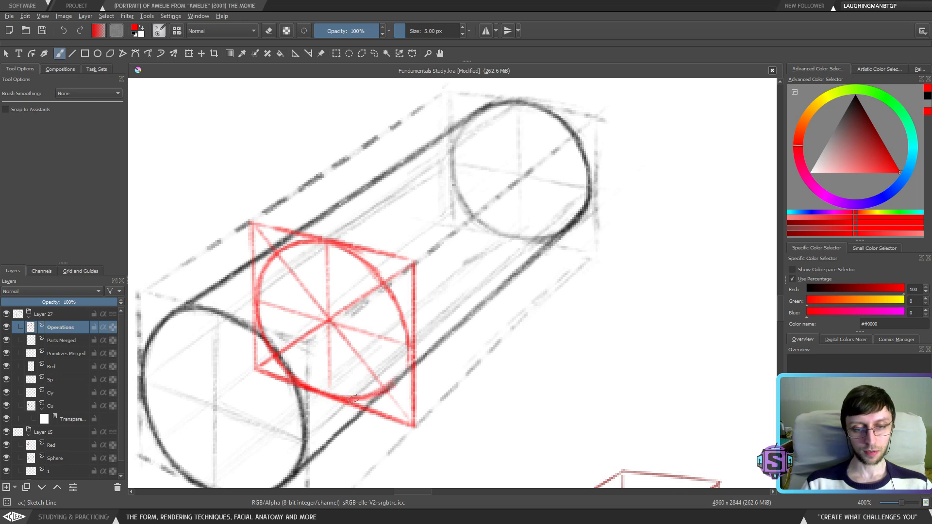
pyautogui.hotkey('ctrl', 'z')
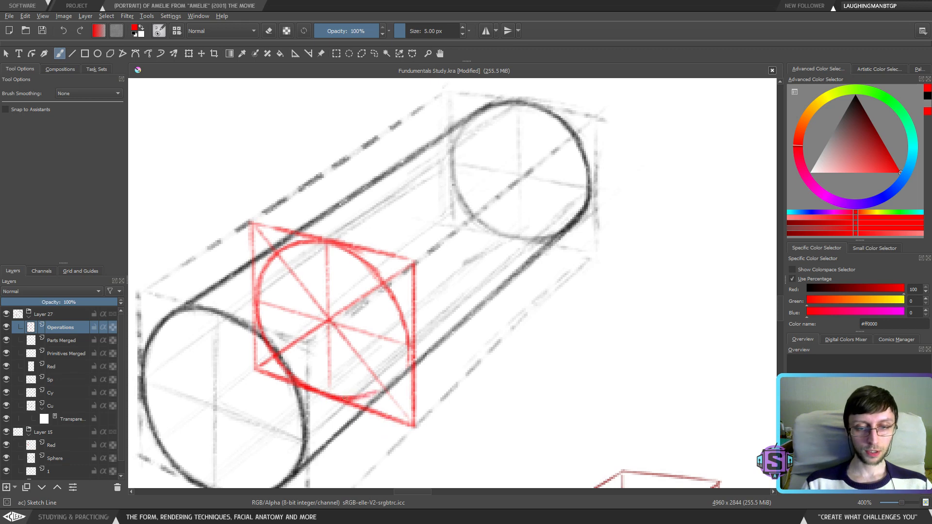
pyautogui.moveTo(339, 396)
pyautogui.mouseDown()
pyautogui.moveTo(392, 382)
pyautogui.moveTo(408, 354)
pyautogui.moveTo(404, 328)
pyautogui.moveTo(407, 381)
pyautogui.mouseUp()
pyautogui.scroll(-4, 374, 308)
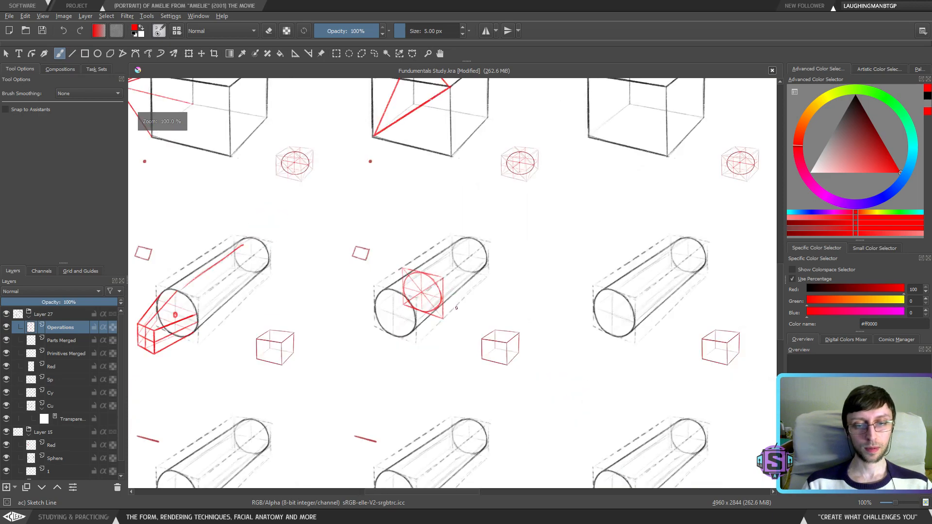
# Clean up the red ellipse's outline, alternating between erasing and redrawing
pyautogui.scroll(2, 363, 319)
pyautogui.press('e')
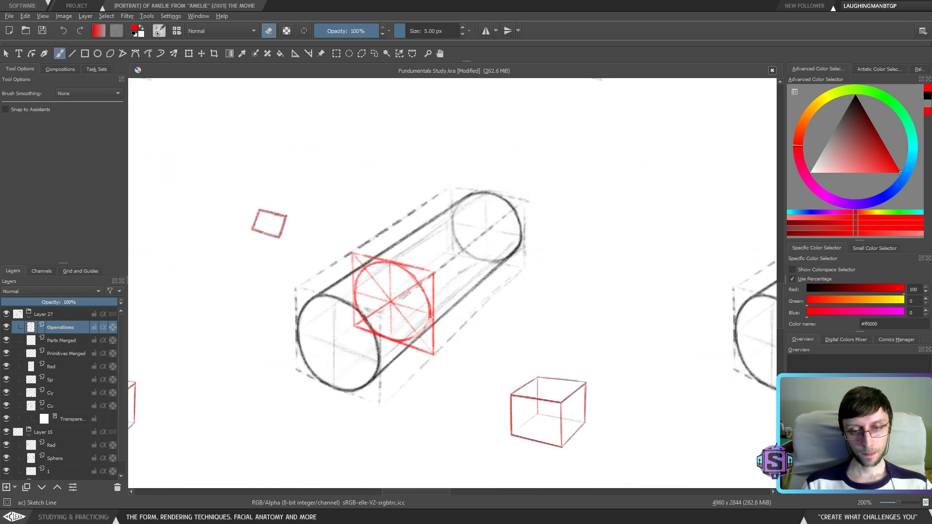
pyautogui.press('e')
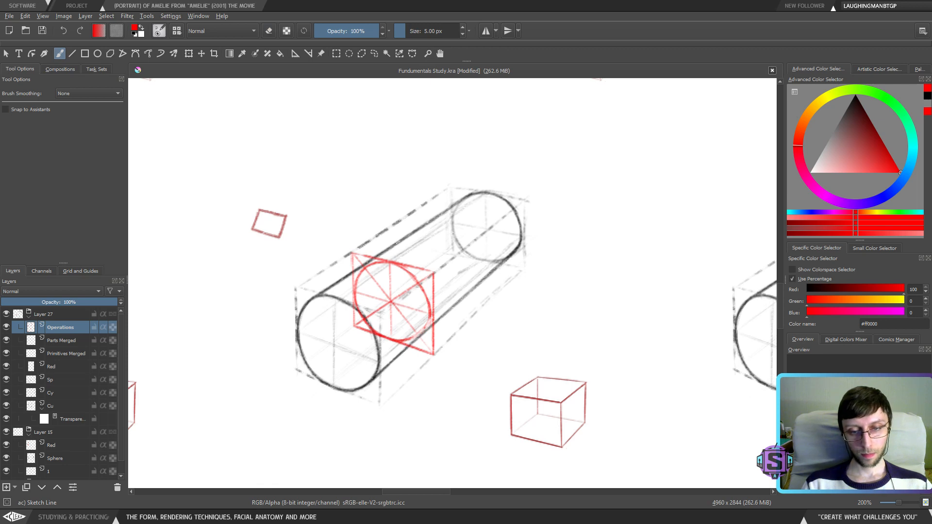
pyautogui.press('e')
pyautogui.press('e')
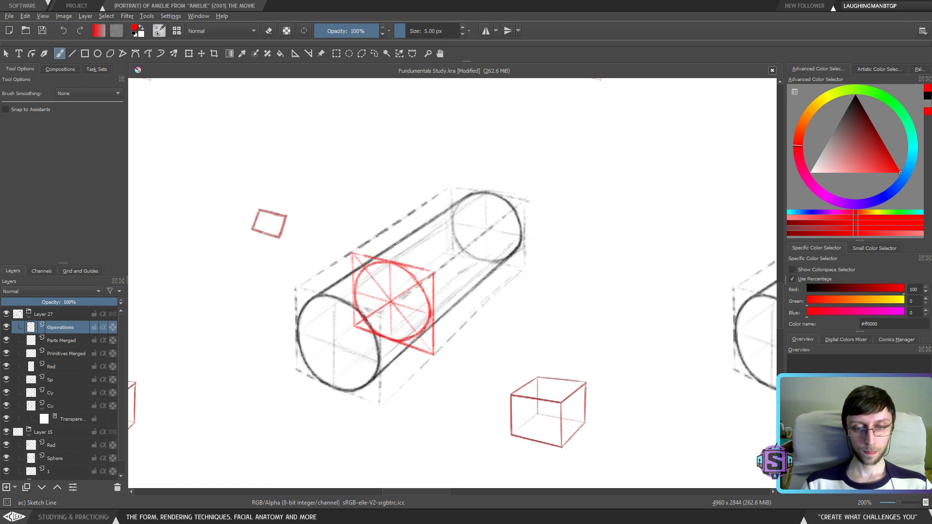
pyautogui.press('e')
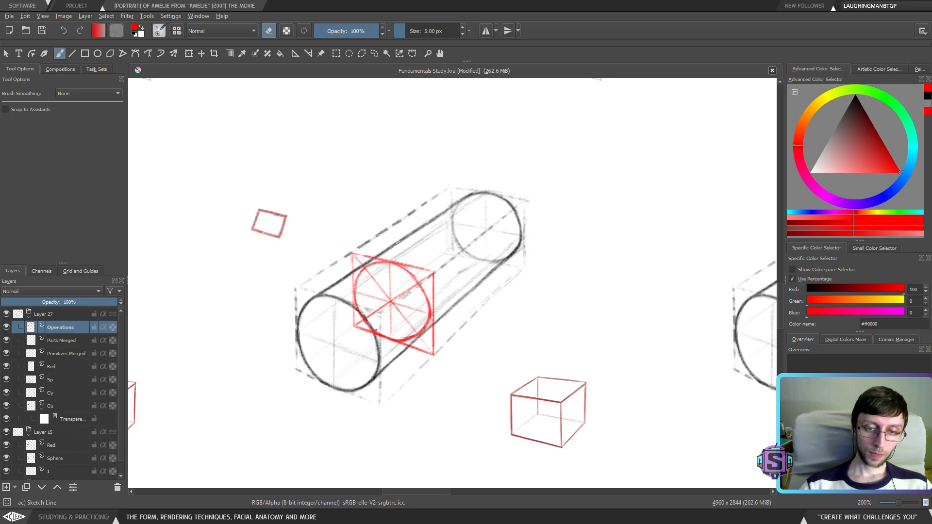
pyautogui.press('e')
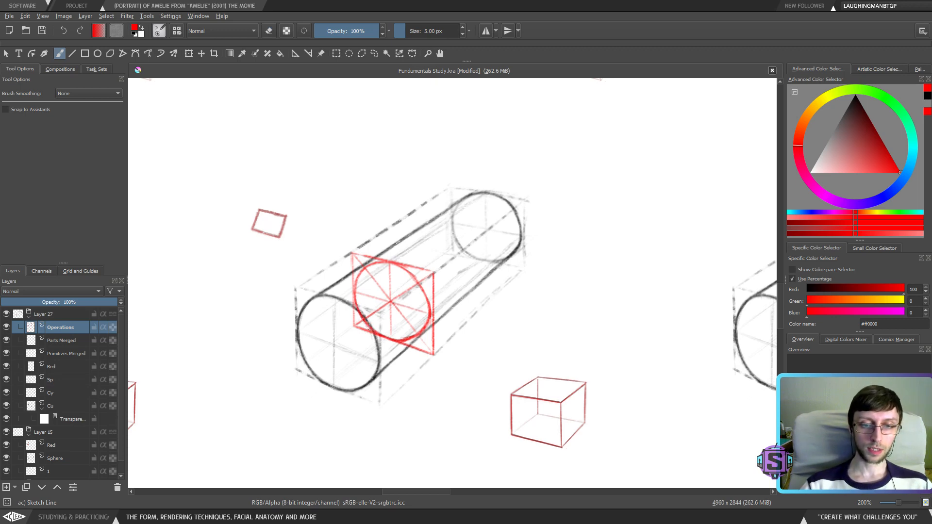
pyautogui.press('e')
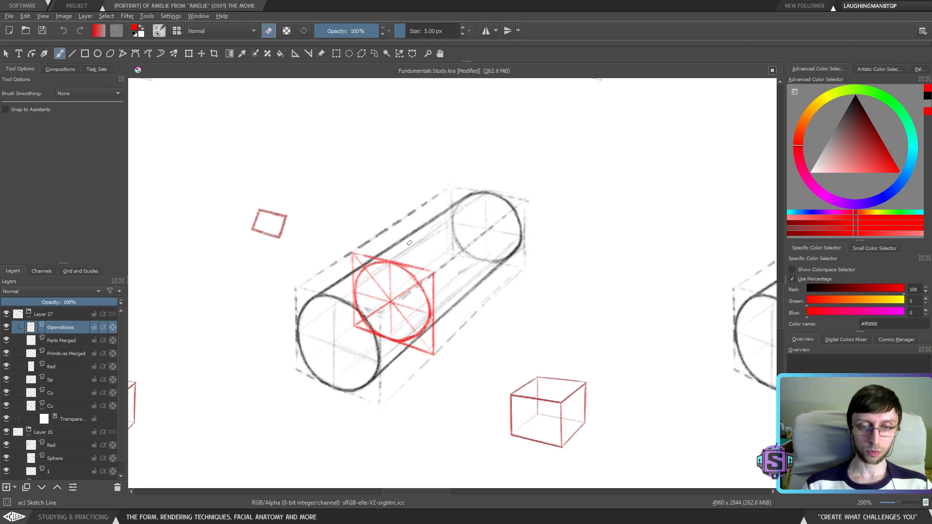
pyautogui.scroll(2, 413, 278)
pyautogui.press('e')
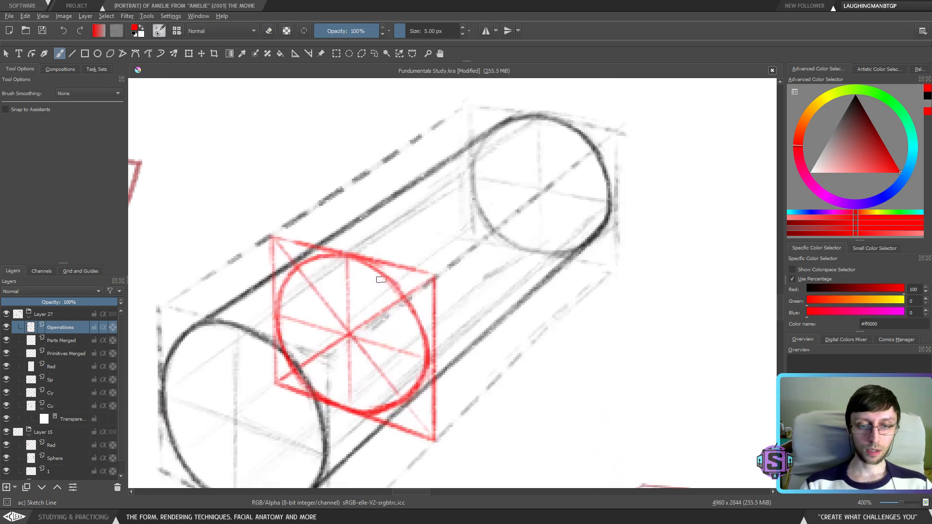
pyautogui.press('e')
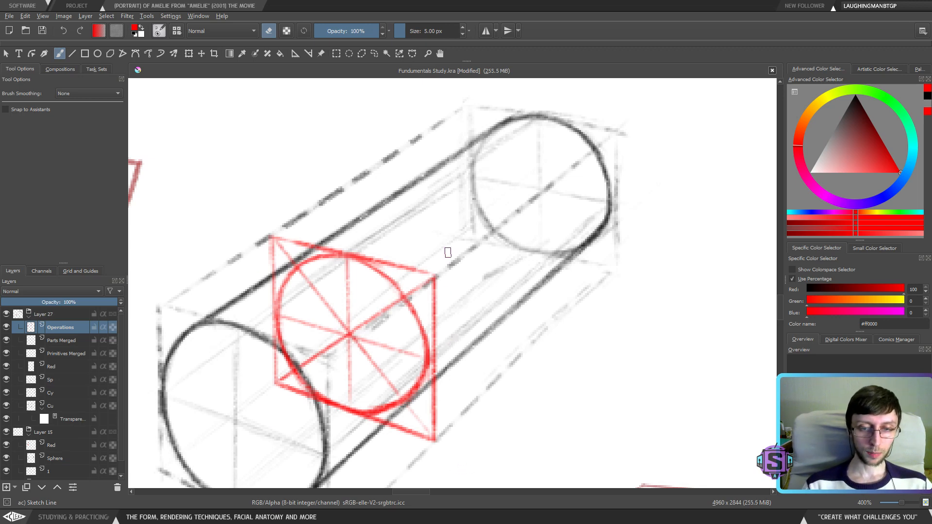
# Mirror the canvas view and redraw the ellipse's upper-left arc with red brush strokes
pyautogui.press('-')
pyautogui.press('-')
pyautogui.press('m')
pyautogui.press('+')
pyautogui.press('+')
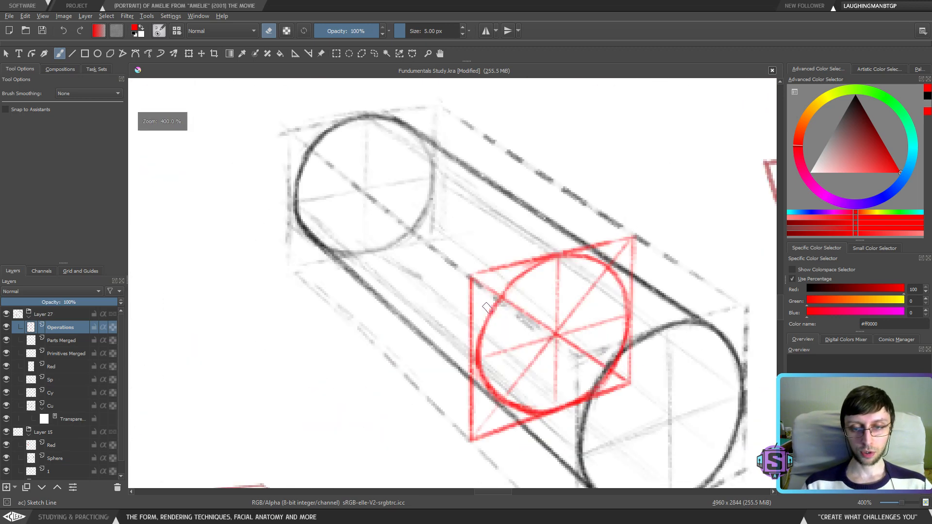
pyautogui.moveTo(486, 307); pyautogui.dragTo(367, 368)
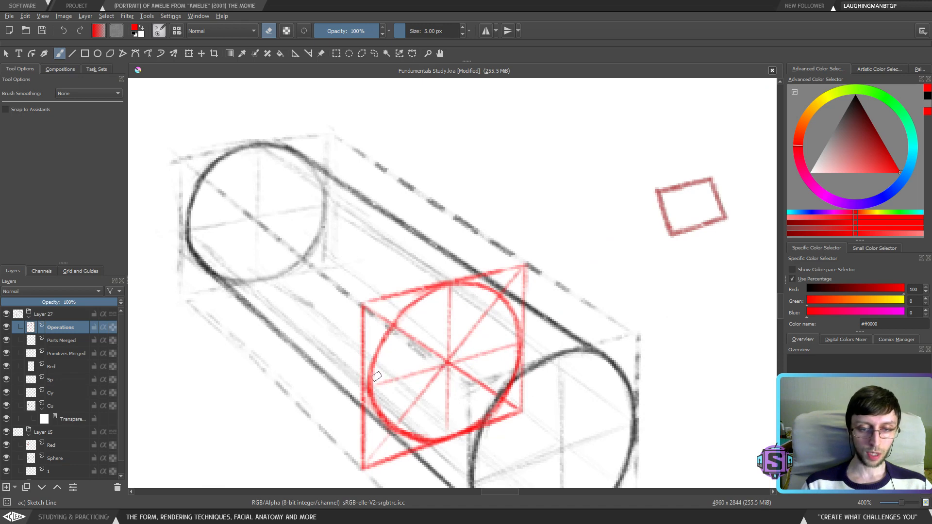
pyautogui.press('e')
pyautogui.moveTo(384, 344); pyautogui.dragTo(410, 299)
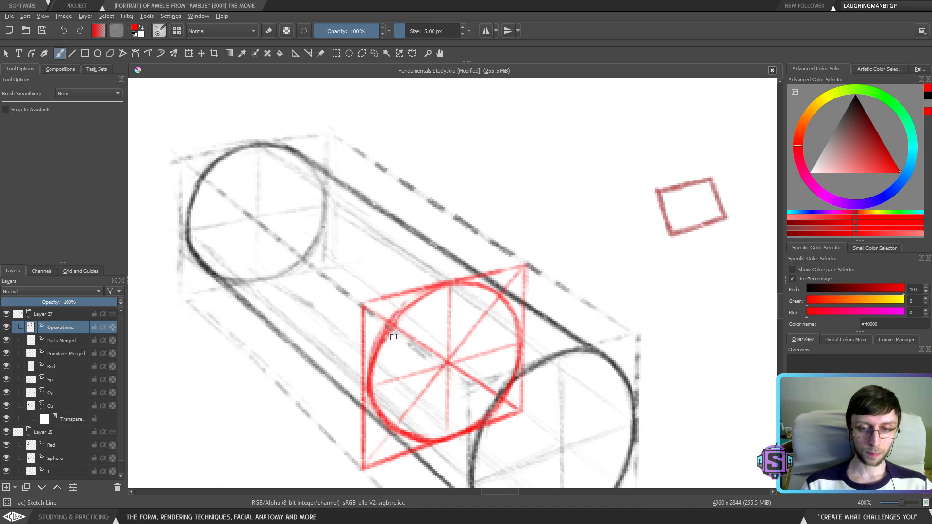
pyautogui.moveTo(377, 364)
pyautogui.mouseDown()
pyautogui.moveTo(395, 315)
pyautogui.moveTo(375, 362)
pyautogui.moveTo(387, 337)
pyautogui.moveTo(450, 286)
pyautogui.mouseUp()
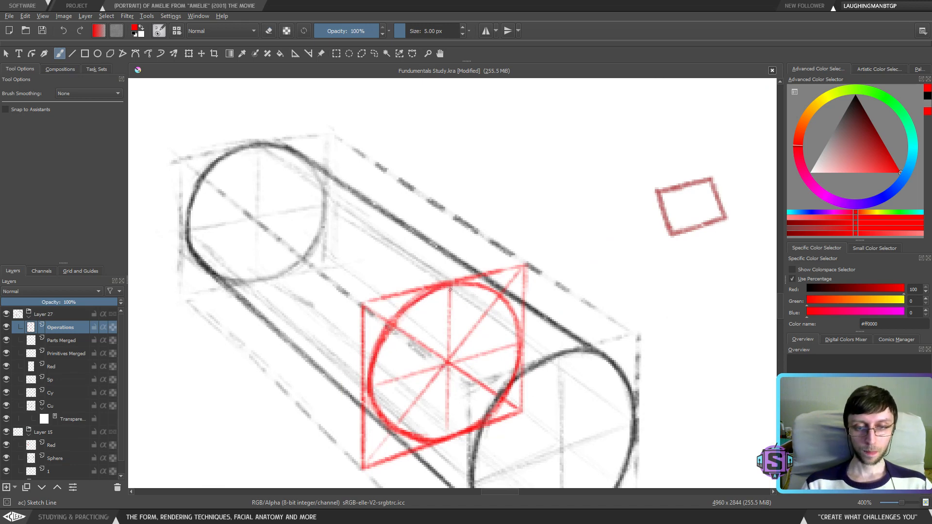
# Erase the rough overlap along the inside of the ellipse's left arc
pyautogui.press('e')
pyautogui.moveTo(377, 381); pyautogui.dragTo(384, 342)
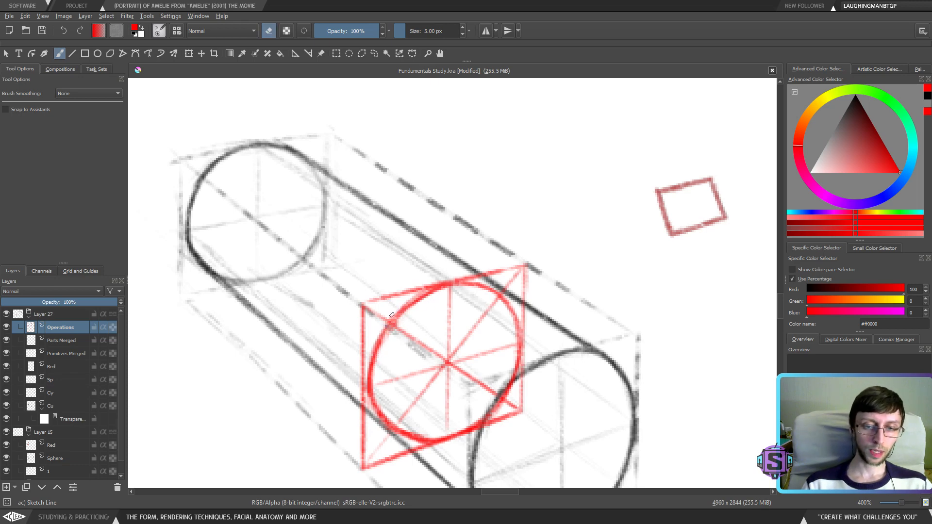
pyautogui.press('e')
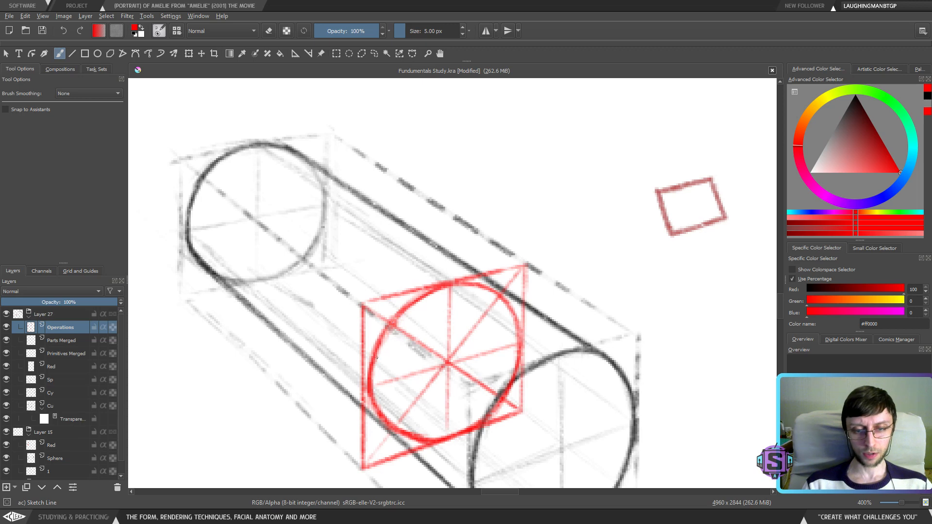
pyautogui.moveTo(500, 305); pyautogui.dragTo(459, 280)
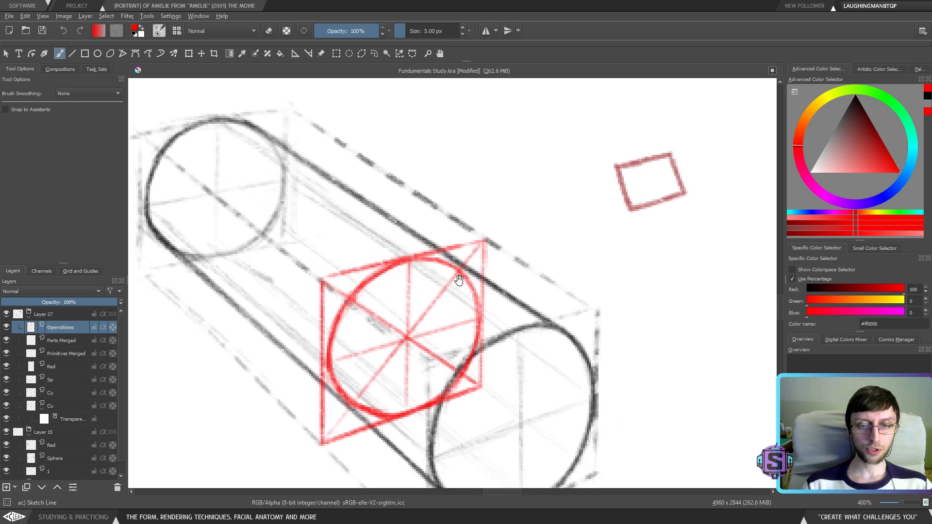
pyautogui.moveTo(428, 360); pyautogui.dragTo(451, 342)
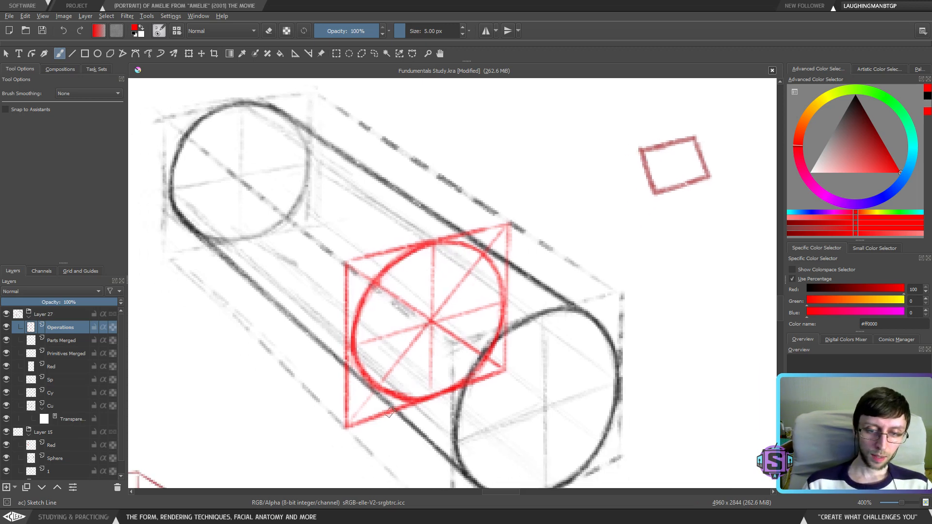
# Try marking the corners of the red square with small circles, and undo the marks
pyautogui.moveTo(357, 415)
pyautogui.mouseDown()
pyautogui.moveTo(374, 392)
pyautogui.moveTo(360, 416)
pyautogui.mouseUp()
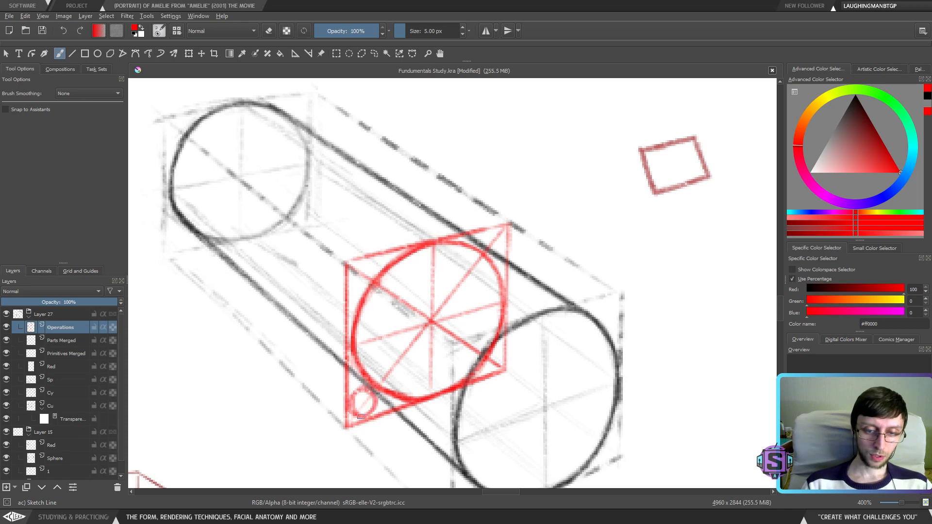
pyautogui.moveTo(498, 234)
pyautogui.mouseDown()
pyautogui.moveTo(489, 245)
pyautogui.moveTo(502, 239)
pyautogui.mouseUp()
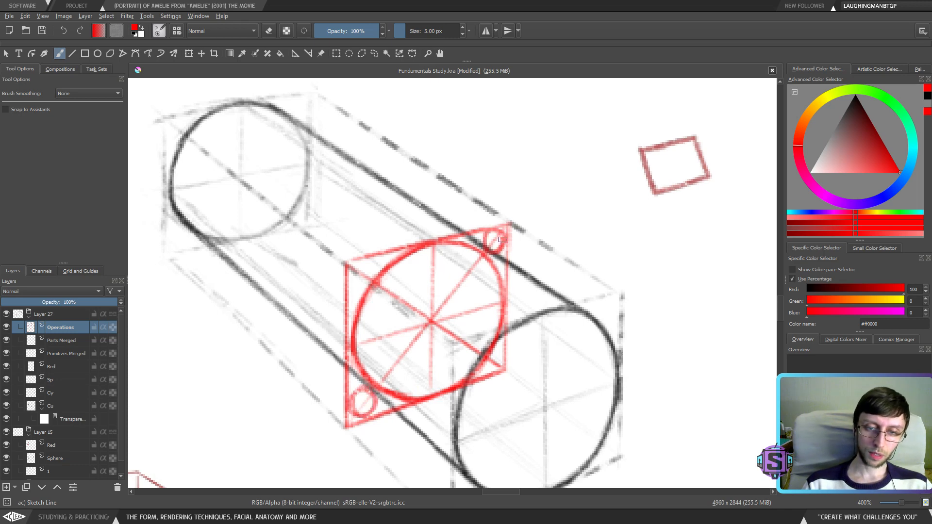
pyautogui.hotkey('ctrl', 'z')
pyautogui.moveTo(347, 279)
pyautogui.mouseDown()
pyautogui.moveTo(369, 269)
pyautogui.moveTo(354, 284)
pyautogui.mouseUp()
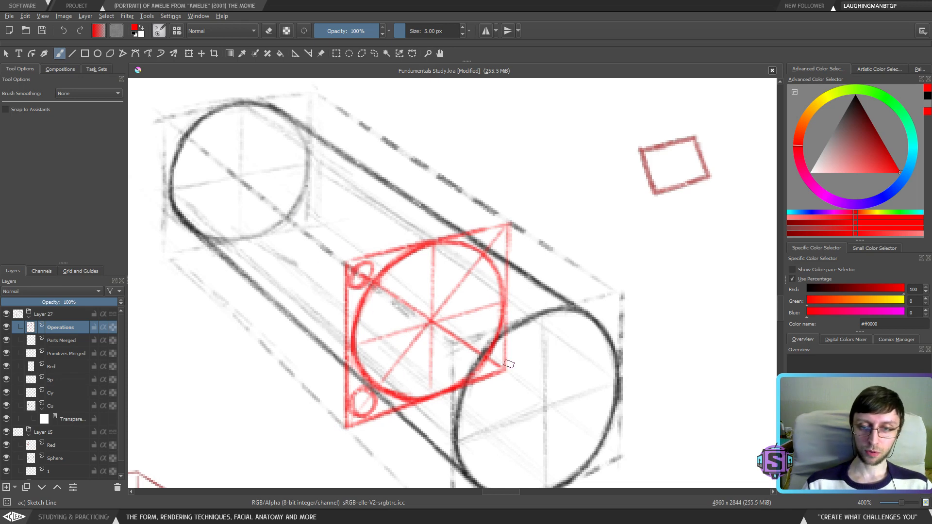
pyautogui.hotkey('ctrl', 'z')
pyautogui.hotkey('ctrl', 'z')
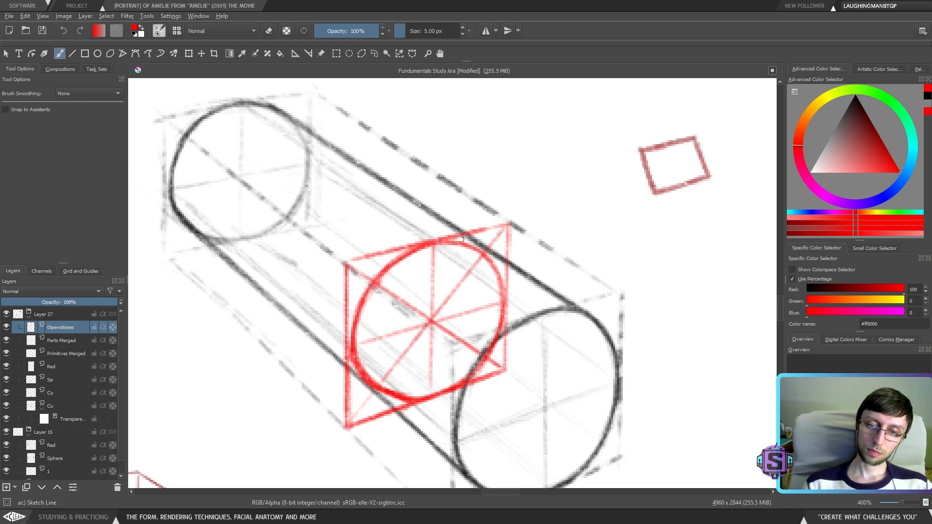
# Try emphasising the square's upper-right corner and placing small marks in two opposite corners, and undo these strokes
pyautogui.moveTo(464, 241); pyautogui.dragTo(499, 265)
pyautogui.moveTo(507, 223)
pyautogui.mouseDown()
pyautogui.moveTo(507, 290)
pyautogui.moveTo(451, 237)
pyautogui.mouseUp()
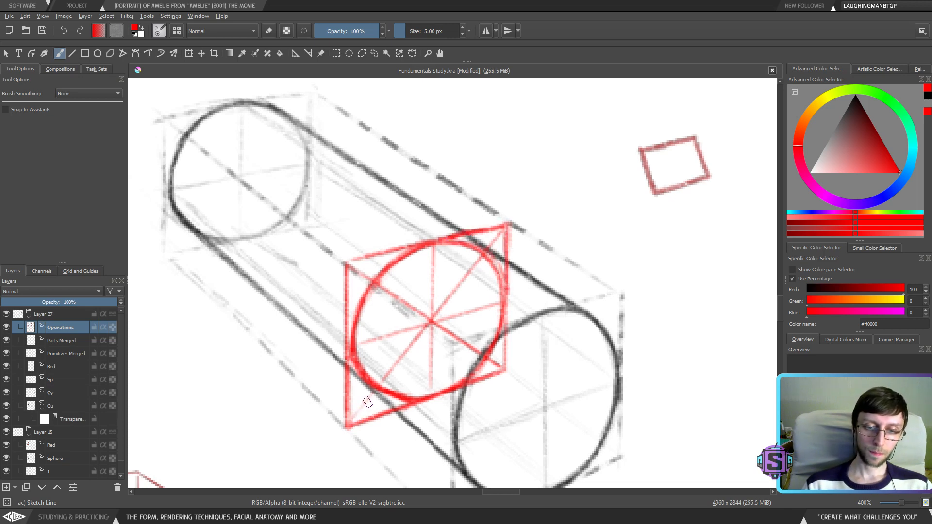
pyautogui.moveTo(362, 406); pyautogui.dragTo(367, 398)
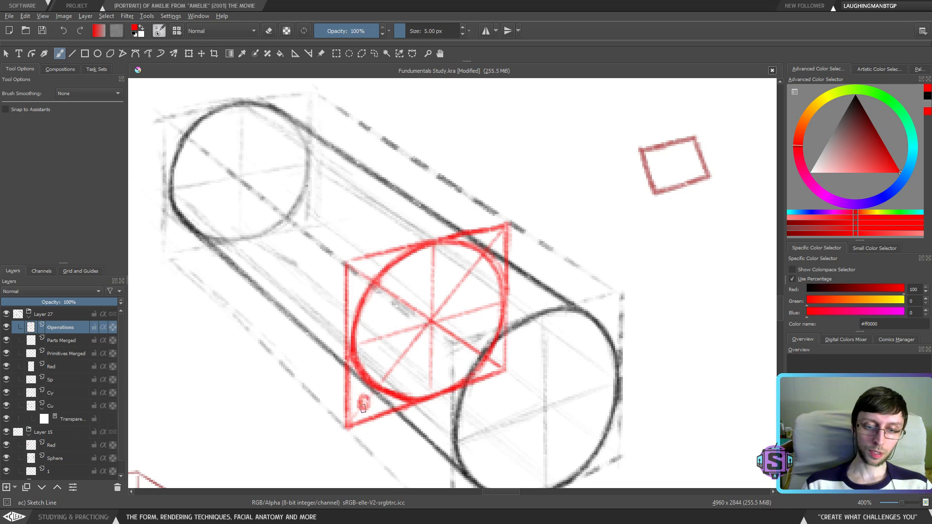
pyautogui.click(491, 241)
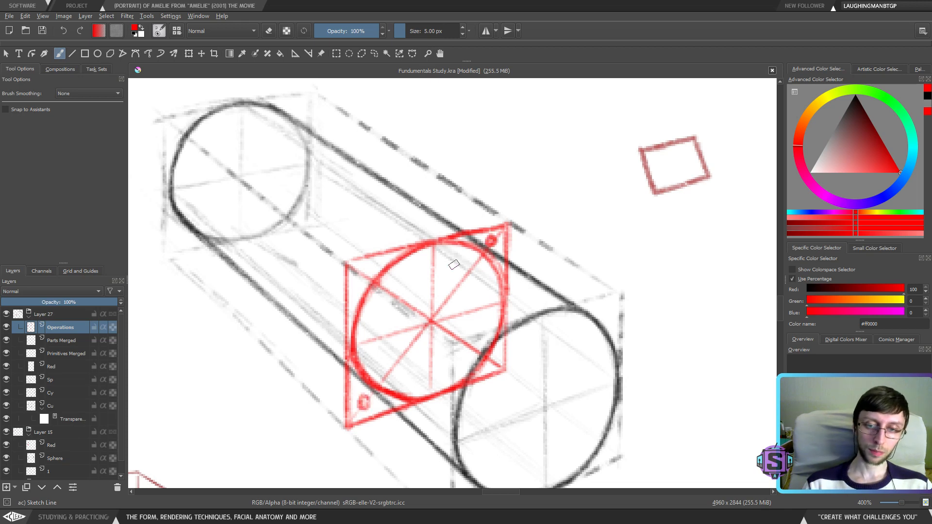
pyautogui.hotkey('ctrl', 'z')
pyautogui.hotkey('ctrl', 'z')
pyautogui.hotkey('ctrl', 'z')
pyautogui.hotkey('ctrl', 'z')
pyautogui.hotkey('ctrl', 'z')
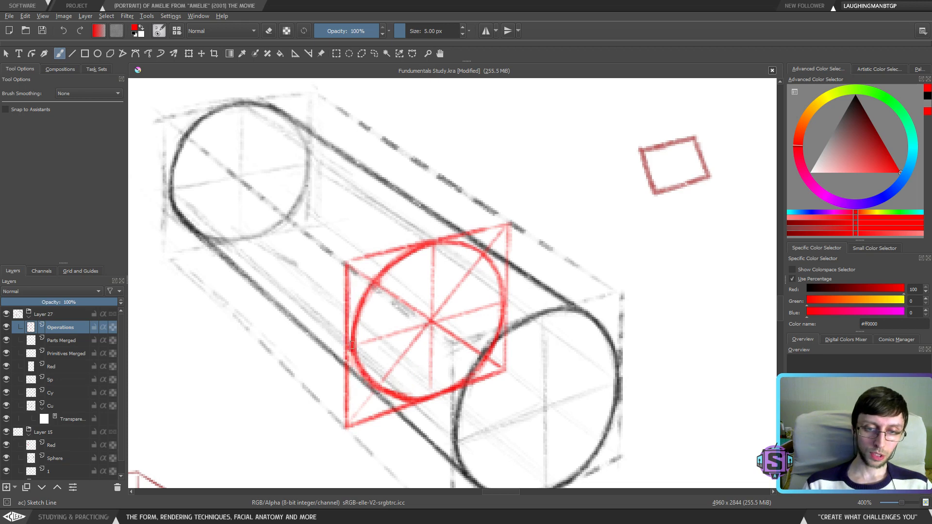
# Try emphasising the left and lower-right edges of the red square and its opposite corners, and undo these strokes
pyautogui.moveTo(352, 345)
pyautogui.mouseDown()
pyautogui.moveTo(370, 282)
pyautogui.moveTo(424, 247)
pyautogui.moveTo(343, 264)
pyautogui.mouseUp()
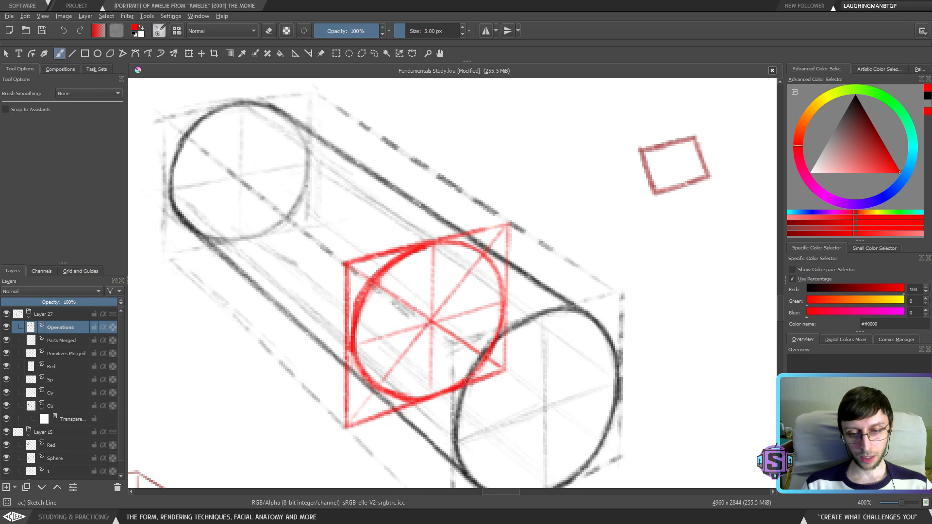
pyautogui.moveTo(467, 381); pyautogui.dragTo(501, 313)
pyautogui.moveTo(368, 280)
pyautogui.mouseDown()
pyautogui.moveTo(348, 265)
pyautogui.moveTo(362, 274)
pyautogui.mouseUp()
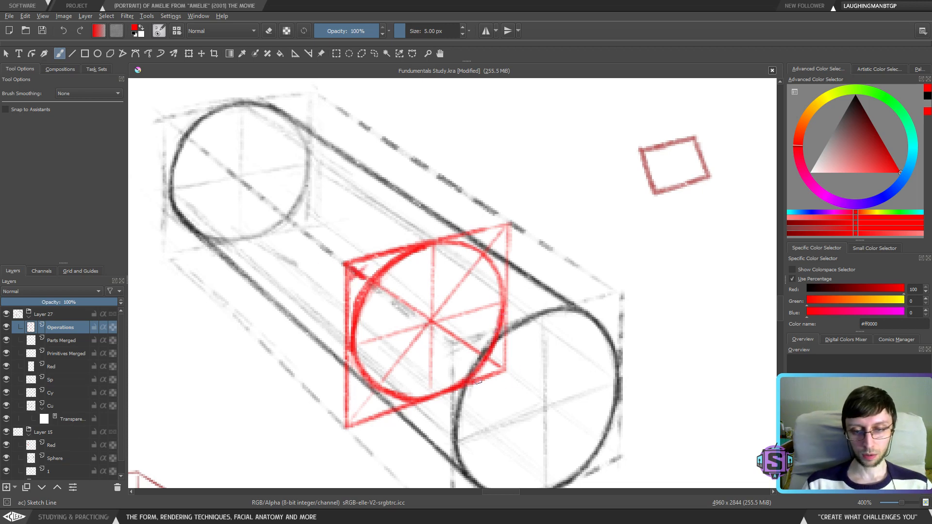
pyautogui.moveTo(478, 383)
pyautogui.mouseDown()
pyautogui.moveTo(507, 367)
pyautogui.moveTo(508, 299)
pyautogui.mouseUp()
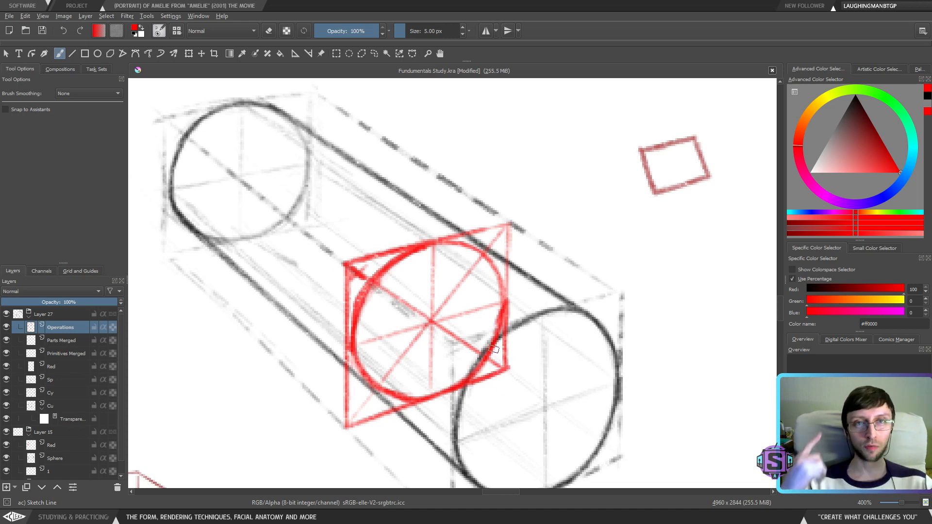
pyautogui.hotkey('ctrl', 'z')
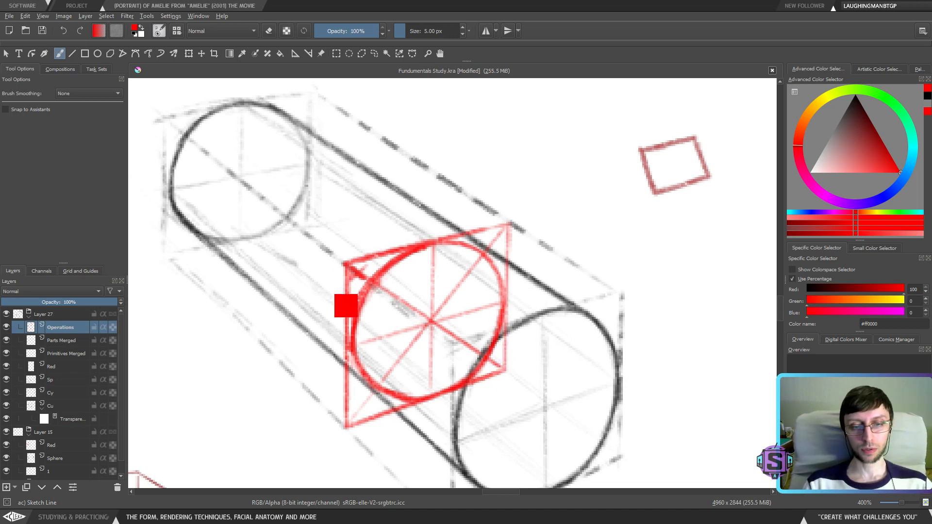
pyautogui.hotkey('ctrl', 'z')
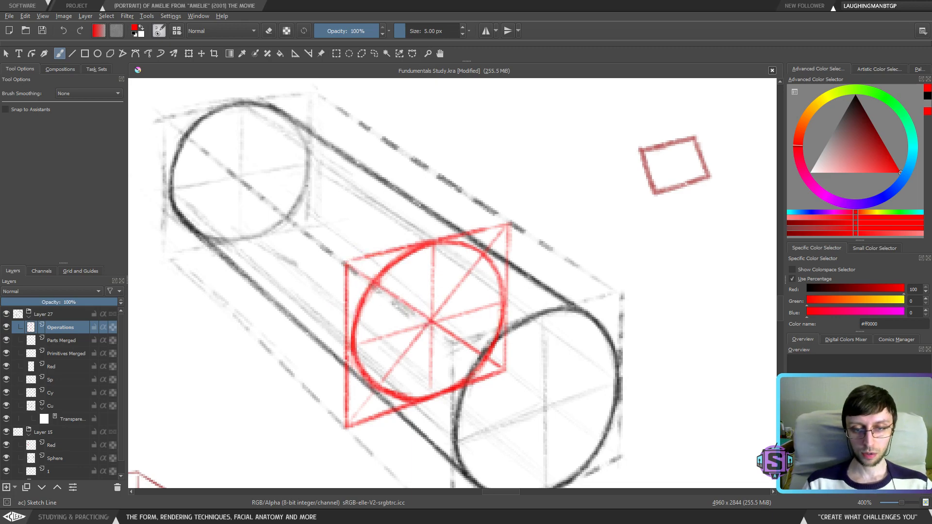
# Turn off the horizontal canvas mirroring and examine the red cross-section on the cylinder both close up and from afar
pyautogui.scroll(-3, 496, 238)
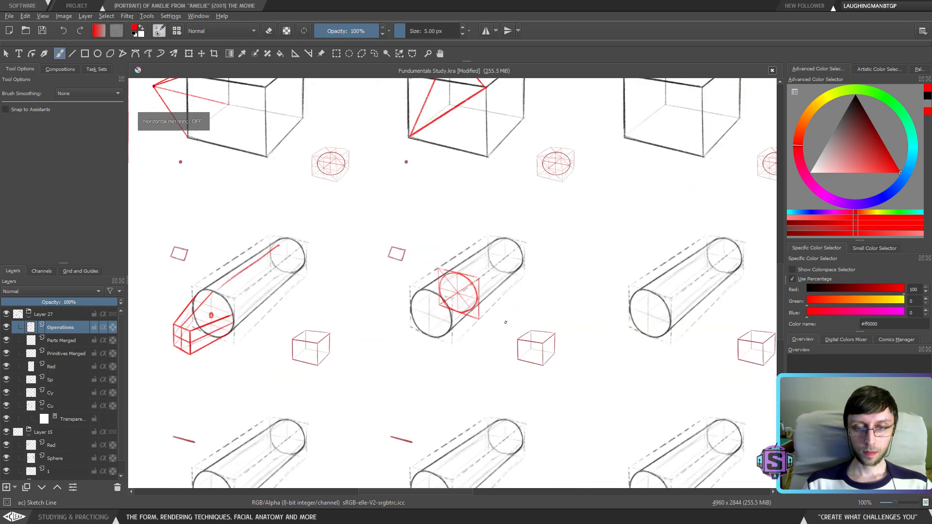
pyautogui.scroll(2, 478, 294)
pyautogui.scroll(1, 479, 293)
pyautogui.press('e')
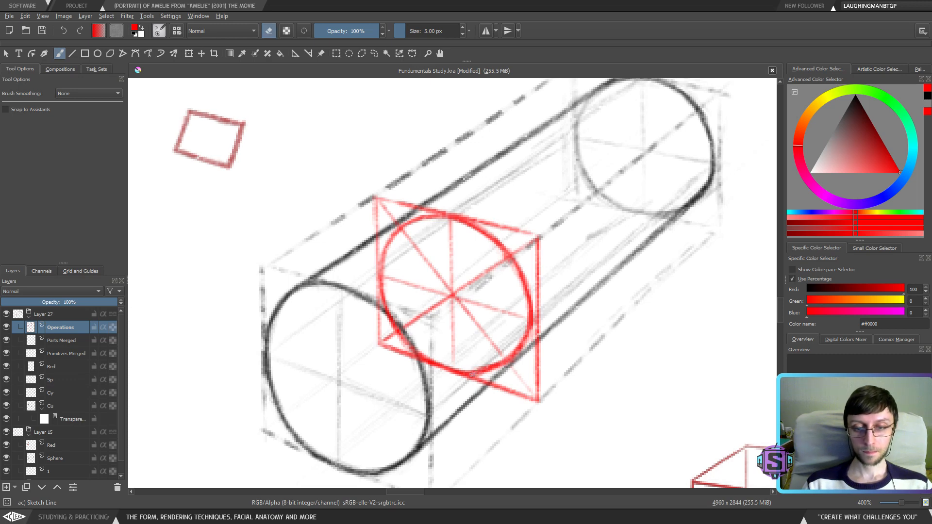
pyautogui.press('e')
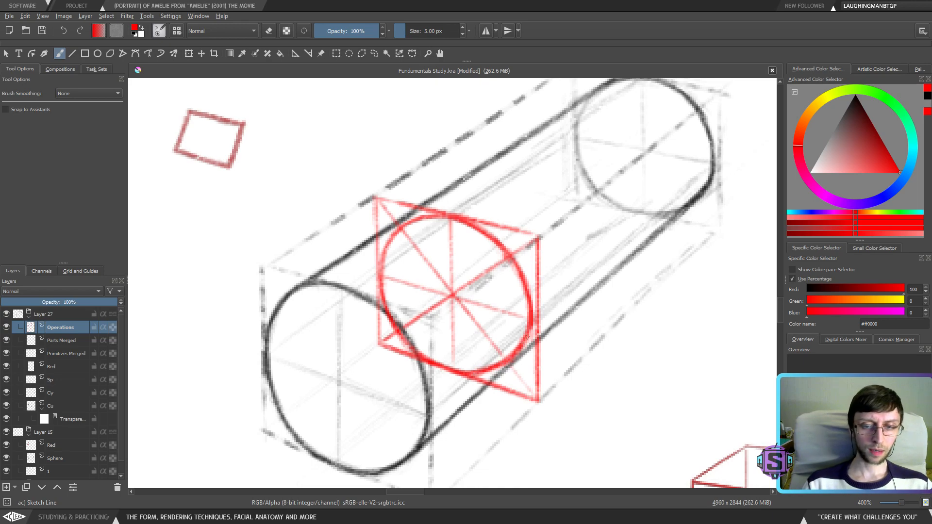
pyautogui.press('+')
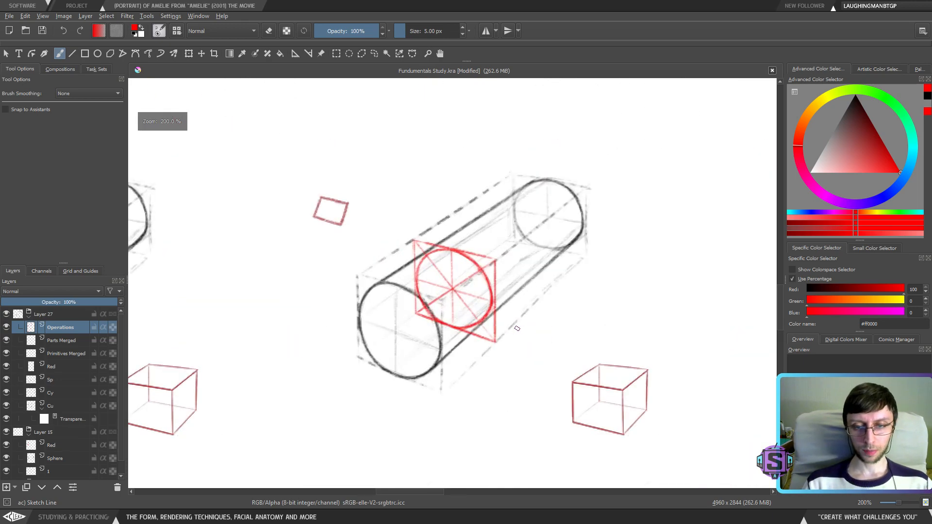
pyautogui.press('-')
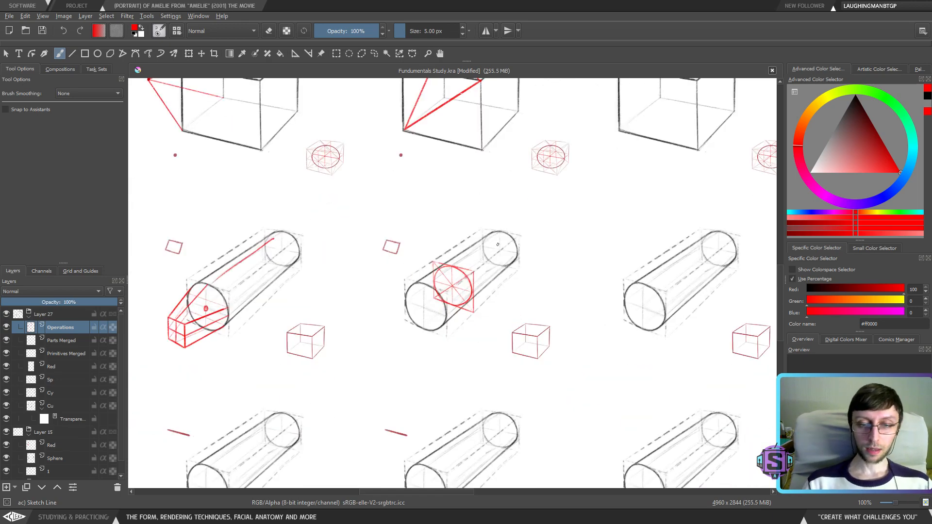
# Try crossing the cylinder's front face with two red diagonal strokes, and undo both
pyautogui.press('+')
pyautogui.moveTo(386, 324); pyautogui.dragTo(326, 391)
pyautogui.moveTo(338, 321); pyautogui.dragTo(392, 416)
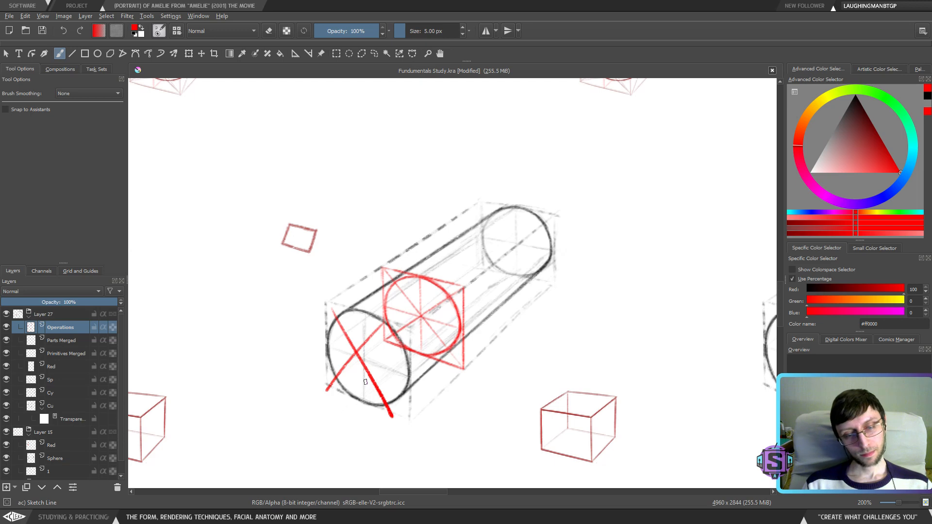
pyautogui.hotkey('ctrl', 'z')
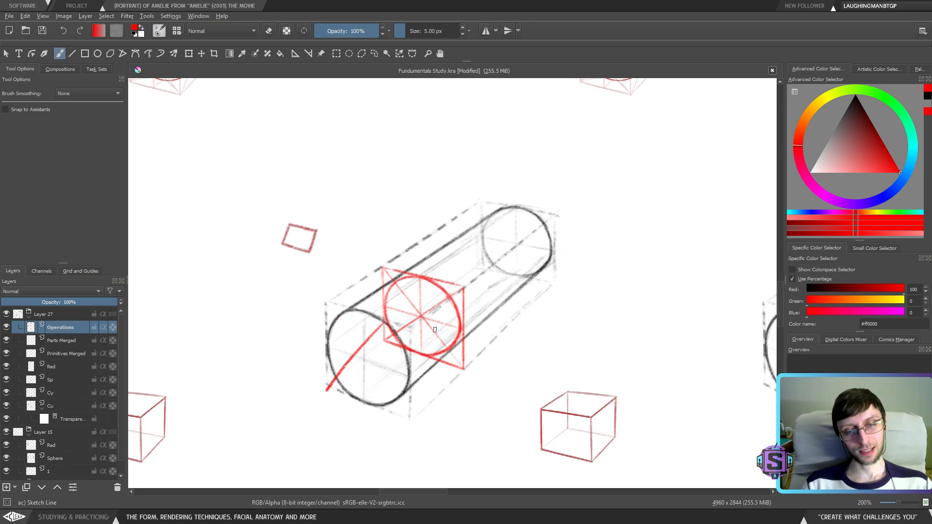
pyautogui.hotkey('ctrl', 'z')
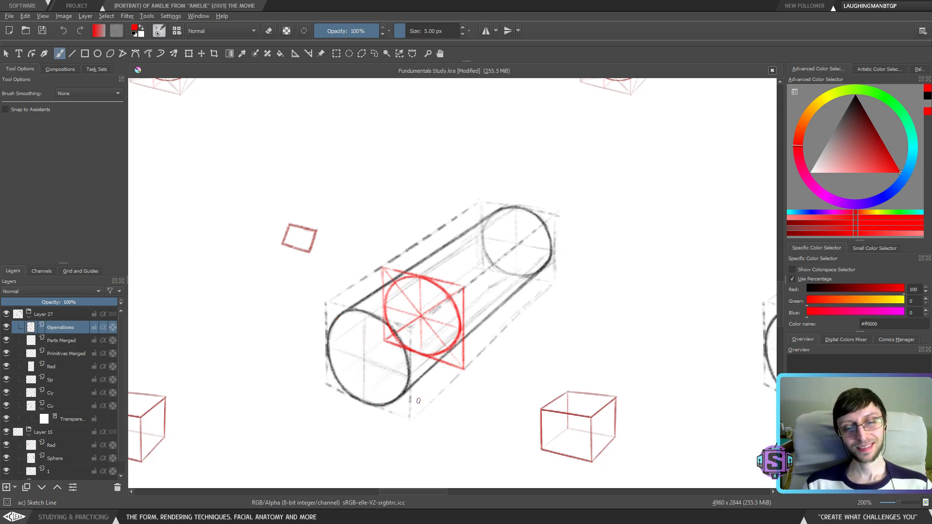
# Draw straight red lines with a 4 px Line tool along the cylinder's upper and lower edges, from the red ellipse to the far end
pyautogui.moveTo(507, 274); pyautogui.dragTo(491, 277)
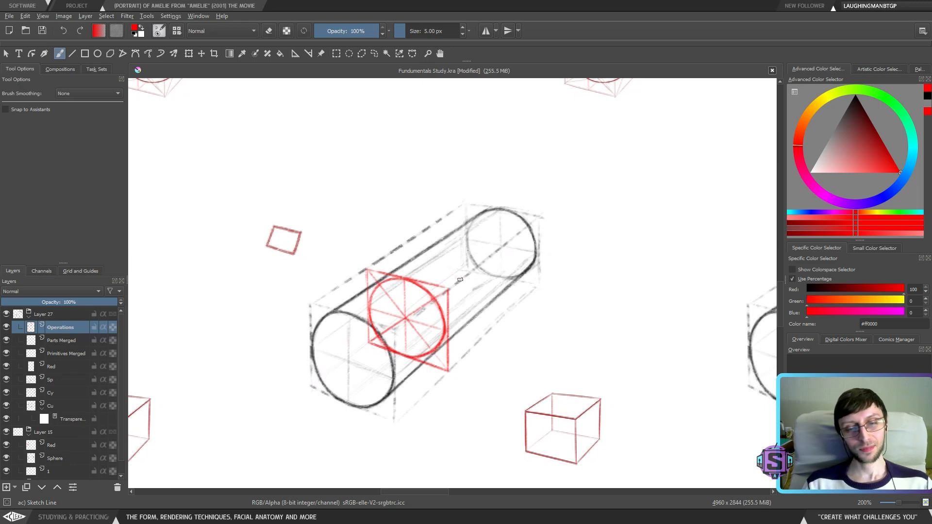
pyautogui.scroll(2, 389, 224)
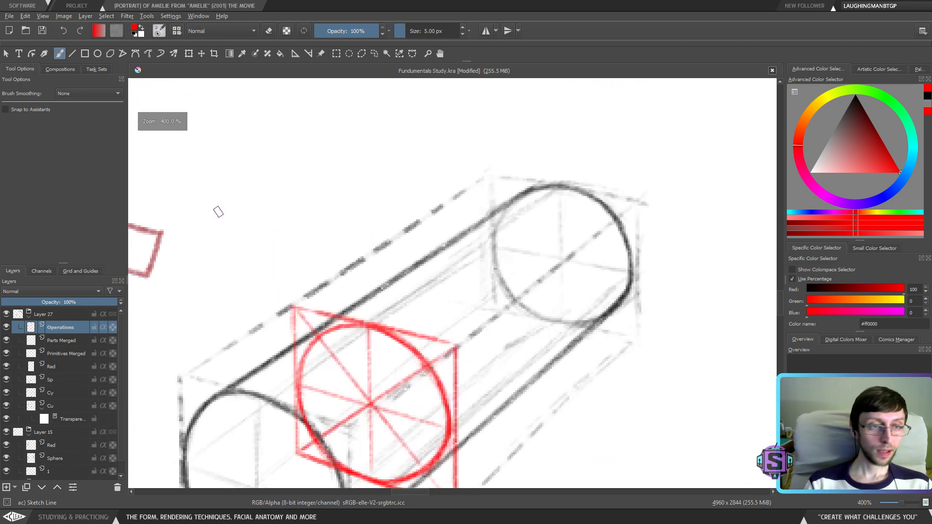
pyautogui.click(72, 53)
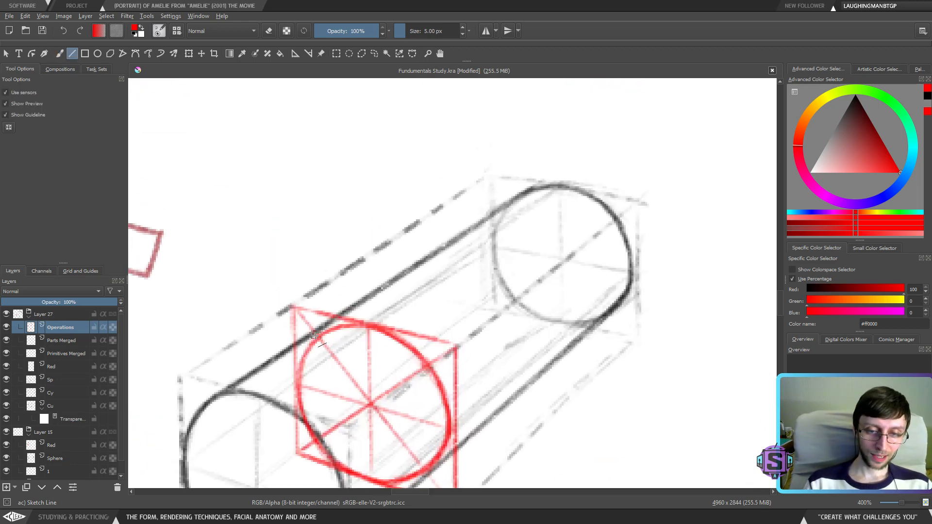
pyautogui.press('[')
pyautogui.moveTo(314, 336); pyautogui.dragTo(531, 189)
pyautogui.hotkey('ctrl', 'z')
pyautogui.moveTo(316, 335); pyautogui.dragTo(531, 190)
pyautogui.moveTo(463, 449); pyautogui.dragTo(420, 371)
pyautogui.moveTo(388, 404); pyautogui.dragTo(586, 220)
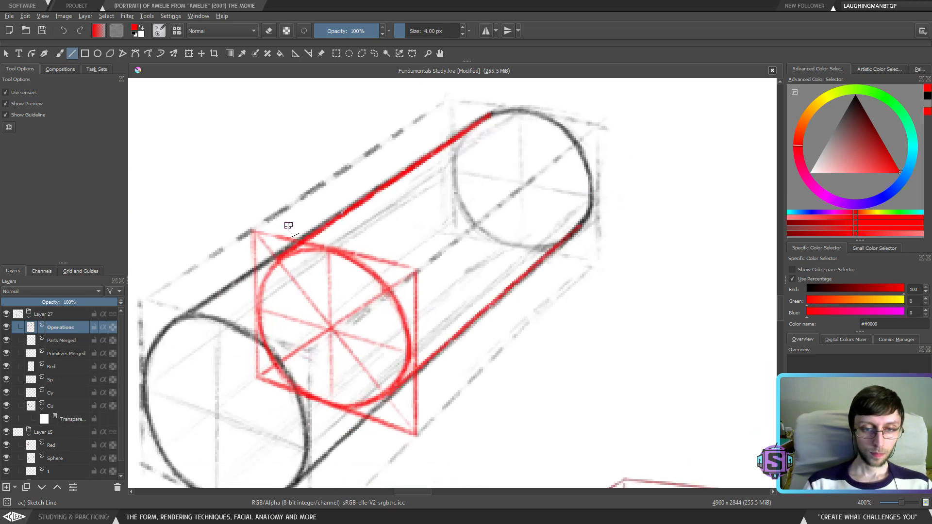
# Return to the freehand brush and examine the red cross-section with its edge lines at several zoom levels
pyautogui.press('b')
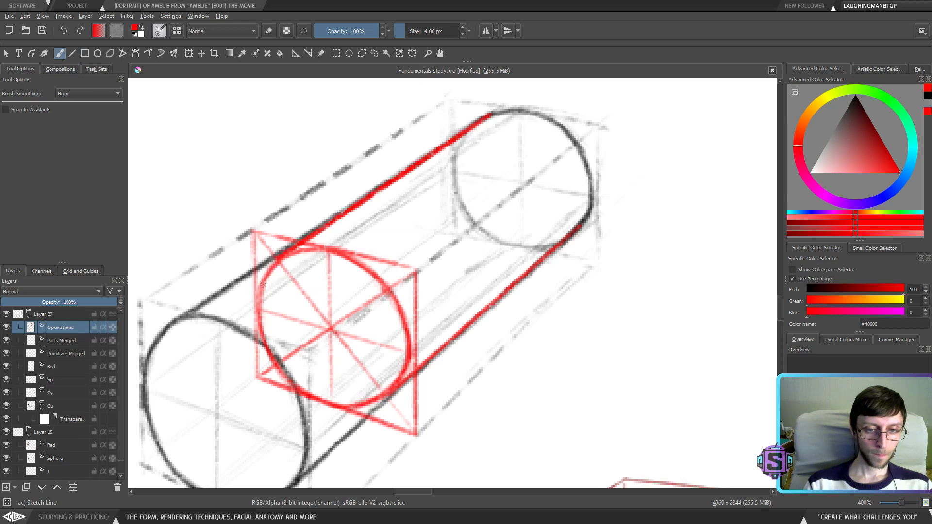
pyautogui.moveTo(265, 281); pyautogui.dragTo(258, 320)
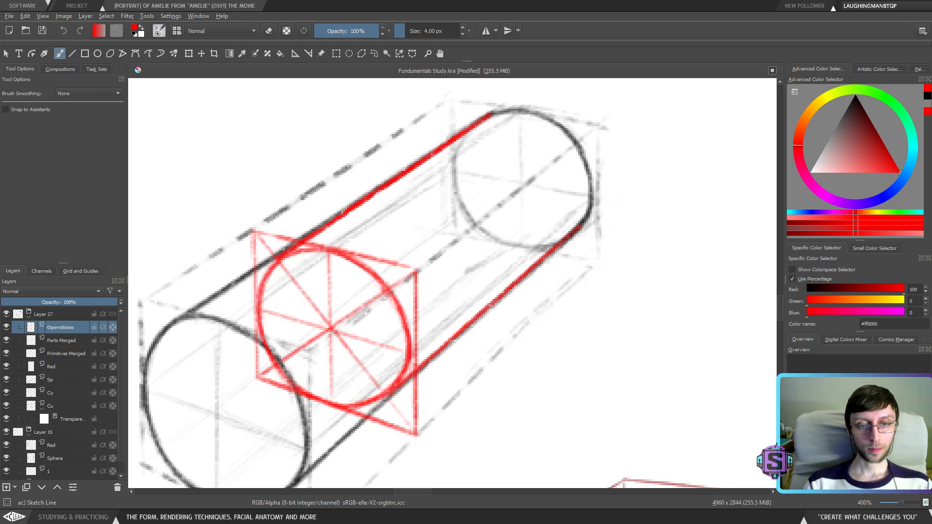
pyautogui.press('-')
pyautogui.press('-')
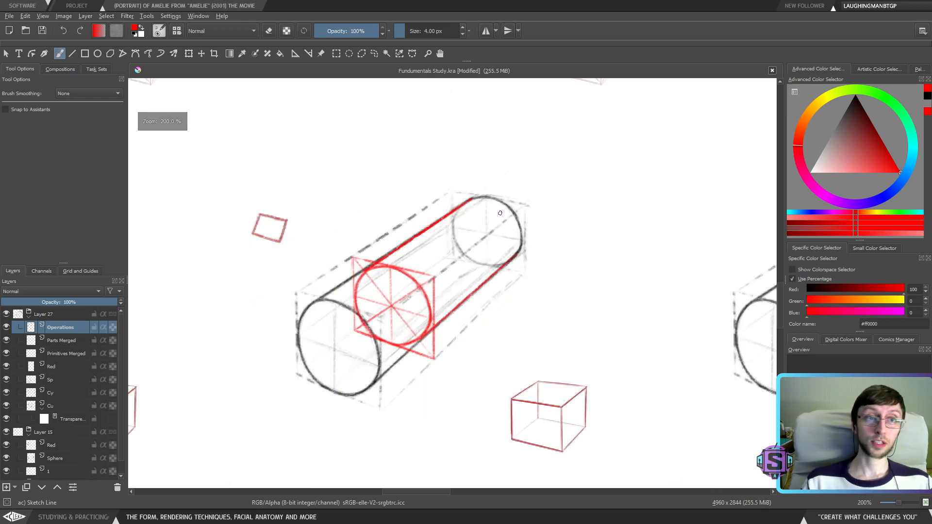
pyautogui.press('-')
pyautogui.press('+')
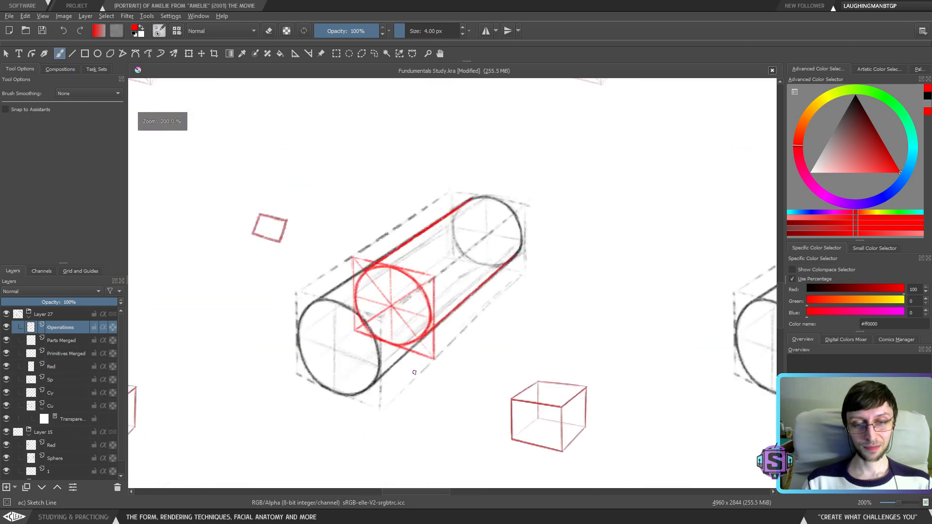
pyautogui.moveTo(396, 343); pyautogui.dragTo(431, 348)
pyautogui.press('-')
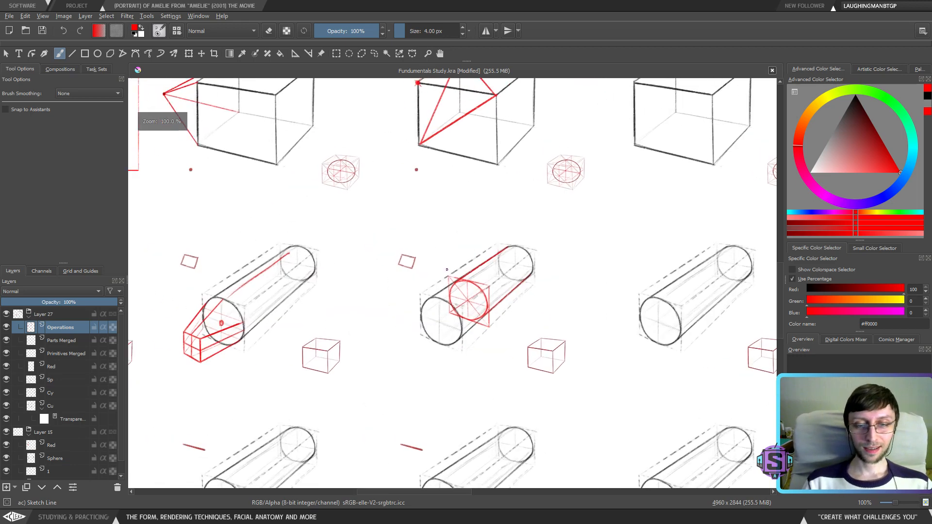
pyautogui.press('+')
pyautogui.press('+')
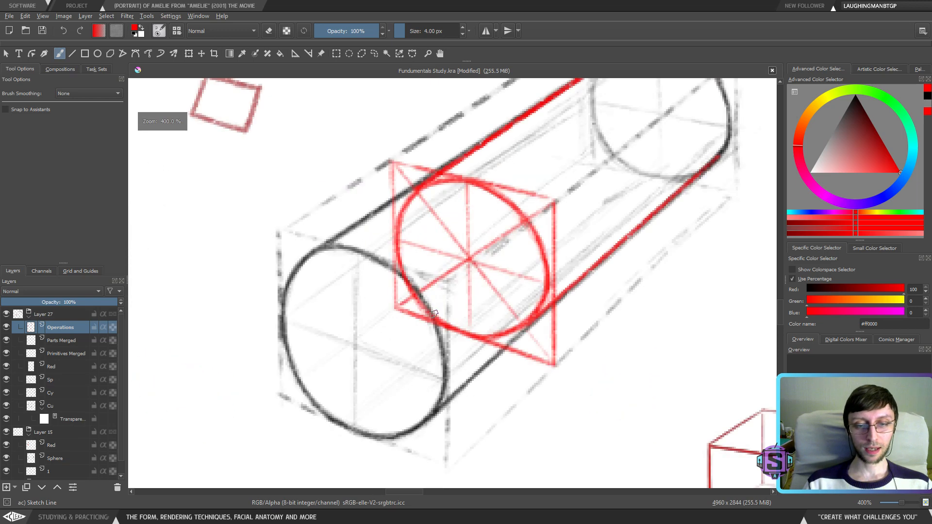
# Try sketching red guide lines across the cylinder's front face and along the edges of its bounding square
pyautogui.moveTo(284, 321); pyautogui.dragTo(432, 373)
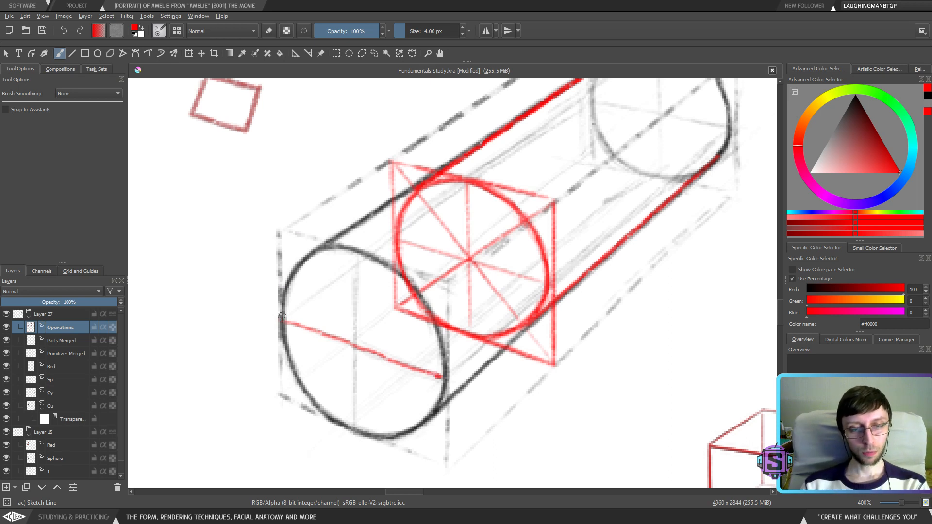
pyautogui.moveTo(285, 321); pyautogui.dragTo(363, 342)
pyautogui.hotkey('ctrl', 'z')
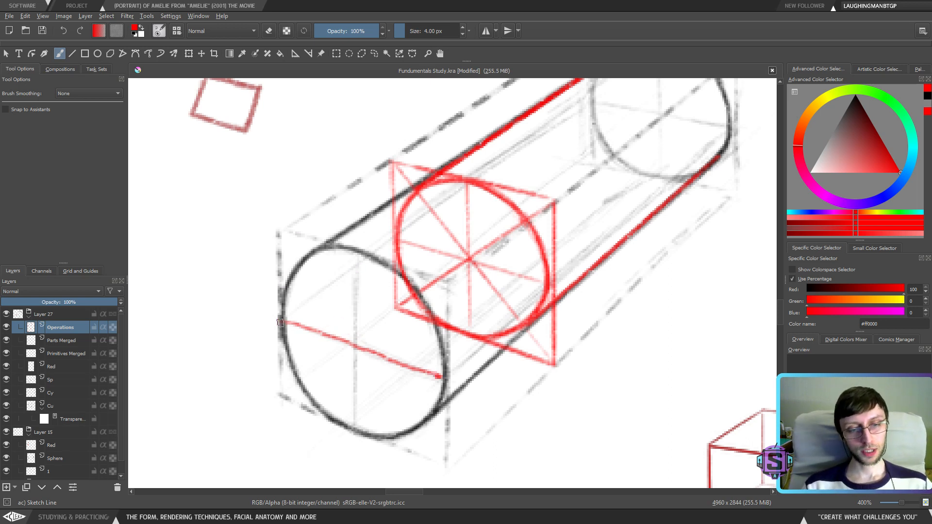
pyautogui.moveTo(280, 322)
pyautogui.mouseDown()
pyautogui.moveTo(441, 377)
pyautogui.moveTo(279, 283)
pyautogui.moveTo(277, 235)
pyautogui.moveTo(443, 281)
pyautogui.moveTo(449, 379)
pyautogui.mouseUp()
pyautogui.moveTo(290, 320); pyautogui.dragTo(428, 273)
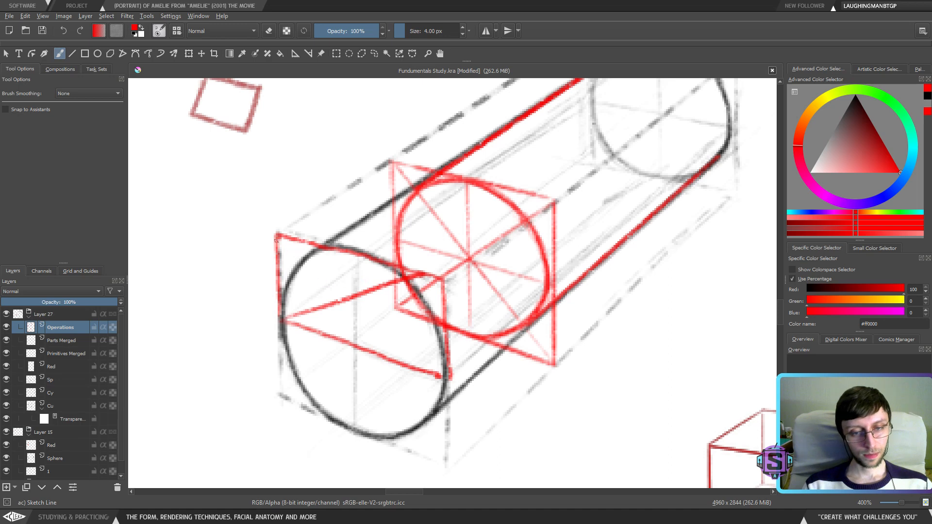
# Try adding a red diagonal across the front face and a circled check mark in its lower part
pyautogui.moveTo(275, 239); pyautogui.dragTo(460, 374)
pyautogui.moveTo(278, 400); pyautogui.dragTo(420, 365)
pyautogui.hotkey('ctrl', 'z')
pyautogui.moveTo(340, 378)
pyautogui.mouseDown()
pyautogui.moveTo(340, 369)
pyautogui.moveTo(357, 390)
pyautogui.moveTo(370, 376)
pyautogui.mouseUp()
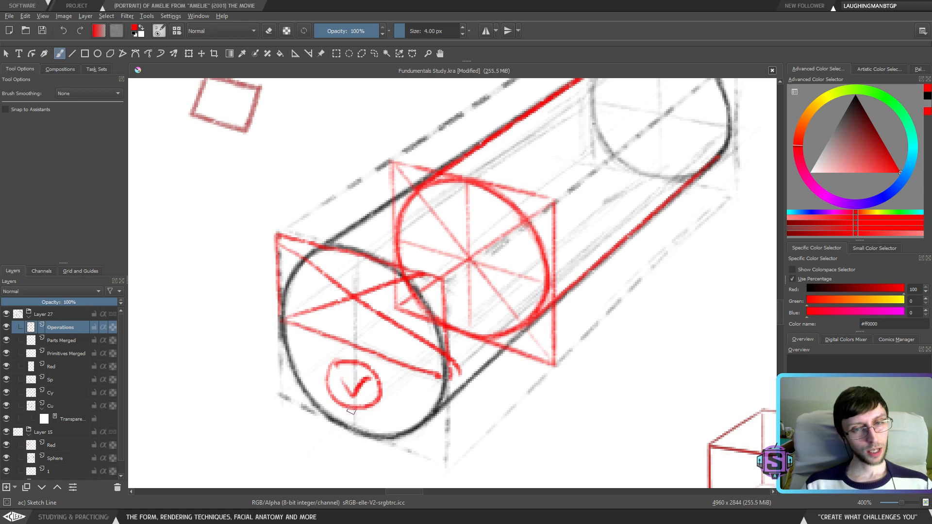
# Try connecting the front-face guide points to the red cross-section with curved and straight red strokes
pyautogui.moveTo(470, 350)
pyautogui.mouseDown()
pyautogui.moveTo(374, 408)
pyautogui.moveTo(432, 375)
pyautogui.mouseUp()
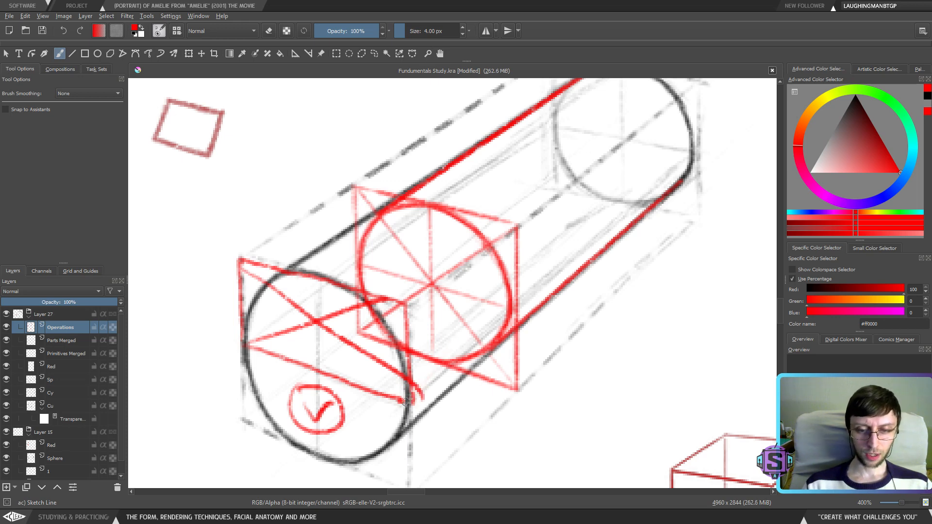
pyautogui.moveTo(421, 392); pyautogui.dragTo(476, 351)
pyautogui.hotkey('ctrl', 'z')
pyautogui.moveTo(410, 399)
pyautogui.mouseDown()
pyautogui.moveTo(475, 311)
pyautogui.moveTo(466, 323)
pyautogui.moveTo(482, 251)
pyautogui.moveTo(484, 269)
pyautogui.moveTo(478, 235)
pyautogui.mouseUp()
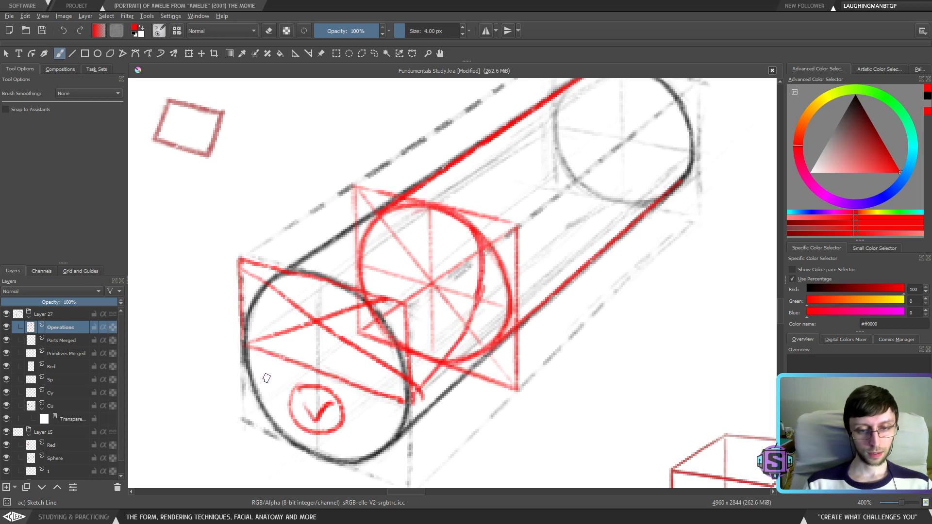
pyautogui.moveTo(250, 342)
pyautogui.mouseDown()
pyautogui.moveTo(274, 300)
pyautogui.moveTo(374, 229)
pyautogui.mouseUp()
pyautogui.moveTo(304, 270); pyautogui.dragTo(397, 210)
pyautogui.moveTo(353, 234); pyautogui.dragTo(466, 206)
# Undo all the red guide lines, the check mark and the connecting strokes drawn from the cylinder's front face
pyautogui.scroll(-4, 474, 313)
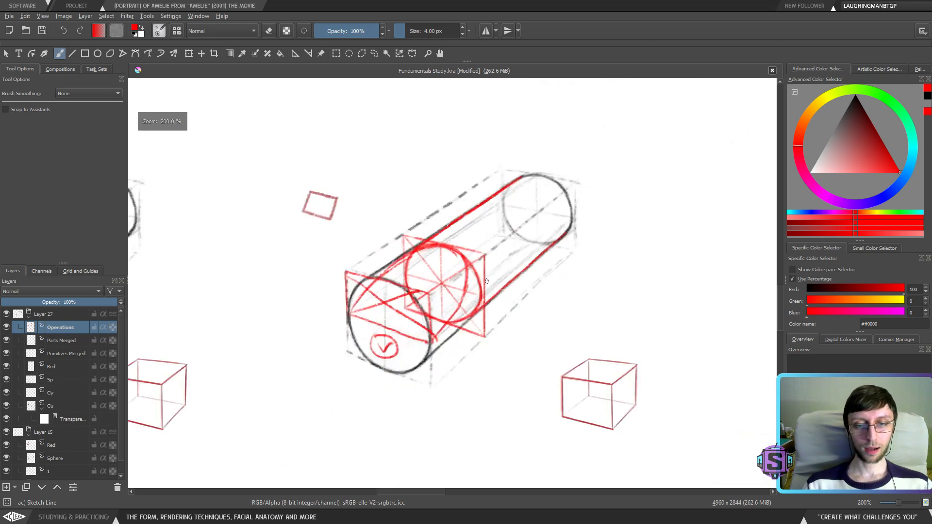
pyautogui.hotkey('ctrl', 'z')
pyautogui.hotkey('ctrl', 'z')
pyautogui.hotkey('ctrl', 'z')
pyautogui.hotkey('ctrl', 'z')
pyautogui.hotkey('ctrl', 'z')
pyautogui.hotkey('ctrl', 'z')
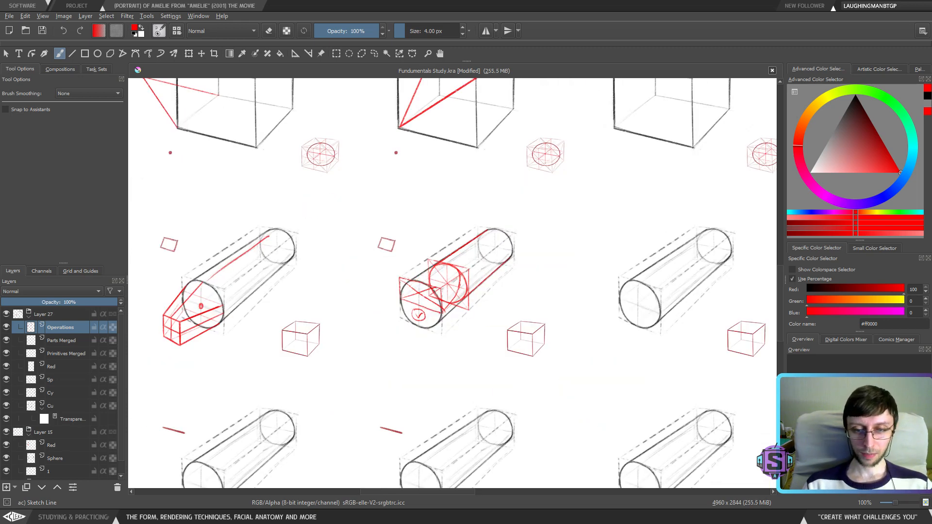
pyautogui.hotkey('ctrl', 'z')
pyautogui.hotkey('ctrl', 'z')
pyautogui.hotkey('ctrl', 'z')
pyautogui.hotkey('ctrl', 'z')
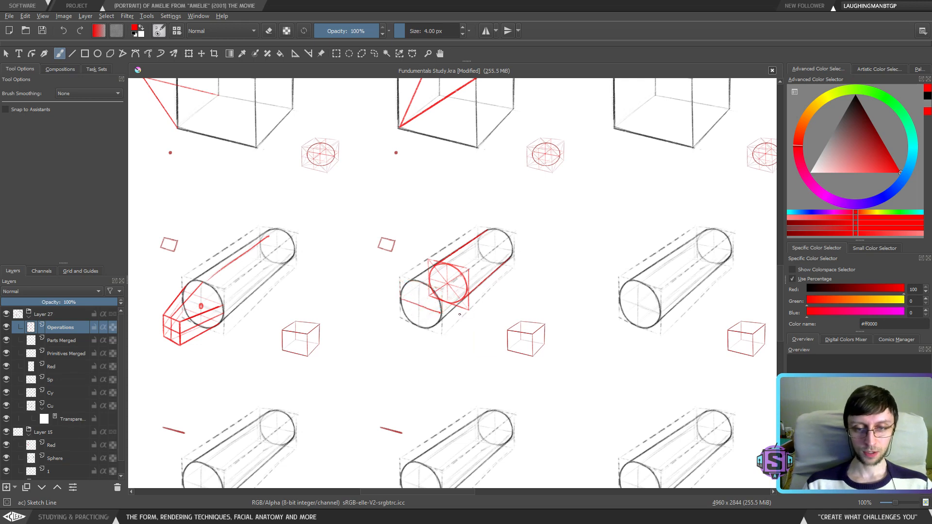
pyautogui.scroll(4, 459, 314)
pyautogui.hotkey('ctrl', 'z')
pyautogui.hotkey('ctrl', 'z')
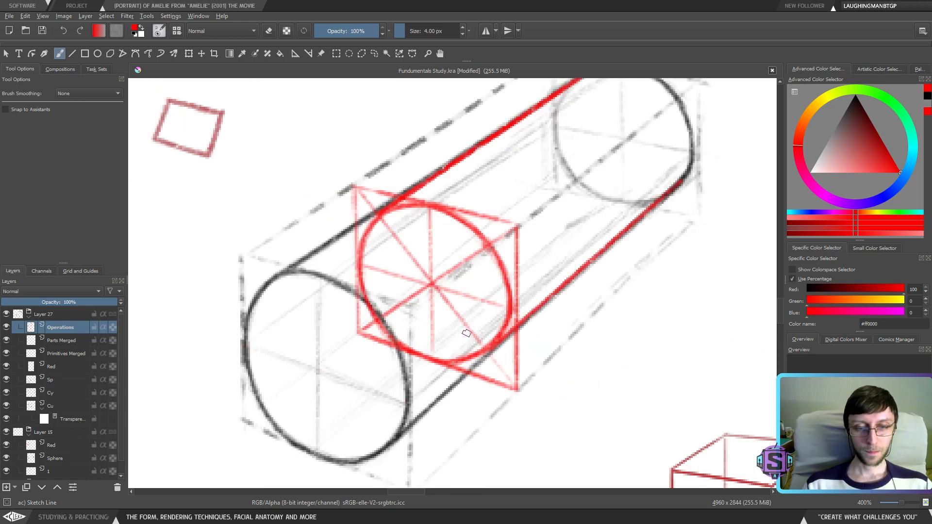
pyautogui.scroll(-2, 456, 276)
pyautogui.scroll(2, 434, 327)
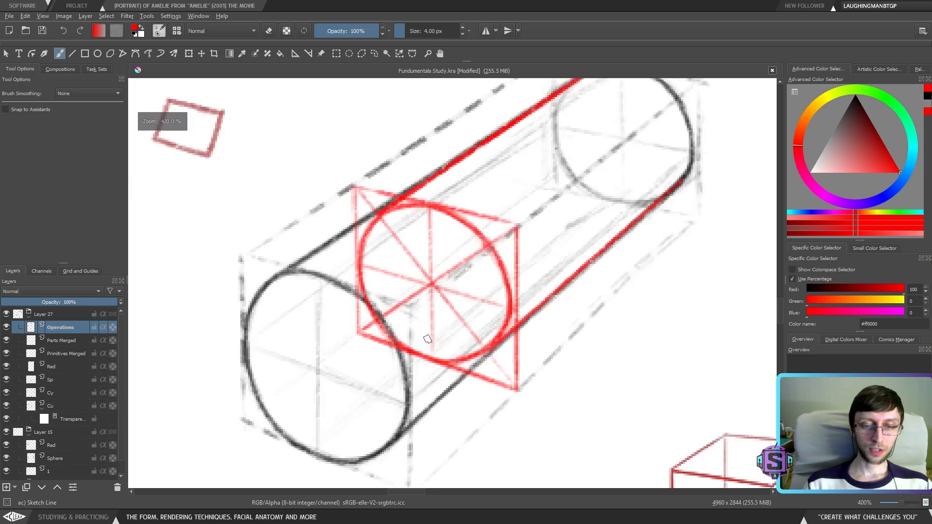
pyautogui.scroll(-2, 423, 350)
pyautogui.moveTo(465, 312); pyautogui.dragTo(433, 340)
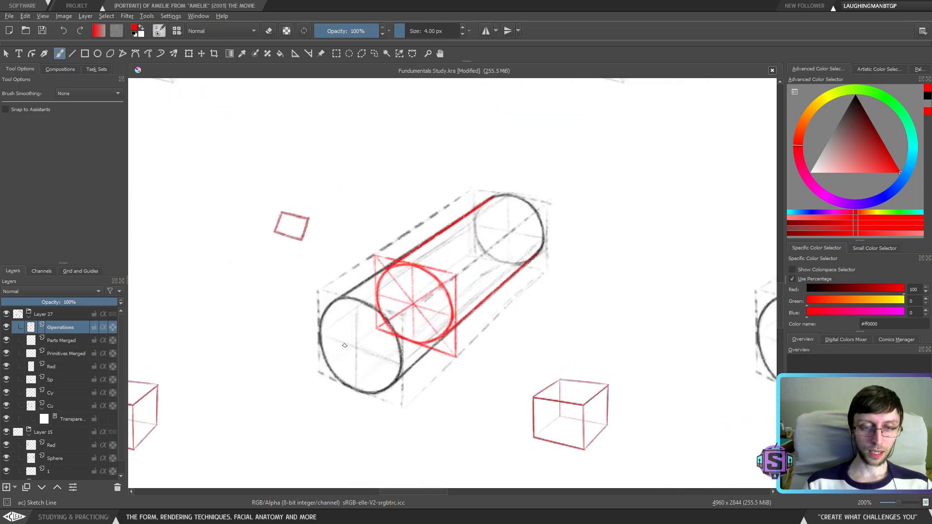
# Try sketching two long red lines crossing over the cylinder's front face, and undo both
pyautogui.moveTo(321, 286); pyautogui.dragTo(413, 433)
pyautogui.moveTo(307, 384); pyautogui.dragTo(451, 280)
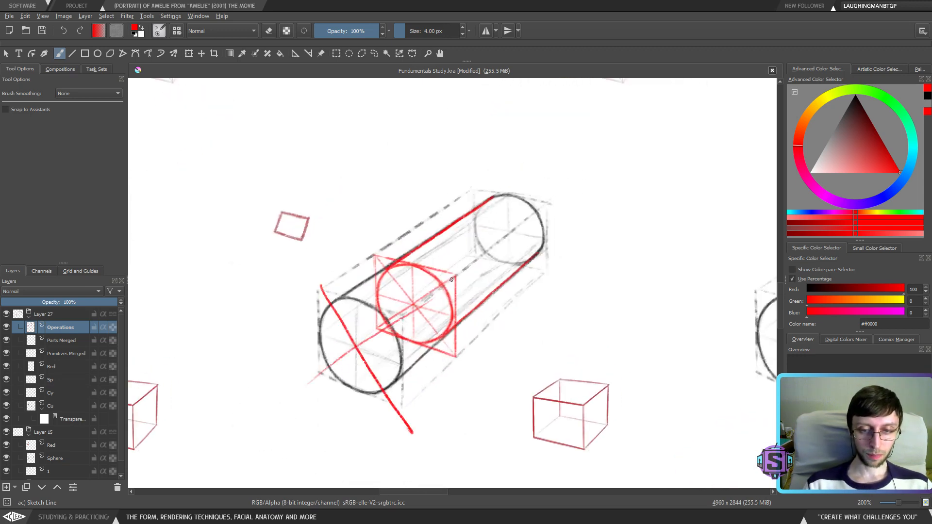
pyautogui.hotkey('ctrl', 'z')
pyautogui.hotkey('ctrl', 'z')
# Examine the cube, cylinder and sphere overview diagrams with their move and scale operations
pyautogui.moveTo(368, 381); pyautogui.dragTo(389, 363)
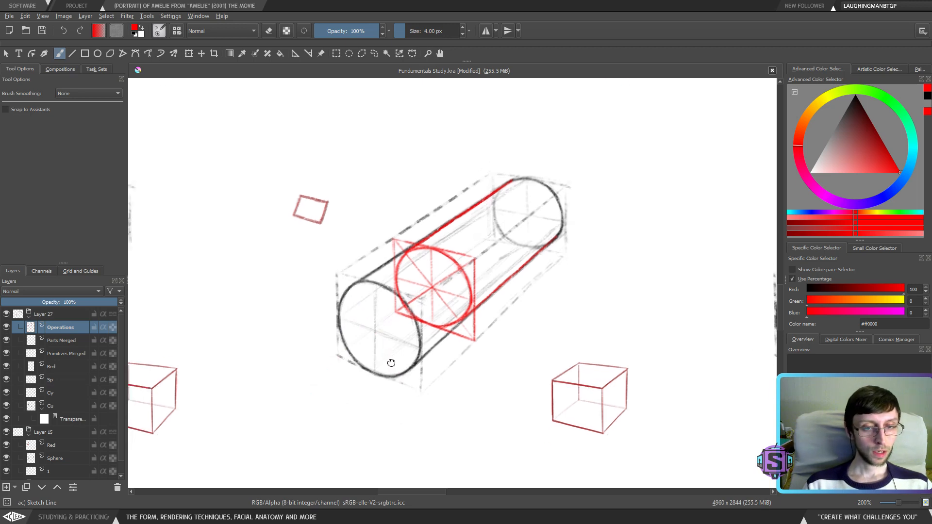
pyautogui.click(76, 55)
pyautogui.press('+')
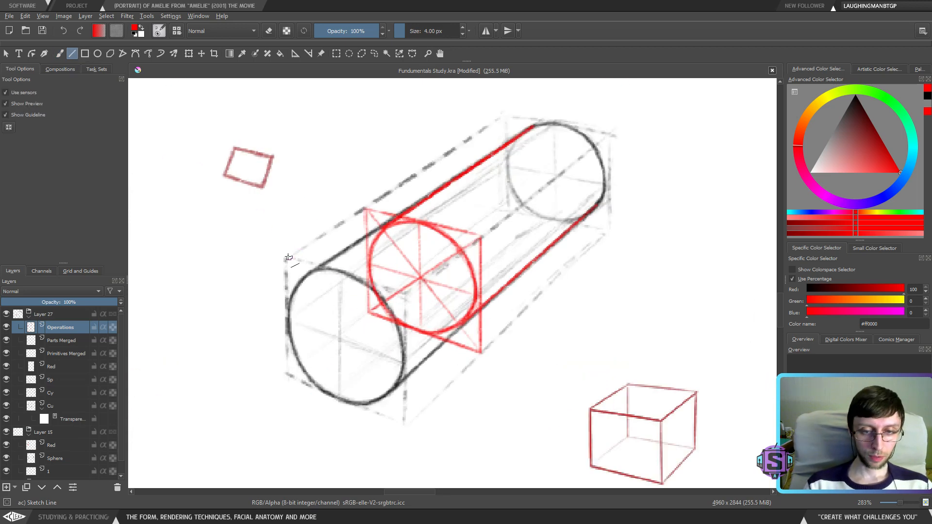
pyautogui.moveTo(290, 271)
pyautogui.mouseDown()
pyautogui.moveTo(287, 375)
pyautogui.moveTo(403, 426)
pyautogui.moveTo(406, 278)
pyautogui.moveTo(405, 292)
pyautogui.moveTo(272, 251)
pyautogui.moveTo(281, 261)
pyautogui.mouseUp()
pyautogui.hotkey('ctrl', '-')
pyautogui.hotkey('ctrl', '-')
pyautogui.moveTo(239, 235); pyautogui.dragTo(582, 362)
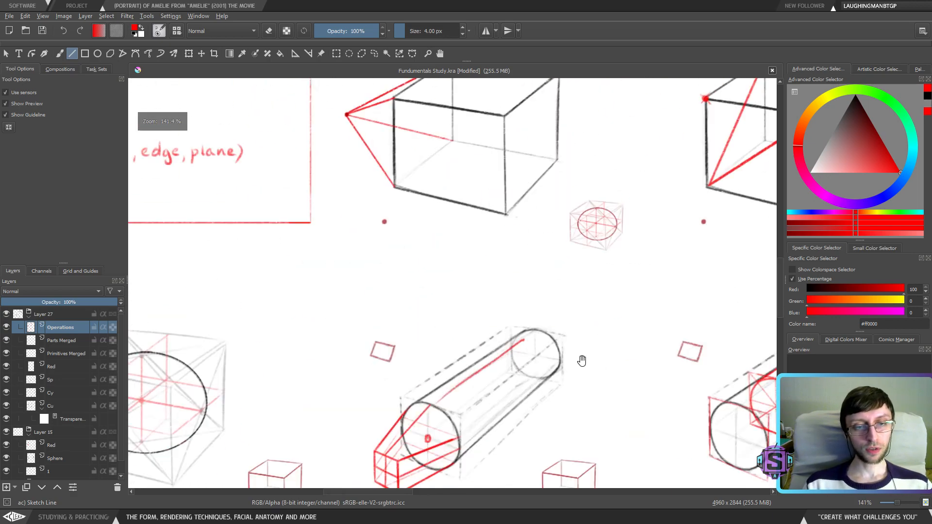
pyautogui.moveTo(192, 232); pyautogui.dragTo(562, 333)
pyautogui.moveTo(269, 290); pyautogui.dragTo(680, 372)
pyautogui.moveTo(534, 160); pyautogui.dragTo(631, 388)
pyautogui.moveTo(395, 226); pyautogui.dragTo(347, 396)
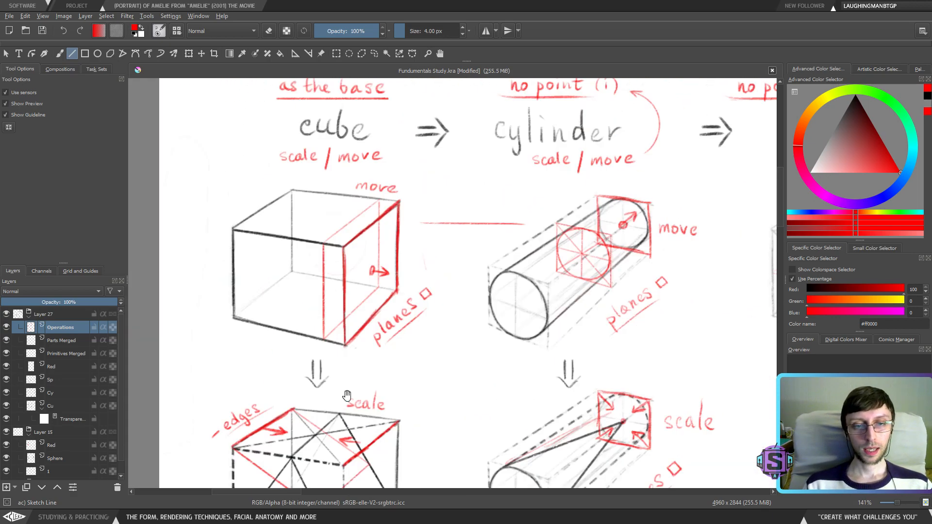
pyautogui.moveTo(479, 300); pyautogui.dragTo(351, 307)
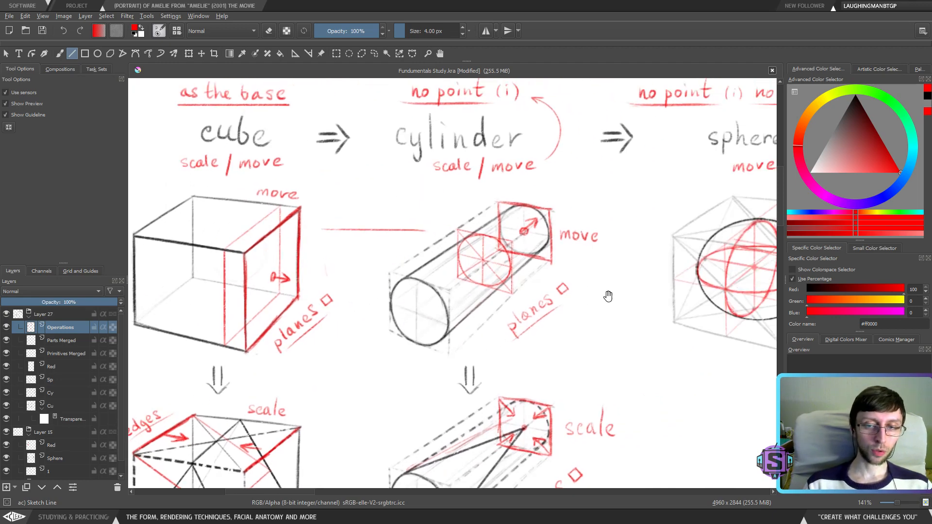
pyautogui.moveTo(609, 293); pyautogui.dragTo(357, 254)
pyautogui.moveTo(394, 183); pyautogui.dragTo(516, 207)
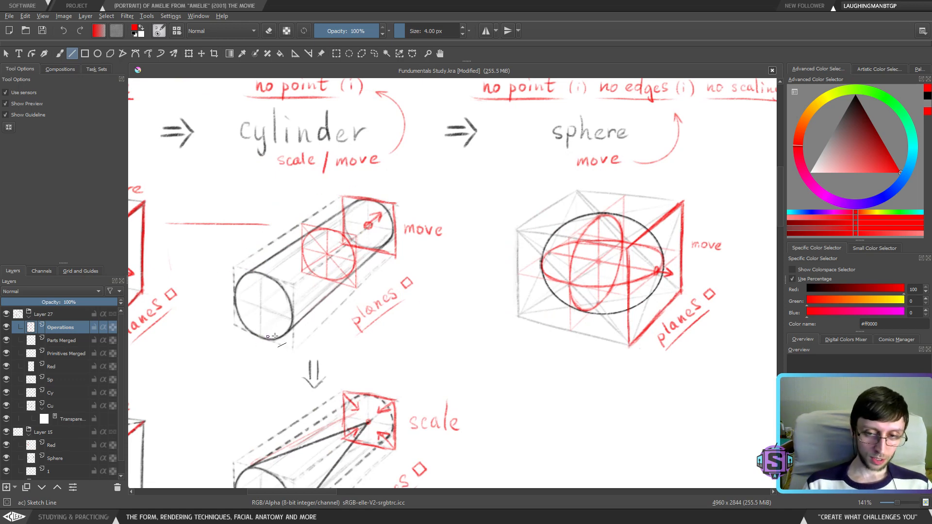
pyautogui.moveTo(531, 247); pyautogui.dragTo(429, 235)
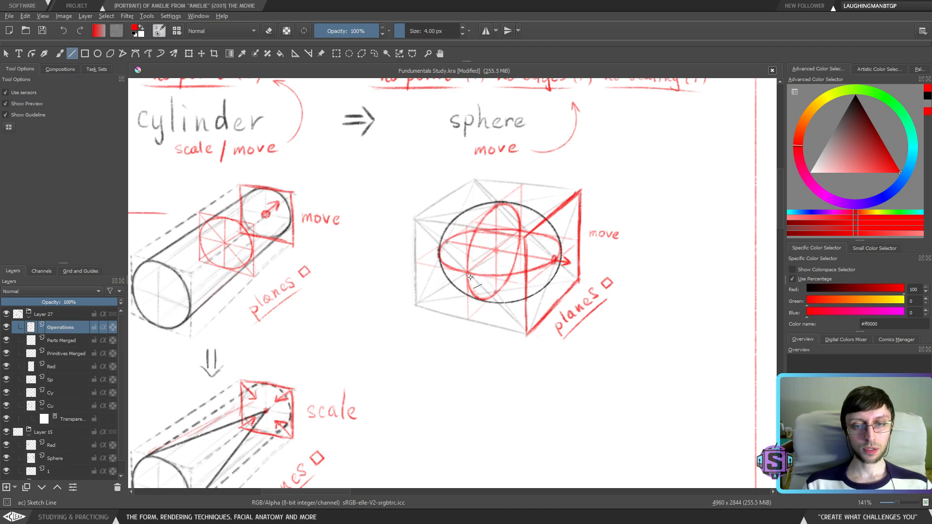
pyautogui.moveTo(537, 217); pyautogui.dragTo(495, 228)
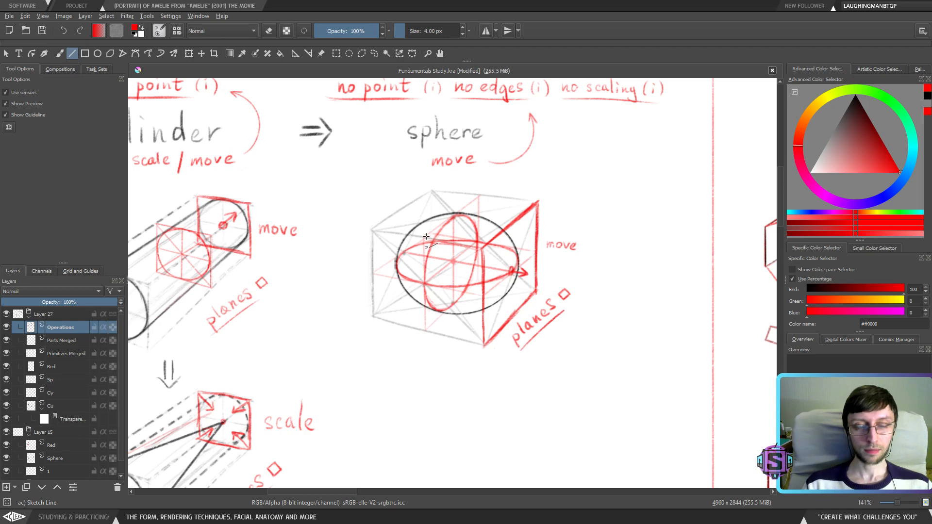
# Draw a red circle about 163 px wide in the empty area below the sphere diagram
pyautogui.click(97, 53)
pyautogui.moveTo(386, 376); pyautogui.dragTo(497, 488)
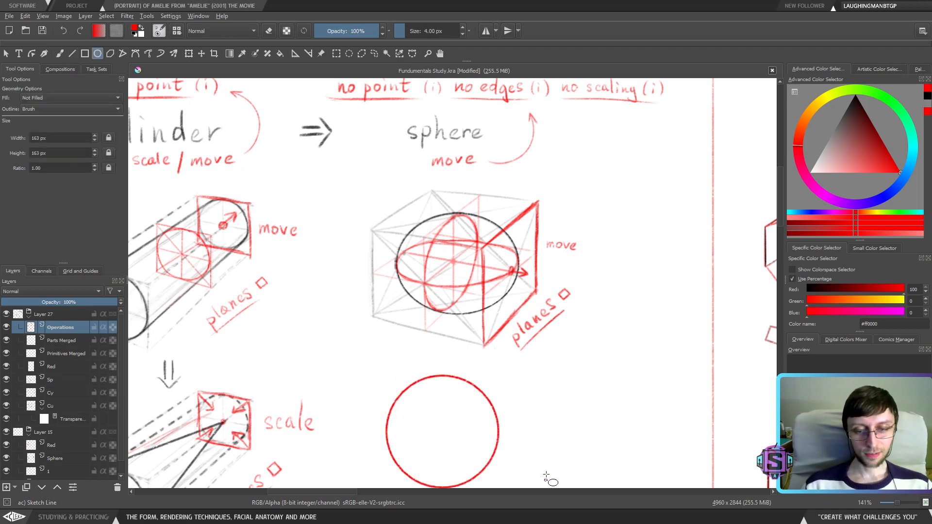
pyautogui.moveTo(519, 385); pyautogui.dragTo(512, 247)
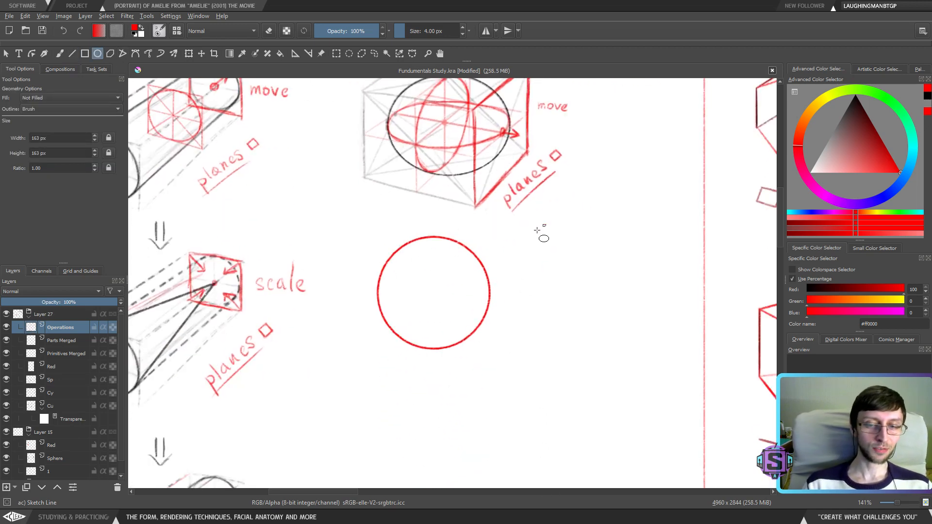
# Try sketching a freehand vertical contour curve inside the red circle, and undo it
pyautogui.press('b')
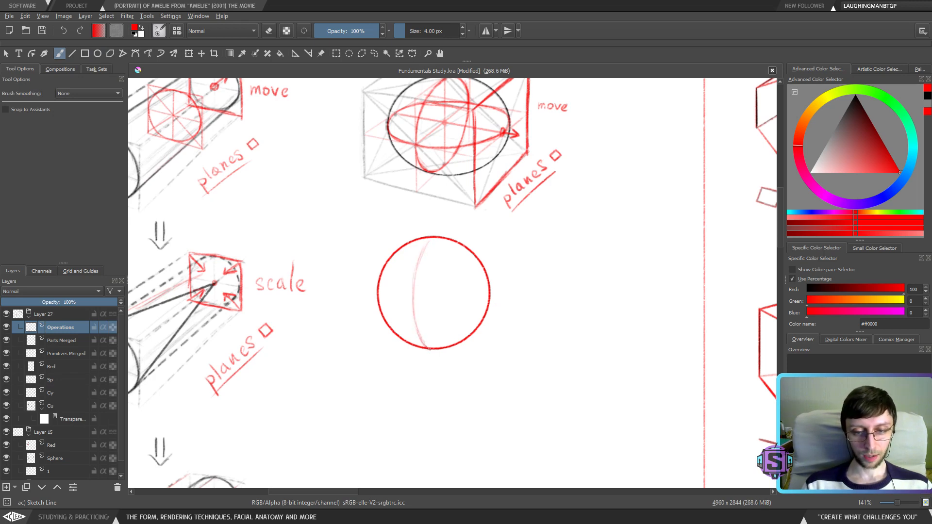
pyautogui.hotkey('ctrl', 'z')
pyautogui.hotkey('ctrl', 'z')
pyautogui.hotkey('ctrl', 'z')
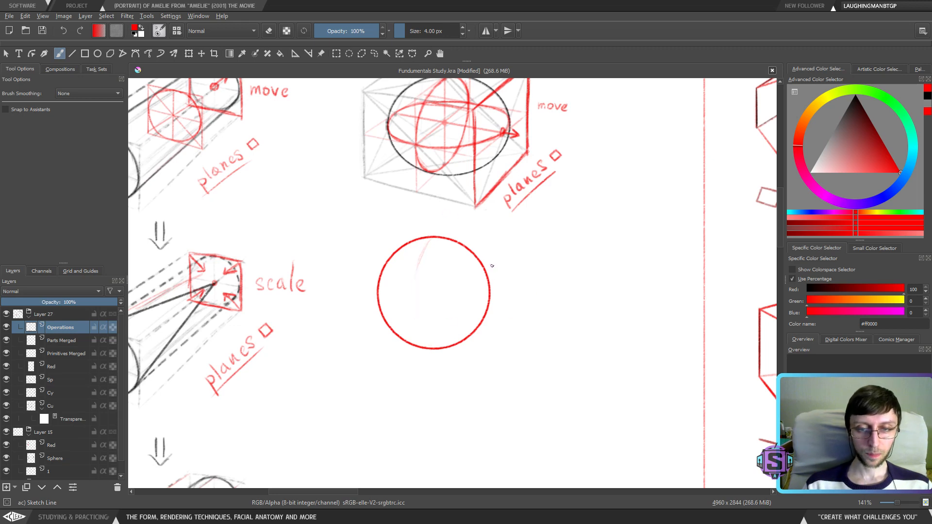
# Try adding a vertical ellipse about 64 × 162 px and a horizontal one about 167 × 23 px inside the circle
pyautogui.click(97, 54)
pyautogui.moveTo(485, 176); pyautogui.dragTo(500, 245)
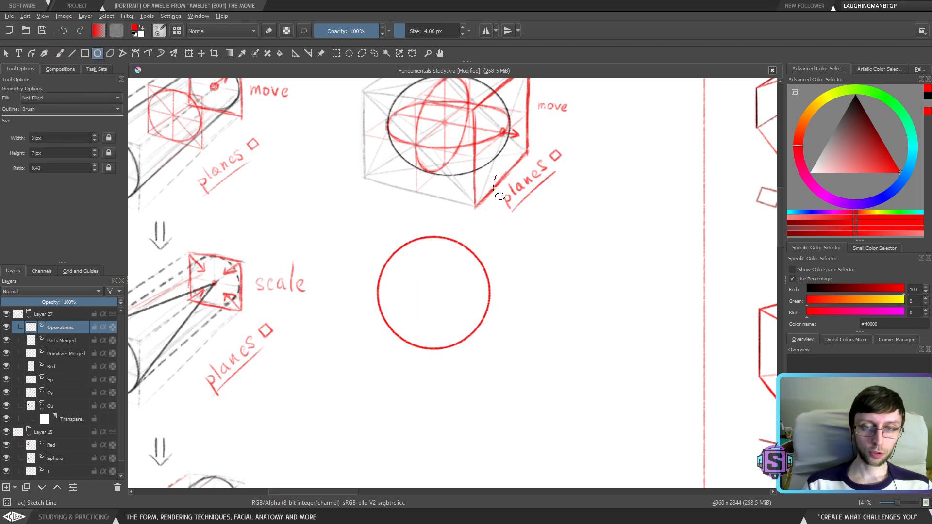
pyautogui.hotkey('ctrl', 'z')
pyautogui.moveTo(471, 152); pyautogui.dragTo(458, 221)
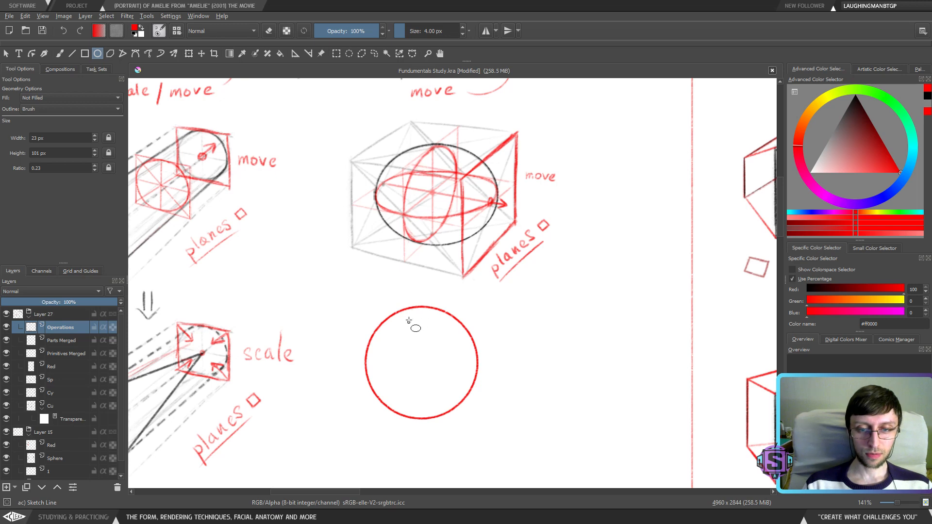
pyautogui.moveTo(405, 308); pyautogui.dragTo(451, 416)
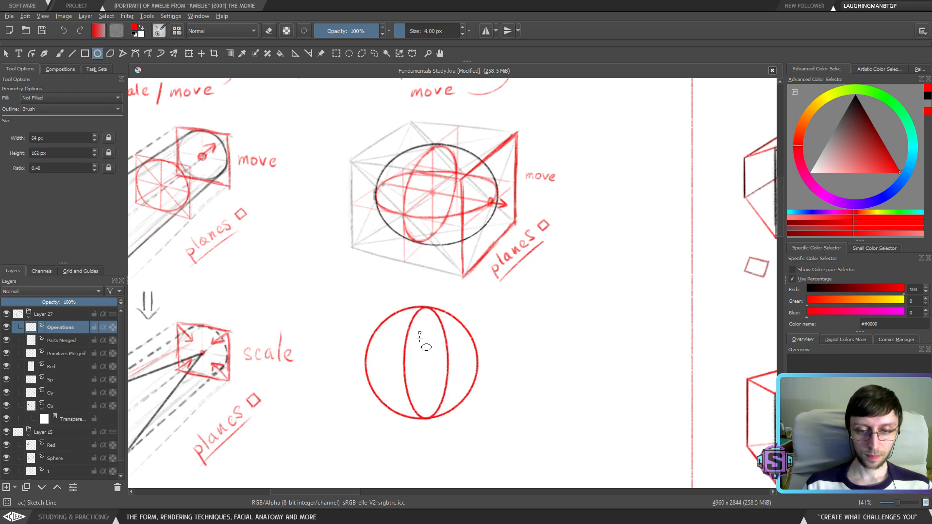
pyautogui.moveTo(365, 359); pyautogui.dragTo(479, 374)
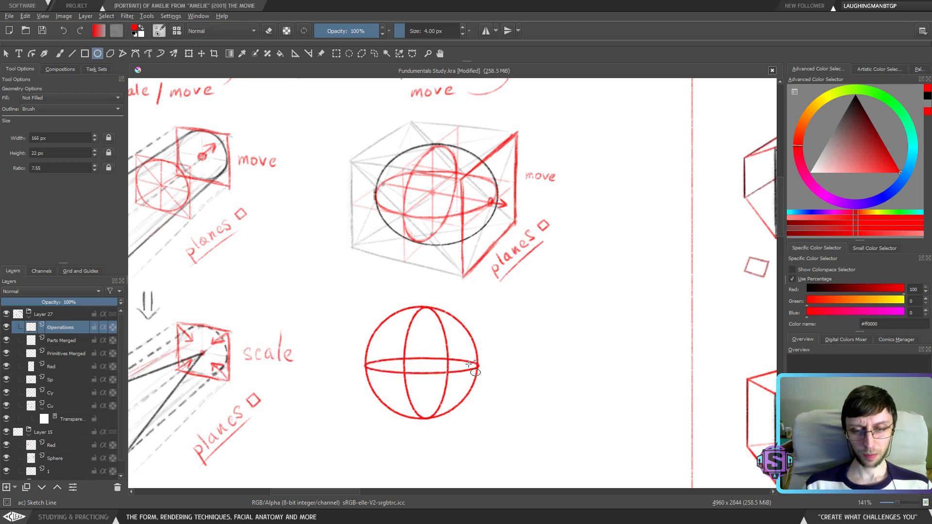
pyautogui.hotkey('ctrl', 'z')
pyautogui.moveTo(365, 359); pyautogui.dragTo(480, 374)
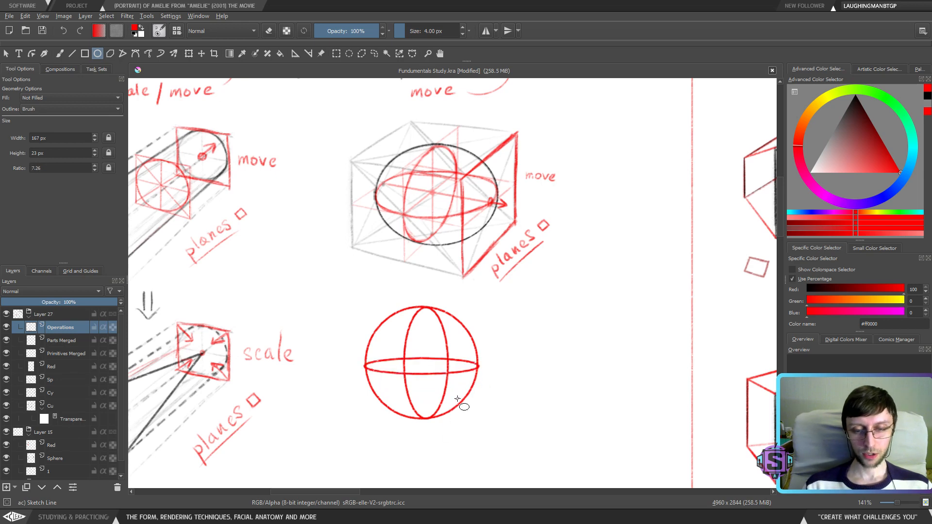
pyautogui.press('b')
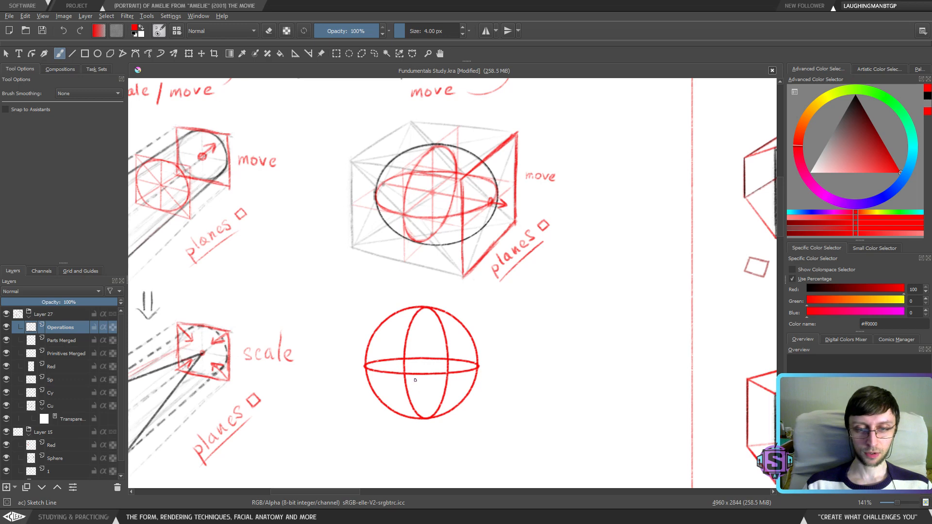
pyautogui.hotkey('ctrl', 'z')
pyautogui.hotkey('ctrl', 'z')
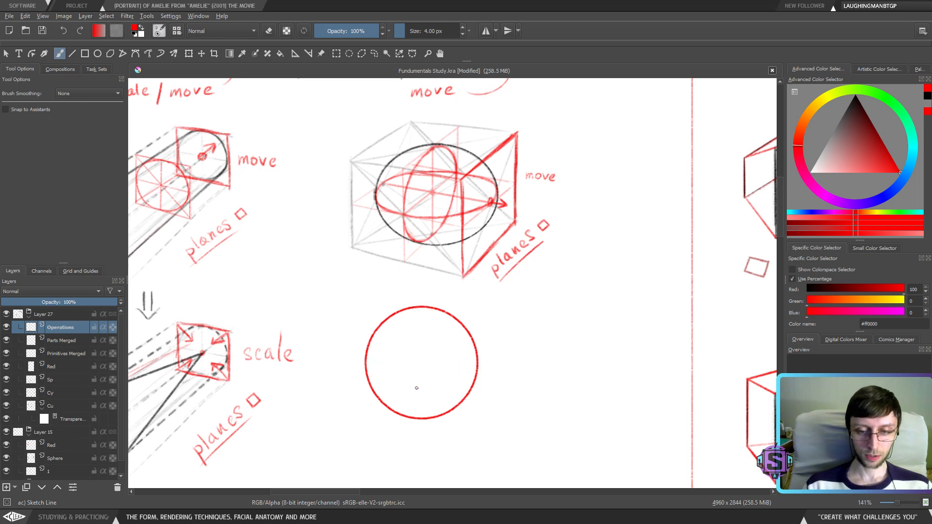
# Draw a wide horizontal red ellipse inside the circle and scale it to span the circle's full width
pyautogui.click(98, 54)
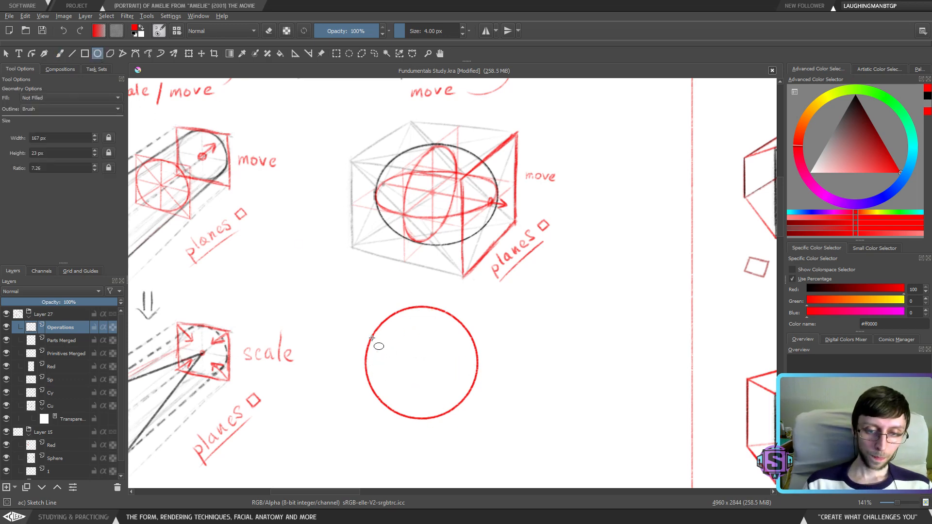
pyautogui.moveTo(372, 336)
pyautogui.mouseDown()
pyautogui.moveTo(464, 416)
pyautogui.moveTo(479, 400)
pyautogui.moveTo(371, 343)
pyautogui.moveTo(483, 396)
pyautogui.moveTo(469, 350)
pyautogui.moveTo(382, 342)
pyautogui.moveTo(367, 370)
pyautogui.moveTo(457, 407)
pyautogui.mouseUp()
pyautogui.hotkey('ctrl', 'z')
pyautogui.hotkey('ctrl', 'r')
pyautogui.hotkey('ctrl', 't')
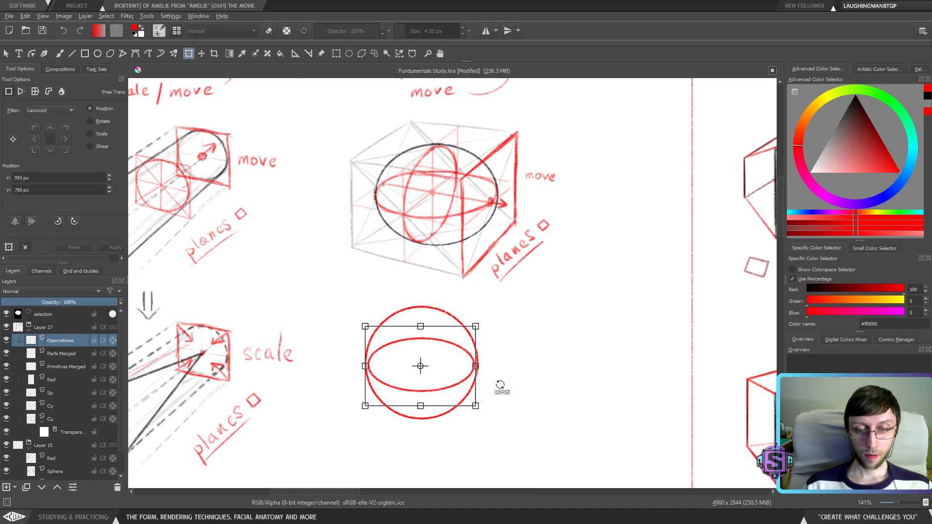
pyautogui.moveTo(476, 353); pyautogui.dragTo(480, 359)
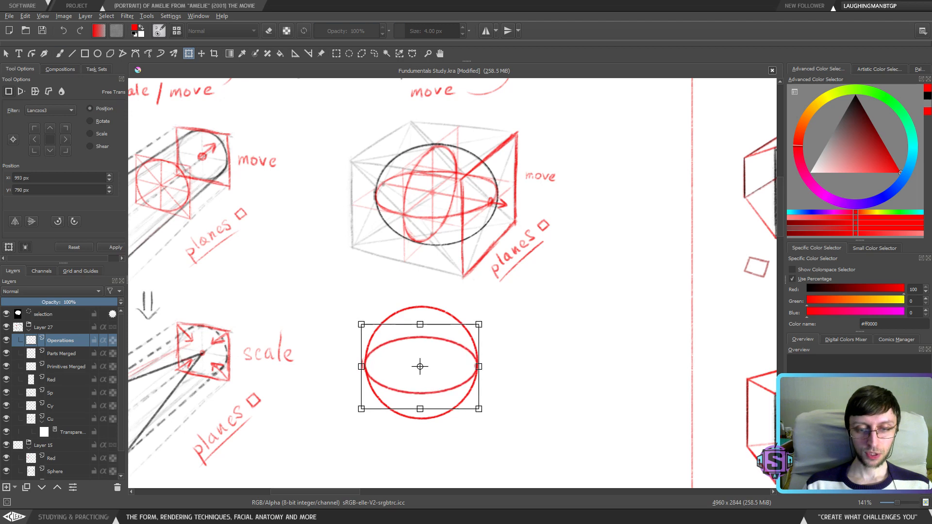
pyautogui.press('b')
pyautogui.hotkey('ctrl', 'shift', 'a')
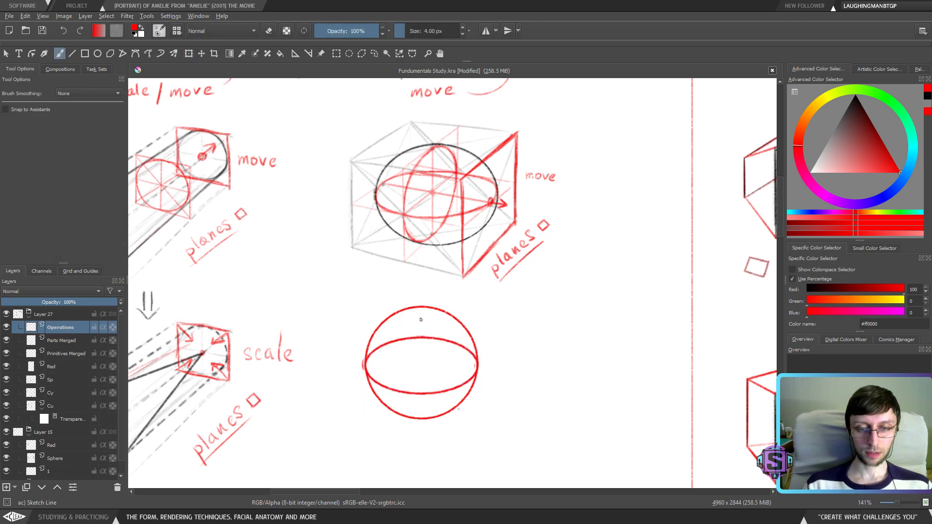
# Try marking short vertical axis lines and small ellipses at the sphere's pole and centre, and undo them together with the horizontal ellipse
pyautogui.moveTo(439, 309)
pyautogui.mouseDown()
pyautogui.moveTo(402, 320)
pyautogui.moveTo(436, 317)
pyautogui.mouseUp()
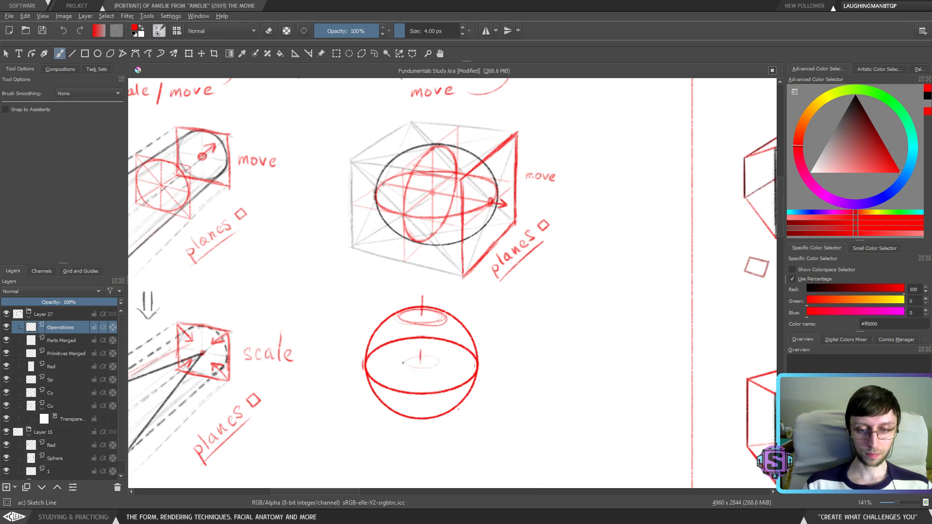
pyautogui.moveTo(403, 362); pyautogui.dragTo(437, 362)
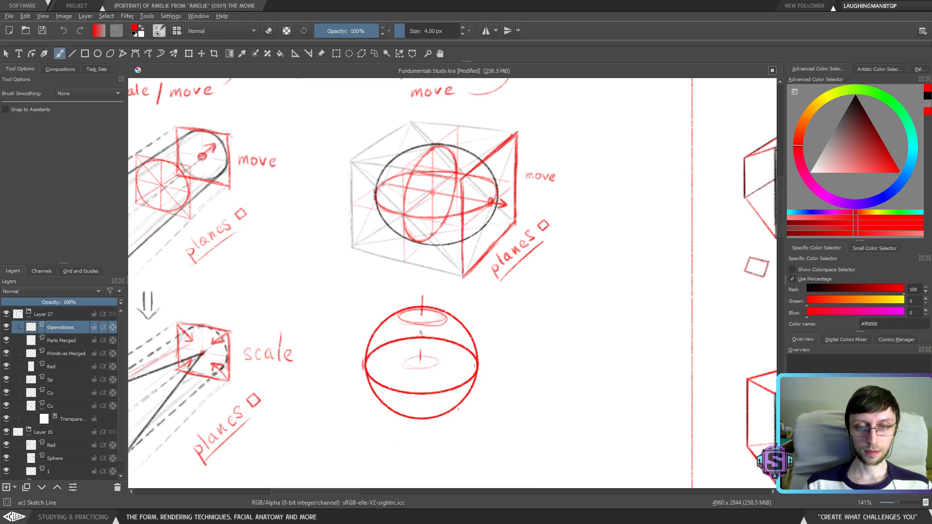
pyautogui.hotkey('ctrl', 'z')
pyautogui.hotkey('ctrl', 'z')
pyautogui.hotkey('ctrl', 'z')
pyautogui.hotkey('ctrl', 'z')
pyautogui.hotkey('ctrl', 'z')
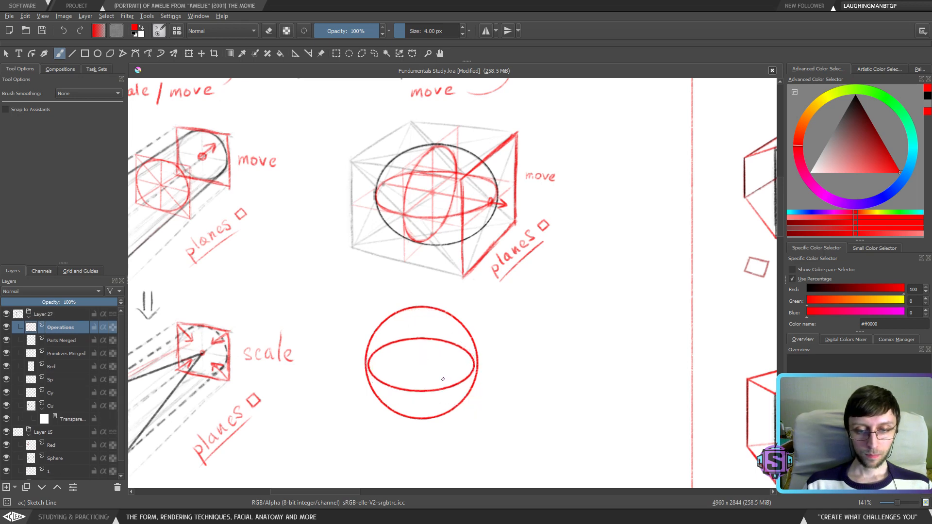
pyautogui.hotkey('ctrl', 'z')
# Sketch a tilted red ellipse across the circle with a slanted axis line running through its centre
pyautogui.moveTo(383, 386)
pyautogui.mouseDown()
pyautogui.moveTo(466, 340)
pyautogui.moveTo(369, 394)
pyautogui.moveTo(409, 385)
pyautogui.mouseUp()
pyautogui.moveTo(417, 371)
pyautogui.mouseDown()
pyautogui.moveTo(383, 384)
pyautogui.moveTo(466, 340)
pyautogui.moveTo(399, 318)
pyautogui.mouseUp()
pyautogui.hotkey('ctrl', 'z')
pyautogui.moveTo(420, 360)
pyautogui.mouseDown()
pyautogui.moveTo(387, 301)
pyautogui.moveTo(466, 443)
pyautogui.mouseUp()
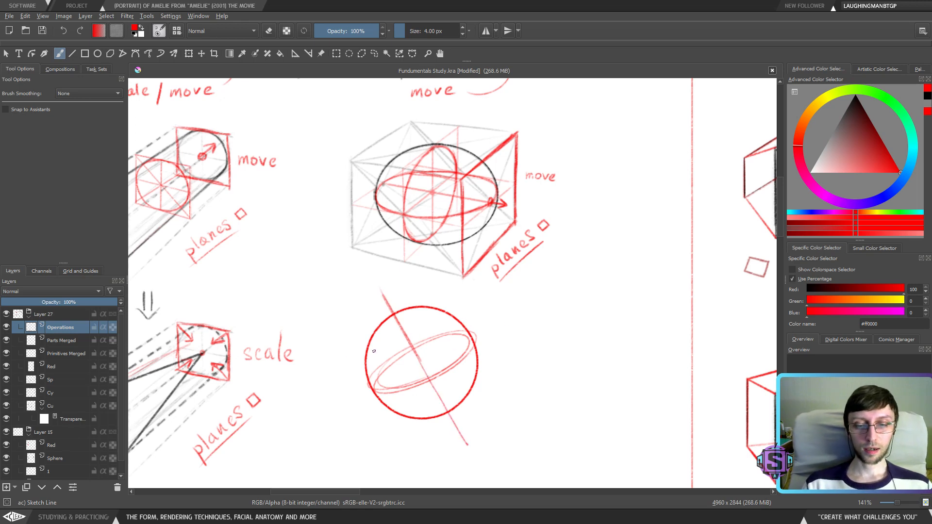
# Draw a second red circle about 145 px wide beside the sphere sketch
pyautogui.moveTo(537, 379)
pyautogui.mouseDown()
pyautogui.moveTo(487, 312)
pyautogui.moveTo(564, 384)
pyautogui.mouseUp()
pyautogui.click(97, 54)
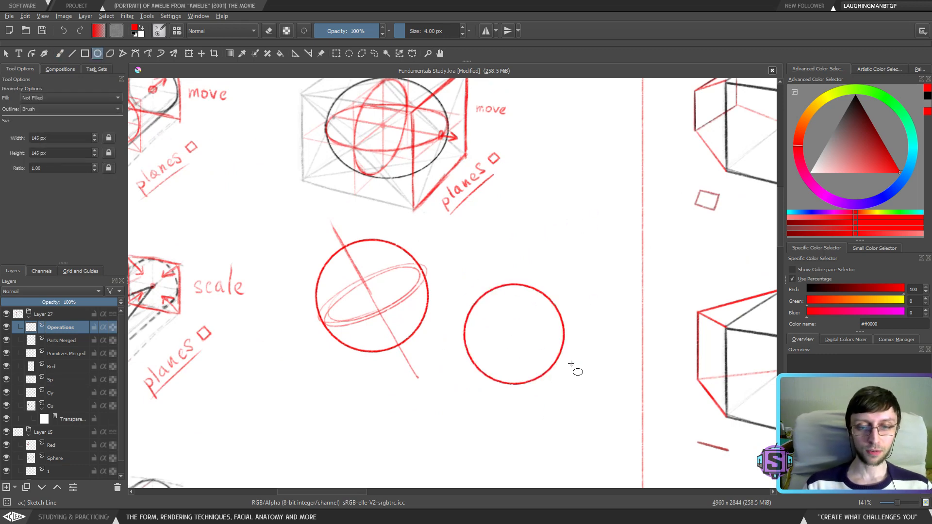
pyautogui.press('b')
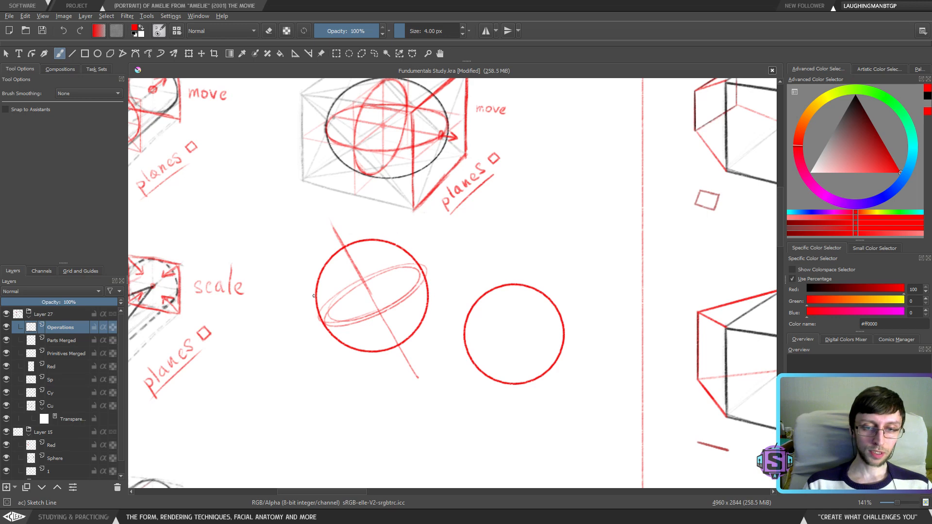
# Delete both red circles along with the tilted ellipse and axis below the sphere diagram
pyautogui.press('l')
pyautogui.moveTo(573, 424)
pyautogui.mouseDown()
pyautogui.moveTo(489, 246)
pyautogui.moveTo(294, 218)
pyautogui.moveTo(387, 439)
pyautogui.moveTo(571, 425)
pyautogui.mouseUp()
pyautogui.press('Delete')
pyautogui.hotkey('ctrl', 'shift', 'a')
pyautogui.press('b')
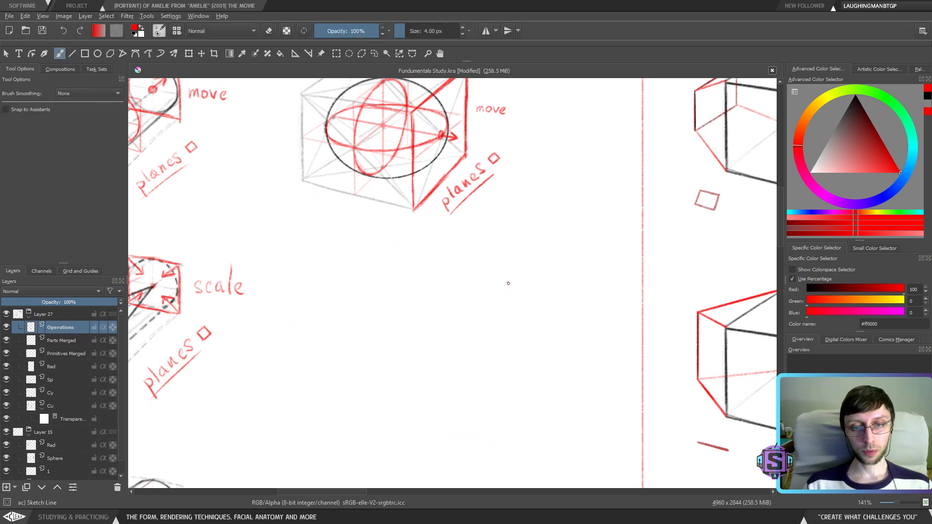
# Examine the cube diagrams for the subtract and intersect operations and the sphere overview diagram
pyautogui.scroll(-5, 509, 284)
pyautogui.scroll(3, 385, 322)
pyautogui.scroll(2, 475, 227)
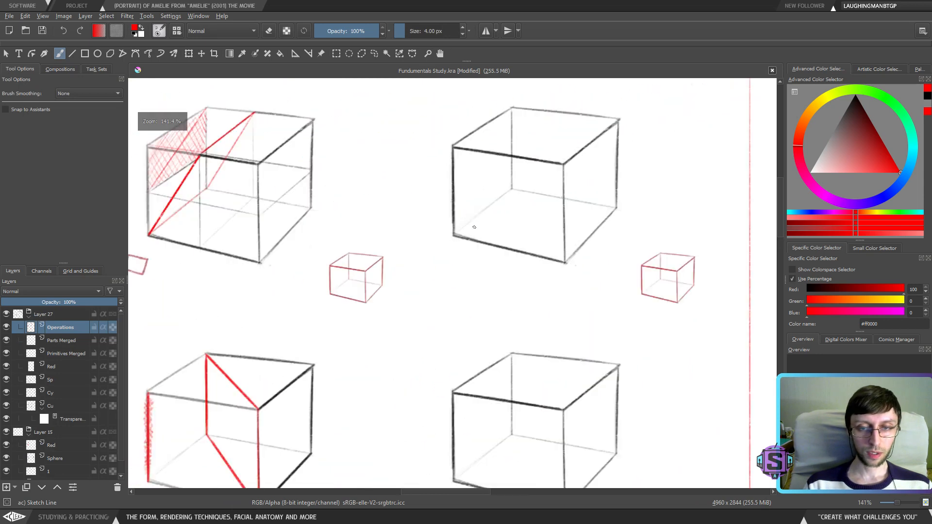
pyautogui.moveTo(474, 227); pyautogui.dragTo(390, 321)
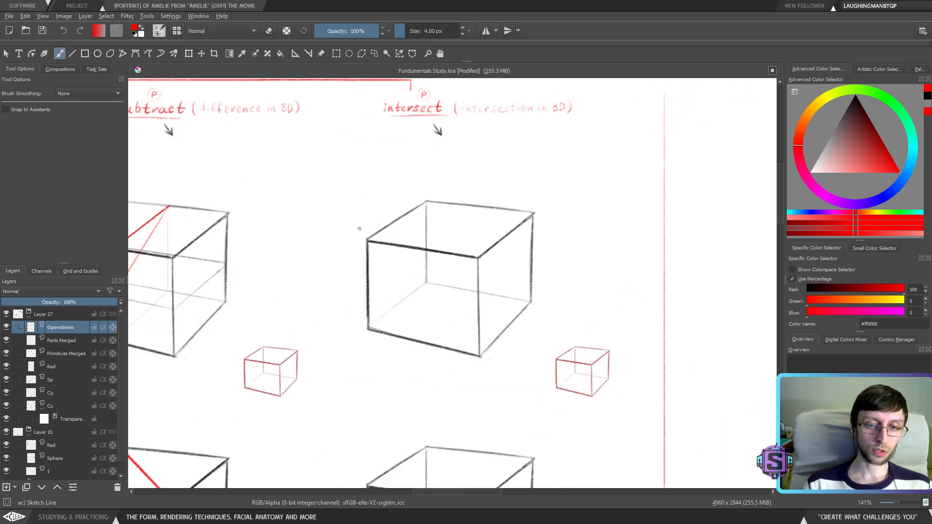
pyautogui.moveTo(310, 329); pyautogui.dragTo(654, 310)
pyautogui.moveTo(320, 357); pyautogui.dragTo(587, 306)
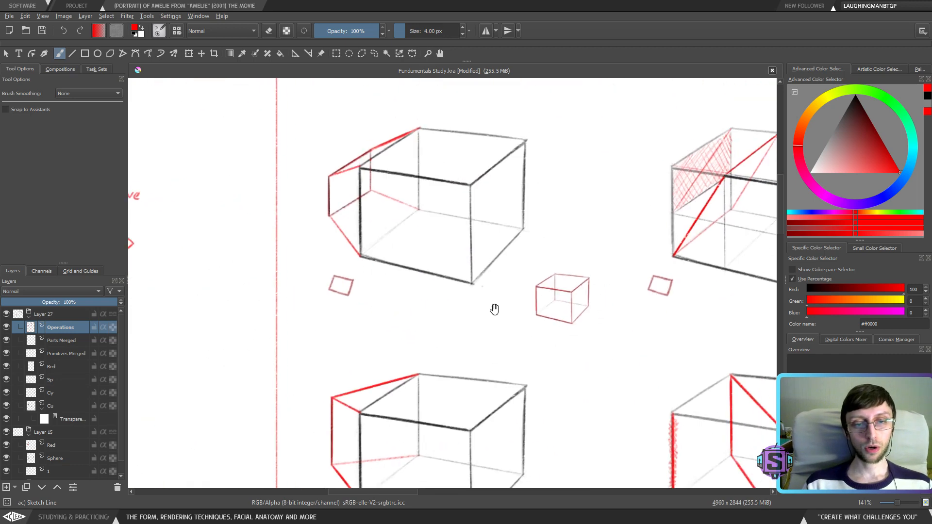
pyautogui.moveTo(336, 330); pyautogui.dragTo(657, 328)
pyautogui.moveTo(407, 300); pyautogui.dragTo(514, 343)
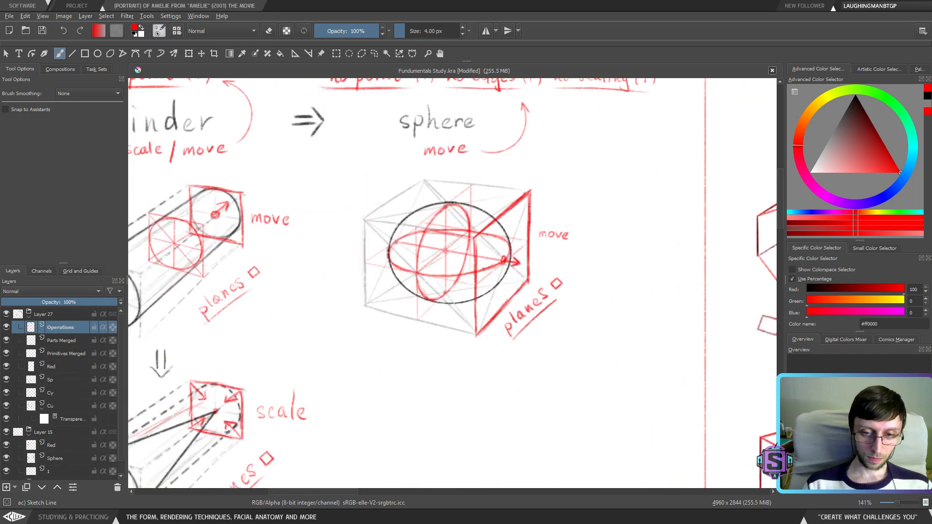
# Trace trial red outlines around the sphere's equator, the cube's front face and the cylinder's front end, undoing each one
pyautogui.moveTo(392, 257)
pyautogui.mouseDown()
pyautogui.moveTo(445, 271)
pyautogui.moveTo(386, 258)
pyautogui.moveTo(525, 267)
pyautogui.mouseUp()
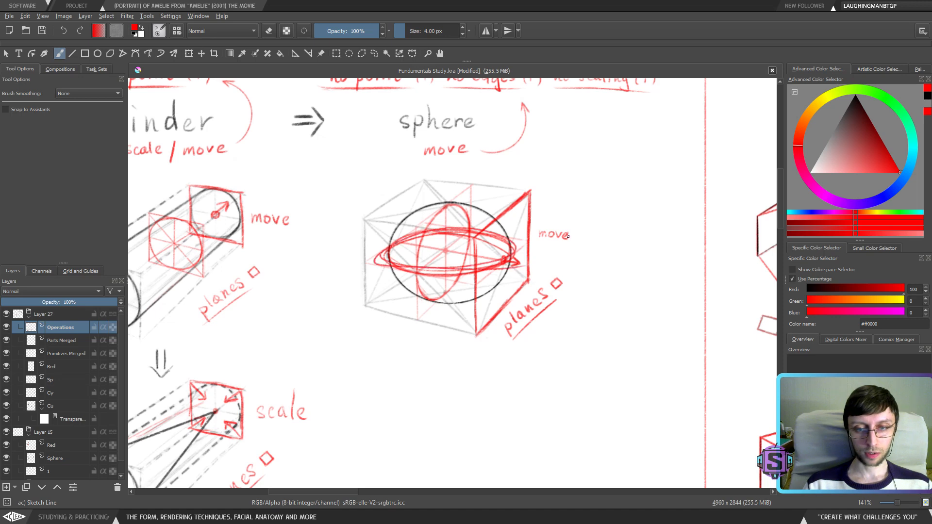
pyautogui.hotkey('ctrl', 'z')
pyautogui.moveTo(275, 330); pyautogui.dragTo(347, 349)
pyautogui.moveTo(204, 340); pyautogui.dragTo(454, 354)
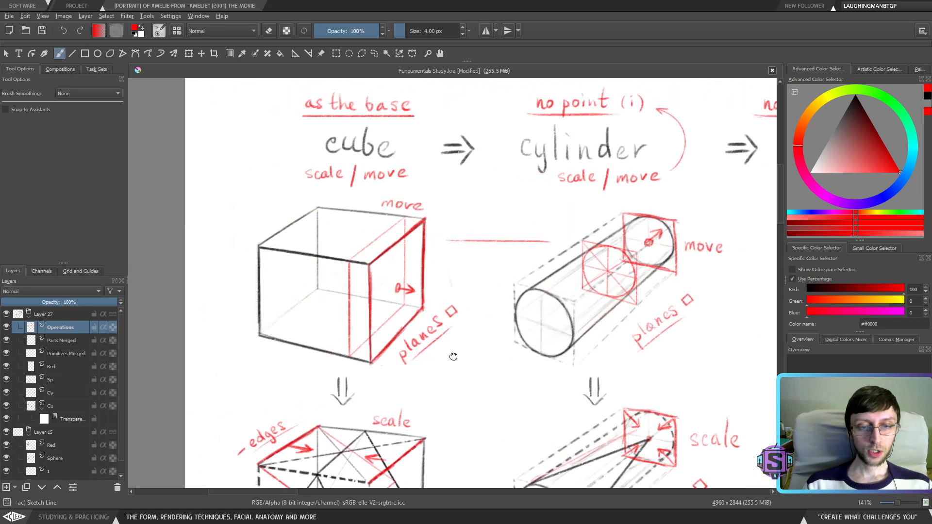
pyautogui.moveTo(264, 248)
pyautogui.mouseDown()
pyautogui.moveTo(266, 317)
pyautogui.moveTo(290, 340)
pyautogui.moveTo(386, 371)
pyautogui.moveTo(271, 249)
pyautogui.mouseUp()
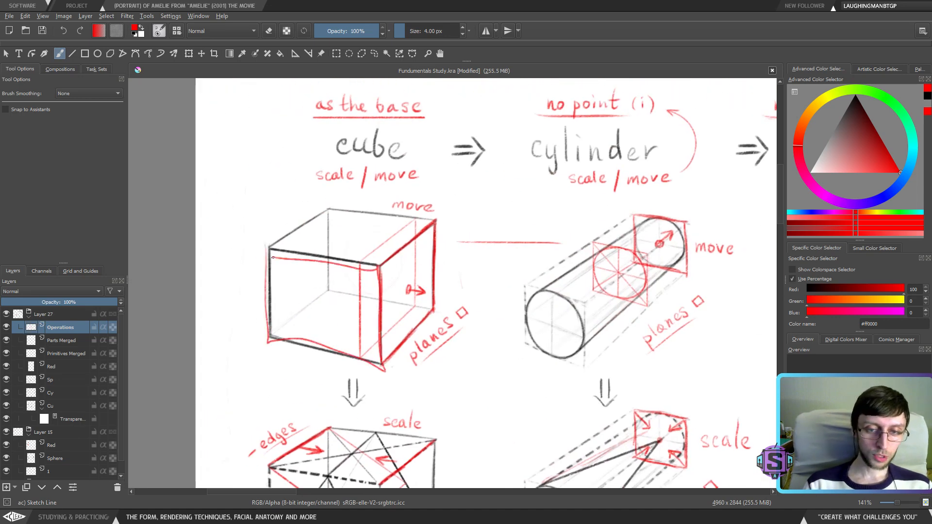
pyautogui.hotkey('ctrl', 'z')
pyautogui.moveTo(529, 318)
pyautogui.mouseDown()
pyautogui.moveTo(588, 340)
pyautogui.moveTo(527, 304)
pyautogui.mouseUp()
pyautogui.hotkey('ctrl', 'z')
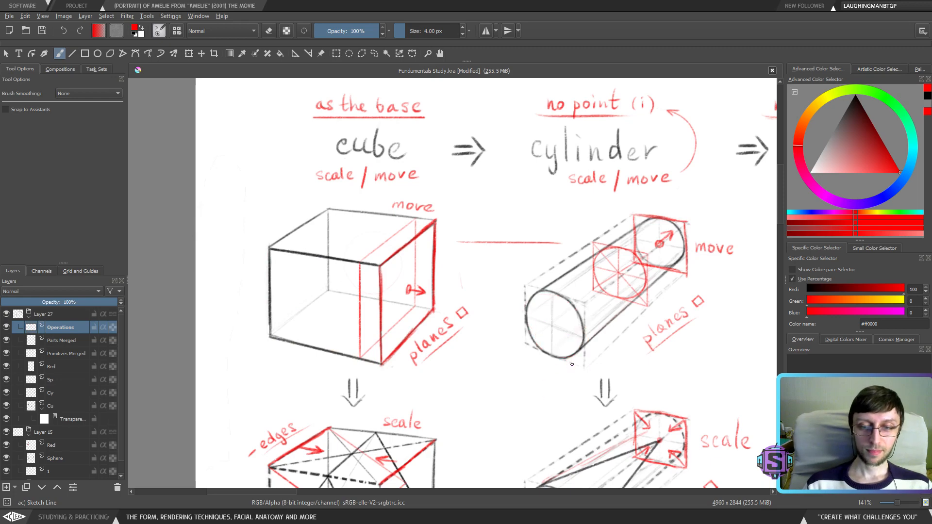
# Examine the cube diagrams for the add/unite, remove/subtract and intersect operations
pyautogui.press('-')
pyautogui.press('-')
pyautogui.moveTo(775, 414); pyautogui.dragTo(556, 370)
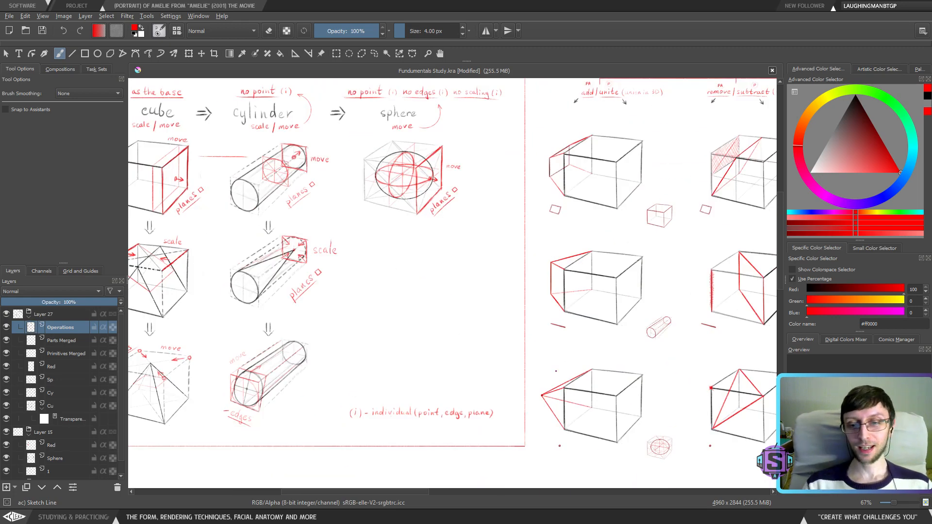
pyautogui.moveTo(552, 281); pyautogui.dragTo(358, 289)
pyautogui.moveTo(615, 362); pyautogui.dragTo(449, 362)
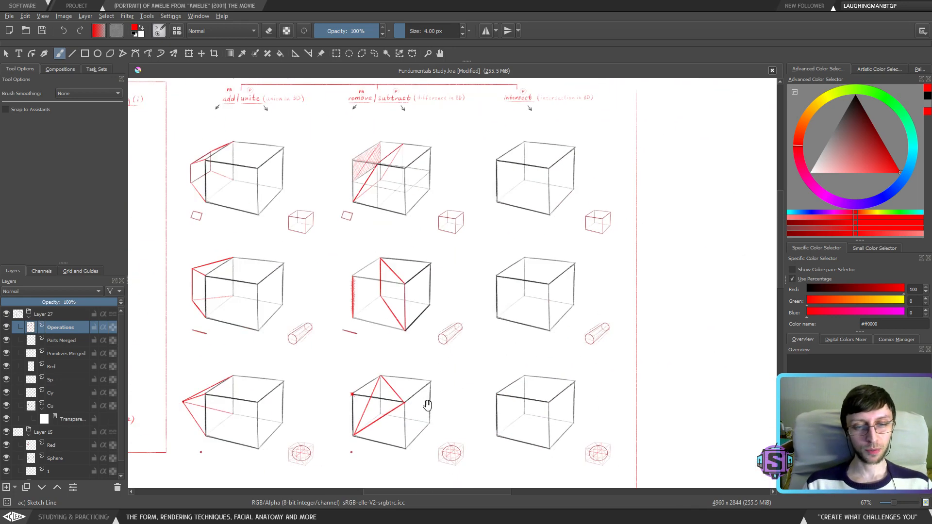
pyautogui.moveTo(427, 406)
pyautogui.mouseDown()
pyautogui.moveTo(438, 324)
pyautogui.moveTo(454, 338)
pyautogui.mouseUp()
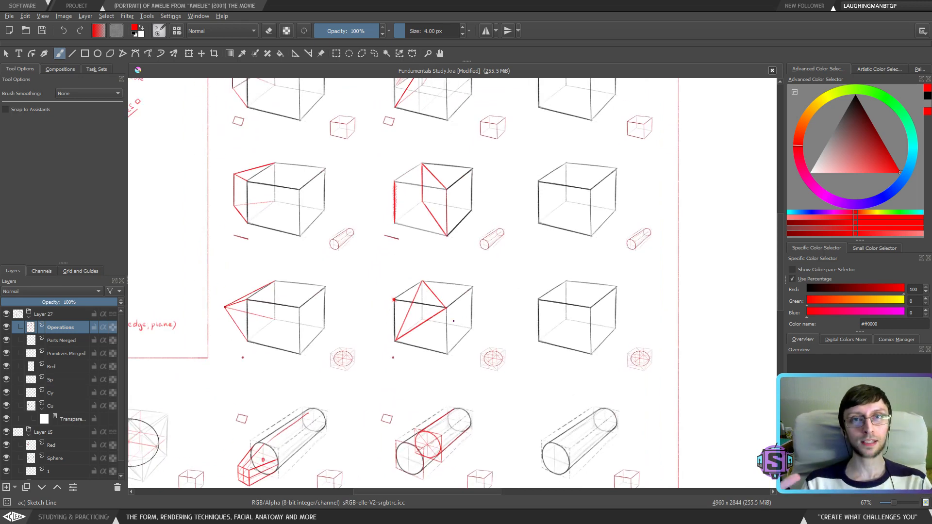
pyautogui.scroll(5, 453, 321)
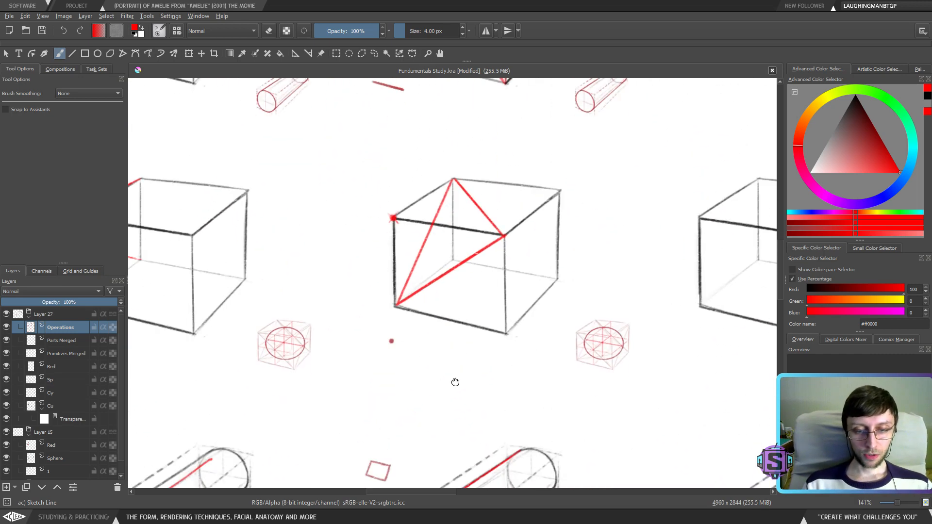
# Try tracing the red square plane around the front end of the subtract-column cylinder, and undo the stroke
pyautogui.scroll(4, 486, 253)
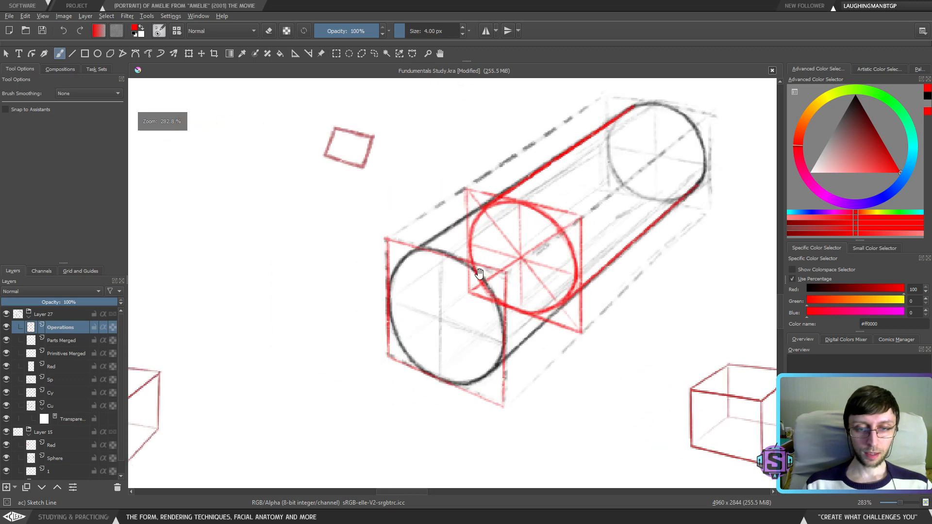
pyautogui.moveTo(379, 258)
pyautogui.mouseDown()
pyautogui.moveTo(383, 282)
pyautogui.moveTo(393, 309)
pyautogui.mouseUp()
pyautogui.hotkey('ctrl', 'z')
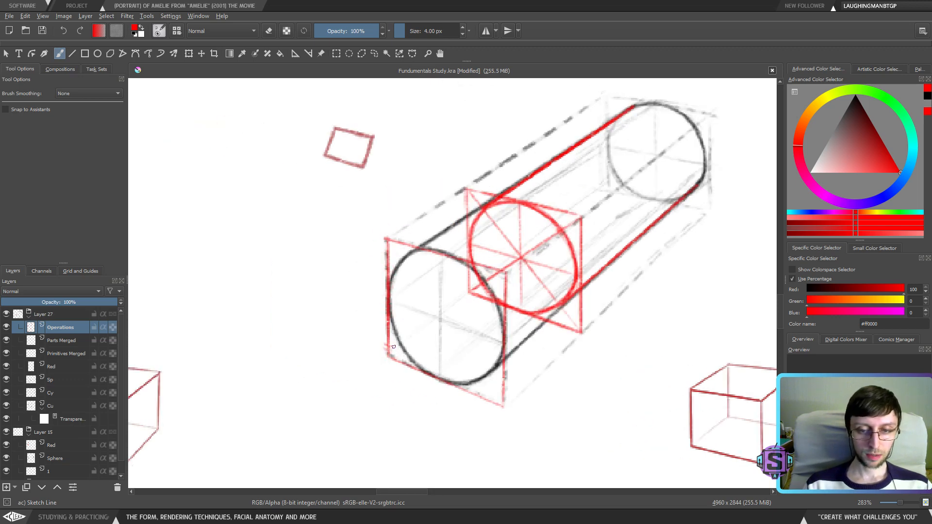
pyautogui.hotkey('ctrl', 'z')
# Draw two red straight diagonals across the square plane at the front end of the subtract-column cylinder
pyautogui.scroll(-2, 438, 257)
pyautogui.scroll(6, 427, 340)
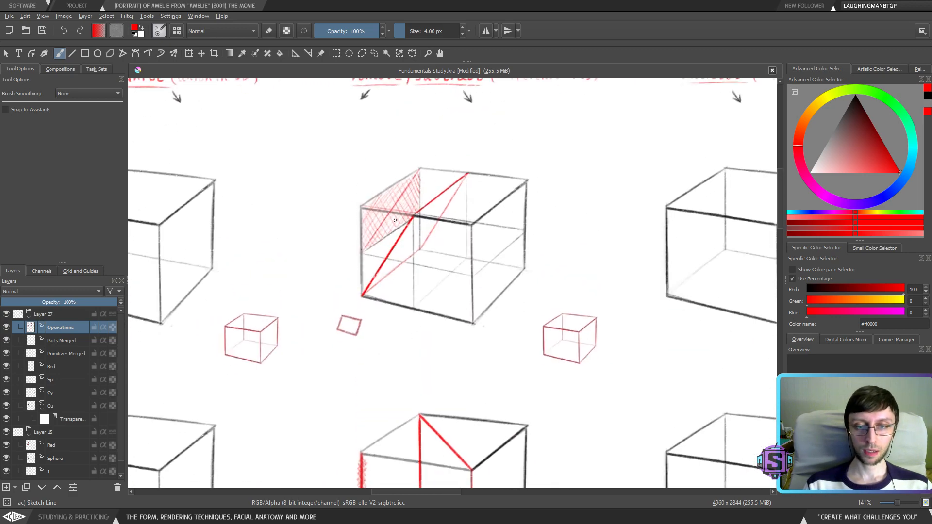
pyautogui.scroll(-5, 422, 228)
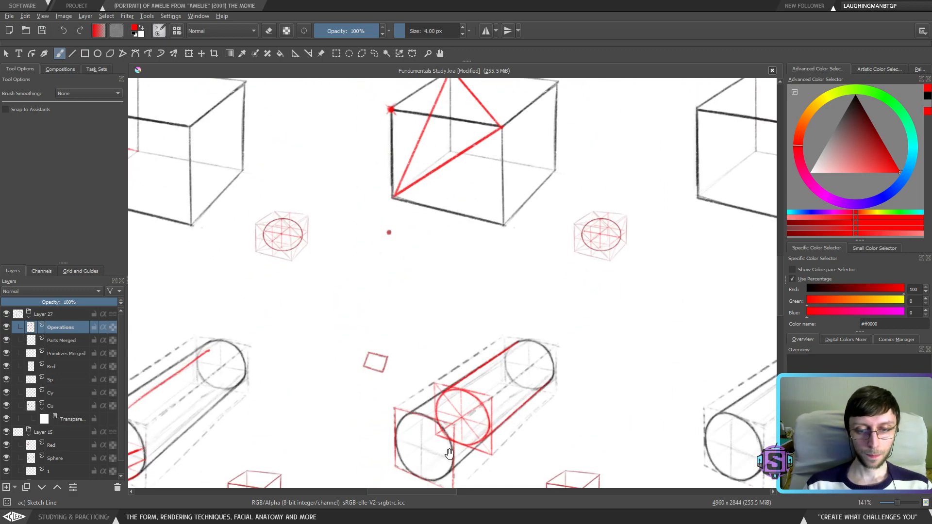
pyautogui.scroll(3, 447, 317)
pyautogui.moveTo(446, 316); pyautogui.dragTo(454, 347)
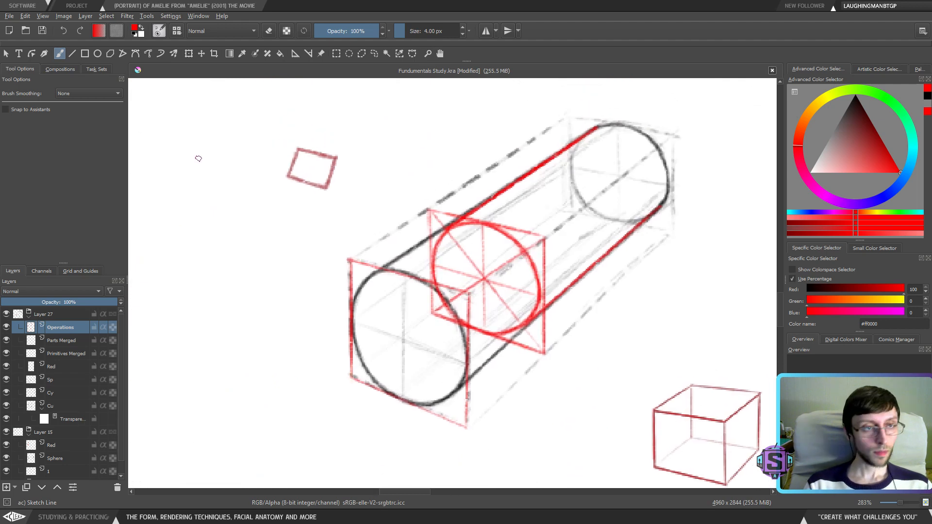
pyautogui.click(70, 54)
pyautogui.moveTo(348, 378); pyautogui.dragTo(469, 293)
pyautogui.moveTo(351, 262); pyautogui.dragTo(467, 427)
# Cross-hatch the cylinder's front square plane with red freehand brush strokes in two directions
pyautogui.press('b')
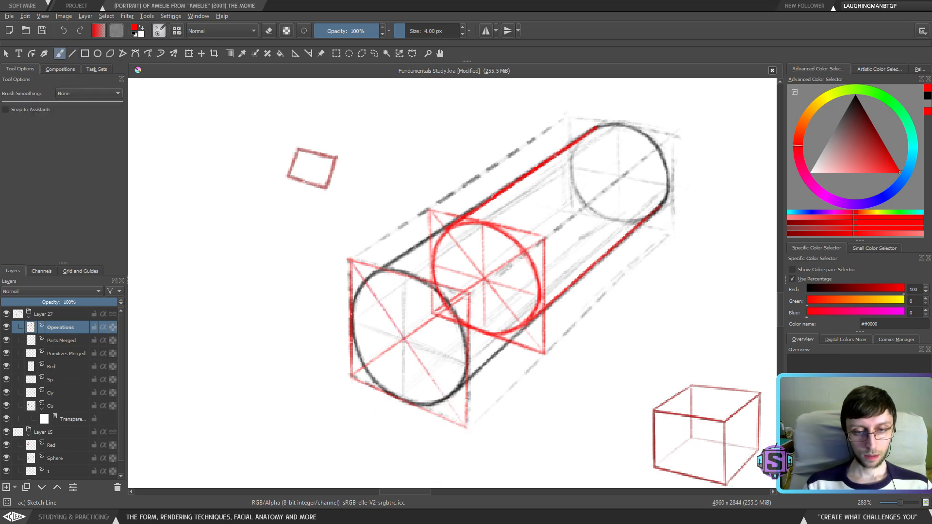
pyautogui.moveTo(360, 274)
pyautogui.mouseDown()
pyautogui.moveTo(389, 280)
pyautogui.moveTo(349, 315)
pyautogui.moveTo(411, 280)
pyautogui.moveTo(373, 313)
pyautogui.moveTo(425, 298)
pyautogui.moveTo(357, 366)
pyautogui.moveTo(370, 373)
pyautogui.moveTo(431, 343)
pyautogui.moveTo(387, 387)
pyautogui.moveTo(416, 395)
pyautogui.moveTo(447, 386)
pyautogui.moveTo(436, 411)
pyautogui.moveTo(464, 420)
pyautogui.mouseUp()
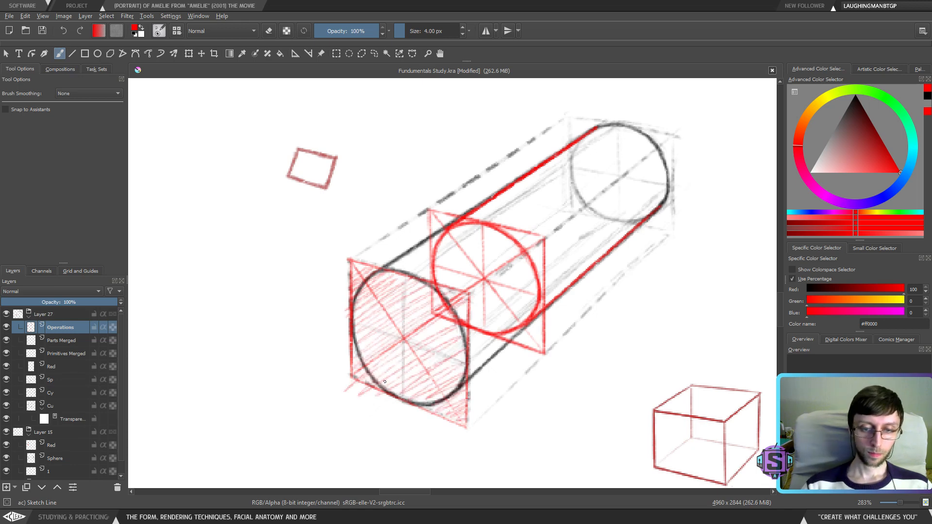
pyautogui.moveTo(385, 382)
pyautogui.mouseDown()
pyautogui.moveTo(360, 325)
pyautogui.moveTo(412, 377)
pyautogui.moveTo(370, 294)
pyautogui.moveTo(450, 391)
pyautogui.moveTo(371, 271)
pyautogui.moveTo(432, 322)
pyautogui.moveTo(419, 286)
pyautogui.moveTo(470, 308)
pyautogui.mouseUp()
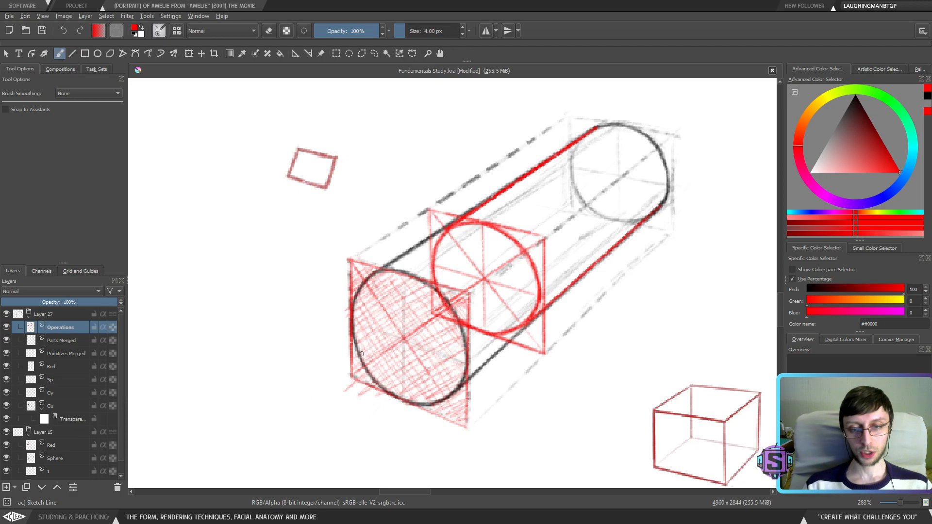
# Examine the overview's cylinder and sphere diagrams and compare them with the hatched cylinder in the subtract column
pyautogui.press('-')
pyautogui.press('-')
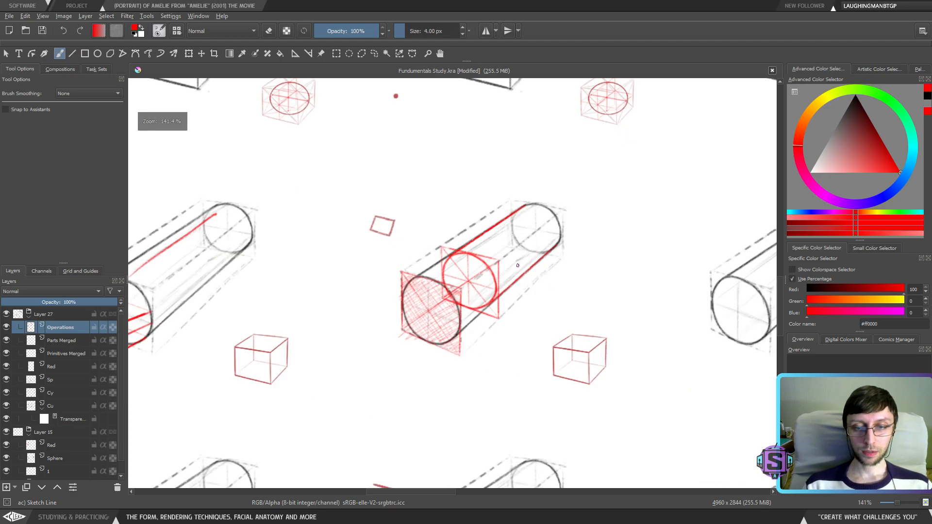
pyautogui.moveTo(302, 272); pyautogui.dragTo(410, 452)
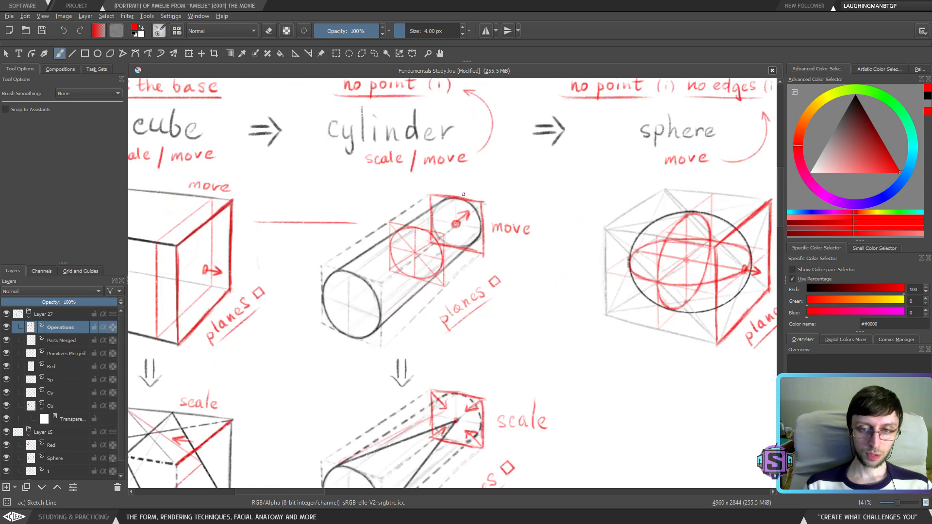
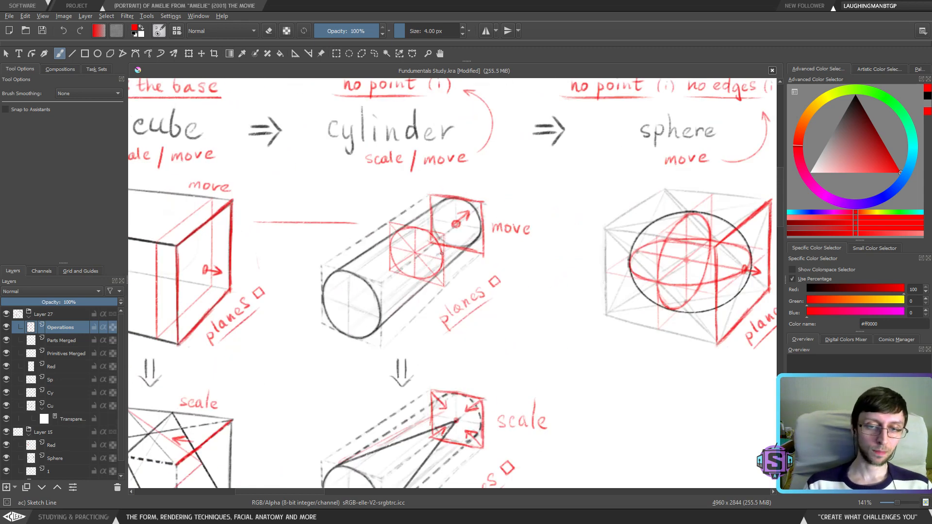
pyautogui.scroll(-5, 564, 389)
pyautogui.scroll(3, 531, 408)
pyautogui.moveTo(530, 408); pyautogui.dragTo(247, 165)
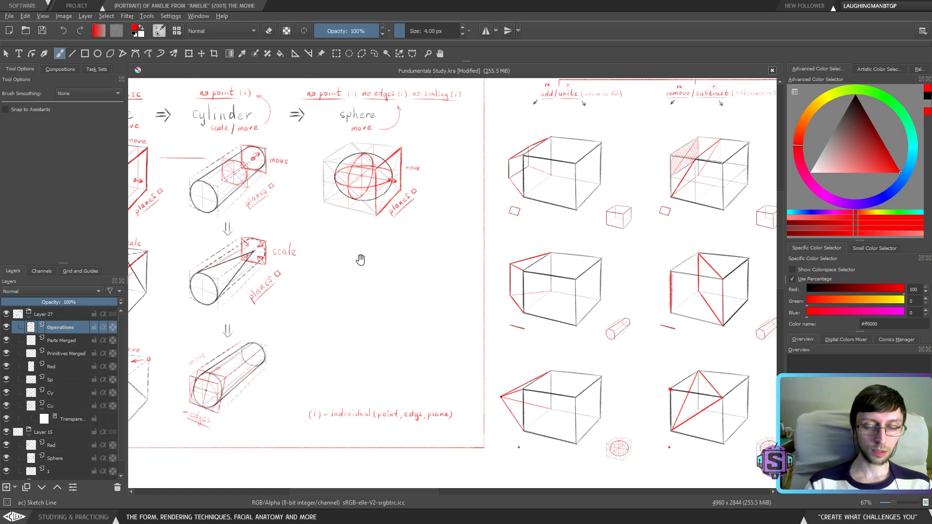
pyautogui.moveTo(559, 426); pyautogui.dragTo(396, 250)
pyautogui.scroll(3, 636, 434)
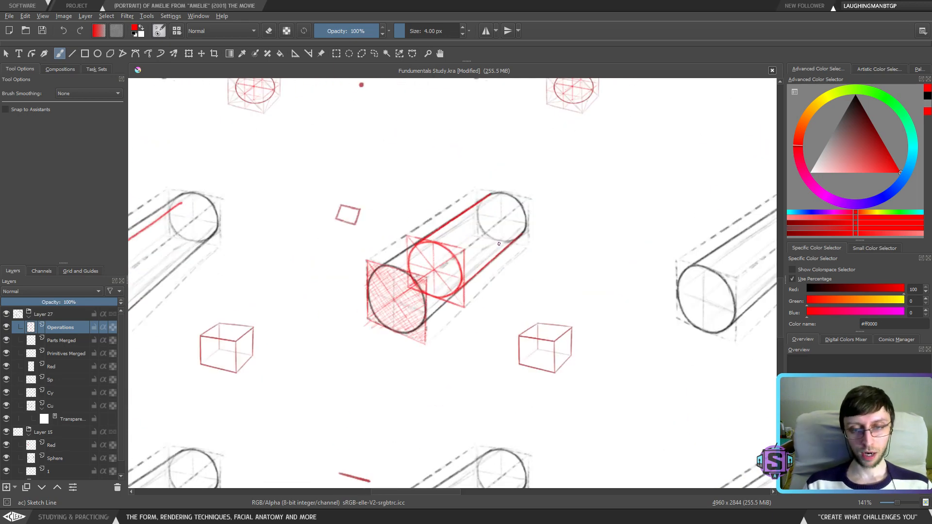
# Try a red mark around the small plane symbol beside the subtract-column cylinder, and undo it
pyautogui.moveTo(415, 236); pyautogui.dragTo(397, 277)
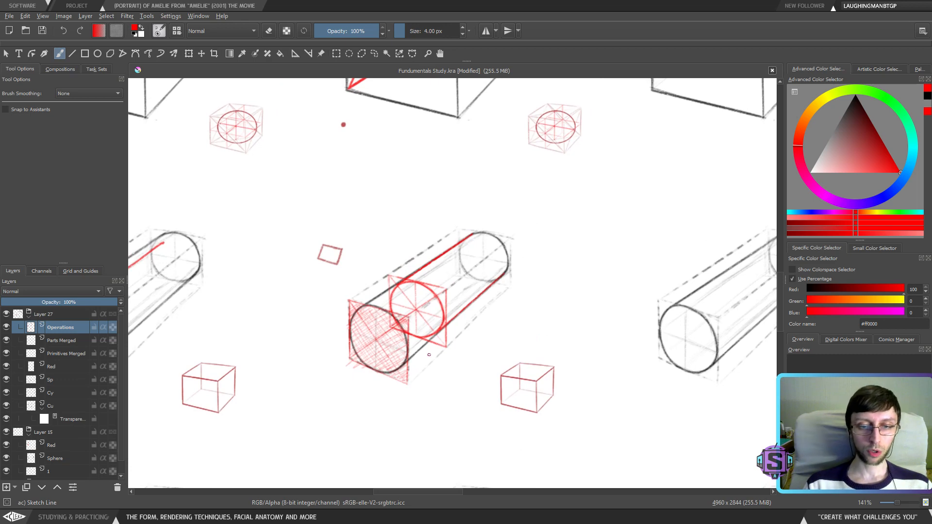
pyautogui.moveTo(340, 231)
pyautogui.mouseDown()
pyautogui.moveTo(302, 249)
pyautogui.moveTo(347, 275)
pyautogui.moveTo(317, 237)
pyautogui.mouseUp()
pyautogui.hotkey('ctrl', 'z')
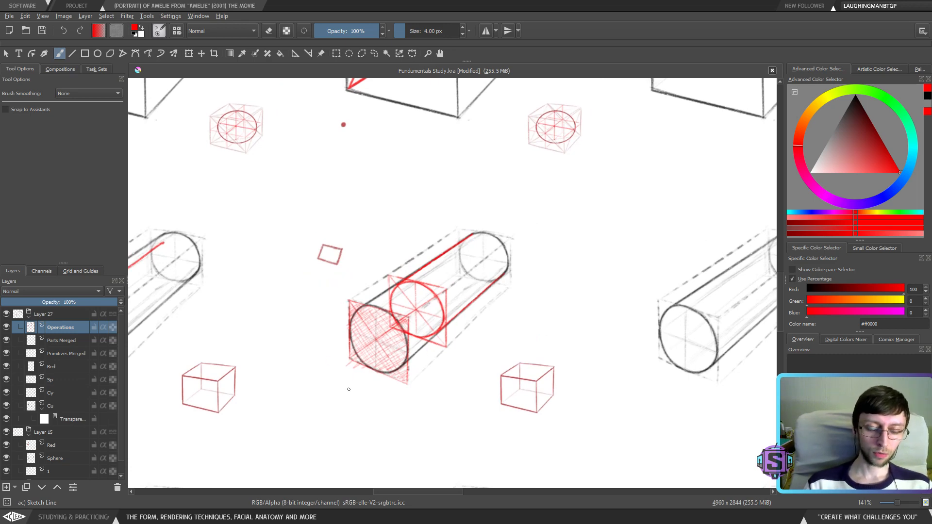
# Outline the stray red horizontal line between the overview's cube and cylinder and delete it from Layer 15's Red layer
pyautogui.scroll(-3, 463, 315)
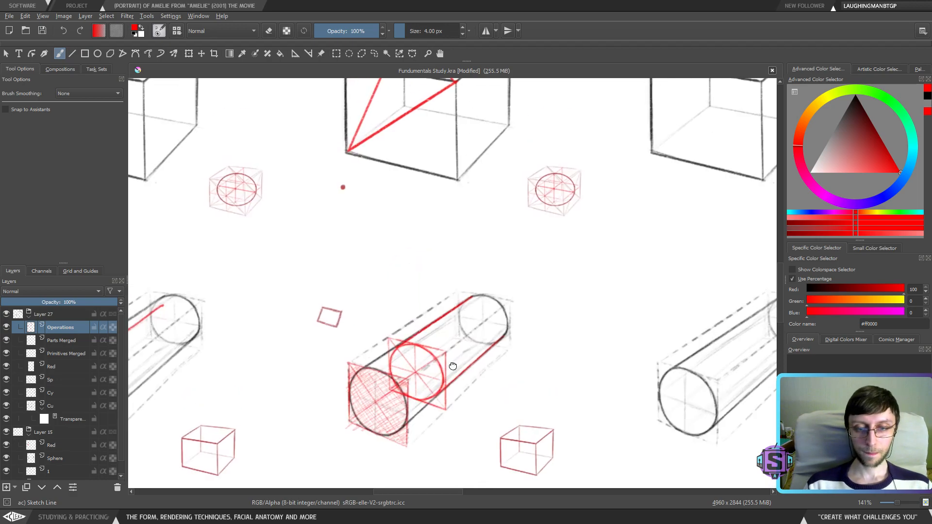
pyautogui.moveTo(555, 290); pyautogui.dragTo(493, 337)
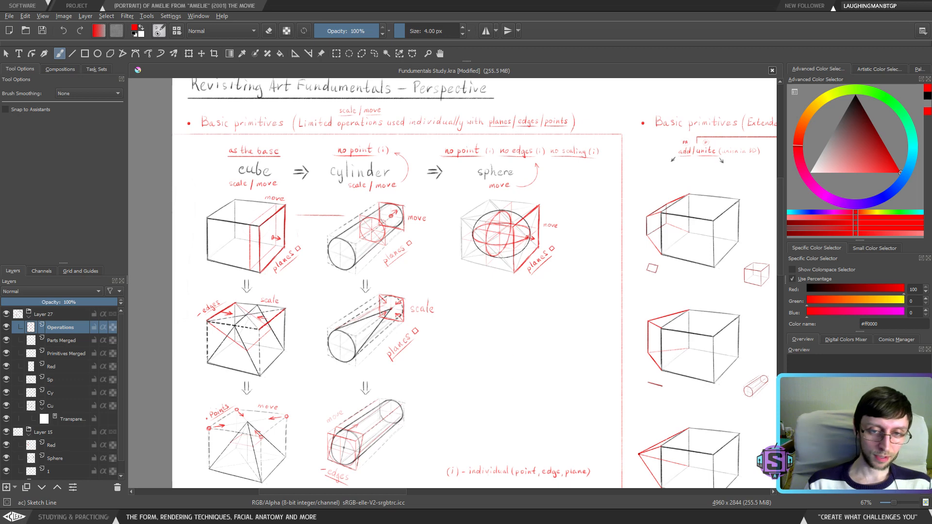
pyautogui.moveTo(331, 254); pyautogui.dragTo(368, 299)
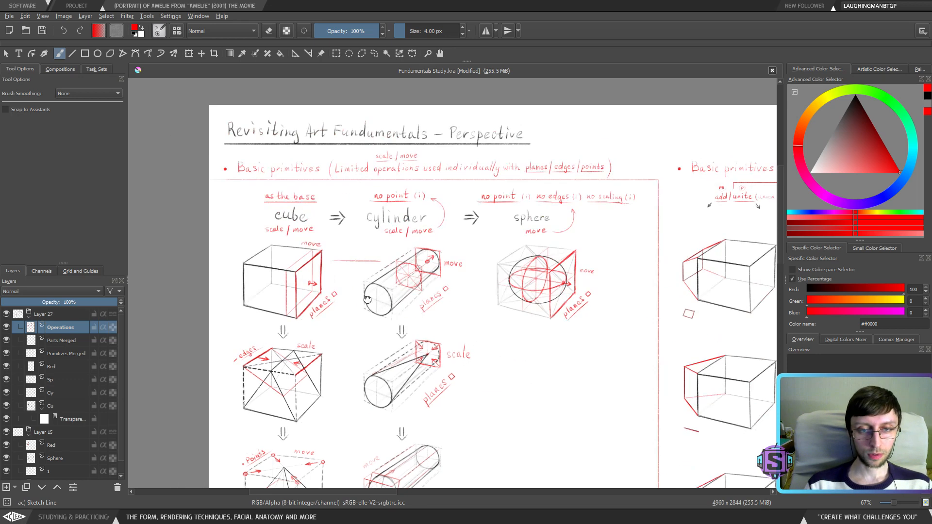
pyautogui.press('1')
pyautogui.hotkey('ctrl', 'r')
pyautogui.moveTo(432, 311)
pyautogui.mouseDown()
pyautogui.moveTo(418, 295)
pyautogui.moveTo(374, 333)
pyautogui.mouseUp()
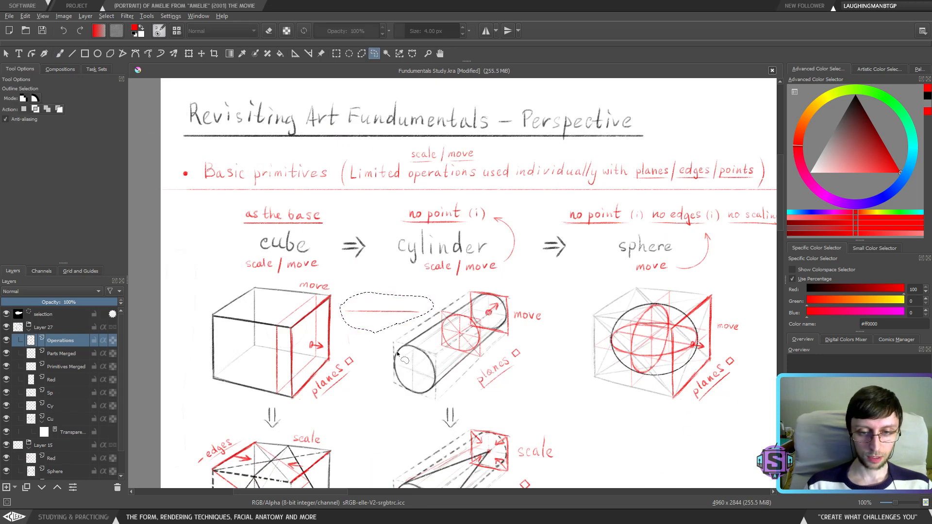
pyautogui.click(402, 311)
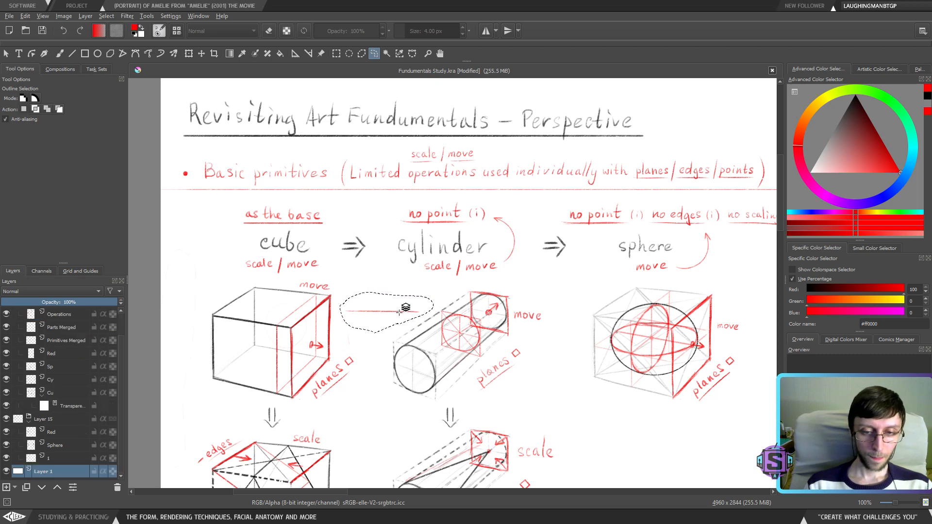
pyautogui.press('+')
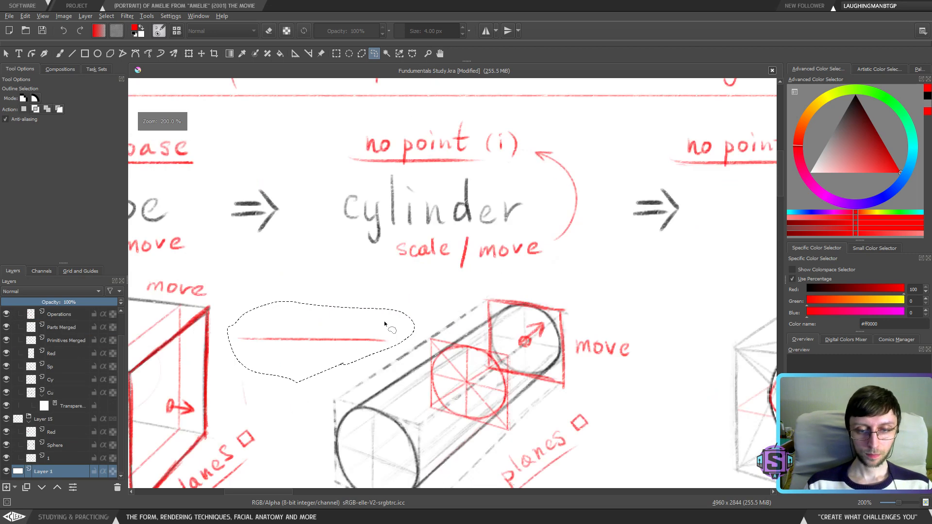
pyautogui.click(362, 336)
pyautogui.press('Delete')
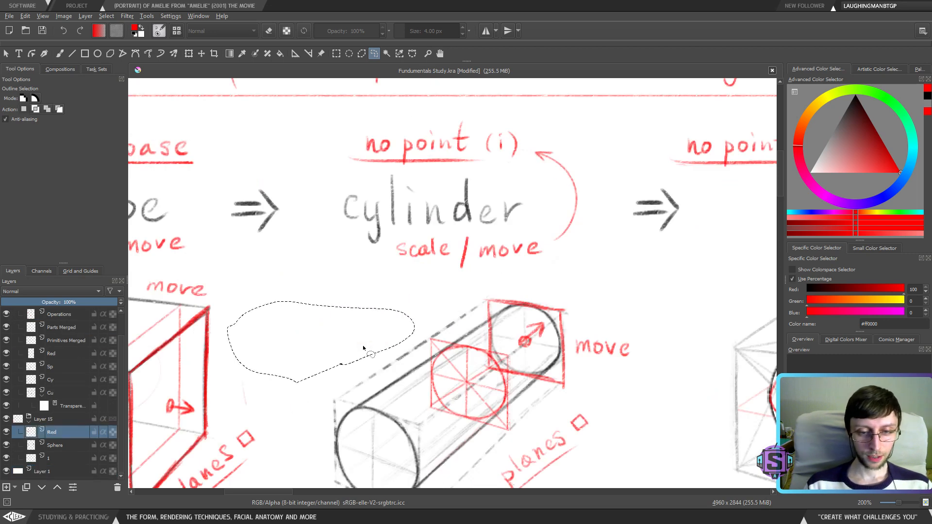
# Make Operations the active layer again, briefly hide it to check its contents, and return to the freehand brush
pyautogui.scroll(-4, 402, 356)
pyautogui.scroll(2, 475, 328)
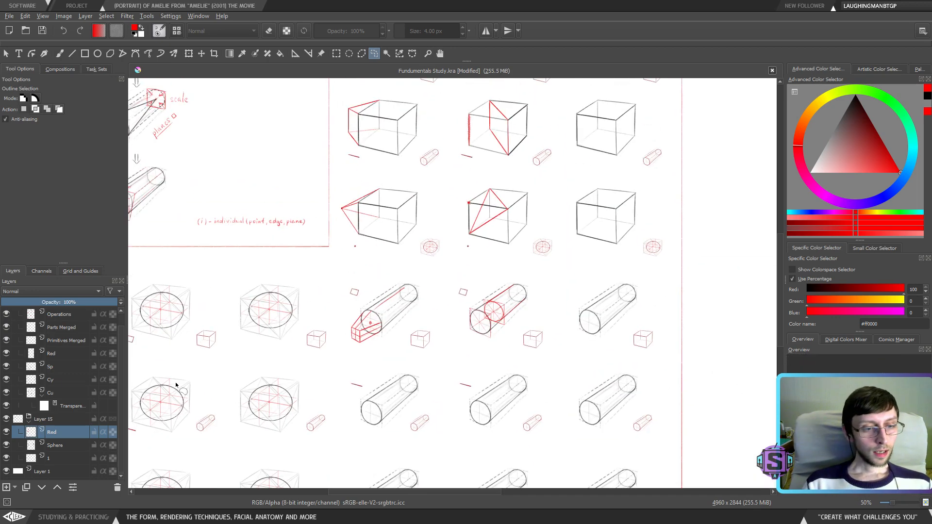
pyautogui.scroll(1, 120, 367)
pyautogui.click(31, 331)
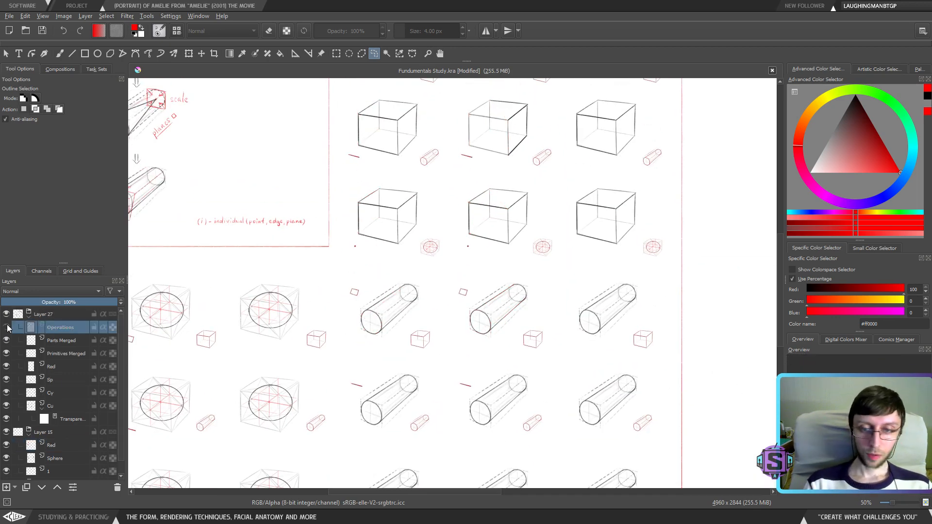
pyautogui.press('b')
# Save the study document and show the subtract-column cylinder at 100% zoom
pyautogui.scroll(3, 452, 273)
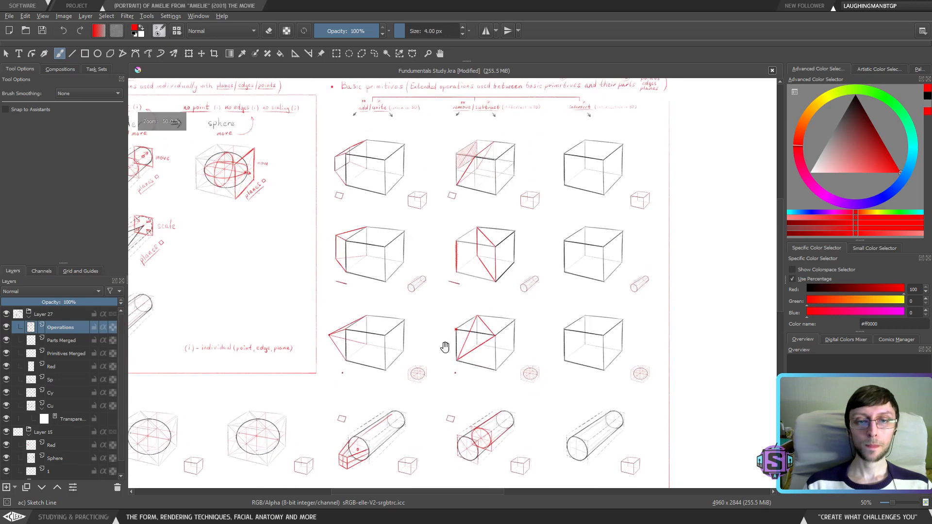
pyautogui.click(42, 31)
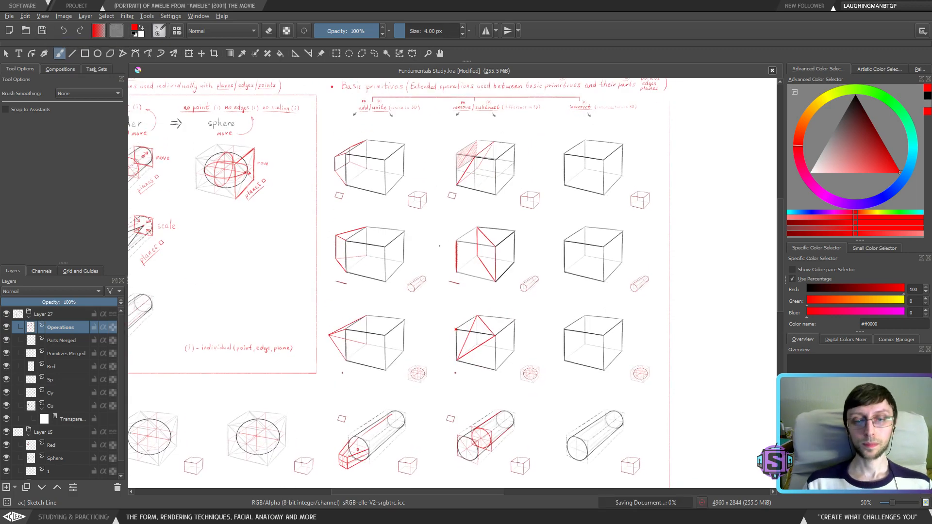
pyautogui.press('1')
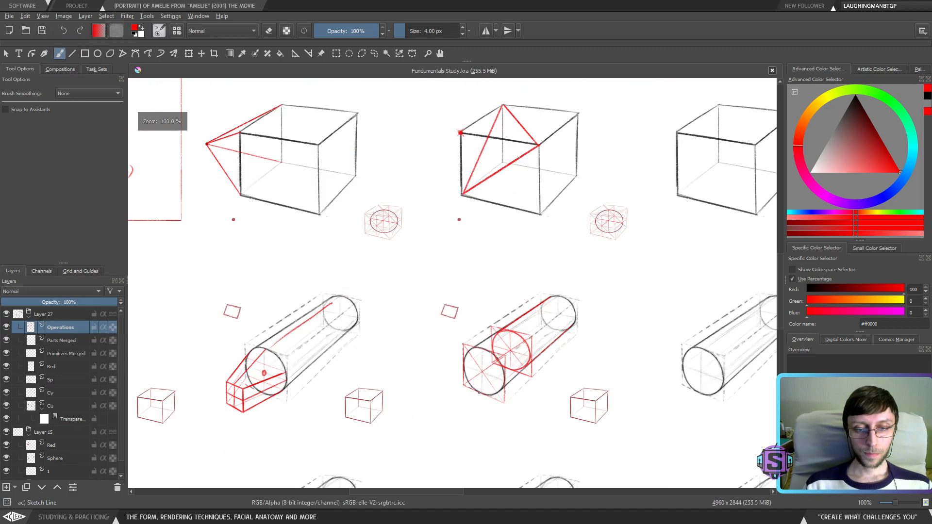
# Cross-hatch the square front end of the subtract-column cylinder in red to mark the part removed up to the inner circle
pyautogui.moveTo(493, 429); pyautogui.dragTo(472, 342)
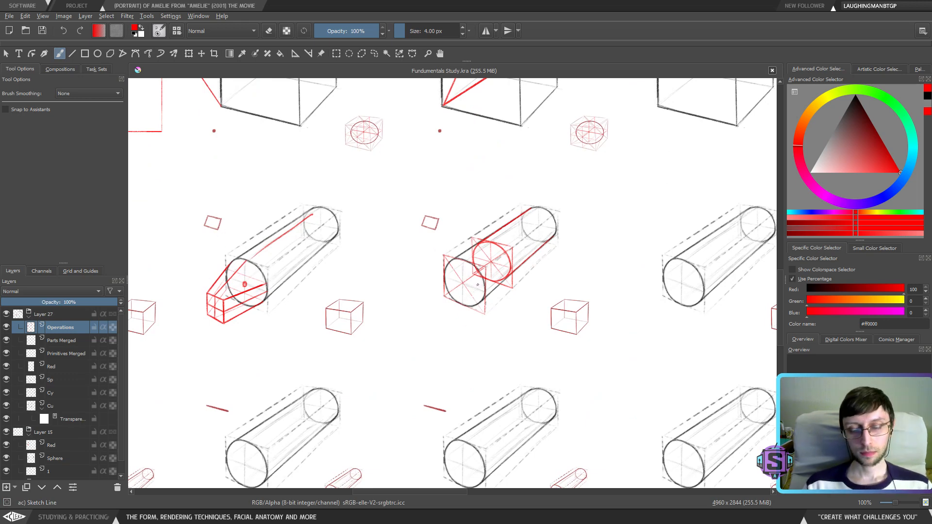
pyautogui.scroll(3, 471, 287)
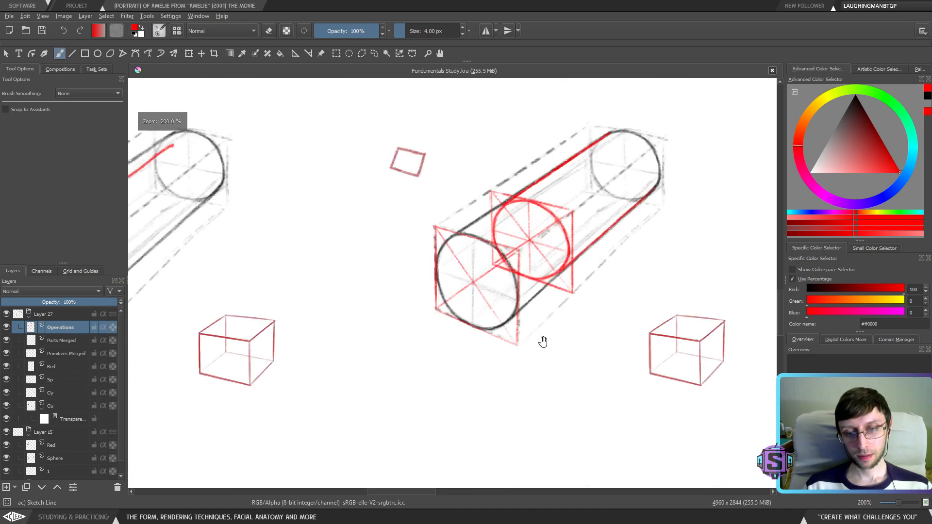
pyautogui.moveTo(540, 343); pyautogui.dragTo(408, 308)
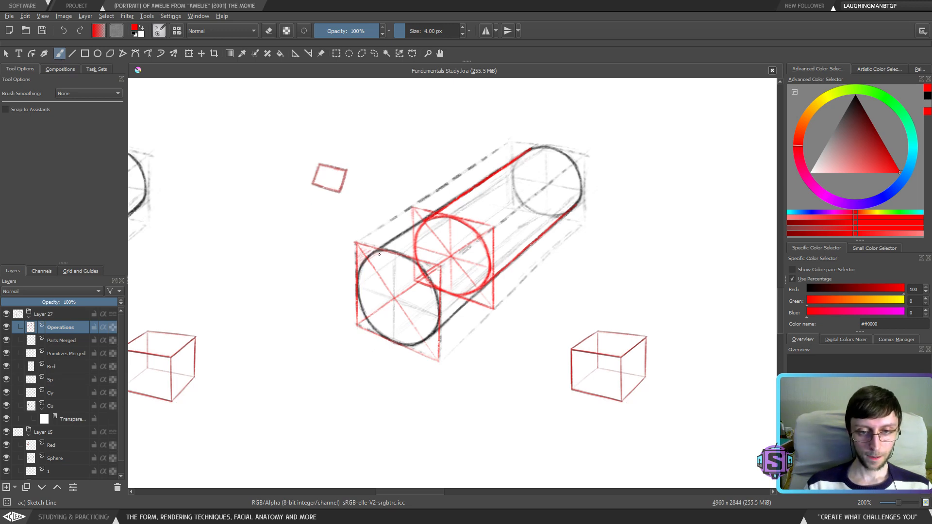
pyautogui.moveTo(380, 254); pyautogui.dragTo(364, 289)
pyautogui.moveTo(410, 267)
pyautogui.mouseDown()
pyautogui.moveTo(362, 309)
pyautogui.moveTo(362, 324)
pyautogui.mouseUp()
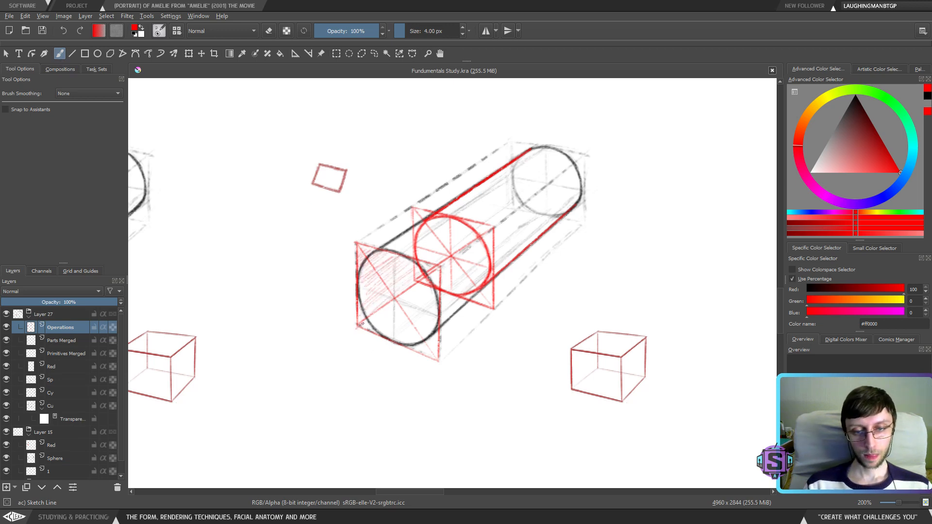
pyautogui.moveTo(419, 286)
pyautogui.mouseDown()
pyautogui.moveTo(369, 335)
pyautogui.moveTo(386, 333)
pyautogui.mouseUp()
pyautogui.moveTo(434, 310)
pyautogui.mouseDown()
pyautogui.moveTo(395, 346)
pyautogui.moveTo(427, 361)
pyautogui.mouseUp()
pyautogui.moveTo(388, 308); pyautogui.dragTo(364, 335)
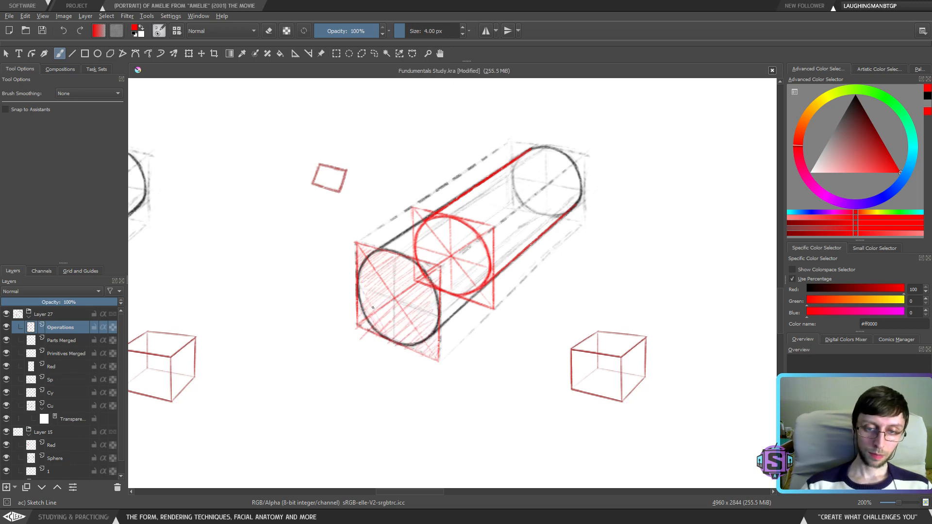
pyautogui.moveTo(406, 293); pyautogui.dragTo(368, 344)
pyautogui.moveTo(418, 312)
pyautogui.mouseDown()
pyautogui.moveTo(387, 344)
pyautogui.moveTo(405, 335)
pyautogui.mouseUp()
pyautogui.moveTo(432, 266); pyautogui.dragTo(393, 330)
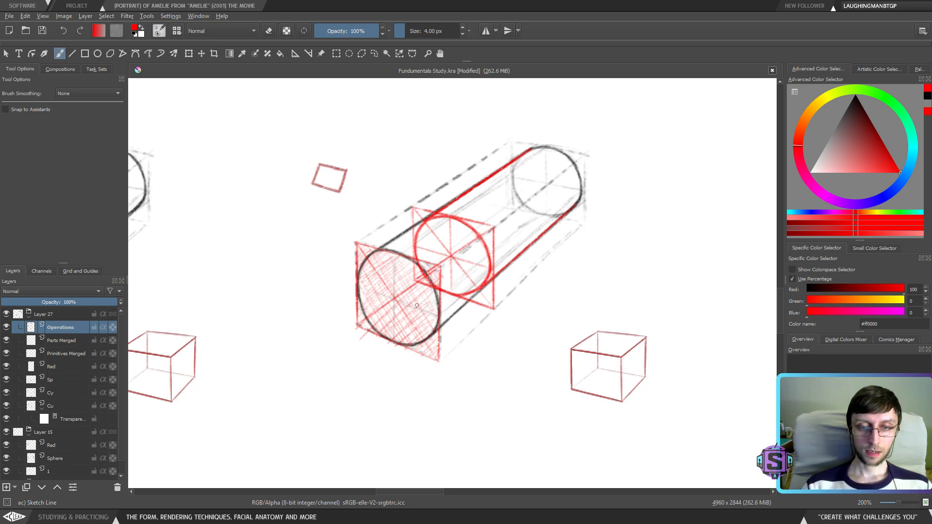
# Erase the hatching strays outside the front square of the subtract-column cylinder, return to the freehand brush and show the sketch at 100%
pyautogui.press('e')
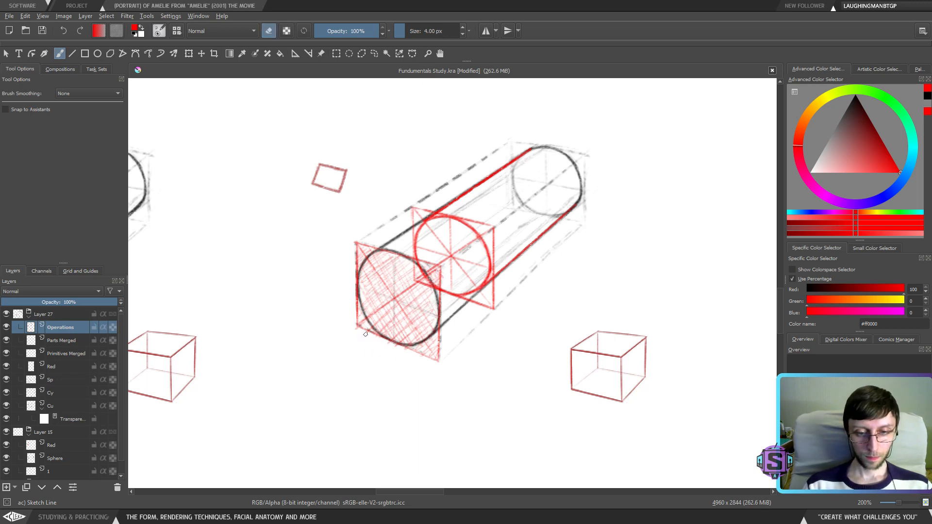
pyautogui.hotkey('ctrl', 'r')
pyautogui.moveTo(426, 364)
pyautogui.mouseDown()
pyautogui.moveTo(366, 330)
pyautogui.moveTo(428, 400)
pyautogui.moveTo(430, 366)
pyautogui.mouseUp()
pyautogui.press('b')
pyautogui.press('1')
pyautogui.moveTo(509, 262); pyautogui.dragTo(490, 312)
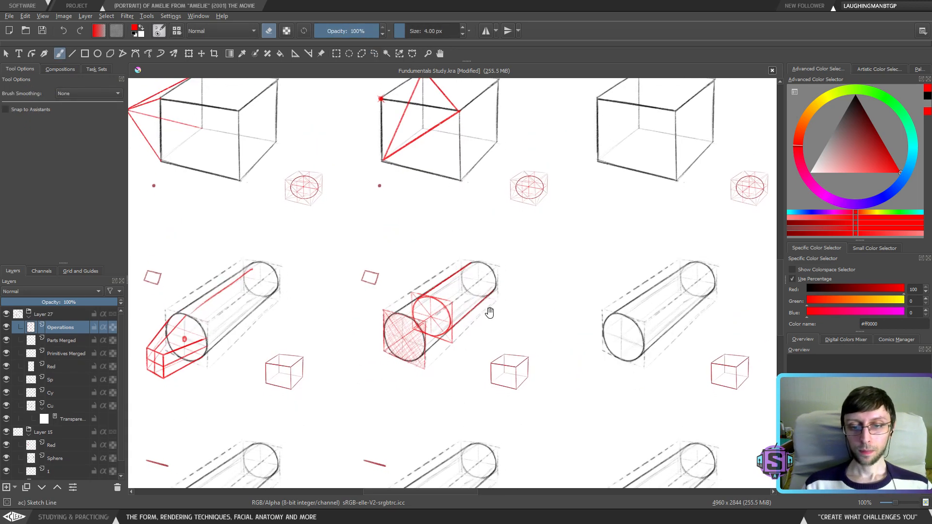
# Try red check marks beside the short edge symbols of the add-column and subtract-column cylinders
pyautogui.moveTo(482, 364); pyautogui.dragTo(532, 295)
pyautogui.moveTo(520, 343); pyautogui.dragTo(534, 339)
pyautogui.moveTo(485, 369); pyautogui.dragTo(548, 258)
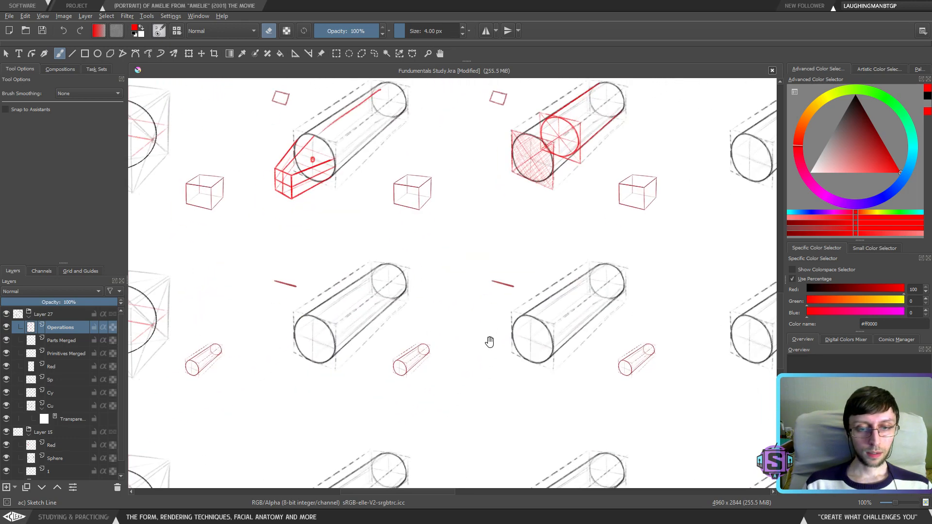
pyautogui.moveTo(490, 339); pyautogui.dragTo(496, 329)
pyautogui.moveTo(470, 358); pyautogui.dragTo(504, 250)
pyautogui.moveTo(378, 176); pyautogui.dragTo(356, 268)
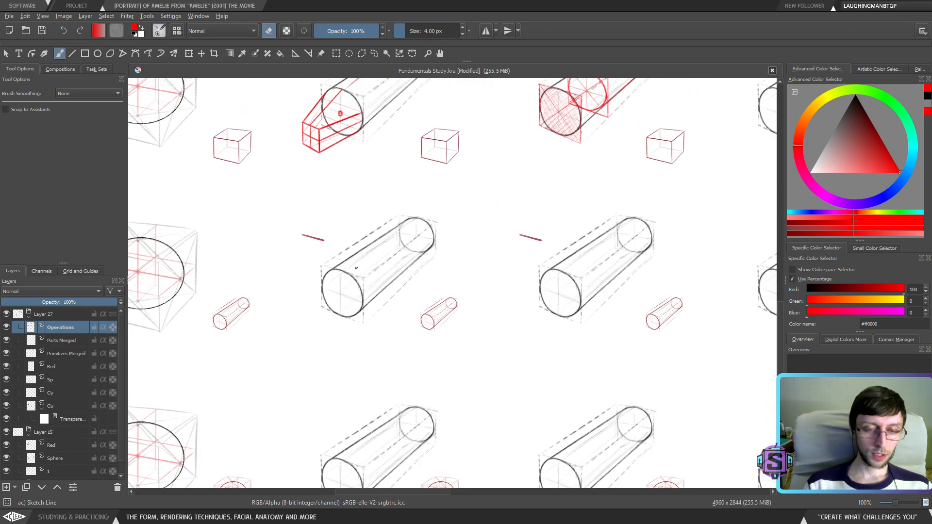
pyautogui.moveTo(289, 279); pyautogui.dragTo(629, 301)
pyautogui.scroll(2, 483, 270)
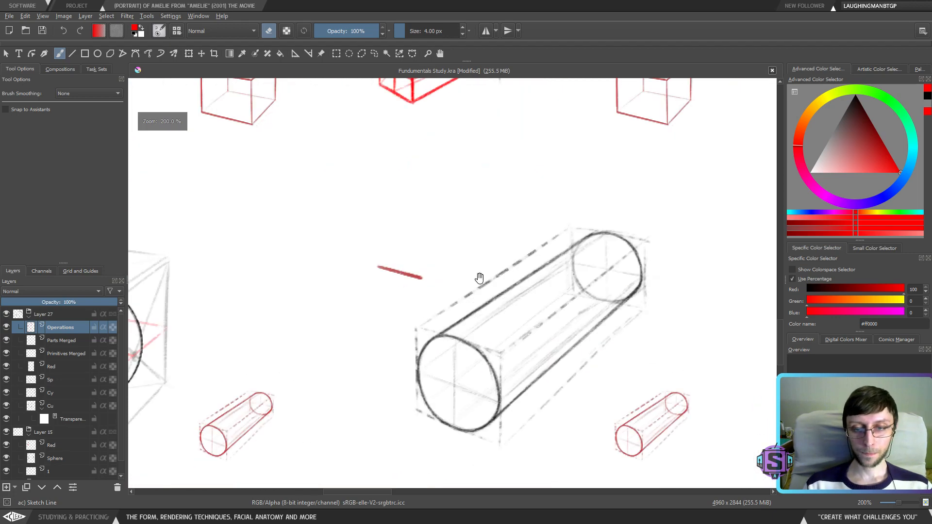
pyautogui.moveTo(483, 271); pyautogui.dragTo(468, 284)
pyautogui.scroll(-3, 453, 319)
pyautogui.scroll(2, 401, 329)
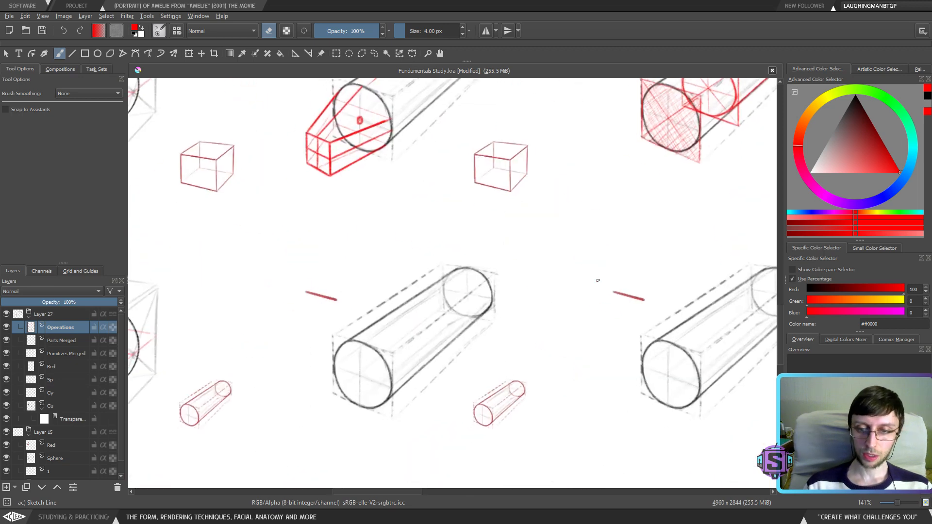
pyautogui.press('e')
pyautogui.moveTo(258, 288); pyautogui.dragTo(289, 273)
pyautogui.moveTo(582, 286); pyautogui.dragTo(606, 271)
pyautogui.scroll(-2, 549, 337)
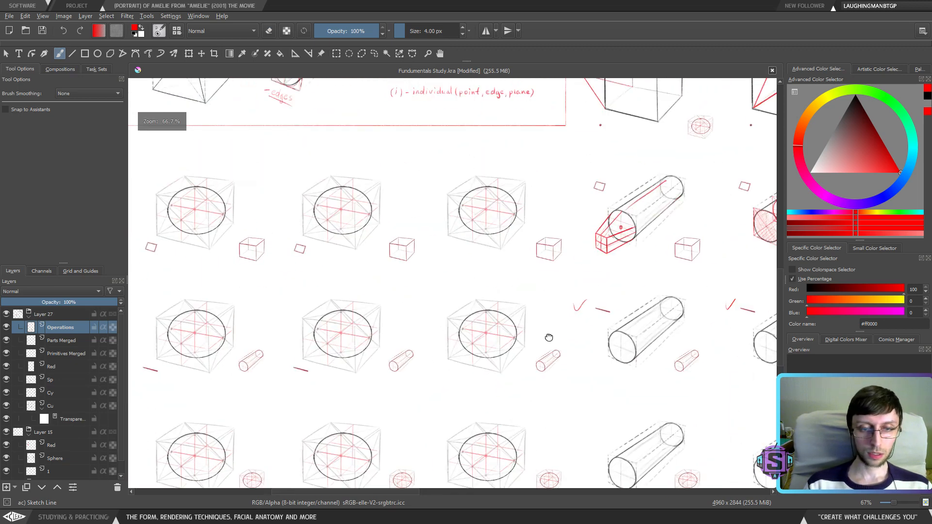
# Try red check marks beside the plane and edge symbols of the spheres, and undo all the check marks
pyautogui.hscroll(-3, 437, 301)
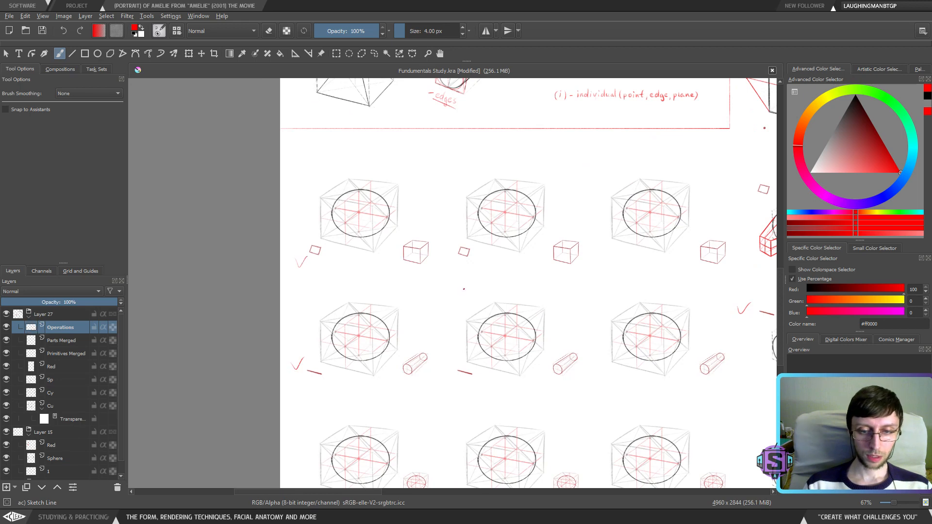
pyautogui.scroll(-3, 296, 299)
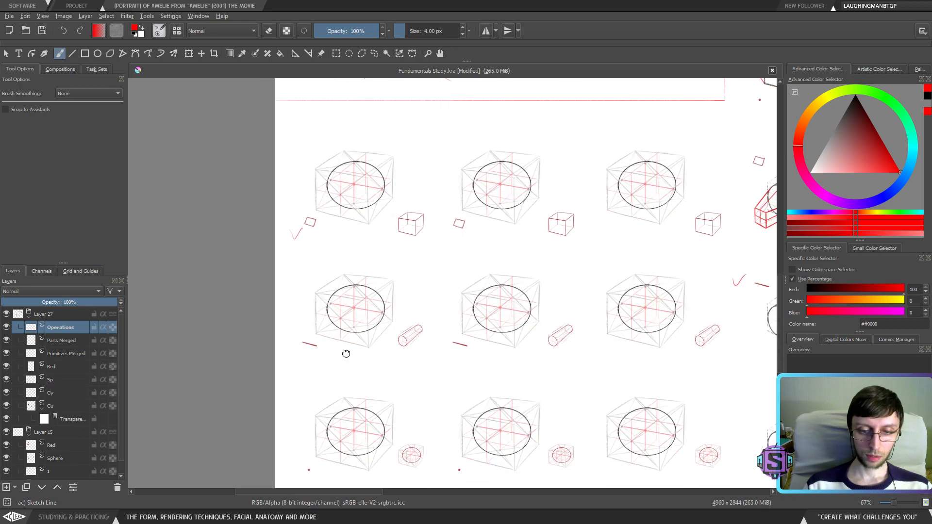
pyautogui.scroll(2, 343, 284)
pyautogui.hscroll(1, 343, 284)
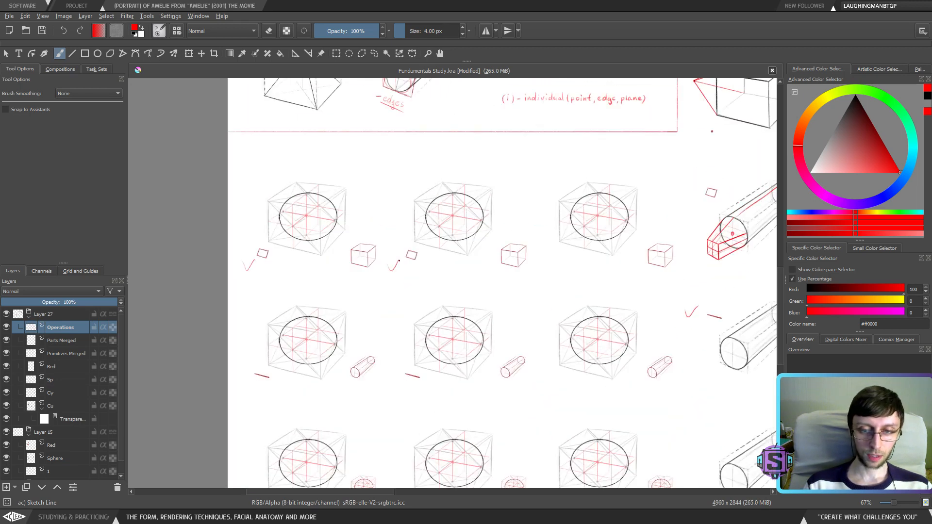
pyautogui.scroll(-1, 537, 333)
pyautogui.hscroll(4, 537, 333)
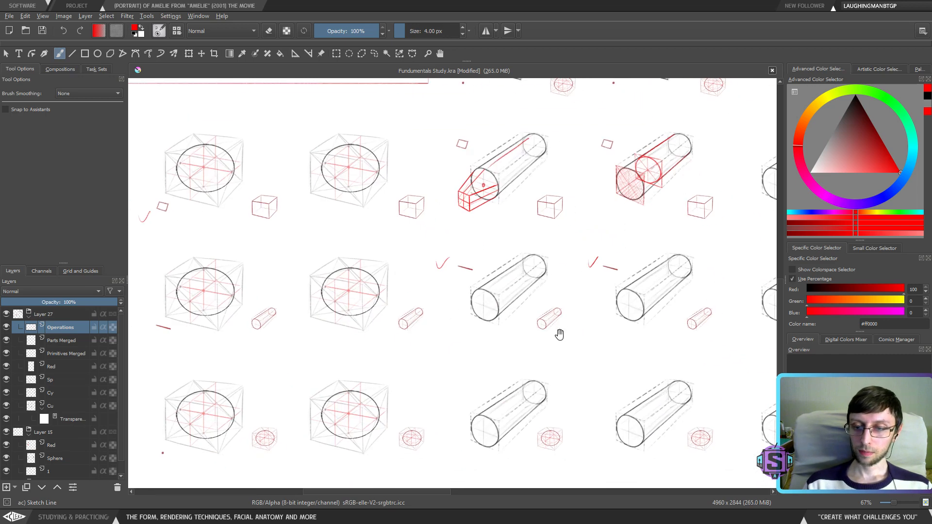
pyautogui.scroll(1, 405, 274)
pyautogui.hscroll(-3, 405, 275)
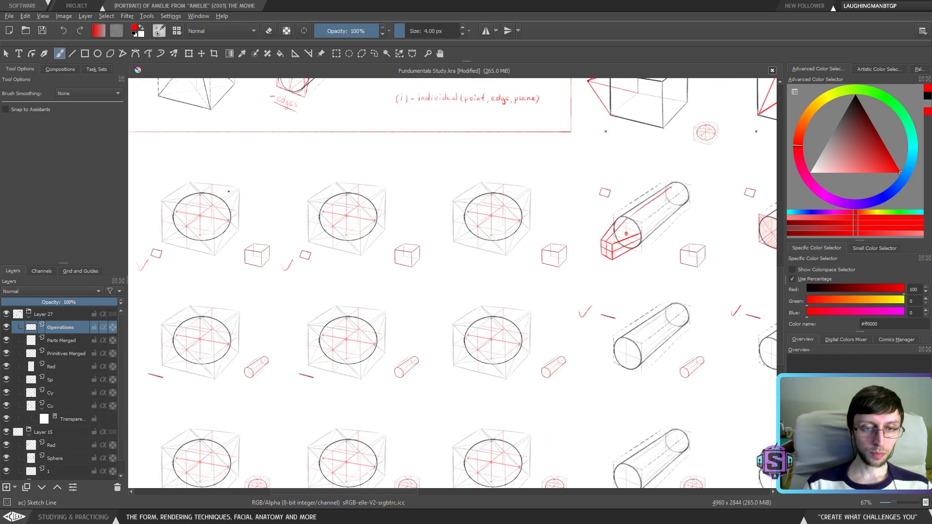
pyautogui.scroll(-2, 424, 311)
pyautogui.hscroll(3, 424, 312)
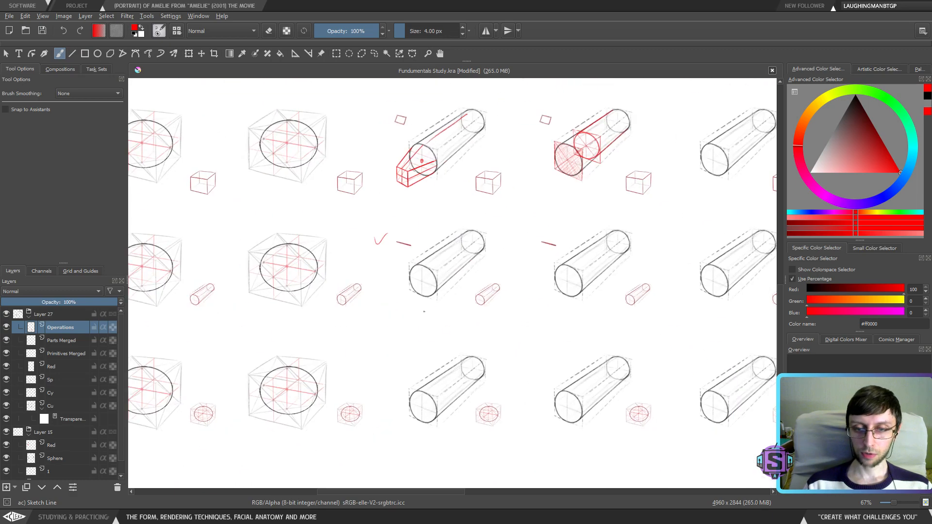
pyautogui.scroll(2, 436, 331)
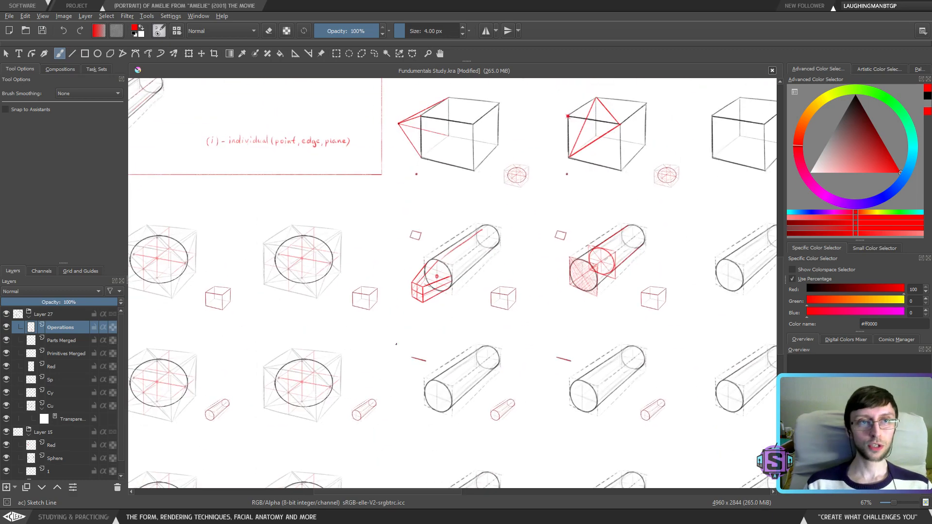
# Try a red arc linking the small cube symbol to the top add/unite cube, undoing a first box stroke
pyautogui.moveTo(360, 258); pyautogui.dragTo(246, 364)
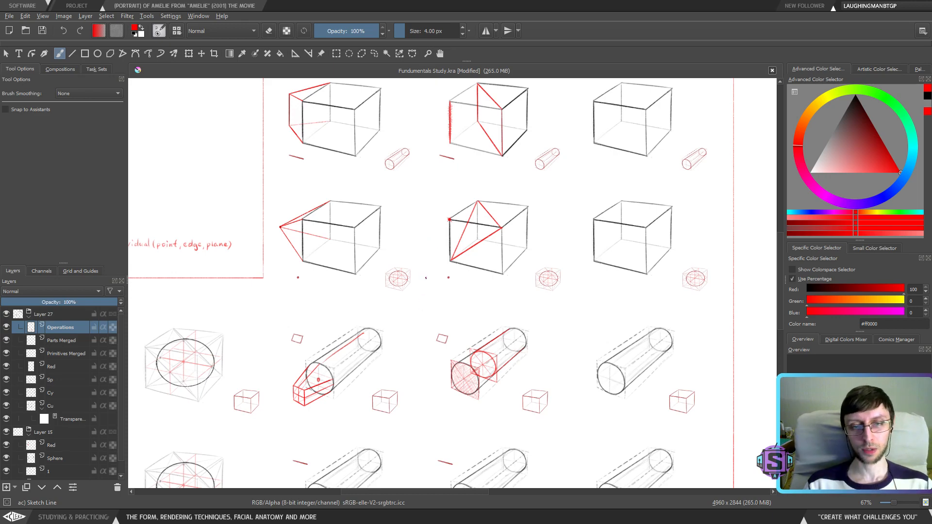
pyautogui.moveTo(403, 231); pyautogui.dragTo(414, 366)
pyautogui.moveTo(441, 345); pyautogui.dragTo(457, 403)
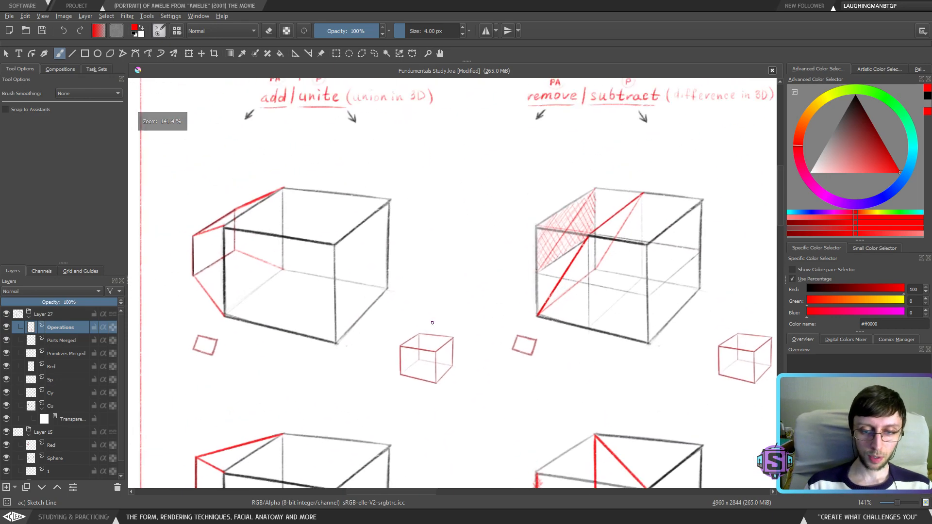
pyautogui.moveTo(438, 329)
pyautogui.mouseDown()
pyautogui.moveTo(409, 275)
pyautogui.moveTo(372, 260)
pyautogui.mouseUp()
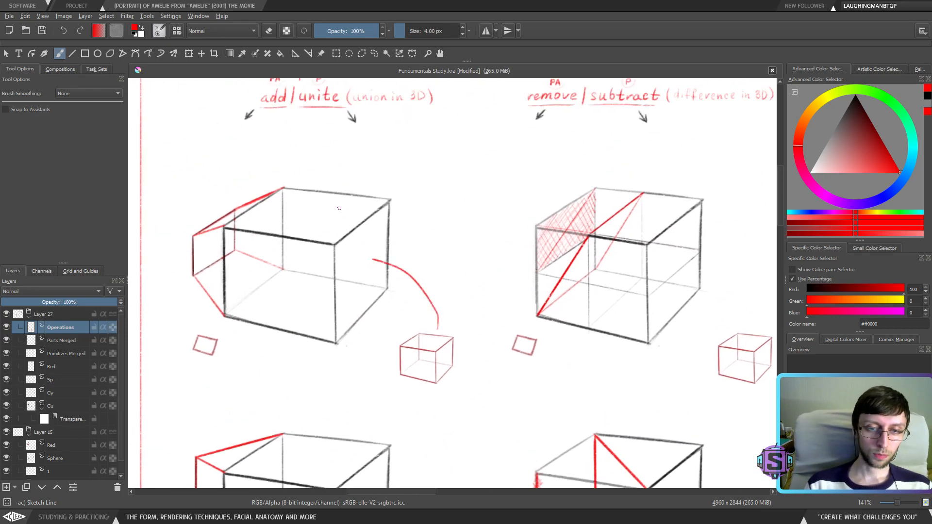
pyautogui.moveTo(339, 201); pyautogui.dragTo(356, 237)
pyautogui.hotkey('ctrl', 'z')
# Try sketching a smaller red cube that overlaps the far upper corner of the top add/unite cube
pyautogui.moveTo(339, 196)
pyautogui.mouseDown()
pyautogui.moveTo(341, 245)
pyautogui.moveTo(397, 254)
pyautogui.mouseUp()
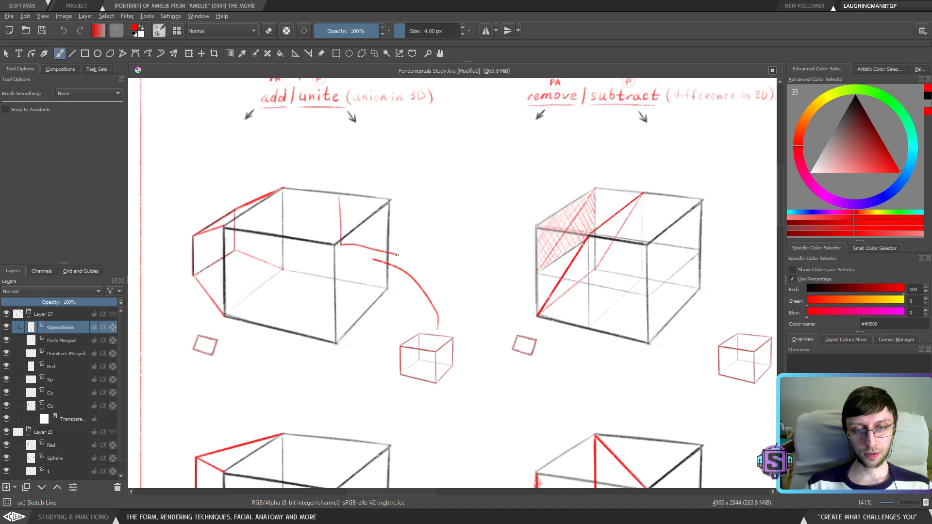
pyautogui.moveTo(343, 173); pyautogui.dragTo(340, 219)
pyautogui.moveTo(337, 172); pyautogui.dragTo(414, 185)
pyautogui.moveTo(408, 177); pyautogui.dragTo(405, 257)
pyautogui.moveTo(336, 171); pyautogui.dragTo(386, 155)
pyautogui.moveTo(414, 185); pyautogui.dragTo(445, 160)
pyautogui.moveTo(374, 151)
pyautogui.mouseDown()
pyautogui.moveTo(436, 152)
pyautogui.moveTo(443, 209)
pyautogui.mouseUp()
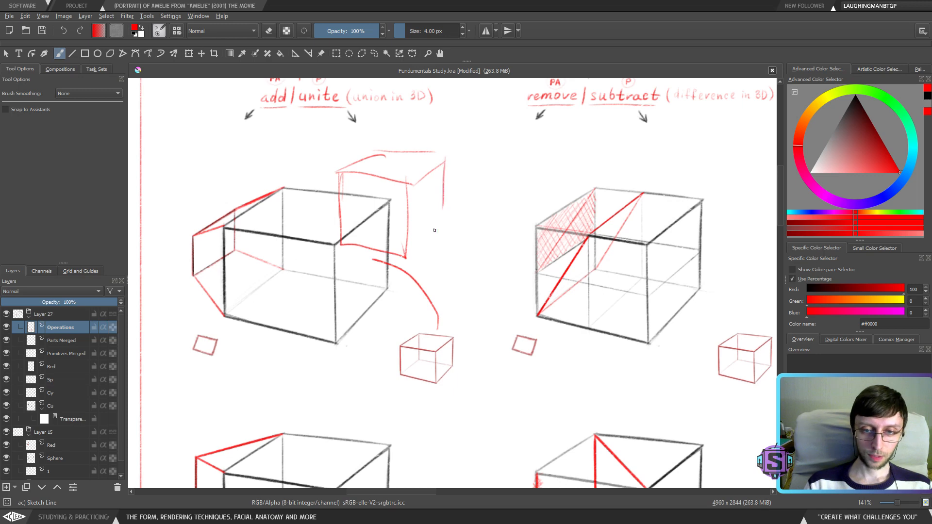
pyautogui.moveTo(410, 247); pyautogui.dragTo(450, 216)
# Undo the overlapping red cube and the linking arc on the add/unite cube
pyautogui.hotkey('ctrl', 'z')
pyautogui.hotkey('ctrl', 'z')
pyautogui.hotkey('ctrl', 'z')
pyautogui.hotkey('ctrl', 'z')
pyautogui.hotkey('ctrl', 'z')
pyautogui.hotkey('ctrl', 'z')
pyautogui.hotkey('ctrl', 'z')
pyautogui.hotkey('ctrl', 'z')
pyautogui.hotkey('ctrl', 'z')
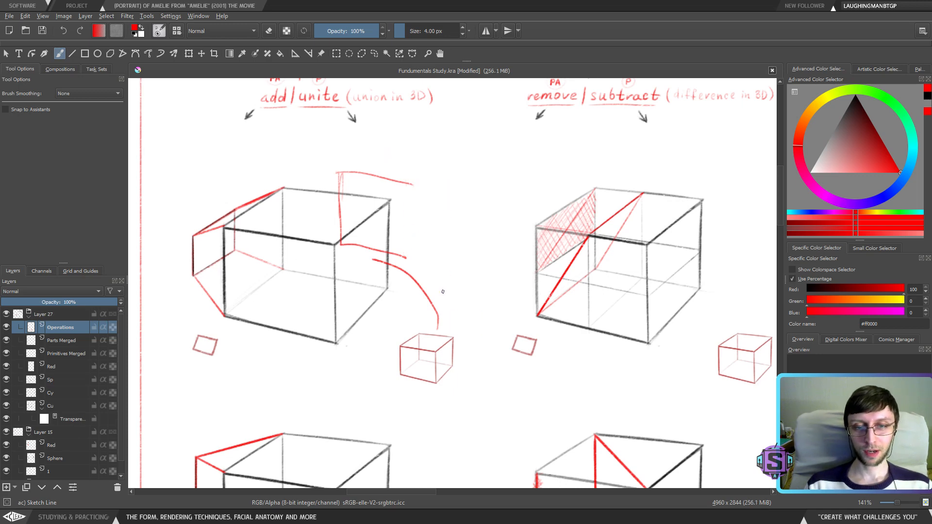
# Try sketching a small red box cut into the near upper corner of the top remove/subtract cube
pyautogui.moveTo(481, 294); pyautogui.dragTo(229, 302)
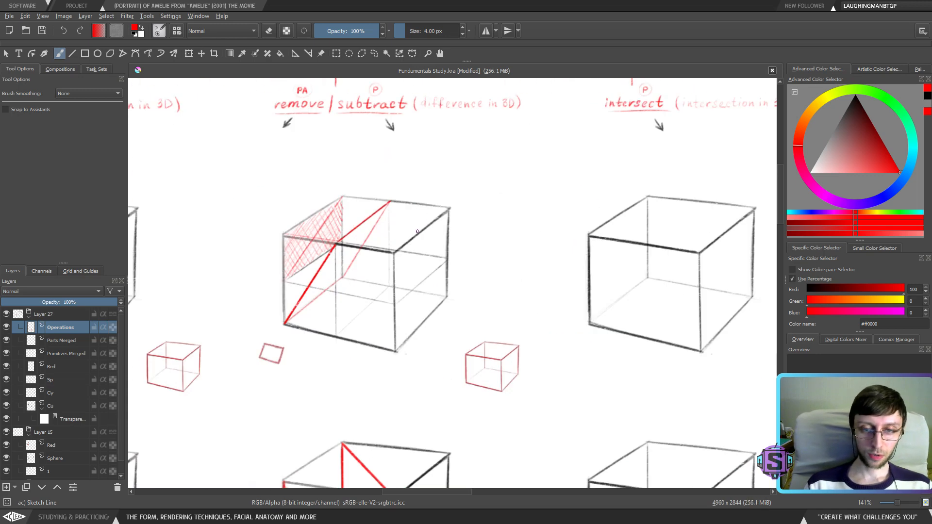
pyautogui.hotkey('ctrl', 'z')
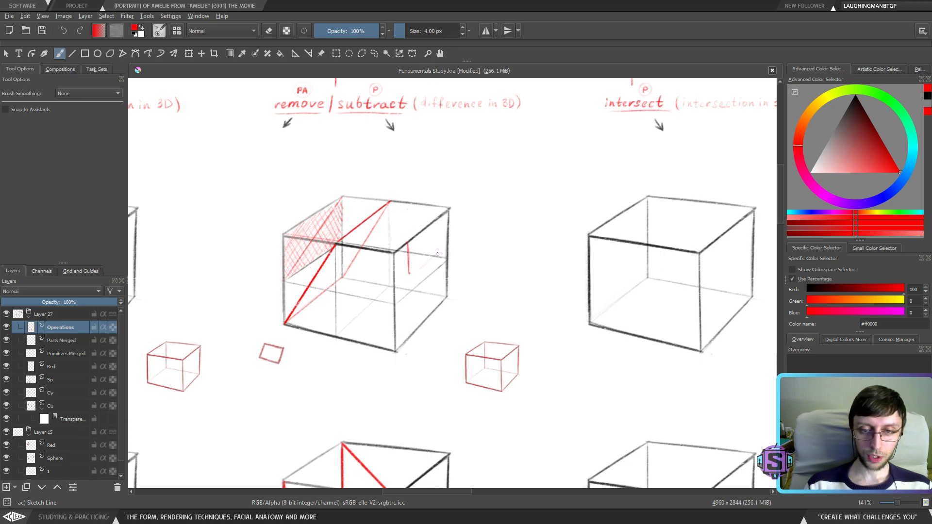
pyautogui.moveTo(438, 253)
pyautogui.mouseDown()
pyautogui.moveTo(409, 275)
pyautogui.moveTo(438, 224)
pyautogui.moveTo(378, 238)
pyautogui.moveTo(408, 218)
pyautogui.moveTo(439, 223)
pyautogui.mouseUp()
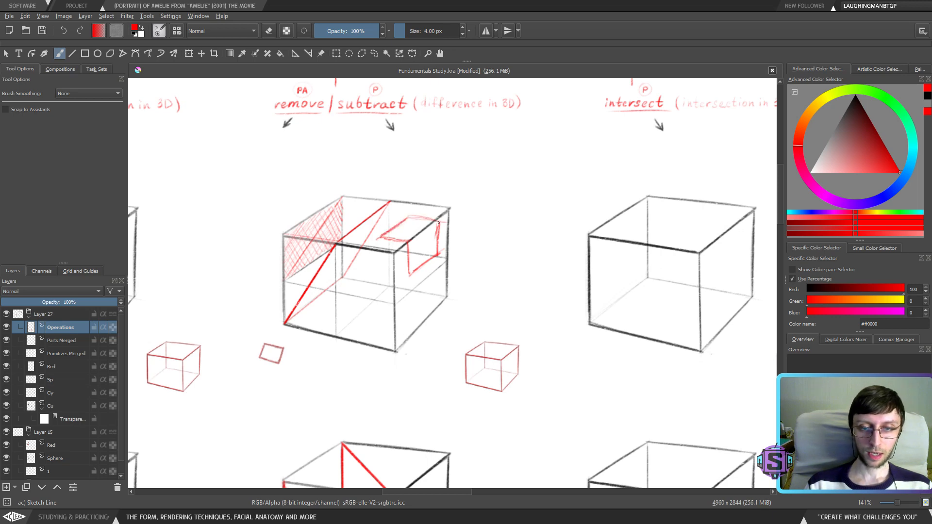
pyautogui.moveTo(384, 252); pyautogui.dragTo(384, 275)
pyautogui.moveTo(415, 277)
pyautogui.mouseDown()
pyautogui.moveTo(384, 270)
pyautogui.moveTo(416, 248)
pyautogui.moveTo(435, 253)
pyautogui.mouseUp()
pyautogui.moveTo(411, 217); pyautogui.dragTo(412, 239)
pyautogui.moveTo(414, 249); pyautogui.dragTo(385, 272)
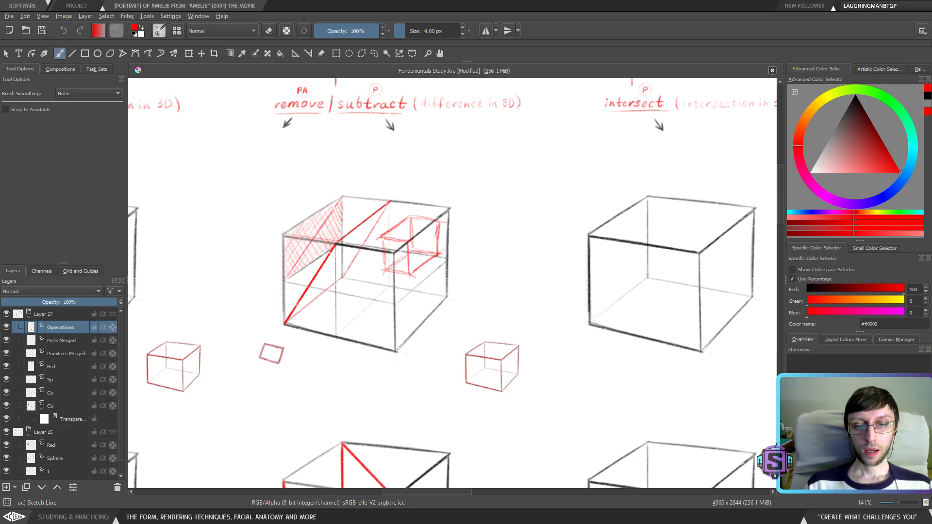
# Undo the red corner-box strokes on the remove/subtract cube
pyautogui.hotkey('ctrl', 'z')
pyautogui.hotkey('ctrl', 'z')
pyautogui.hotkey('ctrl', 'z')
pyautogui.hotkey('ctrl', 'z')
pyautogui.hotkey('ctrl', 'z')
pyautogui.hotkey('ctrl', 'z')
pyautogui.hotkey('ctrl', 'z')
pyautogui.hotkey('ctrl', 'z')
pyautogui.hotkey('ctrl', 'z')
pyautogui.hotkey('ctrl', 'z')
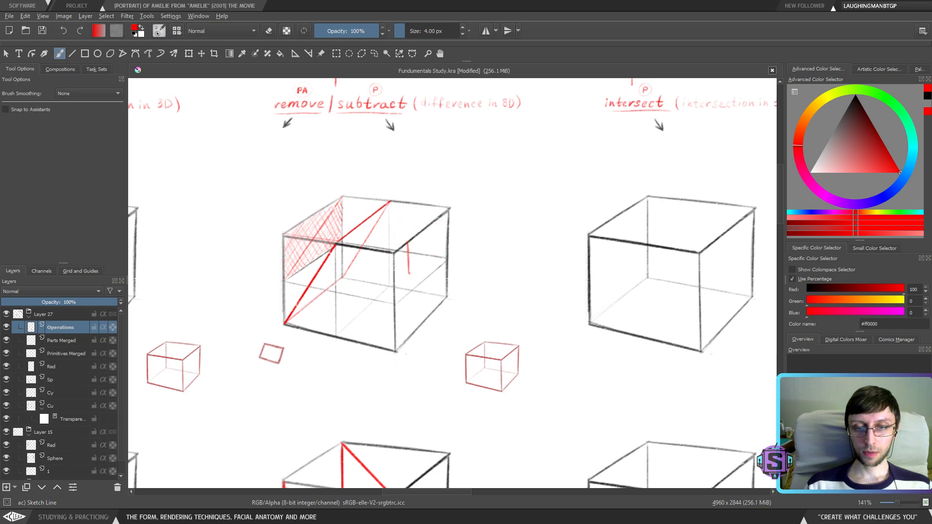
# Try sketching a small red box around the near upper corner of the top intersect cube
pyautogui.moveTo(537, 306); pyautogui.dragTo(284, 326)
pyautogui.moveTo(475, 253); pyautogui.dragTo(470, 292)
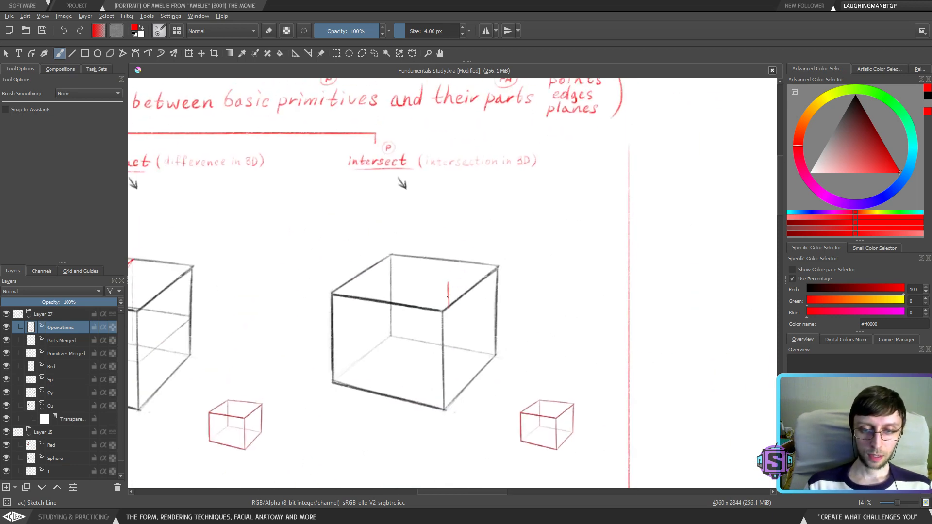
pyautogui.hotkey('ctrl', 'z')
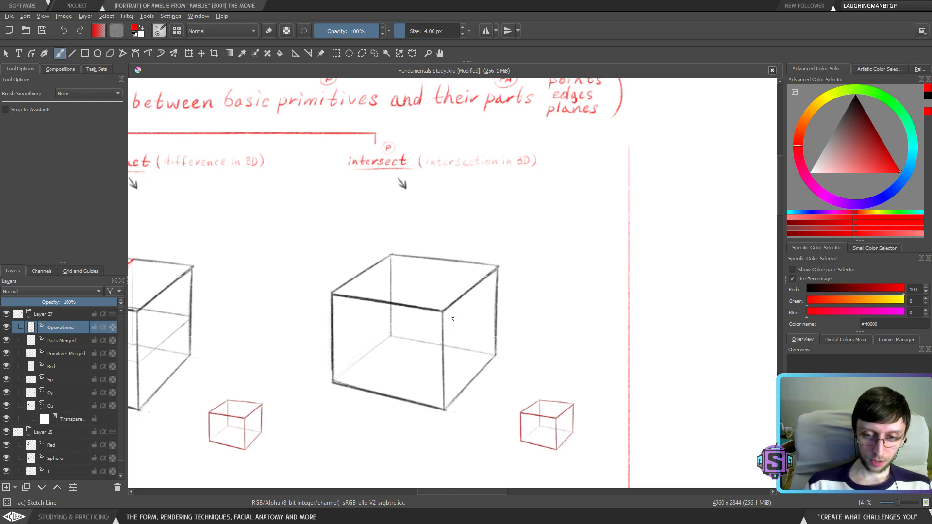
pyautogui.moveTo(451, 301)
pyautogui.mouseDown()
pyautogui.moveTo(459, 329)
pyautogui.moveTo(480, 320)
pyautogui.moveTo(478, 288)
pyautogui.moveTo(452, 301)
pyautogui.moveTo(449, 286)
pyautogui.moveTo(430, 297)
pyautogui.moveTo(430, 339)
pyautogui.moveTo(454, 342)
pyautogui.mouseUp()
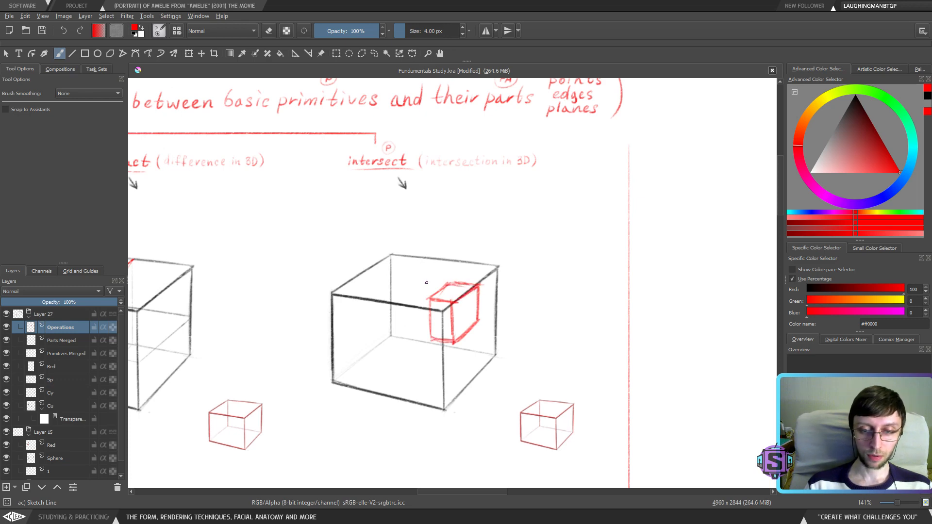
# Try sketching a large red cube overlapping the near upper corner of the top intersect cube, with the small box as their shared volume
pyautogui.moveTo(429, 308); pyautogui.dragTo(429, 271)
pyautogui.moveTo(428, 327)
pyautogui.mouseDown()
pyautogui.moveTo(430, 268)
pyautogui.moveTo(428, 306)
pyautogui.mouseUp()
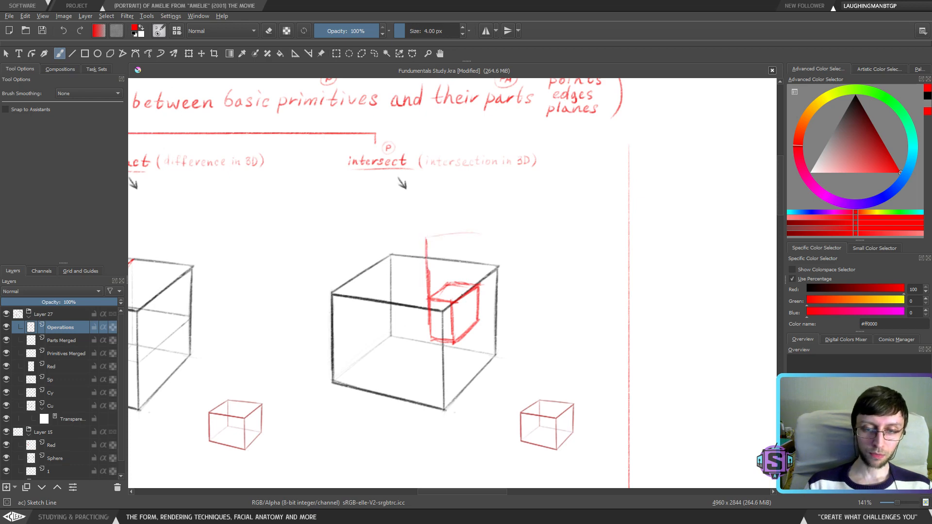
pyautogui.moveTo(428, 238); pyautogui.dragTo(523, 247)
pyautogui.moveTo(457, 236); pyautogui.dragTo(511, 243)
pyautogui.moveTo(454, 345); pyautogui.dragTo(531, 357)
pyautogui.moveTo(523, 246)
pyautogui.mouseDown()
pyautogui.moveTo(531, 329)
pyautogui.moveTo(520, 348)
pyautogui.mouseUp()
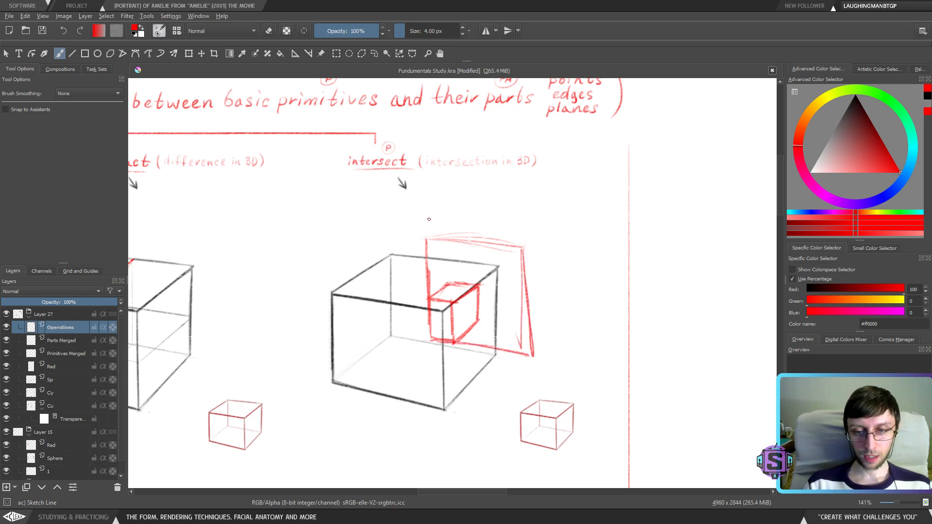
pyautogui.moveTo(417, 239)
pyautogui.mouseDown()
pyautogui.moveTo(517, 251)
pyautogui.moveTo(478, 212)
pyautogui.mouseUp()
pyautogui.moveTo(522, 251); pyautogui.dragTo(570, 214)
pyautogui.moveTo(478, 214); pyautogui.dragTo(555, 214)
pyautogui.moveTo(533, 356); pyautogui.dragTo(576, 315)
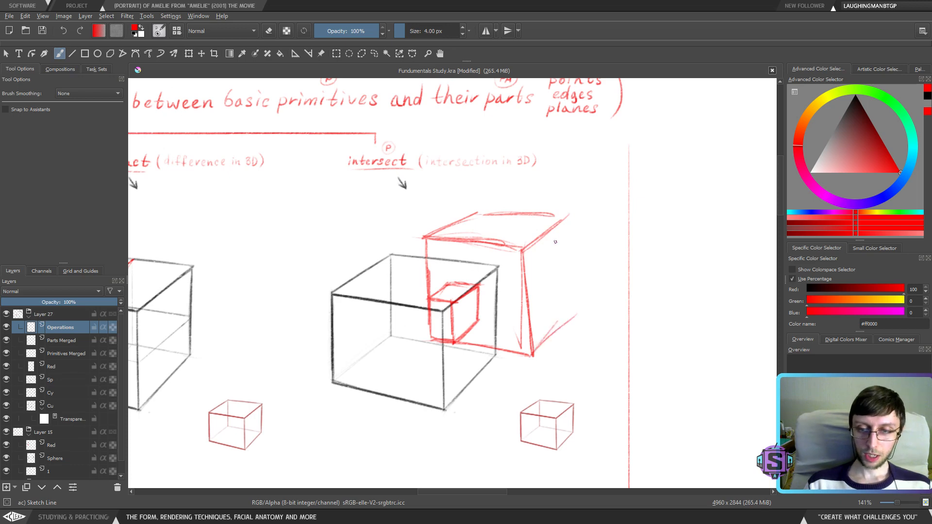
pyautogui.moveTo(561, 216); pyautogui.dragTo(566, 306)
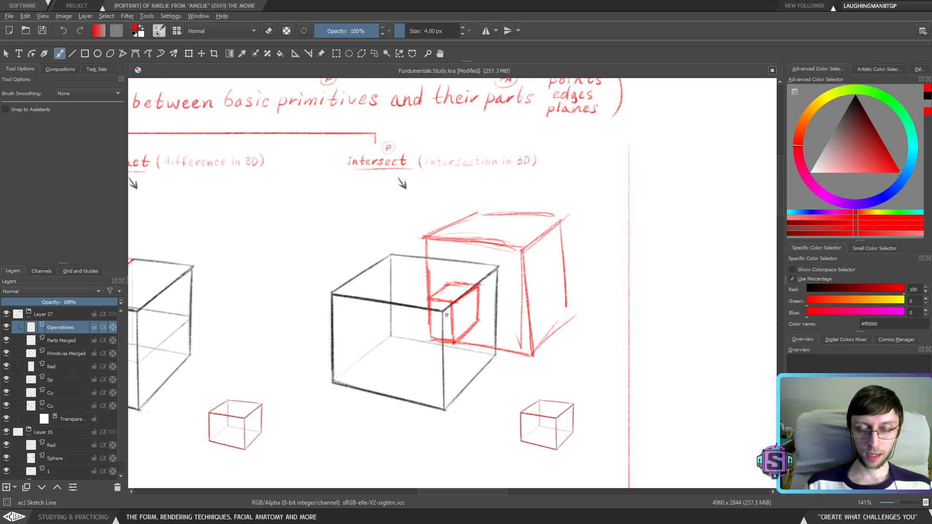
# Try crossing out both overlapping intersect cubes in red and sketching their shared volume as a separate small box beside them
pyautogui.moveTo(577, 201); pyautogui.dragTo(461, 257)
pyautogui.moveTo(443, 192); pyautogui.dragTo(580, 360)
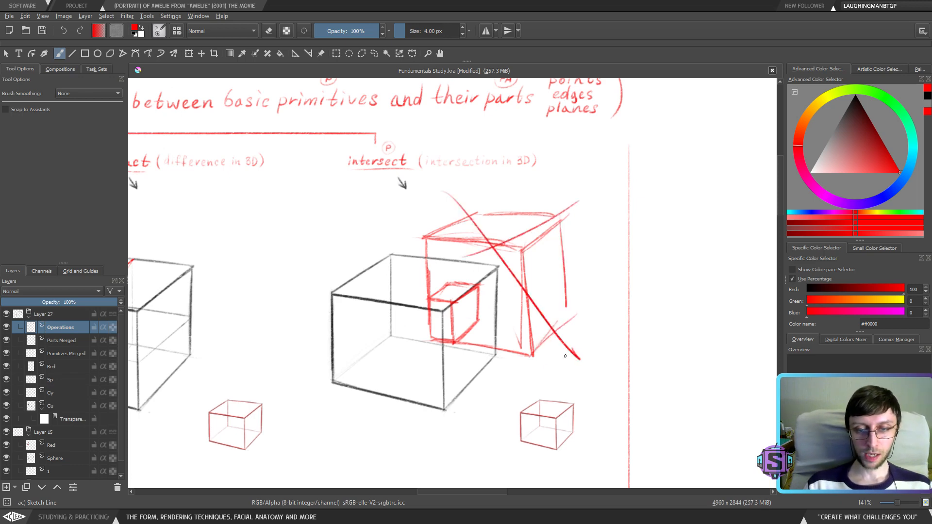
pyautogui.moveTo(413, 241); pyautogui.dragTo(365, 426)
pyautogui.moveTo(321, 269); pyautogui.dragTo(485, 433)
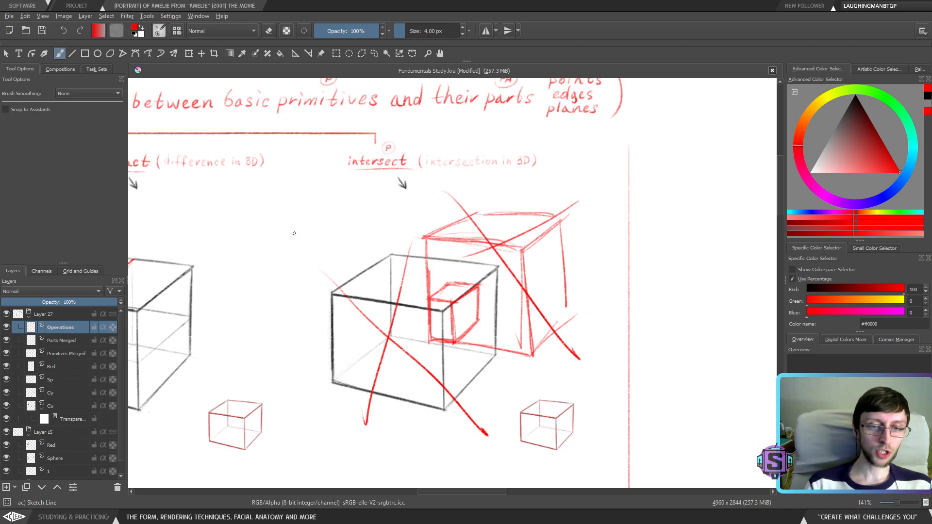
pyautogui.moveTo(302, 212)
pyautogui.mouseDown()
pyautogui.moveTo(301, 249)
pyautogui.moveTo(331, 249)
pyautogui.moveTo(319, 205)
pyautogui.moveTo(341, 198)
pyautogui.mouseUp()
pyautogui.moveTo(329, 219); pyautogui.dragTo(353, 204)
# Undo the separate box, the cross-out strokes and the large red cube on the intersect example
pyautogui.hotkey('ctrl', 'z')
pyautogui.hotkey('ctrl', 'z')
pyautogui.hotkey('ctrl', 'z')
pyautogui.hotkey('ctrl', 'z')
pyautogui.hotkey('ctrl', 'z')
pyautogui.hotkey('ctrl', 'z')
pyautogui.hotkey('ctrl', 'z')
pyautogui.hotkey('ctrl', 'z')
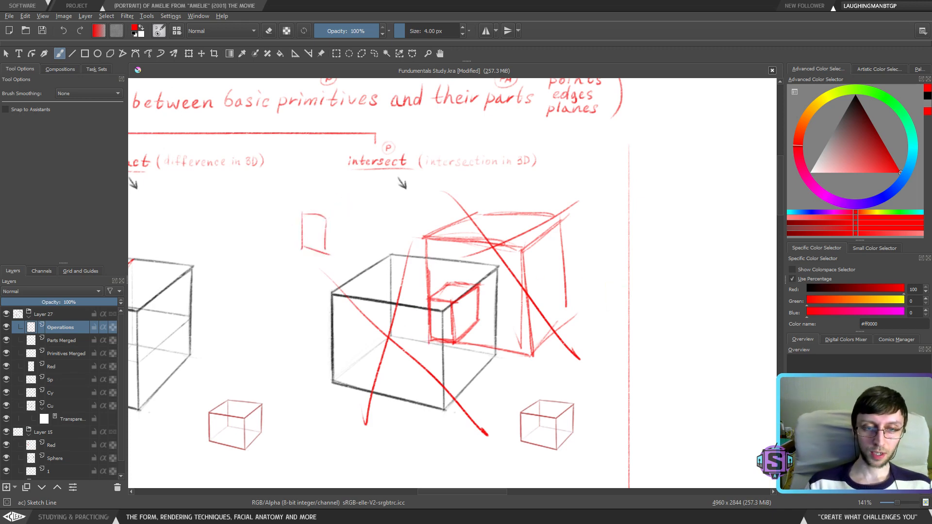
pyautogui.hotkey('ctrl', 'z')
pyautogui.hotkey('ctrl', 'z')
pyautogui.hotkey('ctrl', 'z')
pyautogui.hotkey('ctrl', 'z')
pyautogui.hotkey('ctrl', 'z')
pyautogui.hotkey('ctrl', 'z')
pyautogui.hotkey('ctrl', 'z')
pyautogui.hotkey('ctrl', 'z')
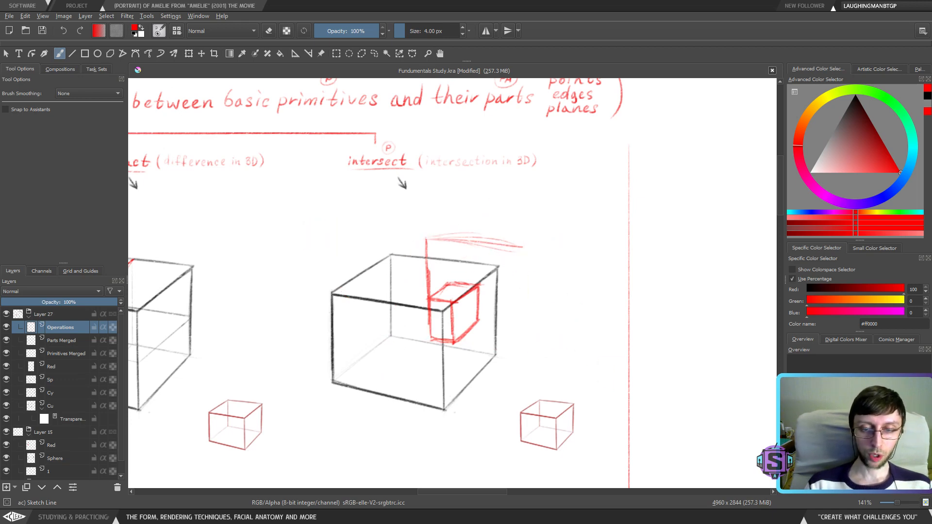
pyautogui.hotkey('ctrl', 'z')
pyautogui.hotkey('ctrl', 'z')
pyautogui.hotkey('ctrl', 'z')
pyautogui.hotkey('ctrl', 'z')
pyautogui.hotkey('ctrl', 'z')
pyautogui.hotkey('ctrl', 'z')
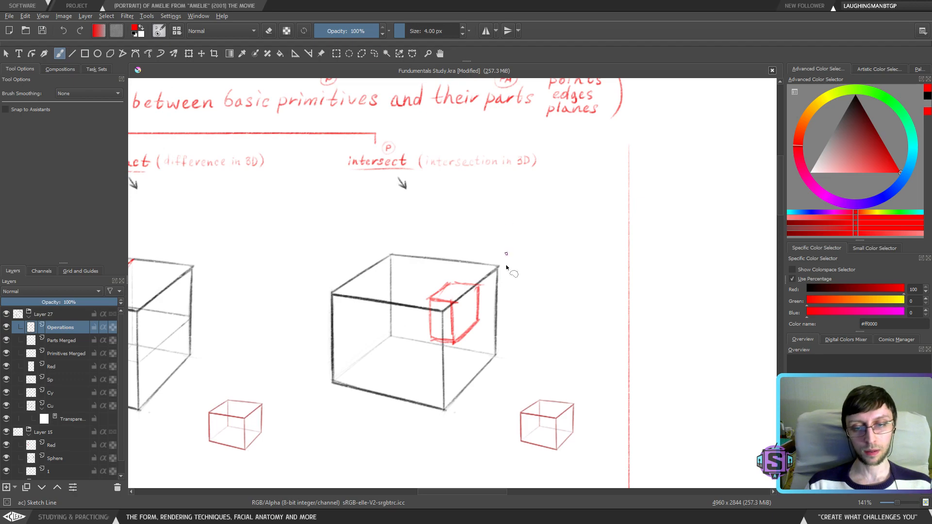
# Lasso and delete the small red box on the intersect cube, clear the selection and return to the brush
pyautogui.press('l')
pyautogui.moveTo(541, 290)
pyautogui.mouseDown()
pyautogui.moveTo(409, 331)
pyautogui.moveTo(501, 357)
pyautogui.mouseUp()
pyautogui.press('Delete')
pyautogui.hotkey('ctrl', 'shift', 'a')
pyautogui.press('b')
# Try sketching a small red box above the far upper edge of the top intersect cube, and undo its strokes
pyautogui.press('-')
pyautogui.press('-')
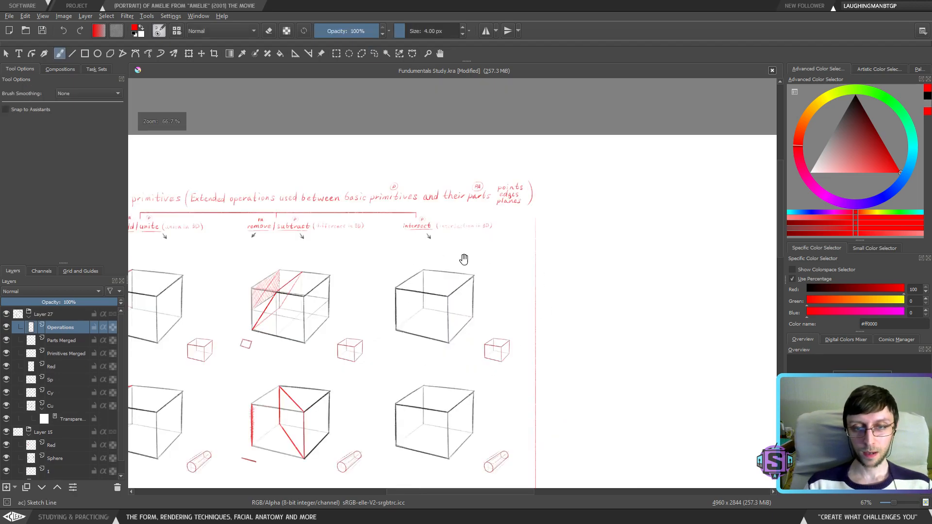
pyautogui.moveTo(465, 259); pyautogui.dragTo(609, 190)
pyautogui.moveTo(470, 339)
pyautogui.mouseDown()
pyautogui.moveTo(475, 235)
pyautogui.moveTo(458, 383)
pyautogui.mouseUp()
pyautogui.press('+')
pyautogui.press('+')
pyautogui.moveTo(421, 285)
pyautogui.mouseDown()
pyautogui.moveTo(420, 334)
pyautogui.moveTo(438, 337)
pyautogui.moveTo(422, 290)
pyautogui.moveTo(440, 292)
pyautogui.moveTo(436, 278)
pyautogui.moveTo(467, 273)
pyautogui.mouseUp()
pyautogui.moveTo(456, 267); pyautogui.dragTo(485, 272)
pyautogui.hotkey('ctrl', 'z')
pyautogui.hotkey('ctrl', 'z')
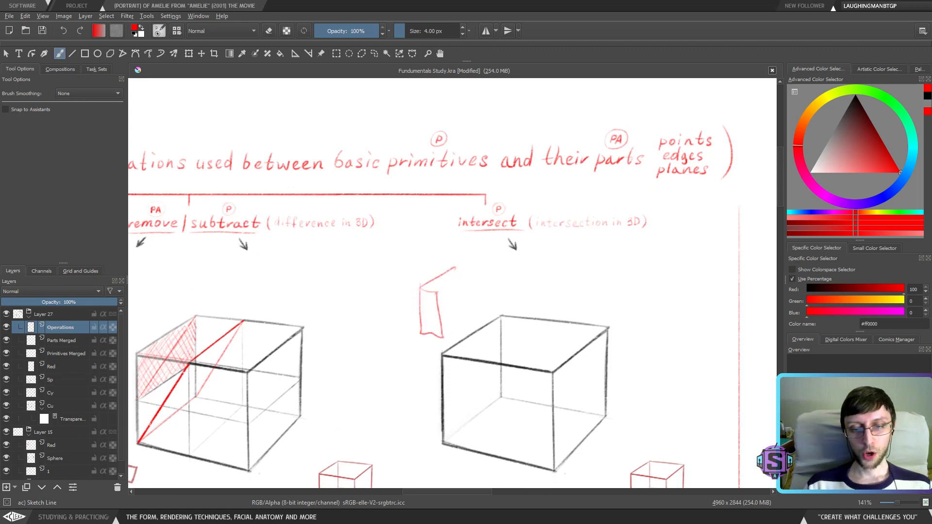
pyautogui.hotkey('ctrl', 'z')
pyautogui.hotkey('ctrl', 'z')
# Examine the large cylinder paired with the short red edge line, below the cylinder extended by a red box
pyautogui.press('-')
pyautogui.press('-')
pyautogui.scroll(-5, 453, 358)
pyautogui.press('+')
pyautogui.press('+')
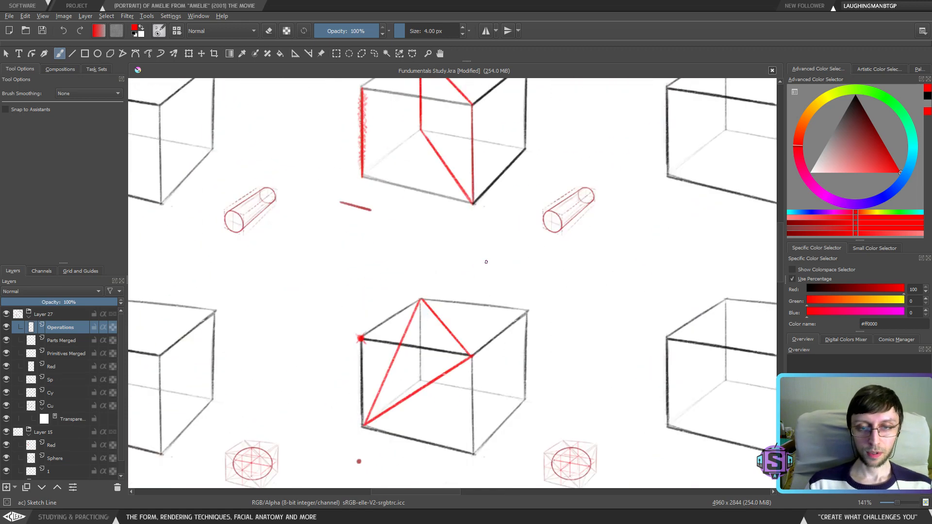
pyautogui.moveTo(431, 421)
pyautogui.mouseDown()
pyautogui.moveTo(513, 329)
pyautogui.moveTo(731, 266)
pyautogui.moveTo(572, 287)
pyautogui.moveTo(479, 151)
pyautogui.mouseUp()
pyautogui.moveTo(454, 394); pyautogui.dragTo(583, 333)
pyautogui.press('+')
pyautogui.press('+')
pyautogui.moveTo(324, 293); pyautogui.dragTo(373, 245)
pyautogui.moveTo(327, 203); pyautogui.dragTo(412, 232)
pyautogui.hotkey('ctrl', 'z')
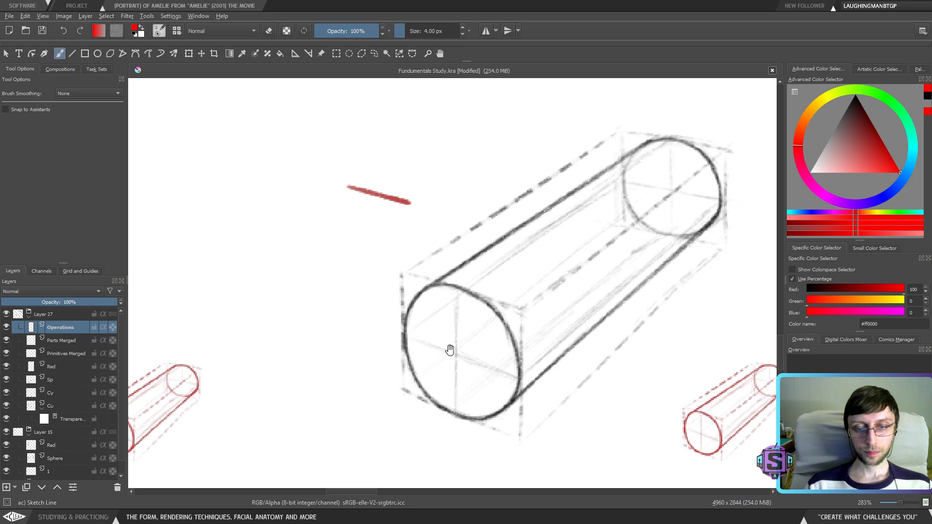
pyautogui.moveTo(447, 349); pyautogui.dragTo(397, 262)
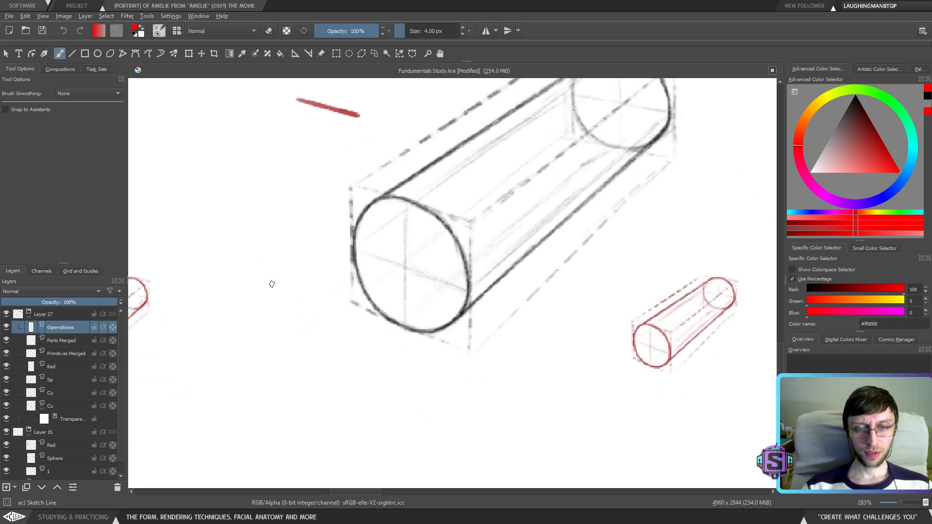
# Try retracing the lower and upper front edges of the red box extension on the cylinder above, and undo both strokes
pyautogui.press('-')
pyautogui.press('-')
pyautogui.moveTo(311, 218)
pyautogui.mouseDown()
pyautogui.moveTo(416, 323)
pyautogui.moveTo(421, 315)
pyautogui.mouseUp()
pyautogui.press('+')
pyautogui.press('+')
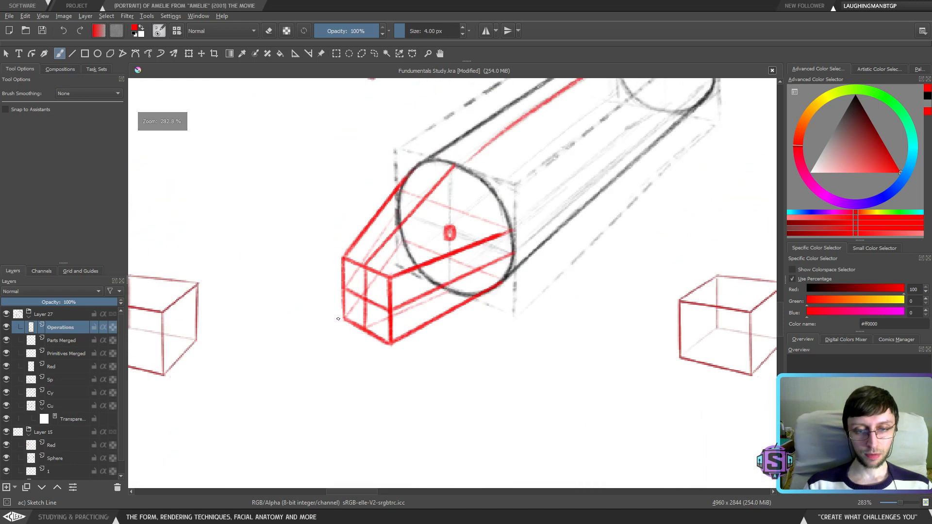
pyautogui.moveTo(339, 320); pyautogui.dragTo(404, 354)
pyautogui.moveTo(342, 256); pyautogui.dragTo(393, 277)
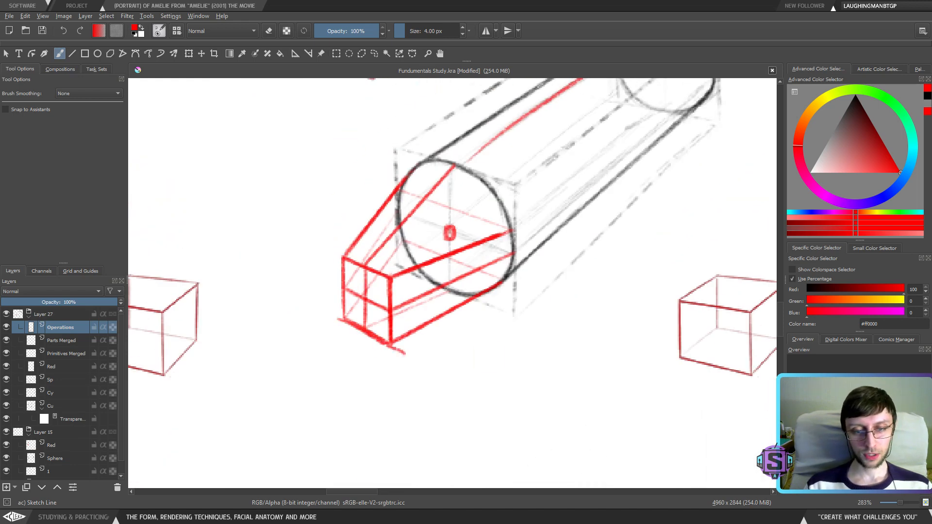
pyautogui.hotkey('ctrl', 'z')
pyautogui.hotkey('ctrl', 'z')
# Draw a short slanted red line just outside the lower near end of the edge-paired cylinder with the Line tool
pyautogui.scroll(-4, 447, 359)
pyautogui.scroll(4, 439, 303)
pyautogui.moveTo(439, 303); pyautogui.dragTo(429, 337)
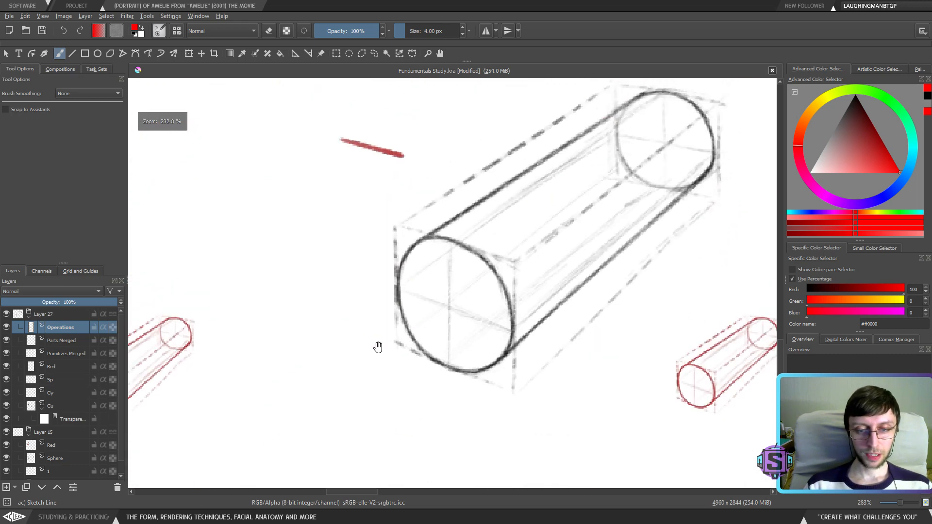
pyautogui.press('v')
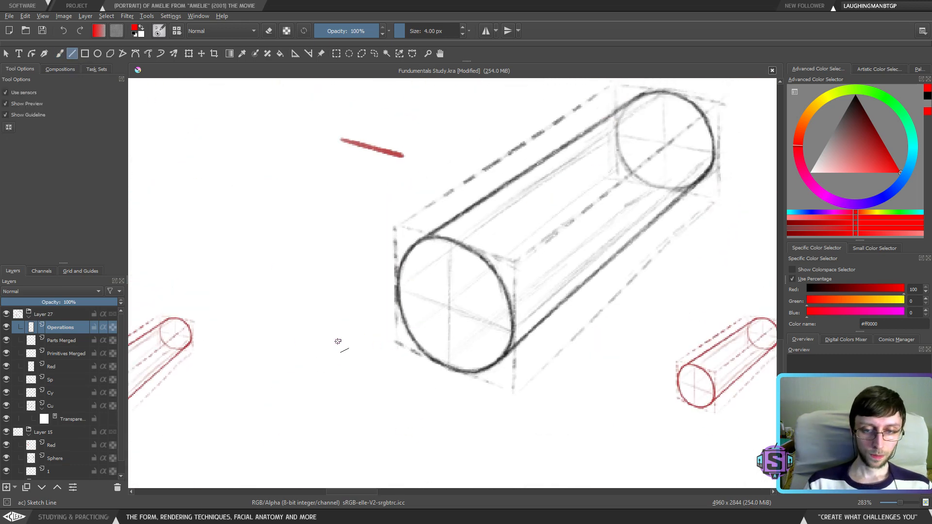
pyautogui.moveTo(331, 341); pyautogui.dragTo(436, 393)
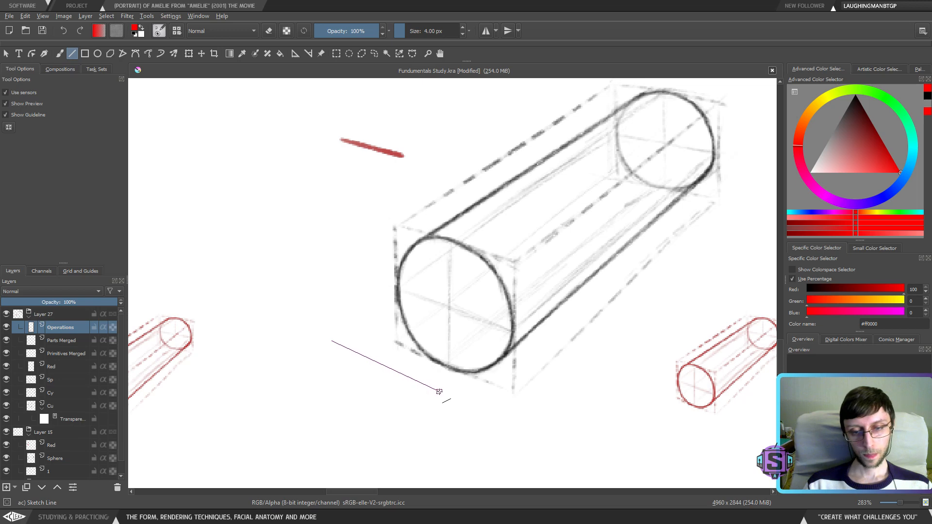
pyautogui.hotkey('ctrl', 'z')
pyautogui.moveTo(335, 345); pyautogui.dragTo(430, 387)
pyautogui.hotkey('ctrl', 'z')
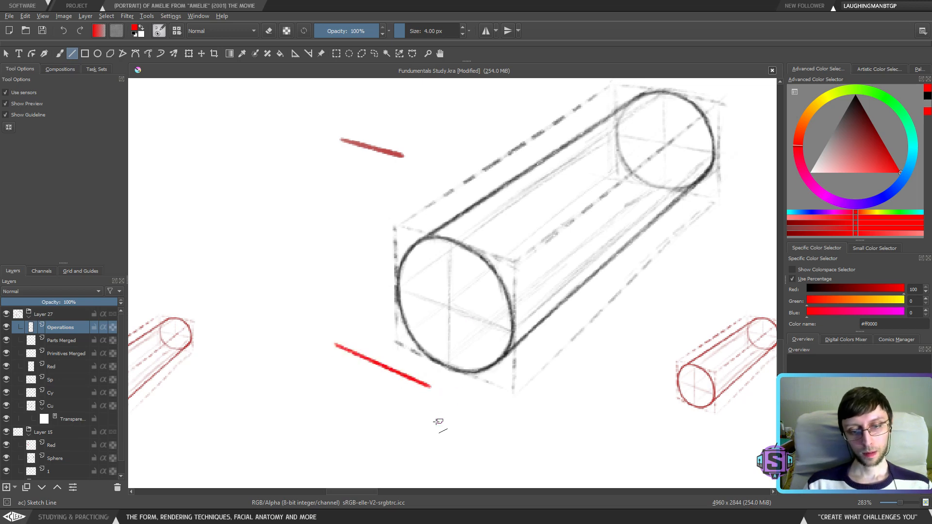
pyautogui.hotkey('ctrl', 'z')
pyautogui.moveTo(350, 354); pyautogui.dragTo(416, 383)
# Try red guide lines along the box extension's lower edge and the cylinder's bounding box above to compare their angles, and undo them
pyautogui.scroll(-2, 425, 384)
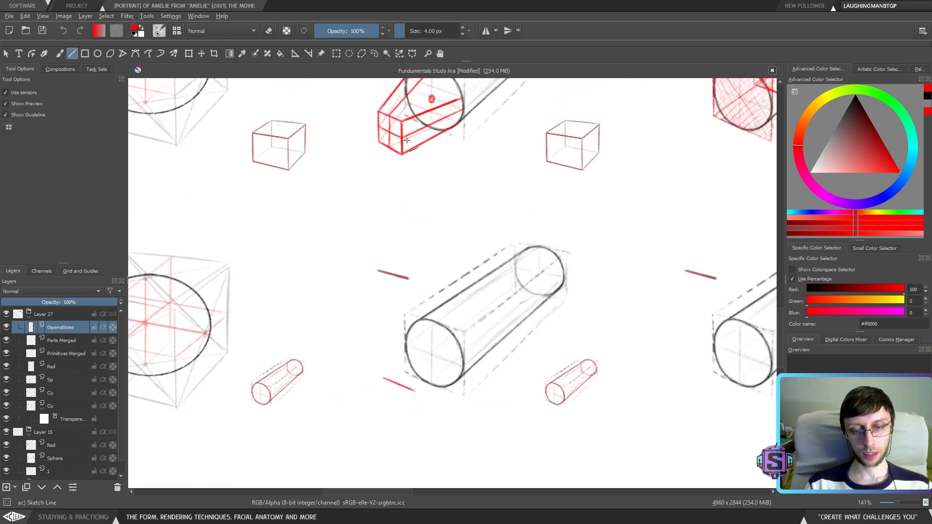
pyautogui.scroll(5, 424, 387)
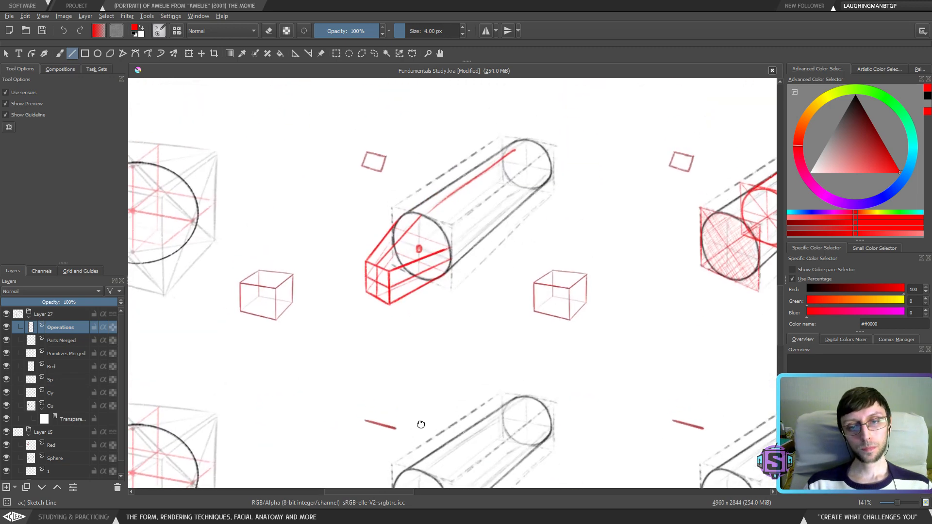
pyautogui.scroll(2, 417, 389)
pyautogui.moveTo(316, 338); pyautogui.dragTo(368, 359)
pyautogui.moveTo(373, 230); pyautogui.dragTo(494, 267)
pyautogui.hotkey('ctrl', 'z')
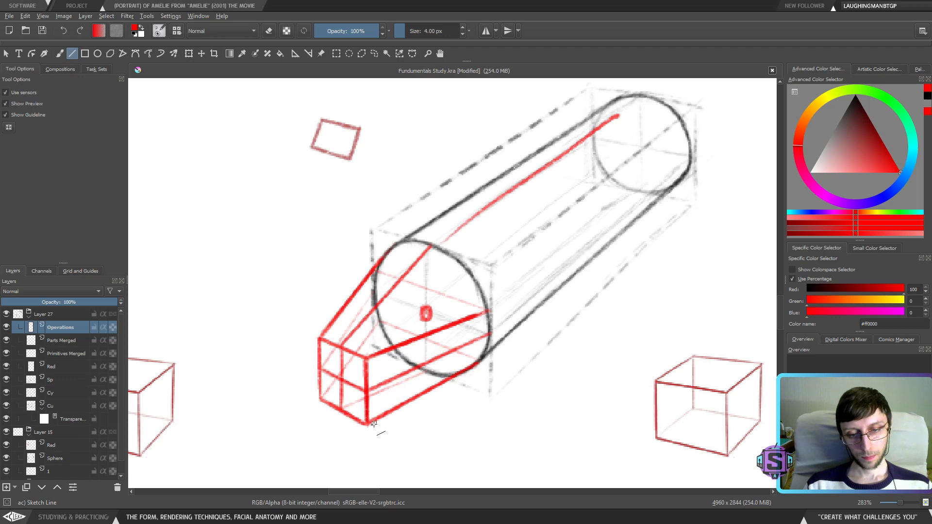
pyautogui.moveTo(367, 424); pyautogui.dragTo(236, 355)
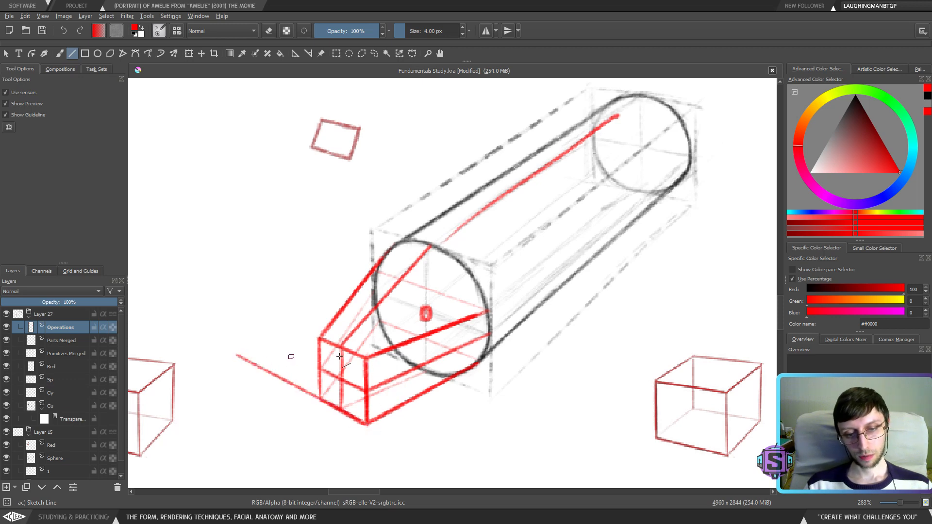
pyautogui.moveTo(488, 393); pyautogui.dragTo(273, 307)
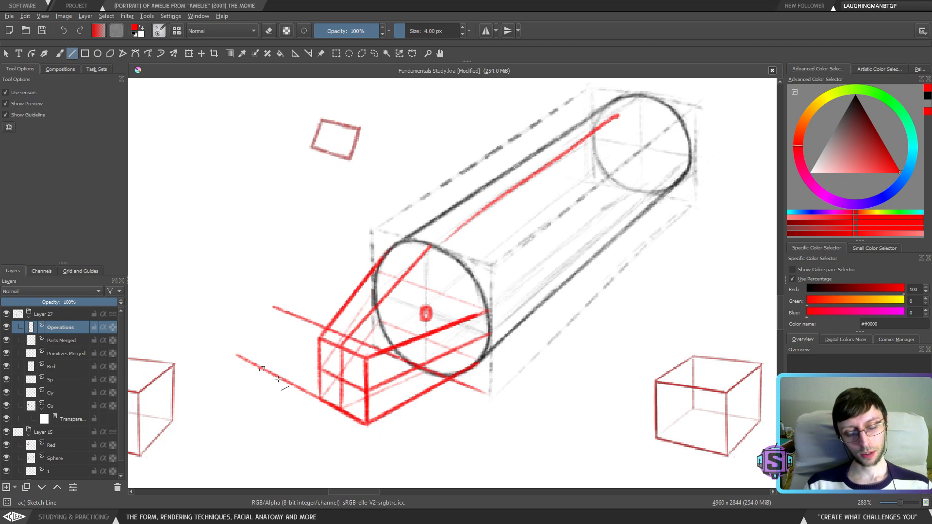
pyautogui.hotkey('ctrl', 'z')
pyautogui.hotkey('ctrl', 'z')
# Connect the short red line's ends to both sides of the cylinder's near cap and draw a light chord across the cap between them
pyautogui.scroll(-12, 434, 446)
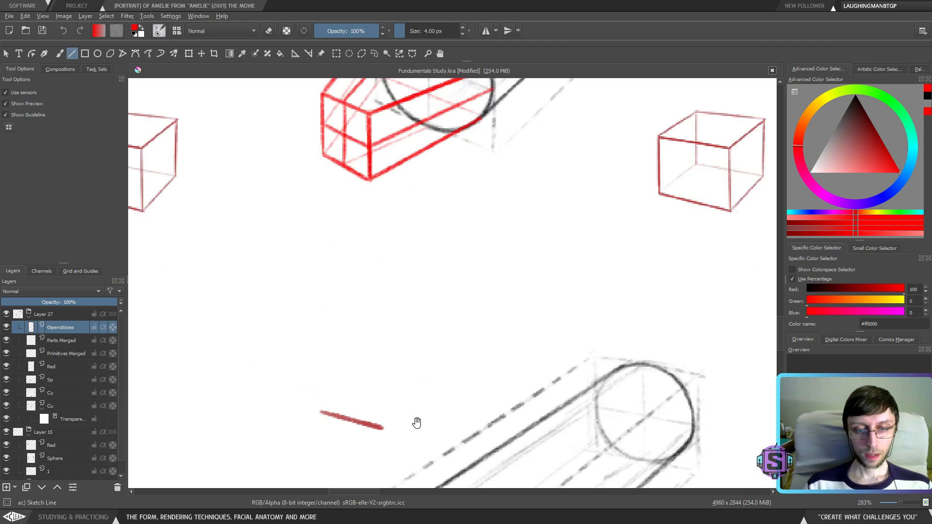
pyautogui.hotkey('ctrl', 'shift', 'z')
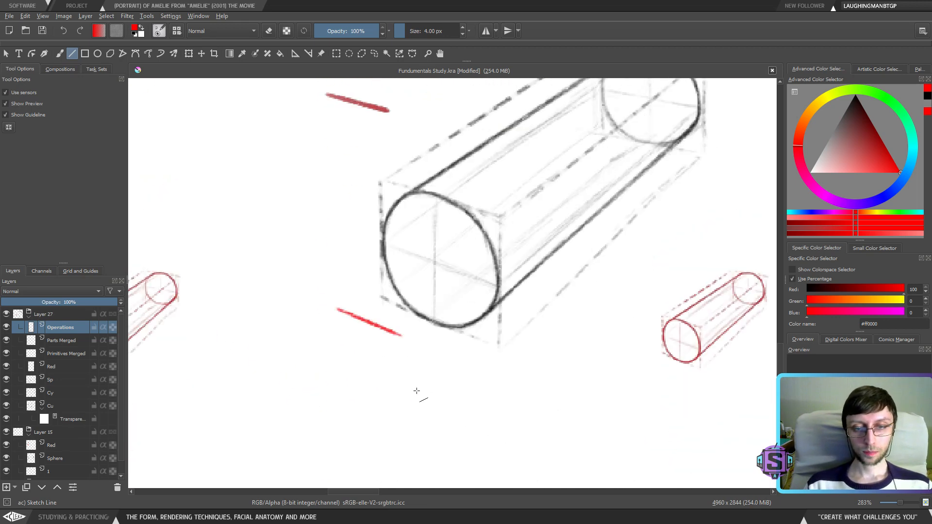
pyautogui.moveTo(385, 300)
pyautogui.mouseDown()
pyautogui.moveTo(371, 394)
pyautogui.moveTo(378, 277)
pyautogui.moveTo(367, 275)
pyautogui.moveTo(404, 295)
pyautogui.moveTo(381, 300)
pyautogui.mouseUp()
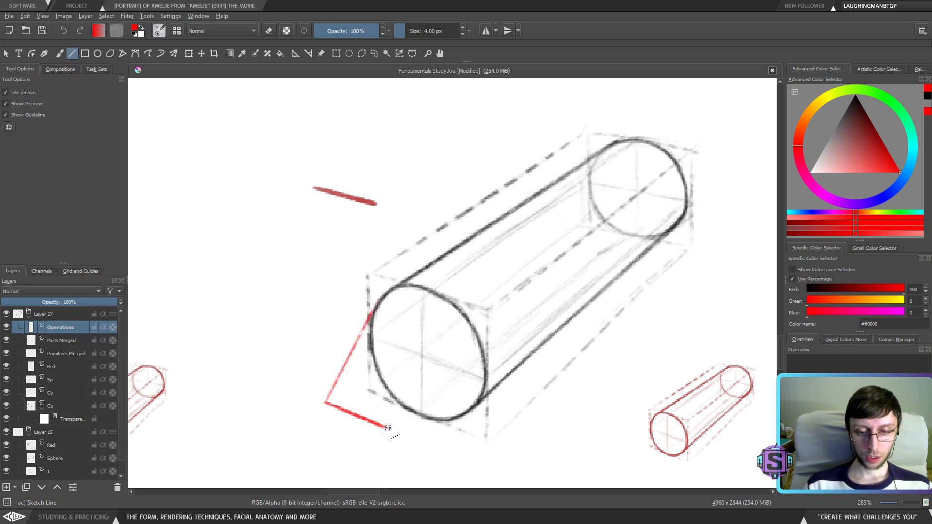
pyautogui.moveTo(378, 303); pyautogui.dragTo(487, 337)
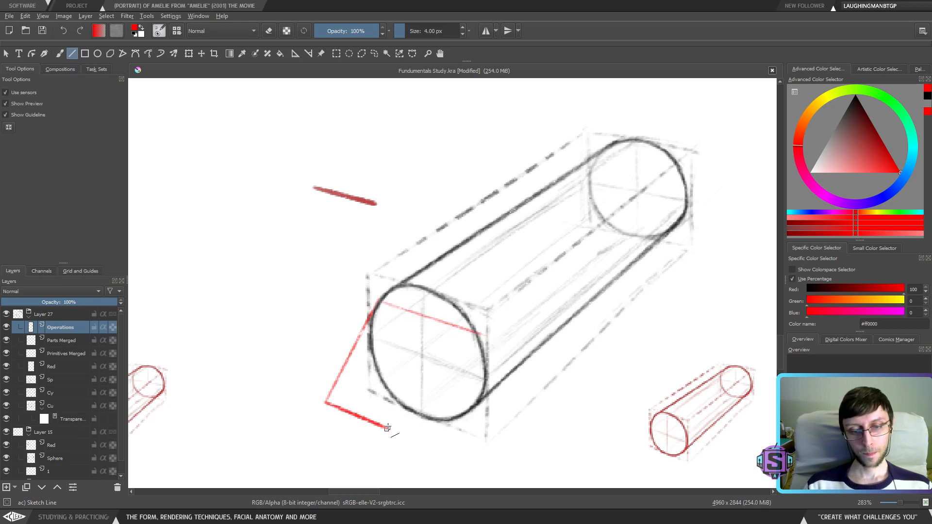
pyautogui.moveTo(387, 427)
pyautogui.mouseDown()
pyautogui.moveTo(488, 340)
pyautogui.moveTo(478, 329)
pyautogui.mouseUp()
pyautogui.press('l')
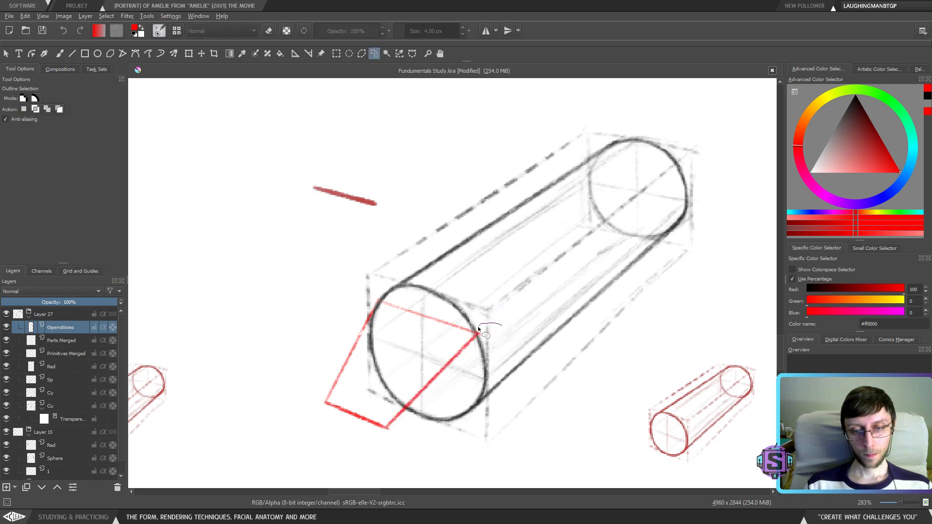
pyautogui.press('b')
pyautogui.scroll(-1, 508, 325)
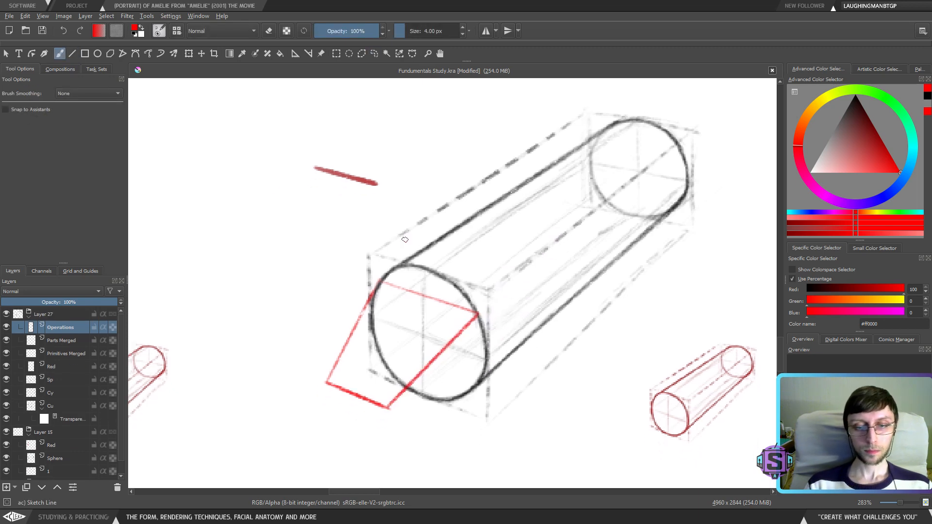
pyautogui.click(72, 54)
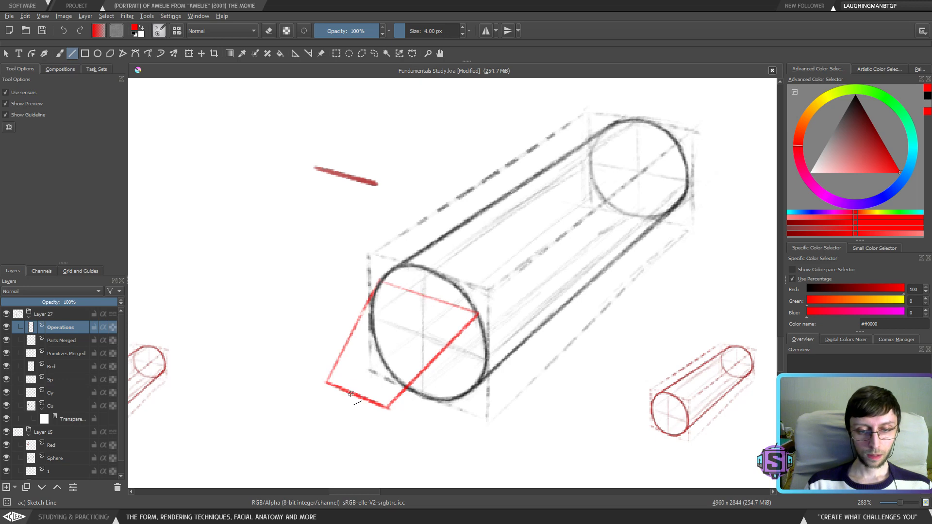
# Draw a red line from the short edge's midpoint to the cap's top, and join the edge's ends to the cap's lower rim
pyautogui.moveTo(355, 391); pyautogui.dragTo(426, 269)
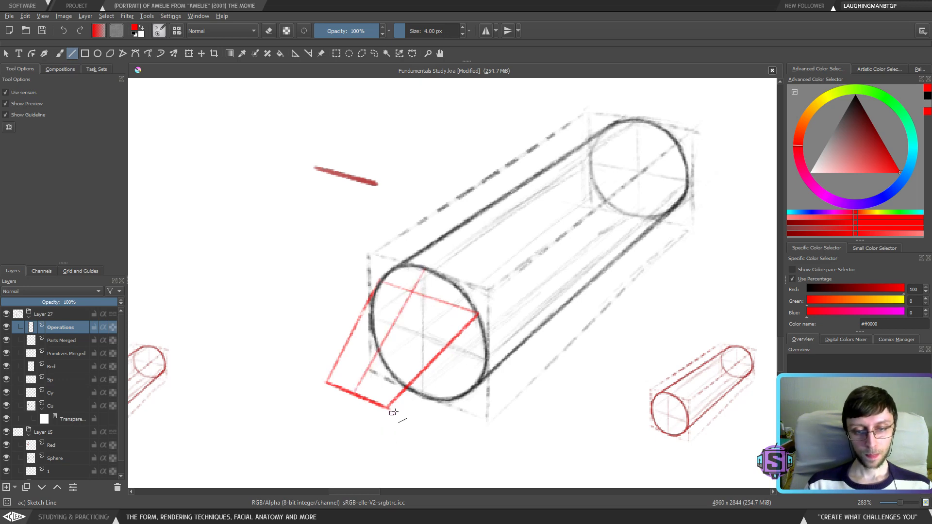
pyautogui.moveTo(387, 408); pyautogui.dragTo(460, 398)
pyautogui.moveTo(388, 407); pyautogui.dragTo(386, 369)
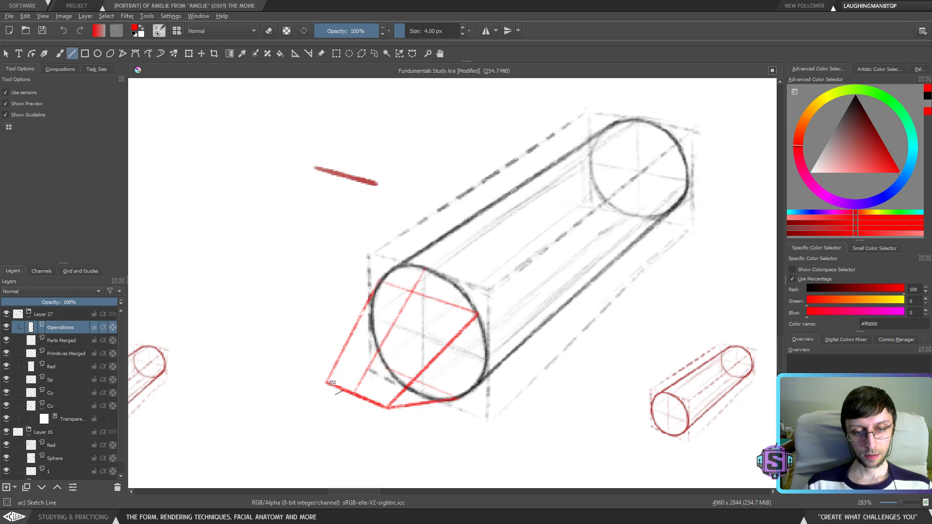
pyautogui.moveTo(328, 383); pyautogui.dragTo(388, 369)
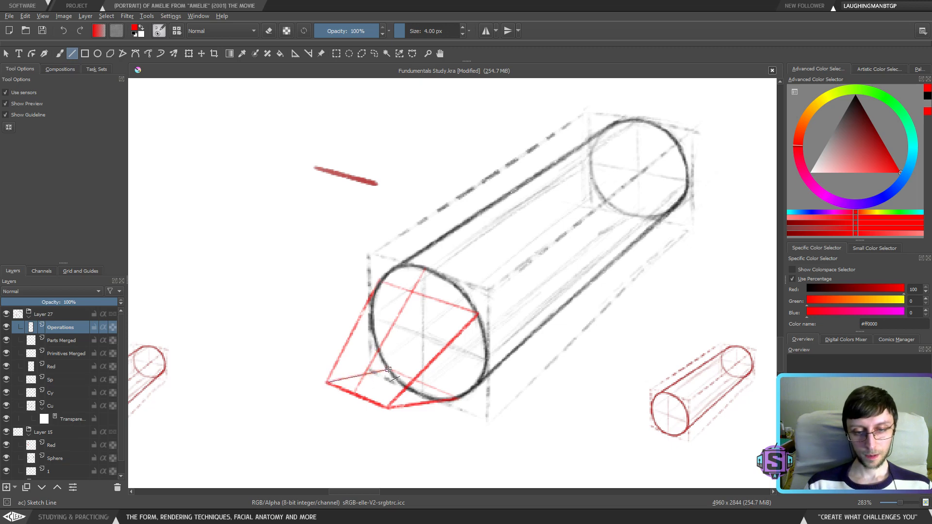
# Draw a light red centre line along the wedge's underside, from the short edge's midpoint to the chord near the cap's bottom
pyautogui.press('-')
pyautogui.press('-')
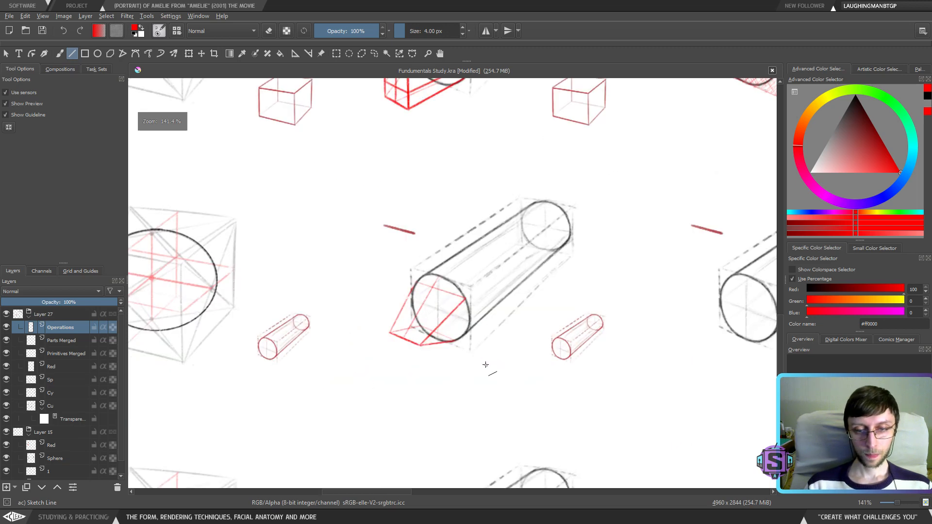
pyautogui.press('+')
pyautogui.press('+')
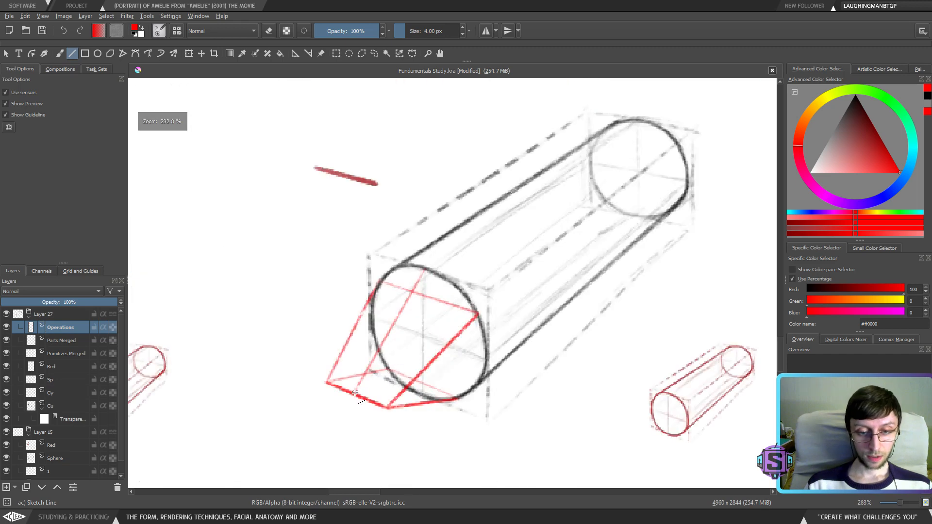
pyautogui.moveTo(357, 394); pyautogui.dragTo(423, 397)
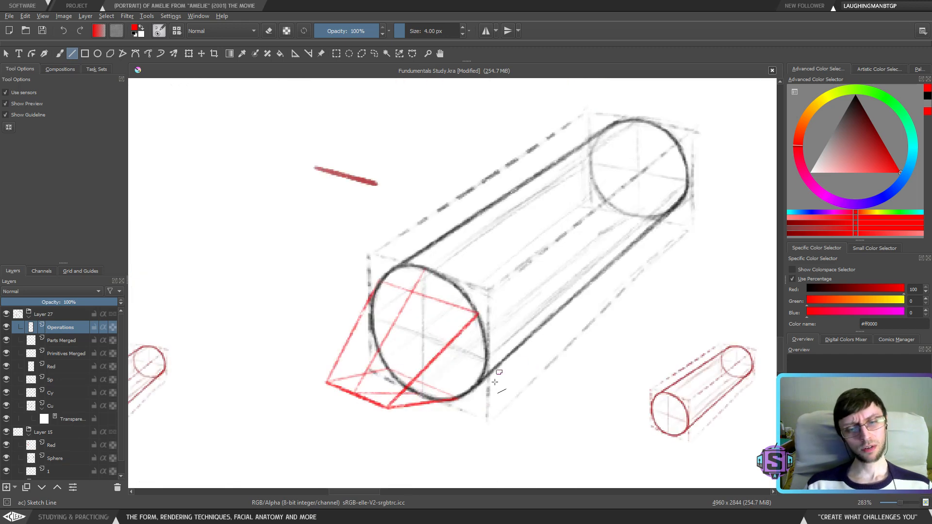
# Check the wedge extension in a mirrored view and retrace its red side edges, upper centre line and lower edges more heavily
pyautogui.press('-')
pyautogui.press('-')
pyautogui.press('m')
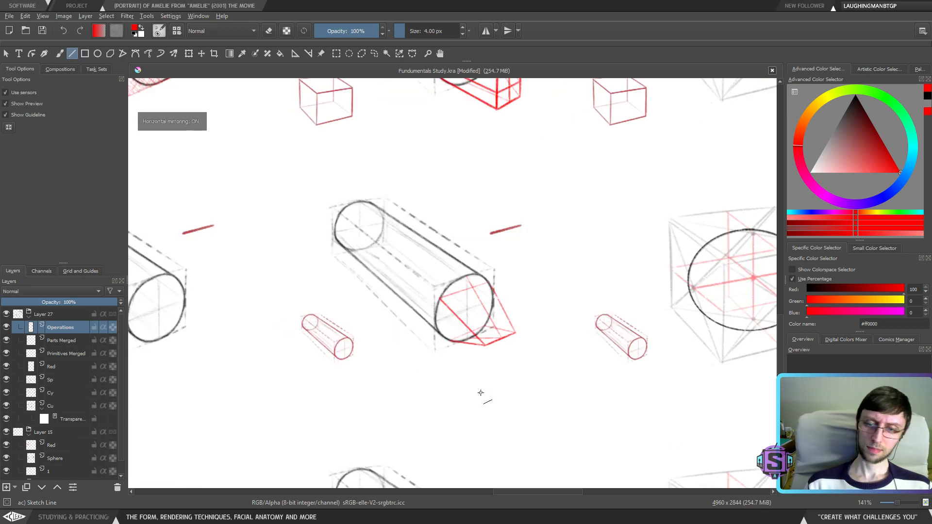
pyautogui.press('m')
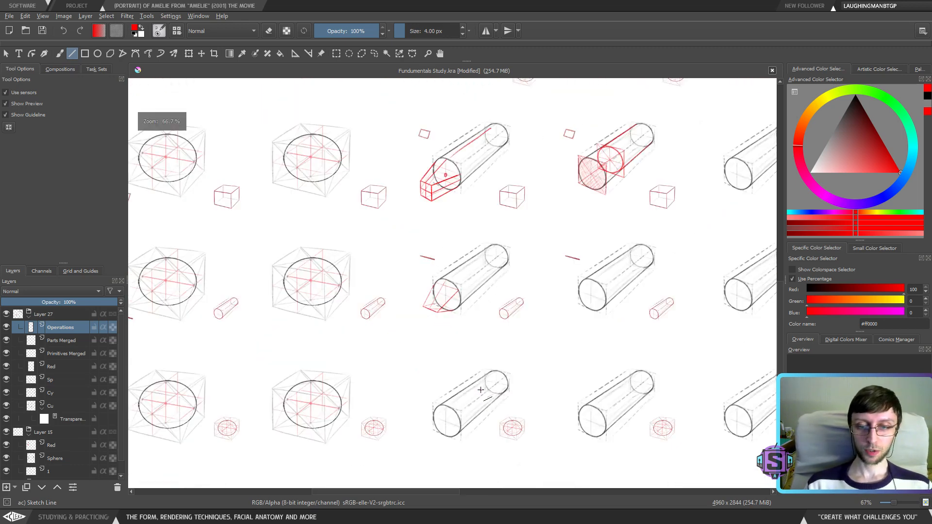
pyautogui.press('+')
pyautogui.press('+')
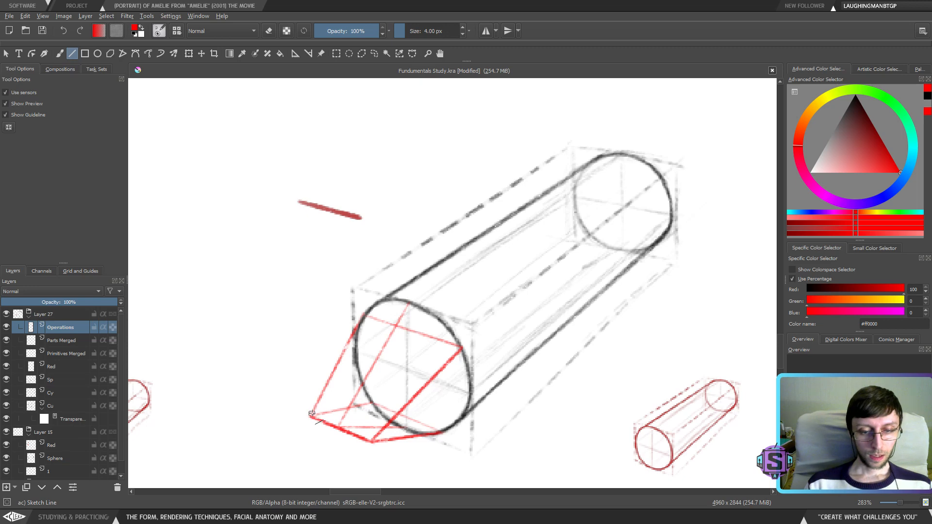
pyautogui.moveTo(331, 374); pyautogui.dragTo(361, 321)
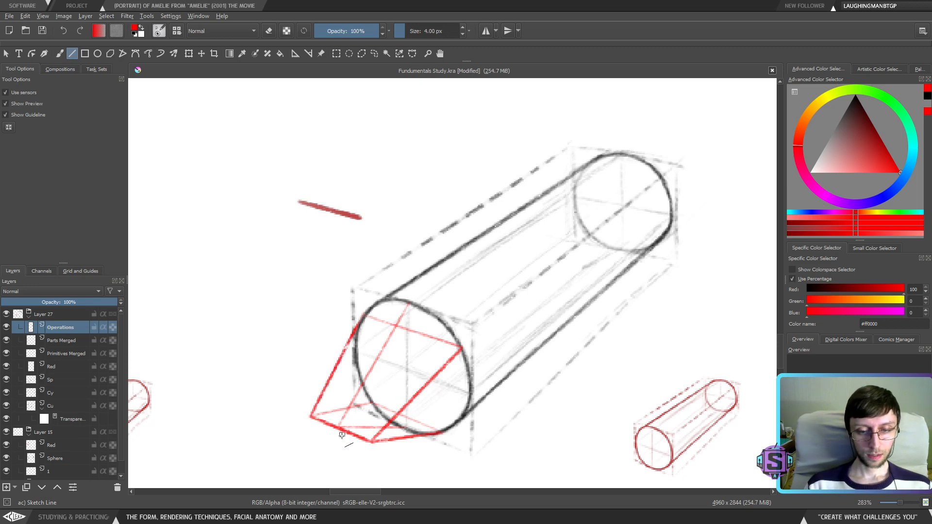
pyautogui.moveTo(338, 426); pyautogui.dragTo(411, 303)
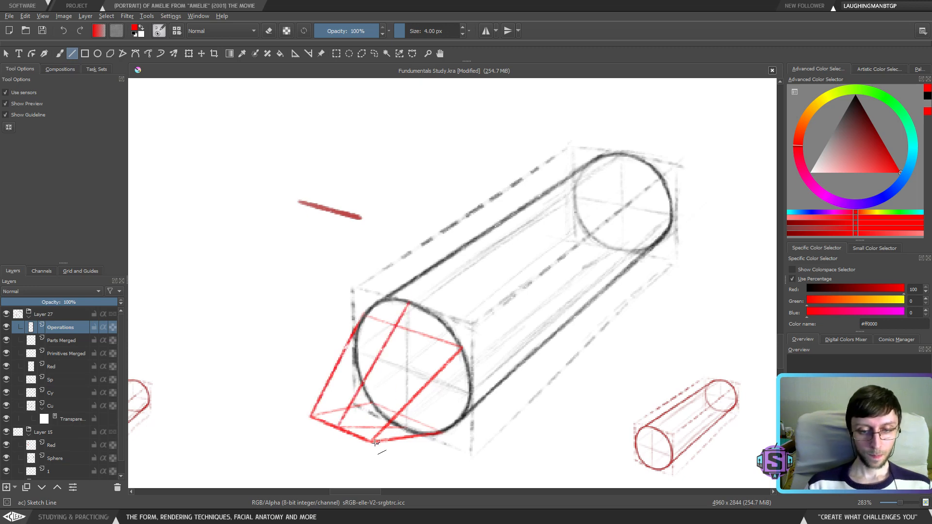
pyautogui.moveTo(370, 442); pyautogui.dragTo(462, 348)
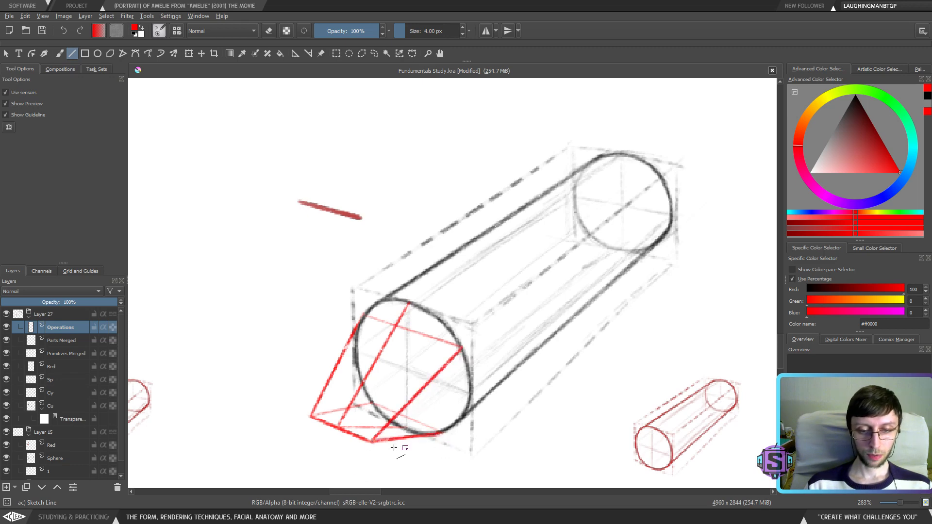
pyautogui.moveTo(440, 434)
pyautogui.mouseDown()
pyautogui.moveTo(367, 444)
pyautogui.moveTo(376, 444)
pyautogui.moveTo(309, 418)
pyautogui.mouseUp()
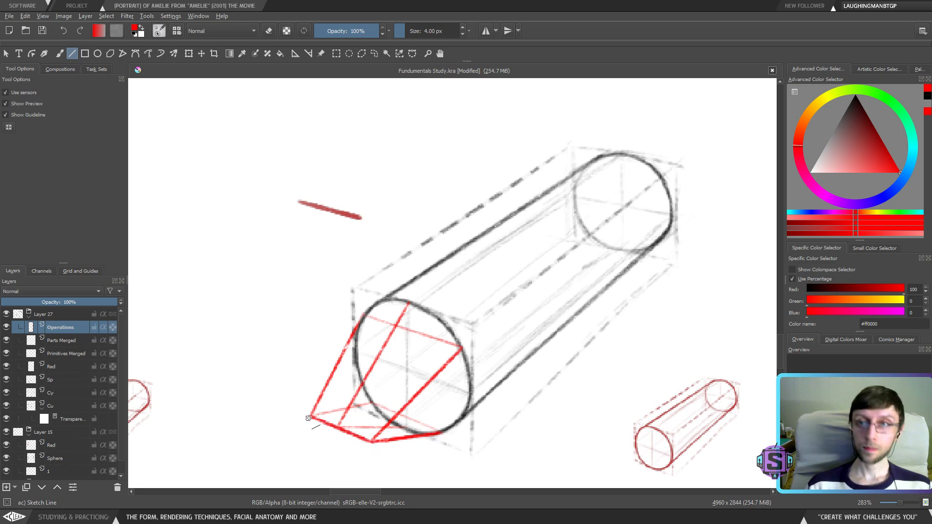
# Sketch curved red contour lines across the wedge's side face with the freehand brush, from the short edge to the cap
pyautogui.moveTo(385, 417); pyautogui.dragTo(397, 382)
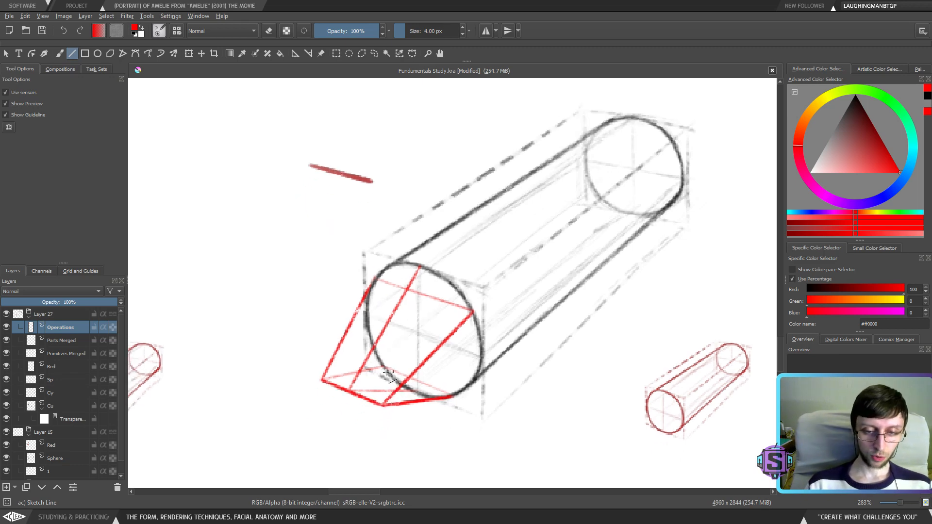
pyautogui.press('b')
pyautogui.press('e')
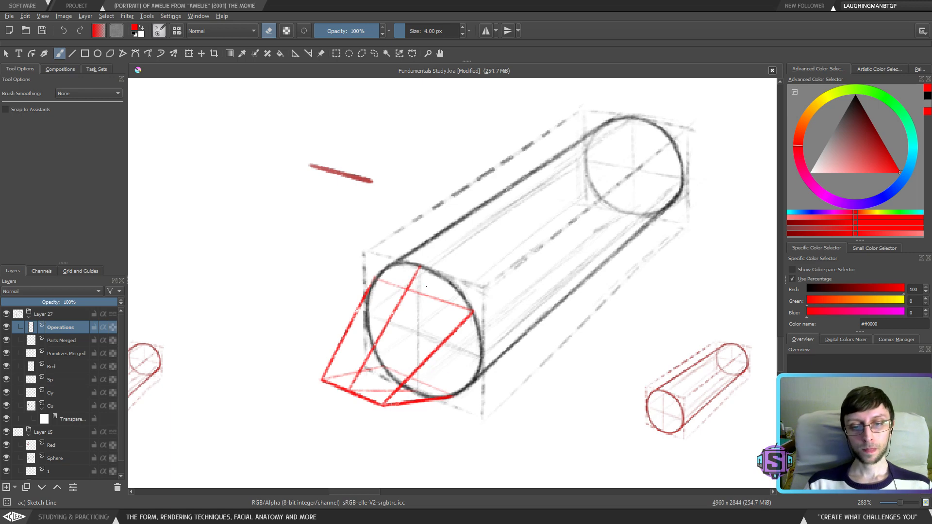
pyautogui.scroll(-4, 478, 369)
pyautogui.scroll(4, 490, 403)
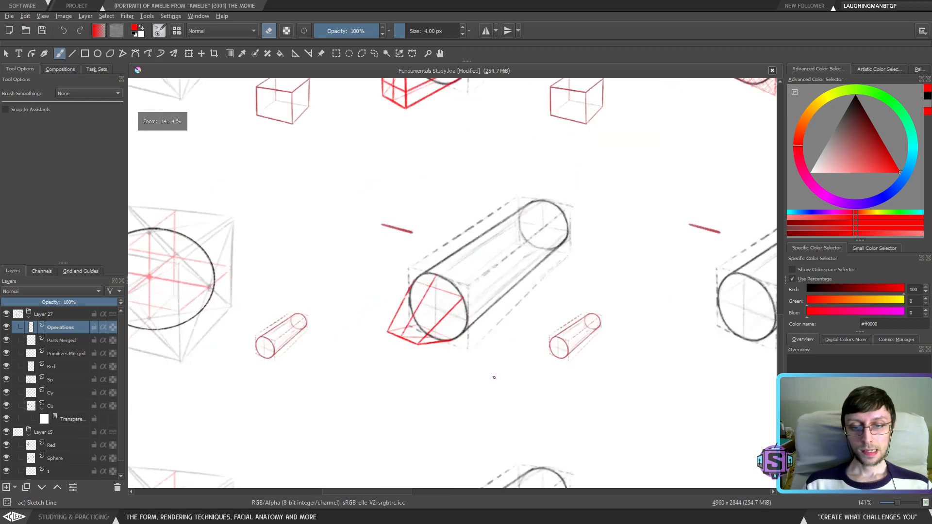
pyautogui.moveTo(490, 403); pyautogui.dragTo(431, 377)
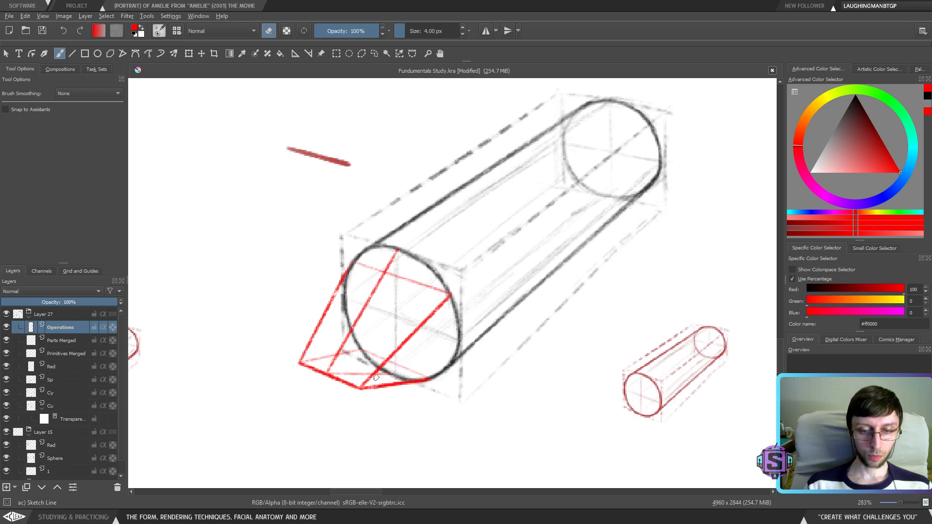
pyautogui.press('e')
pyautogui.moveTo(388, 360); pyautogui.dragTo(393, 383)
pyautogui.moveTo(405, 347); pyautogui.dragTo(413, 381)
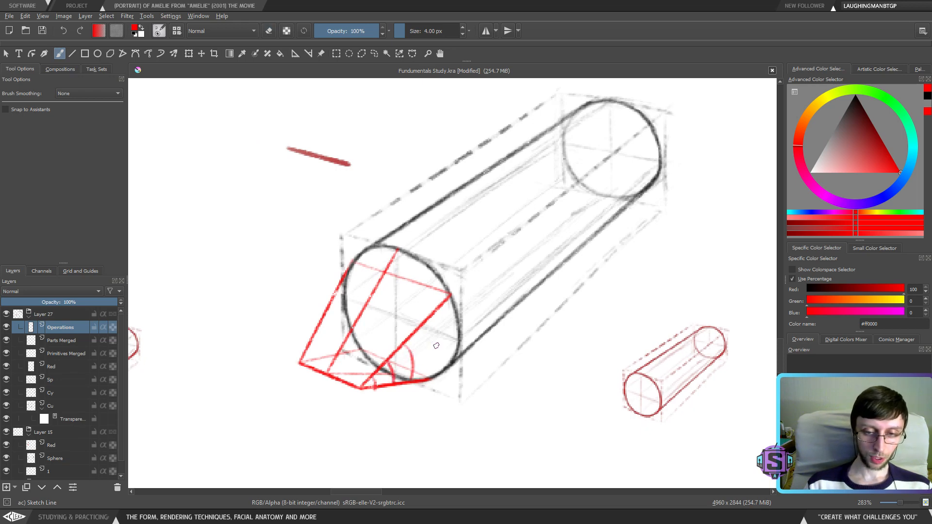
pyautogui.moveTo(424, 324); pyautogui.dragTo(432, 378)
pyautogui.moveTo(442, 311); pyautogui.dragTo(440, 365)
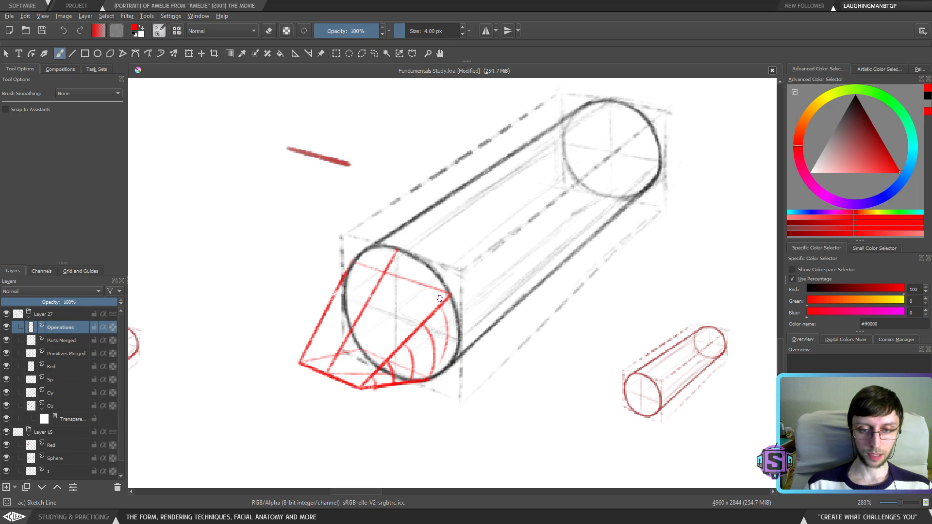
# Try red contour arcs across the wedge's upper and outer faces, and undo all the contour lines
pyautogui.moveTo(396, 261)
pyautogui.mouseDown()
pyautogui.moveTo(434, 283)
pyautogui.moveTo(434, 311)
pyautogui.mouseUp()
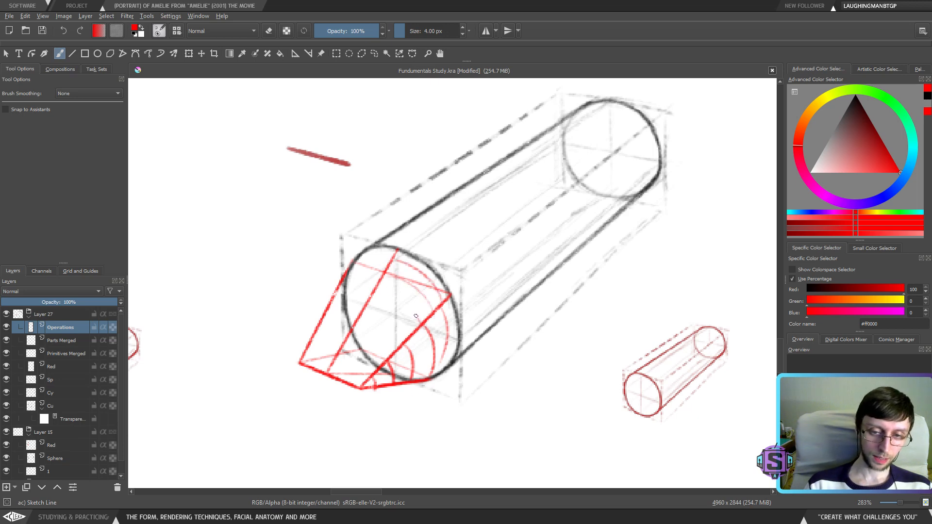
pyautogui.moveTo(374, 294)
pyautogui.mouseDown()
pyautogui.moveTo(418, 318)
pyautogui.moveTo(401, 346)
pyautogui.moveTo(383, 331)
pyautogui.moveTo(386, 364)
pyautogui.moveTo(368, 376)
pyautogui.mouseUp()
pyautogui.hotkey('ctrl', 'z')
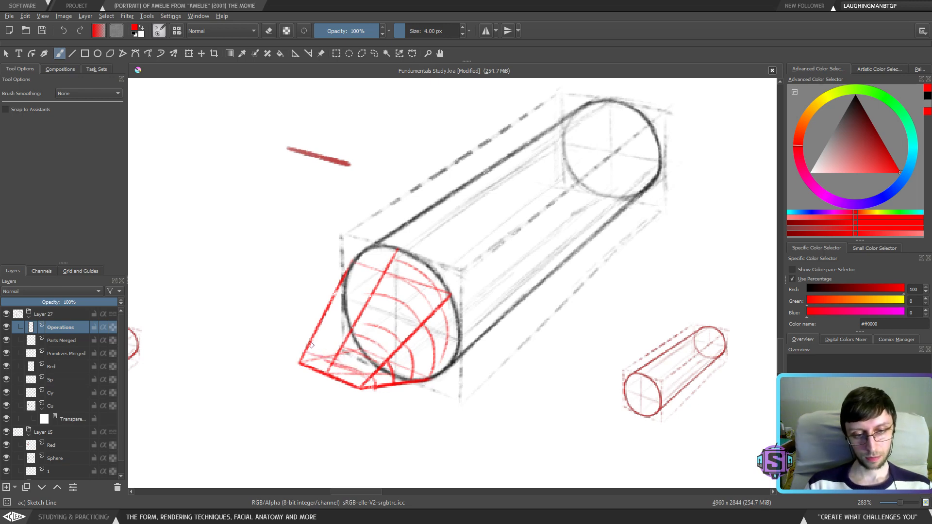
pyautogui.moveTo(343, 330); pyautogui.dragTo(307, 325)
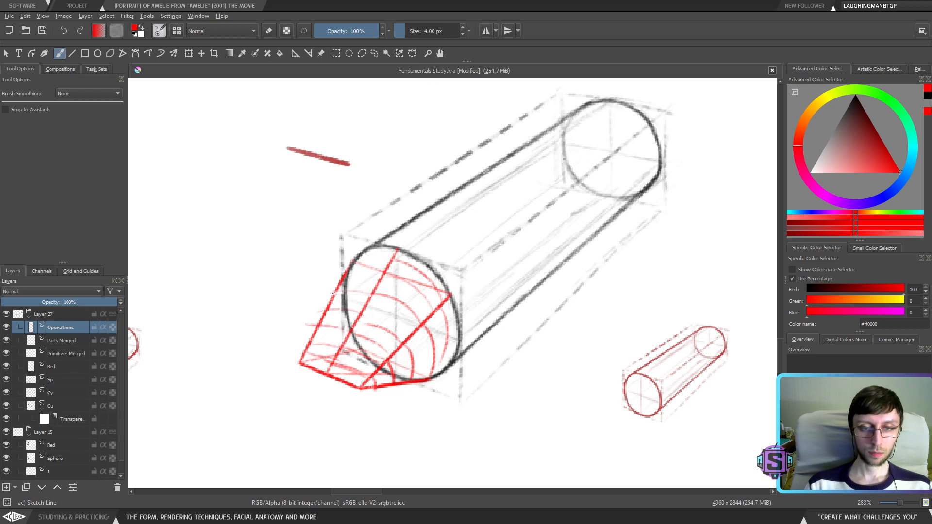
pyautogui.press('-')
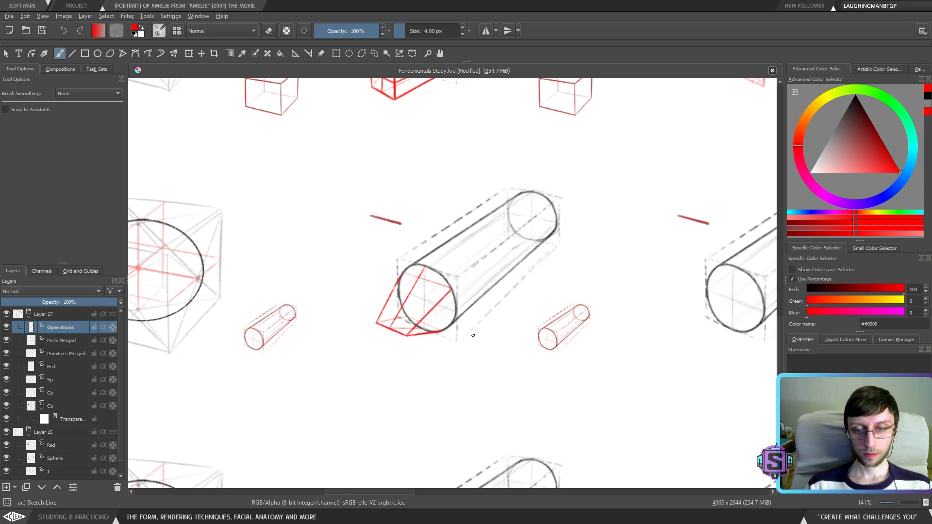
# Try a red stroke from the reference edge down towards the wedge-extended cylinder, and undo it
pyautogui.moveTo(547, 358)
pyautogui.mouseDown()
pyautogui.moveTo(481, 380)
pyautogui.moveTo(511, 429)
pyautogui.moveTo(529, 432)
pyautogui.mouseUp()
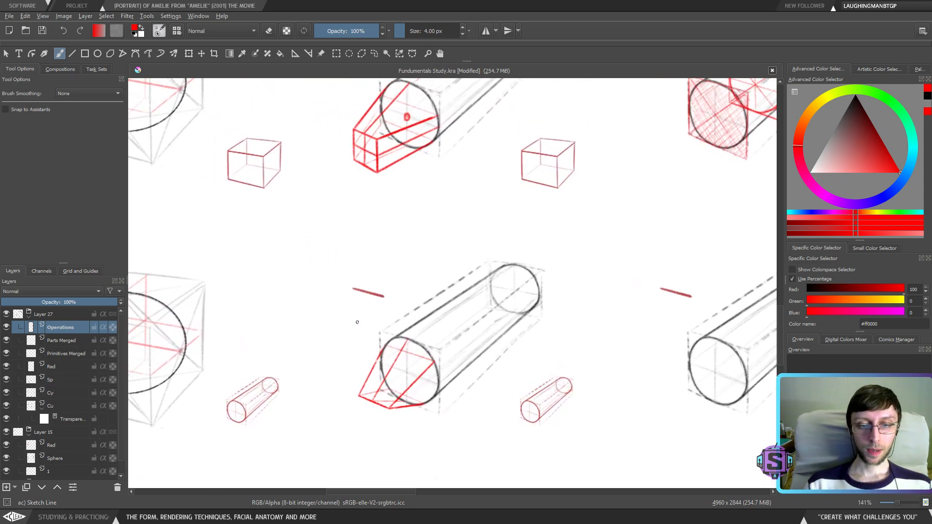
pyautogui.moveTo(361, 309)
pyautogui.mouseDown()
pyautogui.moveTo(355, 372)
pyautogui.moveTo(367, 351)
pyautogui.mouseUp()
pyautogui.hotkey('ctrl', 'z')
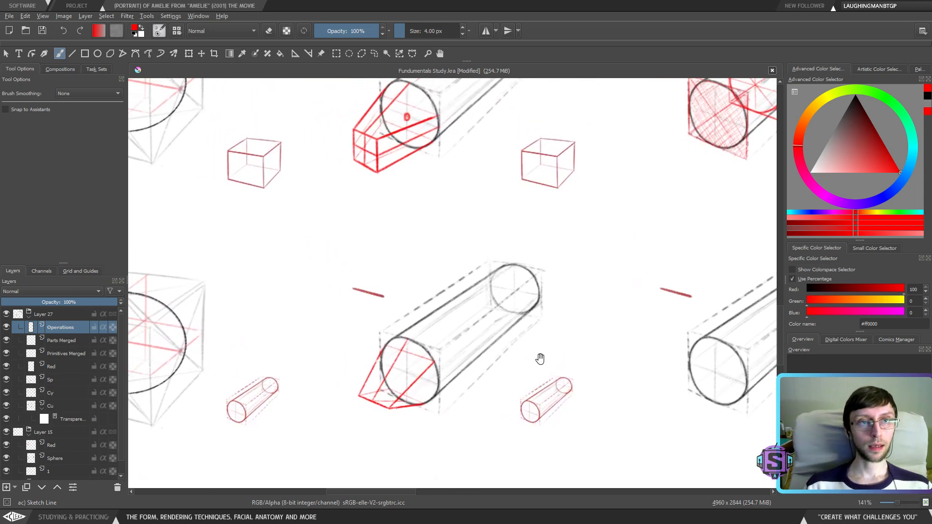
# Examine the next edge-paired cylinder in the row together with the hatched subtraction example above it
pyautogui.moveTo(540, 359); pyautogui.dragTo(411, 329)
pyautogui.moveTo(491, 331); pyautogui.dragTo(451, 337)
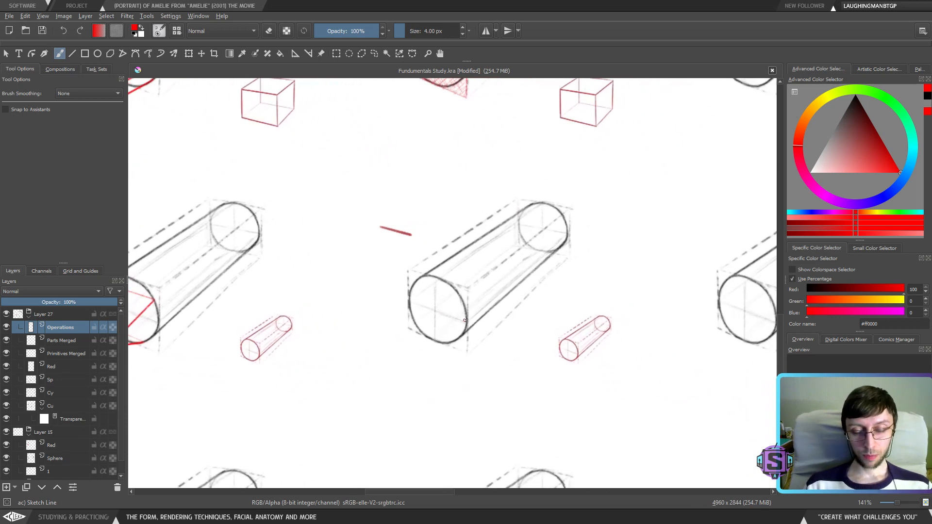
pyautogui.press('-')
pyautogui.press('-')
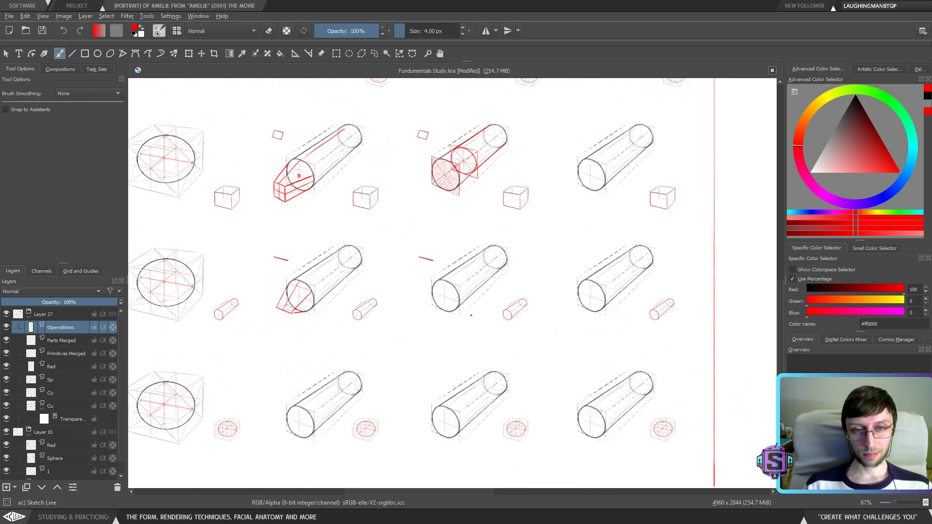
pyautogui.press('+')
pyautogui.press('+')
pyautogui.moveTo(466, 312); pyautogui.dragTo(446, 357)
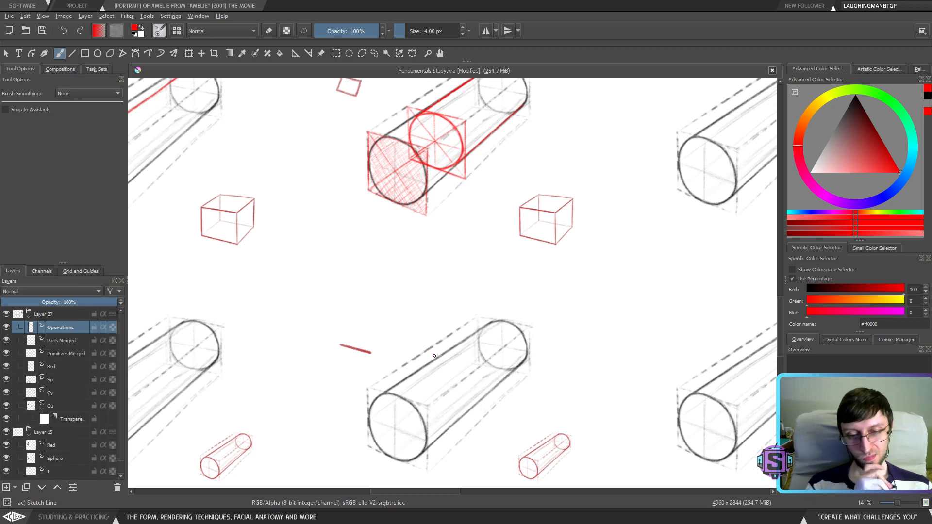
pyautogui.scroll(2, 385, 322)
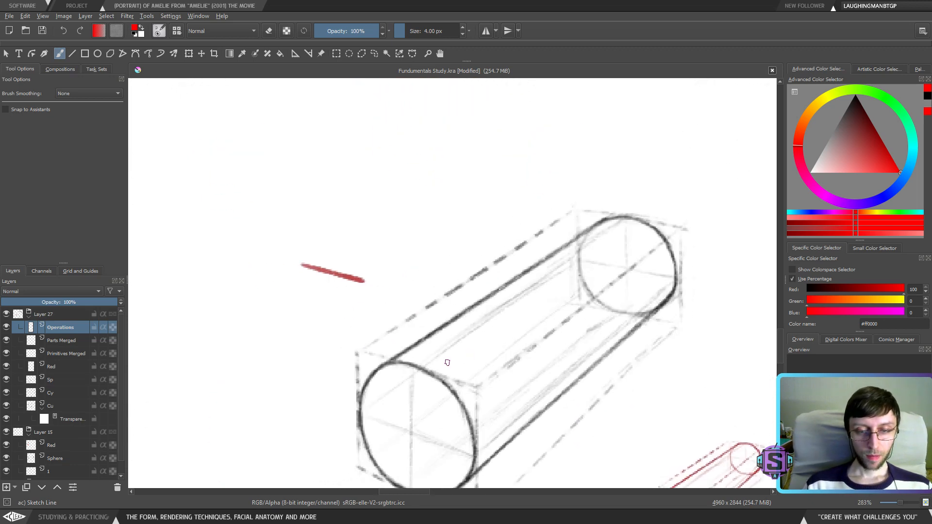
pyautogui.scroll(-2, 443, 279)
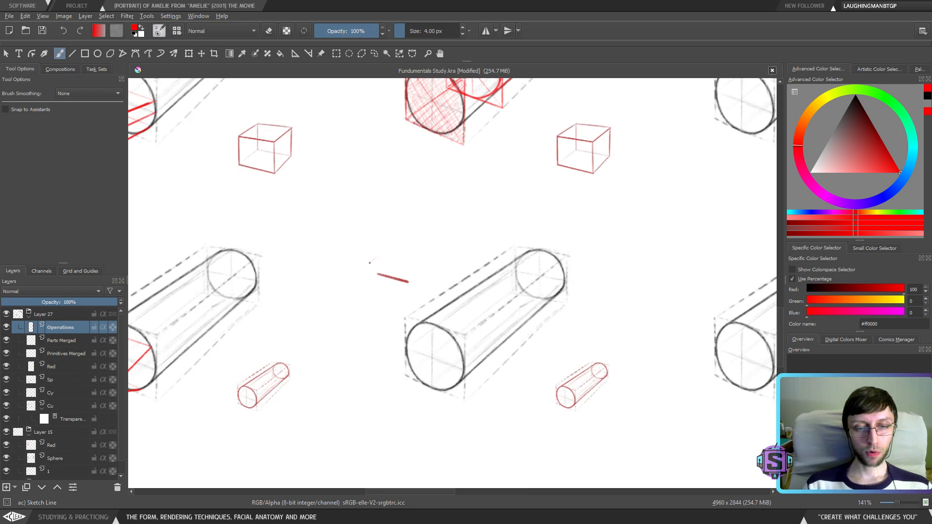
# Try circling the reference edge and sketching red marks at the top of the cylinder's near cap, and undo them
pyautogui.moveTo(369, 262); pyautogui.dragTo(368, 269)
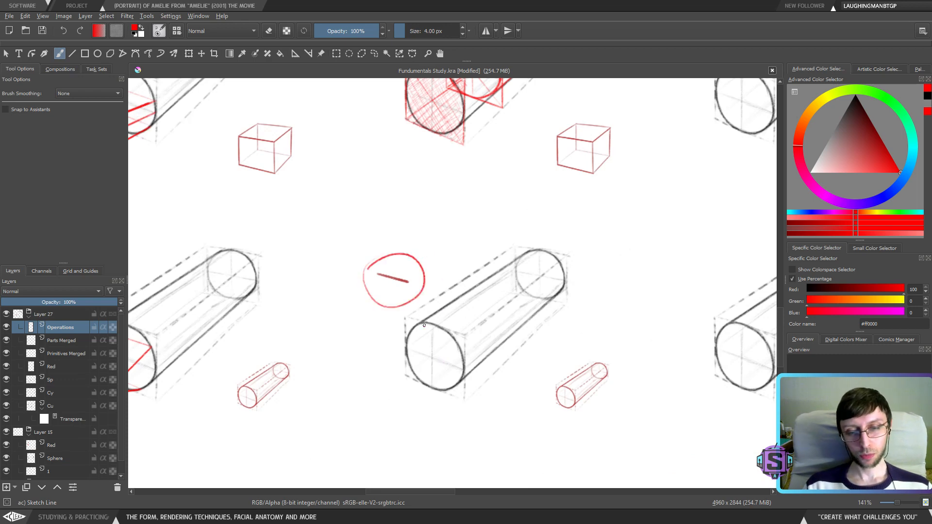
pyautogui.moveTo(424, 325)
pyautogui.mouseDown()
pyautogui.moveTo(414, 338)
pyautogui.moveTo(445, 345)
pyautogui.mouseUp()
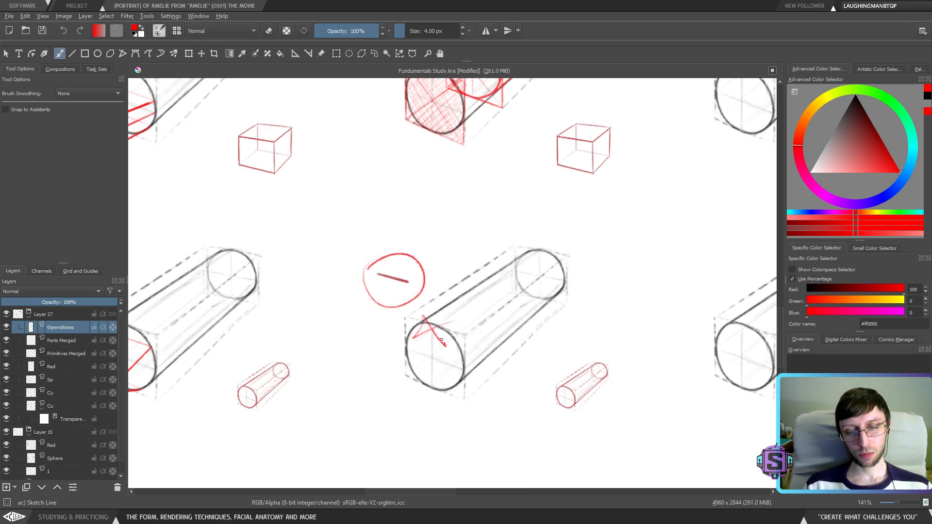
pyautogui.hotkey('ctrl', 'z')
pyautogui.hotkey('ctrl', 'z')
pyautogui.hotkey('ctrl', 'z')
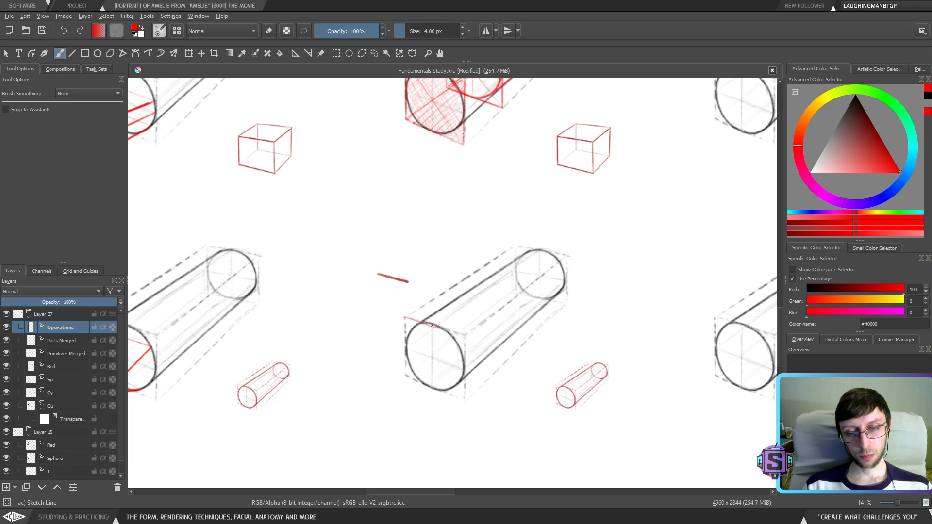
# Mark the upper front edge of the cylinder's bounding box in red and circle both of its ends
pyautogui.moveTo(432, 325)
pyautogui.mouseDown()
pyautogui.moveTo(466, 335)
pyautogui.moveTo(409, 314)
pyautogui.mouseUp()
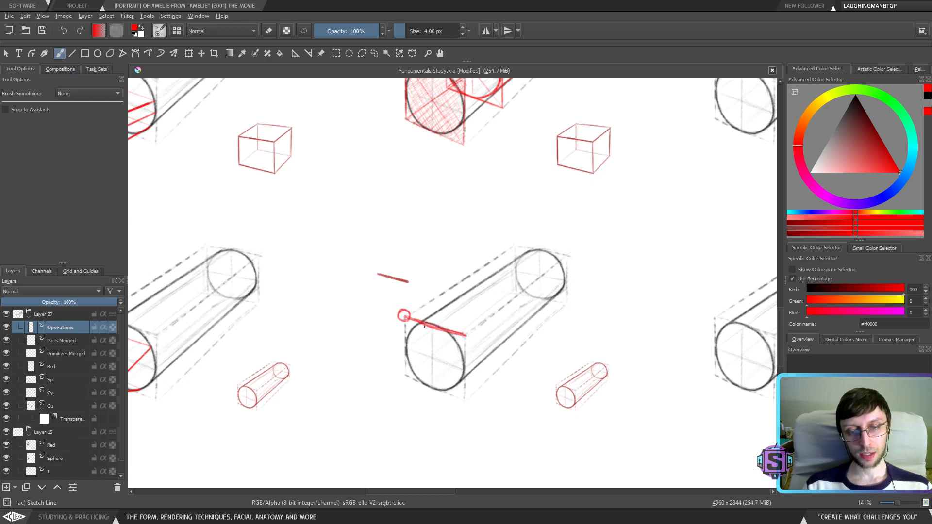
pyautogui.moveTo(465, 332); pyautogui.dragTo(461, 335)
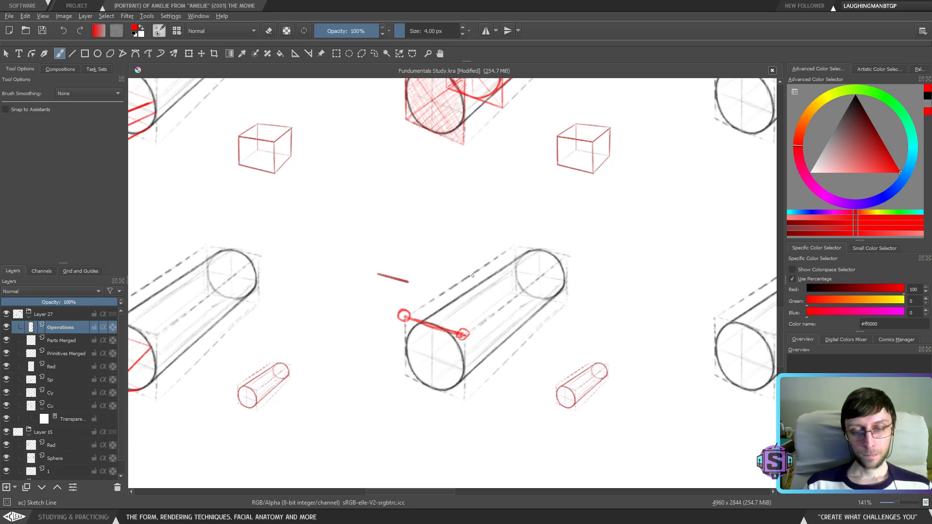
# Undo the red top front edge of the cylinder's bounding box and the circles around its ends
pyautogui.hotkey('ctrl', 'z')
pyautogui.hotkey('ctrl', 'z')
pyautogui.hotkey('ctrl', 'z')
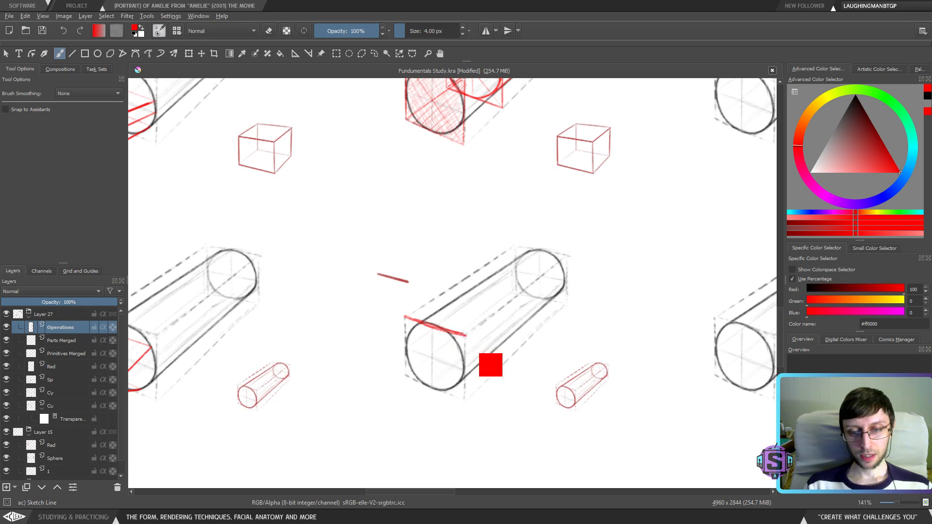
pyautogui.scroll(2, 495, 362)
pyautogui.moveTo(429, 304); pyautogui.dragTo(419, 305)
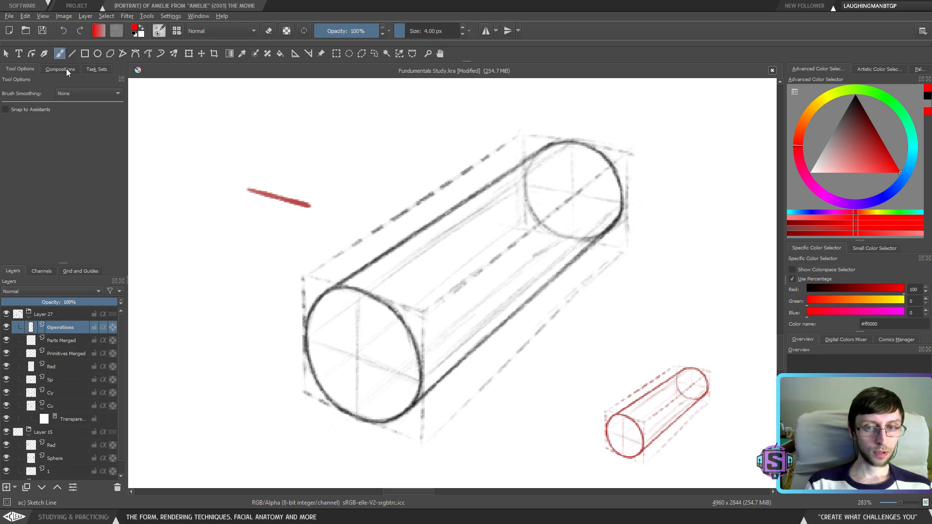
# Select the red circular cross-section and its square in the hatched example above with a freehand outline and copy it to a new layer
pyautogui.scroll(-5, 507, 234)
pyautogui.scroll(3, 389, 260)
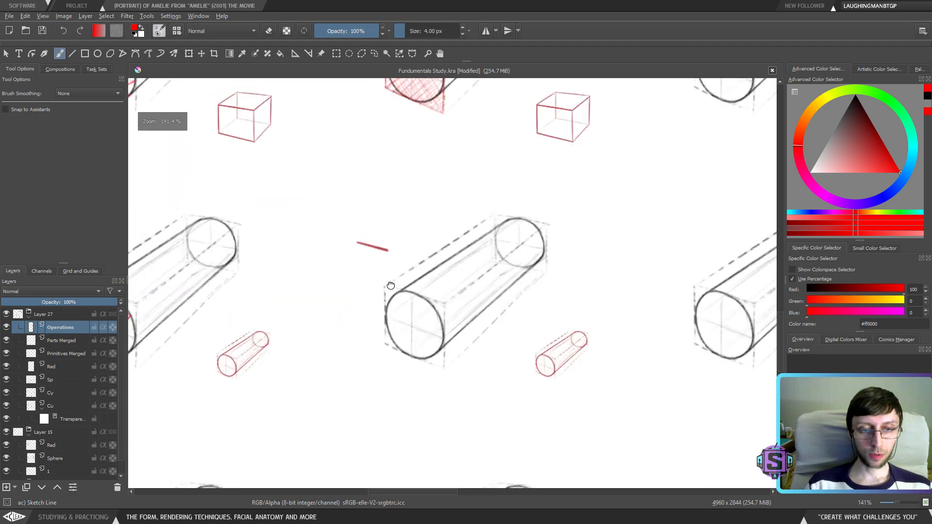
pyautogui.moveTo(602, 337); pyautogui.dragTo(614, 462)
pyautogui.hotkey('ctrl', 'shift', 's')
pyautogui.scroll(5, 516, 208)
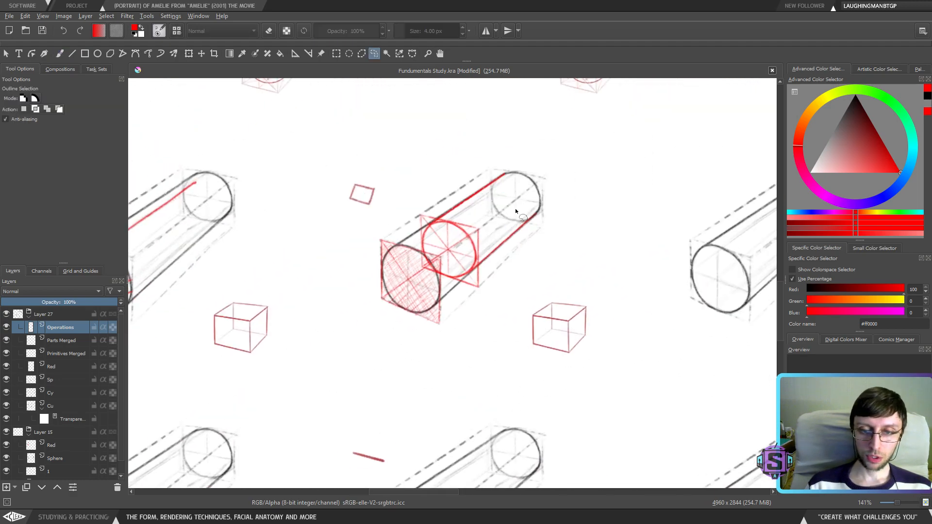
pyautogui.moveTo(497, 375); pyautogui.dragTo(492, 266)
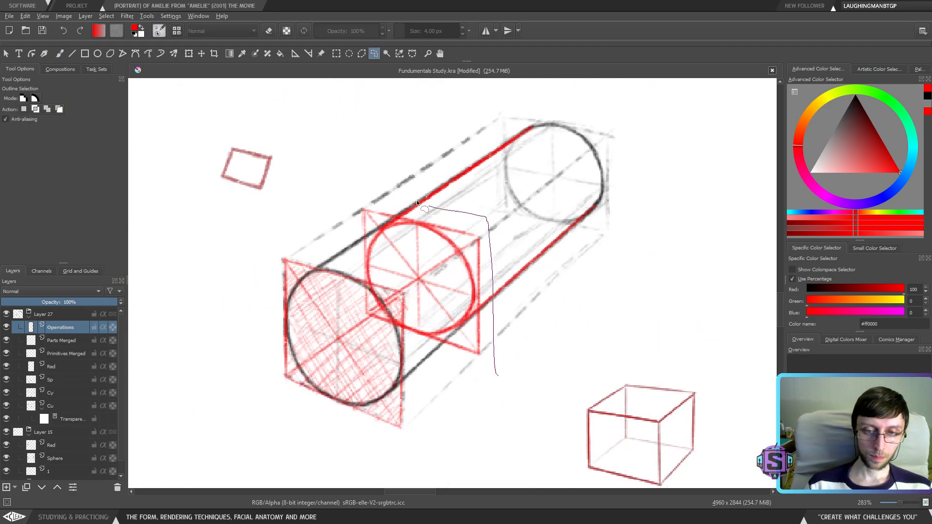
pyautogui.moveTo(418, 203); pyautogui.dragTo(355, 194)
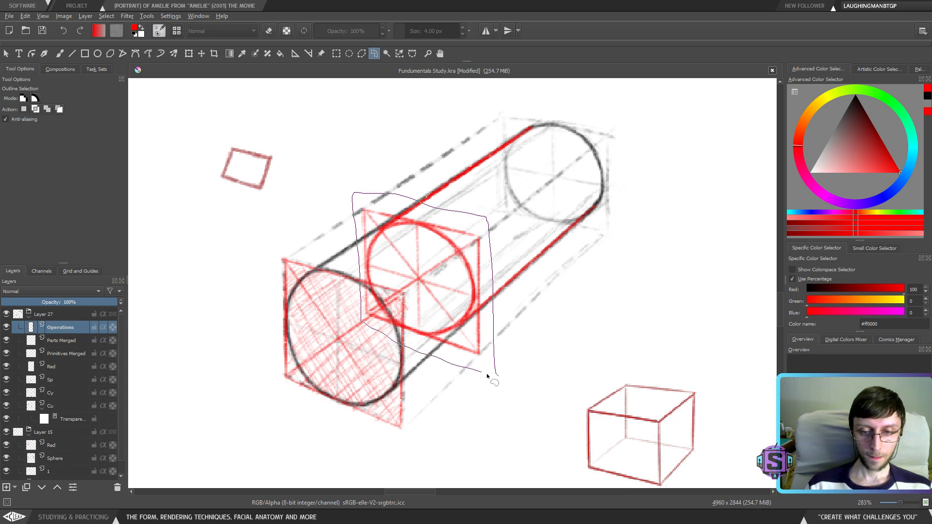
pyautogui.moveTo(488, 377); pyautogui.dragTo(494, 378)
pyautogui.hotkey('ctrl', 'j')
pyautogui.scroll(-5, 514, 242)
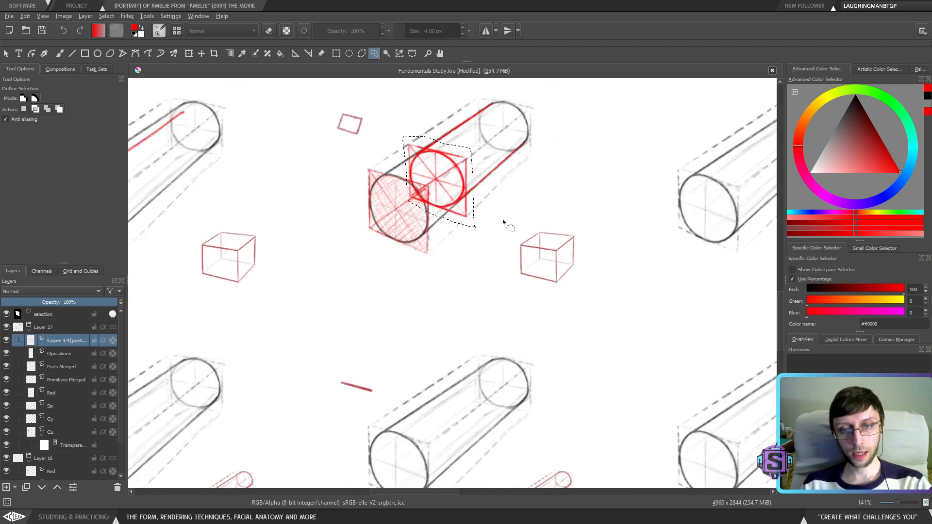
# Move the copied cross-section down onto the edge-paired cylinder, align it with the cylinder's sides, and clear the selection
pyautogui.press('t')
pyautogui.moveTo(460, 183); pyautogui.dragTo(479, 432)
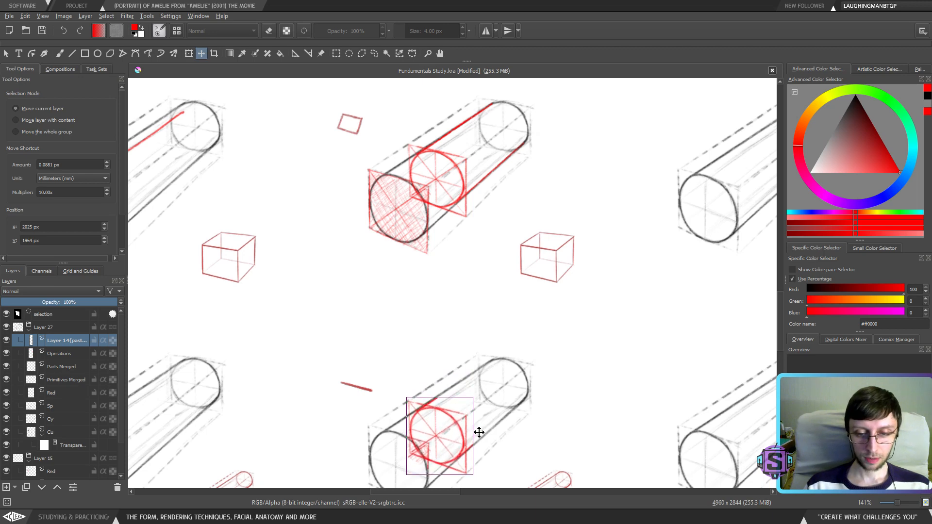
pyautogui.scroll(2, 491, 444)
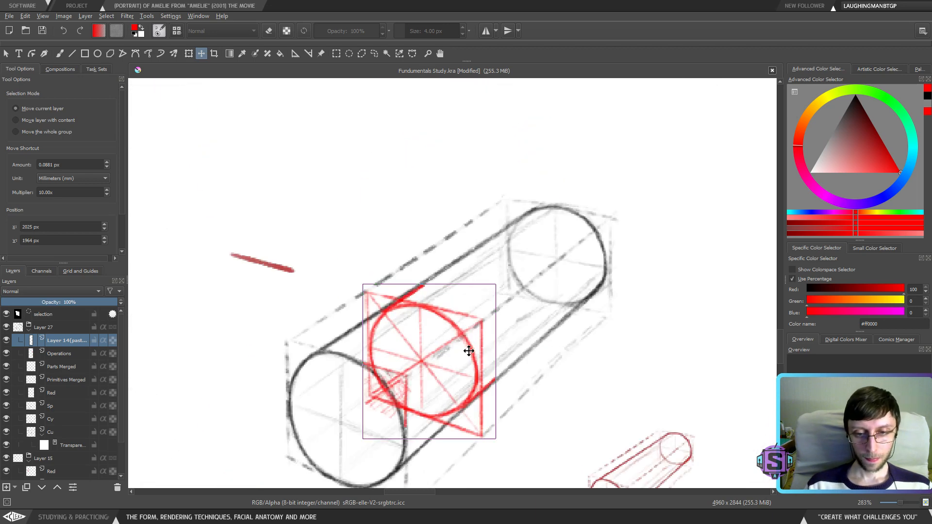
pyautogui.moveTo(466, 351); pyautogui.dragTo(474, 349)
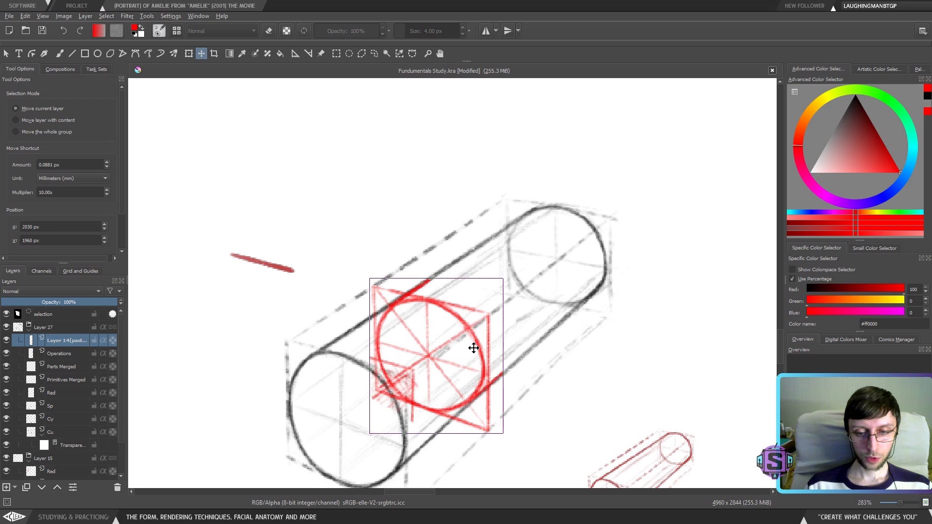
pyautogui.hotkey('ctrl', 'shift', 'a')
# Outline and delete the stray hatch and line remnants around the lower corner and side of the copied cross-section
pyautogui.press('o')
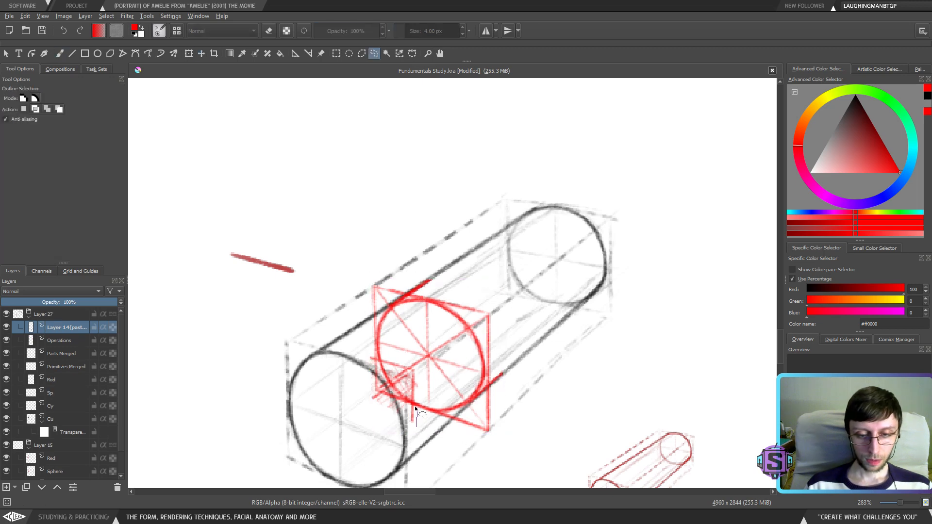
pyautogui.moveTo(382, 395)
pyautogui.mouseDown()
pyautogui.moveTo(367, 389)
pyautogui.moveTo(381, 394)
pyautogui.moveTo(416, 367)
pyautogui.moveTo(394, 380)
pyautogui.moveTo(408, 380)
pyautogui.moveTo(418, 401)
pyautogui.moveTo(385, 393)
pyautogui.moveTo(393, 375)
pyautogui.moveTo(377, 366)
pyautogui.mouseUp()
pyautogui.hotkey('ctrl', 'shift', 'a')
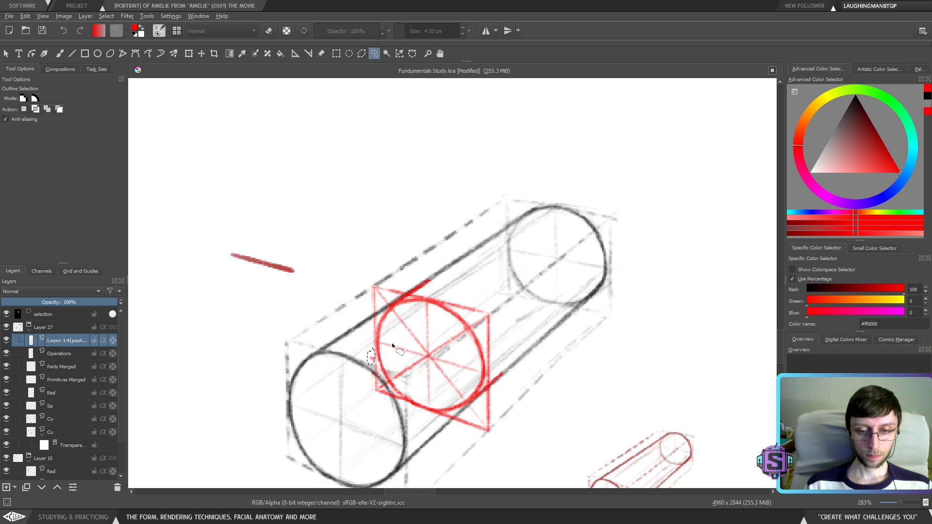
pyautogui.hotkey('ctrl', 'shift', 'a')
pyautogui.press('b')
pyautogui.press('-')
pyautogui.press('+')
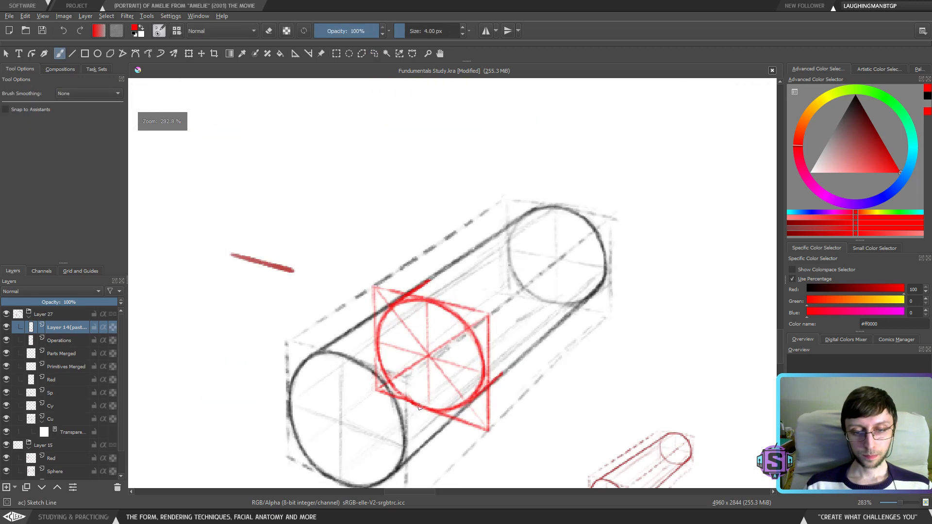
pyautogui.press('m')
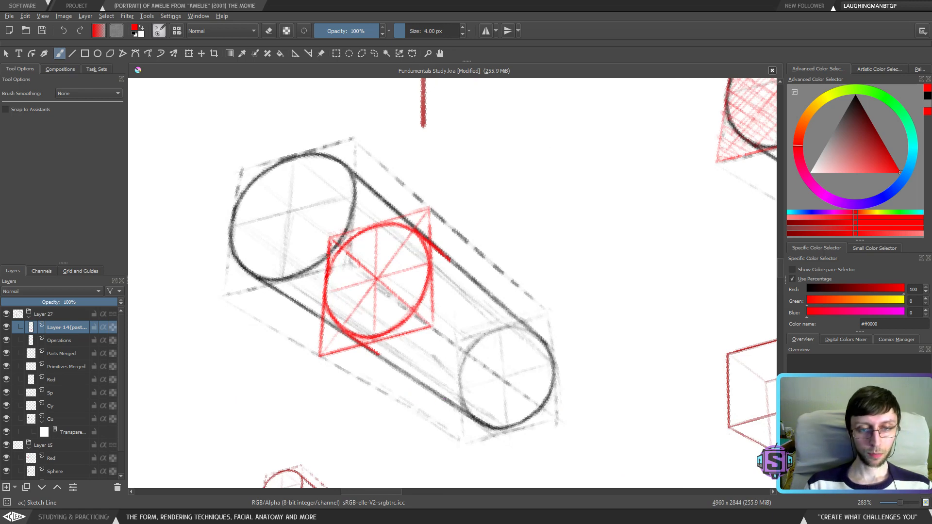
pyautogui.press('e')
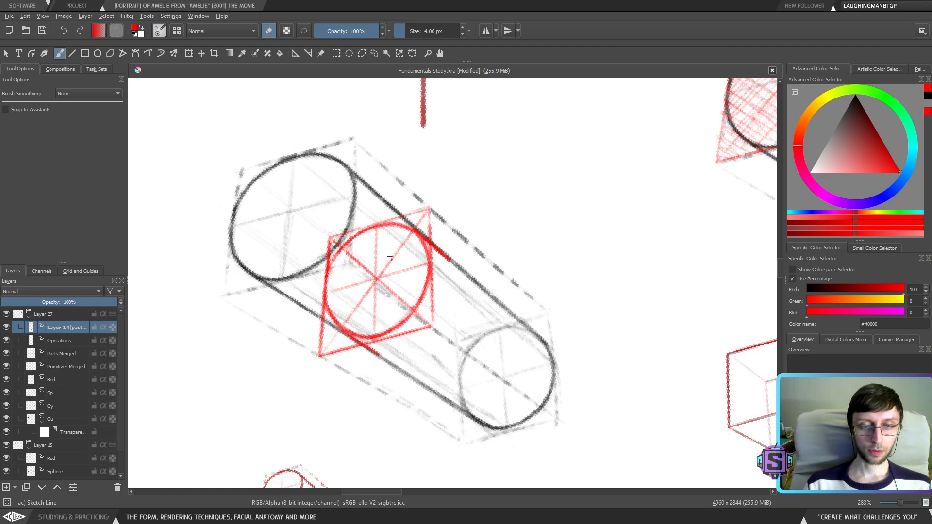
pyautogui.scroll(-3, 390, 258)
pyautogui.press('m')
pyautogui.scroll(2, 465, 330)
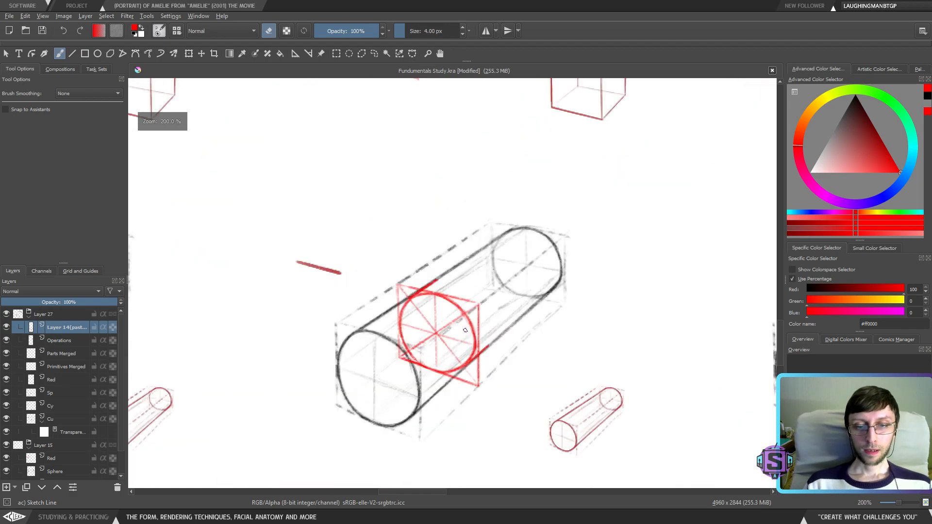
# Draw a straight red line along the cylinder's upper side from the cross-section to the far cap, and merge the pasted layer into Operations
pyautogui.scroll(2, 465, 330)
pyautogui.press('v')
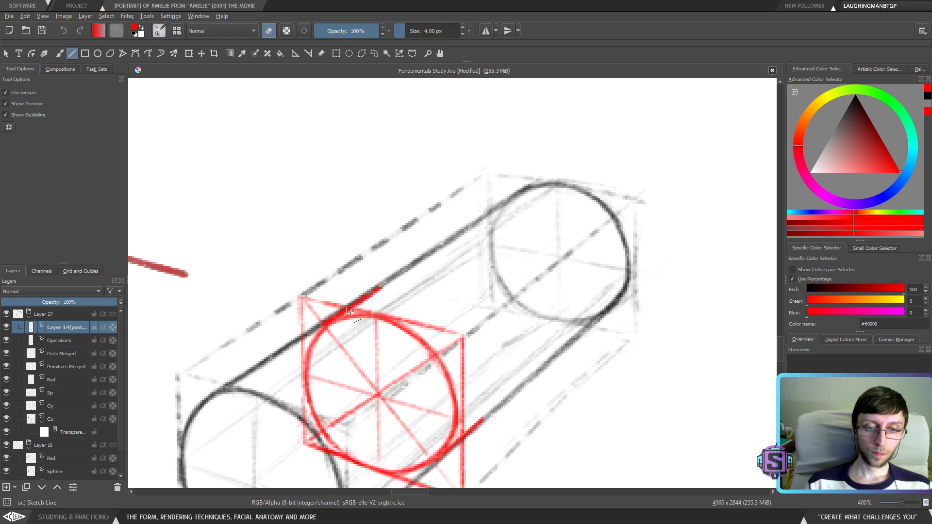
pyautogui.moveTo(326, 320); pyautogui.dragTo(530, 185)
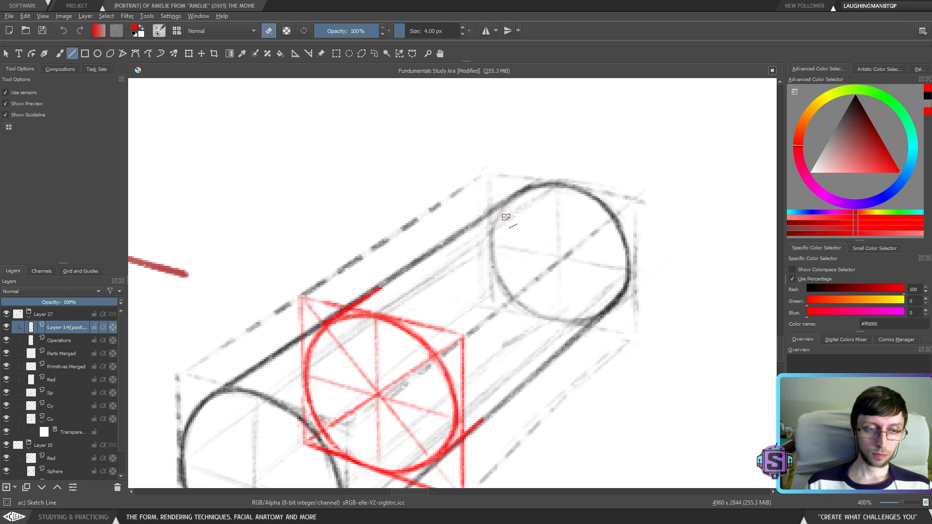
pyautogui.press('e')
pyautogui.moveTo(339, 311); pyautogui.dragTo(530, 185)
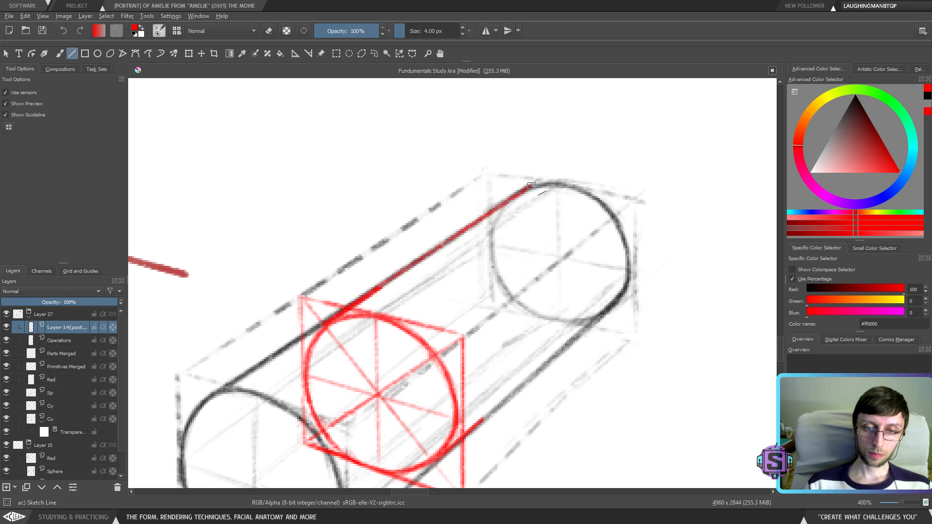
pyautogui.press('Insert')
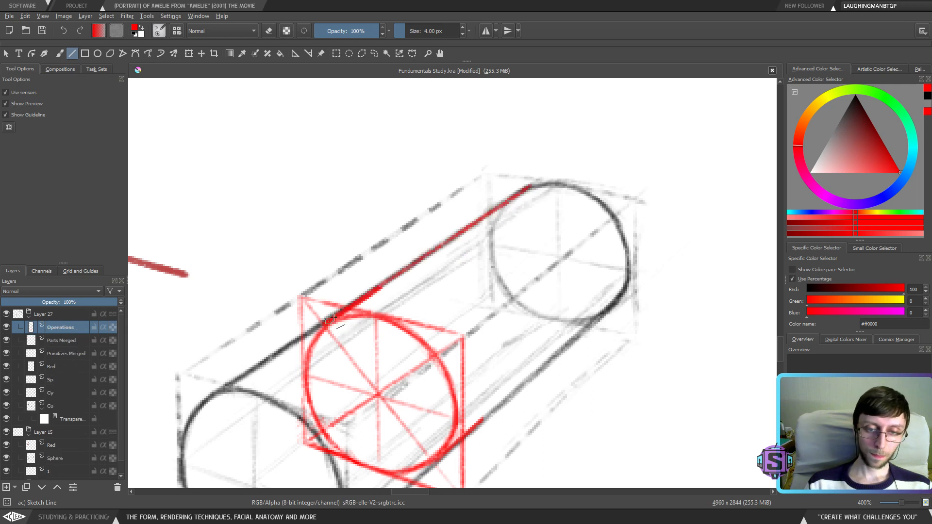
# Strengthen the red line along the cylinder's upper side and trace the lower side from the cross-section to the far cap
pyautogui.moveTo(328, 322); pyautogui.dragTo(530, 187)
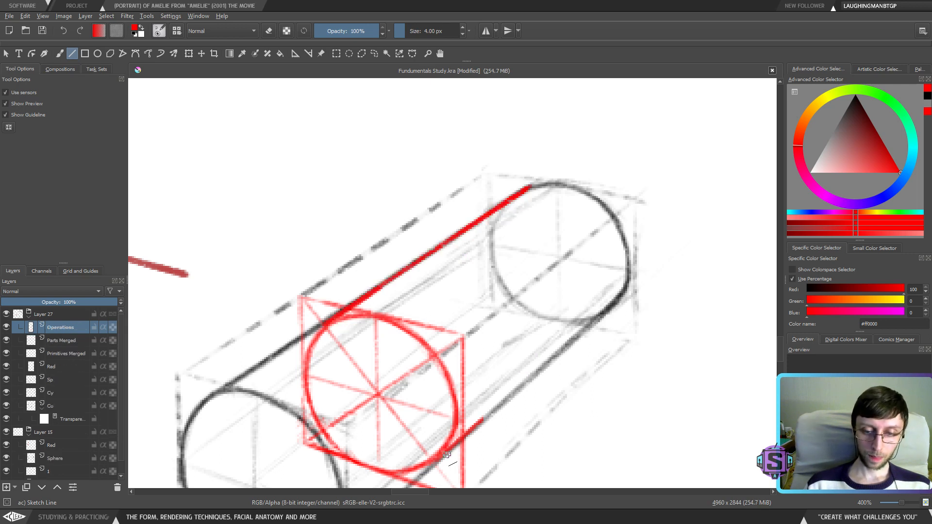
pyautogui.moveTo(447, 455); pyautogui.dragTo(628, 293)
pyautogui.press('-')
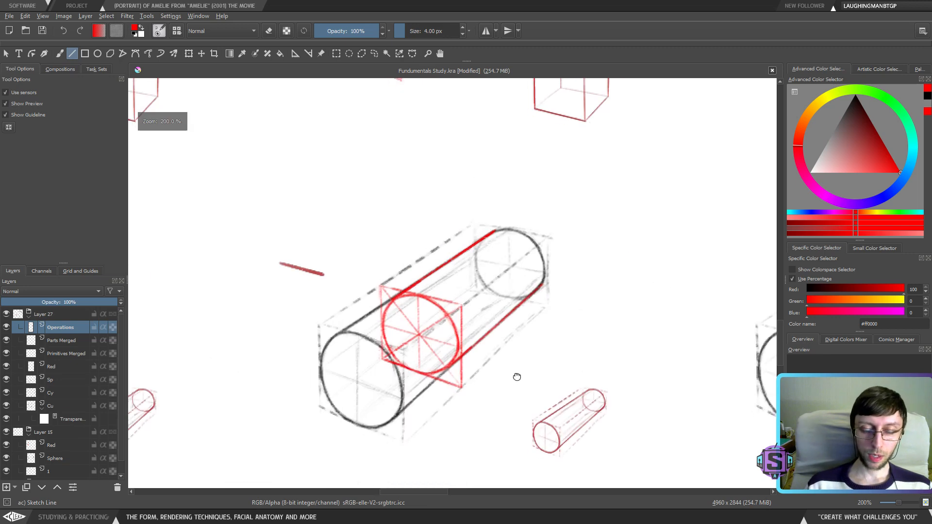
# Try straight red lines along the top and bottom edges of the bounding box's near face, and undo both
pyautogui.press('b')
pyautogui.press('+')
pyautogui.press('+')
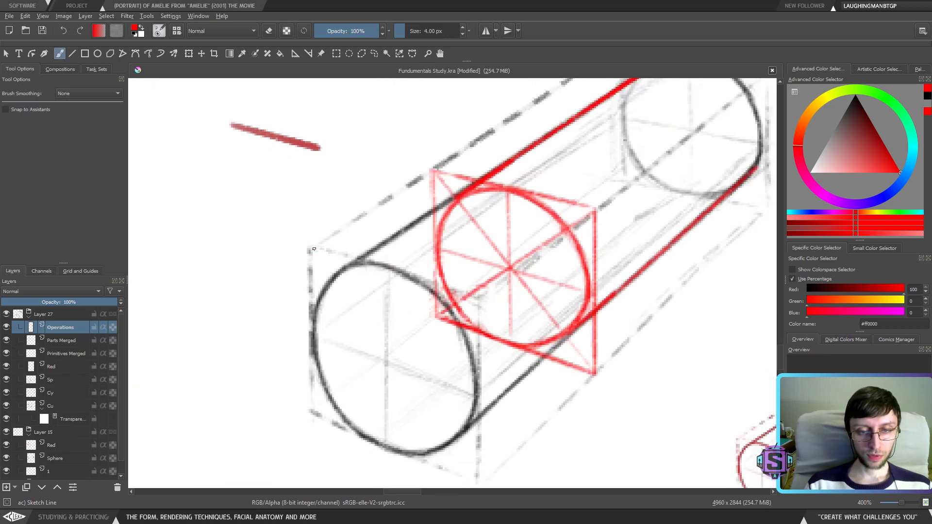
pyautogui.click(72, 53)
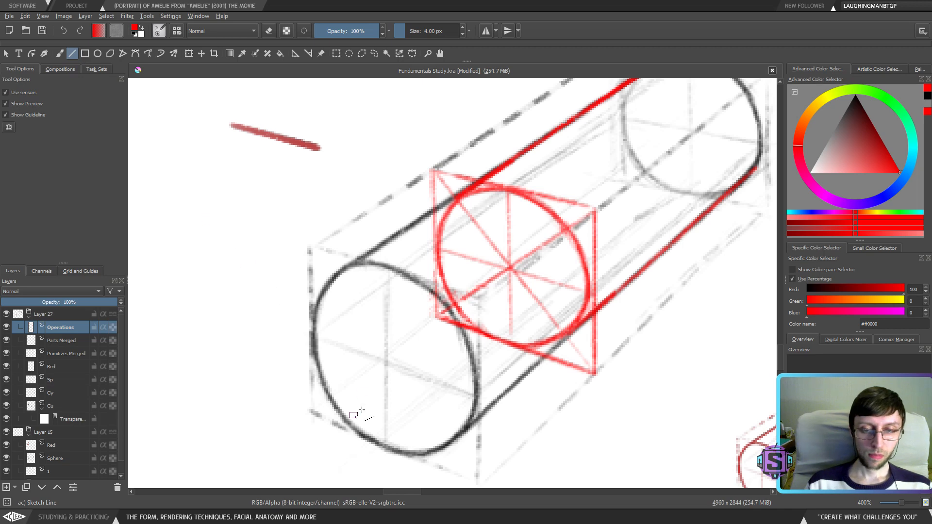
pyautogui.moveTo(417, 383); pyautogui.dragTo(382, 390)
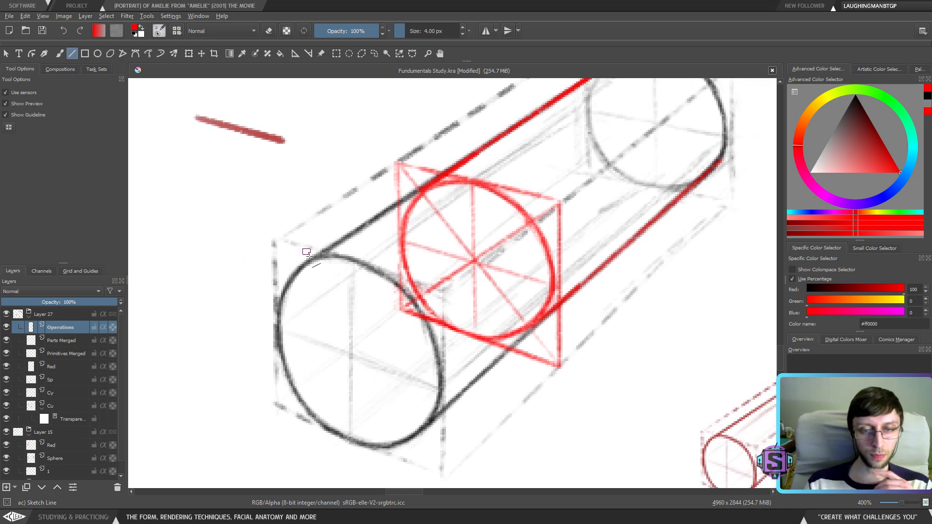
pyautogui.moveTo(274, 240); pyautogui.dragTo(447, 291)
pyautogui.moveTo(275, 403); pyautogui.dragTo(446, 476)
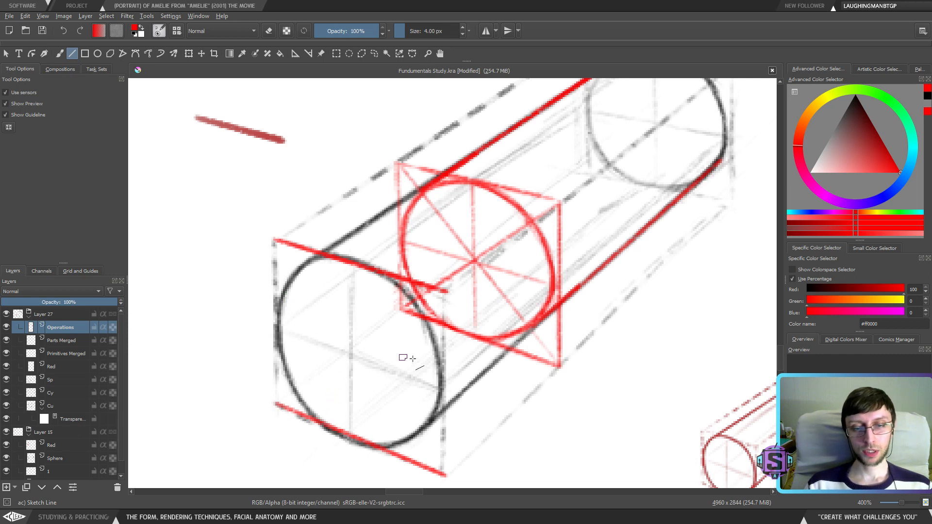
pyautogui.hotkey('ctrl', 'z')
pyautogui.hotkey('ctrl', 'z')
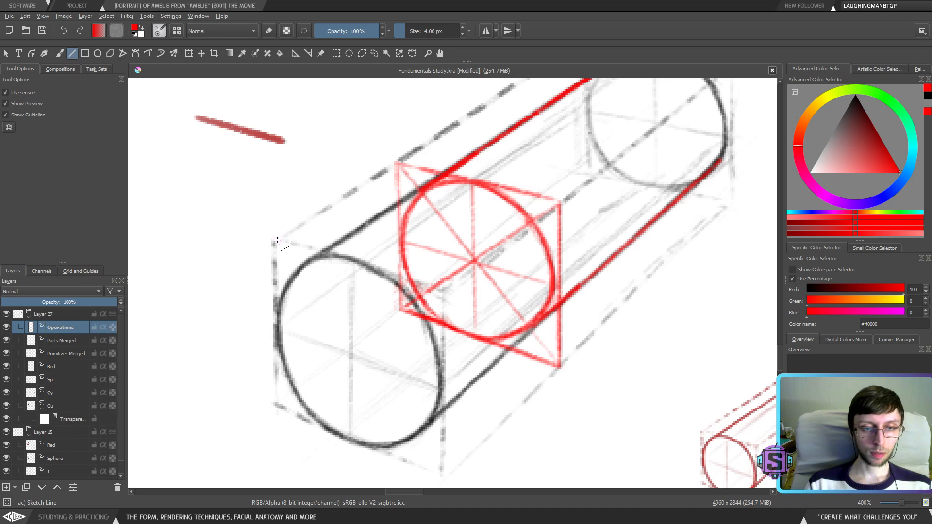
# Draw the top edge of the bounding box's near face as a straight red line and hatch short strokes along it
pyautogui.moveTo(278, 240); pyautogui.dragTo(446, 292)
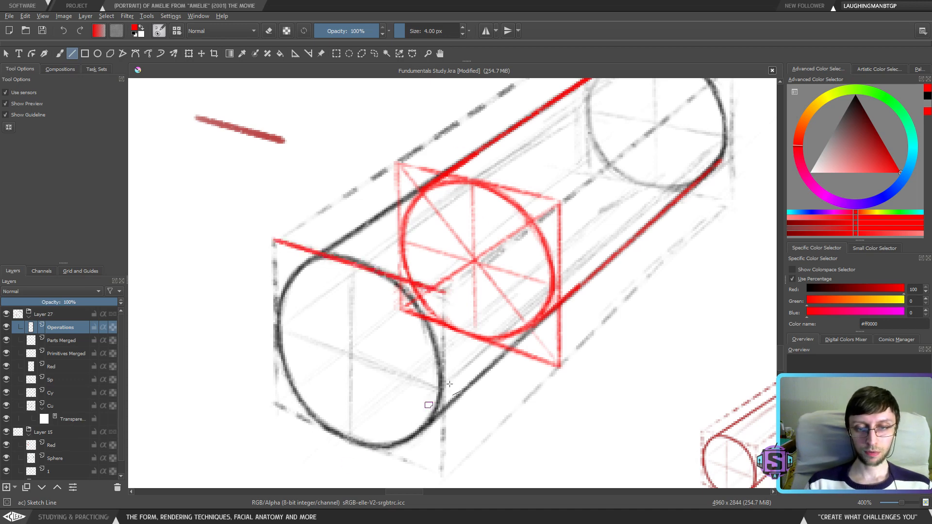
pyautogui.scroll(-2, 450, 384)
pyautogui.moveTo(505, 310); pyautogui.dragTo(438, 301)
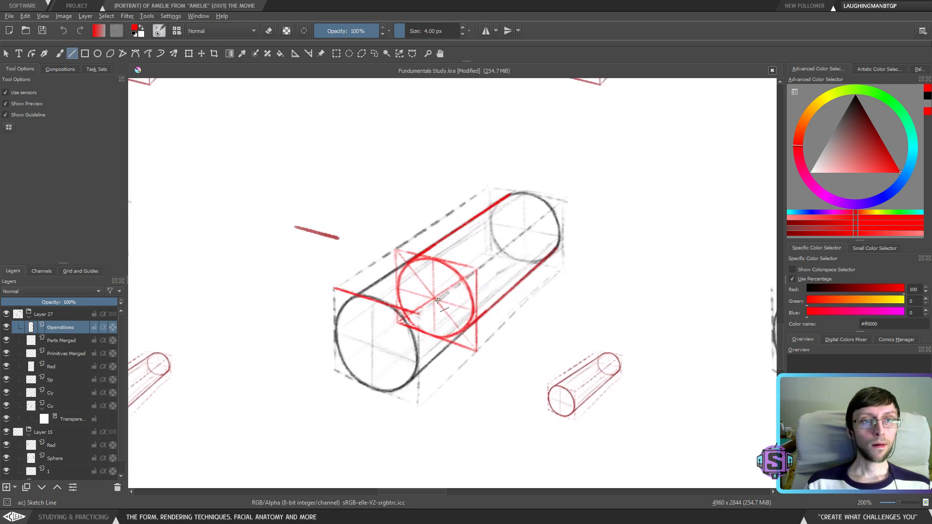
pyautogui.press('b')
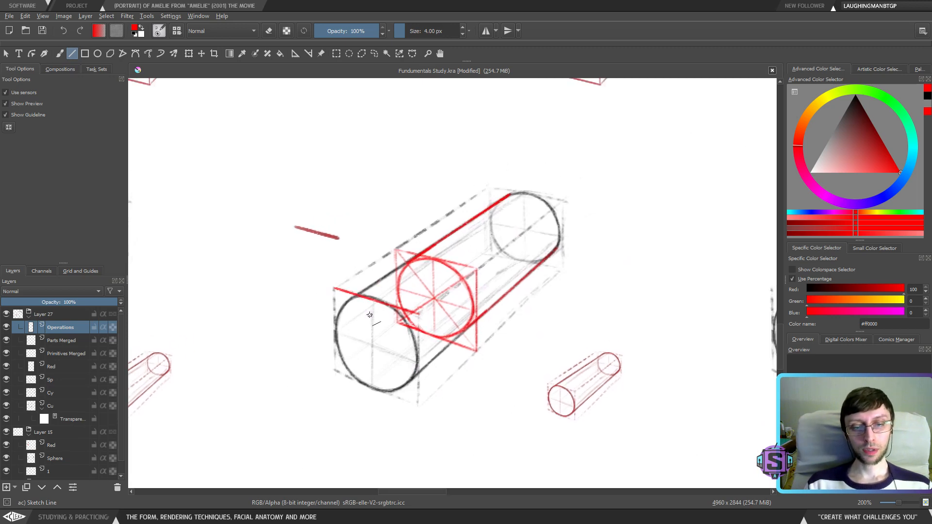
pyautogui.scroll(2, 357, 296)
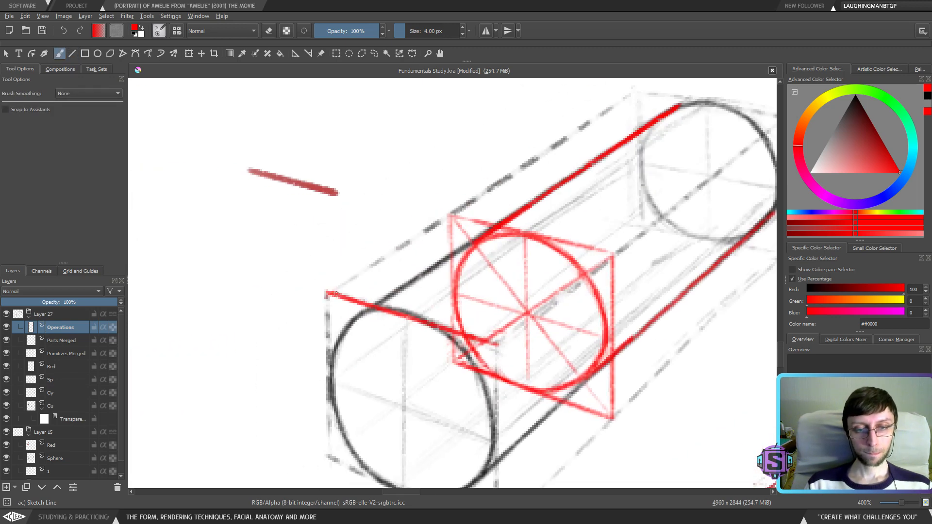
pyautogui.moveTo(335, 294)
pyautogui.mouseDown()
pyautogui.moveTo(365, 301)
pyautogui.moveTo(407, 323)
pyautogui.moveTo(430, 317)
pyautogui.moveTo(444, 338)
pyautogui.moveTo(498, 341)
pyautogui.mouseUp()
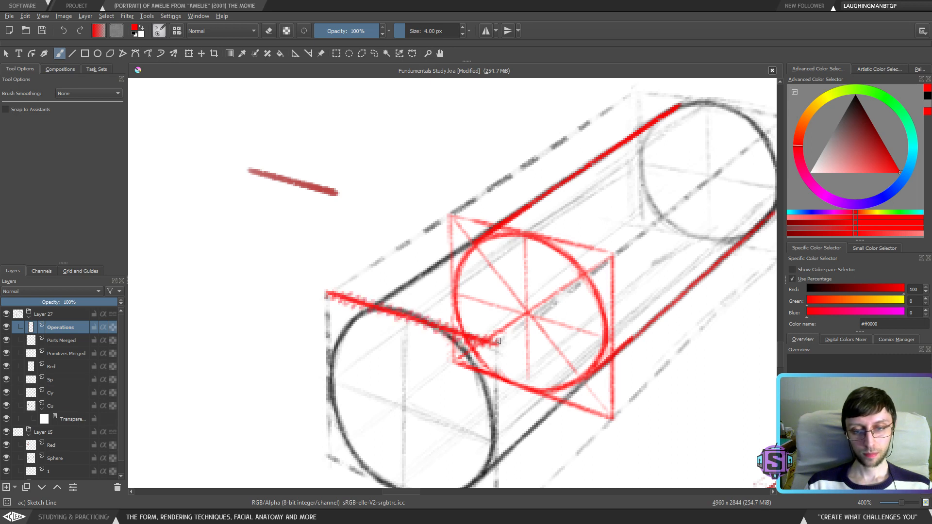
pyautogui.moveTo(400, 395); pyautogui.dragTo(365, 334)
pyautogui.moveTo(362, 282); pyautogui.dragTo(347, 296)
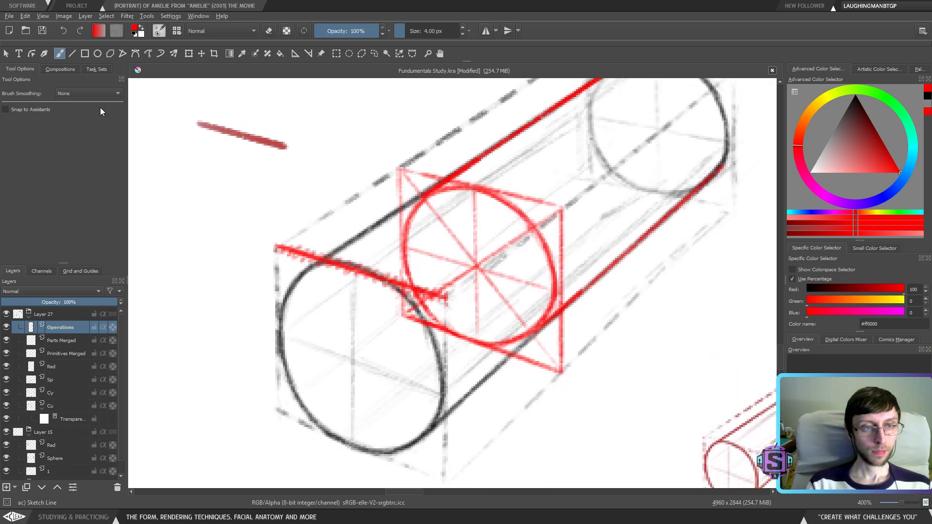
# Draw two straight 3 px red lines from the near face's bottom corners to the top corners of the cross-section's square
pyautogui.click(72, 54)
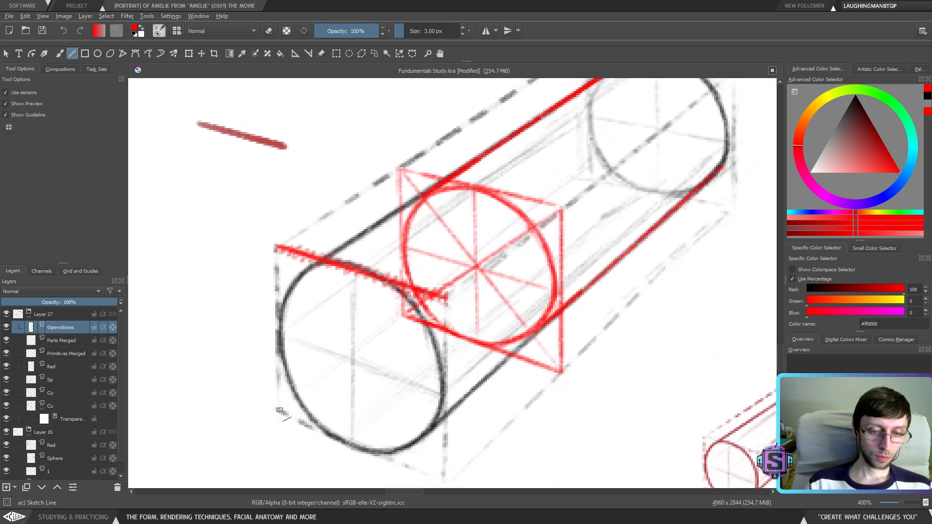
pyautogui.moveTo(279, 410); pyautogui.dragTo(399, 170)
pyautogui.moveTo(448, 481); pyautogui.dragTo(562, 209)
pyautogui.press('-')
pyautogui.press('-')
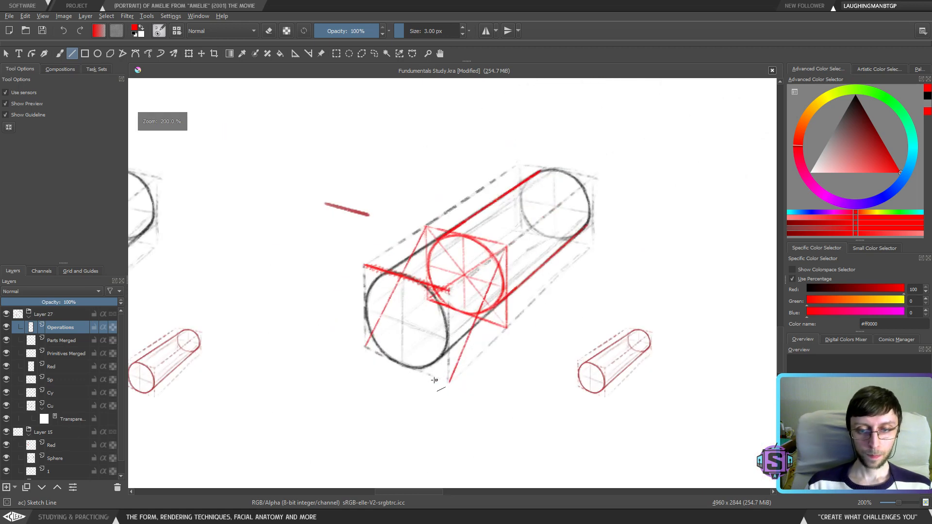
# Draw the bottom edge of the bounding box's near face as a straight 3 px red line between its lower corners
pyautogui.moveTo(449, 381); pyautogui.dragTo(365, 347)
pyautogui.moveTo(449, 382); pyautogui.dragTo(365, 348)
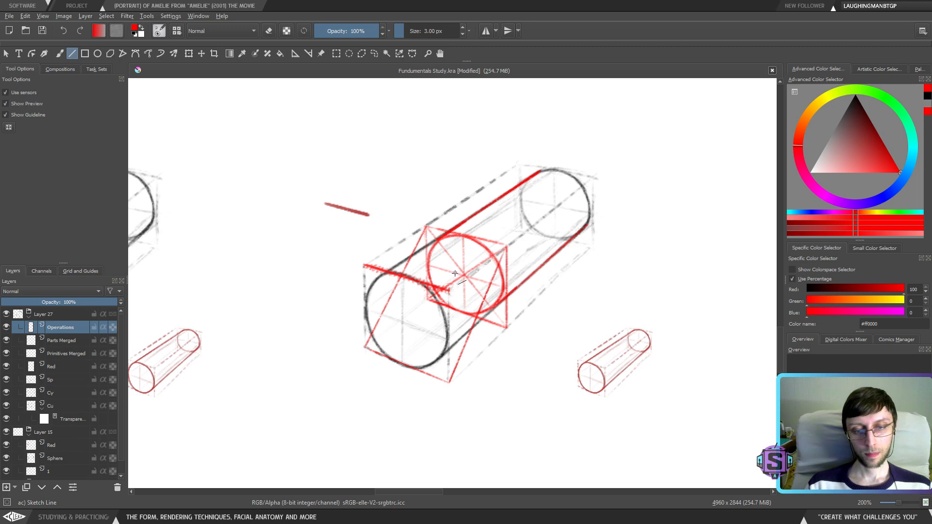
# Try circling the near face's top corners and adding short red marks around the cross-section, and undo them all
pyautogui.press('b')
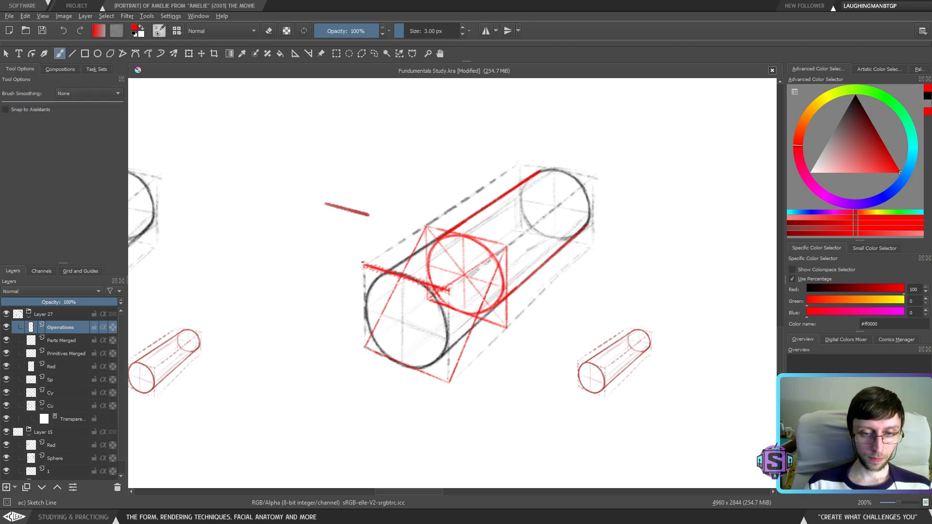
pyautogui.moveTo(364, 266); pyautogui.dragTo(370, 269)
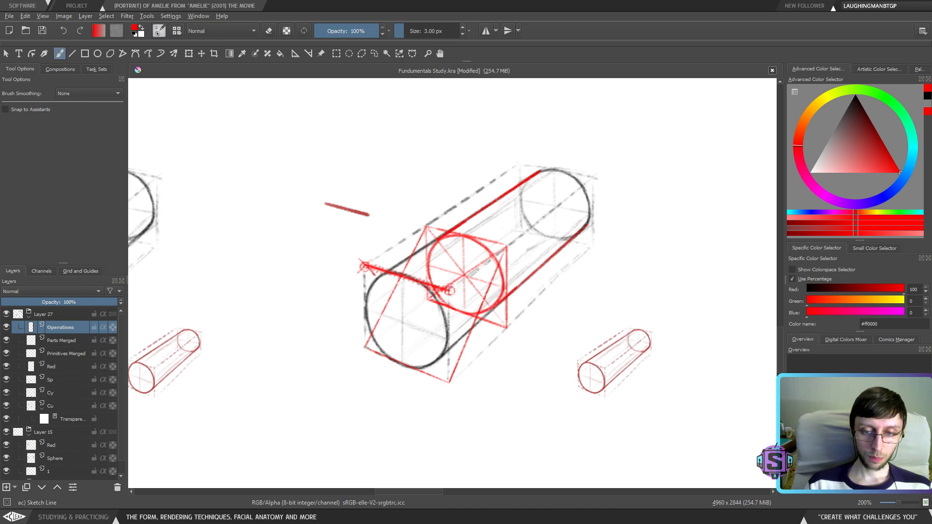
pyautogui.moveTo(450, 290); pyautogui.dragTo(445, 293)
pyautogui.moveTo(457, 327); pyautogui.dragTo(435, 339)
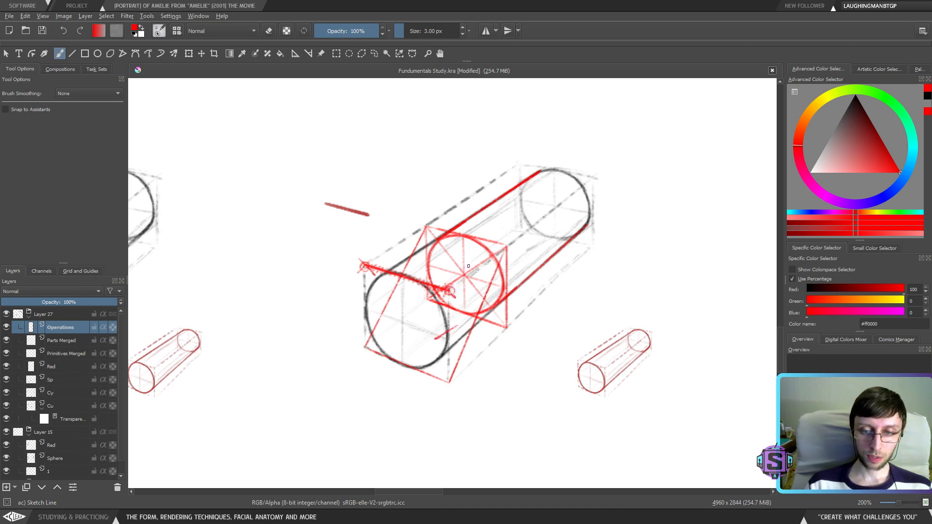
pyautogui.moveTo(469, 266); pyautogui.dragTo(477, 279)
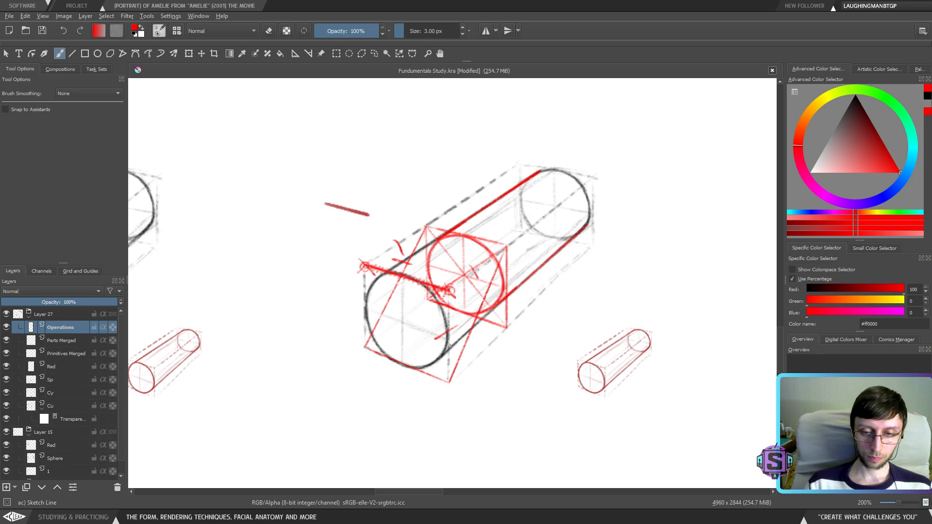
pyautogui.hotkey('ctrl', 'z')
pyautogui.hotkey('ctrl', 'z')
pyautogui.hotkey('ctrl', 'z')
pyautogui.hotkey('ctrl', 'z')
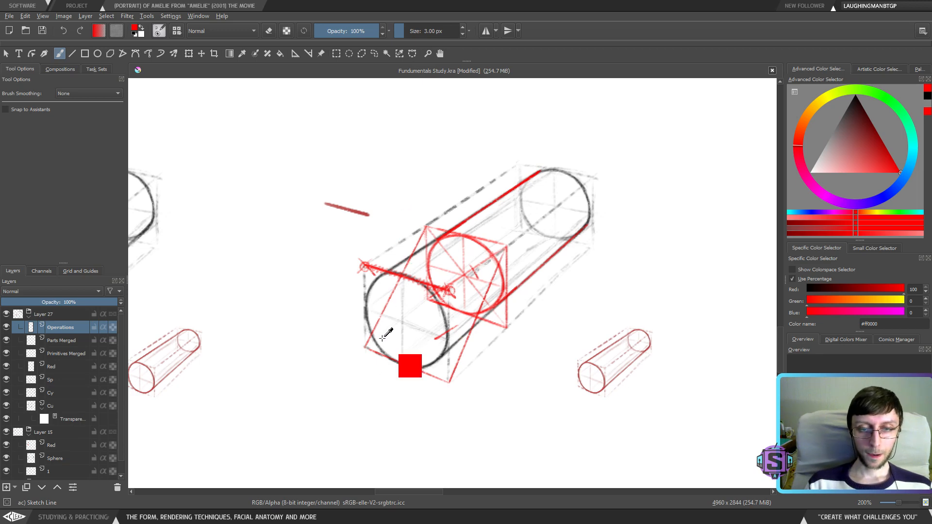
pyautogui.hotkey('ctrl', 'z')
pyautogui.keyDown('ctrl'); pyautogui.click(386, 336); pyautogui.keyUp('ctrl')
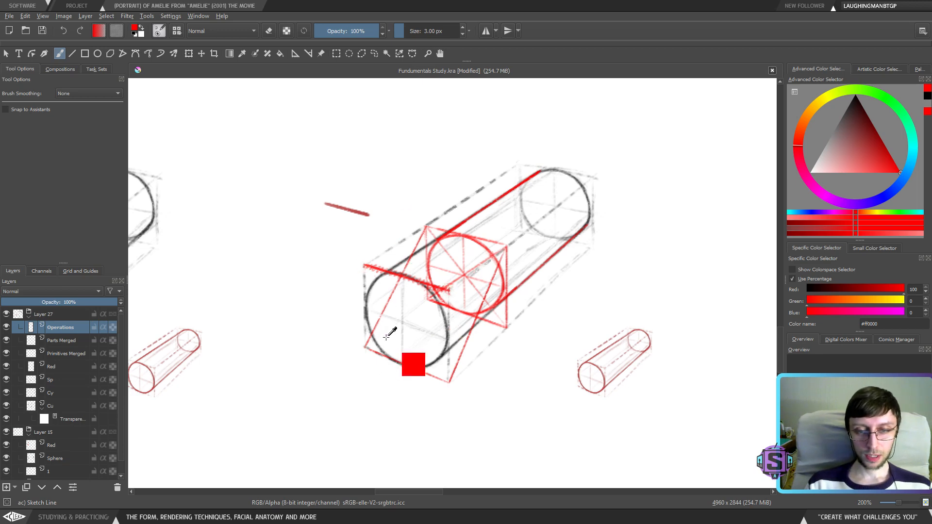
pyautogui.keyDown('ctrl'); pyautogui.click(391, 332); pyautogui.keyUp('ctrl')
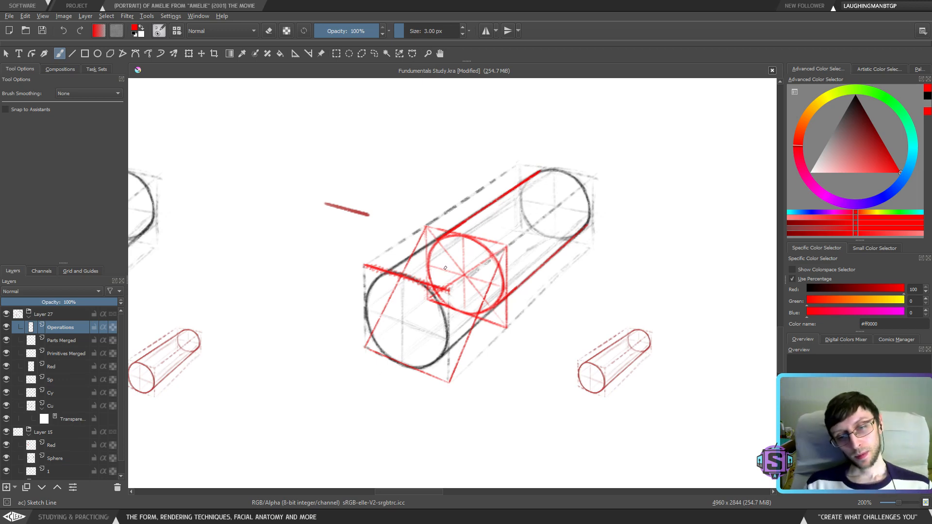
# Try straight 3 px red diagonals from the near face's bottom corners to the opposite top corners of the cross-section's square
pyautogui.moveTo(458, 270)
pyautogui.mouseDown()
pyautogui.moveTo(438, 324)
pyautogui.moveTo(444, 314)
pyautogui.mouseUp()
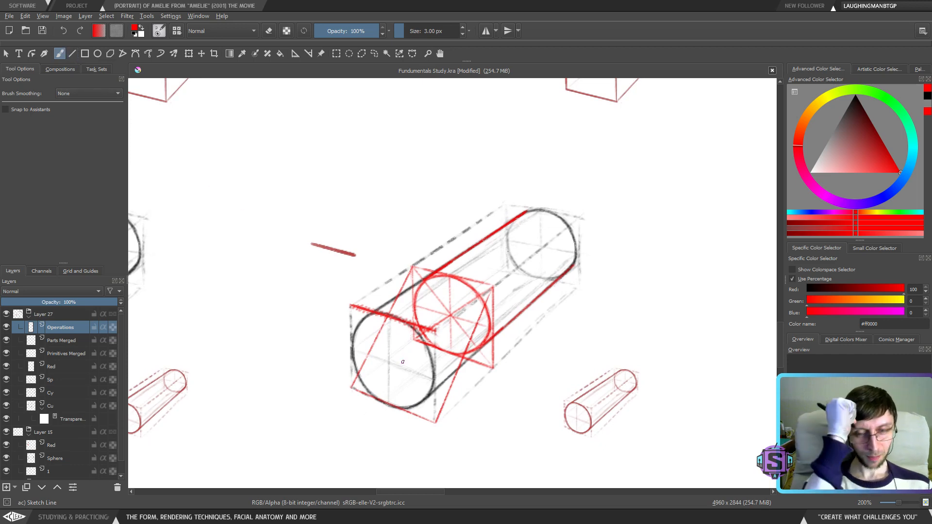
pyautogui.press('+')
pyautogui.press('-')
pyautogui.rightClick(420, 291)
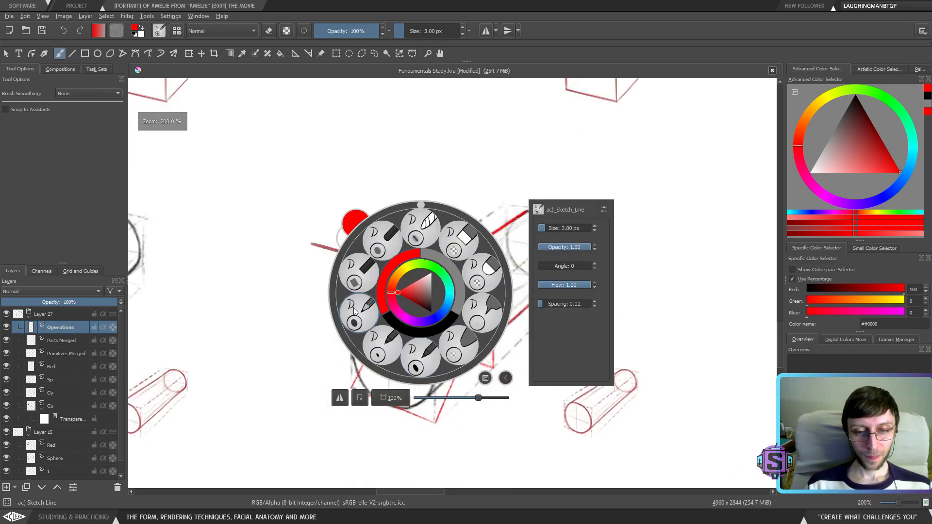
pyautogui.rightClick(402, 326)
pyautogui.press('+')
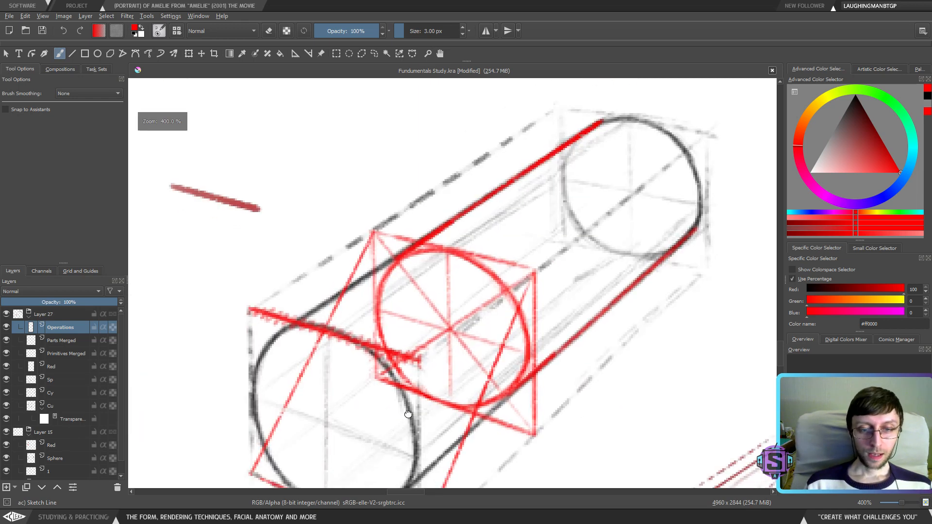
pyautogui.moveTo(400, 430)
pyautogui.mouseDown()
pyautogui.moveTo(427, 324)
pyautogui.moveTo(420, 348)
pyautogui.mouseUp()
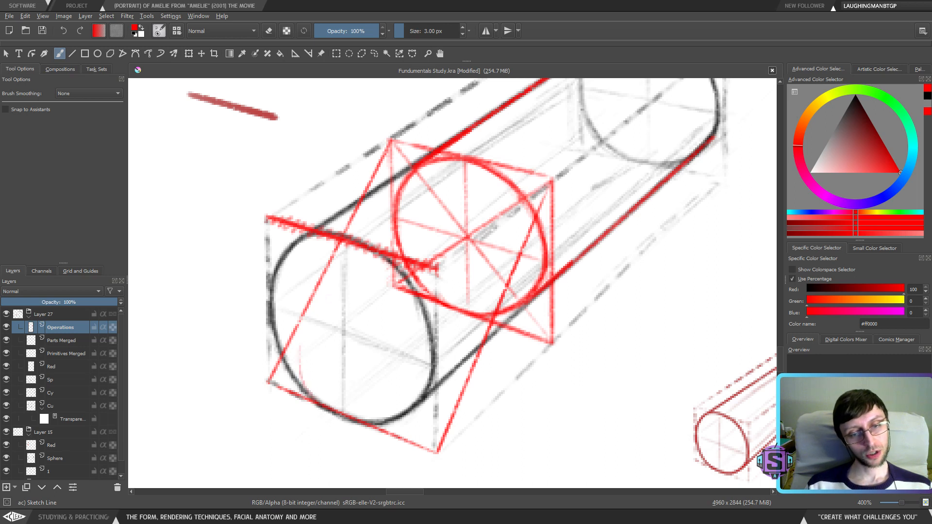
pyautogui.press('v')
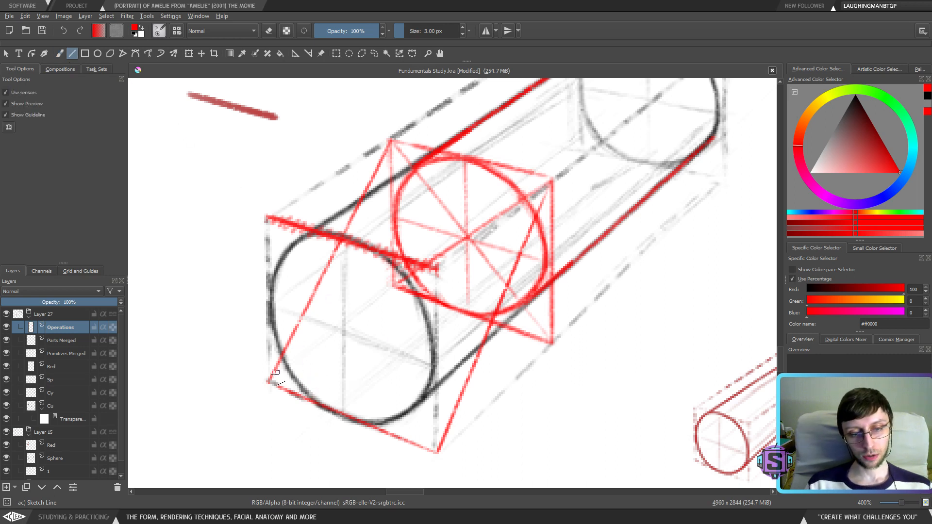
pyautogui.moveTo(271, 381); pyautogui.dragTo(553, 181)
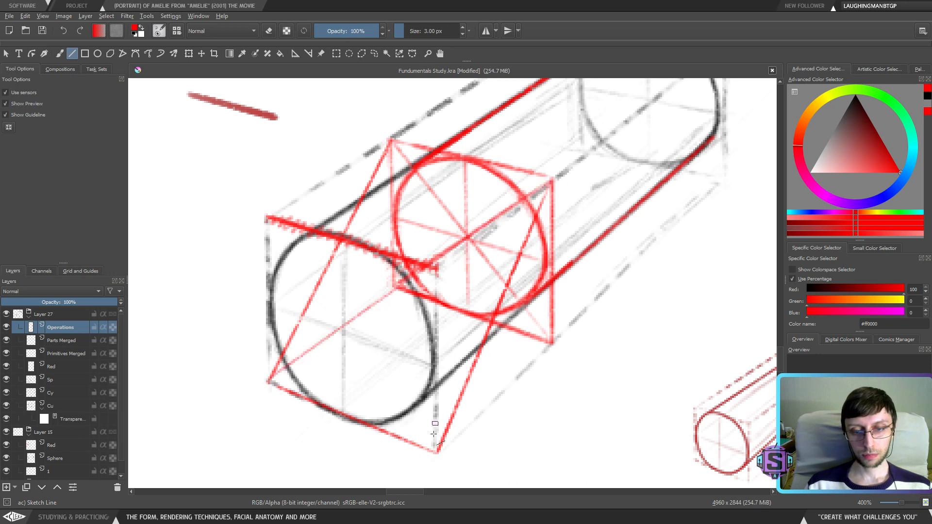
pyautogui.moveTo(439, 455); pyautogui.dragTo(390, 140)
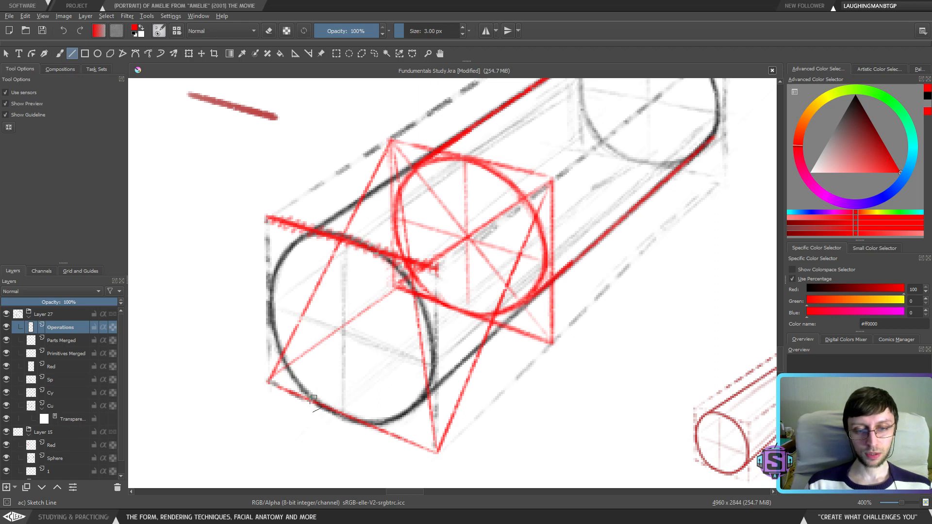
# Try erasing the lower arc of the cross-section circle with a 3 px eraser, and undo it
pyautogui.press('-')
pyautogui.press('-')
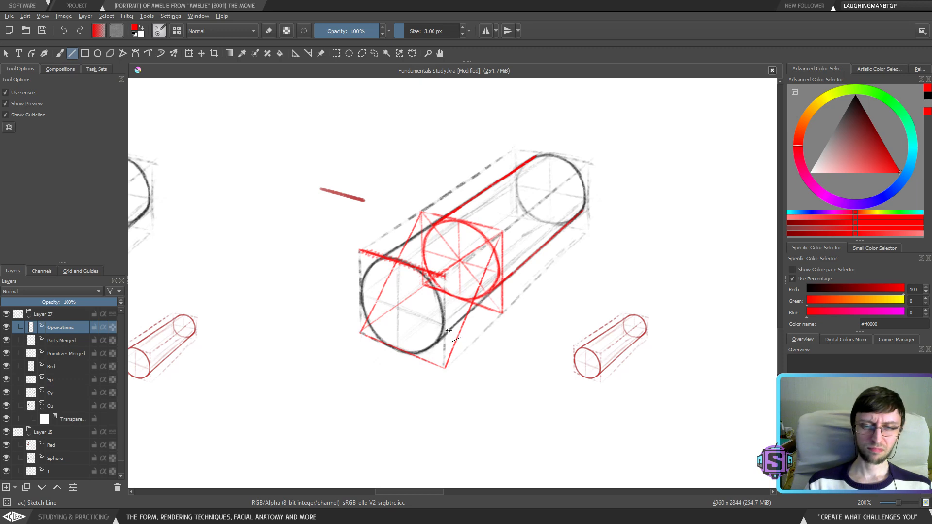
pyautogui.press('m')
pyautogui.press('m')
pyautogui.press('+')
pyautogui.press('+')
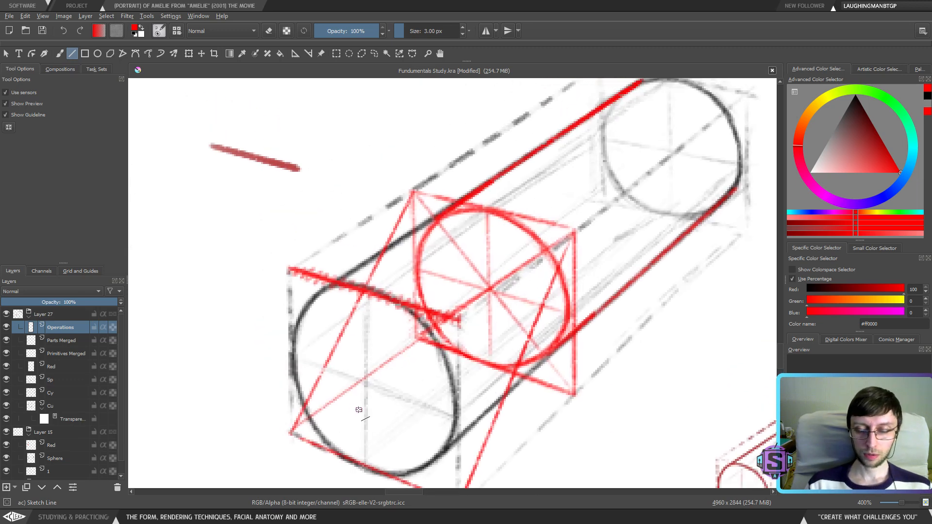
pyautogui.moveTo(520, 323); pyautogui.dragTo(460, 350)
pyautogui.press('b')
pyautogui.press('e')
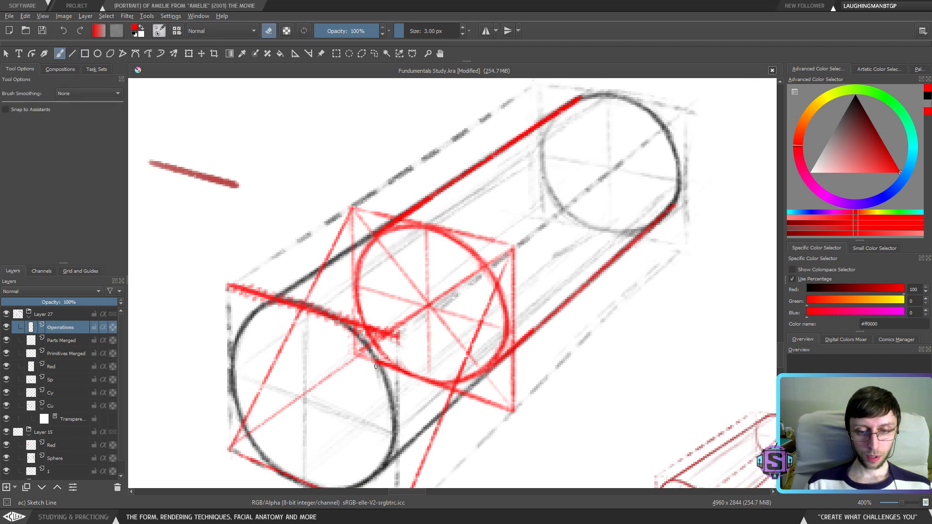
pyautogui.moveTo(384, 362)
pyautogui.mouseDown()
pyautogui.moveTo(429, 384)
pyautogui.moveTo(449, 380)
pyautogui.mouseUp()
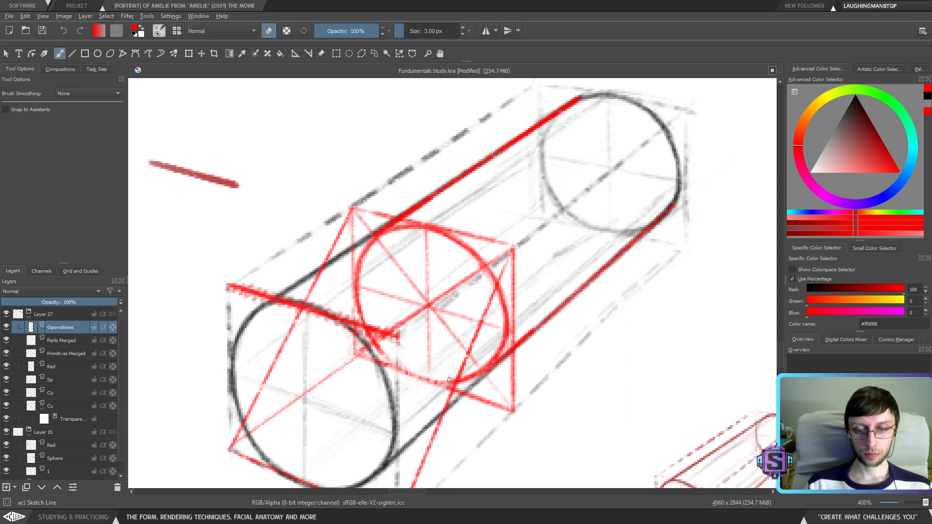
pyautogui.hotkey('ctrl', 'z')
# Lighten the cross-section circle's left and lower arcs and the square's lower edge with a 13 px eraser
pyautogui.press(']')
pyautogui.press(']')
pyautogui.press(']')
pyautogui.press(']')
pyautogui.press(']')
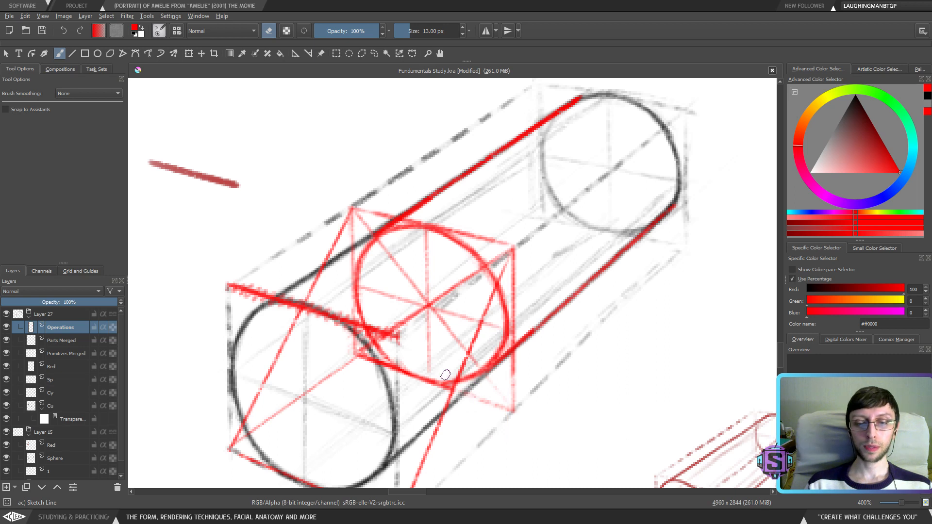
pyautogui.moveTo(445, 375)
pyautogui.mouseDown()
pyautogui.moveTo(452, 381)
pyautogui.moveTo(354, 350)
pyautogui.moveTo(385, 358)
pyautogui.moveTo(371, 349)
pyautogui.moveTo(394, 323)
pyautogui.moveTo(353, 309)
pyautogui.moveTo(350, 245)
pyautogui.moveTo(358, 220)
pyautogui.moveTo(374, 241)
pyautogui.moveTo(409, 227)
pyautogui.moveTo(422, 228)
pyautogui.moveTo(395, 233)
pyautogui.moveTo(463, 238)
pyautogui.mouseUp()
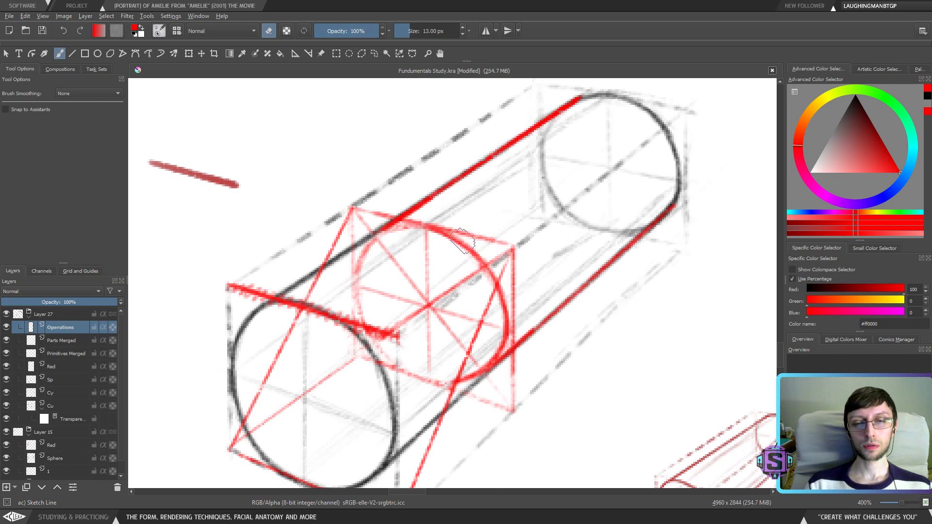
pyautogui.hotkey('ctrl', 'z')
pyautogui.hotkey('ctrl', 'z')
pyautogui.hotkey('ctrl', 'shift', 'z')
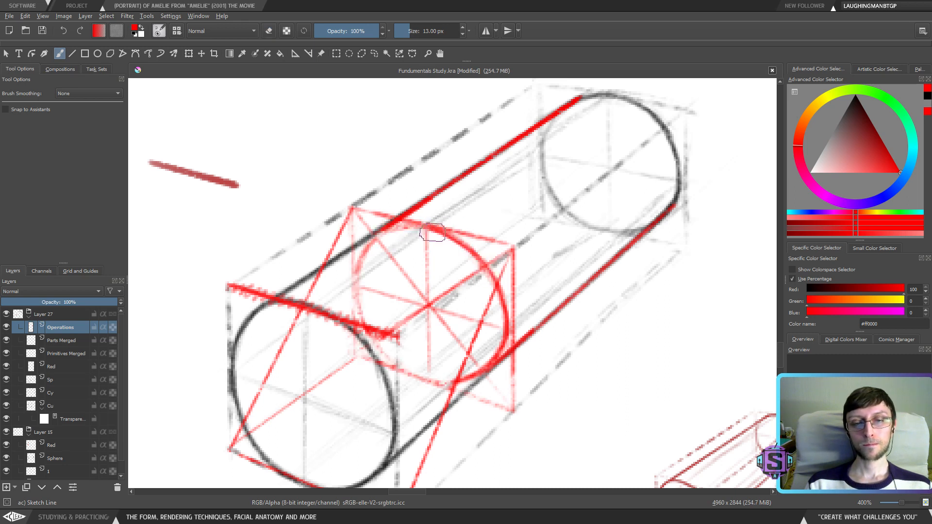
pyautogui.press('e')
pyautogui.press('e')
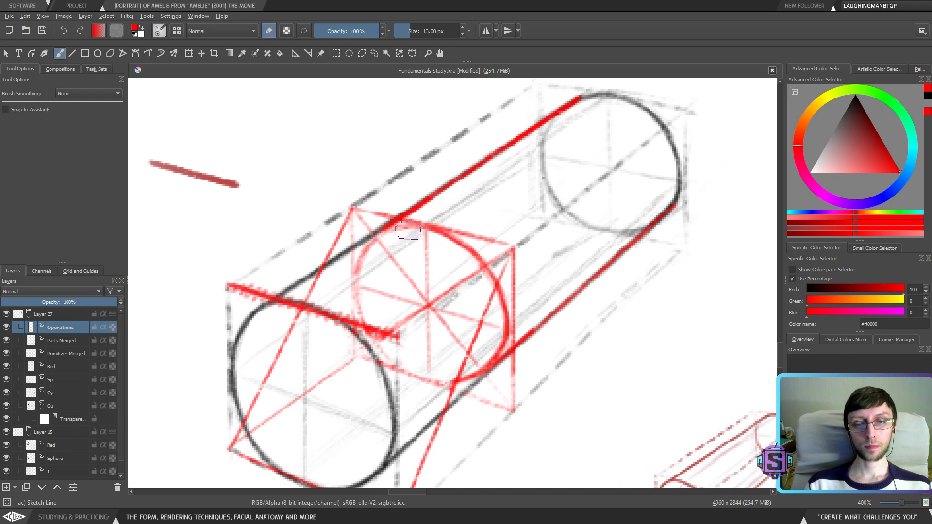
pyautogui.press('e')
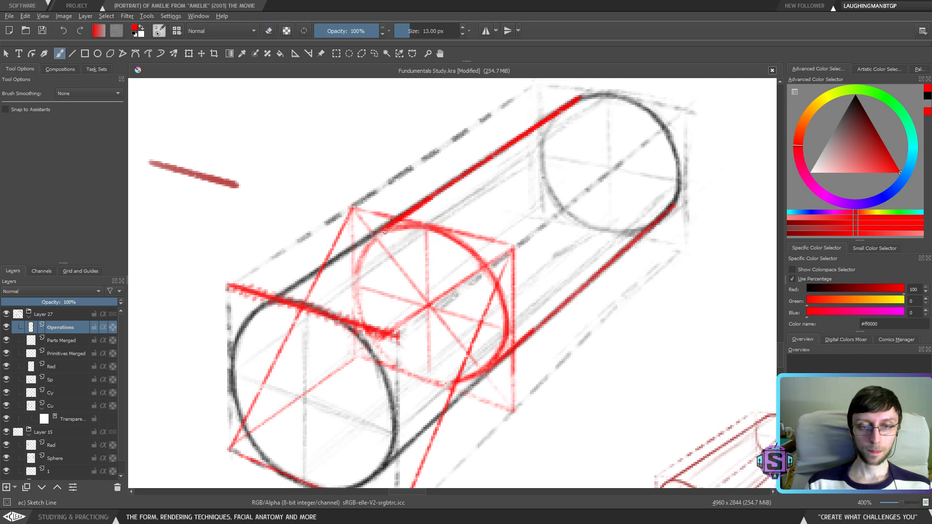
# Lighten the cross-section circle's upper arc and the slanted plane's diagonal inside it with a 7 px eraser
pyautogui.press('[')
pyautogui.press('[')
pyautogui.press('[')
pyautogui.press('[')
pyautogui.press('[')
pyautogui.press('[')
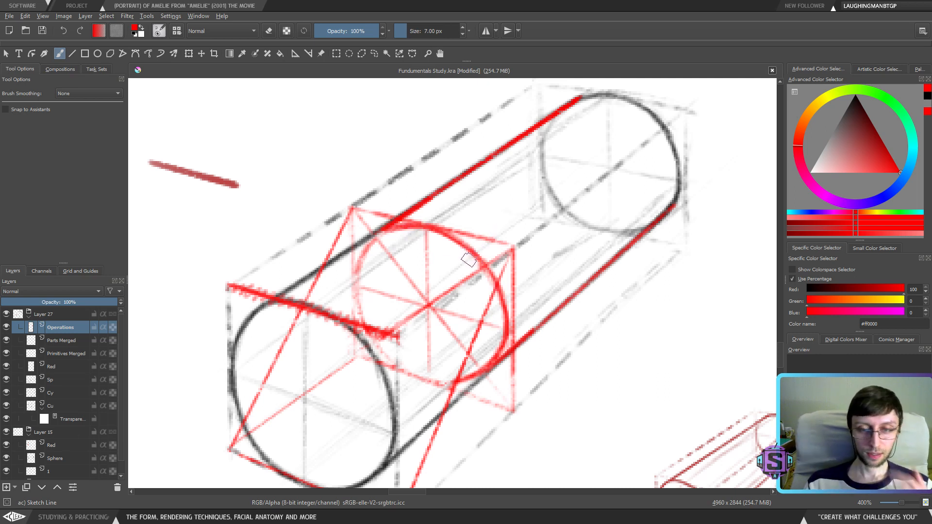
pyautogui.scroll(-2, 475, 189)
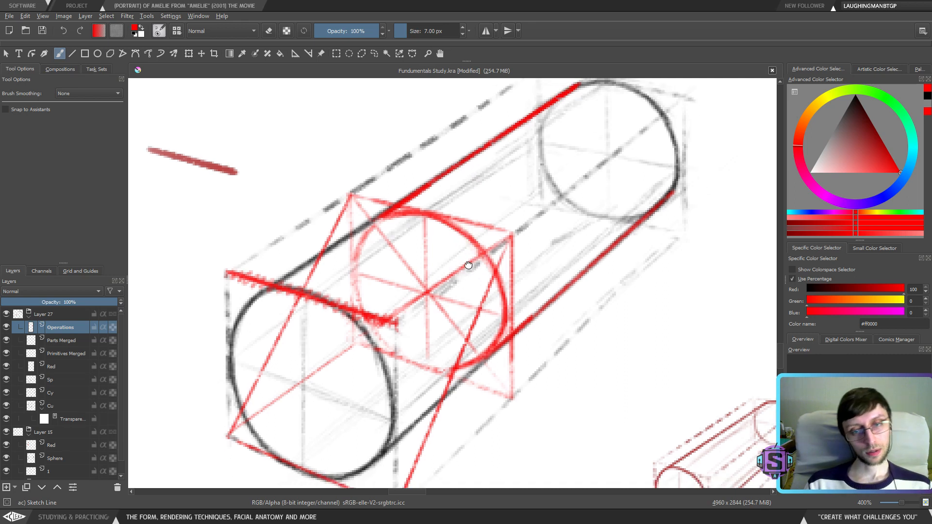
pyautogui.press('e')
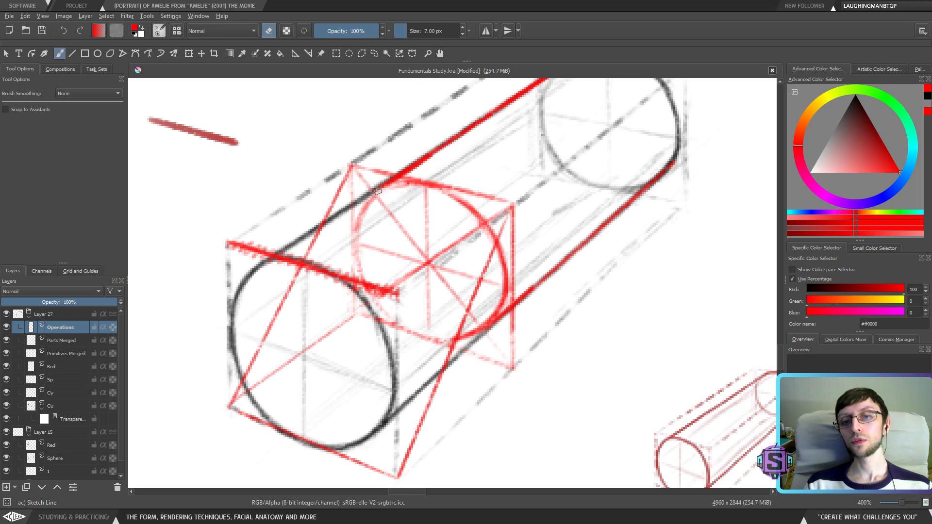
pyautogui.moveTo(381, 182)
pyautogui.mouseDown()
pyautogui.moveTo(410, 182)
pyautogui.moveTo(487, 214)
pyautogui.moveTo(404, 281)
pyautogui.mouseUp()
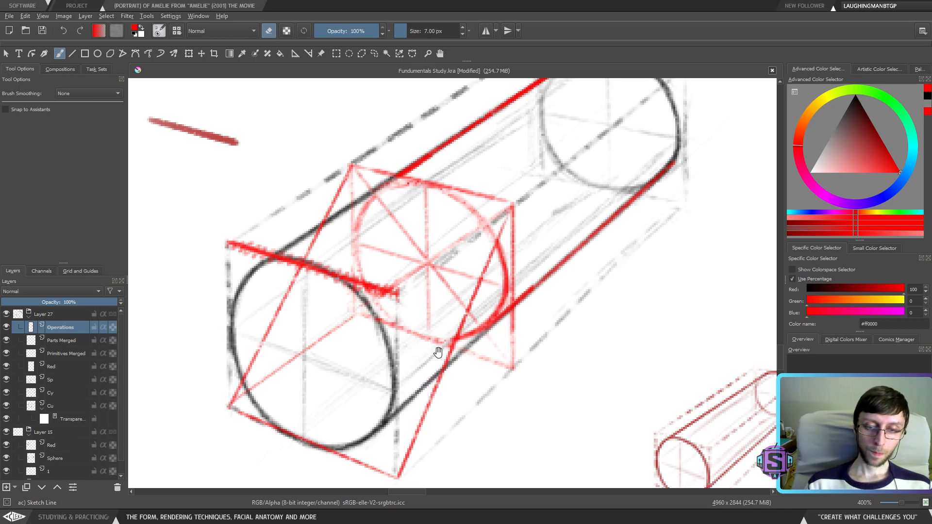
pyautogui.moveTo(438, 355); pyautogui.dragTo(454, 361)
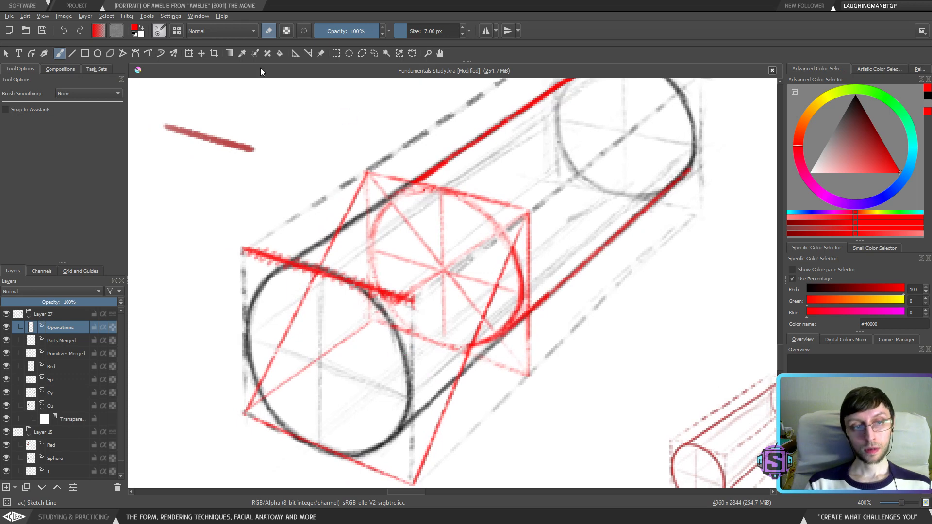
# Draw the slanted cutting plane's two diagonals as straight 3 px red lines between the near face's bottom corners and the square's opposite top corners
pyautogui.scroll(-2, 390, 299)
pyautogui.moveTo(503, 275); pyautogui.dragTo(491, 303)
pyautogui.click(72, 54)
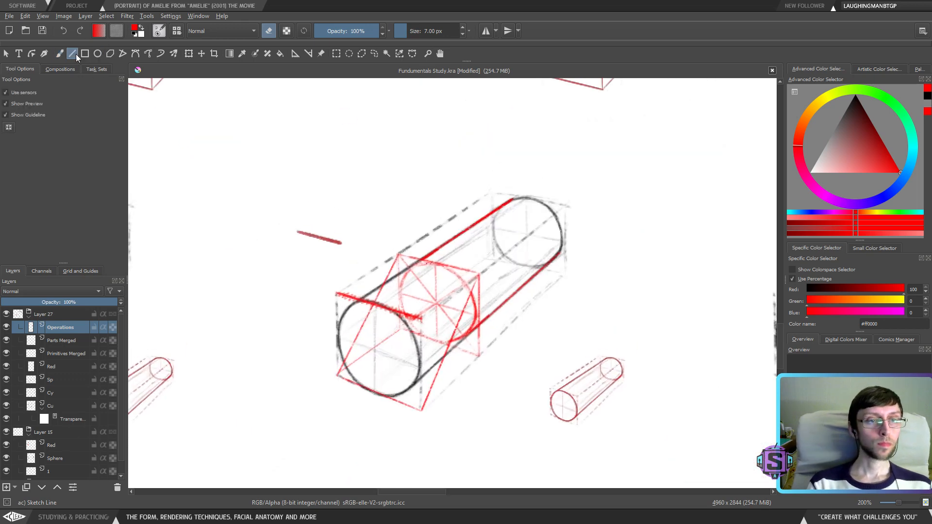
pyautogui.scroll(2, 423, 323)
pyautogui.moveTo(422, 285); pyautogui.dragTo(416, 260)
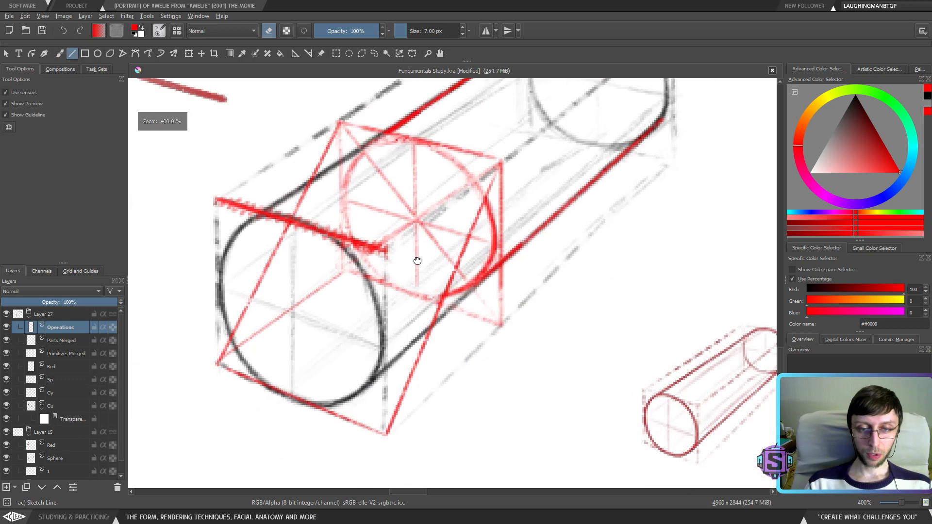
pyautogui.press('[')
pyautogui.press('[')
pyautogui.press('[')
pyautogui.press('[')
pyautogui.scroll(2, 362, 359)
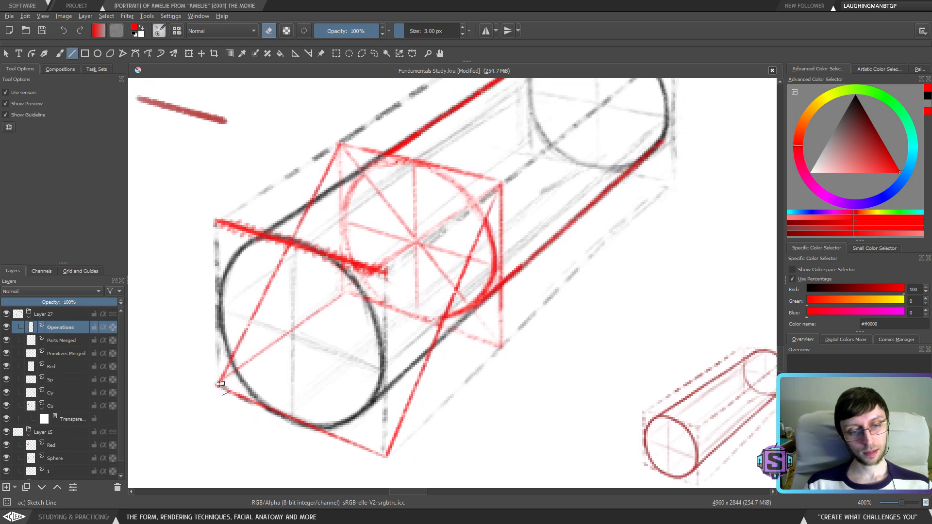
pyautogui.moveTo(217, 385); pyautogui.dragTo(500, 186)
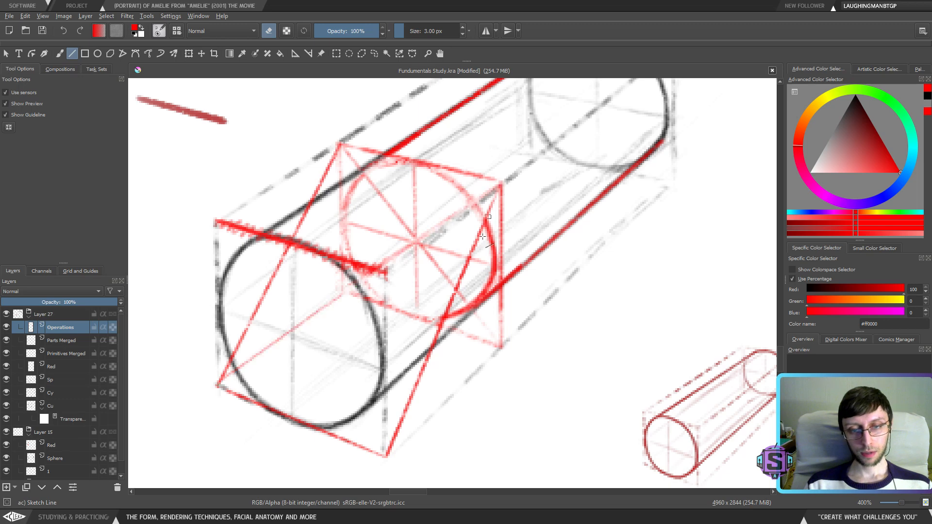
pyautogui.press('e')
pyautogui.moveTo(216, 385); pyautogui.dragTo(508, 188)
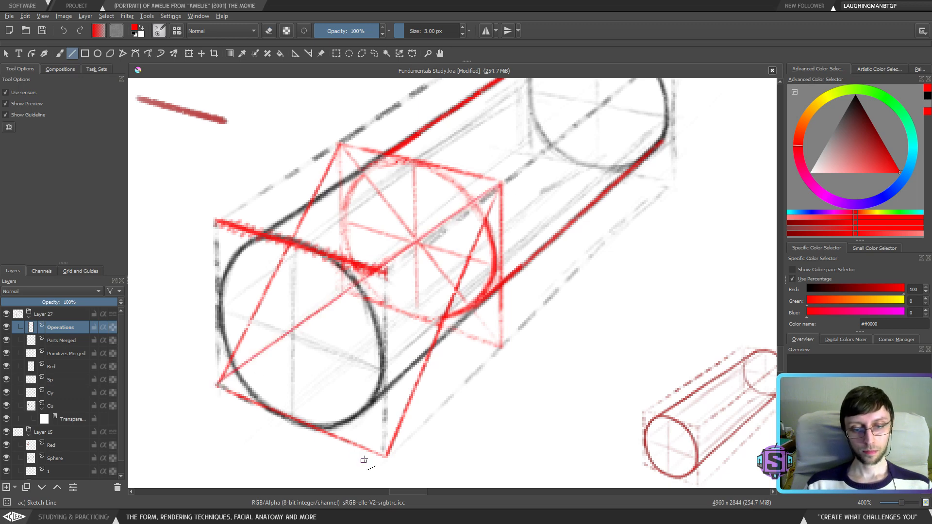
pyautogui.moveTo(386, 456); pyautogui.dragTo(339, 144)
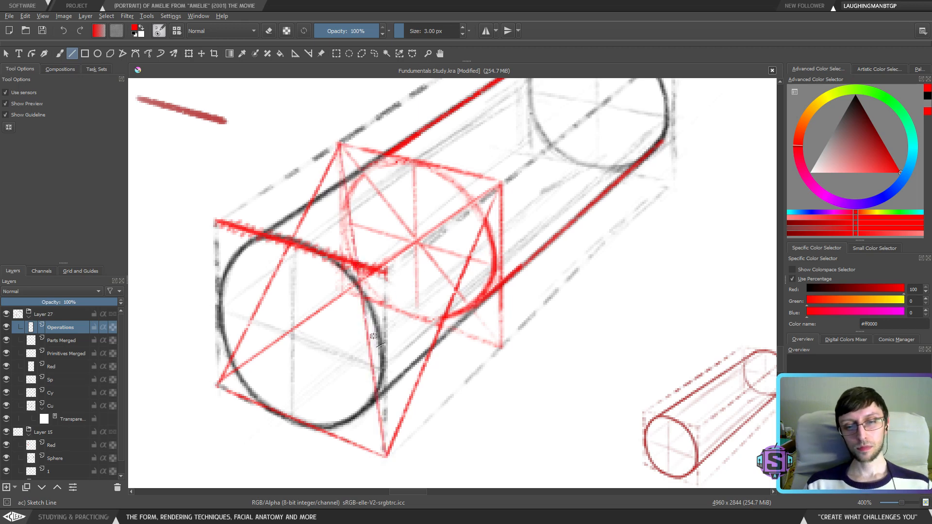
# Outline the thick red line on the near face's top edge, cut it from the Operations layer and paste it onto its own layer
pyautogui.hotkey('ctrl', 'r')
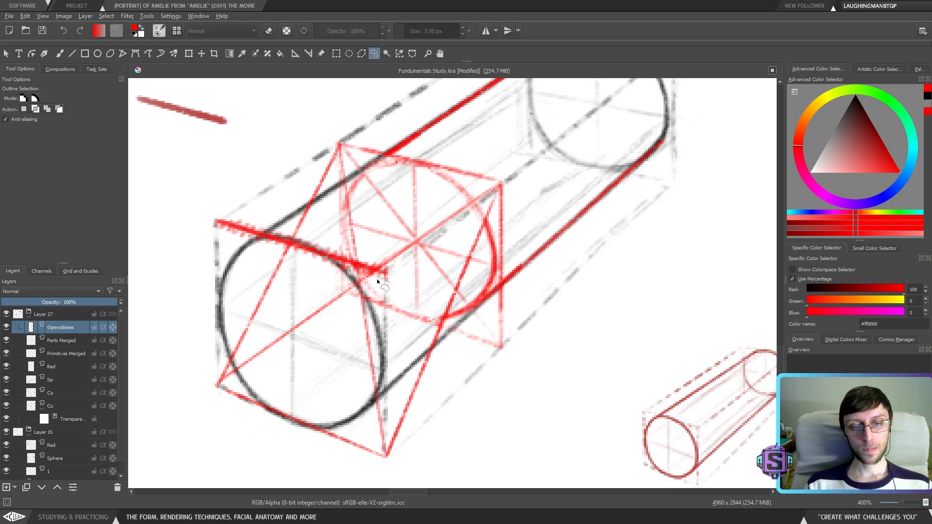
pyautogui.moveTo(386, 268); pyautogui.dragTo(289, 235)
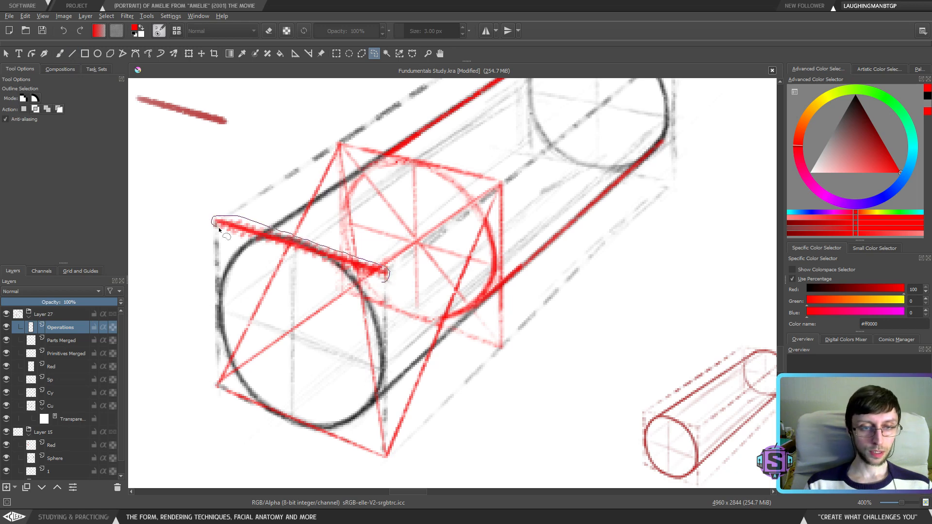
pyautogui.moveTo(219, 227); pyautogui.dragTo(286, 249)
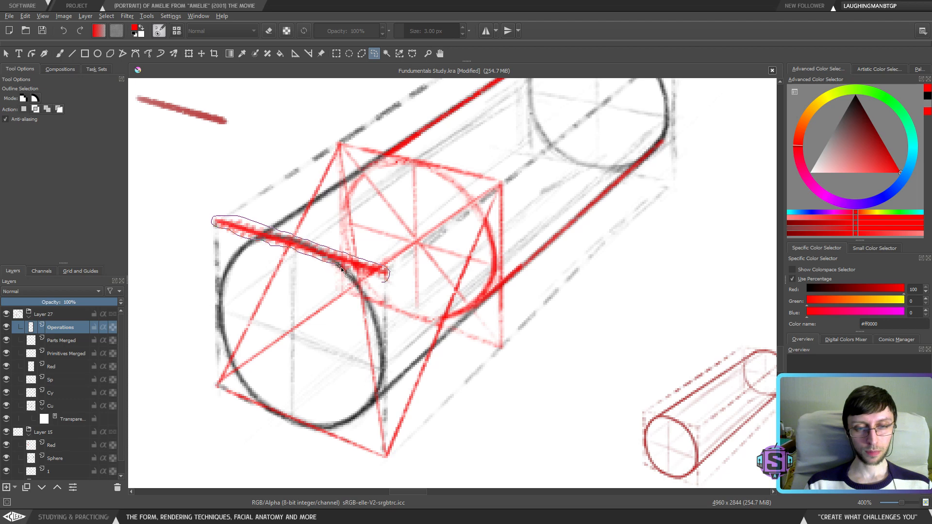
pyautogui.press('Delete')
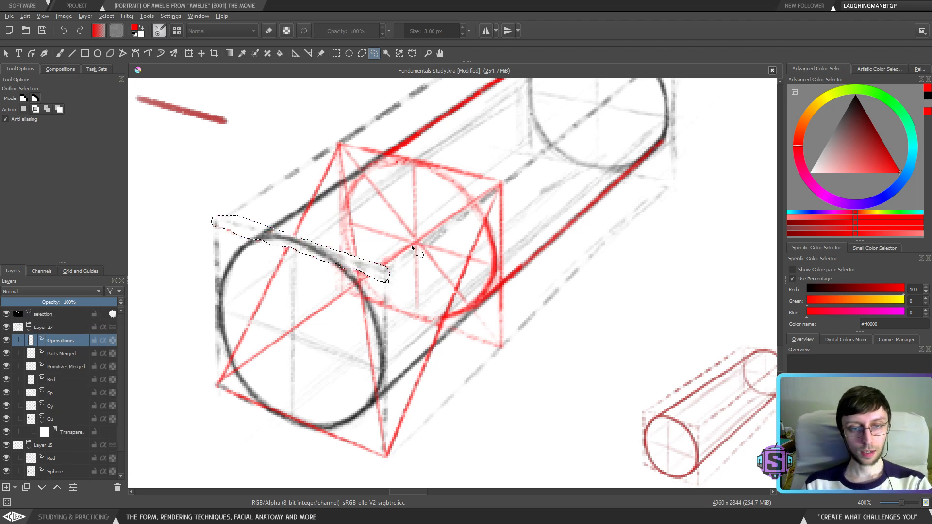
pyautogui.hotkey('ctrl', 'v')
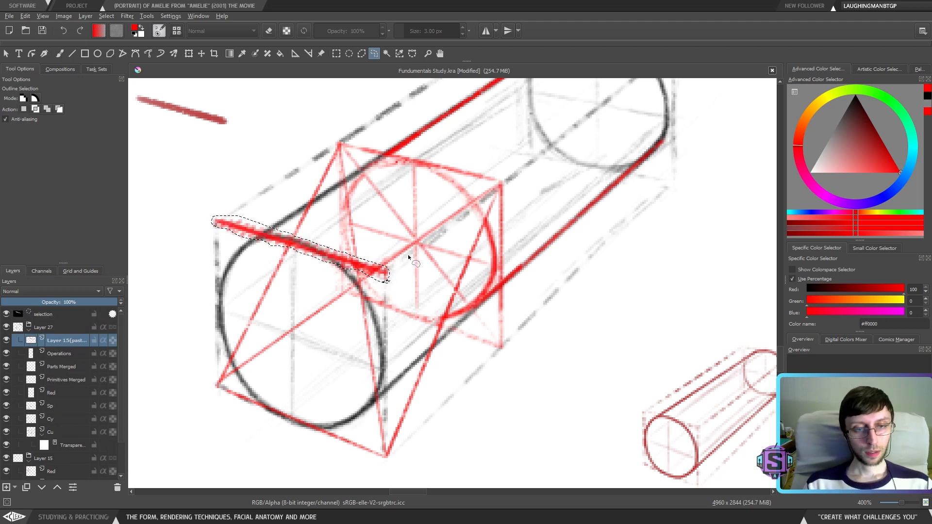
# Clear the selection, lower the pasted line layer's opacity to 43% and make the Operations layer active again
pyautogui.hotkey('ctrl', 'shift', 'a')
pyautogui.press('b')
pyautogui.click(23, 303)
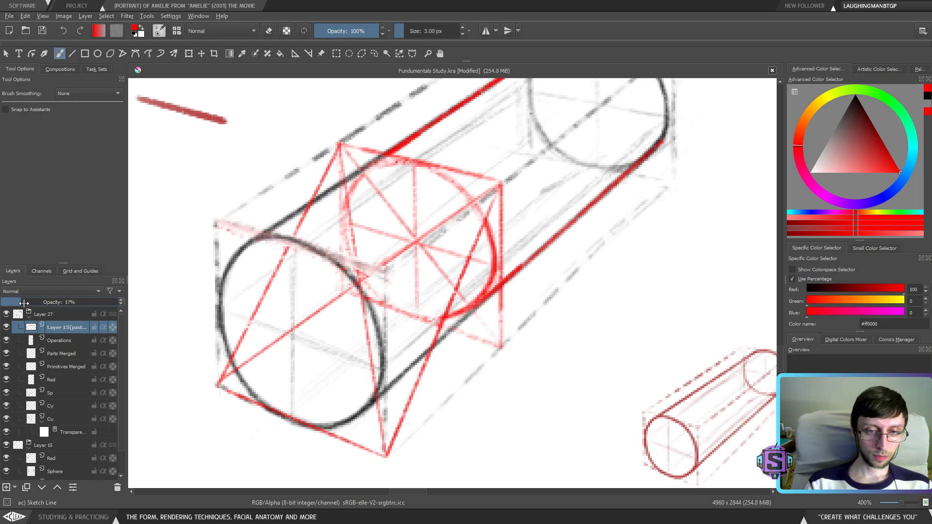
pyautogui.moveTo(28, 302)
pyautogui.mouseDown()
pyautogui.moveTo(18, 303)
pyautogui.moveTo(173, 316)
pyautogui.mouseUp()
pyautogui.moveTo(214, 223); pyautogui.dragTo(383, 270)
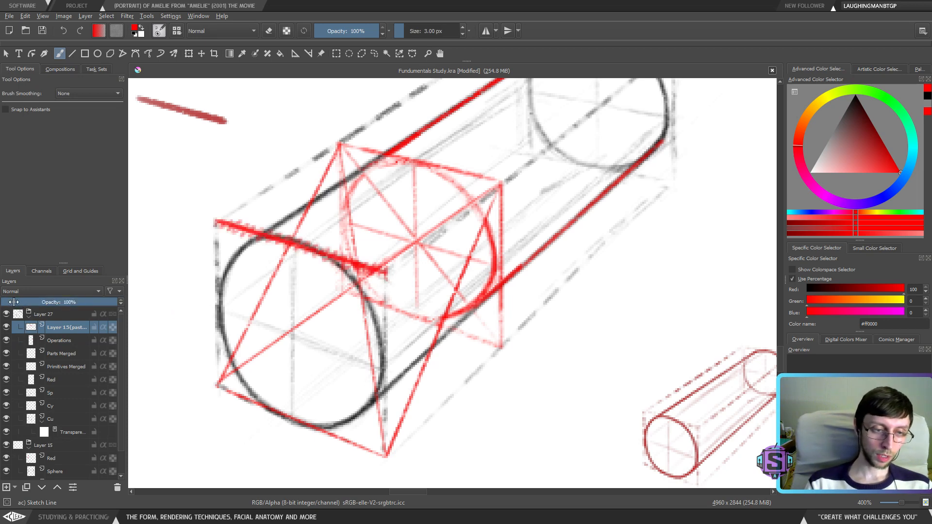
pyautogui.moveTo(20, 303); pyautogui.dragTo(53, 303)
pyautogui.press('-')
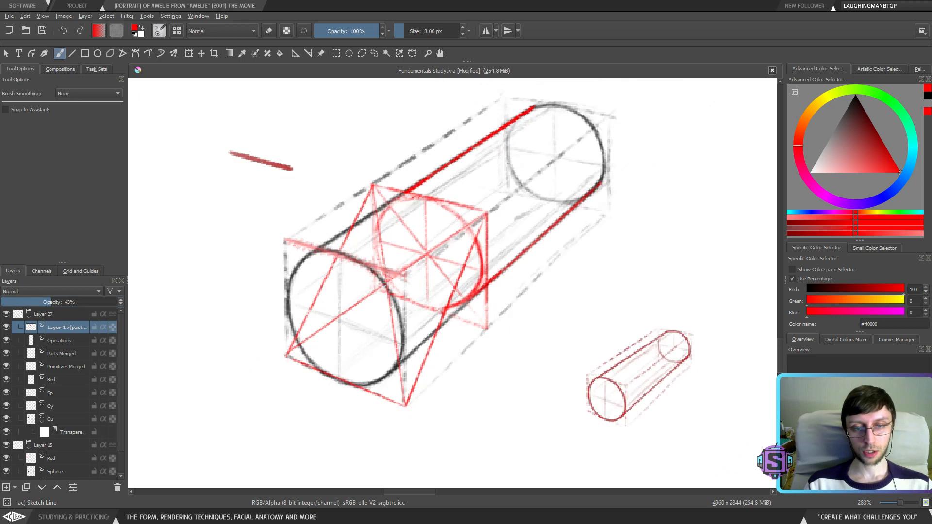
pyautogui.press('+')
pyautogui.press('+')
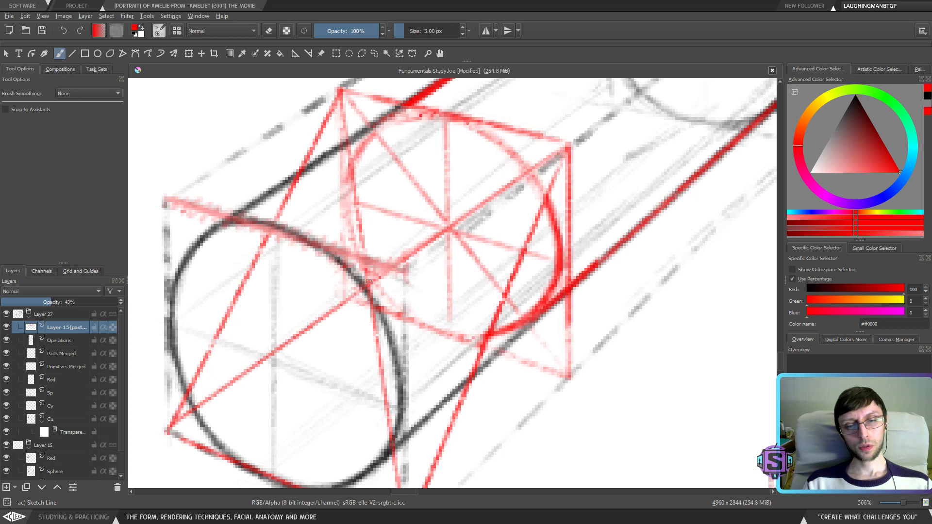
pyautogui.click(72, 341)
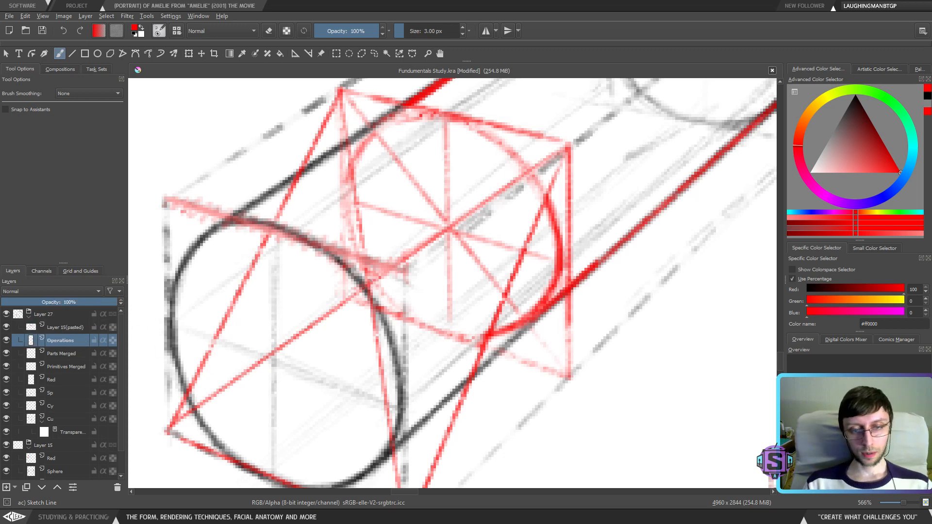
# Examine the earlier cylinder example labelled "edges" and "move" on the study sheet for how its end face is slanted
pyautogui.press('-')
pyautogui.press('-')
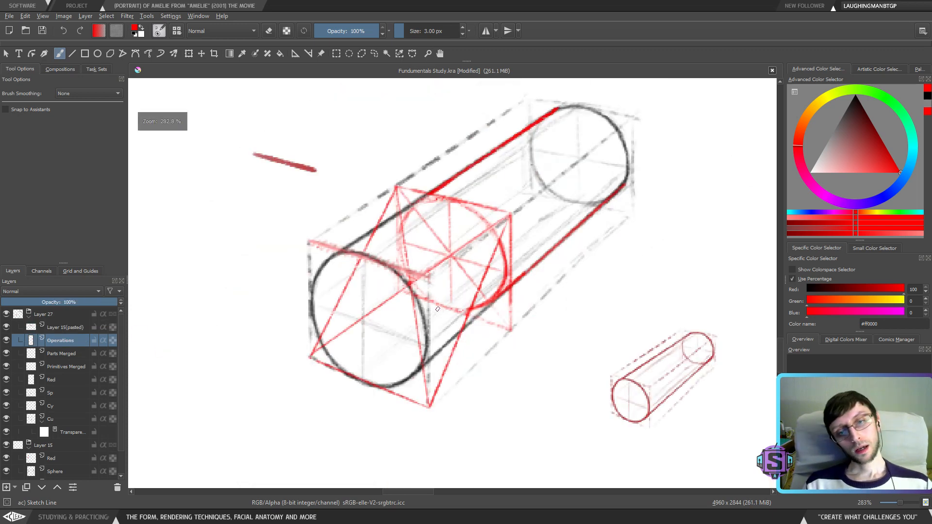
pyautogui.moveTo(430, 336); pyautogui.dragTo(387, 356)
pyautogui.press('-')
pyautogui.press('-')
pyautogui.moveTo(354, 326); pyautogui.dragTo(772, 379)
pyautogui.moveTo(406, 347); pyautogui.dragTo(699, 395)
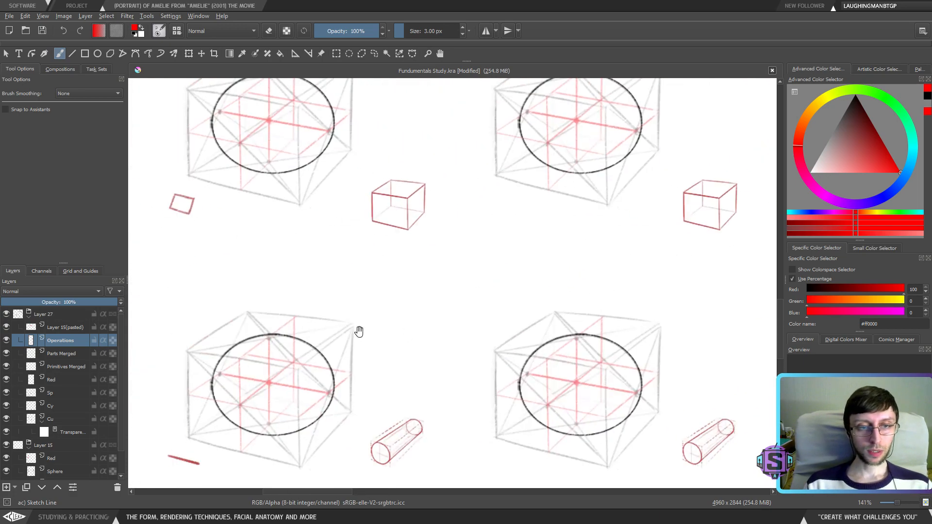
pyautogui.moveTo(359, 331)
pyautogui.mouseDown()
pyautogui.moveTo(333, 327)
pyautogui.moveTo(327, 348)
pyautogui.moveTo(577, 364)
pyautogui.mouseUp()
pyautogui.moveTo(322, 350)
pyautogui.mouseDown()
pyautogui.moveTo(341, 353)
pyautogui.moveTo(559, 275)
pyautogui.moveTo(566, 222)
pyautogui.mouseUp()
pyautogui.press('-')
pyautogui.press('-')
pyautogui.press('-')
pyautogui.press('+')
pyautogui.press('+')
pyautogui.press('+')
pyautogui.moveTo(539, 408); pyautogui.dragTo(539, 262)
pyautogui.press('+')
pyautogui.press('+')
pyautogui.moveTo(511, 376); pyautogui.dragTo(363, 229)
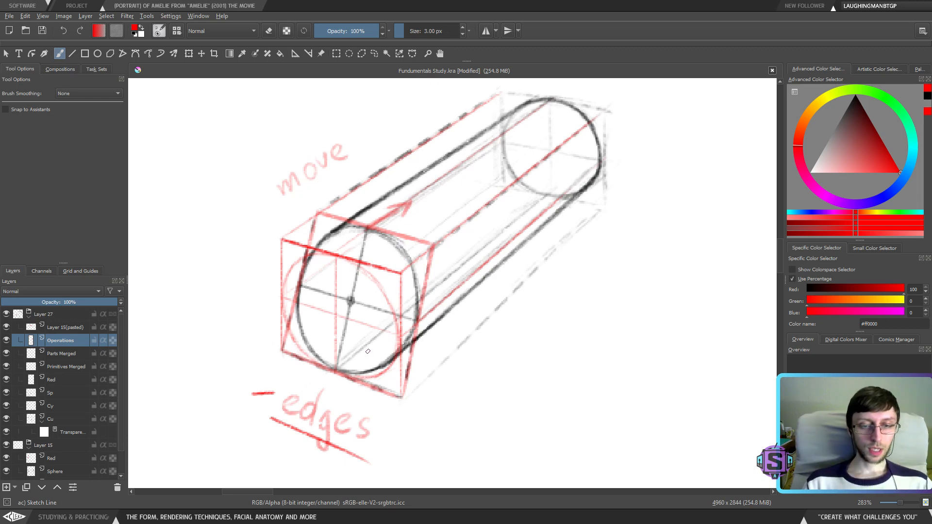
# Extend the move direction on the "edges" cylinder with a second red arrow along its length, and undo the extra diagonal stroke
pyautogui.moveTo(383, 217); pyautogui.dragTo(469, 165)
pyautogui.moveTo(469, 165)
pyautogui.mouseDown()
pyautogui.moveTo(456, 188)
pyautogui.moveTo(416, 180)
pyautogui.moveTo(499, 195)
pyautogui.mouseUp()
pyautogui.moveTo(352, 375)
pyautogui.mouseDown()
pyautogui.moveTo(456, 304)
pyautogui.moveTo(462, 184)
pyautogui.moveTo(335, 296)
pyautogui.moveTo(473, 227)
pyautogui.moveTo(330, 340)
pyautogui.moveTo(432, 214)
pyautogui.mouseUp()
pyautogui.hotkey('ctrl', 'z')
pyautogui.hotkey('ctrl', 'z')
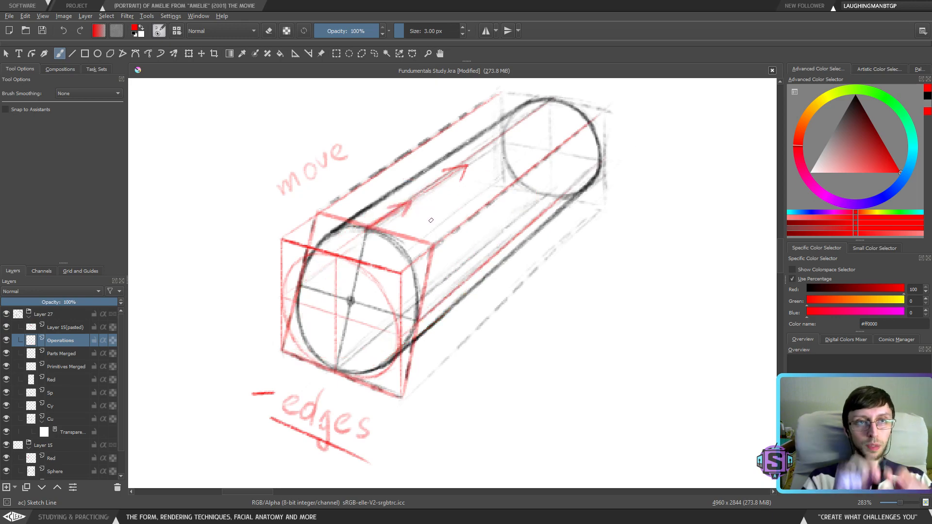
# On the plane-cut cylinder, draw a straight 3 px red centre line from the near face's bottom midpoint to the cross-section square's top midpoint
pyautogui.scroll(-8, 432, 220)
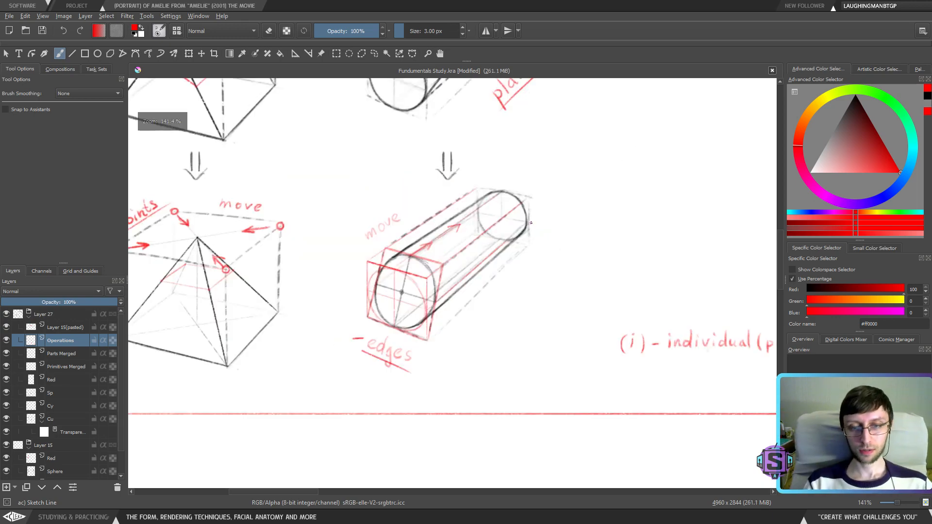
pyautogui.moveTo(653, 275); pyautogui.dragTo(471, 375)
pyautogui.scroll(8, 470, 375)
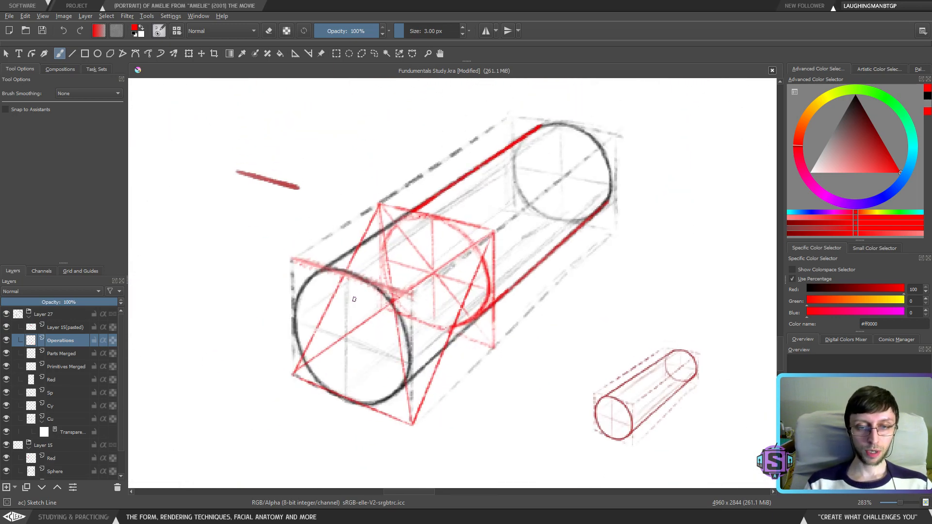
pyautogui.click(72, 53)
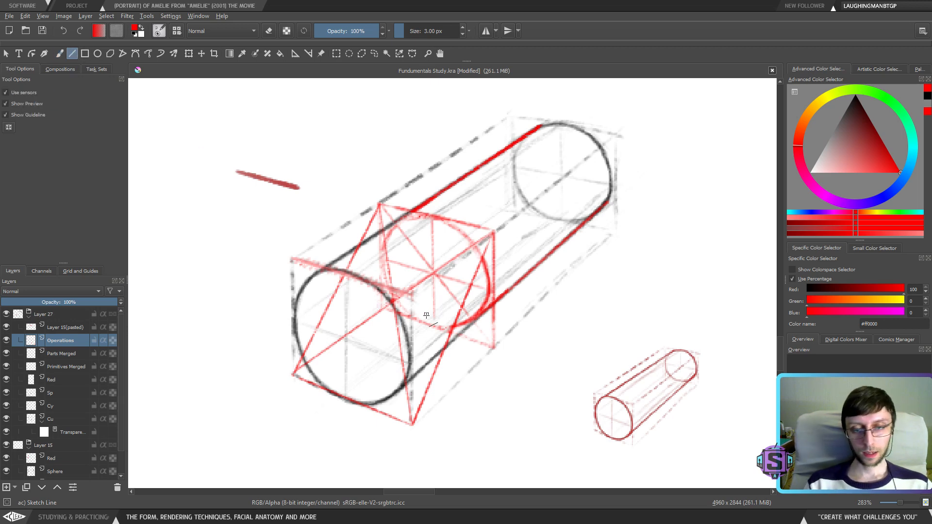
pyautogui.moveTo(347, 399); pyautogui.dragTo(434, 217)
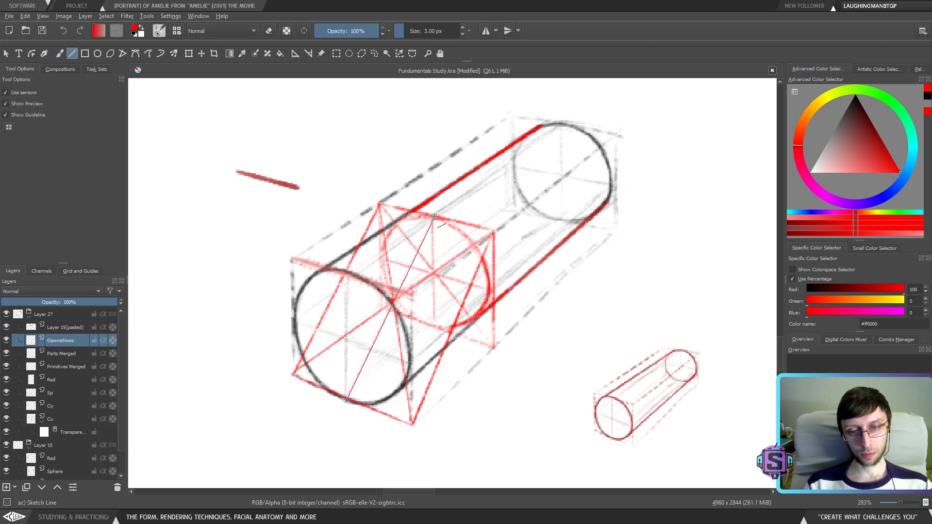
pyautogui.hotkey('ctrl', 'z')
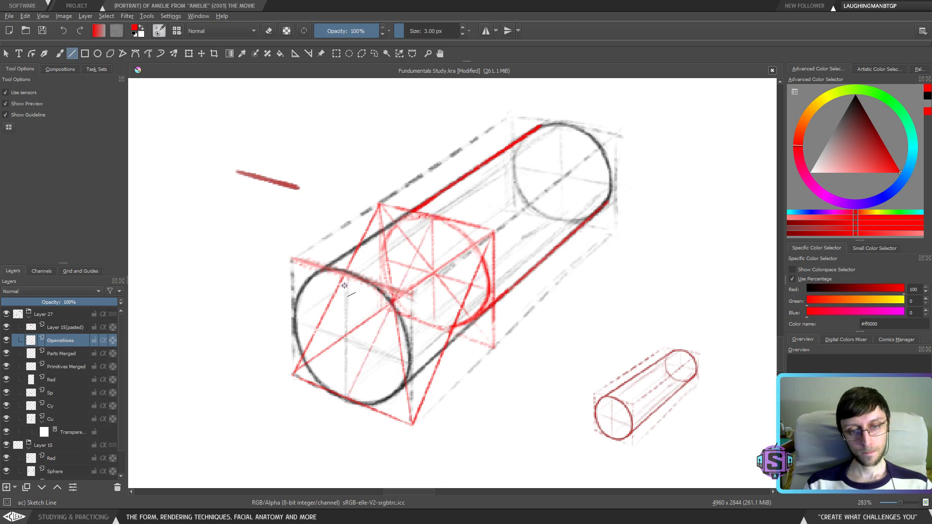
# Draw straight 3 px red guide lines along the cylinder from both ends of the far circle's horizontal diameter to the slanted plane's side edges
pyautogui.moveTo(340, 283); pyautogui.dragTo(455, 325)
pyautogui.hotkey('ctrl', 'z')
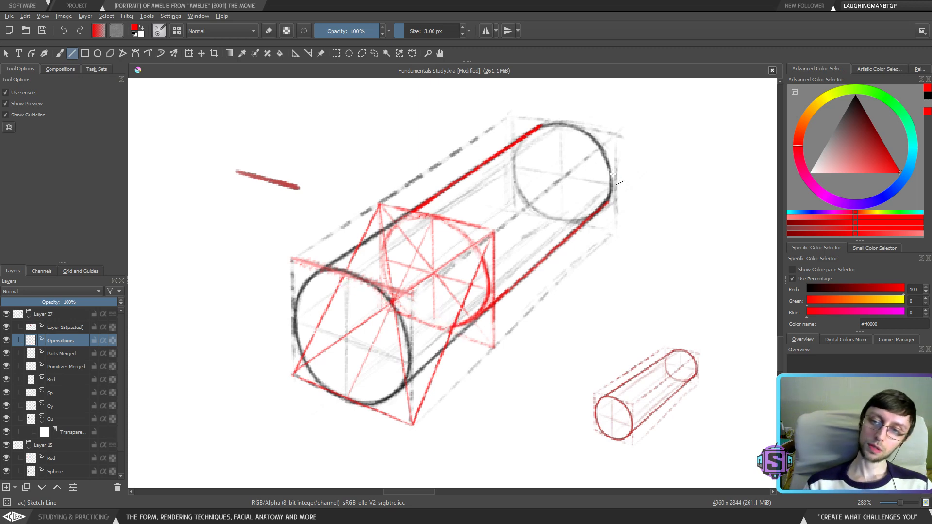
pyautogui.moveTo(619, 183)
pyautogui.mouseDown()
pyautogui.moveTo(453, 331)
pyautogui.moveTo(456, 324)
pyautogui.mouseUp()
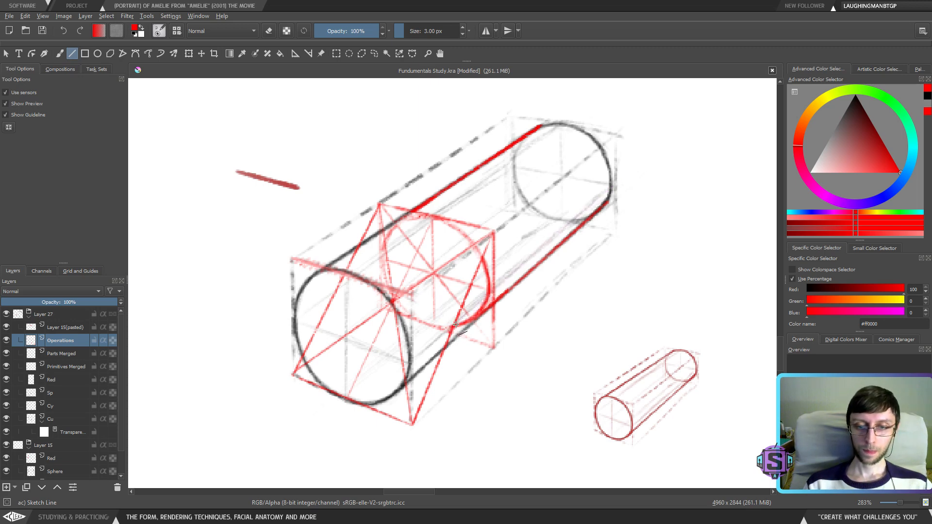
pyautogui.moveTo(611, 186); pyautogui.dragTo(456, 321)
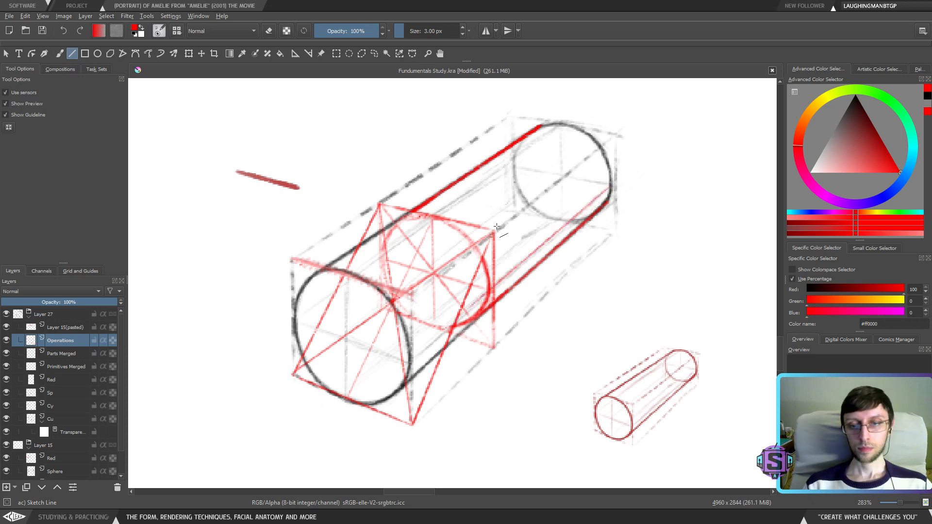
pyautogui.moveTo(514, 167); pyautogui.dragTo(336, 290)
pyautogui.hotkey('ctrl', 'z')
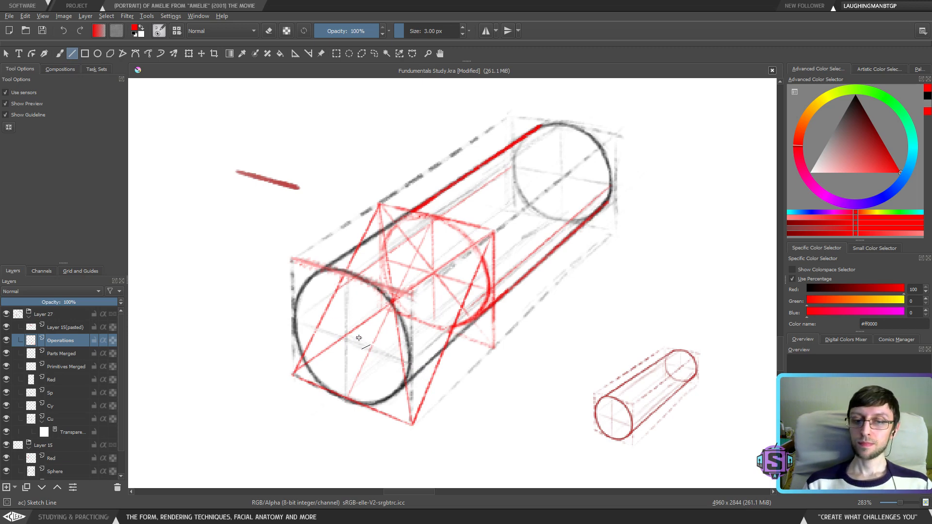
# Draw the slanted plane's crosswise centre line in 3 px red between the points where the lengthwise guides meet its side edges
pyautogui.moveTo(385, 338); pyautogui.dragTo(368, 355)
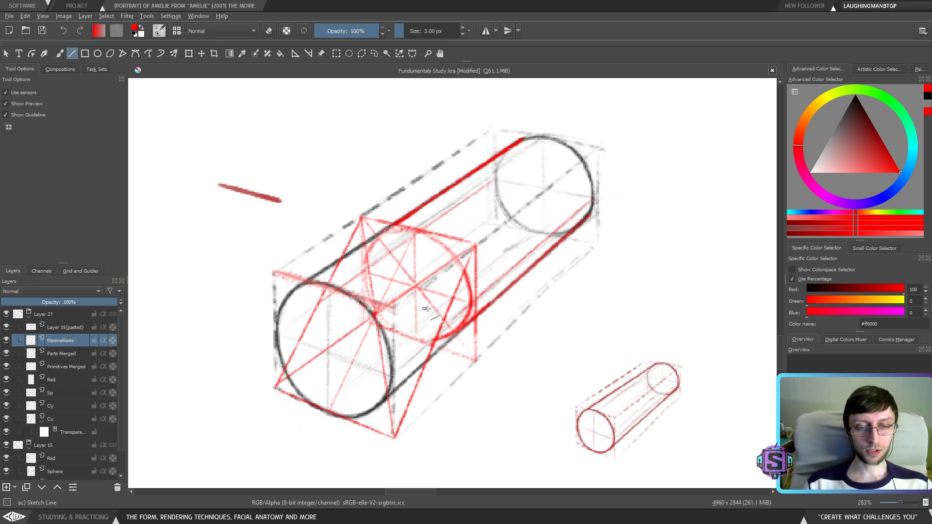
pyautogui.moveTo(402, 323); pyautogui.dragTo(387, 327)
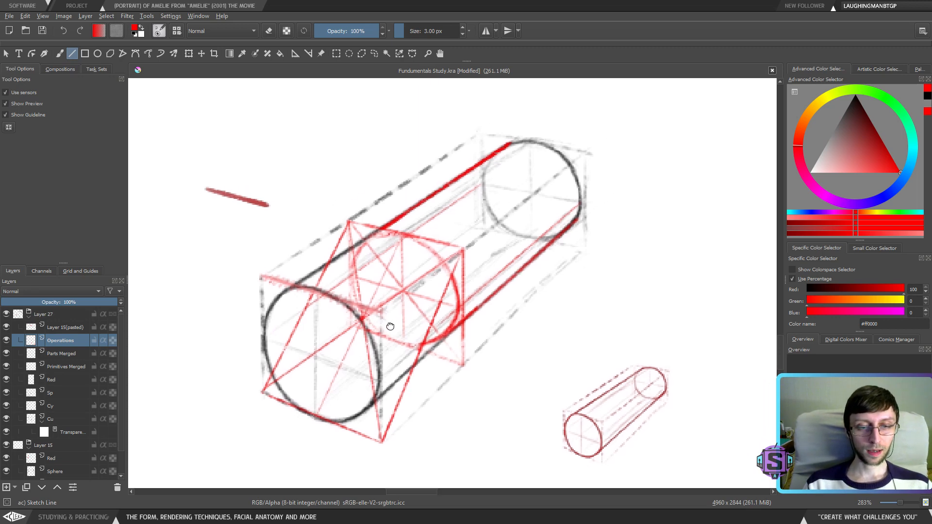
pyautogui.moveTo(391, 361); pyautogui.dragTo(416, 355)
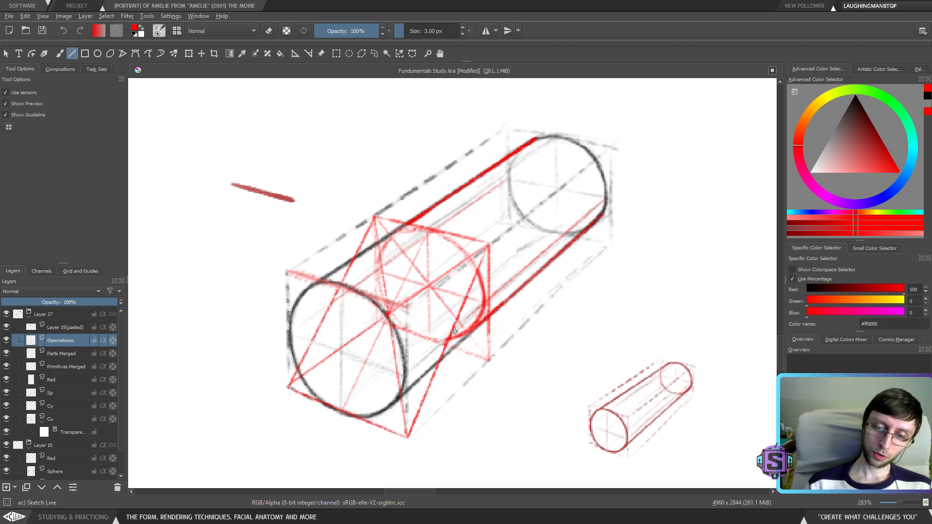
pyautogui.moveTo(450, 335); pyautogui.dragTo(335, 299)
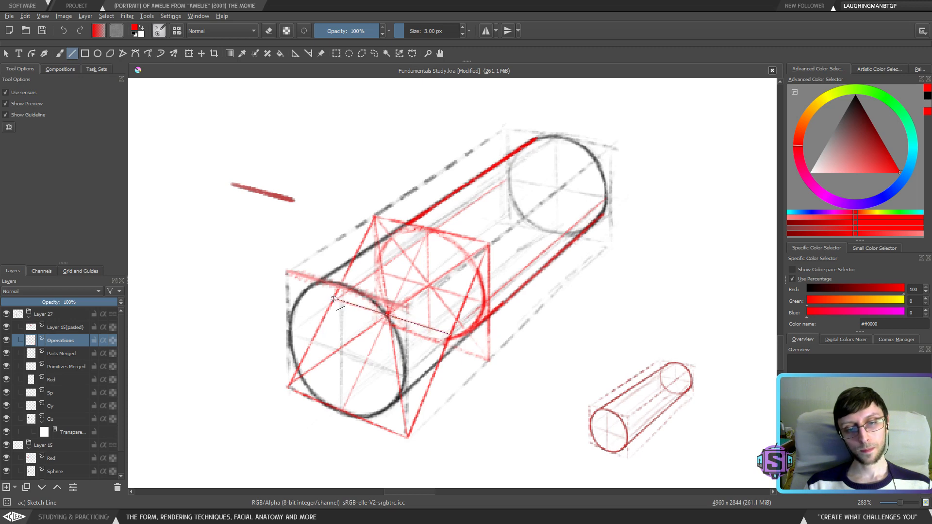
pyautogui.hotkey('ctrl', 'z')
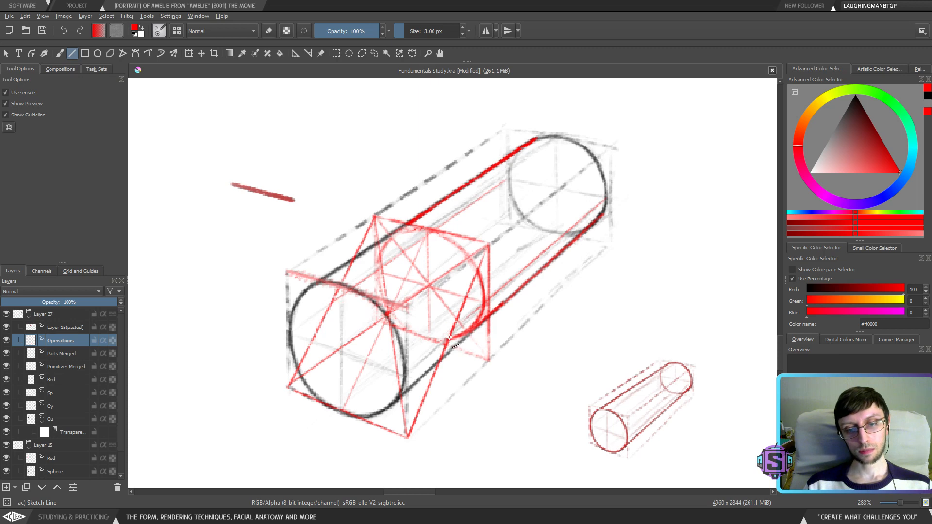
pyautogui.moveTo(450, 336); pyautogui.dragTo(334, 300)
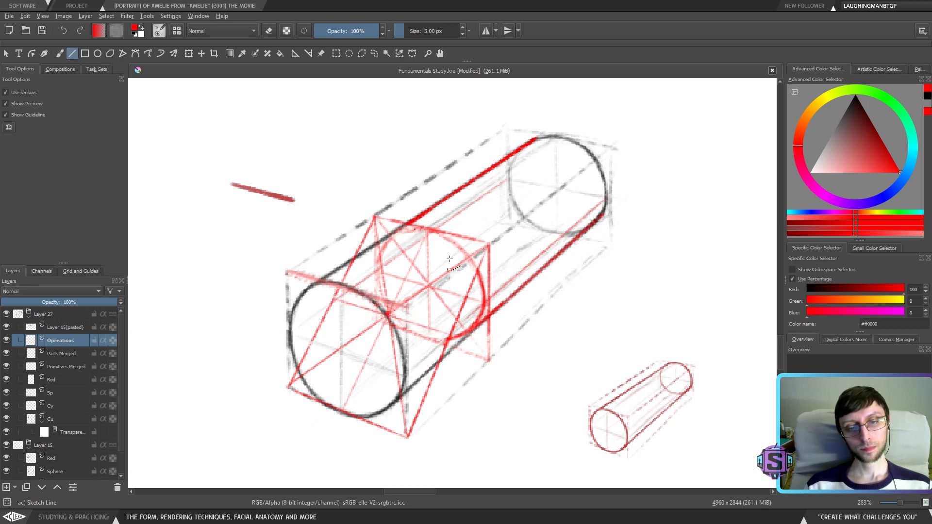
# Sketch the left side of the cut ellipse inside the slanted plane with a 3 px red brush, and undo the mark near its lower corner
pyautogui.press('b')
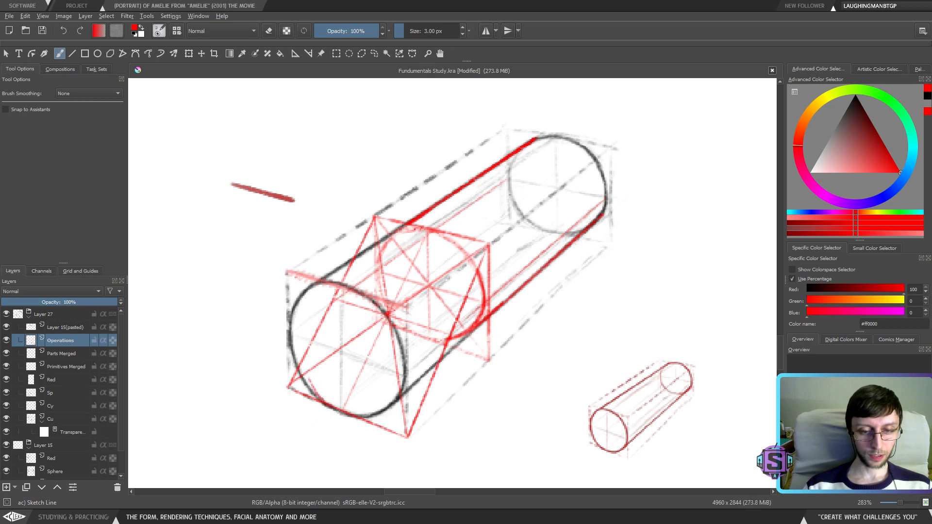
pyautogui.moveTo(320, 396)
pyautogui.mouseDown()
pyautogui.moveTo(311, 360)
pyautogui.moveTo(324, 319)
pyautogui.mouseUp()
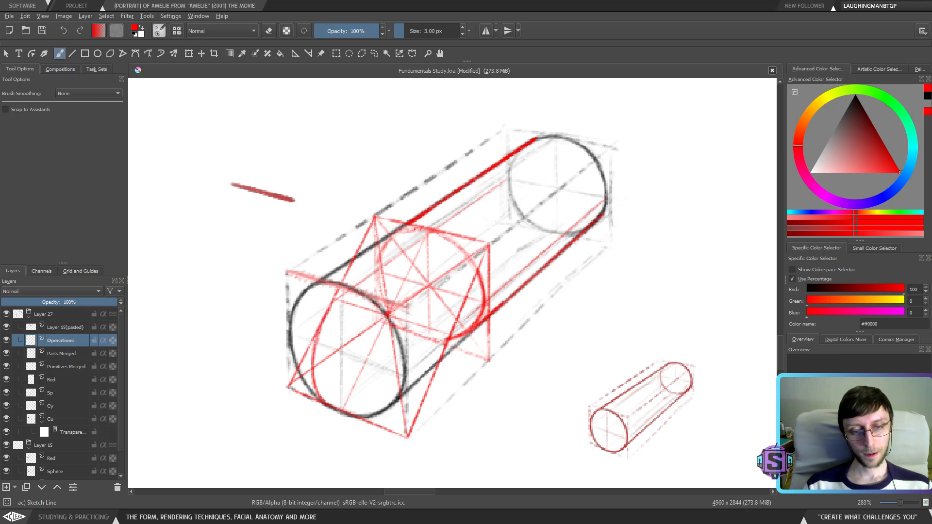
pyautogui.moveTo(312, 354); pyautogui.dragTo(319, 337)
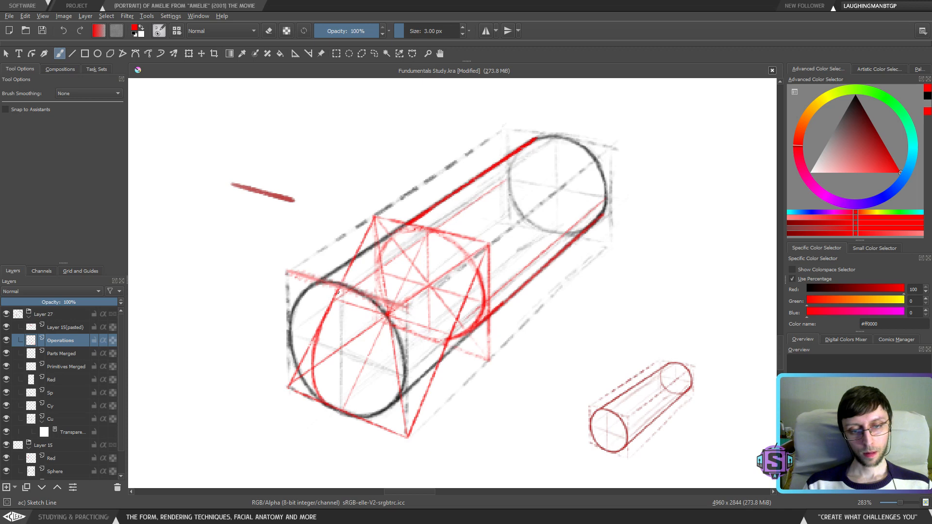
pyautogui.moveTo(336, 295); pyautogui.dragTo(375, 248)
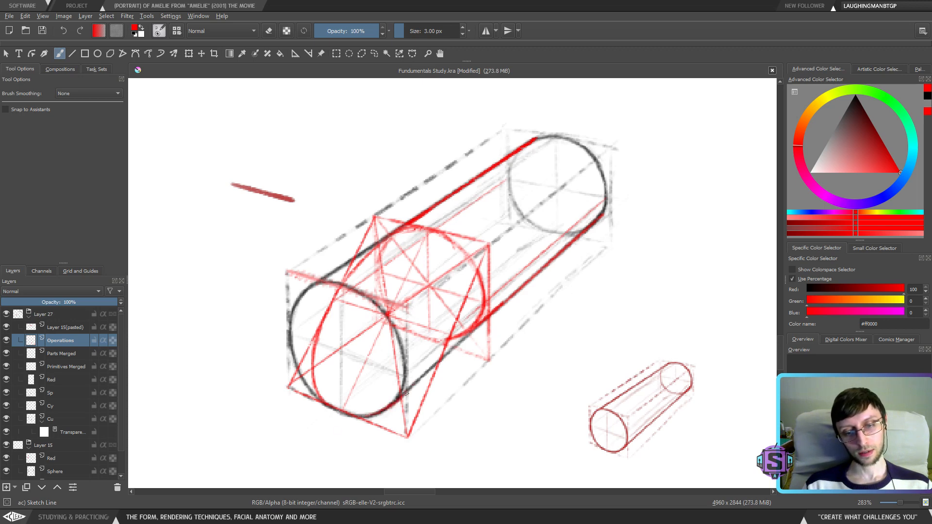
pyautogui.moveTo(399, 415)
pyautogui.mouseDown()
pyautogui.moveTo(403, 423)
pyautogui.moveTo(406, 411)
pyautogui.mouseUp()
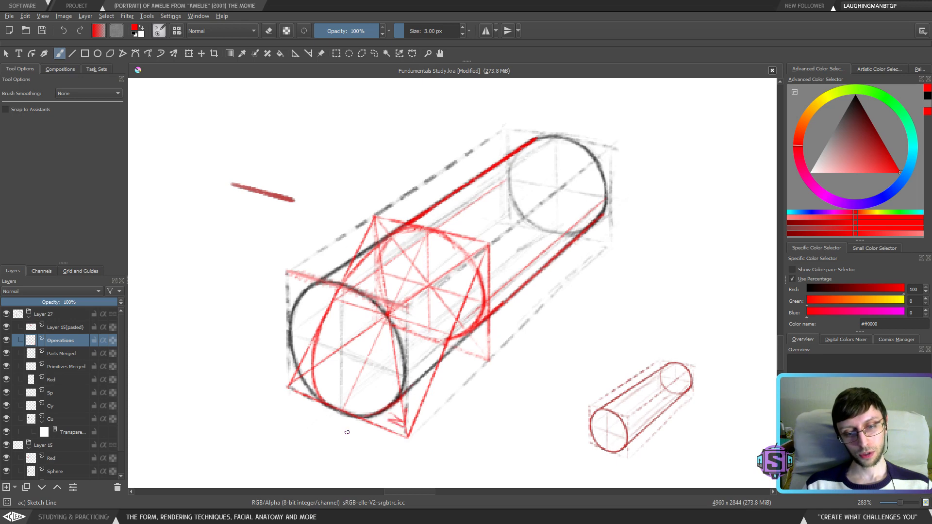
pyautogui.hotkey('ctrl', 'z')
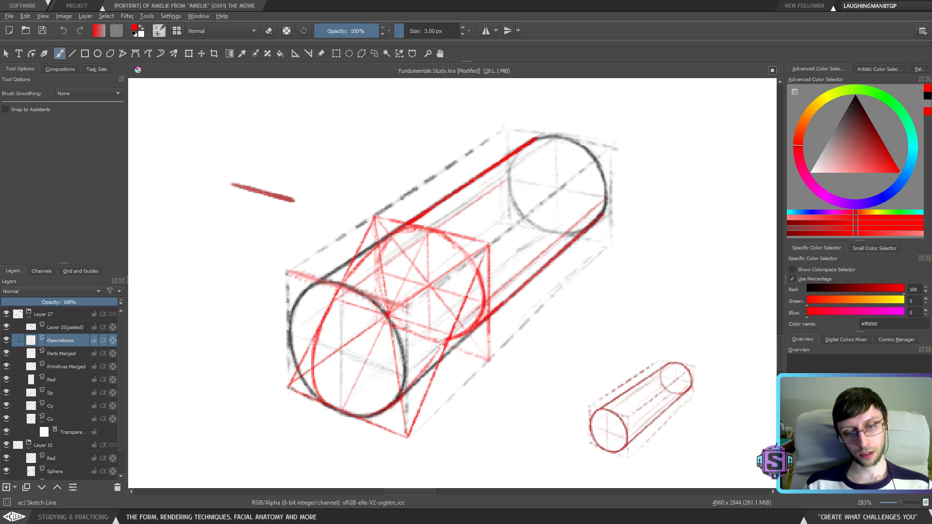
# Sketch the right side of the cut ellipse inside the slanted plane with a 3 px red brush, undoing the stray strokes
pyautogui.moveTo(408, 387); pyautogui.dragTo(459, 308)
pyautogui.hotkey('ctrl', 'z')
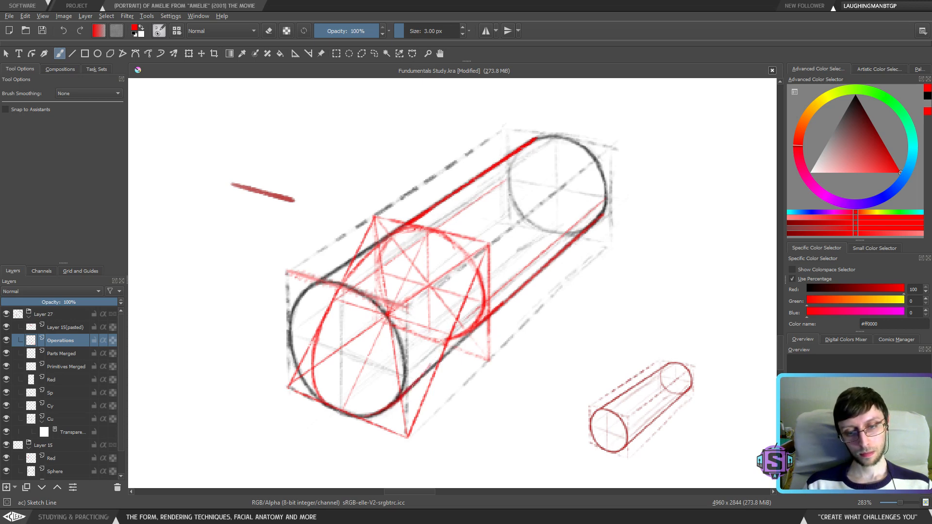
pyautogui.moveTo(422, 374); pyautogui.dragTo(449, 335)
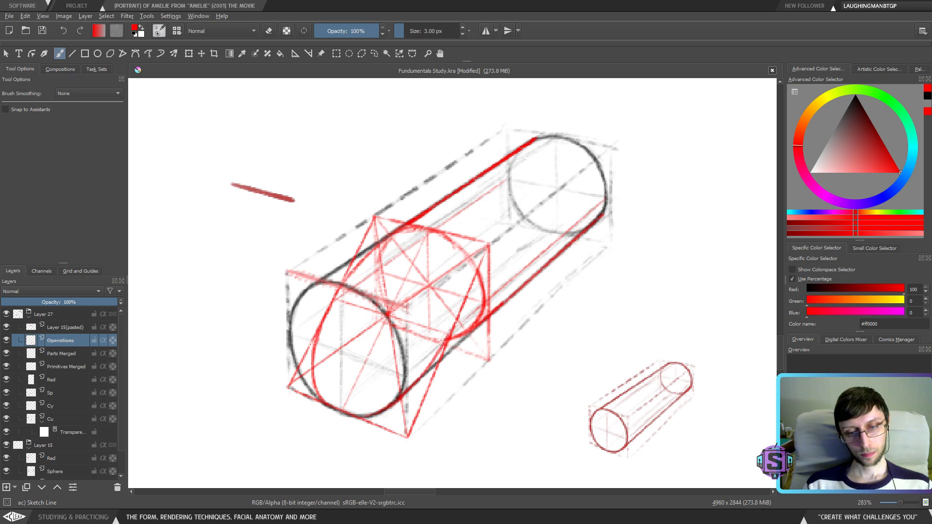
pyautogui.moveTo(444, 298); pyautogui.dragTo(439, 323)
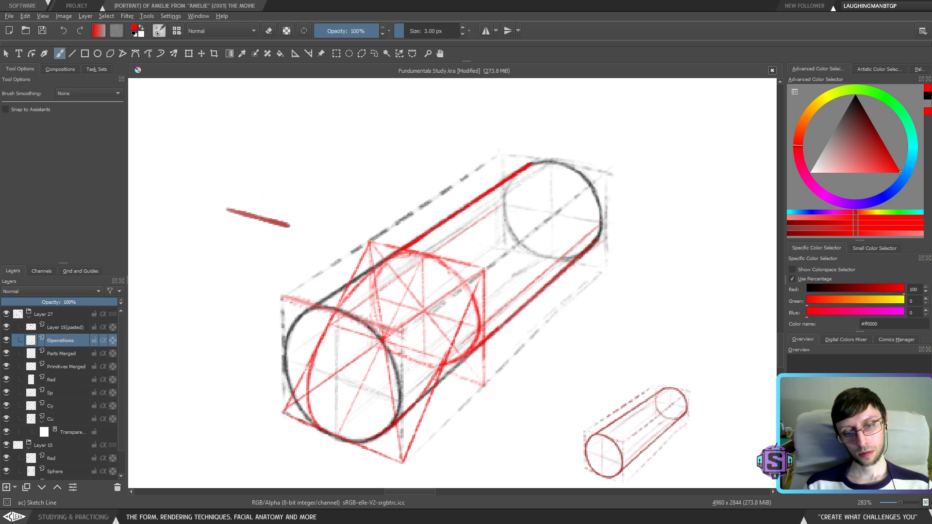
pyautogui.hotkey('ctrl', 'z')
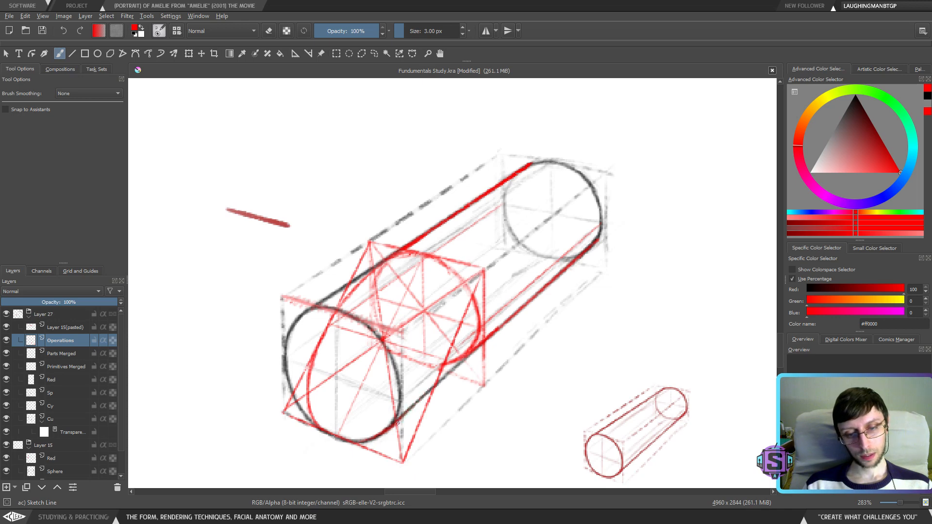
pyautogui.moveTo(396, 425); pyautogui.dragTo(445, 357)
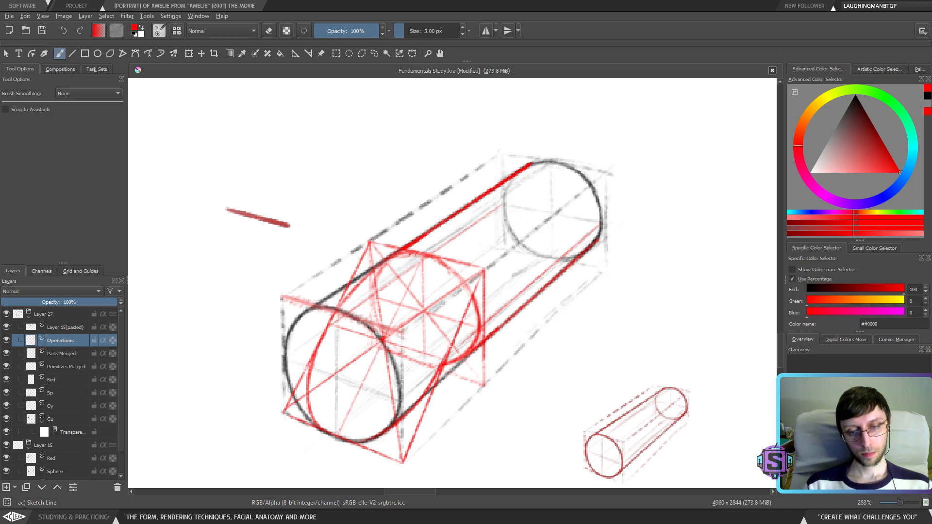
pyautogui.moveTo(445, 357); pyautogui.dragTo(452, 275)
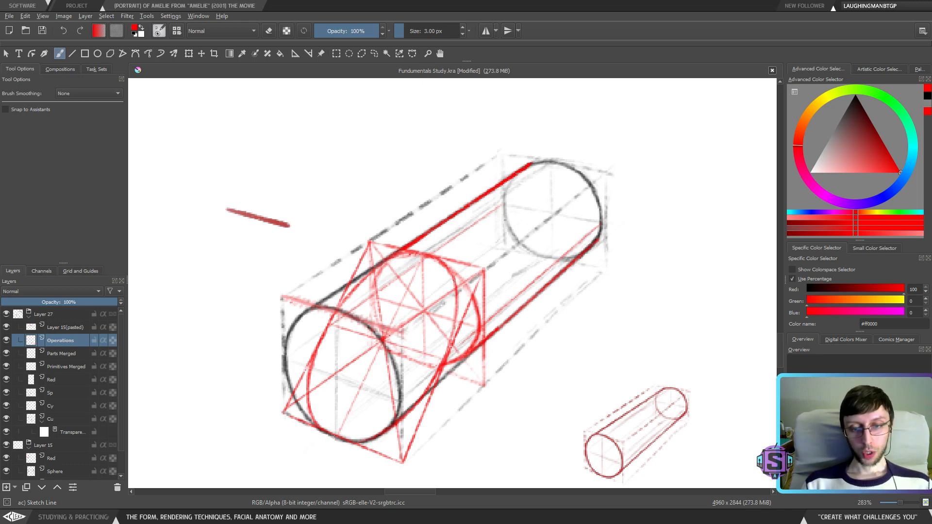
# Identify the layer holding the black cylinders by toggling its visibility, and add a transparency mask to the Cy layer
pyautogui.press('-')
pyautogui.press('-')
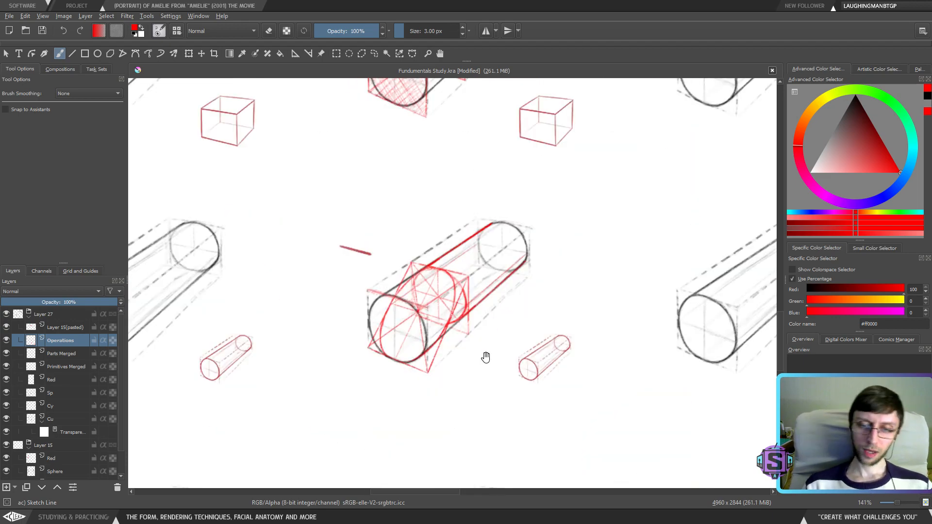
pyautogui.moveTo(486, 358)
pyautogui.mouseDown()
pyautogui.moveTo(472, 351)
pyautogui.moveTo(485, 432)
pyautogui.mouseUp()
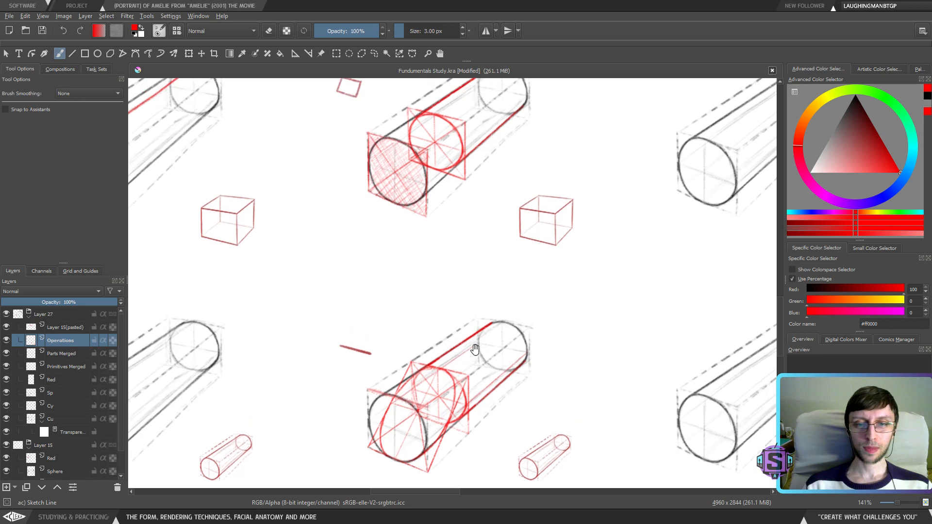
pyautogui.moveTo(474, 350)
pyautogui.mouseDown()
pyautogui.moveTo(473, 421)
pyautogui.moveTo(499, 341)
pyautogui.mouseUp()
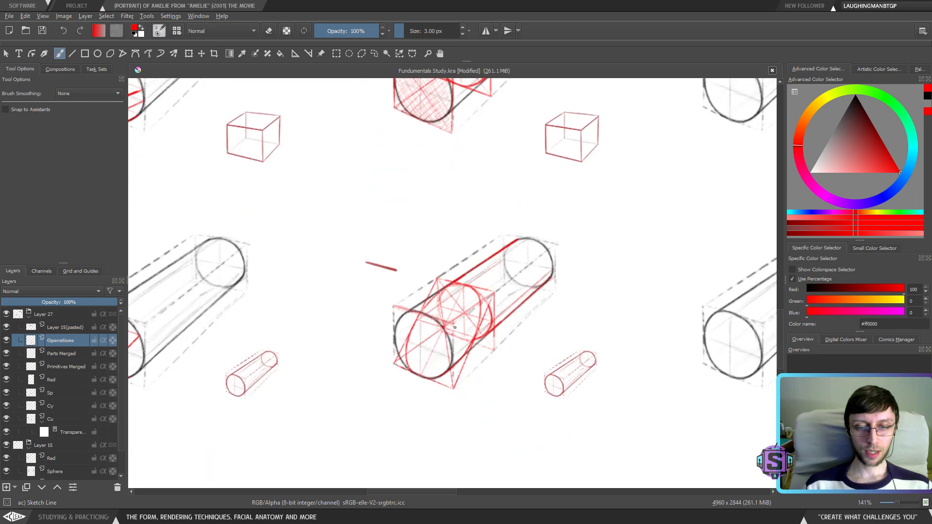
pyautogui.click(407, 313)
pyautogui.click(7, 406)
pyautogui.click(7, 406)
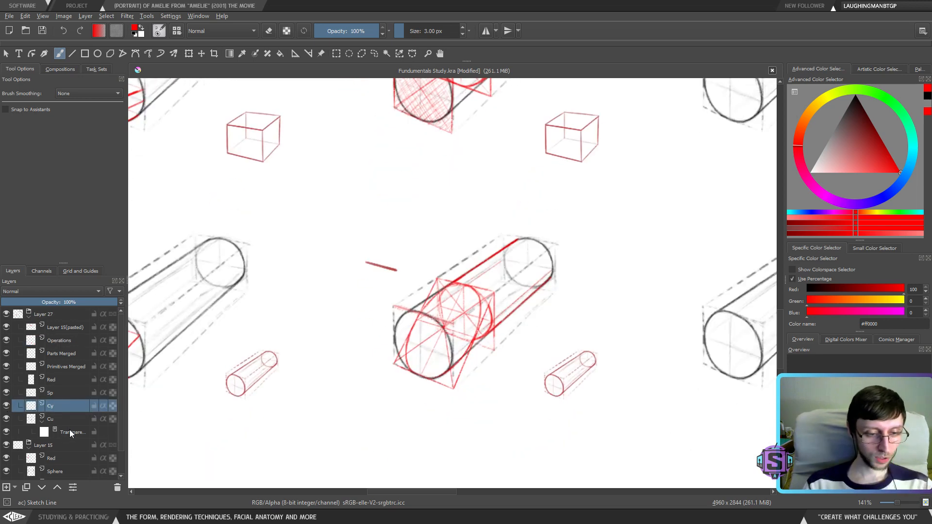
pyautogui.click(67, 432)
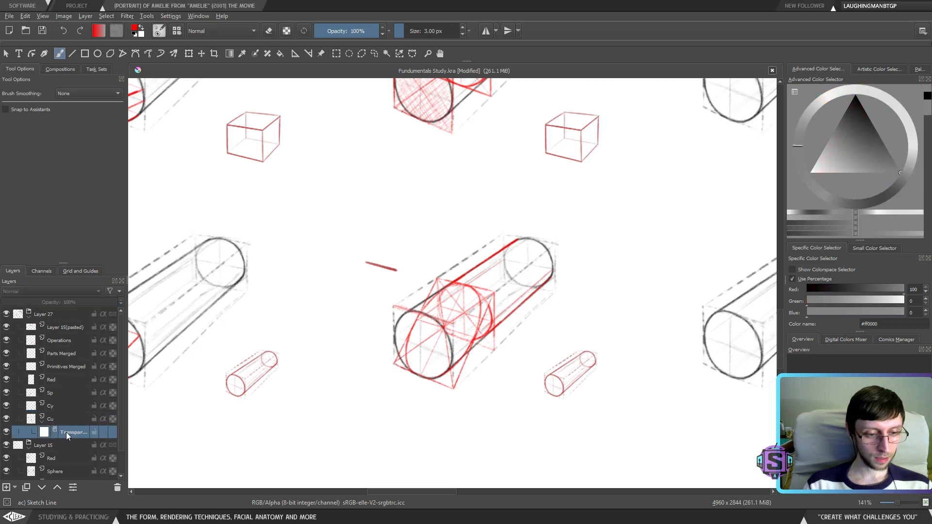
pyautogui.rightClick(54, 404)
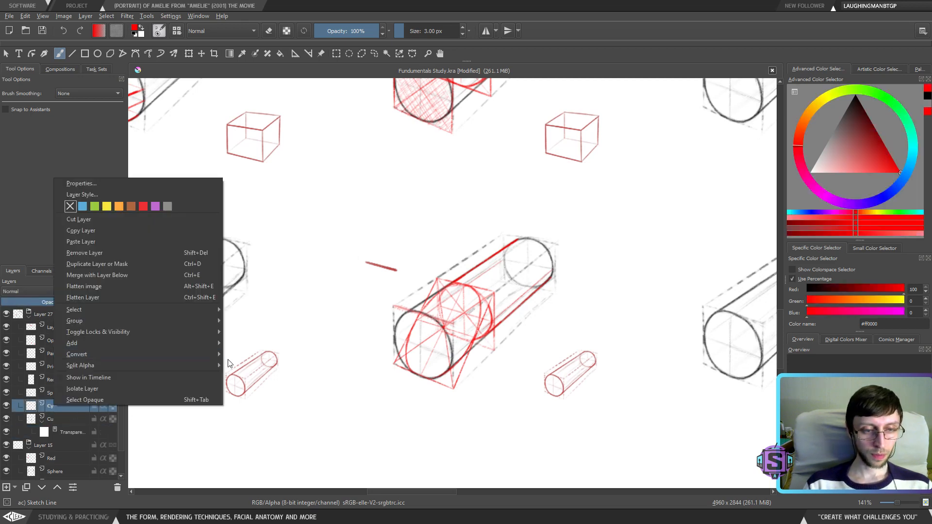
pyautogui.moveTo(209, 343)
pyautogui.click(280, 344)
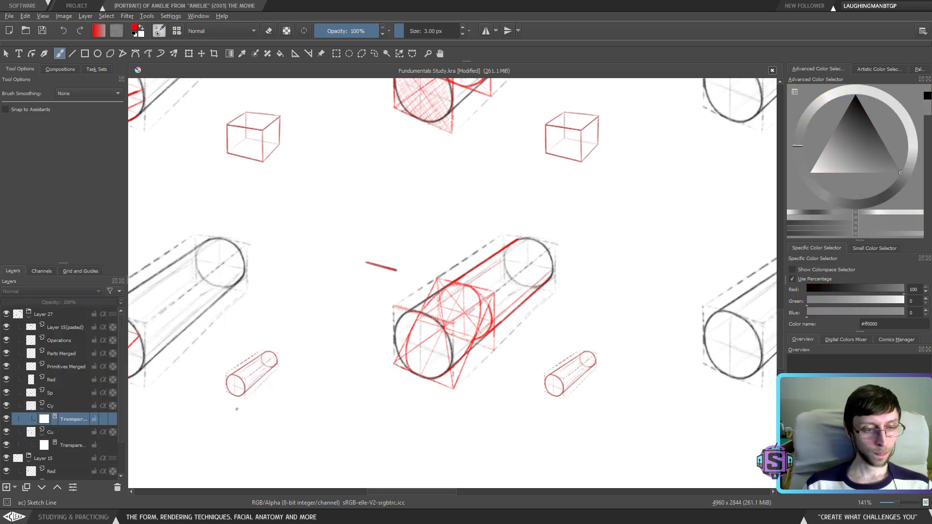
# On the Cy layer's transparency mask, fade the cylinder's cut-off near end with a 13 px brush in grey #828282
pyautogui.scroll(1, 416, 305)
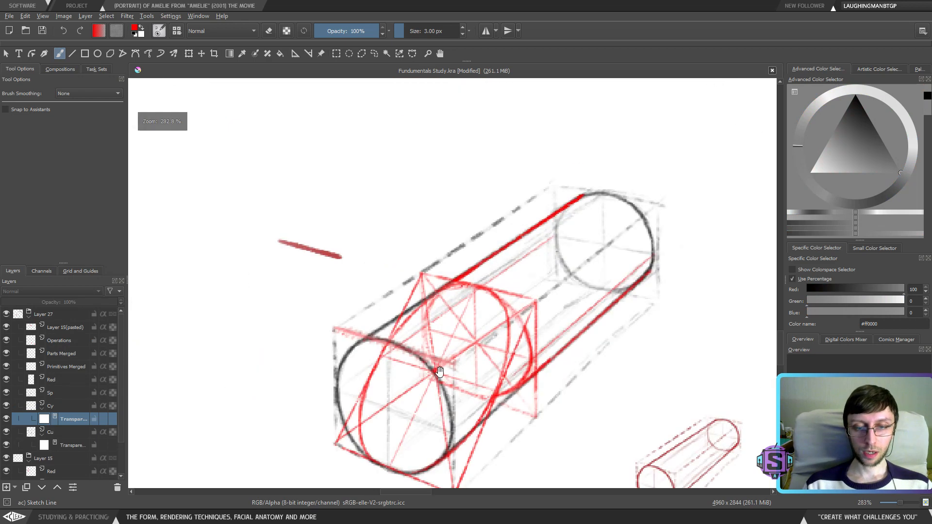
pyautogui.scroll(1, 339, 247)
pyautogui.press('e')
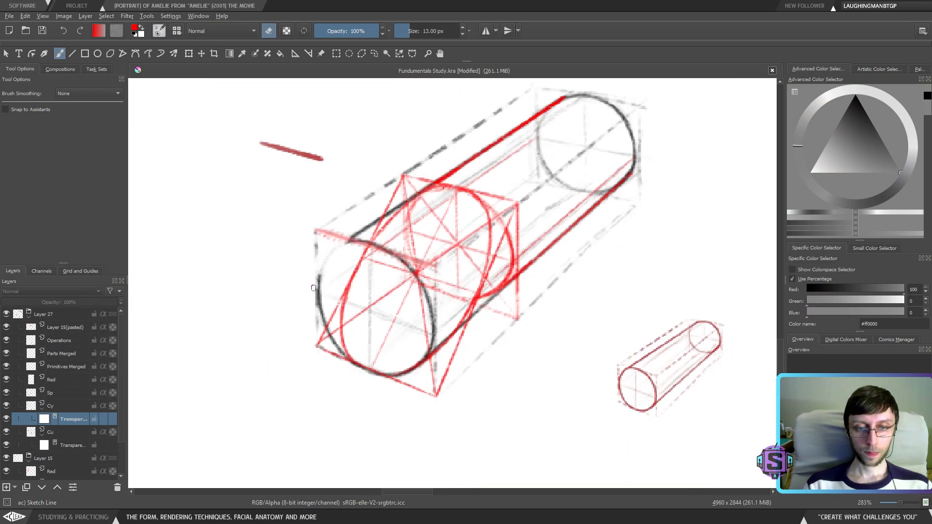
pyautogui.press(']')
pyautogui.click(870, 162)
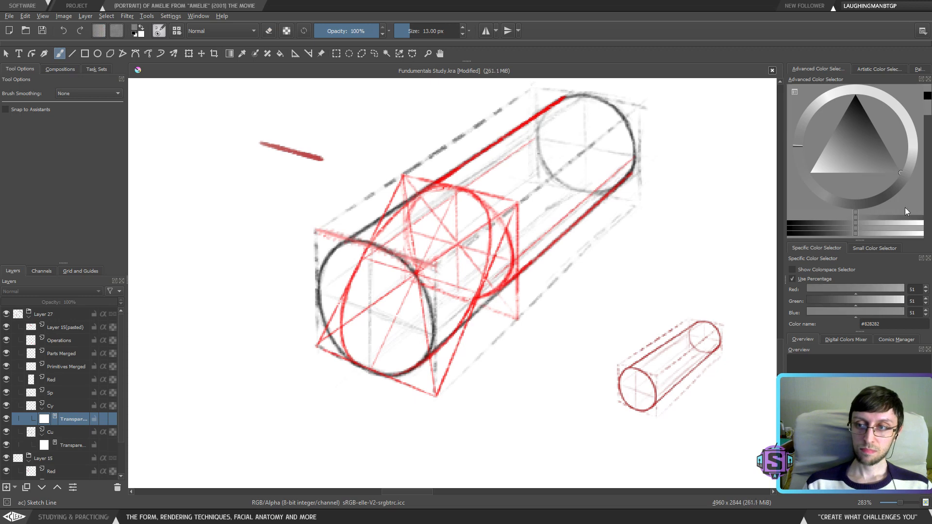
pyautogui.press('e')
pyautogui.moveTo(320, 272)
pyautogui.mouseDown()
pyautogui.moveTo(322, 326)
pyautogui.moveTo(342, 351)
pyautogui.moveTo(365, 370)
pyautogui.moveTo(418, 369)
pyautogui.moveTo(458, 312)
pyautogui.moveTo(431, 314)
pyautogui.moveTo(424, 277)
pyautogui.moveTo(352, 240)
pyautogui.moveTo(330, 258)
pyautogui.moveTo(422, 195)
pyautogui.mouseUp()
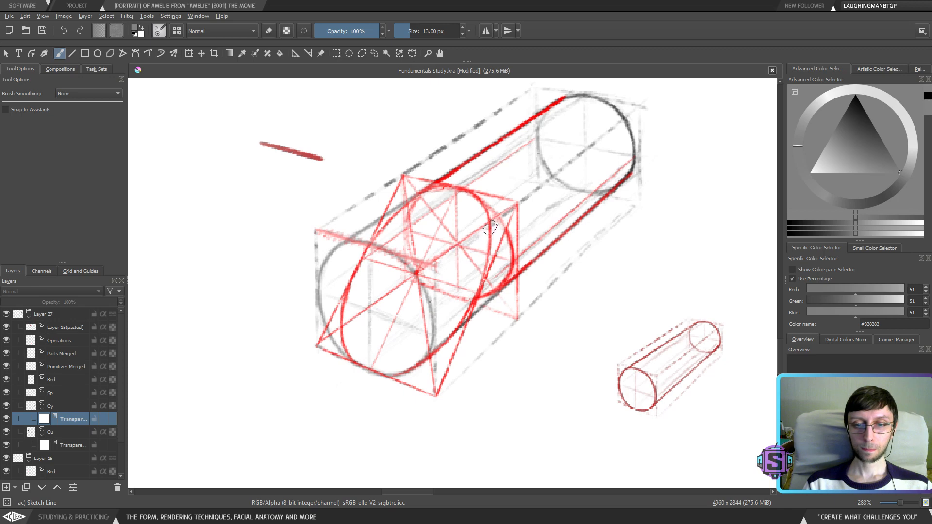
pyautogui.scroll(-5, 443, 266)
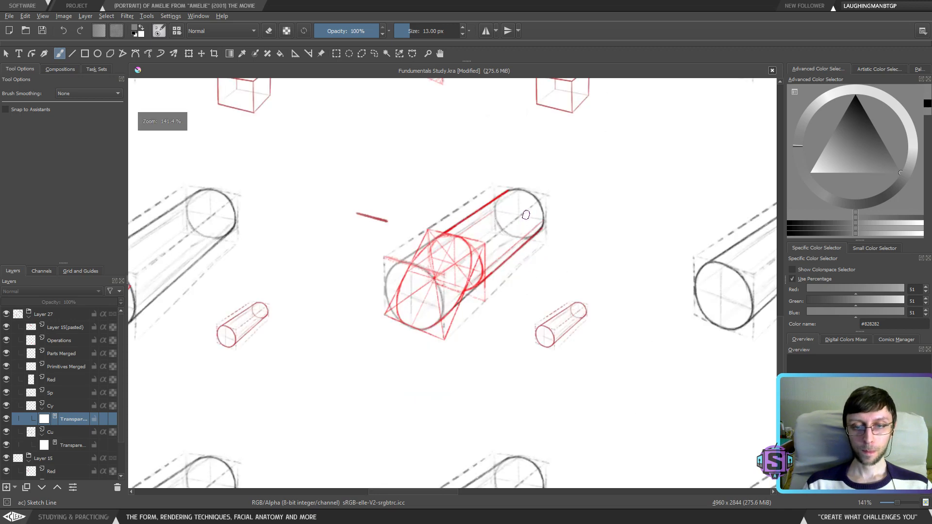
pyautogui.scroll(3, 454, 317)
pyautogui.moveTo(454, 317); pyautogui.dragTo(449, 305)
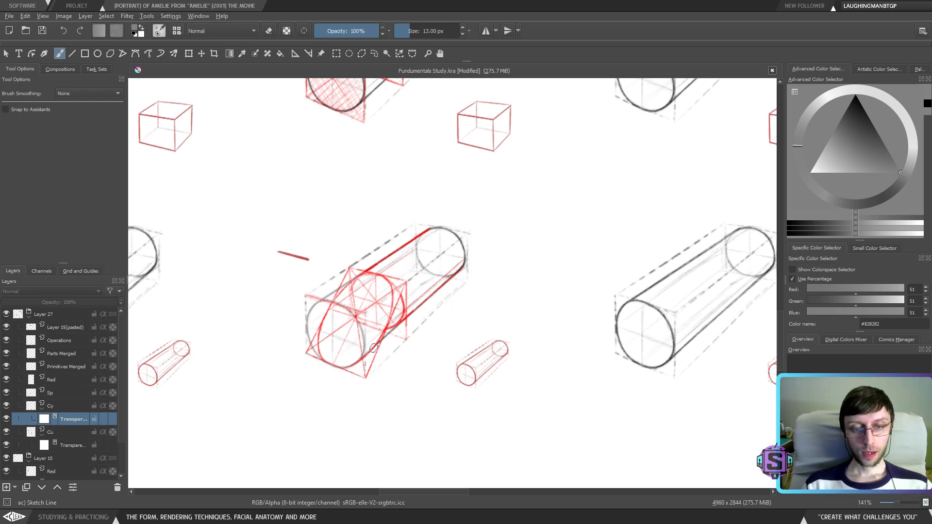
# Examine the earlier cylinder example with moved edges on the study sheet
pyautogui.scroll(-5, 311, 361)
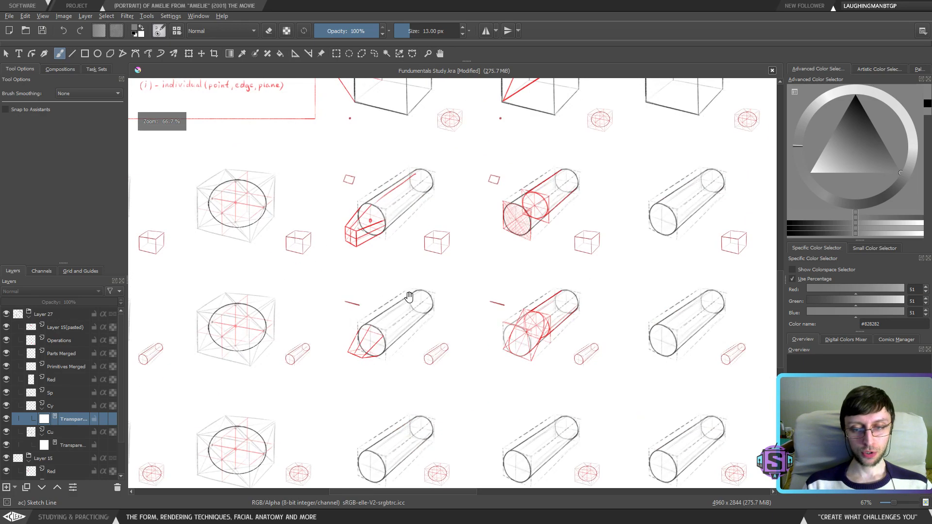
pyautogui.scroll(2, 523, 423)
pyautogui.scroll(2, 546, 288)
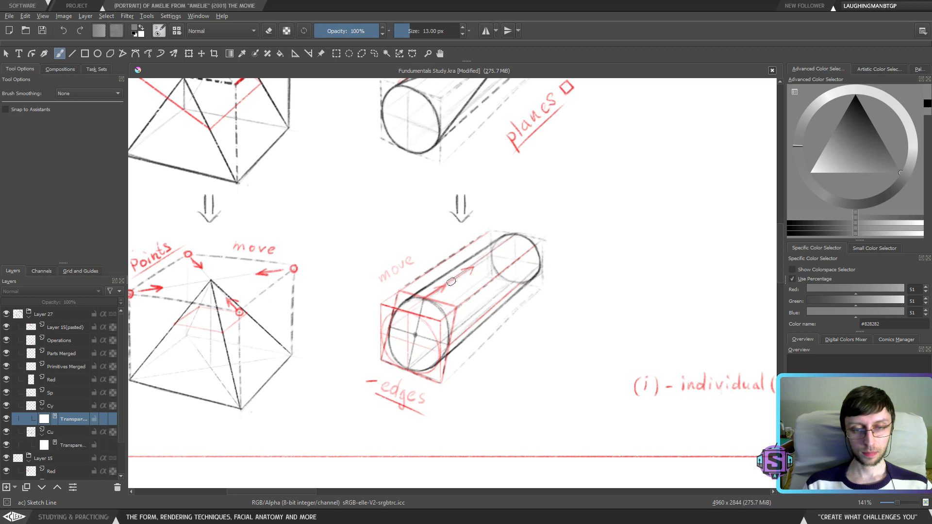
# Examine the cylinder with moved edges and the matching red-marked cylinder study with the tilted ellipse
pyautogui.scroll(-5, 454, 279)
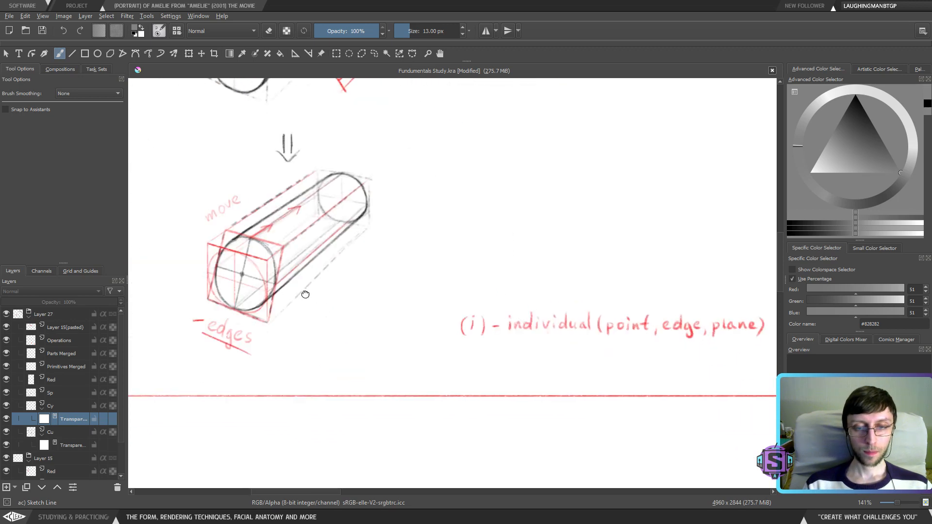
pyautogui.scroll(2, 575, 393)
pyautogui.scroll(2, 577, 401)
pyautogui.moveTo(202, 265); pyautogui.dragTo(348, 329)
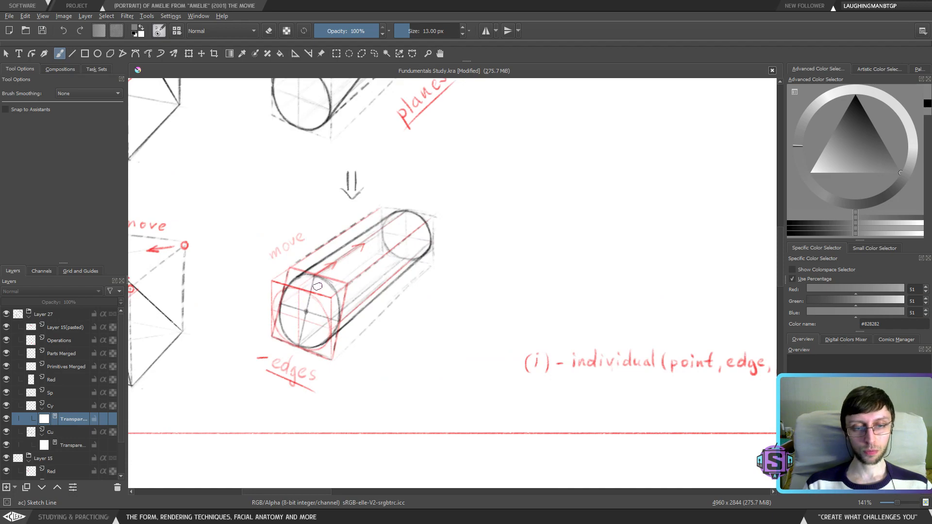
pyautogui.scroll(-3, 329, 323)
pyautogui.moveTo(562, 416); pyautogui.dragTo(490, 261)
pyautogui.scroll(4, 414, 205)
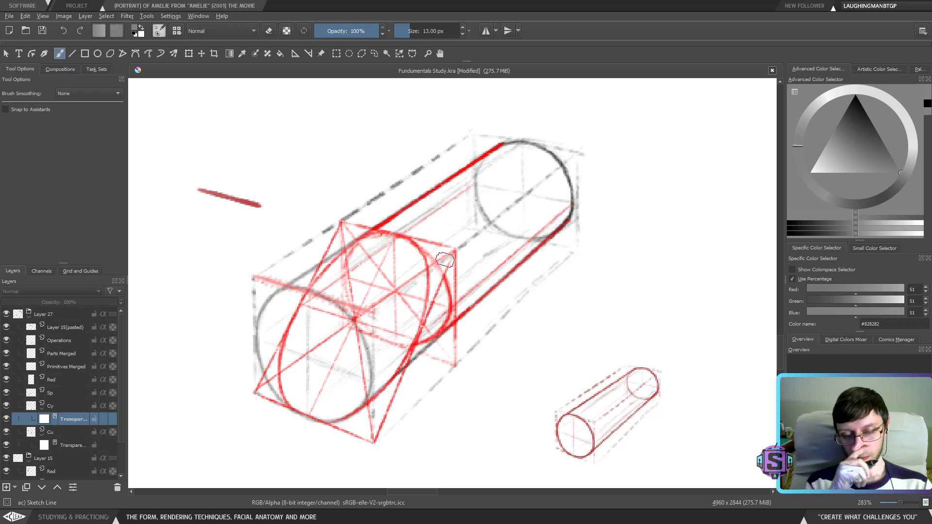
pyautogui.scroll(-5, 446, 260)
pyautogui.scroll(5, 445, 260)
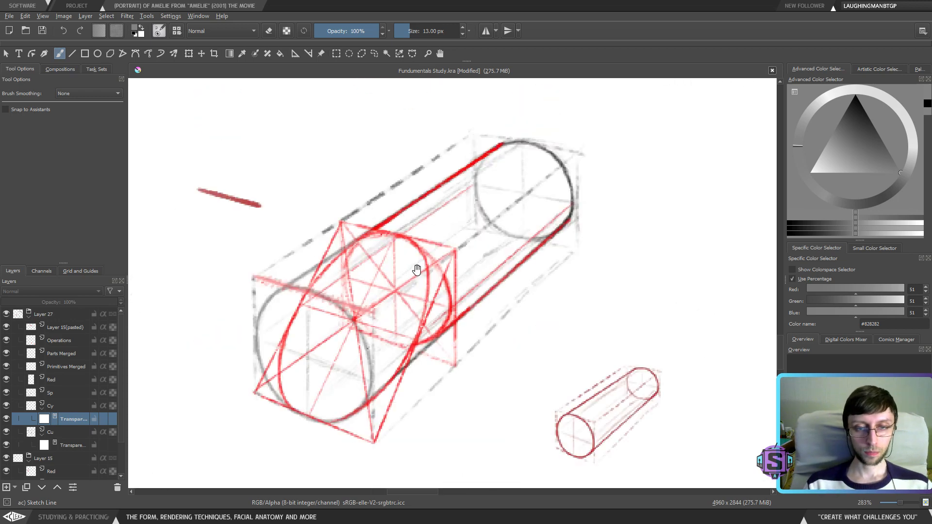
# Reduce the brush size to 6 px and return to the freehand brush
pyautogui.moveTo(178, 152); pyautogui.dragTo(217, 172)
pyautogui.click(71, 53)
pyautogui.scroll(-5, 361, 251)
pyautogui.scroll(5, 362, 251)
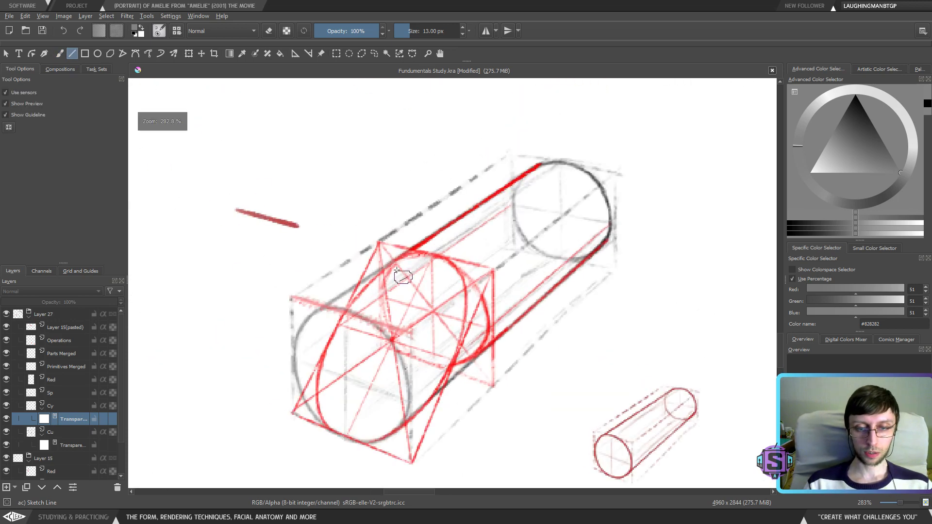
pyautogui.press('[')
pyautogui.press('[')
pyautogui.press('[')
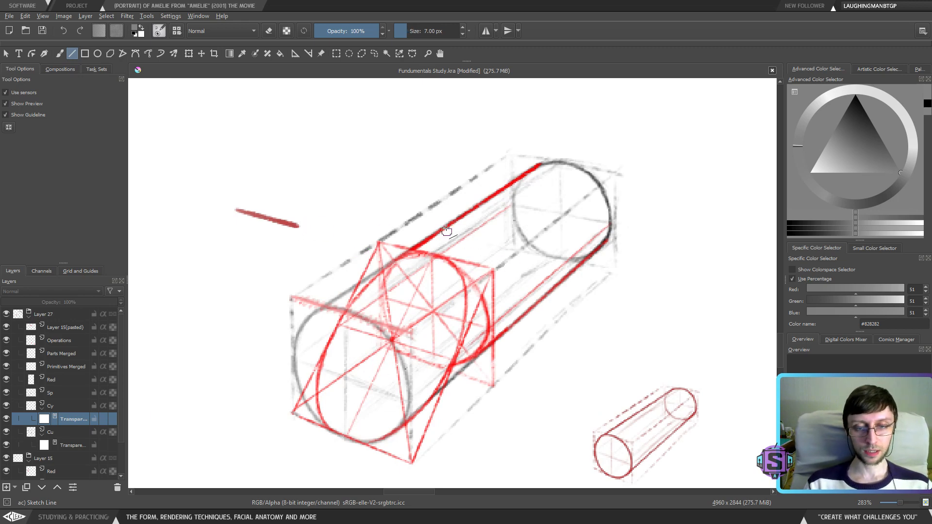
pyautogui.press('b')
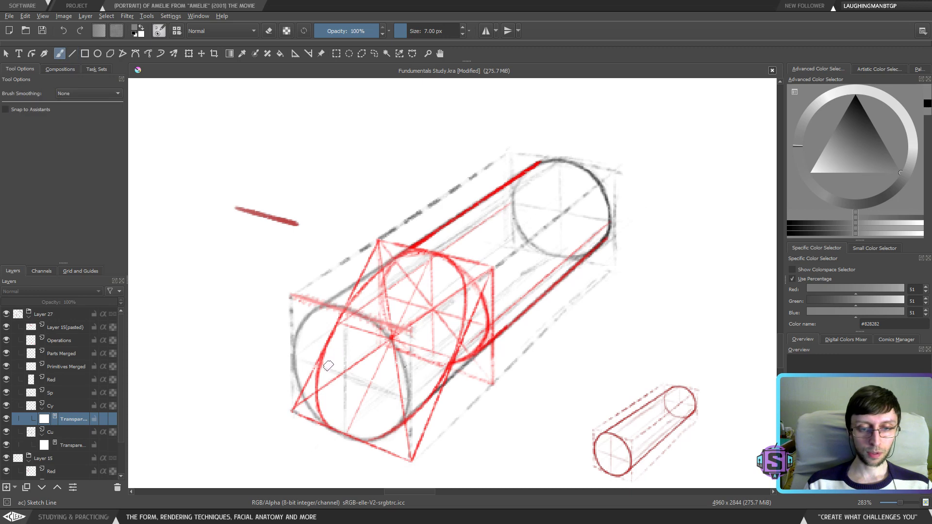
pyautogui.moveTo(420, 217); pyautogui.dragTo(393, 198)
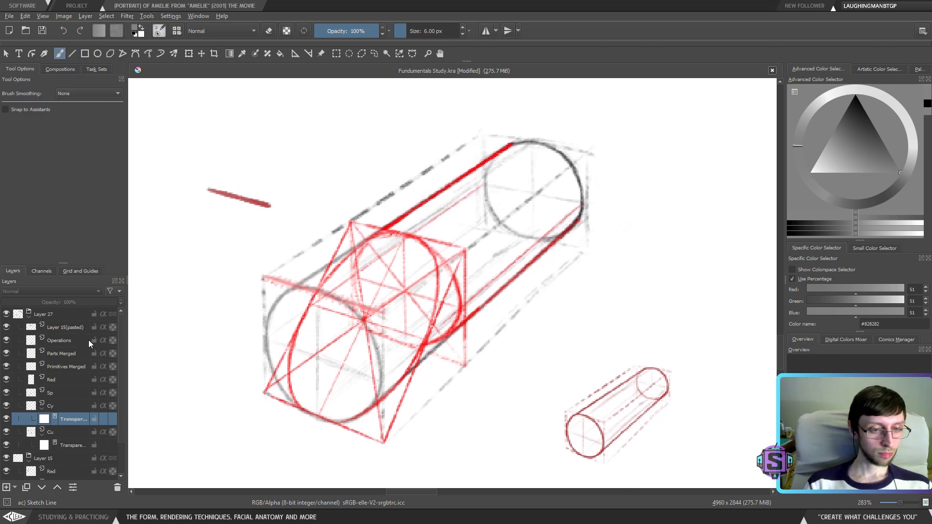
# Set the opacity of Layer 15(pasted) to 100% and check the drawing in a mirrored view
pyautogui.click(70, 328)
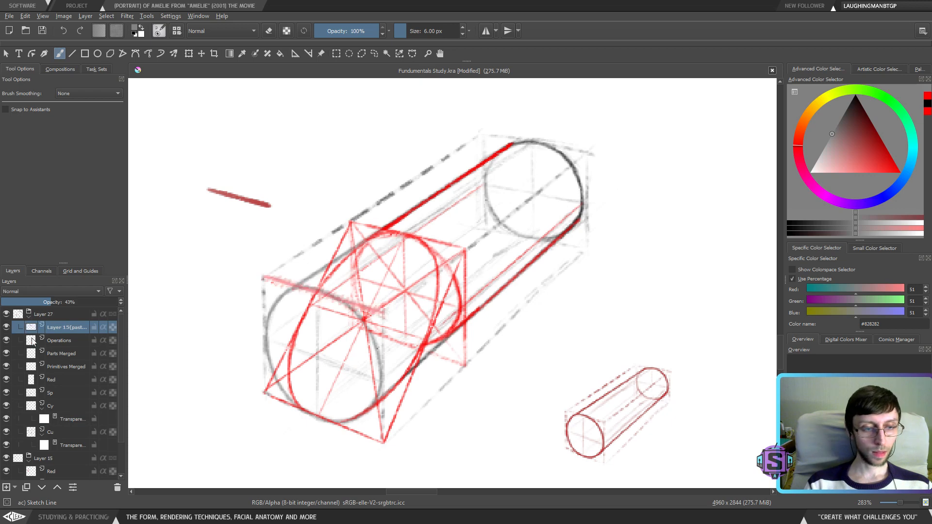
pyautogui.moveTo(62, 302); pyautogui.dragTo(122, 302)
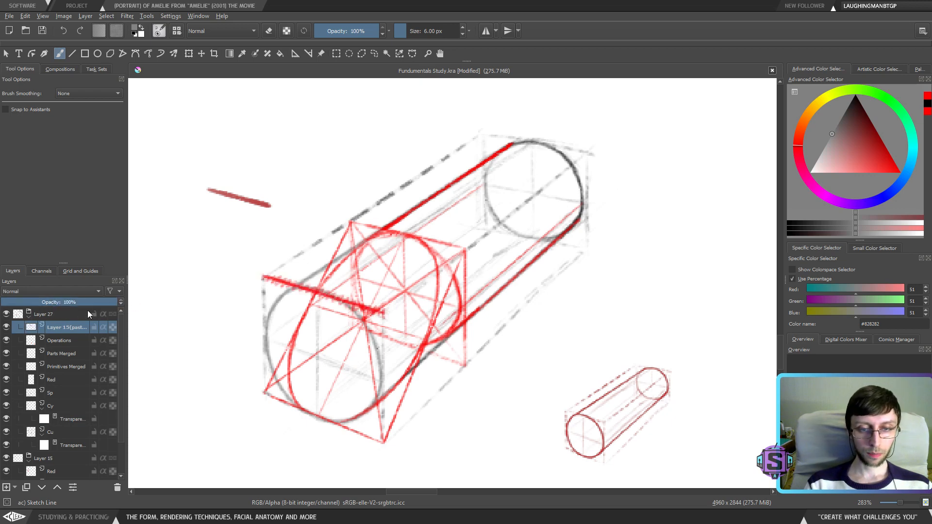
pyautogui.scroll(-2, 464, 291)
pyautogui.scroll(-2, 448, 306)
pyautogui.scroll(4, 446, 293)
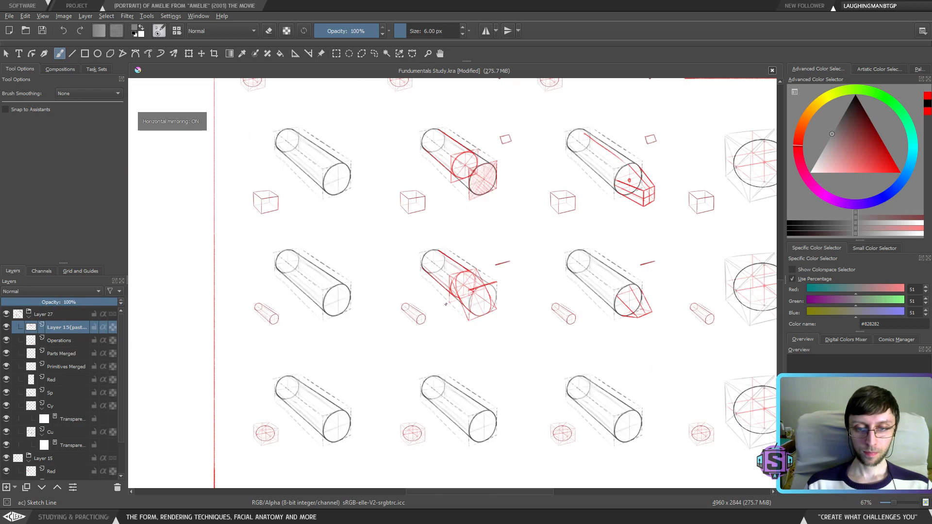
pyautogui.moveTo(443, 338); pyautogui.dragTo(421, 341)
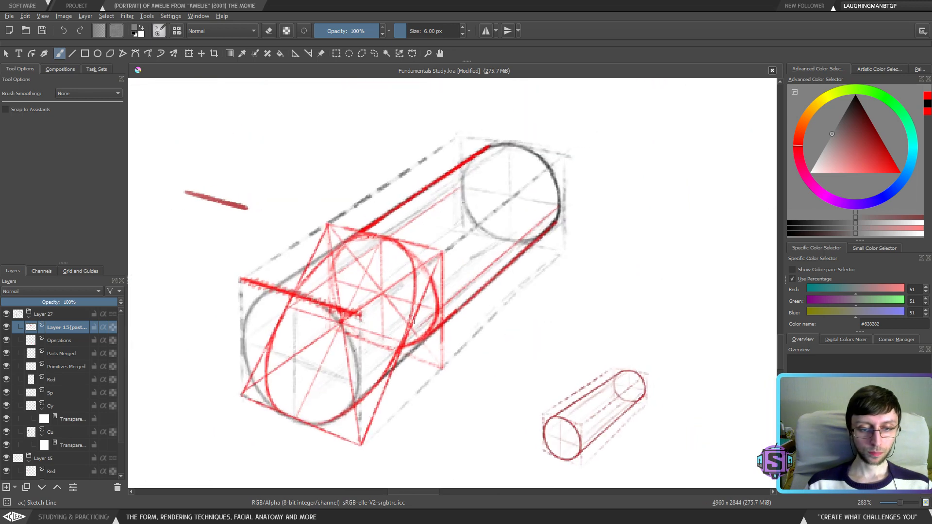
# Toggle the visibility of Layer 15(pasted) and Operations to identify their strokes, and make Operations active with a 4 px brush
pyautogui.press('[')
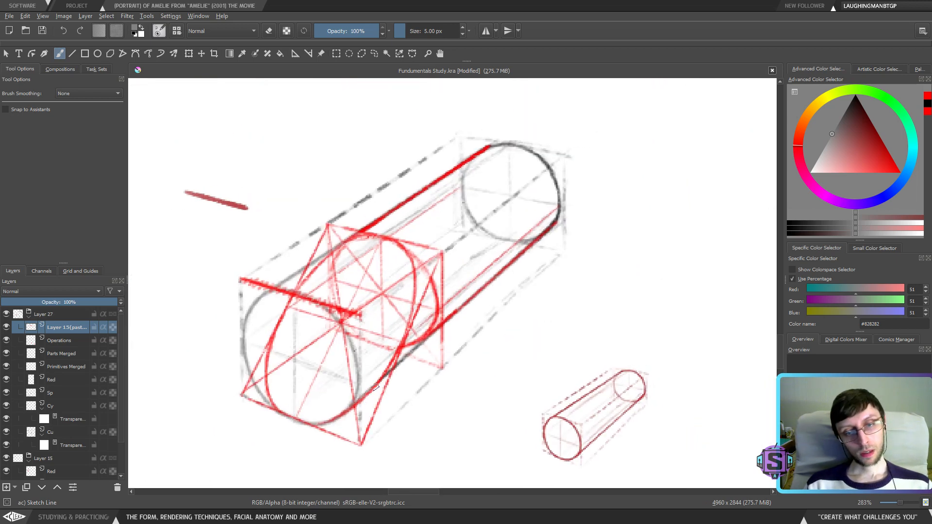
pyautogui.click(6, 327)
pyautogui.click(6, 327)
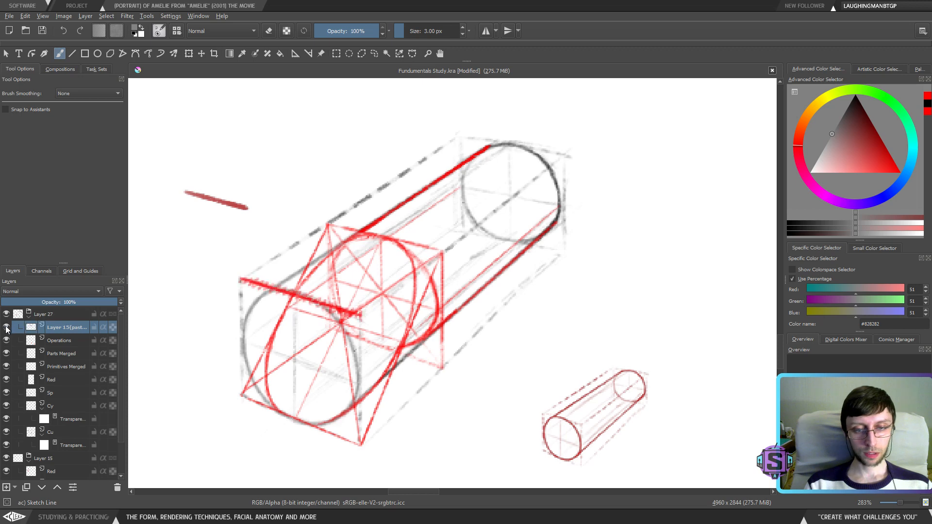
pyautogui.click(45, 340)
pyautogui.click(6, 340)
pyautogui.click(6, 340)
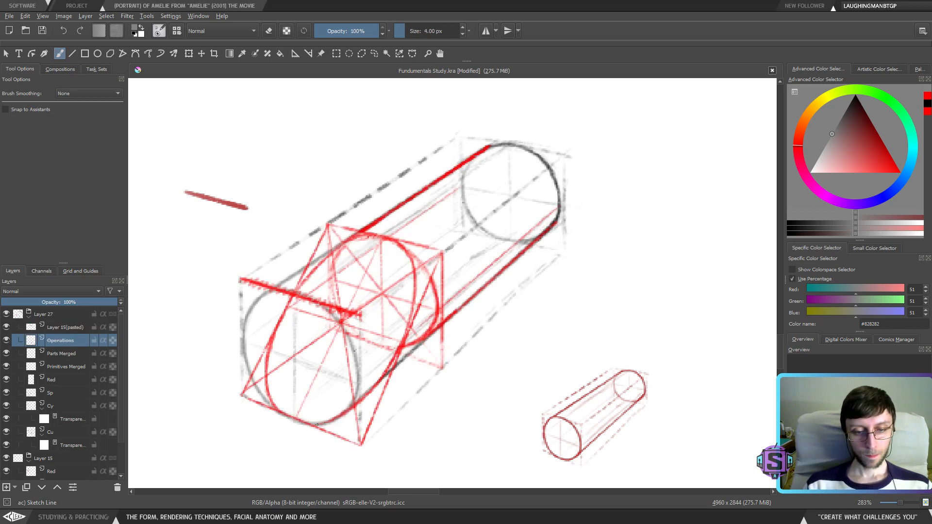
# Pick pure red (#ff0000) and erase along the thick red line on the cylinder's upper edge in the Operations layer
pyautogui.moveTo(887, 165); pyautogui.dragTo(900, 173)
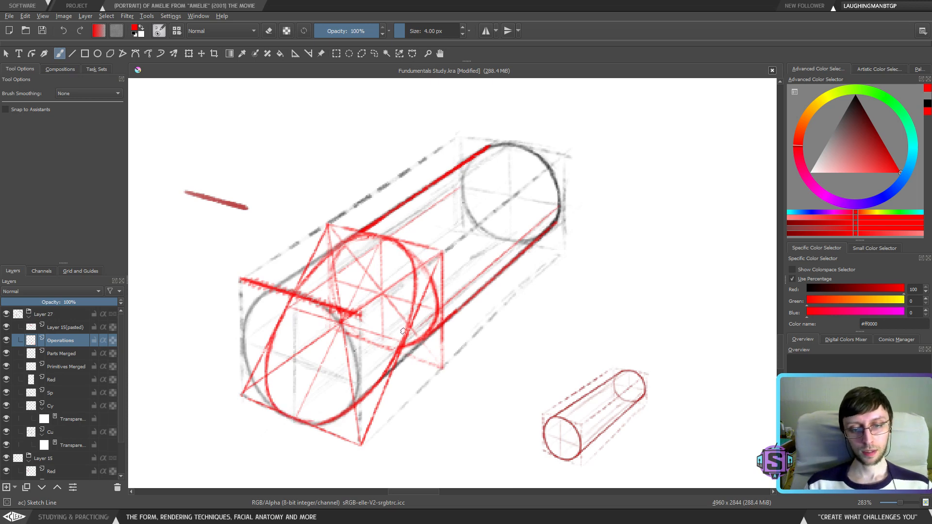
pyautogui.scroll(1, 403, 331)
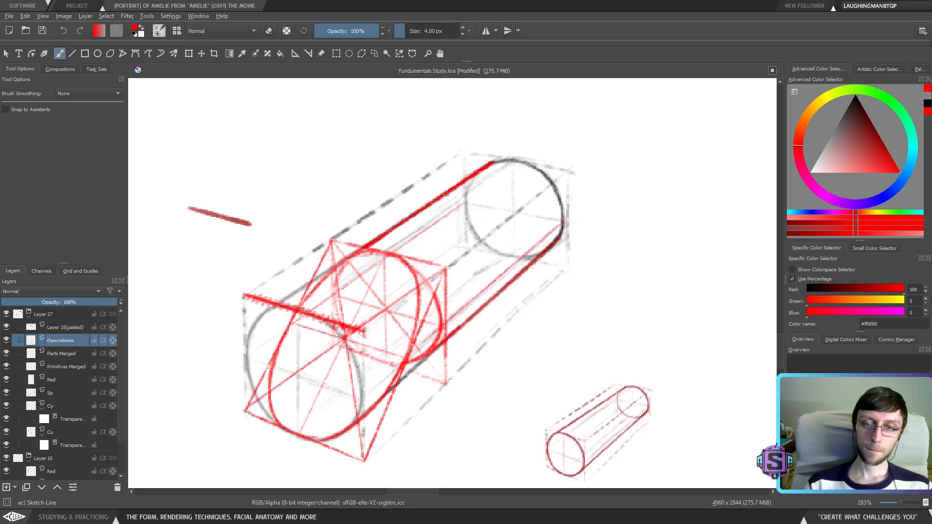
pyautogui.press('e')
pyautogui.moveTo(491, 163); pyautogui.dragTo(394, 228)
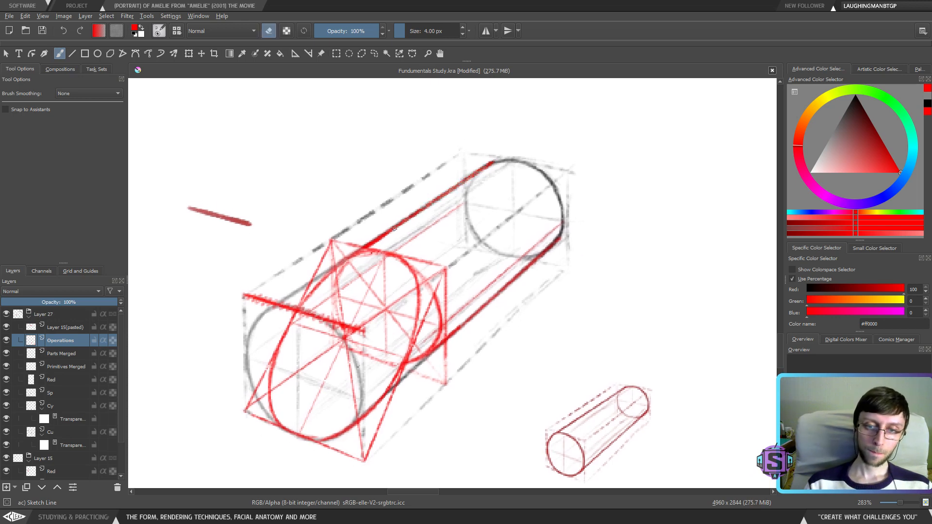
# Reset the brush color to black and trace over the tilted red ellipse at the cylinder's front end
pyautogui.press('e')
pyautogui.press('d')
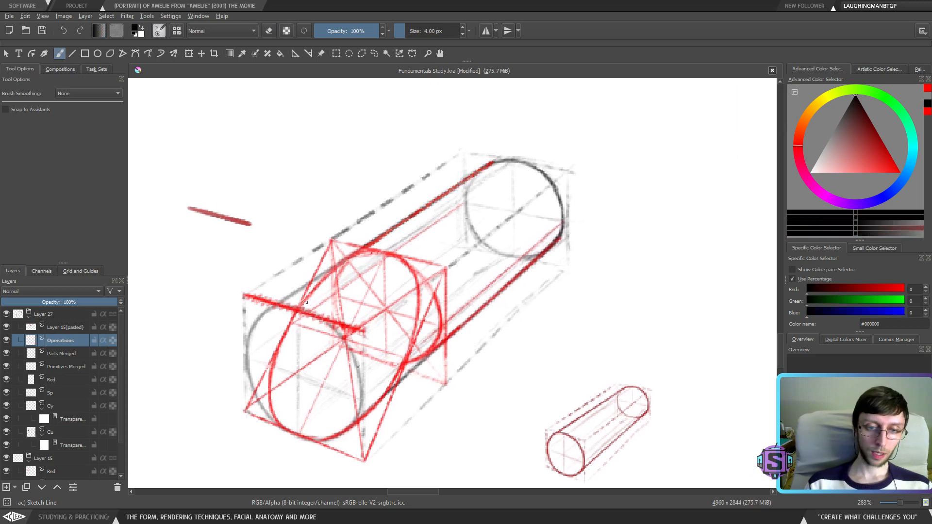
pyautogui.moveTo(271, 399); pyautogui.dragTo(270, 388)
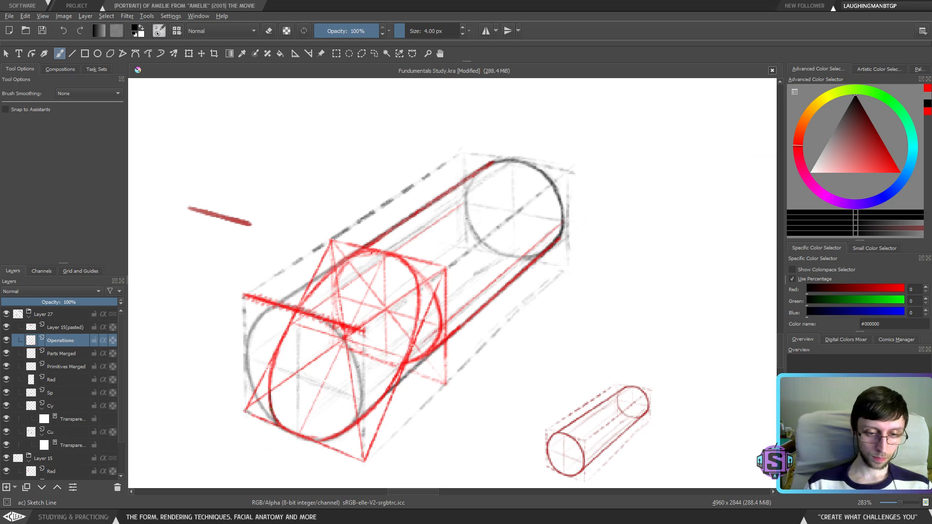
pyautogui.moveTo(277, 352); pyautogui.dragTo(334, 269)
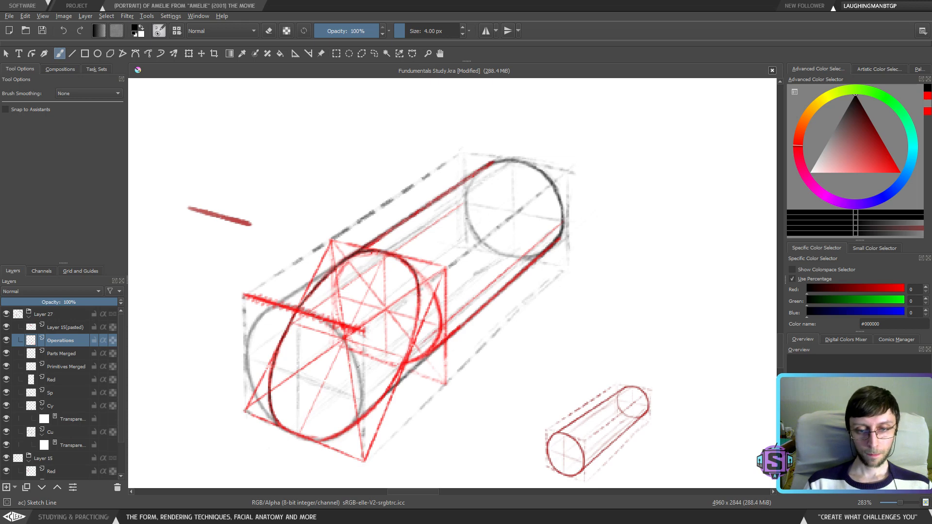
# Check the traced ellipse and cylinder proportions in a zoomed-out, horizontally mirrored view
pyautogui.scroll(-2, 434, 281)
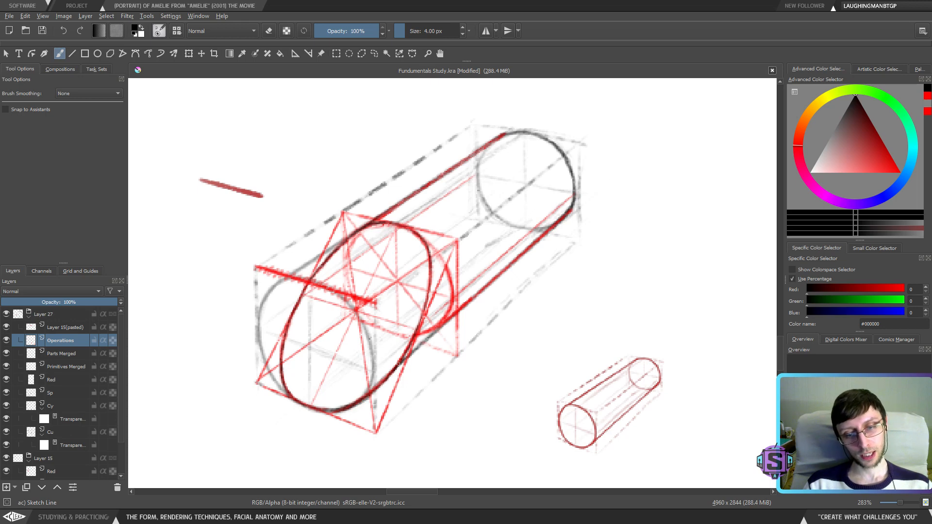
pyautogui.press('-')
pyautogui.press('m')
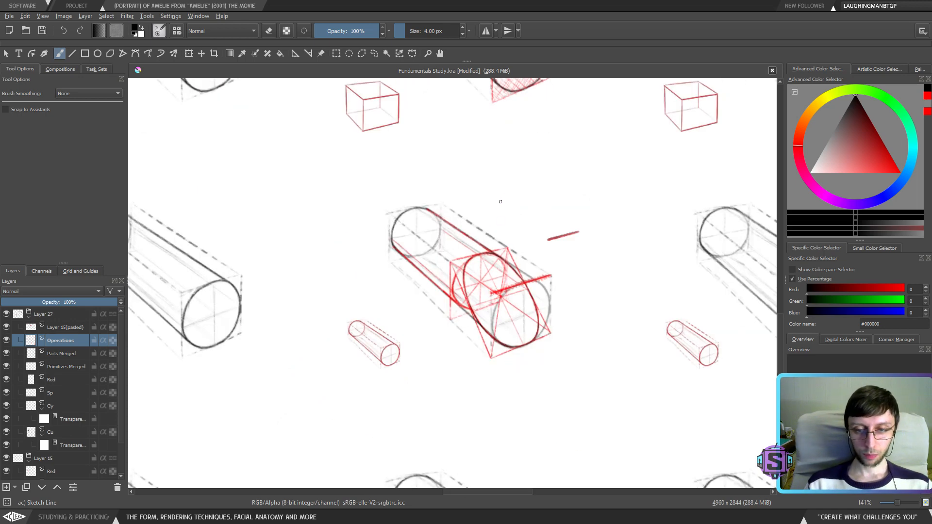
pyautogui.press('m')
pyautogui.press('m')
pyautogui.press('m')
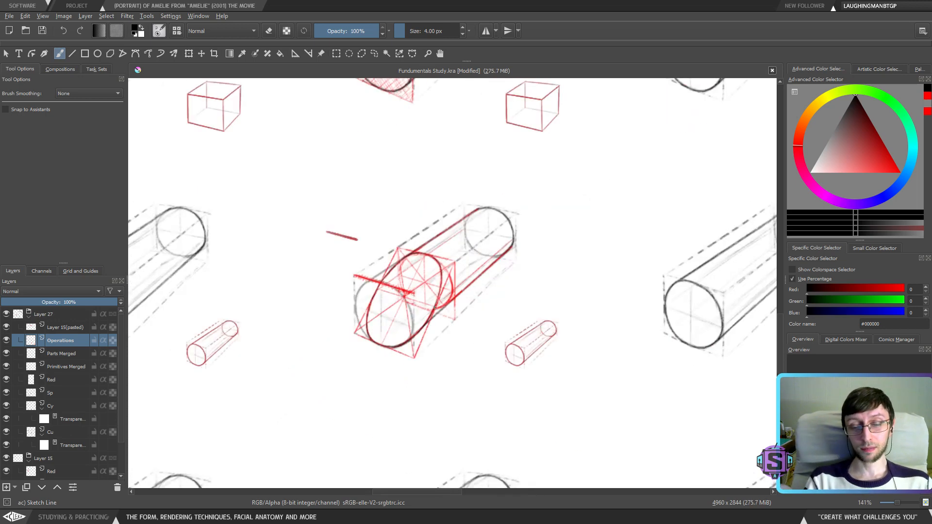
pyautogui.press('+')
pyautogui.press('+')
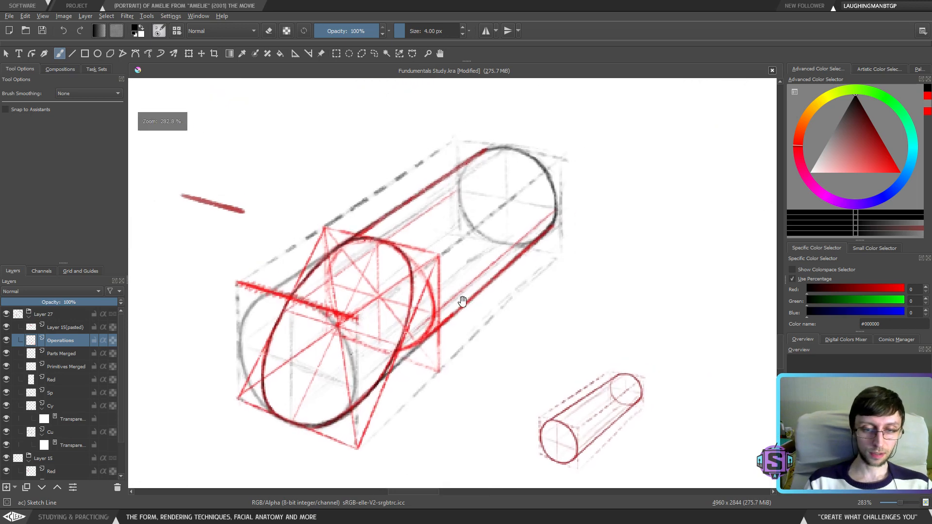
# Draw straight black lines along the cylinder's lower and upper edges with the Line tool, redrawing the lower one
pyautogui.click(71, 54)
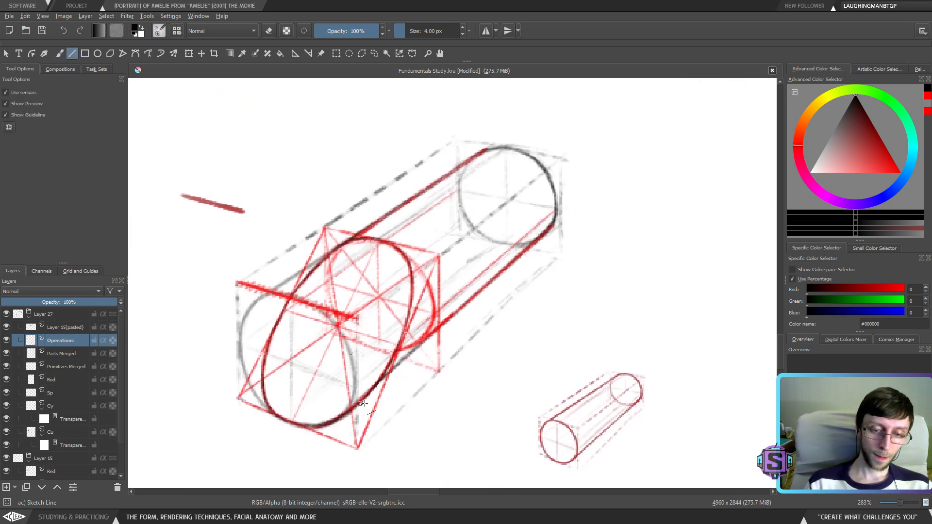
pyautogui.moveTo(361, 404)
pyautogui.mouseDown()
pyautogui.moveTo(596, 199)
pyautogui.moveTo(359, 394)
pyautogui.moveTo(366, 399)
pyautogui.moveTo(552, 227)
pyautogui.mouseUp()
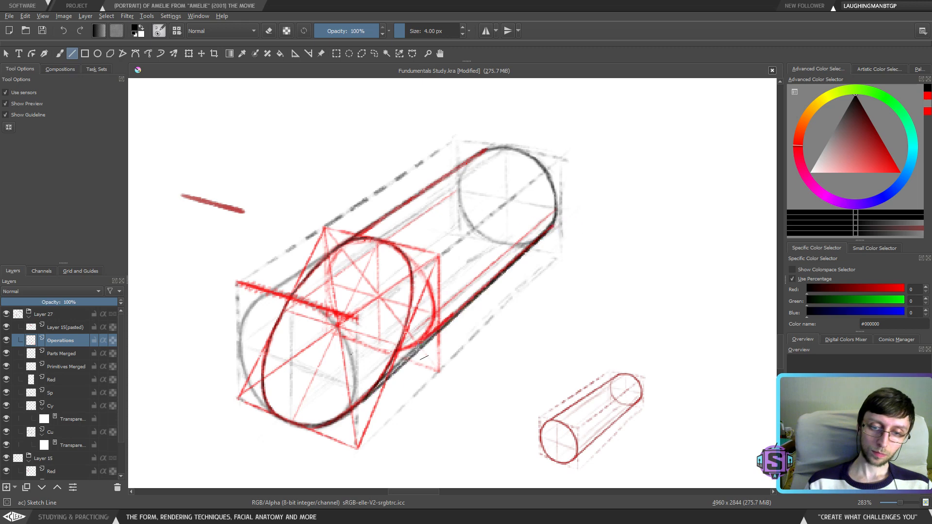
pyautogui.hotkey('ctrl', 'z')
pyautogui.moveTo(370, 394); pyautogui.dragTo(552, 227)
pyautogui.moveTo(348, 244); pyautogui.dragTo(526, 161)
pyautogui.scroll(-4, 507, 260)
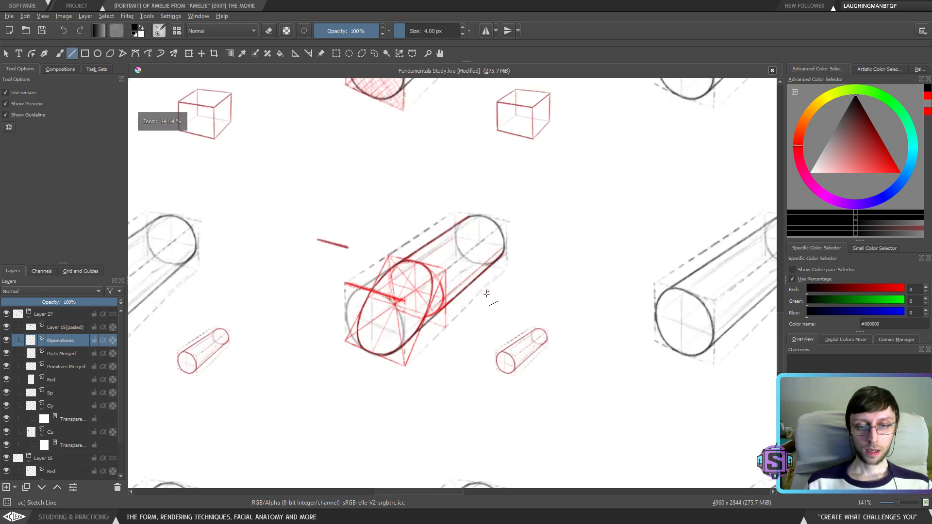
pyautogui.scroll(2, 476, 308)
# Switch the freehand brush to erasing and activate the Cy layer's transparency mask for the cylinder with the hatched front plane
pyautogui.press('b')
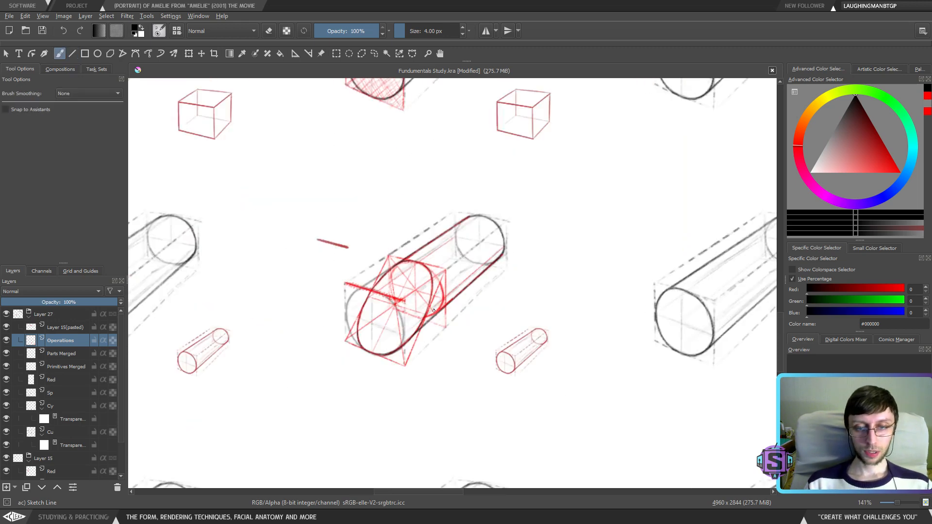
pyautogui.scroll(2, 430, 307)
pyautogui.press('e')
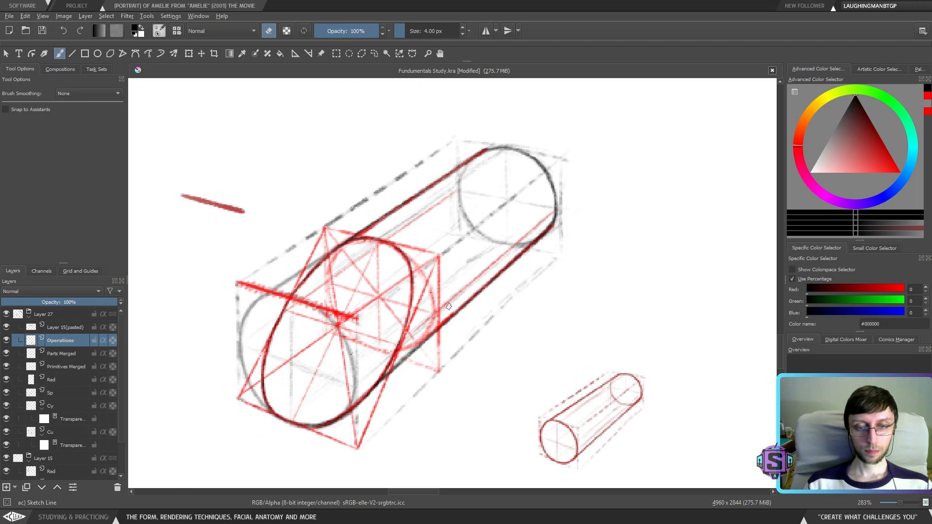
pyautogui.scroll(-3, 449, 307)
pyautogui.scroll(3, 408, 271)
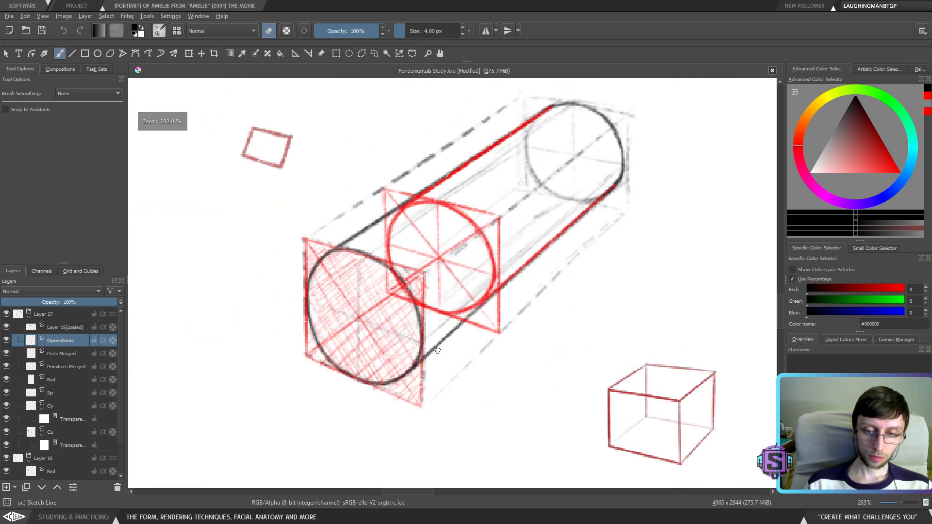
pyautogui.click(32, 407)
pyautogui.click(7, 406)
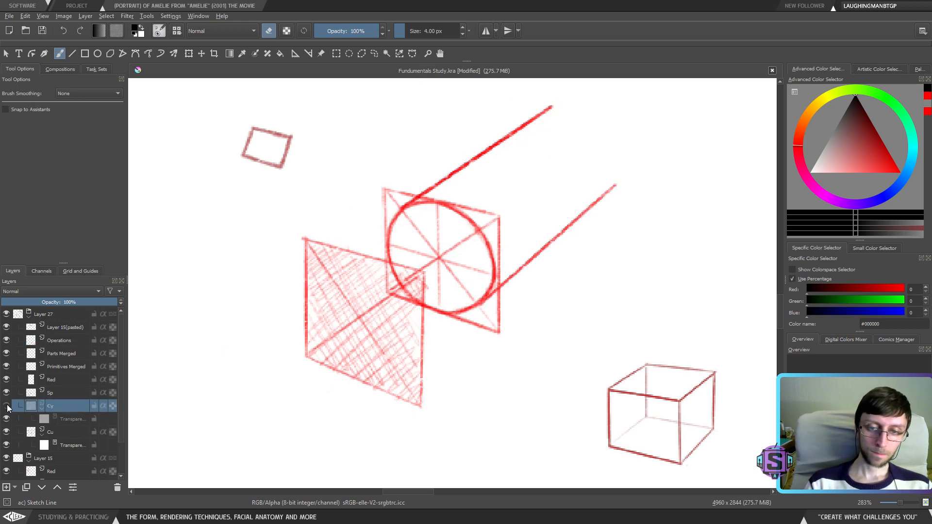
pyautogui.click(6, 406)
pyautogui.click(75, 421)
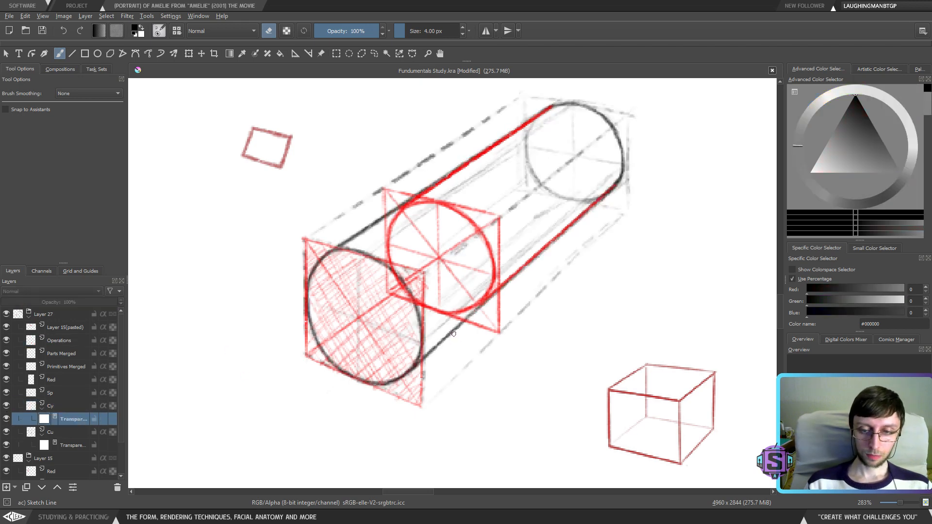
# Fade the cylinder's front ellipse and adjoining edges on the Cy transparency mask with a 13 px gray #828282 brush
pyautogui.moveTo(453, 334); pyautogui.dragTo(463, 319)
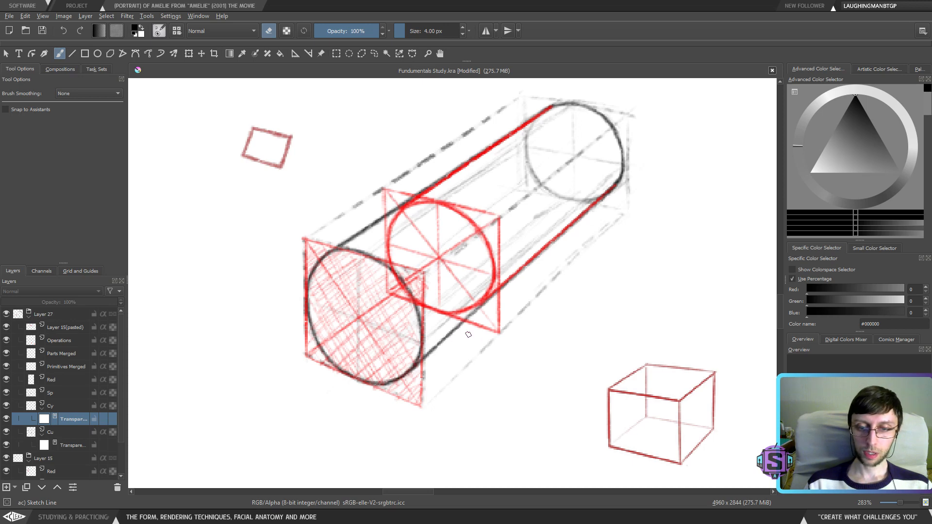
pyautogui.press('e')
pyautogui.click(877, 149)
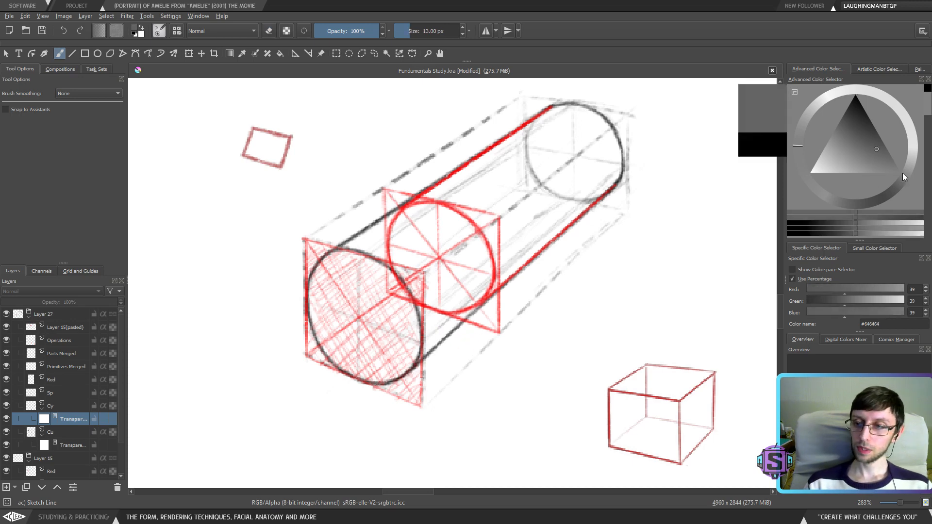
pyautogui.click(901, 173)
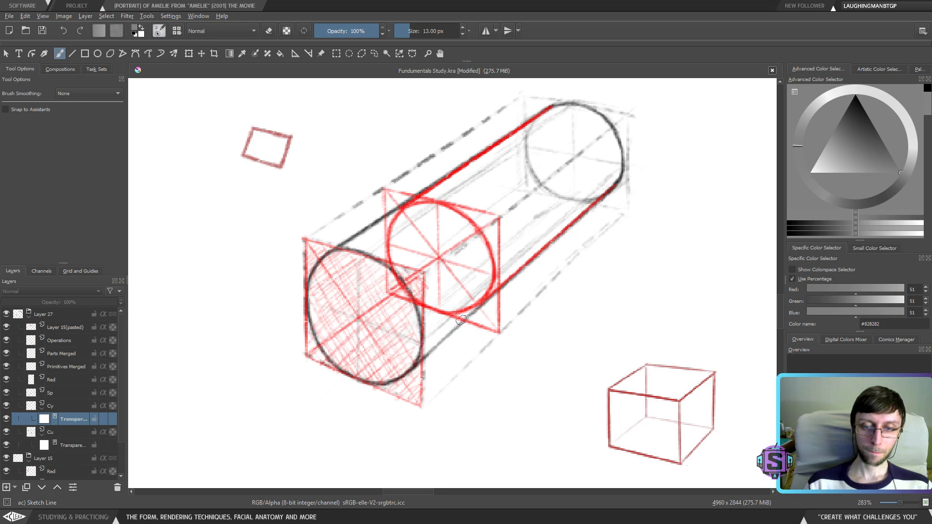
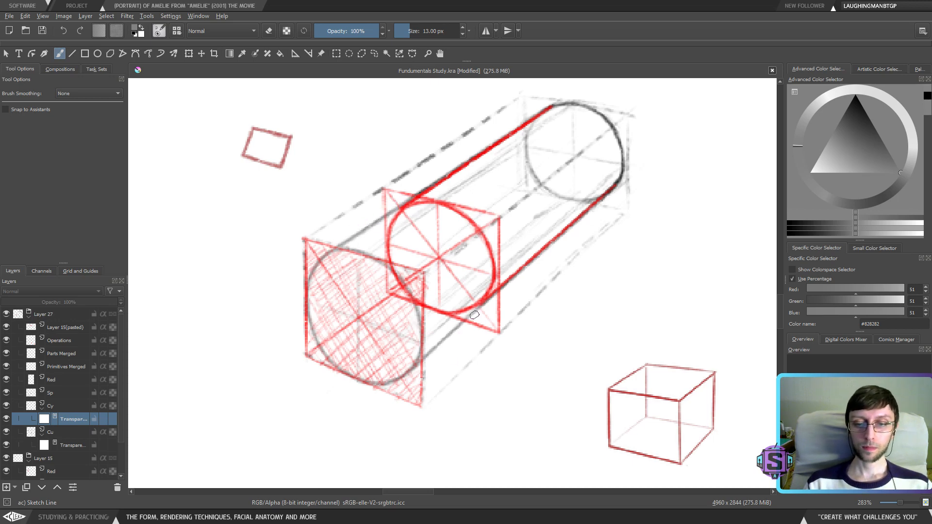
# Activate the Operations layer and reset the brush color to black
pyautogui.click(419, 204)
pyautogui.moveTo(542, 228); pyautogui.dragTo(519, 264)
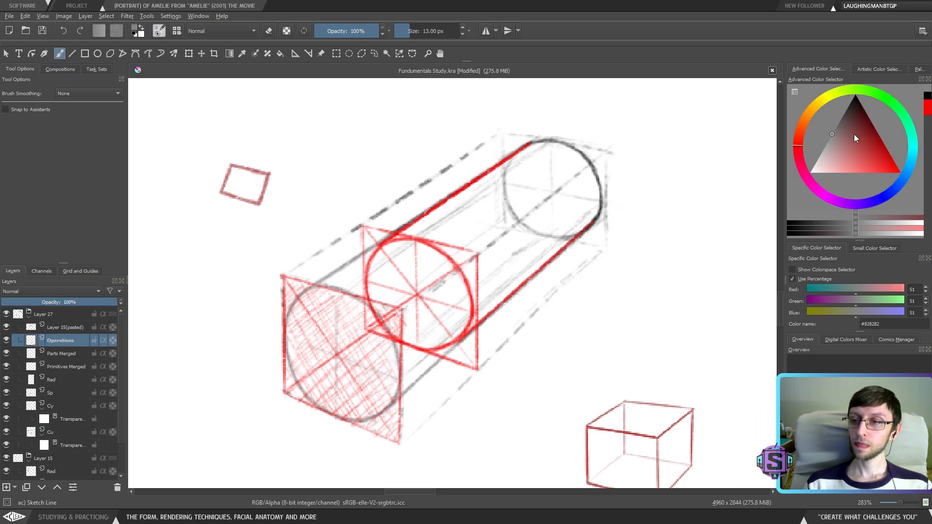
pyautogui.press('d')
pyautogui.click(6, 340)
pyautogui.click(6, 340)
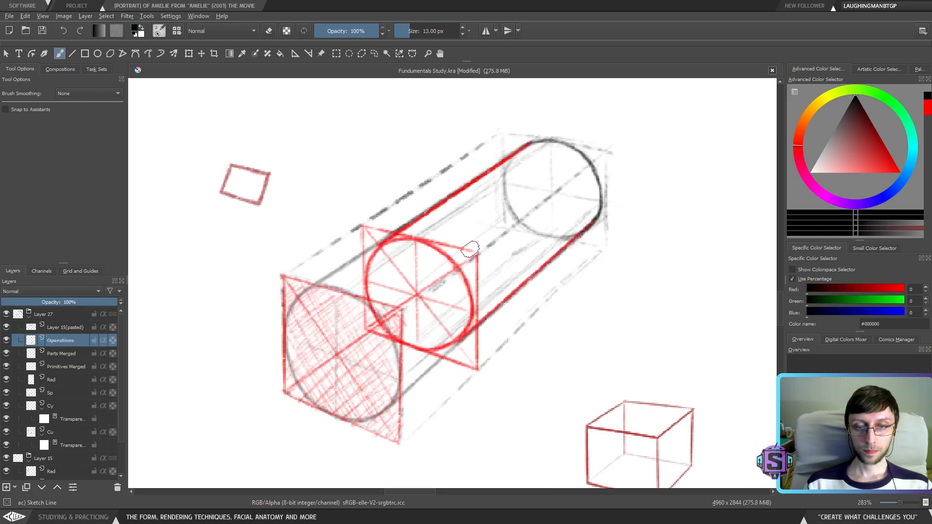
# Reduce the brush to 4 px and trace the left, lower and right arcs of the middle red ellipse in black
pyautogui.press('+')
pyautogui.press('+')
pyautogui.press('-')
pyautogui.press('-')
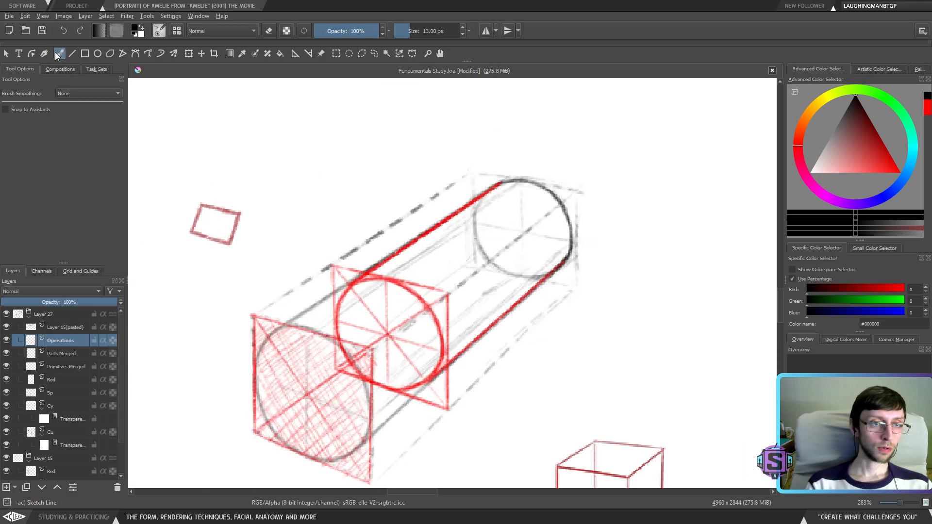
pyautogui.press('+')
pyautogui.press('+')
pyautogui.press('[')
pyautogui.press('[')
pyautogui.press('[')
pyautogui.press('-')
pyautogui.press('-')
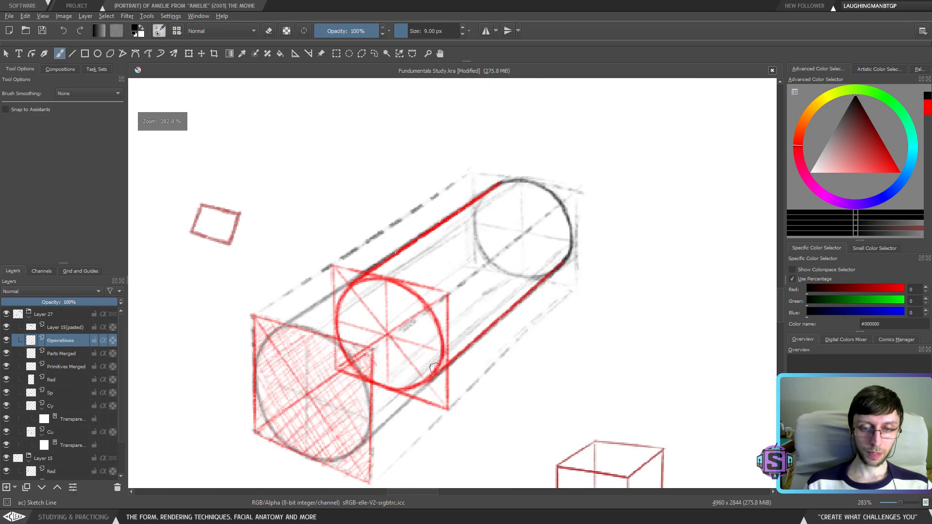
pyautogui.press('+')
pyautogui.press('+')
pyautogui.press('[')
pyautogui.press('[')
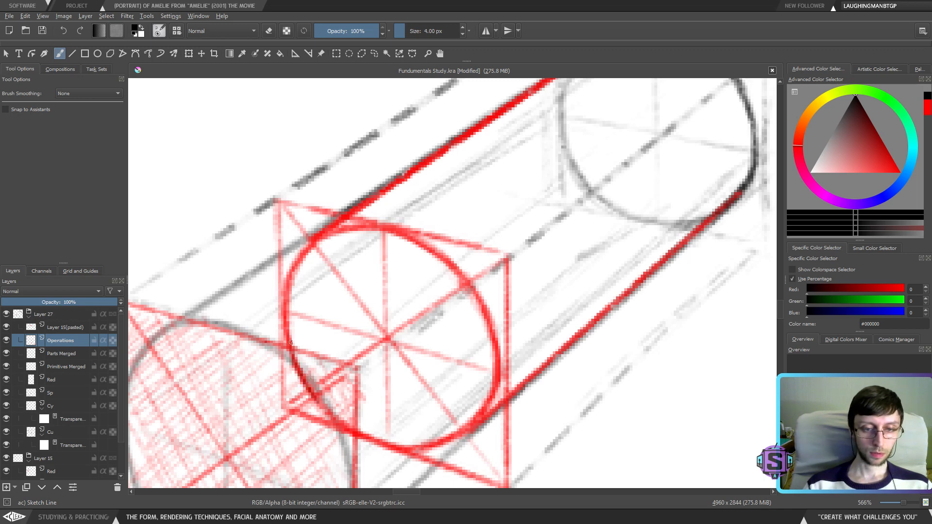
pyautogui.moveTo(286, 323)
pyautogui.mouseDown()
pyautogui.moveTo(290, 275)
pyautogui.moveTo(307, 243)
pyautogui.moveTo(411, 173)
pyautogui.mouseUp()
pyautogui.moveTo(504, 136); pyautogui.dragTo(295, 264)
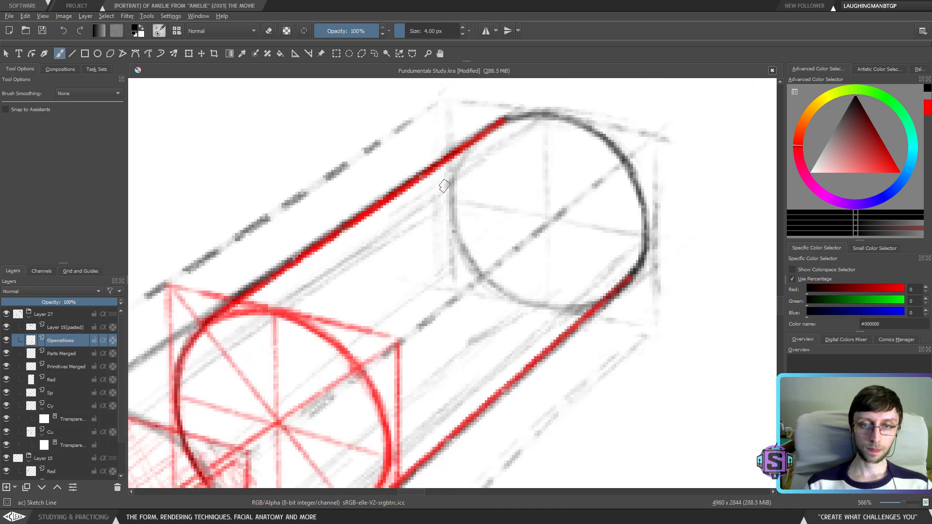
pyautogui.moveTo(444, 187); pyautogui.dragTo(558, 80)
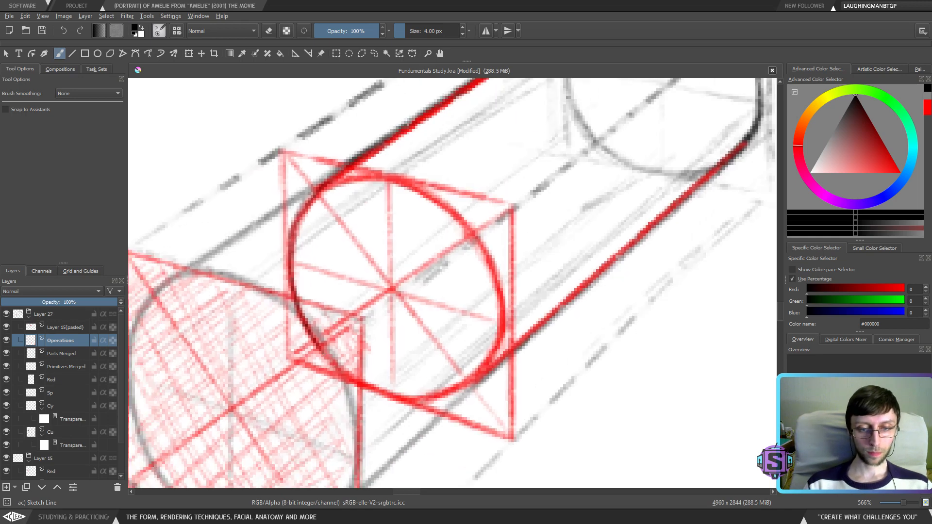
pyautogui.moveTo(353, 381)
pyautogui.mouseDown()
pyautogui.moveTo(329, 361)
pyautogui.moveTo(411, 395)
pyautogui.moveTo(452, 391)
pyautogui.moveTo(494, 359)
pyautogui.moveTo(500, 332)
pyautogui.mouseUp()
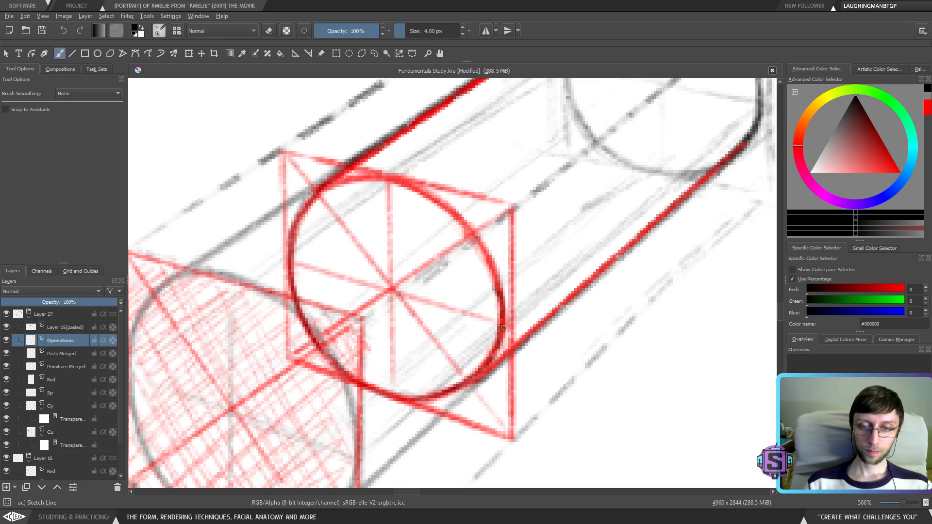
pyautogui.press('e')
pyautogui.press('e')
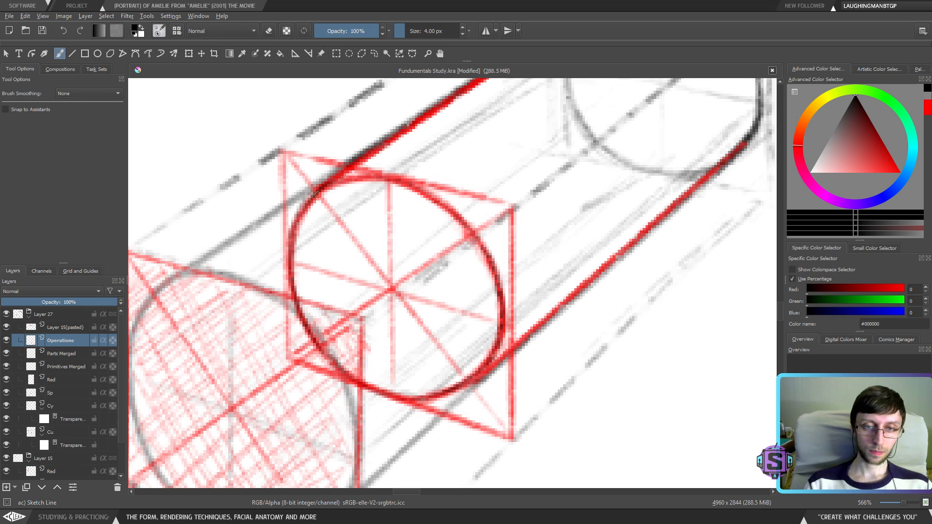
# Retrace the upper arc of the middle red ellipse in black, undoing the first attempts
pyautogui.moveTo(316, 195); pyautogui.dragTo(386, 175)
pyautogui.hotkey('ctrl', 'z')
pyautogui.hotkey('ctrl', 'z')
pyautogui.hotkey('ctrl', 'z')
pyautogui.hotkey('ctrl', 'z')
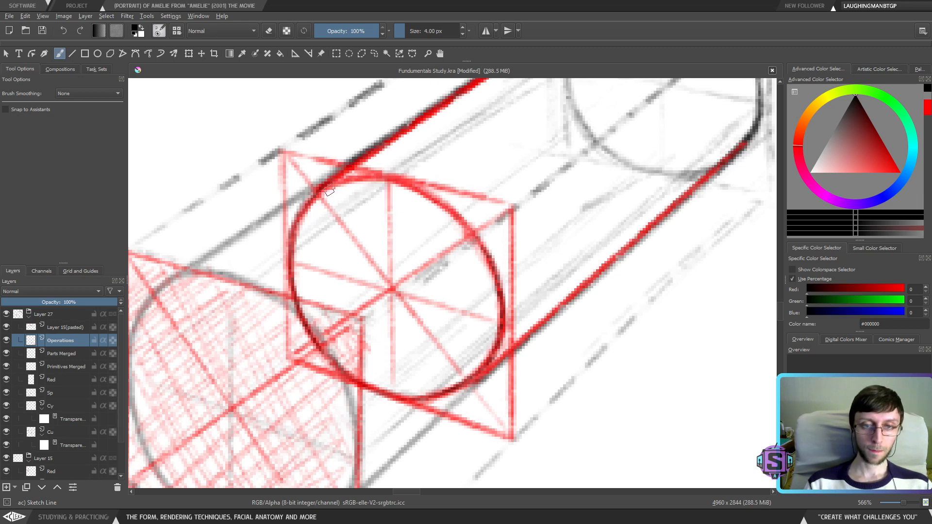
pyautogui.moveTo(325, 194)
pyautogui.mouseDown()
pyautogui.moveTo(375, 176)
pyautogui.moveTo(439, 200)
pyautogui.mouseUp()
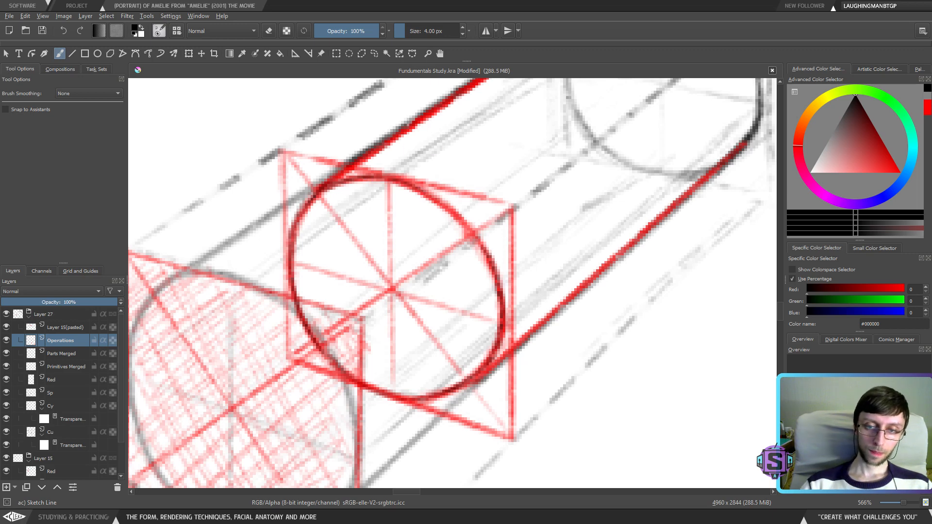
# Sketch narrow tilted practice ellipses in the empty space beside the cylinder, undoing the first tries
pyautogui.press('-')
pyautogui.press('-')
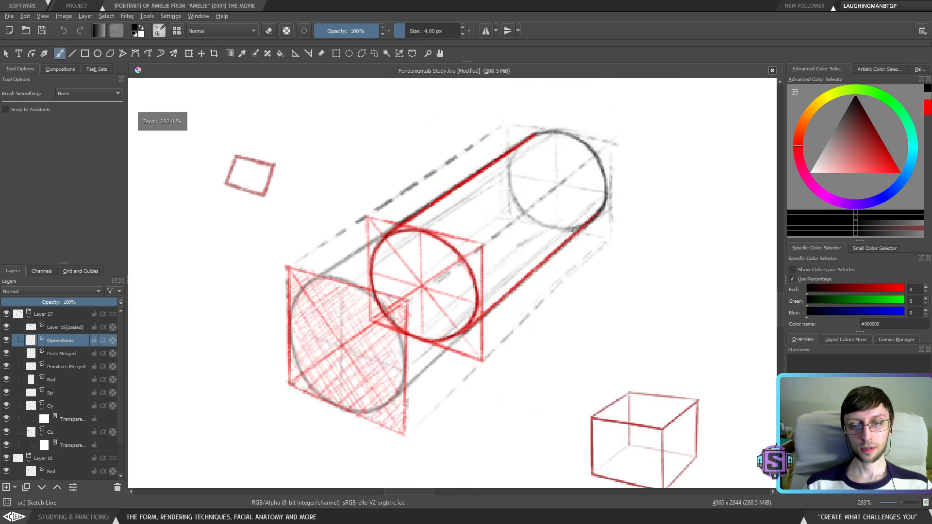
pyautogui.moveTo(556, 324)
pyautogui.mouseDown()
pyautogui.moveTo(626, 264)
pyautogui.moveTo(685, 384)
pyautogui.mouseUp()
pyautogui.hotkey('ctrl', 'z')
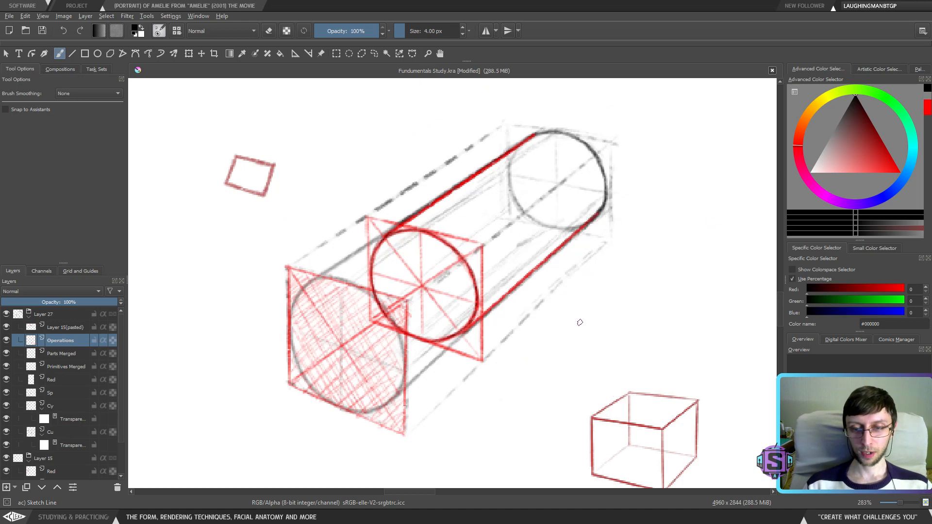
pyautogui.moveTo(565, 321); pyautogui.dragTo(566, 325)
pyautogui.hotkey('ctrl', 'z')
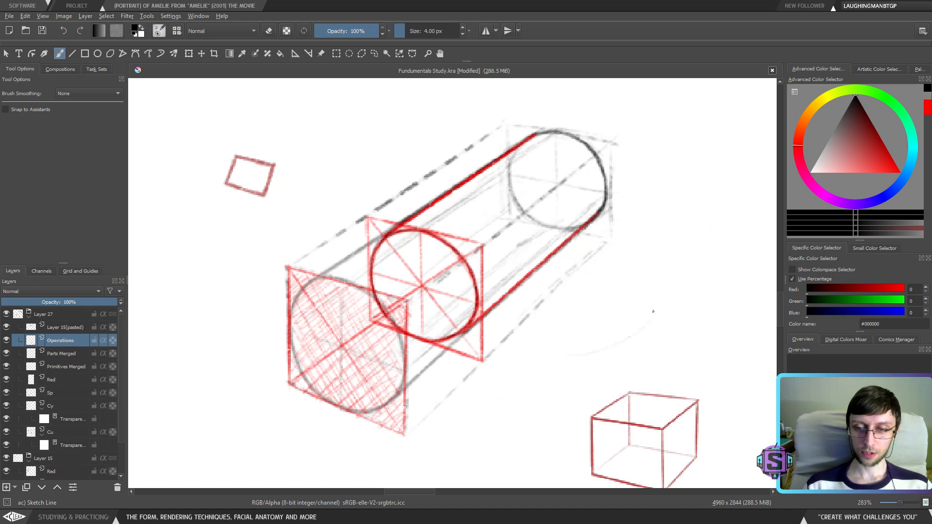
pyautogui.moveTo(572, 321); pyautogui.dragTo(622, 281)
pyautogui.hotkey('ctrl', 'z')
pyautogui.moveTo(649, 330); pyautogui.dragTo(452, 417)
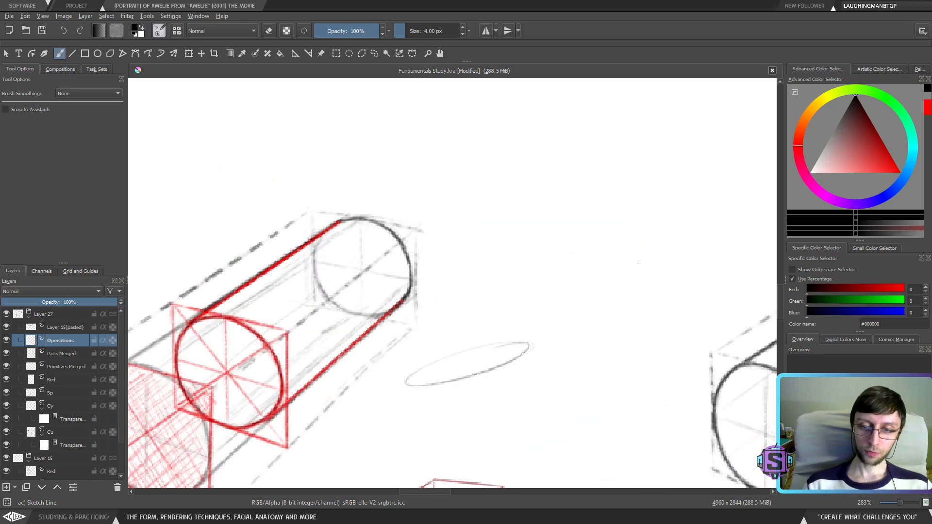
pyautogui.moveTo(507, 287); pyautogui.dragTo(497, 299)
pyautogui.moveTo(634, 199); pyautogui.dragTo(617, 260)
pyautogui.moveTo(565, 208)
pyautogui.mouseDown()
pyautogui.moveTo(490, 241)
pyautogui.moveTo(626, 213)
pyautogui.mouseUp()
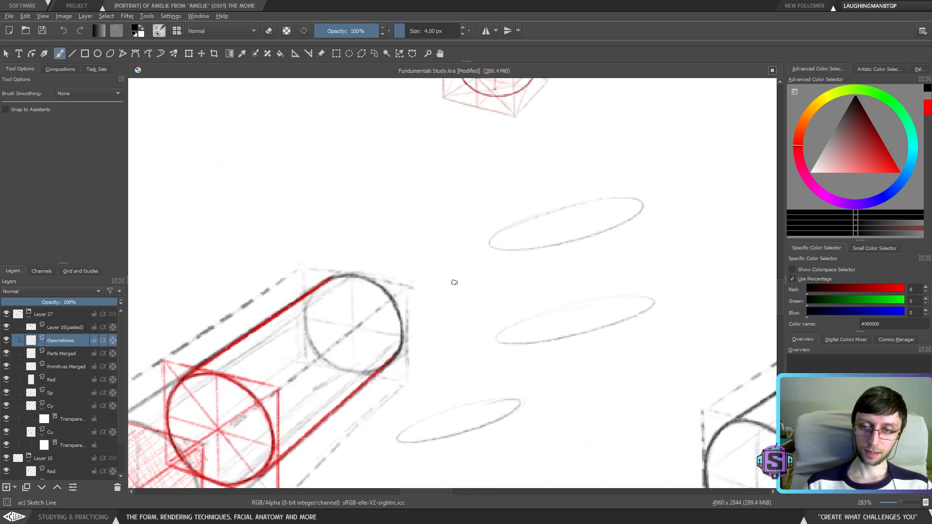
# Sketch large, rounder practice ellipses in the empty space above the cylinder, undoing the poor ones
pyautogui.moveTo(383, 249); pyautogui.dragTo(560, 278)
pyautogui.moveTo(353, 211); pyautogui.dragTo(394, 159)
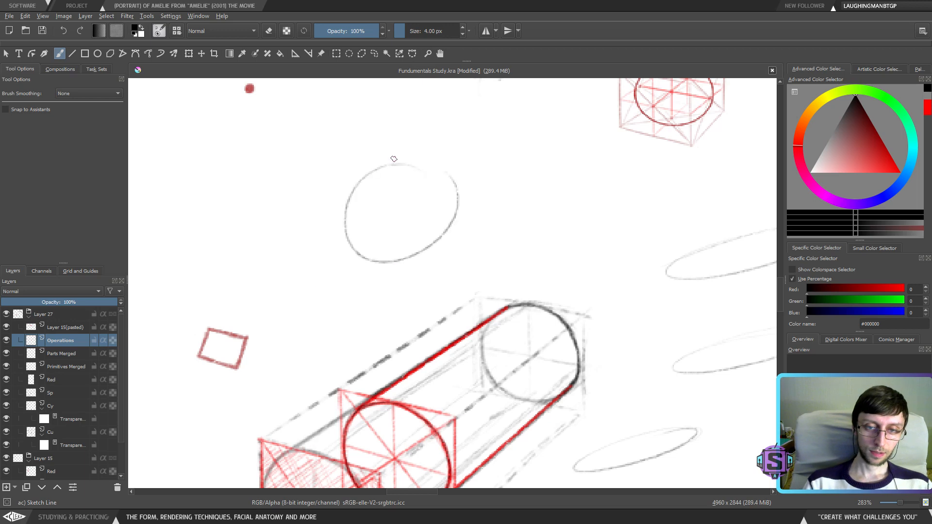
pyautogui.hotkey('ctrl', 'z')
pyautogui.moveTo(342, 209); pyautogui.dragTo(346, 204)
pyautogui.hotkey('ctrl', 'z')
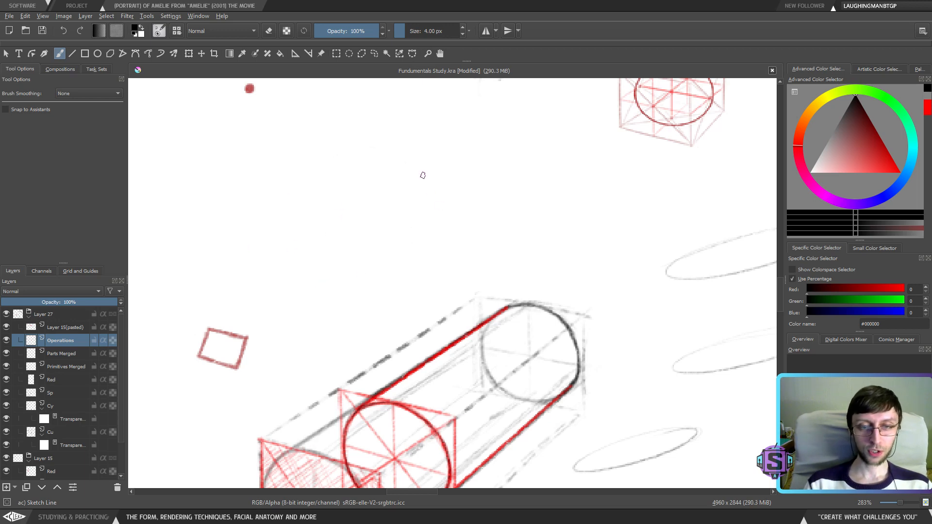
pyautogui.moveTo(406, 149)
pyautogui.mouseDown()
pyautogui.moveTo(395, 257)
pyautogui.moveTo(408, 148)
pyautogui.mouseUp()
pyautogui.hotkey('ctrl', 'z')
pyautogui.moveTo(442, 213); pyautogui.dragTo(449, 226)
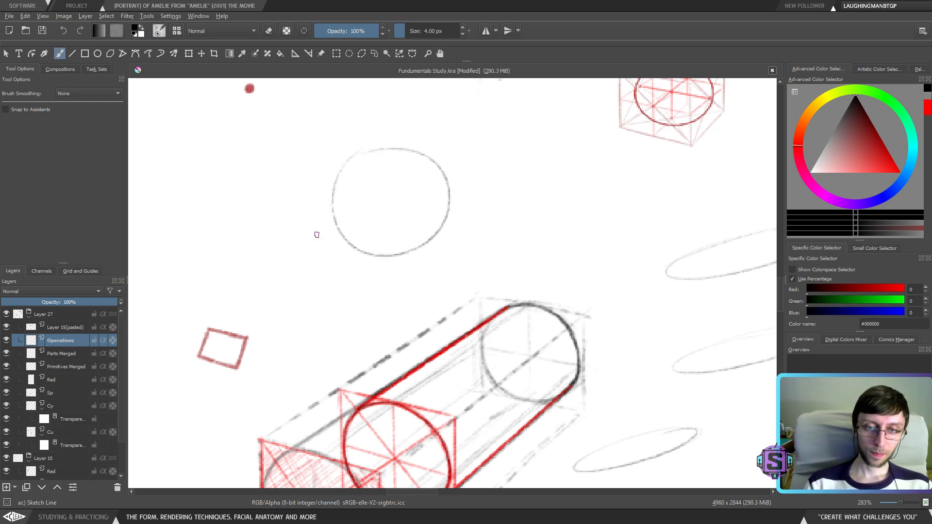
pyautogui.moveTo(252, 236); pyautogui.dragTo(432, 340)
pyautogui.moveTo(418, 256)
pyautogui.mouseDown()
pyautogui.moveTo(410, 378)
pyautogui.moveTo(422, 258)
pyautogui.mouseUp()
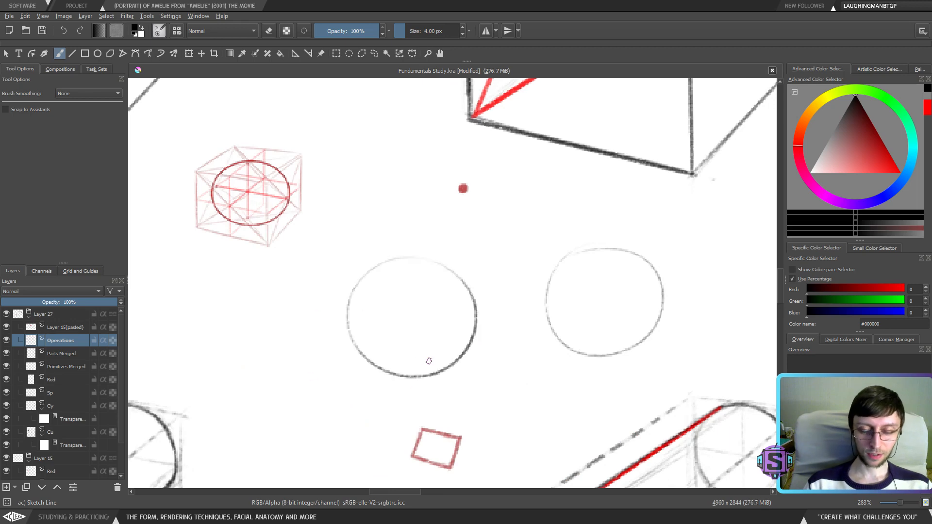
# Undo all the practice ellipses around the cylinder
pyautogui.scroll(-2, 430, 360)
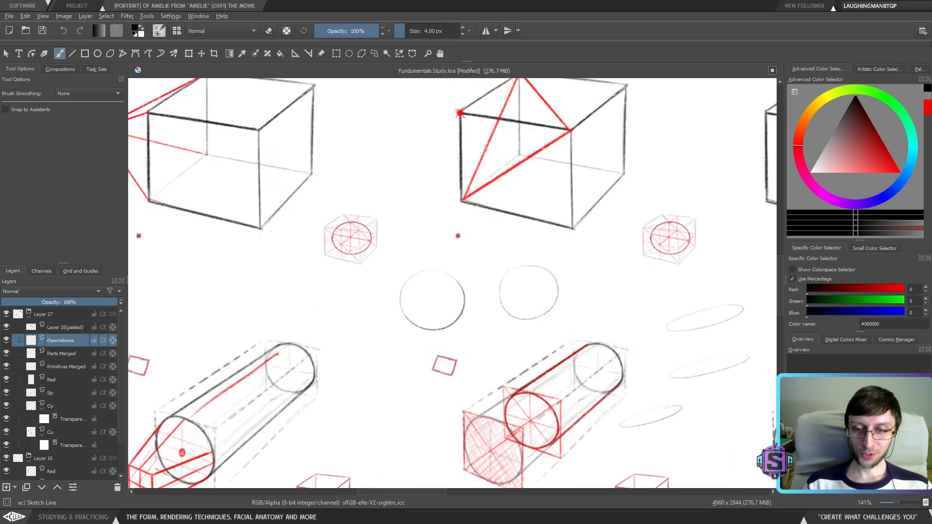
pyautogui.hotkey('ctrl', 'z')
pyautogui.hotkey('ctrl', 'z')
pyautogui.hotkey('ctrl', 'z')
pyautogui.hotkey('ctrl', 'z')
pyautogui.hotkey('ctrl', 'z')
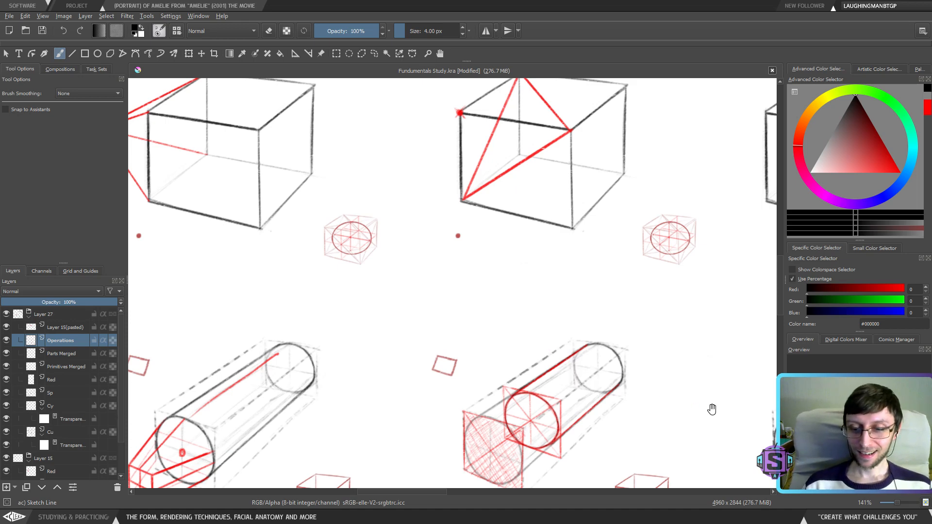
# Try single narrow tilted ellipses between the cylinders and in the blank area beside the study grid, undoing each one
pyautogui.moveTo(712, 409); pyautogui.dragTo(549, 248)
pyautogui.scroll(1, 537, 229)
pyautogui.moveTo(469, 212); pyautogui.dragTo(390, 256)
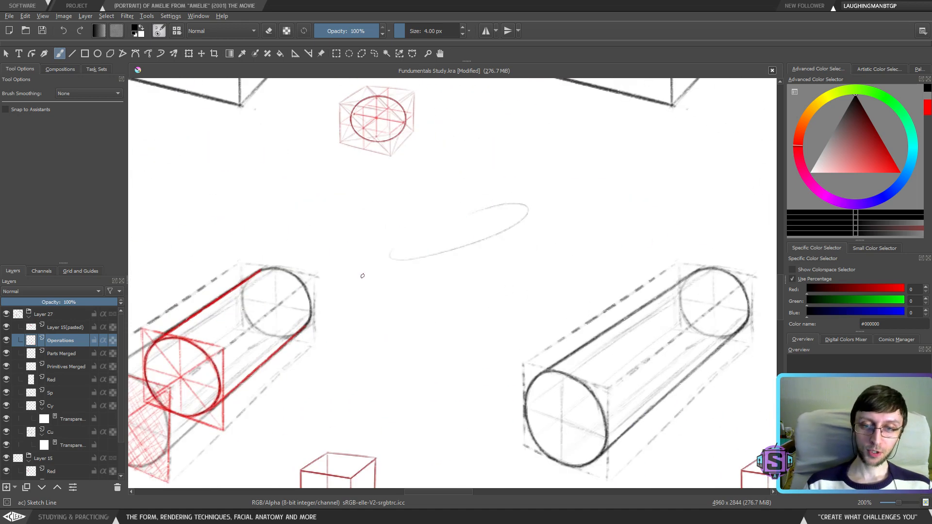
pyautogui.hotkey('ctrl', 'z')
pyautogui.moveTo(540, 207); pyautogui.dragTo(447, 237)
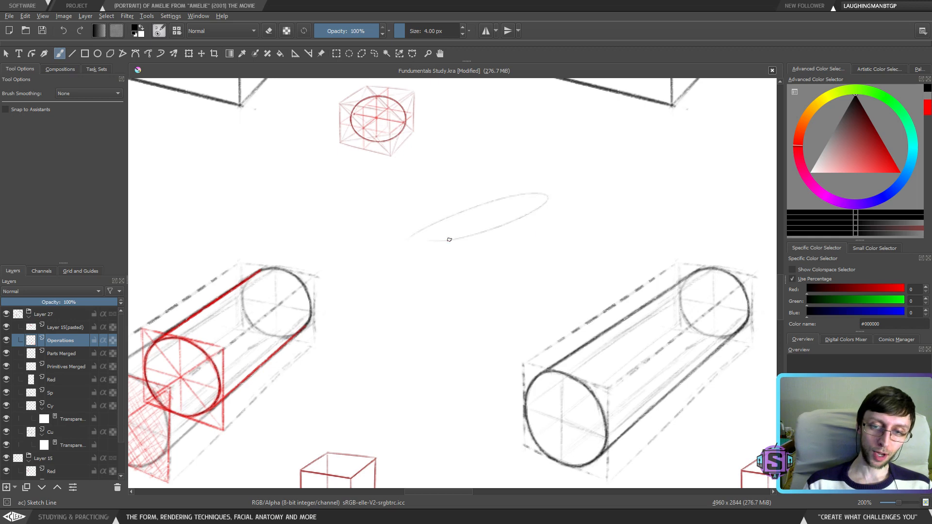
pyautogui.hotkey('ctrl', 'z')
pyautogui.scroll(-5, 455, 258)
pyautogui.scroll(1, 450, 366)
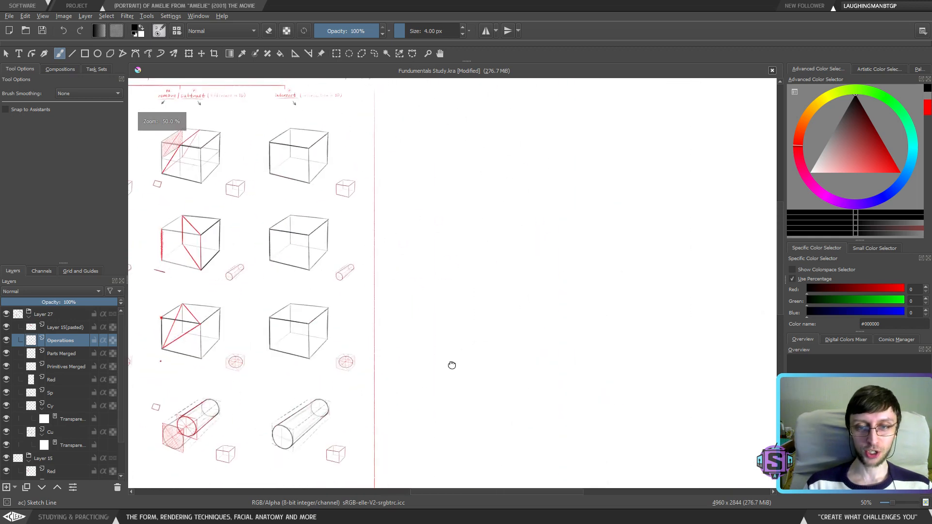
pyautogui.moveTo(424, 149); pyautogui.dragTo(420, 145)
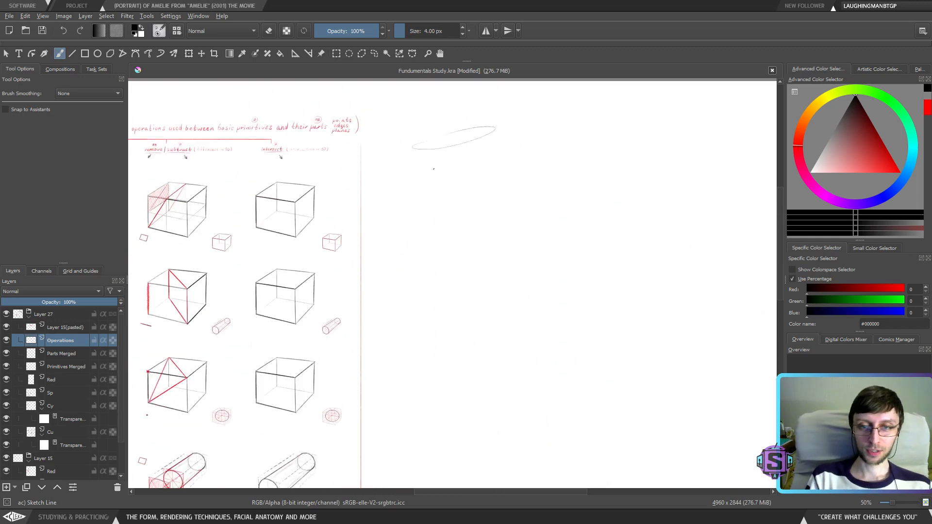
pyautogui.hotkey('ctrl', 'z')
# Sketch a long column of narrow tilted practice ellipses down the blank area beside the study grid
pyautogui.moveTo(421, 180); pyautogui.dragTo(413, 189)
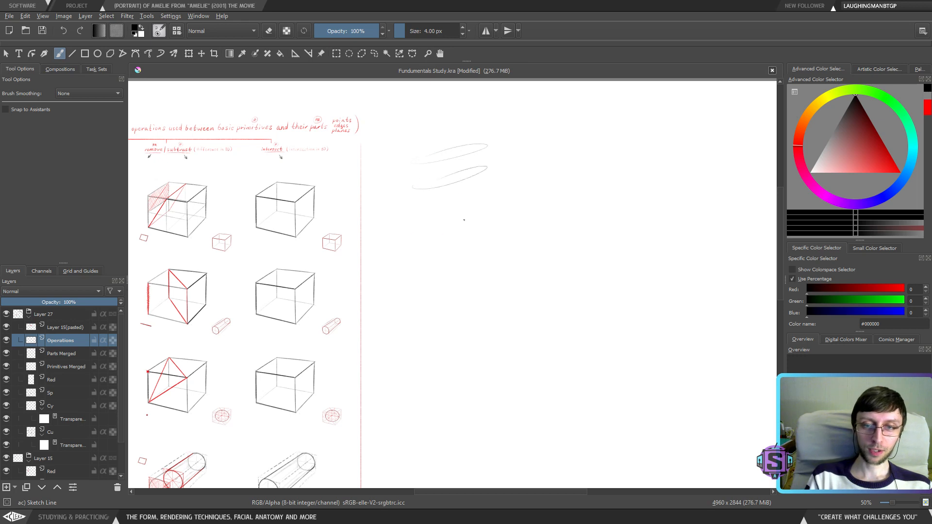
pyautogui.moveTo(410, 226); pyautogui.dragTo(481, 203)
pyautogui.moveTo(485, 243); pyautogui.dragTo(492, 234)
pyautogui.moveTo(428, 289)
pyautogui.mouseDown()
pyautogui.moveTo(434, 254)
pyautogui.moveTo(502, 235)
pyautogui.mouseUp()
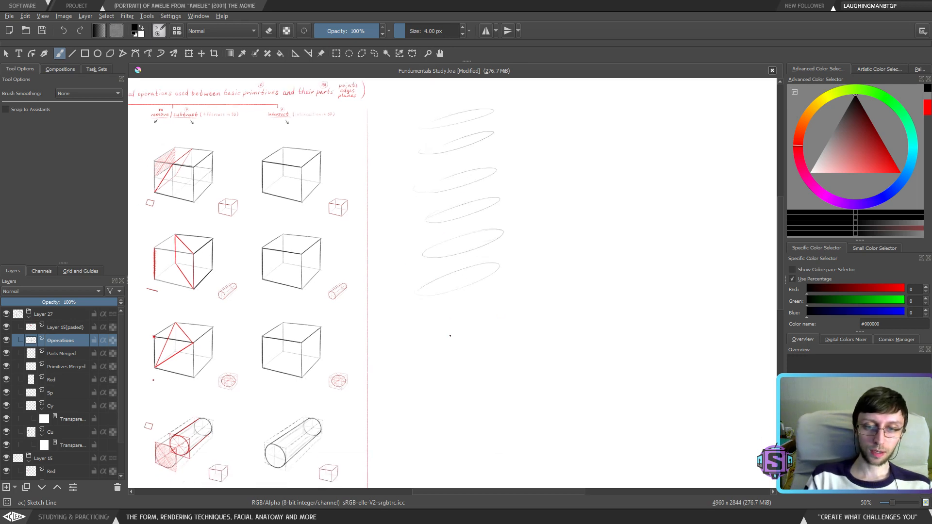
pyautogui.moveTo(427, 323); pyautogui.dragTo(505, 298)
pyautogui.moveTo(483, 350)
pyautogui.mouseDown()
pyautogui.moveTo(514, 302)
pyautogui.moveTo(443, 316)
pyautogui.mouseUp()
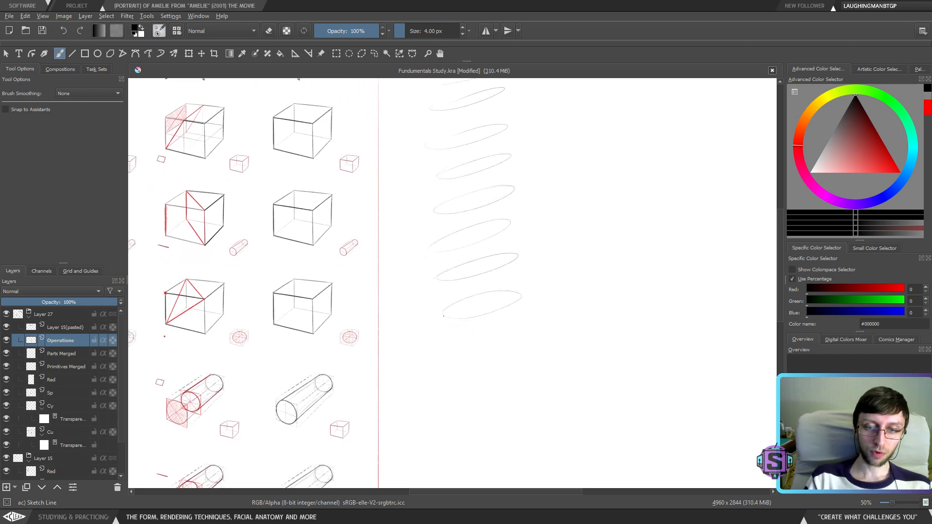
pyautogui.moveTo(461, 349); pyautogui.dragTo(441, 350)
pyautogui.moveTo(516, 365); pyautogui.dragTo(527, 374)
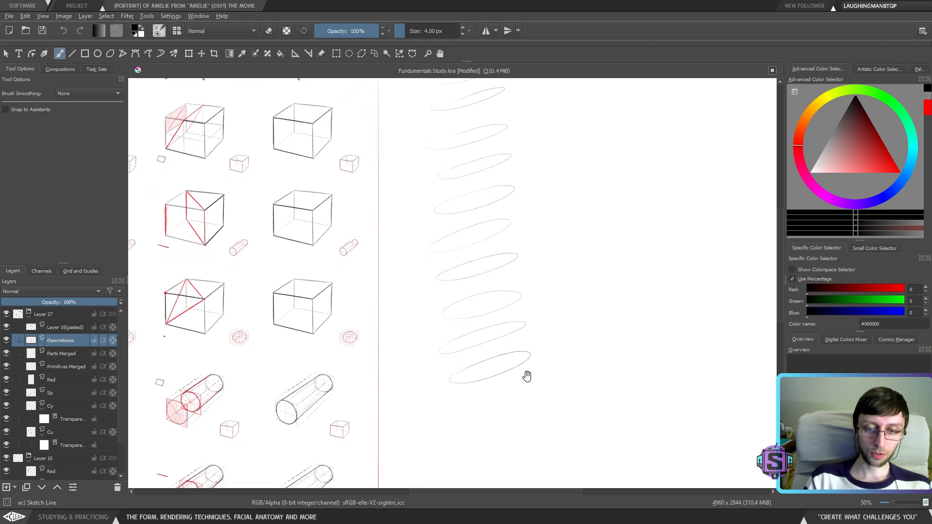
pyautogui.scroll(-3, 477, 341)
pyautogui.moveTo(478, 343); pyautogui.dragTo(515, 318)
pyautogui.moveTo(492, 383); pyautogui.dragTo(471, 376)
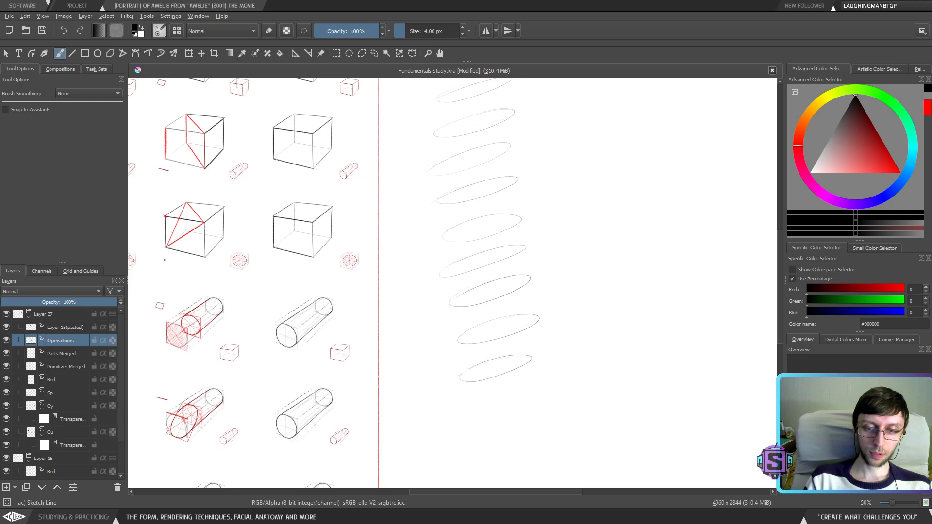
pyautogui.scroll(-2, 539, 348)
pyautogui.moveTo(510, 343)
pyautogui.mouseDown()
pyautogui.moveTo(474, 370)
pyautogui.moveTo(507, 342)
pyautogui.mouseUp()
pyautogui.moveTo(478, 406)
pyautogui.mouseDown()
pyautogui.moveTo(503, 409)
pyautogui.moveTo(566, 386)
pyautogui.mouseUp()
# Select the whole column of practice ellipses freehand, delete it, clear the selection and return to the brush
pyautogui.scroll(-2, 523, 419)
pyautogui.press('-')
pyautogui.press('-')
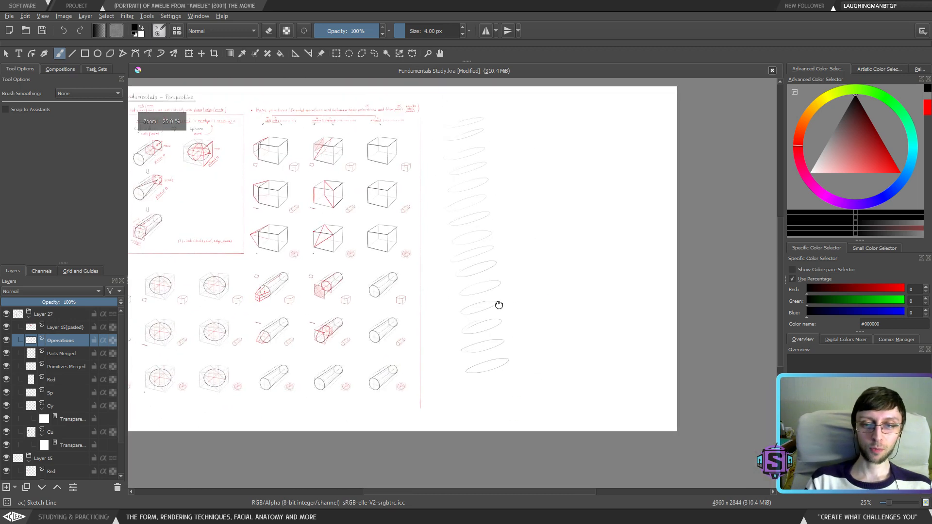
pyautogui.scroll(3, 459, 428)
pyautogui.hotkey('ctrl', 'r')
pyautogui.moveTo(522, 256)
pyautogui.mouseDown()
pyautogui.moveTo(408, 306)
pyautogui.moveTo(433, 468)
pyautogui.moveTo(462, 471)
pyautogui.moveTo(602, 306)
pyautogui.mouseUp()
pyautogui.press('Delete')
pyautogui.hotkey('ctrl', 'shift', 'a')
pyautogui.press('b')
# Try upright narrow ellipses stacked vertically in the blank area beside the study grid, undoing all of them
pyautogui.press('+')
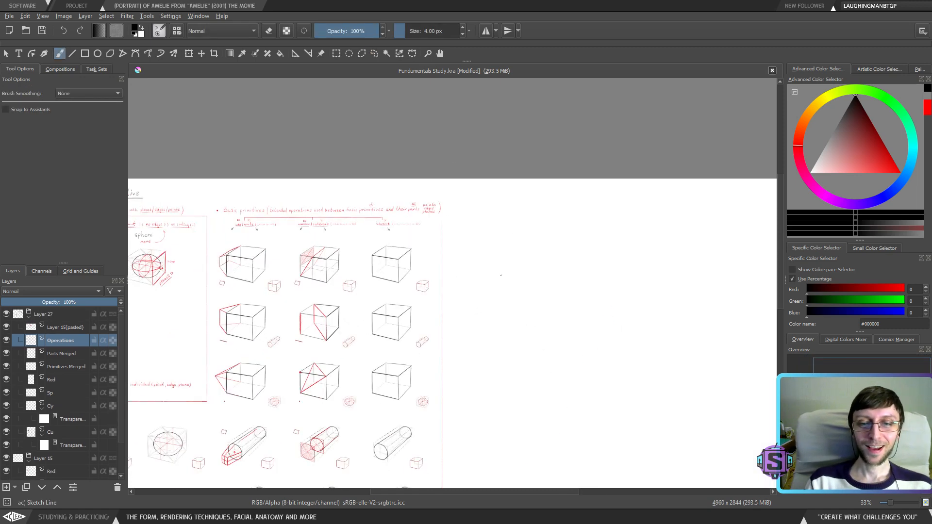
pyautogui.moveTo(504, 241); pyautogui.dragTo(436, 241)
pyautogui.press('+')
pyautogui.moveTo(398, 271)
pyautogui.mouseDown()
pyautogui.moveTo(398, 311)
pyautogui.moveTo(420, 316)
pyautogui.mouseUp()
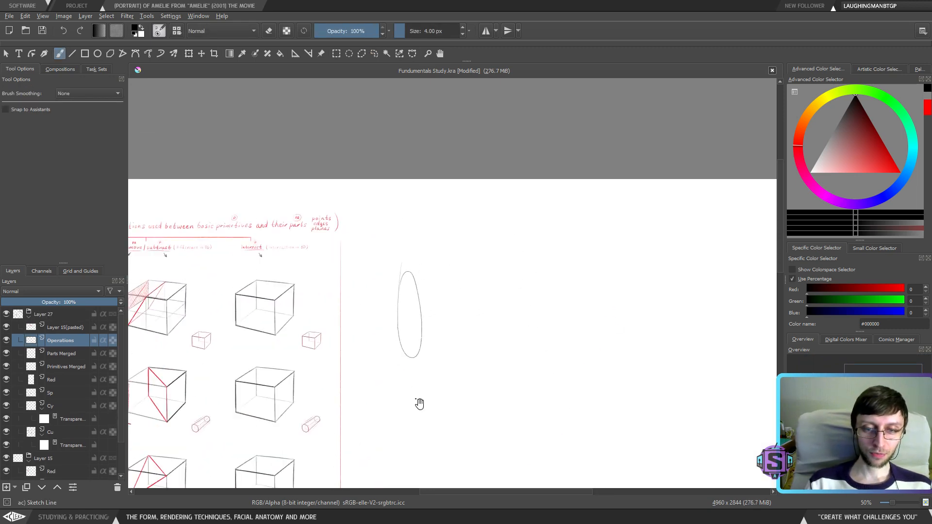
pyautogui.hotkey('ctrl', 'z')
pyautogui.scroll(-2, 410, 291)
pyautogui.moveTo(403, 199)
pyautogui.mouseDown()
pyautogui.moveTo(418, 228)
pyautogui.moveTo(397, 197)
pyautogui.mouseUp()
pyautogui.moveTo(401, 289)
pyautogui.mouseDown()
pyautogui.moveTo(405, 356)
pyautogui.moveTo(413, 299)
pyautogui.moveTo(418, 311)
pyautogui.moveTo(407, 282)
pyautogui.mouseUp()
pyautogui.hotkey('ctrl', 'z')
pyautogui.moveTo(403, 396); pyautogui.dragTo(413, 383)
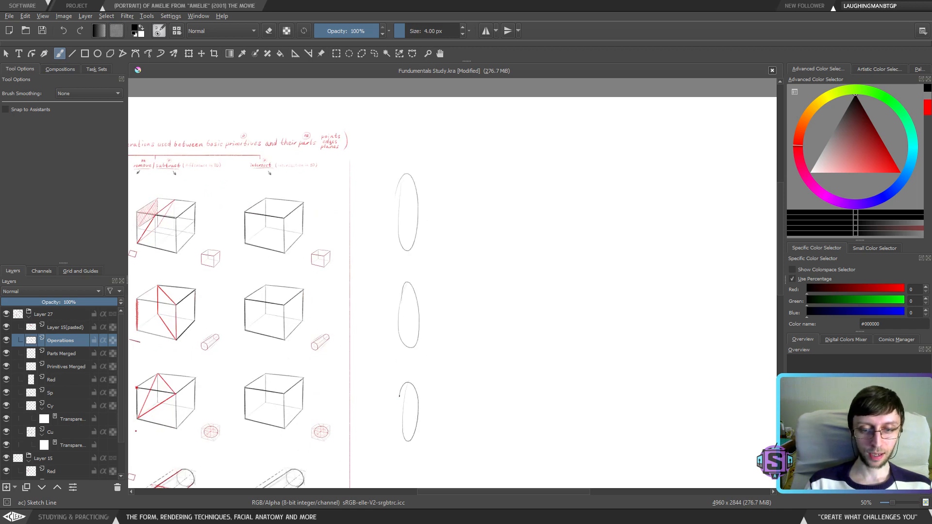
pyautogui.hotkey('ctrl', 'z')
pyautogui.hotkey('ctrl', 'z')
pyautogui.hotkey('ctrl', 'z')
pyautogui.hotkey('ctrl', ']')
pyautogui.hotkey('ctrl', ']')
pyautogui.hotkey('ctrl', ']')
pyautogui.hotkey('ctrl', ']')
pyautogui.hotkey('ctrl', ']')
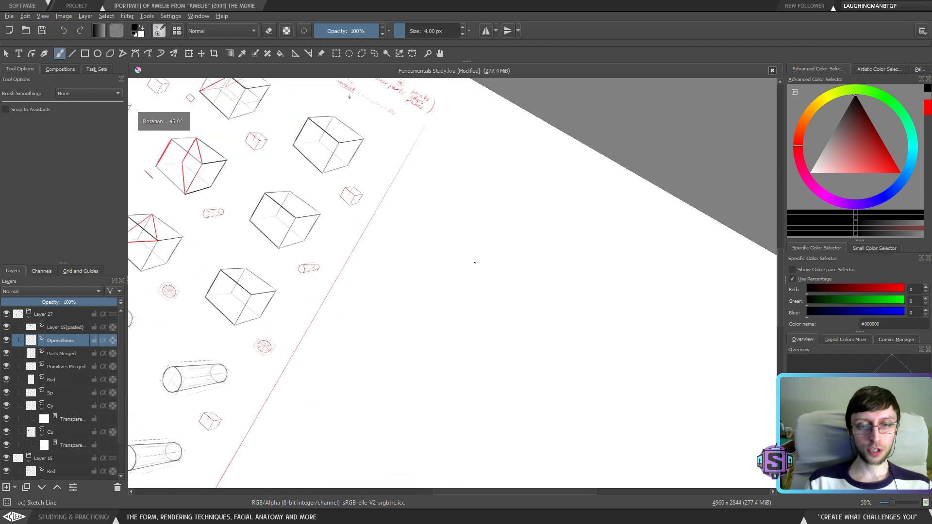
pyautogui.press('5')
pyautogui.hotkey('ctrl', ']')
pyautogui.hotkey('ctrl', ']')
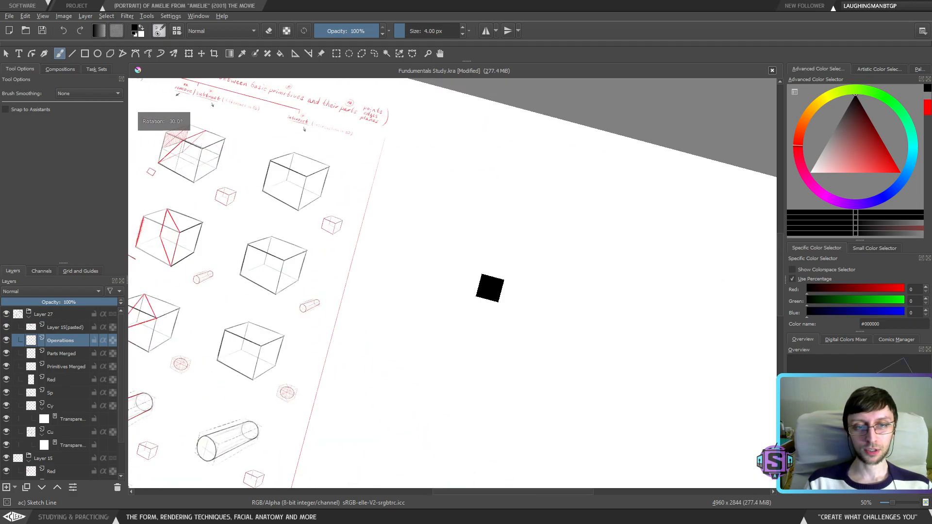
pyautogui.hotkey('ctrl', '[')
pyautogui.hotkey('ctrl', '[')
pyautogui.hotkey('ctrl', '[')
pyautogui.hotkey('ctrl', '[')
pyautogui.hotkey('ctrl', '[')
pyautogui.hotkey('ctrl', ']')
pyautogui.hotkey('ctrl', ']')
pyautogui.hotkey('ctrl', ']')
pyautogui.hotkey('ctrl', ']')
pyautogui.hotkey('ctrl', ']')
pyautogui.hotkey('ctrl', ']')
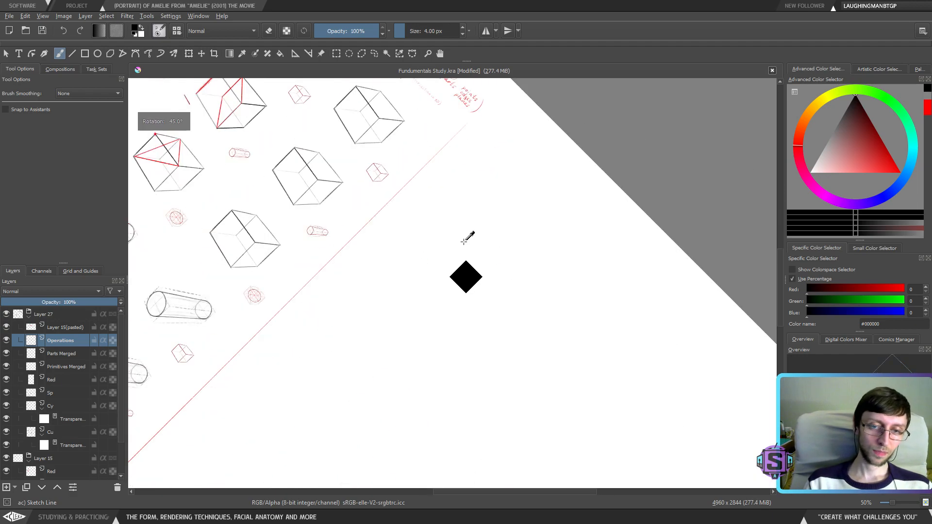
pyautogui.hotkey('ctrl', '[')
pyautogui.hotkey('ctrl', '[')
pyautogui.hotkey('ctrl', '[')
pyautogui.hotkey('ctrl', ']')
pyautogui.hotkey('ctrl', ']')
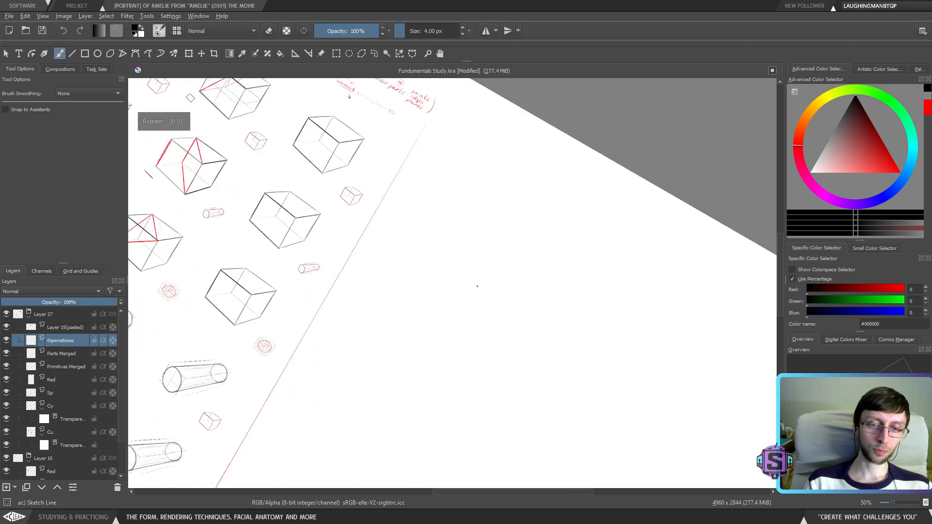
# Sketch four narrow ellipses in a ring in the blank area, rotating the canvas before each one
pyautogui.hotkey('ctrl', ']')
pyautogui.hotkey('ctrl', ']')
pyautogui.moveTo(465, 278); pyautogui.dragTo(453, 287)
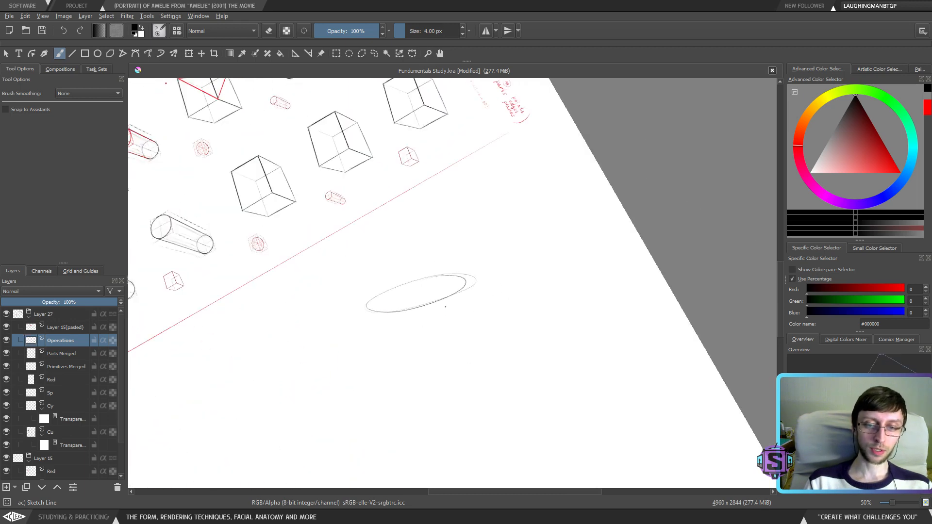
pyautogui.hotkey('ctrl', ']')
pyautogui.hotkey('ctrl', ']')
pyautogui.hotkey('ctrl', ']')
pyautogui.hotkey('ctrl', ']')
pyautogui.hotkey('ctrl', ']')
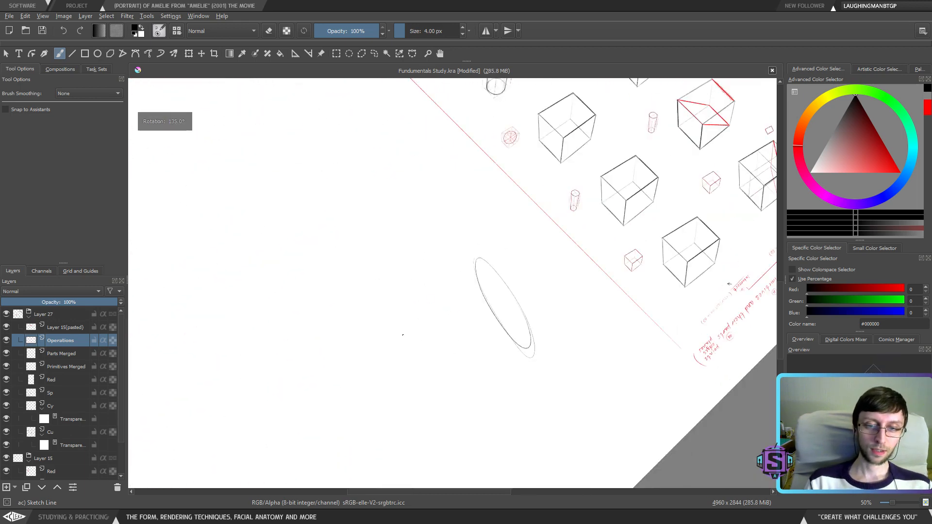
pyautogui.moveTo(437, 284); pyautogui.dragTo(434, 282)
pyautogui.hotkey('ctrl', ']')
pyautogui.hotkey('ctrl', ']')
pyautogui.hotkey('ctrl', ']')
pyautogui.hotkey('ctrl', ']')
pyautogui.hotkey('ctrl', ']')
pyautogui.hotkey('ctrl', ']')
pyautogui.hotkey('ctrl', ']')
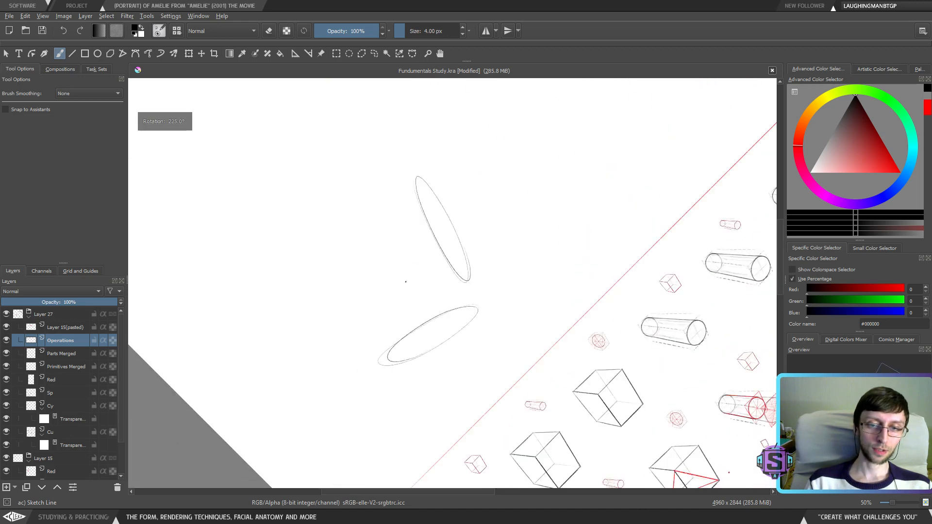
pyautogui.moveTo(418, 173)
pyautogui.mouseDown()
pyautogui.moveTo(331, 195)
pyautogui.moveTo(401, 166)
pyautogui.moveTo(479, 164)
pyautogui.moveTo(379, 193)
pyautogui.mouseUp()
pyautogui.hotkey('ctrl', ']')
pyautogui.hotkey('ctrl', ']')
pyautogui.hotkey('ctrl', ']')
pyautogui.hotkey('ctrl', ']')
pyautogui.hotkey('ctrl', ']')
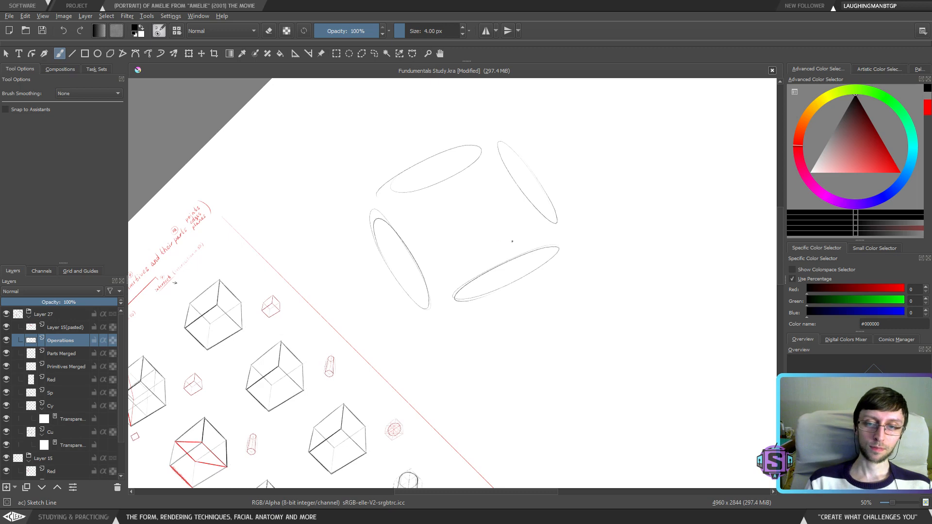
# Set the brush size to 5 px and join the neighbouring ellipses with short corner lines into a rounded cube outline
pyautogui.hotkey('ctrl', ']')
pyautogui.hotkey('ctrl', ']')
pyautogui.press(']')
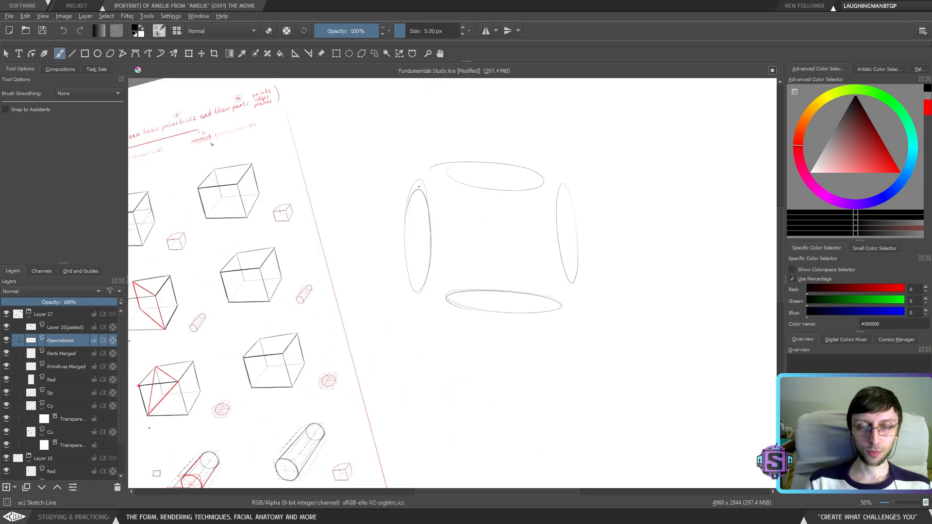
pyautogui.moveTo(418, 186); pyautogui.dragTo(445, 167)
pyautogui.hotkey('ctrl', 'z')
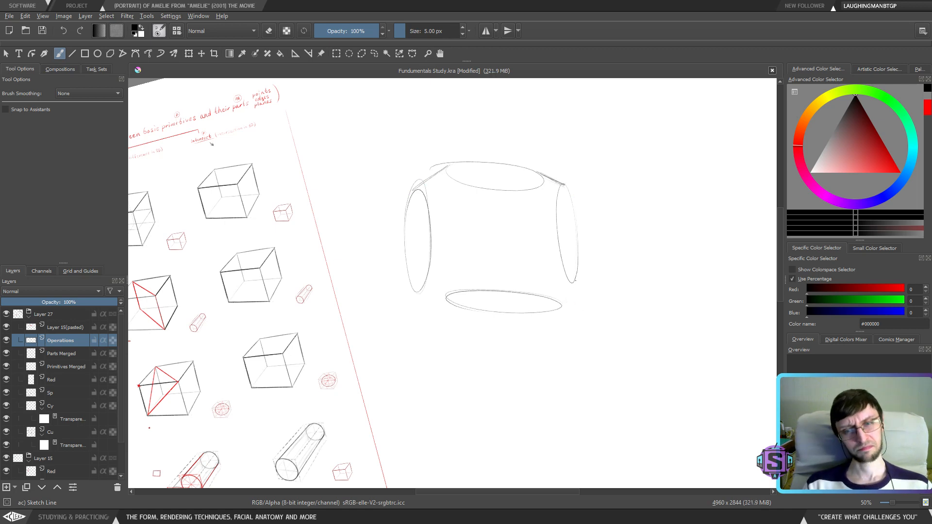
pyautogui.moveTo(562, 308); pyautogui.dragTo(574, 285)
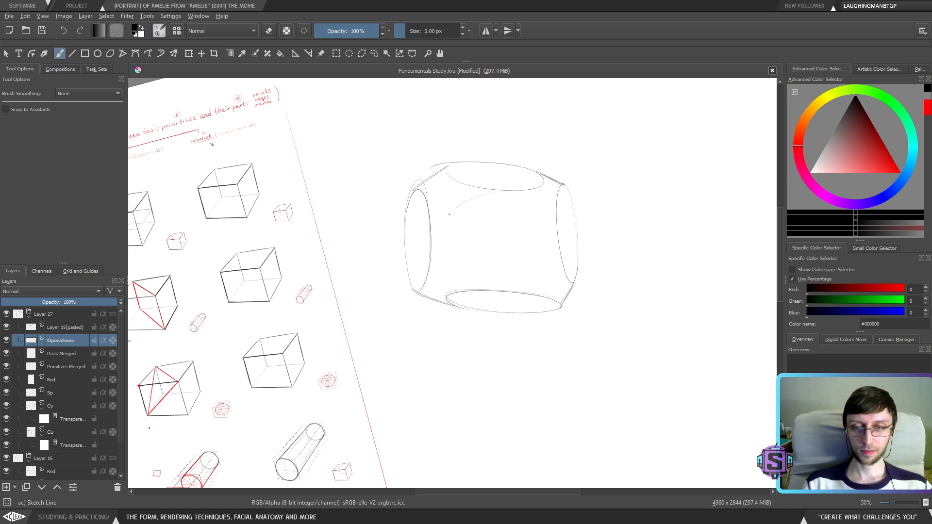
# Sketch a large round ellipse as the front face of the rounded cube, undoing the poor attempts
pyautogui.moveTo(449, 214)
pyautogui.mouseDown()
pyautogui.moveTo(452, 207)
pyautogui.moveTo(520, 223)
pyautogui.moveTo(495, 194)
pyautogui.moveTo(553, 223)
pyautogui.moveTo(451, 204)
pyautogui.moveTo(534, 284)
pyautogui.moveTo(568, 218)
pyautogui.mouseUp()
pyautogui.hotkey('ctrl', 'z')
pyautogui.hotkey('ctrl', 'z')
pyautogui.hotkey('ctrl', 'z')
pyautogui.hotkey('ctrl', 'z')
pyautogui.moveTo(510, 176); pyautogui.dragTo(566, 263)
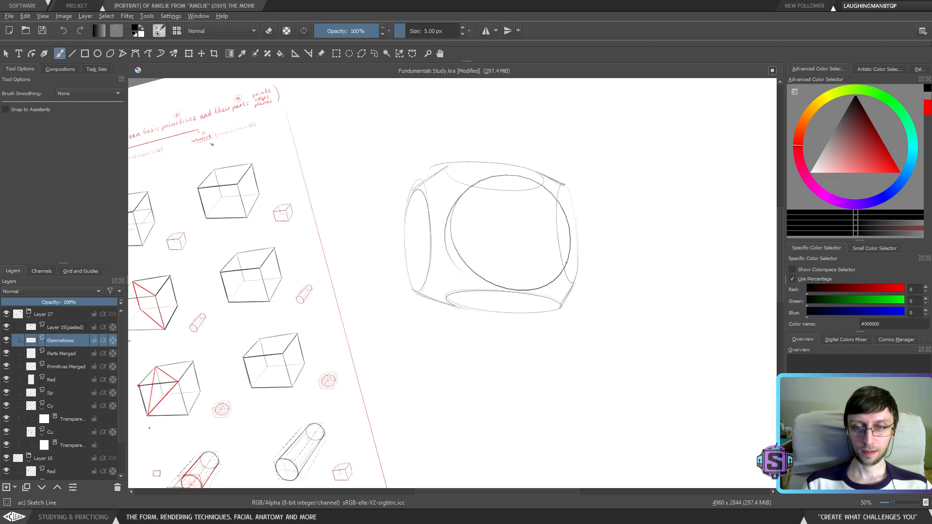
pyautogui.moveTo(507, 219); pyautogui.dragTo(524, 285)
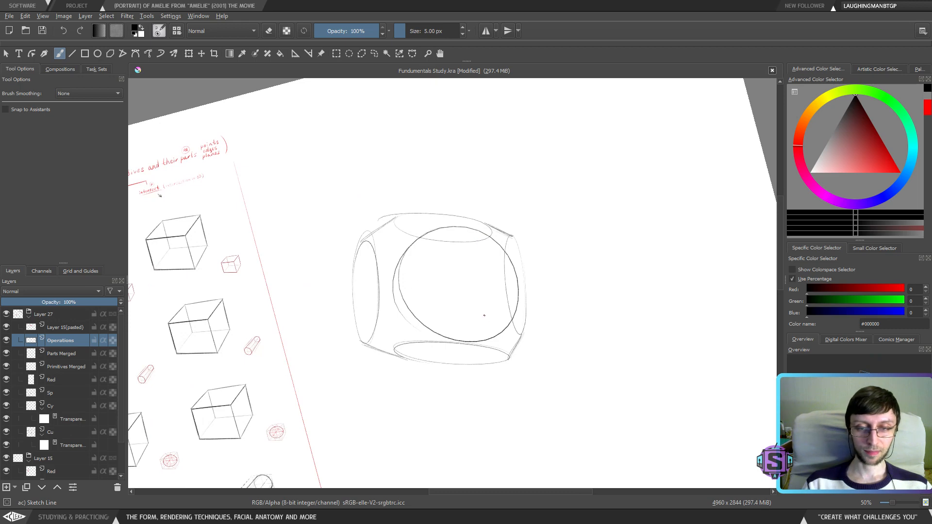
# Hatch the rounded cube's corners between the front circle and the side ellipses with short contour strokes
pyautogui.scroll(-5, 484, 316)
pyautogui.scroll(5, 484, 315)
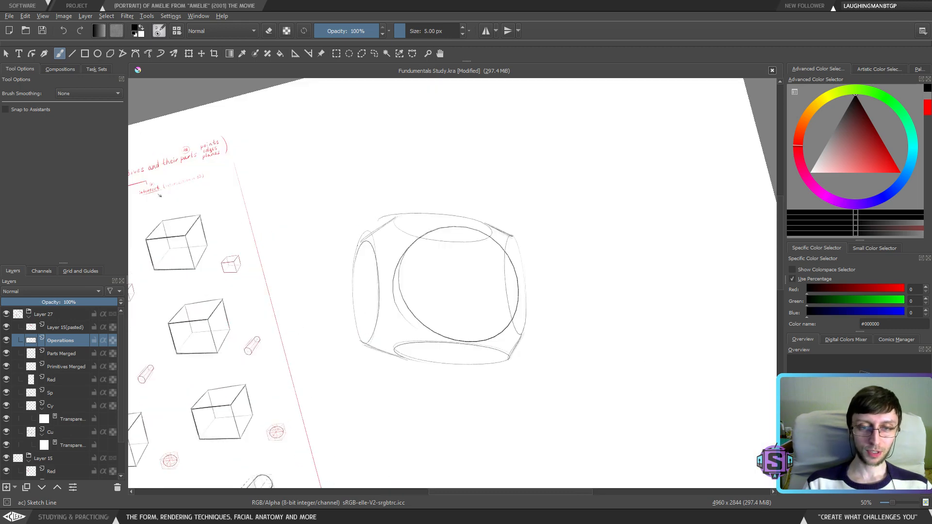
pyautogui.moveTo(395, 219); pyautogui.dragTo(360, 245)
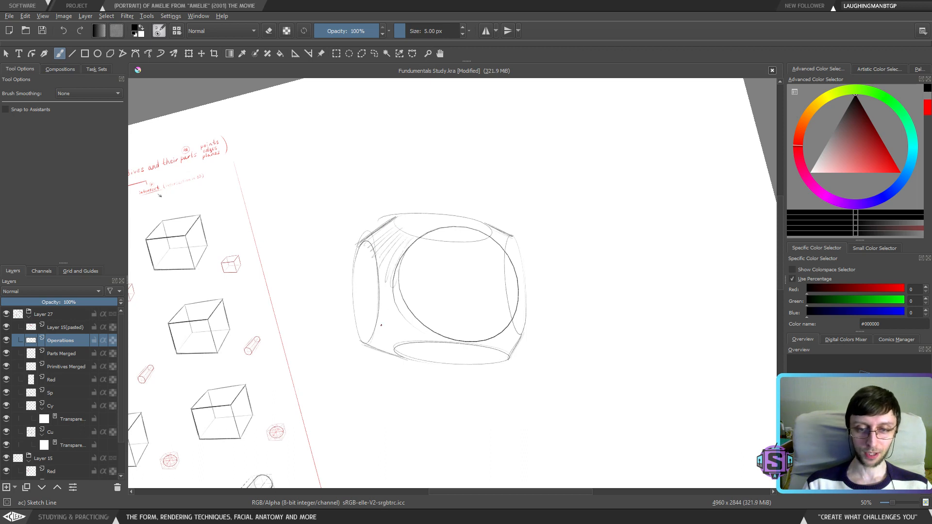
pyautogui.moveTo(393, 352)
pyautogui.mouseDown()
pyautogui.moveTo(403, 318)
pyautogui.moveTo(419, 338)
pyautogui.mouseUp()
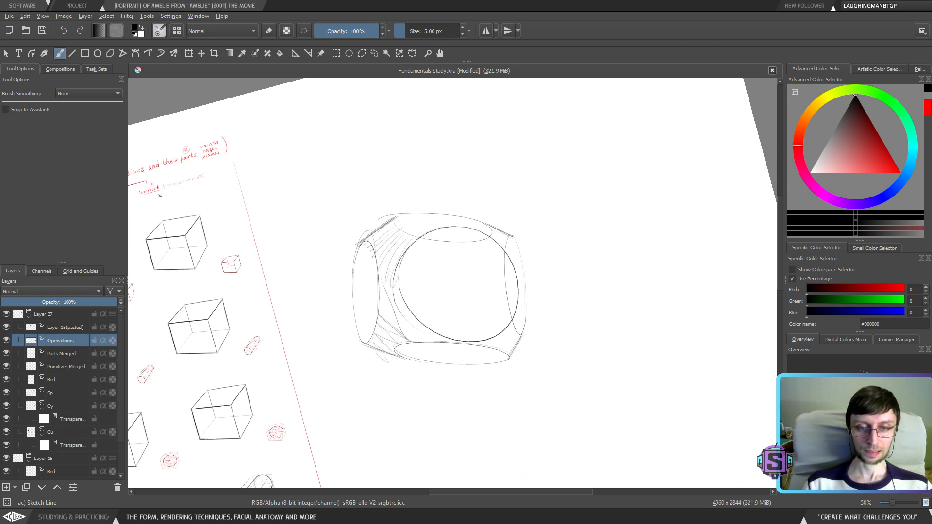
pyautogui.moveTo(508, 339); pyautogui.dragTo(493, 346)
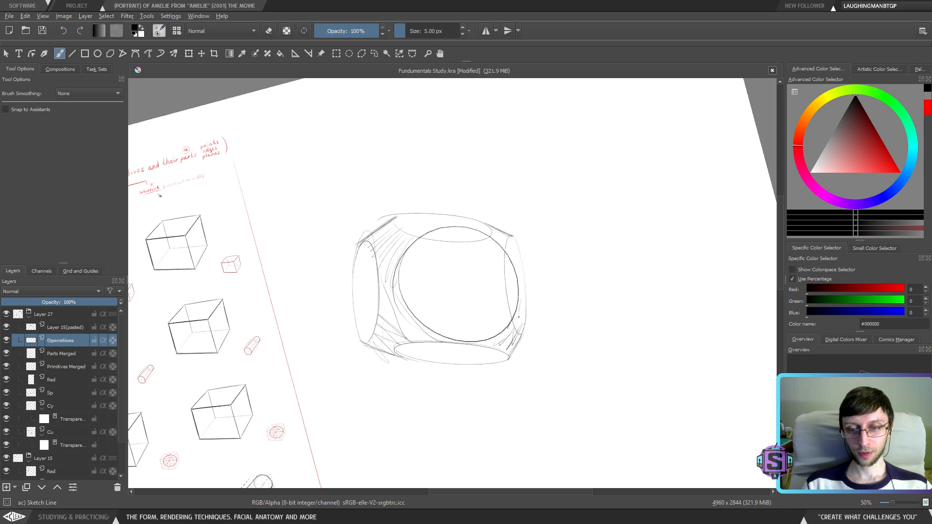
pyautogui.moveTo(519, 317)
pyautogui.mouseDown()
pyautogui.moveTo(510, 248)
pyautogui.moveTo(522, 254)
pyautogui.mouseUp()
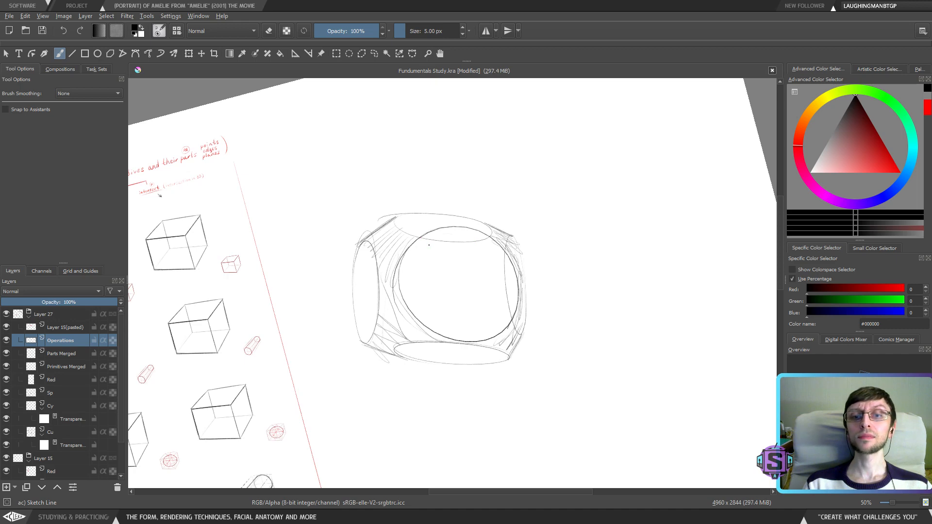
# Reset the canvas rotation, select the rounded cube sketch freehand, delete it and clear the selection
pyautogui.scroll(-3, 547, 259)
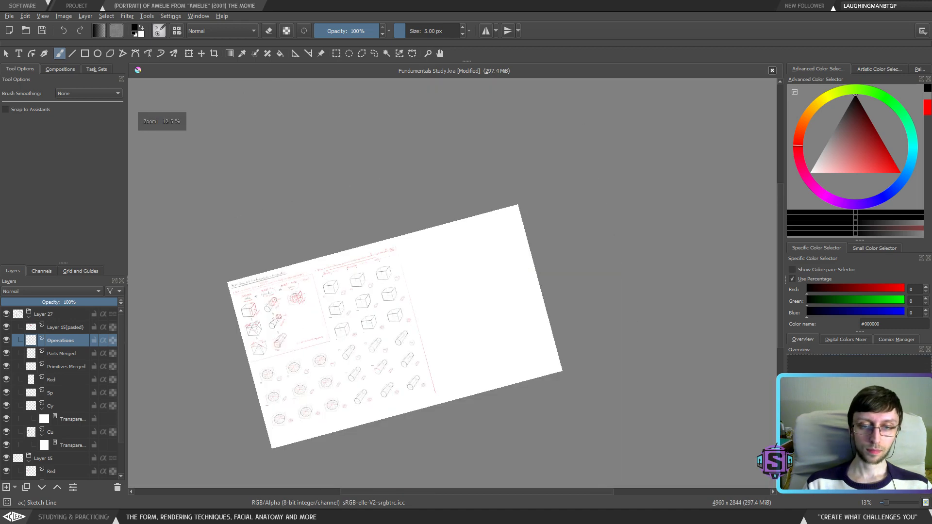
pyautogui.press('5')
pyautogui.scroll(2, 466, 310)
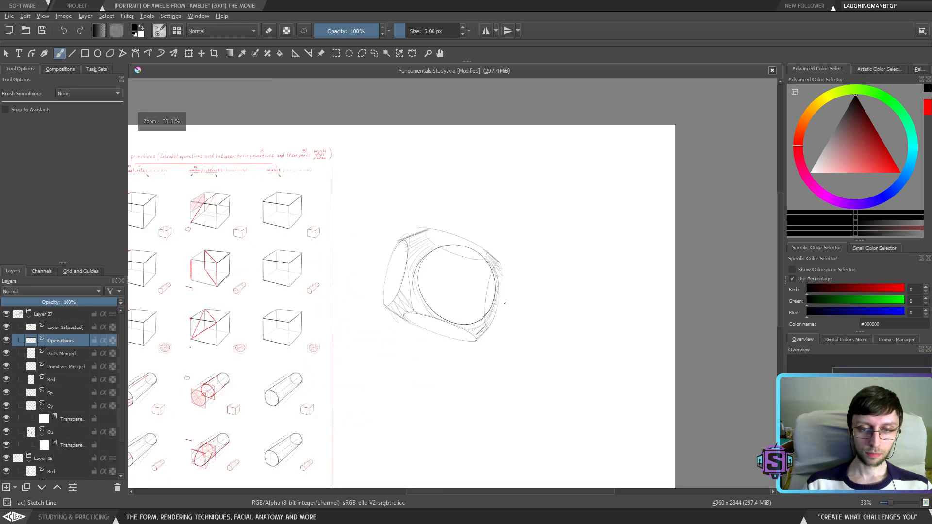
pyautogui.click(374, 53)
pyautogui.moveTo(578, 227)
pyautogui.mouseDown()
pyautogui.moveTo(457, 183)
pyautogui.moveTo(384, 364)
pyautogui.moveTo(545, 287)
pyautogui.mouseUp()
pyautogui.press('Delete')
pyautogui.hotkey('ctrl', 'shift', 'a')
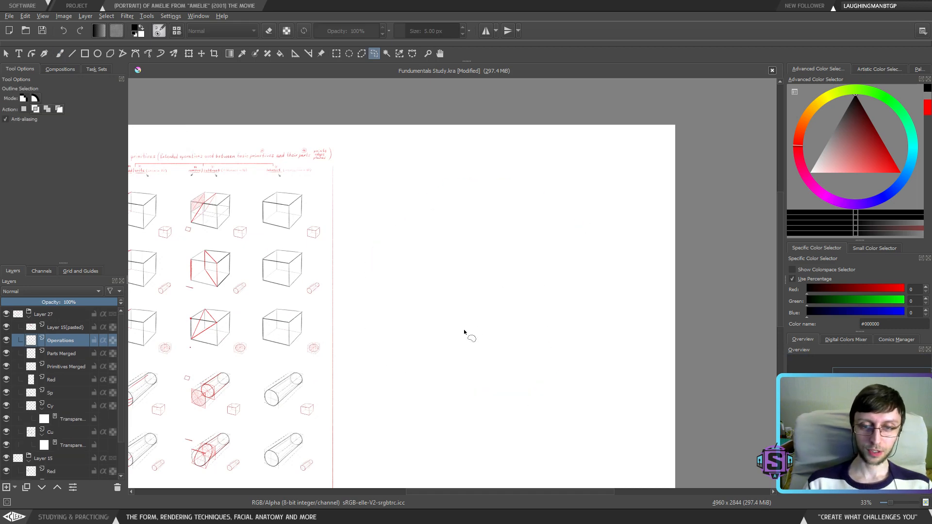
# Return to the brush over the cube and cylinder studies and save the document
pyautogui.press('b')
pyautogui.scroll(2, 599, 312)
pyautogui.scroll(2, 487, 287)
pyautogui.scroll(-3, 483, 308)
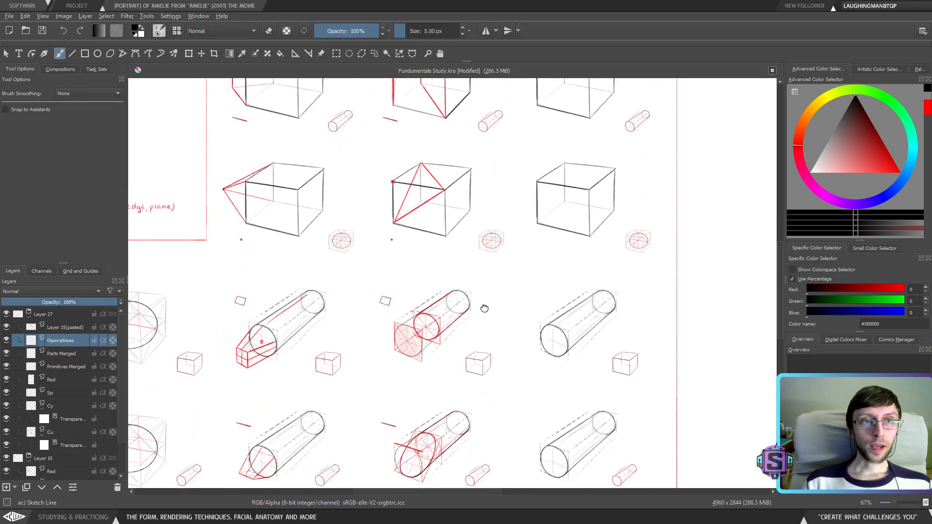
pyautogui.click(39, 31)
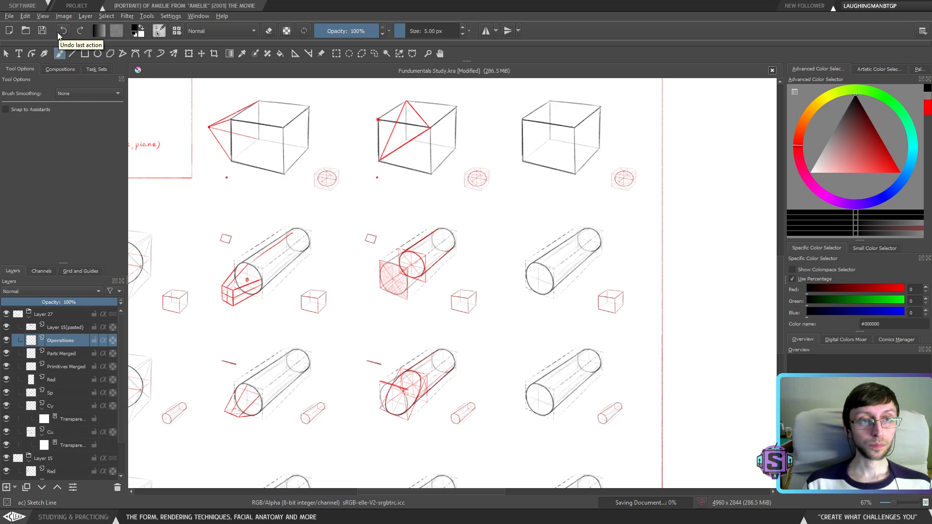
# Trace the long side edges of the shortened cylinder beside the crosshatched plane in black over the red lines
pyautogui.scroll(2, 442, 351)
pyautogui.moveTo(421, 362)
pyautogui.mouseDown()
pyautogui.moveTo(445, 285)
pyautogui.moveTo(599, 315)
pyautogui.moveTo(599, 330)
pyautogui.mouseUp()
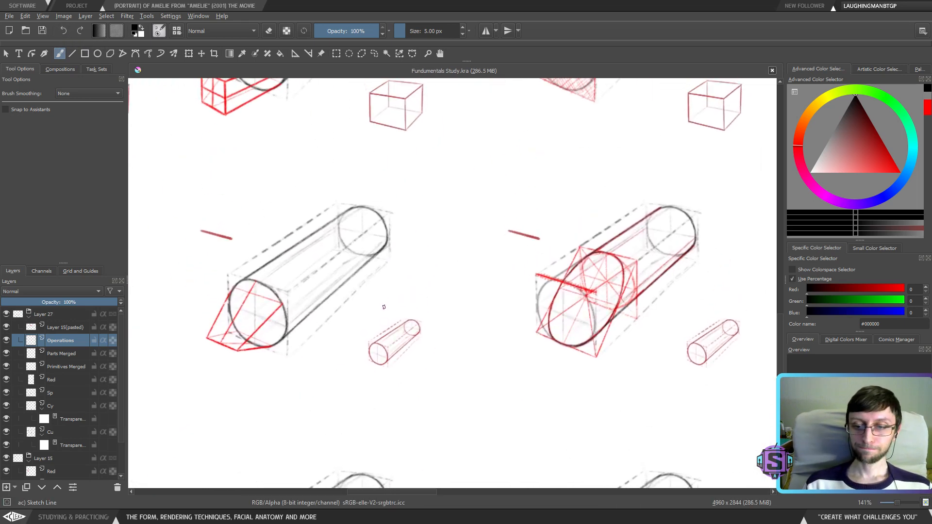
pyautogui.moveTo(611, 173); pyautogui.dragTo(494, 256)
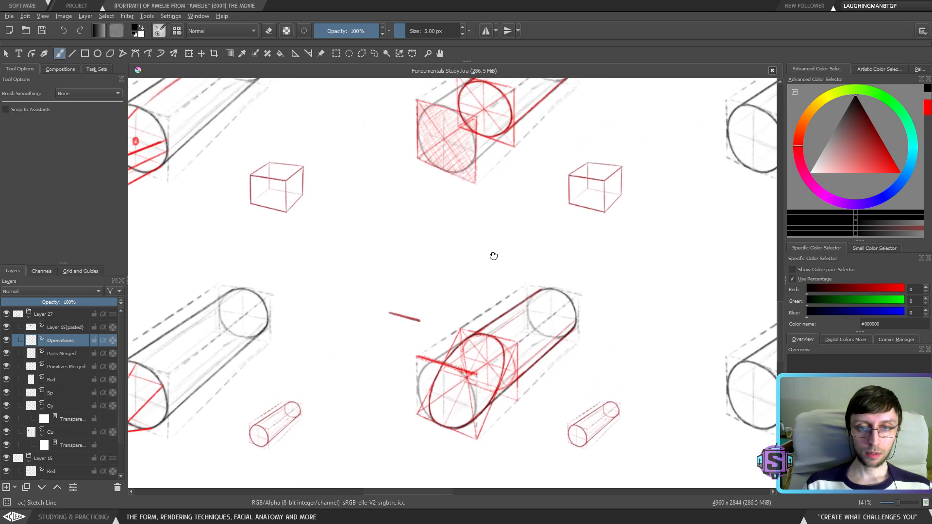
pyautogui.scroll(2, 493, 256)
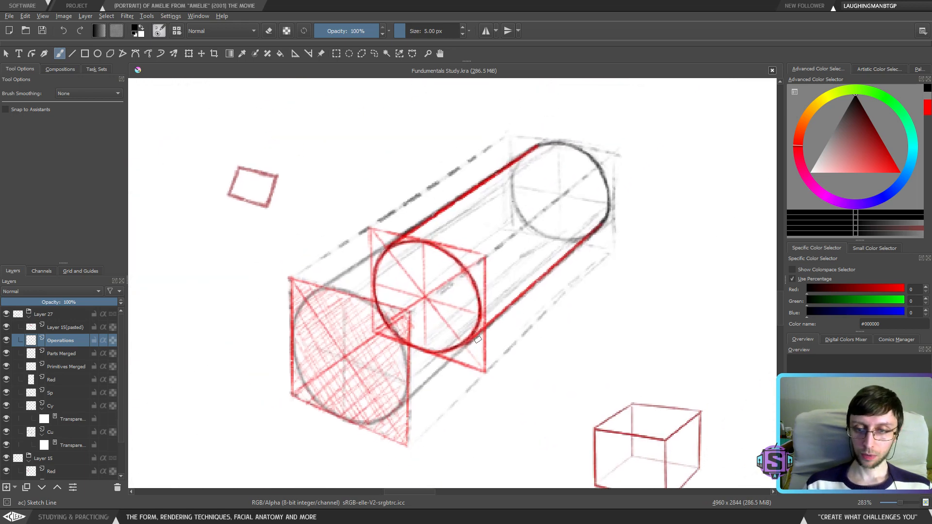
pyautogui.moveTo(473, 338); pyautogui.dragTo(505, 309)
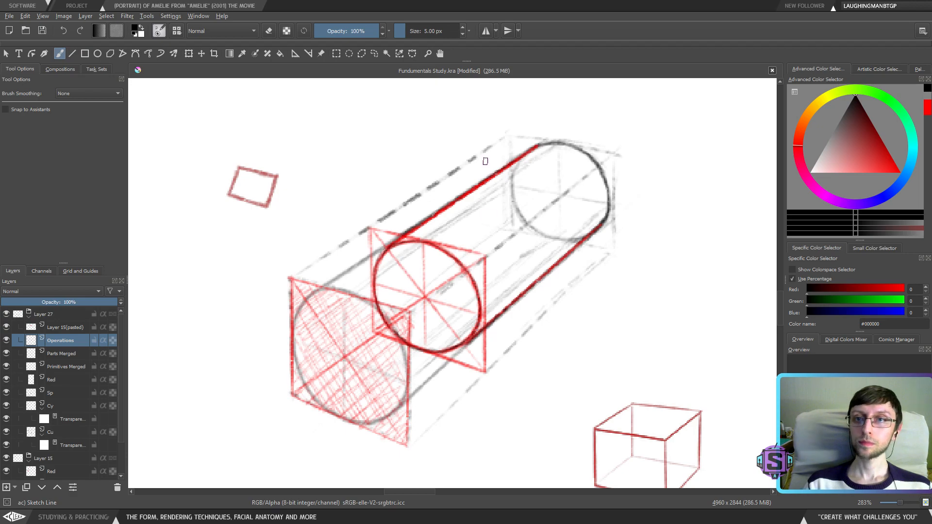
pyautogui.scroll(-5, 470, 268)
pyautogui.scroll(5, 526, 333)
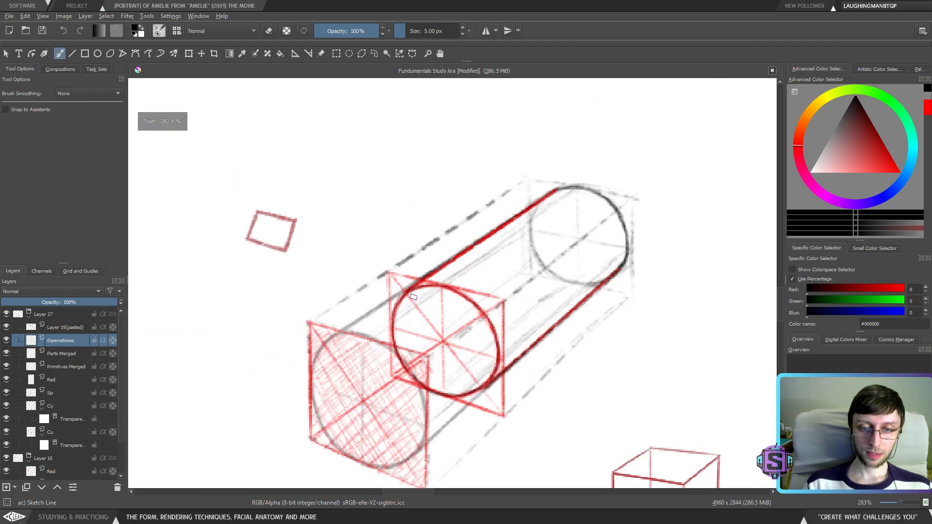
pyautogui.scroll(-6, 345, 318)
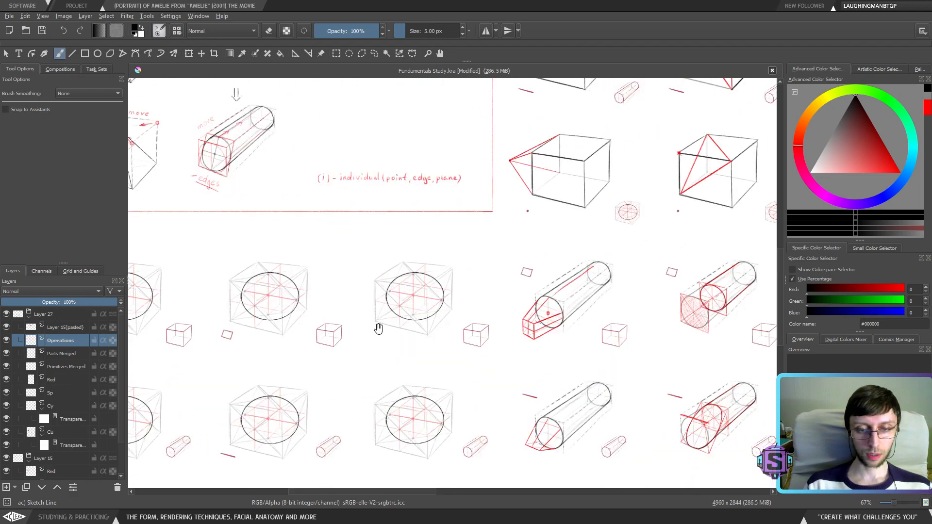
# Try black arrows leading from the small red plane symbols to the first two spheres, and undo them
pyautogui.moveTo(379, 329); pyautogui.dragTo(484, 313)
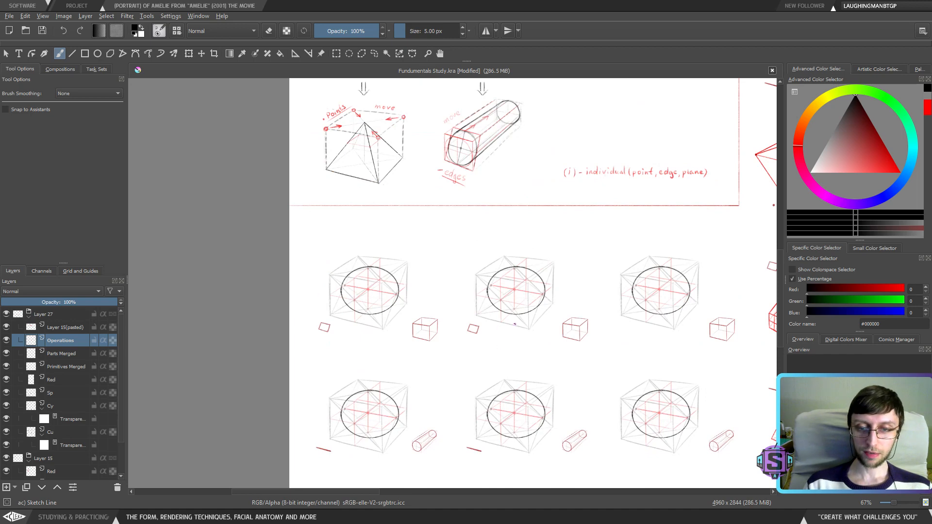
pyautogui.scroll(4, 515, 324)
pyautogui.moveTo(239, 333)
pyautogui.mouseDown()
pyautogui.moveTo(277, 291)
pyautogui.moveTo(262, 309)
pyautogui.mouseUp()
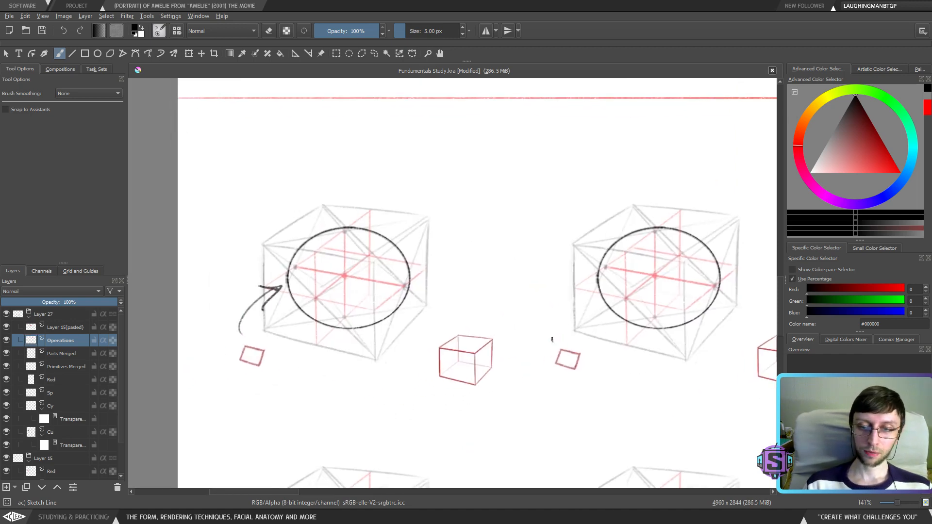
pyautogui.moveTo(552, 340); pyautogui.dragTo(591, 280)
pyautogui.moveTo(557, 282)
pyautogui.mouseDown()
pyautogui.moveTo(594, 277)
pyautogui.moveTo(576, 311)
pyautogui.mouseUp()
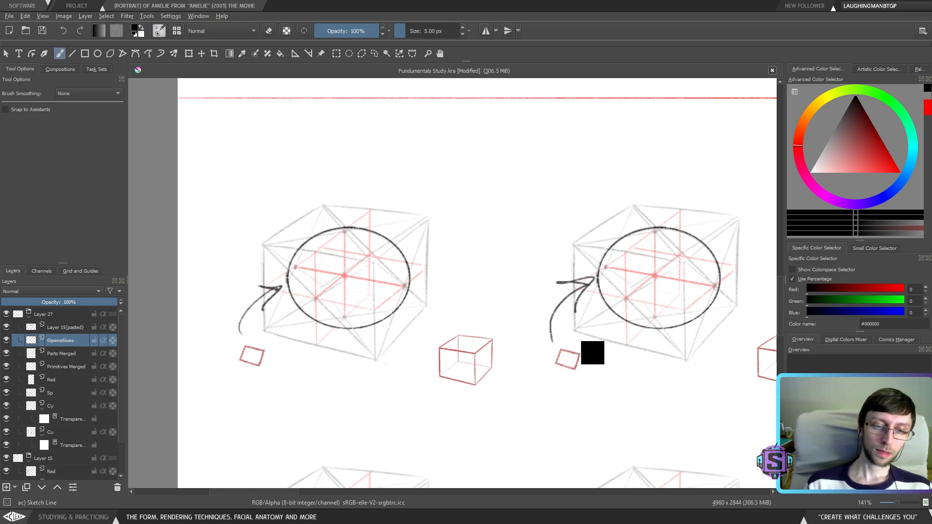
pyautogui.hotkey('ctrl', 'z')
pyautogui.hotkey('ctrl', 'z')
pyautogui.hotkey('ctrl', 'z')
pyautogui.hotkey('ctrl', 'z')
pyautogui.hotkey('ctrl', 'z')
# On the Parts Merged layer, select the small red edge symbols beside the first two second-row spheres freehand and delete them
pyautogui.scroll(-2, 574, 316)
pyautogui.moveTo(616, 382)
pyautogui.mouseDown()
pyautogui.moveTo(526, 298)
pyautogui.moveTo(531, 291)
pyautogui.moveTo(510, 364)
pyautogui.moveTo(537, 339)
pyautogui.mouseUp()
pyautogui.scroll(2, 510, 290)
pyautogui.press('r')
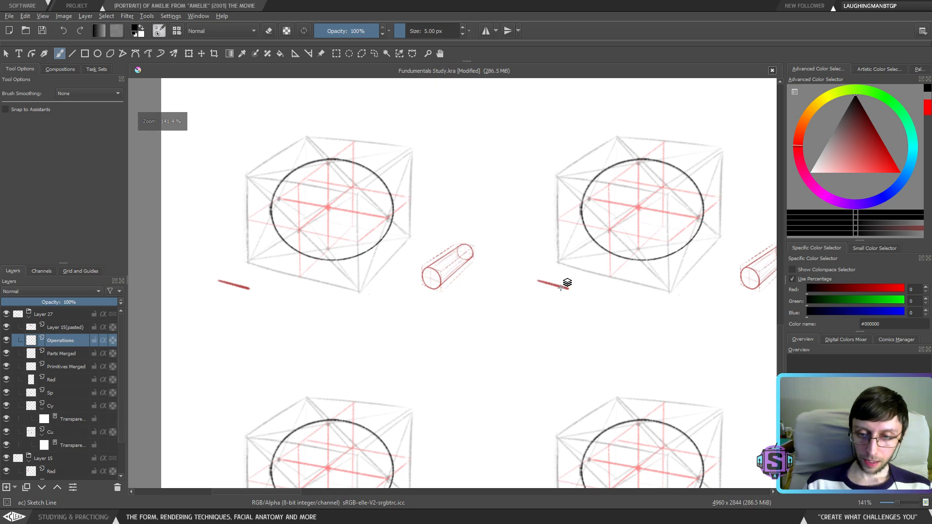
pyautogui.click(564, 286)
pyautogui.press('l')
pyautogui.moveTo(574, 309); pyautogui.dragTo(572, 307)
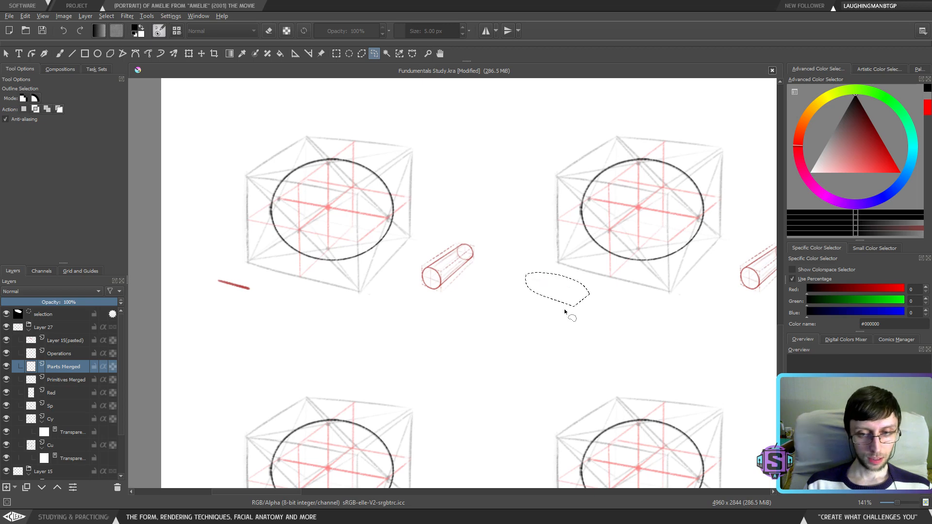
pyautogui.moveTo(283, 298)
pyautogui.mouseDown()
pyautogui.moveTo(209, 270)
pyautogui.moveTo(283, 297)
pyautogui.mouseUp()
pyautogui.press('Delete')
# Delete the red point symbols beside the first two third-row spheres, clear the selection and return to the brush
pyautogui.moveTo(443, 401)
pyautogui.mouseDown()
pyautogui.moveTo(438, 276)
pyautogui.moveTo(485, 380)
pyautogui.moveTo(298, 166)
pyautogui.moveTo(250, 243)
pyautogui.moveTo(341, 368)
pyautogui.mouseUp()
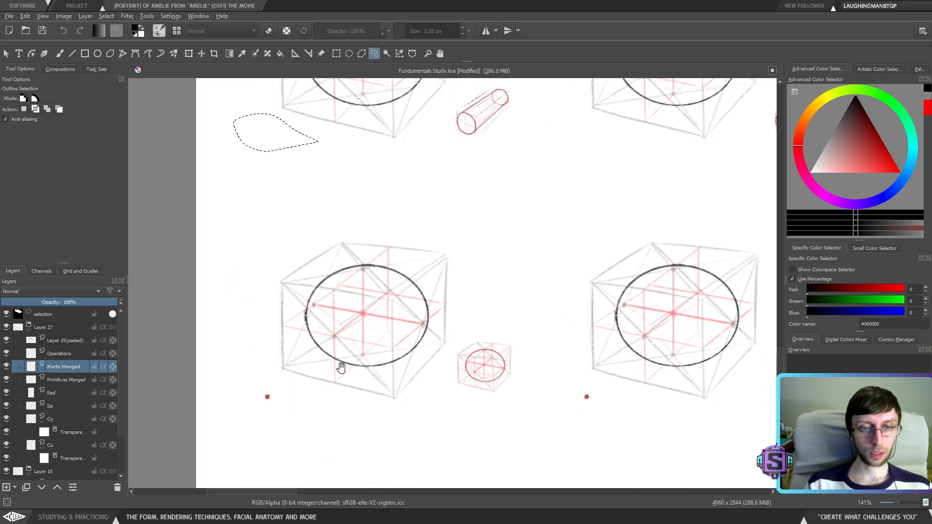
pyautogui.moveTo(291, 409); pyautogui.dragTo(290, 411)
pyautogui.press('Delete')
pyautogui.moveTo(618, 407); pyautogui.dragTo(613, 416)
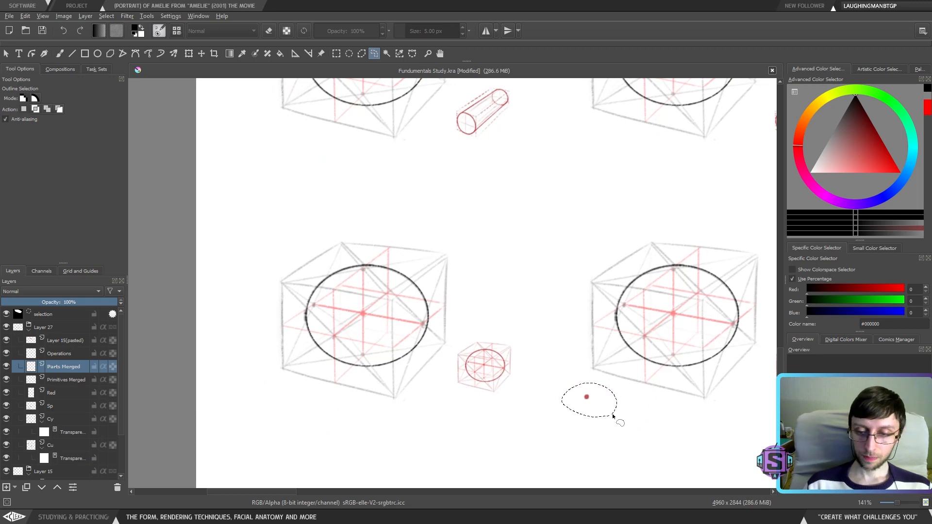
pyautogui.press('Delete')
pyautogui.hotkey('ctrl', 'shift', 'a')
pyautogui.press('b')
# Fade the lower-row cylinder's front ellipse arc inside the red wedge, painting red at 9 px on the Cy layer's transparency mask
pyautogui.moveTo(294, 320); pyautogui.dragTo(344, 315)
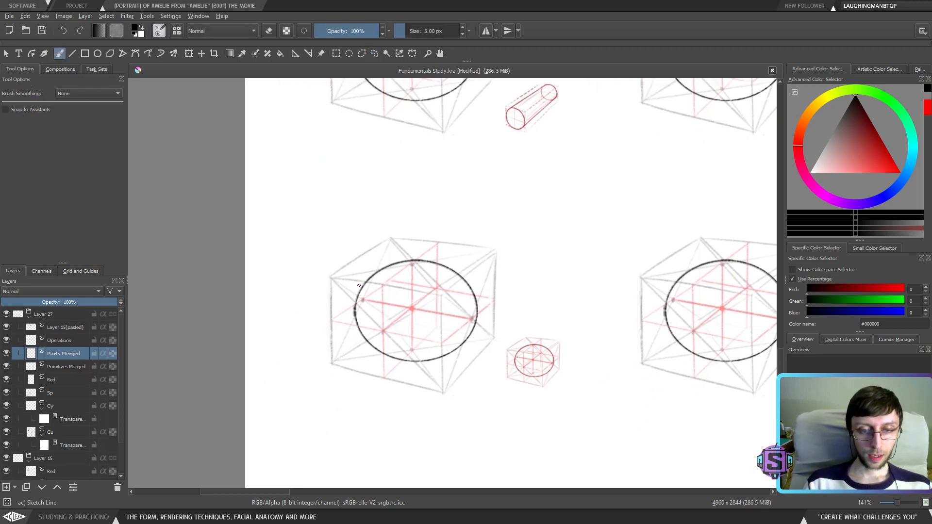
pyautogui.moveTo(548, 212)
pyautogui.mouseDown()
pyautogui.moveTo(533, 301)
pyautogui.moveTo(485, 328)
pyautogui.moveTo(302, 306)
pyautogui.moveTo(544, 333)
pyautogui.moveTo(444, 329)
pyautogui.moveTo(583, 385)
pyautogui.moveTo(564, 359)
pyautogui.moveTo(496, 448)
pyautogui.mouseUp()
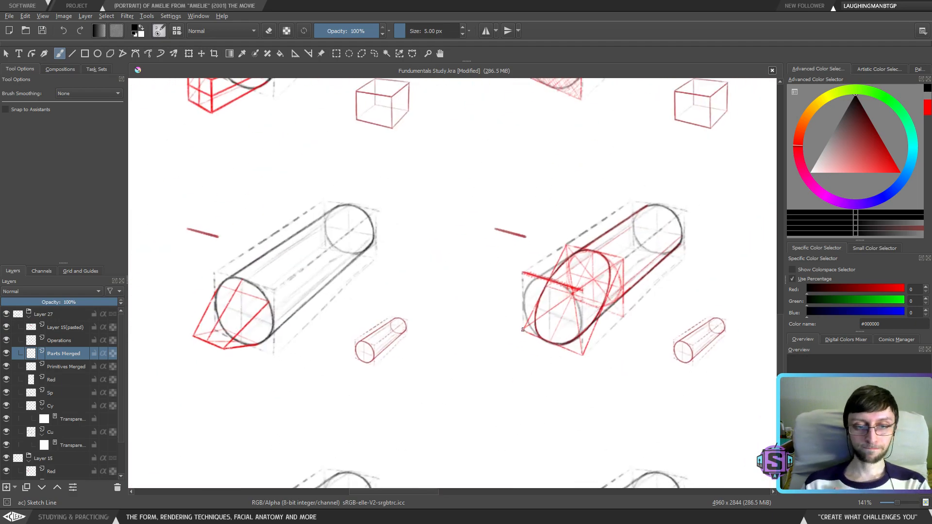
pyautogui.moveTo(511, 282); pyautogui.dragTo(651, 321)
pyautogui.scroll(-2, 651, 321)
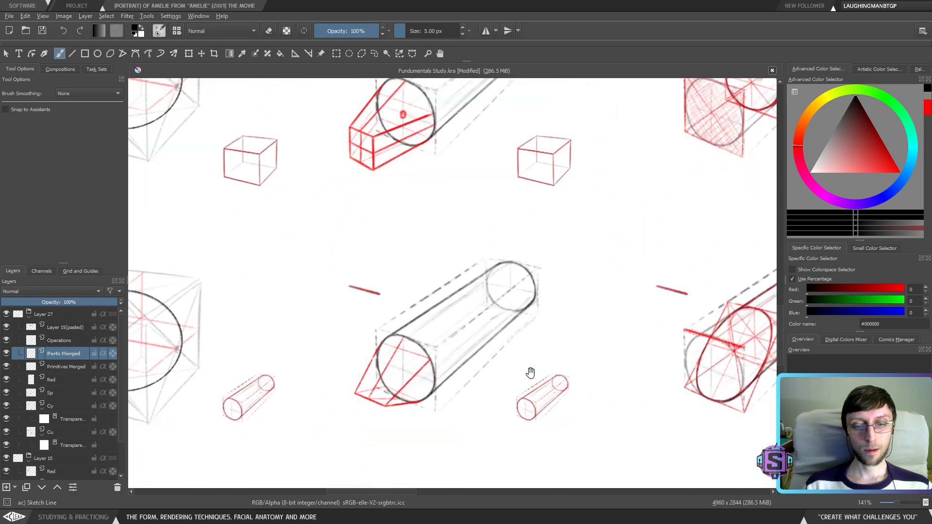
pyautogui.scroll(2, 530, 374)
pyautogui.click(530, 311)
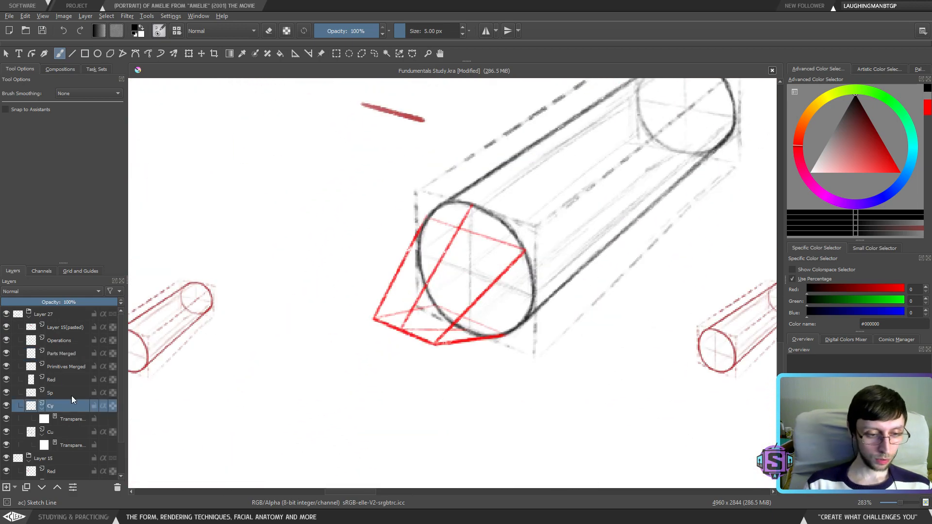
pyautogui.press('e')
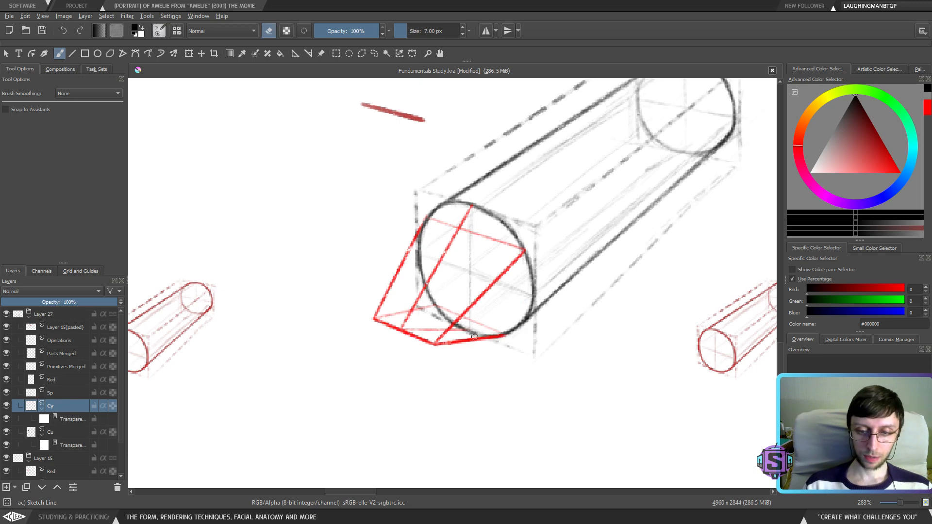
pyautogui.click(899, 172)
pyautogui.press('e')
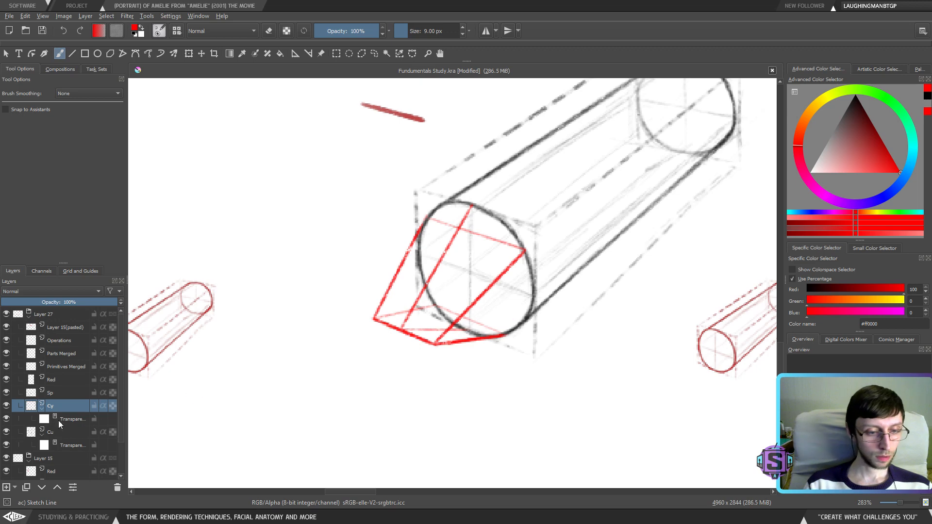
pyautogui.press('pagedown')
pyautogui.moveTo(491, 331)
pyautogui.mouseDown()
pyautogui.moveTo(458, 326)
pyautogui.moveTo(436, 309)
pyautogui.moveTo(420, 279)
pyautogui.moveTo(426, 229)
pyautogui.mouseUp()
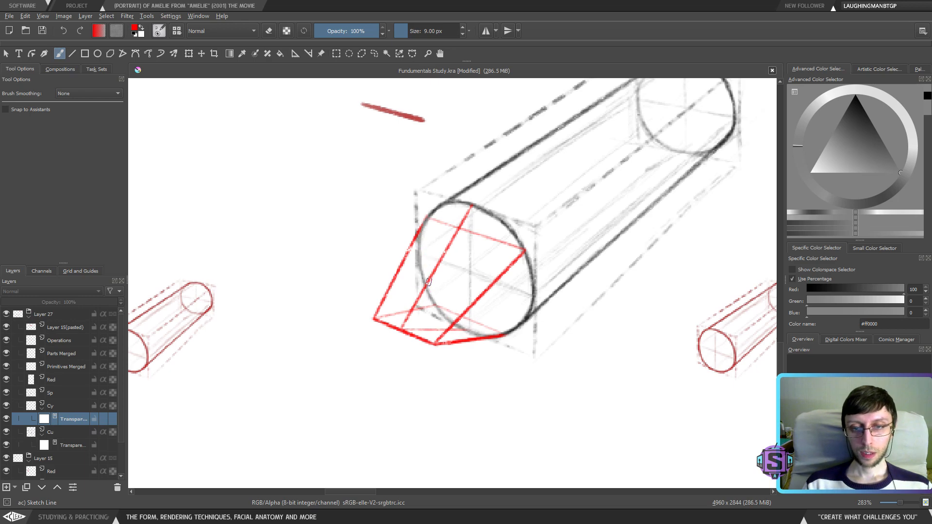
# Fade the front ellipse arc of the upper-row cylinder where the red tapered extrusion covers it, on the same transparency mask
pyautogui.moveTo(496, 201); pyautogui.dragTo(452, 327)
pyautogui.moveTo(497, 179)
pyautogui.mouseDown()
pyautogui.moveTo(477, 276)
pyautogui.moveTo(440, 348)
pyautogui.mouseUp()
pyautogui.moveTo(393, 222)
pyautogui.mouseDown()
pyautogui.moveTo(436, 359)
pyautogui.moveTo(348, 340)
pyautogui.moveTo(332, 273)
pyautogui.mouseUp()
pyautogui.hotkey('ctrl', '-')
pyautogui.hotkey('ctrl', '-')
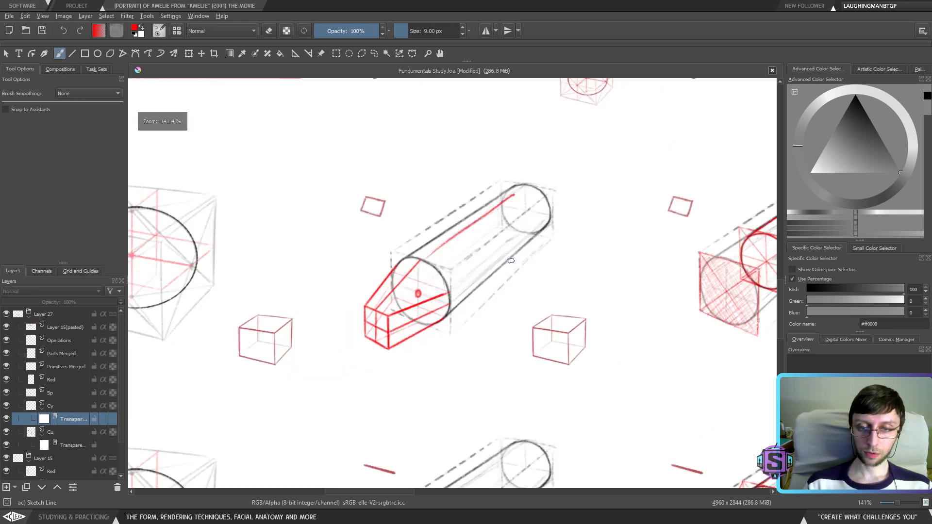
# On the Operations layer, trace the tapered extrusion's edges running from the upper cylinder to the small box in black
pyautogui.moveTo(832, 145); pyautogui.dragTo(856, 94)
pyautogui.hotkey('ctrl', '+')
pyautogui.hotkey('ctrl', '+')
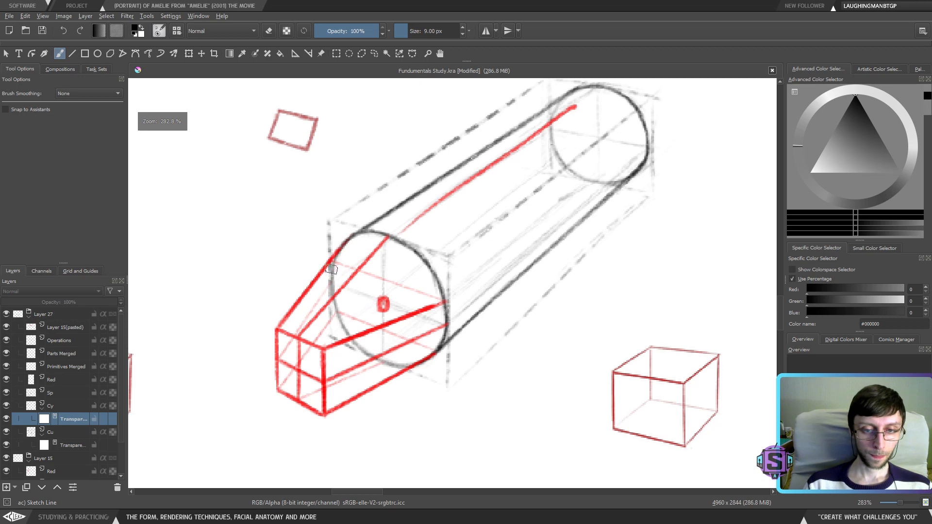
pyautogui.click(63, 331)
pyautogui.click(65, 342)
pyautogui.click(9, 342)
pyautogui.click(7, 341)
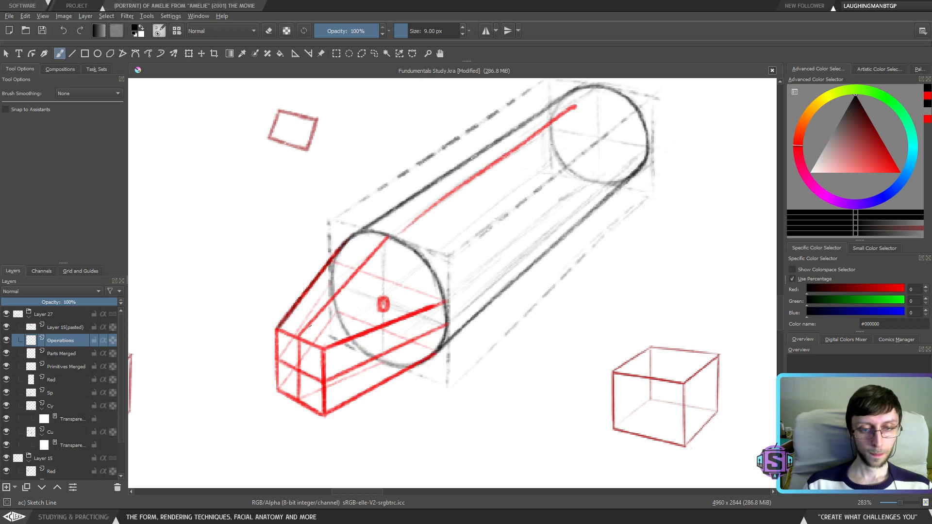
pyautogui.moveTo(306, 328); pyautogui.dragTo(387, 241)
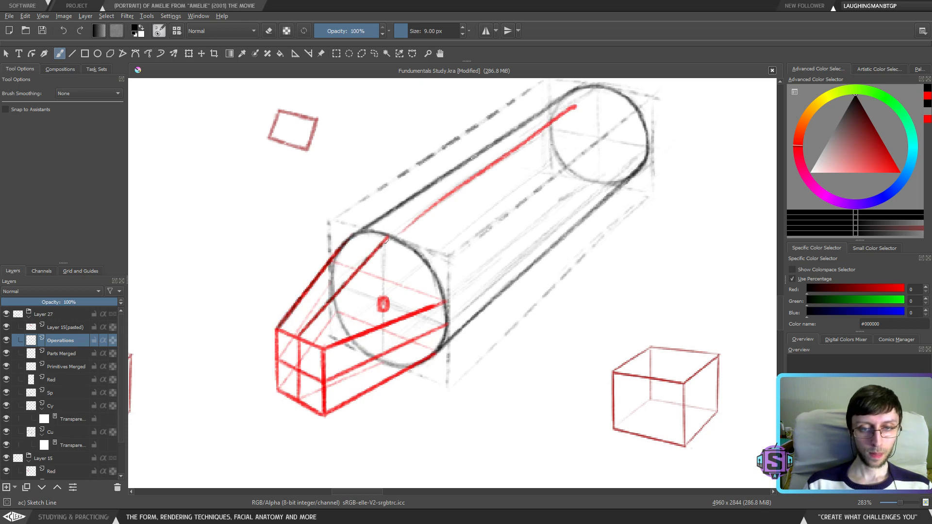
pyautogui.moveTo(329, 346); pyautogui.dragTo(415, 315)
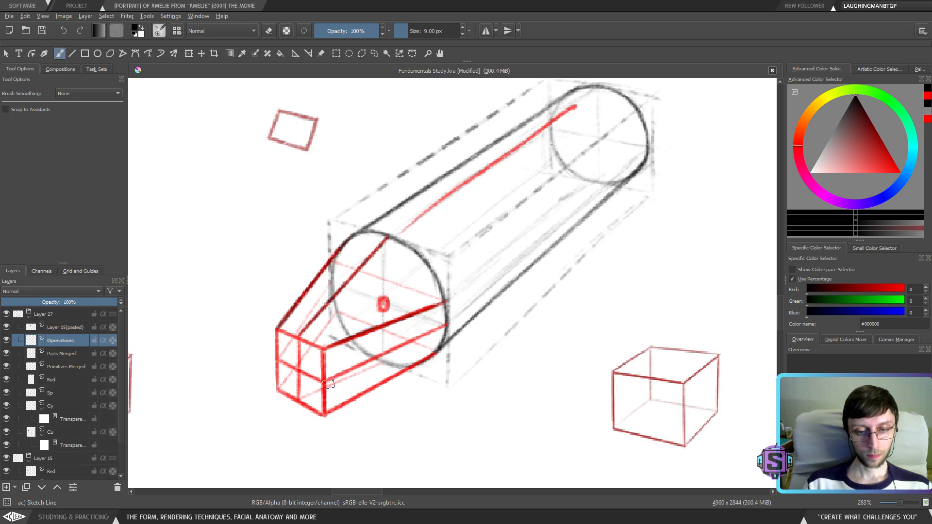
pyautogui.moveTo(325, 382); pyautogui.dragTo(402, 346)
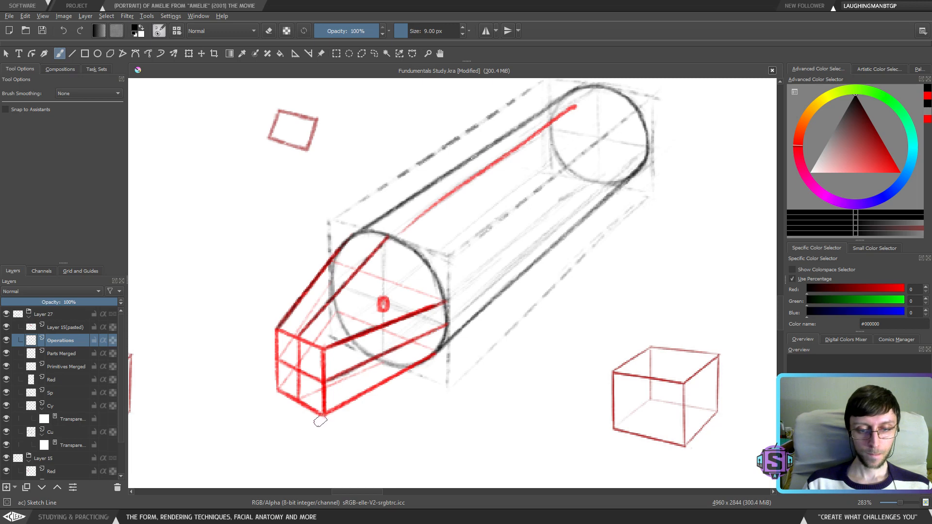
pyautogui.moveTo(332, 412); pyautogui.dragTo(379, 388)
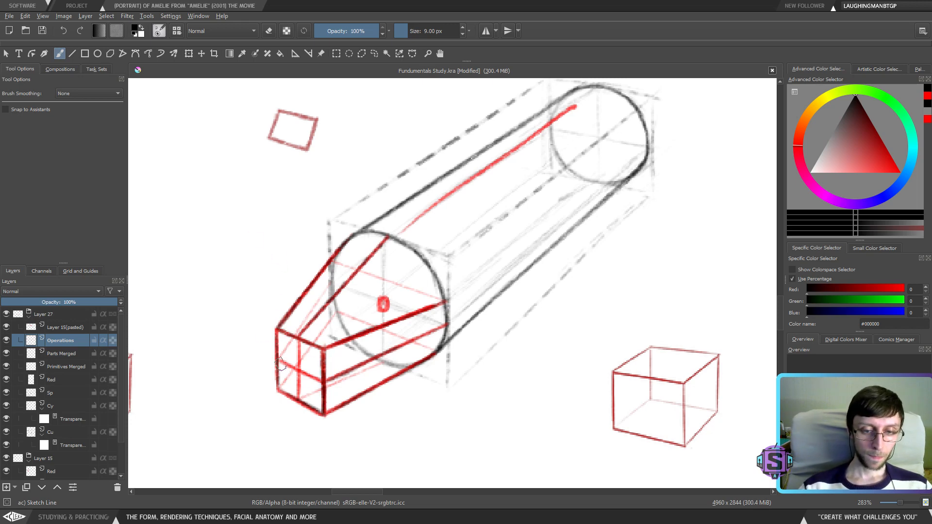
# Trace the horizontal and vertical dividing lines on the front face of the tapered extrusion in black
pyautogui.moveTo(322, 383); pyautogui.dragTo(278, 359)
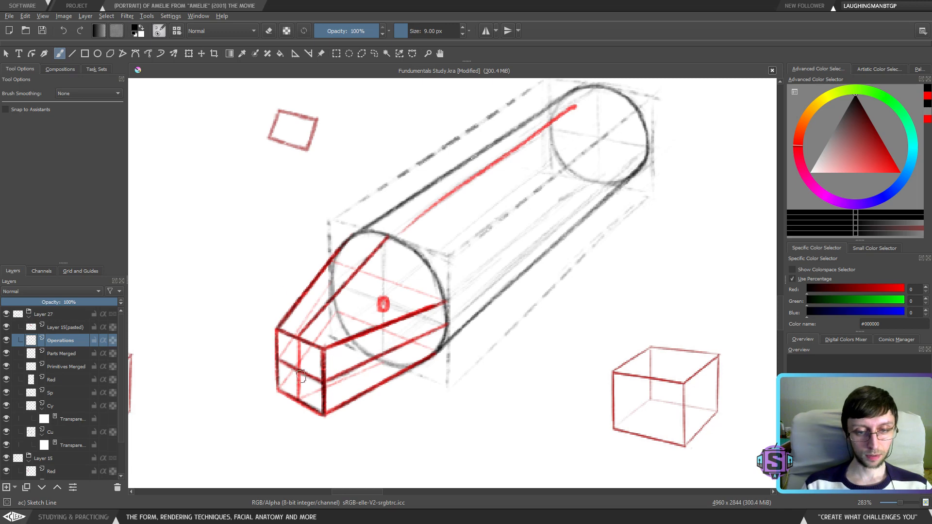
pyautogui.press('w')
pyautogui.press('w')
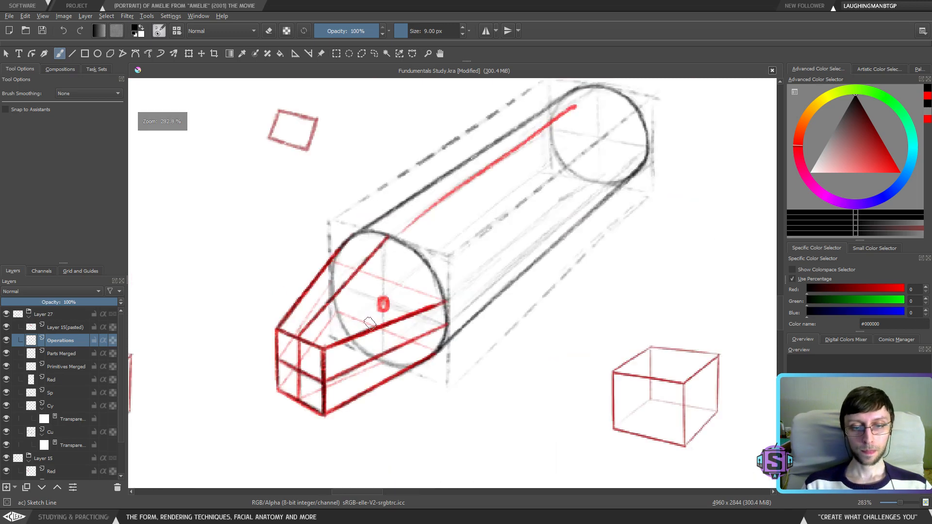
pyautogui.press('w')
pyautogui.scroll(-2, 481, 292)
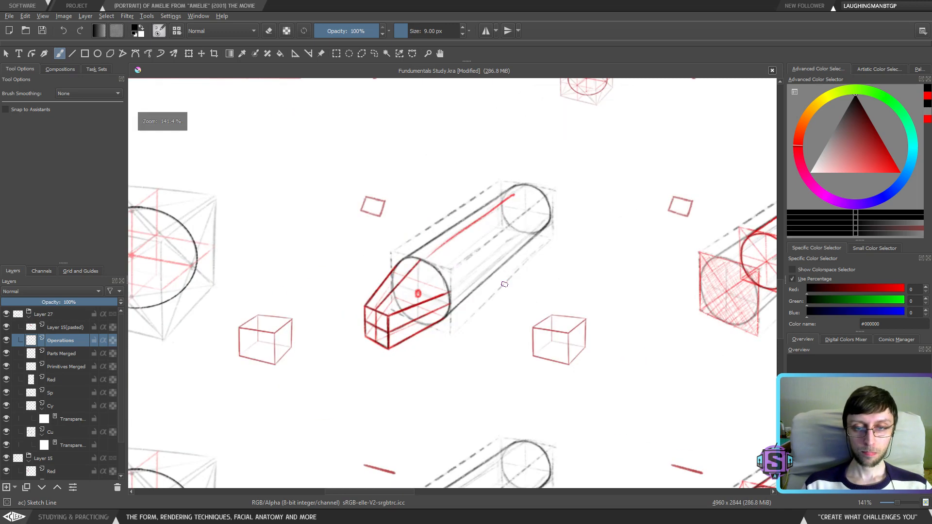
# Lighten the red line along the upper cylinder's body with the eraser, and switch back to painting
pyautogui.scroll(2, 450, 275)
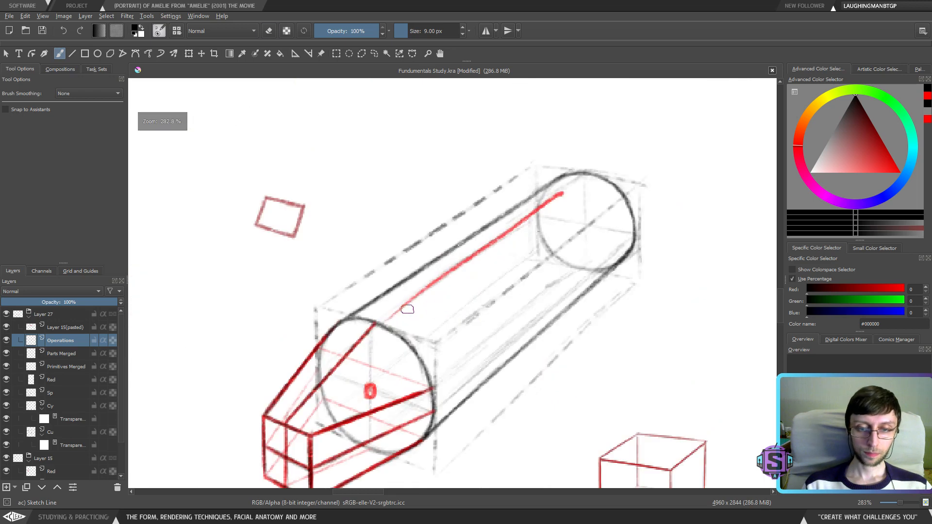
pyautogui.press('e')
pyautogui.moveTo(430, 287)
pyautogui.mouseDown()
pyautogui.moveTo(540, 204)
pyautogui.moveTo(560, 195)
pyautogui.moveTo(532, 213)
pyautogui.moveTo(574, 191)
pyautogui.mouseUp()
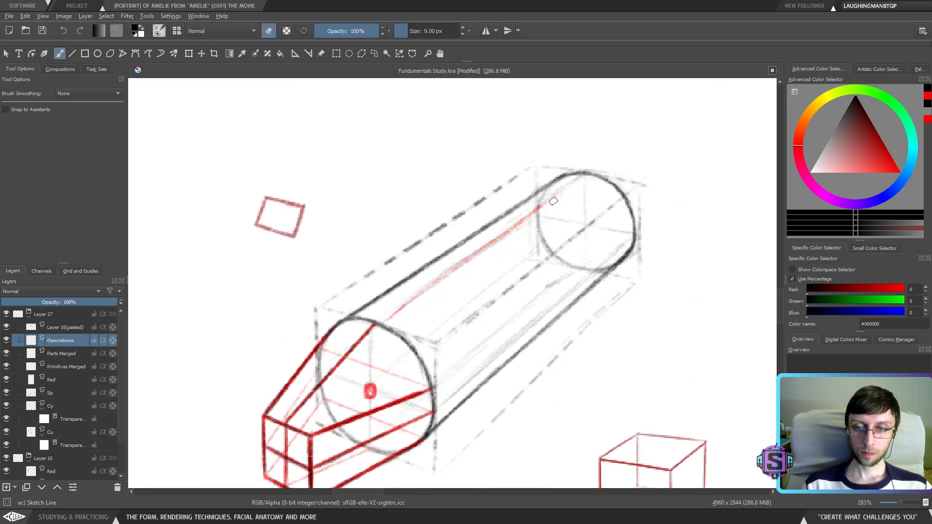
pyautogui.press('e')
pyautogui.scroll(-4, 554, 201)
pyautogui.scroll(2, 604, 369)
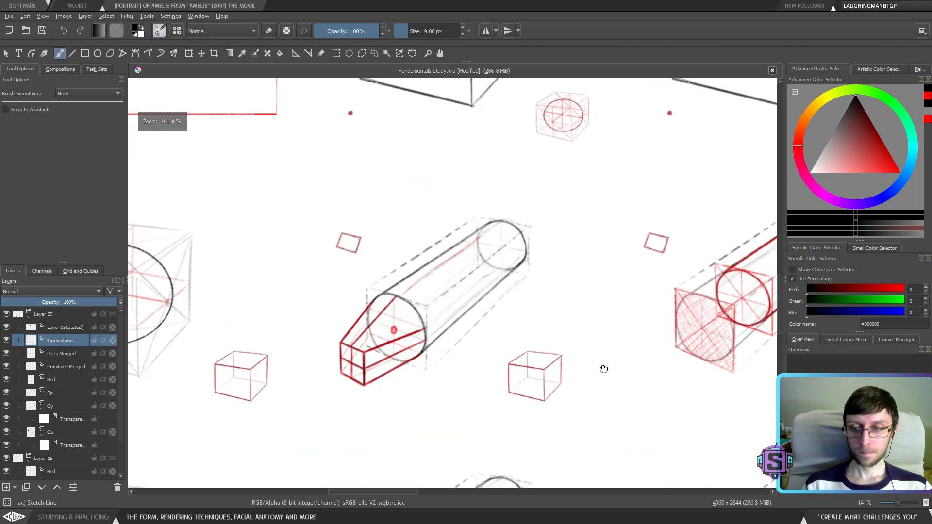
pyautogui.scroll(-2, 483, 348)
pyautogui.scroll(3, 483, 347)
pyautogui.scroll(-2, 347, 176)
pyautogui.scroll(-2, 433, 296)
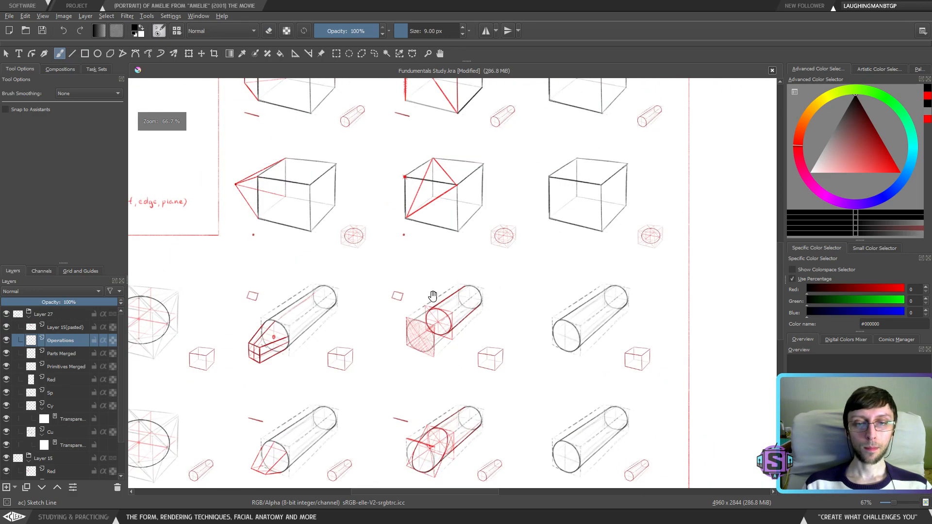
pyautogui.scroll(5, 433, 296)
pyautogui.scroll(-1, 474, 244)
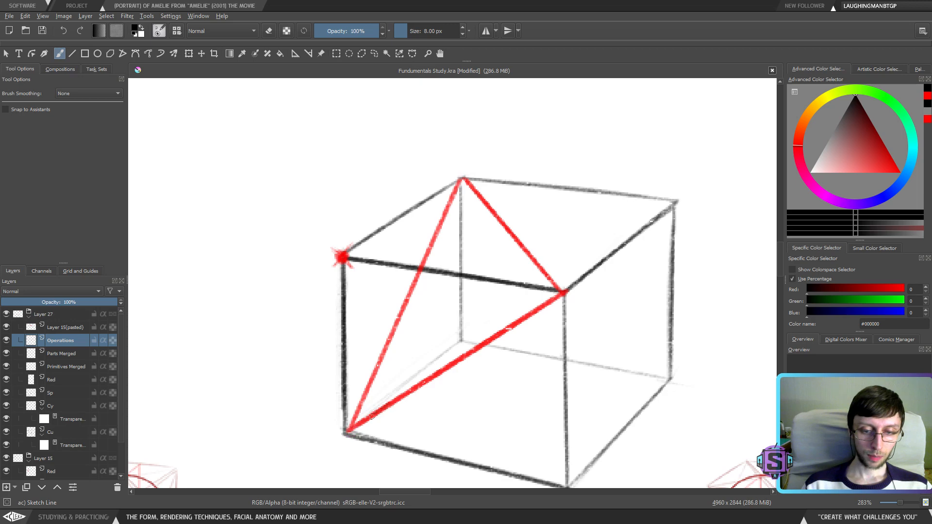
pyautogui.moveTo(349, 430); pyautogui.dragTo(422, 386)
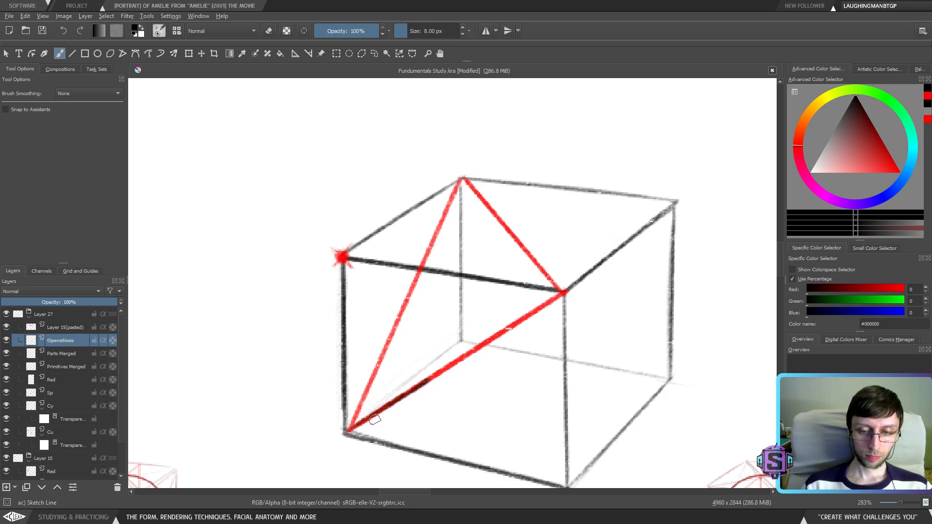
pyautogui.moveTo(463, 357); pyautogui.dragTo(560, 294)
pyautogui.hotkey('ctrl', 'z')
pyautogui.hotkey('ctrl', 'z')
pyautogui.hotkey('ctrl', 'z')
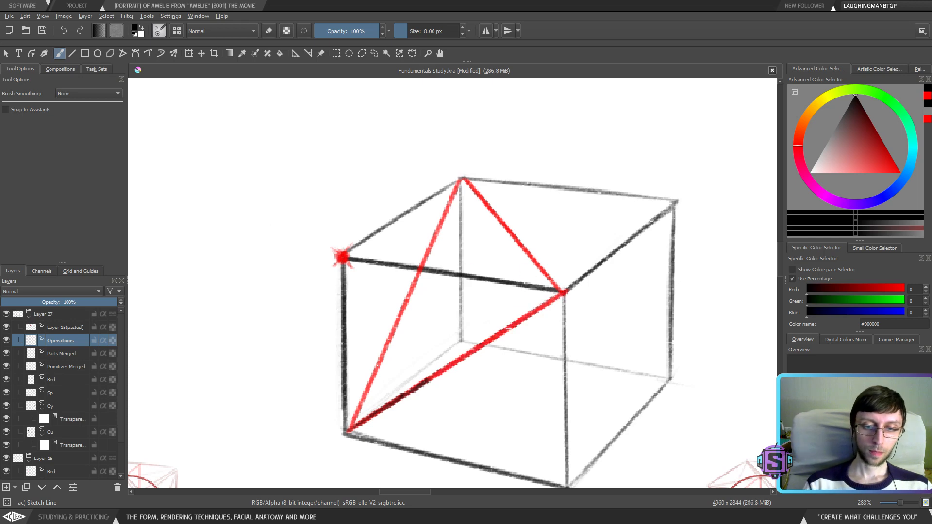
# Trace the three red cut edges of the corner-cut cube in black with the Line tool at 4 px
pyautogui.click(73, 55)
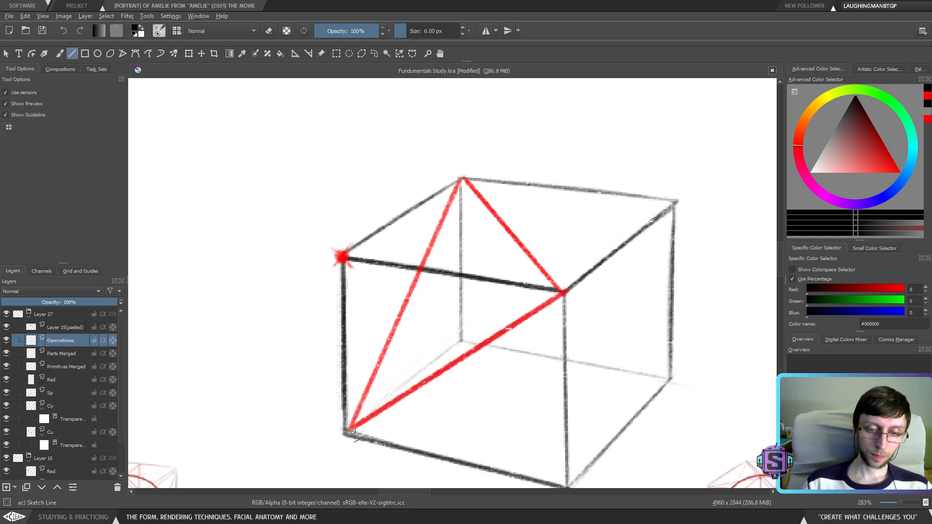
pyautogui.moveTo(346, 430); pyautogui.dragTo(562, 294)
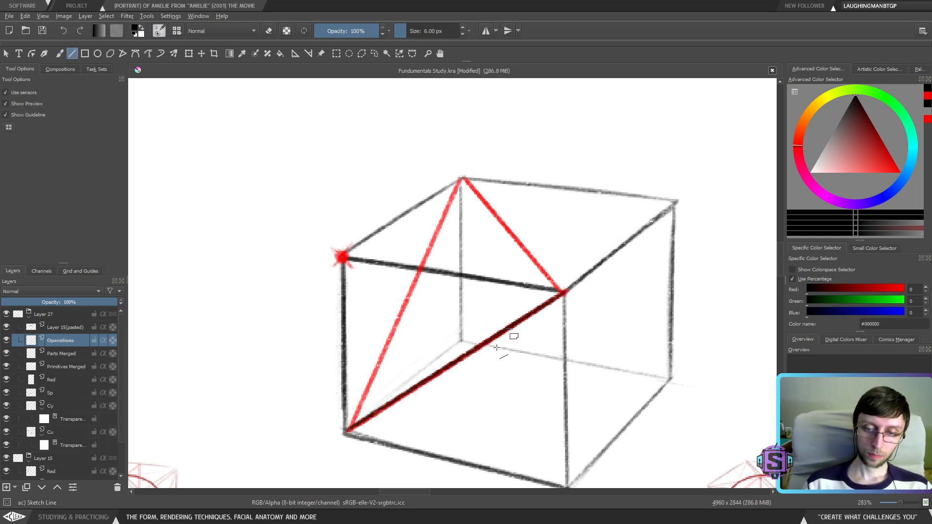
pyautogui.hotkey('ctrl', 'z')
pyautogui.moveTo(346, 431); pyautogui.dragTo(566, 294)
pyautogui.hotkey('ctrl', 'z')
pyautogui.press('[')
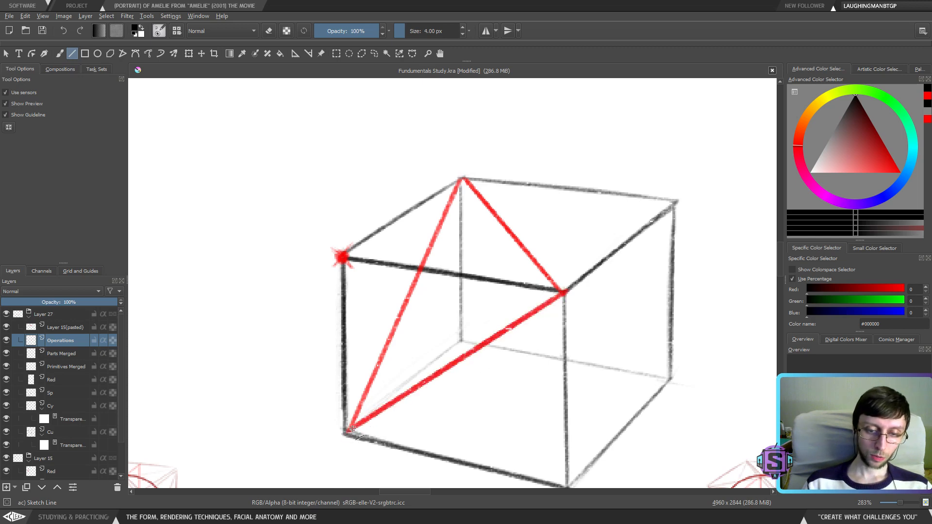
pyautogui.moveTo(352, 429); pyautogui.dragTo(565, 293)
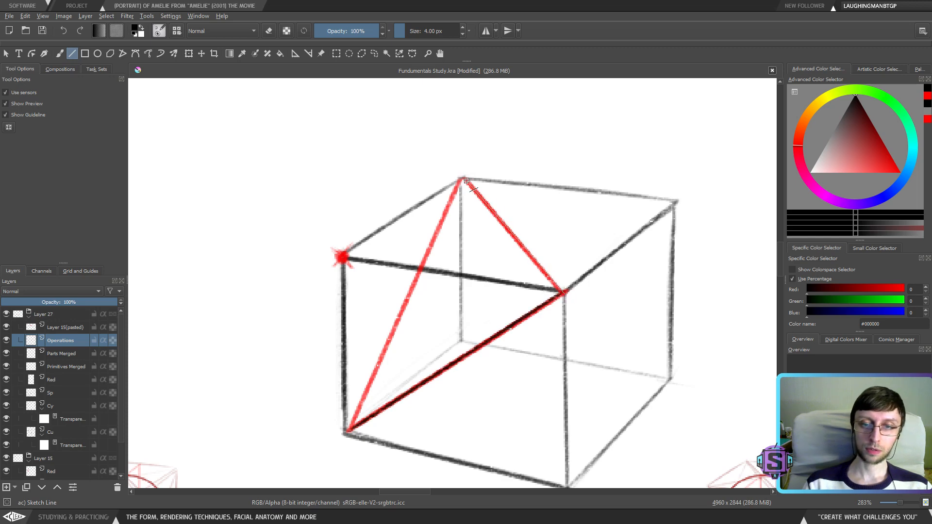
pyautogui.moveTo(466, 181)
pyautogui.mouseDown()
pyautogui.moveTo(477, 183)
pyautogui.moveTo(349, 432)
pyautogui.mouseUp()
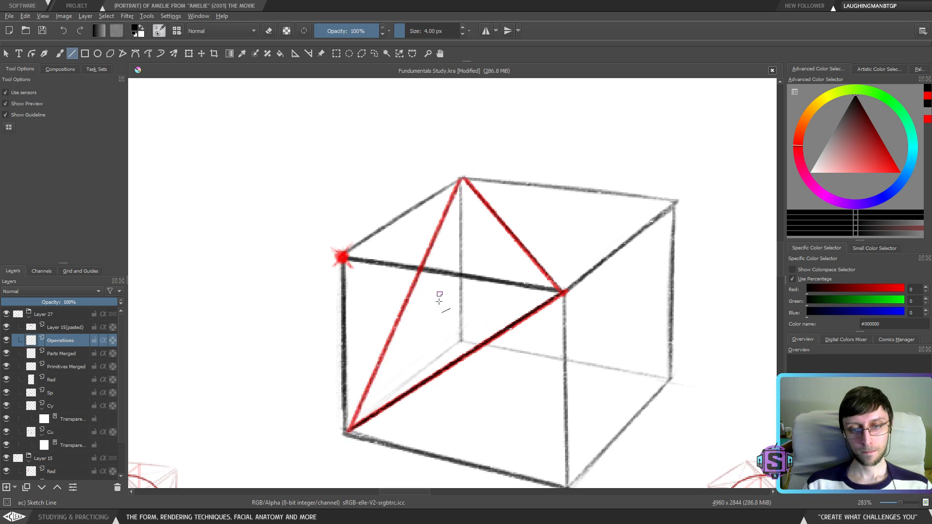
# Fade the three cube edges meeting at the removed corner with a 10 px brush in grey #828282 on the Cu layer's transparency mask
pyautogui.press('r')
pyautogui.click(345, 286)
pyautogui.click(72, 446)
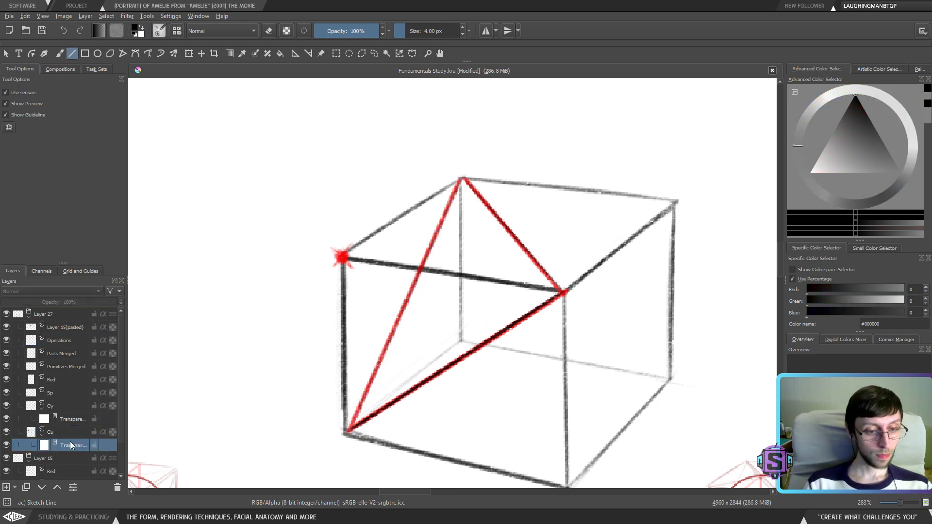
pyautogui.press('e')
pyautogui.press('b')
pyautogui.moveTo(344, 432); pyautogui.dragTo(346, 369)
pyautogui.hotkey('ctrl', 'z')
pyautogui.click(900, 173)
pyautogui.press(']')
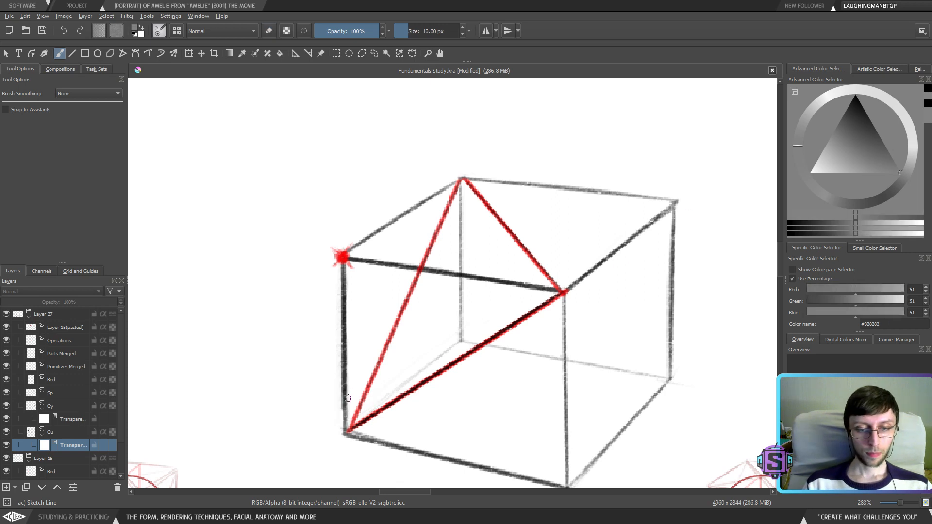
pyautogui.moveTo(339, 433)
pyautogui.mouseDown()
pyautogui.moveTo(342, 292)
pyautogui.moveTo(337, 312)
pyautogui.moveTo(373, 226)
pyautogui.moveTo(376, 235)
pyautogui.moveTo(455, 177)
pyautogui.mouseUp()
pyautogui.moveTo(345, 260)
pyautogui.mouseDown()
pyautogui.moveTo(451, 277)
pyautogui.moveTo(468, 270)
pyautogui.moveTo(460, 276)
pyautogui.moveTo(539, 287)
pyautogui.mouseUp()
# Make the Operations layer active by picking the red cut line on the edge-cut cube in the row above
pyautogui.press('-')
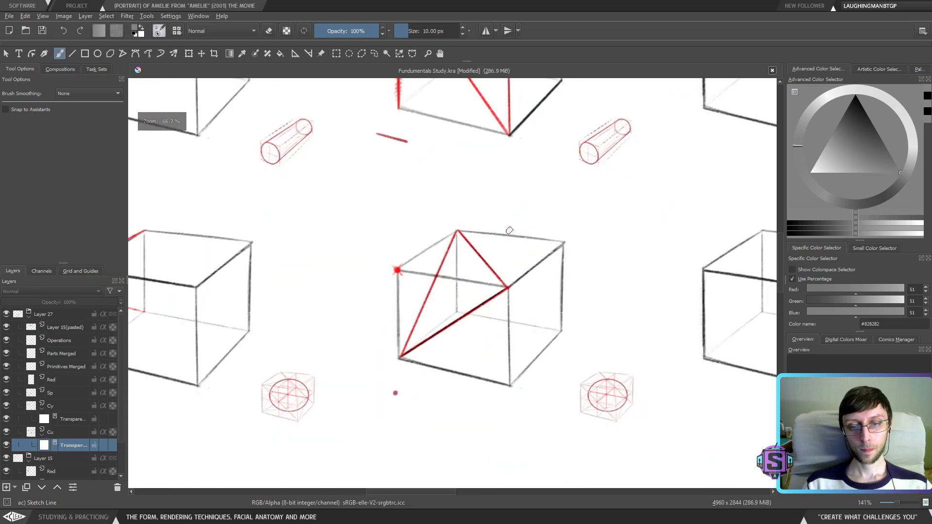
pyautogui.press('+')
pyautogui.press('1')
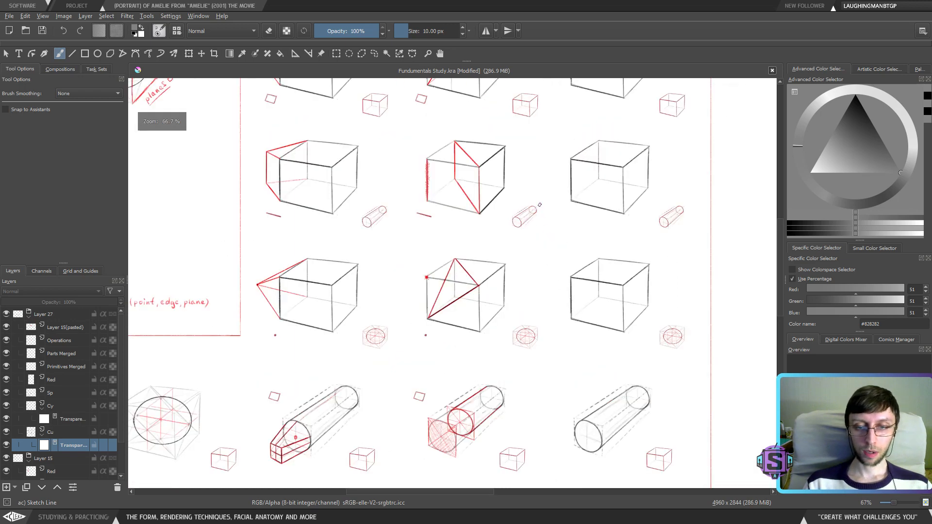
pyautogui.press('+')
pyautogui.moveTo(544, 330)
pyautogui.mouseDown()
pyautogui.moveTo(545, 308)
pyautogui.moveTo(612, 265)
pyautogui.moveTo(437, 354)
pyautogui.moveTo(554, 275)
pyautogui.moveTo(447, 316)
pyautogui.mouseUp()
pyautogui.press('+')
pyautogui.press('+')
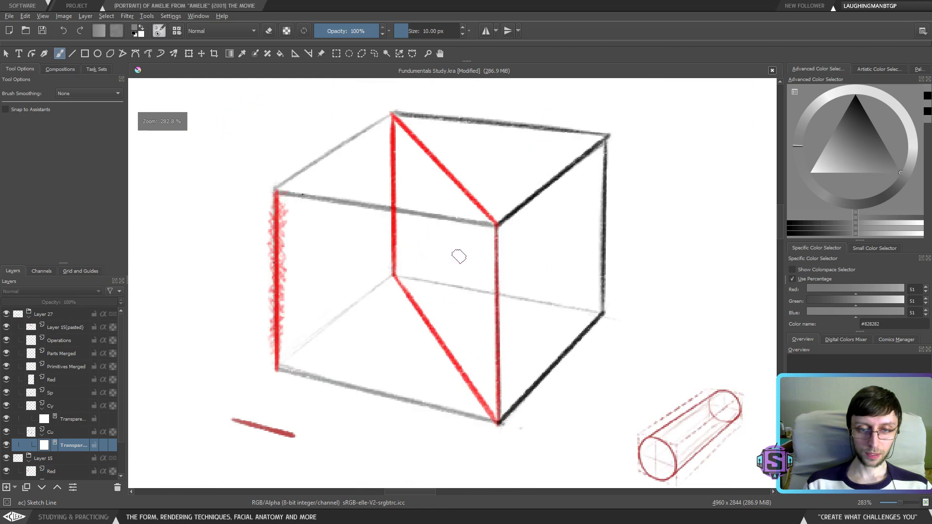
pyautogui.press('-')
pyautogui.press('-')
pyautogui.moveTo(466, 273)
pyautogui.mouseDown()
pyautogui.moveTo(510, 356)
pyautogui.moveTo(478, 387)
pyautogui.moveTo(483, 464)
pyautogui.moveTo(486, 402)
pyautogui.moveTo(477, 361)
pyautogui.mouseUp()
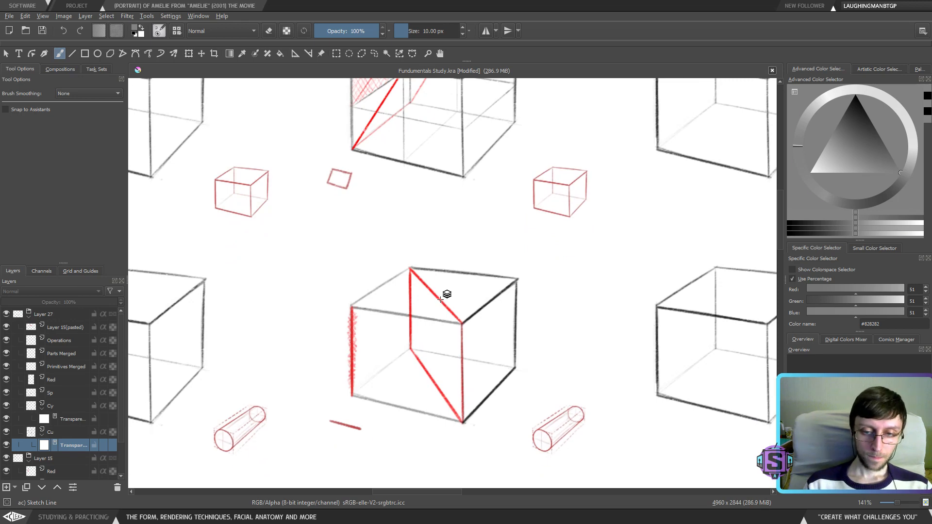
pyautogui.click(440, 300)
pyautogui.press('+')
pyautogui.press('+')
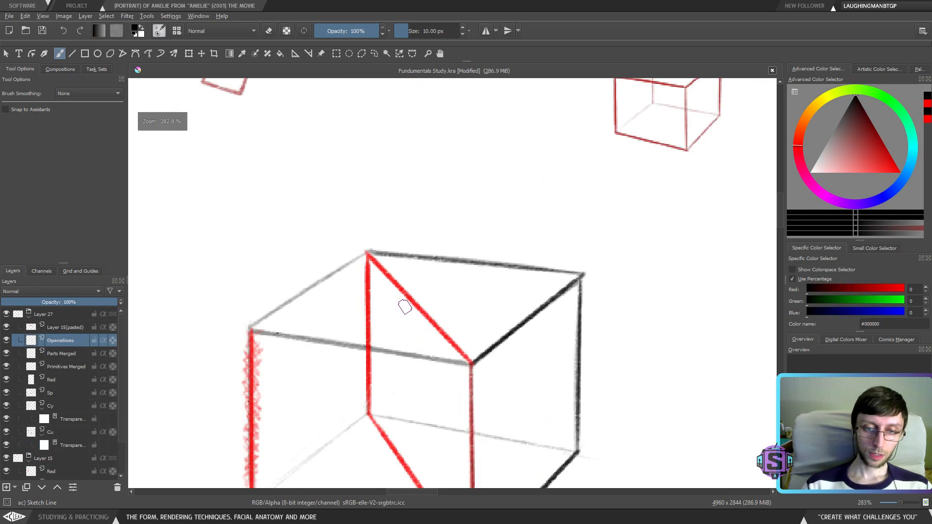
# Trace the red cut section outline of the edge-cut cube in black with the Line tool at 5 px
pyautogui.press('-')
pyautogui.press('-')
pyautogui.press('-')
pyautogui.click(72, 53)
pyautogui.press('+')
pyautogui.press('+')
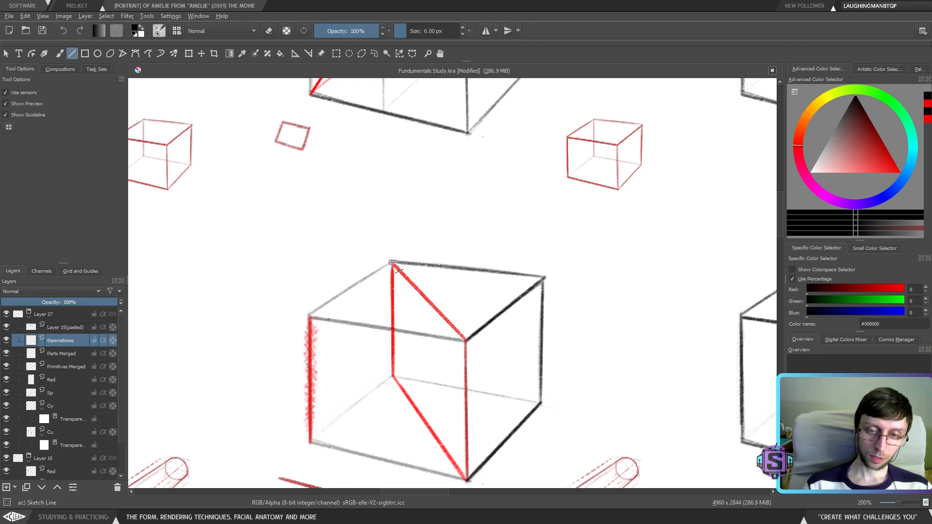
pyautogui.moveTo(391, 263)
pyautogui.mouseDown()
pyautogui.moveTo(465, 339)
pyautogui.moveTo(466, 319)
pyautogui.mouseUp()
pyautogui.hotkey('ctrl', 'z')
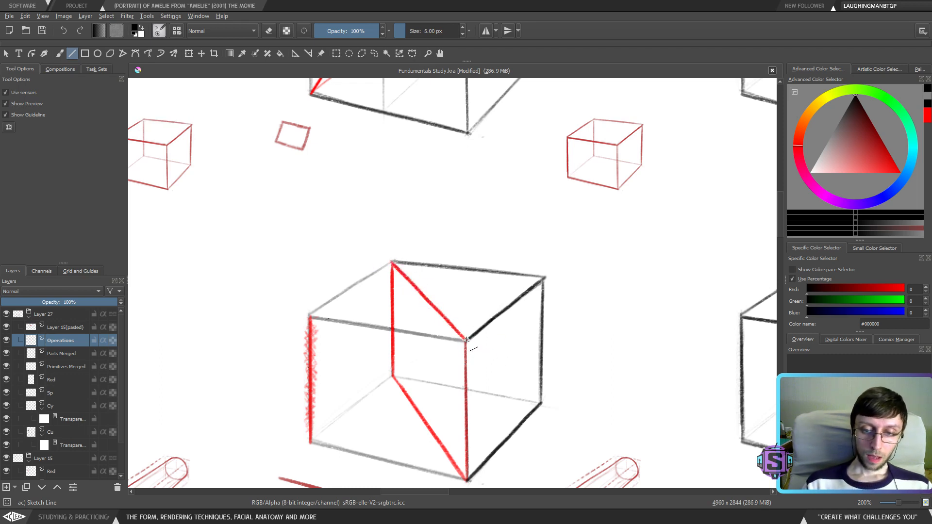
pyautogui.moveTo(394, 276)
pyautogui.mouseDown()
pyautogui.moveTo(465, 339)
pyautogui.moveTo(392, 263)
pyautogui.moveTo(465, 338)
pyautogui.mouseUp()
pyautogui.hotkey('ctrl', 'z')
pyautogui.hotkey('ctrl', 'z')
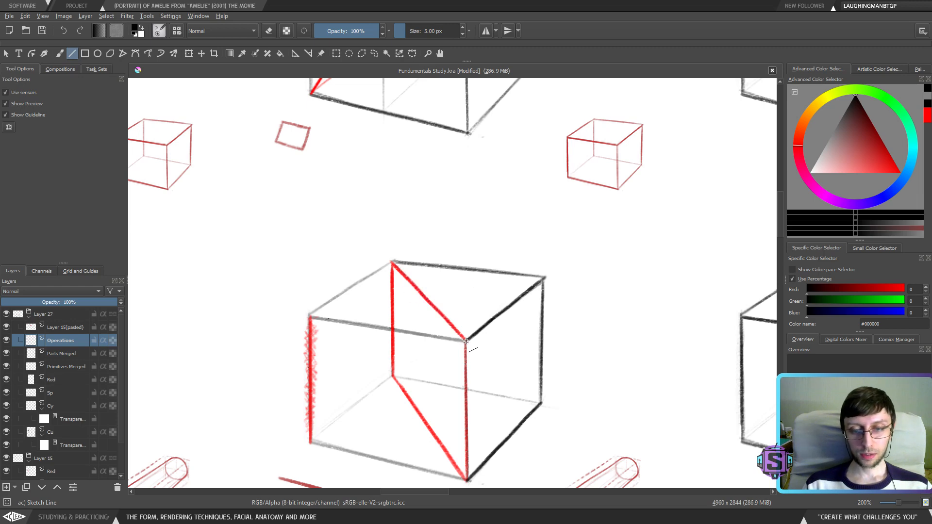
pyautogui.moveTo(391, 263); pyautogui.dragTo(466, 340)
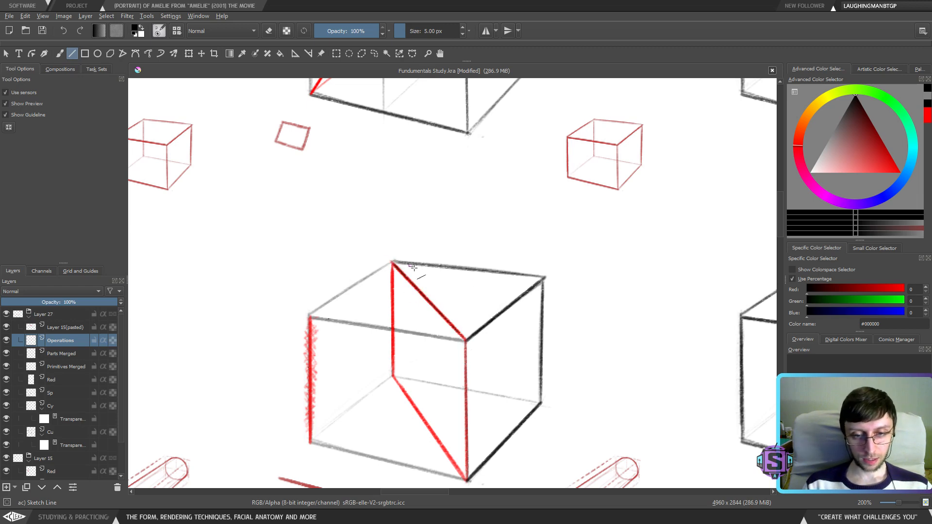
pyautogui.scroll(3, 454, 333)
pyautogui.moveTo(439, 191)
pyautogui.mouseDown()
pyautogui.moveTo(426, 389)
pyautogui.moveTo(441, 468)
pyautogui.moveTo(302, 298)
pyautogui.moveTo(291, 259)
pyautogui.moveTo(354, 395)
pyautogui.mouseUp()
pyautogui.moveTo(359, 407); pyautogui.dragTo(359, 184)
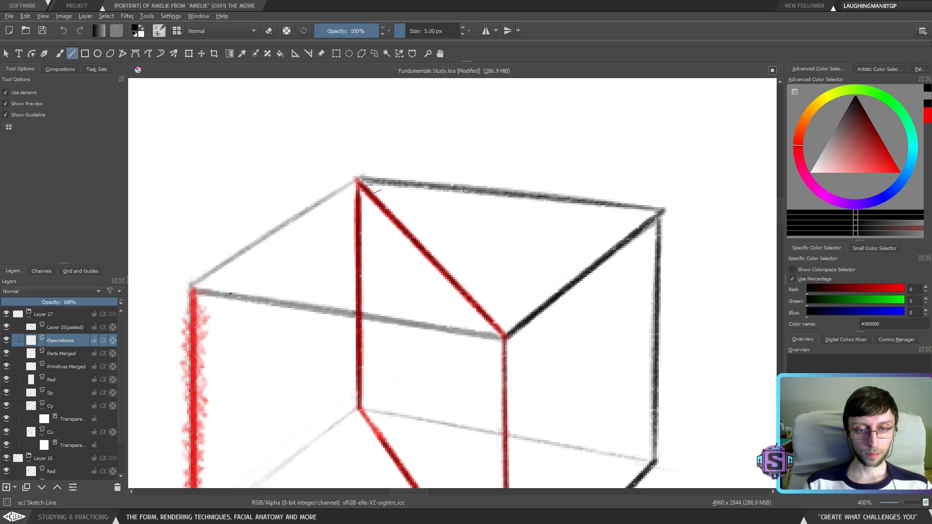
pyautogui.press('-')
pyautogui.press('-')
pyautogui.press('b')
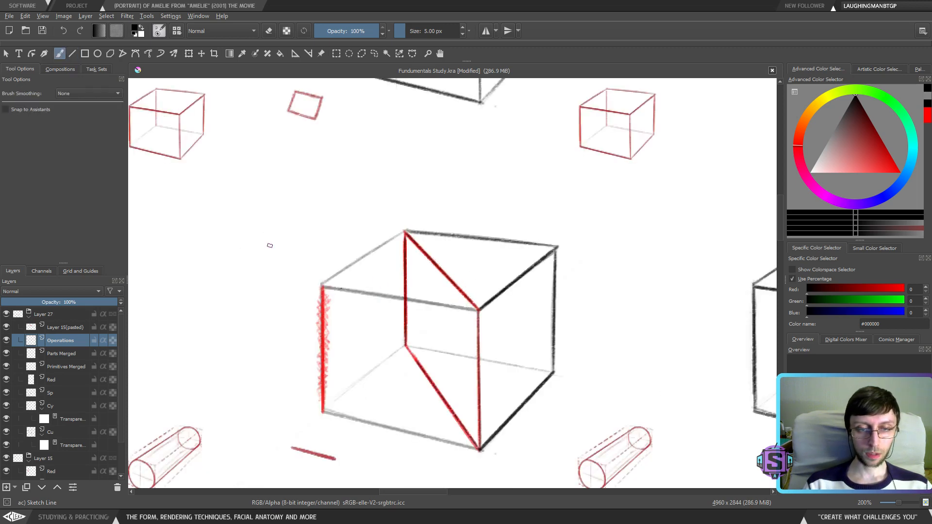
pyautogui.moveTo(236, 281)
pyautogui.mouseDown()
pyautogui.moveTo(305, 213)
pyautogui.moveTo(486, 161)
pyautogui.mouseUp()
pyautogui.hotkey('ctrl', 'z')
pyautogui.moveTo(246, 280); pyautogui.dragTo(553, 141)
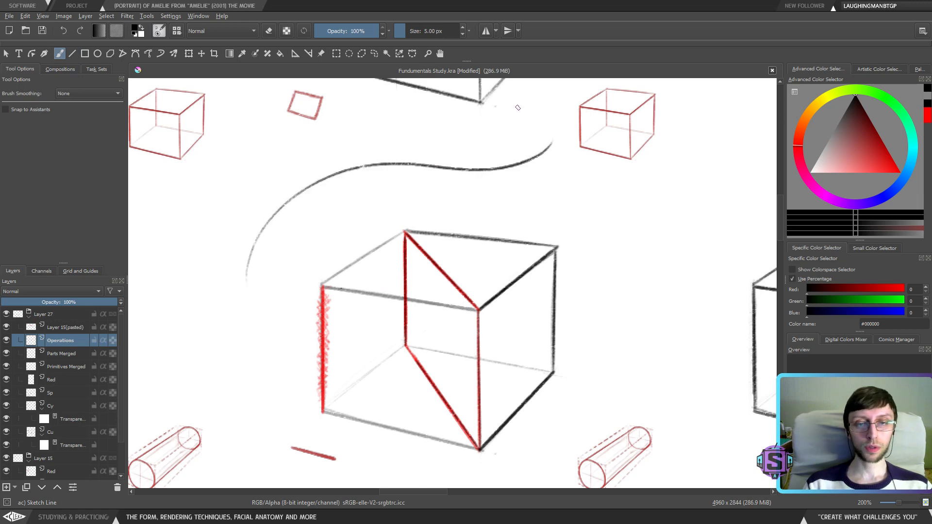
pyautogui.hotkey('ctrl', 'z')
pyautogui.moveTo(250, 253); pyautogui.dragTo(562, 176)
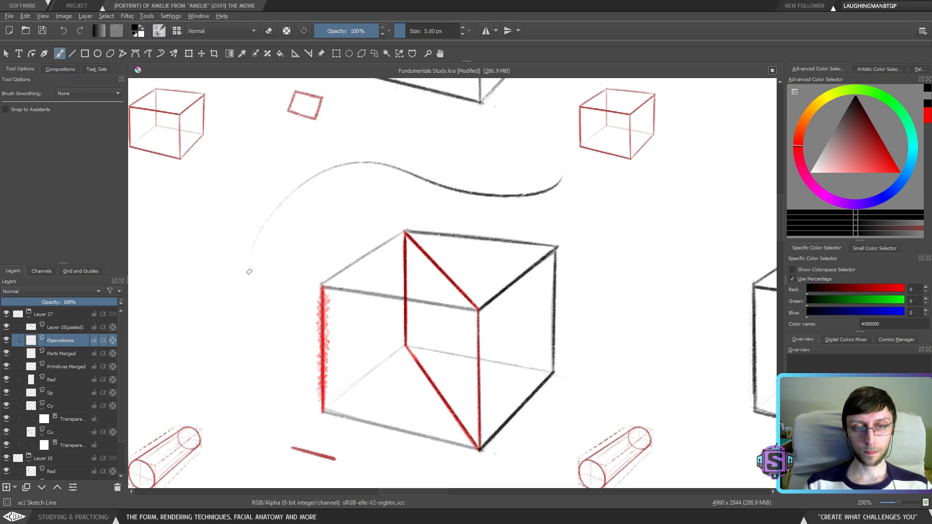
pyautogui.moveTo(296, 214); pyautogui.dragTo(506, 194)
pyautogui.hotkey('ctrl', 'z')
pyautogui.hotkey('ctrl', 'z')
# Trace the four red slanted-cut edges of the first remove/subtract cube in black with the Line tool
pyautogui.moveTo(391, 175)
pyautogui.mouseDown()
pyautogui.moveTo(396, 220)
pyautogui.moveTo(432, 318)
pyautogui.mouseUp()
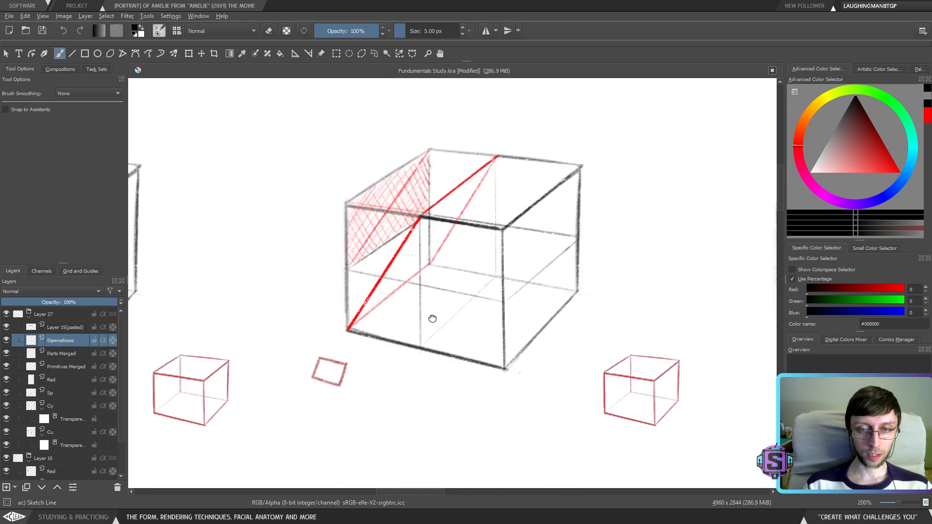
pyautogui.scroll(2, 433, 319)
pyautogui.click(72, 53)
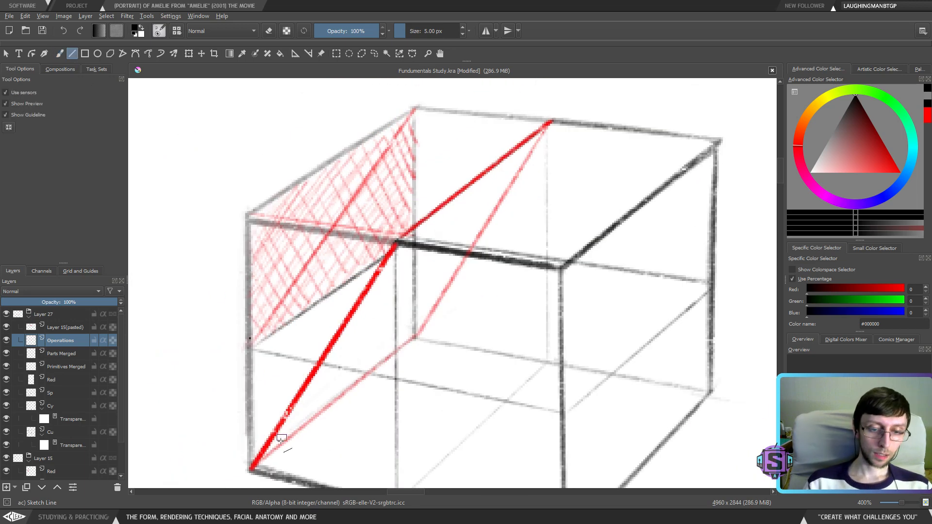
pyautogui.moveTo(252, 469); pyautogui.dragTo(397, 244)
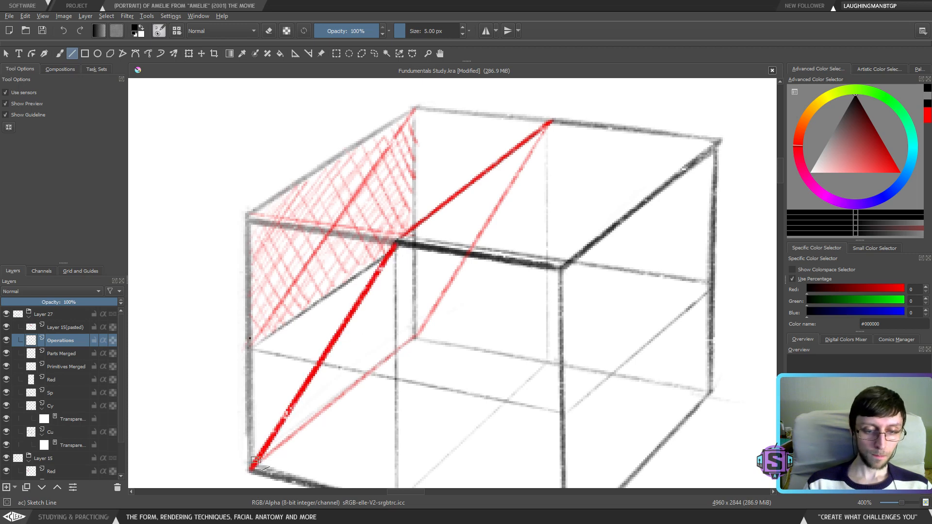
pyautogui.moveTo(252, 469); pyautogui.dragTo(397, 244)
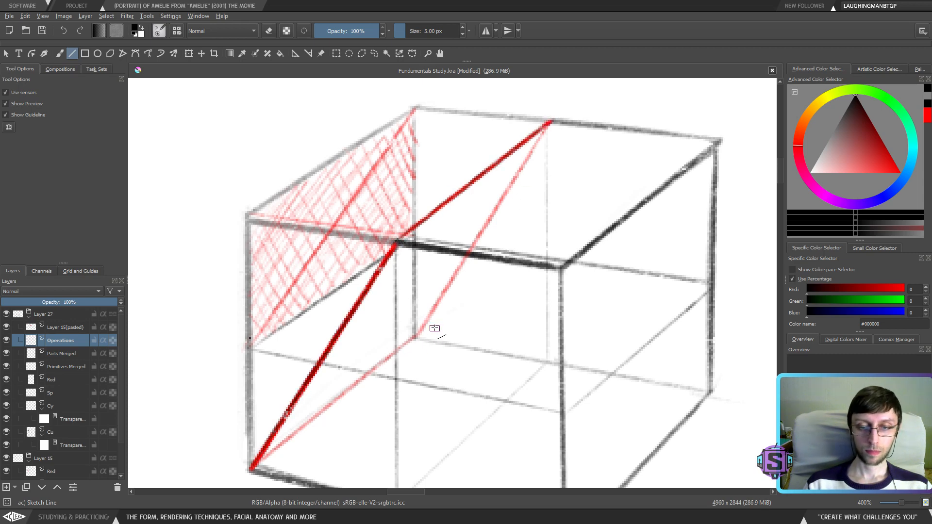
pyautogui.moveTo(415, 336); pyautogui.dragTo(548, 123)
pyautogui.moveTo(250, 469); pyautogui.dragTo(415, 337)
# Trace the outer vertical and upper edges of the red plane extrusion on the first add/unite cube in black
pyautogui.press('1')
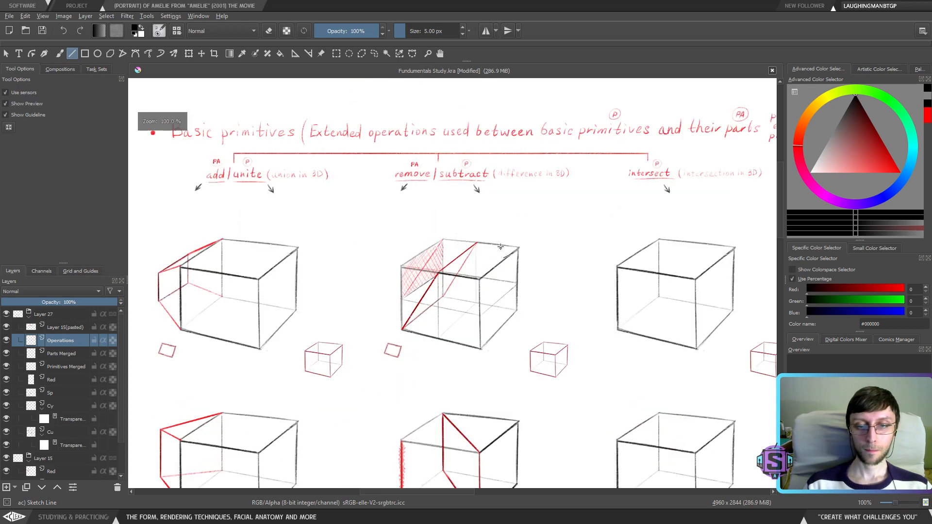
pyautogui.press('2')
pyautogui.moveTo(468, 322); pyautogui.dragTo(502, 389)
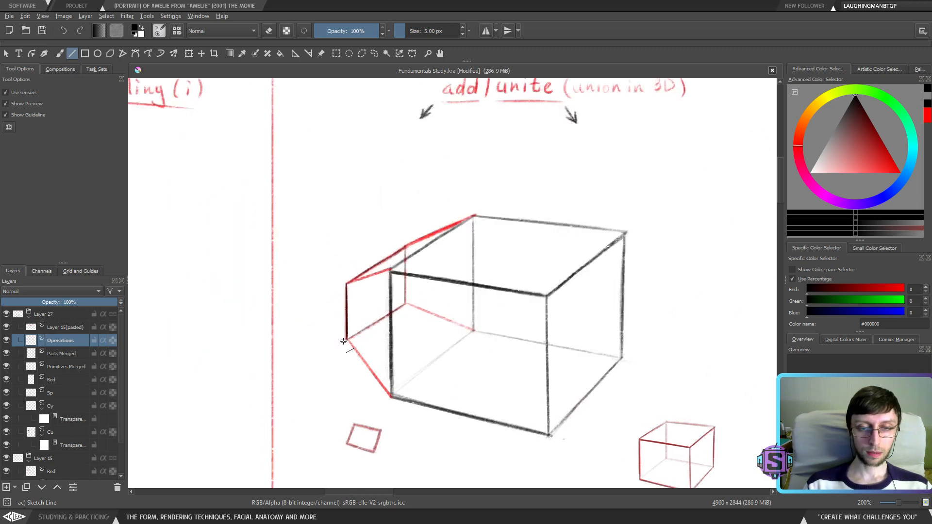
pyautogui.press('1')
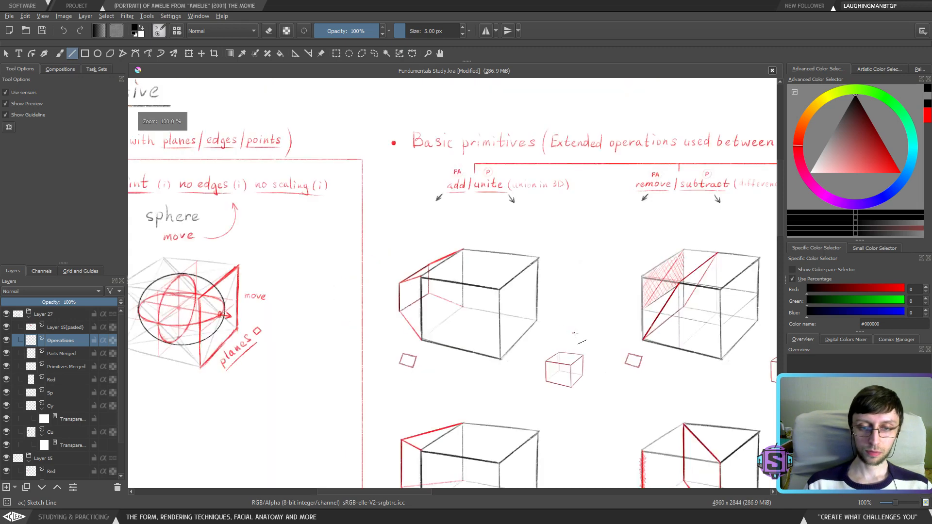
pyautogui.moveTo(597, 358); pyautogui.dragTo(384, 330)
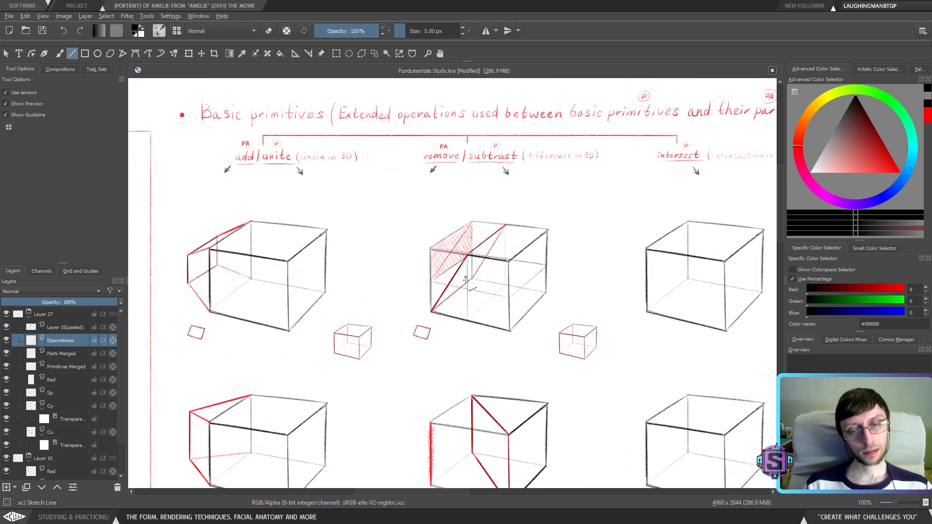
pyautogui.moveTo(431, 348); pyautogui.dragTo(587, 359)
pyautogui.press('+')
pyautogui.press('+')
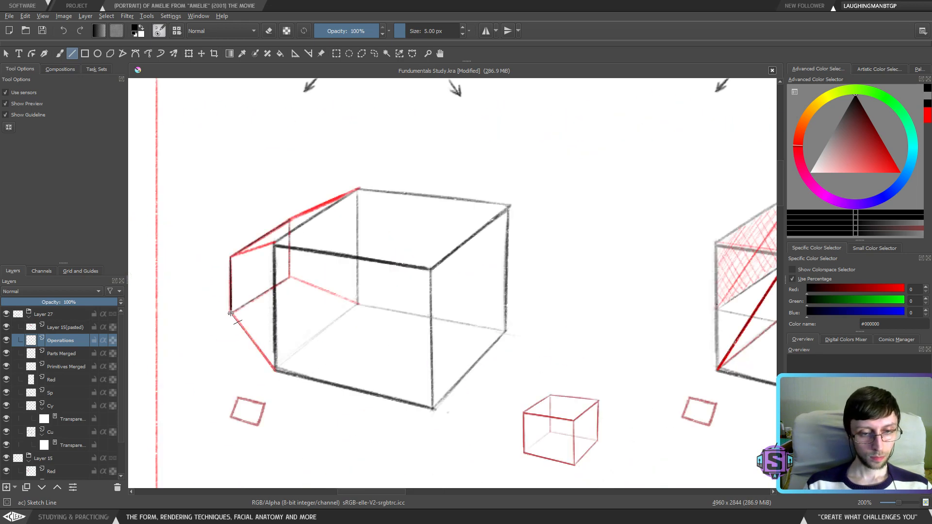
pyautogui.moveTo(230, 313); pyautogui.dragTo(231, 312)
pyautogui.moveTo(230, 258); pyautogui.dragTo(358, 189)
# Trace the outer red edges of the edge extrusion on the second add/unite cube in black with the Line tool
pyautogui.press('-')
pyautogui.press('-')
pyautogui.moveTo(402, 483); pyautogui.dragTo(395, 281)
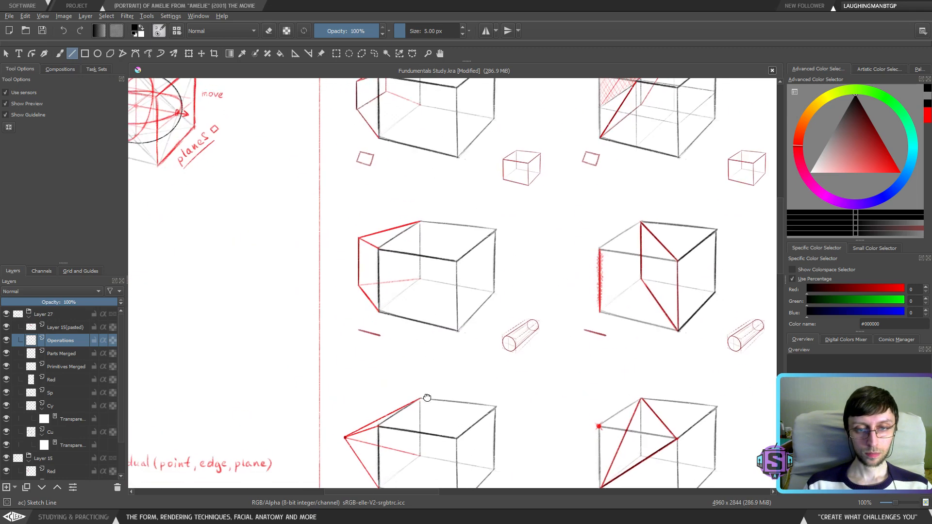
pyautogui.press('+')
pyautogui.press('+')
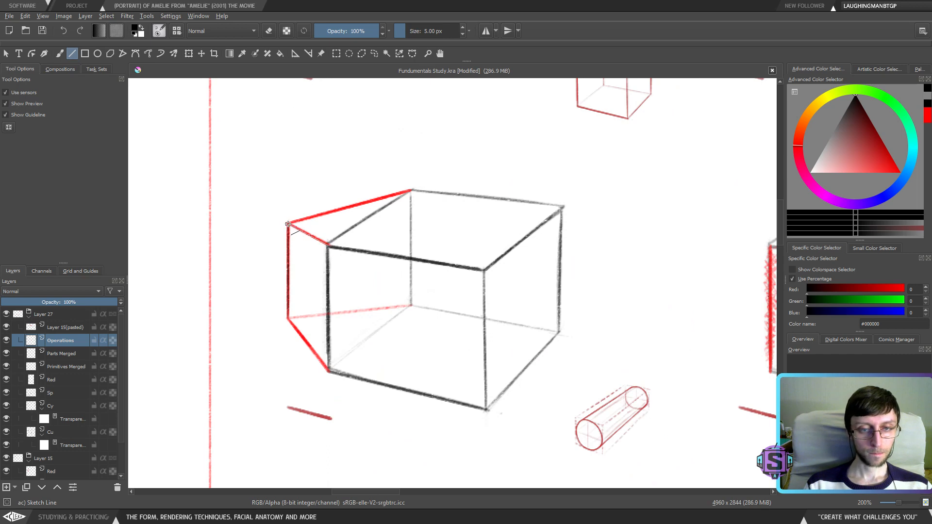
pyautogui.moveTo(288, 224); pyautogui.dragTo(410, 191)
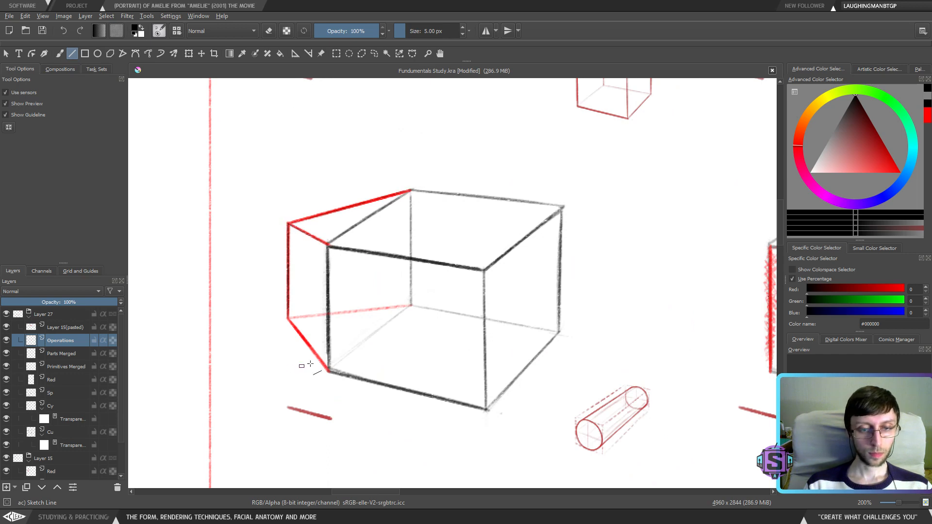
pyautogui.moveTo(329, 371); pyautogui.dragTo(493, 322)
pyautogui.hotkey('ctrl', 'z')
pyautogui.moveTo(349, 308); pyautogui.dragTo(491, 285)
pyautogui.scroll(-2, 495, 291)
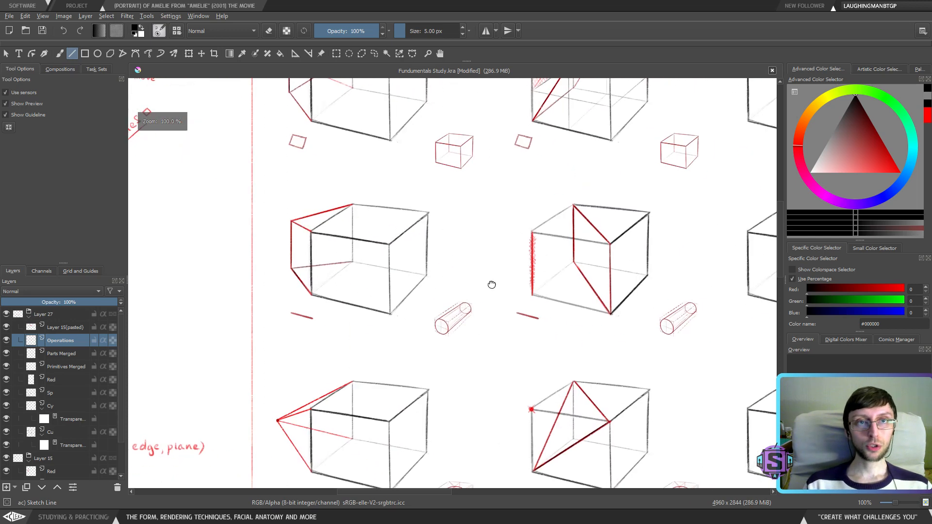
# Trace the lower diagonal red cut edge of the second remove/subtract cube in black with the Line tool
pyautogui.scroll(2, 559, 326)
pyautogui.moveTo(559, 326)
pyautogui.mouseDown()
pyautogui.moveTo(409, 337)
pyautogui.moveTo(441, 325)
pyautogui.moveTo(459, 370)
pyautogui.moveTo(426, 347)
pyautogui.mouseUp()
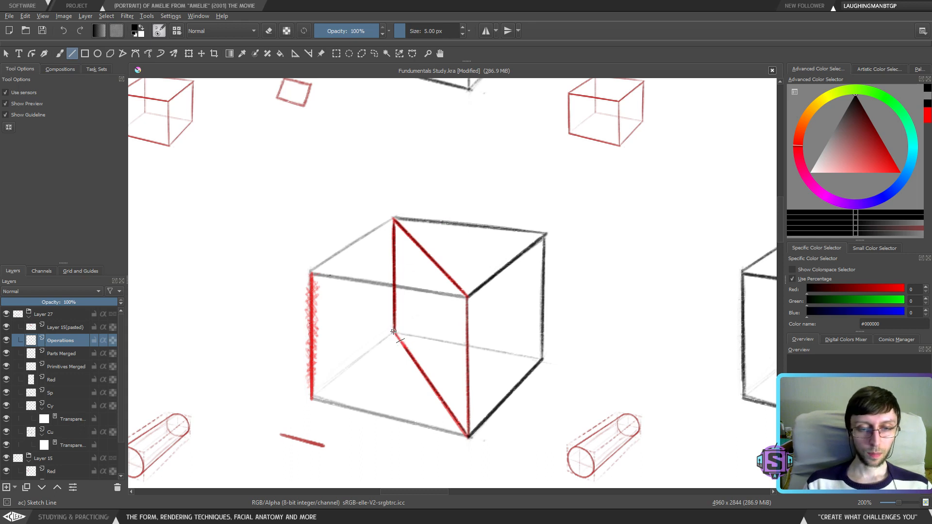
pyautogui.moveTo(395, 335); pyautogui.dragTo(428, 379)
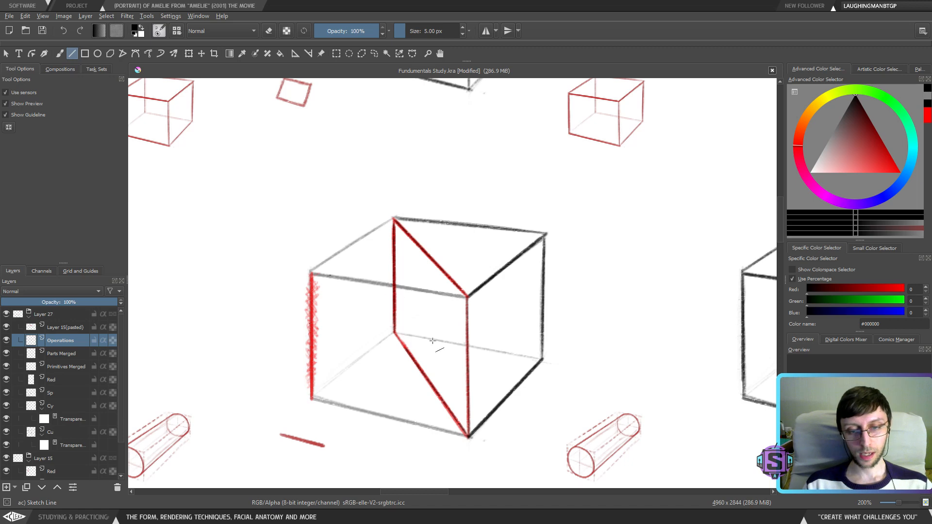
pyautogui.moveTo(438, 345); pyautogui.dragTo(437, 345)
pyautogui.scroll(5, 437, 345)
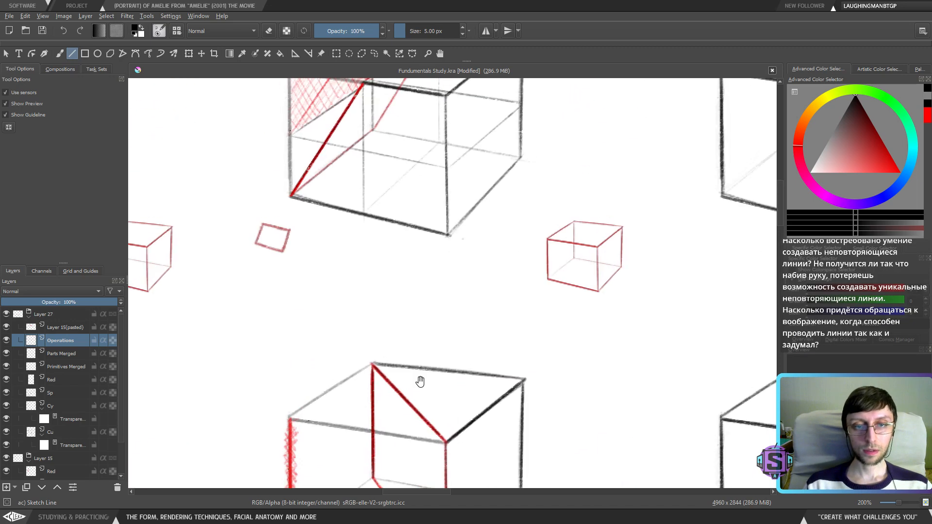
pyautogui.scroll(6, 414, 358)
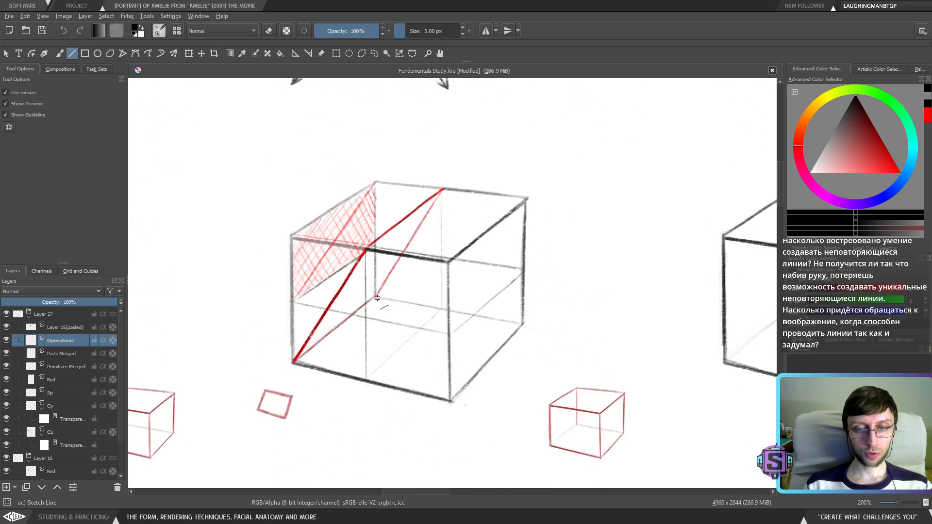
pyautogui.scroll(-12, 391, 320)
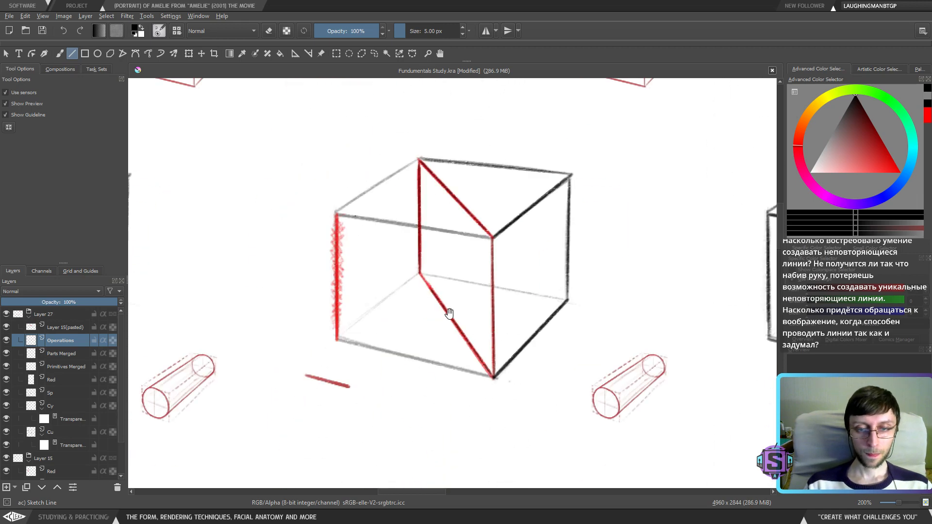
pyautogui.scroll(-5, 437, 311)
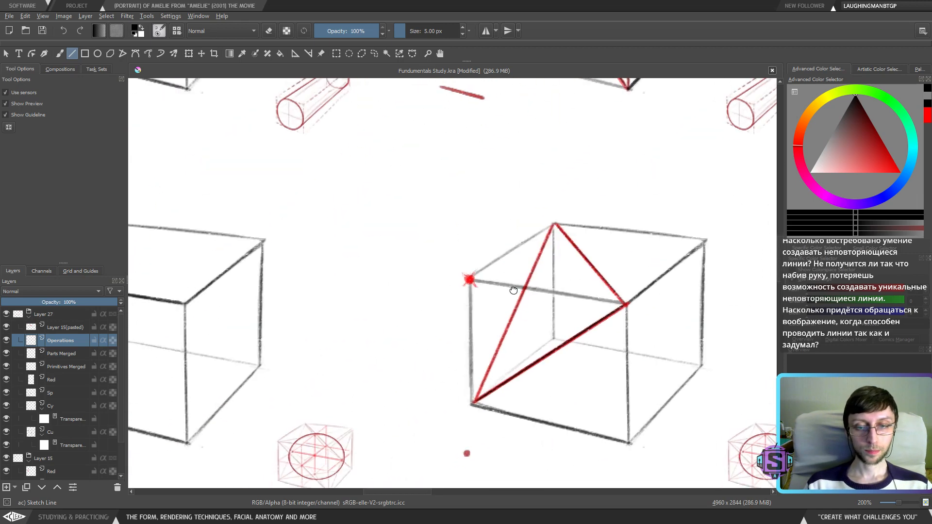
# Sketch several tilted freehand ellipses one below another in the blank area beside the operation studies, using the brush
pyautogui.press('b')
pyautogui.moveTo(593, 264); pyautogui.dragTo(294, 314)
pyautogui.moveTo(627, 208)
pyautogui.mouseDown()
pyautogui.moveTo(572, 219)
pyautogui.moveTo(603, 252)
pyautogui.mouseUp()
pyautogui.hotkey('ctrl', 'z')
pyautogui.moveTo(598, 216)
pyautogui.mouseDown()
pyautogui.moveTo(701, 203)
pyautogui.moveTo(635, 201)
pyautogui.mouseUp()
pyautogui.hotkey('ctrl', 'z')
pyautogui.hotkey('ctrl', 'z')
pyautogui.moveTo(626, 296); pyautogui.dragTo(646, 279)
pyautogui.scroll(-3, 657, 345)
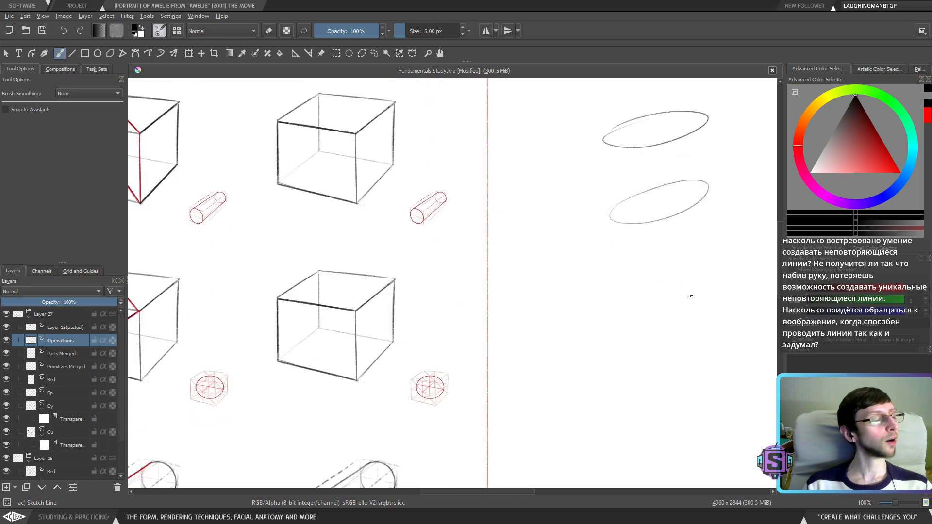
pyautogui.moveTo(617, 316)
pyautogui.mouseDown()
pyautogui.moveTo(631, 296)
pyautogui.moveTo(606, 335)
pyautogui.mouseUp()
pyautogui.scroll(-3, 609, 301)
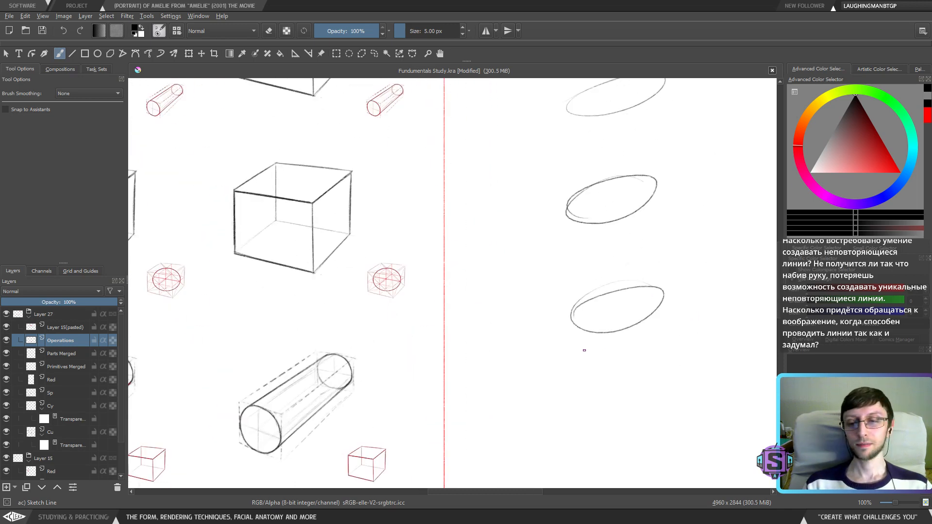
pyautogui.moveTo(640, 234); pyautogui.dragTo(544, 270)
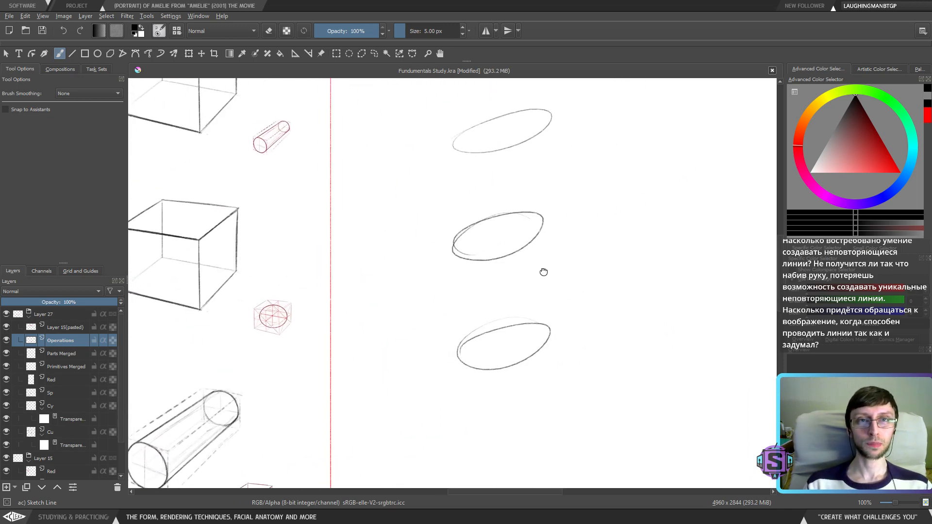
# Undo the freehand ellipses sketched in the blank area
pyautogui.hotkey('ctrl', 'z')
pyautogui.hotkey('ctrl', 'z')
pyautogui.hotkey('ctrl', 'z')
pyautogui.scroll(3, 552, 268)
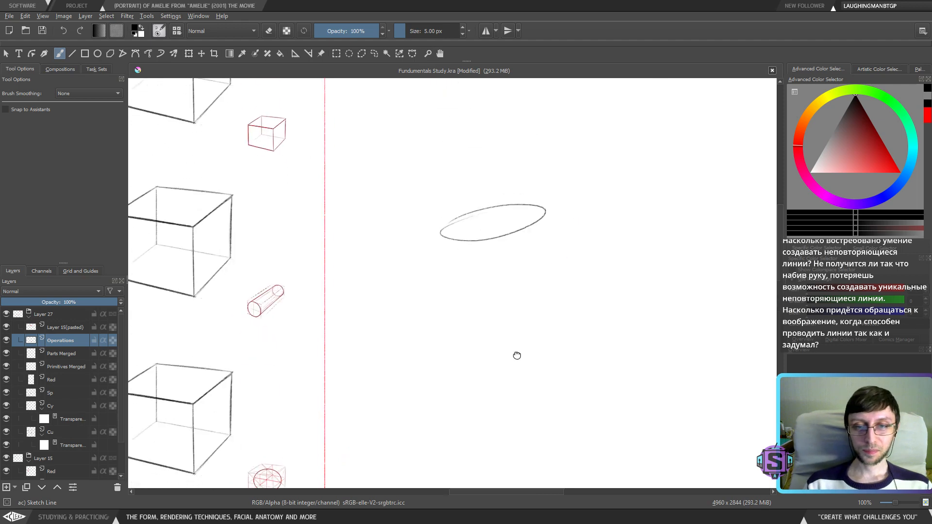
pyautogui.hotkey('ctrl', 'z')
# Sketch a loose box from separate freehand brush strokes in the blank area beside the cube studies
pyautogui.hscroll(-2, 516, 289)
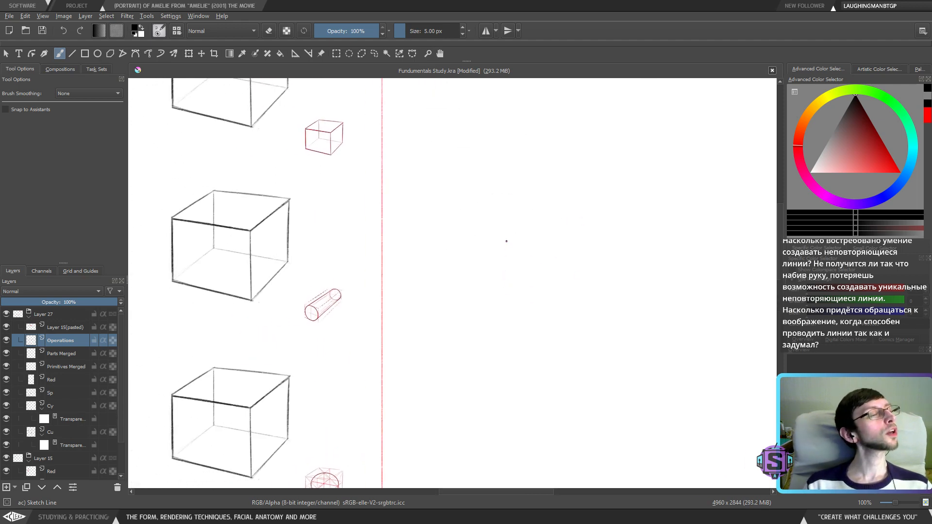
pyautogui.moveTo(507, 242); pyautogui.dragTo(508, 299)
pyautogui.moveTo(508, 252); pyautogui.dragTo(551, 229)
pyautogui.moveTo(513, 301); pyautogui.dragTo(567, 318)
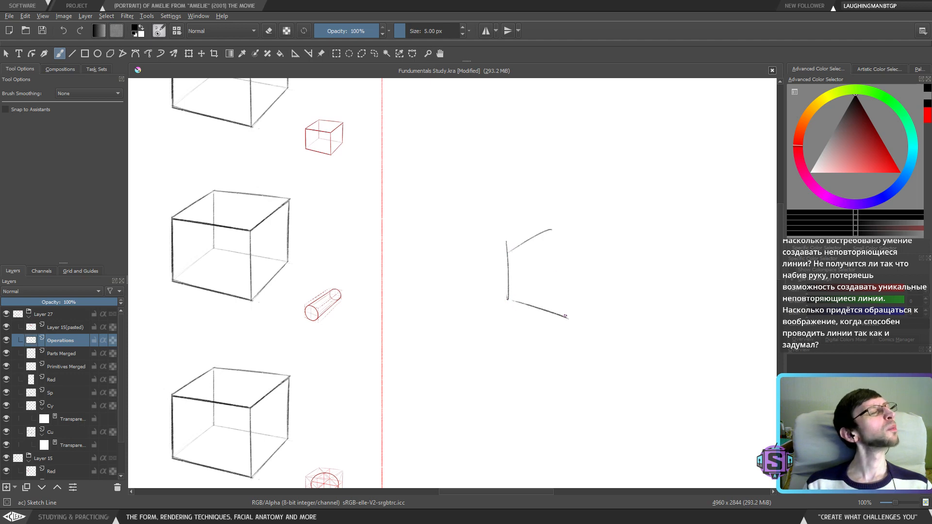
pyautogui.moveTo(563, 251); pyautogui.dragTo(561, 310)
pyautogui.moveTo(562, 257); pyautogui.dragTo(599, 232)
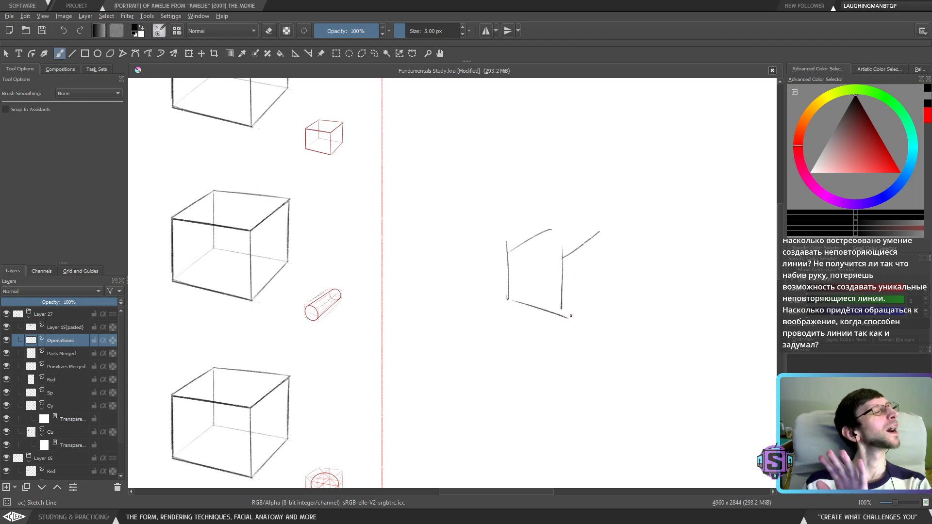
pyautogui.moveTo(568, 320); pyautogui.dragTo(631, 345)
pyautogui.moveTo(625, 246)
pyautogui.mouseDown()
pyautogui.moveTo(627, 333)
pyautogui.moveTo(548, 237)
pyautogui.moveTo(572, 235)
pyautogui.moveTo(547, 305)
pyautogui.moveTo(576, 365)
pyautogui.moveTo(627, 337)
pyautogui.mouseUp()
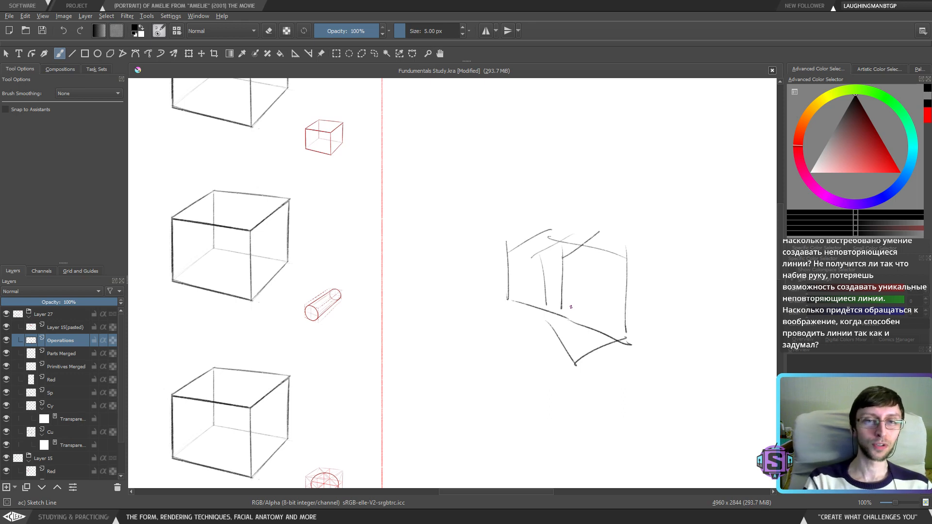
# Lasso the loose box strokes with the Outline Selection tool, delete them, and deselect
pyautogui.press('l')
pyautogui.moveTo(662, 214)
pyautogui.mouseDown()
pyautogui.moveTo(464, 236)
pyautogui.moveTo(666, 367)
pyautogui.mouseUp()
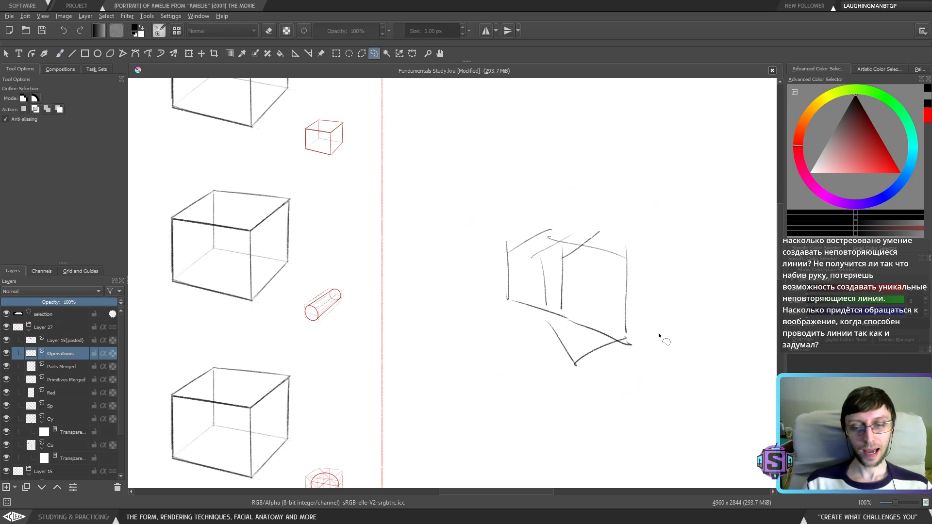
pyautogui.press('Delete')
pyautogui.hotkey('ctrl', 'shift', 'a')
pyautogui.press('b')
# Sketch a small freehand cube showing its front, top and side faces in the cleared blank area
pyautogui.moveTo(535, 347); pyautogui.dragTo(581, 356)
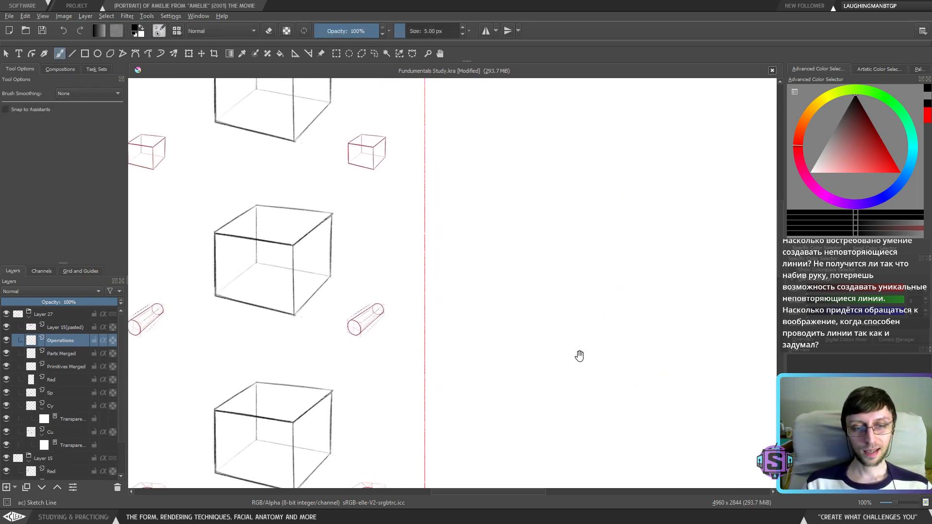
pyautogui.moveTo(529, 235); pyautogui.dragTo(531, 303)
pyautogui.moveTo(529, 234); pyautogui.dragTo(601, 240)
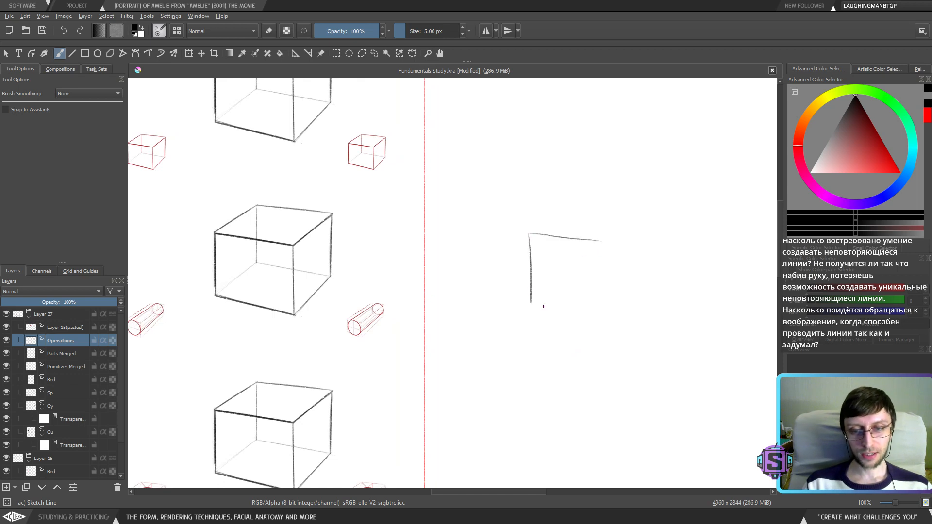
pyautogui.moveTo(531, 304); pyautogui.dragTo(598, 312)
pyautogui.moveTo(600, 241)
pyautogui.mouseDown()
pyautogui.moveTo(598, 307)
pyautogui.moveTo(622, 205)
pyautogui.mouseUp()
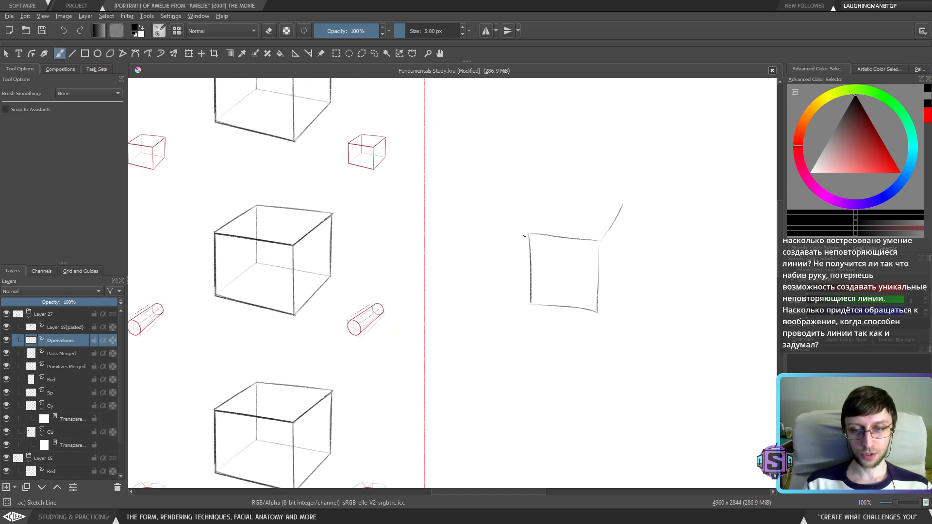
pyautogui.moveTo(528, 234); pyautogui.dragTo(553, 199)
pyautogui.moveTo(553, 198); pyautogui.dragTo(620, 201)
pyautogui.moveTo(618, 267); pyautogui.dragTo(600, 312)
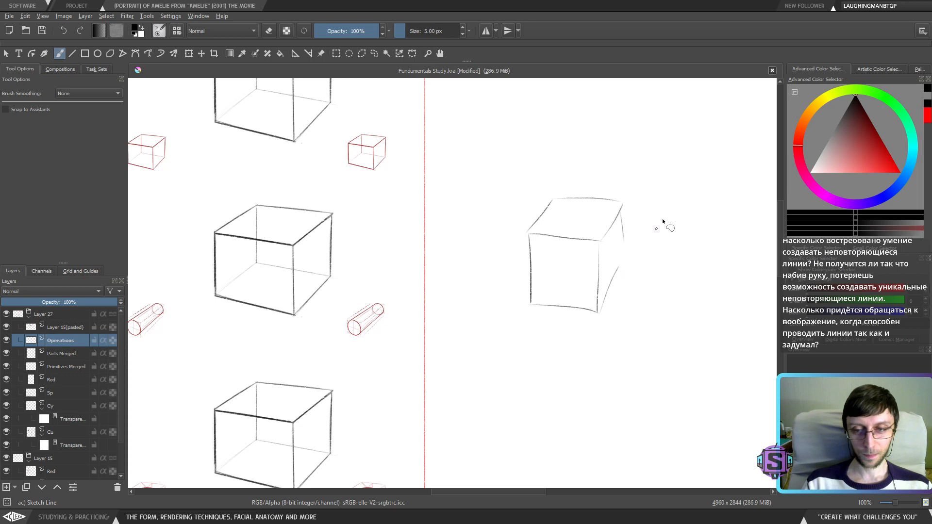
# Outline-select the small freehand cube, delete it, and return to the brush with nothing selected
pyautogui.moveTo(662, 222); pyautogui.dragTo(644, 302)
pyautogui.press('Delete')
pyautogui.press('b')
pyautogui.hotkey('ctrl', 'shift', 'a')
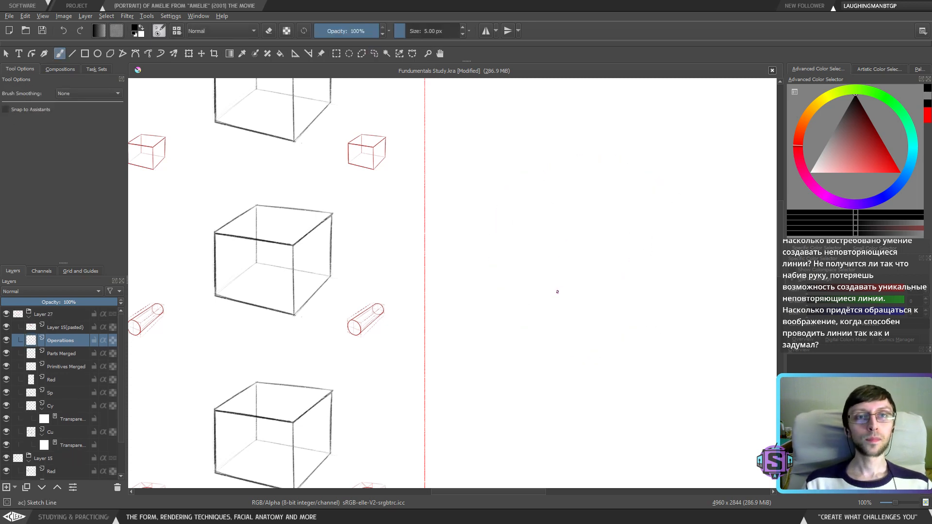
# Draw one smooth freehand S-curve rising diagonally across the blank area, undoing the unwanted strokes
pyautogui.moveTo(557, 292); pyautogui.dragTo(516, 263)
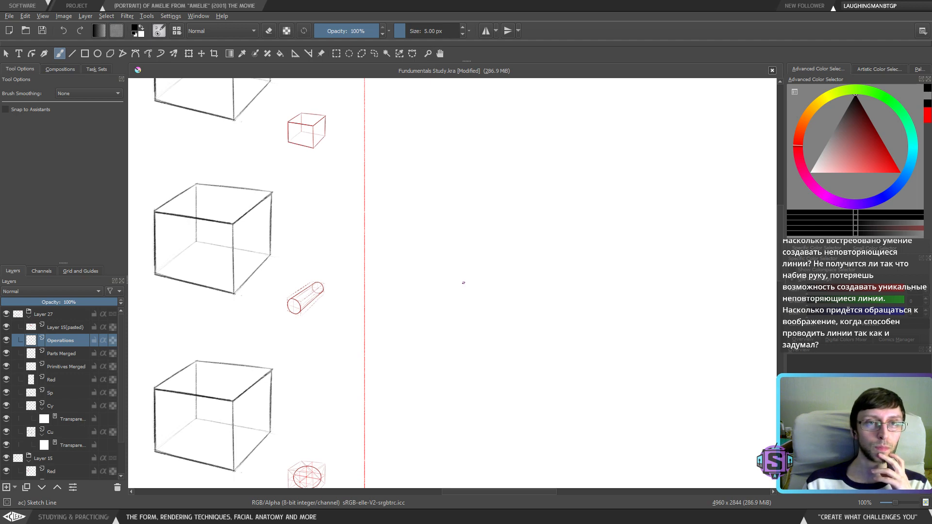
pyautogui.moveTo(475, 337); pyautogui.dragTo(636, 163)
pyautogui.hotkey('ctrl', 'z')
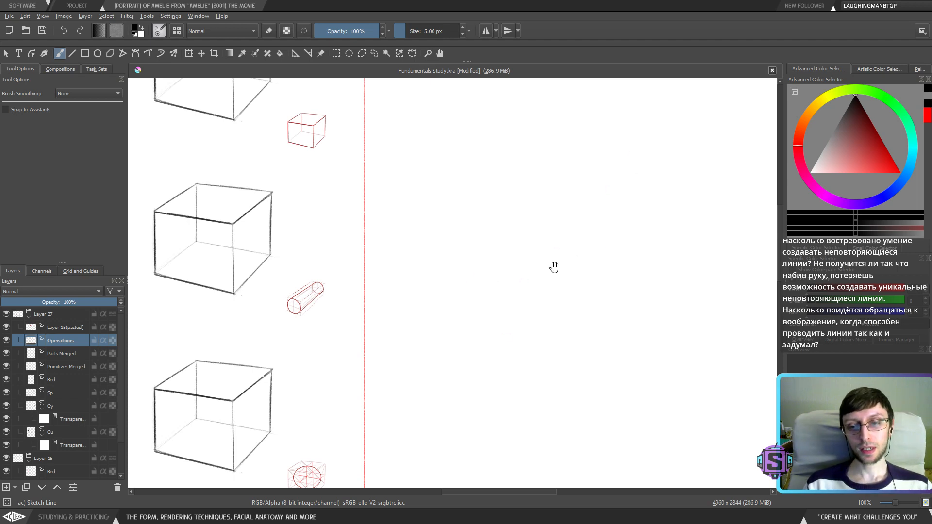
pyautogui.moveTo(513, 283)
pyautogui.mouseDown()
pyautogui.moveTo(421, 326)
pyautogui.moveTo(417, 294)
pyautogui.moveTo(655, 192)
pyautogui.mouseUp()
pyautogui.hotkey('ctrl', 'z')
pyautogui.moveTo(408, 342)
pyautogui.mouseDown()
pyautogui.moveTo(441, 266)
pyautogui.moveTo(614, 170)
pyautogui.mouseUp()
pyautogui.moveTo(396, 323)
pyautogui.mouseDown()
pyautogui.moveTo(399, 291)
pyautogui.moveTo(579, 140)
pyautogui.mouseUp()
pyautogui.hotkey('ctrl', 'z')
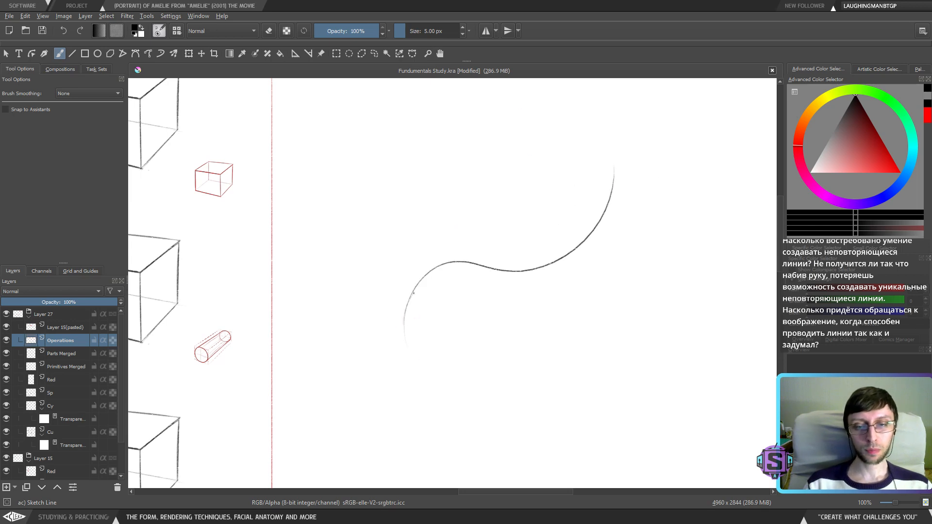
# Retrace the S-curve with repeated overlapping freehand strokes, undoing those that stray from it
pyautogui.moveTo(407, 333); pyautogui.dragTo(609, 200)
pyautogui.moveTo(405, 331); pyautogui.dragTo(598, 204)
pyautogui.hotkey('ctrl', 'z')
pyautogui.hotkey('ctrl', 'z')
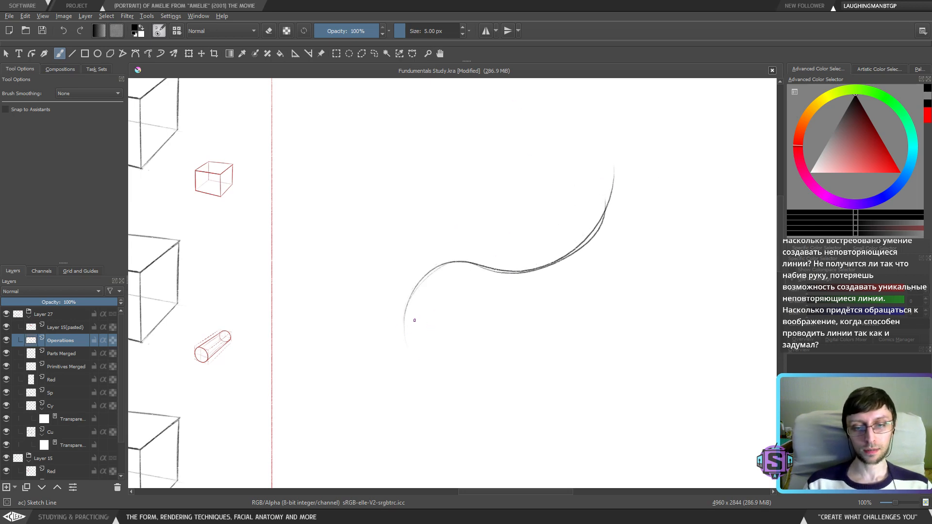
pyautogui.moveTo(405, 325)
pyautogui.mouseDown()
pyautogui.moveTo(529, 262)
pyautogui.moveTo(606, 206)
pyautogui.mouseUp()
pyautogui.moveTo(411, 307)
pyautogui.mouseDown()
pyautogui.moveTo(567, 248)
pyautogui.moveTo(625, 182)
pyautogui.mouseUp()
pyautogui.hotkey('ctrl', 'z')
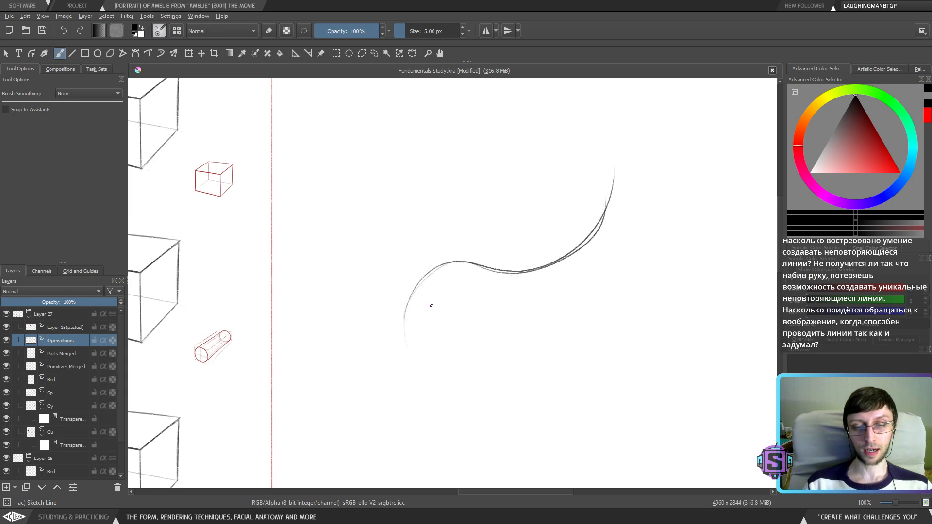
pyautogui.moveTo(406, 333)
pyautogui.mouseDown()
pyautogui.moveTo(420, 286)
pyautogui.moveTo(625, 193)
pyautogui.mouseUp()
pyautogui.moveTo(405, 334); pyautogui.dragTo(591, 176)
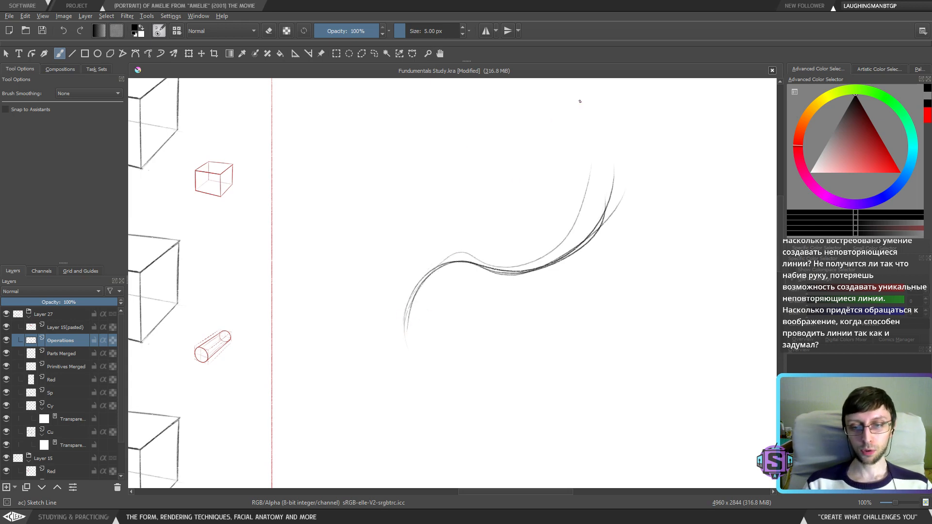
pyautogui.hotkey('ctrl', 'z')
pyautogui.moveTo(434, 267); pyautogui.dragTo(606, 209)
pyautogui.moveTo(416, 312)
pyautogui.mouseDown()
pyautogui.moveTo(556, 257)
pyautogui.moveTo(607, 187)
pyautogui.moveTo(503, 262)
pyautogui.moveTo(590, 231)
pyautogui.mouseUp()
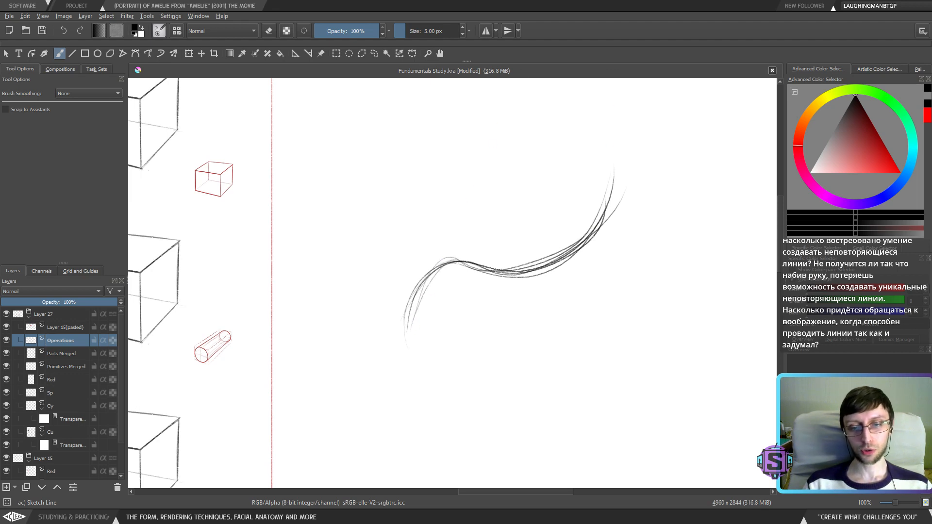
# Draw a series of separate, differently shaped freehand S-curves below the overlapped one, each in a single stroke
pyautogui.moveTo(533, 267)
pyautogui.mouseDown()
pyautogui.moveTo(459, 231)
pyautogui.moveTo(448, 325)
pyautogui.mouseUp()
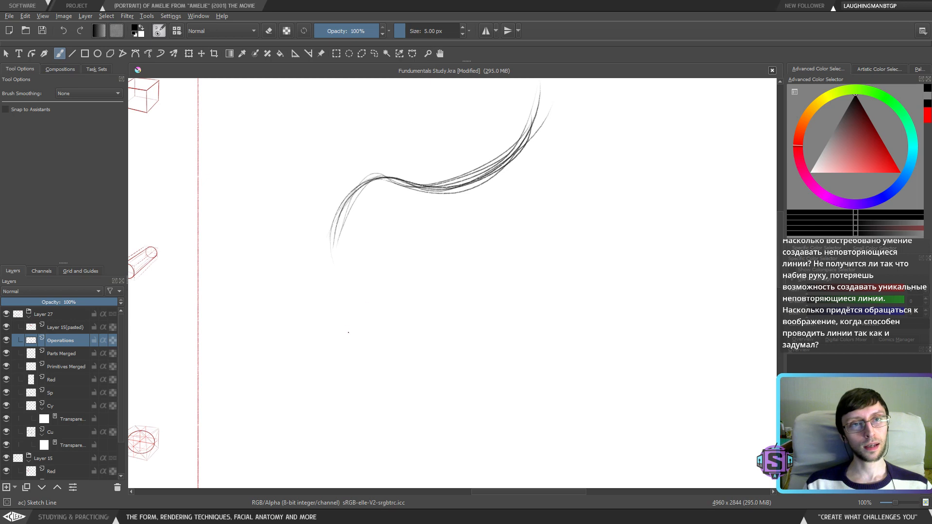
pyautogui.moveTo(346, 329); pyautogui.dragTo(647, 196)
pyautogui.moveTo(383, 376); pyautogui.dragTo(399, 305)
pyautogui.moveTo(366, 298)
pyautogui.mouseDown()
pyautogui.moveTo(413, 277)
pyautogui.moveTo(640, 367)
pyautogui.mouseUp()
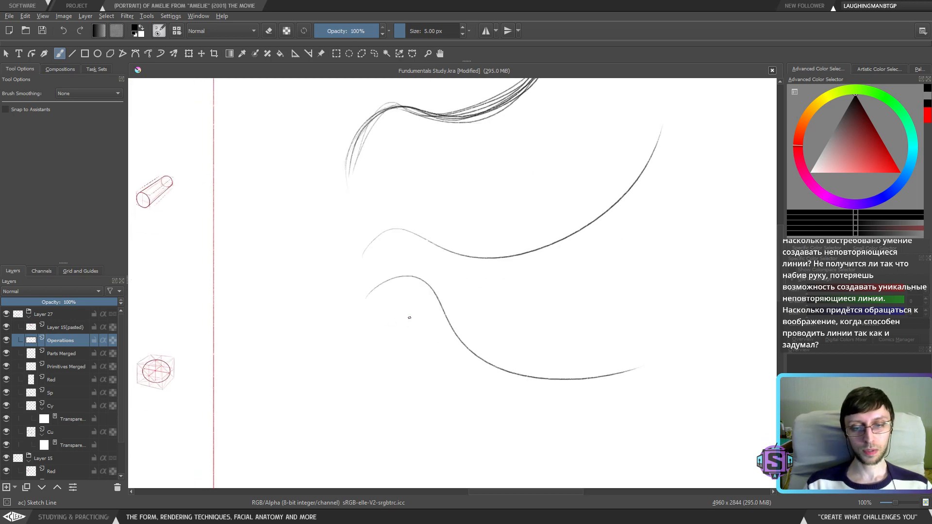
pyautogui.moveTo(372, 348)
pyautogui.mouseDown()
pyautogui.moveTo(416, 344)
pyautogui.moveTo(456, 488)
pyautogui.mouseUp()
pyautogui.moveTo(474, 360); pyautogui.dragTo(544, 265)
pyautogui.moveTo(421, 275); pyautogui.dragTo(530, 470)
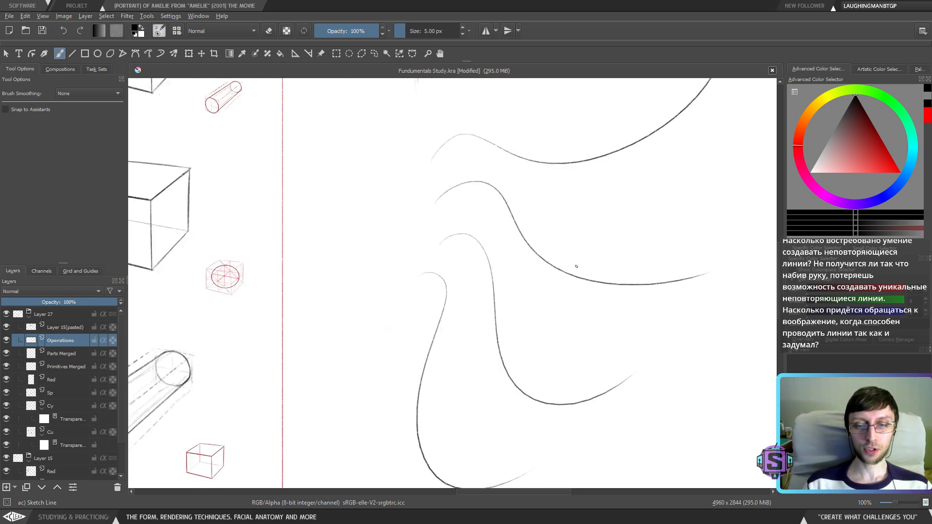
pyautogui.press('-')
pyautogui.press('-')
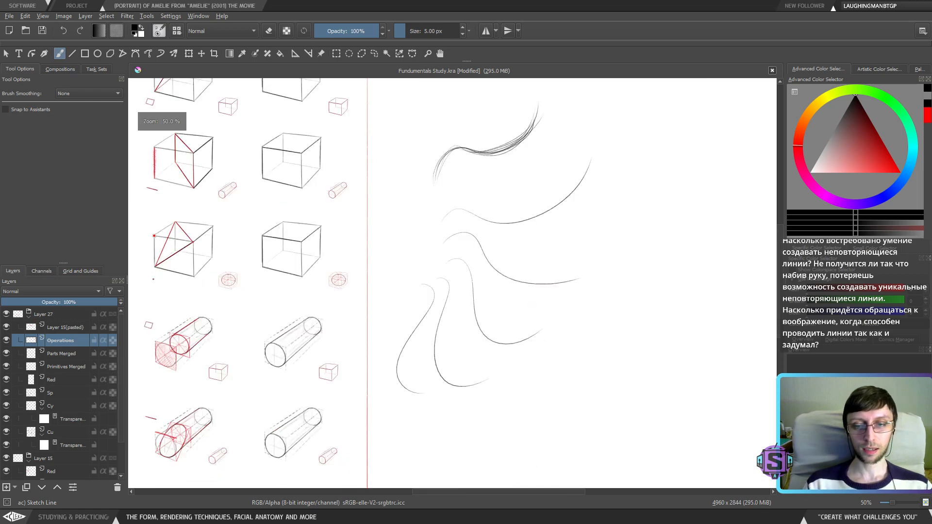
# Remove the demonstration S-curves by undoing the latest strokes, then outline-select and delete the rest, deselect, and return to the brush
pyautogui.hotkey('ctrl', 'z')
pyautogui.hotkey('ctrl', 'z')
pyautogui.hotkey('ctrl', 'z')
pyautogui.hotkey('ctrl', 'z')
pyautogui.scroll(3, 452, 282)
pyautogui.press('+')
pyautogui.press('+')
pyautogui.moveTo(629, 290)
pyautogui.mouseDown()
pyautogui.moveTo(723, 191)
pyautogui.moveTo(397, 376)
pyautogui.moveTo(486, 403)
pyautogui.mouseUp()
pyautogui.press('Delete')
pyautogui.hotkey('ctrl', 'shift', 'a')
pyautogui.press('b')
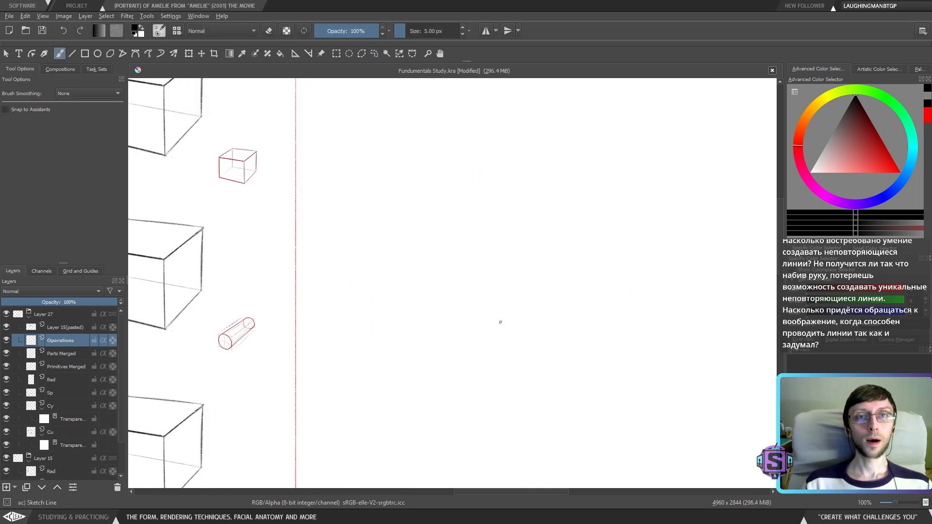
# Draw a row of closely spaced, similar freehand S-curves across the blank area, undoing the strokes that go wrong
pyautogui.moveTo(501, 322); pyautogui.dragTo(473, 322)
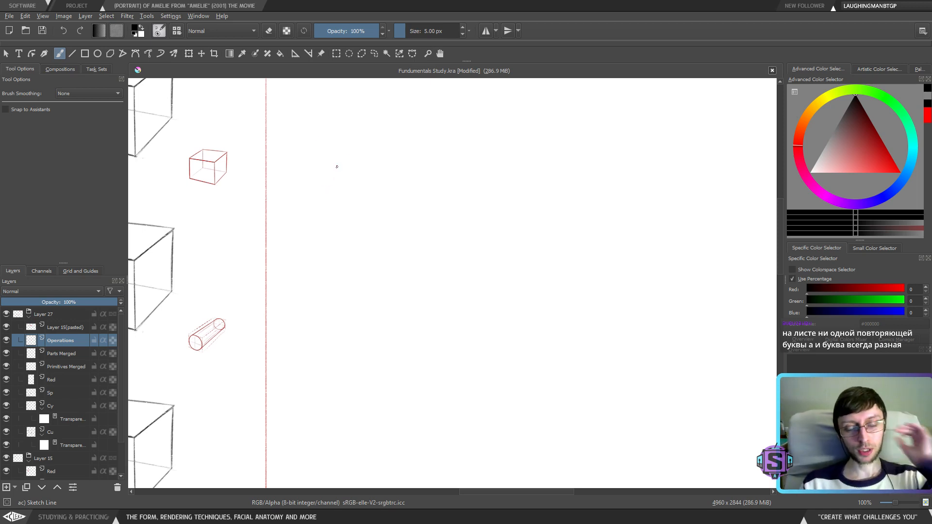
pyautogui.moveTo(379, 163); pyautogui.dragTo(359, 226)
pyautogui.hotkey('ctrl', 'z')
pyautogui.moveTo(414, 168); pyautogui.dragTo(415, 357)
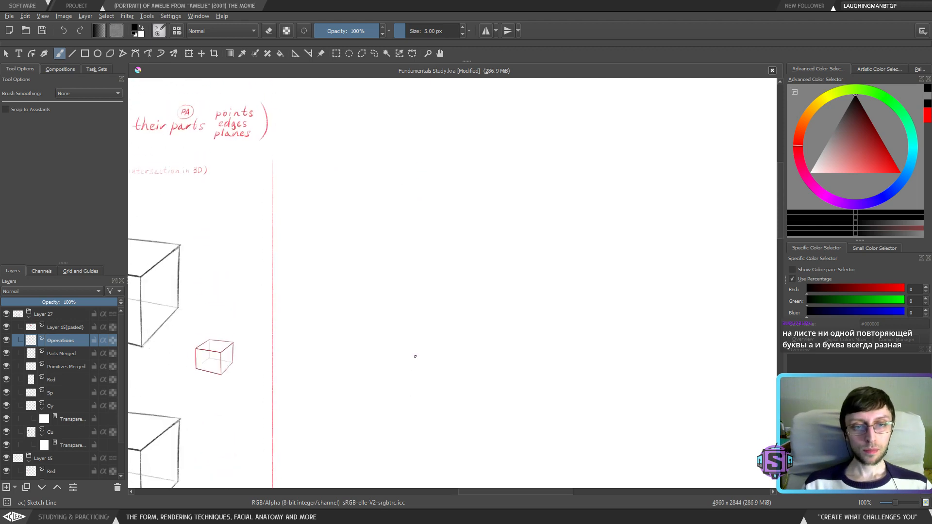
pyautogui.moveTo(398, 206); pyautogui.dragTo(399, 222)
pyautogui.moveTo(393, 296); pyautogui.dragTo(386, 196)
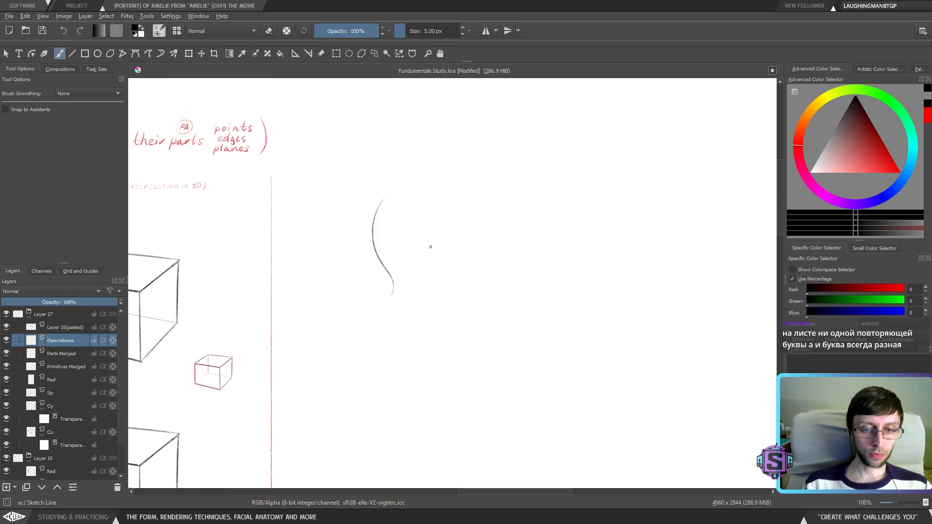
pyautogui.moveTo(401, 293); pyautogui.dragTo(388, 183)
pyautogui.hotkey('ctrl', 'z')
pyautogui.moveTo(407, 299); pyautogui.dragTo(375, 227)
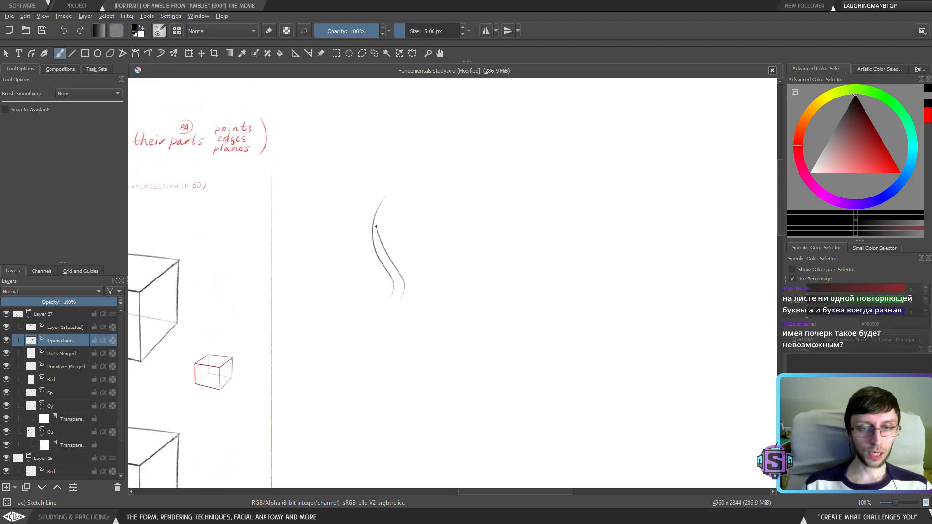
pyautogui.hotkey('ctrl', 'z')
pyautogui.moveTo(405, 298)
pyautogui.mouseDown()
pyautogui.moveTo(387, 197)
pyautogui.moveTo(406, 188)
pyautogui.mouseUp()
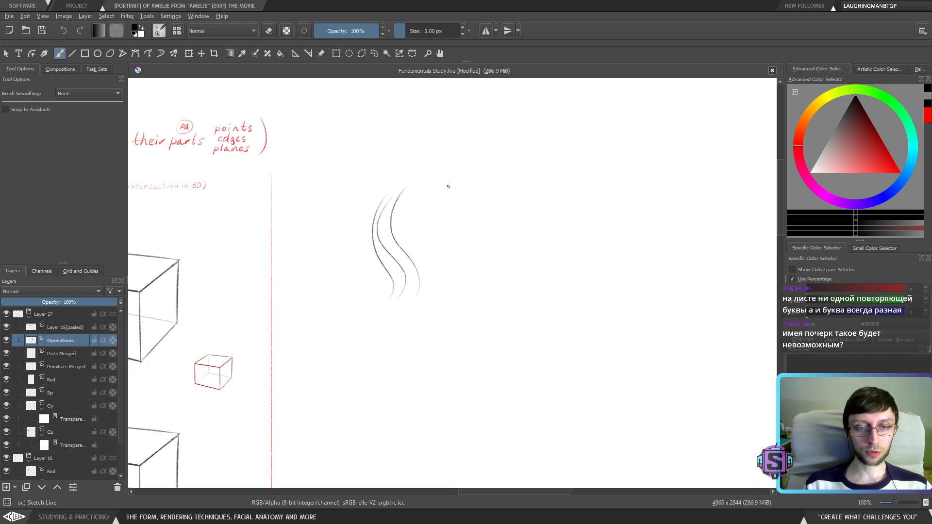
pyautogui.moveTo(434, 264); pyautogui.dragTo(399, 186)
pyautogui.moveTo(444, 283); pyautogui.dragTo(413, 179)
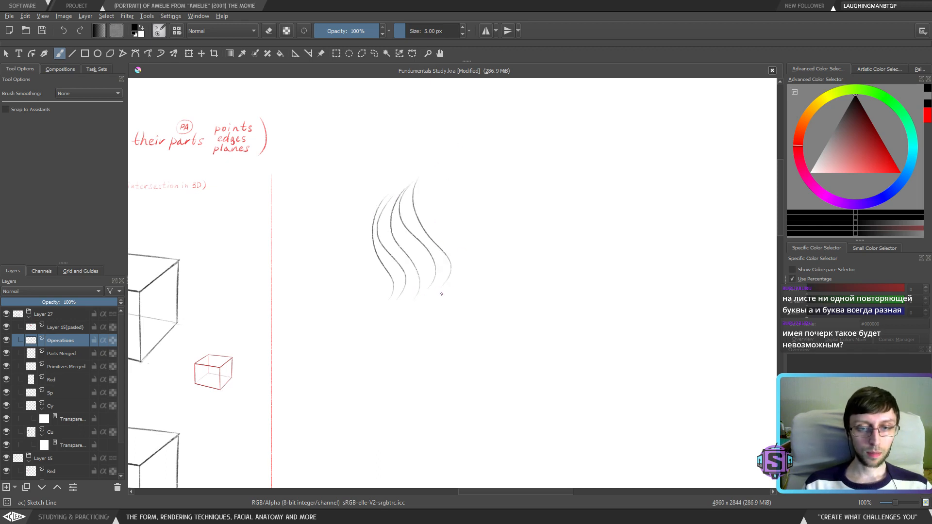
pyautogui.moveTo(457, 282); pyautogui.dragTo(421, 194)
pyautogui.moveTo(465, 283); pyautogui.dragTo(431, 193)
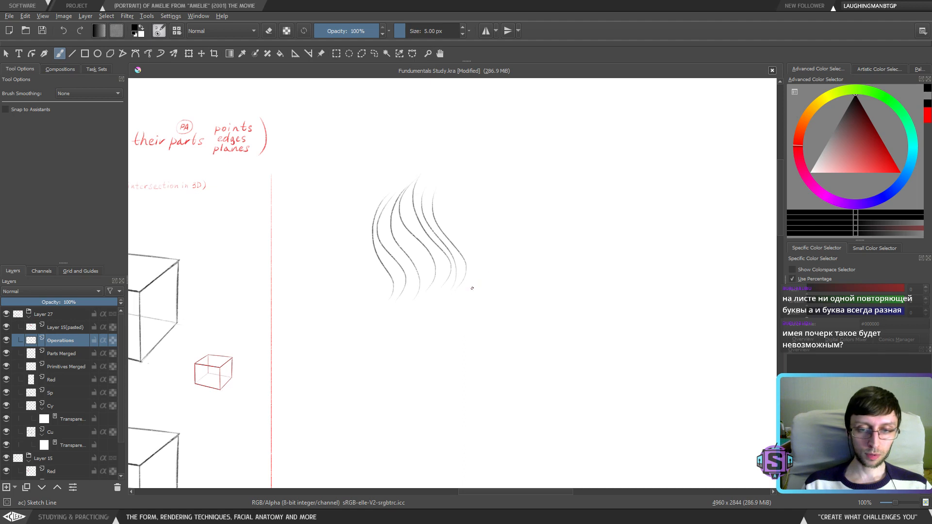
pyautogui.moveTo(479, 284); pyautogui.dragTo(446, 185)
pyautogui.moveTo(484, 257); pyautogui.dragTo(447, 209)
# Undo the whole row of S-curves beside the cube studies
pyautogui.hotkey('ctrl', 'z')
pyautogui.hotkey('ctrl', 'z')
pyautogui.hotkey('ctrl', 'z')
pyautogui.hotkey('ctrl', 'z')
pyautogui.hotkey('ctrl', 'z')
pyautogui.hotkey('ctrl', 'z')
pyautogui.hotkey('ctrl', 'z')
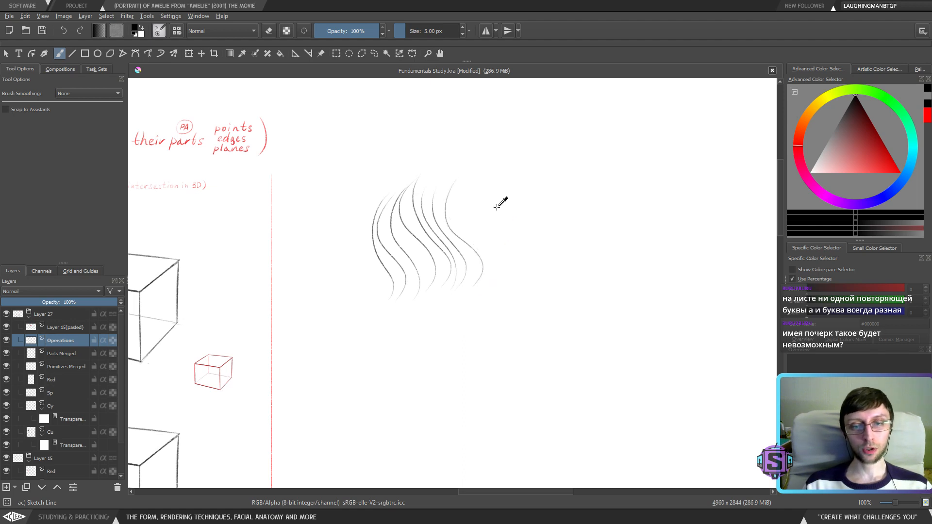
pyautogui.hotkey('ctrl', 'z')
pyautogui.hotkey('ctrl', 'z')
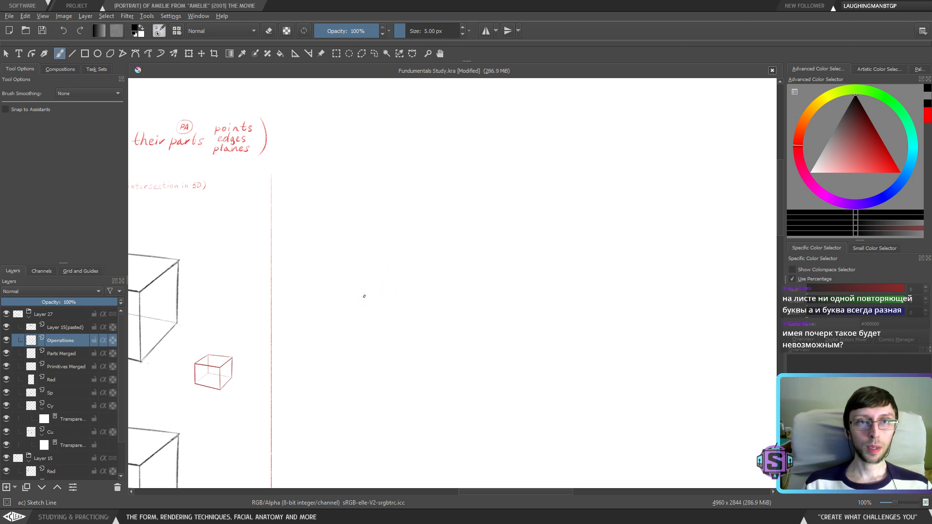
# Draw a pair of differently bent freehand S-curves in the blank area, one with a long sweeping upper end
pyautogui.moveTo(368, 296)
pyautogui.mouseDown()
pyautogui.moveTo(373, 306)
pyautogui.moveTo(438, 309)
pyautogui.mouseUp()
pyautogui.scroll(3, 424, 286)
pyautogui.scroll(-4, 418, 292)
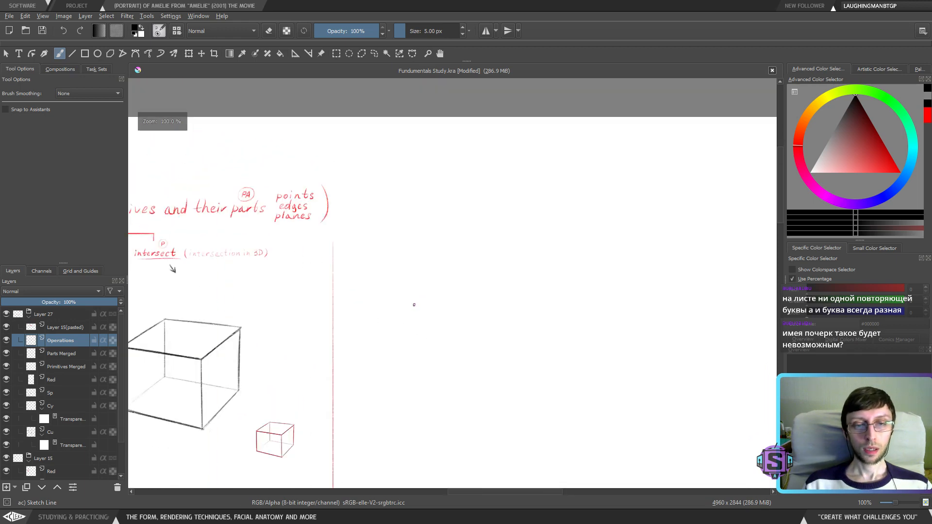
pyautogui.scroll(5, 412, 321)
pyautogui.press('shift')
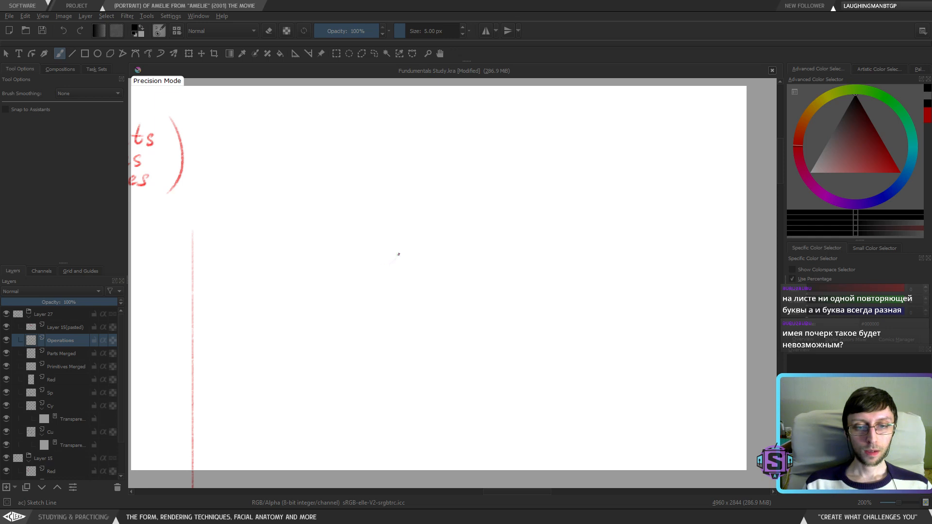
pyautogui.moveTo(397, 253); pyautogui.dragTo(381, 293)
pyautogui.hotkey('ctrl', 'z')
pyautogui.moveTo(398, 256)
pyautogui.mouseDown()
pyautogui.moveTo(382, 291)
pyautogui.moveTo(471, 179)
pyautogui.mouseUp()
pyautogui.hotkey('ctrl', 'z')
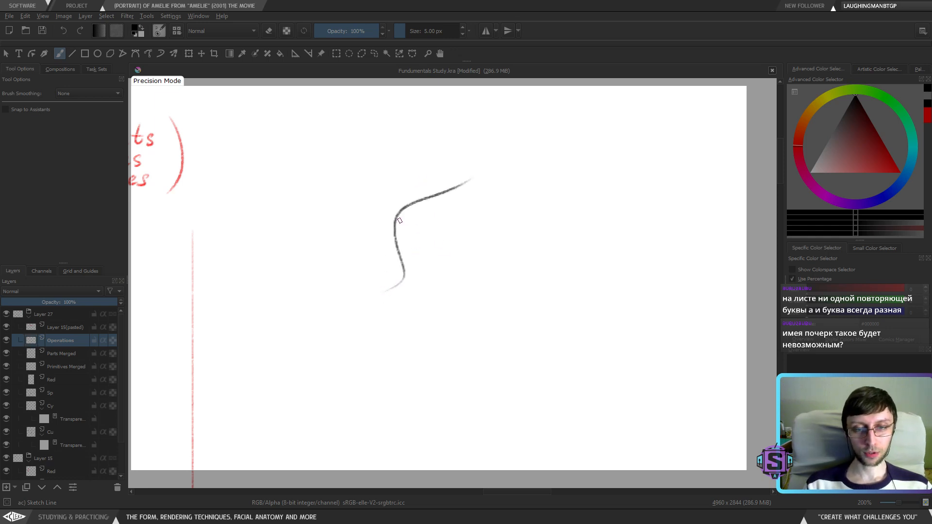
pyautogui.moveTo(403, 230); pyautogui.dragTo(424, 305)
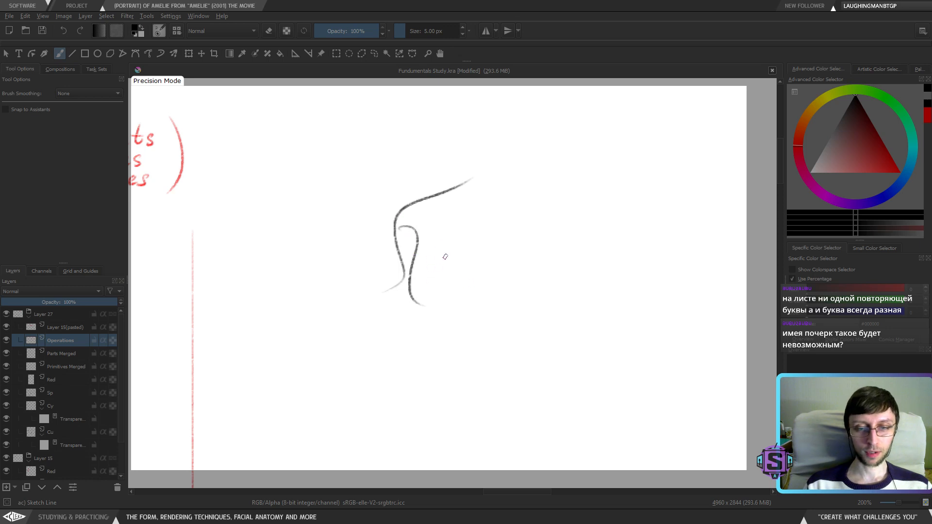
# Draw three more pairs of contrasting freehand S-curves beside the first pair, redoing the stroke that goes wrong
pyautogui.moveTo(431, 242); pyautogui.dragTo(456, 293)
pyautogui.moveTo(446, 258); pyautogui.dragTo(461, 321)
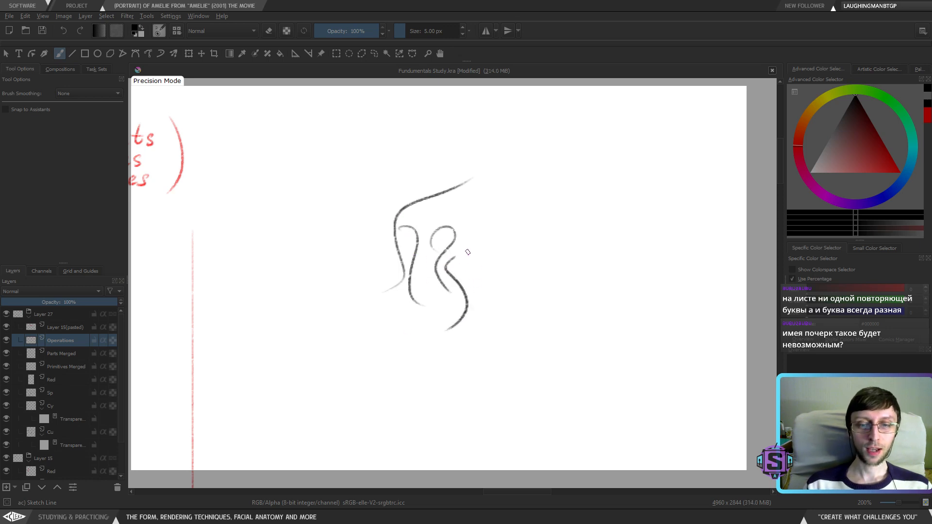
pyautogui.moveTo(479, 268)
pyautogui.mouseDown()
pyautogui.moveTo(503, 250)
pyautogui.moveTo(501, 195)
pyautogui.moveTo(515, 257)
pyautogui.moveTo(498, 292)
pyautogui.mouseUp()
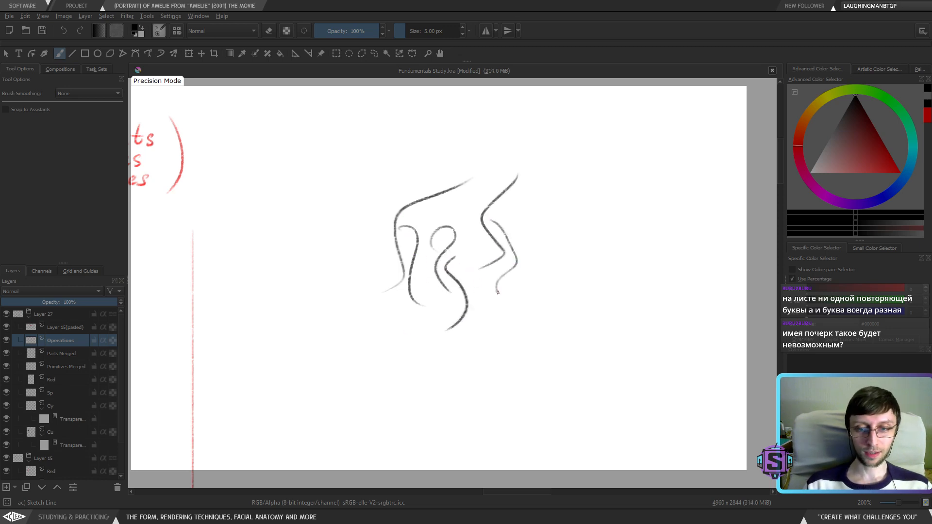
pyautogui.hotkey('ctrl', 'z')
pyautogui.moveTo(513, 233); pyautogui.dragTo(498, 289)
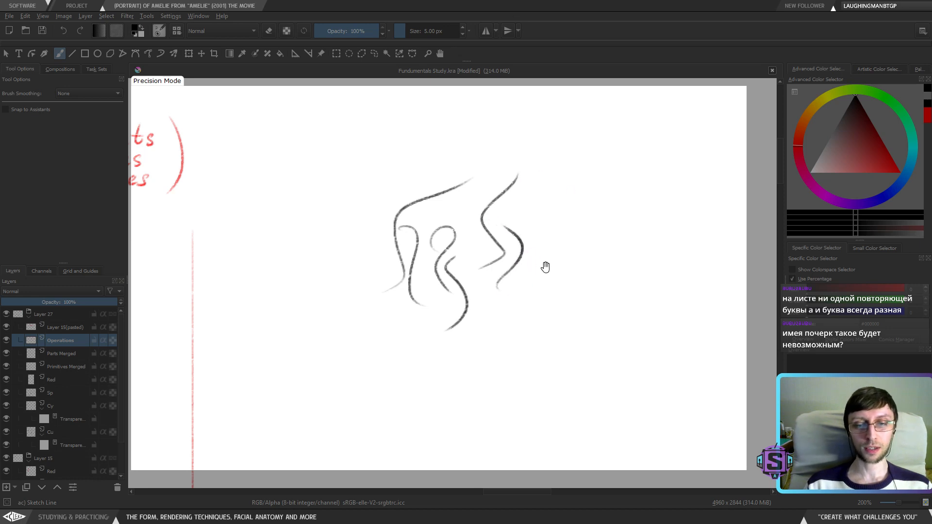
pyautogui.moveTo(545, 267); pyautogui.dragTo(469, 282)
pyautogui.moveTo(491, 231); pyautogui.dragTo(470, 313)
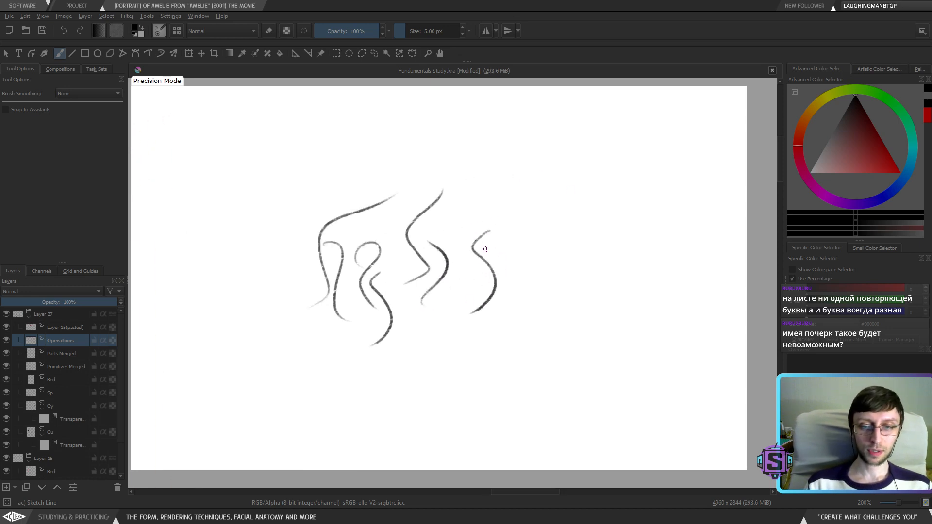
pyautogui.moveTo(485, 249)
pyautogui.mouseDown()
pyautogui.moveTo(506, 201)
pyautogui.moveTo(466, 233)
pyautogui.moveTo(529, 204)
pyautogui.moveTo(510, 261)
pyautogui.mouseUp()
# Outline-select the added curve pairs one at a time and move them apart into an evenly spaced row, then deselect and return to the brush
pyautogui.hotkey('ctrl', 'shift', 'f')
pyautogui.press('t')
pyautogui.press('b')
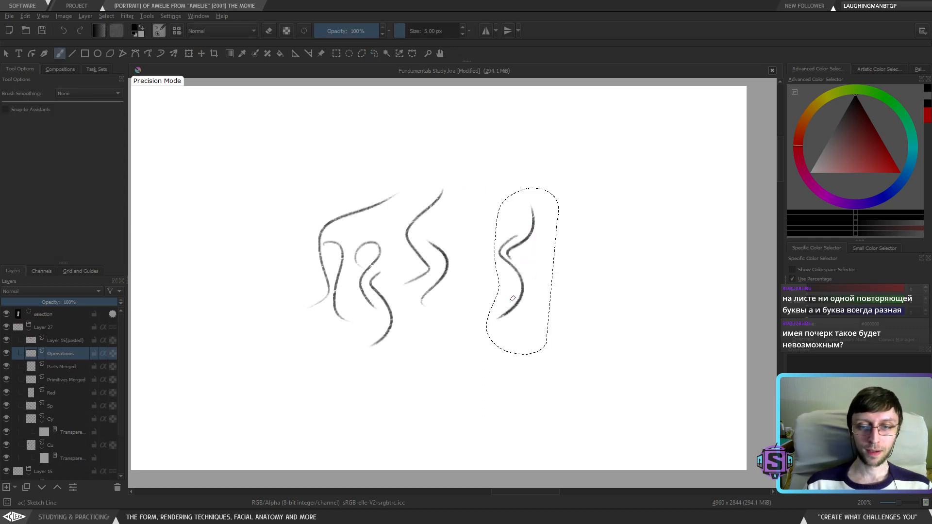
pyautogui.hotkey('ctrl', 'shift', 'f')
pyautogui.moveTo(478, 318)
pyautogui.mouseDown()
pyautogui.moveTo(405, 219)
pyautogui.moveTo(441, 308)
pyautogui.moveTo(453, 292)
pyautogui.mouseUp()
pyautogui.press('t')
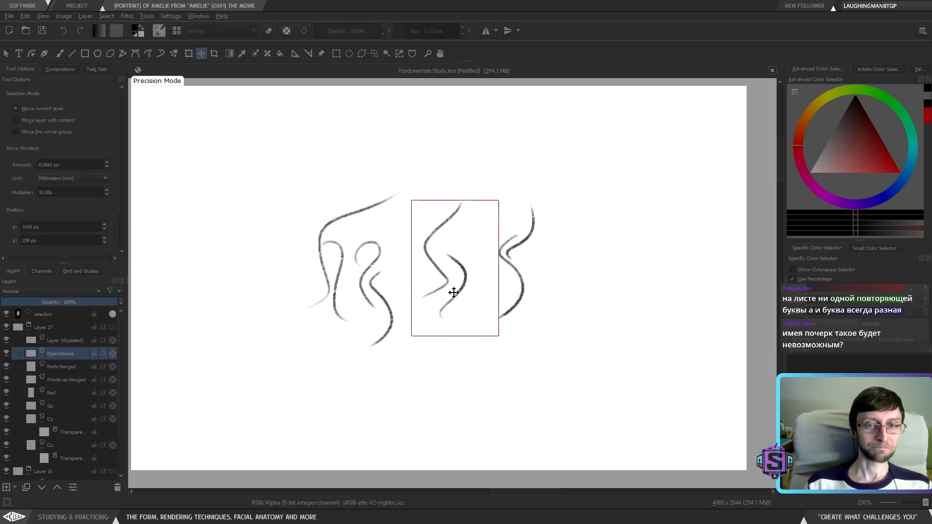
pyautogui.hotkey('ctrl', 'shift', 'a')
pyautogui.hotkey('ctrl', 'shift', 'f')
pyautogui.moveTo(416, 334)
pyautogui.mouseDown()
pyautogui.moveTo(355, 246)
pyautogui.moveTo(349, 290)
pyautogui.moveTo(362, 323)
pyautogui.moveTo(403, 340)
pyautogui.mouseUp()
pyautogui.press('t')
pyautogui.moveTo(414, 301); pyautogui.dragTo(429, 292)
pyautogui.press('b')
pyautogui.hotkey('ctrl', 'shift', 'a')
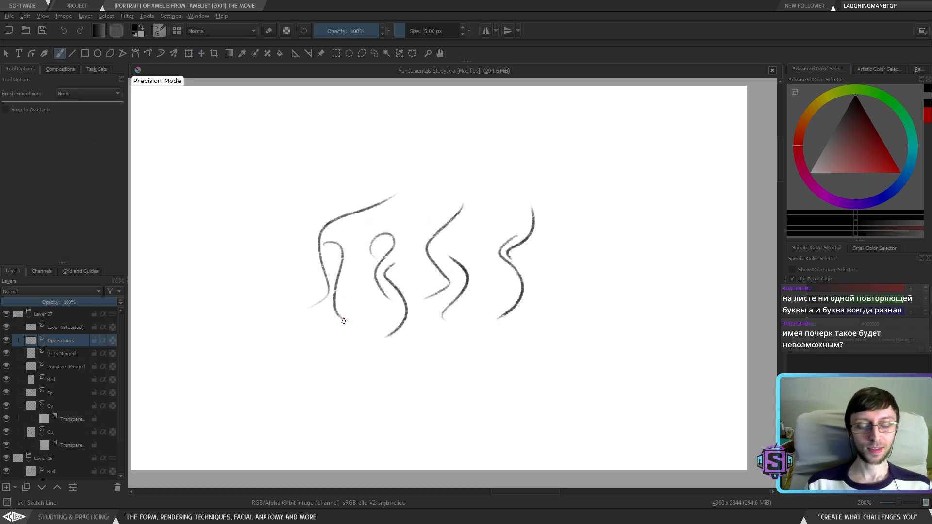
# Handwrite the letter П in three different styles, one below another, in the blank space beside the curve pairs
pyautogui.moveTo(401, 349)
pyautogui.mouseDown()
pyautogui.moveTo(394, 345)
pyautogui.moveTo(412, 349)
pyautogui.mouseUp()
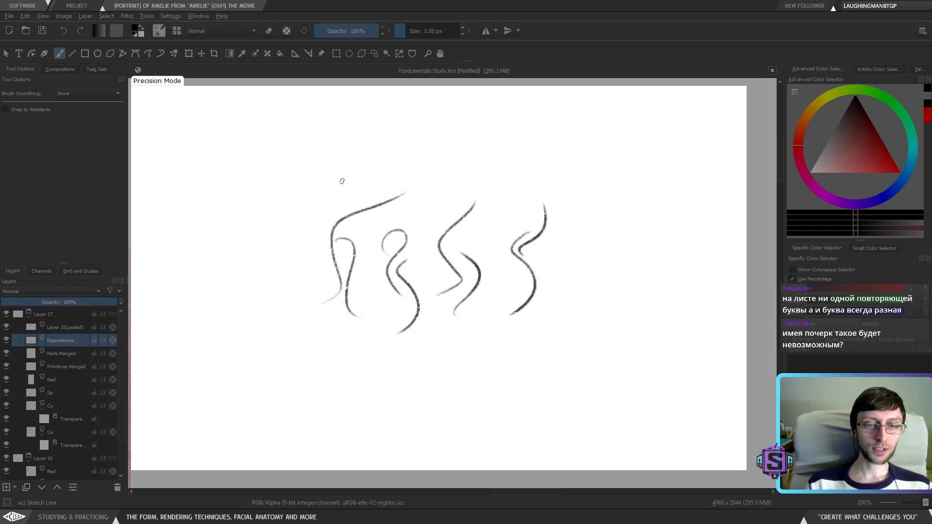
pyautogui.moveTo(351, 254); pyautogui.dragTo(354, 260)
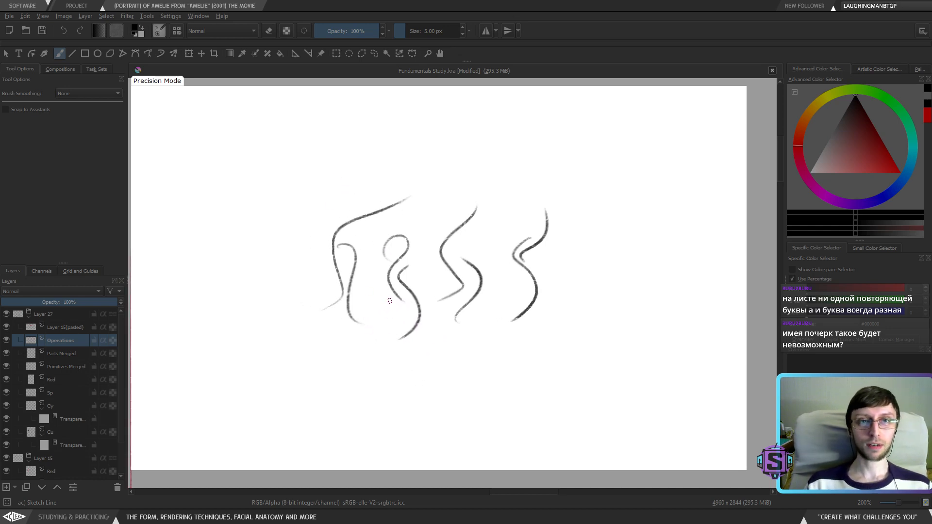
pyautogui.moveTo(470, 348); pyautogui.dragTo(397, 350)
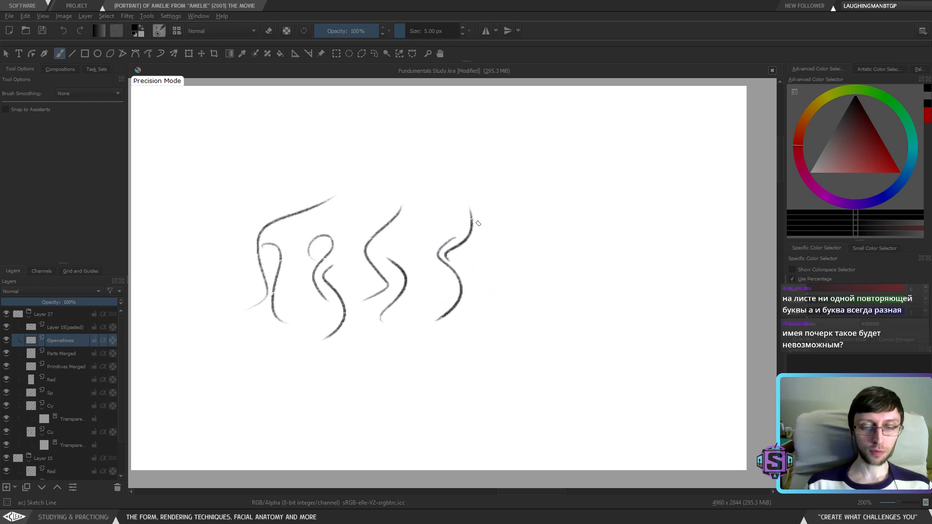
pyautogui.moveTo(512, 220)
pyautogui.mouseDown()
pyautogui.moveTo(489, 188)
pyautogui.moveTo(425, 282)
pyautogui.moveTo(470, 333)
pyautogui.moveTo(501, 329)
pyautogui.moveTo(440, 299)
pyautogui.moveTo(402, 195)
pyautogui.mouseUp()
pyautogui.hotkey('ctrl', 'z')
pyautogui.moveTo(457, 260)
pyautogui.mouseDown()
pyautogui.moveTo(442, 314)
pyautogui.moveTo(467, 311)
pyautogui.mouseUp()
pyautogui.moveTo(438, 278); pyautogui.dragTo(496, 264)
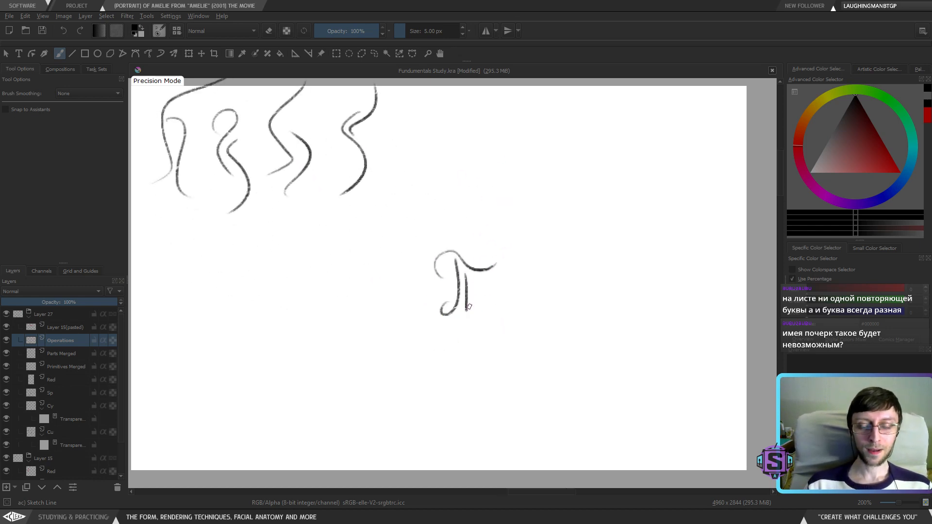
pyautogui.moveTo(465, 364); pyautogui.dragTo(428, 303)
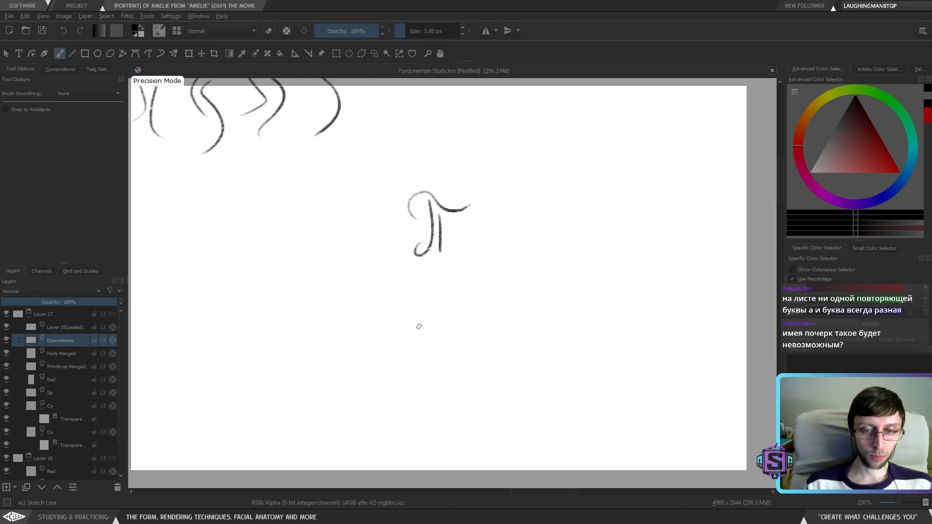
pyautogui.moveTo(427, 293); pyautogui.dragTo(425, 335)
pyautogui.moveTo(421, 294)
pyautogui.mouseDown()
pyautogui.moveTo(422, 334)
pyautogui.moveTo(444, 295)
pyautogui.moveTo(443, 329)
pyautogui.moveTo(441, 315)
pyautogui.moveTo(413, 345)
pyautogui.mouseUp()
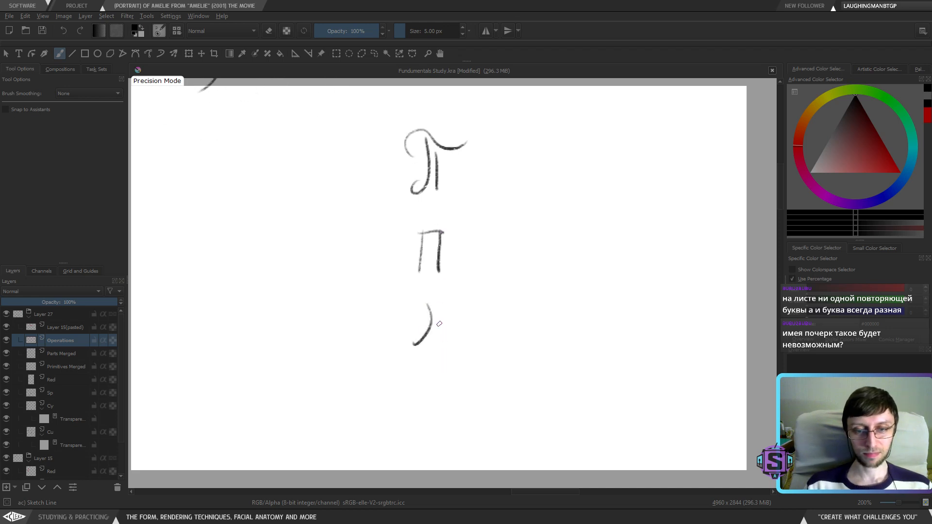
pyautogui.hotkey('ctrl', 'z')
pyautogui.moveTo(424, 312)
pyautogui.mouseDown()
pyautogui.moveTo(415, 339)
pyautogui.moveTo(432, 341)
pyautogui.moveTo(443, 310)
pyautogui.mouseUp()
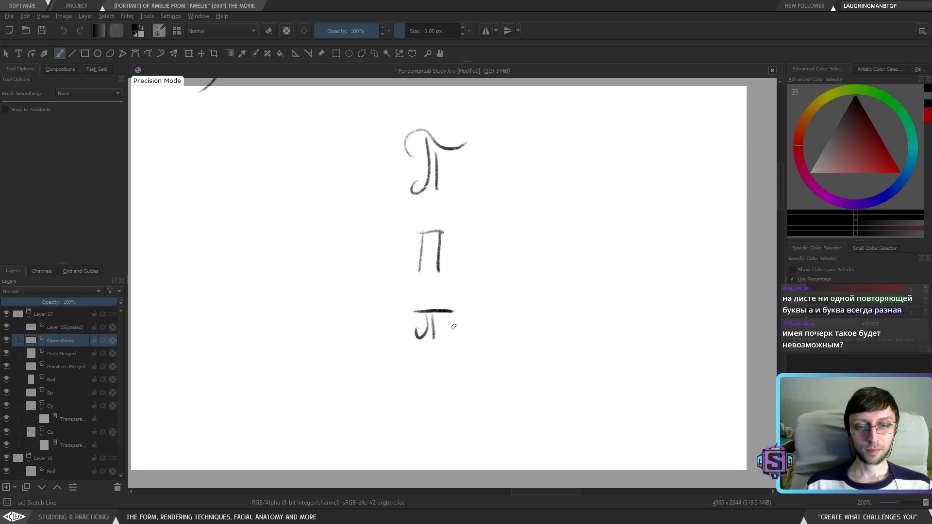
# Outline-select and delete the handwritten letters and the row of curve pairs, then deselect and return to the brush
pyautogui.hotkey('ctrl', 'shift', 'f')
pyautogui.moveTo(507, 338)
pyautogui.mouseDown()
pyautogui.moveTo(495, 252)
pyautogui.moveTo(402, 104)
pyautogui.moveTo(507, 338)
pyautogui.mouseUp()
pyautogui.press('Delete')
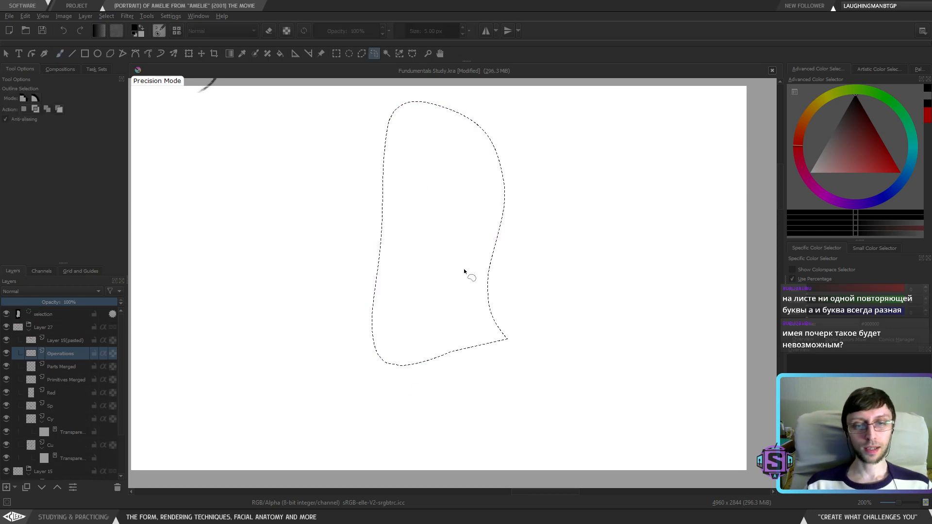
pyautogui.hotkey('ctrl', 'shift', 'a')
pyautogui.moveTo(354, 214); pyautogui.dragTo(458, 464)
pyautogui.moveTo(467, 366)
pyautogui.mouseDown()
pyautogui.moveTo(511, 235)
pyautogui.moveTo(280, 177)
pyautogui.moveTo(255, 208)
pyautogui.moveTo(240, 372)
pyautogui.mouseUp()
pyautogui.press('Delete')
pyautogui.hotkey('ctrl', 'shift', 'a')
pyautogui.press('b')
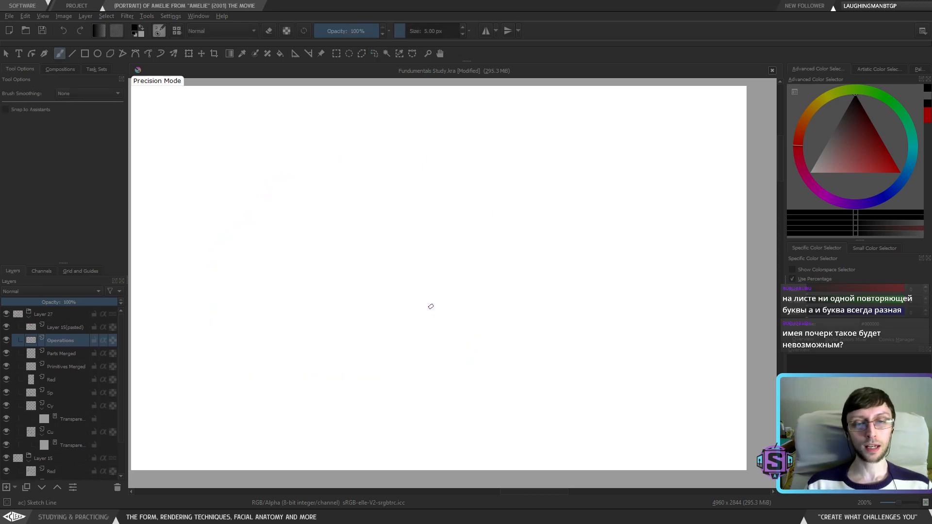
# Using the straight Line tool, trace in black the red edges from the pointed cube's apex to its lower front, upper front and upper back corners
pyautogui.scroll(-3, 431, 307)
pyautogui.scroll(2, 544, 296)
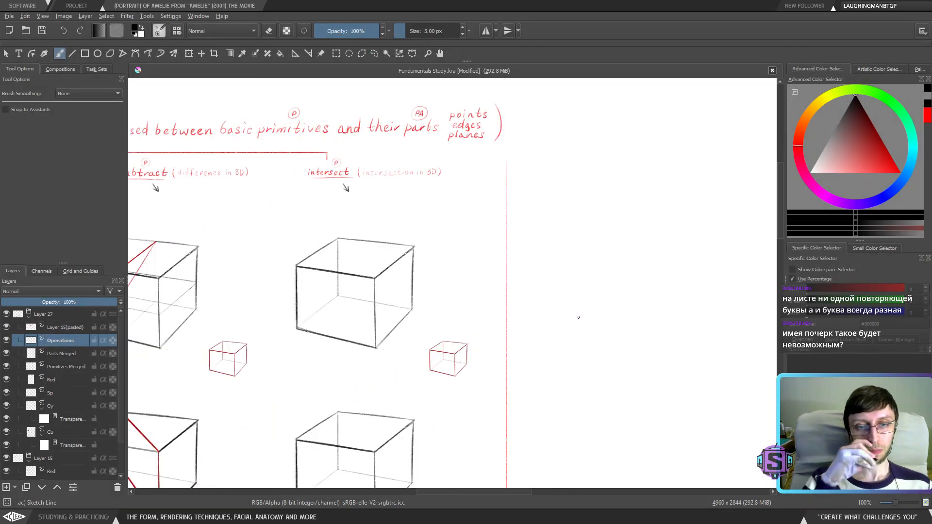
pyautogui.press('-')
pyautogui.moveTo(467, 381); pyautogui.dragTo(601, 293)
pyautogui.moveTo(502, 402); pyautogui.dragTo(520, 268)
pyautogui.press('+')
pyautogui.moveTo(462, 365); pyautogui.dragTo(451, 318)
pyautogui.press('+')
pyautogui.click(72, 53)
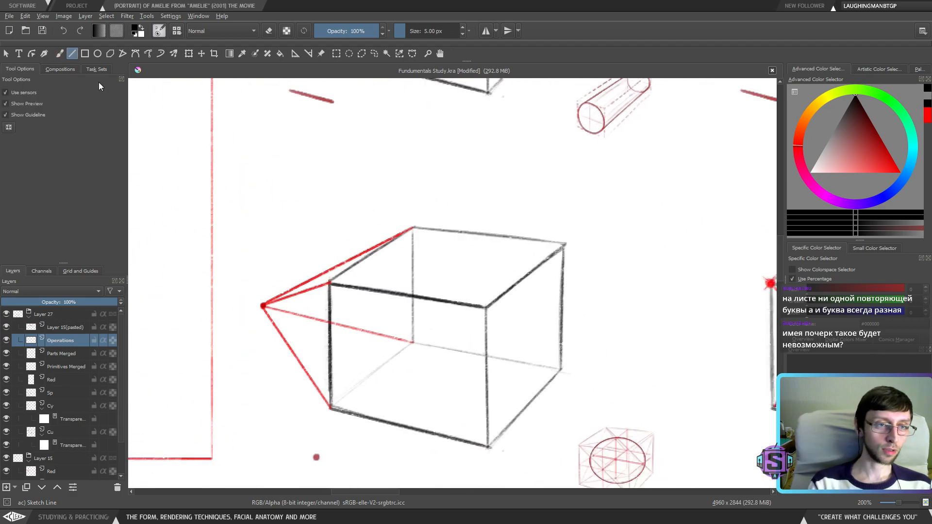
pyautogui.press('-')
pyautogui.press('+')
pyautogui.press('+')
pyautogui.moveTo(337, 416)
pyautogui.mouseDown()
pyautogui.moveTo(292, 369)
pyautogui.moveTo(237, 268)
pyautogui.moveTo(346, 230)
pyautogui.moveTo(326, 239)
pyautogui.mouseUp()
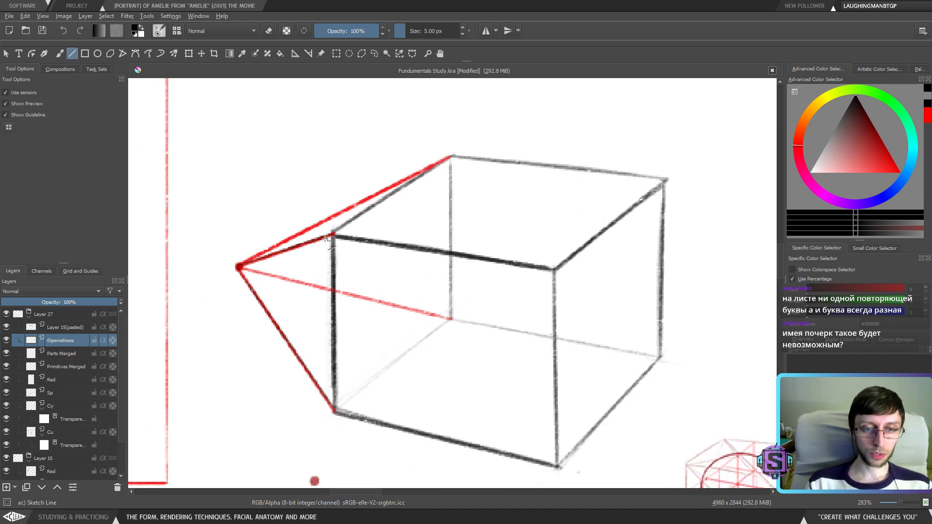
pyautogui.moveTo(237, 267)
pyautogui.mouseDown()
pyautogui.moveTo(437, 151)
pyautogui.moveTo(450, 157)
pyautogui.mouseUp()
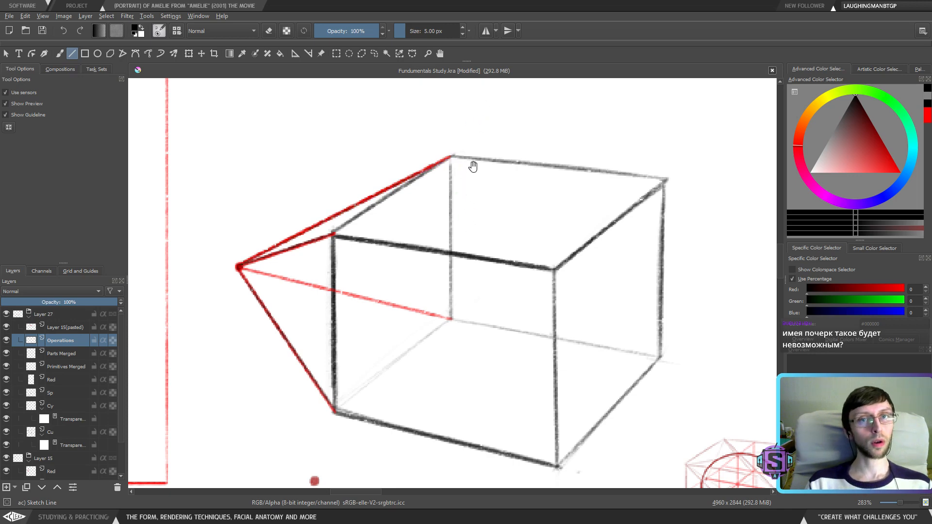
# On the edge-extended cube, trace in black the red upper edge from the added edge's upper end to the back corner
pyautogui.moveTo(472, 167); pyautogui.dragTo(447, 400)
pyautogui.moveTo(421, 279); pyautogui.dragTo(453, 346)
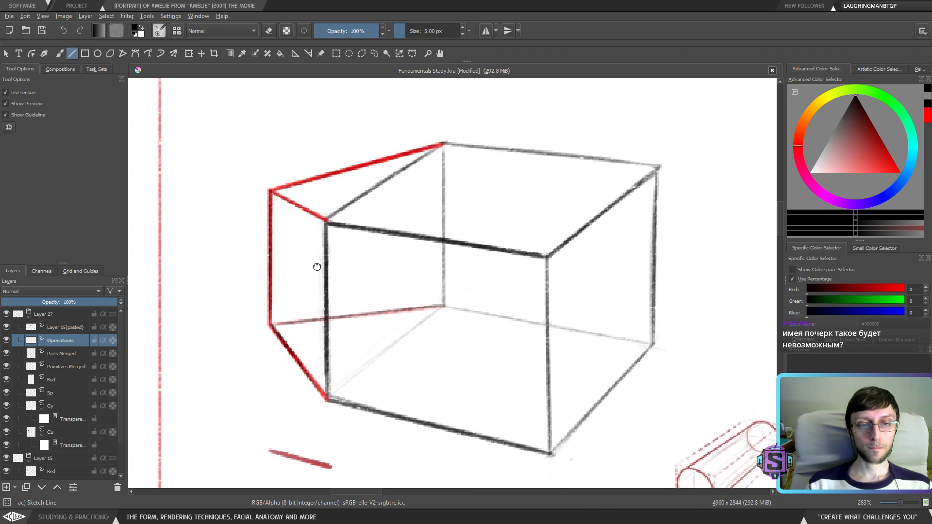
pyautogui.moveTo(316, 266); pyautogui.dragTo(327, 318)
pyautogui.moveTo(271, 289); pyautogui.dragTo(451, 238)
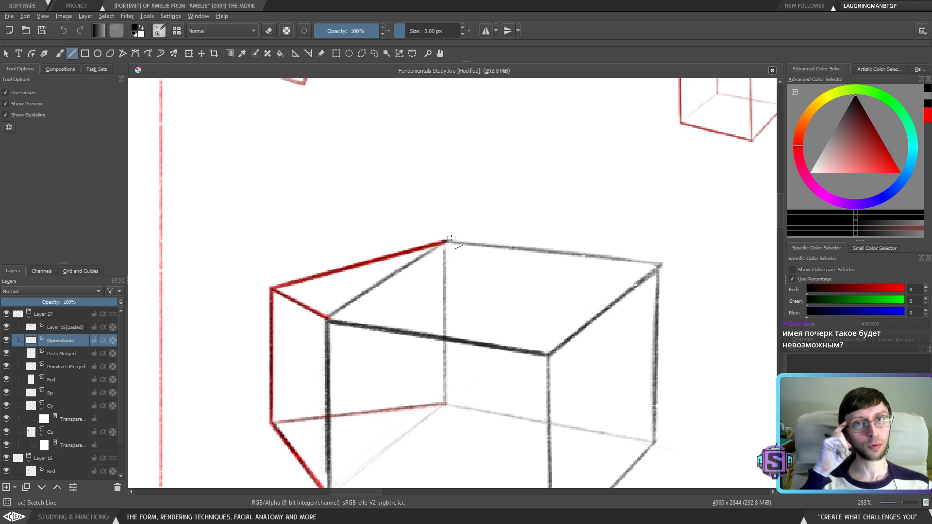
# On the plane-subtracted cylinder, trace the red upper side line in black from the inner front circle to the far circle
pyautogui.scroll(-2, 452, 240)
pyautogui.moveTo(497, 266); pyautogui.dragTo(373, 344)
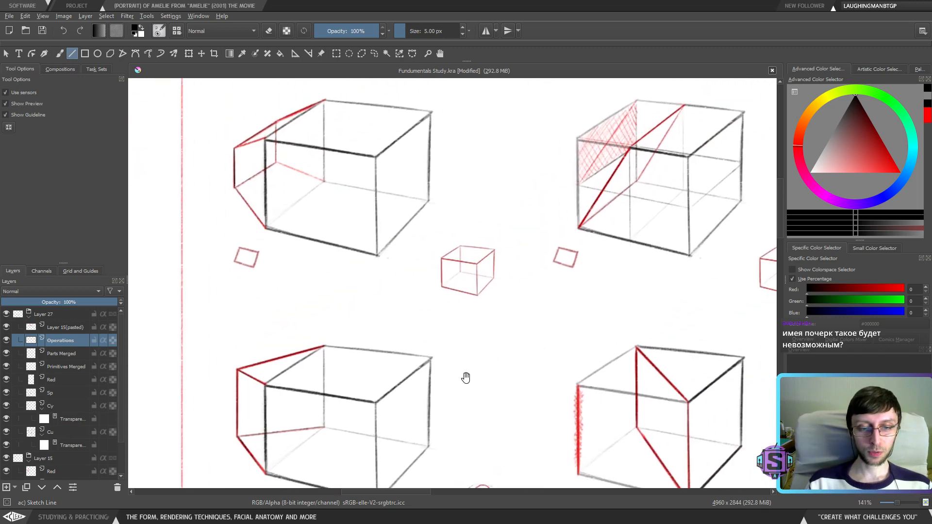
pyautogui.moveTo(508, 424); pyautogui.dragTo(374, 256)
pyautogui.press('-')
pyautogui.press('-')
pyautogui.moveTo(474, 378); pyautogui.dragTo(516, 287)
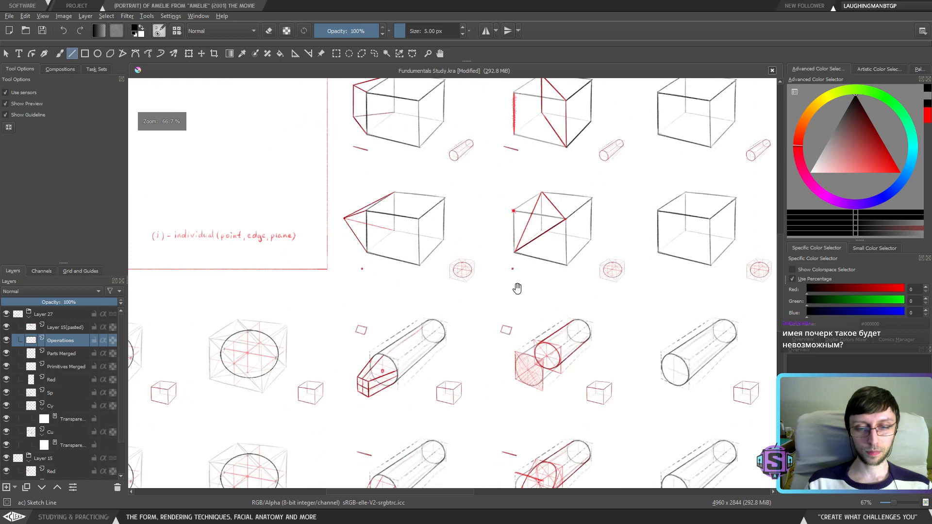
pyautogui.moveTo(485, 431); pyautogui.dragTo(503, 333)
pyautogui.press('+')
pyautogui.press('+')
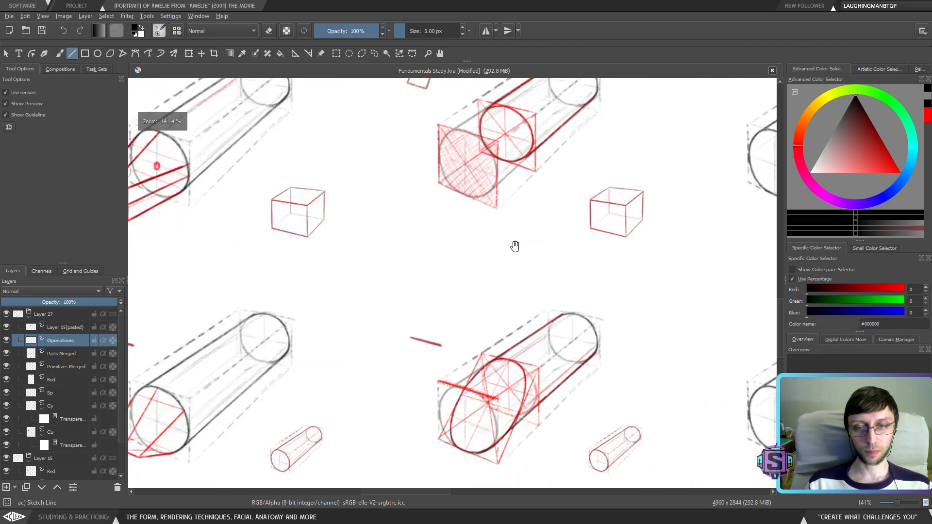
pyautogui.moveTo(516, 246); pyautogui.dragTo(452, 377)
pyautogui.press('+')
pyautogui.press('+')
pyautogui.moveTo(508, 336); pyautogui.dragTo(496, 382)
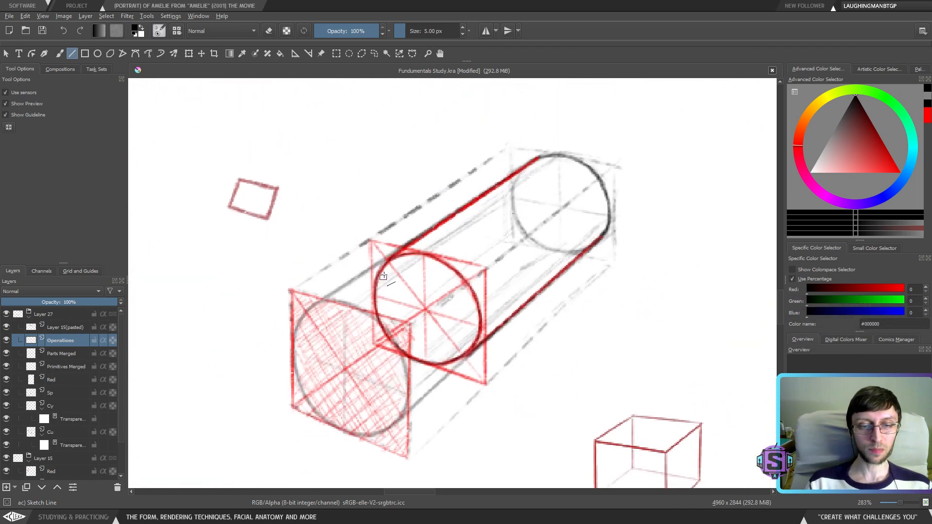
pyautogui.moveTo(387, 261); pyautogui.dragTo(537, 160)
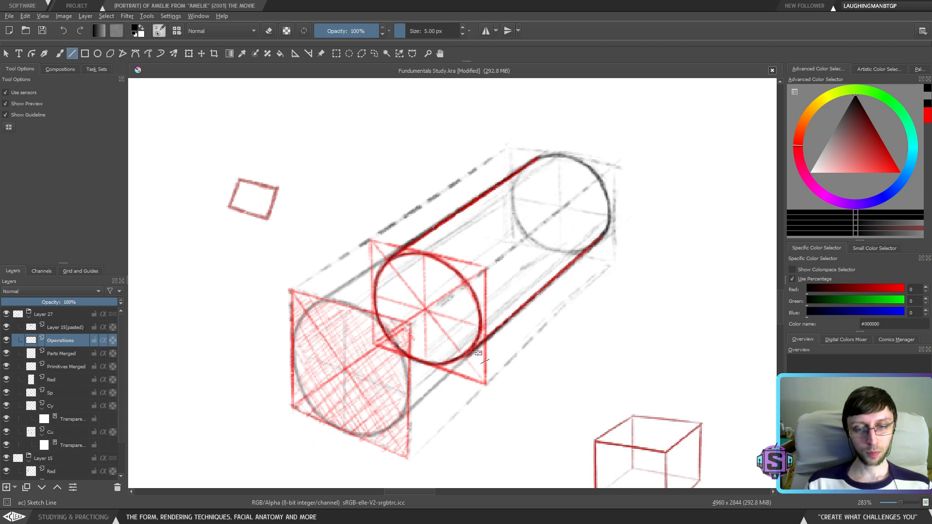
# Examine the red construction and side lines of the edge-subtracted cylinder
pyautogui.press('b')
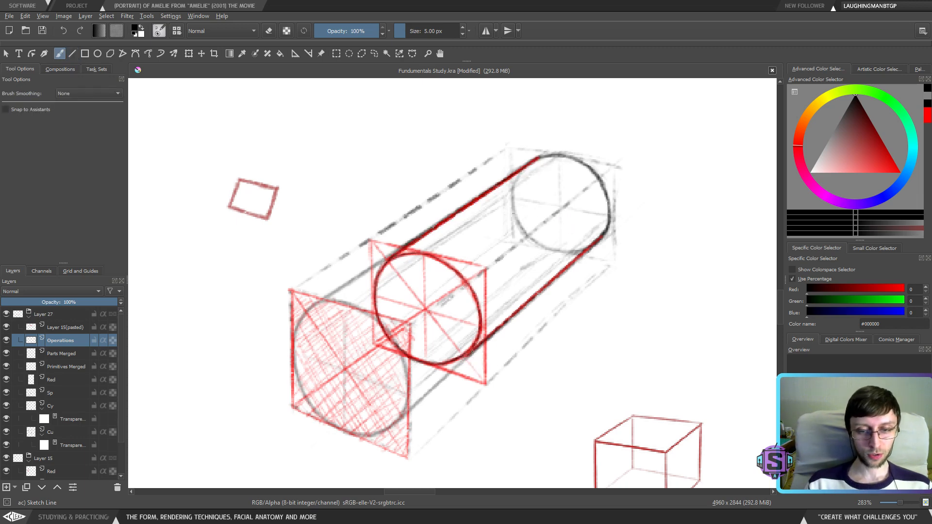
pyautogui.hotkey('ctrl', '-')
pyautogui.hotkey('ctrl', '-')
pyautogui.moveTo(464, 416); pyautogui.dragTo(573, 150)
pyautogui.moveTo(483, 379); pyautogui.dragTo(386, 391)
pyautogui.hotkey('ctrl', '+')
pyautogui.hotkey('ctrl', '+')
pyautogui.moveTo(507, 357); pyautogui.dragTo(501, 355)
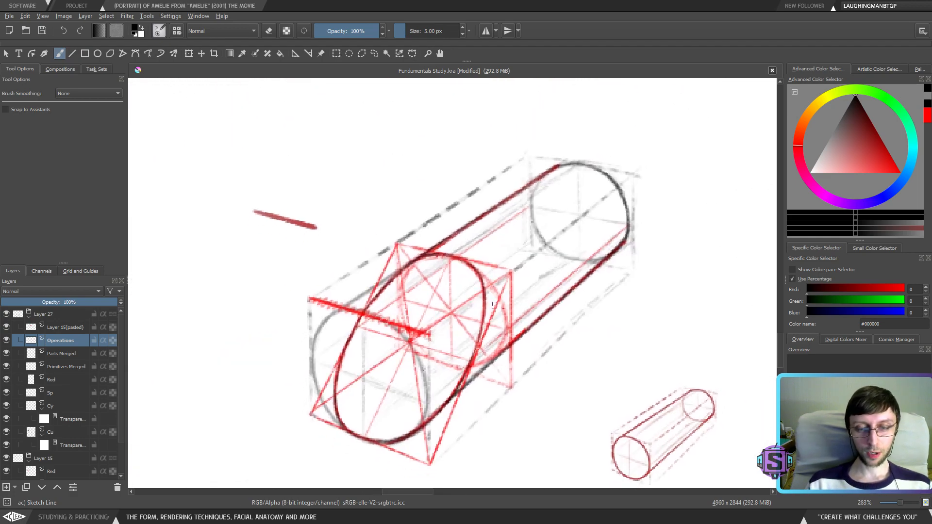
pyautogui.hotkey('ctrl', '-')
pyautogui.hotkey('ctrl', '-')
# With the straight Line tool, trace in black the outer slanted edges and lower front edge of the wedge on the edge-extended cylinder
pyautogui.moveTo(266, 295)
pyautogui.mouseDown()
pyautogui.moveTo(516, 316)
pyautogui.moveTo(507, 339)
pyautogui.mouseUp()
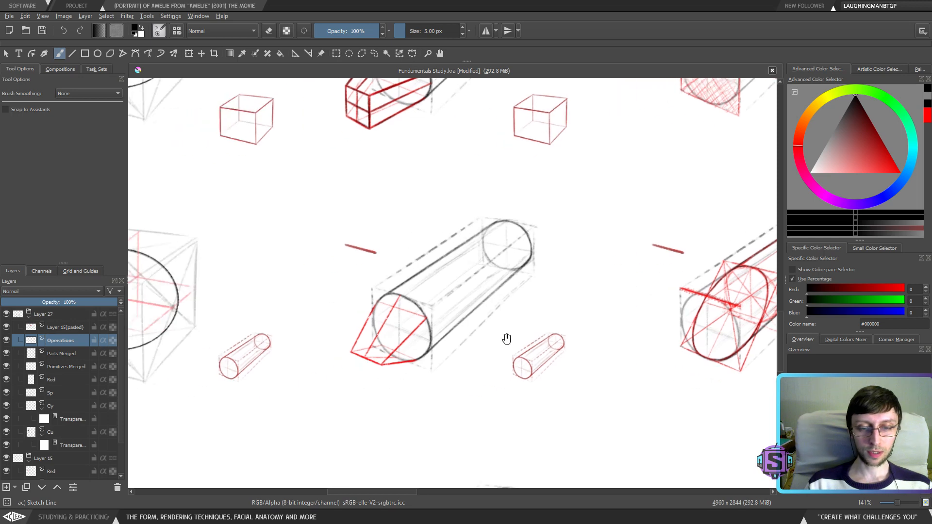
pyautogui.hotkey('ctrl', '+')
pyautogui.hotkey('ctrl', '+')
pyautogui.hotkey('ctrl', '-')
pyautogui.hotkey('ctrl', '-')
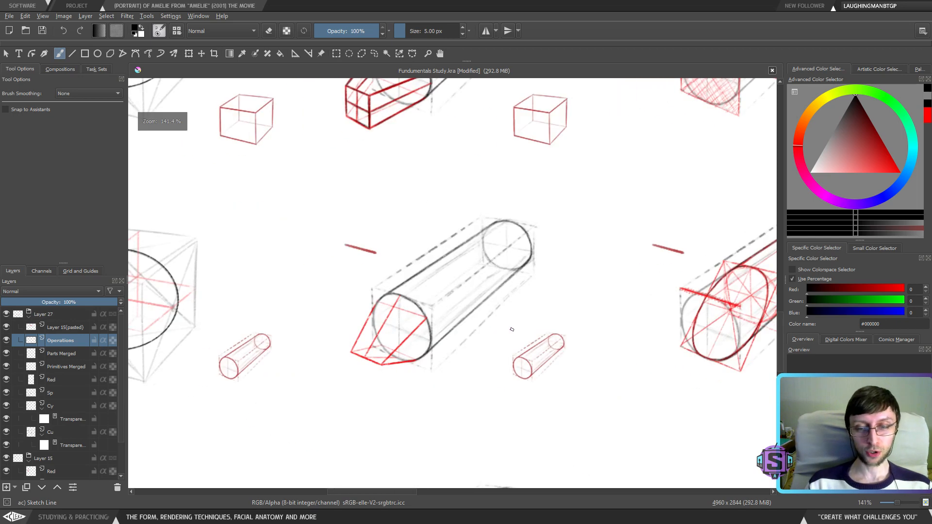
pyautogui.moveTo(449, 325); pyautogui.dragTo(463, 313)
pyautogui.hotkey('ctrl', '+')
pyautogui.hotkey('ctrl', '+')
pyautogui.moveTo(492, 318); pyautogui.dragTo(495, 334)
pyautogui.click(72, 53)
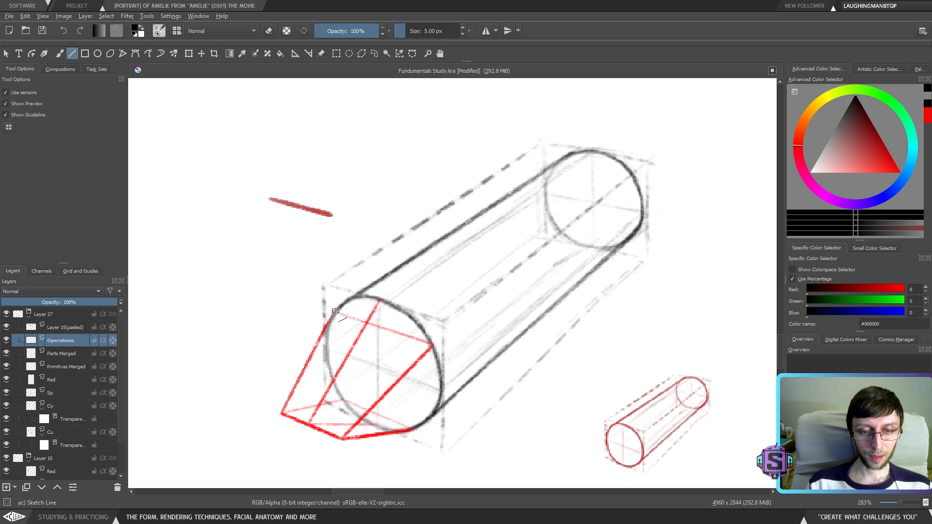
pyautogui.moveTo(335, 311)
pyautogui.mouseDown()
pyautogui.moveTo(281, 413)
pyautogui.moveTo(343, 439)
pyautogui.moveTo(432, 345)
pyautogui.mouseUp()
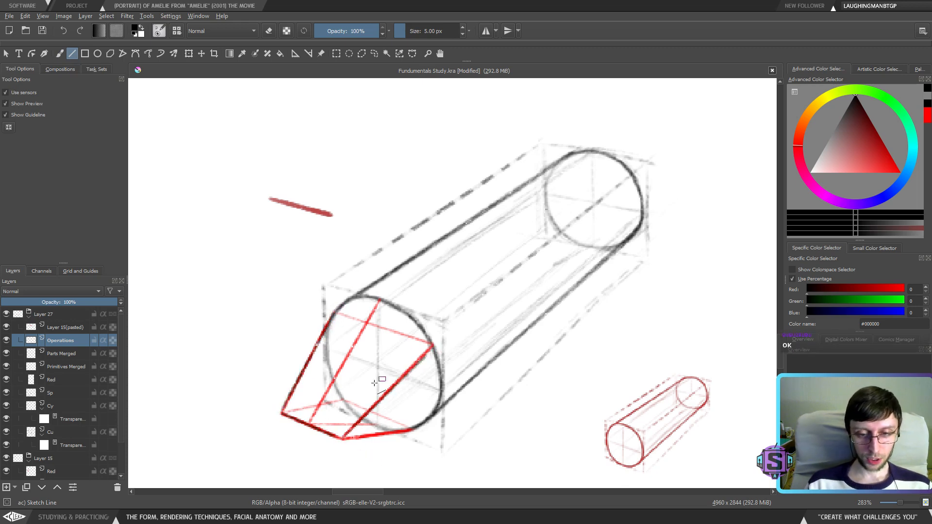
# Undo the wedge's middle slanted line, retrace it at 3 px, and trace the lower edge running from the wedge's corner to the circle
pyautogui.moveTo(311, 422); pyautogui.dragTo(380, 301)
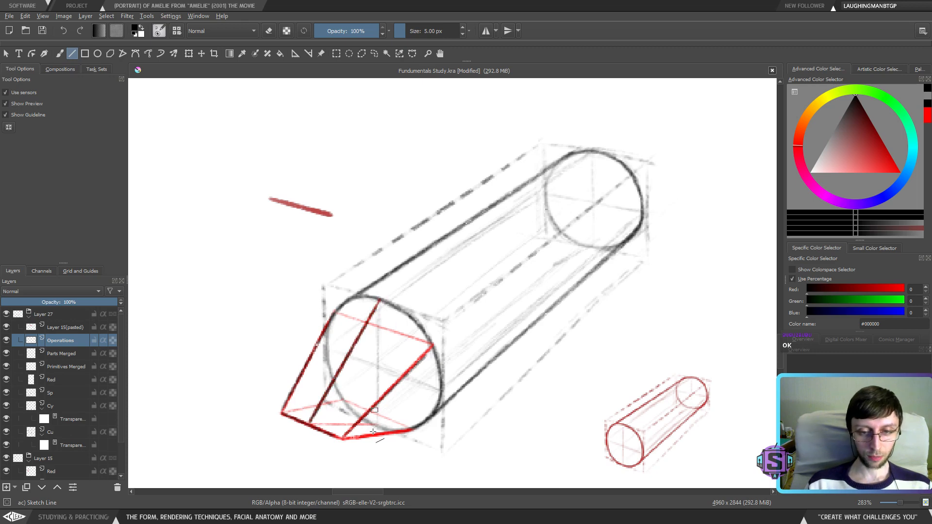
pyautogui.hotkey('ctrl', 'z')
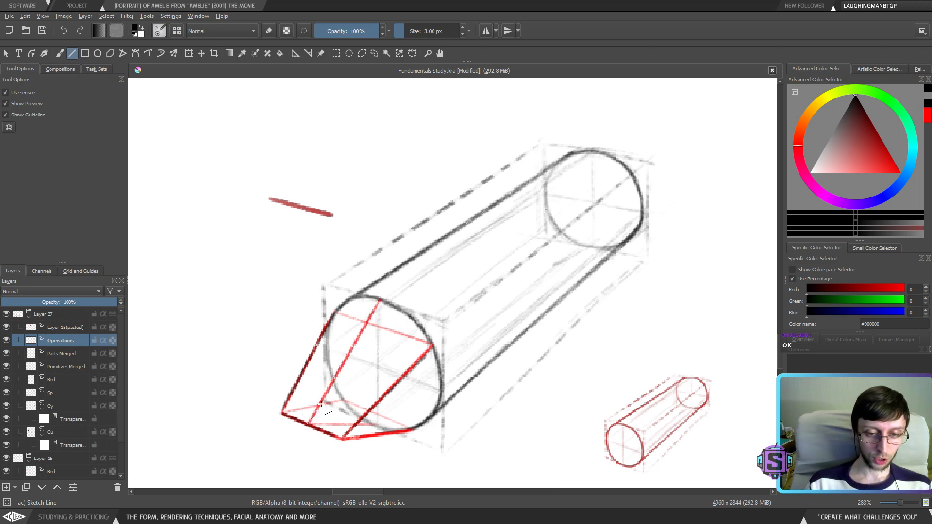
pyautogui.moveTo(311, 421); pyautogui.dragTo(380, 301)
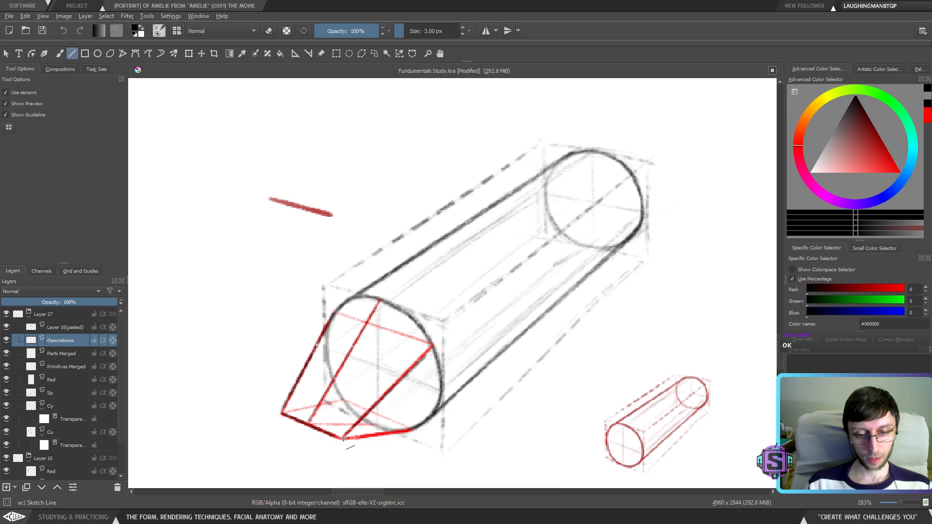
pyautogui.moveTo(344, 439); pyautogui.dragTo(413, 430)
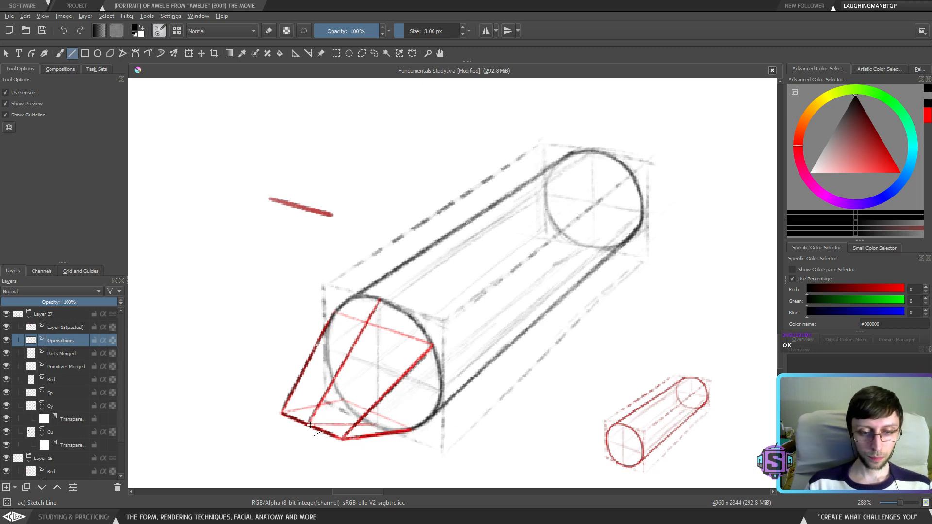
# Look over the rows of cylinder and sphere operation studies, comparing the worked-out shapes with the blank ones
pyautogui.press('-')
pyautogui.press('-')
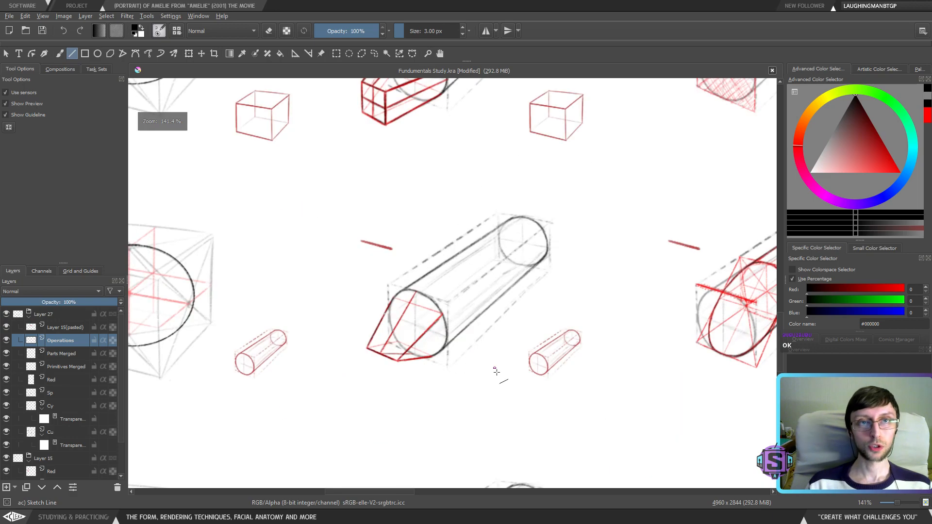
pyautogui.scroll(-3, 496, 371)
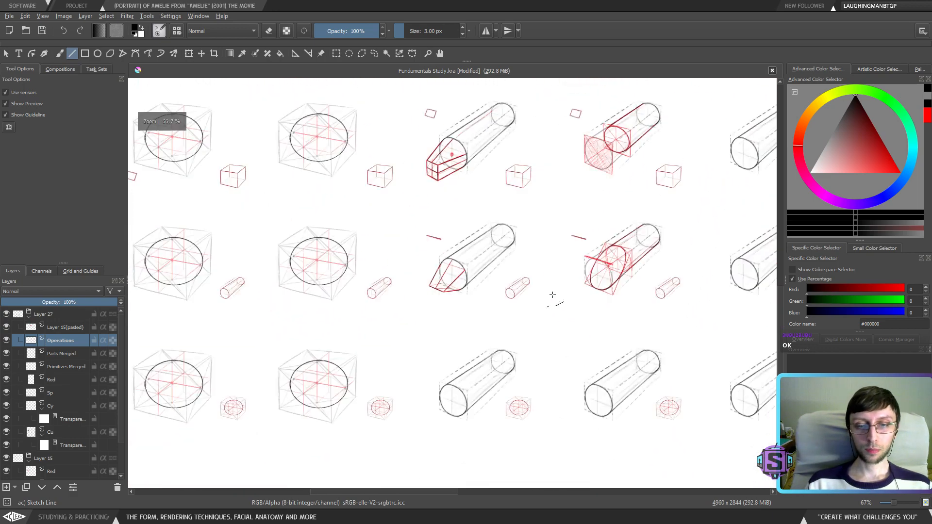
pyautogui.scroll(-3, 553, 295)
pyautogui.hscroll(3, 534, 316)
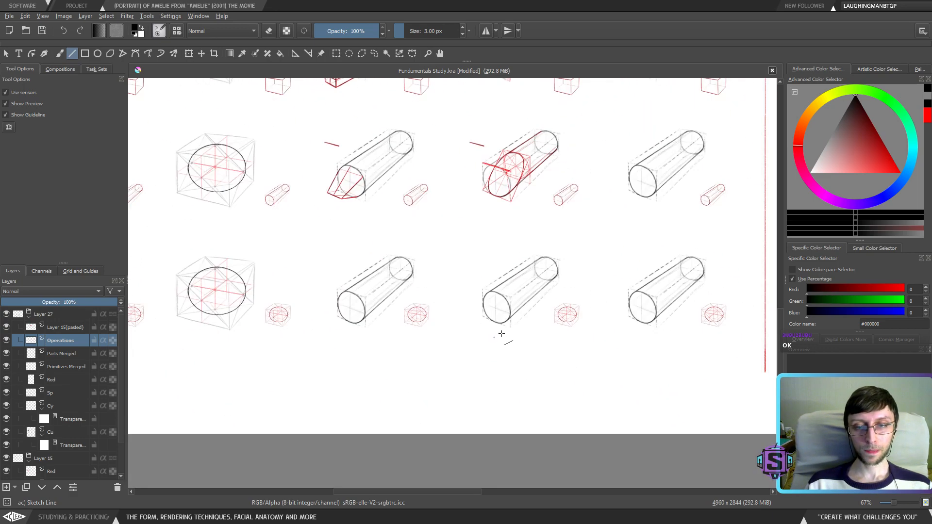
pyautogui.scroll(2, 502, 334)
pyautogui.scroll(5, 464, 406)
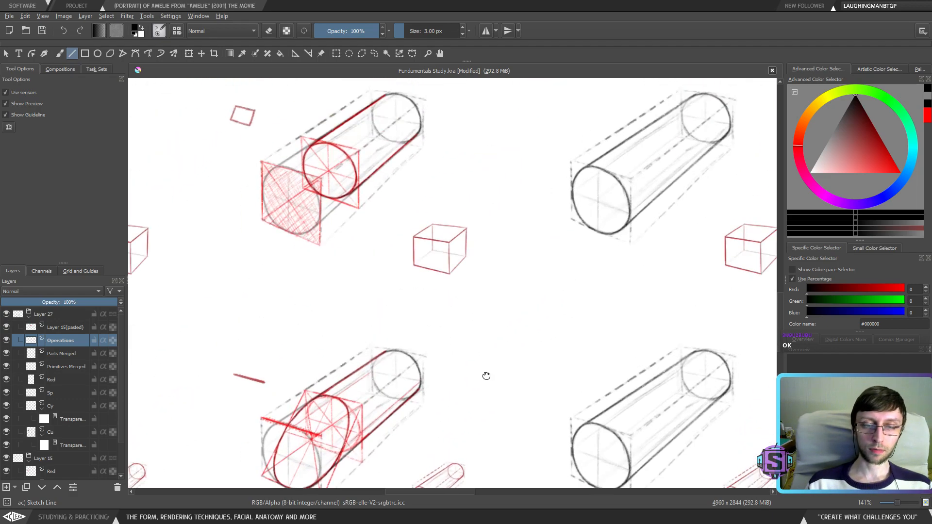
pyautogui.scroll(5, 486, 376)
pyautogui.scroll(-3, 491, 379)
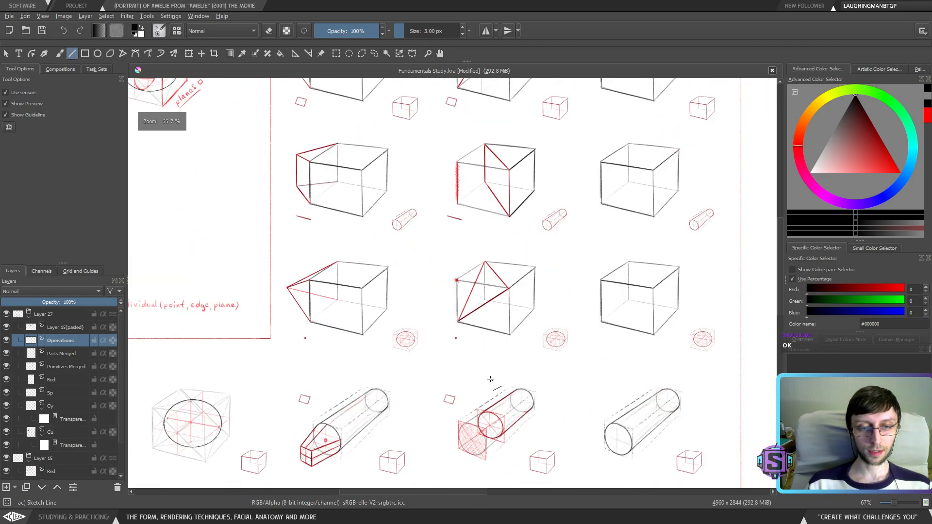
pyautogui.hscroll(-5, 490, 379)
pyautogui.scroll(-5, 370, 316)
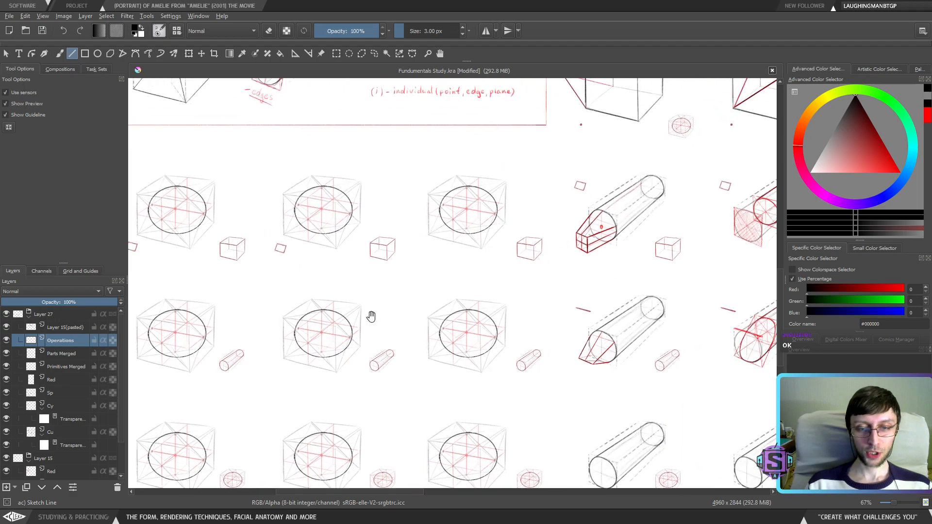
pyautogui.hscroll(5, 371, 316)
# Review the add, remove and intersect cube studies under the basic primitives heading
pyautogui.scroll(8, 482, 297)
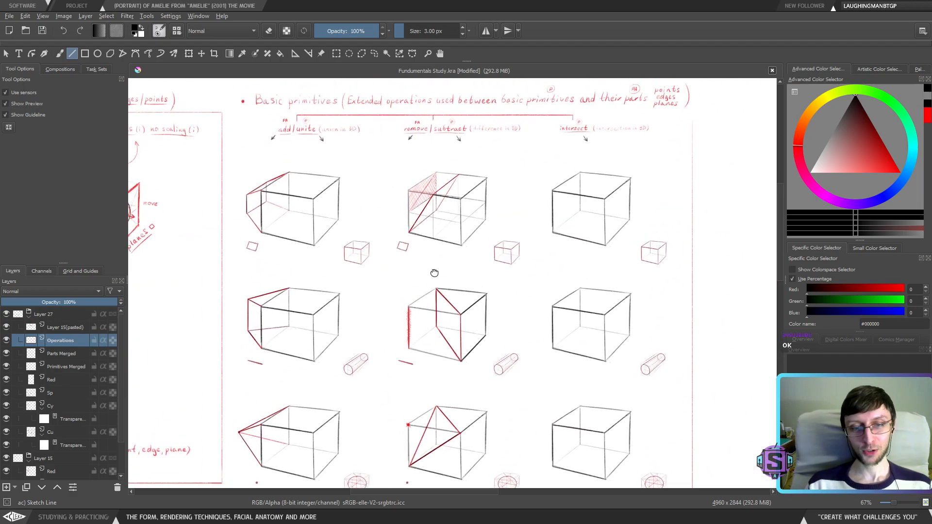
pyautogui.scroll(2, 435, 273)
pyautogui.scroll(3, 491, 364)
pyautogui.scroll(2, 491, 364)
pyautogui.scroll(-3, 476, 402)
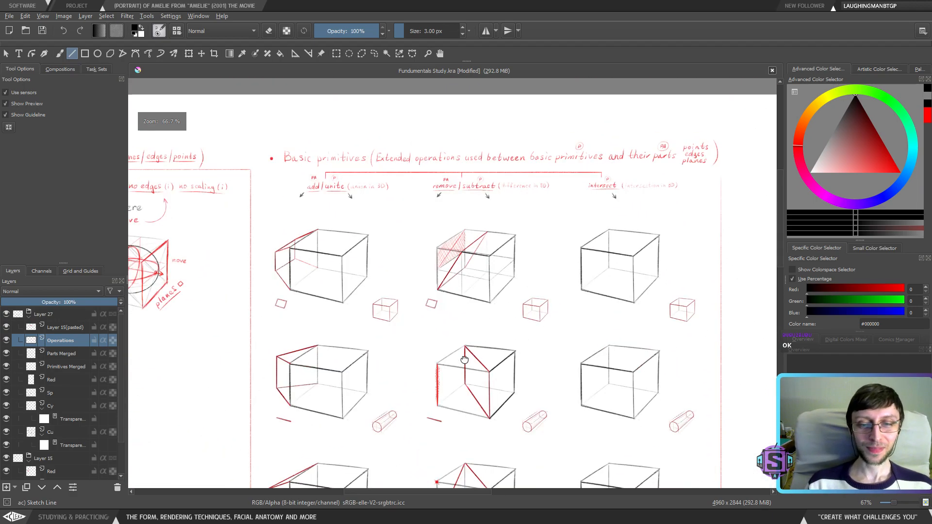
pyautogui.scroll(-3, 465, 359)
pyautogui.hscroll(-1, 457, 350)
pyautogui.scroll(2, 446, 338)
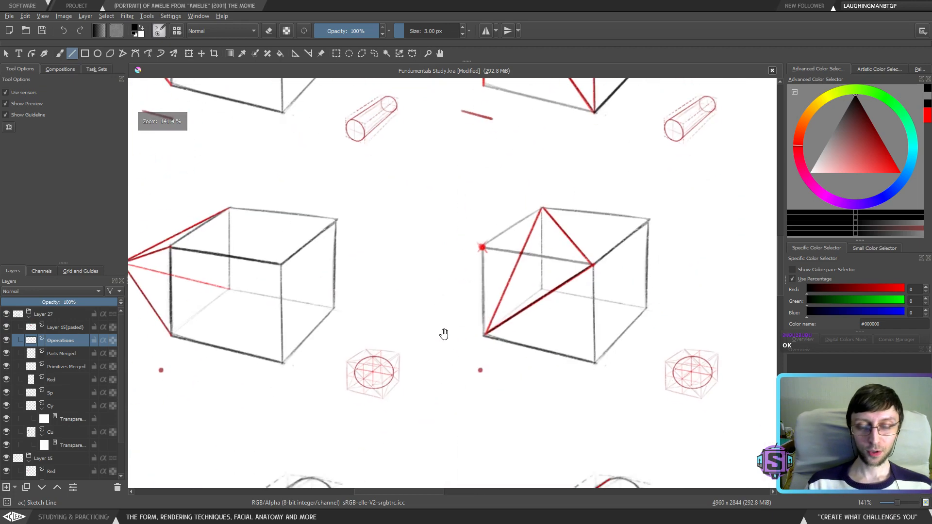
pyautogui.hscroll(2, 418, 359)
pyautogui.scroll(1, 395, 385)
# Compare the plane and edge operations in the add and subtract columns of the cylinder studies
pyautogui.scroll(-3, 422, 410)
pyautogui.hscroll(-1, 428, 412)
pyautogui.scroll(-1, 466, 390)
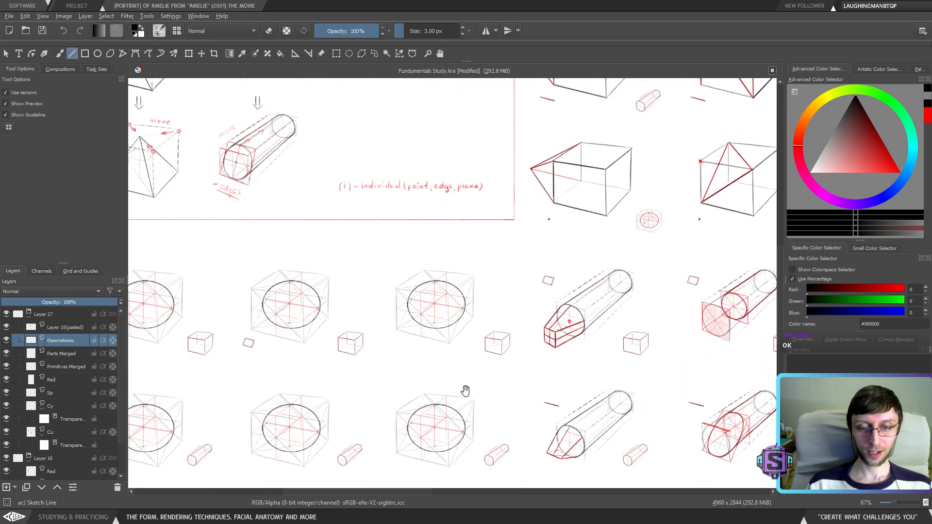
pyautogui.hscroll(-2, 465, 390)
pyautogui.hscroll(3, 534, 388)
pyautogui.scroll(-1, 424, 325)
pyautogui.scroll(2, 497, 394)
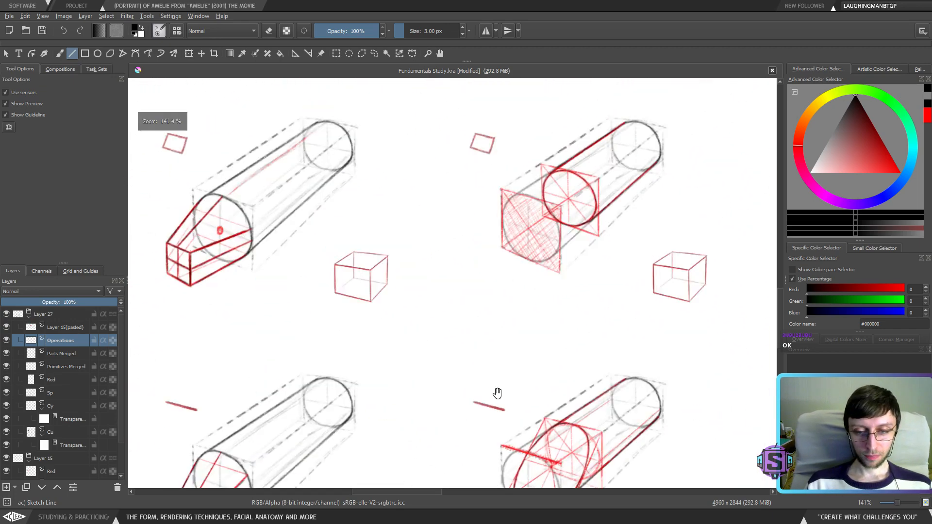
pyautogui.scroll(-3, 497, 393)
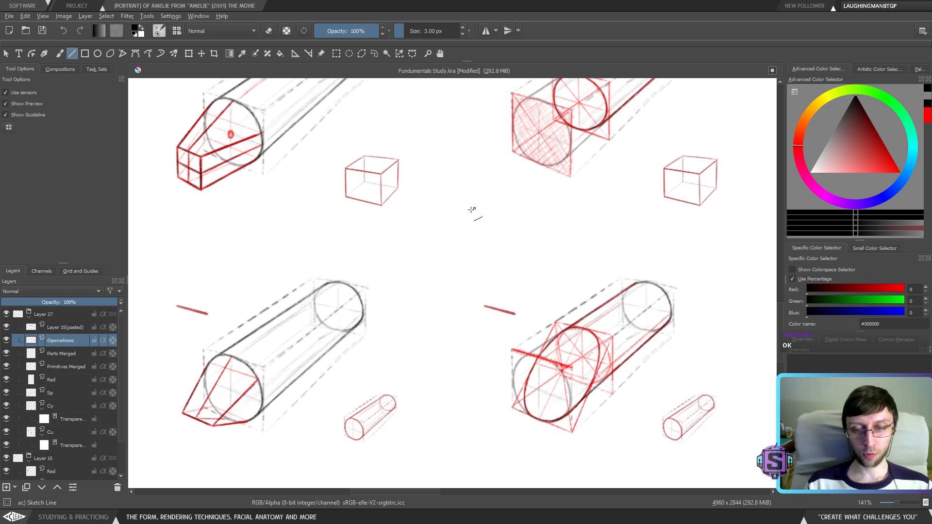
pyautogui.moveTo(462, 367); pyautogui.dragTo(518, 350)
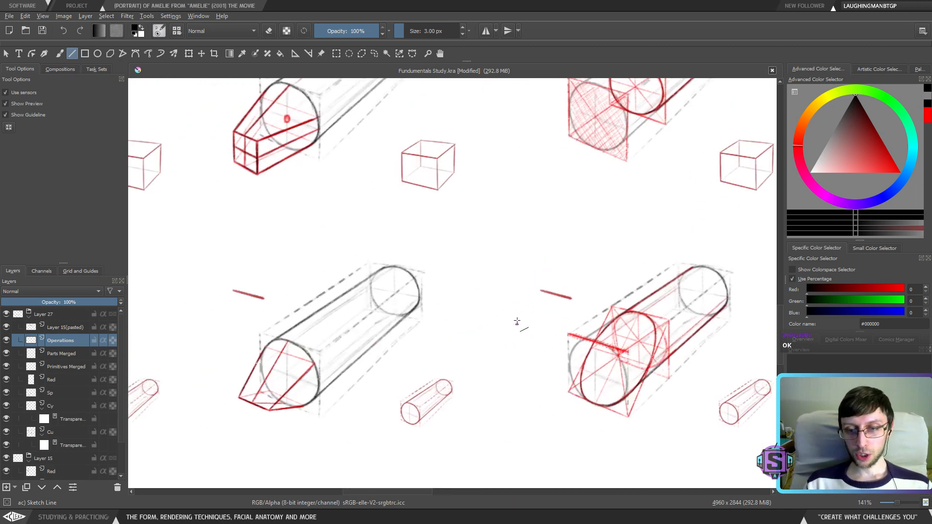
pyautogui.scroll(-3, 587, 262)
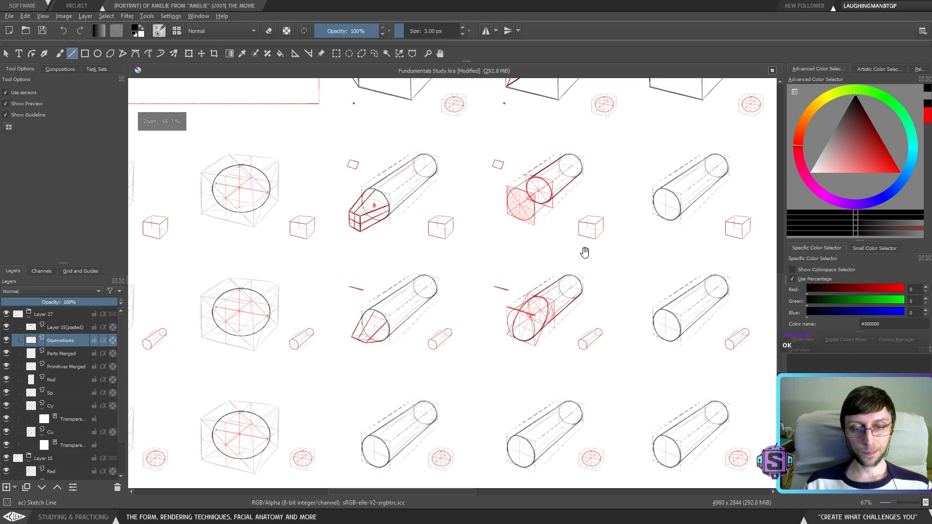
# Review the subtraction column from the plane-cut cube down to the edge-cut cylinder
pyautogui.scroll(3, 497, 279)
pyautogui.moveTo(497, 278)
pyautogui.mouseDown()
pyautogui.moveTo(526, 333)
pyautogui.moveTo(520, 377)
pyautogui.moveTo(520, 369)
pyautogui.moveTo(636, 348)
pyautogui.moveTo(624, 313)
pyautogui.moveTo(578, 278)
pyautogui.moveTo(577, 246)
pyautogui.moveTo(375, 387)
pyautogui.moveTo(387, 392)
pyautogui.moveTo(341, 277)
pyautogui.moveTo(453, 249)
pyautogui.moveTo(385, 291)
pyautogui.moveTo(301, 226)
pyautogui.moveTo(289, 270)
pyautogui.moveTo(346, 263)
pyautogui.moveTo(318, 297)
pyautogui.moveTo(500, 266)
pyautogui.moveTo(480, 184)
pyautogui.mouseUp()
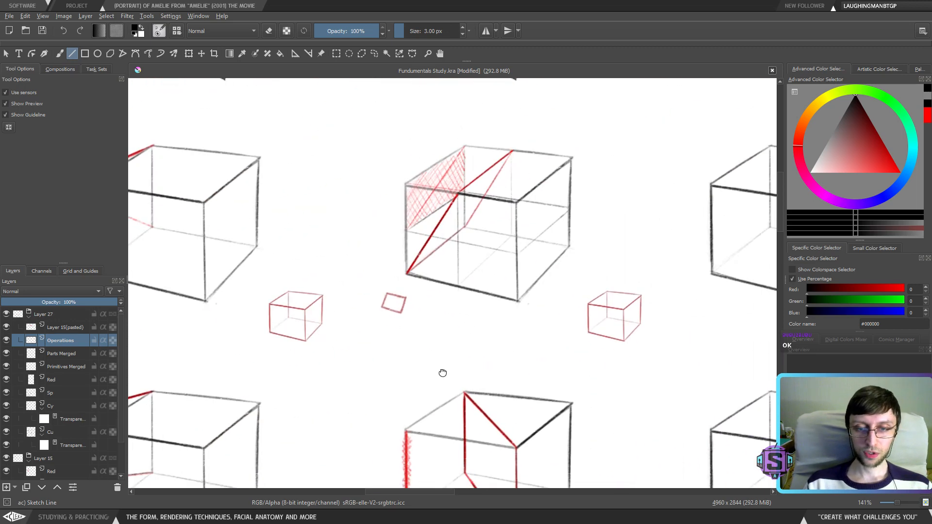
pyautogui.moveTo(443, 374); pyautogui.dragTo(404, 194)
pyautogui.moveTo(431, 324); pyautogui.dragTo(434, 194)
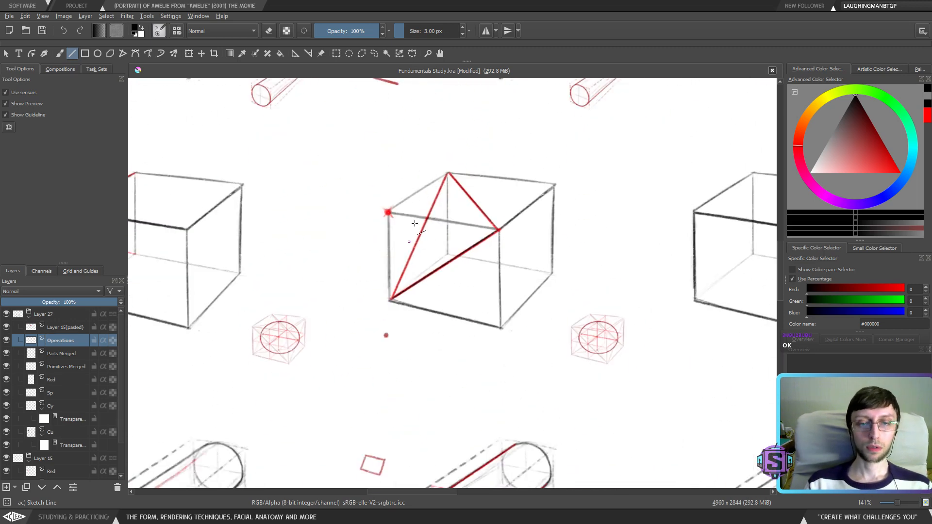
pyautogui.moveTo(437, 384); pyautogui.dragTo(427, 157)
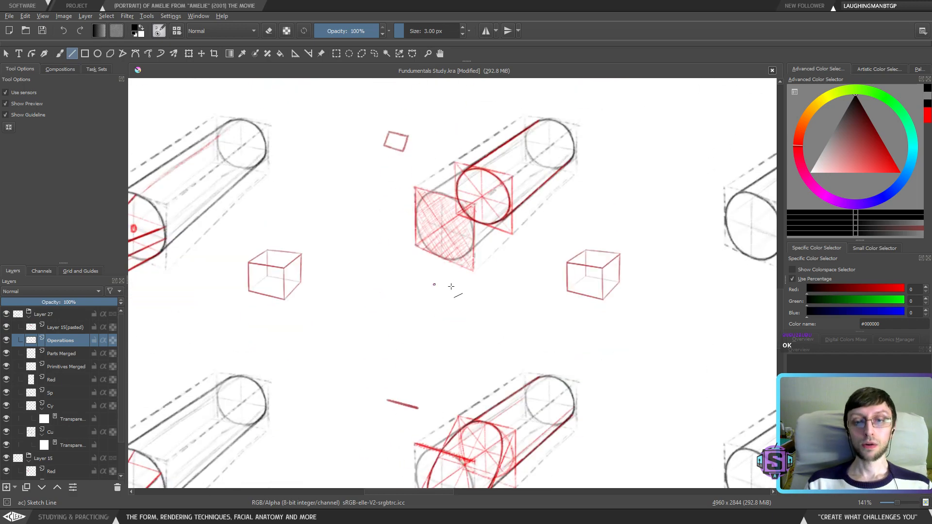
pyautogui.moveTo(456, 349); pyautogui.dragTo(420, 245)
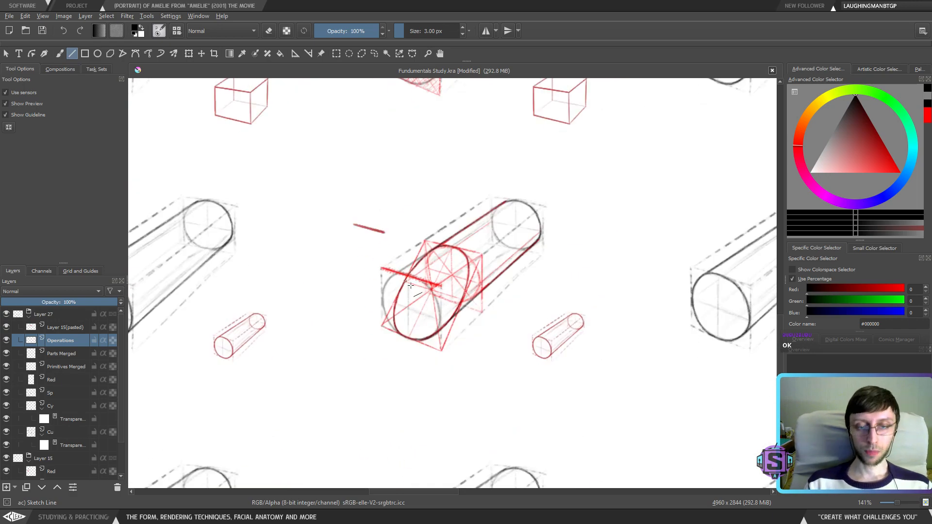
# Choose pure red (#ff0000) for the brush and place a point in front of the blank add-column cylinder in the point-operation row
pyautogui.moveTo(461, 371); pyautogui.dragTo(505, 195)
pyautogui.moveTo(467, 392); pyautogui.dragTo(558, 395)
pyautogui.moveTo(414, 395); pyautogui.dragTo(535, 353)
pyautogui.moveTo(355, 385); pyautogui.dragTo(401, 395)
pyautogui.press('b')
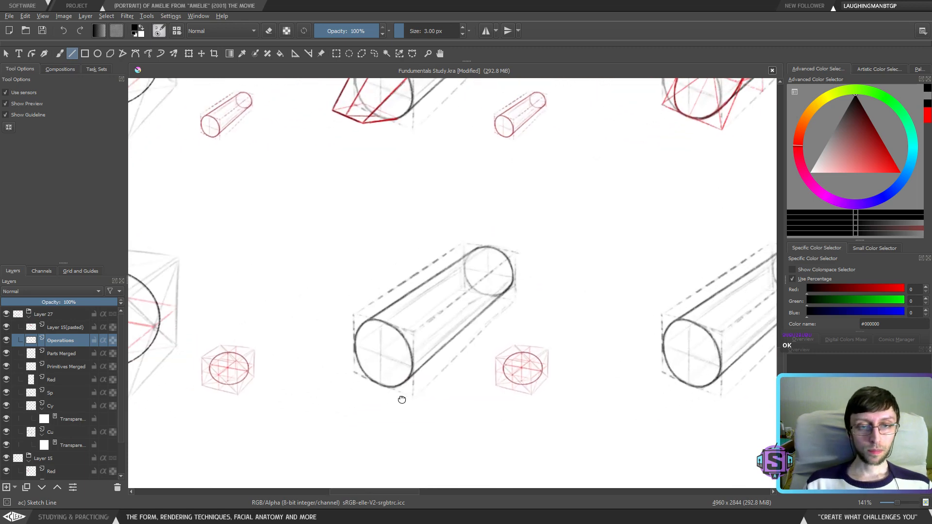
pyautogui.moveTo(335, 362); pyautogui.dragTo(343, 370)
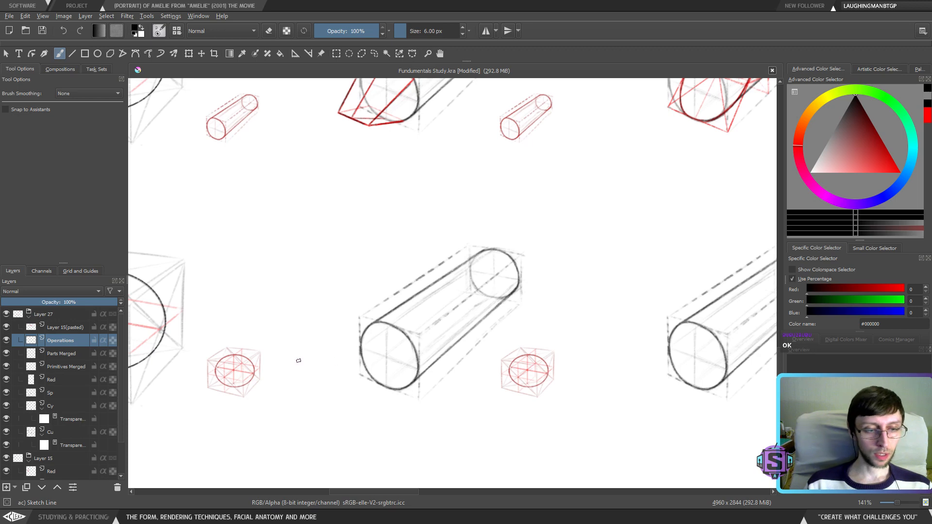
pyautogui.click(899, 172)
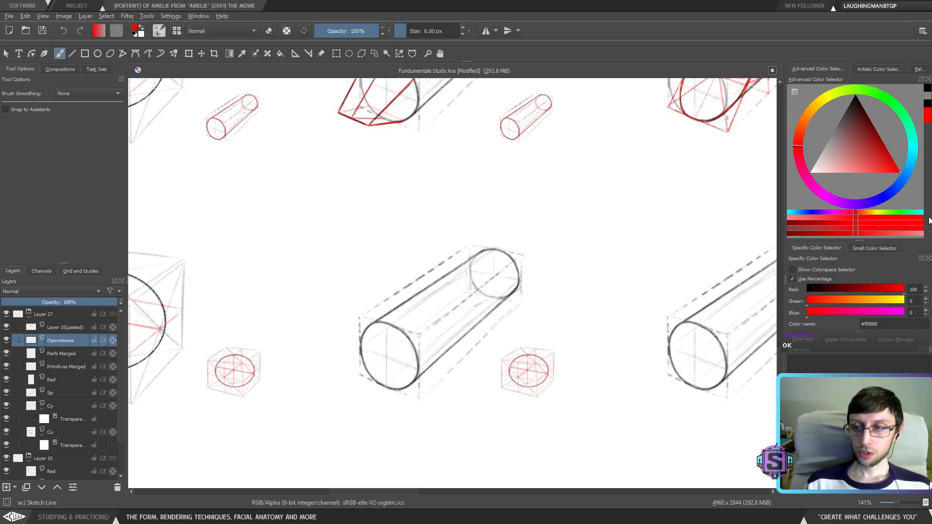
pyautogui.click(317, 354)
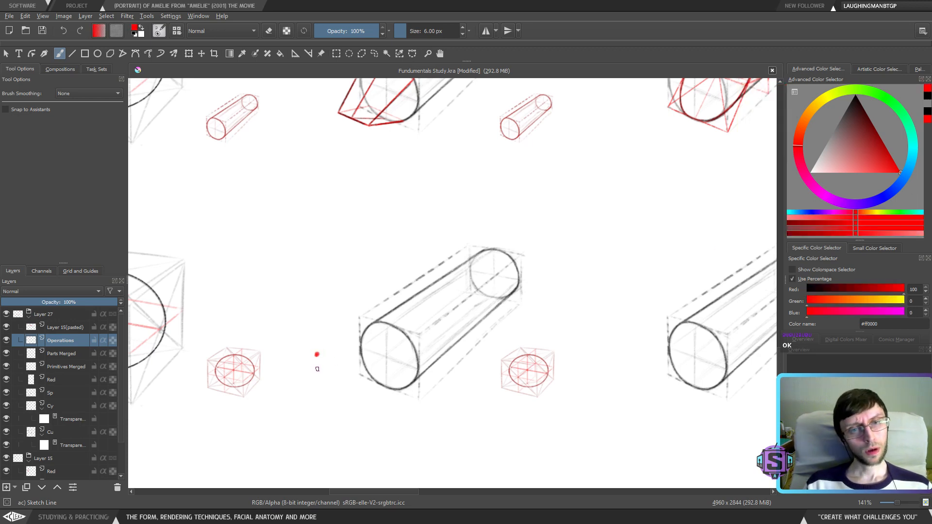
pyautogui.moveTo(315, 373); pyautogui.dragTo(329, 393)
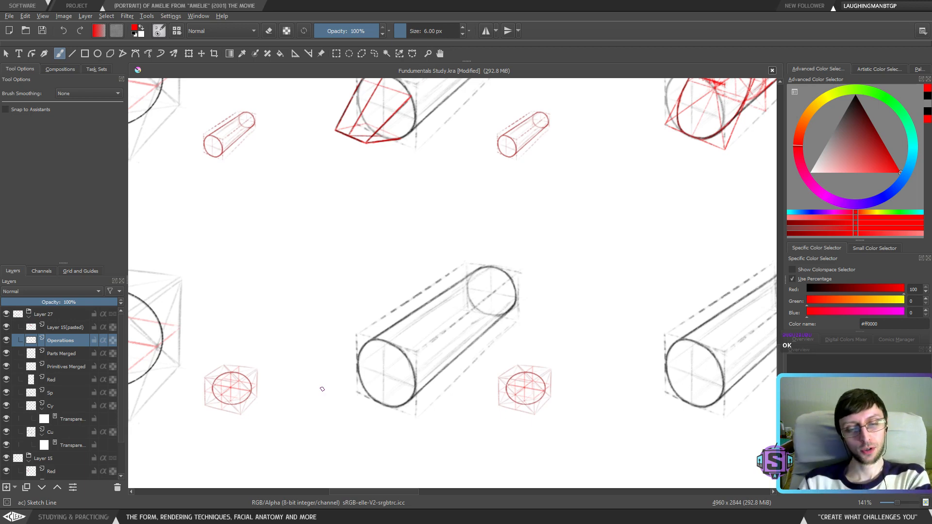
pyautogui.click(324, 410)
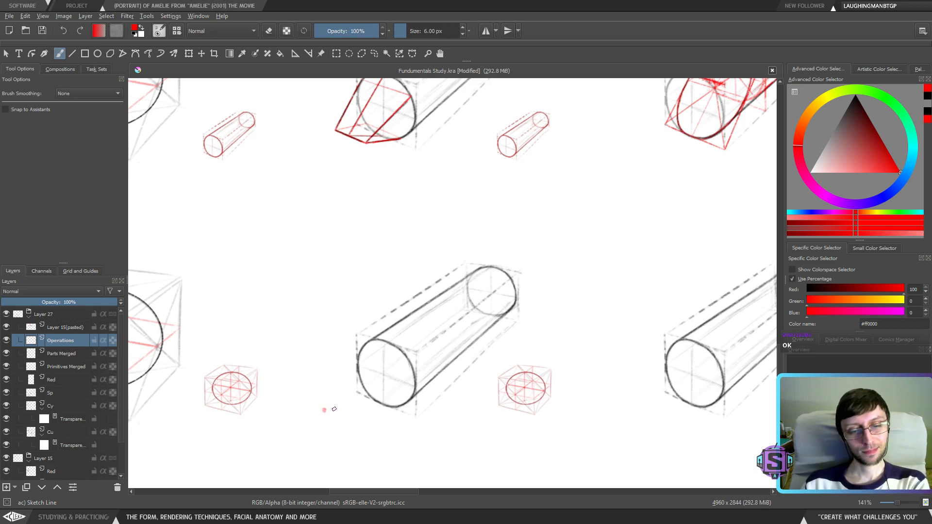
# Draw red lines from the point to both sides of the cylinder's front rim and across its face to form a tapered tip
pyautogui.moveTo(324, 410); pyautogui.dragTo(358, 354)
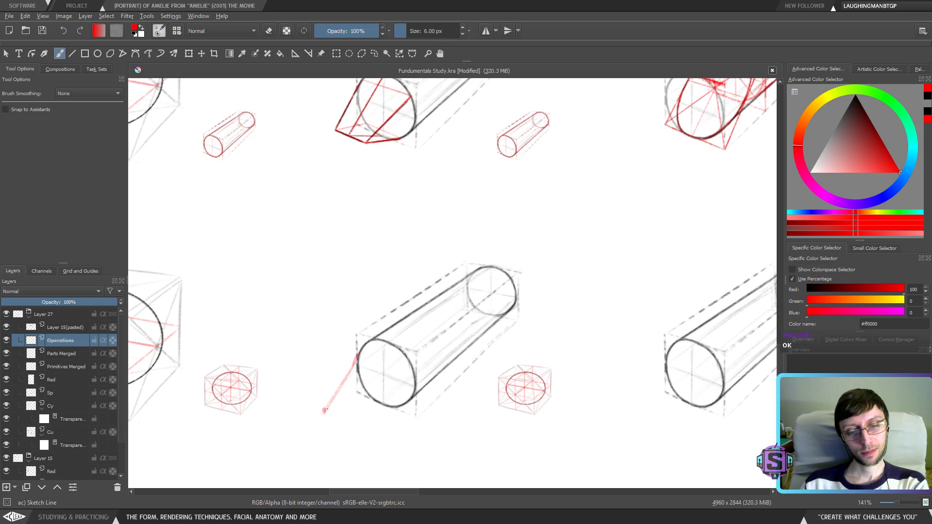
pyautogui.moveTo(335, 410); pyautogui.dragTo(407, 407)
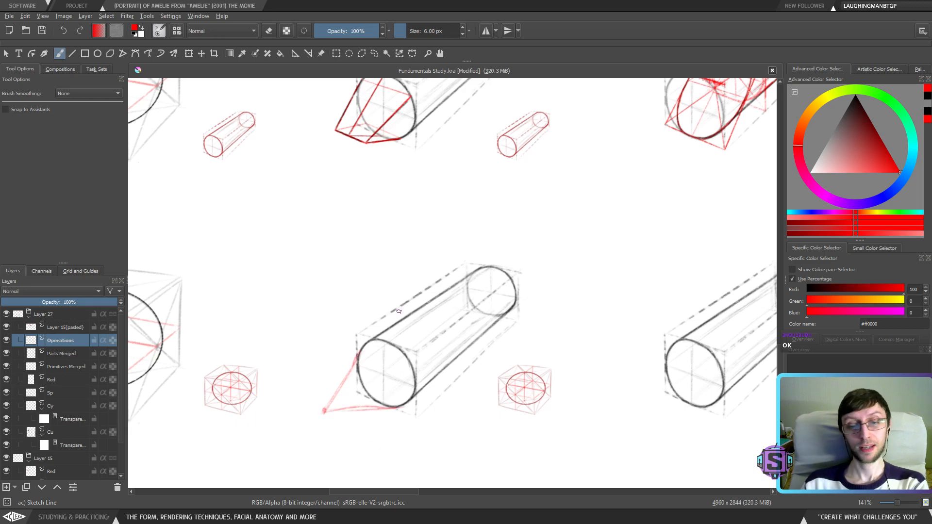
pyautogui.moveTo(326, 412); pyautogui.dragTo(409, 362)
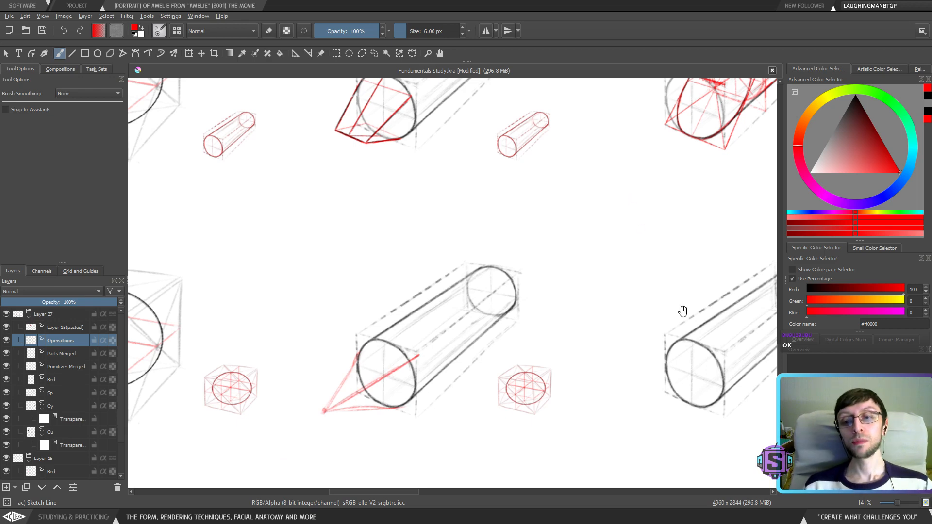
# Try marking a red subtraction point and arc on the front rim of the blank cylinder in the subtract column
pyautogui.moveTo(683, 311); pyautogui.dragTo(482, 301)
pyautogui.moveTo(454, 353)
pyautogui.mouseDown()
pyautogui.moveTo(564, 353)
pyautogui.moveTo(537, 347)
pyautogui.mouseUp()
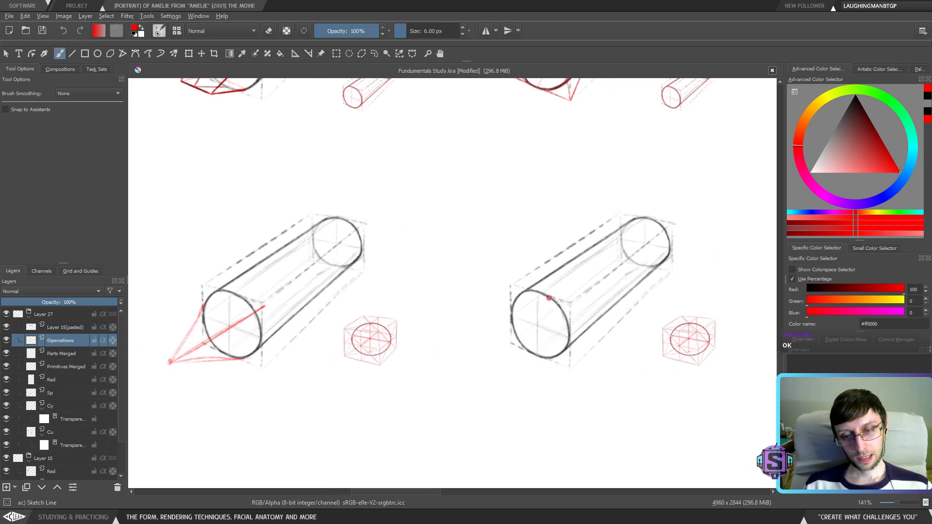
pyautogui.moveTo(552, 300); pyautogui.dragTo(569, 338)
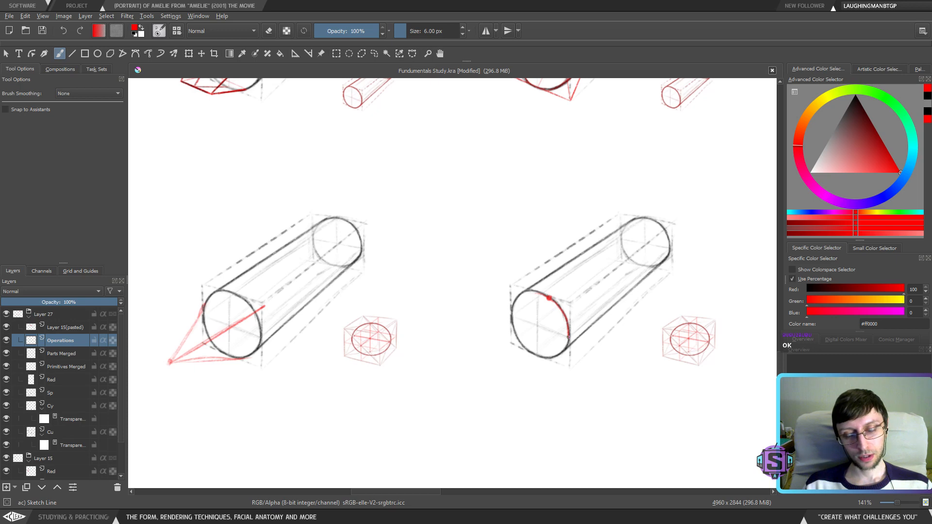
pyautogui.moveTo(549, 299); pyautogui.dragTo(607, 260)
pyautogui.hotkey('ctrl', 'z')
pyautogui.keyDown('ctrl'); pyautogui.click(556, 301); pyautogui.keyUp('ctrl')
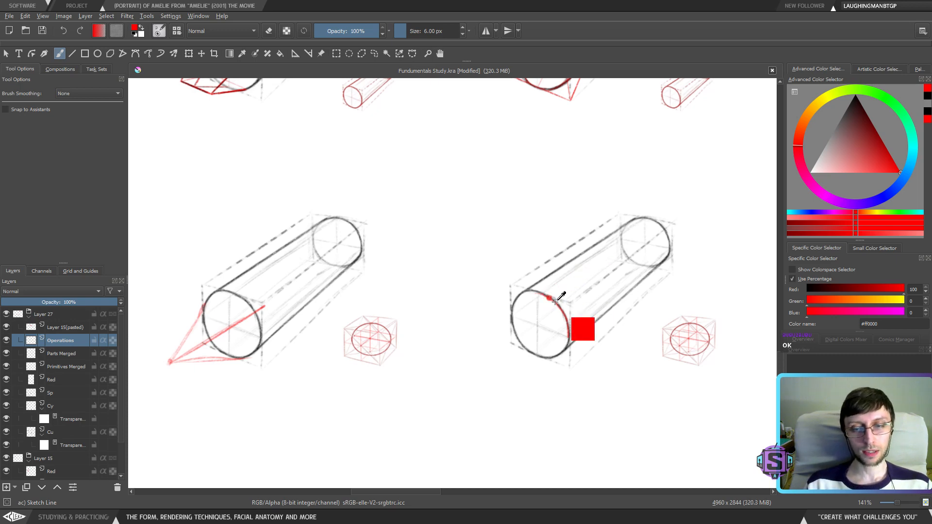
pyautogui.hotkey('ctrl', 'z')
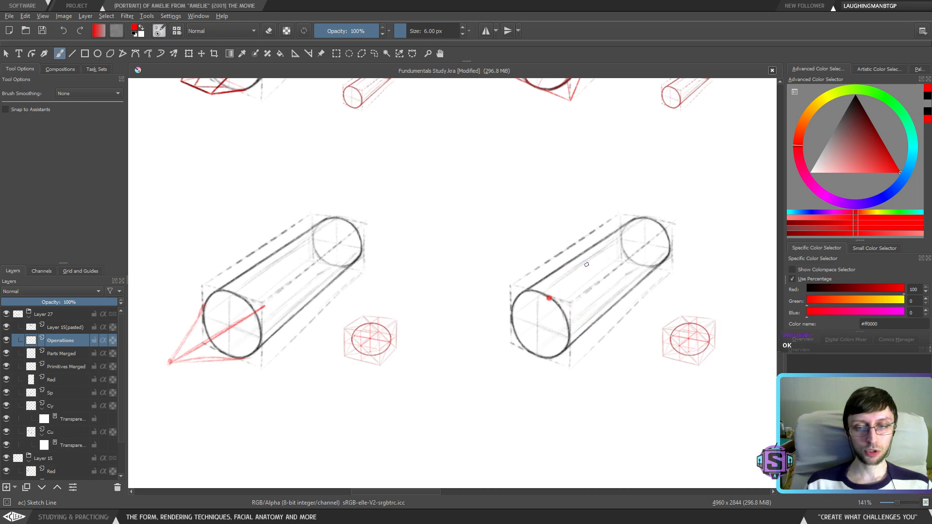
pyautogui.keyDown('ctrl'); pyautogui.click(578, 296); pyautogui.keyUp('ctrl')
# Try sketching red lengthwise lines along the subtract cylinder's upper surface, with dots where they meet the end rims
pyautogui.scroll(1, 631, 308)
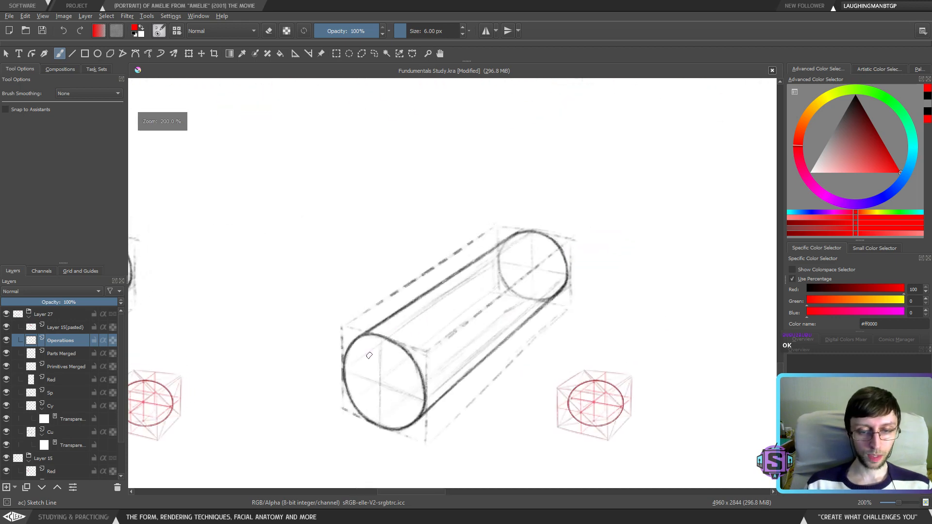
pyautogui.moveTo(396, 340); pyautogui.dragTo(541, 247)
pyautogui.moveTo(409, 364)
pyautogui.mouseDown()
pyautogui.moveTo(547, 266)
pyautogui.moveTo(560, 253)
pyautogui.moveTo(545, 244)
pyautogui.mouseUp()
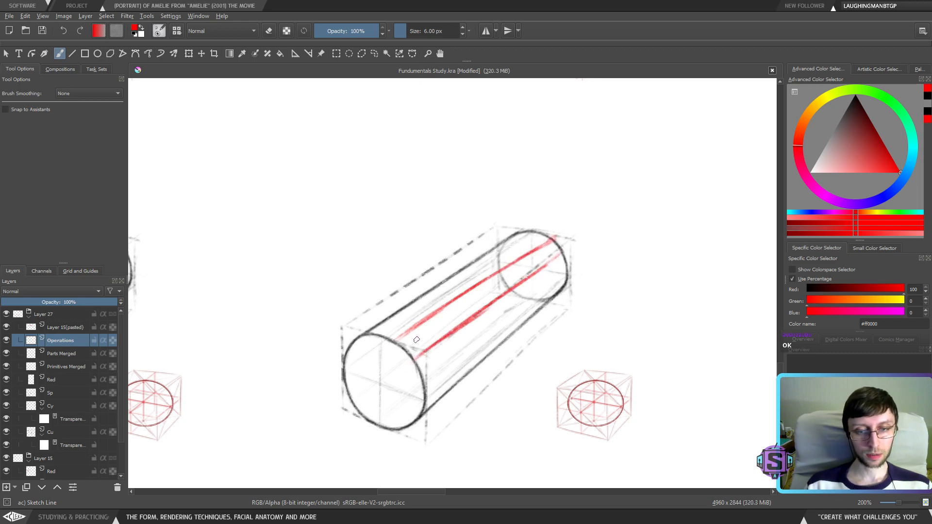
pyautogui.moveTo(403, 350); pyautogui.dragTo(556, 246)
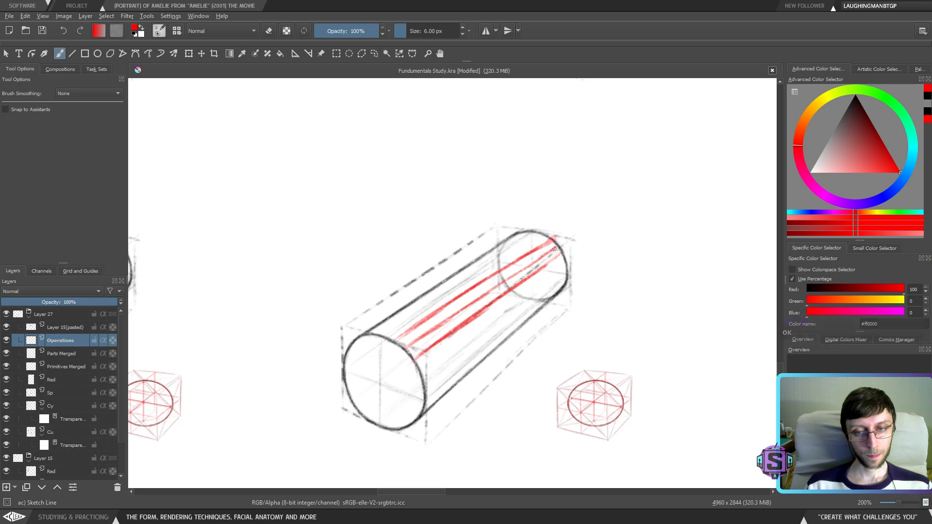
pyautogui.moveTo(515, 275); pyautogui.dragTo(557, 246)
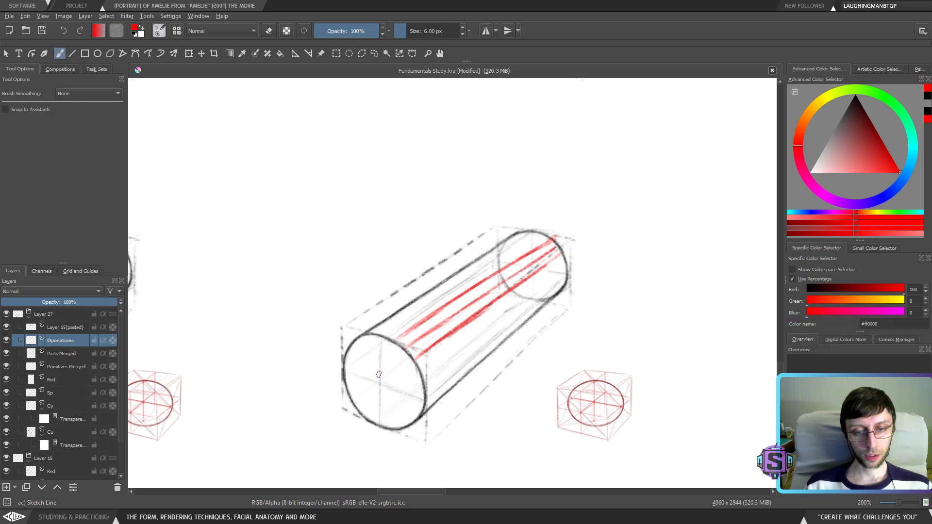
pyautogui.click(394, 341)
pyautogui.click(414, 360)
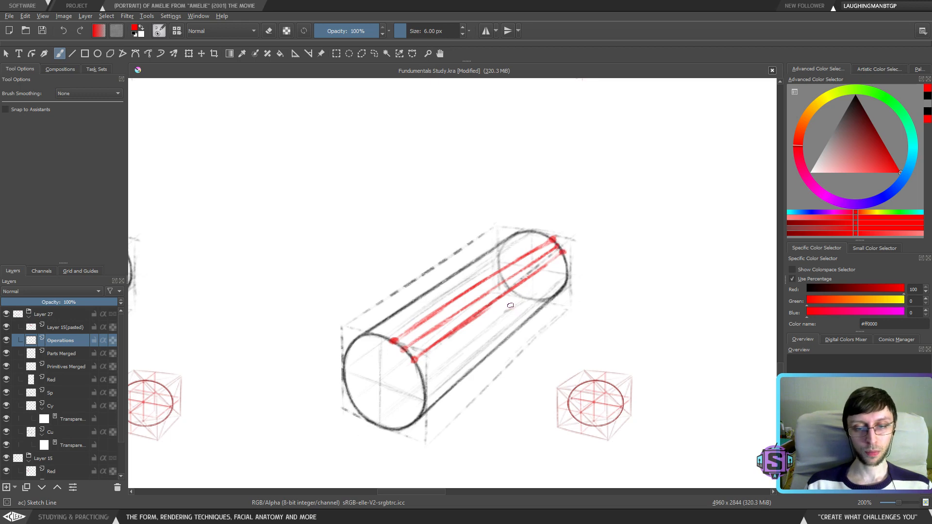
# Try sketching a wedge-shaped notch from the rim dots to the centre of the cylinder's front face, repeating it at the back face
pyautogui.moveTo(410, 342)
pyautogui.mouseDown()
pyautogui.moveTo(399, 359)
pyautogui.moveTo(412, 354)
pyautogui.moveTo(379, 383)
pyautogui.mouseUp()
pyautogui.moveTo(416, 359); pyautogui.dragTo(372, 382)
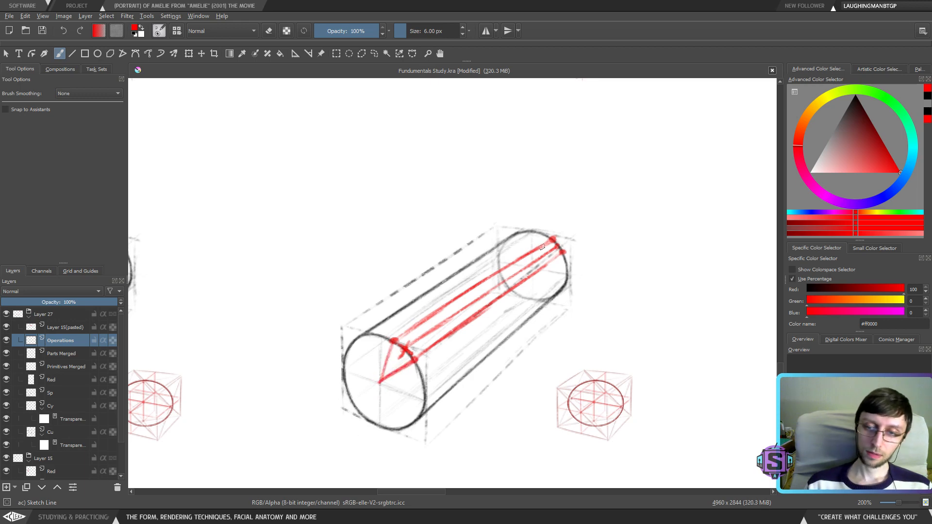
pyautogui.moveTo(554, 239); pyautogui.dragTo(534, 267)
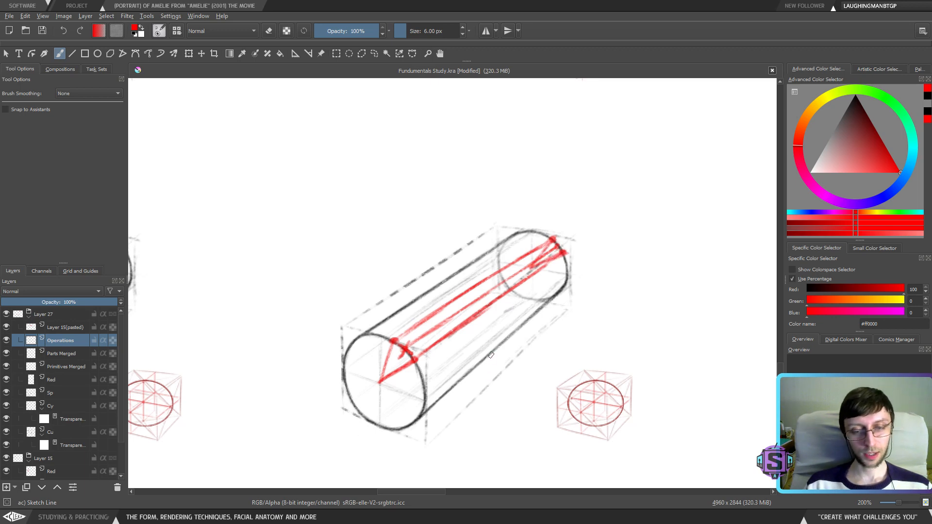
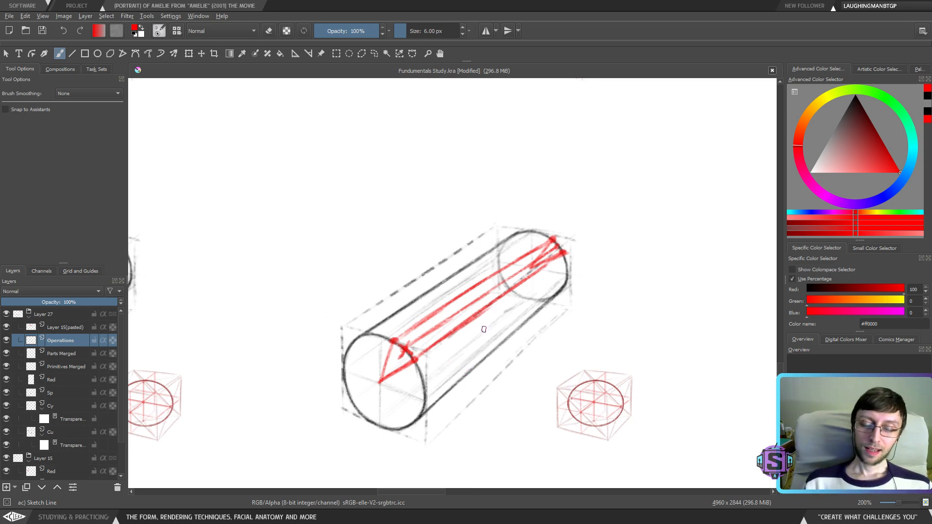
# Undo all the red lengthwise lines, dots and notch strokes on the subtract cylinder
pyautogui.hotkey('ctrl', 'z')
pyautogui.hotkey('ctrl', 'z')
pyautogui.hotkey('ctrl', 'z')
pyautogui.hotkey('ctrl', 'z')
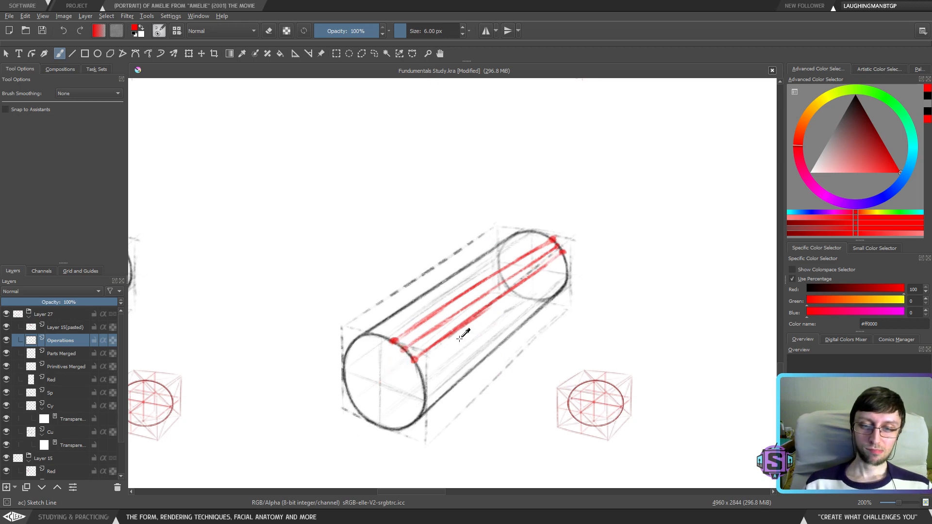
pyautogui.hotkey('ctrl', 'z')
pyautogui.hotkey('ctrl', 'z')
pyautogui.hotkey('ctrl', 'z')
pyautogui.hotkey('ctrl', 'z')
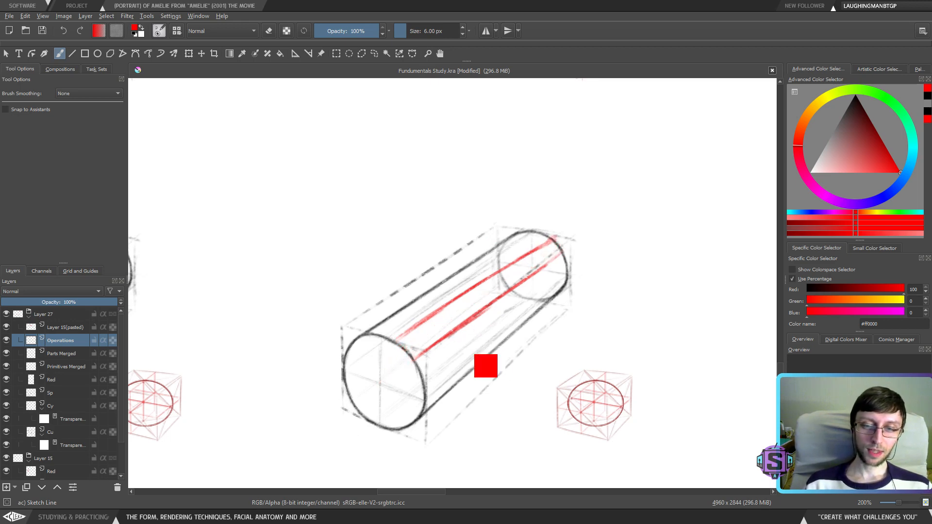
pyautogui.hotkey('ctrl', 'z')
pyautogui.hotkey('ctrl', 'z')
pyautogui.hotkey('ctrl', 'z')
pyautogui.hotkey('ctrl', 'z')
pyautogui.press('1')
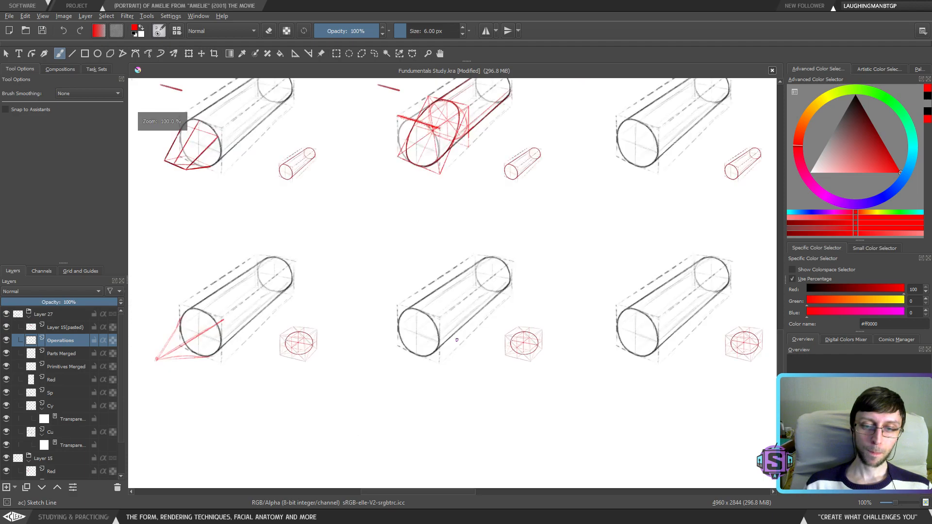
# Select the red point markers below the add and subtract cubes with freehand outlines and make the Parts Merged layer active
pyautogui.moveTo(319, 387); pyautogui.dragTo(520, 370)
pyautogui.scroll(2, 520, 371)
pyautogui.press('f')
pyautogui.moveTo(464, 403)
pyautogui.mouseDown()
pyautogui.moveTo(425, 242)
pyautogui.moveTo(437, 388)
pyautogui.mouseUp()
pyautogui.press('1')
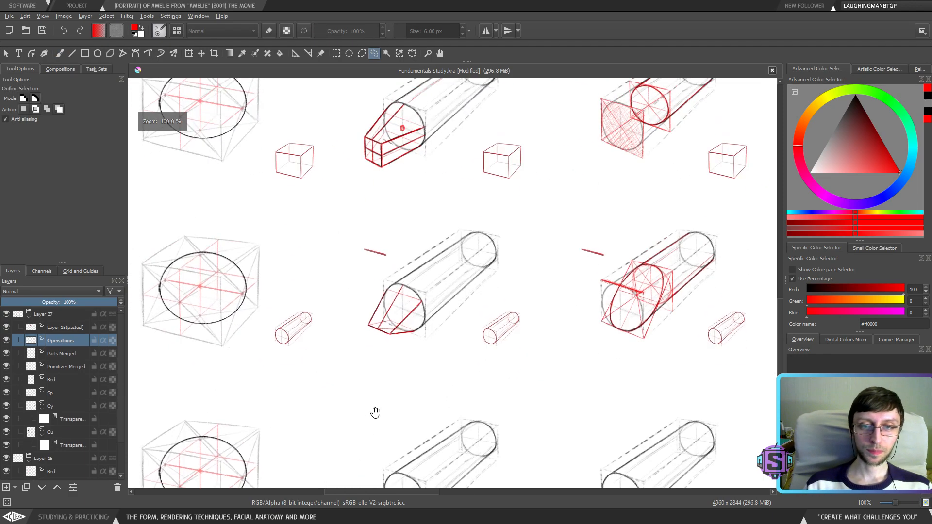
pyautogui.scroll(5, 389, 340)
pyautogui.scroll(2, 391, 319)
pyautogui.moveTo(381, 311)
pyautogui.mouseDown()
pyautogui.moveTo(354, 342)
pyautogui.moveTo(375, 344)
pyautogui.mouseUp()
pyautogui.moveTo(756, 332)
pyautogui.mouseDown()
pyautogui.moveTo(745, 290)
pyautogui.moveTo(708, 369)
pyautogui.mouseUp()
pyautogui.press('1')
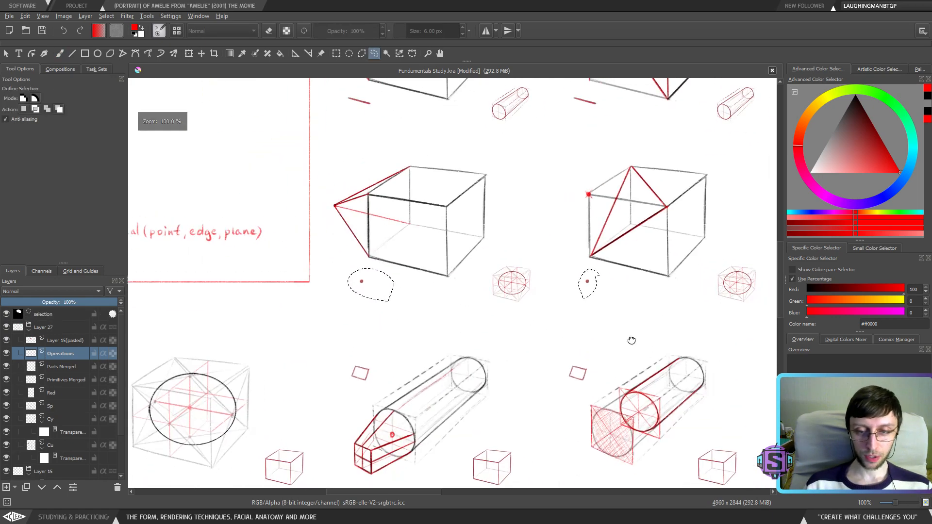
pyautogui.scroll(2, 571, 246)
pyautogui.click(621, 241)
# Try copying the selected point markers to a new layer and moving the copy down towards the cylinder studies
pyautogui.scroll(-3, 538, 326)
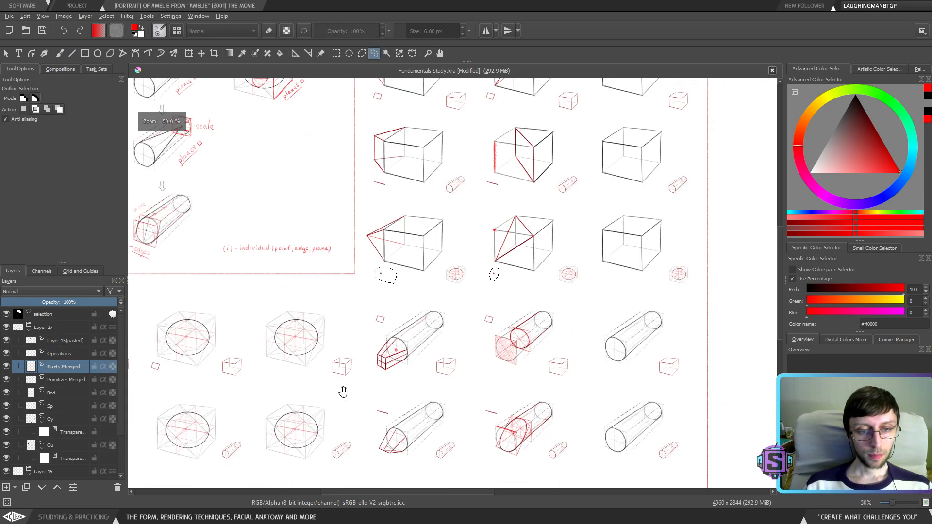
pyautogui.moveTo(343, 391)
pyautogui.mouseDown()
pyautogui.moveTo(593, 271)
pyautogui.moveTo(458, 340)
pyautogui.mouseUp()
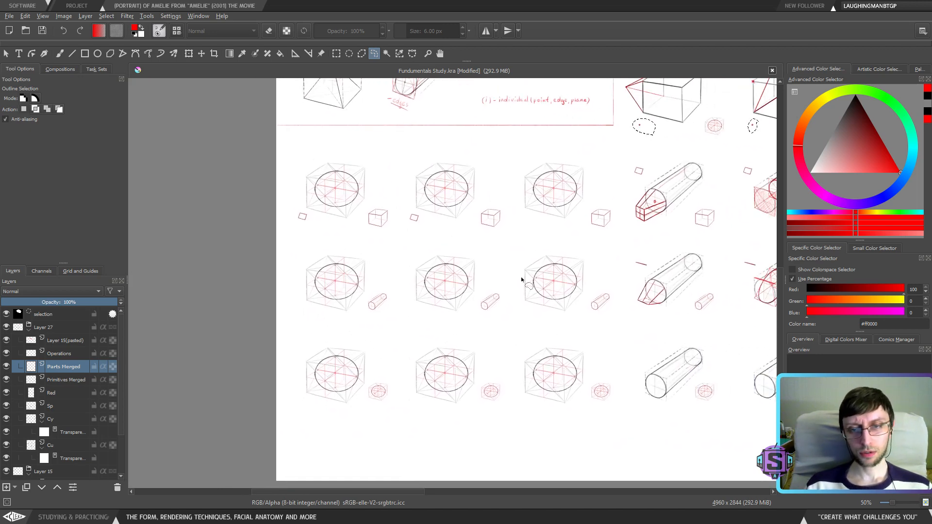
pyautogui.moveTo(695, 318); pyautogui.dragTo(430, 298)
pyautogui.scroll(5, 505, 272)
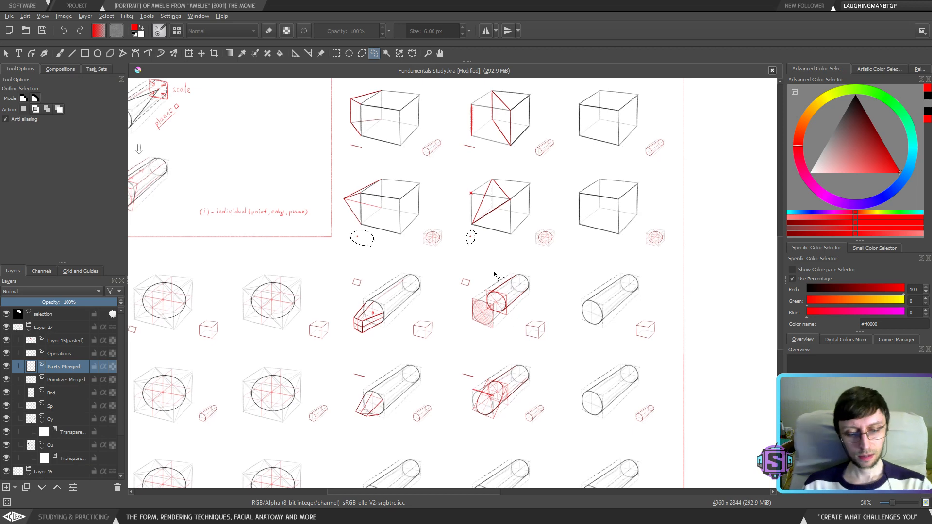
pyautogui.hotkey('ctrl', 'alt', 'j')
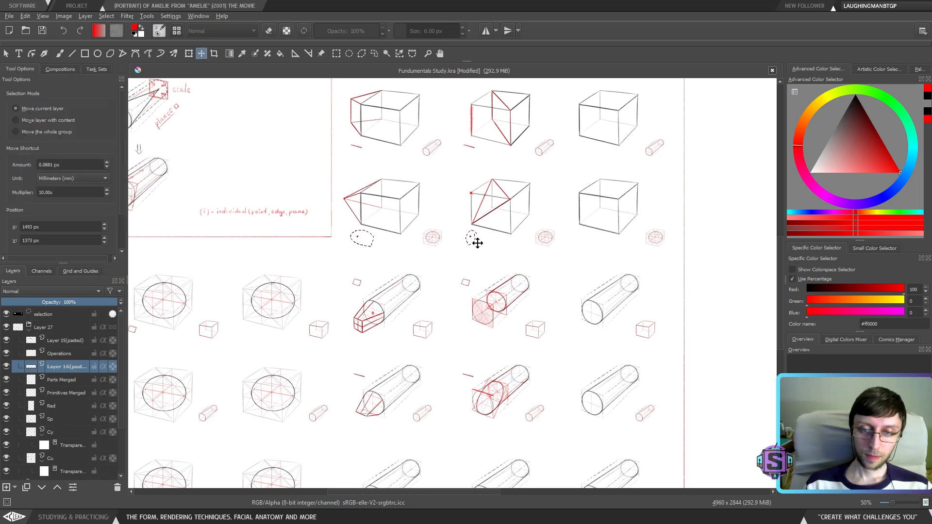
pyautogui.moveTo(474, 244); pyautogui.dragTo(471, 283)
pyautogui.press('b')
pyautogui.scroll(2, 472, 270)
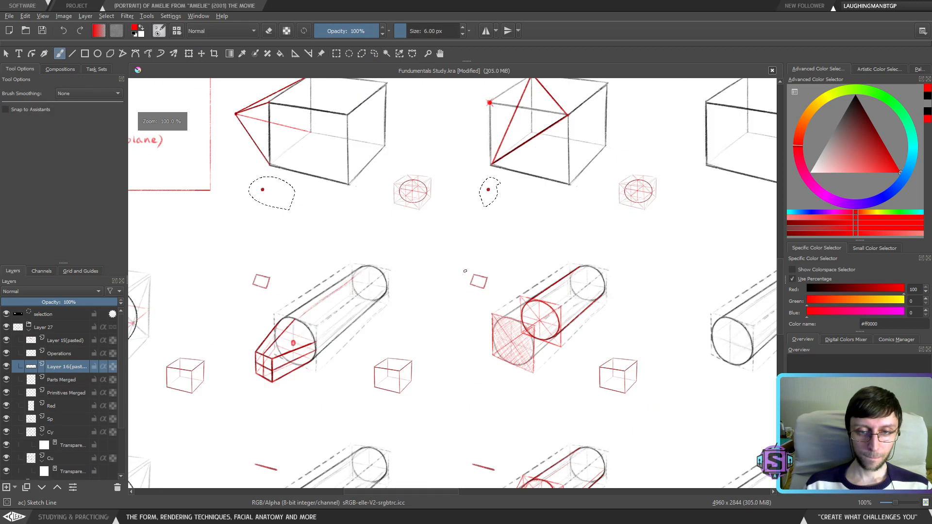
pyautogui.scroll(3, 475, 287)
pyautogui.hotkey('ctrl', 'z')
pyautogui.scroll(2, 456, 307)
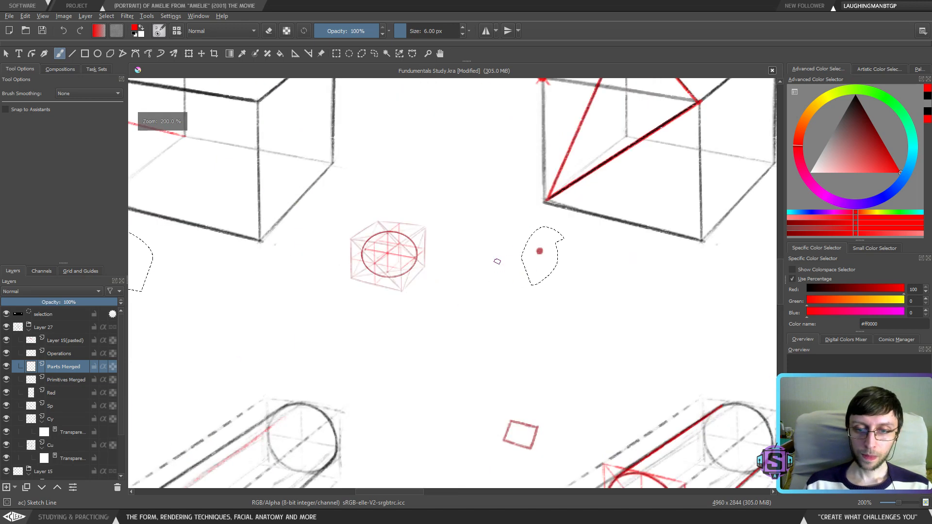
# Try moving the selected point markers straight down on the Parts Merged layer, then undo the attempt
pyautogui.scroll(-4, 537, 262)
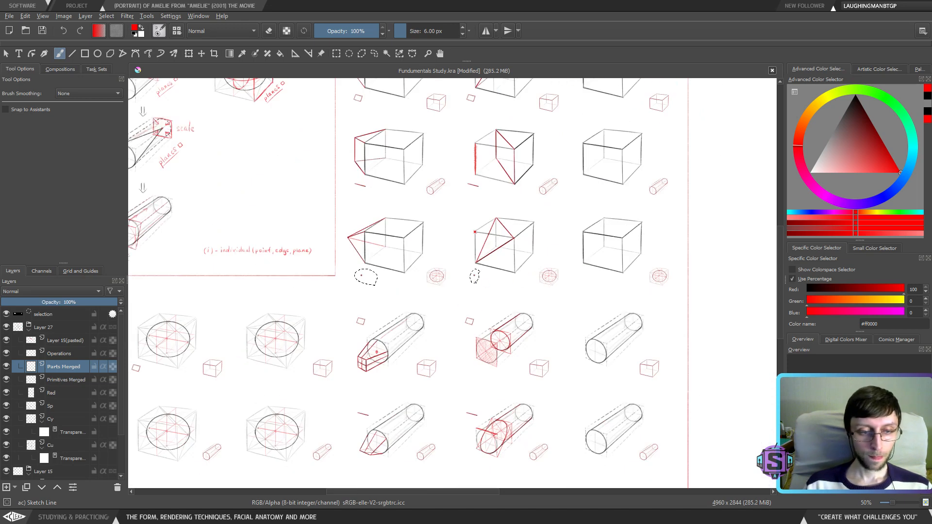
pyautogui.press('t')
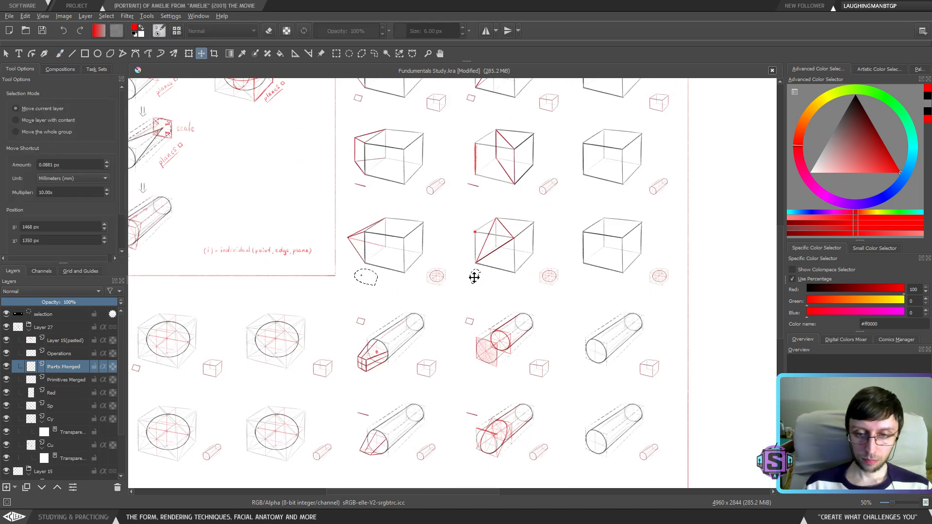
pyautogui.moveTo(474, 275); pyautogui.dragTo(474, 302)
pyautogui.press('b')
pyautogui.hotkey('ctrl', 'z')
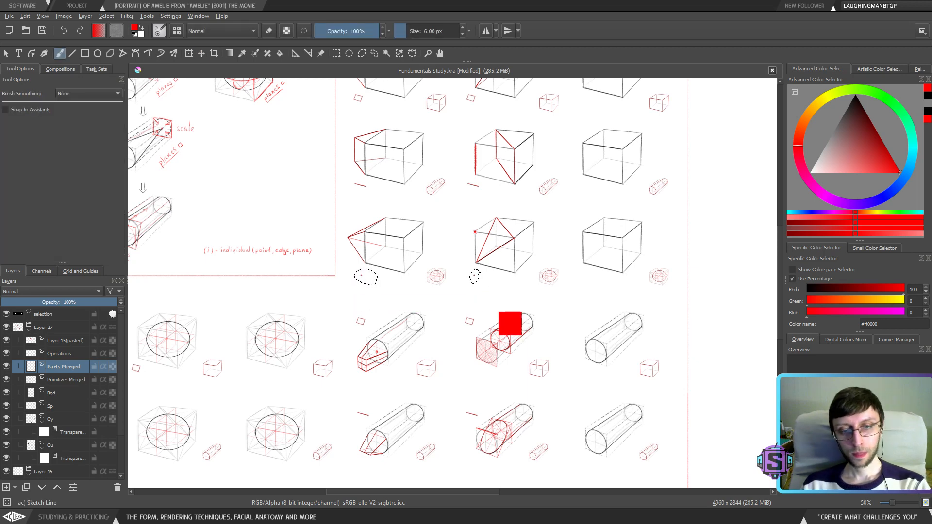
# Paste the copied red point markers onto a new layer and move them down below the bottom-row add and subtract cylinders
pyautogui.hotkey('ctrl', 'v')
pyautogui.press('t')
pyautogui.moveTo(479, 278); pyautogui.dragTo(468, 468)
pyautogui.moveTo(467, 435); pyautogui.dragTo(467, 214)
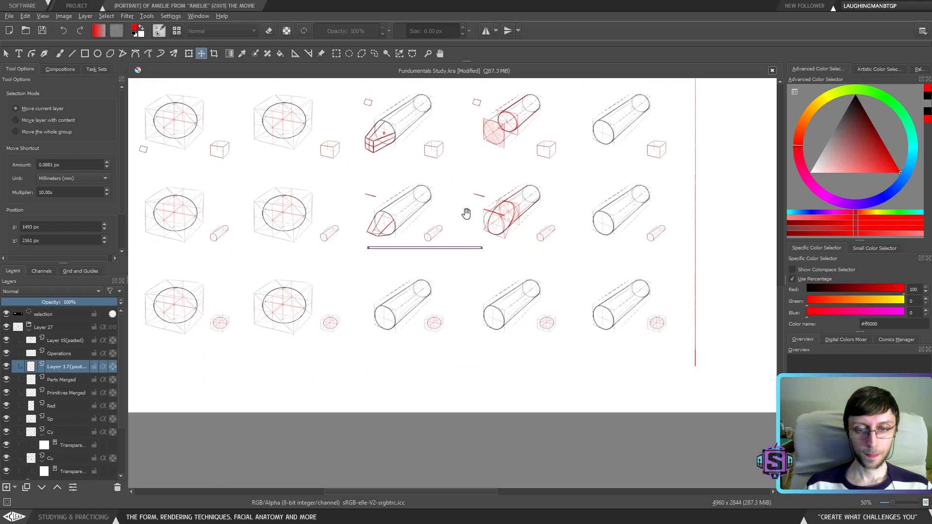
pyautogui.press('1')
pyautogui.moveTo(477, 293); pyautogui.dragTo(531, 284)
pyautogui.moveTo(549, 210); pyautogui.dragTo(522, 396)
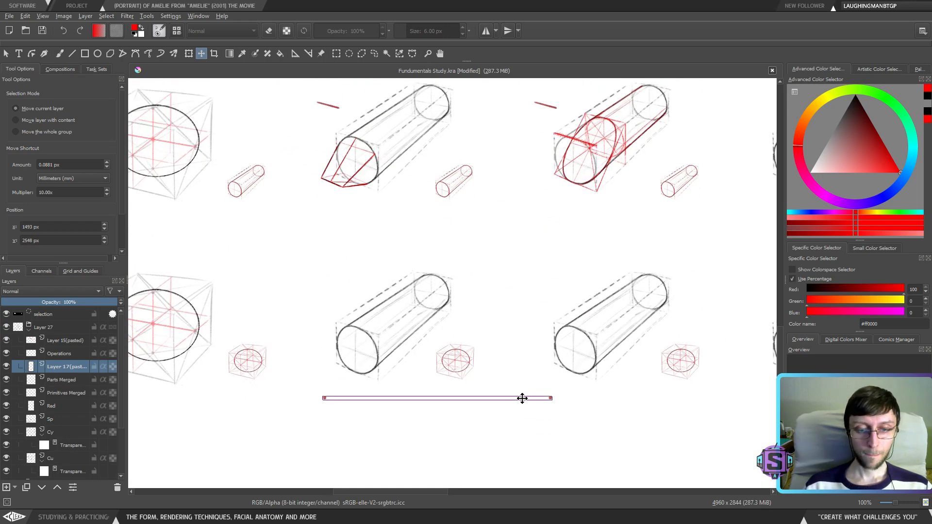
# Move the pasted point markers up so each sits just above and left of the front end of its bottom-row cylinder
pyautogui.press('b')
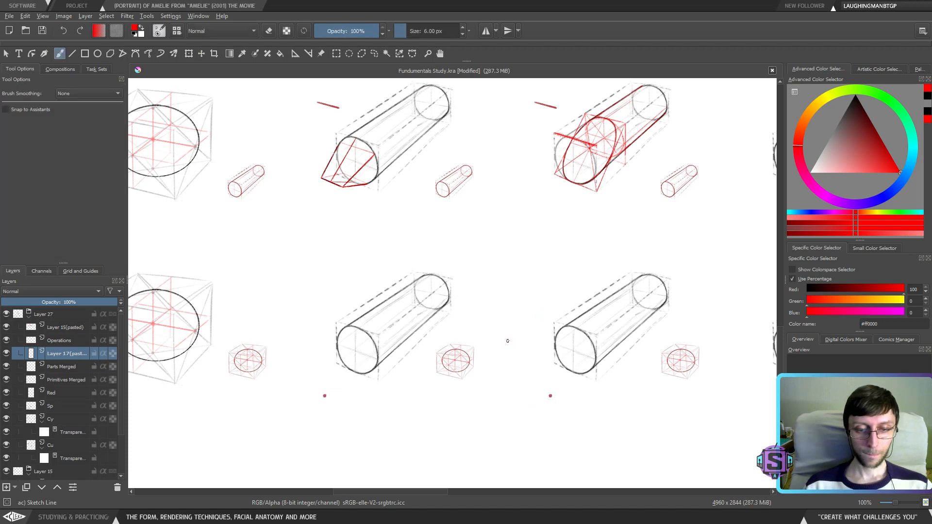
pyautogui.press('+')
pyautogui.press('-')
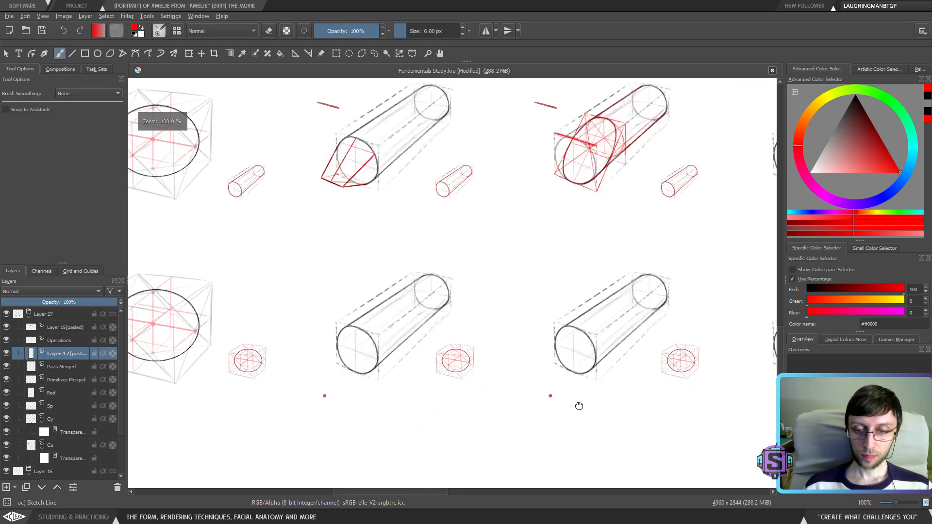
pyautogui.moveTo(579, 406); pyautogui.dragTo(563, 363)
pyautogui.press('l')
pyautogui.moveTo(556, 371)
pyautogui.mouseDown()
pyautogui.moveTo(541, 337)
pyautogui.moveTo(333, 337)
pyautogui.moveTo(499, 373)
pyautogui.moveTo(534, 347)
pyautogui.mouseUp()
pyautogui.press('t')
pyautogui.scroll(5, 512, 364)
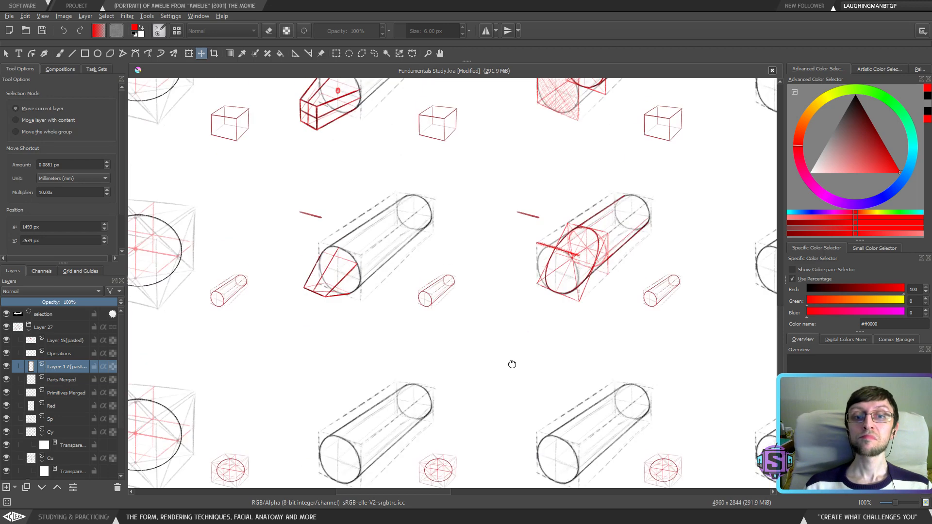
pyautogui.scroll(-2, 512, 345)
pyautogui.moveTo(538, 430); pyautogui.dragTo(522, 338)
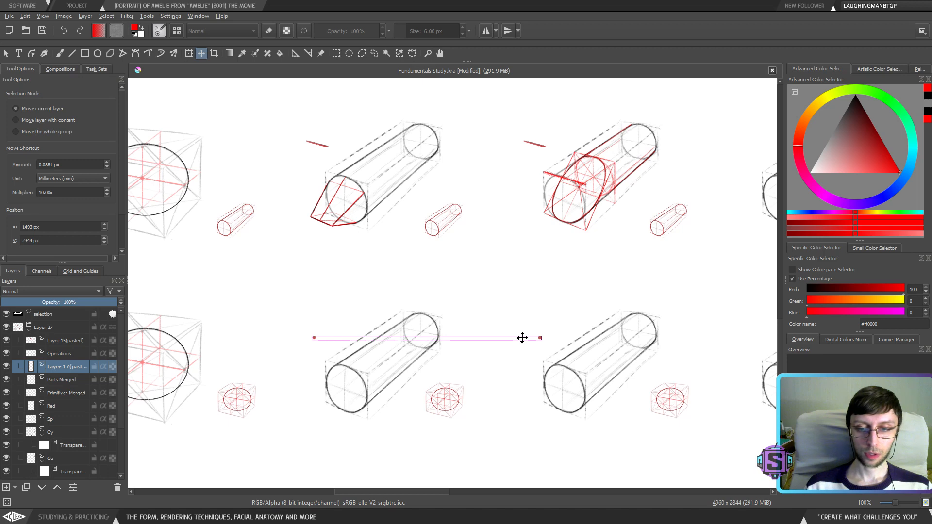
# Clear the selection, merge the pasted marker layer into Parts Merged and make the Operations layer active
pyautogui.press('b')
pyautogui.hotkey('ctrl', 'shift', 'a')
pyautogui.scroll(-1, 568, 369)
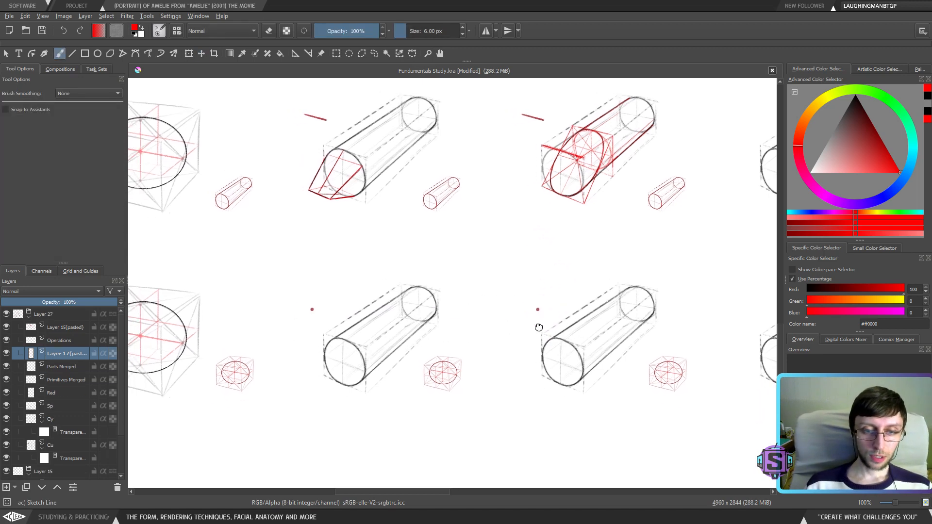
pyautogui.scroll(2, 537, 385)
pyautogui.moveTo(474, 394); pyautogui.dragTo(554, 356)
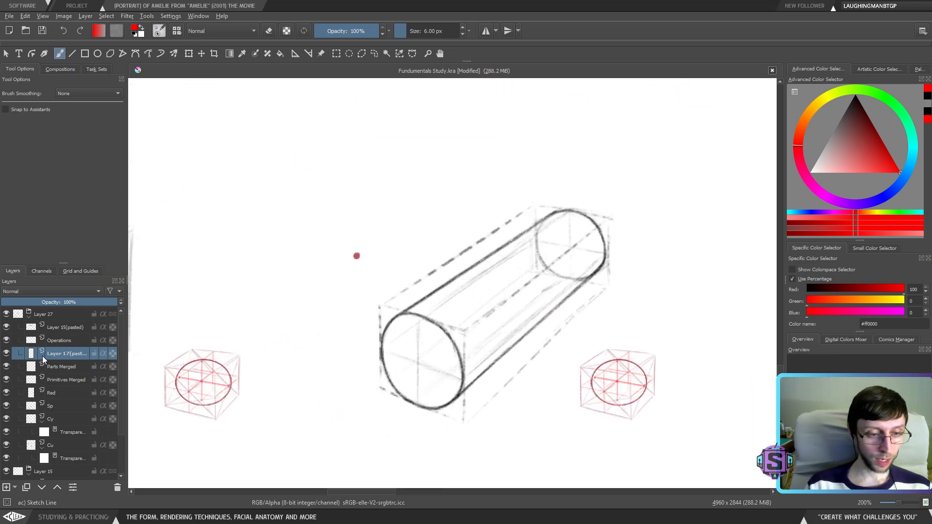
pyautogui.hotkey('shift', 'Delete')
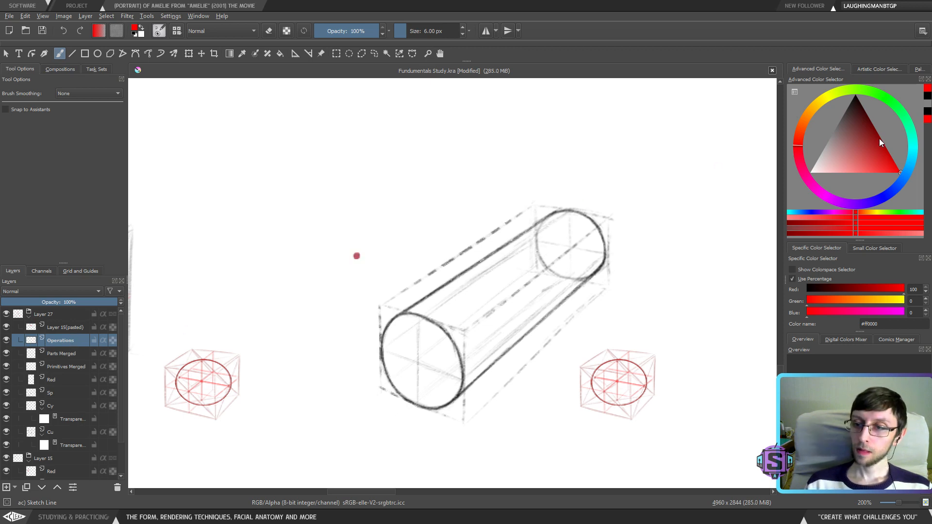
# Place a red point in front of the bottom-row add cylinder and connect it to its front ellipse with straight 5 px lines, plus a chord across the ellipse
pyautogui.click(359, 393)
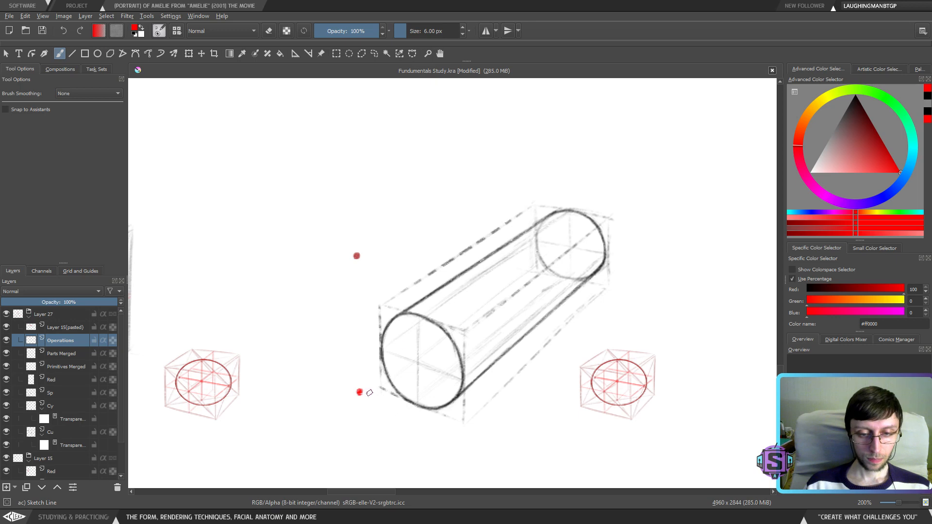
pyautogui.press('v')
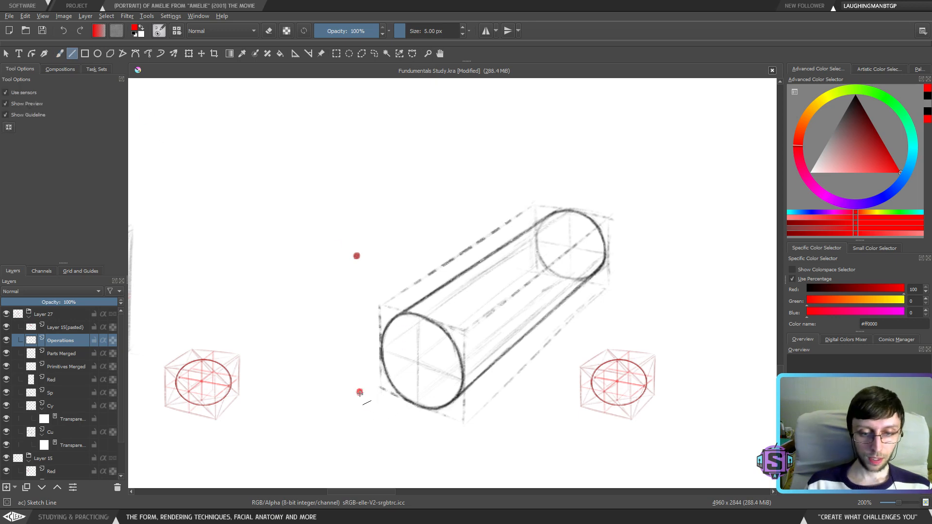
pyautogui.moveTo(359, 392)
pyautogui.mouseDown()
pyautogui.moveTo(403, 305)
pyautogui.moveTo(388, 324)
pyautogui.moveTo(459, 349)
pyautogui.mouseUp()
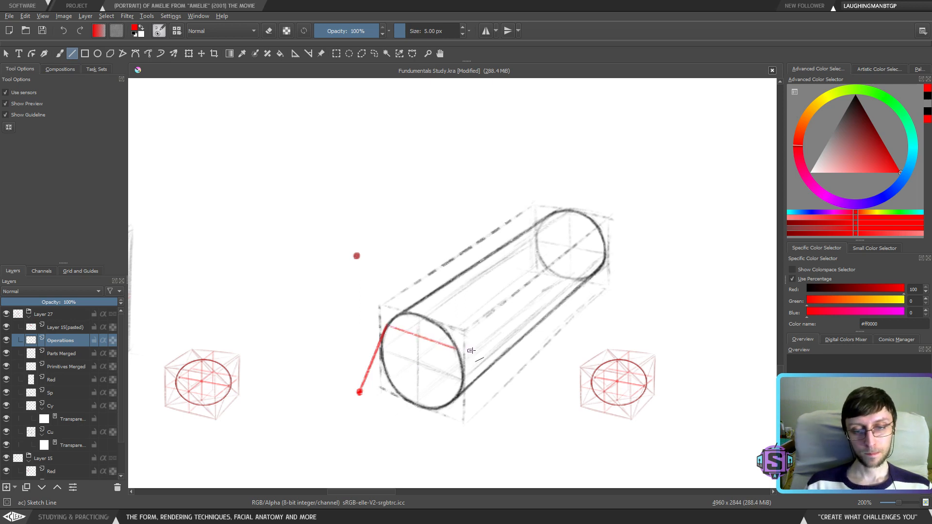
pyautogui.moveTo(402, 377); pyautogui.dragTo(456, 348)
pyautogui.moveTo(360, 391); pyautogui.dragTo(421, 314)
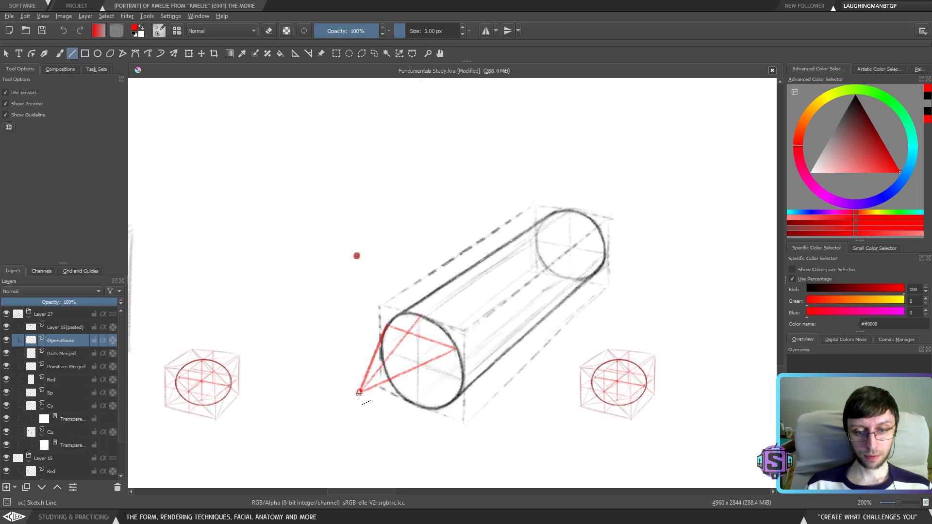
pyautogui.moveTo(359, 392); pyautogui.dragTo(465, 379)
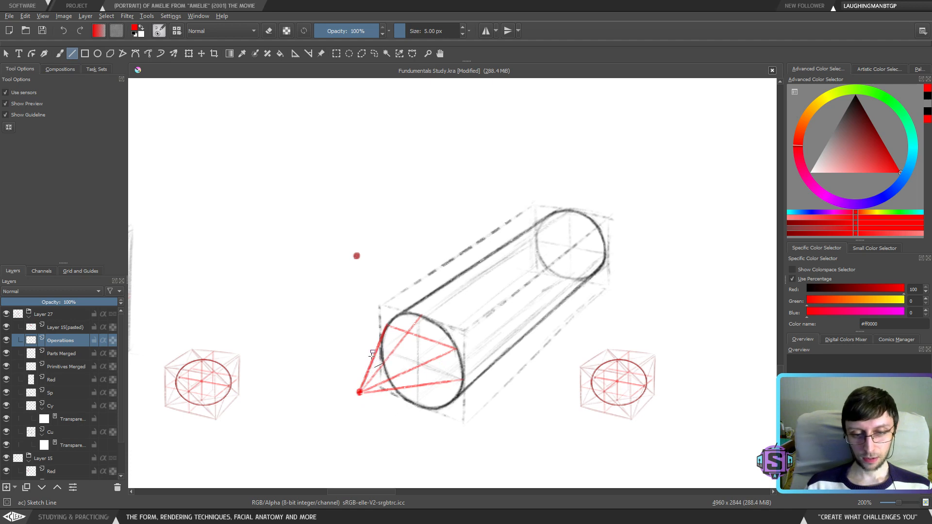
pyautogui.moveTo(361, 392); pyautogui.dragTo(386, 349)
pyautogui.moveTo(382, 351); pyautogui.dragTo(383, 350)
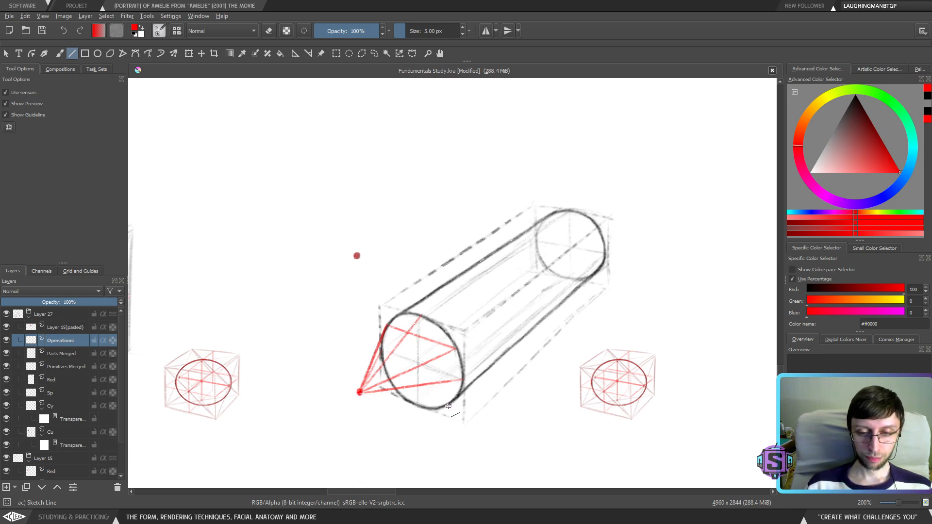
pyautogui.moveTo(360, 394)
pyautogui.mouseDown()
pyautogui.moveTo(437, 410)
pyautogui.moveTo(385, 397)
pyautogui.moveTo(398, 394)
pyautogui.moveTo(439, 409)
pyautogui.mouseUp()
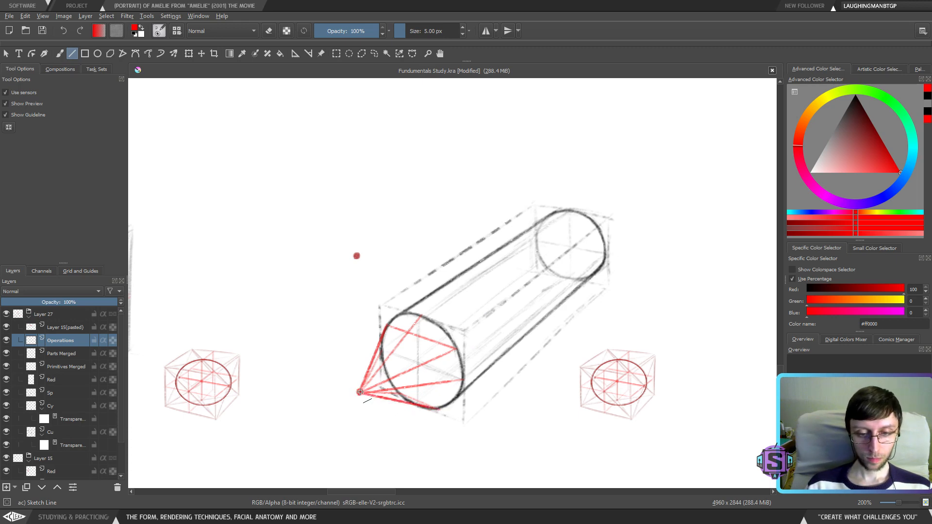
pyautogui.moveTo(360, 392); pyautogui.dragTo(463, 381)
# Try sketching a red lengthwise line along the add cylinder with short hatch strokes running from the cone onto the body
pyautogui.scroll(-3, 468, 329)
pyautogui.scroll(3, 467, 329)
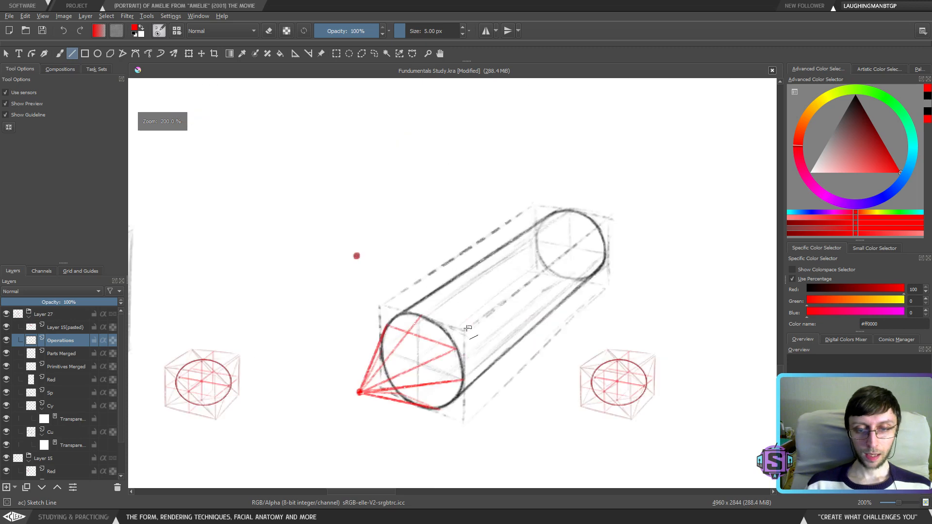
pyautogui.press('b')
pyautogui.press('1')
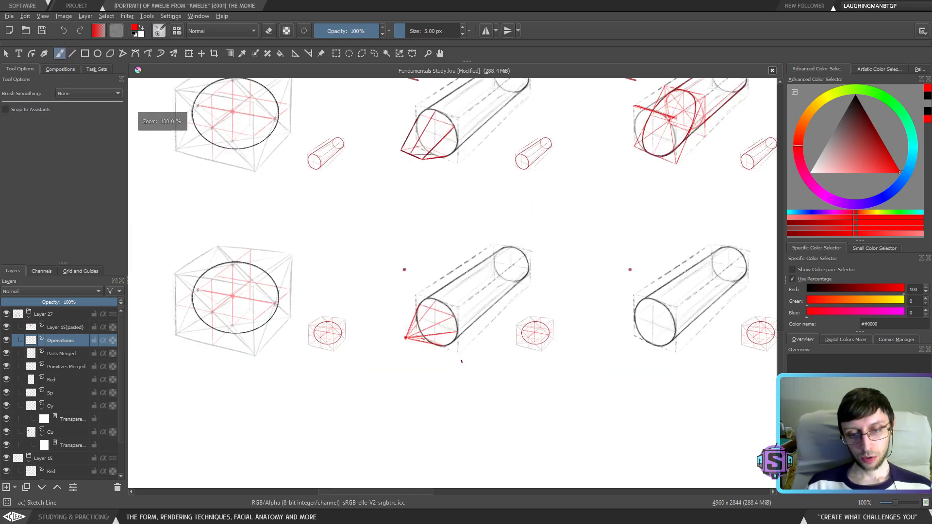
pyautogui.press('+')
pyautogui.press('1')
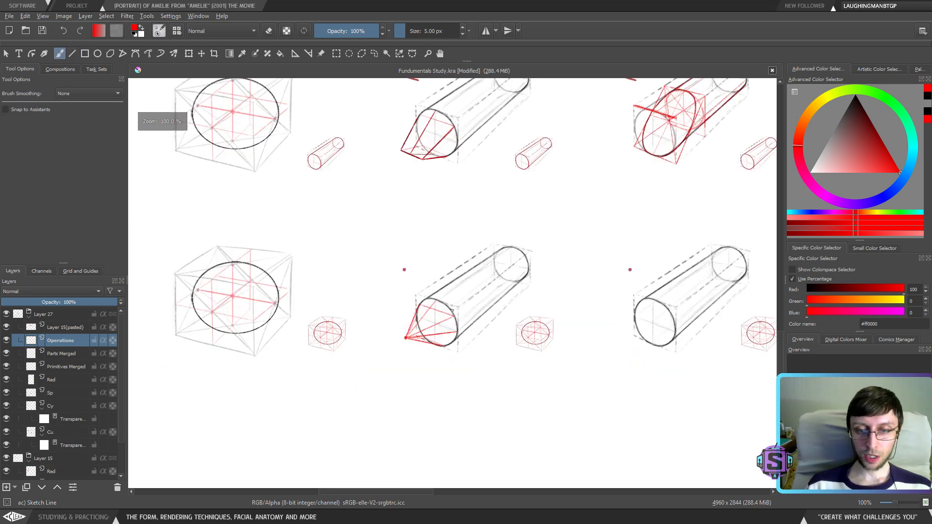
pyautogui.press('+')
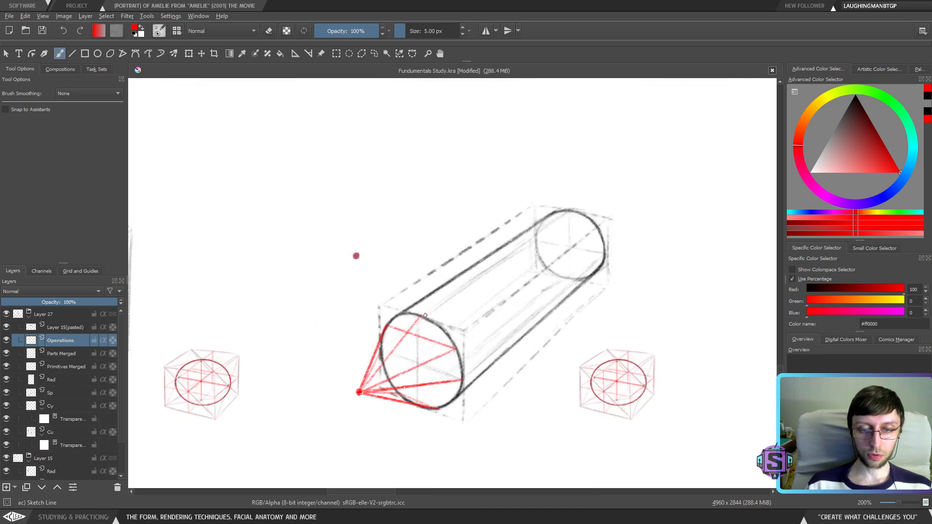
pyautogui.moveTo(419, 314); pyautogui.dragTo(561, 221)
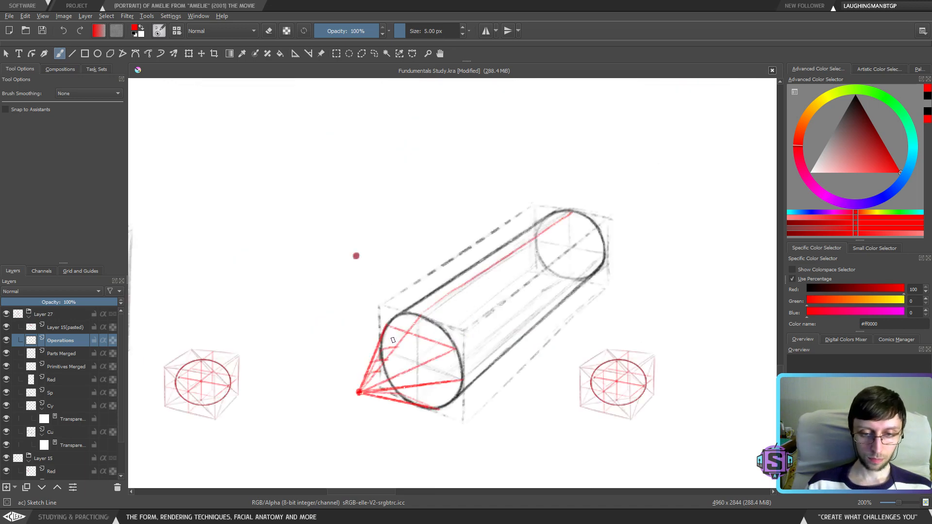
pyautogui.moveTo(393, 341)
pyautogui.mouseDown()
pyautogui.moveTo(388, 331)
pyautogui.moveTo(412, 324)
pyautogui.moveTo(421, 304)
pyautogui.moveTo(492, 265)
pyautogui.moveTo(454, 270)
pyautogui.moveTo(488, 272)
pyautogui.mouseUp()
# Undo the red lengthwise line and hatch strokes on the add cylinder
pyautogui.hotkey('ctrl', 'z')
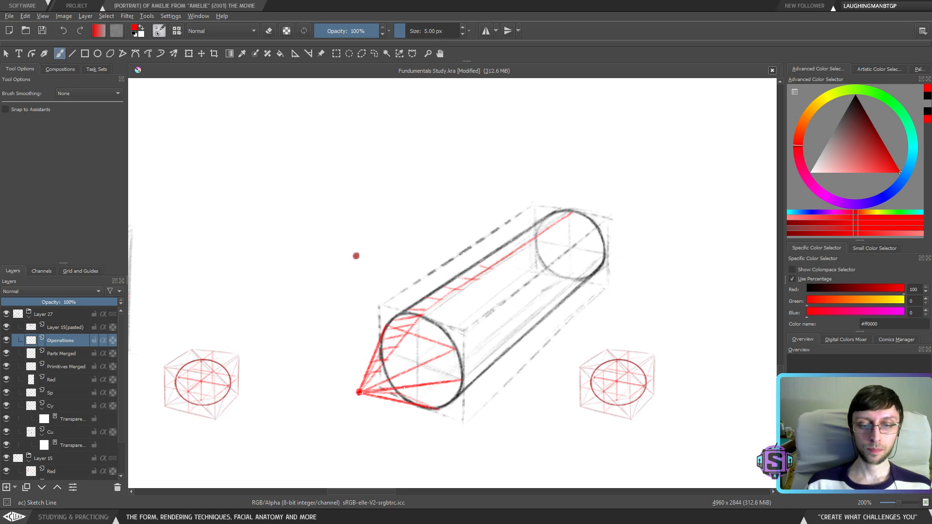
pyautogui.hotkey('ctrl', 'z')
pyautogui.hotkey('ctrl', 'z')
pyautogui.hotkey('ctrl', 'z')
pyautogui.hotkey('ctrl', 'z')
pyautogui.hotkey('ctrl', 'z')
pyautogui.hotkey('ctrl', 'z')
pyautogui.hotkey('ctrl', 'z')
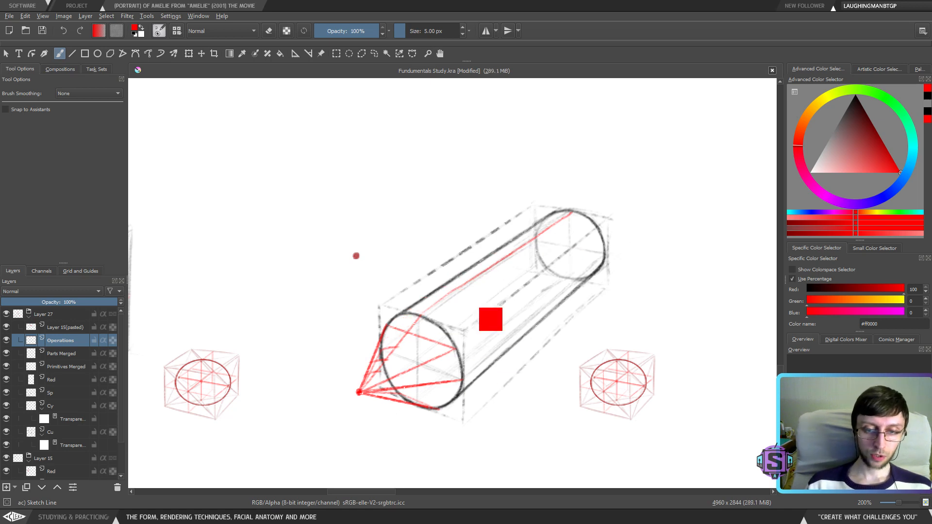
pyautogui.hotkey('ctrl', 'z')
pyautogui.hotkey('ctrl', 'z')
pyautogui.hotkey('ctrl', 'shift', 'z')
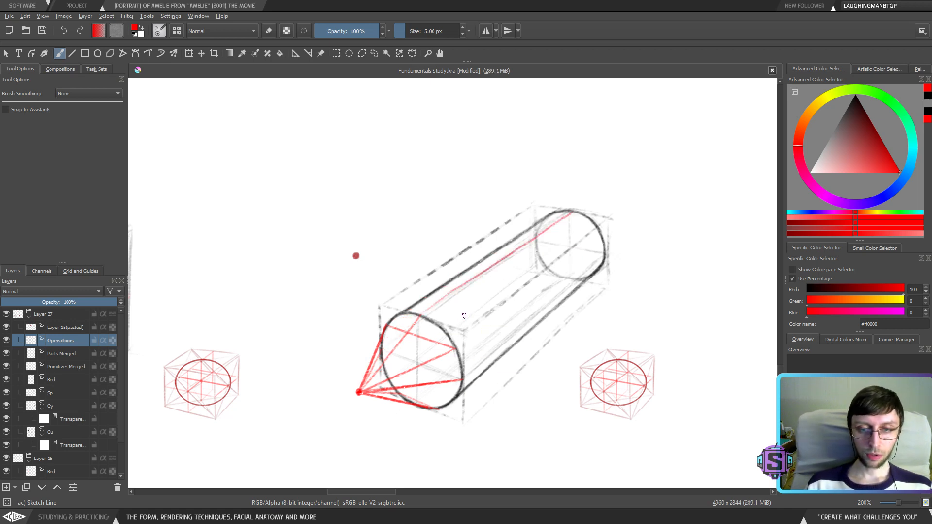
pyautogui.hotkey('ctrl', 'z')
# Try sketching a red curved cross-section with hatching around the add cylinder's body, then undo it
pyautogui.scroll(-1, 459, 321)
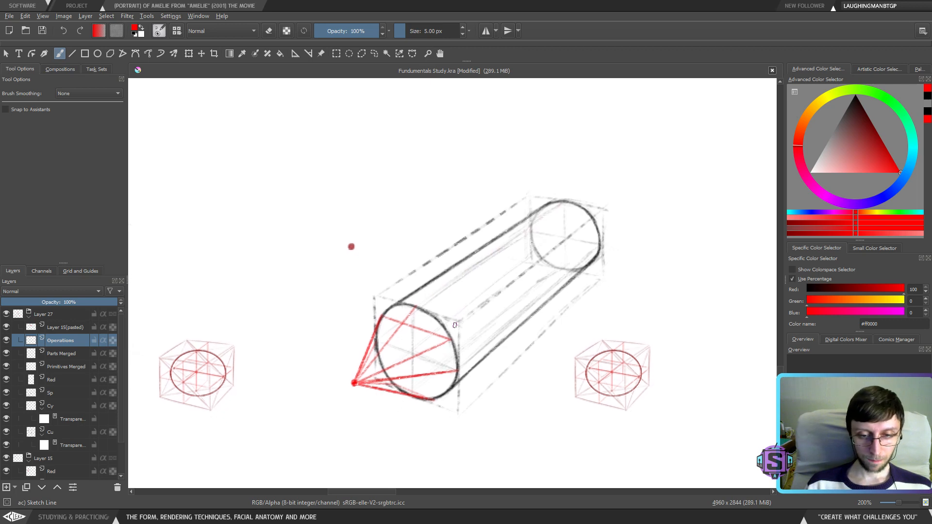
pyautogui.moveTo(416, 296)
pyautogui.mouseDown()
pyautogui.moveTo(478, 311)
pyautogui.moveTo(480, 356)
pyautogui.moveTo(489, 332)
pyautogui.moveTo(428, 287)
pyautogui.moveTo(448, 301)
pyautogui.mouseUp()
pyautogui.hotkey('ctrl', 'z')
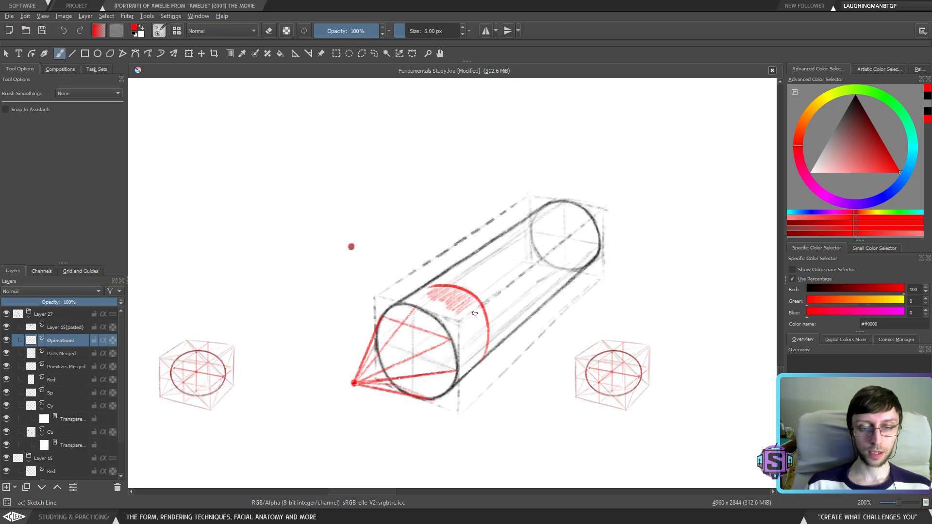
pyautogui.hotkey('ctrl', 'z')
pyautogui.hotkey('ctrl', 'z')
pyautogui.hotkey('ctrl', 'z')
pyautogui.hotkey('ctrl', 'shift', 'z')
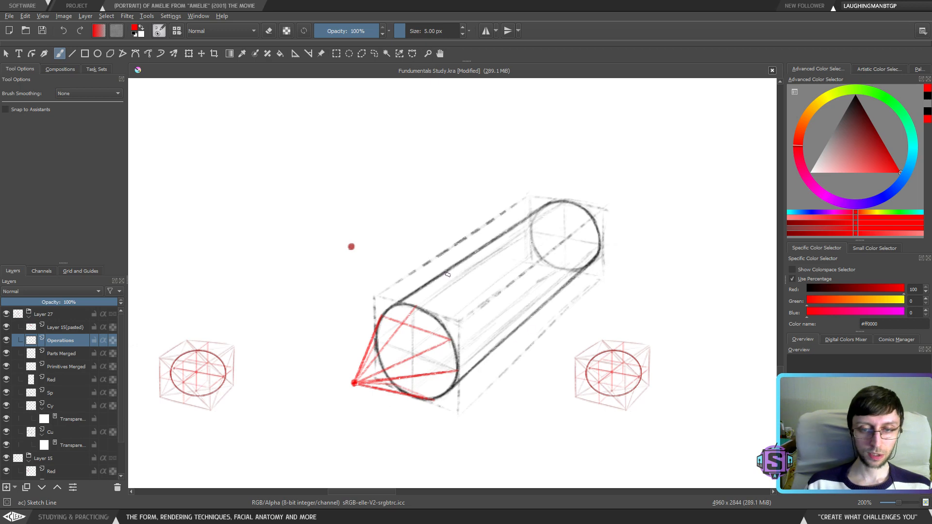
# Try sketching red contour arcs across the cone lines between the added point and the front ellipse, then undo them
pyautogui.scroll(2, 461, 374)
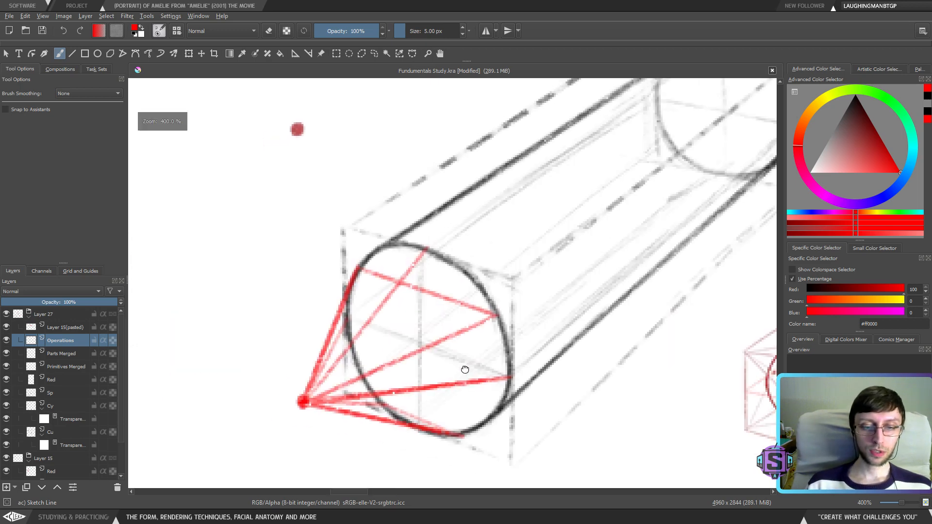
pyautogui.moveTo(353, 337); pyautogui.dragTo(386, 413)
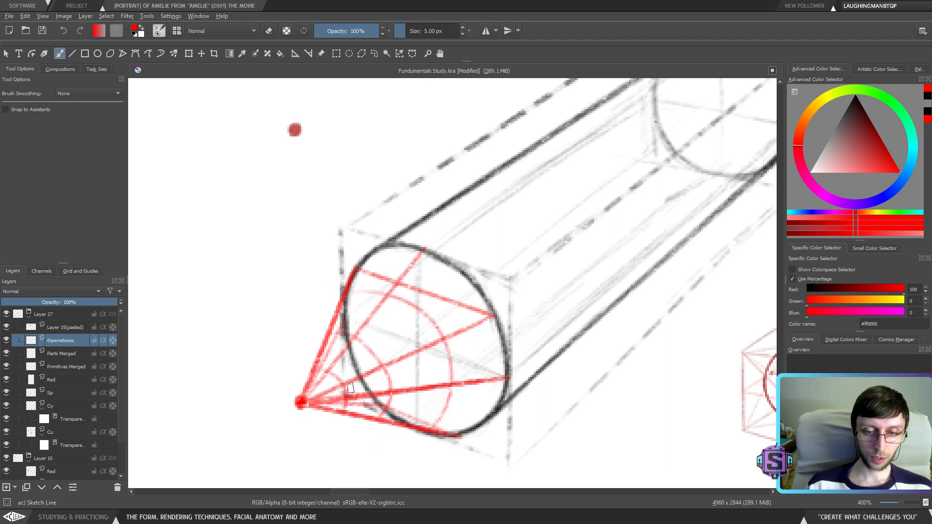
pyautogui.moveTo(273, 402)
pyautogui.mouseDown()
pyautogui.moveTo(330, 434)
pyautogui.moveTo(255, 398)
pyautogui.moveTo(292, 418)
pyautogui.moveTo(262, 395)
pyautogui.moveTo(255, 423)
pyautogui.moveTo(303, 446)
pyautogui.mouseUp()
pyautogui.hotkey('ctrl', 'z')
pyautogui.hotkey('ctrl', 'z')
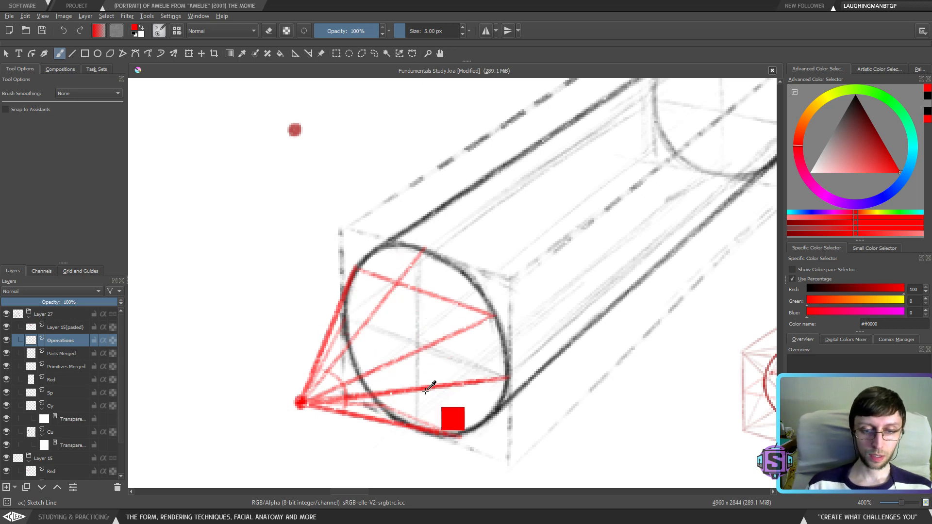
# Examine the cylinder plane-scaling example in the basic primitives section, then return to a close view of the bottom-row add cylinder
pyautogui.press('-')
pyautogui.press('-')
pyautogui.moveTo(361, 307); pyautogui.dragTo(462, 391)
pyautogui.press('+')
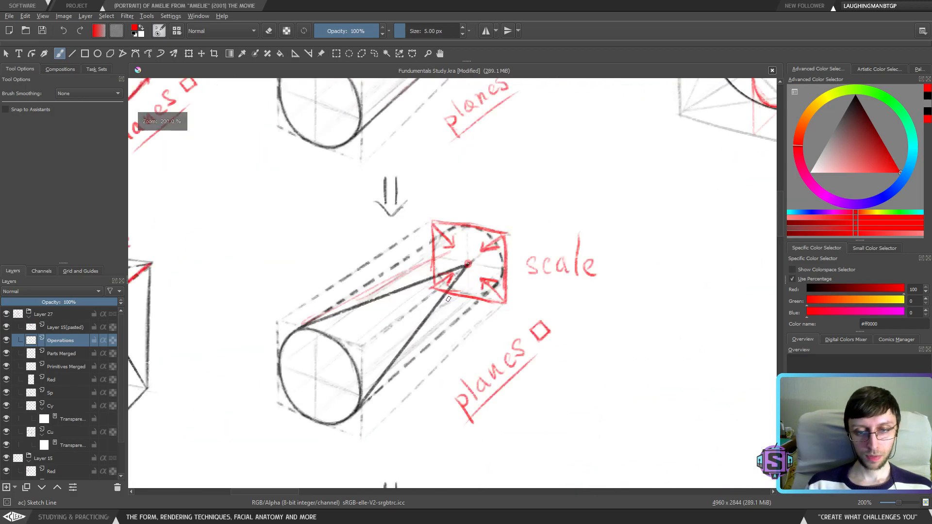
pyautogui.press('-')
pyautogui.press('-')
pyautogui.press('-')
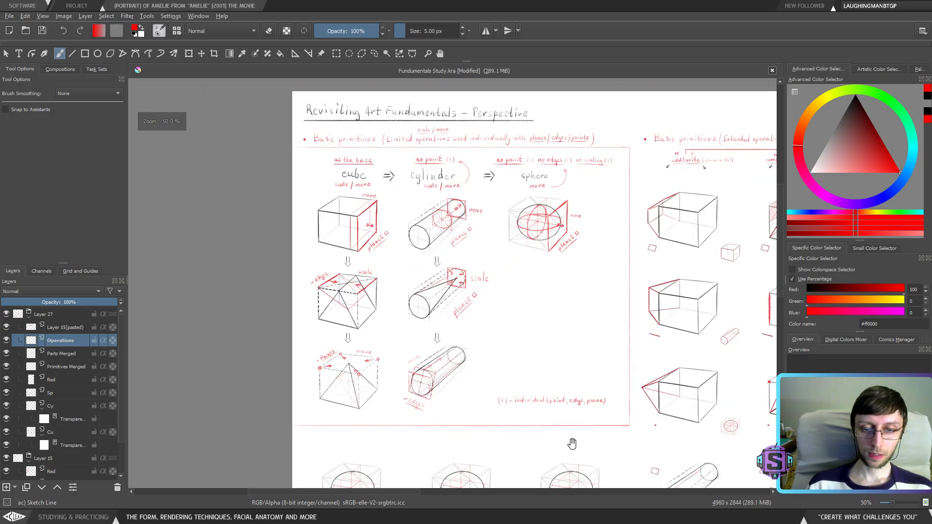
pyautogui.scroll(-5, 571, 444)
pyautogui.moveTo(578, 444); pyautogui.dragTo(487, 437)
pyautogui.press('+')
pyautogui.press('+')
pyautogui.press('+')
pyautogui.press('+')
pyautogui.press('+')
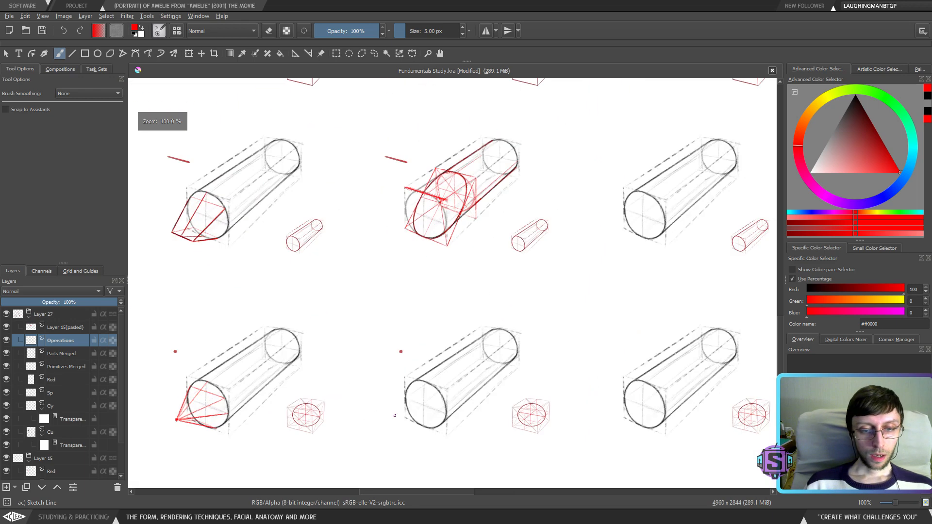
pyautogui.moveTo(465, 350); pyautogui.dragTo(491, 350)
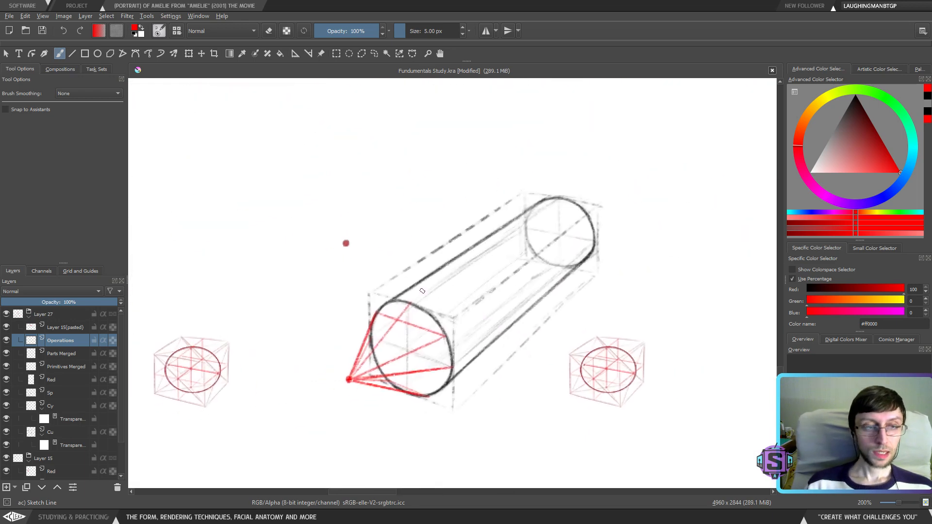
pyautogui.press('+')
pyautogui.press('+')
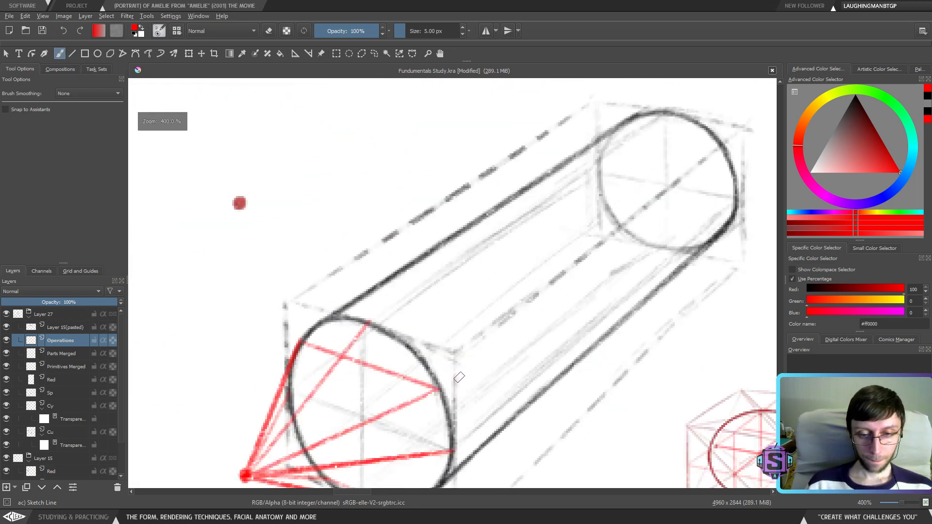
# On the transparency mask of the Cy layer, fade the add cylinder's front ellipse arc that lies behind the cone lines
pyautogui.moveTo(464, 392); pyautogui.dragTo(541, 256)
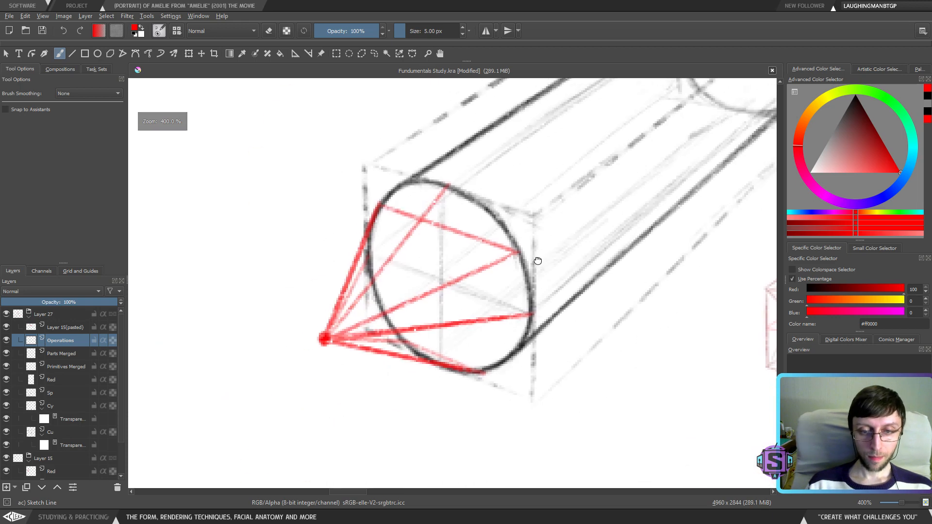
pyautogui.click(538, 301)
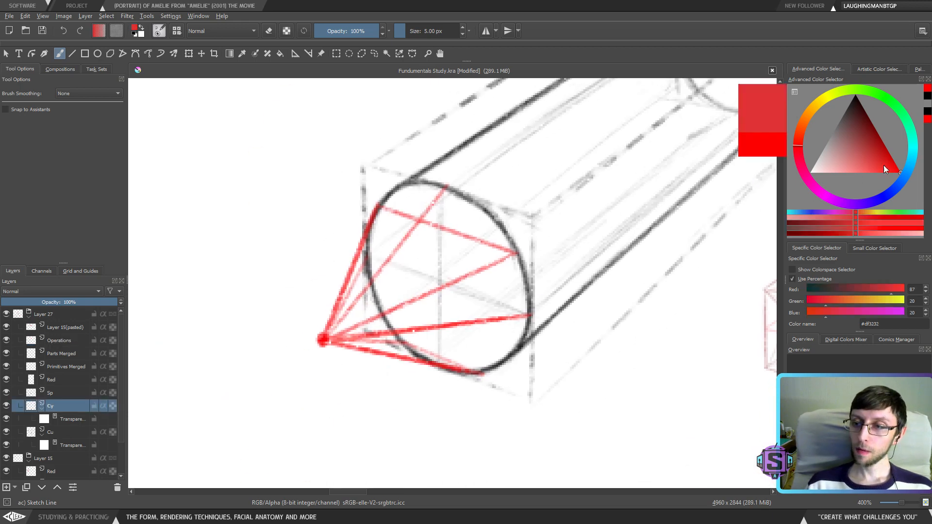
pyautogui.click(99, 419)
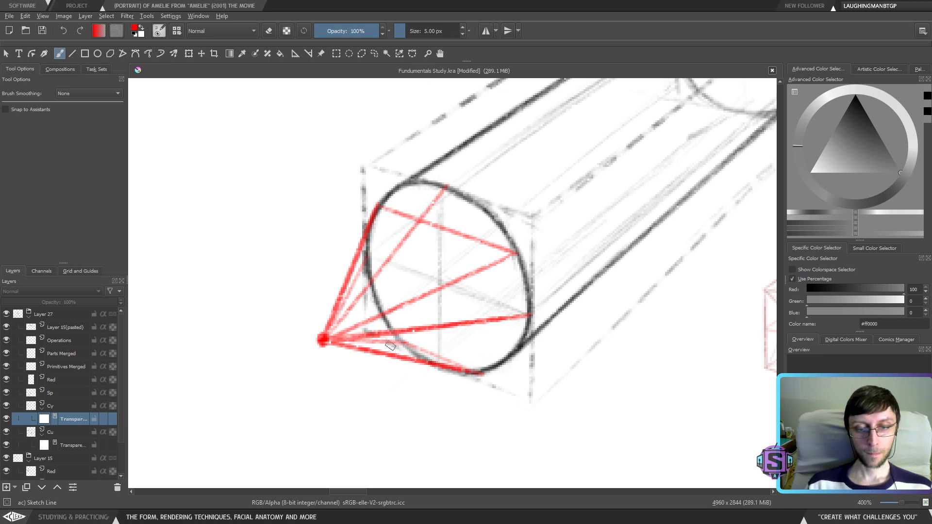
pyautogui.moveTo(401, 346)
pyautogui.mouseDown()
pyautogui.moveTo(367, 287)
pyautogui.moveTo(370, 236)
pyautogui.mouseUp()
pyautogui.scroll(-4, 433, 265)
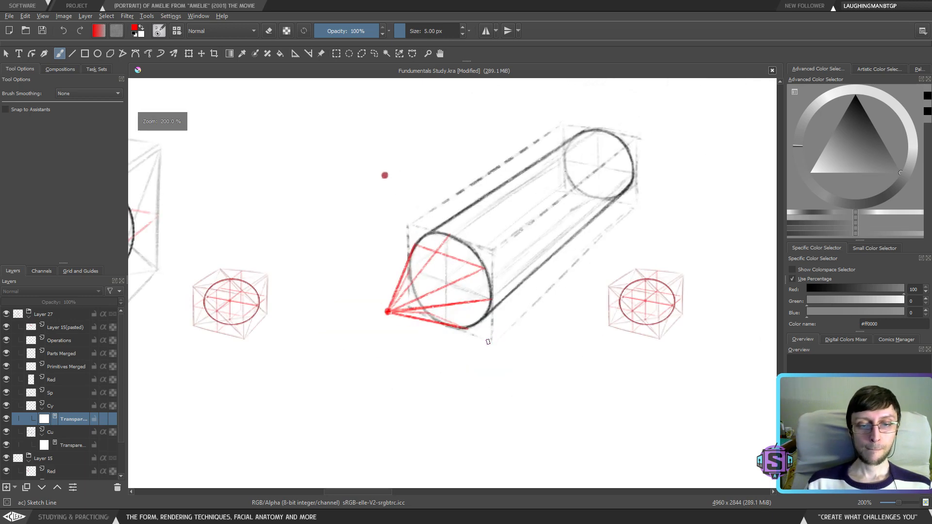
pyautogui.moveTo(422, 320); pyautogui.dragTo(497, 348)
pyautogui.scroll(4, 429, 279)
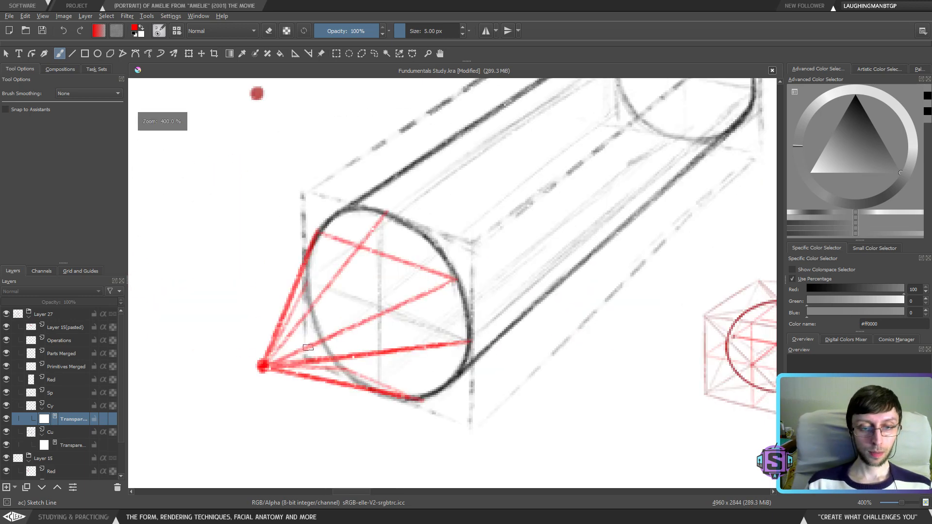
# On the Operations layer, draw straight black 4 px lines from the added point to the front ellipse along the cone's outer edges
pyautogui.click(263, 366)
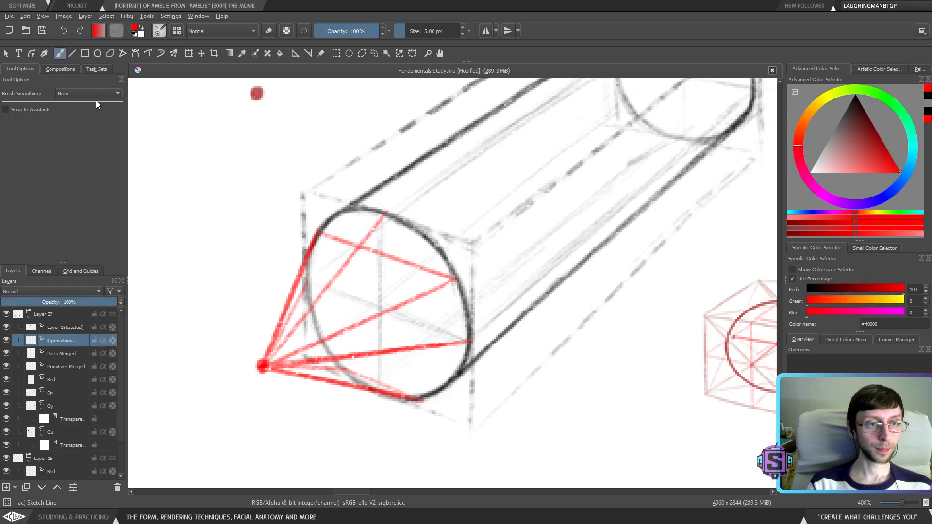
pyautogui.scroll(-4, 403, 279)
pyautogui.moveTo(540, 375); pyautogui.dragTo(447, 376)
pyautogui.scroll(2, 447, 376)
pyautogui.press('d')
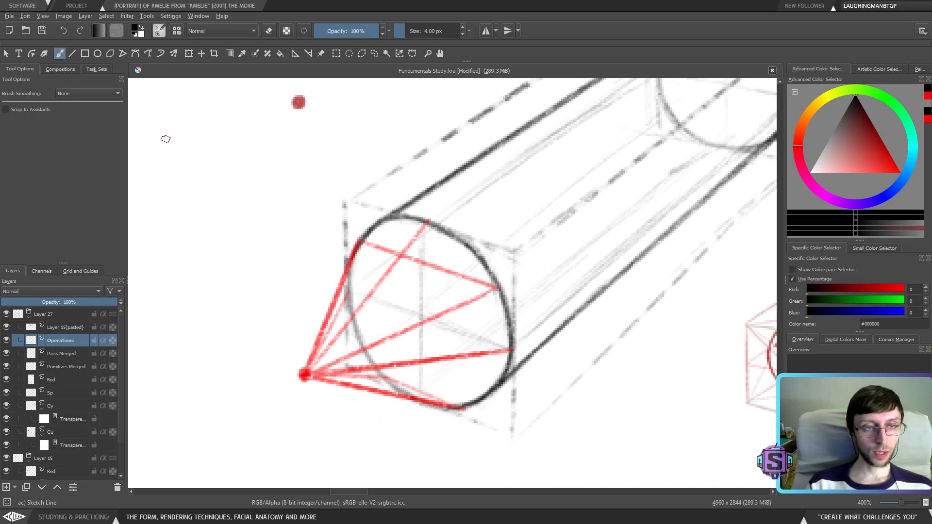
pyautogui.click(72, 53)
pyautogui.moveTo(305, 375); pyautogui.dragTo(358, 253)
pyautogui.moveTo(304, 375); pyautogui.dragTo(427, 224)
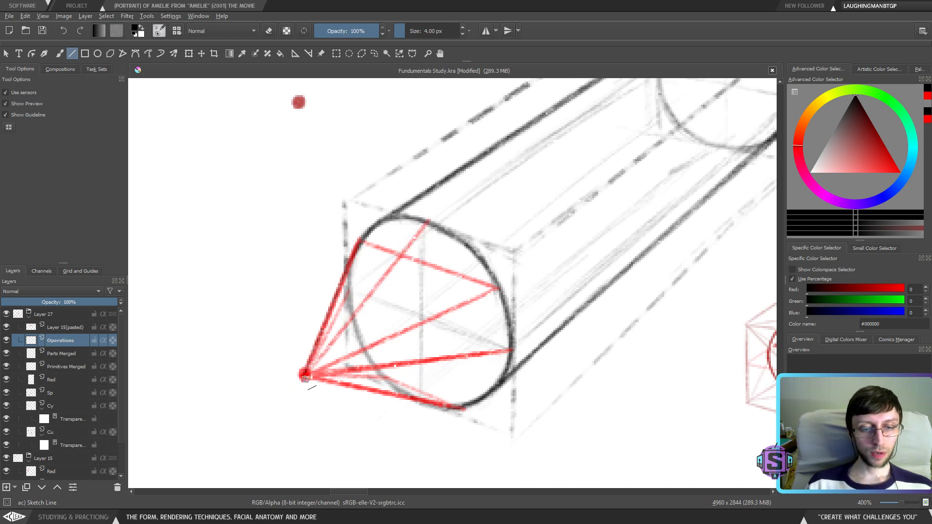
pyautogui.moveTo(305, 375); pyautogui.dragTo(456, 409)
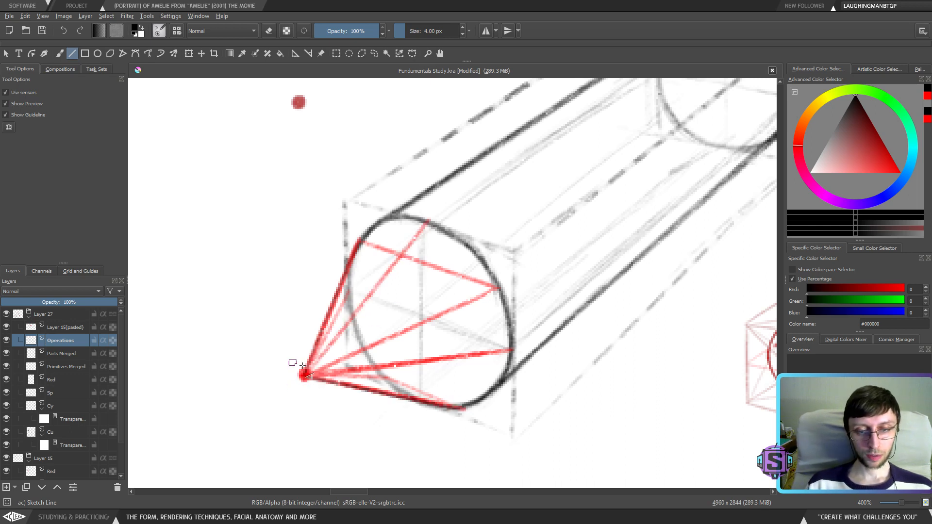
# Try sketching black freehand contour arcs across the cone between the added point and the front ellipse
pyautogui.press('b')
pyautogui.moveTo(318, 314); pyautogui.dragTo(378, 389)
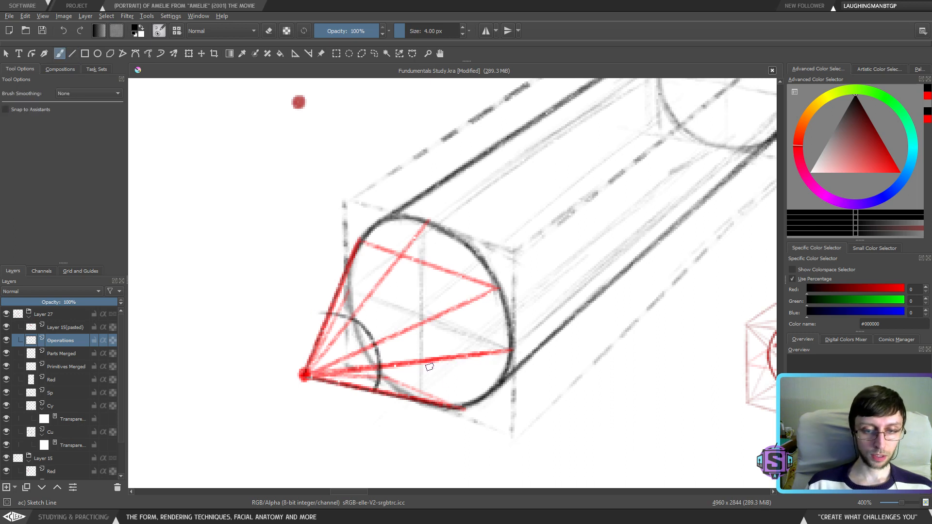
pyautogui.moveTo(438, 391); pyautogui.dragTo(383, 283)
pyautogui.moveTo(469, 391); pyautogui.dragTo(380, 223)
pyautogui.hotkey('ctrl', 'z')
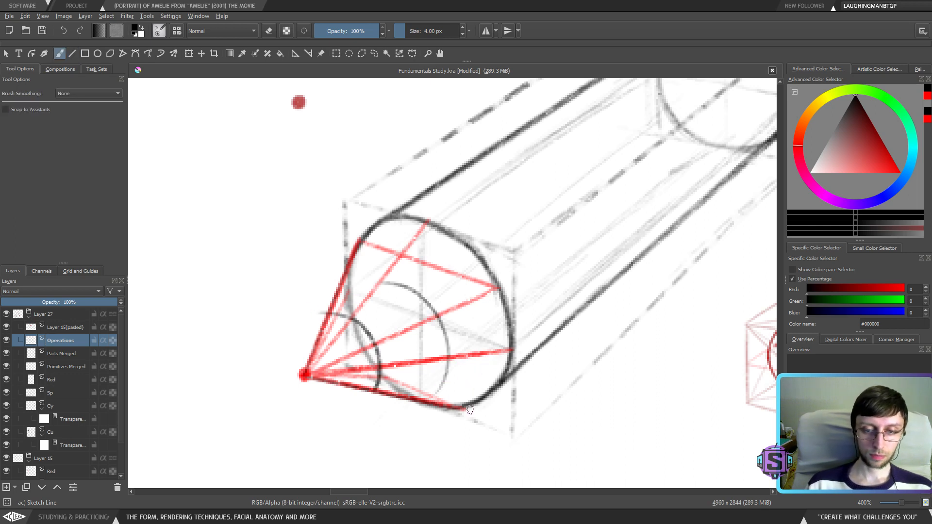
pyautogui.moveTo(489, 399); pyautogui.dragTo(413, 229)
pyautogui.hotkey('ctrl', 'z')
pyautogui.moveTo(473, 395); pyautogui.dragTo(394, 246)
# Try hatching black contour strokes across the extended front of the cylinder in the row above, then undo them
pyautogui.press('-')
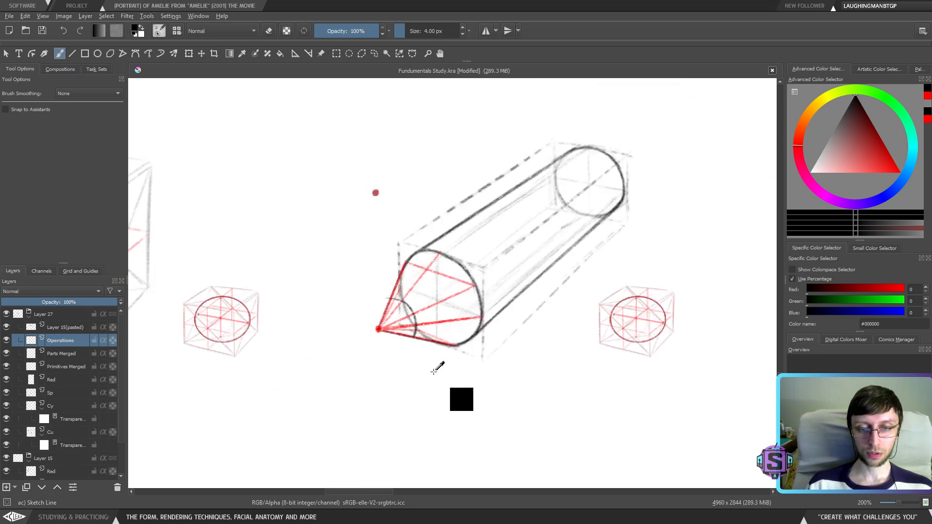
pyautogui.scroll(5, 417, 316)
pyautogui.press('+')
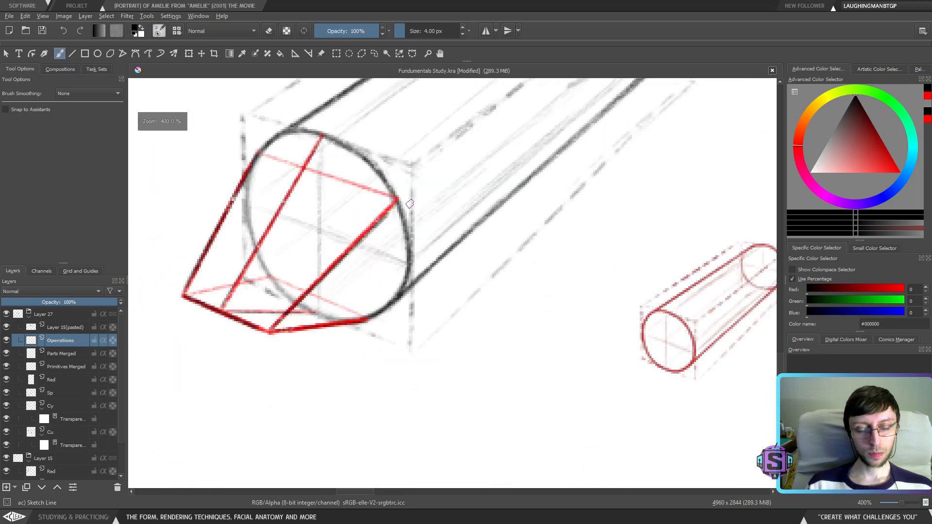
pyautogui.hscroll(-3, 418, 292)
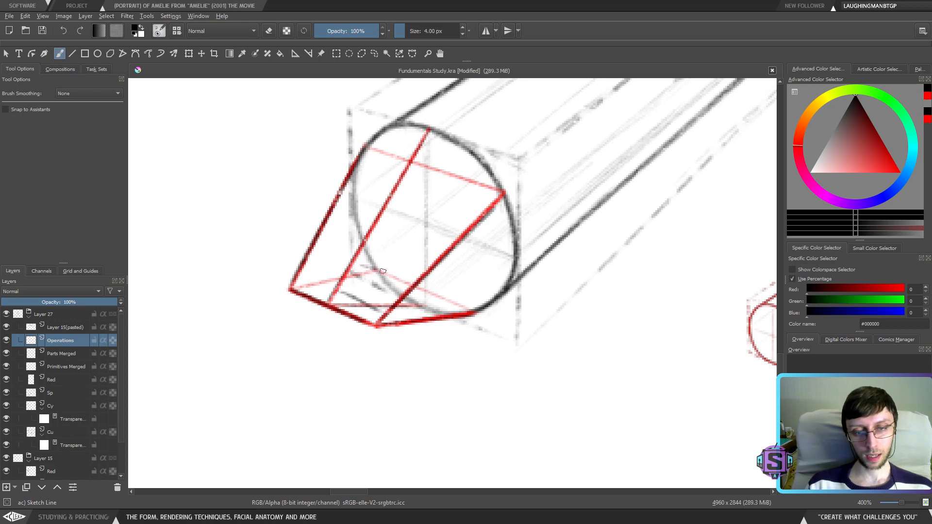
pyautogui.moveTo(374, 225); pyautogui.dragTo(424, 258)
pyautogui.moveTo(391, 199); pyautogui.dragTo(447, 249)
pyautogui.moveTo(427, 168); pyautogui.dragTo(460, 214)
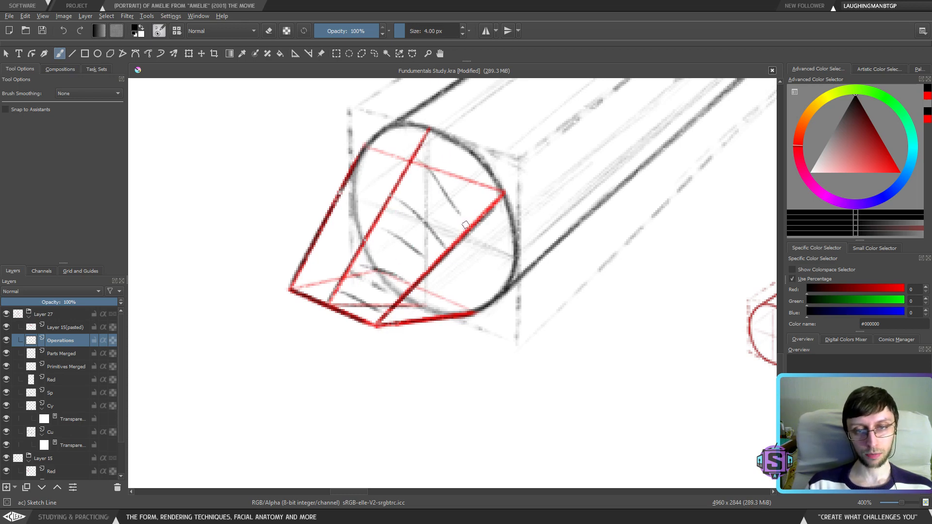
pyautogui.moveTo(431, 134); pyautogui.dragTo(472, 208)
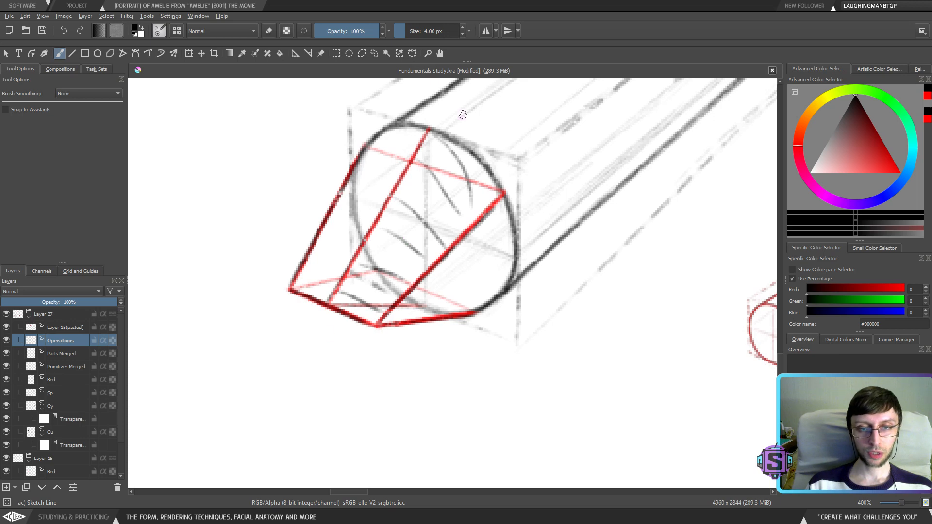
pyautogui.hotkey('ctrl', 'z')
pyautogui.hotkey('ctrl', 'z')
pyautogui.hotkey('ctrl', 'z')
pyautogui.hotkey('ctrl', 'z')
pyautogui.hotkey('ctrl', 'z')
pyautogui.hotkey('ctrl', 'z')
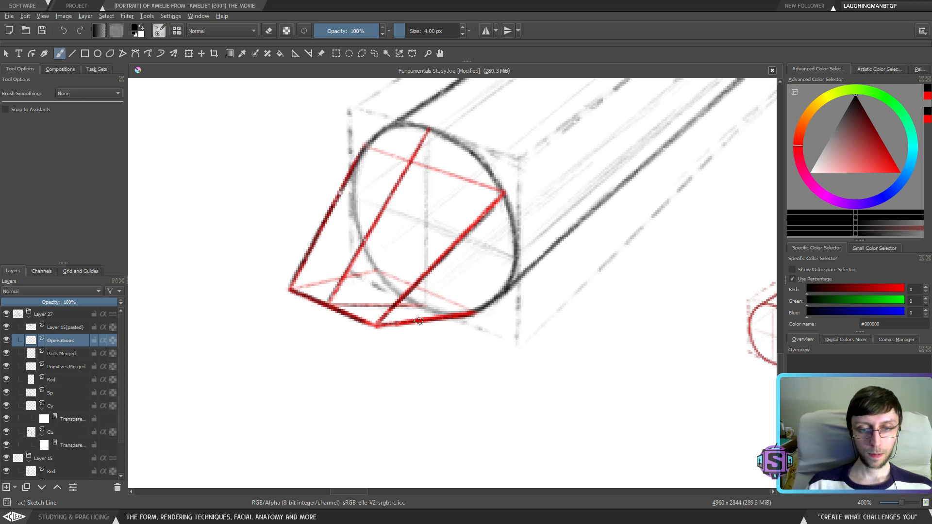
# Try sketching a small black arc near the tip of the bottom-row add cylinder's cone, then undo it
pyautogui.press('-')
pyautogui.press('-')
pyautogui.moveTo(456, 403); pyautogui.dragTo(468, 293)
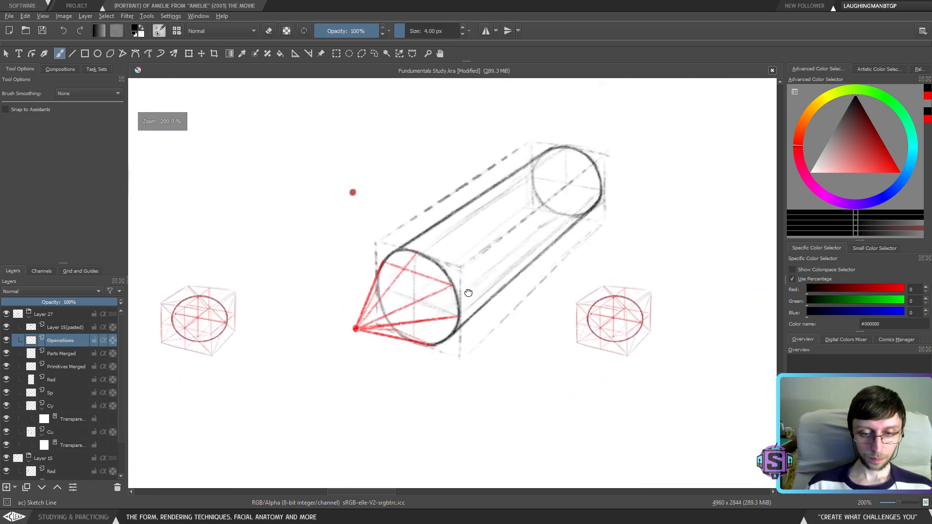
pyautogui.press('+')
pyautogui.press('+')
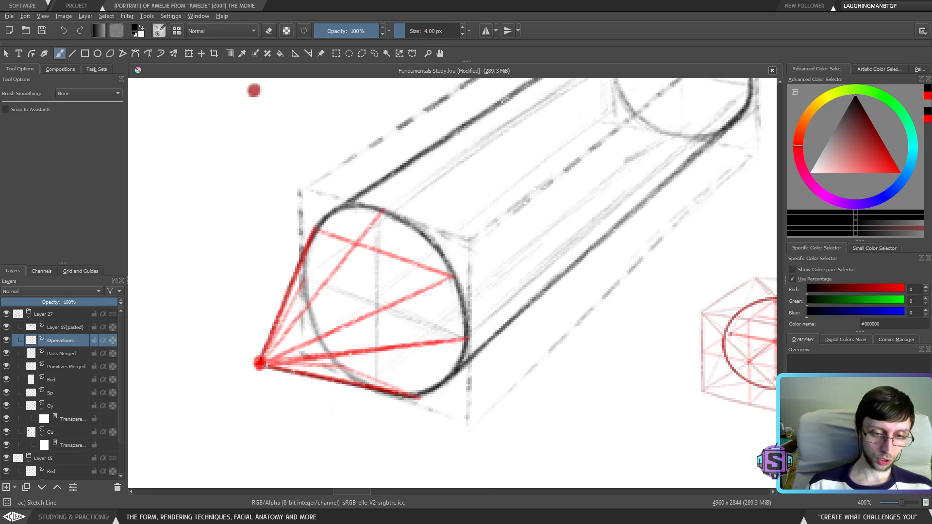
pyautogui.moveTo(287, 379); pyautogui.dragTo(284, 351)
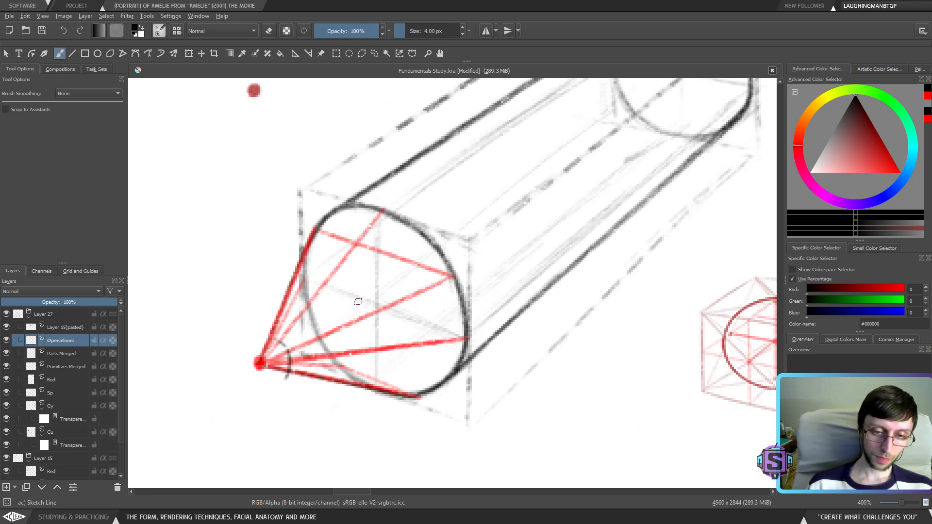
pyautogui.hotkey('ctrl', 'z')
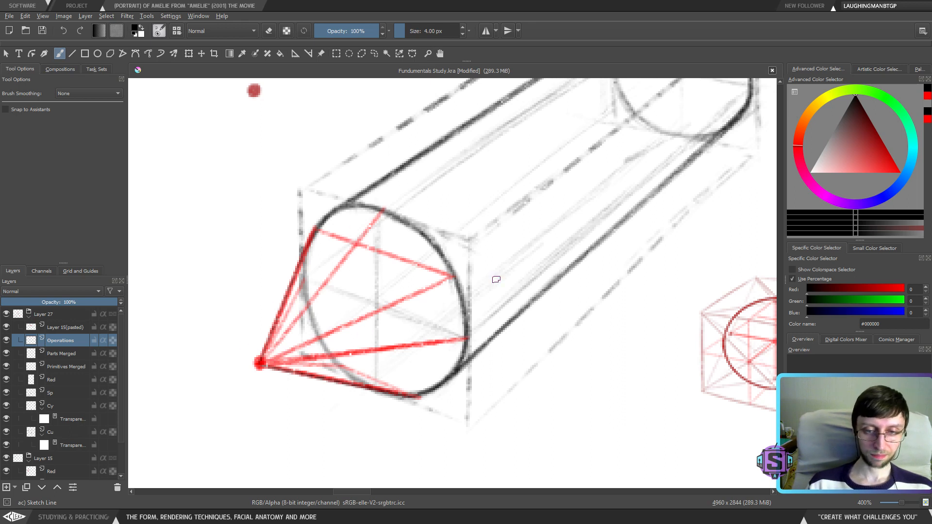
# Mark the added point at the cone's tip with a black dot over the red one
pyautogui.moveTo(496, 279); pyautogui.dragTo(499, 348)
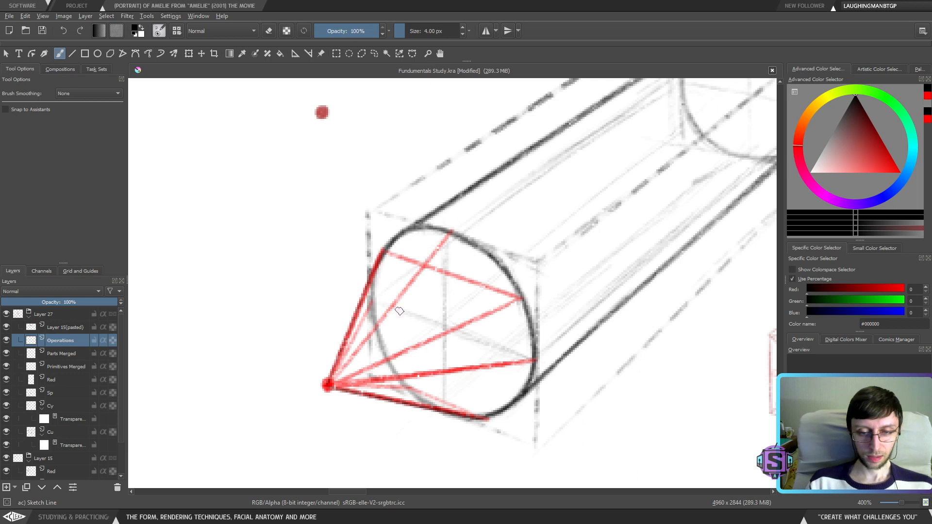
pyautogui.scroll(1, 424, 402)
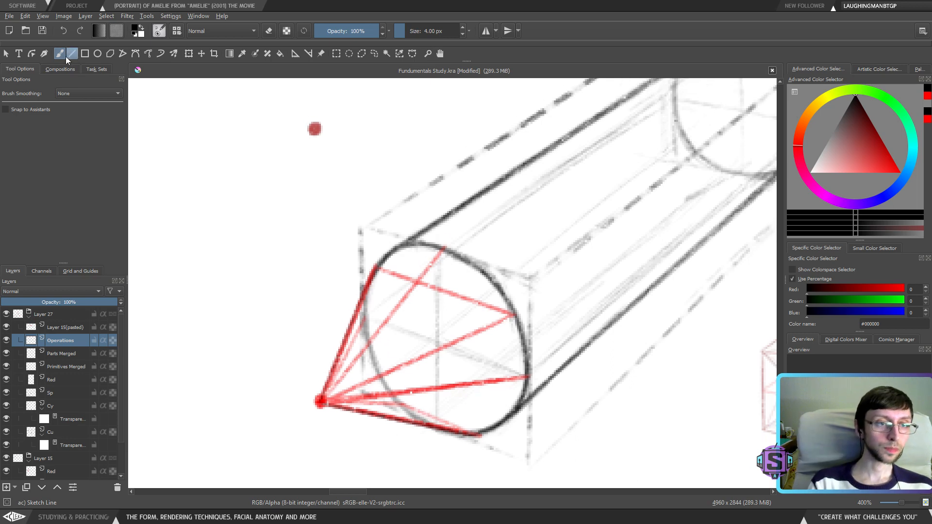
pyautogui.click(72, 54)
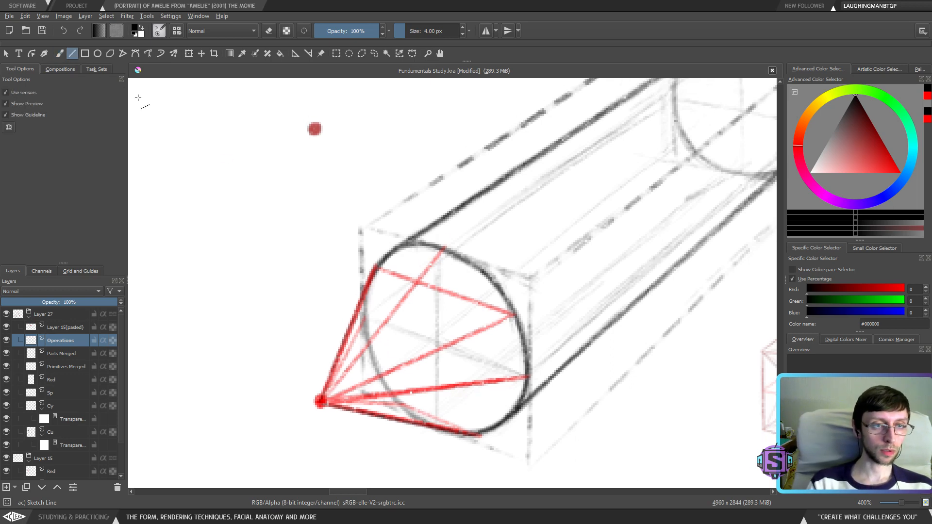
pyautogui.press('b')
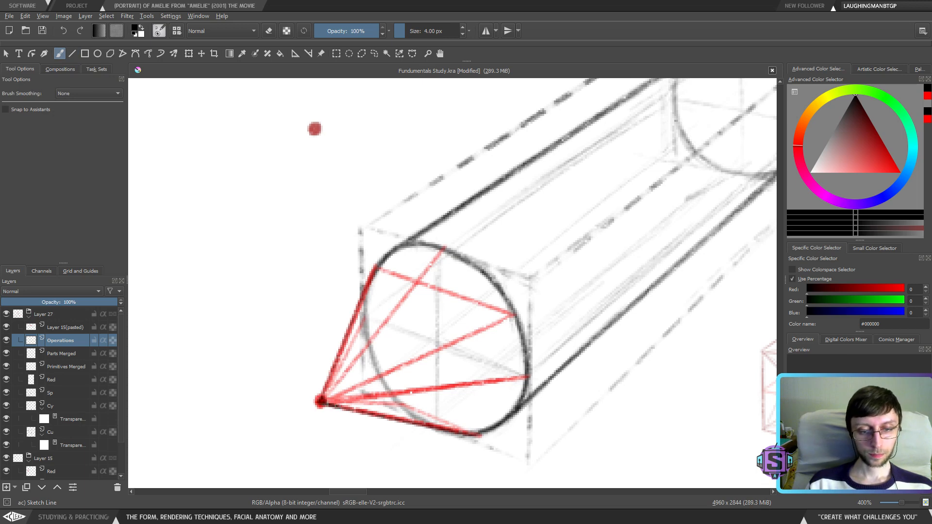
pyautogui.press('-')
pyautogui.press('-')
pyautogui.press('-')
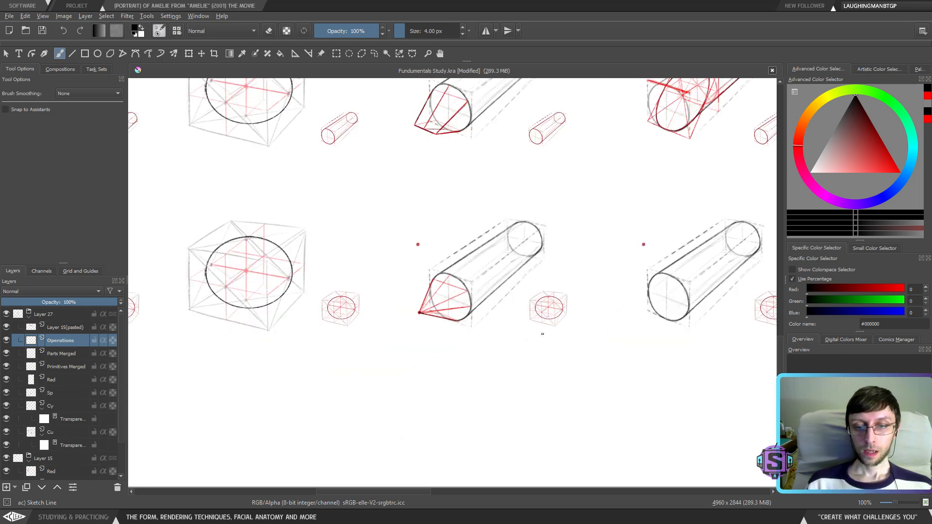
# Circle the upper-left front corner of the bounding box around the bottom-row subtract cylinder in black
pyautogui.press('-')
pyautogui.press('m')
pyautogui.scroll(2, 370, 385)
pyautogui.scroll(-2, 427, 375)
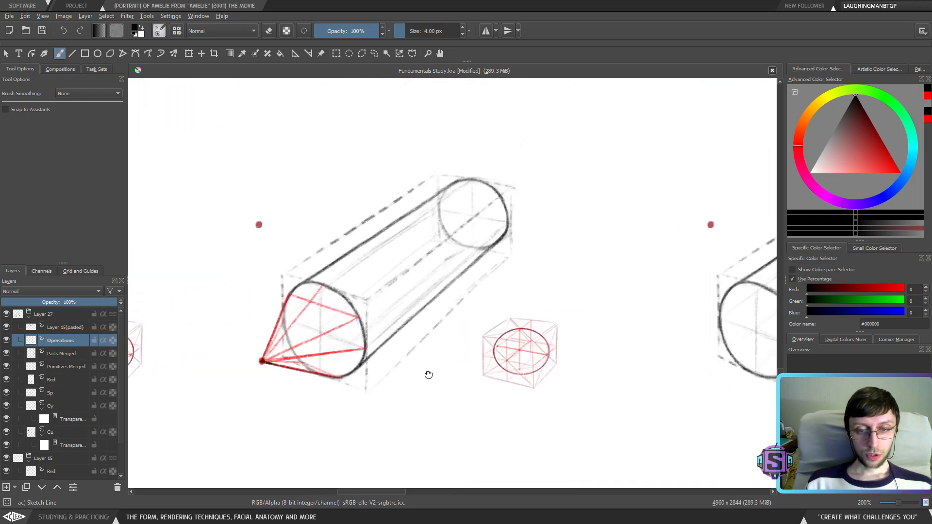
pyautogui.moveTo(537, 345); pyautogui.dragTo(431, 401)
pyautogui.scroll(2, 510, 380)
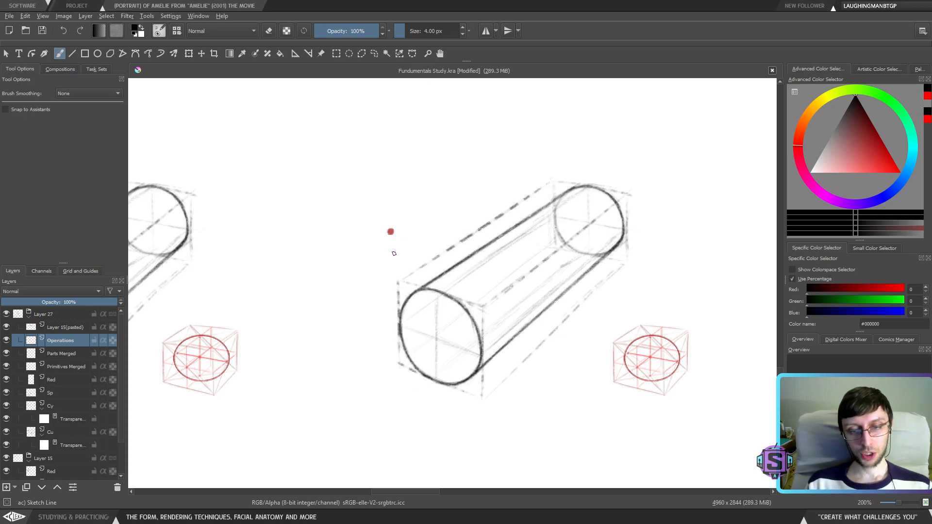
pyautogui.scroll(2, 397, 284)
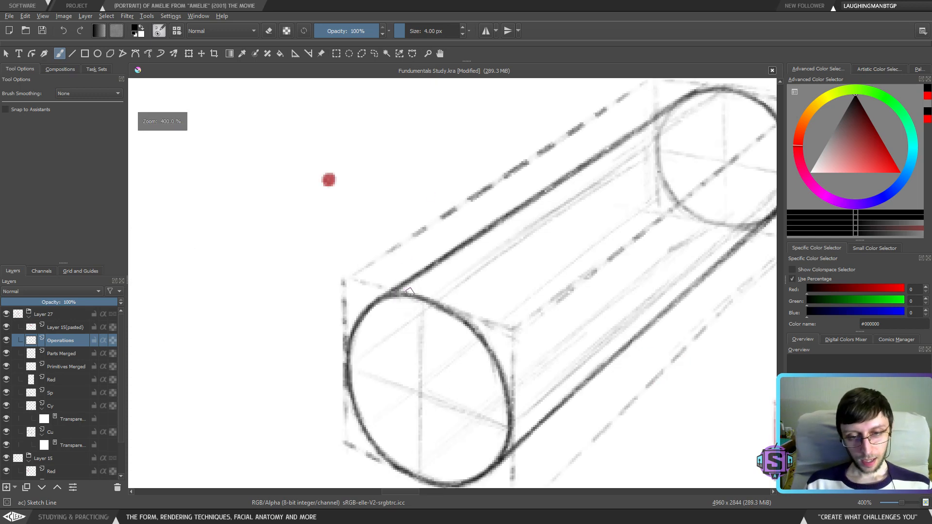
pyautogui.moveTo(379, 294); pyautogui.dragTo(396, 303)
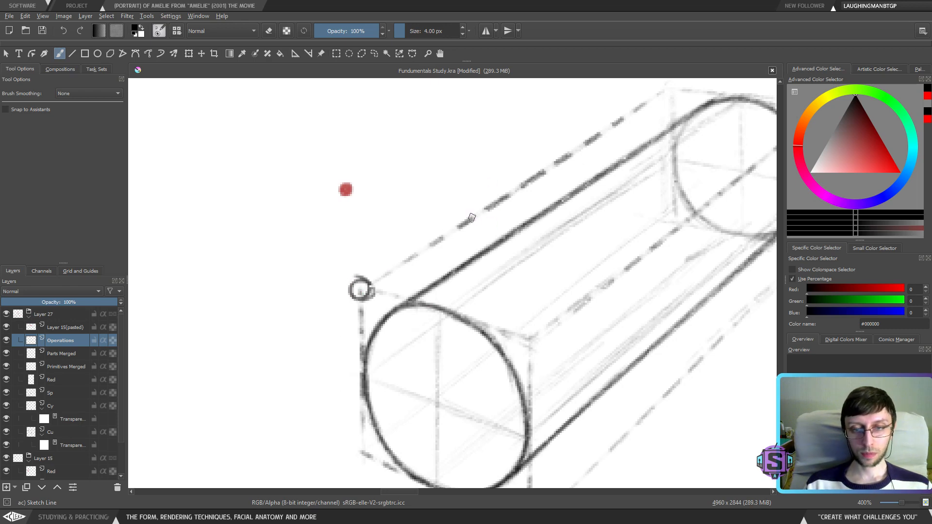
# Try sketching long black strokes across the subtract cylinder's body, then undo them
pyautogui.moveTo(472, 219)
pyautogui.mouseDown()
pyautogui.moveTo(629, 266)
pyautogui.moveTo(635, 456)
pyautogui.mouseUp()
pyautogui.moveTo(625, 386); pyautogui.dragTo(573, 279)
pyautogui.hotkey('ctrl', 'z')
pyautogui.hotkey('ctrl', 'z')
pyautogui.scroll(-3, 381, 231)
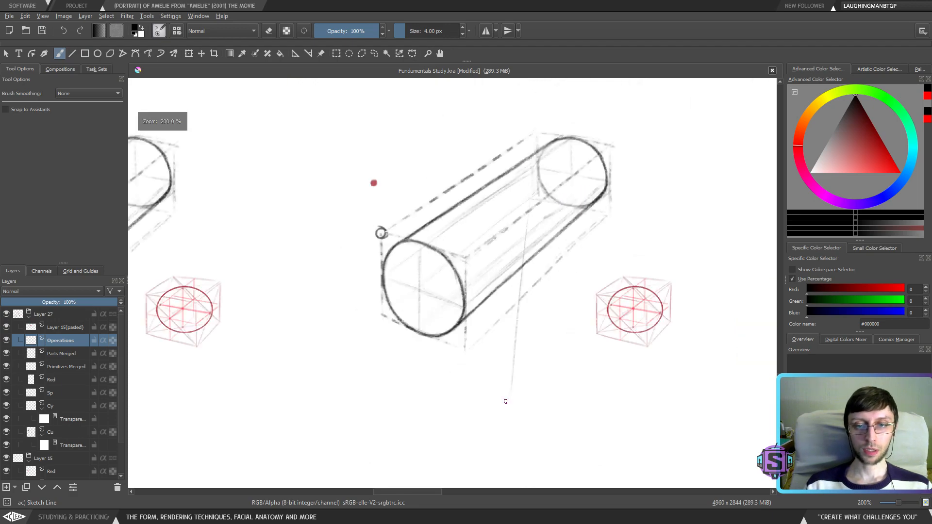
# Circle the nearest upper front corner of the middle cylinder's bounding box
pyautogui.scroll(1, 381, 231)
pyautogui.moveTo(381, 231); pyautogui.dragTo(497, 420)
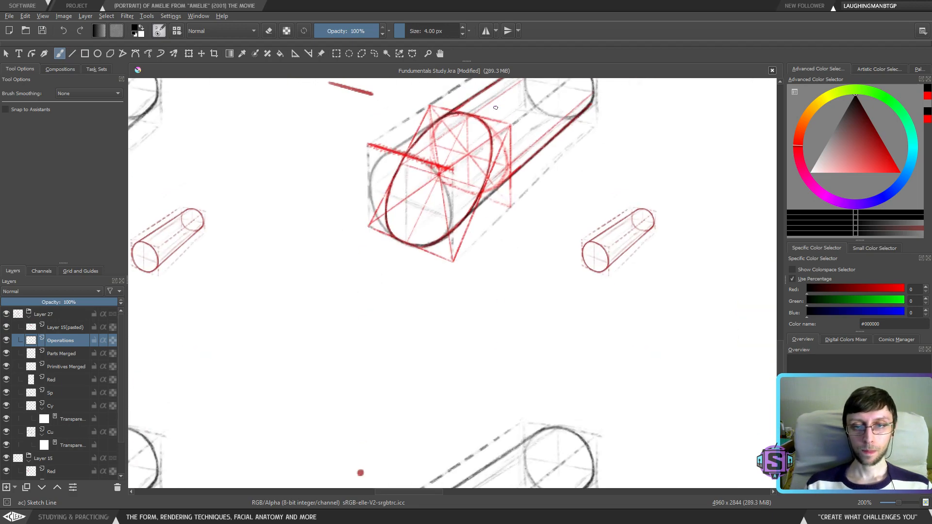
pyautogui.scroll(1, 374, 352)
pyautogui.moveTo(375, 352); pyautogui.dragTo(358, 266)
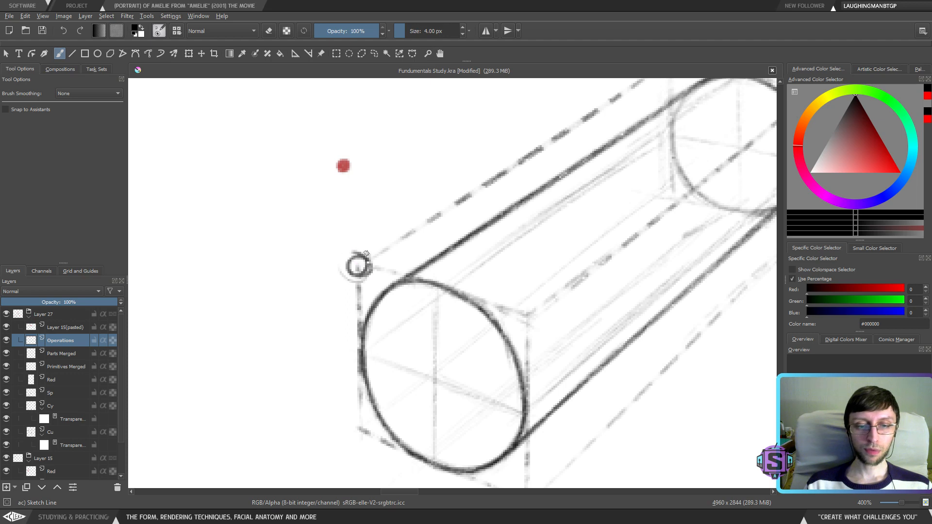
pyautogui.moveTo(522, 309)
pyautogui.mouseDown()
pyautogui.moveTo(455, 282)
pyautogui.moveTo(435, 292)
pyautogui.mouseUp()
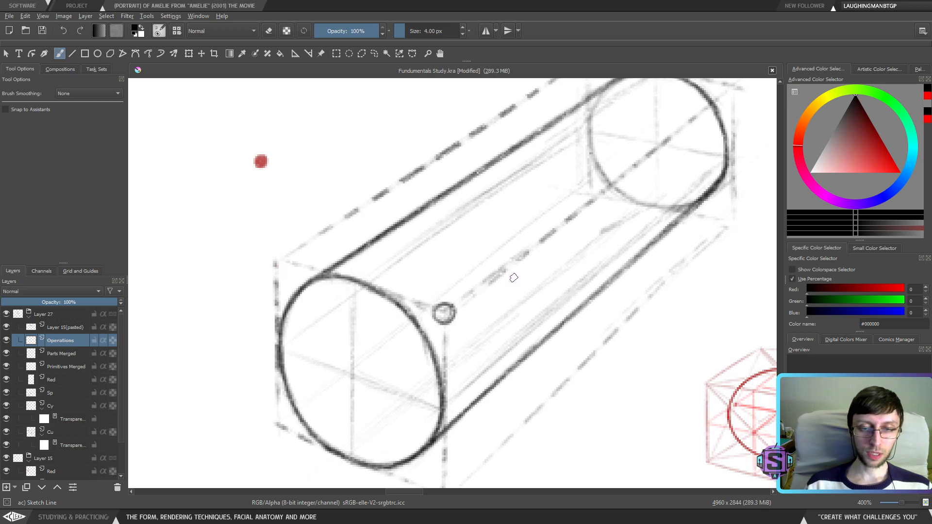
pyautogui.moveTo(464, 395); pyautogui.dragTo(416, 401)
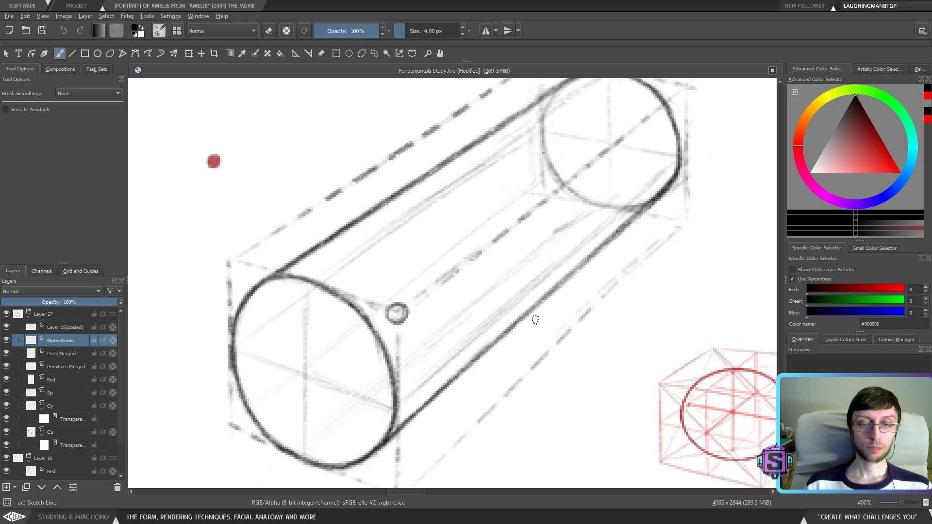
# Sketch a four-sided cross-section through the bounding box partway along the cylinder's length
pyautogui.moveTo(498, 249); pyautogui.dragTo(507, 389)
pyautogui.hotkey('ctrl', 'z')
pyautogui.moveTo(505, 238); pyautogui.dragTo(505, 384)
pyautogui.moveTo(505, 237); pyautogui.dragTo(350, 197)
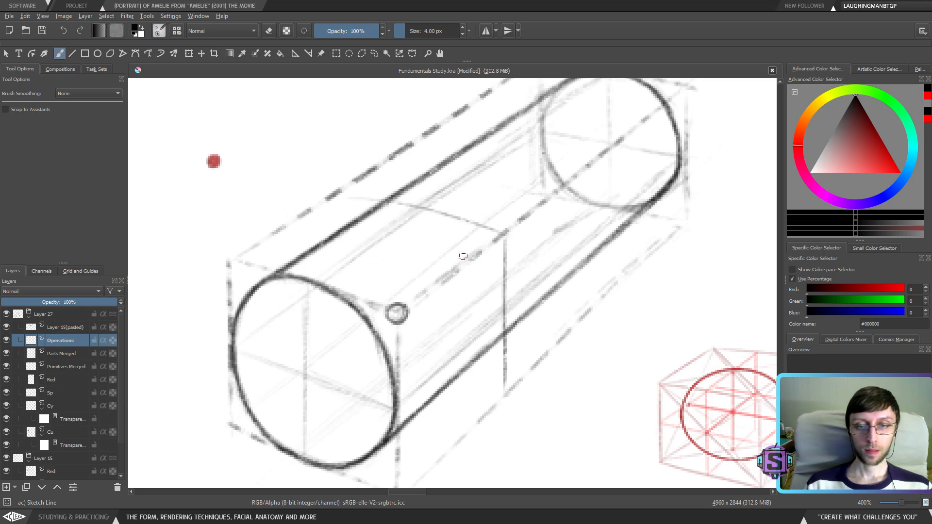
pyautogui.hotkey('ctrl', 'z')
pyautogui.moveTo(506, 236)
pyautogui.mouseDown()
pyautogui.moveTo(330, 185)
pyautogui.moveTo(337, 364)
pyautogui.moveTo(503, 397)
pyautogui.mouseUp()
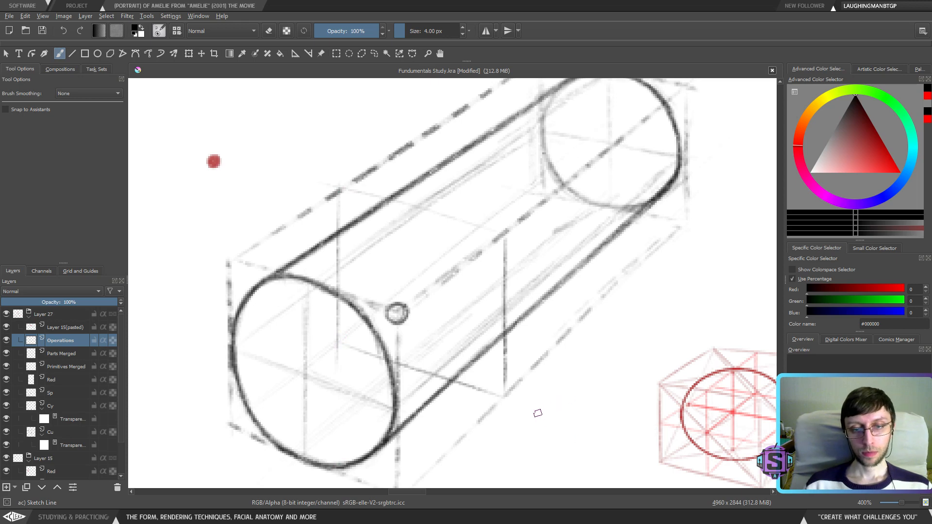
# Darken the circled corner, then draw two short tick marks across the edge of the cylinder's front ellipse
pyautogui.press('-')
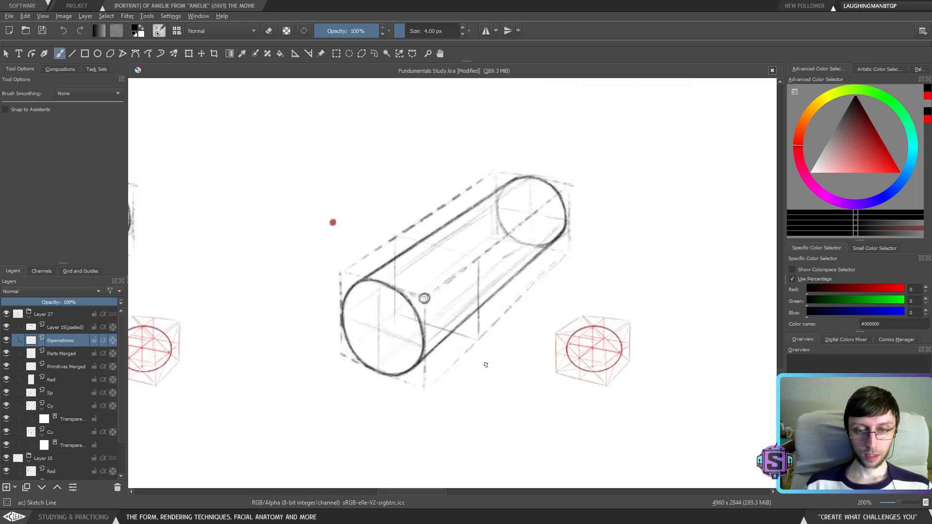
pyautogui.press('+')
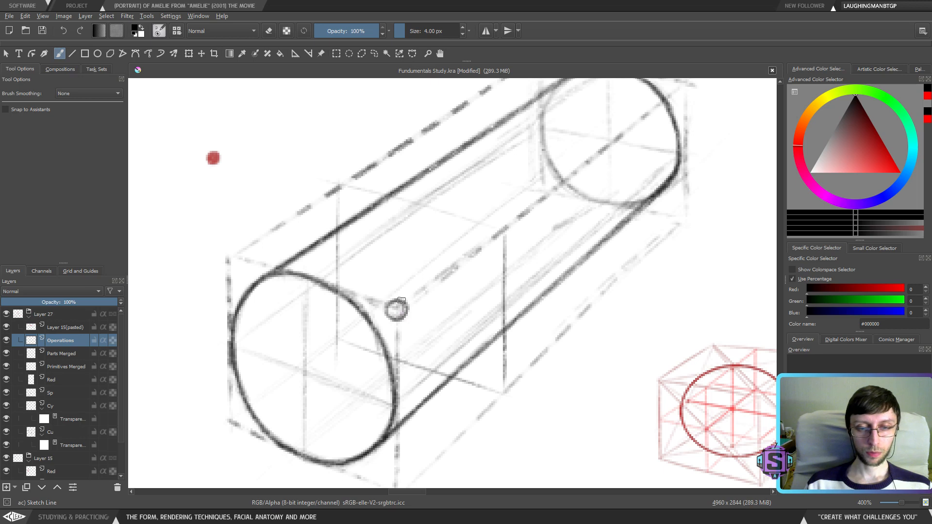
pyautogui.moveTo(401, 301); pyautogui.dragTo(390, 306)
pyautogui.moveTo(331, 269); pyautogui.dragTo(296, 292)
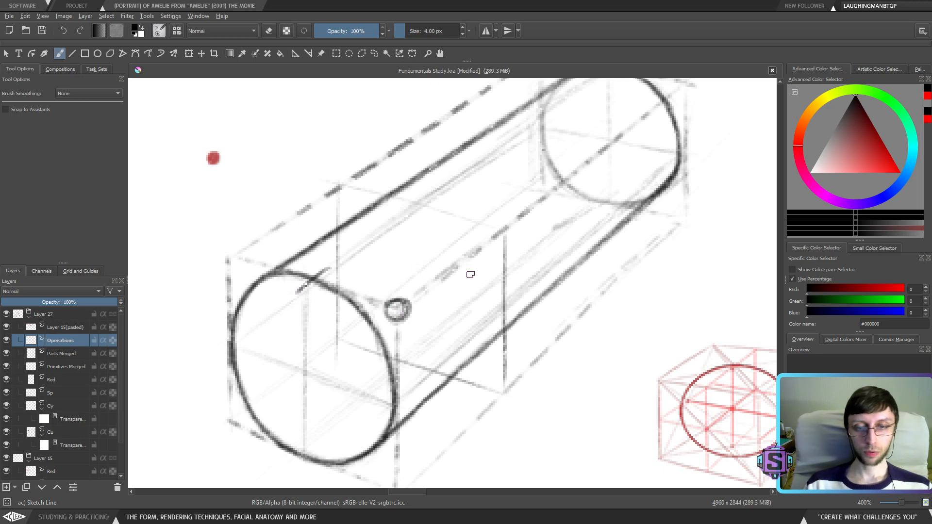
pyautogui.scroll(-2, 305, 365)
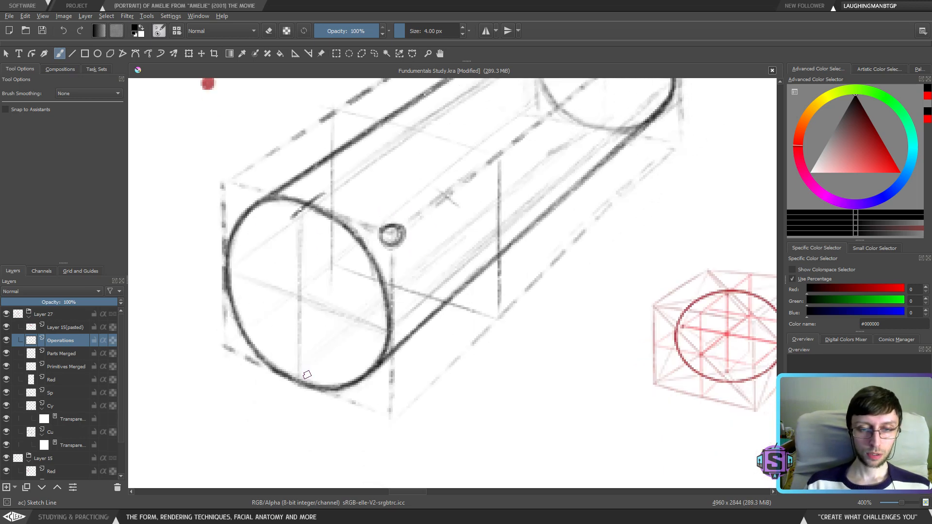
pyautogui.moveTo(411, 303); pyautogui.dragTo(360, 319)
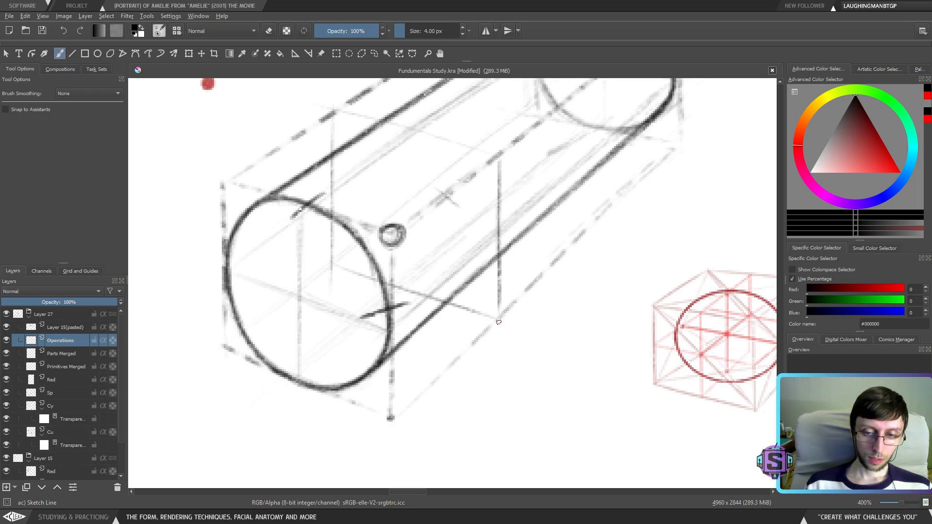
# Mark the remaining front-face corners and the cross-section's two upper corners with dark dots
pyautogui.click(224, 346)
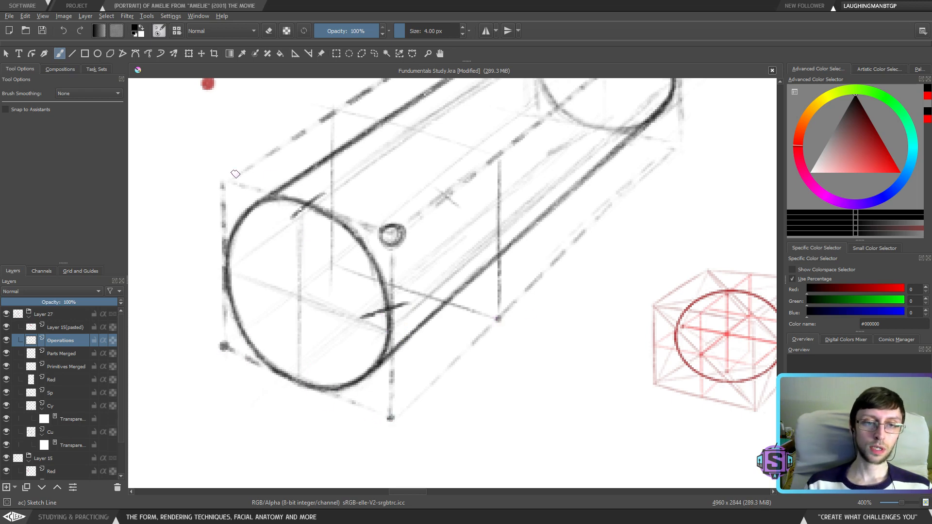
pyautogui.click(224, 183)
pyautogui.scroll(1, 298, 179)
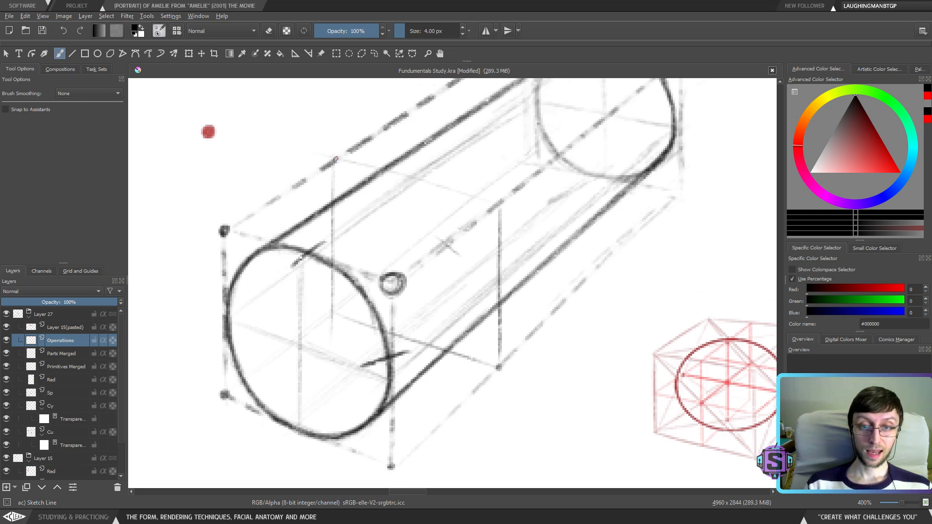
pyautogui.click(335, 159)
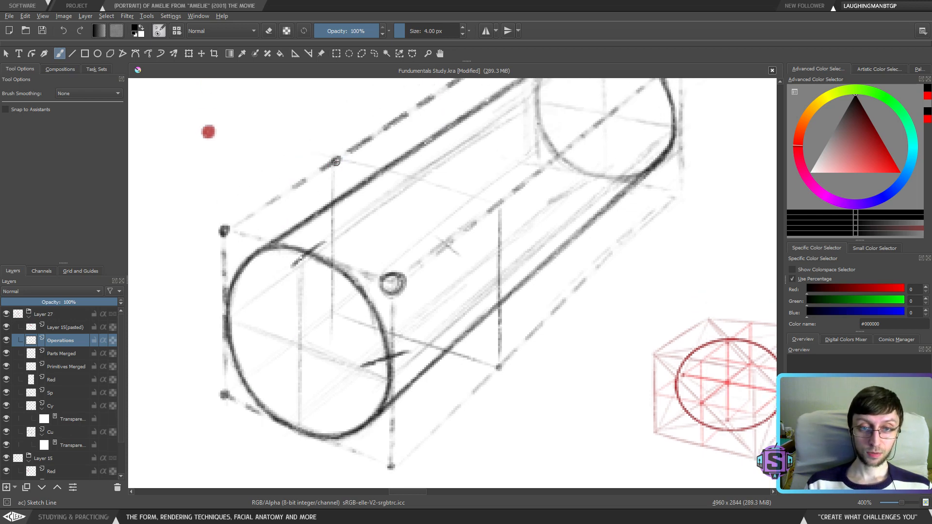
pyautogui.click(499, 203)
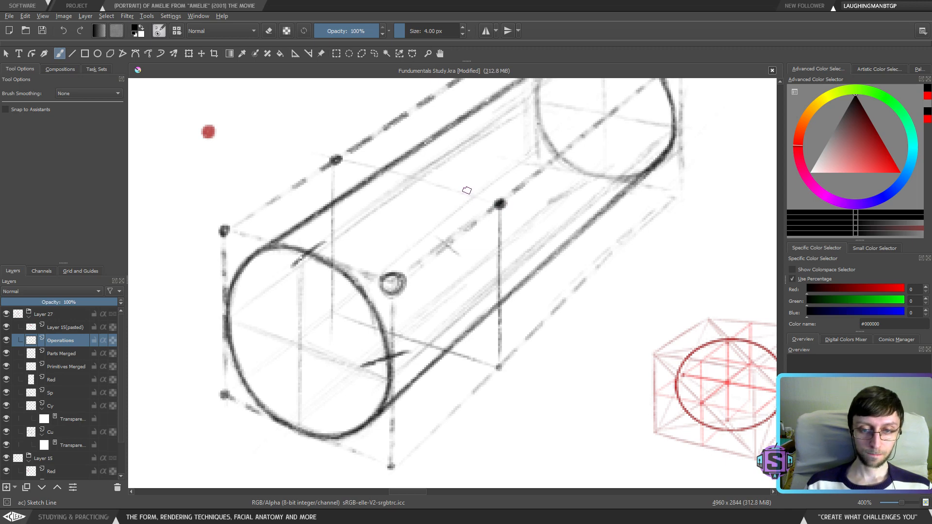
pyautogui.scroll(1, 485, 246)
pyautogui.scroll(-1, 486, 246)
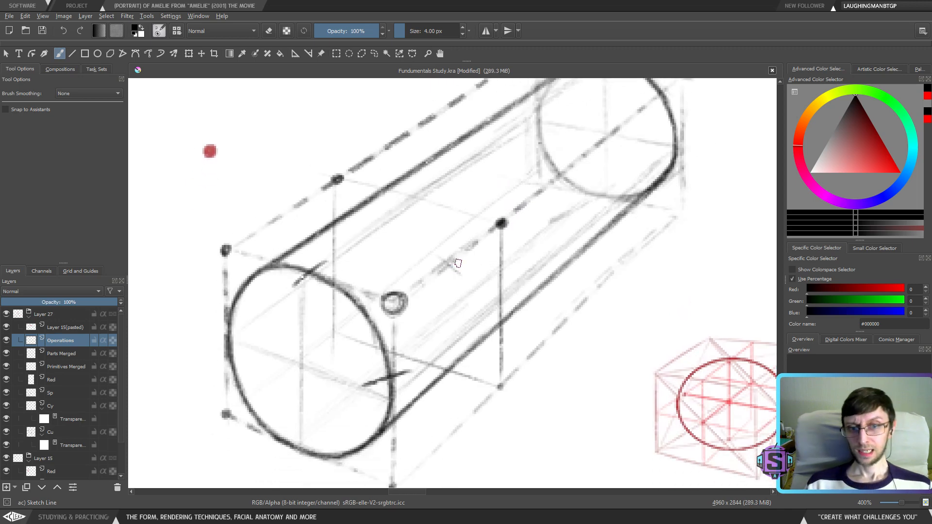
# Use the Line tool to connect the dots with a top diagonal, two bottom edges and two outer vertical edges
pyautogui.click(72, 54)
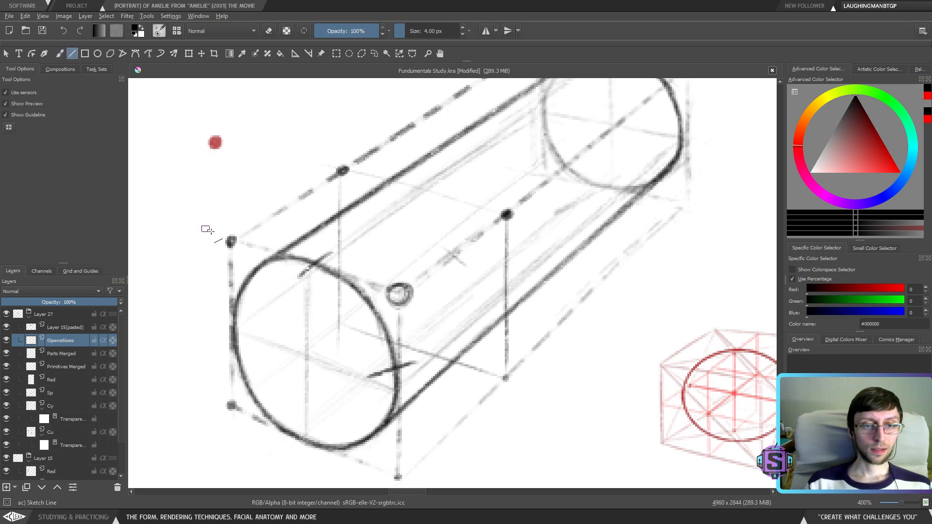
pyautogui.moveTo(232, 242); pyautogui.dragTo(507, 215)
pyautogui.scroll(-1, 506, 215)
pyautogui.moveTo(237, 365)
pyautogui.mouseDown()
pyautogui.moveTo(523, 336)
pyautogui.moveTo(512, 339)
pyautogui.mouseUp()
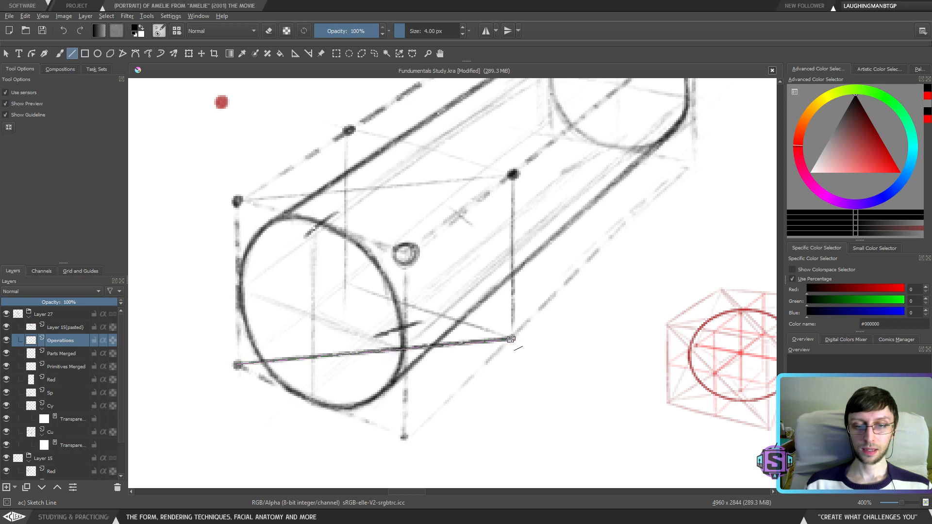
pyautogui.hotkey('ctrl', 'z')
pyautogui.moveTo(238, 365)
pyautogui.mouseDown()
pyautogui.moveTo(330, 415)
pyautogui.moveTo(403, 436)
pyautogui.moveTo(512, 338)
pyautogui.mouseUp()
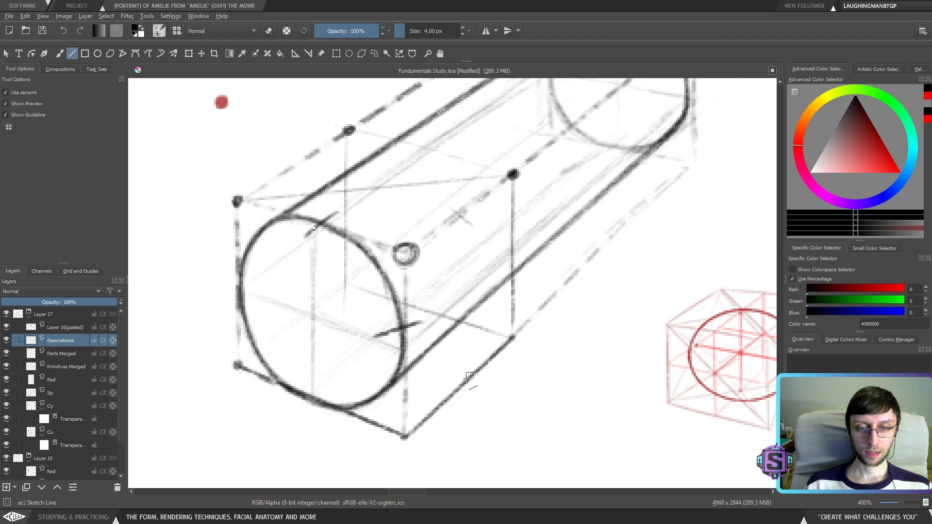
pyautogui.moveTo(238, 365); pyautogui.dragTo(238, 202)
pyautogui.moveTo(512, 339); pyautogui.dragTo(512, 173)
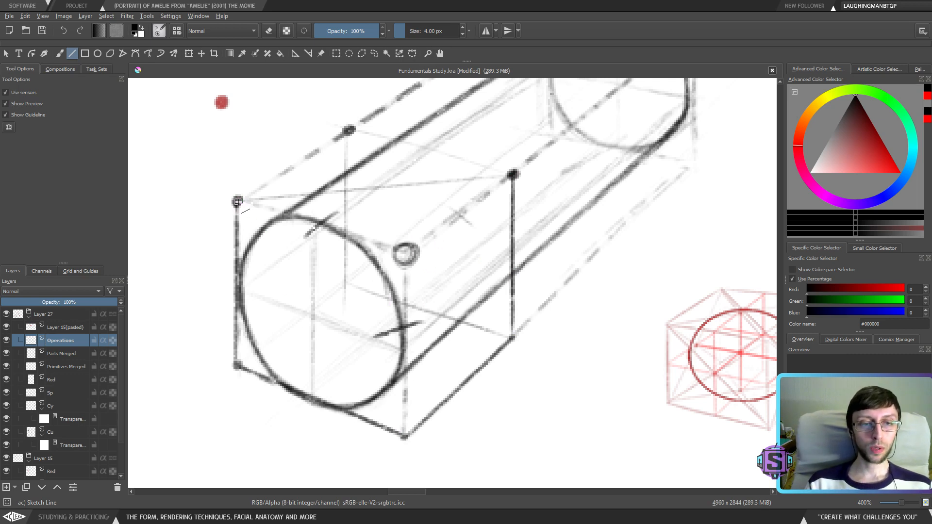
pyautogui.moveTo(238, 201); pyautogui.dragTo(510, 339)
pyautogui.hotkey('ctrl', 'z')
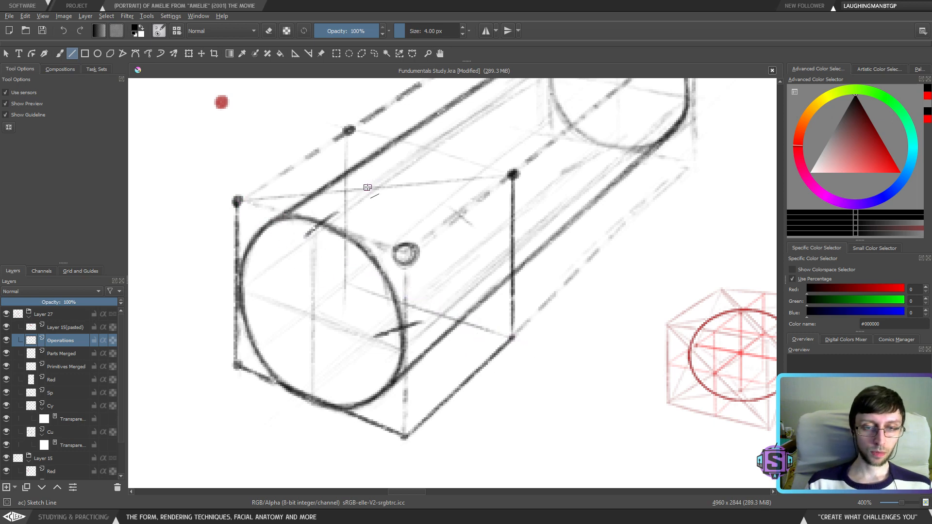
pyautogui.moveTo(404, 436); pyautogui.dragTo(366, 198)
pyautogui.press('-')
pyautogui.hotkey('ctrl', 'z')
# Draw a freehand-sized octagon from straight lines in the empty area below the cylinder
pyautogui.moveTo(355, 355); pyautogui.dragTo(575, 372)
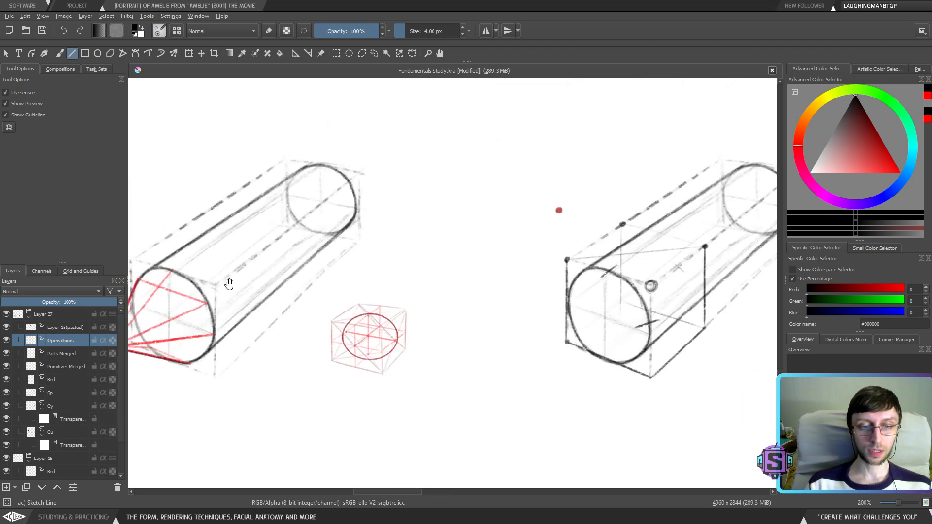
pyautogui.moveTo(229, 283); pyautogui.dragTo(314, 279)
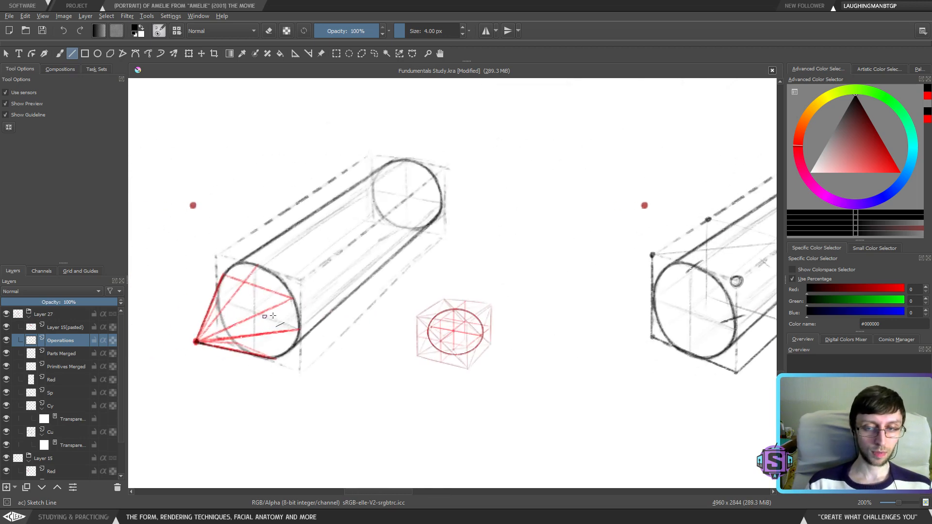
pyautogui.moveTo(616, 351); pyautogui.dragTo(318, 330)
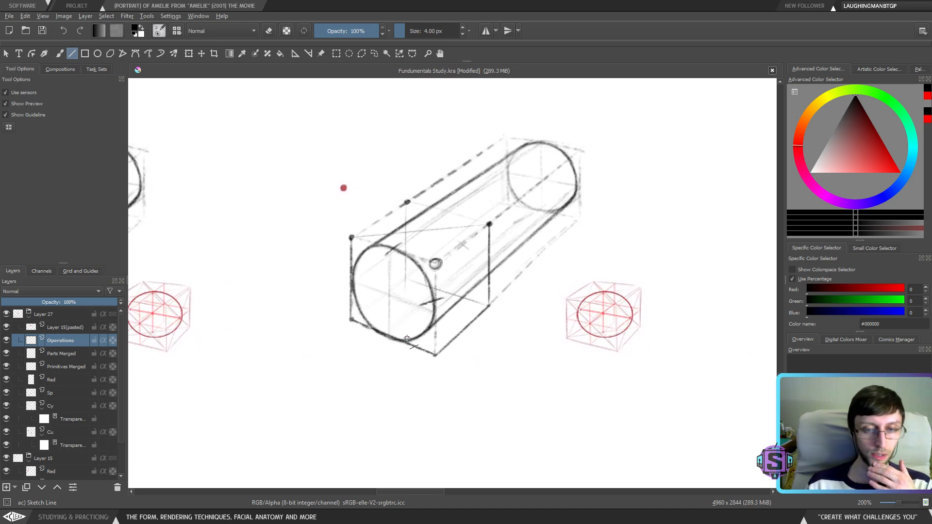
pyautogui.moveTo(400, 370); pyautogui.dragTo(431, 240)
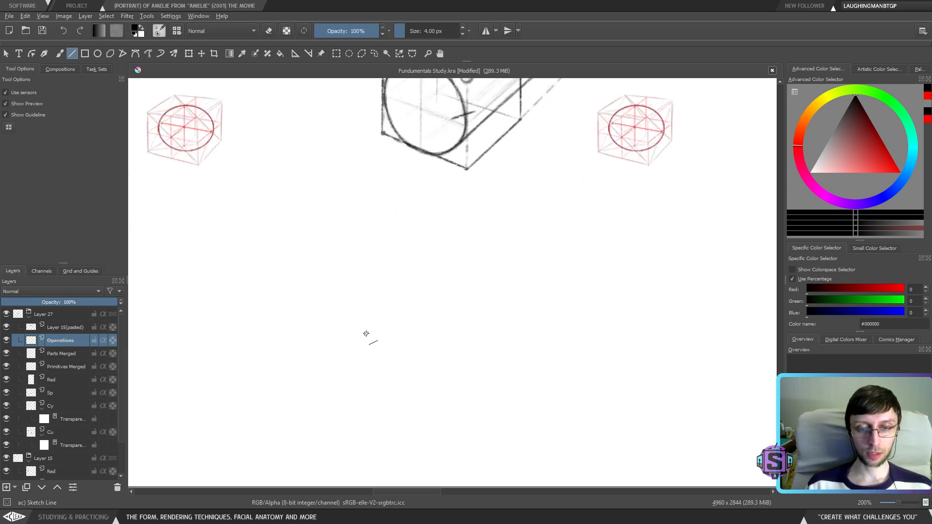
pyautogui.moveTo(369, 330)
pyautogui.mouseDown()
pyautogui.moveTo(401, 286)
pyautogui.moveTo(456, 285)
pyautogui.moveTo(481, 331)
pyautogui.mouseUp()
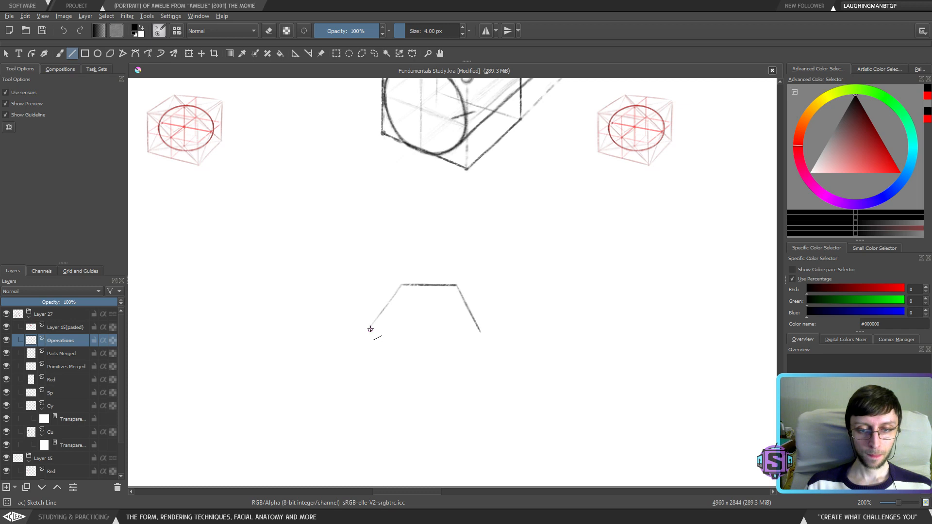
pyautogui.moveTo(370, 329)
pyautogui.mouseDown()
pyautogui.moveTo(369, 372)
pyautogui.moveTo(398, 411)
pyautogui.moveTo(463, 411)
pyautogui.mouseUp()
pyautogui.moveTo(398, 409)
pyautogui.mouseDown()
pyautogui.moveTo(464, 412)
pyautogui.moveTo(488, 385)
pyautogui.moveTo(482, 332)
pyautogui.moveTo(488, 384)
pyautogui.mouseUp()
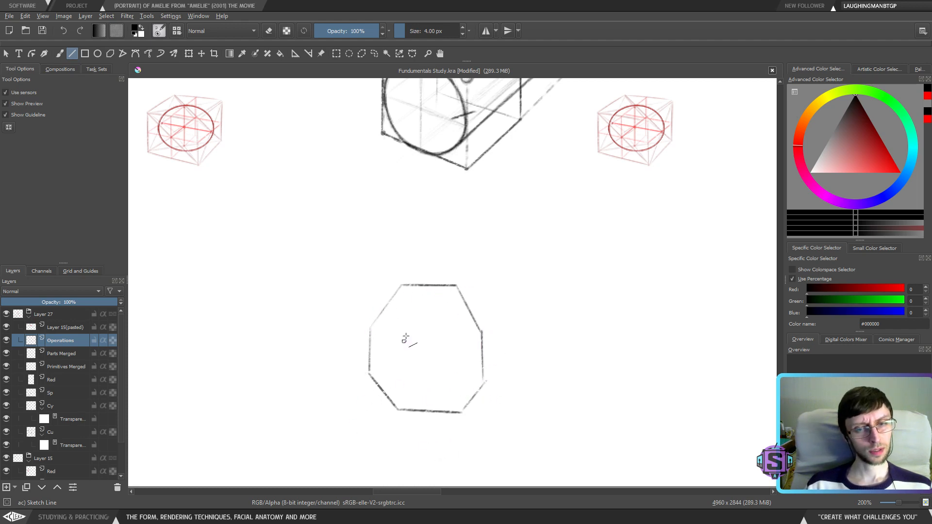
# Undo the octagon's five lower sides and redraw them to match the upper three
pyautogui.hotkey('ctrl', 'z')
pyautogui.hotkey('ctrl', 'z')
pyautogui.hotkey('ctrl', 'z')
pyautogui.hotkey('ctrl', 'z')
pyautogui.hotkey('ctrl', 'z')
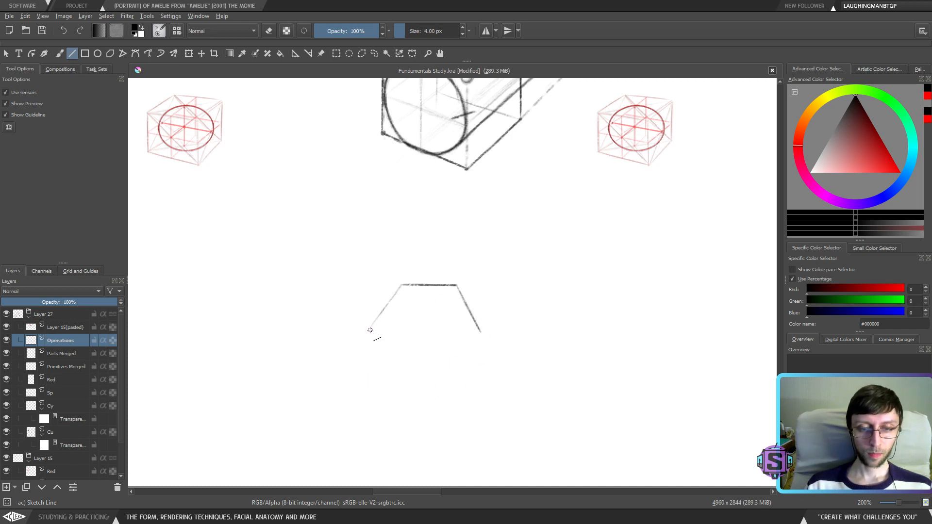
pyautogui.moveTo(371, 365)
pyautogui.mouseDown()
pyautogui.moveTo(371, 329)
pyautogui.moveTo(370, 381)
pyautogui.mouseUp()
pyautogui.moveTo(480, 332); pyautogui.dragTo(479, 385)
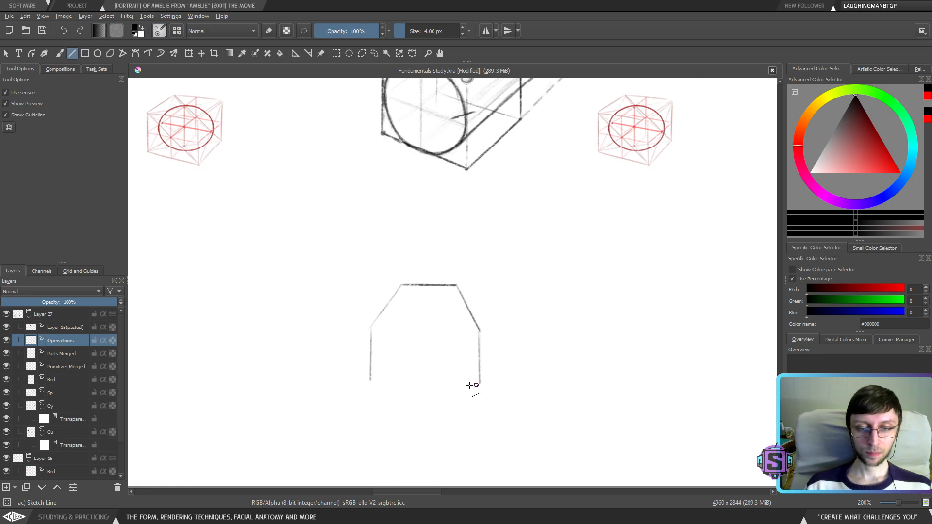
pyautogui.moveTo(370, 382)
pyautogui.mouseDown()
pyautogui.moveTo(409, 407)
pyautogui.moveTo(402, 413)
pyautogui.moveTo(458, 412)
pyautogui.moveTo(491, 382)
pyautogui.mouseUp()
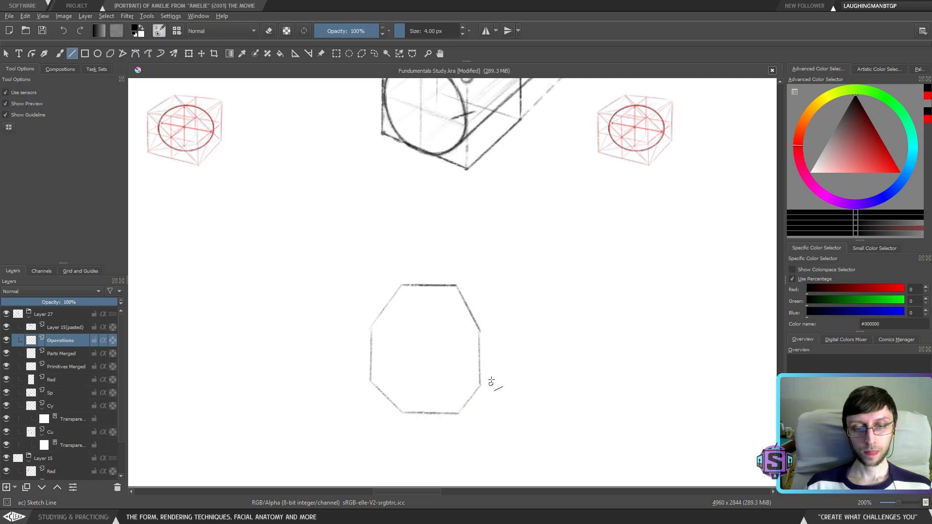
# Undo all the lines of the octagon below the cylinder
pyautogui.hotkey('ctrl', 'z')
pyautogui.hotkey('ctrl', 'z')
pyautogui.hotkey('ctrl', 'z')
pyautogui.hotkey('ctrl', 'z')
pyautogui.hotkey('ctrl', 'z')
pyautogui.hotkey('ctrl', 'z')
pyautogui.hotkey('ctrl', 'z')
pyautogui.hotkey('ctrl', 'z')
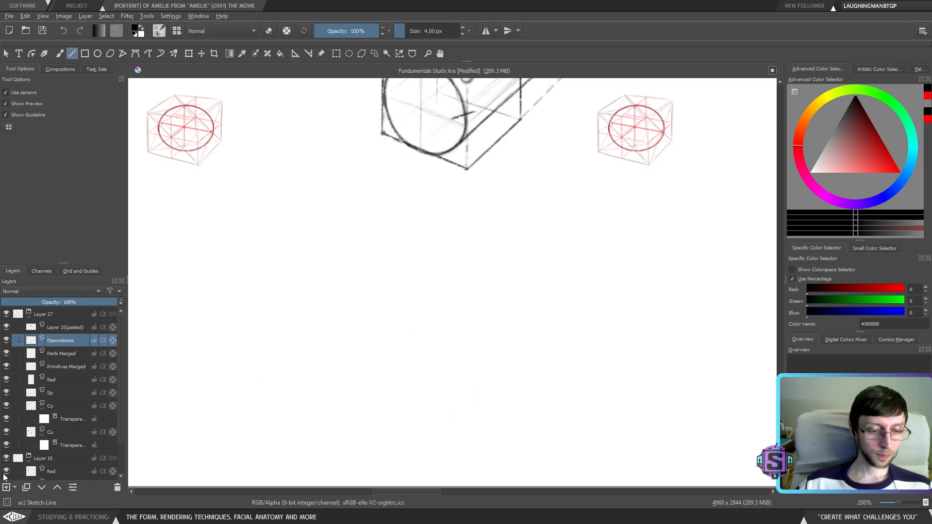
# Switch to the browser, open the Prism reference page, show the regular pentagonal prism and reduce its height
pyautogui.hotkey('alt', 'Tab')
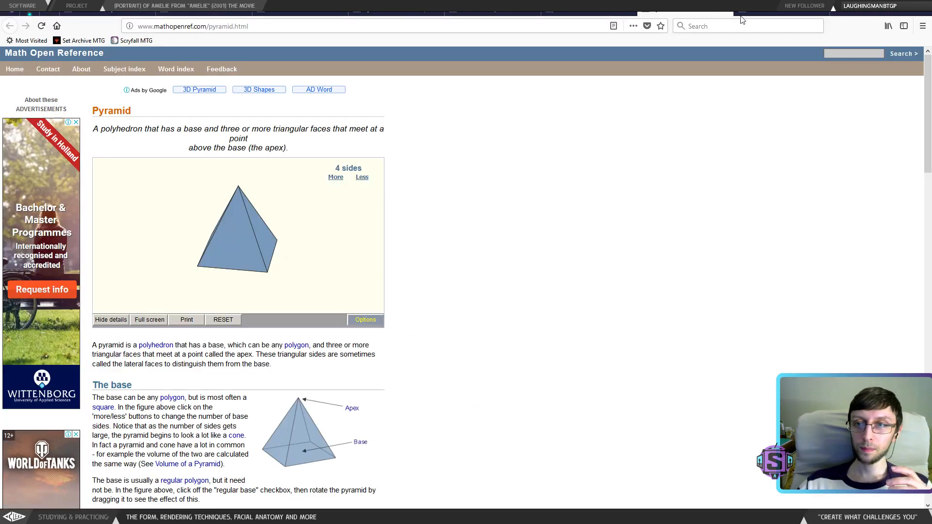
pyautogui.click(770, 11)
pyautogui.click(697, 13)
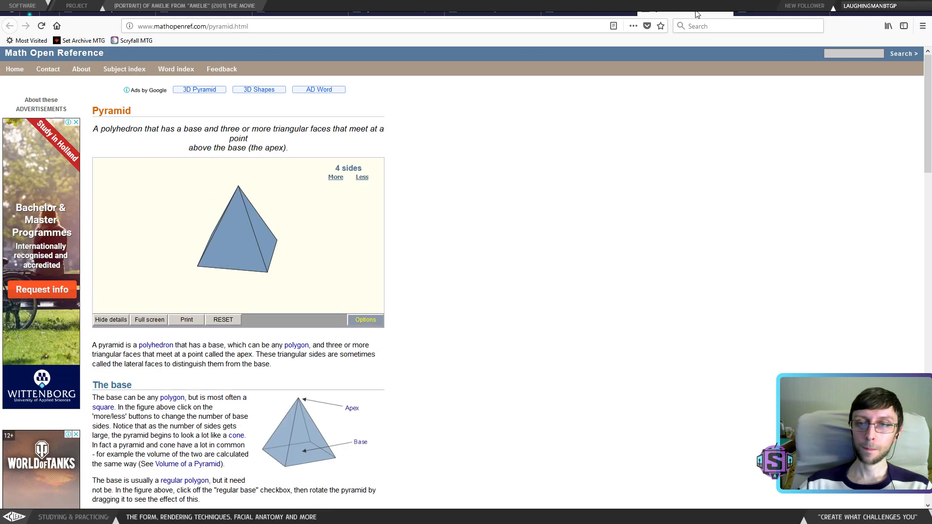
pyautogui.click(620, 14)
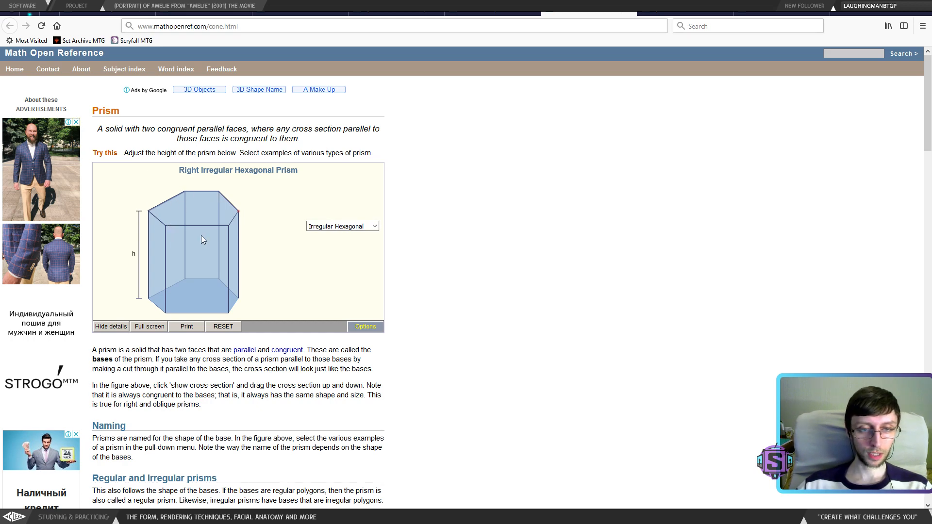
pyautogui.click(342, 226)
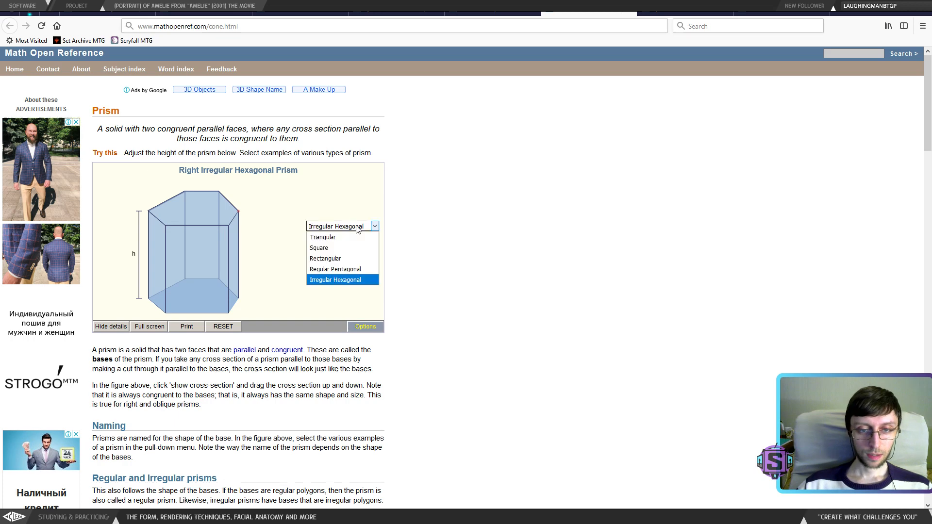
pyautogui.click(339, 269)
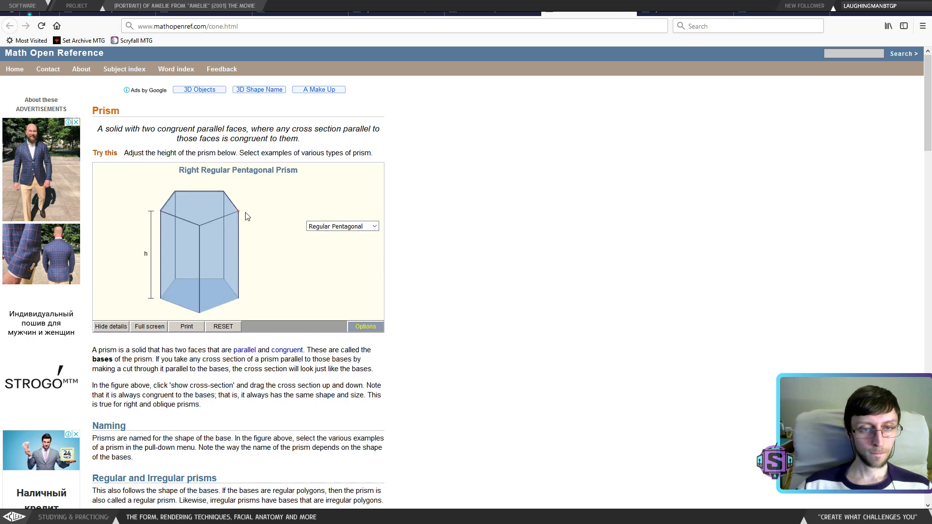
pyautogui.moveTo(239, 212); pyautogui.dragTo(238, 232)
# Compare the rectangular, square and triangular prisms, shorten the triangular one, and return to the irregular hexagonal prism
pyautogui.click(342, 226)
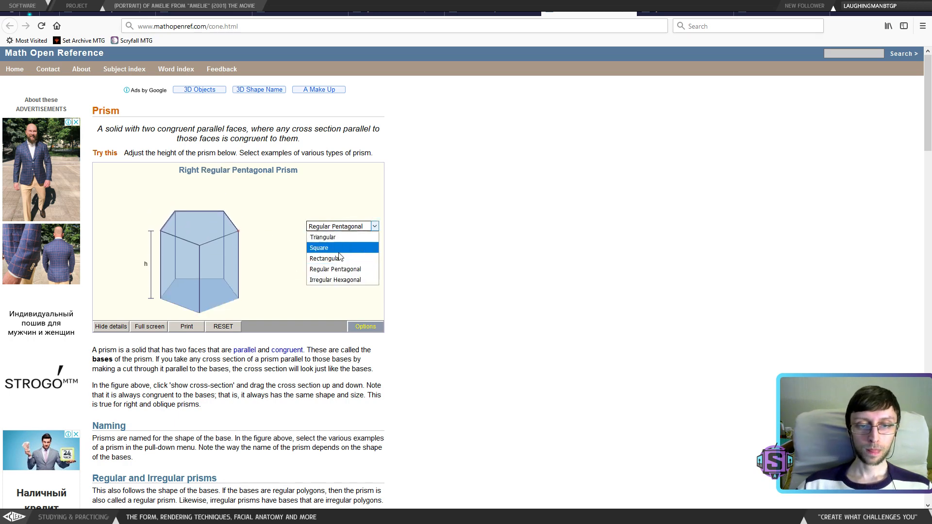
pyautogui.click(324, 258)
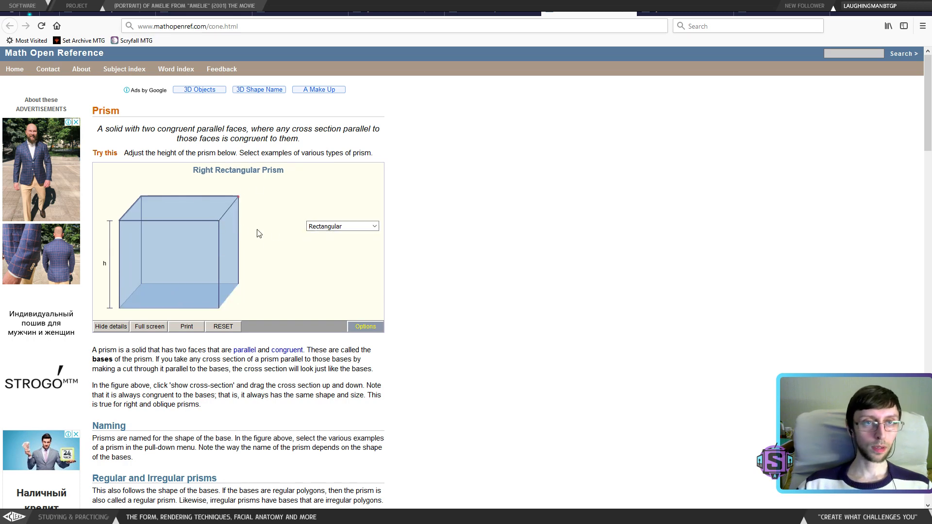
pyautogui.click(319, 225)
pyautogui.click(322, 245)
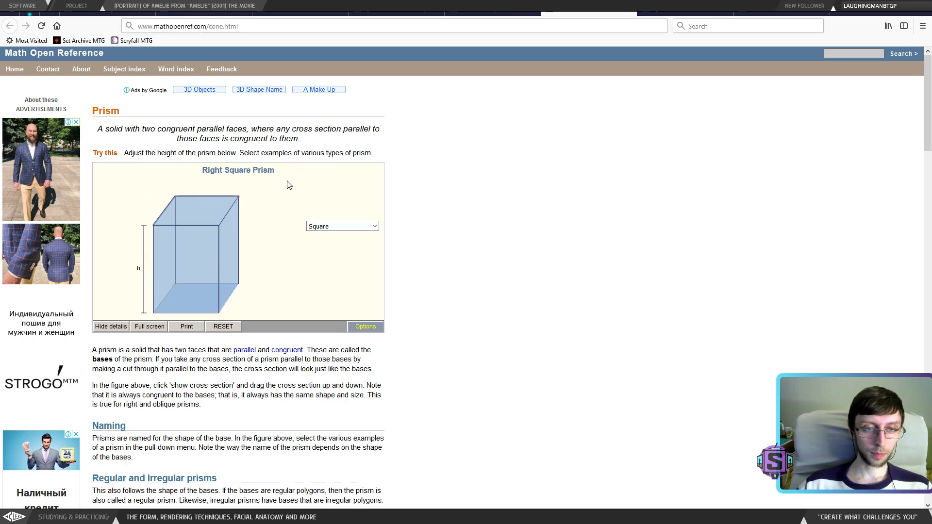
pyautogui.click(318, 226)
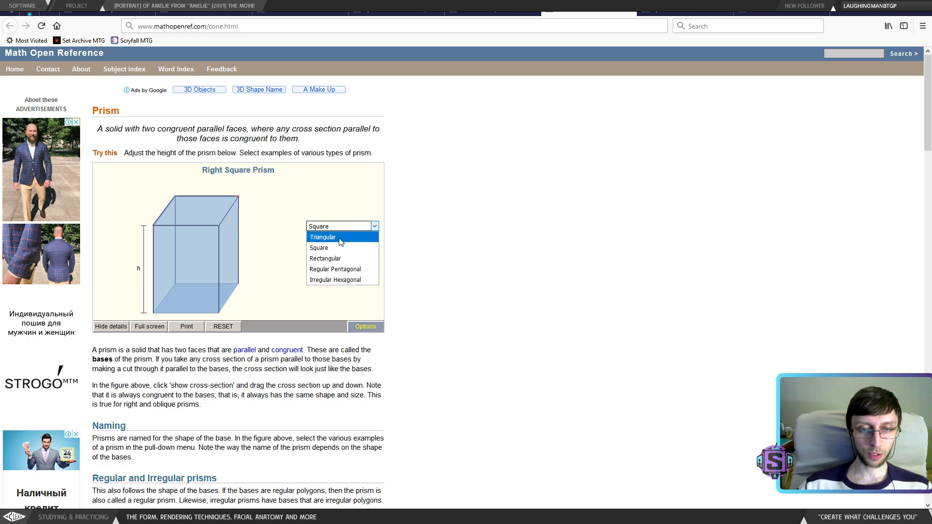
pyautogui.click(339, 236)
pyautogui.moveTo(239, 187); pyautogui.dragTo(239, 225)
pyautogui.click(339, 226)
pyautogui.click(335, 279)
# Compare the Pyramid and Cone reference pages, and reduce the cone's radius and height
pyautogui.click(682, 15)
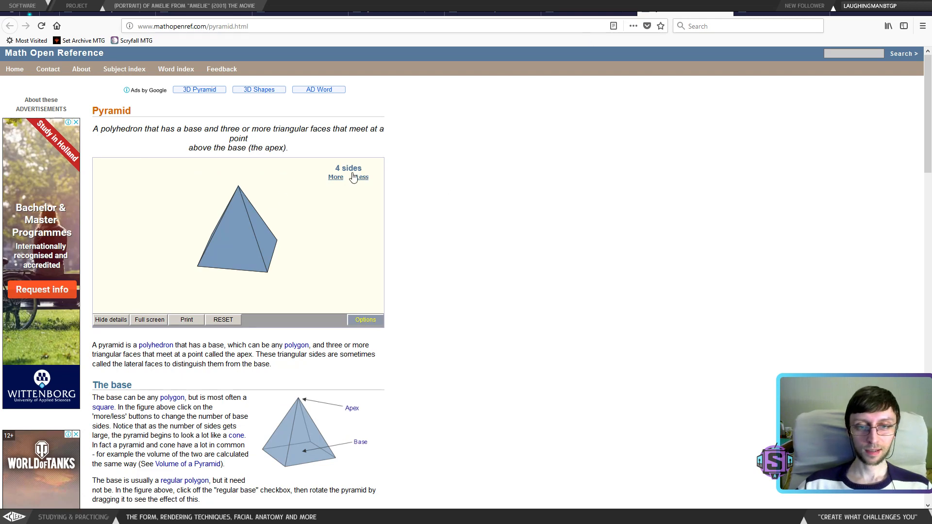
pyautogui.click(758, 14)
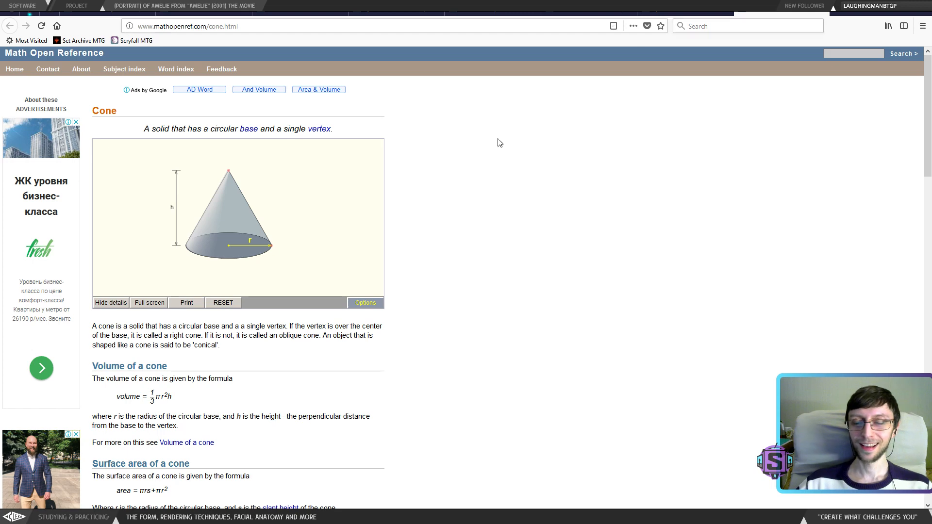
pyautogui.click(689, 14)
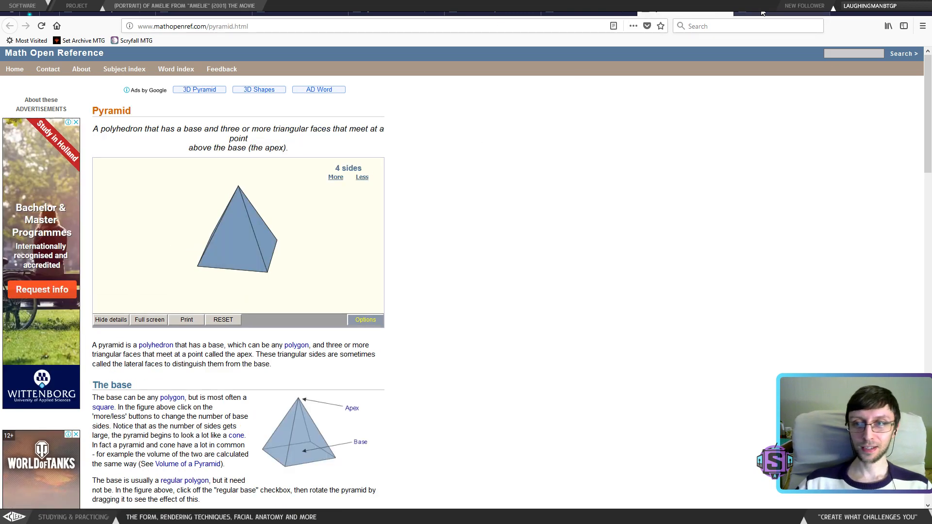
pyautogui.click(762, 12)
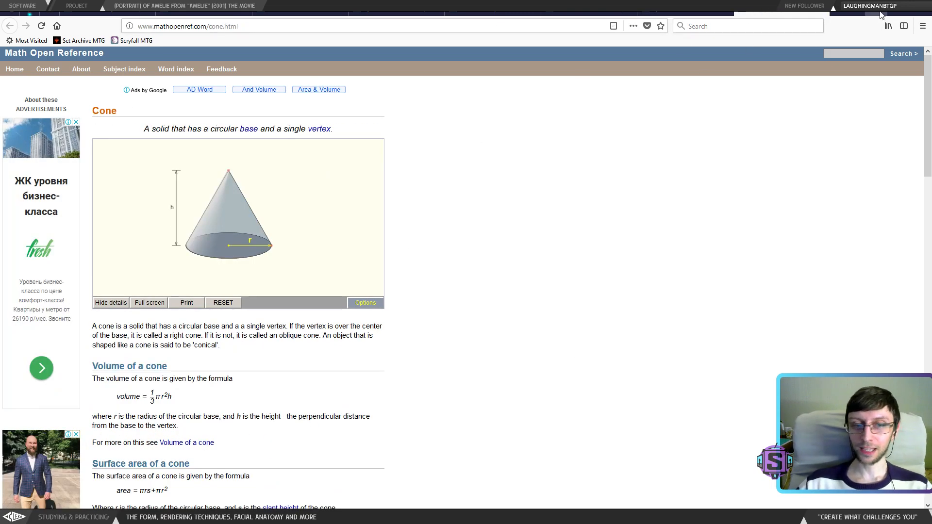
pyautogui.moveTo(266, 251)
pyautogui.mouseDown()
pyautogui.moveTo(242, 250)
pyautogui.moveTo(265, 247)
pyautogui.mouseUp()
pyautogui.moveTo(230, 174)
pyautogui.mouseDown()
pyautogui.moveTo(229, 214)
pyautogui.moveTo(220, 170)
pyautogui.mouseUp()
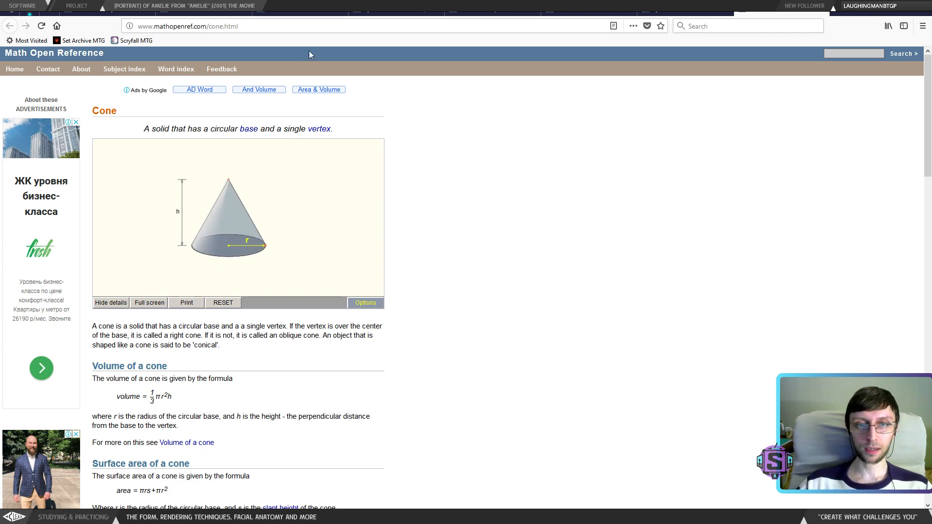
# Open the Cube reference page, rotate the cube and try the explode slider, returning it to 0
pyautogui.hotkey('alt', 'Left')
pyautogui.moveTo(254, 202)
pyautogui.mouseDown()
pyautogui.moveTo(277, 214)
pyautogui.moveTo(248, 216)
pyautogui.mouseUp()
pyautogui.moveTo(348, 191); pyautogui.dragTo(319, 233)
pyautogui.click(349, 188)
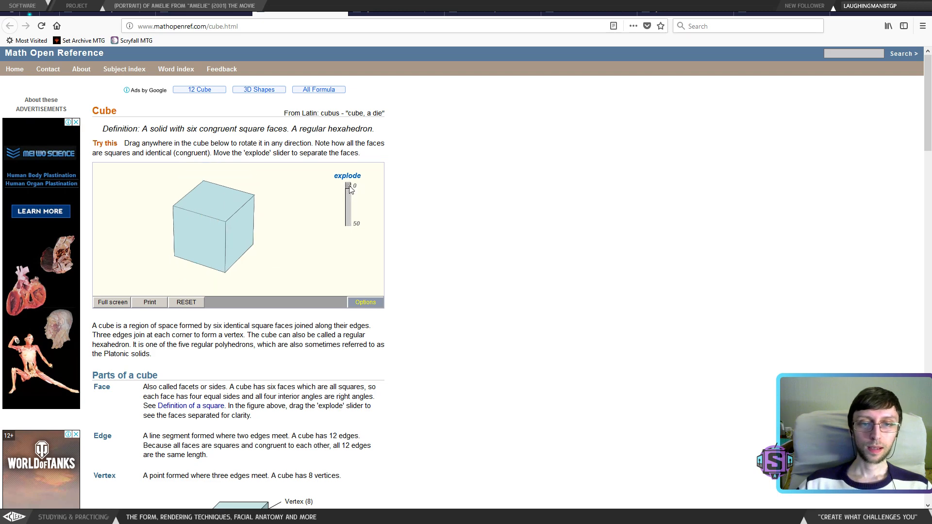
# Switch back to Krita and draw a hexagon with three crossing diagonals from straight lines in the empty area below the cylinder
pyautogui.click(876, 7)
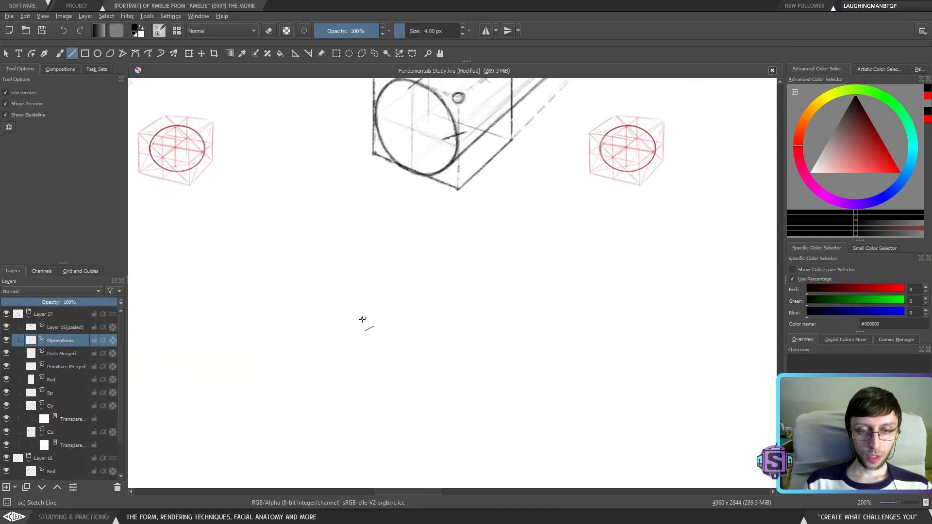
pyautogui.moveTo(383, 297)
pyautogui.mouseDown()
pyautogui.moveTo(359, 335)
pyautogui.moveTo(383, 375)
pyautogui.moveTo(421, 376)
pyautogui.moveTo(443, 342)
pyautogui.mouseUp()
pyautogui.moveTo(443, 342)
pyautogui.mouseDown()
pyautogui.moveTo(428, 301)
pyautogui.moveTo(383, 299)
pyautogui.moveTo(407, 296)
pyautogui.moveTo(423, 376)
pyautogui.moveTo(384, 368)
pyautogui.moveTo(426, 301)
pyautogui.mouseUp()
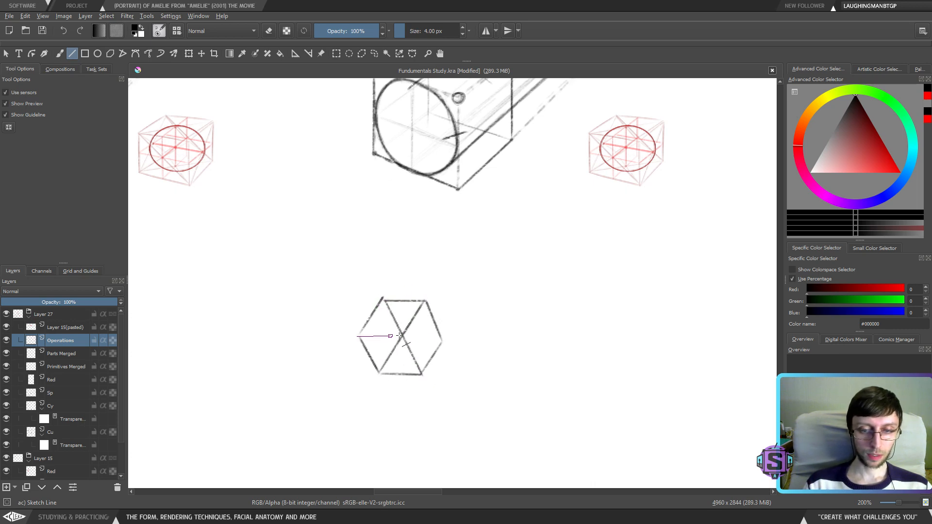
pyautogui.moveTo(399, 335); pyautogui.dragTo(404, 300)
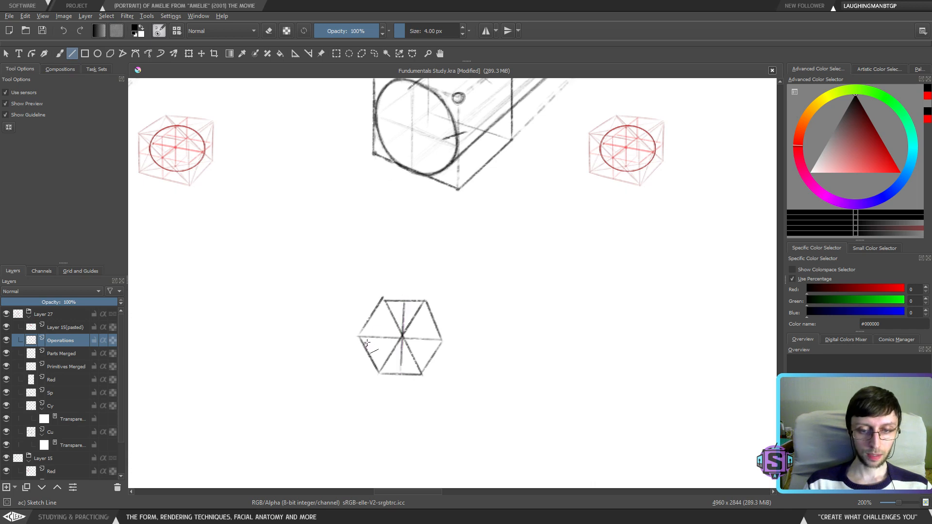
pyautogui.hotkey('ctrl', 'z')
# Sketch a freehand circle inside the hexagon with the brush
pyautogui.press('b')
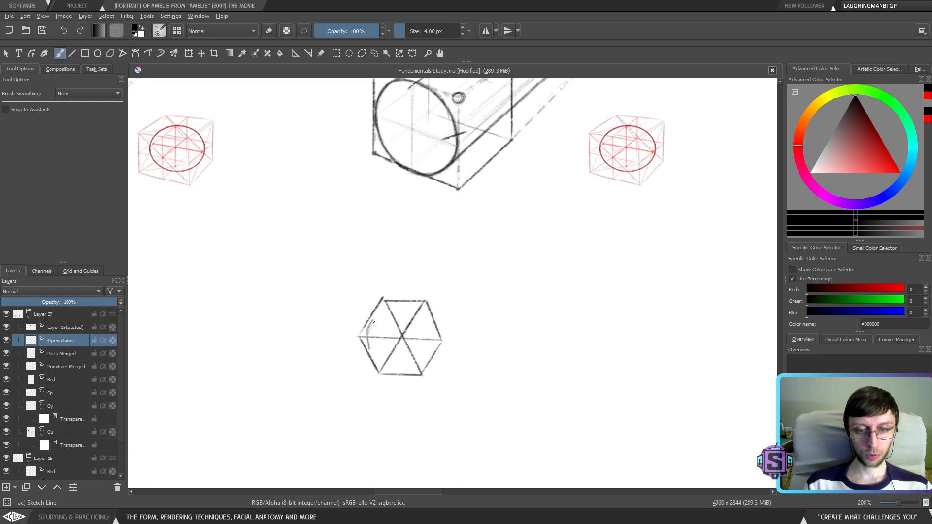
pyautogui.moveTo(374, 314)
pyautogui.mouseDown()
pyautogui.moveTo(394, 305)
pyautogui.moveTo(422, 307)
pyautogui.moveTo(435, 324)
pyautogui.mouseUp()
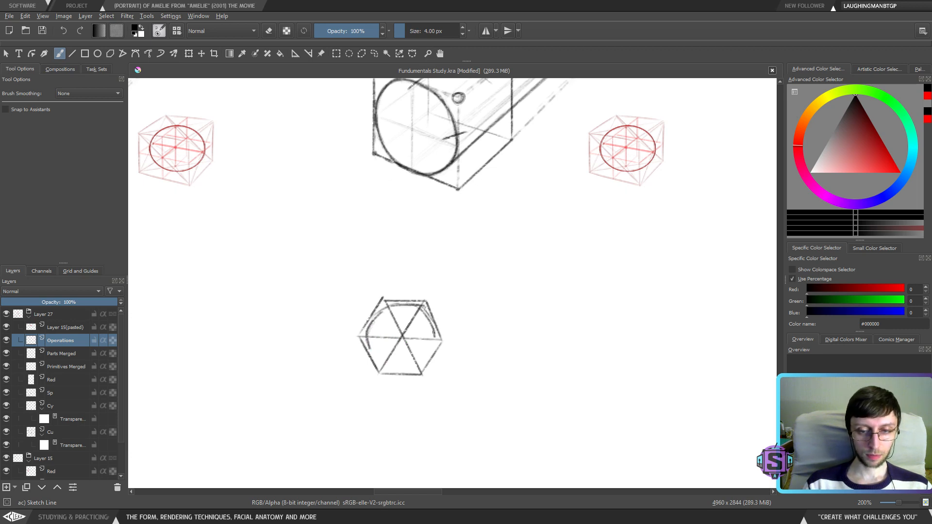
pyautogui.moveTo(374, 347)
pyautogui.mouseDown()
pyautogui.moveTo(418, 366)
pyautogui.moveTo(402, 372)
pyautogui.moveTo(433, 340)
pyautogui.mouseUp()
pyautogui.moveTo(459, 252)
pyautogui.mouseDown()
pyautogui.moveTo(438, 411)
pyautogui.moveTo(482, 285)
pyautogui.moveTo(437, 329)
pyautogui.mouseUp()
pyautogui.hotkey('ctrl', 'shift', 'a')
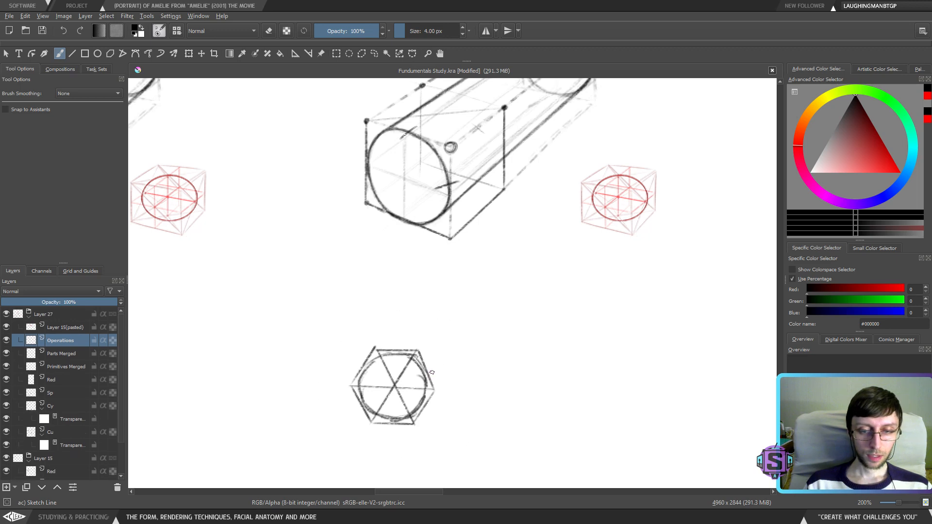
# Undo the circle's strokes except for the arc at the hexagon's left corner
pyautogui.hotkey('ctrl', 'z')
pyautogui.hotkey('ctrl', 'z')
pyautogui.hotkey('ctrl', 'z')
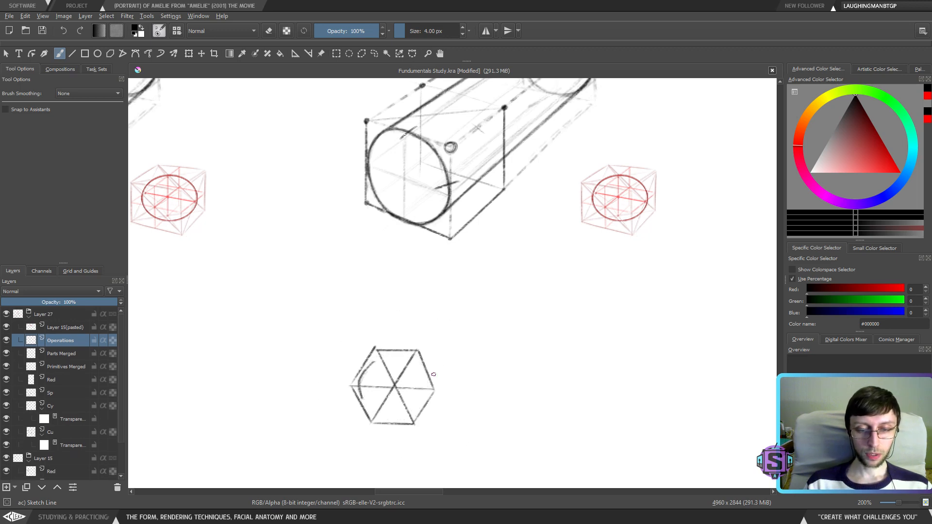
# Outline the upper-right part of the hexagon down to its horizontal diagonal, delete it and clear the selection
pyautogui.press('l')
pyautogui.moveTo(459, 320)
pyautogui.mouseDown()
pyautogui.moveTo(327, 381)
pyautogui.moveTo(468, 396)
pyautogui.moveTo(460, 369)
pyautogui.mouseUp()
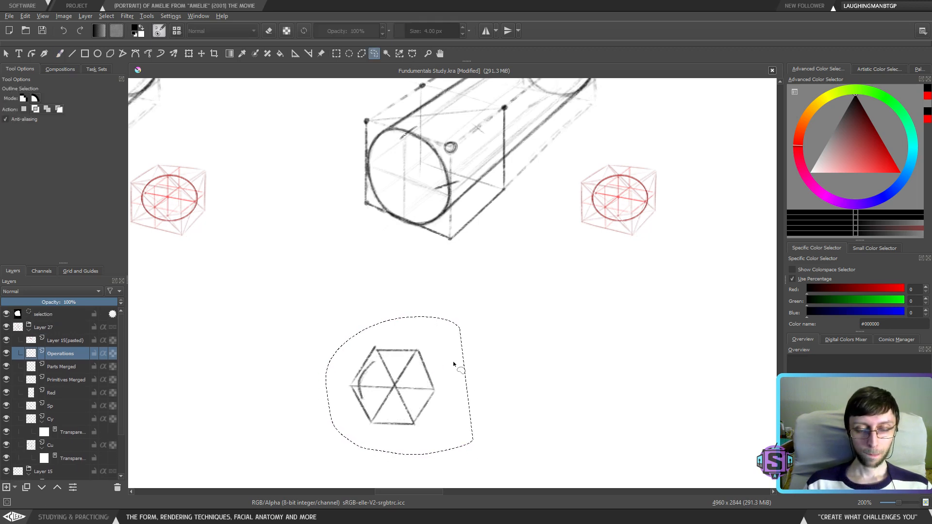
pyautogui.hotkey('ctrl', 'shift', 'a')
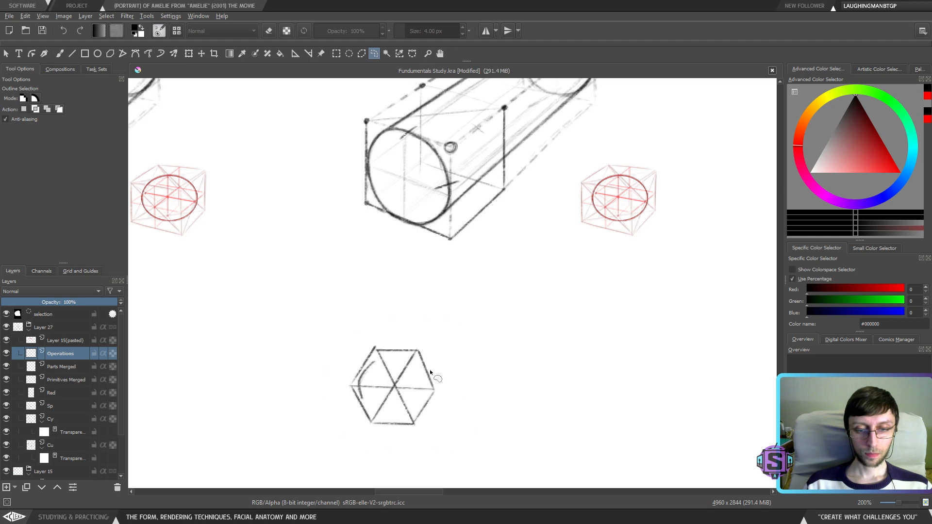
pyautogui.moveTo(425, 344); pyautogui.dragTo(410, 349)
pyautogui.moveTo(421, 361)
pyautogui.mouseDown()
pyautogui.moveTo(409, 343)
pyautogui.moveTo(380, 344)
pyautogui.moveTo(451, 385)
pyautogui.mouseUp()
pyautogui.press('Delete')
pyautogui.hotkey('ctrl', 'shift', 'a')
pyautogui.press('Delete')
pyautogui.press('b')
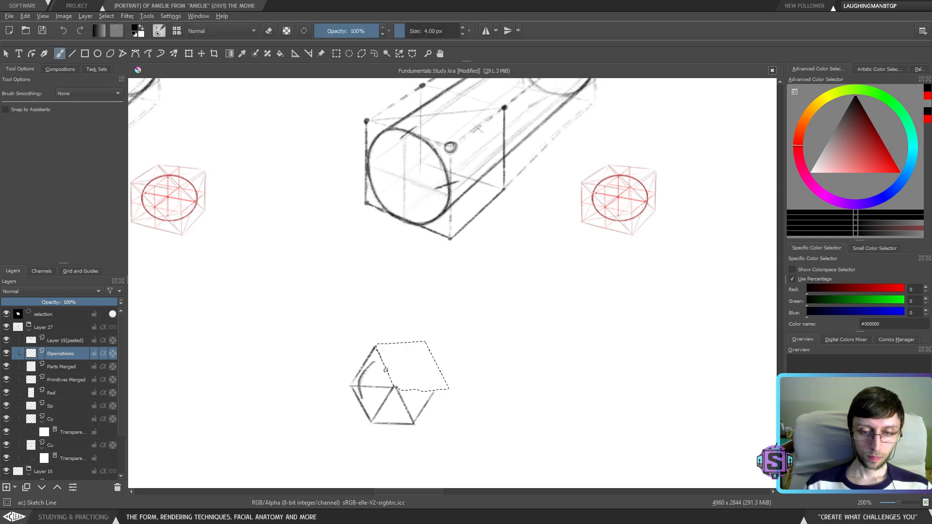
pyautogui.hotkey('ctrl', 'shift', 'a')
# Draw a slanted edge from the cut hexagon's top corner to its right corner, and retrace its inner diagonal and horizontal line
pyautogui.moveTo(375, 347)
pyautogui.mouseDown()
pyautogui.moveTo(396, 388)
pyautogui.moveTo(433, 390)
pyautogui.mouseUp()
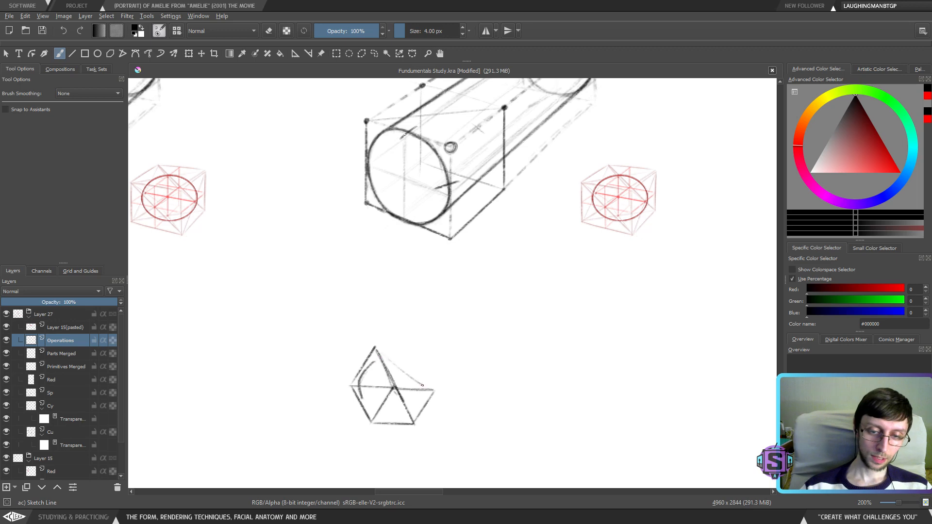
pyautogui.moveTo(376, 347); pyautogui.dragTo(429, 389)
pyautogui.press('l')
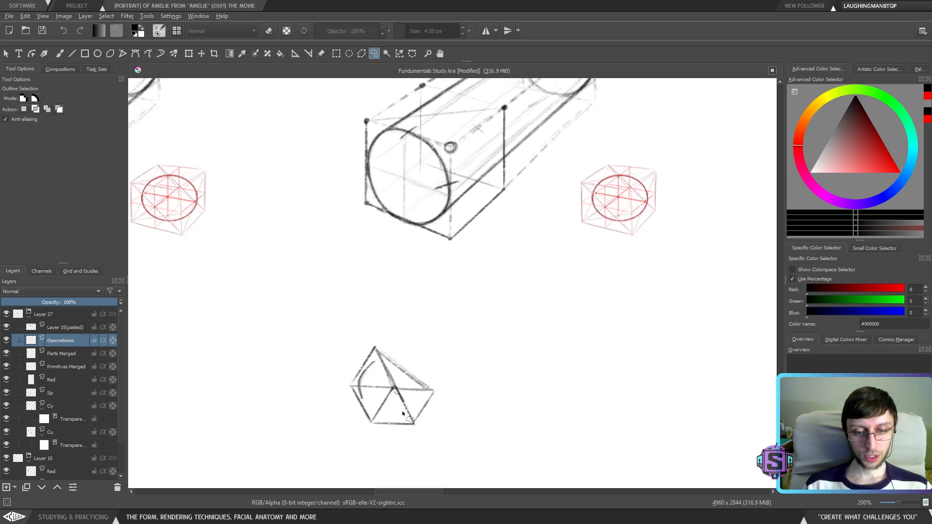
pyautogui.press('b')
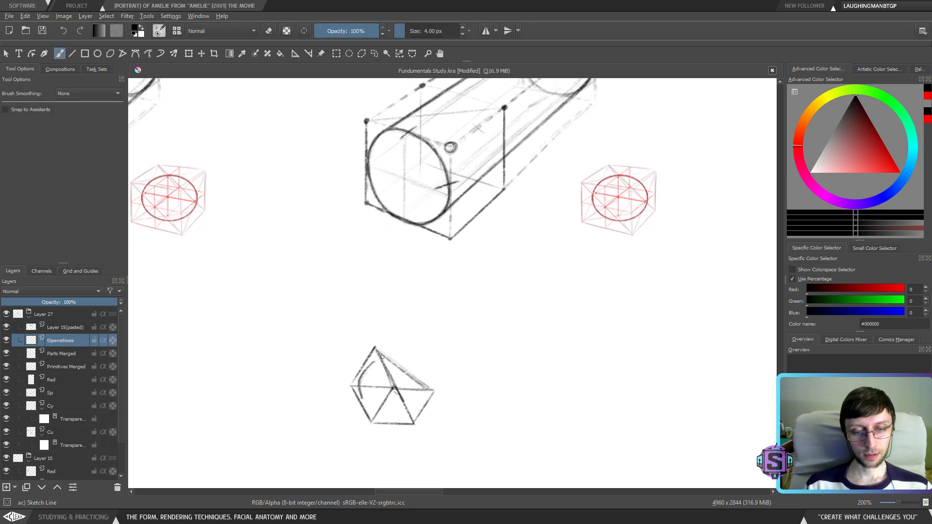
pyautogui.click(72, 53)
pyautogui.moveTo(353, 385); pyautogui.dragTo(433, 390)
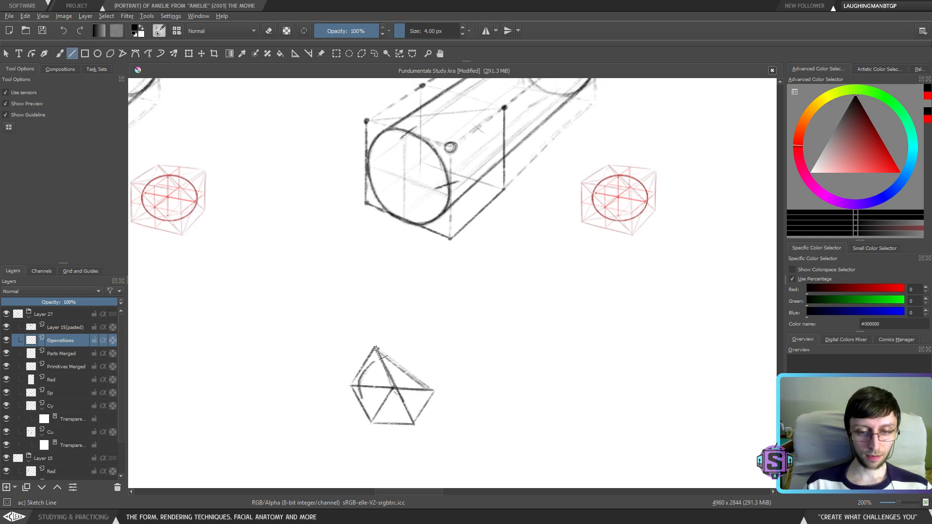
# Sketch a freehand rounded curve along the inside of the cut hexagon's edges
pyautogui.press('b')
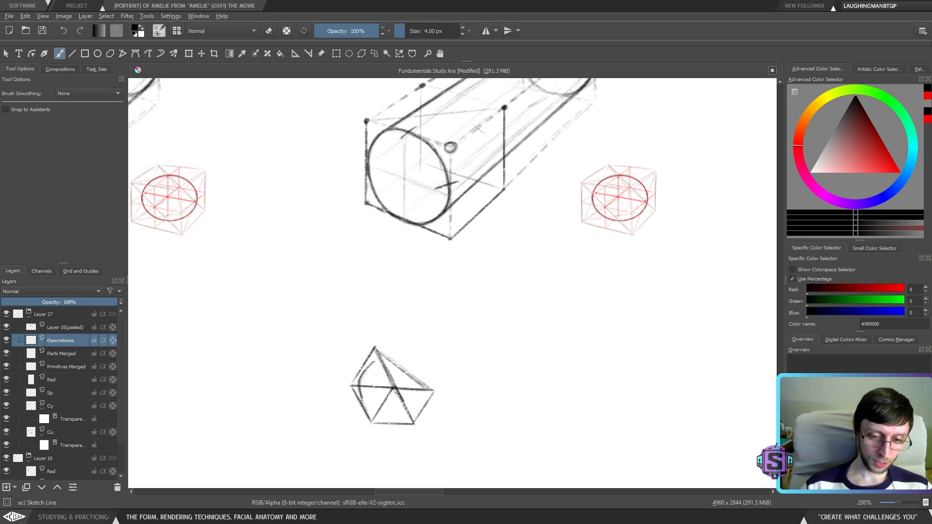
pyautogui.moveTo(361, 402)
pyautogui.mouseDown()
pyautogui.moveTo(360, 378)
pyautogui.moveTo(358, 389)
pyautogui.moveTo(387, 375)
pyautogui.moveTo(364, 409)
pyautogui.moveTo(409, 420)
pyautogui.mouseUp()
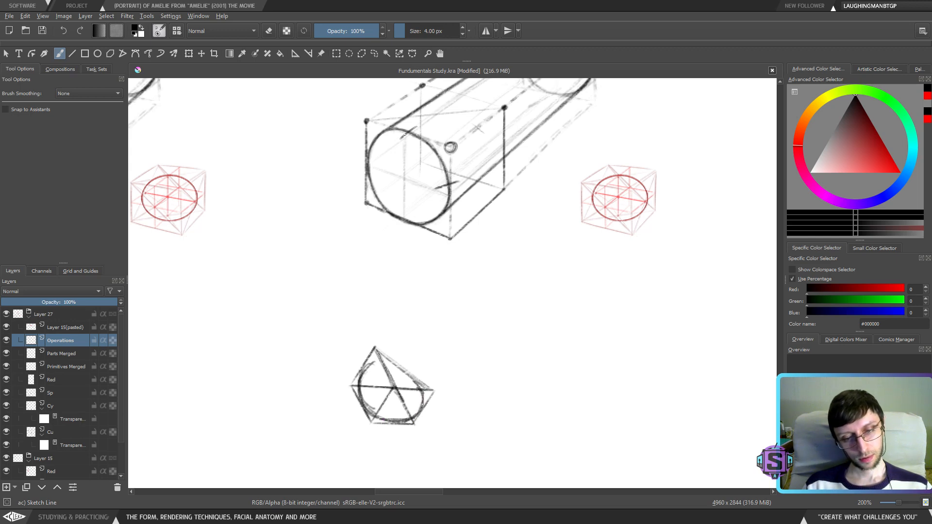
pyautogui.moveTo(422, 392)
pyautogui.mouseDown()
pyautogui.moveTo(388, 367)
pyautogui.moveTo(360, 377)
pyautogui.moveTo(403, 367)
pyautogui.moveTo(415, 384)
pyautogui.mouseUp()
# Outline the whole cut hexagon sketch below the cylinder, delete it and clear the selection
pyautogui.moveTo(411, 280); pyautogui.dragTo(399, 387)
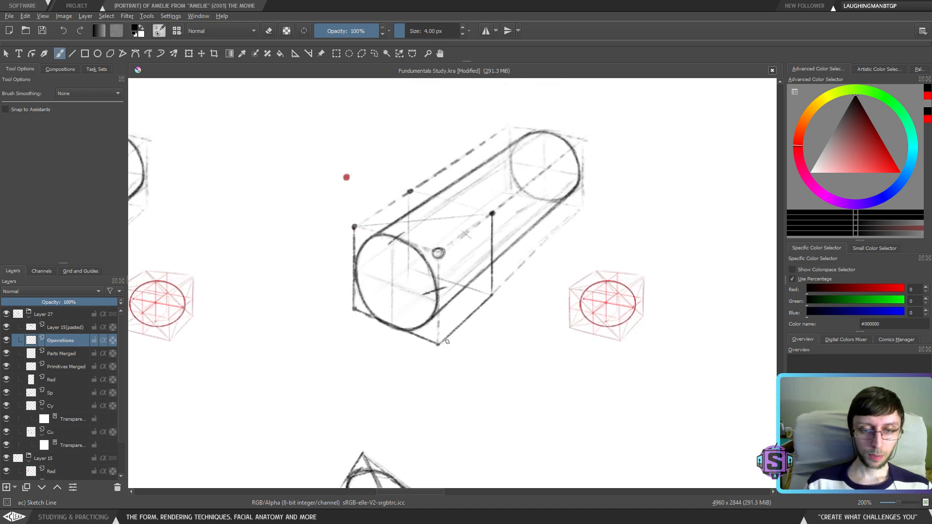
pyautogui.moveTo(427, 459); pyautogui.dragTo(436, 307)
pyautogui.press('l')
pyautogui.moveTo(483, 327); pyautogui.dragTo(501, 358)
pyautogui.press('Delete')
pyautogui.hotkey('ctrl', 'shift', 'a')
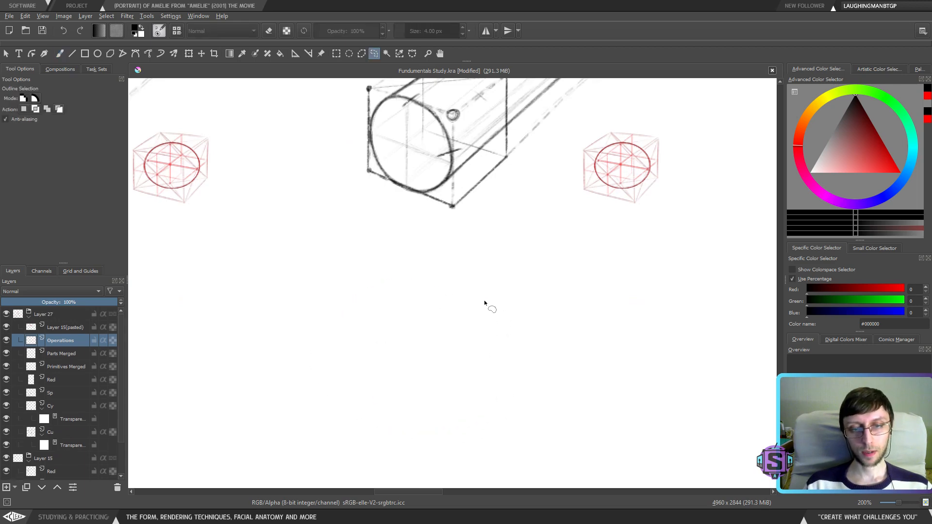
# Draw a diagonal across the front face of the cylinder's box, from its upper-left corner down to its bottom corner
pyautogui.press('b')
pyautogui.moveTo(425, 214); pyautogui.dragTo(427, 395)
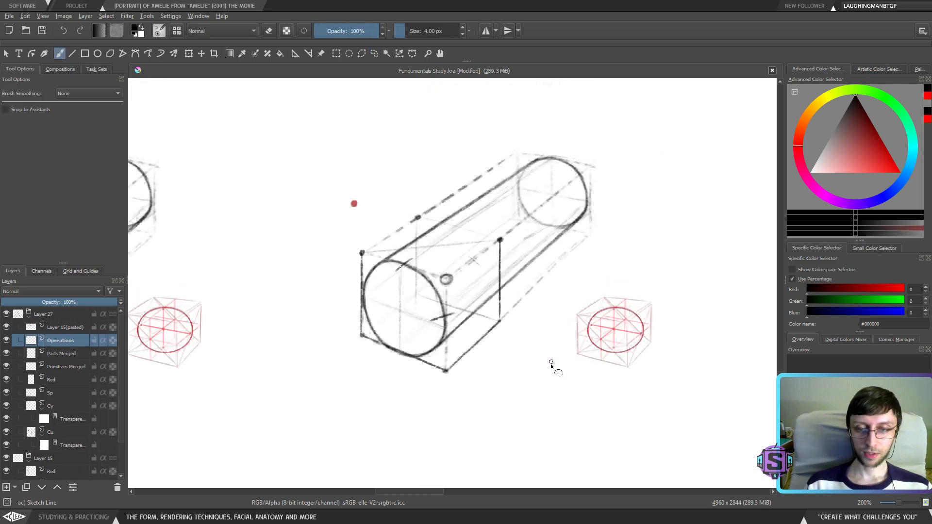
pyautogui.press('+')
pyautogui.press('+')
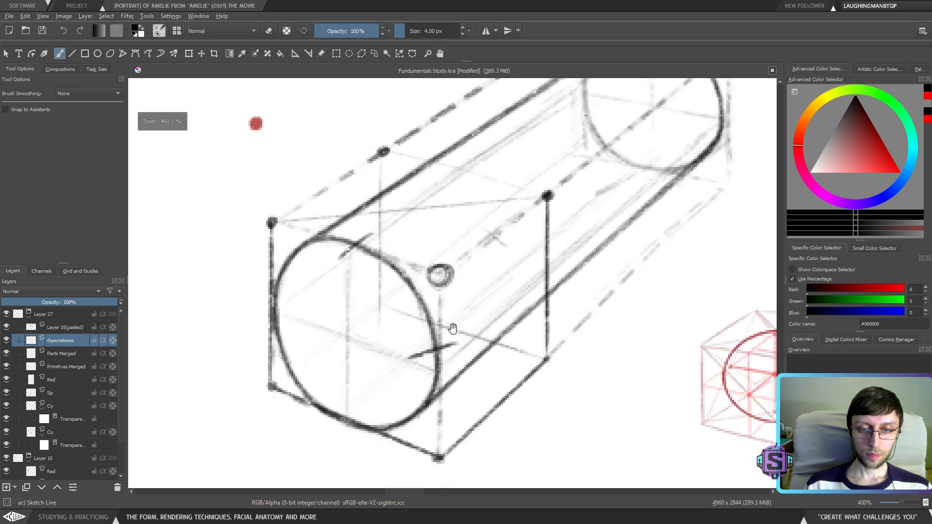
pyautogui.moveTo(453, 329); pyautogui.dragTo(462, 358)
pyautogui.moveTo(396, 316); pyautogui.dragTo(379, 274)
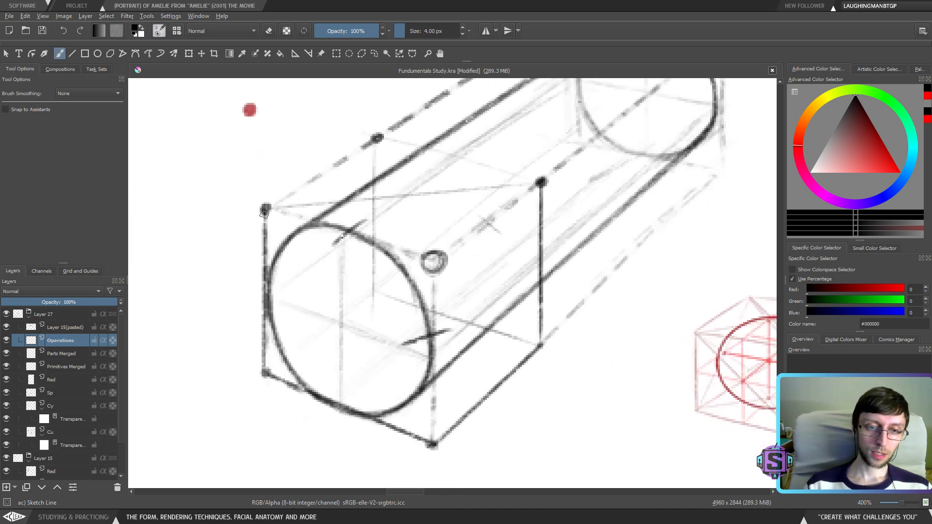
pyautogui.moveTo(265, 210); pyautogui.dragTo(434, 445)
# Draw straight lines from the box's bottom corner to the middle and to the right end of the upper cut line
pyautogui.moveTo(398, 205); pyautogui.dragTo(437, 440)
pyautogui.hotkey('ctrl', 'z')
pyautogui.moveTo(401, 194); pyautogui.dragTo(433, 459)
pyautogui.hotkey('ctrl', 'z')
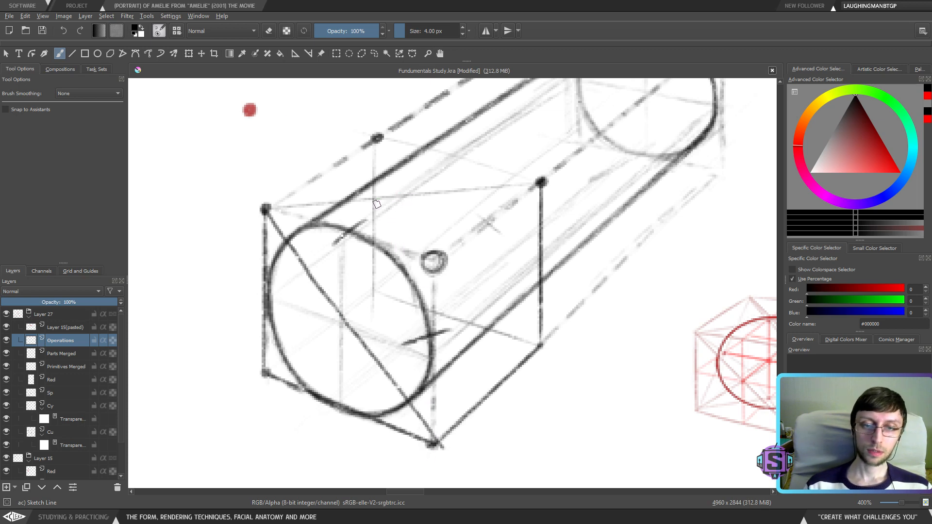
pyautogui.press('v')
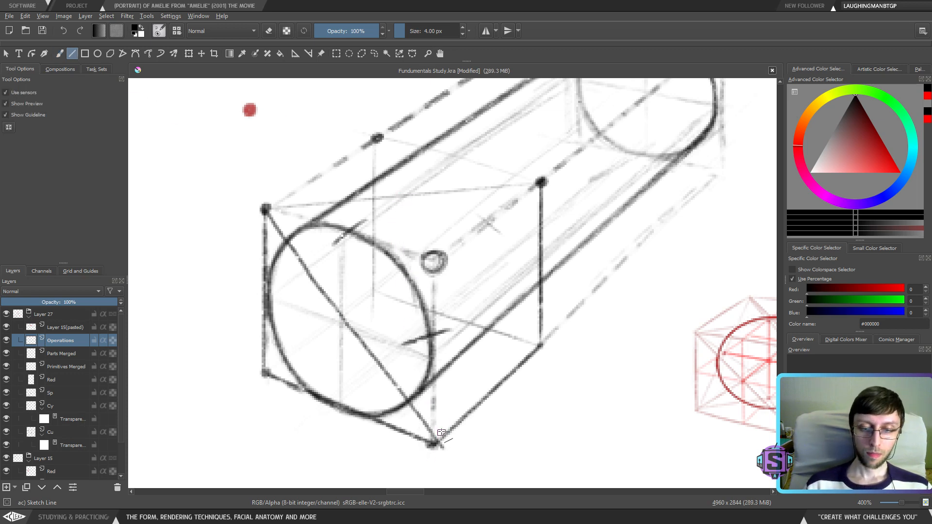
pyautogui.moveTo(398, 196)
pyautogui.mouseDown()
pyautogui.moveTo(439, 434)
pyautogui.moveTo(541, 183)
pyautogui.mouseUp()
pyautogui.press('b')
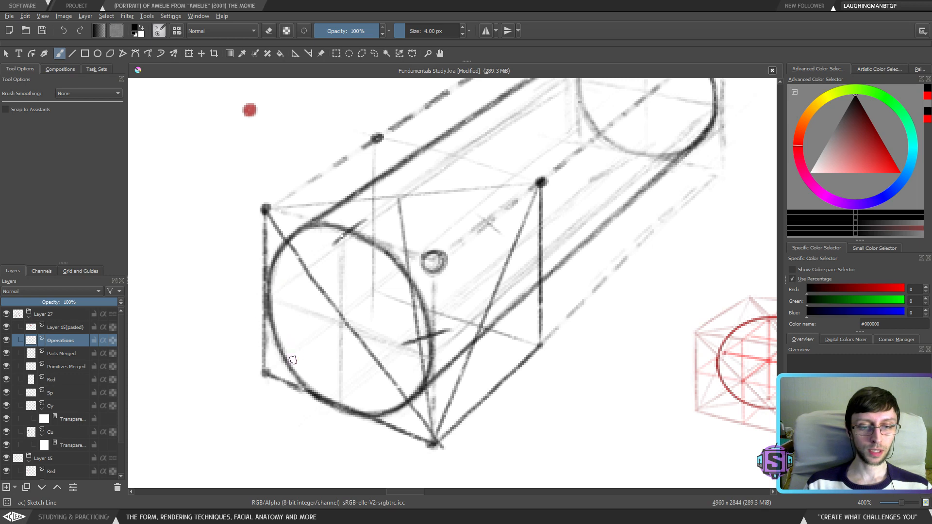
# Sketch a rounded outline inside the cut box shape, undo it and redraw it as a tighter curve within the triangular sections
pyautogui.moveTo(268, 335)
pyautogui.mouseDown()
pyautogui.moveTo(328, 401)
pyautogui.moveTo(378, 416)
pyautogui.moveTo(456, 401)
pyautogui.moveTo(507, 365)
pyautogui.moveTo(535, 243)
pyautogui.moveTo(505, 207)
pyautogui.moveTo(445, 199)
pyautogui.moveTo(310, 212)
pyautogui.moveTo(269, 269)
pyautogui.mouseUp()
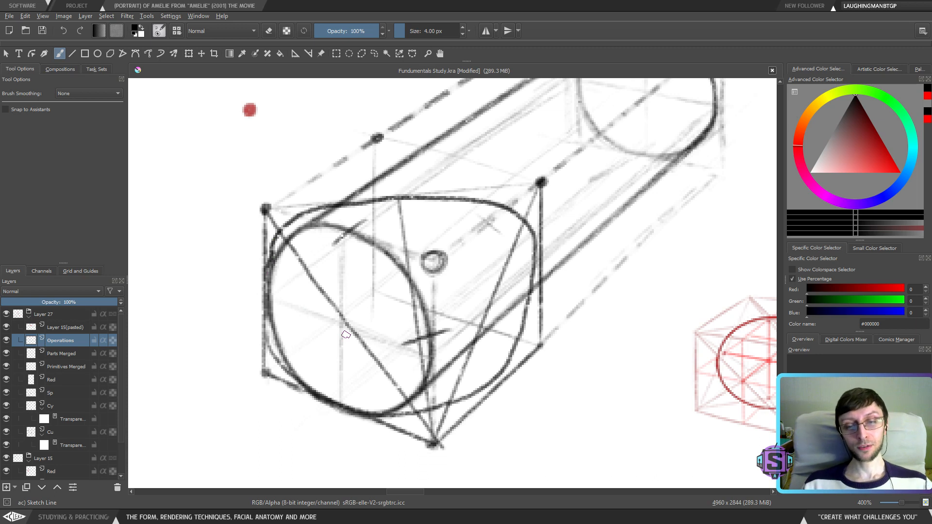
pyautogui.hotkey('ctrl', 'z')
pyautogui.moveTo(325, 409)
pyautogui.mouseDown()
pyautogui.moveTo(412, 401)
pyautogui.moveTo(454, 360)
pyautogui.moveTo(499, 282)
pyautogui.moveTo(501, 240)
pyautogui.moveTo(488, 210)
pyautogui.moveTo(415, 194)
pyautogui.moveTo(301, 230)
pyautogui.moveTo(283, 249)
pyautogui.moveTo(272, 318)
pyautogui.mouseUp()
# Outline the black cut construction over the middle cylinder in the lower row, delete it and clear the selection
pyautogui.press('-')
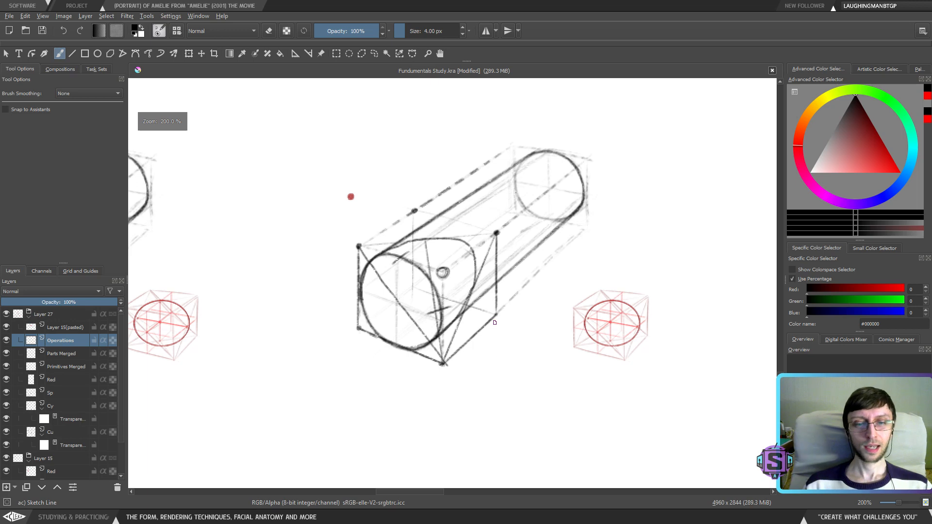
pyautogui.press('-')
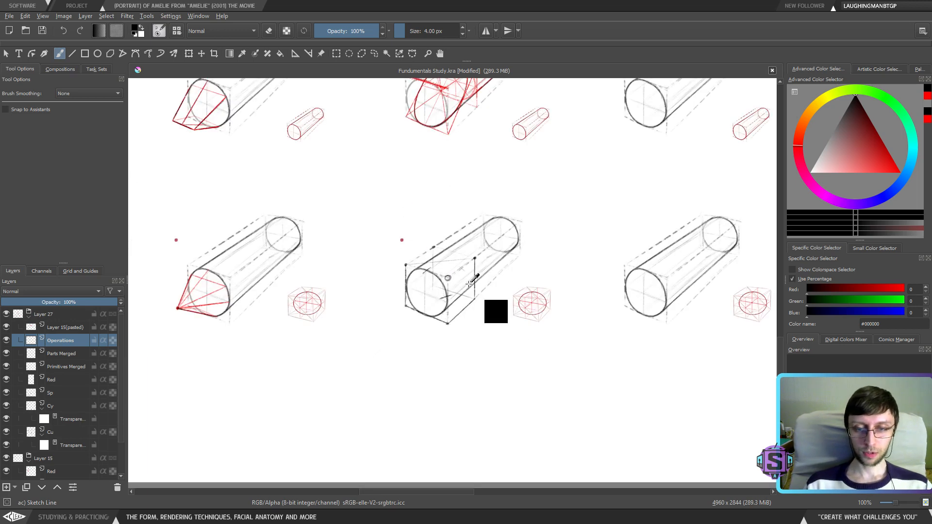
pyautogui.hotkey('ctrl', 'shift', 'f')
pyautogui.moveTo(508, 318); pyautogui.dragTo(429, 217)
pyautogui.moveTo(430, 369); pyautogui.dragTo(486, 311)
pyautogui.press('Delete')
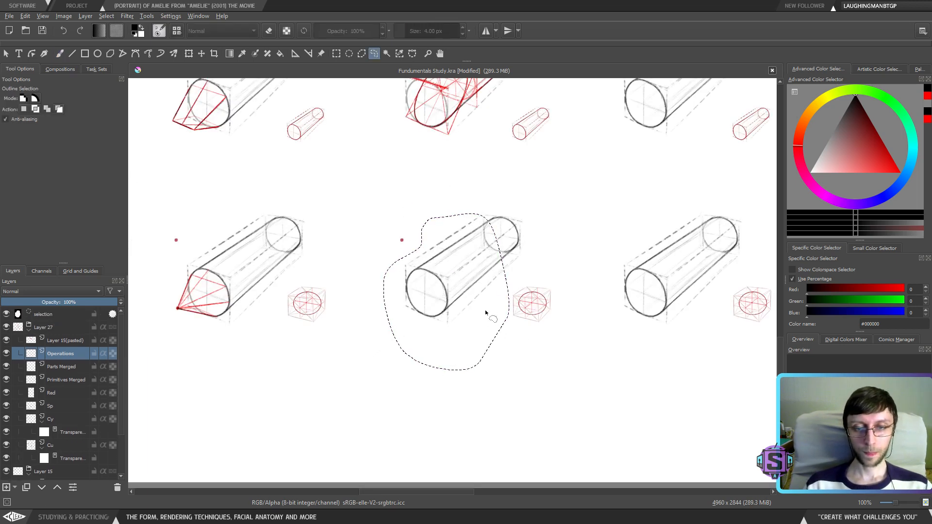
pyautogui.hotkey('ctrl', 'shift', 'a')
# On the Parts Merged layer, outline the red dot beside the middle cylinder, delete it and clear the selection
pyautogui.press('b')
pyautogui.press('+')
pyautogui.press('pagedown')
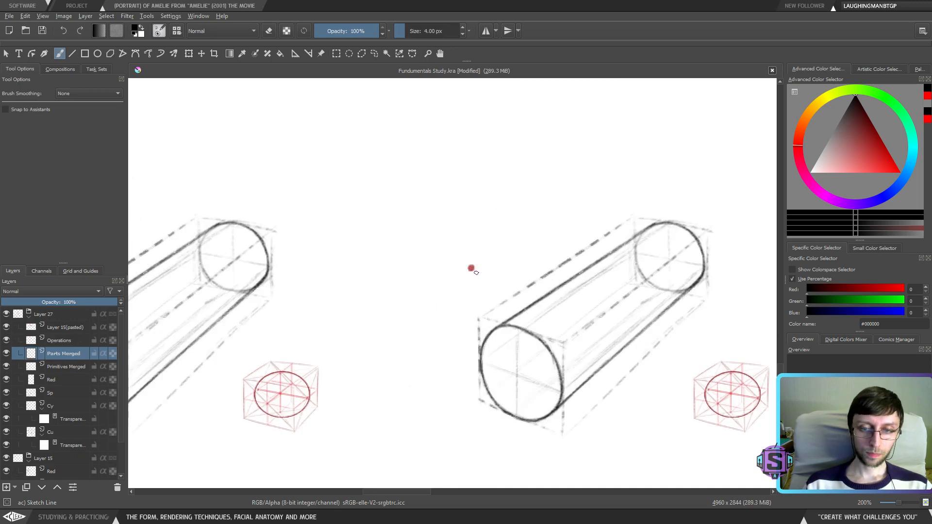
pyautogui.hotkey('ctrl', 'shift', 'f')
pyautogui.moveTo(466, 248)
pyautogui.mouseDown()
pyautogui.moveTo(479, 287)
pyautogui.moveTo(490, 291)
pyautogui.mouseUp()
pyautogui.press('b')
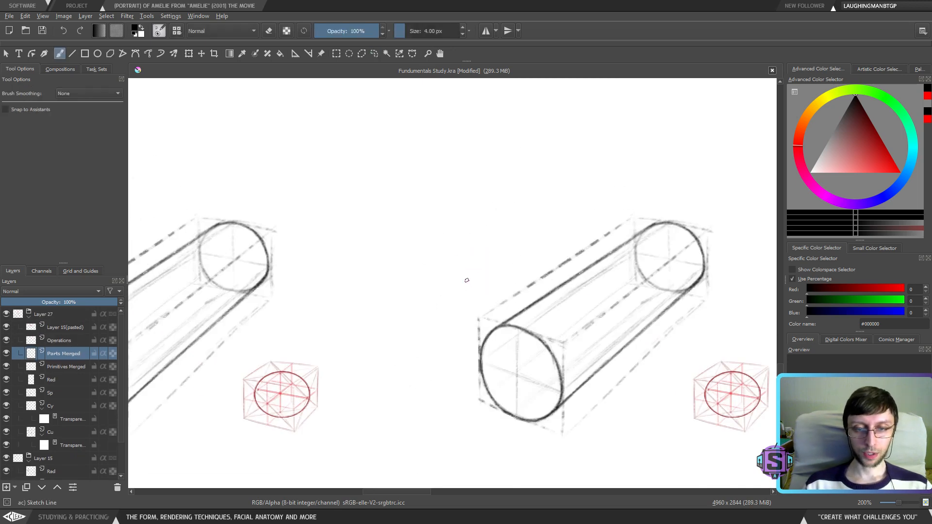
# Compare the cylinder exercises with the notes on moving and scaling a cylinder's planes and edges
pyautogui.moveTo(298, 345); pyautogui.dragTo(516, 352)
pyautogui.press('-')
pyautogui.moveTo(540, 312); pyautogui.dragTo(439, 333)
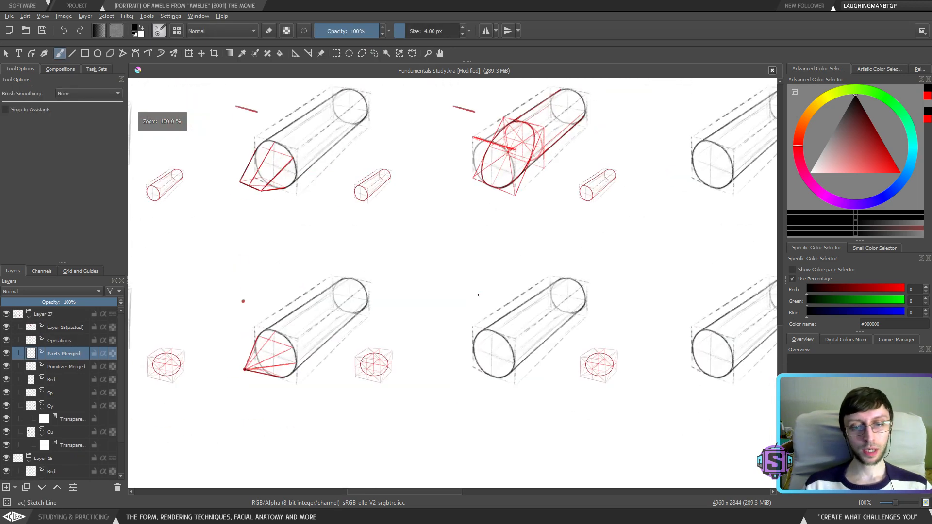
pyautogui.press('+')
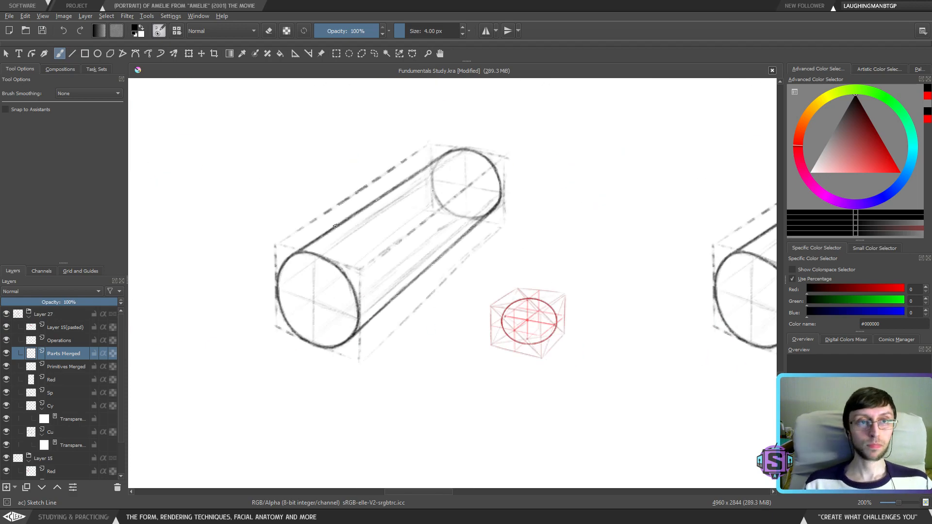
pyautogui.press('-')
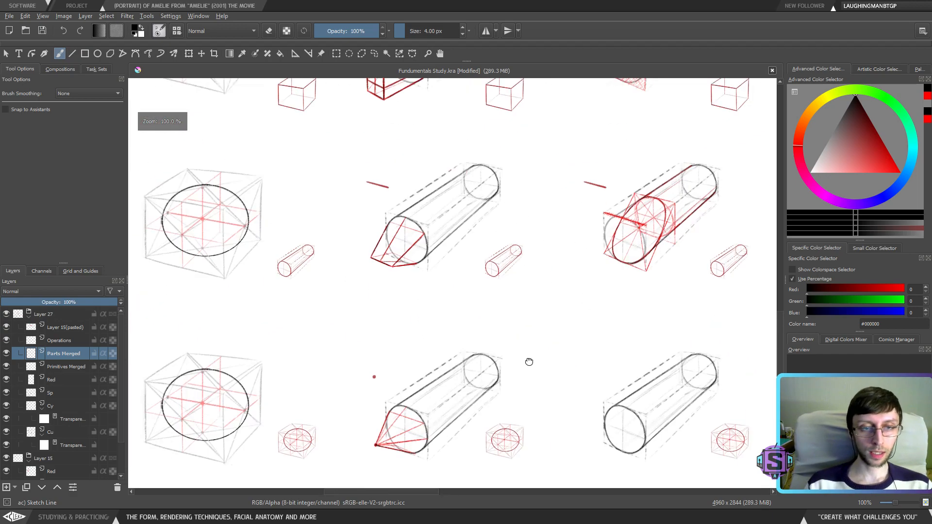
pyautogui.moveTo(529, 360); pyautogui.dragTo(435, 323)
pyautogui.moveTo(421, 240); pyautogui.dragTo(401, 372)
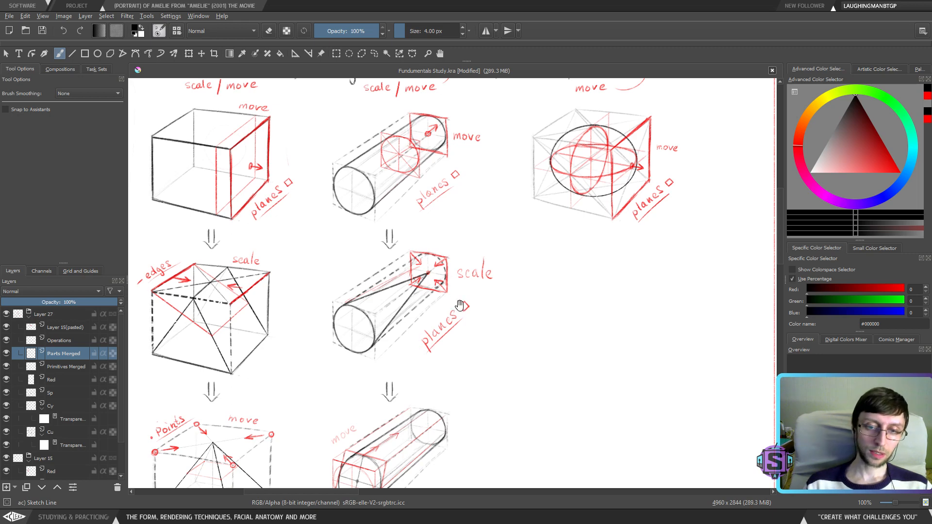
pyautogui.moveTo(460, 305); pyautogui.dragTo(451, 317)
pyautogui.moveTo(505, 291); pyautogui.dragTo(422, 251)
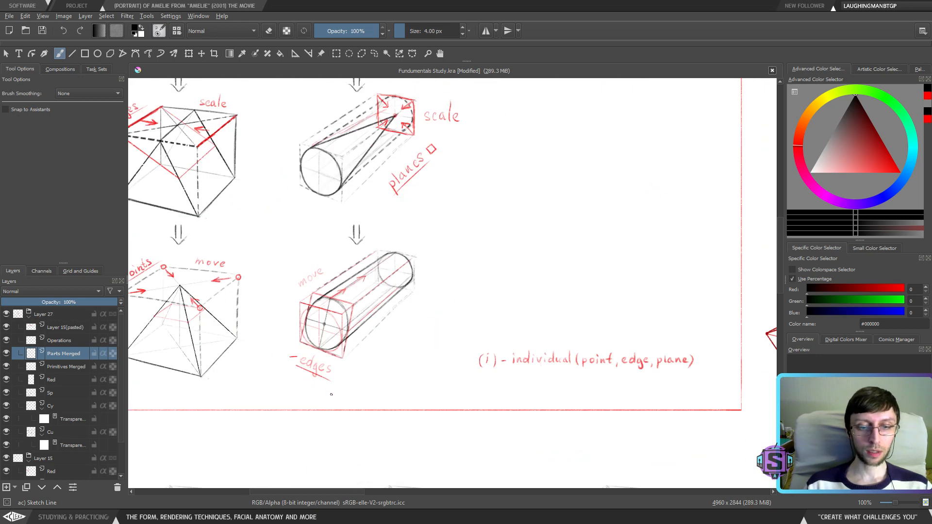
pyautogui.moveTo(534, 452); pyautogui.dragTo(476, 430)
# Try sketching a single point pulled outward from the far end of the cylinder in the edges example, and undo it
pyautogui.scroll(3, 443, 358)
pyautogui.moveTo(443, 358); pyautogui.dragTo(482, 371)
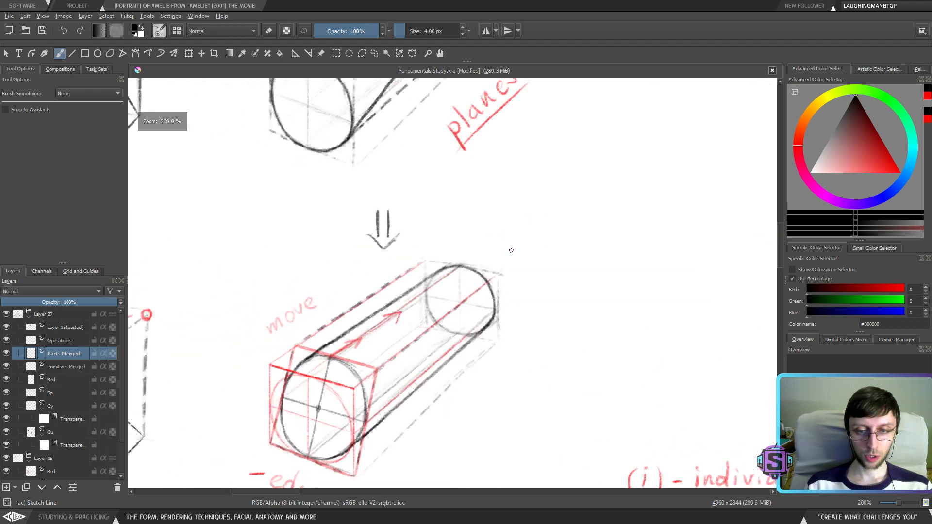
pyautogui.moveTo(507, 243); pyautogui.dragTo(499, 304)
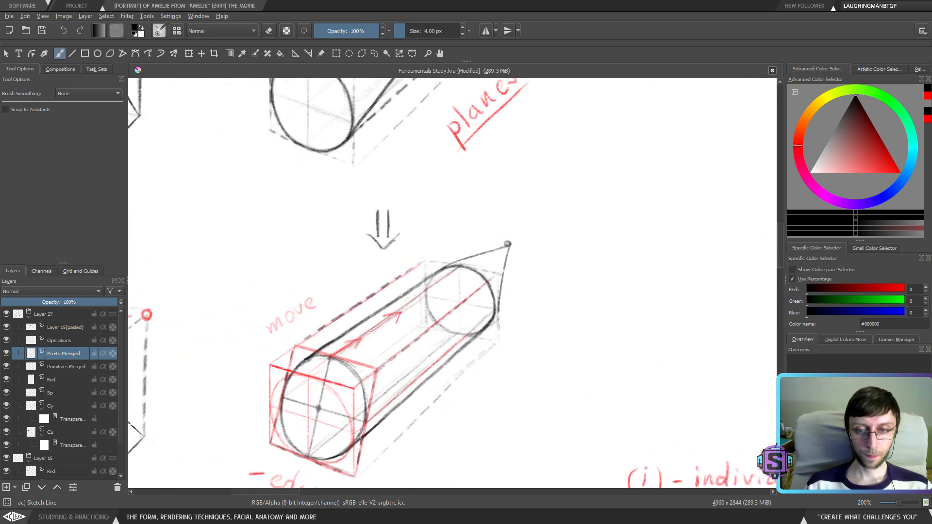
pyautogui.hotkey('ctrl', 'z')
# Underline the "no scaling (i)" note above the sphere example in black, and undo the marks made there
pyautogui.moveTo(529, 68); pyautogui.dragTo(505, 263)
pyautogui.moveTo(507, 97); pyautogui.dragTo(465, 360)
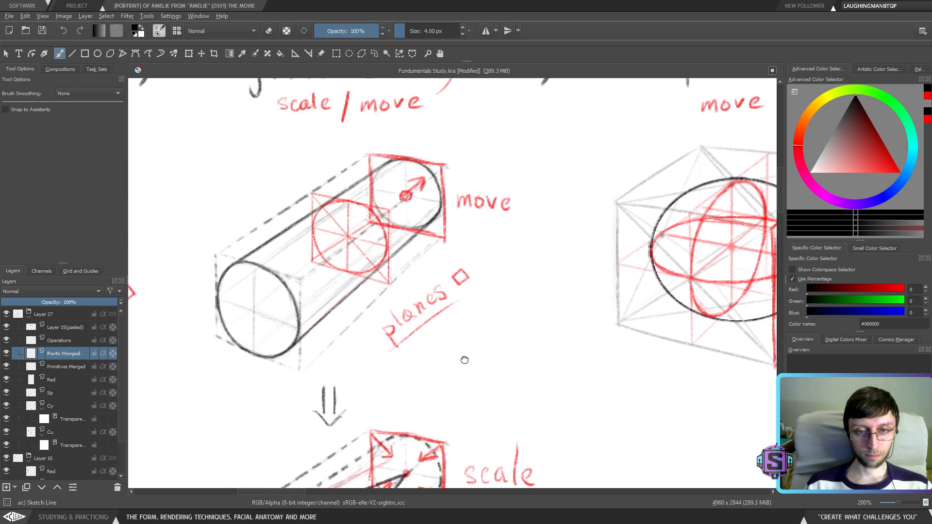
pyautogui.moveTo(537, 211); pyautogui.dragTo(542, 315)
pyautogui.moveTo(774, 353); pyautogui.dragTo(491, 383)
pyautogui.moveTo(560, 267); pyautogui.dragTo(528, 293)
pyautogui.moveTo(574, 203); pyautogui.dragTo(568, 212)
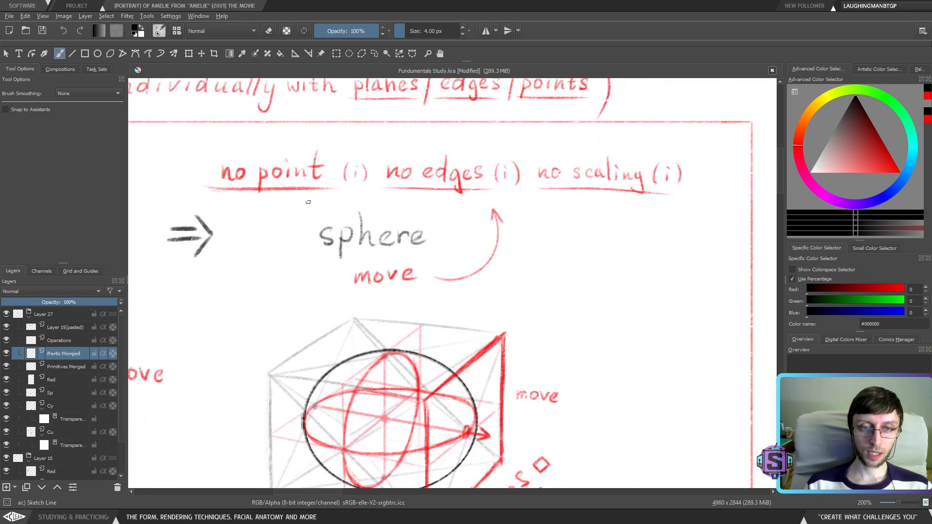
pyautogui.moveTo(464, 402)
pyautogui.mouseDown()
pyautogui.moveTo(533, 293)
pyautogui.moveTo(520, 385)
pyautogui.mouseUp()
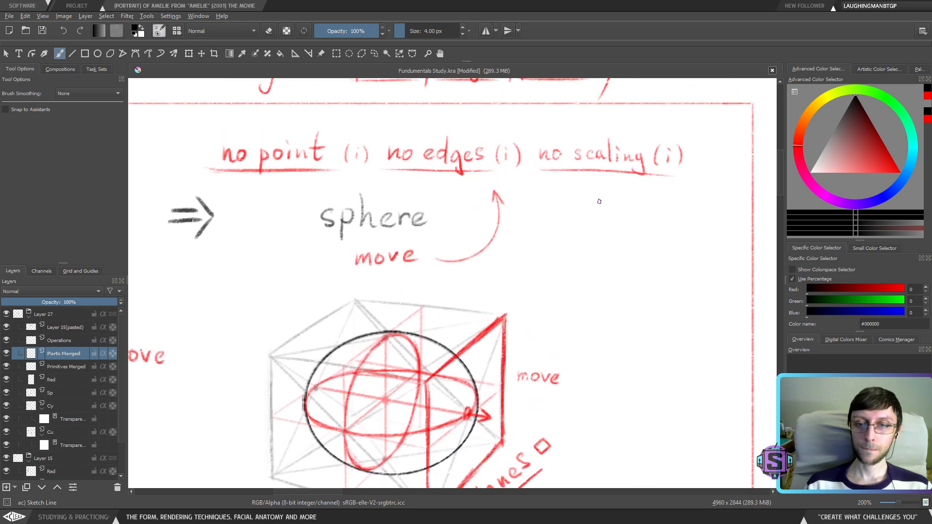
pyautogui.moveTo(539, 189); pyautogui.dragTo(698, 190)
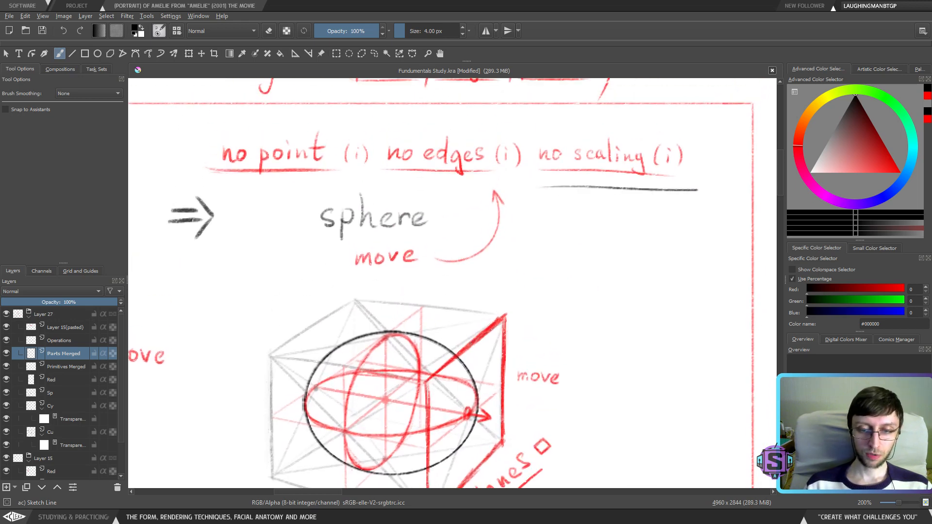
pyautogui.moveTo(472, 342)
pyautogui.mouseDown()
pyautogui.moveTo(432, 488)
pyautogui.moveTo(511, 362)
pyautogui.moveTo(509, 330)
pyautogui.mouseUp()
pyautogui.hotkey('ctrl', 'z')
pyautogui.hotkey('ctrl', 'z')
pyautogui.hotkey('ctrl', 'z')
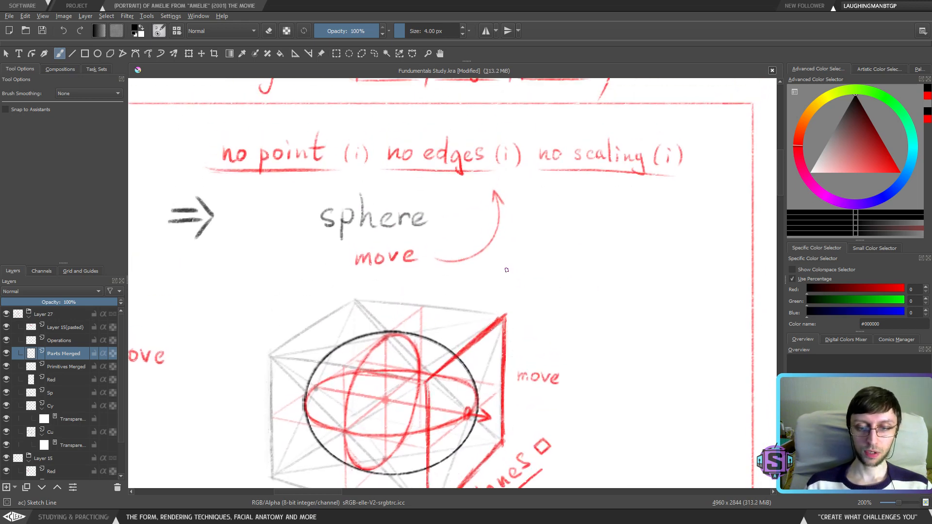
# Look over the grid of box, cylinder and sphere exercises, and save the Fundamentals Study document
pyautogui.scroll(-5, 507, 269)
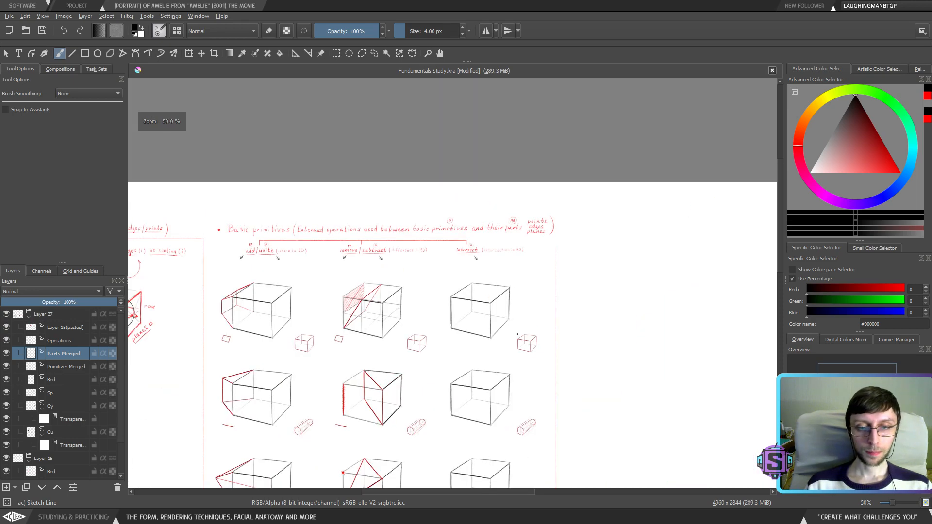
pyautogui.scroll(-10, 485, 272)
pyautogui.scroll(2, 474, 348)
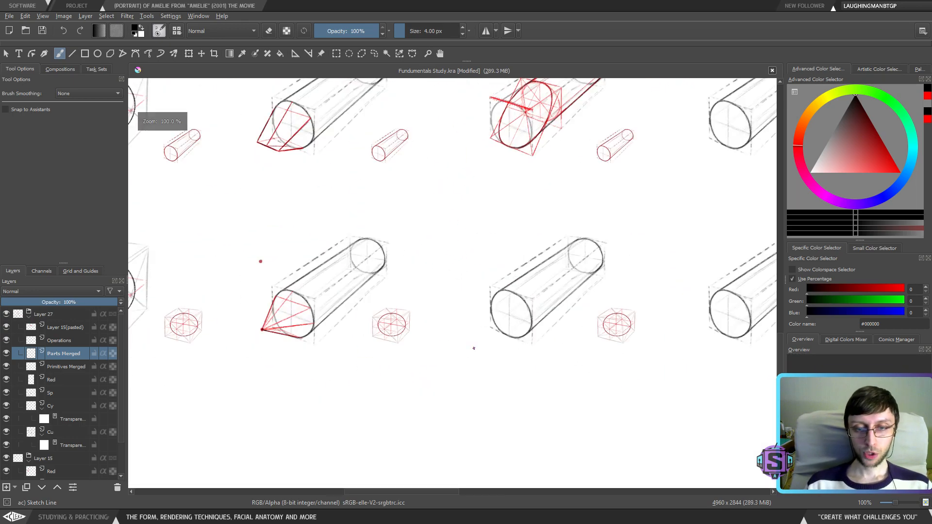
pyautogui.scroll(6, 473, 348)
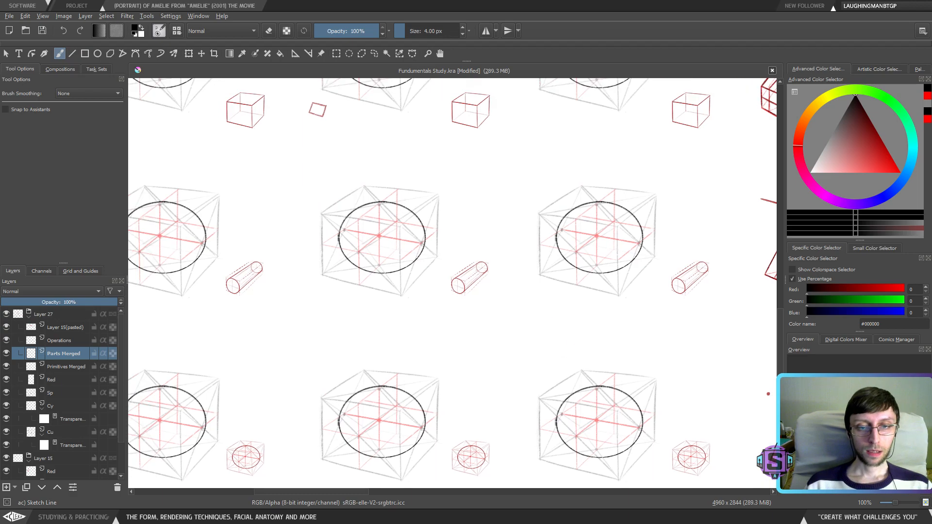
pyautogui.scroll(-2, 597, 306)
pyautogui.moveTo(598, 306); pyautogui.dragTo(469, 314)
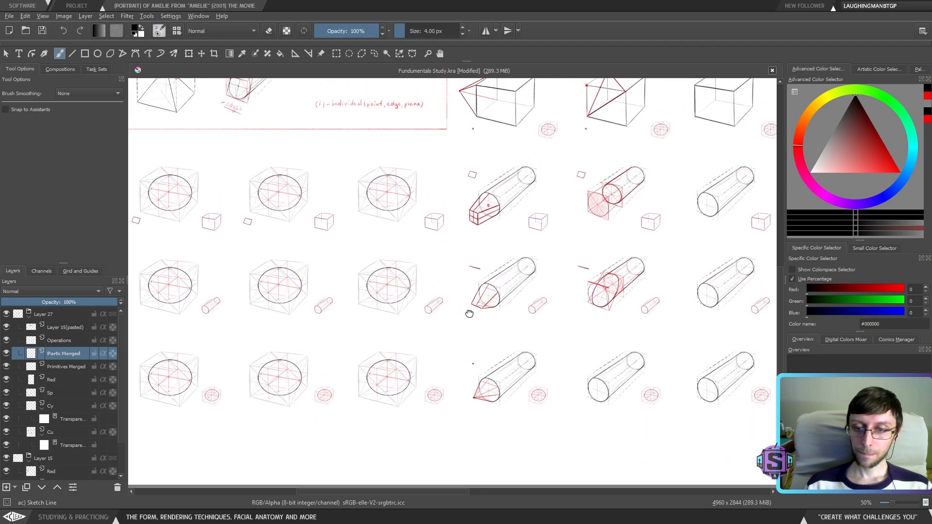
pyautogui.hscroll(-4, 470, 314)
pyautogui.scroll(4, 466, 326)
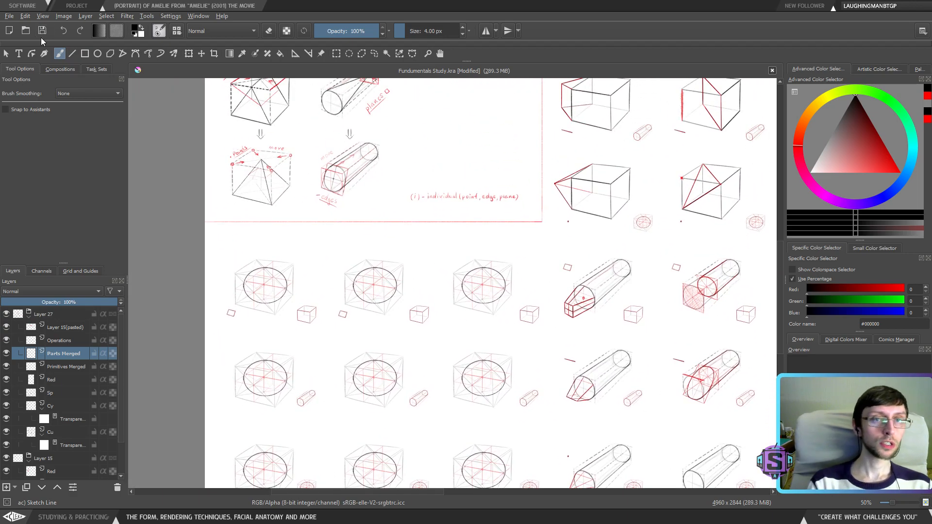
pyautogui.hotkey('ctrl', 's')
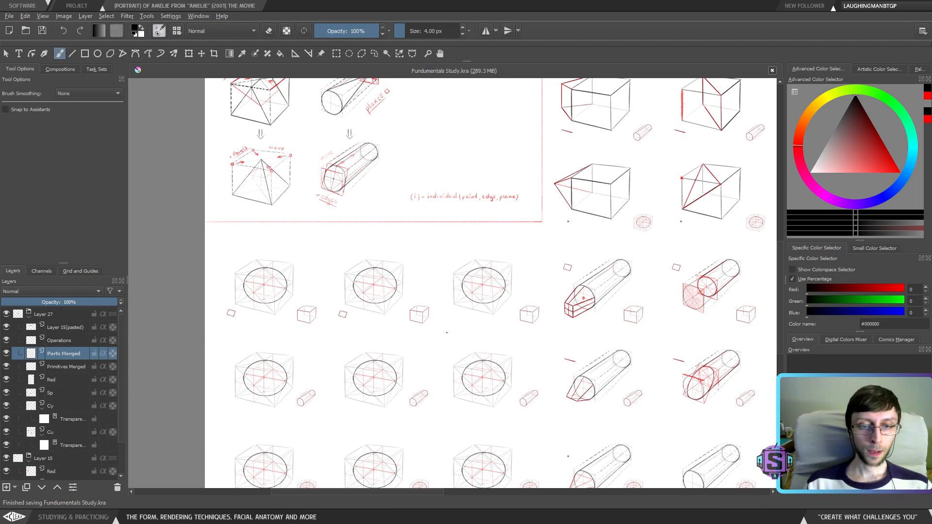
# Go to the first sphere exercise below the notes and switch to the Line tool
pyautogui.scroll(2, 344, 324)
pyautogui.moveTo(425, 300); pyautogui.dragTo(526, 319)
pyautogui.press('+')
pyautogui.press('+')
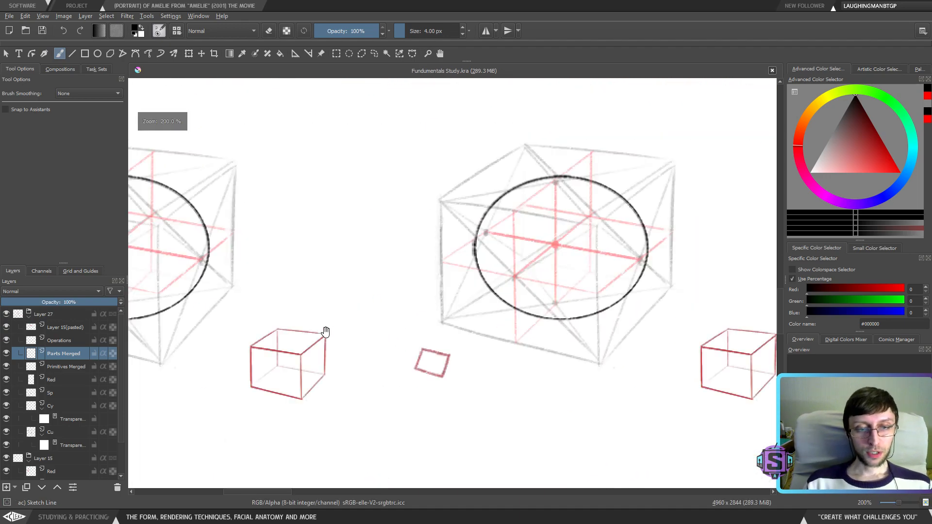
pyautogui.moveTo(324, 333); pyautogui.dragTo(580, 373)
pyautogui.moveTo(512, 340); pyautogui.dragTo(539, 317)
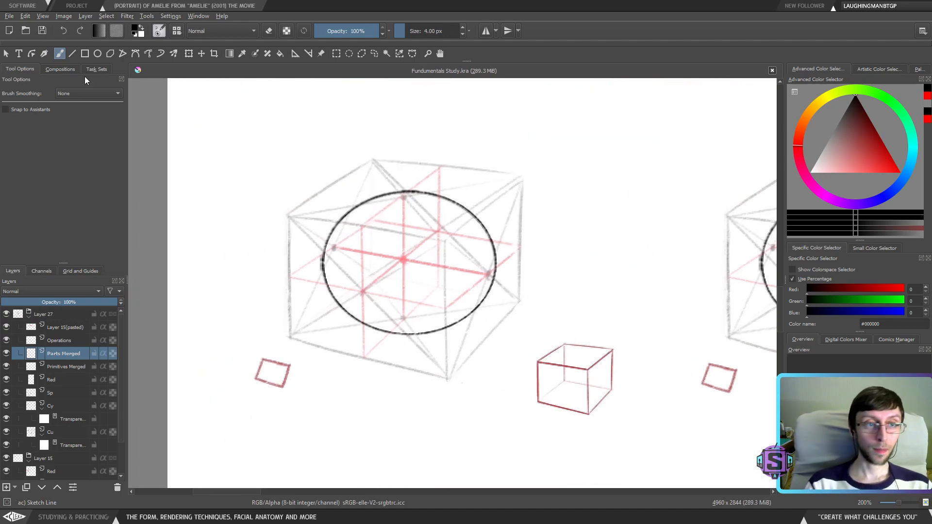
pyautogui.click(71, 54)
# Try a straight, nearly vertical line beside the box of the first sphere exercise, and undo it
pyautogui.scroll(-2, 262, 290)
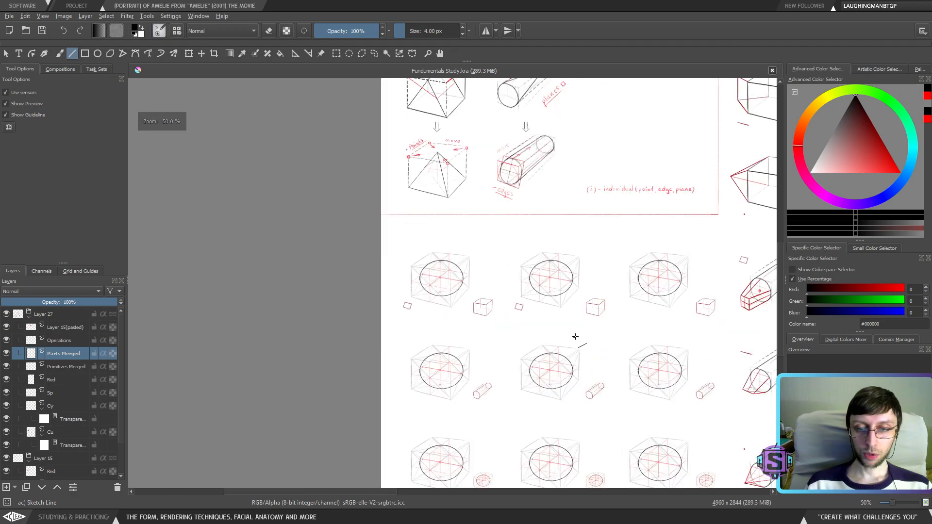
pyautogui.scroll(1, 616, 377)
pyautogui.moveTo(616, 376)
pyautogui.mouseDown()
pyautogui.moveTo(351, 293)
pyautogui.moveTo(645, 401)
pyautogui.mouseUp()
pyautogui.moveTo(362, 318); pyautogui.dragTo(632, 421)
pyautogui.press('+')
pyautogui.press('+')
pyautogui.moveTo(415, 392)
pyautogui.mouseDown()
pyautogui.moveTo(475, 321)
pyautogui.moveTo(503, 350)
pyautogui.mouseUp()
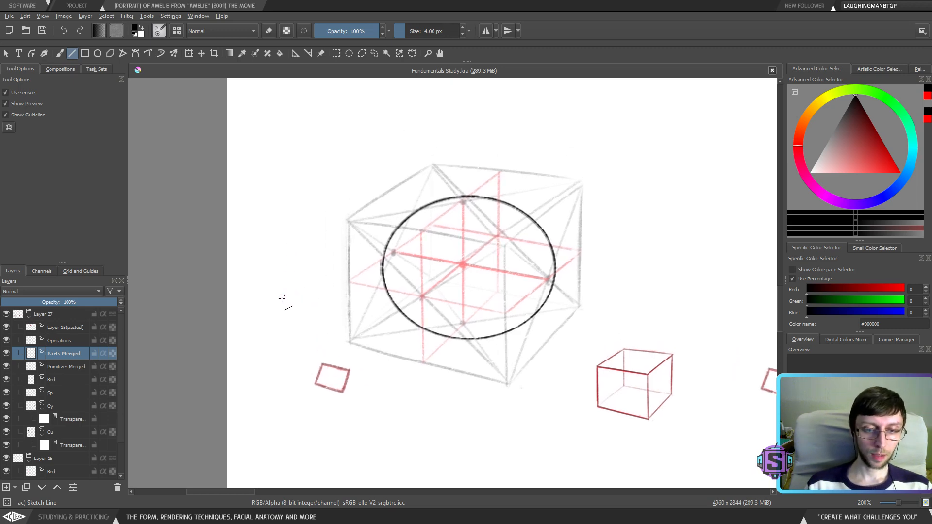
pyautogui.moveTo(282, 298); pyautogui.dragTo(279, 229)
pyautogui.hotkey('ctrl', 'z')
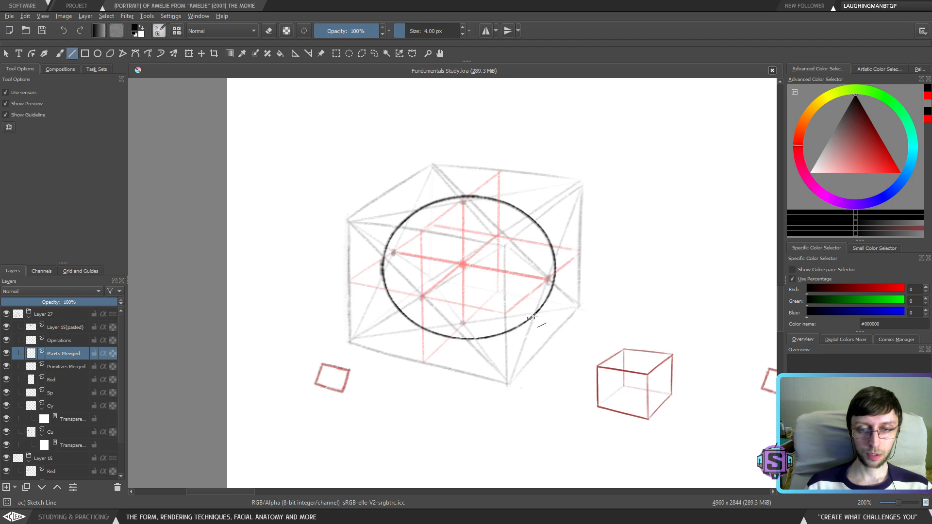
# Try a freehand vertical centre line through the first sphere with the brush, and undo it
pyautogui.press('b')
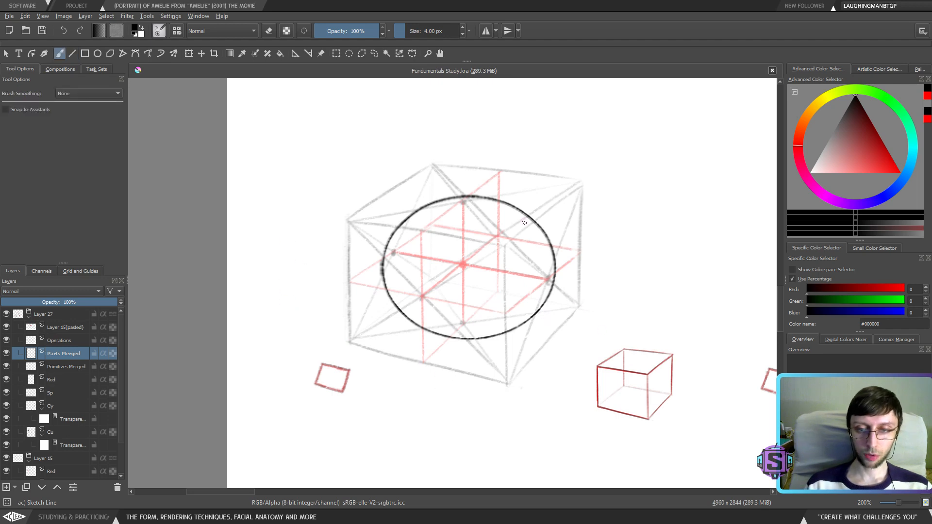
pyautogui.moveTo(459, 289); pyautogui.dragTo(461, 350)
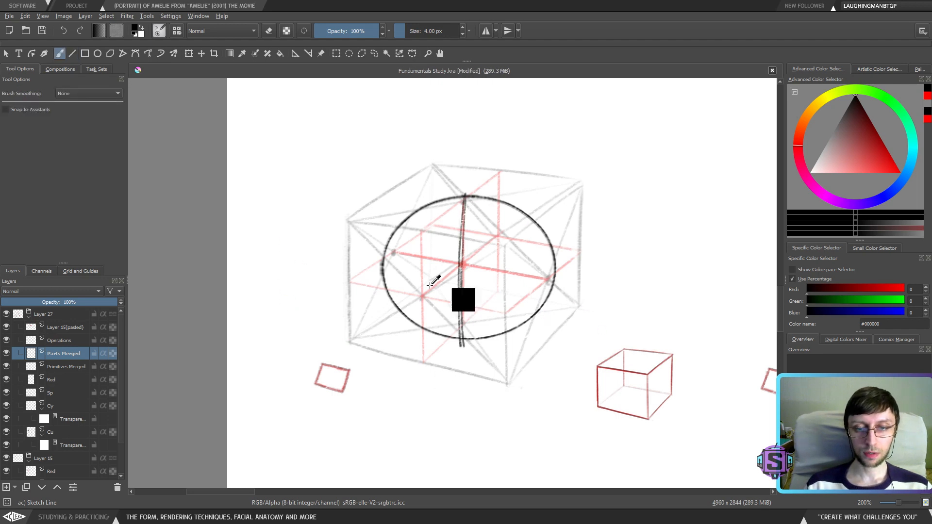
pyautogui.hotkey('ctrl', 'z')
# Outline the vertical middle plane of the sphere's box in black with the brush and mark the plane's two centre lines
pyautogui.moveTo(425, 230)
pyautogui.mouseDown()
pyautogui.moveTo(427, 373)
pyautogui.moveTo(477, 188)
pyautogui.moveTo(498, 171)
pyautogui.mouseUp()
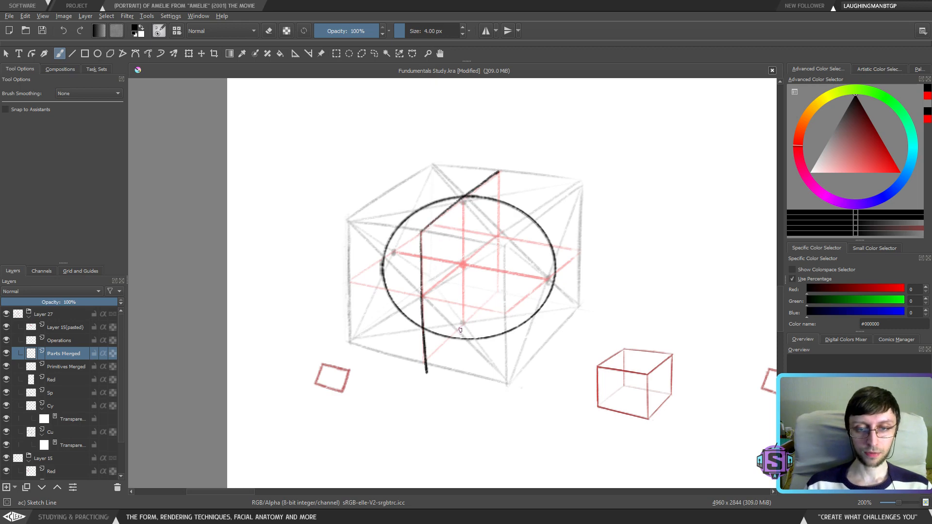
pyautogui.moveTo(426, 372); pyautogui.dragTo(497, 302)
pyautogui.moveTo(499, 171); pyautogui.dragTo(500, 304)
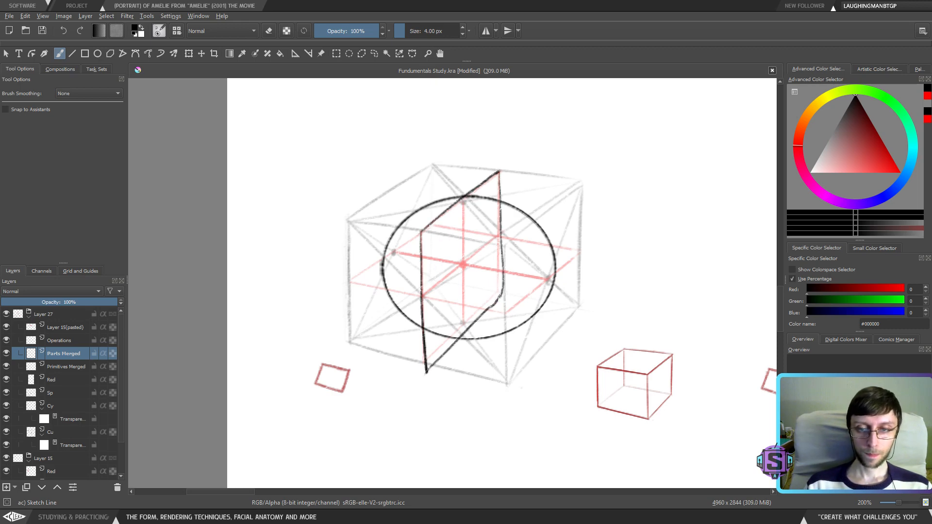
pyautogui.moveTo(418, 305); pyautogui.dragTo(509, 232)
pyautogui.moveTo(464, 209); pyautogui.dragTo(467, 341)
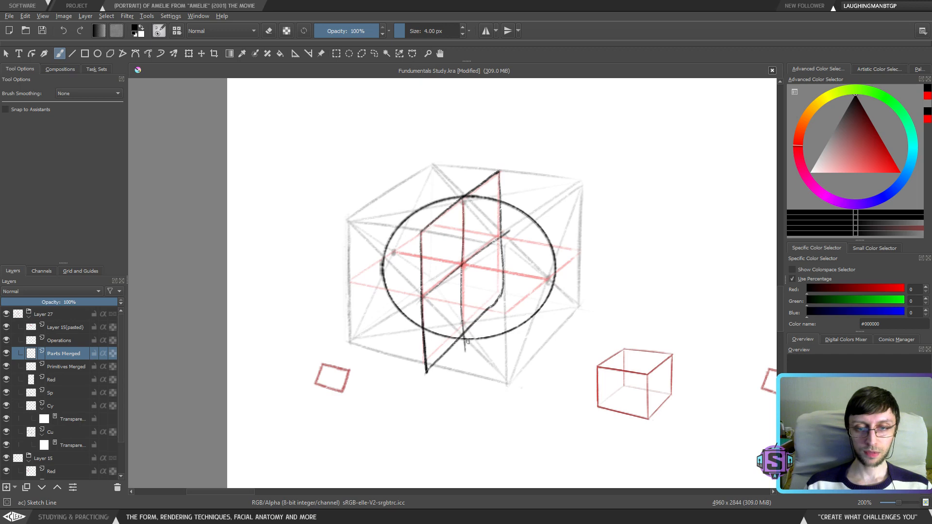
# Mark one half of the sphere with a zigzag and an arrow, and hatch and outline the elliptical section inside the middle plane
pyautogui.moveTo(485, 194)
pyautogui.mouseDown()
pyautogui.moveTo(516, 208)
pyautogui.moveTo(553, 260)
pyautogui.moveTo(536, 334)
pyautogui.moveTo(471, 348)
pyautogui.mouseUp()
pyautogui.moveTo(611, 347)
pyautogui.mouseDown()
pyautogui.moveTo(576, 323)
pyautogui.moveTo(609, 320)
pyautogui.mouseUp()
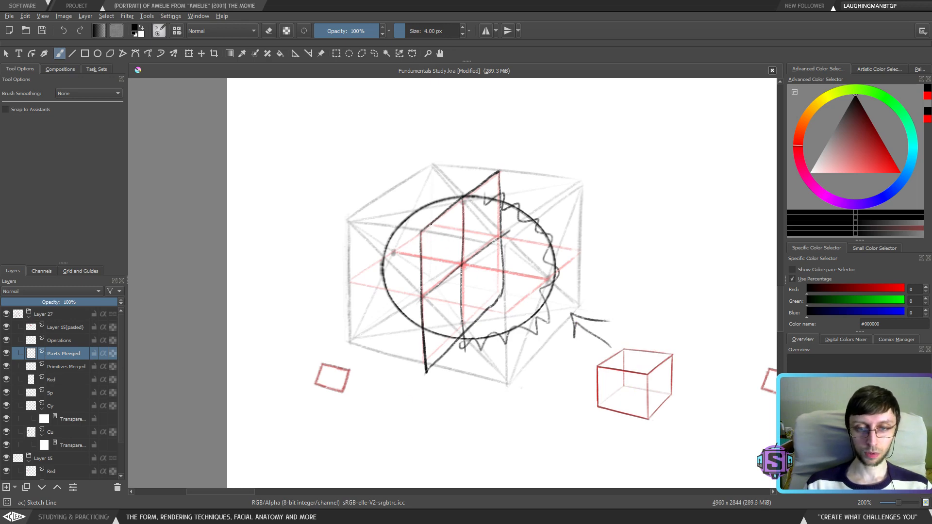
pyautogui.moveTo(431, 223)
pyautogui.mouseDown()
pyautogui.moveTo(428, 321)
pyautogui.moveTo(457, 238)
pyautogui.moveTo(503, 229)
pyautogui.moveTo(476, 318)
pyautogui.mouseUp()
pyautogui.moveTo(447, 214)
pyautogui.mouseDown()
pyautogui.moveTo(423, 298)
pyautogui.moveTo(452, 208)
pyautogui.mouseUp()
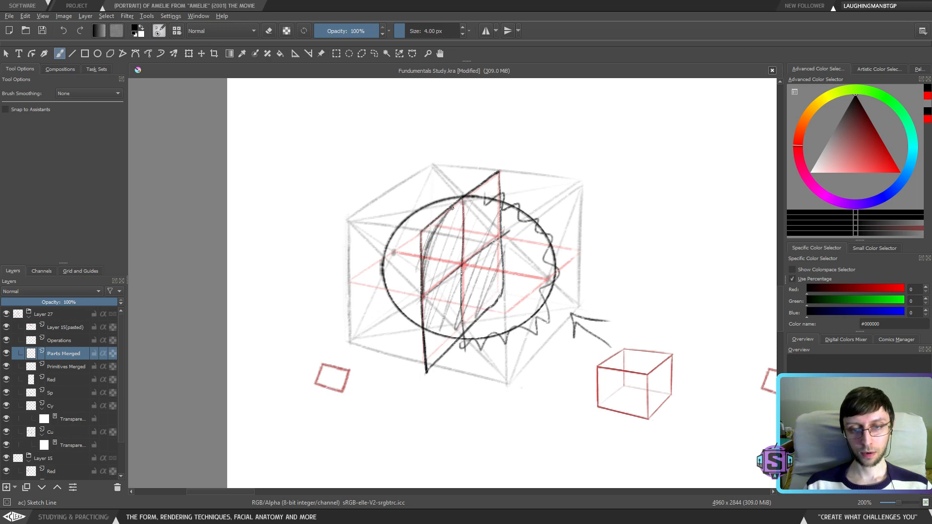
pyautogui.moveTo(425, 284)
pyautogui.mouseDown()
pyautogui.moveTo(440, 335)
pyautogui.moveTo(452, 337)
pyautogui.moveTo(484, 311)
pyautogui.moveTo(494, 270)
pyautogui.moveTo(478, 201)
pyautogui.moveTo(454, 216)
pyautogui.mouseUp()
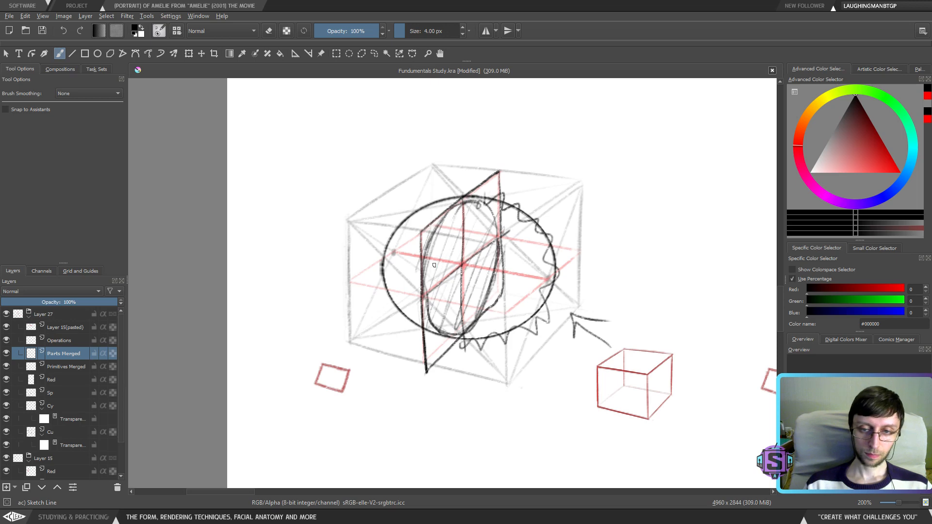
# Undo the section hatching, zigzag, arrow and middle-plane outline drawn over the first sphere
pyautogui.hotkey('ctrl', 'z')
pyautogui.hotkey('ctrl', 'z')
pyautogui.hotkey('ctrl', 'z')
pyautogui.hotkey('ctrl', 'z')
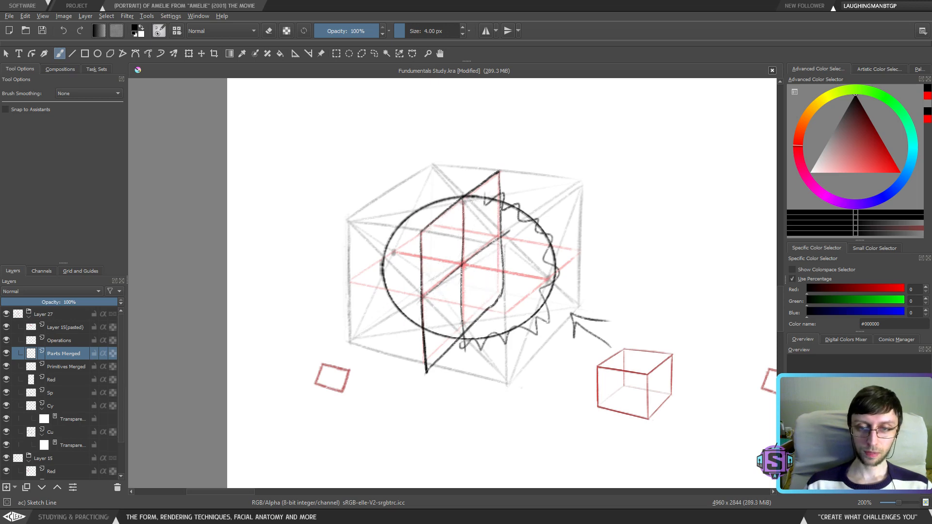
pyautogui.hotkey('ctrl', 'z')
pyautogui.hotkey('ctrl', 'z')
pyautogui.hotkey('ctrl', 'z')
pyautogui.hotkey('ctrl', 'z')
pyautogui.hotkey('ctrl', 'z')
pyautogui.hotkey('ctrl', 'z')
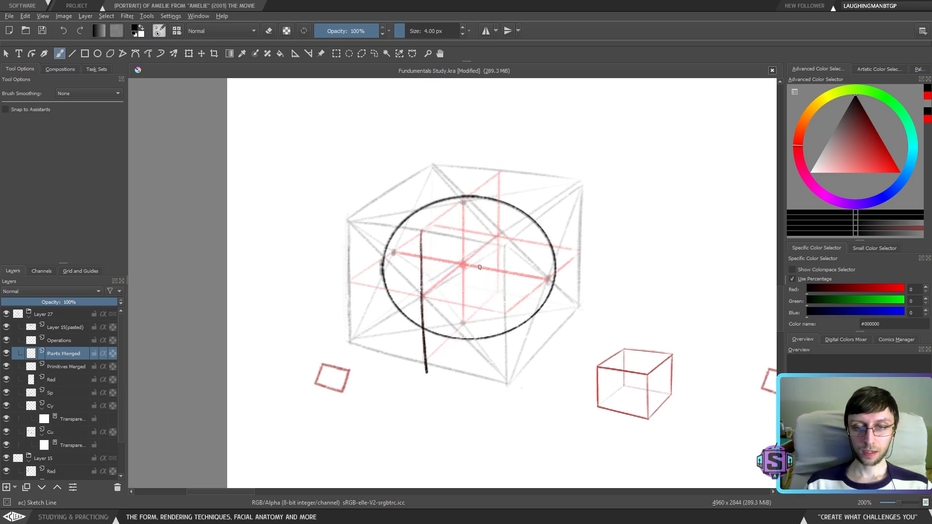
# Sketch a small upright plane freehand in black, just outside the left face of the first sphere's box
pyautogui.moveTo(355, 384); pyautogui.dragTo(278, 333)
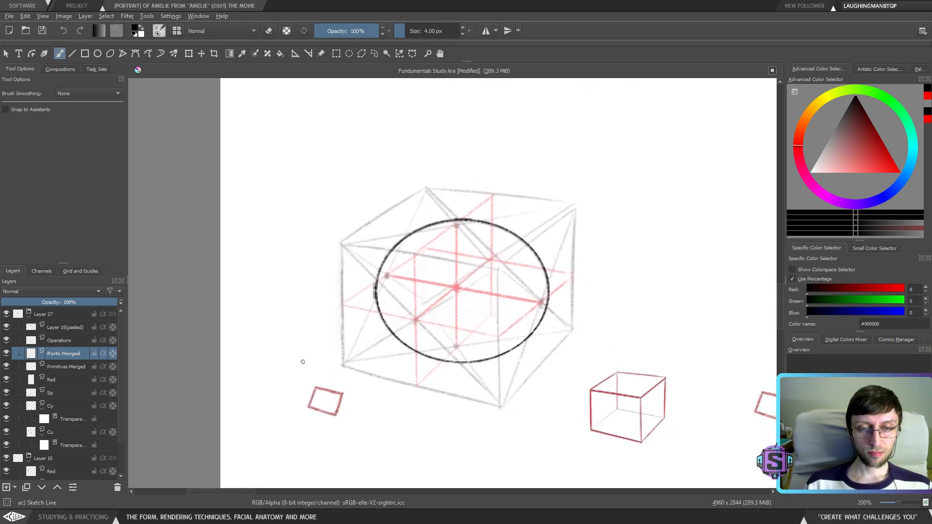
pyautogui.moveTo(292, 273); pyautogui.dragTo(293, 324)
pyautogui.moveTo(292, 275); pyautogui.dragTo(326, 254)
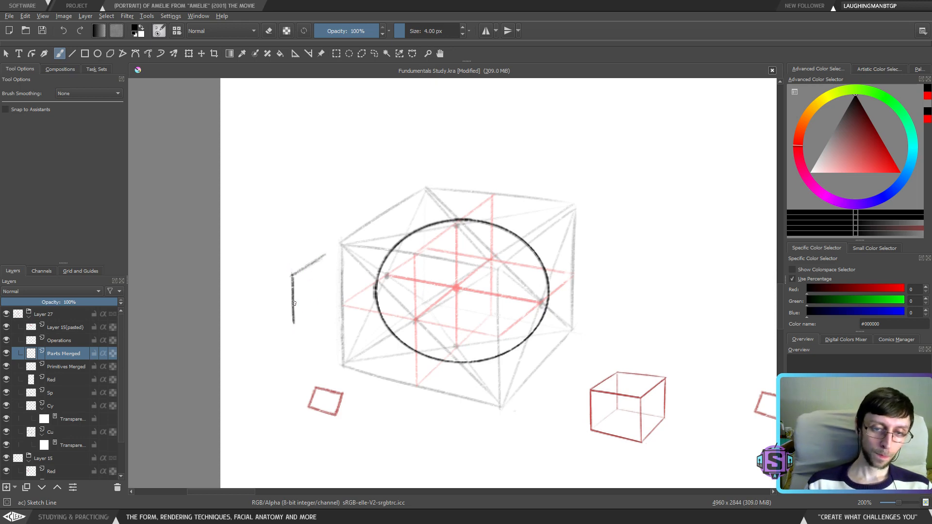
pyautogui.moveTo(293, 323); pyautogui.dragTo(328, 299)
pyautogui.moveTo(326, 255); pyautogui.dragTo(328, 306)
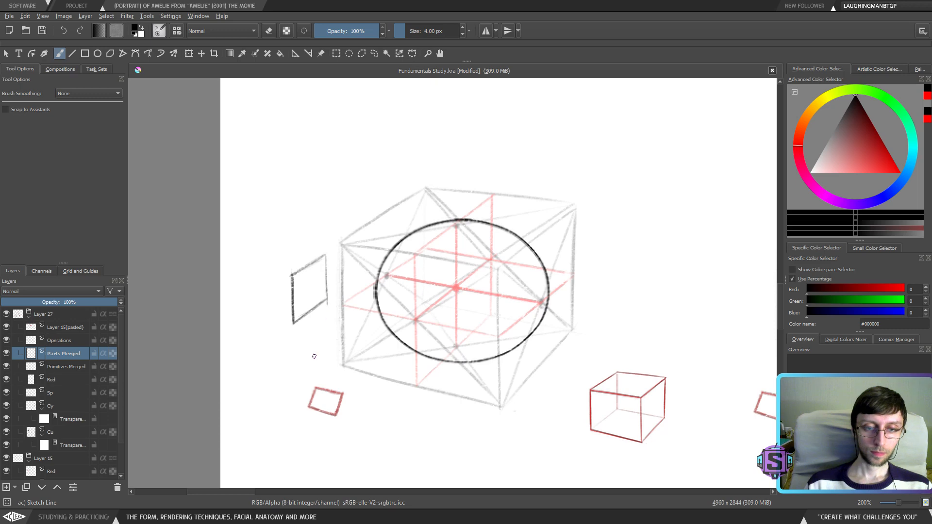
# Undo the freehand plane beside the box, and try one vertical stroke in its place before undoing that too
pyautogui.press('v')
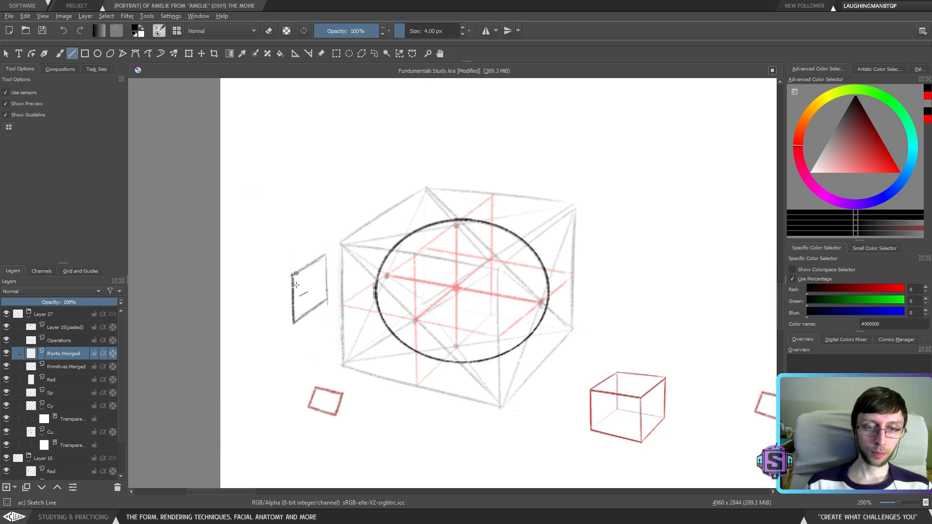
pyautogui.press('b')
pyautogui.hotkey('ctrl', 'z')
pyautogui.hotkey('ctrl', 'z')
pyautogui.hotkey('ctrl', 'z')
pyautogui.hotkey('ctrl', 'z')
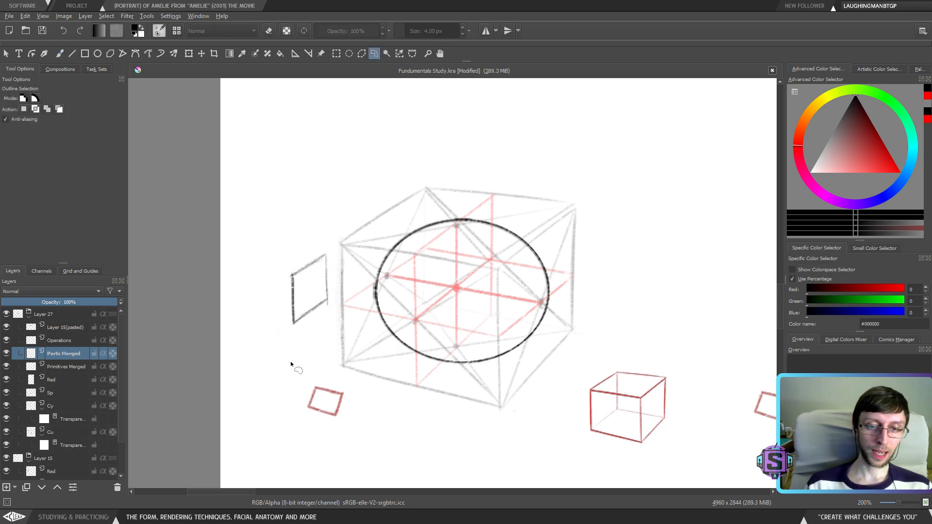
pyautogui.moveTo(290, 269); pyautogui.dragTo(291, 312)
pyautogui.hotkey('ctrl', 'z')
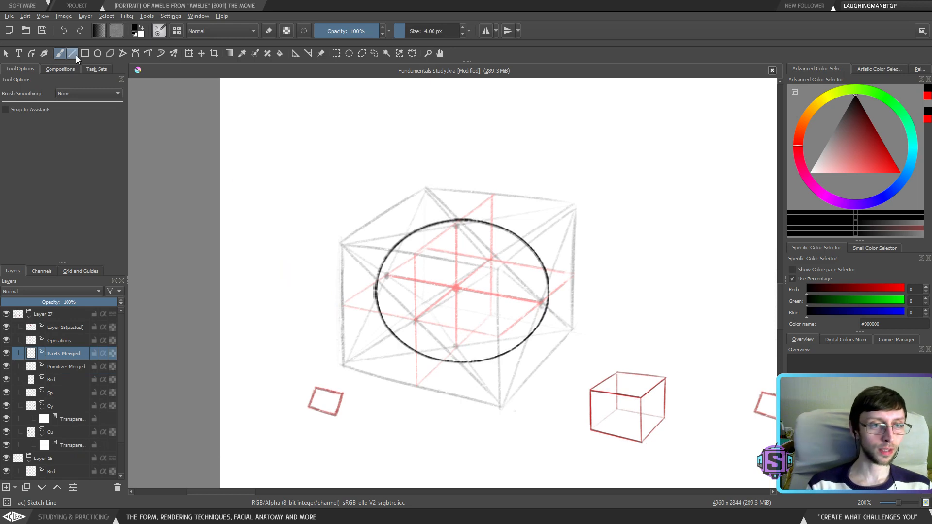
# Draw the four edges of a small upright plane beside the first sphere's box using the Line tool
pyautogui.press('v')
pyautogui.moveTo(293, 272); pyautogui.dragTo(291, 324)
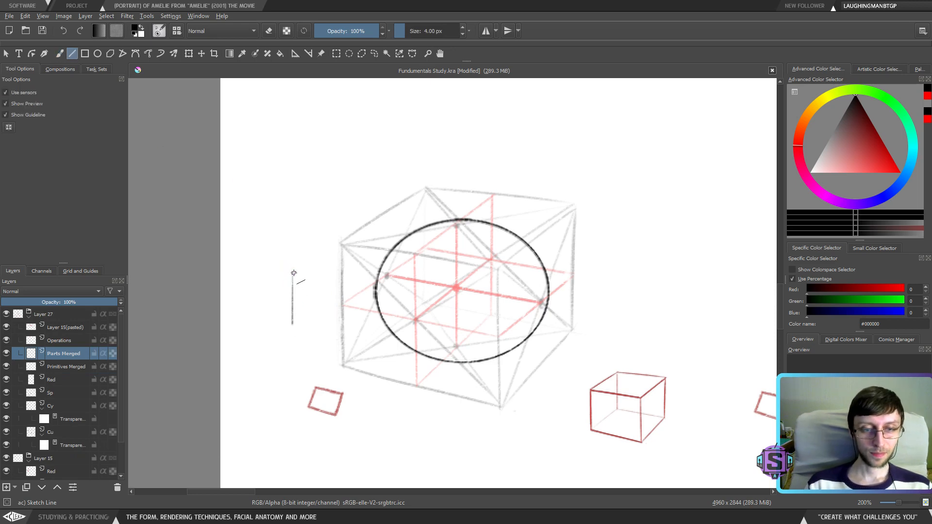
pyautogui.moveTo(293, 270); pyautogui.dragTo(325, 255)
pyautogui.moveTo(292, 325)
pyautogui.mouseDown()
pyautogui.moveTo(325, 304)
pyautogui.moveTo(325, 257)
pyautogui.mouseUp()
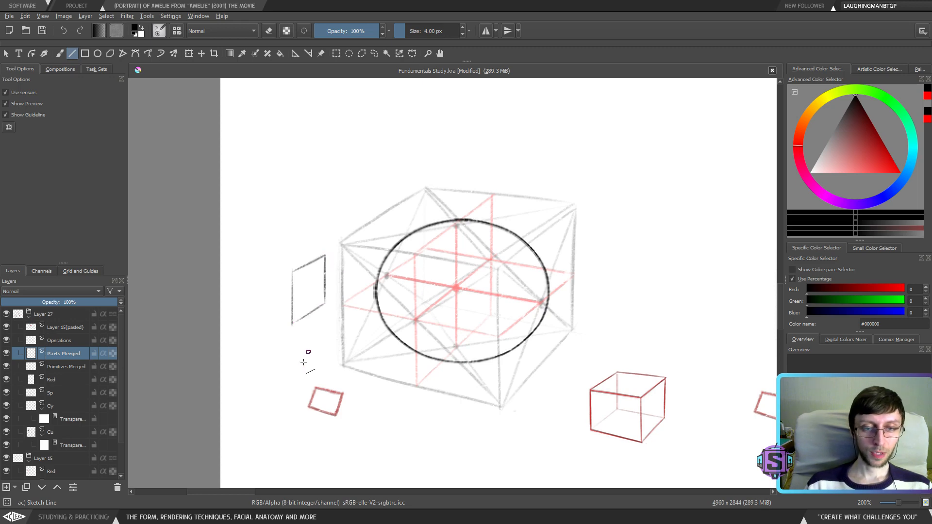
# Retrace the edges of the small plane with straight lines to darken its outline
pyautogui.press('1')
pyautogui.hotkey('ctrl', '+')
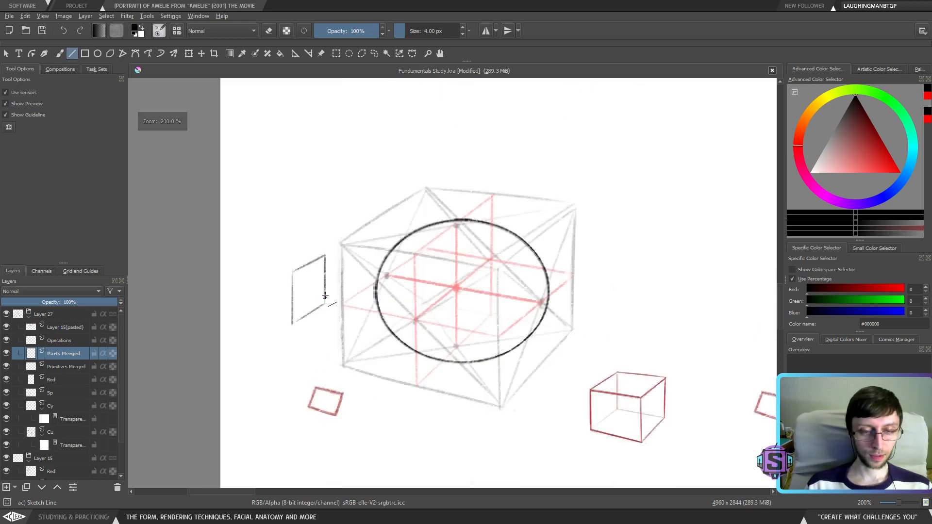
pyautogui.moveTo(321, 305); pyautogui.dragTo(325, 302)
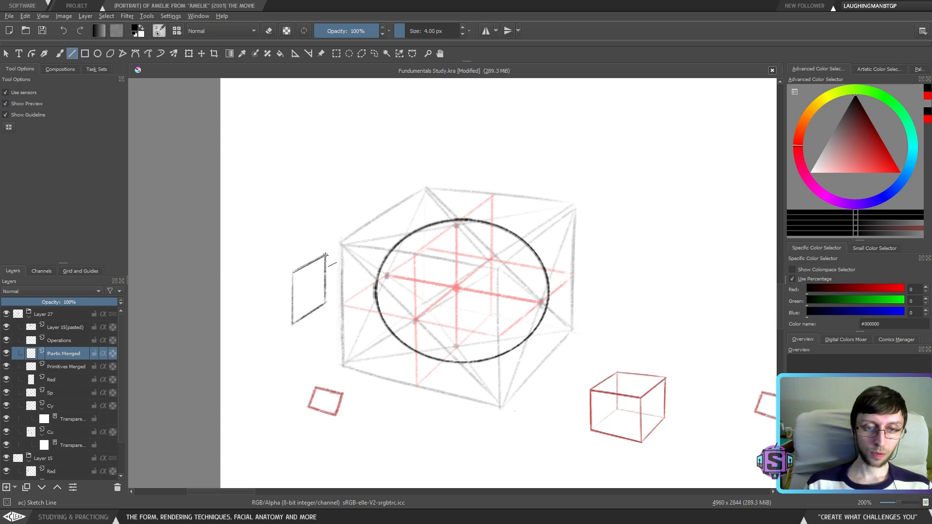
pyautogui.moveTo(293, 271); pyautogui.dragTo(292, 324)
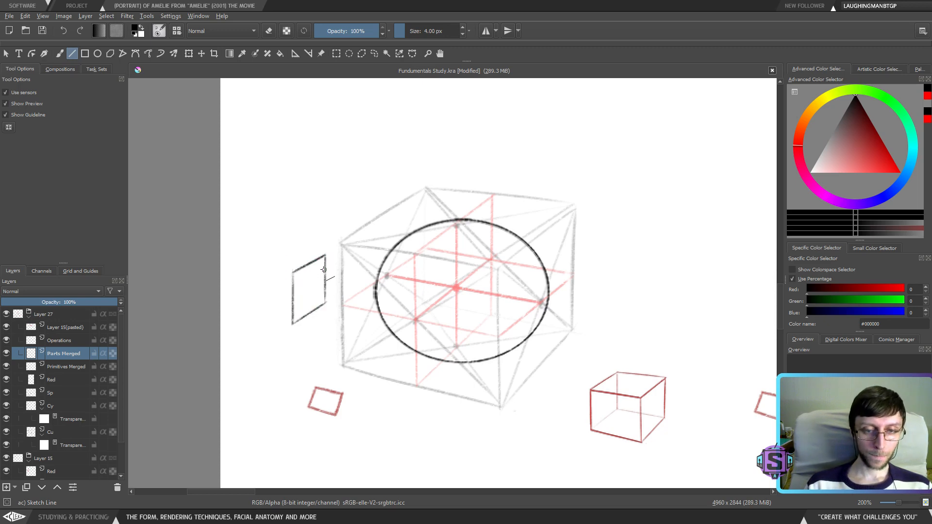
pyautogui.moveTo(326, 256); pyautogui.dragTo(326, 309)
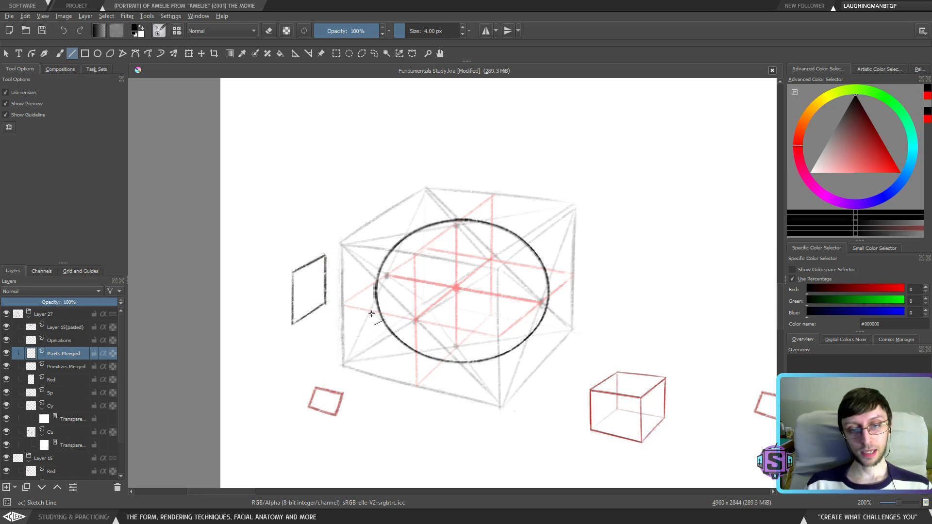
# Lasso the small plane, move it slightly up and to the left, and clear the selection
pyautogui.moveTo(334, 318)
pyautogui.mouseDown()
pyautogui.moveTo(277, 261)
pyautogui.moveTo(336, 321)
pyautogui.moveTo(343, 281)
pyautogui.moveTo(357, 283)
pyautogui.moveTo(314, 256)
pyautogui.moveTo(317, 272)
pyautogui.mouseUp()
pyautogui.press('t')
pyautogui.press('b')
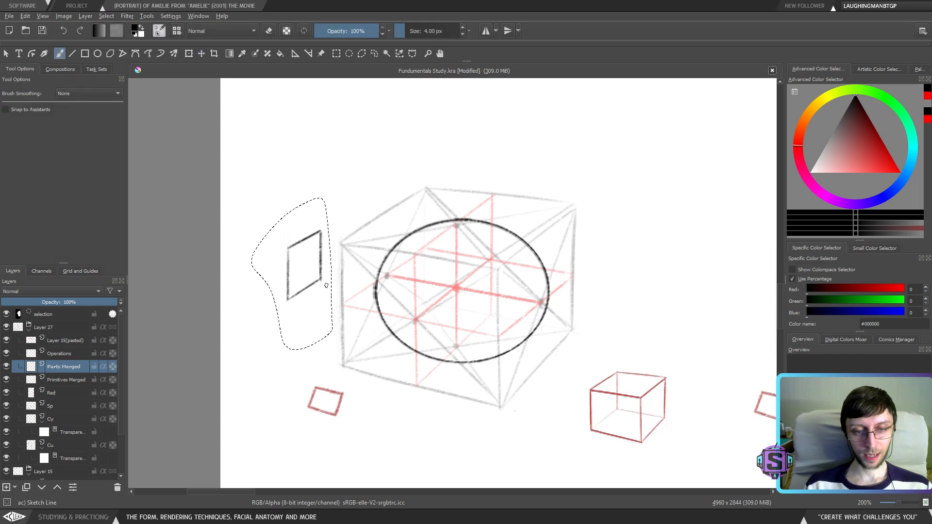
pyautogui.hotkey('ctrl', 'shift', 'a')
pyautogui.moveTo(298, 208)
pyautogui.mouseDown()
pyautogui.moveTo(338, 283)
pyautogui.moveTo(298, 208)
pyautogui.mouseUp()
pyautogui.hotkey('ctrl', 'z')
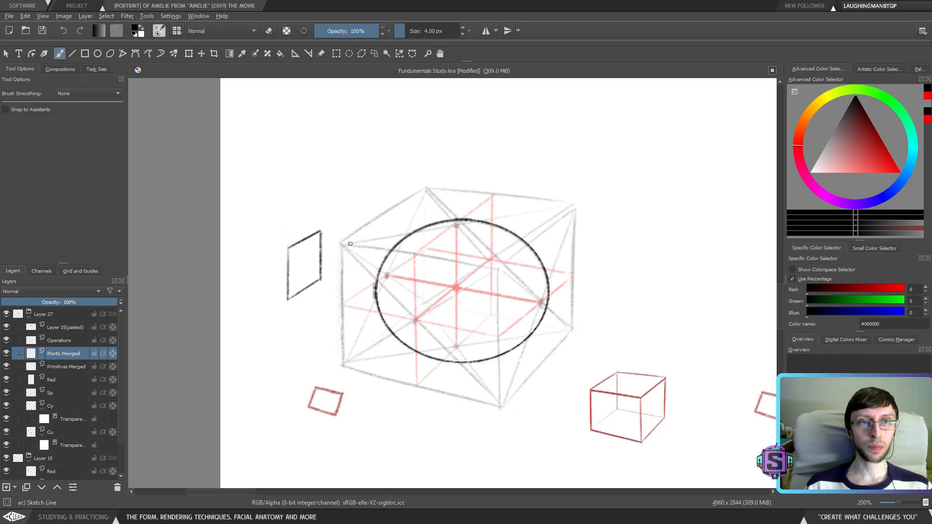
# Sketch an arrowed line from the small plane's centre through the sphere, plus direction arrows in front of and behind the plane
pyautogui.moveTo(305, 263)
pyautogui.mouseDown()
pyautogui.moveTo(343, 271)
pyautogui.moveTo(331, 281)
pyautogui.moveTo(393, 284)
pyautogui.moveTo(586, 323)
pyautogui.mouseUp()
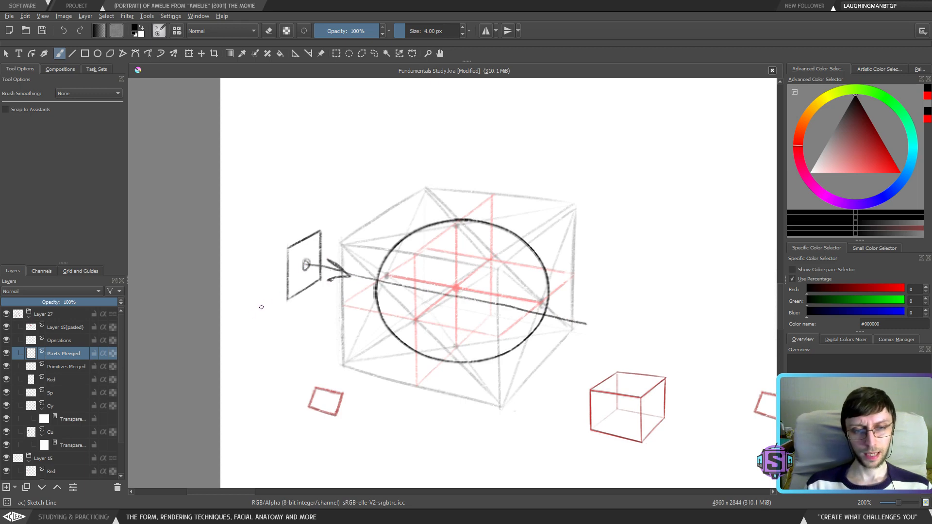
pyautogui.moveTo(272, 275)
pyautogui.mouseDown()
pyautogui.moveTo(253, 271)
pyautogui.moveTo(248, 294)
pyautogui.mouseUp()
pyautogui.moveTo(253, 268)
pyautogui.mouseDown()
pyautogui.moveTo(239, 305)
pyautogui.moveTo(272, 294)
pyautogui.mouseUp()
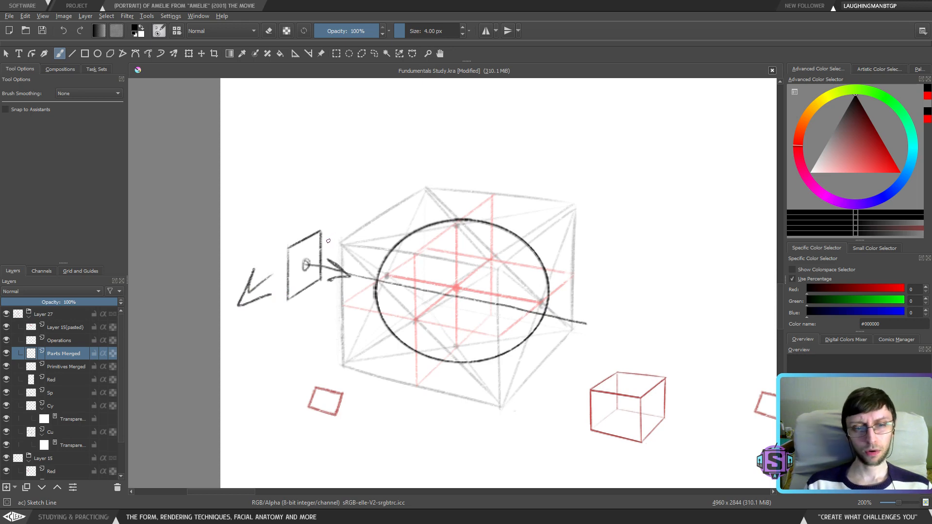
pyautogui.moveTo(328, 240); pyautogui.dragTo(375, 208)
pyautogui.moveTo(343, 213); pyautogui.dragTo(375, 207)
# Undo the direction arrows and the line running from the plane's centre through the sphere
pyautogui.hotkey('ctrl', 'z')
pyautogui.hotkey('ctrl', 'z')
pyautogui.hotkey('ctrl', 'z')
pyautogui.hotkey('ctrl', 'z')
pyautogui.hotkey('ctrl', 'z')
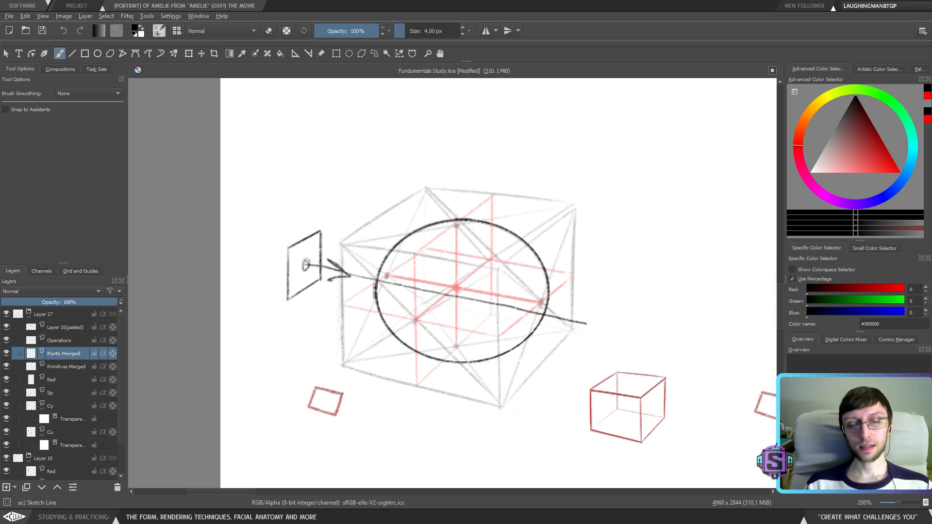
pyautogui.hotkey('ctrl', 'z')
pyautogui.hotkey('ctrl', 'z')
pyautogui.hotkey('ctrl', 'z')
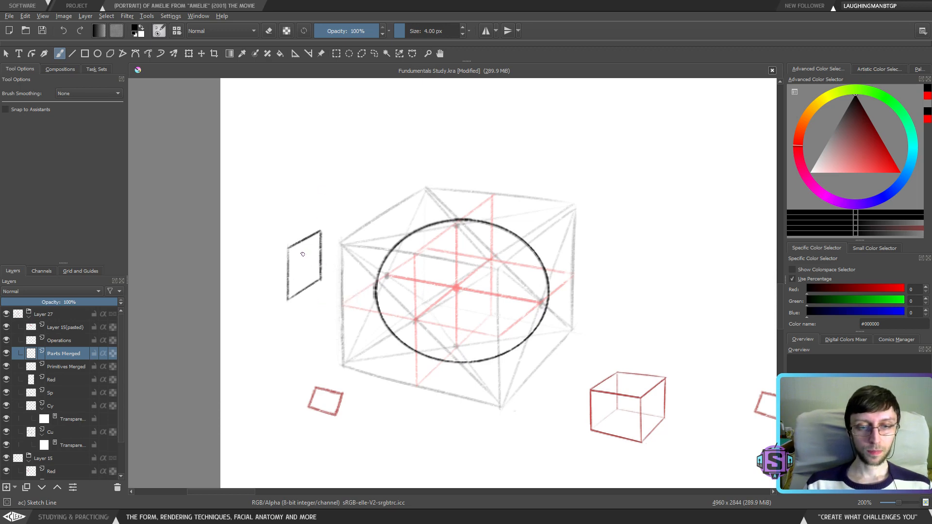
# Lasso the small plane, move it right to overlap the left edge of the sphere's box, and deselect it
pyautogui.hotkey('ctrl', 'r')
pyautogui.moveTo(276, 216)
pyautogui.mouseDown()
pyautogui.moveTo(329, 311)
pyautogui.moveTo(326, 206)
pyautogui.mouseUp()
pyautogui.press('t')
pyautogui.moveTo(321, 249); pyautogui.dragTo(351, 245)
pyautogui.press('b')
pyautogui.hotkey('ctrl', 'shift', 'a')
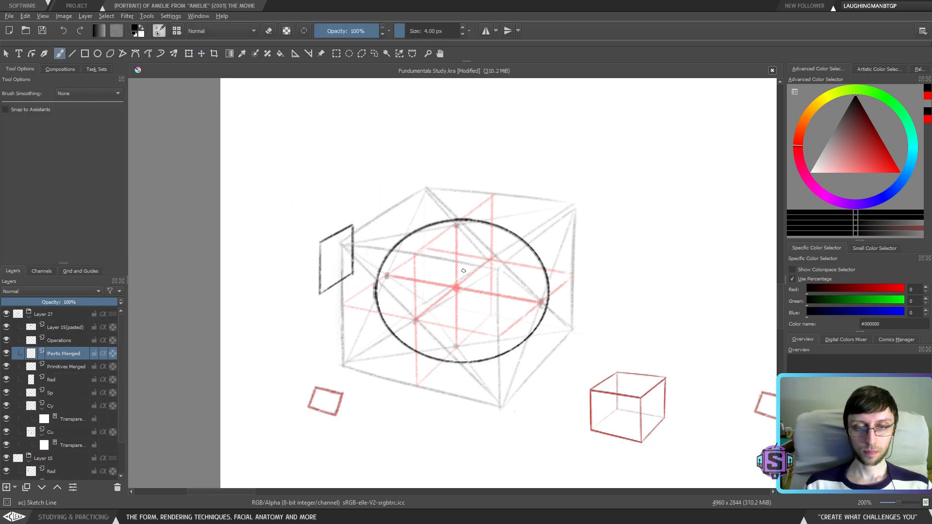
# Try straight connecting lines from three corners of the small plane to the sphere, and undo them
pyautogui.click(72, 53)
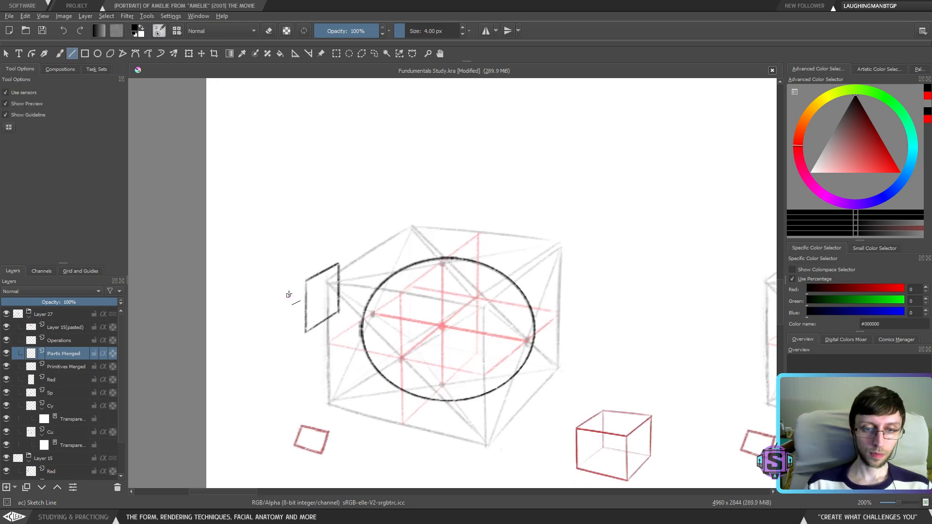
pyautogui.moveTo(316, 280); pyautogui.dragTo(551, 295)
pyautogui.moveTo(337, 265); pyautogui.dragTo(456, 257)
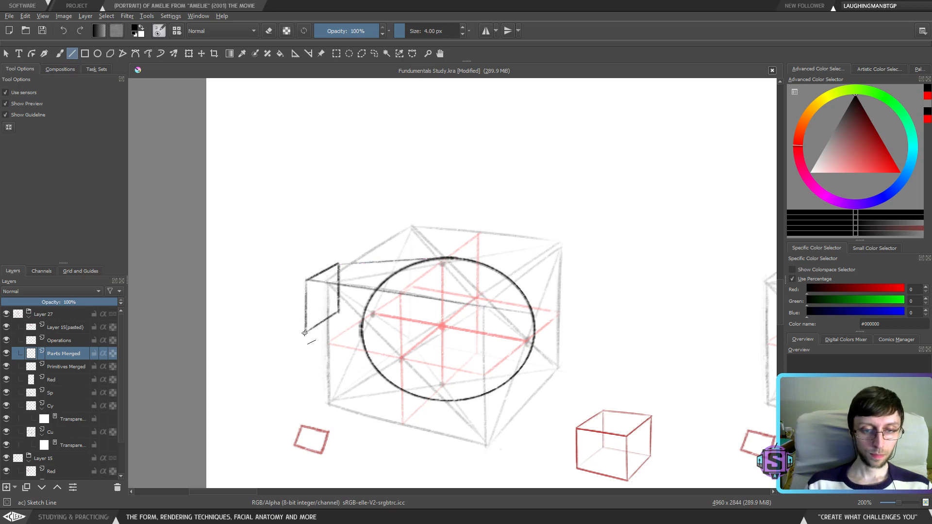
pyautogui.moveTo(305, 333); pyautogui.dragTo(417, 401)
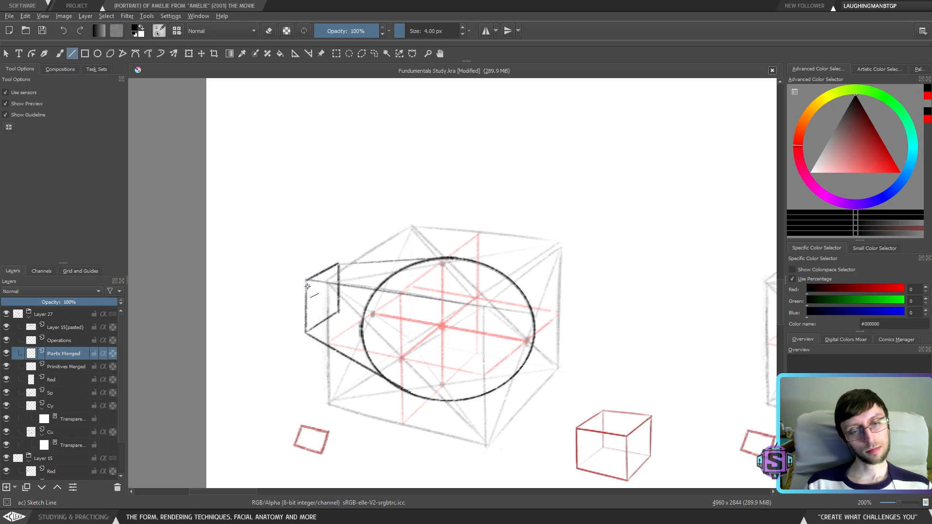
pyautogui.hotkey('ctrl', 'z')
pyautogui.hotkey('ctrl', 'z')
pyautogui.hotkey('ctrl', 'z')
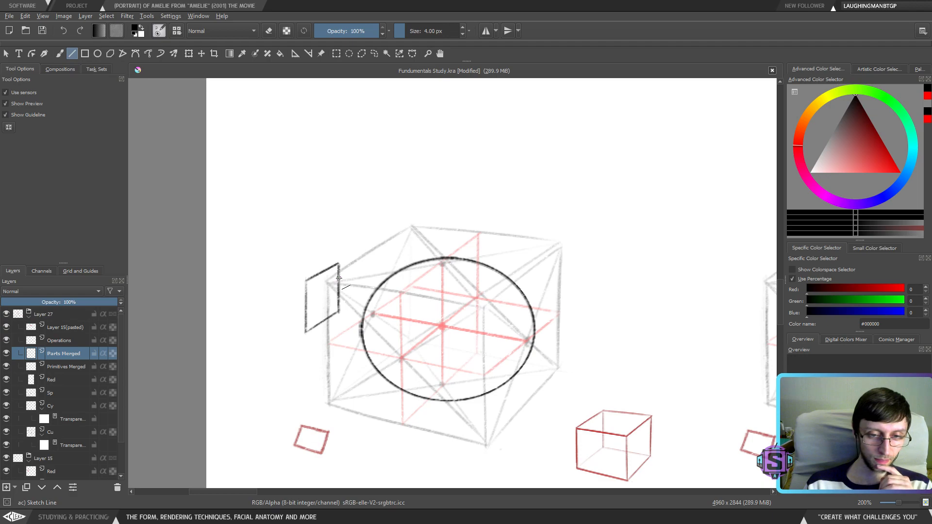
# Examine the solved cylinder exercise where a small red box is joined to the cylinder's end face
pyautogui.scroll(-4, 526, 310)
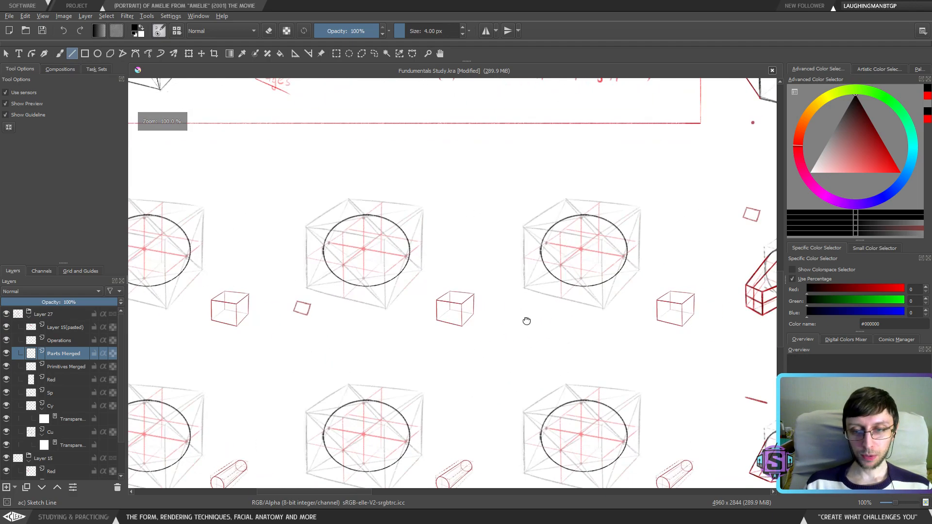
pyautogui.scroll(1, 530, 315)
pyautogui.scroll(2, 632, 267)
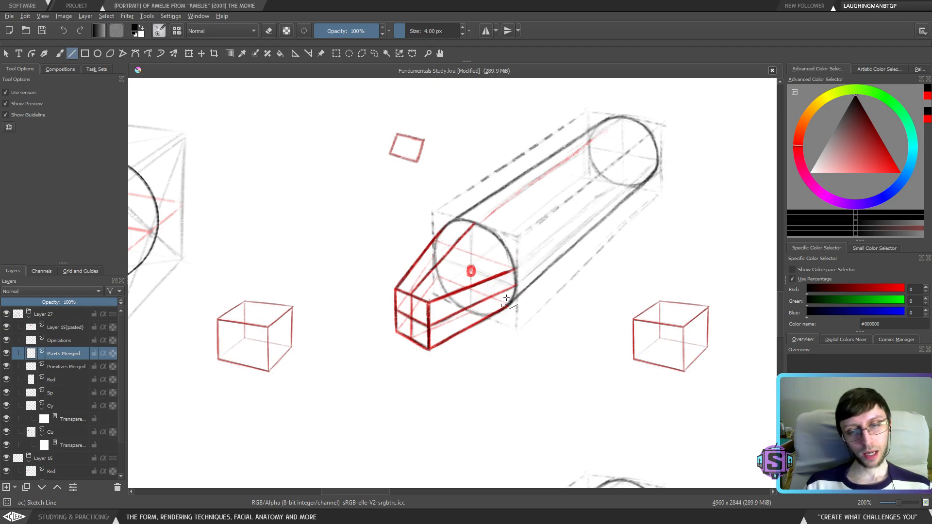
# Copy the red cross-section ellipses of the "sphere move" example from the Red layer and paste them as a new layer
pyautogui.press('-')
pyautogui.moveTo(363, 334); pyautogui.dragTo(449, 388)
pyautogui.moveTo(387, 264); pyautogui.dragTo(452, 412)
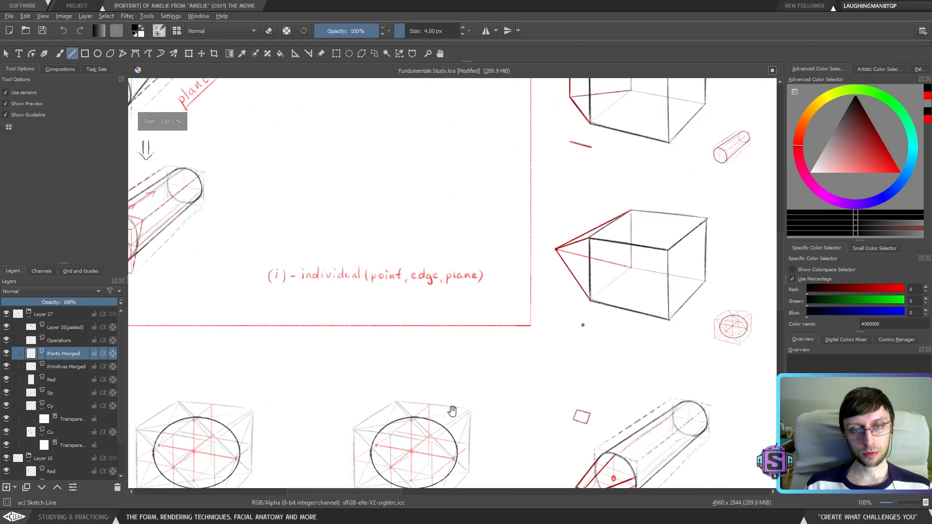
pyautogui.moveTo(433, 146)
pyautogui.mouseDown()
pyautogui.moveTo(429, 290)
pyautogui.moveTo(469, 477)
pyautogui.mouseUp()
pyautogui.press('+')
pyautogui.moveTo(300, 152); pyautogui.dragTo(377, 203)
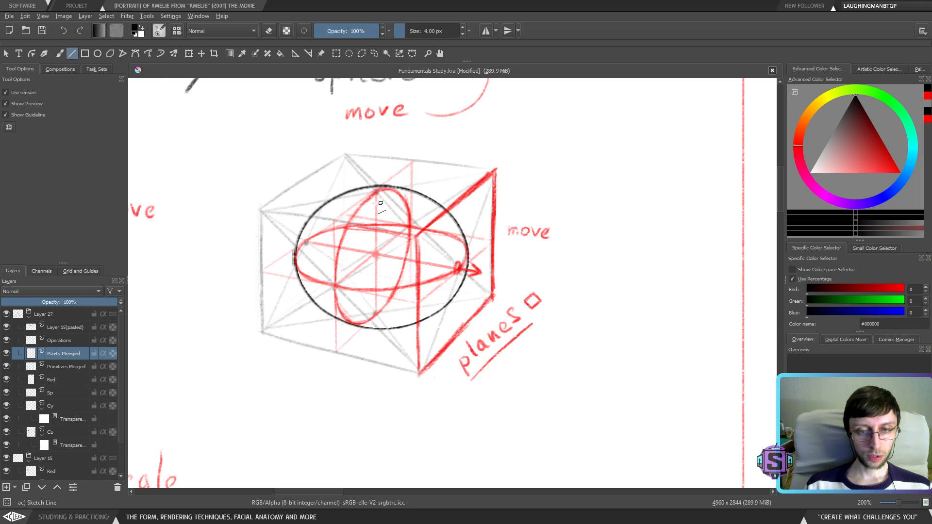
pyautogui.press('b')
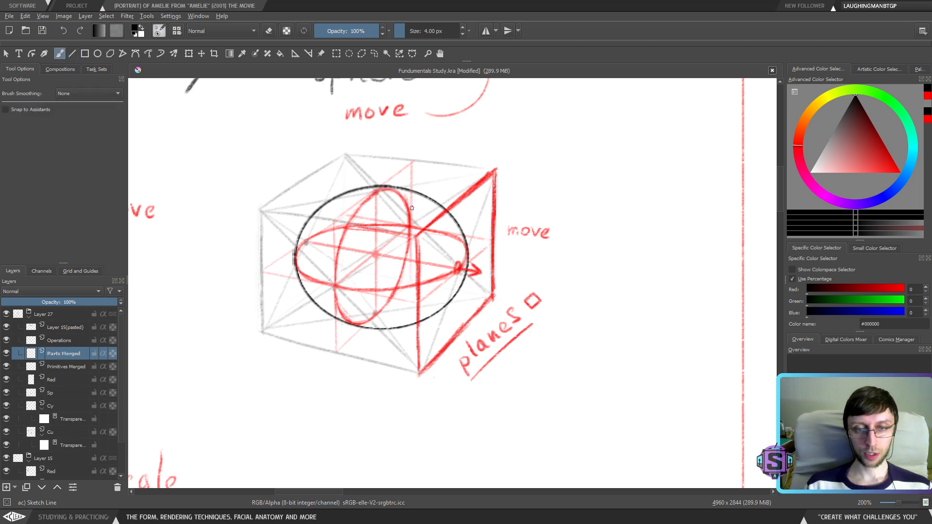
pyautogui.click(57, 467)
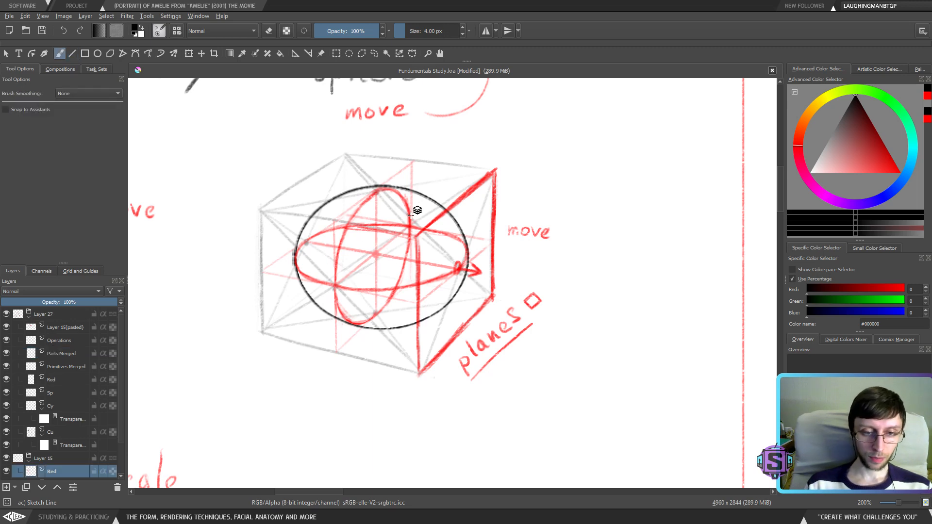
pyautogui.click(6, 470)
pyautogui.click(6, 470)
pyautogui.press('l')
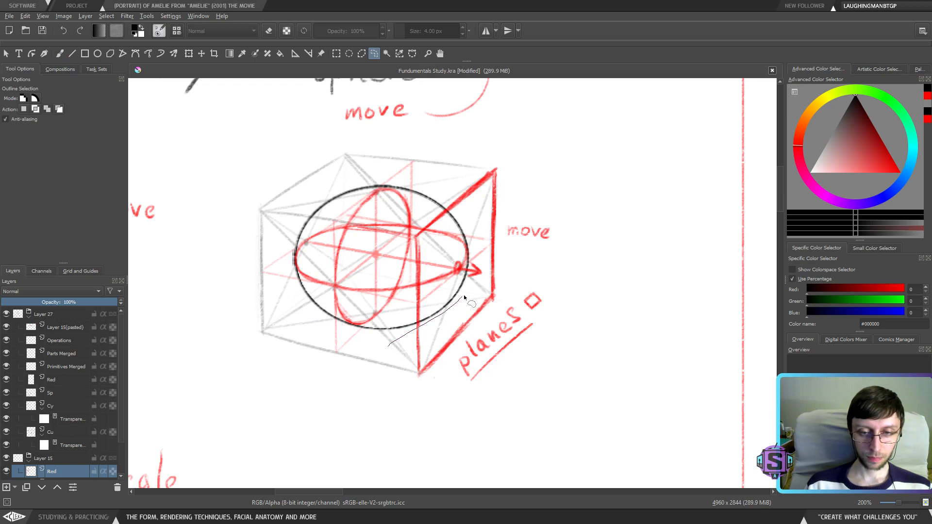
pyautogui.moveTo(485, 265)
pyautogui.mouseDown()
pyautogui.moveTo(462, 211)
pyautogui.moveTo(424, 186)
pyautogui.moveTo(385, 178)
pyautogui.mouseUp()
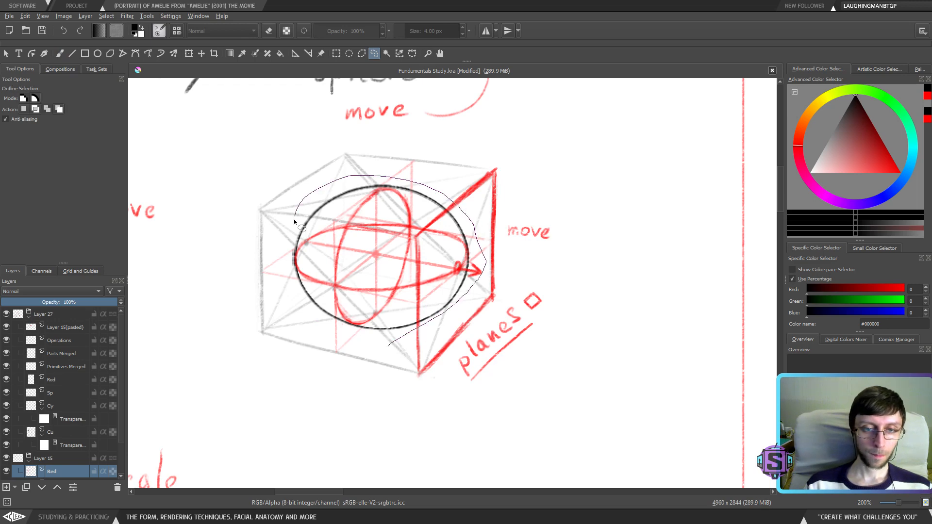
pyautogui.moveTo(316, 328); pyautogui.dragTo(354, 338)
pyautogui.hotkey('ctrl', 'c')
pyautogui.hotkey('ctrl', 'v')
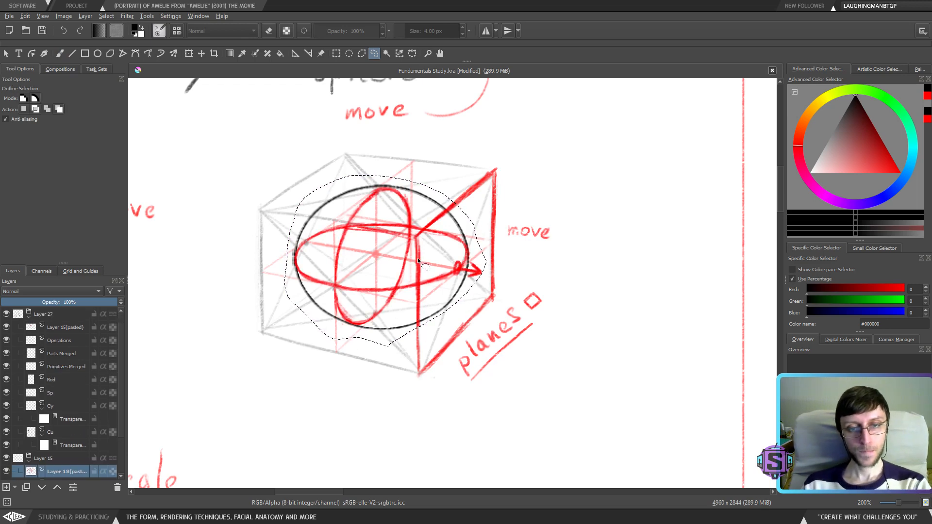
# Move the pasted red ellipses onto the sphere of the first sphere exercise so they fit inside its black outline
pyautogui.press('t')
pyautogui.moveTo(356, 228); pyautogui.dragTo(312, 423)
pyautogui.press('-')
pyautogui.press('-')
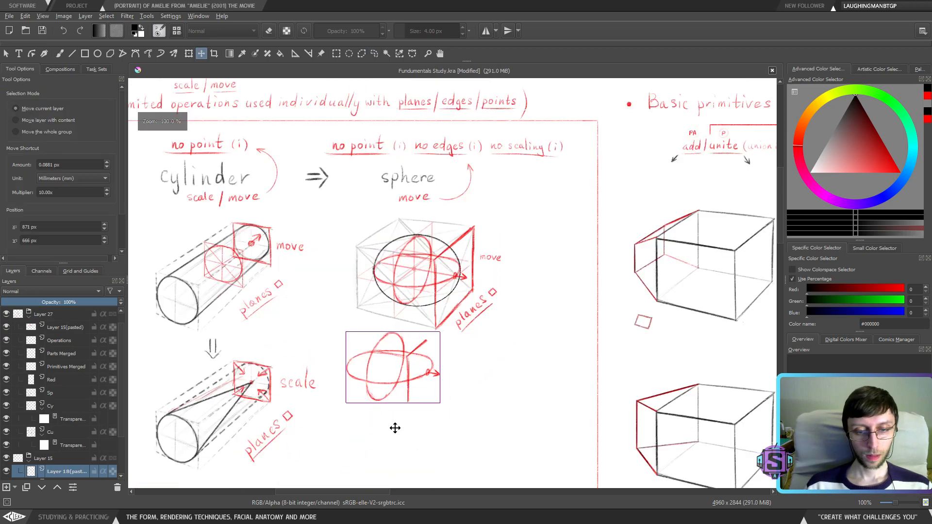
pyautogui.press('-')
pyautogui.moveTo(418, 403); pyautogui.dragTo(528, 239)
pyautogui.press('+')
pyautogui.moveTo(611, 139); pyautogui.dragTo(534, 295)
pyautogui.moveTo(570, 155); pyautogui.dragTo(406, 369)
pyautogui.moveTo(406, 369); pyautogui.dragTo(356, 262)
pyautogui.press('+')
pyautogui.press('+')
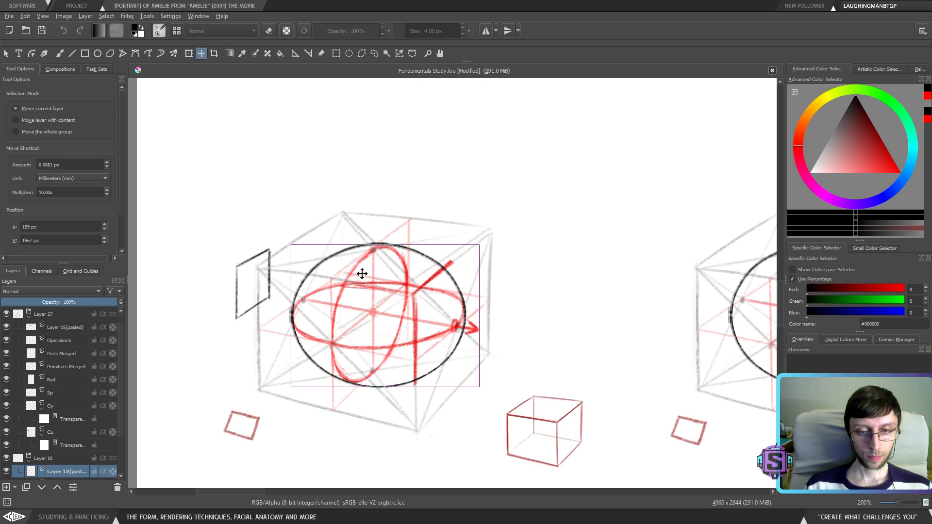
# Lasso and delete the leftover direction arrow beside the pasted ellipses, and clear the selection
pyautogui.press('b')
pyautogui.press('l')
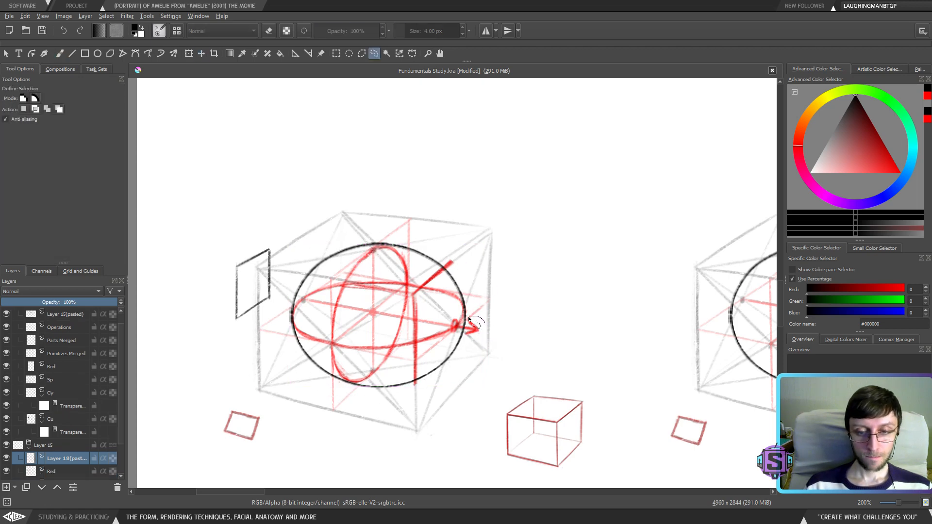
pyautogui.moveTo(465, 340)
pyautogui.mouseDown()
pyautogui.moveTo(474, 327)
pyautogui.moveTo(452, 329)
pyautogui.moveTo(462, 316)
pyautogui.mouseUp()
pyautogui.press('Delete')
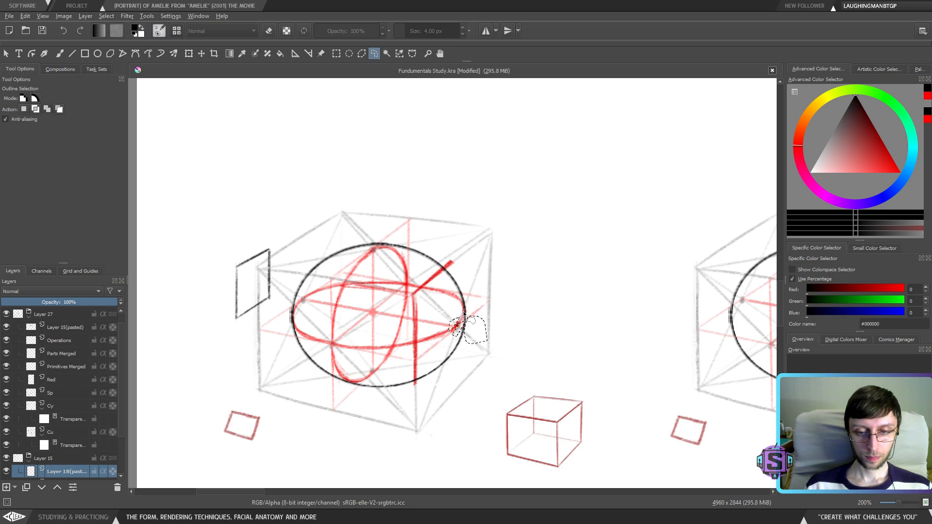
pyautogui.hotkey('ctrl', 'shift', 'a')
# Clean up the arrow's remnant at the end of the horizontal ellipse with the eraser and a pure red (#ff0000) brush
pyautogui.press('b')
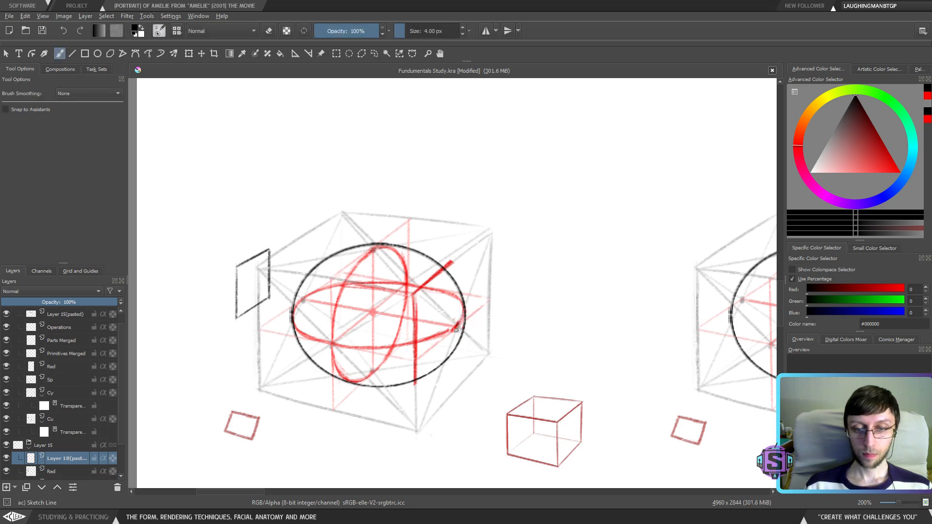
pyautogui.moveTo(888, 161); pyautogui.dragTo(900, 173)
pyautogui.press('e')
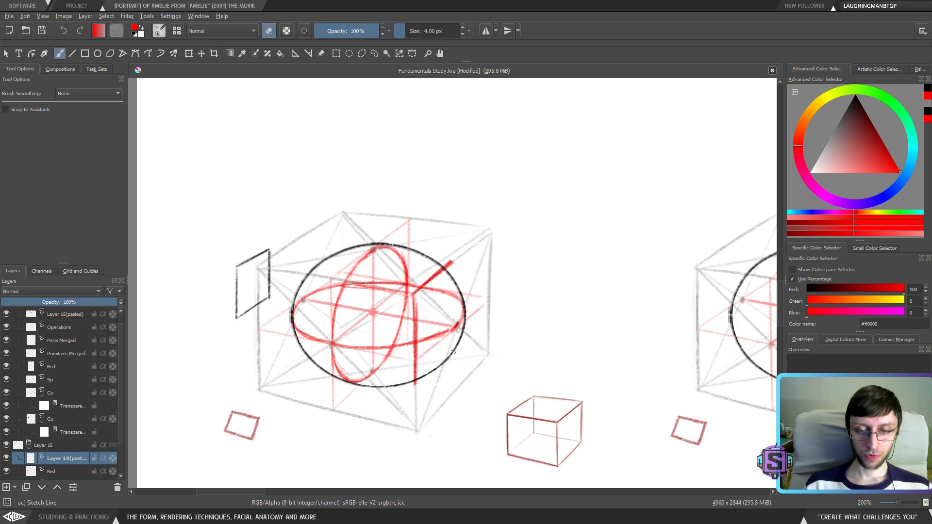
pyautogui.moveTo(461, 325); pyautogui.dragTo(453, 327)
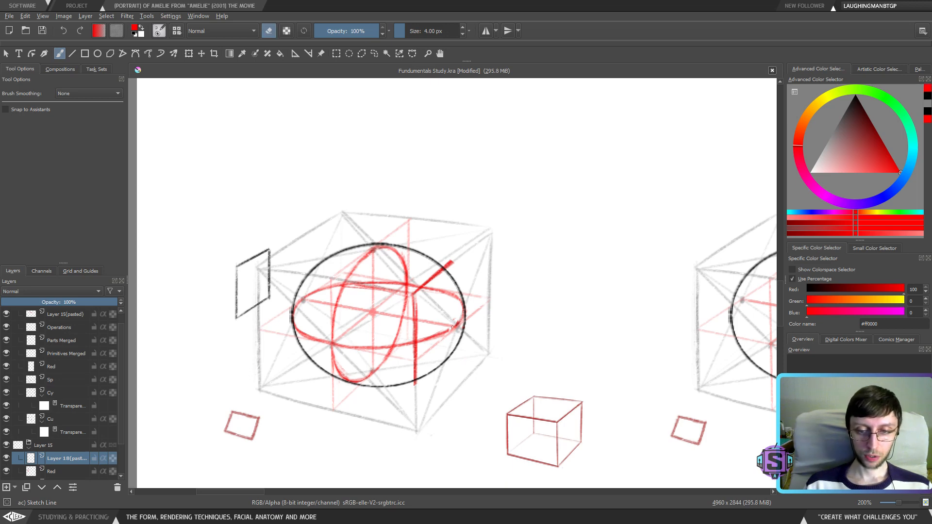
pyautogui.press('e')
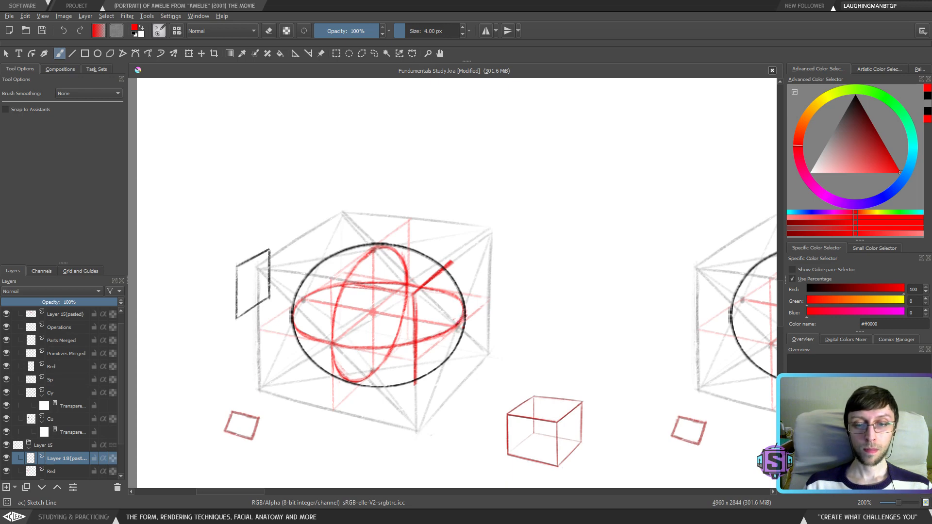
pyautogui.press('e')
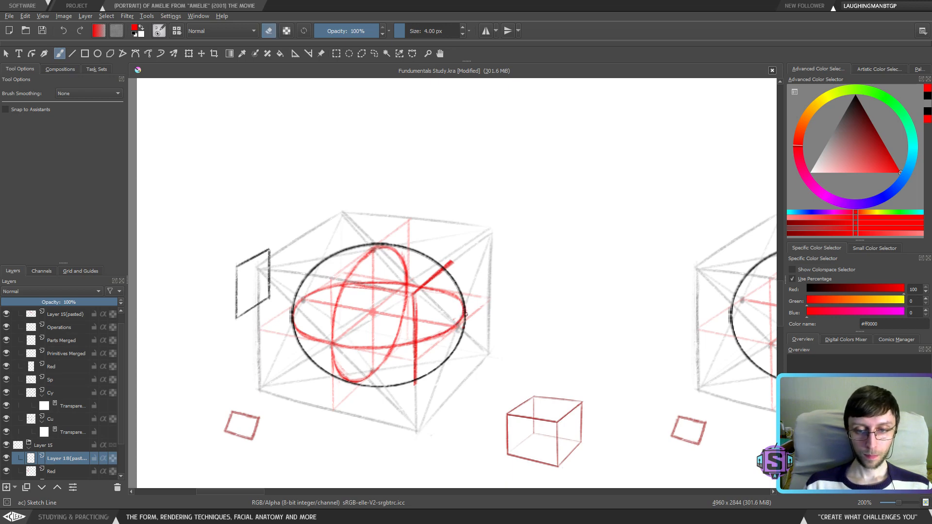
pyautogui.press('e')
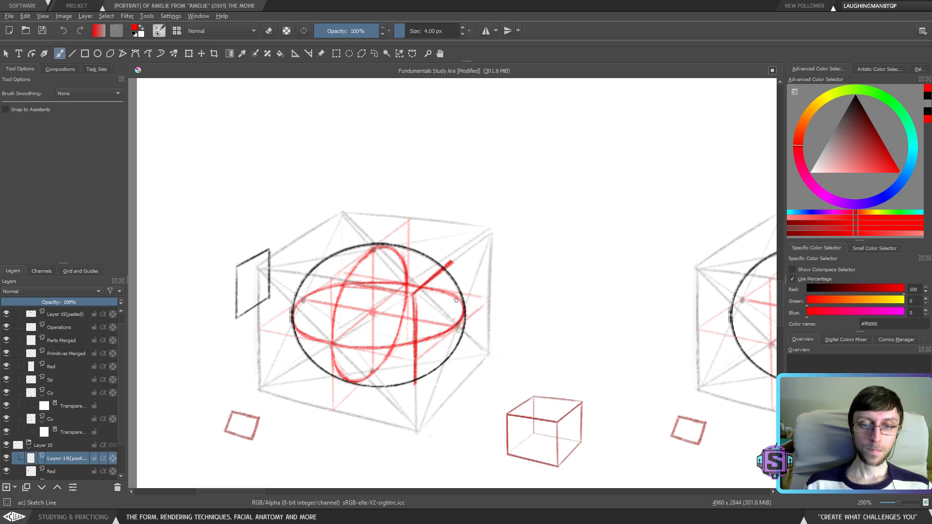
# Erase the leftover large-plane edges crossing the pasted ellipses and set the brush size to 6 px
pyautogui.press('e')
pyautogui.moveTo(445, 273)
pyautogui.mouseDown()
pyautogui.moveTo(414, 305)
pyautogui.moveTo(410, 325)
pyautogui.moveTo(416, 317)
pyautogui.moveTo(420, 338)
pyautogui.moveTo(412, 352)
pyautogui.moveTo(422, 348)
pyautogui.moveTo(410, 360)
pyautogui.moveTo(411, 404)
pyautogui.moveTo(417, 378)
pyautogui.mouseUp()
pyautogui.press('e')
pyautogui.press('e')
pyautogui.press('e')
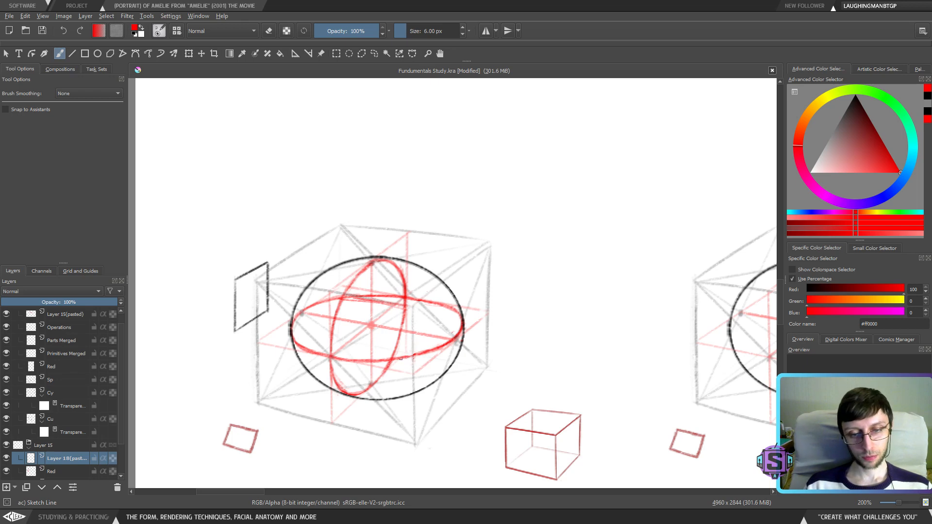
pyautogui.press('e')
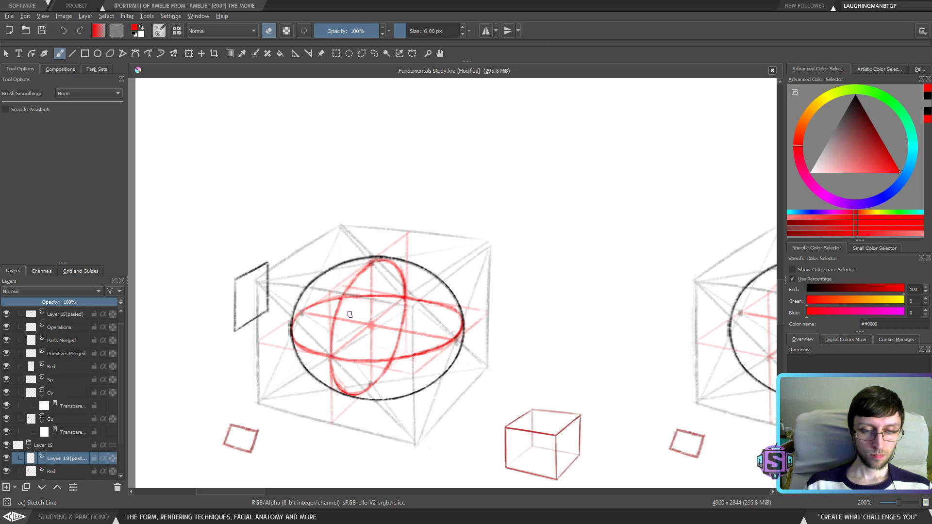
pyautogui.moveTo(364, 345); pyautogui.dragTo(374, 336)
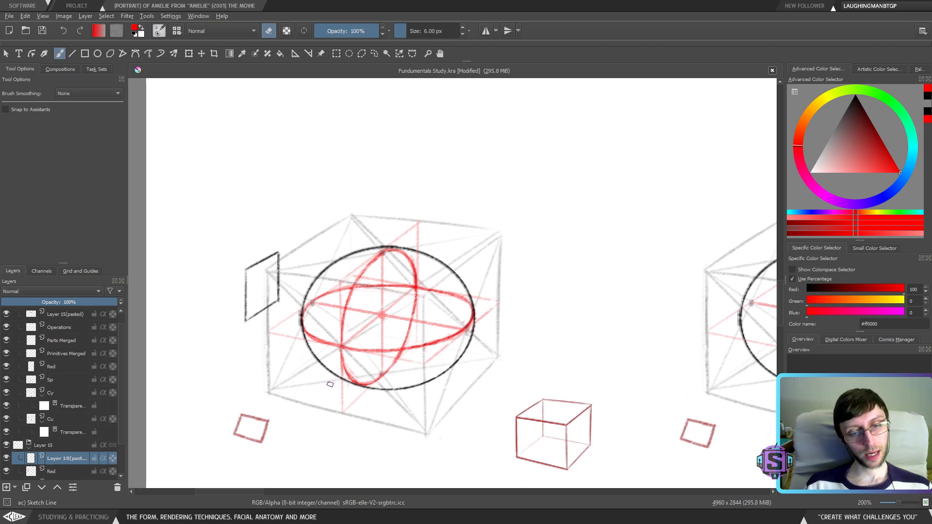
# Find the layer holding the small black plane by toggling layer visibility, and make Parts Merged active
pyautogui.press('v')
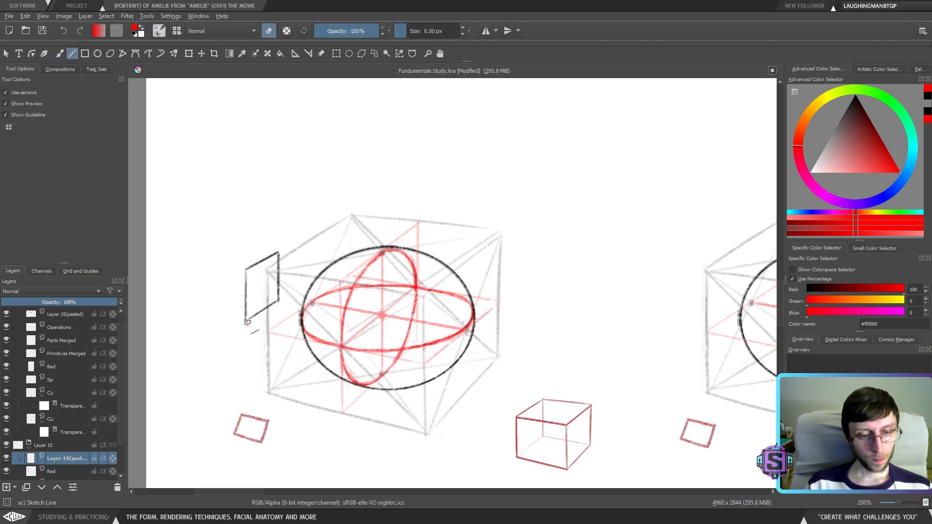
pyautogui.scroll(1, 119, 330)
pyautogui.click(55, 342)
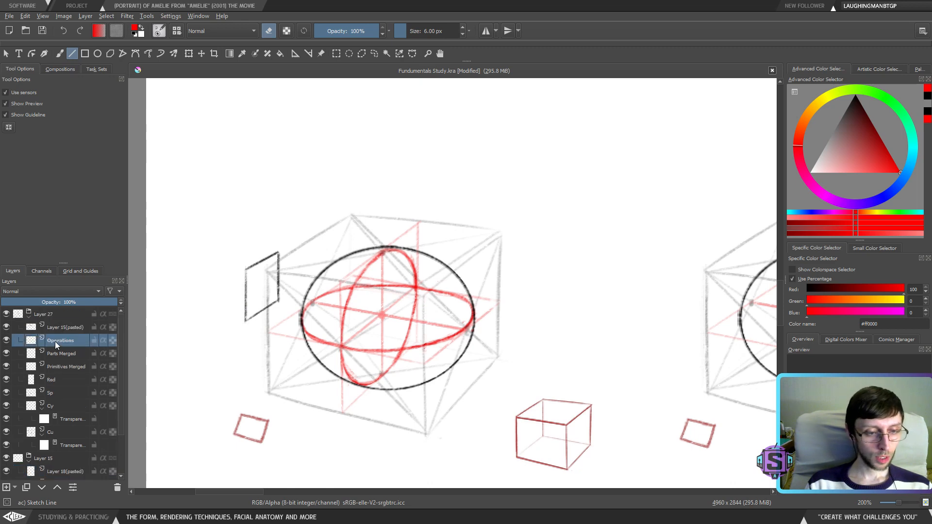
pyautogui.click(6, 341)
pyautogui.click(7, 342)
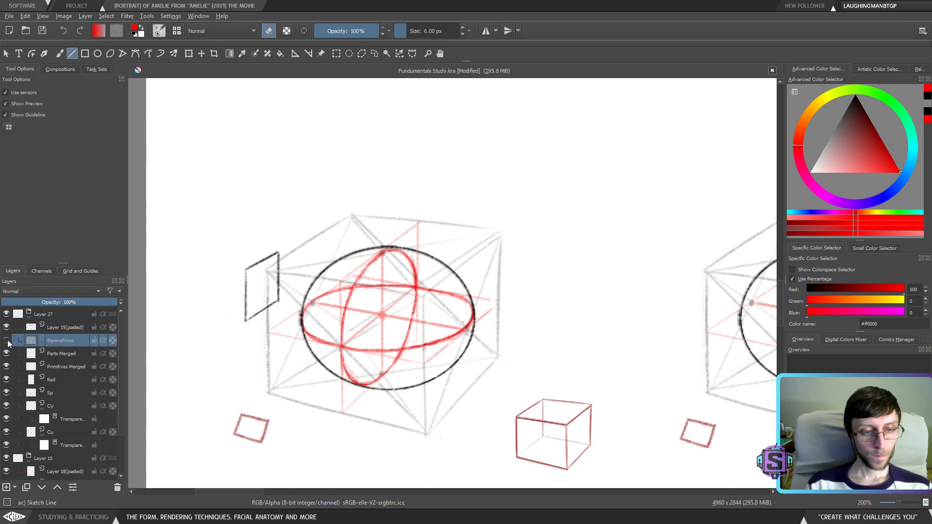
pyautogui.click(17, 329)
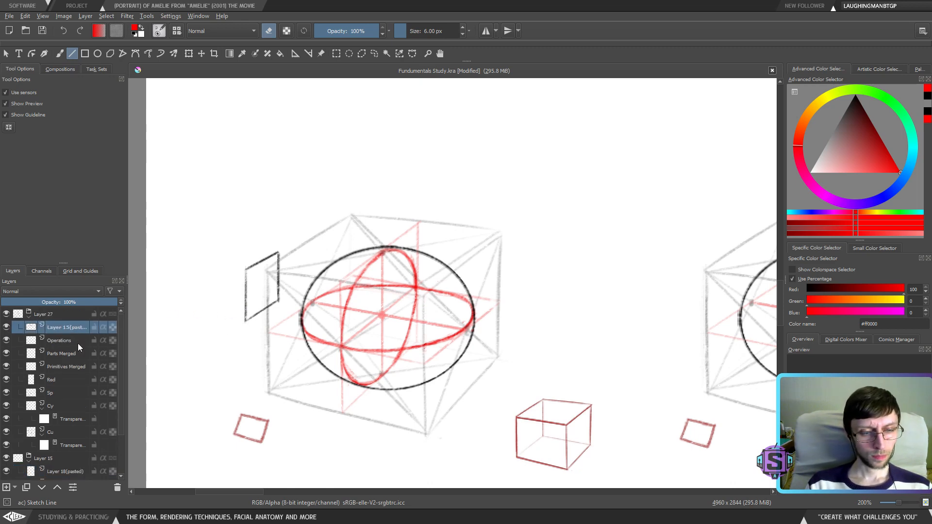
pyautogui.press('b')
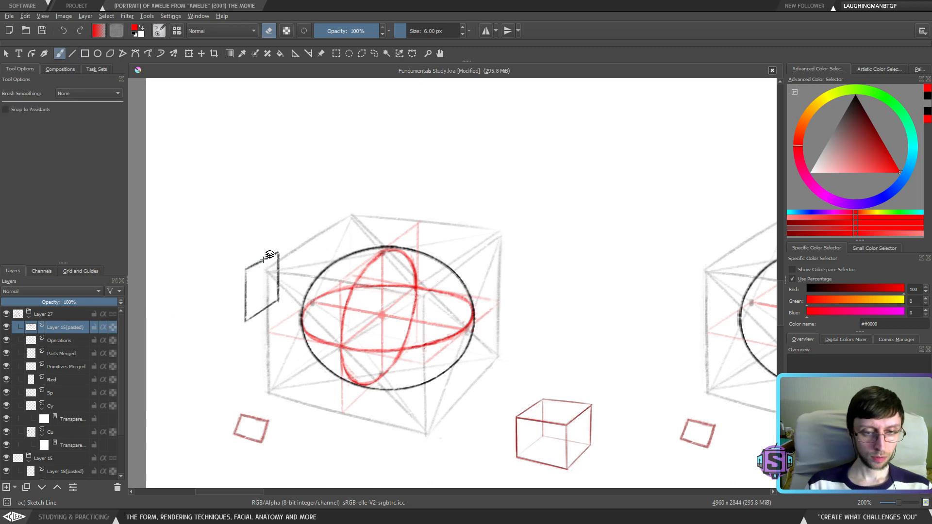
pyautogui.click(263, 259)
pyautogui.click(7, 353)
pyautogui.click(6, 353)
# Cut the small plane out of Parts Merged, paste it as its own layer and merge it into Operations
pyautogui.hotkey('ctrl', 'shift', 'f')
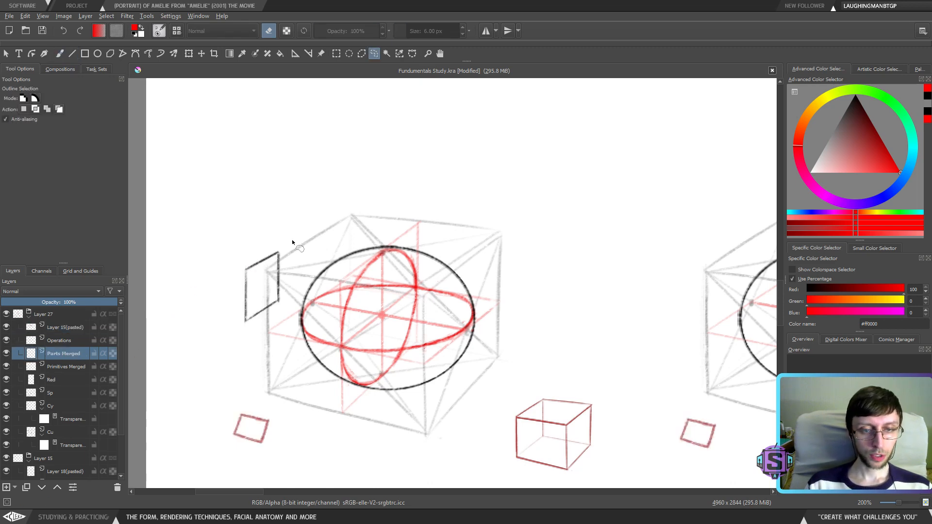
pyautogui.moveTo(226, 343); pyautogui.dragTo(272, 222)
pyautogui.hotkey('ctrl', 'x')
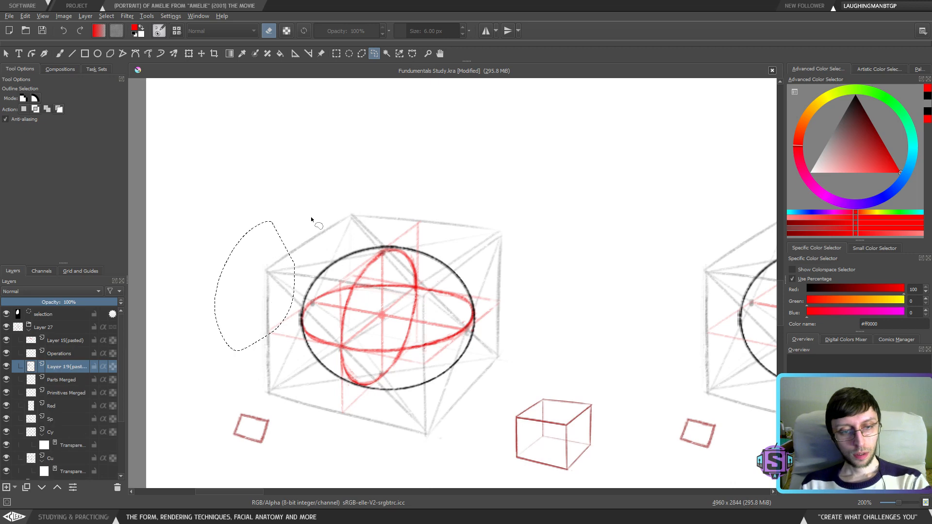
pyautogui.hotkey('ctrl', 'v')
pyautogui.hotkey('ctrl', 'shift', 'a')
pyautogui.hotkey('ctrl', 'e')
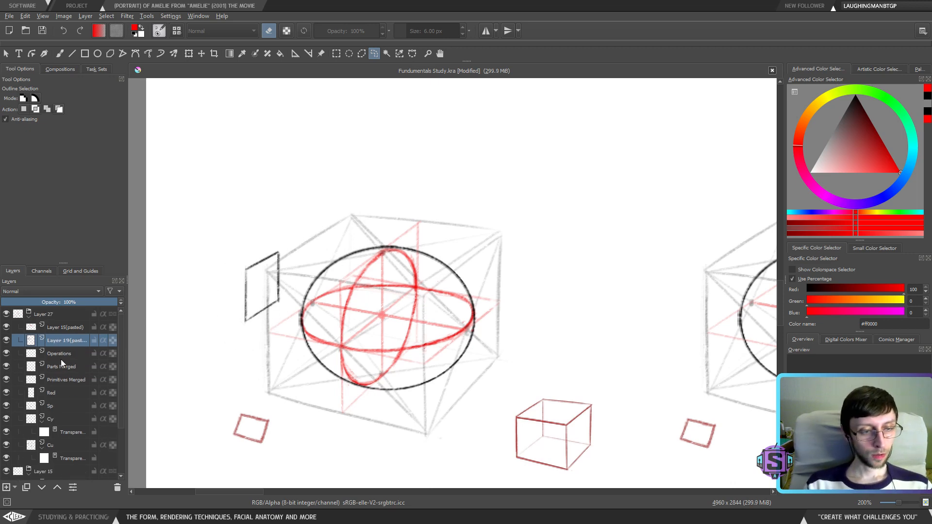
pyautogui.click(10, 341)
pyautogui.click(10, 341)
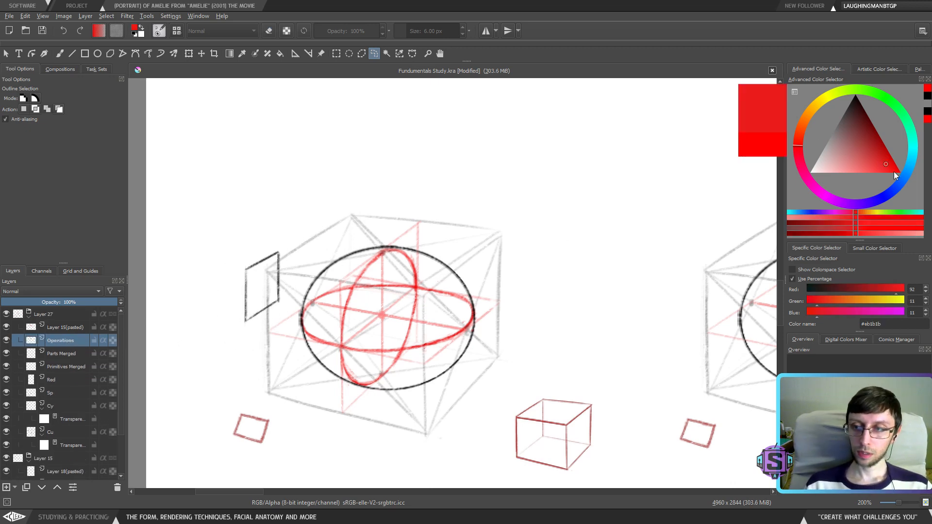
# Trace the small plane's edges with straight red lines at 5 px on the Operations layer
pyautogui.click(72, 53)
pyautogui.scroll(1, 287, 301)
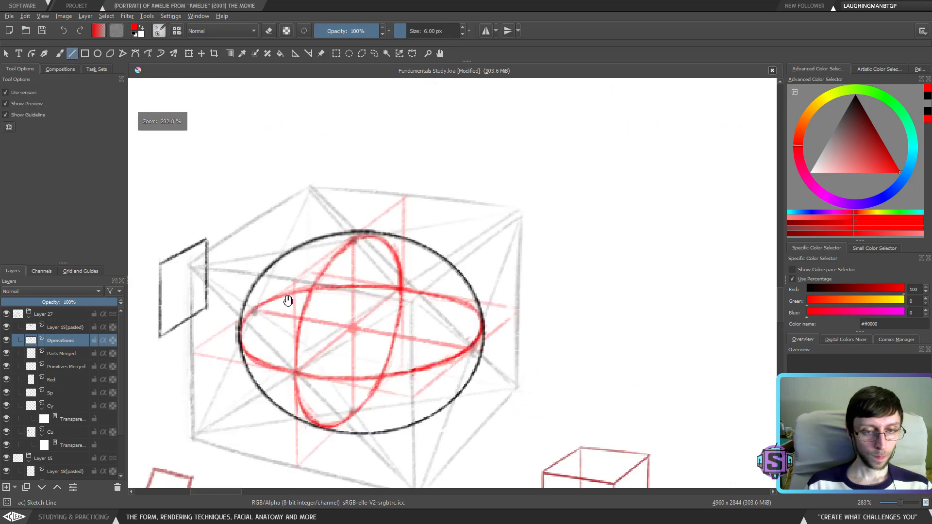
pyautogui.moveTo(379, 324)
pyautogui.mouseDown()
pyautogui.moveTo(376, 251)
pyautogui.moveTo(378, 312)
pyautogui.moveTo(377, 253)
pyautogui.moveTo(423, 228)
pyautogui.mouseUp()
pyautogui.press('[')
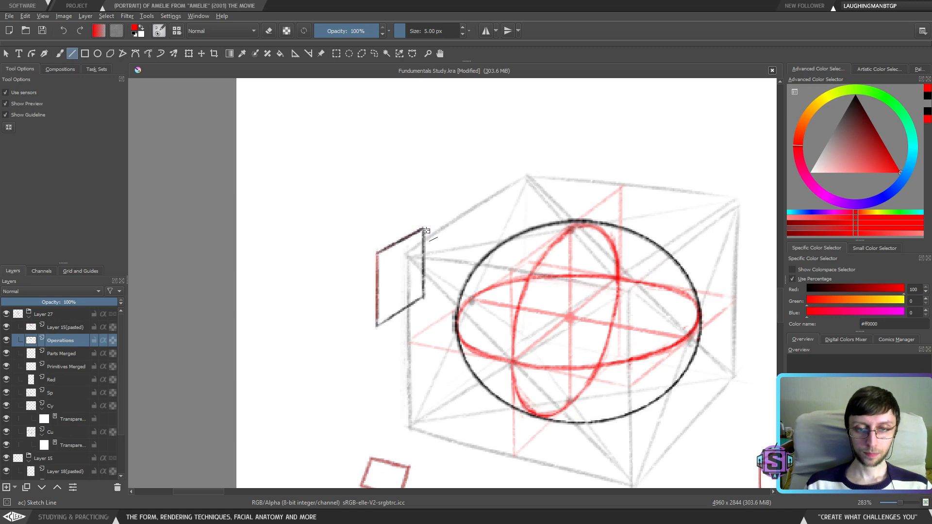
pyautogui.moveTo(423, 299); pyautogui.dragTo(423, 299)
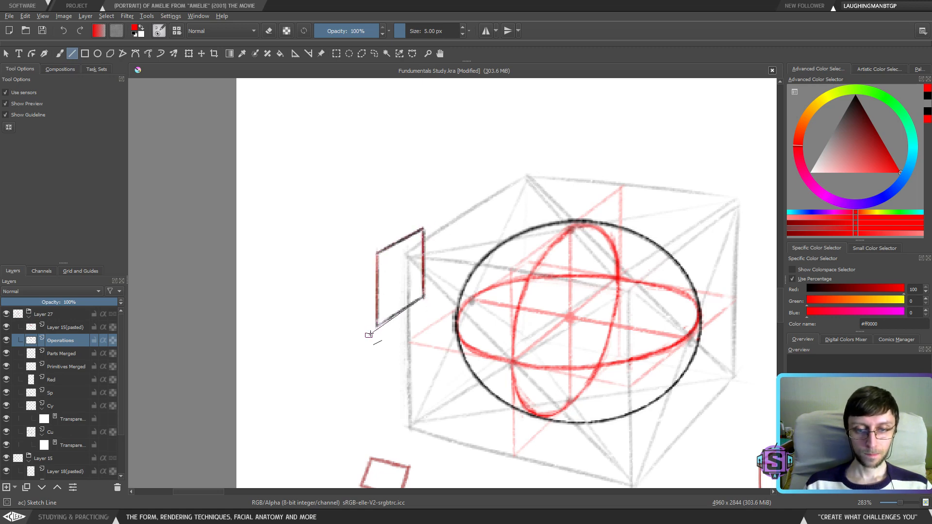
pyautogui.moveTo(377, 325)
pyautogui.mouseDown()
pyautogui.moveTo(423, 298)
pyautogui.moveTo(360, 311)
pyautogui.mouseUp()
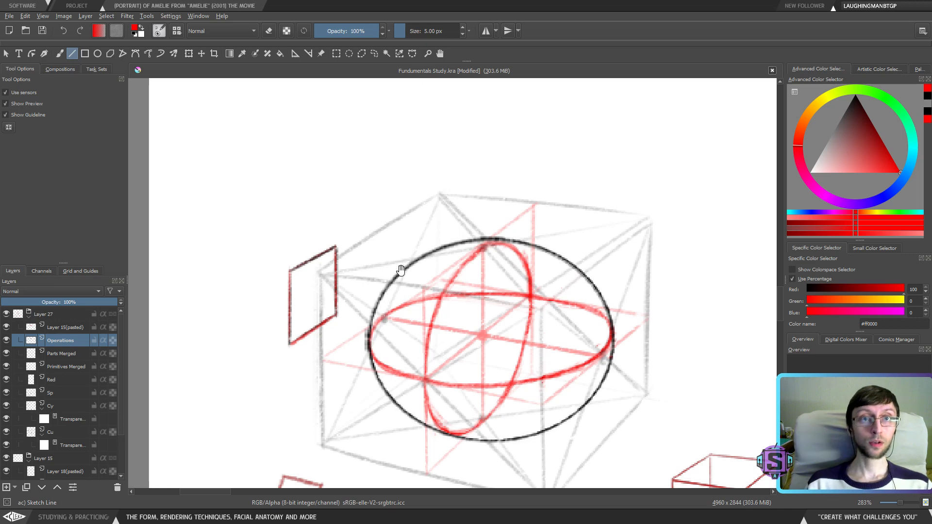
# Try a straight line from the small plane's upper right corner to the top of the sphere, and undo it
pyautogui.moveTo(400, 267)
pyautogui.mouseDown()
pyautogui.moveTo(394, 277)
pyautogui.moveTo(407, 270)
pyautogui.moveTo(385, 327)
pyautogui.moveTo(373, 324)
pyautogui.mouseUp()
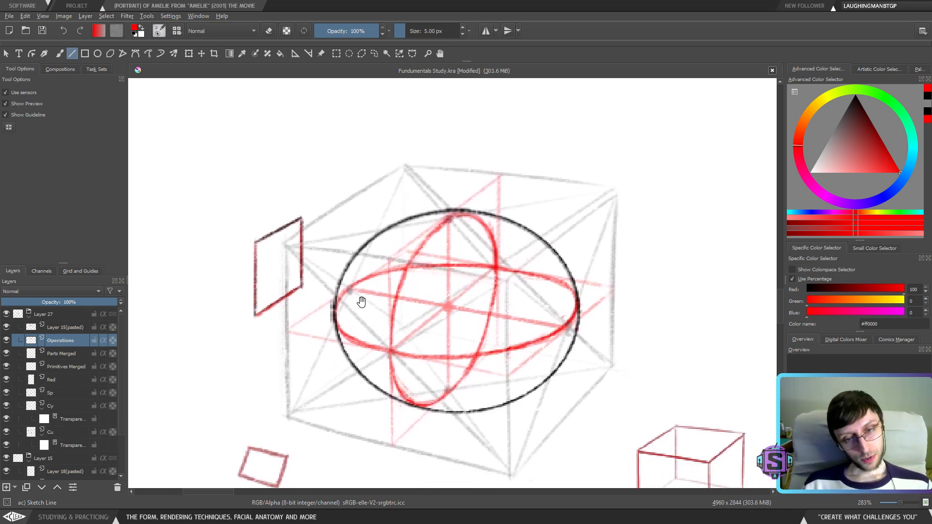
pyautogui.moveTo(301, 218); pyautogui.dragTo(466, 209)
pyautogui.hotkey('ctrl', 'z')
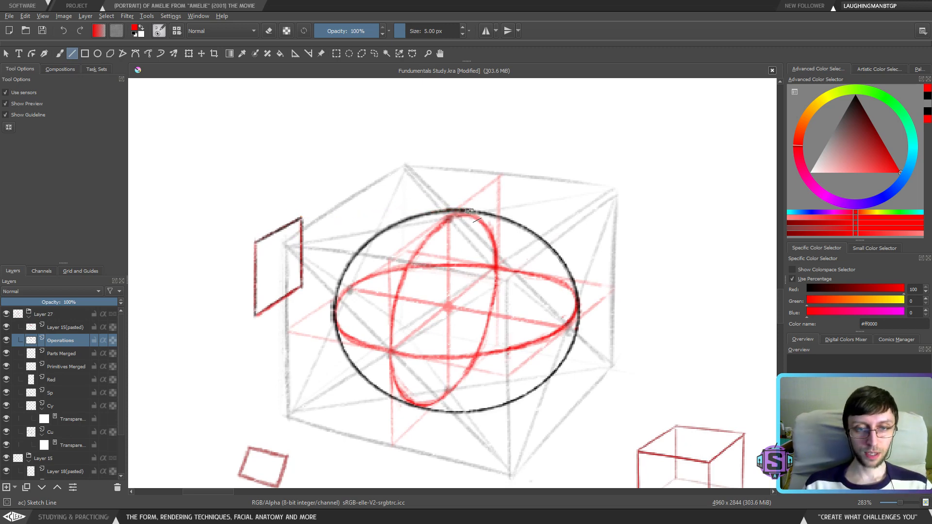
# Draw straight red lines from the small plane's upper right corner to the sphere's top and from its lower left corner to the sphere's lower edge
pyautogui.moveTo(300, 218); pyautogui.dragTo(458, 212)
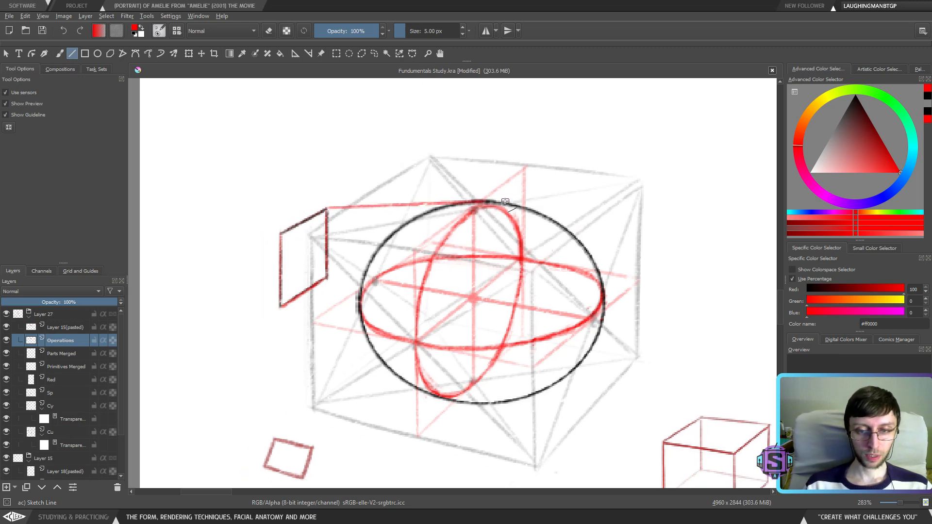
pyautogui.scroll(-1, 446, 316)
pyautogui.moveTo(272, 262); pyautogui.dragTo(410, 346)
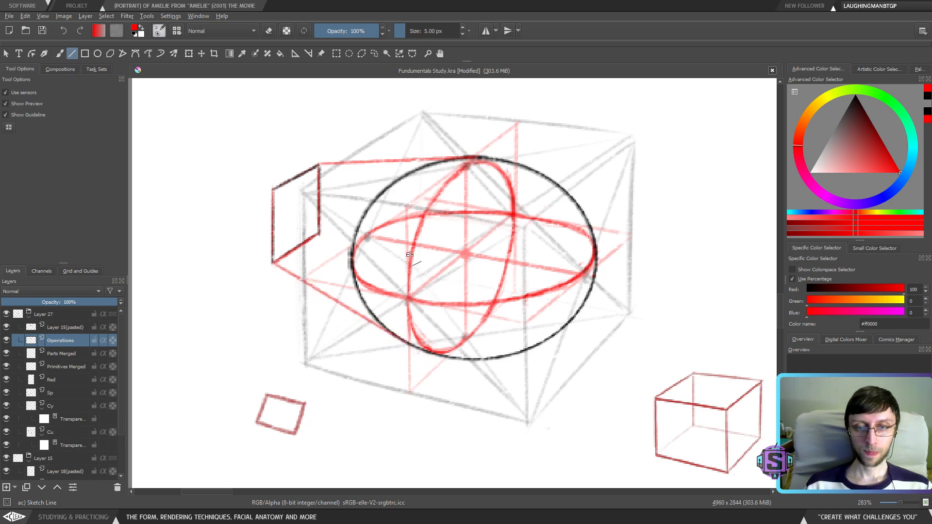
# Sketch freehand the near side of a second cross-section ellipse through the point where the lower connecting line touches the sphere
pyautogui.press('b')
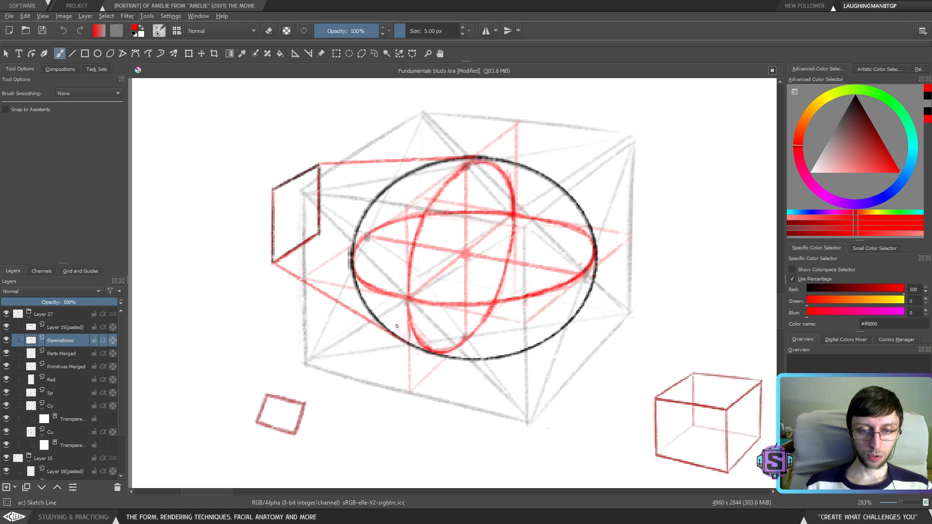
pyautogui.moveTo(390, 298); pyautogui.dragTo(403, 335)
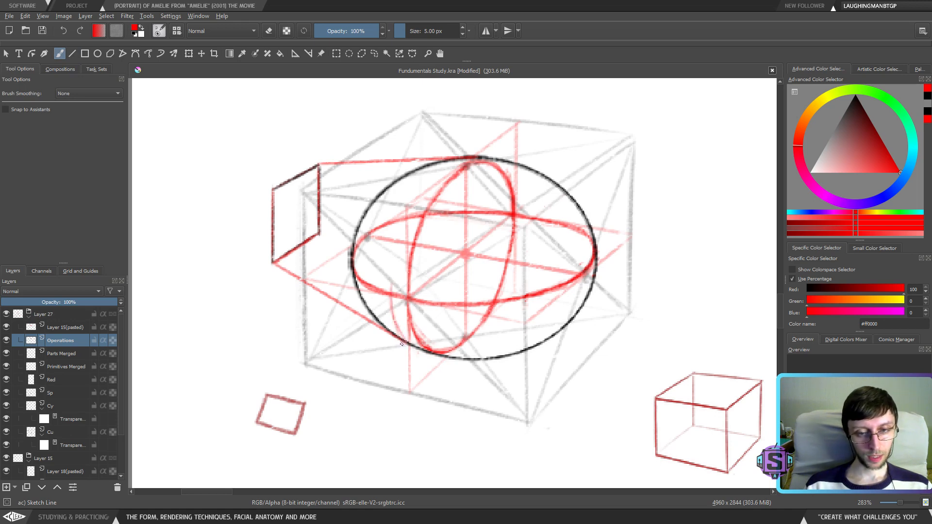
pyautogui.moveTo(397, 262); pyautogui.dragTo(398, 334)
pyautogui.moveTo(397, 236)
pyautogui.mouseDown()
pyautogui.moveTo(389, 318)
pyautogui.moveTo(391, 280)
pyautogui.mouseUp()
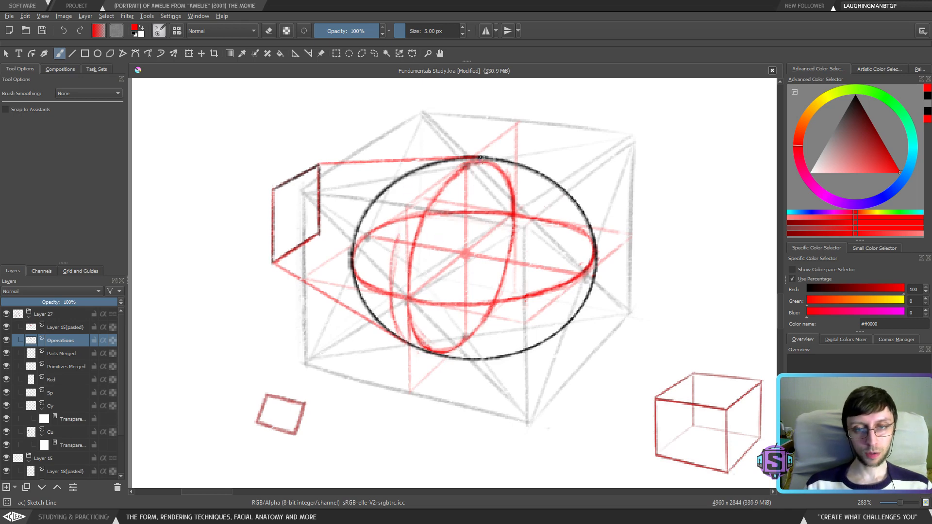
# Sketch the section plane's construction lines around the second ellipse, and undo a stroke from the small plane's upper left corner
pyautogui.moveTo(390, 271); pyautogui.dragTo(386, 201)
pyautogui.moveTo(388, 251); pyautogui.dragTo(393, 394)
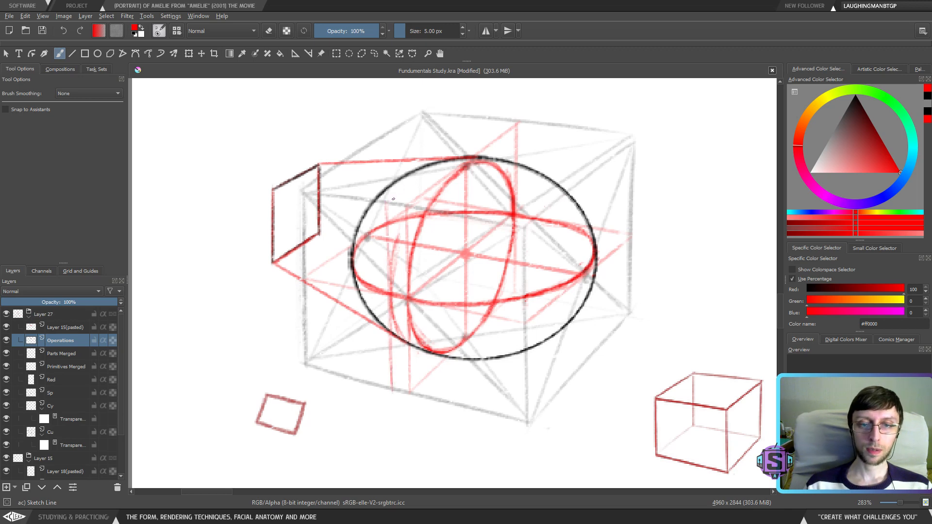
pyautogui.moveTo(422, 177)
pyautogui.mouseDown()
pyautogui.moveTo(507, 118)
pyautogui.moveTo(482, 132)
pyautogui.moveTo(505, 137)
pyautogui.moveTo(507, 122)
pyautogui.moveTo(505, 189)
pyautogui.mouseUp()
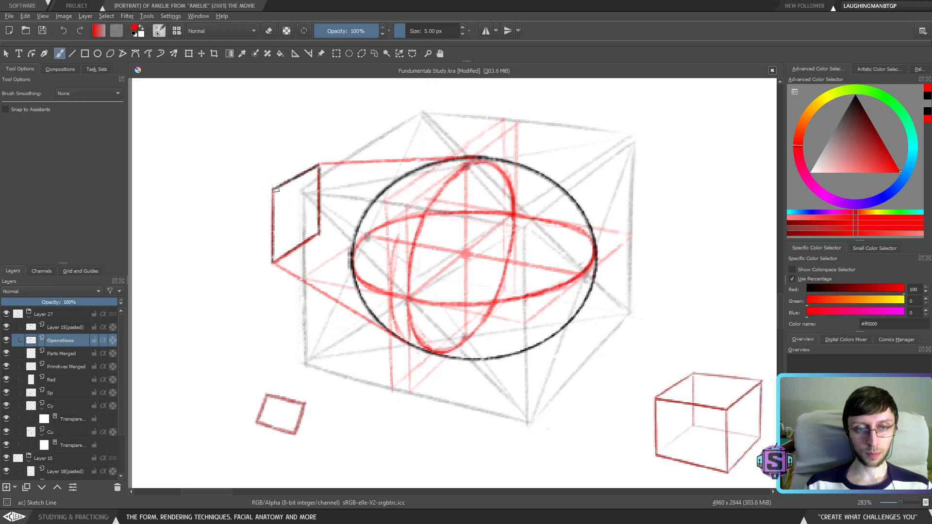
pyautogui.moveTo(276, 190); pyautogui.dragTo(392, 243)
pyautogui.hotkey('ctrl', 'z')
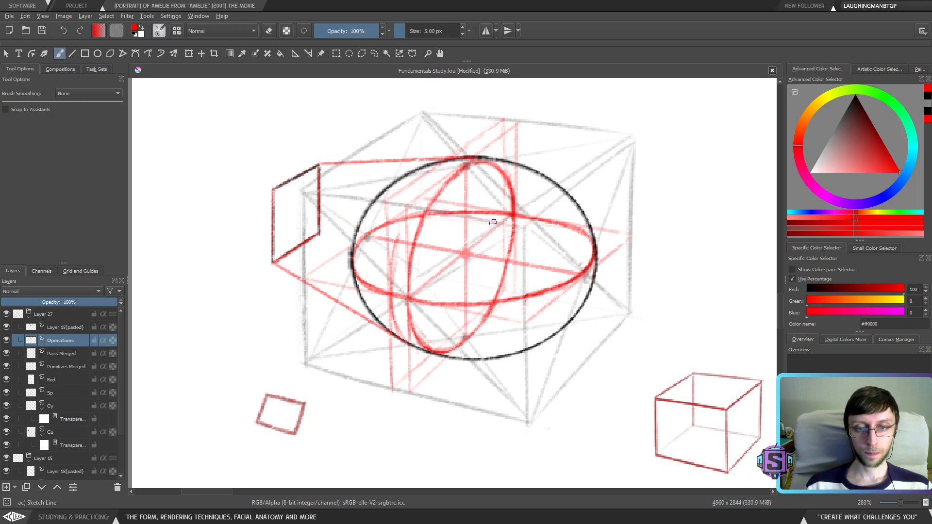
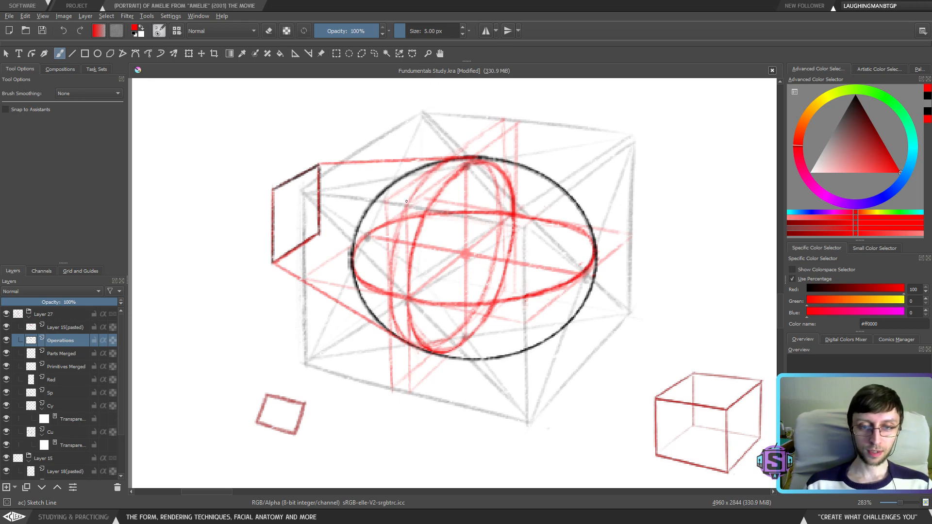
# Examine the sphere and small plane construction from farther away, mirrored and up close
pyautogui.press('-')
pyautogui.press('-')
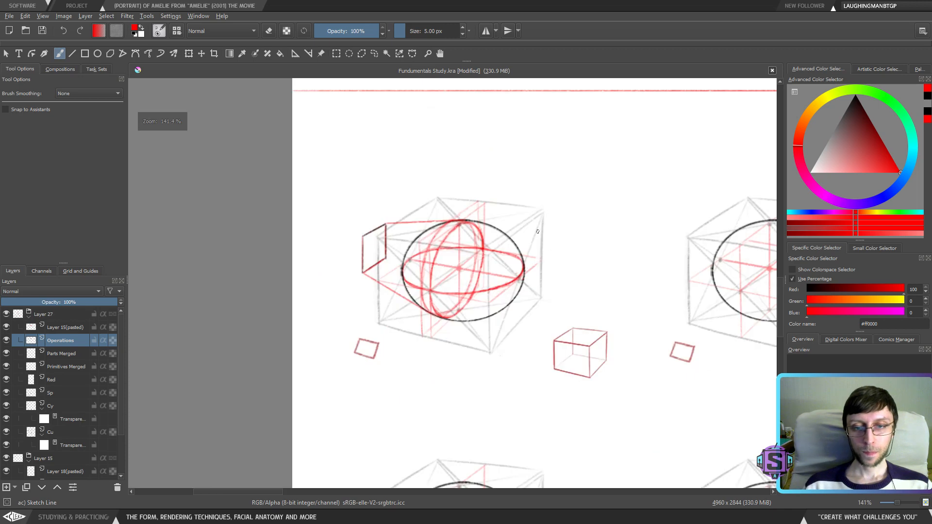
pyautogui.press('m')
pyautogui.press('m')
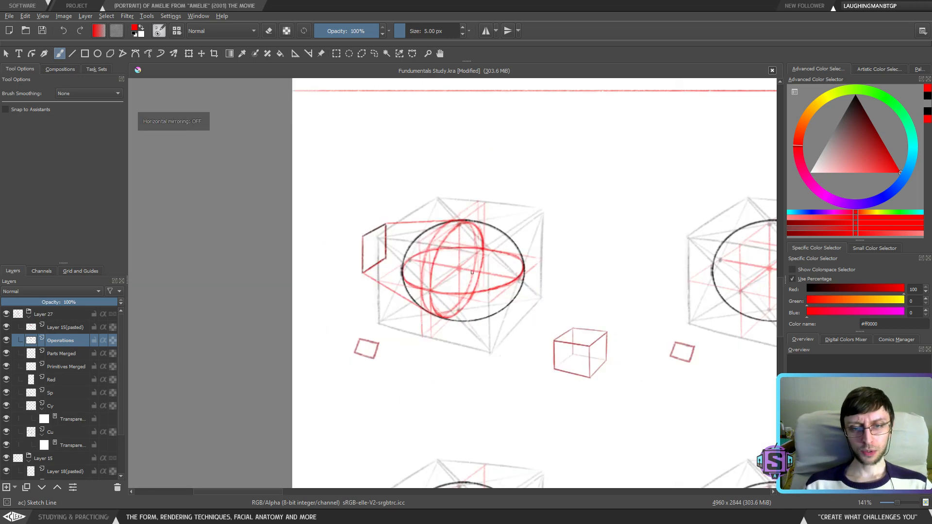
pyautogui.press('+')
pyautogui.press('+')
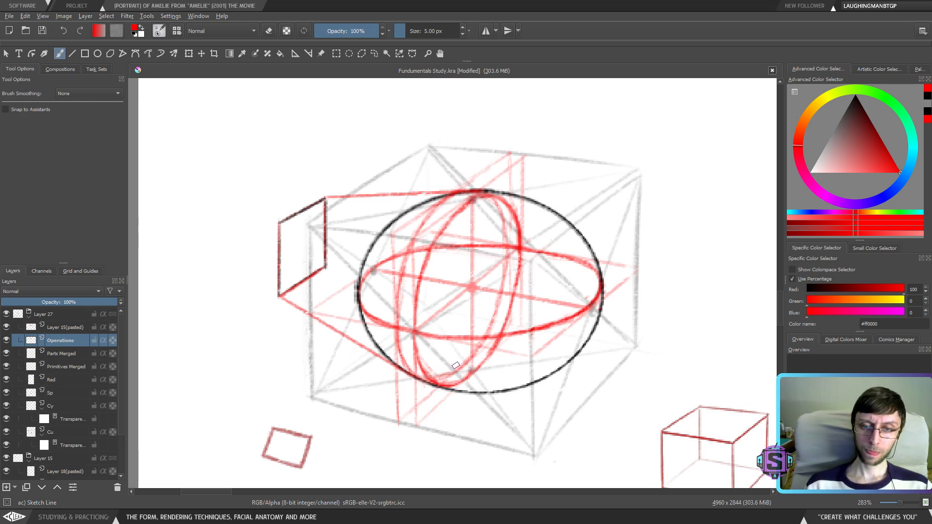
pyautogui.moveTo(441, 238); pyautogui.dragTo(454, 284)
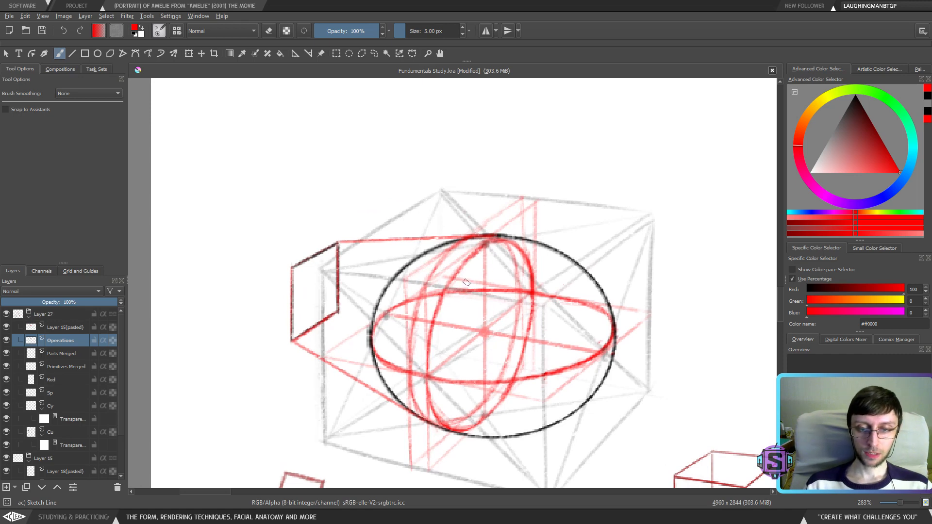
pyautogui.moveTo(466, 365); pyautogui.dragTo(448, 346)
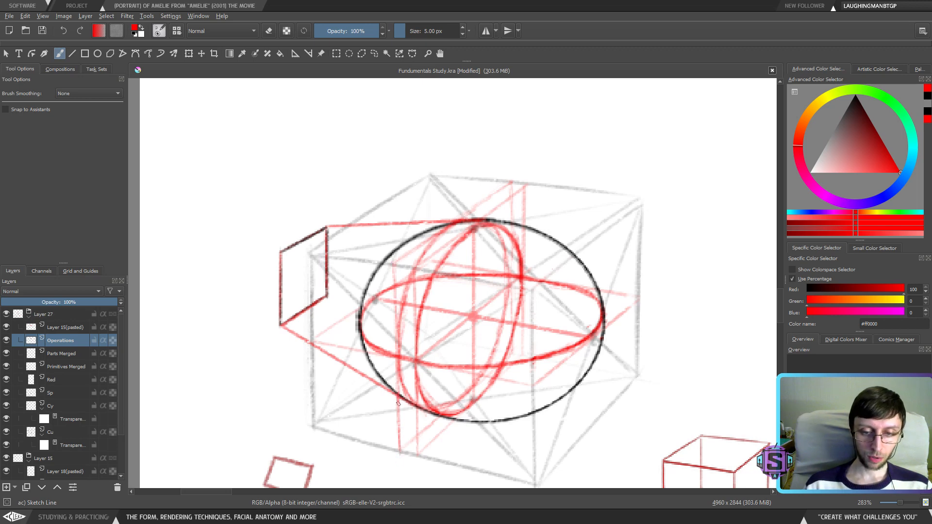
# Try marking the lower contact point and extending the line from the small plane's lower left corner past the sphere, and undo the strokes
pyautogui.moveTo(397, 398); pyautogui.dragTo(395, 396)
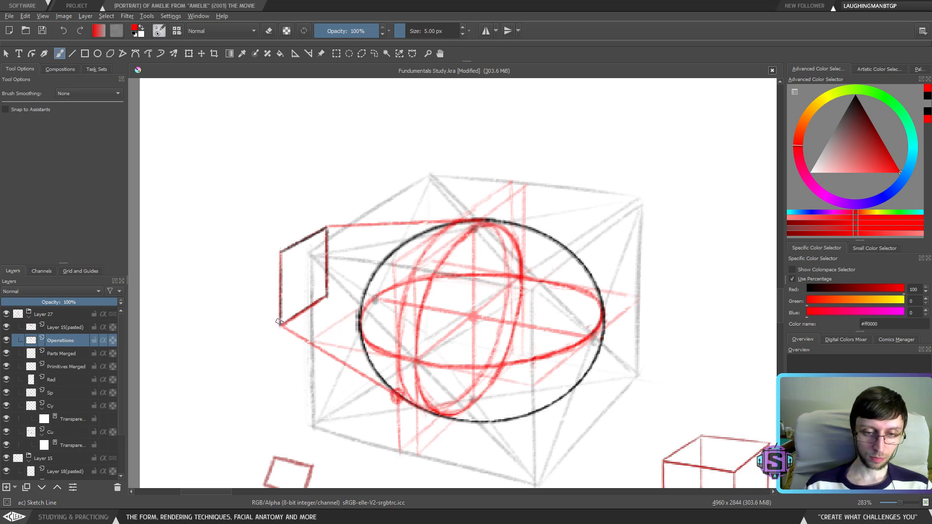
pyautogui.moveTo(280, 322); pyautogui.dragTo(530, 476)
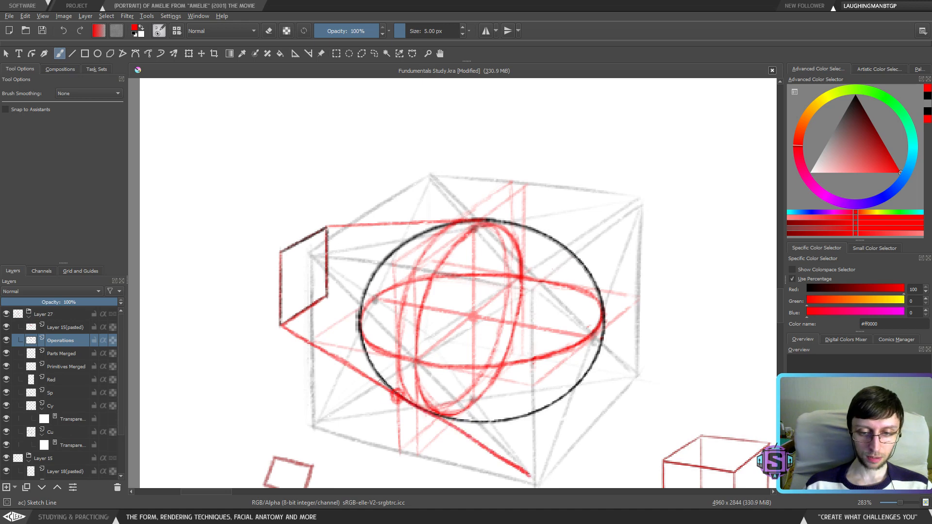
pyautogui.moveTo(394, 394); pyautogui.dragTo(398, 394)
pyautogui.hotkey('ctrl', 'z')
pyautogui.hotkey('ctrl', 'z')
pyautogui.hotkey('ctrl', 'z')
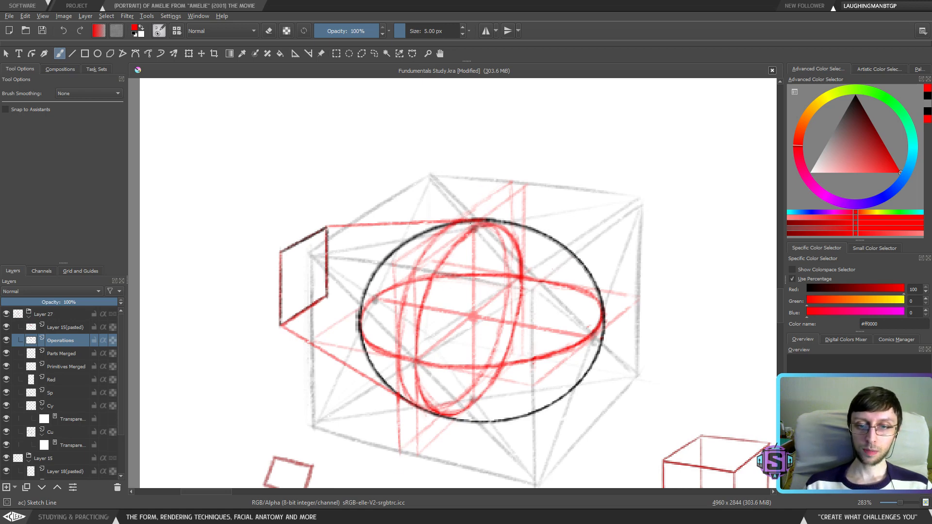
# Mark the points where the two connecting lines touch the sphere with small red dots, and undo the extra stroke along the section plane's upper edge
pyautogui.moveTo(459, 223); pyautogui.dragTo(506, 185)
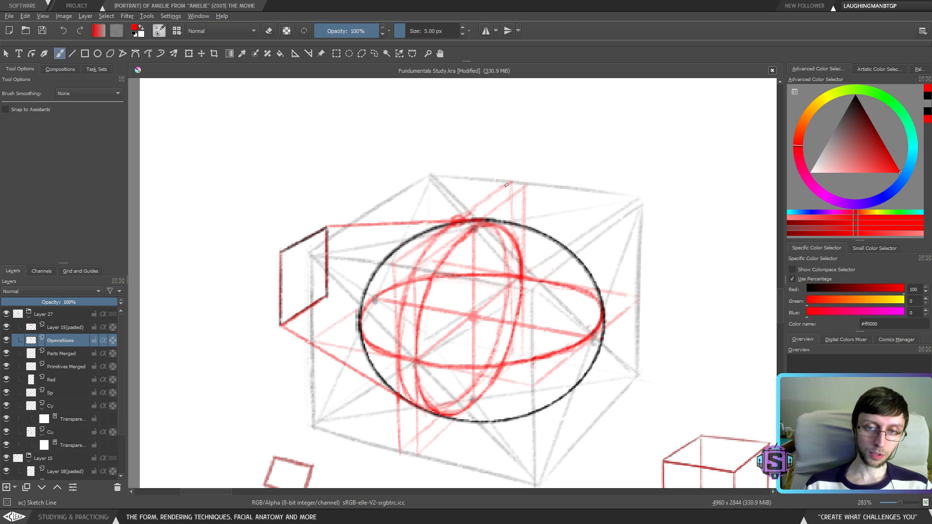
pyautogui.moveTo(394, 262); pyautogui.dragTo(514, 183)
pyautogui.hotkey('ctrl', 'z')
pyautogui.hotkey('ctrl', 'z')
pyautogui.hotkey('ctrl', 'z')
pyautogui.hotkey('ctrl', 'z')
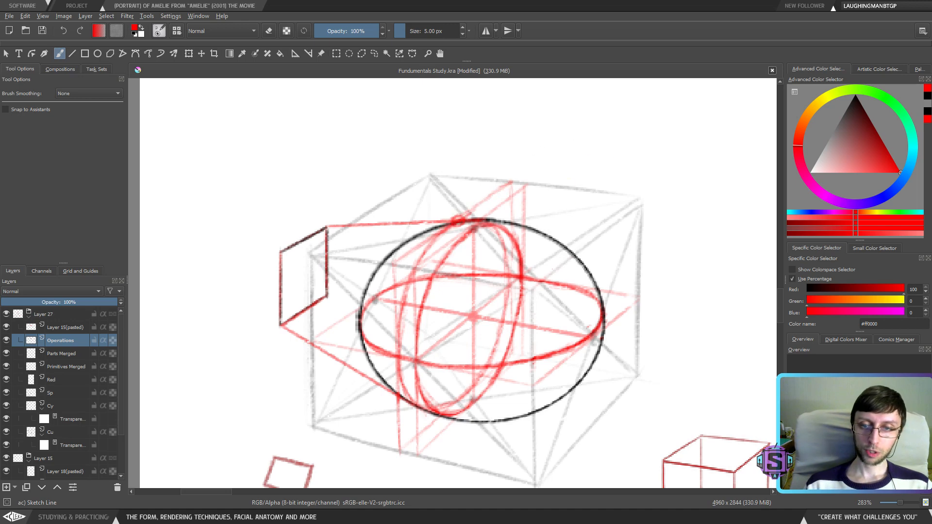
pyautogui.hscroll(-1, 473, 278)
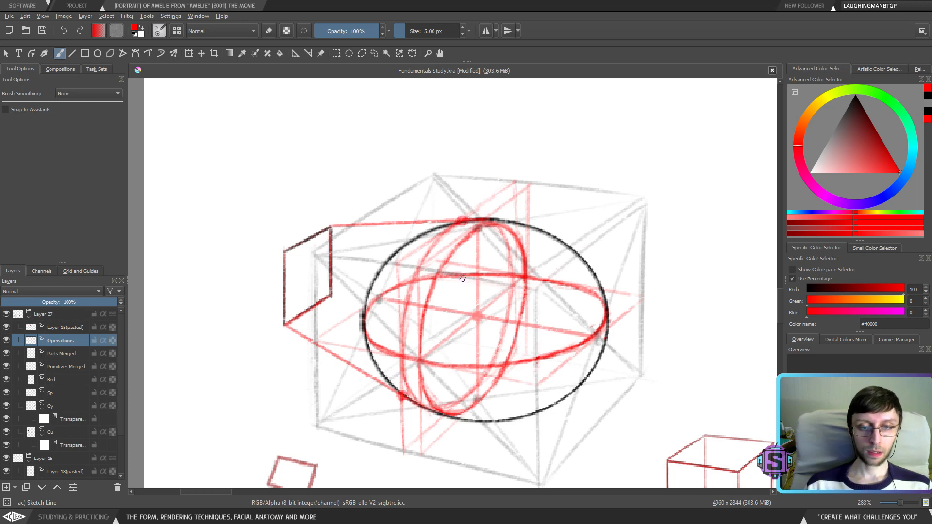
# Draw straight lines from the sphere's top contact point and from the small plane's upper left corner to a shared point on the sphere's upper left
pyautogui.moveTo(458, 298); pyautogui.dragTo(398, 312)
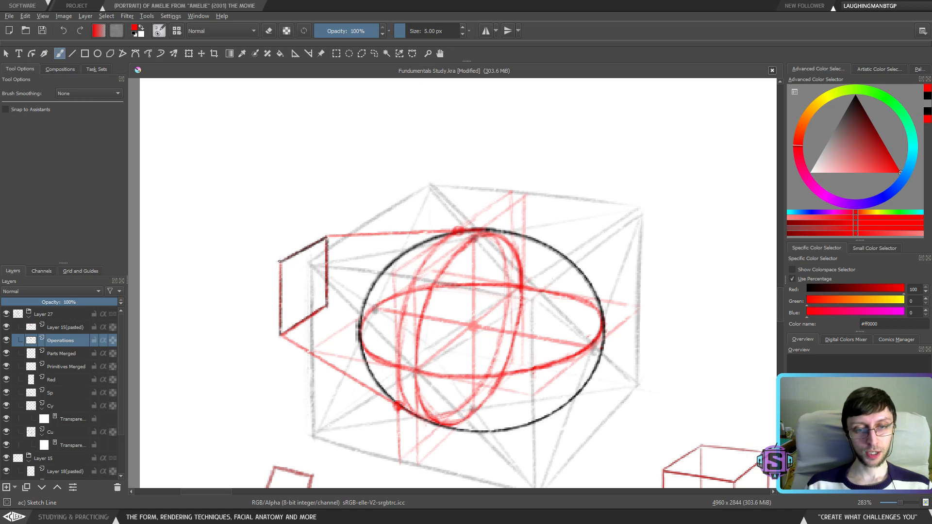
pyautogui.moveTo(279, 262); pyautogui.dragTo(416, 328)
pyautogui.hotkey('ctrl', 'z')
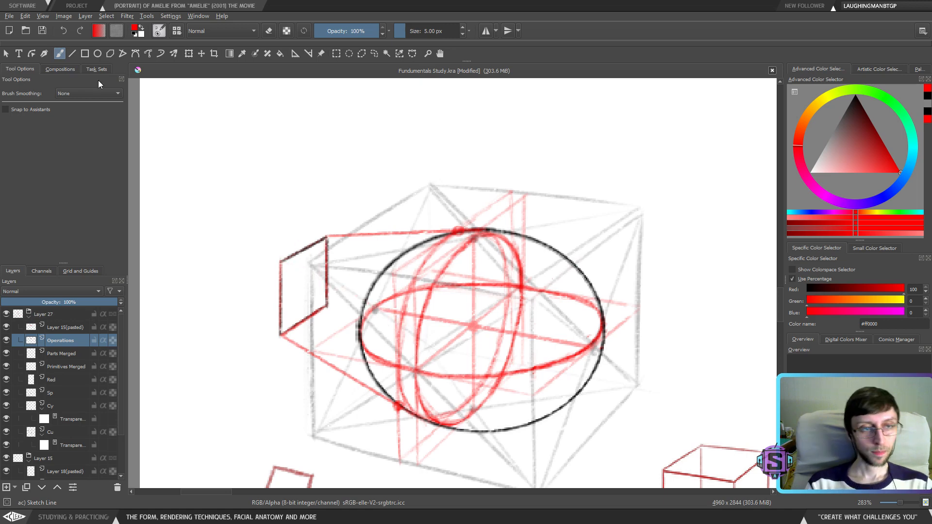
pyautogui.click(73, 54)
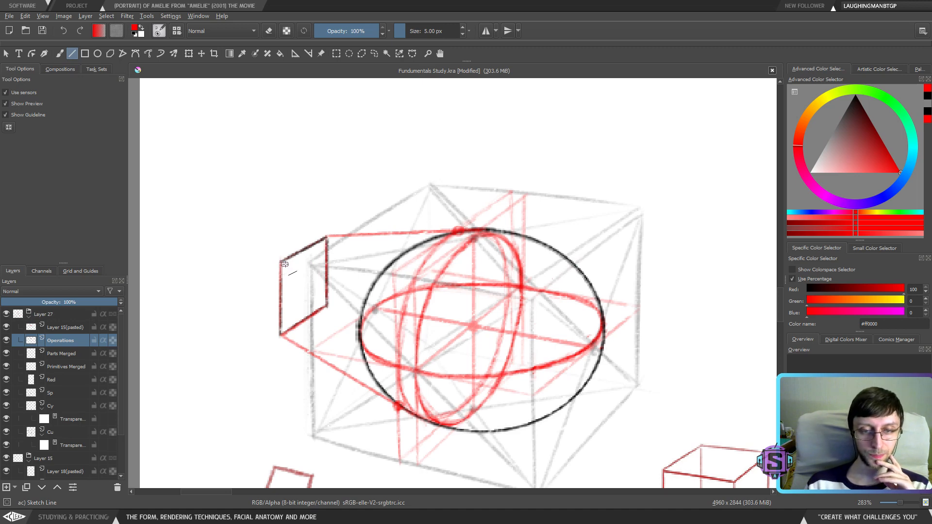
pyautogui.press('-')
pyautogui.press('-')
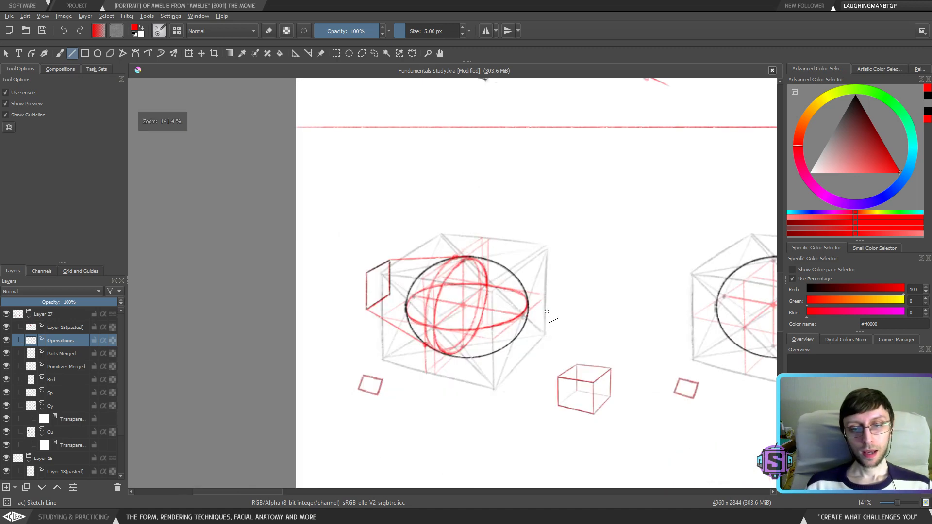
pyautogui.moveTo(652, 387)
pyautogui.mouseDown()
pyautogui.moveTo(451, 346)
pyautogui.moveTo(636, 396)
pyautogui.mouseUp()
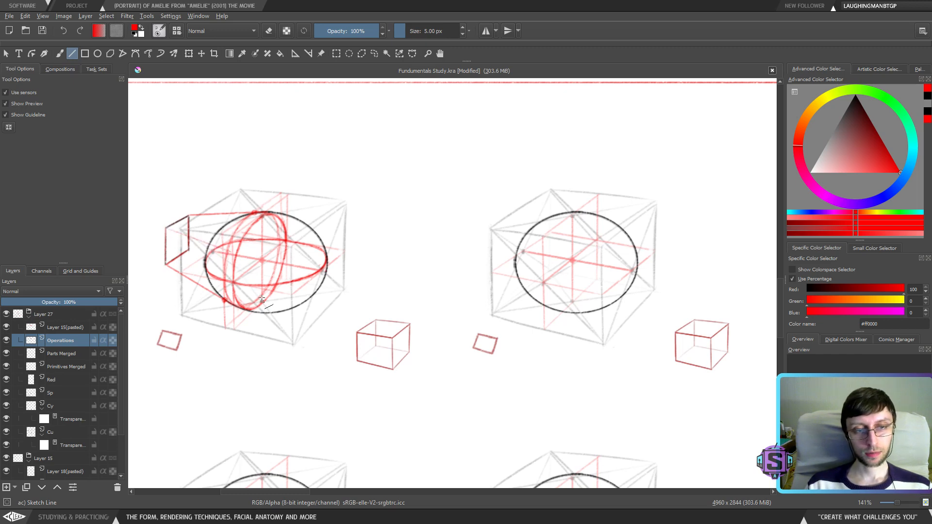
pyautogui.moveTo(256, 213); pyautogui.dragTo(222, 235)
pyautogui.moveTo(166, 228); pyautogui.dragTo(222, 237)
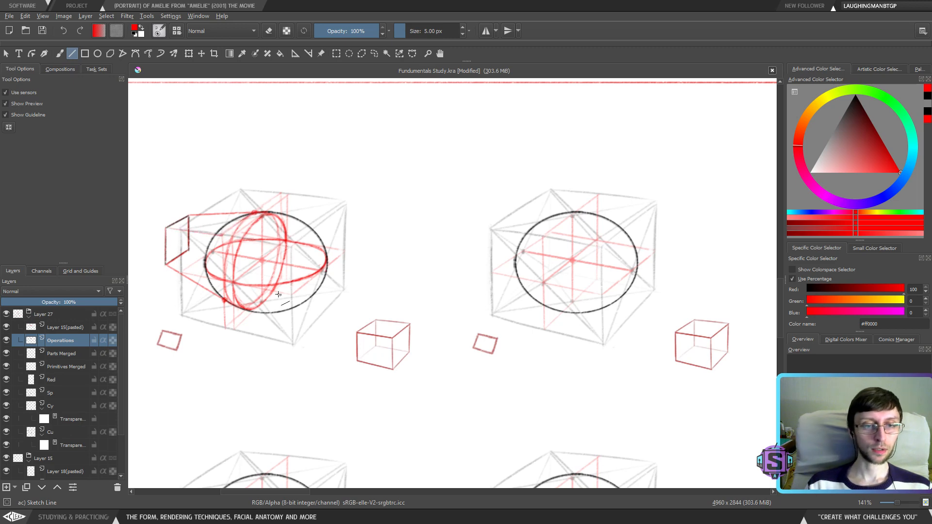
# Compare the sphere construction with the earlier join between the small plane and the cylinder's front face
pyautogui.moveTo(269, 295); pyautogui.dragTo(369, 325)
pyautogui.scroll(2, 369, 311)
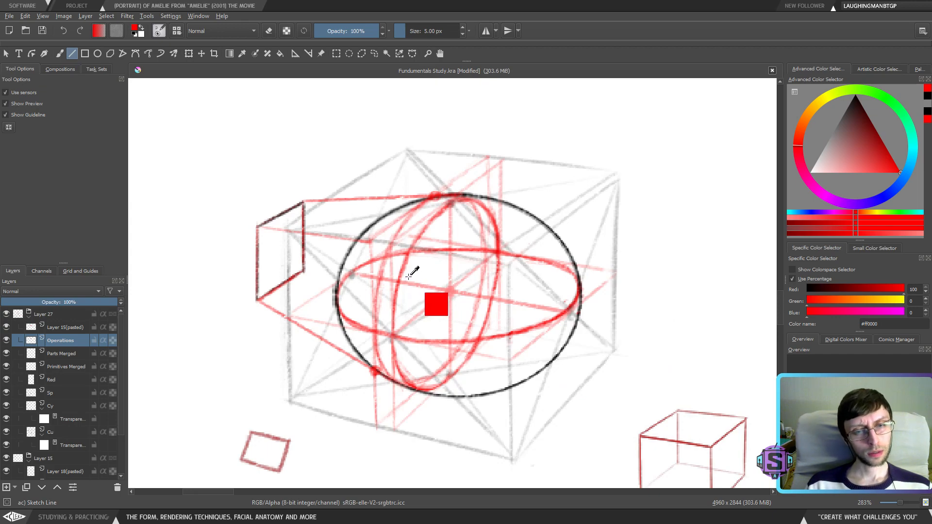
pyautogui.press('-')
pyautogui.press('-')
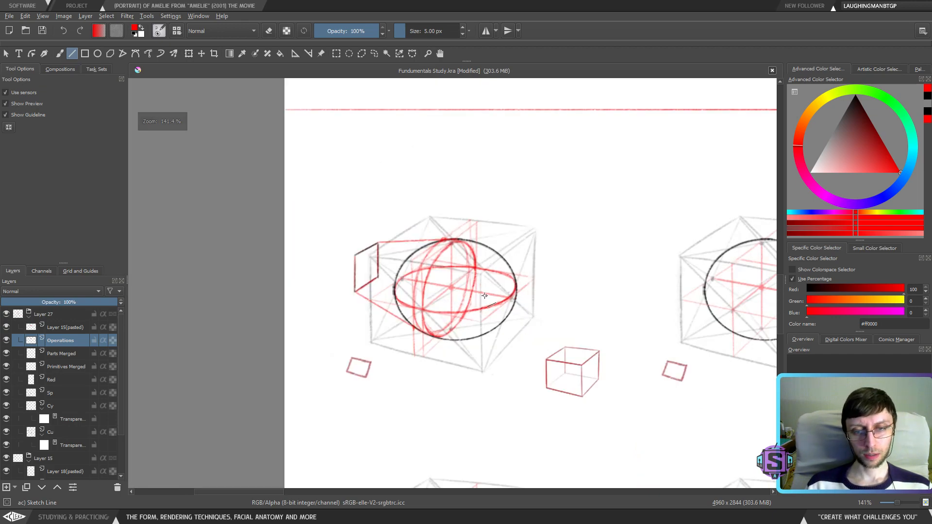
pyautogui.moveTo(490, 299)
pyautogui.mouseDown()
pyautogui.moveTo(566, 312)
pyautogui.moveTo(327, 306)
pyautogui.moveTo(334, 298)
pyautogui.moveTo(529, 351)
pyautogui.moveTo(441, 346)
pyautogui.moveTo(466, 339)
pyautogui.moveTo(533, 373)
pyautogui.moveTo(441, 362)
pyautogui.moveTo(664, 372)
pyautogui.mouseUp()
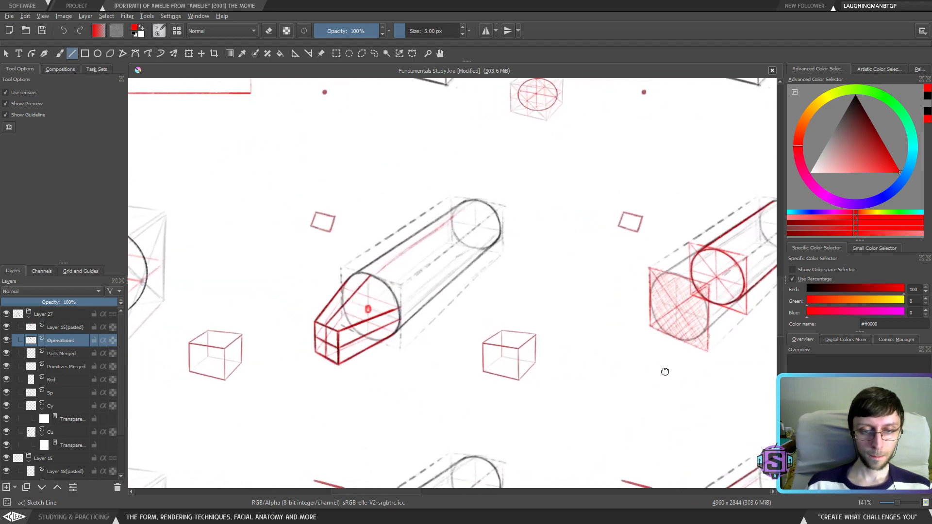
pyautogui.press('+')
pyautogui.press('+')
pyautogui.moveTo(412, 395); pyautogui.dragTo(477, 335)
pyautogui.press('-')
pyautogui.press('-')
pyautogui.press('+')
pyautogui.press('+')
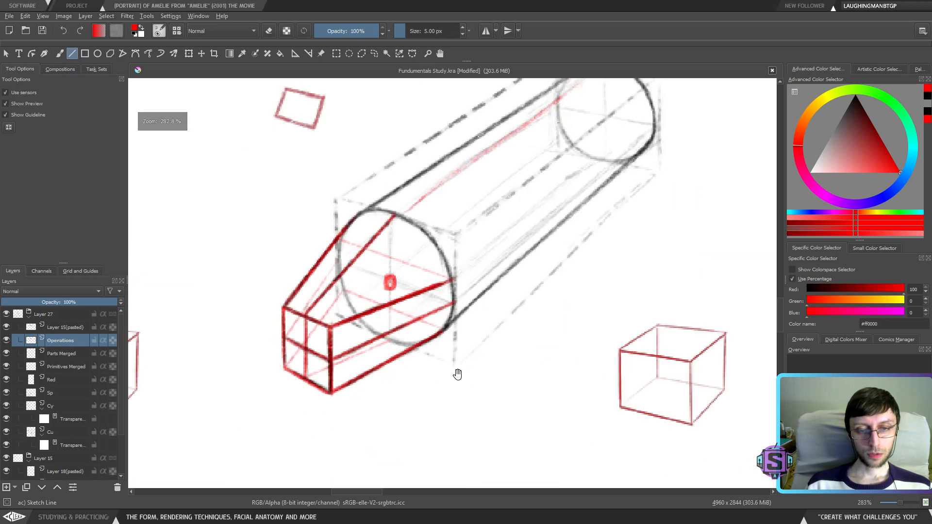
pyautogui.moveTo(459, 374); pyautogui.dragTo(487, 366)
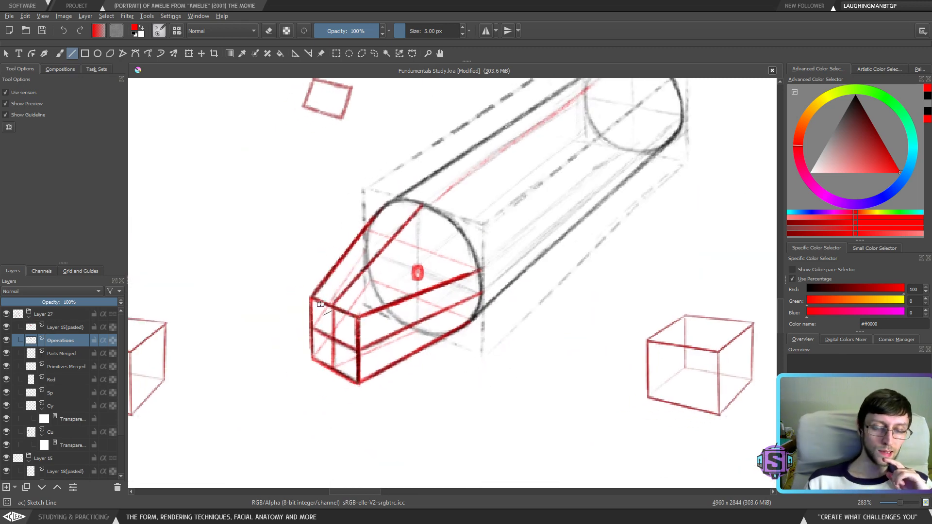
# Draw straight guide lines on the joined cylinder, extending the plane's outer connecting edges past its front face and crossing the face between contact points
pyautogui.moveTo(316, 295); pyautogui.dragTo(411, 170)
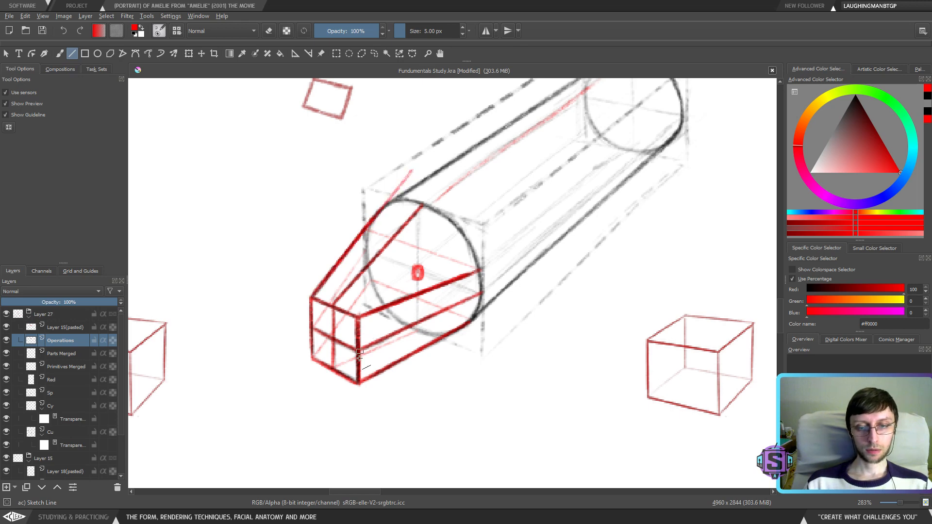
pyautogui.moveTo(360, 382); pyautogui.dragTo(556, 274)
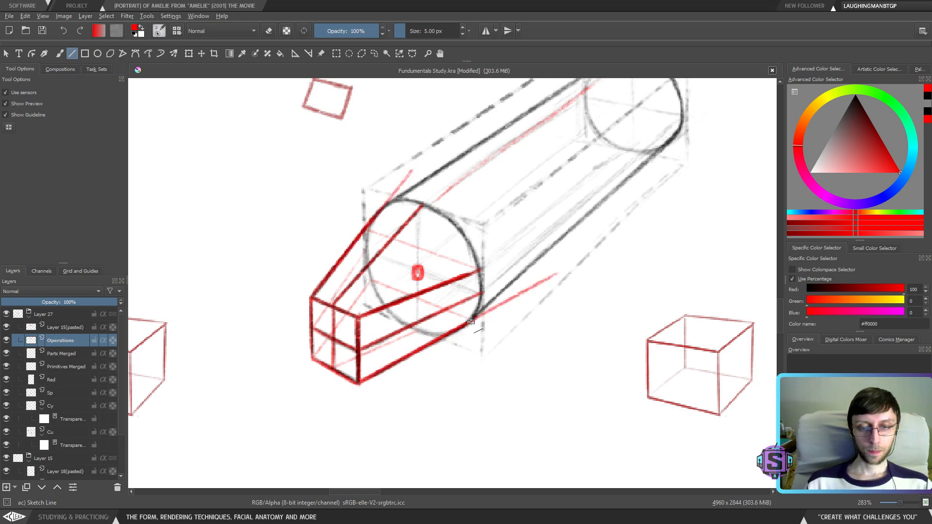
pyautogui.moveTo(473, 320); pyautogui.dragTo(372, 281)
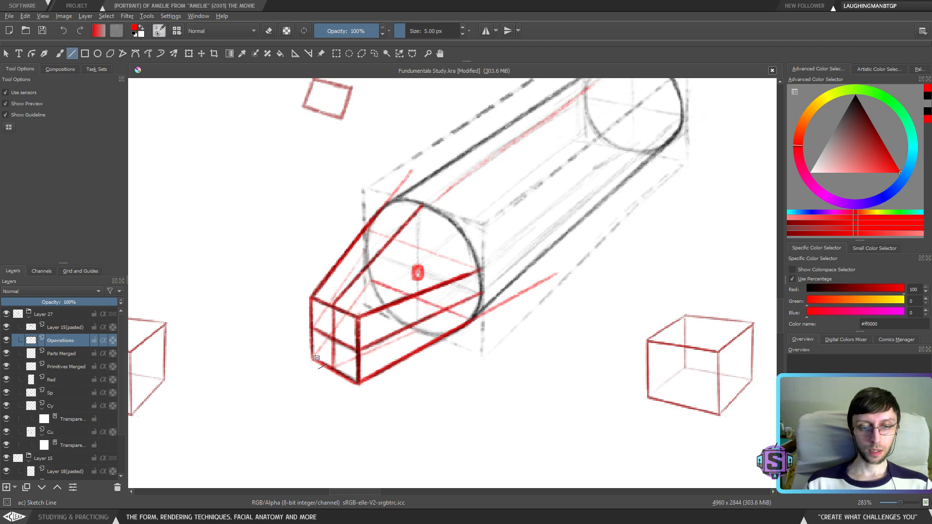
pyautogui.moveTo(316, 358); pyautogui.dragTo(374, 284)
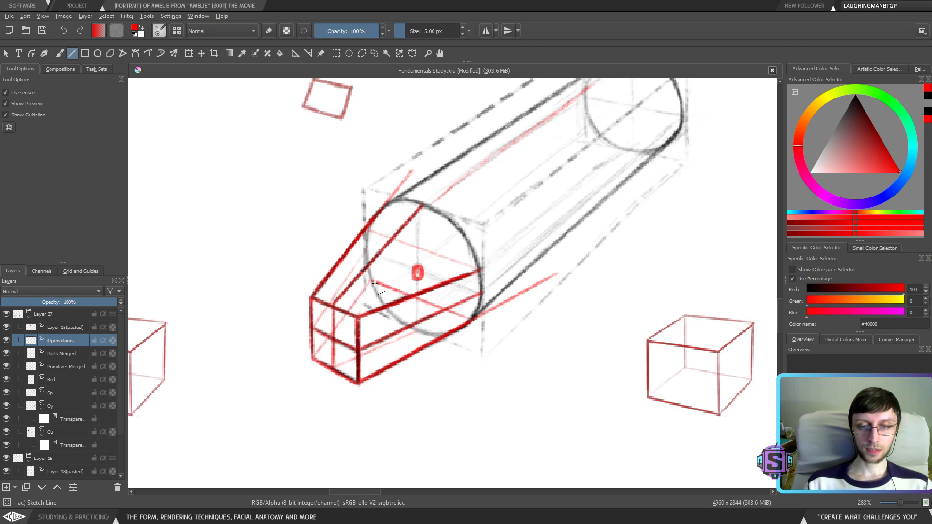
# Draw thin straight guide lines across the upper part of the cylinder's front face, from the left contact point to the circle's right edge
pyautogui.keyDown('ctrl'); pyautogui.click(385, 308); pyautogui.keyUp('ctrl')
pyautogui.keyDown('ctrl'); pyautogui.click(423, 308); pyautogui.keyUp('ctrl')
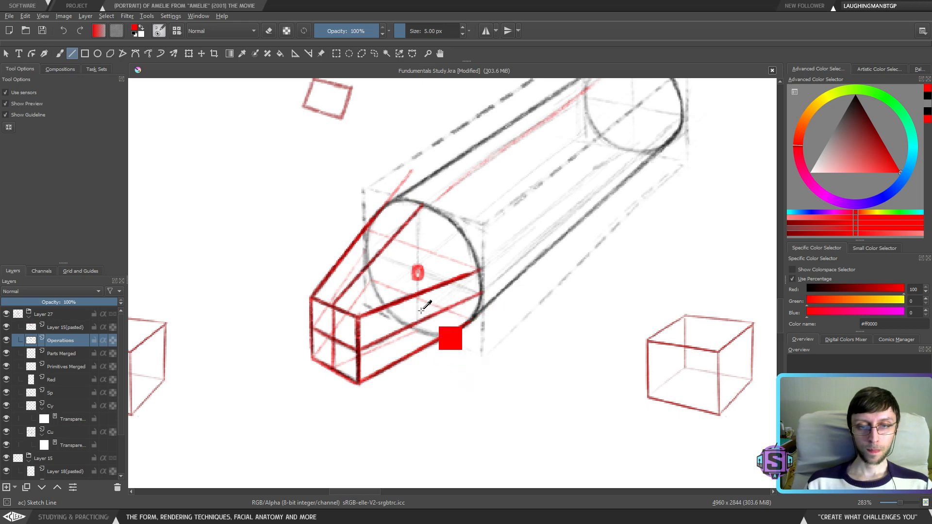
pyautogui.moveTo(366, 228); pyautogui.dragTo(479, 270)
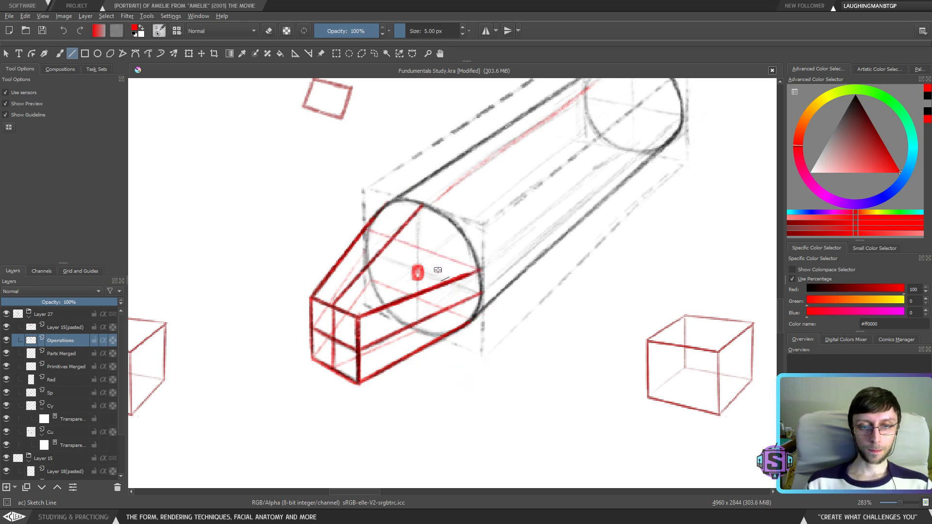
pyautogui.moveTo(370, 221)
pyautogui.mouseDown()
pyautogui.moveTo(475, 258)
pyautogui.moveTo(375, 219)
pyautogui.mouseUp()
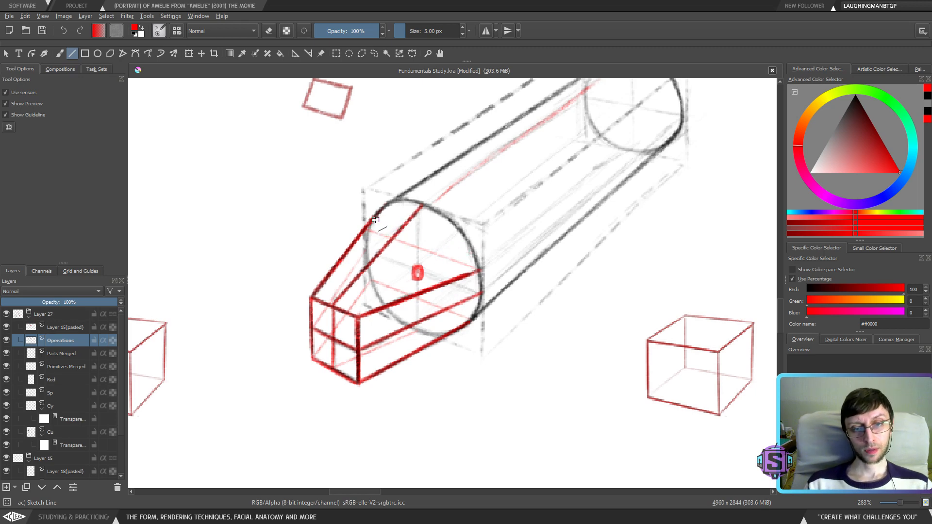
pyautogui.click(6, 340)
pyautogui.click(5, 341)
pyautogui.moveTo(375, 219); pyautogui.dragTo(478, 252)
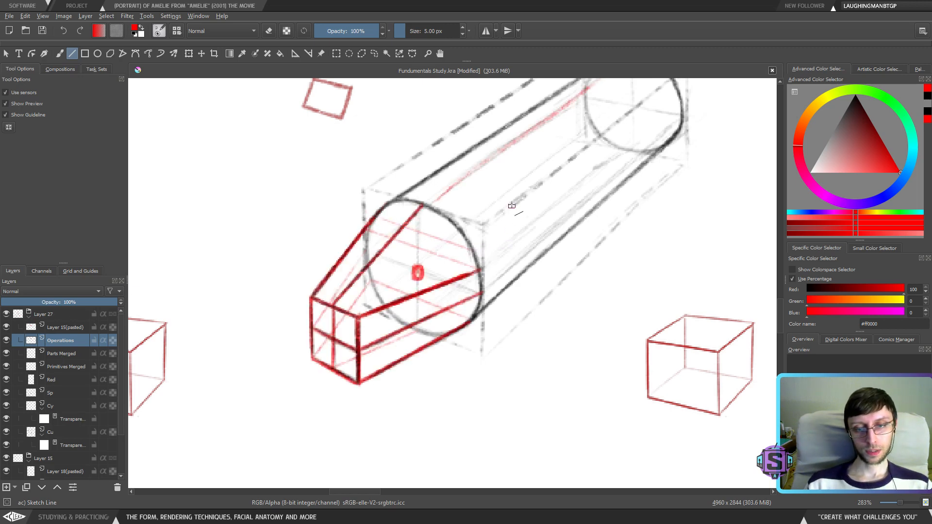
# Connect the small plane's upper right corner to the higher guide's end on the circle, and delete the old thick connecting line below it
pyautogui.moveTo(362, 314)
pyautogui.mouseDown()
pyautogui.moveTo(472, 249)
pyautogui.moveTo(458, 279)
pyautogui.moveTo(365, 315)
pyautogui.moveTo(378, 318)
pyautogui.mouseUp()
pyautogui.hotkey('ctrl', 'shift', 'o')
pyautogui.moveTo(459, 290); pyautogui.dragTo(480, 271)
pyautogui.press('Delete')
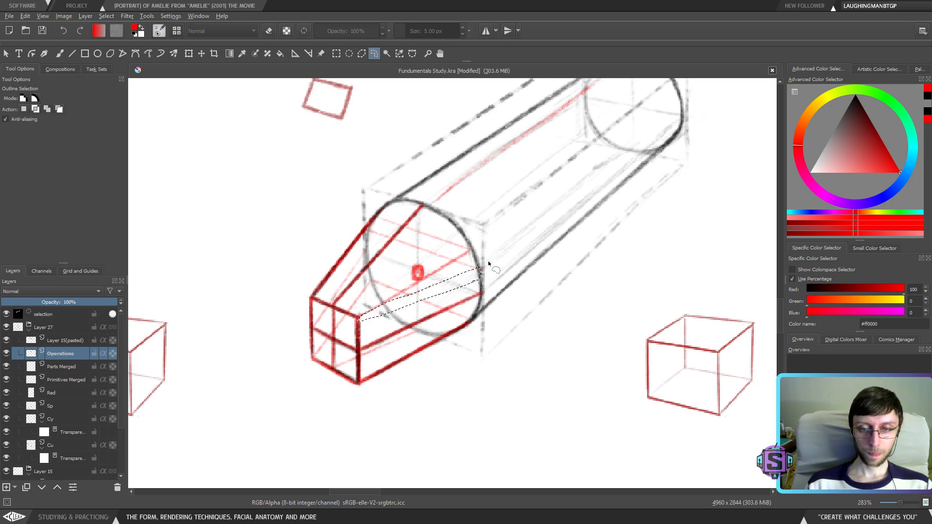
pyautogui.press('b')
pyautogui.hotkey('ctrl', 'shift', 'a')
pyautogui.moveTo(369, 311); pyautogui.dragTo(440, 267)
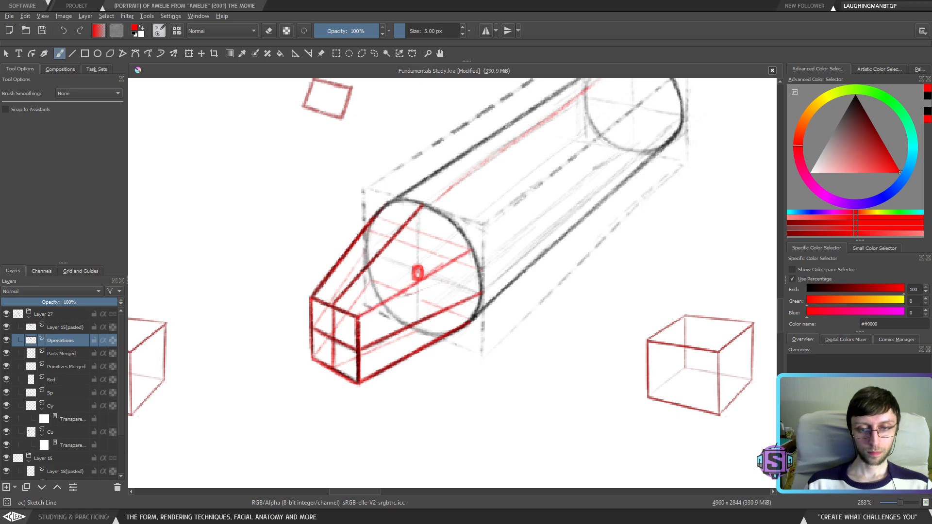
# Check the joined form in mirrored view and erase the surplus upper guide line and stray marks on the cylinder's front face
pyautogui.press('e')
pyautogui.press('-')
pyautogui.press('-')
pyautogui.press('m')
pyautogui.press('m')
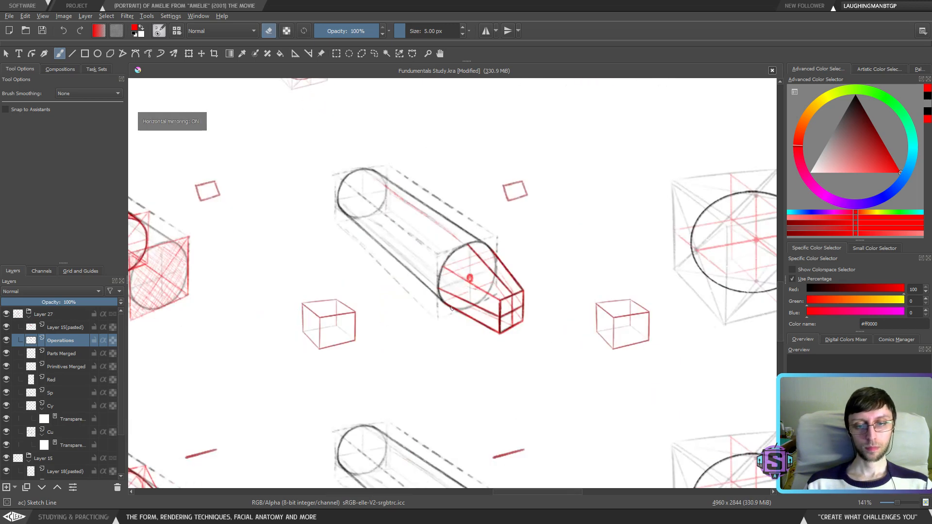
pyautogui.press('+')
pyautogui.press('+')
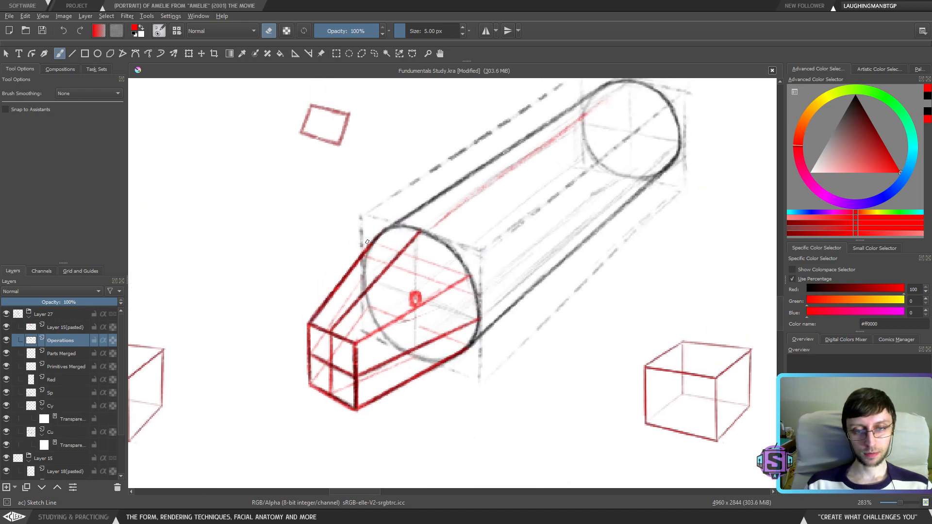
pyautogui.moveTo(365, 254); pyautogui.dragTo(369, 259)
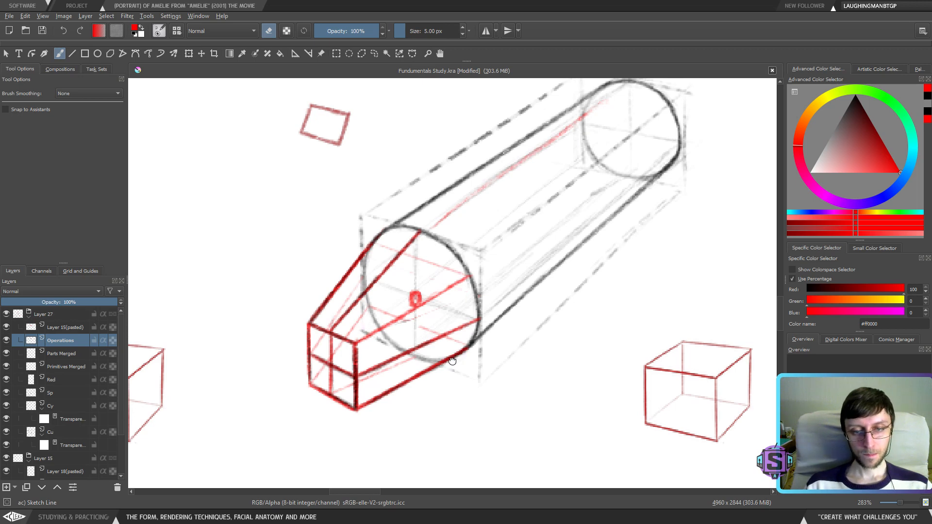
pyautogui.moveTo(452, 362); pyautogui.dragTo(446, 373)
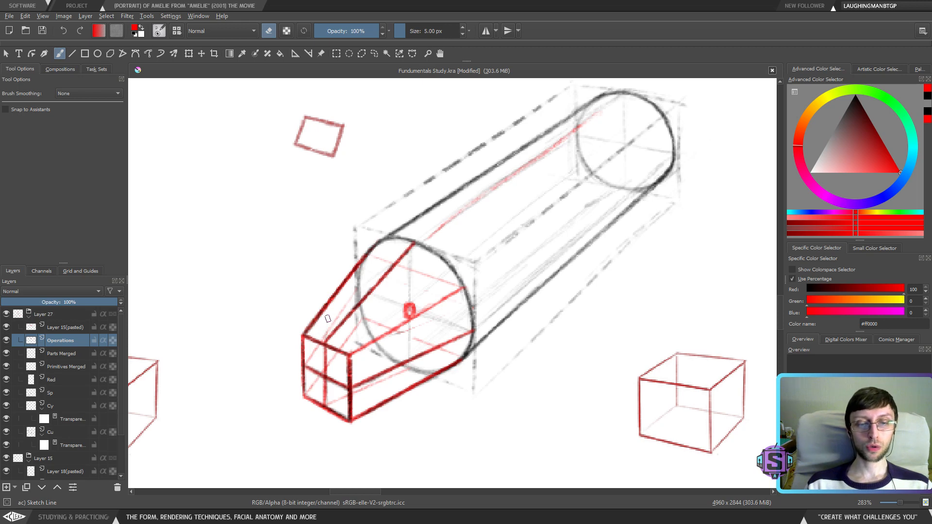
# Draw a straight guide across the lower face from the bottom contact point, and link its far end to the small plane's lower left corner
pyautogui.click(72, 54)
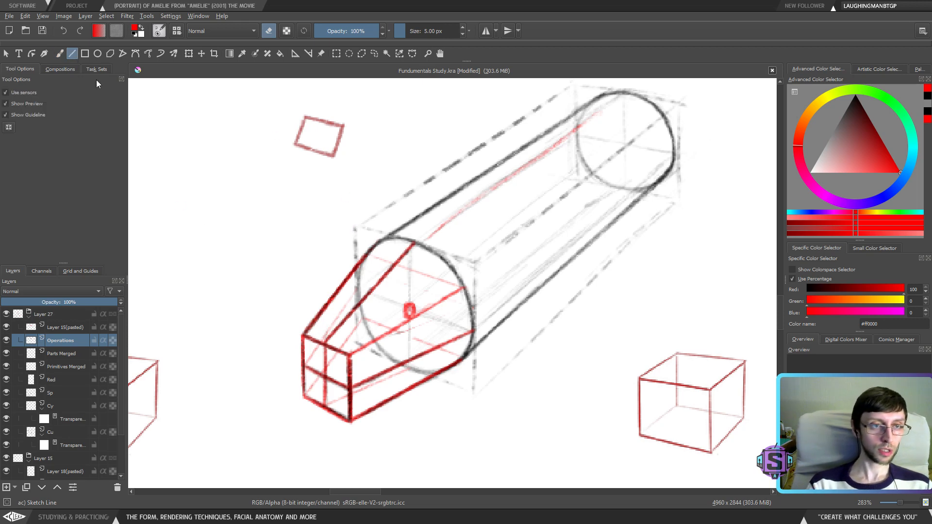
pyautogui.scroll(-2, 437, 292)
pyautogui.scroll(4, 442, 291)
pyautogui.moveTo(451, 277); pyautogui.dragTo(448, 294)
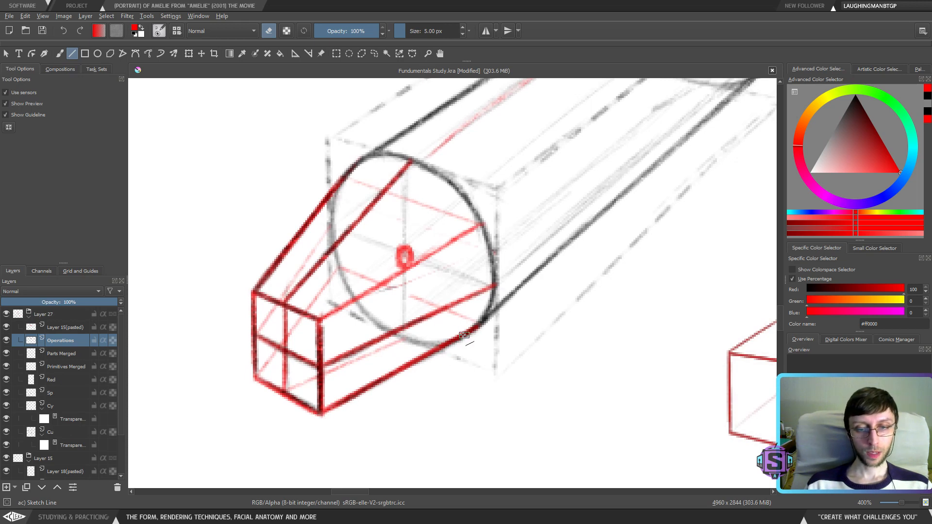
pyautogui.moveTo(464, 335); pyautogui.dragTo(349, 290)
pyautogui.moveTo(374, 331); pyautogui.dragTo(360, 321)
pyautogui.press('e')
pyautogui.moveTo(461, 340); pyautogui.dragTo(345, 290)
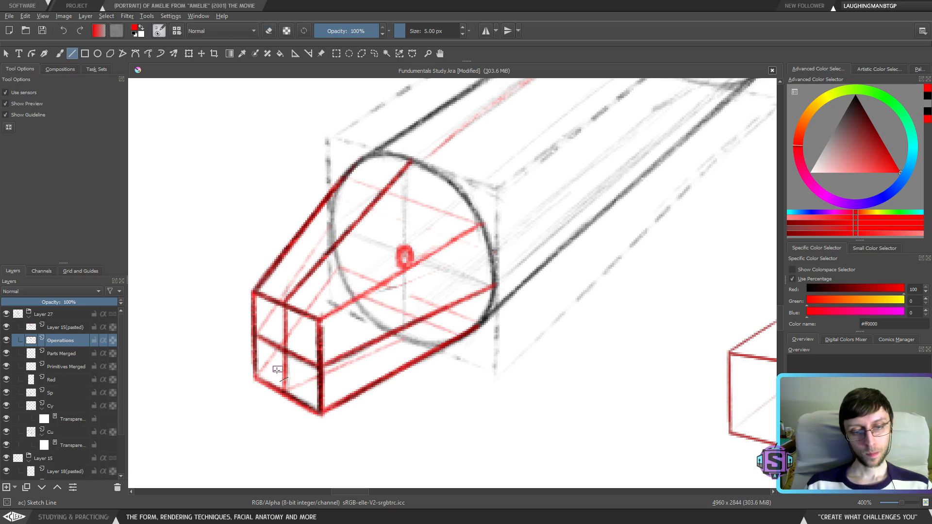
pyautogui.moveTo(259, 377); pyautogui.dragTo(349, 294)
pyautogui.moveTo(323, 413)
pyautogui.mouseDown()
pyautogui.moveTo(332, 423)
pyautogui.moveTo(465, 333)
pyautogui.moveTo(514, 356)
pyautogui.mouseUp()
pyautogui.hotkey('ctrl', 'r')
pyautogui.hotkey('ctrl', 'shift', 'a')
pyautogui.press('b')
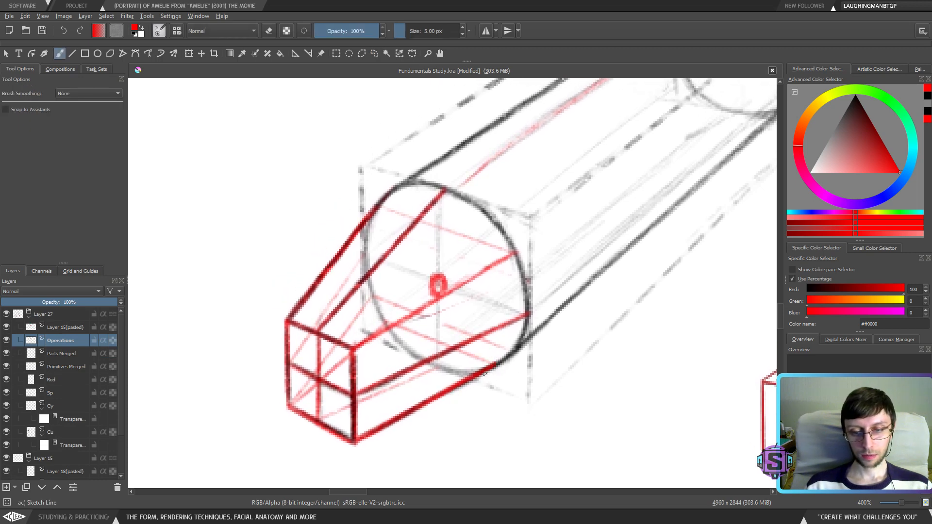
# Mark the two outer contact points on the circle's upper left and lower right with small red dots
pyautogui.click(492, 365)
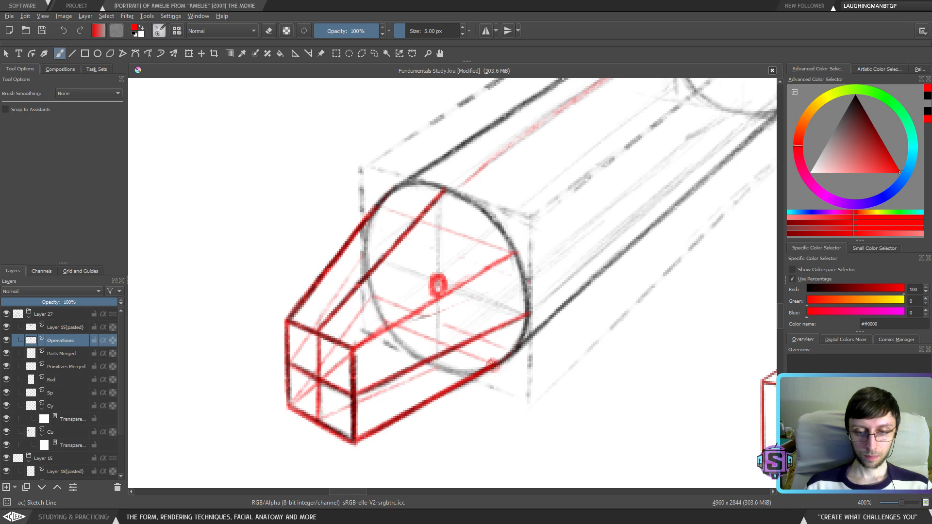
pyautogui.click(377, 205)
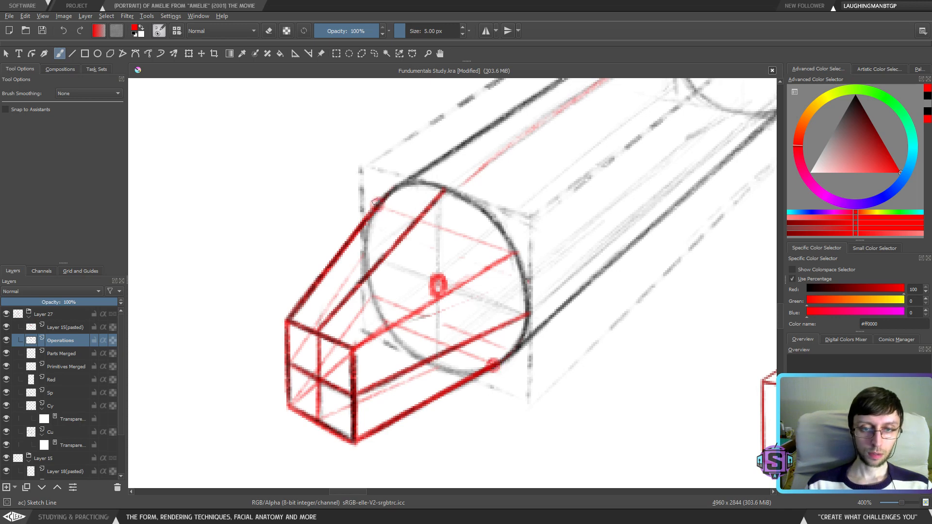
pyautogui.moveTo(458, 343); pyautogui.dragTo(451, 340)
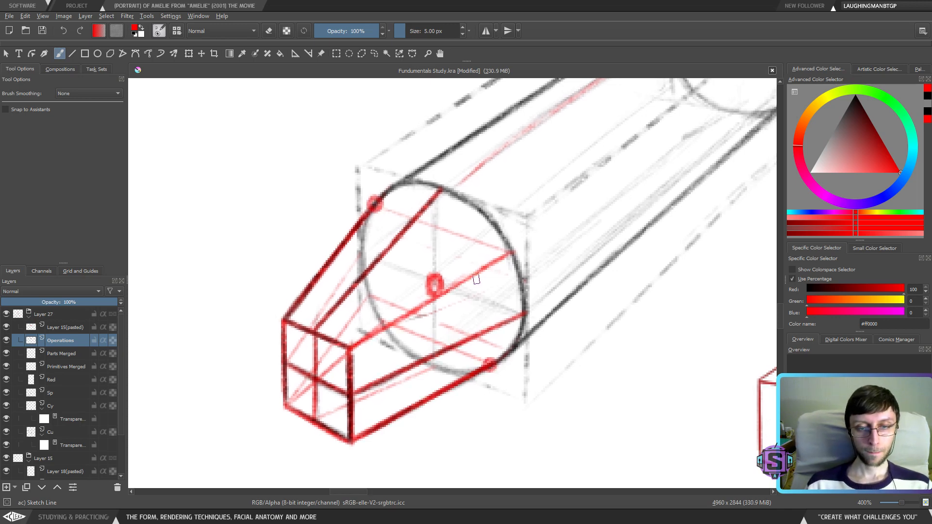
# Try diagonal construction lines across the front face, linking the two contact dots and the opposite guide ends
pyautogui.moveTo(379, 208); pyautogui.dragTo(477, 367)
pyautogui.hotkey('ctrl', 'z')
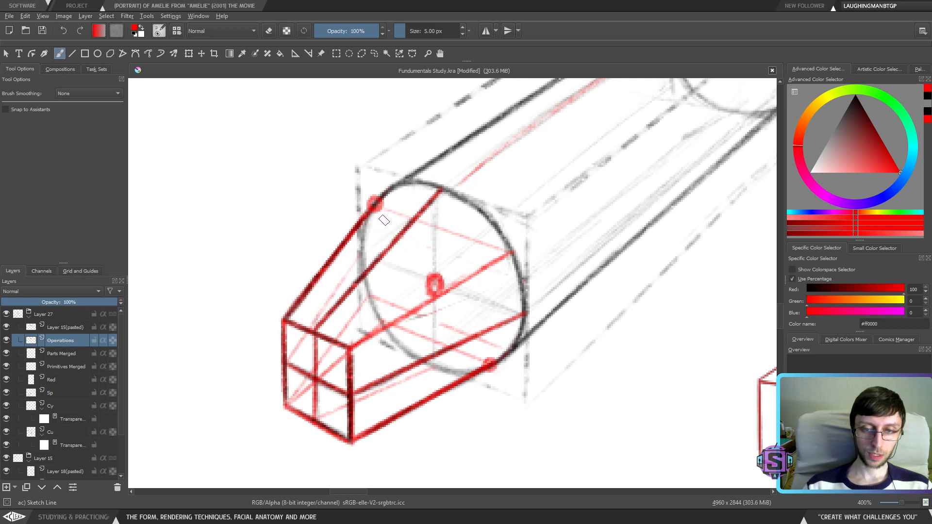
pyautogui.moveTo(381, 209)
pyautogui.mouseDown()
pyautogui.moveTo(505, 372)
pyautogui.moveTo(435, 288)
pyautogui.moveTo(484, 357)
pyautogui.mouseUp()
pyautogui.hotkey('ctrl', 'z')
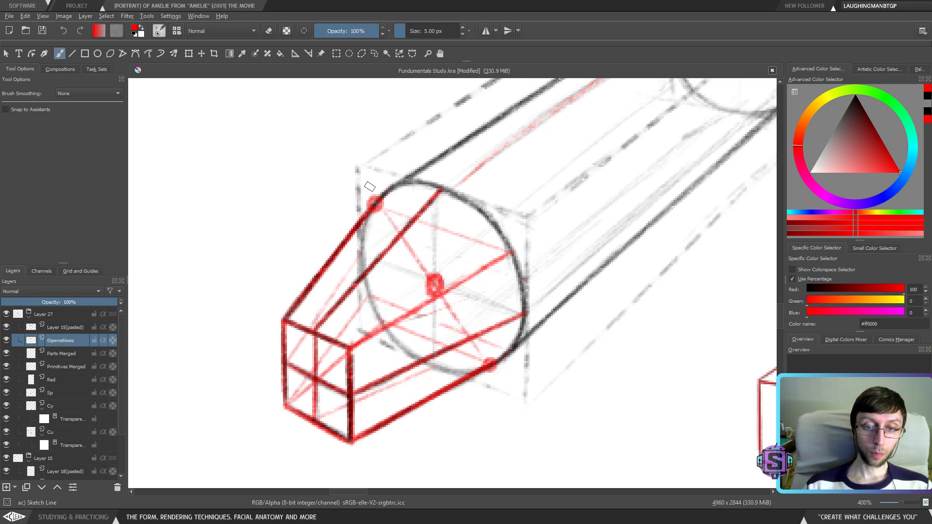
pyautogui.click(72, 53)
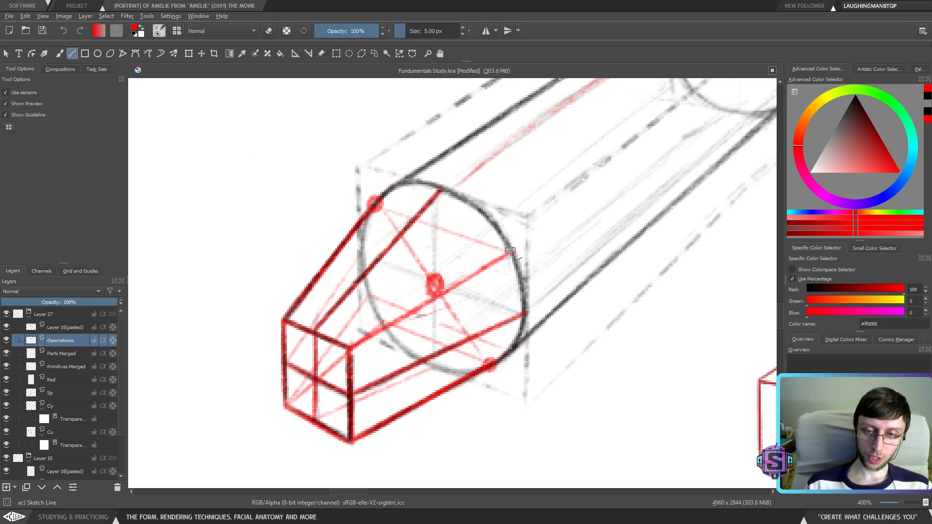
pyautogui.moveTo(512, 252); pyautogui.dragTo(381, 315)
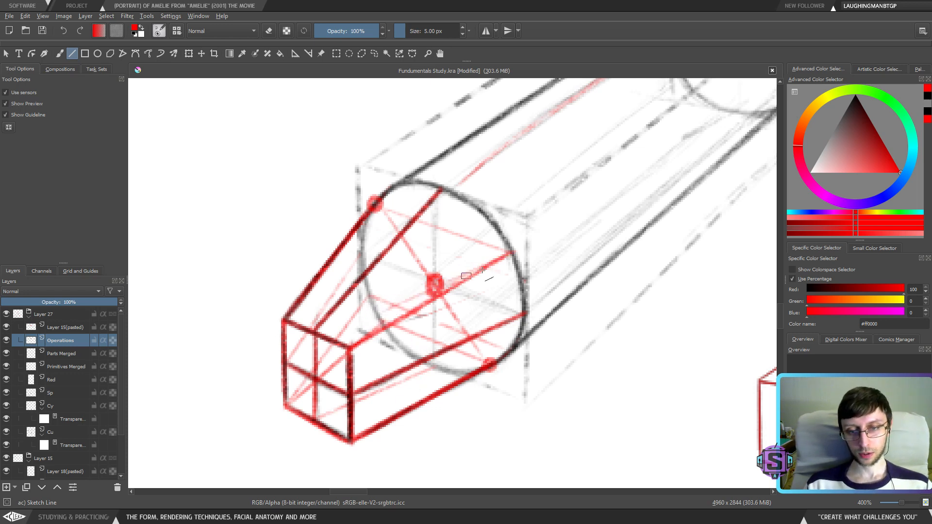
pyautogui.press('b')
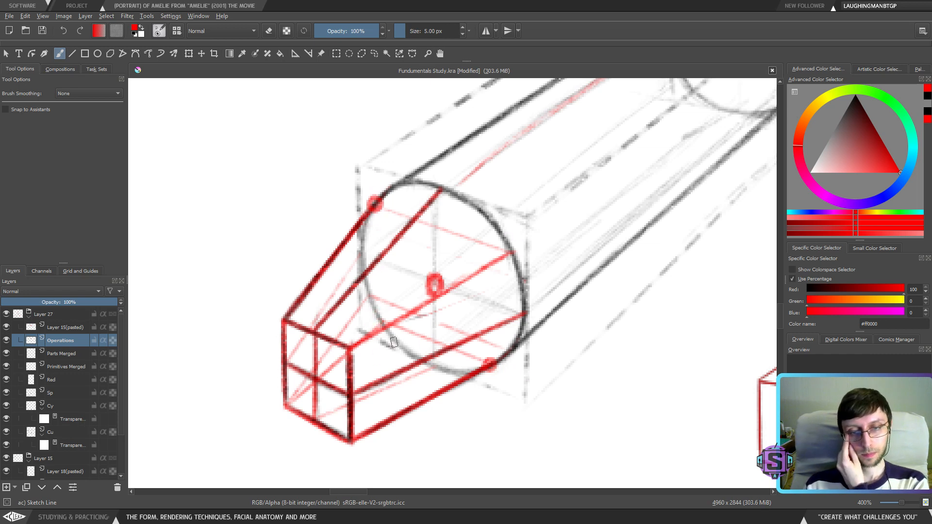
# Try vertical side lines and a diagonal between the contact points on the front face, and undo them back to the red dots
pyautogui.click(72, 54)
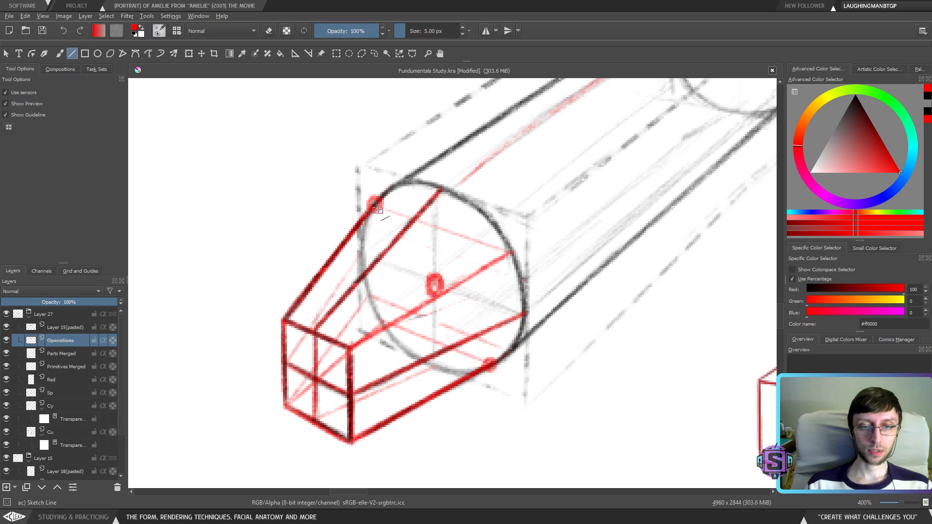
pyautogui.moveTo(375, 204); pyautogui.dragTo(380, 325)
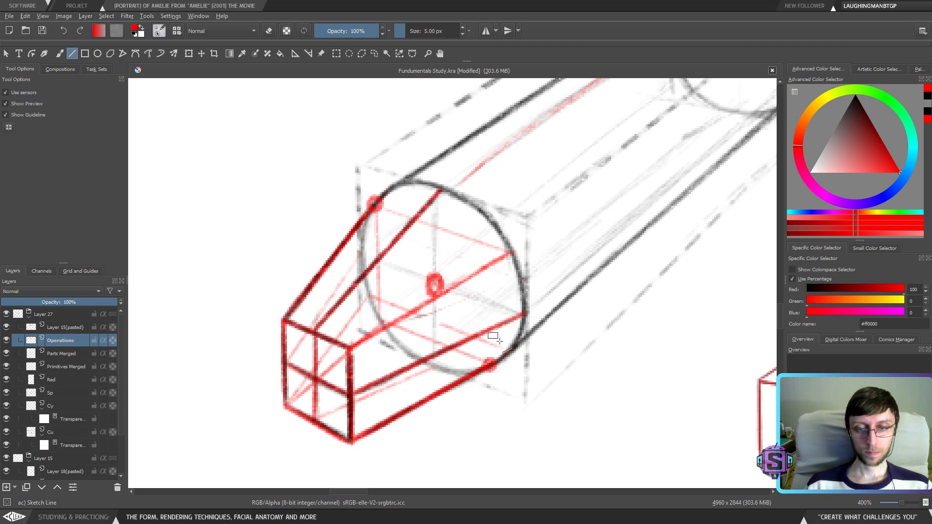
pyautogui.moveTo(495, 362)
pyautogui.mouseDown()
pyautogui.moveTo(498, 256)
pyautogui.moveTo(496, 363)
pyautogui.mouseUp()
pyautogui.hotkey('ctrl', 'z')
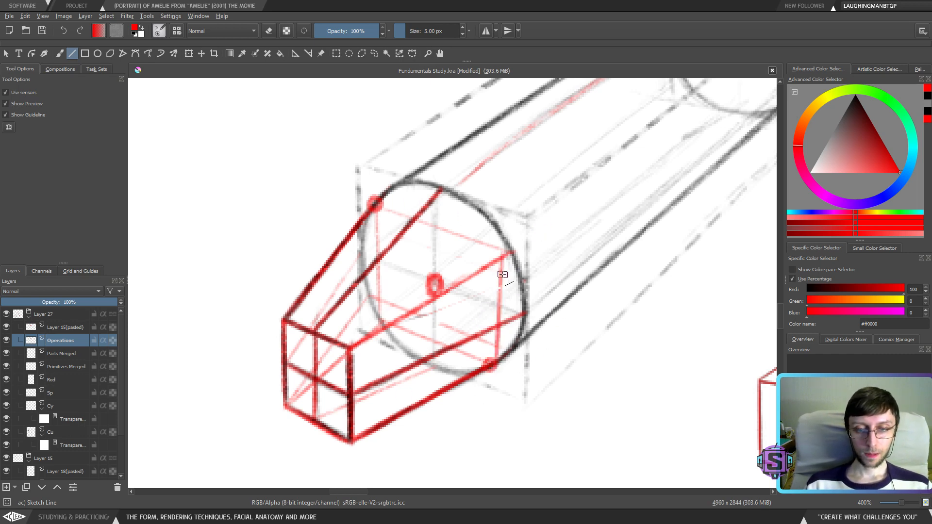
pyautogui.moveTo(375, 204); pyautogui.dragTo(491, 370)
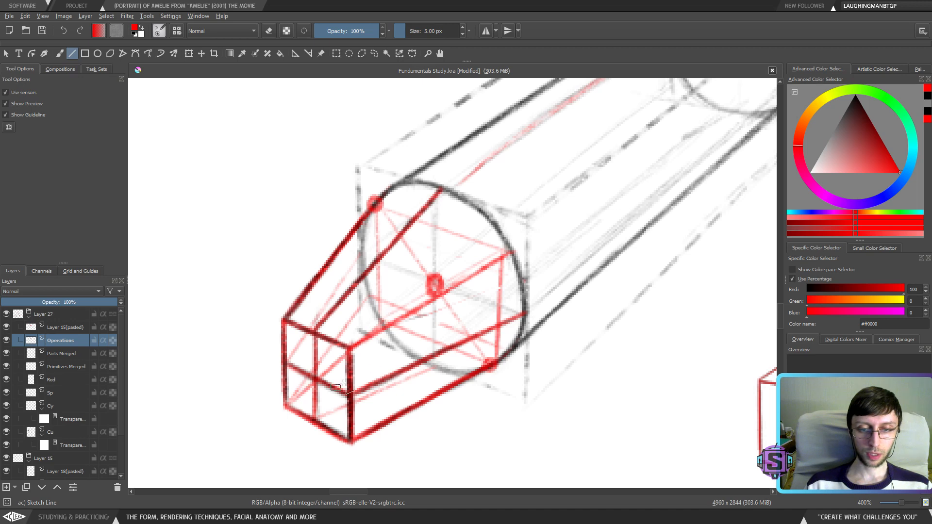
pyautogui.hotkey('ctrl', 'z')
pyautogui.hotkey('ctrl', 'z')
pyautogui.hotkey('ctrl', 'z')
pyautogui.hotkey('ctrl', 'z')
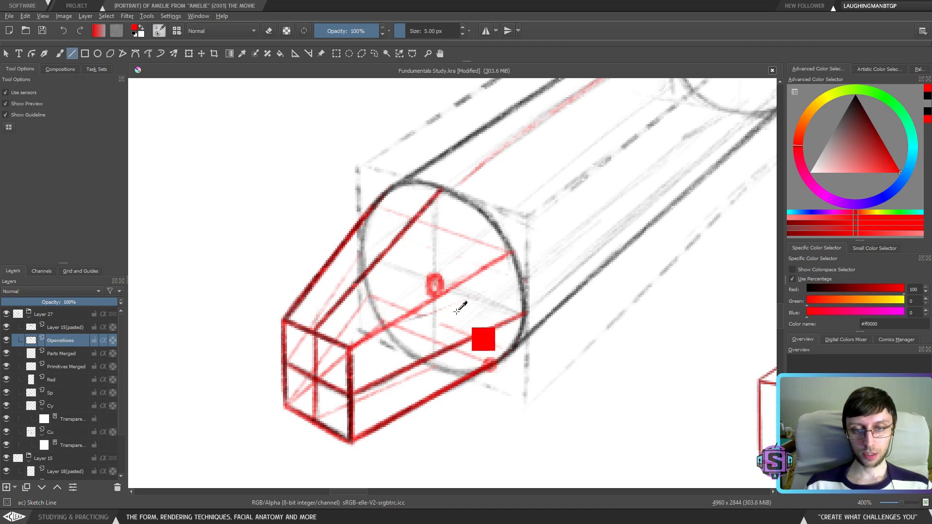
pyautogui.hotkey('ctrl', 'shift', 'z')
# Erase the surplus parts of the lower guide lines on the front face and check the joined form in mirrored view
pyautogui.press('b')
pyautogui.press('e')
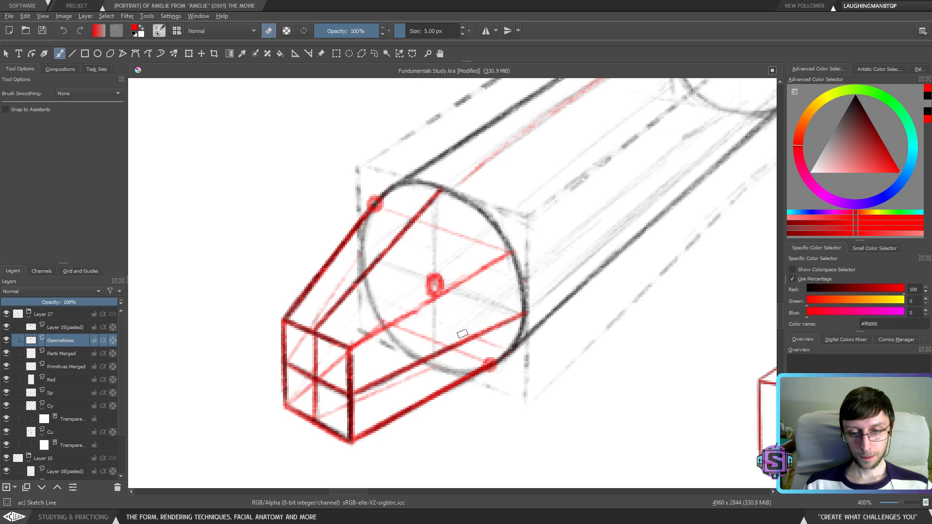
pyautogui.press('1')
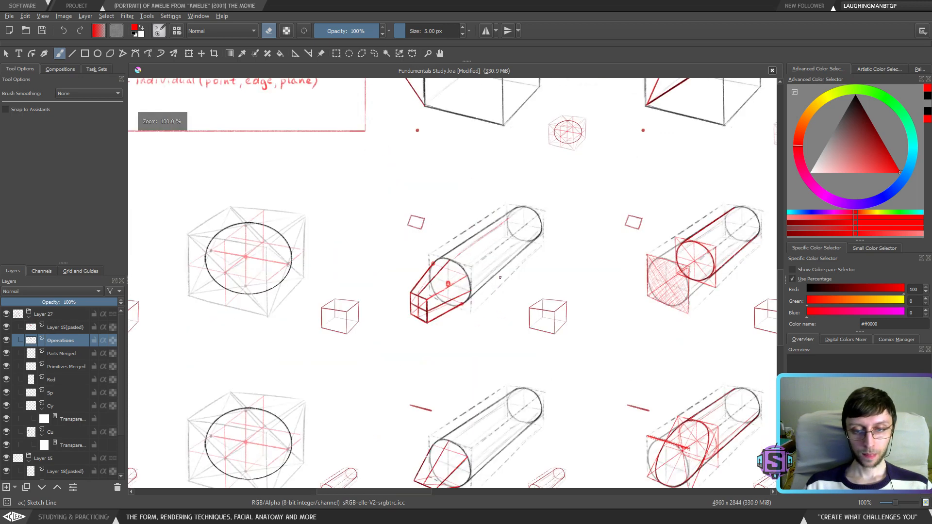
pyautogui.press('m')
pyautogui.press('m')
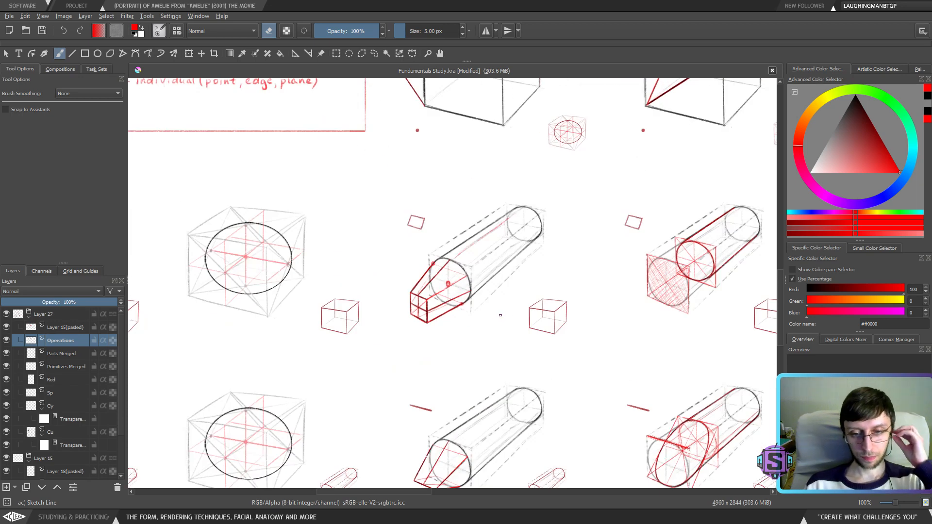
pyautogui.press('2')
pyautogui.press('m')
pyautogui.press('m')
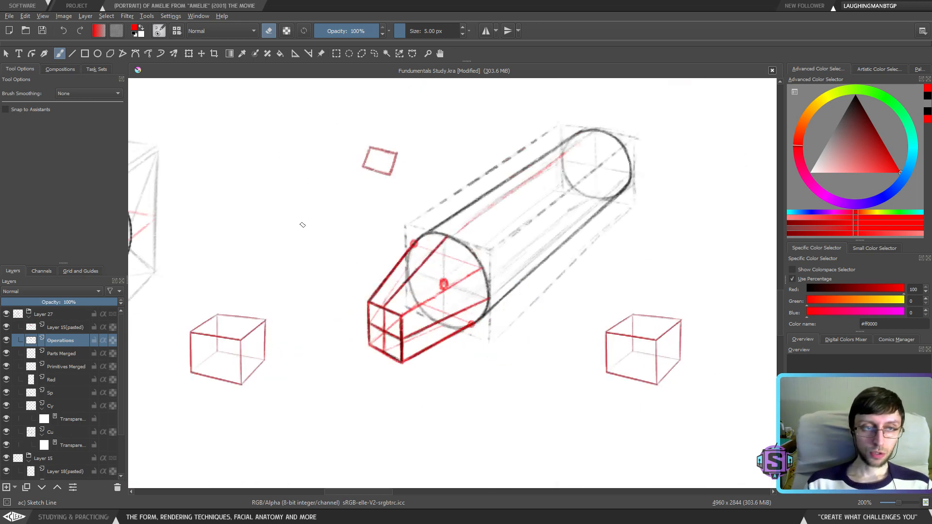
# Reinforce the edge from the small plane's upper right corner to the circle with a straight red line and a 4 px black line over it
pyautogui.click(72, 53)
pyautogui.press('+')
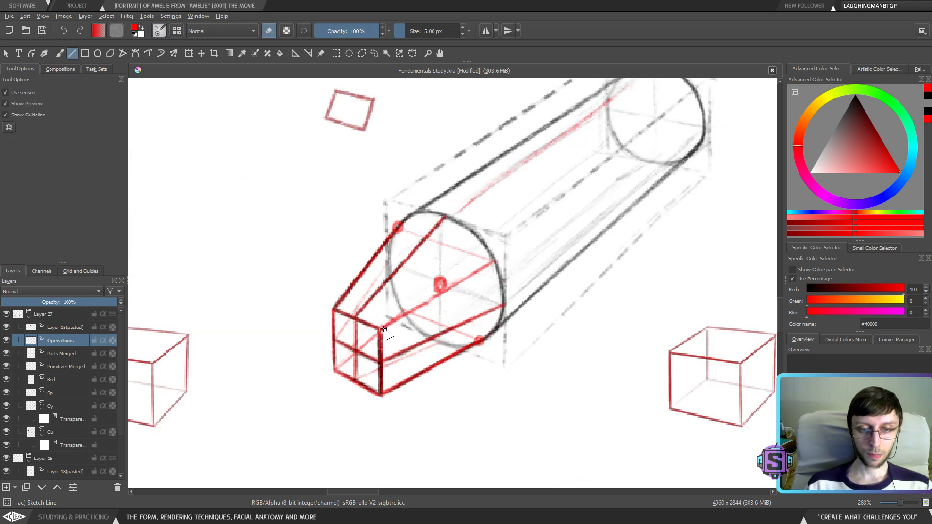
pyautogui.press('e')
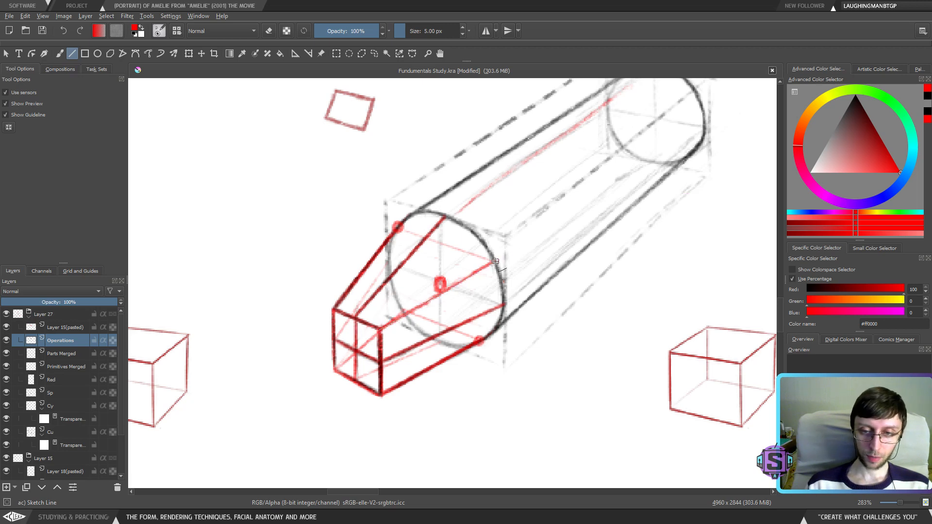
pyautogui.moveTo(496, 261); pyautogui.dragTo(495, 261)
pyautogui.press('d')
pyautogui.press('[')
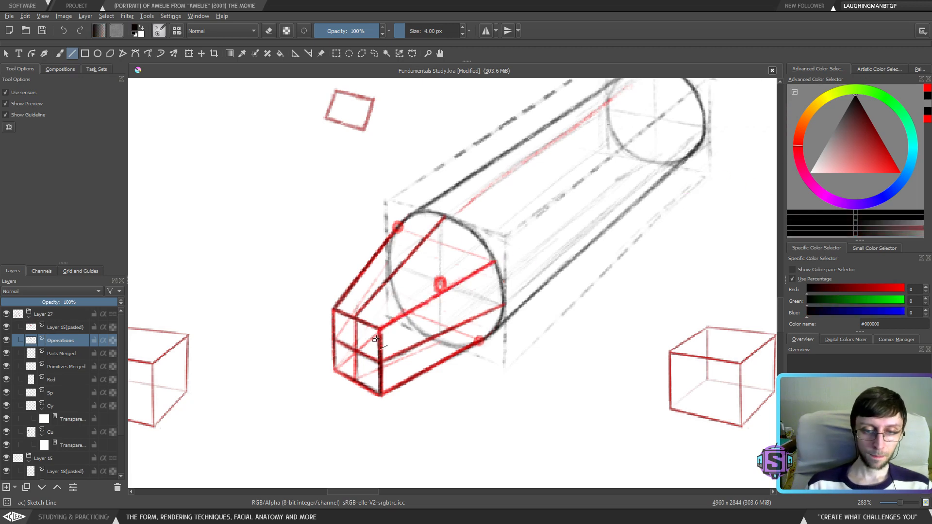
pyautogui.moveTo(380, 331); pyautogui.dragTo(494, 263)
pyautogui.press('b')
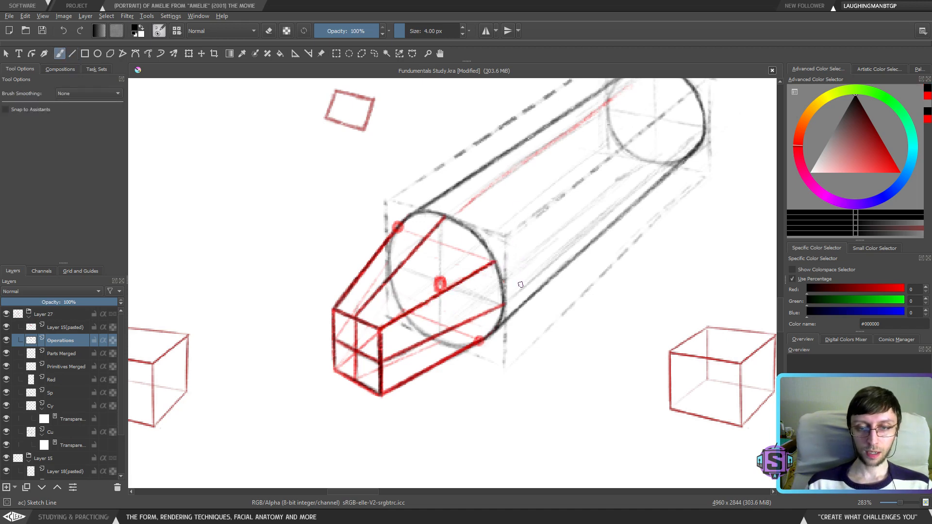
# Try a straight line from the lower contact point diagonally across the first sphere, with pure red (#ff0000) as the brush colour
pyautogui.scroll(-5, 481, 272)
pyautogui.scroll(5, 485, 301)
pyautogui.moveTo(499, 317); pyautogui.dragTo(471, 326)
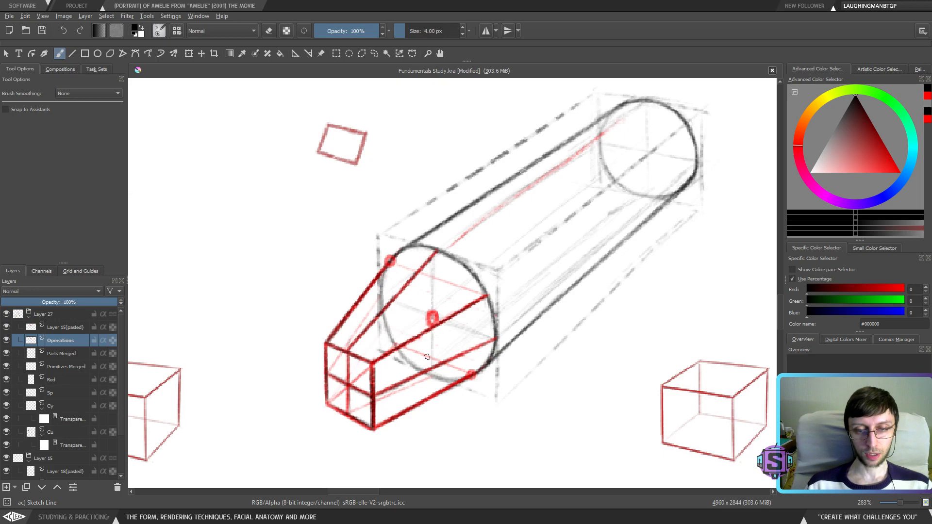
pyautogui.scroll(-5, 426, 357)
pyautogui.moveTo(480, 387); pyautogui.dragTo(563, 333)
pyautogui.scroll(2, 443, 312)
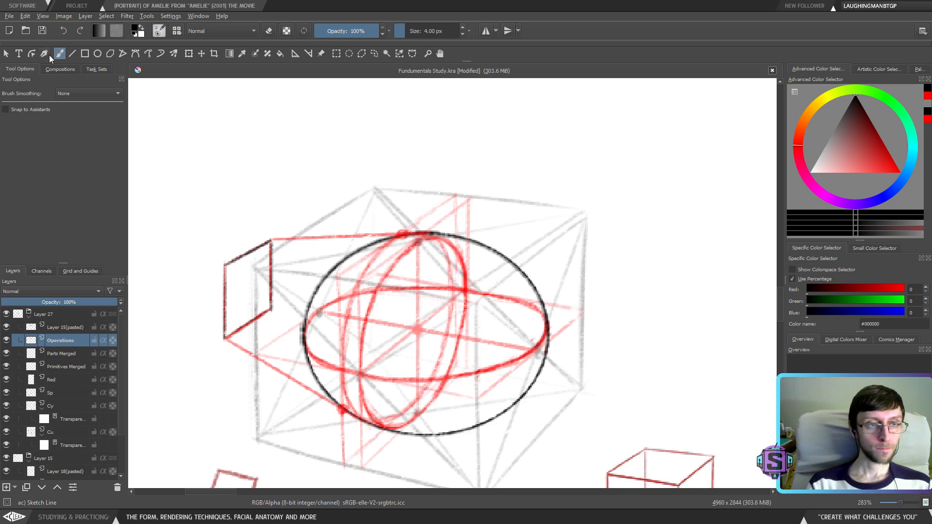
pyautogui.click(72, 53)
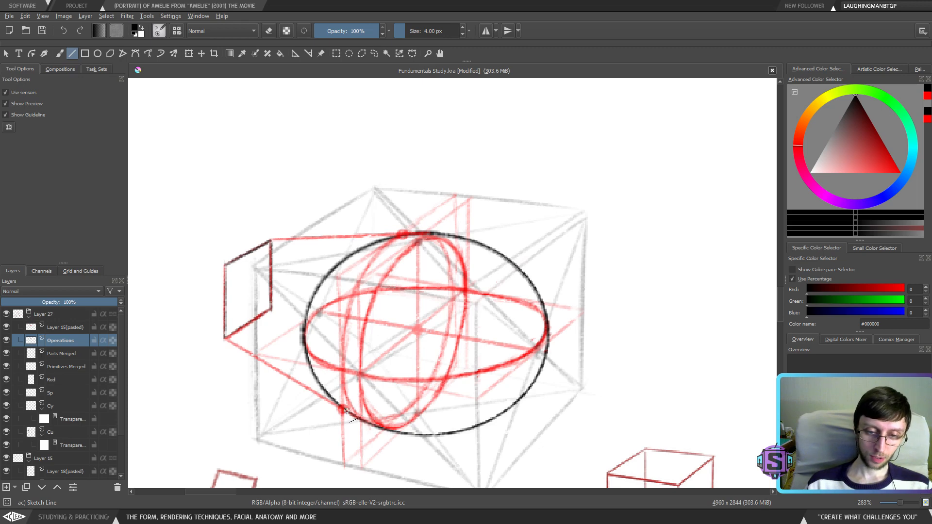
pyautogui.moveTo(345, 410); pyautogui.dragTo(451, 317)
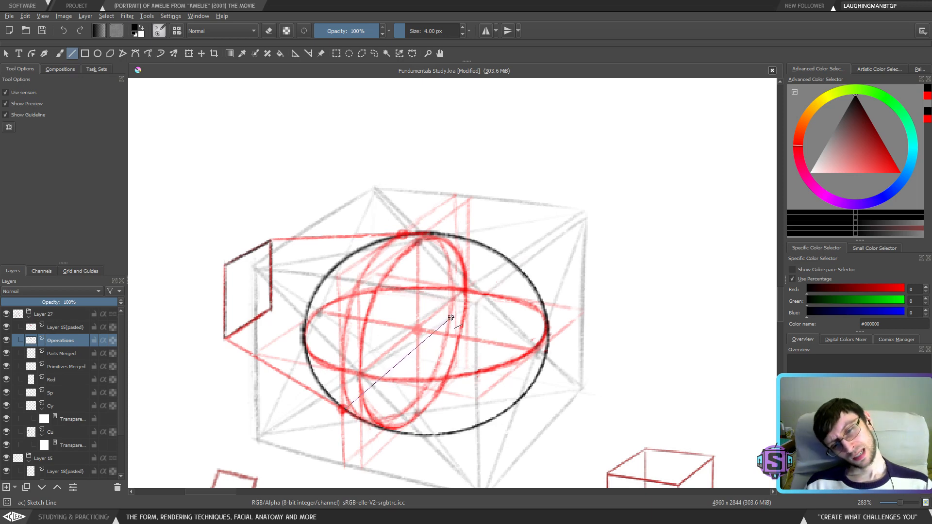
pyautogui.press('Escape')
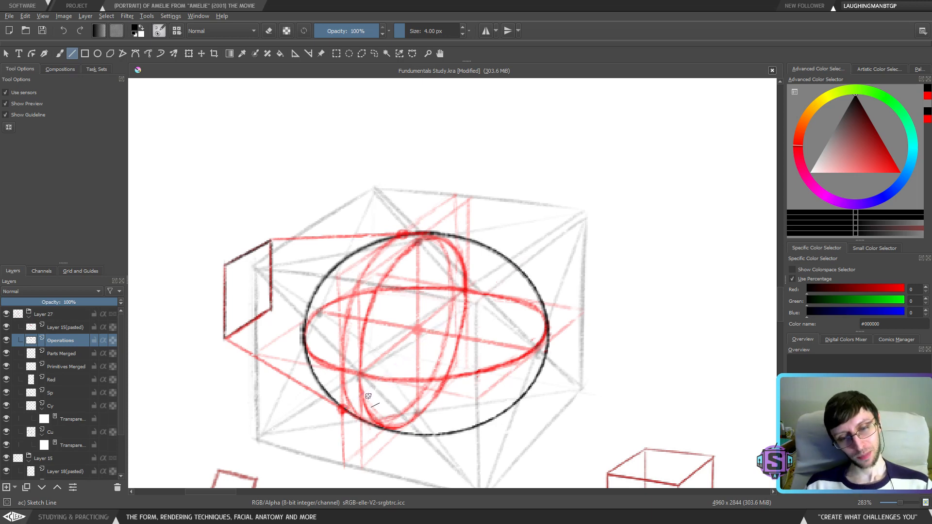
pyautogui.moveTo(345, 407); pyautogui.dragTo(447, 323)
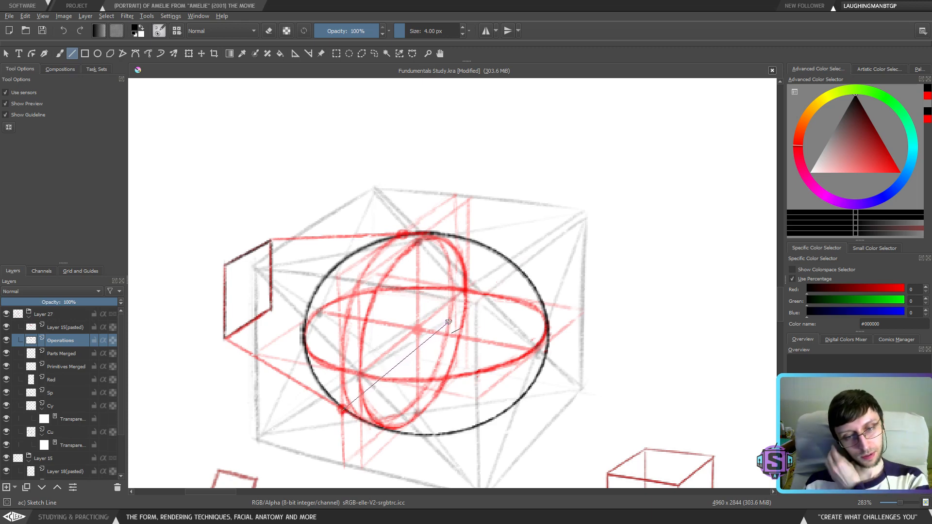
pyautogui.click(900, 172)
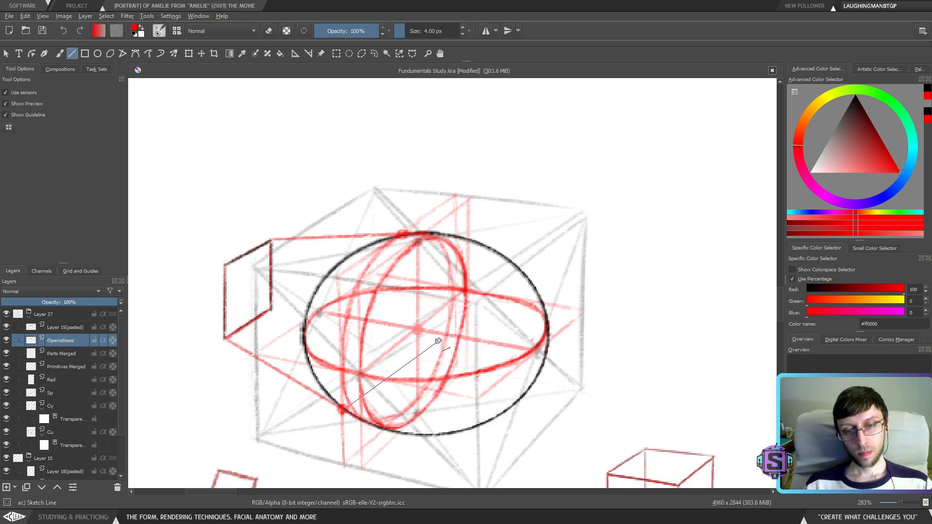
# Check which drawings belong to Layer 15(pasted) by toggling its visibility while viewing the rows of spheres and cylinders
pyautogui.press('-')
pyautogui.press('-')
pyautogui.press('-')
pyautogui.press('-')
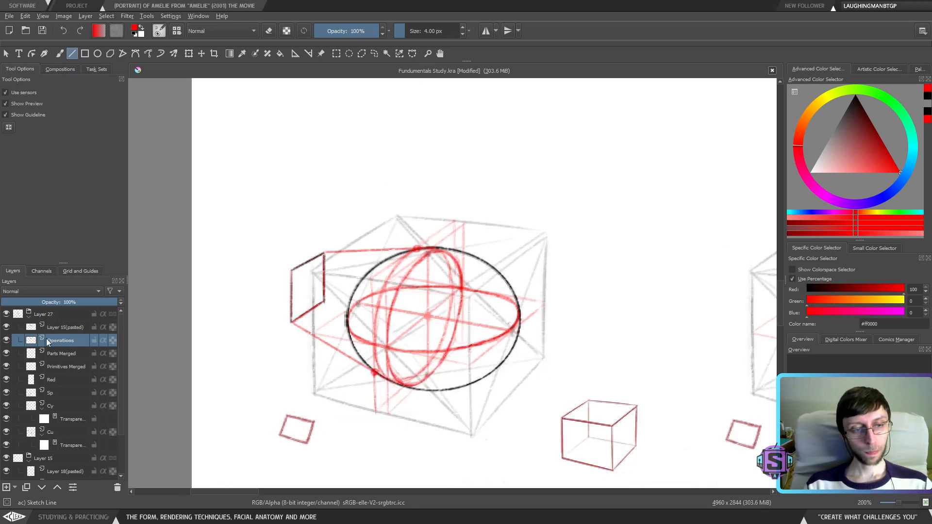
pyautogui.press('-')
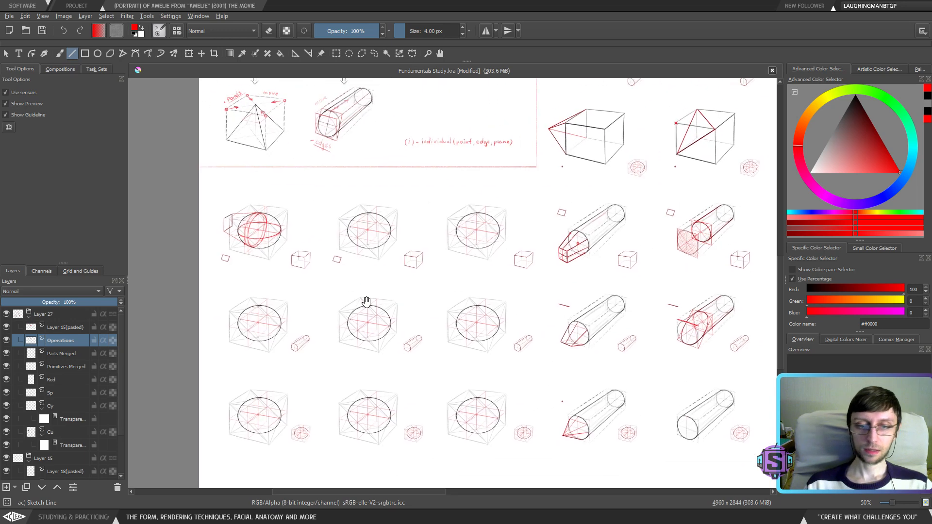
pyautogui.click(6, 328)
pyautogui.click(6, 328)
pyautogui.click(6, 328)
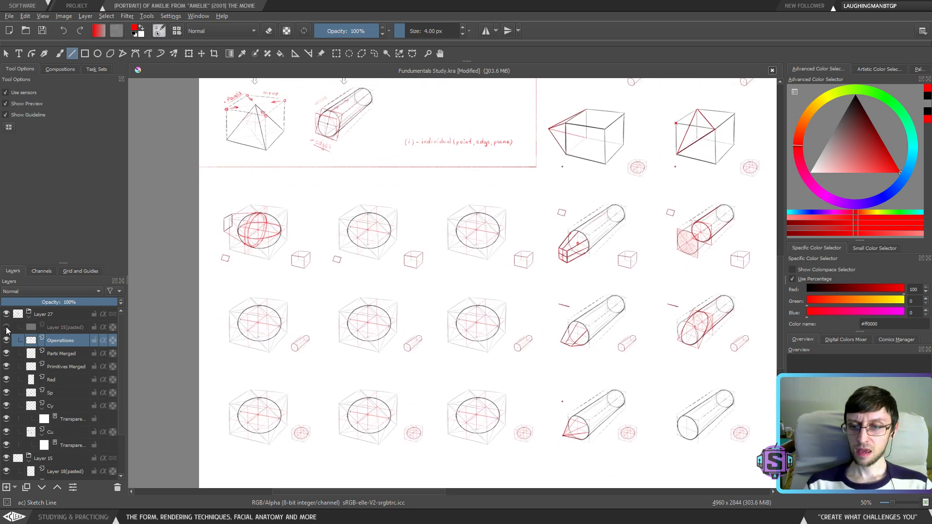
pyautogui.click(6, 328)
pyautogui.click(6, 329)
pyautogui.click(6, 330)
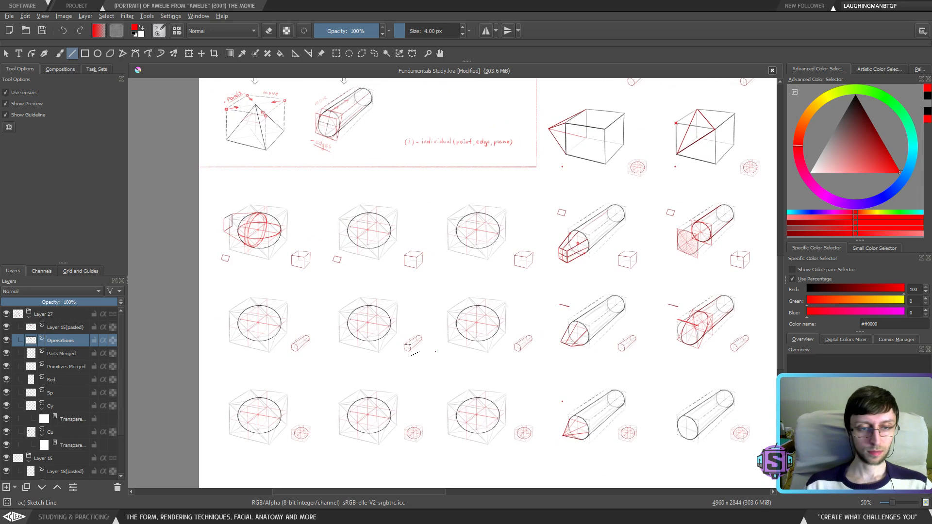
# Examine the first sphere's join with the small plane and compare it with the empty sphere examples around it
pyautogui.scroll(6, 408, 345)
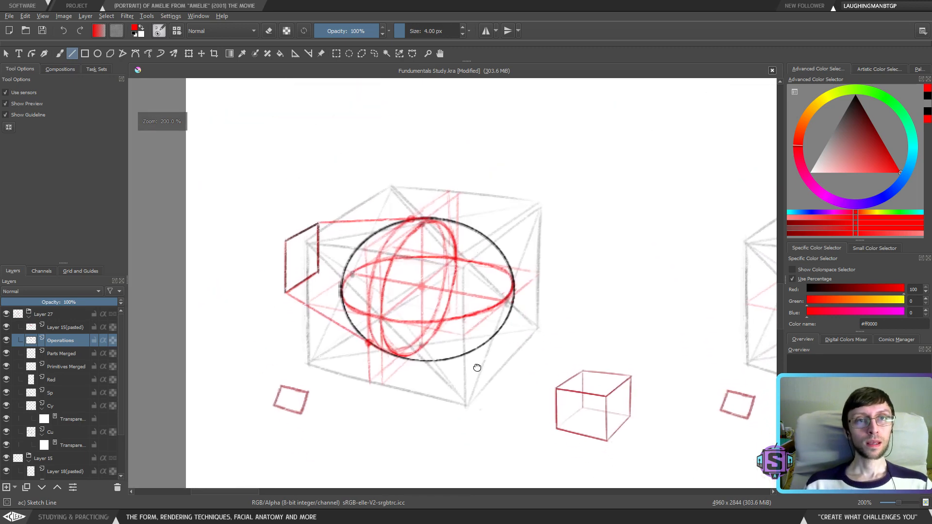
pyautogui.moveTo(481, 367); pyautogui.dragTo(489, 350)
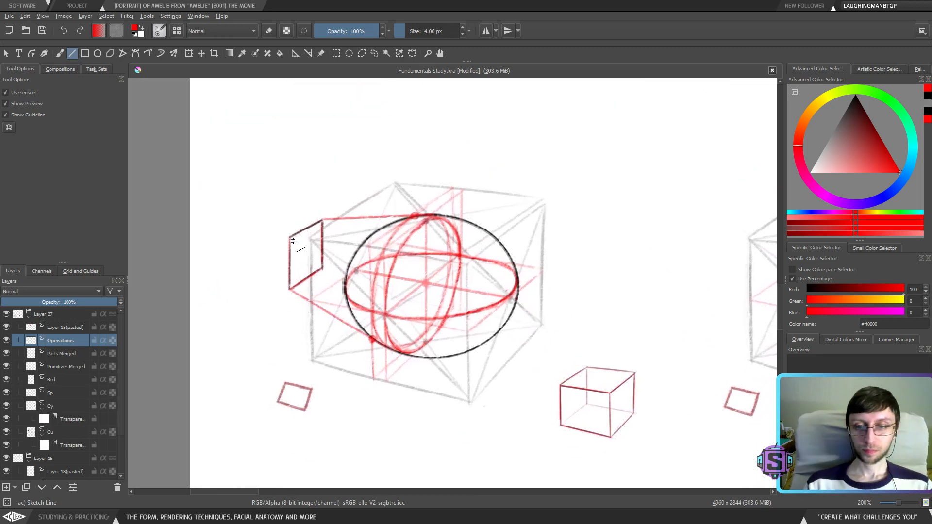
pyautogui.scroll(-3, 537, 389)
pyautogui.moveTo(537, 388)
pyautogui.mouseDown()
pyautogui.moveTo(487, 256)
pyautogui.moveTo(484, 295)
pyautogui.moveTo(485, 323)
pyautogui.moveTo(533, 266)
pyautogui.mouseUp()
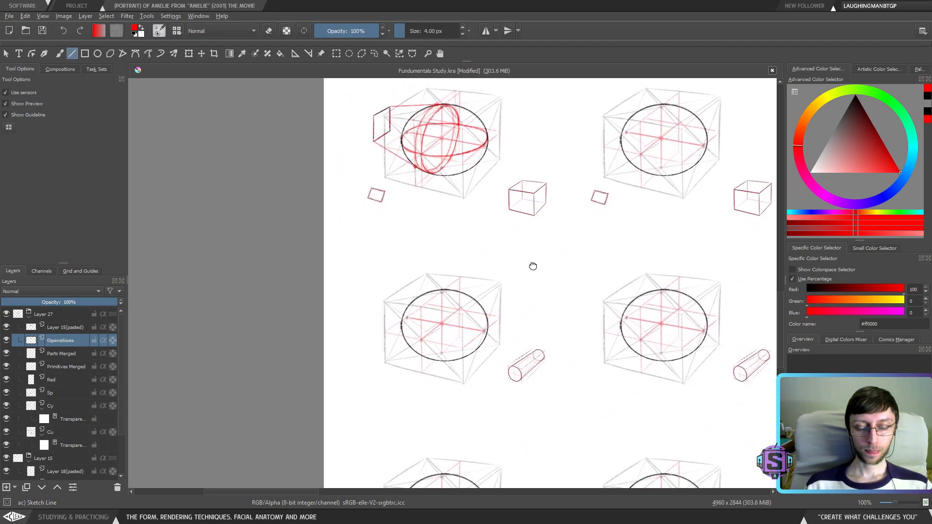
pyautogui.press('+')
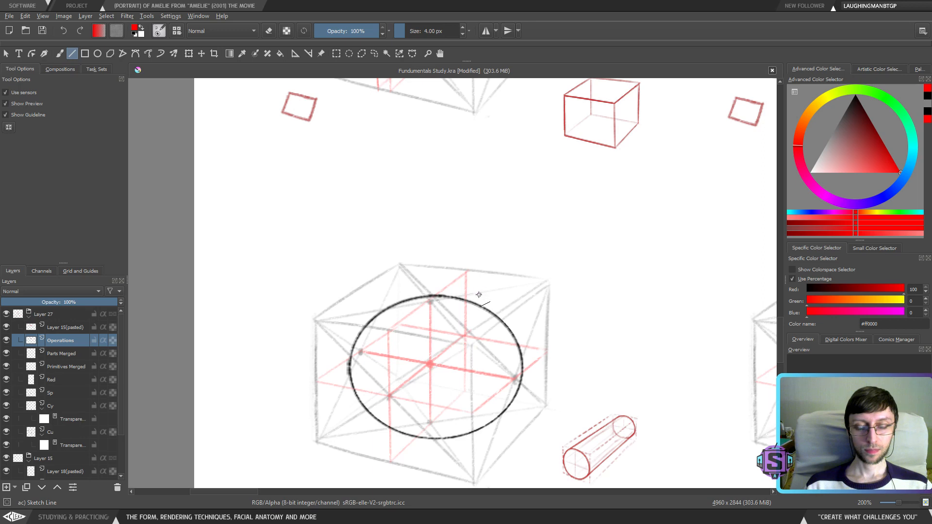
pyautogui.moveTo(494, 298); pyautogui.dragTo(416, 298)
pyautogui.press('1')
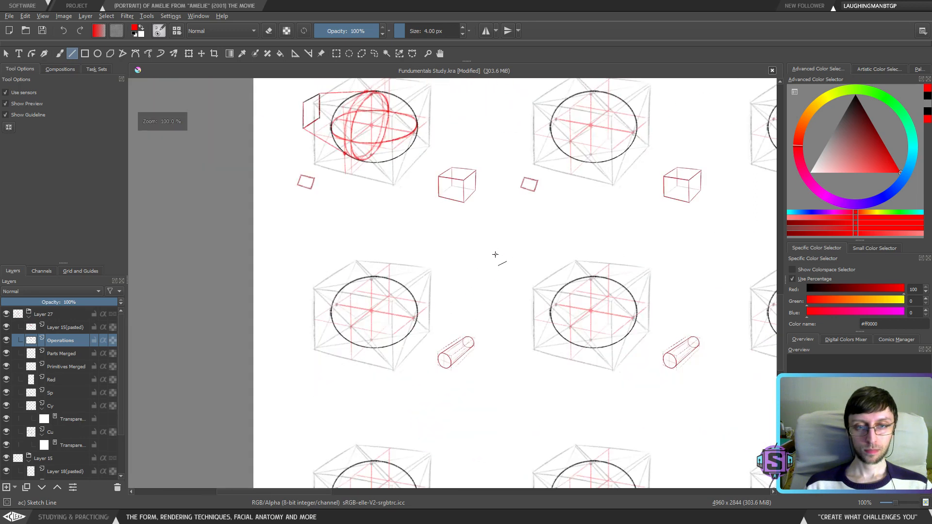
pyautogui.moveTo(490, 258); pyautogui.dragTo(459, 328)
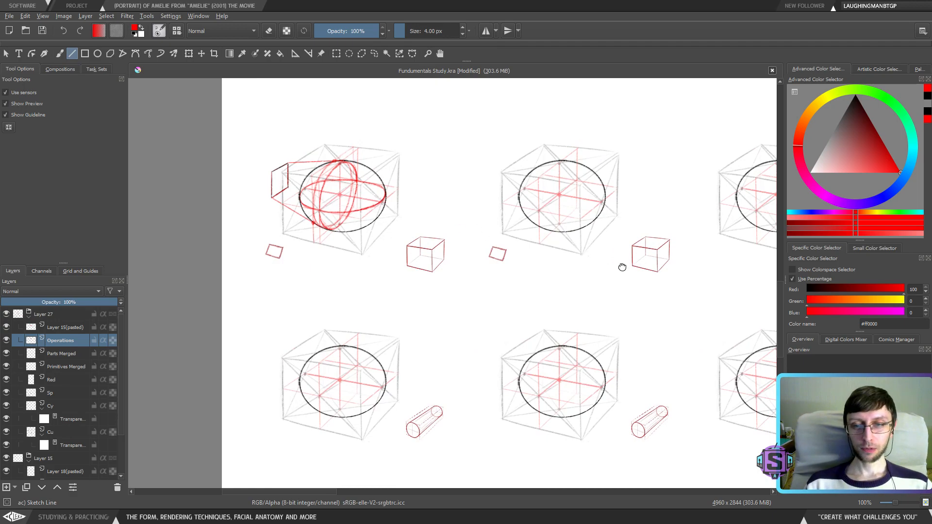
# Select the small edge and point symbols beside the first column of cylinders and paste a copy of them onto a new layer
pyautogui.press('-')
pyautogui.press('-')
pyautogui.press('b')
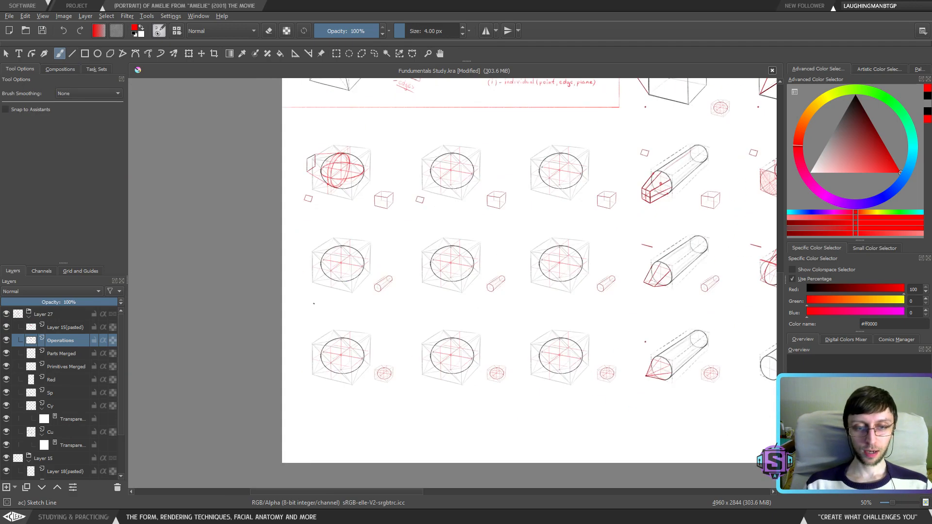
pyautogui.moveTo(753, 203)
pyautogui.mouseDown()
pyautogui.moveTo(549, 294)
pyautogui.moveTo(510, 193)
pyautogui.mouseUp()
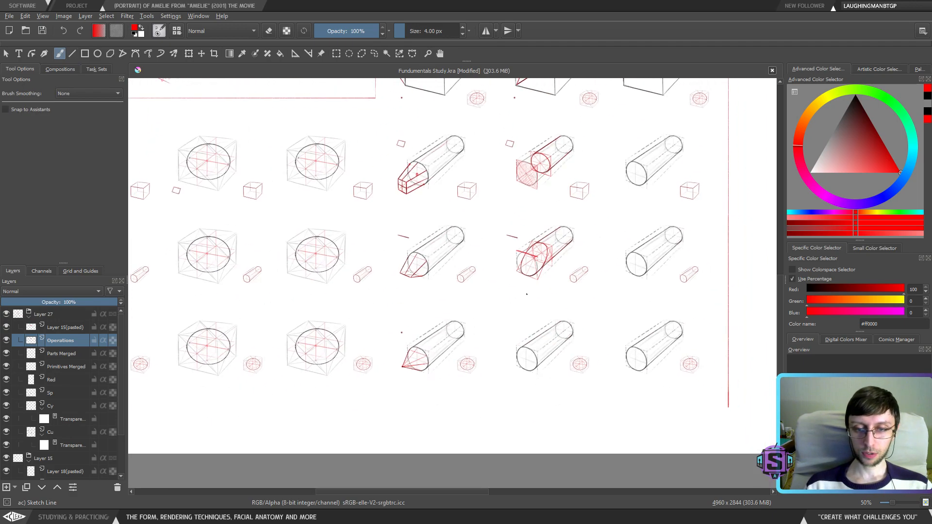
pyautogui.press('l')
pyautogui.moveTo(520, 366); pyautogui.dragTo(510, 361)
pyautogui.hotkey('ctrl', 'shift', 'a')
pyautogui.moveTo(403, 352)
pyautogui.mouseDown()
pyautogui.moveTo(413, 381)
pyautogui.moveTo(405, 312)
pyautogui.moveTo(422, 256)
pyautogui.moveTo(393, 319)
pyautogui.moveTo(404, 379)
pyautogui.mouseUp()
pyautogui.moveTo(359, 332); pyautogui.dragTo(501, 323)
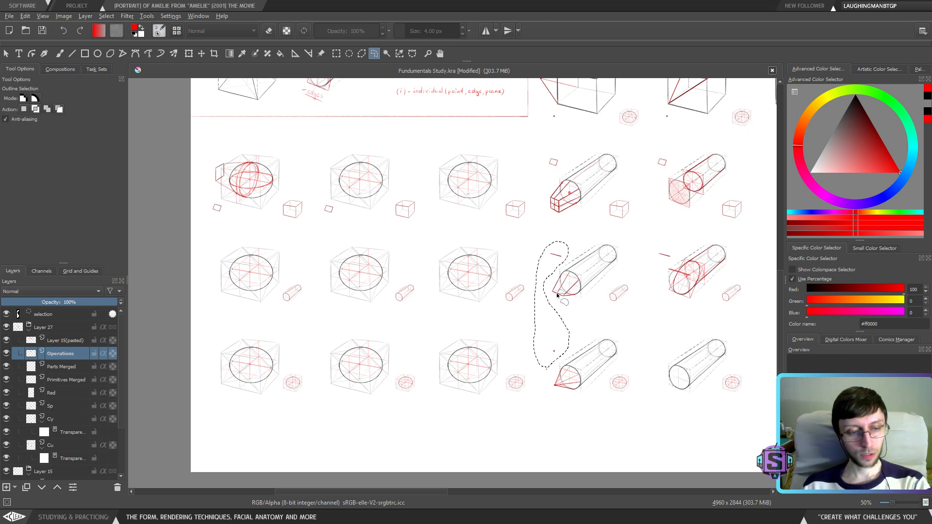
pyautogui.hotkey('ctrl', 'v')
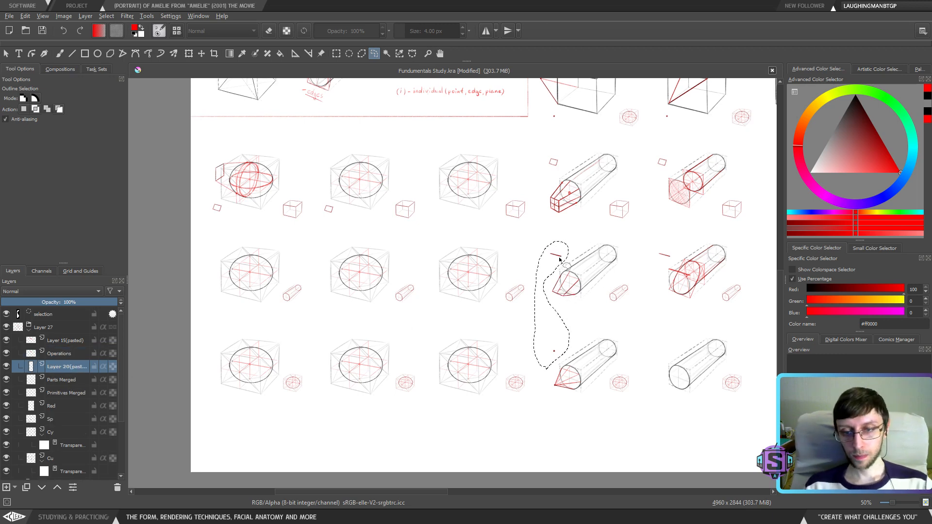
# Move the copied edge and point symbols beside the first column of spheres in the second and third rows, and clear the selection
pyautogui.press('t')
pyautogui.moveTo(556, 256); pyautogui.dragTo(394, 258)
pyautogui.press('1')
pyautogui.moveTo(312, 245); pyautogui.dragTo(335, 343)
pyautogui.press('b')
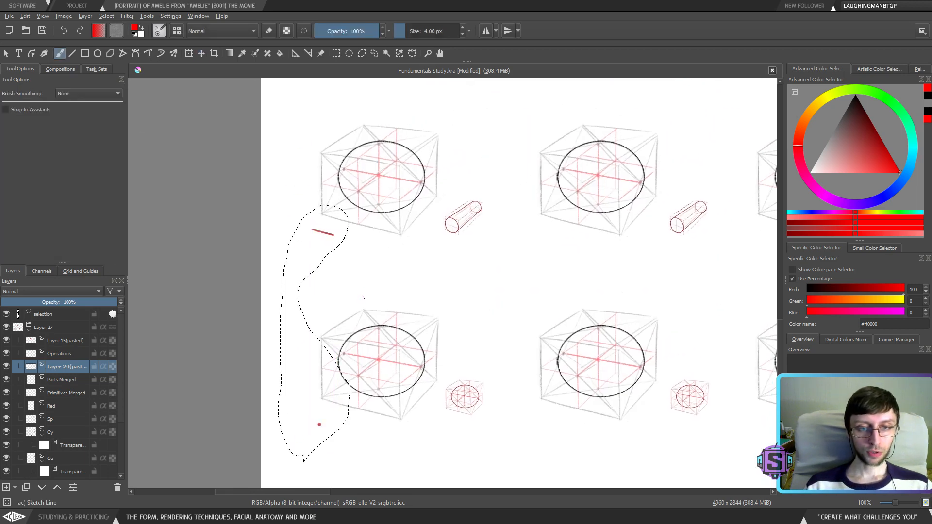
pyautogui.hotkey('ctrl', 'shift', 'a')
# Review the top two rows of sphere examples, comparing the plane joined to the first sphere with the untouched ones
pyautogui.moveTo(346, 271); pyautogui.dragTo(354, 312)
pyautogui.moveTo(315, 282); pyautogui.dragTo(346, 292)
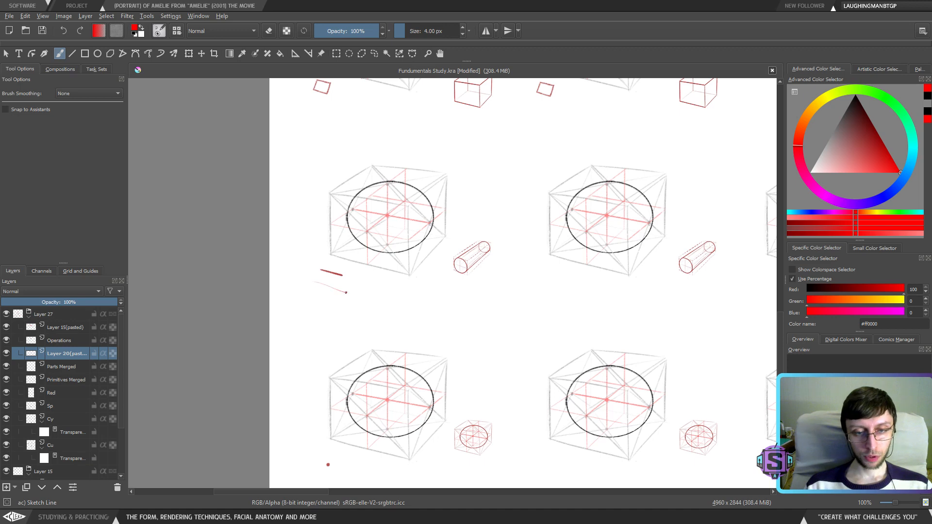
pyautogui.scroll(2, 318, 257)
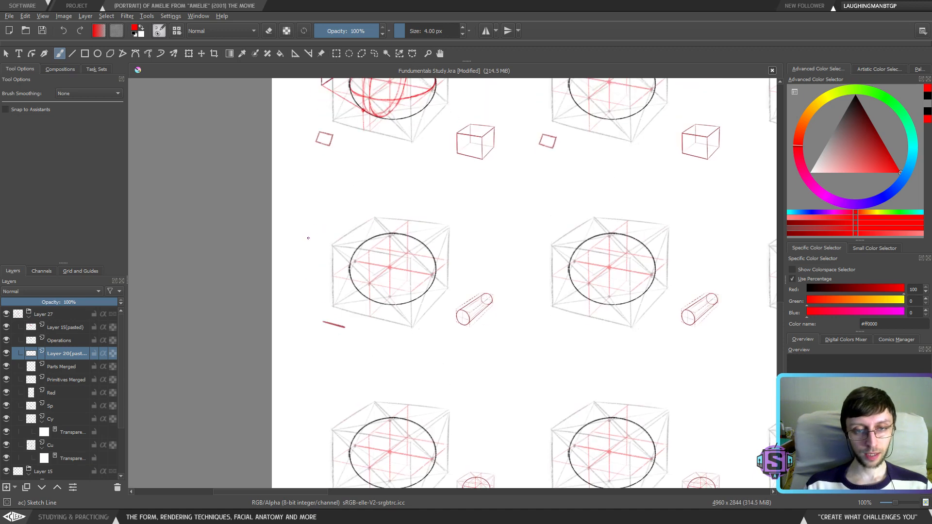
pyautogui.scroll(4, 330, 172)
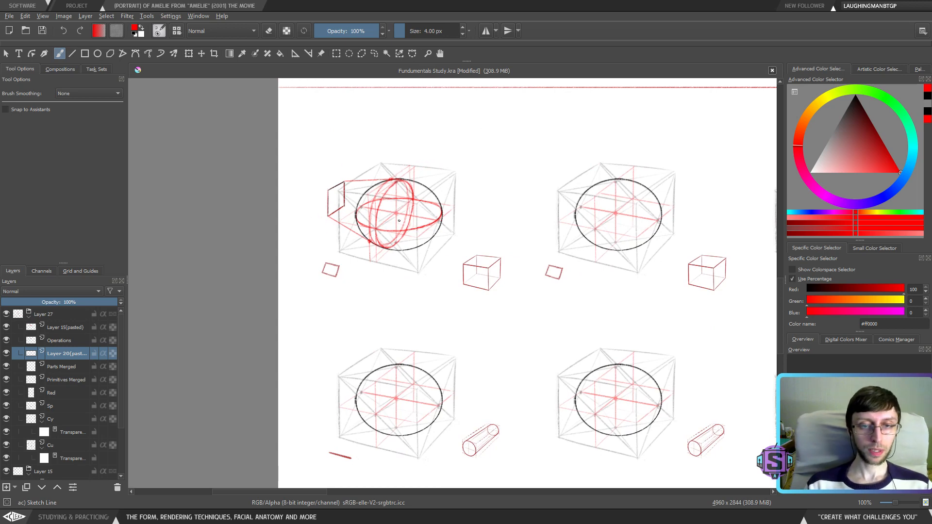
pyautogui.moveTo(411, 389); pyautogui.dragTo(368, 311)
pyautogui.moveTo(456, 301)
pyautogui.mouseDown()
pyautogui.moveTo(429, 291)
pyautogui.moveTo(366, 345)
pyautogui.mouseUp()
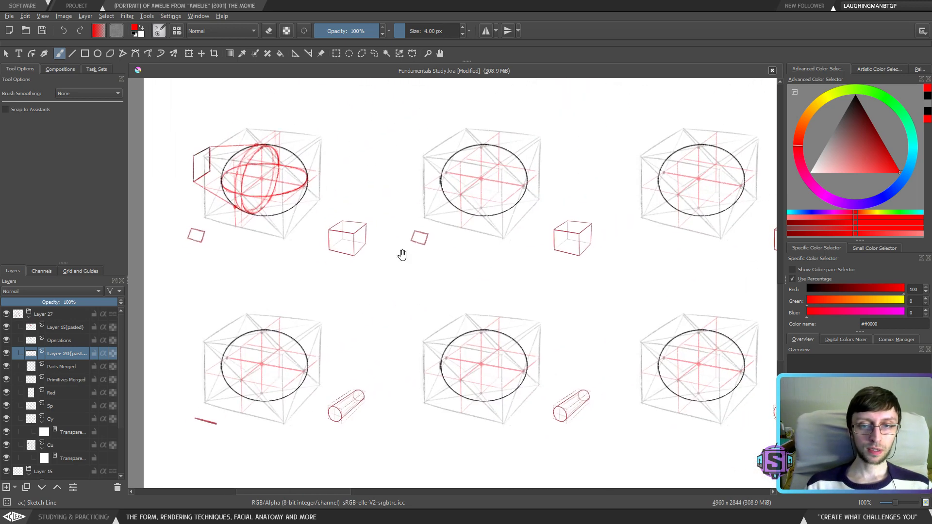
pyautogui.scroll(-1, 419, 307)
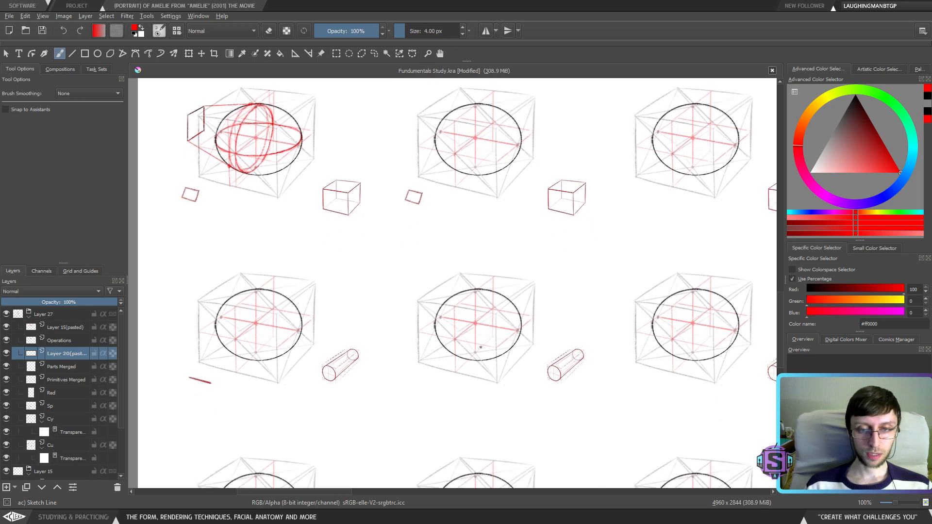
pyautogui.scroll(3, 471, 327)
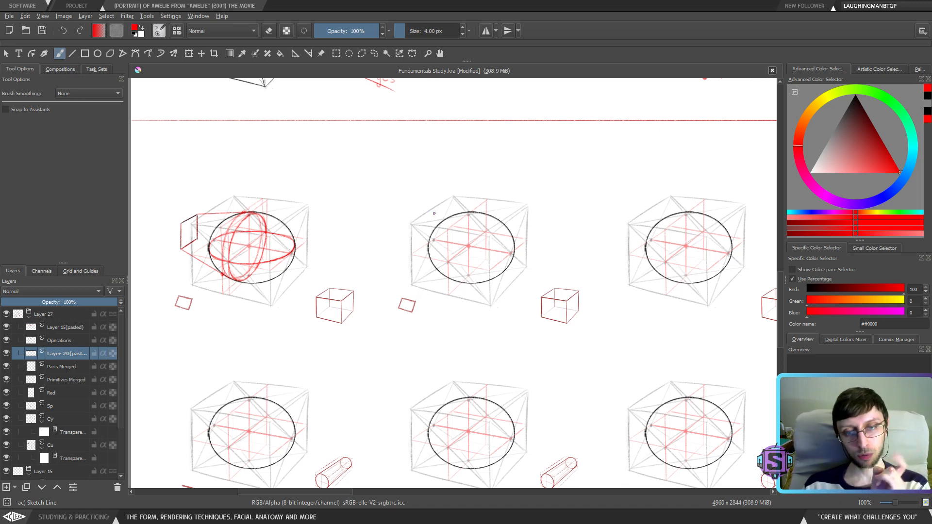
# Try freehand construction strokes across the second sphere and its bounding box, and undo them
pyautogui.moveTo(430, 209); pyautogui.dragTo(512, 226)
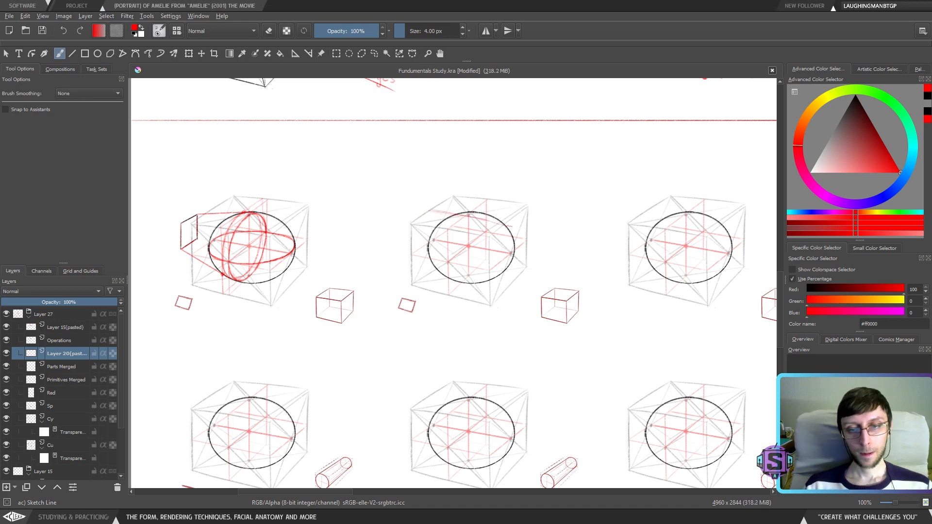
pyautogui.hotkey('ctrl', 'z')
pyautogui.moveTo(425, 210); pyautogui.dragTo(426, 264)
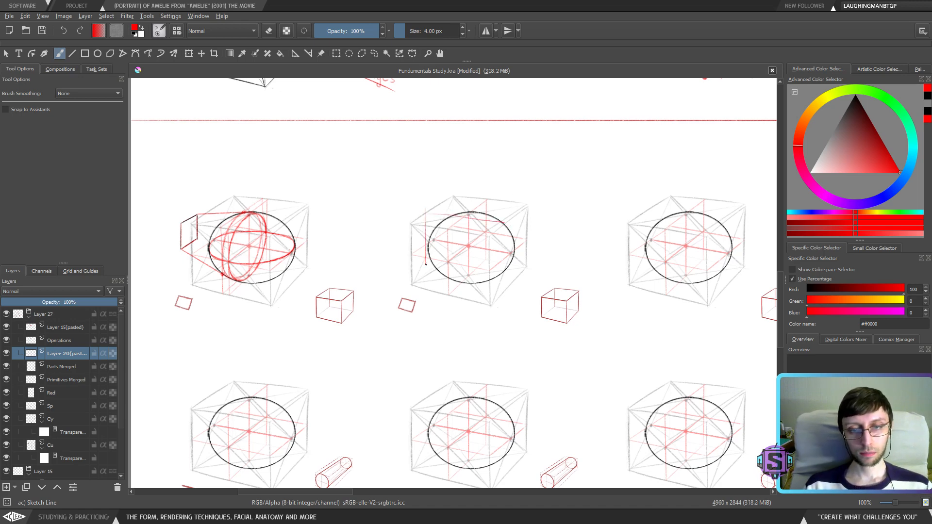
pyautogui.hotkey('ctrl', 'z')
pyautogui.hotkey('ctrl', 'z')
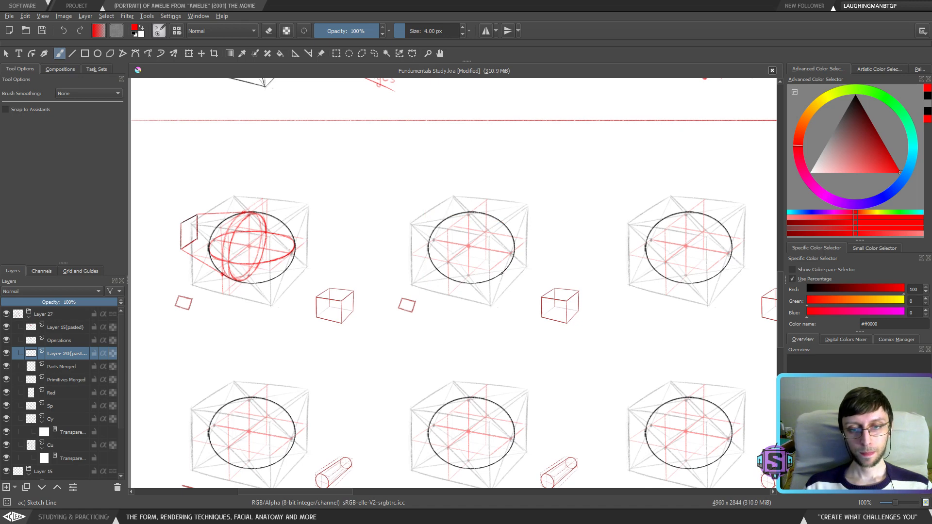
pyautogui.press('+')
pyautogui.moveTo(511, 243); pyautogui.dragTo(462, 306)
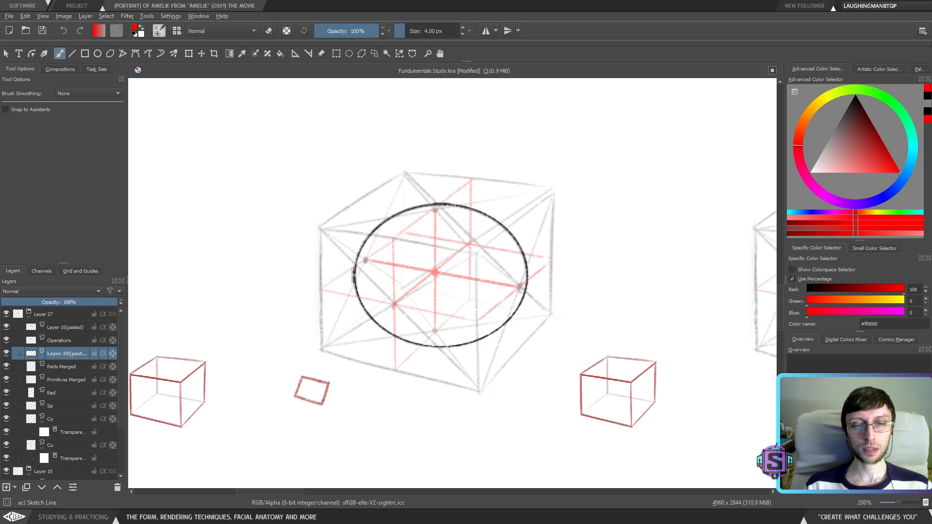
pyautogui.moveTo(323, 247)
pyautogui.mouseDown()
pyautogui.moveTo(396, 370)
pyautogui.moveTo(480, 393)
pyautogui.mouseUp()
pyautogui.hotkey('ctrl', 'z')
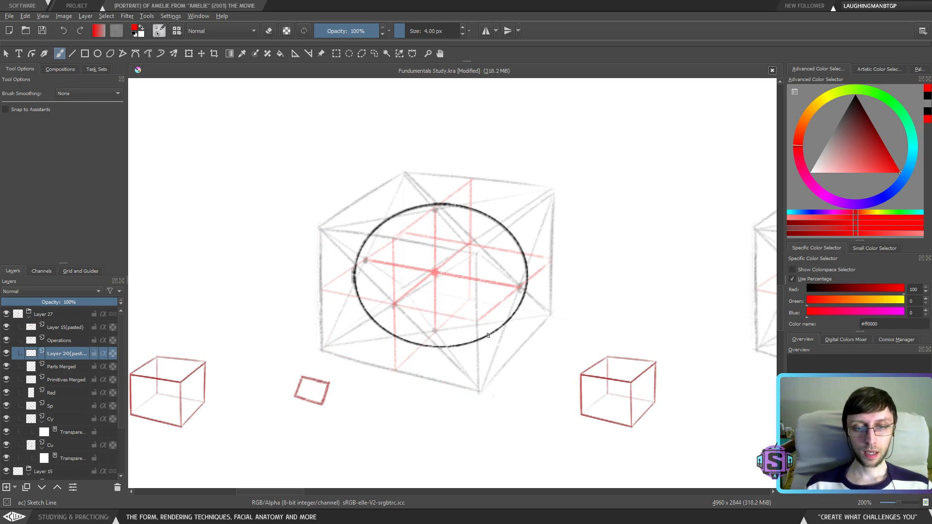
# Examine the cube example for subtracting with a plane, including its hatched area and red cut lines, and the surrounding operations sheet
pyautogui.press('-')
pyautogui.press('-')
pyautogui.moveTo(666, 233); pyautogui.dragTo(412, 331)
pyautogui.press('+')
pyautogui.moveTo(550, 278); pyautogui.dragTo(467, 466)
pyautogui.press('+')
pyautogui.moveTo(445, 308); pyautogui.dragTo(454, 400)
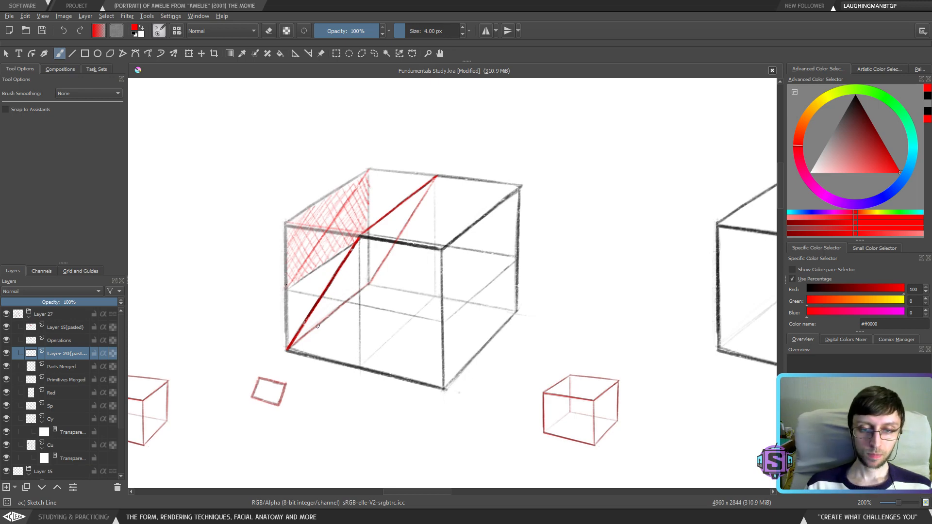
pyautogui.press('-')
pyautogui.press('-')
pyautogui.press('-')
pyautogui.press('-')
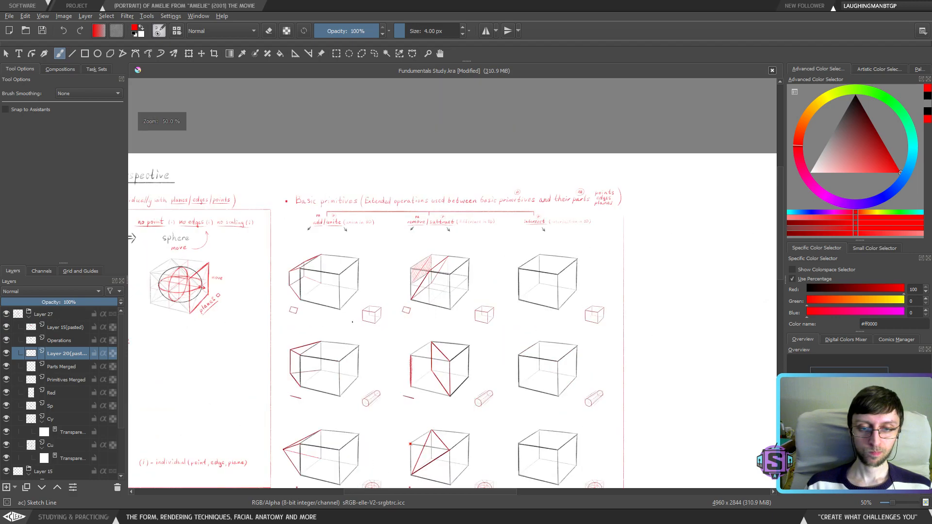
# Compare the cube and cylinder subtraction examples with the sphere examples, examining the first and second spheres of the top row closely
pyautogui.moveTo(345, 385); pyautogui.dragTo(515, 290)
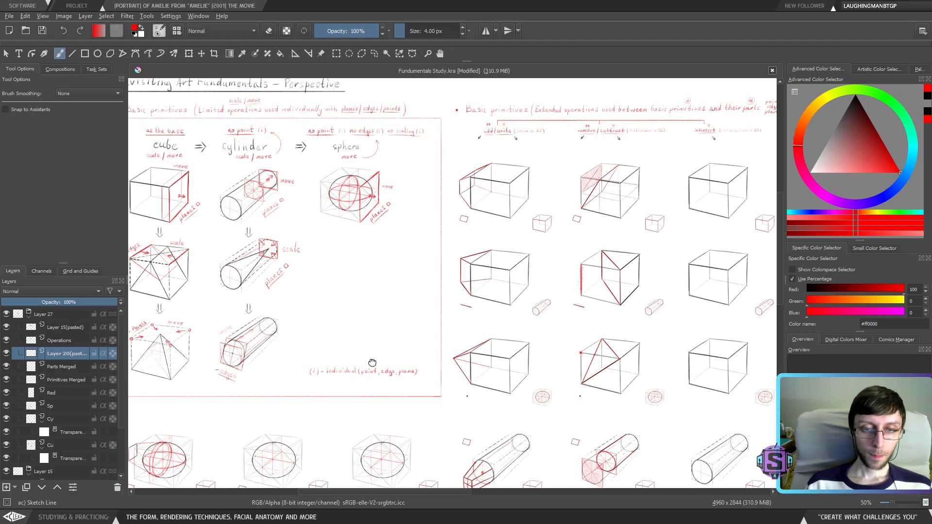
pyautogui.moveTo(246, 471); pyautogui.dragTo(487, 304)
pyautogui.press('+')
pyautogui.press('+')
pyautogui.press('+')
pyautogui.press('+')
pyautogui.press('-')
pyautogui.press('-')
pyautogui.press('+')
pyautogui.press('+')
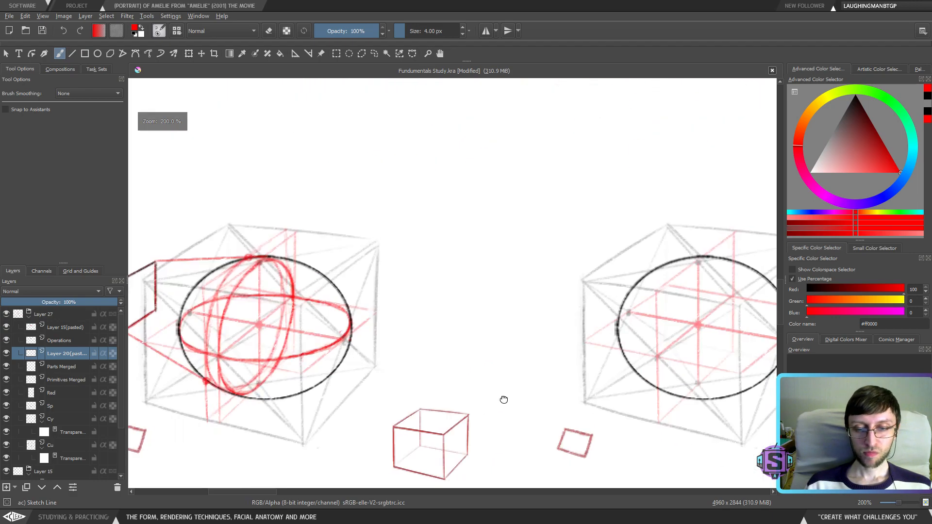
pyautogui.moveTo(502, 400)
pyautogui.mouseDown()
pyautogui.moveTo(480, 318)
pyautogui.moveTo(435, 314)
pyautogui.mouseUp()
pyautogui.press('s')
pyautogui.moveTo(470, 376)
pyautogui.mouseDown()
pyautogui.moveTo(406, 354)
pyautogui.moveTo(469, 382)
pyautogui.moveTo(388, 389)
pyautogui.moveTo(399, 390)
pyautogui.mouseUp()
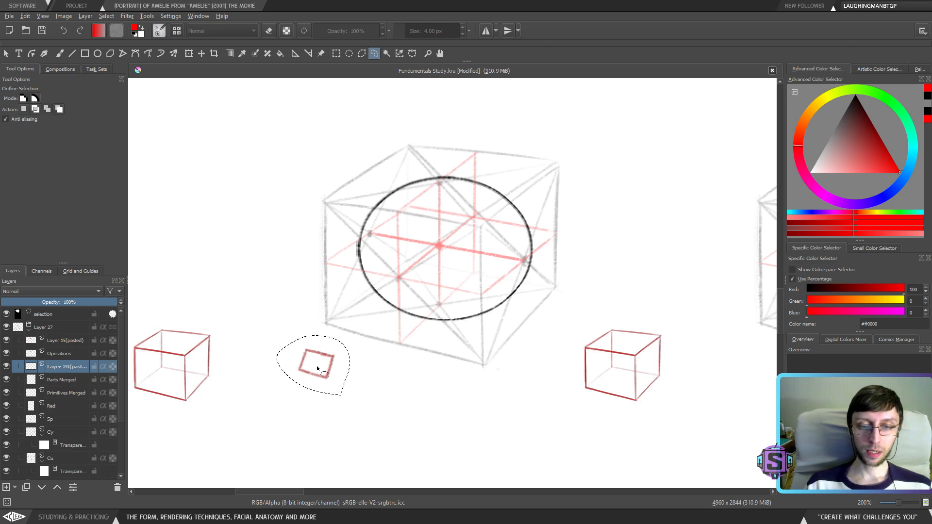
pyautogui.hotkey('ctrl', 'shift', 'a')
# Review the limited-operations notes for moving and scaling the planes, edges and points of the cube, cylinder and sphere
pyautogui.scroll(-4, 365, 321)
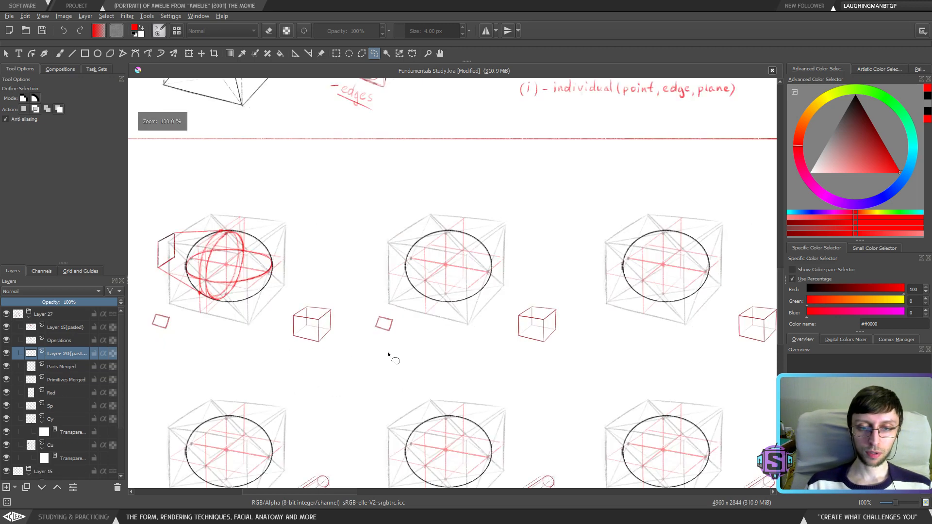
pyautogui.moveTo(649, 141); pyautogui.dragTo(449, 485)
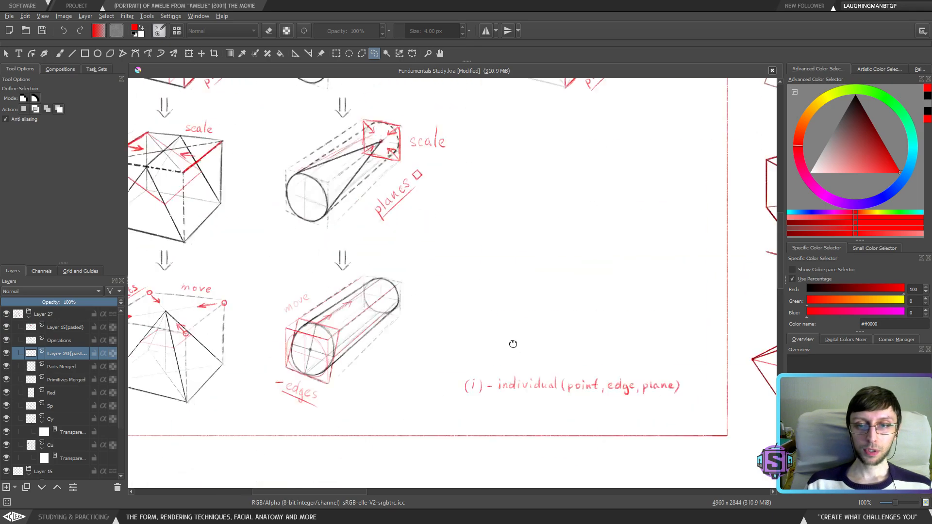
pyautogui.moveTo(631, 179); pyautogui.dragTo(479, 431)
pyautogui.press('b')
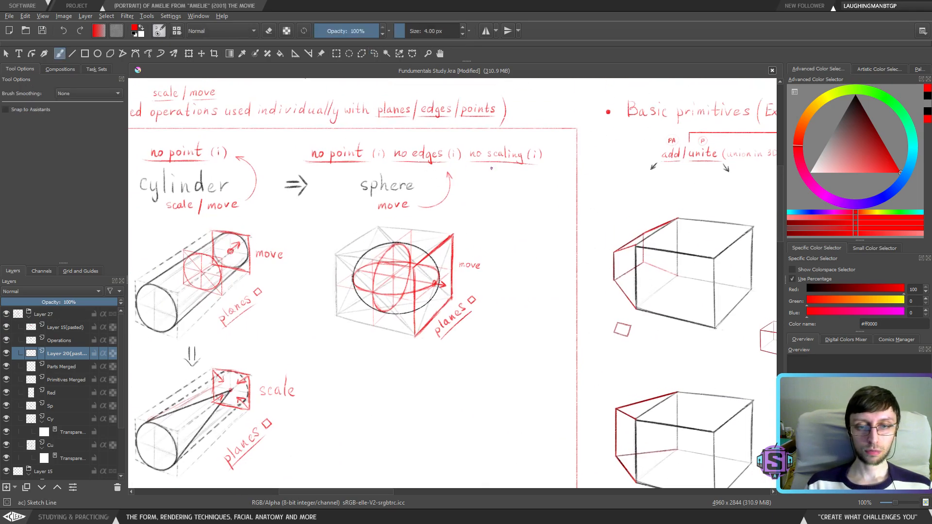
pyautogui.moveTo(322, 270); pyautogui.dragTo(550, 296)
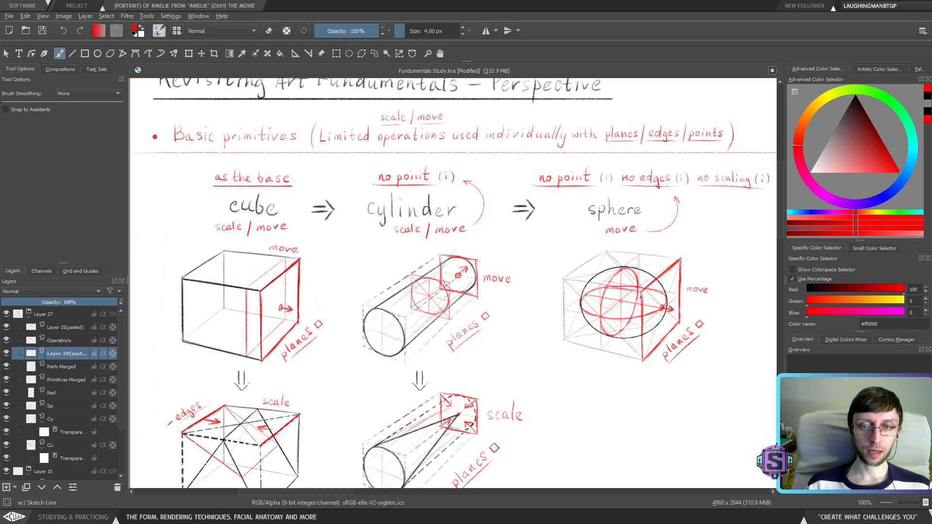
pyautogui.moveTo(666, 367)
pyautogui.mouseDown()
pyautogui.moveTo(552, 371)
pyautogui.moveTo(536, 385)
pyautogui.moveTo(530, 210)
pyautogui.moveTo(462, 358)
pyautogui.moveTo(493, 297)
pyautogui.mouseUp()
# Merge the pasted symbol layer into Parts Merged and delete the small plane symbol beside the top row's second sphere
pyautogui.hotkey('ctrl', 'r')
pyautogui.moveTo(432, 244)
pyautogui.mouseDown()
pyautogui.moveTo(466, 265)
pyautogui.moveTo(463, 258)
pyautogui.mouseUp()
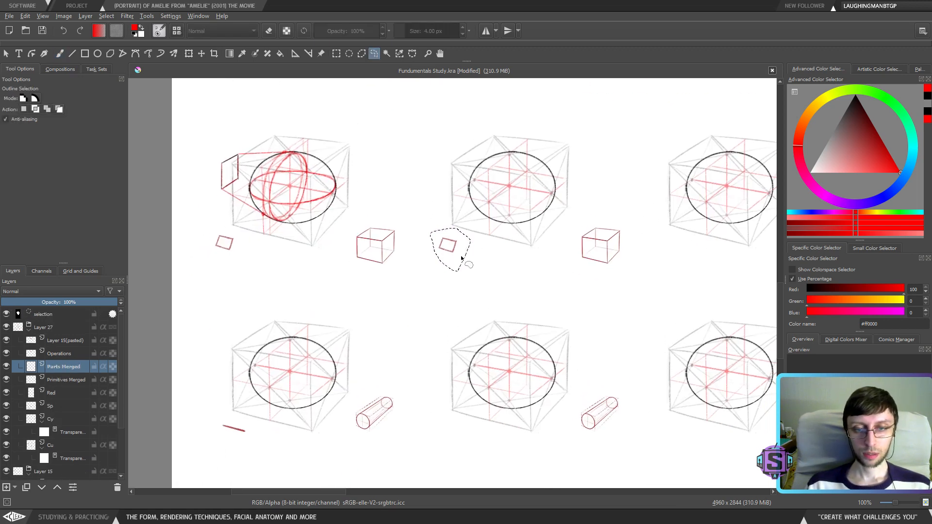
pyautogui.press('Delete')
pyautogui.hotkey('ctrl', 'shift', 'a')
pyautogui.press('b')
# Try a freehand stroke inside the top row's second sphere and undo it
pyautogui.scroll(5, 471, 258)
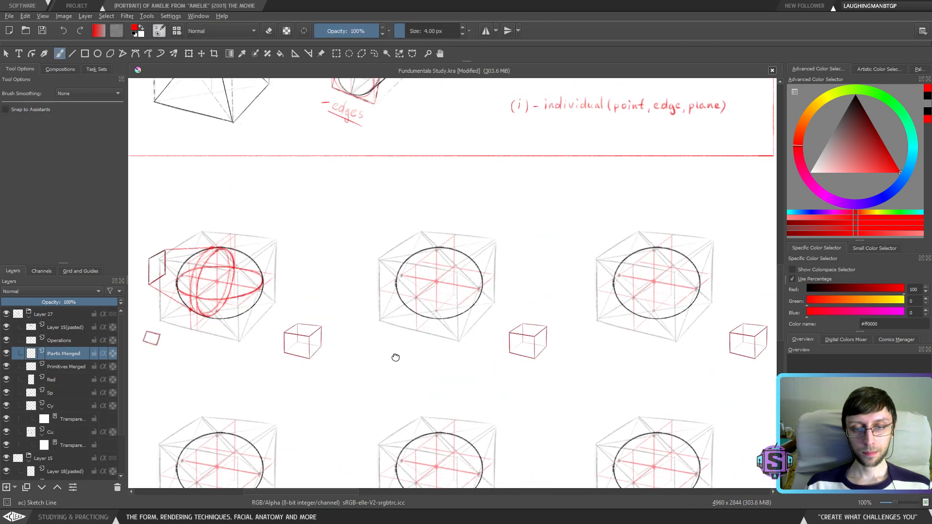
pyautogui.scroll(2, 418, 325)
pyautogui.scroll(2, 422, 257)
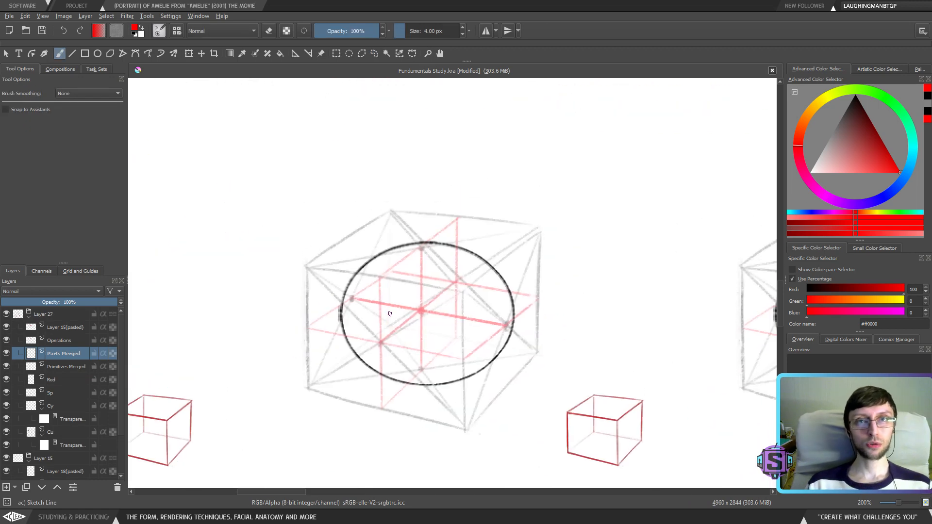
pyautogui.moveTo(392, 313)
pyautogui.mouseDown()
pyautogui.moveTo(449, 241)
pyautogui.moveTo(470, 294)
pyautogui.moveTo(470, 361)
pyautogui.moveTo(495, 297)
pyautogui.mouseUp()
pyautogui.hotkey('ctrl', 'z')
pyautogui.hotkey('ctrl', 'z')
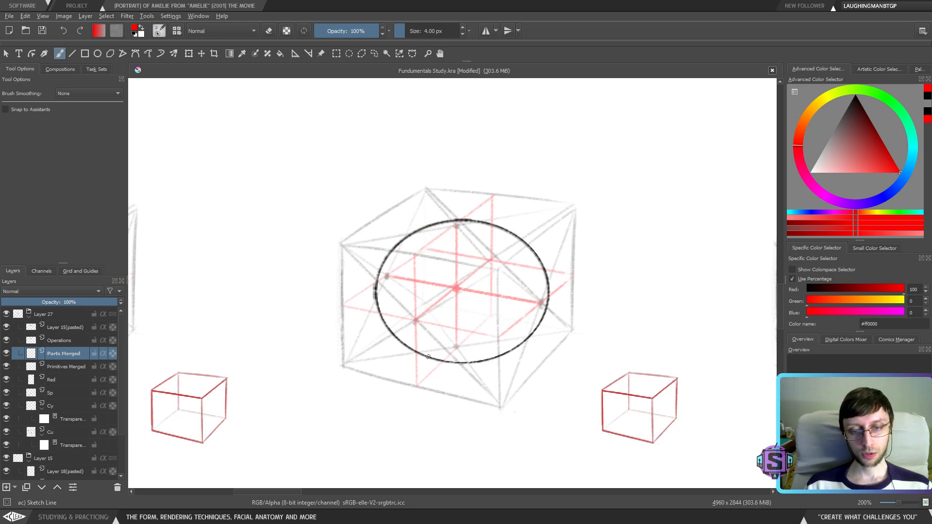
# Try drawing a red upright cross-section ellipse inside the second sphere, and undo the strokes
pyautogui.moveTo(428, 357)
pyautogui.mouseDown()
pyautogui.moveTo(465, 307)
pyautogui.moveTo(449, 226)
pyautogui.moveTo(390, 259)
pyautogui.mouseUp()
pyautogui.hotkey('ctrl', 'z')
pyautogui.moveTo(455, 345)
pyautogui.mouseDown()
pyautogui.moveTo(487, 278)
pyautogui.moveTo(419, 246)
pyautogui.moveTo(412, 286)
pyautogui.moveTo(423, 345)
pyautogui.moveTo(441, 360)
pyautogui.moveTo(481, 363)
pyautogui.mouseUp()
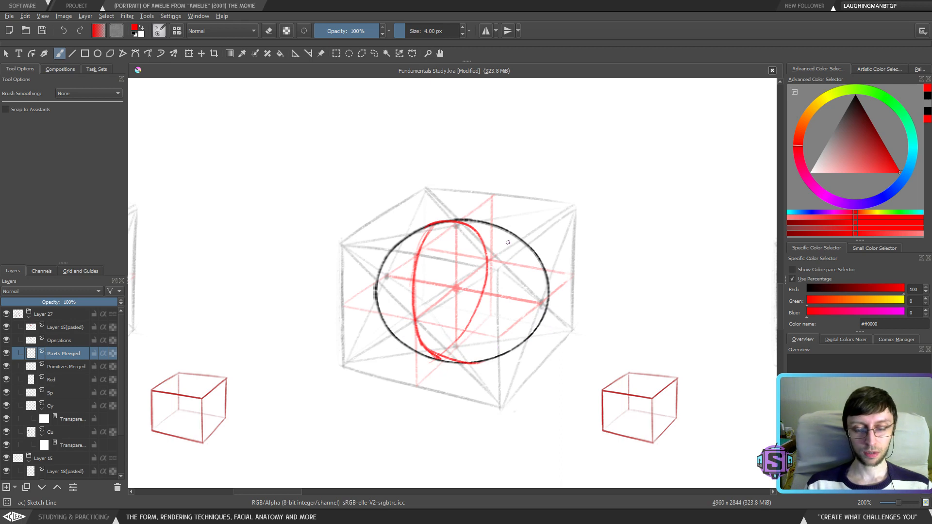
pyautogui.moveTo(686, 279)
pyautogui.mouseDown()
pyautogui.moveTo(721, 237)
pyautogui.moveTo(644, 164)
pyautogui.moveTo(608, 176)
pyautogui.moveTo(623, 315)
pyautogui.moveTo(716, 282)
pyautogui.moveTo(728, 258)
pyautogui.mouseUp()
pyautogui.hotkey('ctrl', 'z')
pyautogui.hotkey('ctrl', 'z')
pyautogui.hotkey('ctrl', 'z')
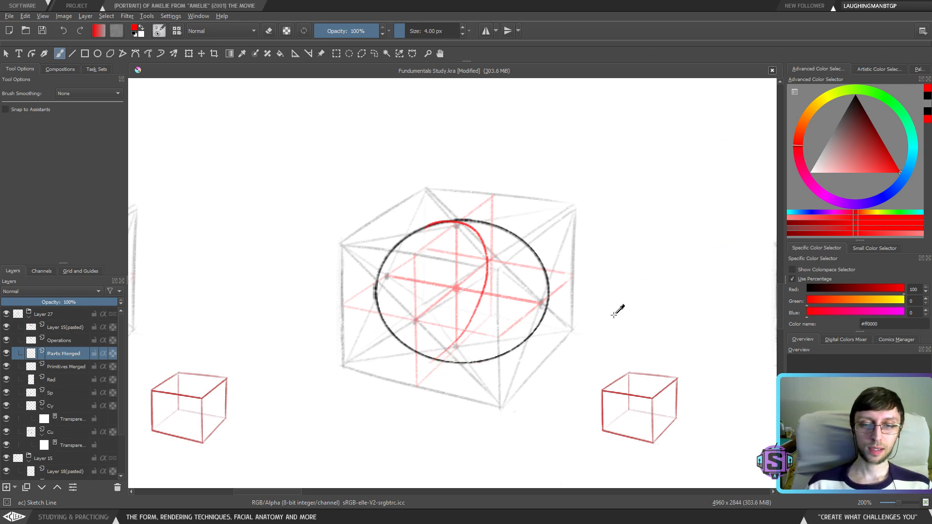
# Try sketching a freehand plane just outside the upper-left of the second sphere's bounding box, and undo its lines
pyautogui.press('-')
pyautogui.moveTo(402, 423); pyautogui.dragTo(490, 385)
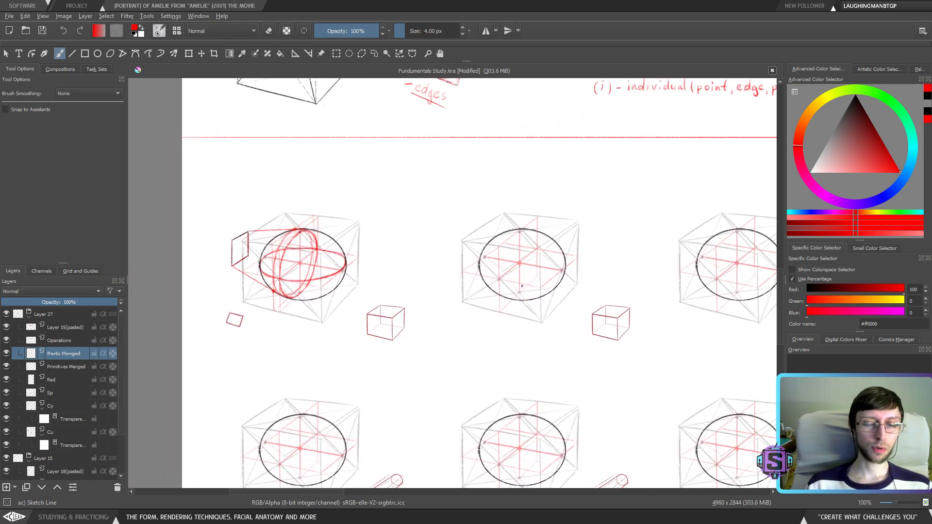
pyautogui.press('+')
pyautogui.moveTo(591, 306); pyautogui.dragTo(554, 278)
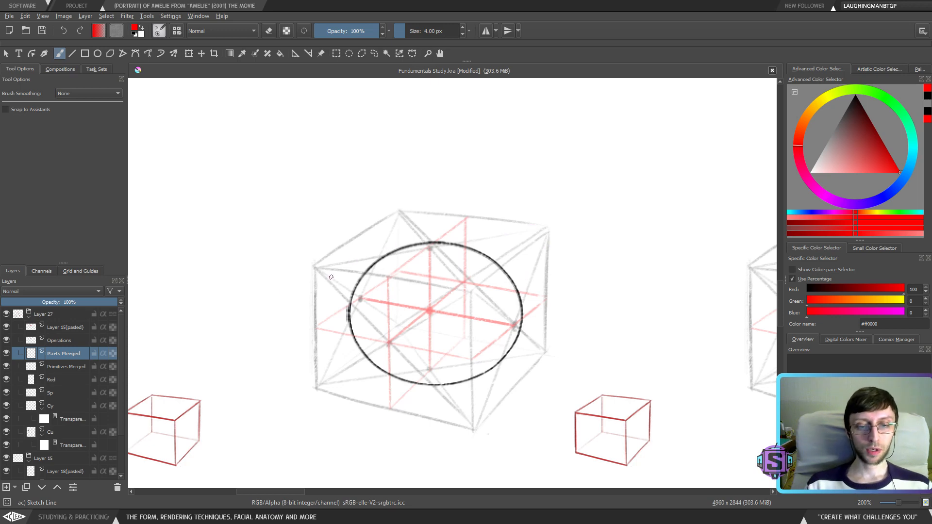
pyautogui.moveTo(261, 256)
pyautogui.mouseDown()
pyautogui.moveTo(266, 345)
pyautogui.moveTo(333, 219)
pyautogui.moveTo(349, 211)
pyautogui.mouseUp()
pyautogui.hotkey('ctrl', 'z')
pyautogui.moveTo(261, 252); pyautogui.dragTo(339, 211)
pyautogui.moveTo(266, 345); pyautogui.dragTo(345, 296)
pyautogui.moveTo(338, 204); pyautogui.dragTo(340, 296)
pyautogui.hotkey('ctrl', 'z')
pyautogui.hotkey('ctrl', 'z')
pyautogui.hotkey('ctrl', 'z')
pyautogui.hotkey('ctrl', 'z')
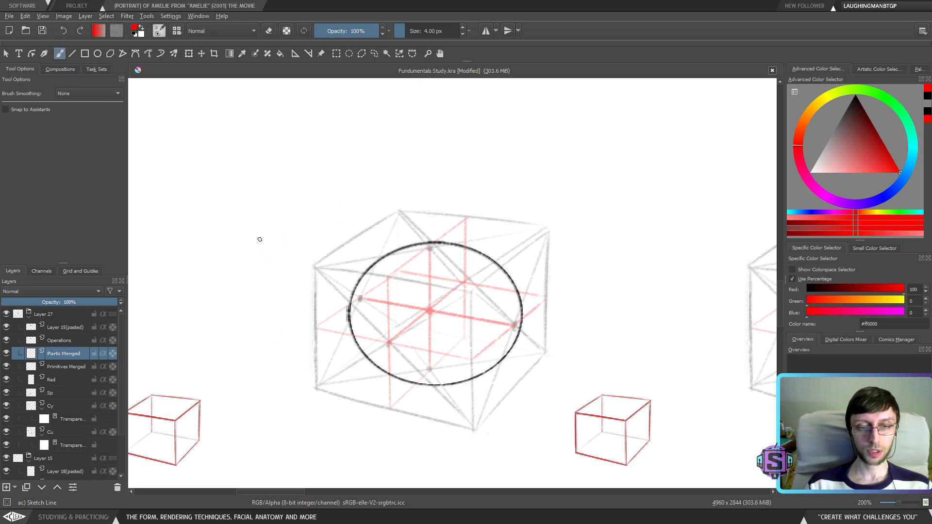
# Try a narrower slanted plane outline outside the second sphere's bounding box, and undo it
pyautogui.moveTo(263, 223)
pyautogui.mouseDown()
pyautogui.moveTo(264, 288)
pyautogui.moveTo(298, 203)
pyautogui.mouseUp()
pyautogui.moveTo(265, 288); pyautogui.dragTo(301, 262)
pyautogui.moveTo(298, 202); pyautogui.dragTo(304, 258)
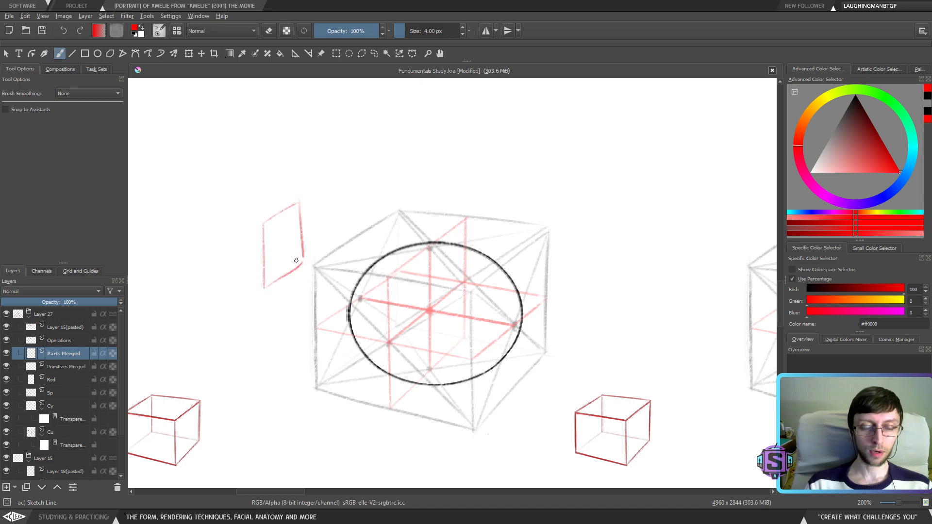
pyautogui.hotkey('ctrl', 'z')
pyautogui.hotkey('ctrl', 'z')
pyautogui.hotkey('ctrl', 'z')
pyautogui.hotkey('ctrl', 'z')
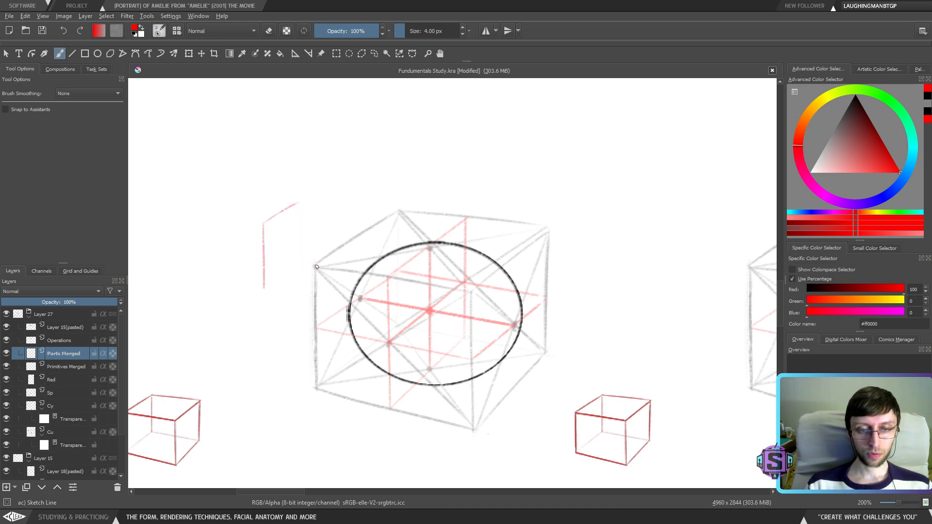
# Trace the front face of the second sphere's bounding box in red, adding its crossing diagonals and a line across the top face
pyautogui.moveTo(319, 390)
pyautogui.mouseDown()
pyautogui.moveTo(478, 431)
pyautogui.moveTo(474, 298)
pyautogui.moveTo(415, 281)
pyautogui.moveTo(311, 266)
pyautogui.moveTo(312, 391)
pyautogui.moveTo(423, 427)
pyautogui.moveTo(462, 424)
pyautogui.mouseUp()
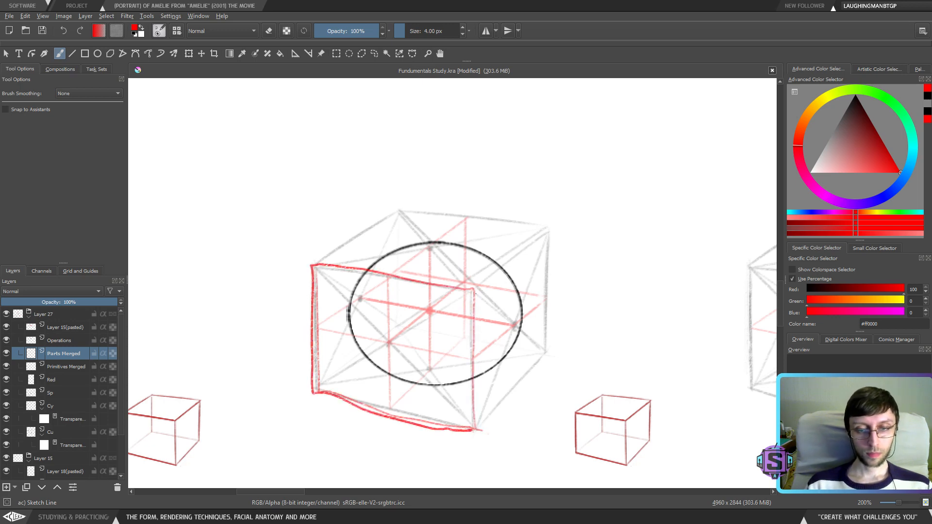
pyautogui.moveTo(465, 298); pyautogui.dragTo(296, 383)
pyautogui.moveTo(316, 266); pyautogui.dragTo(456, 416)
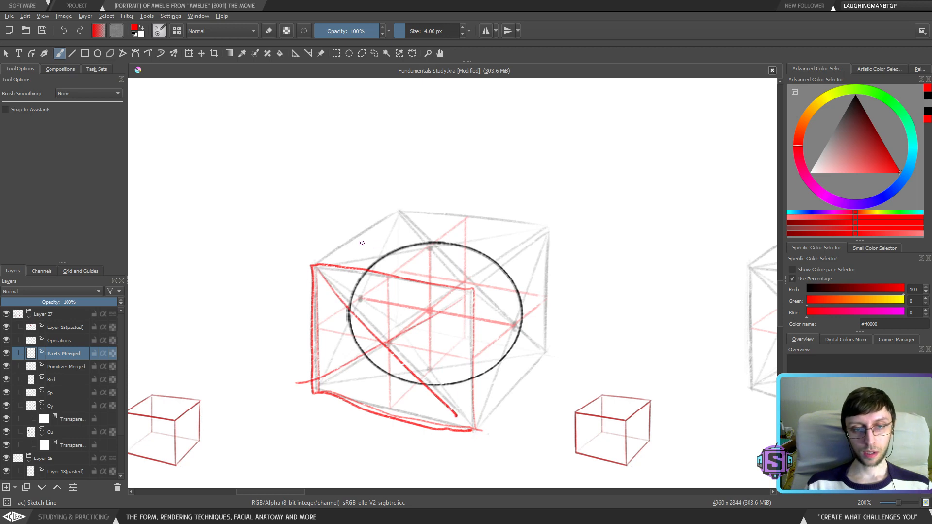
pyautogui.moveTo(362, 243); pyautogui.dragTo(512, 264)
pyautogui.hotkey('ctrl', 'z')
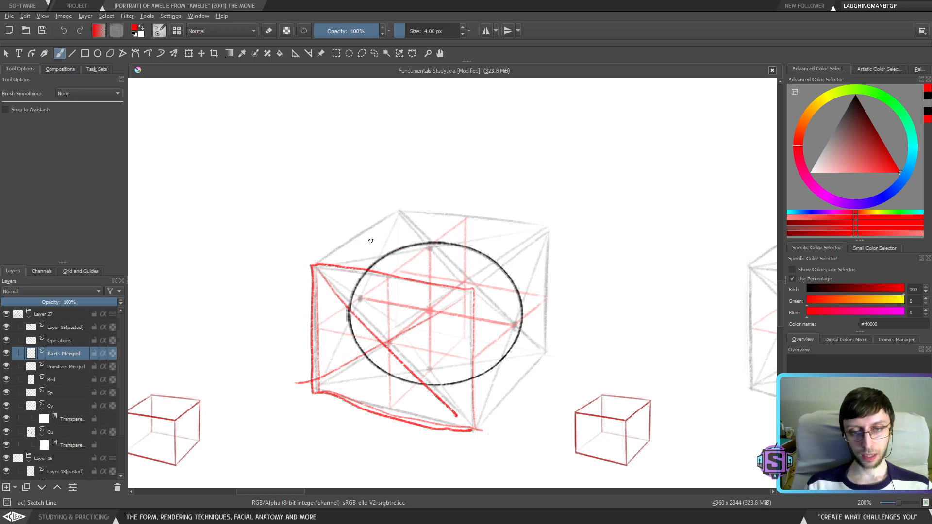
pyautogui.moveTo(354, 238); pyautogui.dragTo(502, 261)
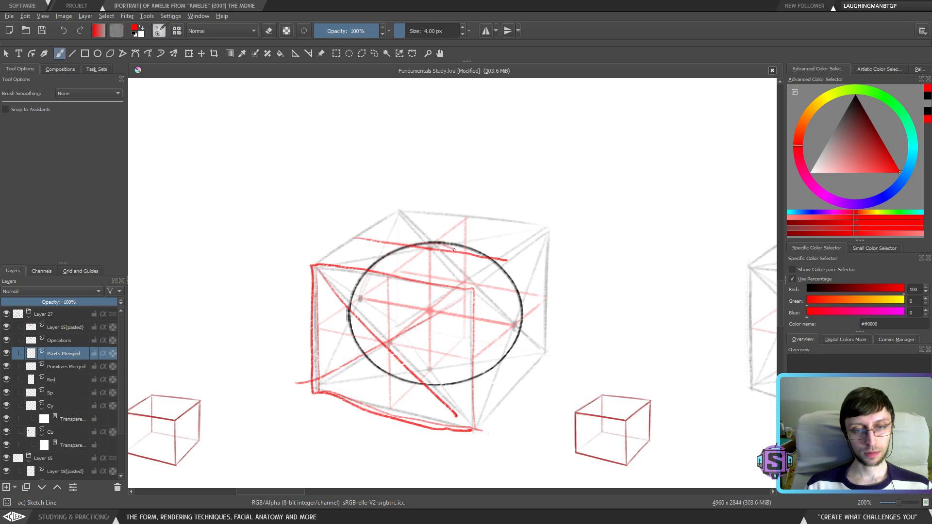
pyautogui.keyDown('ctrl'); pyautogui.click(429, 279); pyautogui.keyUp('ctrl')
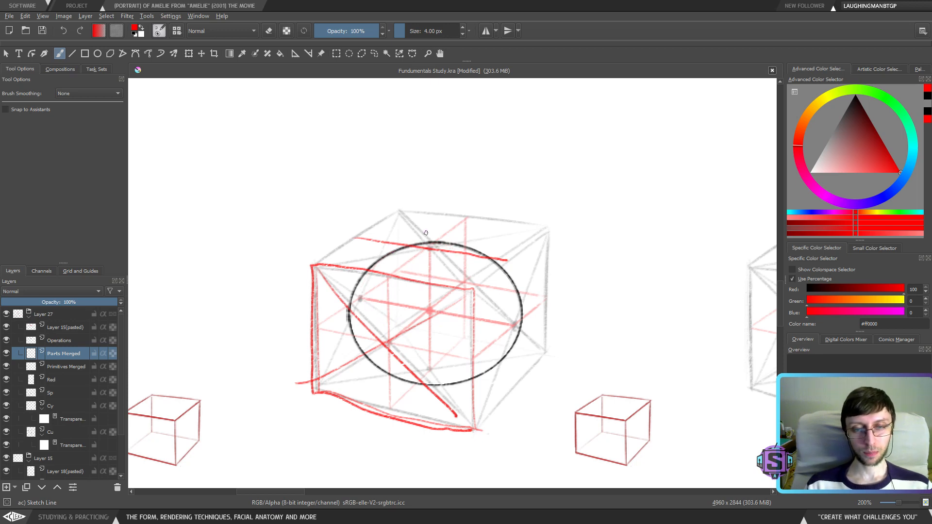
# Sketch a small red circle in the empty space above the second sphere, undoing the rejected attempts and stray mark
pyautogui.scroll(3, 562, 223)
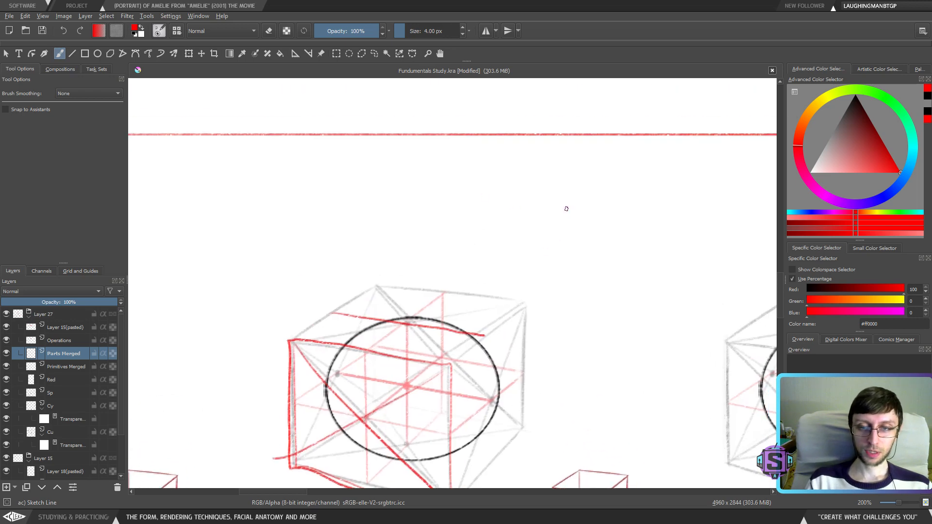
pyautogui.moveTo(542, 263)
pyautogui.mouseDown()
pyautogui.moveTo(532, 180)
pyautogui.moveTo(506, 209)
pyautogui.mouseUp()
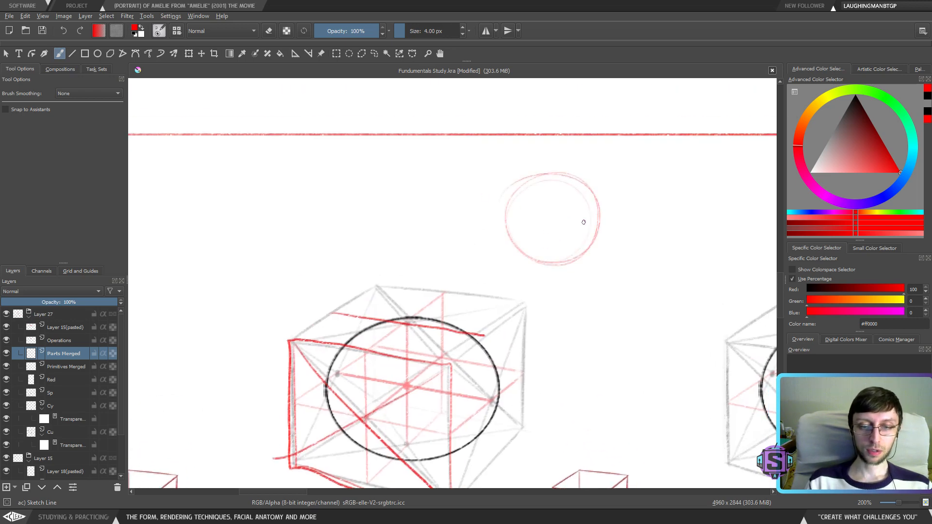
pyautogui.hotkey('ctrl', 'z')
pyautogui.moveTo(576, 223)
pyautogui.mouseDown()
pyautogui.moveTo(546, 254)
pyautogui.moveTo(506, 187)
pyautogui.moveTo(517, 257)
pyautogui.mouseUp()
pyautogui.hotkey('ctrl', 'z')
pyautogui.moveTo(558, 187)
pyautogui.mouseDown()
pyautogui.moveTo(560, 254)
pyautogui.moveTo(507, 255)
pyautogui.mouseUp()
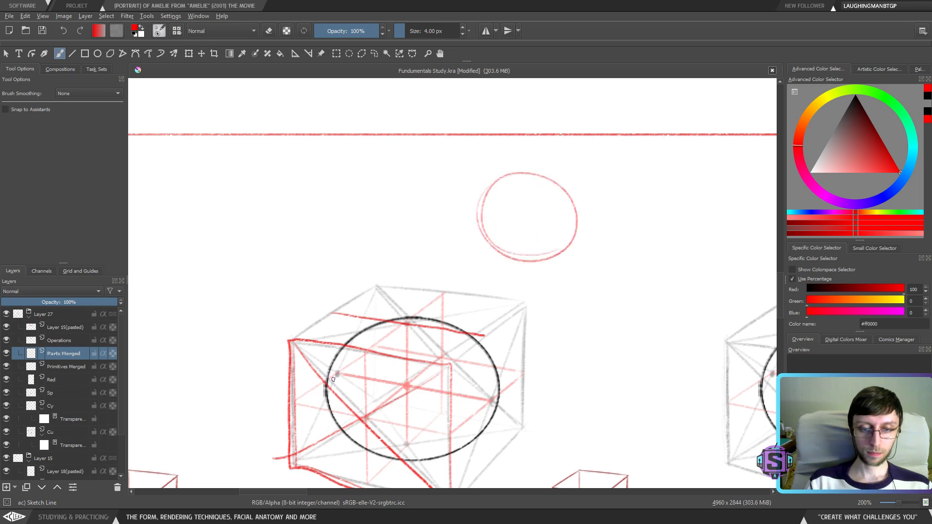
pyautogui.moveTo(563, 269)
pyautogui.mouseDown()
pyautogui.moveTo(547, 285)
pyautogui.moveTo(520, 267)
pyautogui.moveTo(494, 279)
pyautogui.moveTo(431, 263)
pyautogui.moveTo(415, 243)
pyautogui.mouseUp()
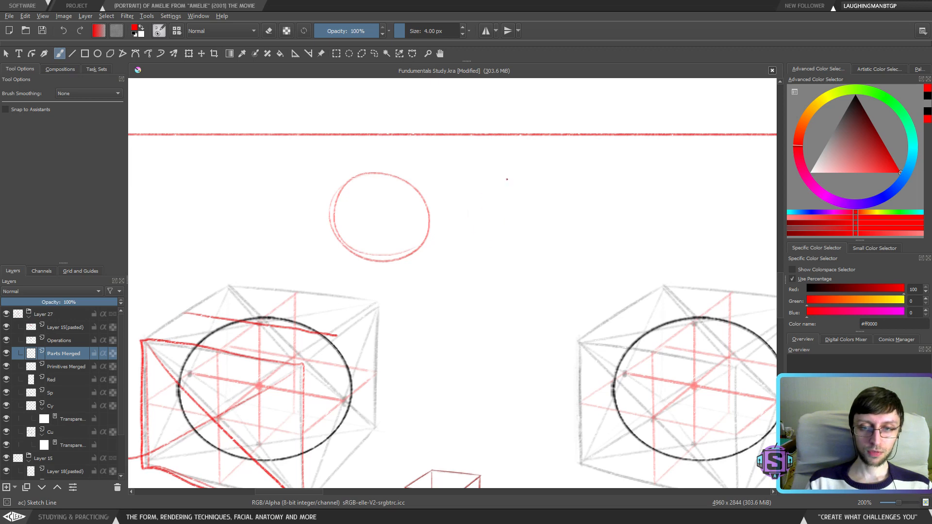
pyautogui.moveTo(507, 179); pyautogui.dragTo(510, 185)
pyautogui.hotkey('ctrl', 'z')
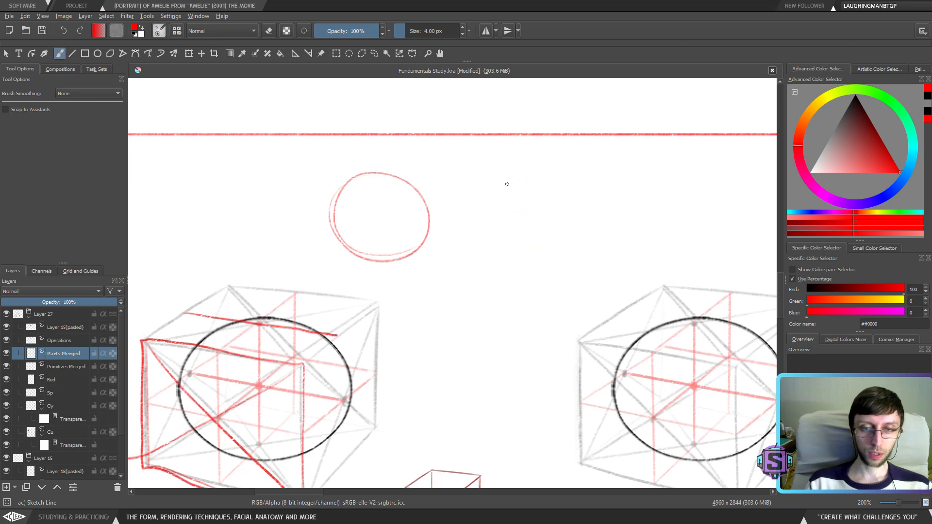
# Copy the sketched red circle, place the duplicate to its right, and clear the selection
pyautogui.click(375, 53)
pyautogui.moveTo(450, 180)
pyautogui.mouseDown()
pyautogui.moveTo(427, 296)
pyautogui.moveTo(491, 273)
pyautogui.mouseUp()
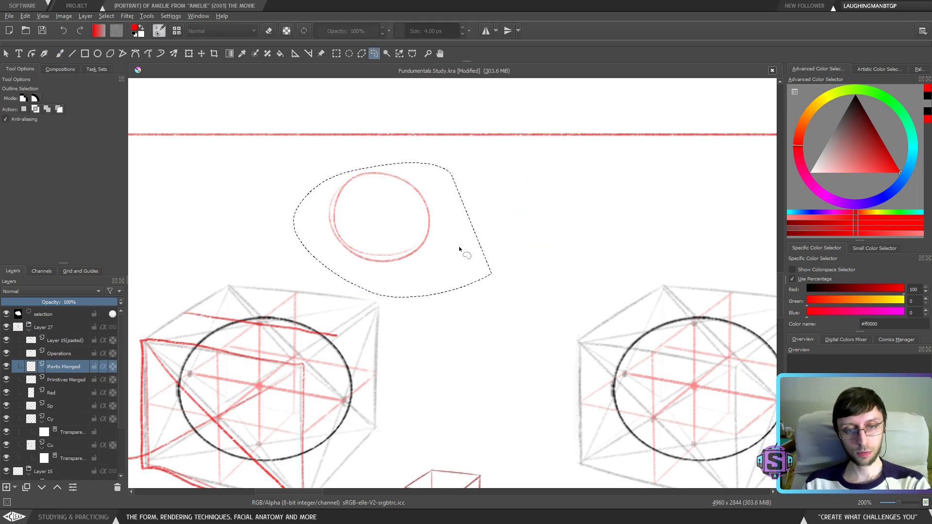
pyautogui.hotkey('ctrl', 'c')
pyautogui.hotkey('ctrl', 'v')
pyautogui.press('t')
pyautogui.moveTo(443, 217); pyautogui.dragTo(581, 235)
pyautogui.press('b')
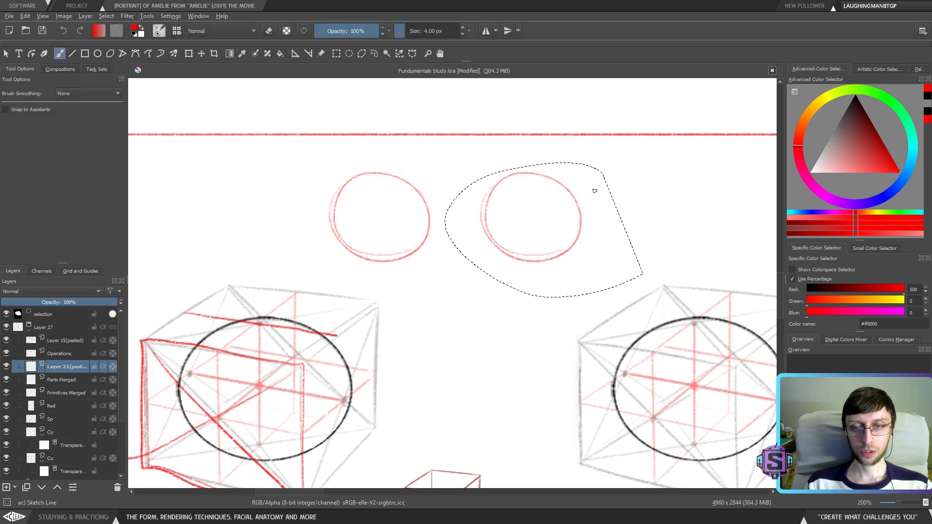
pyautogui.hotkey('ctrl', 'shift', 'a')
# Outline the left and middle part of the duplicated circle, delete it to leave the right arc, and clear the selection
pyautogui.press('o')
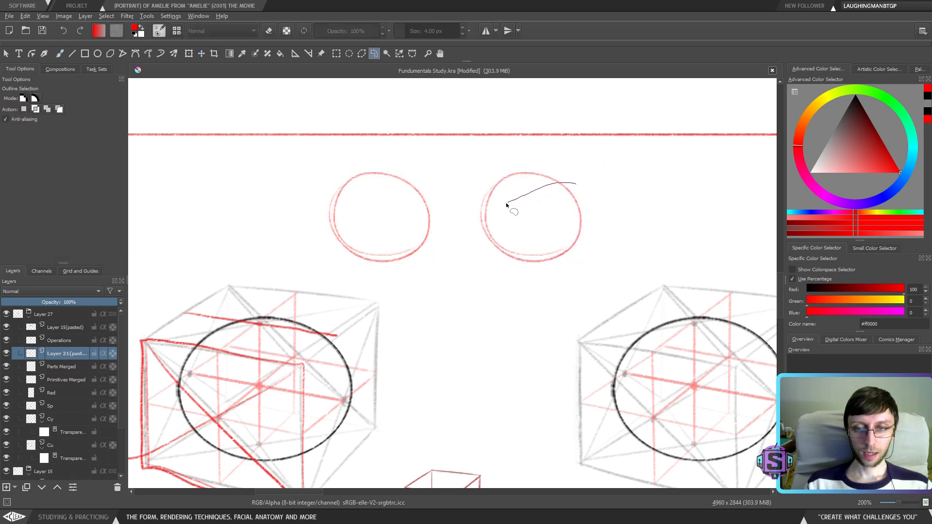
pyautogui.moveTo(480, 221)
pyautogui.mouseDown()
pyautogui.moveTo(493, 243)
pyautogui.moveTo(476, 225)
pyautogui.mouseUp()
pyautogui.hotkey('ctrl', 'z')
pyautogui.moveTo(575, 180); pyautogui.dragTo(482, 217)
pyautogui.moveTo(527, 246)
pyautogui.mouseDown()
pyautogui.moveTo(477, 250)
pyautogui.moveTo(578, 175)
pyautogui.mouseUp()
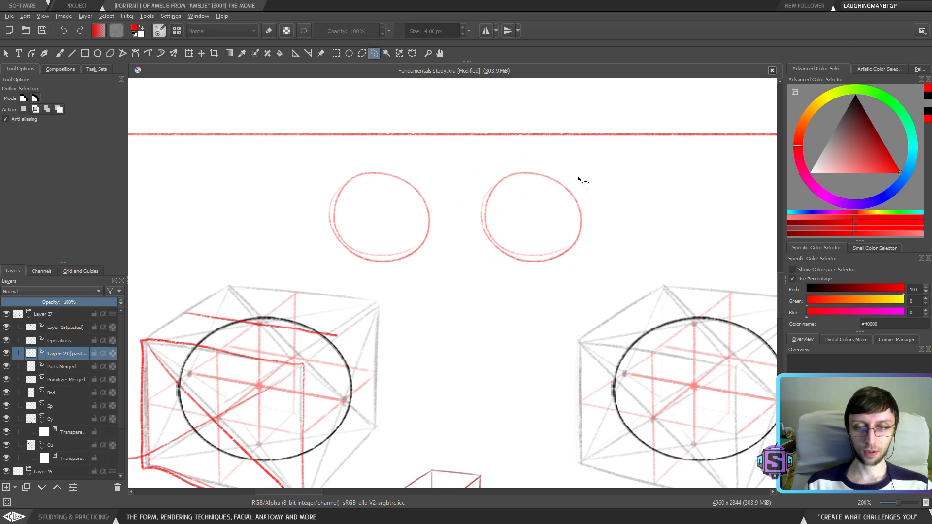
pyautogui.press('Delete')
pyautogui.hotkey('ctrl', 'shift', 'a')
pyautogui.press('b')
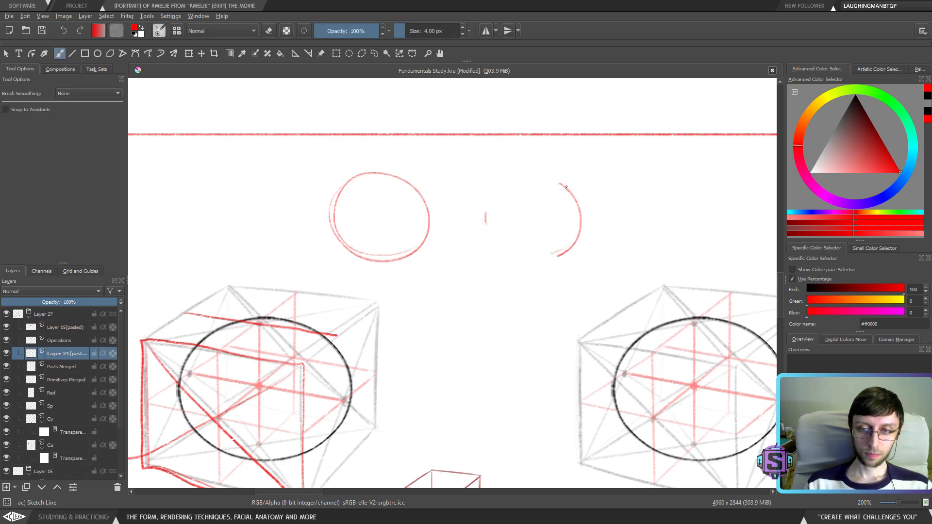
# Redraw the cut circle's left side as a shape tapering to a blunt tip, and remove the leftover arc fragment
pyautogui.moveTo(543, 188)
pyautogui.mouseDown()
pyautogui.moveTo(572, 196)
pyautogui.moveTo(523, 191)
pyautogui.moveTo(558, 186)
pyautogui.moveTo(512, 210)
pyautogui.moveTo(533, 192)
pyautogui.moveTo(513, 215)
pyautogui.moveTo(516, 204)
pyautogui.moveTo(508, 226)
pyautogui.moveTo(538, 251)
pyautogui.moveTo(531, 245)
pyautogui.moveTo(550, 251)
pyautogui.moveTo(524, 242)
pyautogui.moveTo(567, 254)
pyautogui.mouseUp()
pyautogui.moveTo(536, 250)
pyautogui.mouseDown()
pyautogui.moveTo(510, 229)
pyautogui.moveTo(529, 250)
pyautogui.mouseUp()
pyautogui.press('l')
pyautogui.moveTo(488, 203)
pyautogui.mouseDown()
pyautogui.moveTo(486, 241)
pyautogui.moveTo(507, 221)
pyautogui.mouseUp()
pyautogui.hotkey('ctrl', 'shift', 'a')
pyautogui.press('b')
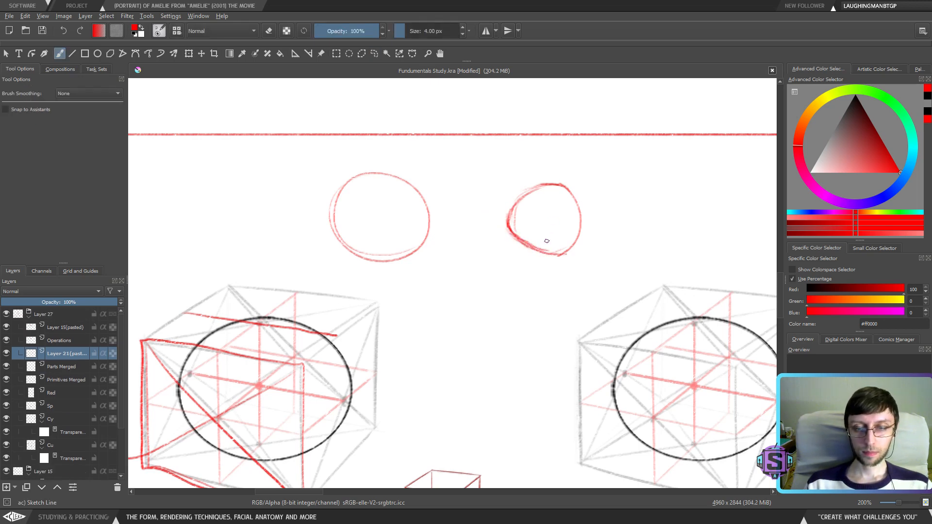
pyautogui.hotkey('ctrl', '-')
pyautogui.hotkey('ctrl', '+')
pyautogui.moveTo(537, 319); pyautogui.dragTo(606, 328)
pyautogui.press('l')
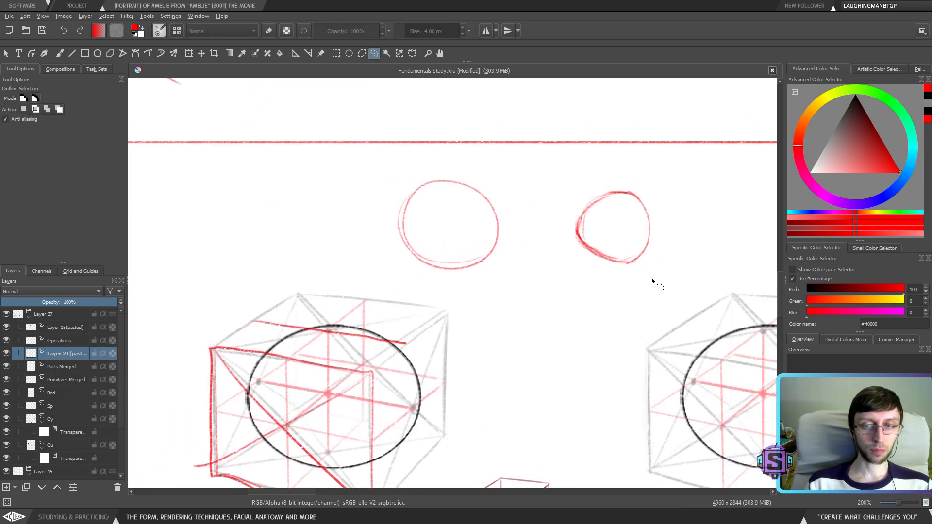
# Refine the duplicated circle's tapered left side with firmer red strokes converging on the blunt tip
pyautogui.moveTo(652, 278)
pyautogui.mouseDown()
pyautogui.moveTo(578, 180)
pyautogui.moveTo(628, 299)
pyautogui.moveTo(656, 271)
pyautogui.mouseUp()
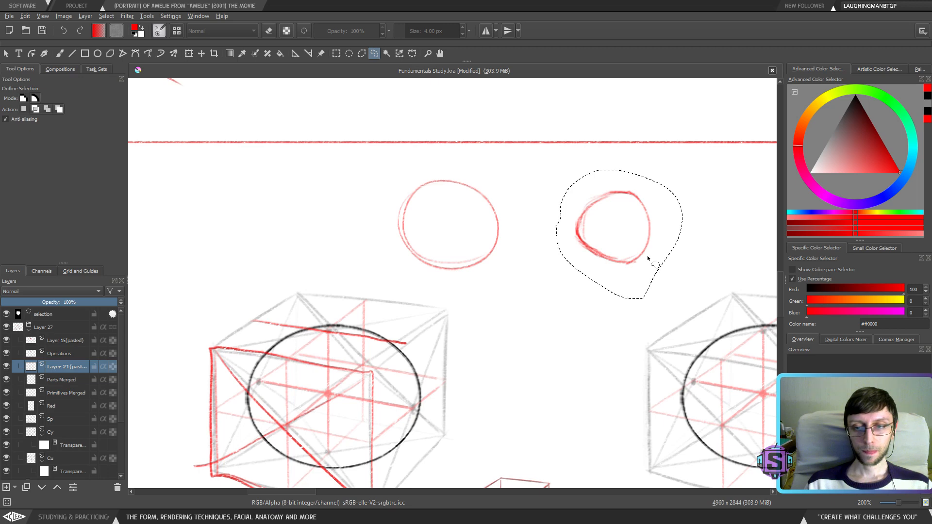
pyautogui.hotkey('ctrl', 'shift', 'a')
pyautogui.press('b')
pyautogui.moveTo(581, 229)
pyautogui.mouseDown()
pyautogui.moveTo(604, 198)
pyautogui.moveTo(622, 193)
pyautogui.mouseUp()
pyautogui.press('e')
pyautogui.moveTo(578, 225)
pyautogui.mouseDown()
pyautogui.moveTo(612, 192)
pyautogui.moveTo(627, 190)
pyautogui.mouseUp()
pyautogui.moveTo(576, 238); pyautogui.dragTo(630, 262)
pyautogui.press('e')
pyautogui.moveTo(588, 209)
pyautogui.mouseDown()
pyautogui.moveTo(605, 201)
pyautogui.moveTo(579, 221)
pyautogui.moveTo(638, 194)
pyautogui.mouseUp()
pyautogui.moveTo(588, 210); pyautogui.dragTo(576, 229)
pyautogui.moveTo(648, 232)
pyautogui.mouseDown()
pyautogui.moveTo(645, 210)
pyautogui.moveTo(646, 253)
pyautogui.mouseUp()
# Outline the reshaped circle, delete it, and clear the selection
pyautogui.hotkey('ctrl', 'r')
pyautogui.moveTo(677, 185)
pyautogui.mouseDown()
pyautogui.moveTo(554, 228)
pyautogui.moveTo(668, 300)
pyautogui.mouseUp()
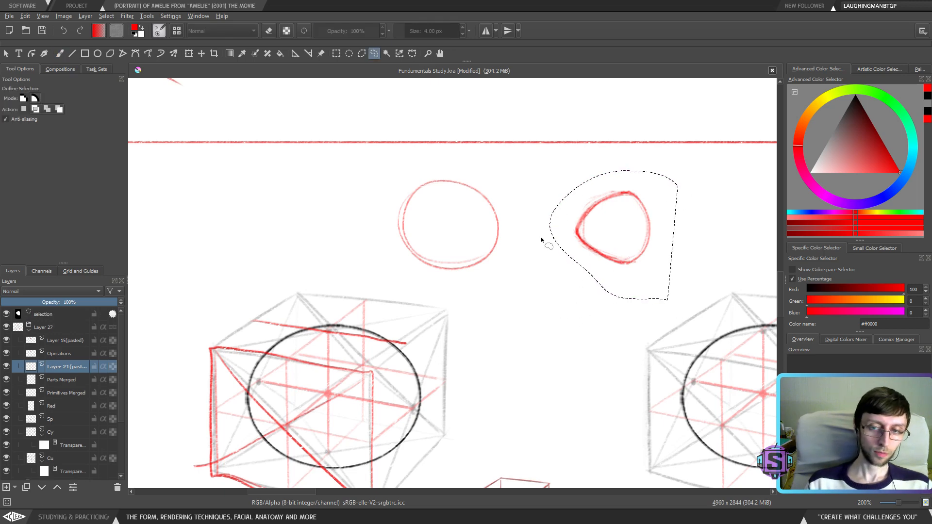
pyautogui.press('Delete')
pyautogui.hotkey('ctrl', 'shift', 'a')
# Outline the plain red circle above the second sphere, and undo back to before the reshaped circle was deleted
pyautogui.press('b')
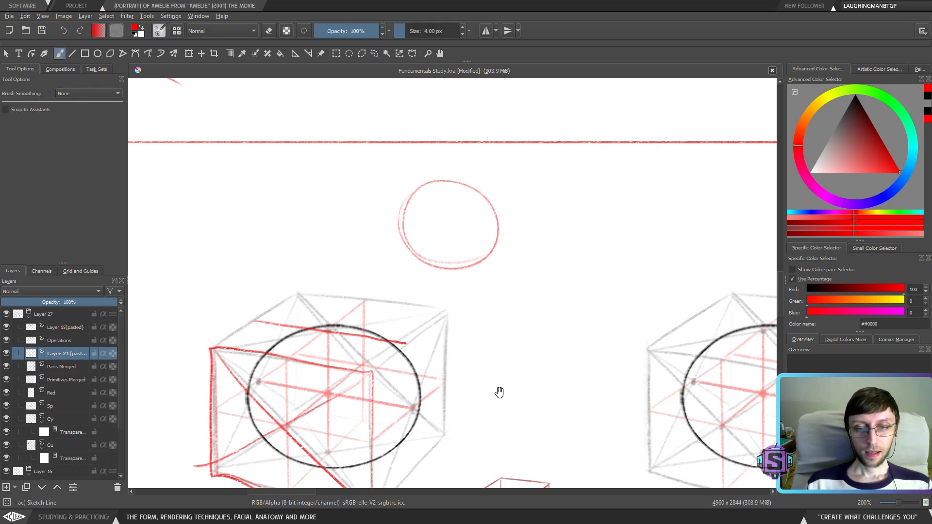
pyautogui.moveTo(499, 392); pyautogui.dragTo(548, 380)
pyautogui.hotkey('ctrl', 'r')
pyautogui.moveTo(587, 177)
pyautogui.mouseDown()
pyautogui.moveTo(632, 293)
pyautogui.moveTo(567, 301)
pyautogui.mouseUp()
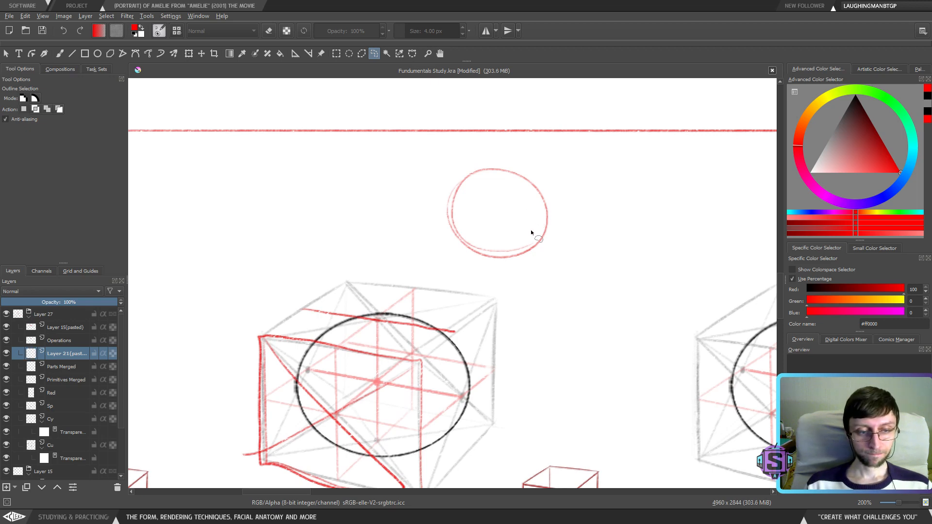
pyautogui.scroll(-4, 389, 311)
pyautogui.scroll(2, 371, 351)
pyautogui.hotkey('ctrl', 'shift', 'd')
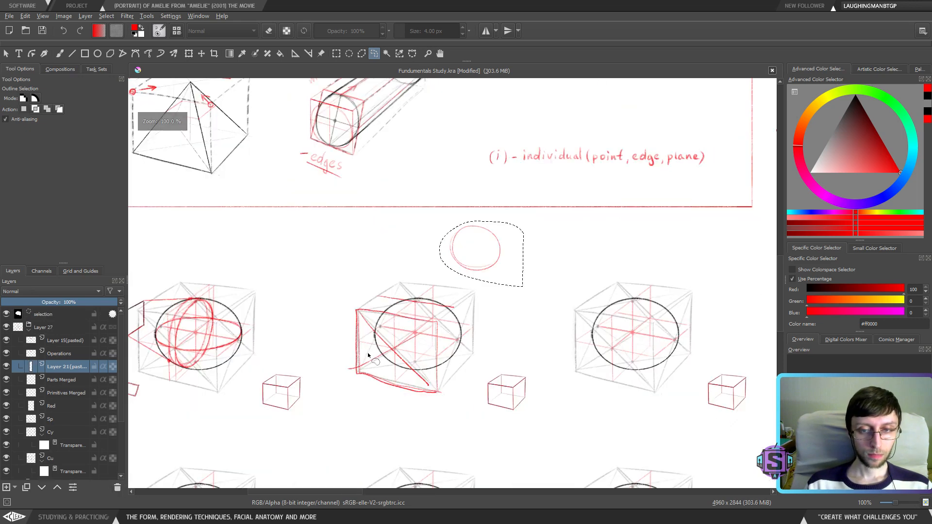
pyautogui.hotkey('ctrl', 'z')
pyautogui.hotkey('ctrl', 'z')
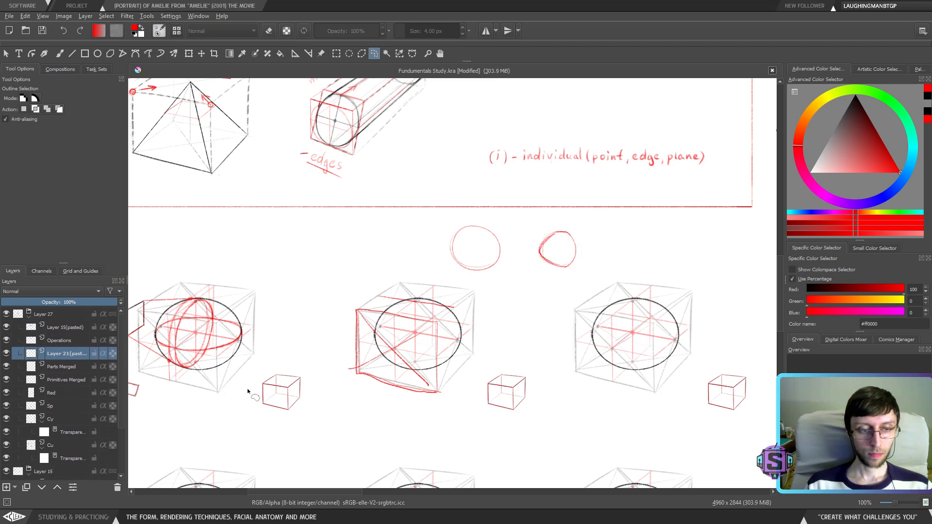
# Delete the reshaped circle and the plain red circle above the second sphere, dropping the separate pasted layer
pyautogui.hotkey('ctrl', 'shift', 'd')
pyautogui.press('Delete')
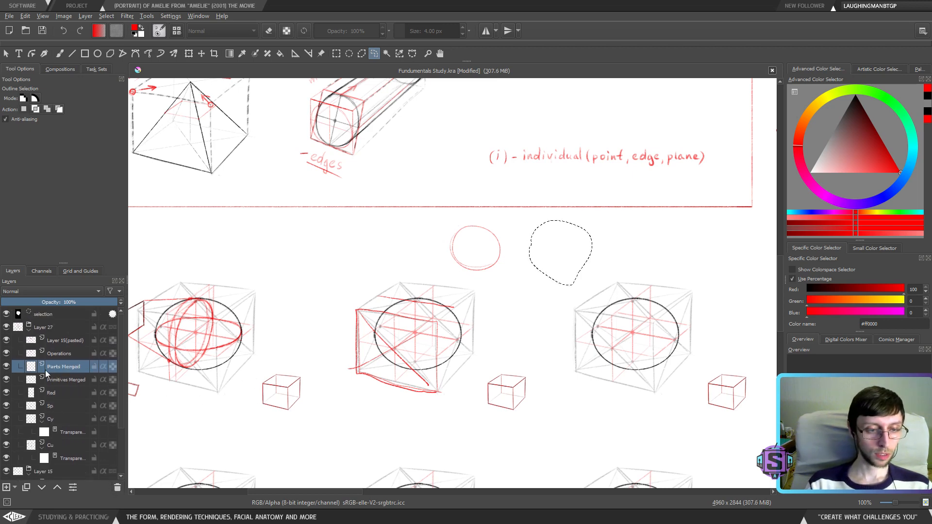
pyautogui.hotkey('shift', 'Delete')
pyautogui.moveTo(511, 263)
pyautogui.mouseDown()
pyautogui.moveTo(450, 229)
pyautogui.moveTo(508, 278)
pyautogui.mouseUp()
pyautogui.press('Delete')
pyautogui.hotkey('ctrl', 'shift', 'a')
# Outline the second sphere with its box and delete the bright red plane construction lines drawn over it
pyautogui.scroll(2, 403, 384)
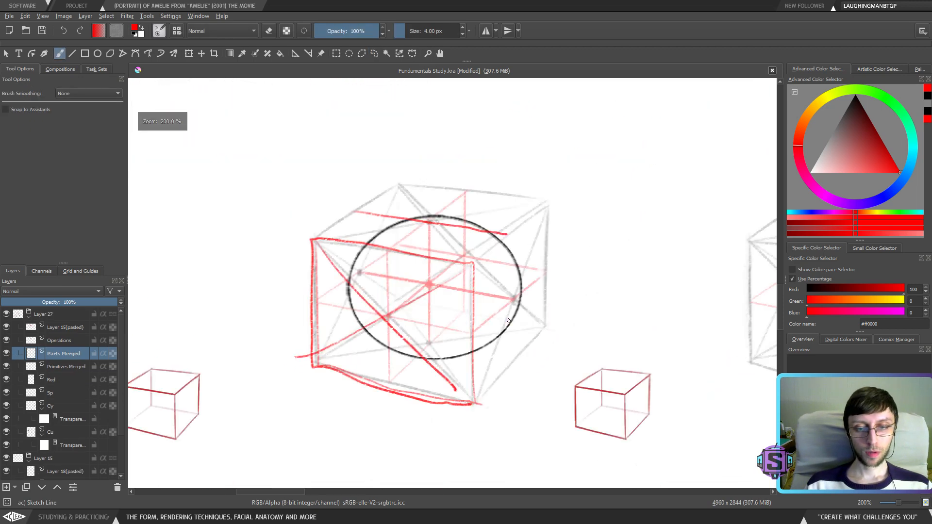
pyautogui.moveTo(576, 207)
pyautogui.mouseDown()
pyautogui.moveTo(360, 147)
pyautogui.moveTo(441, 443)
pyautogui.mouseUp()
pyautogui.press('Delete')
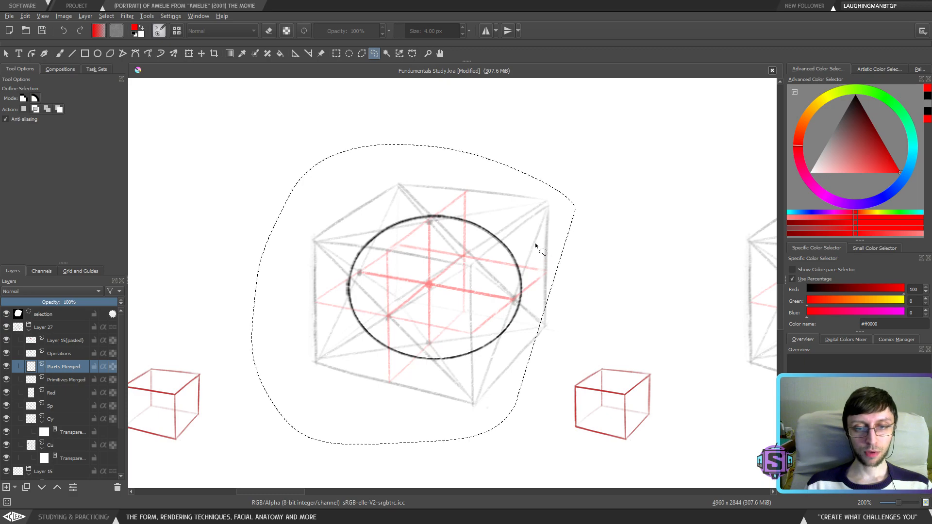
# Draw a red X beside the second sphere in the plane row
pyautogui.scroll(-4, 535, 243)
pyautogui.press('b')
pyautogui.moveTo(465, 374); pyautogui.dragTo(509, 301)
pyautogui.press('+')
pyautogui.press('+')
pyautogui.moveTo(481, 241); pyautogui.dragTo(481, 297)
pyautogui.moveTo(452, 241); pyautogui.dragTo(464, 262)
pyautogui.moveTo(464, 244); pyautogui.dragTo(453, 255)
# Draw matching red X marks beside the second-column spheres in the edge and point rows
pyautogui.moveTo(479, 338); pyautogui.dragTo(465, 235)
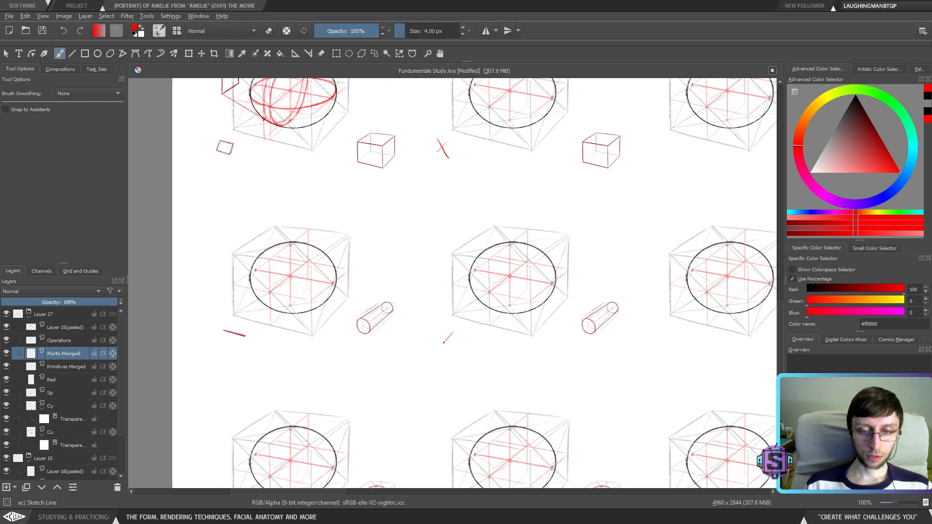
pyautogui.moveTo(443, 333); pyautogui.dragTo(454, 351)
pyautogui.moveTo(455, 418); pyautogui.dragTo(445, 280)
pyautogui.moveTo(443, 378)
pyautogui.mouseDown()
pyautogui.moveTo(436, 388)
pyautogui.moveTo(446, 387)
pyautogui.mouseUp()
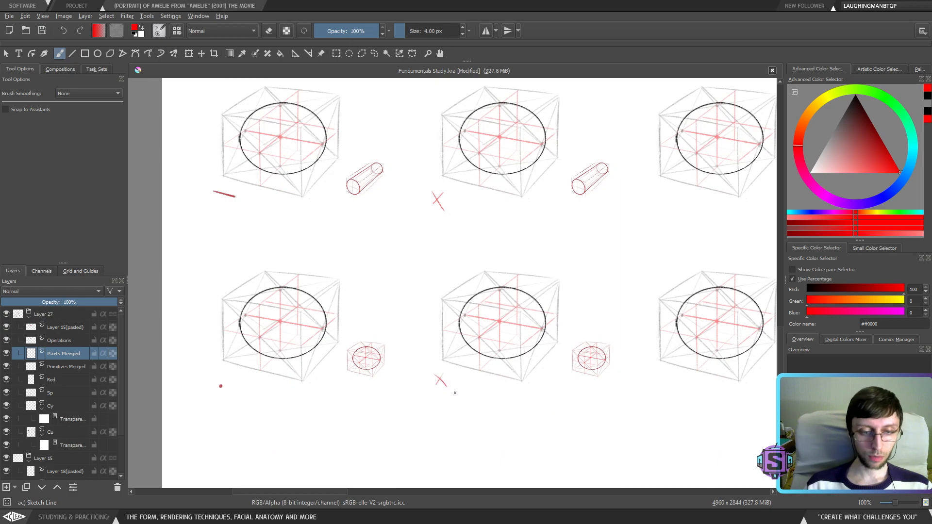
pyautogui.moveTo(484, 220); pyautogui.dragTo(445, 372)
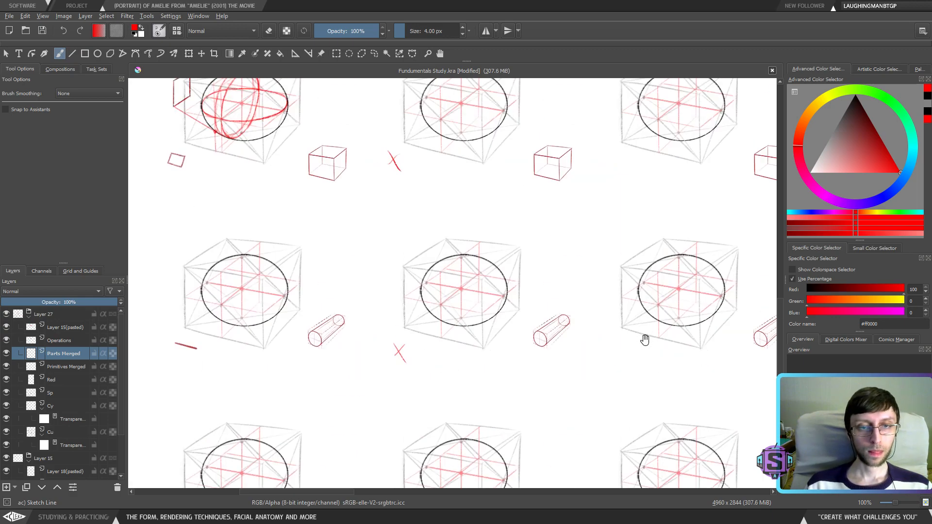
# Mark the point-row cylinder in the subtract column with a red X, undoing the rejected strokes
pyautogui.moveTo(646, 340); pyautogui.dragTo(400, 290)
pyautogui.moveTo(556, 384)
pyautogui.mouseDown()
pyautogui.moveTo(466, 413)
pyautogui.moveTo(514, 408)
pyautogui.moveTo(478, 343)
pyautogui.moveTo(481, 325)
pyautogui.mouseUp()
pyautogui.moveTo(481, 313)
pyautogui.mouseDown()
pyautogui.moveTo(492, 325)
pyautogui.moveTo(482, 325)
pyautogui.mouseUp()
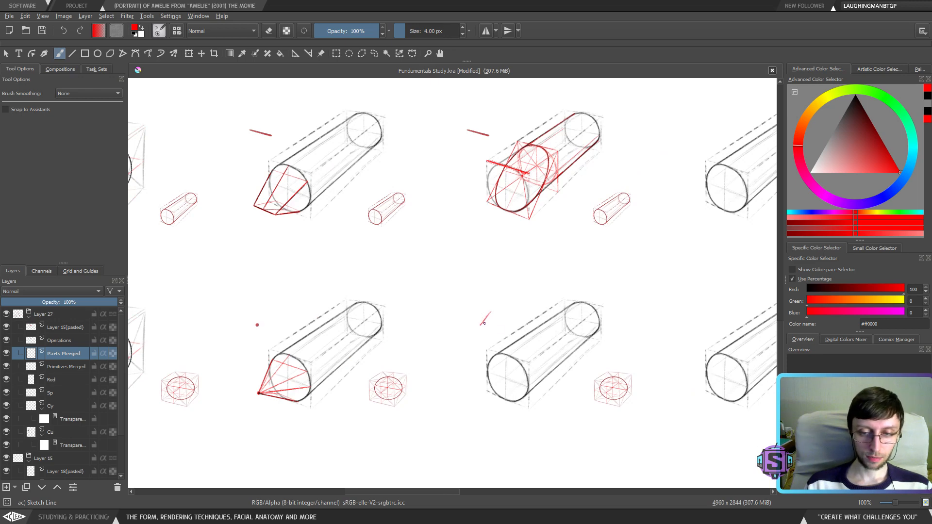
pyautogui.hotkey('ctrl', 'z')
pyautogui.hotkey('ctrl', 'z')
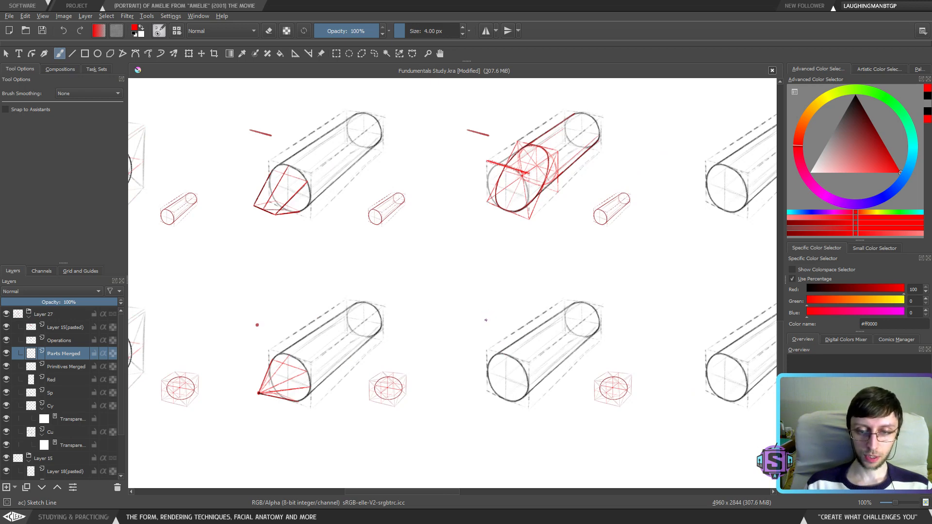
pyautogui.scroll(15, 498, 315)
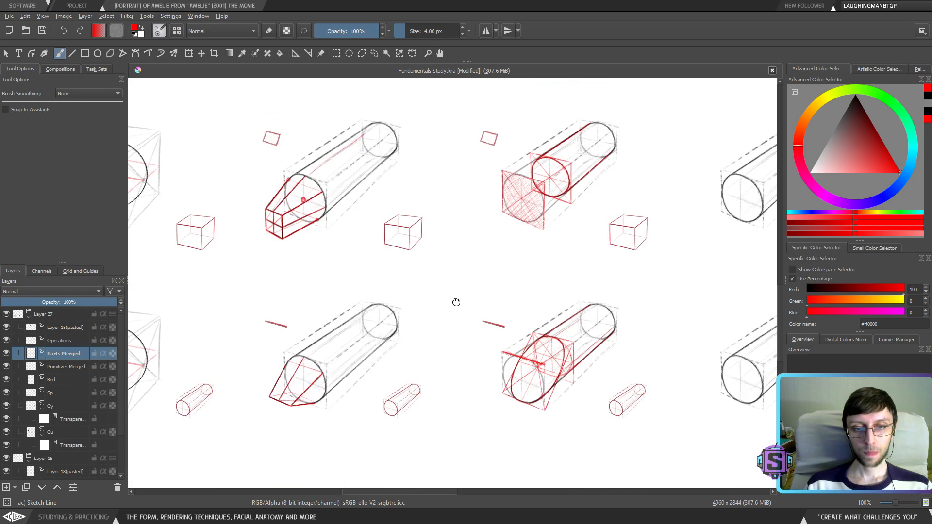
# Examine the cube and cylinder studies and the individual-operation notes for which planes, edges and points apply to each primitive
pyautogui.scroll(-3, 476, 283)
pyautogui.scroll(3, 441, 337)
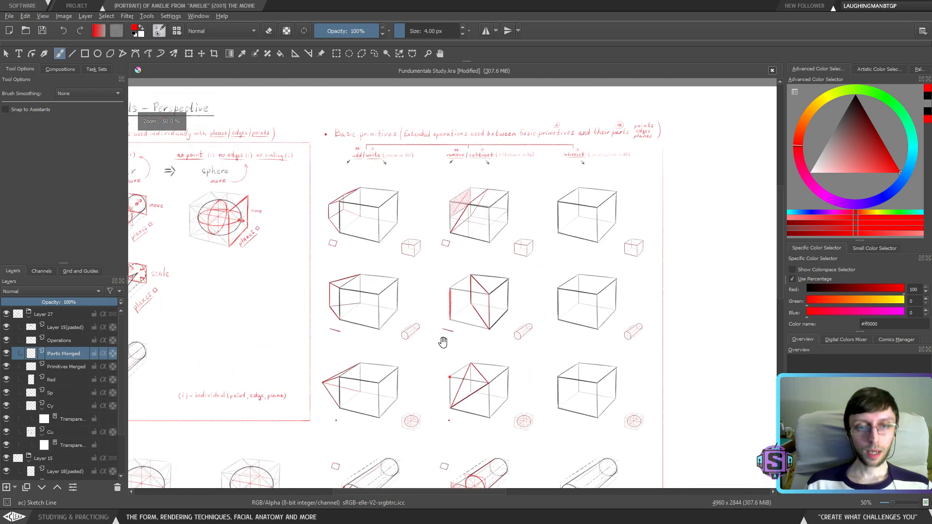
pyautogui.moveTo(438, 316); pyautogui.dragTo(451, 342)
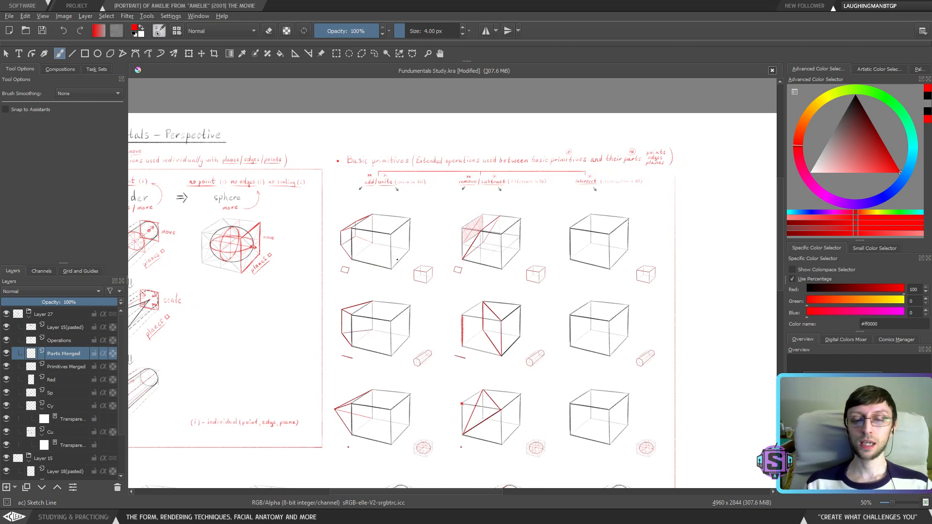
pyautogui.moveTo(505, 335); pyautogui.dragTo(547, 321)
pyautogui.moveTo(453, 316); pyautogui.dragTo(627, 319)
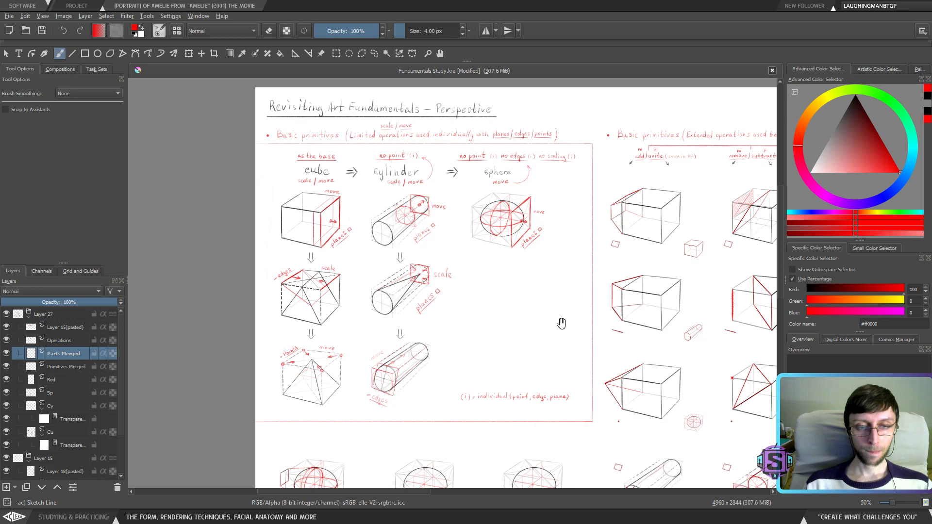
pyautogui.moveTo(520, 313); pyautogui.dragTo(488, 159)
pyautogui.moveTo(585, 380); pyautogui.dragTo(375, 330)
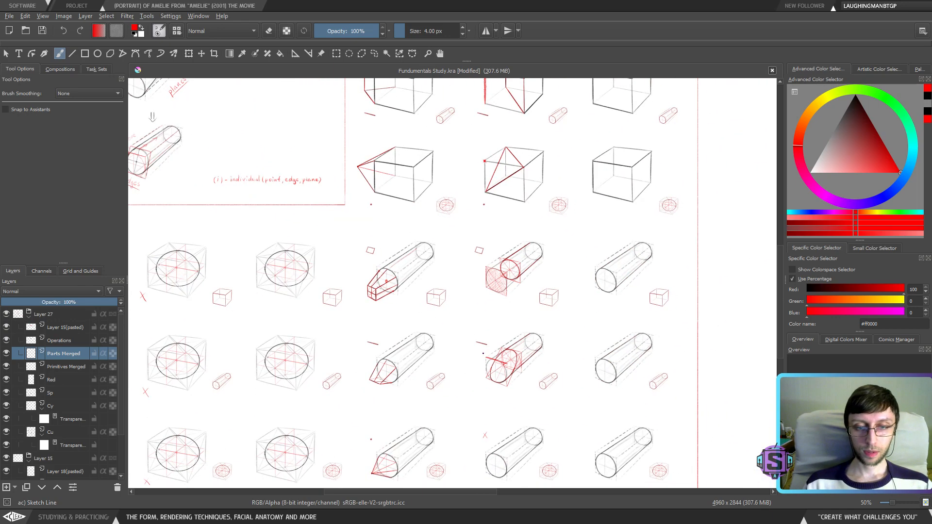
pyautogui.press('1')
pyautogui.moveTo(513, 421); pyautogui.dragTo(476, 362)
pyautogui.moveTo(491, 441); pyautogui.dragTo(481, 261)
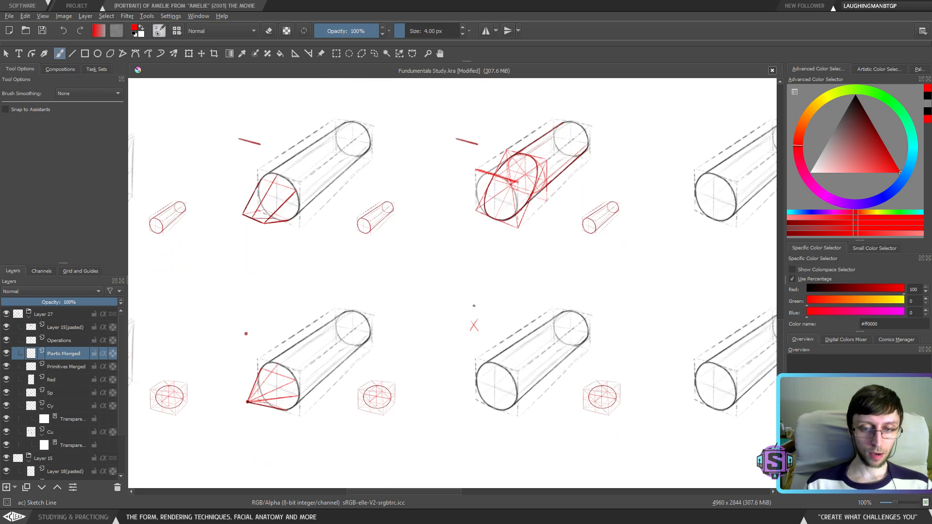
pyautogui.moveTo(474, 306)
pyautogui.mouseDown()
pyautogui.moveTo(453, 318)
pyautogui.moveTo(472, 304)
pyautogui.moveTo(460, 320)
pyautogui.moveTo(468, 328)
pyautogui.mouseUp()
pyautogui.hotkey('ctrl', 'z')
pyautogui.hotkey('ctrl', 'z')
# Try short diagonal red strokes below the X marks of the second-column spheres, and undo them
pyautogui.scroll(4, 502, 314)
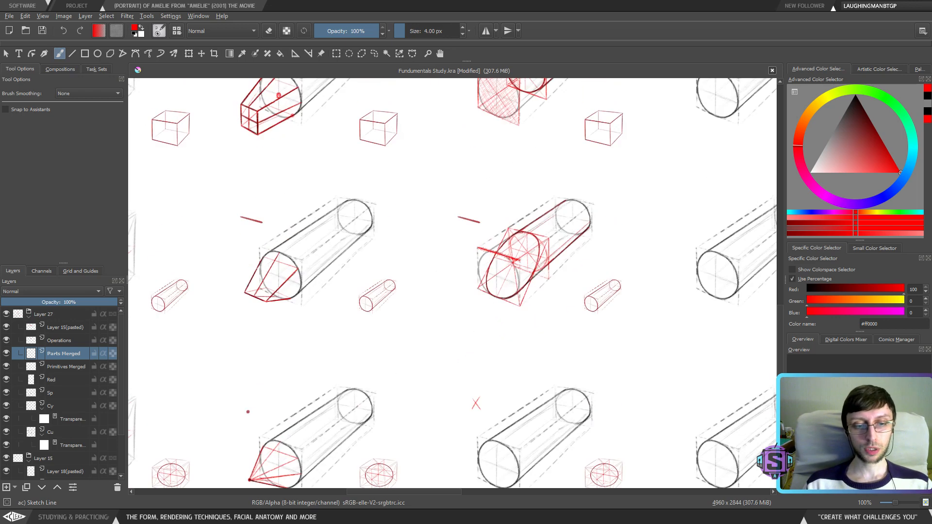
pyautogui.scroll(5, 454, 303)
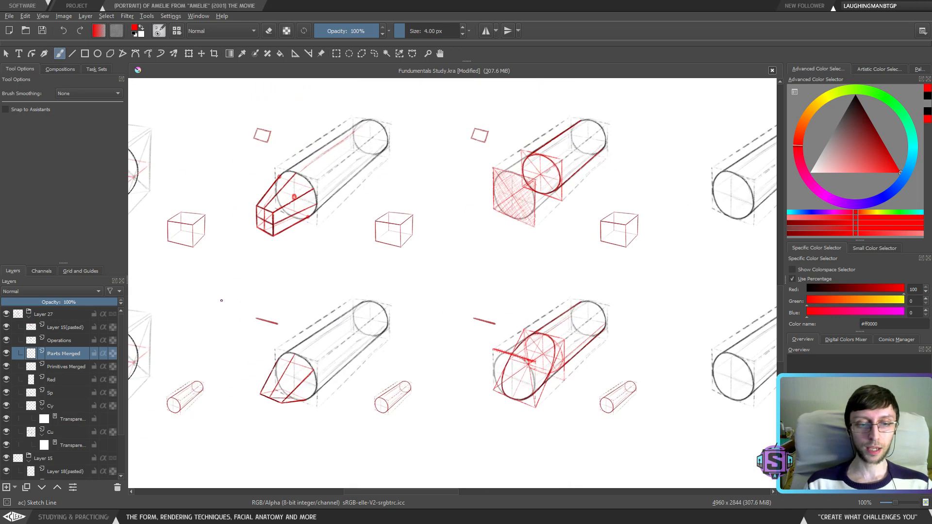
pyautogui.moveTo(298, 273); pyautogui.dragTo(304, 354)
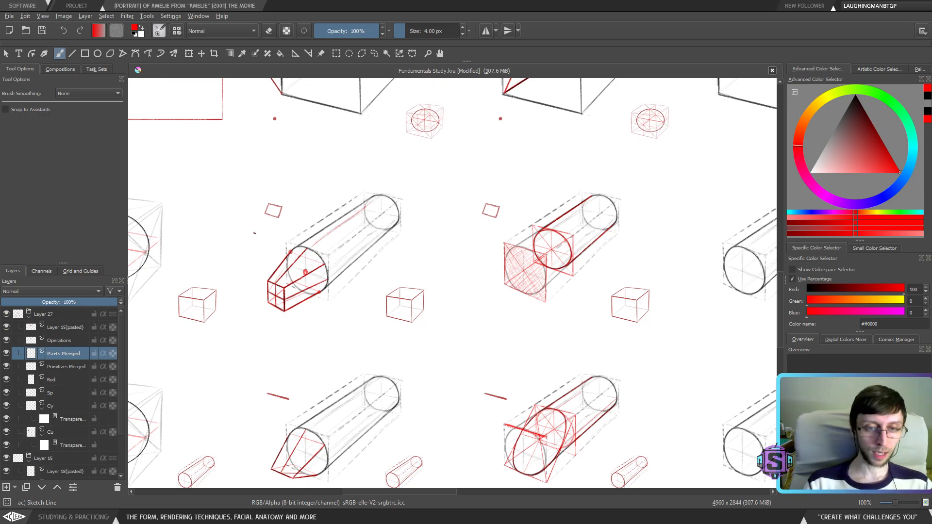
pyautogui.moveTo(66, 319); pyautogui.dragTo(453, 333)
pyautogui.scroll(-3, 452, 333)
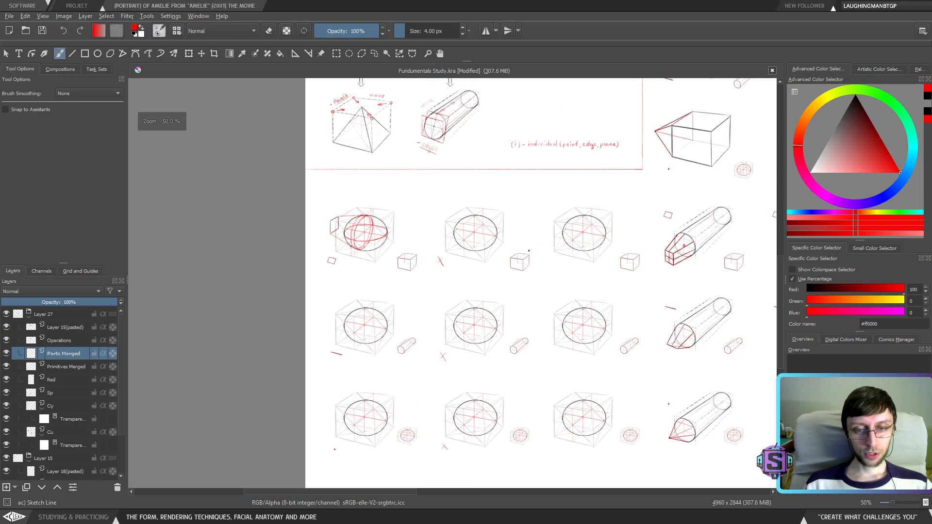
pyautogui.moveTo(485, 403); pyautogui.dragTo(468, 380)
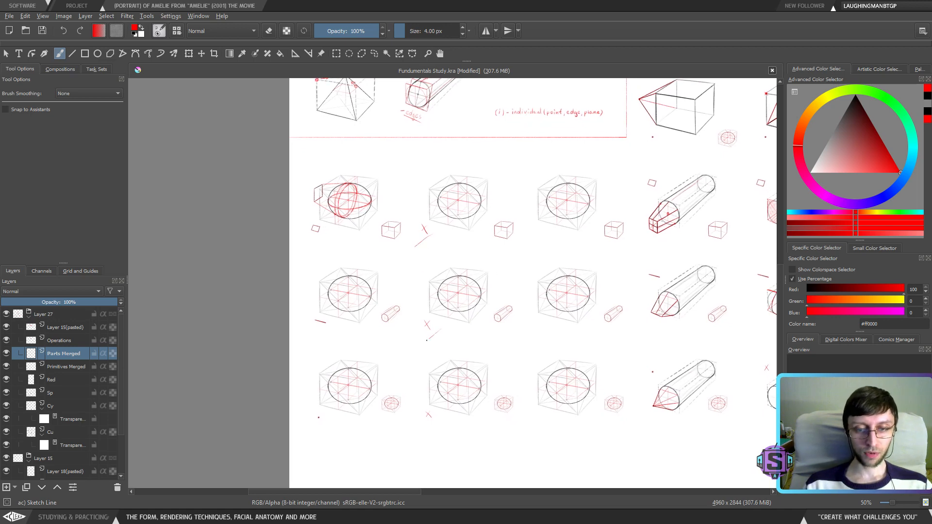
pyautogui.moveTo(430, 428); pyautogui.dragTo(425, 431)
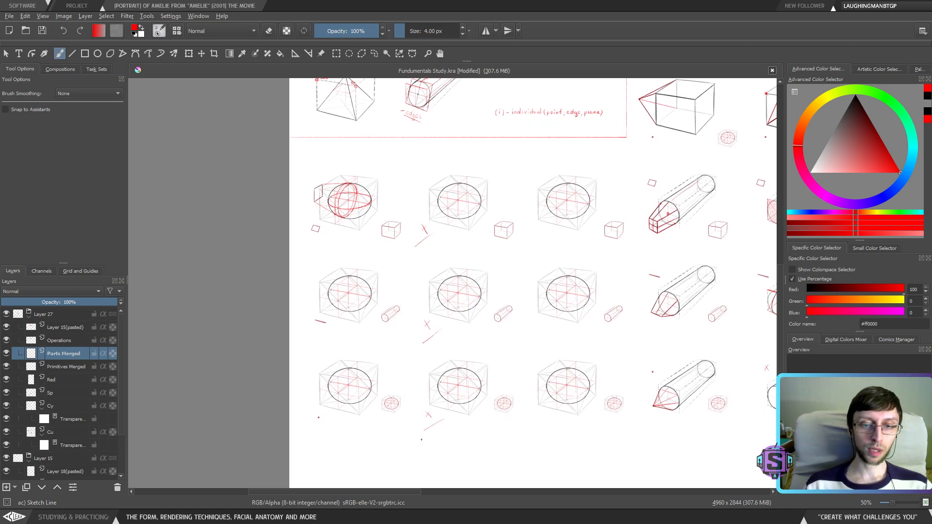
pyautogui.hotkey('ctrl', 'z')
# Examine the second sphere's box and guide lines for how a plane could cut it
pyautogui.press('1')
pyautogui.scroll(3, 432, 219)
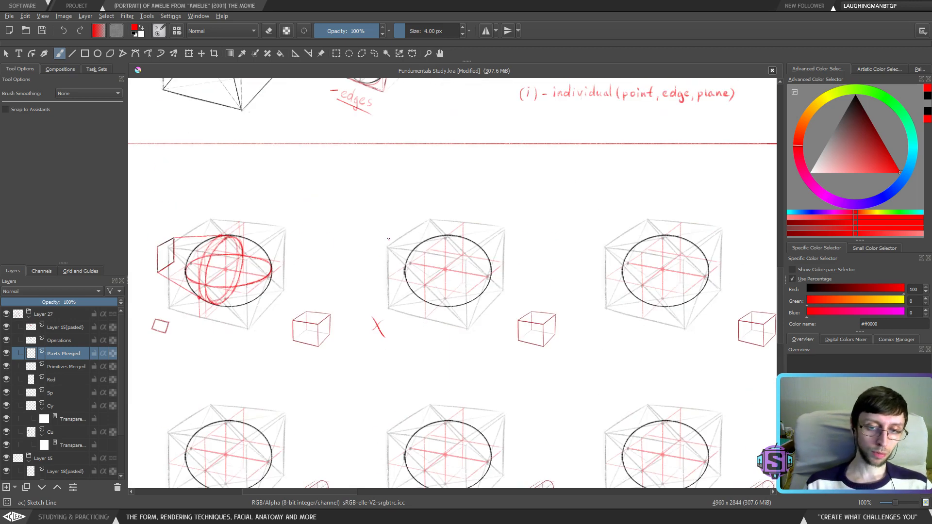
pyautogui.hotkey('ctrl', '+')
pyautogui.moveTo(443, 308); pyautogui.dragTo(443, 333)
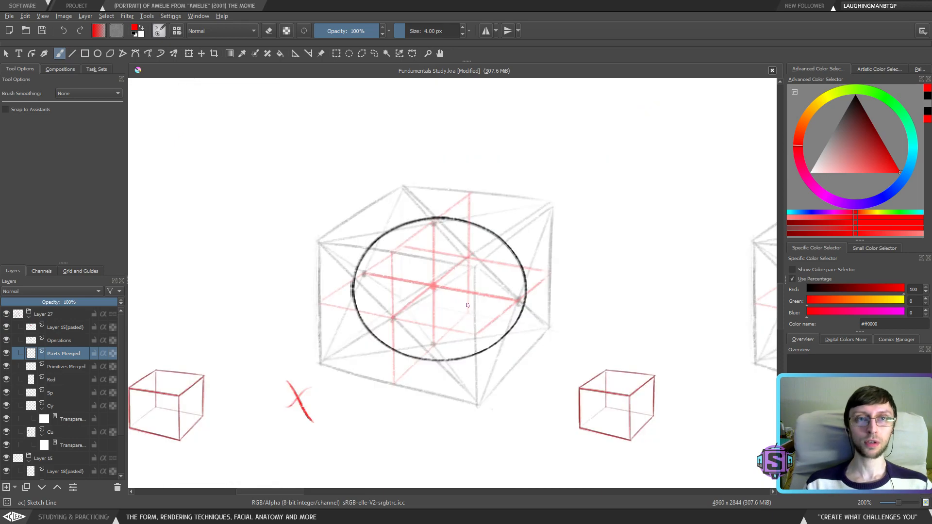
pyautogui.press('-')
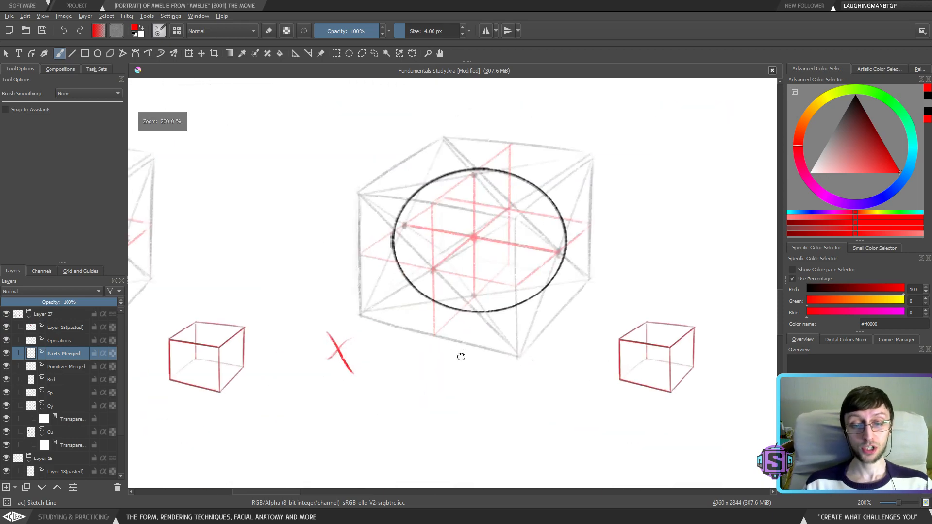
pyautogui.press('-')
pyautogui.moveTo(507, 355)
pyautogui.mouseDown()
pyautogui.moveTo(577, 322)
pyautogui.moveTo(518, 350)
pyautogui.moveTo(502, 372)
pyautogui.moveTo(524, 354)
pyautogui.mouseUp()
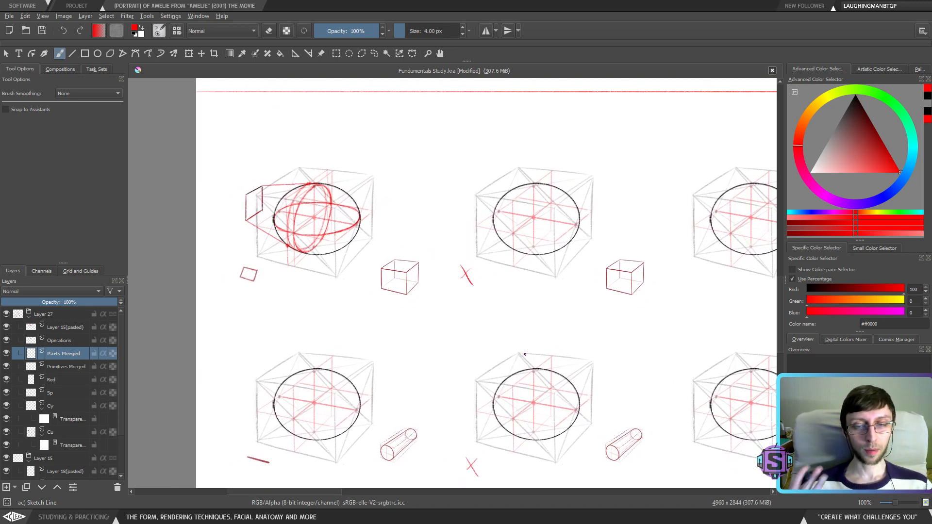
# Compare the first sphere's plane construction with the untouched spheres in the remove and intersect columns
pyautogui.moveTo(571, 175); pyautogui.dragTo(458, 237)
pyautogui.scroll(-2, 581, 280)
pyautogui.moveTo(581, 280); pyautogui.dragTo(450, 443)
pyautogui.moveTo(433, 381); pyautogui.dragTo(630, 326)
pyautogui.scroll(2, 510, 316)
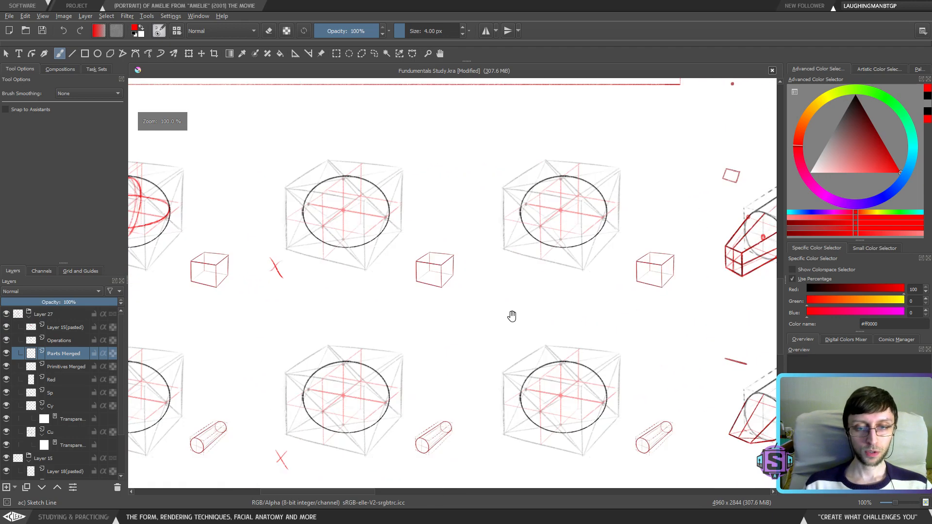
pyautogui.scroll(3, 375, 324)
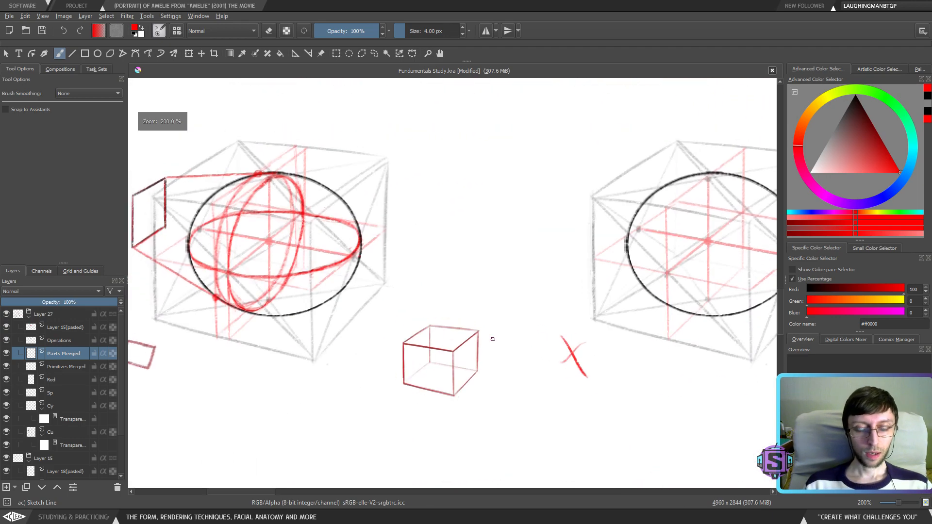
pyautogui.scroll(-1, 472, 320)
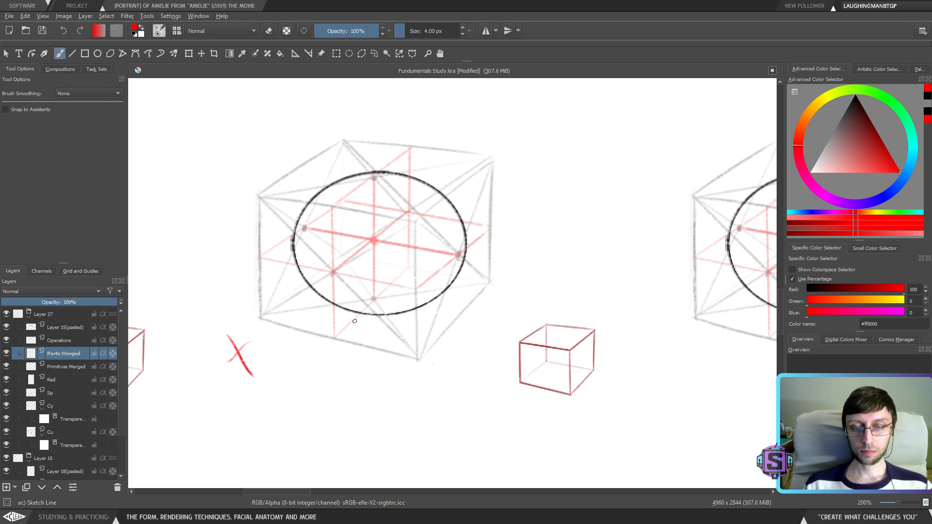
pyautogui.press('1')
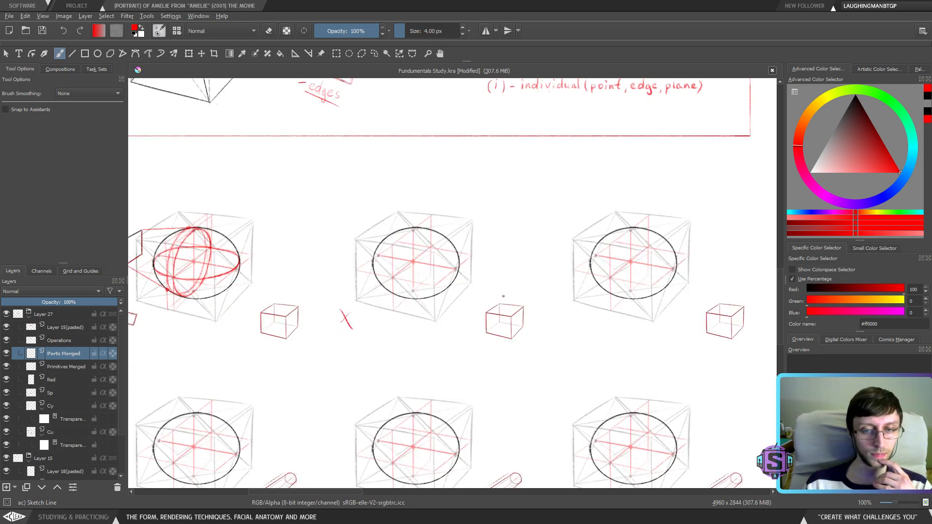
pyautogui.moveTo(486, 287); pyautogui.dragTo(502, 276)
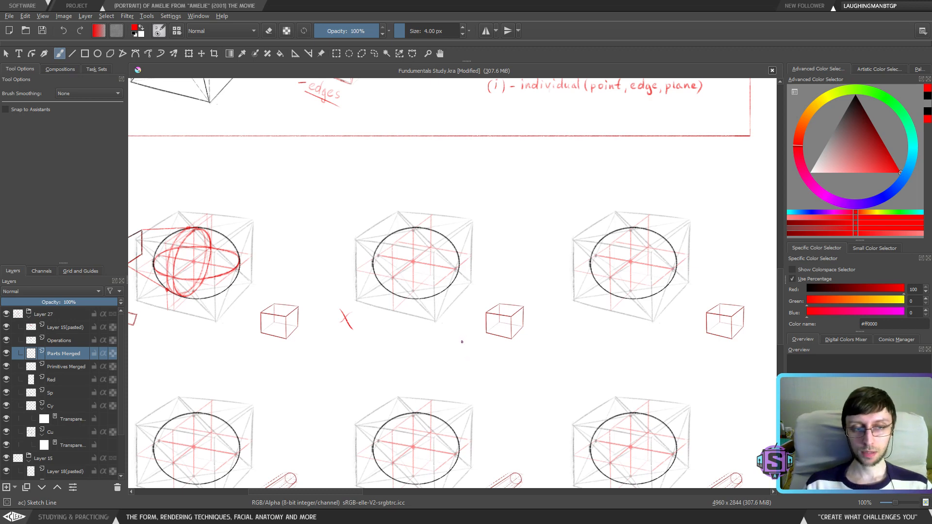
# Try red marks around the small plane symbol and above the first sphere's box, and undo them
pyautogui.moveTo(460, 352)
pyautogui.mouseDown()
pyautogui.moveTo(491, 350)
pyautogui.moveTo(571, 375)
pyautogui.mouseUp()
pyautogui.moveTo(300, 331); pyautogui.dragTo(322, 309)
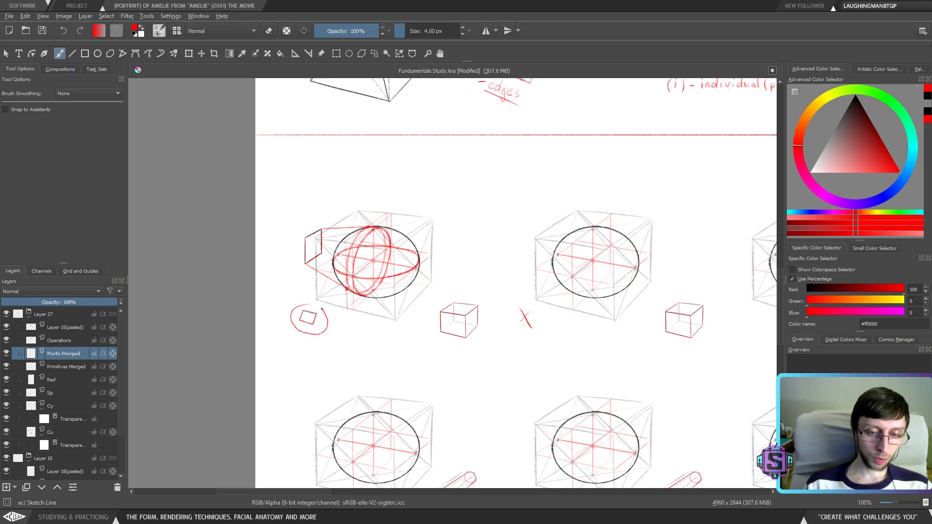
pyautogui.hotkey('ctrl', 'z')
pyautogui.moveTo(483, 181); pyautogui.dragTo(430, 364)
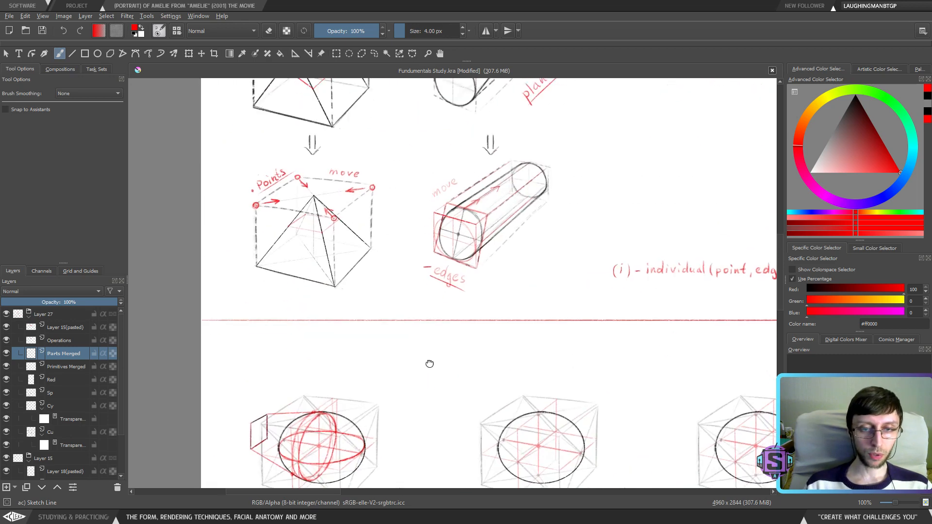
pyautogui.moveTo(466, 216); pyautogui.dragTo(493, 106)
pyautogui.moveTo(412, 265)
pyautogui.mouseDown()
pyautogui.moveTo(369, 427)
pyautogui.moveTo(437, 253)
pyautogui.mouseUp()
pyautogui.hotkey('ctrl', 'z')
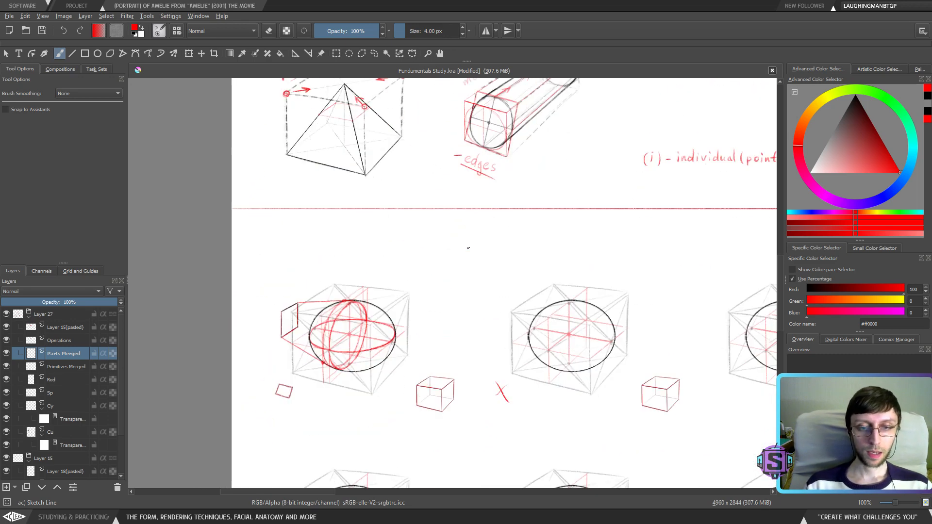
# Examine the cube, cylinder and sphere notes for which individual move and scale operations apply to planes, edges and points
pyautogui.moveTo(520, 82)
pyautogui.mouseDown()
pyautogui.moveTo(444, 119)
pyautogui.moveTo(441, 240)
pyautogui.moveTo(456, 383)
pyautogui.moveTo(480, 421)
pyautogui.mouseUp()
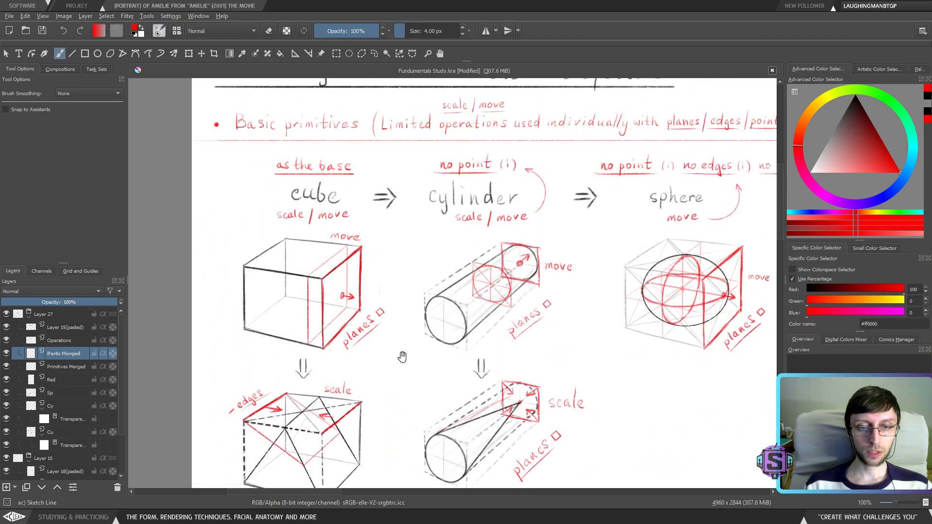
pyautogui.moveTo(402, 358); pyautogui.dragTo(408, 322)
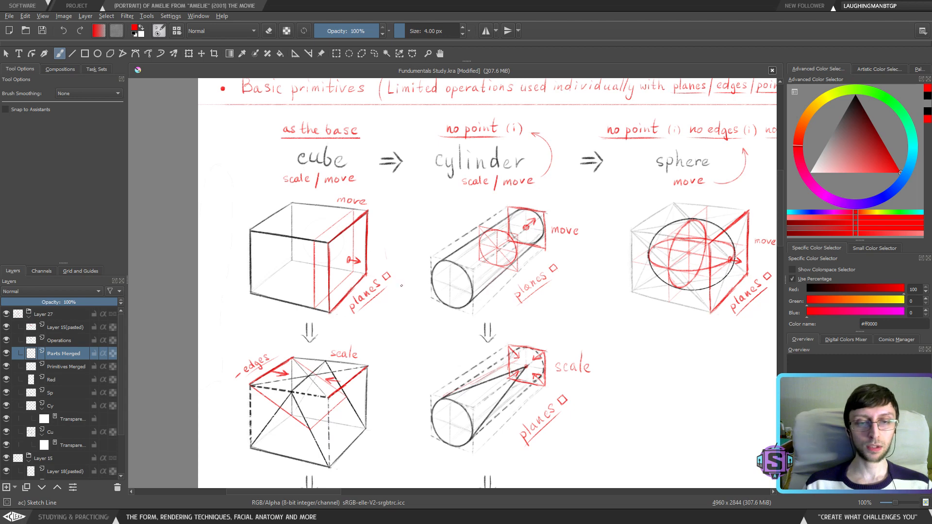
pyautogui.moveTo(401, 285); pyautogui.dragTo(403, 283)
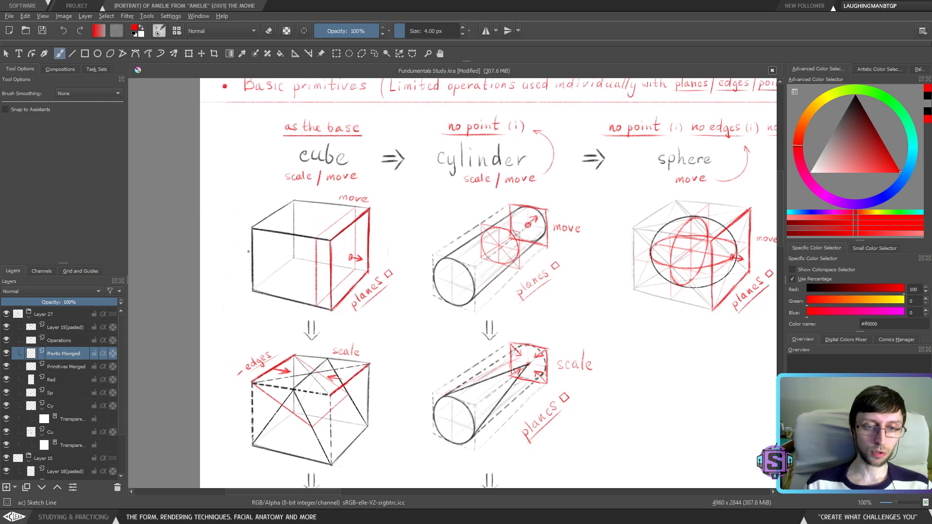
pyautogui.moveTo(447, 350); pyautogui.dragTo(357, 328)
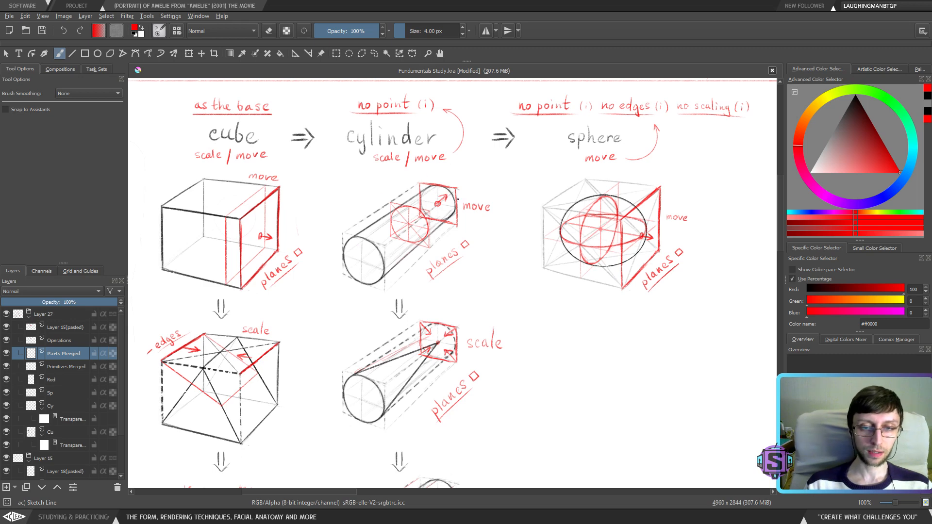
pyautogui.moveTo(586, 267); pyautogui.dragTo(531, 232)
pyautogui.scroll(-12, 496, 350)
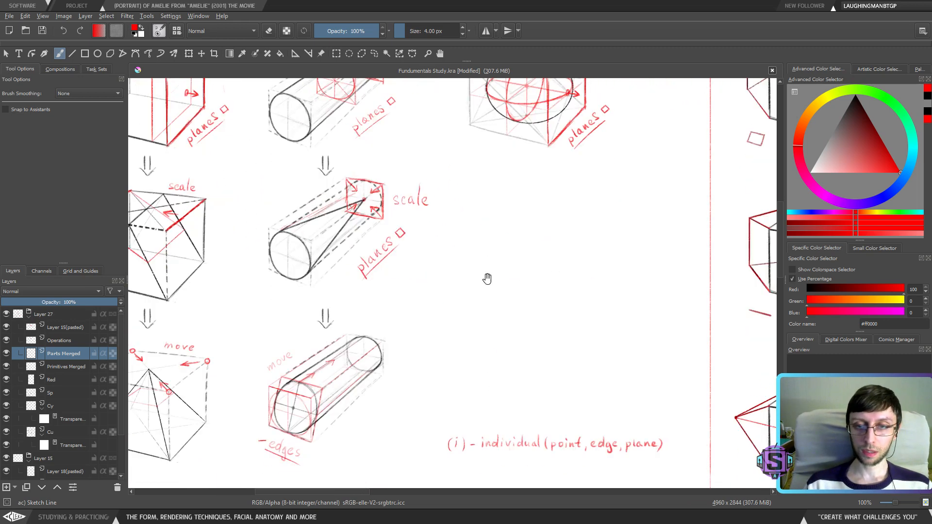
pyautogui.hscroll(-2, 485, 244)
pyautogui.hscroll(-1, 493, 284)
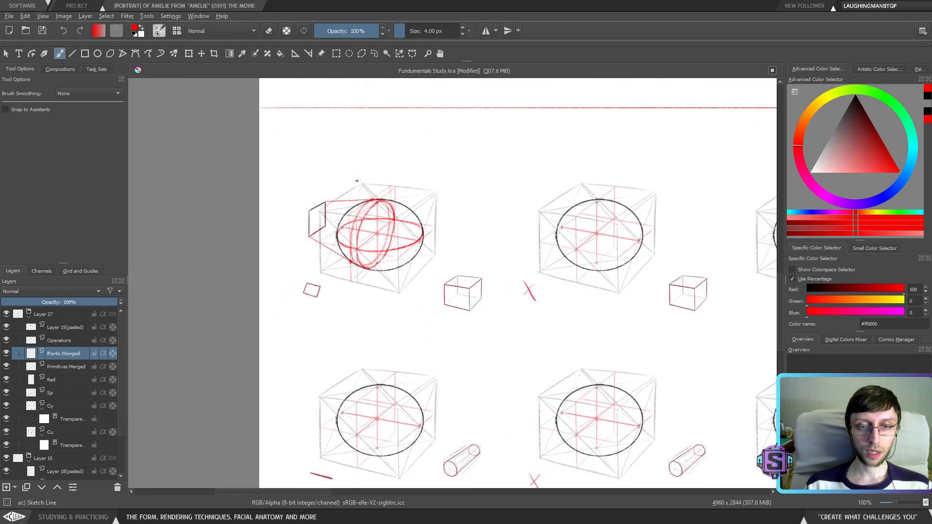
# Try sketching a curved red cut line inside the second sphere of the plane row
pyautogui.scroll(3, 369, 243)
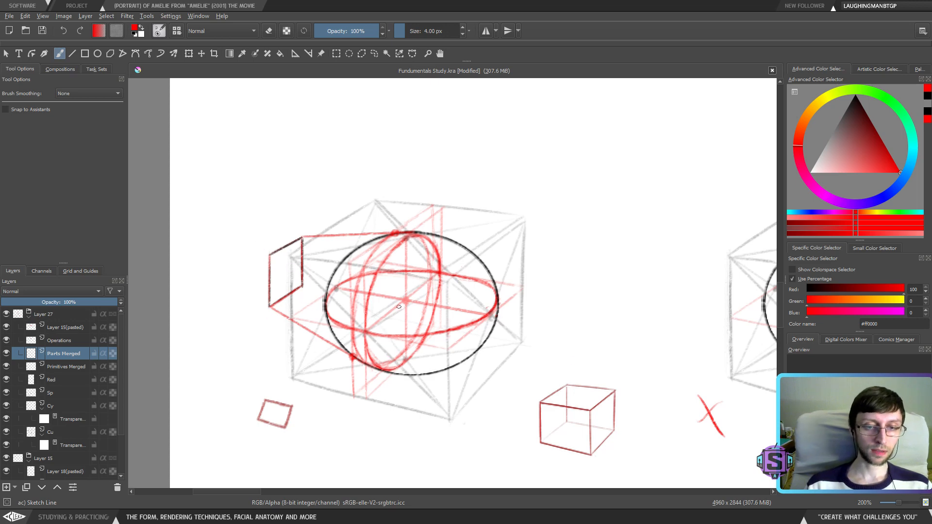
pyautogui.moveTo(605, 351); pyautogui.dragTo(389, 291)
pyautogui.moveTo(607, 317); pyautogui.dragTo(434, 345)
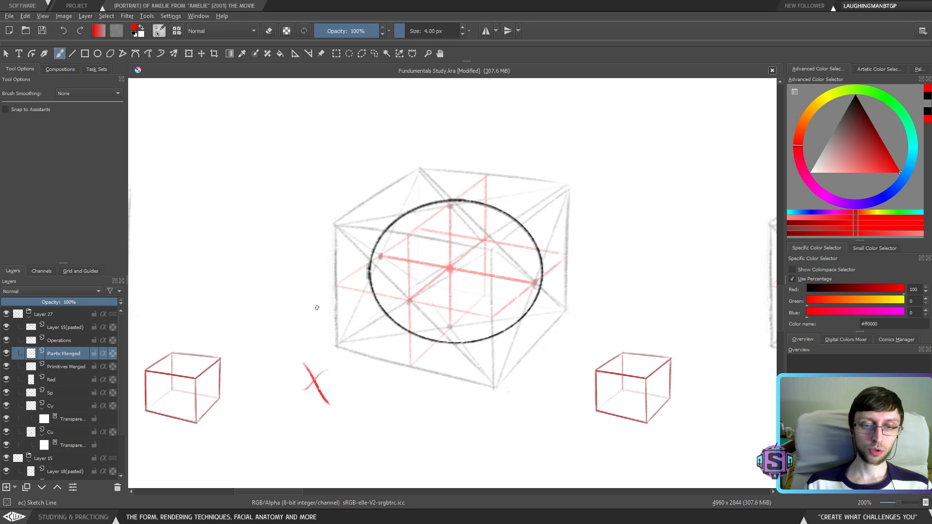
pyautogui.moveTo(476, 208)
pyautogui.mouseDown()
pyautogui.moveTo(437, 242)
pyautogui.moveTo(434, 279)
pyautogui.moveTo(505, 325)
pyautogui.mouseUp()
pyautogui.hotkey('ctrl', 'z')
pyautogui.moveTo(483, 206); pyautogui.dragTo(524, 323)
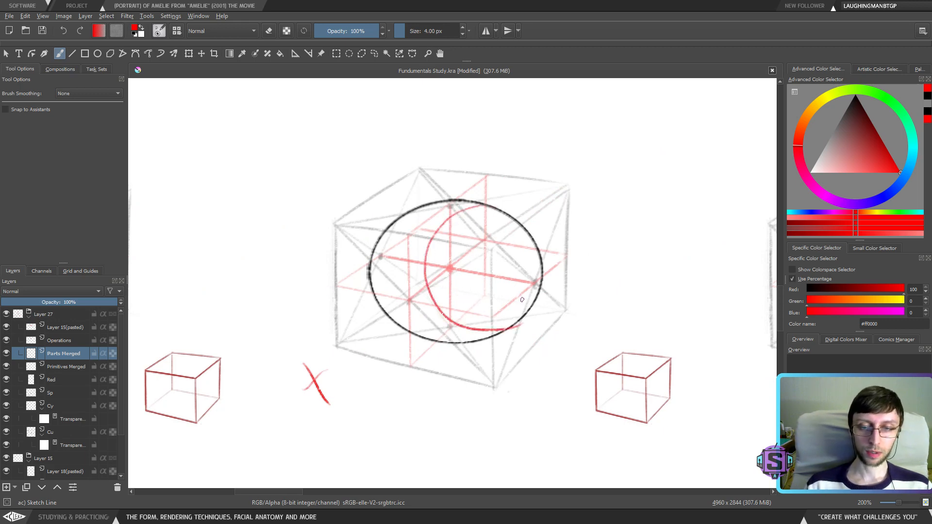
# Examine the spheres in the edge and point rows and compare them with the first sphere's plane construction
pyautogui.press('1')
pyautogui.moveTo(429, 407); pyautogui.dragTo(502, 297)
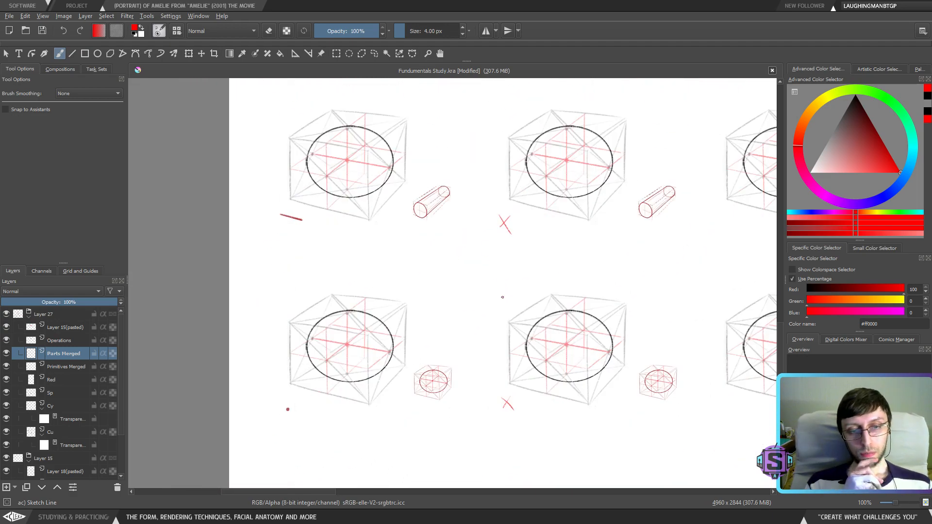
pyautogui.moveTo(379, 267); pyautogui.dragTo(301, 380)
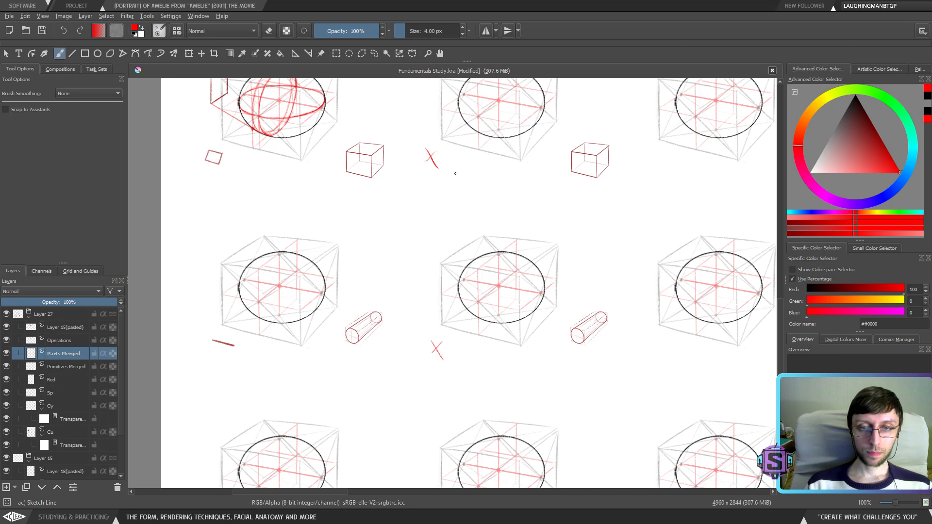
pyautogui.moveTo(436, 347)
pyautogui.mouseDown()
pyautogui.moveTo(491, 326)
pyautogui.moveTo(446, 335)
pyautogui.moveTo(493, 266)
pyautogui.mouseUp()
pyautogui.hotkey('ctrl', '+')
pyautogui.moveTo(358, 377); pyautogui.dragTo(356, 401)
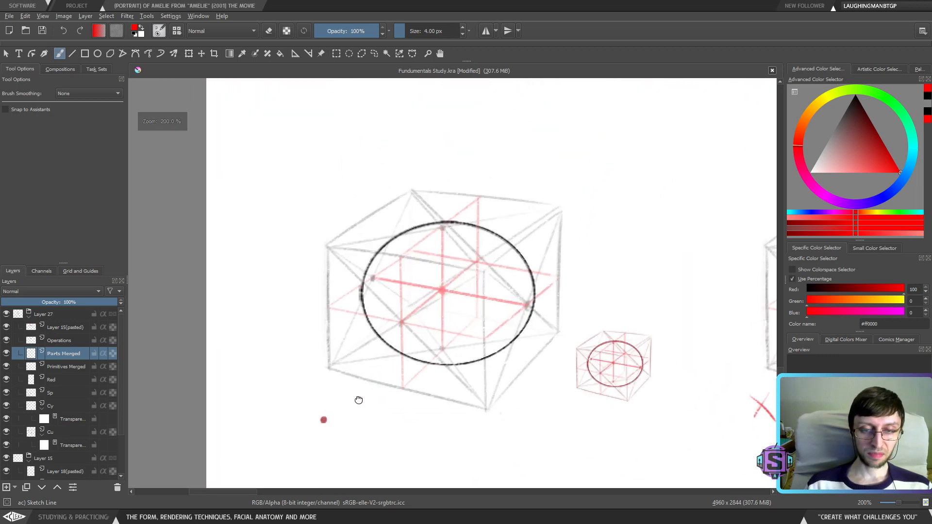
pyautogui.moveTo(373, 150)
pyautogui.mouseDown()
pyautogui.moveTo(388, 408)
pyautogui.moveTo(378, 416)
pyautogui.mouseUp()
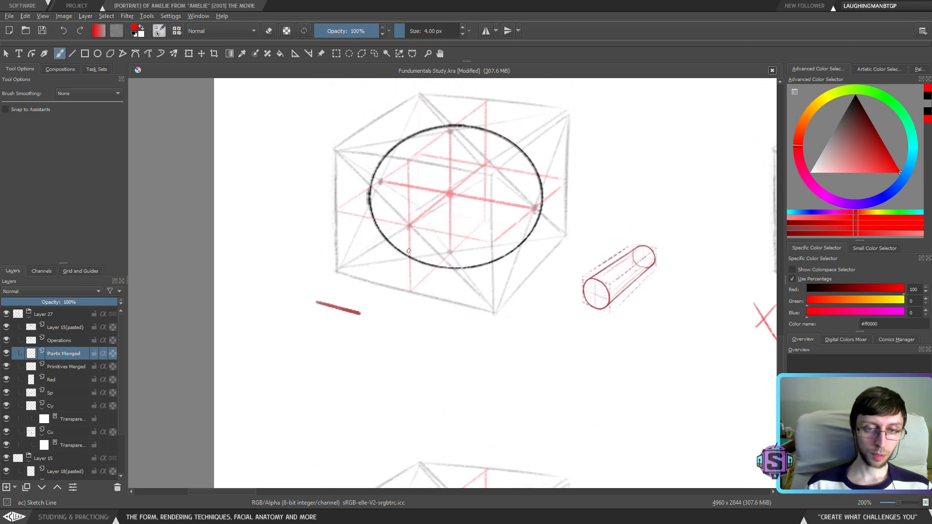
pyautogui.moveTo(410, 304); pyautogui.dragTo(397, 336)
pyautogui.scroll(5, 397, 336)
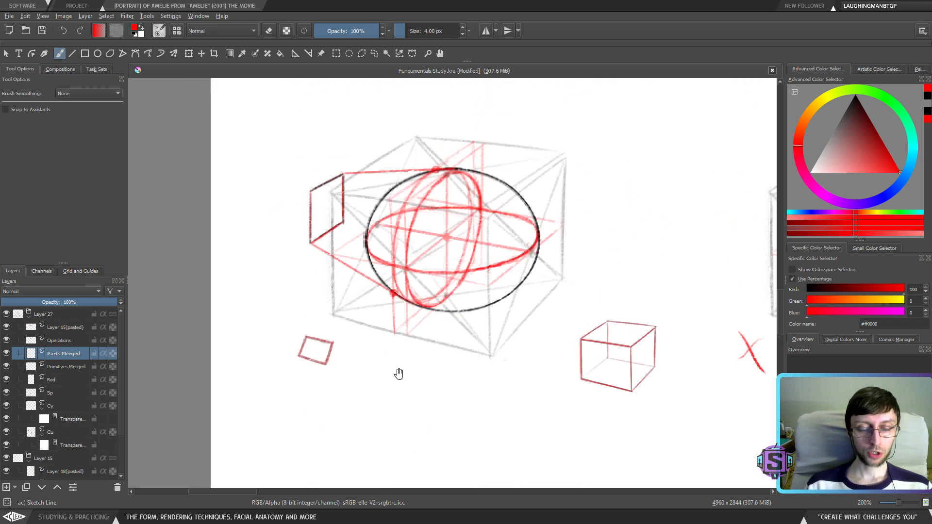
# Try red strokes near the plane beside the first sphere and from its corner towards the sphere, and undo them
pyautogui.moveTo(300, 157)
pyautogui.mouseDown()
pyautogui.moveTo(301, 282)
pyautogui.moveTo(356, 150)
pyautogui.moveTo(298, 156)
pyautogui.mouseUp()
pyautogui.hotkey('ctrl', 'z')
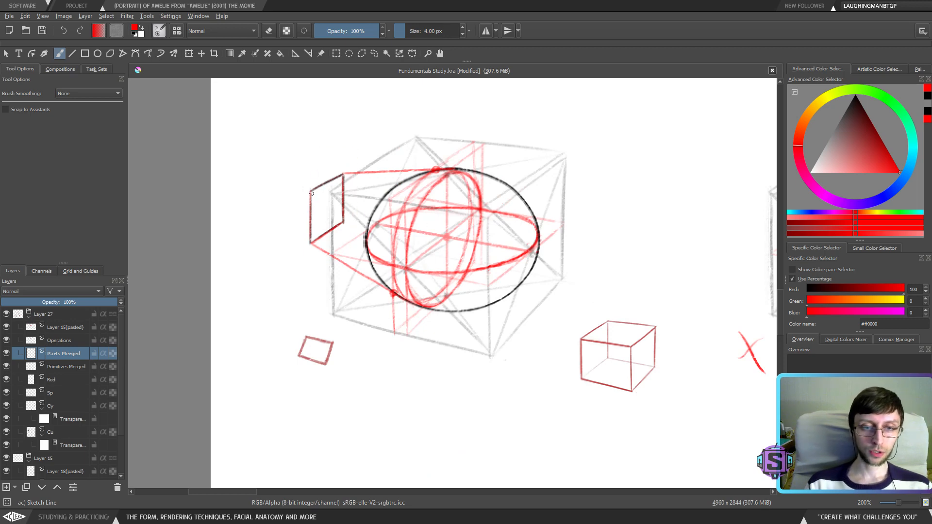
pyautogui.moveTo(453, 348); pyautogui.dragTo(441, 411)
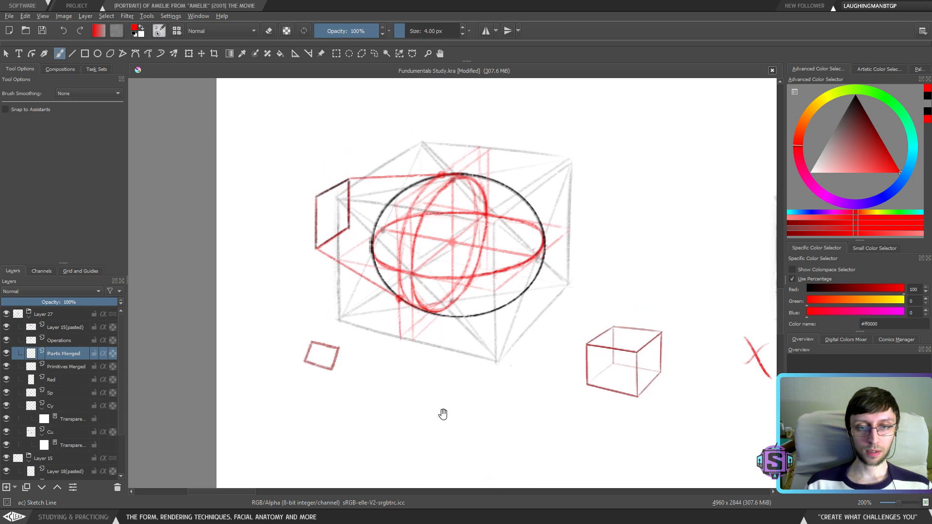
pyautogui.scroll(2, 441, 412)
pyautogui.moveTo(334, 215); pyautogui.dragTo(358, 374)
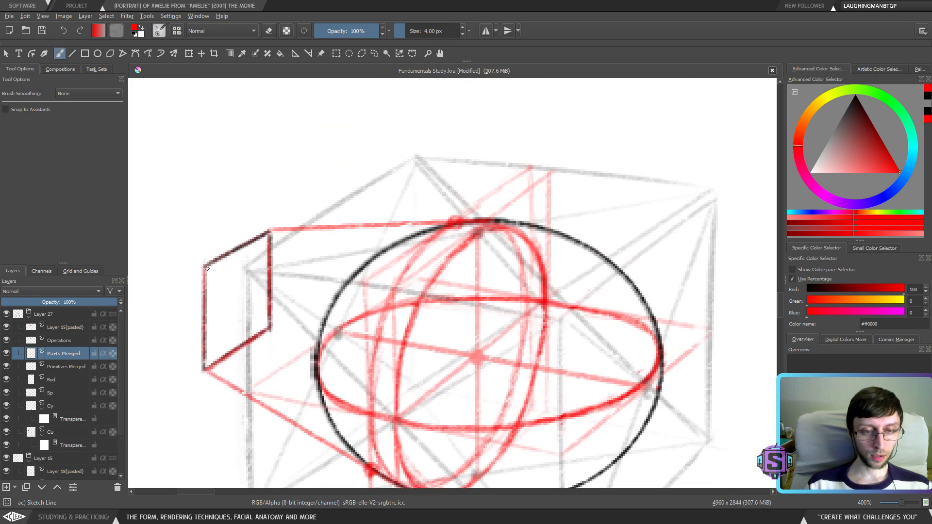
pyautogui.moveTo(211, 270)
pyautogui.mouseDown()
pyautogui.moveTo(410, 332)
pyautogui.moveTo(366, 262)
pyautogui.mouseUp()
pyautogui.hotkey('ctrl', 'z')
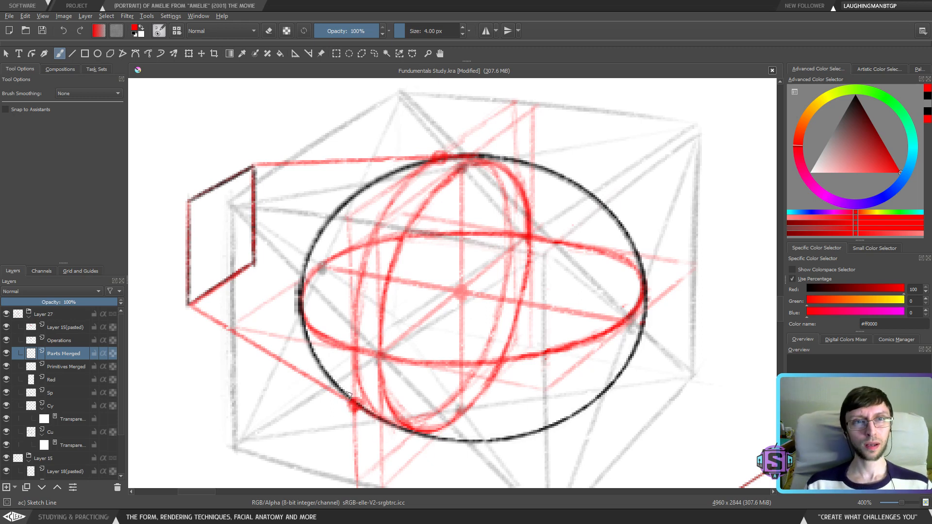
pyautogui.scroll(-2, 348, 386)
pyautogui.scroll(-10, 427, 333)
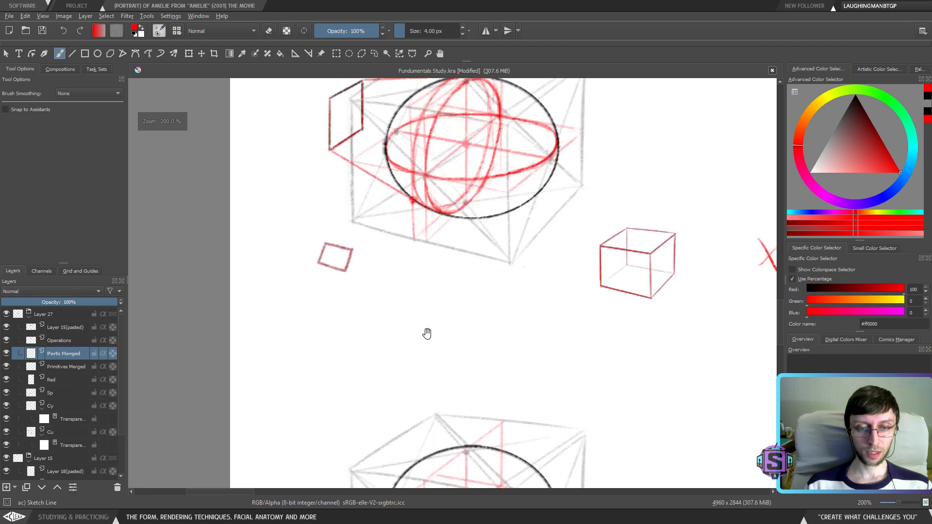
pyautogui.scroll(-8, 411, 399)
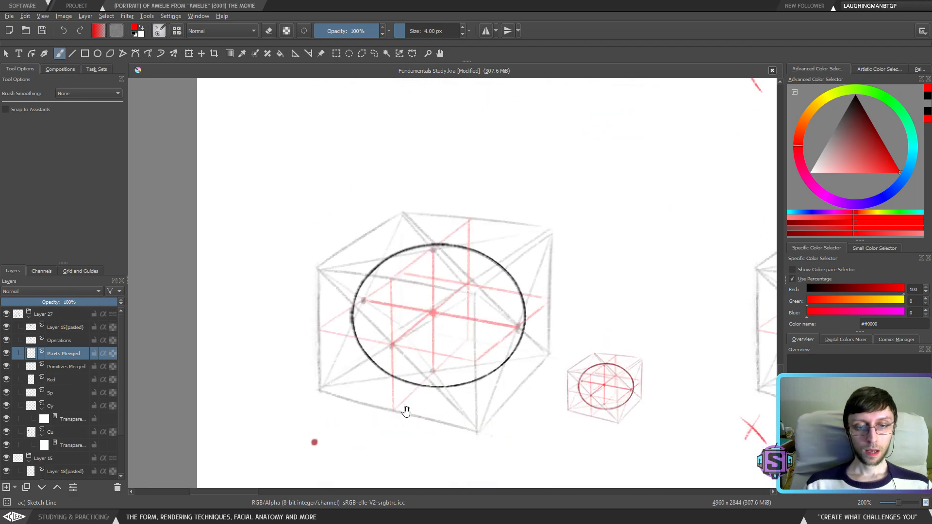
pyautogui.scroll(10, 412, 410)
pyautogui.moveTo(423, 419); pyautogui.dragTo(444, 473)
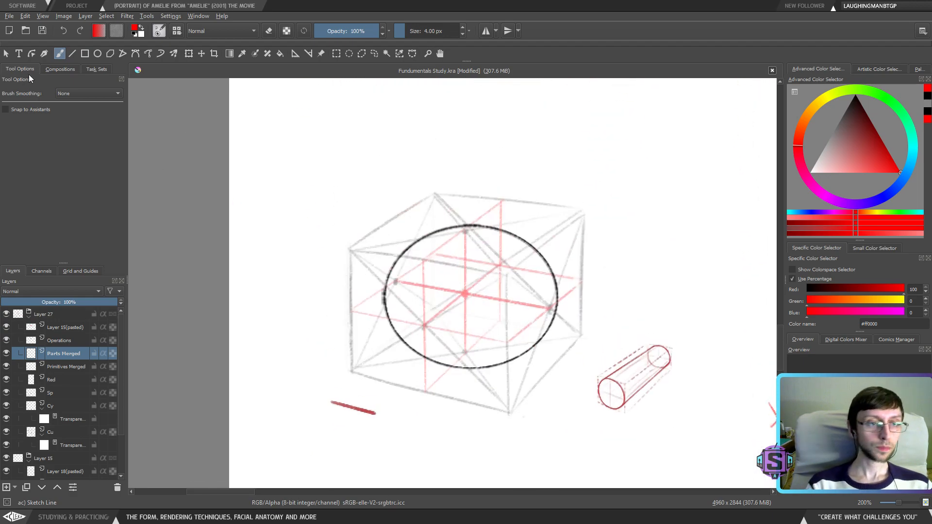
pyautogui.click(72, 53)
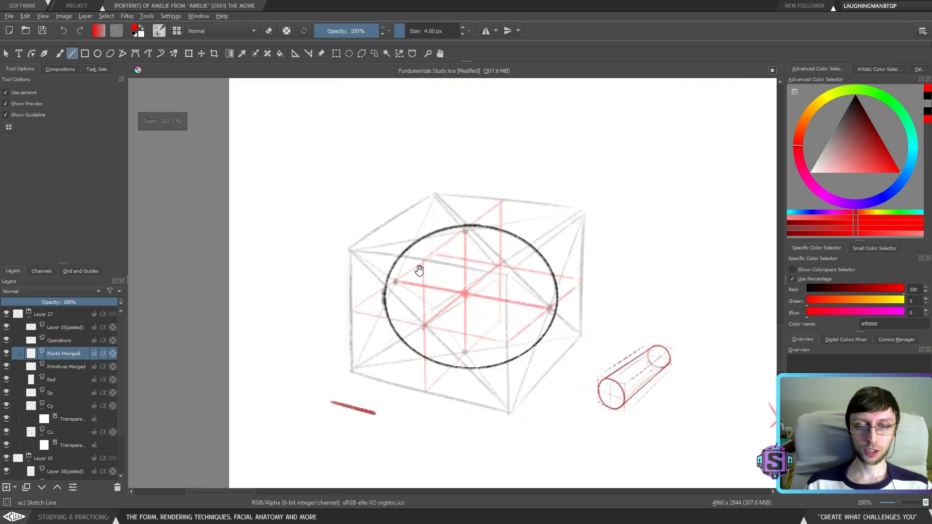
pyautogui.moveTo(416, 267); pyautogui.dragTo(424, 322)
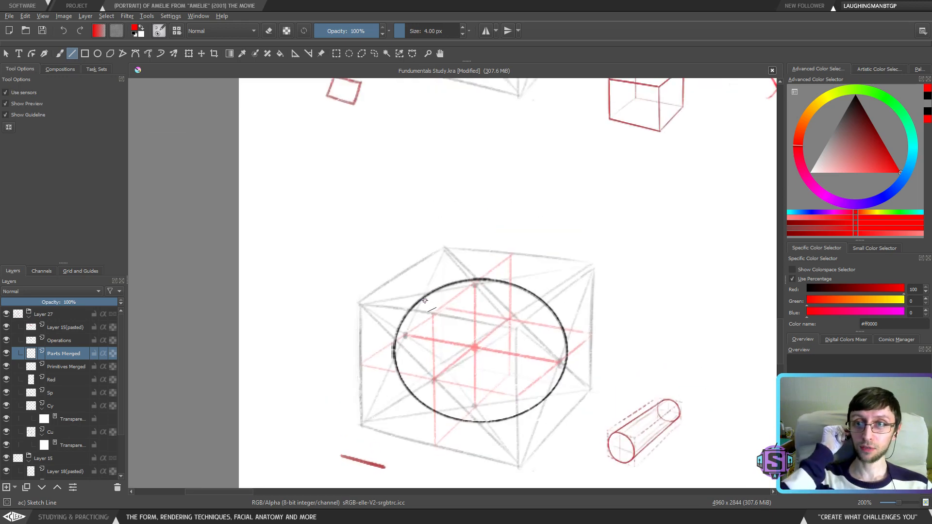
pyautogui.moveTo(434, 265); pyautogui.dragTo(421, 294)
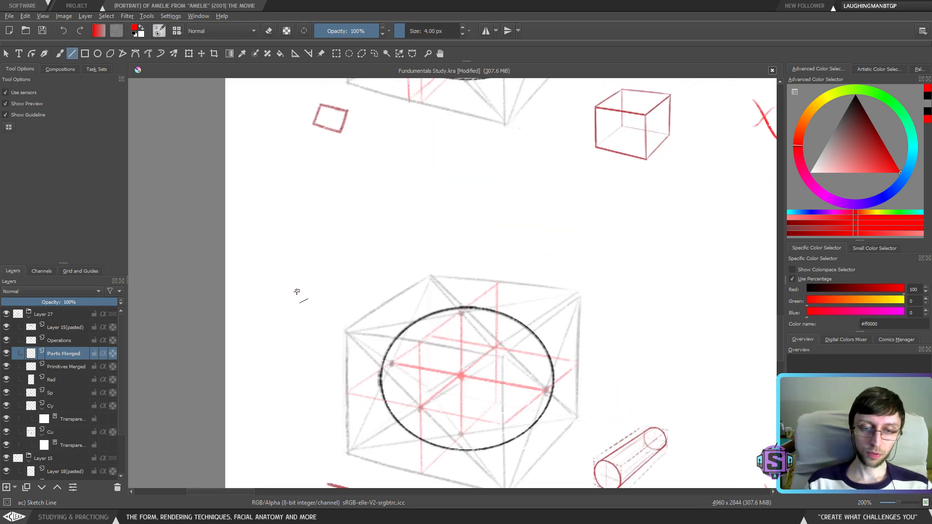
pyautogui.moveTo(292, 313); pyautogui.dragTo(338, 282)
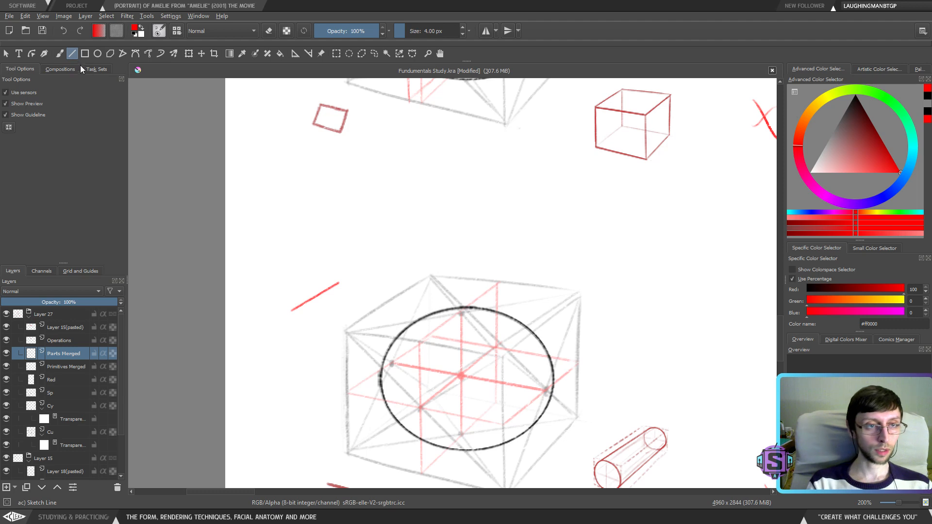
pyautogui.hotkey('ctrl', 'z')
pyautogui.moveTo(295, 383); pyautogui.dragTo(338, 359)
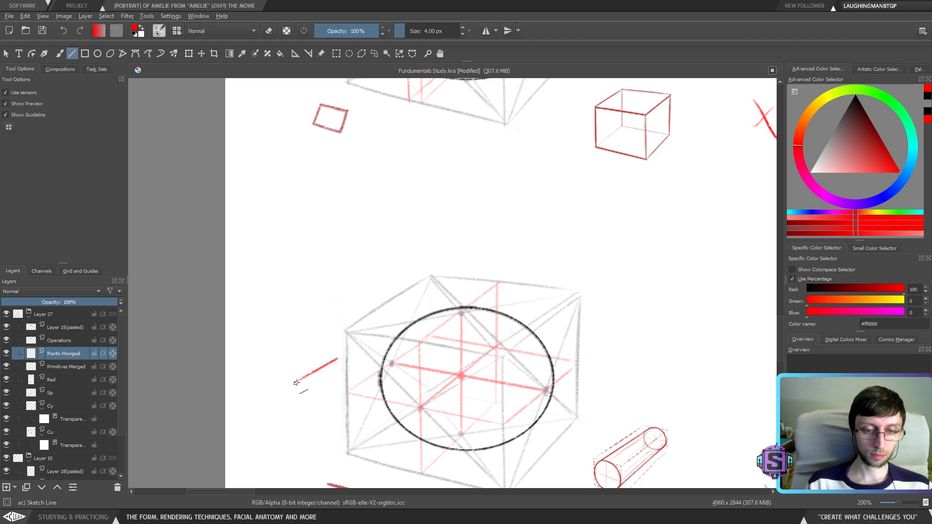
pyautogui.moveTo(296, 383)
pyautogui.mouseDown()
pyautogui.moveTo(338, 359)
pyautogui.moveTo(297, 381)
pyautogui.moveTo(280, 323)
pyautogui.moveTo(319, 333)
pyautogui.moveTo(401, 380)
pyautogui.mouseUp()
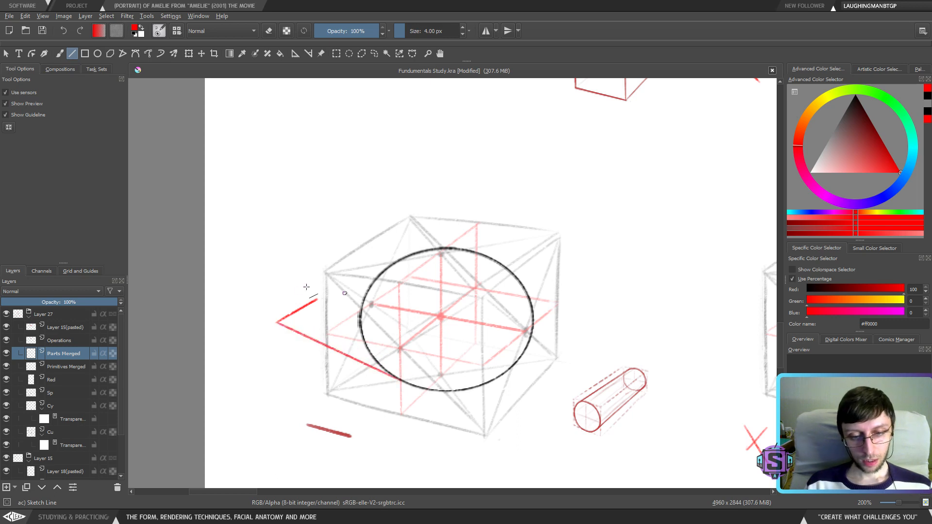
pyautogui.hotkey('ctrl', 'z')
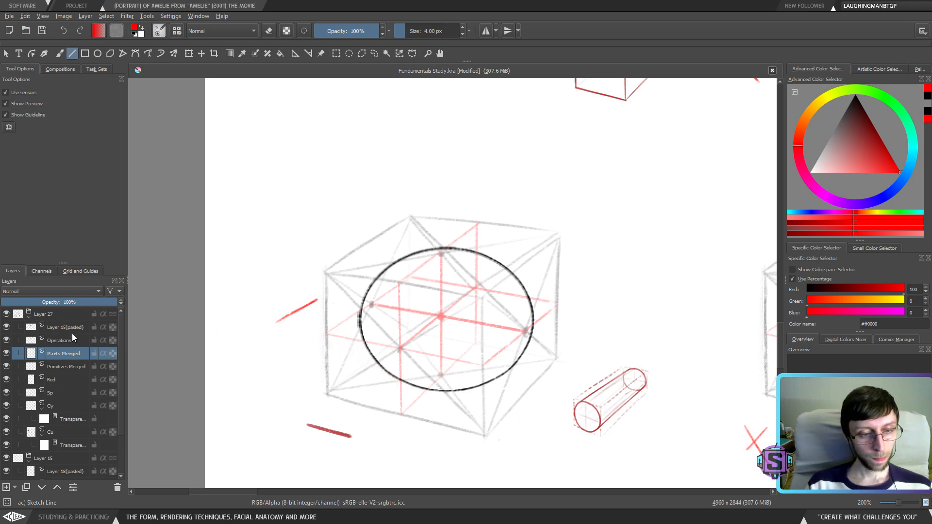
# On the Operations layer, draw a short slanted red line left of the cube and connect its ends to the sphere's outline with straight lines
pyautogui.click(65, 340)
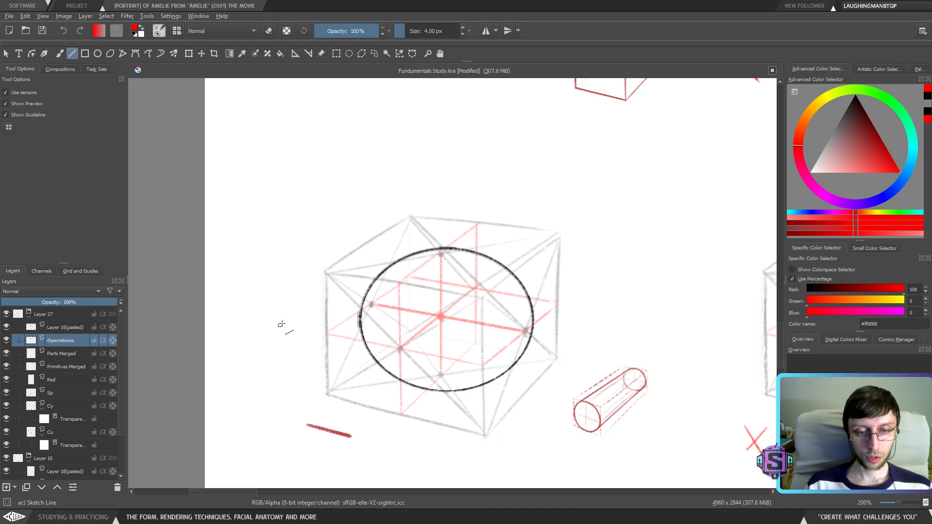
pyautogui.moveTo(286, 322); pyautogui.dragTo(401, 381)
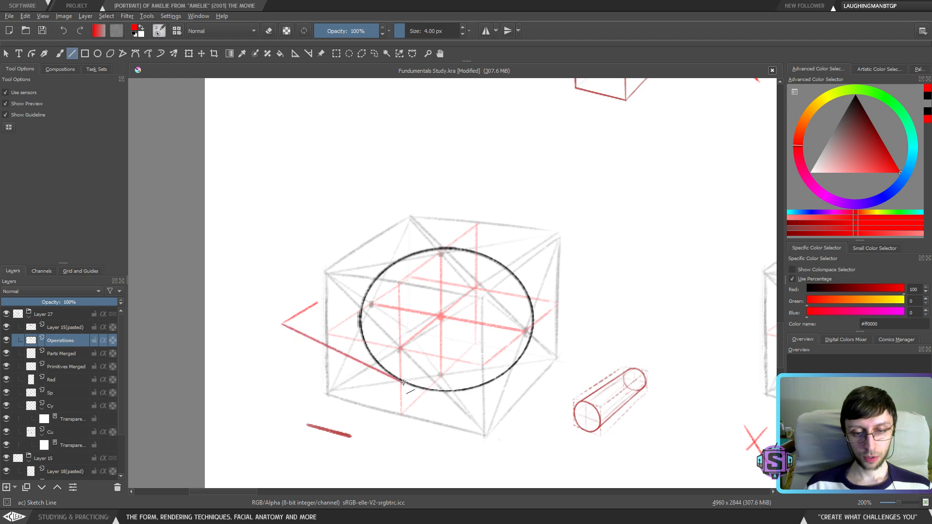
pyautogui.moveTo(317, 301); pyautogui.dragTo(407, 254)
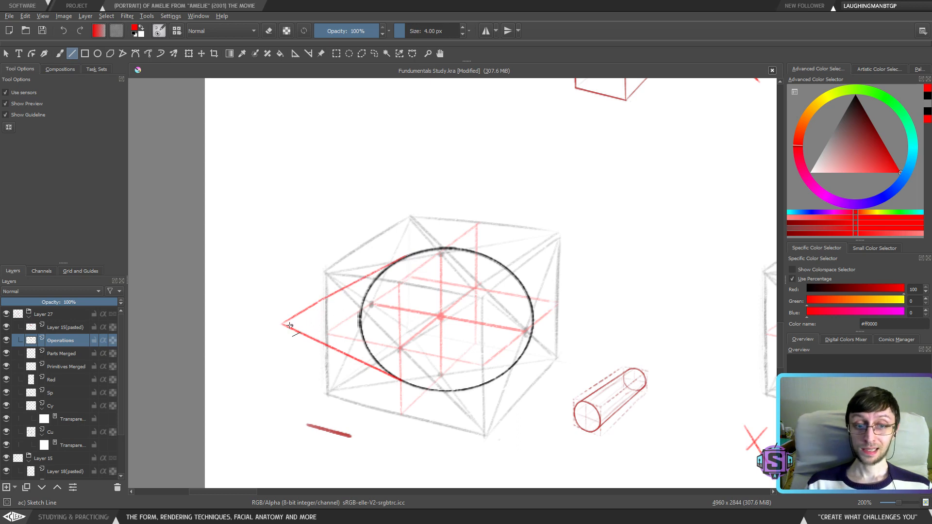
# Try to add a straight guide line from the slanted line's lower end across the left part of the sphere
pyautogui.moveTo(283, 324); pyautogui.dragTo(410, 293)
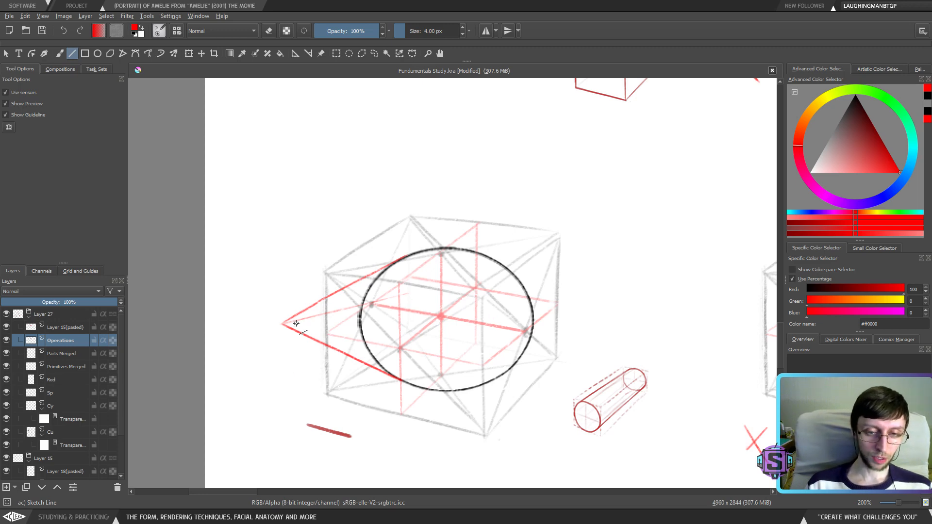
pyautogui.moveTo(284, 323); pyautogui.dragTo(412, 294)
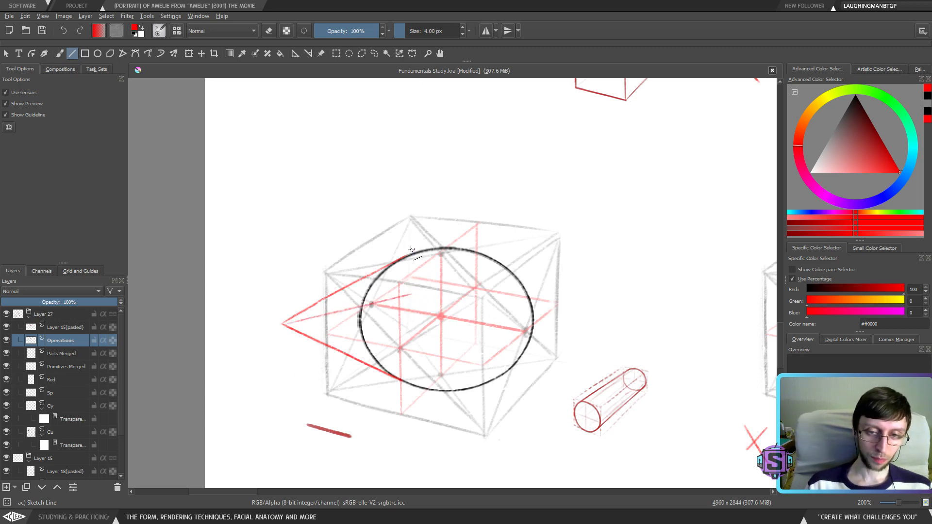
pyautogui.moveTo(408, 254); pyautogui.dragTo(386, 306)
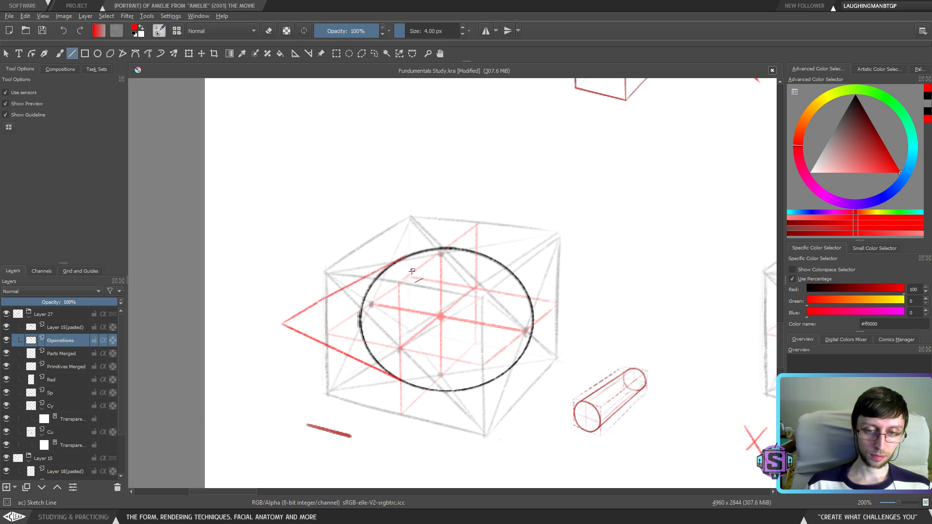
# Examine how the rectangle connects to the sphere and its inner ellipses in the cube sketch above
pyautogui.press('b')
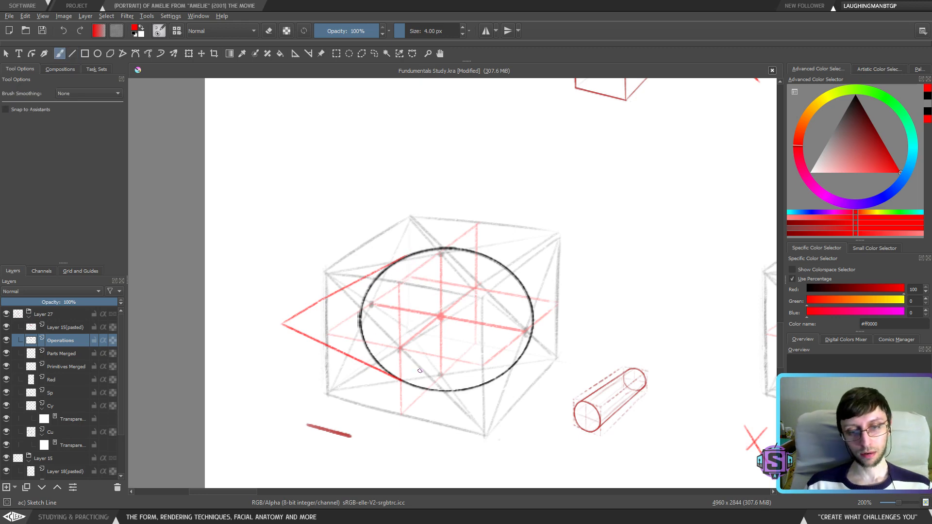
pyautogui.moveTo(478, 213); pyautogui.dragTo(448, 473)
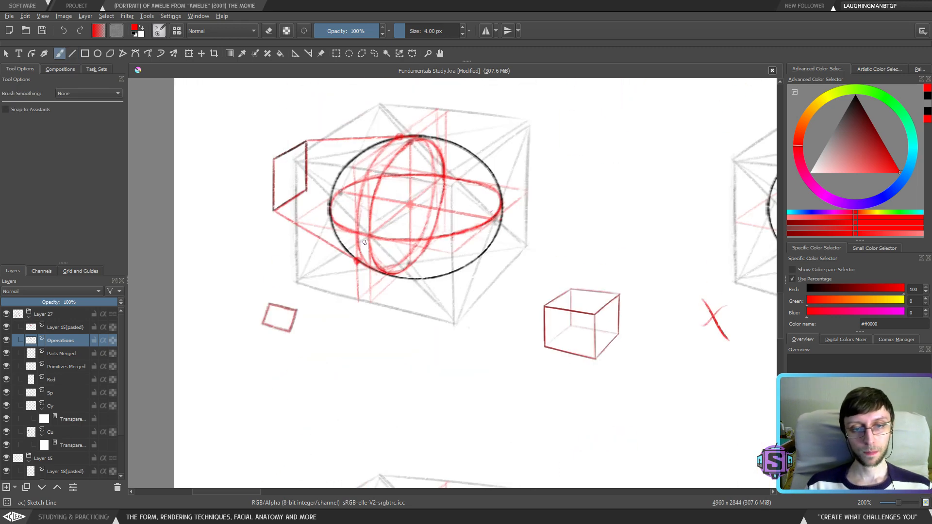
pyautogui.moveTo(365, 242); pyautogui.dragTo(365, 309)
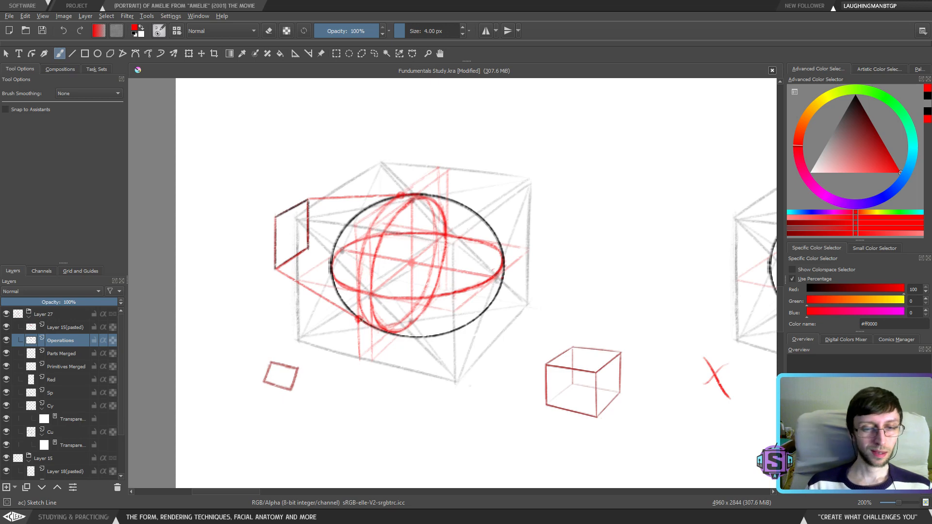
pyautogui.scroll(2, 359, 306)
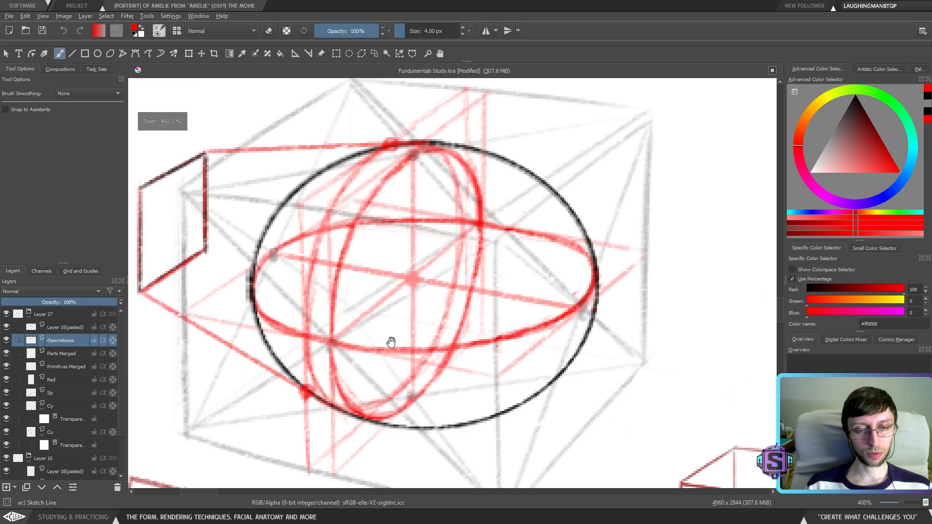
pyautogui.moveTo(333, 354); pyautogui.dragTo(349, 379)
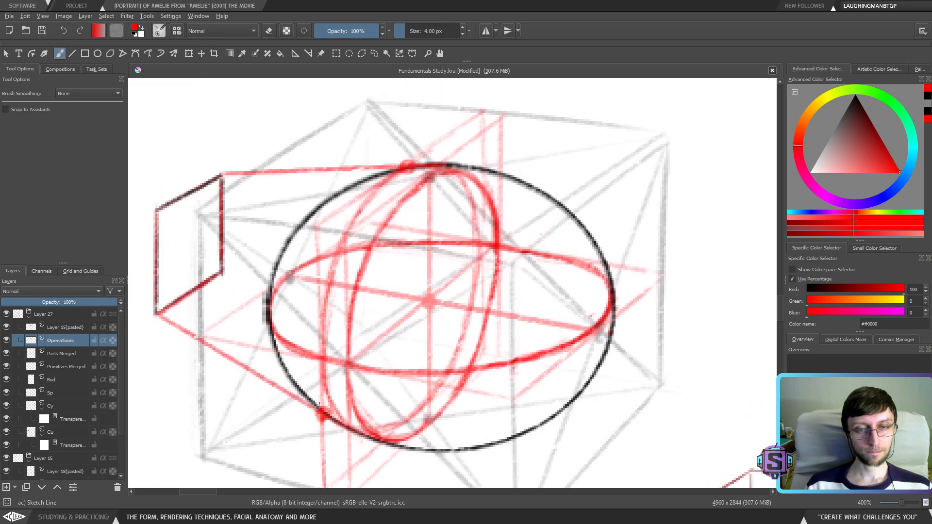
pyautogui.scroll(-2, 340, 323)
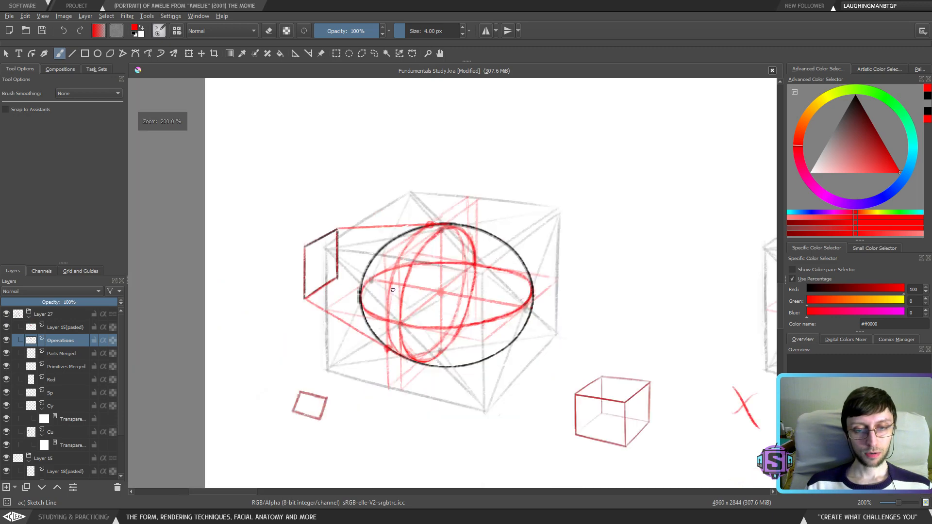
pyautogui.moveTo(340, 323)
pyautogui.mouseDown()
pyautogui.moveTo(393, 194)
pyautogui.moveTo(401, 267)
pyautogui.mouseUp()
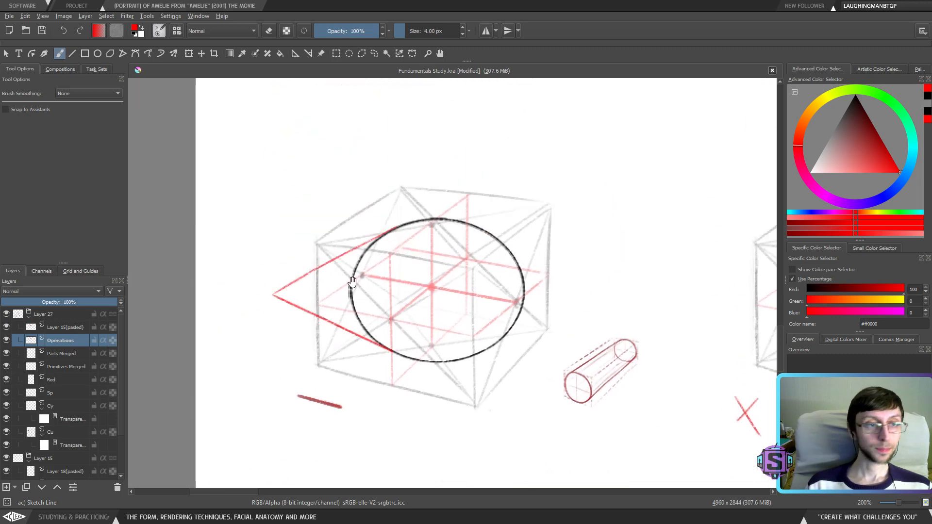
# Place a red dot with an 8 px brush to the left of the cube in the point-and-sphere sketch below
pyautogui.click(72, 53)
pyautogui.scroll(-10, 437, 349)
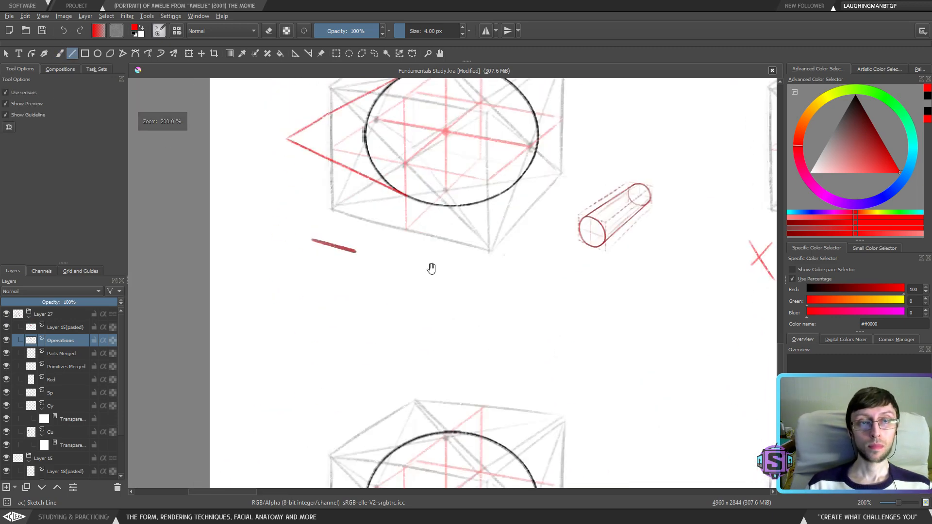
pyautogui.scroll(1, 433, 281)
pyautogui.press('b')
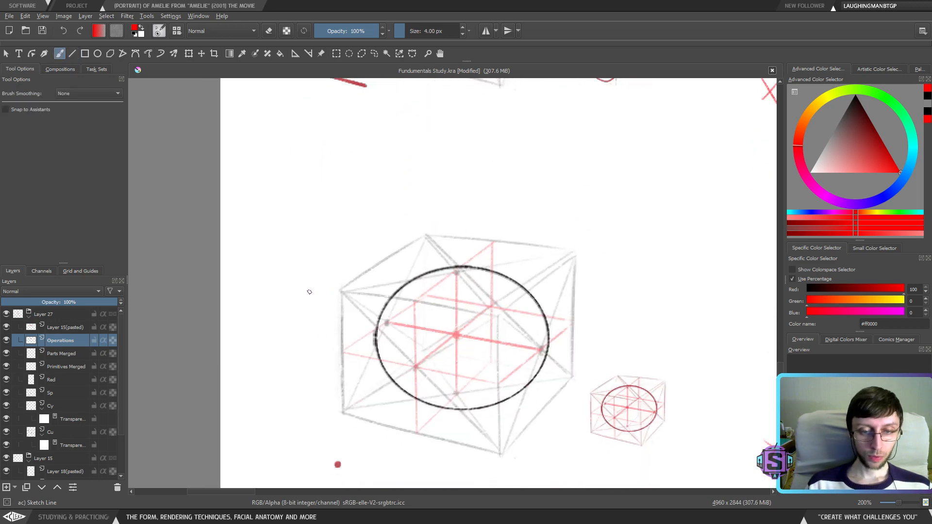
pyautogui.press(']')
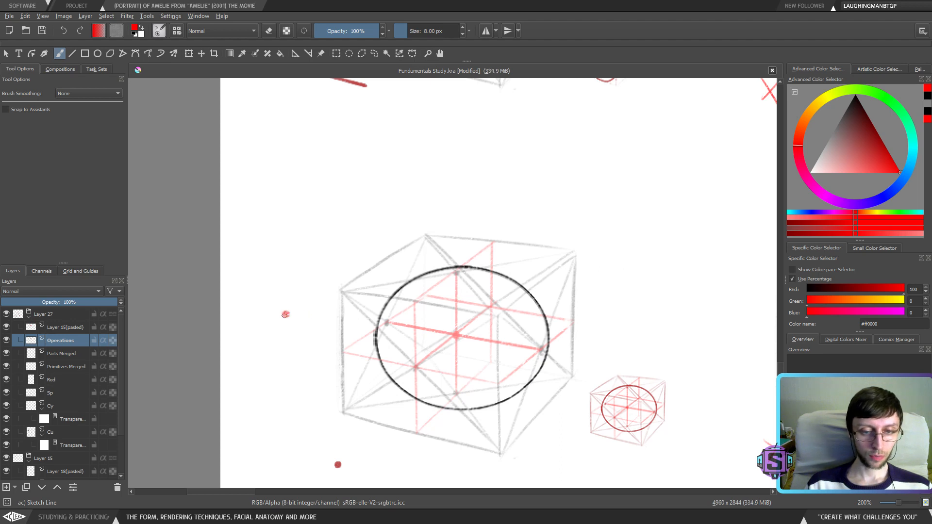
# Draw two straight red 5 px lines from the dot, tangent to the top and the lower left of the sphere's outline
pyautogui.press('v')
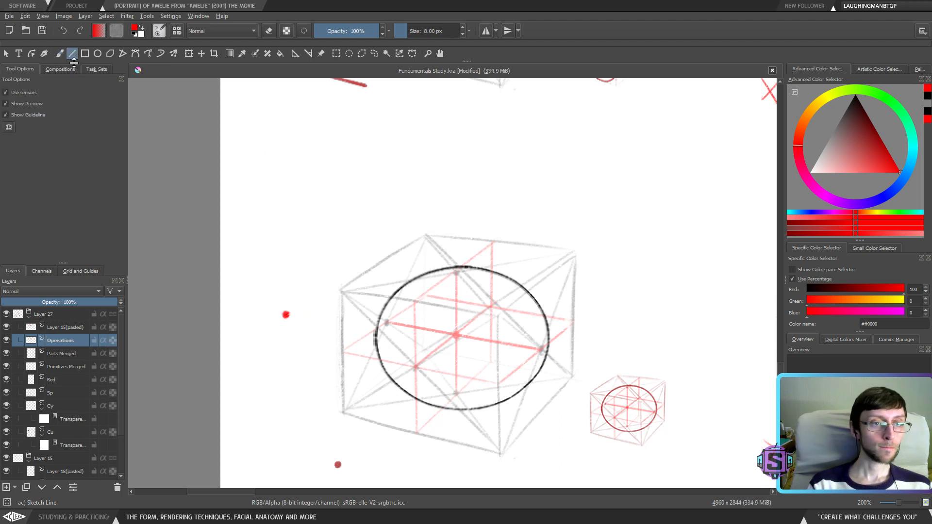
pyautogui.moveTo(287, 315); pyautogui.dragTo(456, 267)
pyautogui.moveTo(286, 317); pyautogui.dragTo(420, 402)
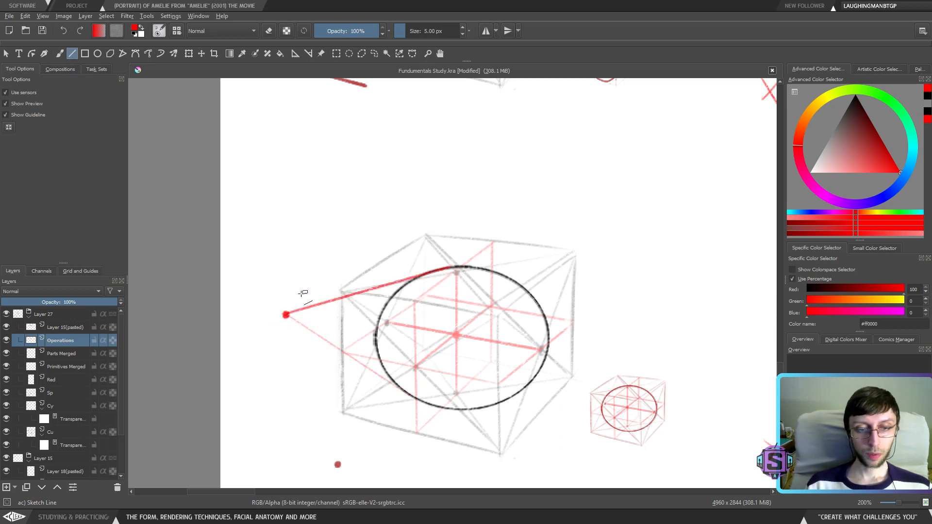
pyautogui.moveTo(286, 316); pyautogui.dragTo(417, 401)
pyautogui.press('b')
pyautogui.hotkey('ctrl', 'z')
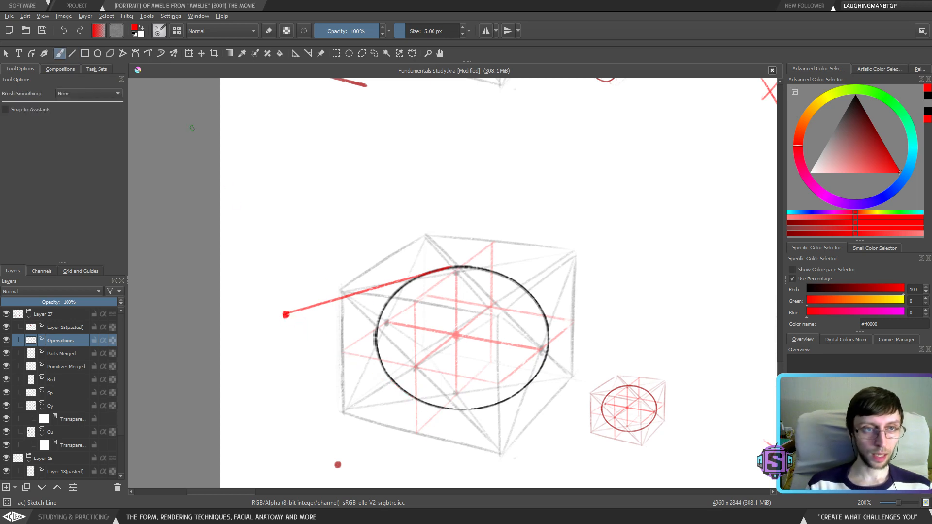
pyautogui.click(72, 53)
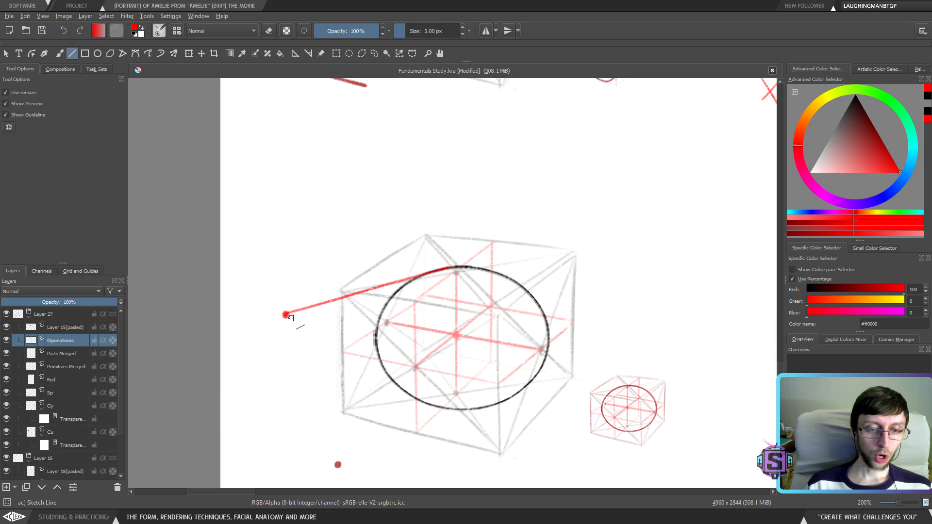
pyautogui.moveTo(286, 315); pyautogui.dragTo(413, 398)
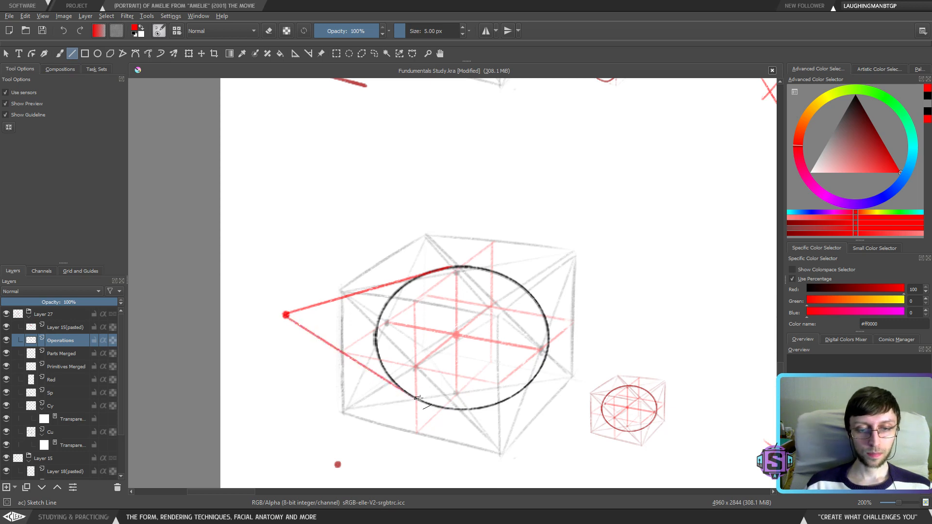
# Try to sketch bold curved cross-contours between the two tangent lines of the cone
pyautogui.press('b')
pyautogui.moveTo(520, 338)
pyautogui.mouseDown()
pyautogui.moveTo(295, 313)
pyautogui.moveTo(320, 337)
pyautogui.mouseUp()
pyautogui.hotkey('ctrl', 'z')
pyautogui.moveTo(335, 304); pyautogui.dragTo(338, 346)
pyautogui.moveTo(359, 295); pyautogui.dragTo(379, 359)
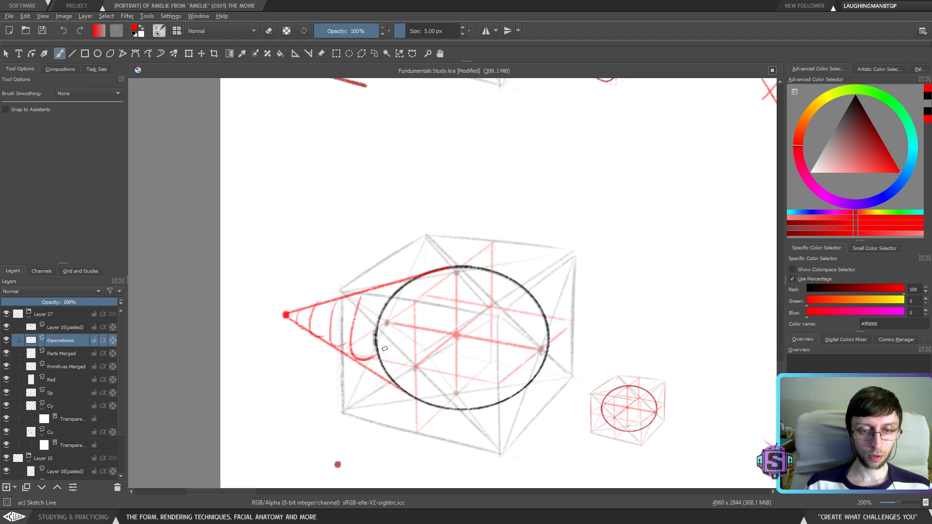
pyautogui.hotkey('ctrl', 'z')
pyautogui.hotkey('ctrl', 'z')
pyautogui.hotkey('ctrl', 'z')
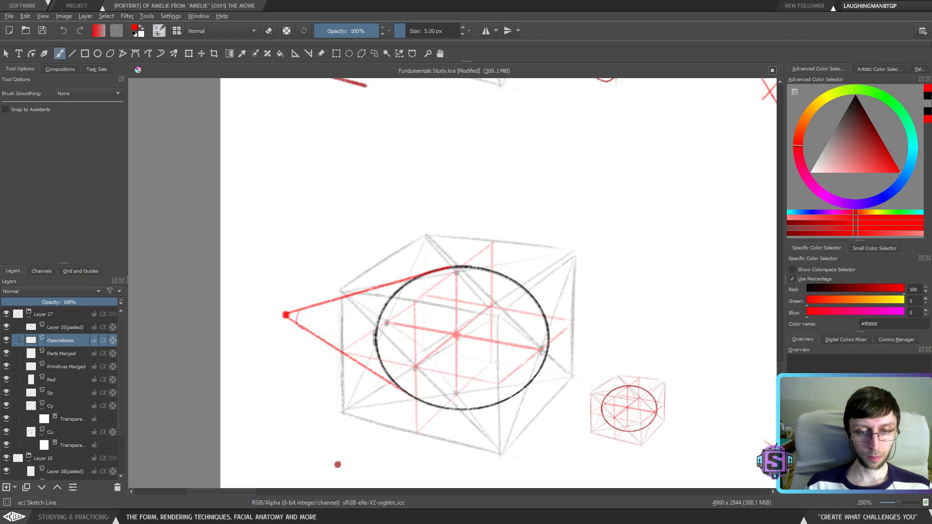
# Sketch light freehand cross-contour arcs between the tangent lines, from the dot to just inside the sphere
pyautogui.moveTo(307, 306); pyautogui.dragTo(314, 335)
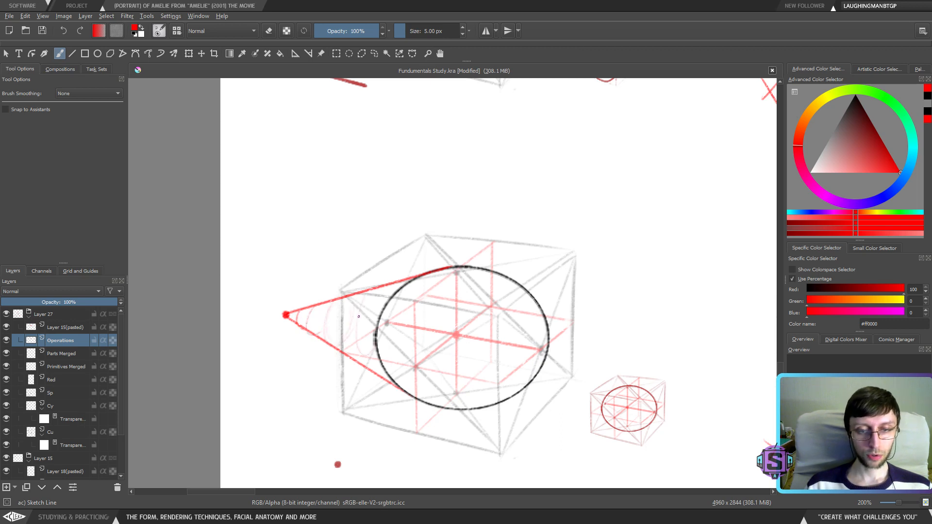
pyautogui.moveTo(359, 316); pyautogui.dragTo(385, 321)
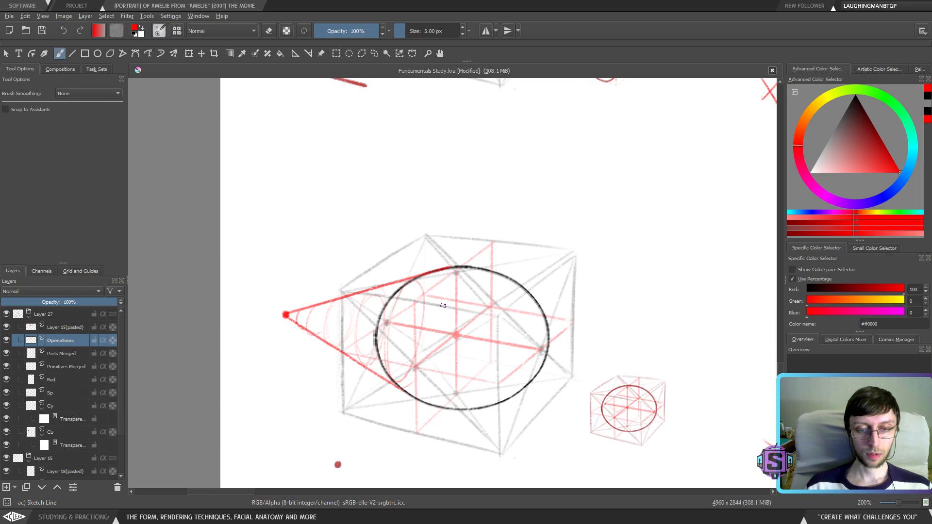
pyautogui.scroll(-2, 443, 306)
pyautogui.scroll(2, 444, 305)
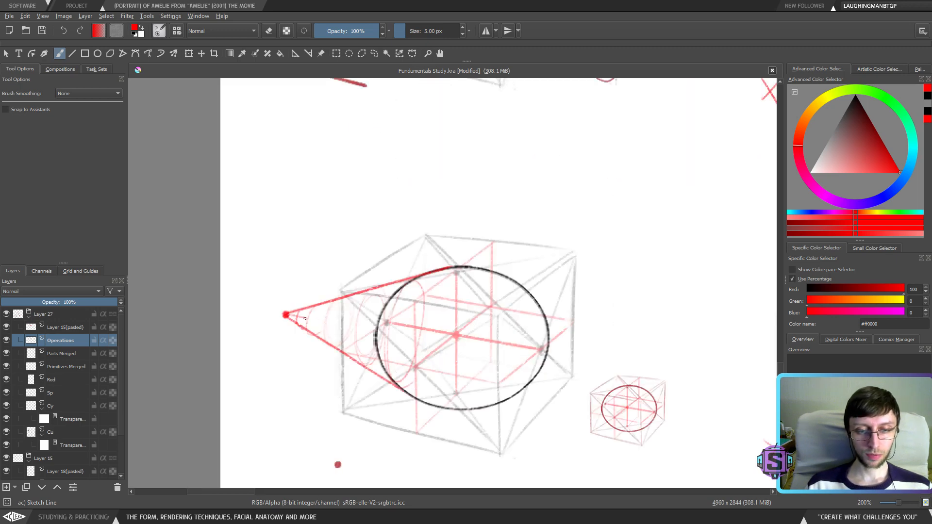
# Try to sketch freehand lines from the dot to points inside the sphere between the two tangent lines
pyautogui.moveTo(286, 316); pyautogui.dragTo(465, 290)
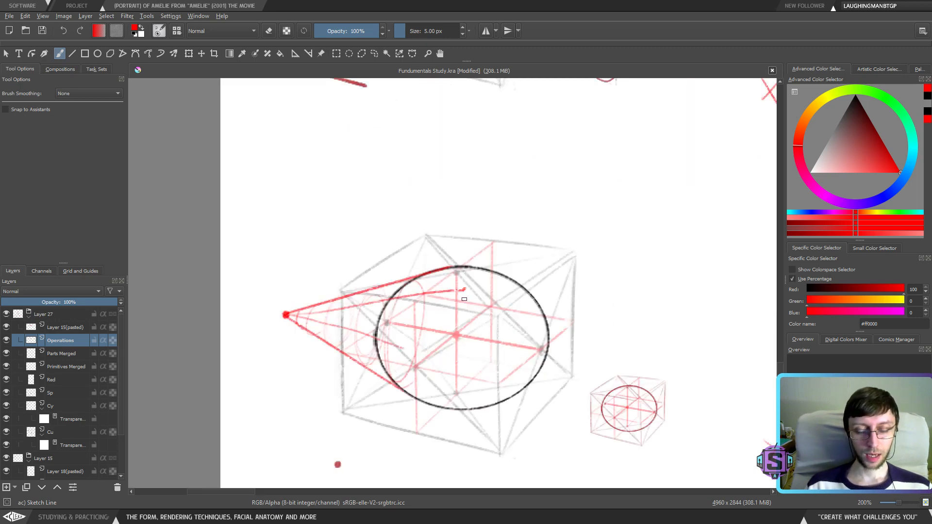
pyautogui.hotkey('ctrl', 'z')
pyautogui.hotkey('ctrl', 'z')
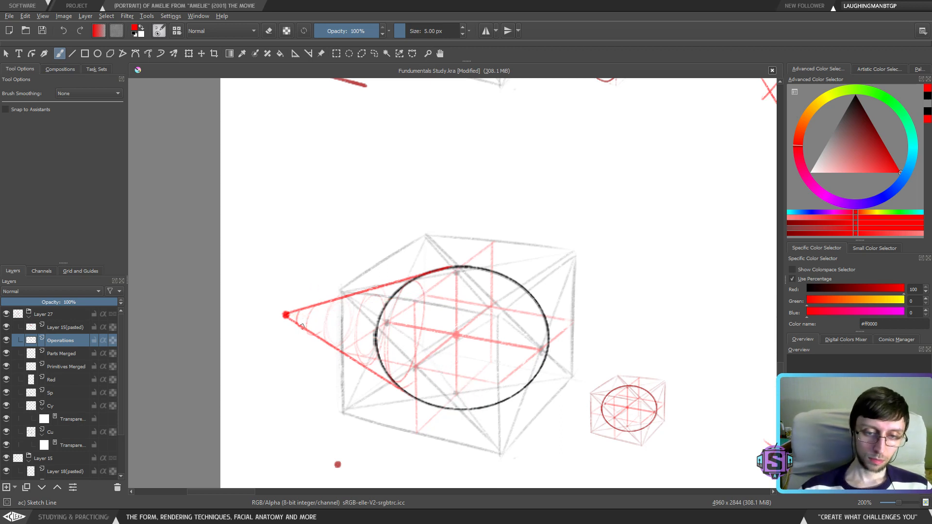
pyautogui.moveTo(312, 326)
pyautogui.mouseDown()
pyautogui.moveTo(418, 370)
pyautogui.moveTo(286, 316)
pyautogui.mouseUp()
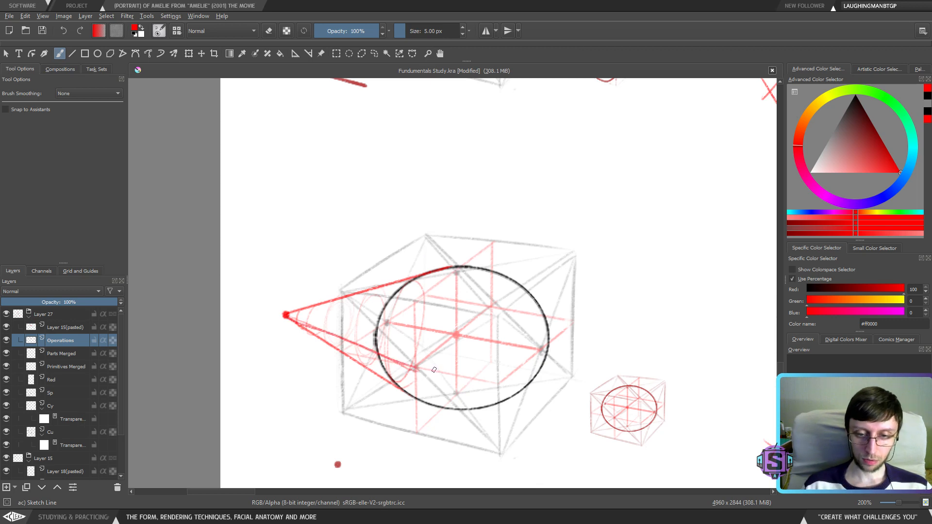
pyautogui.moveTo(485, 306); pyautogui.dragTo(286, 315)
pyautogui.hotkey('ctrl', 'z')
pyautogui.hotkey('ctrl', 'z')
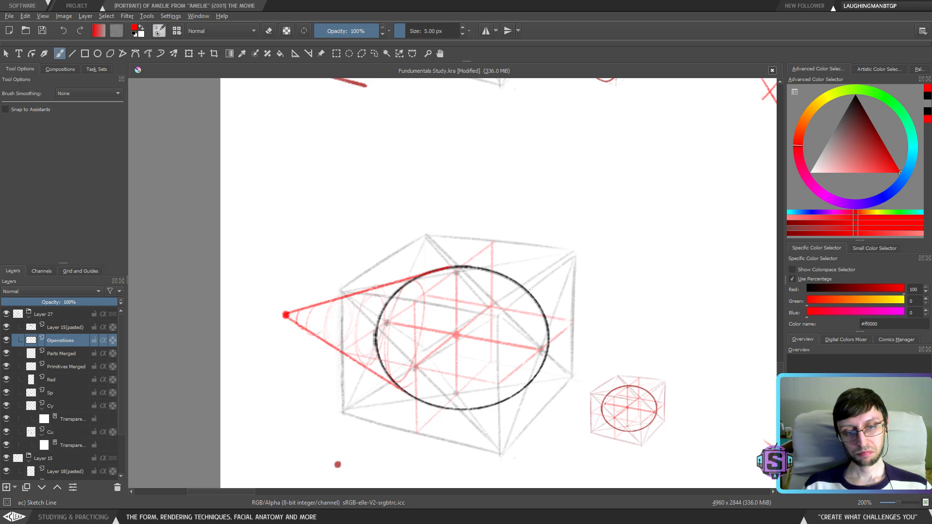
# Undo the light cross-contour arcs between the cone's tangent lines in the point-and-sphere sketch
pyautogui.hotkey('ctrl', 'z')
pyautogui.press('-')
pyautogui.press('+')
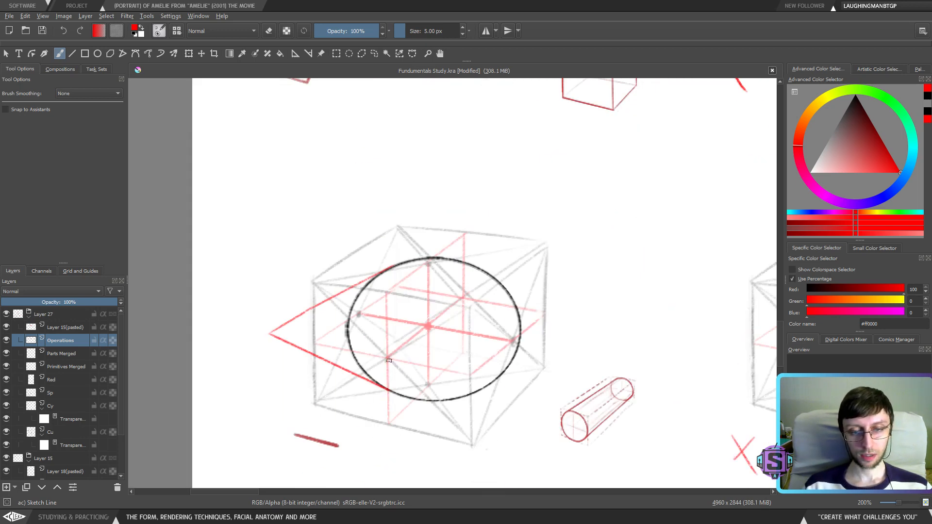
pyautogui.press('-')
pyautogui.press('+')
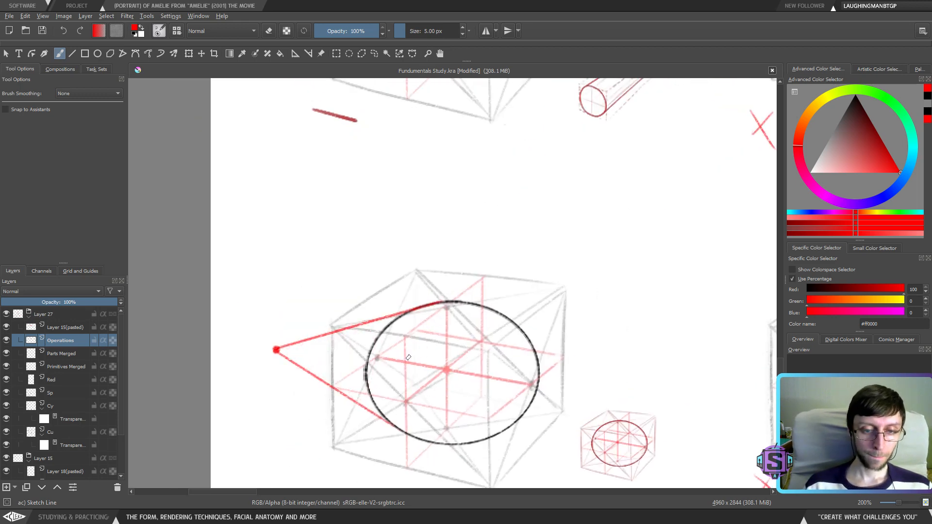
# Draw two straight red 4 px lines from the dot to the sphere's inner construction points in the point-and-sphere sketch
pyautogui.moveTo(378, 396); pyautogui.dragTo(354, 341)
pyautogui.click(71, 54)
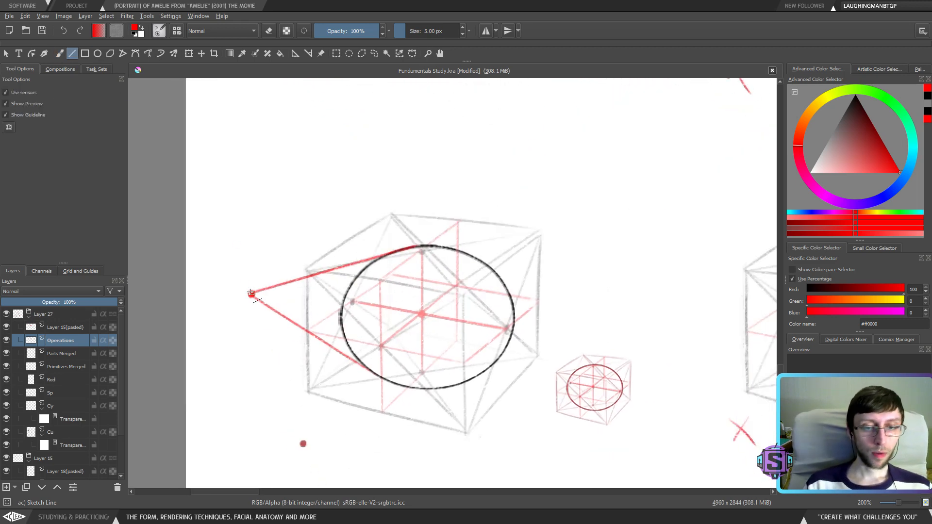
pyautogui.moveTo(251, 294); pyautogui.dragTo(377, 345)
pyautogui.moveTo(251, 294)
pyautogui.mouseDown()
pyautogui.moveTo(463, 302)
pyautogui.moveTo(456, 285)
pyautogui.moveTo(238, 299)
pyautogui.moveTo(252, 294)
pyautogui.mouseUp()
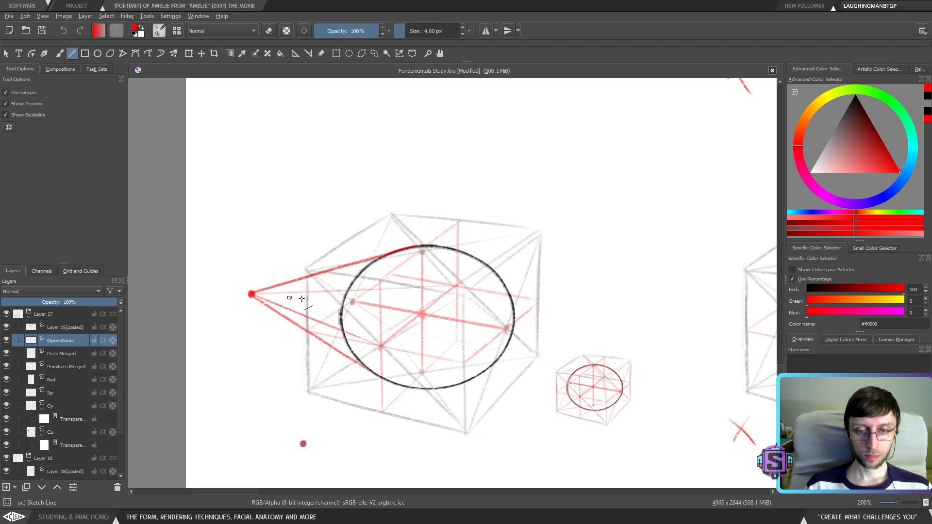
pyautogui.scroll(-3, 486, 304)
pyautogui.scroll(3, 485, 304)
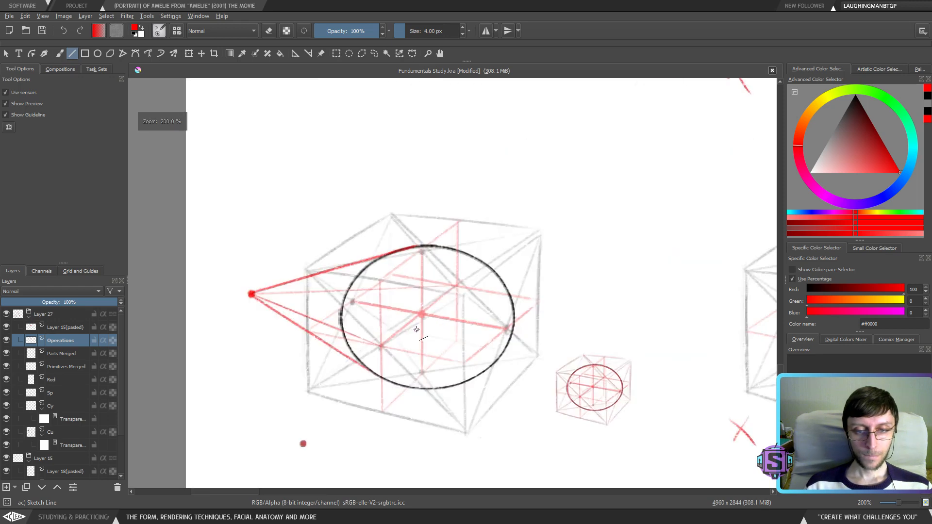
# Mark both ends of the short line beside the cube with small red dots in the line-and-sphere sketch above
pyautogui.press('b')
pyautogui.scroll(-2, 384, 339)
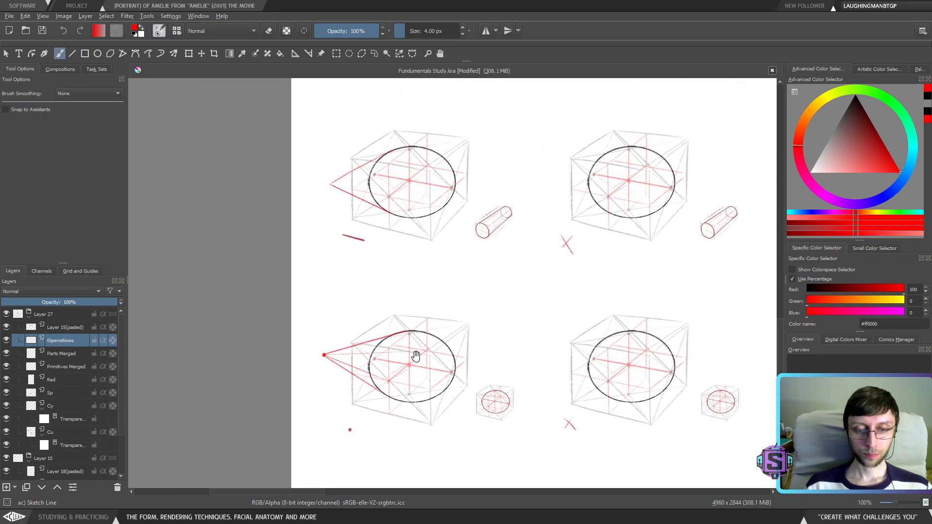
pyautogui.moveTo(468, 350); pyautogui.dragTo(343, 332)
pyautogui.moveTo(456, 187); pyautogui.dragTo(478, 318)
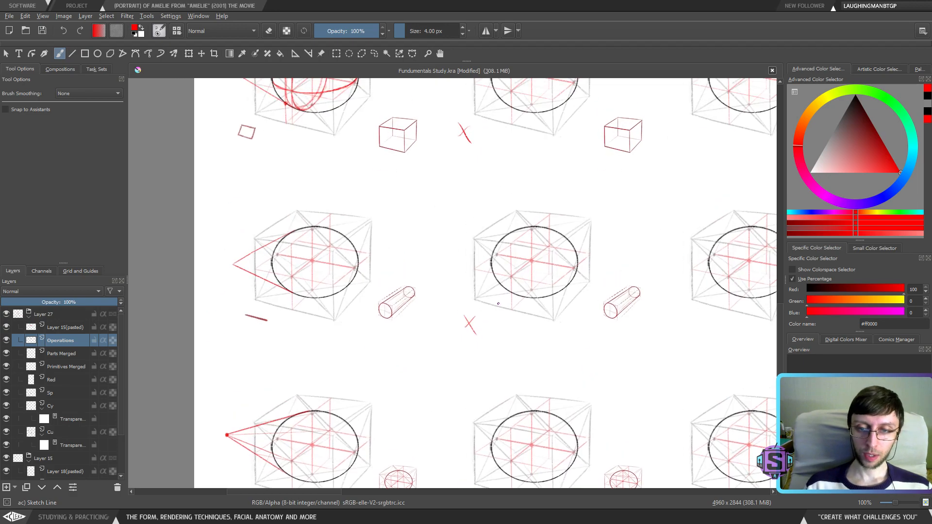
pyautogui.scroll(2, 238, 254)
pyautogui.moveTo(261, 262); pyautogui.dragTo(288, 284)
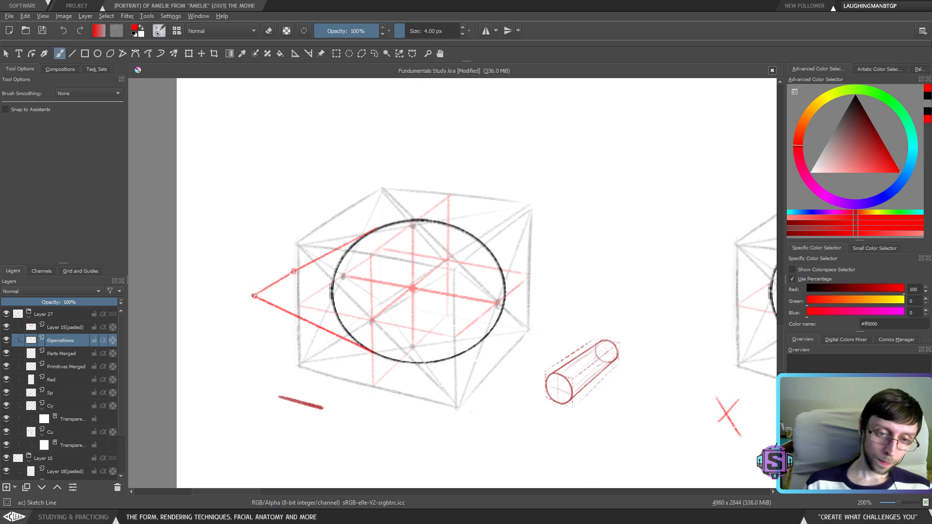
# Draw straight red 4 px construction lines from the two marked endpoints to the sphere's inner construction points
pyautogui.click(72, 54)
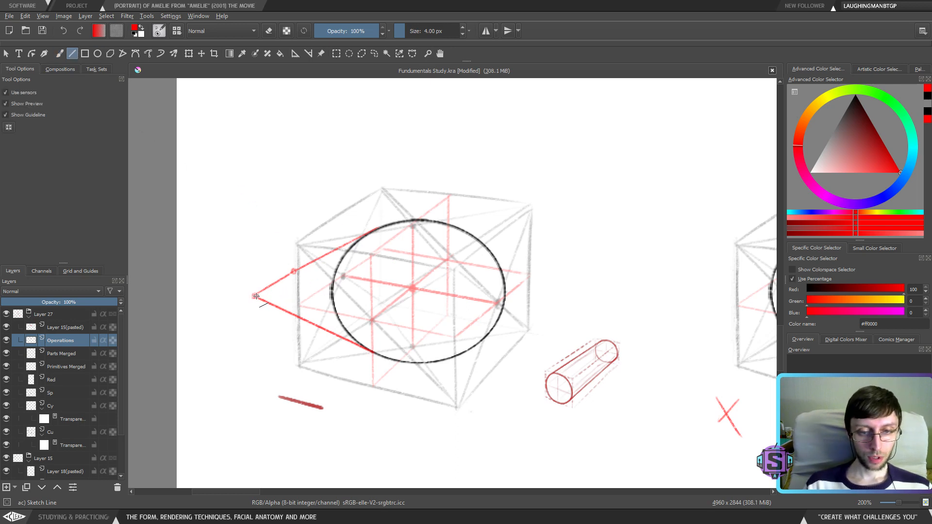
pyautogui.moveTo(255, 295); pyautogui.dragTo(447, 259)
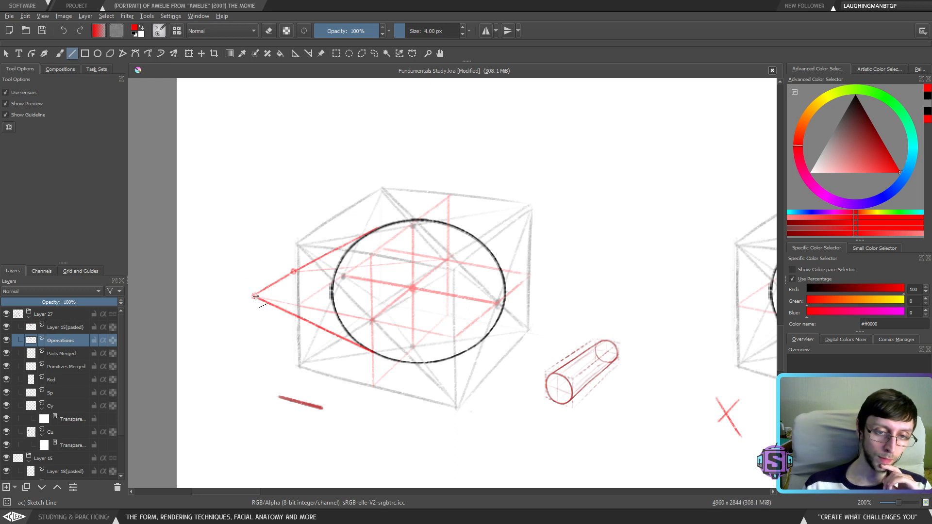
pyautogui.moveTo(256, 296)
pyautogui.mouseDown()
pyautogui.moveTo(373, 273)
pyautogui.moveTo(373, 284)
pyautogui.moveTo(370, 256)
pyautogui.moveTo(378, 259)
pyautogui.moveTo(343, 276)
pyautogui.moveTo(365, 275)
pyautogui.moveTo(373, 258)
pyautogui.moveTo(393, 250)
pyautogui.moveTo(372, 447)
pyautogui.mouseUp()
# Try to draw straight lines from the plane's corners into the sphere in the plane-and-sphere sketch, checking them in a mirrored view
pyautogui.moveTo(364, 238); pyautogui.dragTo(369, 410)
pyautogui.press('+')
pyautogui.press('+')
pyautogui.moveTo(374, 324); pyautogui.dragTo(465, 317)
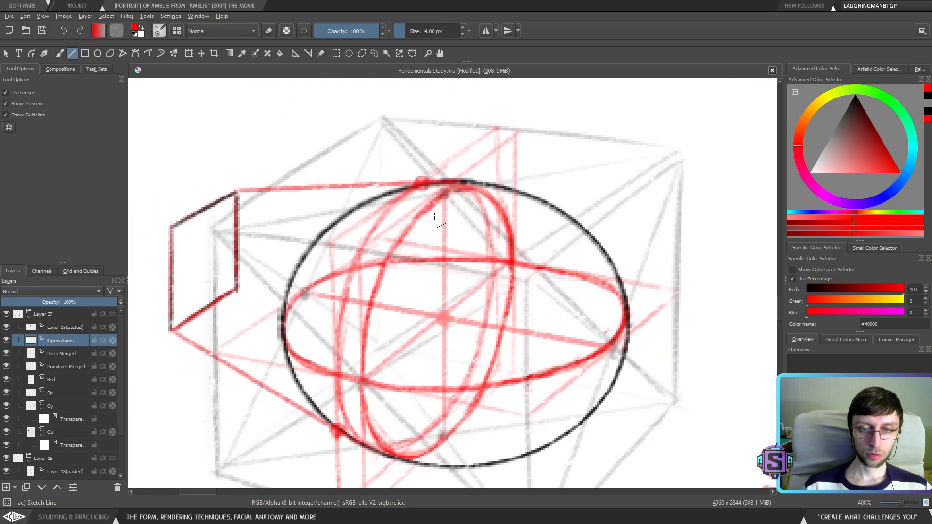
pyautogui.moveTo(171, 227)
pyautogui.mouseDown()
pyautogui.moveTo(333, 266)
pyautogui.moveTo(363, 334)
pyautogui.moveTo(349, 303)
pyautogui.moveTo(396, 253)
pyautogui.mouseUp()
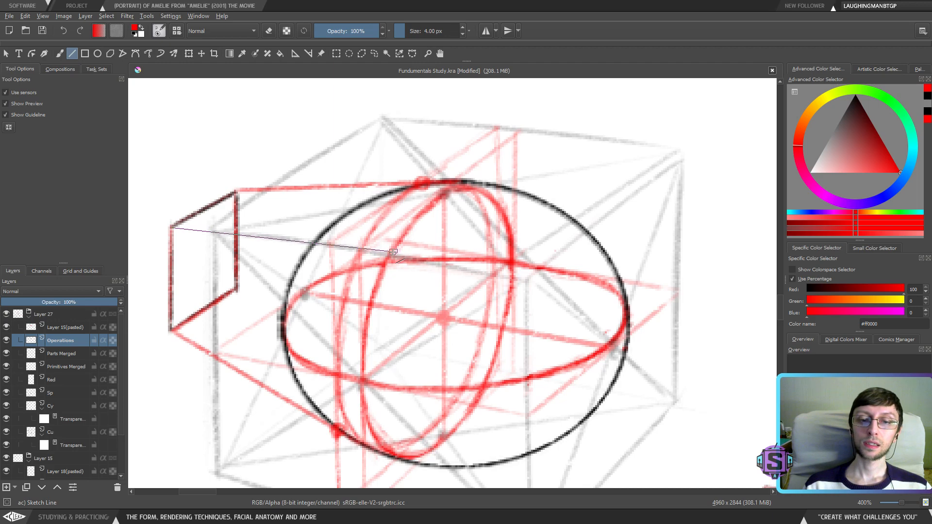
pyautogui.press('-')
pyautogui.press('-')
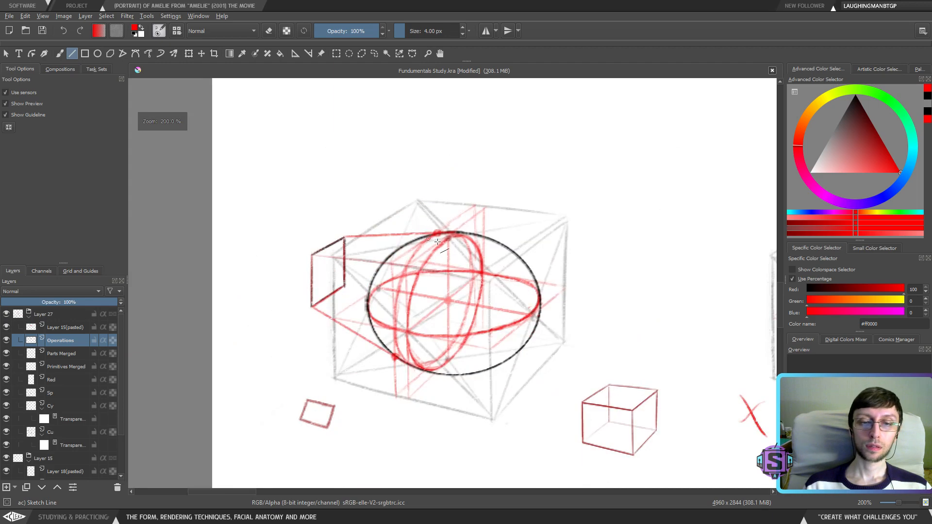
pyautogui.press('-')
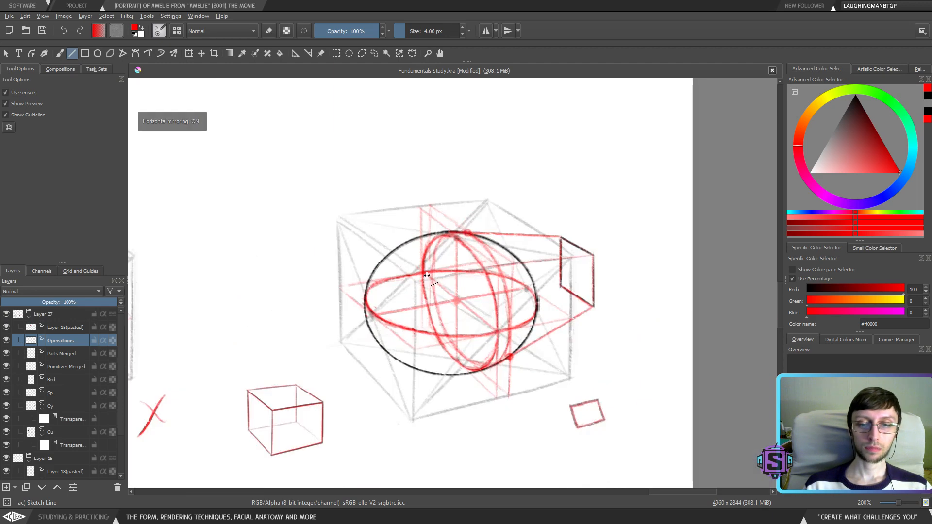
pyautogui.press('+')
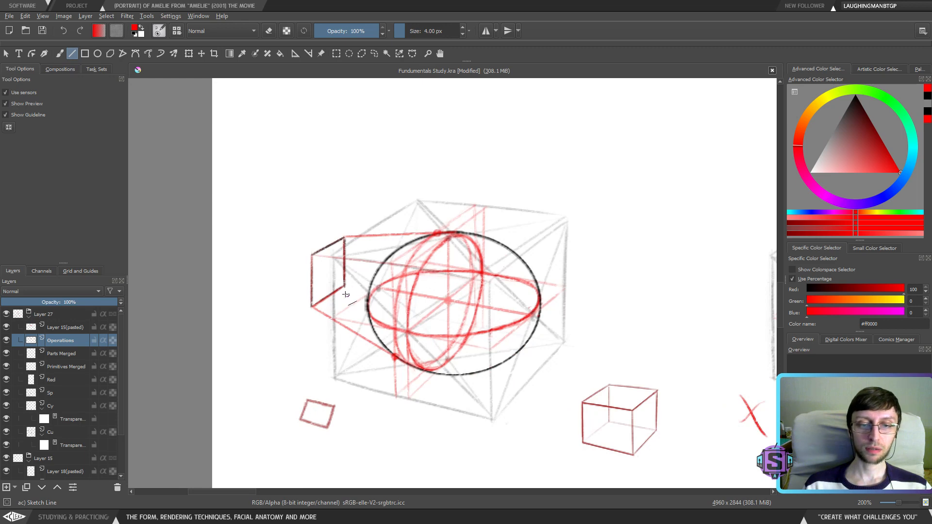
pyautogui.moveTo(348, 287)
pyautogui.mouseDown()
pyautogui.moveTo(444, 292)
pyautogui.moveTo(444, 337)
pyautogui.moveTo(442, 328)
pyautogui.moveTo(468, 319)
pyautogui.moveTo(469, 308)
pyautogui.moveTo(468, 326)
pyautogui.mouseUp()
# Circle the four corner points of the cross-section plane in the plane-and-sphere cube and strengthen its top edge in red at 4 px
pyautogui.press('+')
pyautogui.press('b')
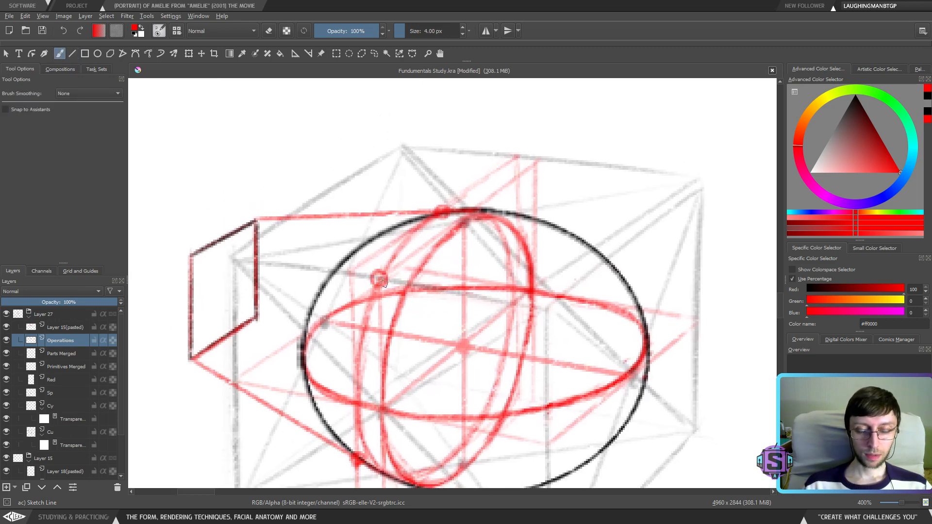
pyautogui.moveTo(389, 270); pyautogui.dragTo(536, 158)
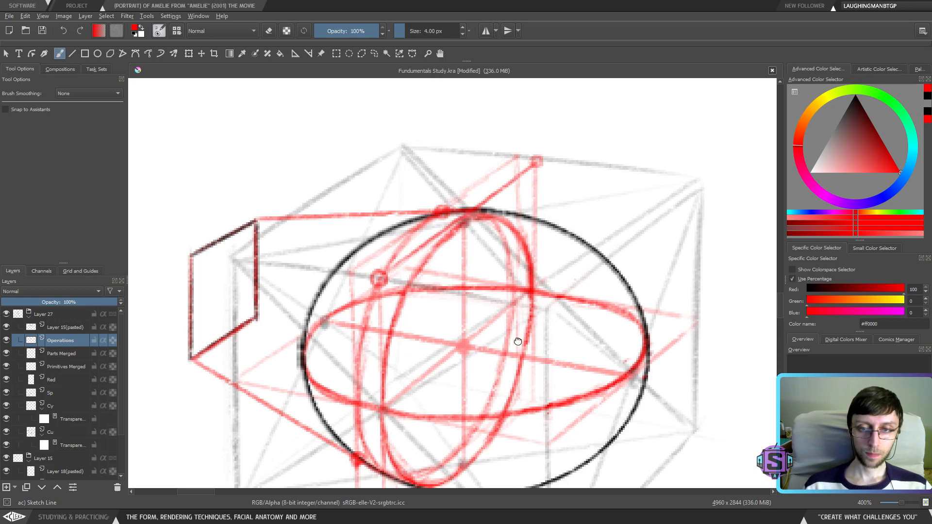
pyautogui.moveTo(518, 341)
pyautogui.mouseDown()
pyautogui.moveTo(491, 202)
pyautogui.moveTo(489, 210)
pyautogui.mouseUp()
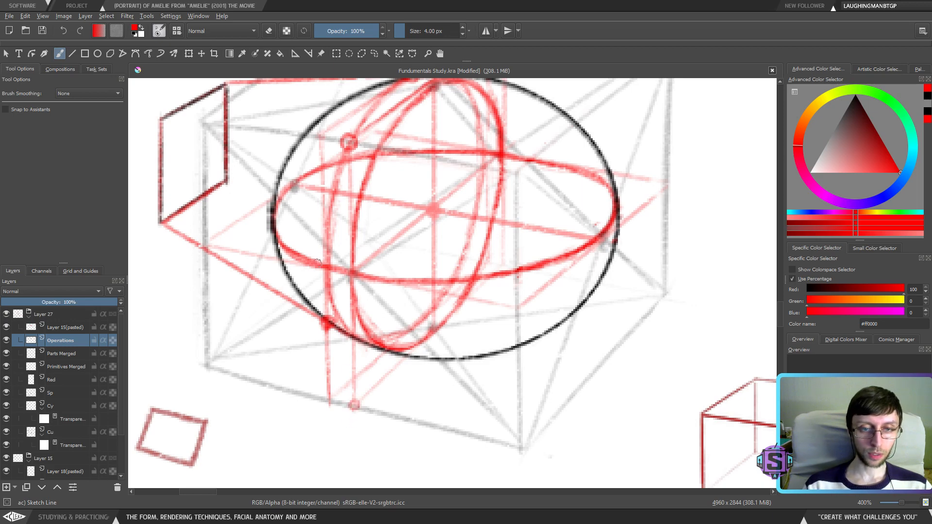
pyautogui.moveTo(330, 267)
pyautogui.mouseDown()
pyautogui.moveTo(325, 390)
pyautogui.moveTo(329, 365)
pyautogui.moveTo(312, 343)
pyautogui.mouseUp()
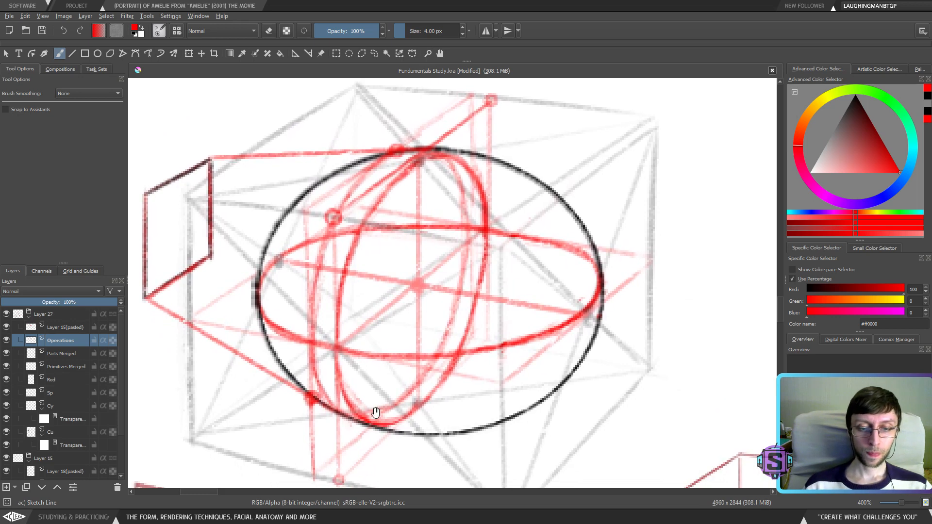
pyautogui.moveTo(377, 439); pyautogui.dragTo(370, 408)
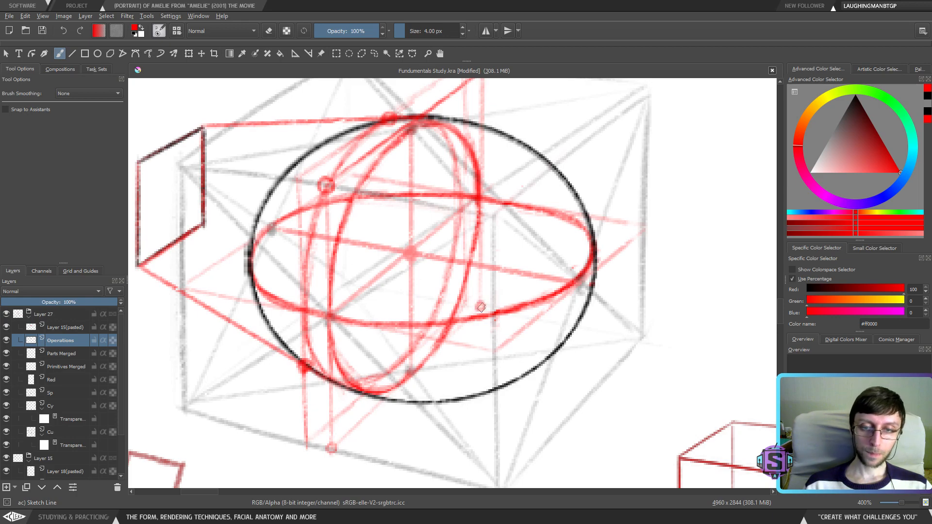
pyautogui.scroll(-5, 481, 307)
pyautogui.scroll(5, 505, 326)
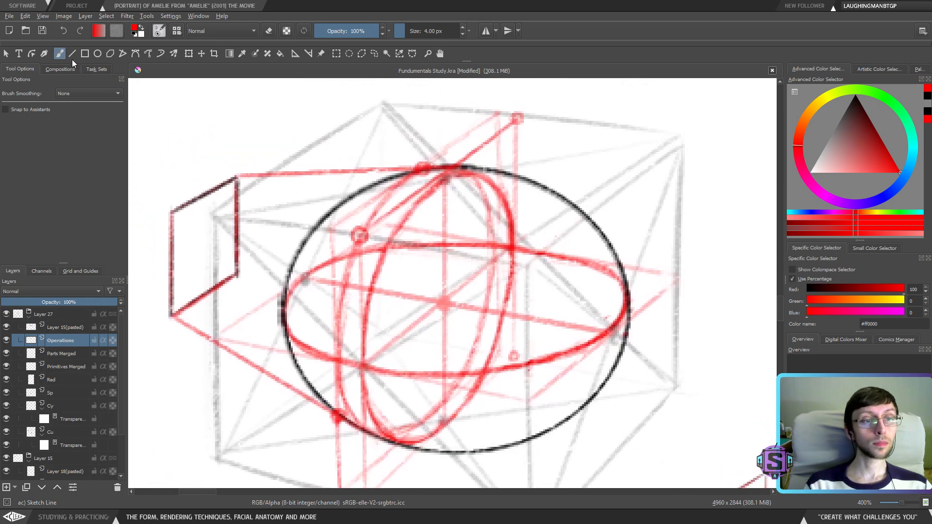
# Draw a straight red 4 px line from the plane's upper-left corner through the circled point at the sphere's upper left
pyautogui.click(73, 54)
pyautogui.moveTo(171, 214); pyautogui.dragTo(391, 240)
pyautogui.hotkey('ctrl', 'z')
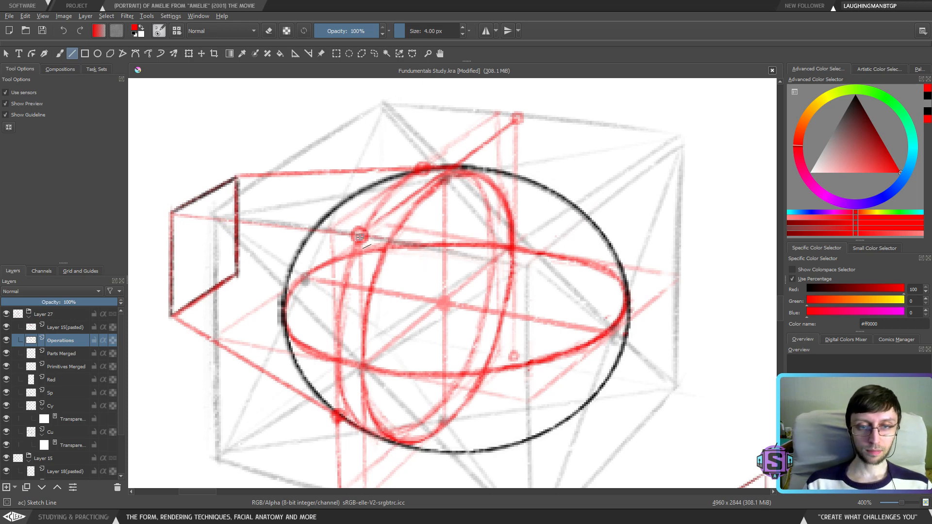
pyautogui.press('-')
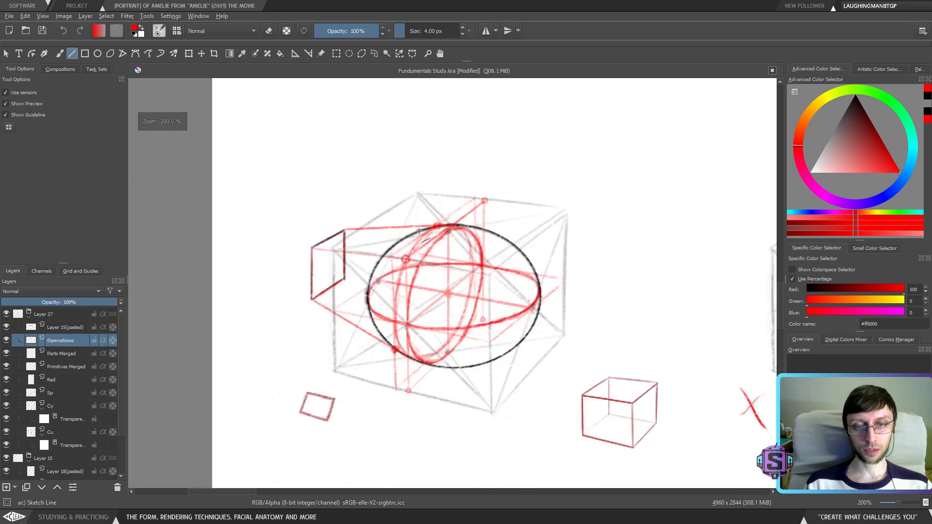
pyautogui.press('+')
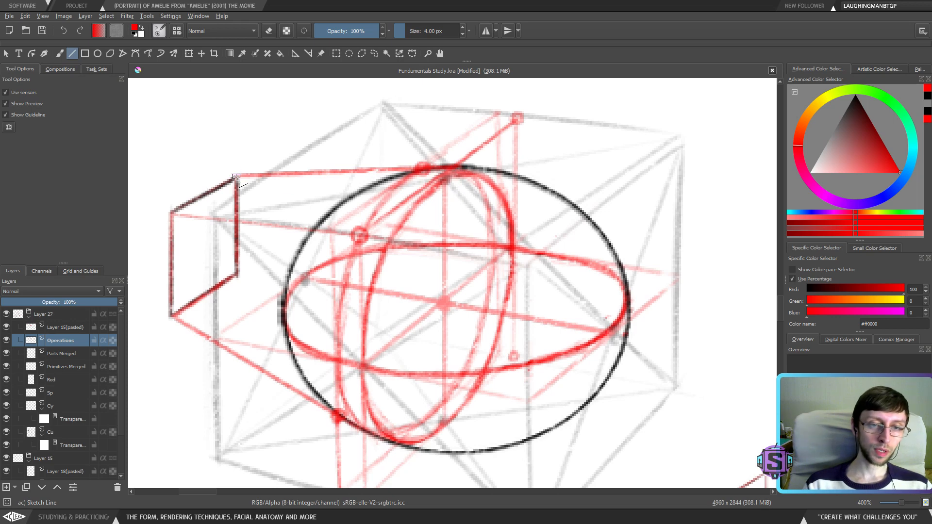
# Draw a straight red 4 px line from the plane's lower-right corner toward the circled point at the sphere's lower right
pyautogui.moveTo(235, 178); pyautogui.dragTo(485, 176)
pyautogui.moveTo(386, 248)
pyautogui.mouseDown()
pyautogui.moveTo(473, 177)
pyautogui.moveTo(488, 201)
pyautogui.mouseUp()
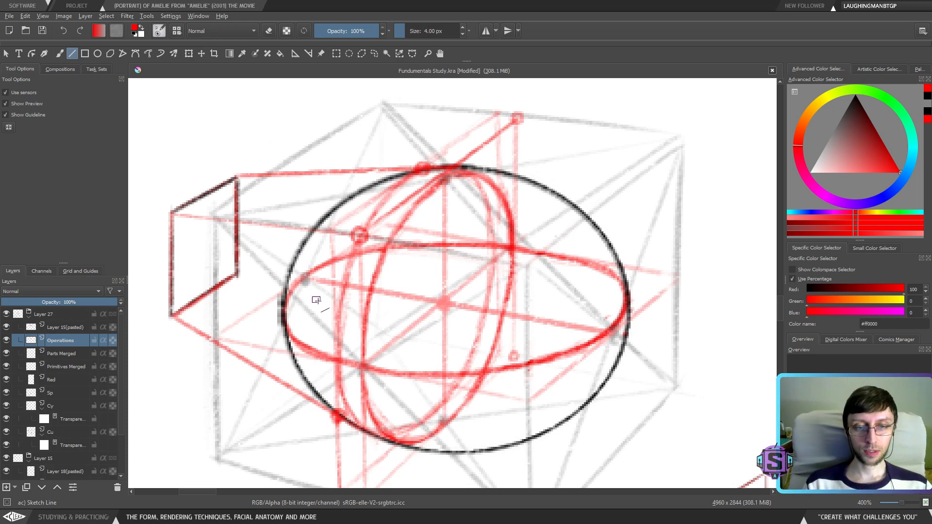
pyautogui.moveTo(227, 270); pyautogui.dragTo(506, 351)
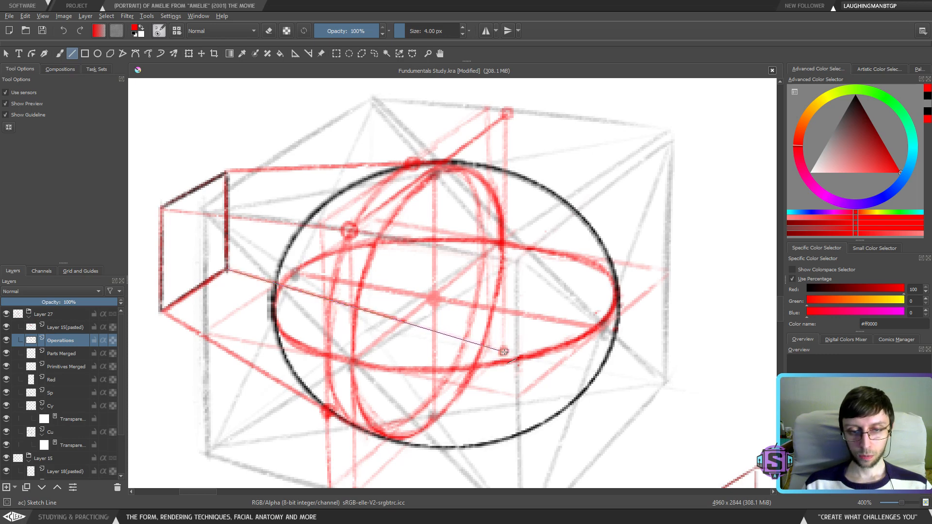
pyautogui.moveTo(506, 351); pyautogui.dragTo(161, 310)
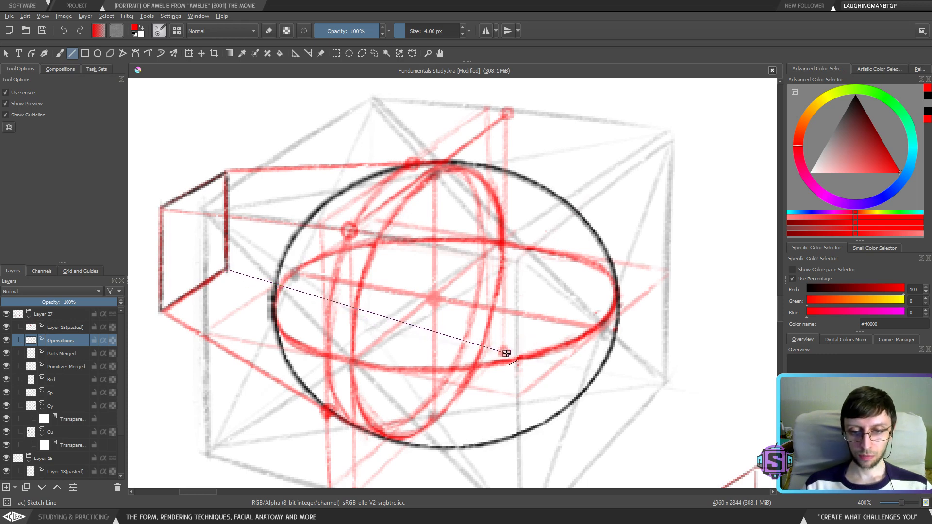
# Mark where the two new connecting lines meet the sphere's vertical ellipse with small red freehand circles
pyautogui.press('b')
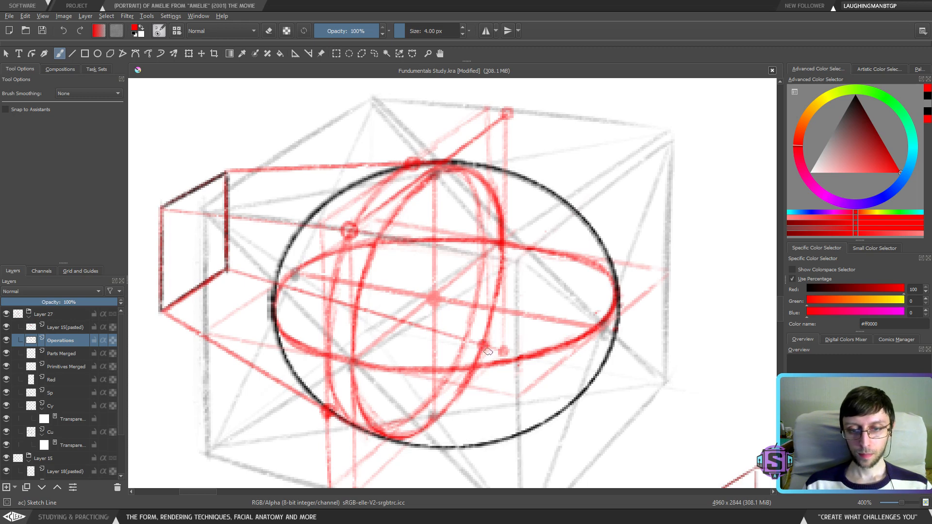
pyautogui.moveTo(373, 245); pyautogui.dragTo(380, 231)
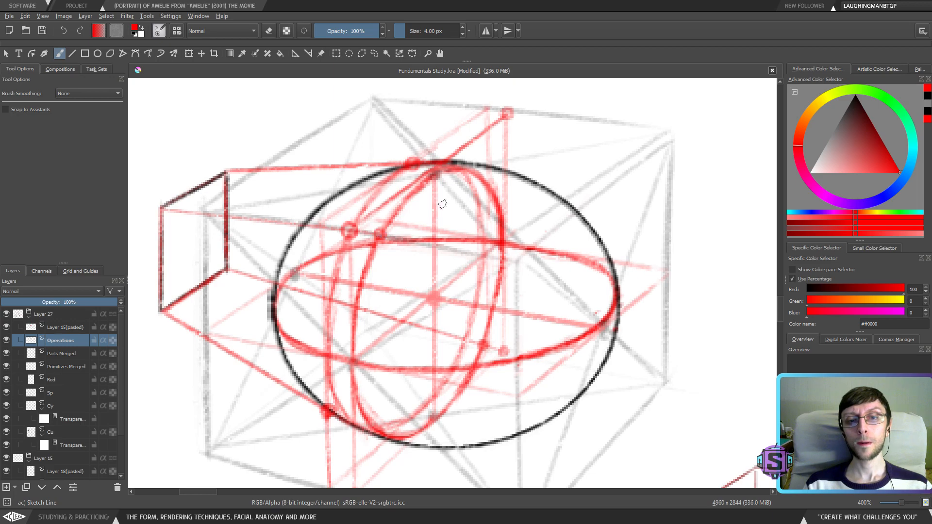
pyautogui.press('-')
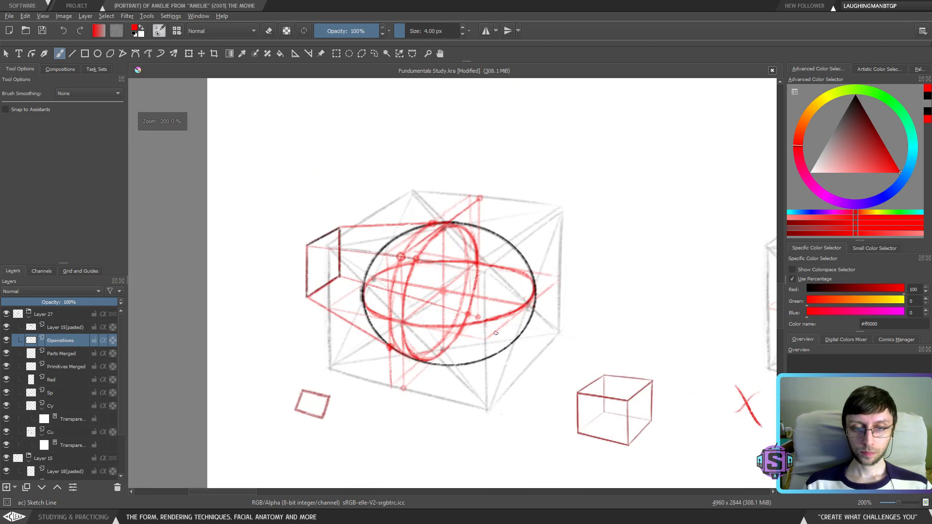
pyautogui.press('-')
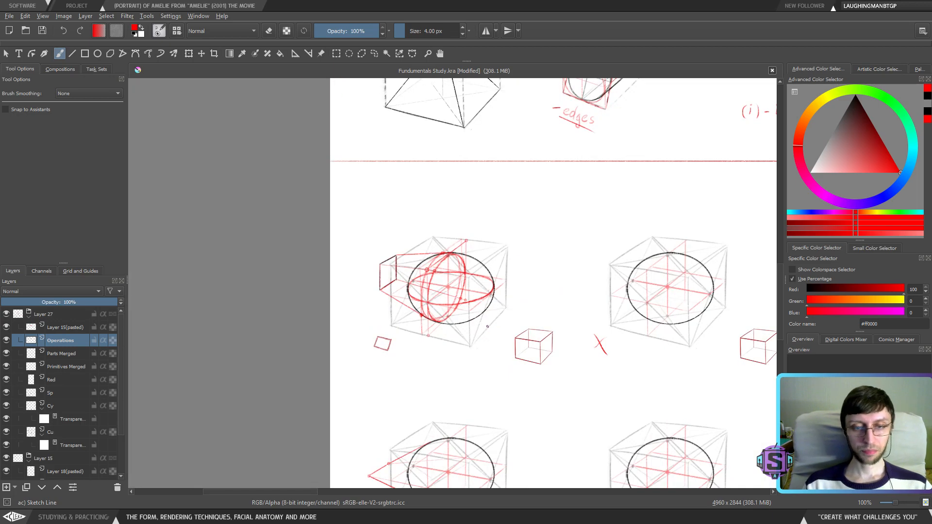
# Erase the stray outer strokes left of the sphere's vertical ellipse in the plane-and-sphere cube at 7 px
pyautogui.press('+')
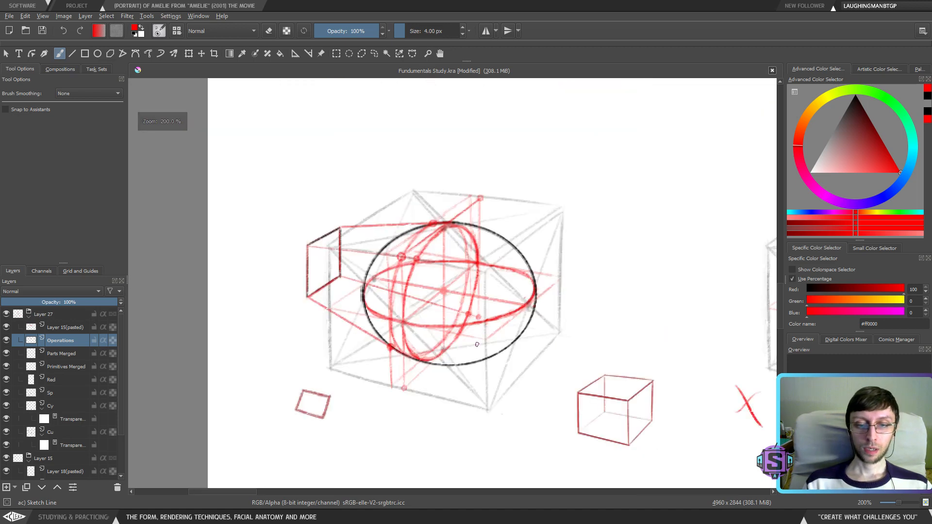
pyautogui.press('+')
pyautogui.press('e')
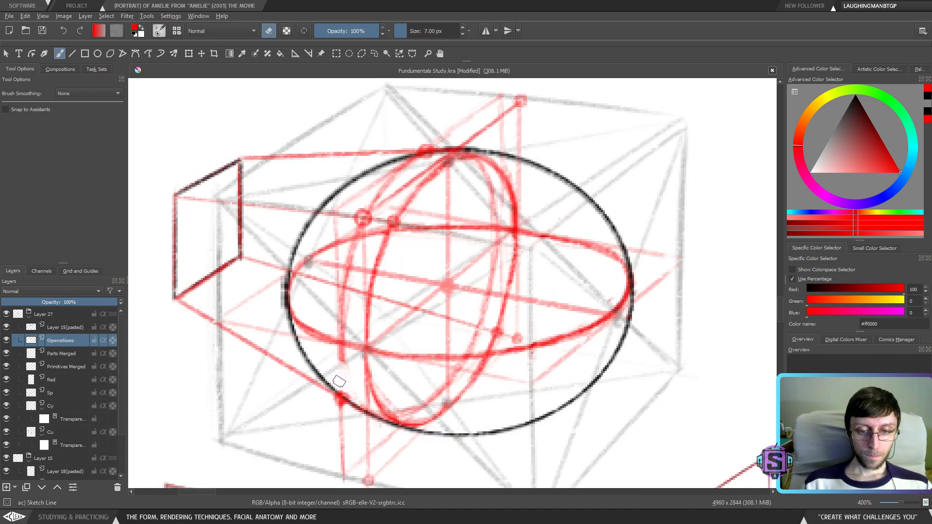
pyautogui.moveTo(348, 444); pyautogui.dragTo(346, 418)
pyautogui.hotkey('ctrl', 'z')
pyautogui.moveTo(348, 344); pyautogui.dragTo(359, 397)
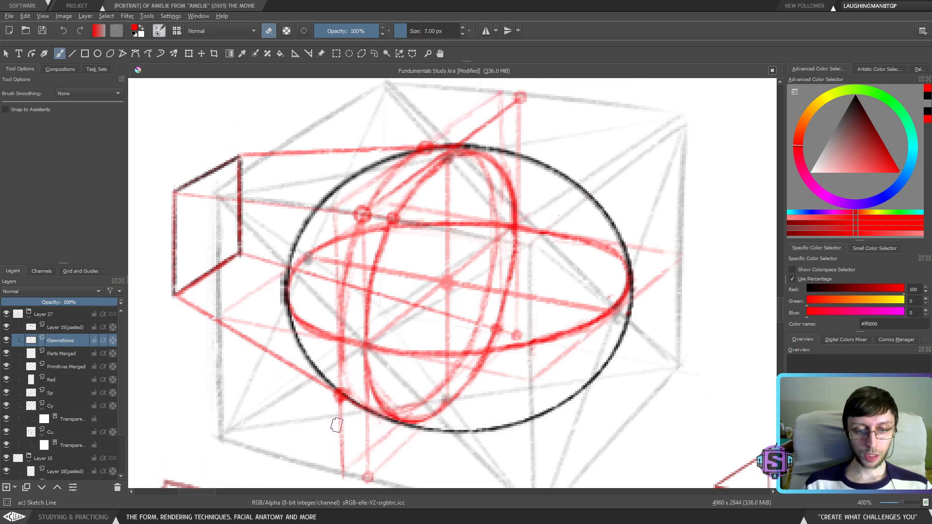
pyautogui.moveTo(348, 273)
pyautogui.mouseDown()
pyautogui.moveTo(343, 330)
pyautogui.moveTo(356, 241)
pyautogui.mouseUp()
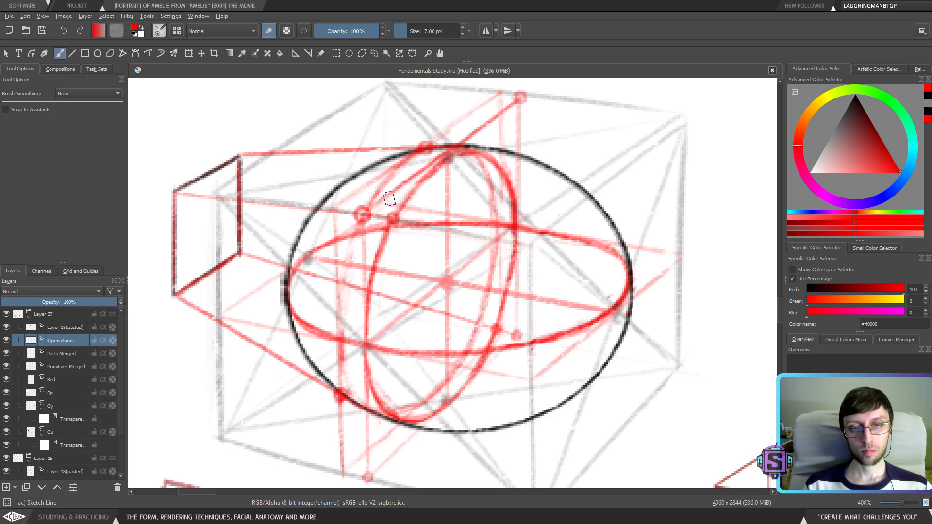
pyautogui.moveTo(386, 196); pyautogui.dragTo(431, 161)
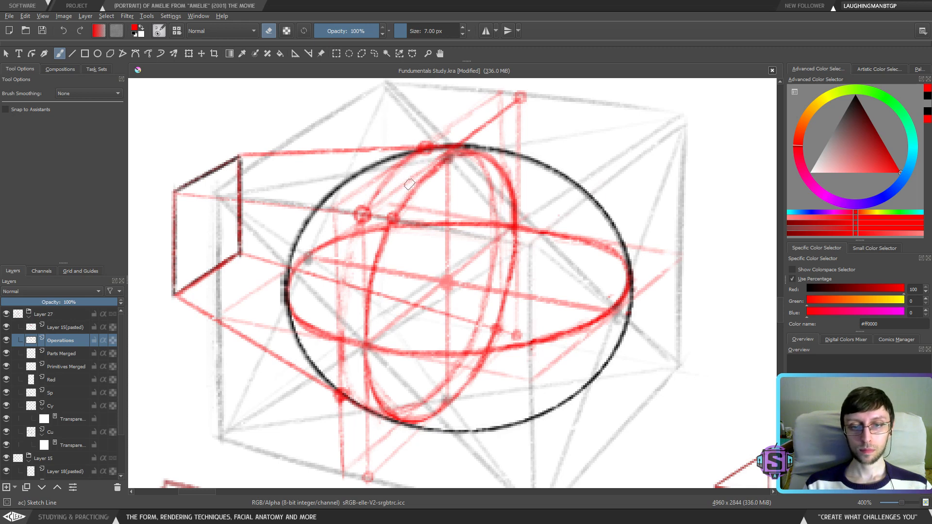
pyautogui.keyDown('ctrl'); pyautogui.click(474, 152); pyautogui.keyUp('ctrl')
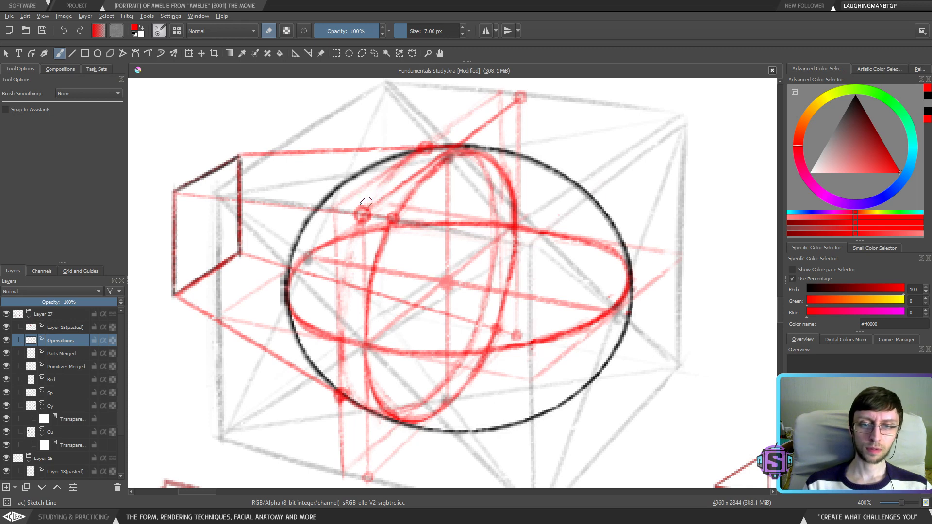
# Erase the doubled strokes inside the right and lower parts of the vertical ellipse and check the sketch in mirrored view
pyautogui.press('-')
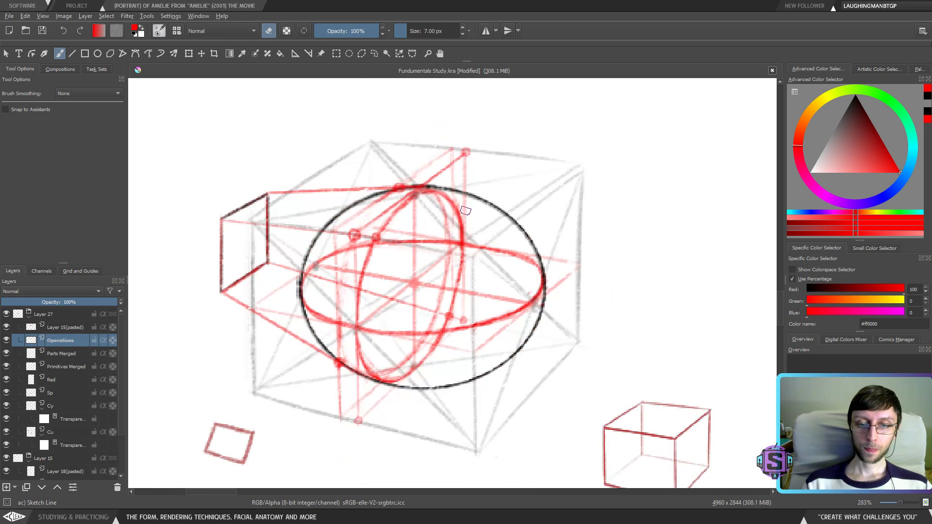
pyautogui.moveTo(466, 210); pyautogui.dragTo(454, 246)
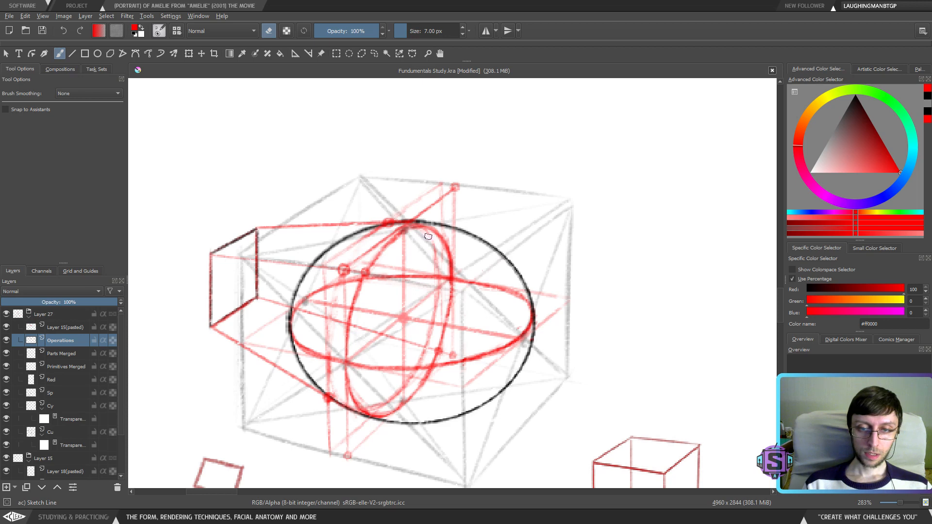
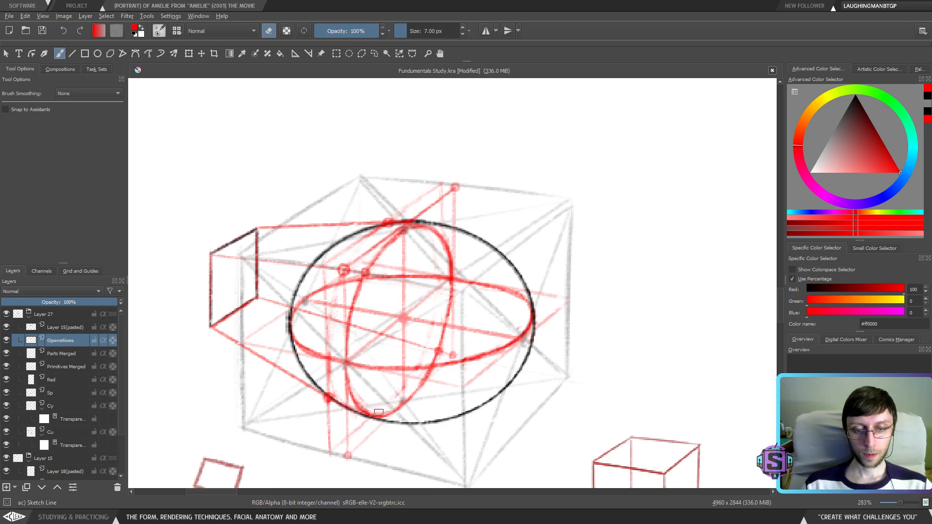
pyautogui.press('-')
pyautogui.press('-')
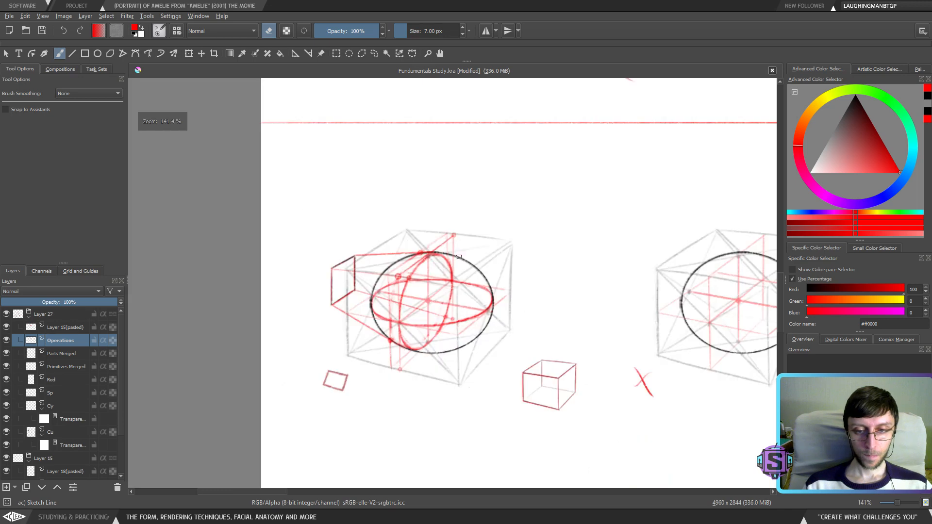
pyautogui.press('m')
pyautogui.press('m')
pyautogui.press('+')
pyautogui.press('+')
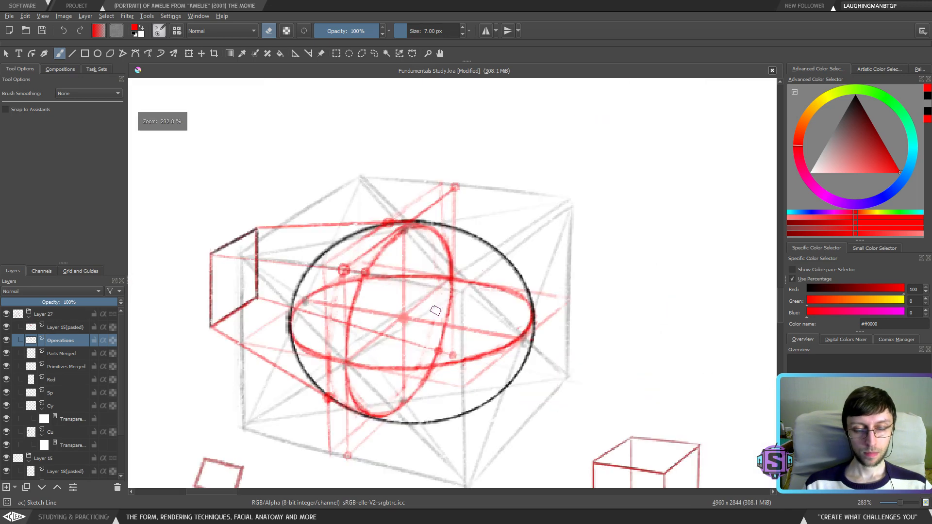
pyautogui.moveTo(410, 322); pyautogui.dragTo(475, 328)
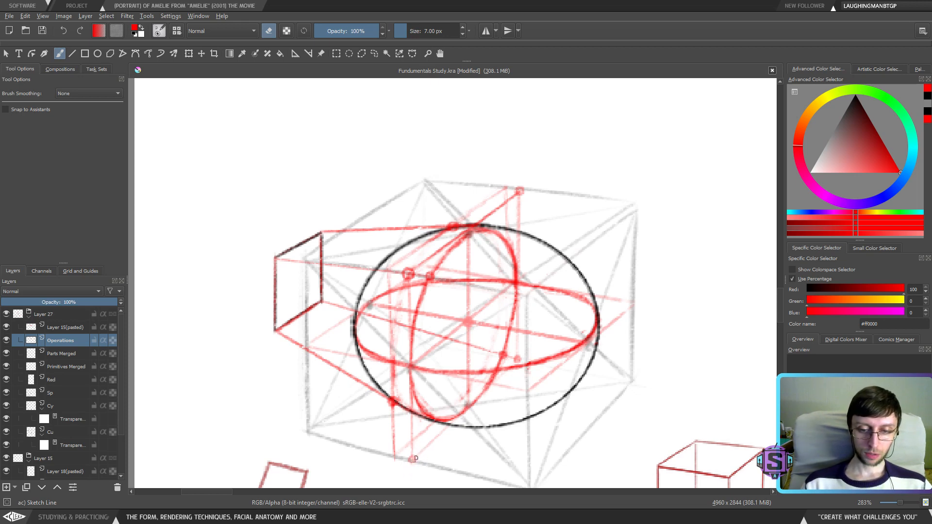
# Switch from erasing back to painting in red and reduce the brush size to 3 px
pyautogui.press('e')
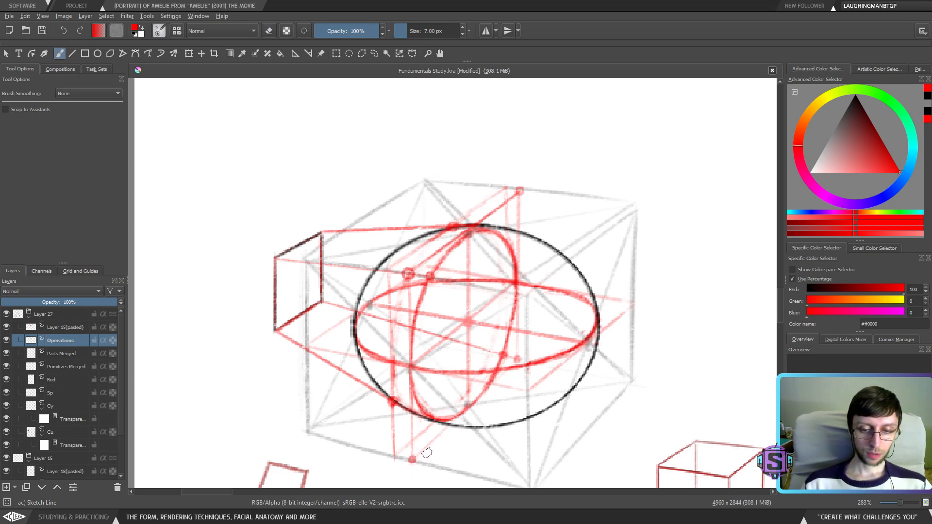
pyautogui.press('[')
pyautogui.press('[')
pyautogui.press('[')
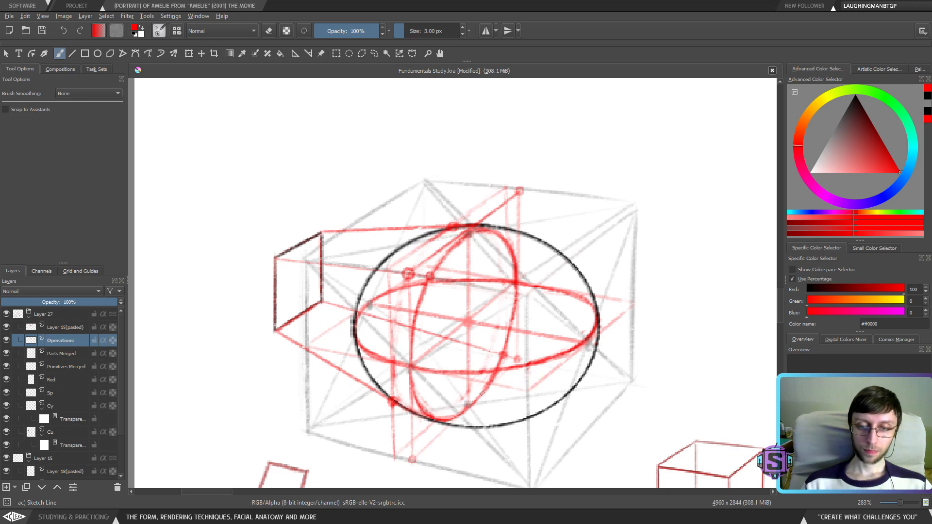
pyautogui.moveTo(475, 381); pyautogui.dragTo(472, 375)
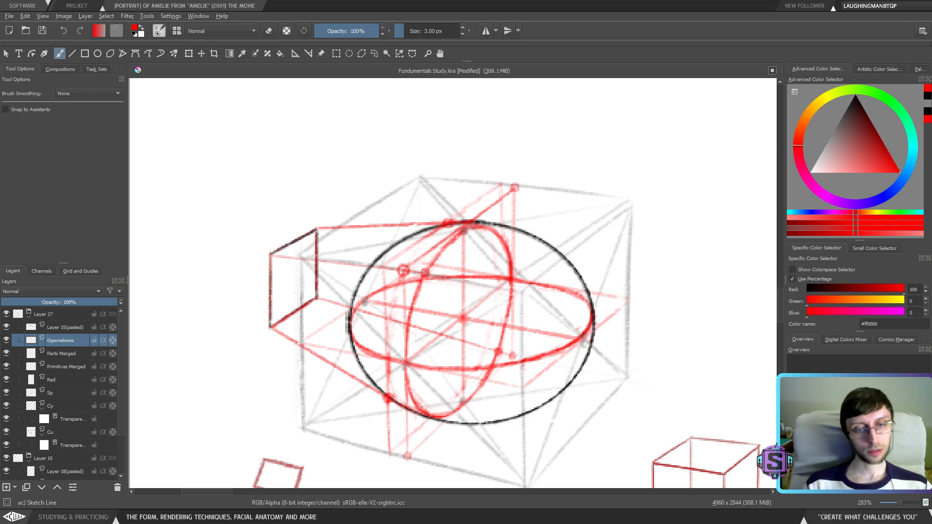
# Try diagonal hatching across the underside of the form between the plane and the sphere, and undo those strokes
pyautogui.moveTo(327, 306); pyautogui.dragTo(290, 340)
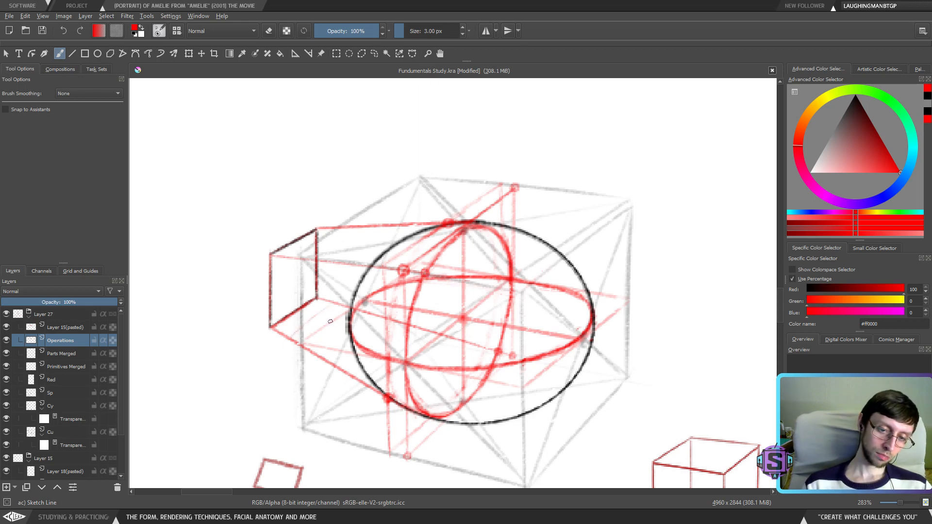
pyautogui.moveTo(345, 327); pyautogui.dragTo(316, 353)
pyautogui.moveTo(385, 320); pyautogui.dragTo(330, 367)
pyautogui.moveTo(420, 330); pyautogui.dragTo(351, 382)
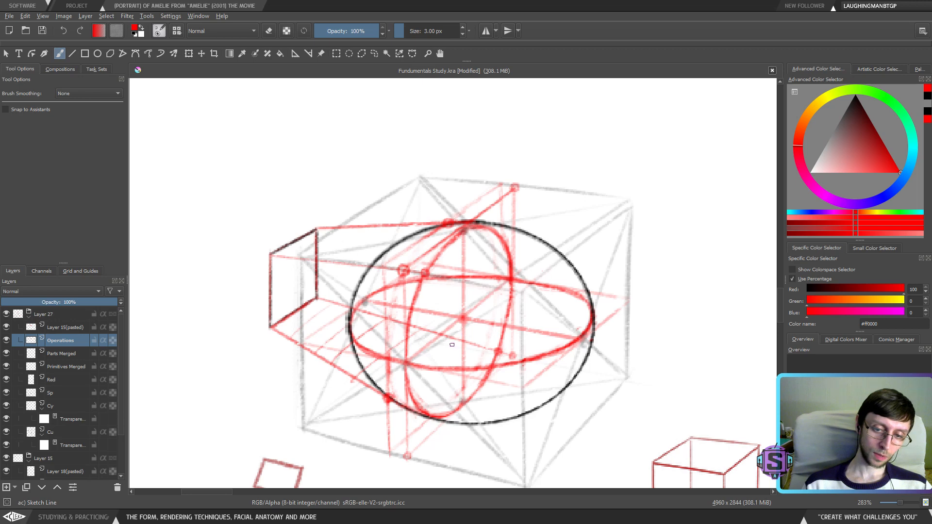
pyautogui.hotkey('ctrl', 'z')
pyautogui.hotkey('ctrl', 'z')
pyautogui.hotkey('ctrl', 'z')
pyautogui.hotkey('ctrl', 'z')
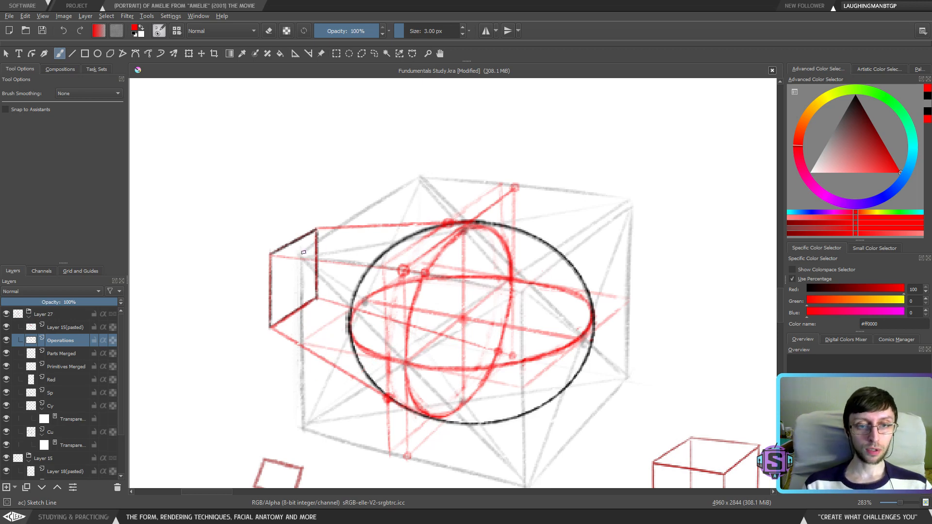
# Try hatching the form's top side with slanted, slightly curved red strokes from the plane to the vertical ellipse
pyautogui.moveTo(286, 257)
pyautogui.mouseDown()
pyautogui.moveTo(316, 235)
pyautogui.moveTo(341, 231)
pyautogui.mouseUp()
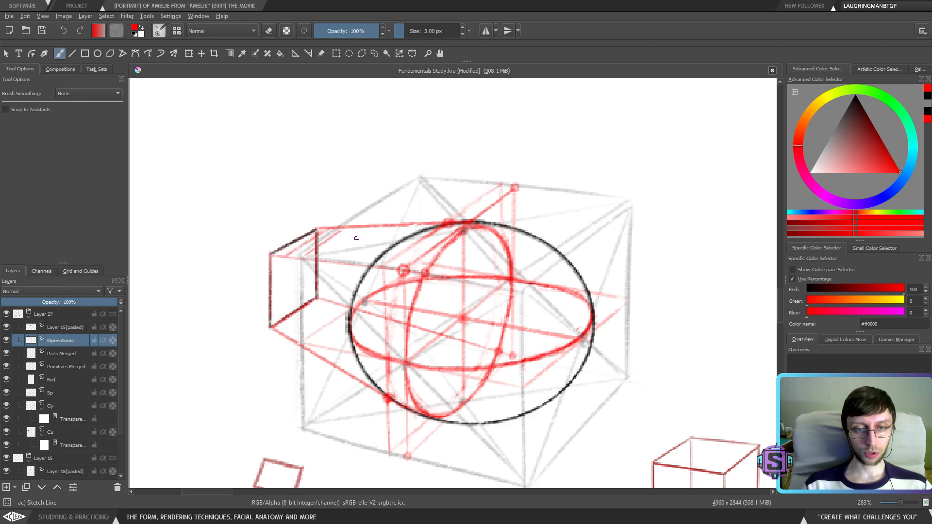
pyautogui.hotkey('ctrl', 'z')
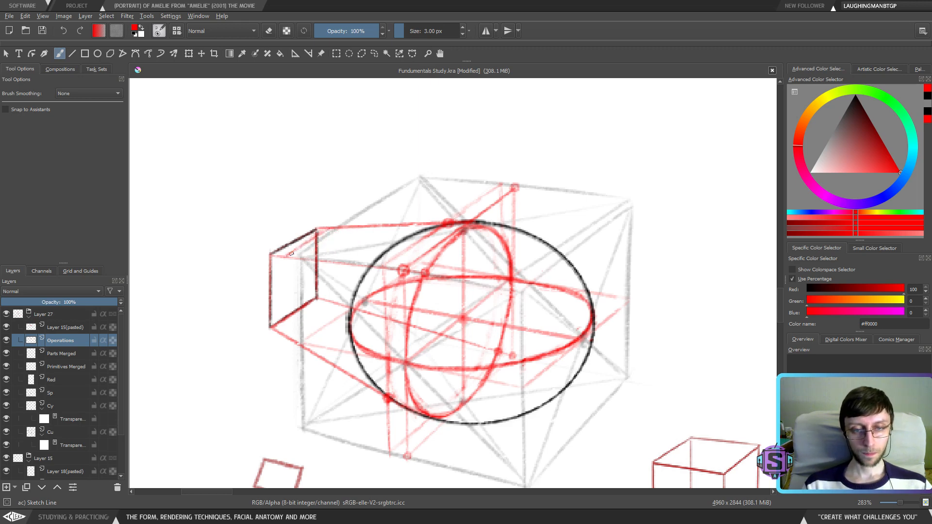
pyautogui.hotkey('ctrl', 'z')
pyautogui.moveTo(281, 258); pyautogui.dragTo(332, 233)
pyautogui.hotkey('ctrl', 'z')
pyautogui.moveTo(281, 257); pyautogui.dragTo(332, 230)
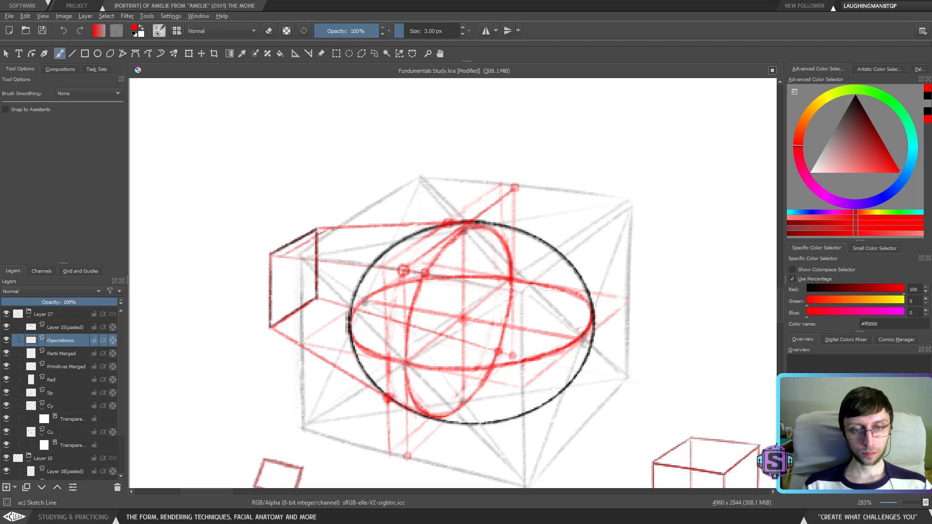
pyautogui.moveTo(301, 257)
pyautogui.mouseDown()
pyautogui.moveTo(346, 223)
pyautogui.moveTo(362, 226)
pyautogui.mouseUp()
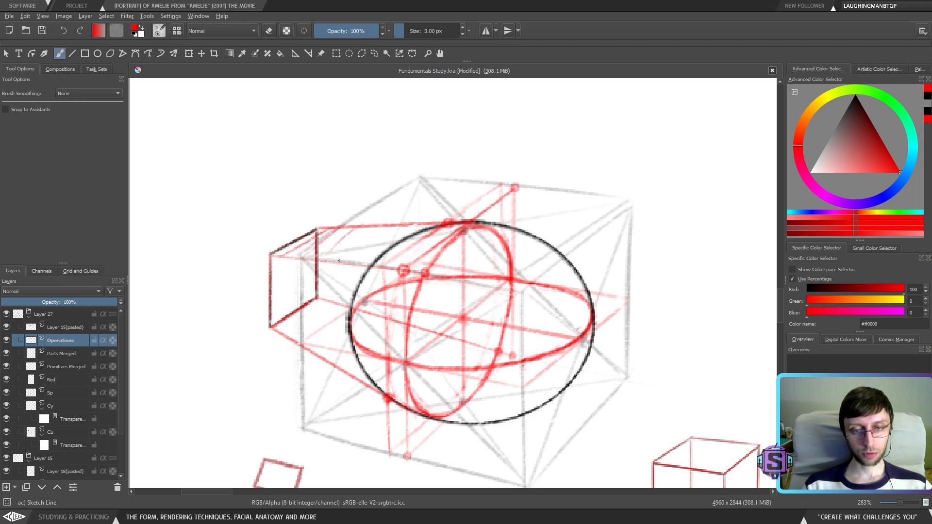
pyautogui.moveTo(339, 258)
pyautogui.mouseDown()
pyautogui.moveTo(392, 226)
pyautogui.moveTo(386, 233)
pyautogui.mouseUp()
pyautogui.moveTo(382, 239); pyautogui.dragTo(413, 225)
pyautogui.moveTo(379, 267); pyautogui.dragTo(424, 224)
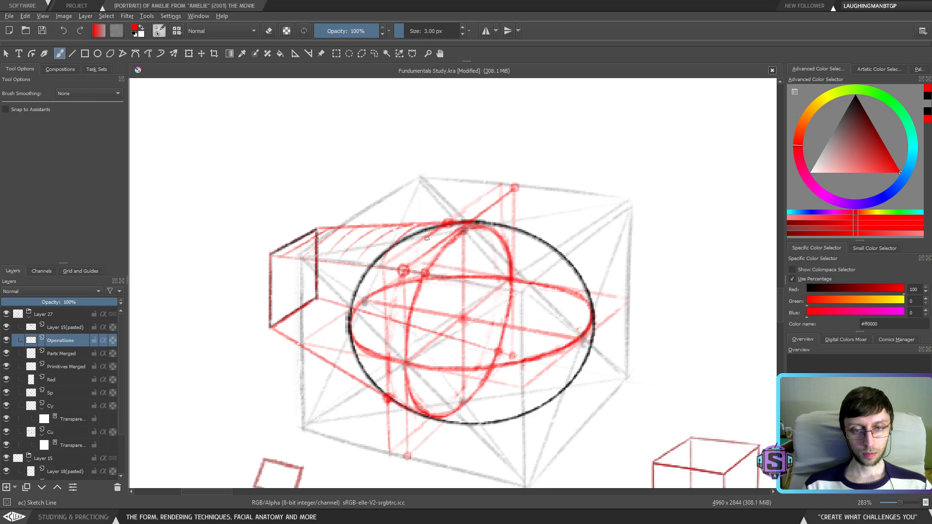
pyautogui.moveTo(396, 269); pyautogui.dragTo(432, 229)
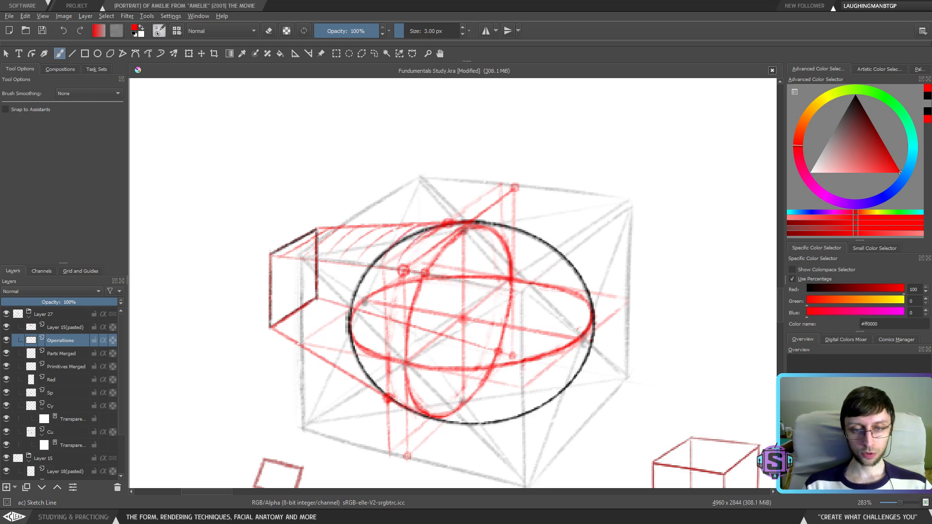
# Try extending the curved hatching down the form's near side, with vertical strokes starting near the plane's front edge
pyautogui.moveTo(318, 267); pyautogui.dragTo(336, 246)
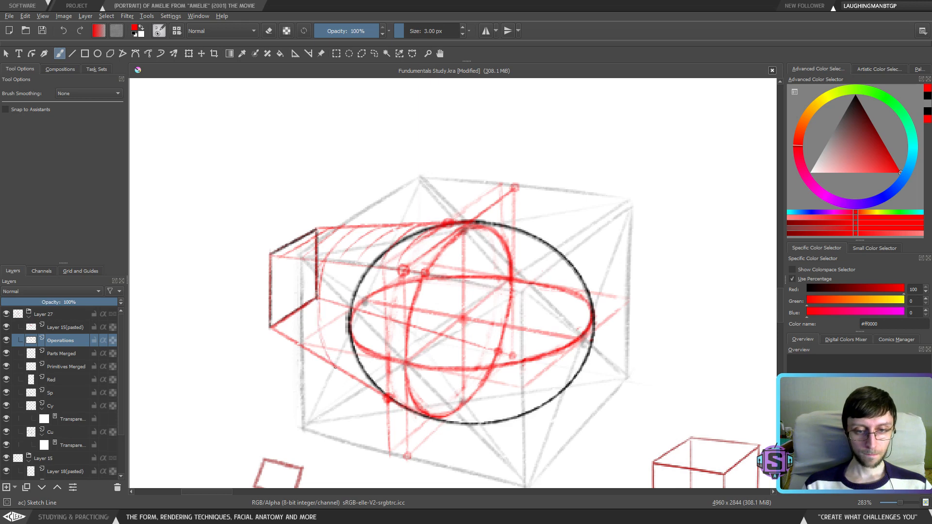
pyautogui.moveTo(324, 371)
pyautogui.mouseDown()
pyautogui.moveTo(346, 342)
pyautogui.moveTo(353, 346)
pyautogui.mouseUp()
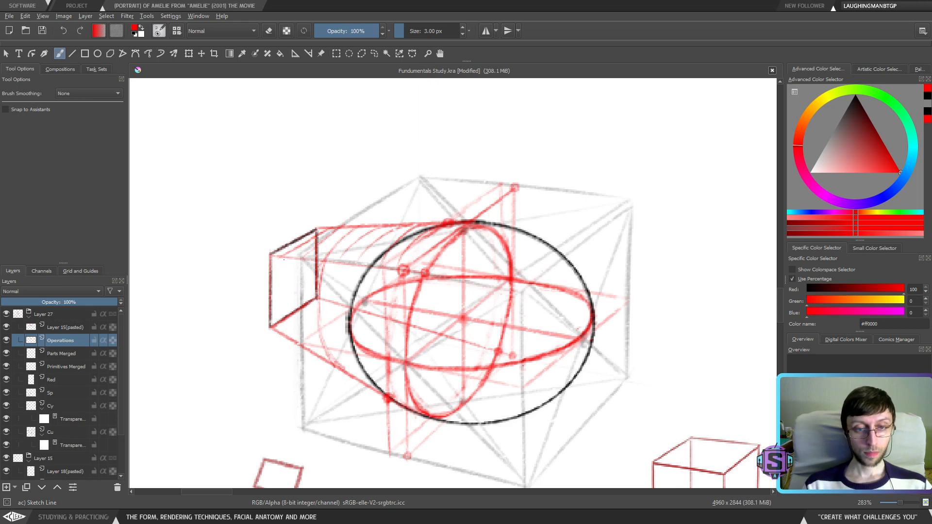
pyautogui.moveTo(284, 260); pyautogui.dragTo(280, 320)
pyautogui.hotkey('ctrl', 'z')
pyautogui.moveTo(281, 264); pyautogui.dragTo(281, 337)
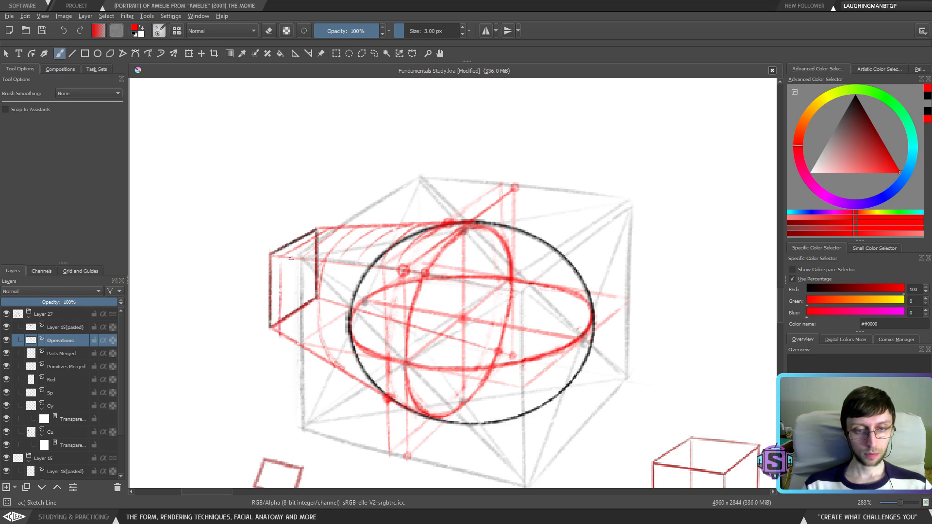
pyautogui.moveTo(293, 265); pyautogui.dragTo(296, 345)
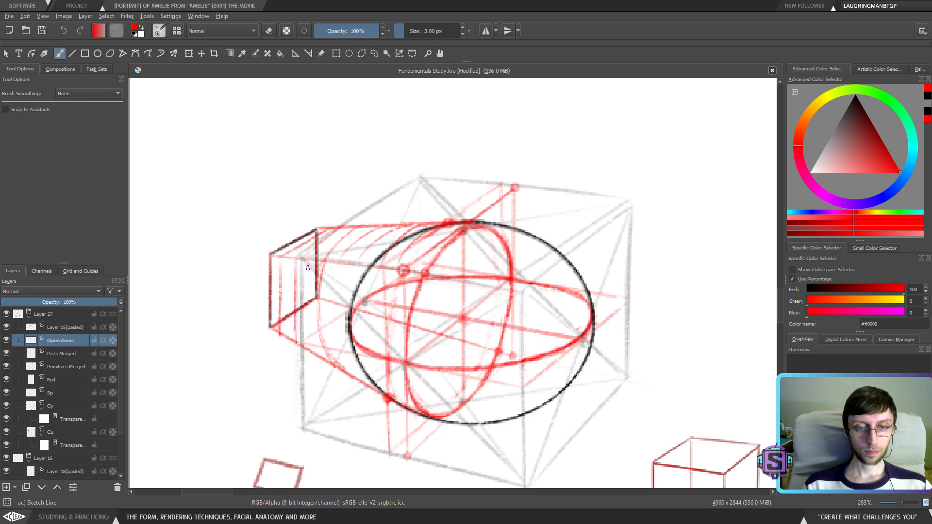
pyautogui.hotkey('ctrl', 'z')
pyautogui.moveTo(297, 264); pyautogui.dragTo(294, 308)
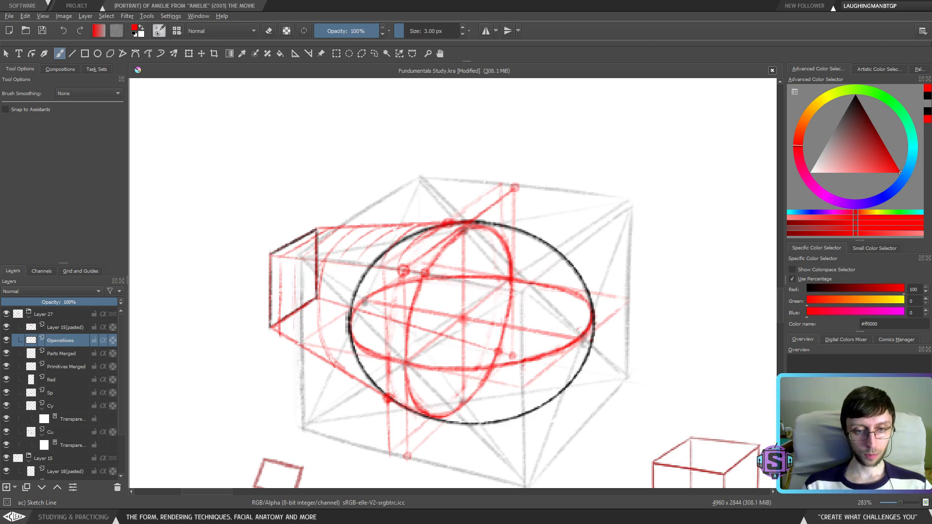
pyautogui.moveTo(292, 268)
pyautogui.mouseDown()
pyautogui.moveTo(323, 272)
pyautogui.moveTo(310, 271)
pyautogui.moveTo(304, 333)
pyautogui.moveTo(304, 272)
pyautogui.moveTo(312, 352)
pyautogui.mouseUp()
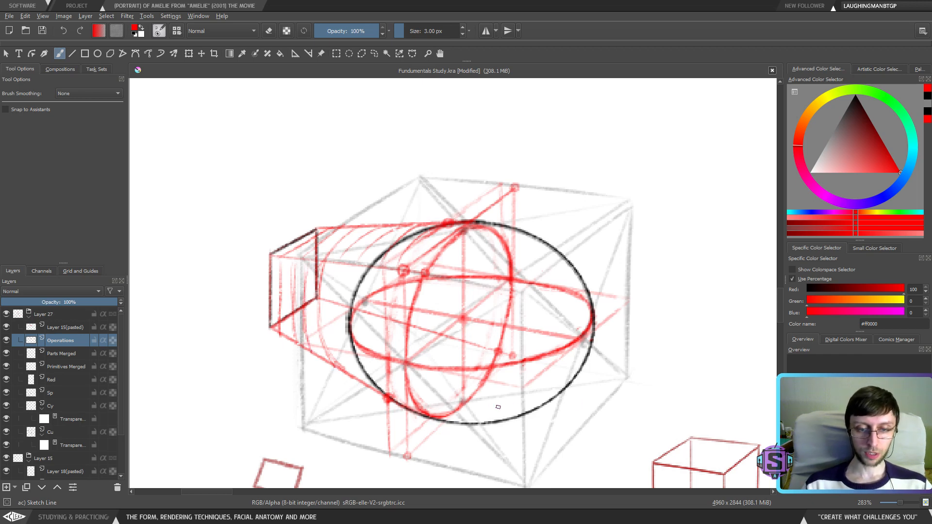
# Undo all the curved hatching on the top and near sides of the form between the plane and the sphere
pyautogui.hotkey('ctrl', 'z')
pyautogui.hotkey('ctrl', 'z')
pyautogui.hotkey('ctrl', 'z')
pyautogui.hotkey('ctrl', 'z')
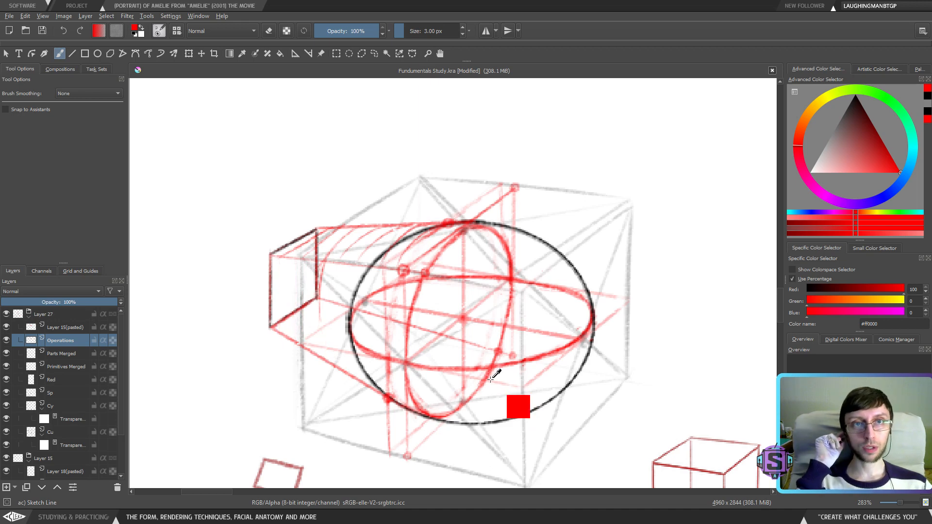
pyautogui.hotkey('ctrl', 'z')
pyautogui.hotkey('ctrl', 'z')
pyautogui.hotkey('ctrl', 'z')
pyautogui.hotkey('ctrl', 'z')
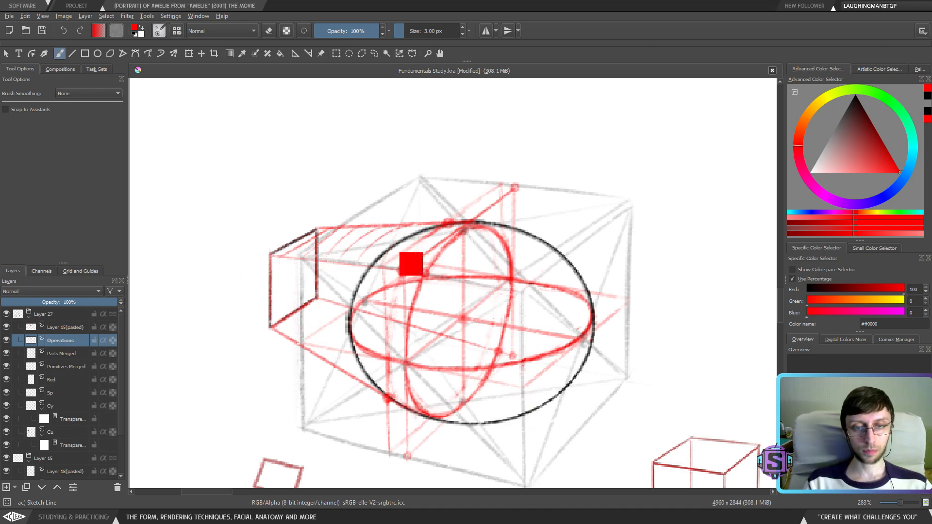
# Try hatching the form's top side with slanted red strokes from the sphere back towards the plane
pyautogui.hscroll(2, 373, 286)
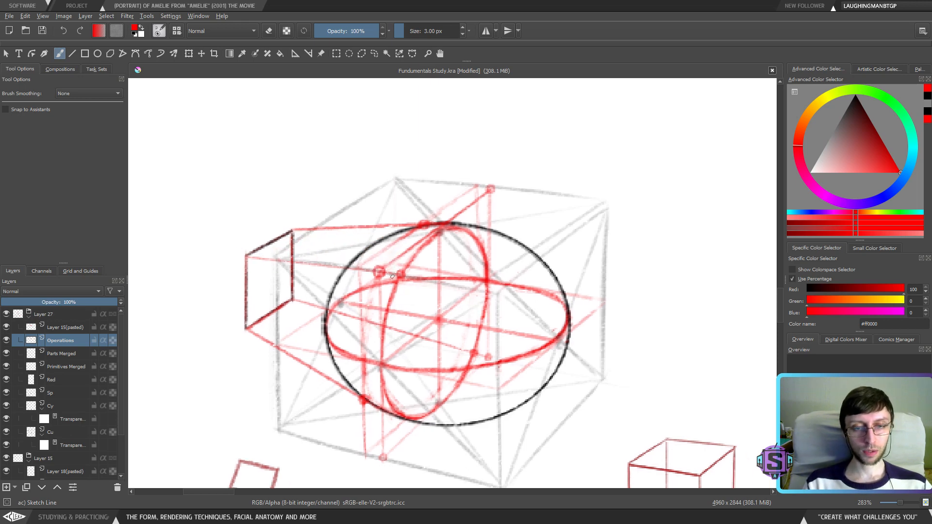
pyautogui.moveTo(417, 229); pyautogui.dragTo(374, 262)
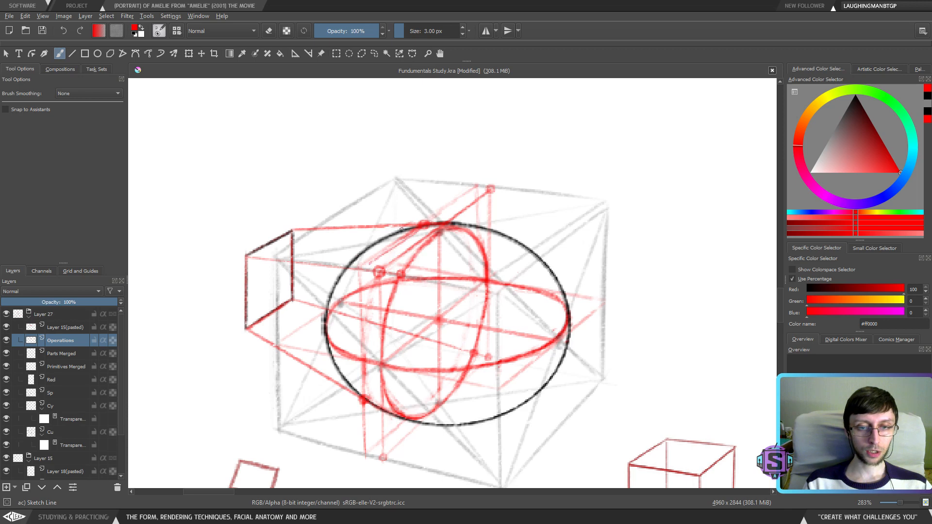
pyautogui.moveTo(364, 231)
pyautogui.mouseDown()
pyautogui.moveTo(344, 227)
pyautogui.moveTo(272, 265)
pyautogui.mouseUp()
pyautogui.moveTo(301, 230)
pyautogui.mouseDown()
pyautogui.moveTo(252, 264)
pyautogui.moveTo(254, 330)
pyautogui.mouseUp()
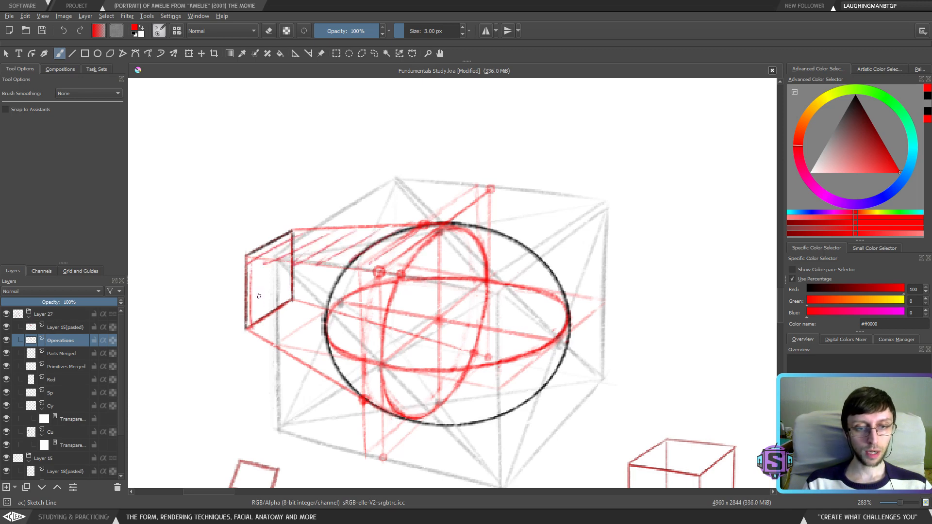
# Try hatching the form's near side with roughly vertical red strokes from the plane towards the sphere, undoing the last stroke
pyautogui.moveTo(266, 266); pyautogui.dragTo(271, 343)
pyautogui.moveTo(286, 274)
pyautogui.mouseDown()
pyautogui.moveTo(293, 353)
pyautogui.moveTo(322, 373)
pyautogui.mouseUp()
pyautogui.moveTo(335, 271); pyautogui.dragTo(340, 381)
pyautogui.moveTo(351, 269); pyautogui.dragTo(363, 393)
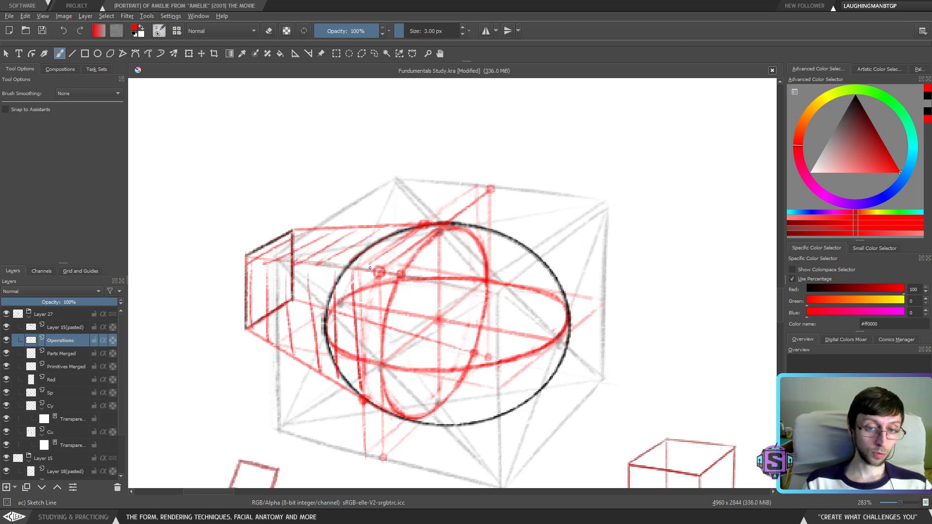
pyautogui.moveTo(369, 268); pyautogui.dragTo(376, 402)
pyautogui.hotkey('ctrl', 'z')
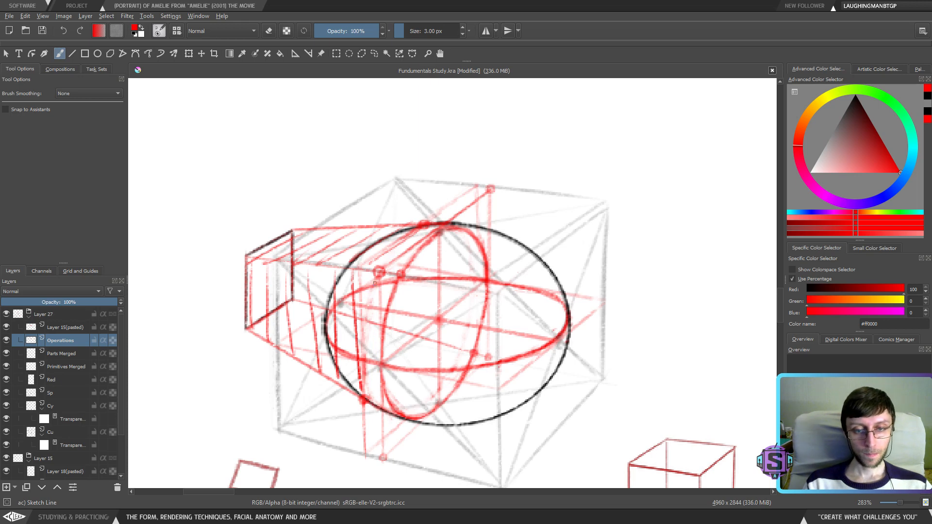
# Try drawing a bold curved edge from the small circle on the sphere's upper front down to the lower contact point
pyautogui.press('-')
pyautogui.press('-')
pyautogui.press('+')
pyautogui.press('+')
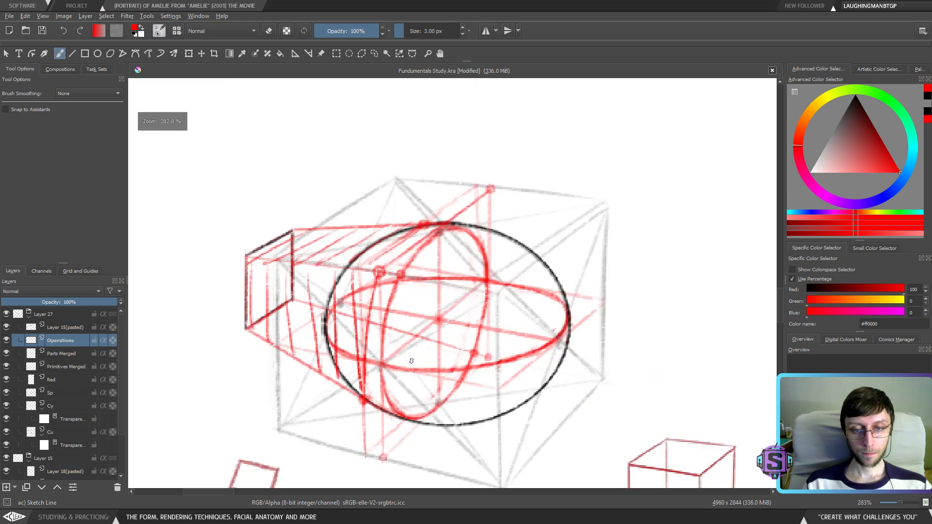
pyautogui.moveTo(373, 287); pyautogui.dragTo(364, 374)
pyautogui.moveTo(365, 333); pyautogui.dragTo(360, 397)
pyautogui.moveTo(363, 343); pyautogui.dragTo(362, 357)
pyautogui.moveTo(367, 314); pyautogui.dragTo(362, 335)
pyautogui.moveTo(368, 373); pyautogui.dragTo(363, 396)
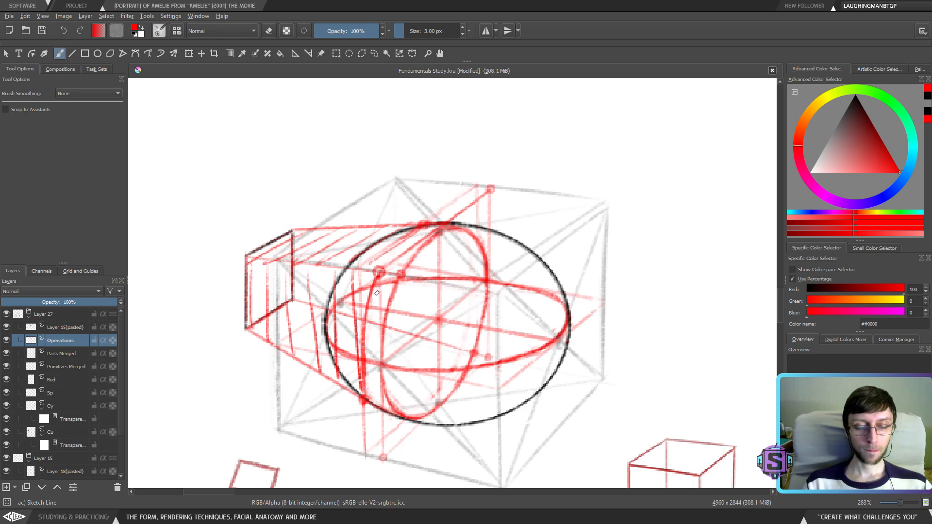
# Try adding lengthwise strokes along the form's near side, running from the plane to the curved edge at the sphere
pyautogui.moveTo(270, 326); pyautogui.dragTo(354, 371)
pyautogui.moveTo(248, 297); pyautogui.dragTo(356, 344)
pyautogui.moveTo(294, 286); pyautogui.dragTo(367, 308)
pyautogui.moveTo(294, 257); pyautogui.dragTo(374, 278)
# Undo all the hatching and the curved edge on the form between the plane and the first sphere
pyautogui.hotkey('ctrl', 'z')
pyautogui.hotkey('ctrl', 'z')
pyautogui.hotkey('ctrl', 'z')
pyautogui.hotkey('ctrl', 'z')
pyautogui.hotkey('ctrl', 'z')
pyautogui.hotkey('ctrl', 'z')
pyautogui.hotkey('ctrl', 'z')
pyautogui.hotkey('ctrl', 'z')
pyautogui.hotkey('ctrl', 'z')
pyautogui.hotkey('ctrl', 'z')
pyautogui.hotkey('ctrl', 'z')
pyautogui.hotkey('ctrl', 'z')
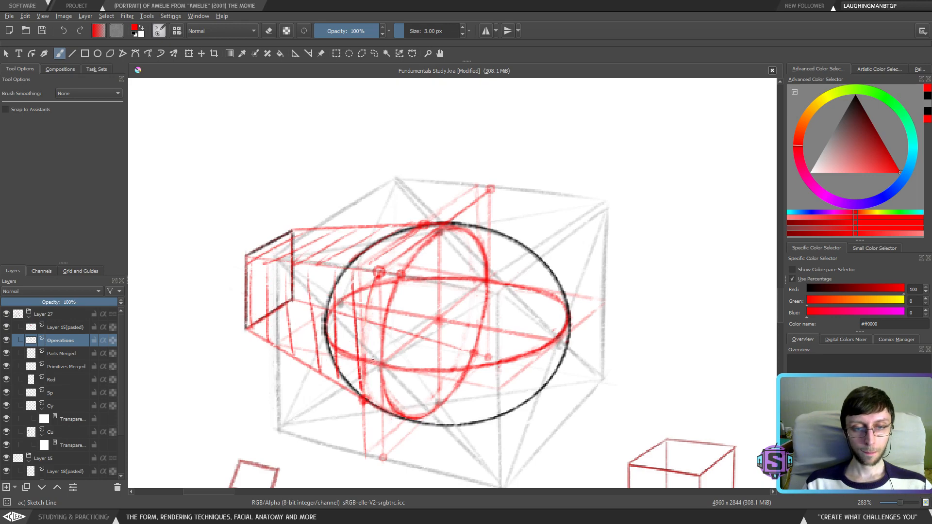
pyautogui.hotkey('ctrl', 'z')
pyautogui.hotkey('ctrl', 'z')
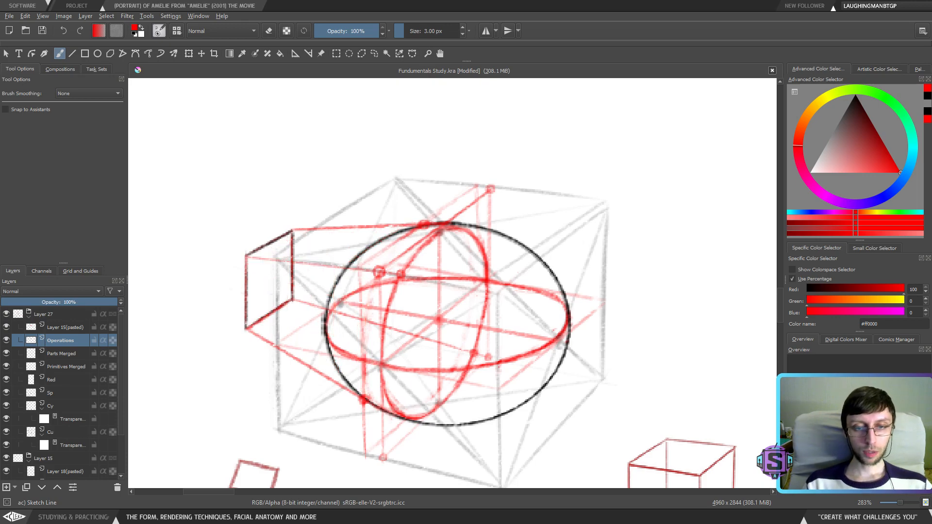
# Try hatching the form's near side with short vertical strokes, retracing its top edge and adding curved strokes where it meets the sphere
pyautogui.scroll(-6, 370, 270)
pyautogui.scroll(3, 500, 285)
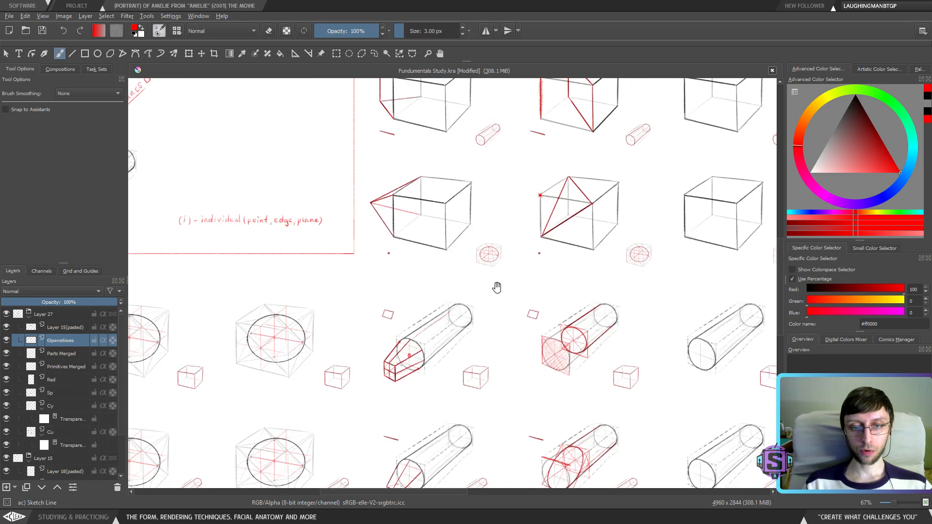
pyautogui.moveTo(440, 290); pyautogui.dragTo(417, 348)
pyautogui.scroll(4, 405, 312)
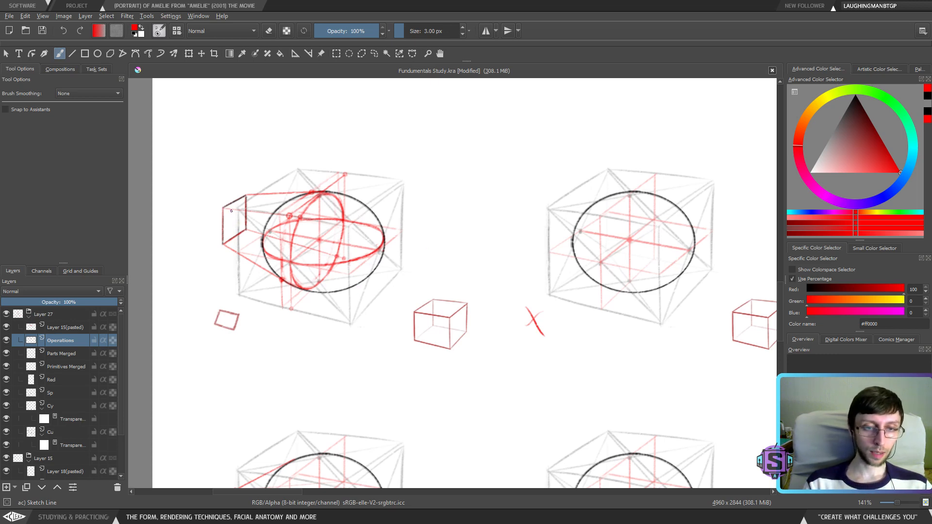
pyautogui.moveTo(231, 211)
pyautogui.mouseDown()
pyautogui.moveTo(236, 230)
pyautogui.moveTo(255, 209)
pyautogui.moveTo(241, 257)
pyautogui.mouseUp()
pyautogui.moveTo(255, 214)
pyautogui.mouseDown()
pyautogui.moveTo(255, 262)
pyautogui.moveTo(262, 267)
pyautogui.moveTo(269, 233)
pyautogui.moveTo(273, 275)
pyautogui.mouseUp()
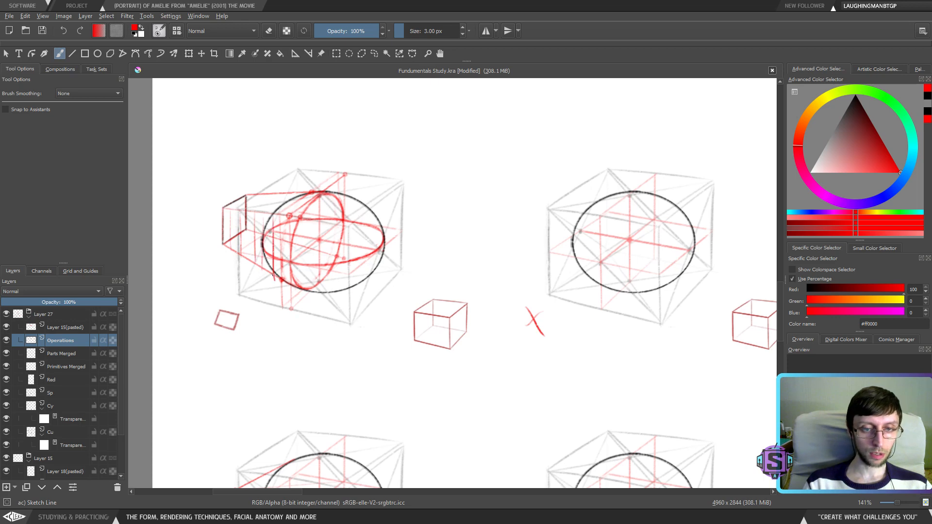
pyautogui.moveTo(247, 195); pyautogui.dragTo(300, 191)
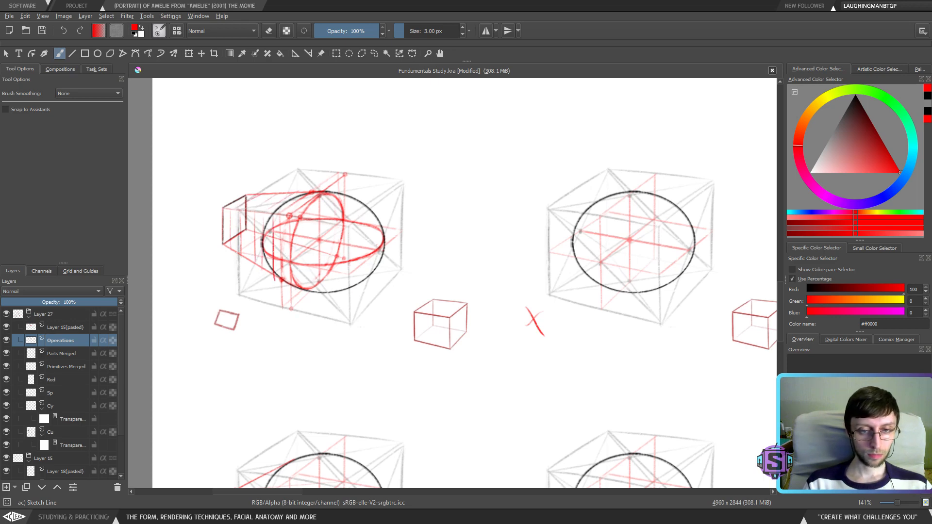
pyautogui.moveTo(295, 222); pyautogui.dragTo(282, 275)
pyautogui.moveTo(302, 213); pyautogui.dragTo(289, 232)
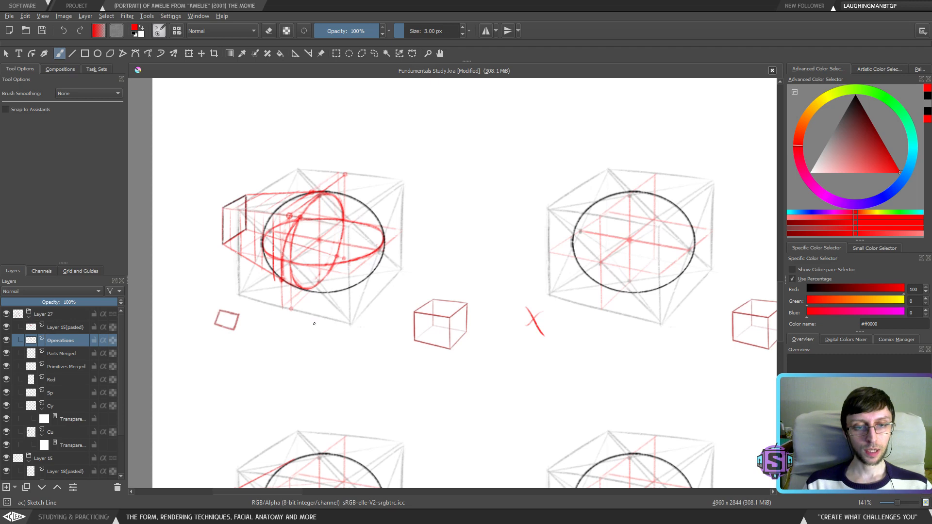
pyautogui.moveTo(278, 266); pyautogui.dragTo(265, 281)
# Undo the vertical and curved strokes on the form between the plane and the first sphere
pyautogui.hotkey('ctrl', 'z')
pyautogui.hotkey('ctrl', 'z')
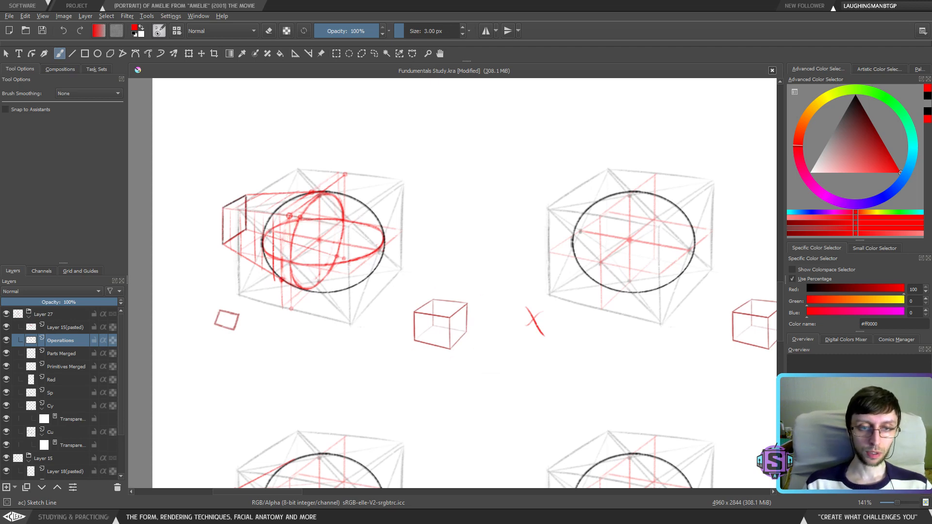
pyautogui.hotkey('ctrl', 'z')
pyautogui.hotkey('ctrl', 'z')
pyautogui.hotkey('ctrl', 'z')
pyautogui.hotkey('ctrl', 'z')
pyautogui.hotkey('ctrl', 'z')
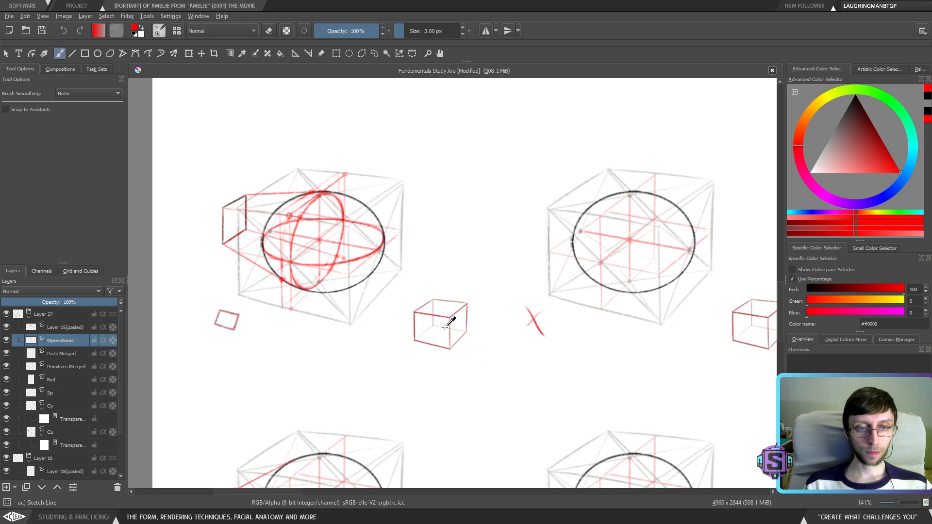
# Try circling the small red cube beside the first sphere, and undo the loop
pyautogui.moveTo(445, 302); pyautogui.dragTo(539, 408)
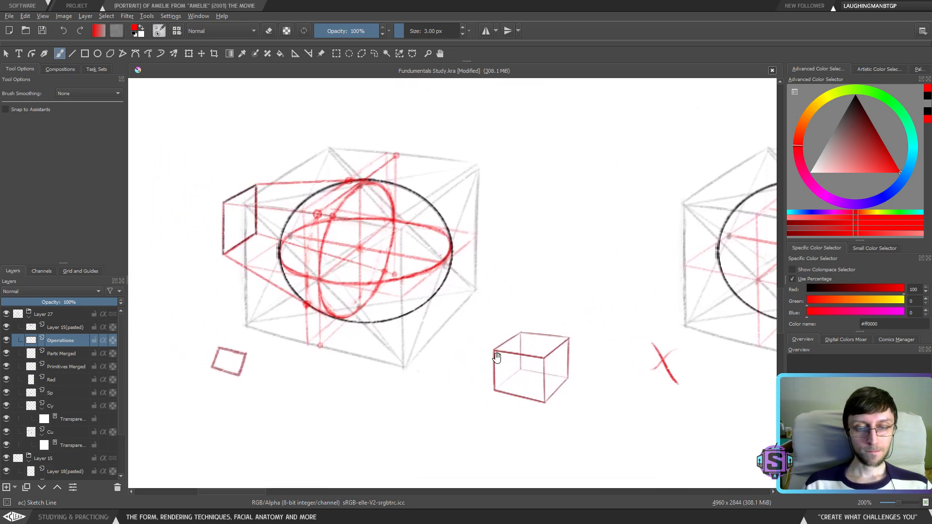
pyautogui.moveTo(499, 360); pyautogui.dragTo(508, 386)
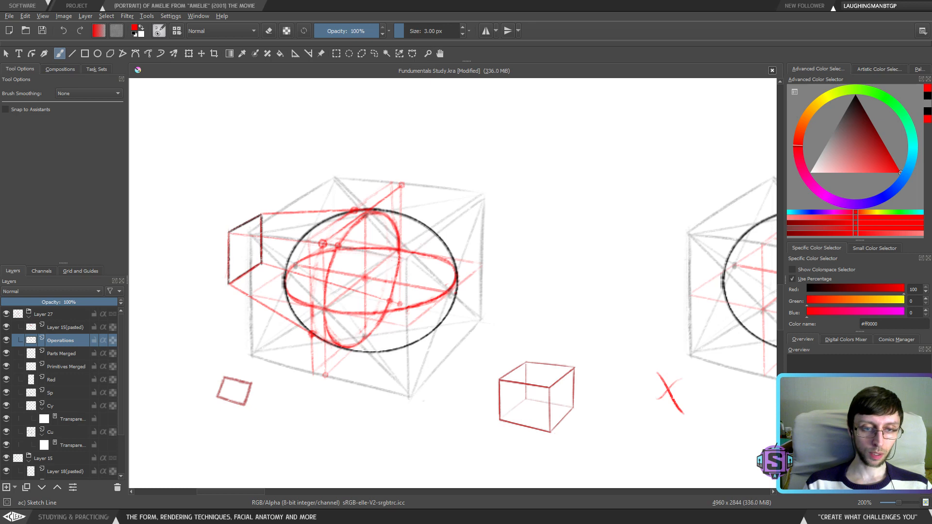
pyautogui.moveTo(518, 327); pyautogui.dragTo(542, 337)
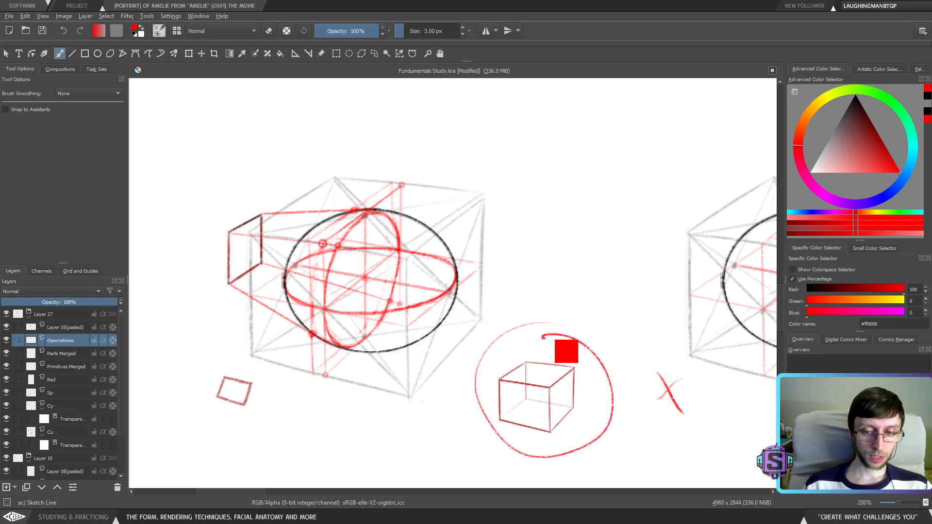
pyautogui.hotkey('ctrl', 'z')
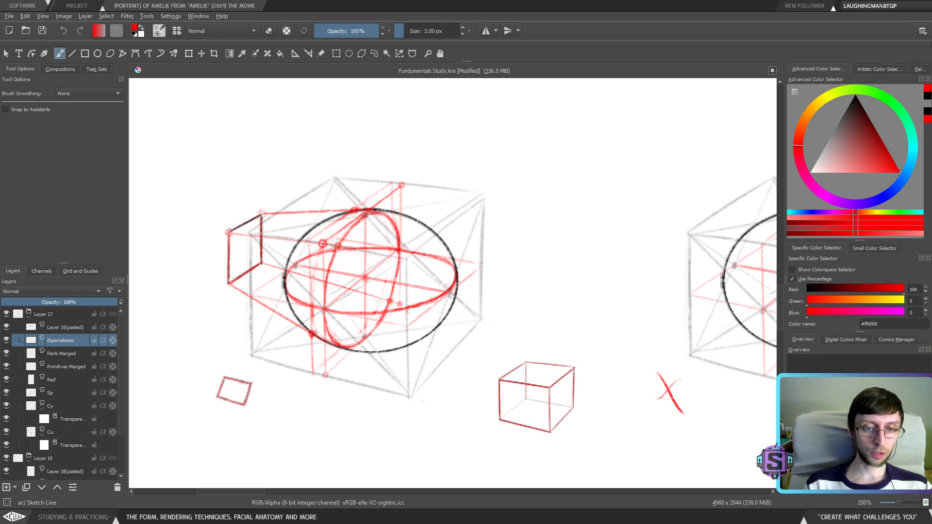
# Try drawing curved cross-contours over the form from its lower edge to its top edge, between the sphere and the plane
pyautogui.moveTo(309, 326); pyautogui.dragTo(353, 211)
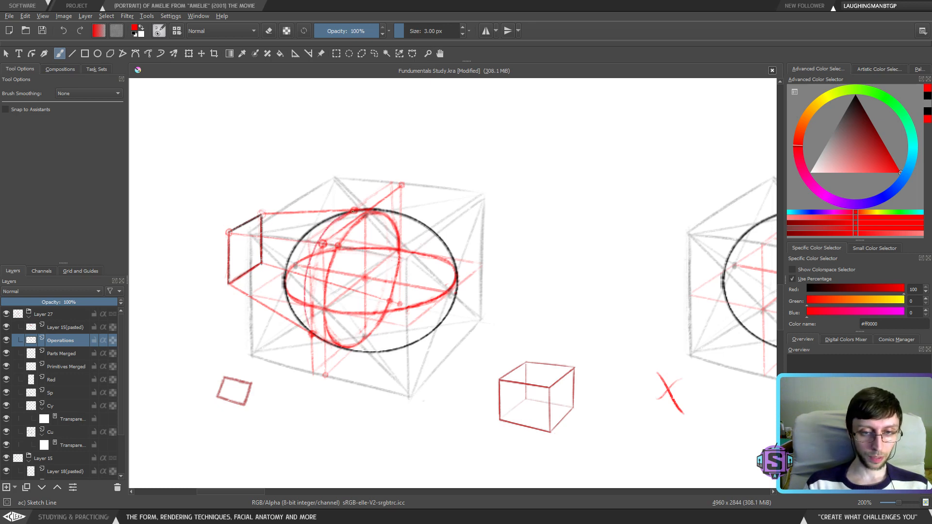
pyautogui.moveTo(296, 324)
pyautogui.mouseDown()
pyautogui.moveTo(286, 240)
pyautogui.moveTo(325, 211)
pyautogui.mouseUp()
pyautogui.moveTo(273, 313)
pyautogui.mouseDown()
pyautogui.moveTo(265, 272)
pyautogui.moveTo(290, 220)
pyautogui.moveTo(265, 265)
pyautogui.moveTo(296, 212)
pyautogui.mouseUp()
# Undo the curved cross-contours between the plane and the first sphere
pyautogui.hotkey('ctrl', 'z')
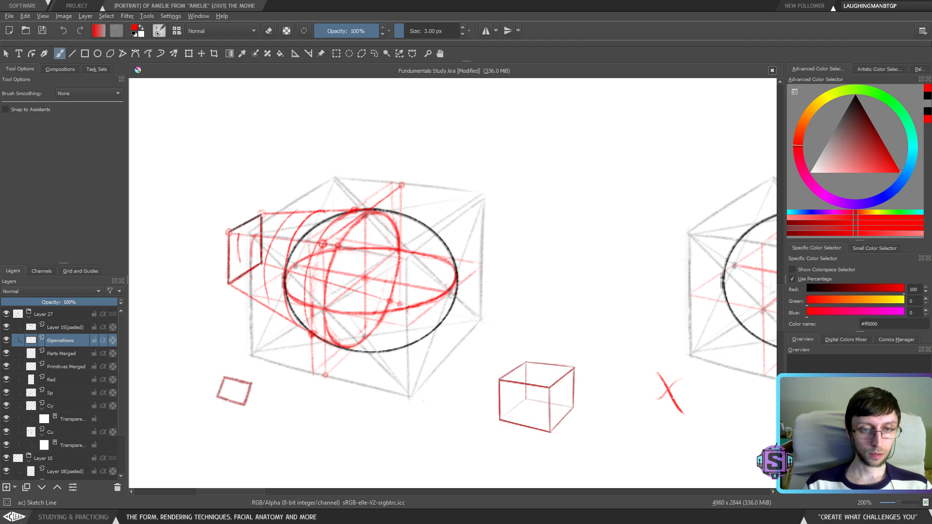
pyautogui.hotkey('ctrl', 'z')
pyautogui.hotkey('ctrl', 'z')
pyautogui.hotkey('ctrl', 'z')
pyautogui.hotkey('ctrl', 'z')
pyautogui.hotkey('ctrl', 'z')
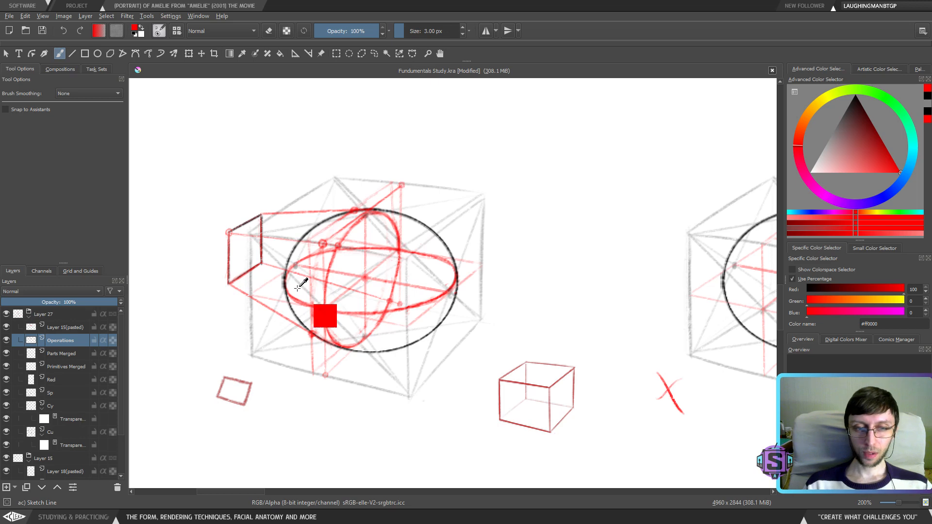
# Mark the line's endpoints and the construction-line corners of the sphere in the cube below with small red circles
pyautogui.press('1')
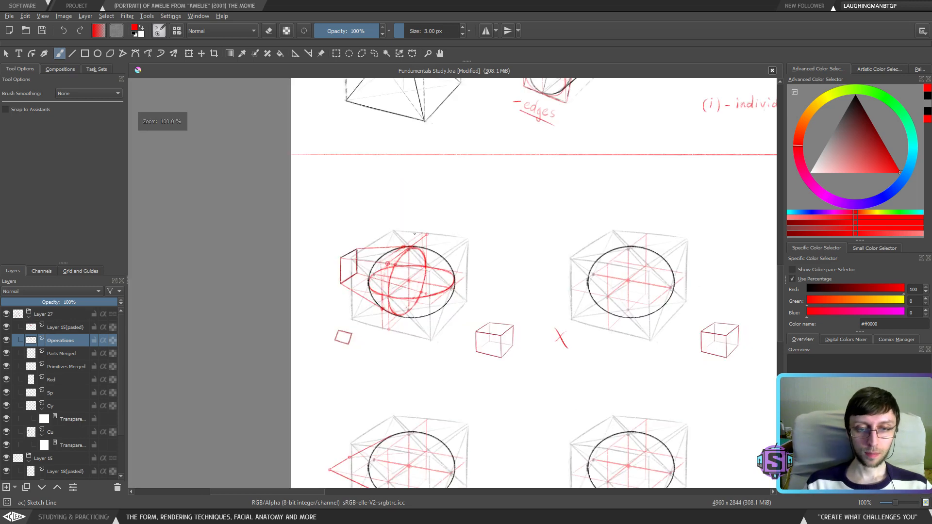
pyautogui.press('m')
pyautogui.press('m')
pyautogui.press('-')
pyautogui.press('-')
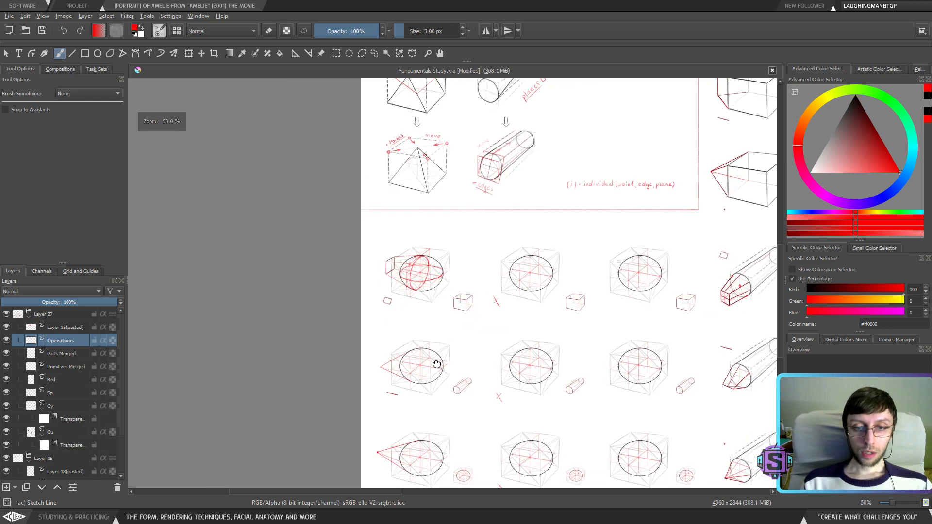
pyautogui.moveTo(437, 364); pyautogui.dragTo(399, 308)
pyautogui.press('+')
pyautogui.moveTo(366, 352); pyautogui.dragTo(428, 348)
pyautogui.press('+')
pyautogui.moveTo(330, 244); pyautogui.dragTo(395, 264)
pyautogui.moveTo(386, 358)
pyautogui.mouseDown()
pyautogui.moveTo(352, 313)
pyautogui.moveTo(389, 301)
pyautogui.mouseUp()
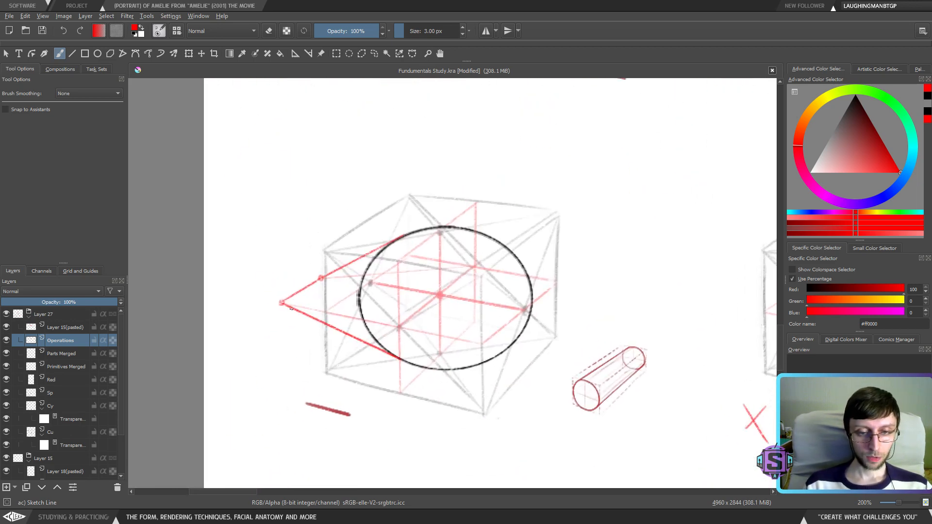
pyautogui.press('+')
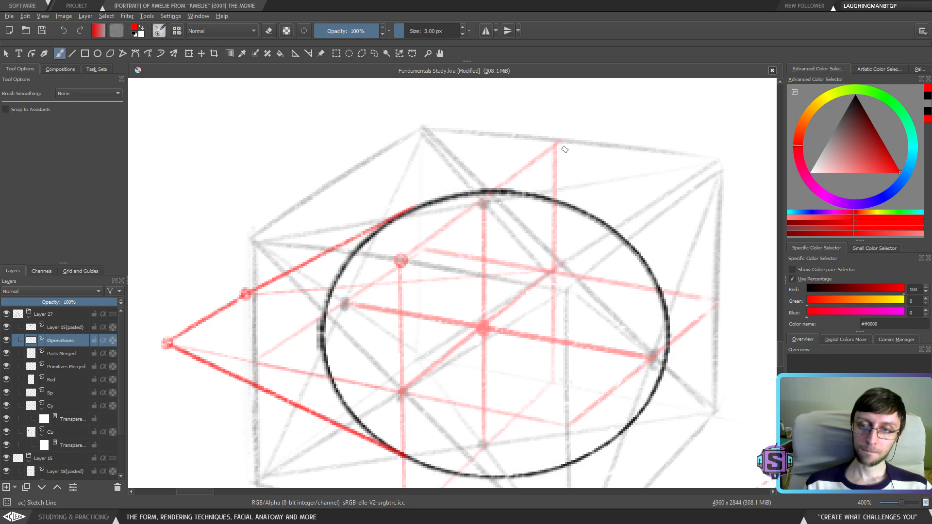
pyautogui.moveTo(433, 467); pyautogui.dragTo(413, 353)
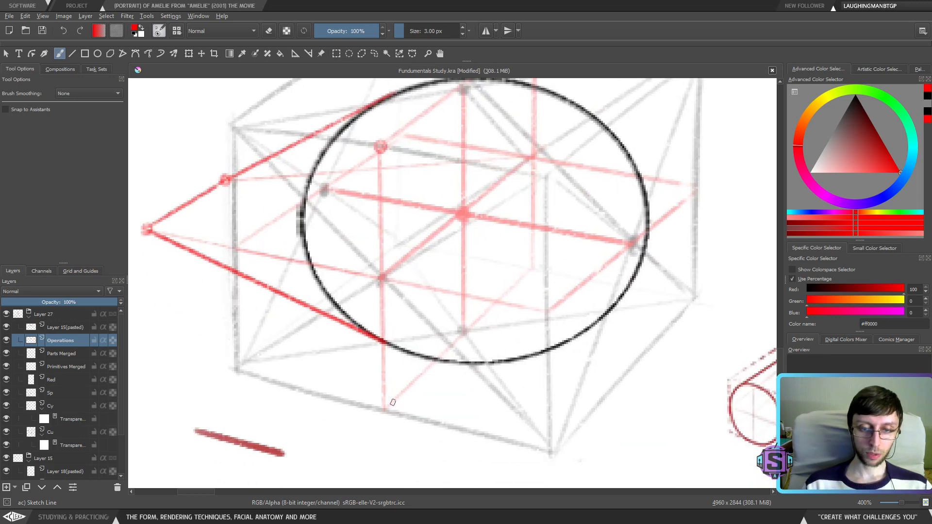
pyautogui.moveTo(387, 408); pyautogui.dragTo(386, 406)
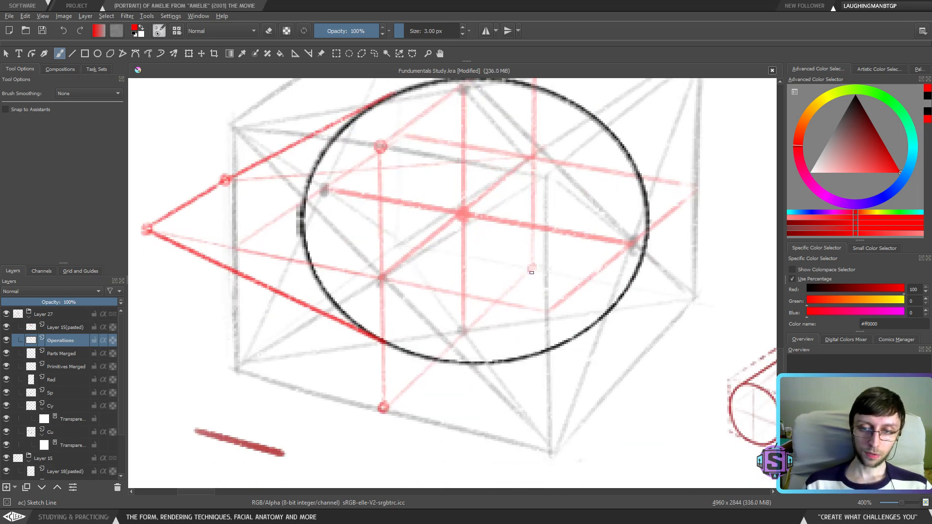
# Make Layer 15(pasted) the active layer for the first sphere drawing
pyautogui.press('-')
pyautogui.moveTo(498, 214); pyautogui.dragTo(435, 364)
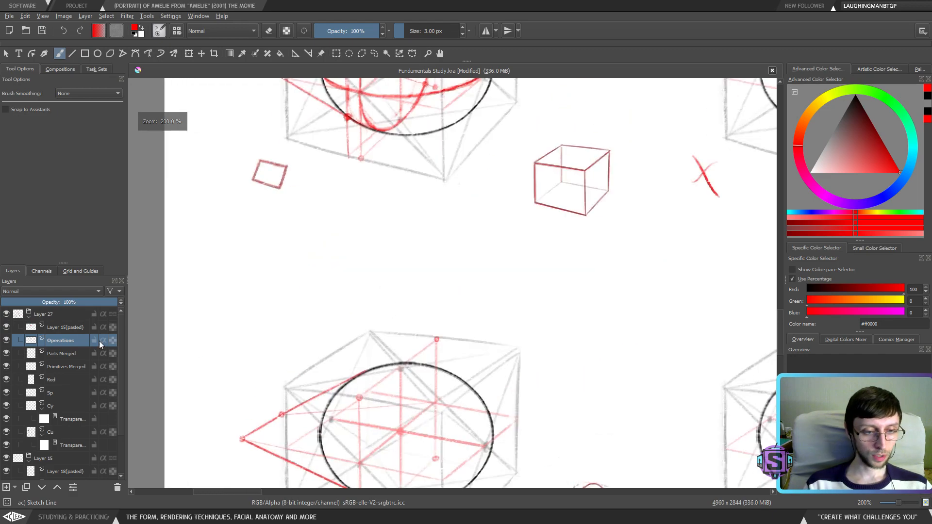
pyautogui.click(22, 328)
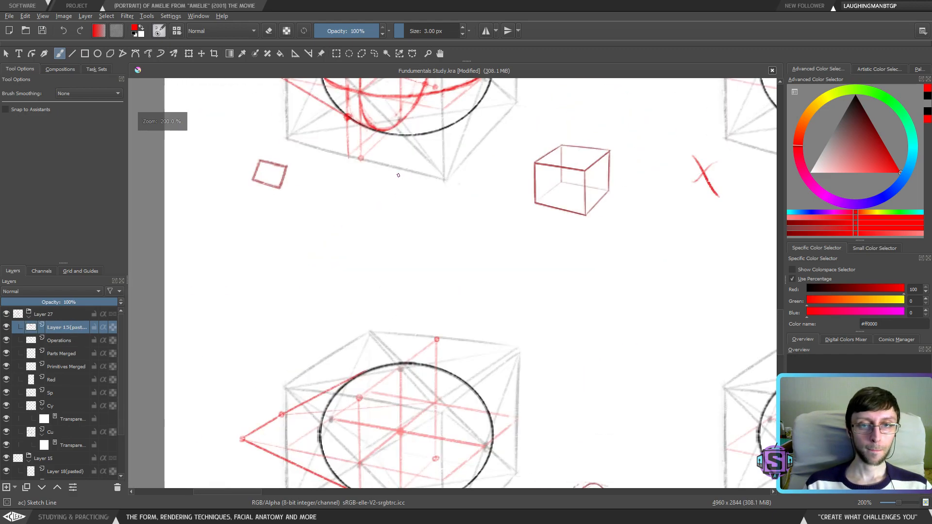
pyautogui.press('+')
pyautogui.scroll(-5, 432, 408)
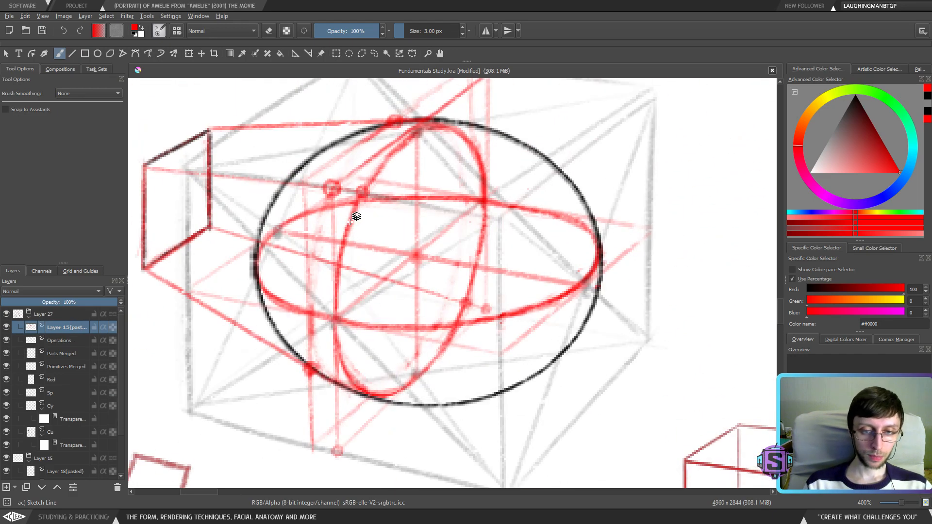
# Activate the Sp layer, and hide and show it again to check what it contains
pyautogui.press('-')
pyautogui.press('-')
pyautogui.press('+')
pyautogui.scroll(-2, 450, 352)
pyautogui.click(8, 396)
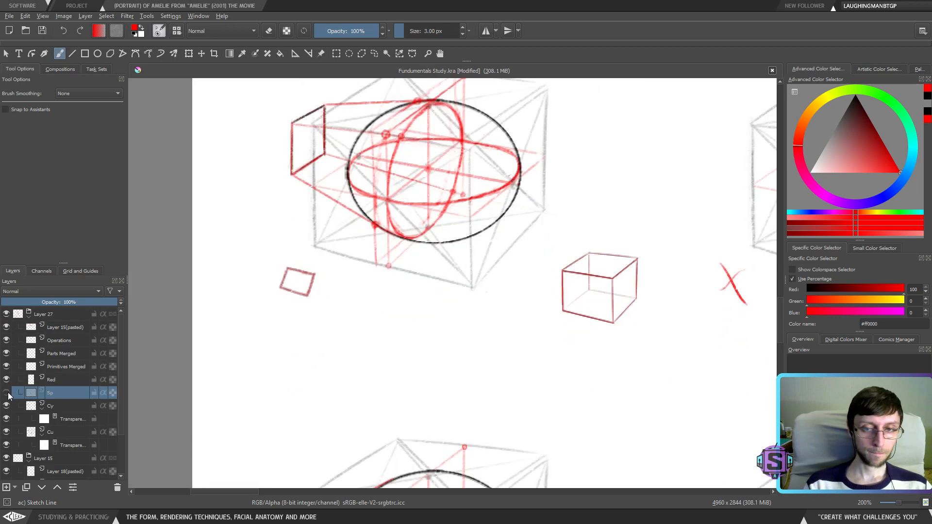
pyautogui.click(8, 396)
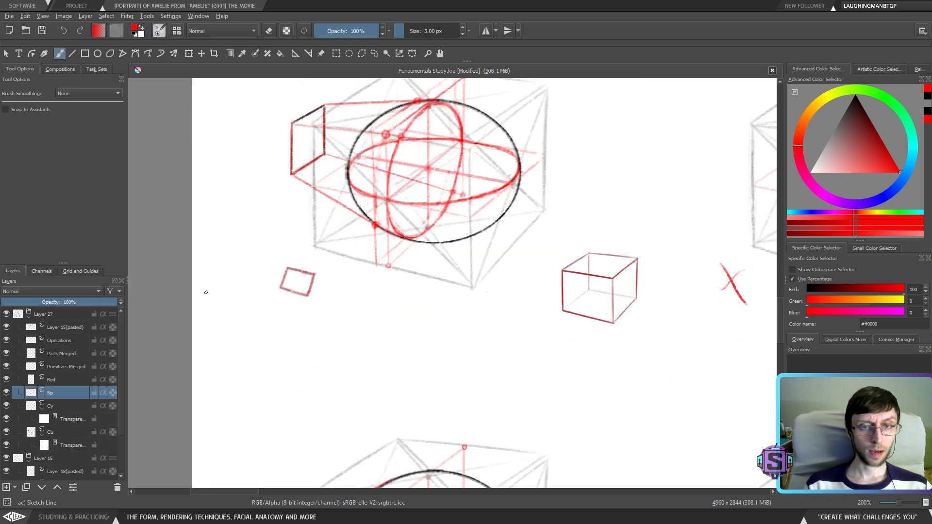
pyautogui.press('+')
pyautogui.scroll(5, 354, 317)
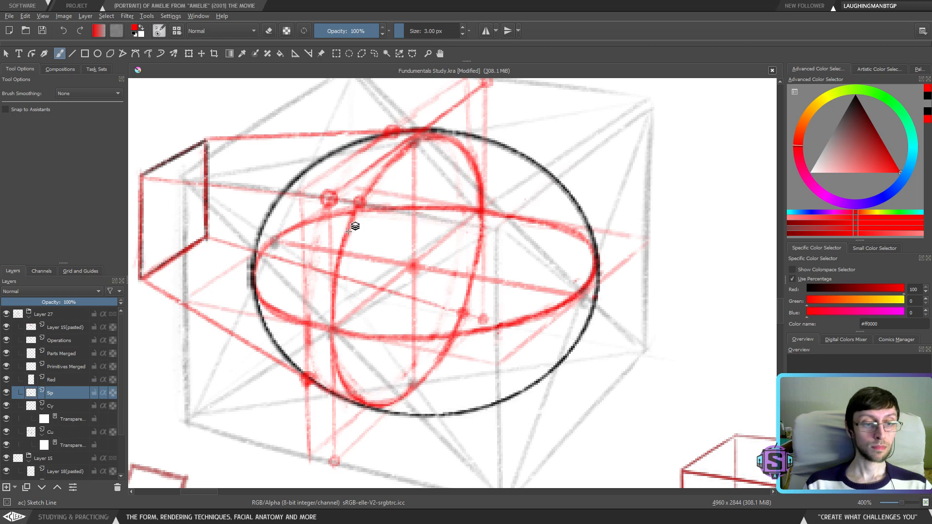
# Find the layer holding the first sphere's ellipses by hiding and showing Sp and Layer 18(pasted)
pyautogui.click(6, 392)
pyautogui.click(6, 392)
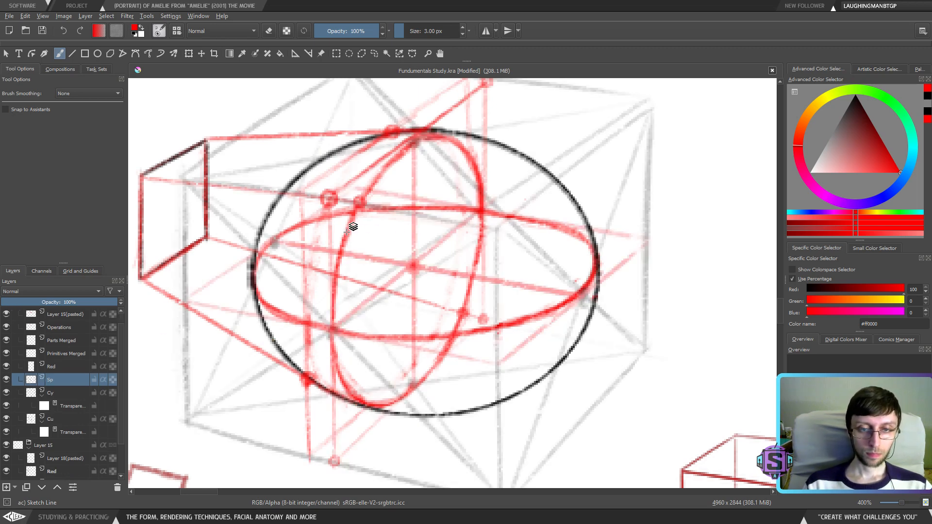
pyautogui.click(343, 239)
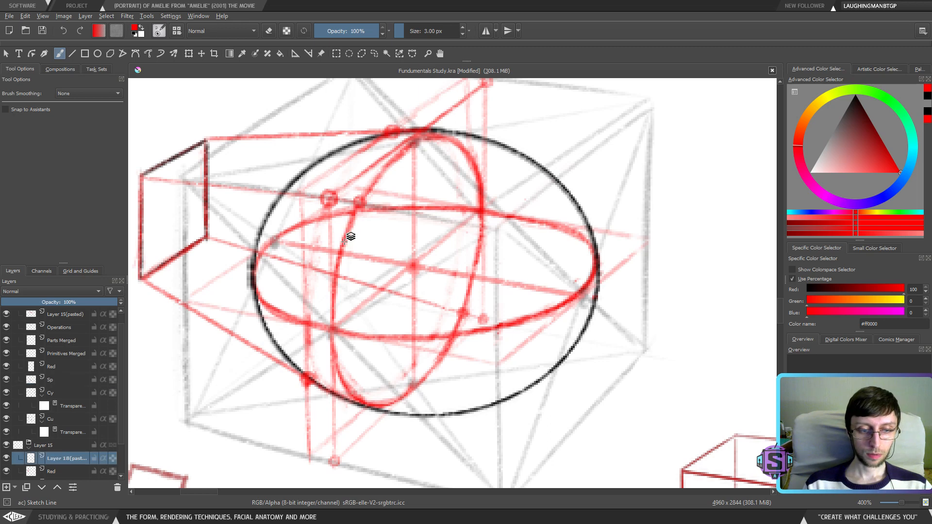
pyautogui.click(6, 459)
pyautogui.click(6, 459)
# Move Layer 18(pasted) into the Layer 27 group, directly above the Operations layer
pyautogui.hotkey('ctrl', '+')
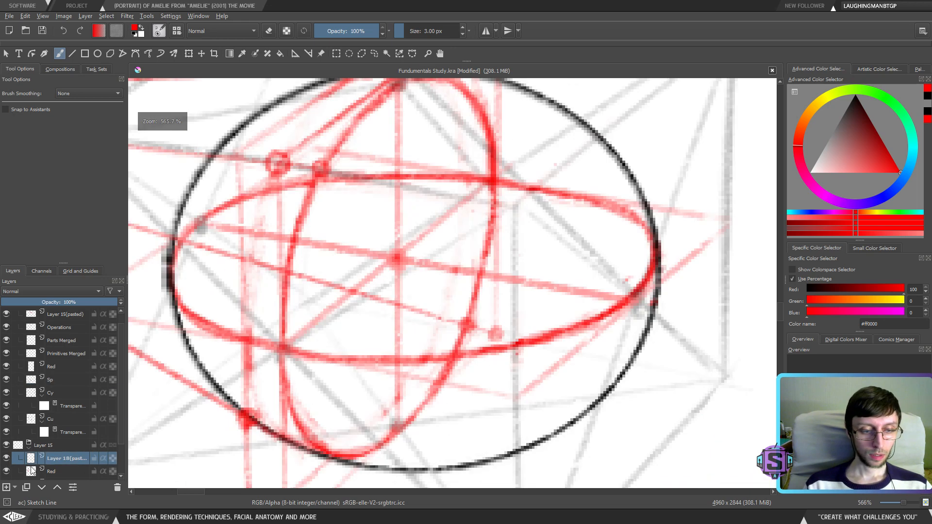
pyautogui.moveTo(55, 457); pyautogui.dragTo(58, 329)
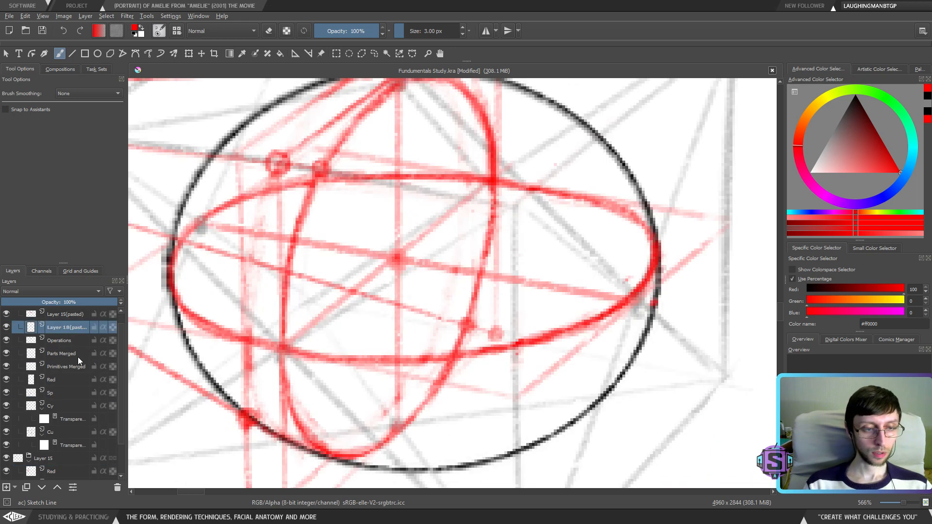
pyautogui.hotkey('ctrl', '-')
pyautogui.hotkey('ctrl', '-')
pyautogui.hotkey('ctrl', '-')
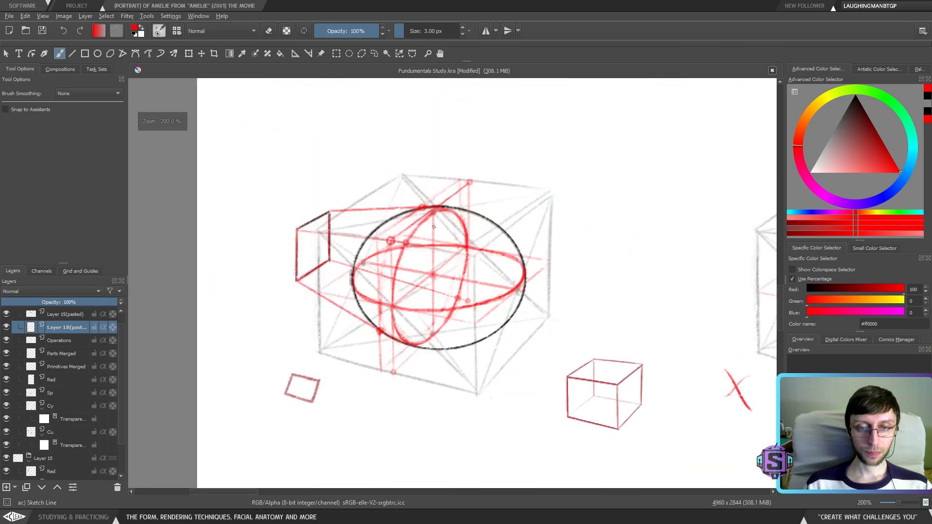
# Duplicate Layer 18(pasted) with the first sphere's ellipses and save the document
pyautogui.rightClick(66, 328)
pyautogui.click(142, 187)
pyautogui.hotkey('ctrl', '-')
pyautogui.moveTo(442, 338); pyautogui.dragTo(395, 260)
pyautogui.press('t')
pyautogui.press('b')
pyautogui.moveTo(408, 209)
pyautogui.mouseDown()
pyautogui.moveTo(383, 117)
pyautogui.moveTo(329, 127)
pyautogui.mouseUp()
pyautogui.hotkey('ctrl', '-')
pyautogui.hotkey('ctrl', '-')
pyautogui.hotkey('ctrl', 't')
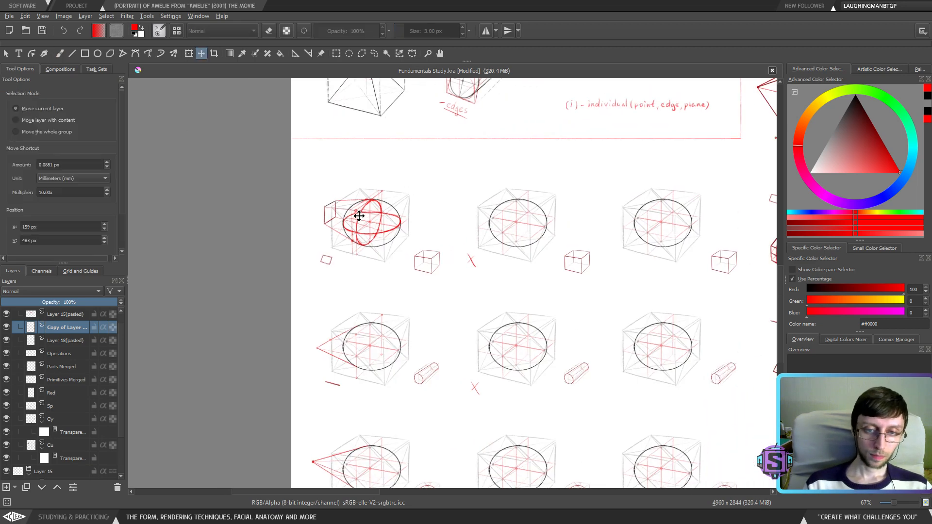
pyautogui.moveTo(358, 212); pyautogui.dragTo(358, 228)
pyautogui.press('Escape')
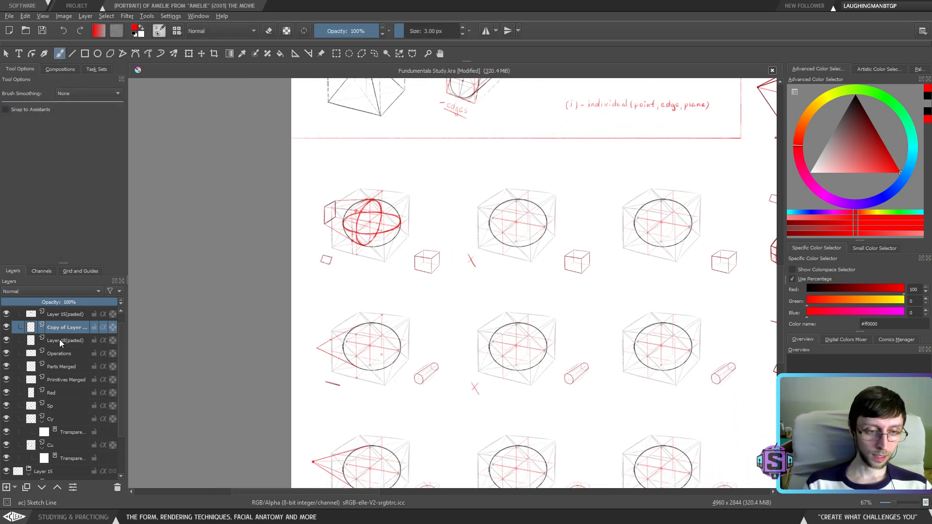
pyautogui.click(46, 33)
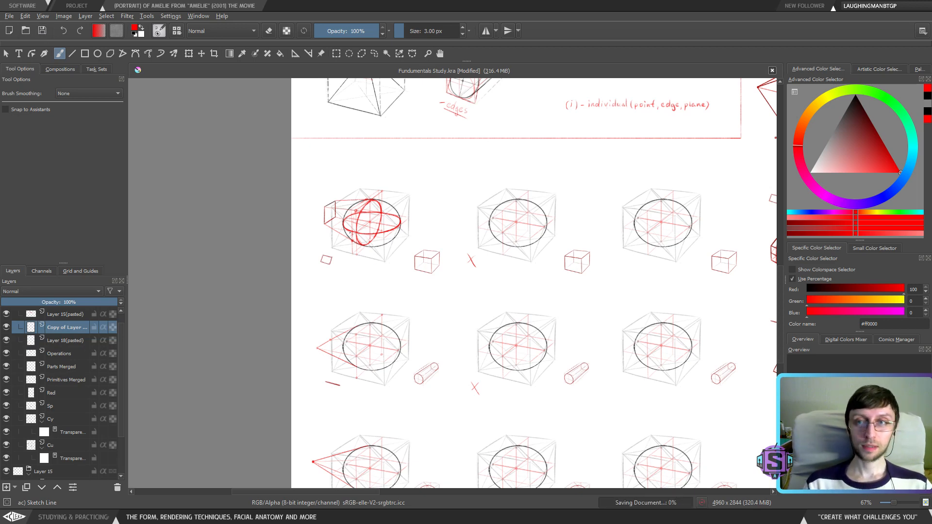
pyautogui.hotkey('ctrl', '+')
pyautogui.hotkey('ctrl', '+')
pyautogui.moveTo(346, 177); pyautogui.dragTo(360, 285)
pyautogui.press('t')
pyautogui.press('b')
pyautogui.hotkey('ctrl', 'z')
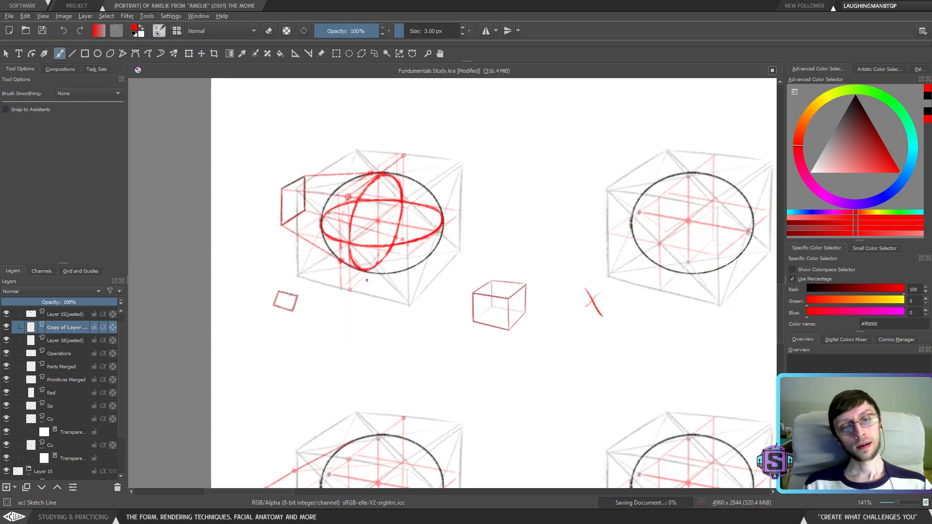
pyautogui.press('t')
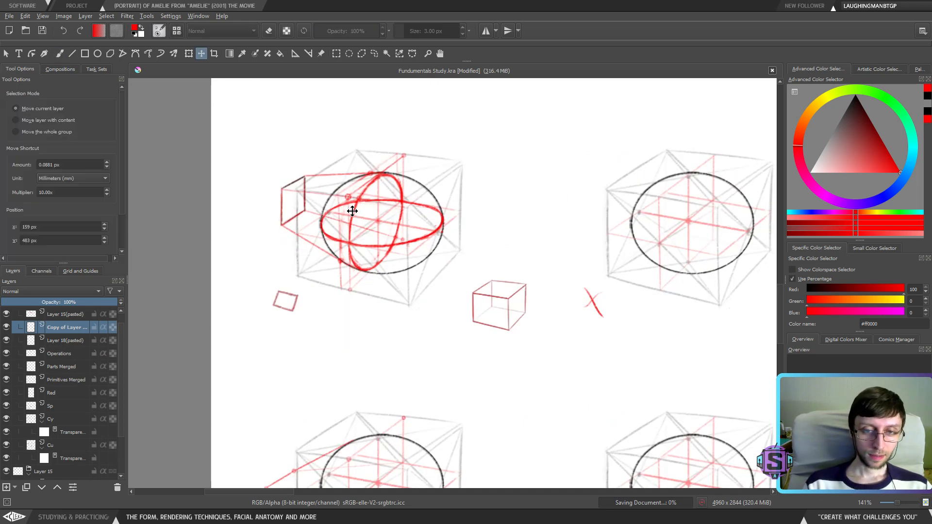
pyautogui.moveTo(352, 222); pyautogui.dragTo(351, 226)
pyautogui.hotkey('ctrl', 'z')
# Transform the duplicated layer so its two ellipses move down and fit the sphere in the second-row cube
pyautogui.hotkey('ctrl', 't')
pyautogui.hotkey('ctrl', '+')
pyautogui.hotkey('ctrl', '+')
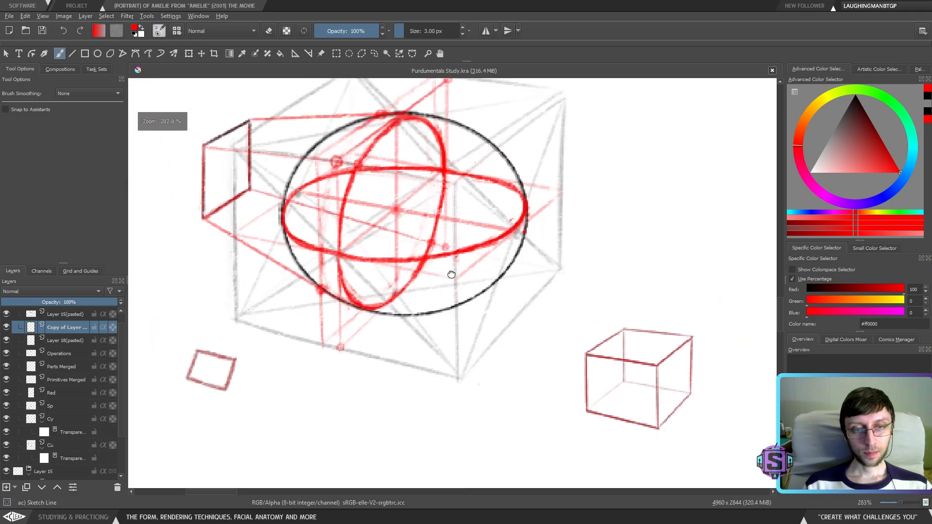
pyautogui.moveTo(389, 223); pyautogui.dragTo(383, 333)
pyautogui.hotkey('ctrl', '-')
pyautogui.hotkey('ctrl', '-')
pyautogui.hotkey('ctrl', '-')
pyautogui.hotkey('ctrl', '-')
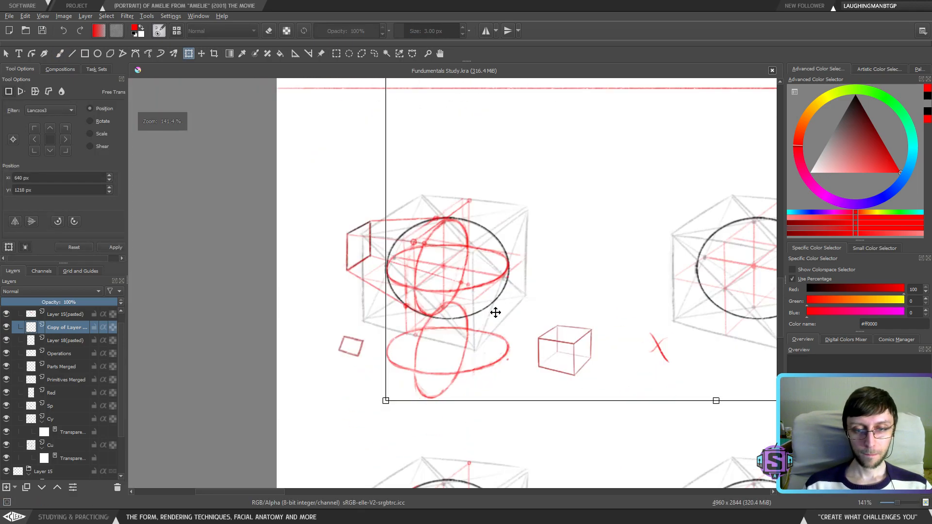
pyautogui.moveTo(532, 306); pyautogui.dragTo(427, 414)
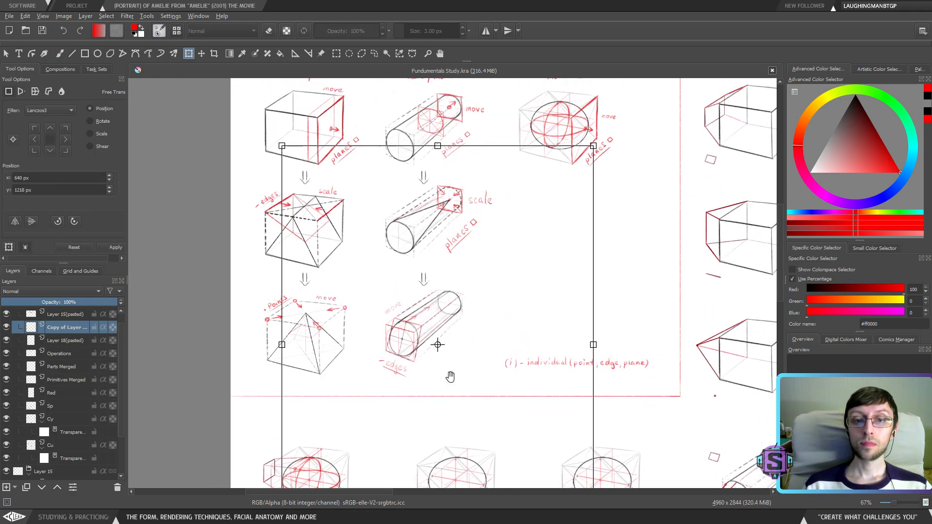
pyautogui.hotkey('ctrl', '-')
pyautogui.hotkey('ctrl', '-')
pyautogui.moveTo(479, 333); pyautogui.dragTo(454, 369)
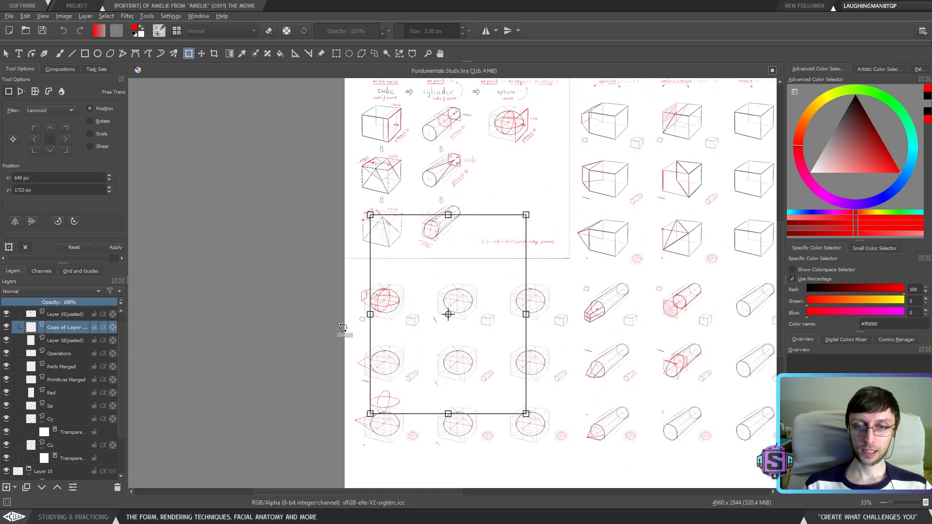
pyautogui.scroll(8, 486, 337)
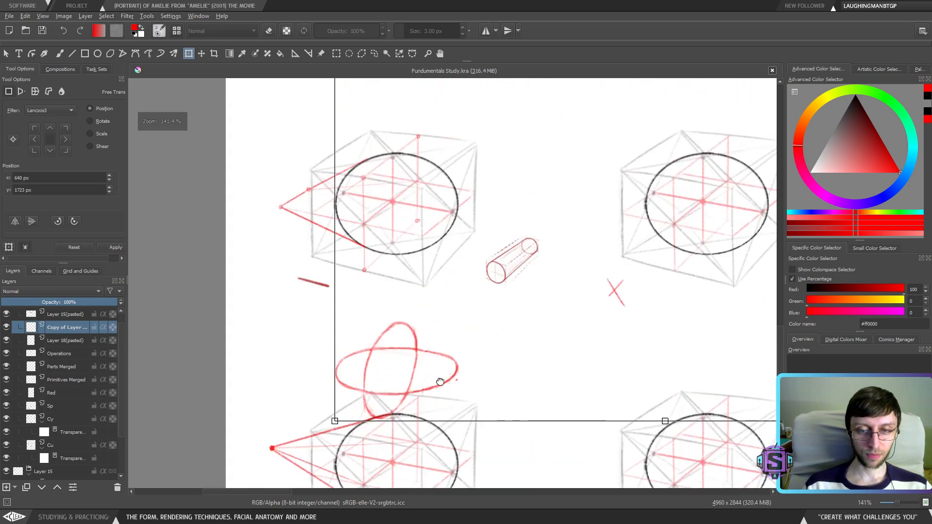
pyautogui.moveTo(463, 339); pyautogui.dragTo(471, 193)
pyautogui.scroll(4, 463, 179)
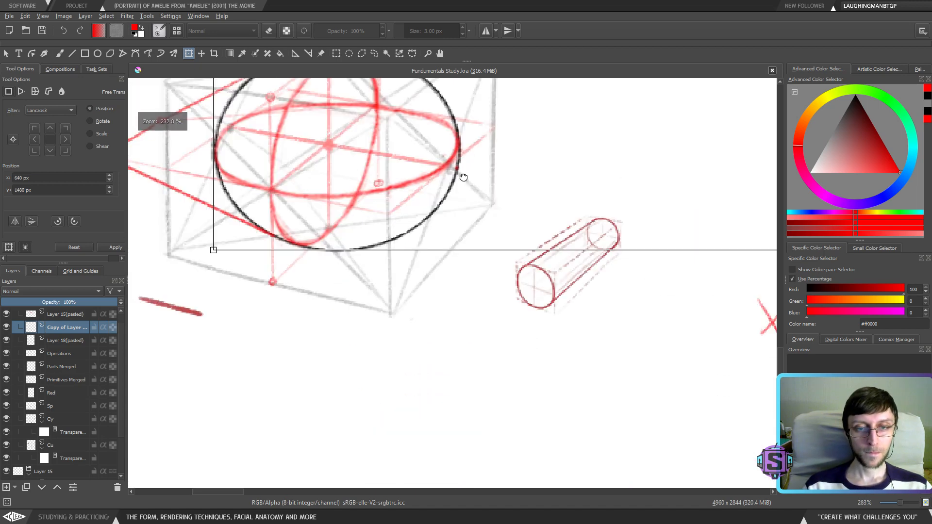
pyautogui.moveTo(562, 292); pyautogui.dragTo(556, 293)
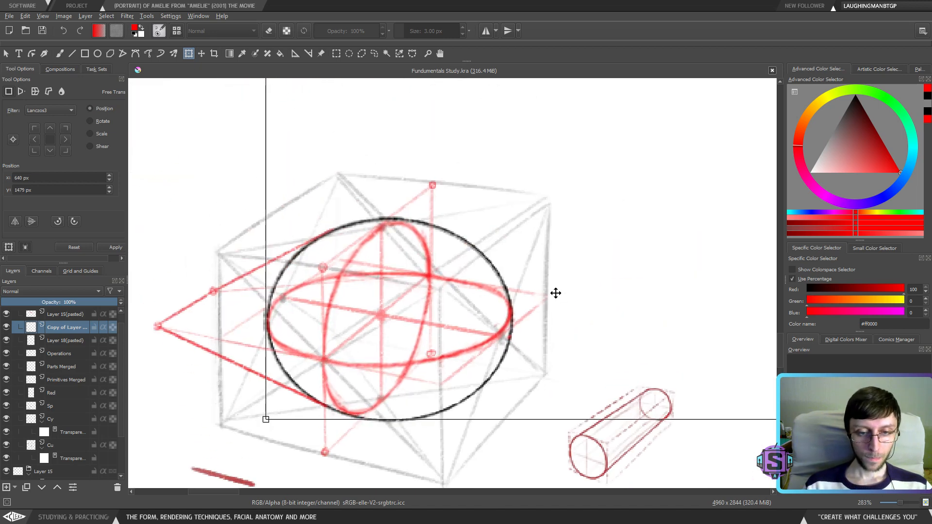
pyautogui.press('b')
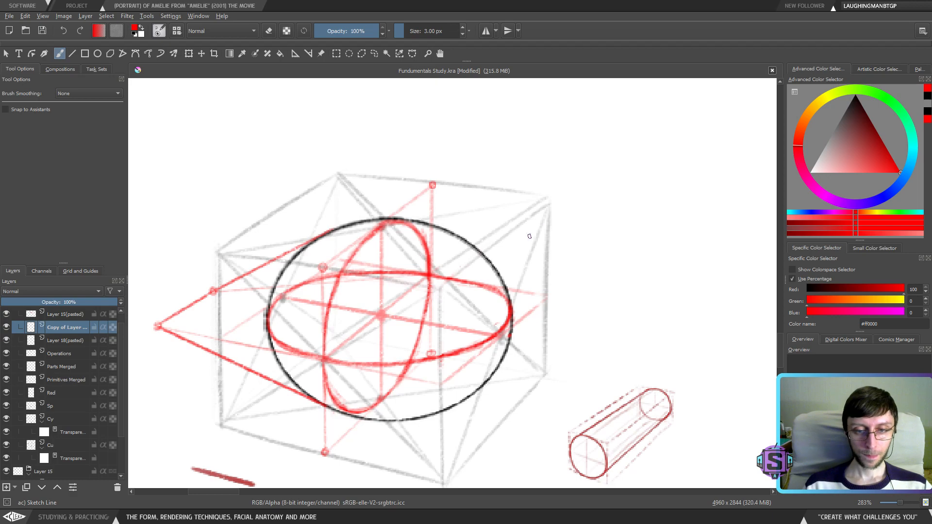
# Select the second sphere's ellipses with a freehand outline and paste a copy of them as a new layer
pyautogui.press('l')
pyautogui.moveTo(579, 188)
pyautogui.mouseDown()
pyautogui.moveTo(572, 182)
pyautogui.moveTo(541, 406)
pyautogui.moveTo(586, 361)
pyautogui.mouseUp()
pyautogui.press('-')
pyautogui.press('-')
pyautogui.press('+')
pyautogui.press('+')
pyautogui.moveTo(530, 315); pyautogui.dragTo(532, 250)
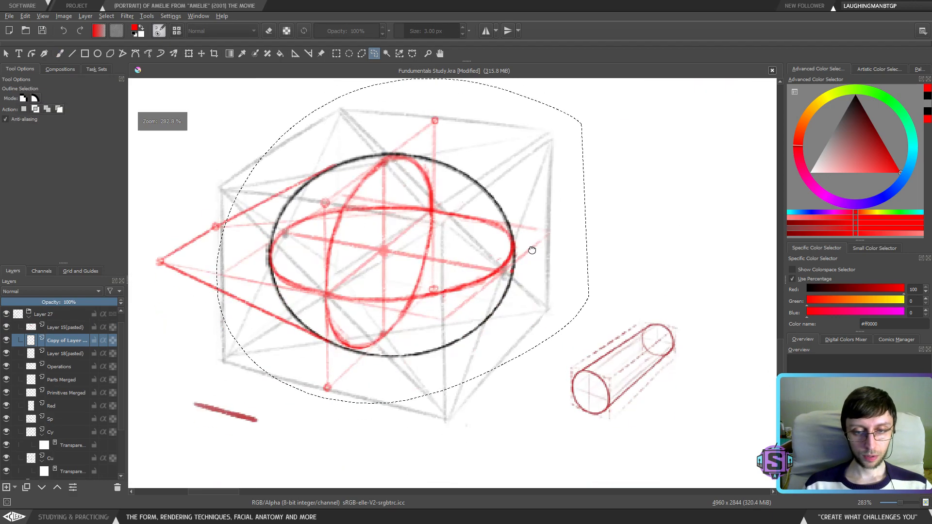
pyautogui.hotkey('ctrl', 'c')
pyautogui.hotkey('ctrl', 'v')
pyautogui.press('x')
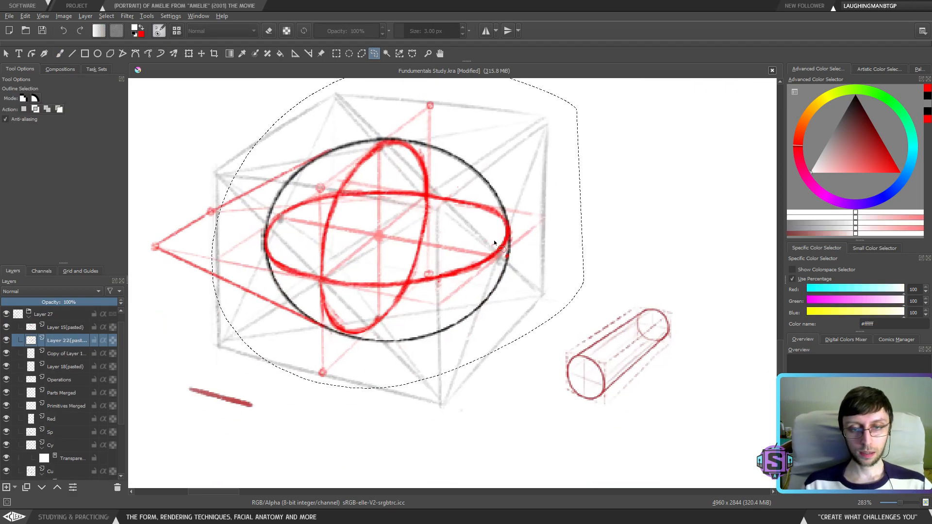
# Move the pasted ellipses down onto the sphere connected to the point in the third-row cube
pyautogui.press('-')
pyautogui.press('-')
pyautogui.press('t')
pyautogui.moveTo(440, 175); pyautogui.dragTo(444, 425)
pyautogui.moveTo(444, 409); pyautogui.dragTo(424, 252)
pyautogui.press('+')
pyautogui.press('+')
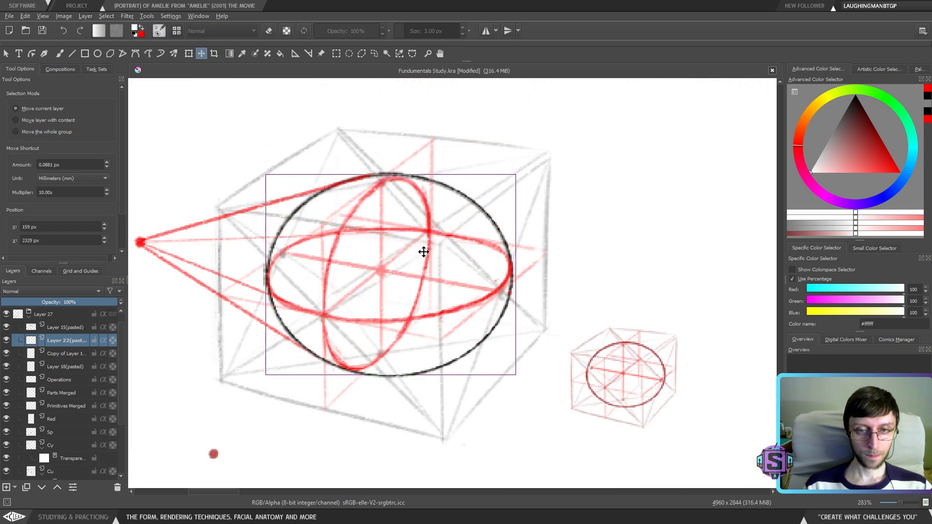
pyautogui.press('b')
# Merge the pasted and duplicated ellipse layers down into Layer 18(pasted)
pyautogui.press('-')
pyautogui.press('-')
pyautogui.press('-')
pyautogui.press('-')
pyautogui.moveTo(452, 218); pyautogui.dragTo(426, 322)
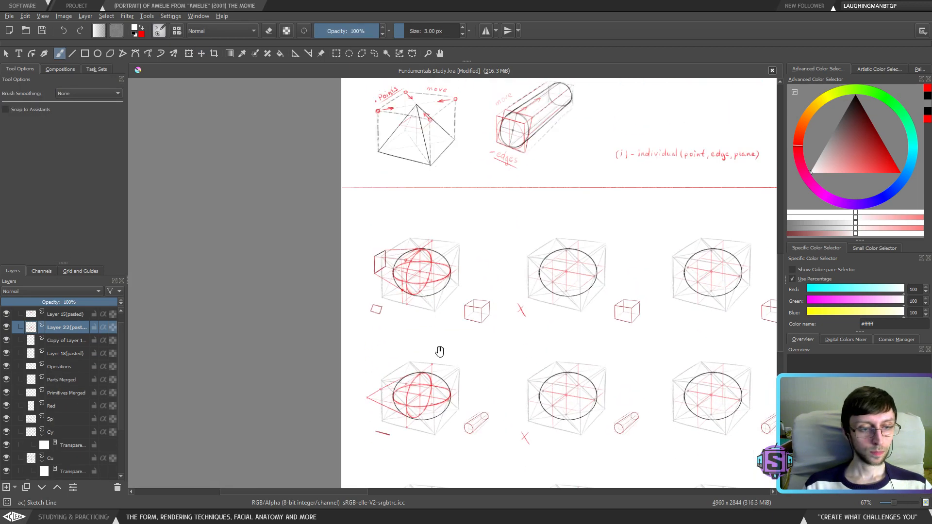
pyautogui.scroll(-2, 439, 352)
pyautogui.hotkey('ctrl', 'e')
pyautogui.hotkey('ctrl', 'e')
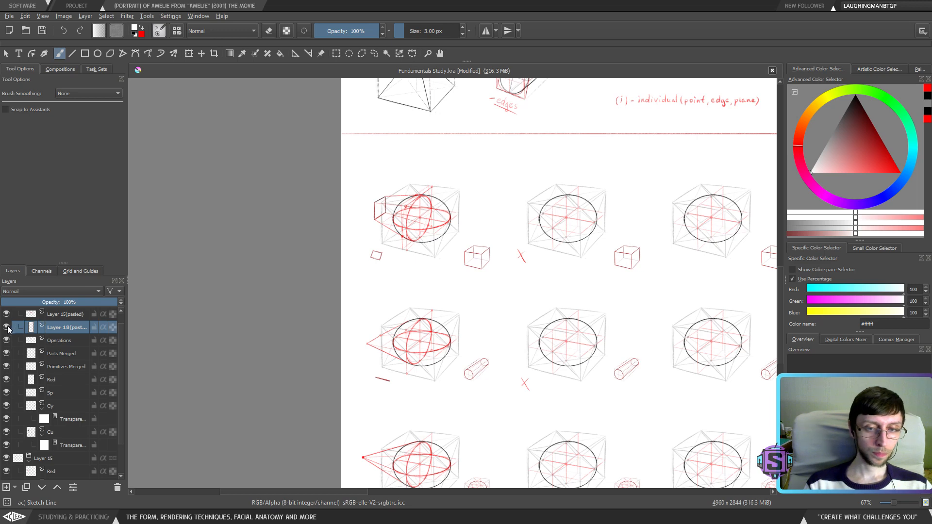
# Check the contents of Layer 18(pasted) and Operations by toggling their visibility, and merge Layer 15(pasted) down into Layer 18(pasted)
pyautogui.click(6, 327)
pyautogui.click(6, 327)
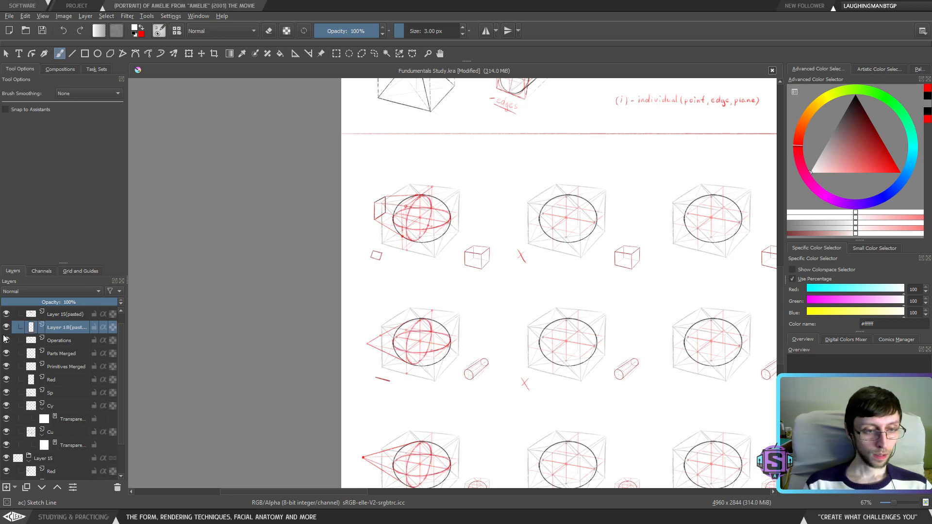
pyautogui.click(6, 339)
pyautogui.click(5, 339)
pyautogui.click(48, 315)
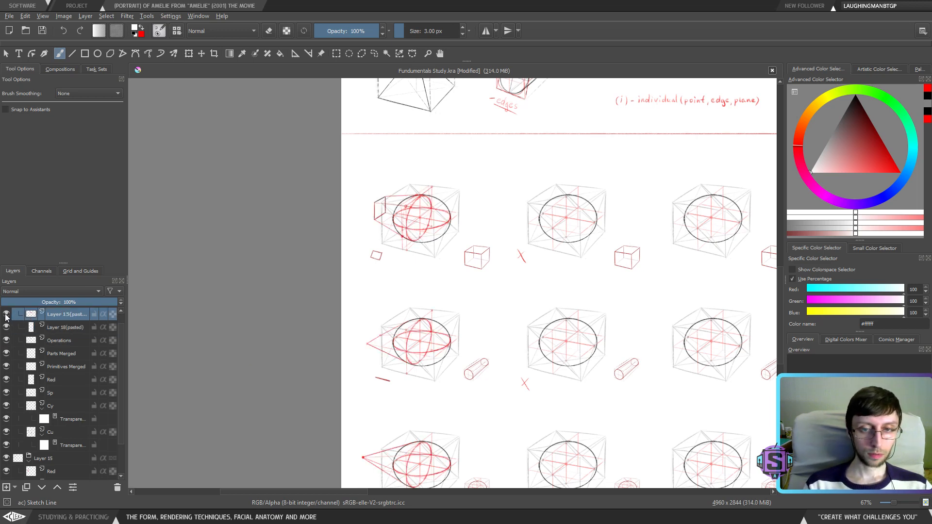
pyautogui.hotkey('ctrl', 'e')
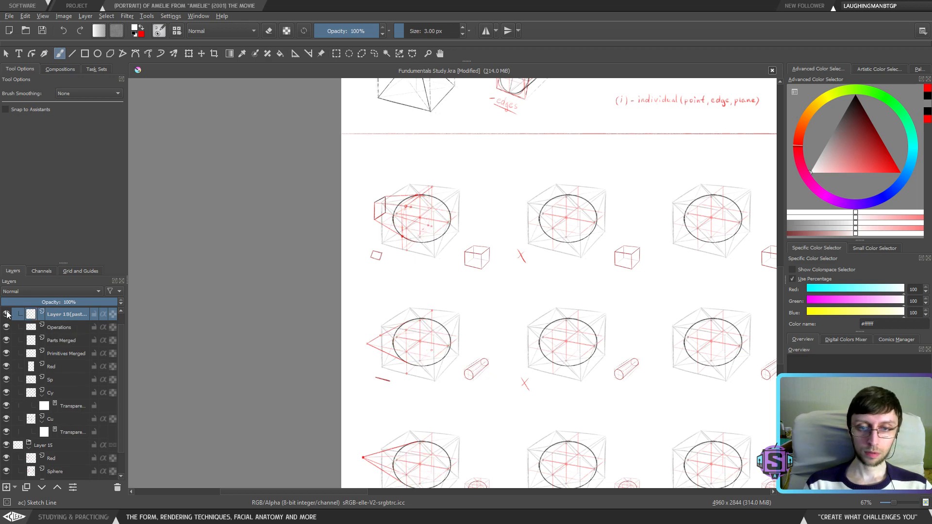
# Try a straight line from the line's outer endpoint across the second-row sphere, and switch the drawing color to red
pyautogui.scroll(-1, 443, 280)
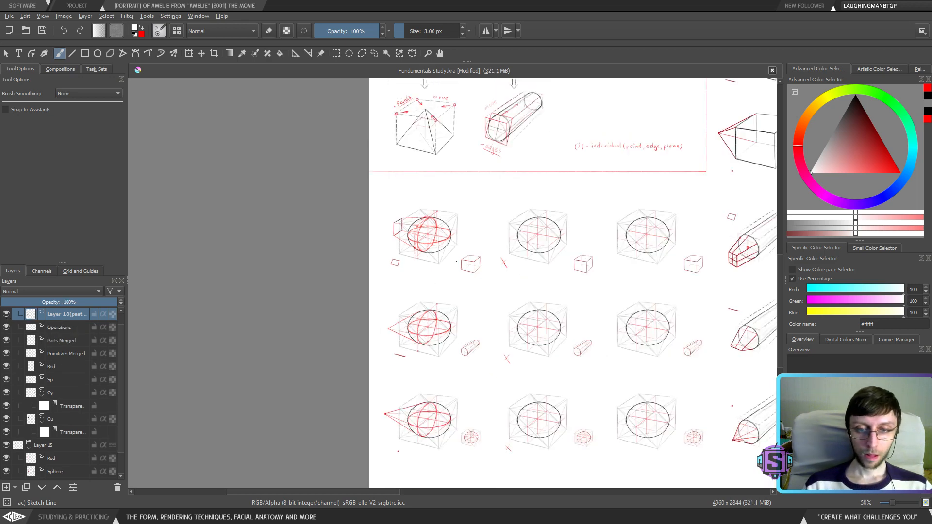
pyautogui.scroll(2, 442, 280)
pyautogui.moveTo(410, 391); pyautogui.dragTo(438, 300)
pyautogui.scroll(2, 439, 293)
pyautogui.moveTo(412, 334); pyautogui.dragTo(423, 385)
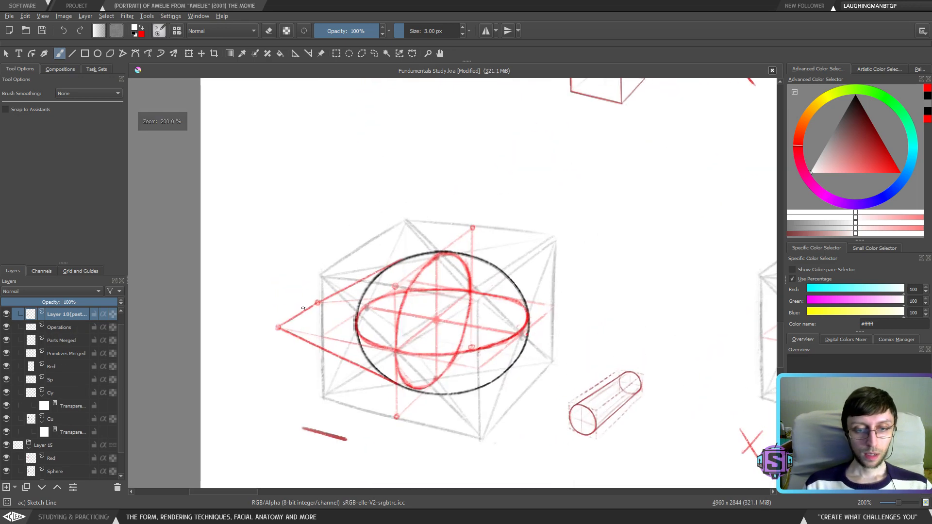
pyautogui.press('v')
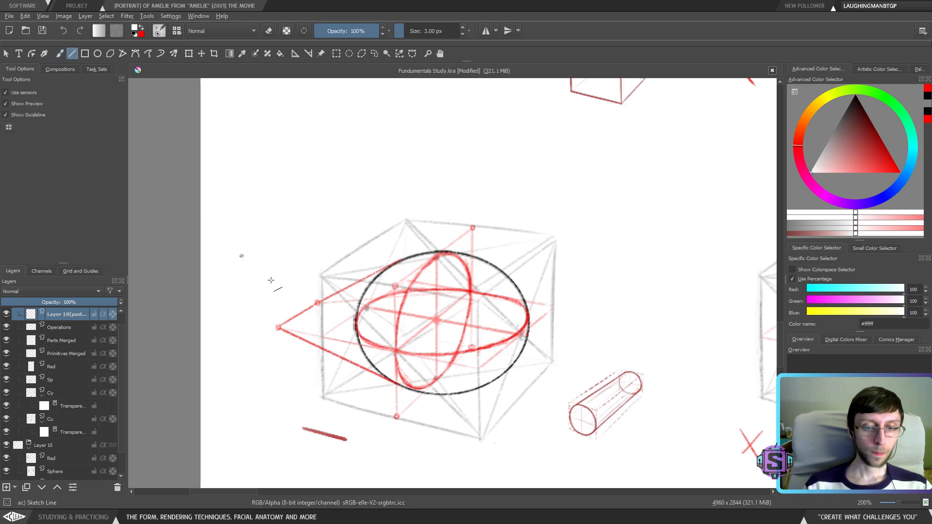
pyautogui.scroll(2, 395, 311)
pyautogui.moveTo(395, 316); pyautogui.dragTo(527, 290)
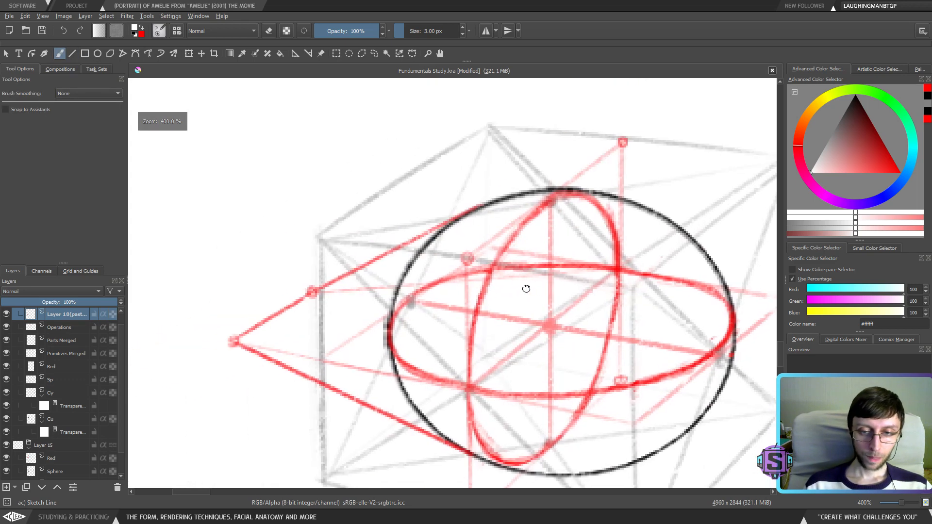
pyautogui.press('b')
pyautogui.press('v')
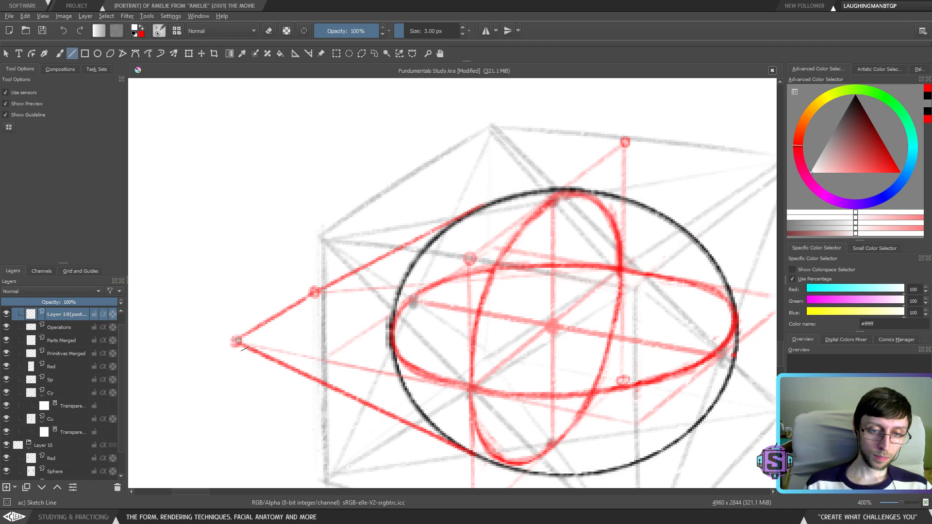
pyautogui.moveTo(238, 340)
pyautogui.mouseDown()
pyautogui.moveTo(418, 288)
pyautogui.moveTo(514, 244)
pyautogui.mouseUp()
pyautogui.press('e')
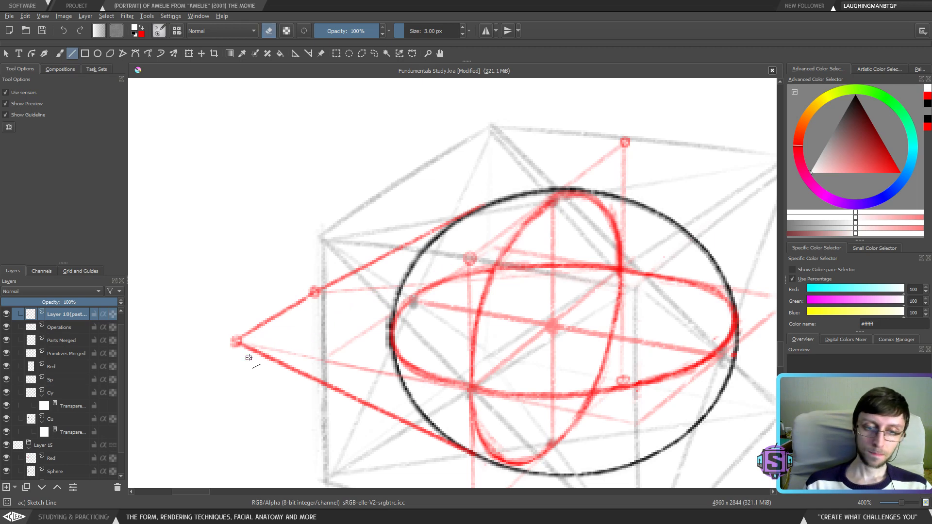
pyautogui.press('x')
pyautogui.press('e')
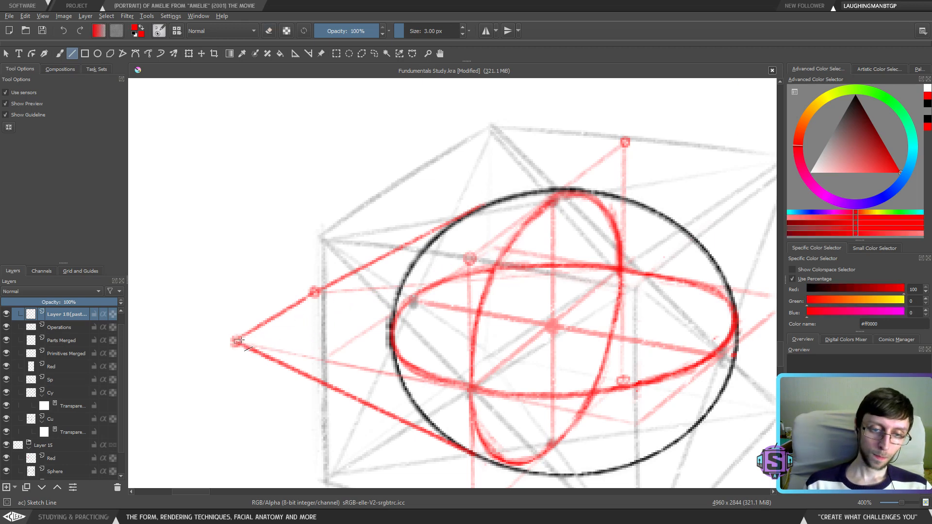
# Draw a straight red line from the line's outer endpoint to the marked point on the upper part of the second-row sphere's vertical ellipse
pyautogui.moveTo(239, 342); pyautogui.dragTo(511, 244)
pyautogui.hotkey('ctrl', 'z')
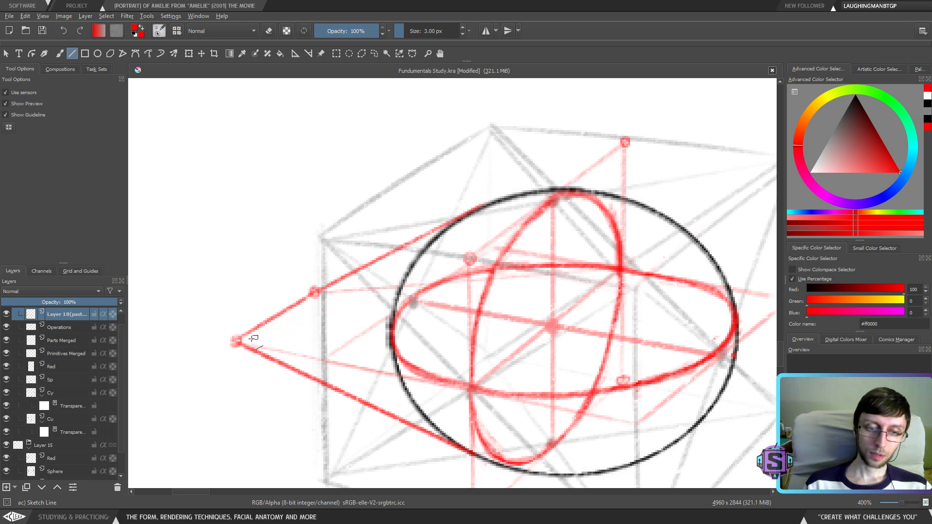
pyautogui.moveTo(236, 342); pyautogui.dragTo(515, 240)
pyautogui.hotkey('ctrl', 'z')
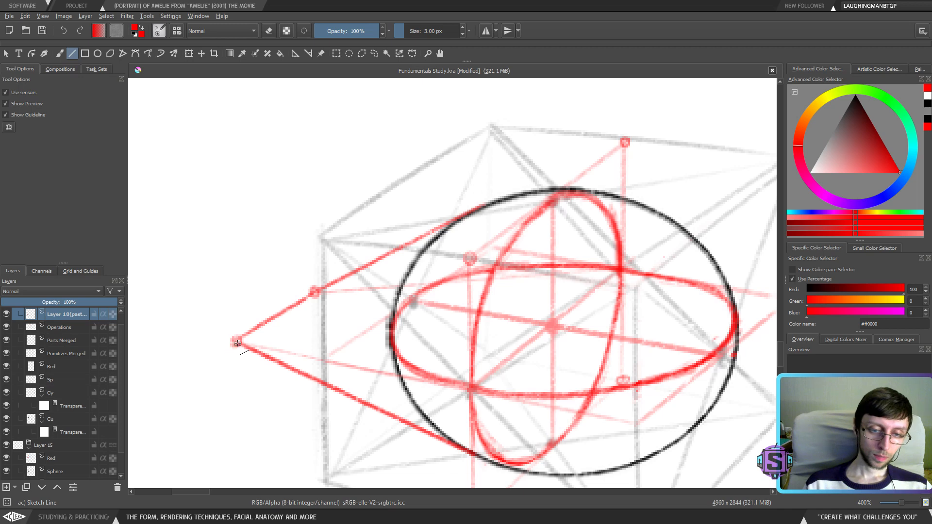
pyautogui.moveTo(237, 343); pyautogui.dragTo(511, 243)
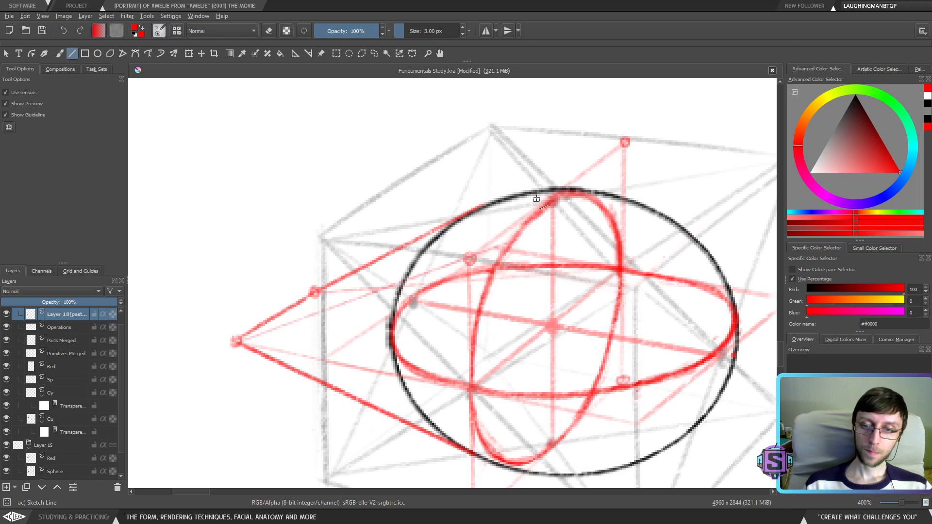
pyautogui.moveTo(235, 342); pyautogui.dragTo(511, 244)
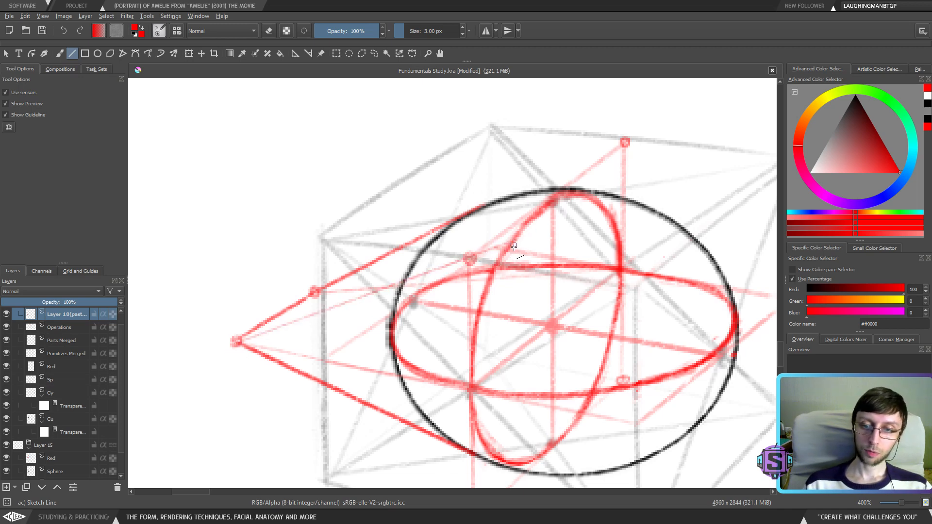
pyautogui.press('b')
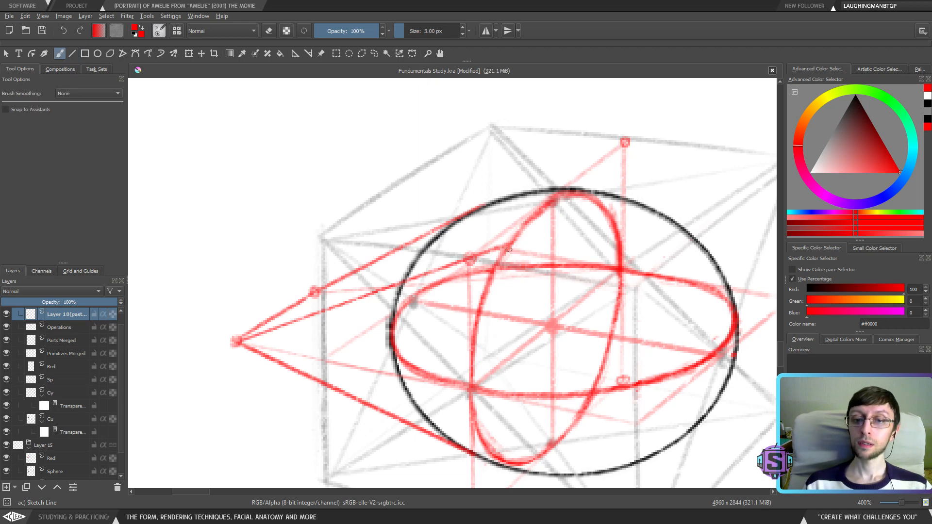
pyautogui.press('-')
pyautogui.press('-')
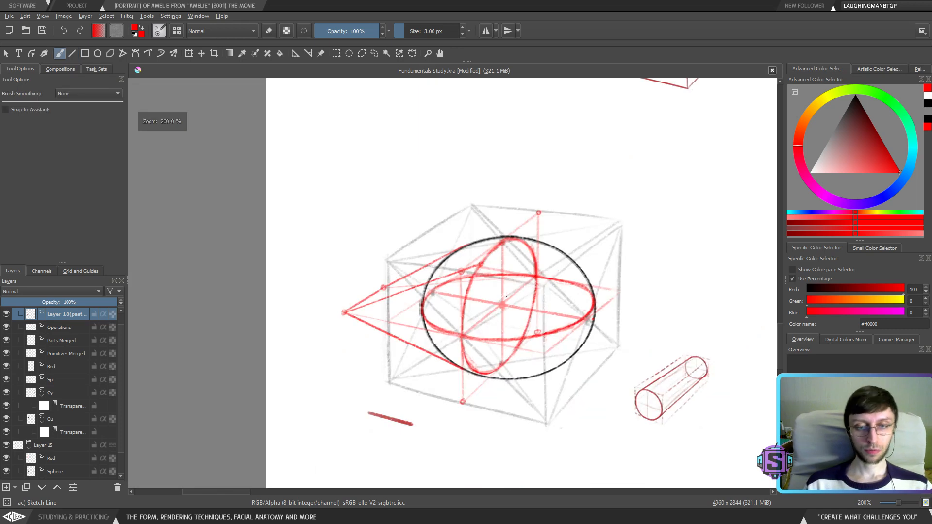
pyautogui.press('m')
pyautogui.press('m')
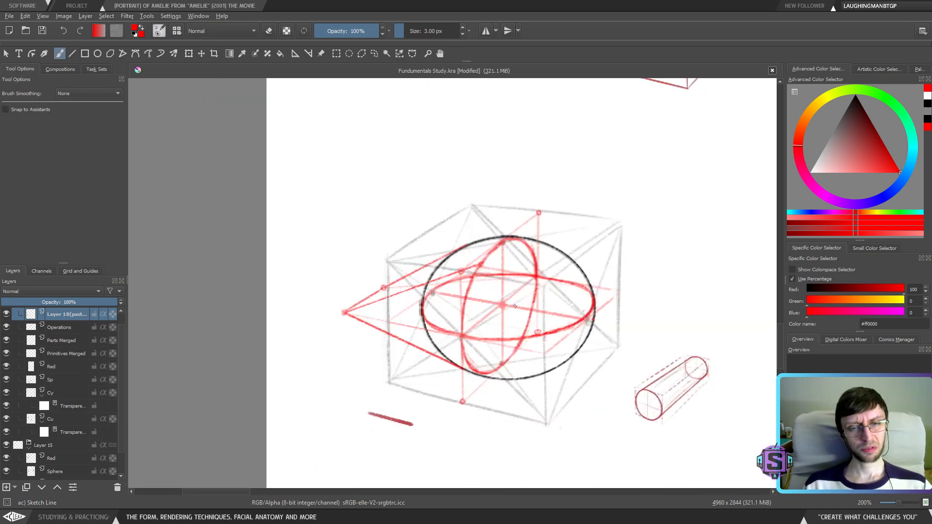
pyautogui.moveTo(514, 306); pyautogui.dragTo(482, 302)
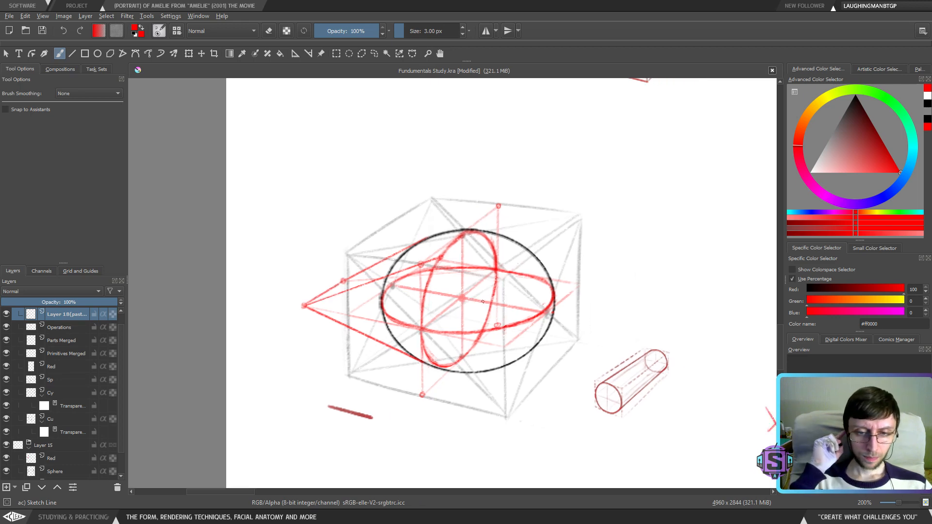
# Try a freehand red stroke along the line between its two endpoints, and undo it
pyautogui.press('+')
pyautogui.press('+')
pyautogui.moveTo(441, 285); pyautogui.dragTo(482, 321)
pyautogui.hscroll(-1, 266, 348)
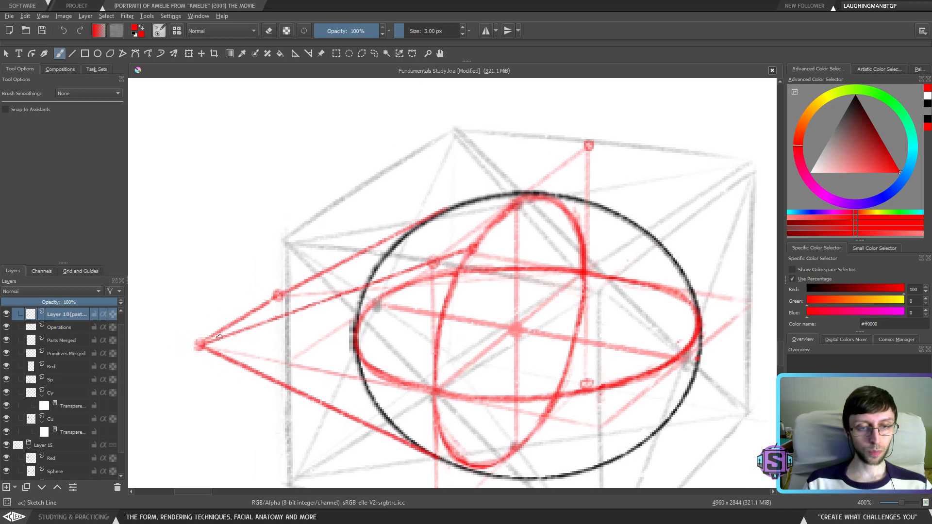
pyautogui.moveTo(279, 294)
pyautogui.mouseDown()
pyautogui.moveTo(219, 341)
pyautogui.moveTo(289, 293)
pyautogui.moveTo(248, 331)
pyautogui.moveTo(295, 288)
pyautogui.moveTo(198, 346)
pyautogui.moveTo(252, 333)
pyautogui.moveTo(211, 342)
pyautogui.mouseUp()
pyautogui.hotkey('ctrl', 'z')
pyautogui.hotkey('ctrl', 'z')
pyautogui.hotkey('ctrl', 'z')
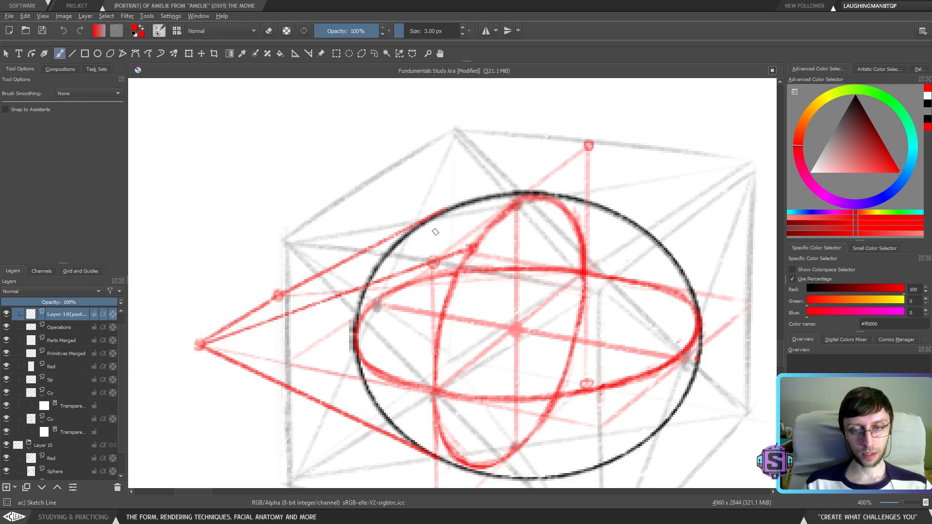
# Try a series of curved contour strokes running from the sphere along the upper connecting line toward the line's outer endpoint
pyautogui.moveTo(480, 204)
pyautogui.mouseDown()
pyautogui.moveTo(430, 266)
pyautogui.moveTo(421, 321)
pyautogui.mouseUp()
pyautogui.moveTo(442, 215)
pyautogui.mouseDown()
pyautogui.moveTo(401, 274)
pyautogui.moveTo(394, 347)
pyautogui.mouseUp()
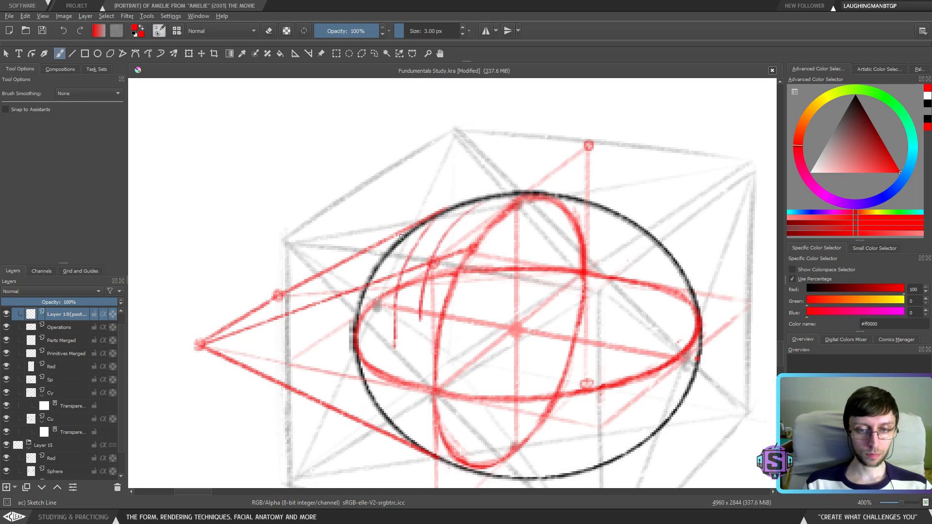
pyautogui.moveTo(401, 236); pyautogui.dragTo(364, 348)
pyautogui.moveTo(374, 250); pyautogui.dragTo(325, 335)
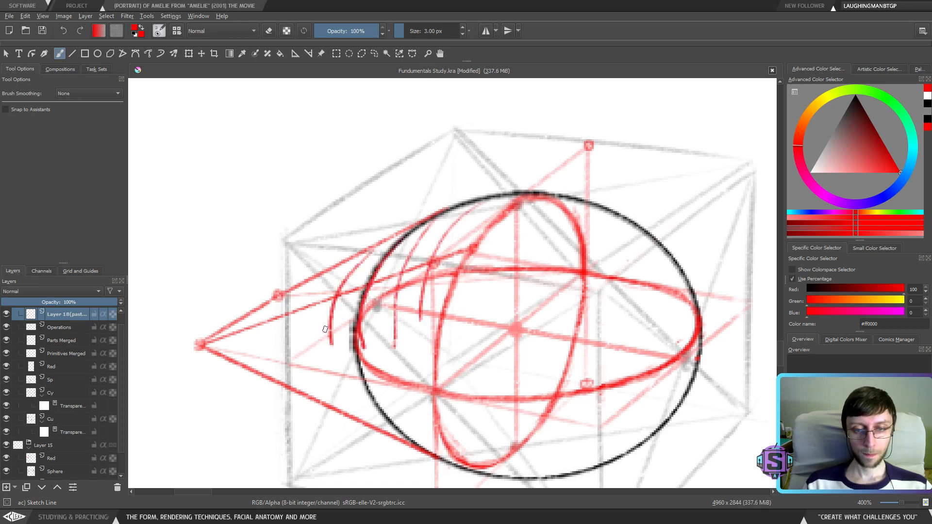
pyautogui.moveTo(334, 271); pyautogui.dragTo(293, 335)
pyautogui.moveTo(306, 284)
pyautogui.mouseDown()
pyautogui.moveTo(272, 323)
pyautogui.moveTo(218, 339)
pyautogui.moveTo(301, 393)
pyautogui.mouseUp()
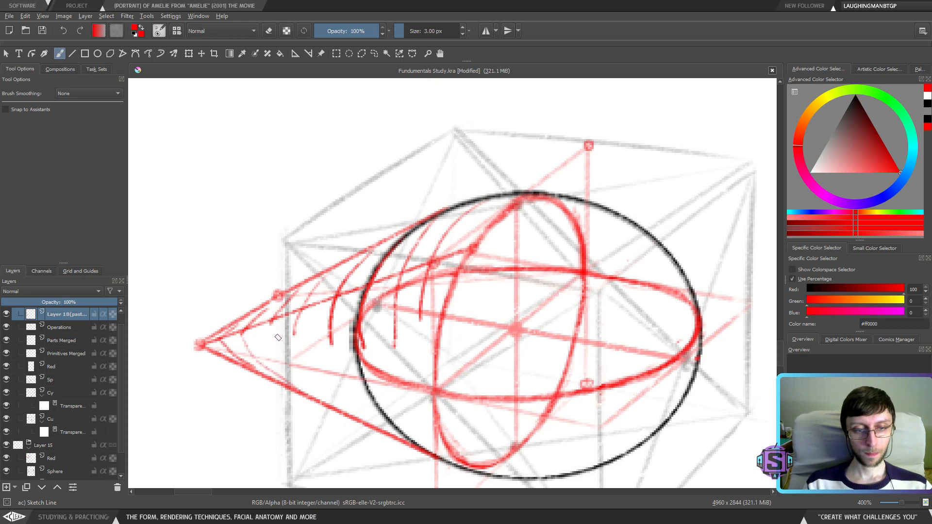
pyautogui.press('-')
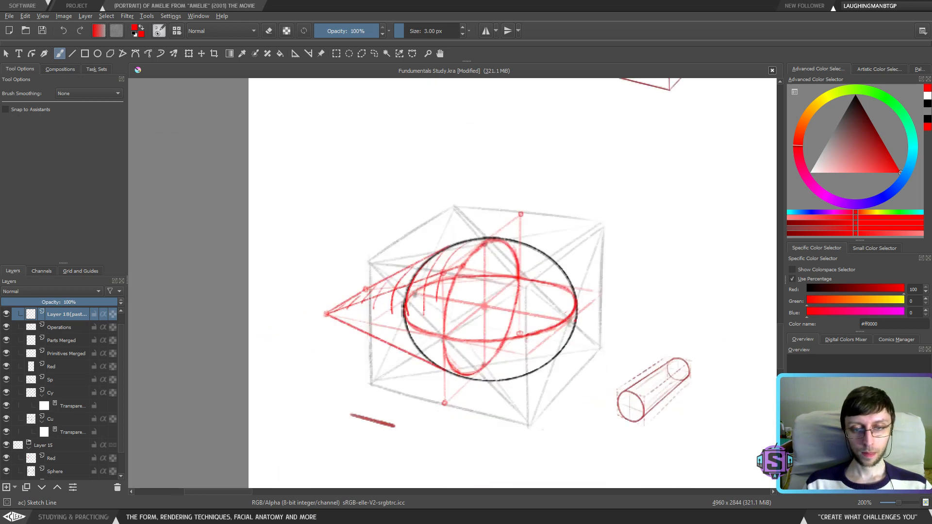
# Undo the curved contour strokes on the connection between the sphere and the line
pyautogui.hotkey('ctrl', '+')
pyautogui.moveTo(367, 350)
pyautogui.mouseDown()
pyautogui.moveTo(372, 378)
pyautogui.moveTo(490, 462)
pyautogui.mouseUp()
pyautogui.hotkey('ctrl', 'z')
pyautogui.hotkey('ctrl', 'z')
pyautogui.hotkey('ctrl', 'z')
pyautogui.hotkey('ctrl', 'z')
pyautogui.hotkey('ctrl', 'z')
pyautogui.hotkey('ctrl', 'z')
pyautogui.hotkey('ctrl', 'z')
pyautogui.hotkey('ctrl', 'z')
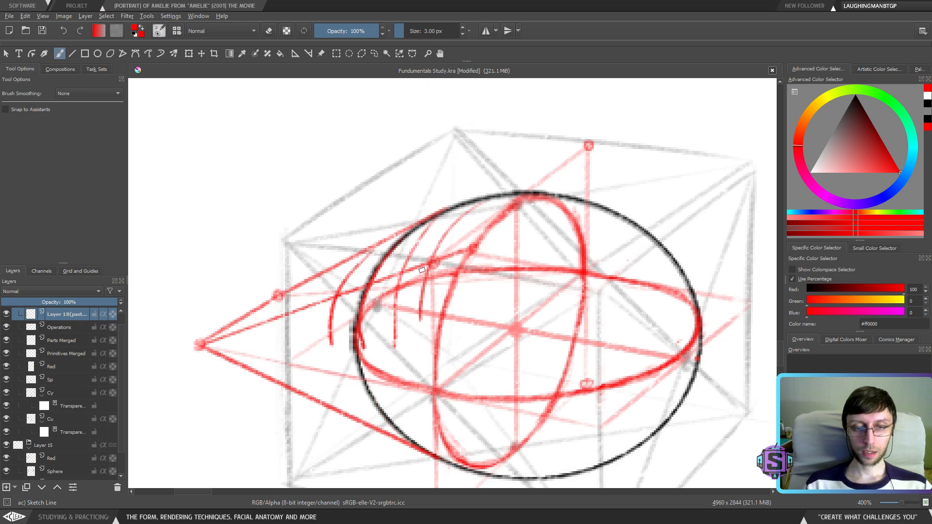
pyautogui.moveTo(502, 305); pyautogui.dragTo(460, 311)
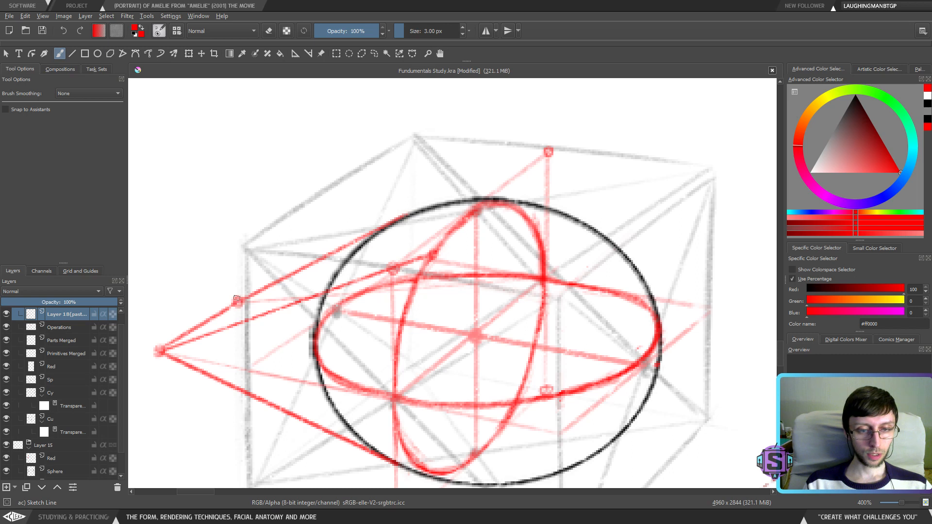
# Draw a straight red line from the line's inner endpoint through the second-row sphere to the marker on the cube's lower inner side
pyautogui.click(72, 54)
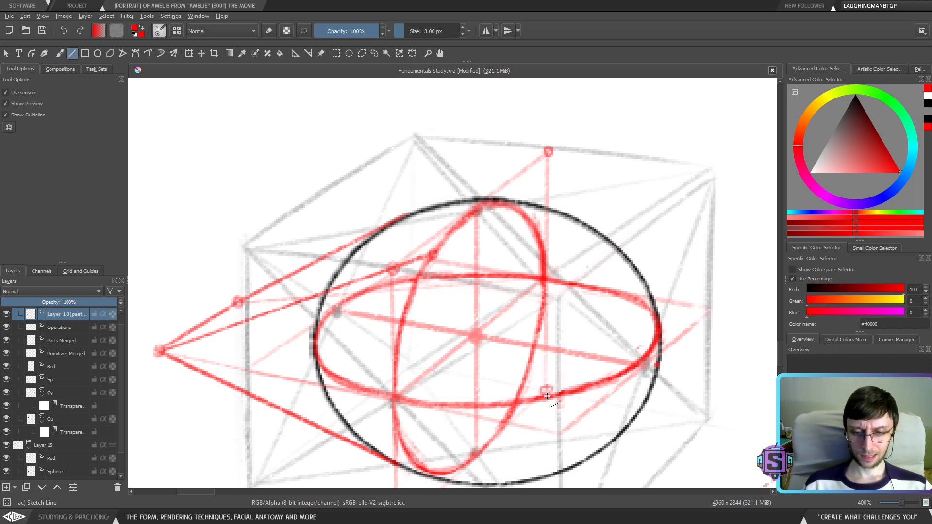
pyautogui.moveTo(238, 301); pyautogui.dragTo(549, 392)
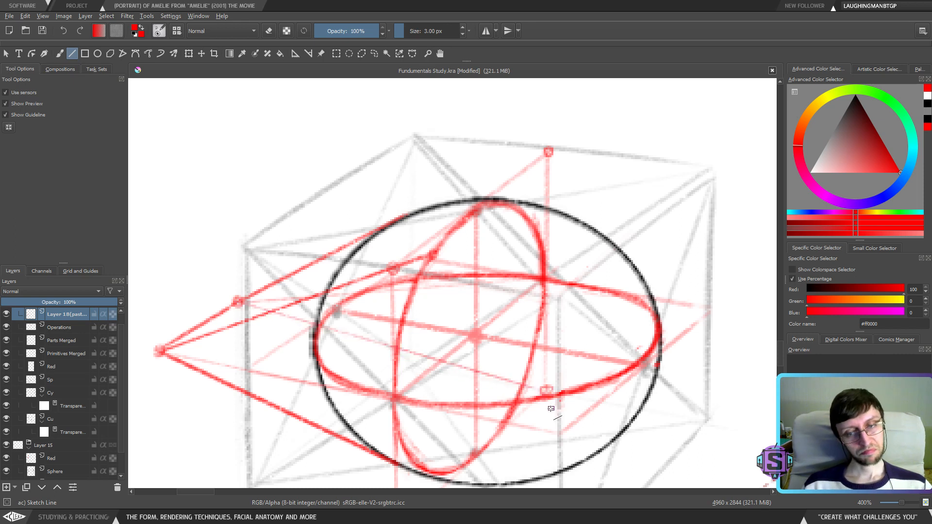
pyautogui.press('b')
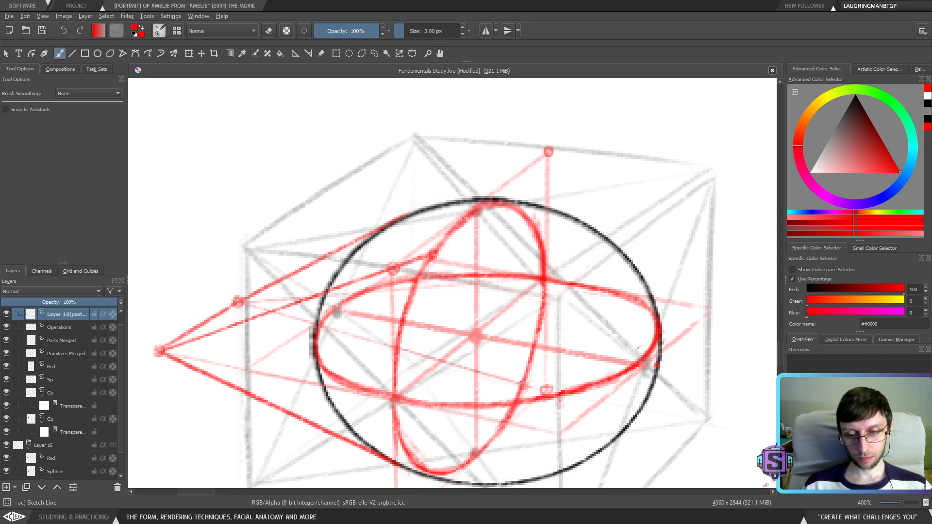
# Examine the first- and second-row sphere connections in reduced normal and mirrored views
pyautogui.press('-')
pyautogui.press('-')
pyautogui.press('m')
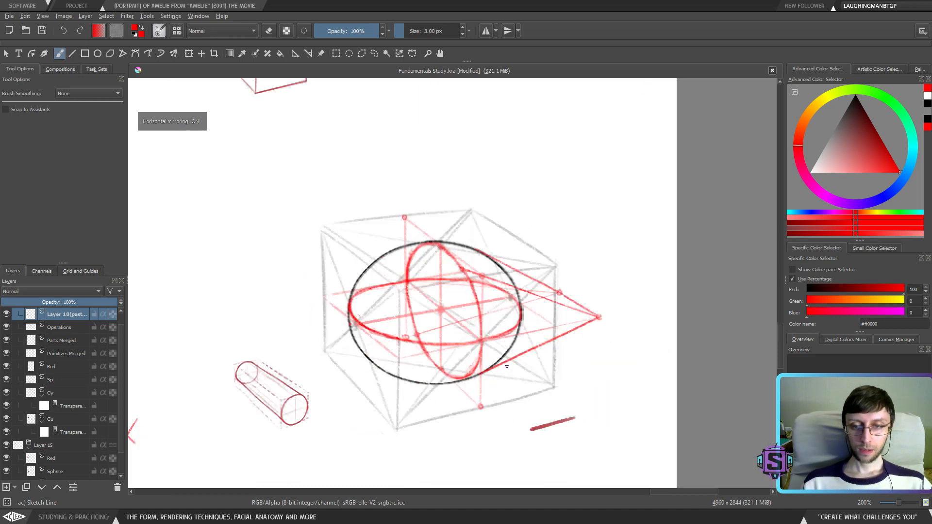
pyautogui.press('-')
pyautogui.press('-')
pyautogui.press('m')
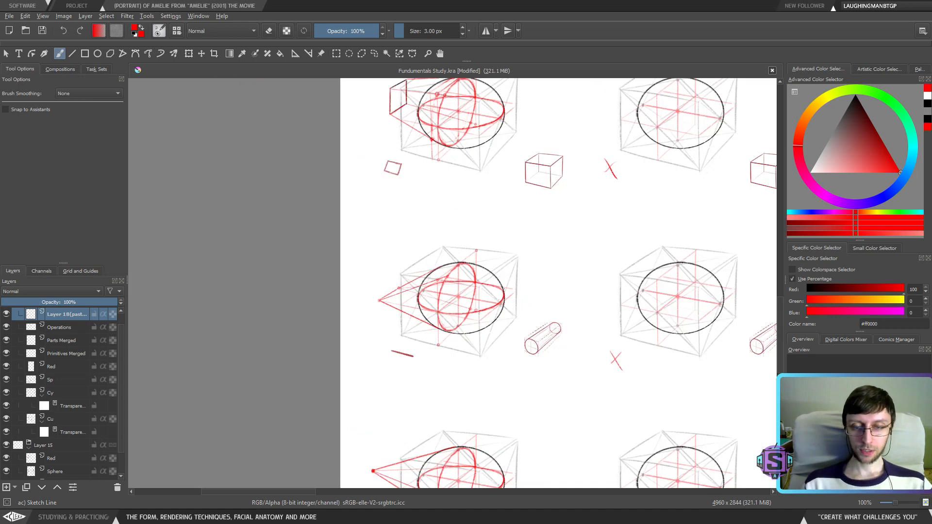
pyautogui.press('m')
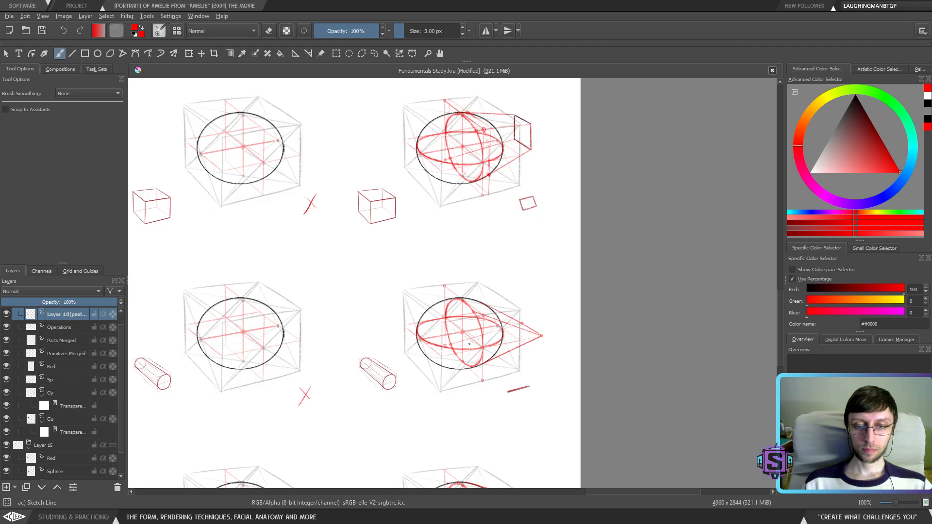
pyautogui.press('m')
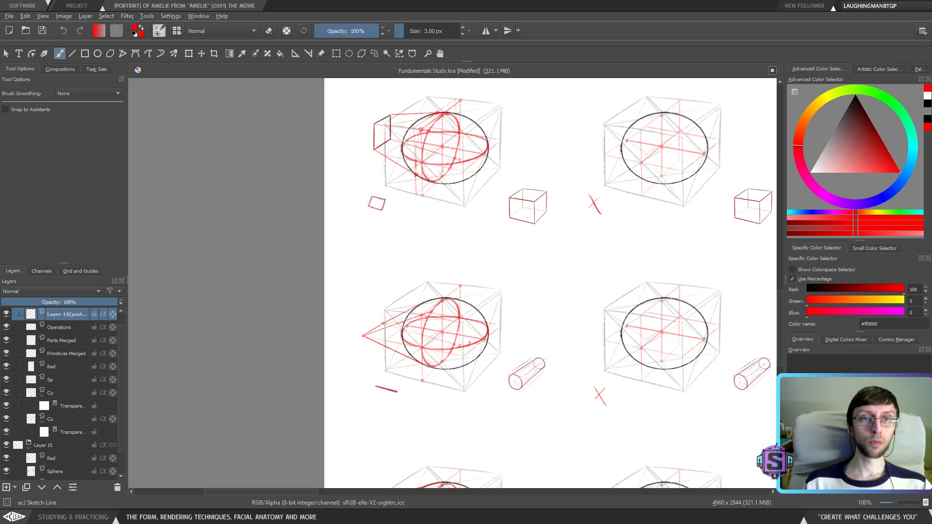
# Try a straight line from the line's inner endpoint to the top of the second-row sphere's vertical ellipse
pyautogui.scroll(2, 470, 343)
pyautogui.scroll(-1, 485, 329)
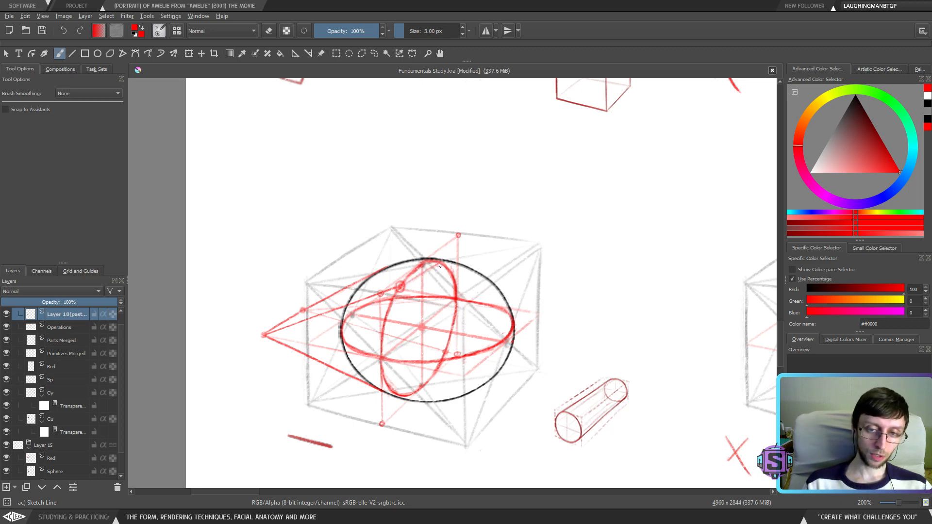
pyautogui.press('v')
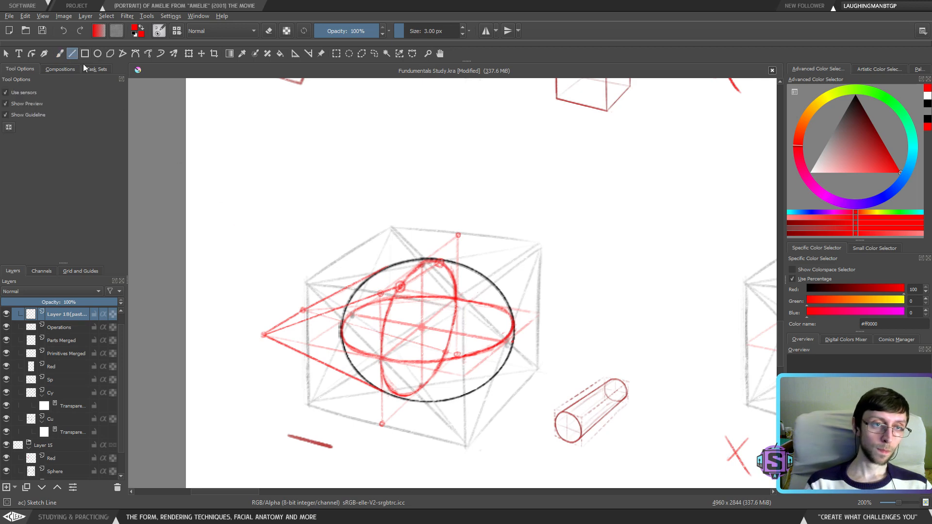
pyautogui.moveTo(303, 311)
pyautogui.mouseDown()
pyautogui.moveTo(438, 260)
pyautogui.moveTo(445, 277)
pyautogui.mouseUp()
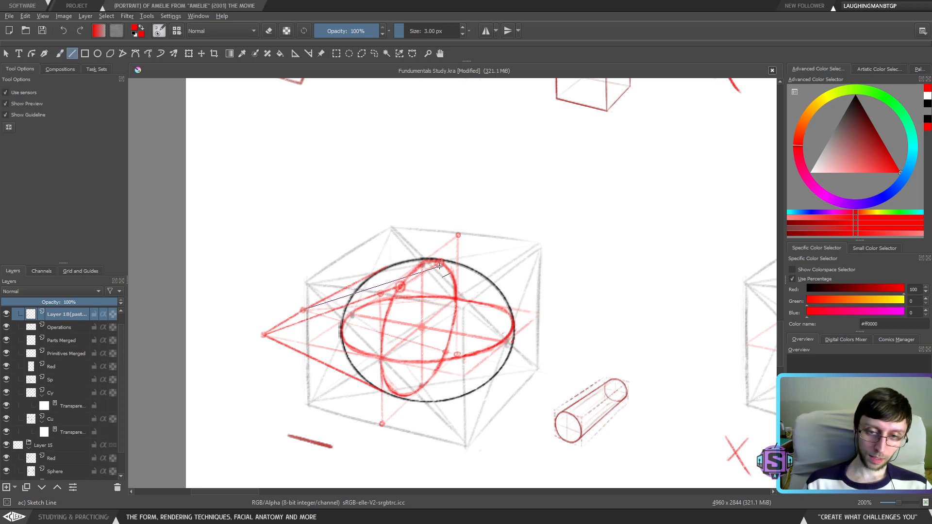
pyautogui.press('Escape')
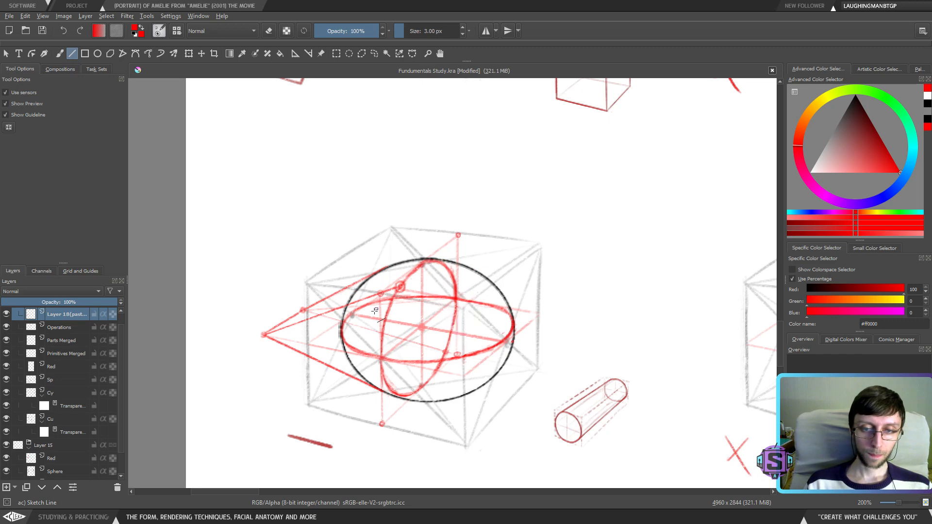
# Try straight lines from the line's inner endpoint to the cube's top marker and from its outer endpoint to the bottom marker, and undo them
pyautogui.moveTo(305, 309)
pyautogui.mouseDown()
pyautogui.moveTo(446, 267)
pyautogui.moveTo(464, 234)
pyautogui.mouseUp()
pyautogui.press('Escape')
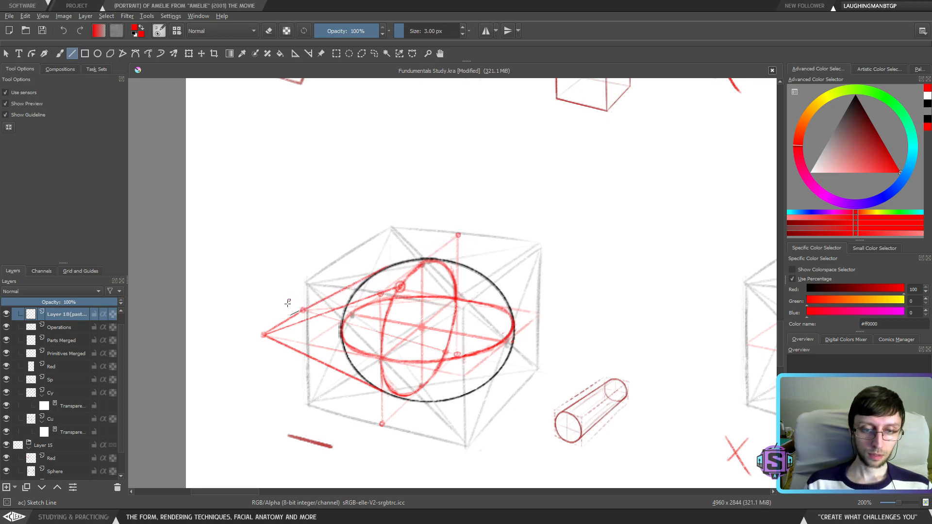
pyautogui.moveTo(303, 309); pyautogui.dragTo(459, 235)
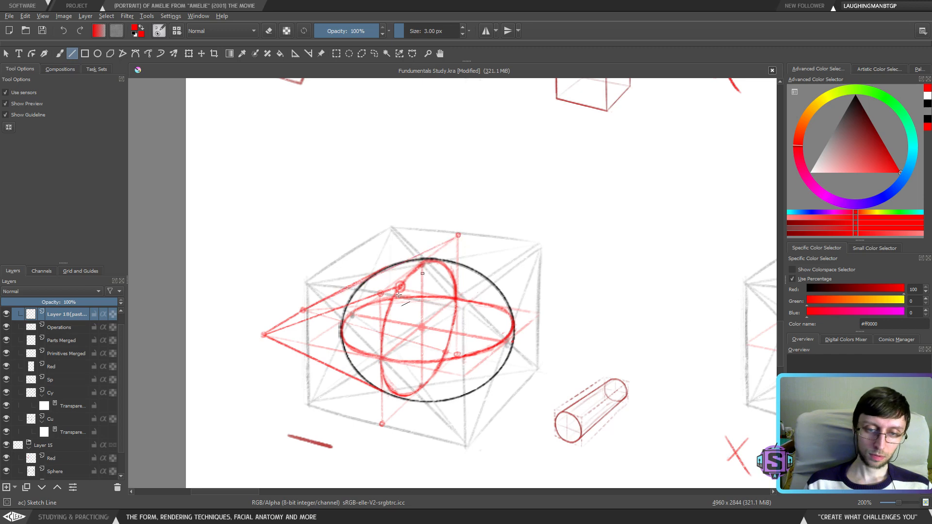
pyautogui.moveTo(264, 335); pyautogui.dragTo(383, 425)
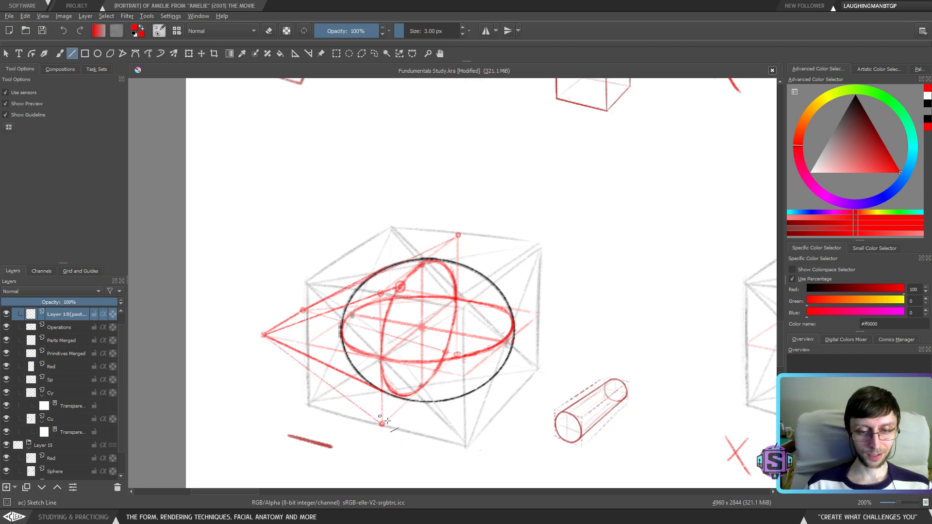
pyautogui.hotkey('ctrl', 'z')
pyautogui.hotkey('ctrl', 'z')
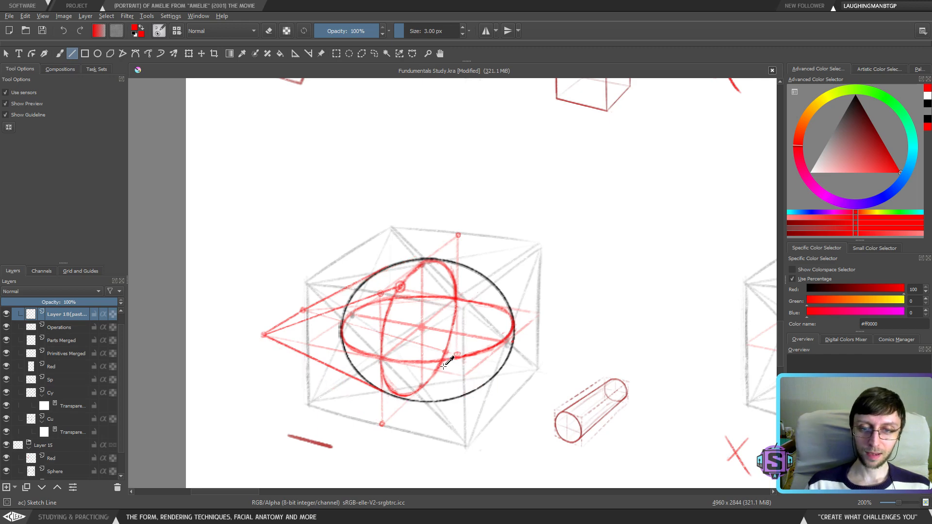
# Draw straight guide strokes from the line's inner endpoint toward the vertical ellipse and add short marks across the upper connection lines
pyautogui.moveTo(308, 309); pyautogui.dragTo(407, 285)
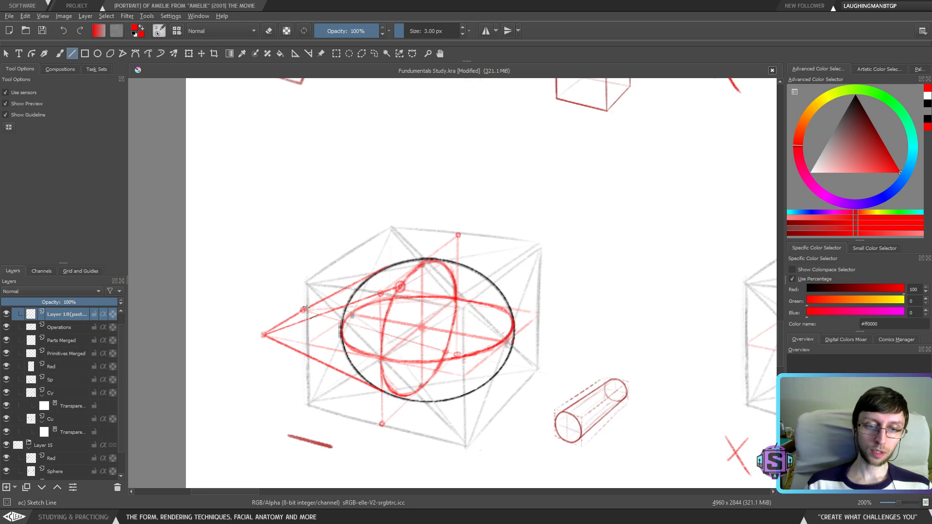
pyautogui.moveTo(304, 310); pyautogui.dragTo(443, 266)
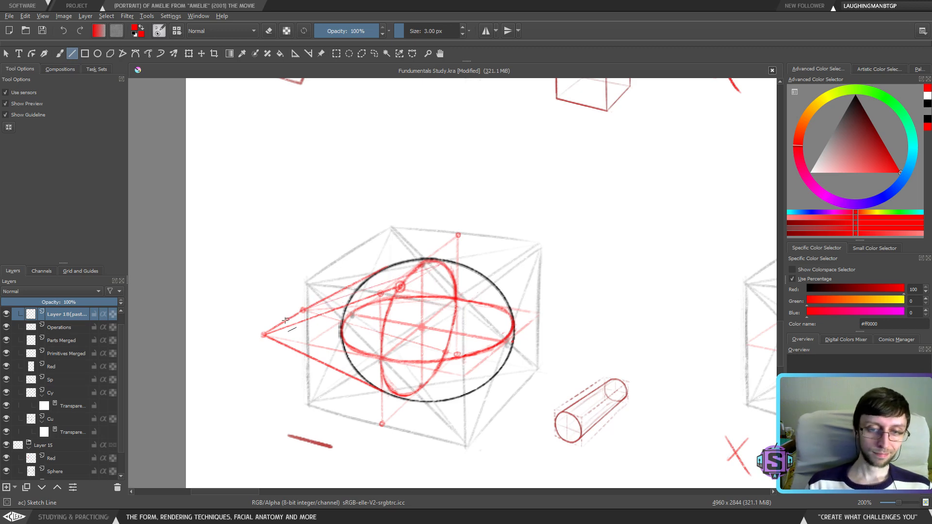
pyautogui.moveTo(319, 298); pyautogui.dragTo(335, 289)
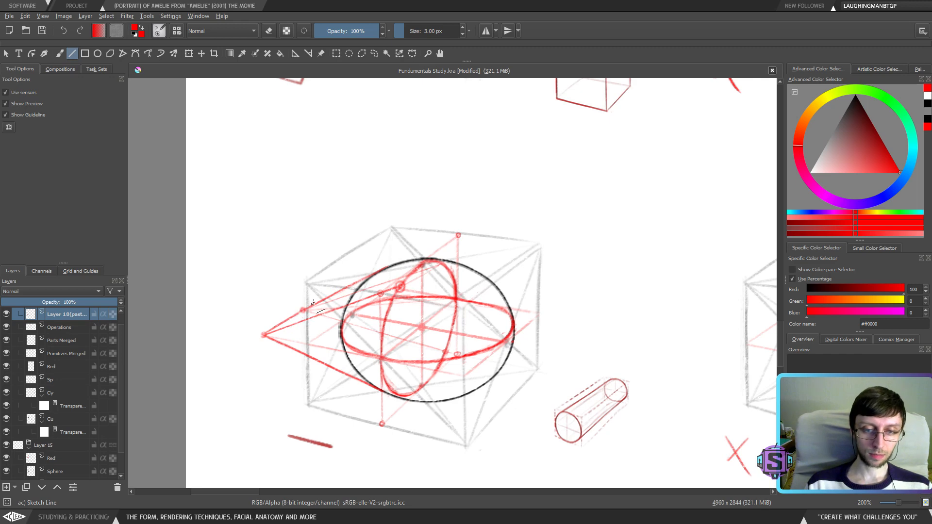
pyautogui.moveTo(392, 268); pyautogui.dragTo(412, 289)
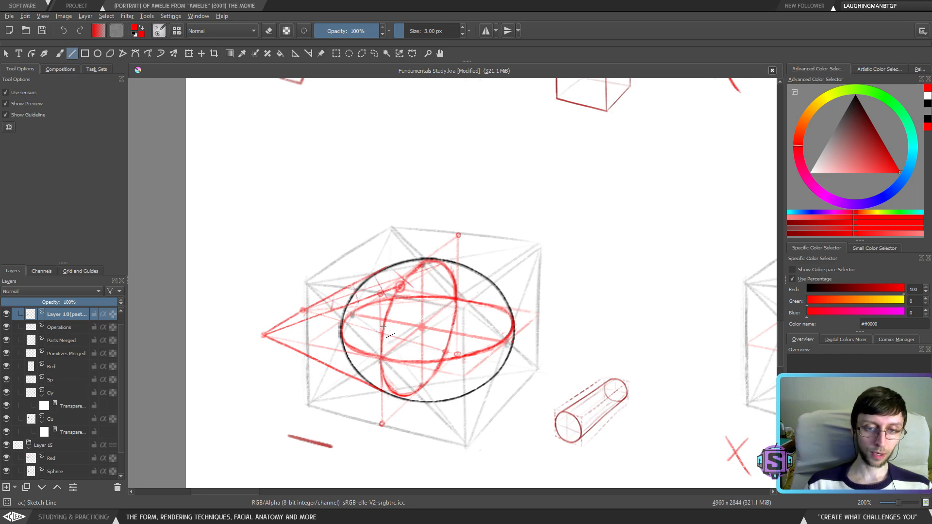
# Examine the second- and third-row sphere connections at reduced size, comparing the mirrored and normal views
pyautogui.moveTo(357, 316); pyautogui.dragTo(382, 305)
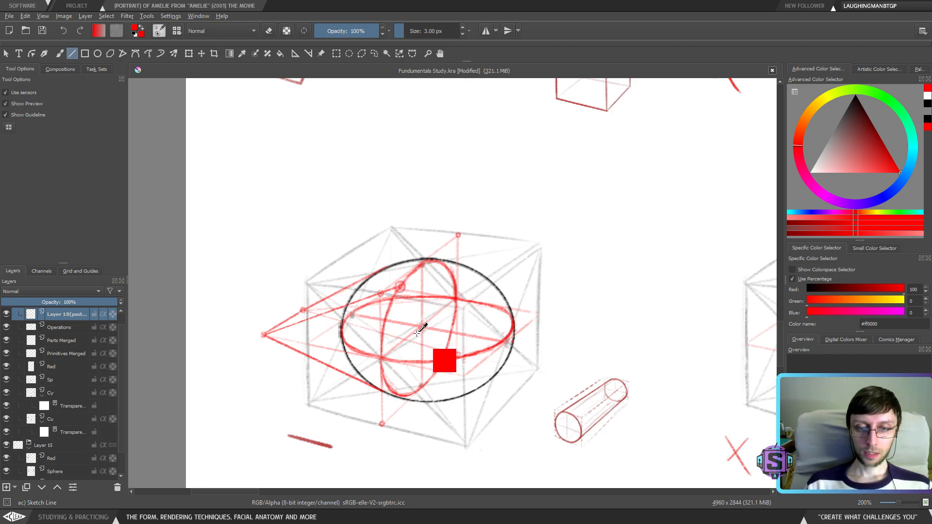
pyautogui.press('1')
pyautogui.press('m')
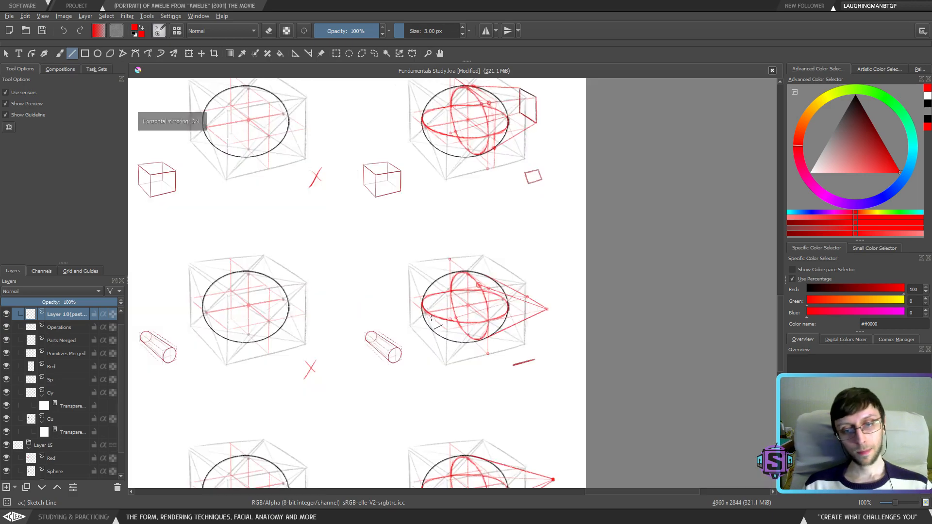
pyautogui.press('m')
pyautogui.press('+')
pyautogui.press('1')
pyautogui.scroll(-3, 488, 361)
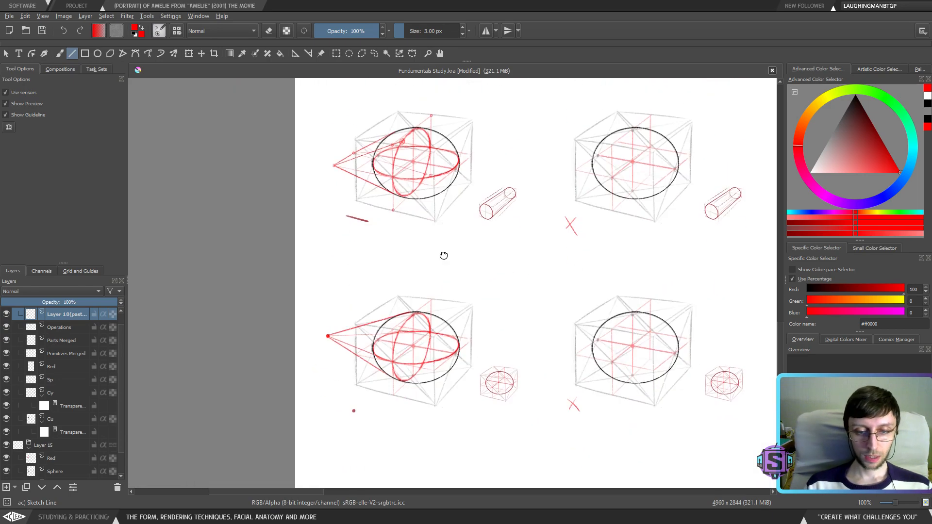
pyautogui.press('b')
pyautogui.moveTo(432, 356); pyautogui.dragTo(408, 370)
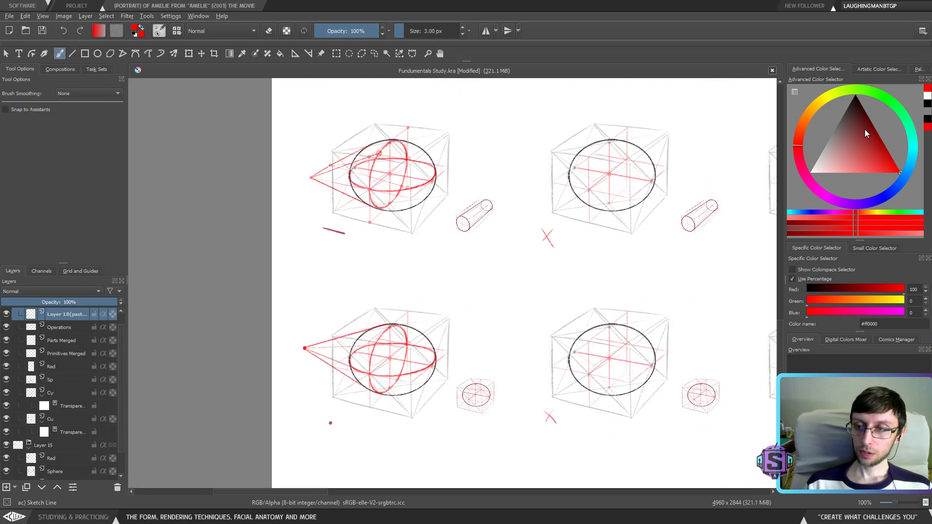
# Set the drawing colour to black and darken the point beside the third-row sphere
pyautogui.click(856, 96)
pyautogui.press('+')
pyautogui.press('1')
pyautogui.press('+')
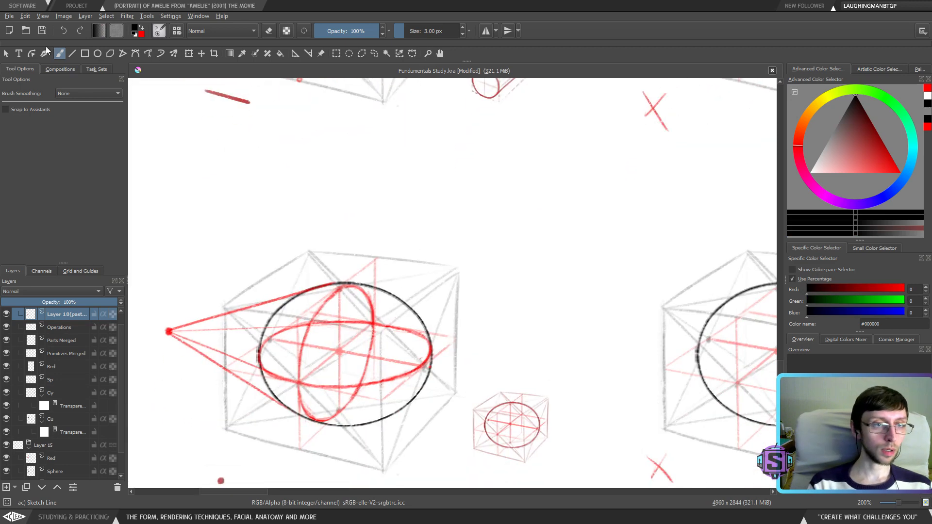
pyautogui.press('v')
pyautogui.moveTo(336, 315); pyautogui.dragTo(412, 260)
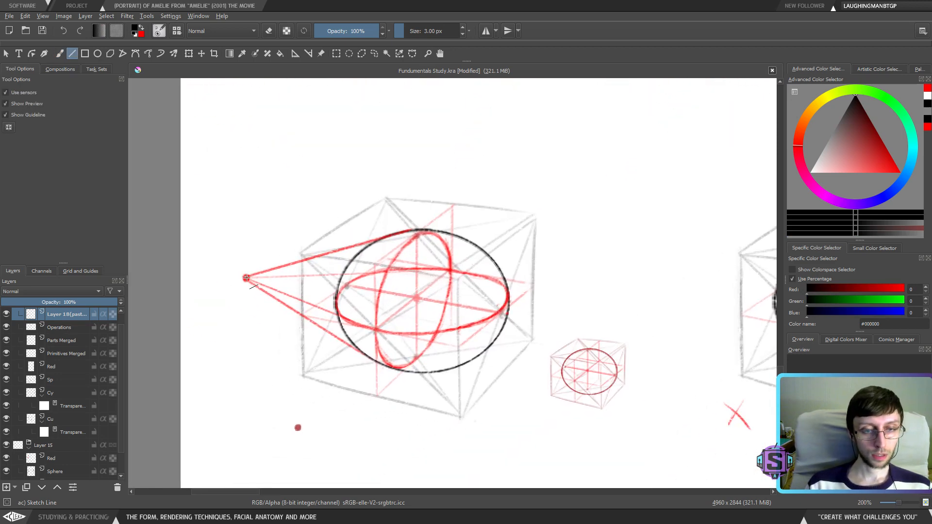
pyautogui.press('b')
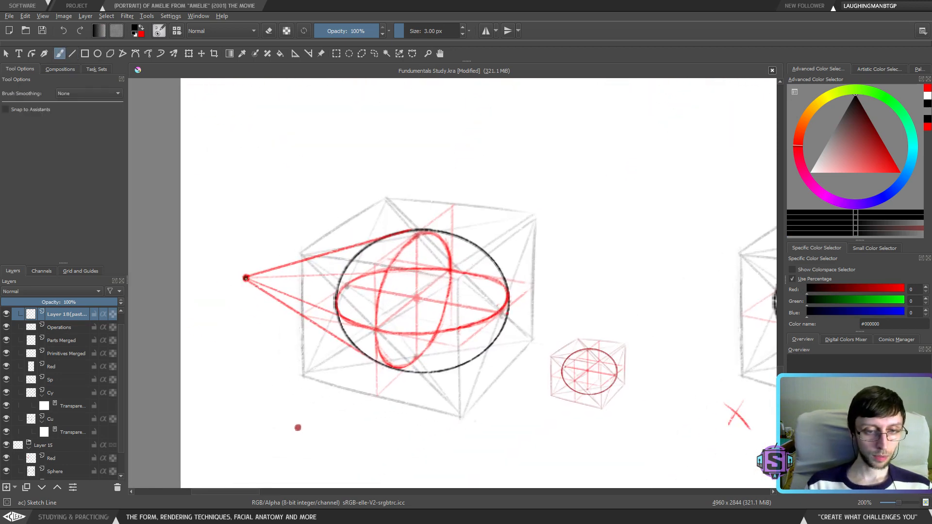
# Trace the lower and upper connecting lines from the point to the third-row sphere's outline with straight black lines
pyautogui.press('v')
pyautogui.moveTo(246, 278)
pyautogui.mouseDown()
pyautogui.moveTo(371, 374)
pyautogui.moveTo(368, 358)
pyautogui.mouseUp()
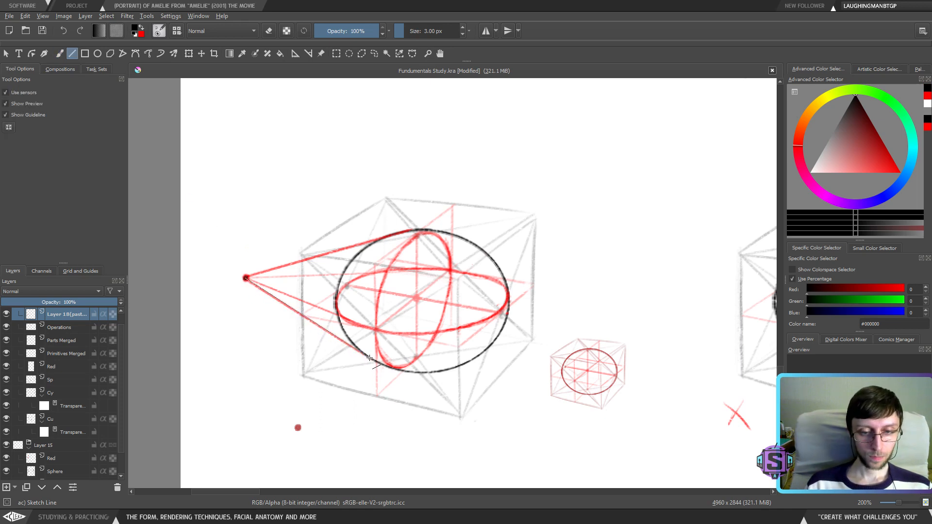
pyautogui.moveTo(246, 278); pyautogui.dragTo(367, 358)
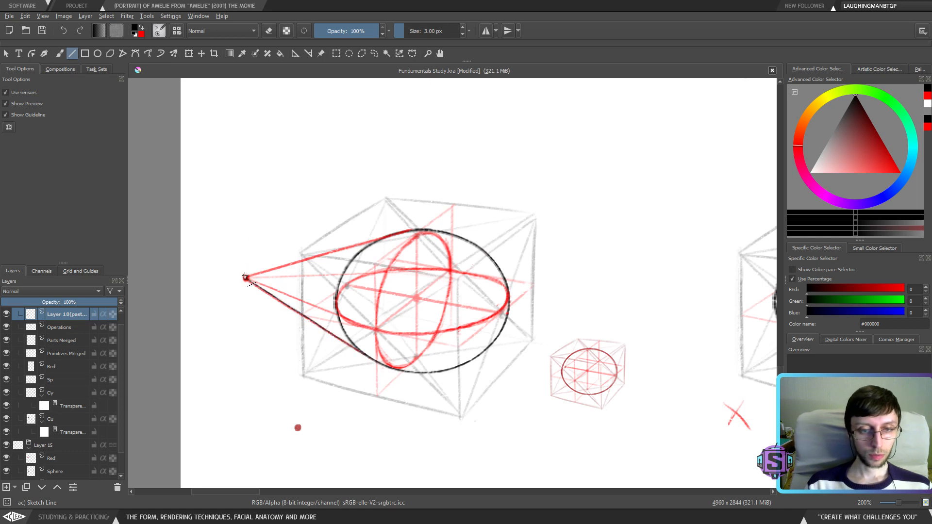
pyautogui.moveTo(246, 279); pyautogui.dragTo(405, 233)
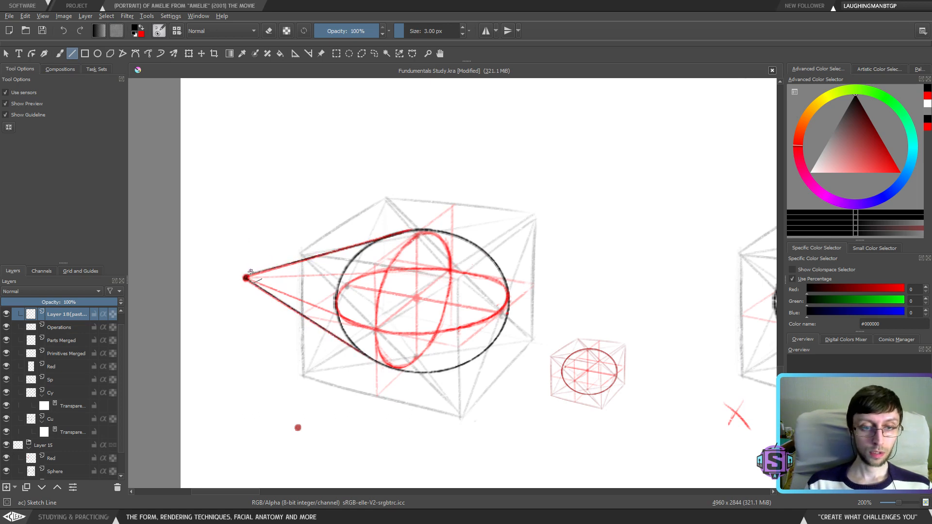
pyautogui.hotkey('ctrl', 'z')
pyautogui.moveTo(246, 279); pyautogui.dragTo(389, 236)
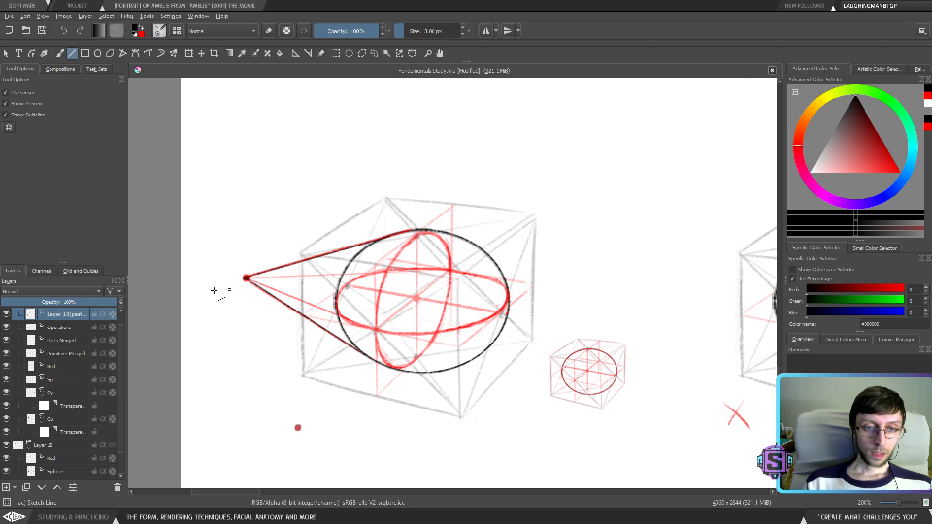
pyautogui.moveTo(246, 279); pyautogui.dragTo(390, 236)
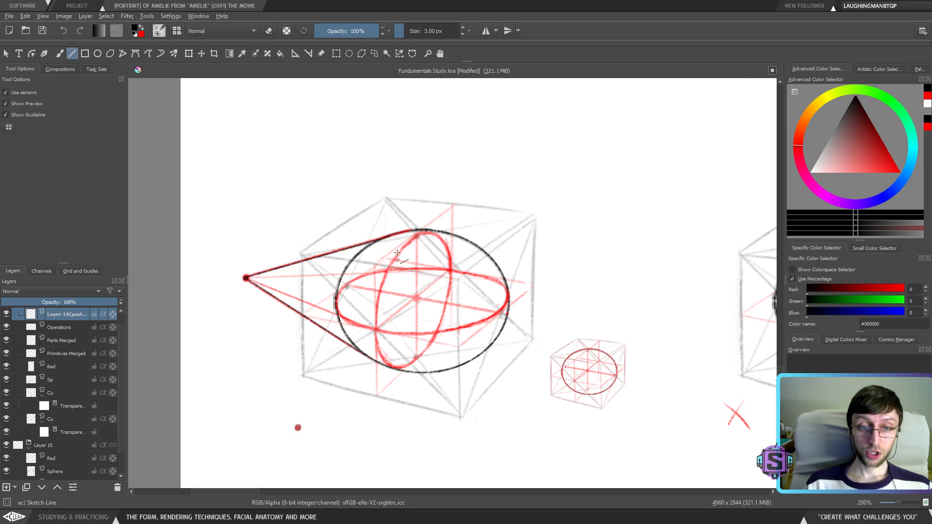
# Trace straight black lines from the second-row line's endpoints to the sphere's lower and upper outline and to the circled mark on the vertical ellipse
pyautogui.moveTo(394, 170); pyautogui.dragTo(415, 371)
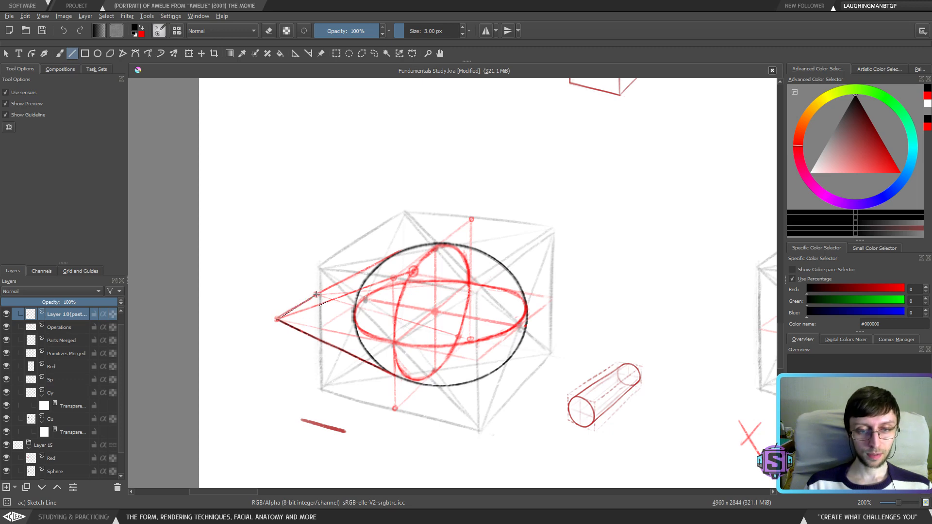
pyautogui.moveTo(317, 294); pyautogui.dragTo(403, 255)
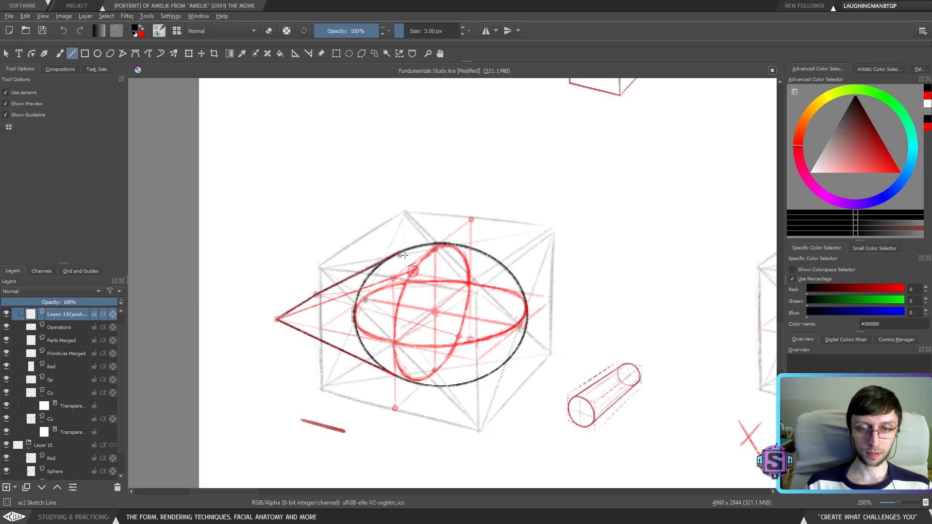
pyautogui.hotkey('ctrl', '-')
pyautogui.hotkey('ctrl', '+')
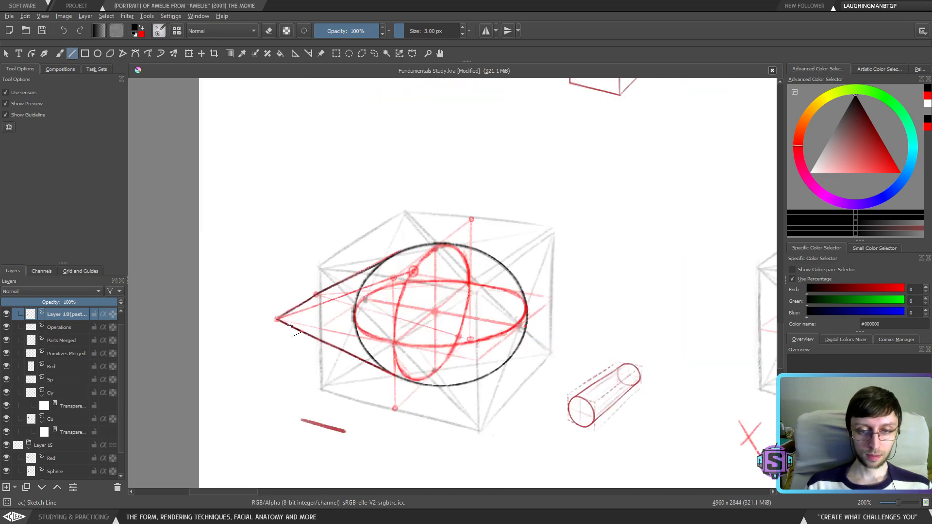
pyautogui.hotkey('ctrl', '-')
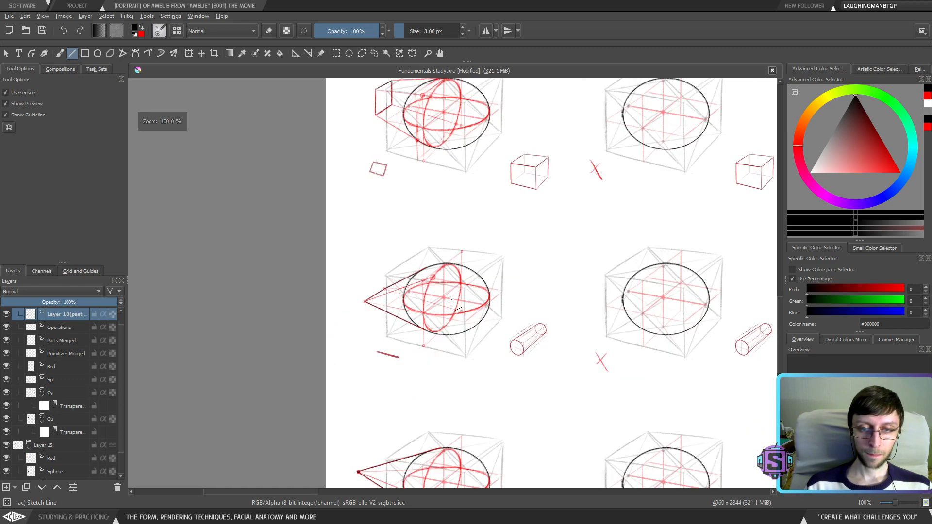
pyautogui.hotkey('ctrl', '+')
pyautogui.hotkey('ctrl', '-')
pyautogui.hotkey('ctrl', '+')
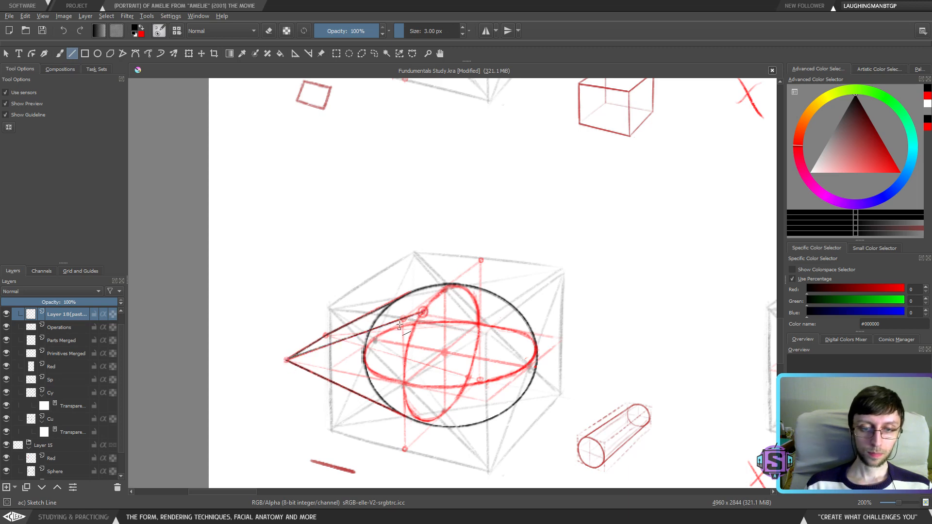
pyautogui.hotkey('ctrl', '-')
pyautogui.hotkey('ctrl', '+')
# Trace the first-row plane's edges and its connecting lines to the sphere with straight black lines
pyautogui.scroll(3, 416, 406)
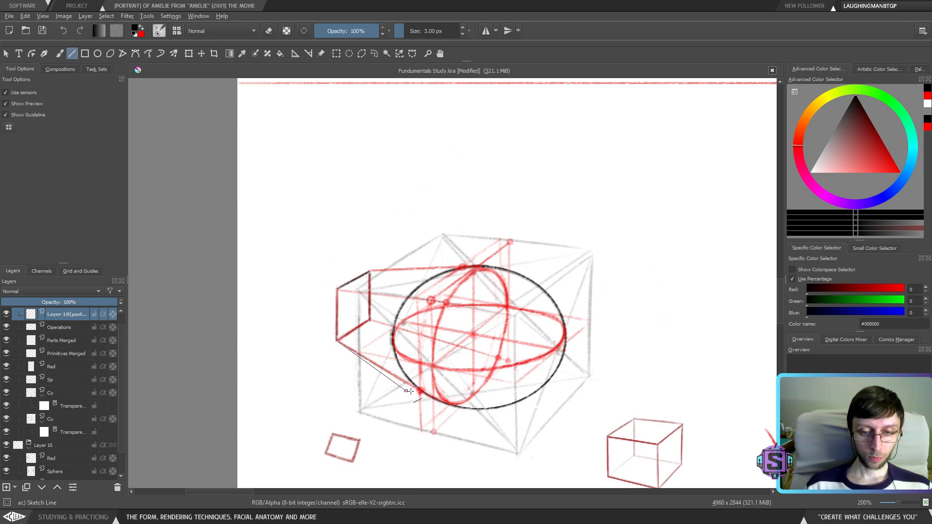
pyautogui.moveTo(411, 384)
pyautogui.mouseDown()
pyautogui.moveTo(340, 343)
pyautogui.moveTo(422, 395)
pyautogui.mouseUp()
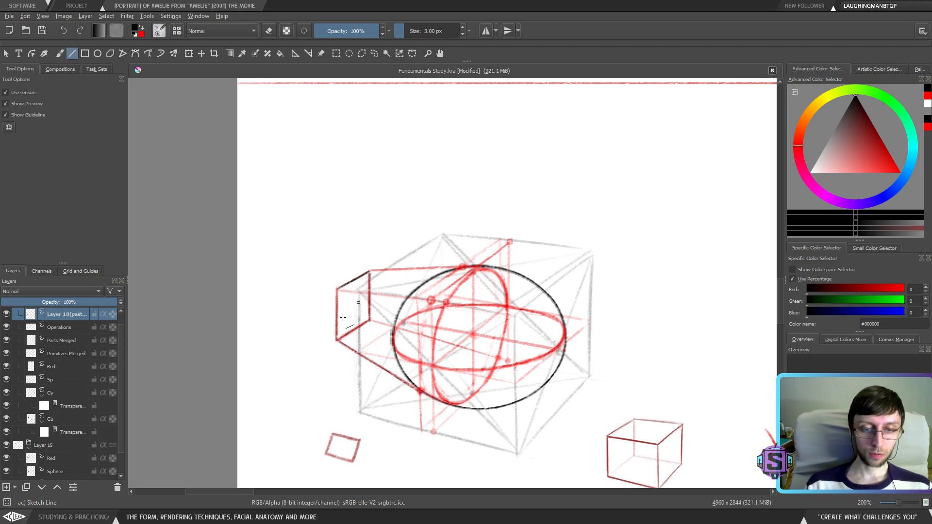
pyautogui.moveTo(338, 289); pyautogui.dragTo(447, 304)
pyautogui.moveTo(370, 271)
pyautogui.mouseDown()
pyautogui.moveTo(479, 269)
pyautogui.moveTo(374, 273)
pyautogui.moveTo(460, 269)
pyautogui.moveTo(471, 278)
pyautogui.mouseUp()
pyautogui.press('1')
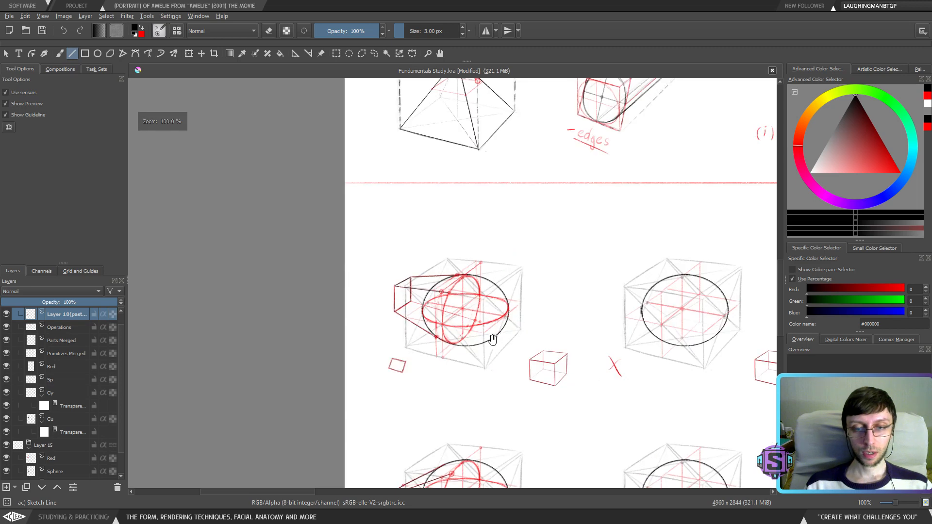
pyautogui.moveTo(493, 339); pyautogui.dragTo(427, 354)
pyautogui.moveTo(499, 390); pyautogui.dragTo(423, 377)
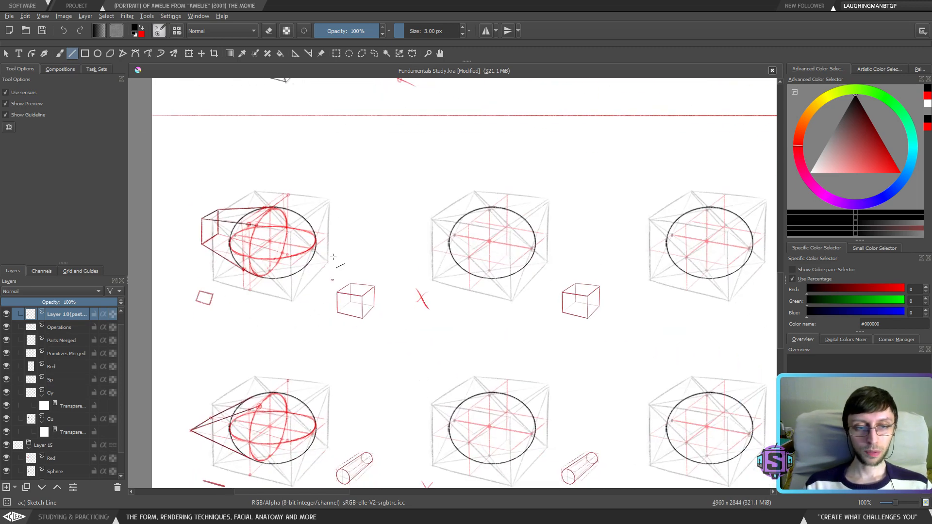
# Try a freehand rounded head contour over the first-row sphere, with a small circle for an eye where the plane connection meets it
pyautogui.scroll(2, 239, 268)
pyautogui.press('b')
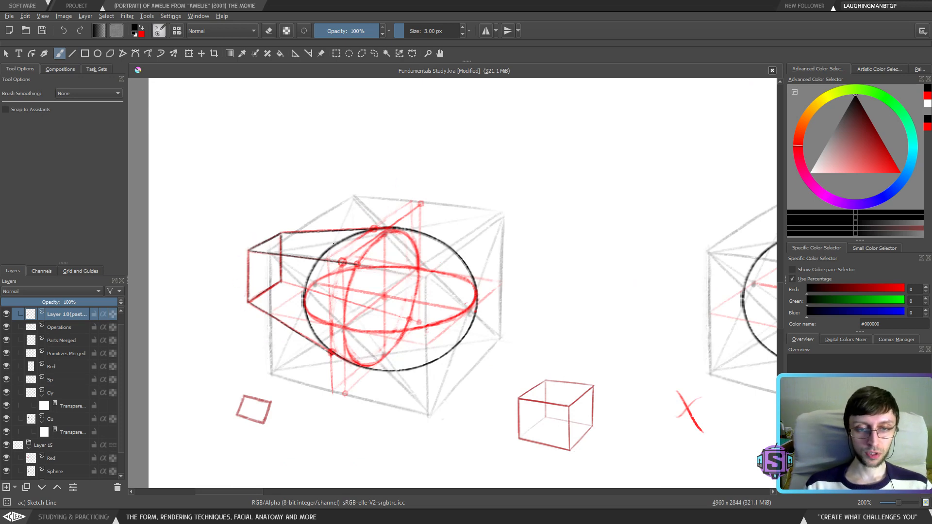
pyautogui.moveTo(329, 252)
pyautogui.mouseDown()
pyautogui.moveTo(366, 197)
pyautogui.moveTo(415, 193)
pyautogui.moveTo(479, 229)
pyautogui.moveTo(388, 188)
pyautogui.moveTo(473, 217)
pyautogui.mouseUp()
pyautogui.moveTo(427, 185); pyautogui.dragTo(487, 276)
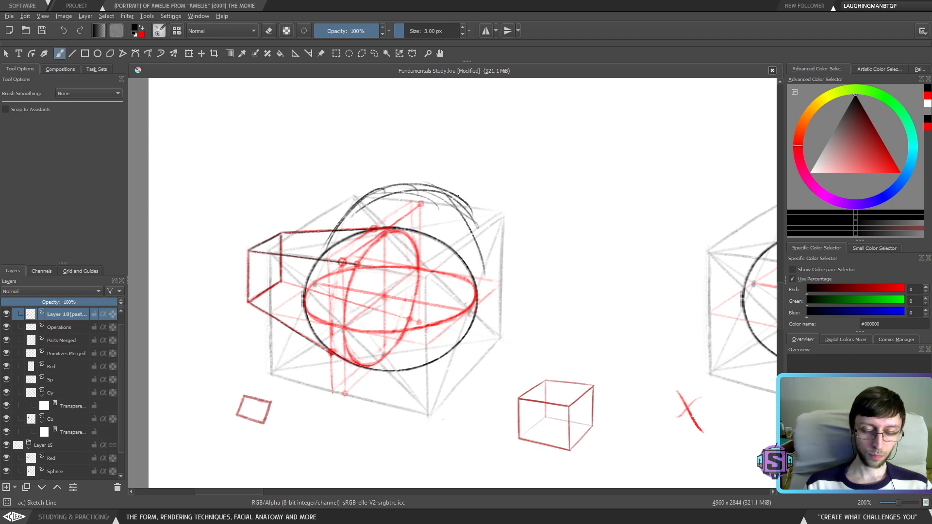
pyautogui.moveTo(461, 199); pyautogui.dragTo(487, 323)
pyautogui.moveTo(324, 254)
pyautogui.mouseDown()
pyautogui.moveTo(340, 245)
pyautogui.moveTo(335, 258)
pyautogui.mouseUp()
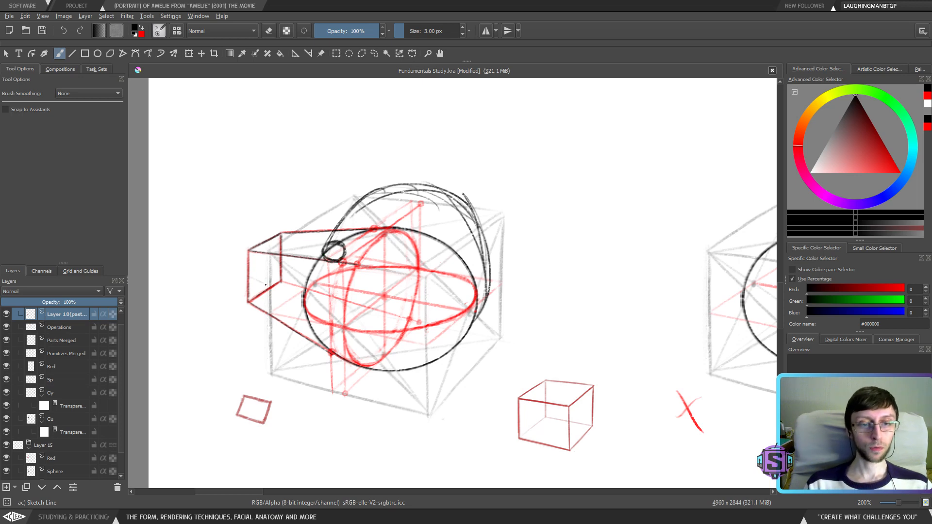
# Try adding freehand mouth lines on the first-row plane connection, a mark in the eye, and rounded shapes on the head
pyautogui.moveTo(247, 280)
pyautogui.mouseDown()
pyautogui.moveTo(294, 297)
pyautogui.moveTo(299, 311)
pyautogui.moveTo(260, 290)
pyautogui.moveTo(258, 272)
pyautogui.moveTo(316, 267)
pyautogui.mouseUp()
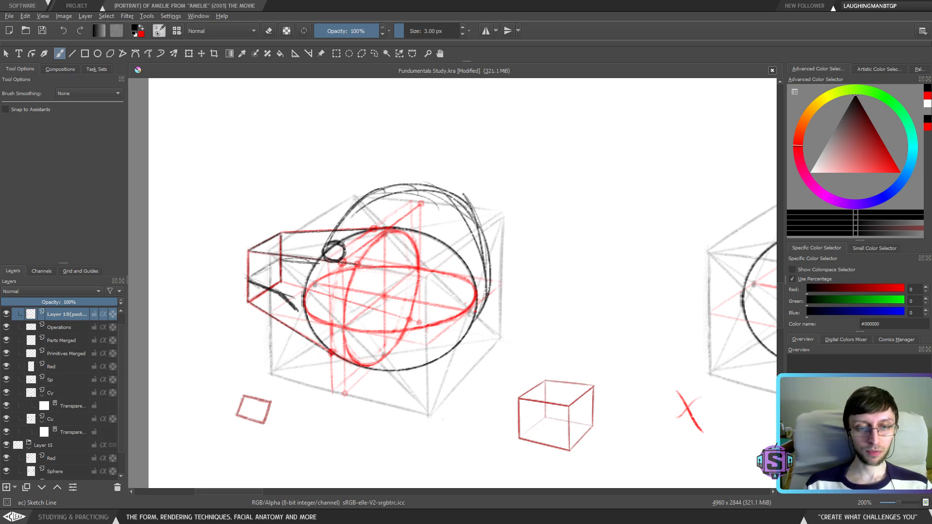
pyautogui.moveTo(334, 246); pyautogui.dragTo(330, 262)
pyautogui.moveTo(383, 206)
pyautogui.mouseDown()
pyautogui.moveTo(377, 224)
pyautogui.moveTo(420, 210)
pyautogui.moveTo(384, 238)
pyautogui.moveTo(375, 221)
pyautogui.mouseUp()
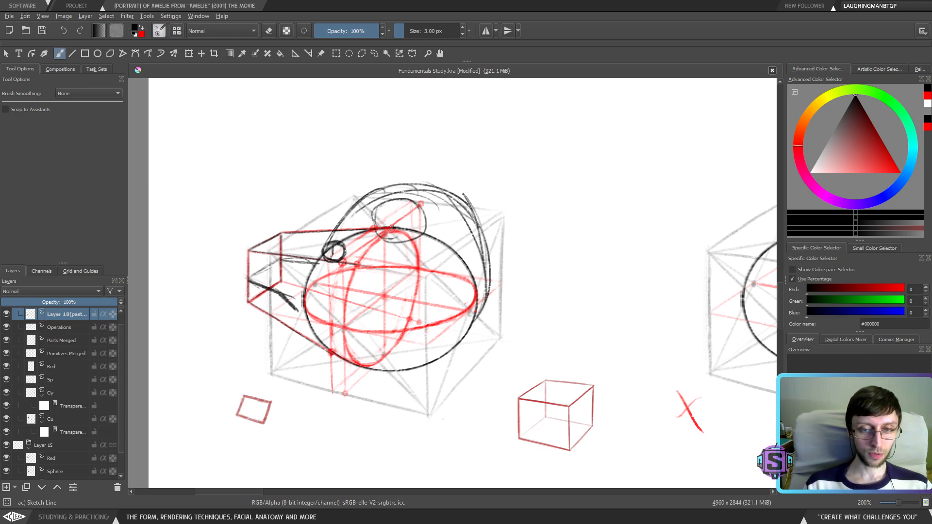
pyautogui.moveTo(427, 183)
pyautogui.mouseDown()
pyautogui.moveTo(456, 178)
pyautogui.moveTo(473, 199)
pyautogui.moveTo(461, 182)
pyautogui.mouseUp()
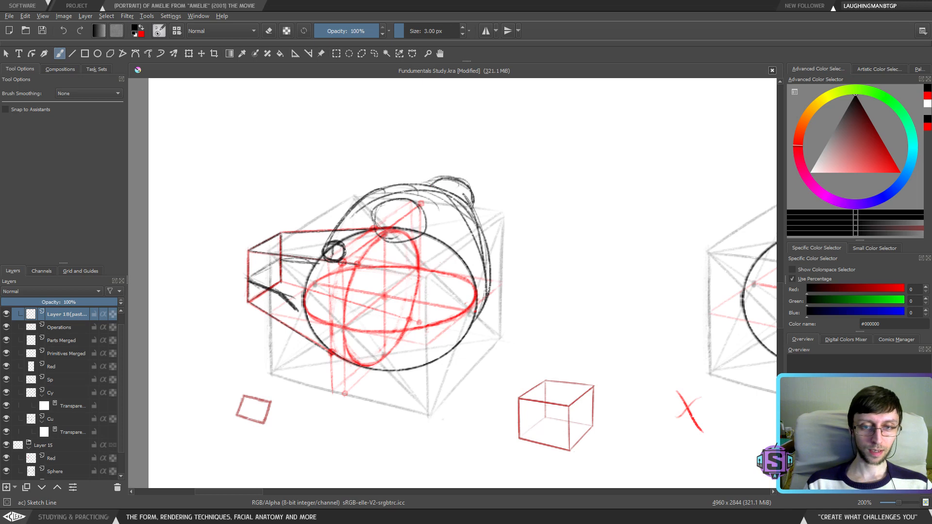
pyautogui.moveTo(384, 242); pyautogui.dragTo(392, 204)
pyautogui.press('1')
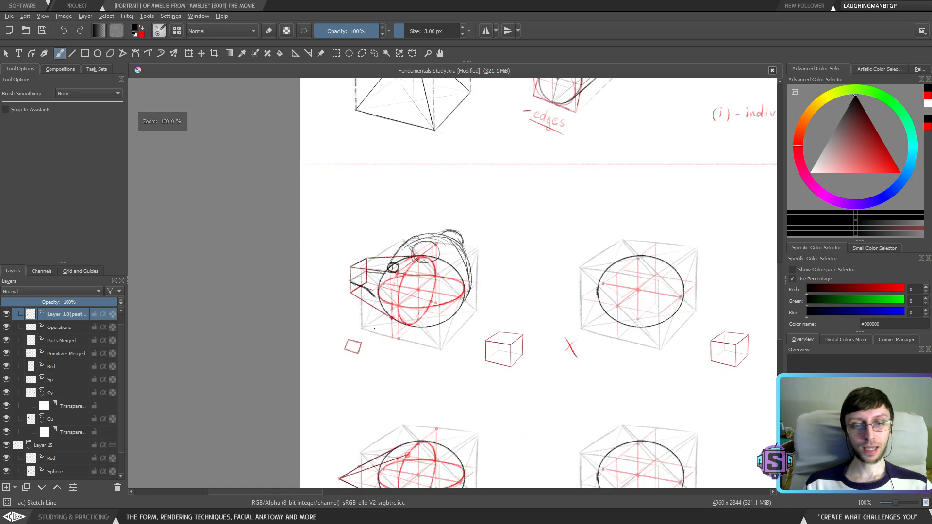
pyautogui.press('2')
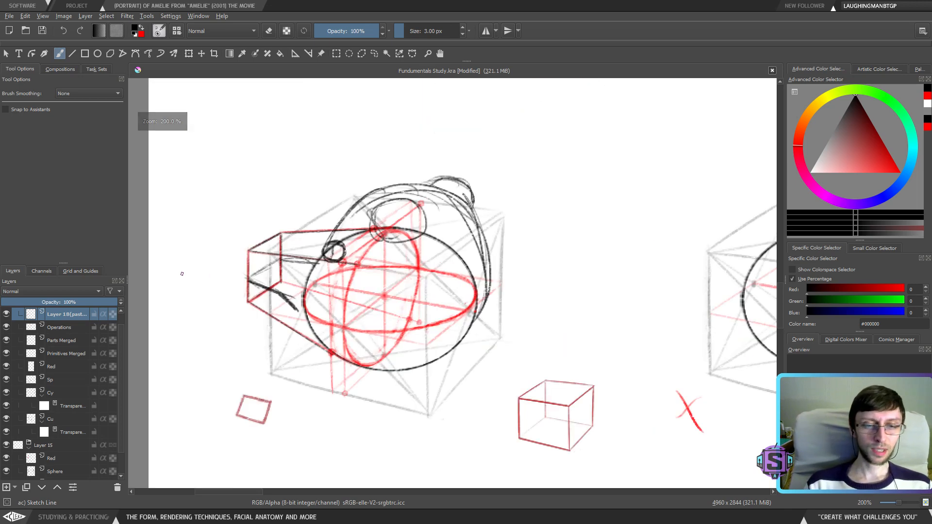
# Undo the freehand head, eye, mouth and rounded shape strokes over the first-row sphere
pyautogui.hotkey('ctrl', 'z')
pyautogui.hotkey('ctrl', 'z')
pyautogui.hotkey('ctrl', 'z')
pyautogui.hotkey('ctrl', 'z')
pyautogui.hotkey('ctrl', 'z')
pyautogui.hotkey('ctrl', 'z')
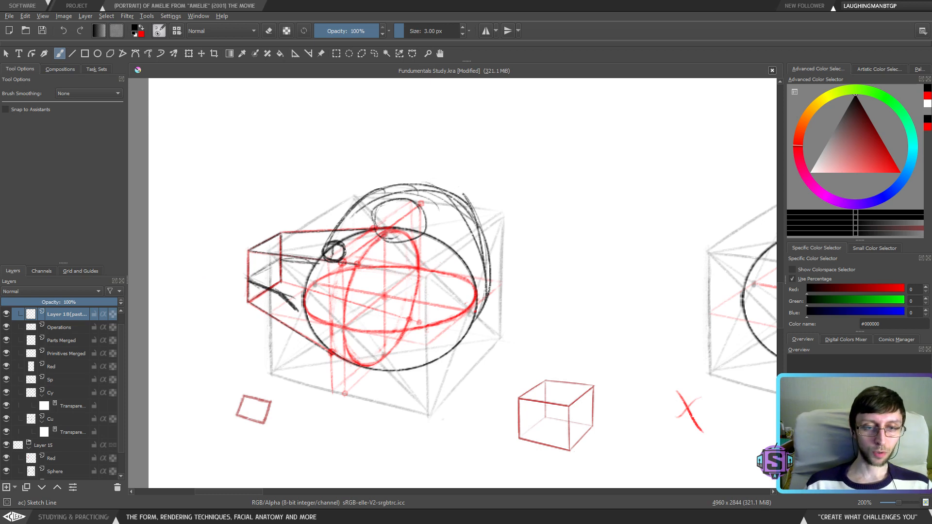
pyautogui.hotkey('ctrl', 'z')
pyautogui.hotkey('ctrl', 'z')
pyautogui.hotkey('ctrl', 'z')
pyautogui.hotkey('ctrl', 'z')
pyautogui.hotkey('ctrl', 'z')
pyautogui.hotkey('ctrl', 'z')
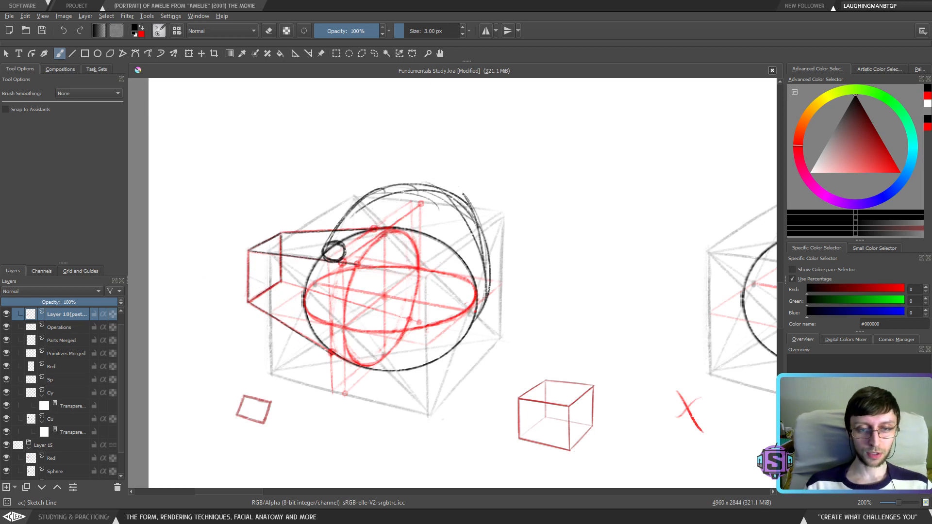
pyautogui.hotkey('ctrl', 'z')
pyautogui.hotkey('ctrl', 'z')
pyautogui.hotkey('ctrl', 'z')
pyautogui.hotkey('ctrl', 'z')
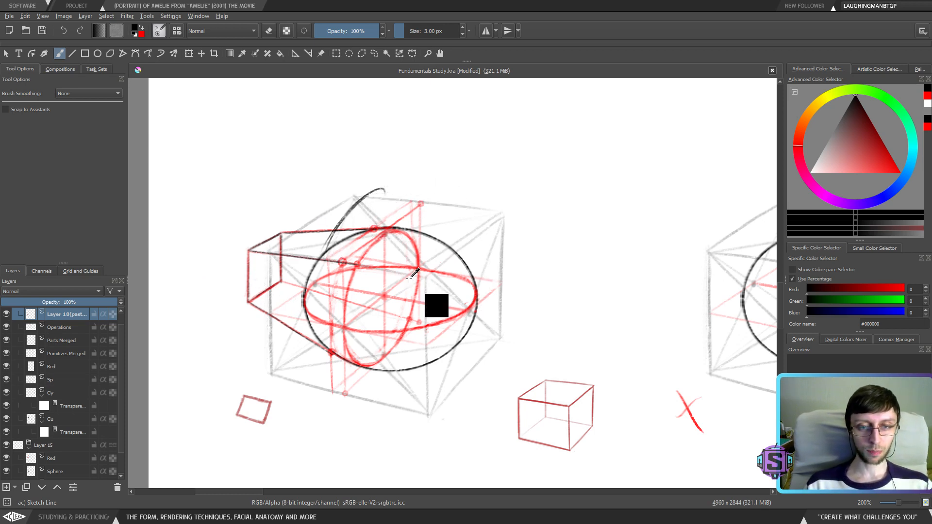
pyautogui.press('1')
pyautogui.moveTo(430, 345); pyautogui.dragTo(392, 340)
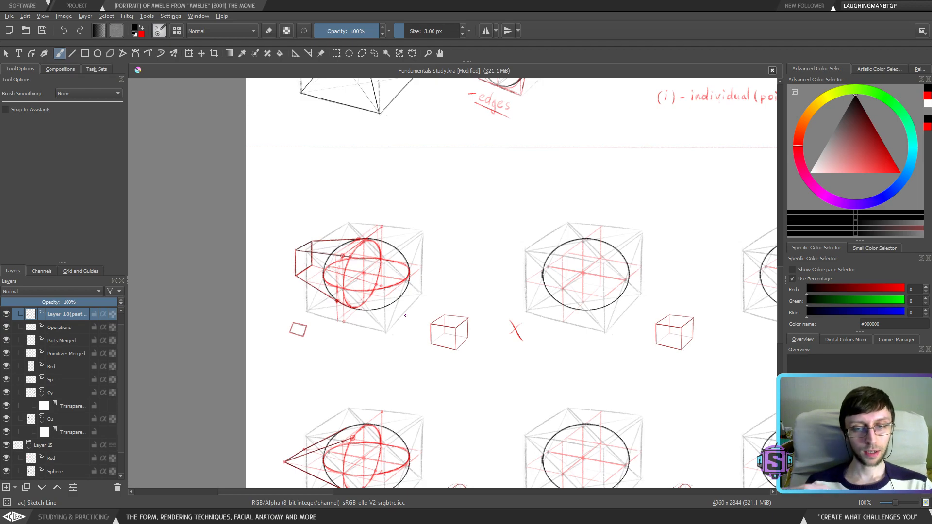
pyautogui.moveTo(439, 386); pyautogui.dragTo(464, 235)
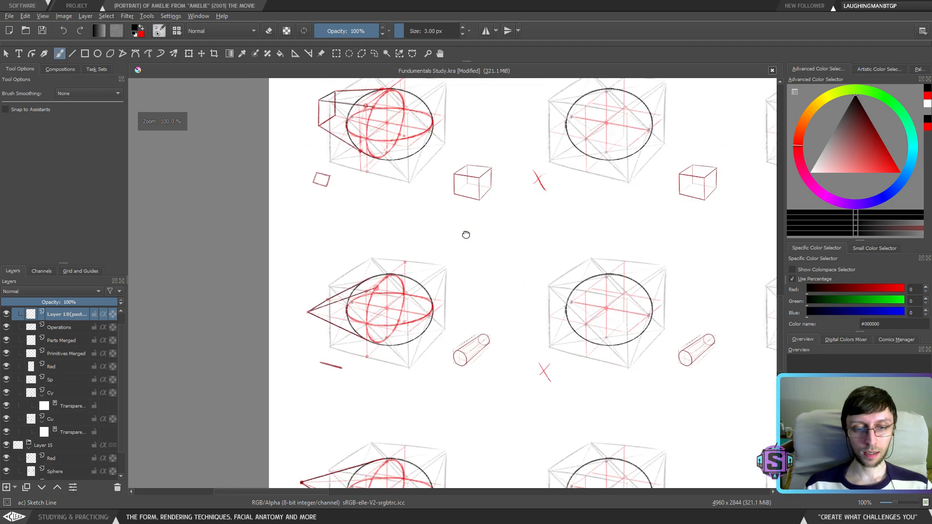
pyautogui.moveTo(422, 445)
pyautogui.mouseDown()
pyautogui.moveTo(444, 383)
pyautogui.moveTo(445, 311)
pyautogui.mouseUp()
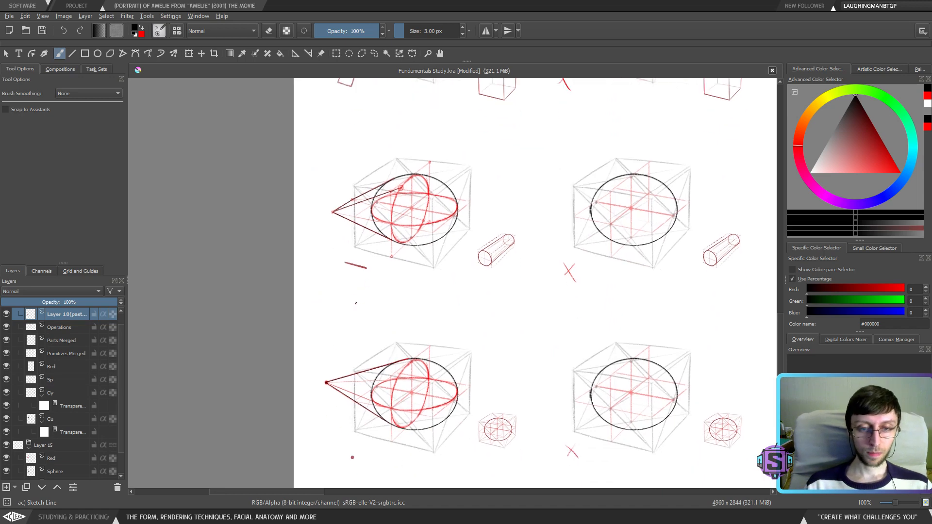
# Review the cylinder examples of adding and removing a plane, a line and a point
pyautogui.moveTo(327, 400)
pyautogui.mouseDown()
pyautogui.moveTo(343, 369)
pyautogui.moveTo(450, 317)
pyautogui.moveTo(555, 338)
pyautogui.moveTo(559, 297)
pyautogui.moveTo(491, 322)
pyautogui.moveTo(547, 304)
pyautogui.moveTo(354, 323)
pyautogui.moveTo(363, 318)
pyautogui.mouseUp()
pyautogui.moveTo(464, 385); pyautogui.dragTo(383, 327)
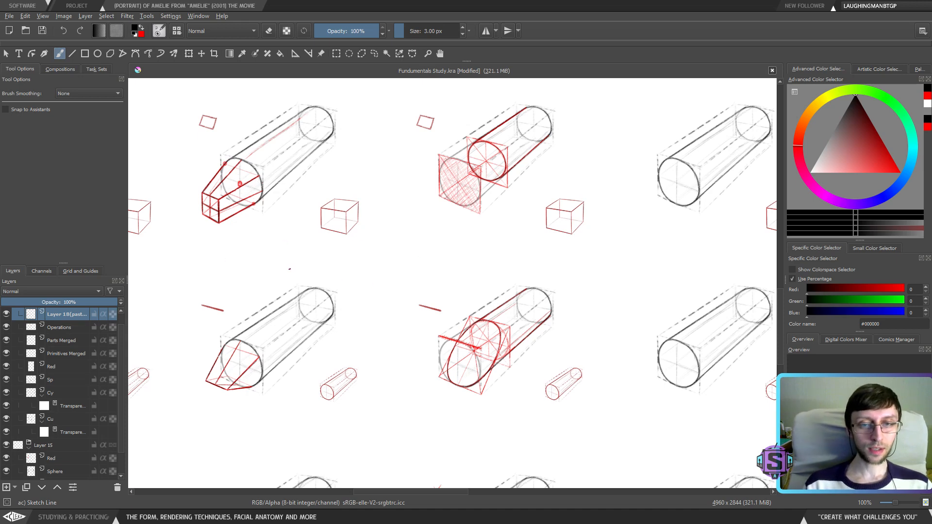
pyautogui.moveTo(452, 280); pyautogui.dragTo(477, 306)
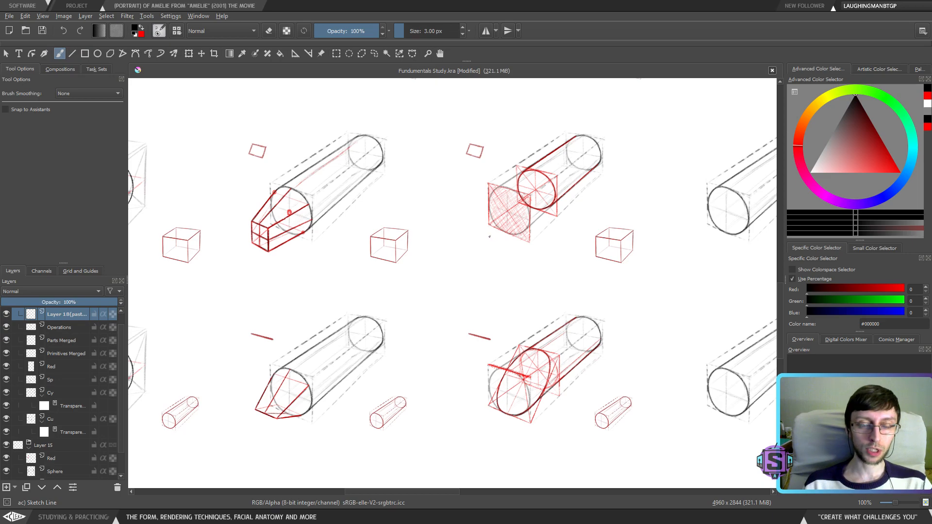
pyautogui.scroll(-5, 473, 241)
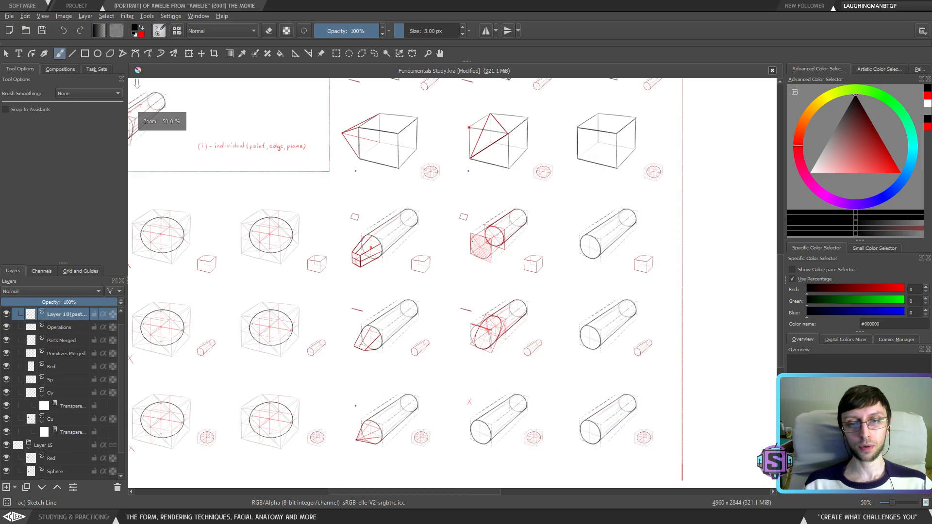
pyautogui.scroll(5, 474, 241)
pyautogui.moveTo(468, 229)
pyautogui.mouseDown()
pyautogui.moveTo(430, 321)
pyautogui.moveTo(410, 302)
pyautogui.moveTo(422, 353)
pyautogui.moveTo(441, 370)
pyautogui.mouseUp()
pyautogui.moveTo(441, 262); pyautogui.dragTo(453, 355)
pyautogui.moveTo(458, 291); pyautogui.dragTo(426, 366)
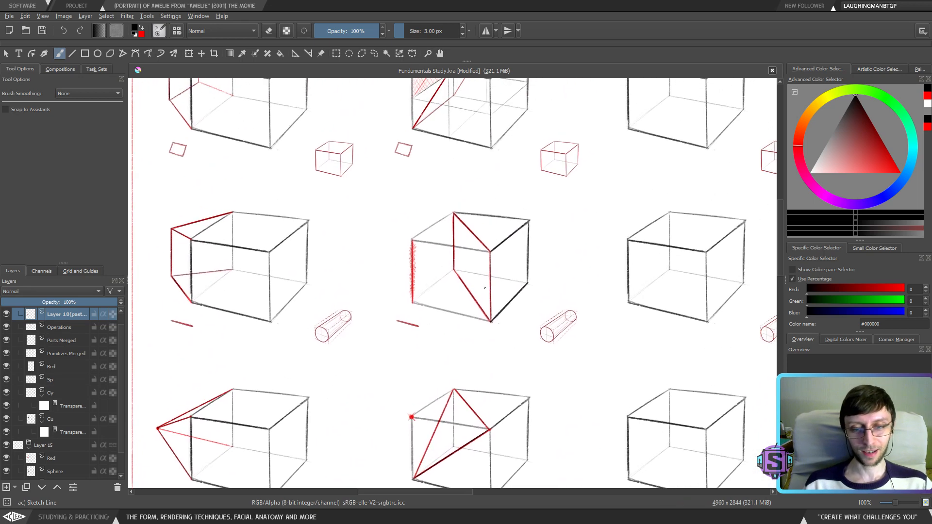
# Examine the cube examples of removing parts up close and compare them with the cylinder and sphere rows
pyautogui.press('+')
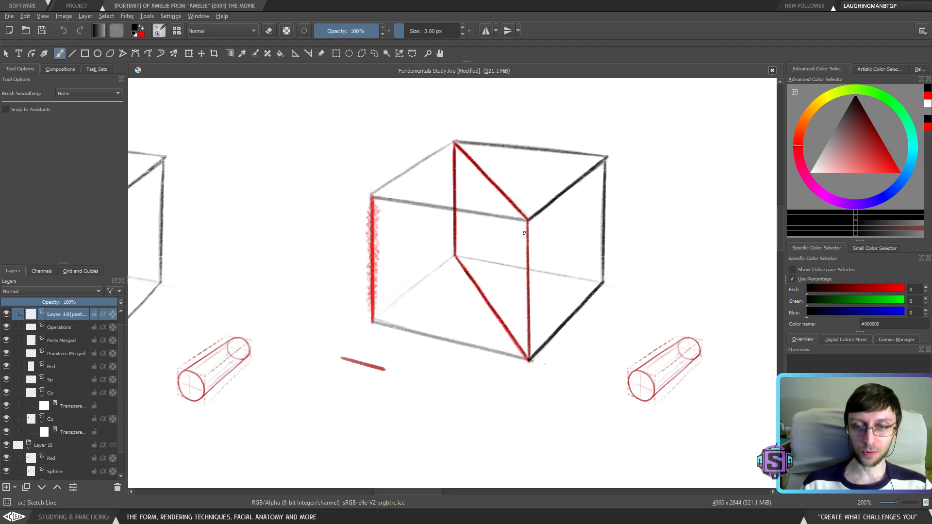
pyautogui.press('-')
pyautogui.scroll(3, 505, 298)
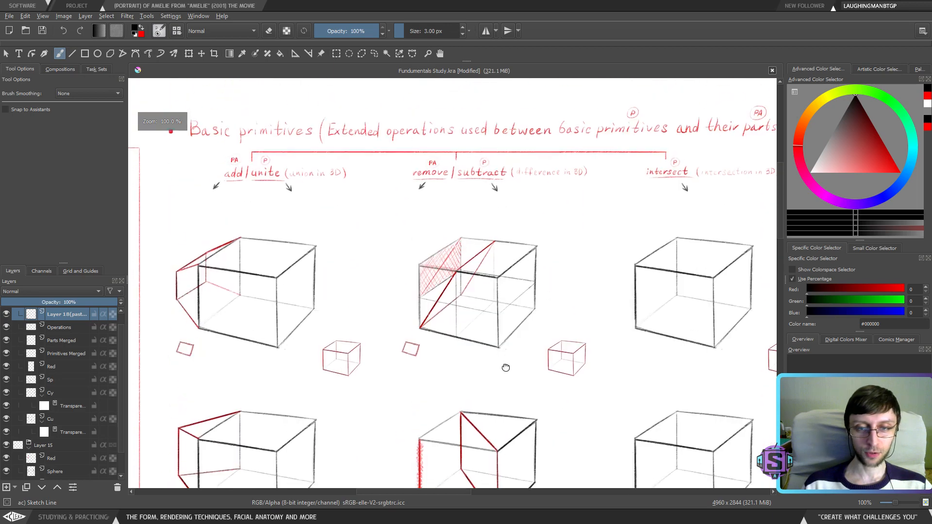
pyautogui.press('+')
pyautogui.press('-')
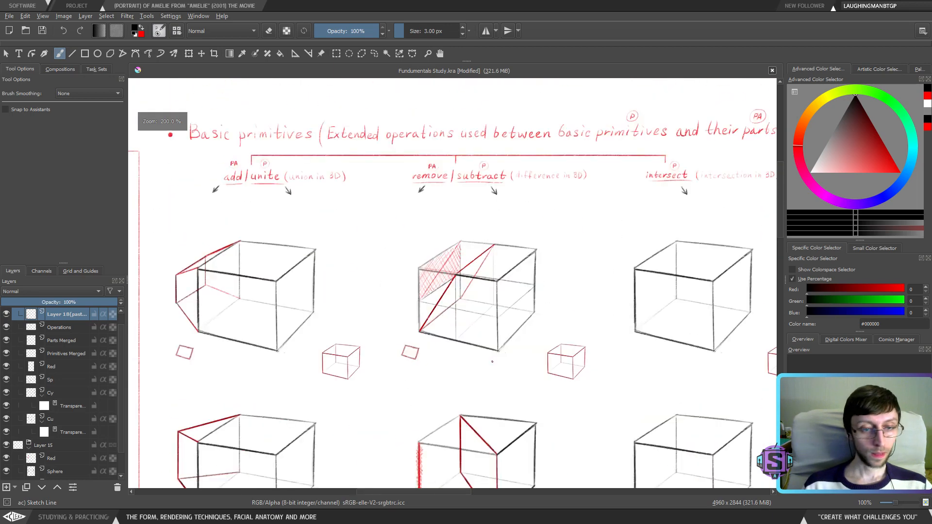
pyautogui.press('-')
pyautogui.scroll(-3, 476, 389)
pyautogui.scroll(-6, 466, 365)
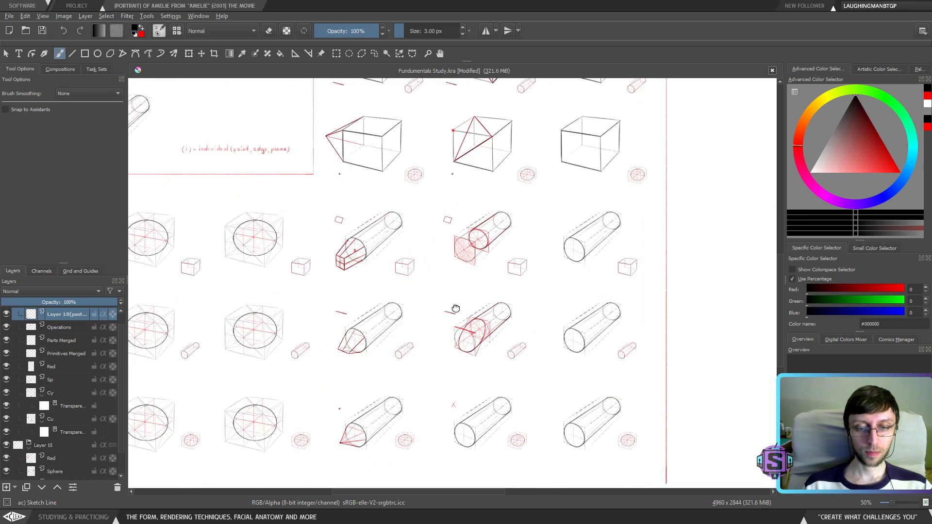
pyautogui.moveTo(423, 340); pyautogui.dragTo(546, 366)
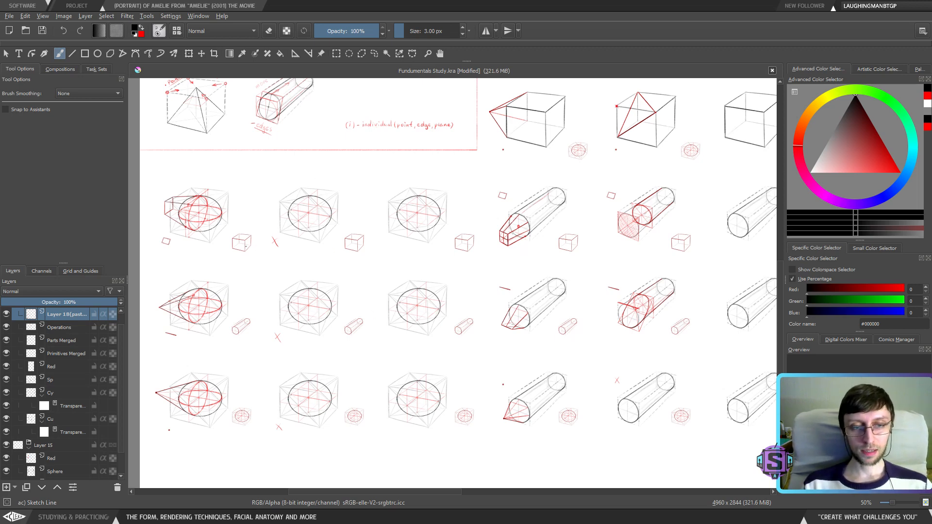
pyautogui.moveTo(510, 183); pyautogui.dragTo(474, 421)
# Draw a short black diagonal stroke beneath the part arrows of both "add" and "remove" in the heading tree
pyautogui.press('1')
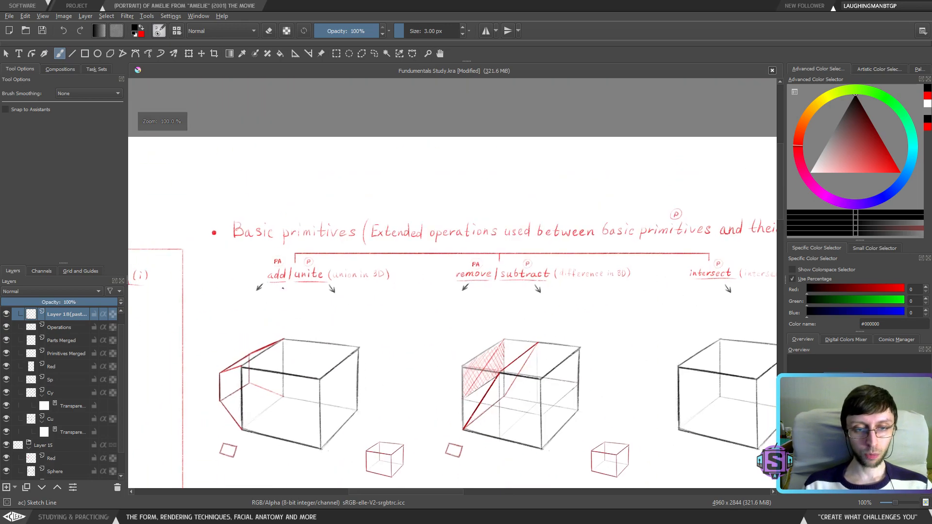
pyautogui.moveTo(270, 288); pyautogui.dragTo(250, 311)
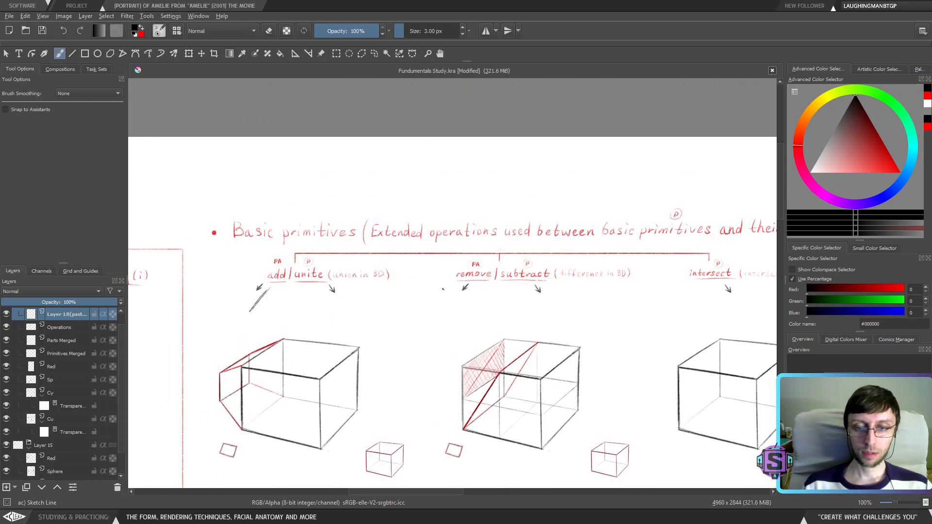
pyautogui.moveTo(479, 289); pyautogui.dragTo(466, 309)
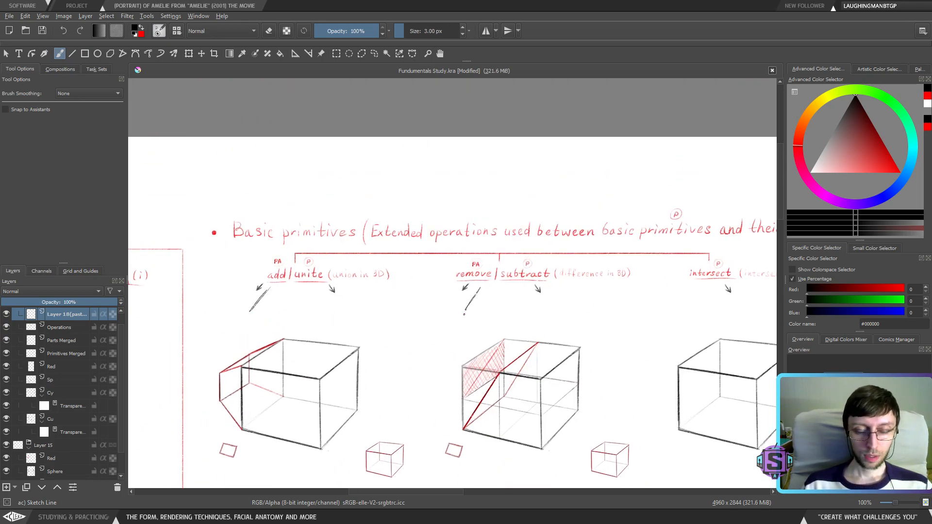
# Try underlining "primitives", "their parts" and "points" in the heading with black strokes
pyautogui.moveTo(739, 309); pyautogui.dragTo(474, 318)
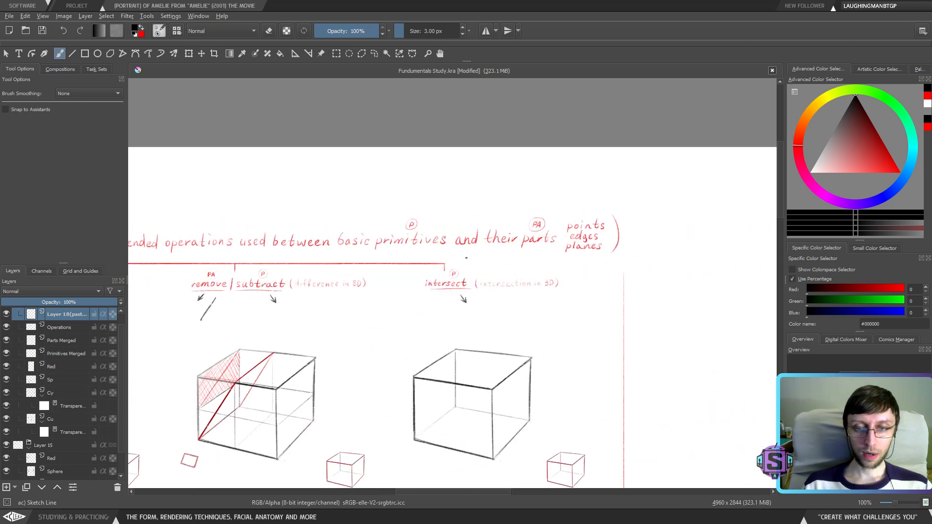
pyautogui.moveTo(486, 252); pyautogui.dragTo(558, 251)
pyautogui.moveTo(374, 256); pyautogui.dragTo(443, 252)
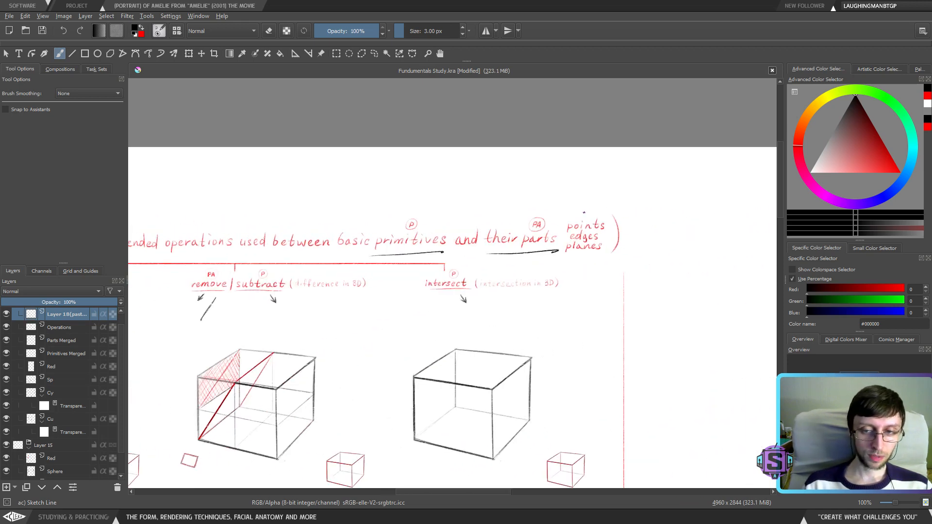
pyautogui.moveTo(566, 233)
pyautogui.mouseDown()
pyautogui.moveTo(609, 233)
pyautogui.moveTo(610, 256)
pyautogui.mouseUp()
# Undo the black underlines in the heading, keeping the diagonal strokes beneath "add" and "remove"
pyautogui.hotkey('ctrl', 'z')
pyautogui.hotkey('ctrl', 'z')
pyautogui.hotkey('ctrl', 'z')
pyautogui.hotkey('ctrl', 'z')
pyautogui.hotkey('ctrl', 'z')
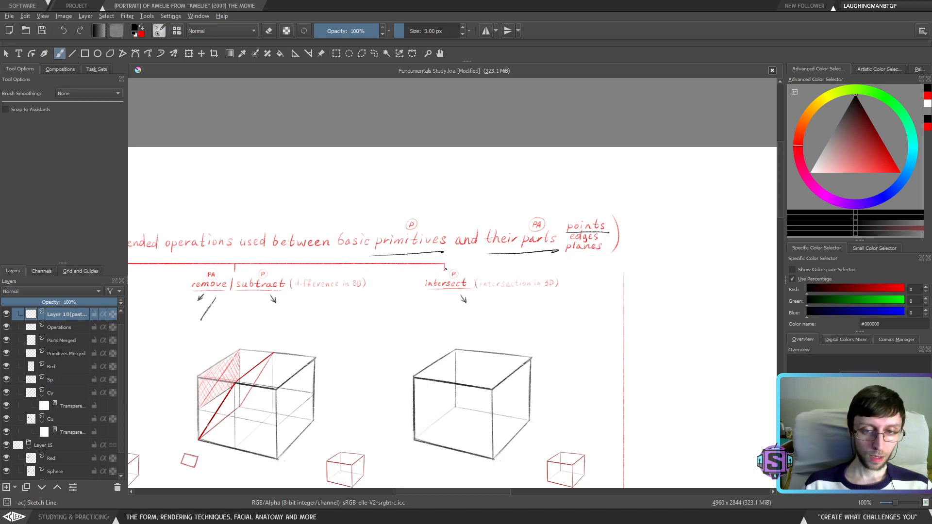
pyautogui.moveTo(381, 254)
pyautogui.mouseDown()
pyautogui.moveTo(387, 240)
pyautogui.moveTo(438, 252)
pyautogui.moveTo(552, 252)
pyautogui.moveTo(602, 232)
pyautogui.moveTo(609, 254)
pyautogui.mouseUp()
pyautogui.hotkey('ctrl', 'z')
pyautogui.hotkey('ctrl', 'z')
# Review the plane, line and point rows of the cube examples in the add and remove columns
pyautogui.moveTo(240, 369); pyautogui.dragTo(554, 272)
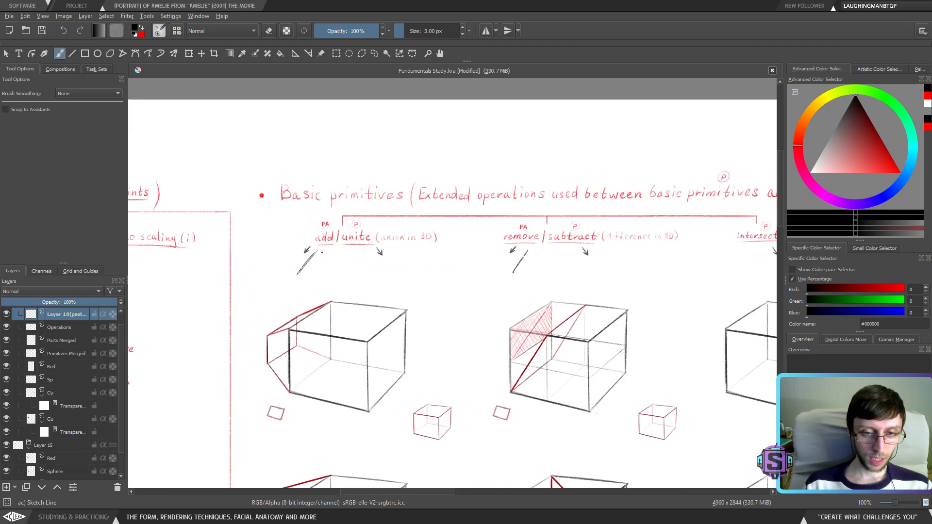
pyautogui.moveTo(329, 347)
pyautogui.mouseDown()
pyautogui.moveTo(334, 222)
pyautogui.moveTo(310, 302)
pyautogui.moveTo(317, 290)
pyautogui.moveTo(288, 245)
pyautogui.mouseUp()
pyautogui.moveTo(336, 377); pyautogui.dragTo(326, 266)
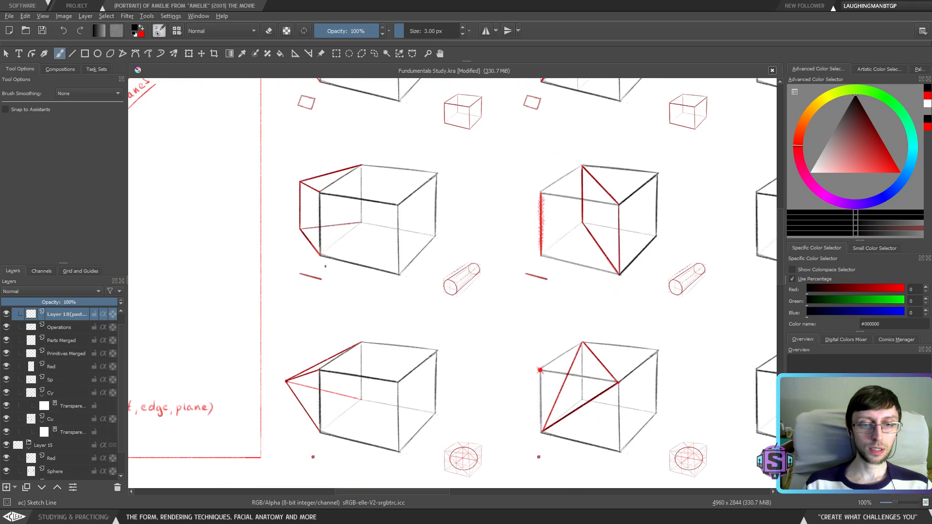
pyautogui.moveTo(326, 419)
pyautogui.mouseDown()
pyautogui.moveTo(343, 354)
pyautogui.moveTo(333, 361)
pyautogui.mouseUp()
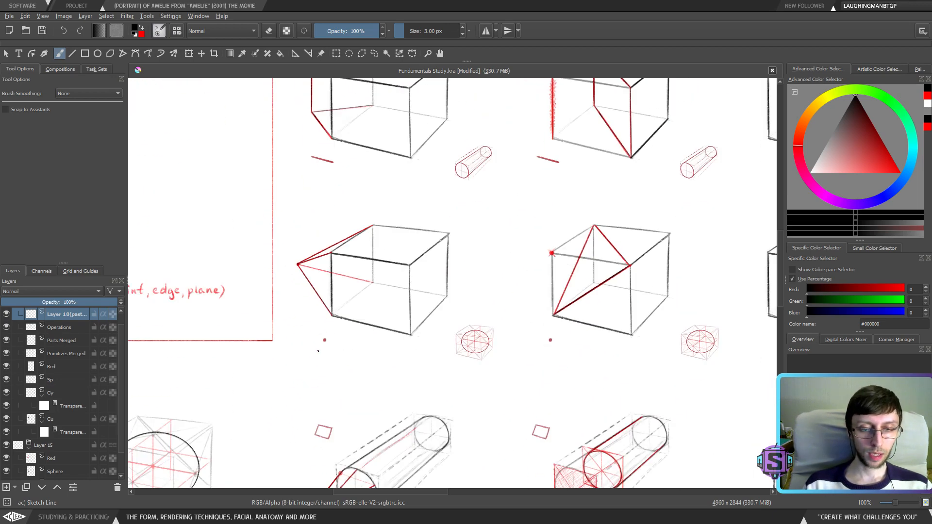
pyautogui.moveTo(540, 272)
pyautogui.mouseDown()
pyautogui.moveTo(426, 359)
pyautogui.moveTo(376, 273)
pyautogui.mouseUp()
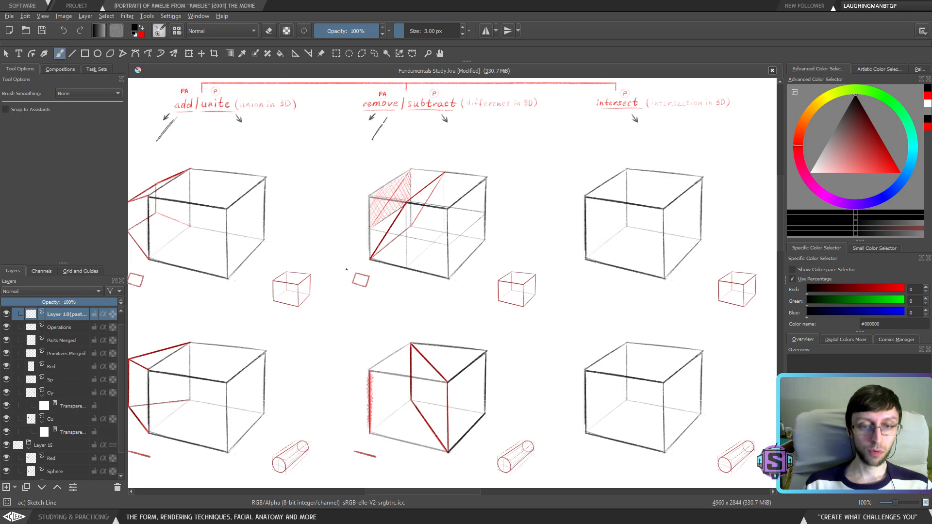
pyautogui.moveTo(375, 371); pyautogui.dragTo(377, 316)
pyautogui.moveTo(339, 400); pyautogui.dragTo(337, 342)
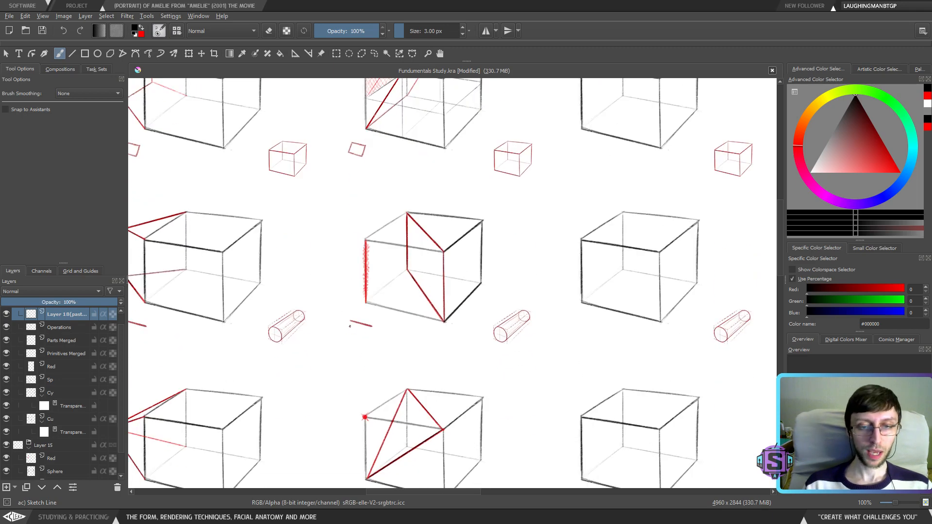
pyautogui.moveTo(363, 389); pyautogui.dragTo(364, 301)
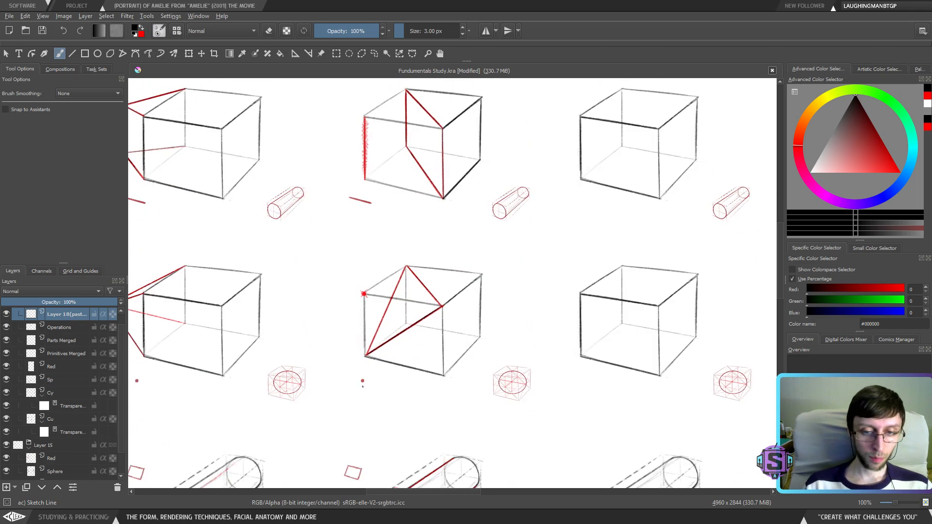
# Compare the cylinder examples across the plane, line and point rows of the add and remove columns
pyautogui.moveTo(416, 430)
pyautogui.mouseDown()
pyautogui.moveTo(419, 246)
pyautogui.moveTo(523, 272)
pyautogui.moveTo(508, 282)
pyautogui.mouseUp()
pyautogui.scroll(-2, 316, 291)
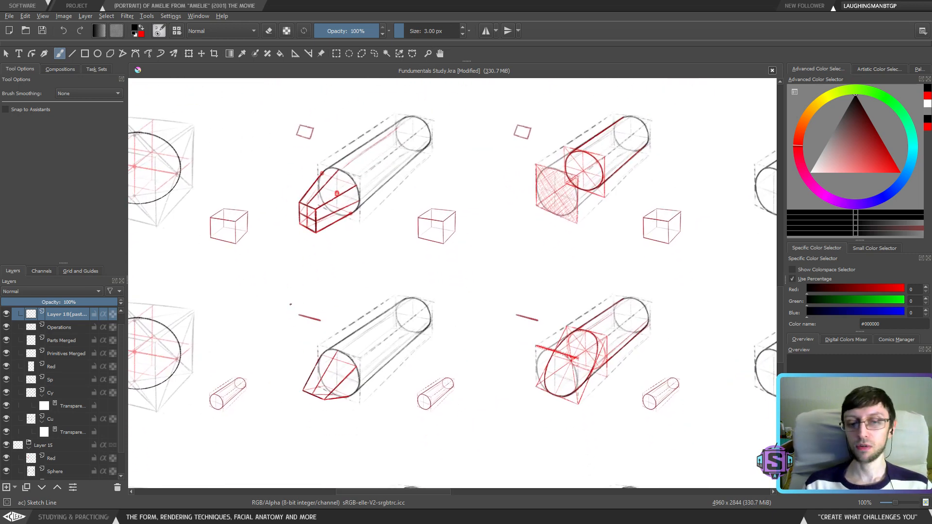
pyautogui.scroll(-1, 348, 402)
pyautogui.scroll(3, 358, 333)
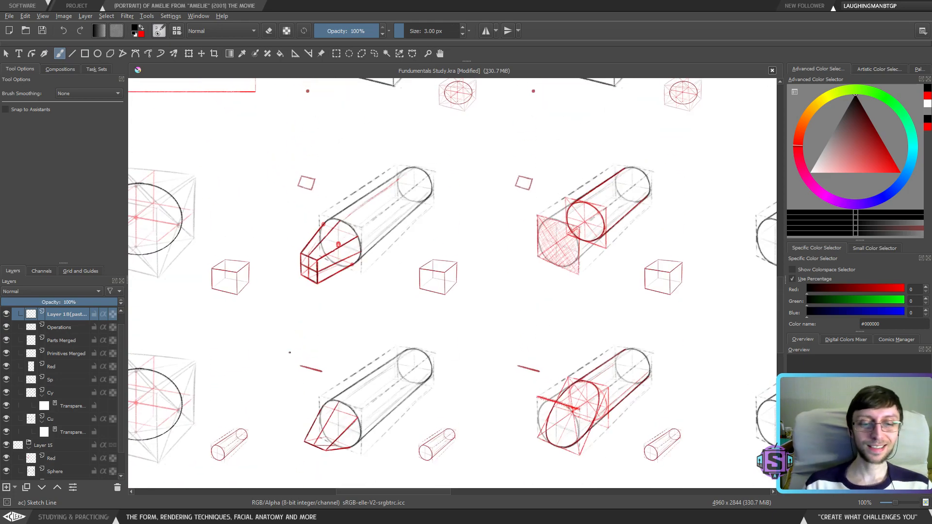
pyautogui.scroll(-5, 324, 347)
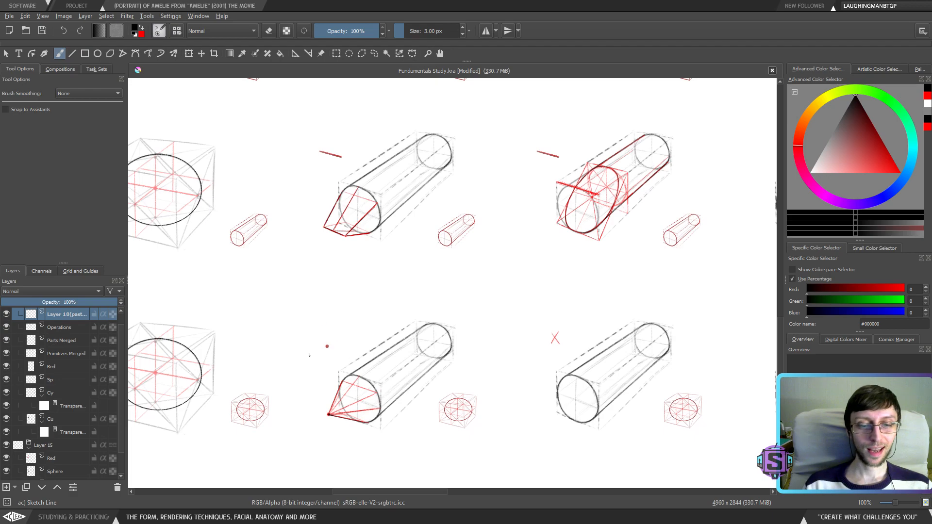
pyautogui.scroll(4, 489, 185)
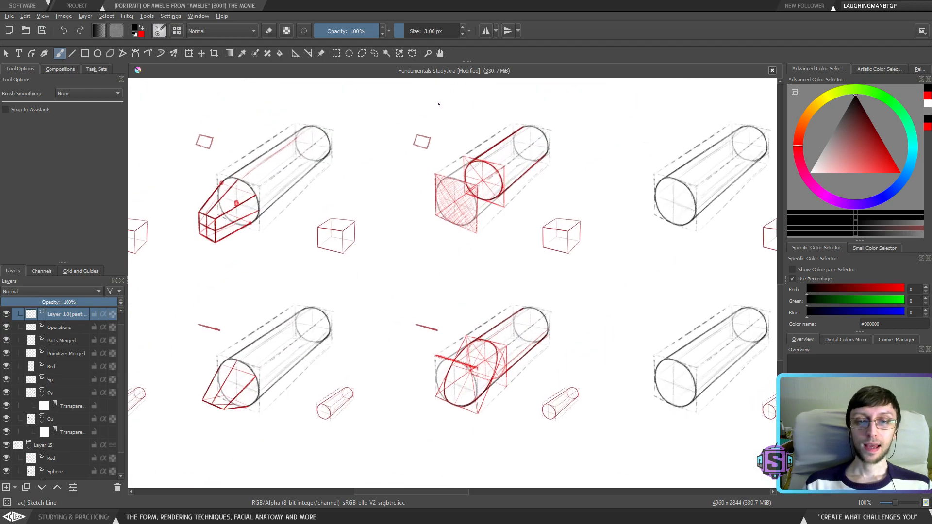
pyautogui.scroll(-2, 448, 224)
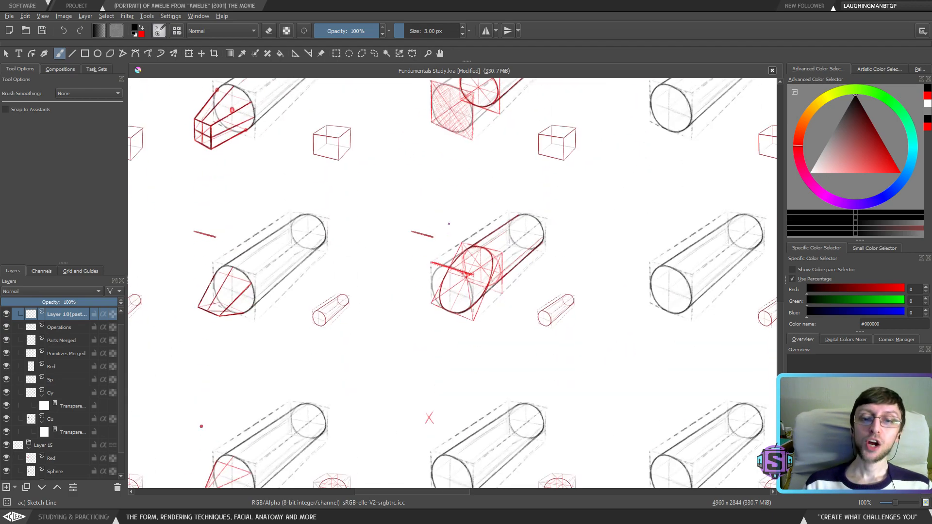
# Try sketching a wedge-shaped cut along the length of the point-row cylinder in the remove column
pyautogui.moveTo(452, 392); pyautogui.dragTo(436, 287)
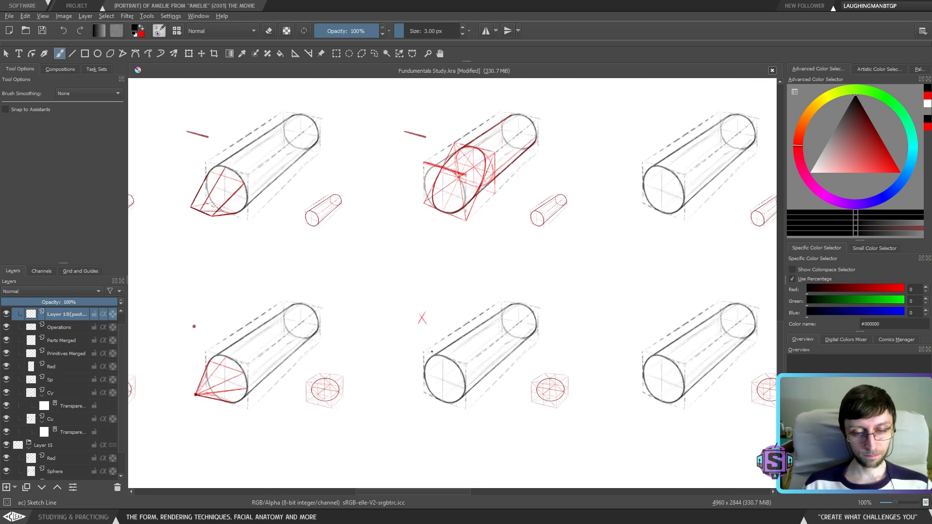
pyautogui.moveTo(446, 358)
pyautogui.mouseDown()
pyautogui.moveTo(445, 371)
pyautogui.moveTo(524, 309)
pyautogui.mouseUp()
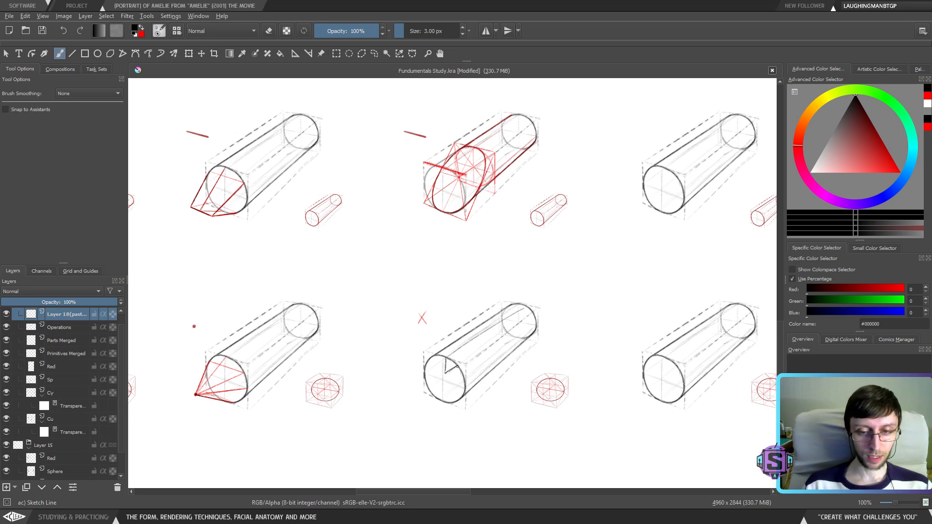
pyautogui.moveTo(457, 367); pyautogui.dragTo(530, 315)
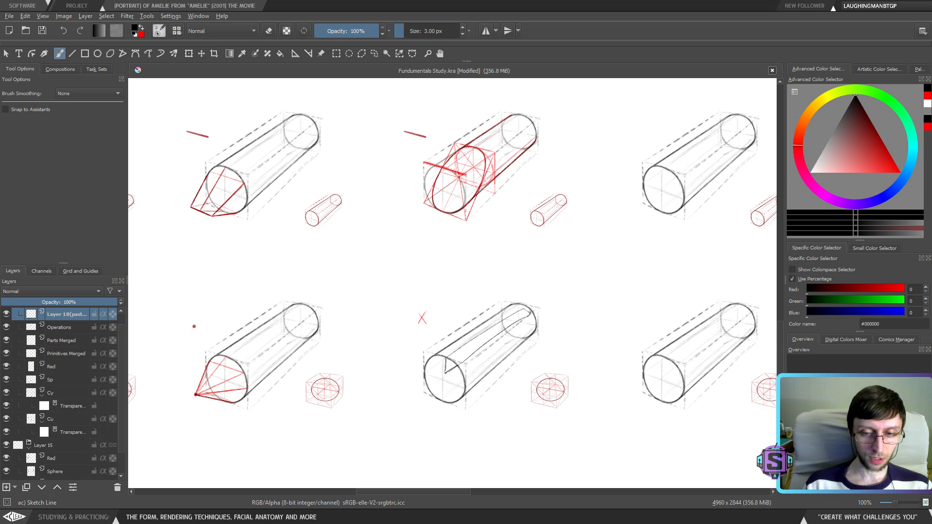
pyautogui.moveTo(448, 369); pyautogui.dragTo(527, 312)
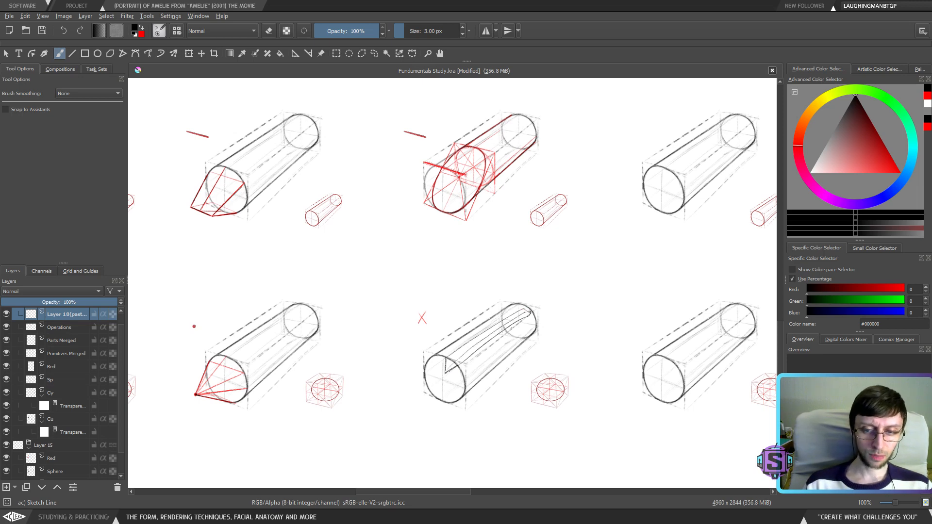
# Undo the wedge cut strokes on the point-row cylinder
pyautogui.hotkey('ctrl', 'z')
pyautogui.hotkey('ctrl', 'z')
pyautogui.hotkey('ctrl', 'z')
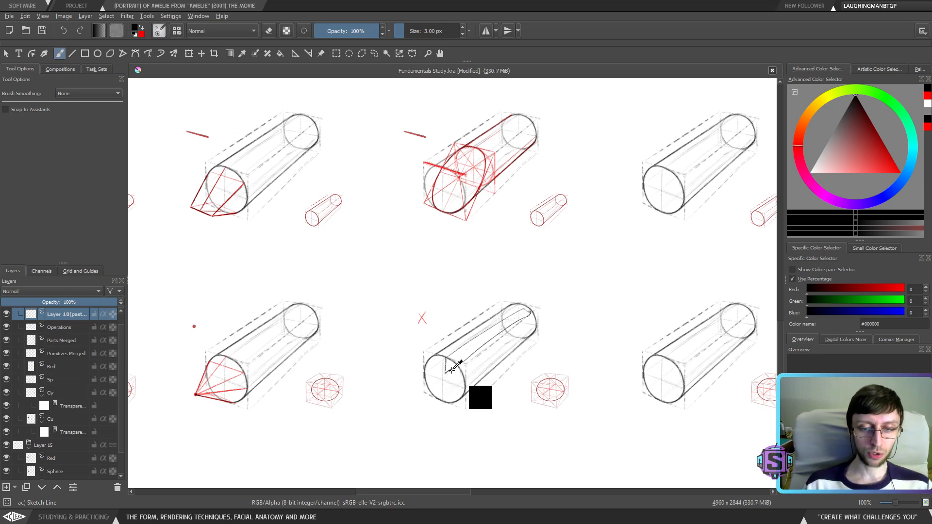
pyautogui.hotkey('ctrl', 'z')
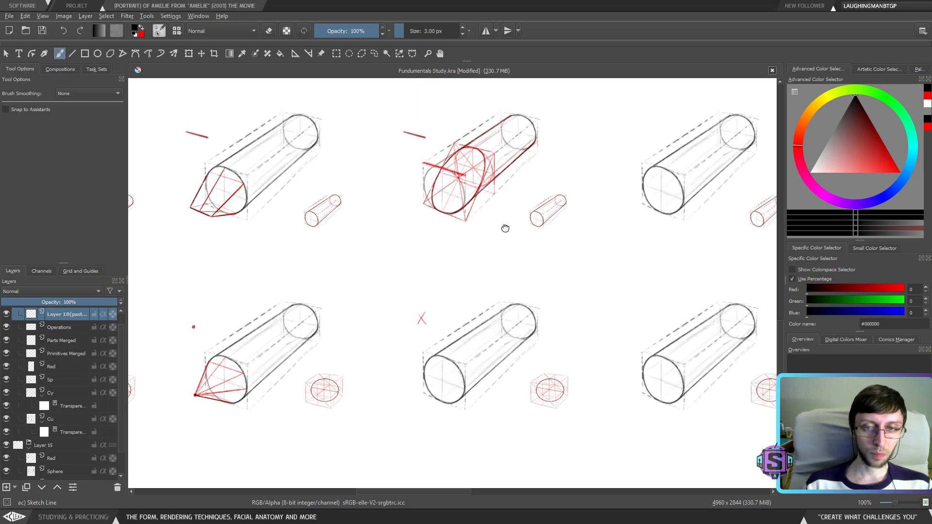
# Sketch a long triangular wedge beside the plane-row cylinder in the remove column, with an arrow to a matching cut along the cylinder
pyautogui.scroll(5, 506, 229)
pyautogui.moveTo(519, 255)
pyautogui.mouseDown()
pyautogui.moveTo(497, 294)
pyautogui.moveTo(542, 224)
pyautogui.mouseUp()
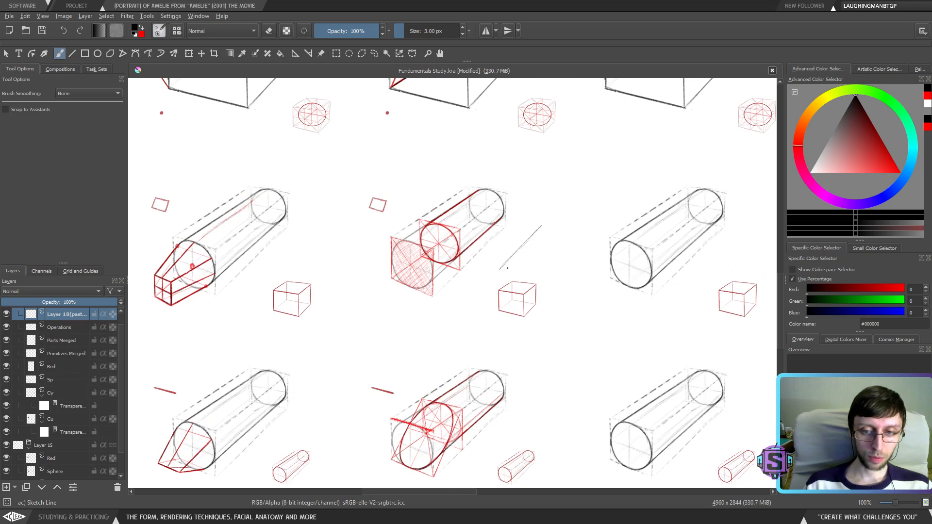
pyautogui.moveTo(499, 270)
pyautogui.mouseDown()
pyautogui.moveTo(503, 251)
pyautogui.moveTo(518, 264)
pyautogui.moveTo(504, 253)
pyautogui.moveTo(543, 212)
pyautogui.mouseUp()
pyautogui.moveTo(504, 253)
pyautogui.mouseDown()
pyautogui.moveTo(554, 220)
pyautogui.moveTo(540, 229)
pyautogui.moveTo(544, 214)
pyautogui.mouseUp()
pyautogui.moveTo(541, 227); pyautogui.dragTo(558, 219)
pyautogui.moveTo(512, 244)
pyautogui.mouseDown()
pyautogui.moveTo(491, 212)
pyautogui.moveTo(442, 242)
pyautogui.moveTo(452, 236)
pyautogui.mouseUp()
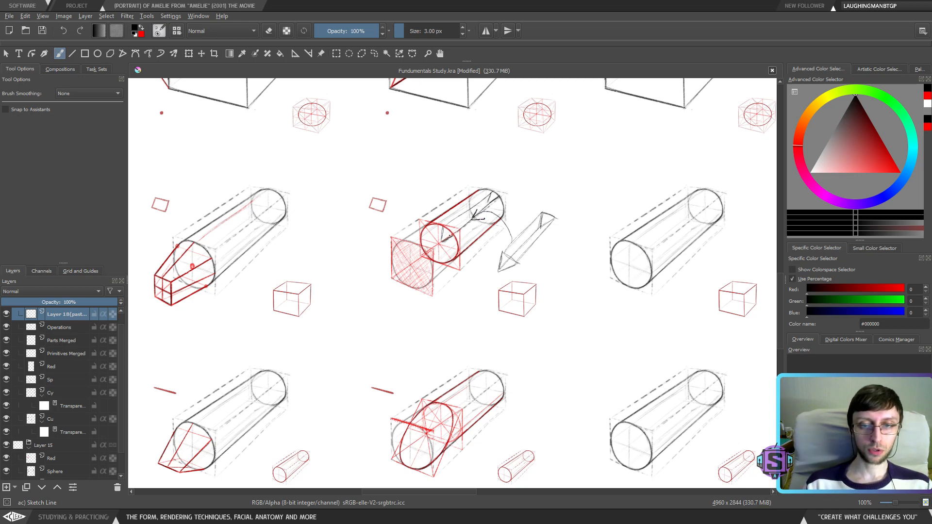
pyautogui.moveTo(451, 235); pyautogui.dragTo(486, 204)
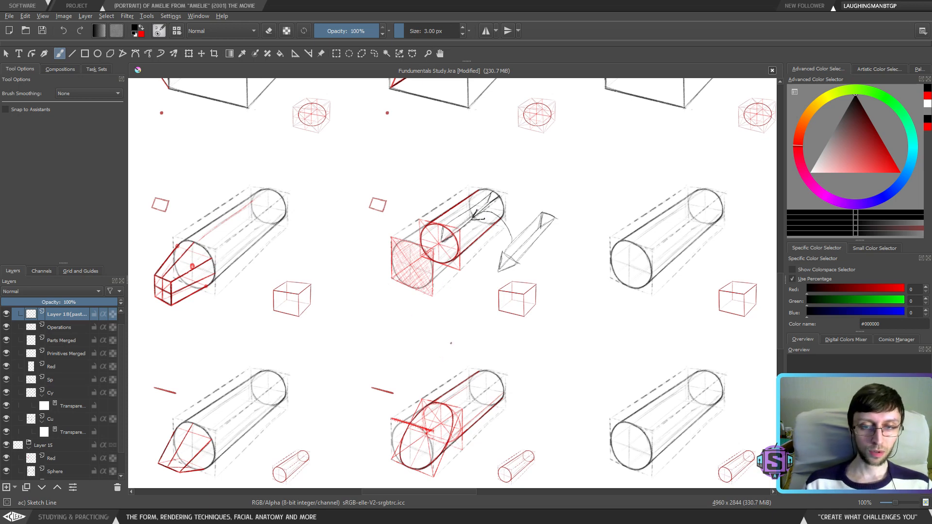
# Undo the triangular wedge, arrow and cut strokes at the plane-row cylinder in the remove column
pyautogui.hotkey('ctrl', 'z')
pyautogui.hotkey('ctrl', 'z')
pyautogui.hotkey('ctrl', 'z')
pyautogui.hotkey('ctrl', 'z')
pyautogui.hotkey('ctrl', 'z')
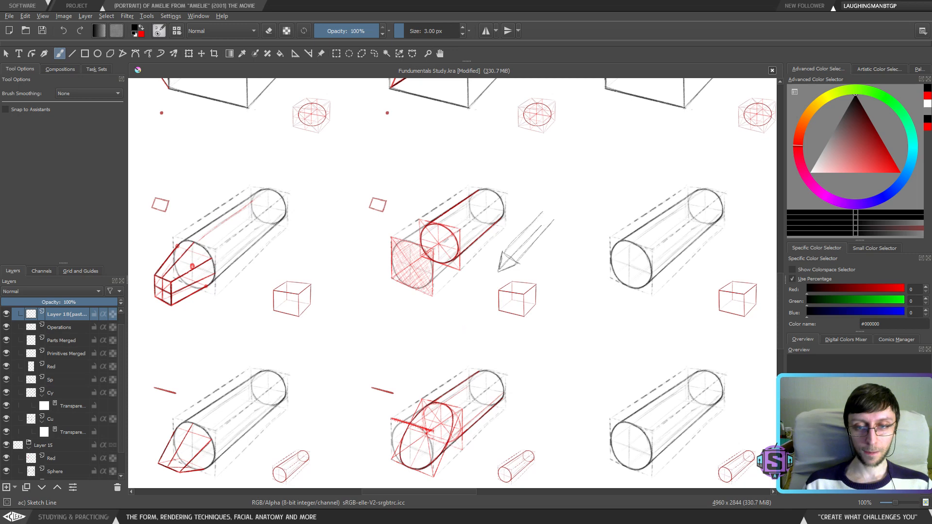
pyautogui.hotkey('ctrl', 'z')
pyautogui.hotkey('ctrl', 'z')
pyautogui.hotkey('ctrl', 'z')
pyautogui.hotkey('ctrl', 'z')
pyautogui.hotkey('ctrl', 'z')
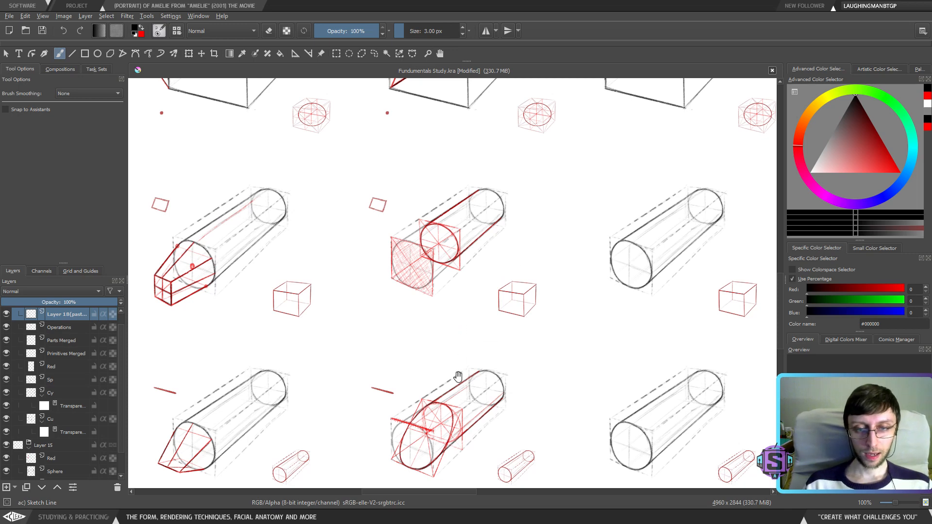
# Try circling the red X beside the point-row cylinder in the remove column, removing the stroke again
pyautogui.scroll(-5, 452, 350)
pyautogui.moveTo(416, 299); pyautogui.dragTo(423, 308)
pyautogui.moveTo(423, 298)
pyautogui.mouseDown()
pyautogui.moveTo(417, 309)
pyautogui.moveTo(428, 314)
pyautogui.mouseUp()
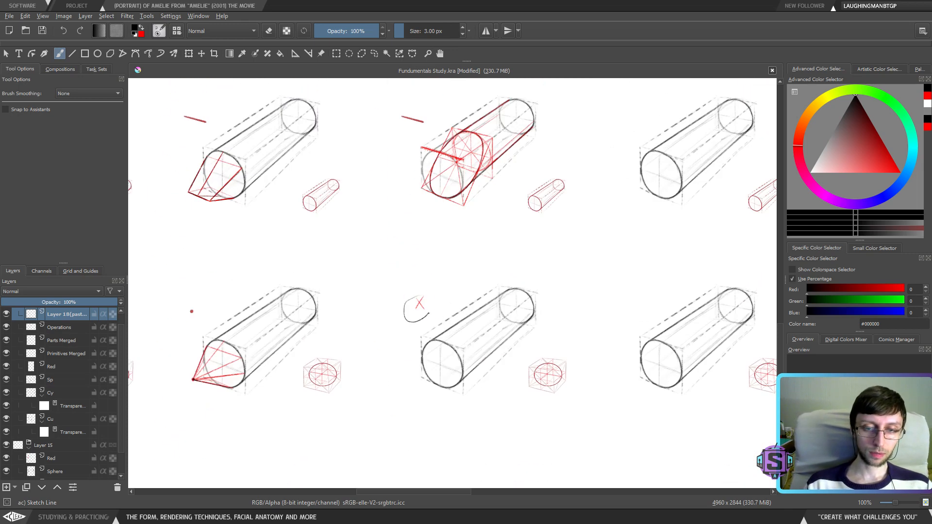
pyautogui.hotkey('ctrl', 'z')
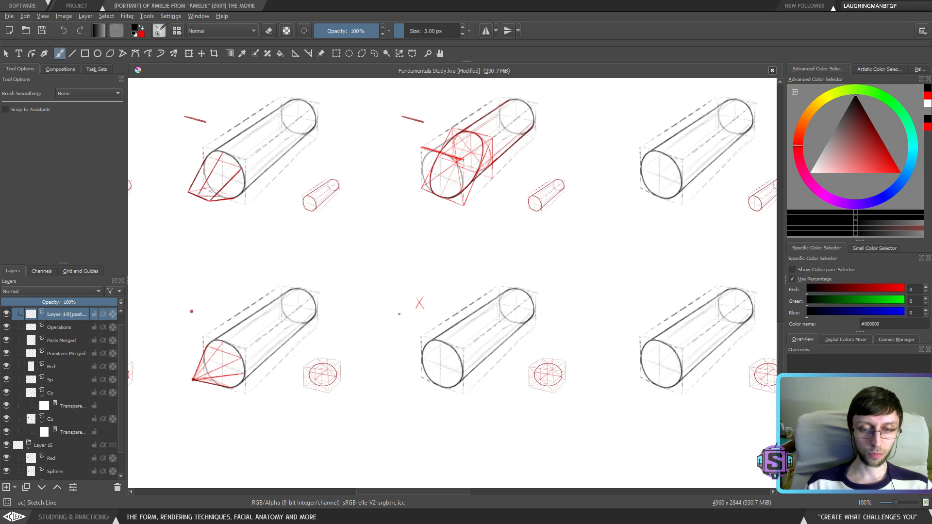
# Try adding a point above the point-row sphere in the add column, joined to the sphere by two lines
pyautogui.moveTo(434, 330); pyautogui.dragTo(428, 335)
pyautogui.moveTo(471, 359); pyautogui.dragTo(412, 327)
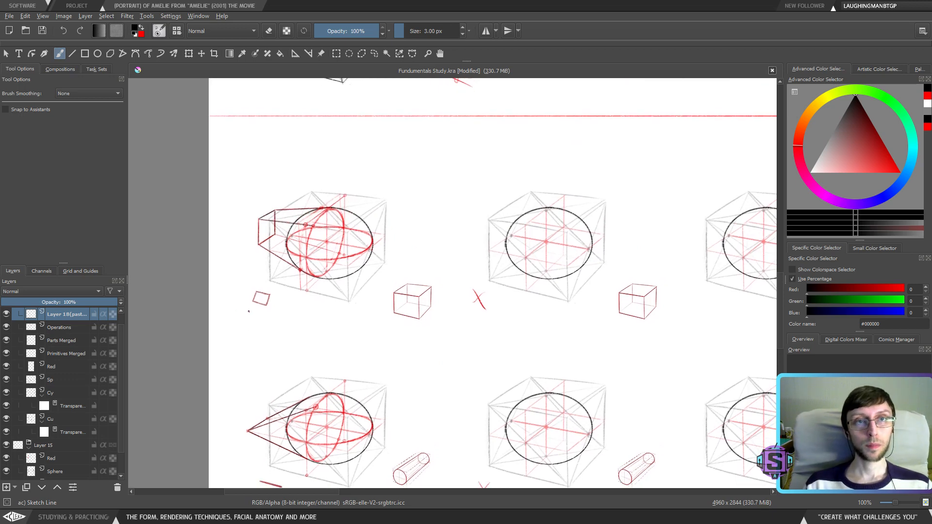
pyautogui.scroll(-4, 266, 307)
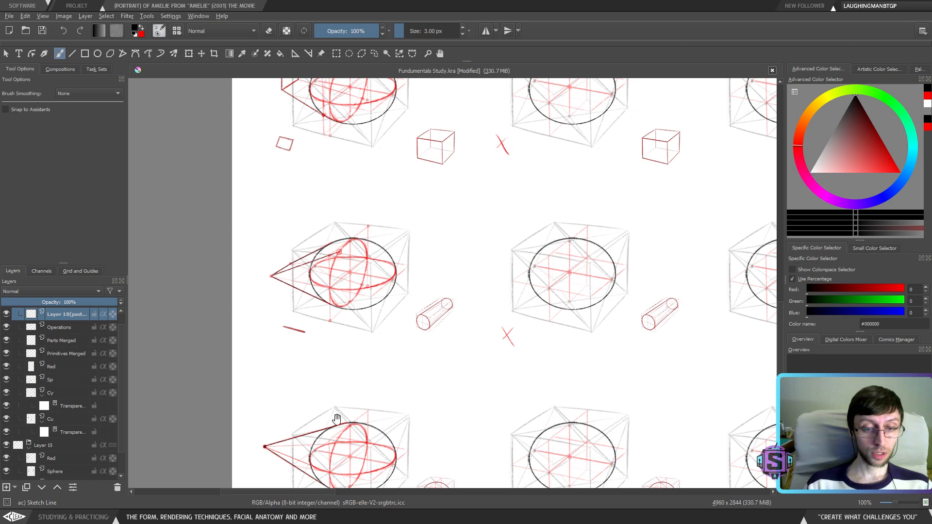
pyautogui.scroll(-3, 285, 318)
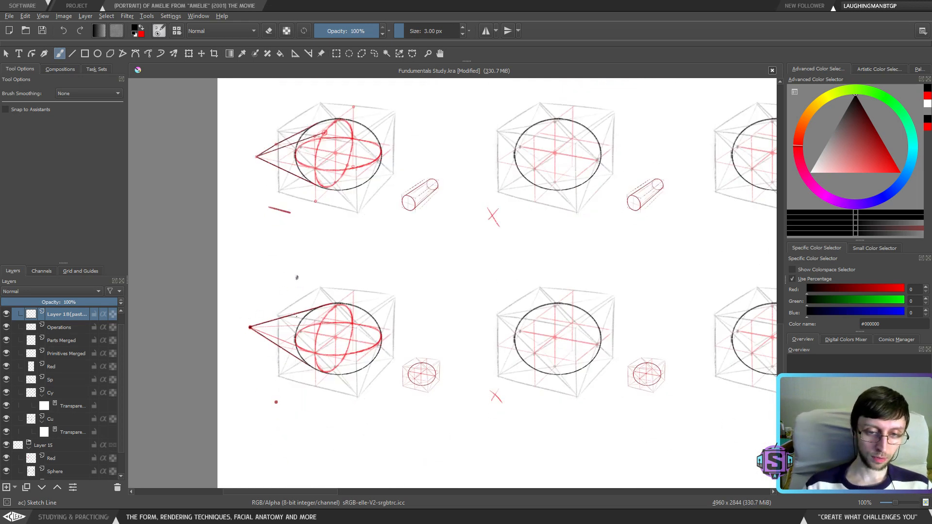
pyautogui.moveTo(296, 278); pyautogui.dragTo(294, 351)
pyautogui.moveTo(298, 278); pyautogui.dragTo(363, 311)
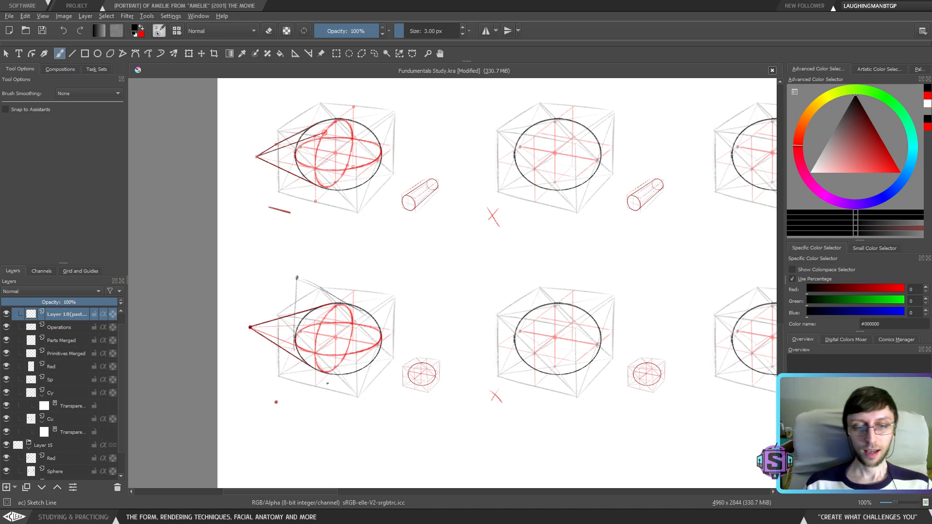
pyautogui.hotkey('ctrl', 'z')
pyautogui.hotkey('ctrl', 'z')
# Try a few black sketch strokes around the line-row sphere in the add column
pyautogui.scroll(5, 276, 402)
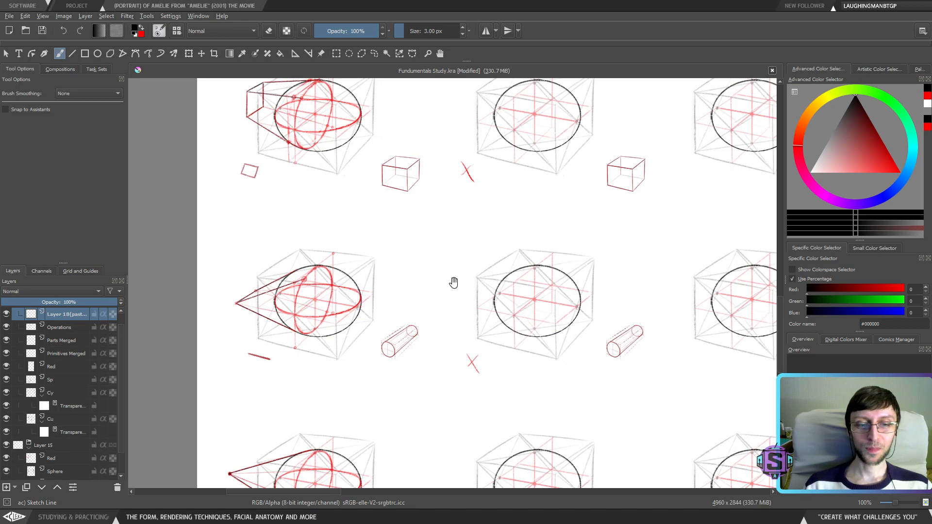
pyautogui.moveTo(319, 261)
pyautogui.mouseDown()
pyautogui.moveTo(354, 248)
pyautogui.moveTo(314, 321)
pyautogui.mouseUp()
pyautogui.moveTo(407, 301)
pyautogui.mouseDown()
pyautogui.moveTo(374, 272)
pyautogui.moveTo(406, 305)
pyautogui.mouseUp()
pyautogui.hotkey('ctrl', 'z')
pyautogui.hotkey('ctrl', 'z')
pyautogui.hotkey('ctrl', 'z')
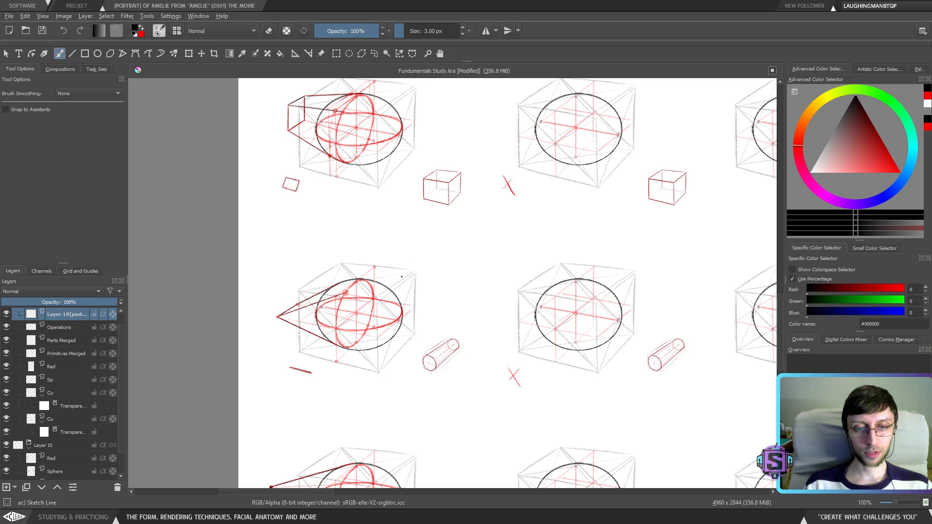
# Sketch a tilted rectangular plane above the plane-row sphere in the add column, with lines connecting its corners to the sphere
pyautogui.moveTo(361, 188); pyautogui.dragTo(393, 364)
pyautogui.moveTo(361, 239)
pyautogui.mouseDown()
pyautogui.moveTo(406, 233)
pyautogui.moveTo(360, 226)
pyautogui.moveTo(361, 217)
pyautogui.moveTo(407, 212)
pyautogui.moveTo(408, 233)
pyautogui.moveTo(352, 268)
pyautogui.mouseUp()
pyautogui.moveTo(364, 221); pyautogui.dragTo(347, 290)
pyautogui.moveTo(361, 240); pyautogui.dragTo(345, 303)
pyautogui.moveTo(366, 223); pyautogui.dragTo(354, 266)
pyautogui.moveTo(402, 220); pyautogui.dragTo(421, 268)
pyautogui.moveTo(421, 268); pyautogui.dragTo(431, 299)
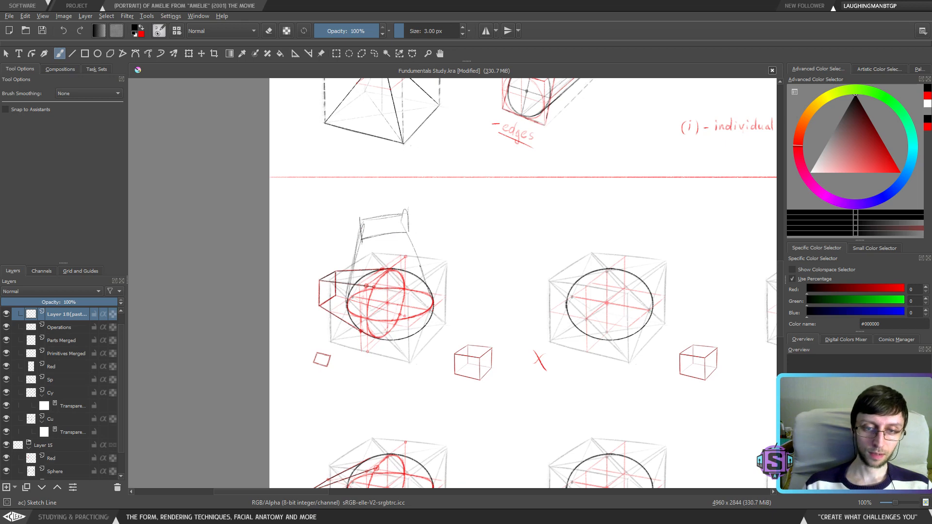
pyautogui.moveTo(407, 220); pyautogui.dragTo(433, 307)
pyautogui.moveTo(363, 242); pyautogui.dragTo(358, 298)
pyautogui.moveTo(363, 257); pyautogui.dragTo(358, 325)
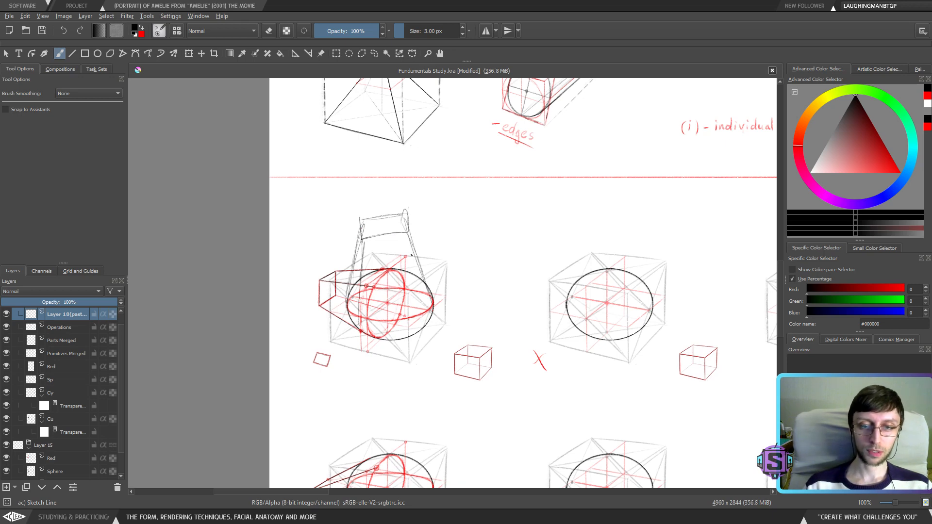
pyautogui.moveTo(411, 255); pyautogui.dragTo(418, 302)
pyautogui.moveTo(405, 231); pyautogui.dragTo(418, 327)
# Undo the rectangular plane and its connecting lines above the plane-row sphere
pyautogui.hotkey('ctrl', 'z')
pyautogui.hotkey('ctrl', 'z')
pyautogui.hotkey('ctrl', 'z')
pyautogui.hotkey('ctrl', 'z')
pyautogui.hotkey('ctrl', 'z')
pyautogui.hotkey('ctrl', 'z')
pyautogui.hotkey('ctrl', 'z')
pyautogui.hotkey('ctrl', 'z')
pyautogui.hotkey('ctrl', 'z')
pyautogui.hotkey('ctrl', 'z')
pyautogui.hotkey('ctrl', 'z')
pyautogui.hotkey('ctrl', 'z')
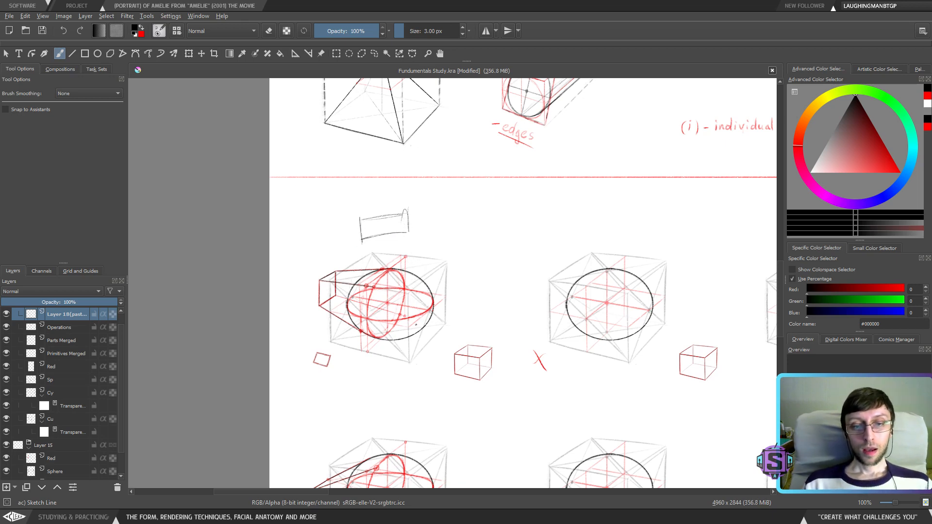
pyautogui.hotkey('ctrl', 'z')
pyautogui.hotkey('ctrl', 'z')
pyautogui.hotkey('ctrl', 'z')
pyautogui.hotkey('ctrl', 'z')
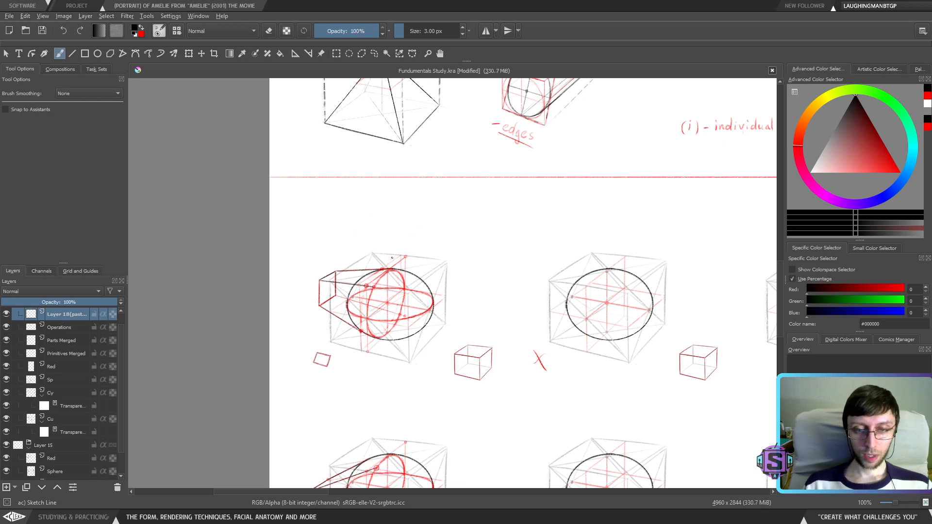
# Try sketching a black X beside the red X of the plane-row sphere in the remove column
pyautogui.moveTo(514, 409)
pyautogui.mouseDown()
pyautogui.moveTo(407, 395)
pyautogui.moveTo(387, 379)
pyautogui.moveTo(378, 246)
pyautogui.moveTo(377, 322)
pyautogui.moveTo(399, 288)
pyautogui.mouseUp()
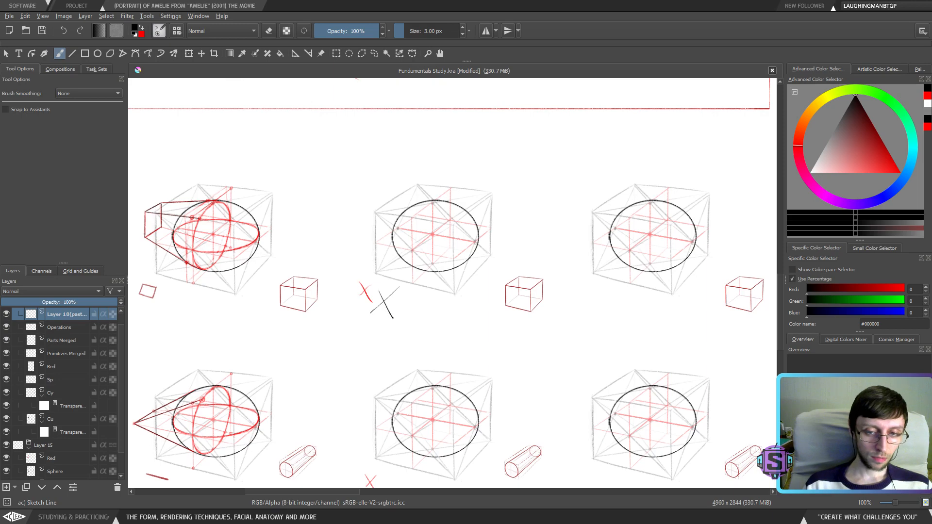
pyautogui.hotkey('ctrl', 'z')
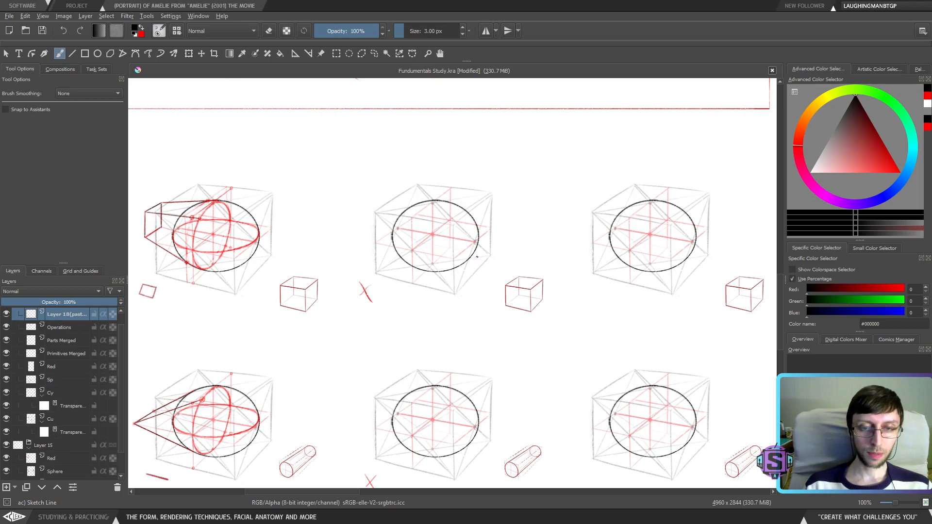
# Compare the crossed-out point-row cylinder with the crossed-out plane-row sphere in the remove column
pyautogui.scroll(-3, 477, 258)
pyautogui.scroll(3, 596, 375)
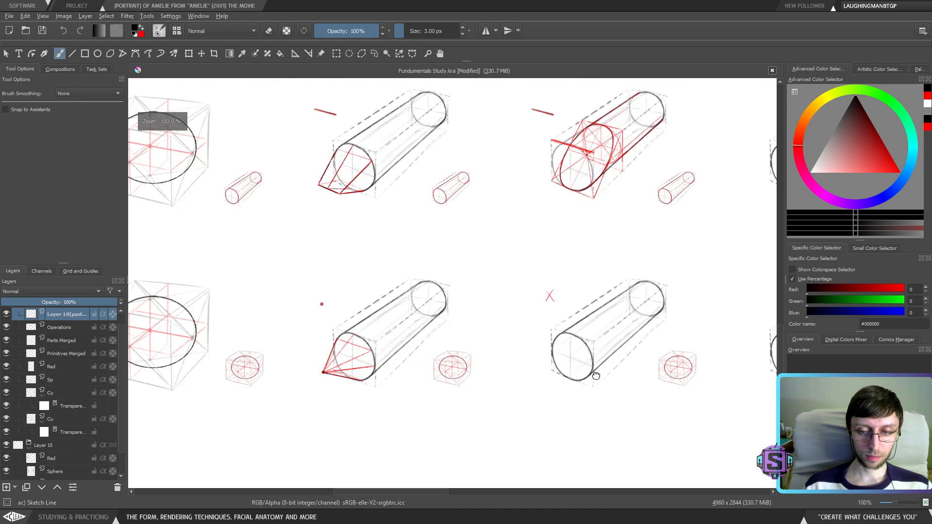
pyautogui.moveTo(596, 375); pyautogui.dragTo(531, 344)
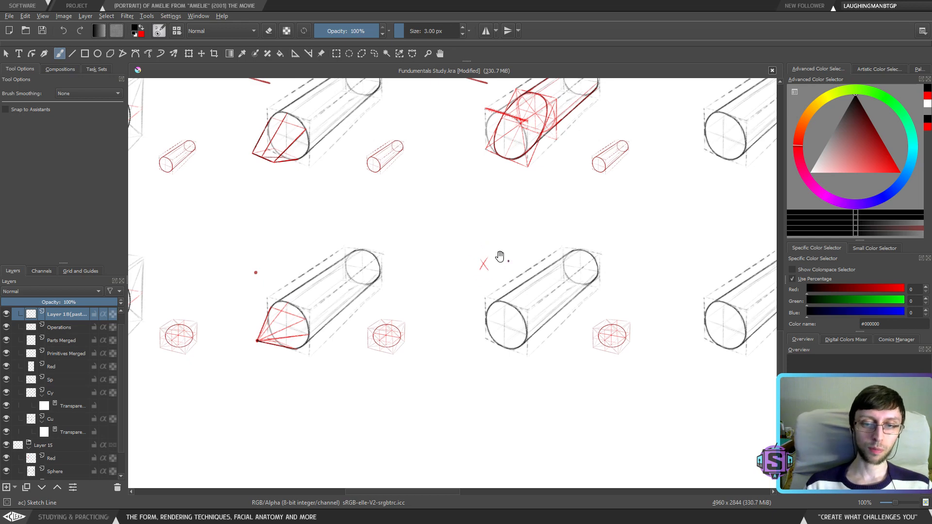
pyautogui.moveTo(500, 257); pyautogui.dragTo(547, 349)
pyautogui.moveTo(344, 285); pyautogui.dragTo(628, 341)
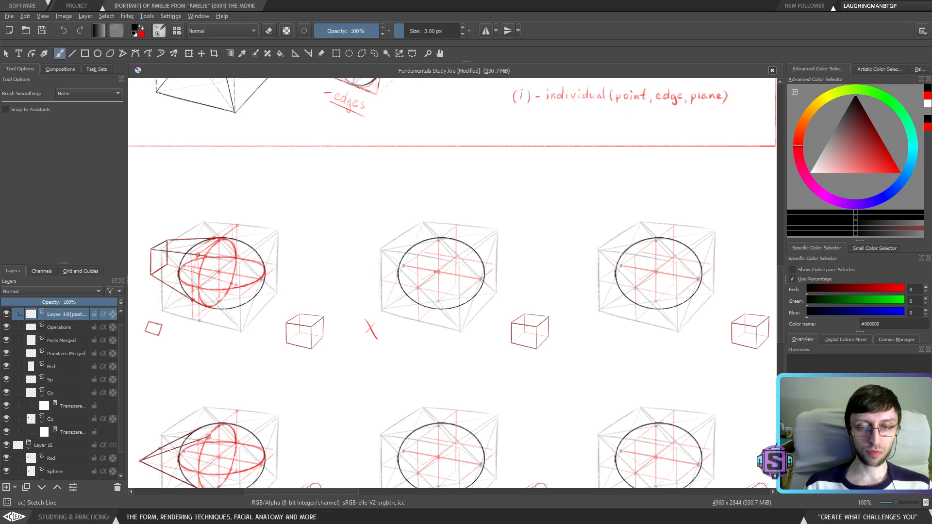
pyautogui.moveTo(493, 412); pyautogui.dragTo(477, 396)
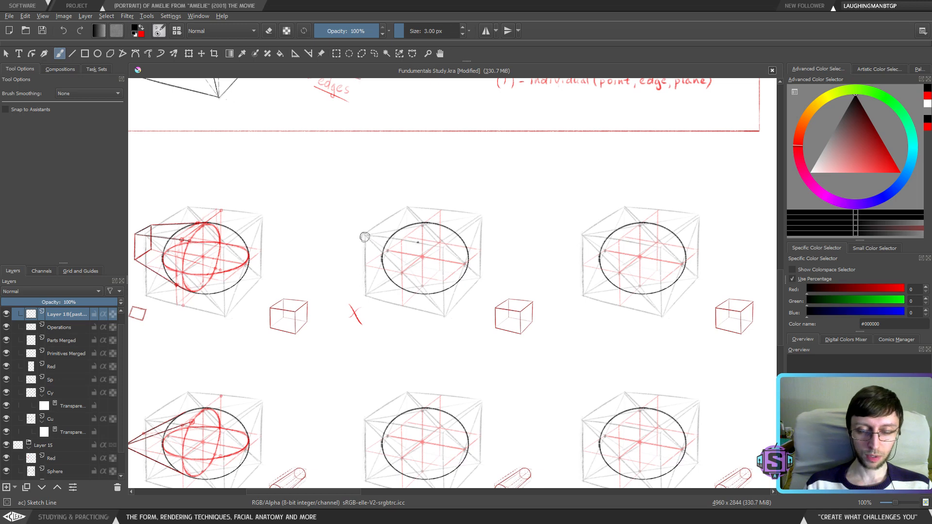
# Sketch a pear-shaped form above and between the plane-row spheres, with curved contour lines across and along its volume
pyautogui.moveTo(527, 171)
pyautogui.mouseDown()
pyautogui.moveTo(509, 247)
pyautogui.moveTo(558, 212)
pyautogui.moveTo(547, 162)
pyautogui.moveTo(528, 171)
pyautogui.mouseUp()
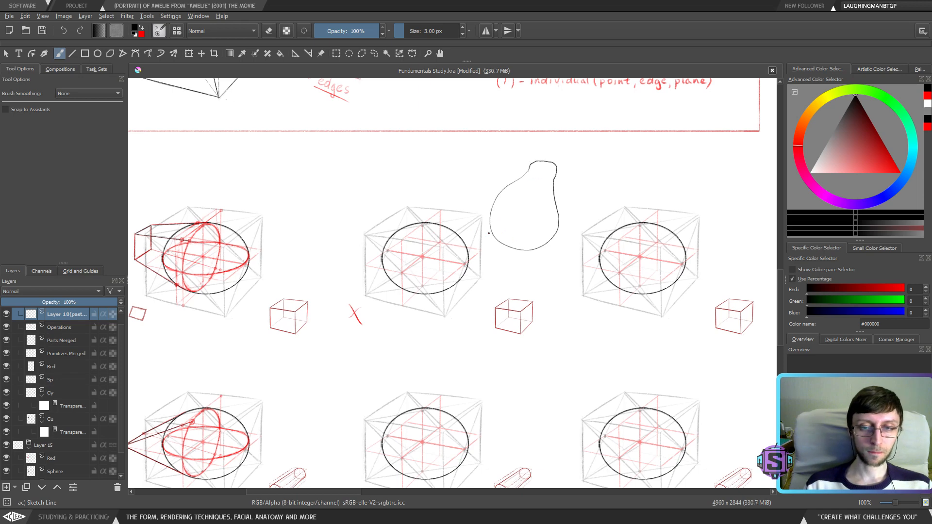
pyautogui.moveTo(498, 232); pyautogui.dragTo(529, 241)
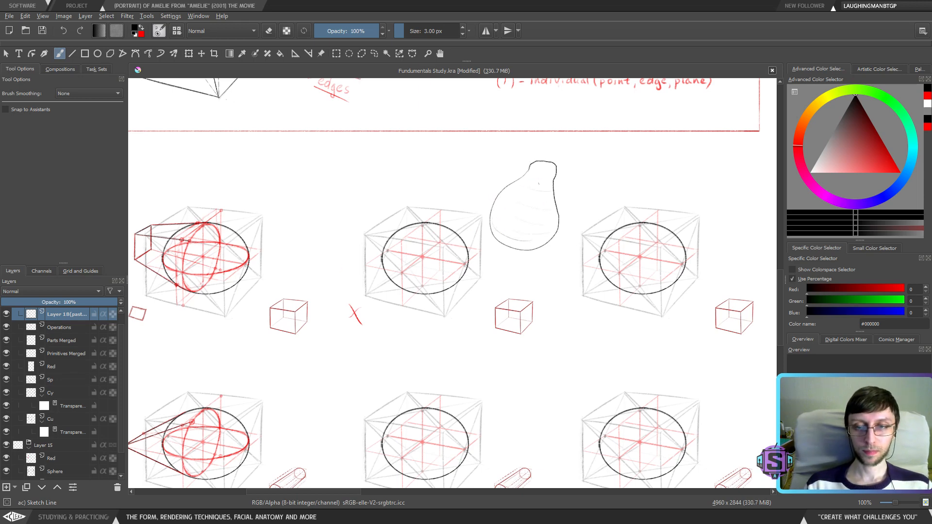
pyautogui.moveTo(533, 176); pyautogui.dragTo(553, 173)
pyautogui.moveTo(539, 170)
pyautogui.mouseDown()
pyautogui.moveTo(553, 169)
pyautogui.moveTo(539, 247)
pyautogui.moveTo(503, 199)
pyautogui.moveTo(515, 187)
pyautogui.mouseUp()
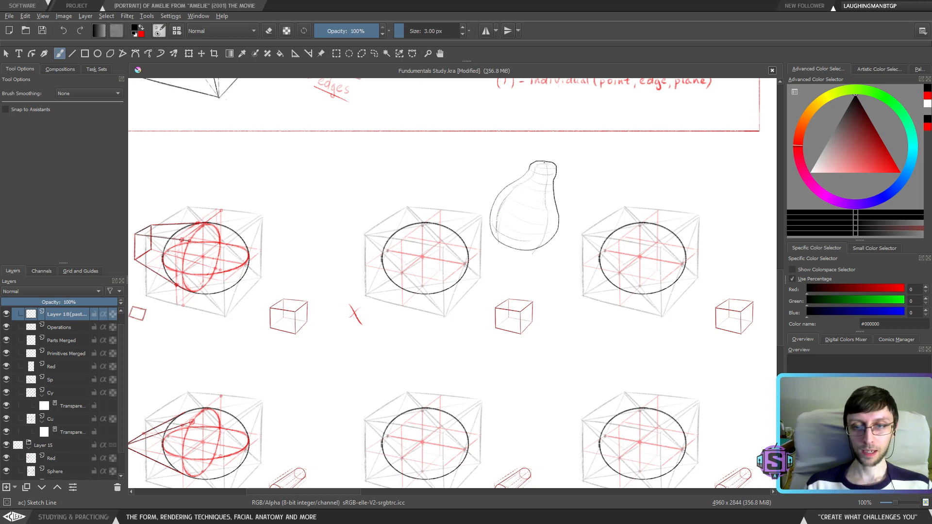
pyautogui.moveTo(536, 185); pyautogui.dragTo(512, 245)
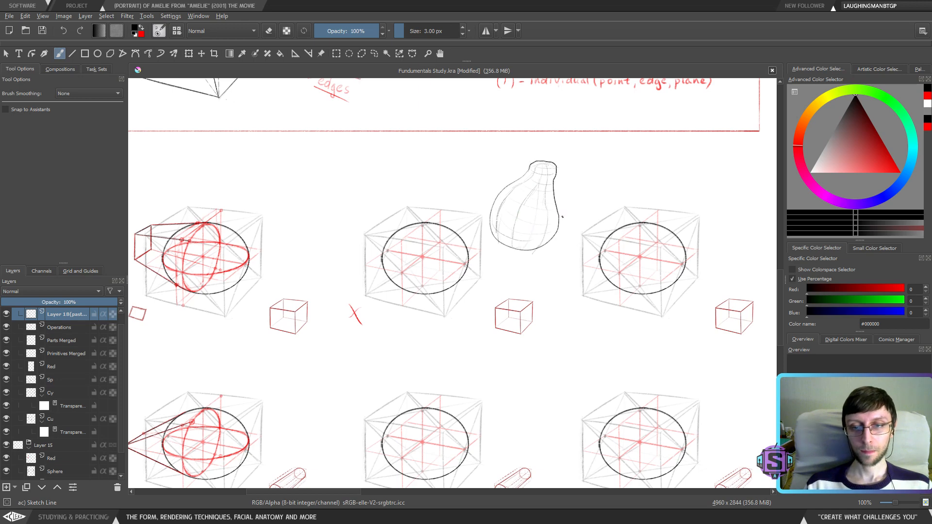
# Clear the pear-shaped sketch from the area above the plane-row spheres
pyautogui.press('o')
pyautogui.moveTo(583, 162)
pyautogui.mouseDown()
pyautogui.moveTo(502, 192)
pyautogui.moveTo(487, 228)
pyautogui.moveTo(557, 269)
pyautogui.moveTo(584, 165)
pyautogui.mouseUp()
pyautogui.hotkey('ctrl', 'shift', 'a')
pyautogui.press('b')
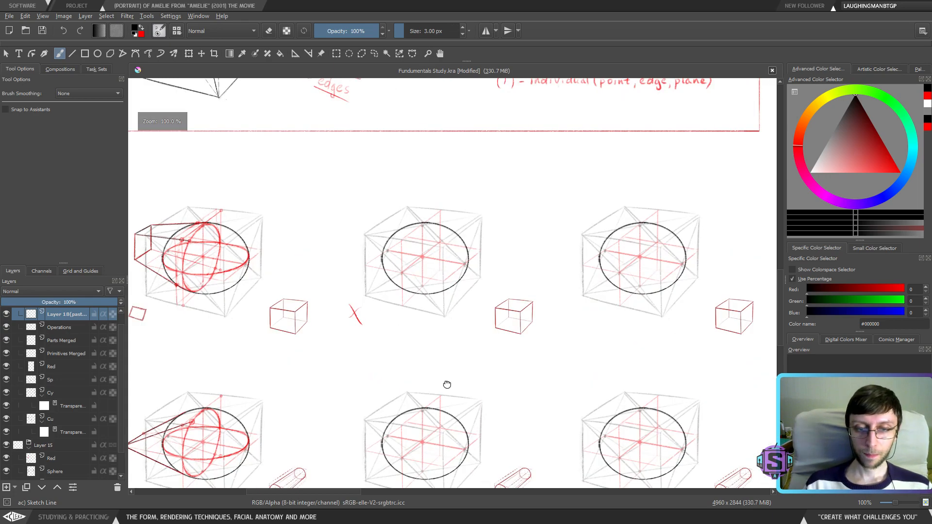
# Examine how the added plane connects to the plane-row sphere in the add column
pyautogui.moveTo(446, 383); pyautogui.dragTo(476, 360)
pyautogui.scroll(3, 354, 262)
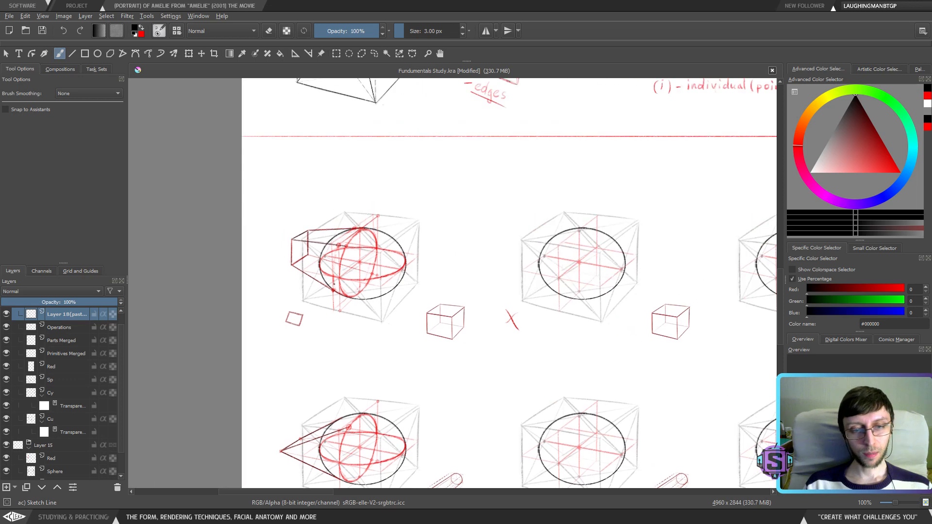
pyautogui.moveTo(329, 276); pyautogui.dragTo(494, 315)
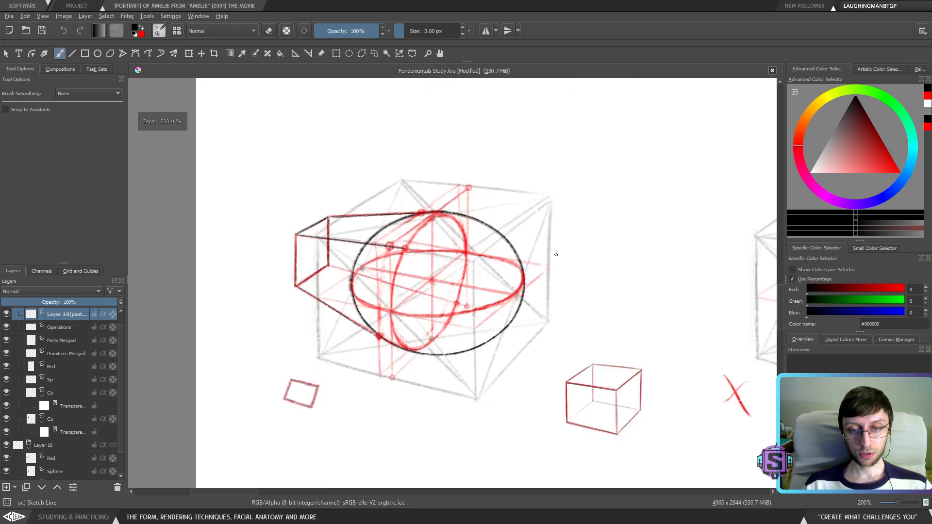
pyautogui.scroll(-2, 552, 254)
pyautogui.moveTo(531, 372)
pyautogui.mouseDown()
pyautogui.moveTo(427, 325)
pyautogui.moveTo(412, 291)
pyautogui.mouseUp()
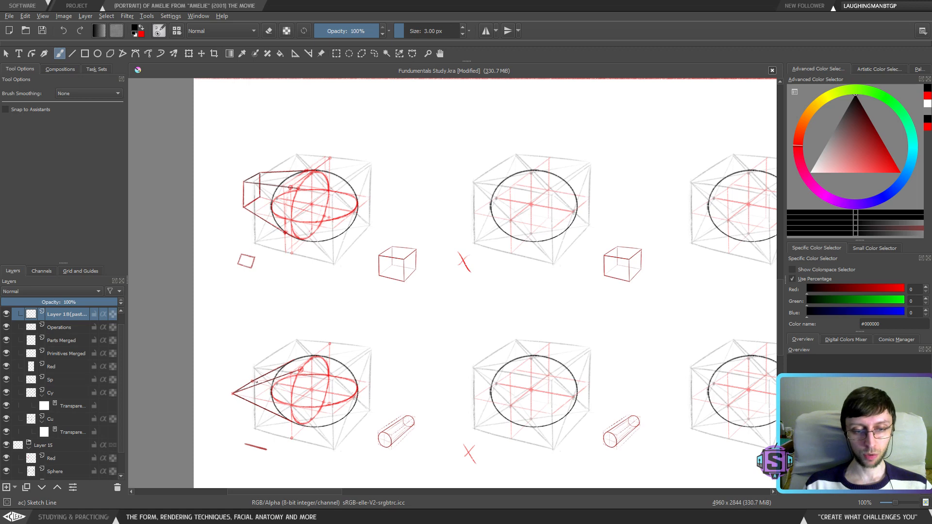
# Try sketching black contour strokes over the line-row sphere's added form in the add column
pyautogui.scroll(2, 250, 388)
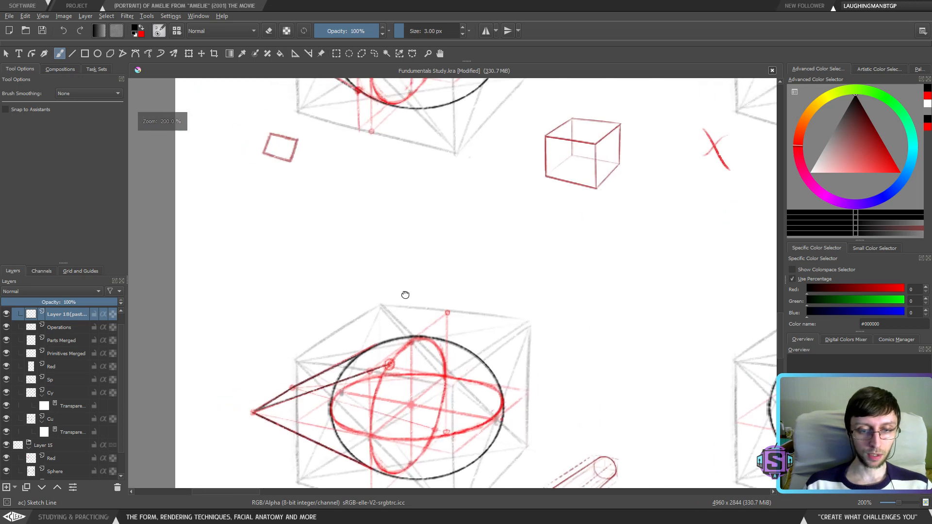
pyautogui.moveTo(294, 377); pyautogui.dragTo(355, 359)
pyautogui.moveTo(396, 323)
pyautogui.mouseDown()
pyautogui.moveTo(380, 351)
pyautogui.moveTo(385, 333)
pyautogui.moveTo(367, 391)
pyautogui.mouseUp()
pyautogui.moveTo(366, 335); pyautogui.dragTo(336, 397)
pyautogui.hotkey('ctrl', 'z')
pyautogui.hotkey('ctrl', 'z')
pyautogui.hotkey('ctrl', 'z')
pyautogui.hotkey('ctrl', 'z')
pyautogui.hotkey('ctrl', 'z')
# Sketch curved black cross-contours along the cone between the added point and the point-row sphere in the add column
pyautogui.scroll(-9, 427, 340)
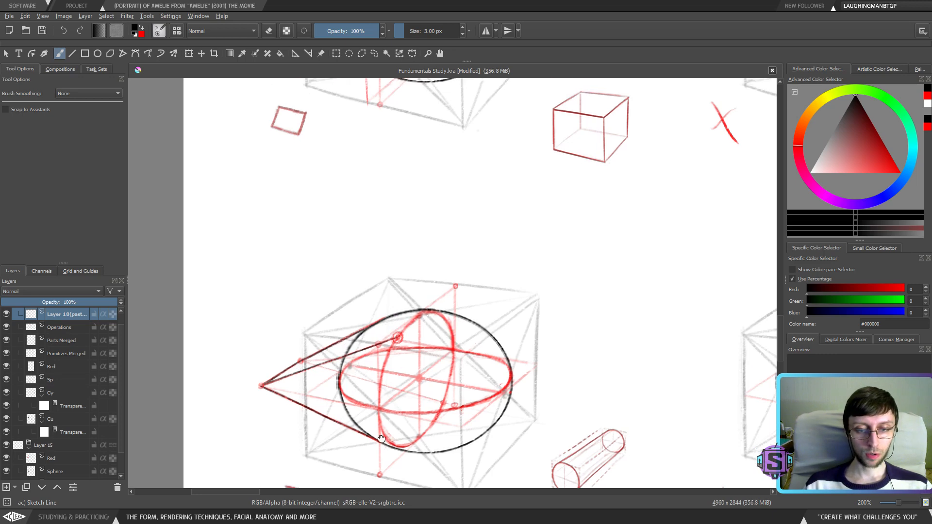
pyautogui.moveTo(273, 275); pyautogui.dragTo(274, 292)
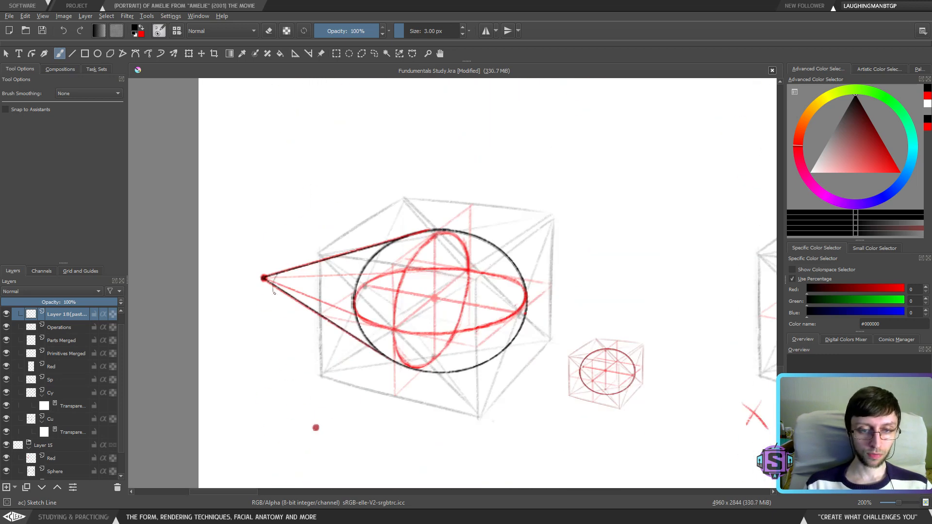
pyautogui.hotkey('ctrl', 'z')
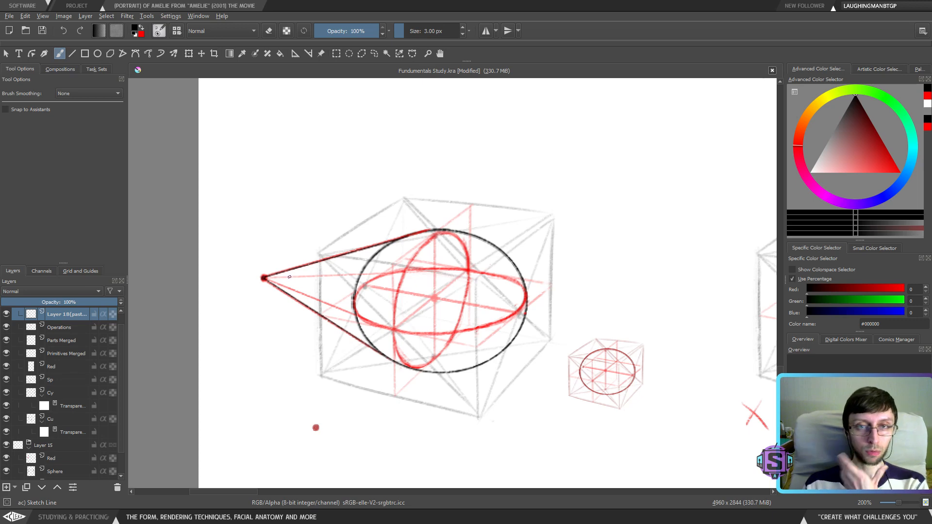
pyautogui.moveTo(285, 272)
pyautogui.mouseDown()
pyautogui.moveTo(287, 295)
pyautogui.moveTo(314, 306)
pyautogui.mouseUp()
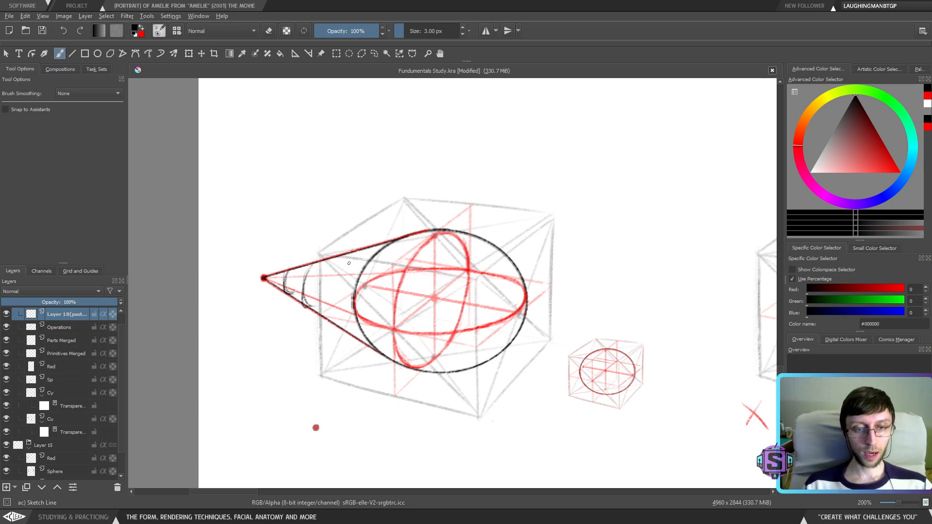
pyautogui.moveTo(337, 258); pyautogui.dragTo(348, 324)
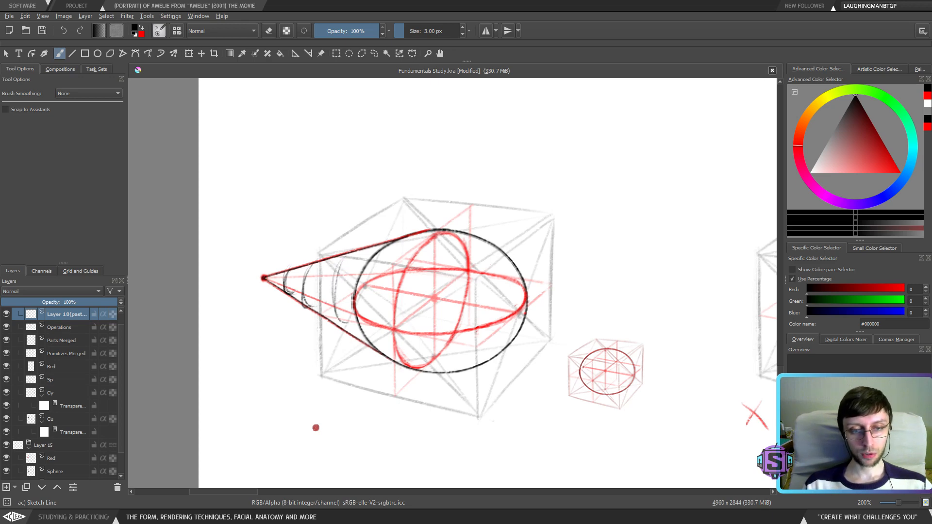
pyautogui.moveTo(267, 279); pyautogui.dragTo(356, 315)
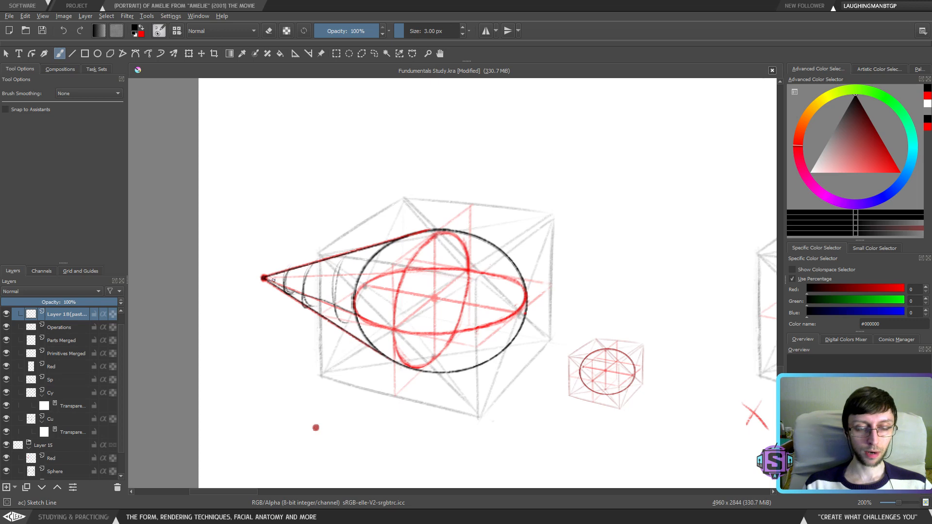
# Try sketching lengthwise black contours and directional arrows over the cone between the added point and the point-row sphere
pyautogui.moveTo(268, 278); pyautogui.dragTo(382, 255)
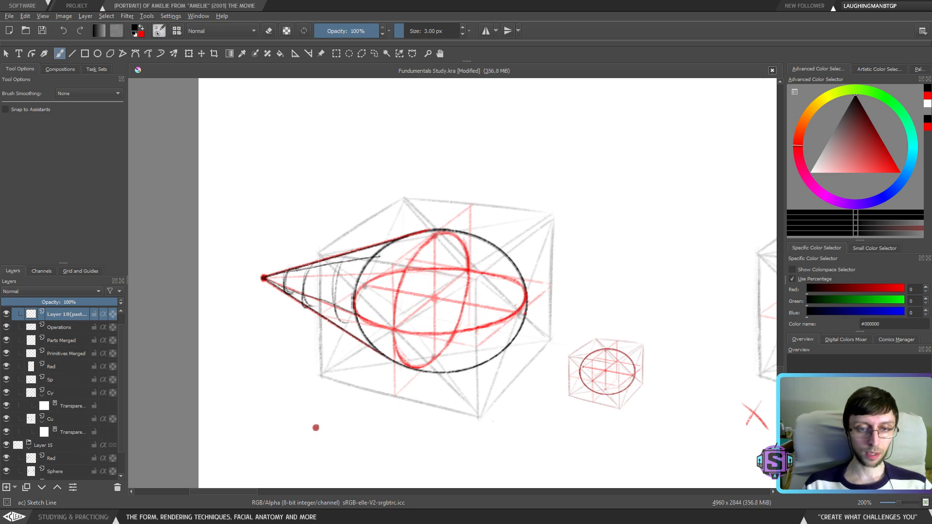
pyautogui.hotkey('ctrl', 'z')
pyautogui.moveTo(268, 277)
pyautogui.mouseDown()
pyautogui.moveTo(372, 268)
pyautogui.moveTo(336, 261)
pyautogui.mouseUp()
pyautogui.moveTo(338, 261)
pyautogui.mouseDown()
pyautogui.moveTo(362, 253)
pyautogui.moveTo(345, 266)
pyautogui.mouseUp()
pyautogui.moveTo(329, 194)
pyautogui.mouseDown()
pyautogui.moveTo(331, 249)
pyautogui.moveTo(361, 238)
pyautogui.mouseUp()
pyautogui.moveTo(226, 315); pyautogui.dragTo(325, 291)
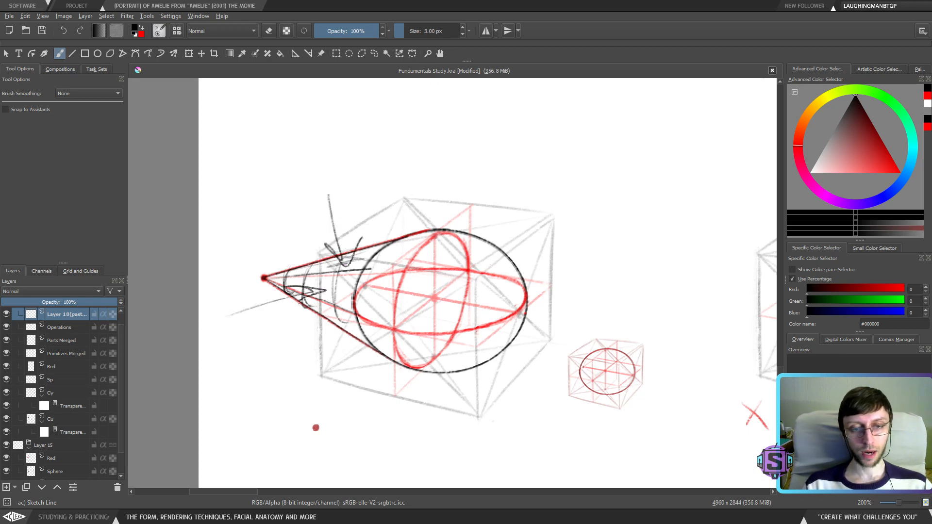
pyautogui.moveTo(313, 369); pyautogui.dragTo(337, 321)
# Undo all black contour and arrow strokes over the point-row sphere's cone in the add column
pyautogui.hotkey('ctrl', 'z')
pyautogui.hotkey('ctrl', 'z')
pyautogui.hotkey('ctrl', 'z')
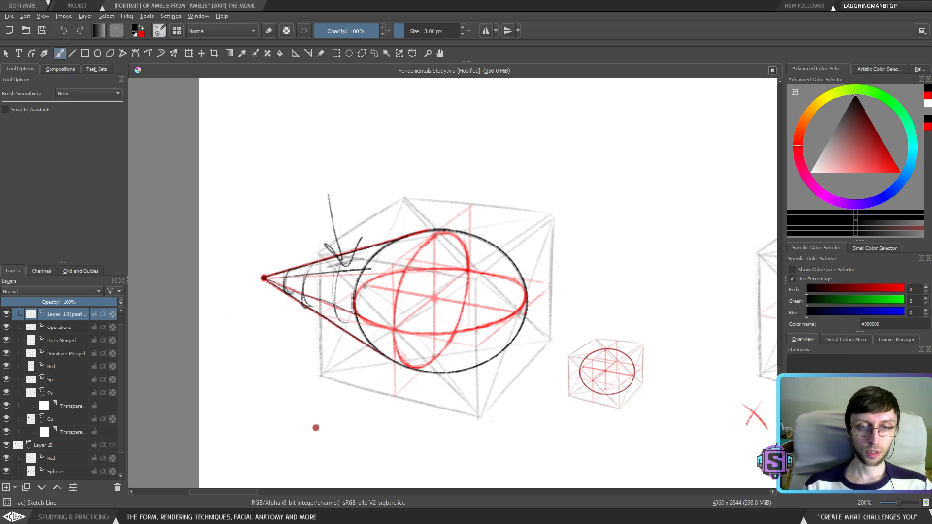
pyautogui.hotkey('ctrl', 'z')
pyautogui.hotkey('ctrl', 'z')
pyautogui.hotkey('ctrl', 'z')
pyautogui.hotkey('ctrl', 'z')
pyautogui.hotkey('ctrl', 'z')
pyautogui.hotkey('ctrl', 'z')
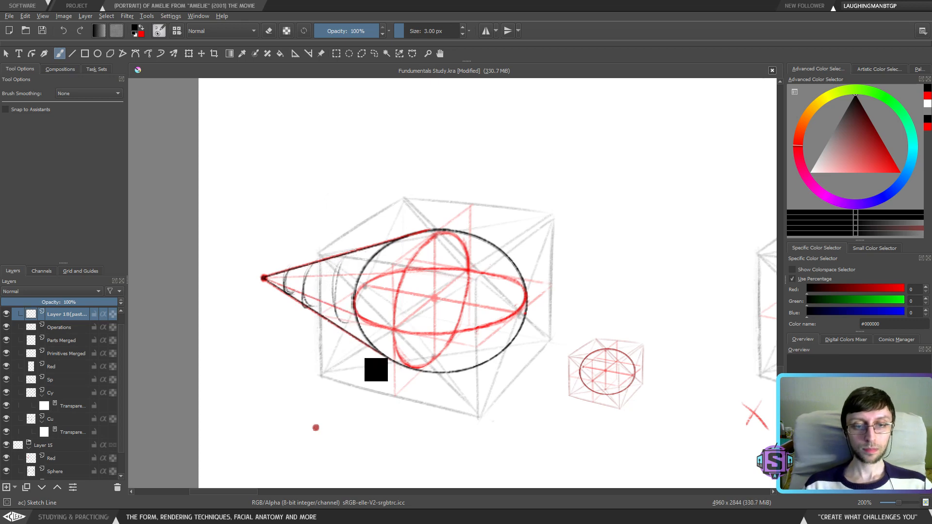
pyautogui.hotkey('ctrl', 'z')
pyautogui.hotkey('ctrl', 'z')
pyautogui.hotkey('ctrl', 'z')
pyautogui.hotkey('ctrl', 'z')
pyautogui.hotkey('ctrl', 'z')
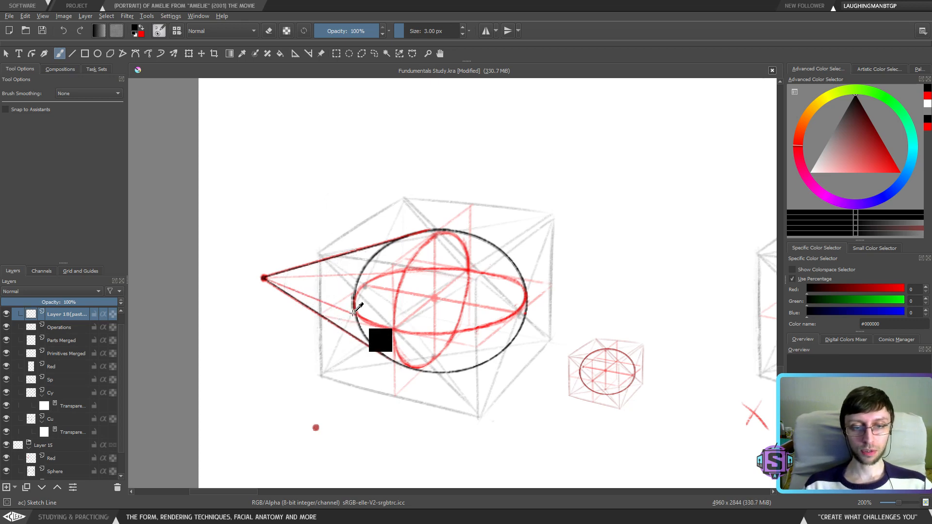
# Compare the added forms on the spheres with the add and remove variants of the cylinders
pyautogui.press('1')
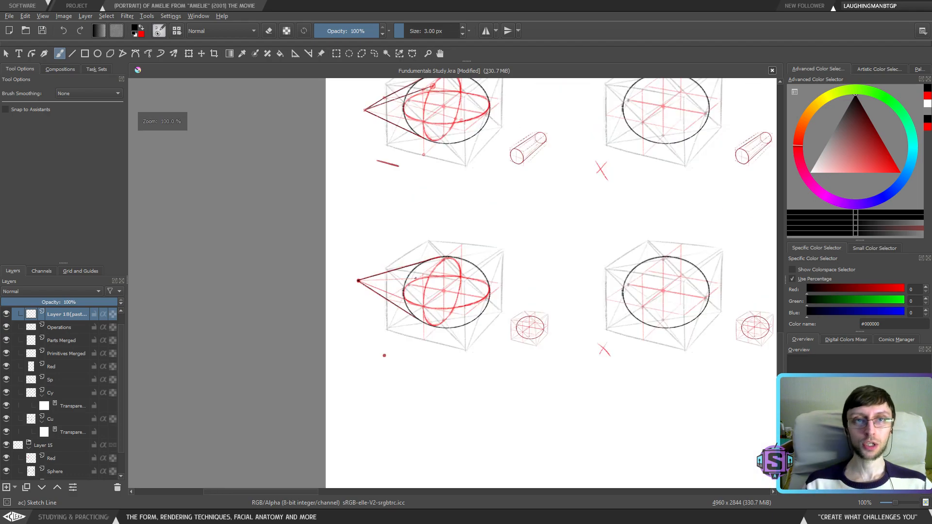
pyautogui.moveTo(545, 233); pyautogui.dragTo(395, 356)
pyautogui.moveTo(500, 328)
pyautogui.mouseDown()
pyautogui.moveTo(423, 371)
pyautogui.moveTo(405, 395)
pyautogui.mouseUp()
pyautogui.press('-')
pyautogui.press('-')
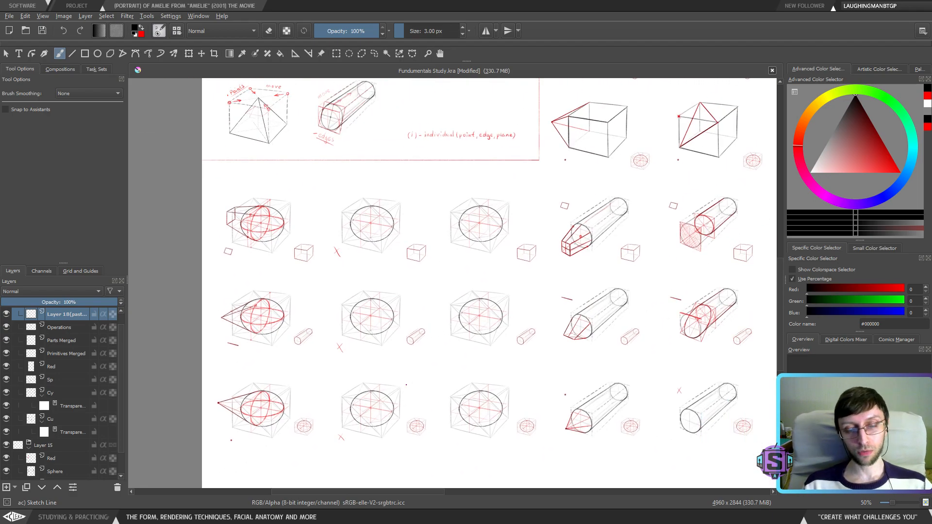
pyautogui.moveTo(599, 208)
pyautogui.mouseDown()
pyautogui.moveTo(507, 223)
pyautogui.moveTo(547, 229)
pyautogui.mouseUp()
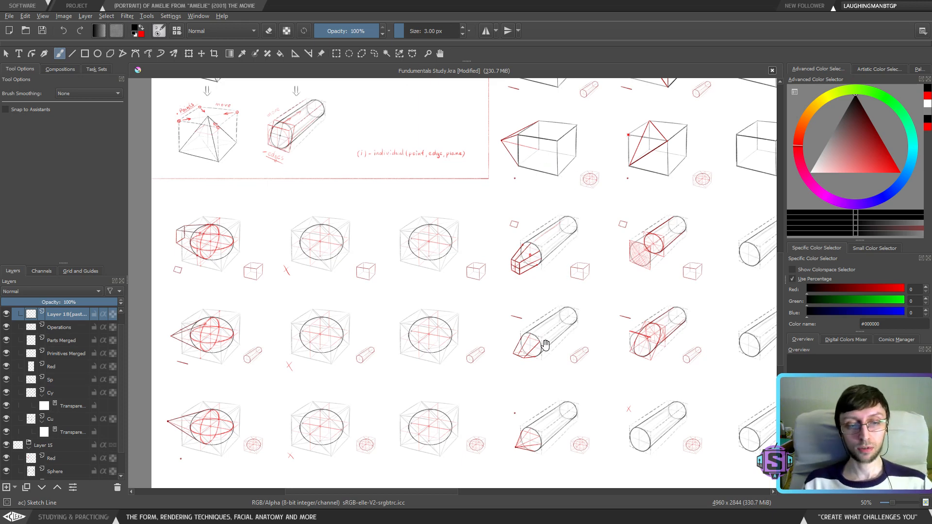
pyautogui.moveTo(546, 345)
pyautogui.mouseDown()
pyautogui.moveTo(515, 352)
pyautogui.moveTo(512, 344)
pyautogui.moveTo(541, 329)
pyautogui.moveTo(528, 328)
pyautogui.moveTo(545, 348)
pyautogui.moveTo(479, 336)
pyautogui.moveTo(491, 341)
pyautogui.mouseUp()
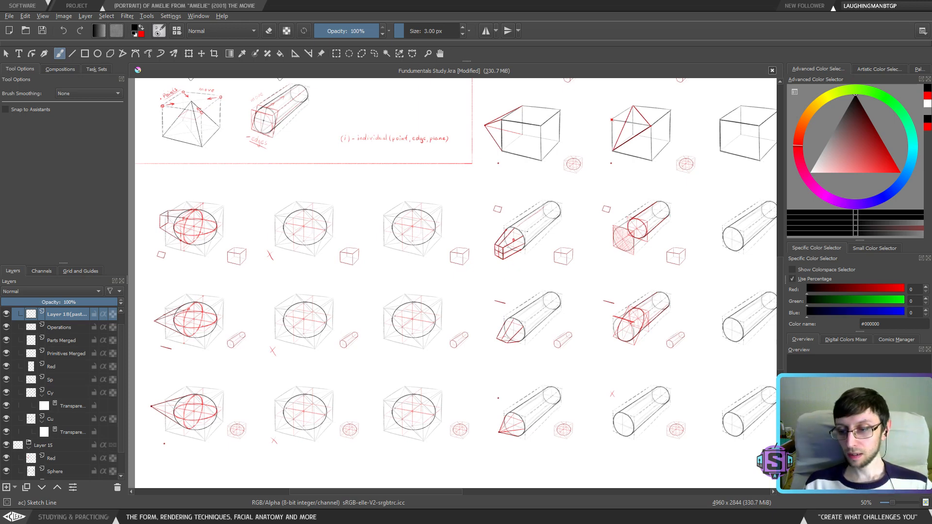
pyautogui.moveTo(546, 283); pyautogui.dragTo(534, 369)
# Try sketching a black curve linking the small red cube to the plane-row add cube and an underline beneath unite
pyautogui.press('1')
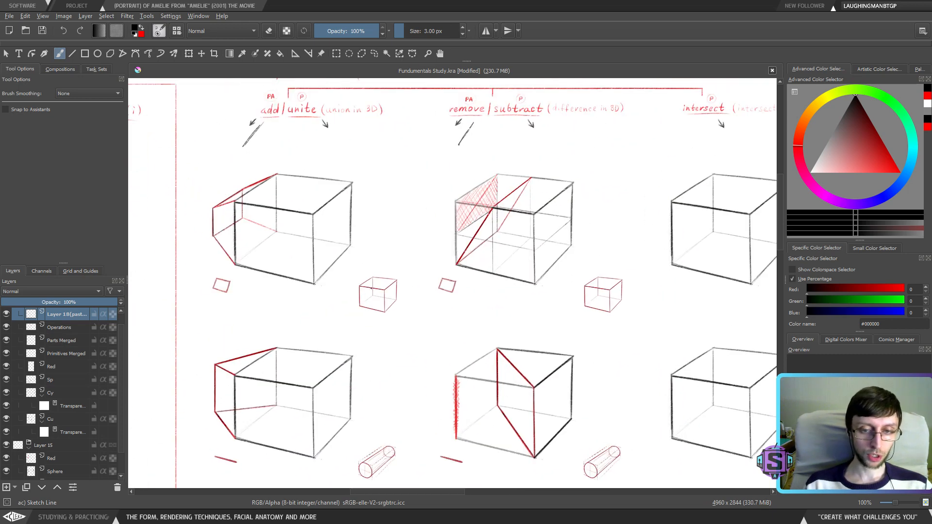
pyautogui.hotkey('ctrl', '+')
pyautogui.moveTo(516, 407); pyautogui.dragTo(525, 426)
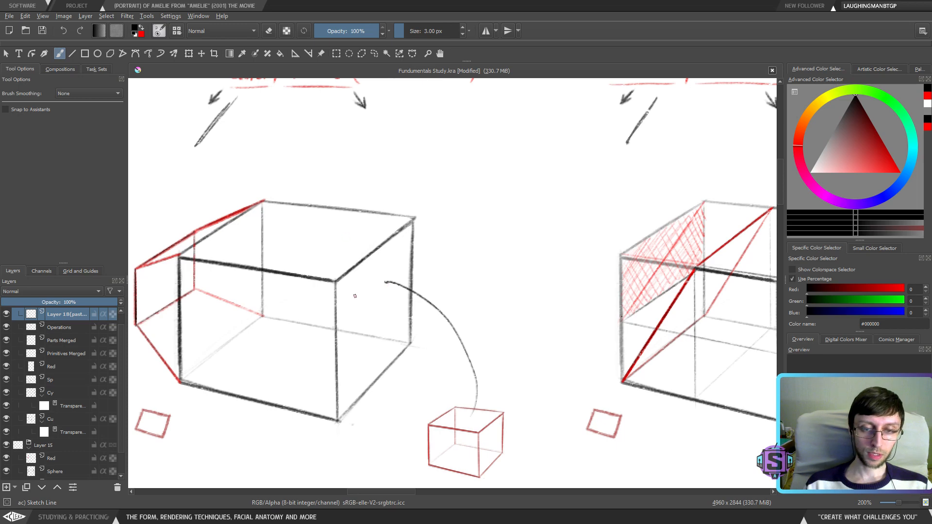
pyautogui.moveTo(360, 275)
pyautogui.mouseDown()
pyautogui.moveTo(360, 300)
pyautogui.moveTo(361, 255)
pyautogui.mouseUp()
pyautogui.hotkey('ctrl', 'z')
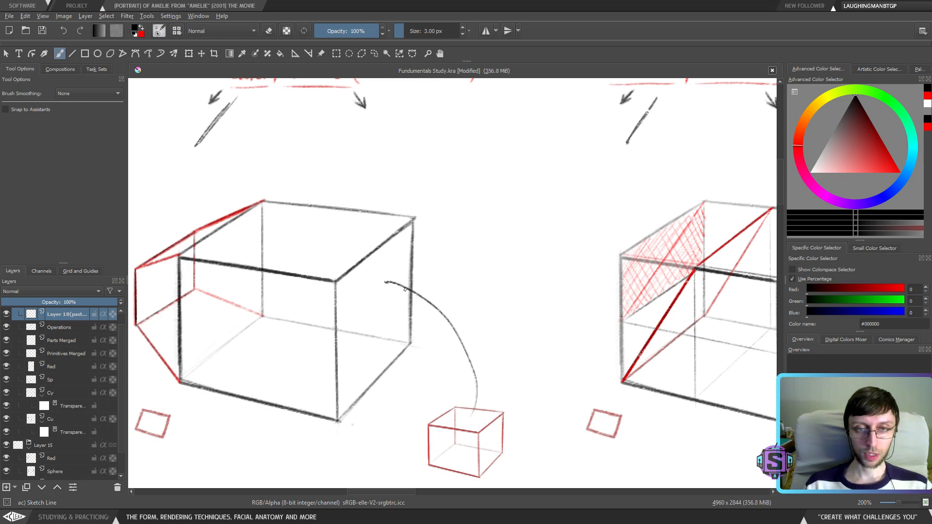
pyautogui.scroll(3, 389, 272)
pyautogui.moveTo(283, 188); pyautogui.dragTo(352, 183)
pyautogui.scroll(-1, 407, 316)
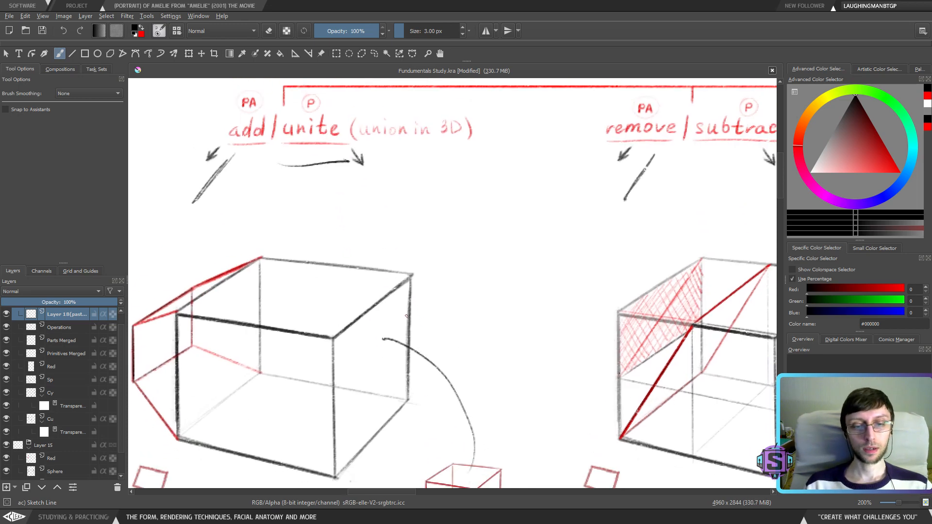
# Examine the small red cube, cylinder and sphere beside the cube rows across the add, remove and intersect columns
pyautogui.scroll(-3, 468, 371)
pyautogui.scroll(-5, 479, 462)
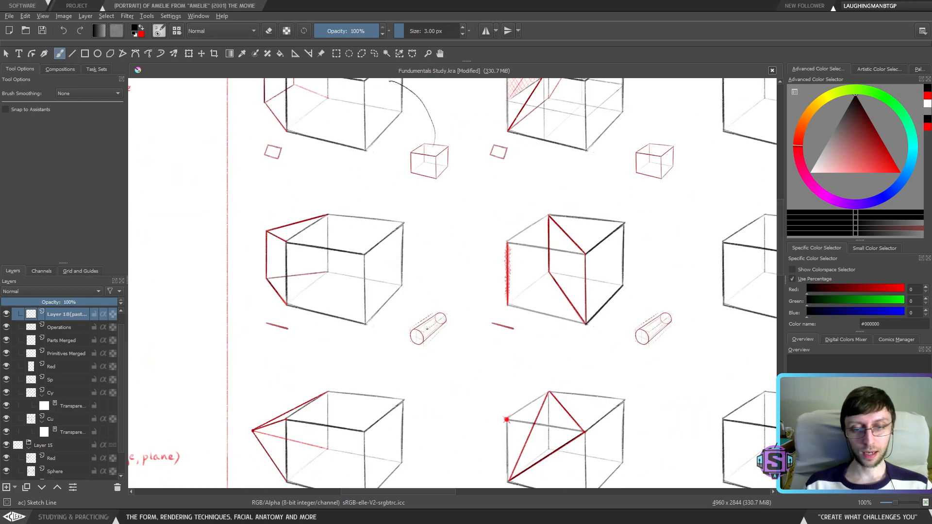
pyautogui.scroll(-5, 442, 329)
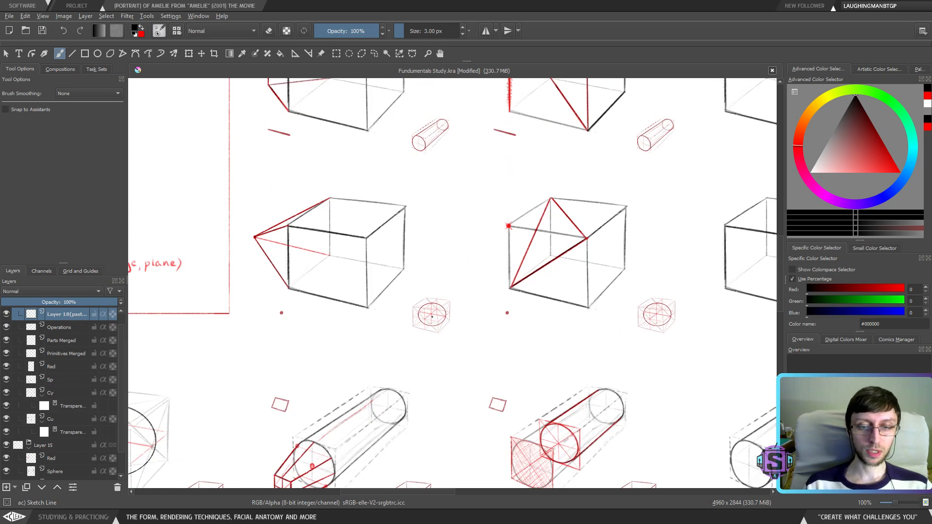
pyautogui.hscroll(3, 467, 318)
pyautogui.scroll(1, 467, 318)
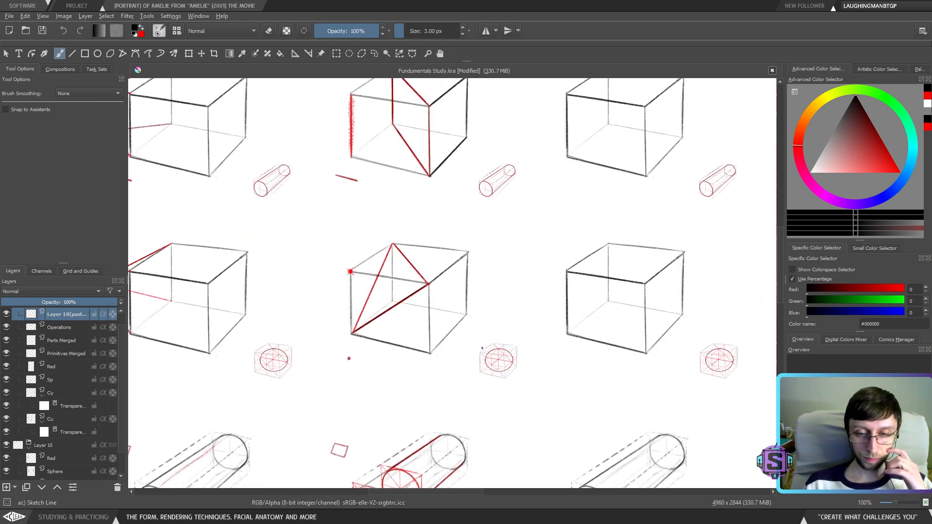
pyautogui.scroll(1, 500, 354)
pyautogui.hscroll(1, 500, 354)
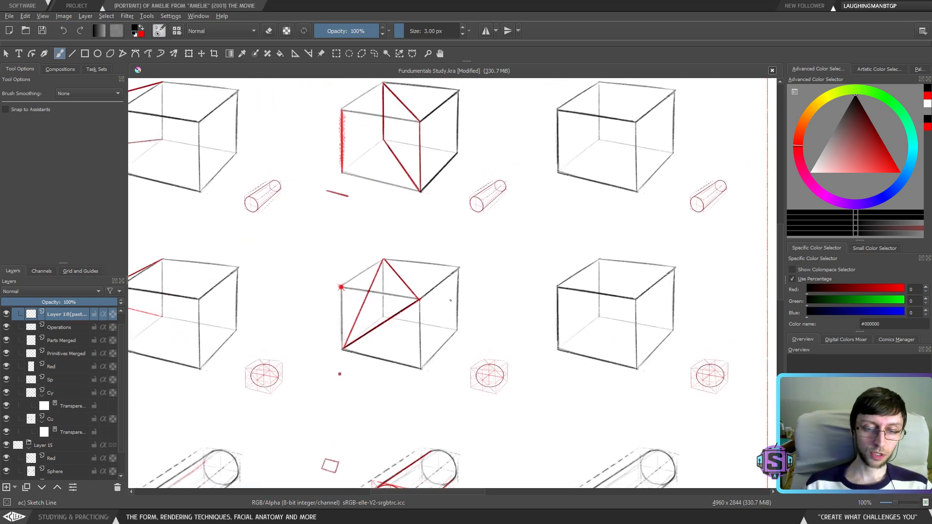
pyautogui.scroll(8, 465, 266)
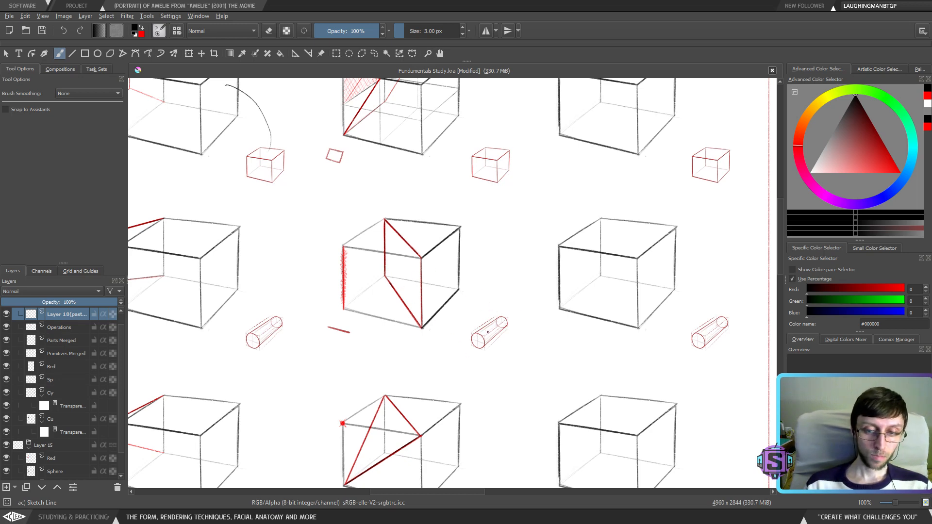
pyautogui.scroll(9, 425, 274)
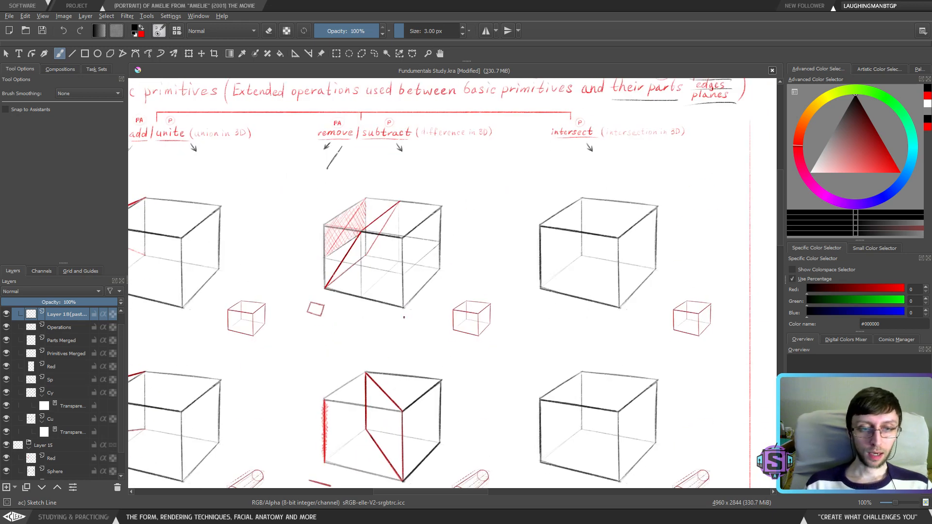
pyautogui.scroll(3, 243, 220)
pyautogui.hscroll(7, 243, 220)
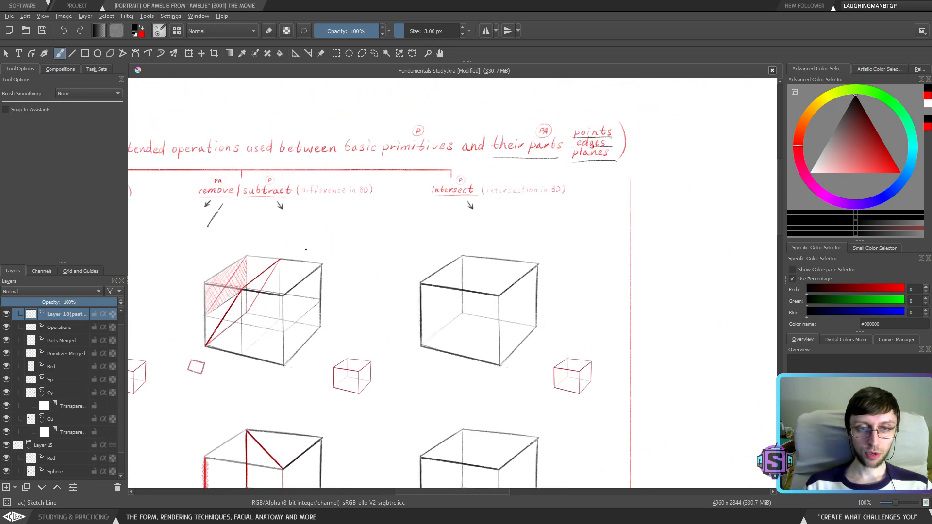
# Try circling the P above subtract and linking it with a black curve to the word primitives in the heading
pyautogui.hscroll(-3, 301, 209)
pyautogui.scroll(1, 301, 209)
pyautogui.moveTo(311, 193)
pyautogui.mouseDown()
pyautogui.moveTo(356, 188)
pyautogui.moveTo(466, 151)
pyautogui.mouseUp()
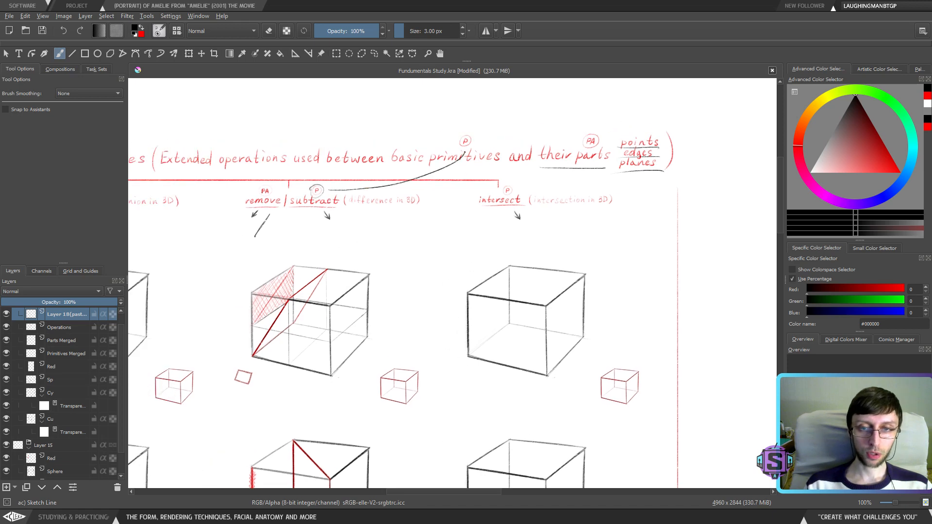
pyautogui.hotkey('ctrl', 'z')
pyautogui.hotkey('ctrl', 'z')
# Try sketching a small black corner outline on the side face of the first intersect cube
pyautogui.scroll(-1, 358, 247)
pyautogui.hscroll(-2, 359, 247)
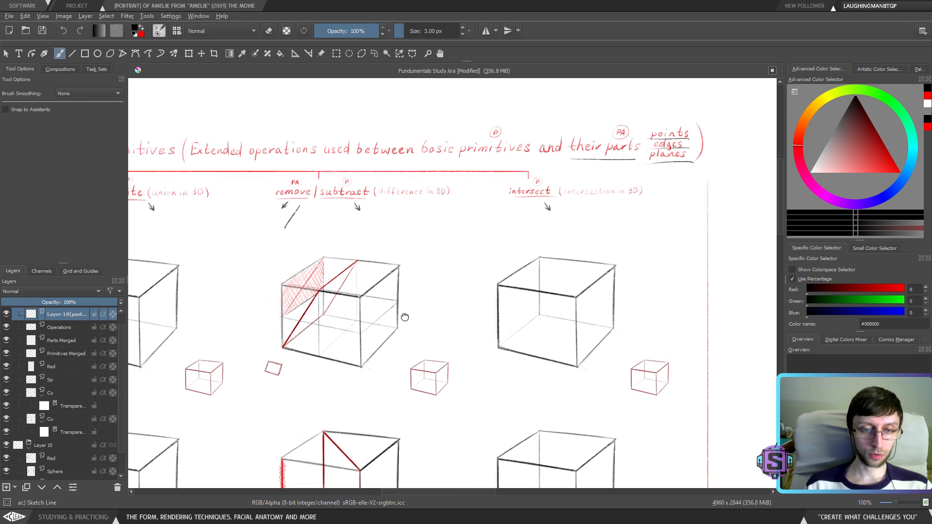
pyautogui.moveTo(307, 243); pyautogui.dragTo(379, 260)
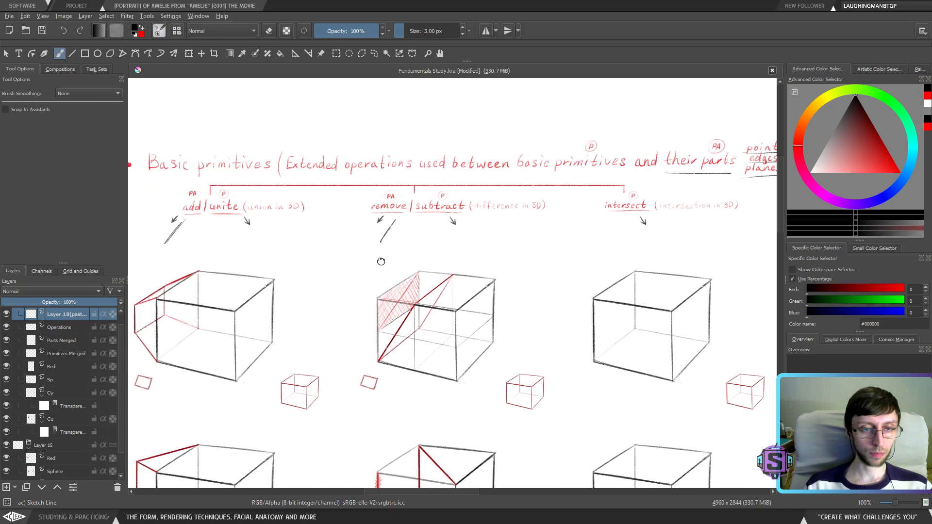
pyautogui.moveTo(479, 311); pyautogui.dragTo(340, 320)
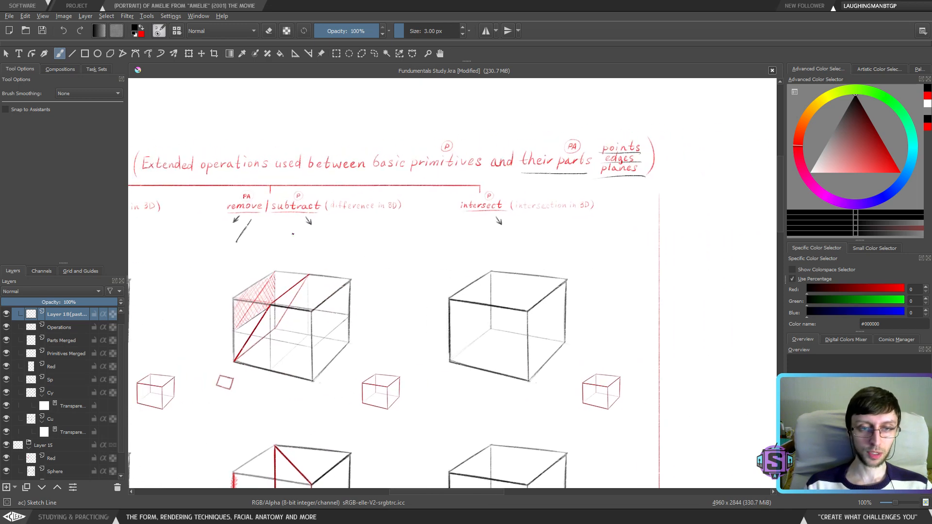
pyautogui.moveTo(432, 264); pyautogui.dragTo(391, 265)
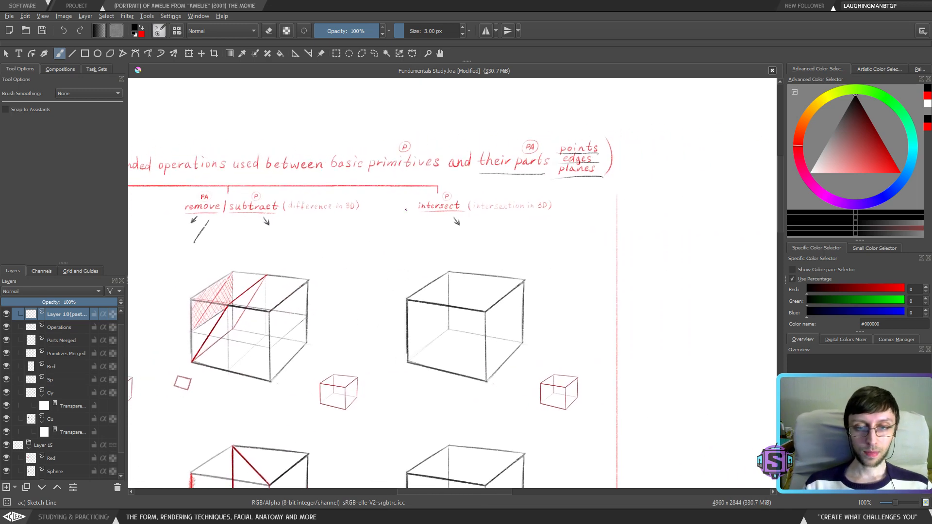
pyautogui.moveTo(498, 305); pyautogui.dragTo(435, 253)
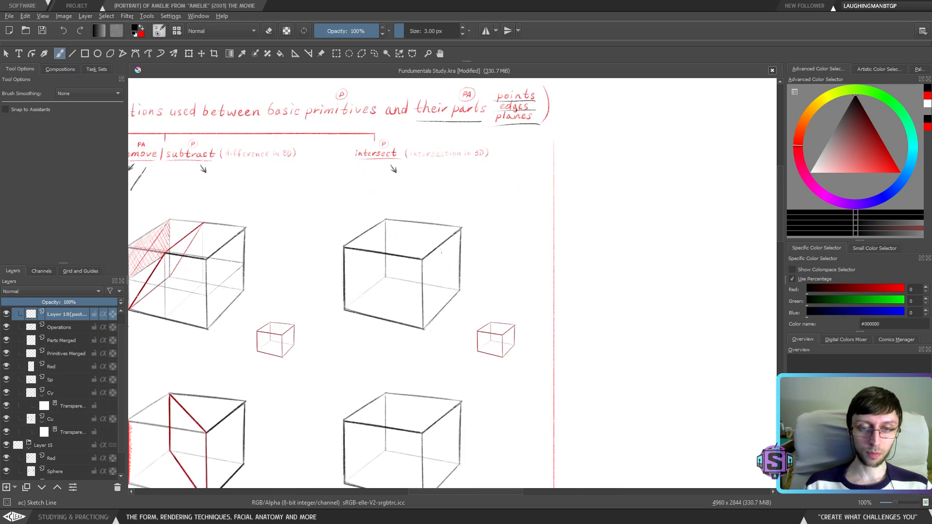
pyautogui.moveTo(440, 245)
pyautogui.mouseDown()
pyautogui.moveTo(441, 273)
pyautogui.moveTo(439, 265)
pyautogui.moveTo(461, 259)
pyautogui.mouseUp()
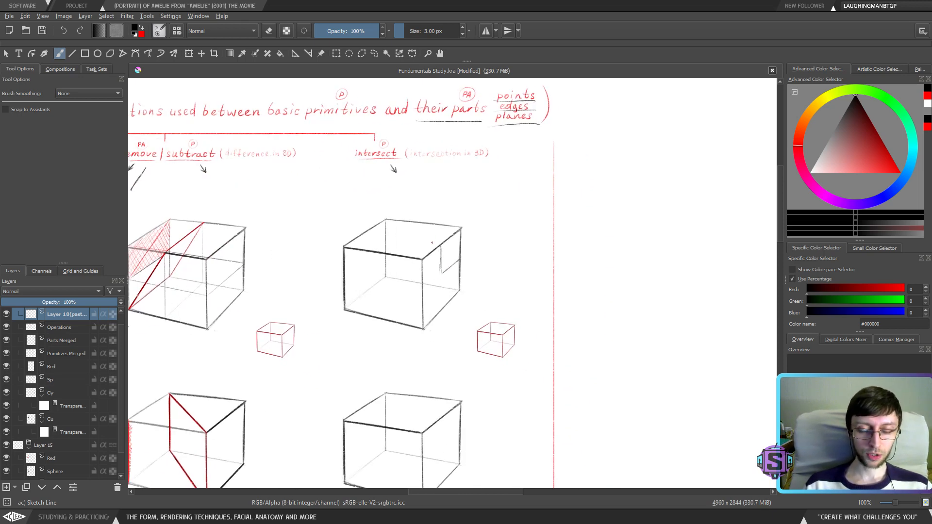
pyautogui.hotkey('ctrl', 'z')
pyautogui.hotkey('ctrl', 'z')
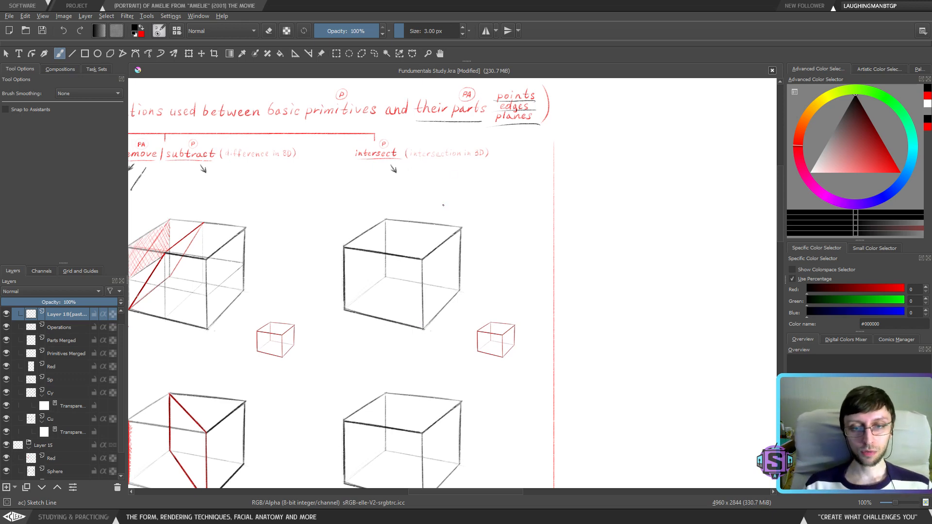
# Try writing 2D above the first intersect cube and connecting it with a black line to the intersect arrow
pyautogui.moveTo(452, 198); pyautogui.dragTo(470, 212)
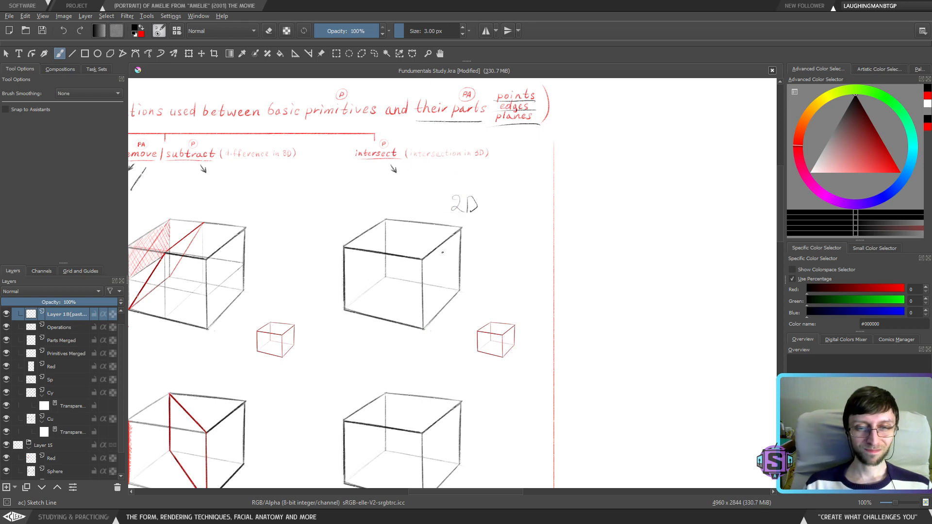
pyautogui.moveTo(402, 167); pyautogui.dragTo(434, 196)
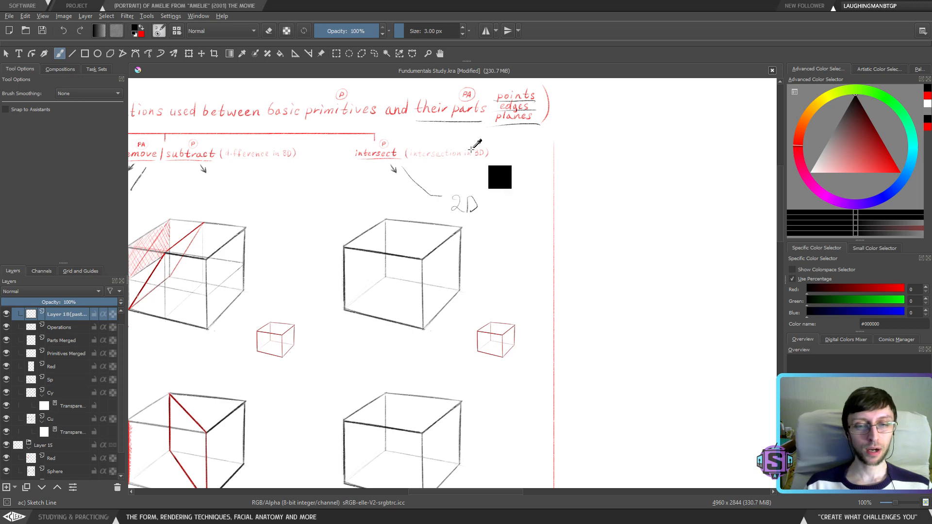
pyautogui.hotkey('ctrl', 'z')
pyautogui.hotkey('ctrl', 'z')
pyautogui.hotkey('ctrl', 'z')
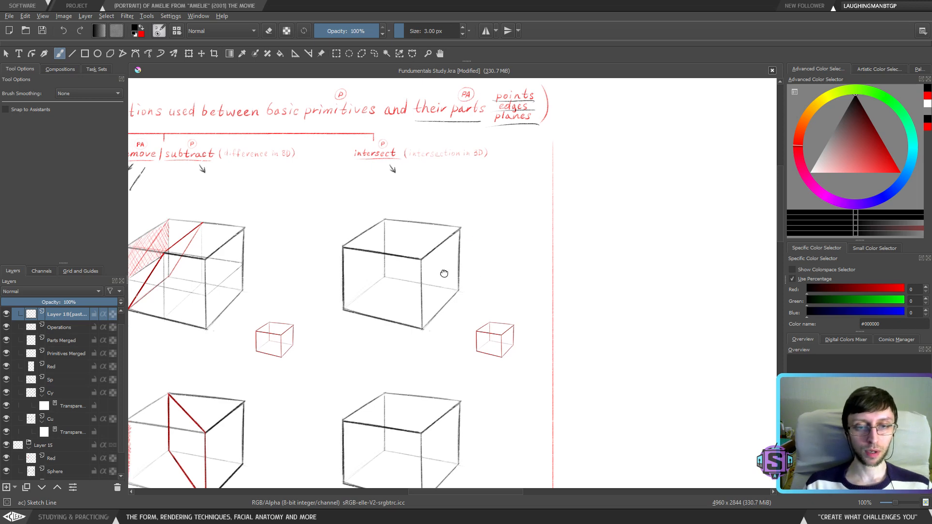
# Try sketching a larger rectangular outline on the first intersect cube's side face, against its upper and rear edges
pyautogui.moveTo(383, 277); pyautogui.dragTo(376, 288)
pyautogui.scroll(3, 412, 291)
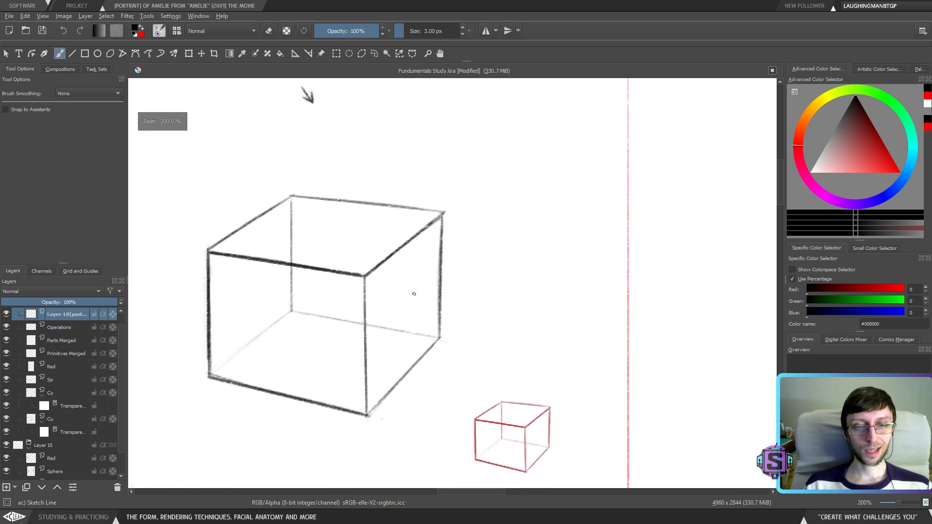
pyautogui.moveTo(395, 253)
pyautogui.mouseDown()
pyautogui.moveTo(394, 330)
pyautogui.moveTo(442, 297)
pyautogui.mouseUp()
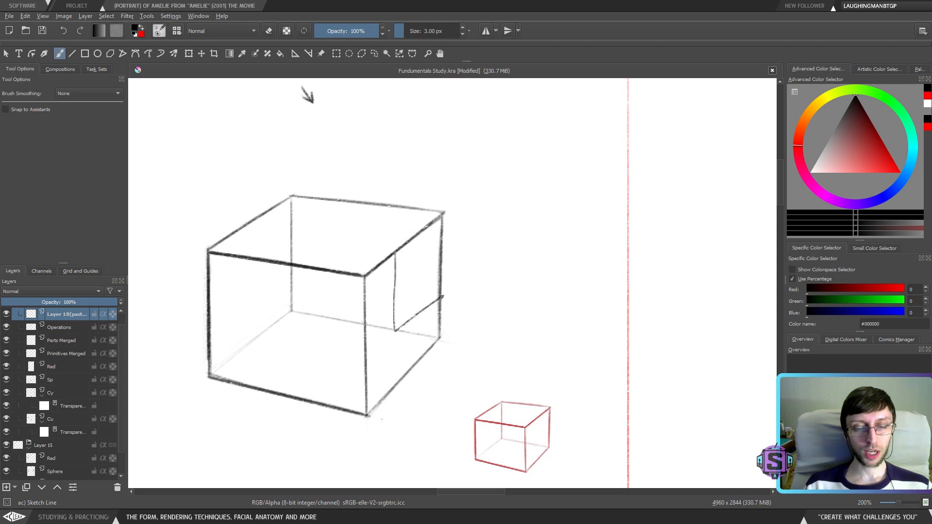
pyautogui.hotkey('ctrl', 'z')
# Sketch a black rectangle in the empty space beneath the intersection in 3D label, beside the first intersect cube
pyautogui.moveTo(489, 229); pyautogui.dragTo(441, 302)
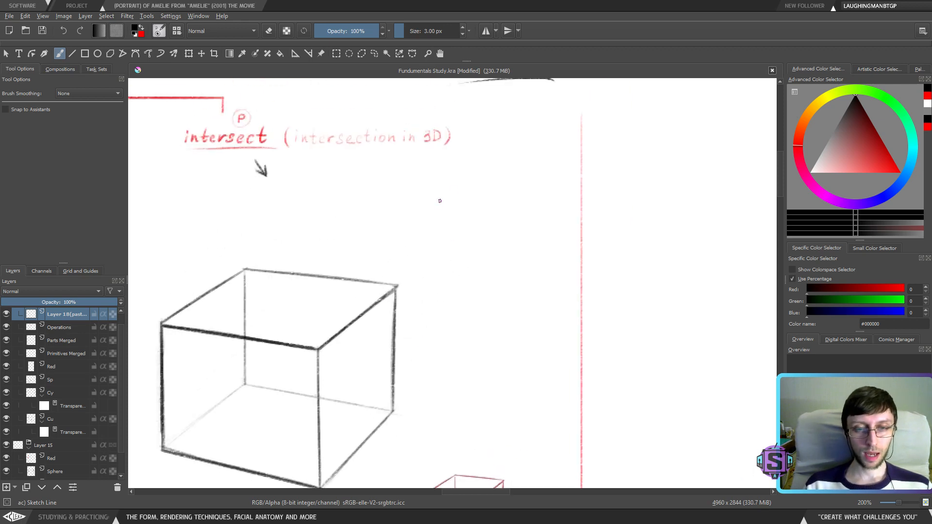
pyautogui.moveTo(439, 198)
pyautogui.mouseDown()
pyautogui.moveTo(435, 251)
pyautogui.moveTo(506, 196)
pyautogui.mouseUp()
pyautogui.moveTo(435, 251); pyautogui.dragTo(520, 245)
pyautogui.moveTo(507, 197); pyautogui.dragTo(508, 245)
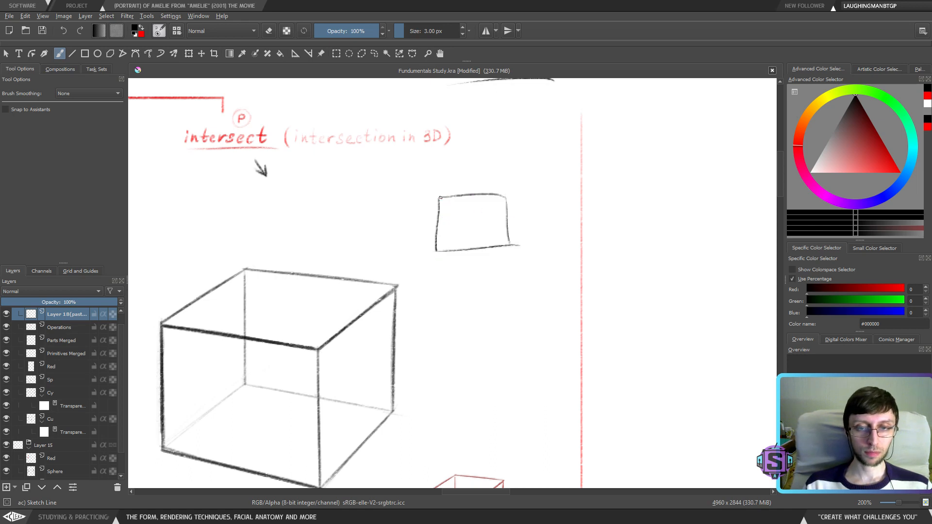
# Try extending the rectangle beside the intersect label into a 3D box with curved front and rear edges and a slanted cut
pyautogui.moveTo(440, 196)
pyautogui.mouseDown()
pyautogui.moveTo(413, 169)
pyautogui.moveTo(450, 165)
pyautogui.moveTo(516, 205)
pyautogui.mouseUp()
pyautogui.moveTo(413, 170)
pyautogui.mouseDown()
pyautogui.moveTo(411, 218)
pyautogui.moveTo(438, 262)
pyautogui.mouseUp()
pyautogui.moveTo(439, 223)
pyautogui.mouseDown()
pyautogui.moveTo(459, 203)
pyautogui.moveTo(437, 230)
pyautogui.moveTo(480, 195)
pyautogui.mouseUp()
pyautogui.moveTo(414, 197)
pyautogui.mouseDown()
pyautogui.moveTo(425, 173)
pyautogui.moveTo(410, 196)
pyautogui.moveTo(446, 166)
pyautogui.moveTo(410, 209)
pyautogui.moveTo(413, 187)
pyautogui.mouseUp()
pyautogui.moveTo(410, 199); pyautogui.dragTo(421, 178)
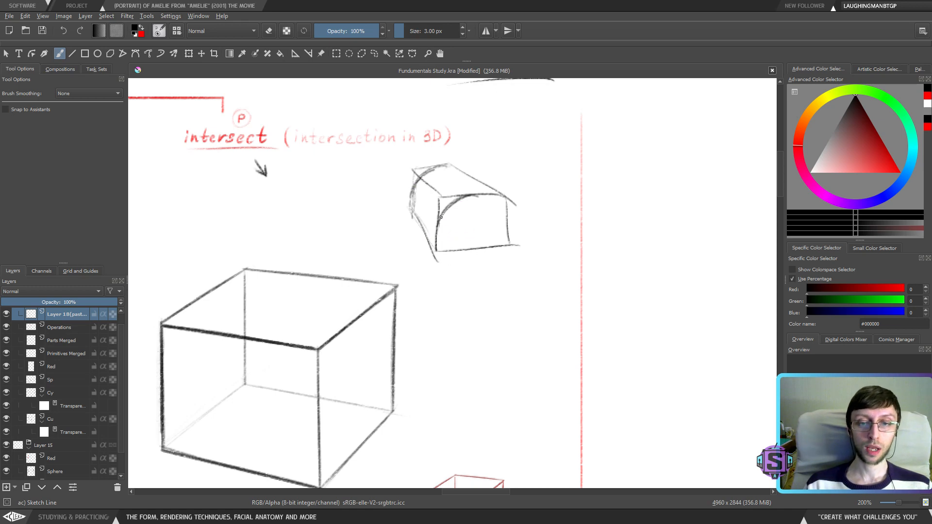
pyautogui.moveTo(441, 215)
pyautogui.mouseDown()
pyautogui.moveTo(471, 228)
pyautogui.moveTo(463, 199)
pyautogui.moveTo(436, 208)
pyautogui.moveTo(416, 186)
pyautogui.moveTo(459, 195)
pyautogui.moveTo(435, 194)
pyautogui.moveTo(477, 235)
pyautogui.mouseUp()
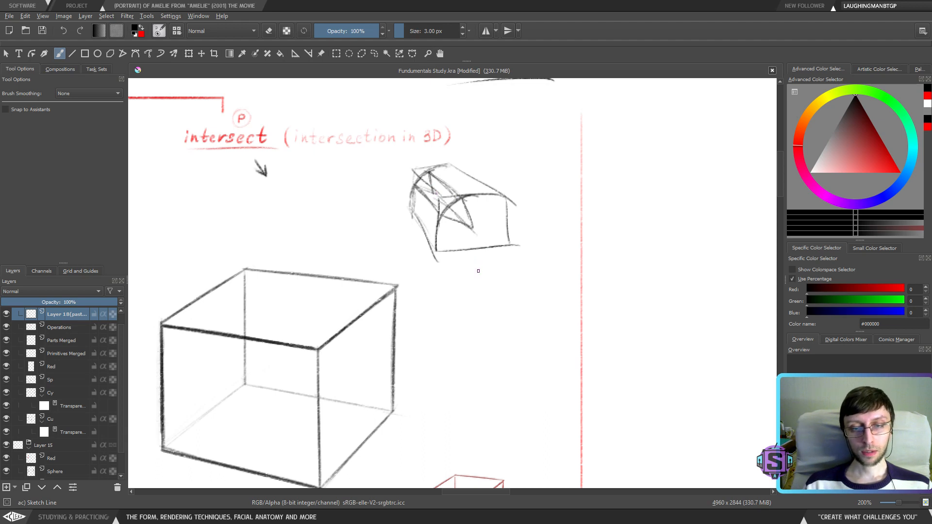
# Erase the small black box sketch beneath the intersection in 3D label using a freehand selection around it
pyautogui.press('1')
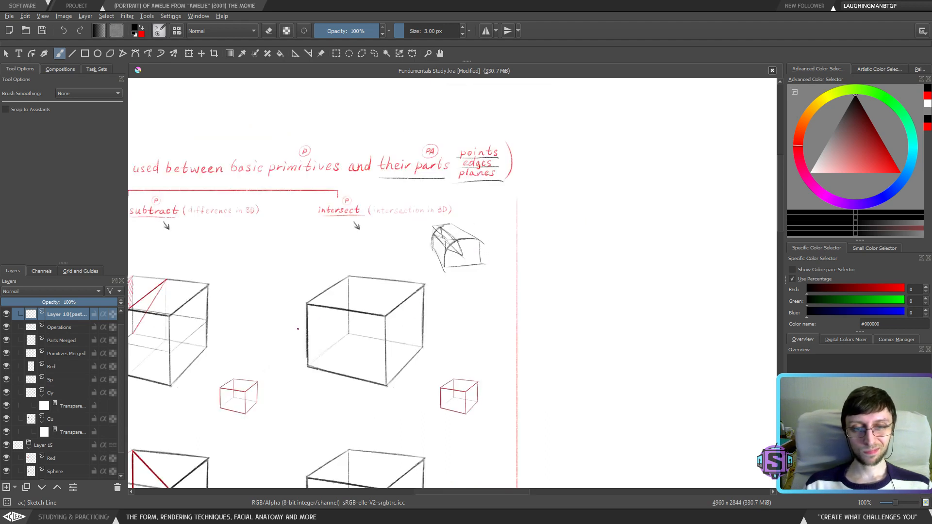
pyautogui.press('l')
pyautogui.moveTo(475, 285)
pyautogui.mouseDown()
pyautogui.moveTo(493, 246)
pyautogui.moveTo(452, 218)
pyautogui.moveTo(426, 229)
pyautogui.moveTo(433, 275)
pyautogui.moveTo(457, 283)
pyautogui.mouseUp()
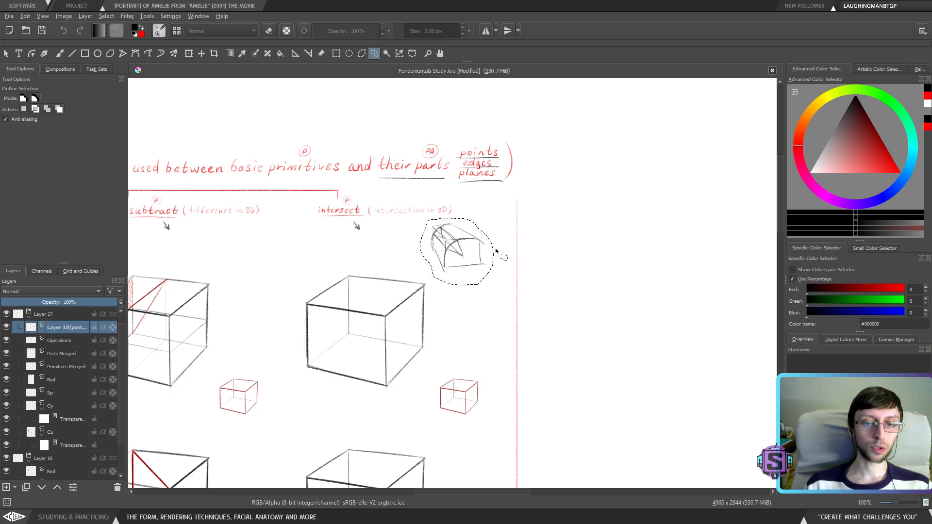
pyautogui.press('Delete')
pyautogui.hotkey('ctrl', 'shift', 'a')
pyautogui.press('b')
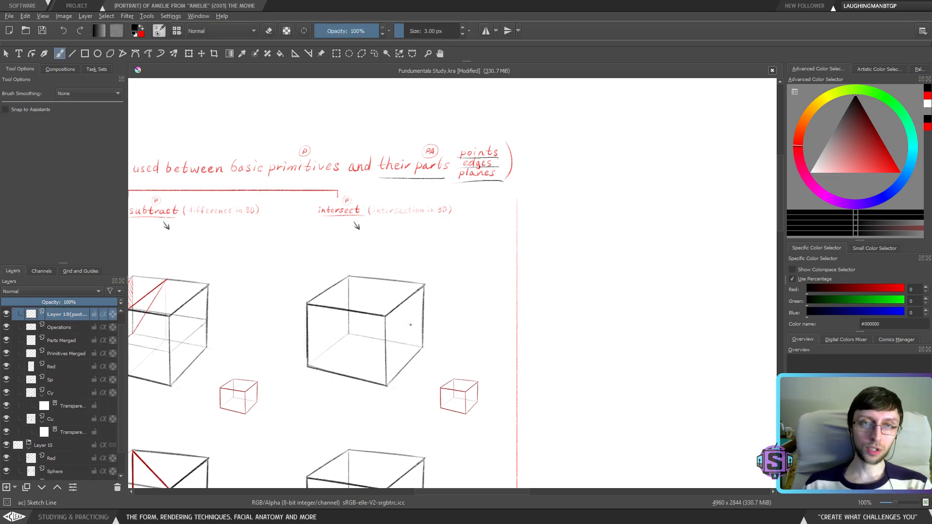
# Try circling the first intersect cube with a black freehand loop
pyautogui.moveTo(439, 257)
pyautogui.mouseDown()
pyautogui.moveTo(330, 262)
pyautogui.moveTo(292, 319)
pyautogui.moveTo(301, 387)
pyautogui.moveTo(380, 412)
pyautogui.moveTo(419, 388)
pyautogui.moveTo(455, 319)
pyautogui.moveTo(443, 265)
pyautogui.moveTo(418, 254)
pyautogui.moveTo(352, 258)
pyautogui.moveTo(302, 286)
pyautogui.mouseUp()
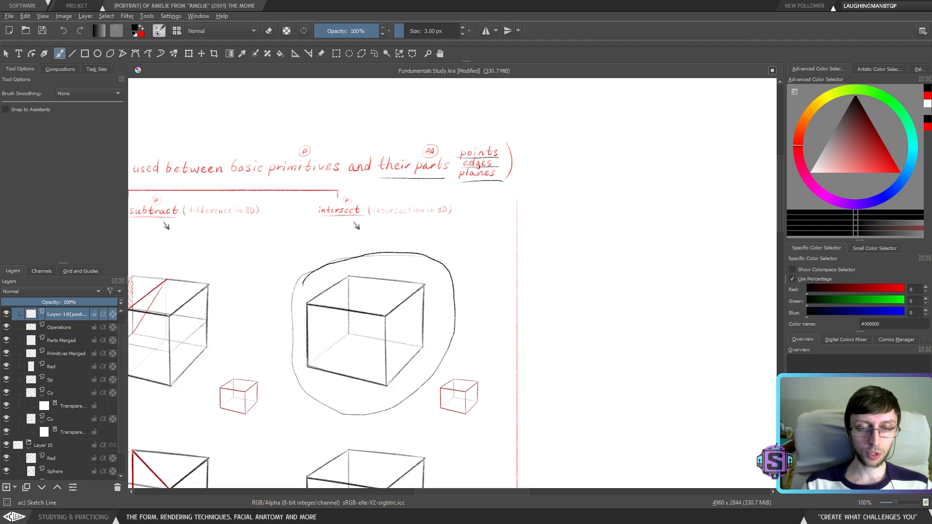
pyautogui.hotkey('ctrl', 'z')
pyautogui.moveTo(414, 297); pyautogui.dragTo(445, 272)
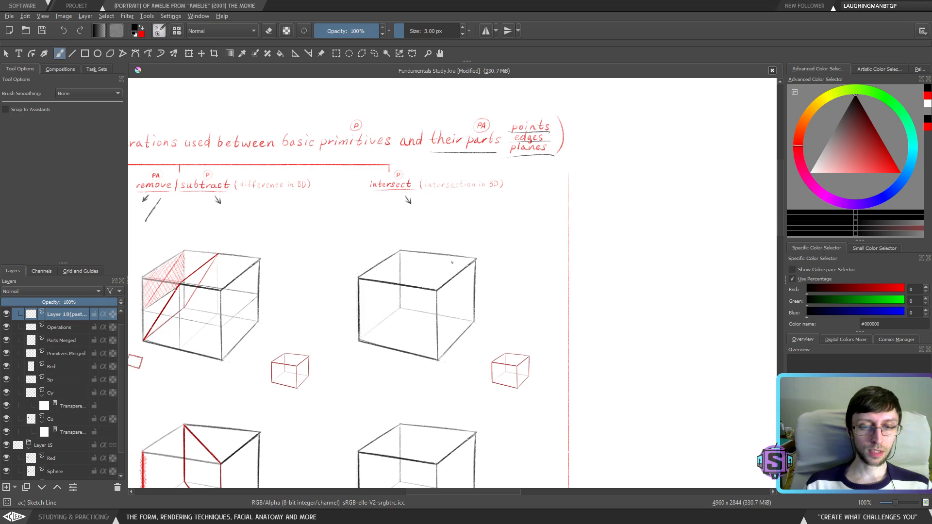
pyautogui.moveTo(379, 243)
pyautogui.mouseDown()
pyautogui.moveTo(339, 340)
pyautogui.moveTo(461, 354)
pyautogui.mouseUp()
pyautogui.hotkey('ctrl', 'z')
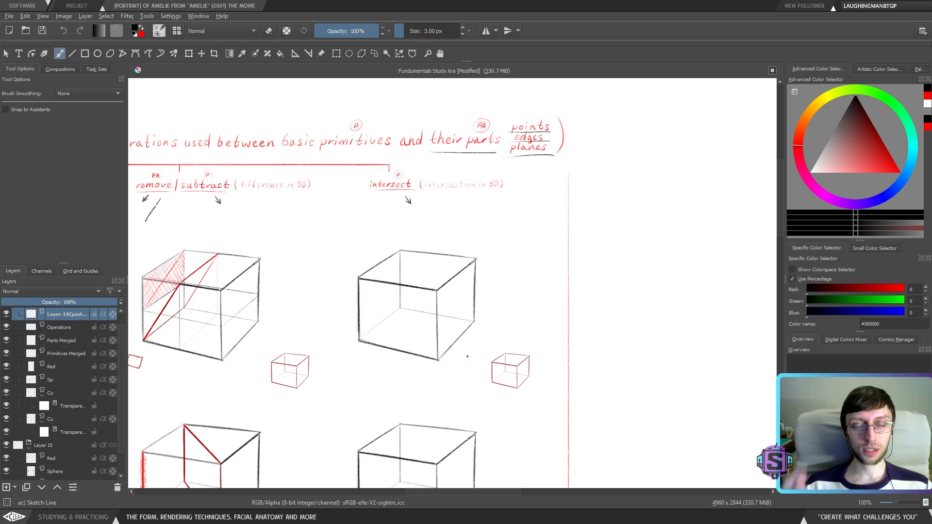
# Try sketching curved black arrows from the small red cubes towards the first add and subtract cubes
pyautogui.moveTo(380, 312); pyautogui.dragTo(562, 316)
pyautogui.moveTo(340, 250); pyautogui.dragTo(432, 261)
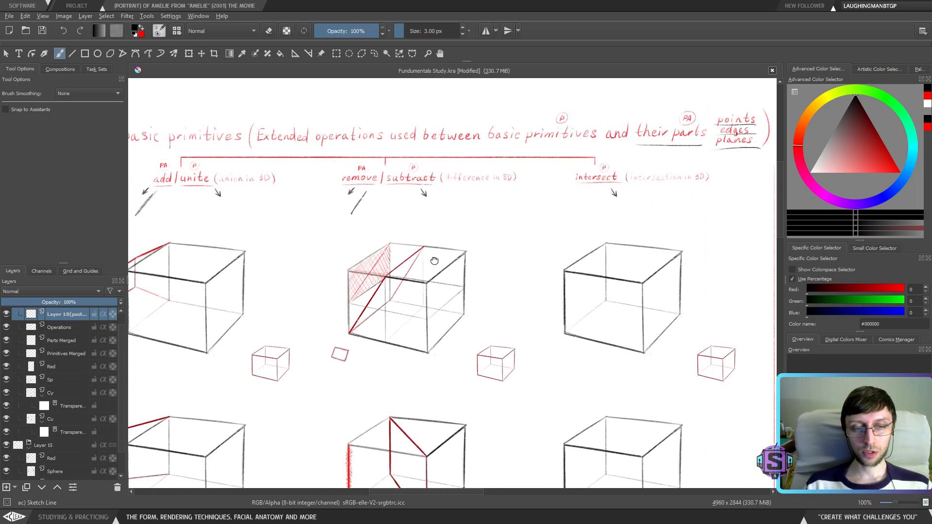
pyautogui.moveTo(315, 264); pyautogui.dragTo(353, 268)
pyautogui.moveTo(387, 338); pyautogui.dragTo(365, 297)
pyautogui.moveTo(362, 317)
pyautogui.mouseDown()
pyautogui.moveTo(363, 294)
pyautogui.moveTo(388, 310)
pyautogui.mouseUp()
pyautogui.moveTo(595, 327); pyautogui.dragTo(578, 305)
pyautogui.moveTo(575, 325)
pyautogui.mouseDown()
pyautogui.moveTo(572, 296)
pyautogui.moveTo(602, 319)
pyautogui.mouseUp()
# Examine the rows of add, subtract and intersect examples for the cubes and cylinders
pyautogui.moveTo(547, 398); pyautogui.dragTo(490, 205)
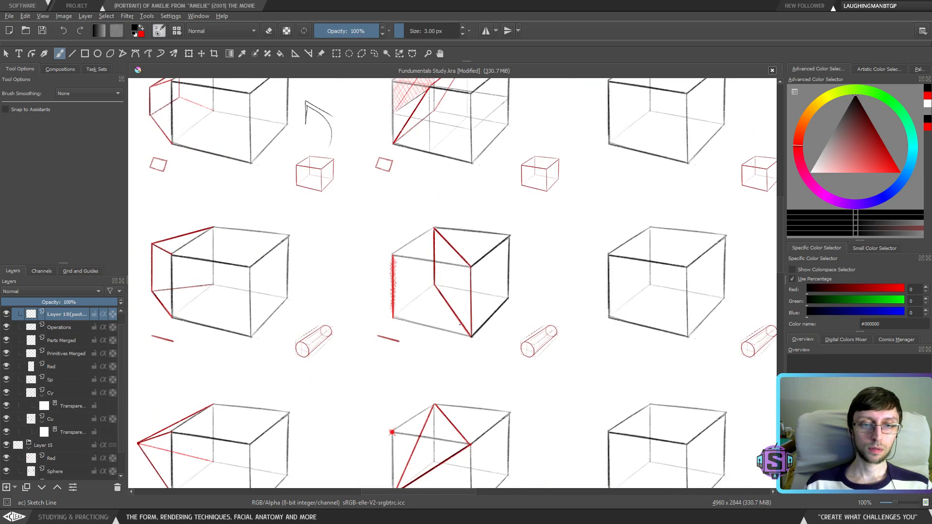
pyautogui.moveTo(249, 485); pyautogui.dragTo(241, 327)
pyautogui.press('-')
pyautogui.press('-')
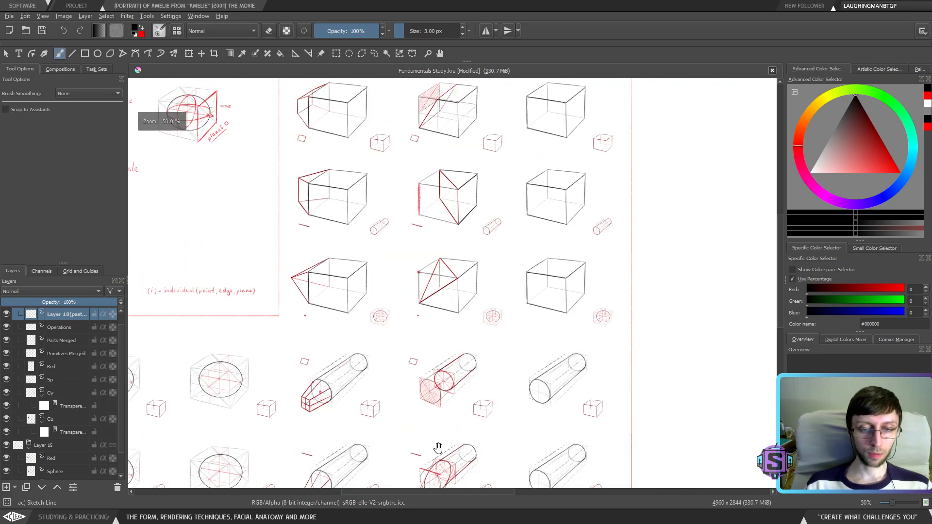
pyautogui.moveTo(439, 450); pyautogui.dragTo(454, 303)
pyautogui.moveTo(554, 203); pyautogui.dragTo(437, 333)
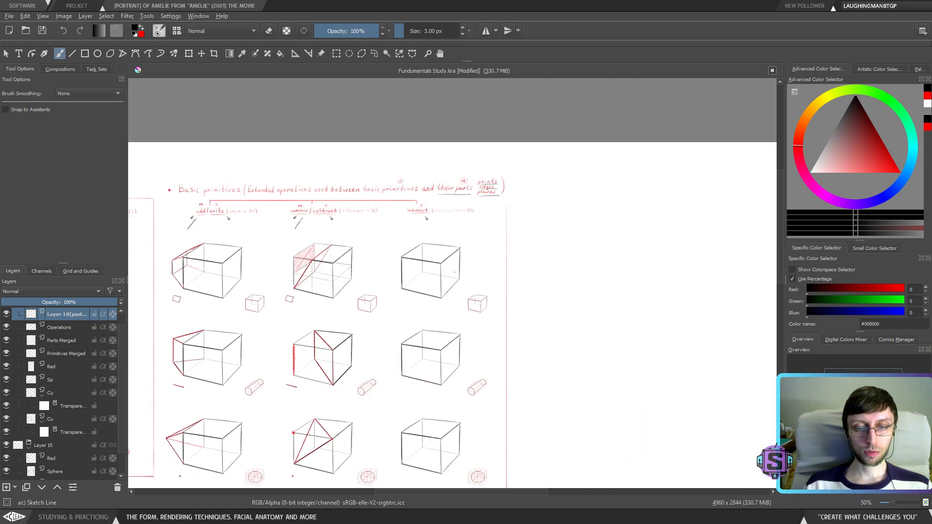
pyautogui.press('+')
pyautogui.press('+')
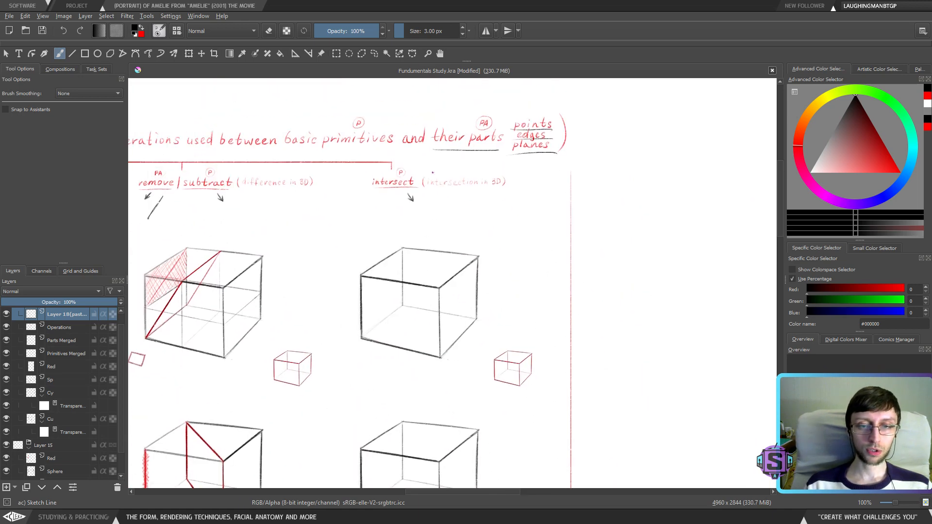
# Try sketching a black arrow from the intersect label down to the first intersect cube
pyautogui.moveTo(398, 201); pyautogui.dragTo(419, 248)
pyautogui.moveTo(430, 213); pyautogui.dragTo(425, 245)
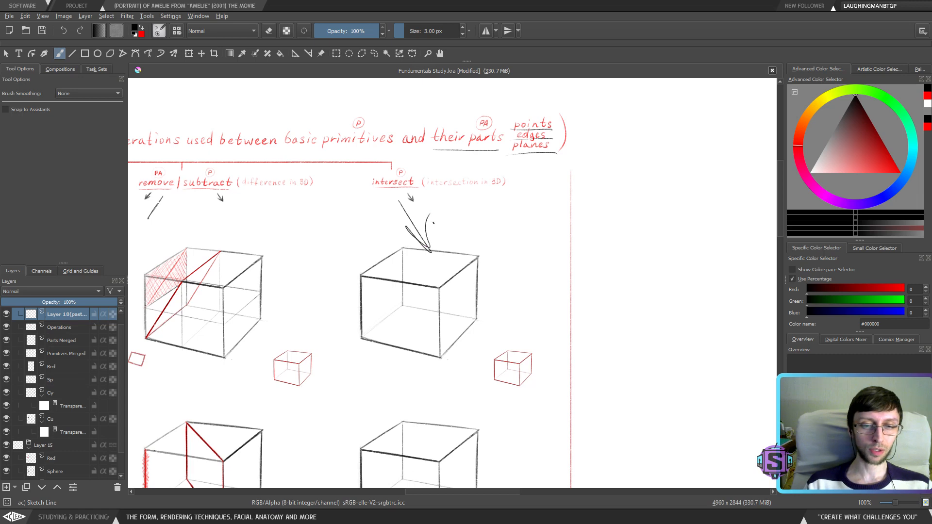
pyautogui.hotkey('ctrl', 'z')
pyautogui.hotkey('ctrl', 'z')
pyautogui.hotkey('ctrl', 'z')
pyautogui.moveTo(400, 202); pyautogui.dragTo(418, 246)
pyautogui.moveTo(397, 226); pyautogui.dragTo(415, 245)
pyautogui.moveTo(423, 228); pyautogui.dragTo(421, 247)
pyautogui.hotkey('ctrl', 'z')
pyautogui.hotkey('ctrl', 'z')
pyautogui.hotkey('ctrl', 'z')
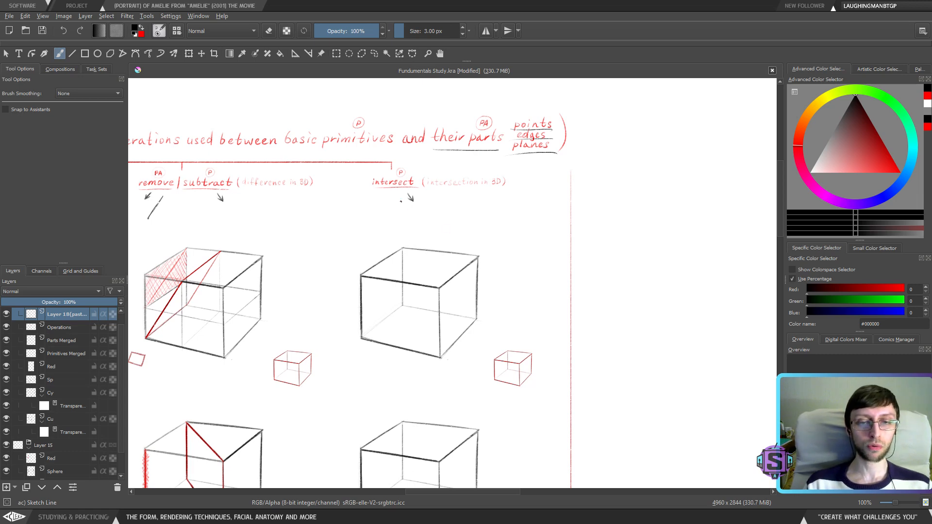
pyautogui.moveTo(398, 200); pyautogui.dragTo(430, 239)
pyautogui.moveTo(402, 224); pyautogui.dragTo(430, 240)
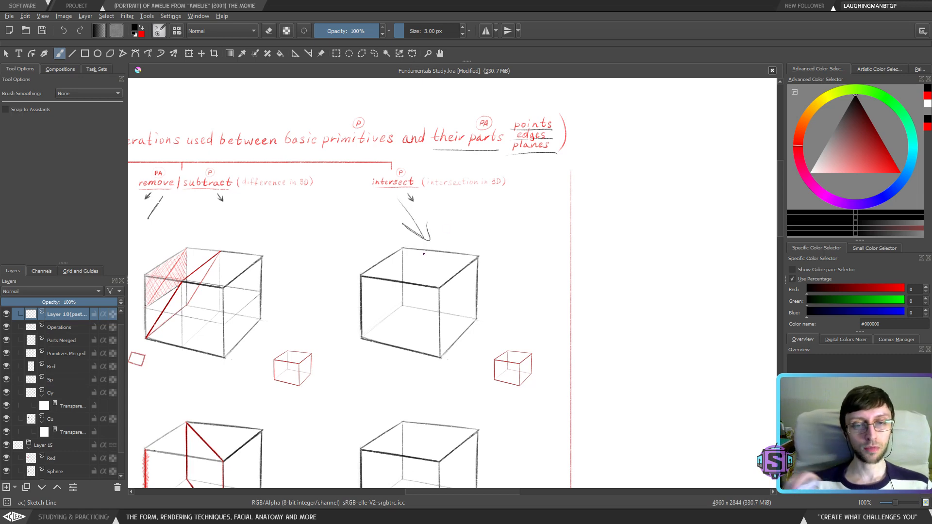
pyautogui.hotkey('ctrl', 'z')
pyautogui.hotkey('ctrl', 'z')
pyautogui.hotkey('ctrl', 'z')
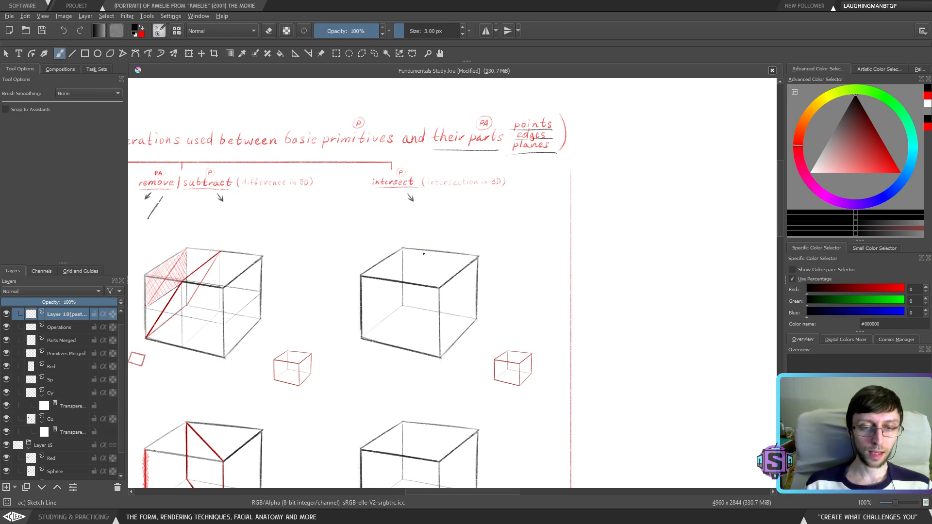
# Save the Fundamentals Study document with the whole study sheet in view
pyautogui.scroll(-4, 470, 228)
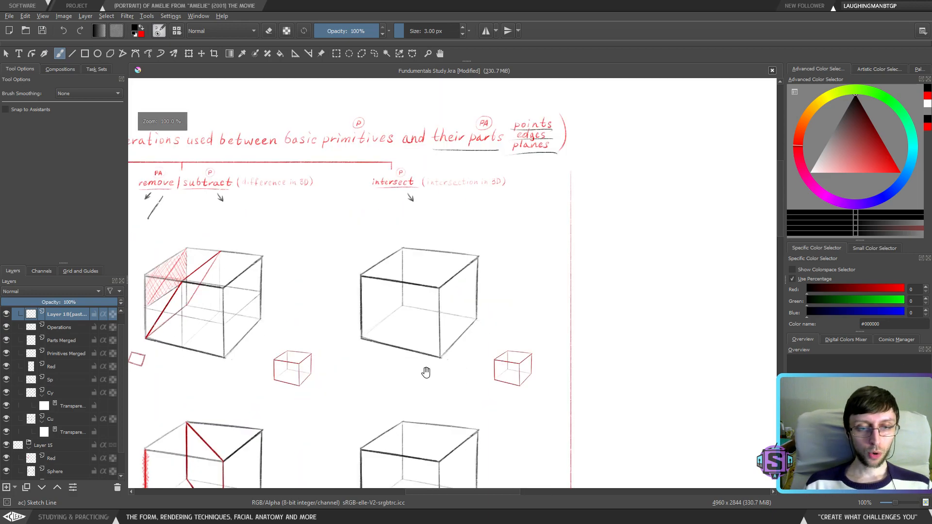
pyautogui.moveTo(544, 379); pyautogui.dragTo(745, 403)
pyautogui.scroll(-3, 560, 340)
pyautogui.moveTo(560, 340); pyautogui.dragTo(524, 280)
pyautogui.moveTo(509, 343); pyautogui.dragTo(497, 344)
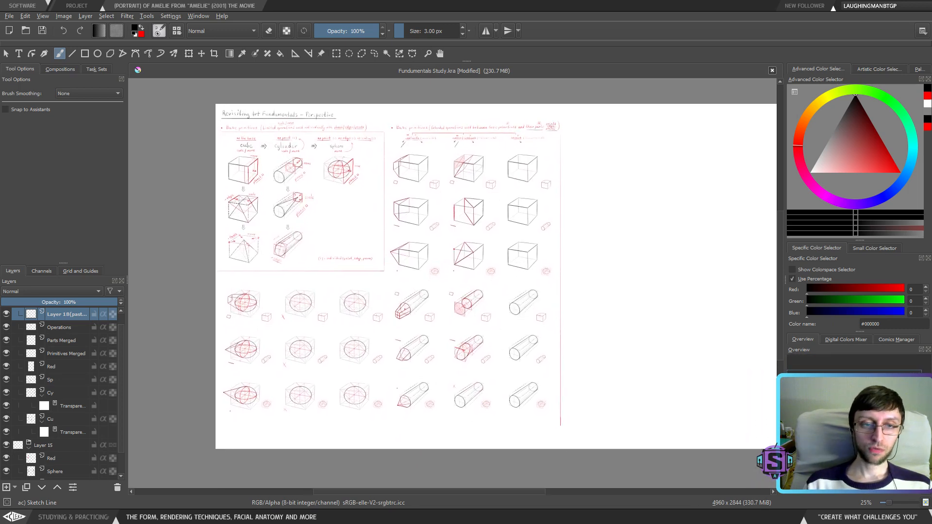
pyautogui.click(51, 32)
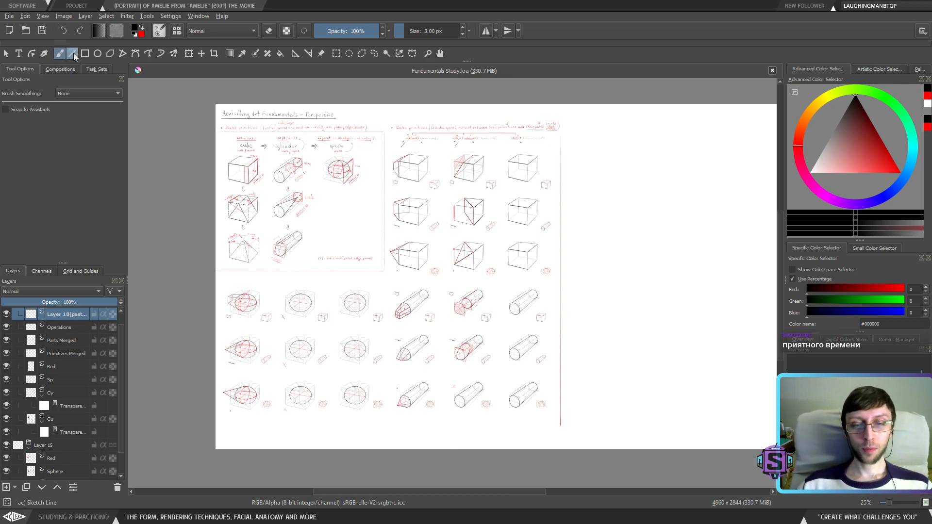
pyautogui.moveTo(664, 213); pyautogui.dragTo(597, 222)
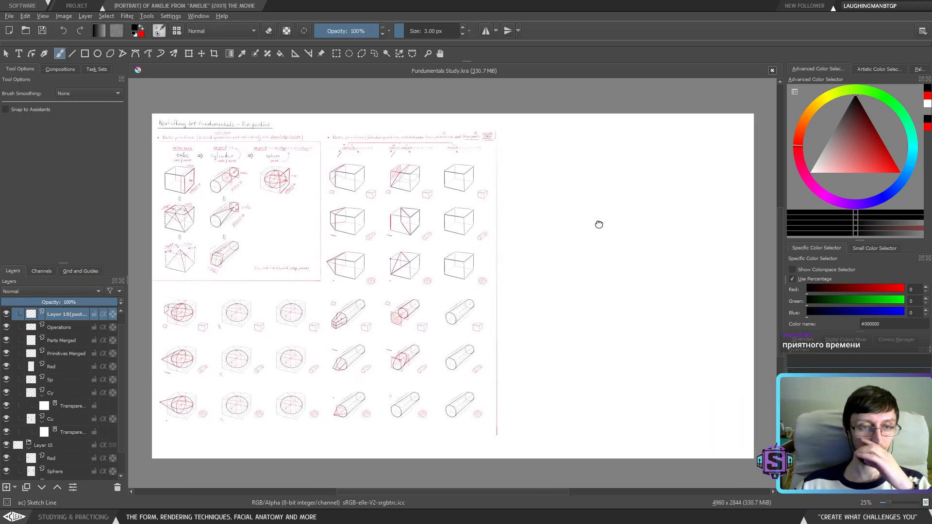